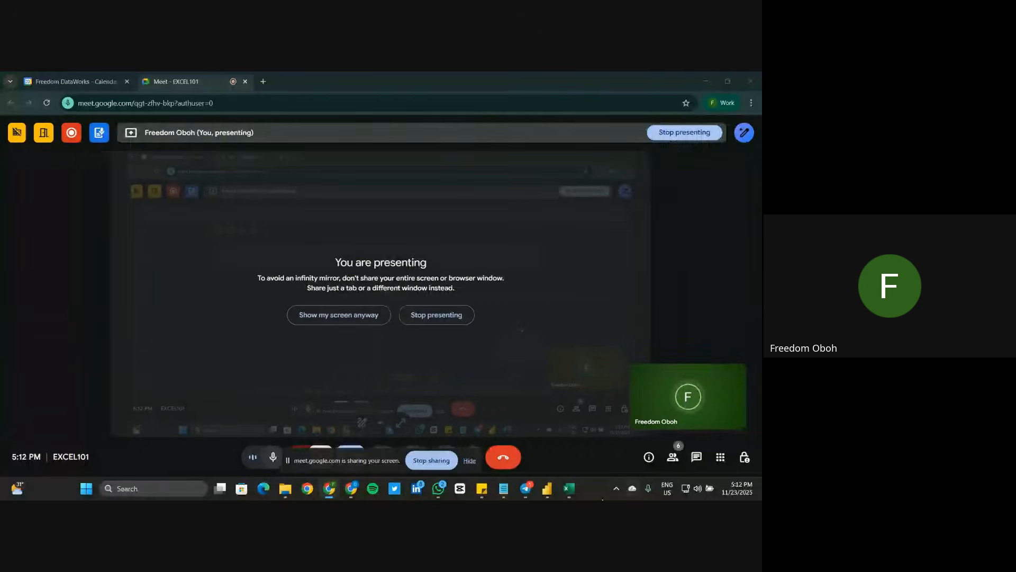
Step: Switch to the blank Book3 workbook in Excel and hide the screen-sharing notice
mouse_move(569, 488)
left_click(589, 456)
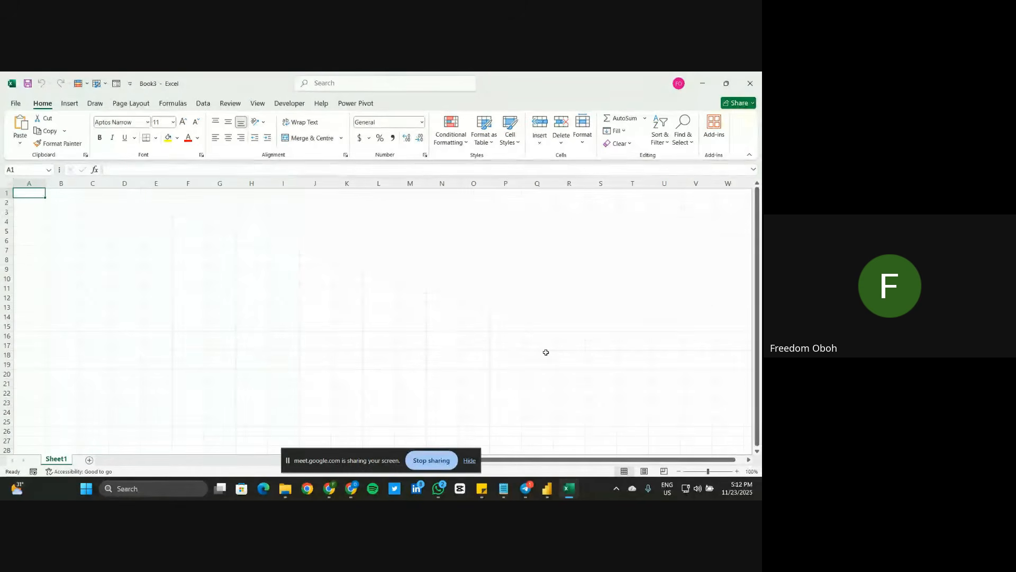
left_click(470, 460)
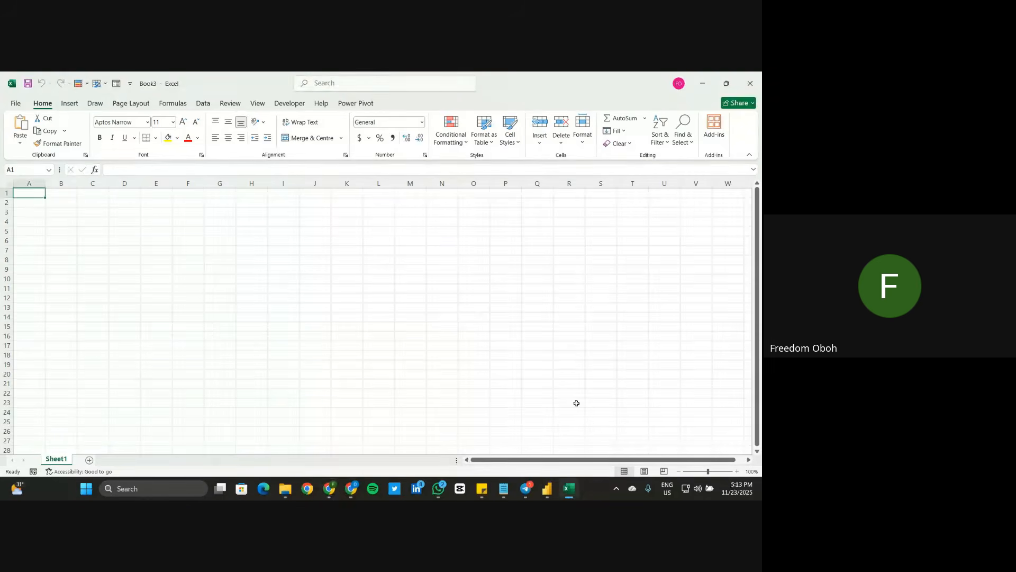
Step: Check the participant list in the Google Meet call, then return to the blank Excel workbook and select cell E7
left_click(329, 491)
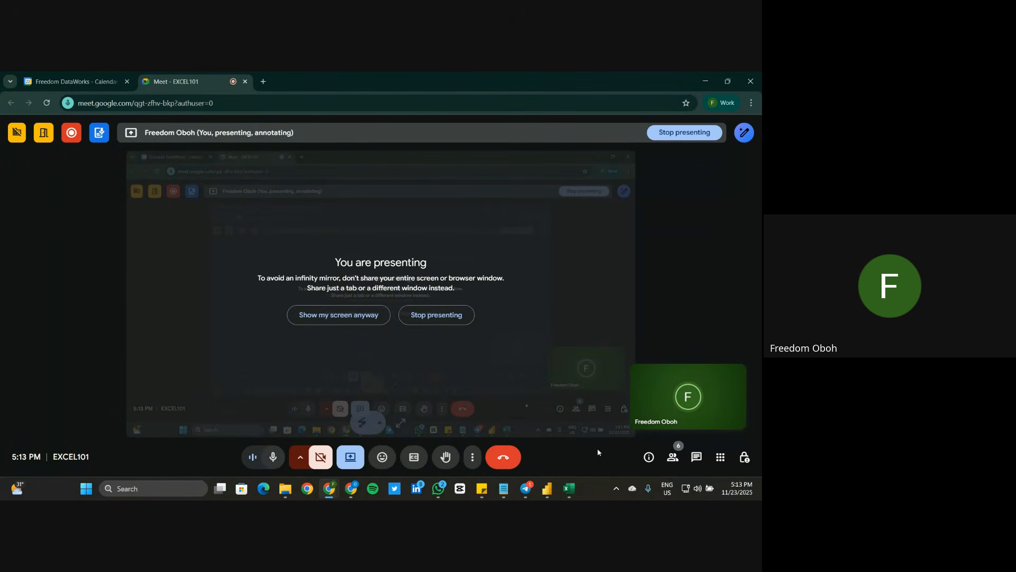
left_click(673, 457)
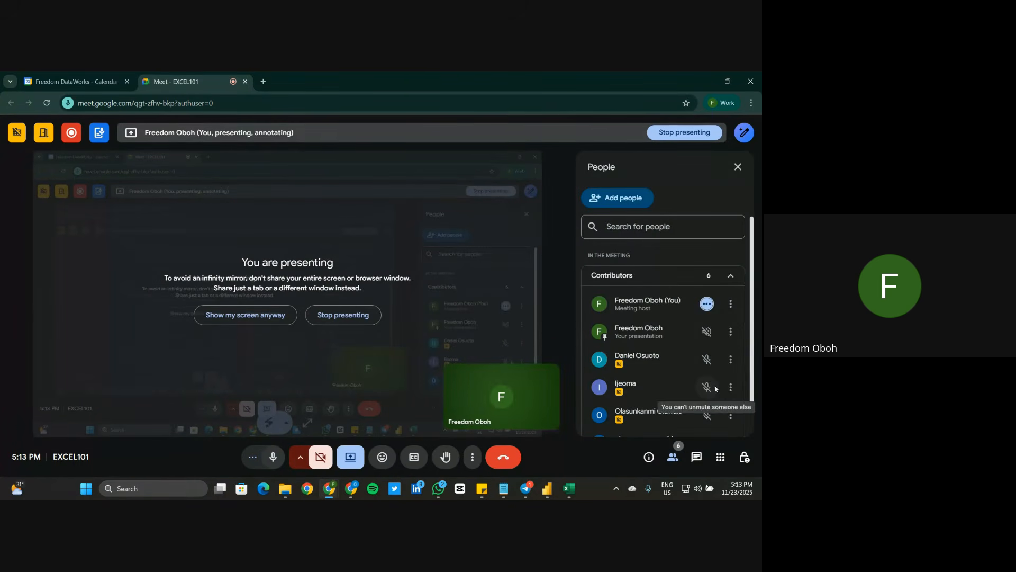
left_click(739, 167)
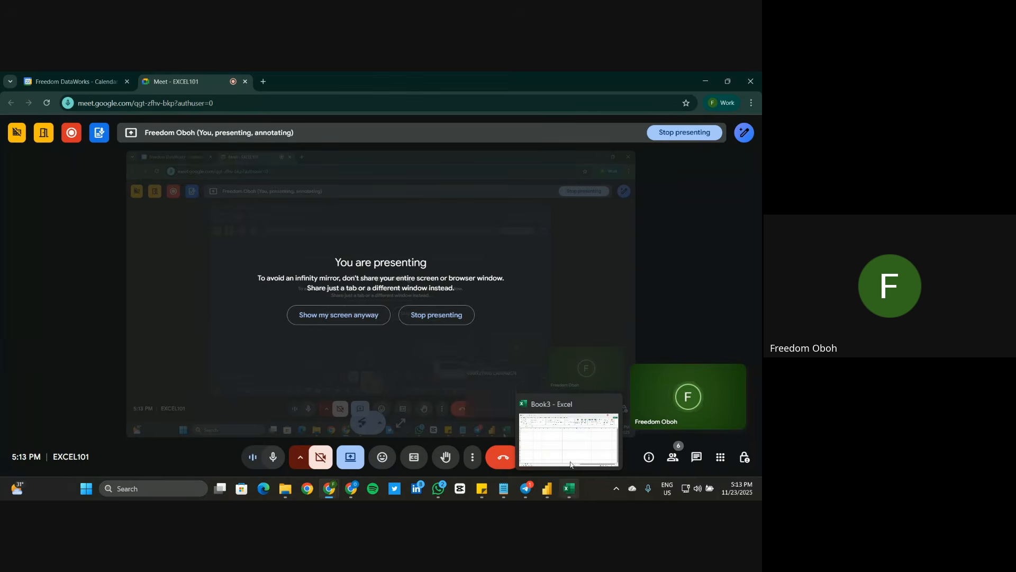
left_click(569, 488)
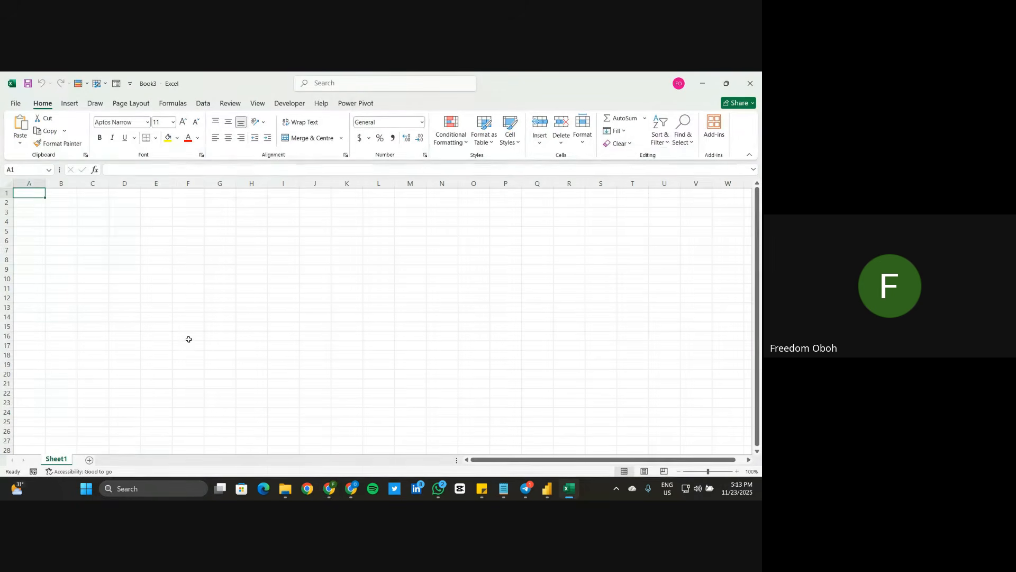
left_click(151, 250)
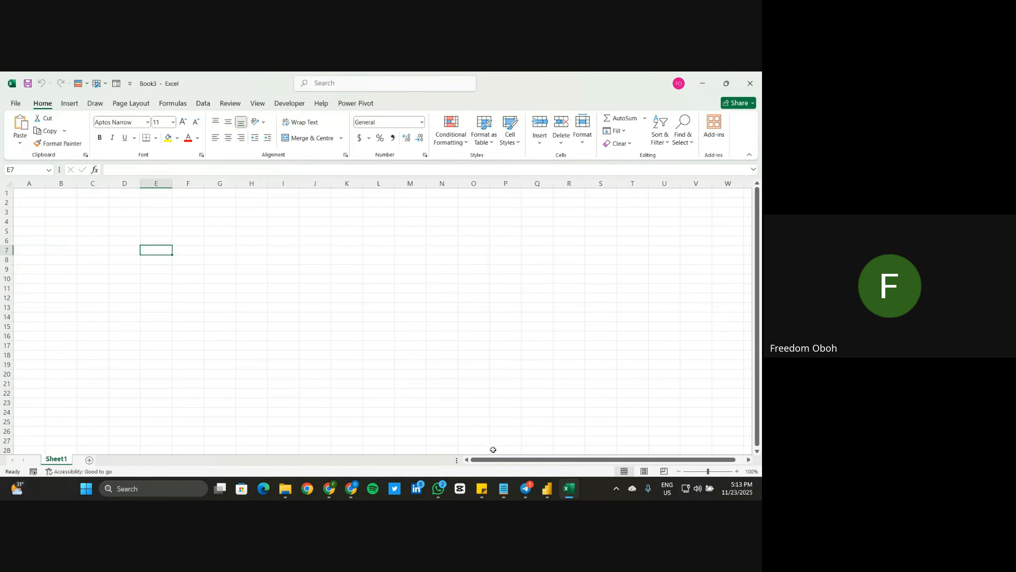
Step: Switch to the MARKETING CAMPAIGN report in Power BI Desktop and close it, saving the changes
left_click(551, 486)
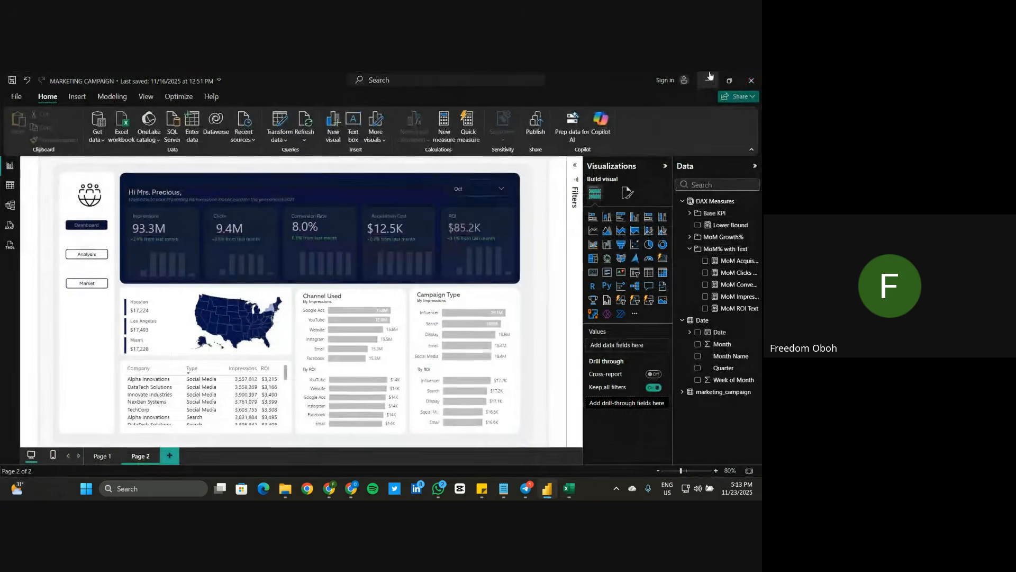
left_click(752, 80)
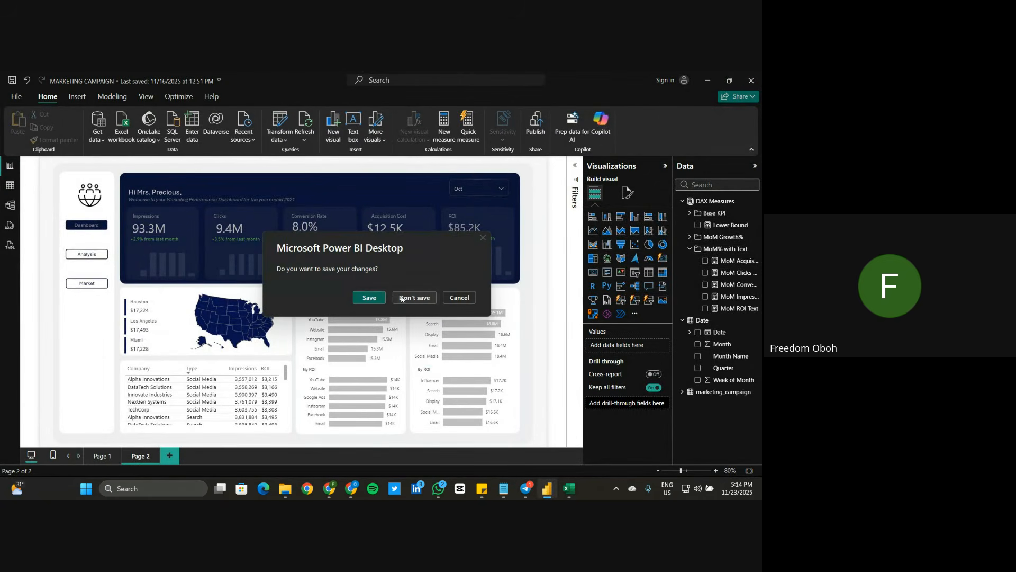
left_click(370, 298)
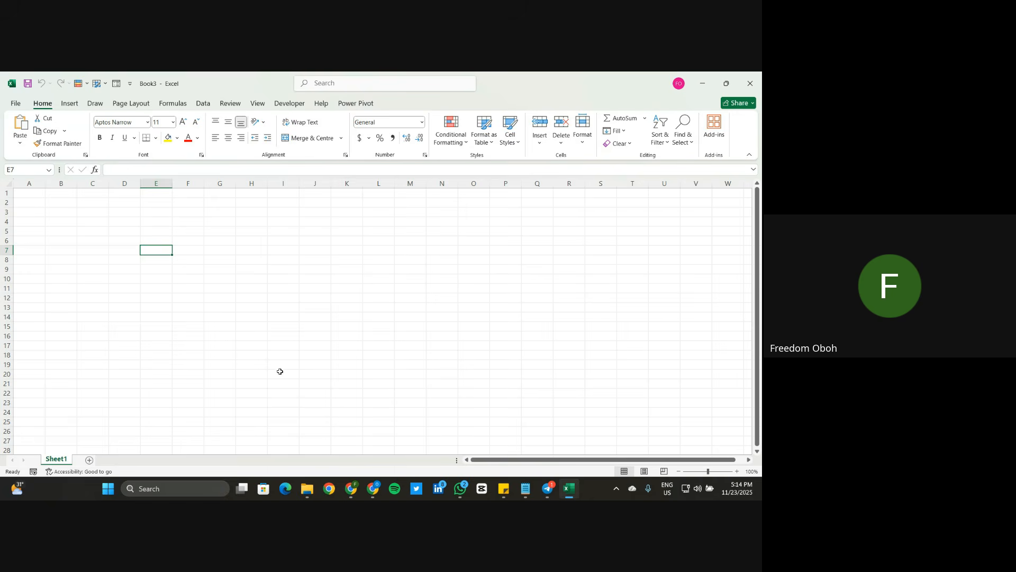
left_click(351, 488)
left_click(324, 430)
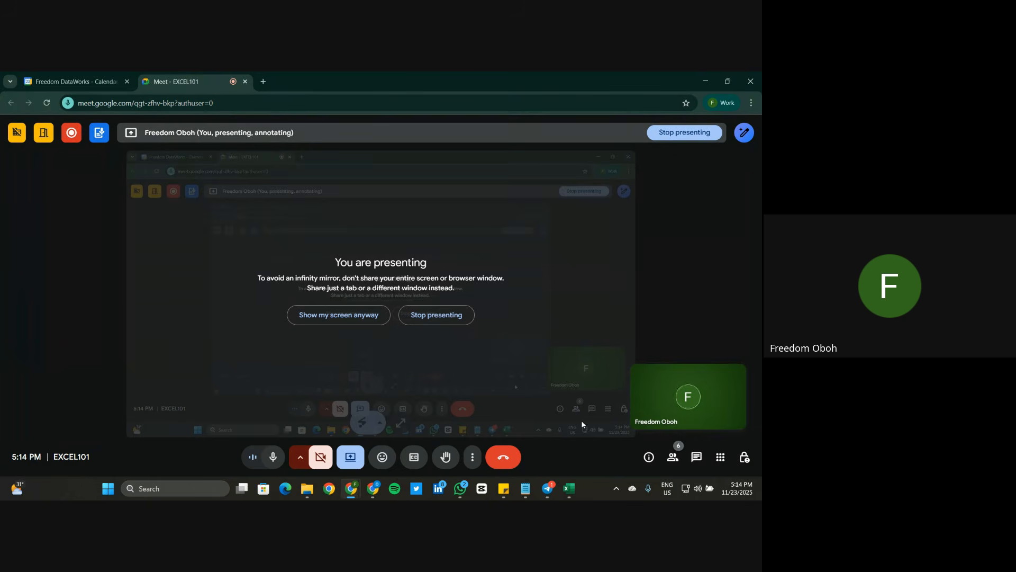
mouse_move(569, 488)
left_click(580, 442)
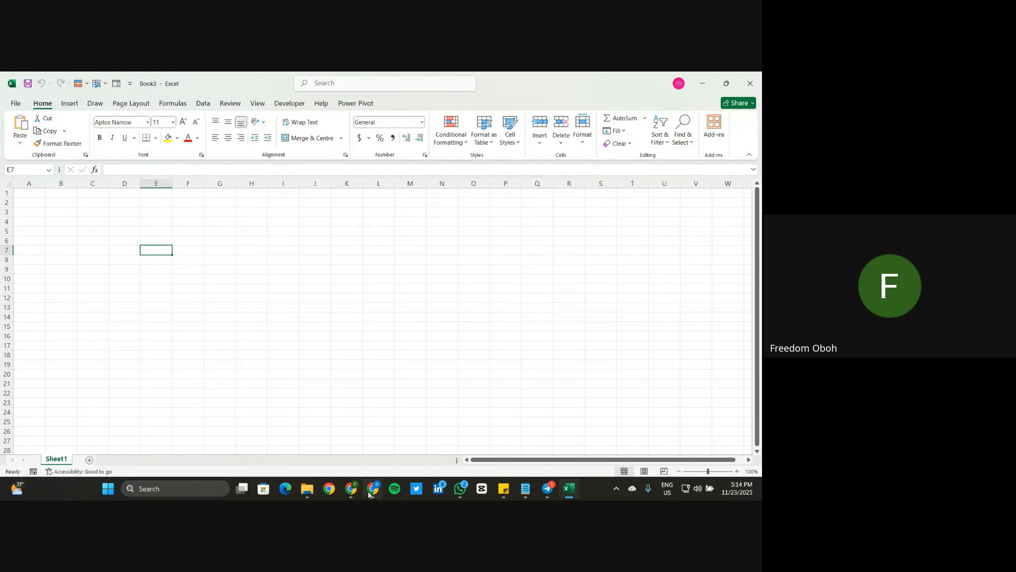
mouse_move(372, 488)
left_click(295, 431)
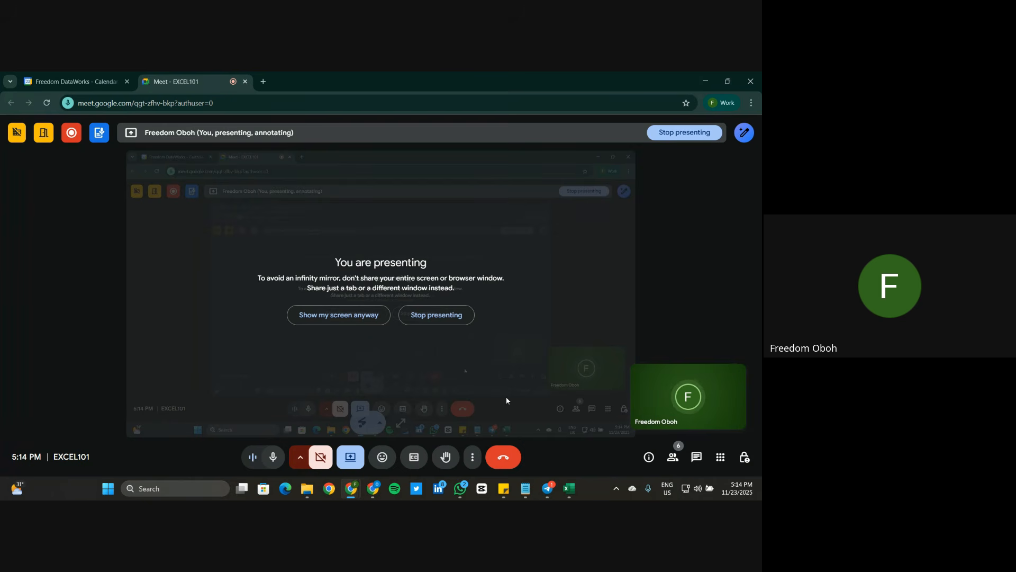
left_click(569, 488)
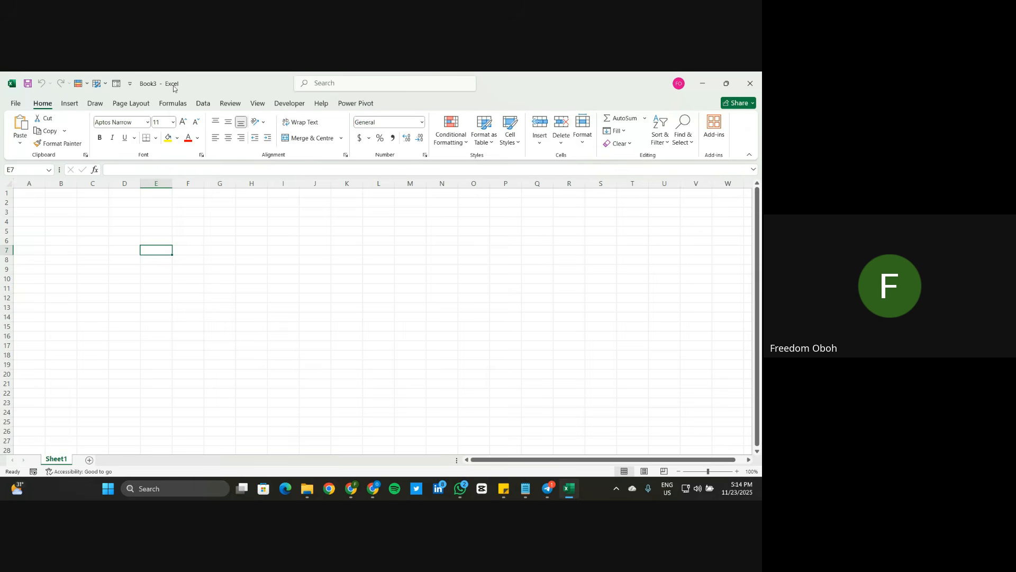
Step: Check where marketing_campaign_dataset is stored in File Explorer, then return to the Excel workbook
left_click(204, 104)
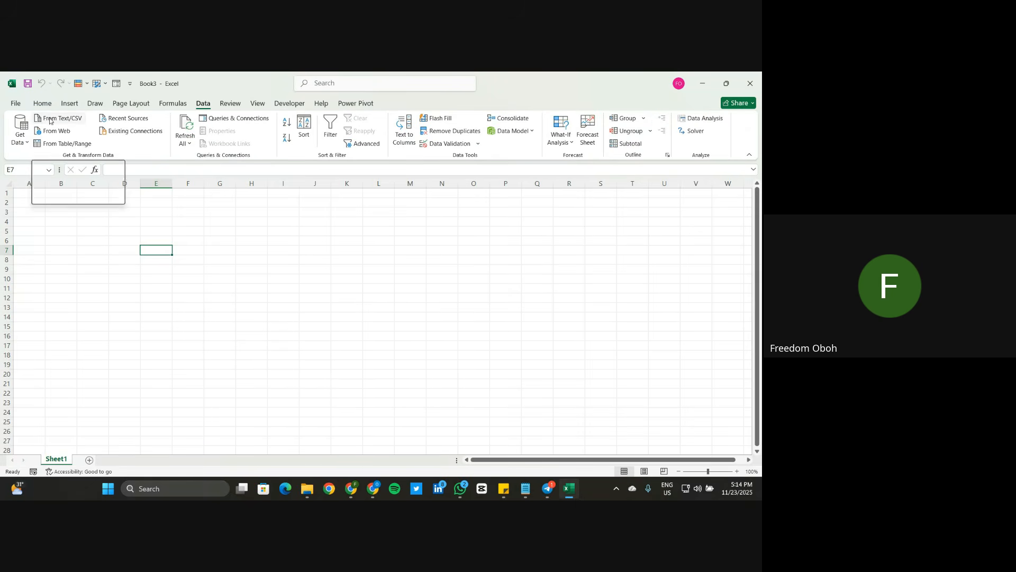
mouse_move(307, 488)
left_click(307, 434)
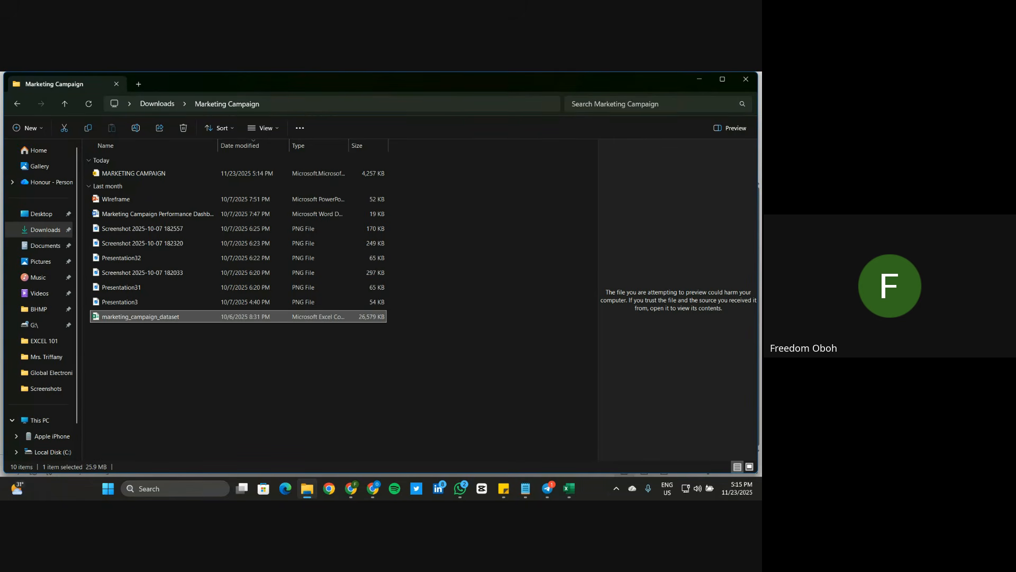
mouse_move(569, 488)
left_click(576, 449)
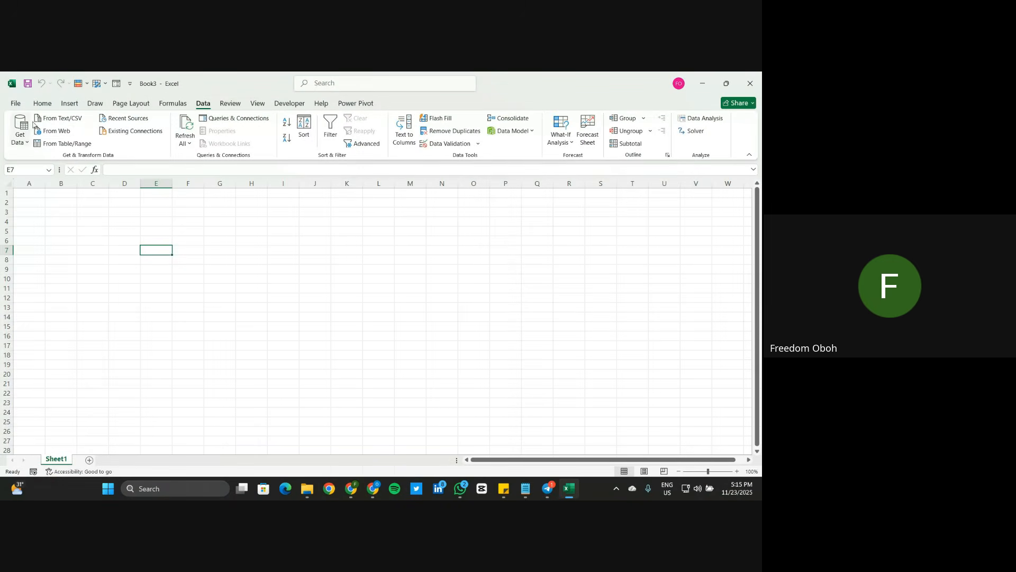
Step: Start a Text/CSV data import, widen the file list and browse Downloads to locate the Marketing Campaign folder
left_click(50, 118)
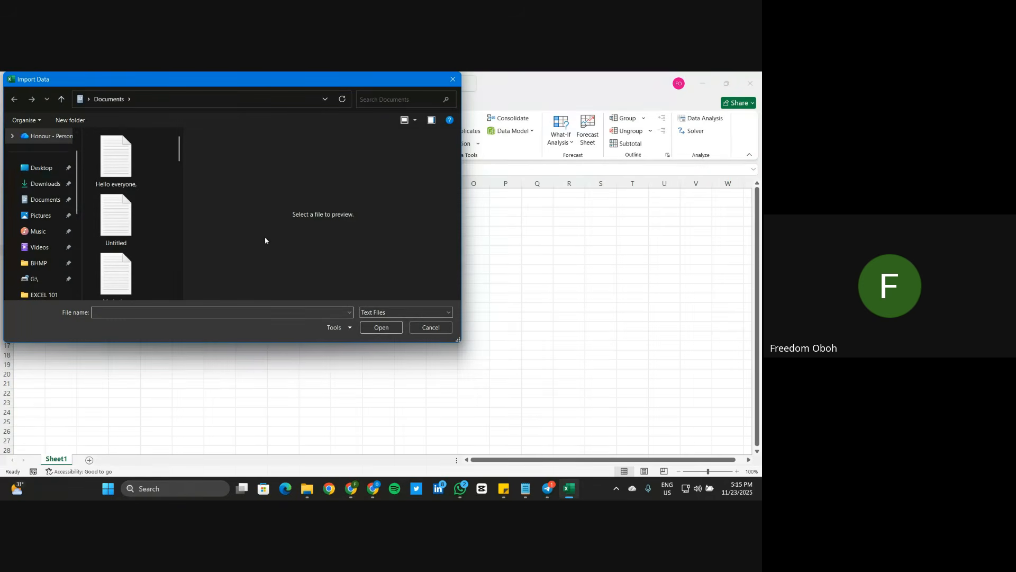
left_click(42, 184)
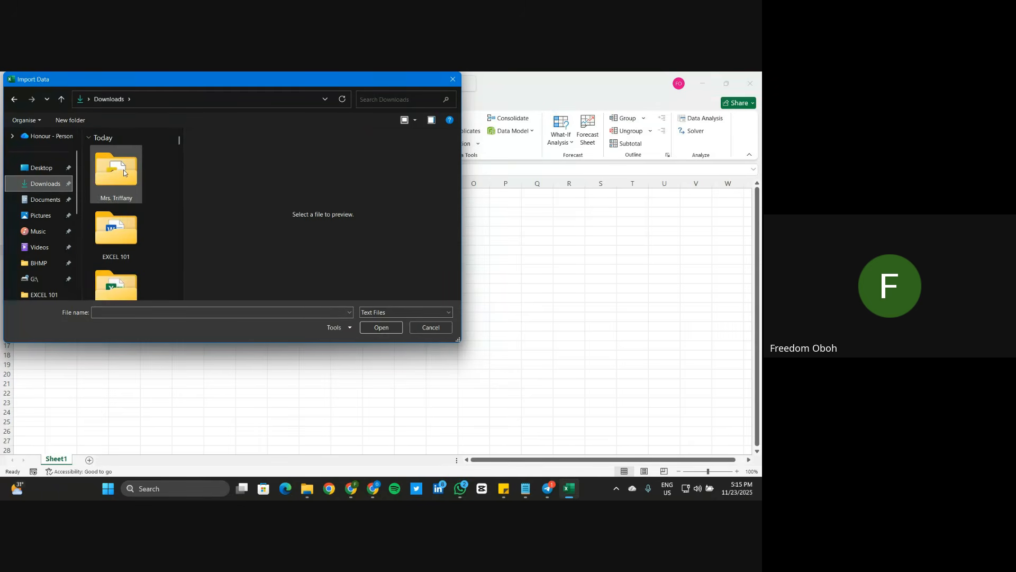
scroll(158, 242, "down", 3)
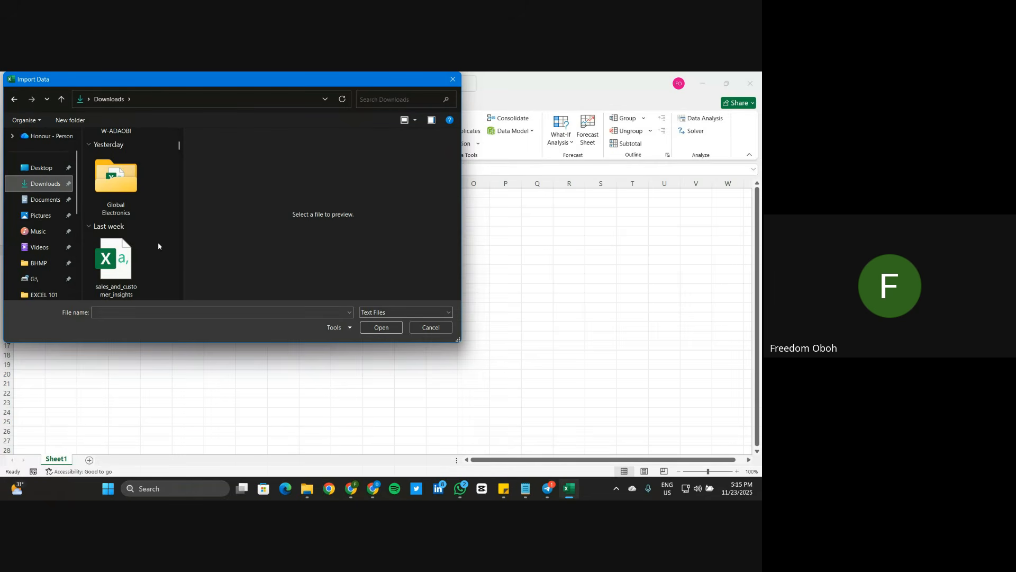
scroll(158, 243, "down", 2)
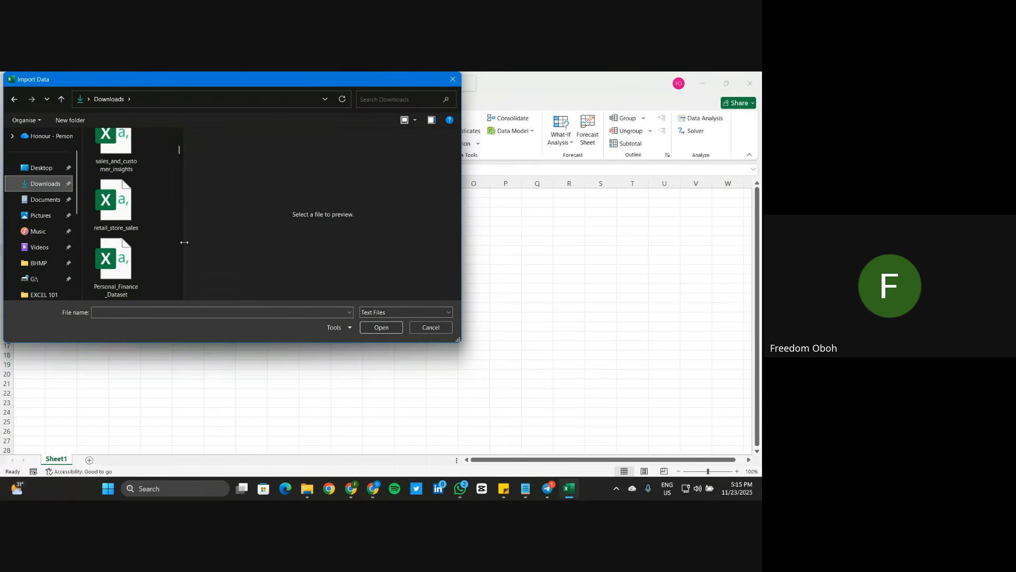
left_click_drag(185, 243, 376, 257)
scroll(256, 255, "up", 3)
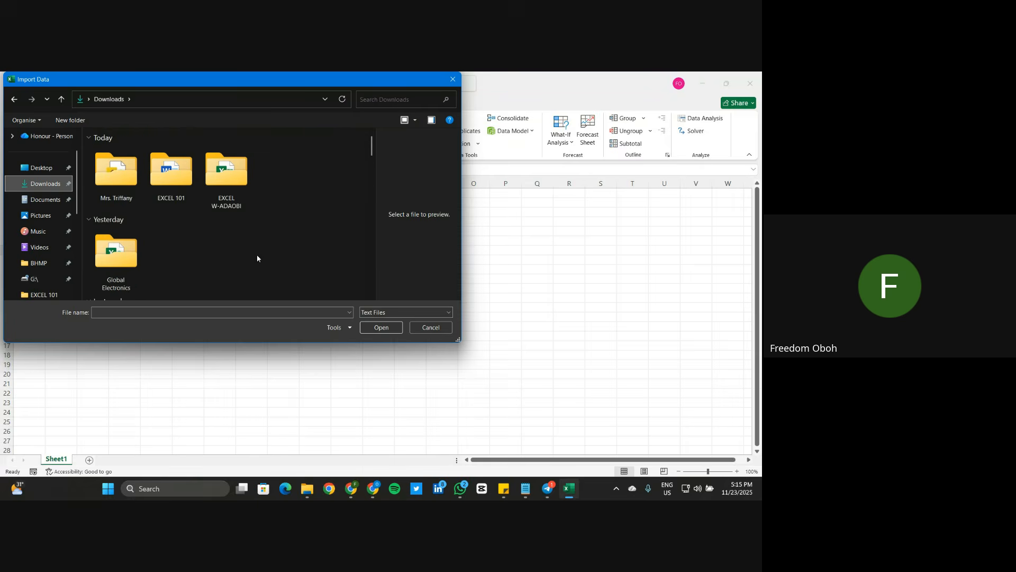
scroll(256, 254, "down", 10)
scroll(257, 259, "down", 5)
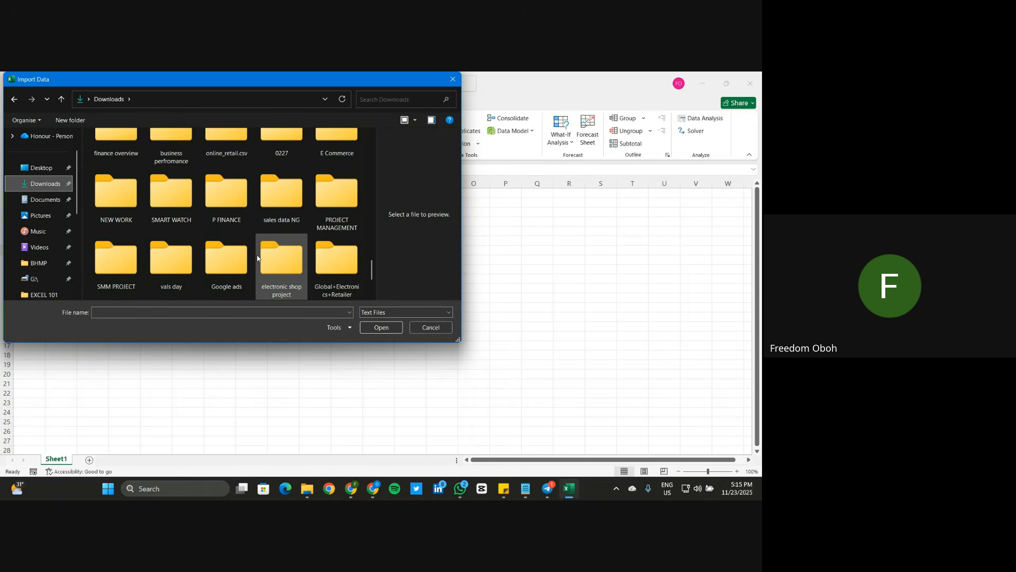
scroll(257, 259, "down", 5)
scroll(257, 258, "up", 10)
scroll(258, 259, "up", 2)
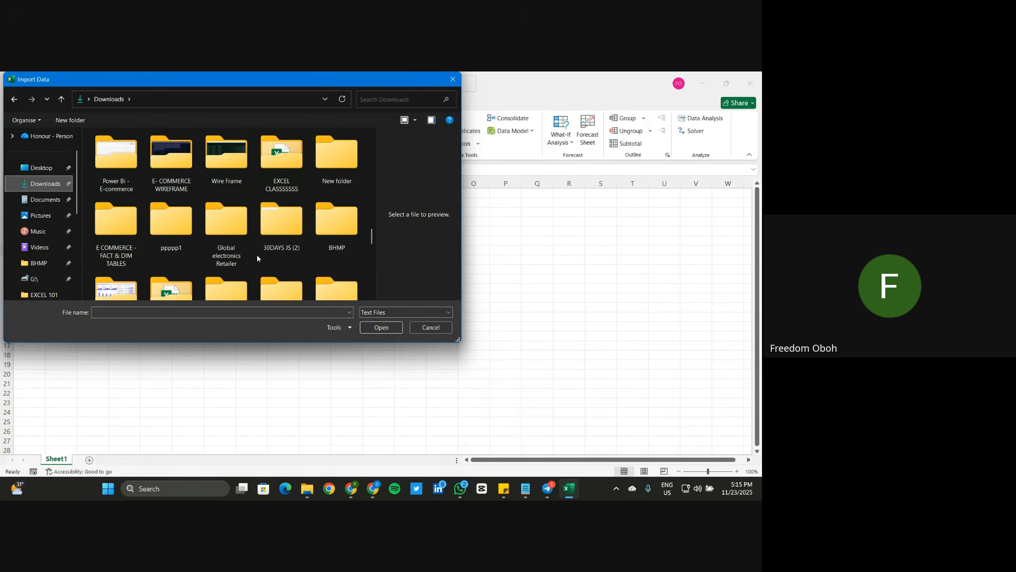
scroll(257, 258, "up", 3)
scroll(257, 258, "up", 5)
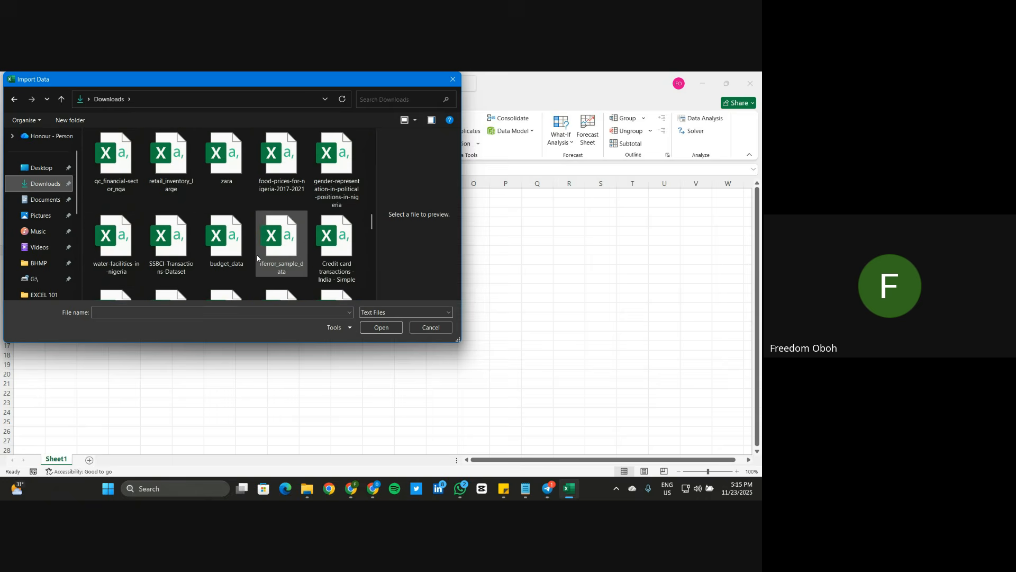
scroll(257, 258, "up", 2)
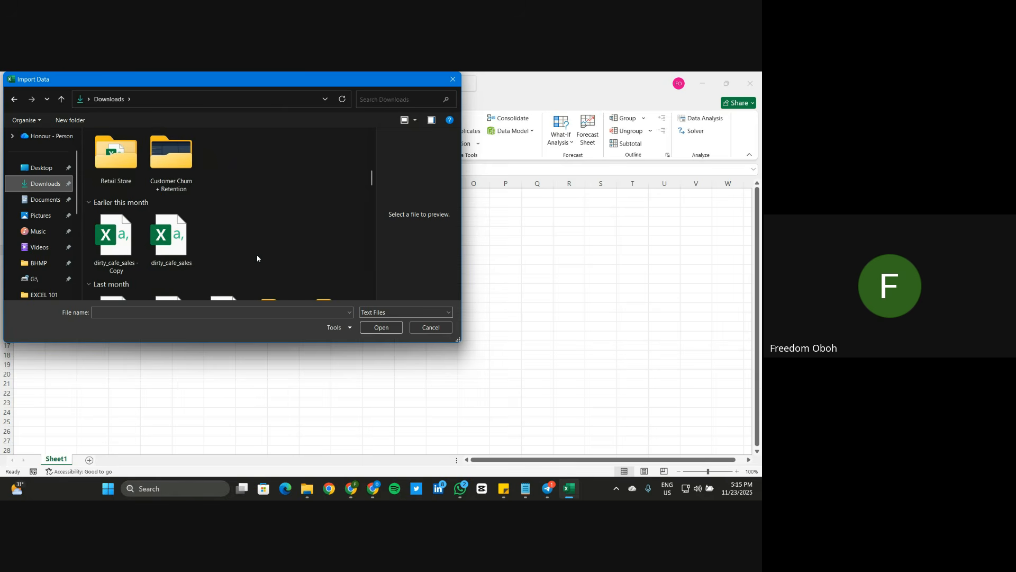
scroll(257, 258, "up", 2)
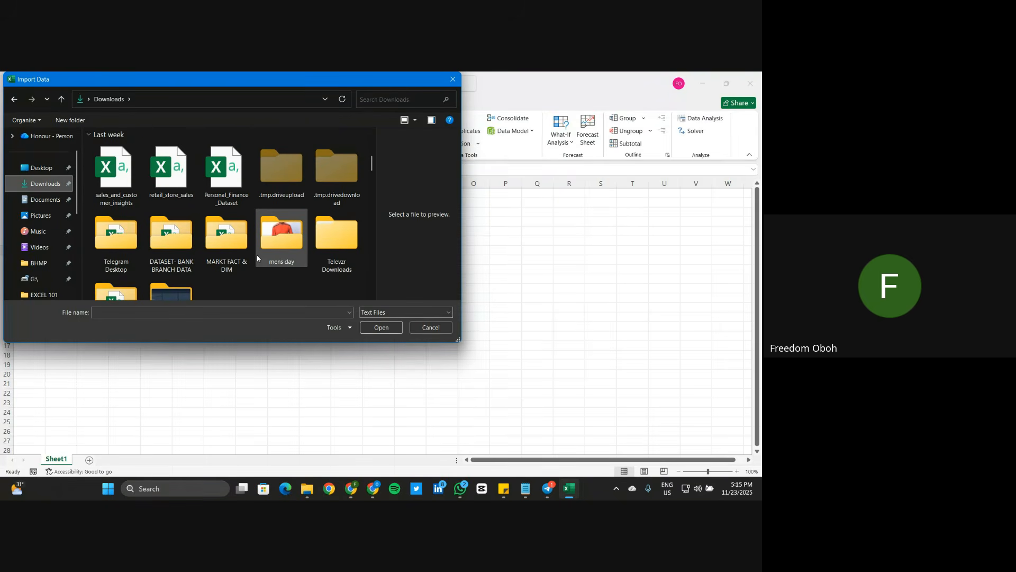
scroll(258, 259, "up", 3)
scroll(257, 258, "down", 8)
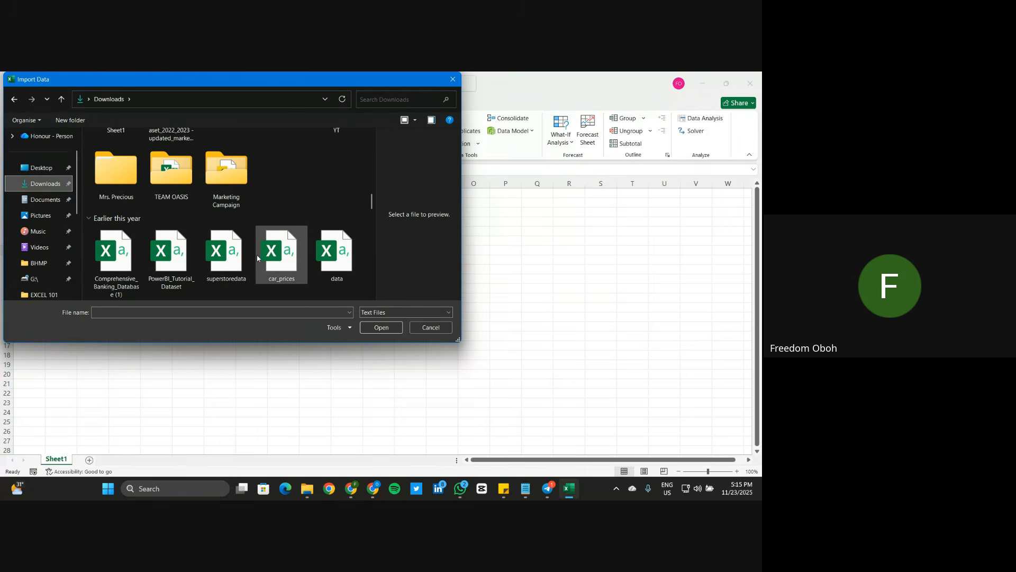
Step: Import marketing_campaign_dataset from the Marketing Campaign folder and open it for transformation in Power Query Editor
double_click(227, 171)
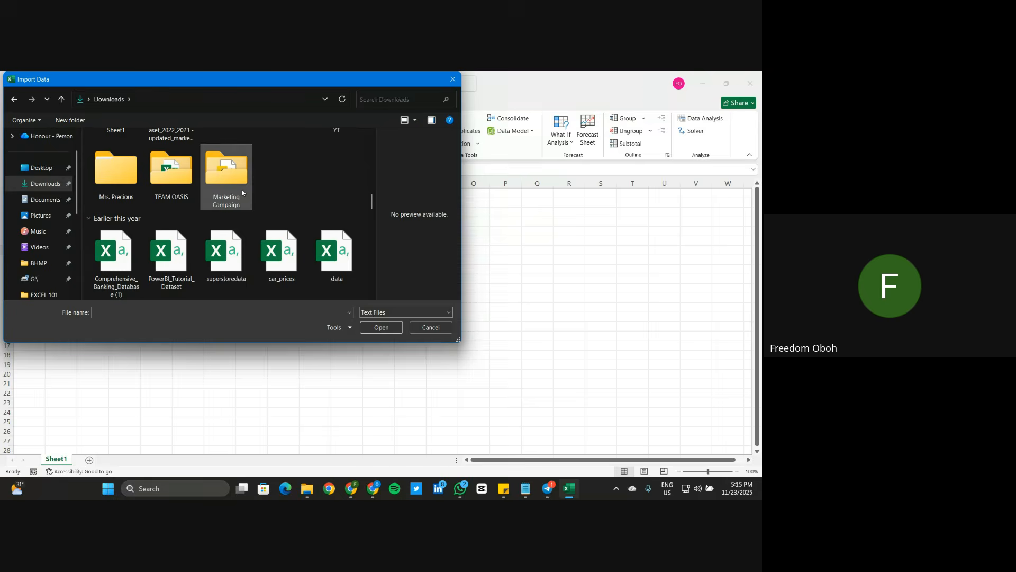
left_click(121, 171)
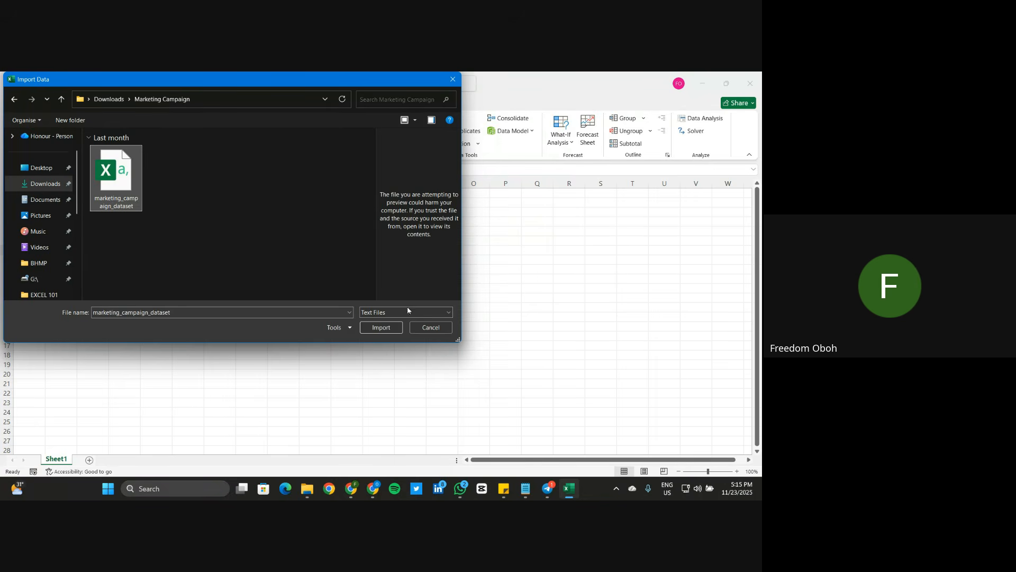
left_click(372, 326)
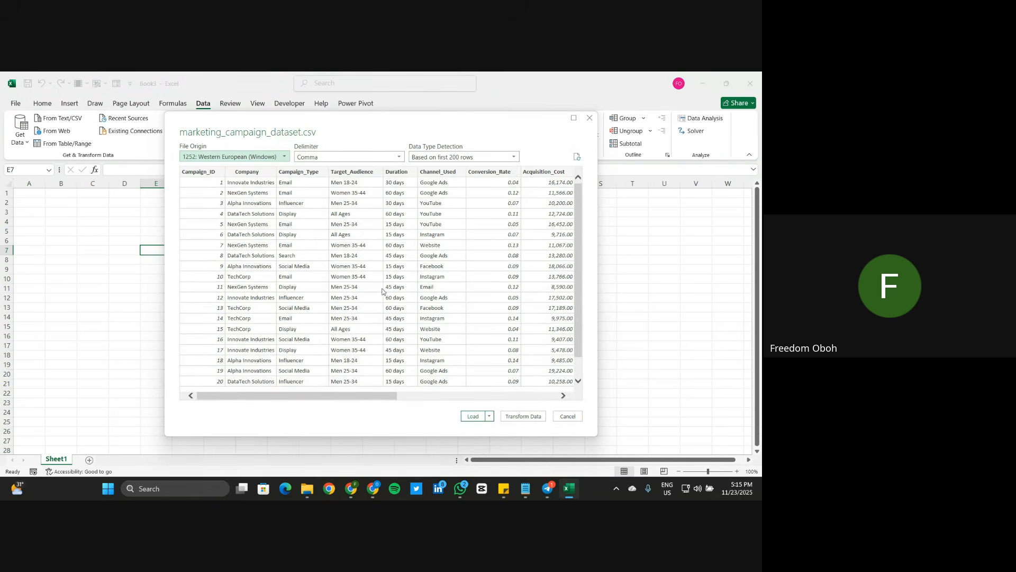
left_click(514, 417)
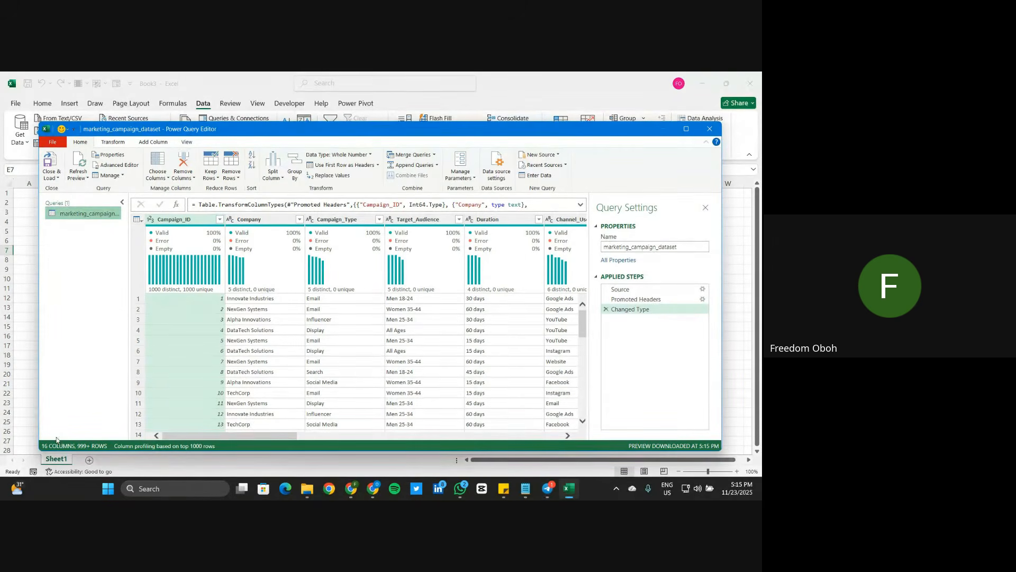
Step: Look through the Campaign_ID rows and its list of filter values, leaving the column unfiltered
scroll(287, 323, "down", 3)
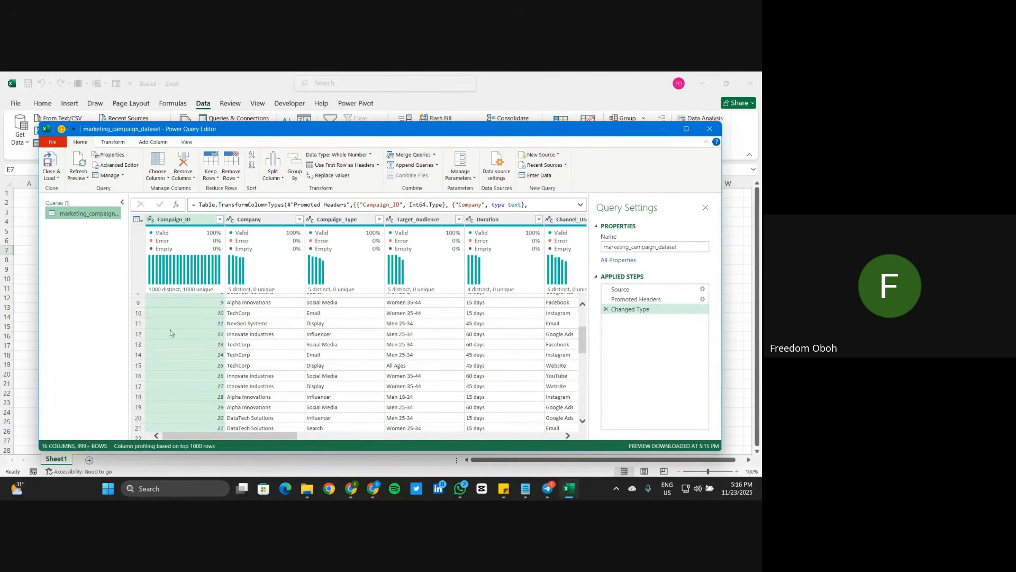
scroll(254, 350, "up", 2)
scroll(255, 350, "up", 2)
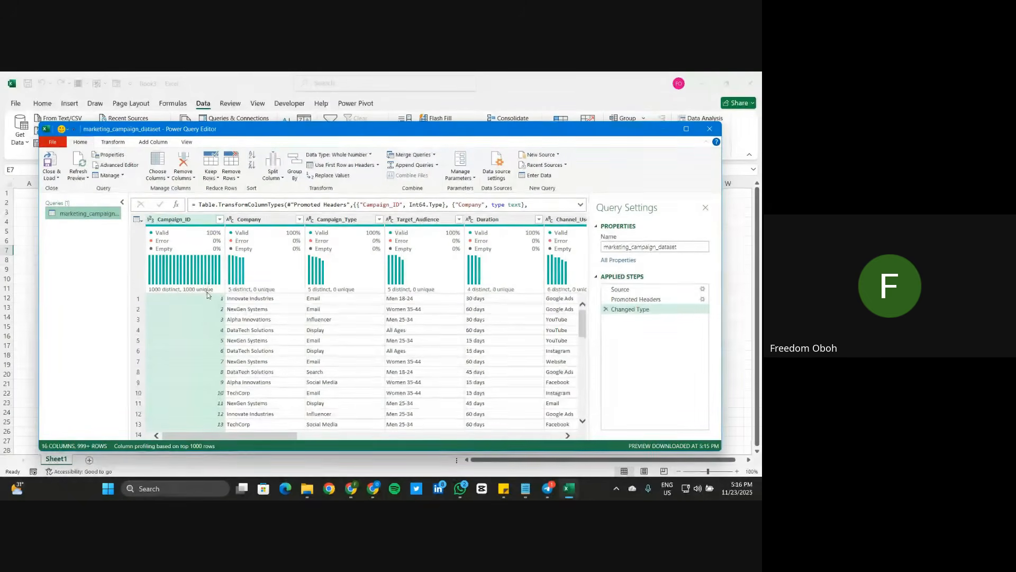
left_click(219, 220)
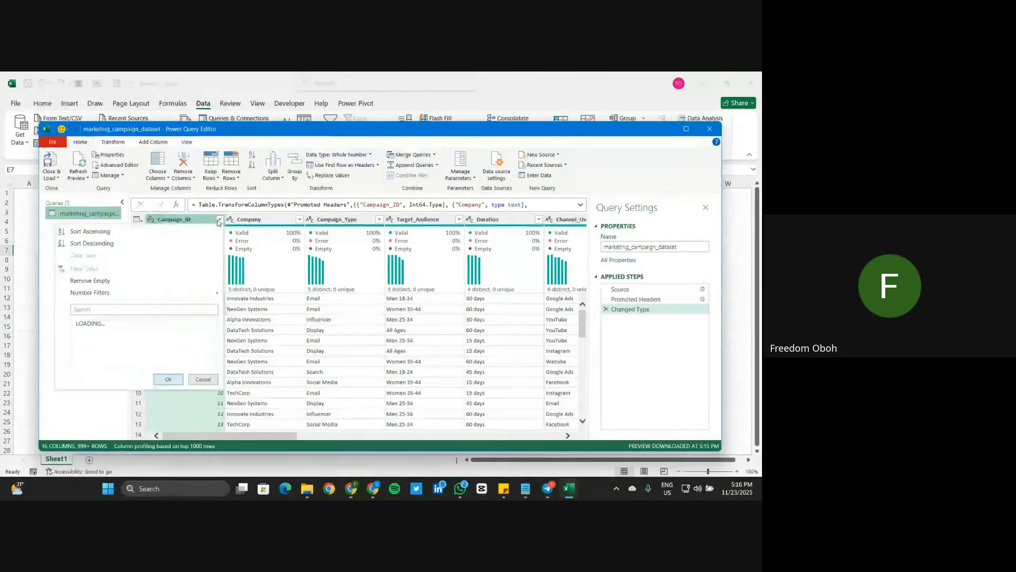
scroll(146, 366, "down", 10)
scroll(146, 372, "down", 10)
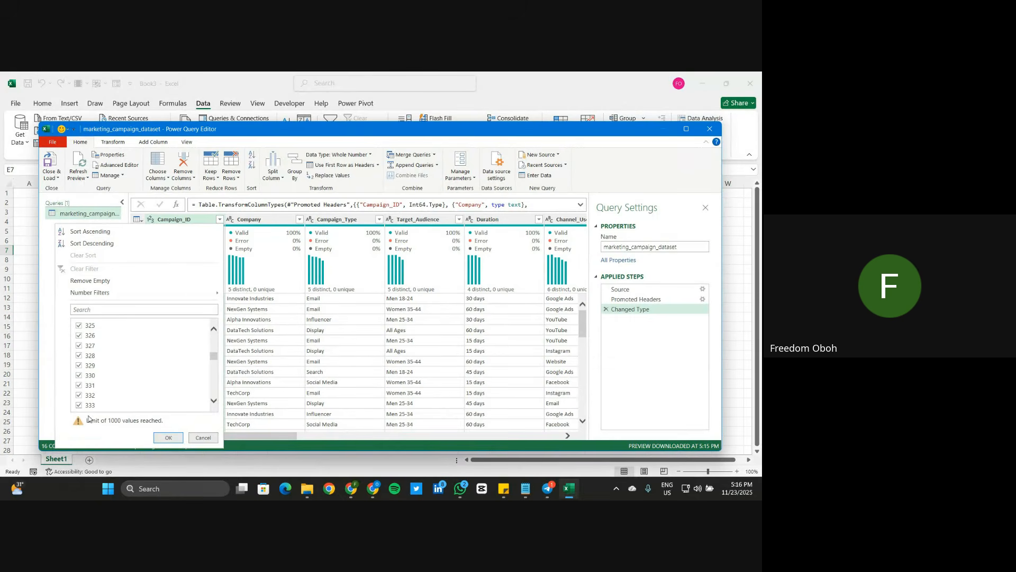
left_click(203, 439)
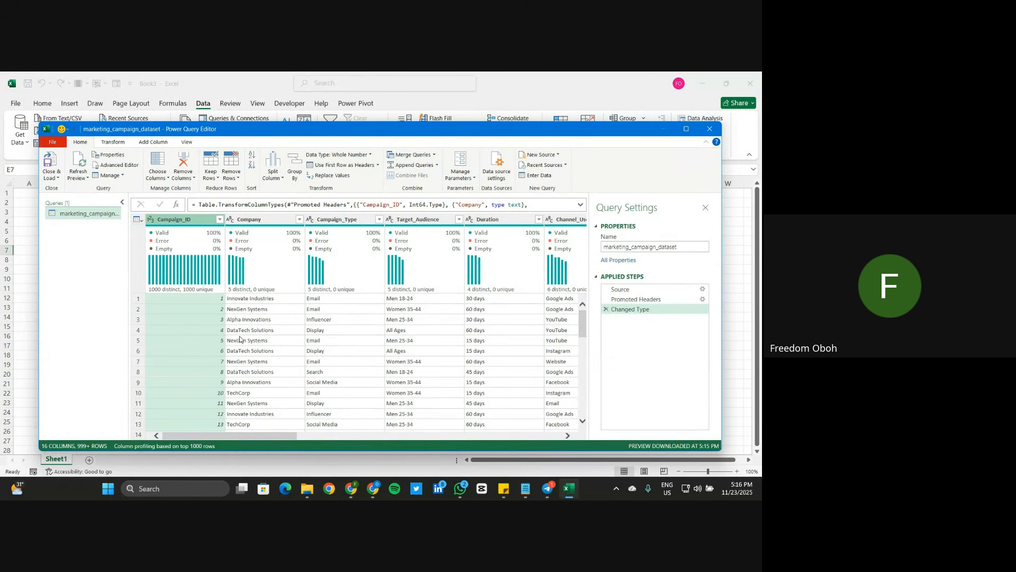
Step: Review the distinct values of the Campaign_Type column in its filter list without applying a filter
scroll(241, 339, "right", 3)
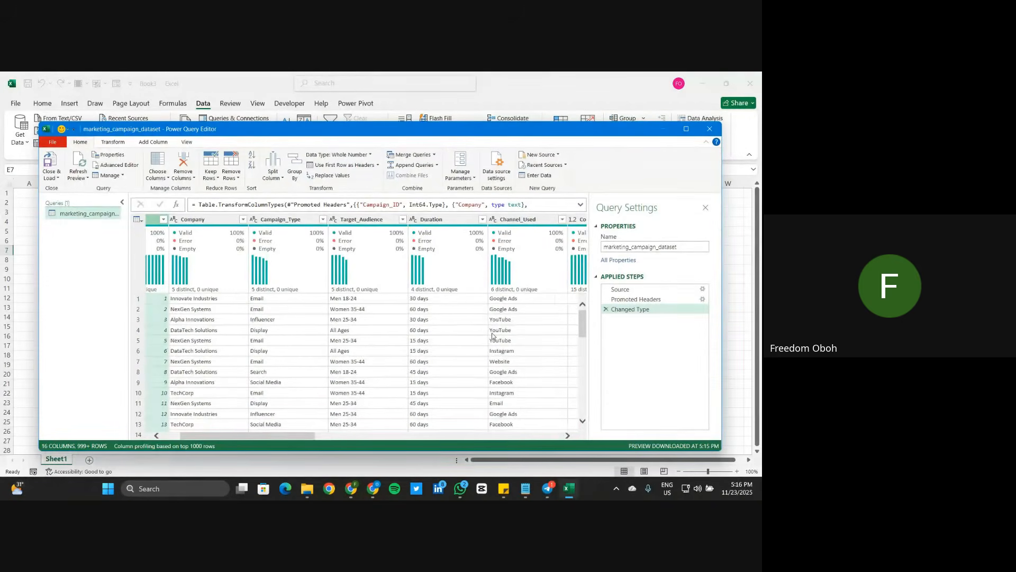
scroll(492, 334, "right", 2)
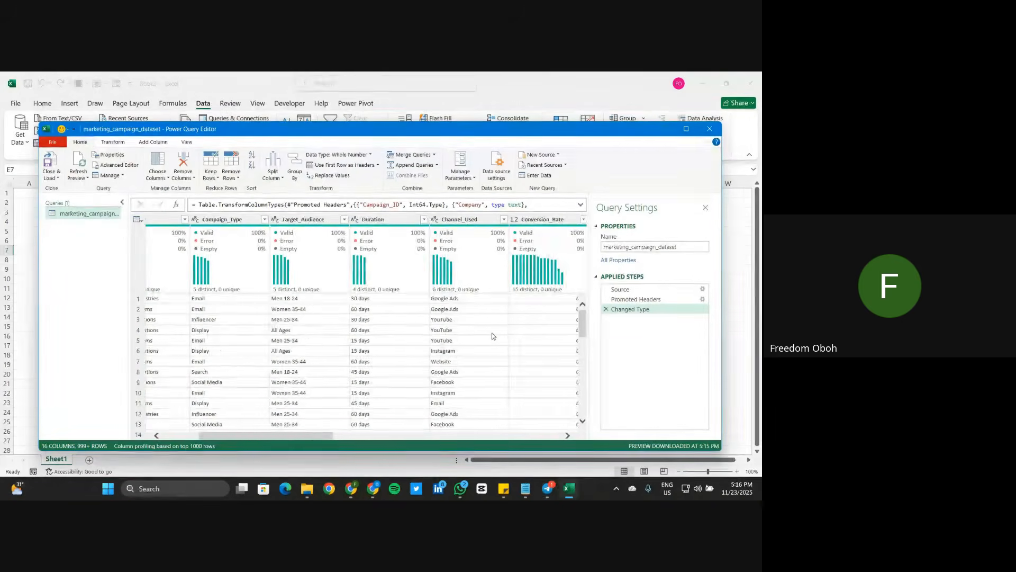
left_click(264, 220)
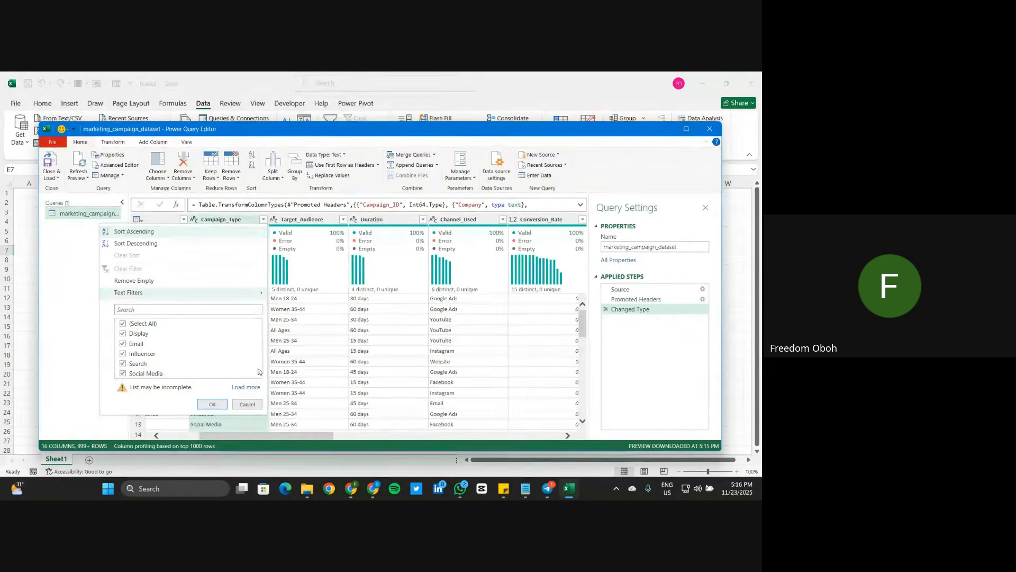
left_click(247, 405)
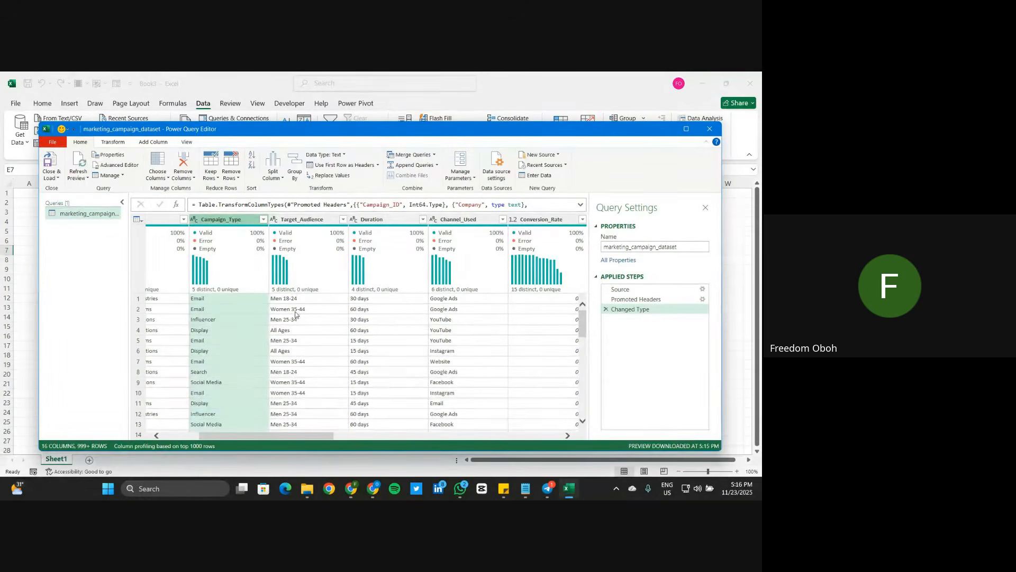
Step: Inspect the Target_Audience column and check the Duration column's filter values without filtering
scroll(299, 316, "left", 1)
scroll(300, 315, "right", 2)
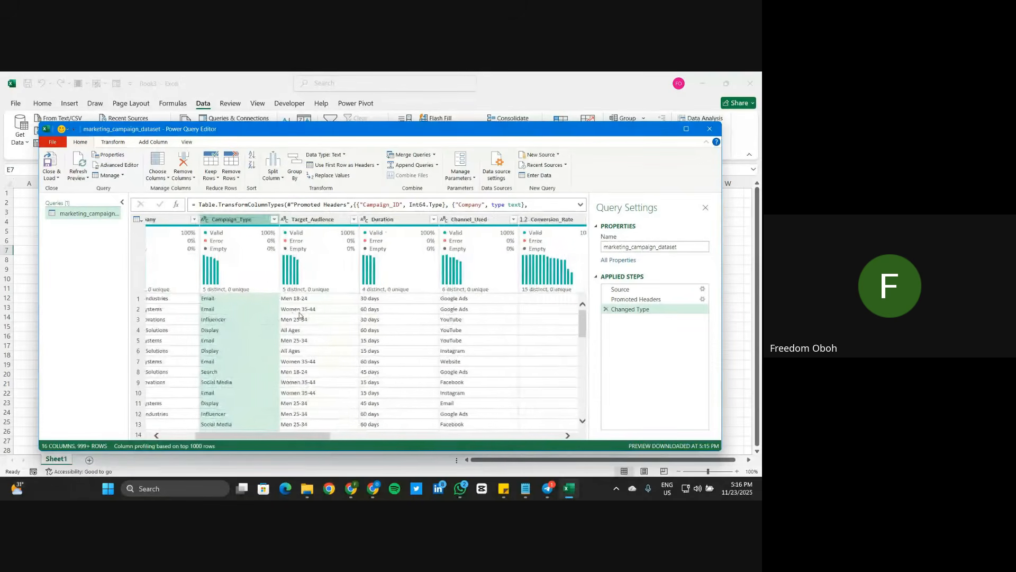
left_click(308, 221)
left_click(373, 220)
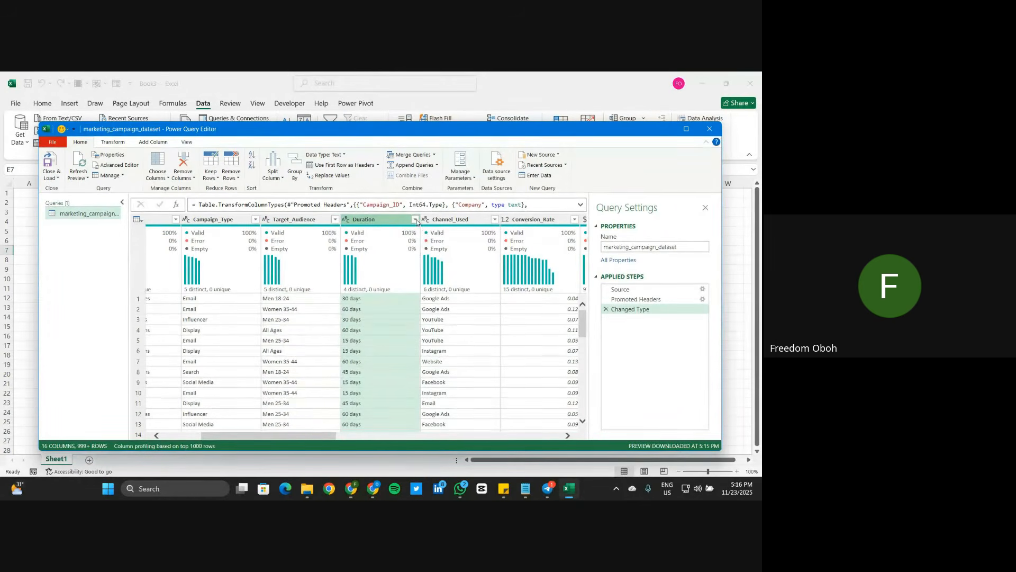
left_click(415, 220)
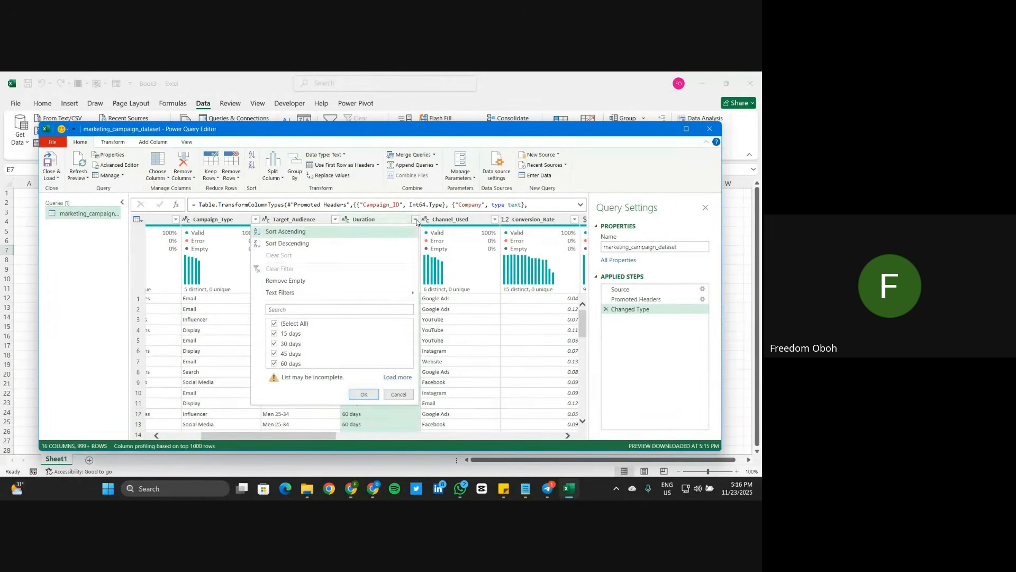
left_click(396, 395)
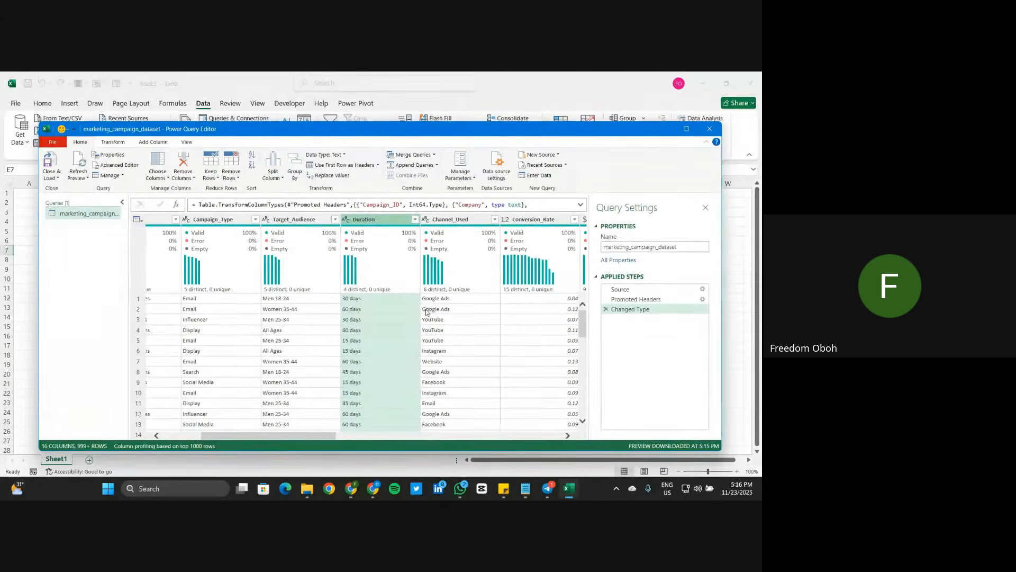
Step: Check which marketing channels the Channel_Used column contains, leaving its filter unchanged
scroll(426, 313, "right", 3)
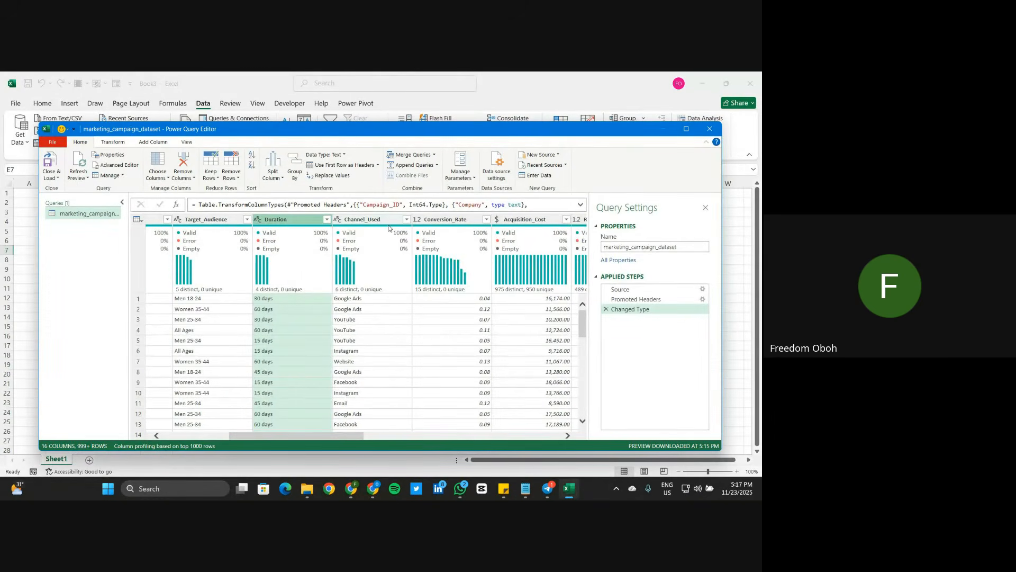
mouse_move(379, 229)
left_click(407, 219)
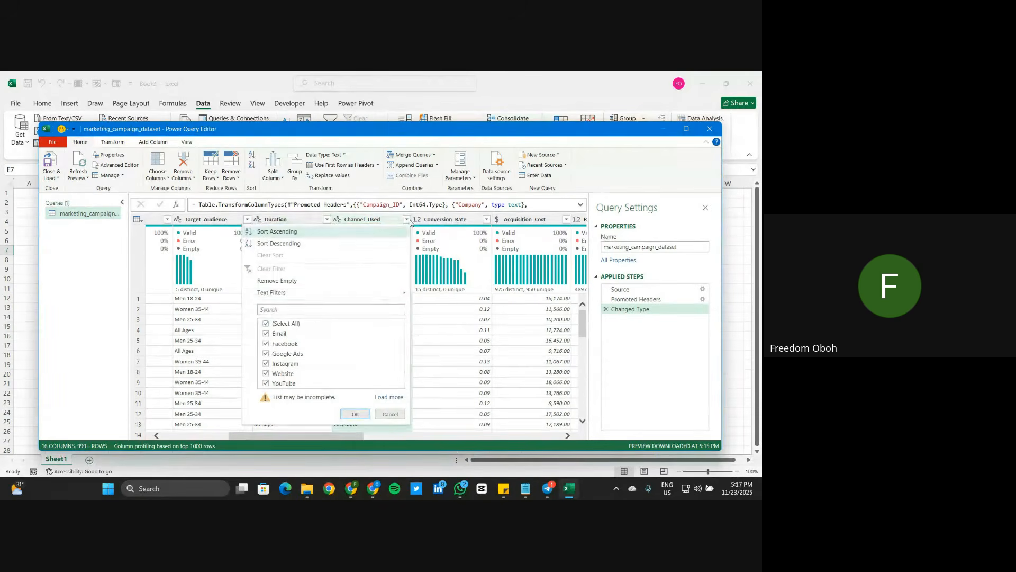
left_click(387, 415)
Step: Inspect the Conversion_Rate column and the Acquisition_Cost column's filter values without filtering
scroll(455, 314, "right", 3)
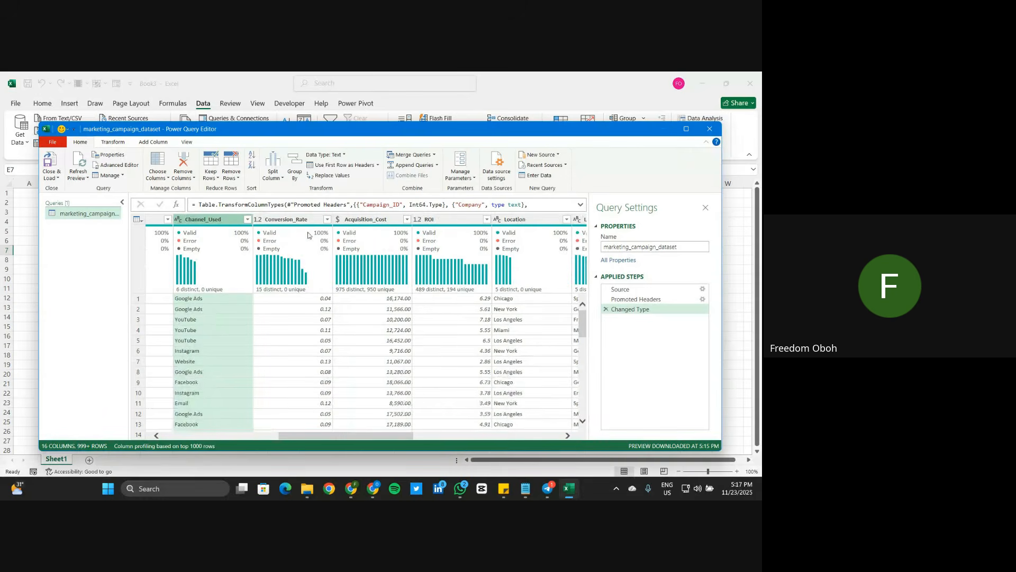
left_click(327, 219)
left_click(360, 224)
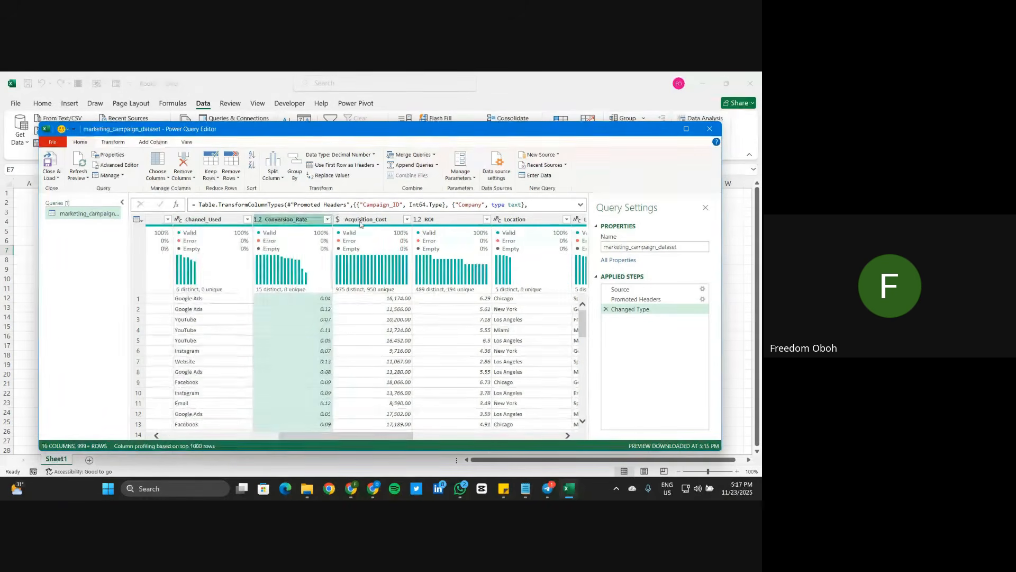
left_click(407, 219)
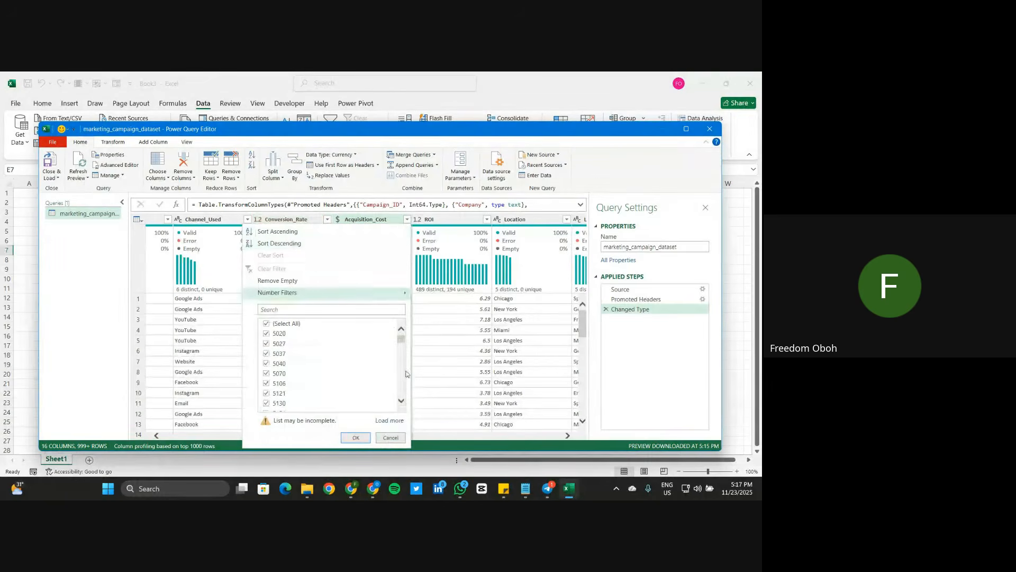
left_click(391, 437)
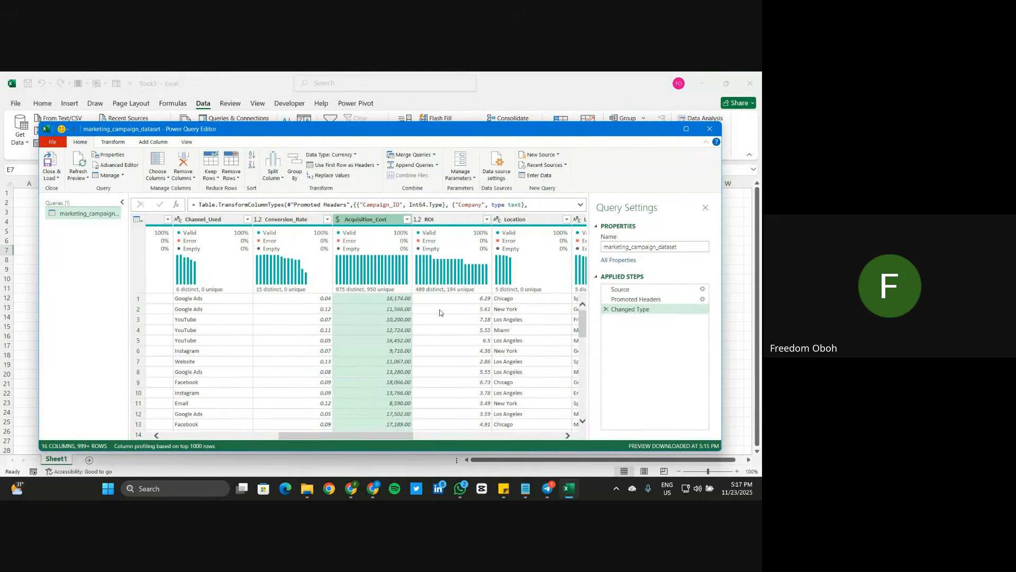
Step: Review the ROI column's filter values and close the list without applying a filter
scroll(440, 313, "right", 3)
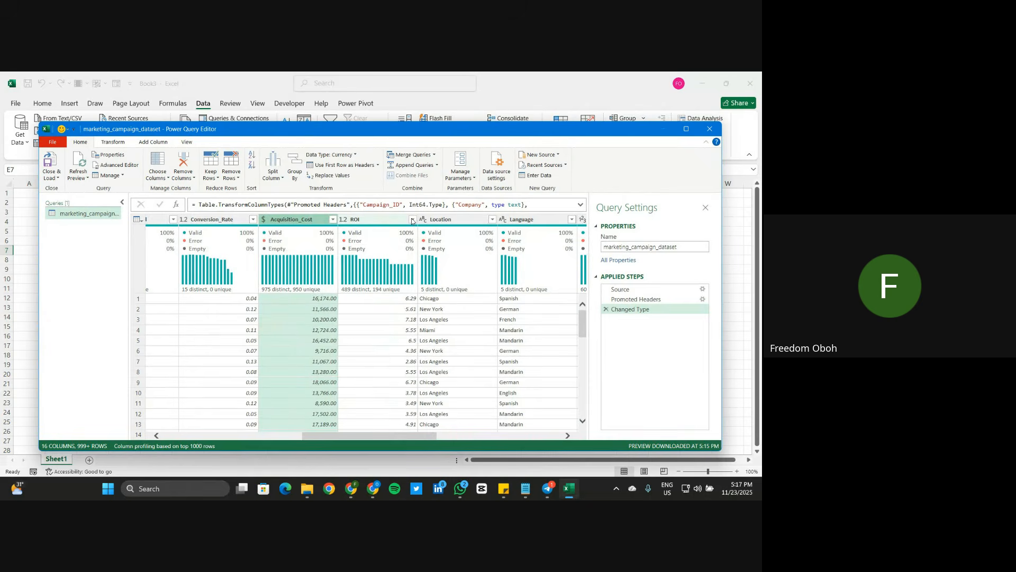
left_click(413, 219)
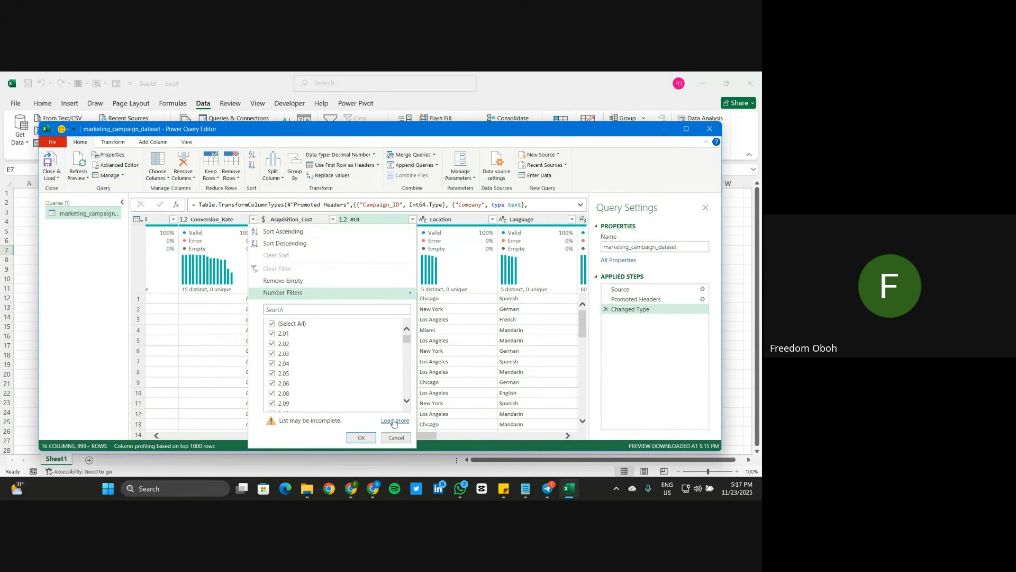
left_click(396, 437)
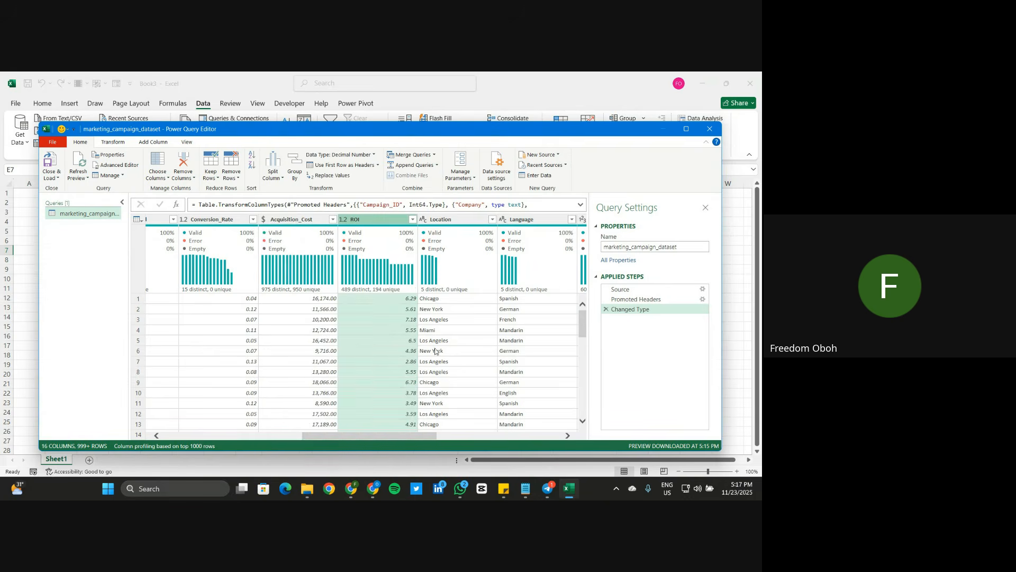
Step: Load the complete list of distinct values for the Language column and review it without filtering
scroll(423, 332, "right", 5)
scroll(424, 332, "right", 2)
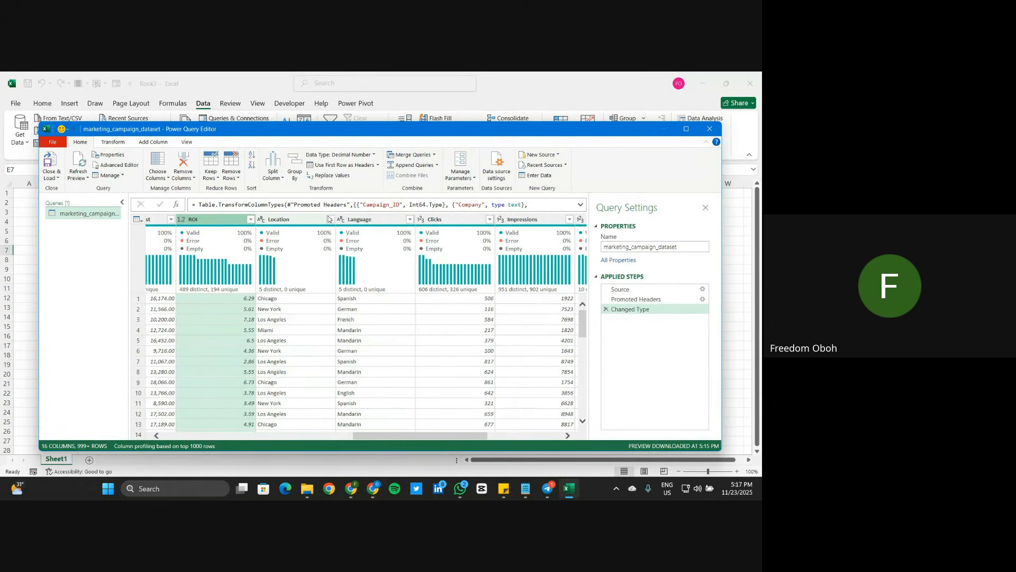
left_click(409, 219)
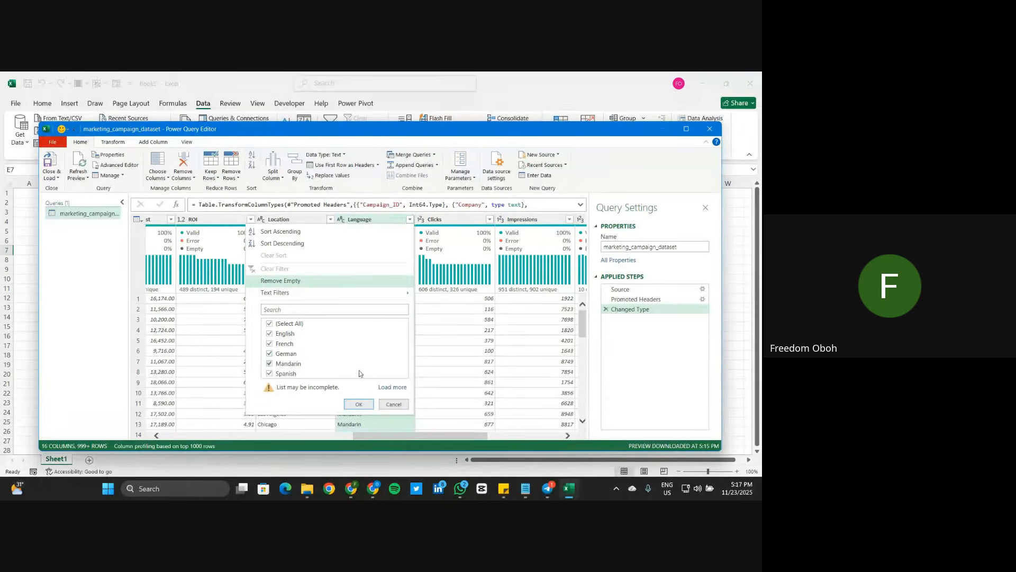
left_click(392, 387)
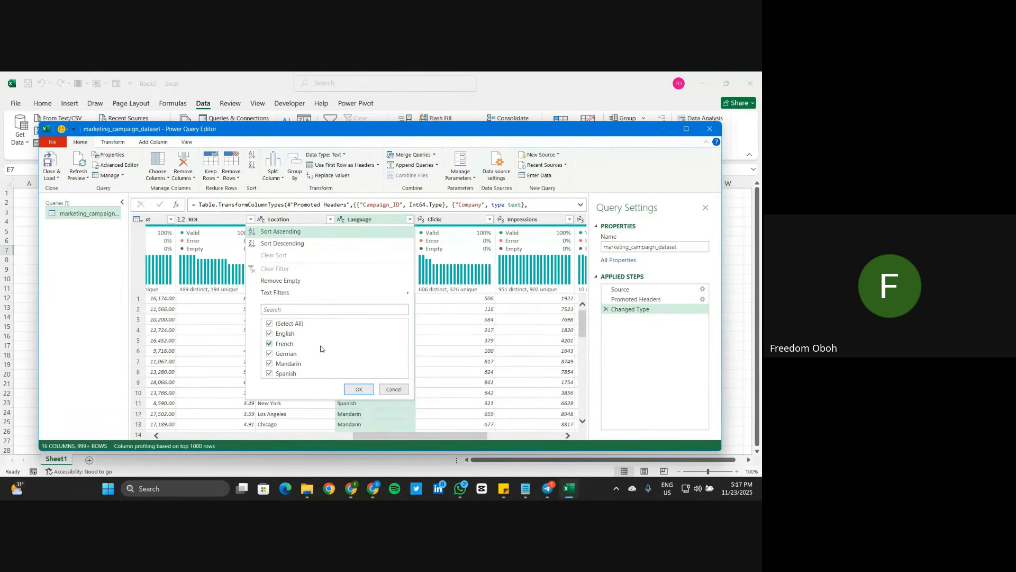
left_click(394, 390)
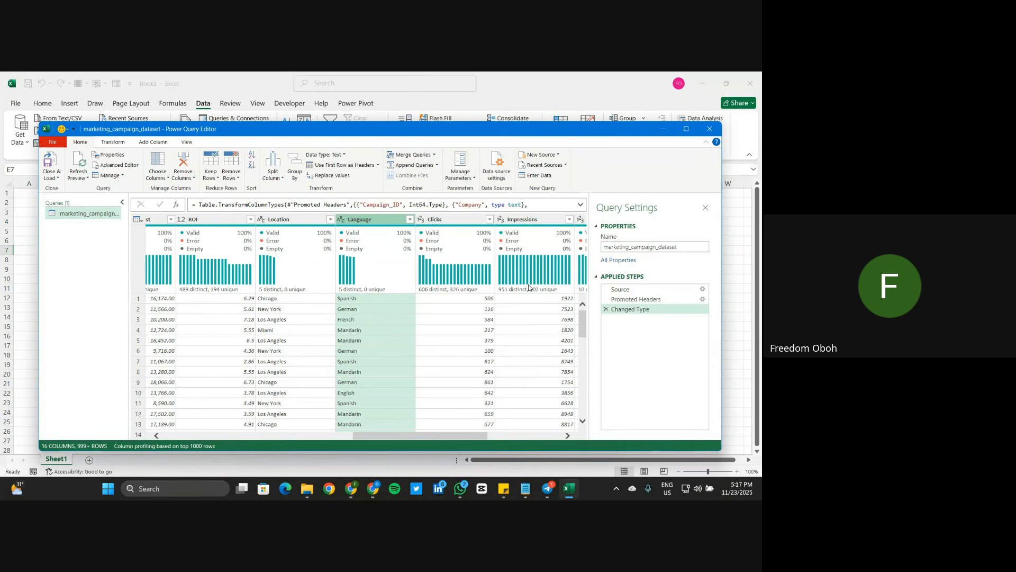
Step: Inspect the Clicks, Impressions and Engagement_Score columns and review the complete list of Customer_Segment values without filtering
left_click(464, 219)
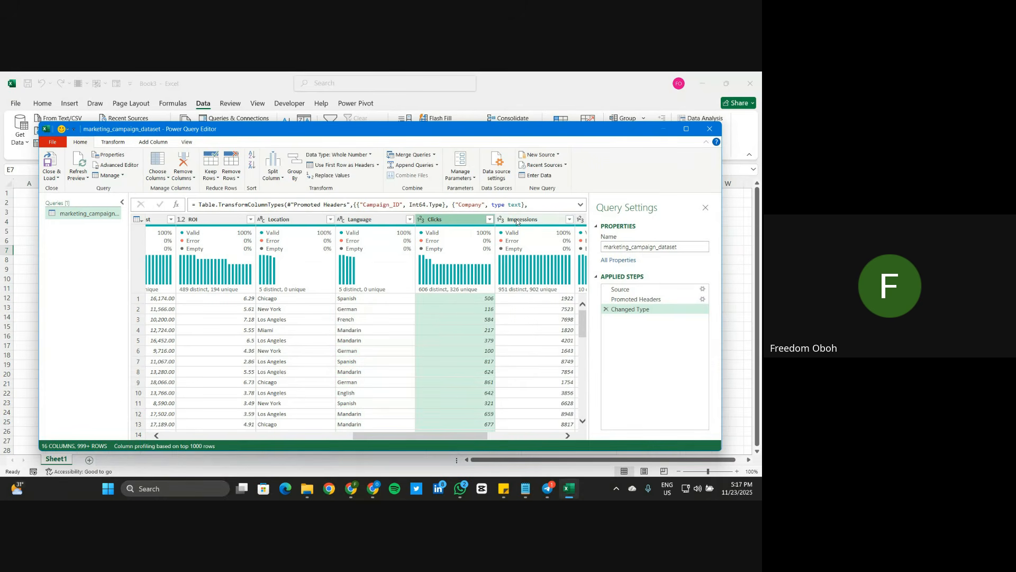
left_click(517, 219)
key("Right")
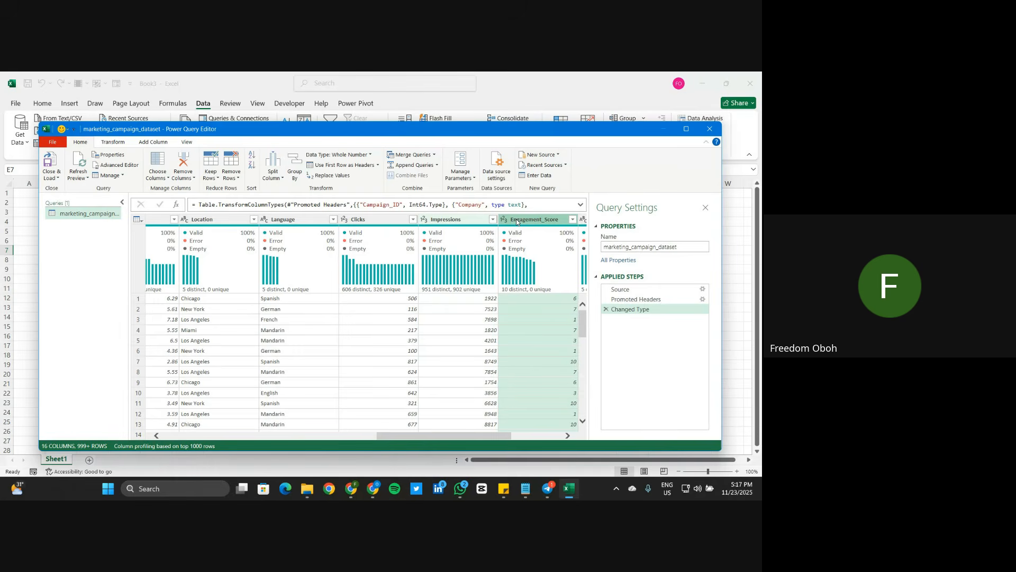
key("Right")
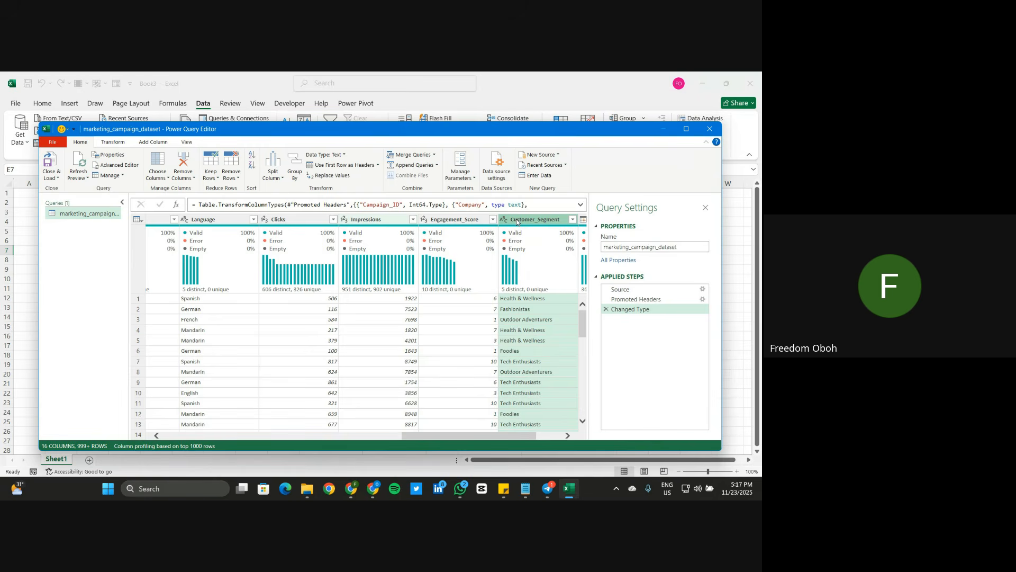
left_click(573, 219)
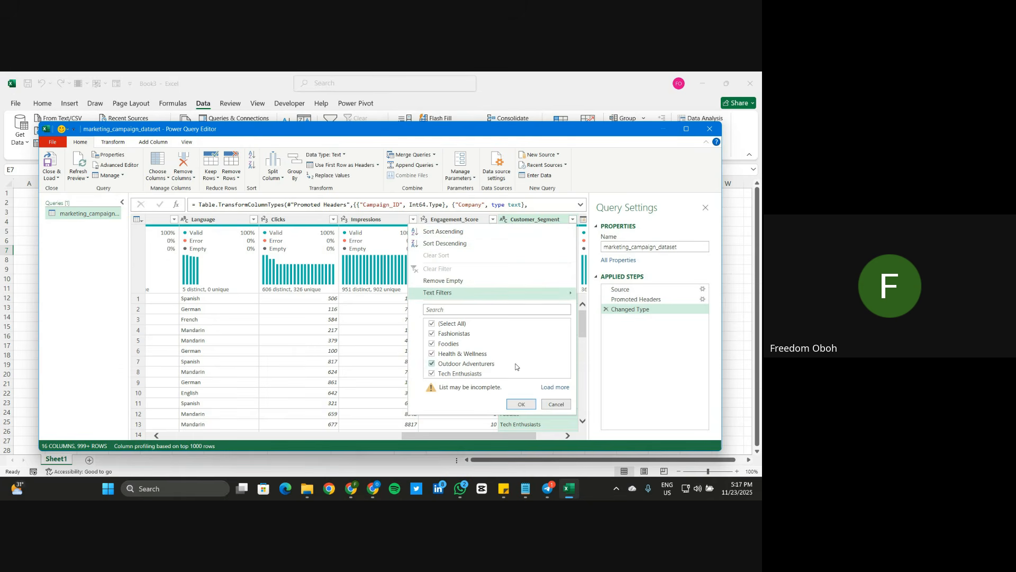
left_click(554, 387)
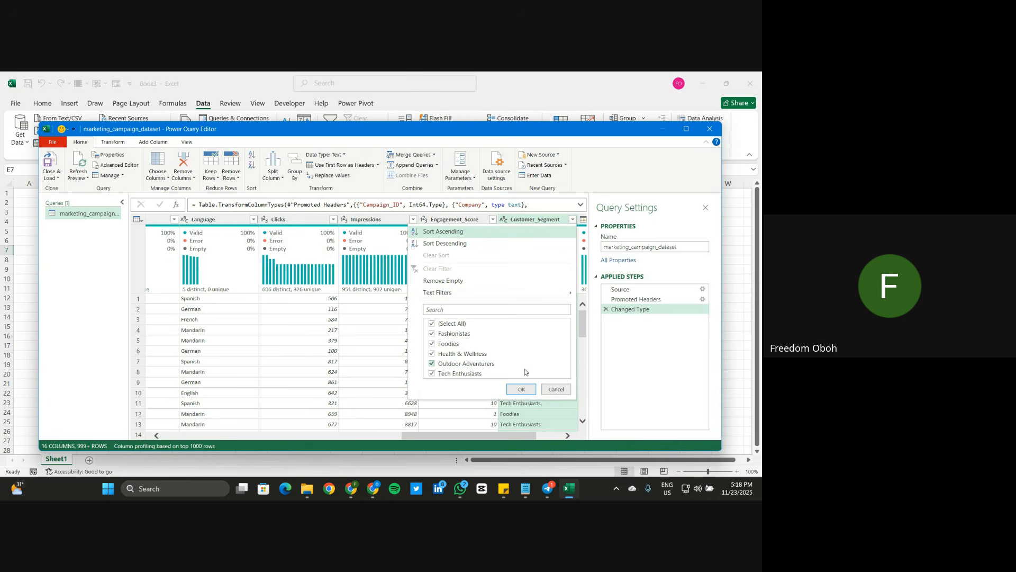
left_click(555, 390)
Step: Look through the dates in the Date column's filter list and leave the column unfiltered
scroll(503, 349, "right", 1)
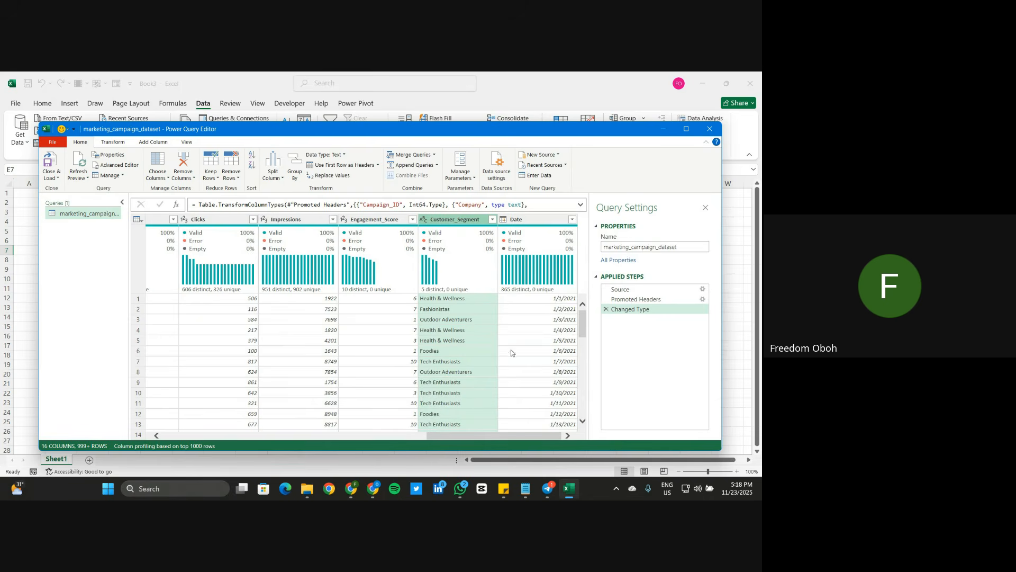
left_click(573, 220)
scroll(504, 361, "down", 3)
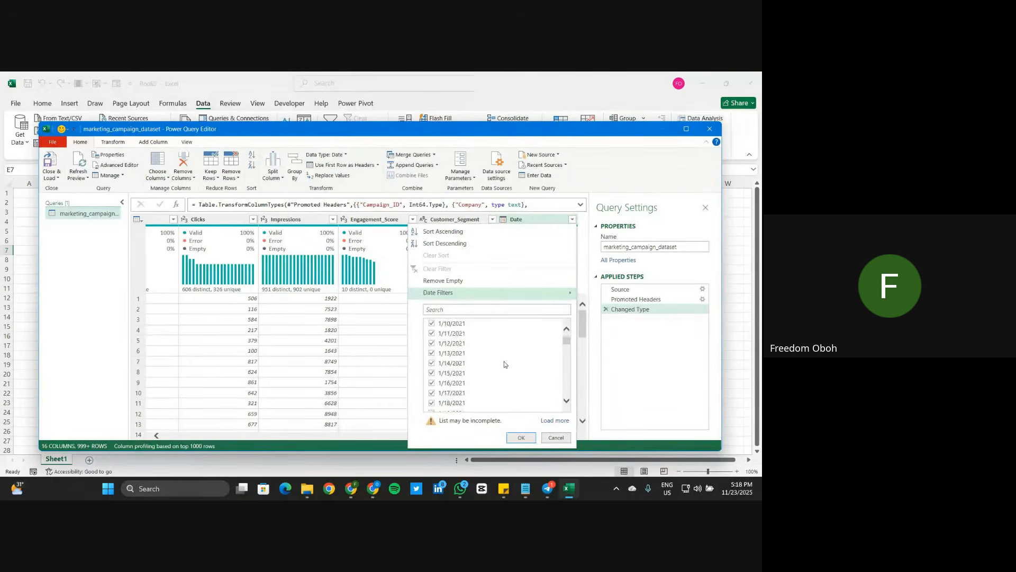
scroll(504, 361, "down", 3)
left_click(555, 437)
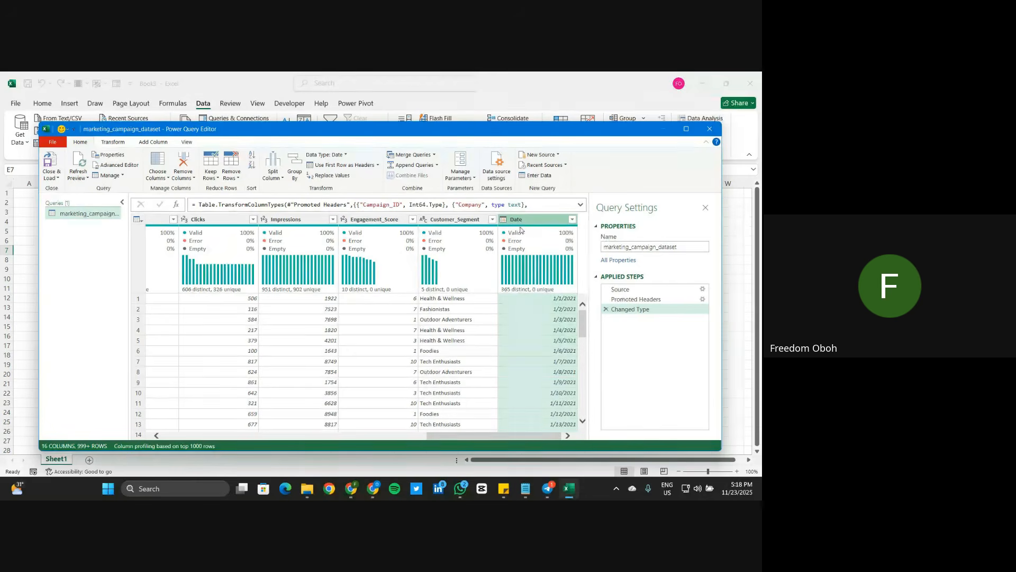
Step: Duplicate the marketing_campaign_dataset query and remove every column except Date from the copy
mouse_move(531, 241)
right_click(74, 216)
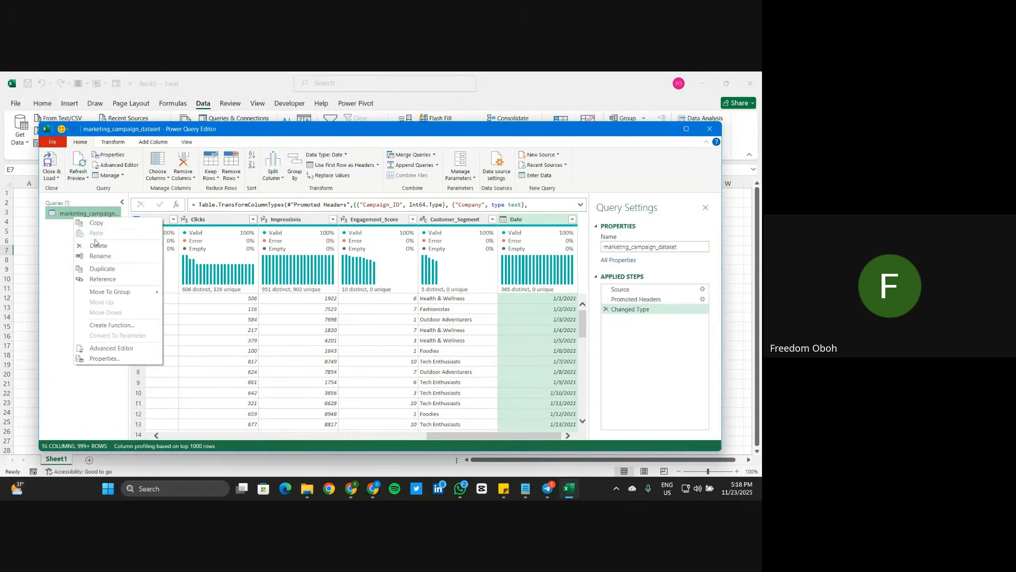
left_click(97, 269)
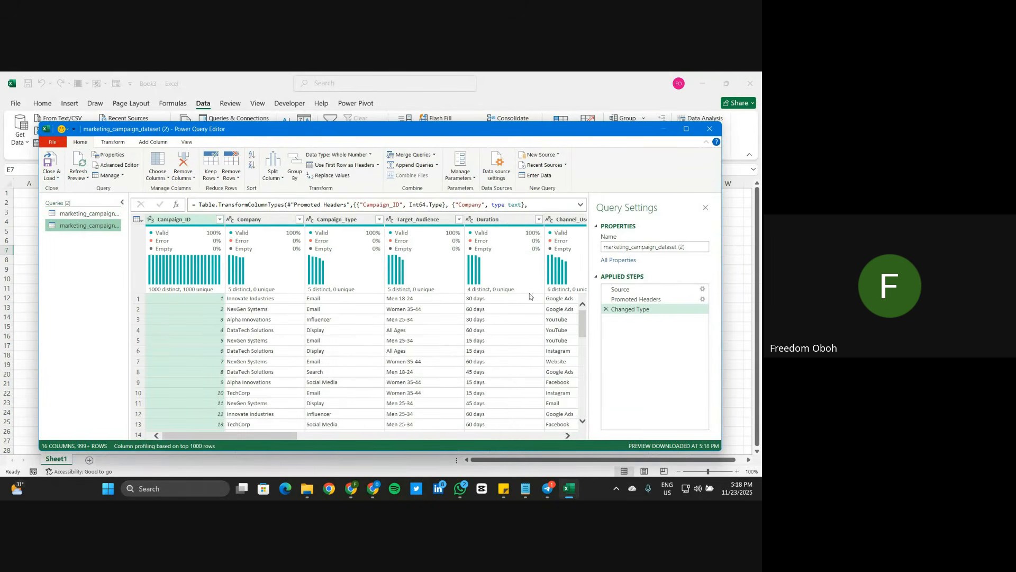
left_click_drag(242, 437, 582, 422)
left_click(535, 222)
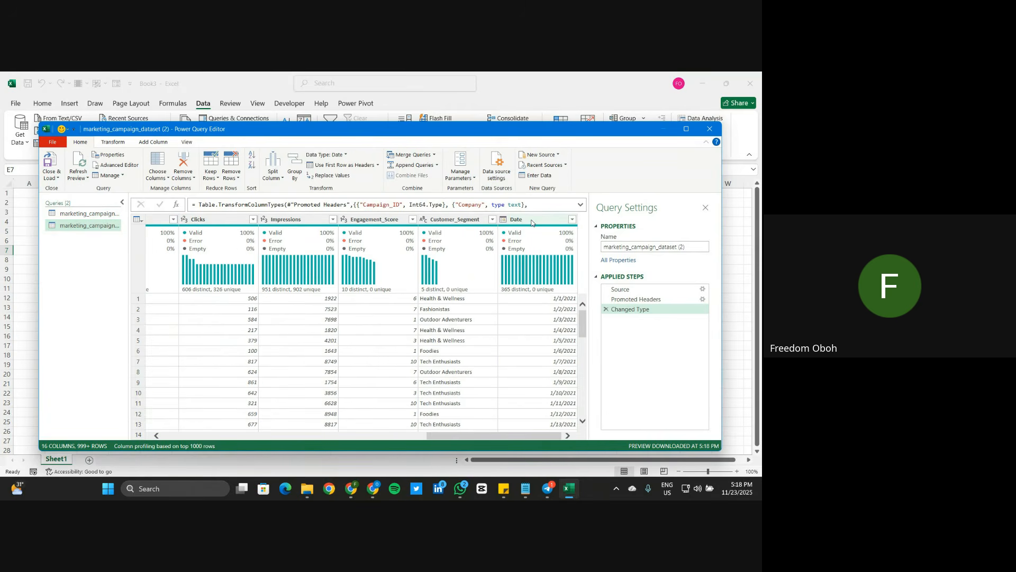
right_click(532, 221)
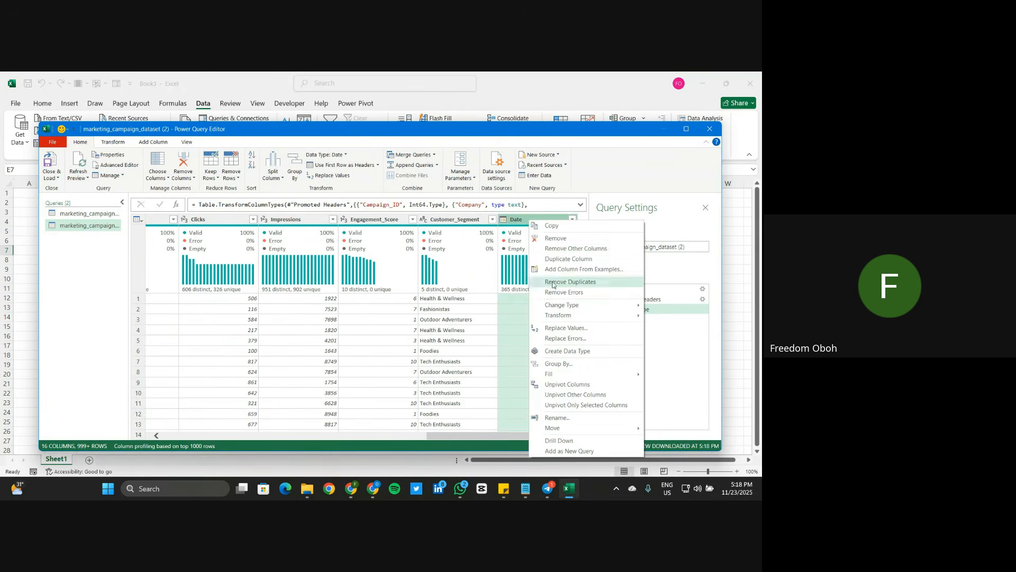
left_click(578, 248)
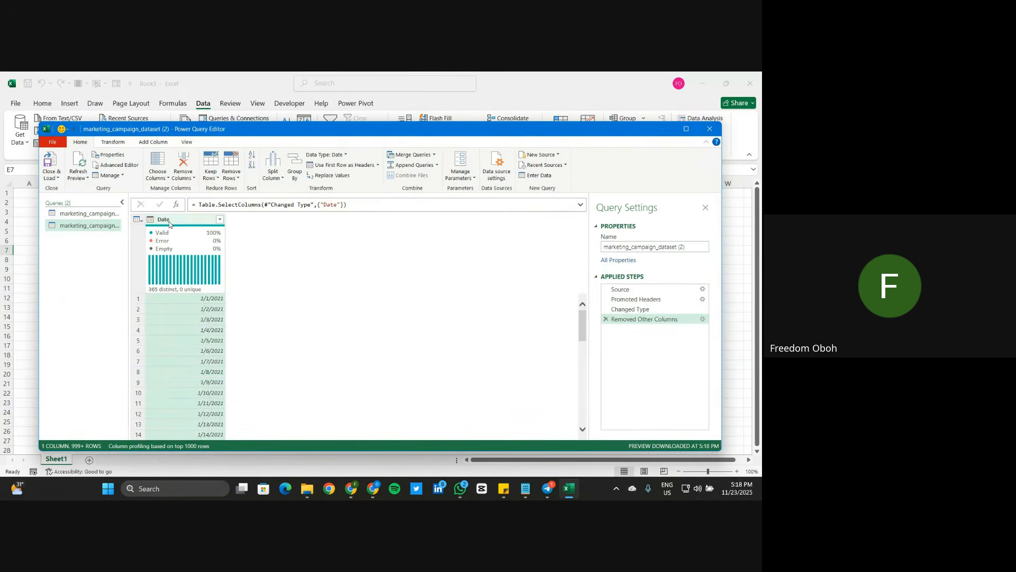
Step: Remove duplicate dates from the Date column of the duplicated query
left_click(219, 219)
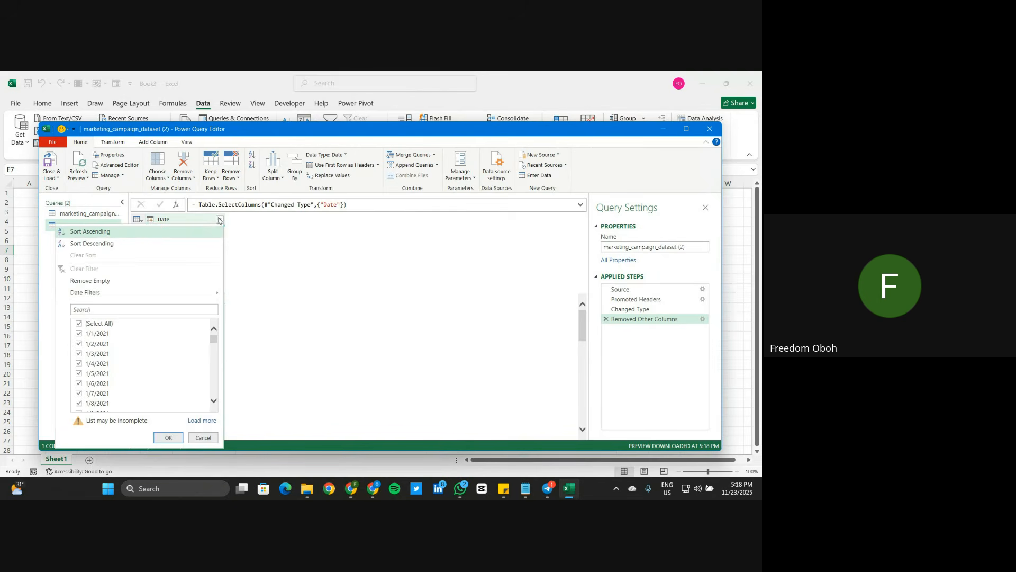
left_click(205, 220)
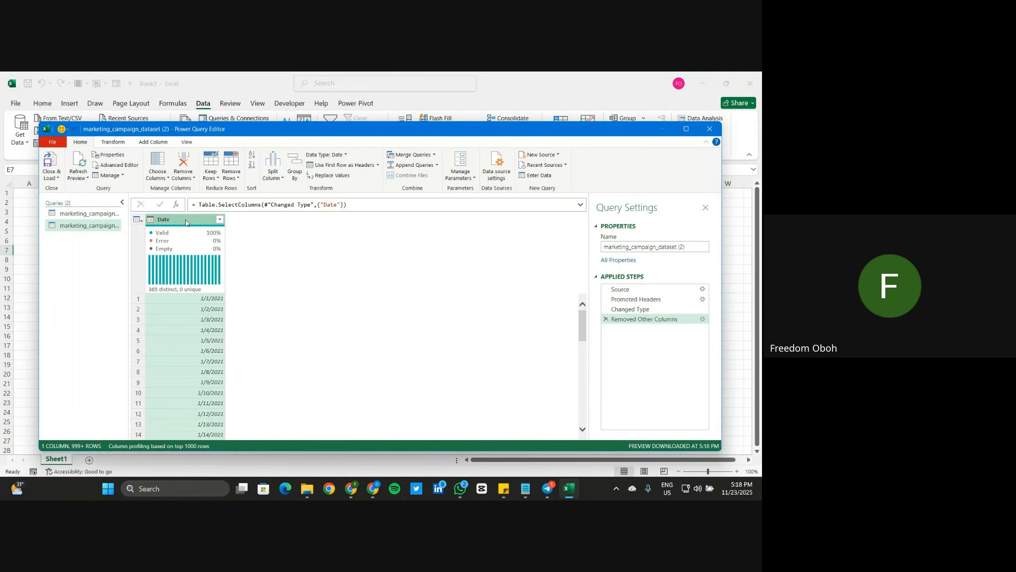
right_click(186, 223)
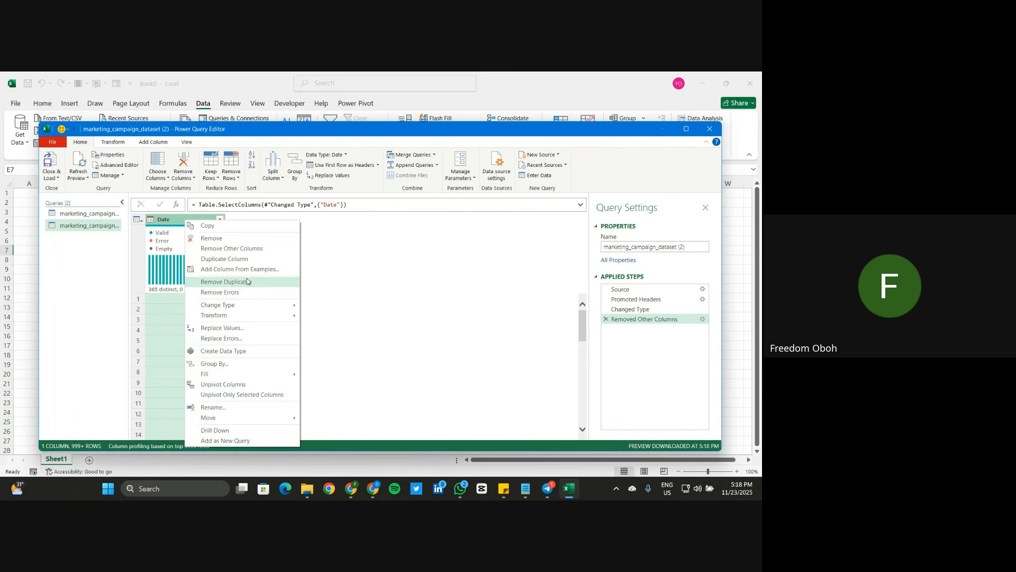
left_click(237, 282)
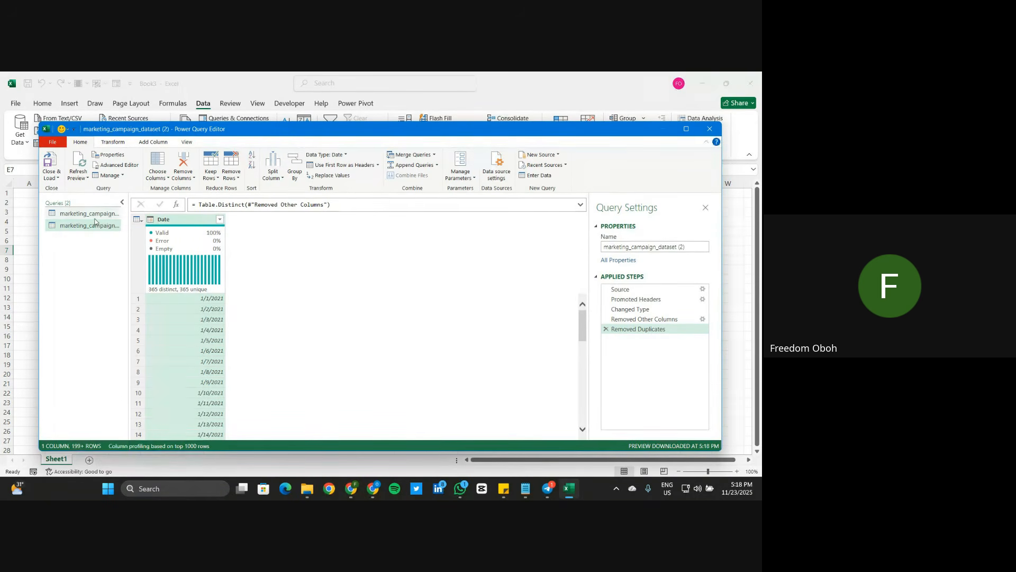
Step: Rename the duplicated query to Date Table and remove the empty values from its Date column
left_click(616, 251)
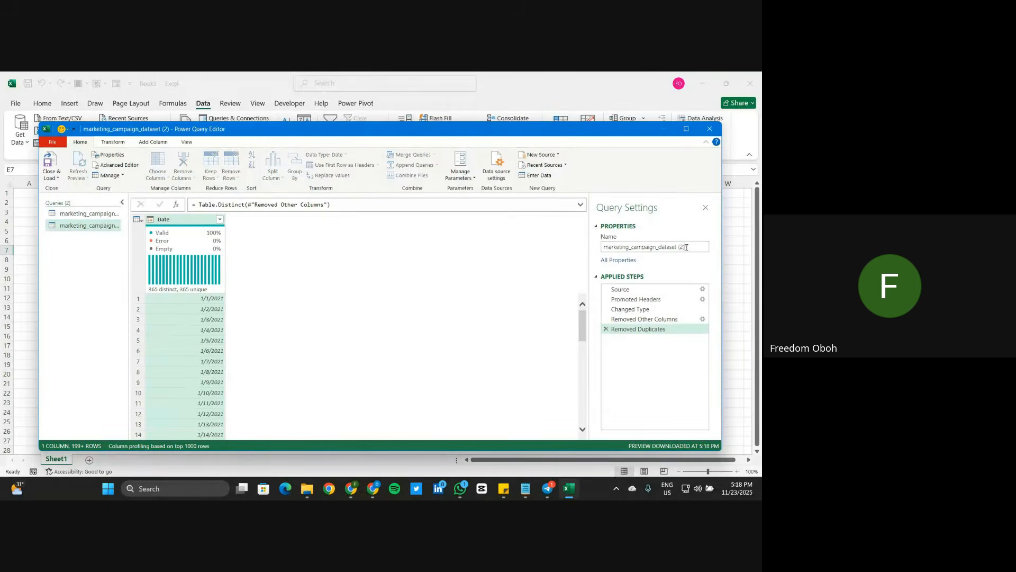
type("Date Table")
key("Return")
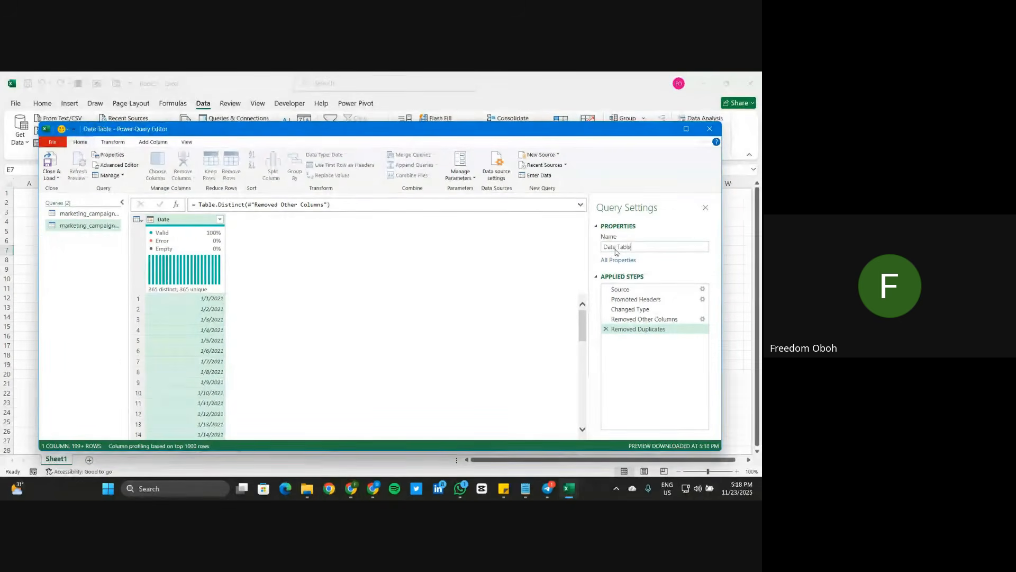
left_click(220, 219)
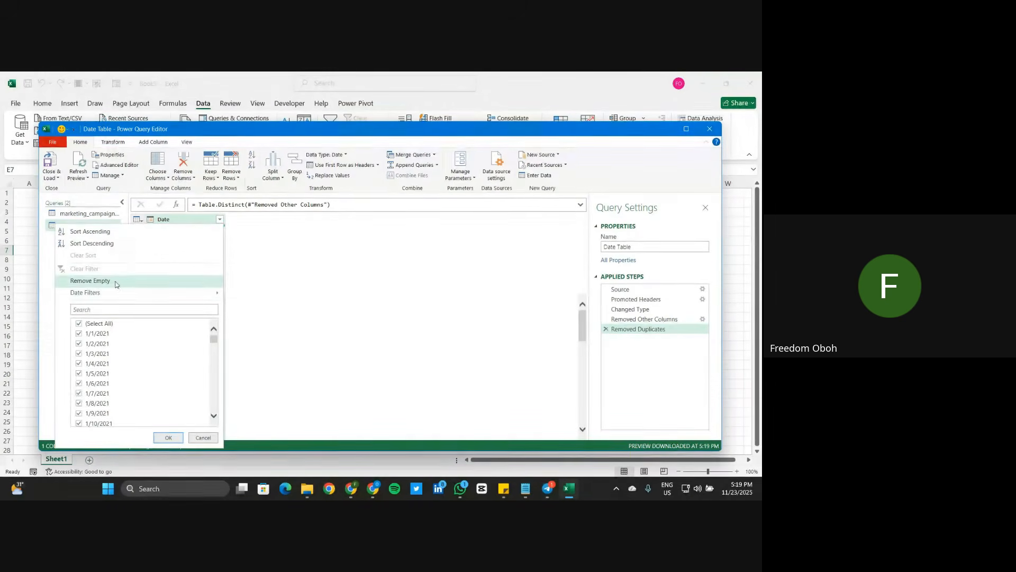
left_click(133, 280)
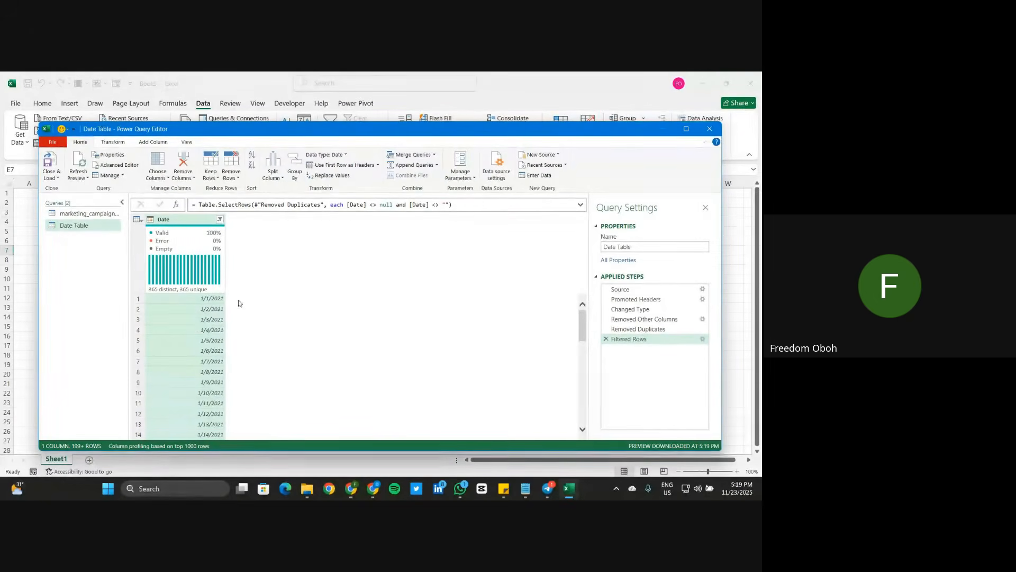
Step: Rename the original marketing_campaign_dataset query to marketing_data
left_click(78, 215)
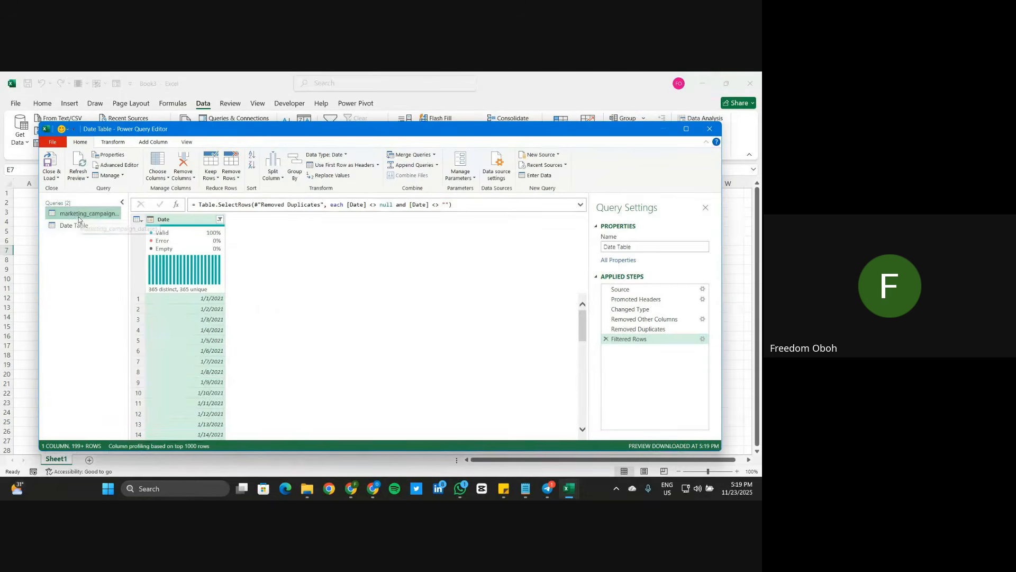
left_click(686, 246)
key("BackSpace")
key("BackSpace")
key("BackSpace")
key("BackSpace")
key("BackSpace")
key("BackSpace")
key("BackSpace")
key("BackSpace")
key("BackSpace")
key("BackSpace")
key("BackSpace")
key("BackSpace")
key("BackSpace")
key("BackSpace")
key("BackSpace")
key("BackSpace")
key("BackSpace")
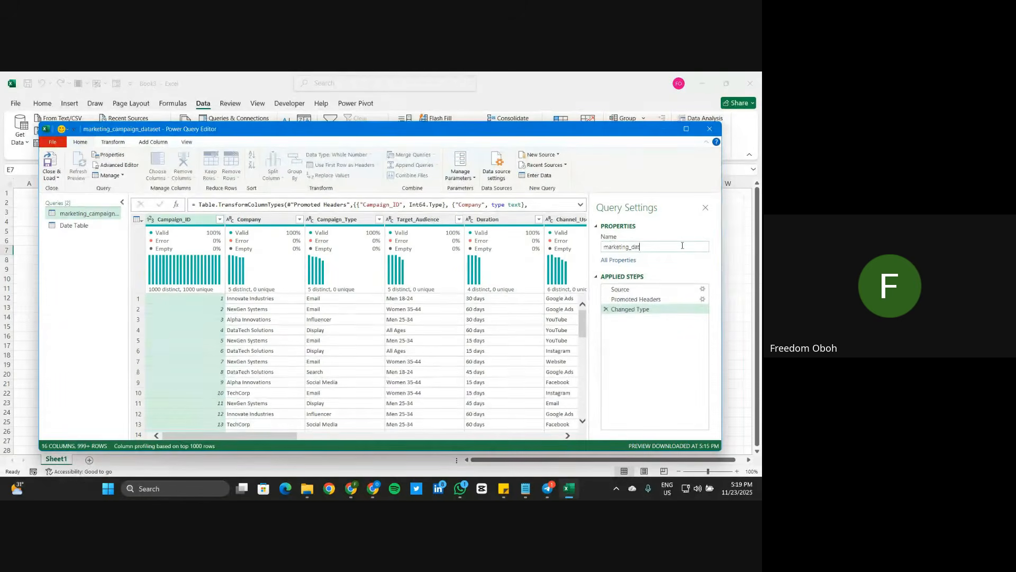
key("Return")
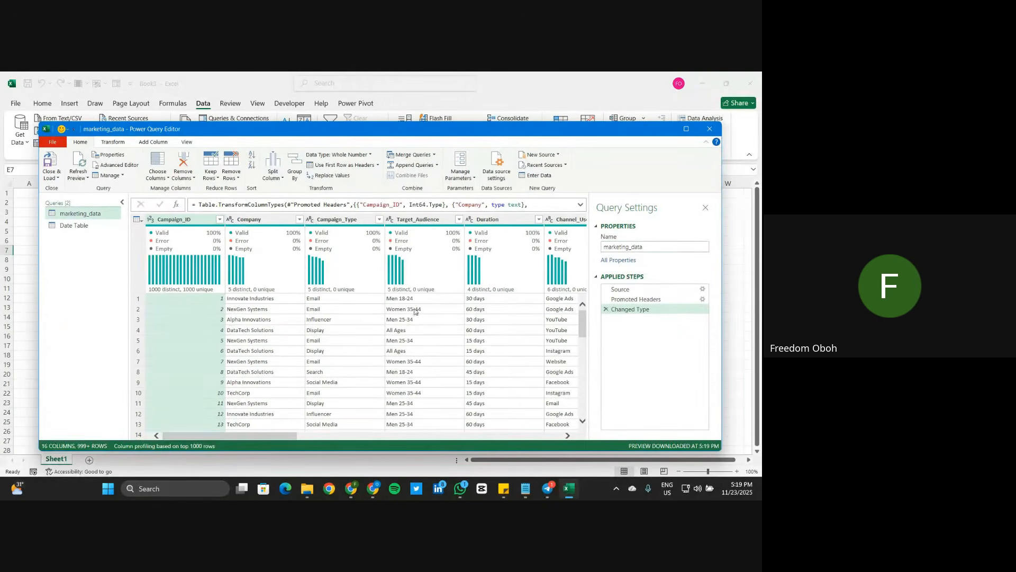
Step: In the Date Table query, try adding a Year column from the dates, check its distinct values and remove it
left_click(74, 226)
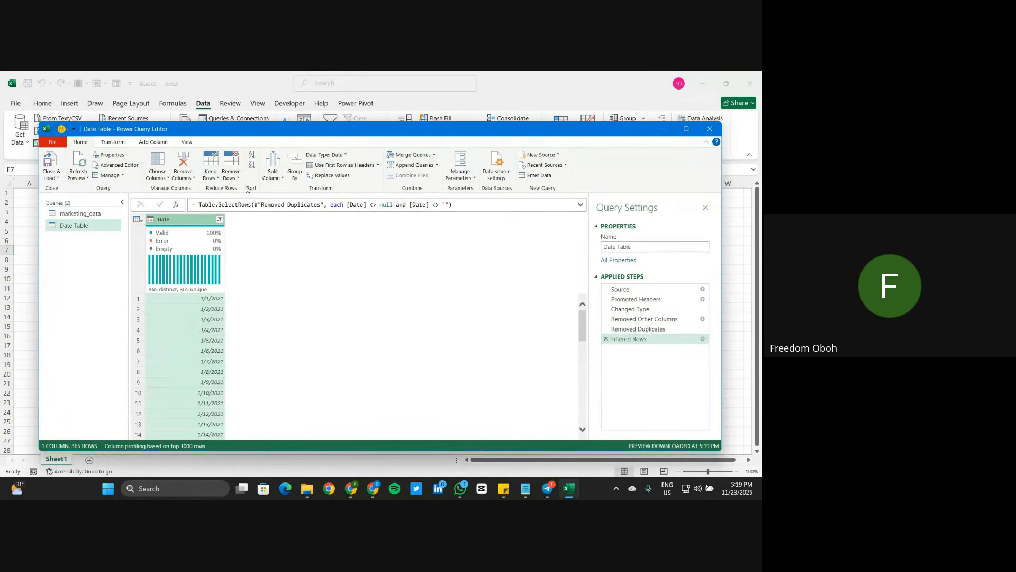
left_click(153, 142)
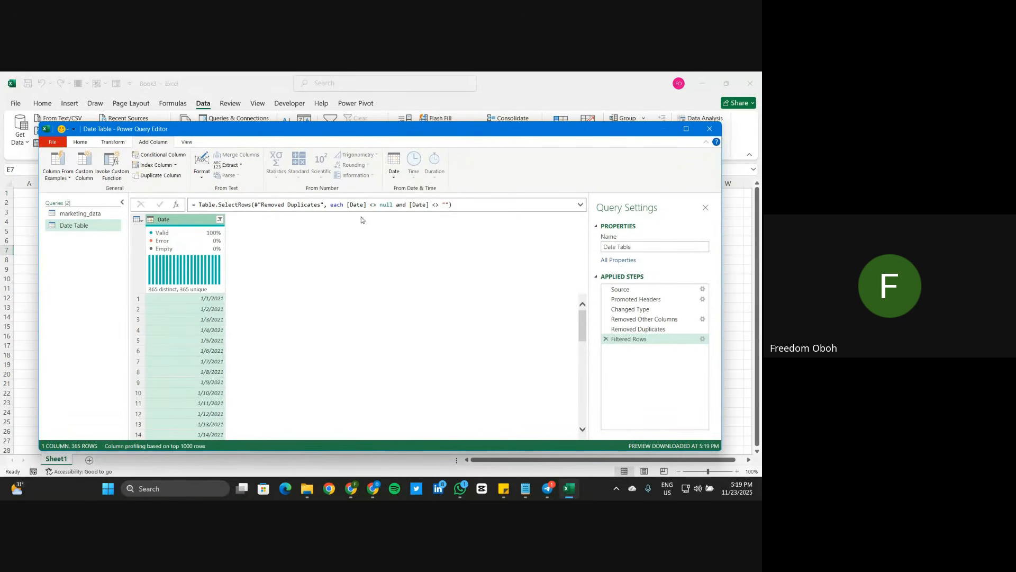
left_click(396, 176)
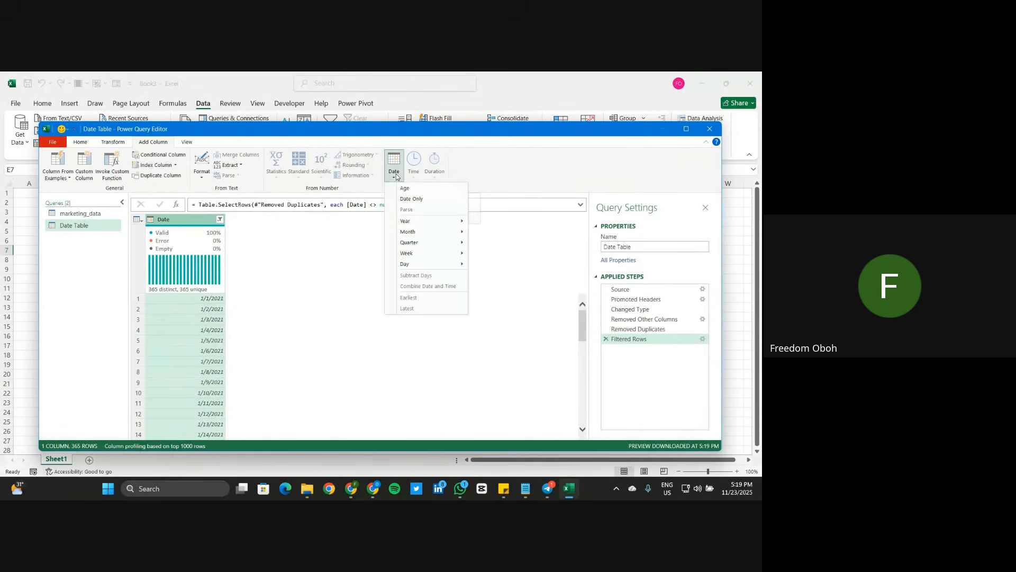
mouse_move(439, 223)
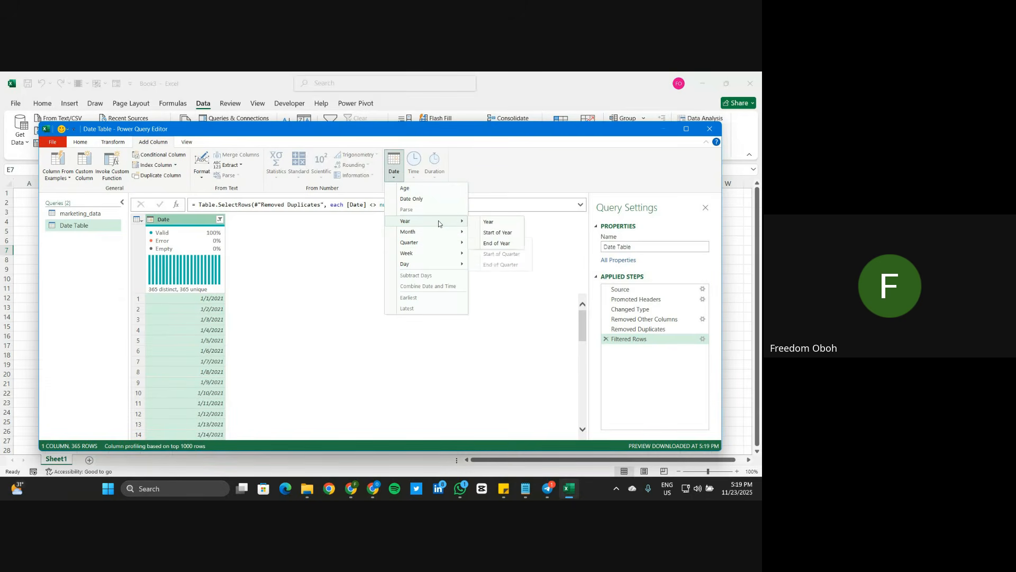
left_click(494, 221)
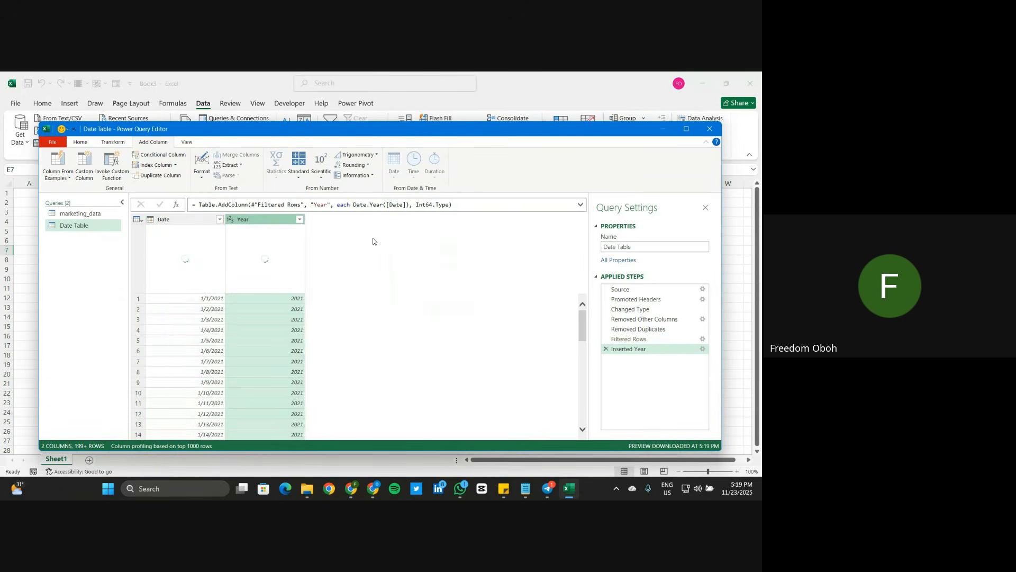
left_click(300, 220)
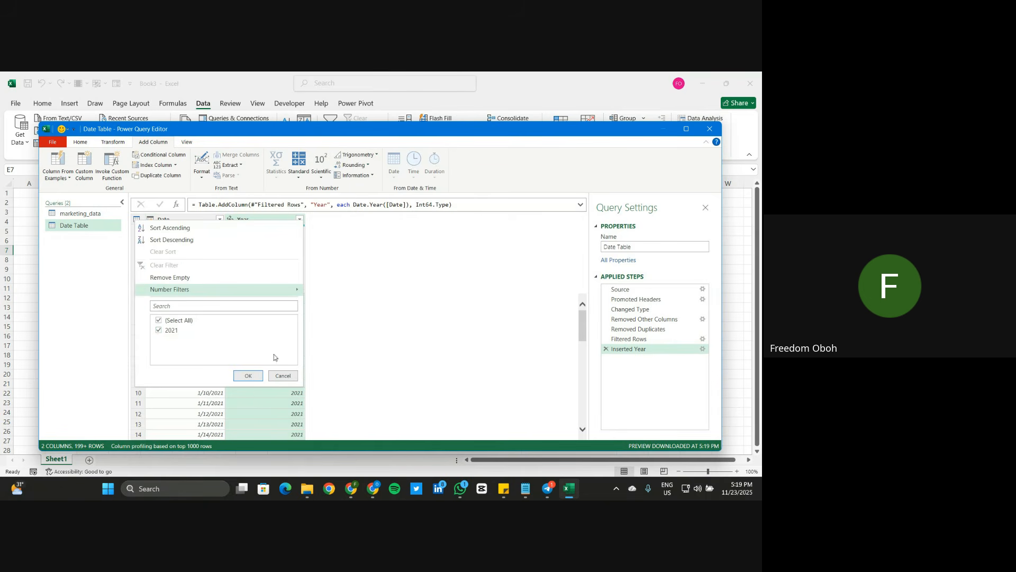
left_click(282, 375)
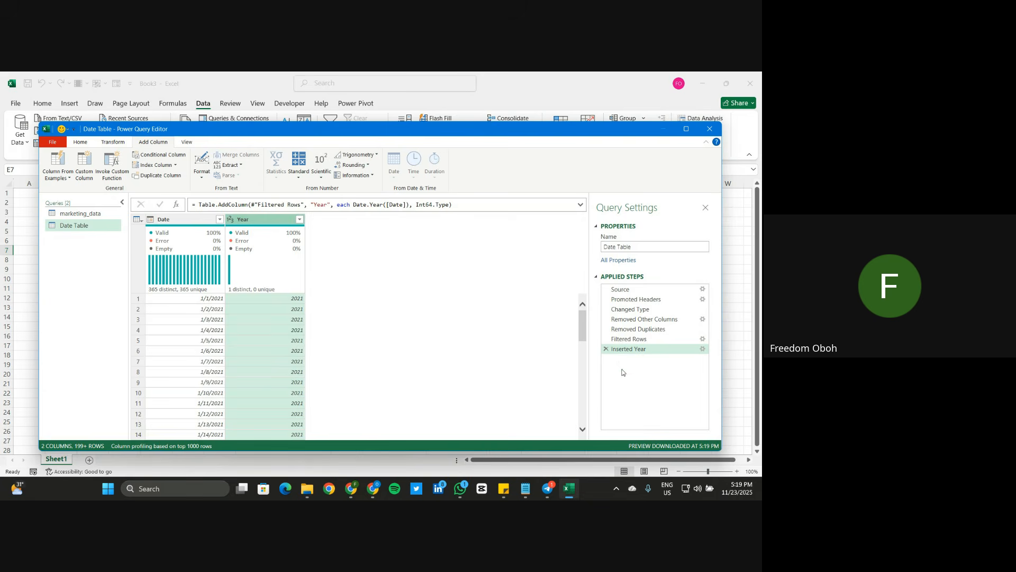
left_click(606, 348)
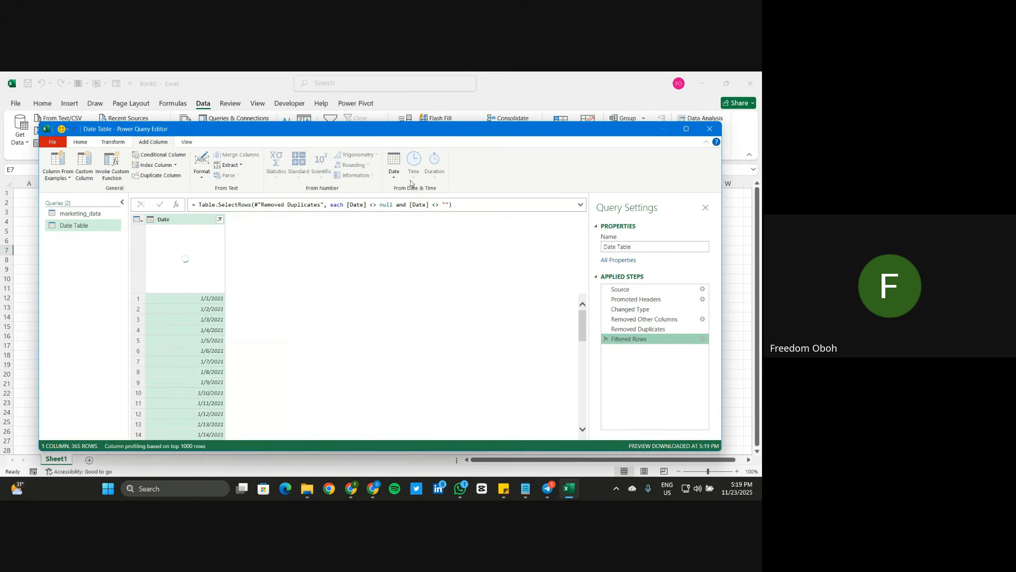
Step: Add a Month number column derived from Date and review its distinct values without filtering
left_click(393, 178)
mouse_move(434, 232)
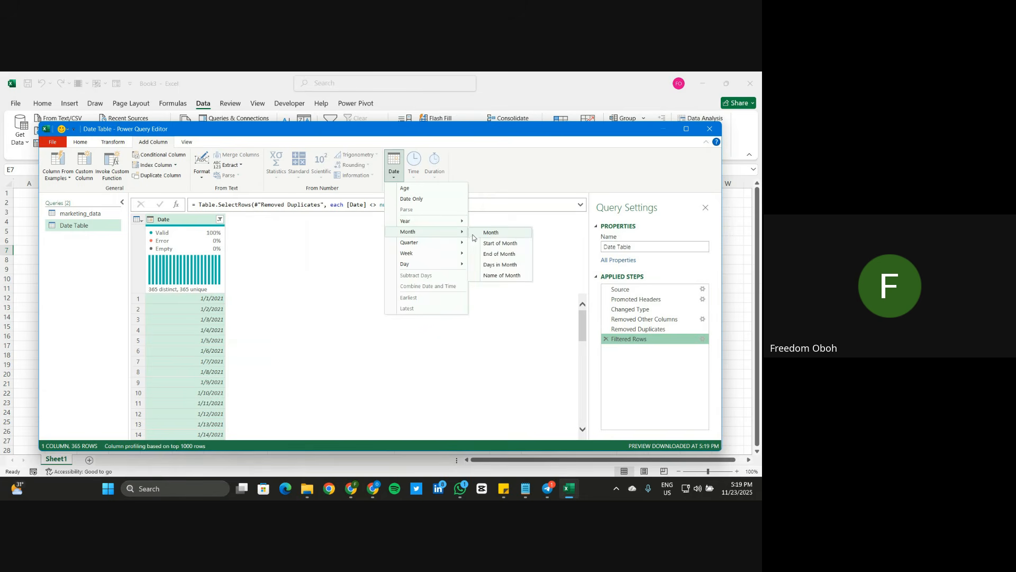
left_click(497, 236)
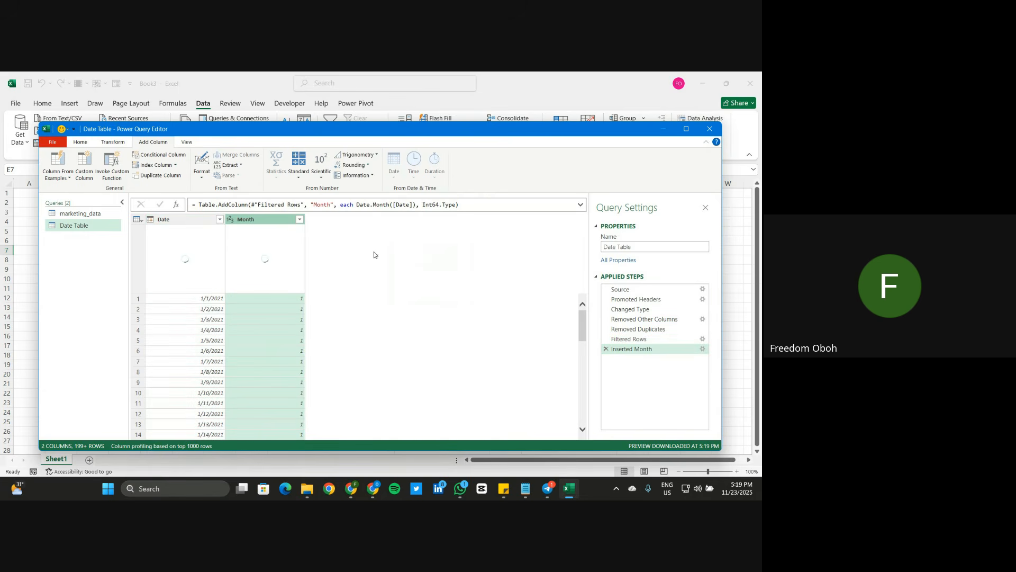
left_click(300, 219)
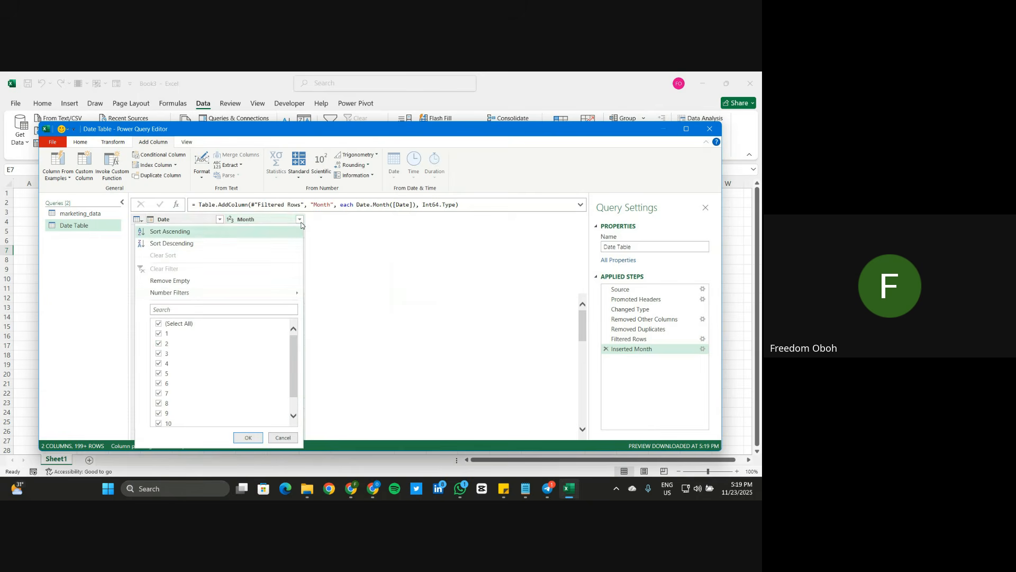
scroll(239, 358, "down", 1)
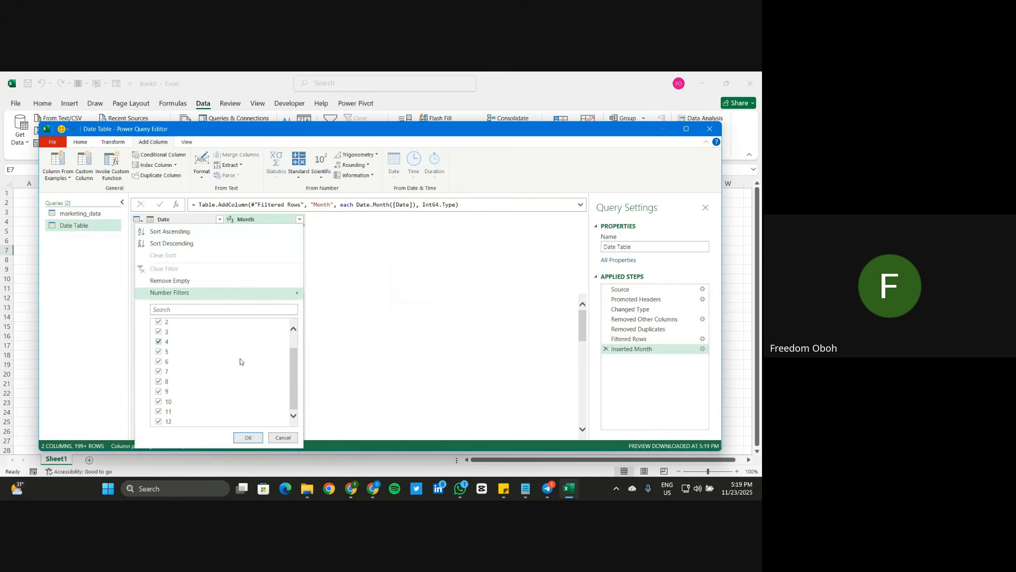
left_click(283, 438)
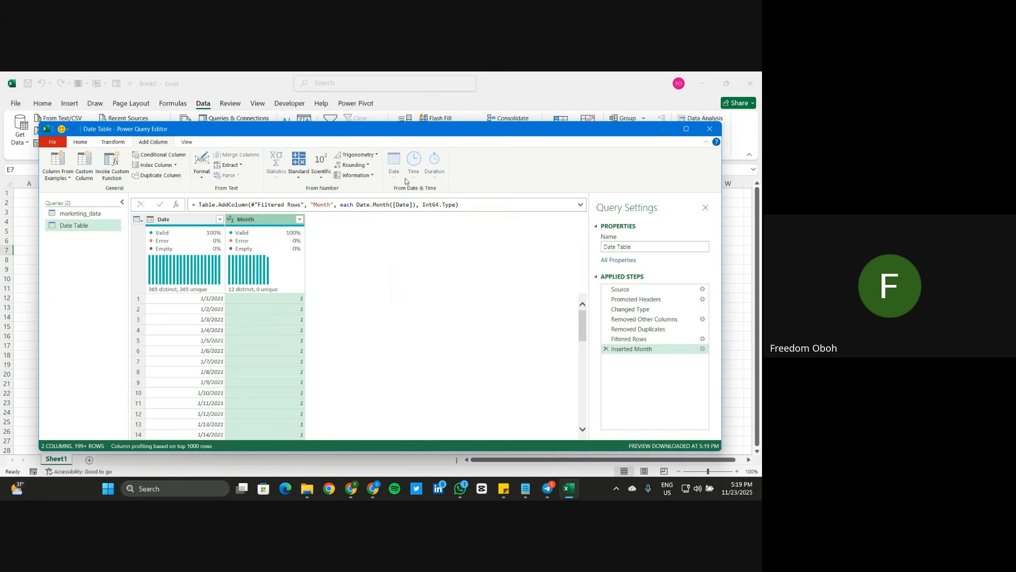
Step: Add a Month Name column derived from the Date column in the Date Table query
left_click(192, 219)
left_click(394, 164)
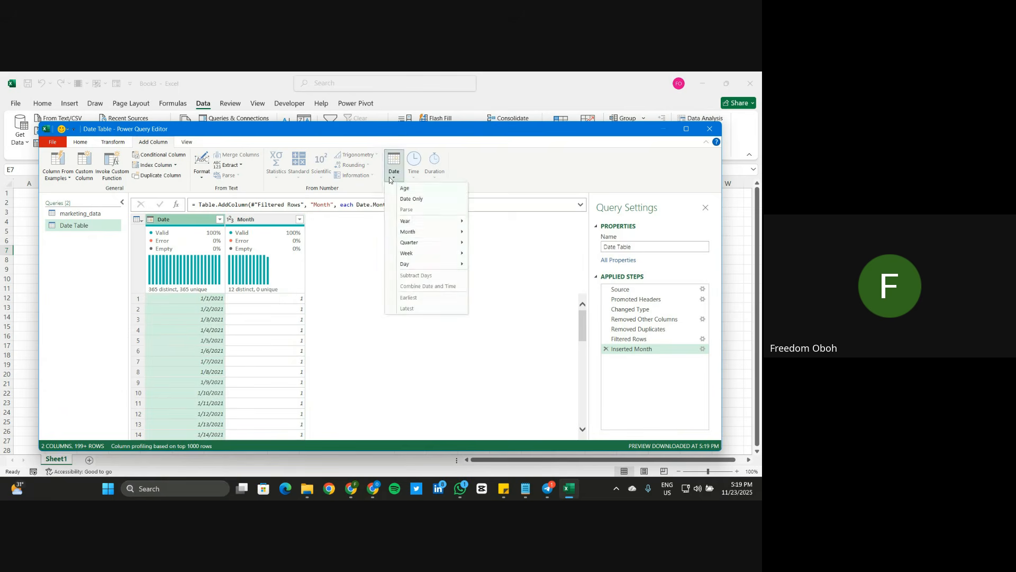
mouse_move(456, 232)
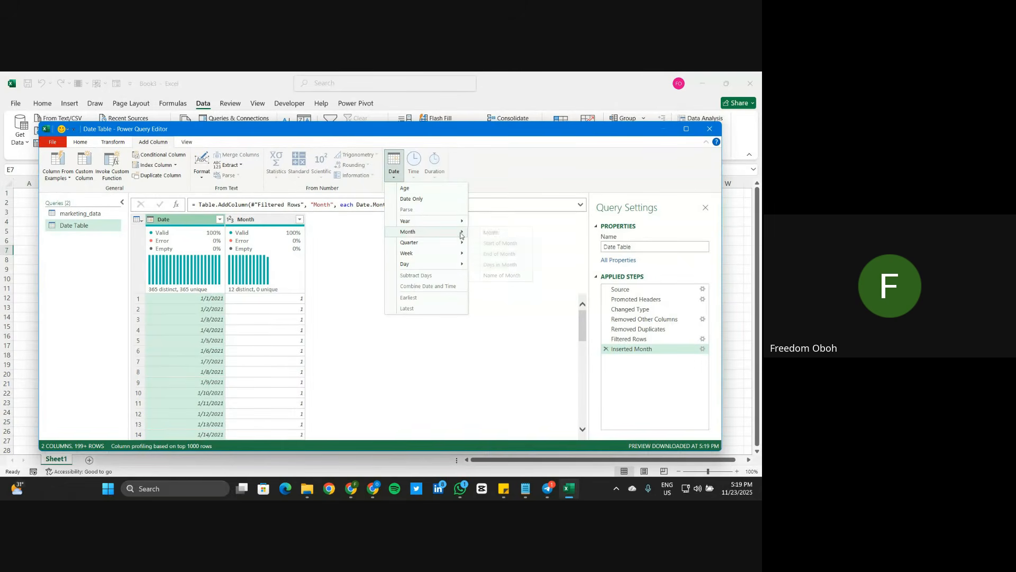
left_click(495, 275)
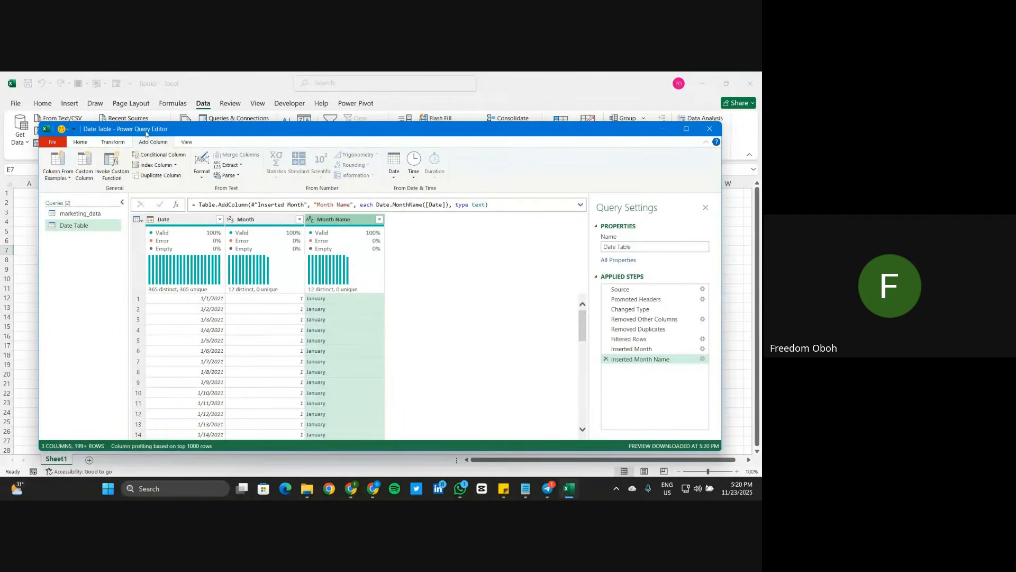
Step: Shorten the Month Name values to their first three characters and review the column's distinct values without filtering
left_click(80, 142)
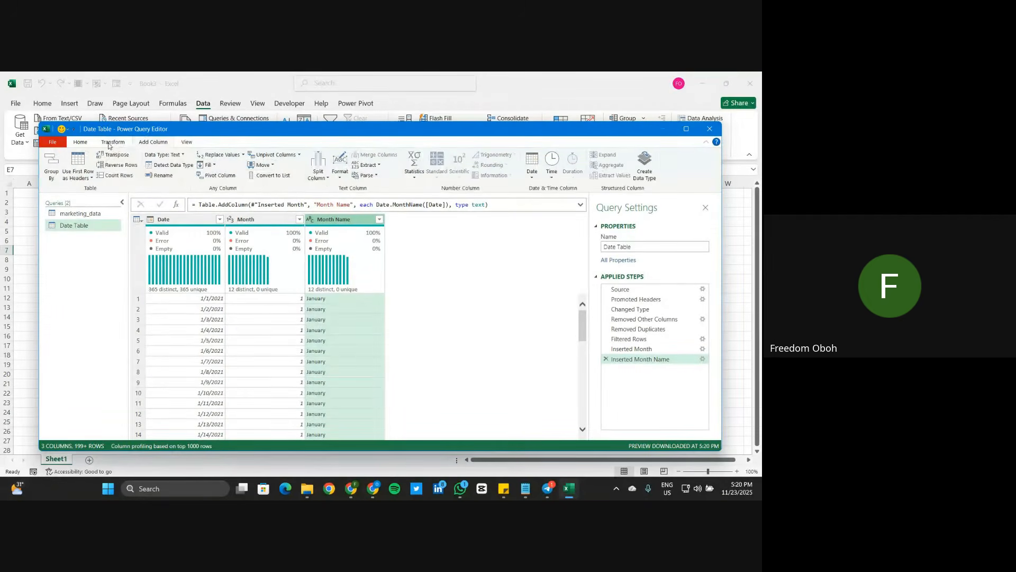
left_click(369, 164)
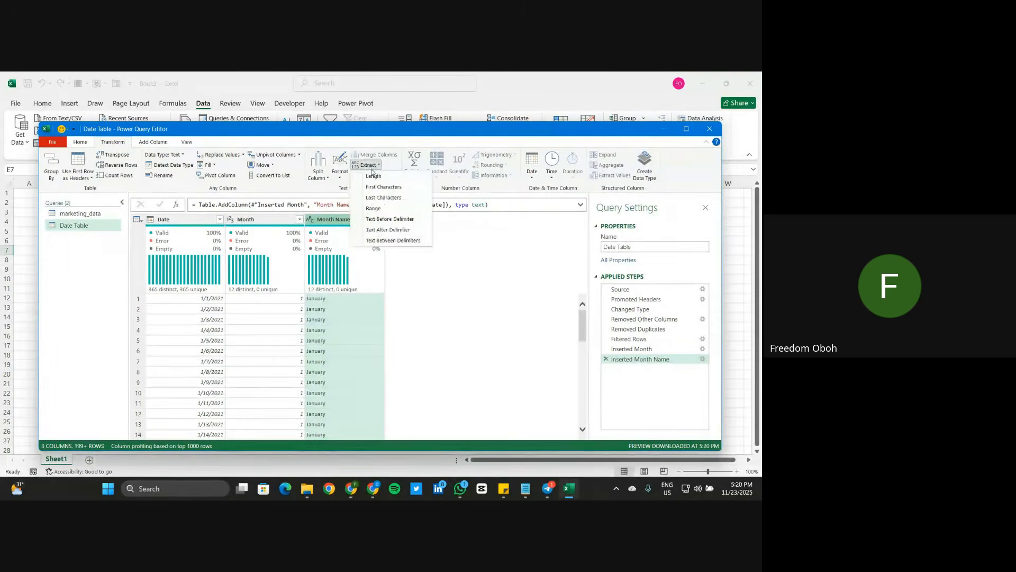
left_click(380, 209)
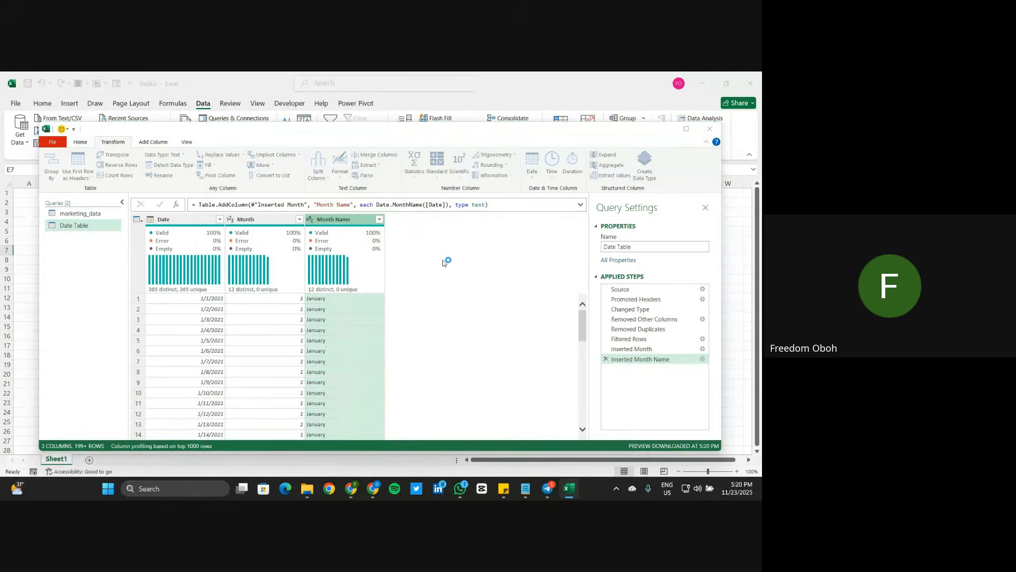
type("3")
key("Return")
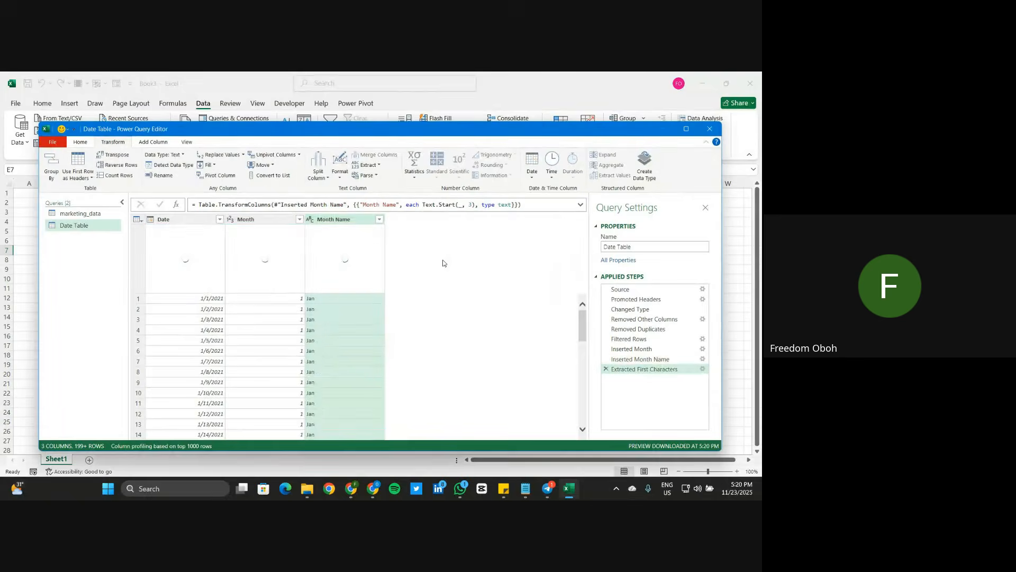
left_click(380, 219)
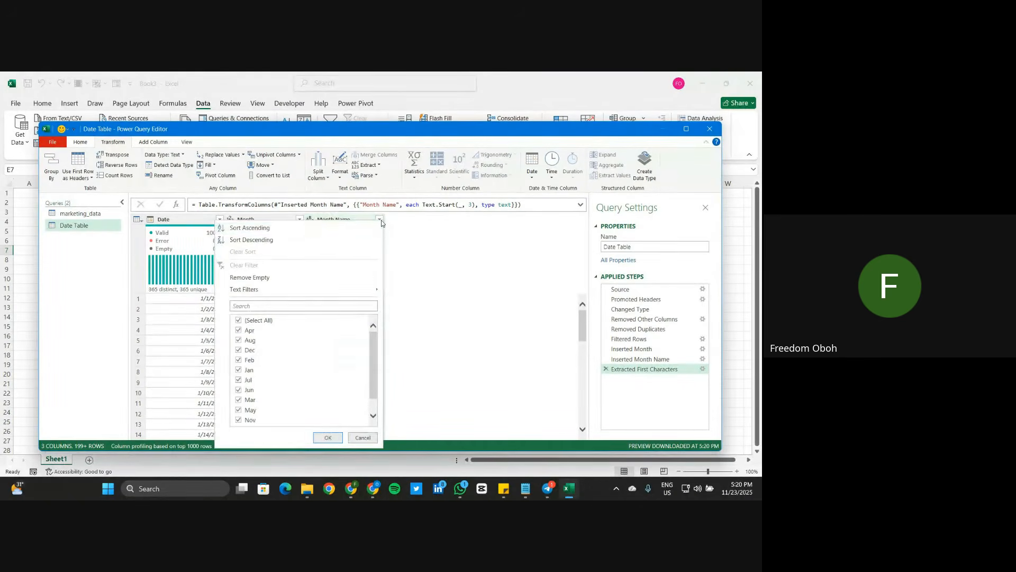
left_click(374, 437)
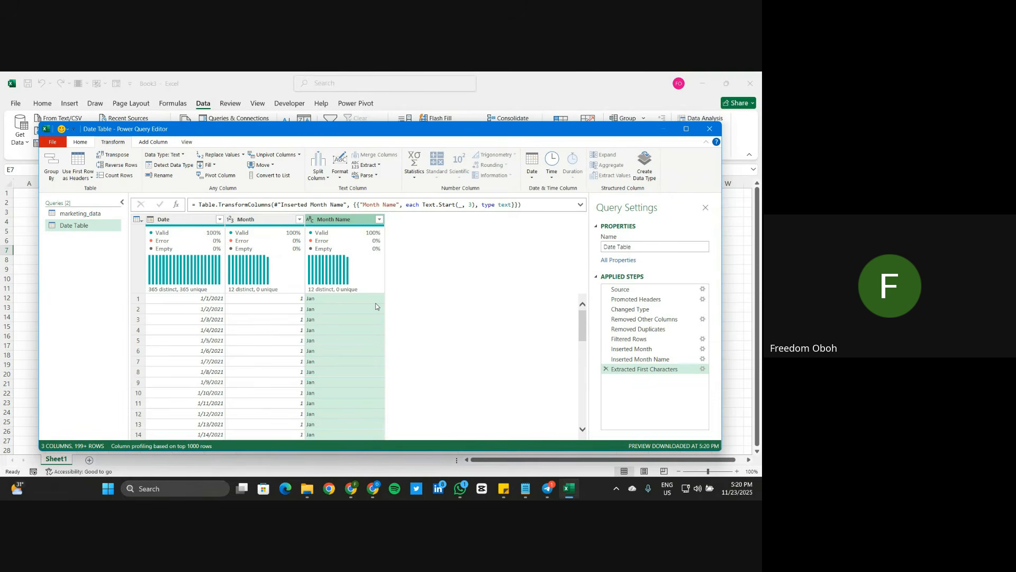
Step: Try converting the Date column itself to week of month and remove that transformation
left_click(176, 221)
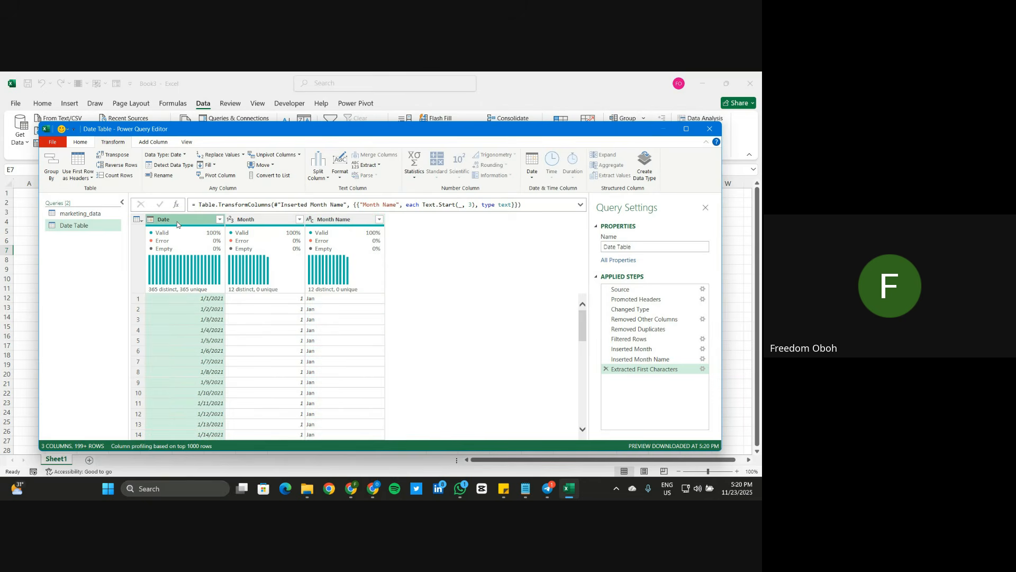
left_click(533, 178)
mouse_move(586, 258)
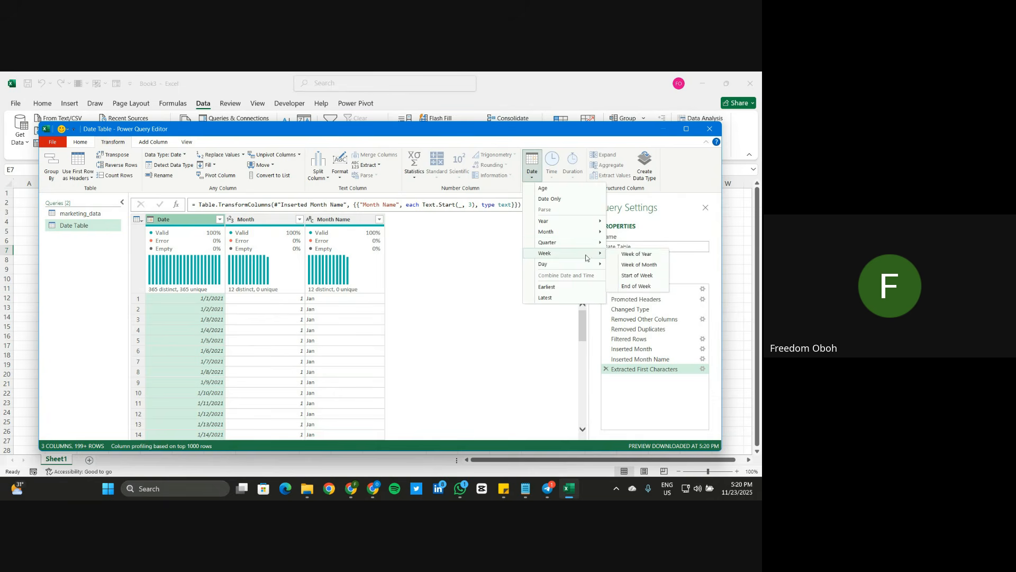
left_click(638, 265)
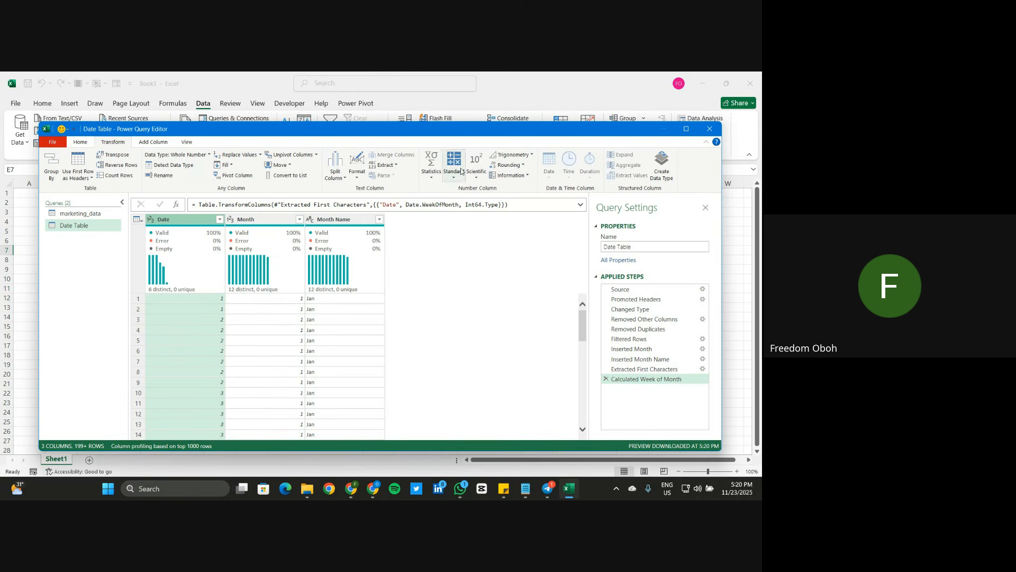
left_click(606, 379)
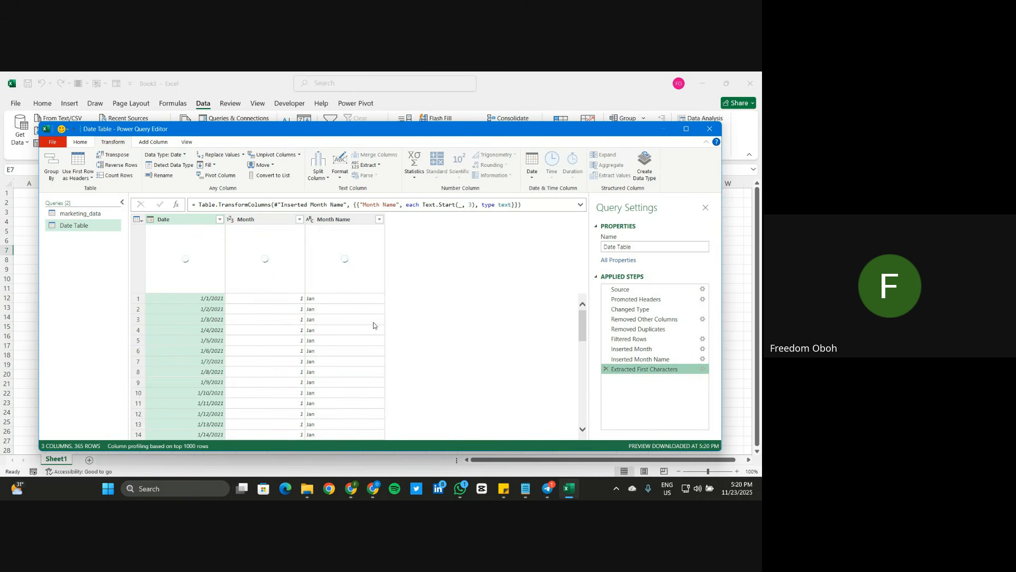
Step: Add a Week of Month column derived from Date and review its distinct values without filtering
left_click(160, 142)
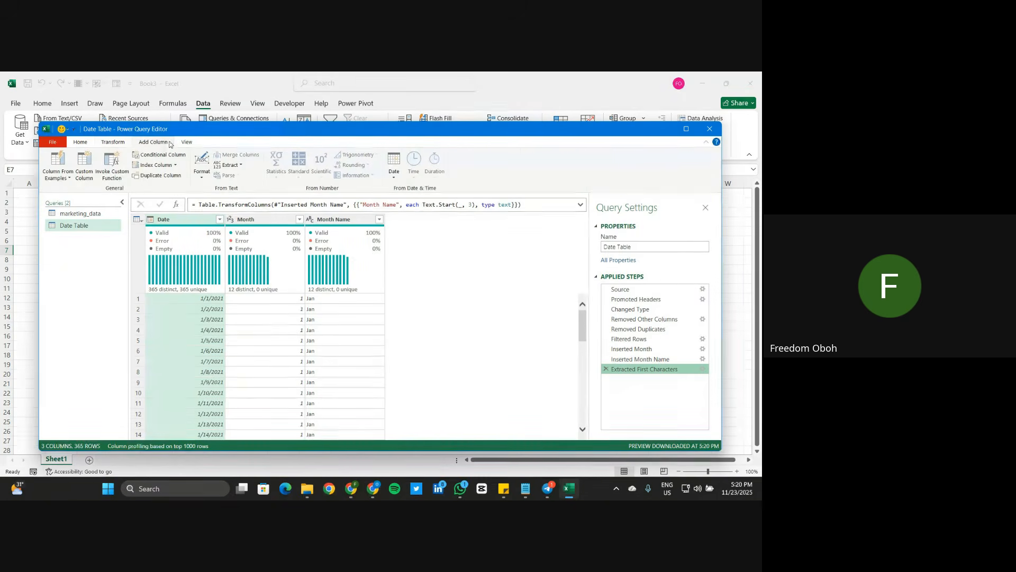
left_click(393, 164)
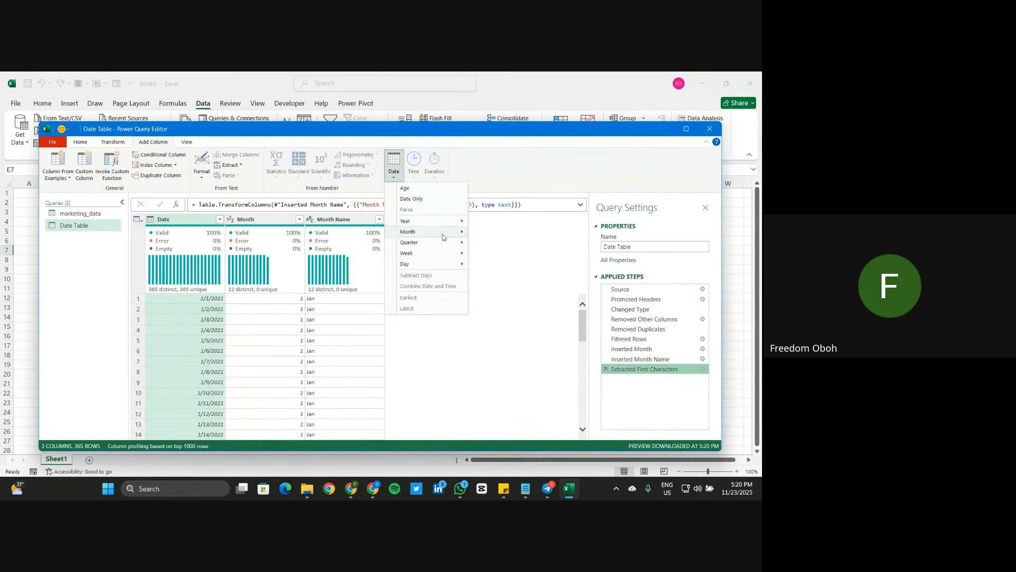
mouse_move(453, 257)
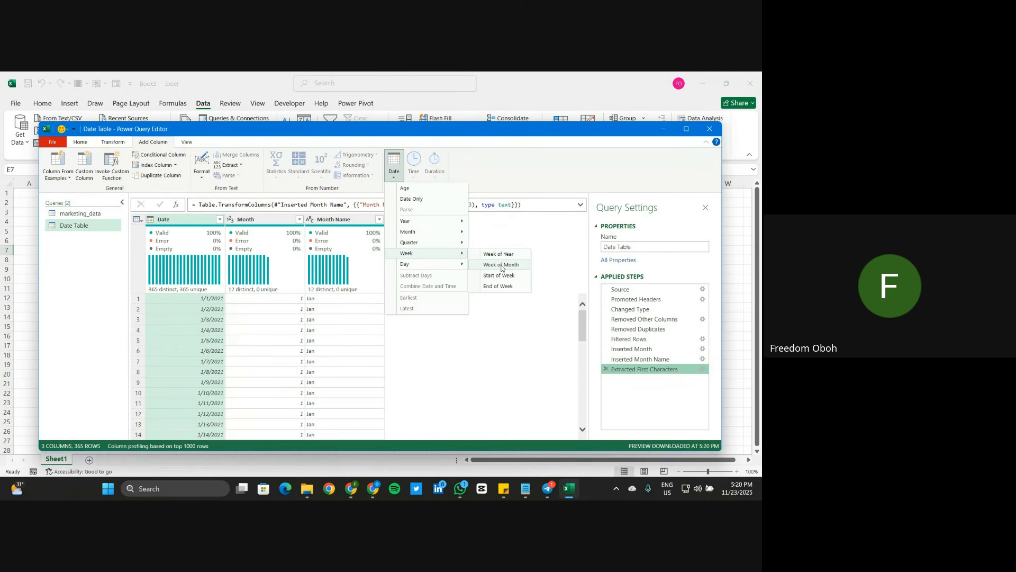
left_click(502, 266)
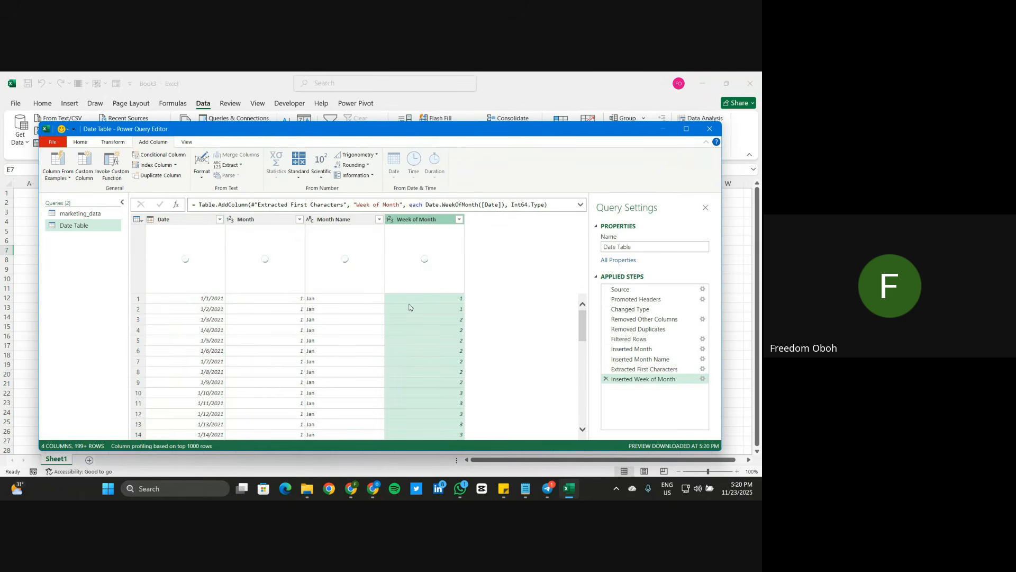
left_click(460, 219)
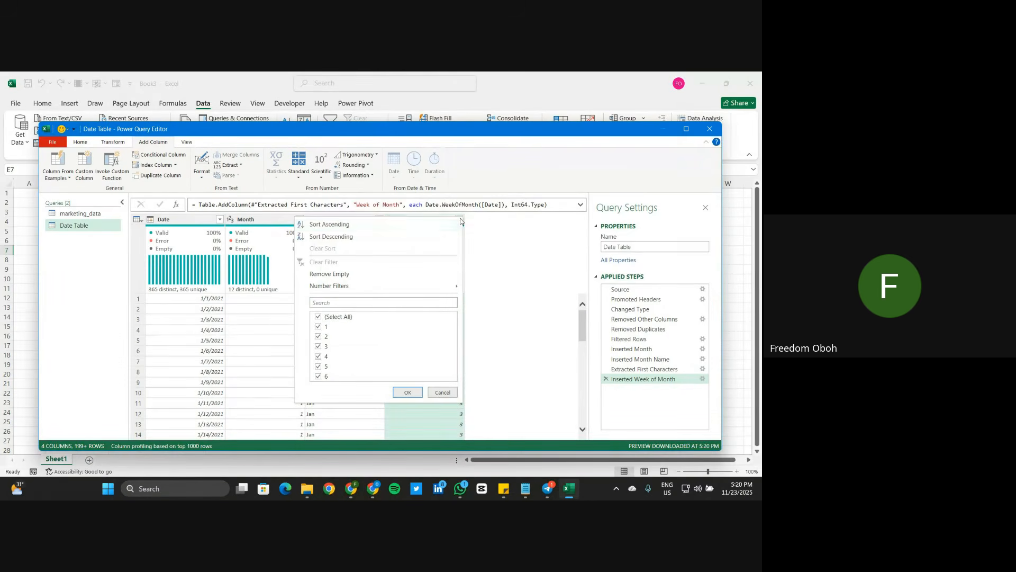
left_click(445, 391)
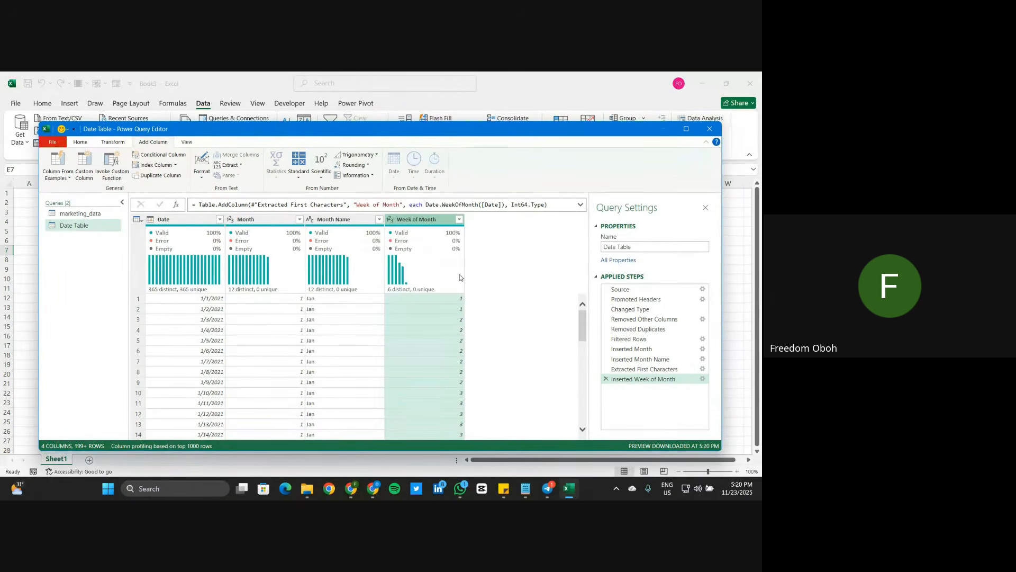
Step: Add the prefix "Wk-" to every value in the Week of Month column
left_click(401, 309)
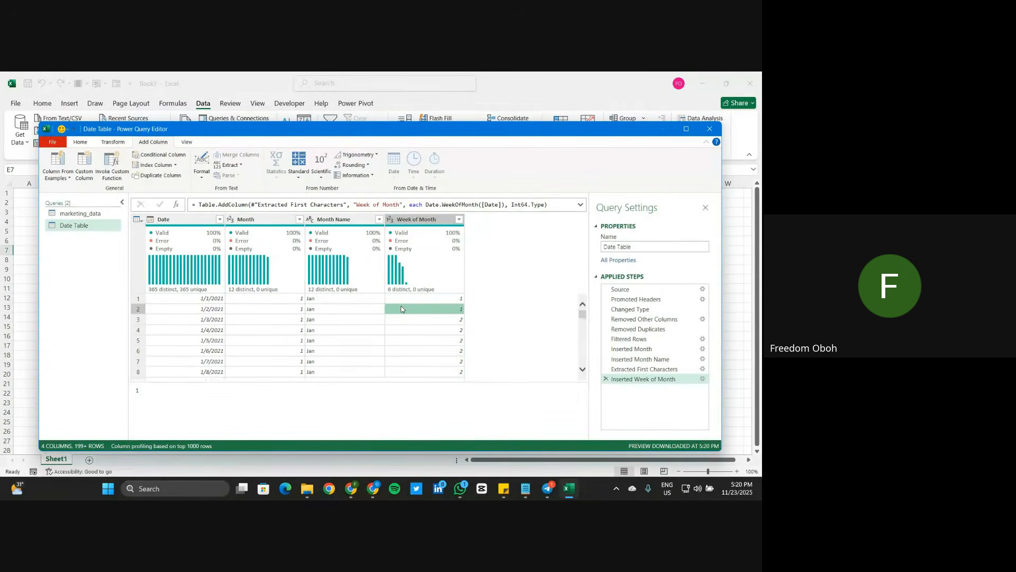
left_click(412, 218)
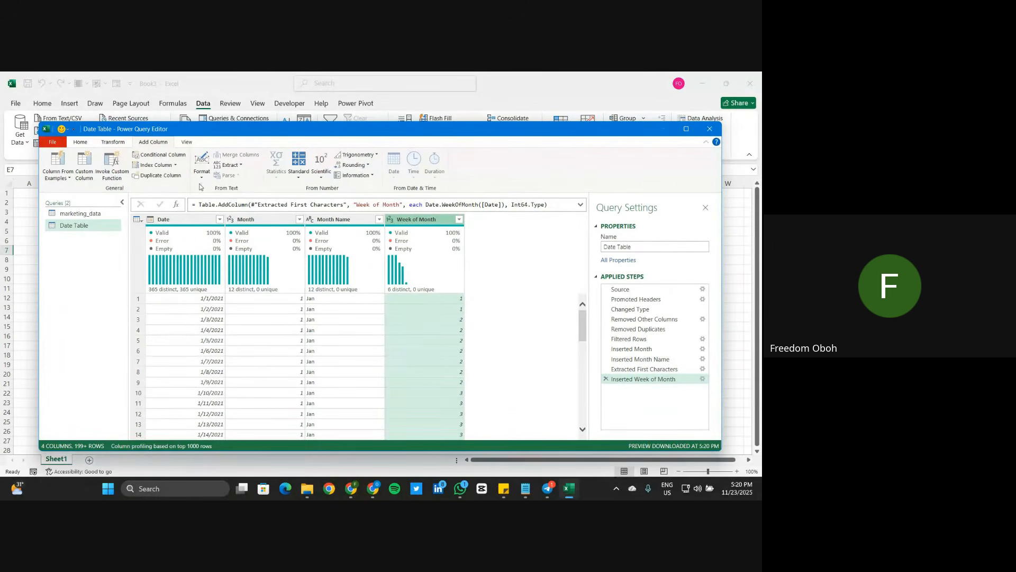
left_click(117, 144)
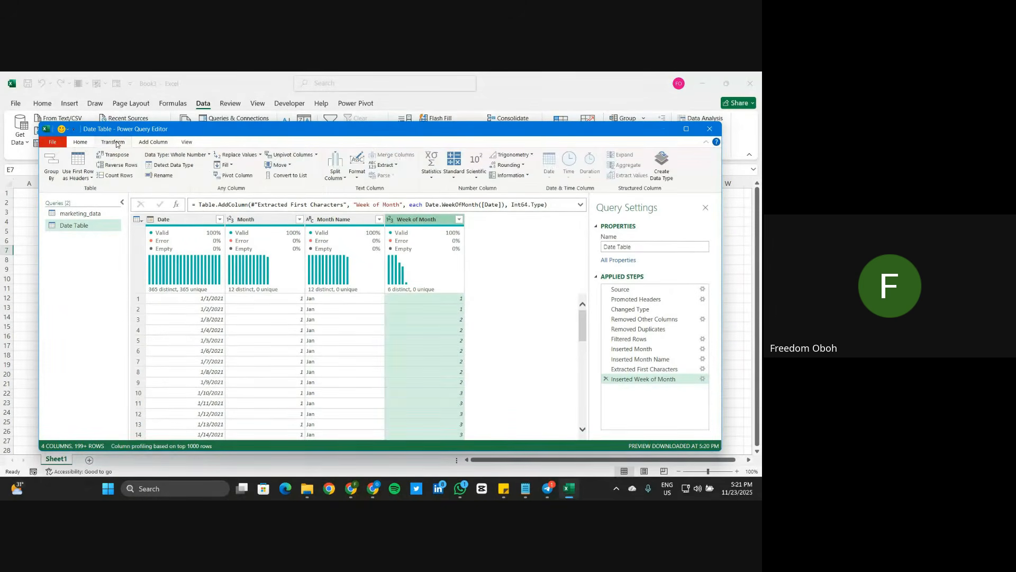
left_click(336, 174)
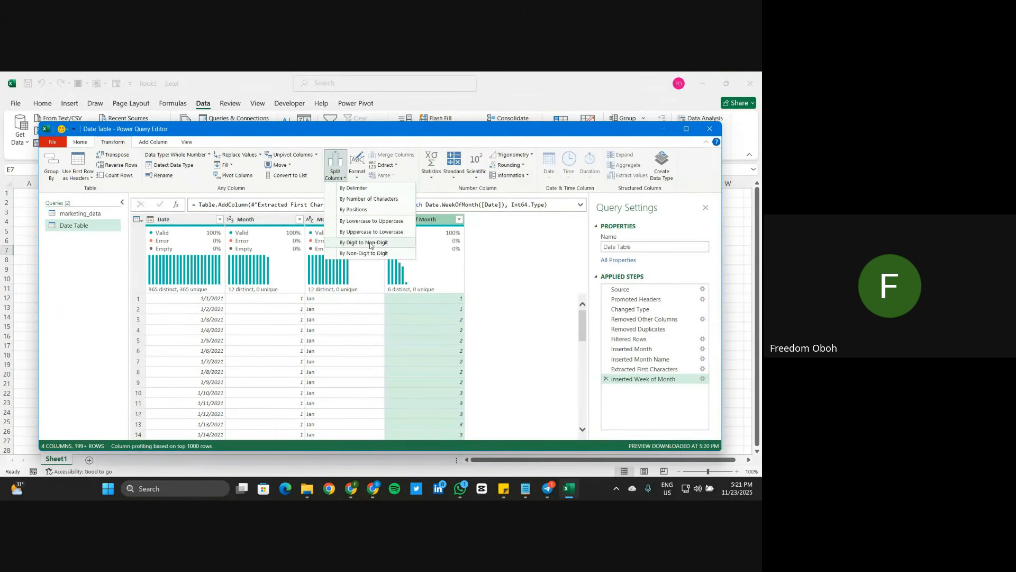
left_click(356, 170)
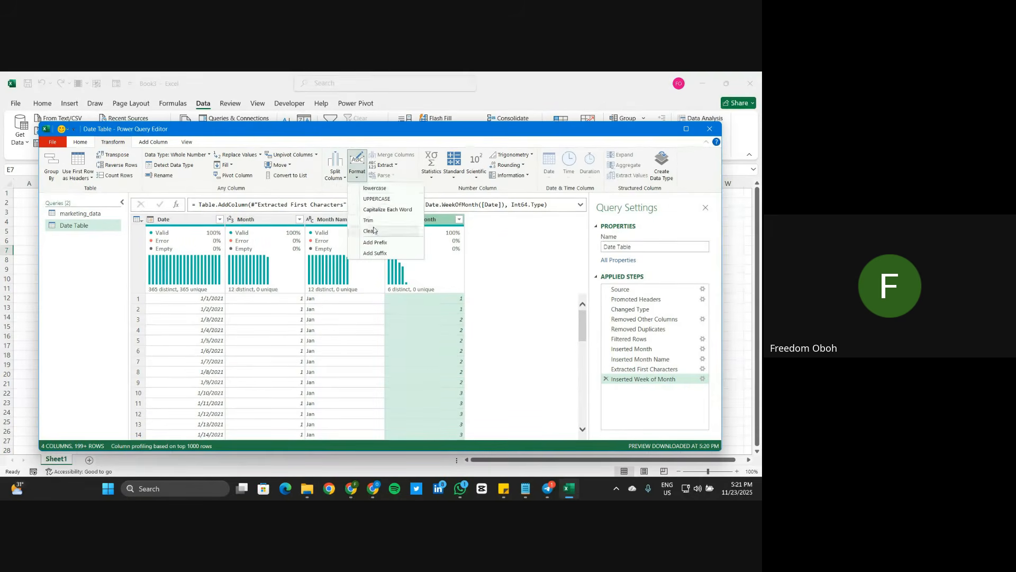
left_click(385, 243)
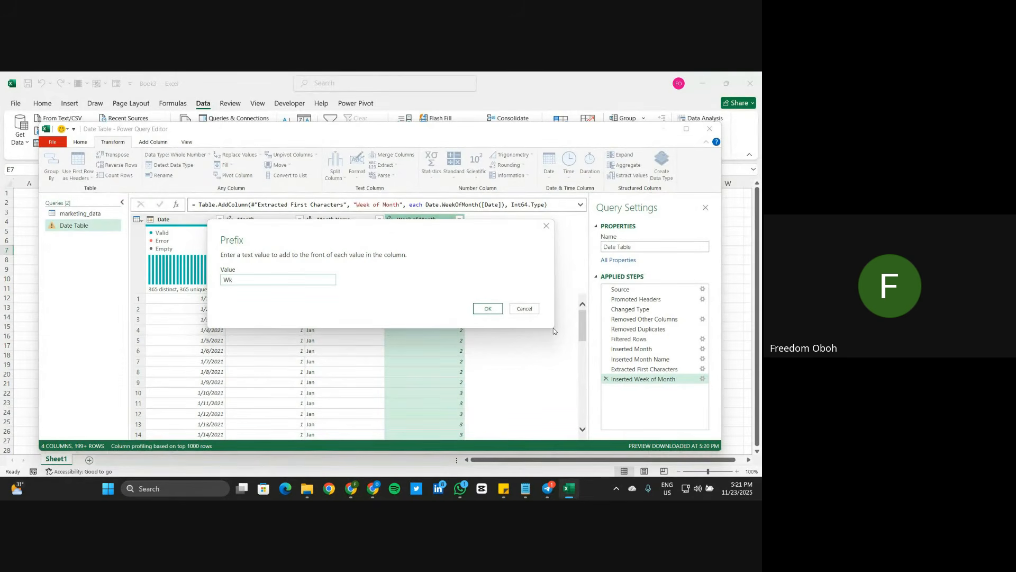
key("Return")
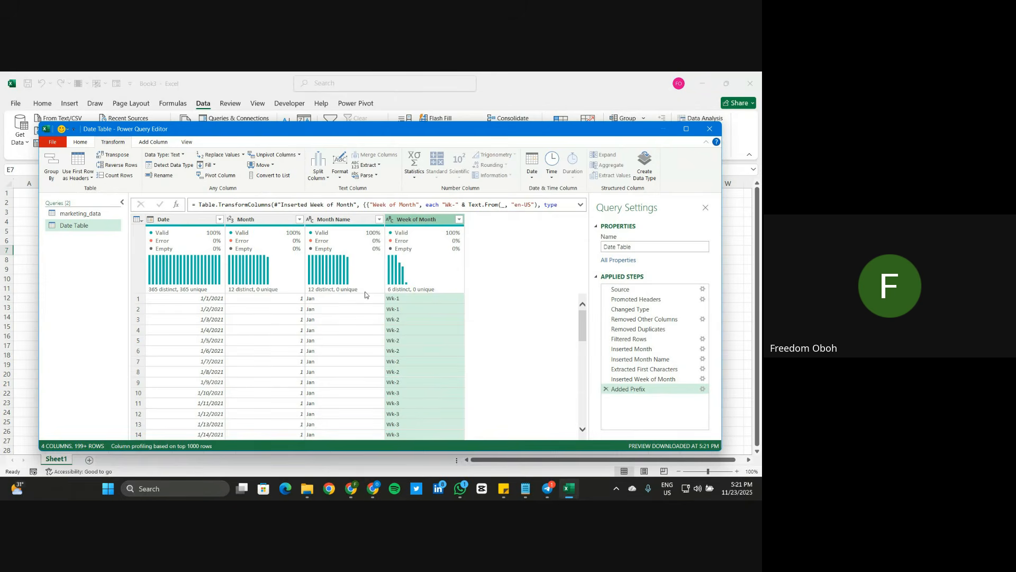
Step: Add a Quarter of Year column derived from the Date column in the Date Table query
left_click(189, 219)
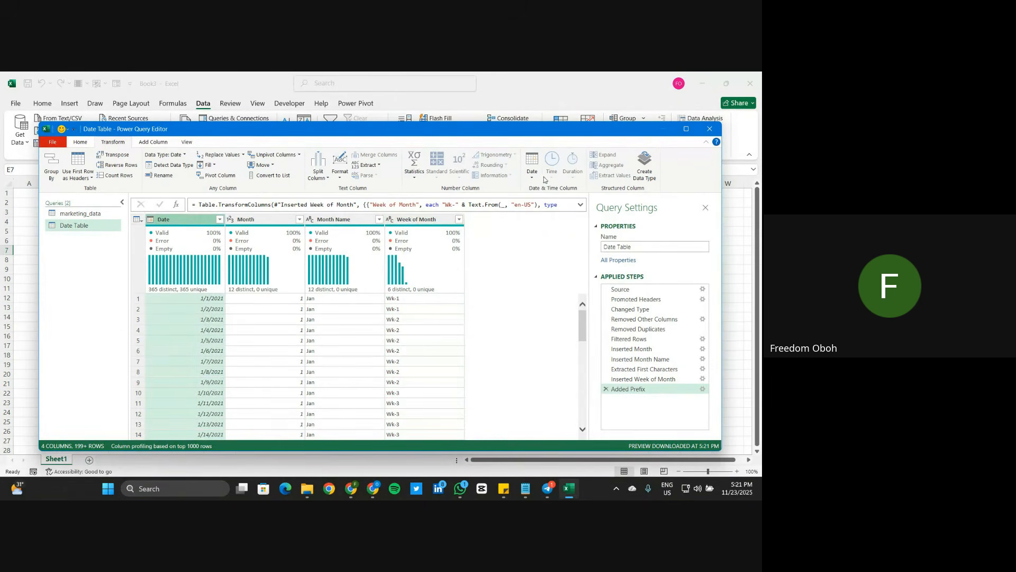
left_click(153, 142)
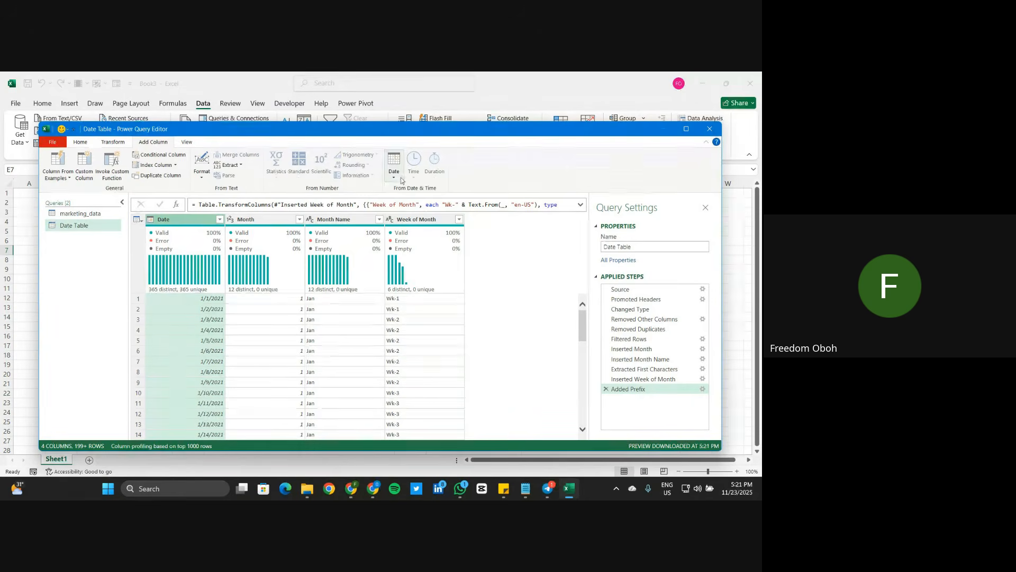
left_click(395, 165)
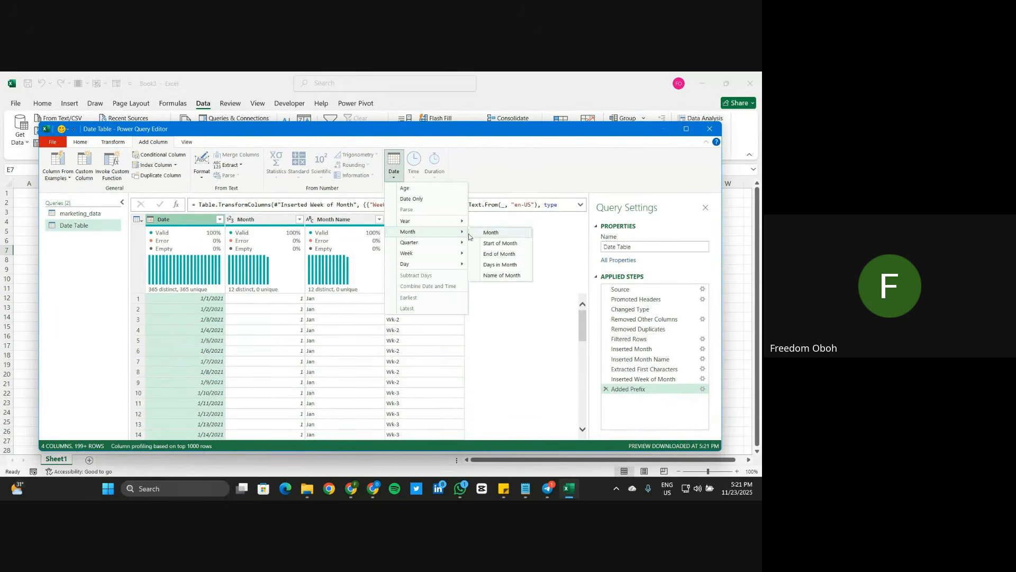
mouse_move(456, 244)
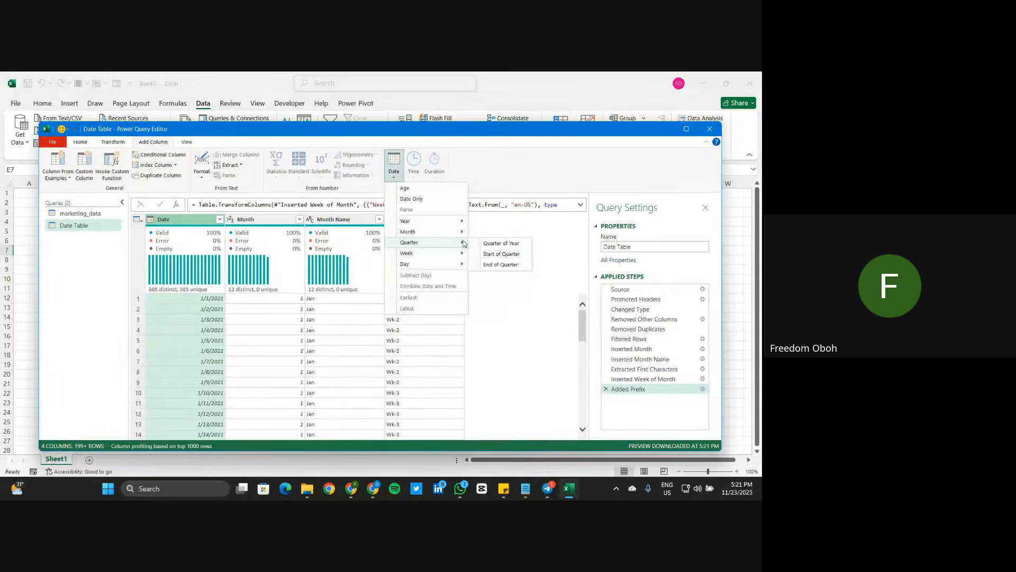
left_click(495, 244)
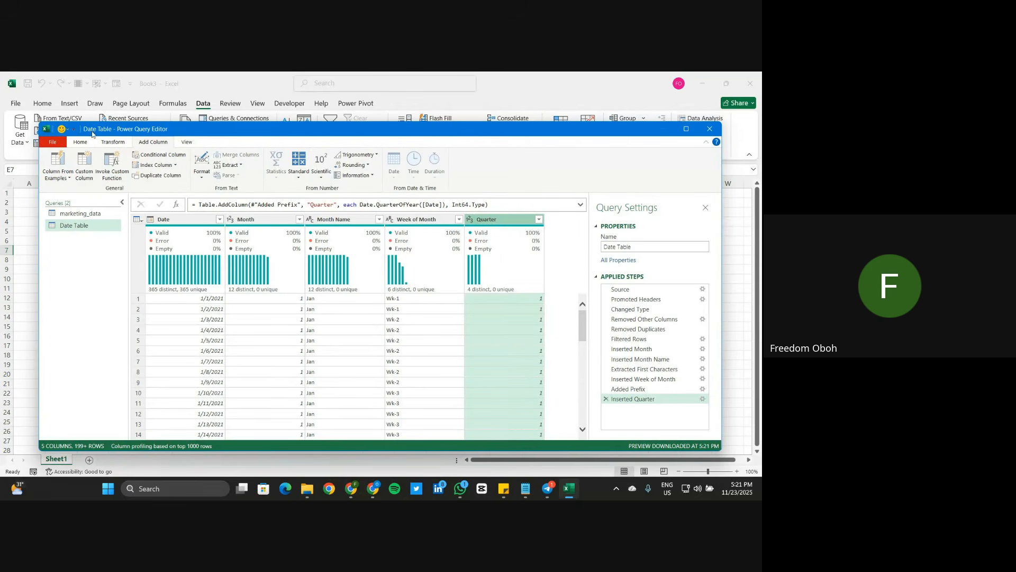
Step: Add the prefix "Q-" to the Quarter values and apply the column's filter with all quarters selected
left_click(120, 144)
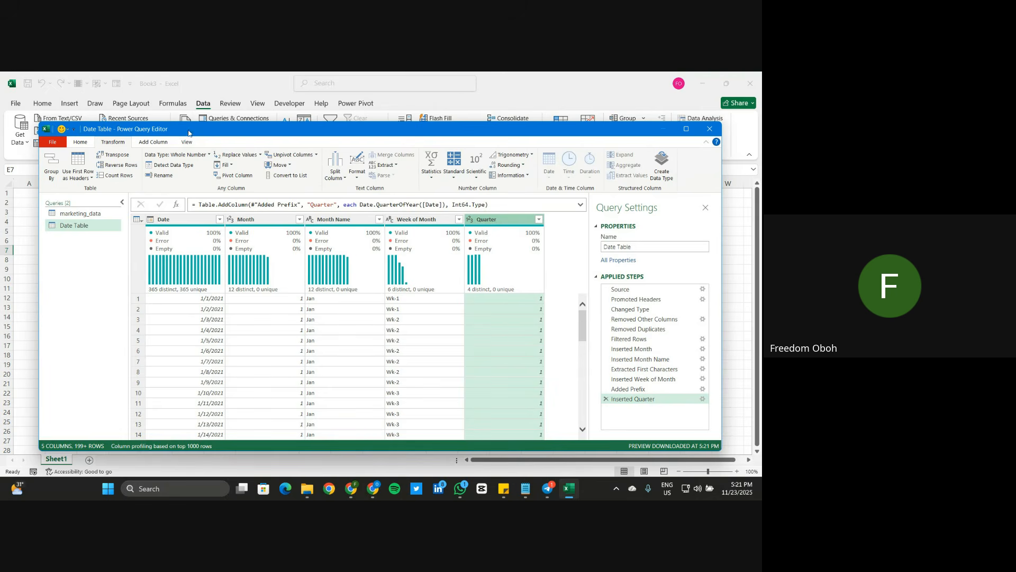
left_click(382, 165)
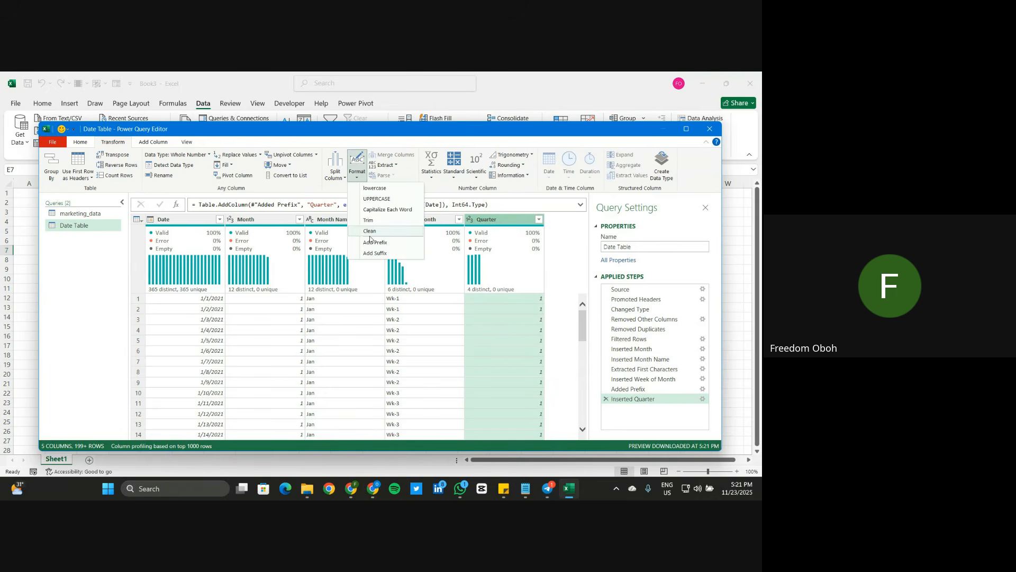
left_click(377, 244)
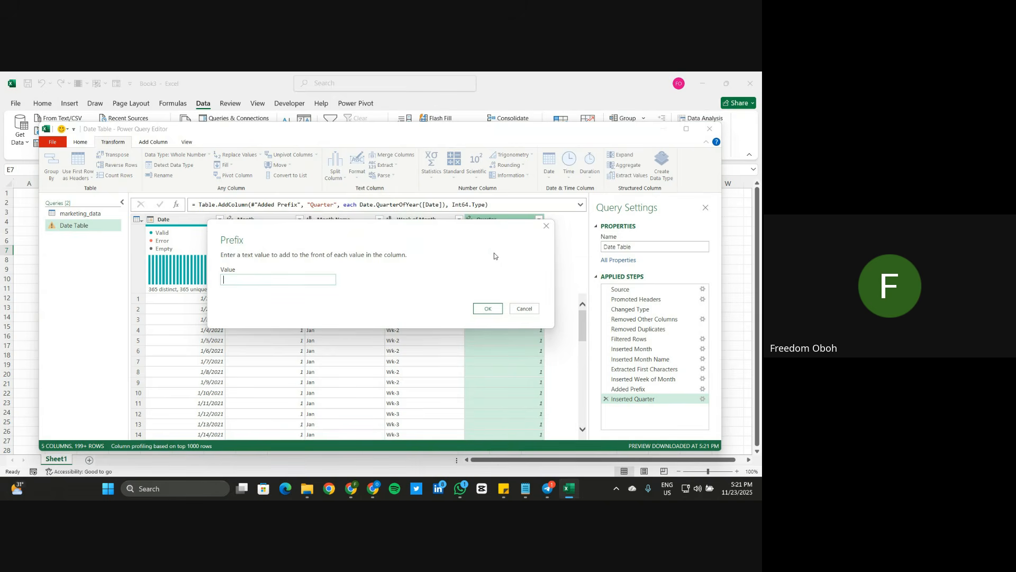
type("Q-")
left_click(488, 309)
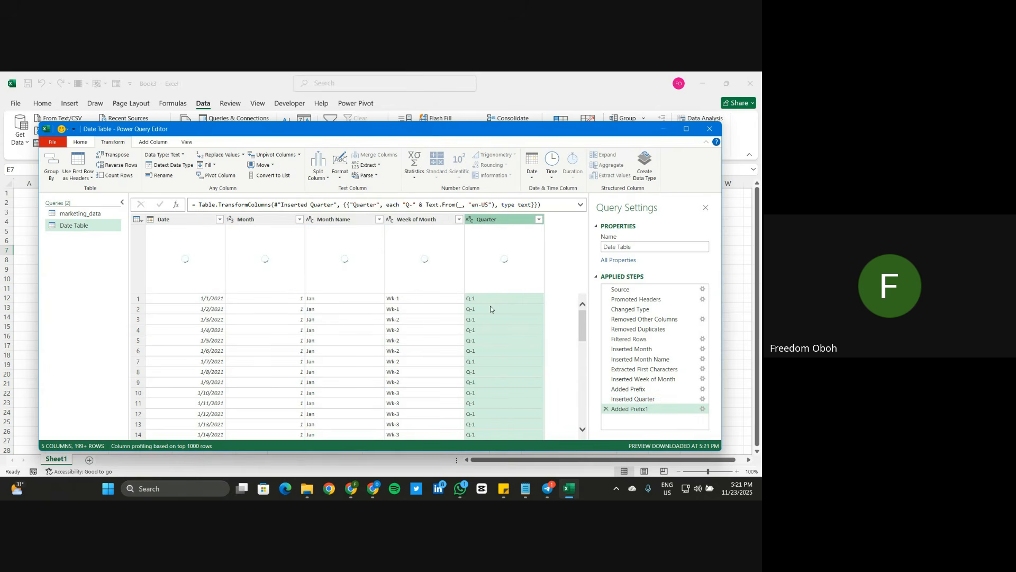
left_click(539, 218)
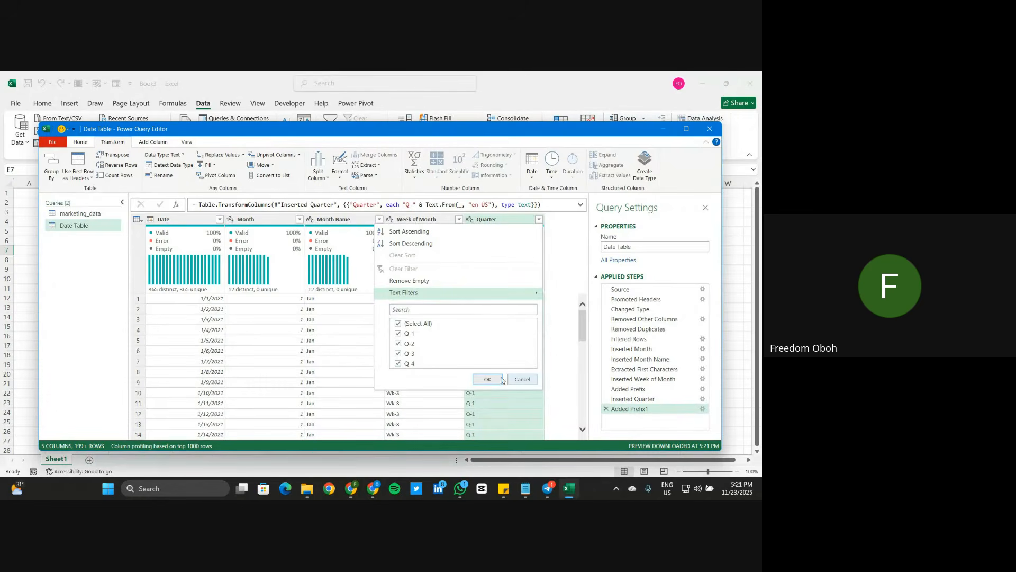
left_click(486, 380)
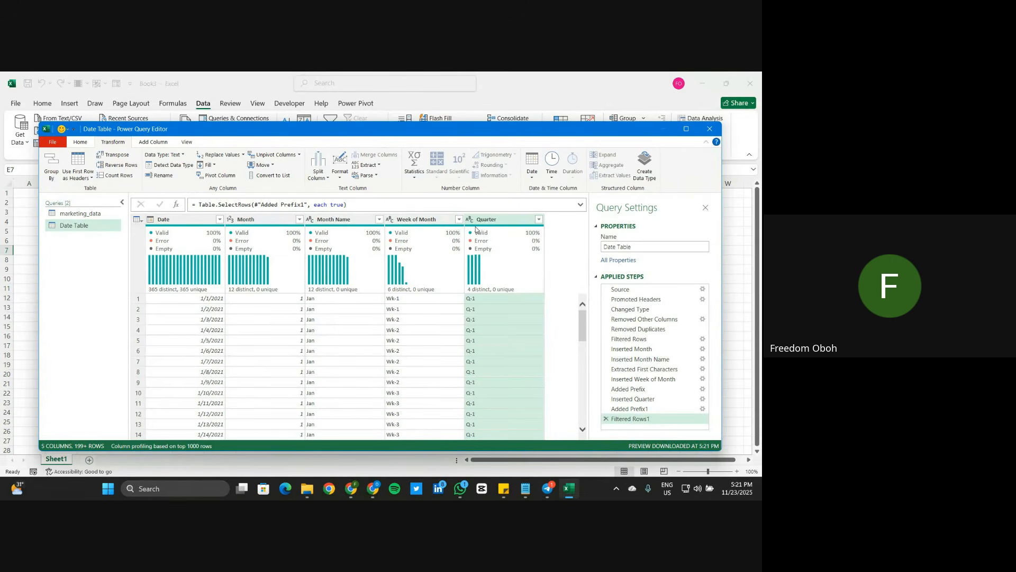
Step: Switch from the Date Table to the marketing_data query
mouse_move(483, 229)
left_click(79, 212)
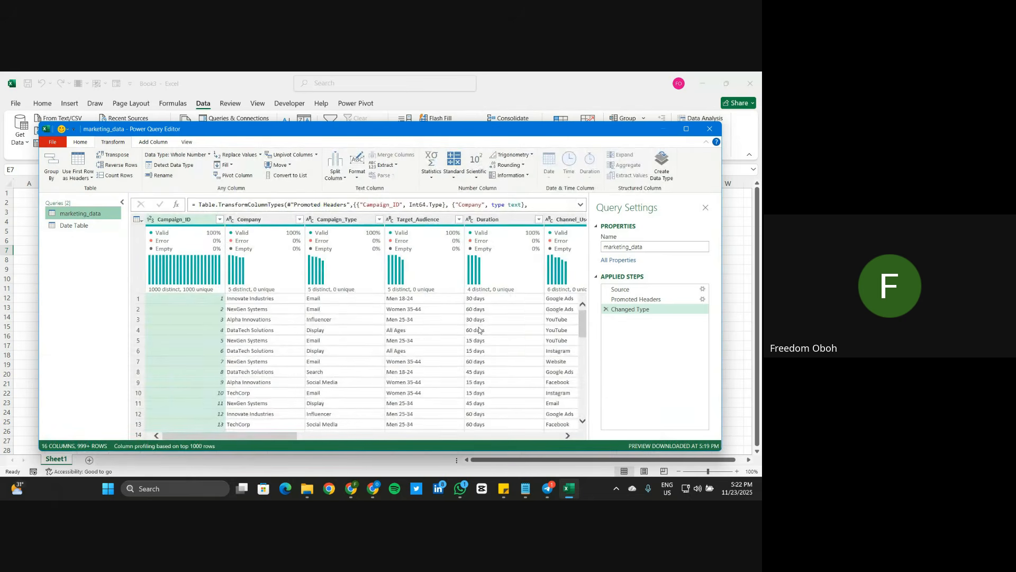
Step: Load both queries as connections only and add their data to the data model
scroll(478, 328, "right", 10)
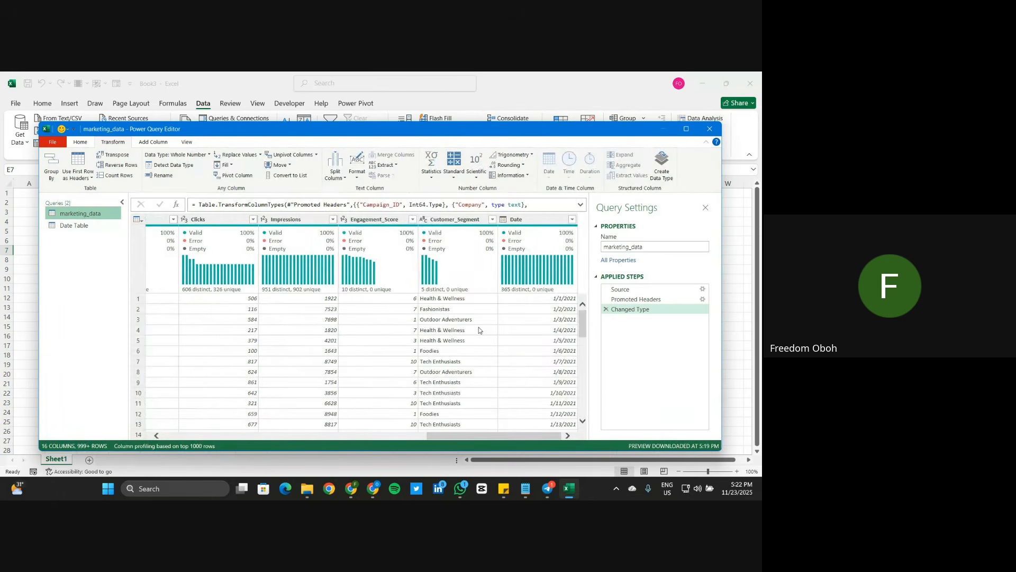
scroll(479, 329, "left", 10)
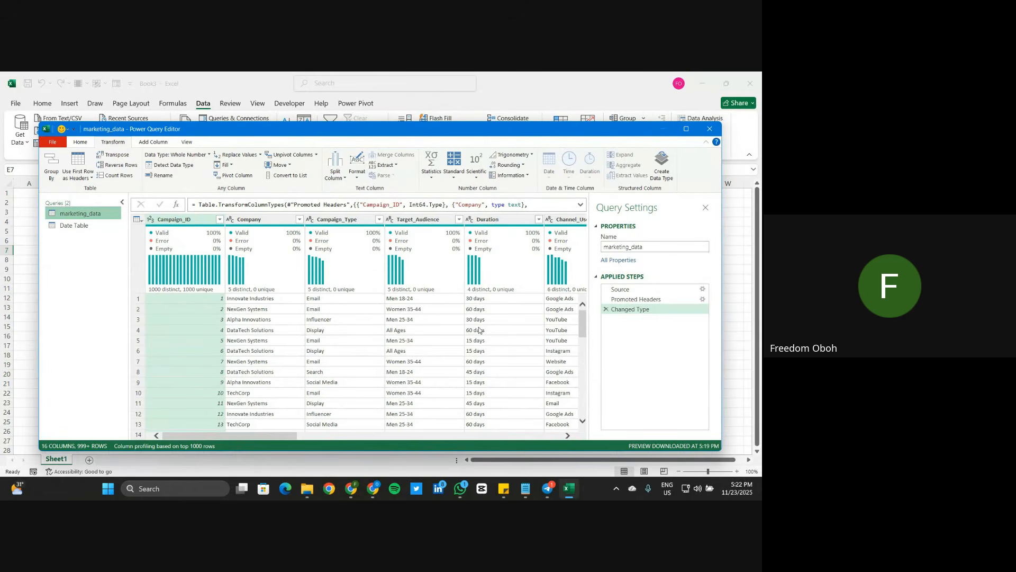
left_click(84, 144)
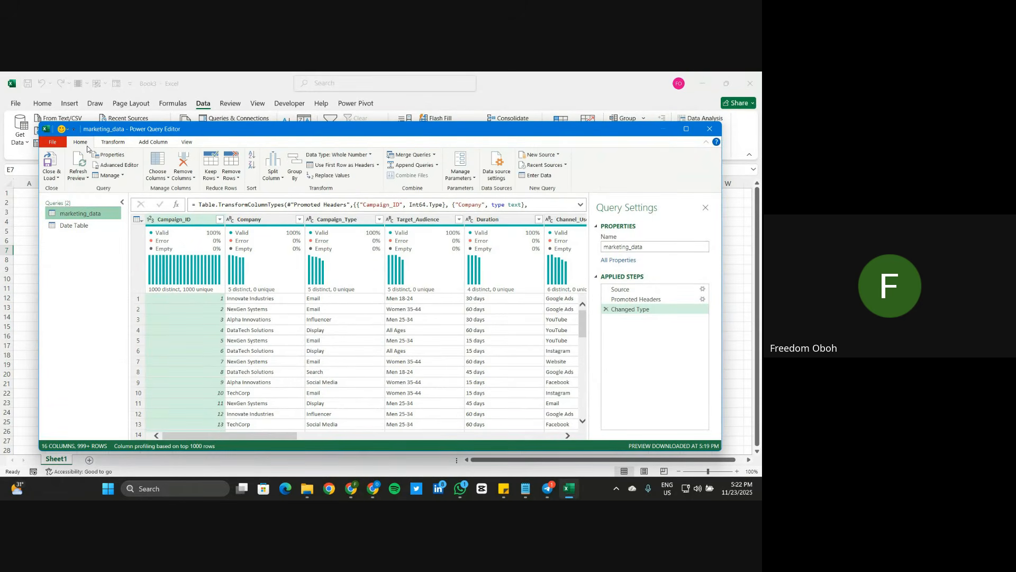
left_click(55, 180)
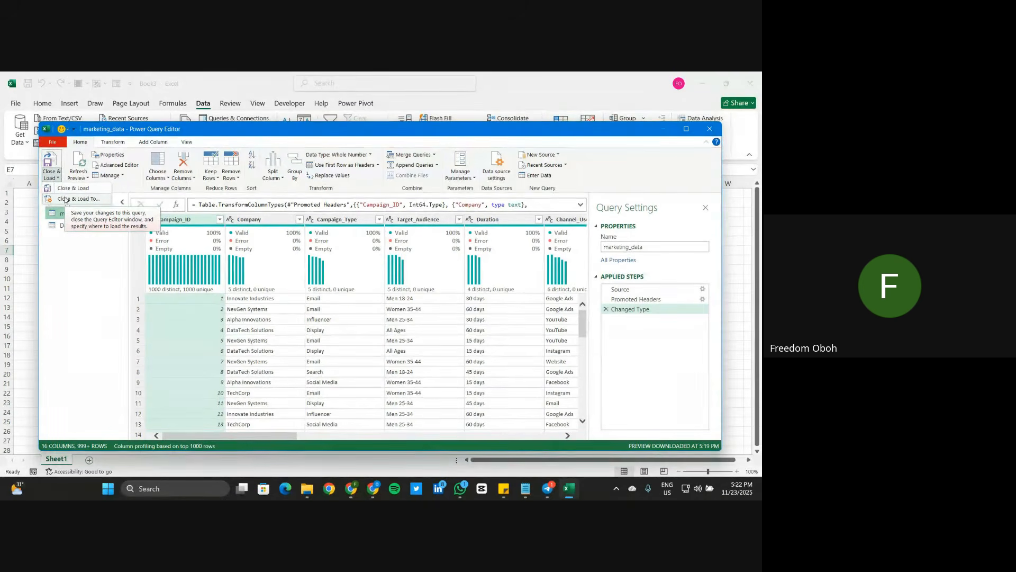
left_click(64, 199)
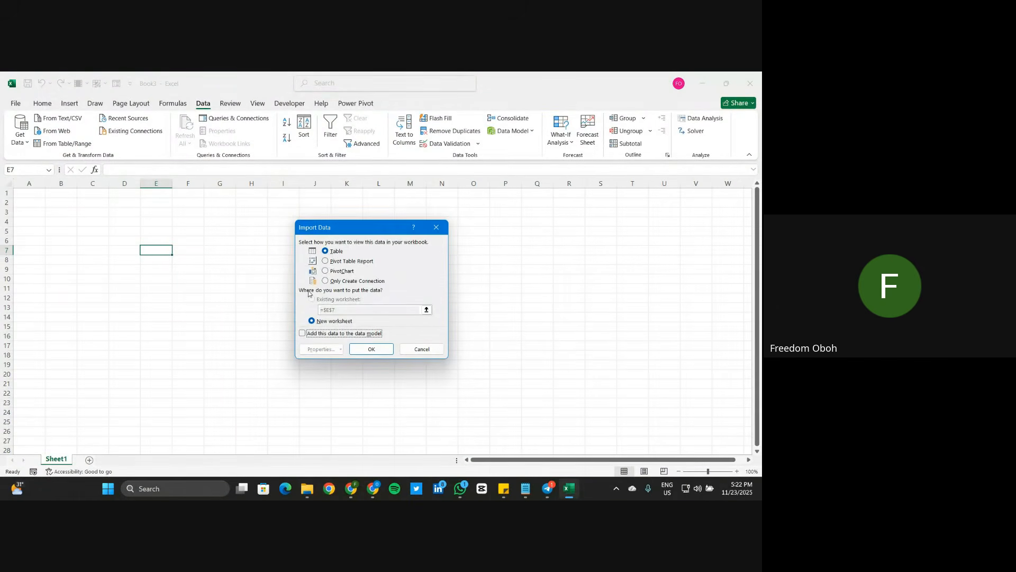
left_click(325, 283)
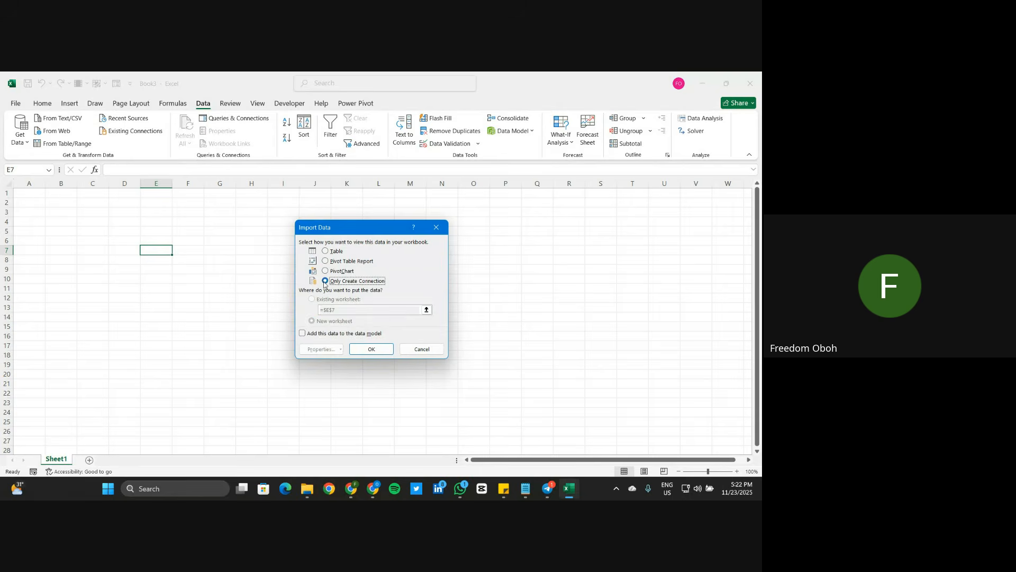
left_click(303, 333)
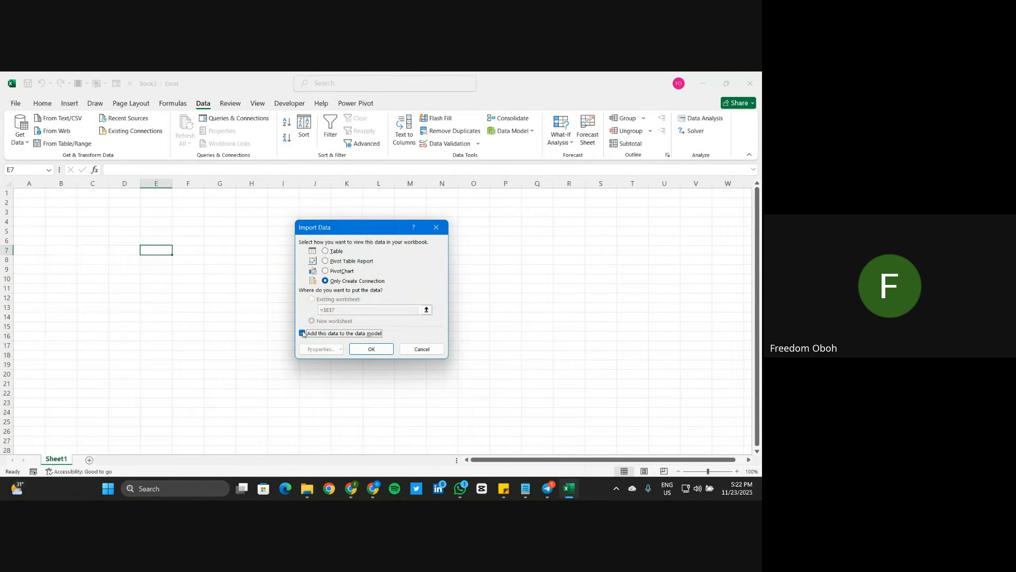
left_click(380, 350)
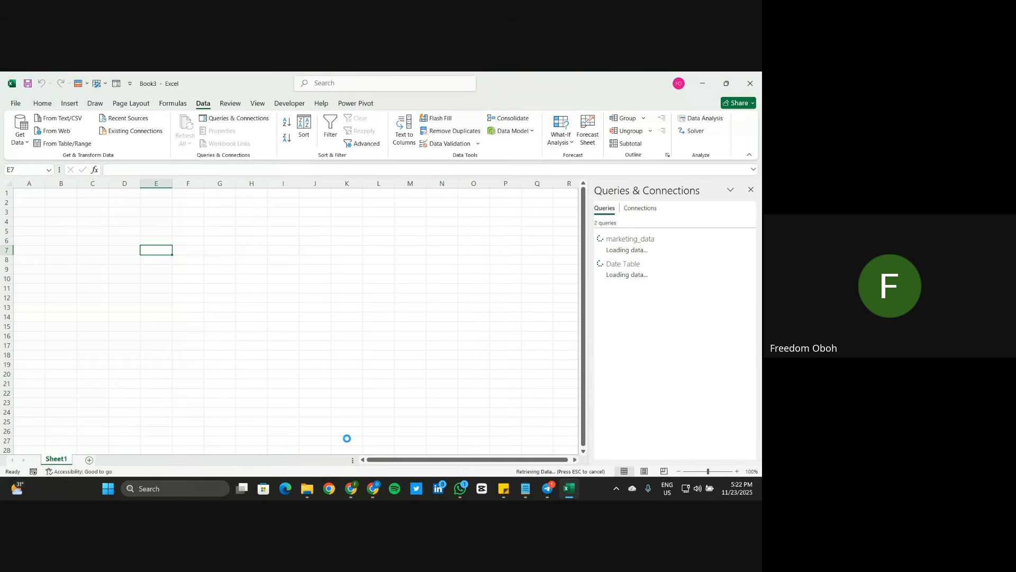
mouse_move(347, 495)
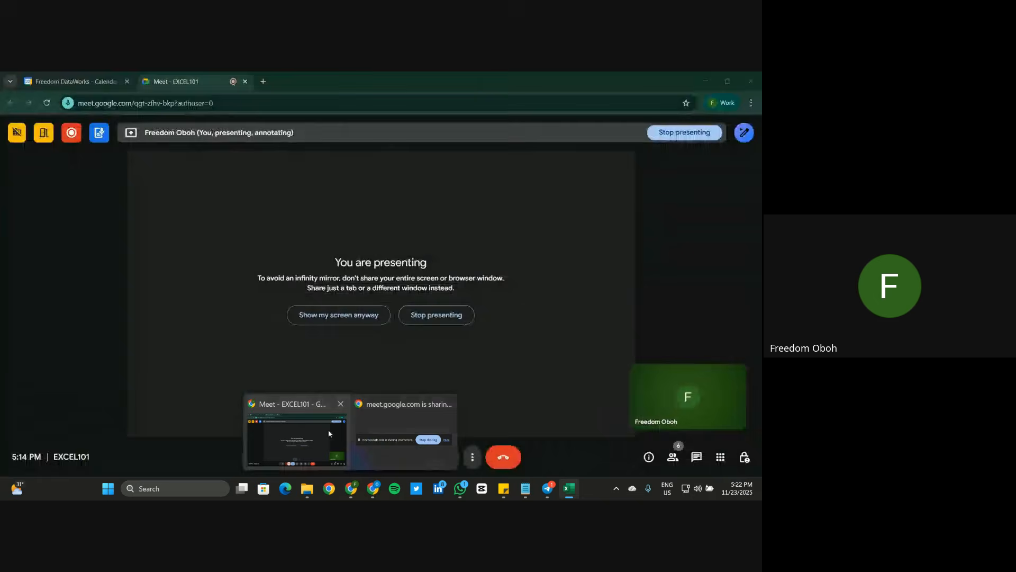
left_click(323, 434)
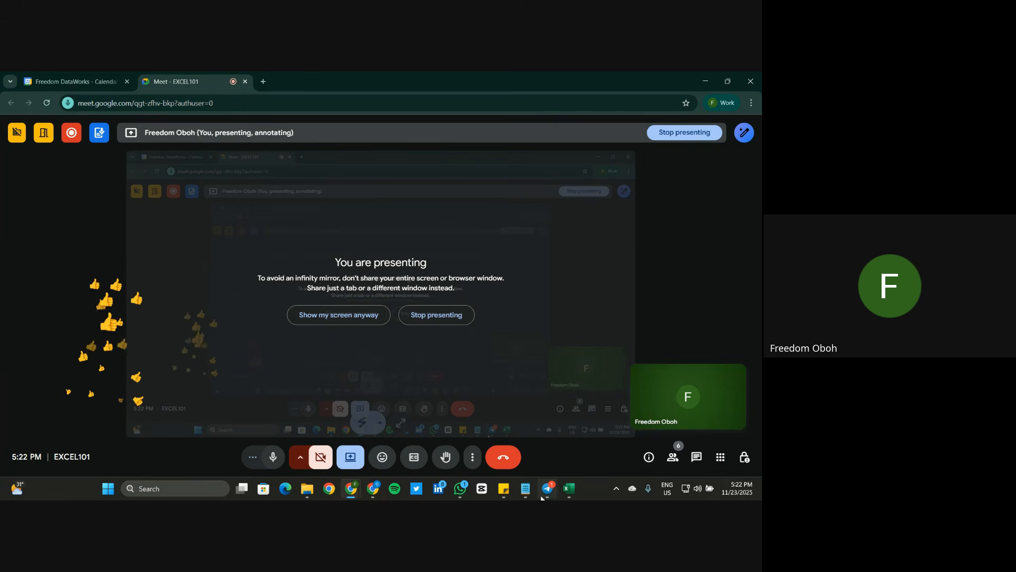
mouse_move(569, 488)
left_click(573, 447)
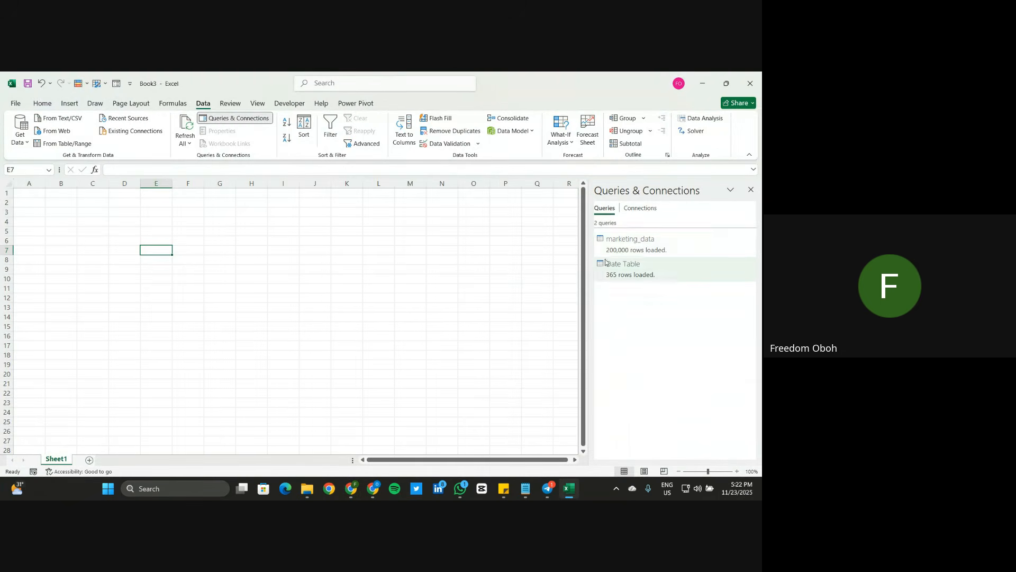
Step: Close the Queries & Connections pane and open the Date Table in the Power Pivot data model
mouse_move(634, 246)
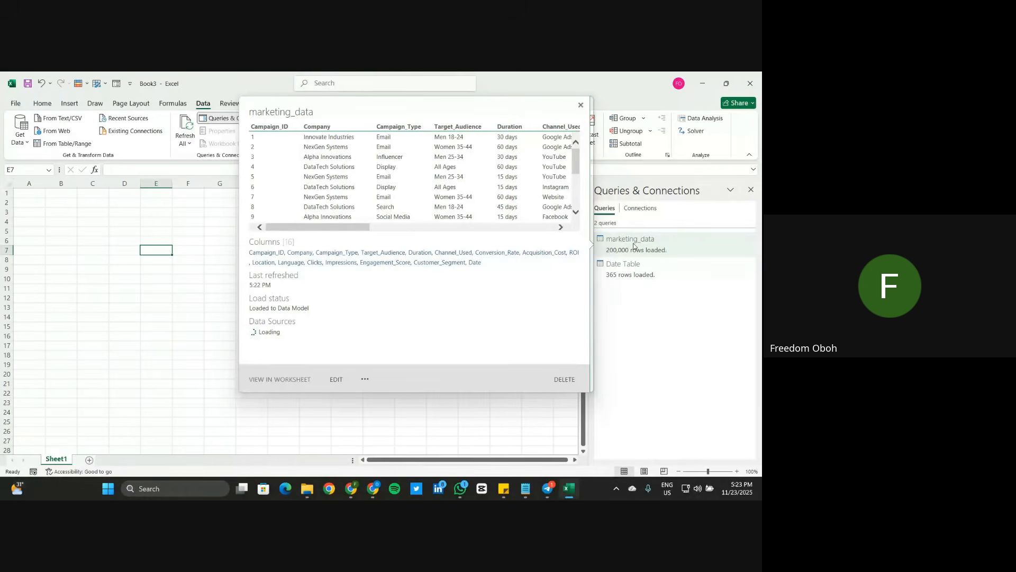
left_click(751, 189)
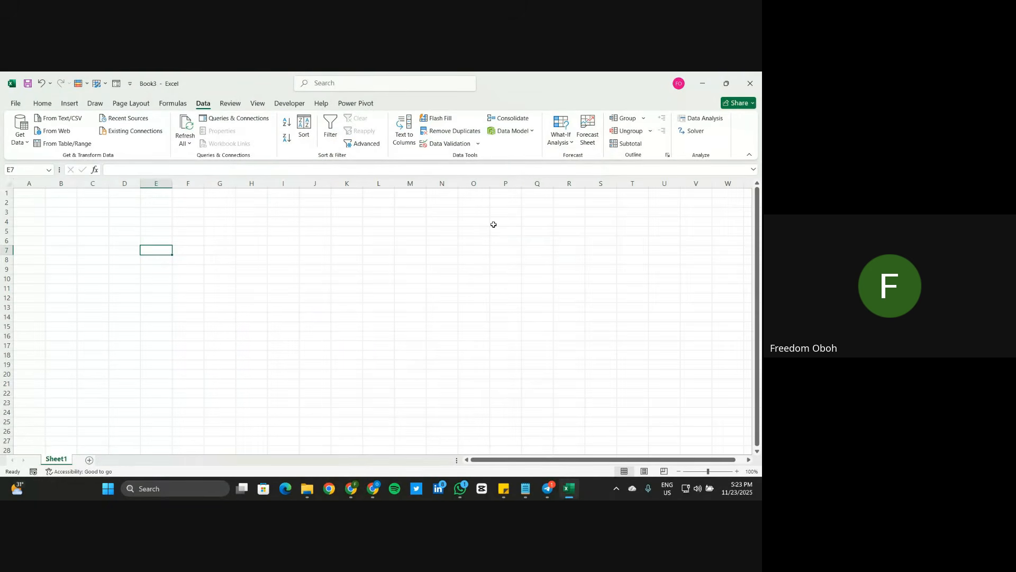
left_click(351, 104)
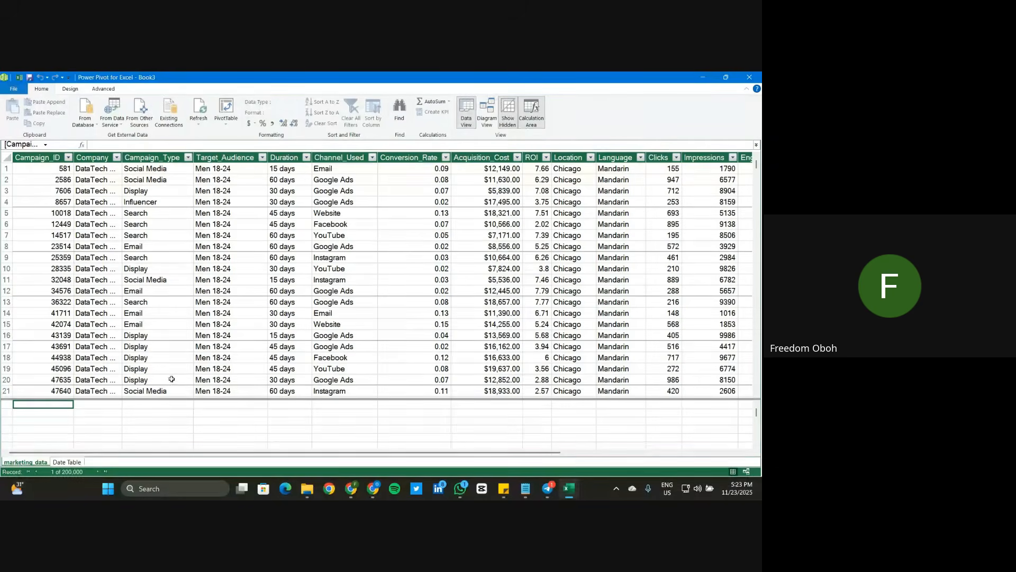
left_click(67, 462)
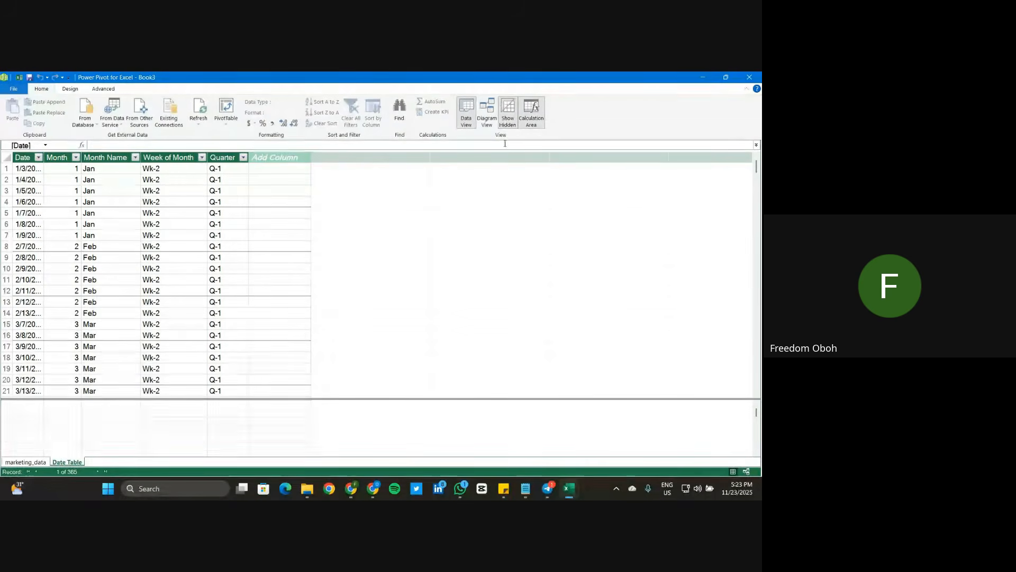
Step: In diagram view, relate the Date fields of marketing_data and Date Table, with marketing_data enlarged to list all fields and both tables spaced apart
left_click(487, 121)
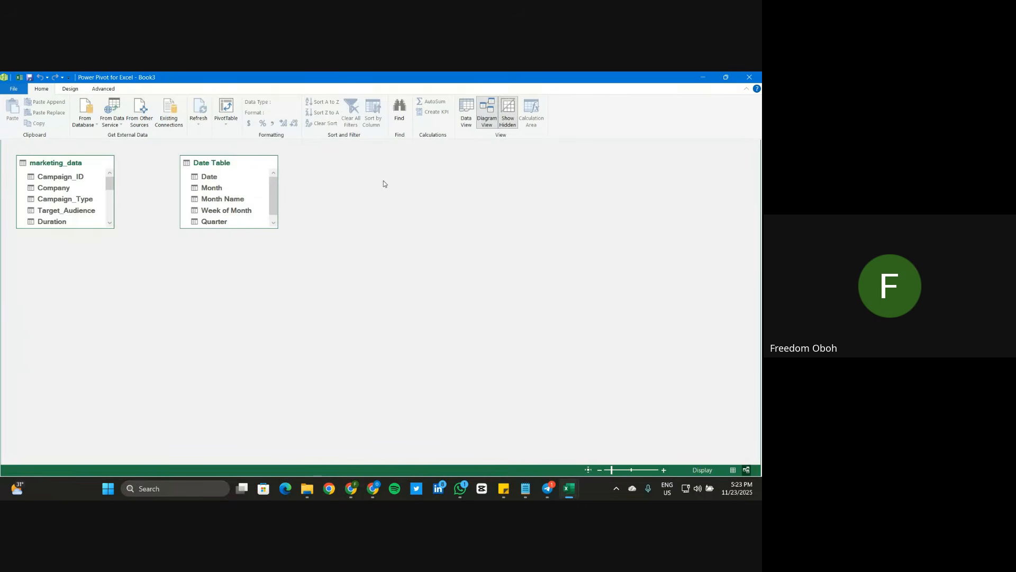
left_click_drag(82, 229, 77, 369)
left_click_drag(230, 163, 52, 351)
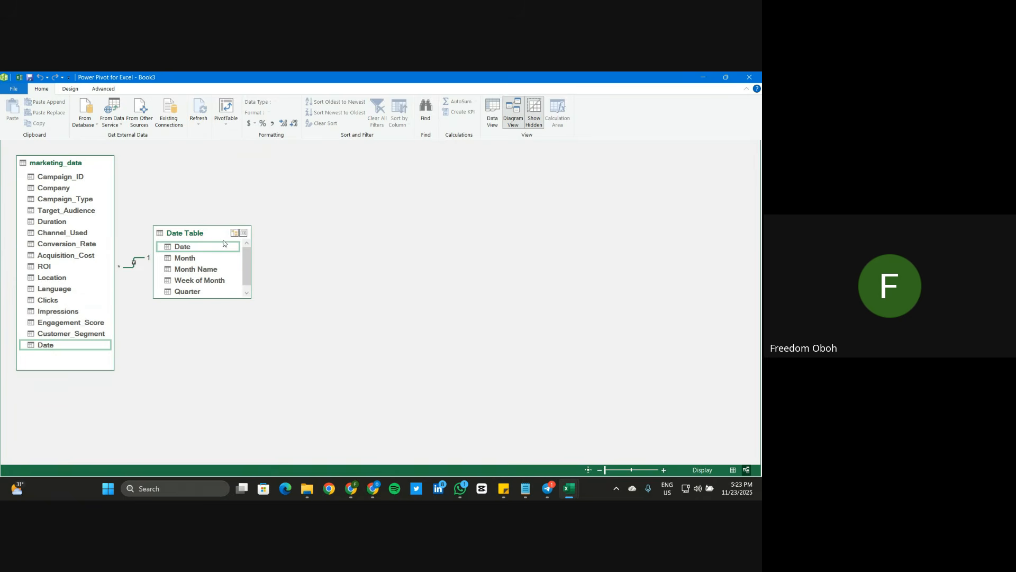
left_click_drag(207, 234, 252, 224)
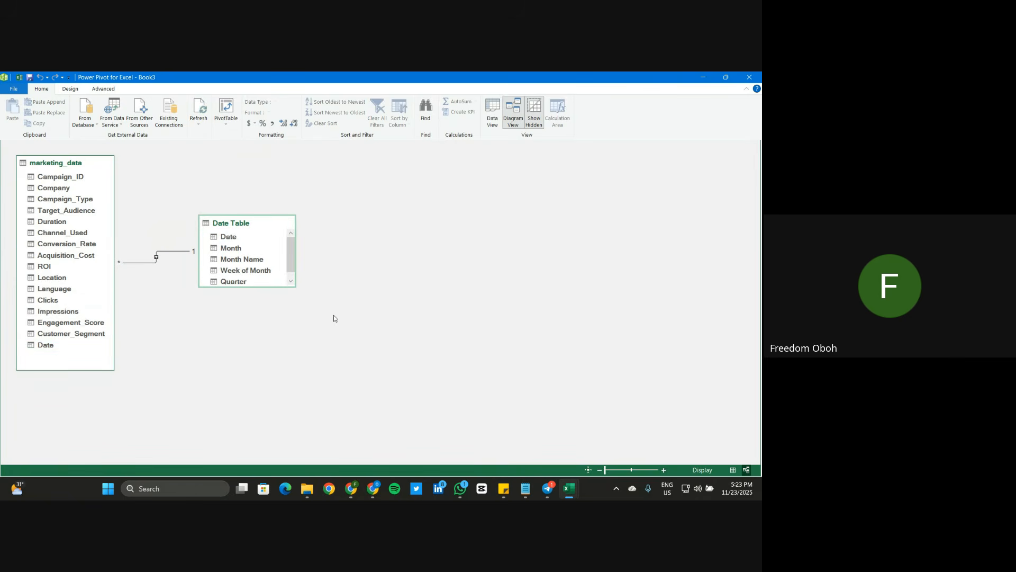
left_click_drag(75, 170, 113, 200)
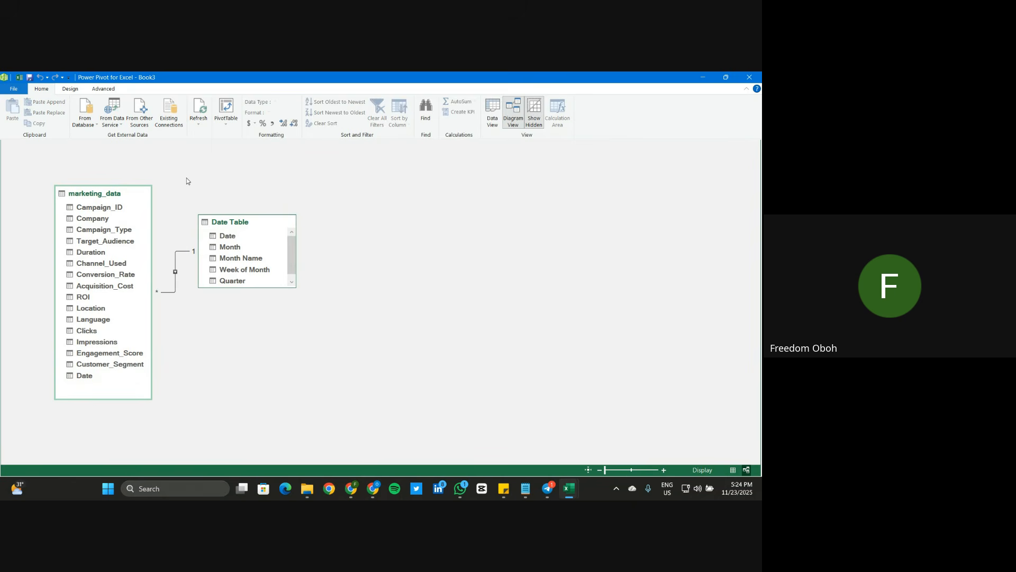
Step: Create a PivotTable from the data model on the existing worksheet at Sheet1 cell E7
left_click(70, 89)
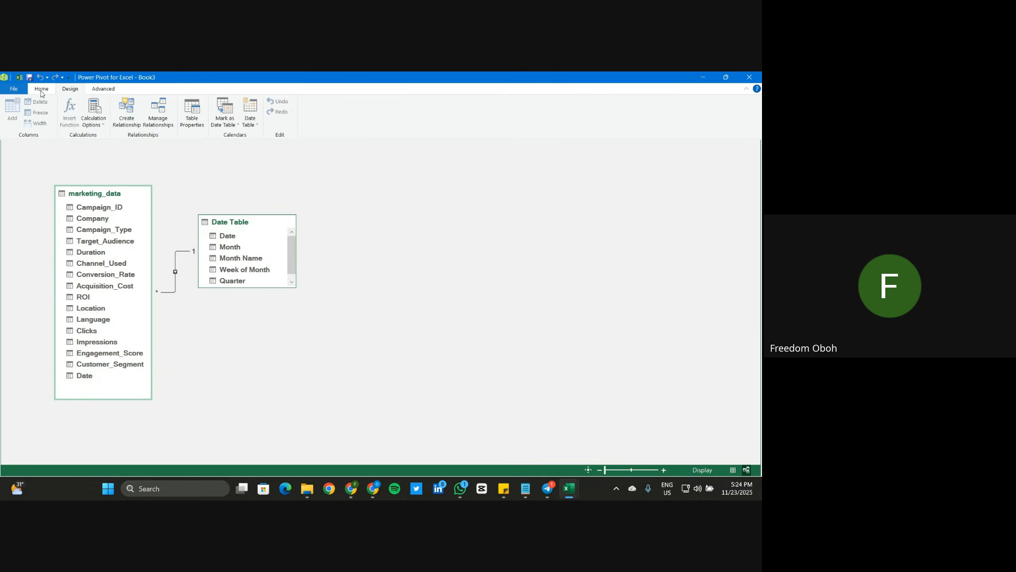
left_click(41, 91)
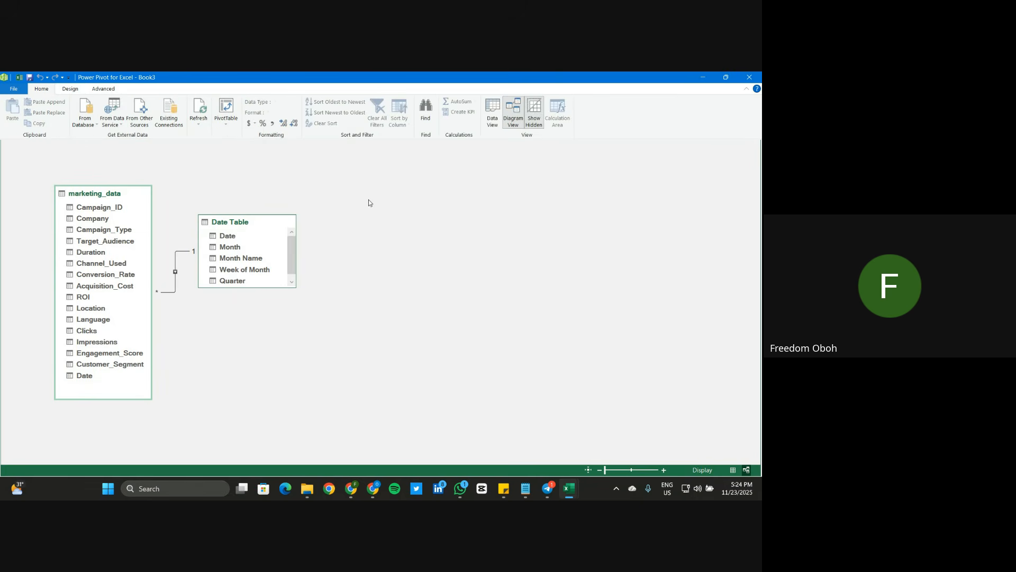
left_click(226, 109)
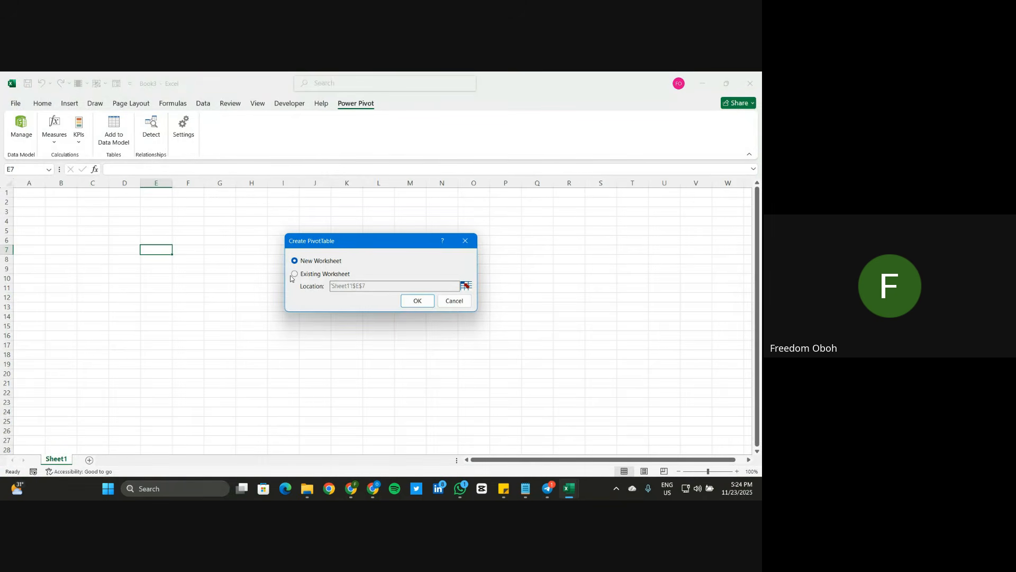
left_click(295, 274)
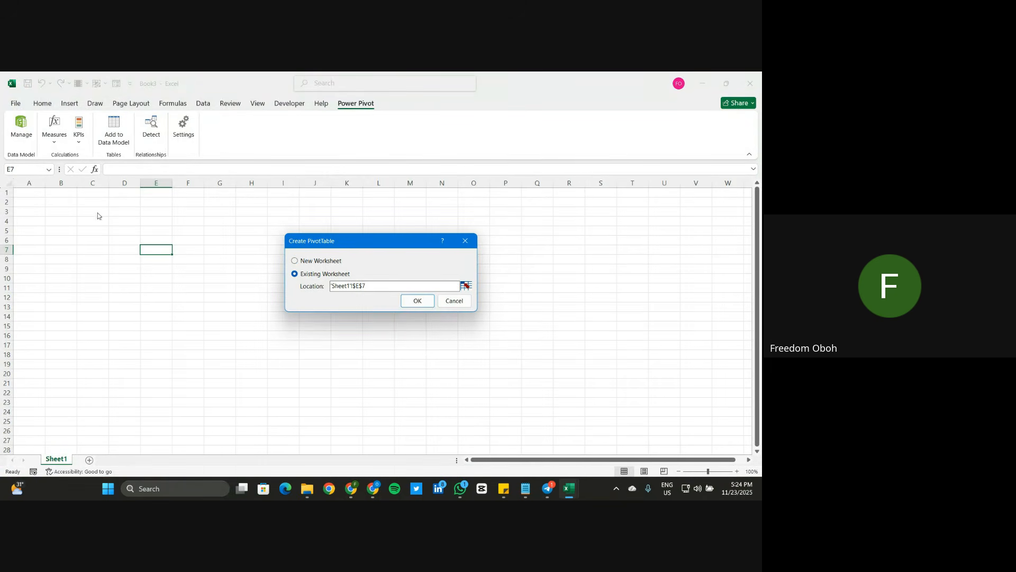
left_click(417, 301)
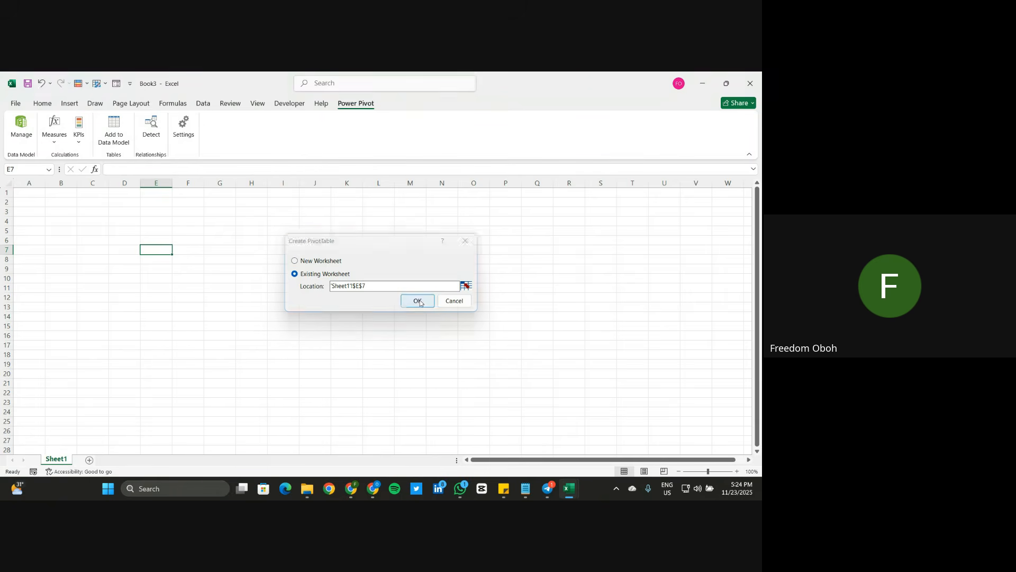
Step: Float the PivotTable Fields pane beside the empty PivotTable, enlarge it to show all areas, and select cell E9
left_click_drag(267, 182, 484, 231)
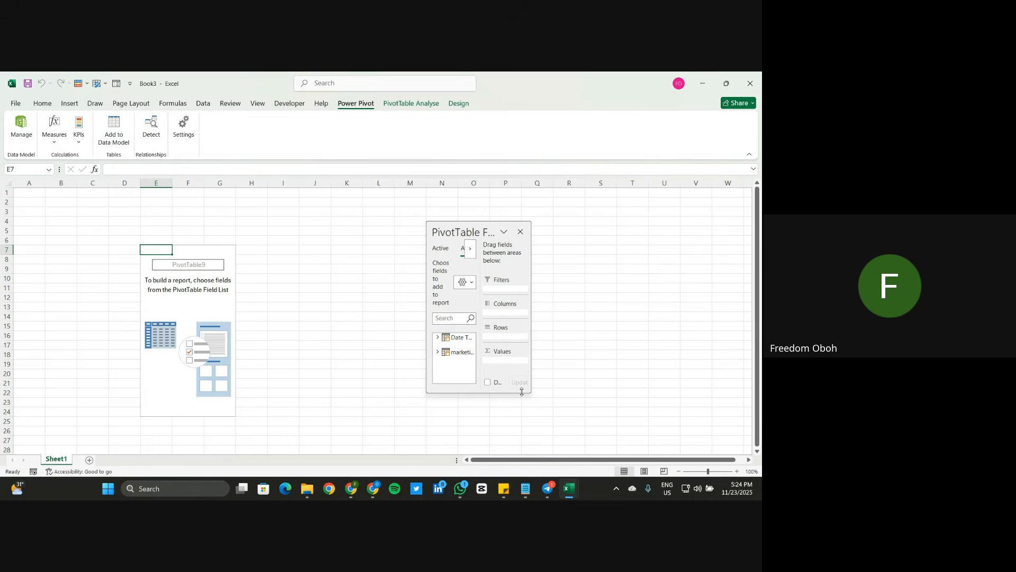
left_click_drag(522, 391, 729, 437)
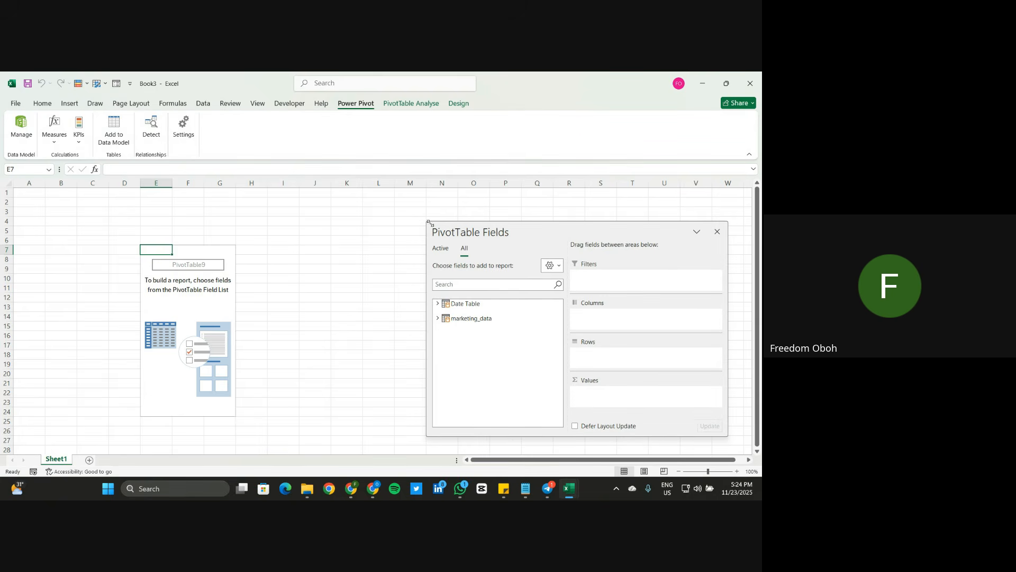
left_click_drag(429, 222, 491, 194)
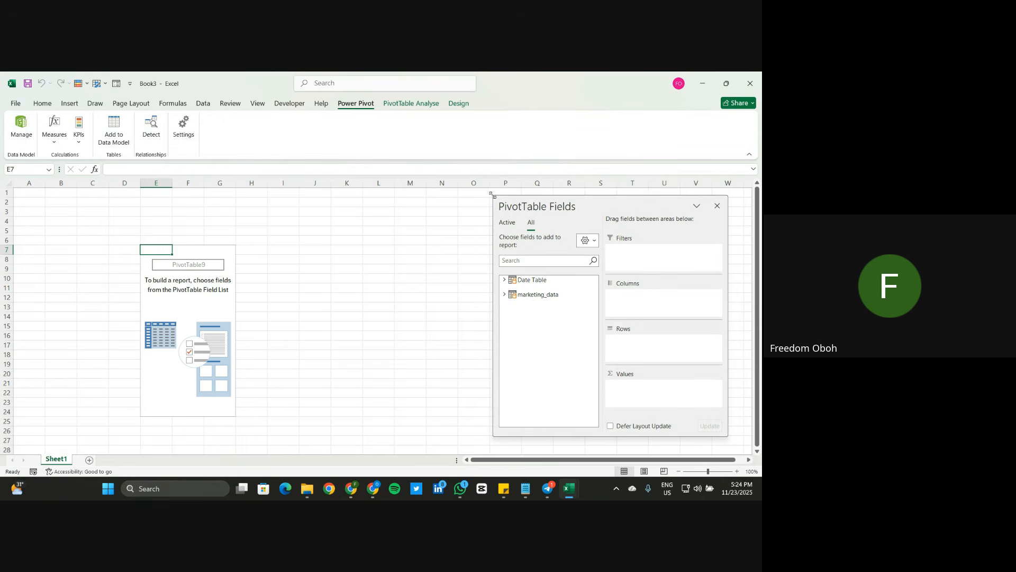
left_click_drag(582, 204, 565, 207)
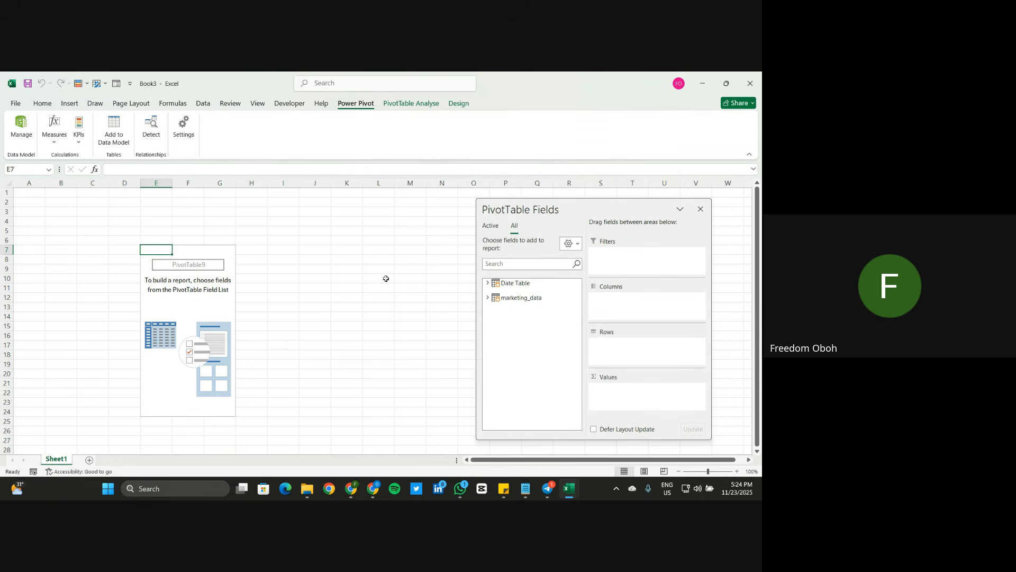
left_click(386, 278)
left_click(184, 260)
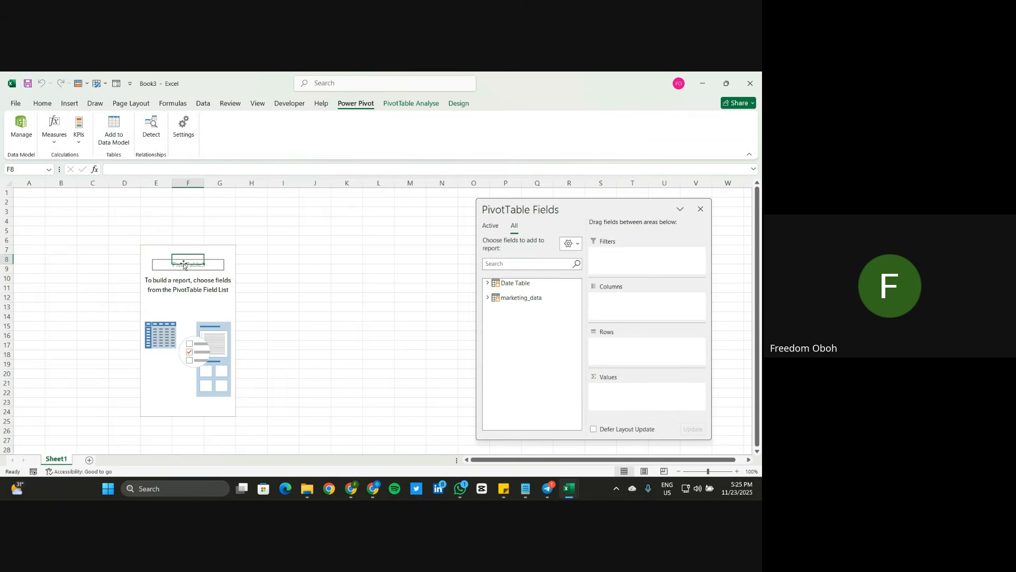
left_click(163, 267)
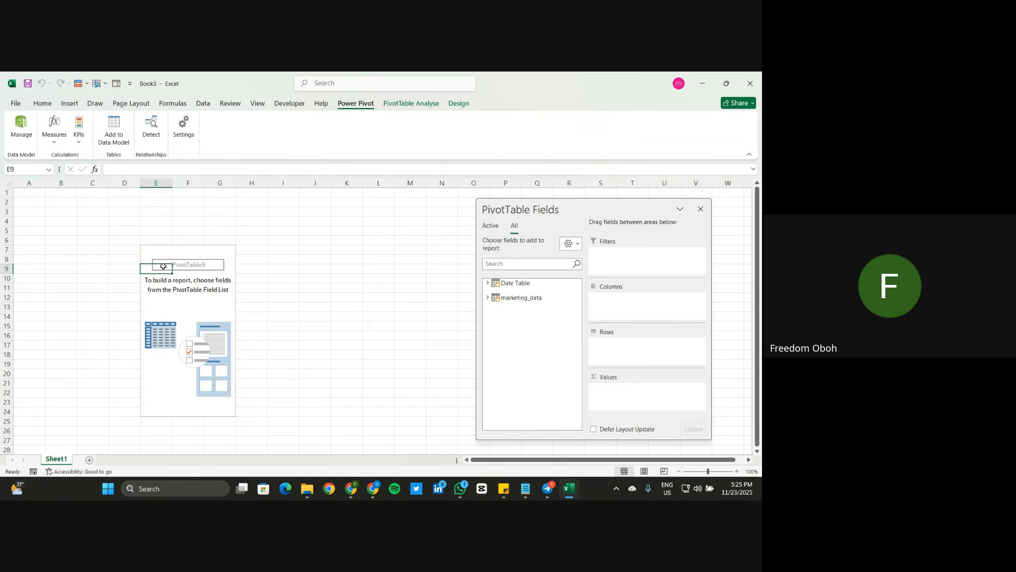
Step: Start a new measure in the marketing_data table and name it Total Impression
left_click(53, 141)
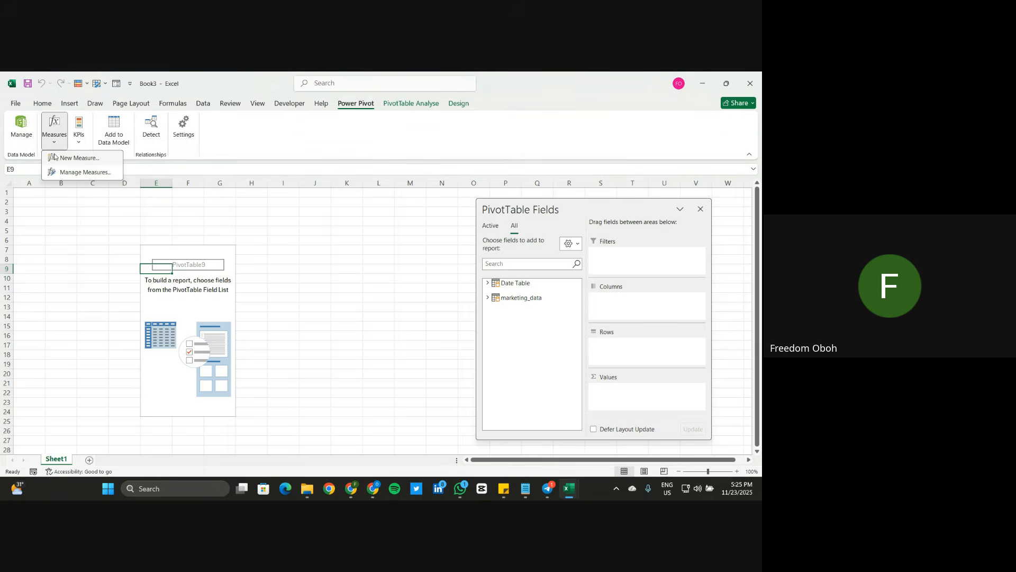
left_click(74, 158)
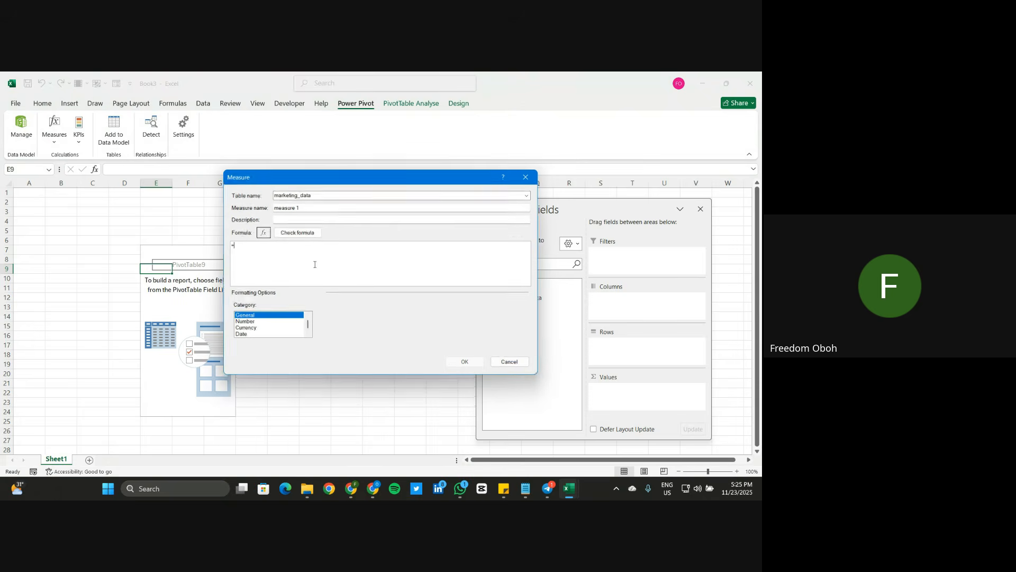
left_click(307, 206)
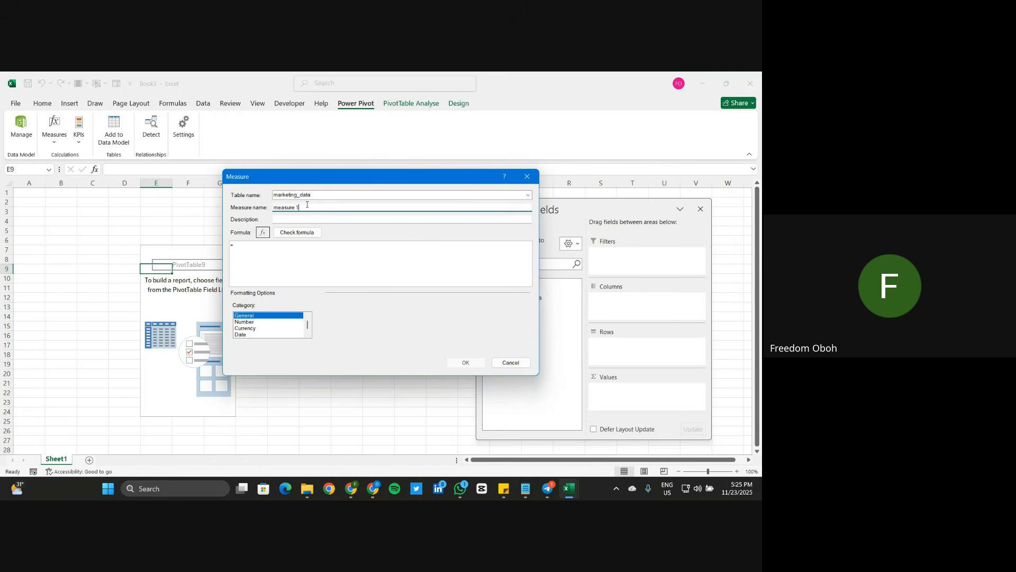
key("BackSpace")
key("BackSpace")
key("BackSpace")
key("BackSpace")
key("BackSpace")
key("BackSpace")
key("BackSpace")
key("BackSpace")
key("BackSpace")
type("TOTAL IMPRESSIO")
key("BackSpace")
key("BackSpace")
key("BackSpace")
key("BackSpace")
key("BackSpace")
key("BackSpace")
key("BackSpace")
key("BackSpace")
key("BackSpace")
key("BackSpace")
key("BackSpace")
key("BackSpace")
key("BackSpace")
key("BackSpace")
key("BackSpace")
type("to")
type("tal Impressi")
Step: Define Total Impression as the sum of marketing_data[Impressions], check the formula for errors, and save the measure
left_click(277, 252)
type("sum")
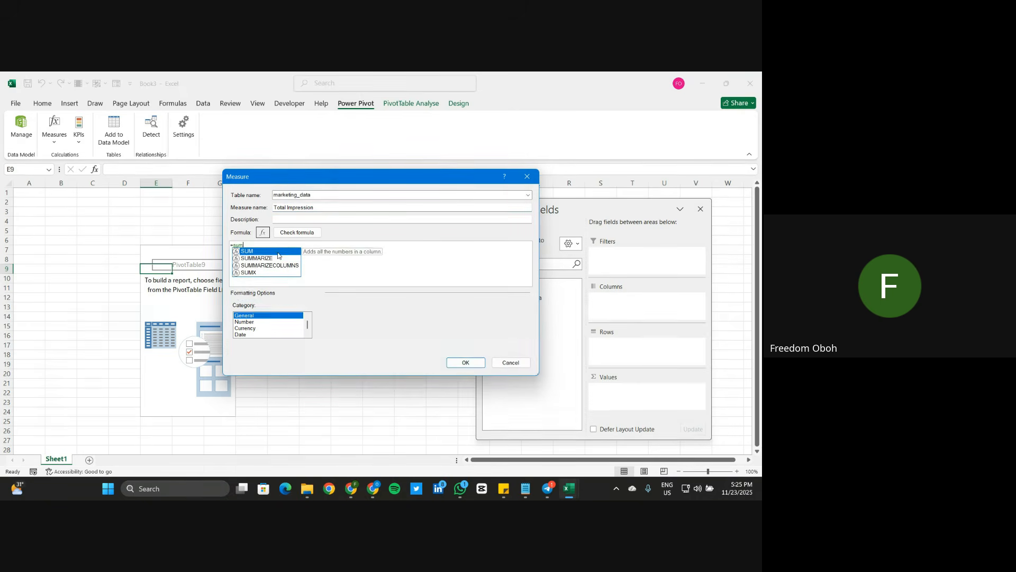
type("(")
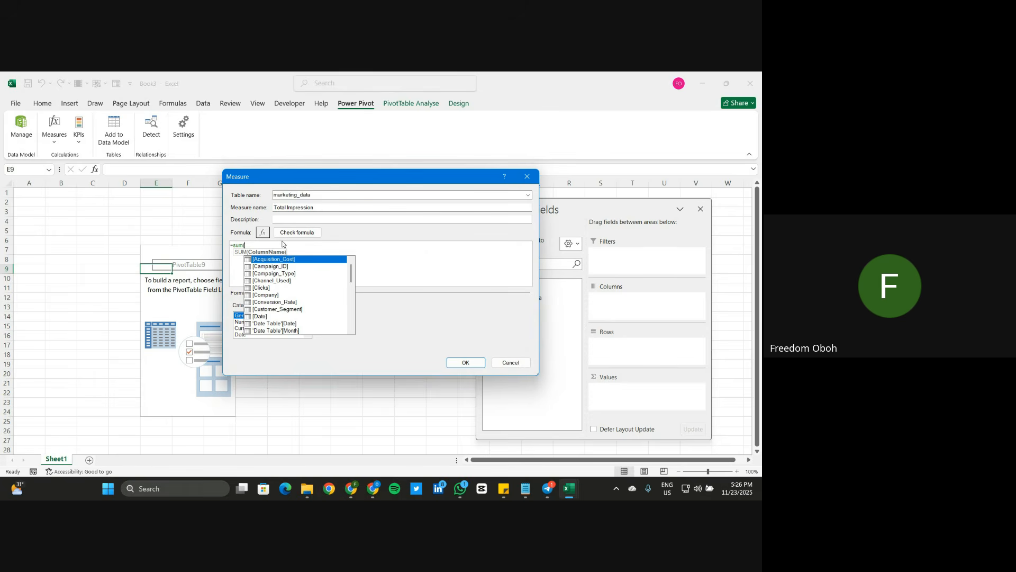
type("mar")
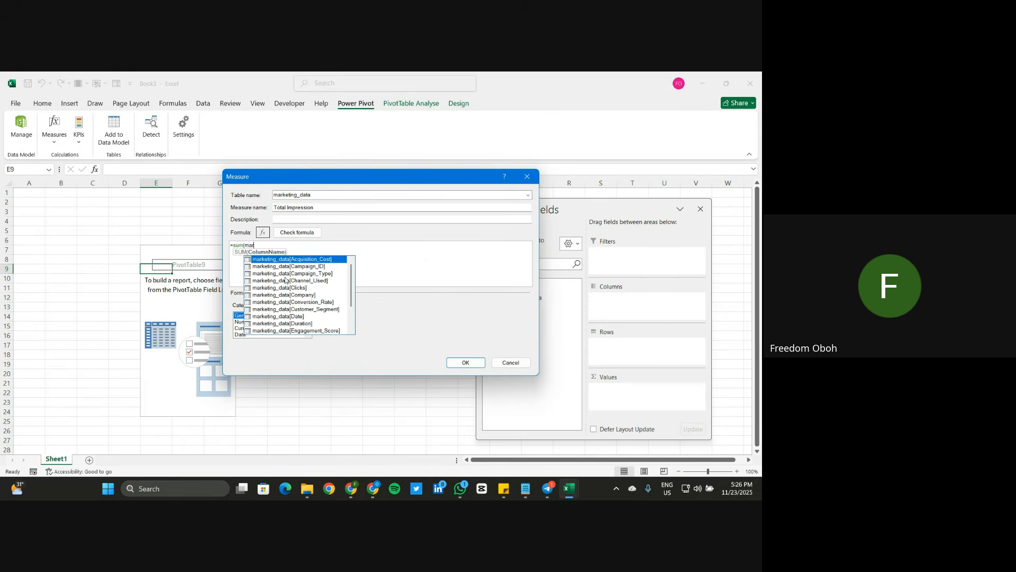
scroll(288, 274, "down", 2)
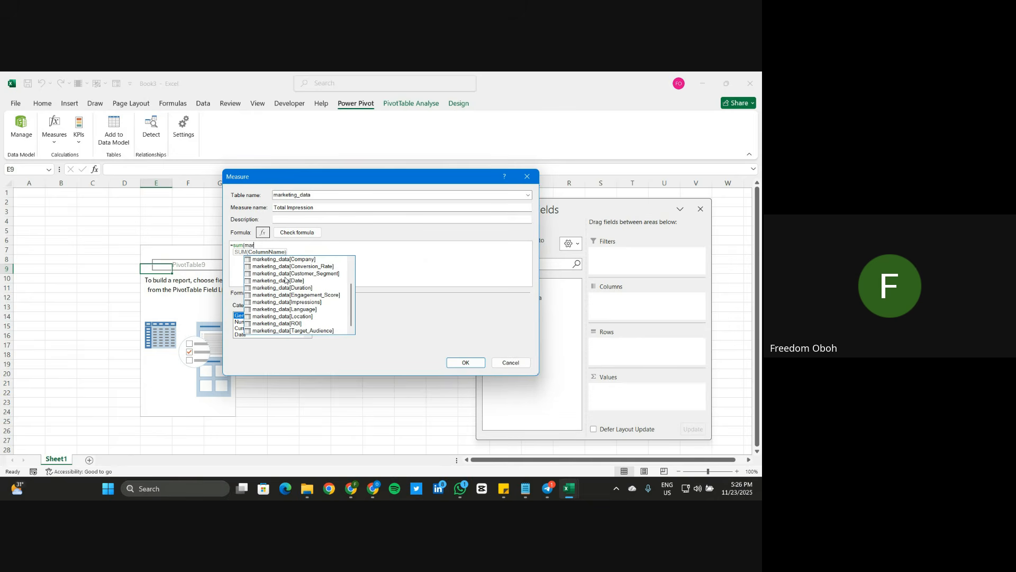
left_click(308, 302)
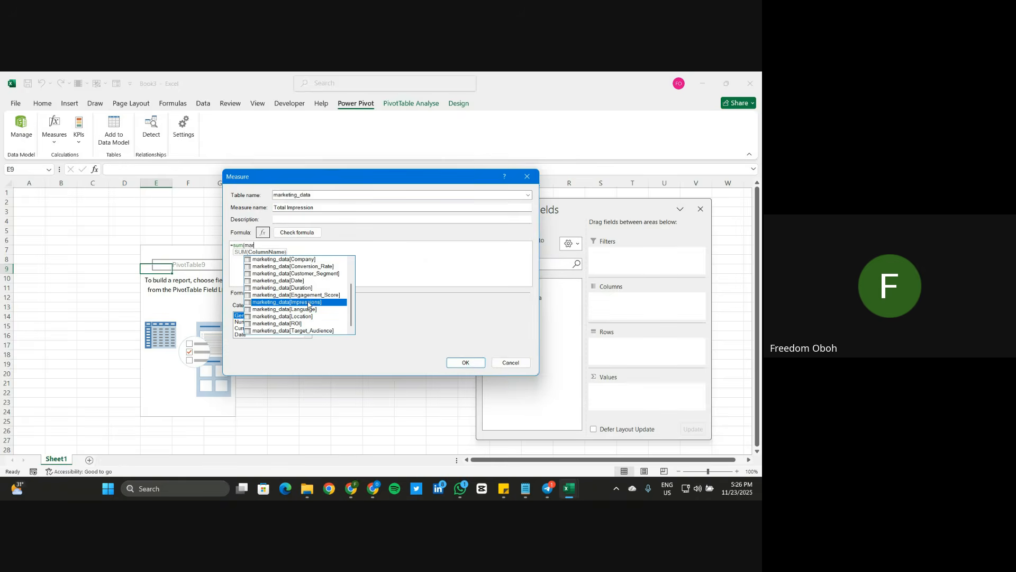
double_click(308, 302)
type(")")
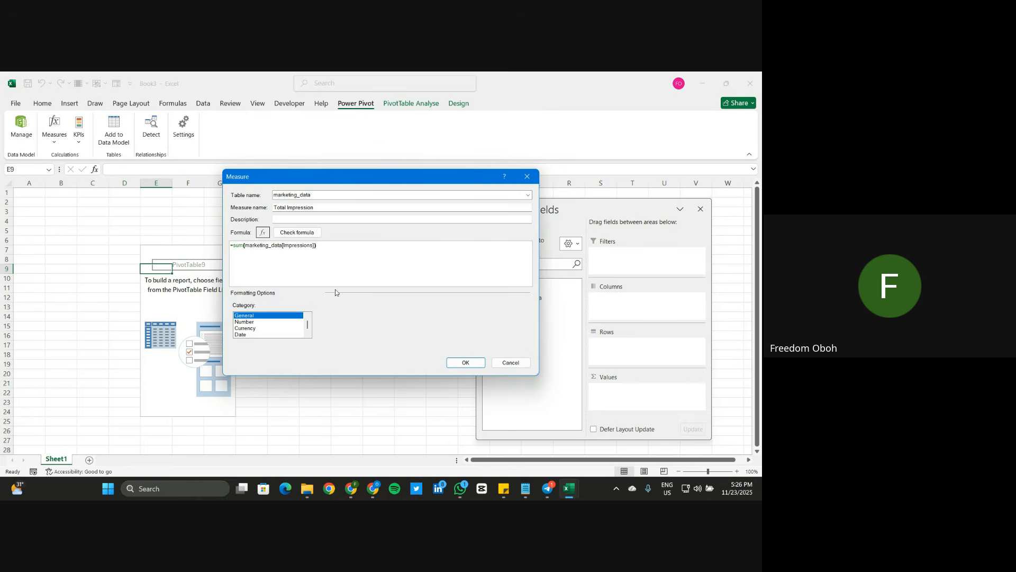
left_click(297, 233)
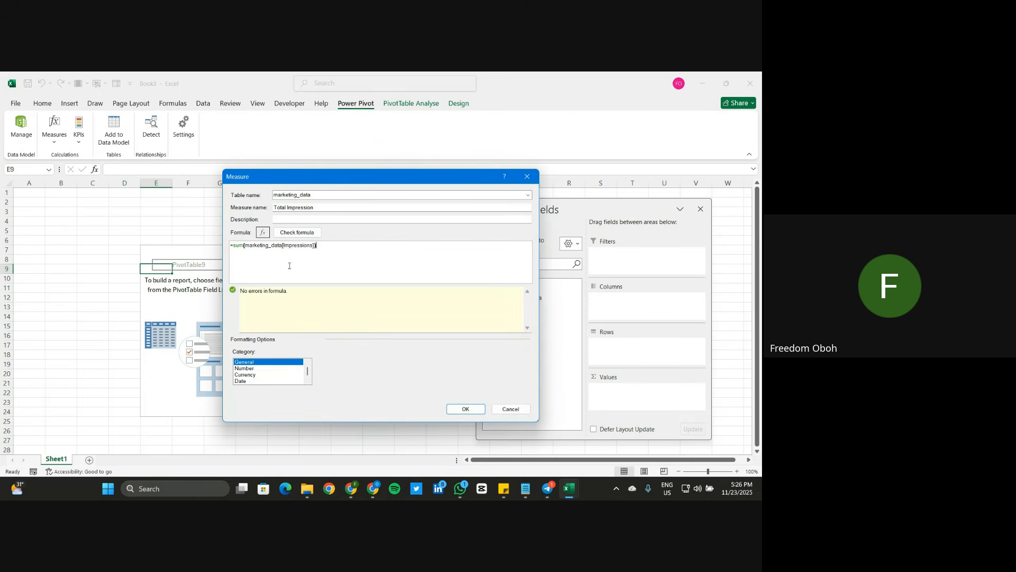
left_click(461, 415)
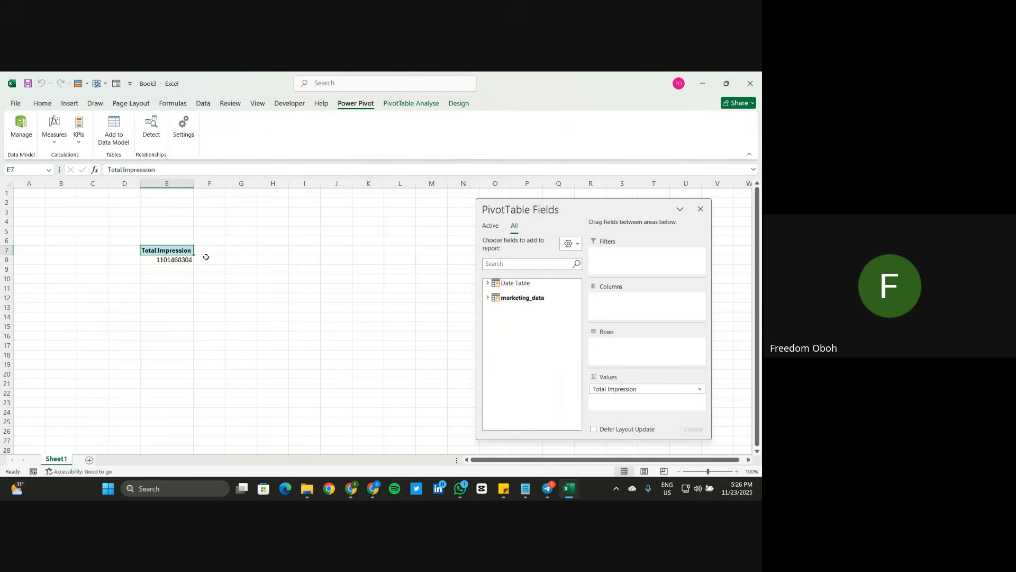
Step: From the Manage Measures list, start a new measure in the marketing_data table and name it Total Clicks
left_click(166, 259)
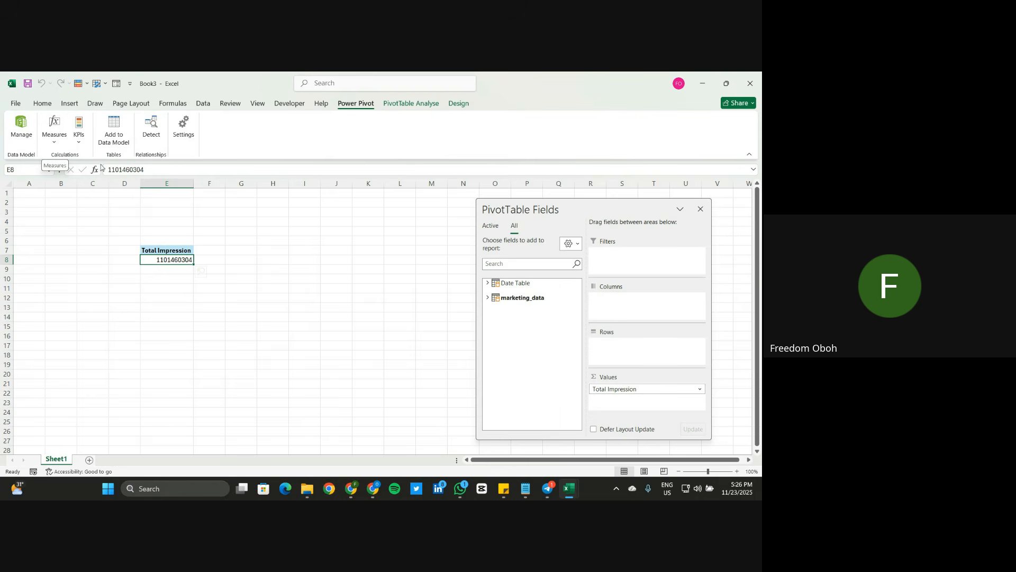
left_click(55, 139)
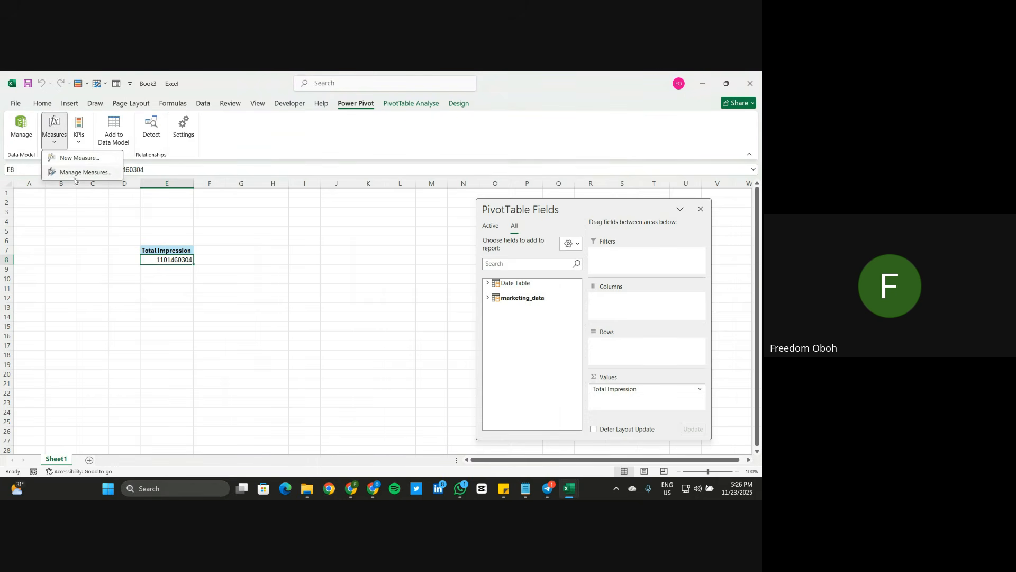
left_click(79, 172)
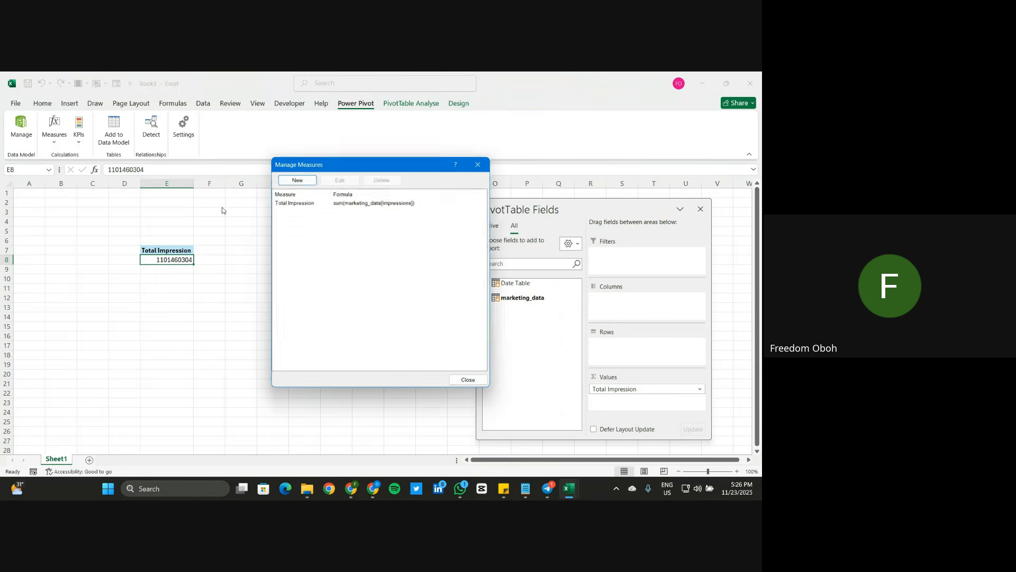
left_click(306, 180)
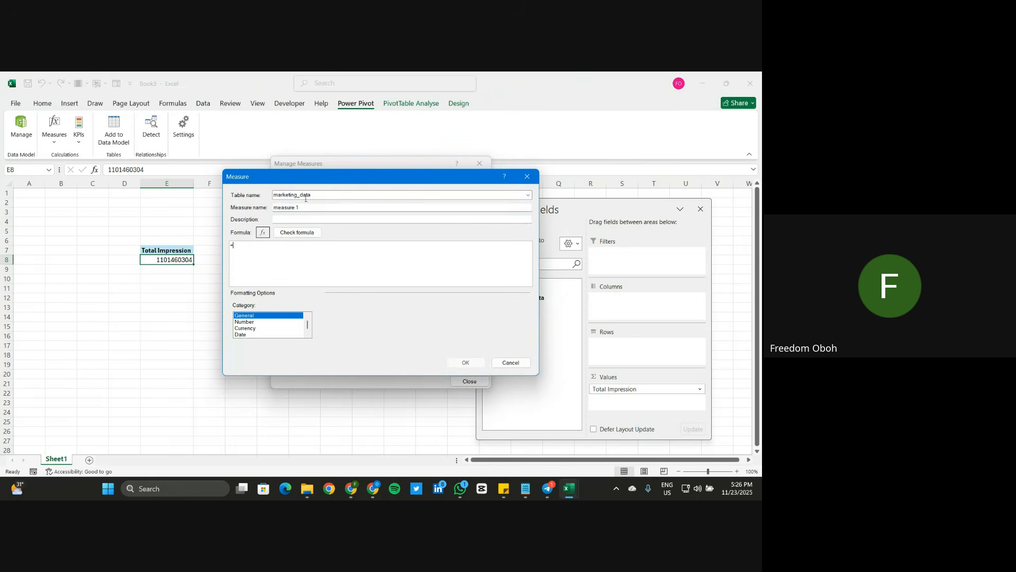
left_click_drag(309, 207, 272, 207)
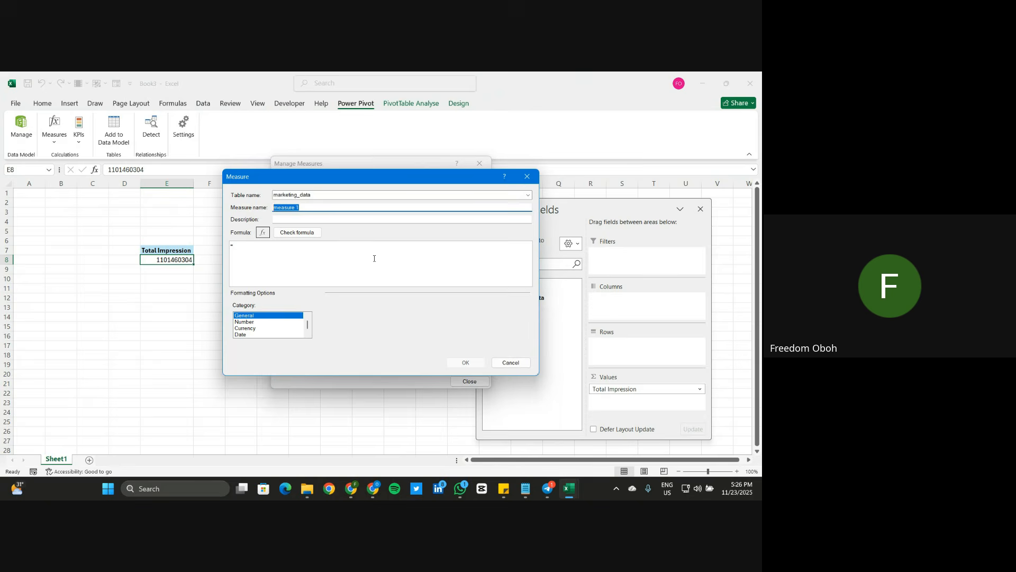
type("tot")
type("otal Clicks")
Step: Define Total Clicks as the sum of marketing_data[Clicks] and save the measure
left_click(266, 251)
type("sum")
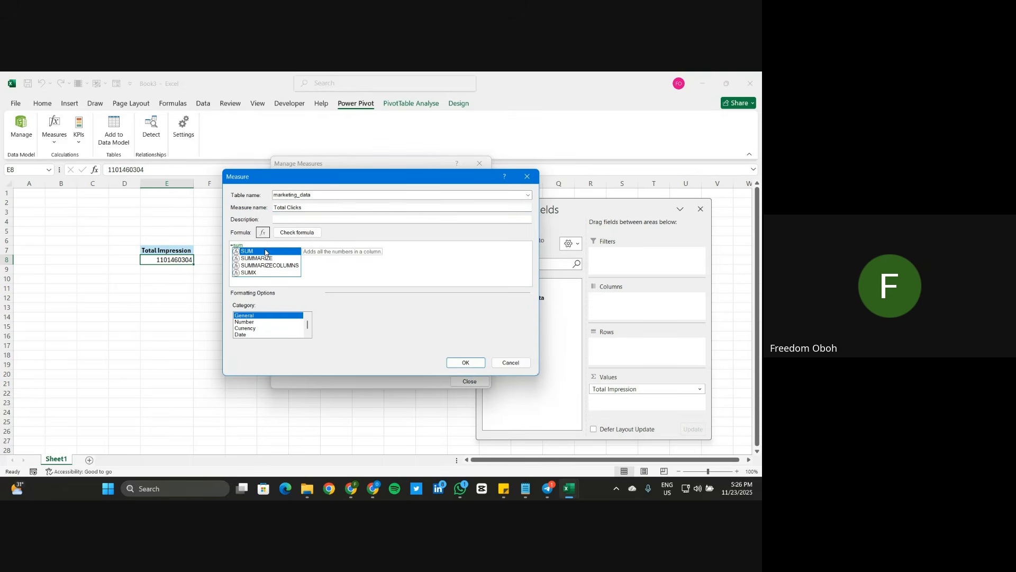
type("(")
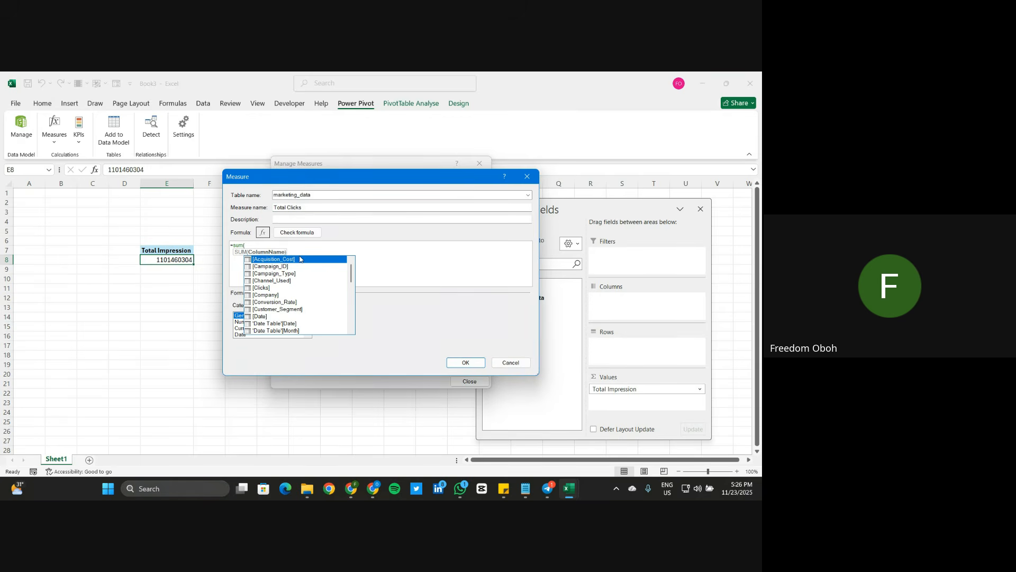
type("mar")
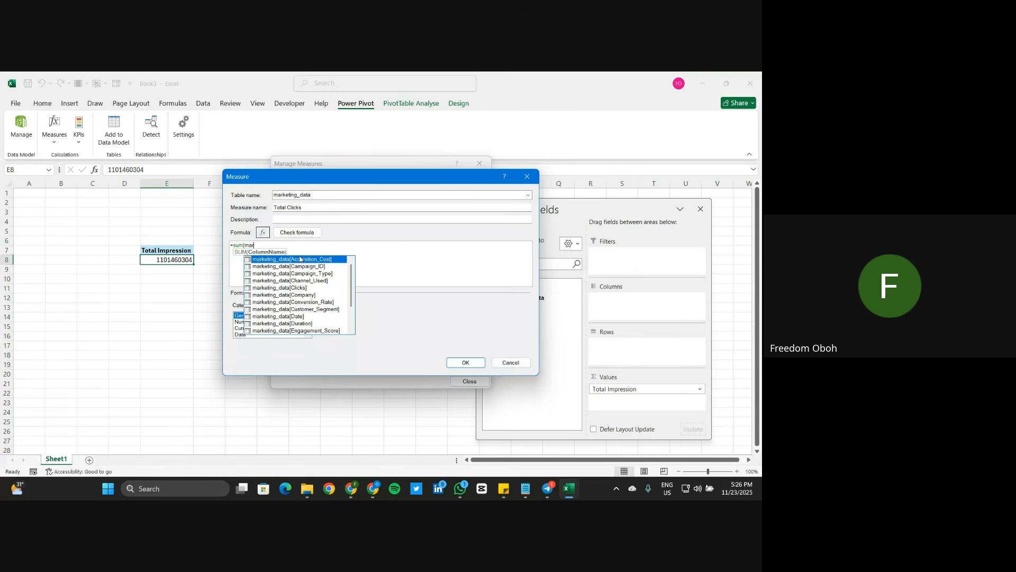
left_click(287, 292)
double_click(287, 290)
type(")")
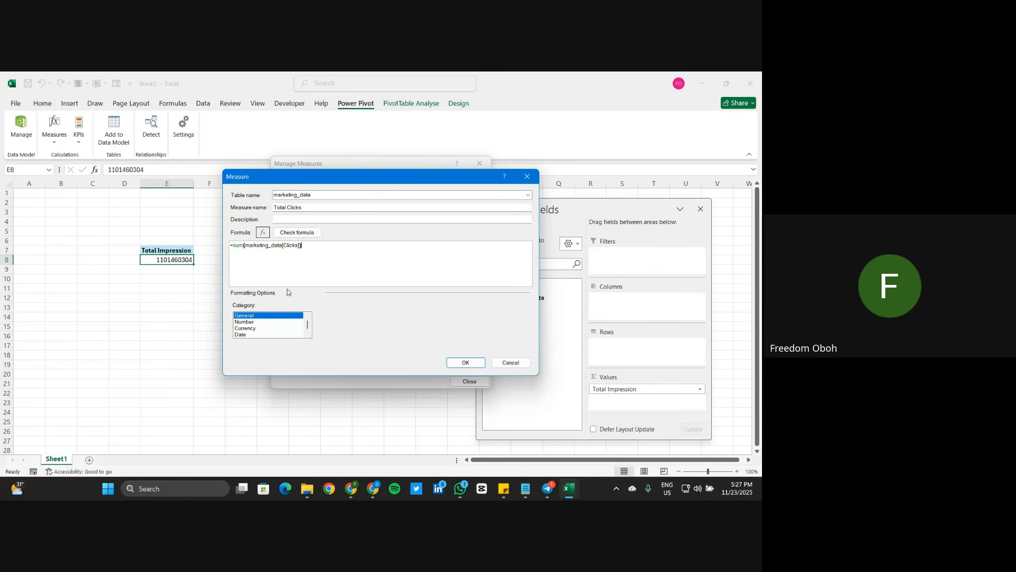
left_click(454, 359)
Step: Start another new measure in the marketing_data table and name it Conversion Rate
left_click(296, 179)
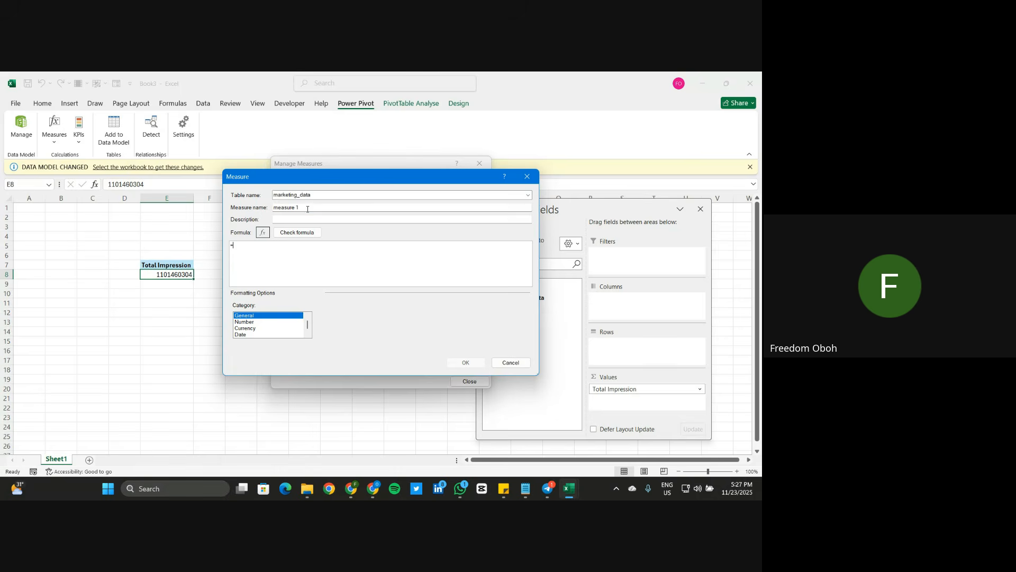
left_click_drag(307, 209, 276, 210)
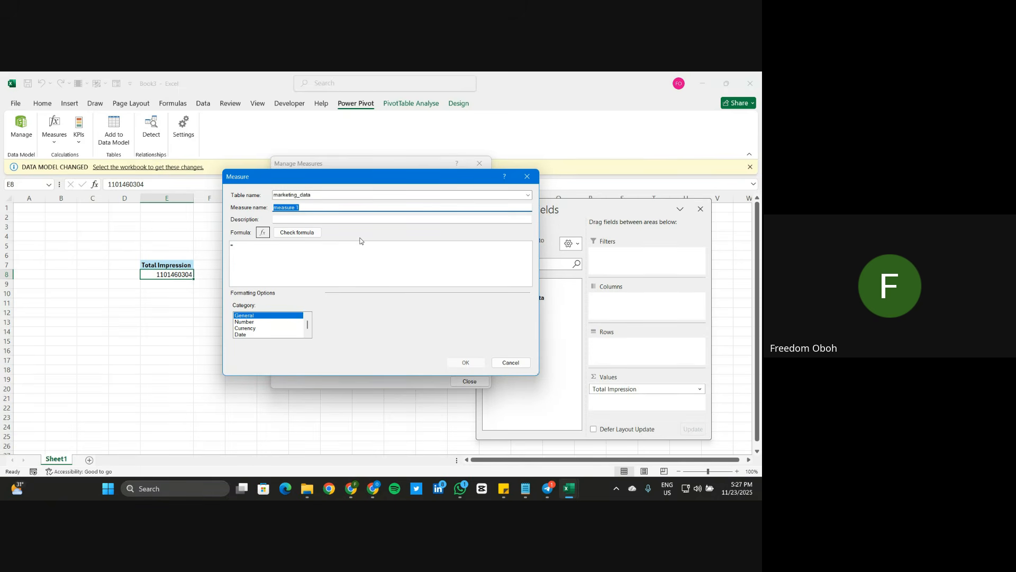
type("Conversion RAte")
Step: Define Conversion Rate as the AVERAGE of marketing_data[Conversion_Rate], check the formula for errors, and save the measure
left_click(266, 245)
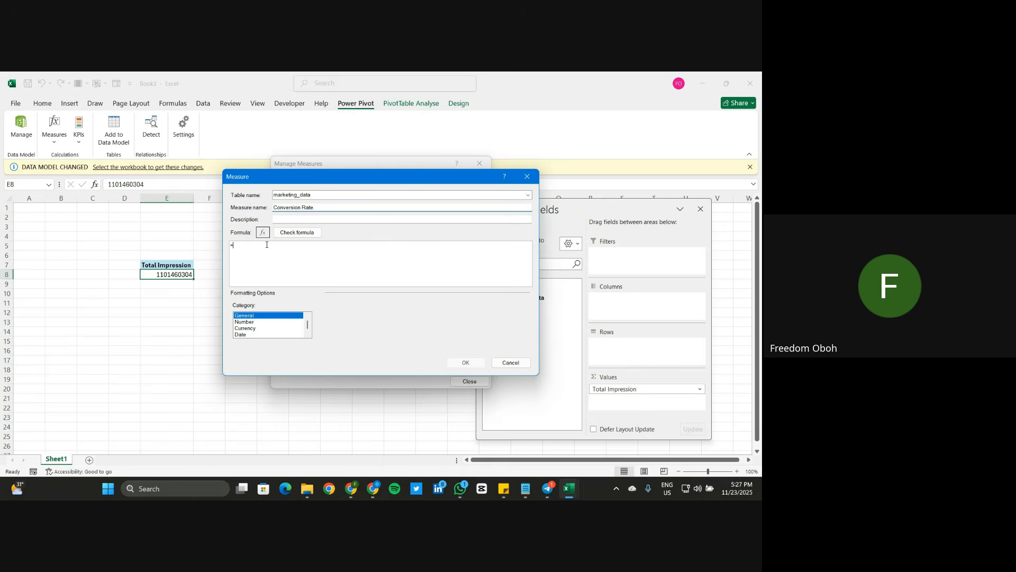
type("averg")
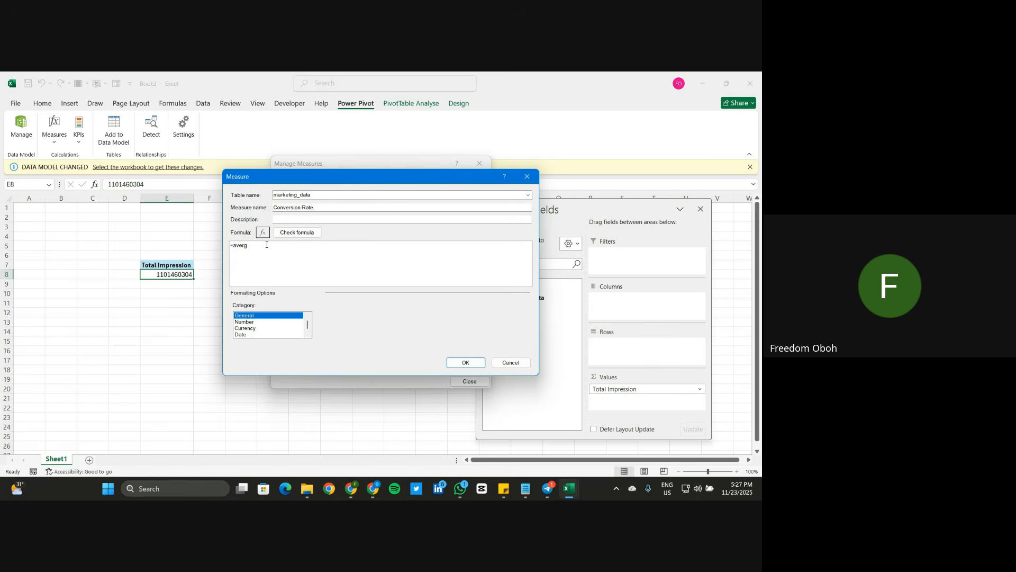
key("BackSpace")
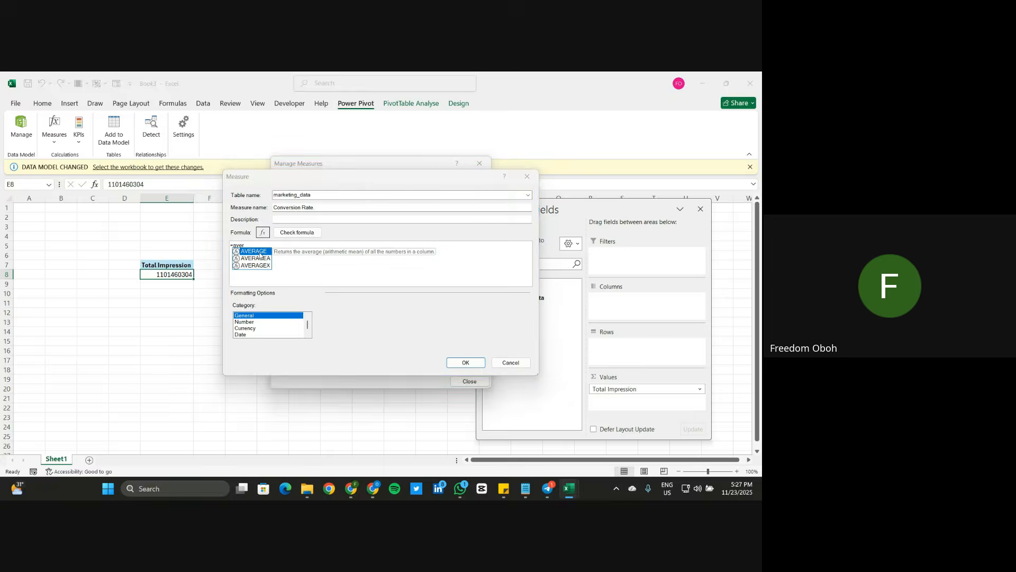
double_click(261, 253)
scroll(312, 282, "down", 1)
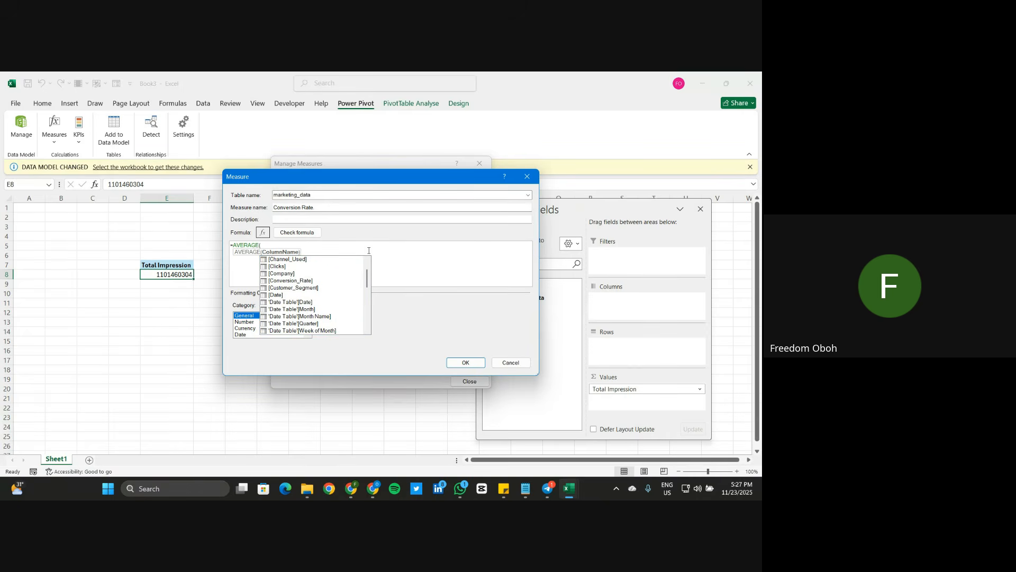
type("mark")
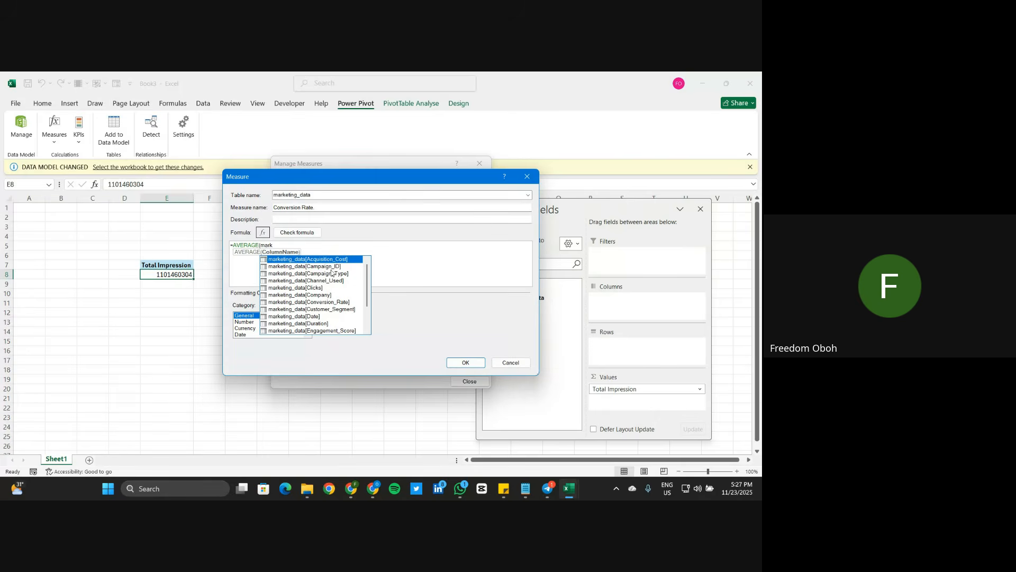
double_click(324, 302)
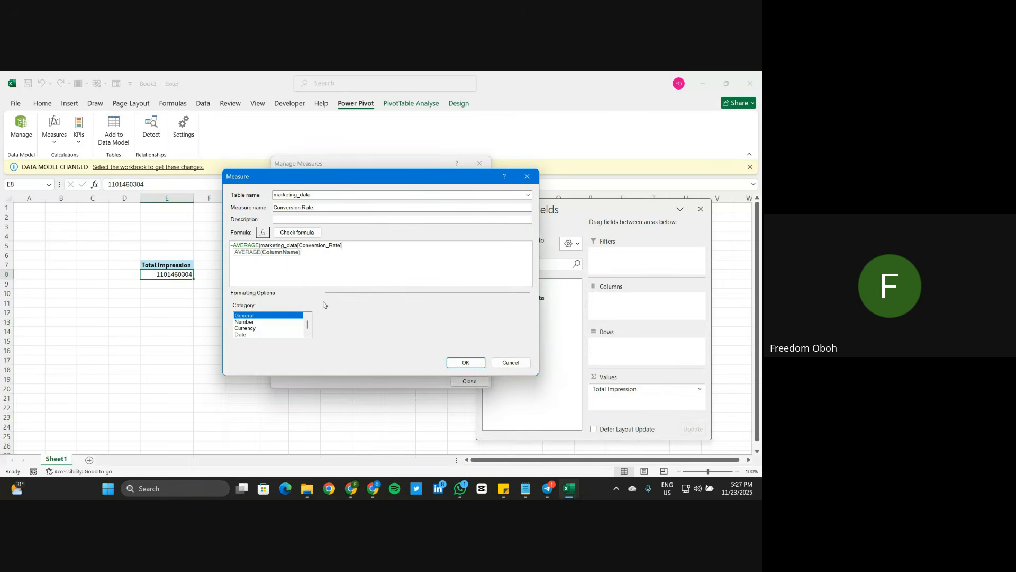
type(")")
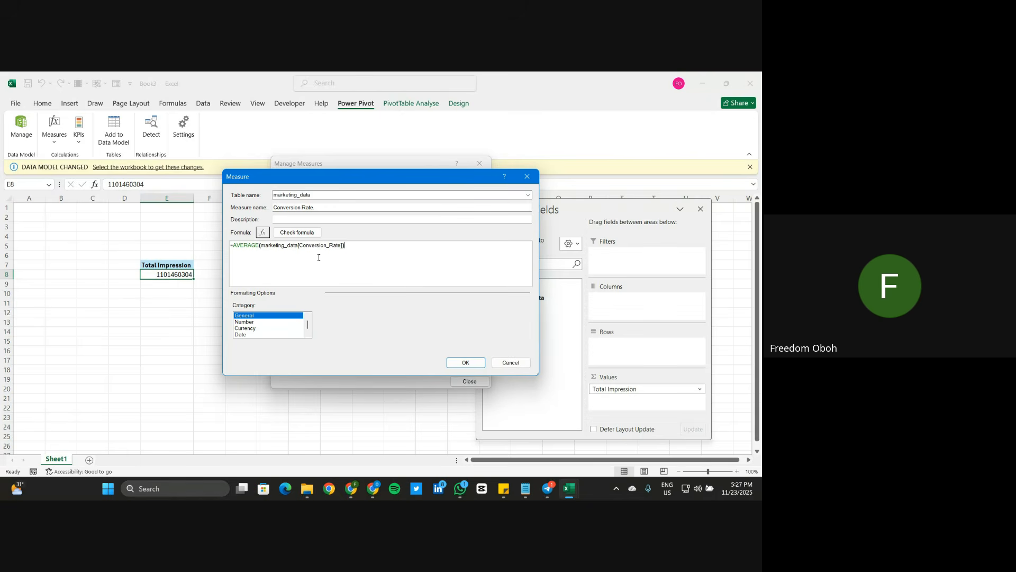
left_click(307, 233)
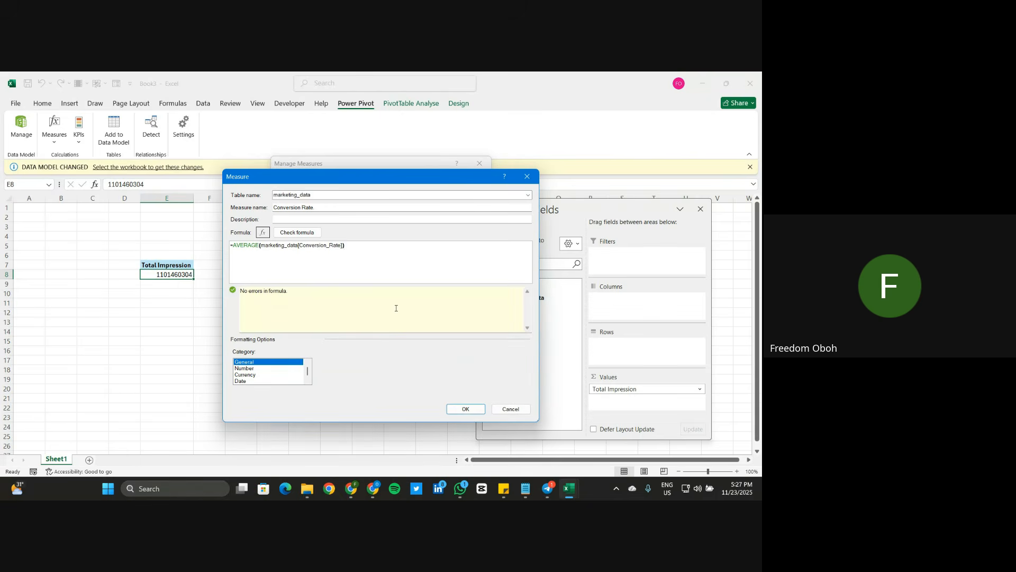
left_click(464, 408)
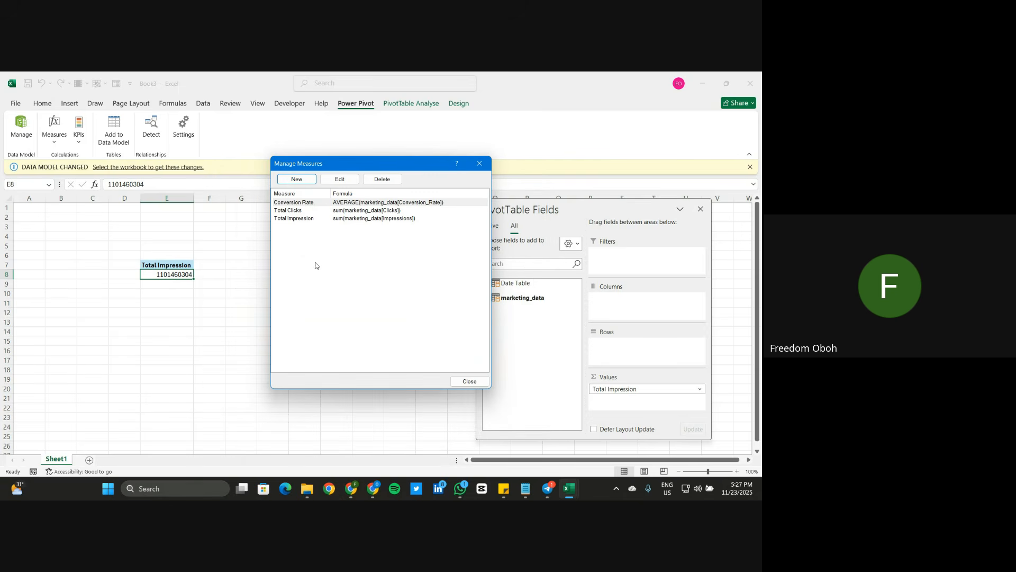
Step: Create a marketing_data measure named Acquisition Cost with the formula =AVERAGE(marketing_data[Acquisition_Cost])
left_click(296, 179)
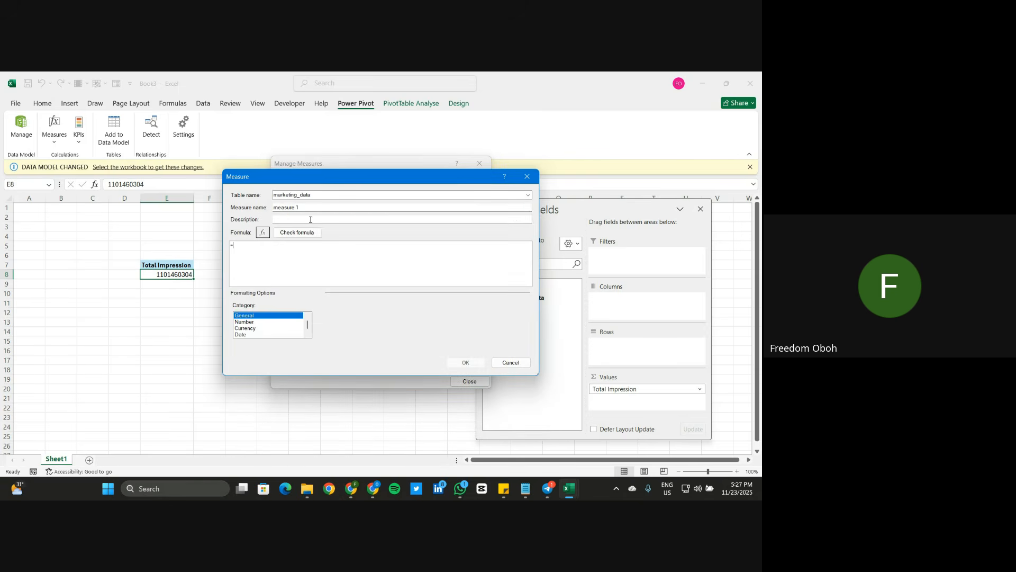
left_click_drag(313, 208, 273, 209)
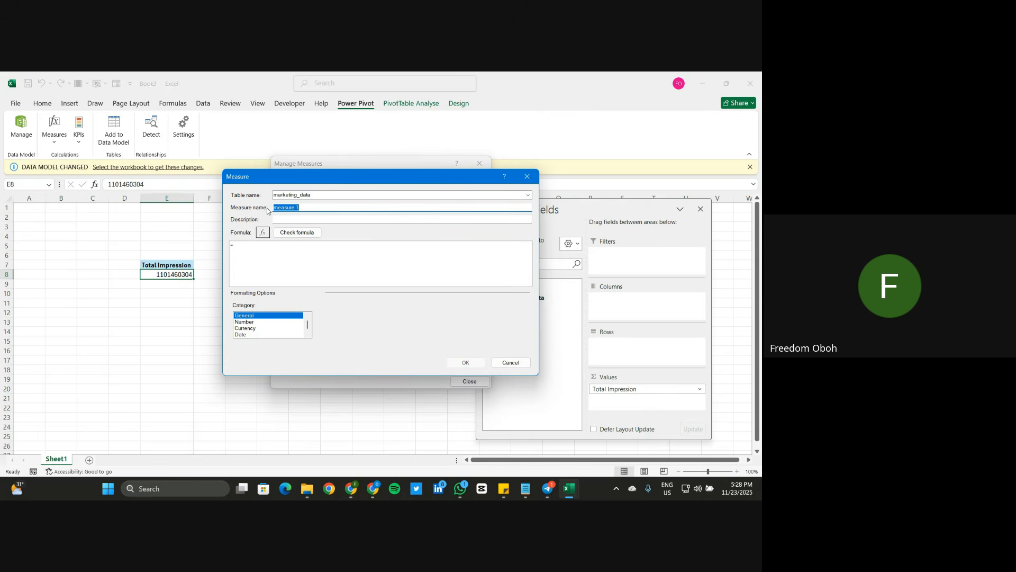
type("Acquisition C")
type("ost")
left_click(262, 245)
type("AVERAGE(")
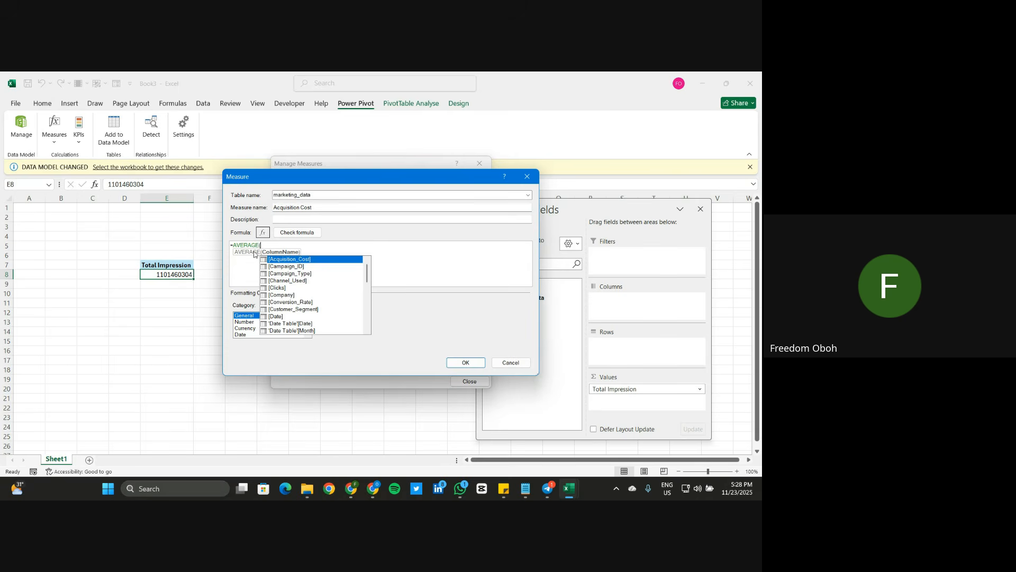
type("mark")
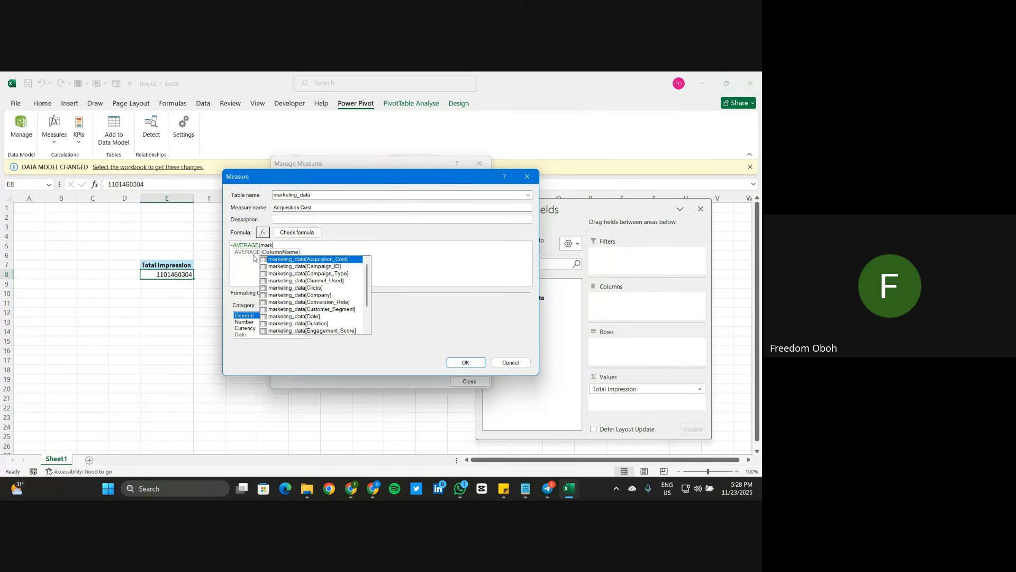
double_click(318, 260)
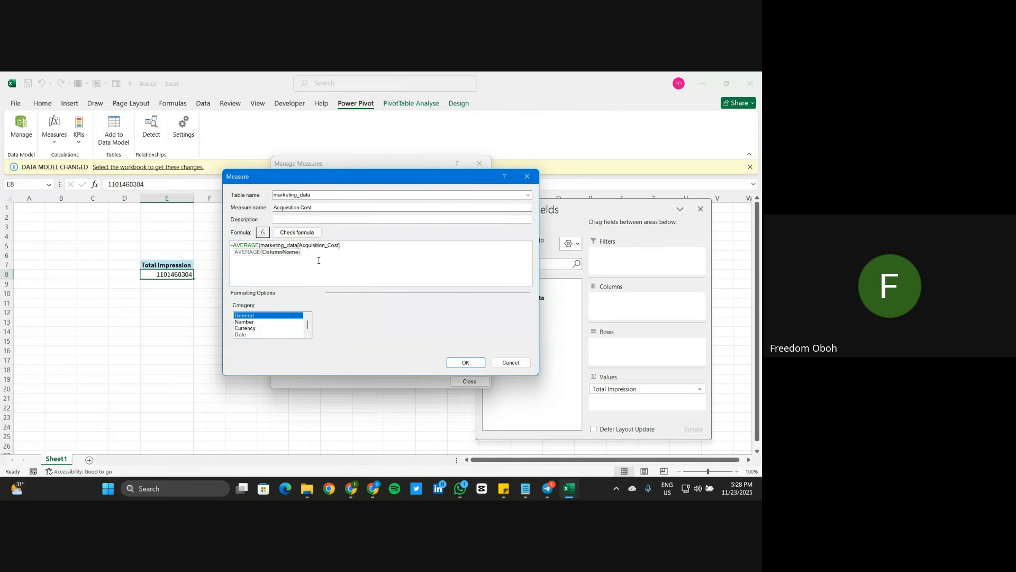
type(")")
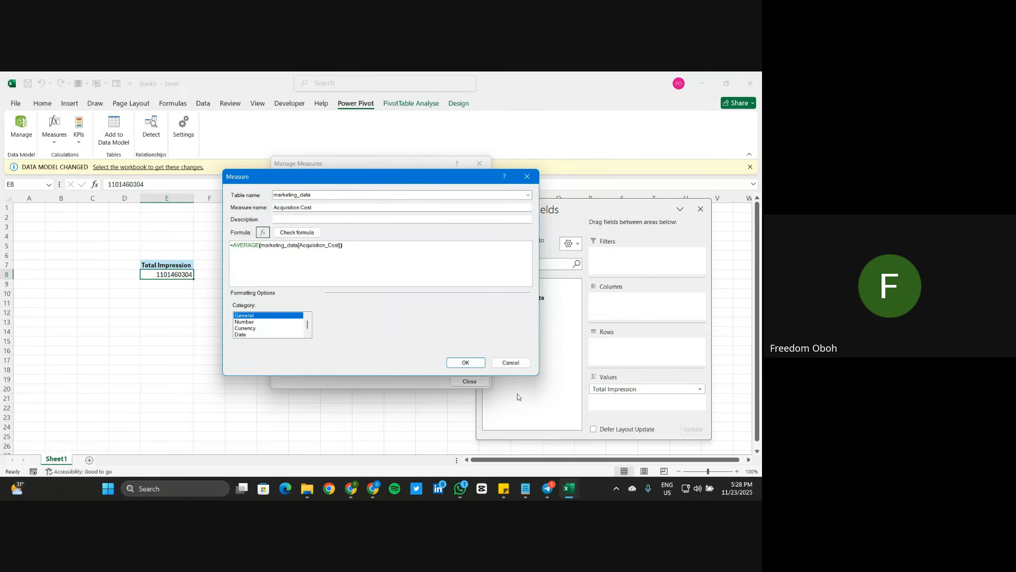
left_click(459, 362)
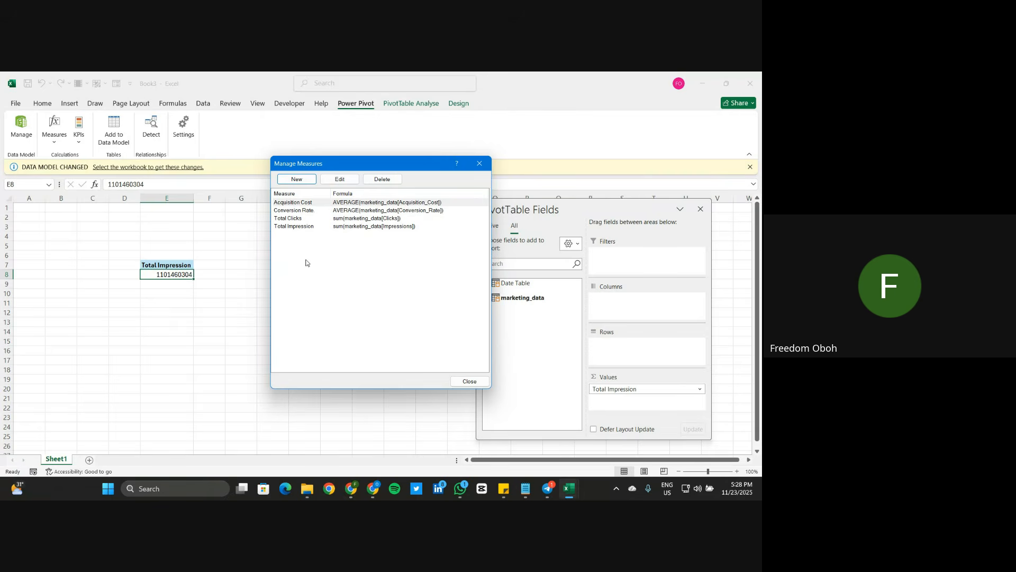
Step: Create a marketing_data measure named ROI. with the formula =SUM(marketing_data[ROI]), save it, and close the measure manager
left_click(297, 179)
left_click_drag(313, 207, 274, 211)
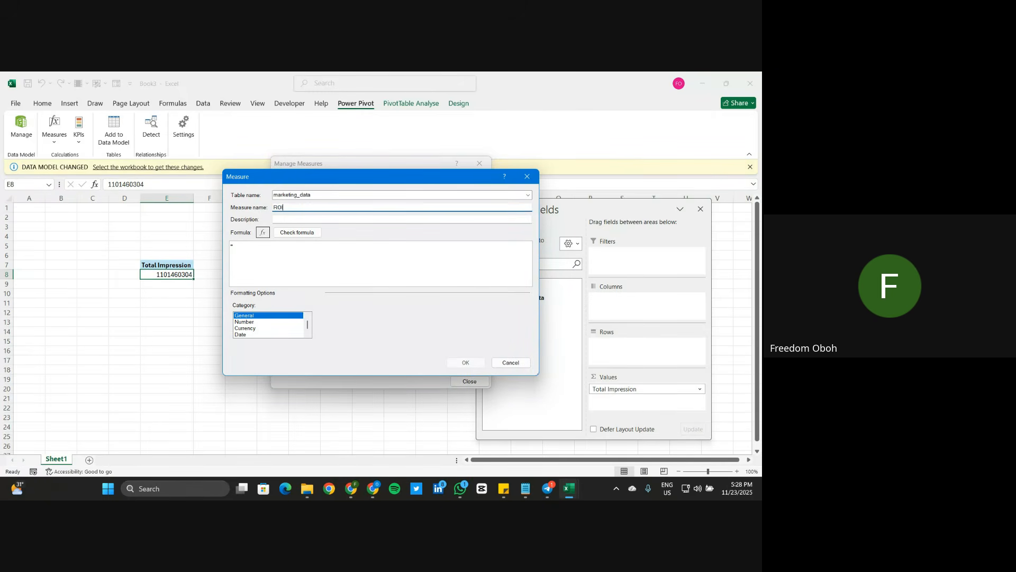
left_click(250, 250)
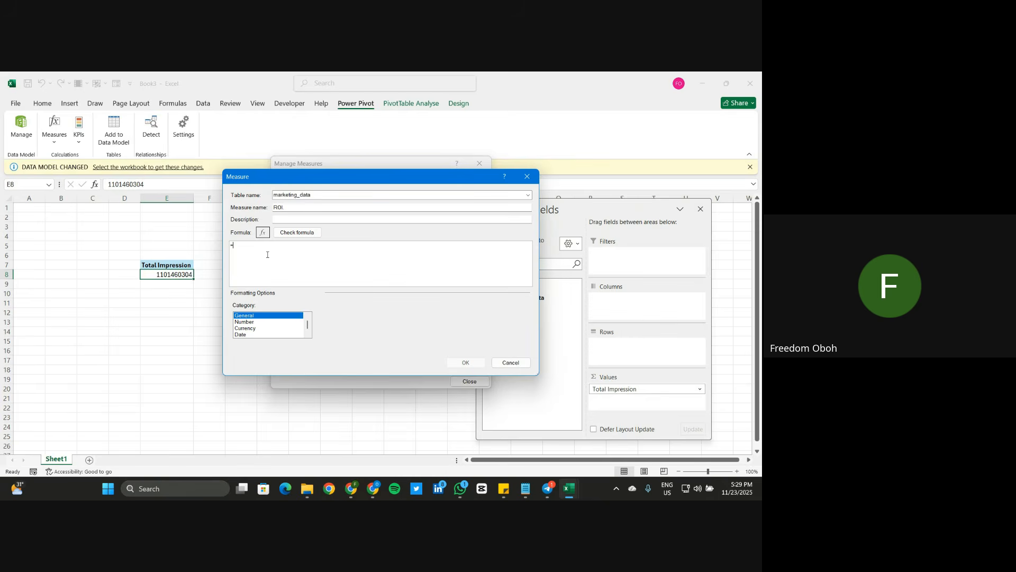
type("SUM(")
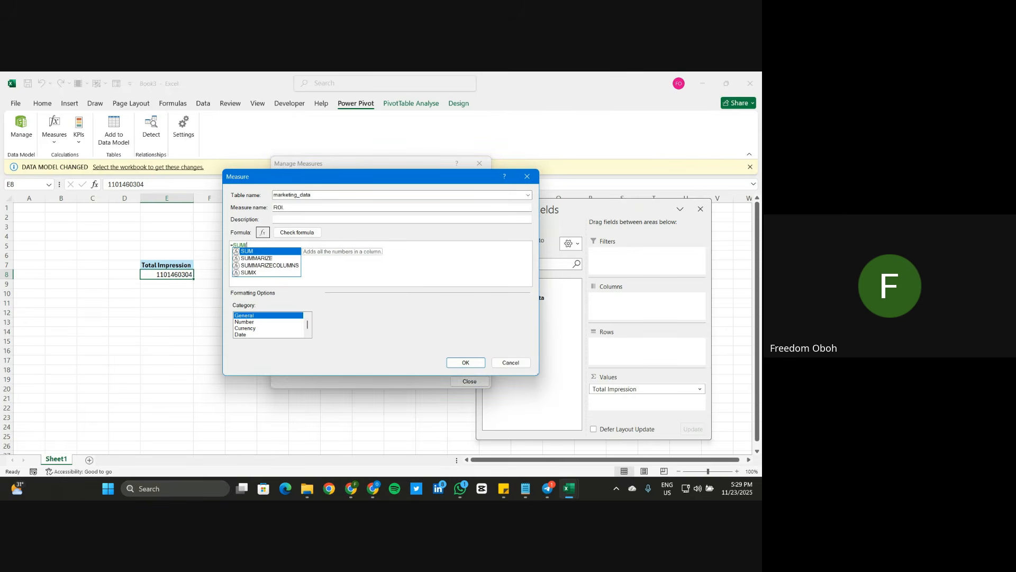
type("MA")
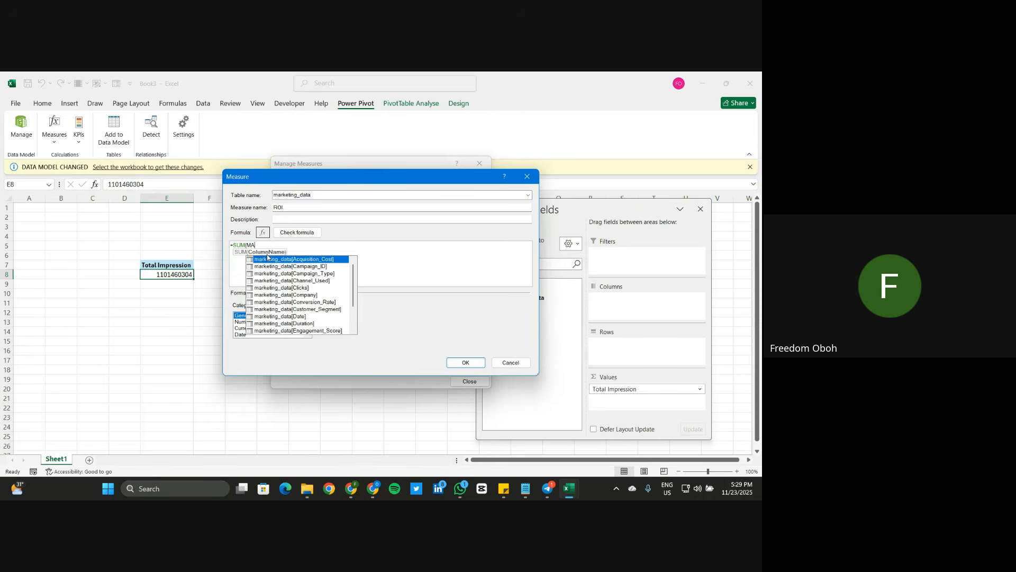
type("RKE")
scroll(296, 300, "down", 3)
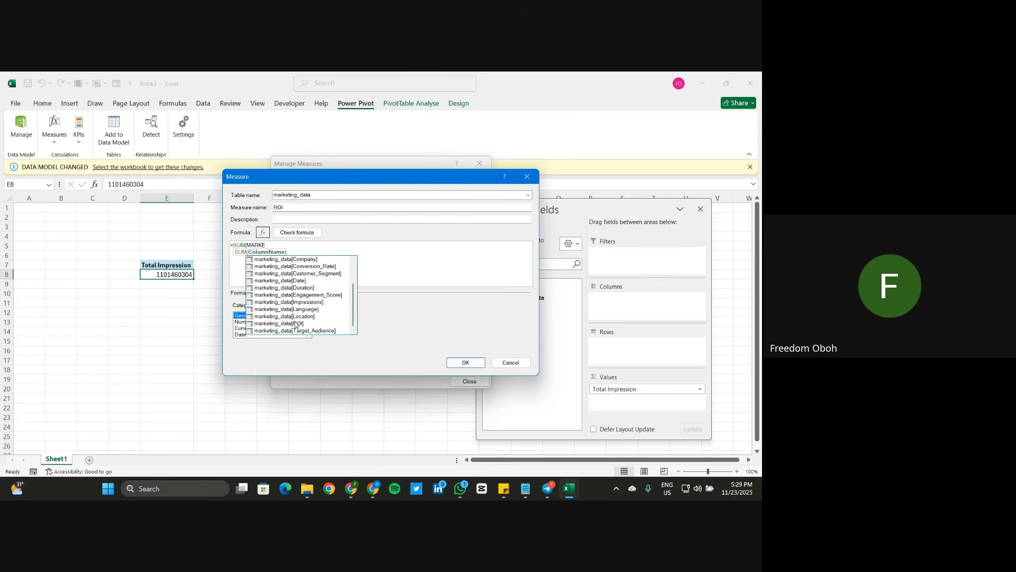
double_click(279, 323)
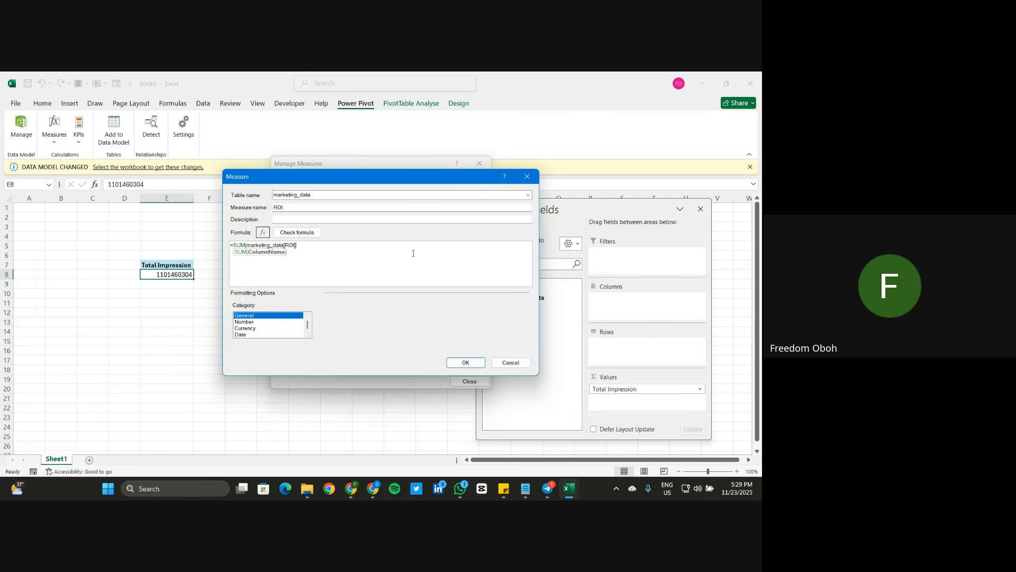
type(")")
left_click(458, 365)
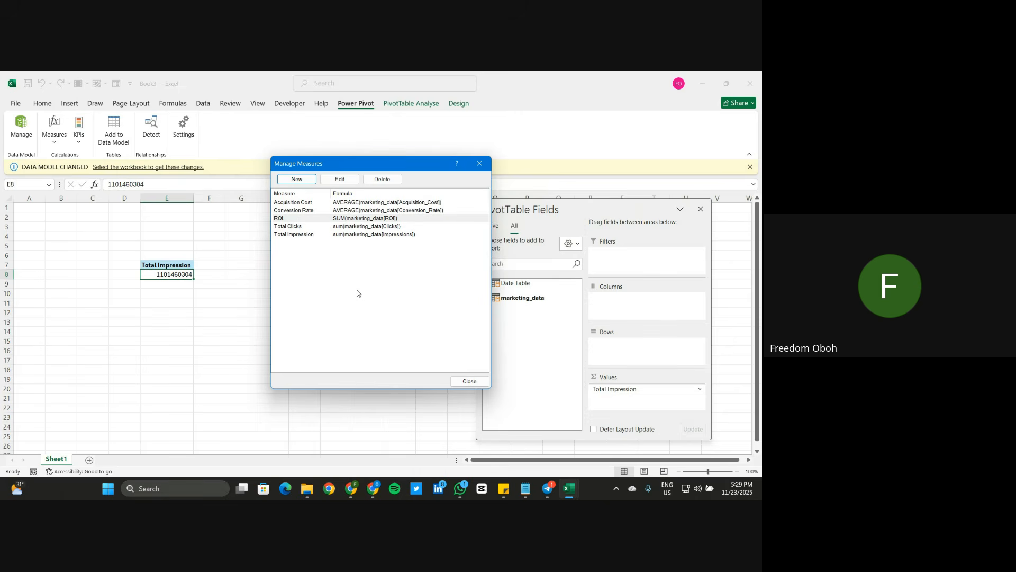
left_click(296, 180)
left_click(528, 177)
left_click(469, 381)
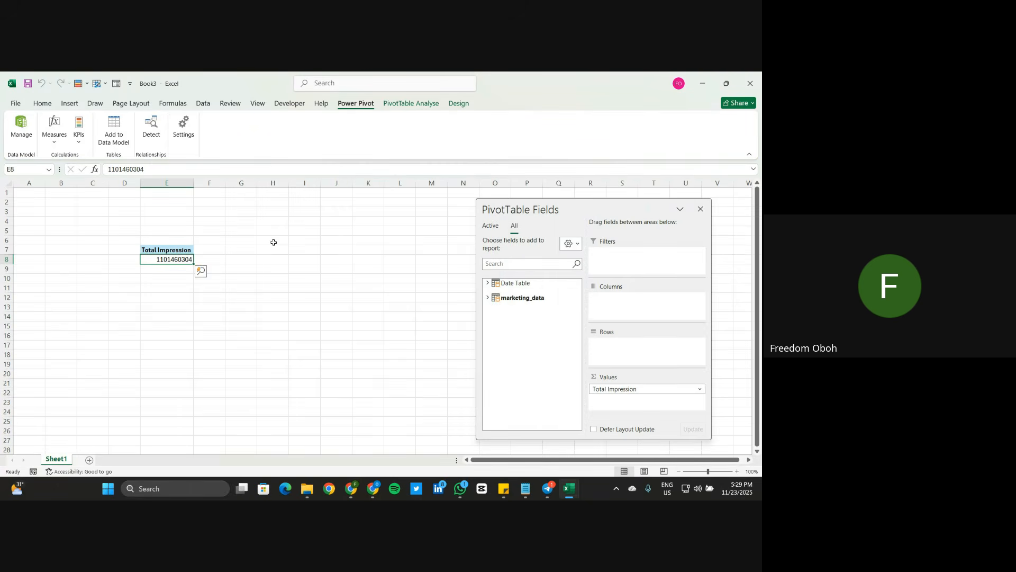
Step: Add the Total Clicks, Conversion Rate, Acquisition Cost and ROI measures from marketing_data to the PivotTable's values
left_click(488, 298)
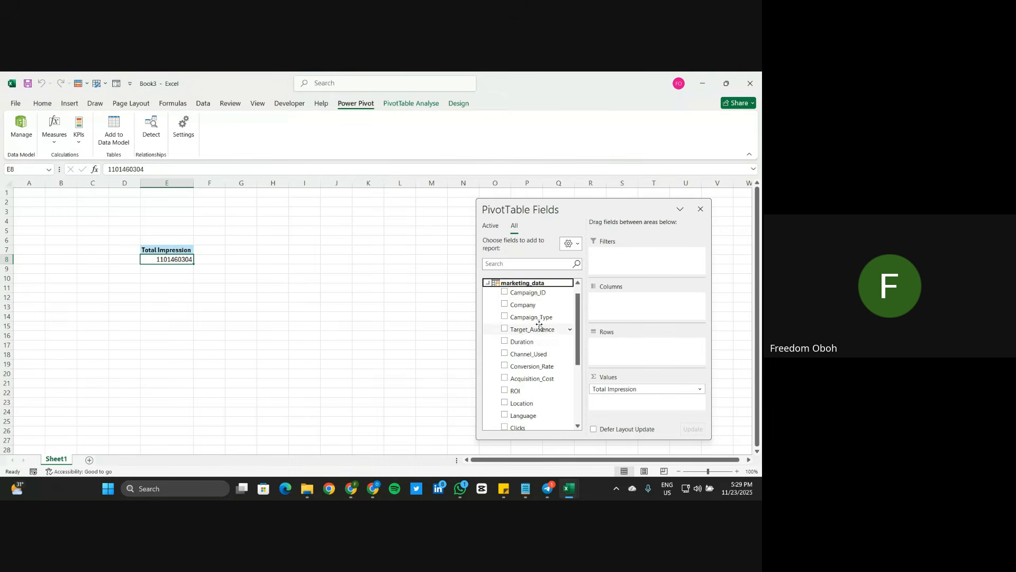
scroll(524, 339, "down", 3)
left_click_drag(538, 383, 638, 408)
left_click_drag(545, 395, 636, 418)
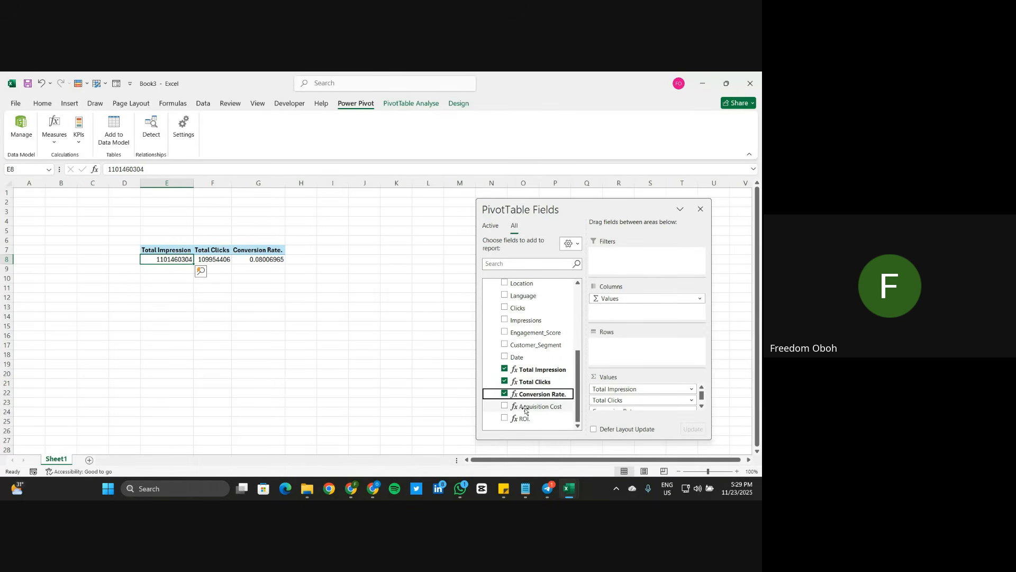
left_click_drag(524, 411, 642, 419)
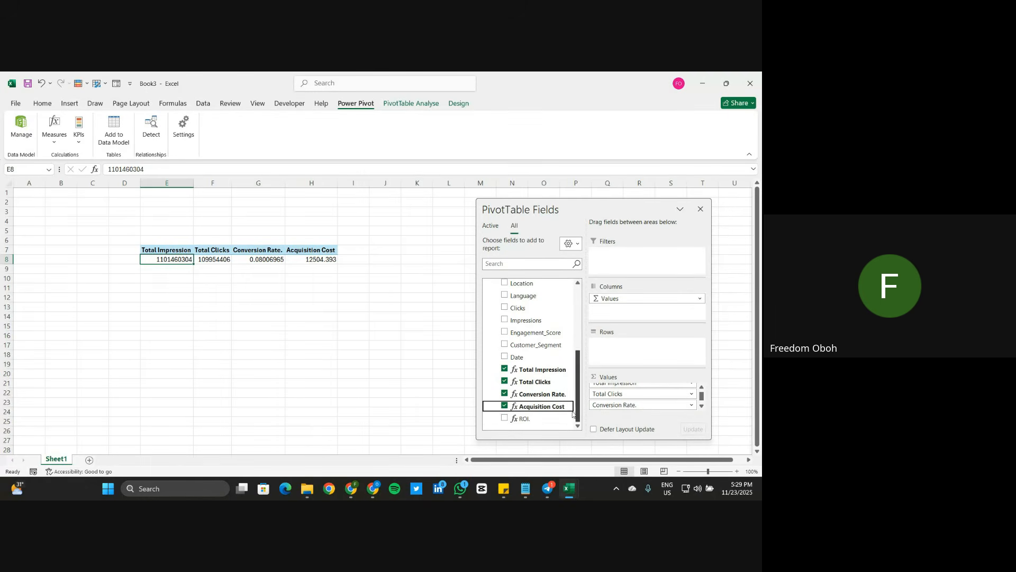
left_click_drag(523, 418, 641, 418)
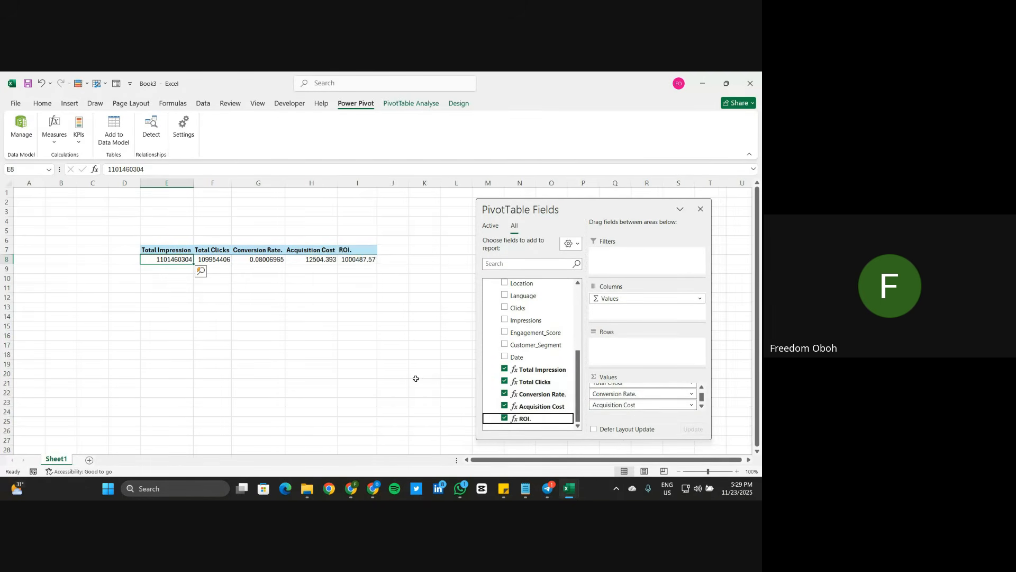
Step: Move the whole PivotTable up the sheet so that it starts at cell D4
left_click(226, 300)
left_click_drag(153, 244, 371, 244)
mouse_move(270, 245)
left_mouse_down()
mouse_move(194, 230)
mouse_move(228, 248)
mouse_move(206, 268)
mouse_move(235, 266)
left_mouse_up()
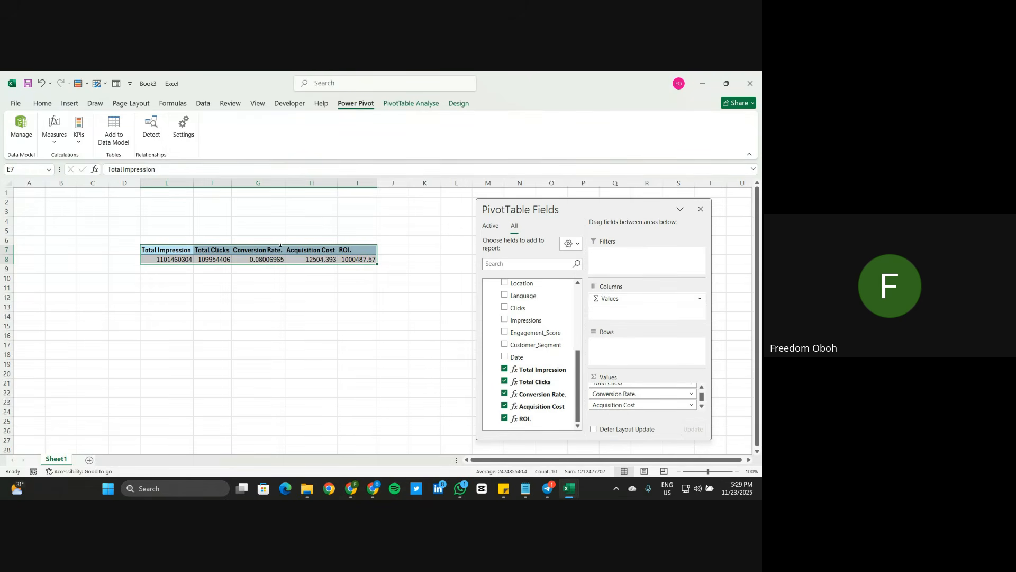
left_click(252, 250)
left_click_drag(174, 252, 339, 257)
left_click_drag(240, 242, 175, 252)
left_click_drag(140, 261, 84, 232)
mouse_move(156, 264)
left_mouse_down()
mouse_move(87, 259)
mouse_move(75, 235)
mouse_move(196, 260)
mouse_move(113, 260)
mouse_move(109, 226)
left_mouse_up()
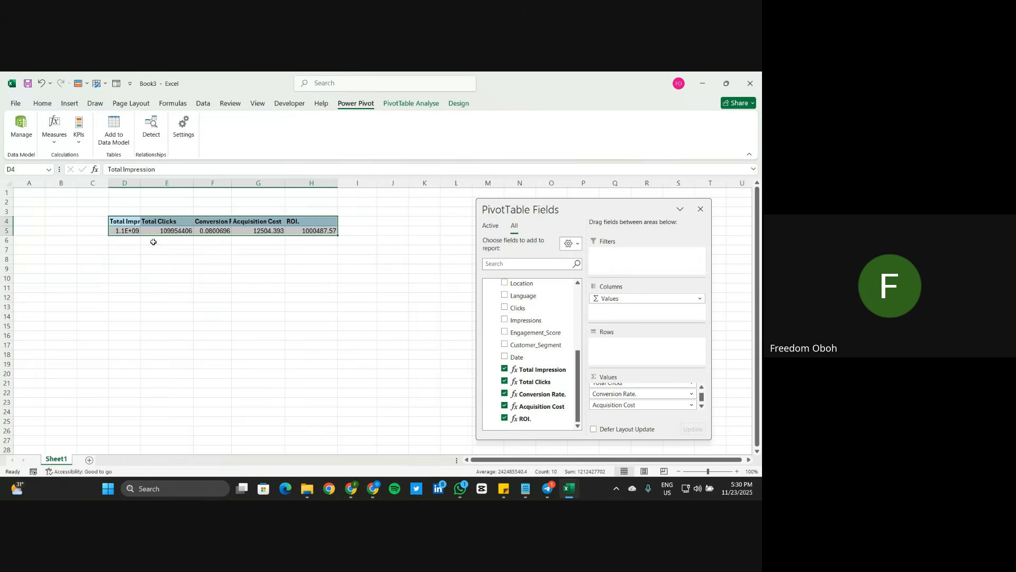
left_click(198, 265)
Step: Apply the comma number style to the Total Impression value and the dollar accounting format to Acquisition Cost and ROI
left_click(127, 231)
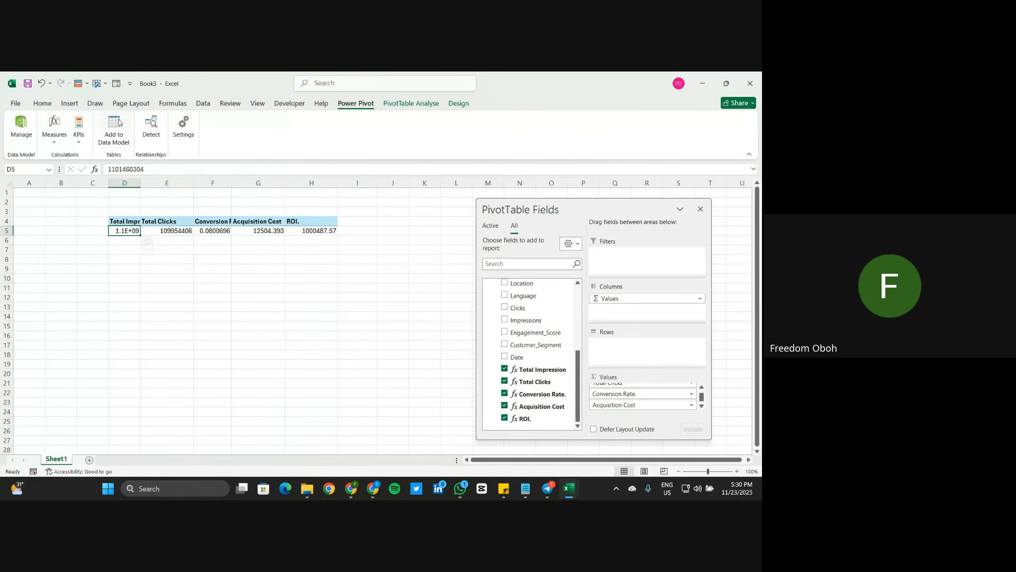
left_click(43, 103)
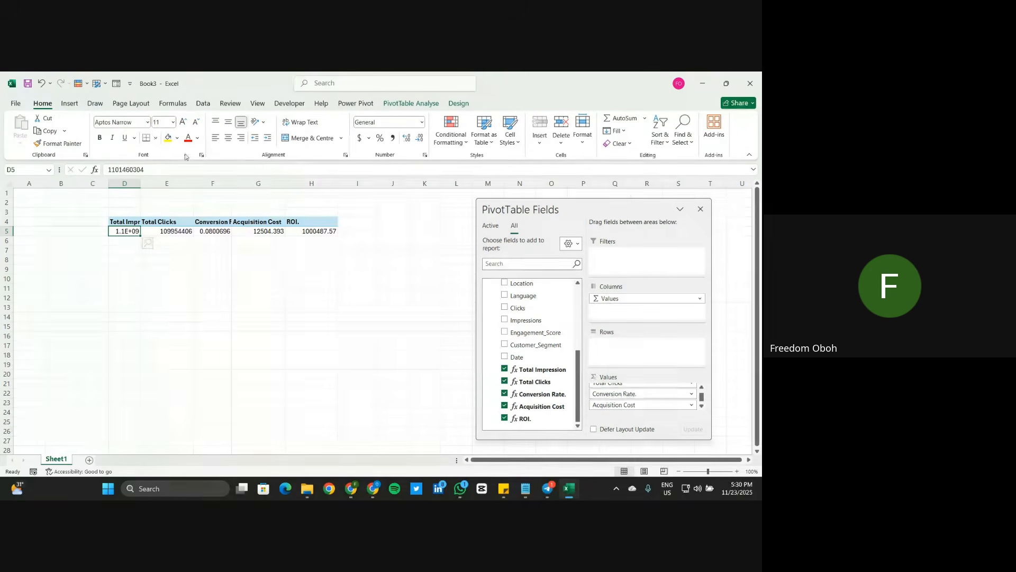
left_click(393, 139)
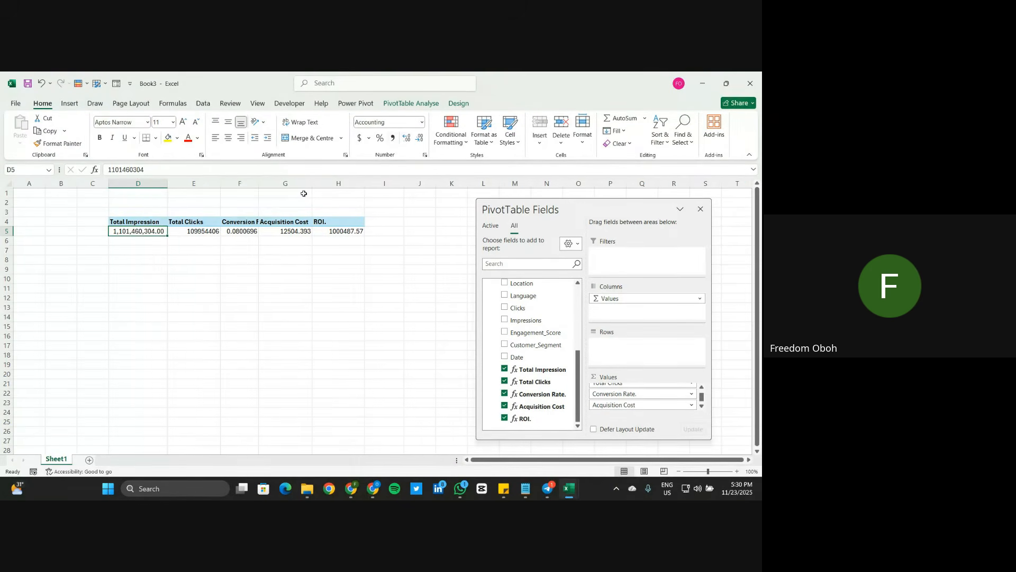
left_click(189, 232)
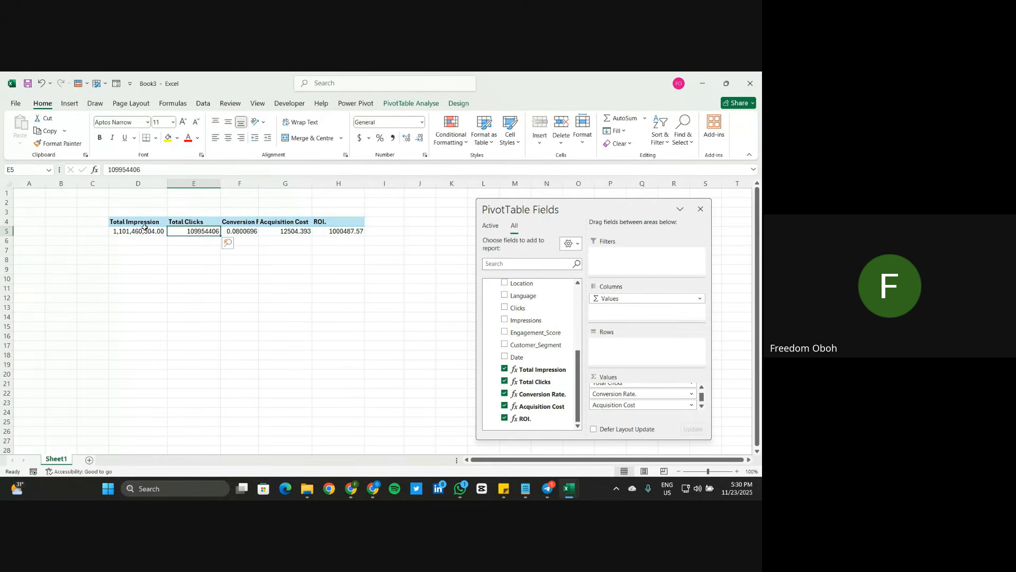
left_click(294, 230)
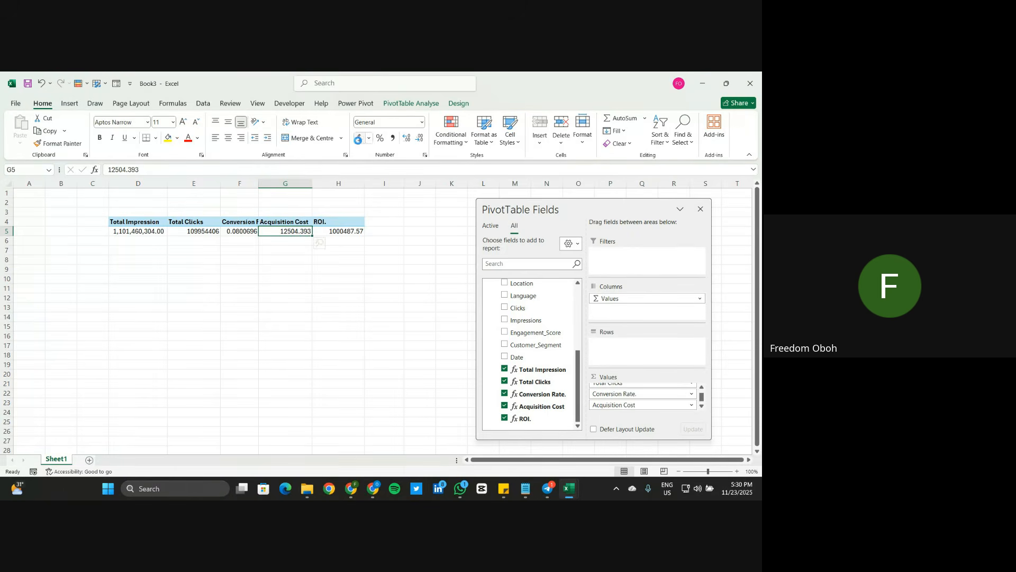
left_click(359, 138)
left_click(346, 231)
left_click(360, 138)
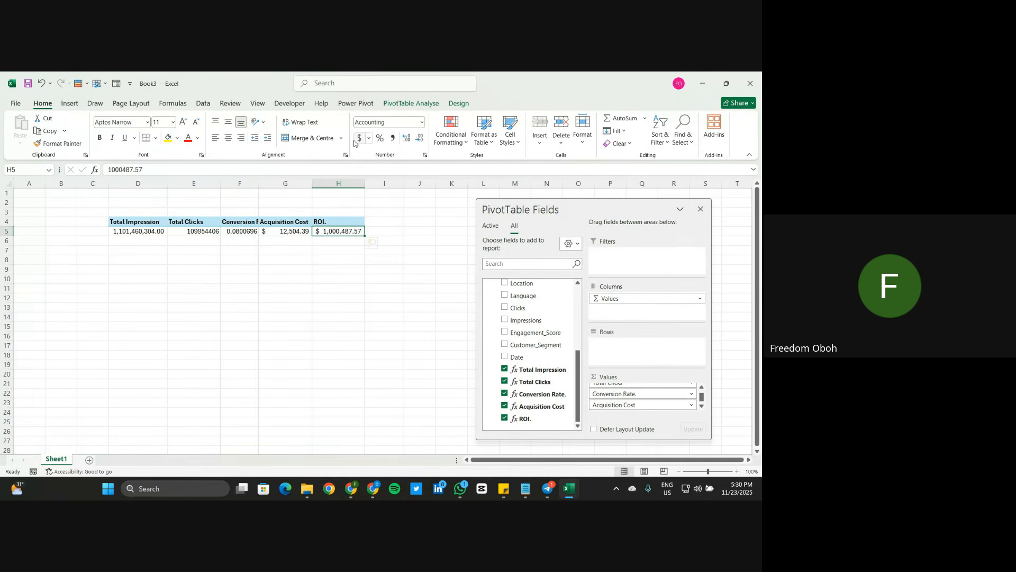
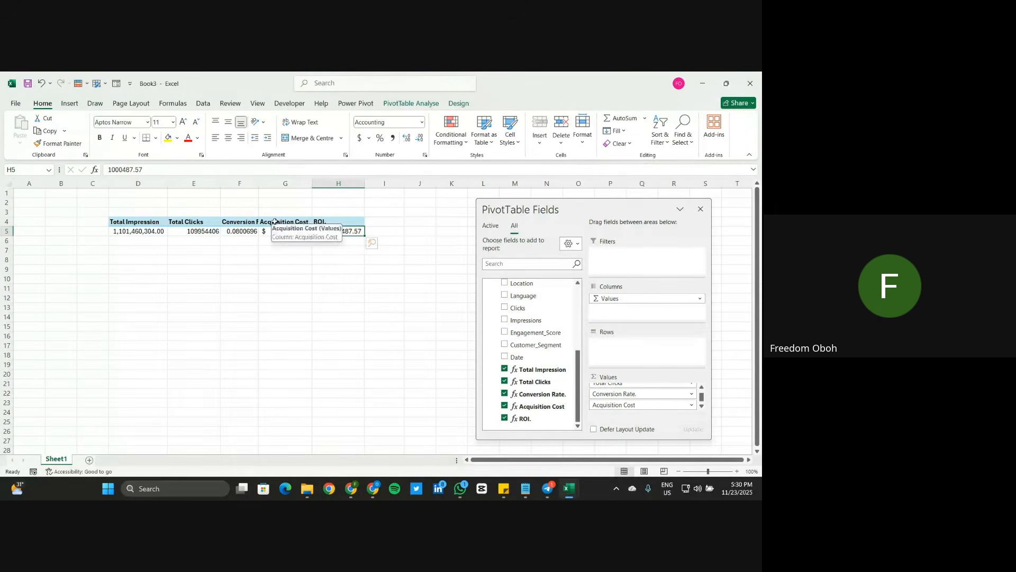
Step: Format the Conversion Rate value as a percentage with one decimal place and apply the comma style to Total Clicks
left_click(234, 229)
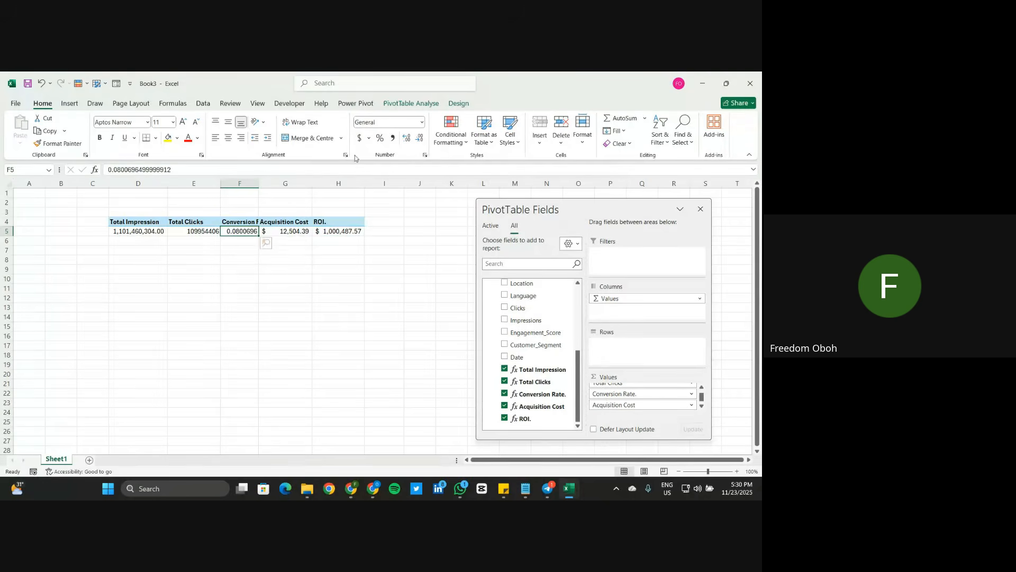
left_click(380, 138)
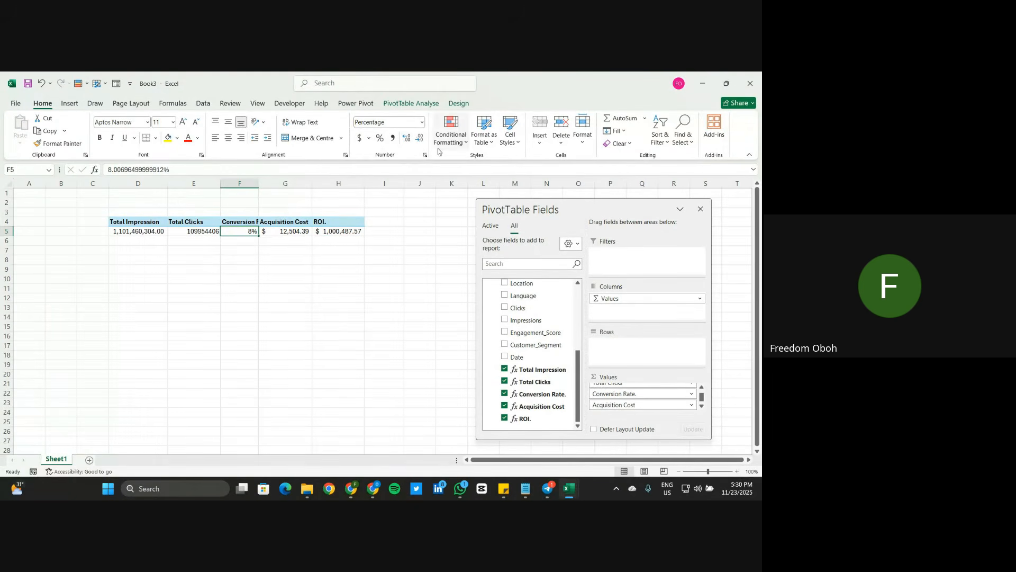
left_click(407, 140)
left_click(192, 231)
left_click(392, 138)
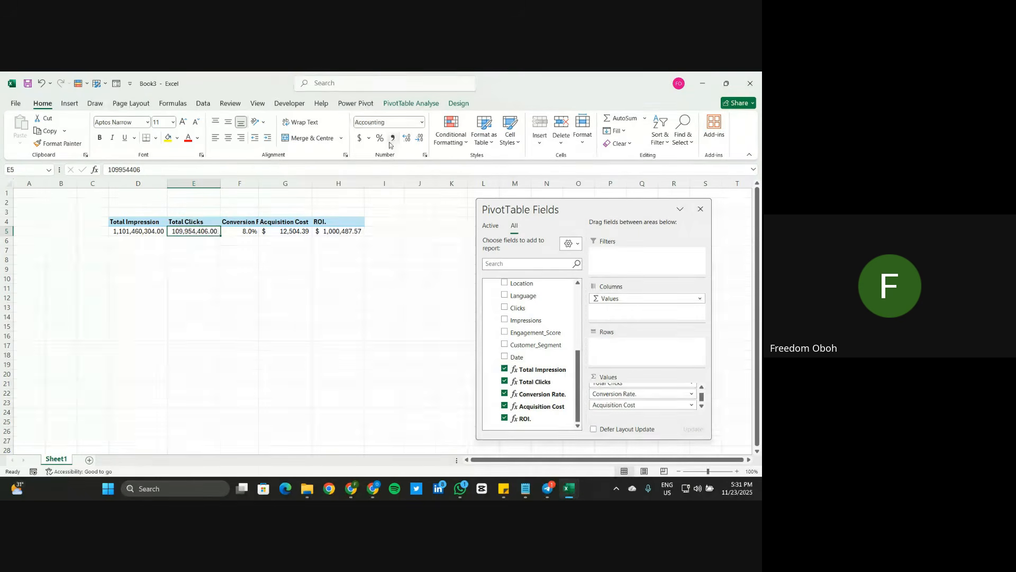
left_click(253, 278)
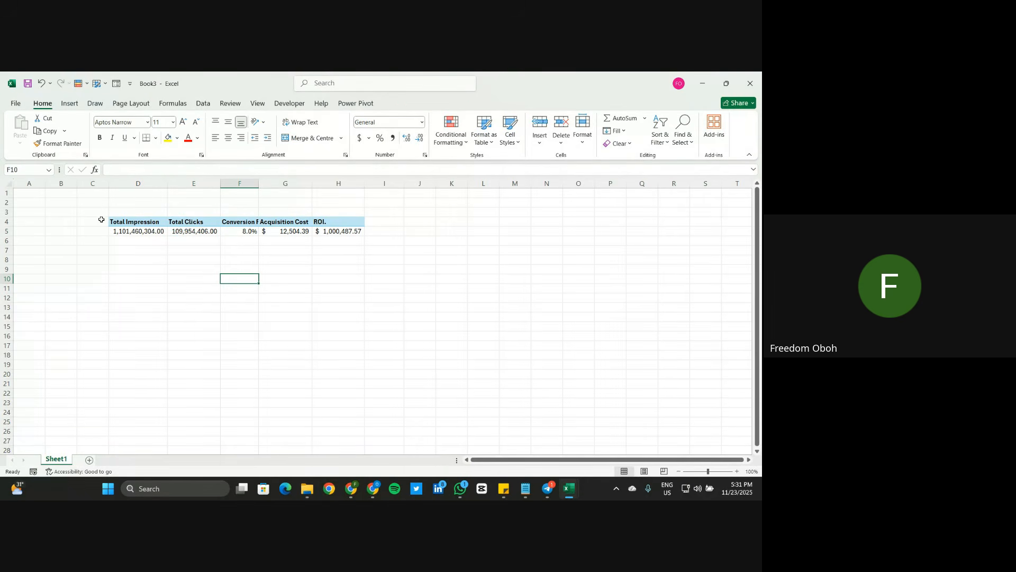
Step: Paste a copy of the PivotTable at cell D7 and remove all value fields from the copy
left_click_drag(117, 222, 344, 229)
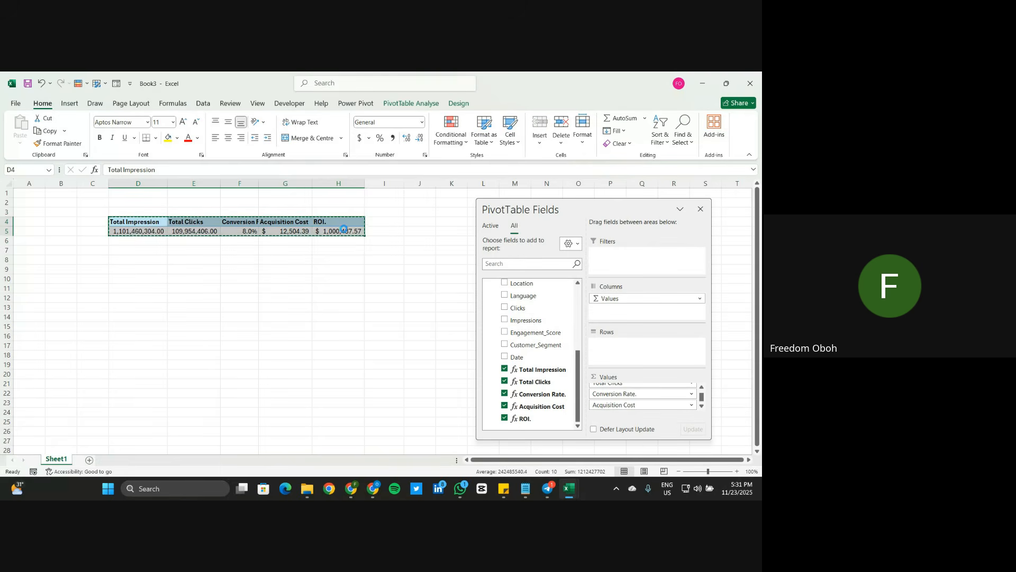
key("ctrl+c")
left_click(123, 252)
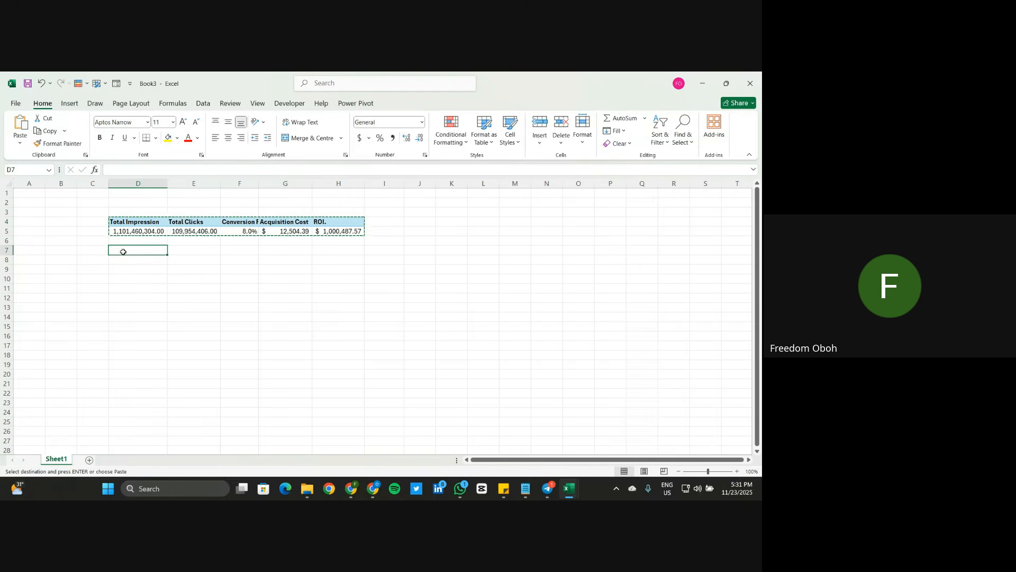
key("ctrl+v")
key("Down")
key("Right")
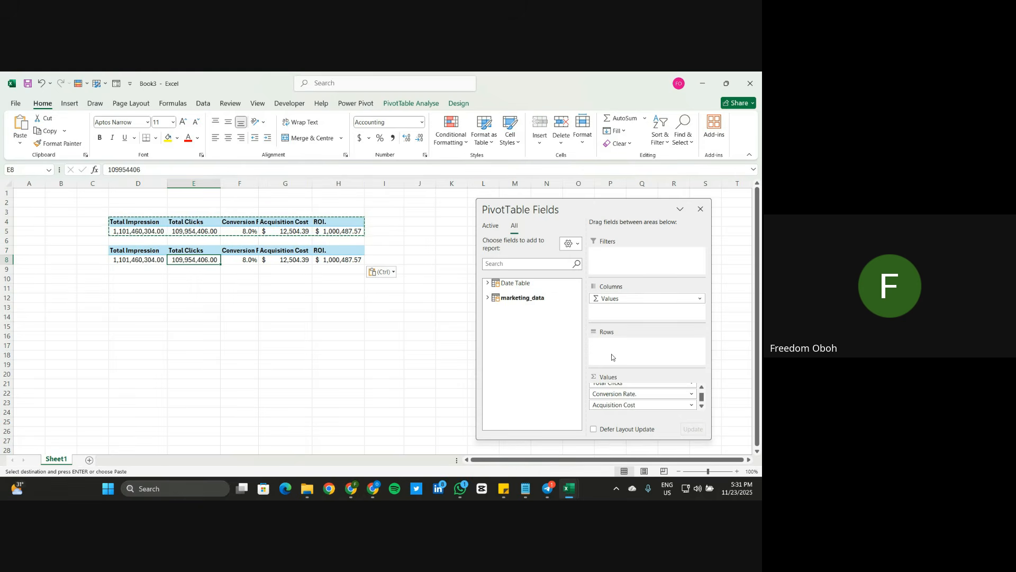
left_click_drag(615, 394, 581, 388)
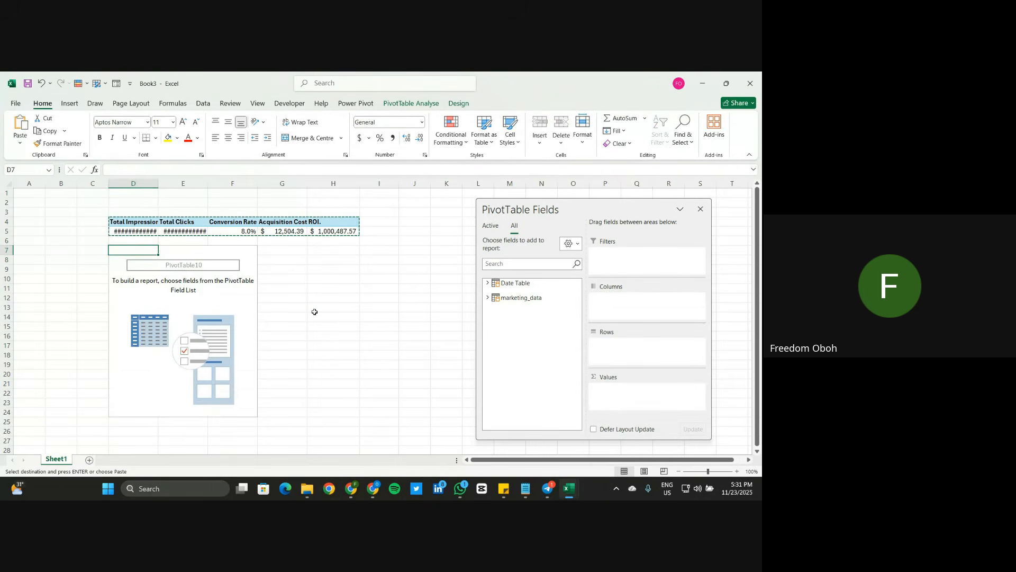
left_click(314, 311)
Step: Start a new measure named PM Impressions in the marketing_data table for the empty PivotTable at D7
left_click(123, 258)
left_click(416, 103)
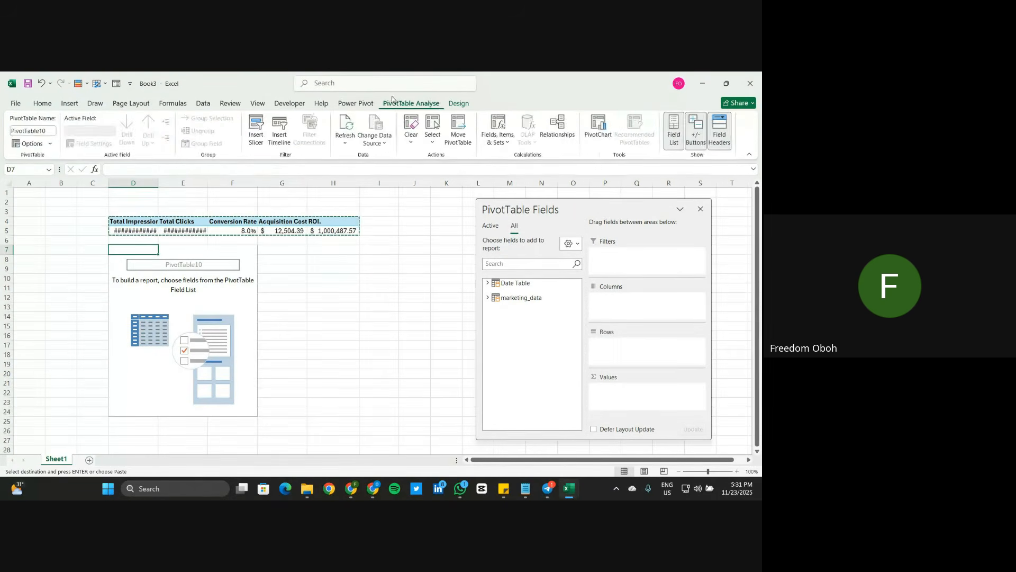
left_click(356, 103)
left_click(54, 130)
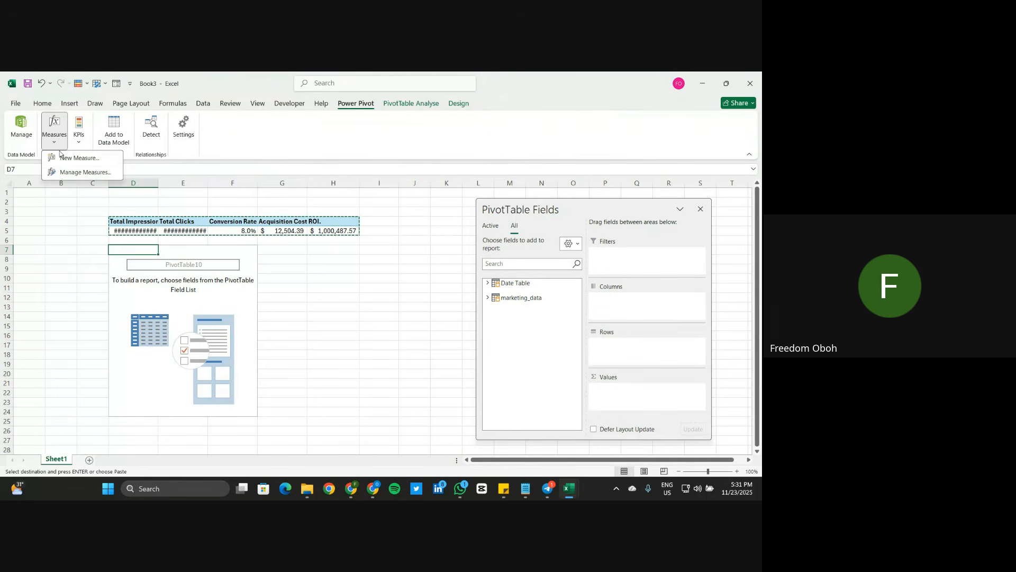
left_click(81, 158)
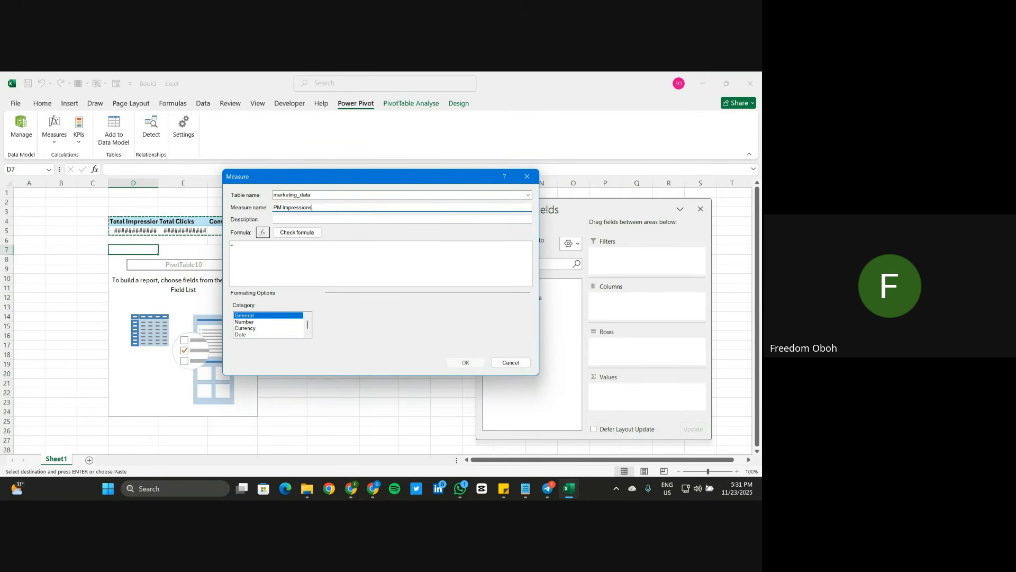
Step: Begin the PM Impressions formula with CALCULATE, using [Total Impression] as the expression
type("ca")
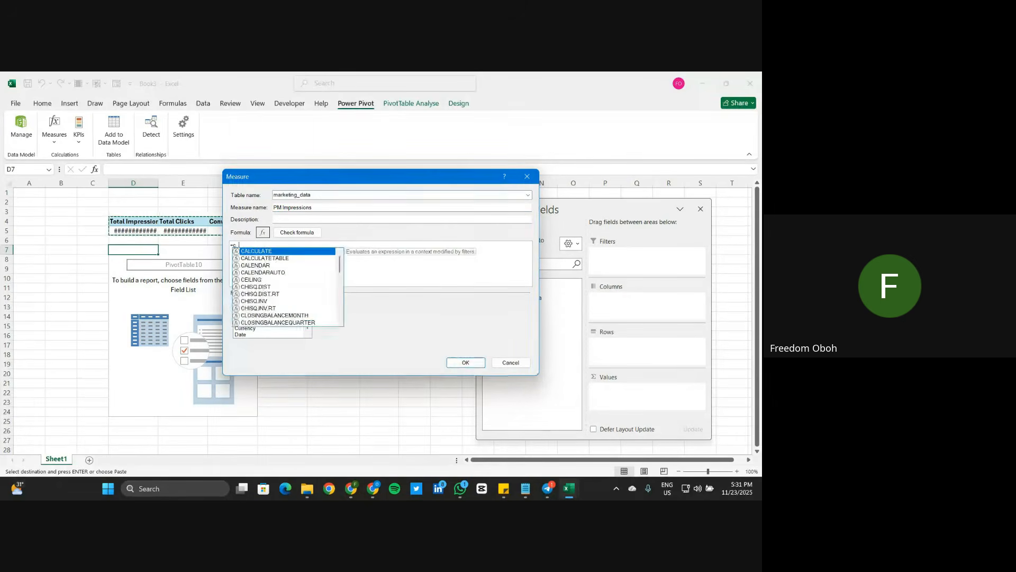
double_click(286, 252)
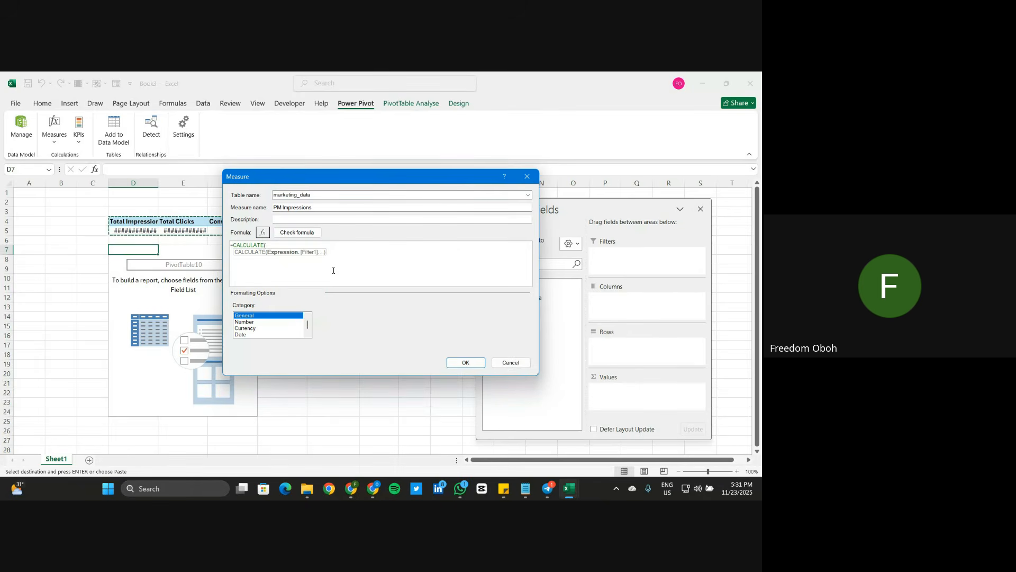
type("im")
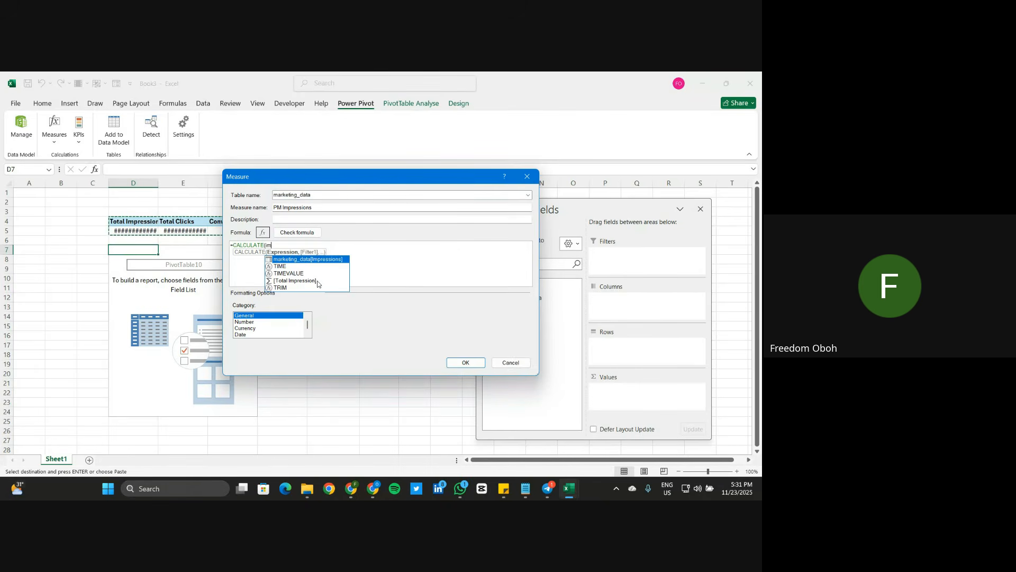
double_click(316, 282)
type(",")
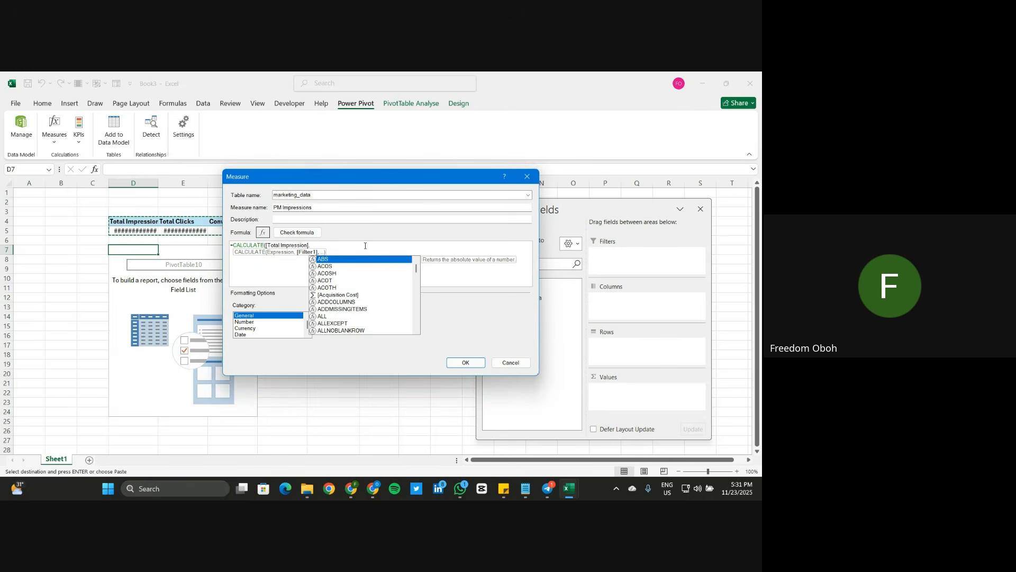
Step: Complete the PM Impressions formula with the filter DATEADD(marketing_data[Date],-1,MONTH) and save the measure
type("DATEA")
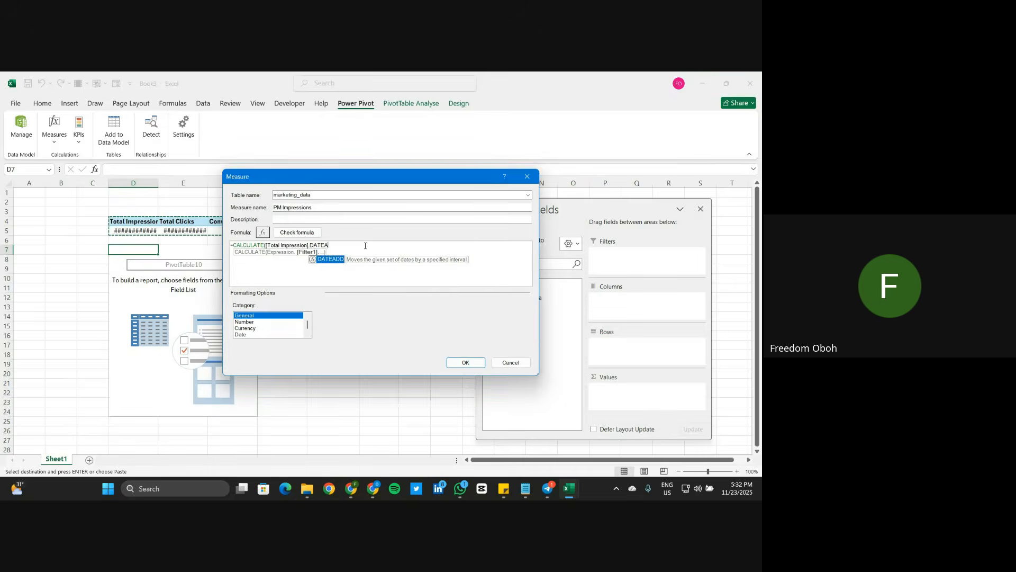
type("DD(")
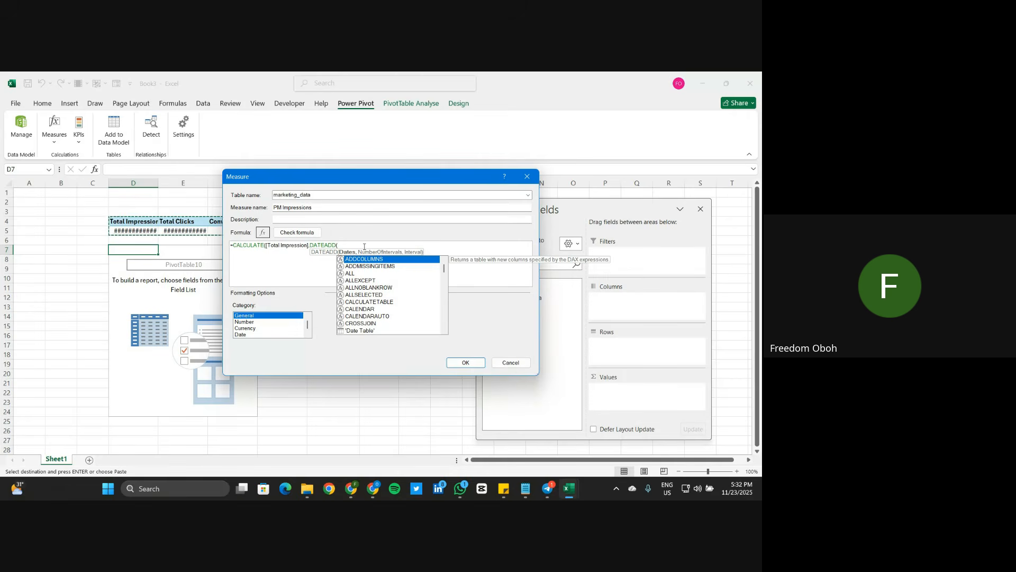
type("MARK")
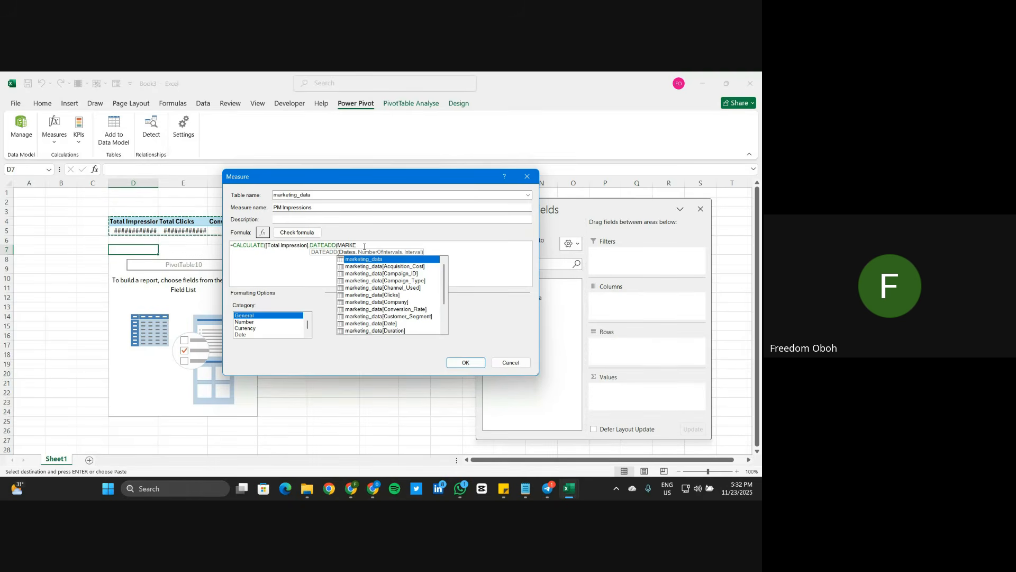
type("E")
double_click(370, 322)
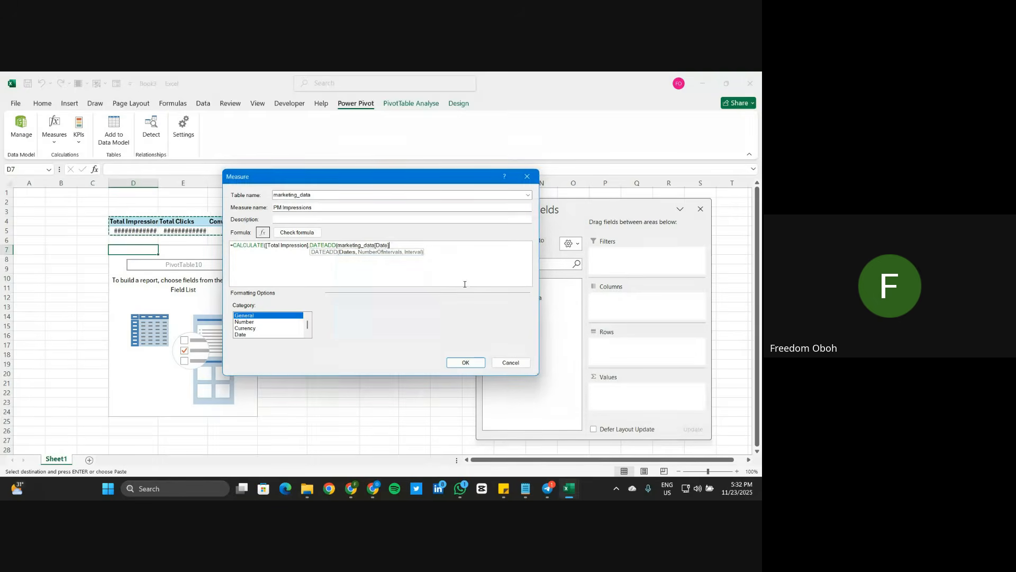
type(",-1,")
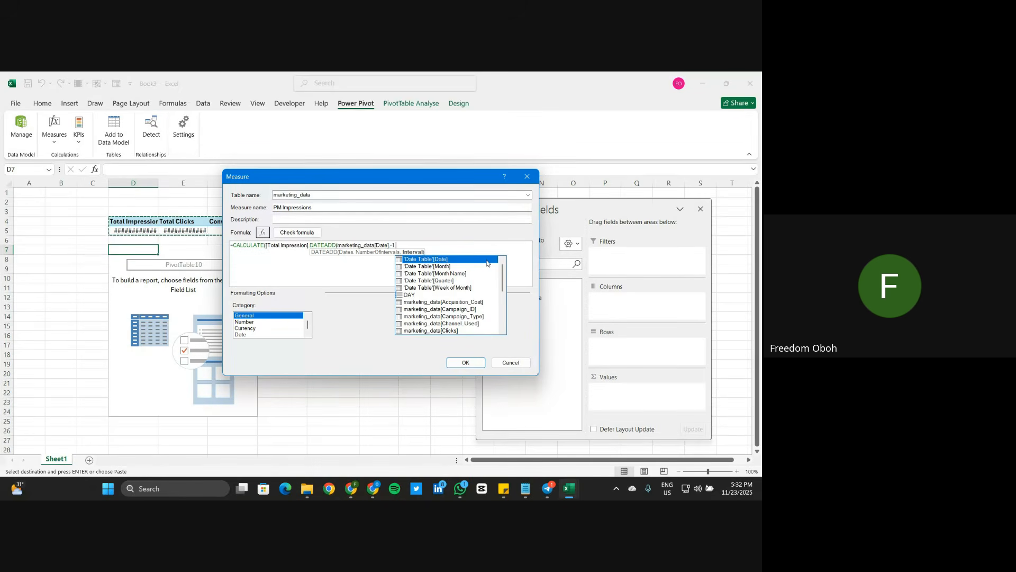
type("MONT")
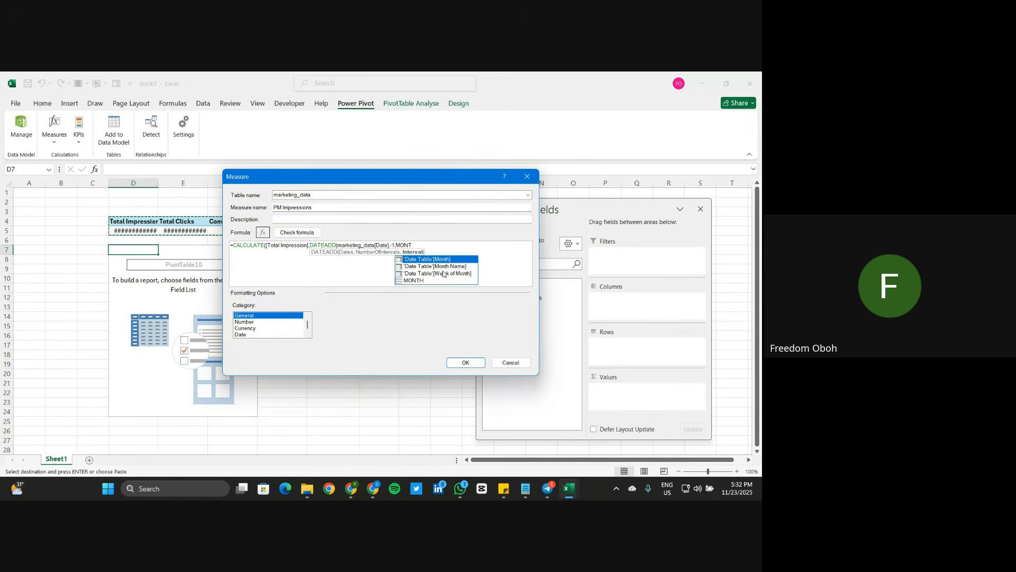
type("H")
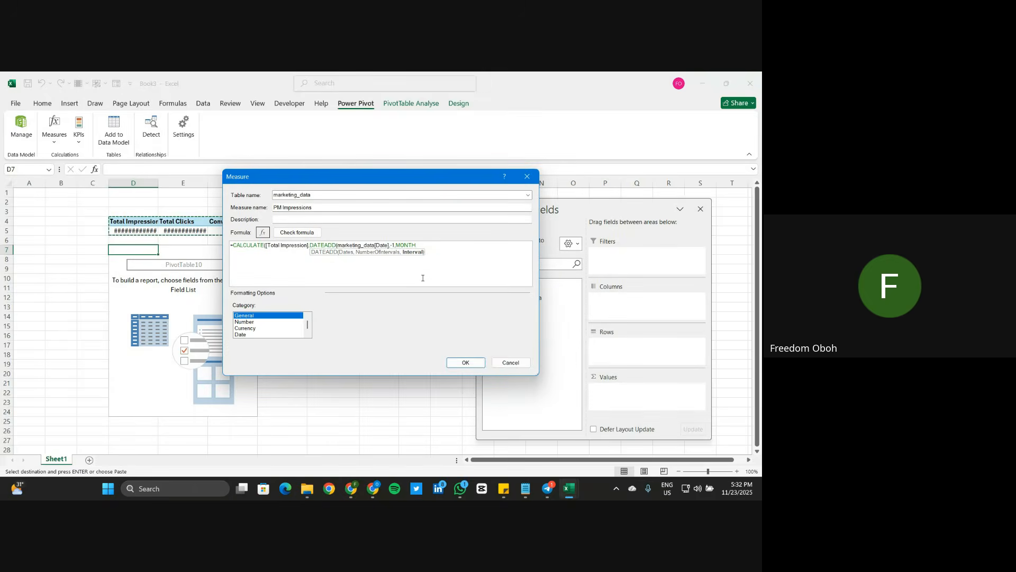
type("))")
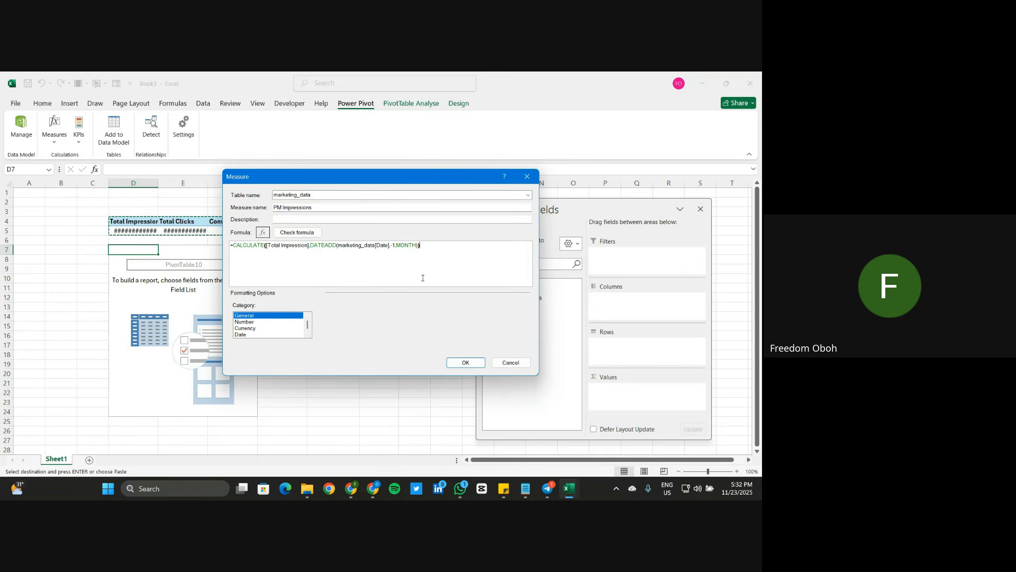
left_click(466, 363)
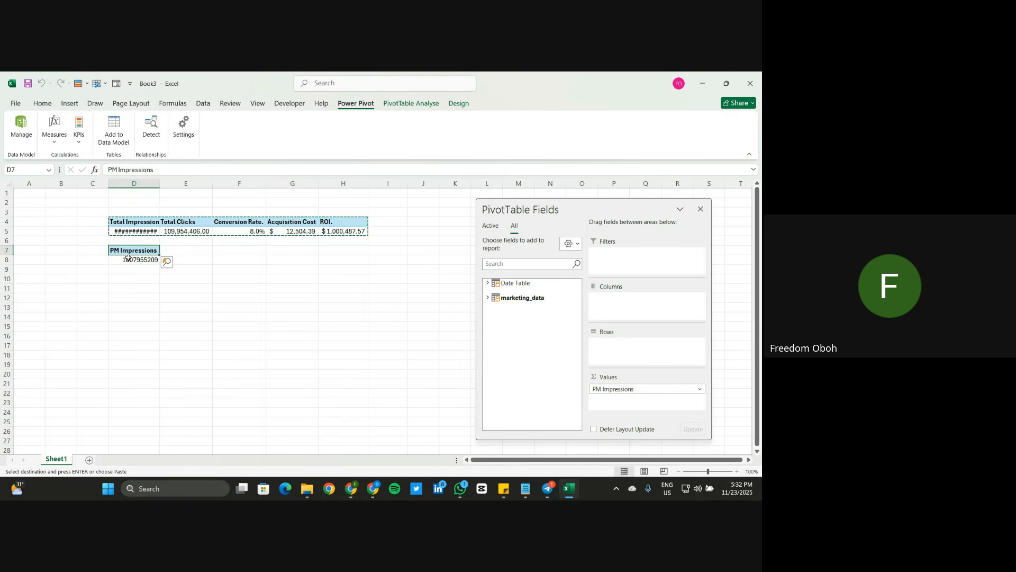
Step: Clear the copy selection around the original PivotTable and widen column D to fit the full Total Impression value
left_click(238, 258)
key("Escape")
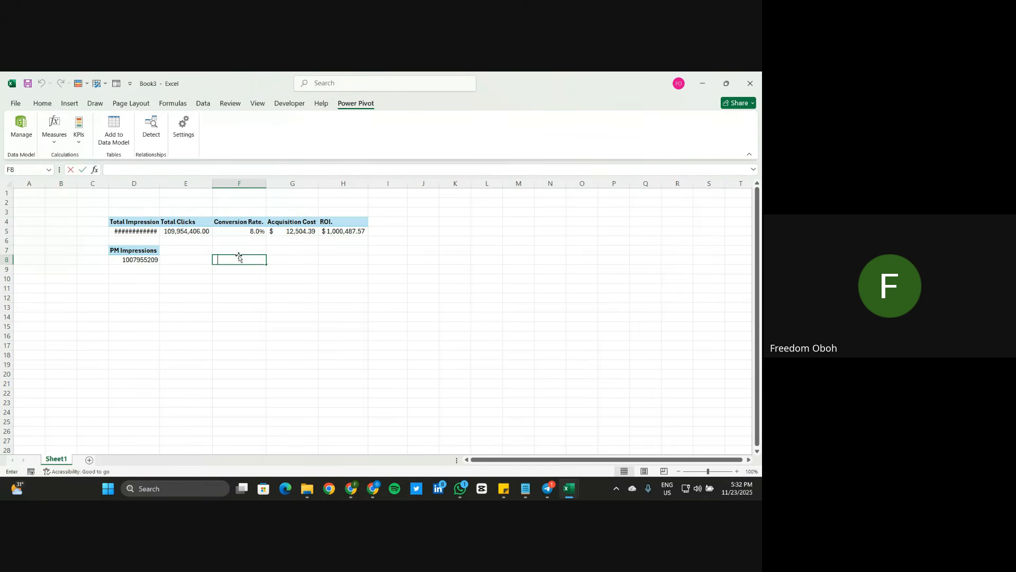
key("Return")
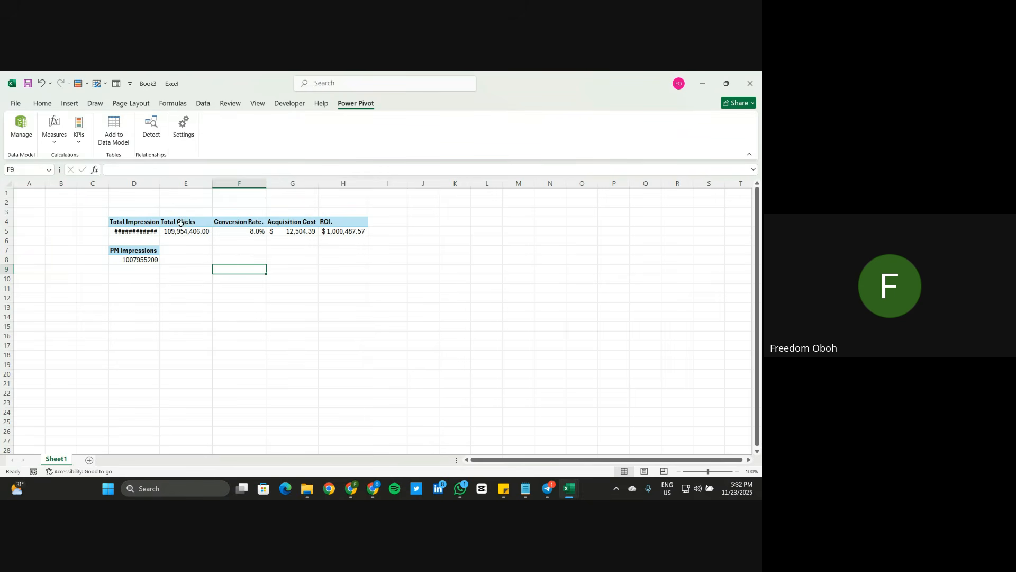
left_click_drag(160, 184, 167, 185)
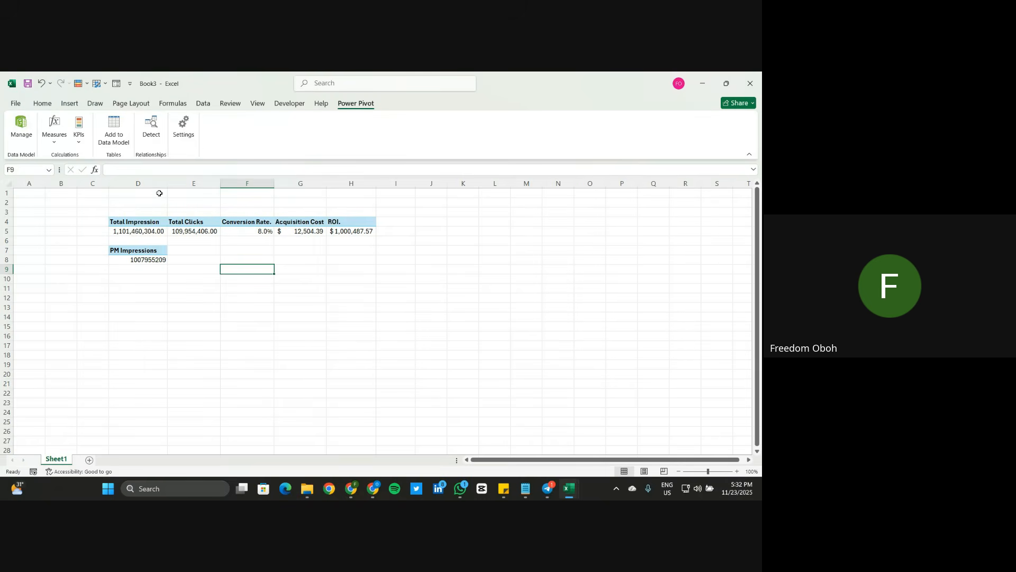
Step: Create another measure named PM Clicks in the marketing_data table through the measure manager
left_click(158, 260)
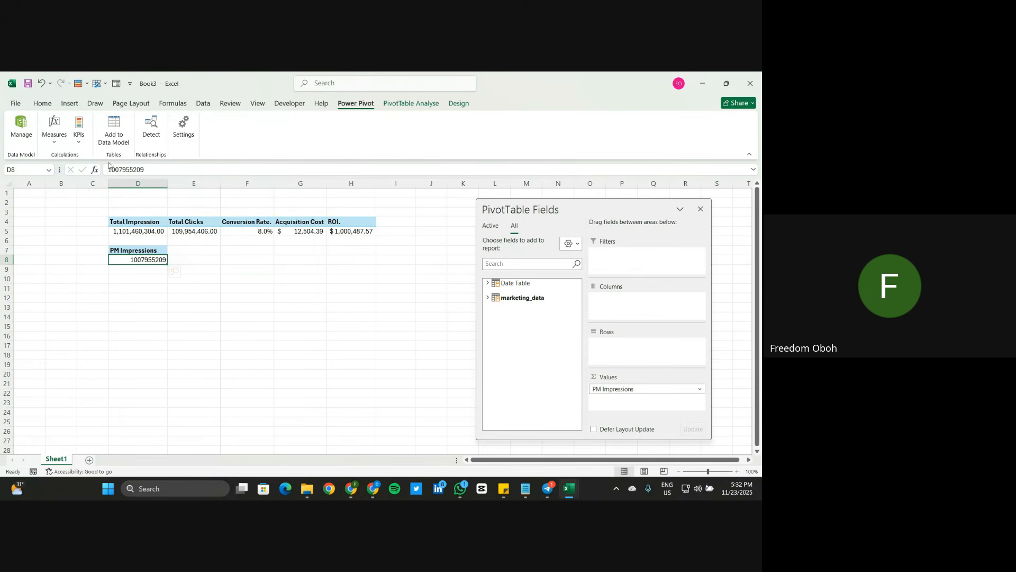
left_click(56, 140)
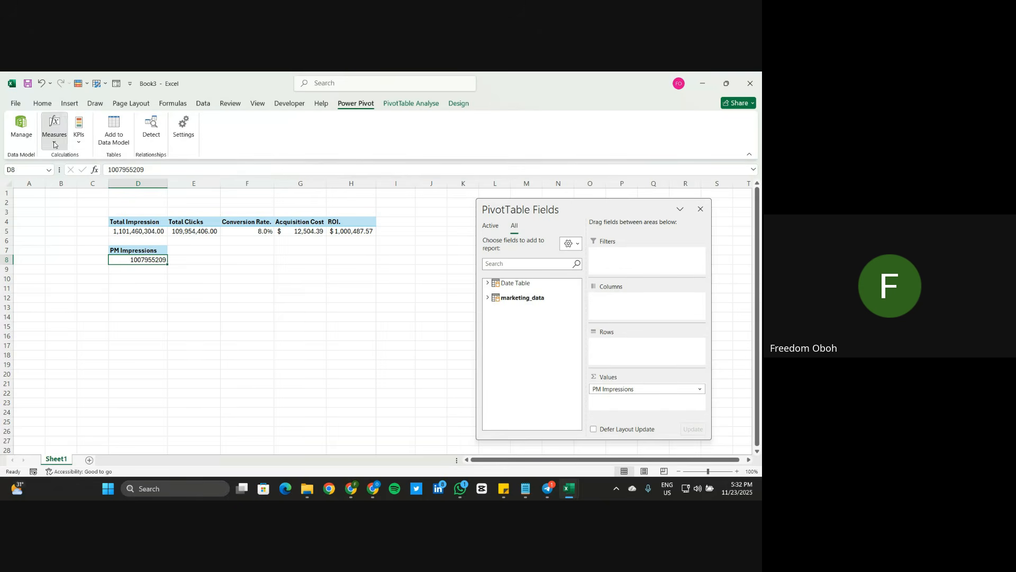
left_click(70, 173)
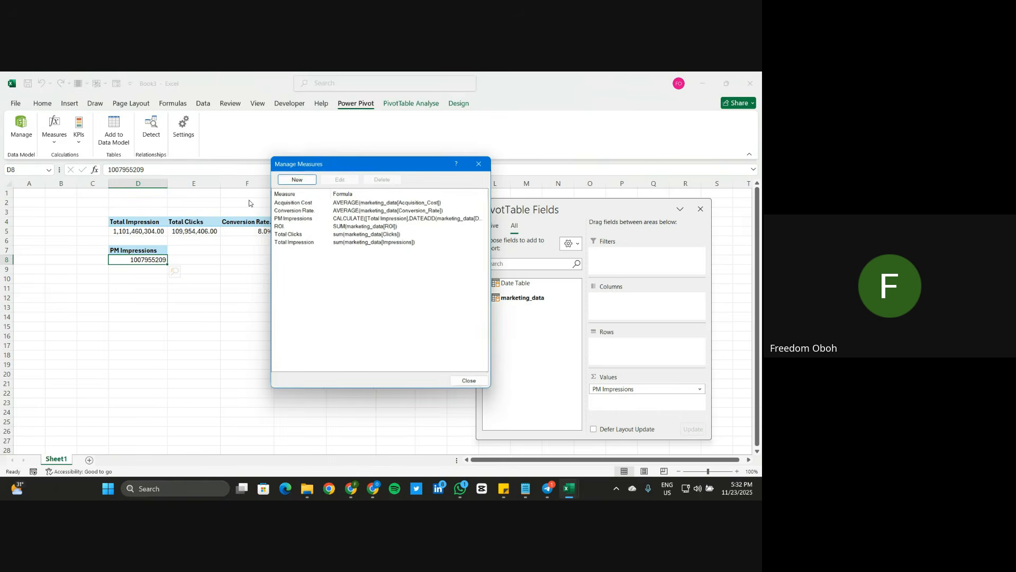
left_click(301, 182)
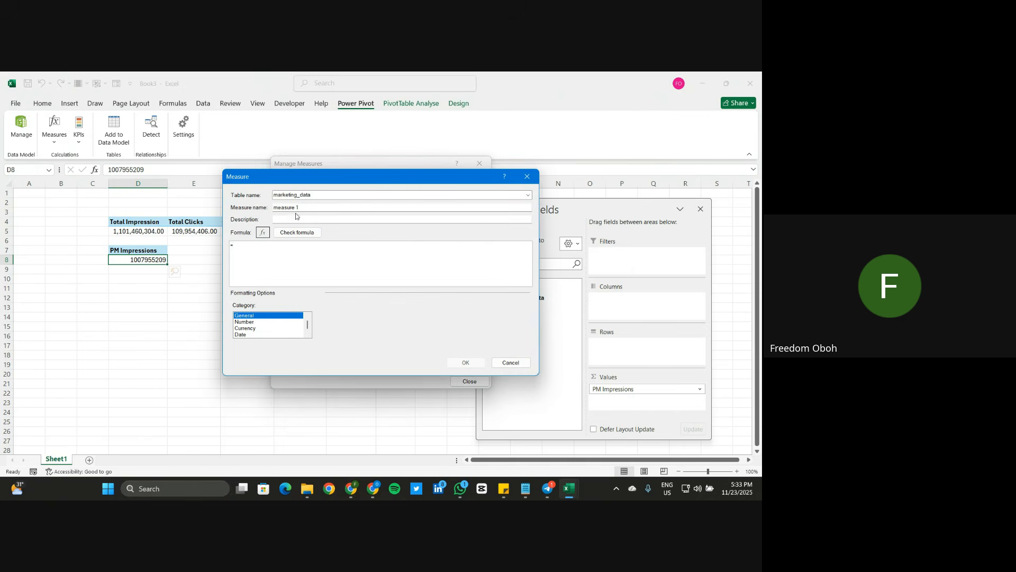
double_click(312, 208)
type("PM Clicks")
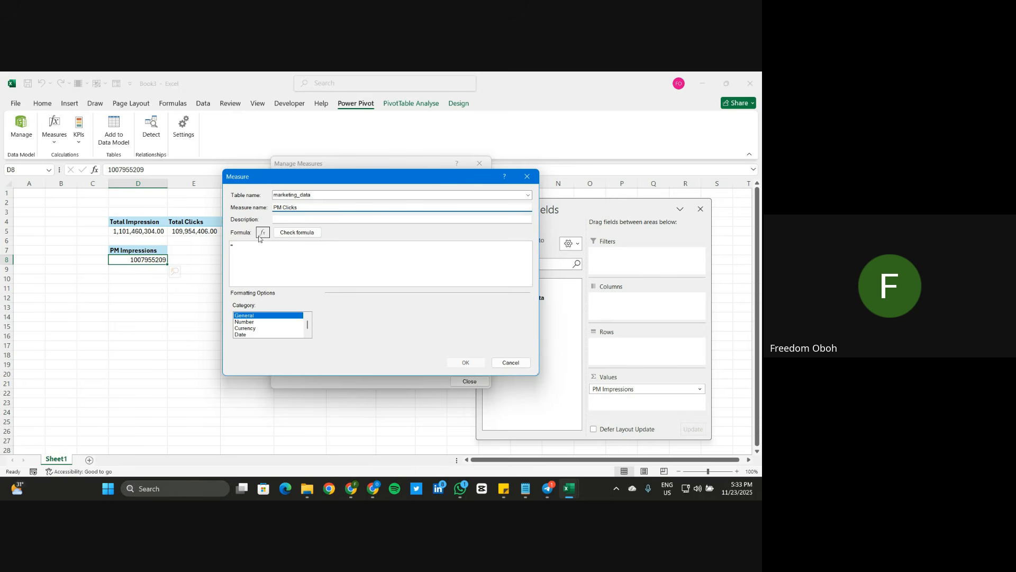
Step: Begin the PM Clicks formula with CALCULATE, using [Total Clicks] as the expression
left_click(289, 261)
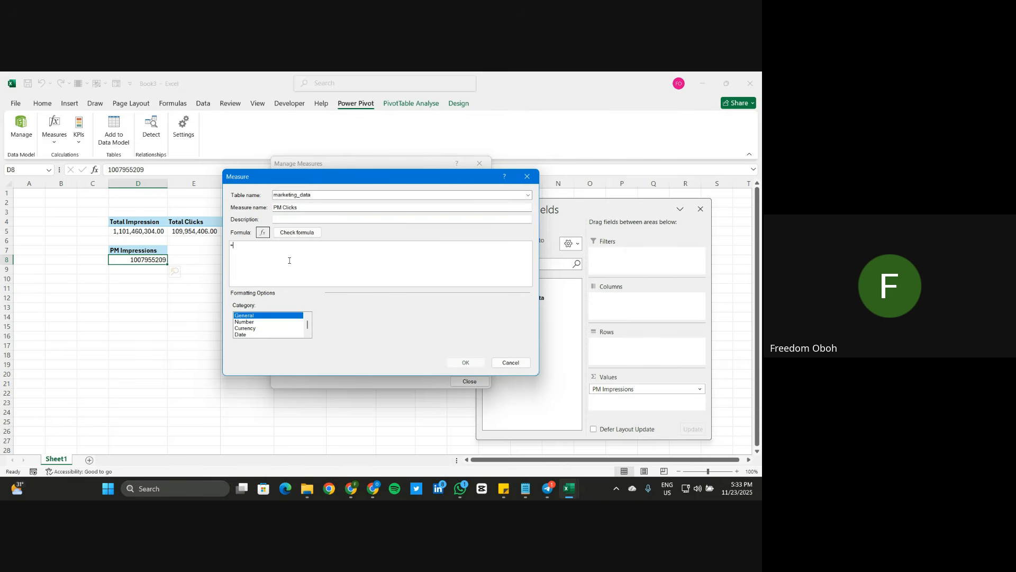
type("calcu")
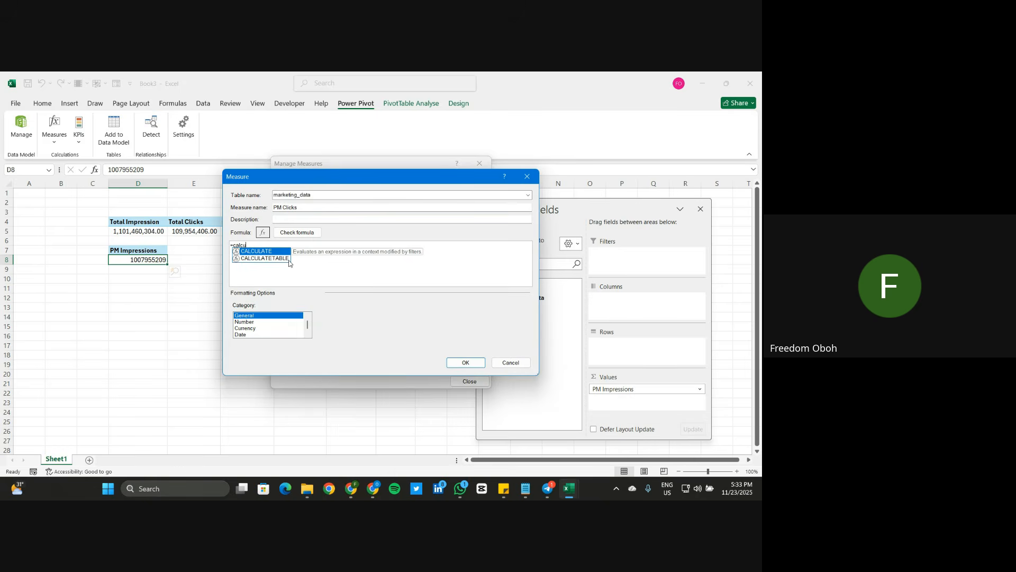
double_click(271, 252)
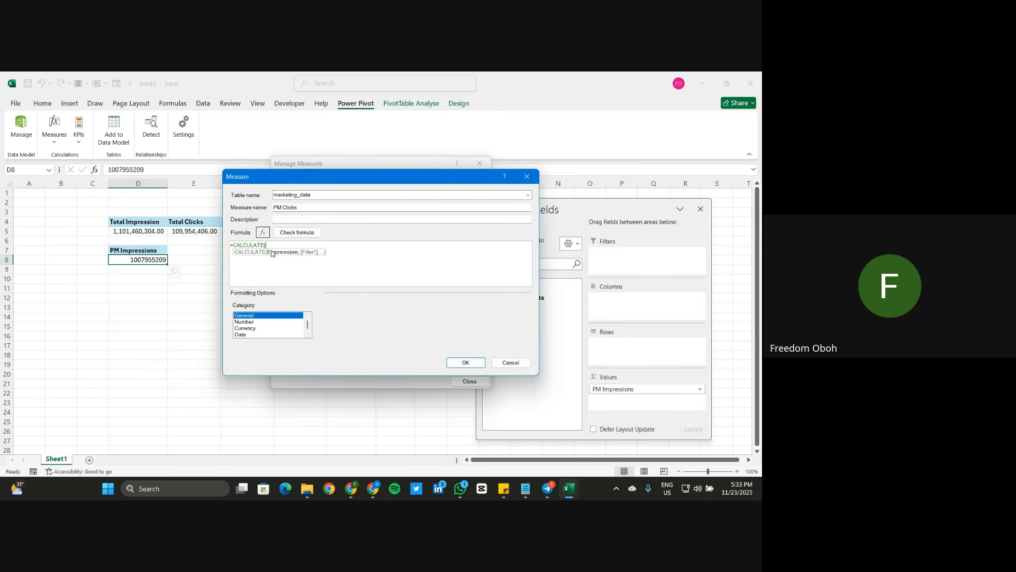
type("clic")
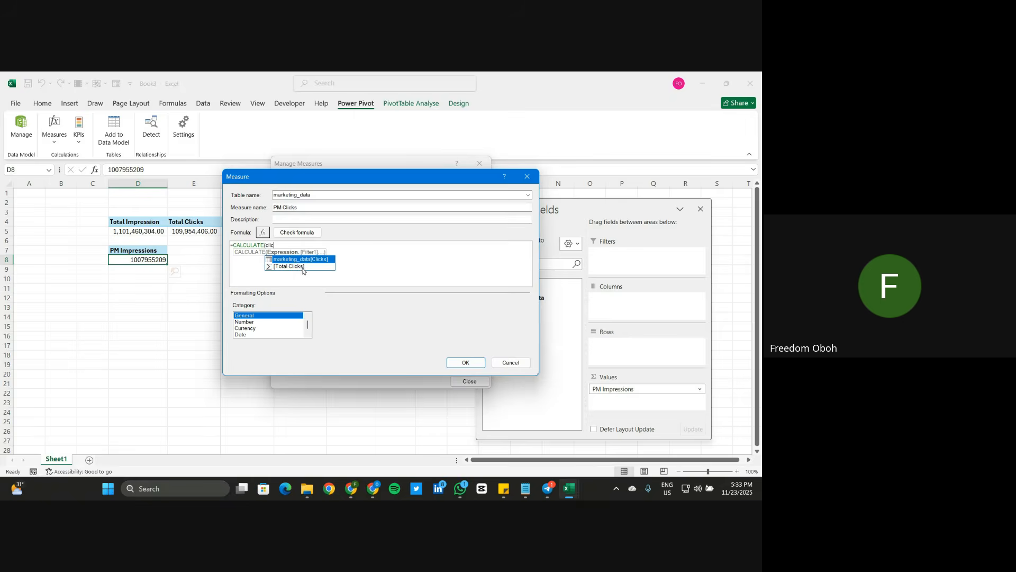
double_click(289, 266)
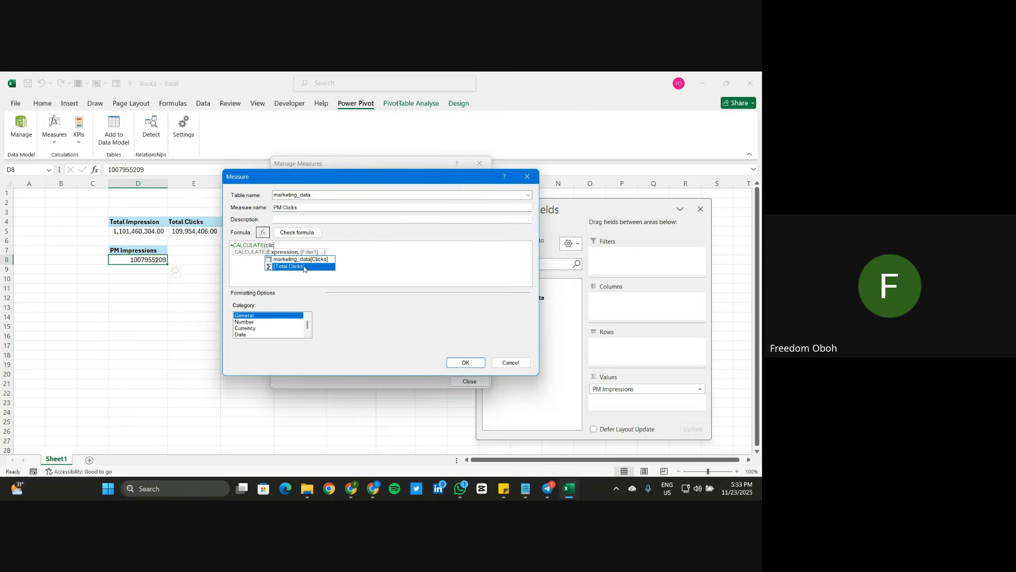
type(",")
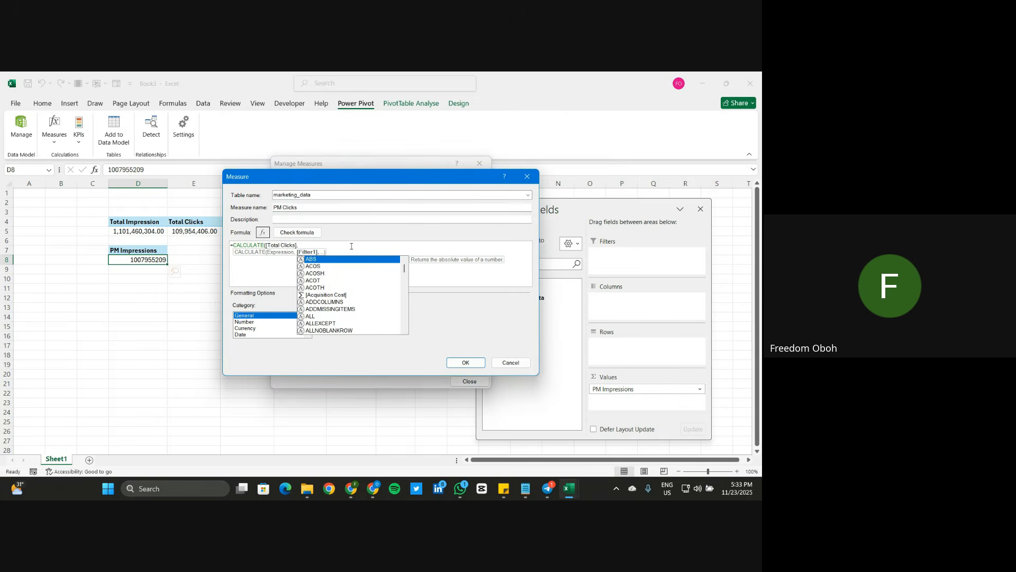
Step: Complete the PM Clicks formula with the filter DATEADD(marketing_data[Date],-1,MONTH) and both closing parentheses
type("d")
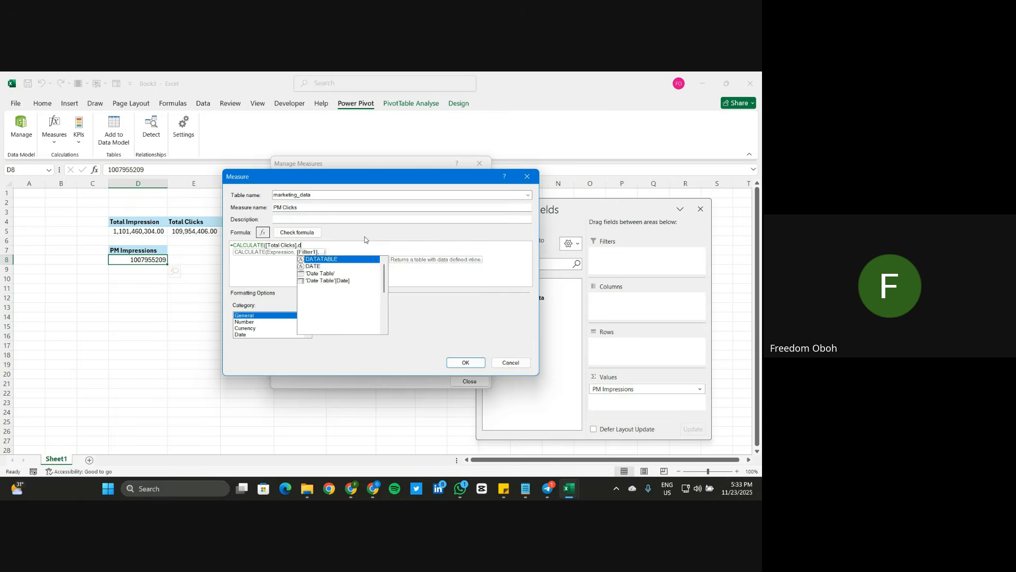
type("ete")
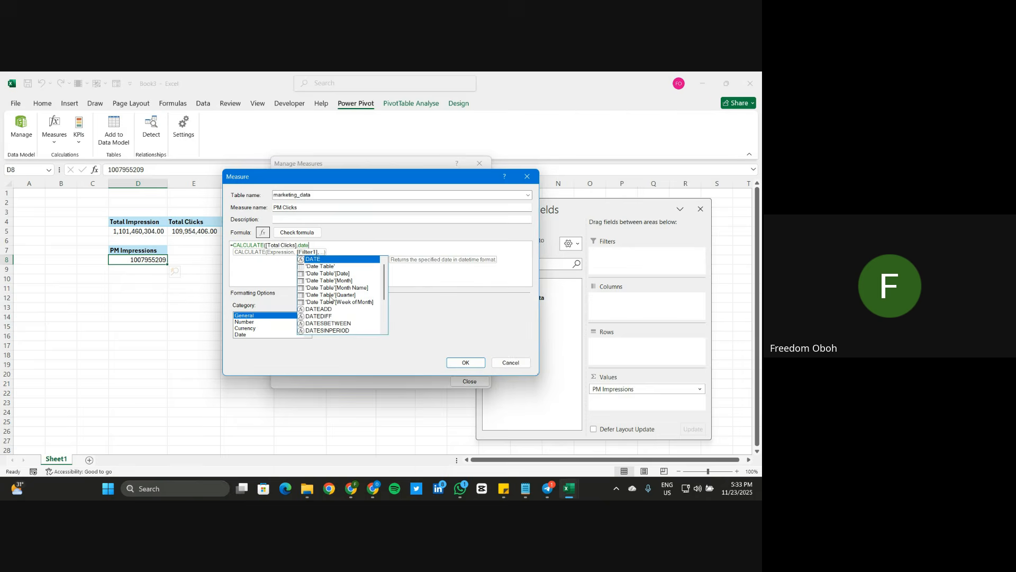
double_click(324, 309)
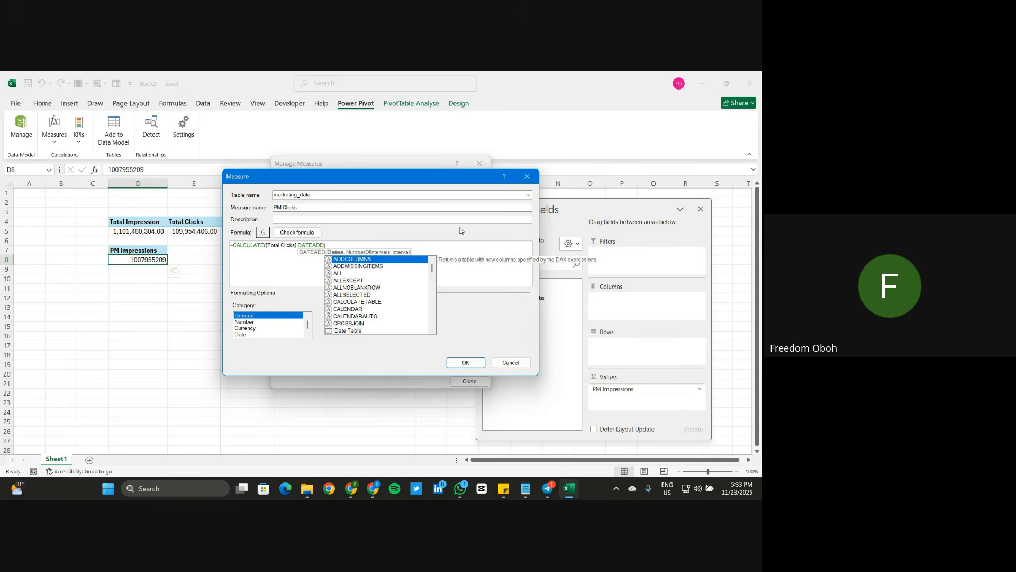
type("mar")
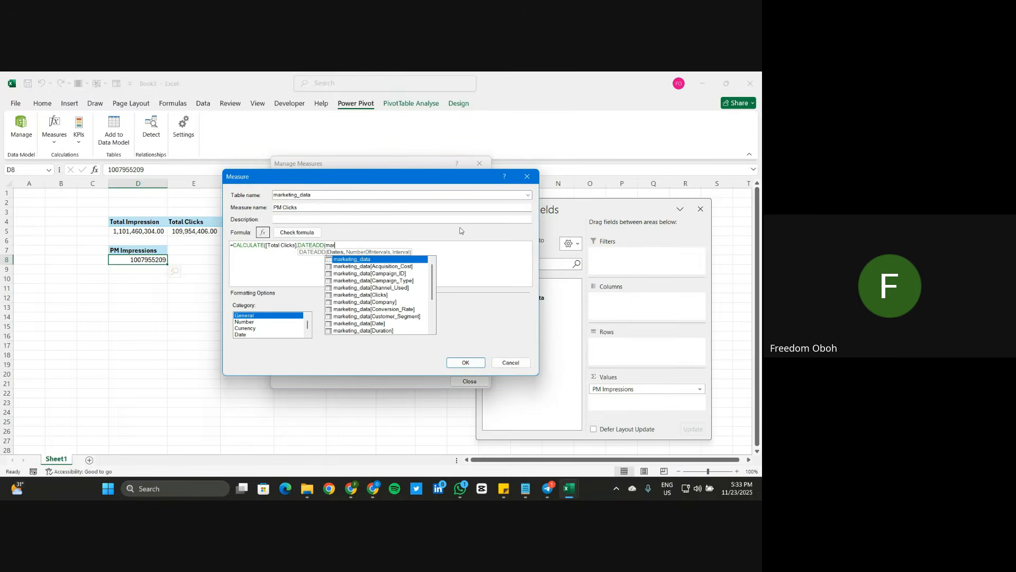
type("keting")
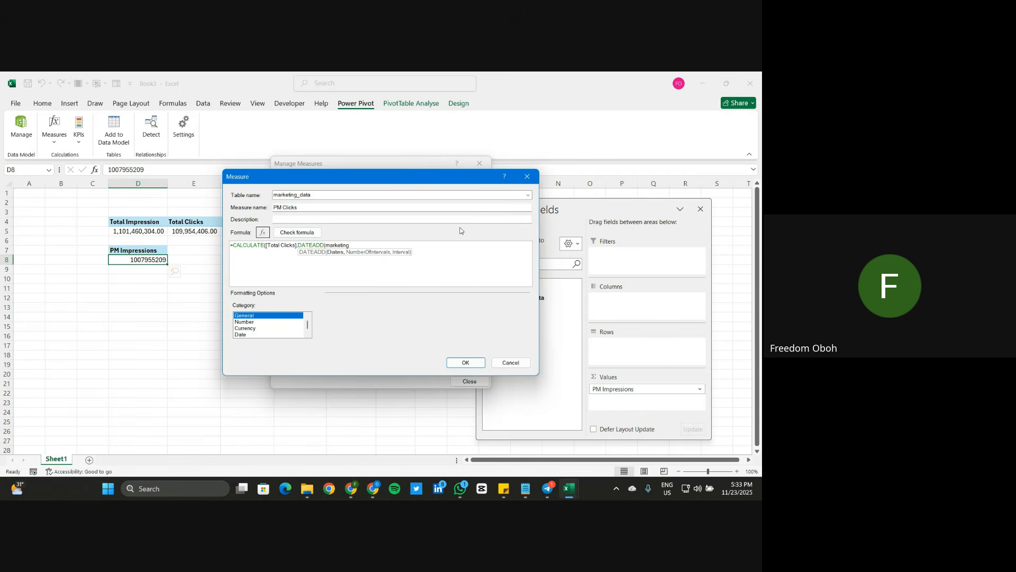
double_click(390, 323)
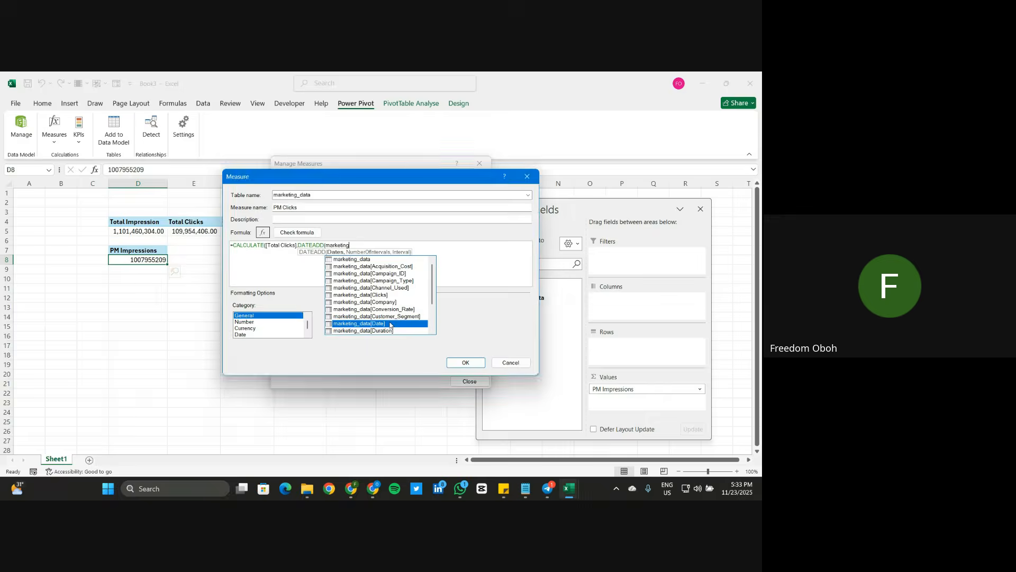
type(",")
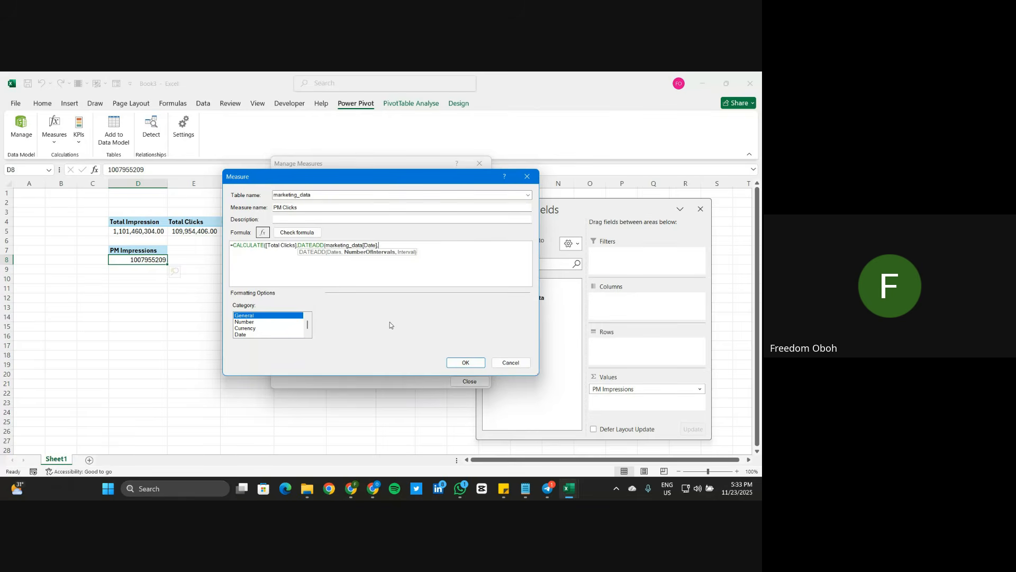
type("-1,")
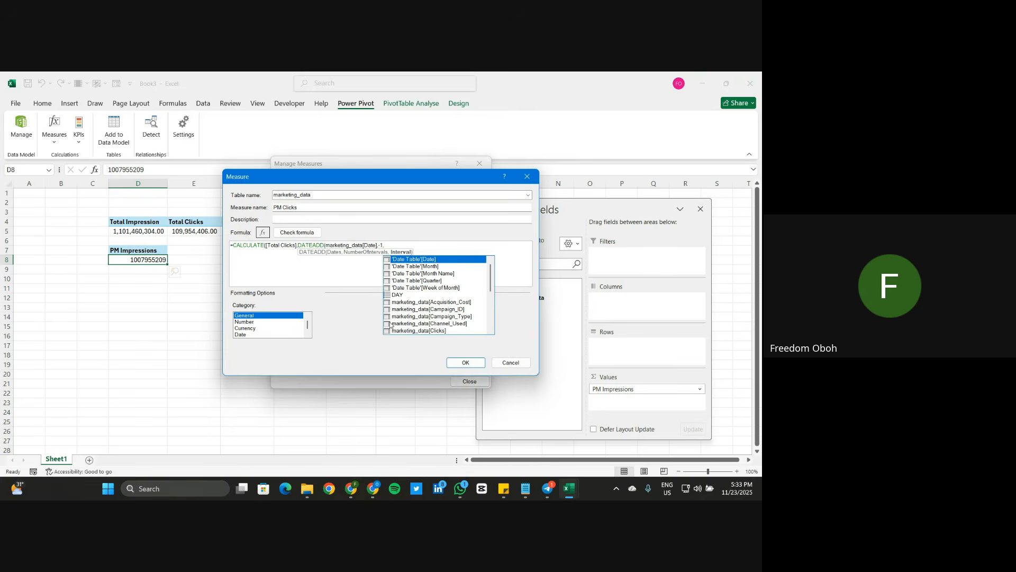
type("MONTH")
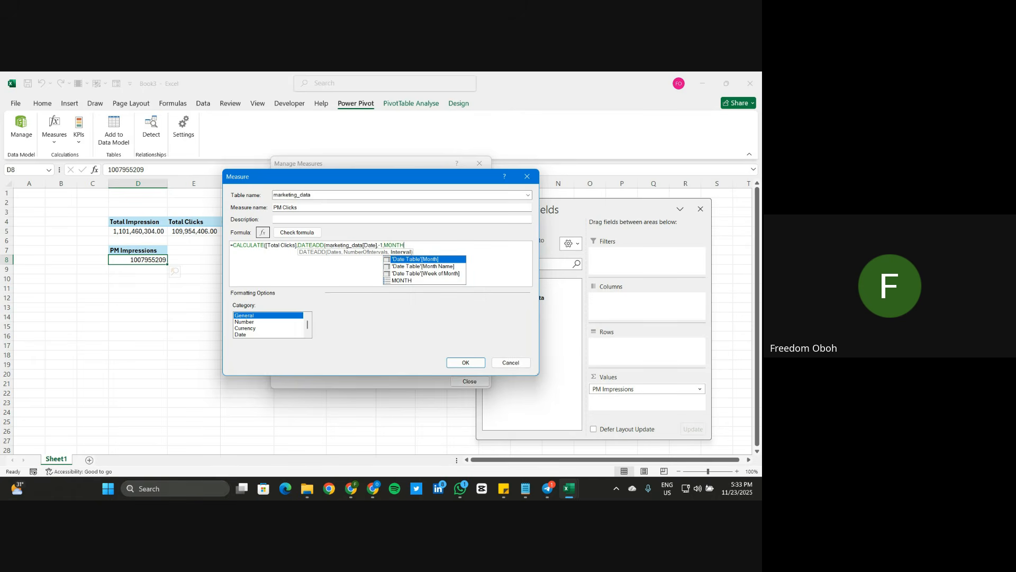
left_click(406, 280)
left_click(407, 281)
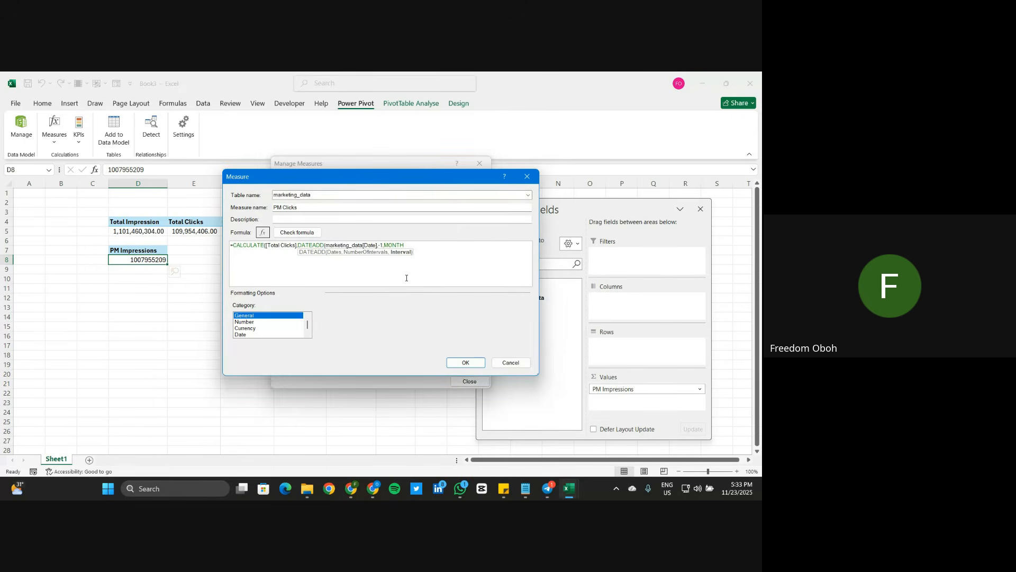
type("))")
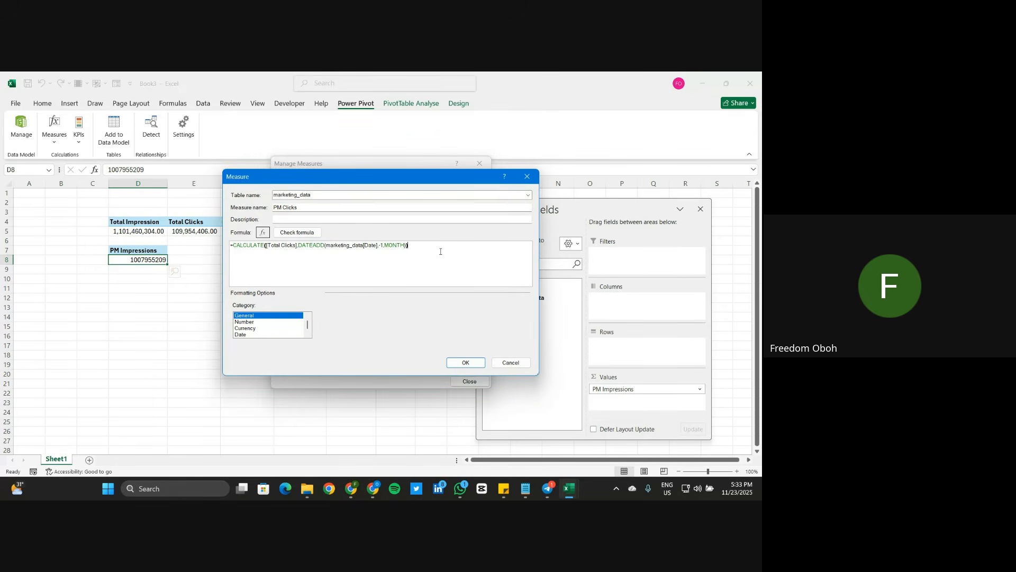
Step: Copy the whole PM Clicks formula for reuse and save the measure
left_click_drag(439, 251, 228, 245)
key("ctrl+c")
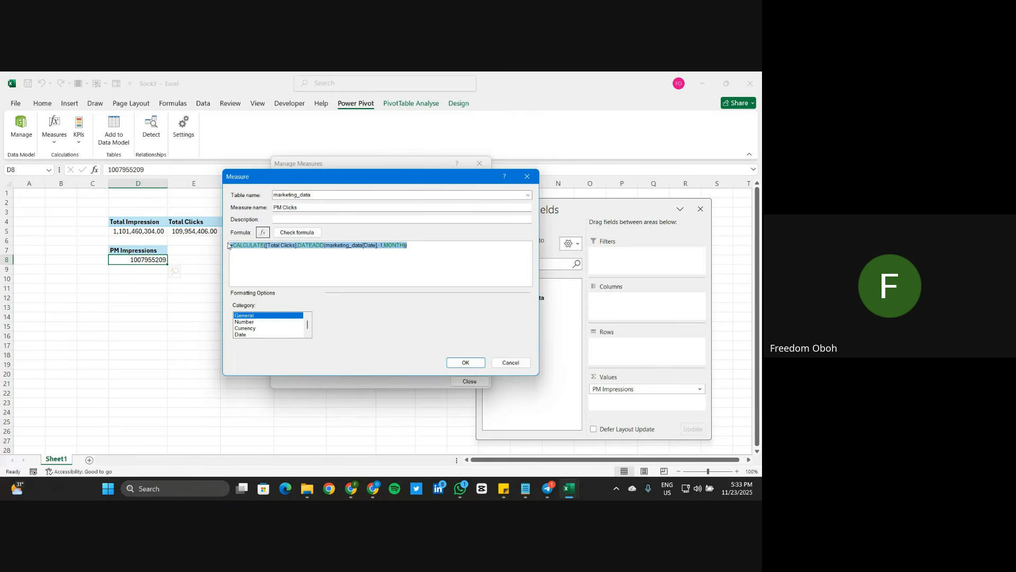
left_click(376, 270)
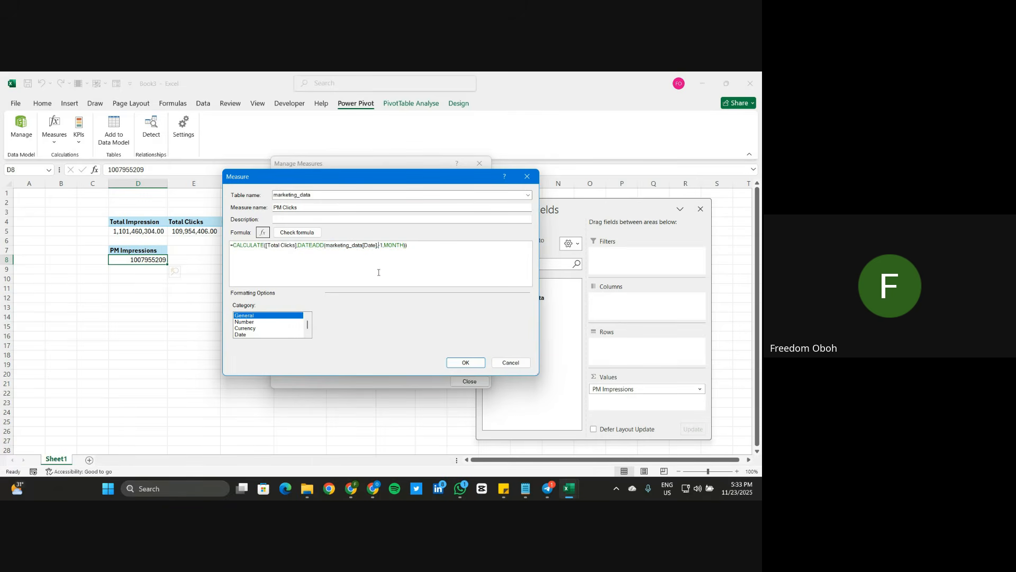
left_click(434, 247)
left_click(460, 364)
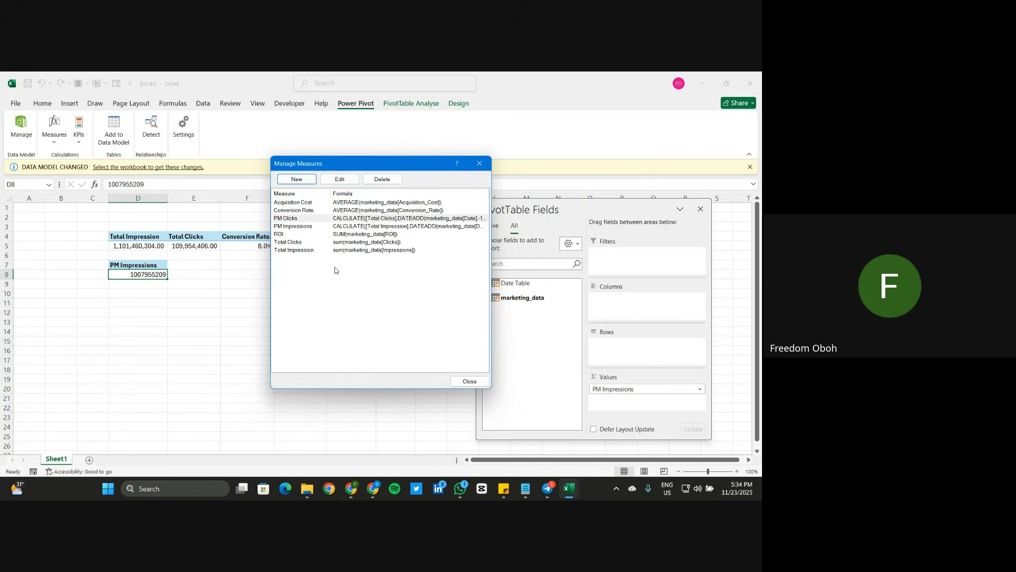
Step: Start another measure in marketing_data from the copied PM Clicks formula, removing the duplicate equals sign
left_click(297, 184)
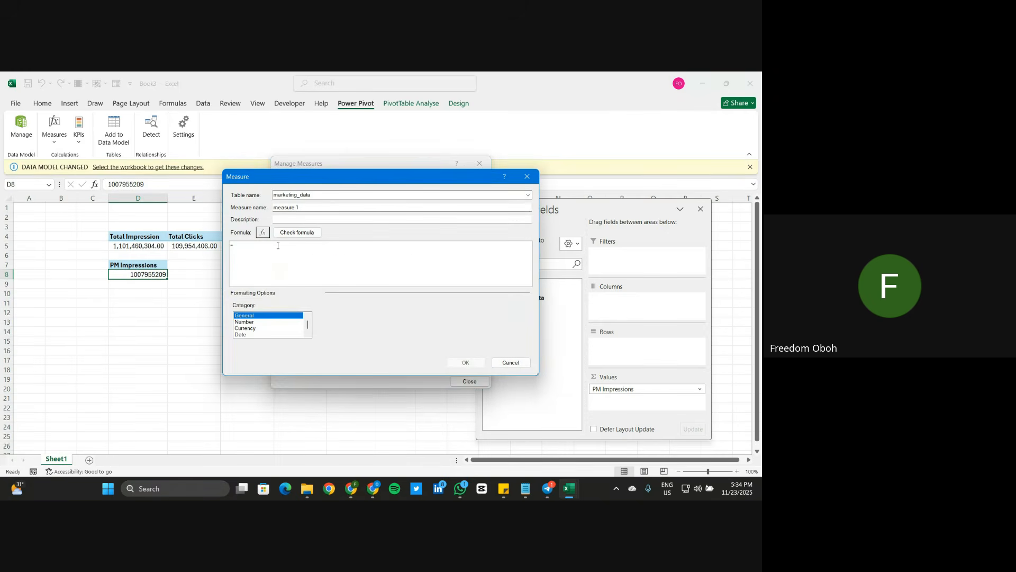
key("ctrl+v")
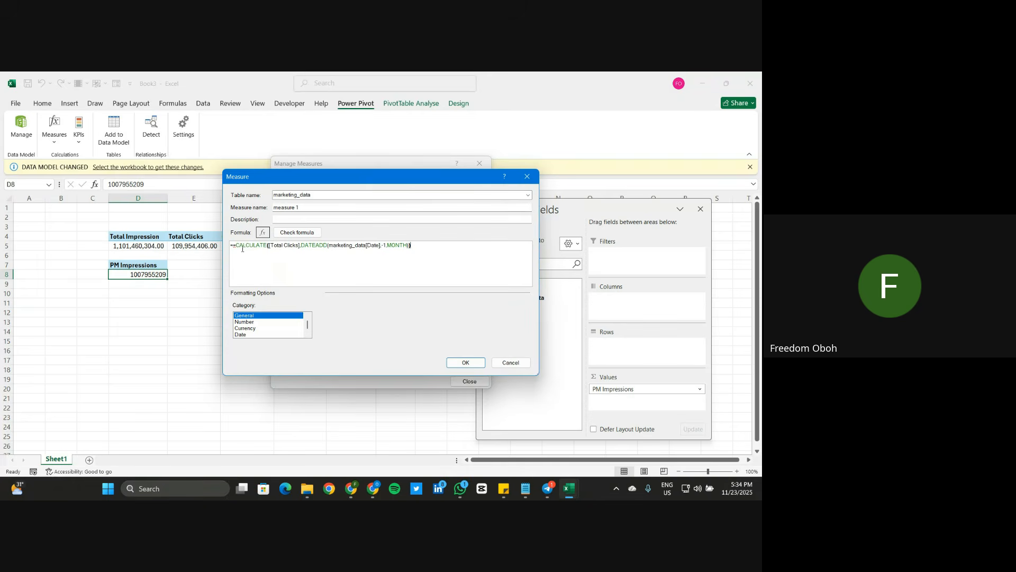
left_click(235, 245)
key("BackSpace")
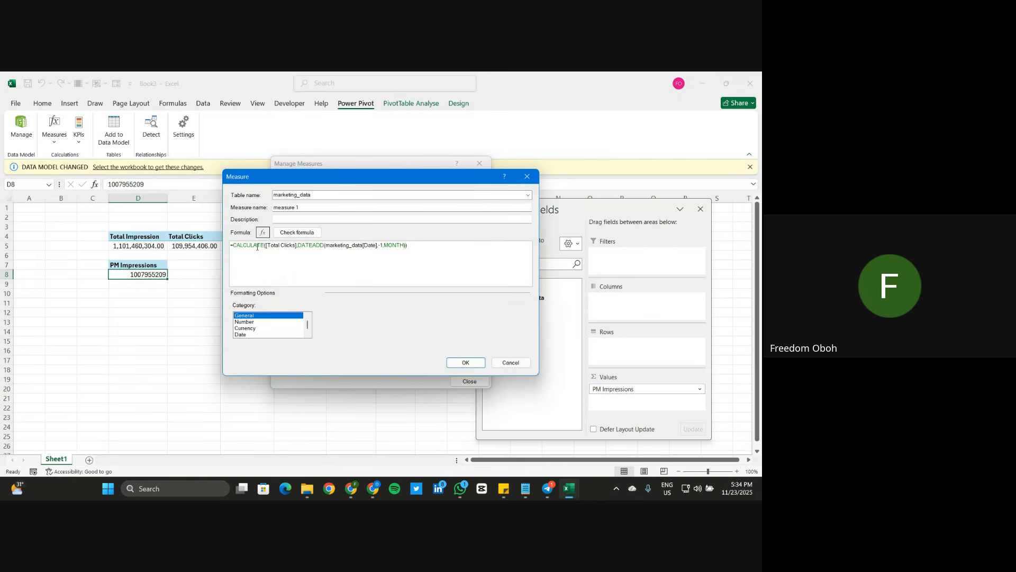
Step: Name the new measure PM CR, moving its dialog to reveal the list of existing measures
double_click(289, 245)
left_click_drag(318, 210, 264, 209)
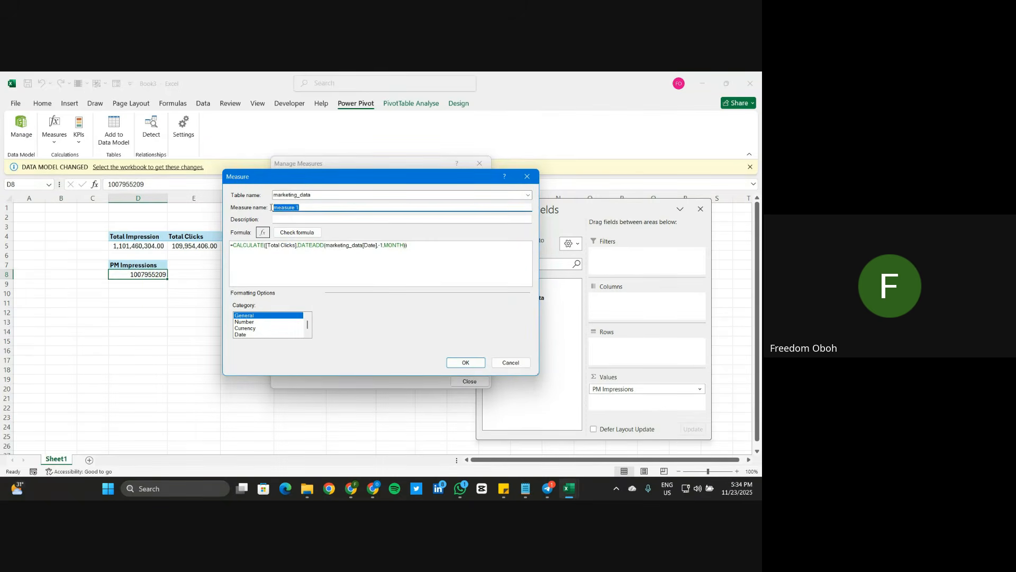
type("p")
key("BackSpace")
type("PM")
left_click_drag(325, 177, 344, 268)
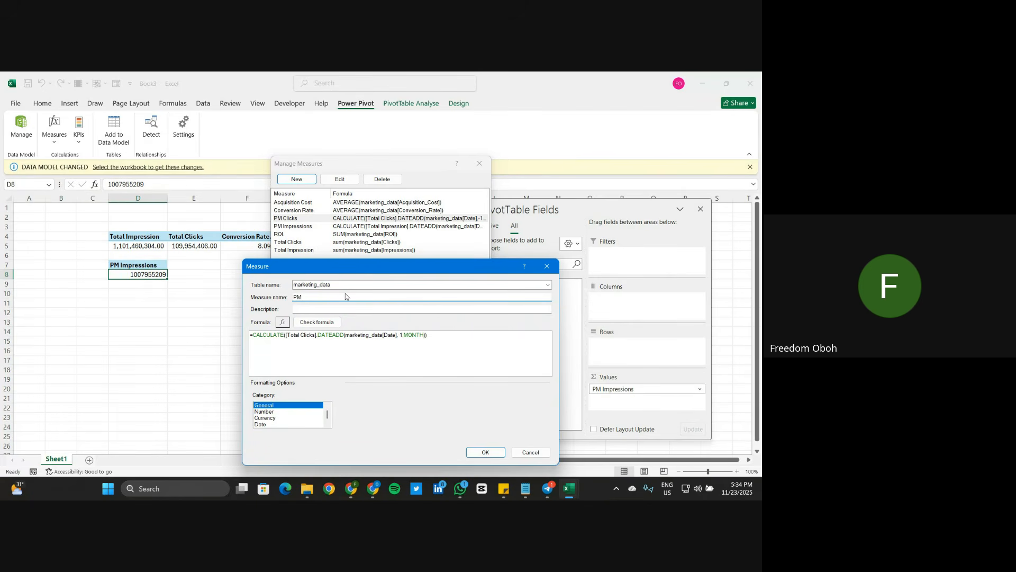
type("CR")
Step: Replace [Total Clicks] in the PM CR formula with the Conversion Rate measure as the CALCULATE expression
double_click(307, 335)
key("BackSpace")
key("BackSpace")
key("BackSpace")
key("BackSpace")
key("BackSpace")
key("BackSpace")
key("BackSpace")
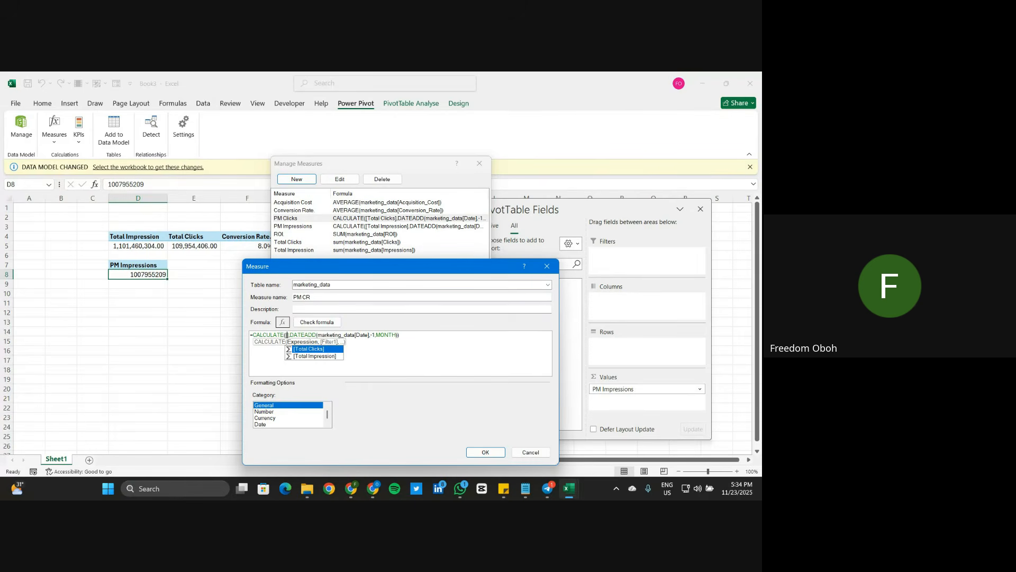
type("C")
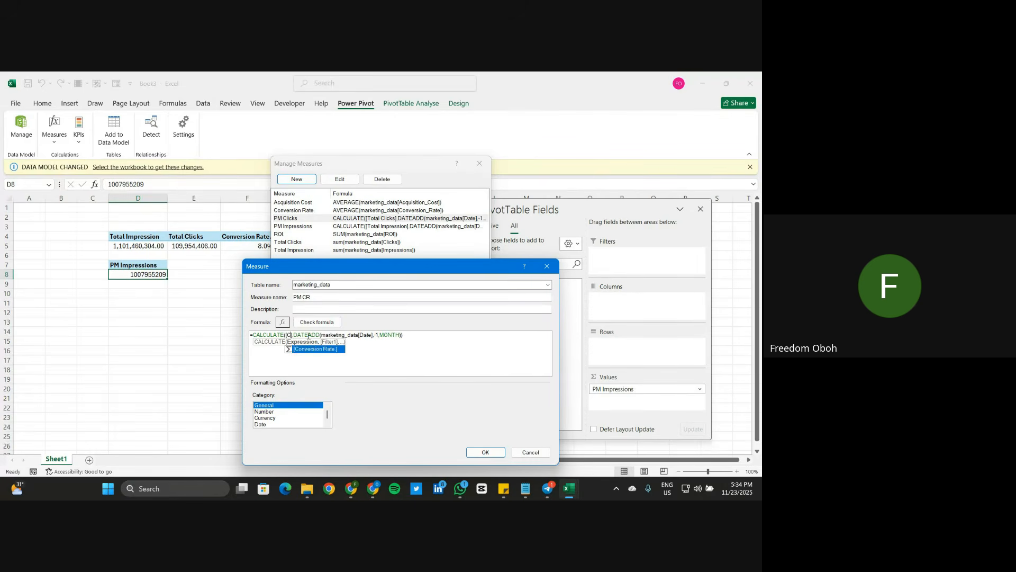
double_click(322, 349)
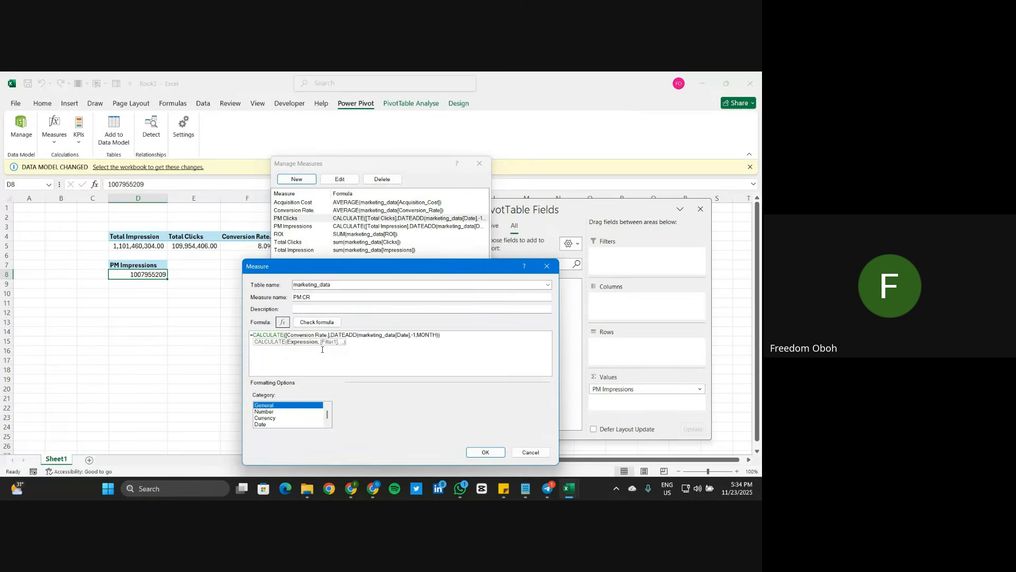
left_click(345, 351)
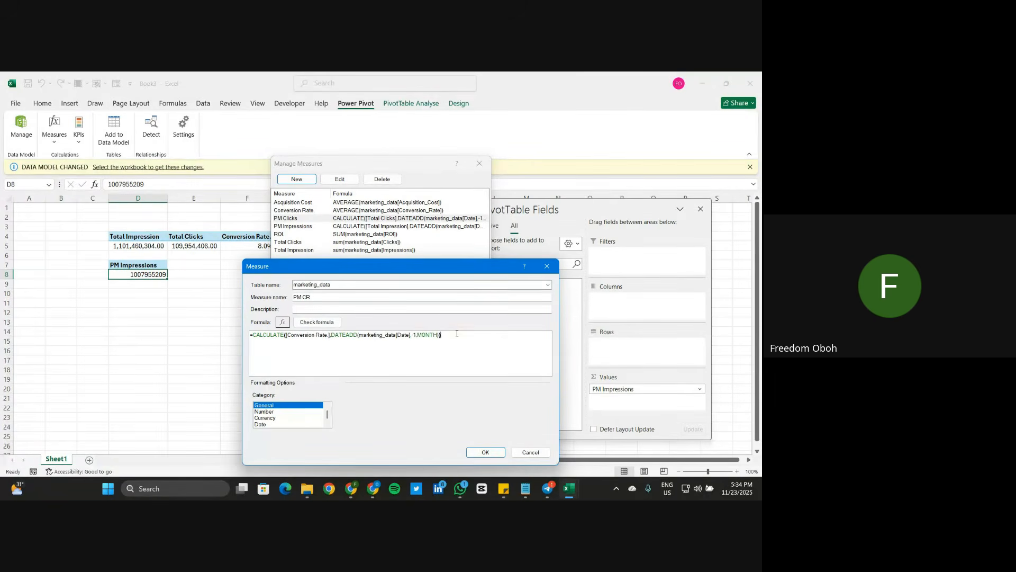
Step: Check the PM CR formula for errors and save the measure
left_click(305, 324)
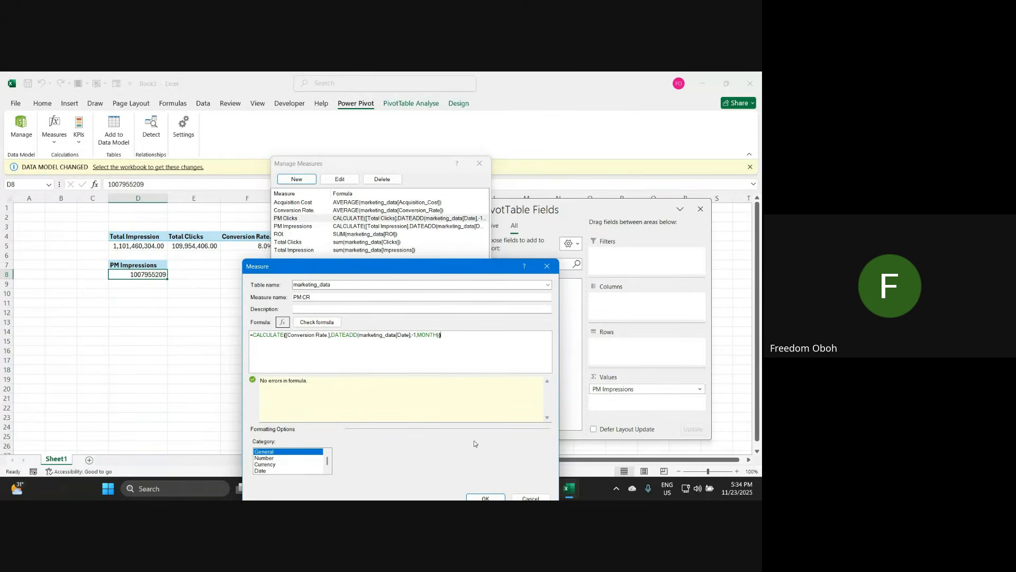
left_click_drag(443, 266, 601, 199)
left_click(642, 431)
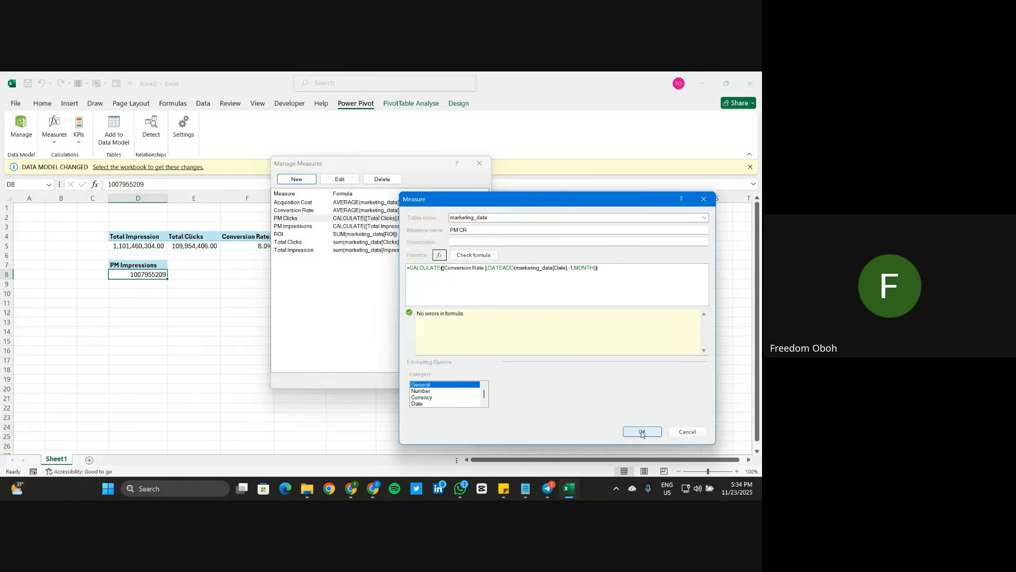
Step: Create another measure named PM AC in marketing_data, arranging the dialogs so the measure list stays in view
left_click_drag(327, 165, 102, 214)
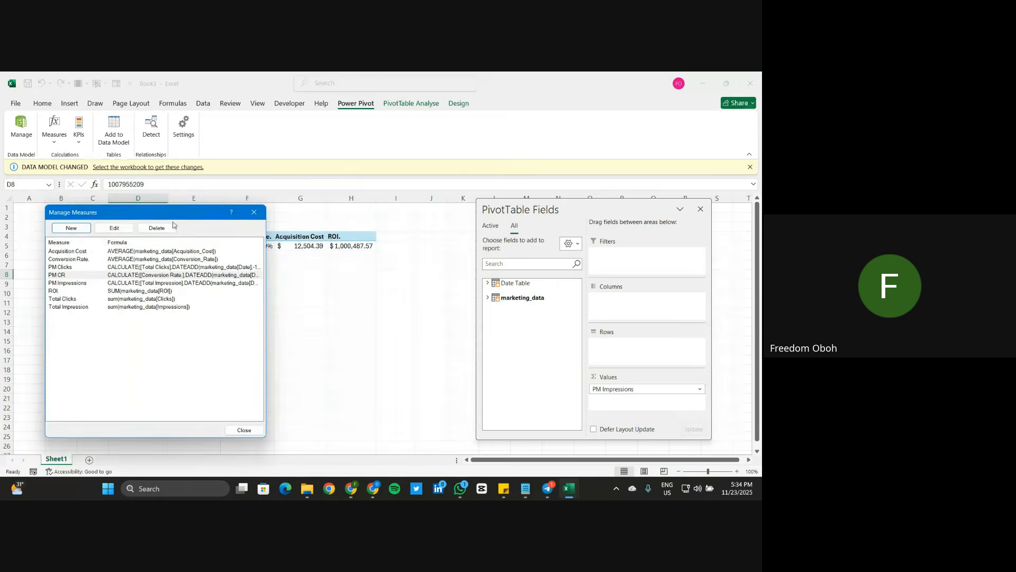
left_click(80, 228)
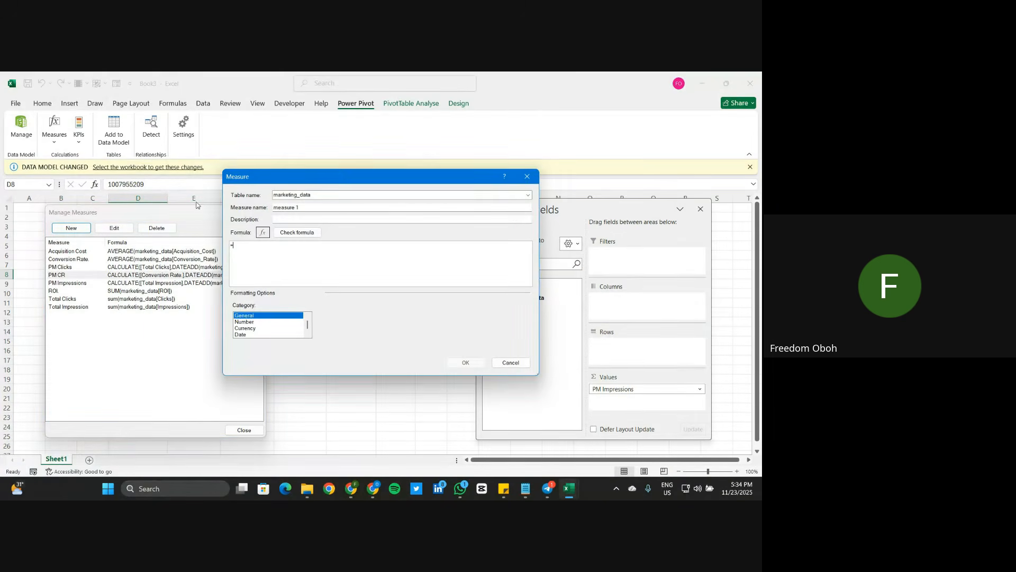
left_click_drag(360, 170, 425, 224)
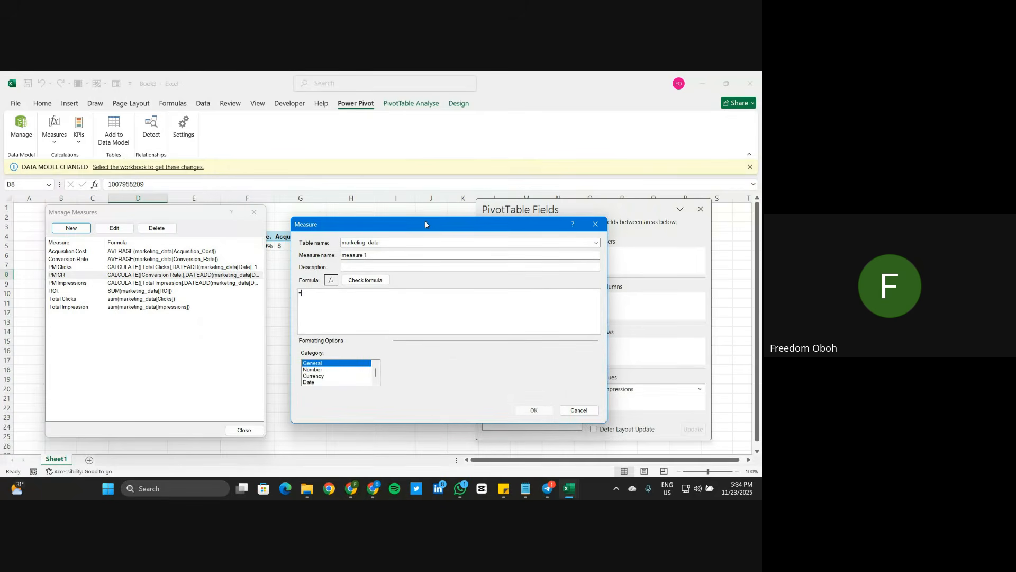
left_click_drag(382, 254, 327, 256)
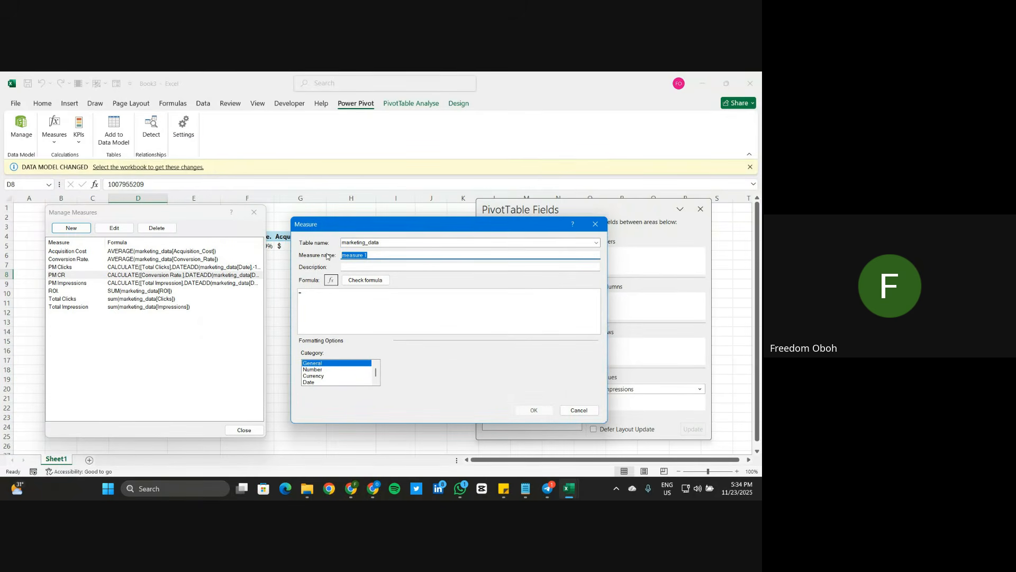
type("PM AC")
left_click(327, 293)
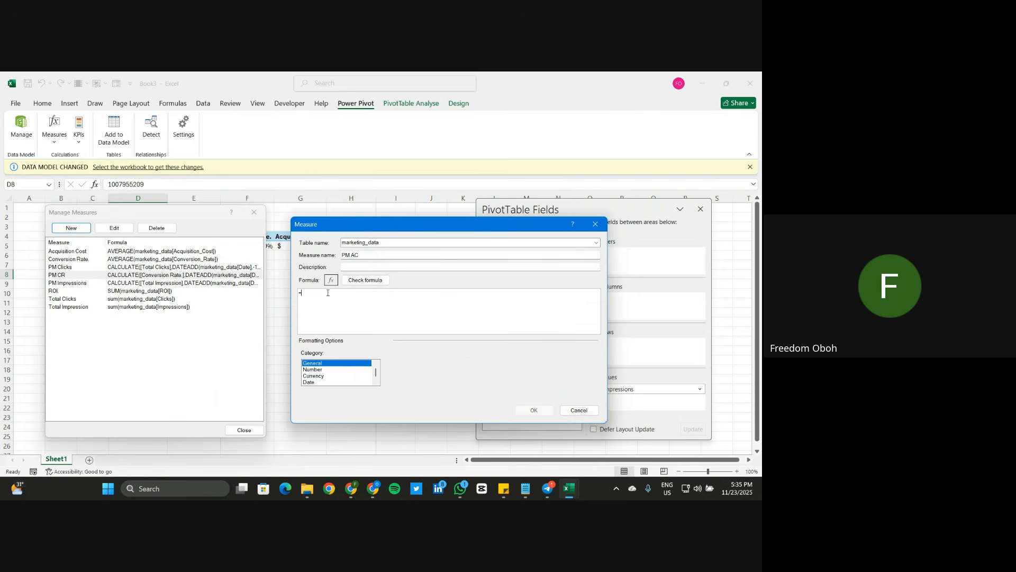
Step: Paste the copied PM Clicks formula into the PM AC measure and remove the duplicate equals sign
type("=CALCULATE([Total Clicks],DATEADD(marketing_data[Date],-1,MONTH))")
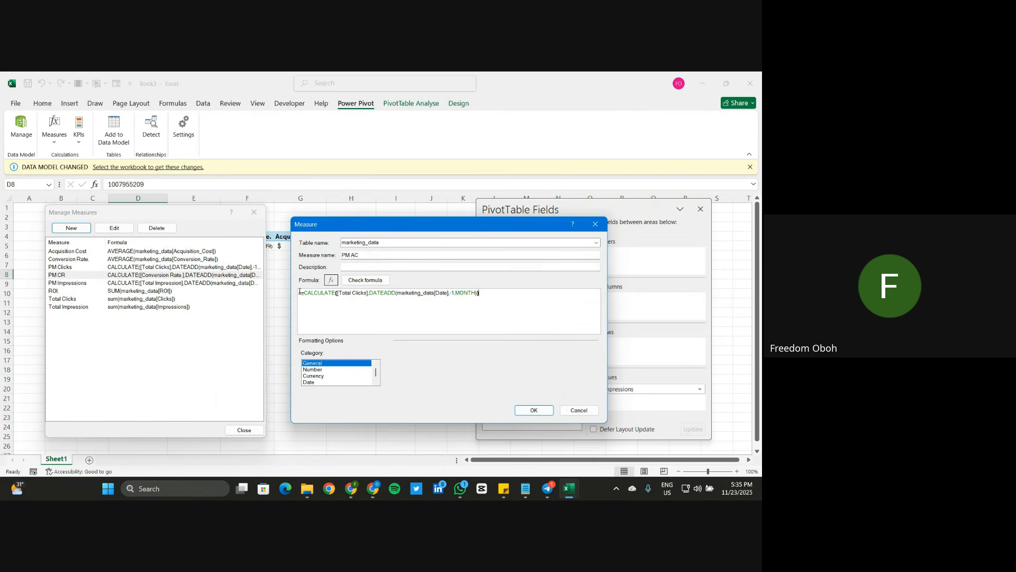
left_click(300, 292)
key("Delete")
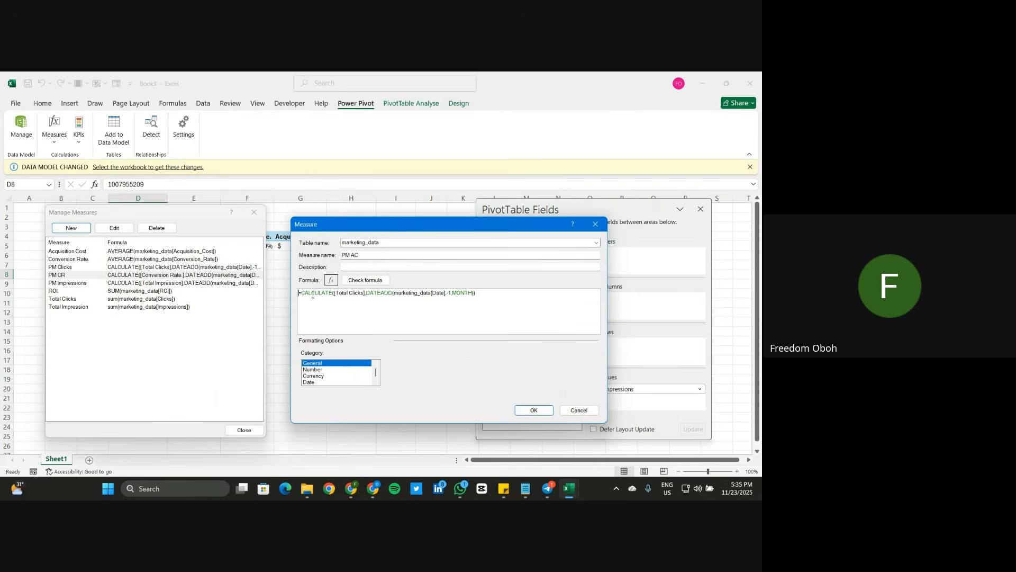
Step: Replace [Total Clicks] in the PM AC formula with [Acquisition Cost] as the CALCULATE expression
double_click(341, 292)
key("Delete")
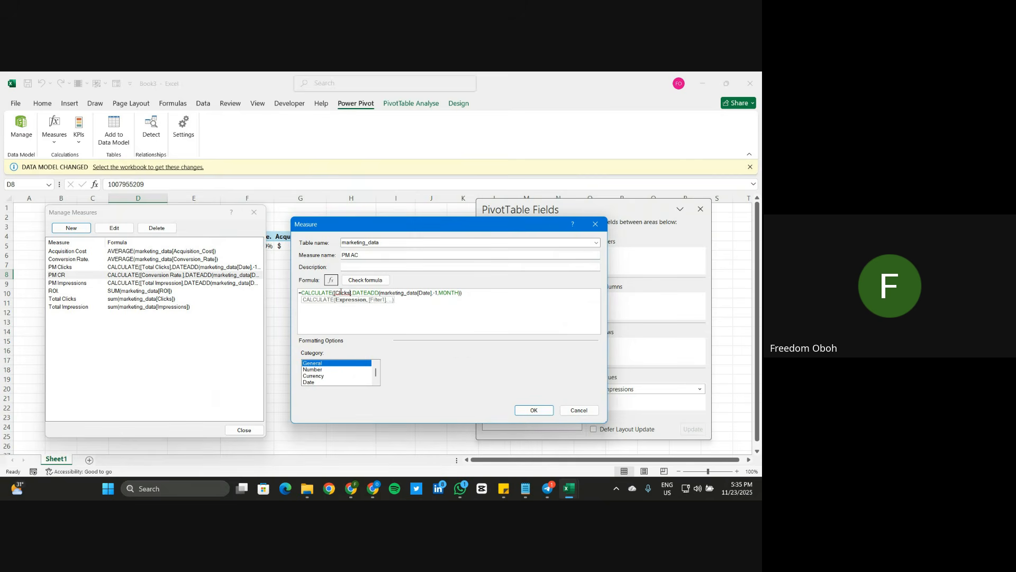
key("Delete")
key("Delete")
key("Delete")
key("Delete")
key("Delete")
key("Delete")
key("Delete")
type("A")
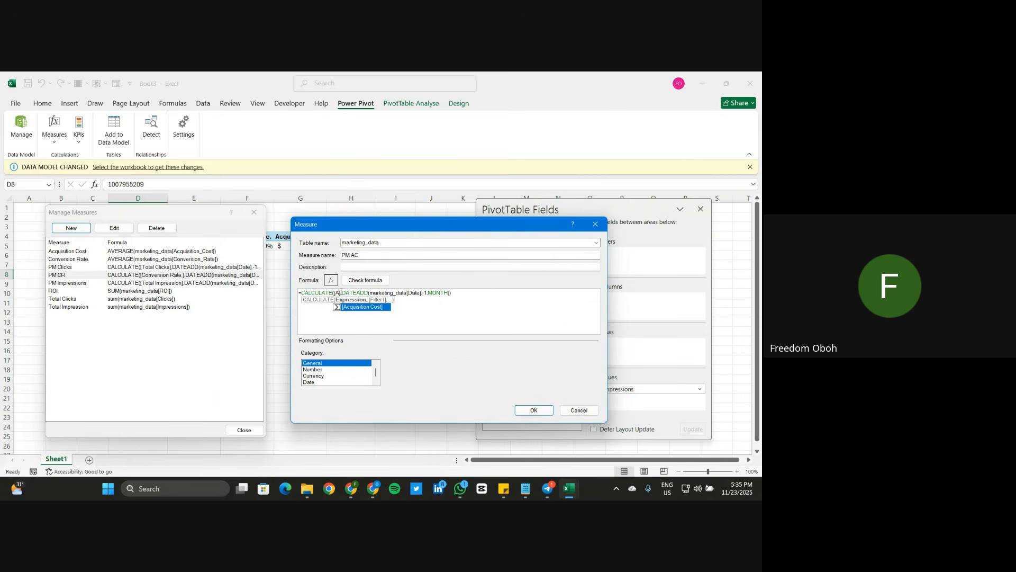
double_click(366, 309)
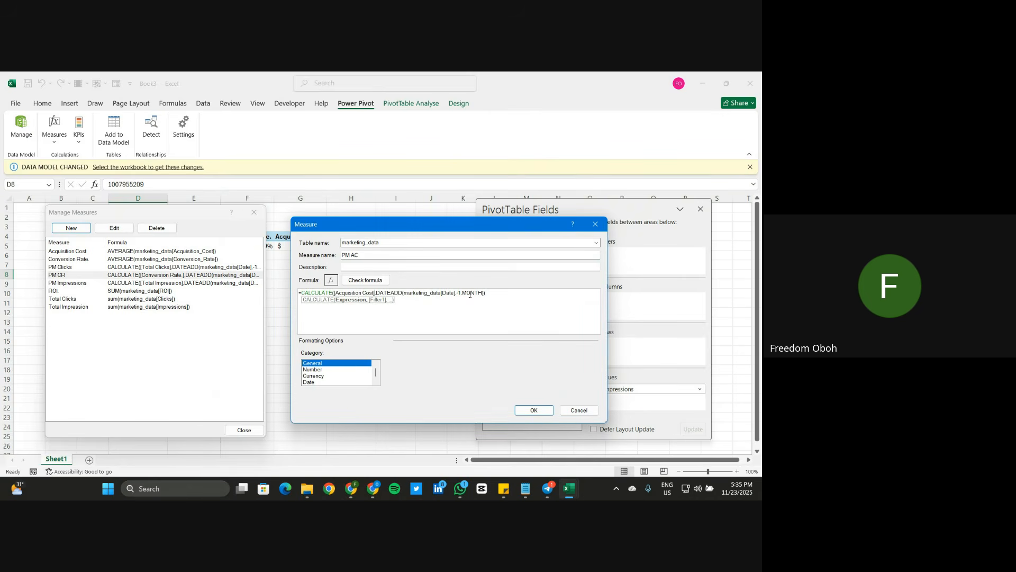
Step: Check the PM AC formula for errors and save the measure
left_click(365, 280)
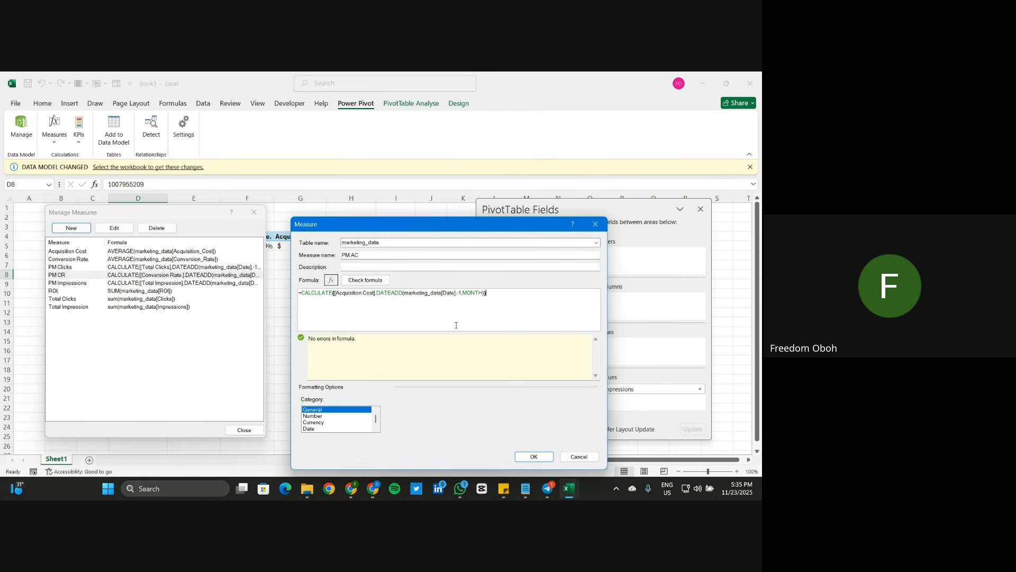
left_click(533, 456)
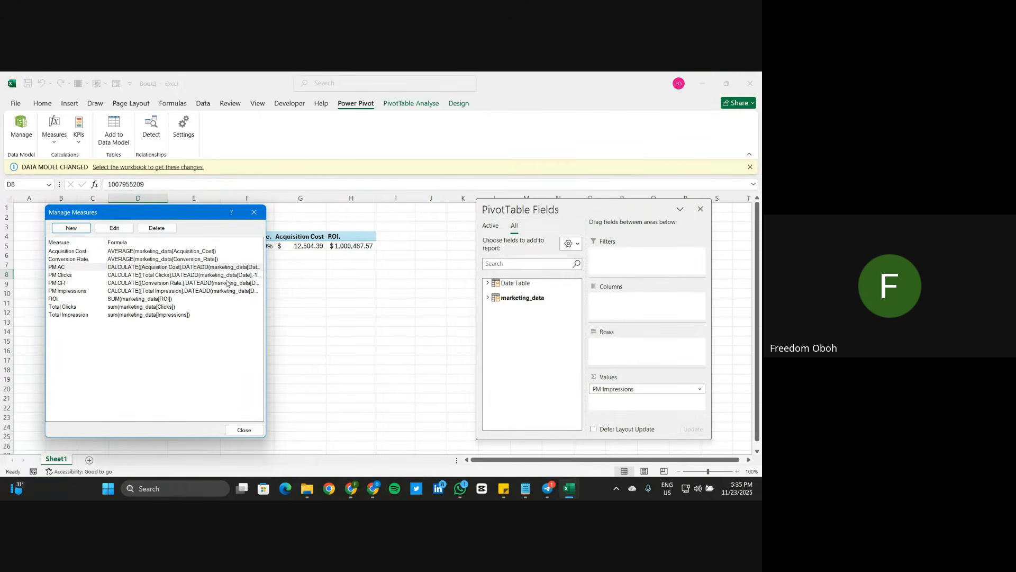
Step: Create a measure named PM ROI in marketing_data from the copied PM Clicks formula, removing the duplicate equals sign
left_click(85, 227)
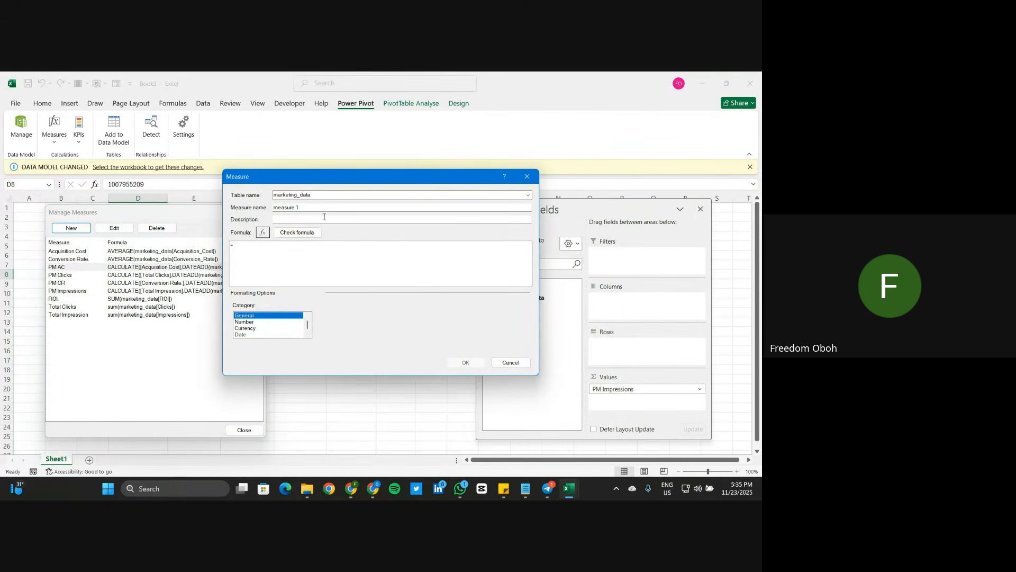
left_click_drag(313, 208, 246, 210)
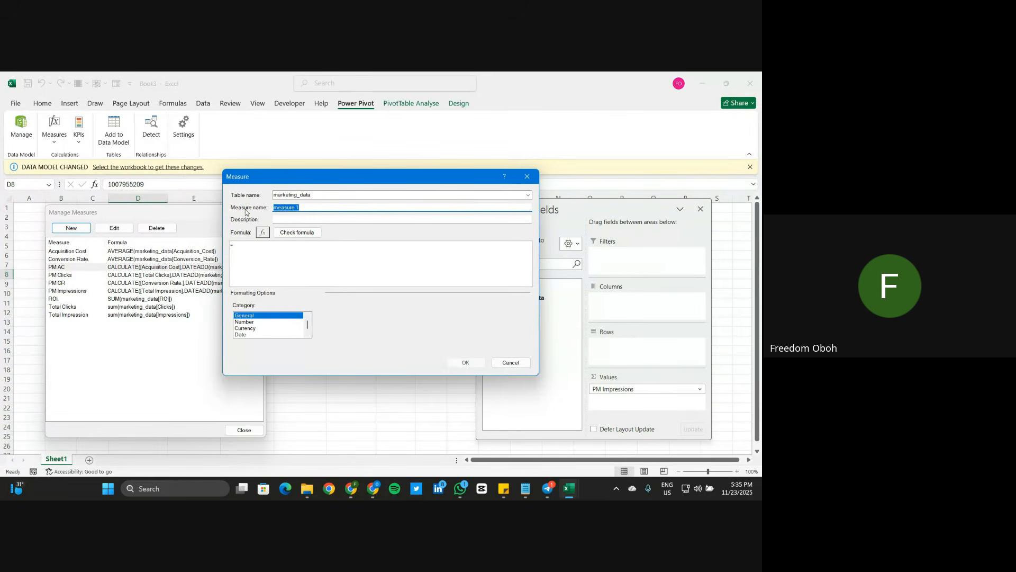
type("P")
type("M ROI")
left_click(249, 248)
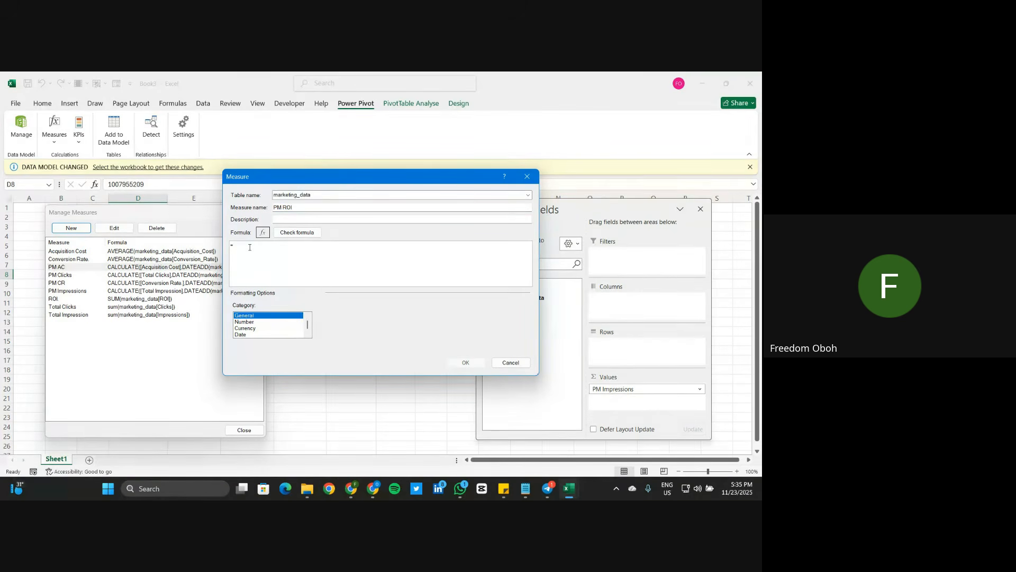
type("=CALCULATE([Total Clicks],DATEADD(marketing_data[Date],-1,MONTH))")
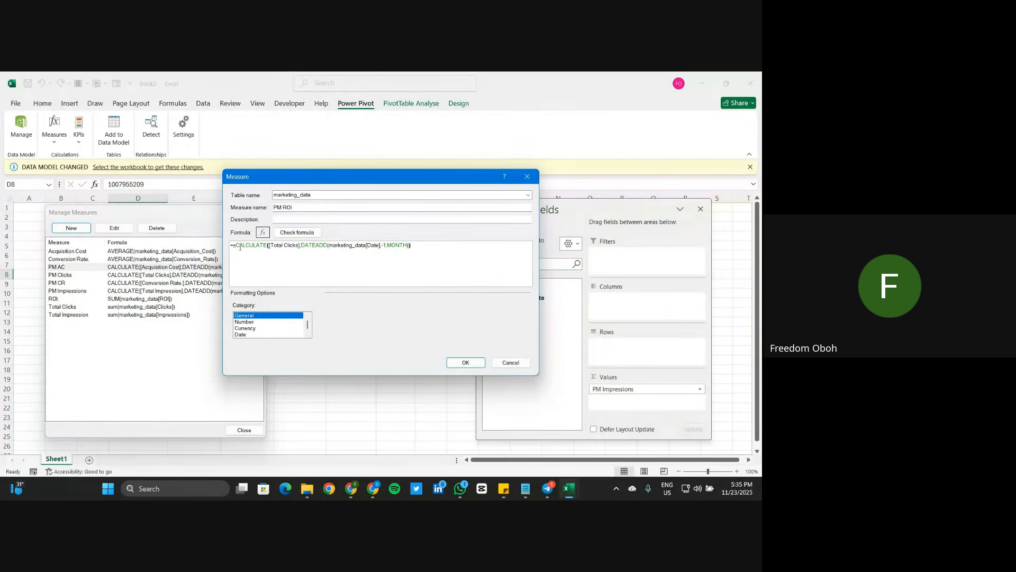
left_click(236, 247)
key("BackSpace")
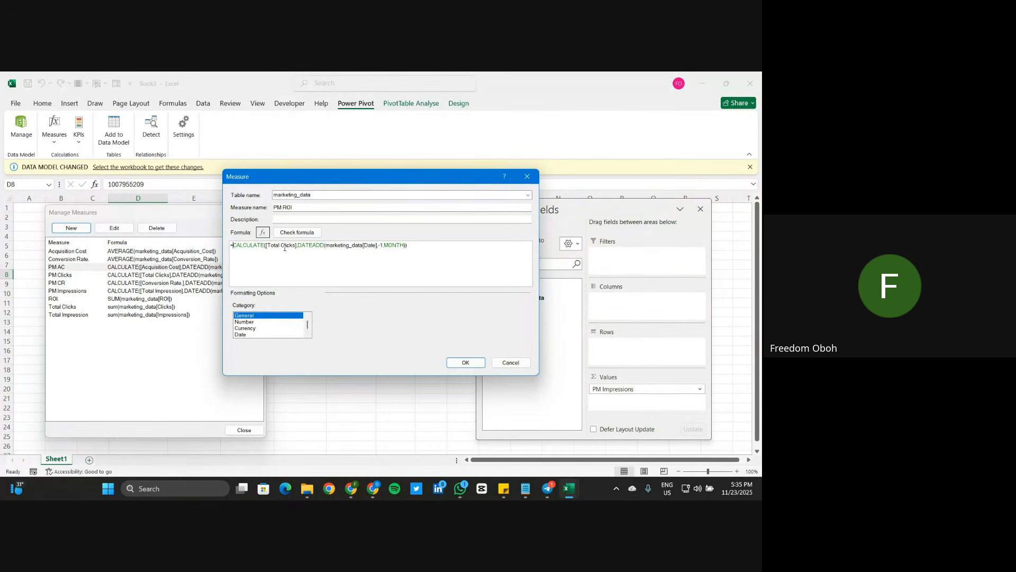
Step: Replace [Total Clicks] in the PM ROI formula with [ROI.], save the measure and close the measure list
double_click(285, 248)
key("BackSpace")
key("BackSpace")
key("BackSpace")
key("BackSpace")
key("BackSpace")
key("BackSpace")
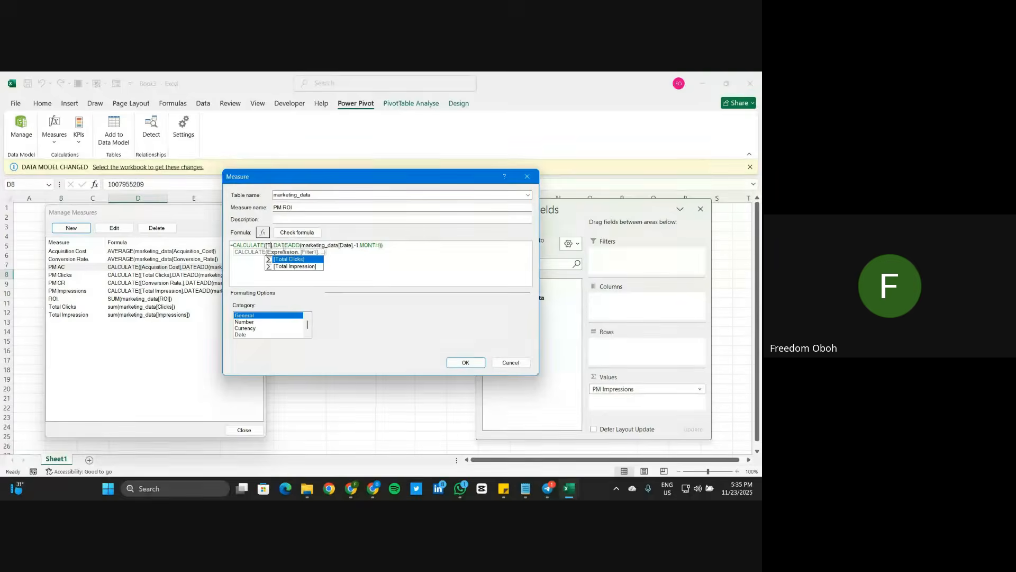
key("BackSpace")
type("ROI")
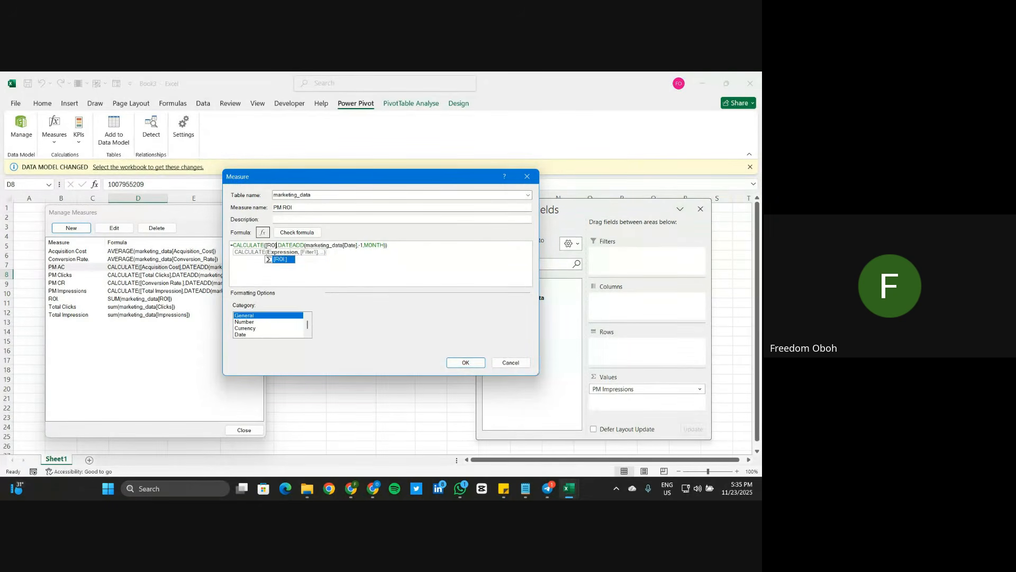
left_click(290, 260)
left_click(290, 261)
left_click(405, 243)
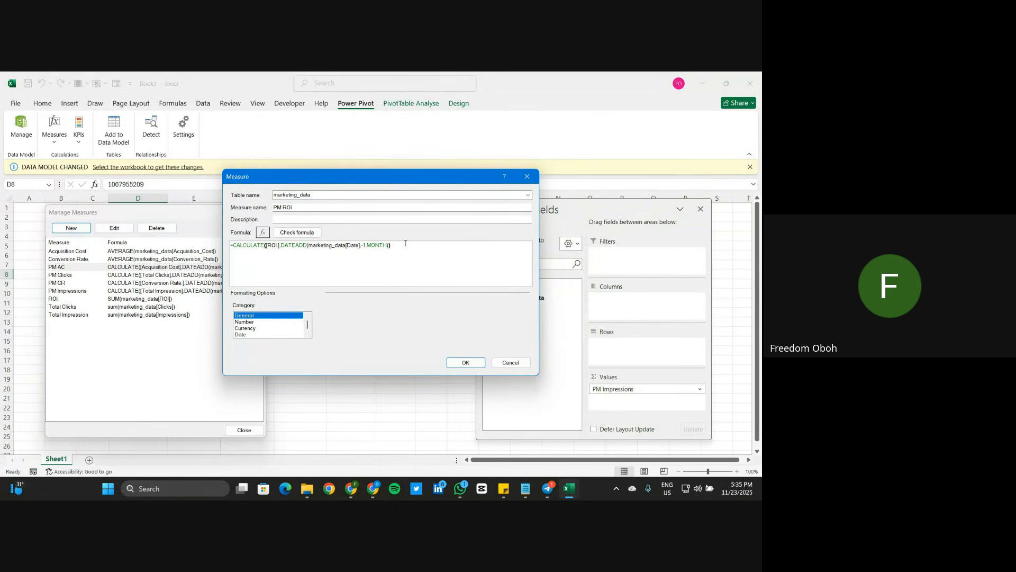
left_click(461, 363)
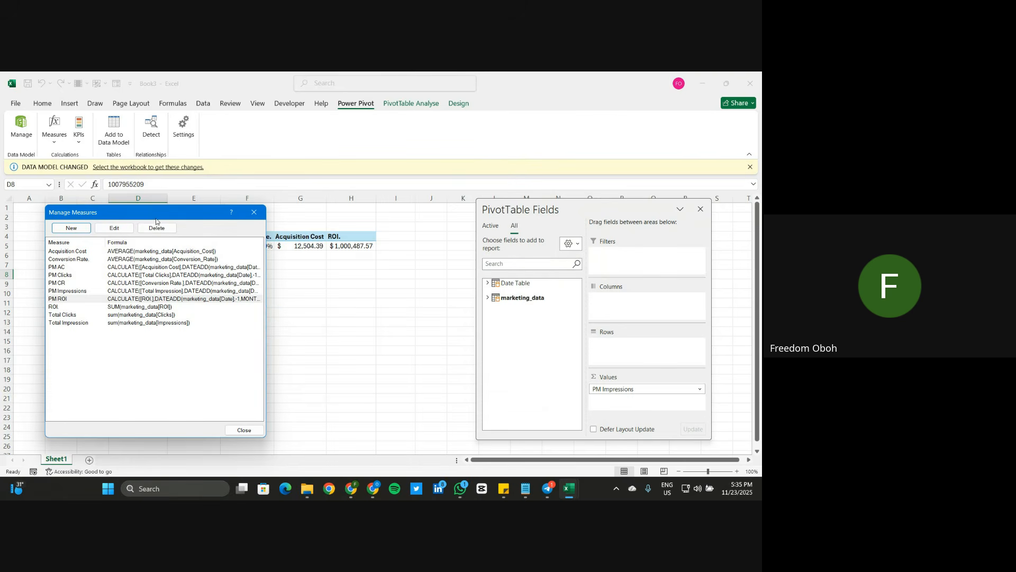
left_click(244, 429)
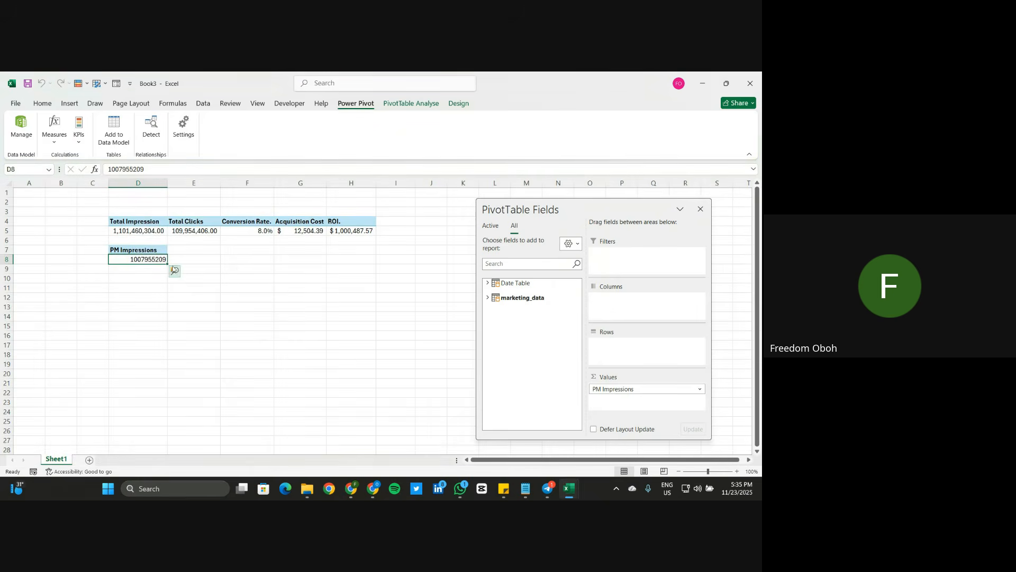
Step: Add the PM Clicks, PM CR, PM AC and PM ROI measures to the PM Impressions PivotTable's values
left_click(488, 298)
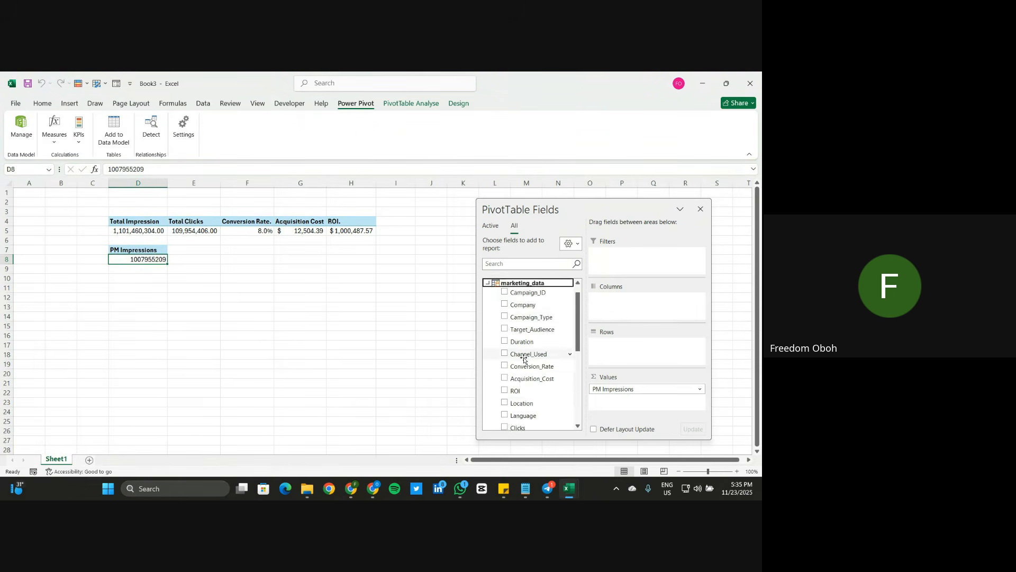
scroll(522, 357, "down", 5)
left_click(524, 382)
left_click_drag(524, 382, 631, 407)
left_click_drag(527, 394, 630, 410)
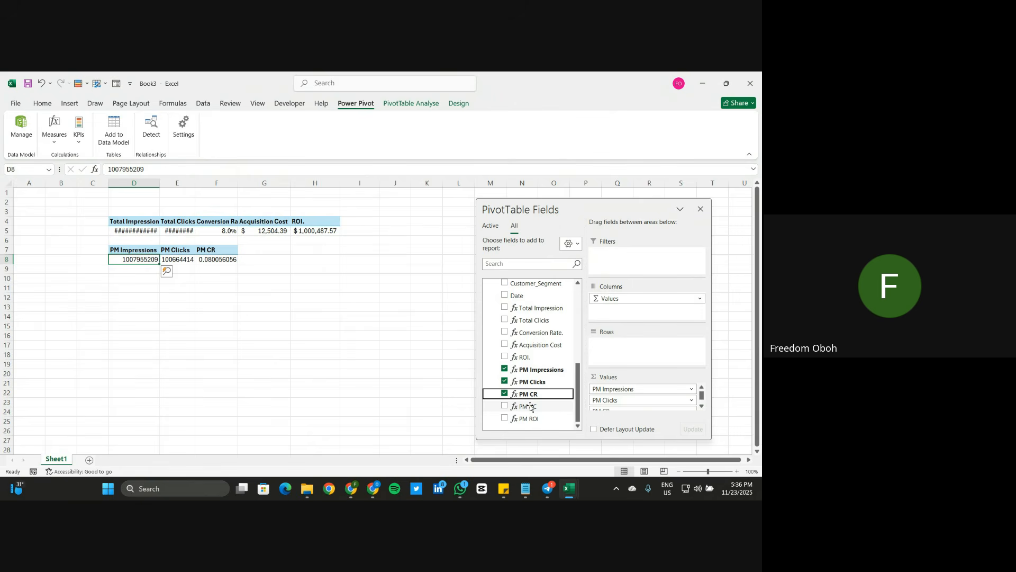
left_click_drag(529, 406, 631, 409)
left_click(215, 323)
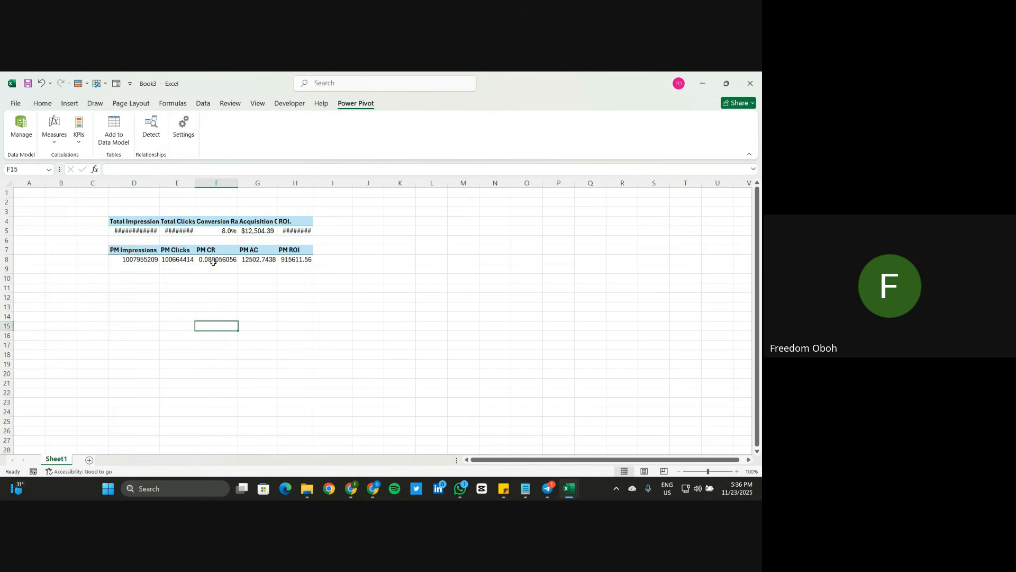
Step: Copy the previous-month PivotTable in D7:H8 and paste the duplicate at cell D10
left_click(127, 285)
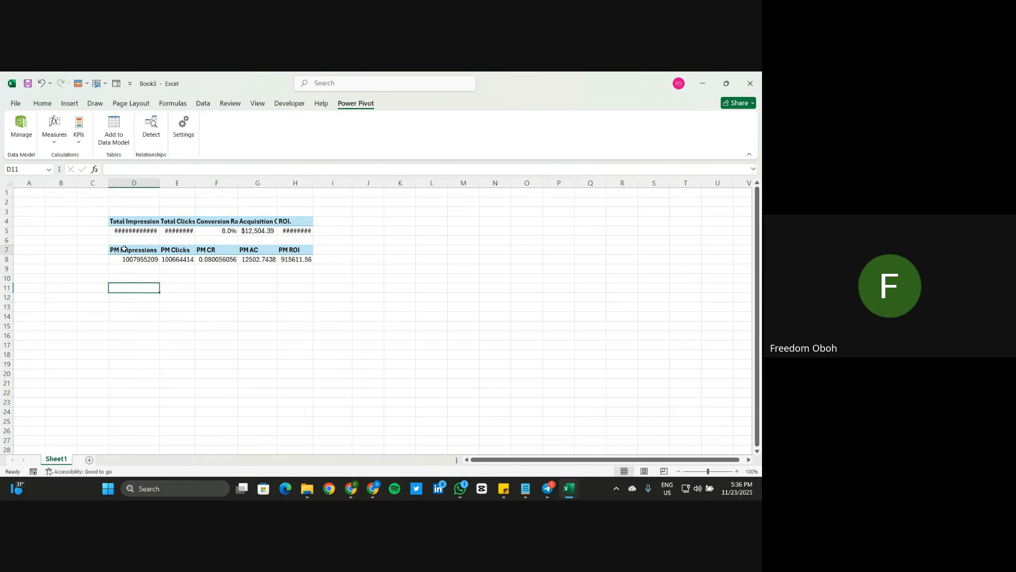
left_click_drag(124, 250, 284, 258)
key("ctrl+c")
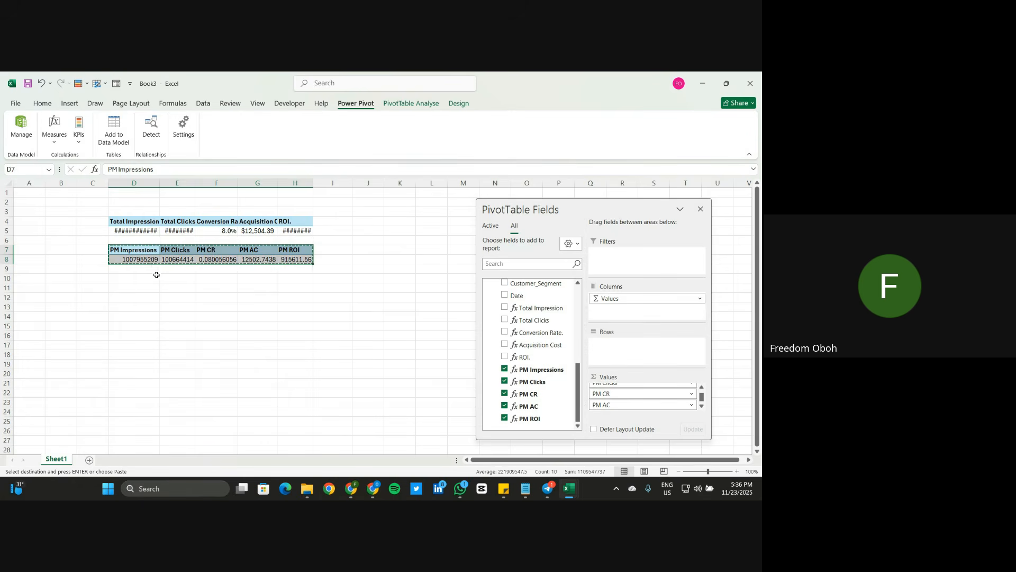
left_click(113, 279)
key("ctrl+v")
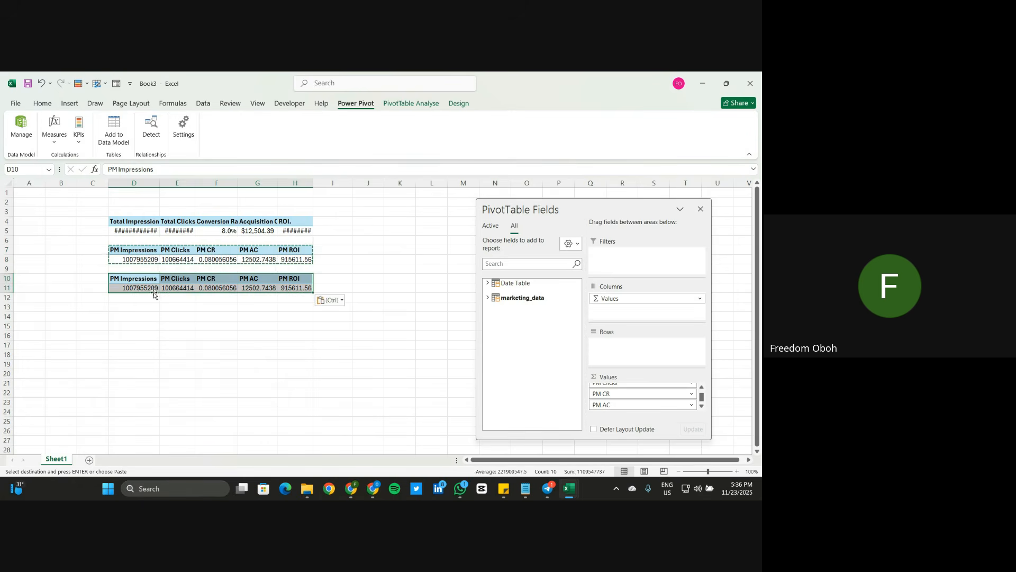
Step: Create a new measure named MOM% Impression in the marketing_data table
left_click(127, 288)
left_click(56, 139)
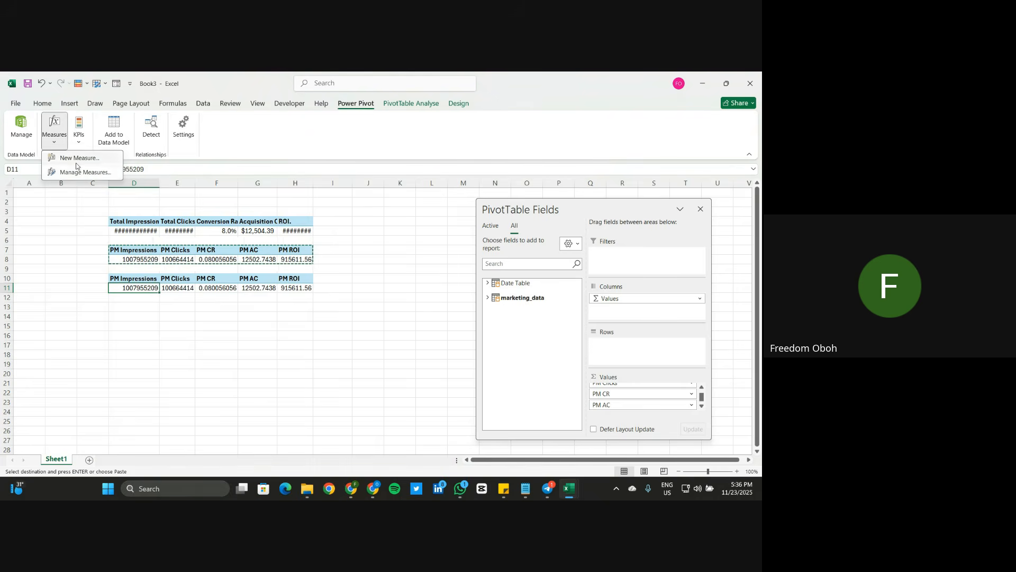
left_click(83, 173)
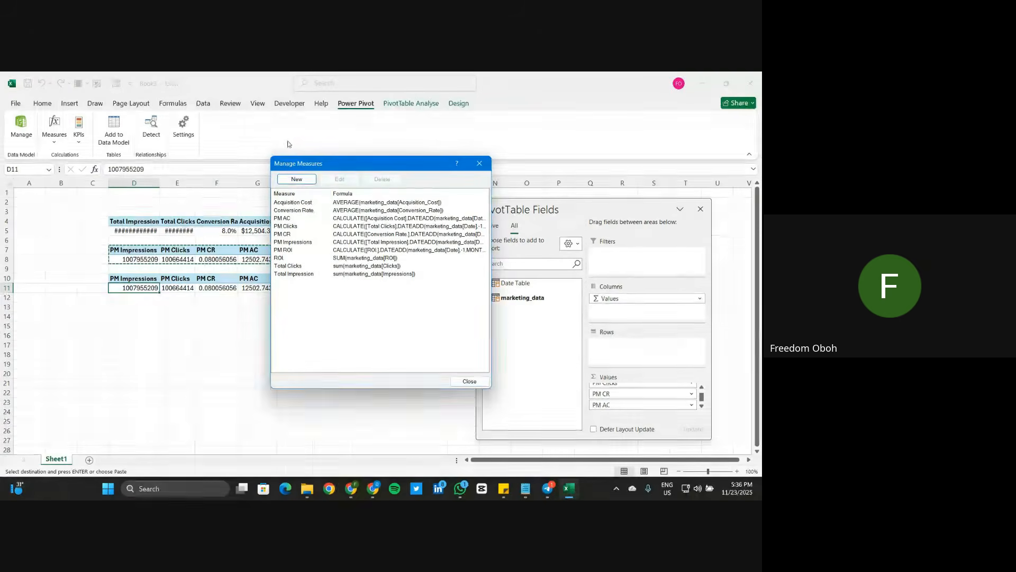
left_click(297, 179)
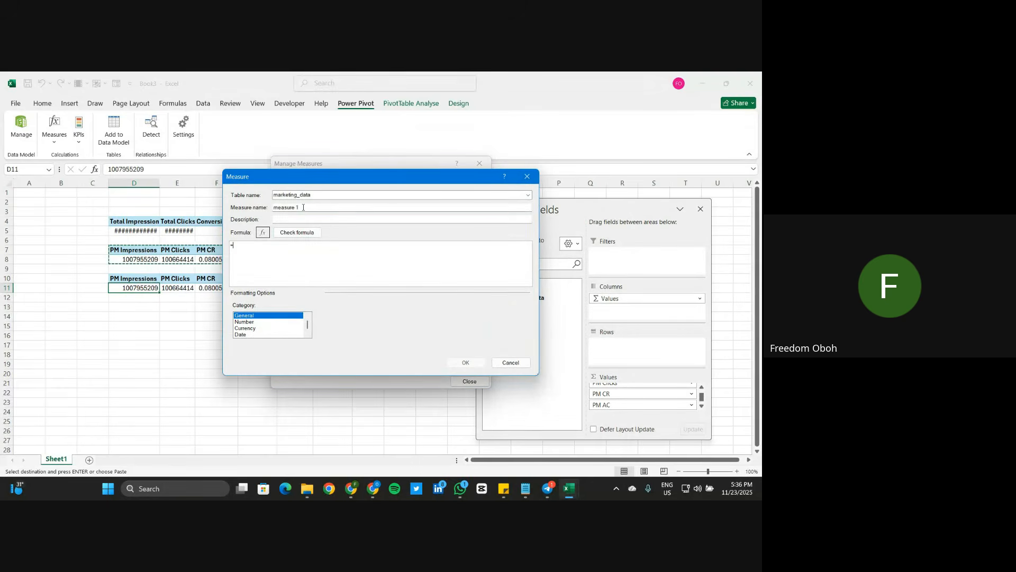
left_click_drag(302, 207, 261, 212)
type("MO")
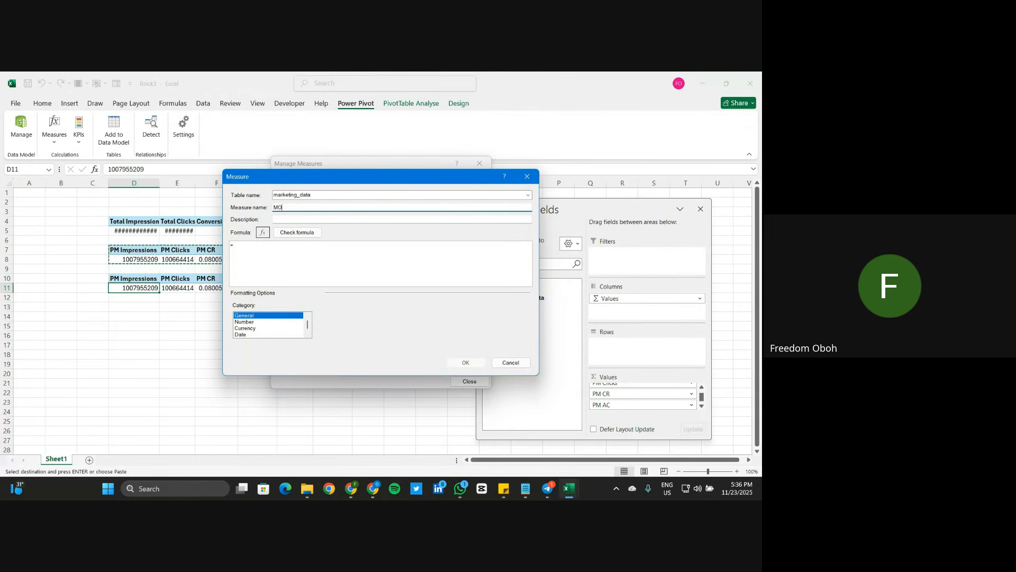
type("M% Impression")
Step: Start the MOM% Impression formula with the DIVIDE function and [Total Impression] as its numerator
left_click(265, 248)
type("divi")
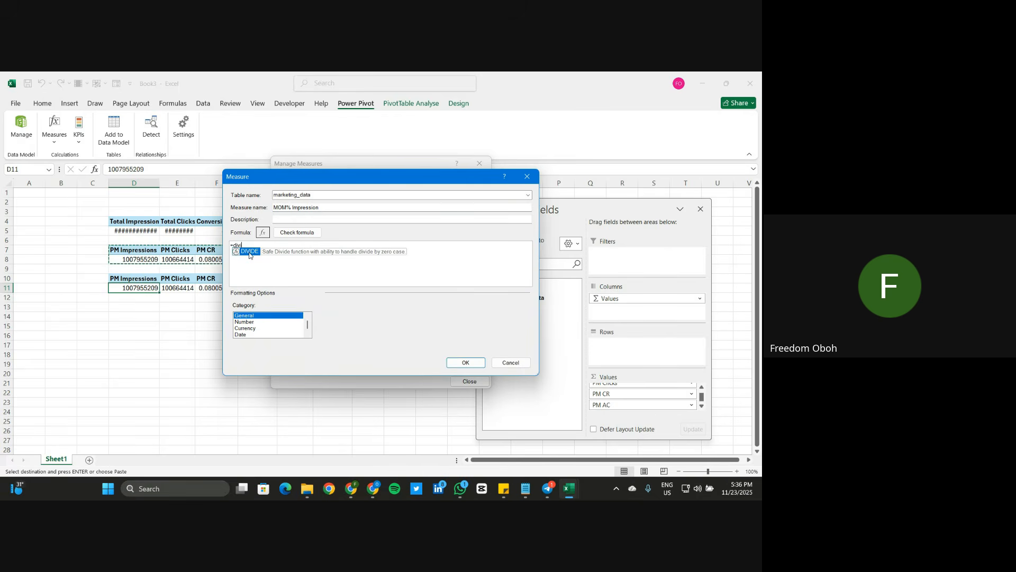
double_click(249, 253)
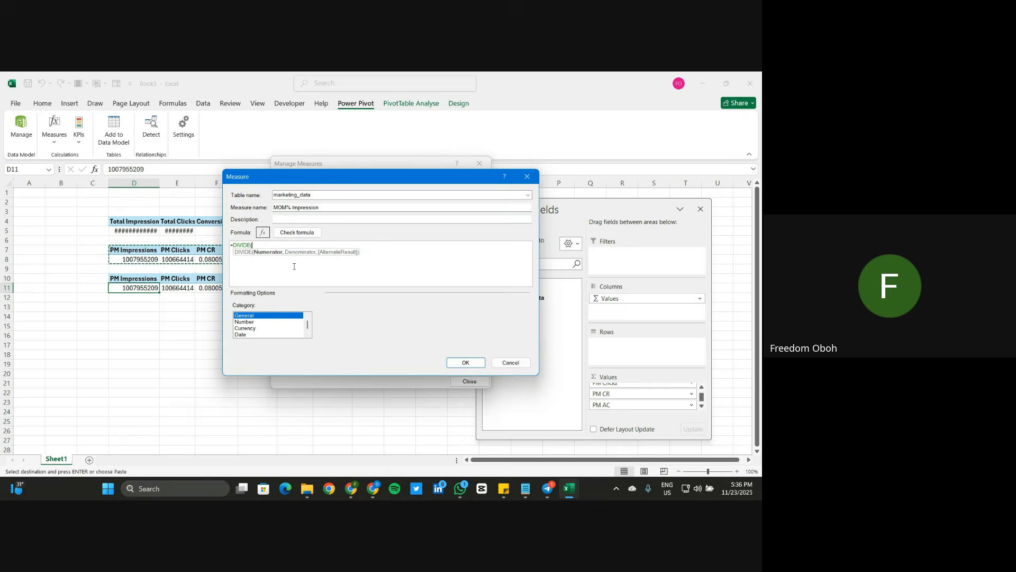
type("tot")
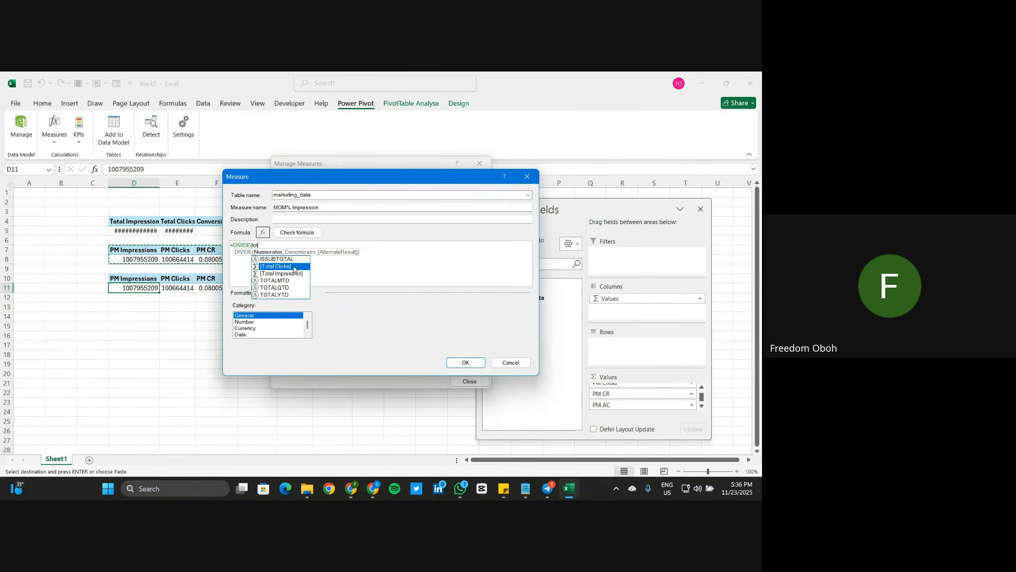
left_click(281, 275)
double_click(281, 274)
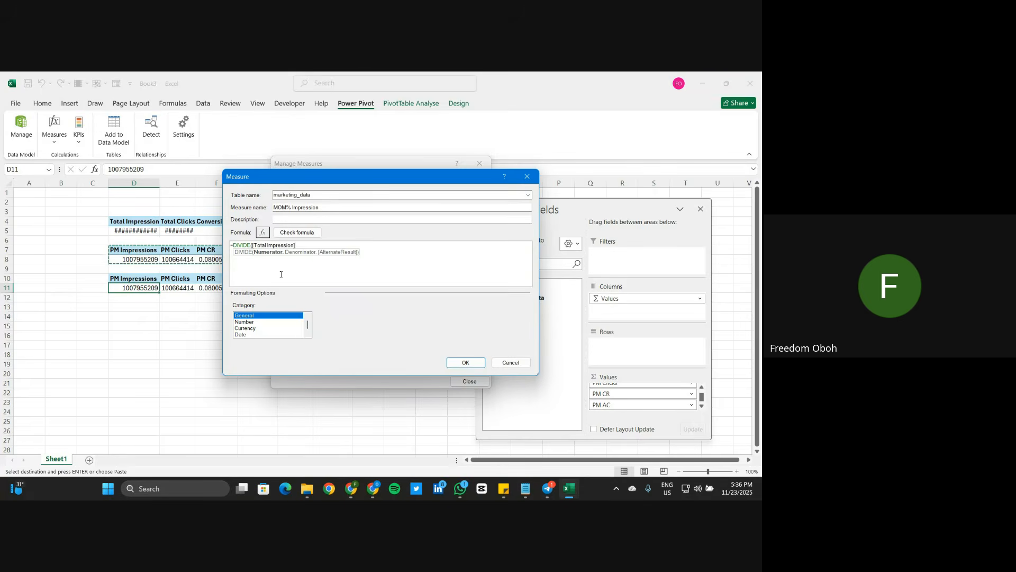
Step: Complete the MOM% Impression formula with [PM Impressions] as the denominator, subtract 1 from the division, and save the measure
type(",")
type("to")
key("BackSpace")
key("BackSpace")
type("pm")
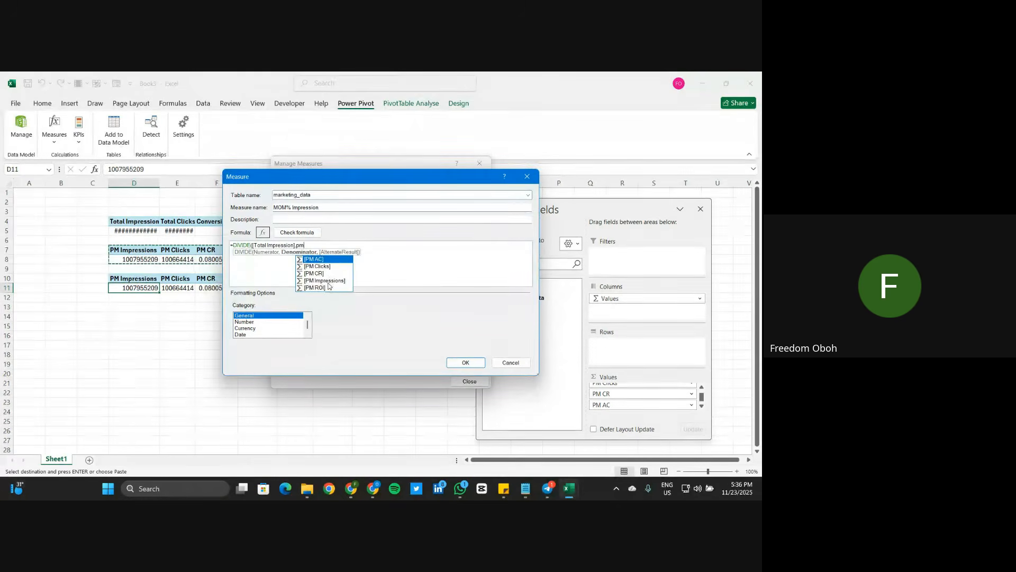
double_click(329, 282)
type(")")
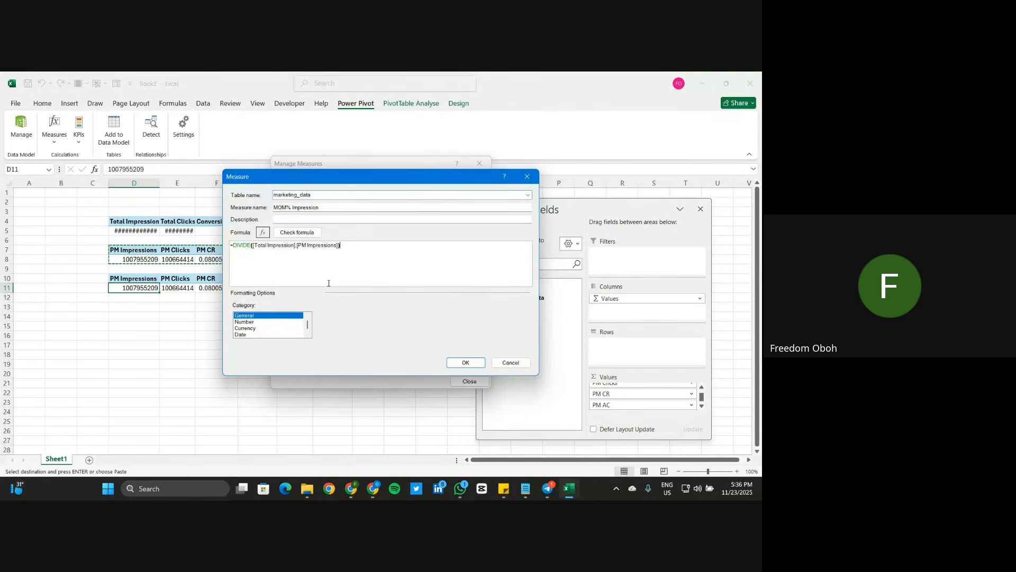
type("-1")
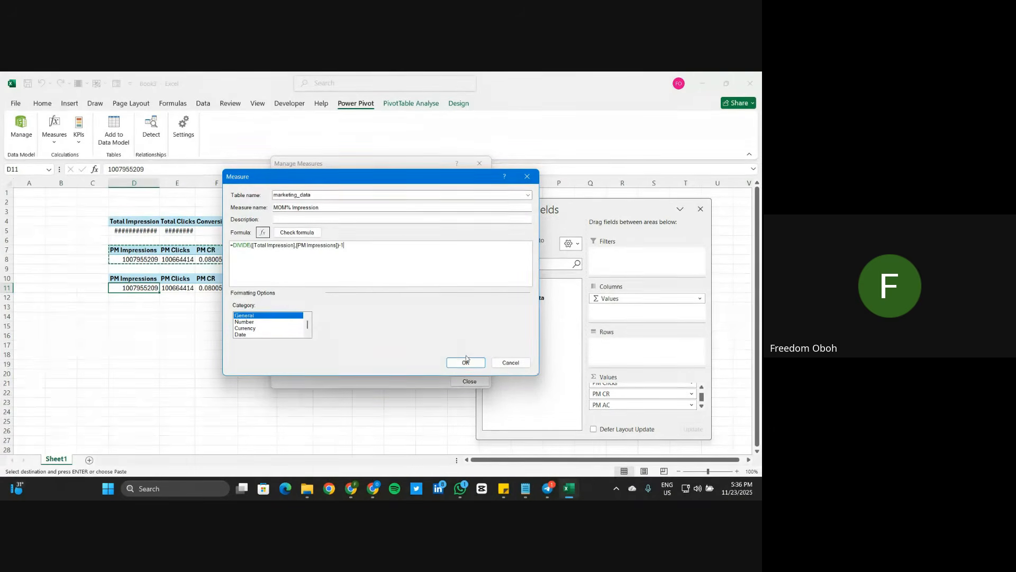
left_click(466, 361)
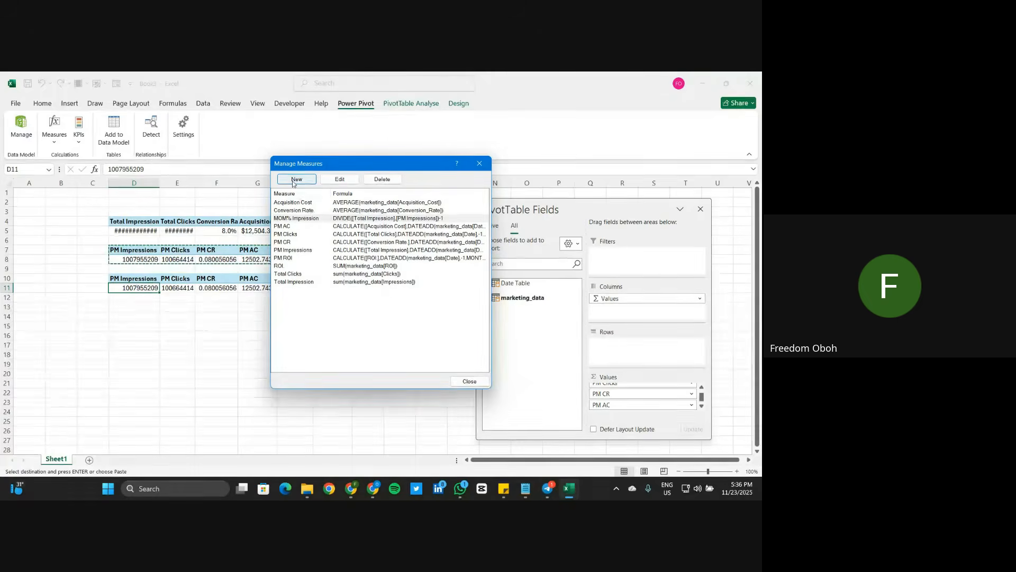
Step: Create another measure in marketing_data and name it MOM% Clicks
left_click(295, 180)
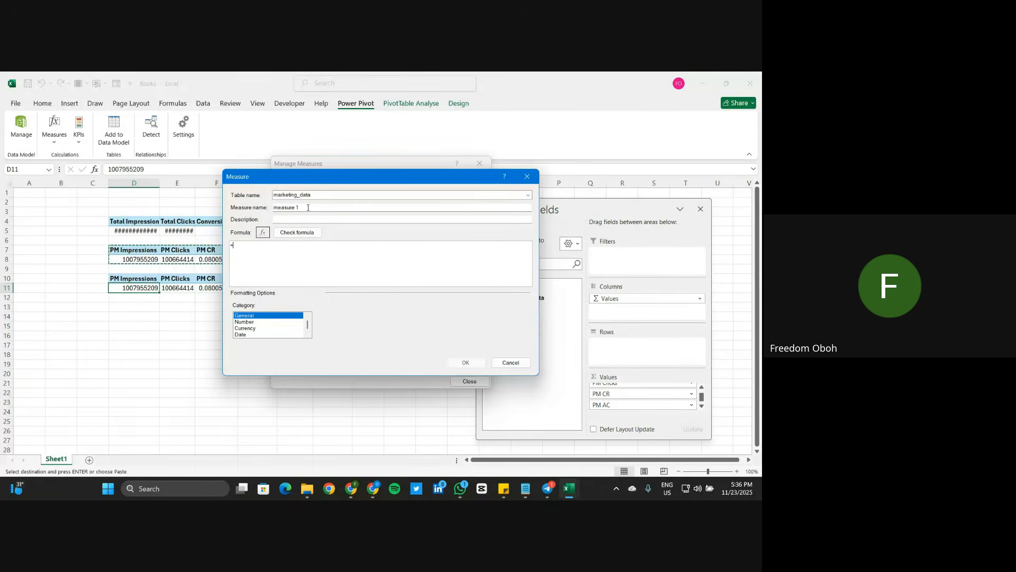
triple_click(307, 207)
type("mom")
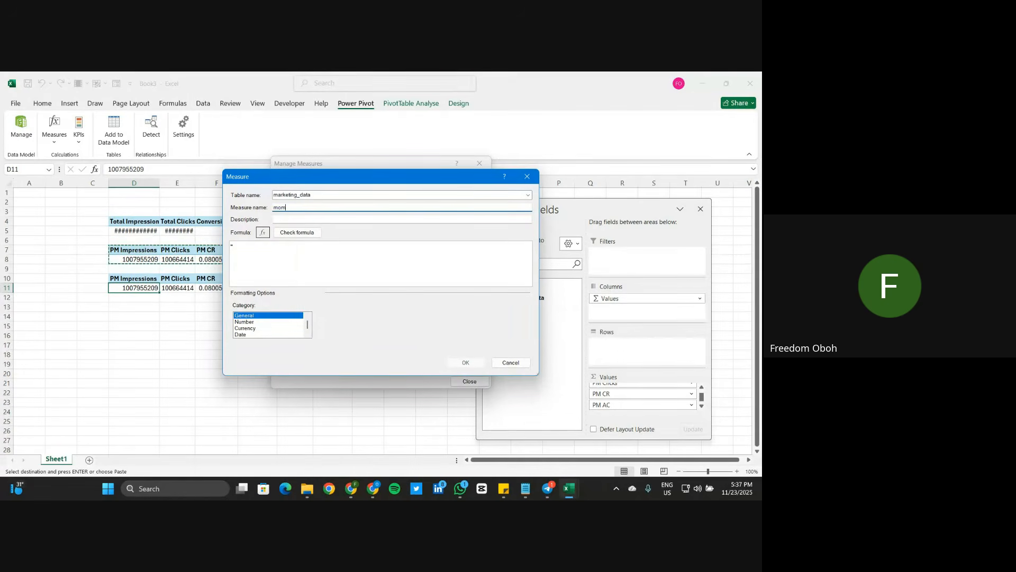
key("BackSpace")
key("BackSpace")
key("BackSpace")
type("MOM% cLIC")
key("BackSpace")
key("BackSpace")
key("BackSpace")
key("BackSpace")
key("BackSpace")
type("Clicks")
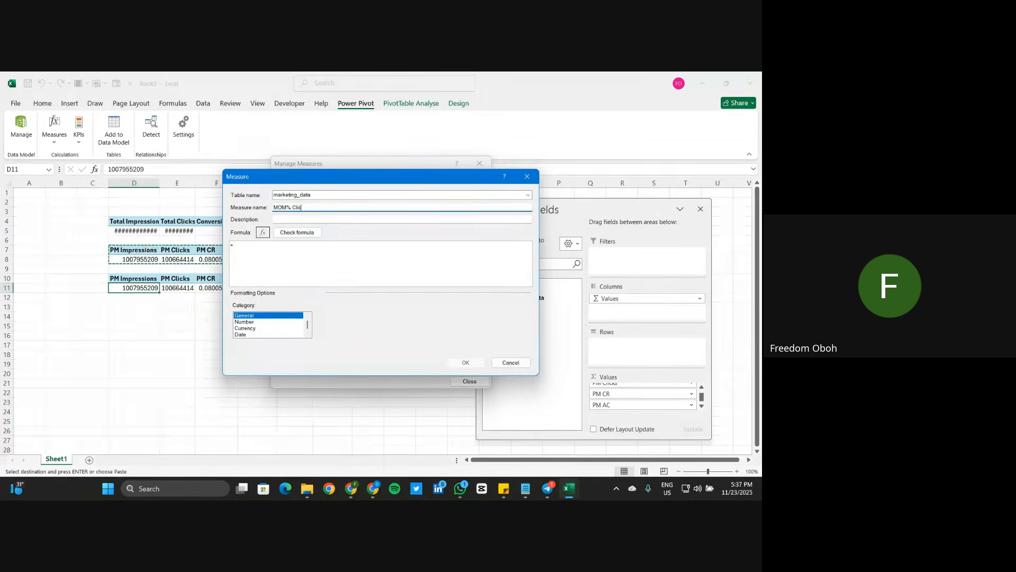
Step: Start the MOM% Clicks formula with the DIVIDE function and [Total Clicks] as its numerator
left_click(259, 243)
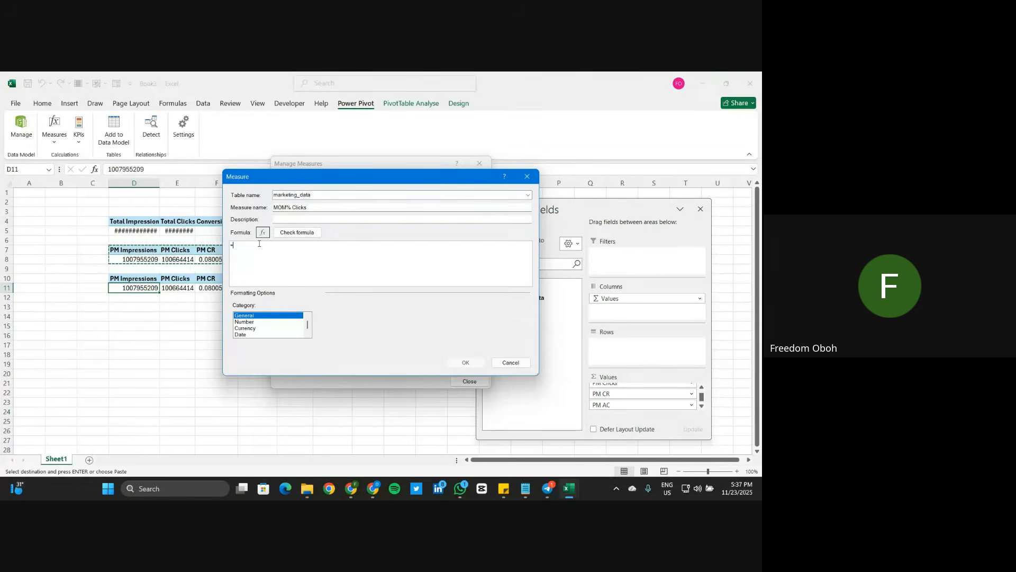
type("DIVI")
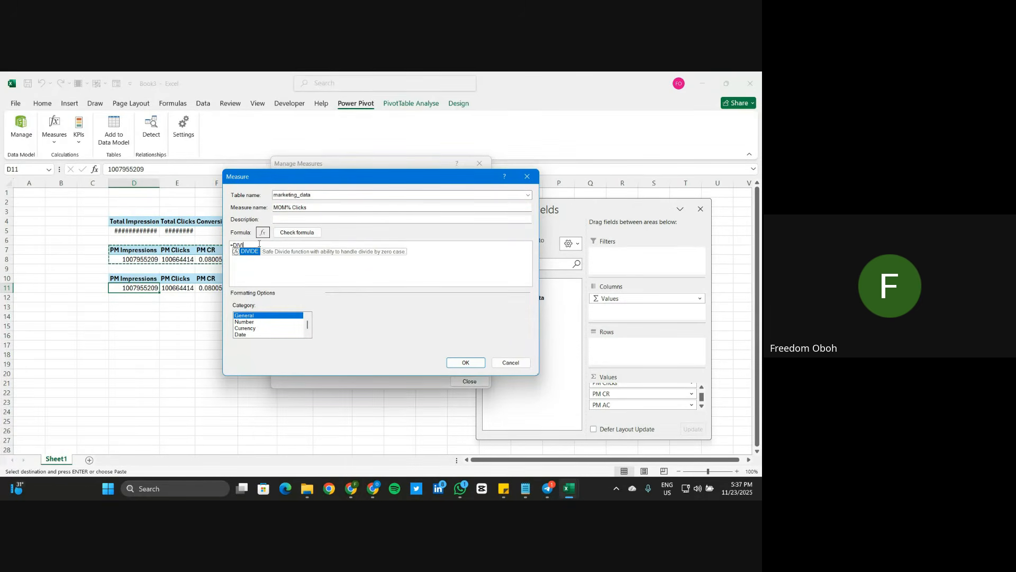
type("DE(")
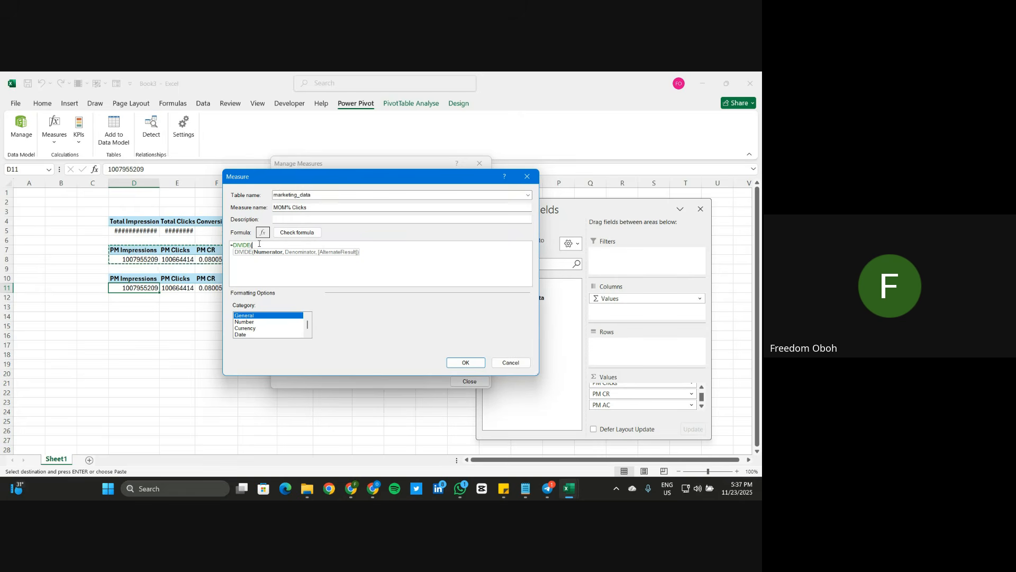
type("CLIC")
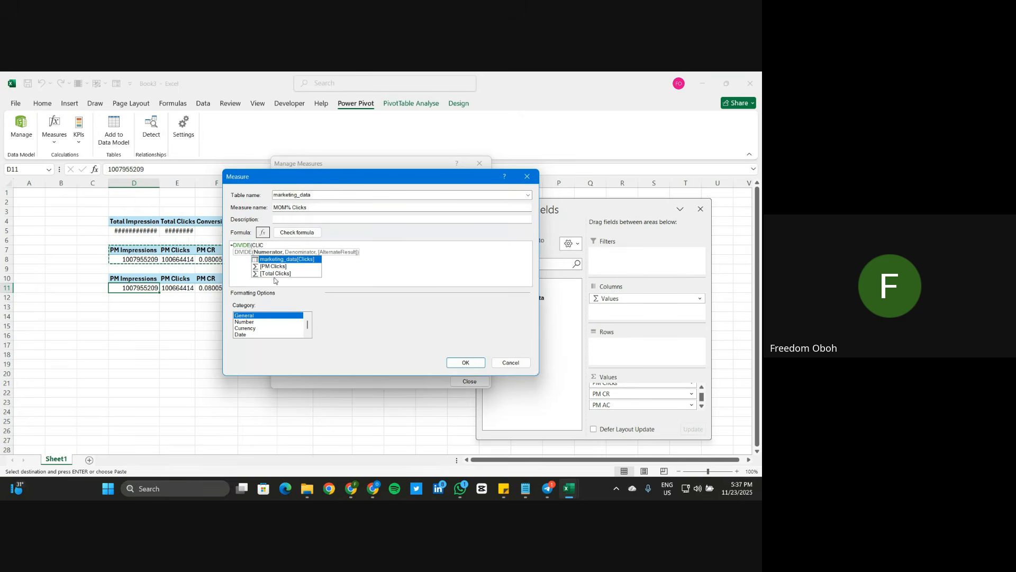
double_click(285, 274)
type(",")
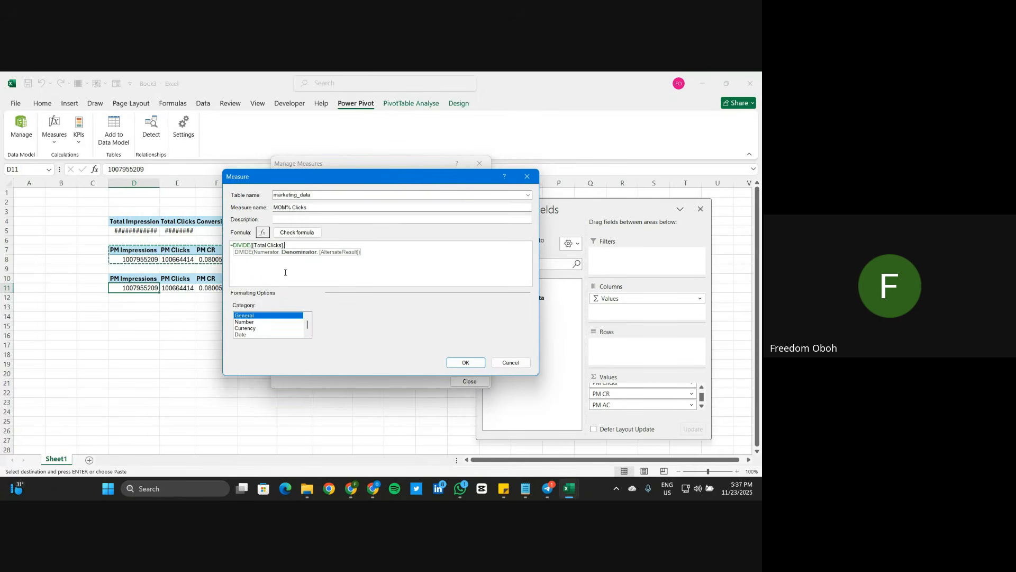
Step: Complete the MOM% Clicks formula with [PM Clicks] as the denominator, subtract 1 from the division, and save the measure
type("PM")
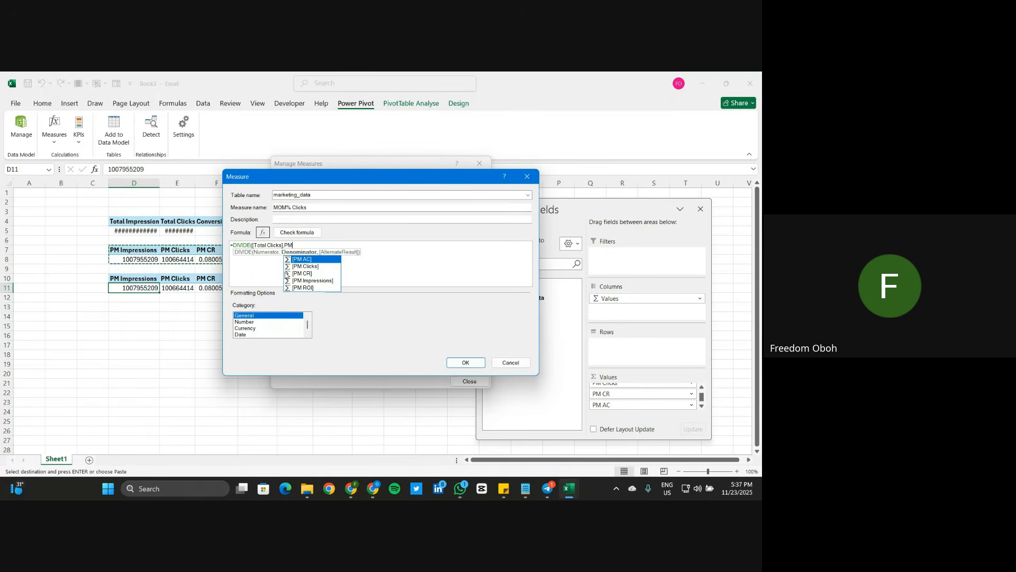
double_click(306, 266)
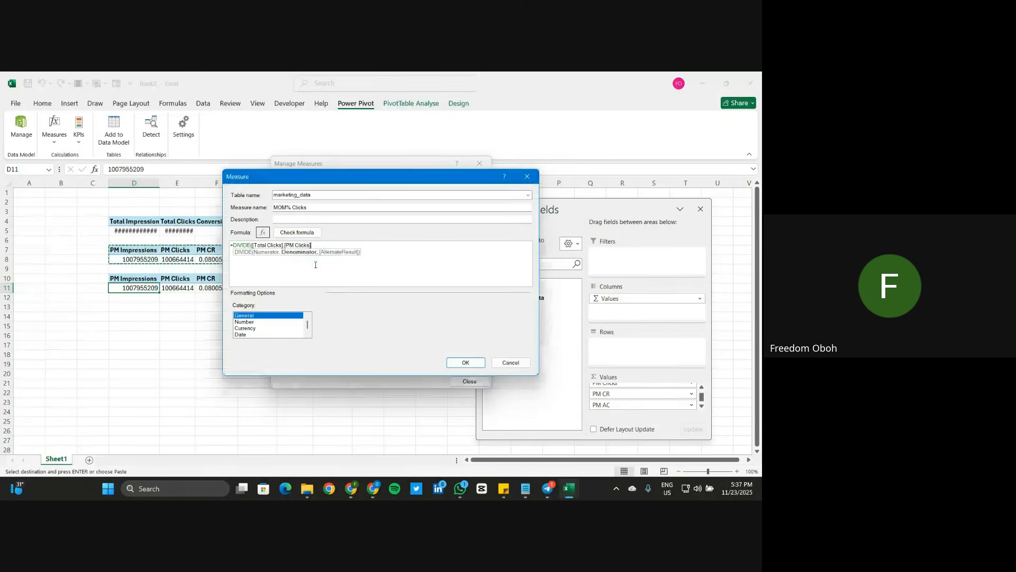
type(")-1")
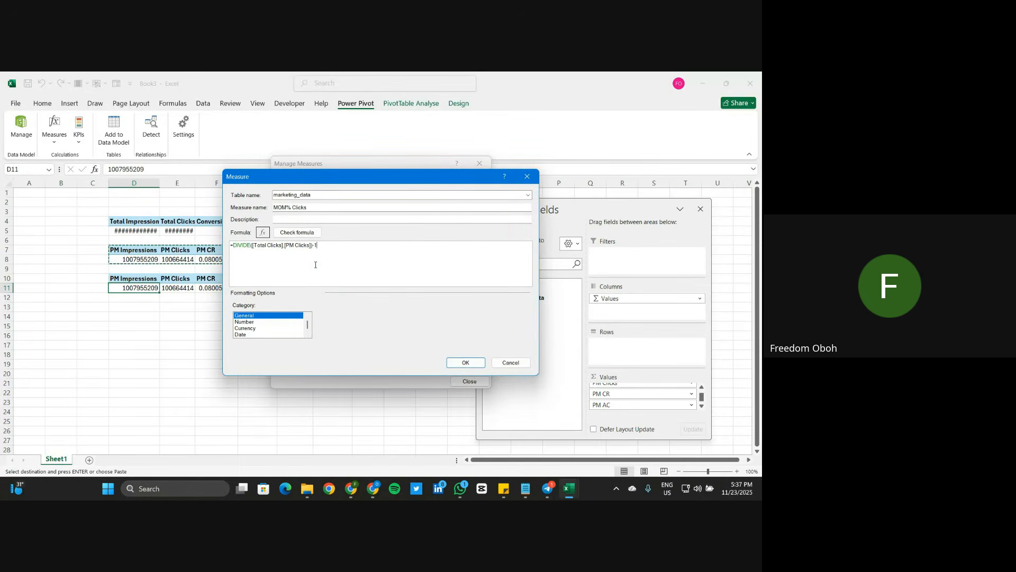
left_click(463, 362)
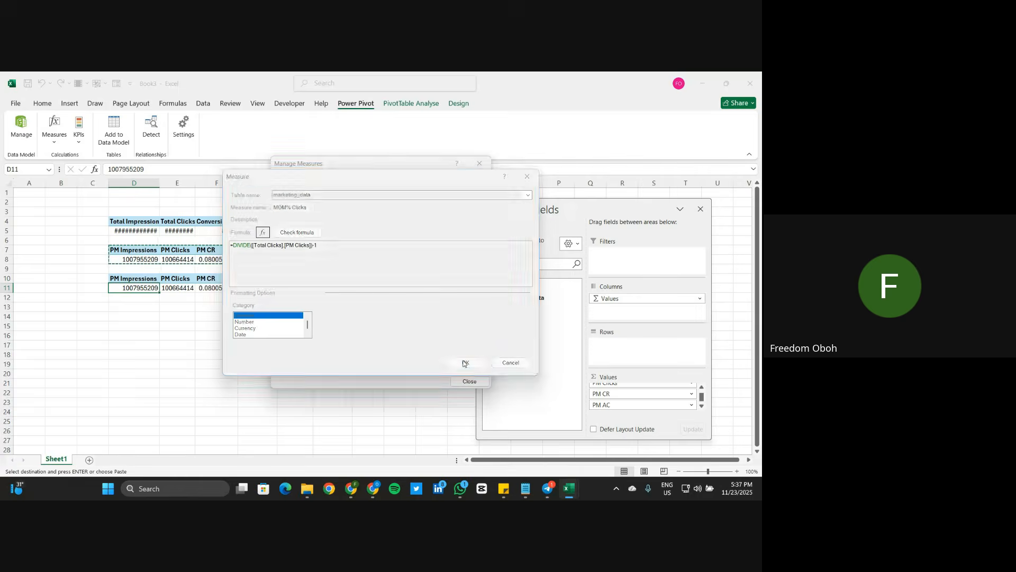
Step: Create another measure in the marketing_data table and name it MOM% CR
left_click(297, 179)
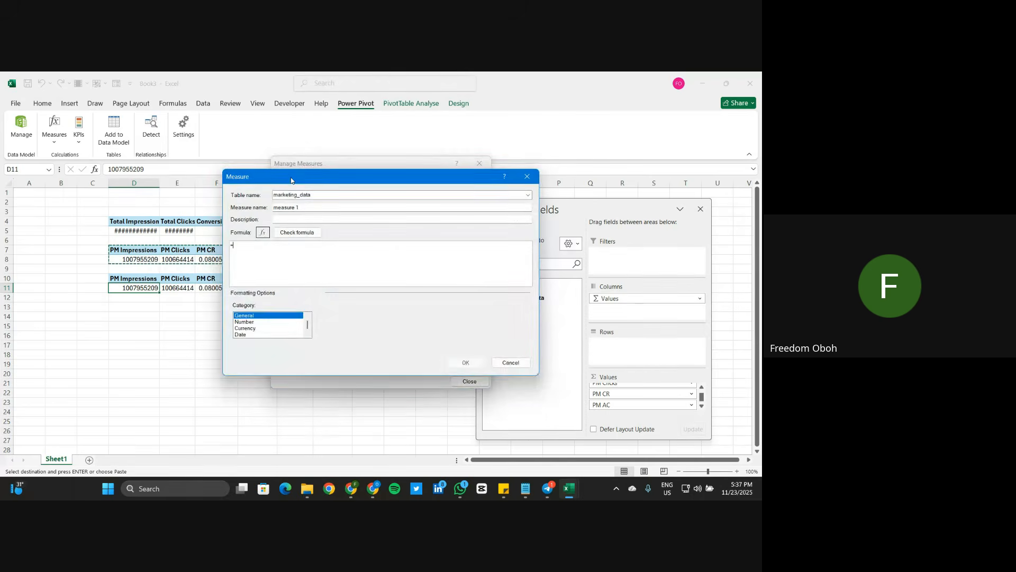
left_click(309, 207)
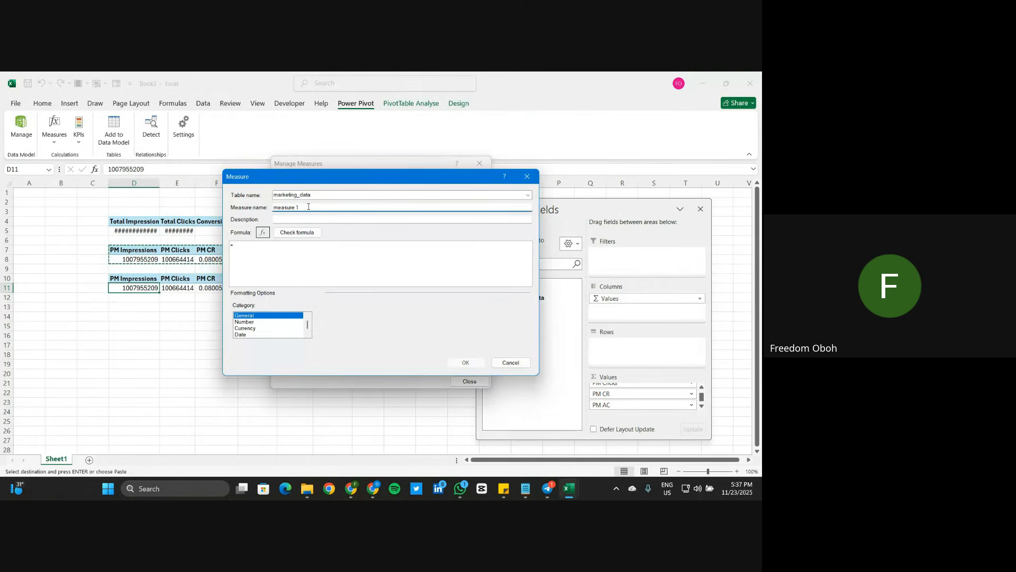
left_click_drag(308, 206, 271, 210)
type("MOM%")
type("CR")
Step: Start the MOM% CR formula with the DIVIDE function
left_click(262, 243)
type("DIVI")
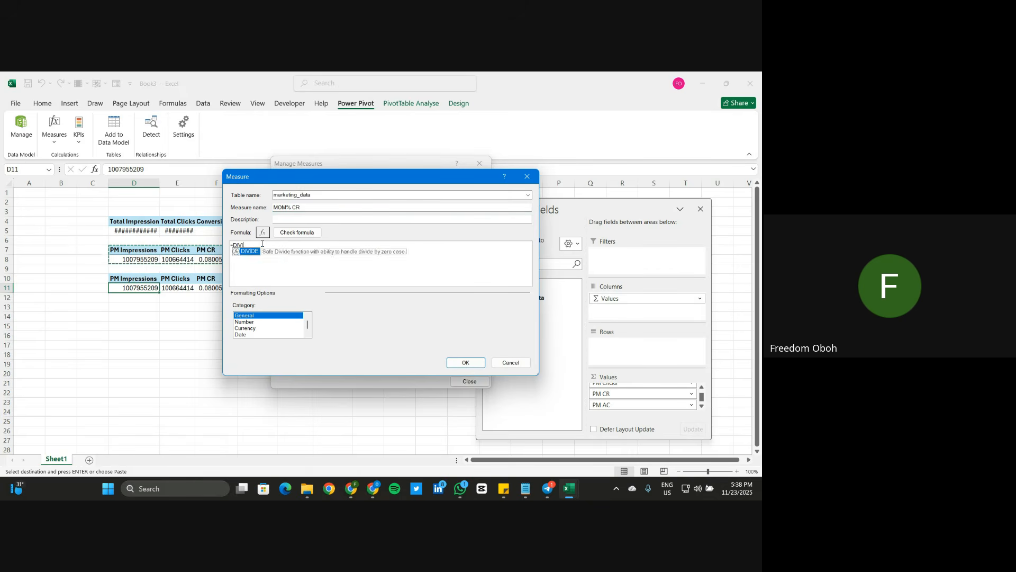
Step: Complete the MOM% CR measure's formula as =DIVIDE([Conversion Rate],[PM CR])-1 and save the measure
type("DE(")
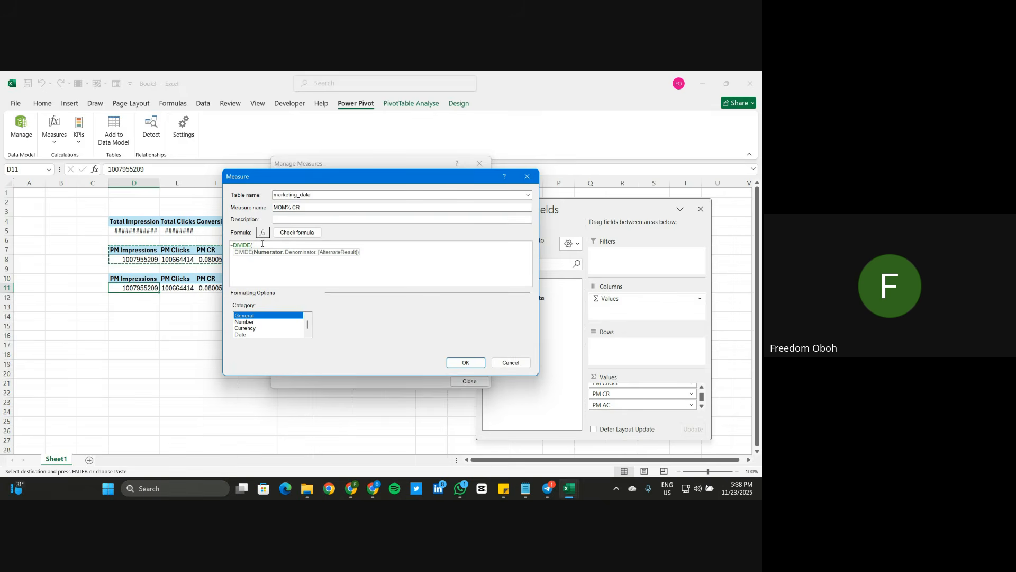
type("CON")
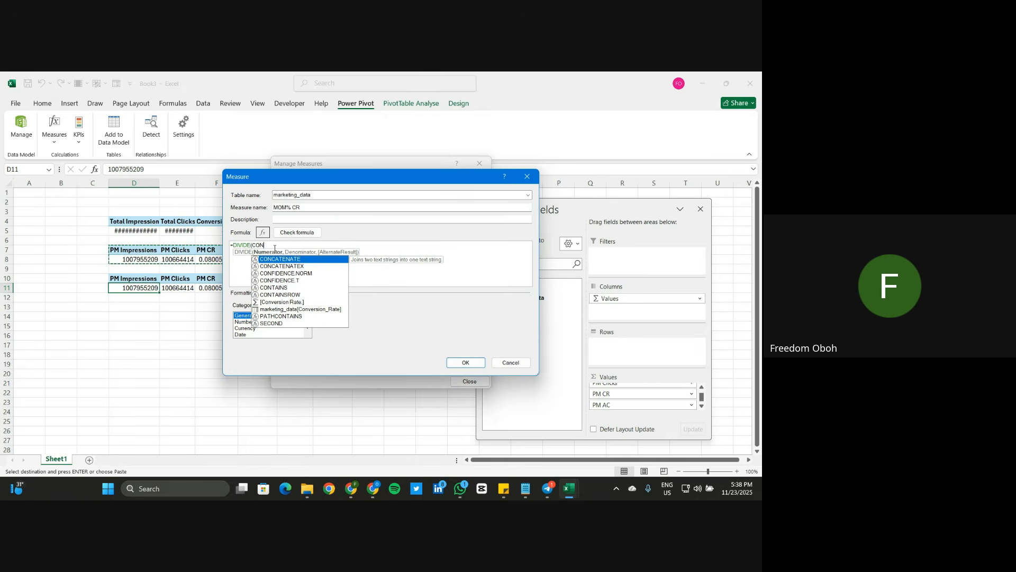
double_click(272, 302)
type(",PM")
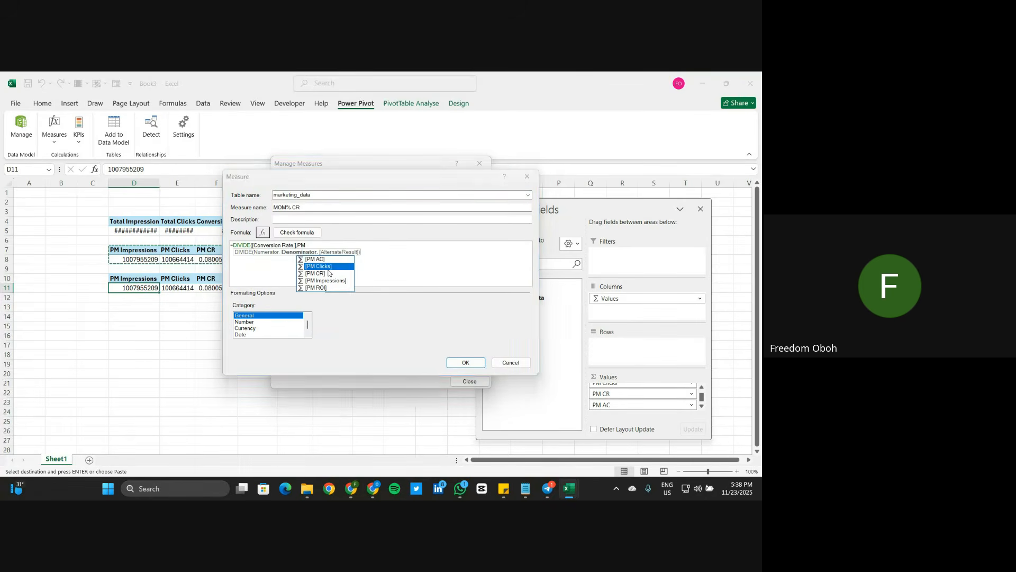
double_click(324, 266)
key("BackSpace")
key("BackSpace")
key("BackSpace")
key("BackSpace")
key("BackSpace")
key("BackSpace")
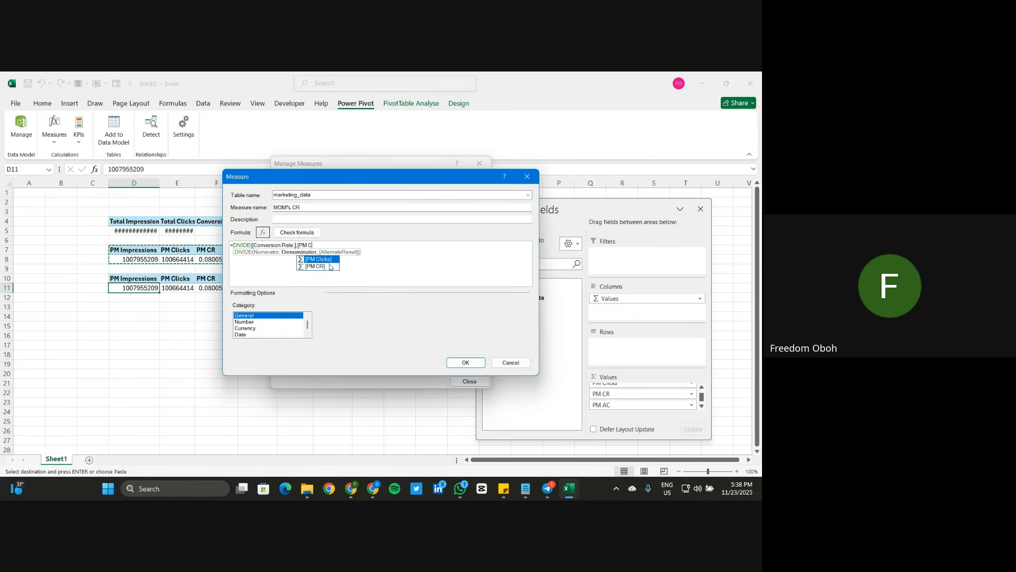
double_click(328, 266)
type(")-1")
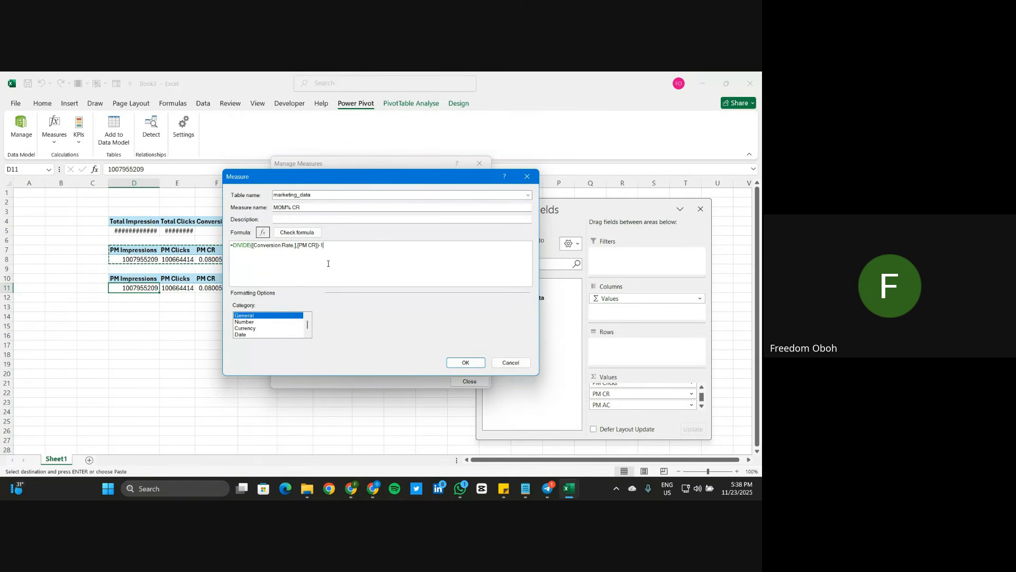
left_click(464, 363)
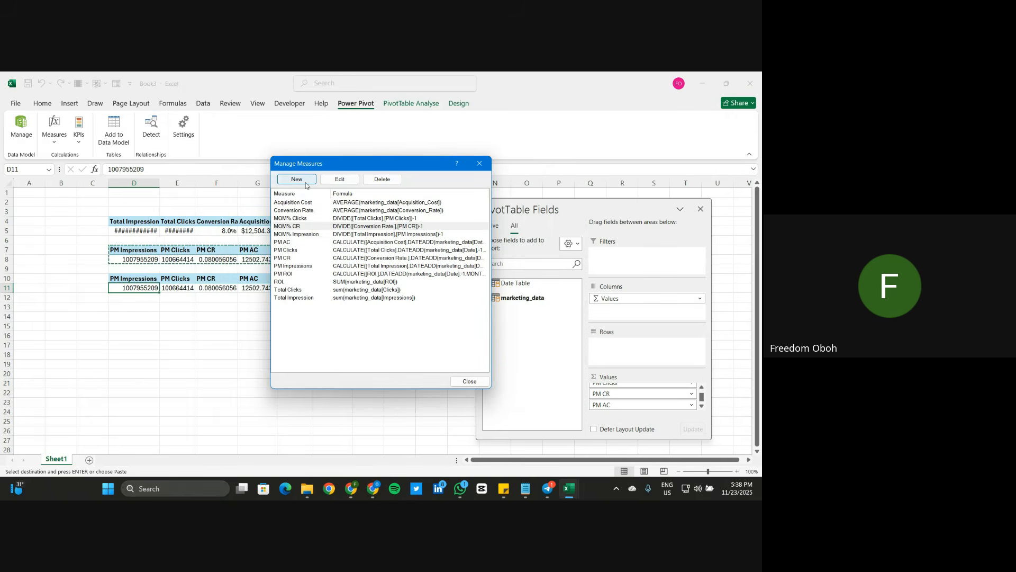
Step: Start a new measure in the marketing_data table and name it MOM% AC
left_click(297, 182)
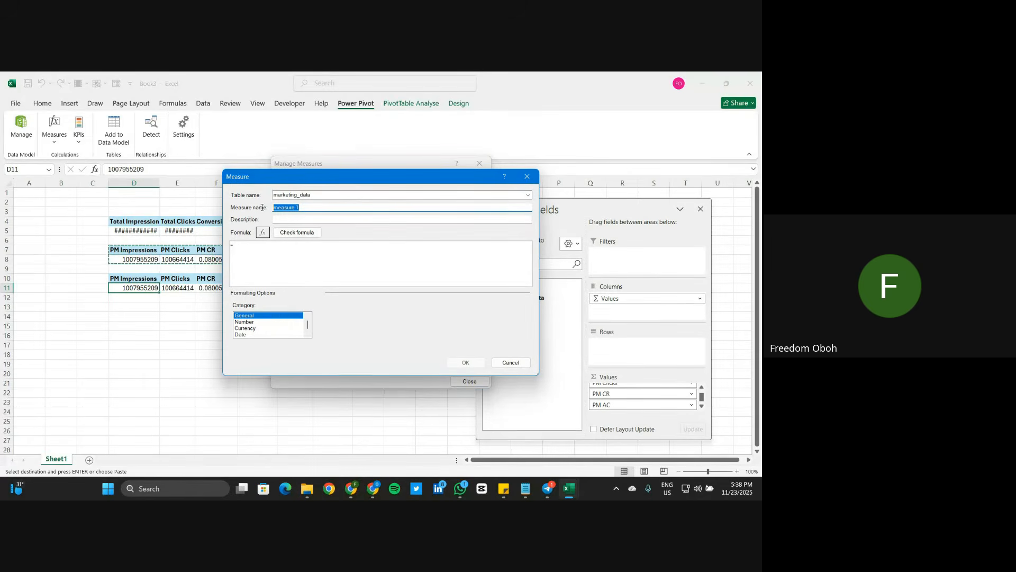
type("MOM%")
type("AC")
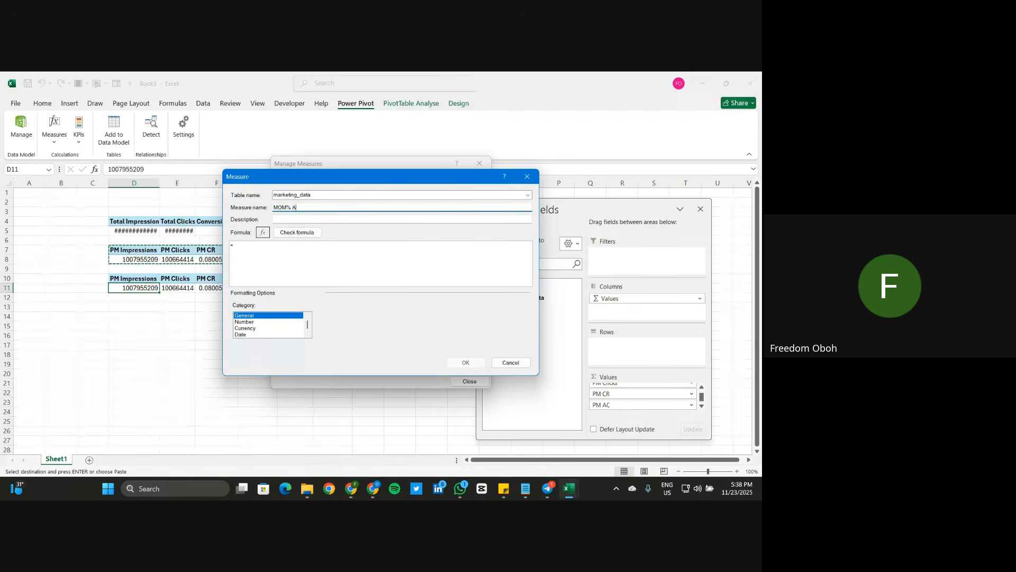
Step: Enter the formula =DIVIDE([Acquisition Cost],[PM AC])-1 for the MOM% AC measure and save it
left_click(246, 247)
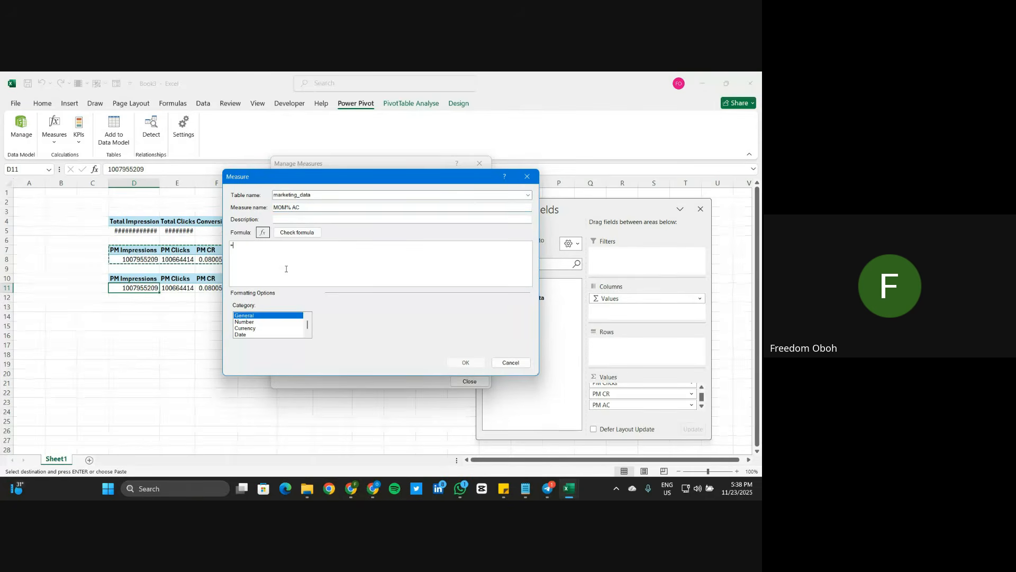
type("DID")
key("BackSpace")
type("V")
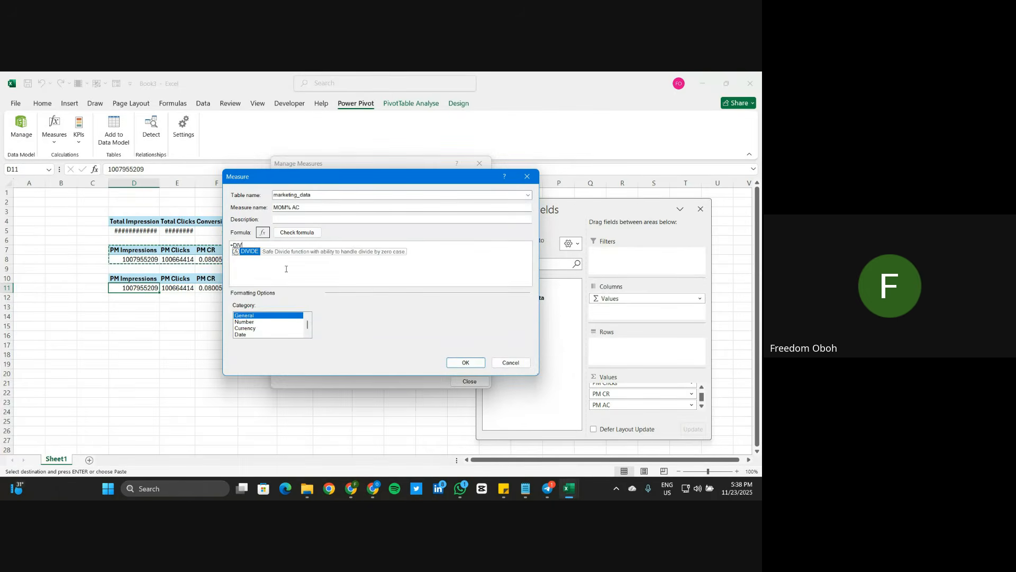
double_click(248, 252)
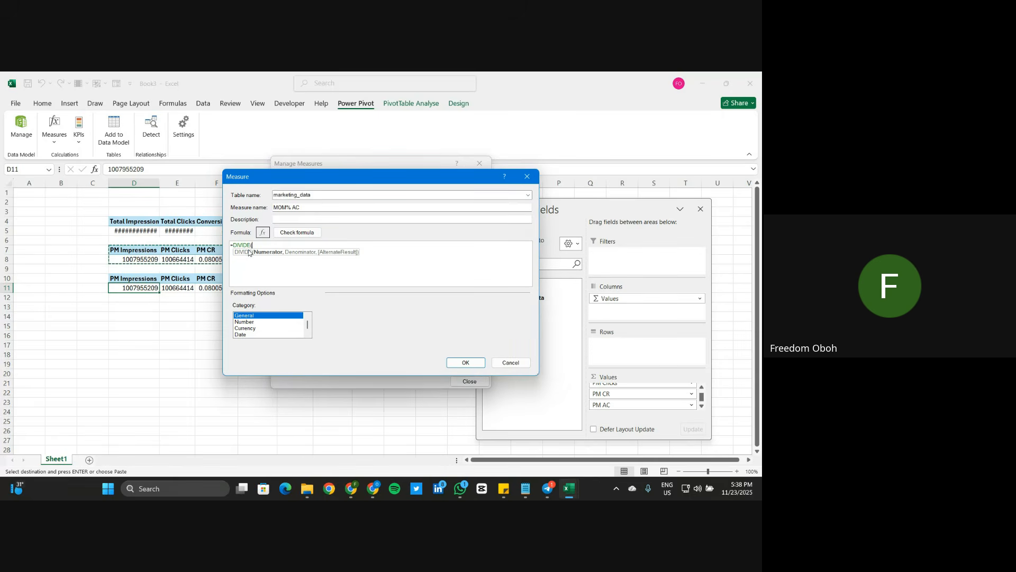
type("AC")
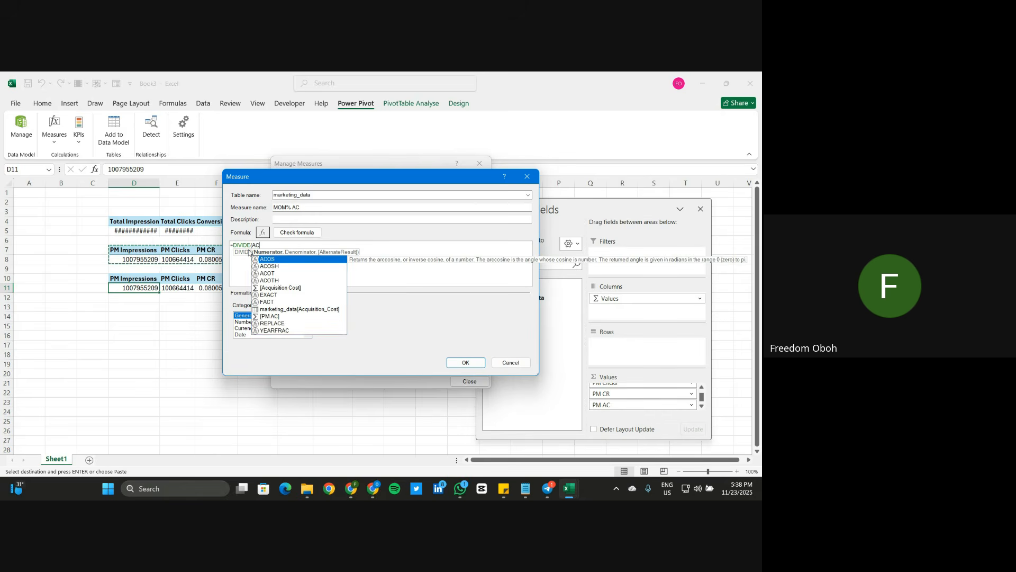
double_click(273, 287)
type(",")
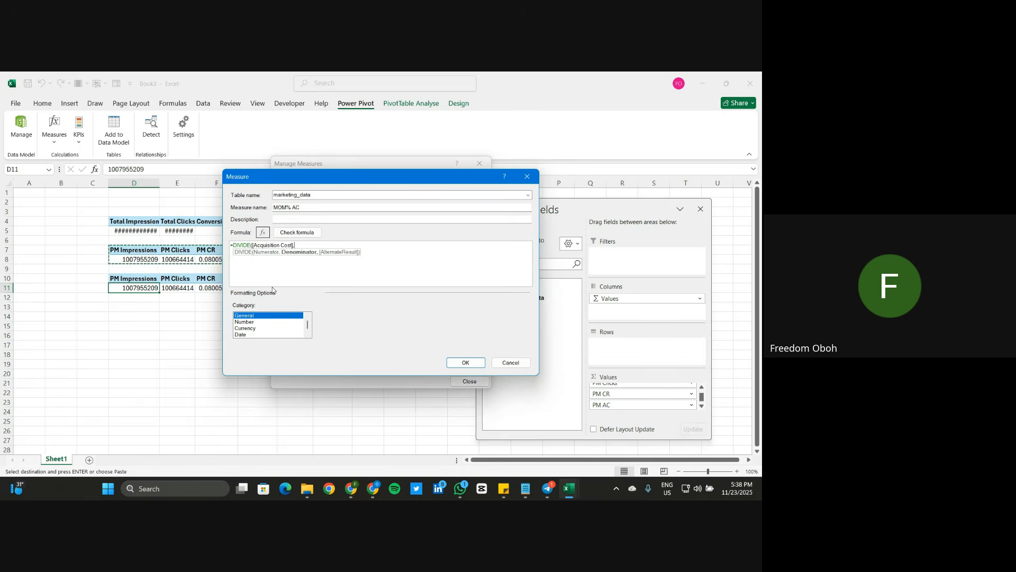
type("PM")
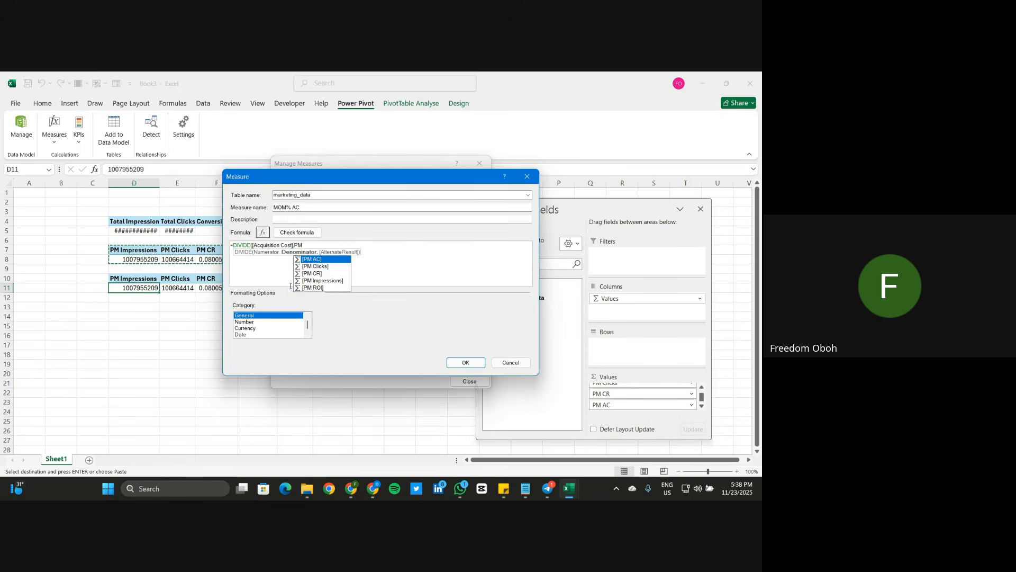
double_click(329, 259)
type(")-1")
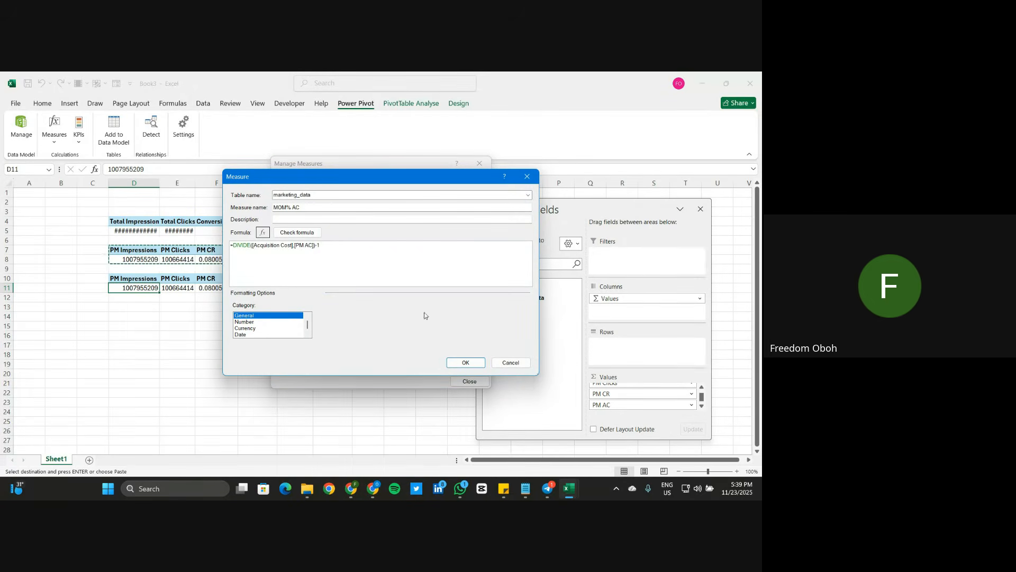
left_click(465, 362)
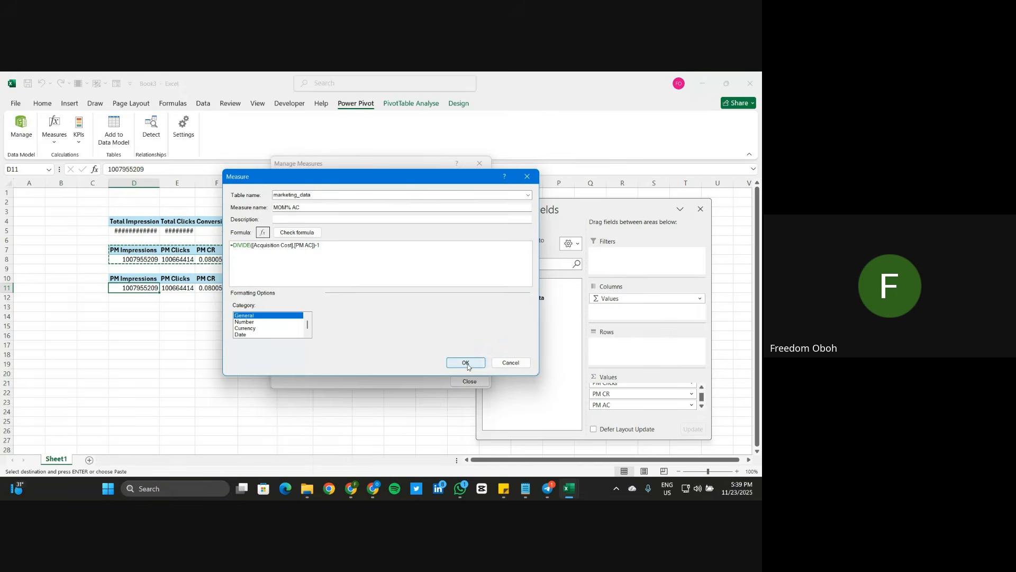
Step: Start another new measure in the marketing_data table and name it MOM% ROI
left_click(292, 180)
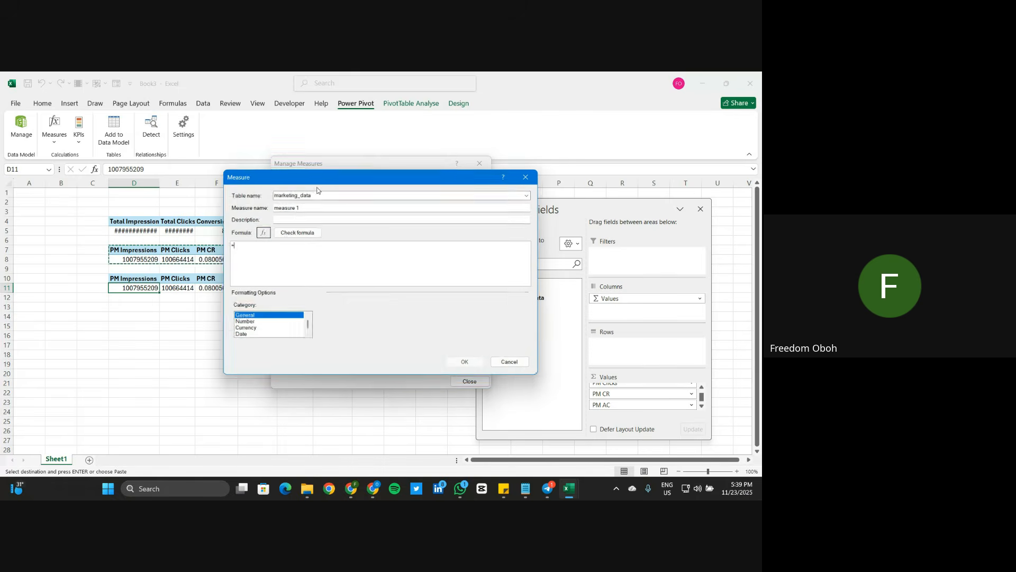
double_click(302, 208)
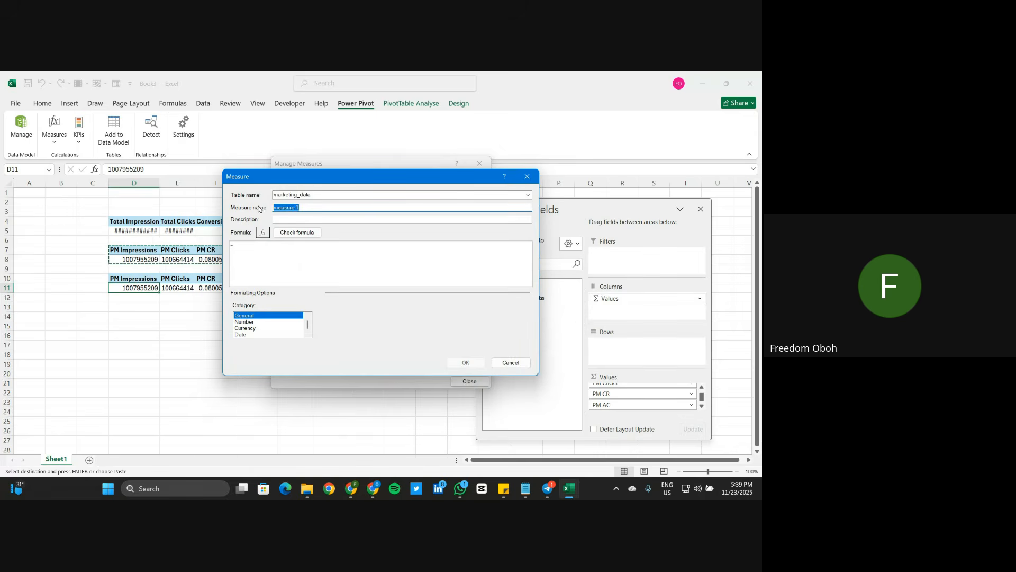
type("MOM% ROI")
Step: Enter the formula =DIVIDE([ROI.],[PM ROI]) for the MOM% ROI measure and save it
left_click(257, 246)
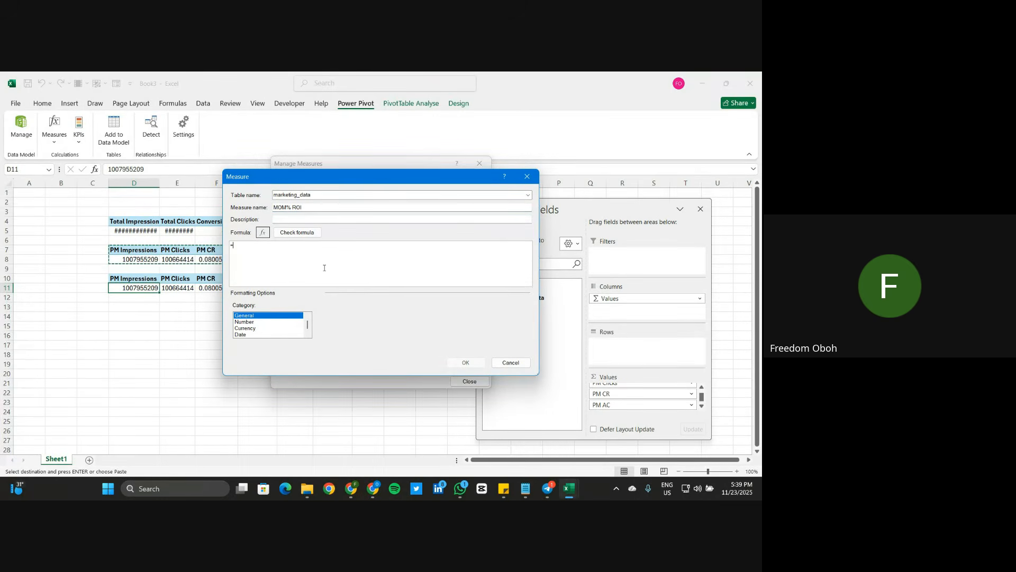
type("DIVID")
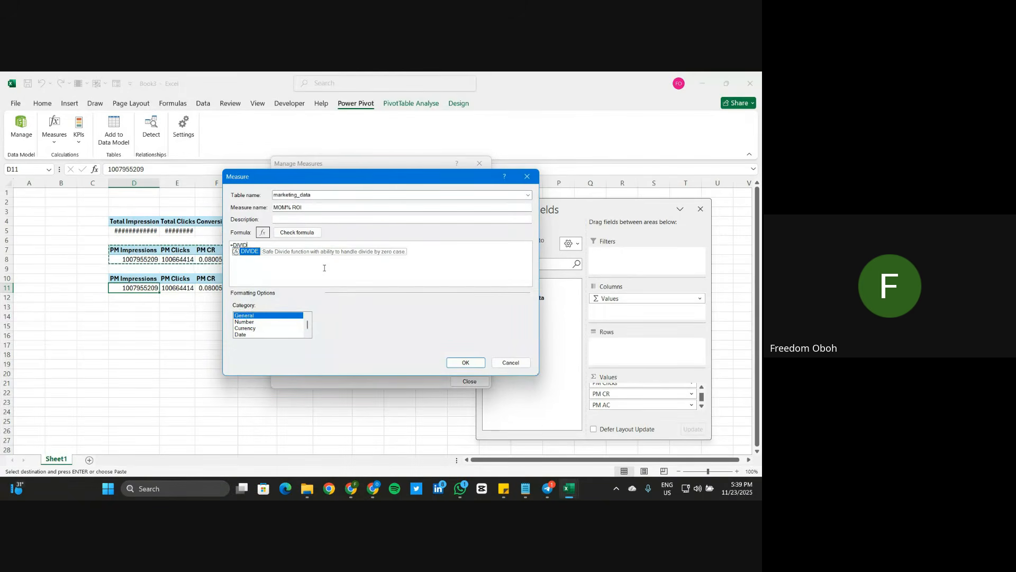
type("E(")
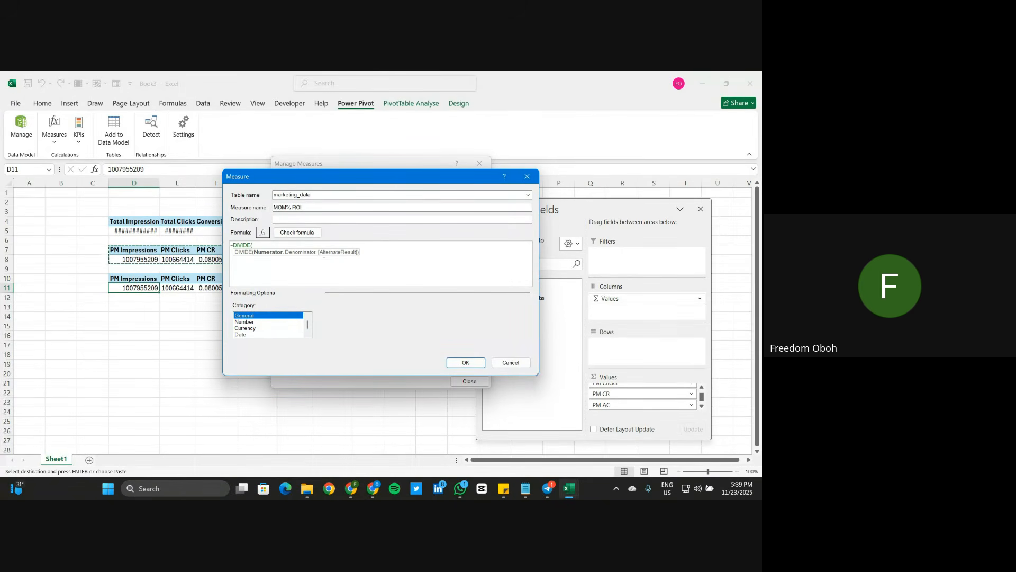
type("ROI")
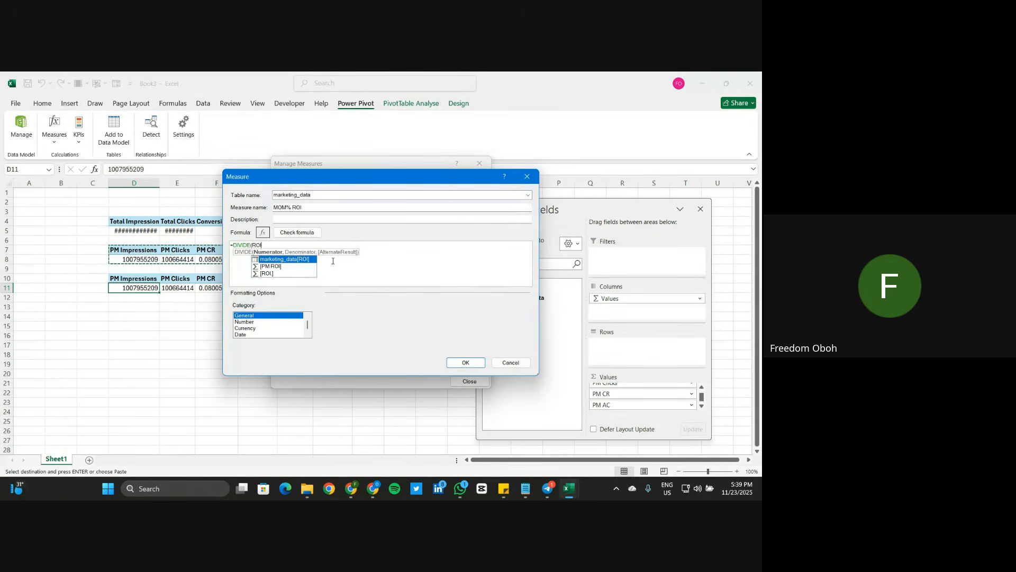
double_click(269, 272)
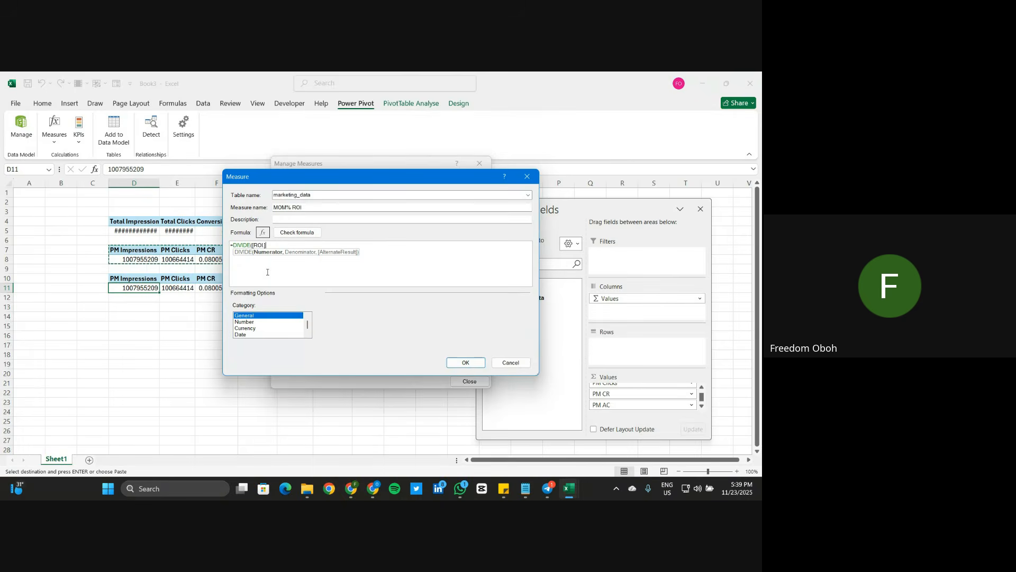
type(",PM")
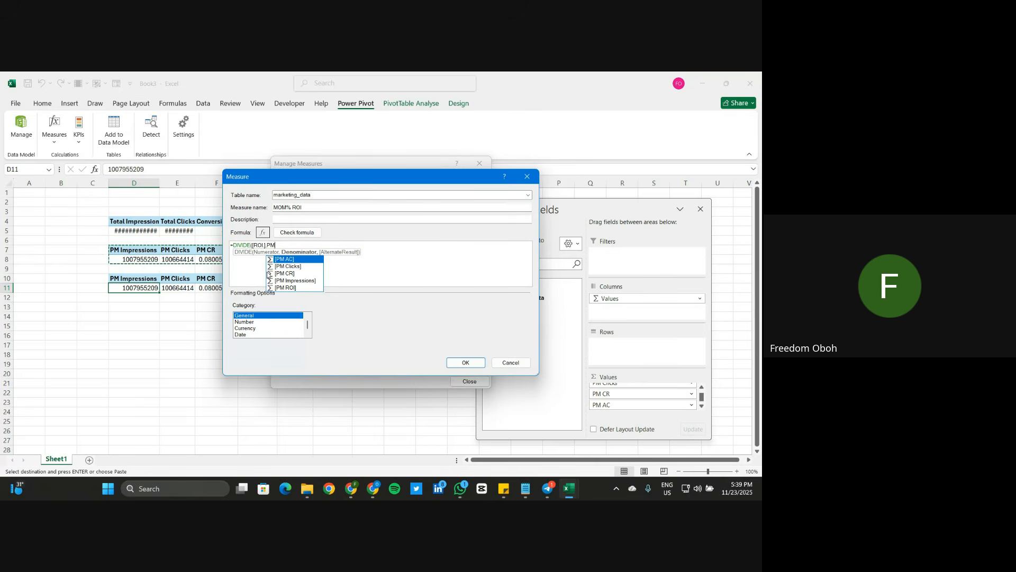
left_click(291, 284)
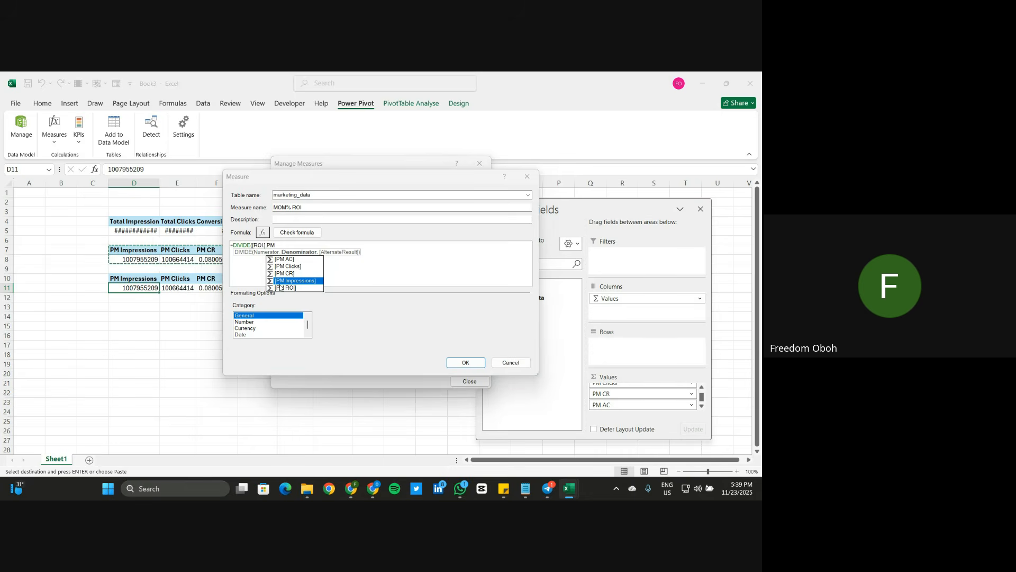
double_click(280, 288)
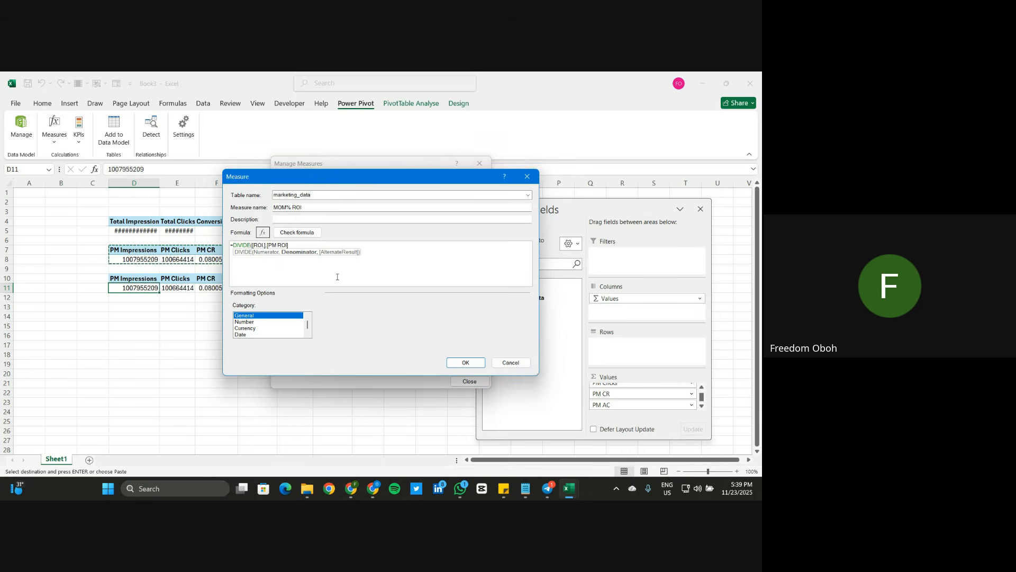
type(")")
left_click(460, 363)
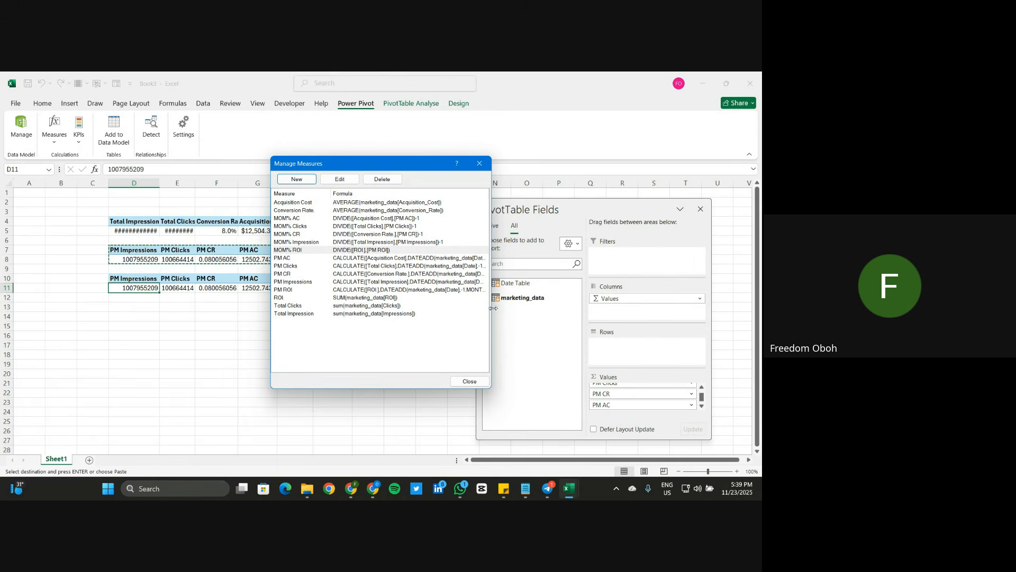
Step: Widen the Manage Measures dialog to review the full formulas, and close it
left_click_drag(493, 308, 603, 309)
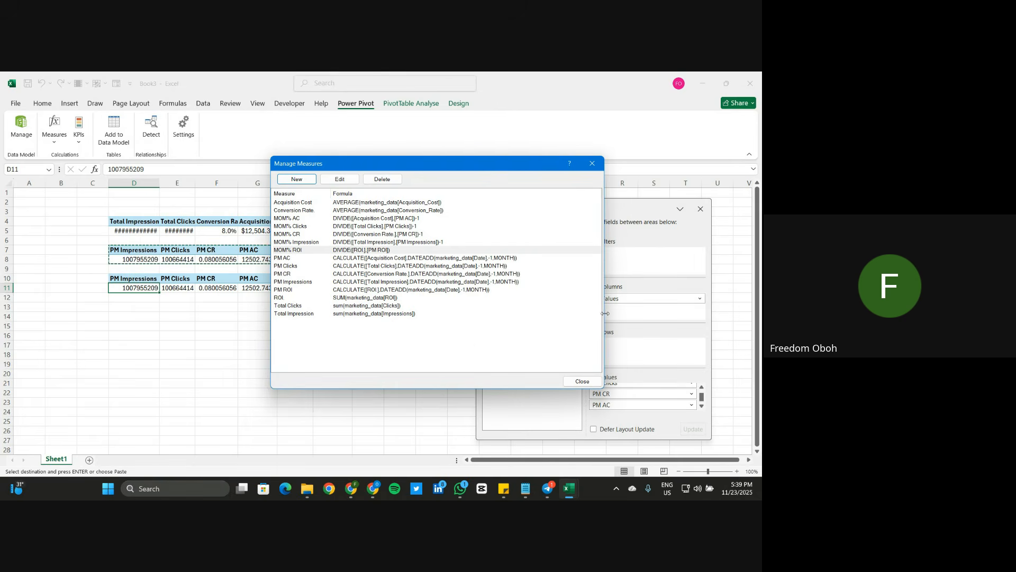
left_click(415, 346)
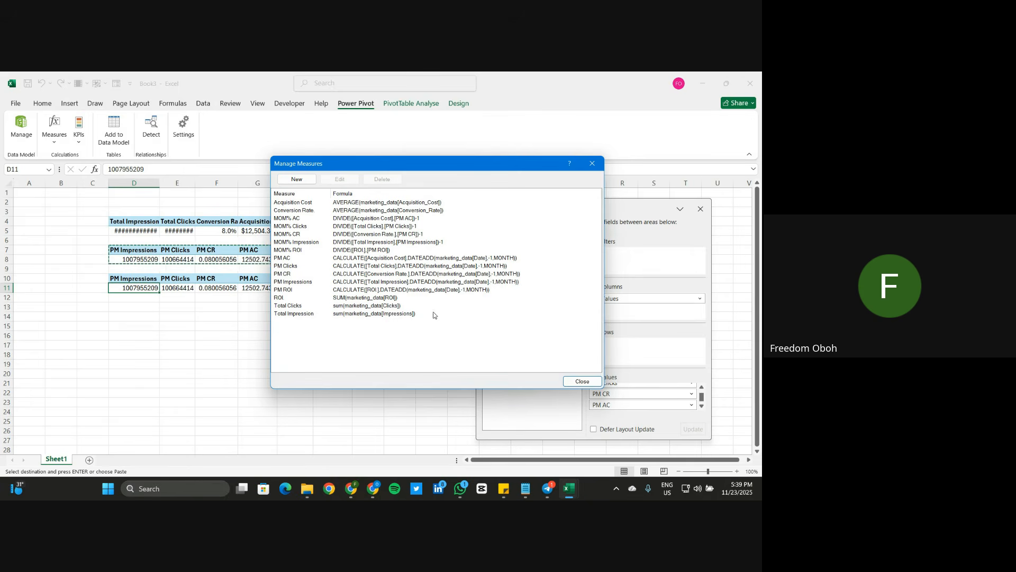
left_click(582, 382)
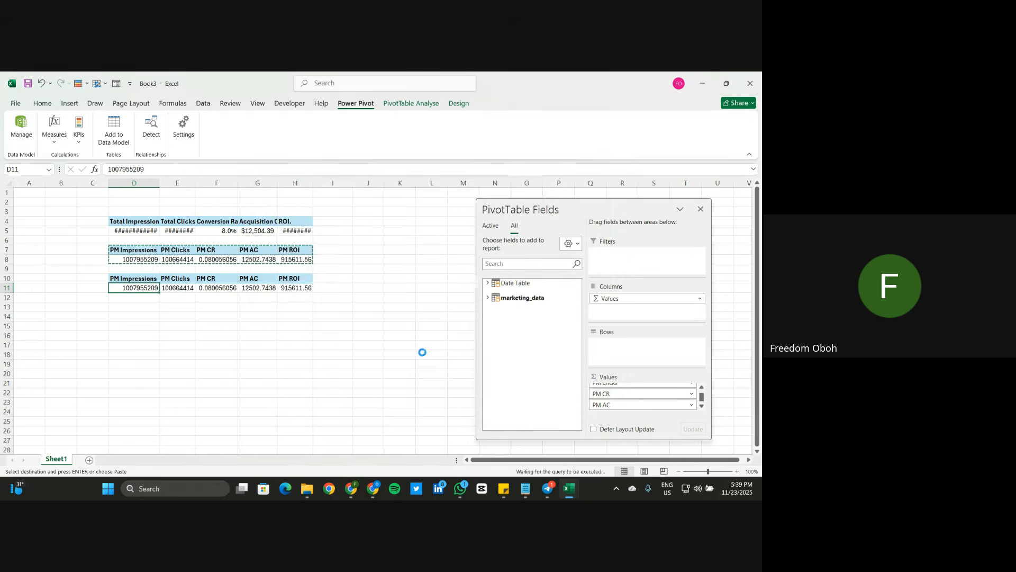
Step: Replace the copied PivotTable's PM values with MOM% Impression, MOM% Clicks, MOM% CR, MOM% AC and MOM% ROI, and end the copy selection
left_click_drag(622, 394, 483, 310)
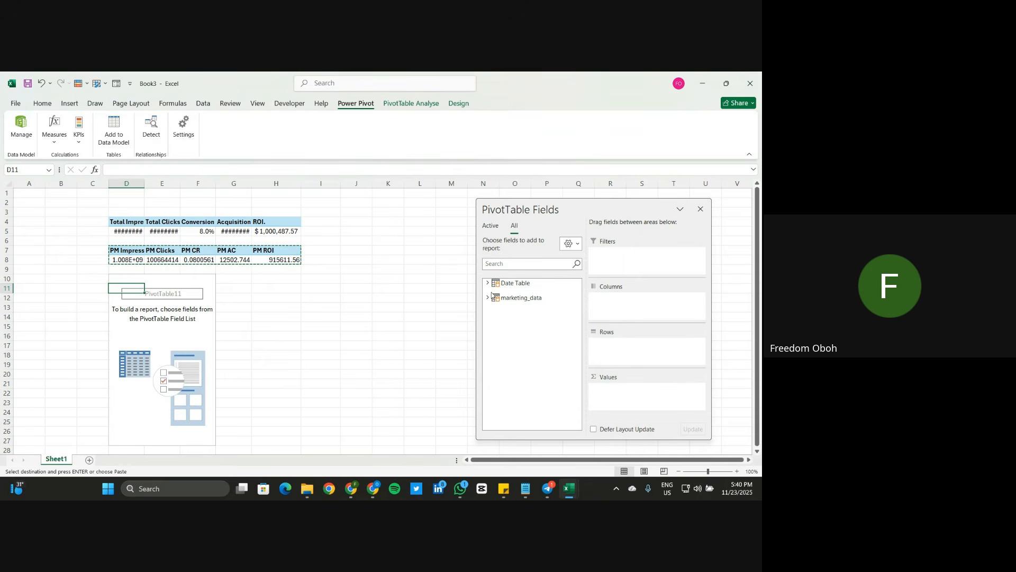
left_click(487, 298)
scroll(520, 395, "down", 10)
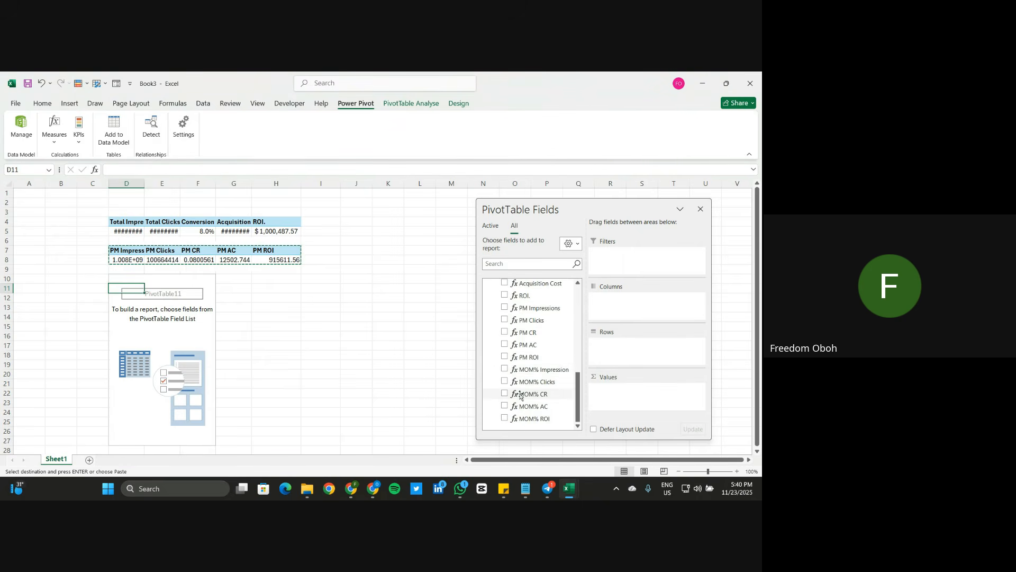
left_click_drag(546, 369, 635, 397)
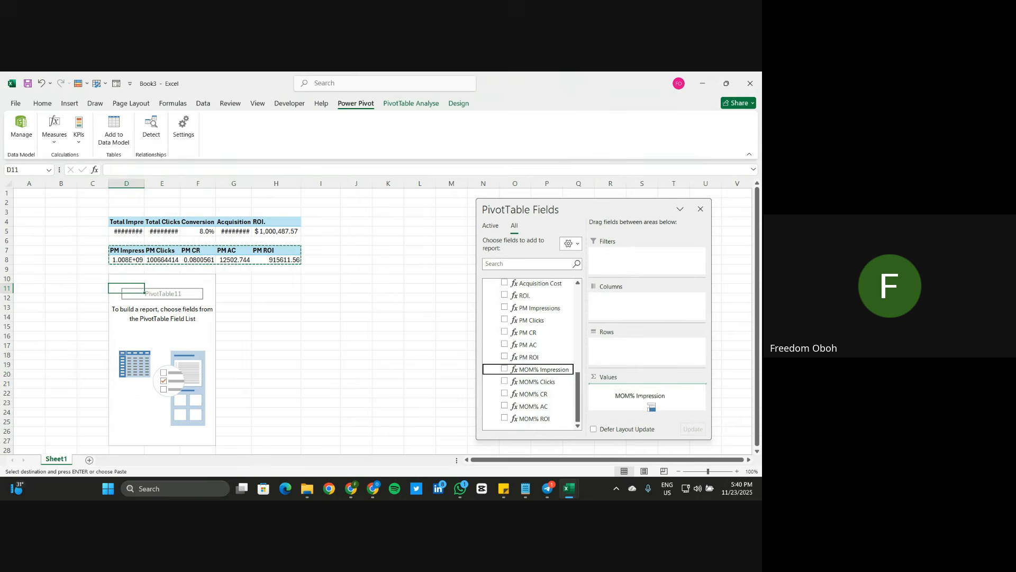
left_click_drag(538, 382, 632, 403)
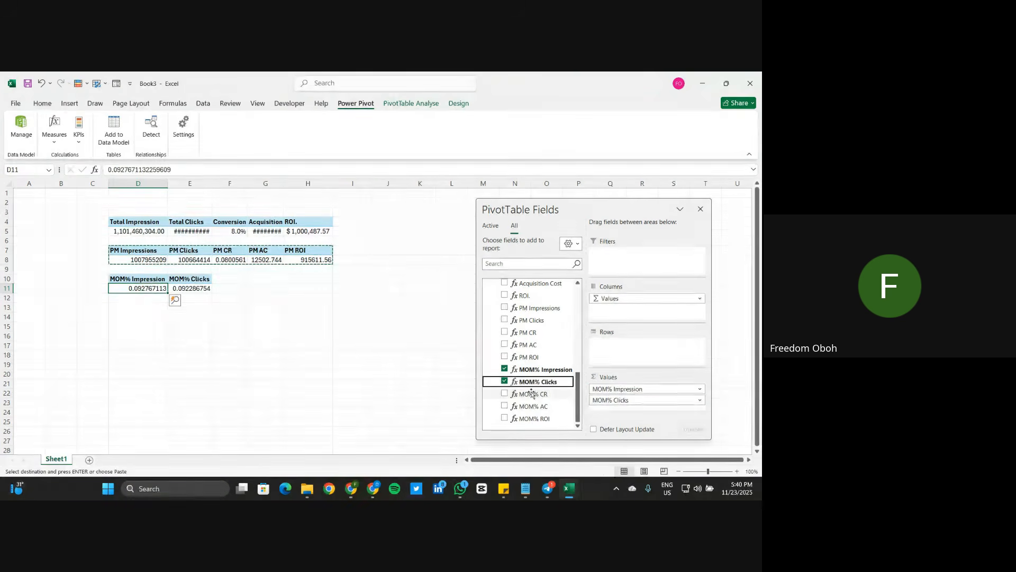
left_click(560, 394)
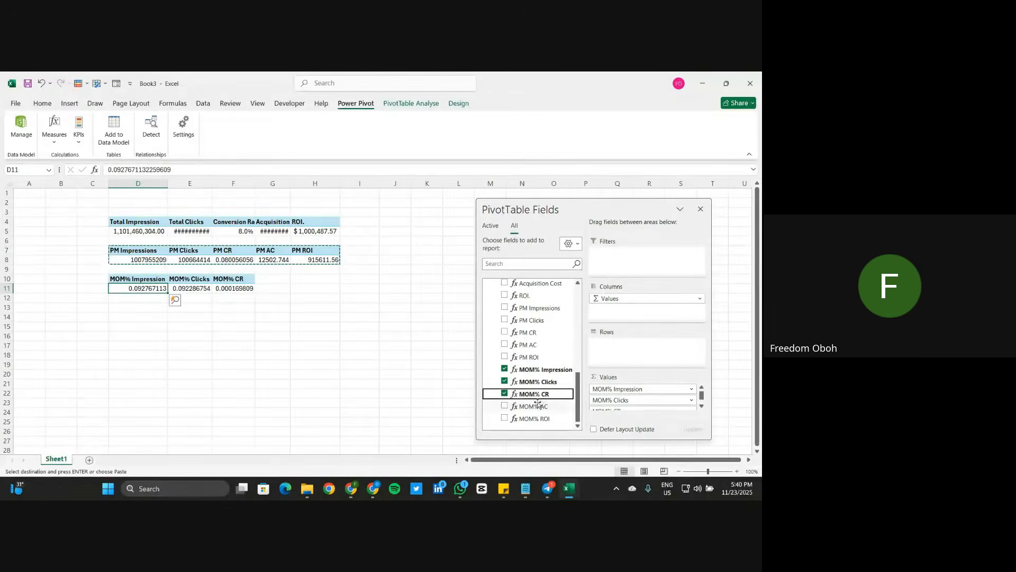
left_click_drag(535, 406, 622, 411)
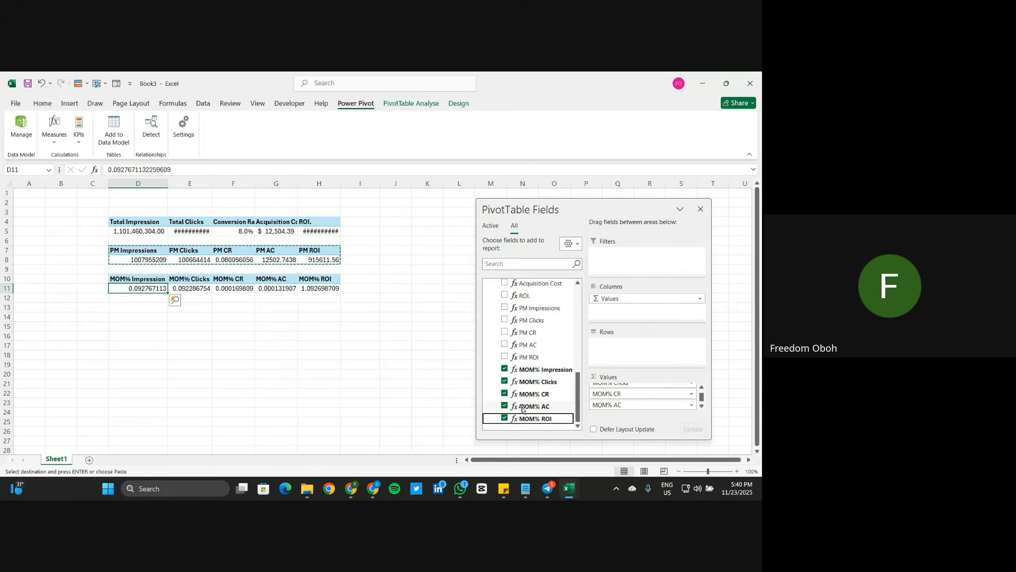
left_click(290, 353)
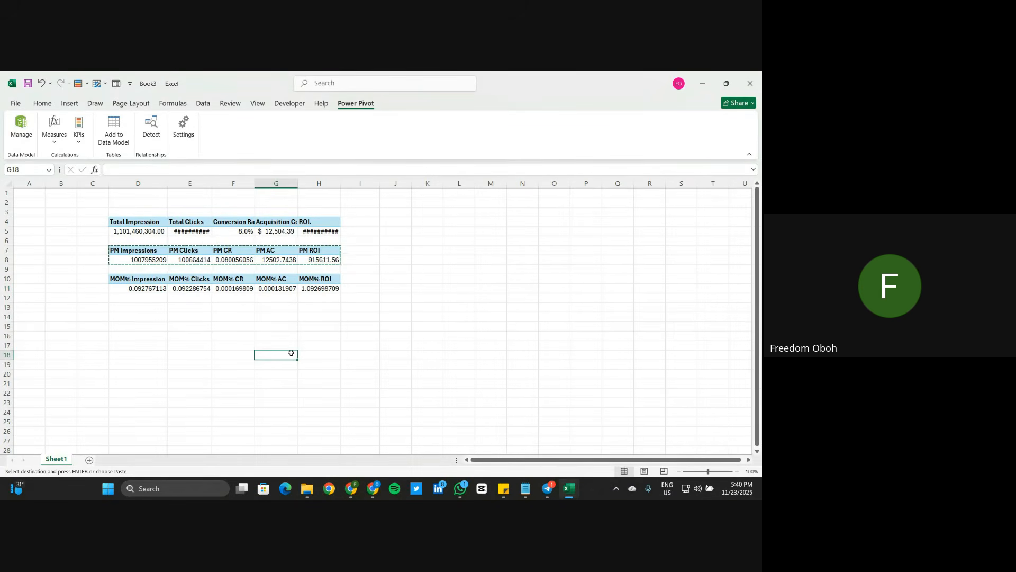
double_click(291, 353)
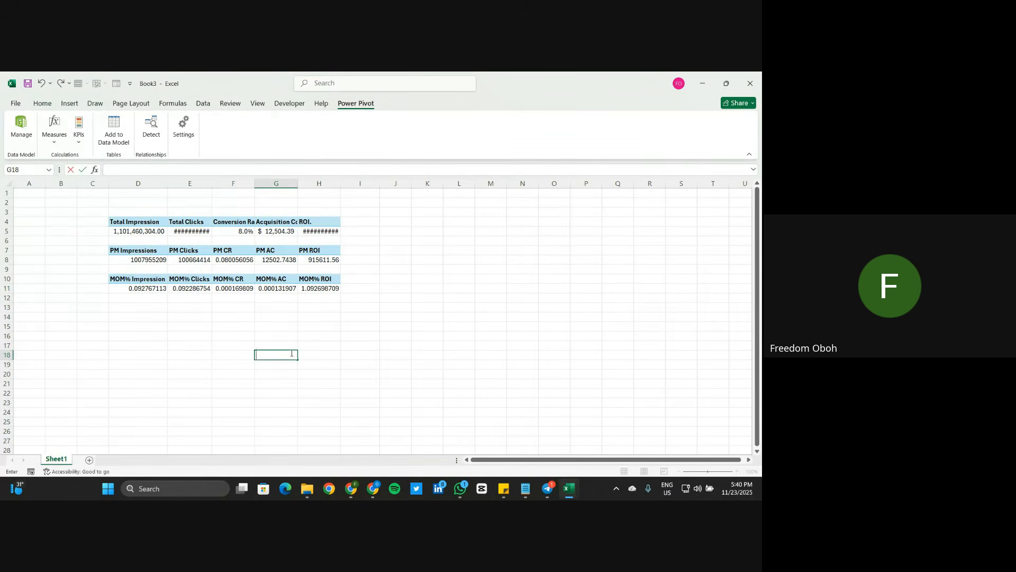
Step: Format the five values in the MOM% PivotTable as percentages with one decimal place
left_click(125, 279)
left_click_drag(122, 288, 331, 289)
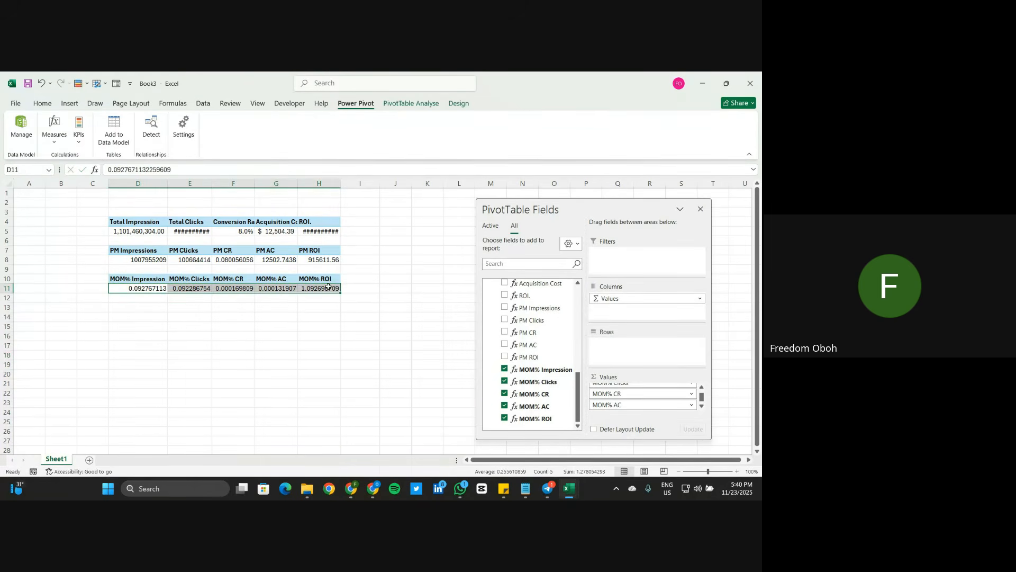
left_click(38, 103)
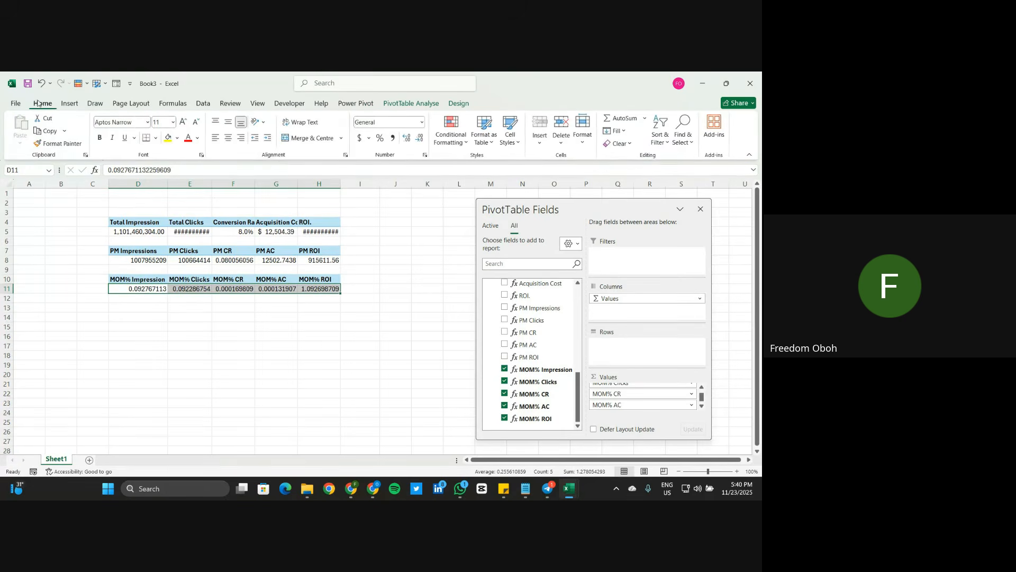
left_click(383, 139)
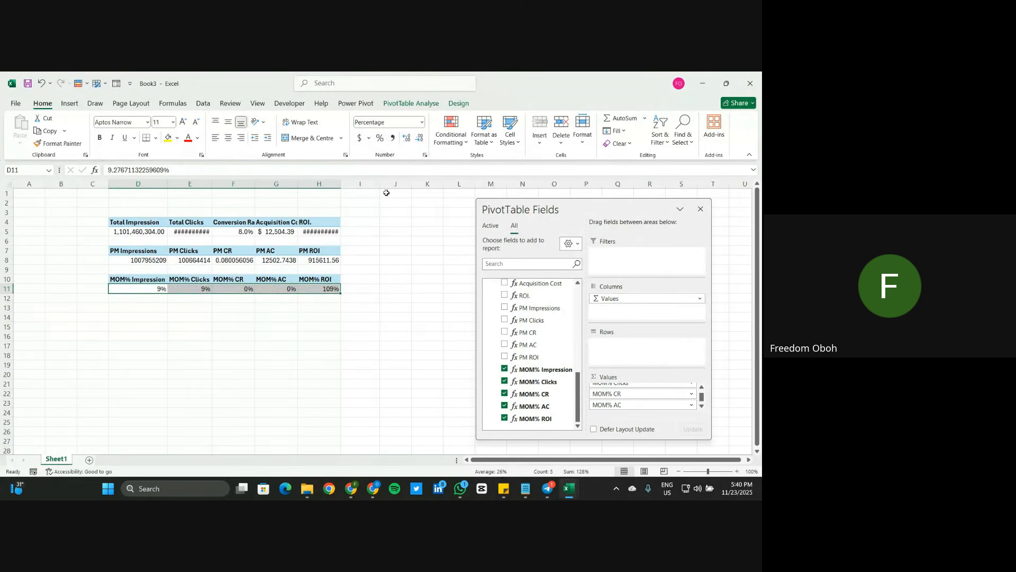
left_click(408, 141)
Step: Autofit the widths of columns E and H to their contents
left_click(329, 330)
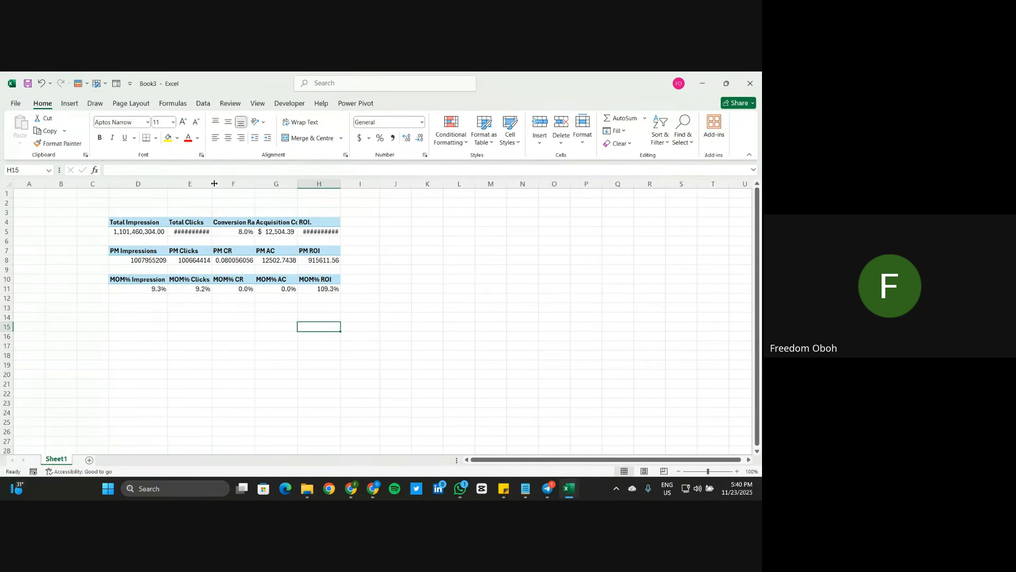
double_click(213, 184)
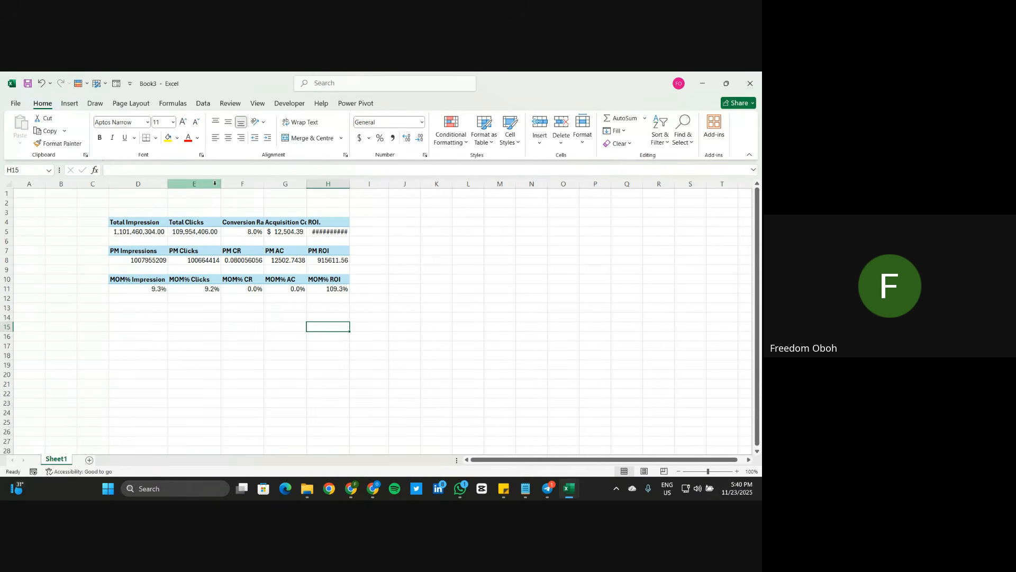
double_click(350, 184)
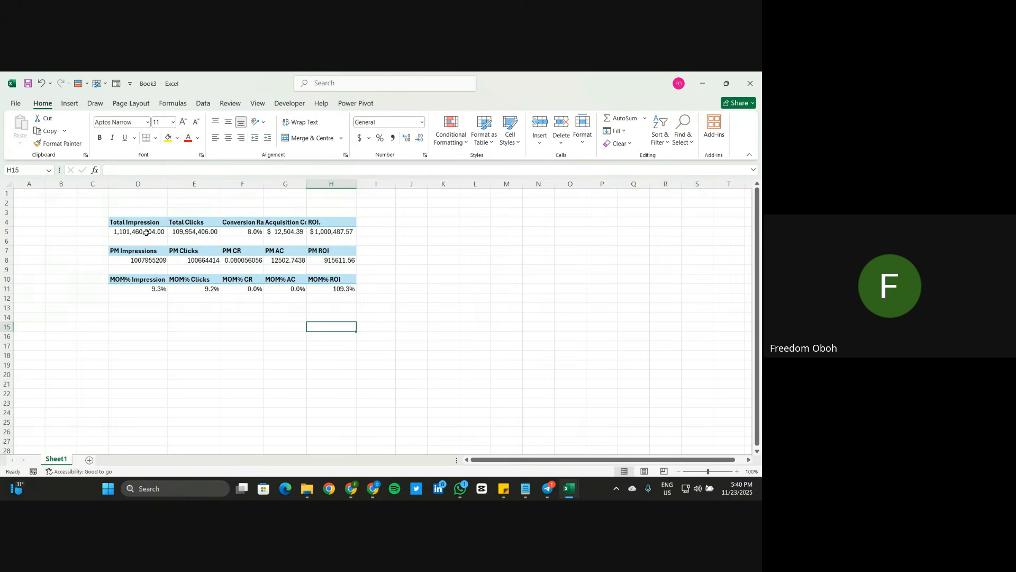
Step: Try to give the Total Impression value a custom format abbreviating numbers from 1000000 with "M" and from 1000 with "K", otherwise 0
left_click(148, 233)
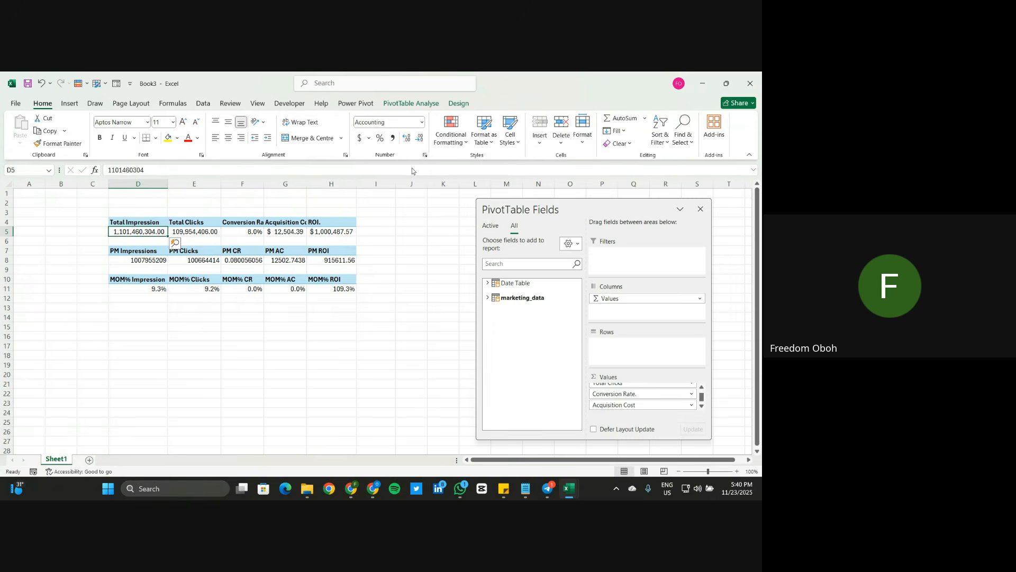
left_click(425, 155)
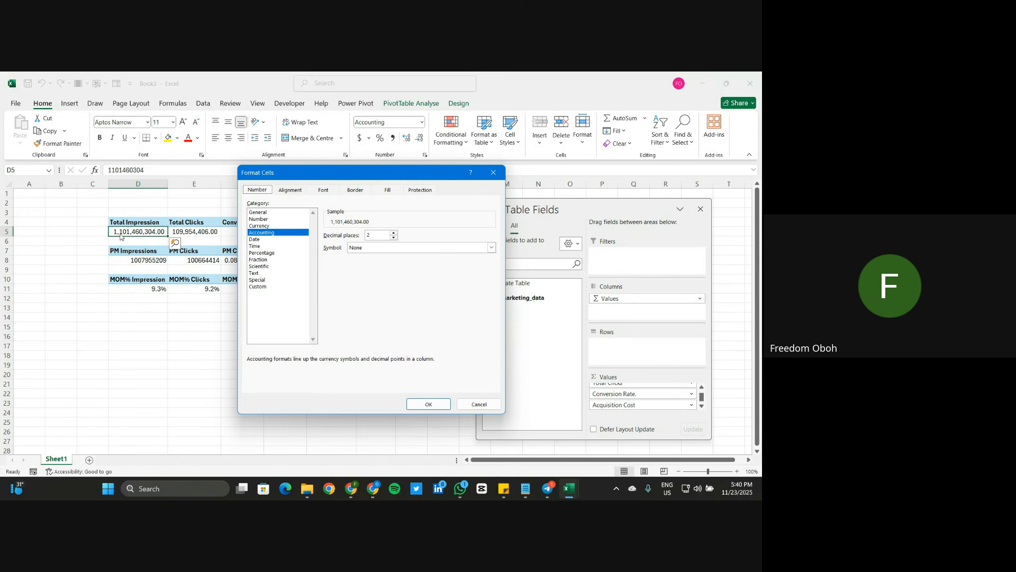
left_click(260, 289)
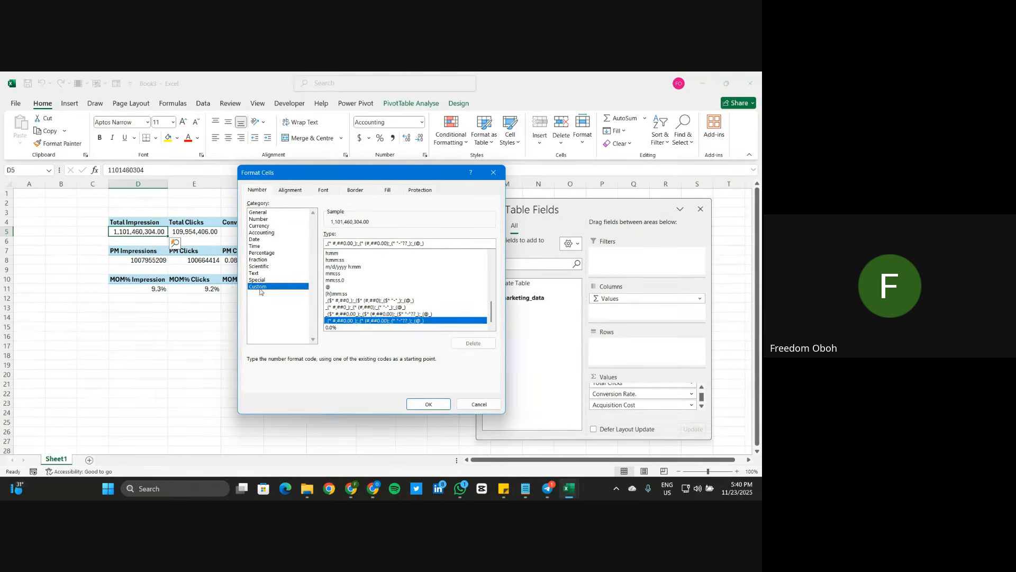
left_click_drag(429, 244, 322, 247)
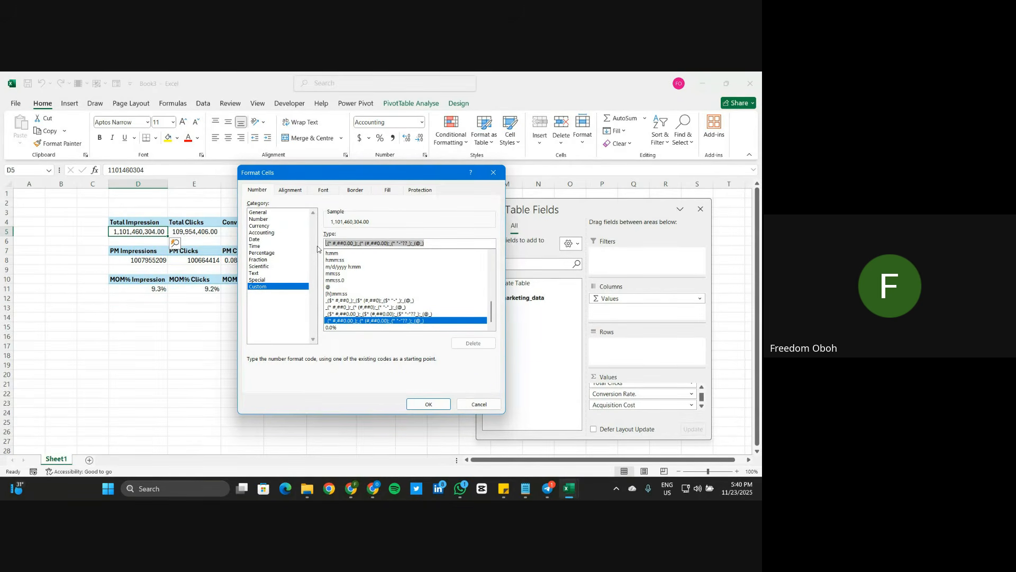
type("[")
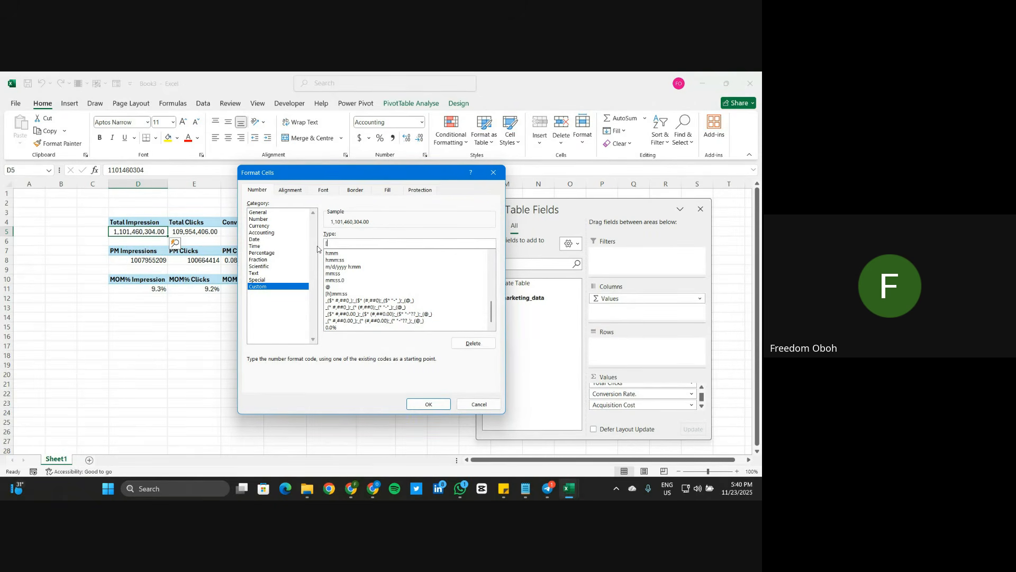
type(">=1000")
type("]$")
key("BackSpace")
type("0.0")
type("0\"M")
type("\"")
type("M")
type("\";[>=1000]0")
type(".00")
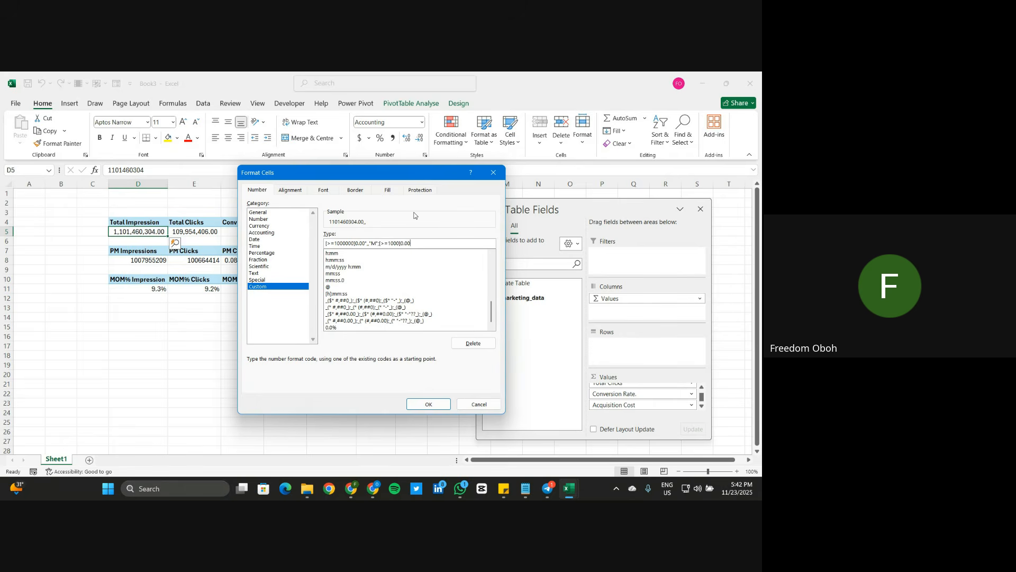
type(",\"K\";0")
left_click(427, 404)
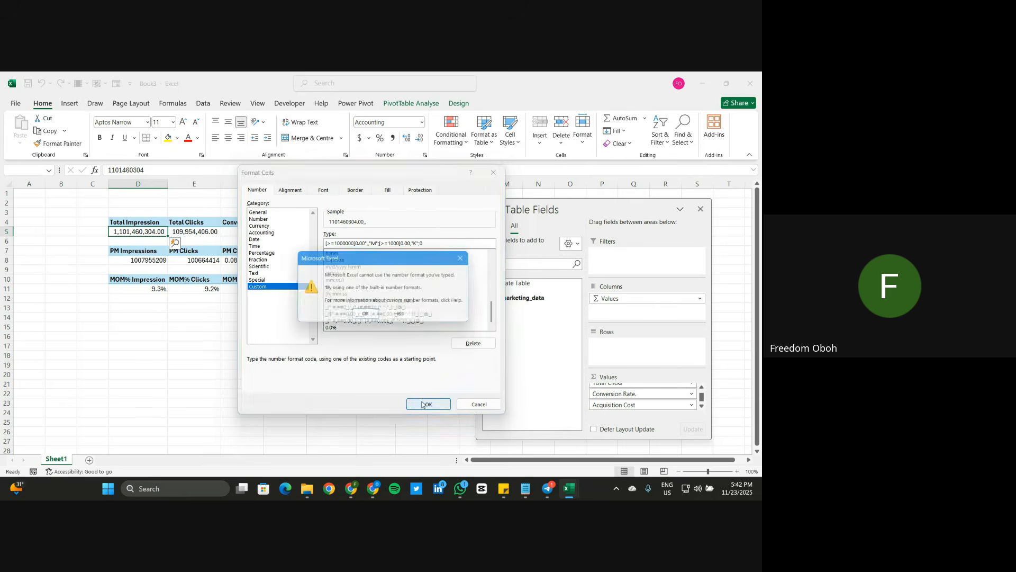
Step: Correct the custom format to [>=1000000]0.00,,"M";[>=1000]0.00,"K";0 and apply it to the Total Impression value
left_click(366, 316)
left_click(441, 243)
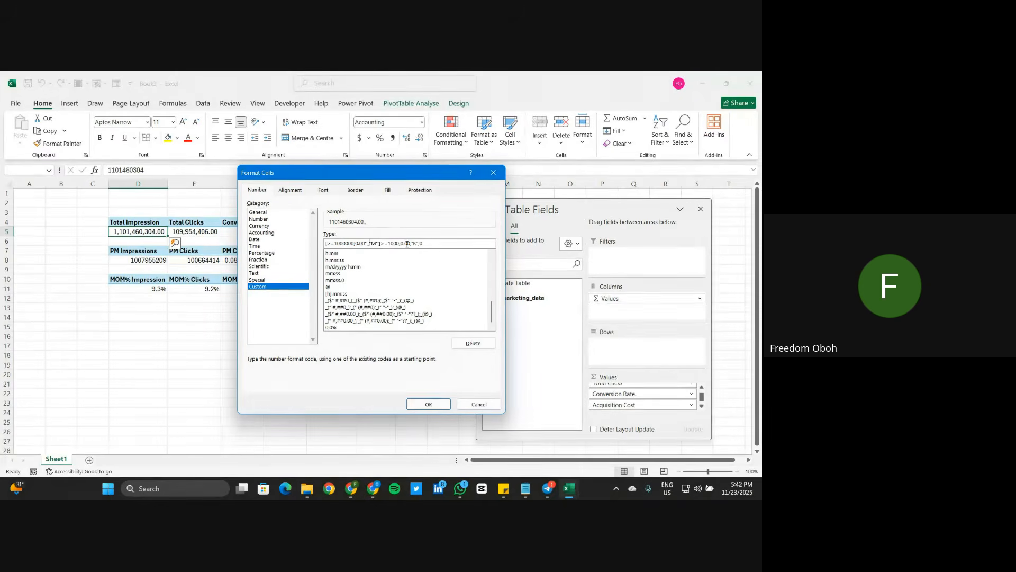
type(",")
key("BackSpace")
left_click(429, 404)
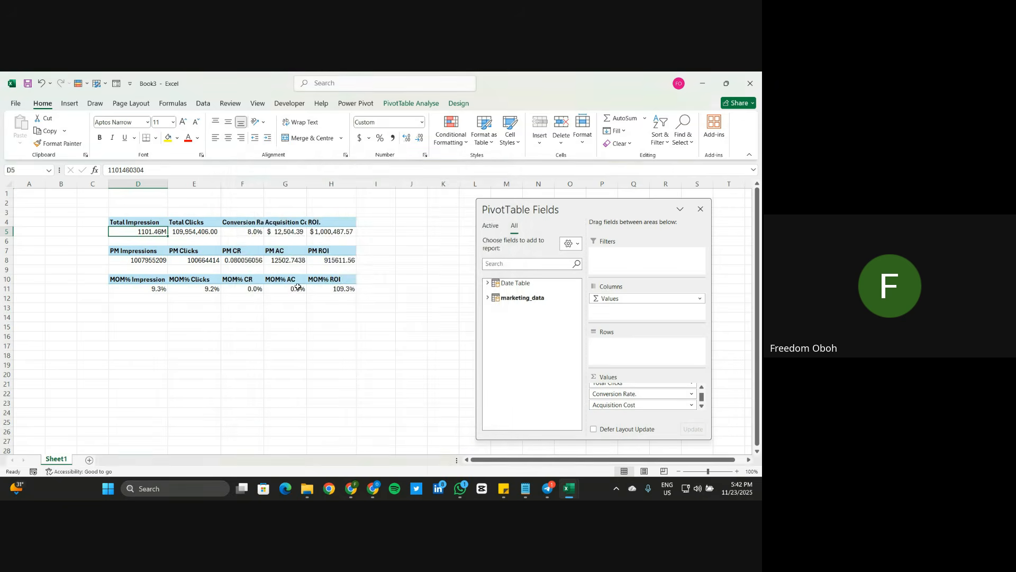
left_click(194, 315)
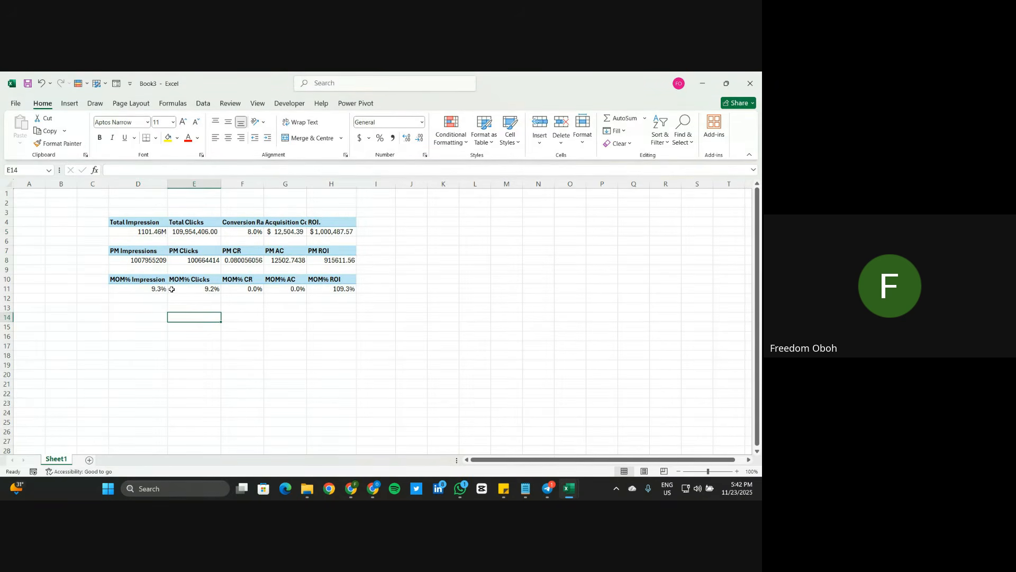
Step: Copy the Total Impression number format to the Total Clicks, PM Impressions and PM Clicks values with Format Painter
left_click(156, 233)
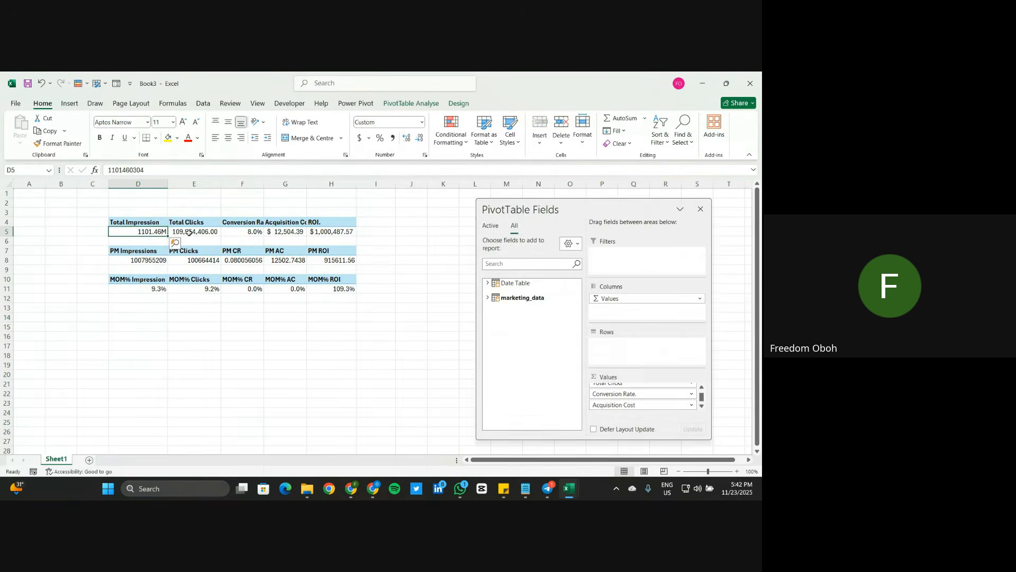
left_click(58, 143)
left_click(199, 232)
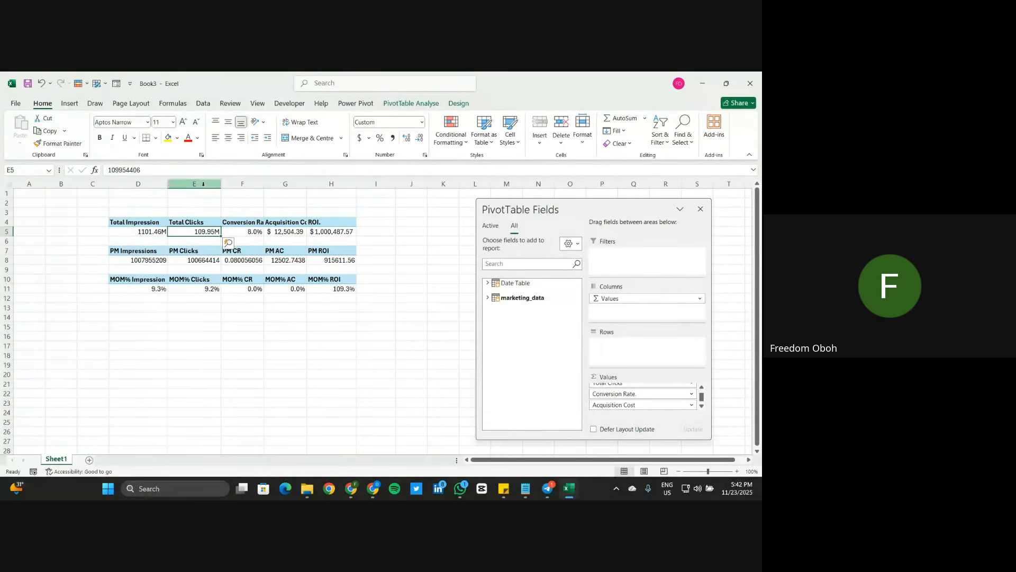
left_click(58, 143)
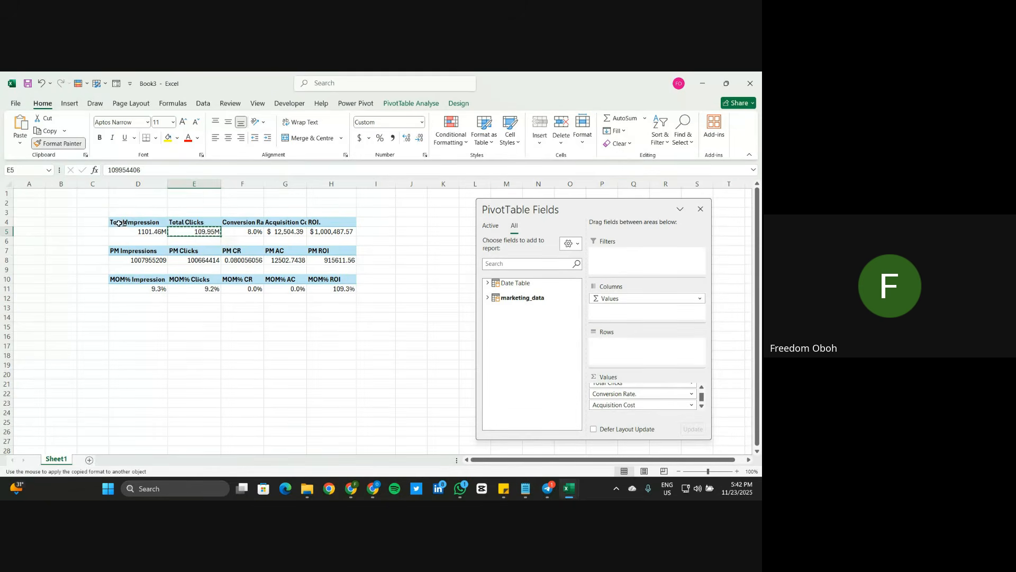
left_click_drag(143, 261, 208, 261)
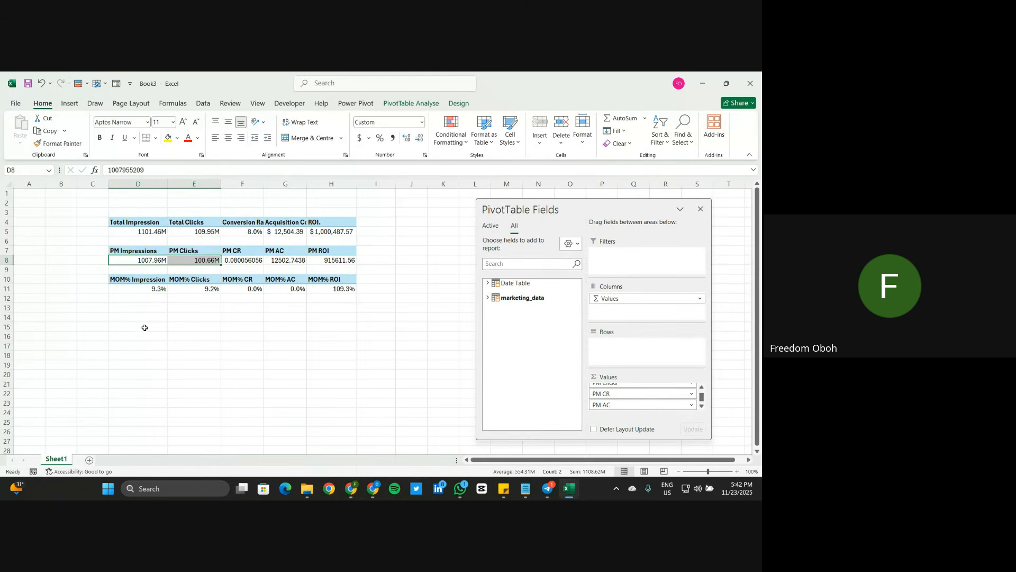
left_click(231, 318)
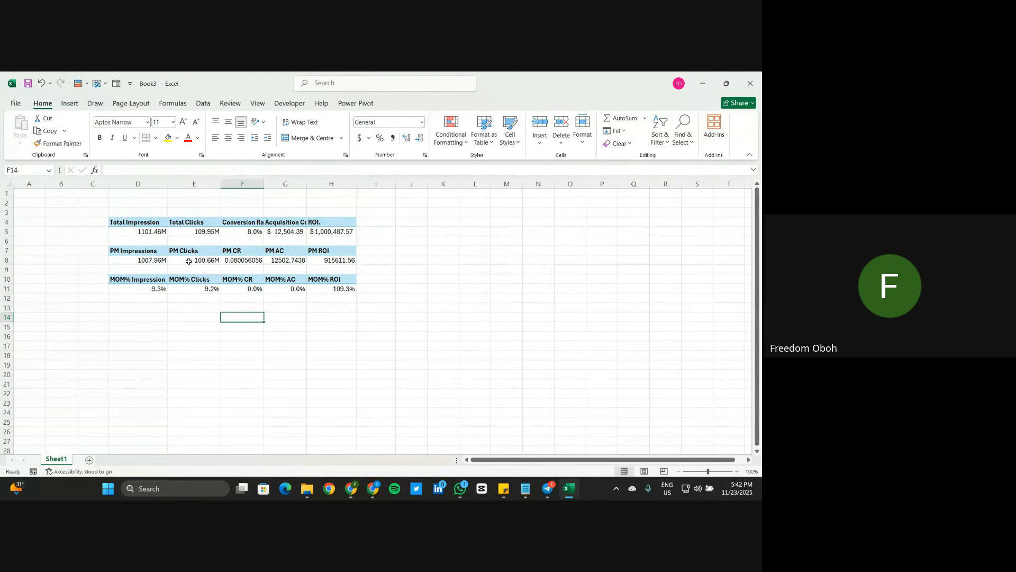
Step: Format the PM CR value as a percentage with one decimal place
left_click(244, 259)
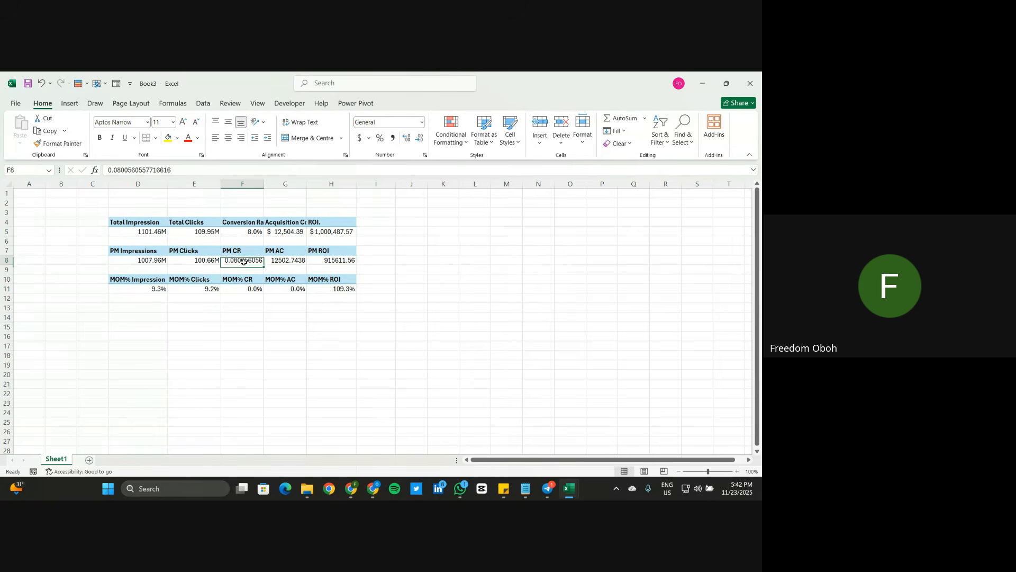
left_click(380, 138)
left_click(407, 138)
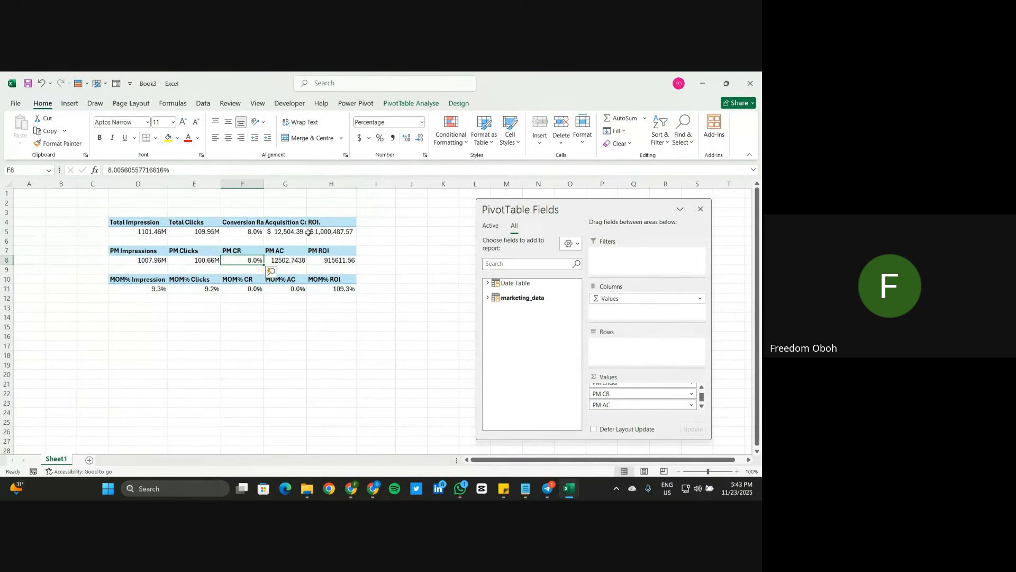
Step: Apply the custom format [>=1000000]$0.00,,"M";[>=1000]$0.00,"K";$0 to the Acquisition Cost and ROI values
left_click(285, 236)
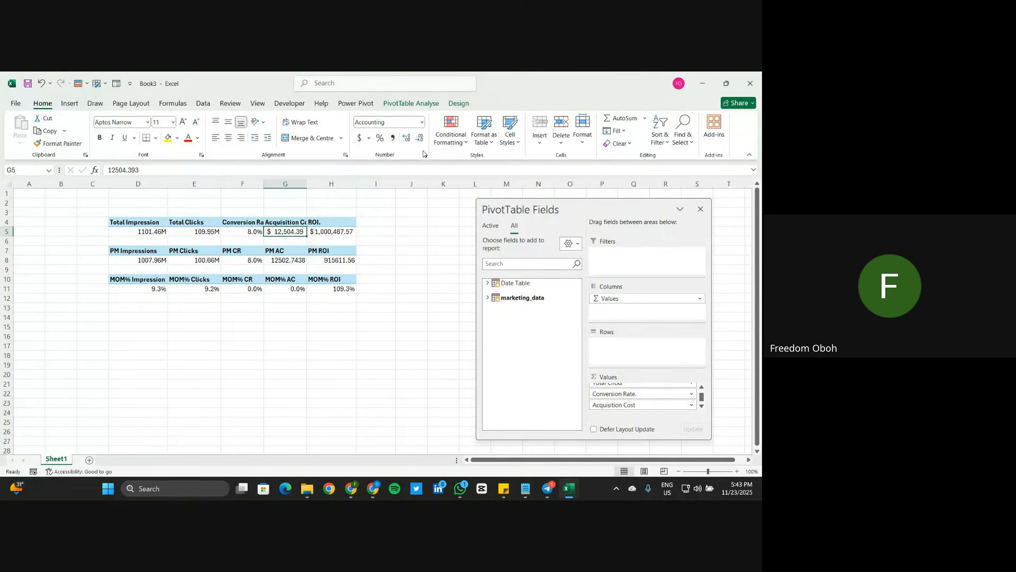
key("shift+Right")
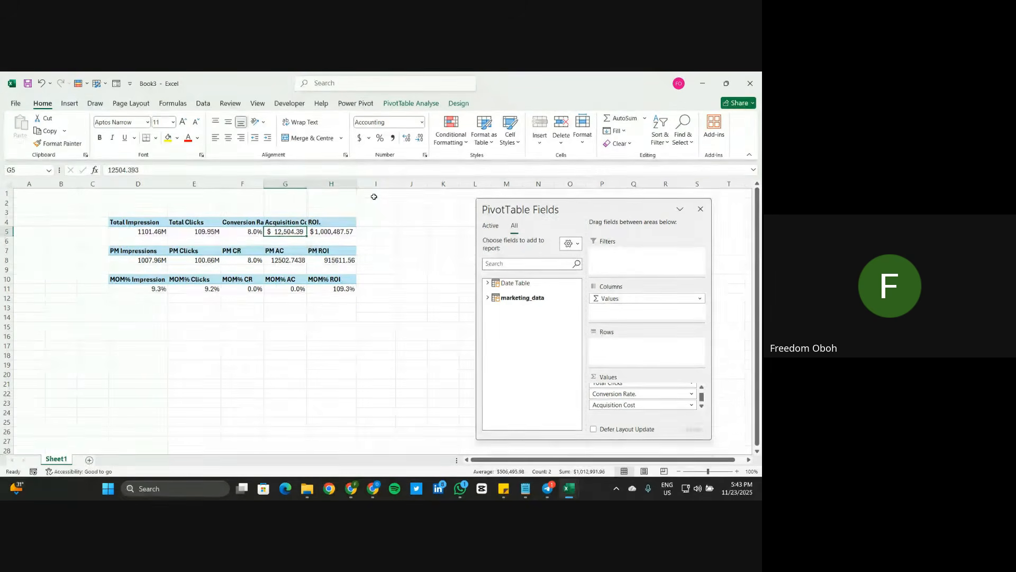
left_click(424, 155)
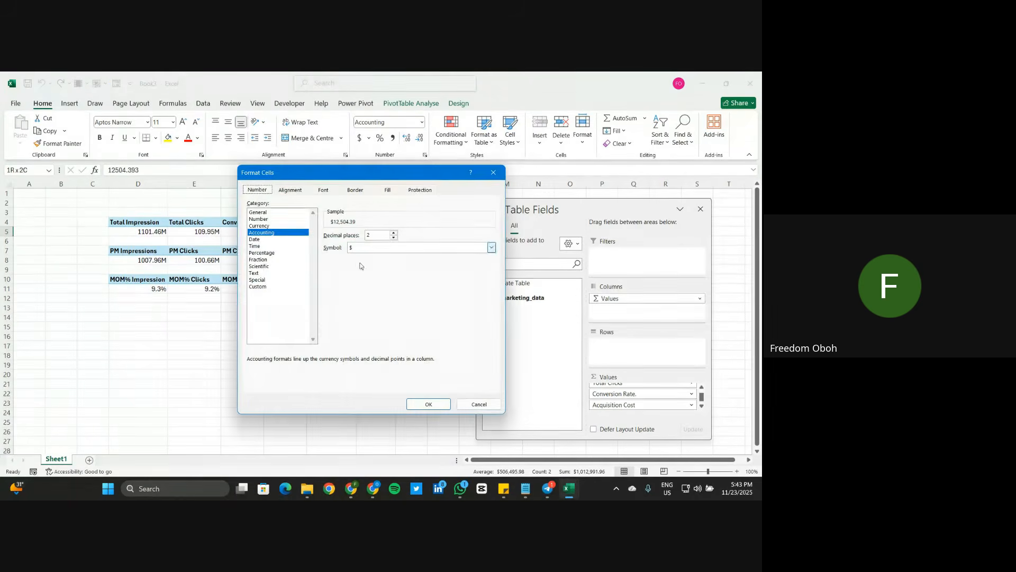
left_click(266, 287)
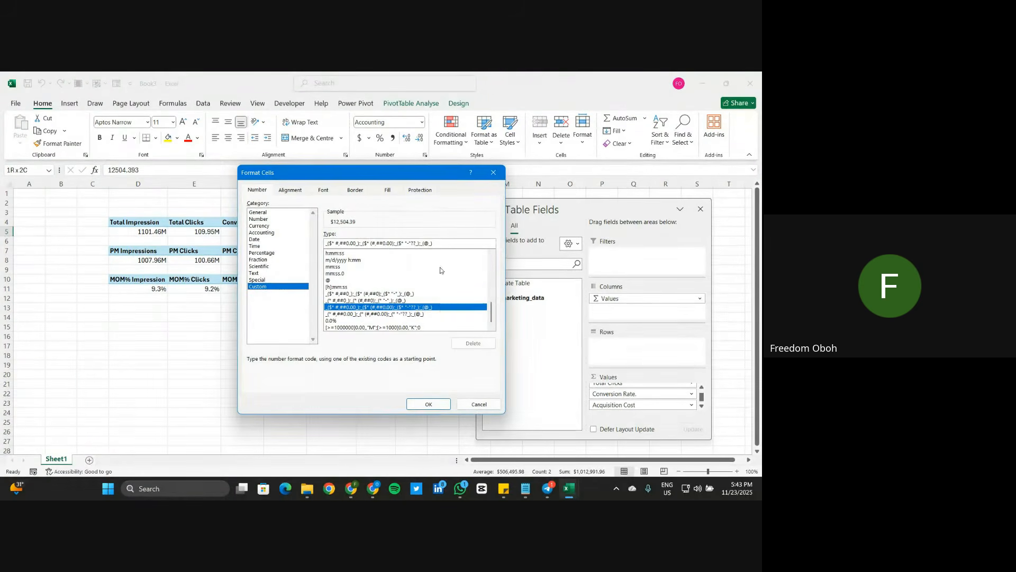
left_click(419, 328)
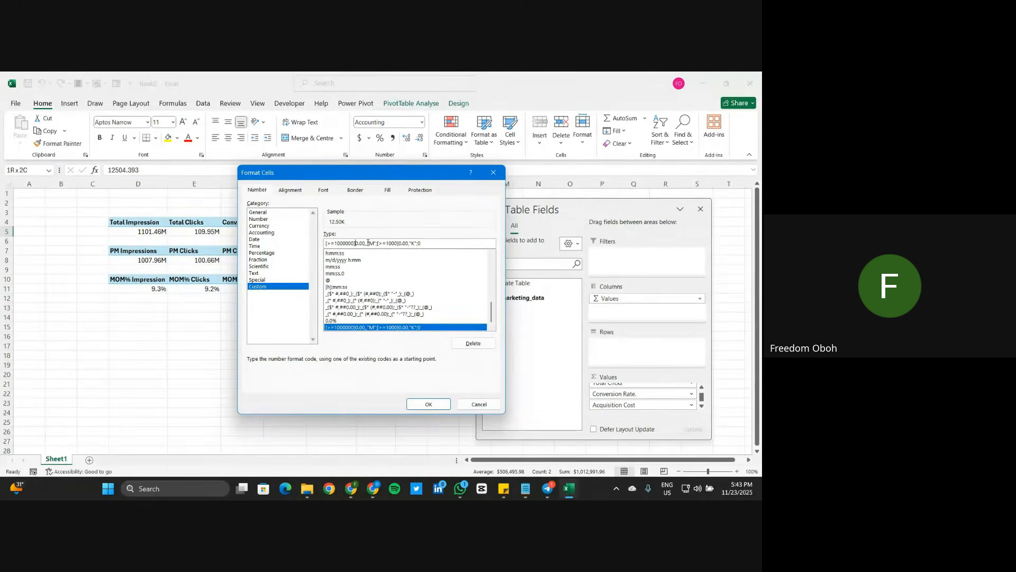
type("$")
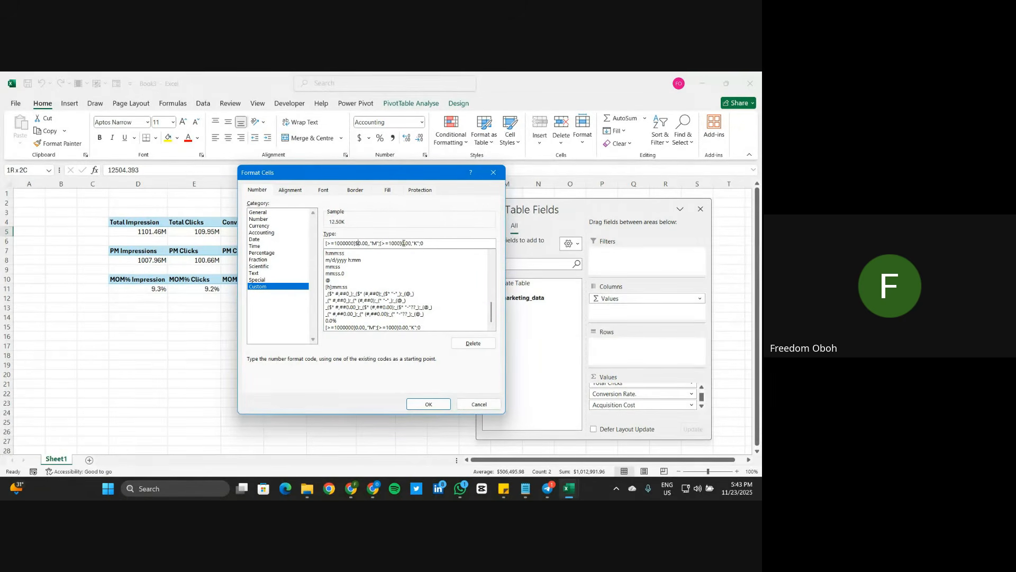
type("$")
key("Return")
left_click(397, 263)
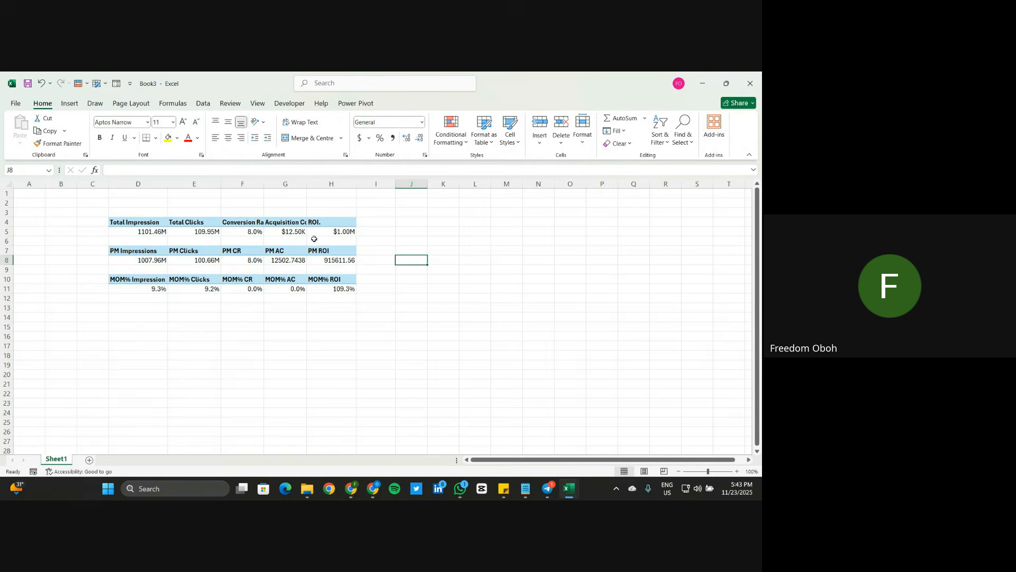
Step: Copy the Acquisition Cost and ROI number format to the PM AC and PM ROI values with Format Painter
left_click_drag(291, 231, 338, 232)
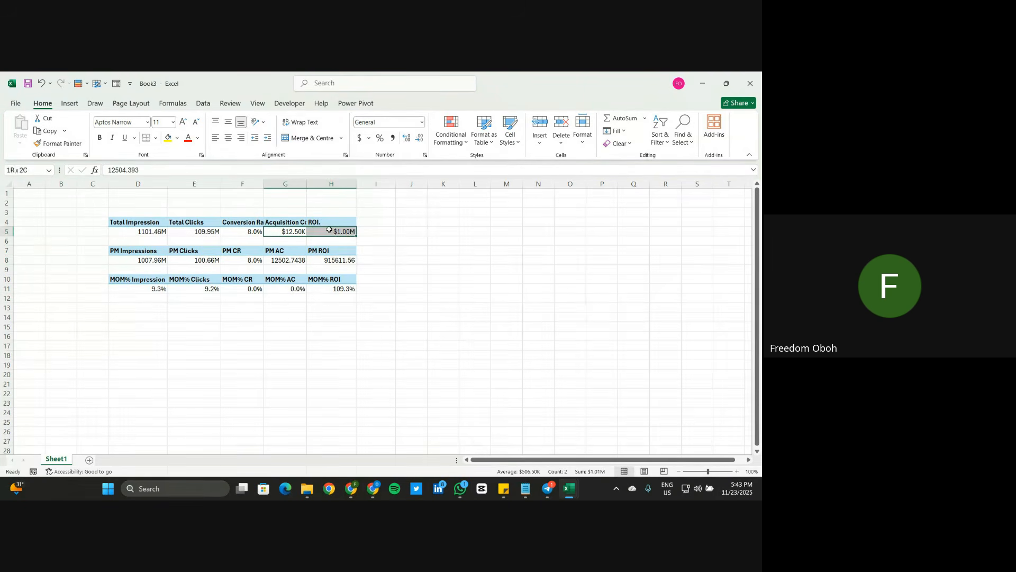
double_click(57, 143)
left_click_drag(275, 260, 341, 260)
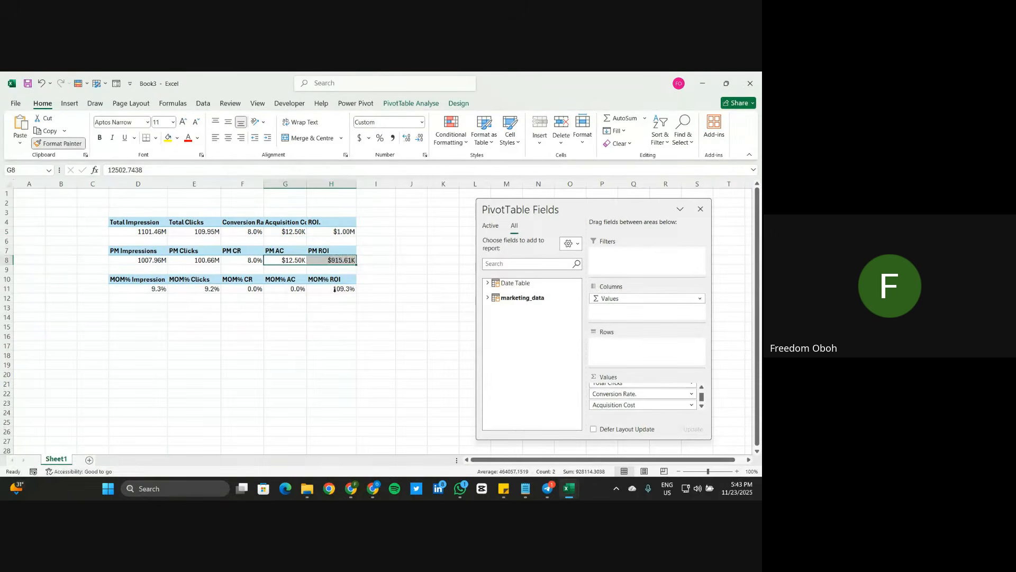
left_click(332, 317)
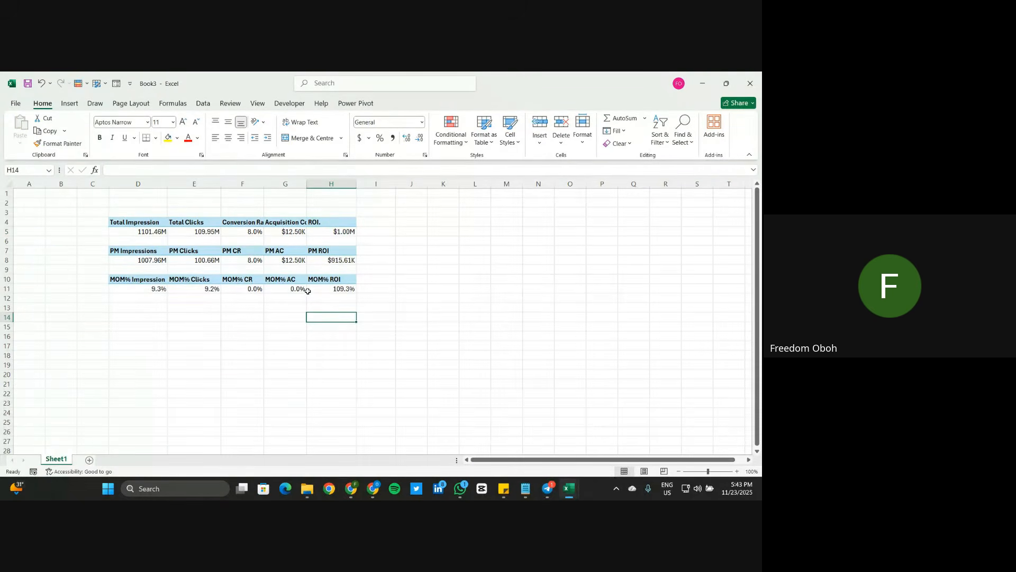
Step: Start a custom number format for all five MOM% values with [Green] followed by the ▲ and ▼ symbols
left_click_drag(142, 289, 344, 289)
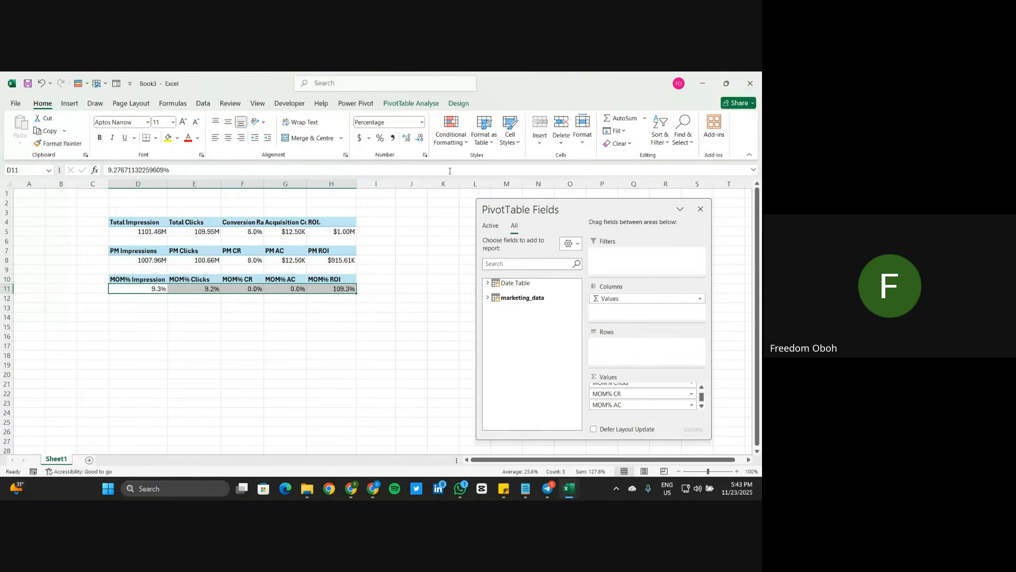
left_click(425, 155)
left_click(271, 286)
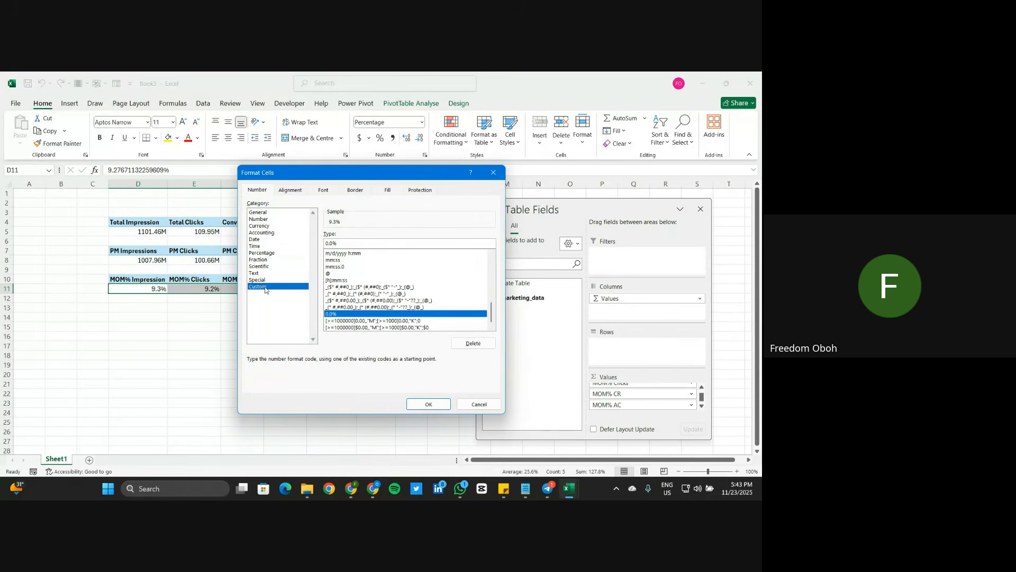
left_click(327, 243)
type("[")
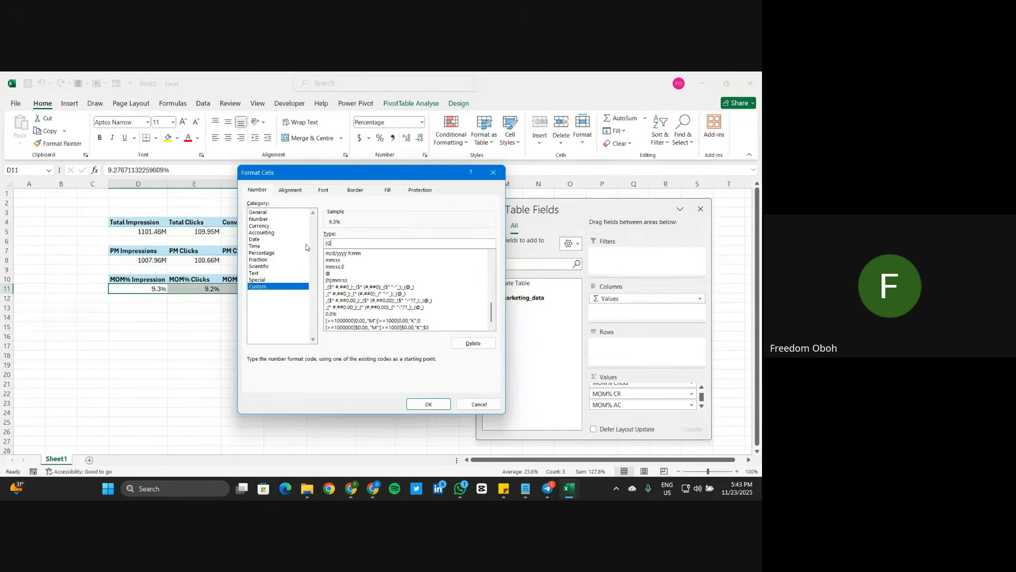
type("Green]")
key("super+period")
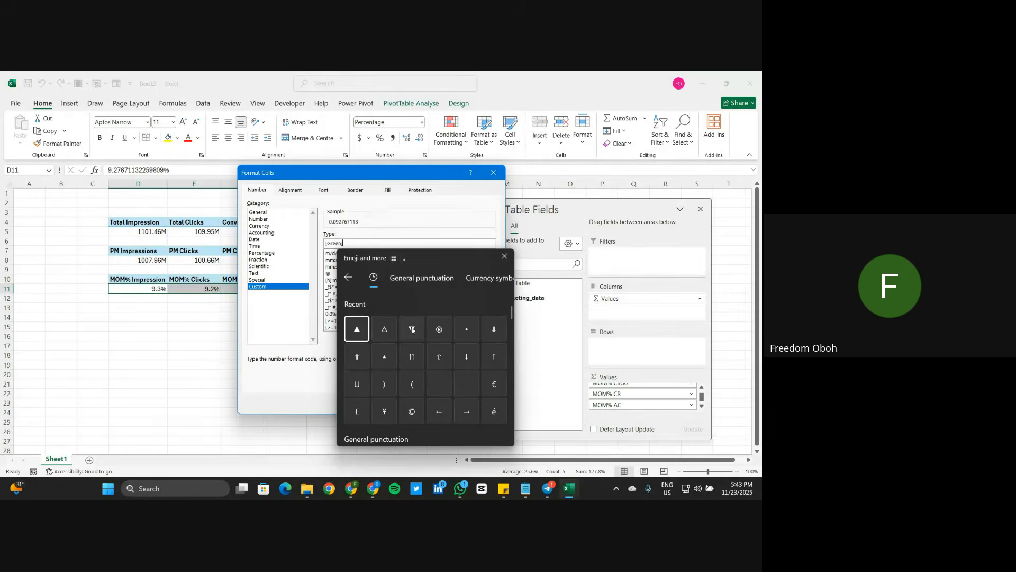
left_click(357, 329)
left_click(412, 329)
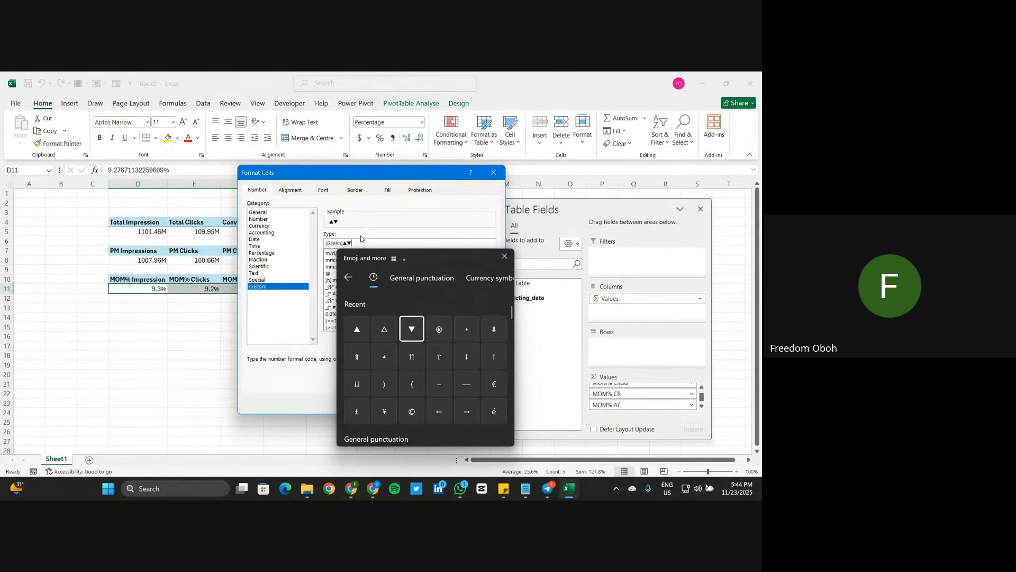
left_click(360, 235)
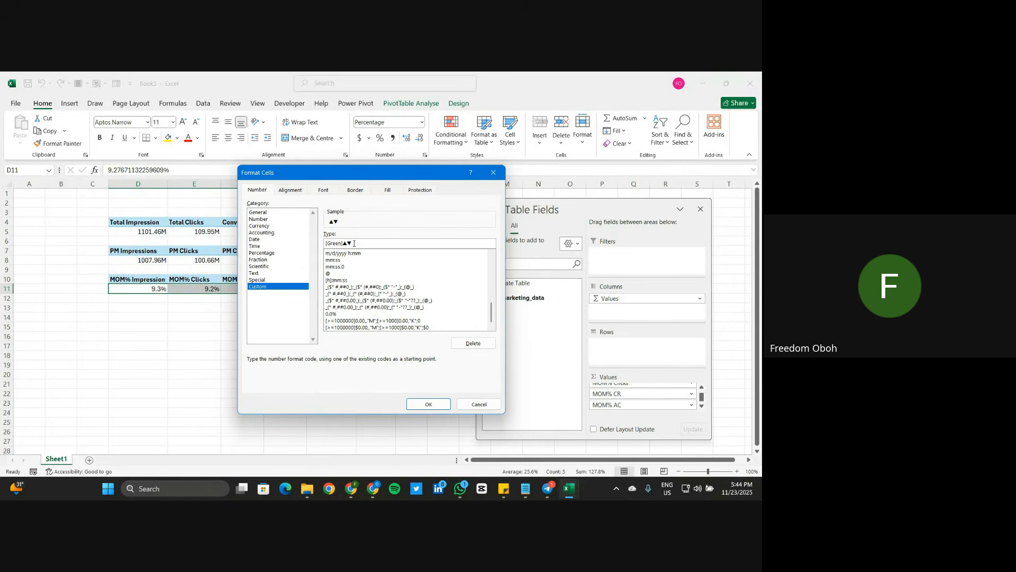
Step: Insert 0.0 between the ▲ and ▼ symbols and apply the custom format to the MOM% values
key("Left")
type("0.00")
key("BackSpace")
type("0")
key("BackSpace")
type("&")
key("BackSpace")
key("Return")
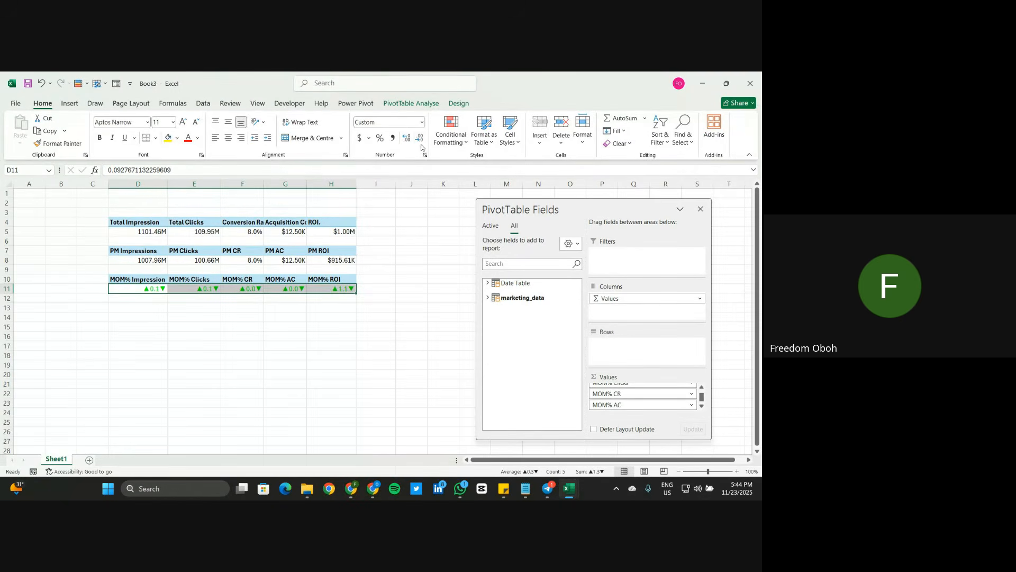
Step: Extend the MOM% custom format with a percent sign after 0.0 and a separate [Red] section for the ▼ symbol
left_click(425, 155)
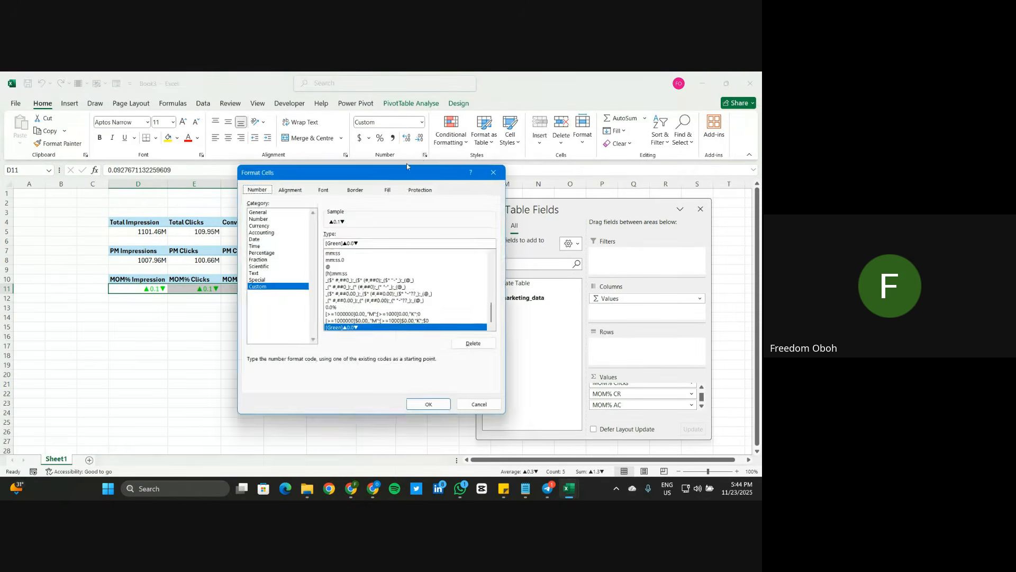
left_click(354, 243)
type("%")
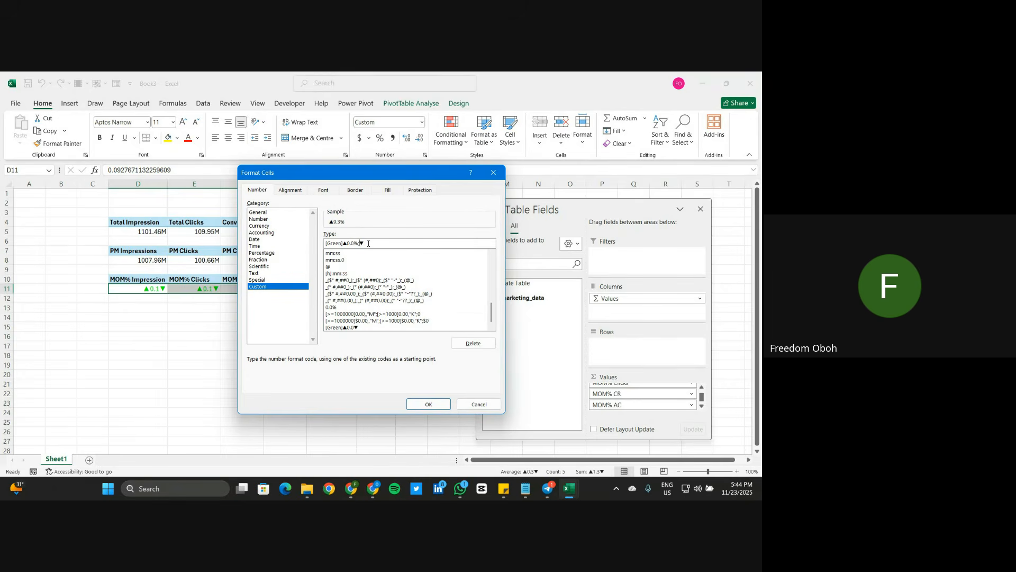
type(";[Red")
left_click(429, 405)
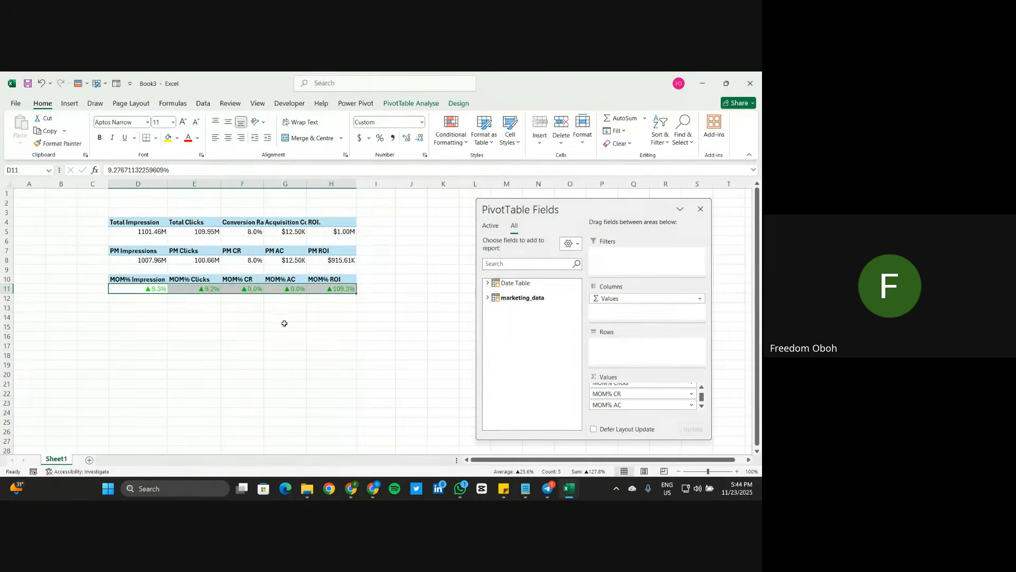
Step: Show the MOM% values with two decimal places and reduce their font size by two increments
left_click(408, 140)
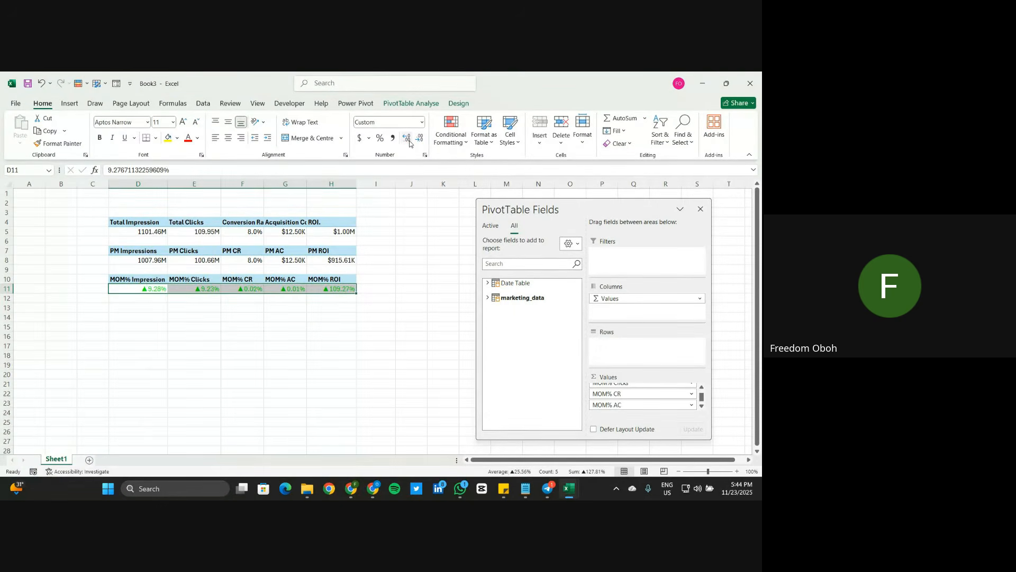
left_click(196, 122)
left_click(195, 122)
left_click(401, 258)
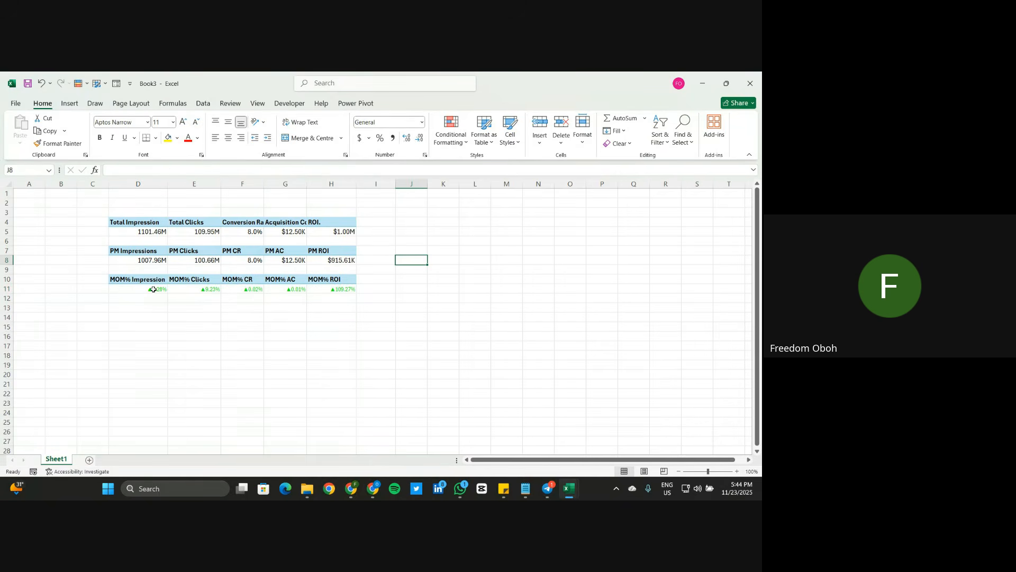
Step: Rename the PivotTable containing the total measures as KPI
left_click(279, 233)
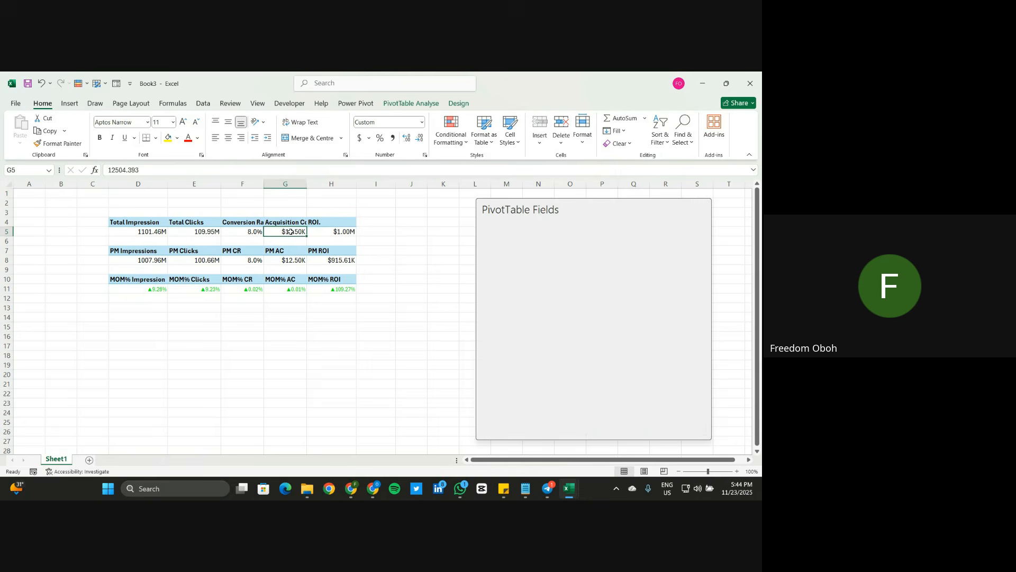
left_click(428, 103)
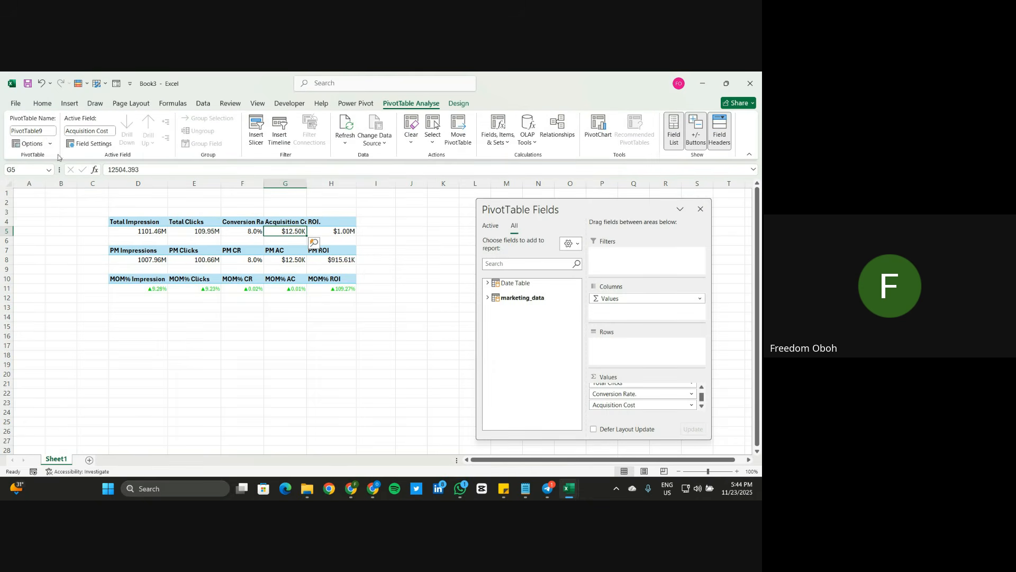
left_click(32, 131)
type("KPI")
key("Return")
Step: Rename the PivotTable containing the PM measures as PREVIOUS MONTH
left_click(137, 259)
left_click(39, 131)
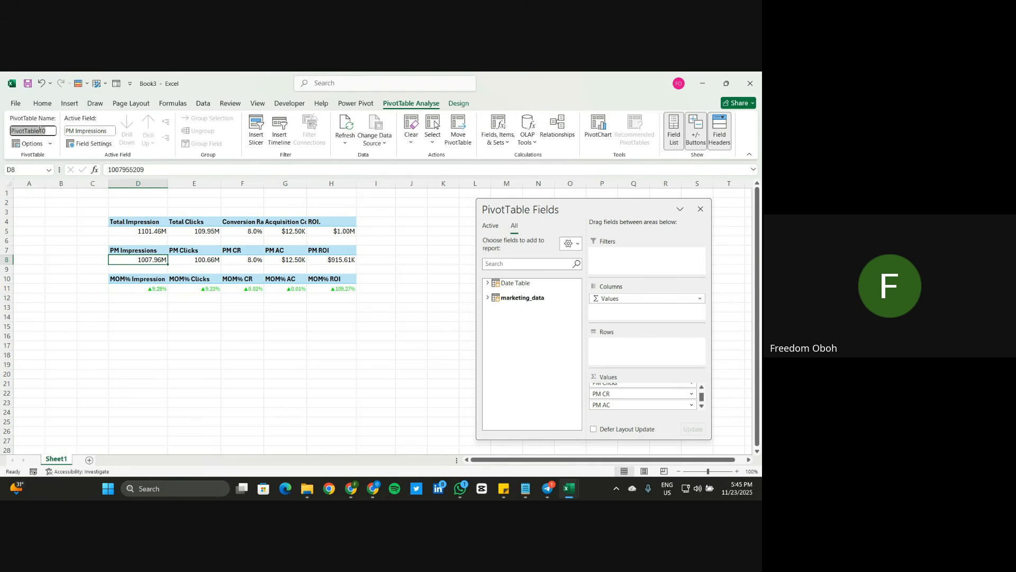
type("P")
type("REVIOUS MONTH")
key("Return")
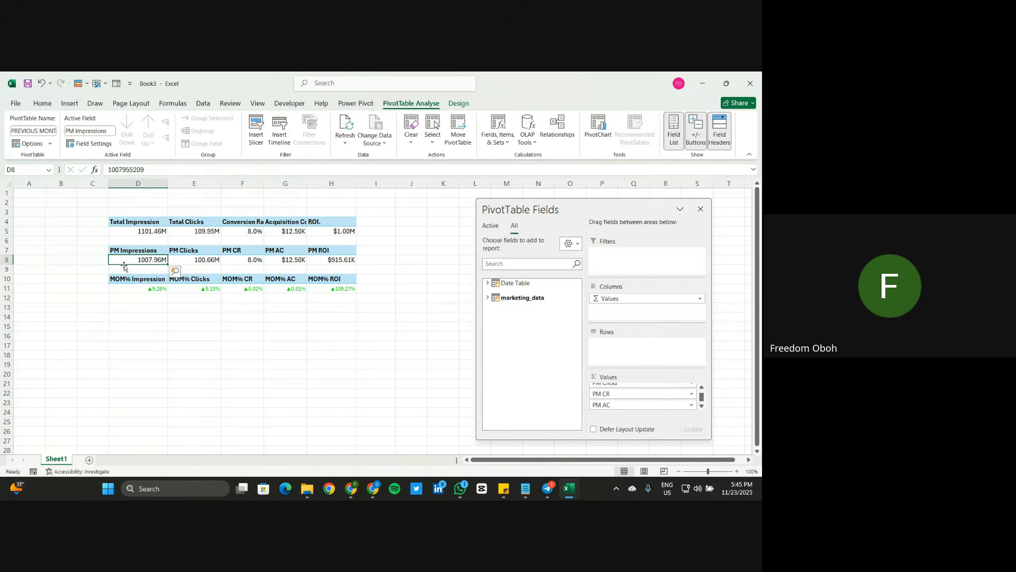
Step: Rename the PivotTable containing the month-over-month measures as MOM%
left_click(130, 279)
left_click(38, 131)
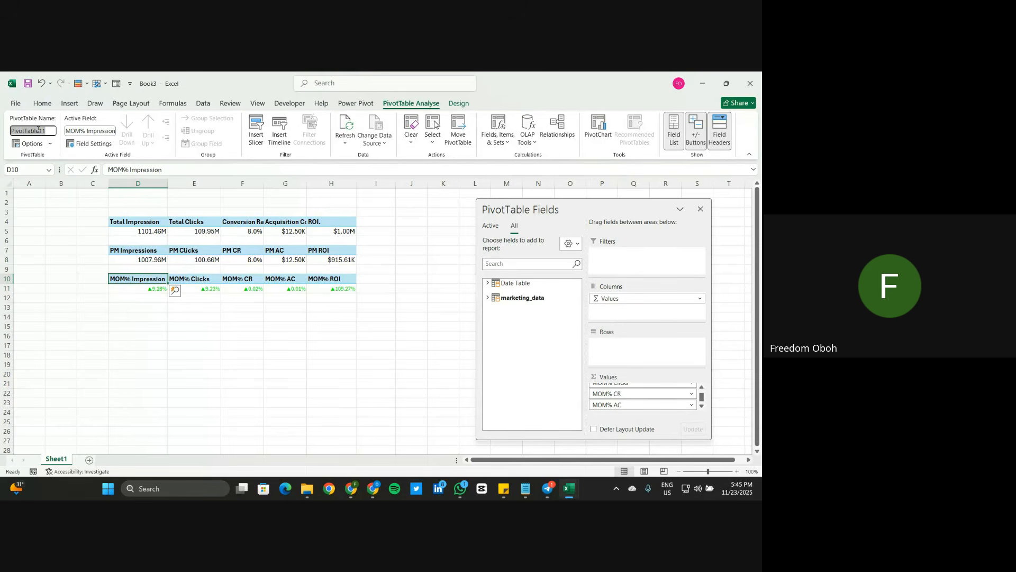
type("MOM%")
key("Return")
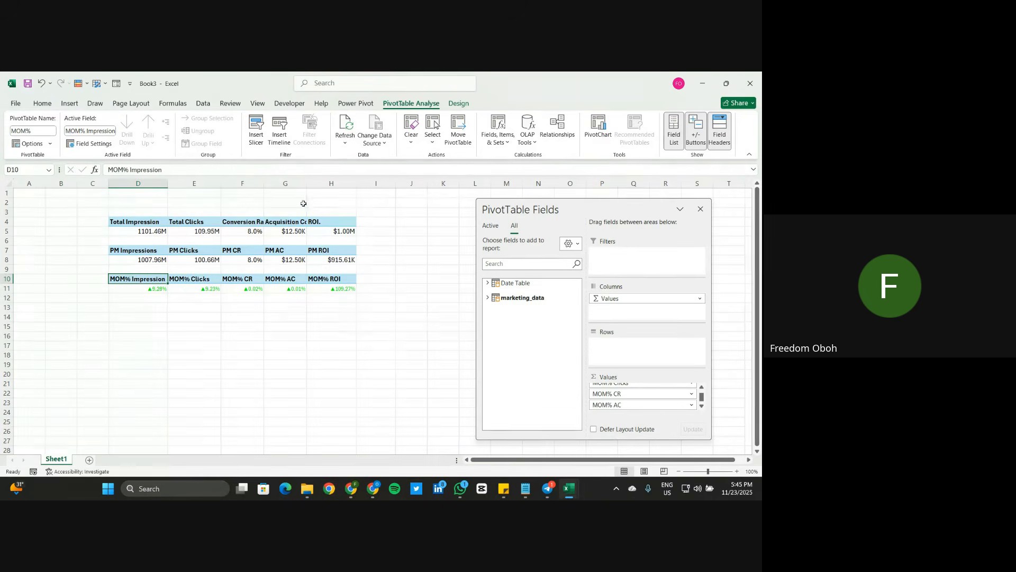
Step: Insert a timeline for the marketing_data Date field from the KPI PivotTable and place it to the right of the PivotTables
left_click(206, 233)
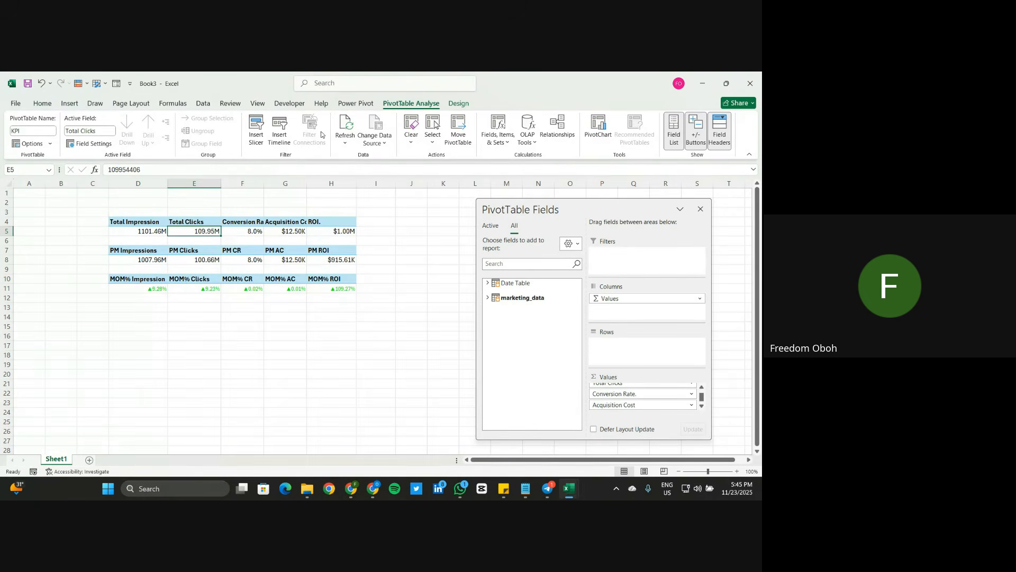
left_click(279, 129)
left_click(346, 290)
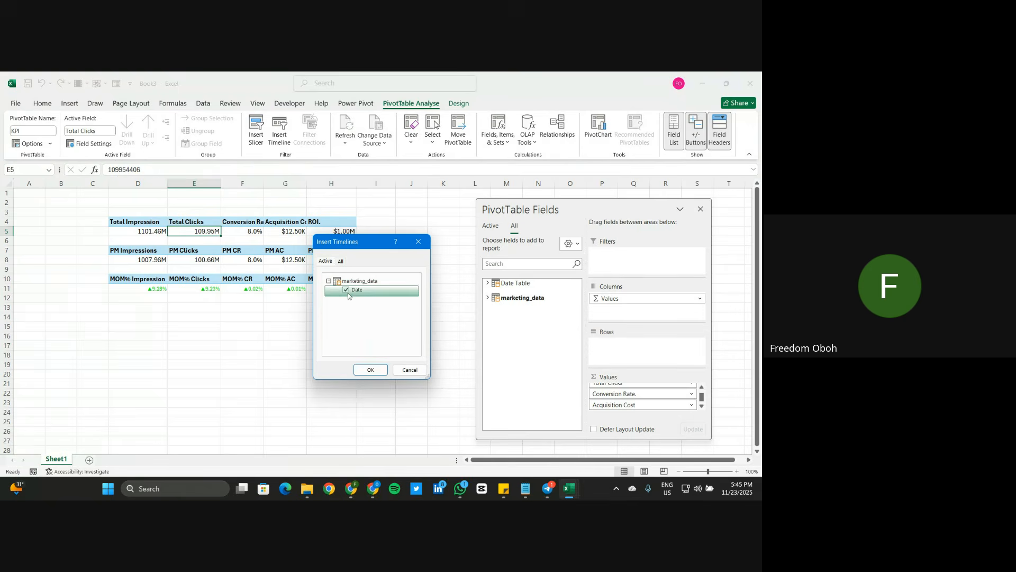
left_click(371, 369)
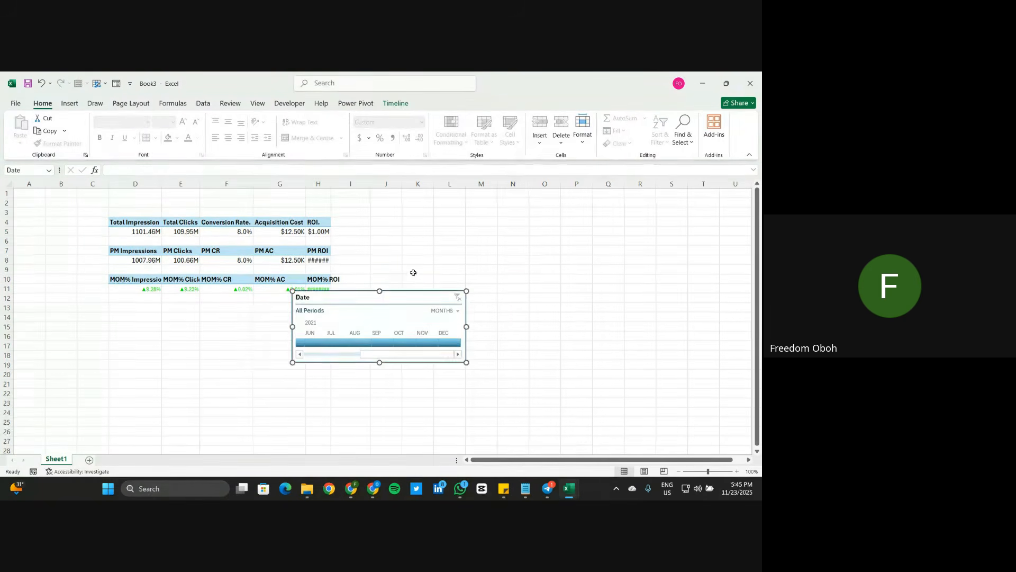
left_click_drag(377, 293, 469, 233)
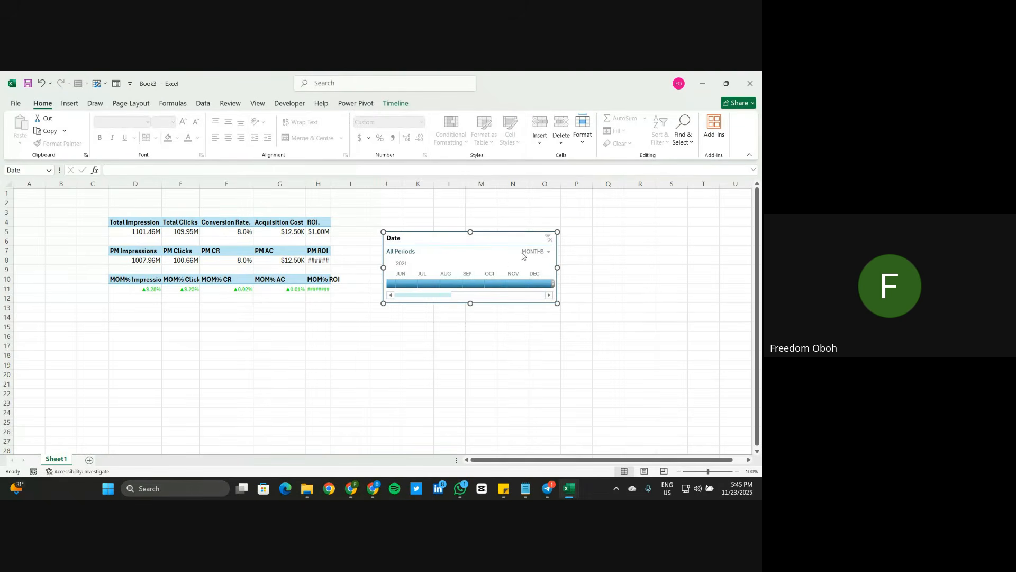
Step: Filter the Date timeline to Dec 2021 and connect it to the PREVIOUS MONTH and MOM% PivotTables as well as KPI
left_click(539, 284)
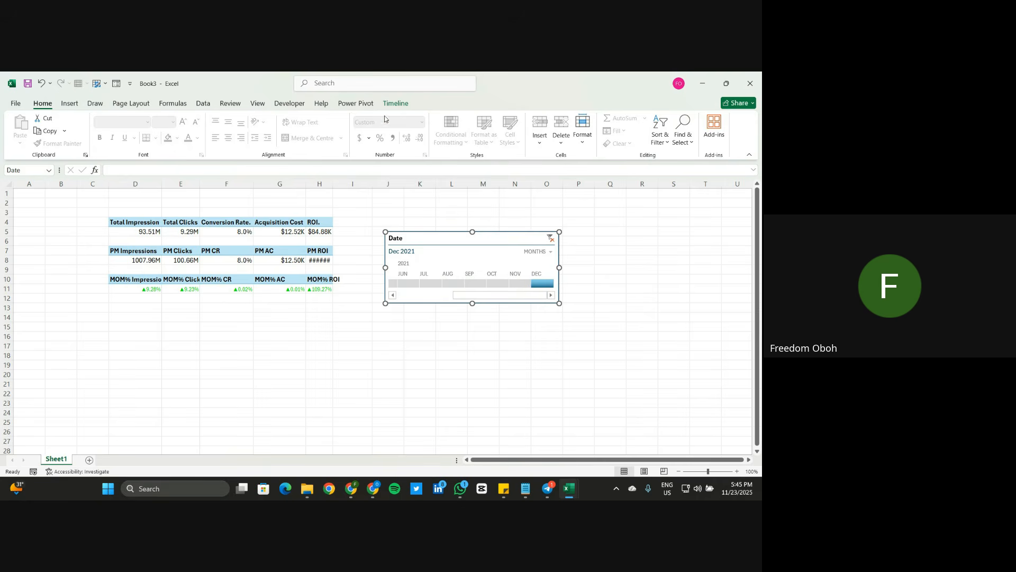
left_click(396, 103)
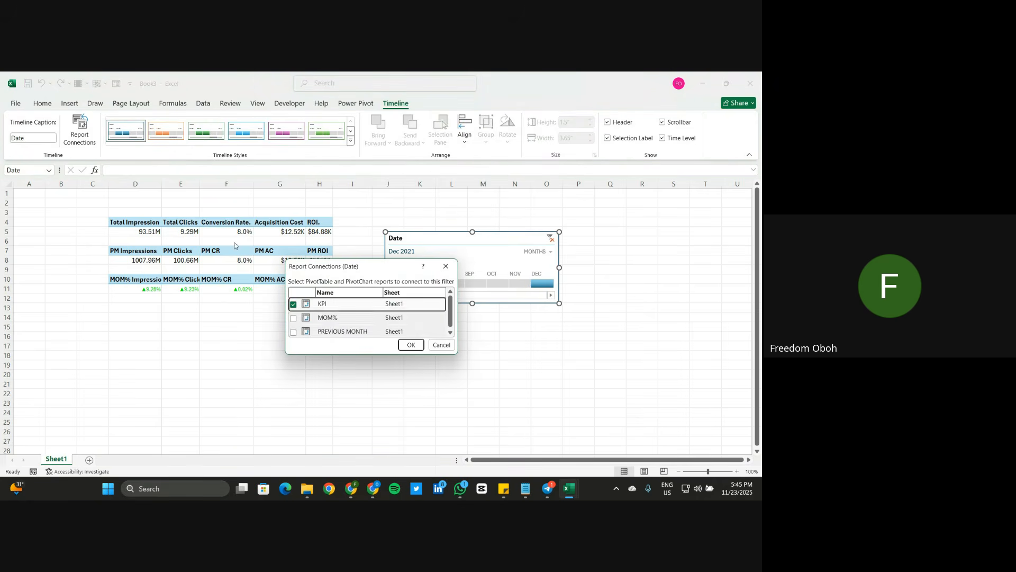
left_click(293, 332)
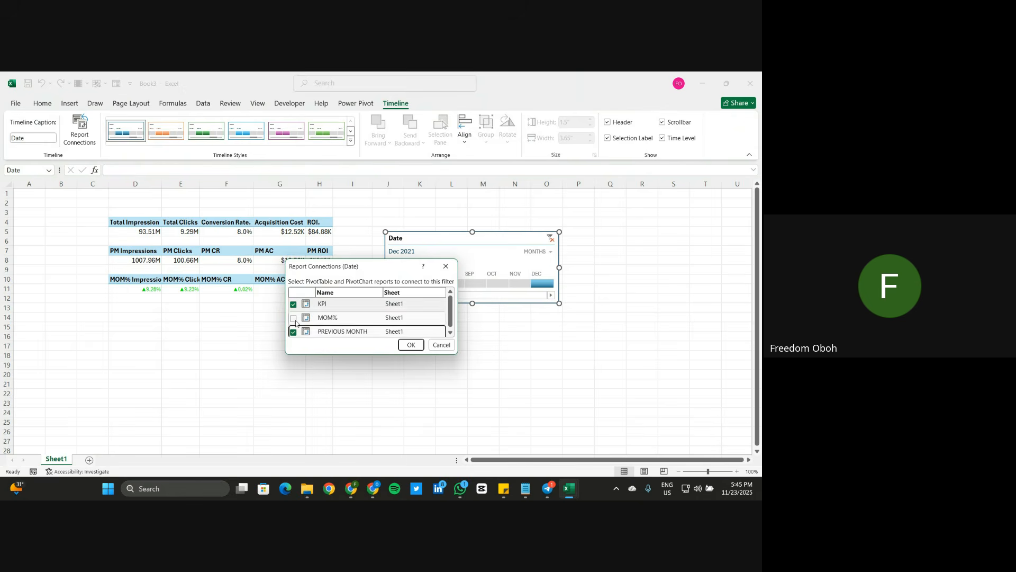
left_click(294, 318)
left_click(411, 349)
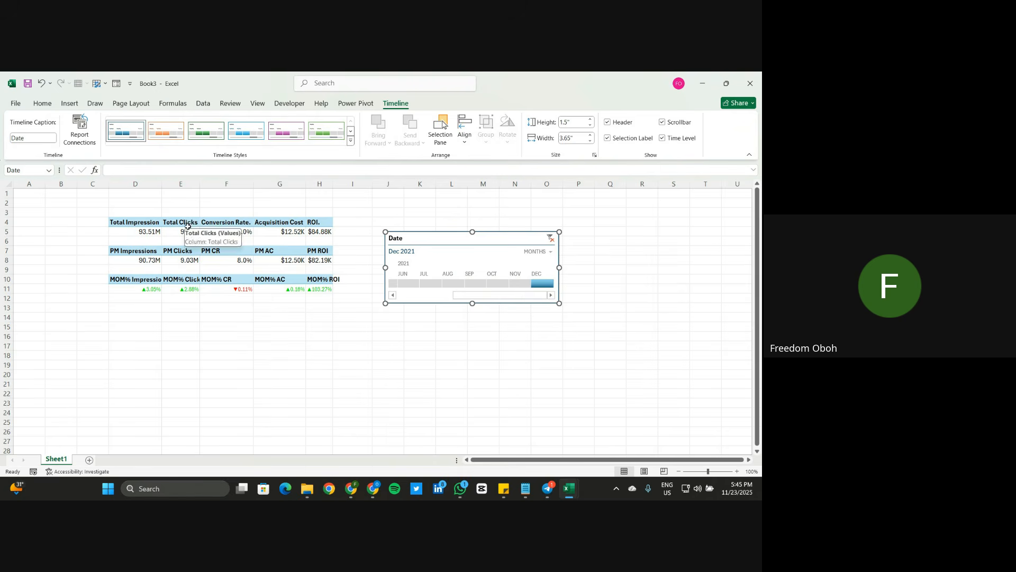
mouse_move(141, 262)
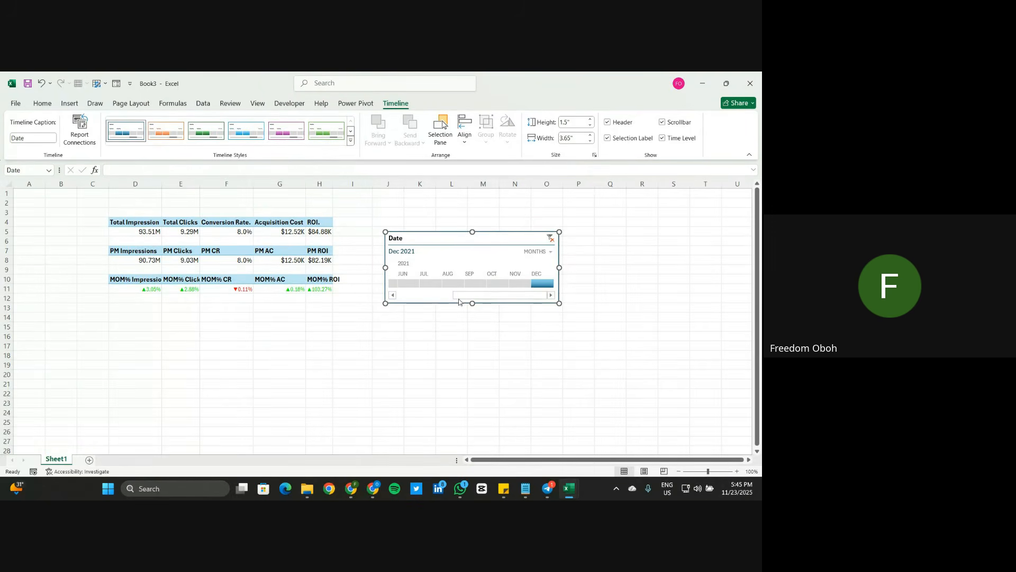
Step: Filter the timeline one month at a time from Nov 2021 back to Jun 2021 and check the three PivotTables' values
left_click(520, 284)
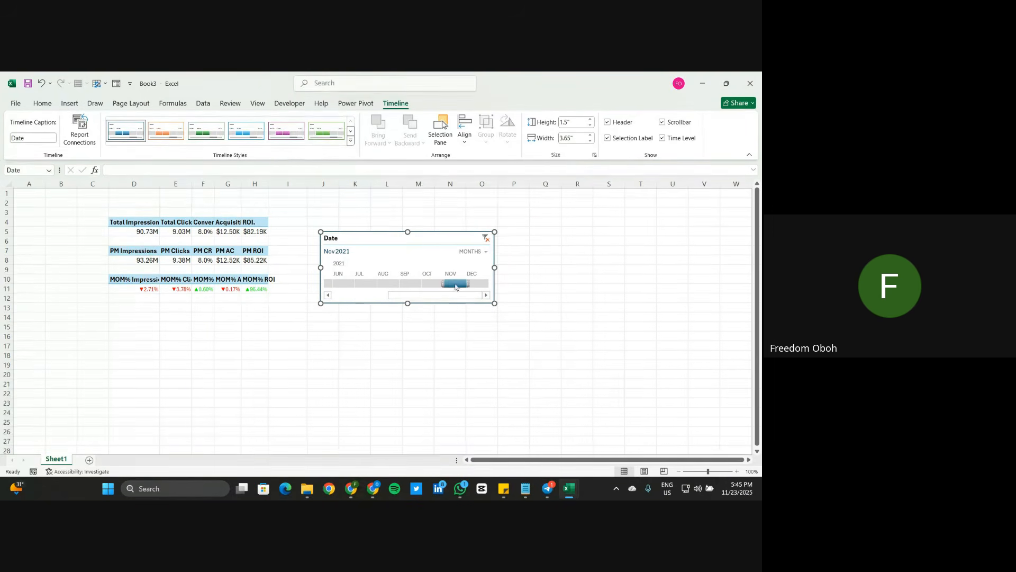
left_click(432, 283)
left_click(410, 283)
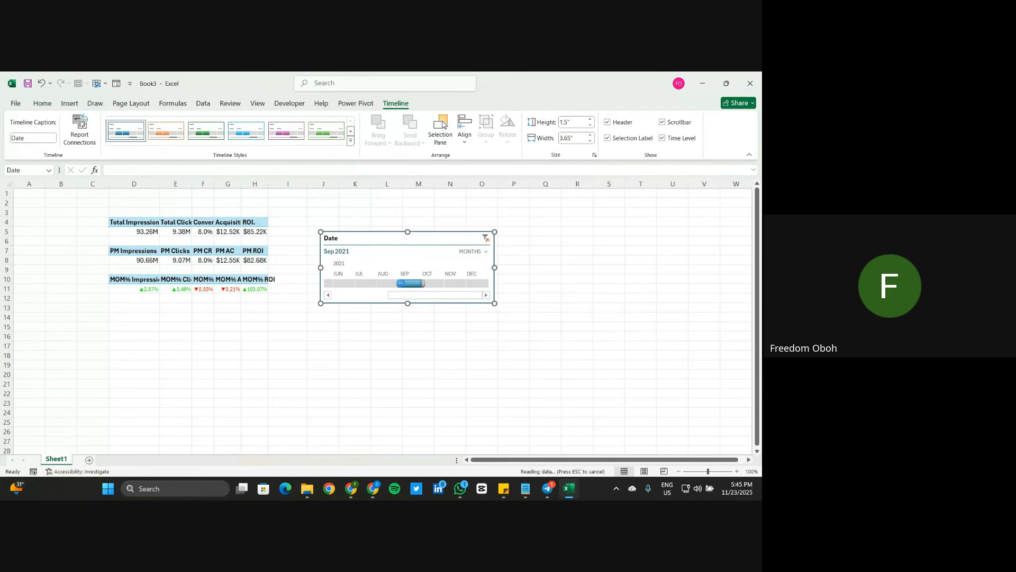
left_click(389, 284)
left_click(365, 283)
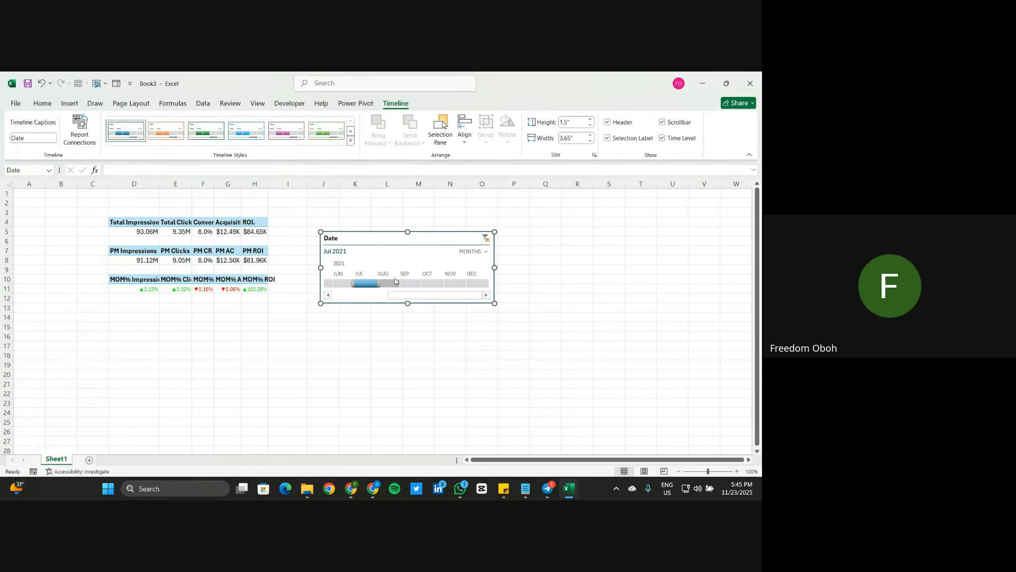
left_click(341, 283)
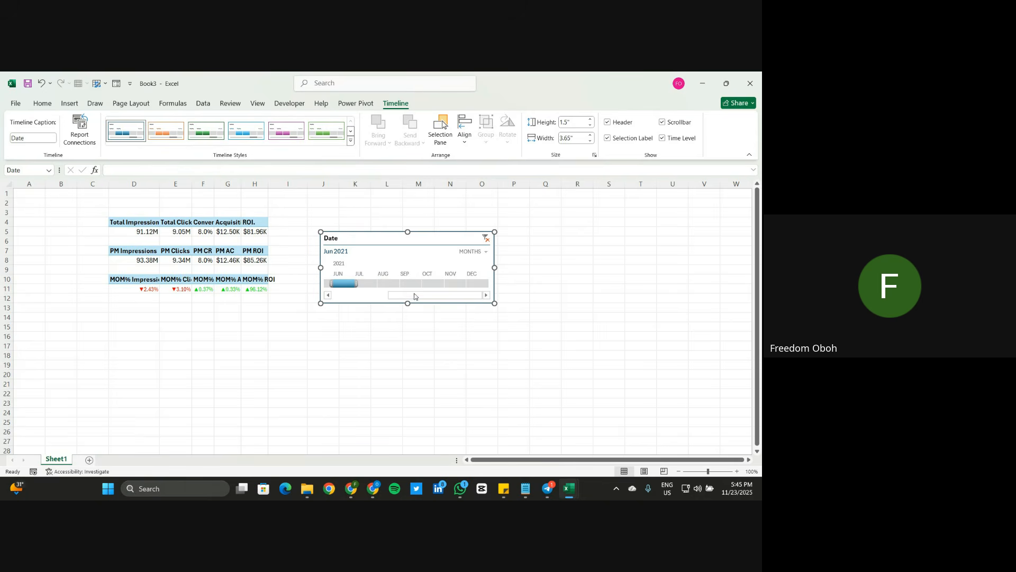
Step: Filter the timeline month by month from May 2021 back to Jan 2021 and compare the total, PM and MOM% values
left_click_drag(418, 298, 362, 298)
left_click(414, 283)
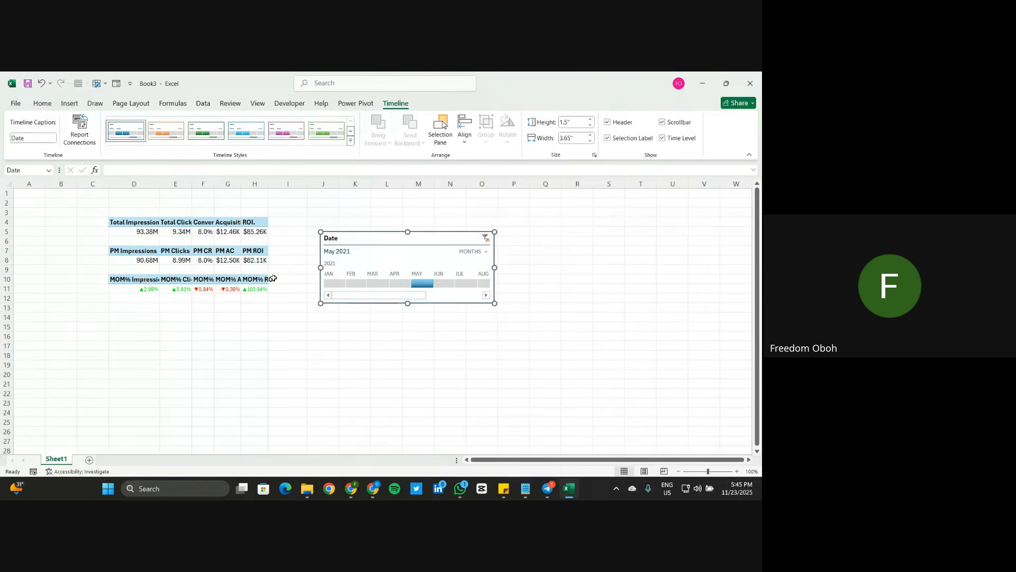
left_click(398, 285)
left_click(383, 285)
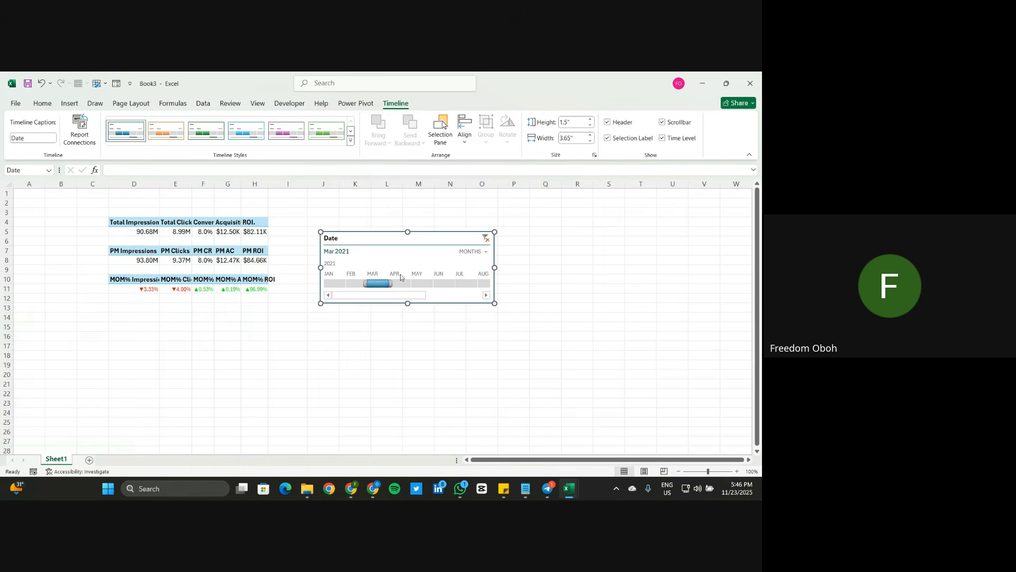
left_click(353, 285)
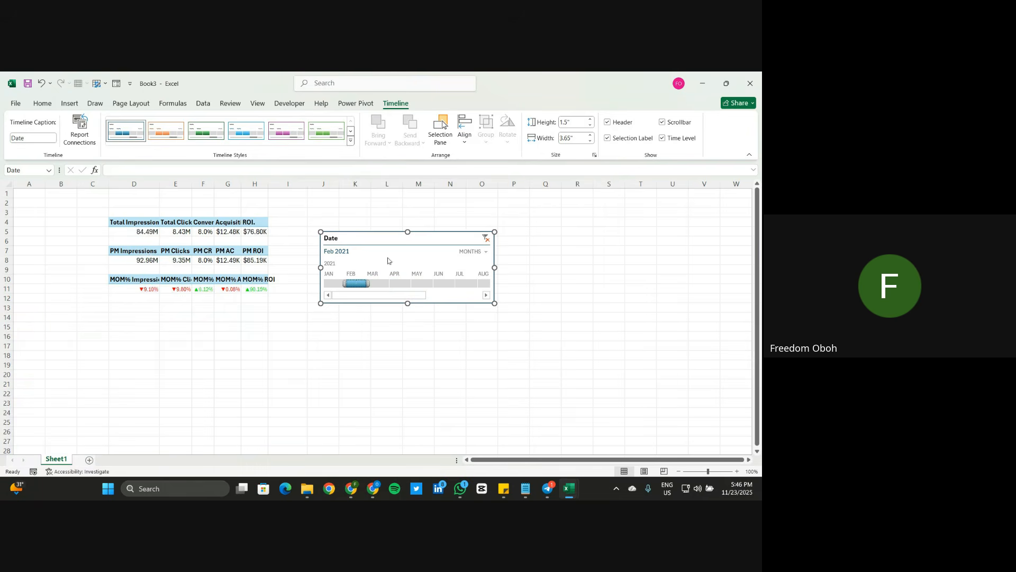
left_click(334, 285)
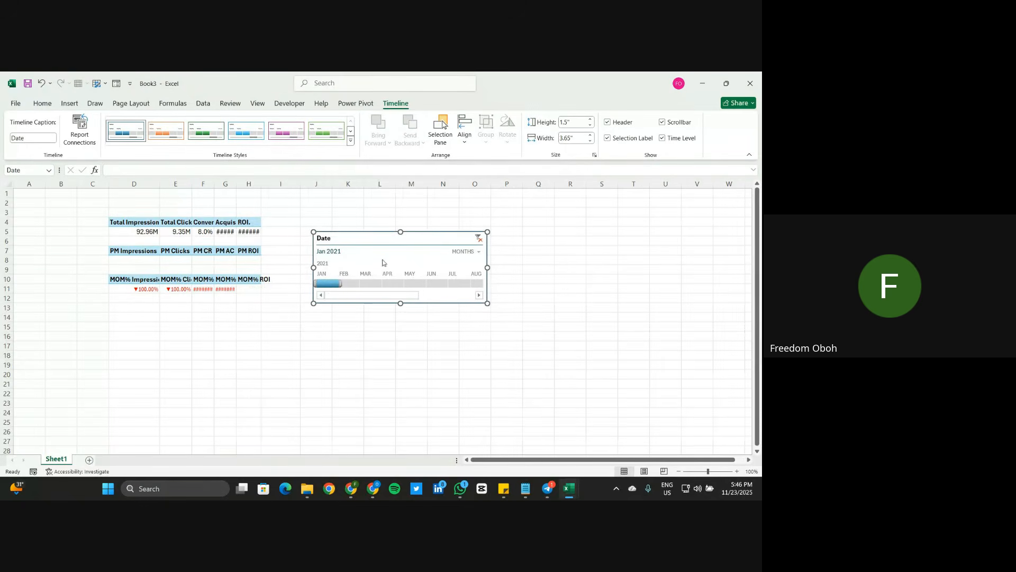
Step: Filter the timeline forward month by month from Feb 2021 to May 2021 and check the PivotTables' response
left_click(359, 284)
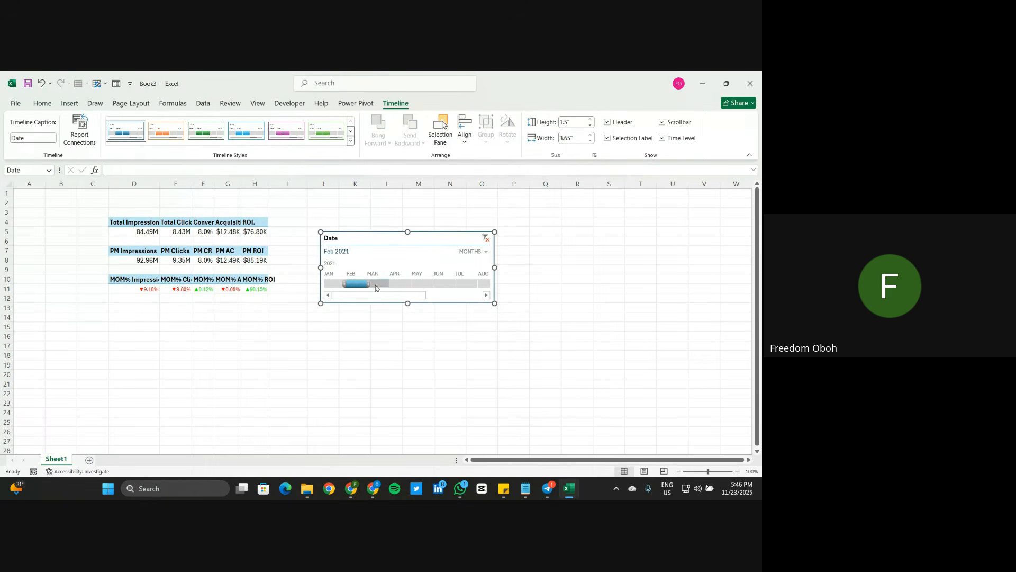
left_click(376, 286)
left_click(400, 284)
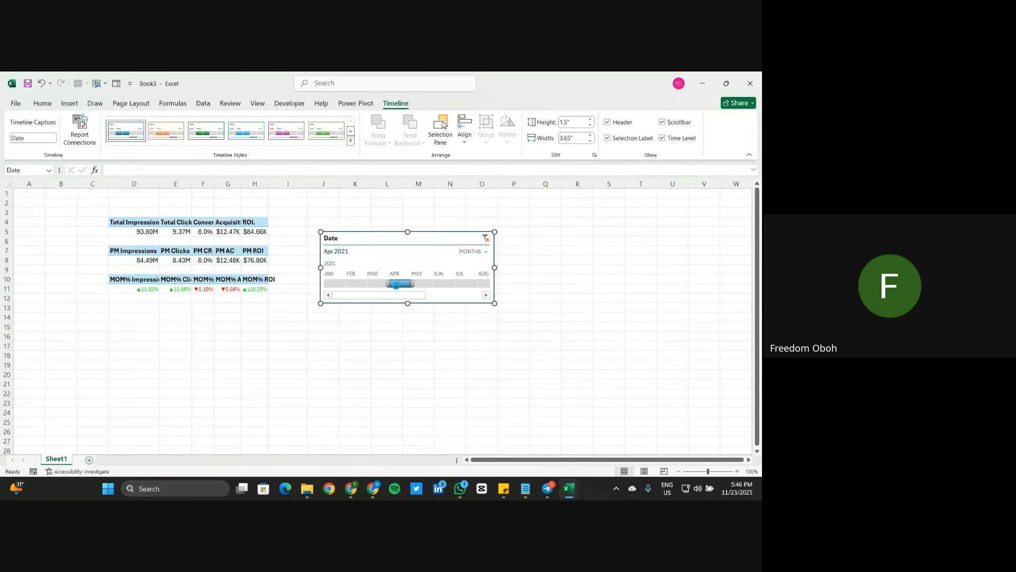
left_click(422, 284)
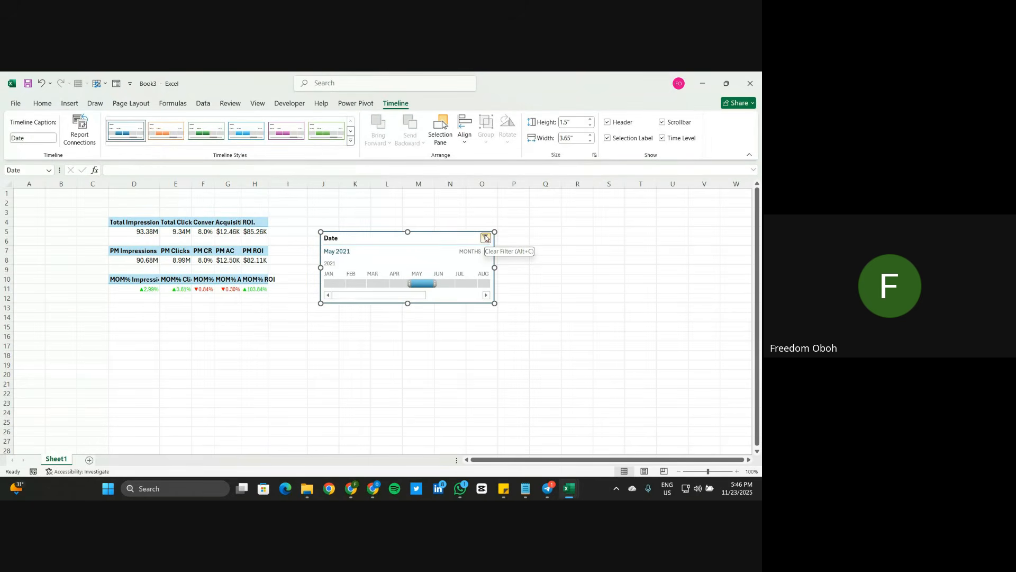
left_click(275, 334)
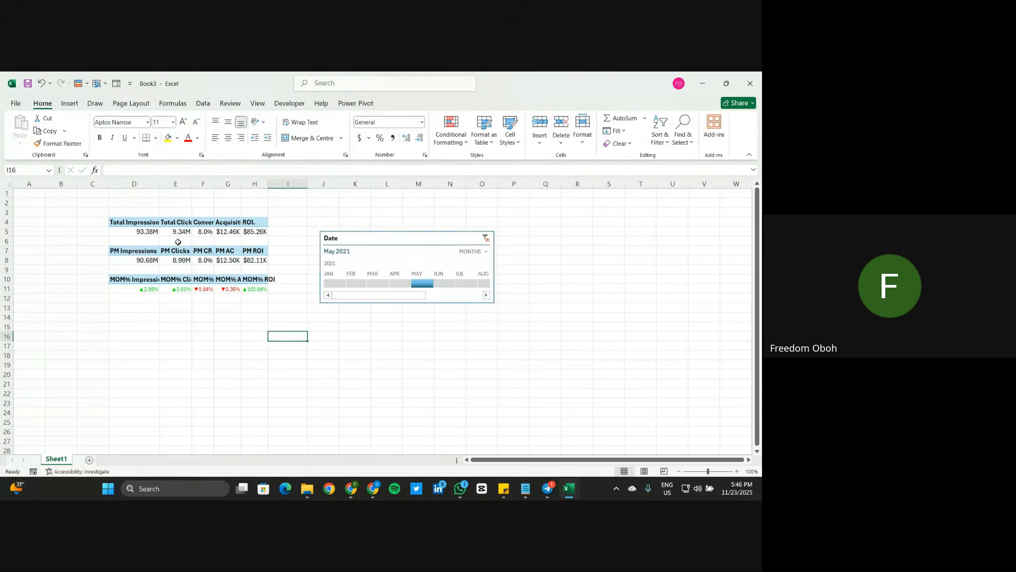
Step: Review the formulas of all total, PM and MOM% measures in the Manage Measures dialog, widened to show them fully
left_click(356, 102)
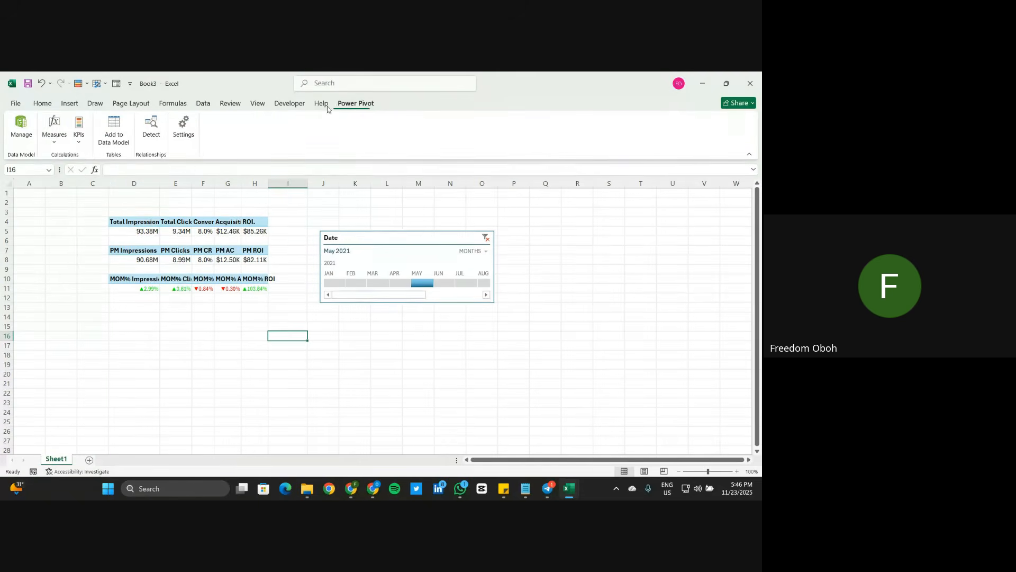
left_click(58, 140)
left_click(76, 173)
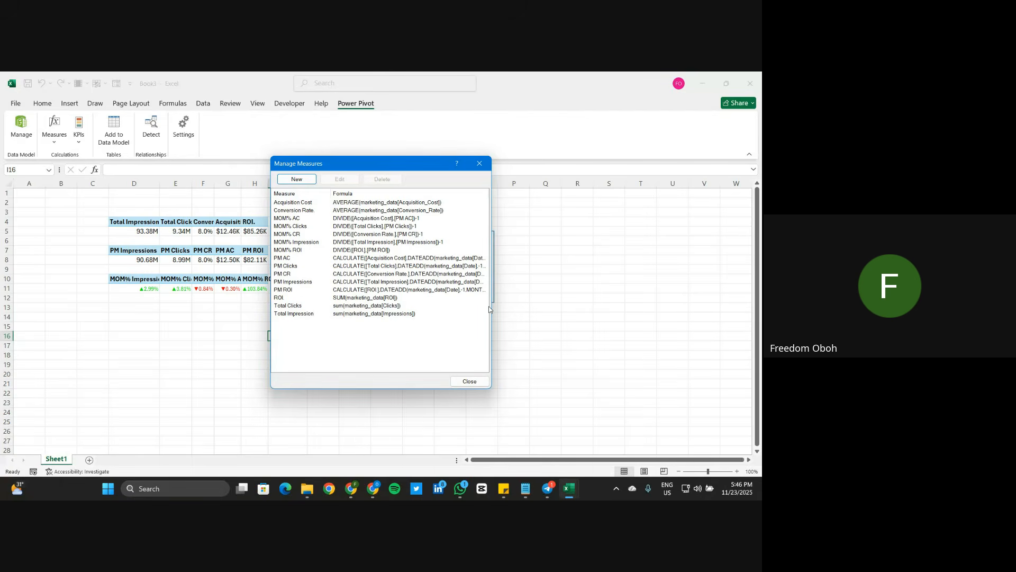
left_click_drag(493, 306, 566, 308)
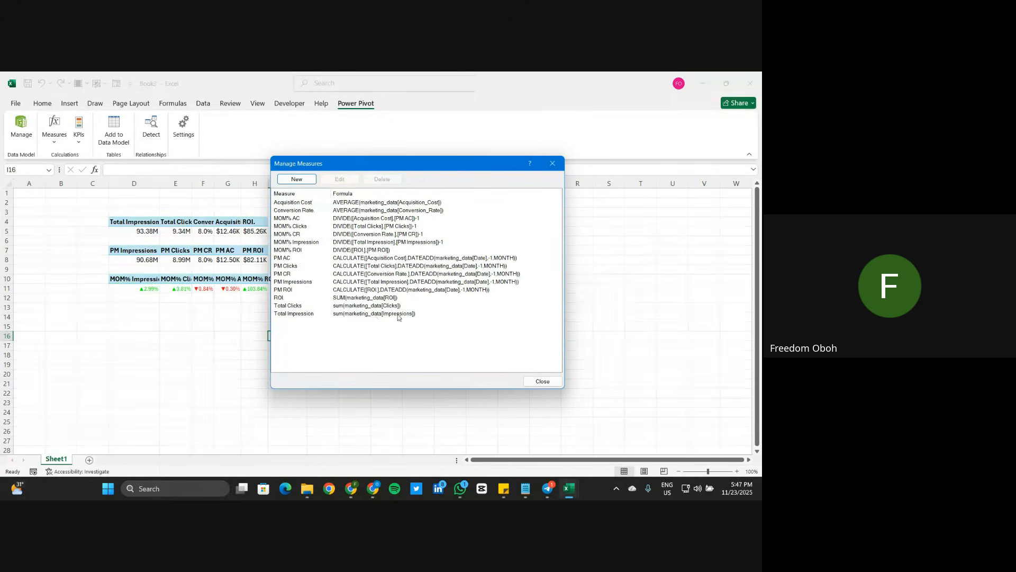
left_click(550, 382)
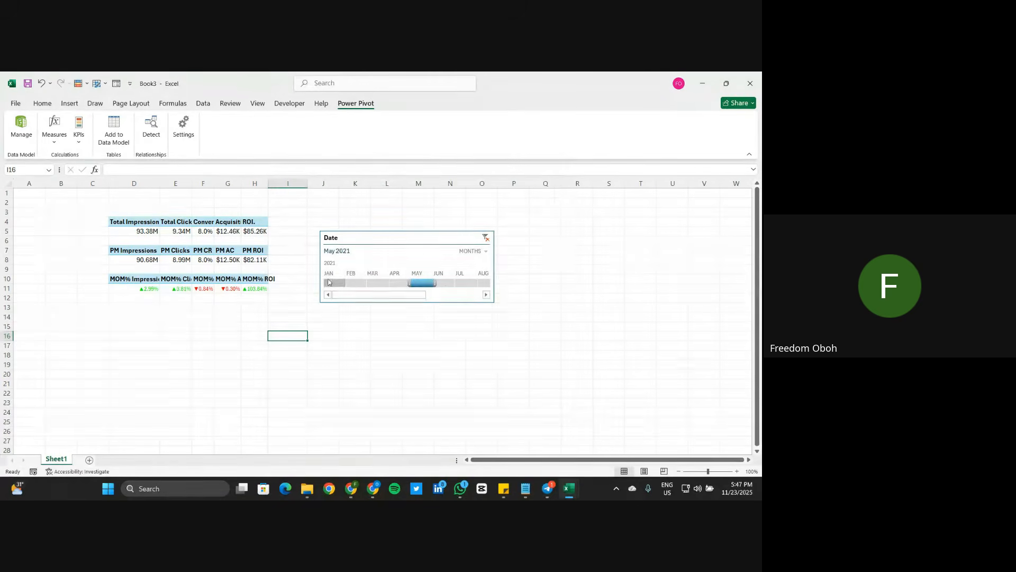
Step: Advance the timeline filter through Jun and Jul to Aug 2021
left_click_drag(431, 282, 453, 283)
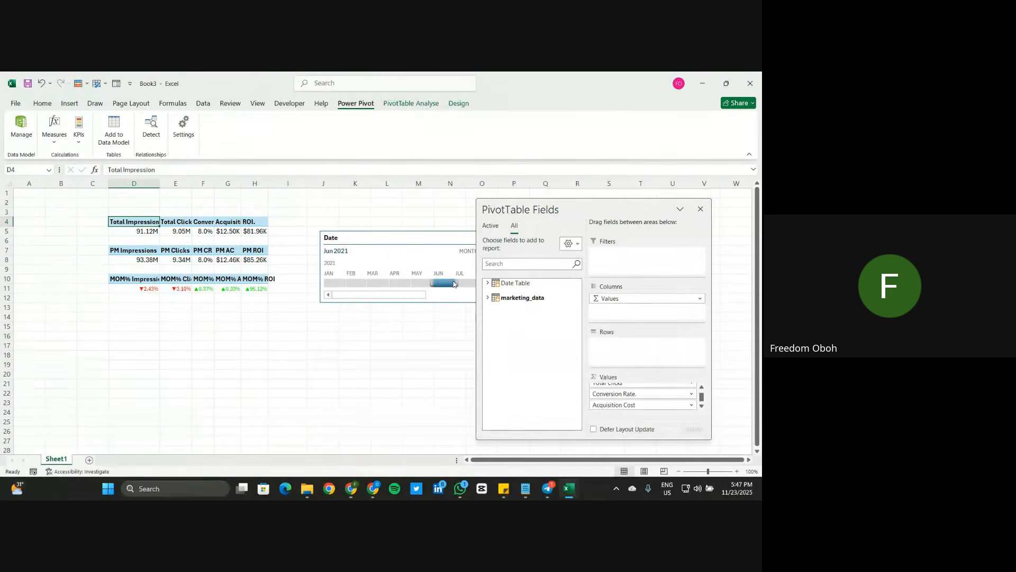
left_click(461, 288)
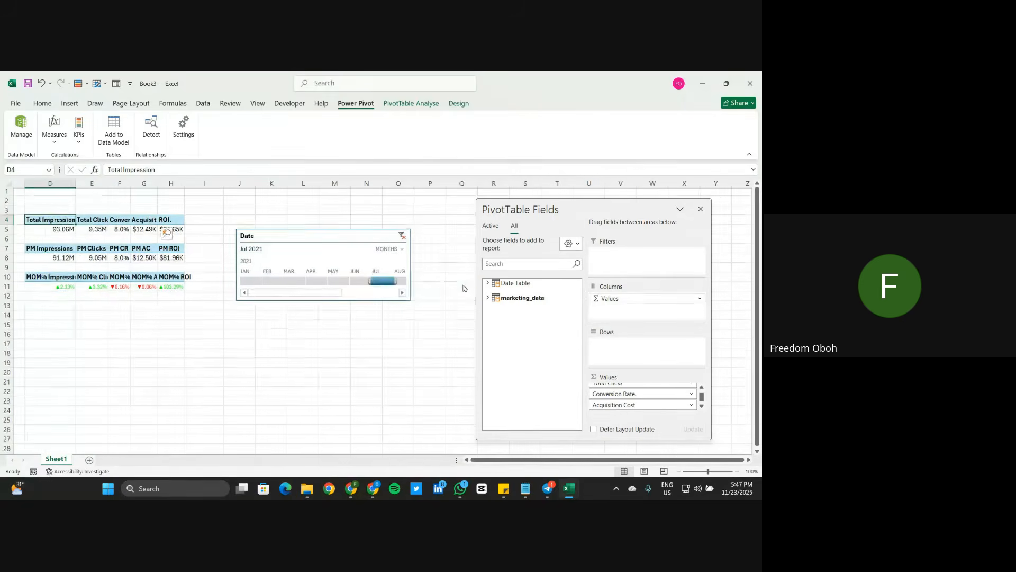
left_click(403, 278)
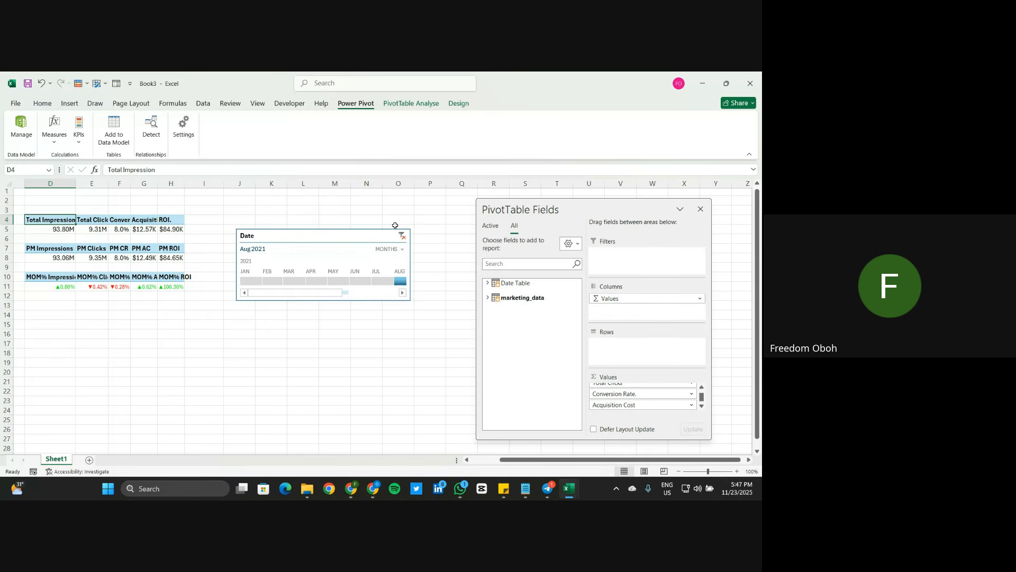
Step: Move the Date timeline directly below the MOM% PivotTable to free the space beside the PivotTables
left_click_drag(332, 238, 374, 236)
left_click(228, 290)
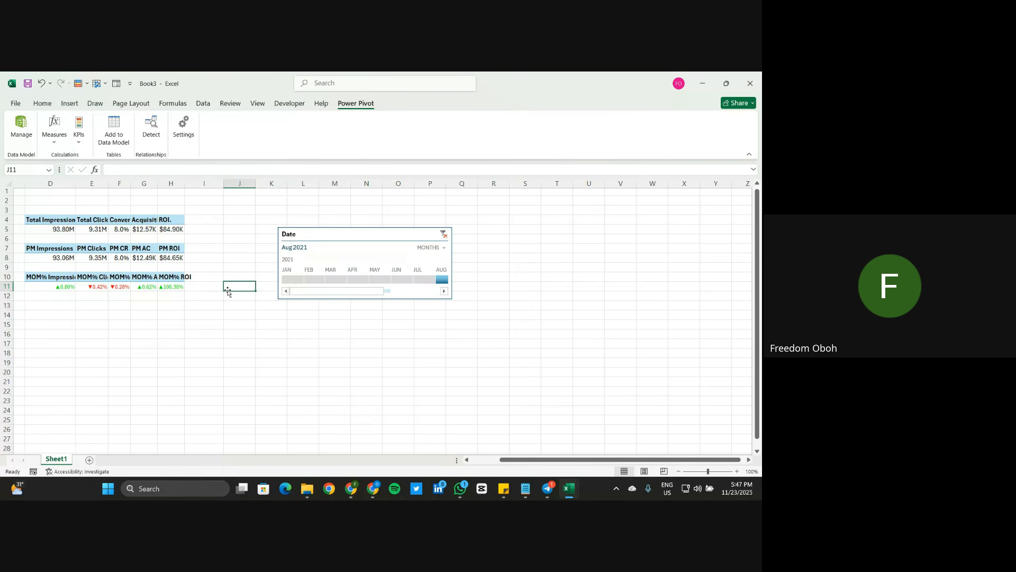
left_click_drag(337, 233, 82, 310)
left_click(266, 267)
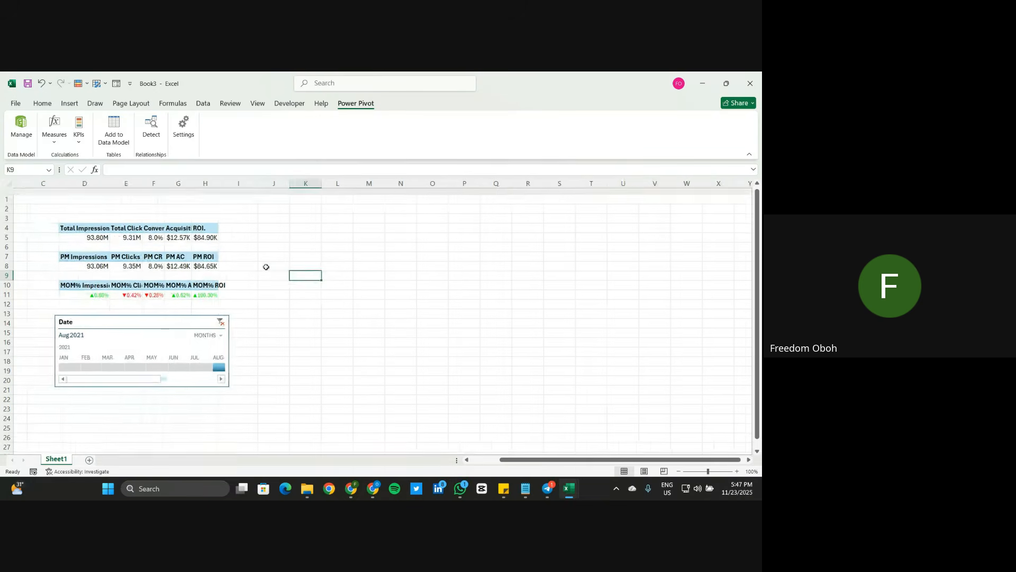
scroll(266, 267, "left", 2)
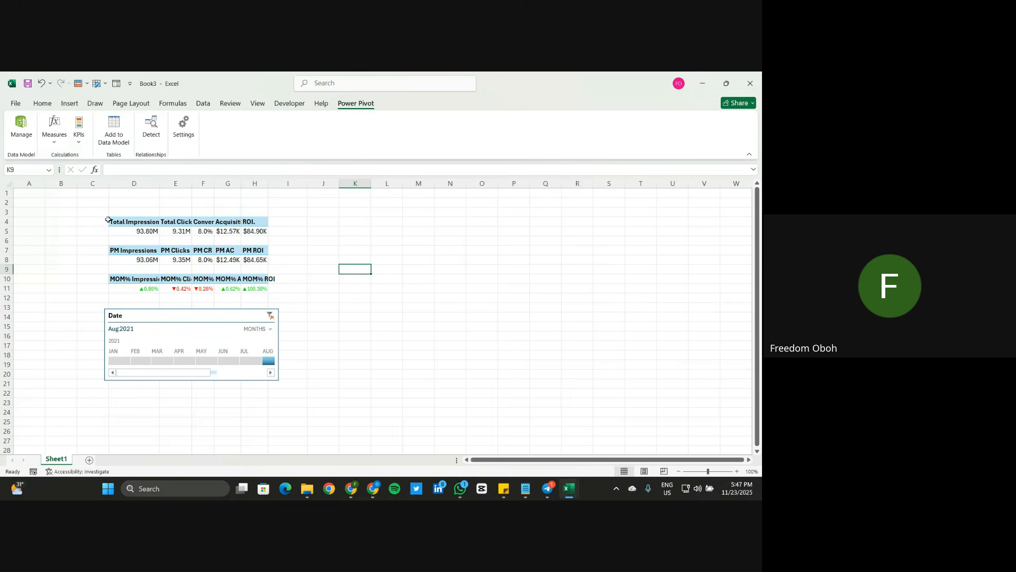
Step: Copy the KPI PivotTable in D4:H5 and paste the duplicate at J4
left_click_drag(128, 218, 248, 230)
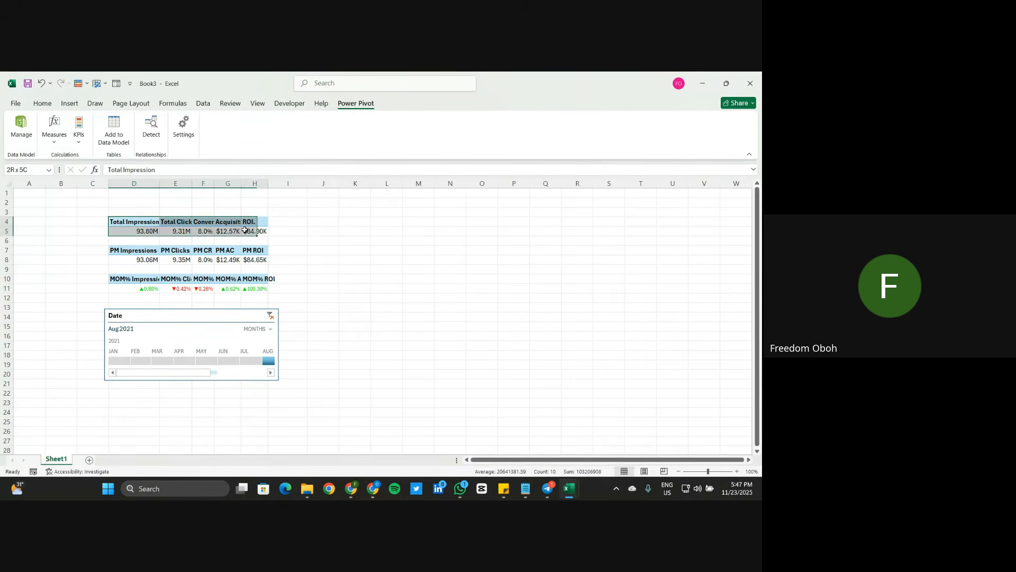
key("ctrl+c")
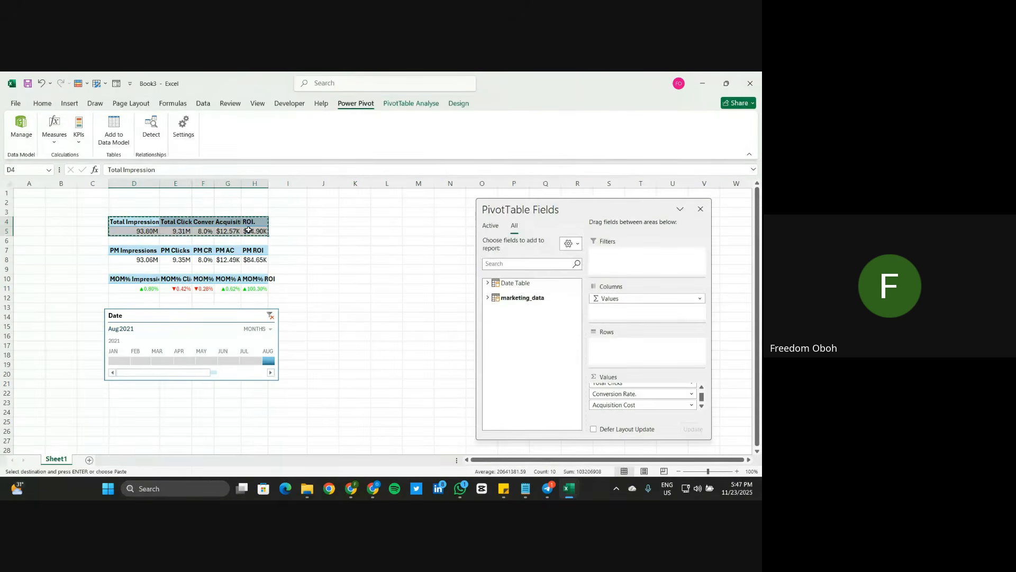
left_click(323, 216)
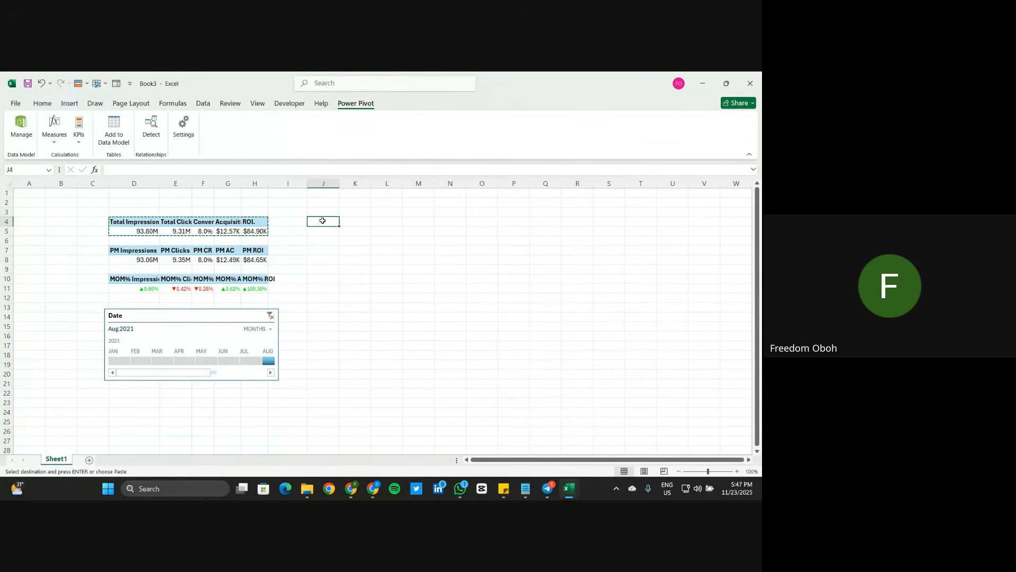
key("ctrl+v")
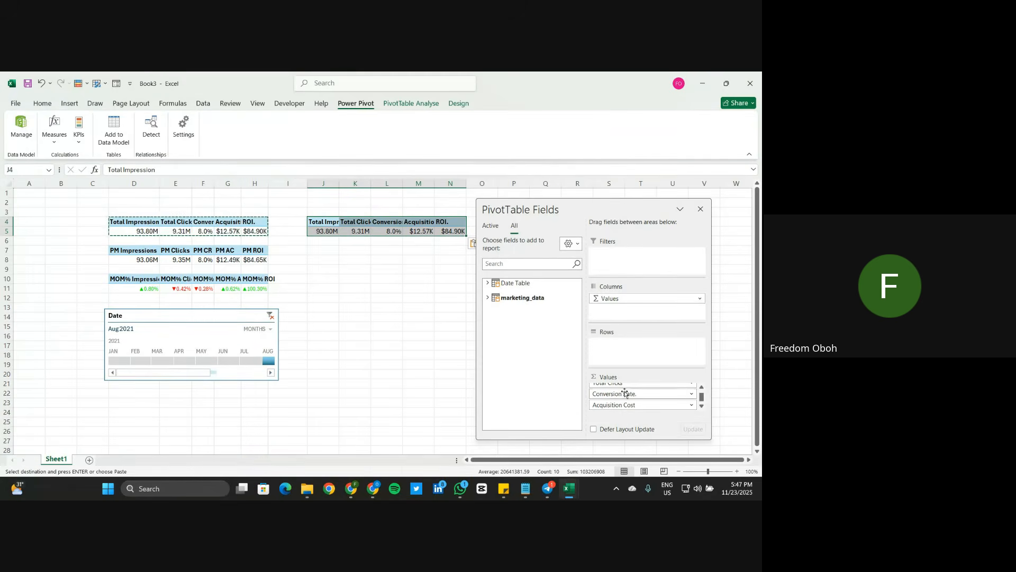
Step: Reduce the copied PivotTable's values to Total Impression and add Week of Month from the Date Table to its rows
left_click_drag(622, 394, 556, 392)
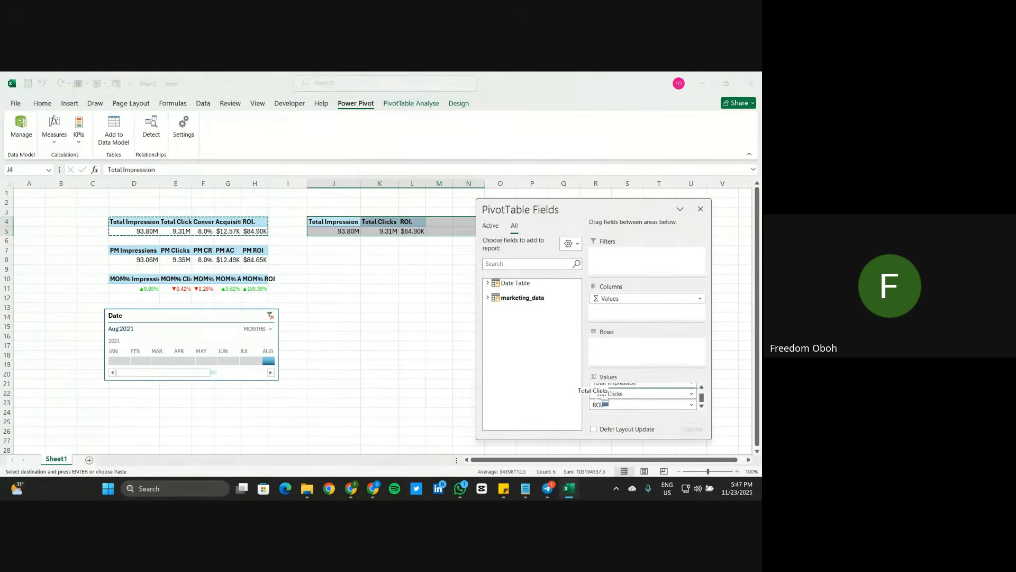
left_click_drag(646, 389, 556, 397)
left_click(522, 280)
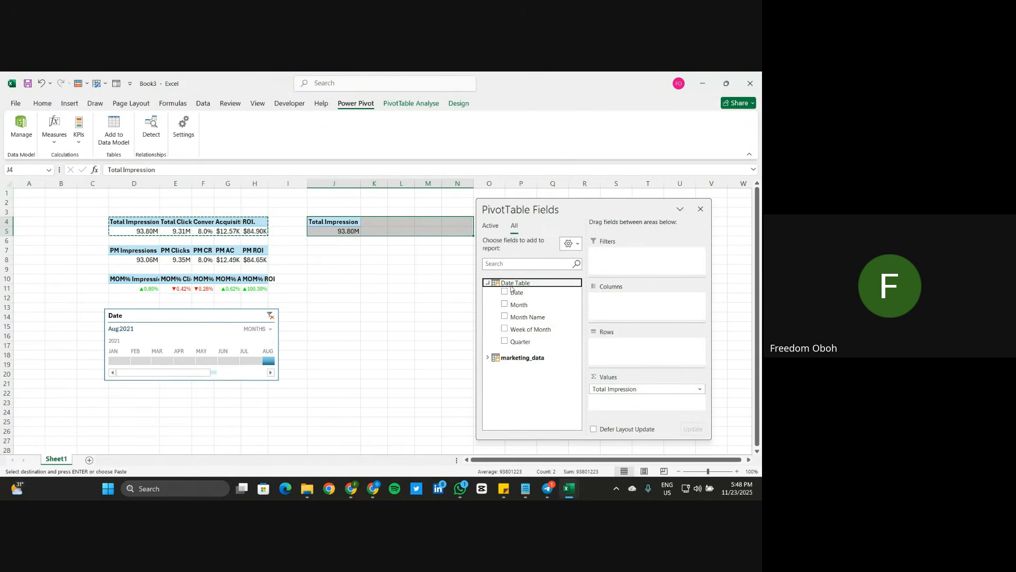
left_click_drag(522, 332, 614, 353)
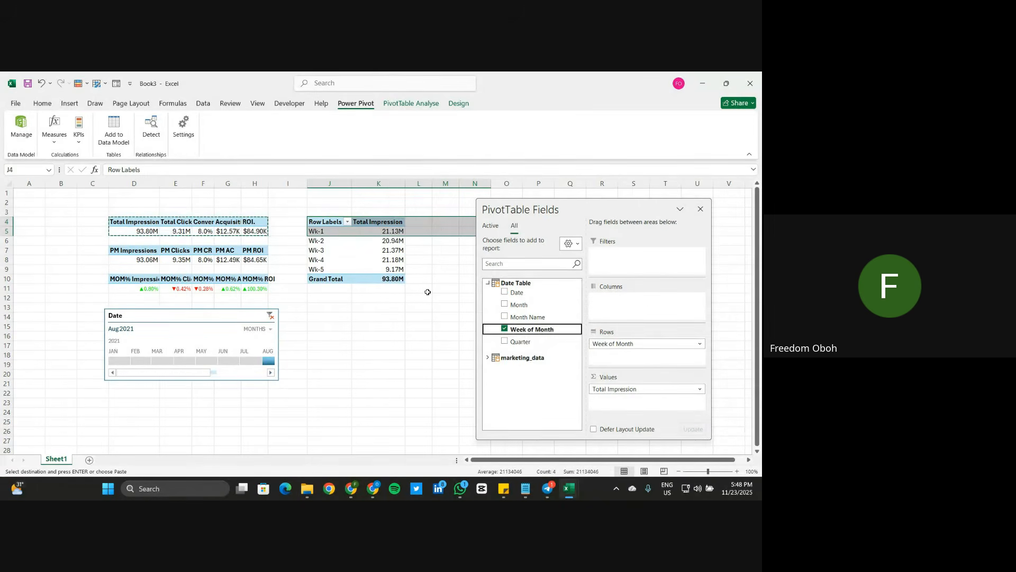
left_click(394, 305)
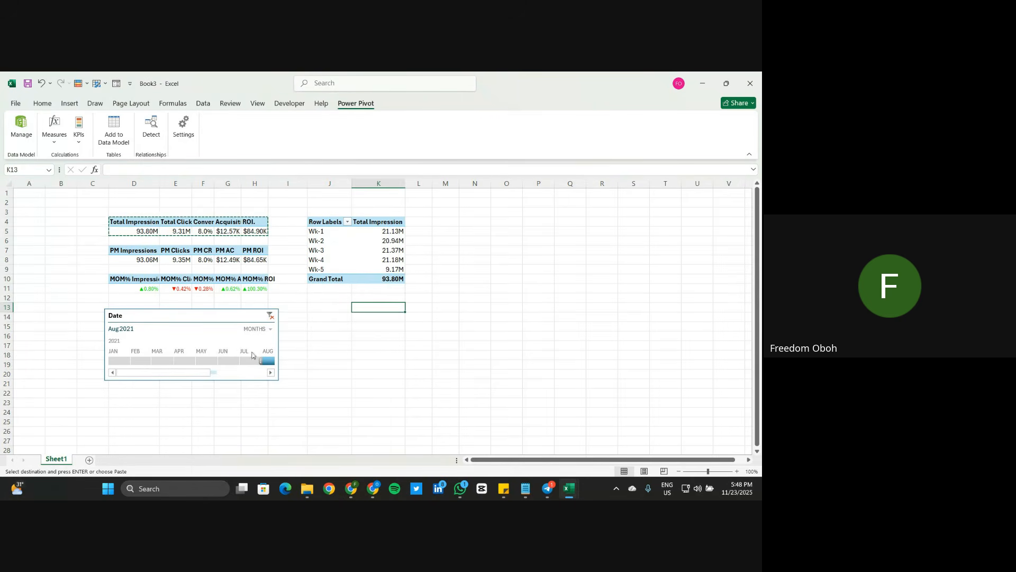
Step: Filter the Date timeline to Dec 2021
scroll(201, 373, "down", 3)
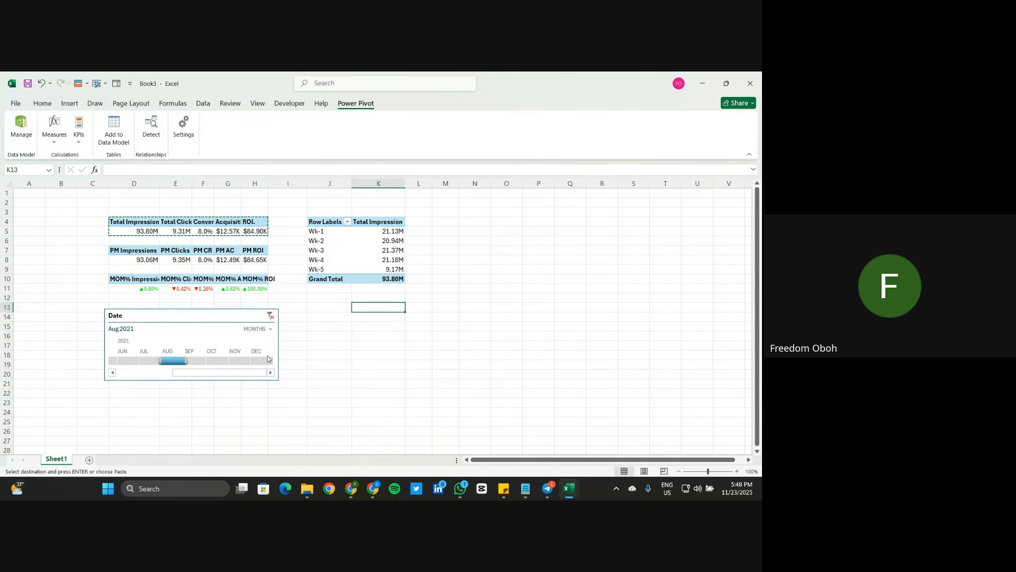
left_click(268, 359)
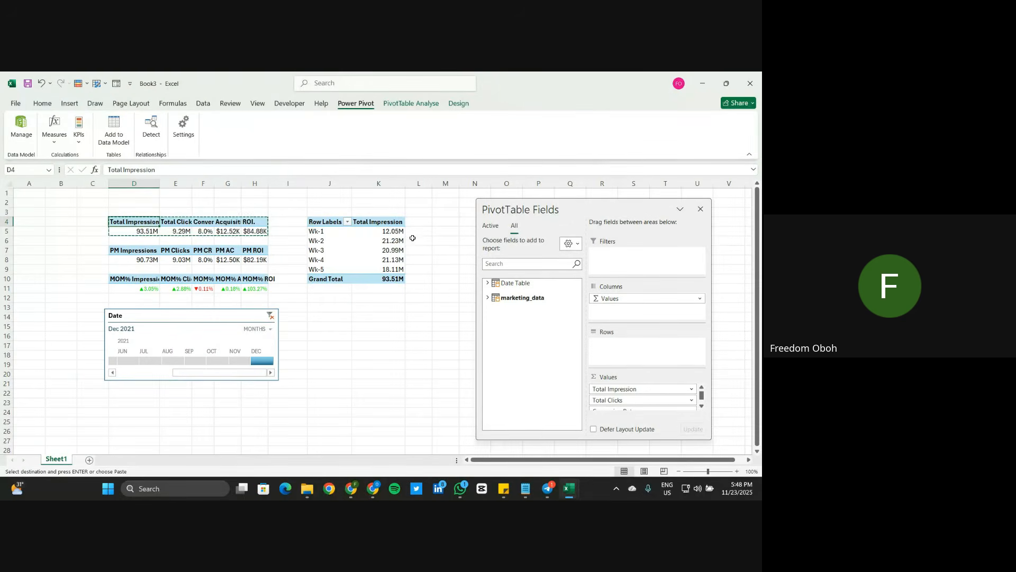
Step: Enter the heading IMPRESSIONS BY WEEKS in J3 above the weekly Total Impression PivotTable
scroll(381, 280, "right", 3)
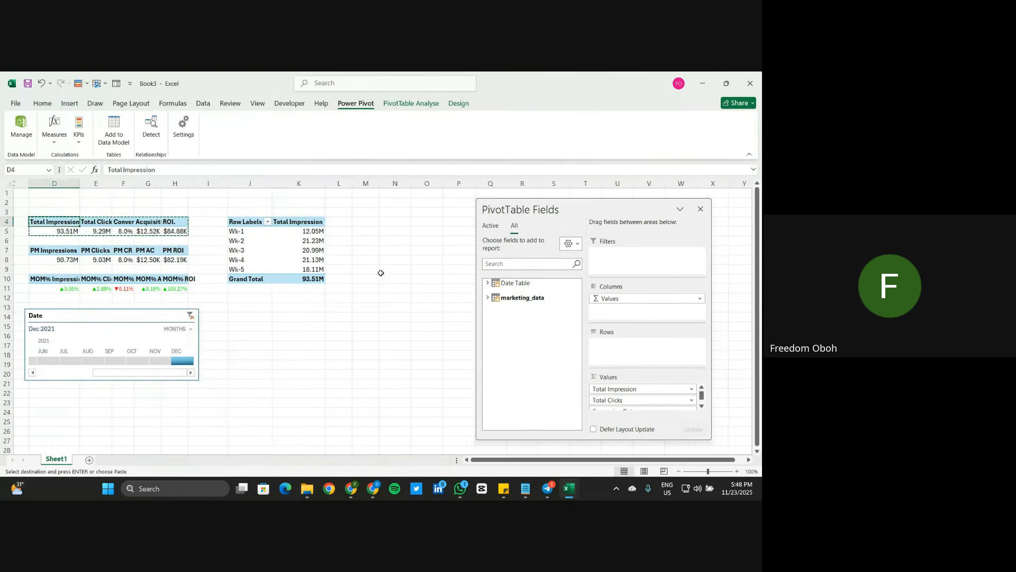
left_click(261, 211)
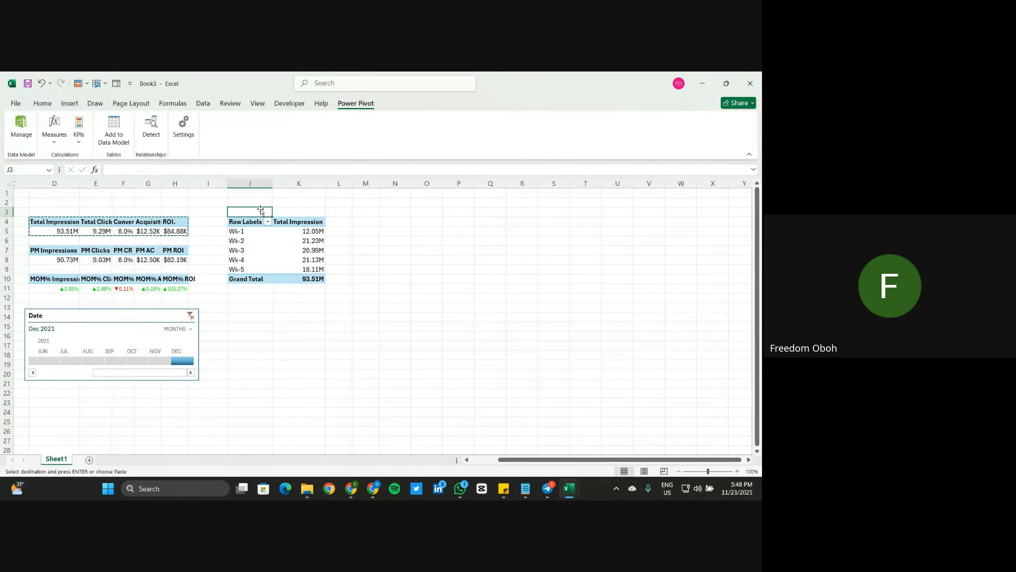
type("IMPRESSIONS B")
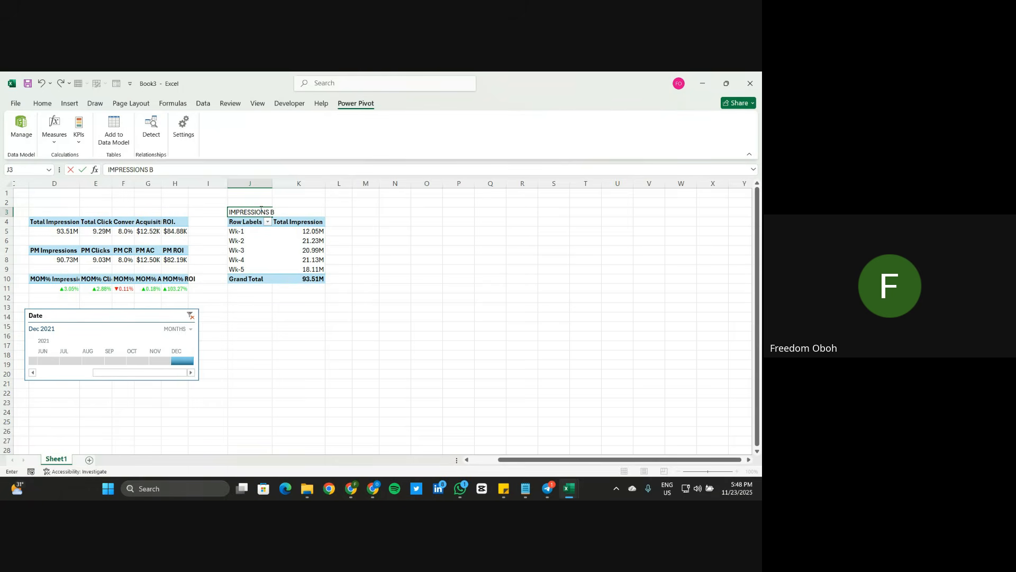
type("Y WEEKS")
key("Return")
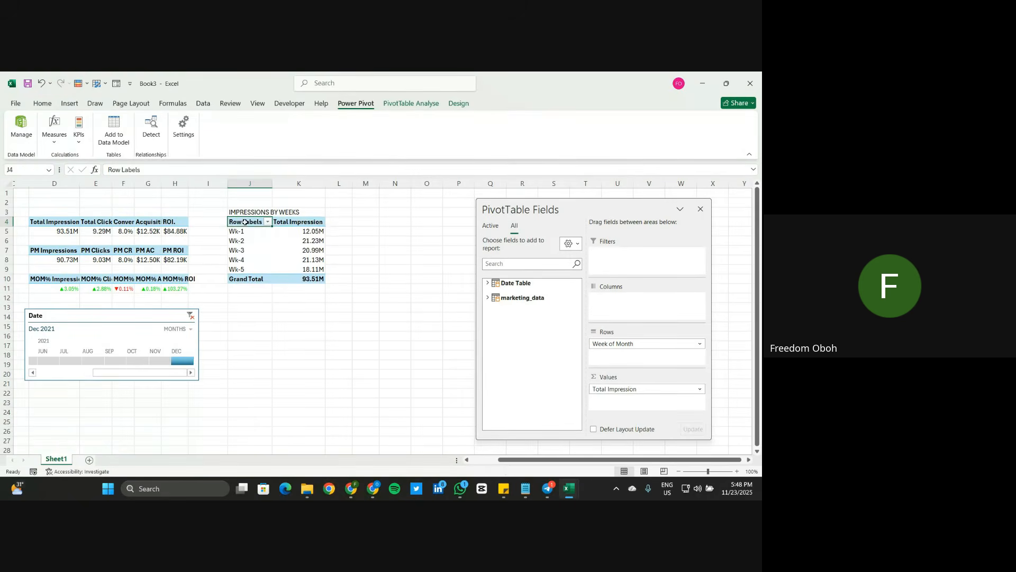
Step: Copy the weekly Total Impression PivotTable in J4:K10 and paste the duplicate at M4
left_click_drag(246, 222, 313, 276)
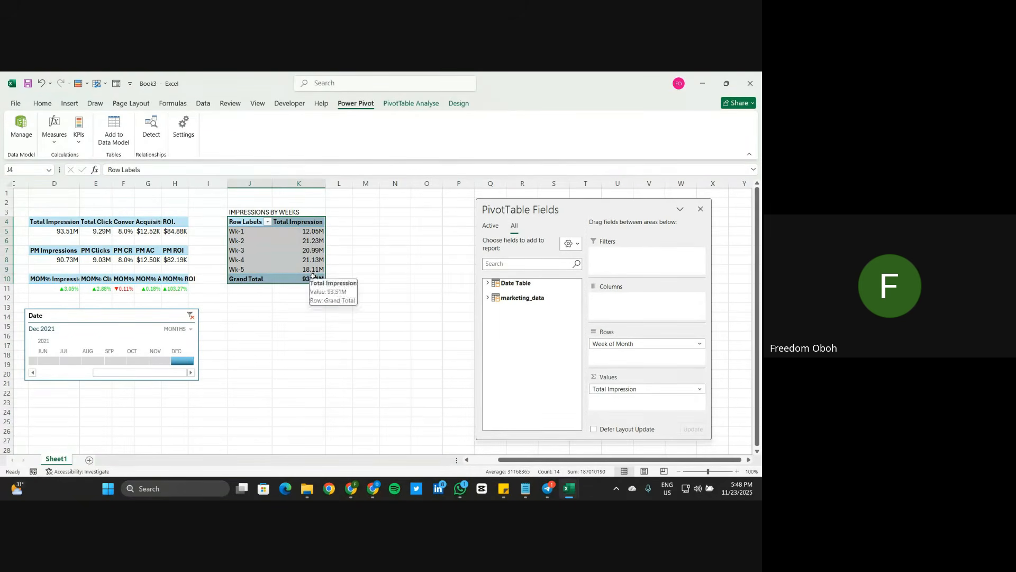
key("ctrl+c")
left_click(364, 222)
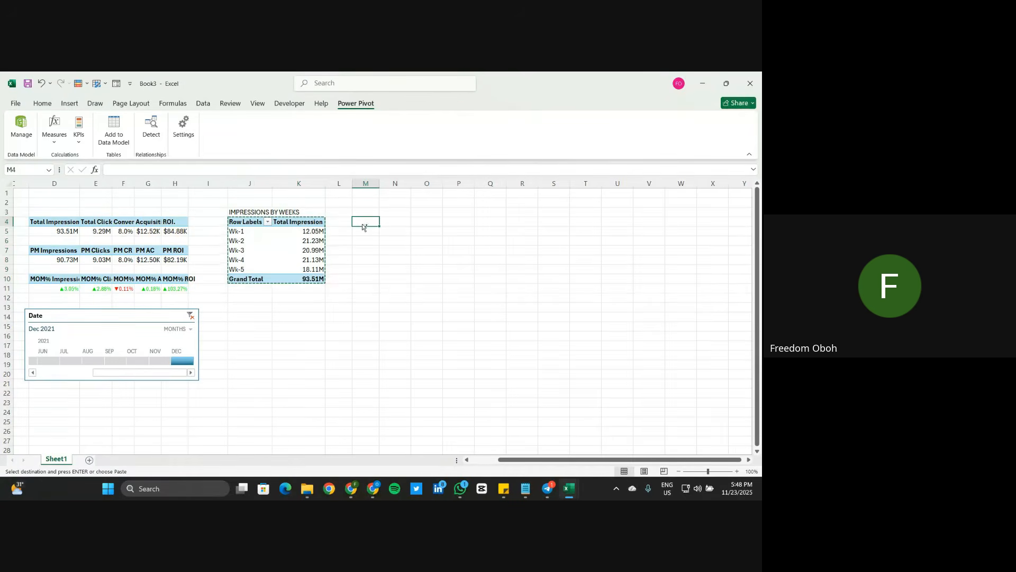
key("ctrl+v")
left_click(364, 211)
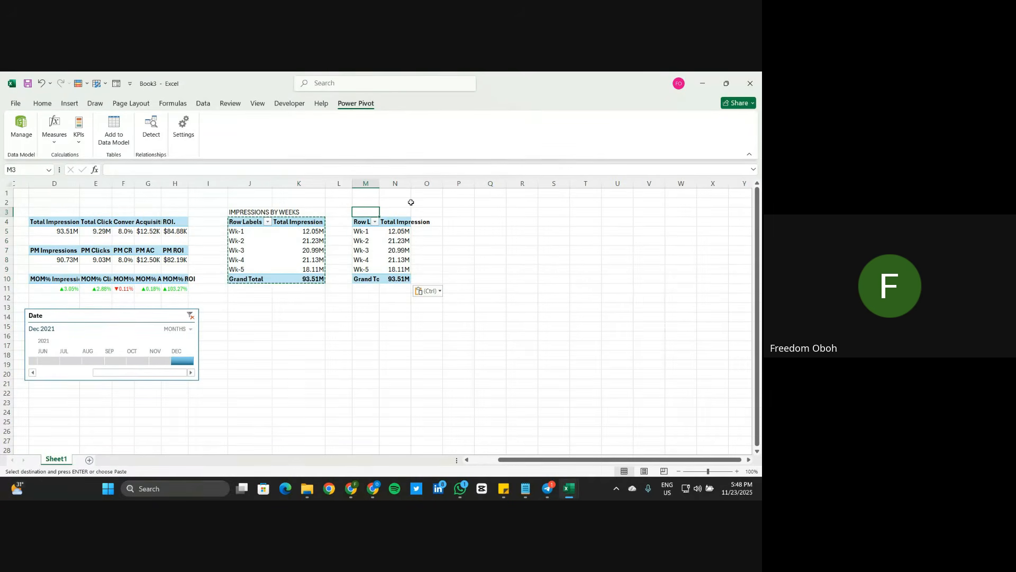
Step: Replace Total Impression with the Total Clicks measure in the values of the PivotTable at M4
left_click(396, 240)
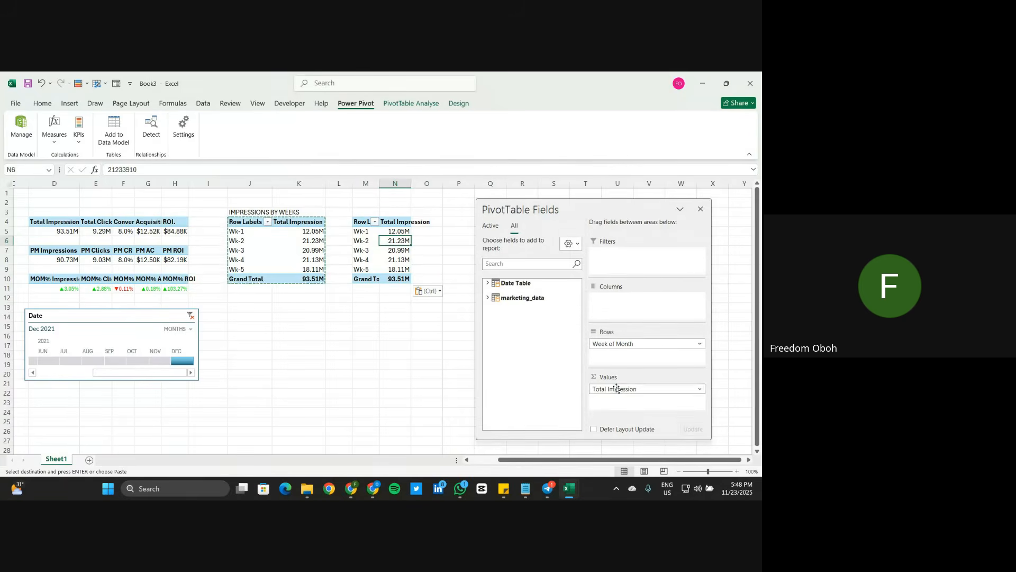
left_click_drag(596, 393, 536, 386)
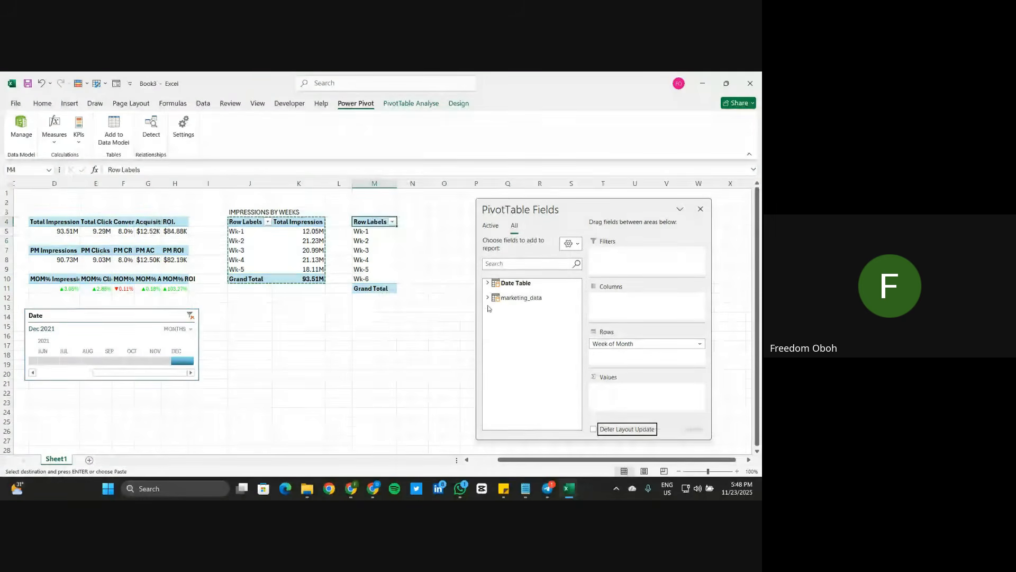
left_click(487, 301)
scroll(524, 360, "down", 6)
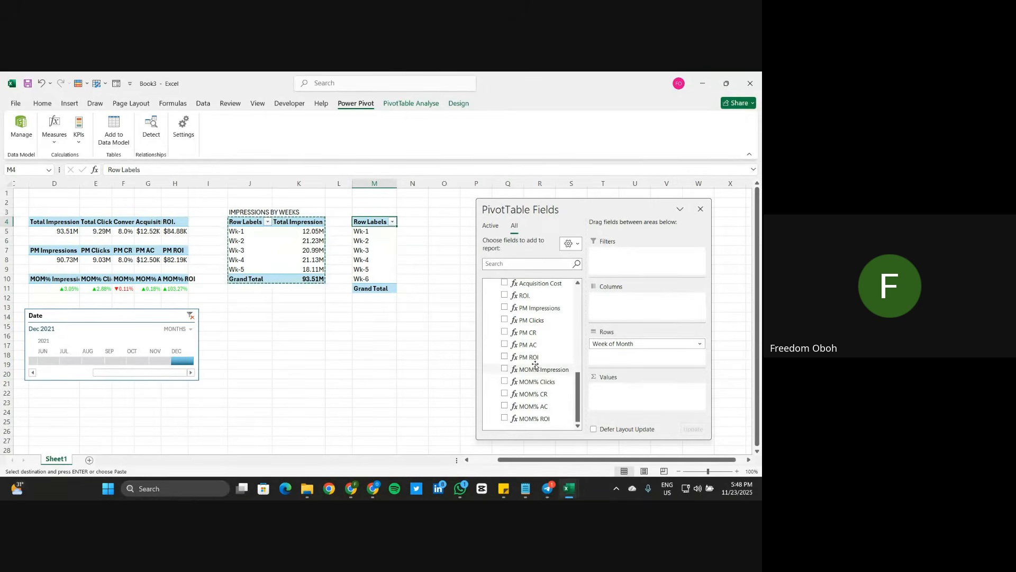
scroll(537, 372, "up", 3)
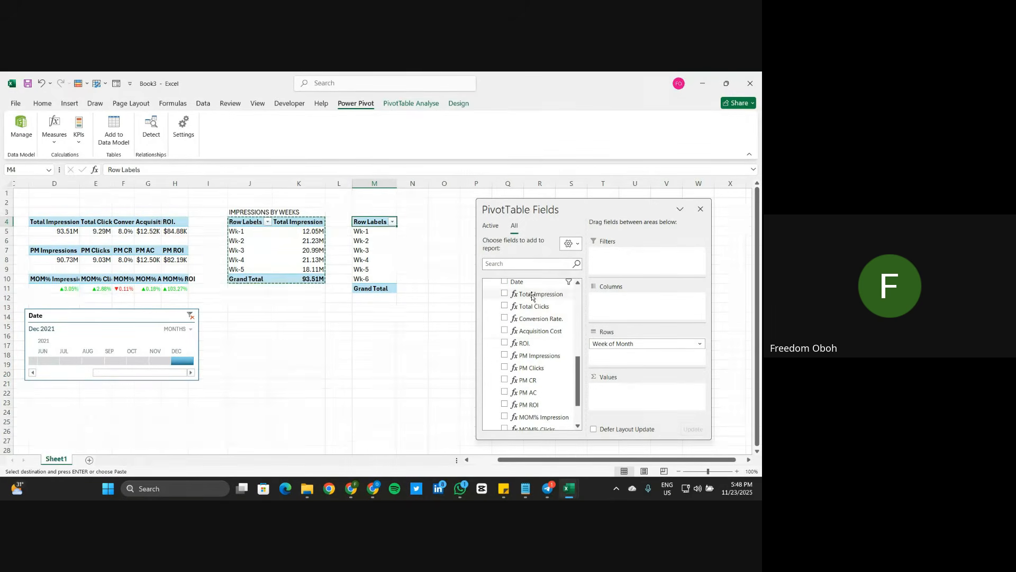
left_click_drag(532, 309, 624, 405)
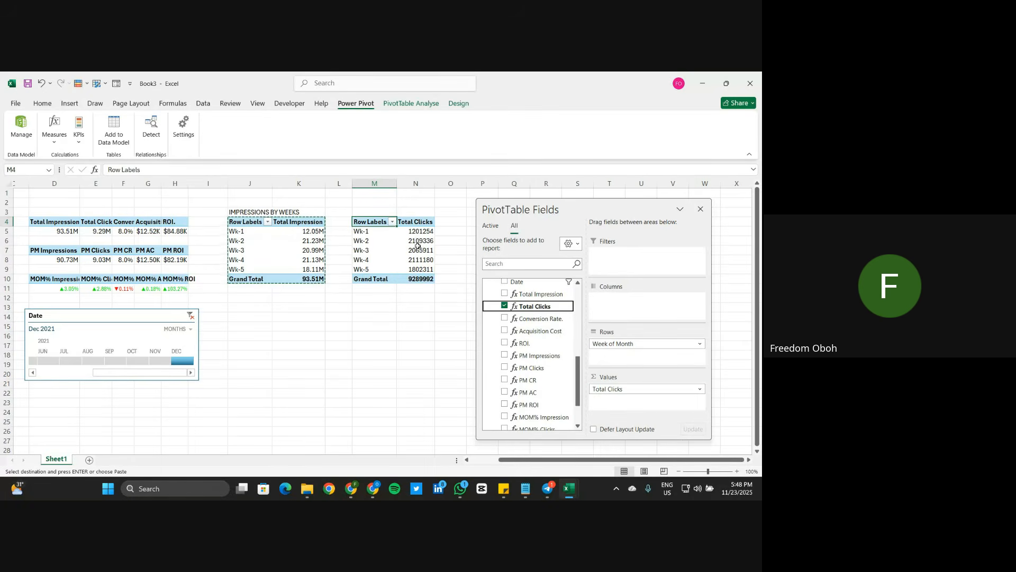
Step: Paste another copy of the weekly PivotTable at P4 and replace its Total Impression value with the "Conversion Rate." measure
scroll(396, 236, "right", 2)
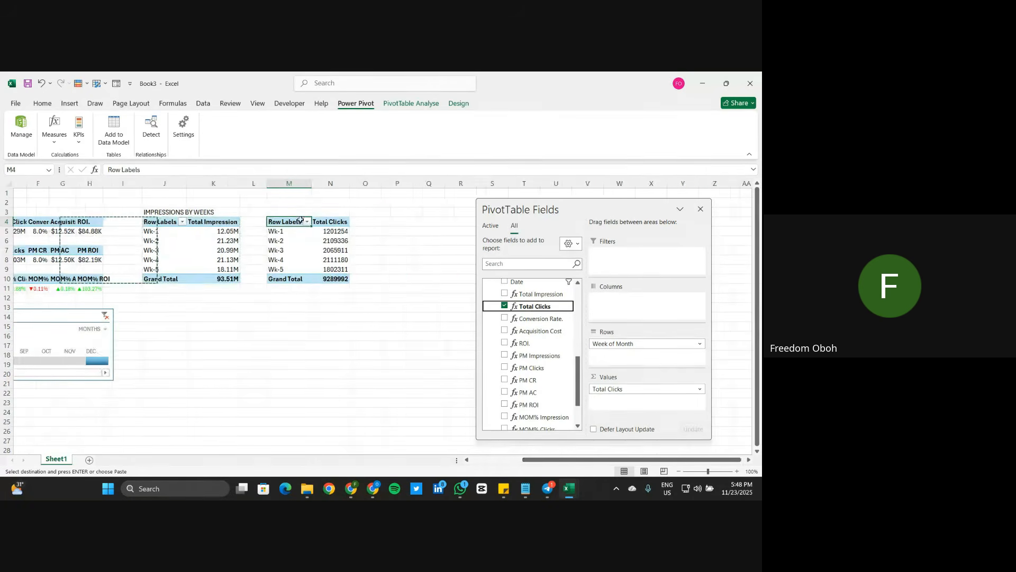
left_click(394, 224)
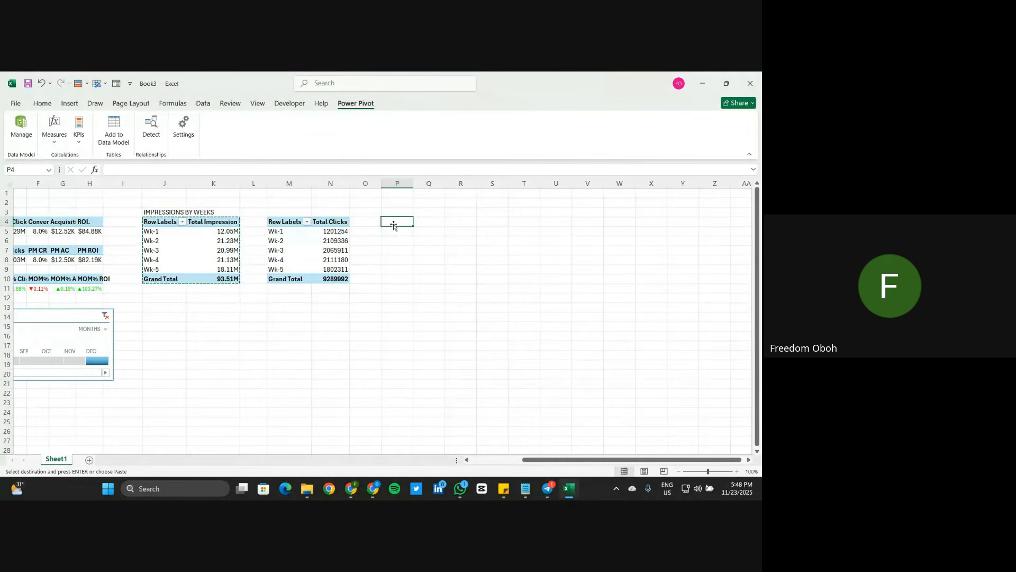
key("ctrl+v")
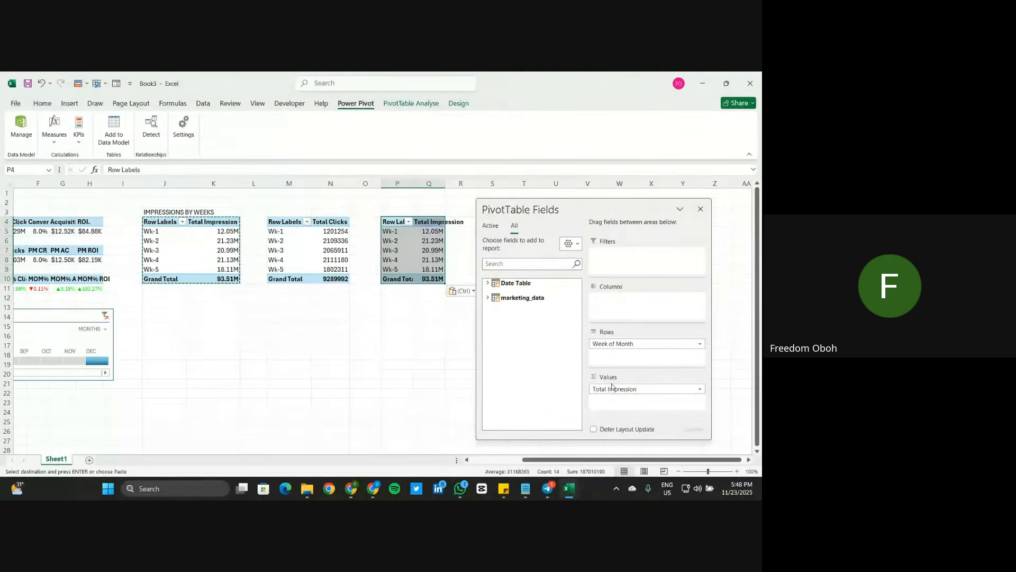
left_click_drag(614, 389, 507, 311)
left_click(488, 297)
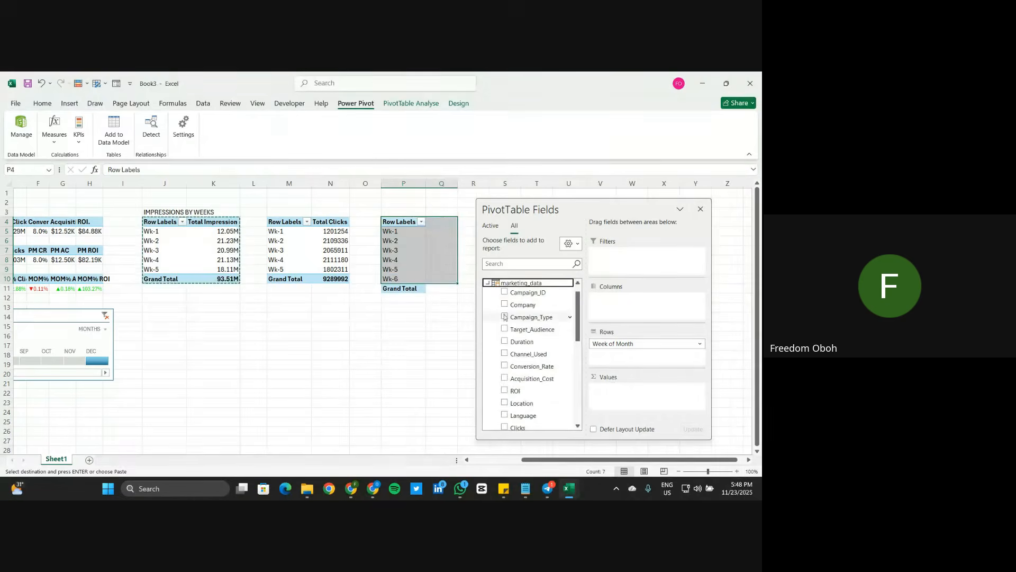
scroll(537, 385, "down", 5)
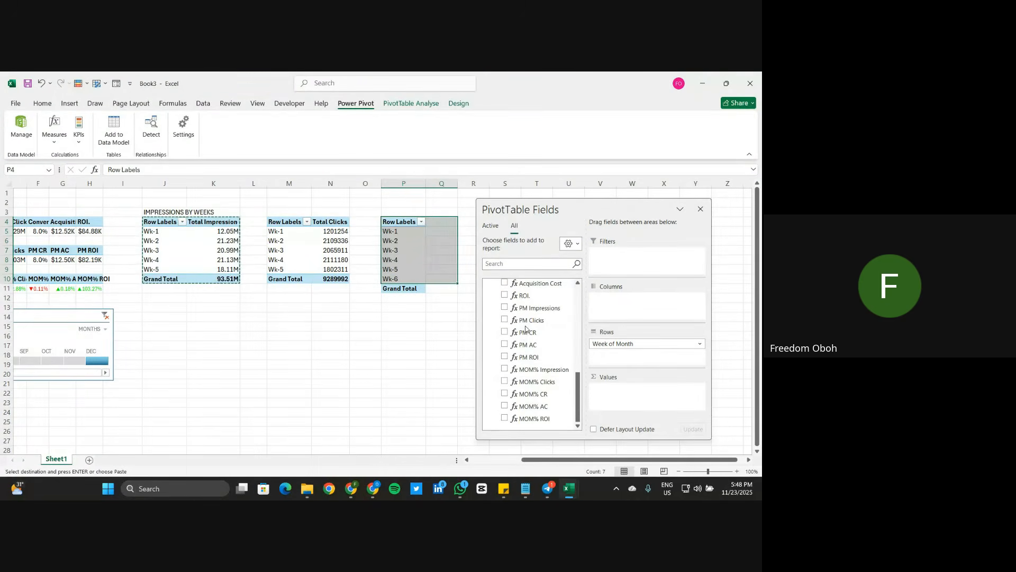
scroll(530, 301, "up", 1)
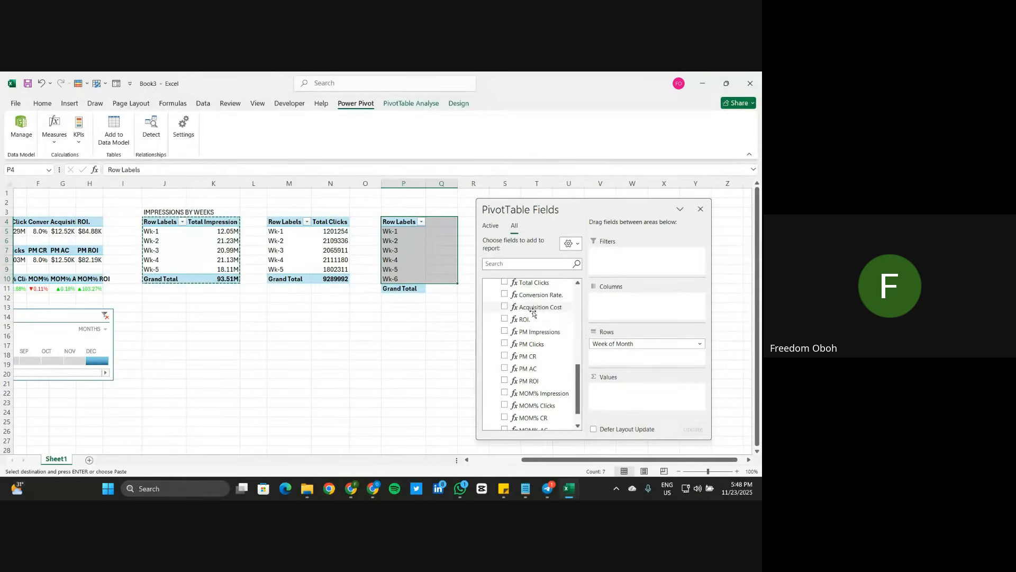
left_click_drag(533, 309, 608, 378)
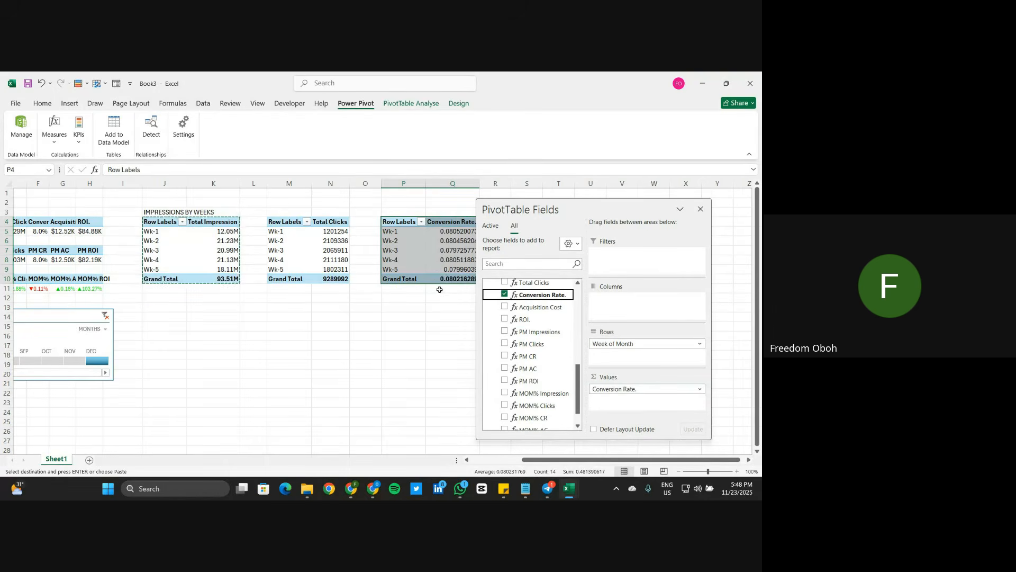
Step: Paste two more copies of the weekly Total Impression PivotTable at S4 and V4
scroll(434, 278, "right", 2)
scroll(434, 278, "right", 1)
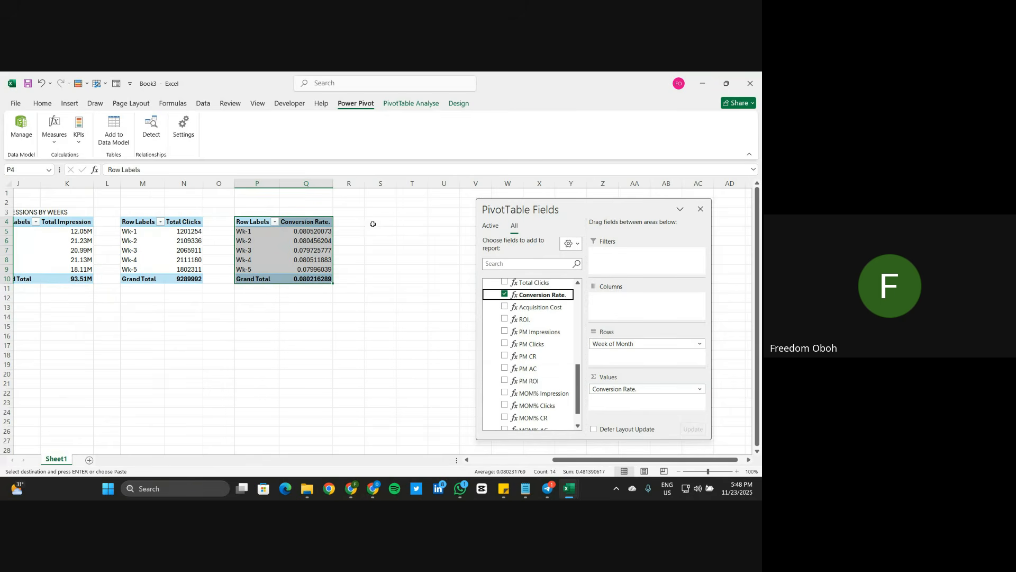
left_click(295, 230)
key("ctrl+a")
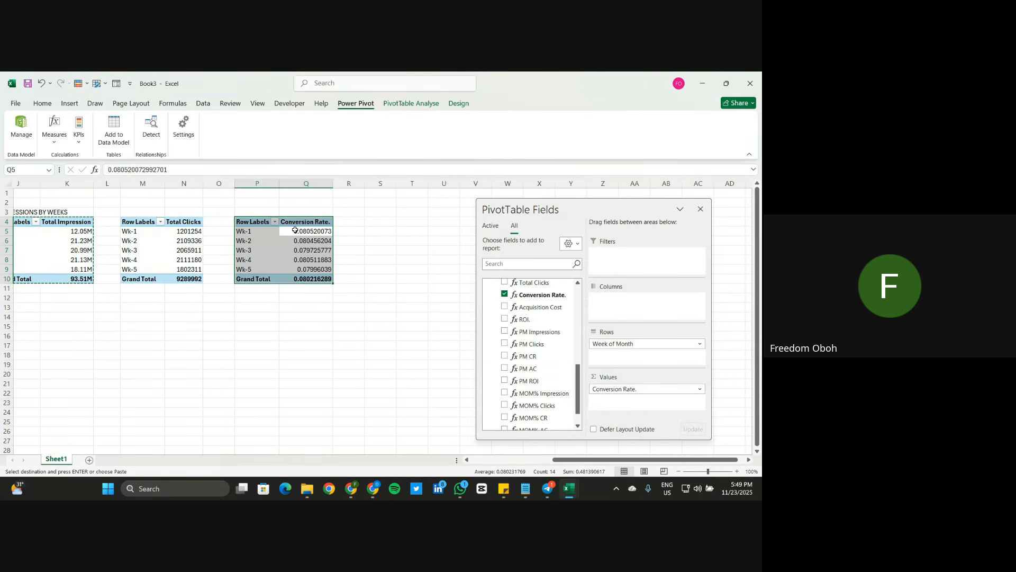
left_click(375, 223)
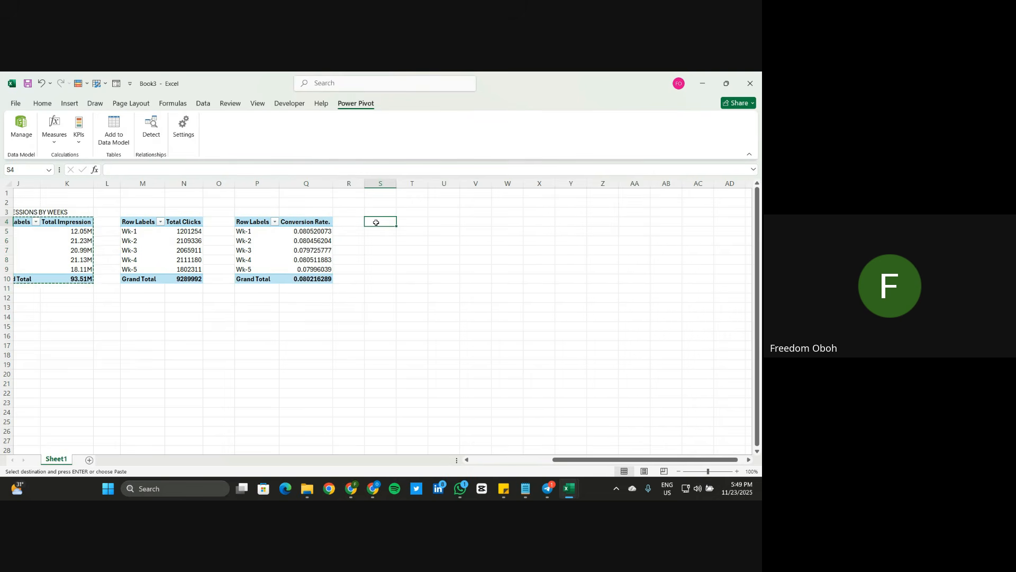
key("ctrl+v")
scroll(443, 220, "right", 3)
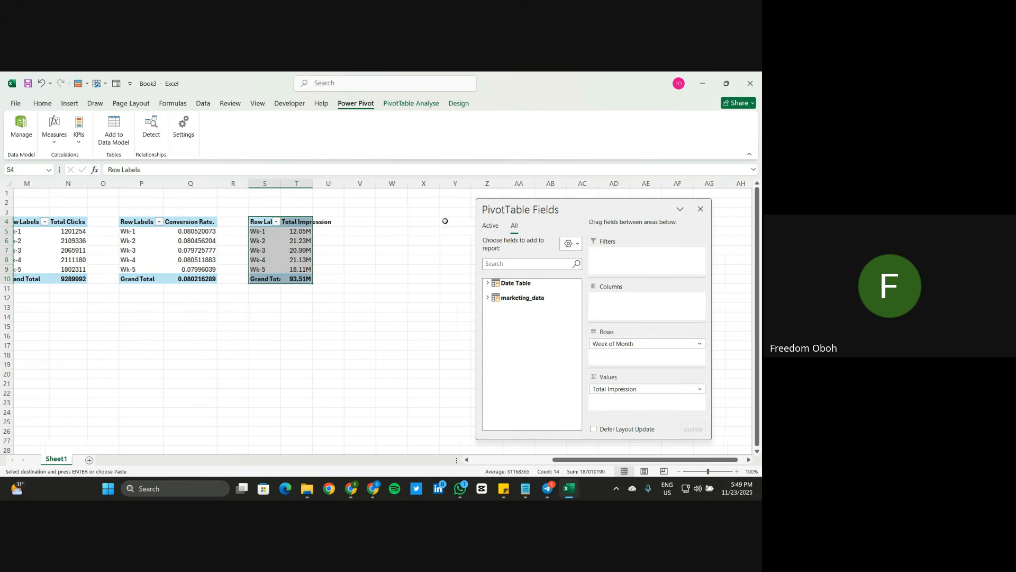
left_click(366, 219)
key("ctrl+v")
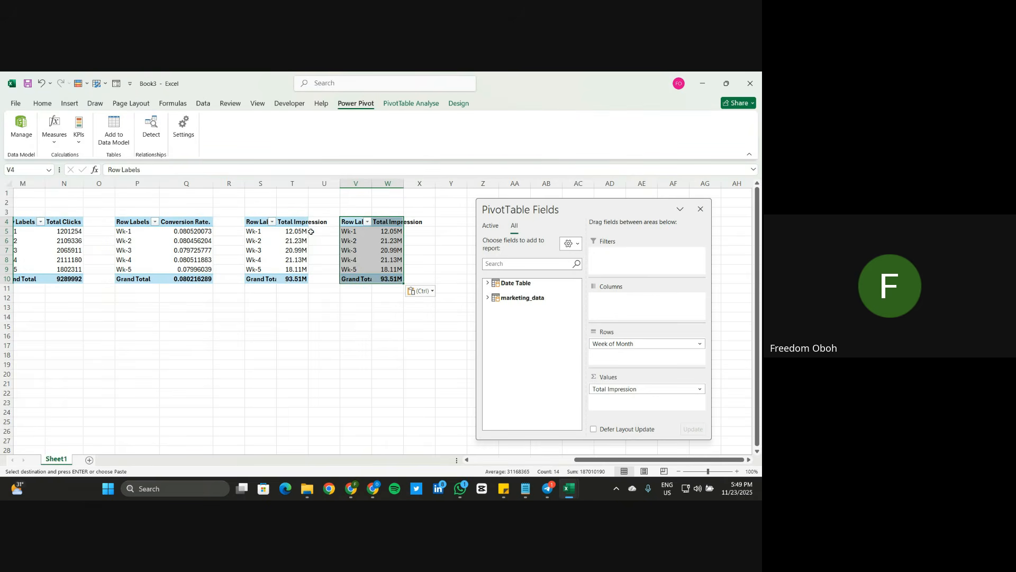
Step: Replace Total Impression with the Acquisition Cost measure in the values of the PivotTable at S4
left_click(291, 240)
left_click(488, 298)
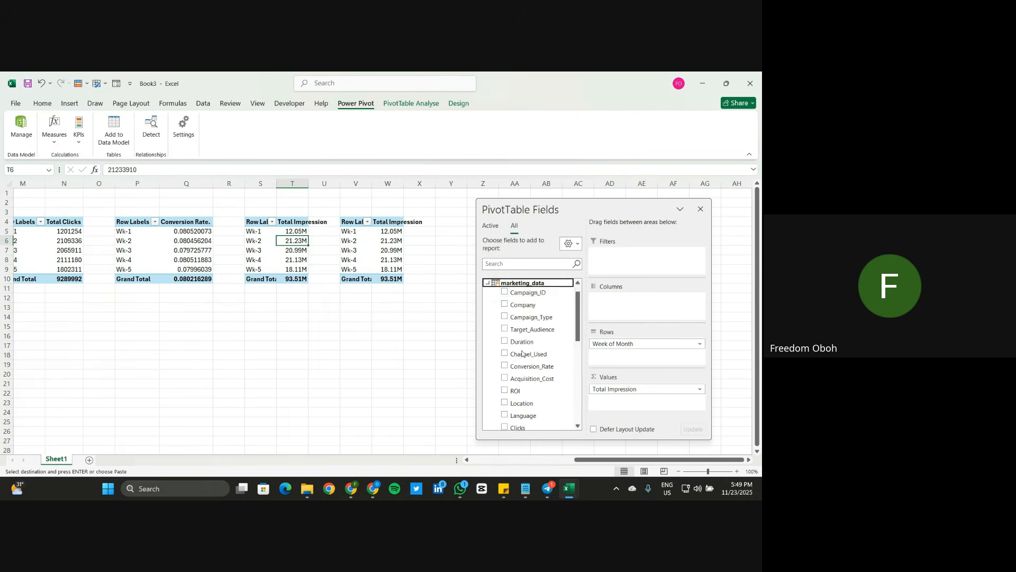
scroll(532, 365, "down", 6)
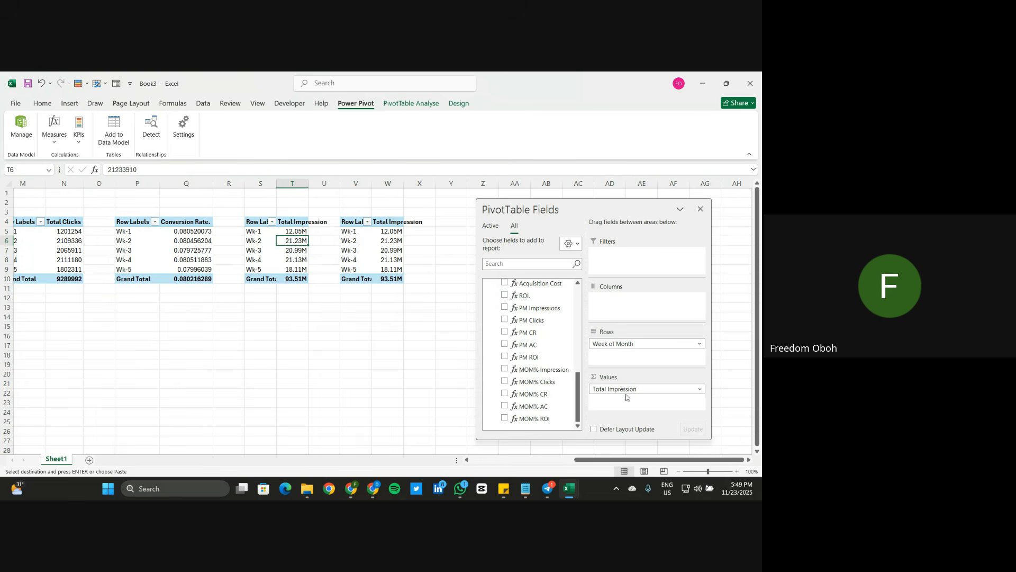
left_click_drag(626, 397, 530, 393)
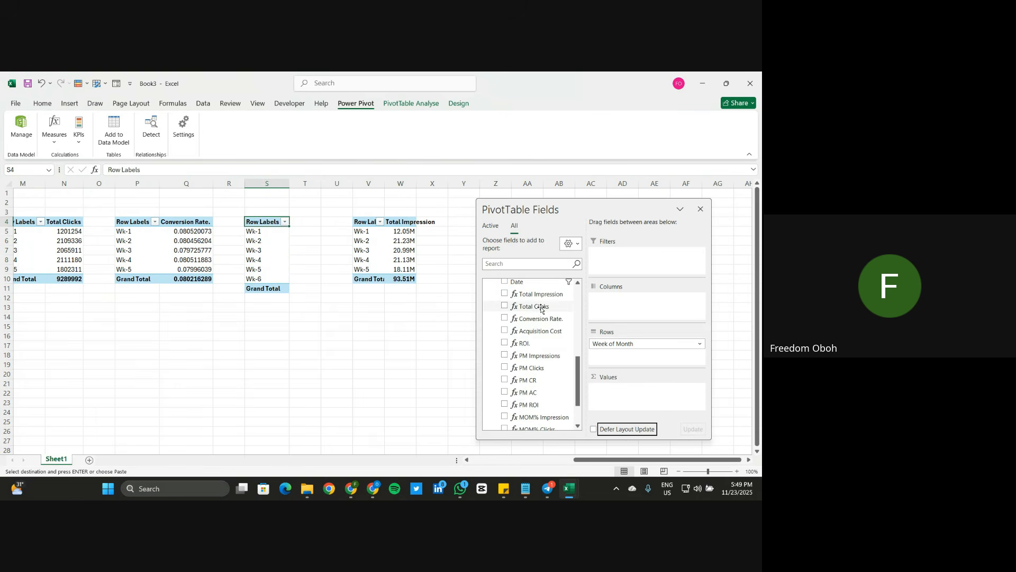
left_click_drag(540, 331, 640, 400)
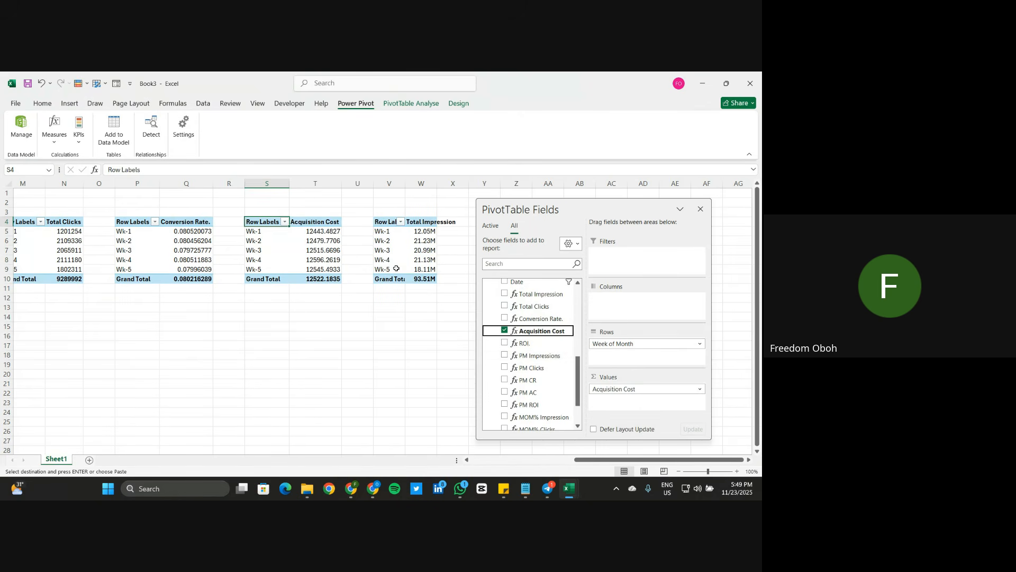
Step: Replace Total Impression with the "ROI." measure in the values of the PivotTable at V4
left_click(423, 250)
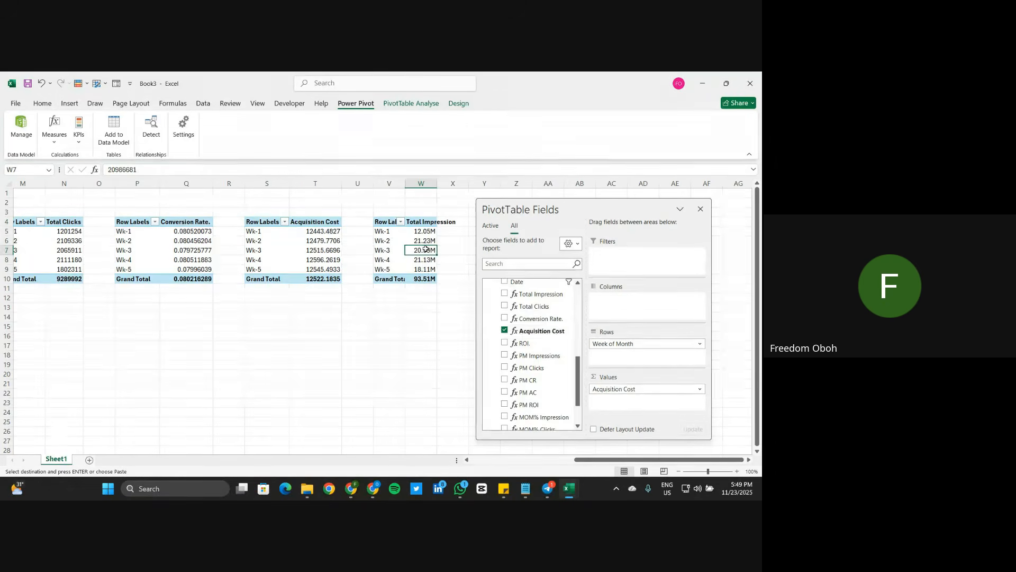
scroll(534, 344, "down", 10)
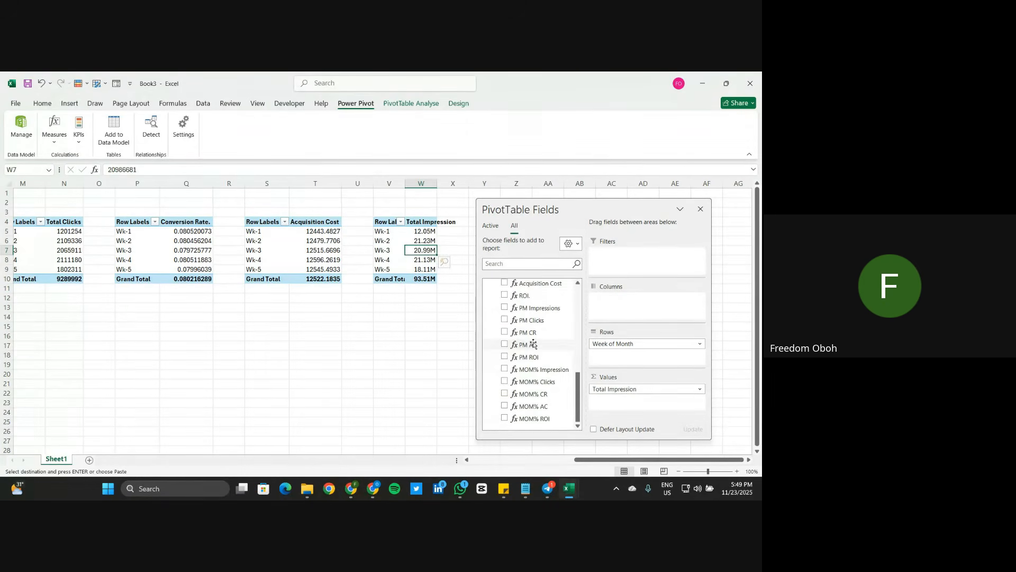
left_click_drag(525, 296, 549, 347)
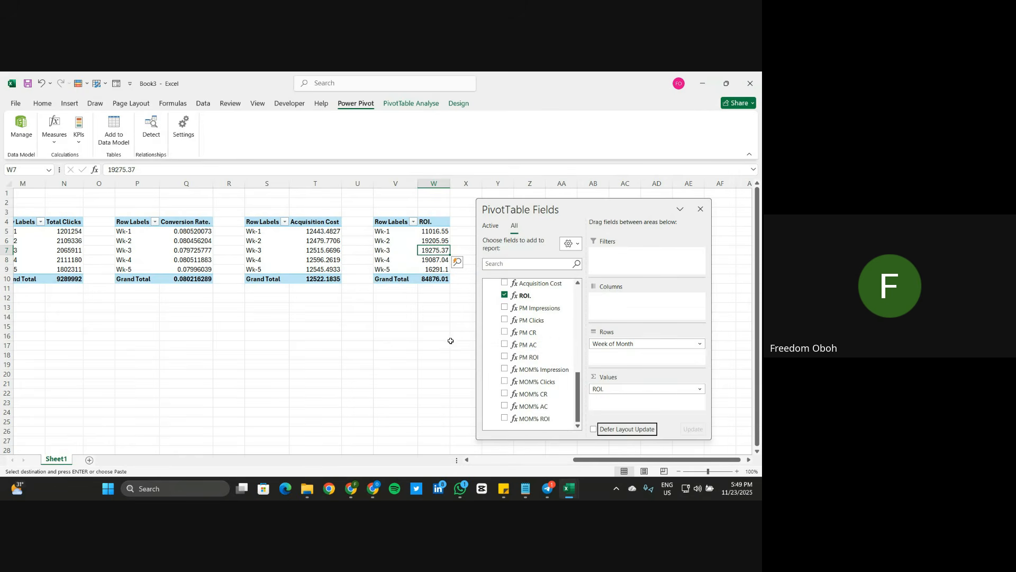
left_click(377, 347)
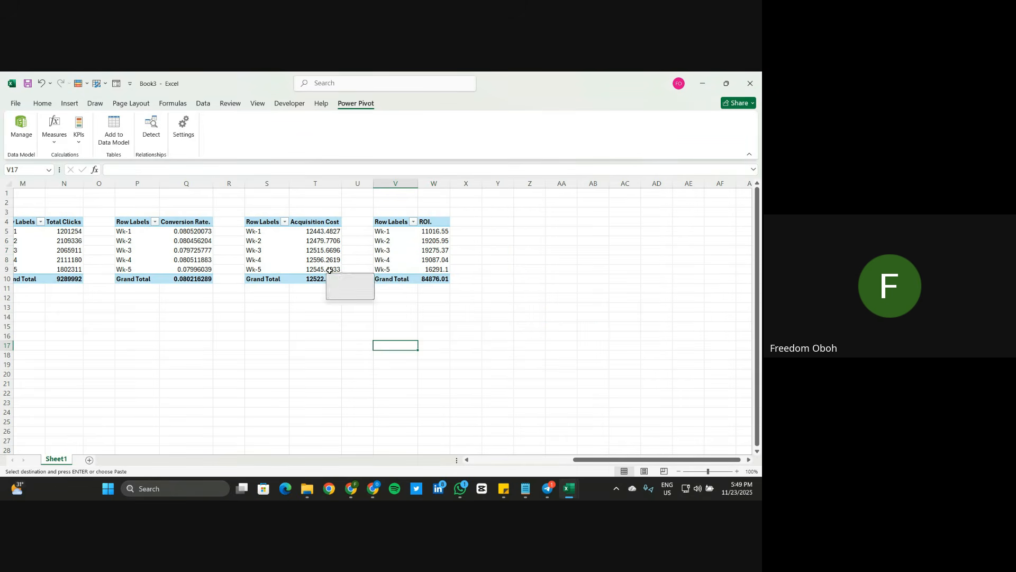
scroll(329, 271, "left", 1)
scroll(330, 270, "left", 2)
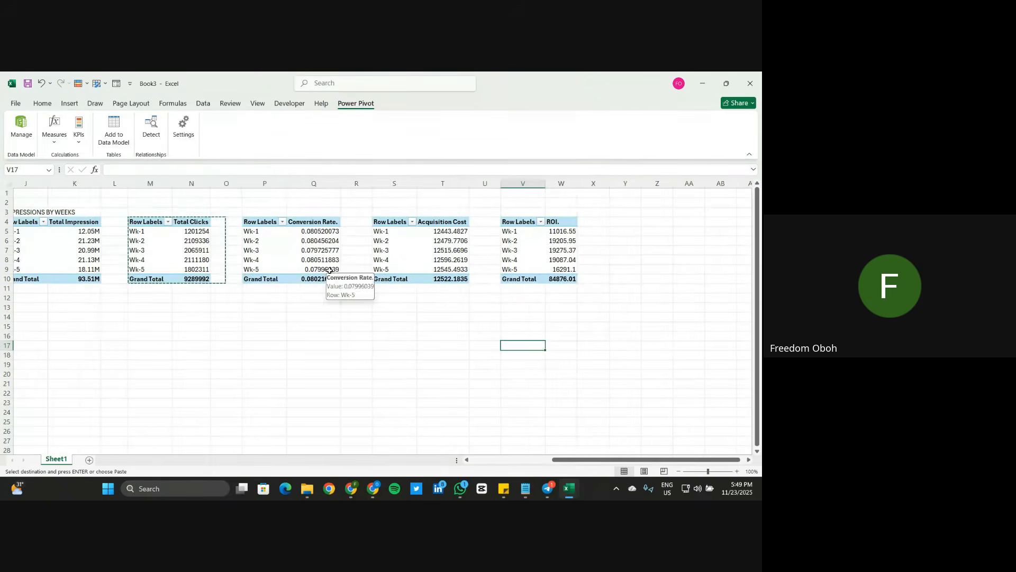
left_click(202, 319)
type("v")
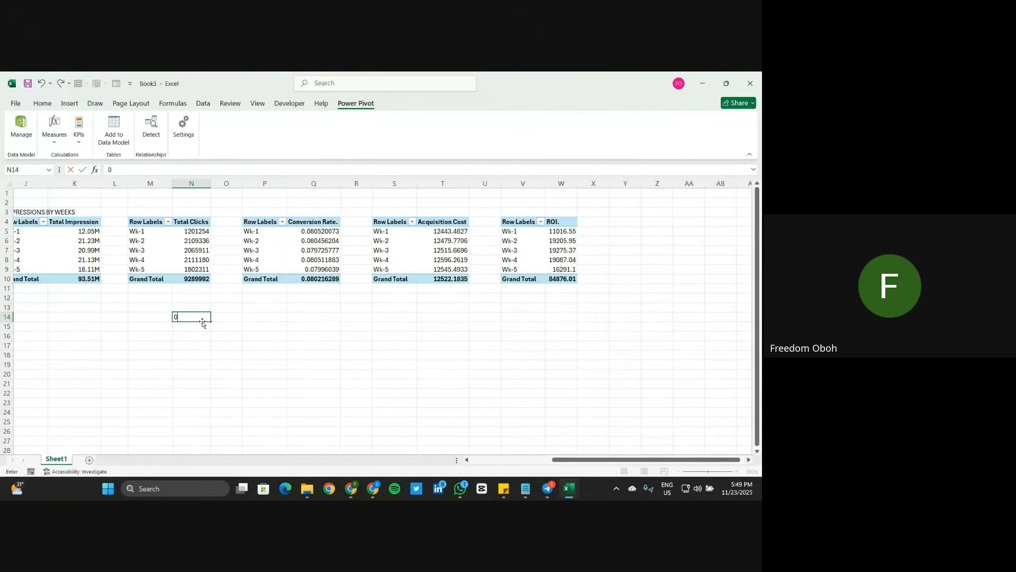
key("BackSpace")
Step: Title the weekly Total Clicks PivotTable "CLICKS BY WEEK" in M3 and the Conversion Rate one "CR BY WEEK" in P3
left_click(145, 210)
type("V")
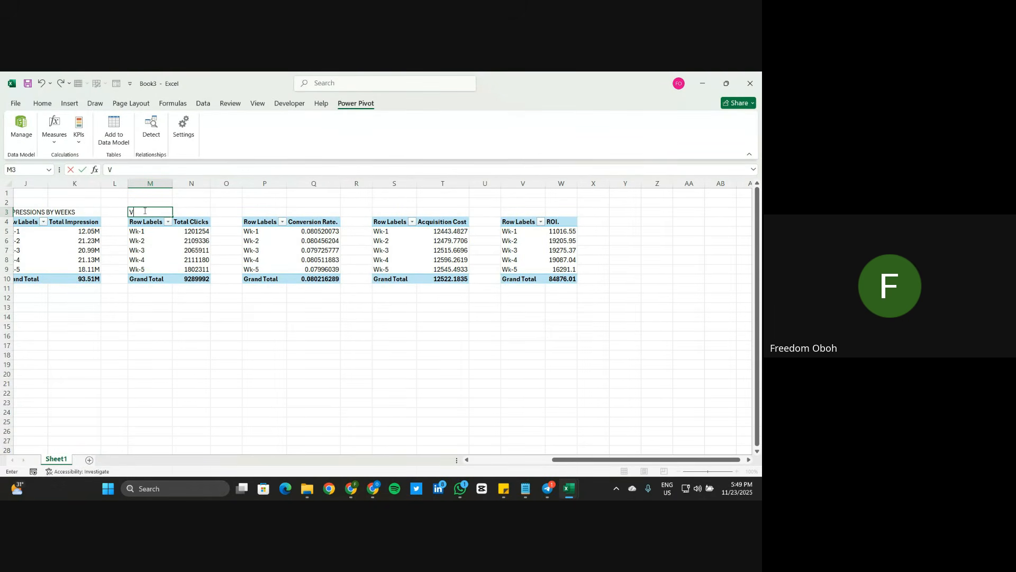
type("LICKS BY WEEK")
key("Return")
left_click(265, 212)
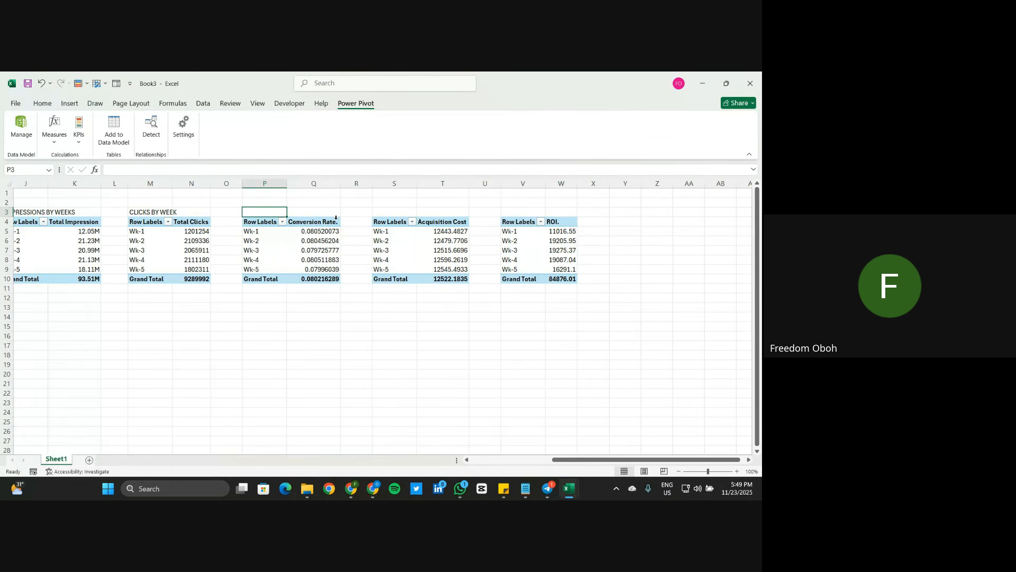
type("CR BY WEE")
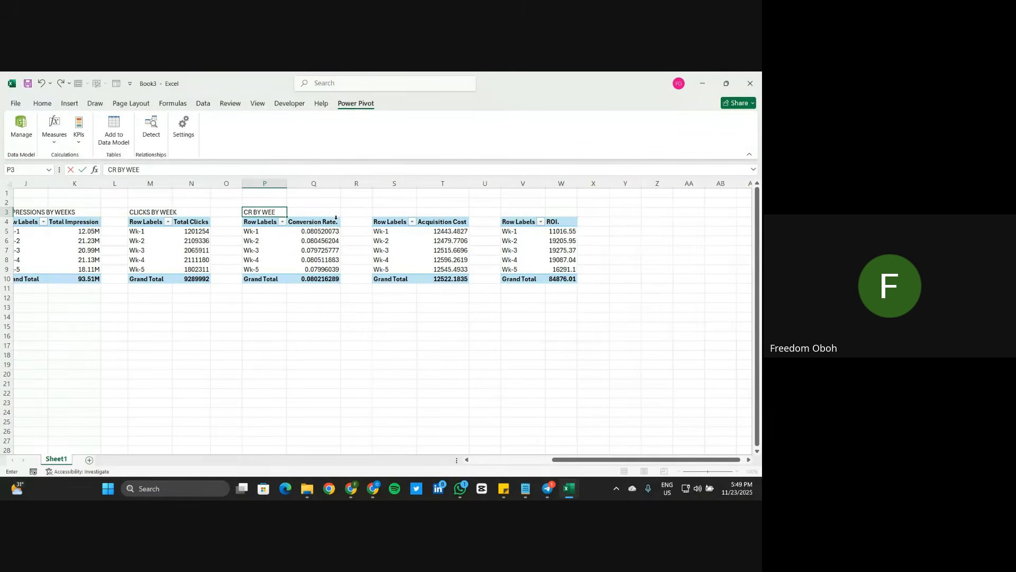
type("K")
key("Return")
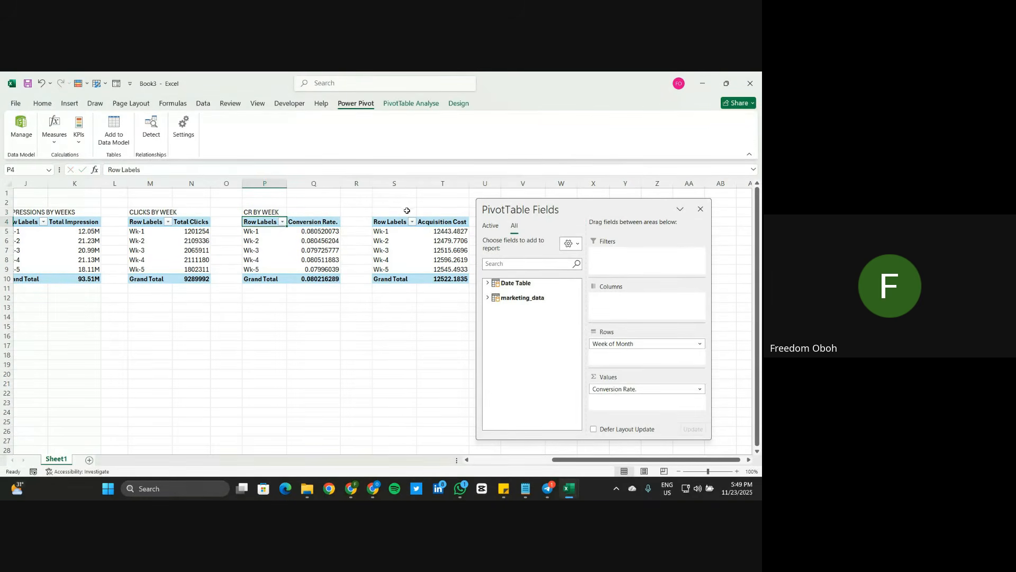
Step: Title the weekly Acquisition Cost PivotTable "AC BY WEEK" in S3 and the ROI one "ROI BY WEEK" in V3
left_click(394, 209)
type("AC BY")
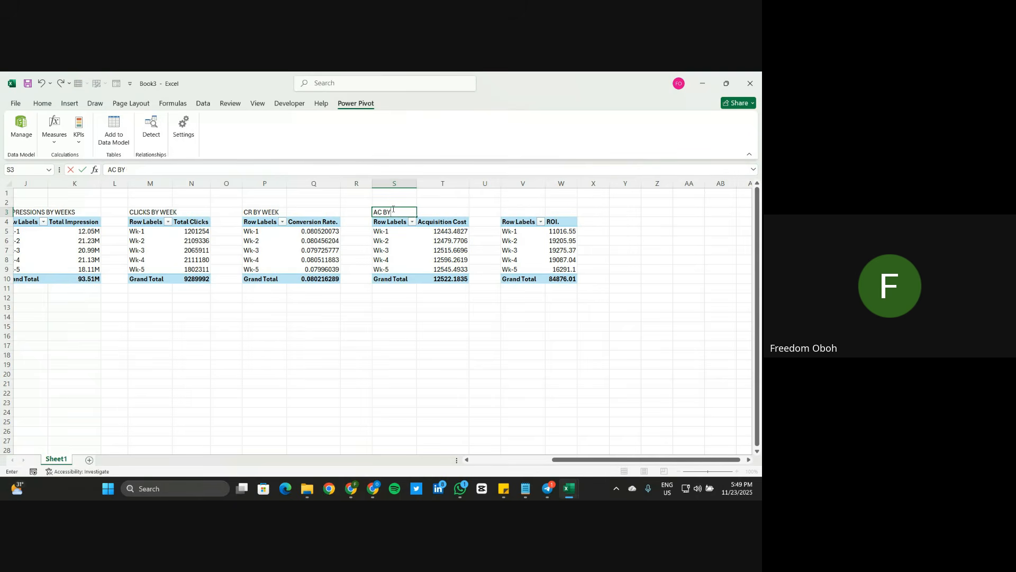
type(" WEEK")
key("Return")
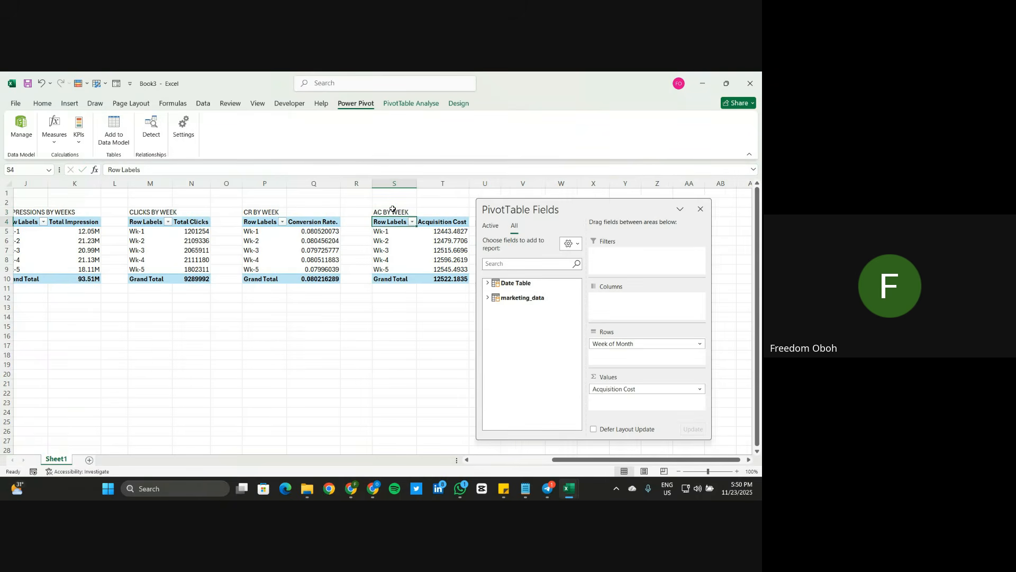
scroll(395, 219, "right", 4)
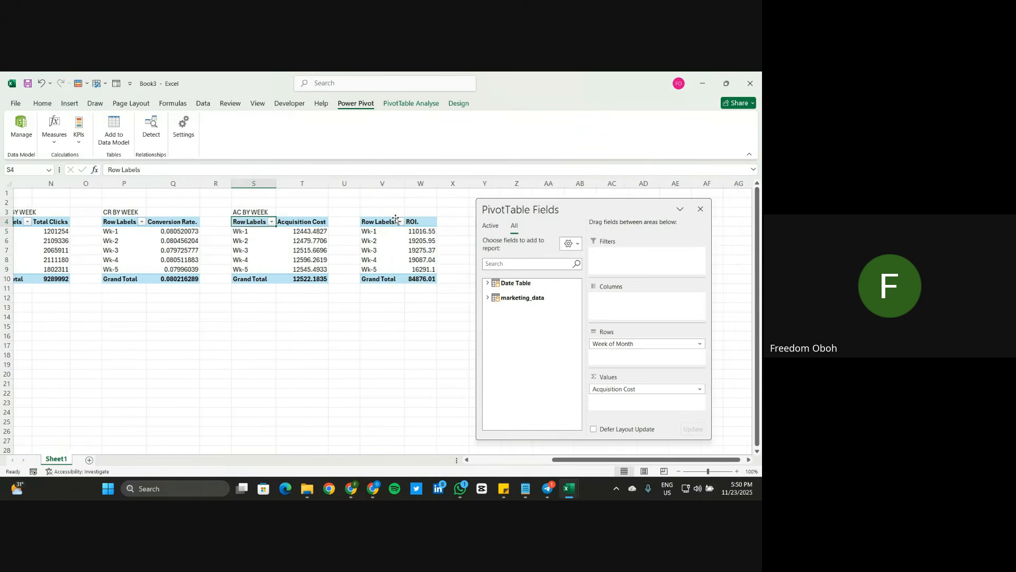
left_click(363, 211)
type("ROI BY WEE")
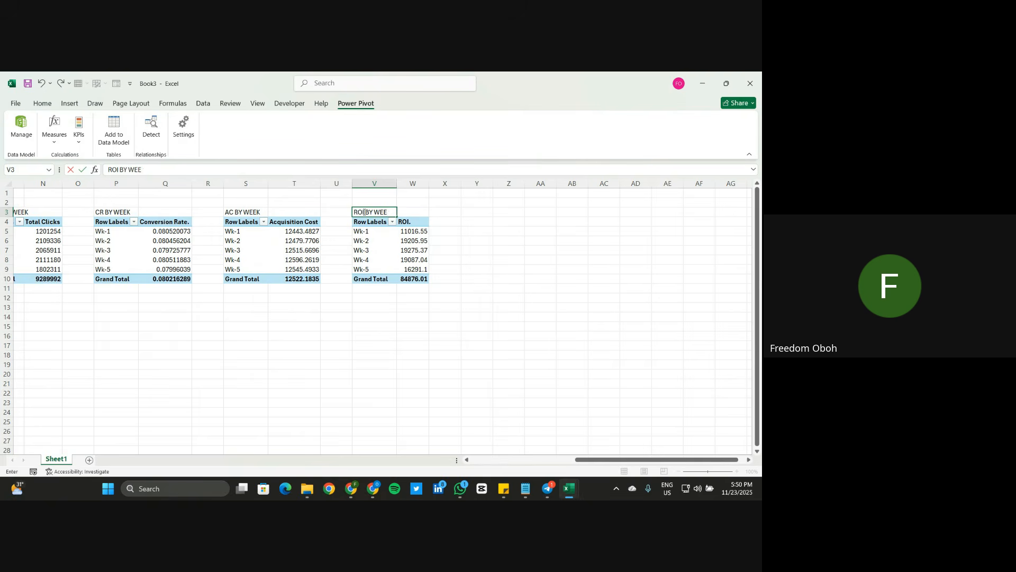
type("K")
key("Return")
Step: Copy the millions format from the weekly Total Impression value in K6 onto the Total Clicks values in N5:N10
scroll(227, 249, "left", 5)
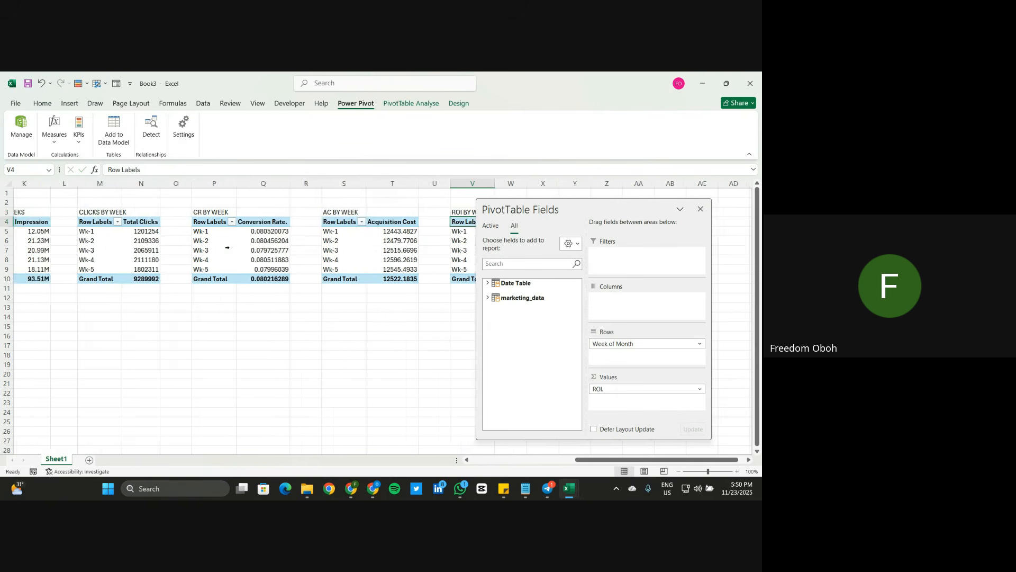
left_click(142, 241)
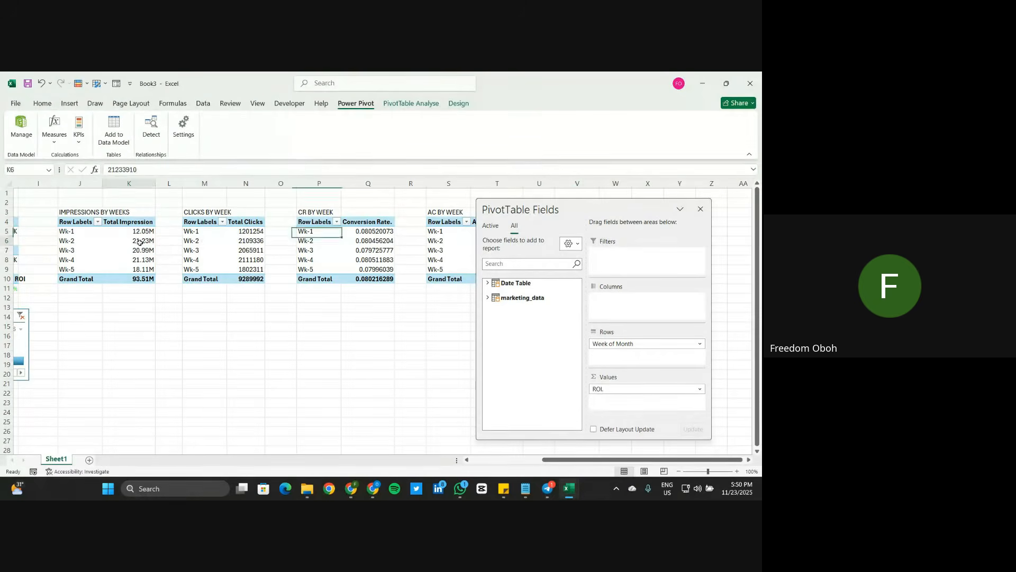
left_click(42, 102)
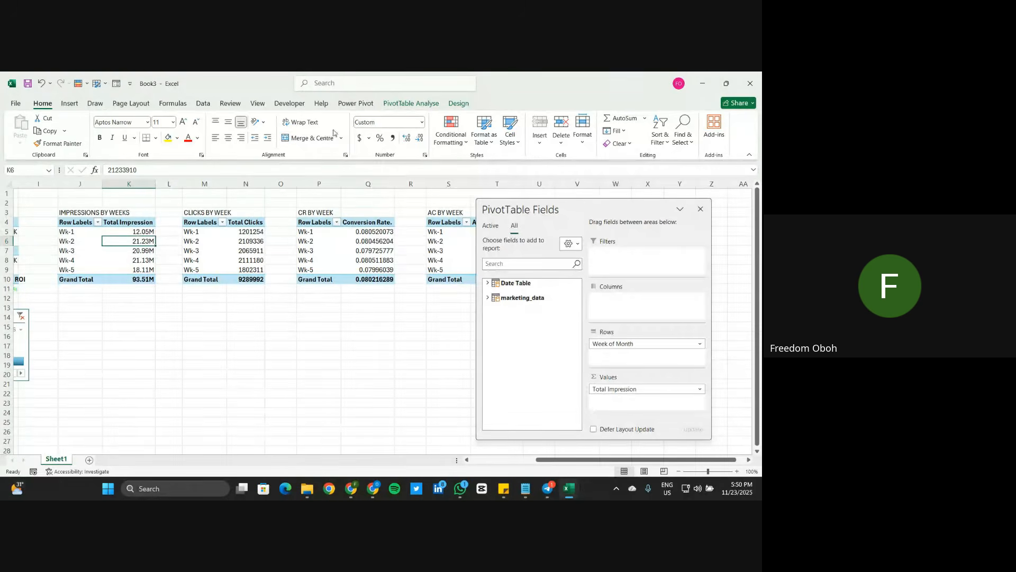
left_click(58, 143)
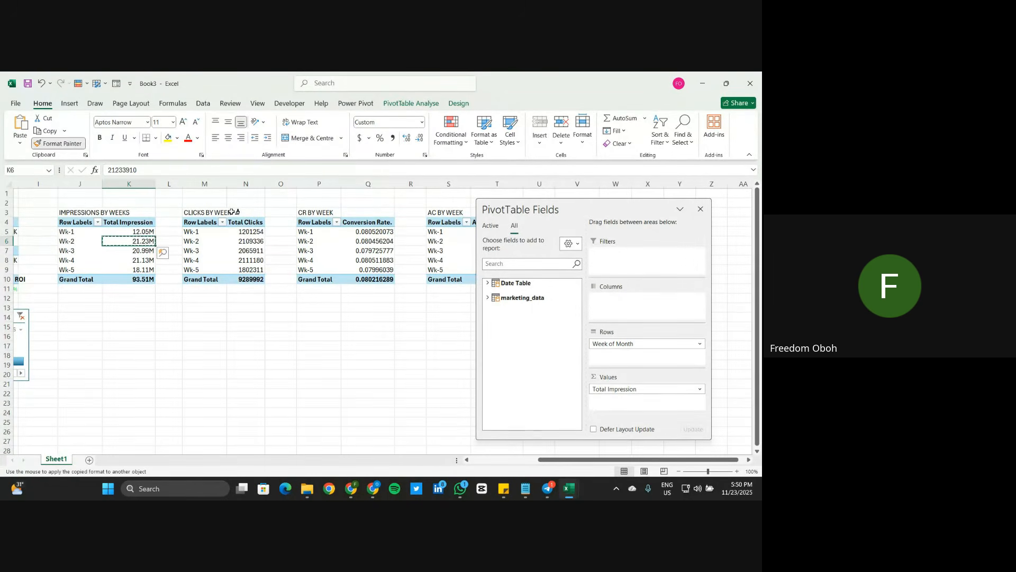
left_click_drag(248, 232, 249, 279)
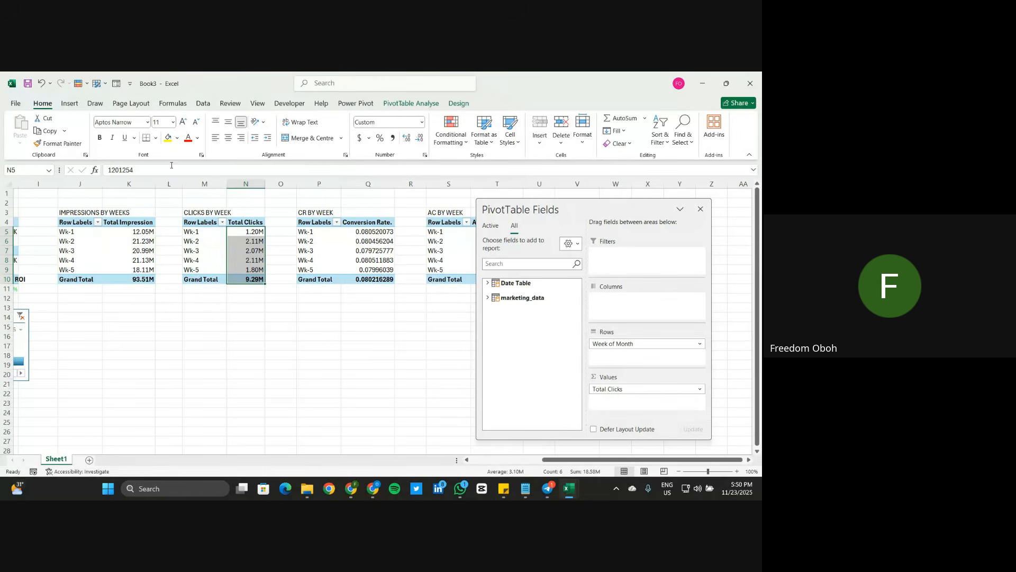
left_click(60, 144)
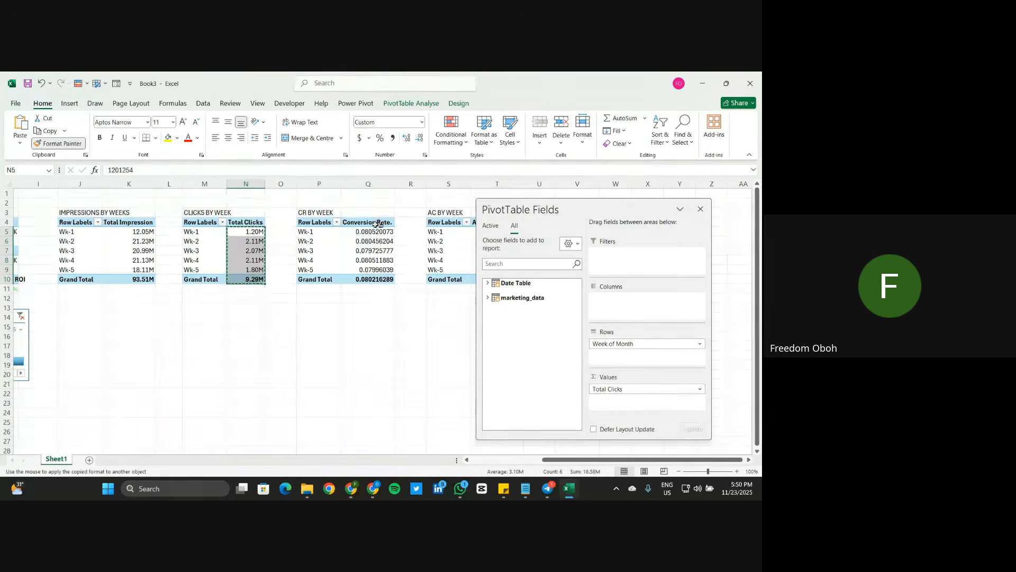
scroll(409, 233, "right", 1)
scroll(409, 233, "right", 1)
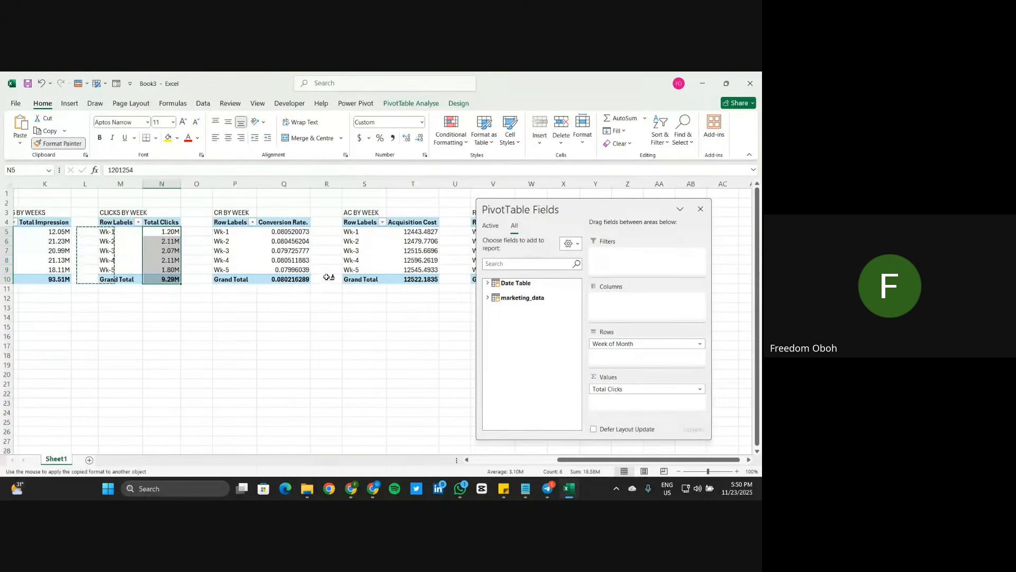
left_click_drag(241, 298, 237, 296)
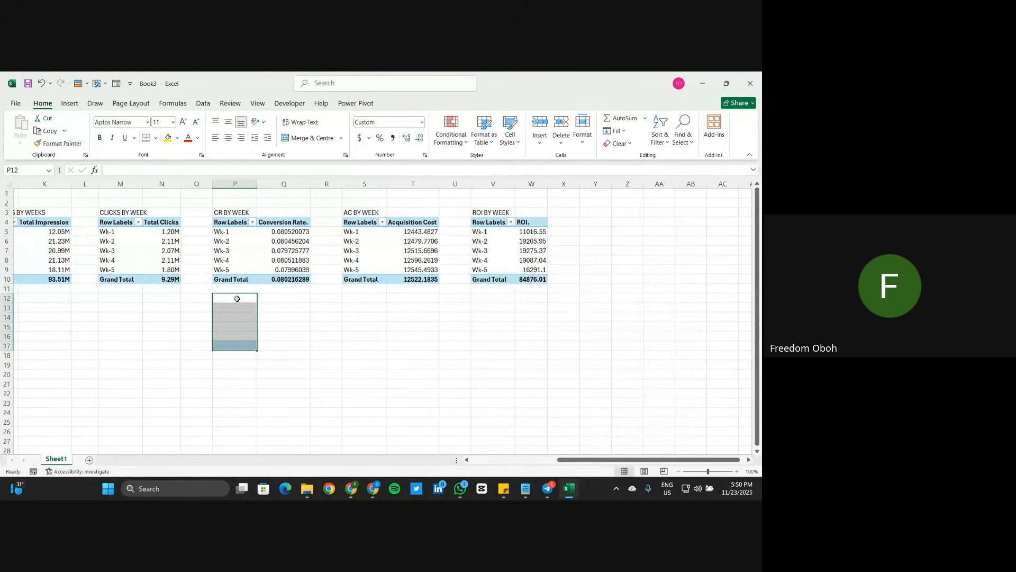
left_click(284, 345)
Step: Copy the dollar-thousands format from acquisition cost cell G5 onto the weekly Acquisition Cost values in T5:T10 and ROI values in W5:W10
scroll(144, 383, "left", 10)
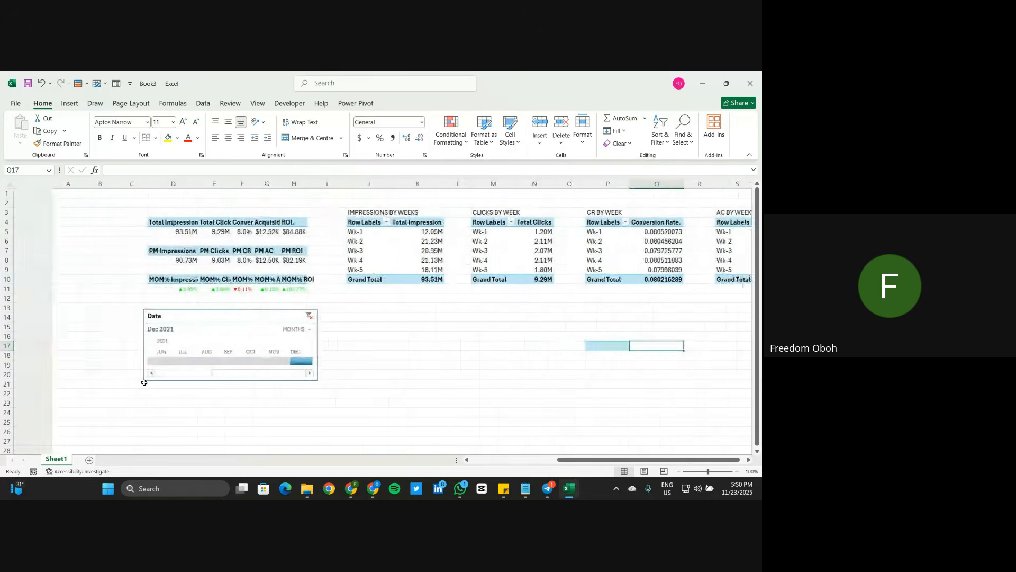
left_click(229, 233)
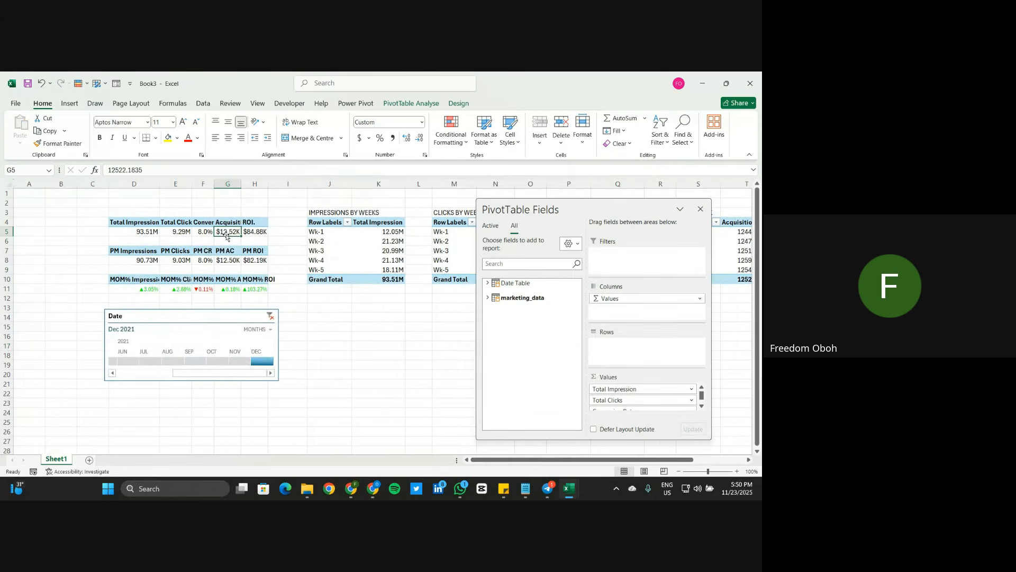
left_click(59, 143)
scroll(295, 277, "right", 6)
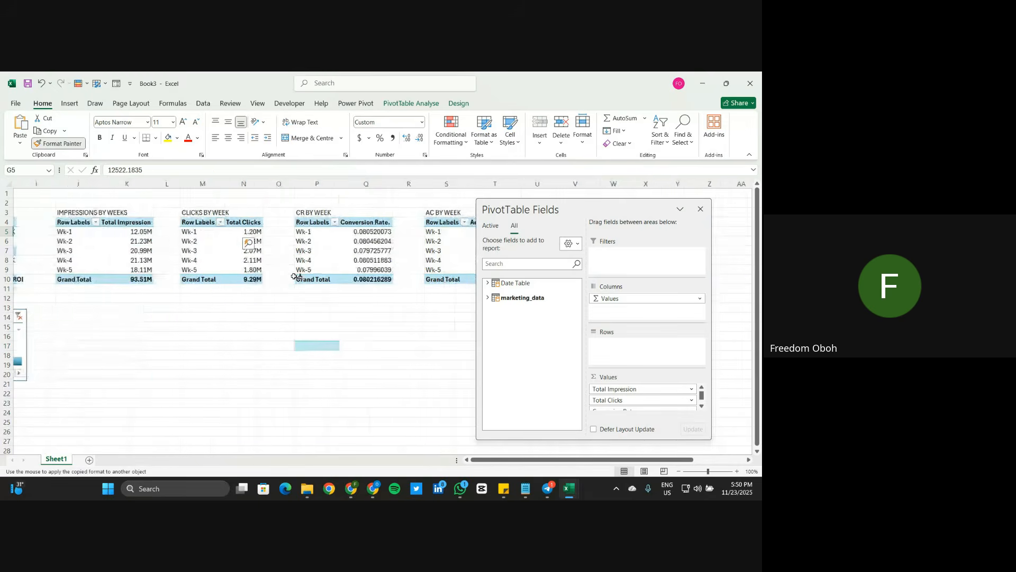
left_click_drag(319, 232, 322, 278)
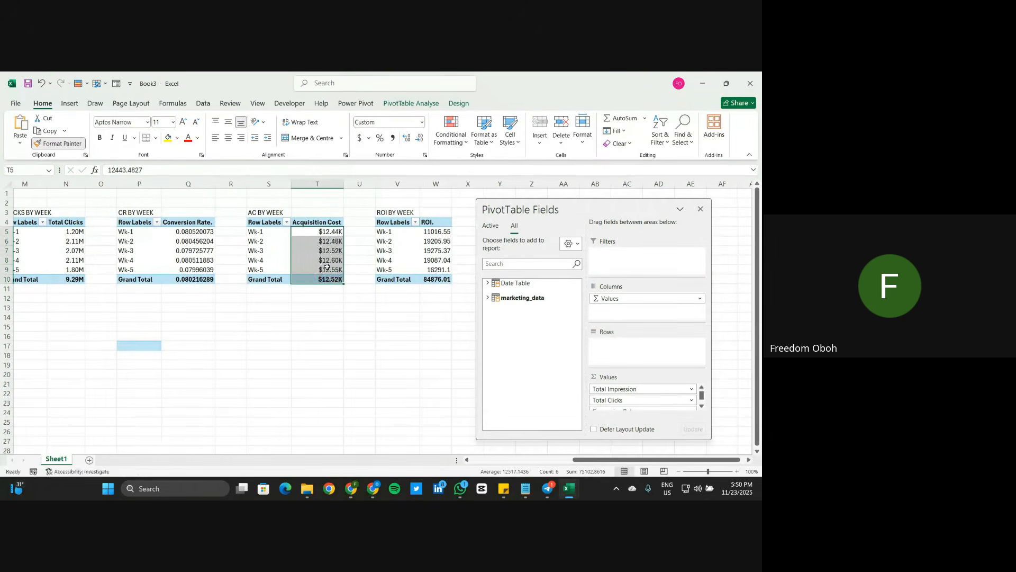
left_click(58, 143)
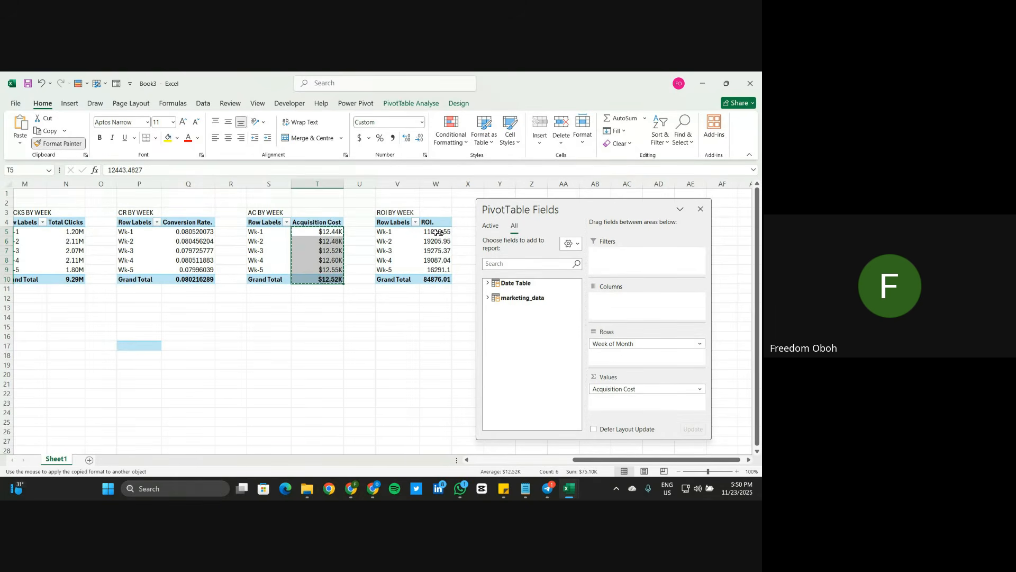
left_click_drag(436, 232, 438, 282)
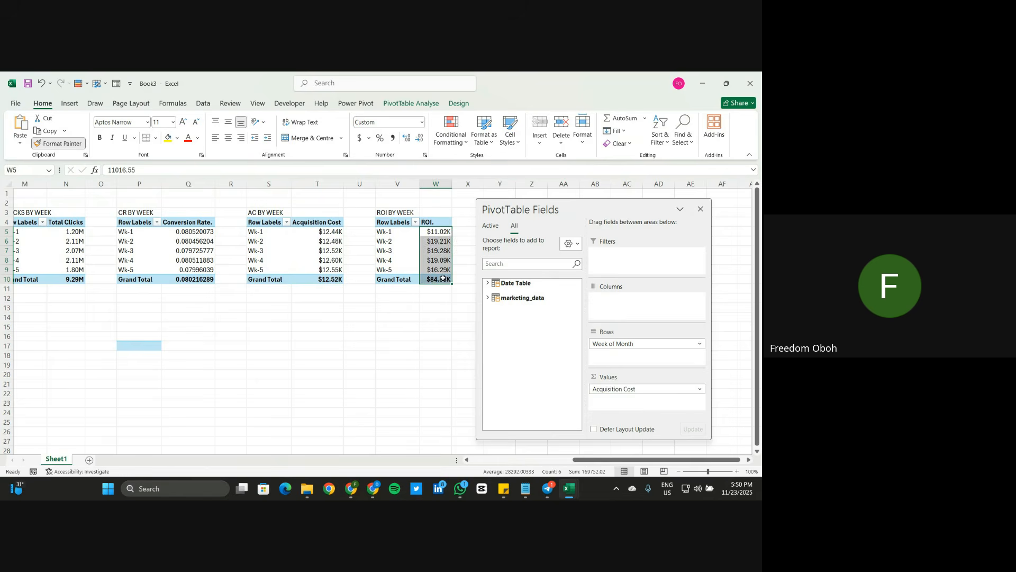
left_click(404, 325)
Step: Fill the IMPRESSIONS BY WEEKS, CLICKS BY WEEK and CR BY WEEK title cells in J3, M3 and P3 with yellow
scroll(404, 326, "left", 6)
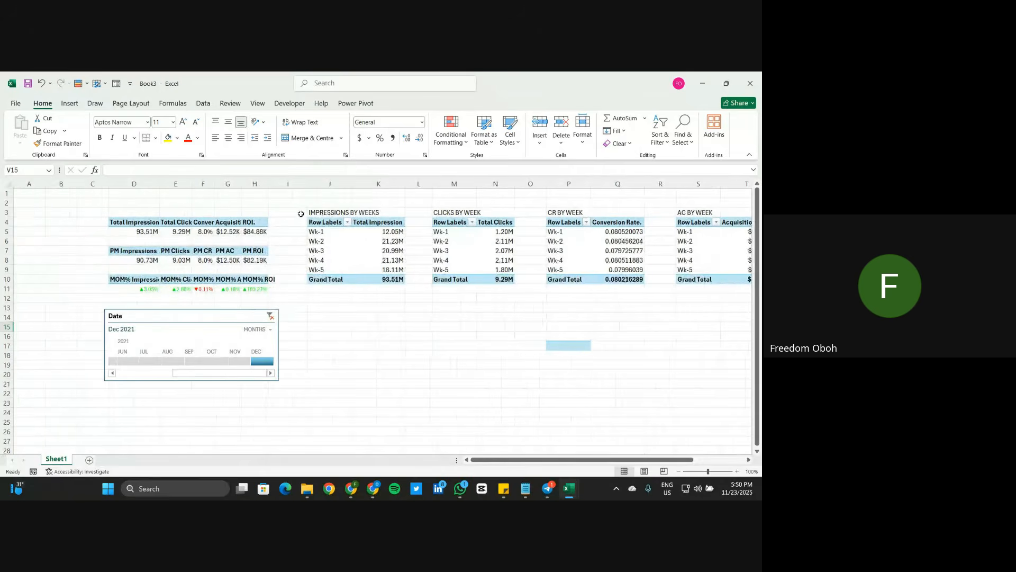
left_click(324, 213)
left_click(169, 139)
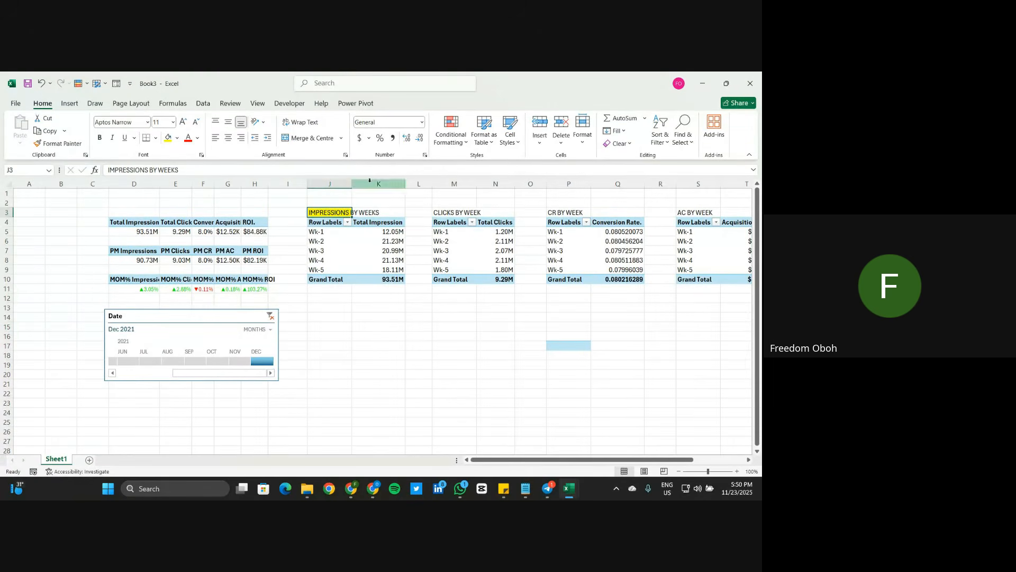
left_click(455, 212)
left_click(168, 138)
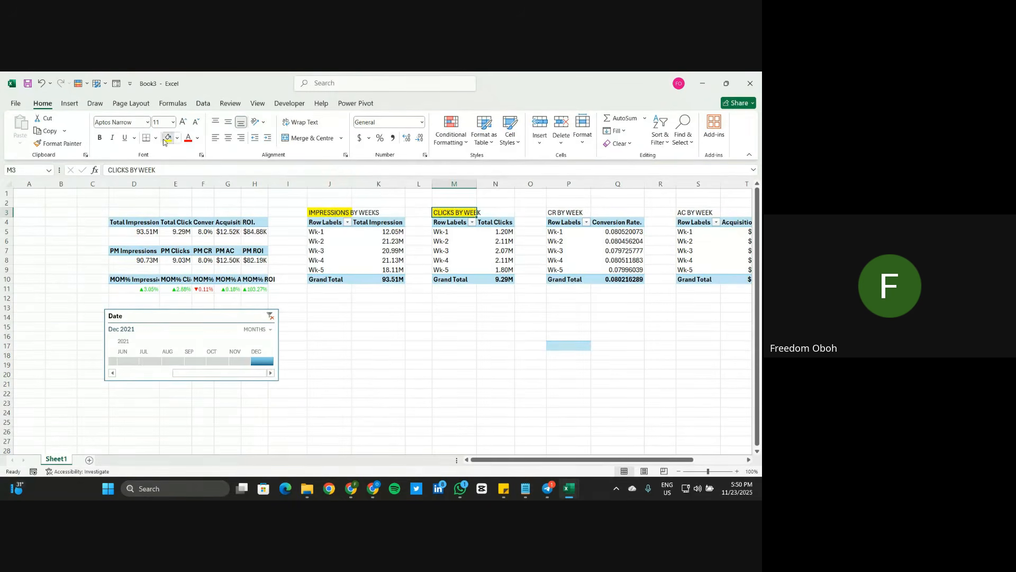
scroll(454, 219, "right", 3)
left_click(446, 213)
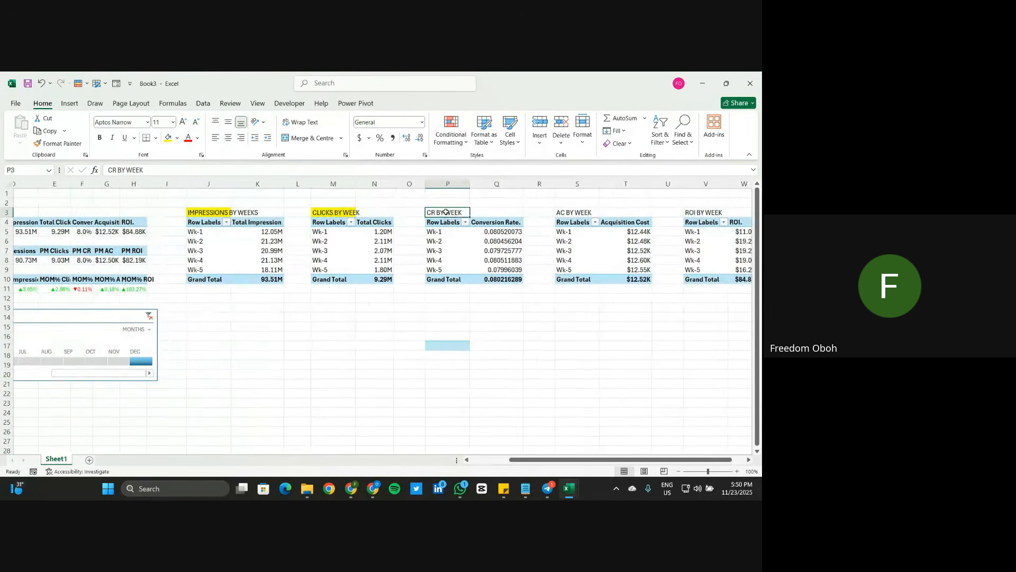
left_click(168, 139)
Step: Fill the AC BY WEEK and ROI BY WEEK title cells in S3 and V3 with yellow
left_click(563, 212)
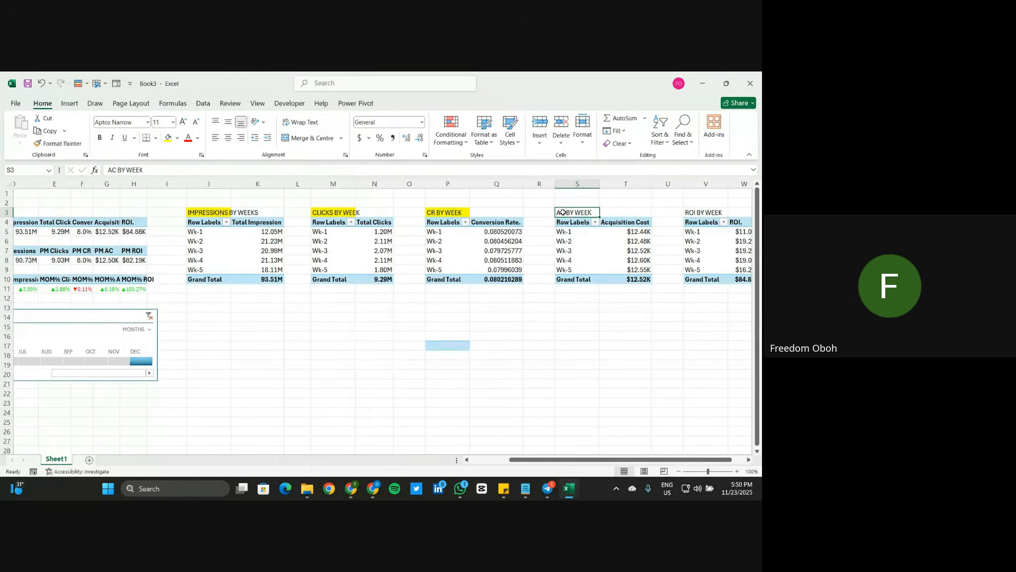
left_click(169, 139)
scroll(499, 302, "right", 5)
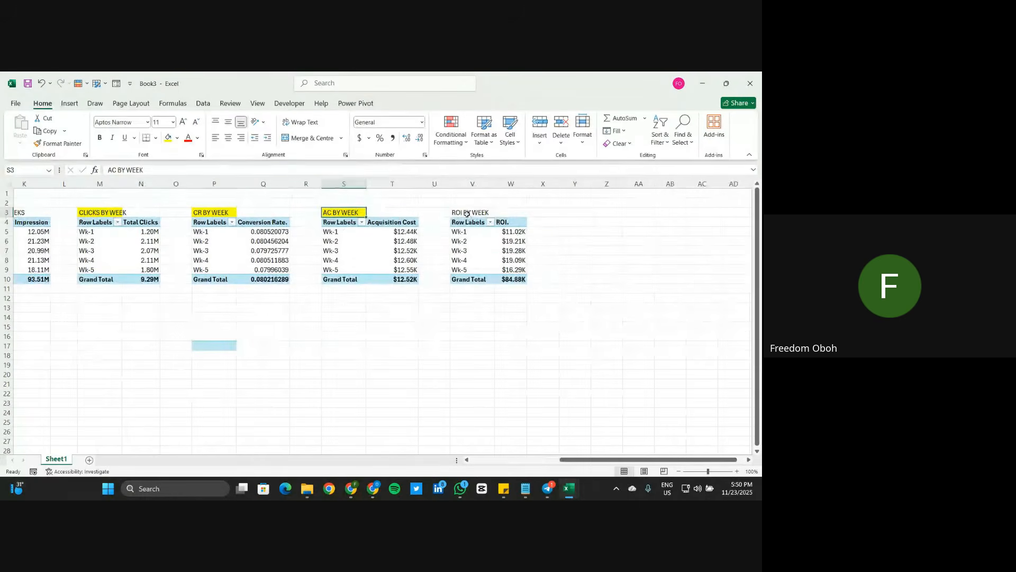
left_click(469, 212)
left_click(170, 137)
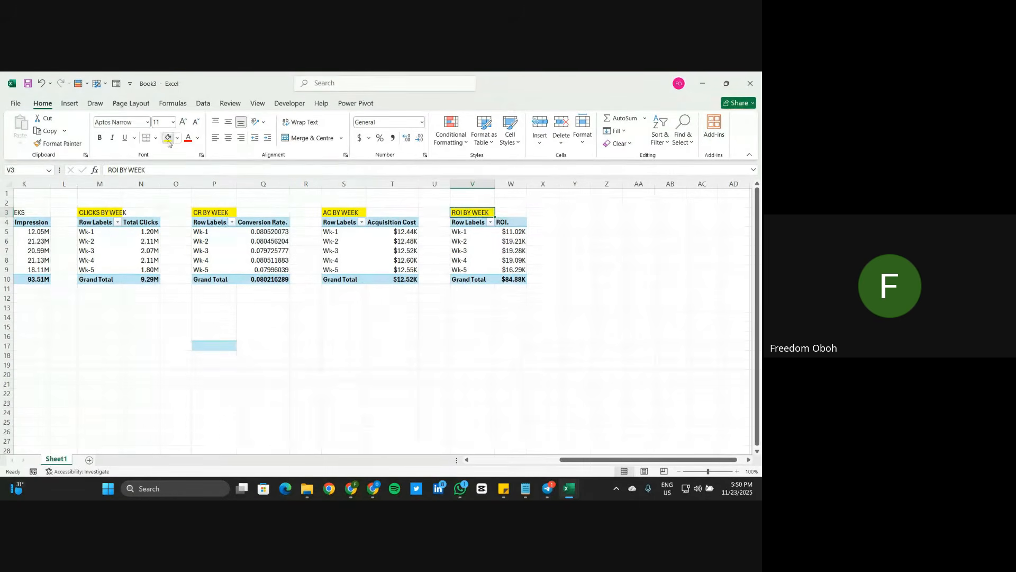
left_click(435, 345)
left_click(440, 385)
Step: Remove the stray blue fill from the empty cell P17 below the Conversion Rate PivotTable
scroll(440, 385, "left", 3)
scroll(415, 383, "left", 1)
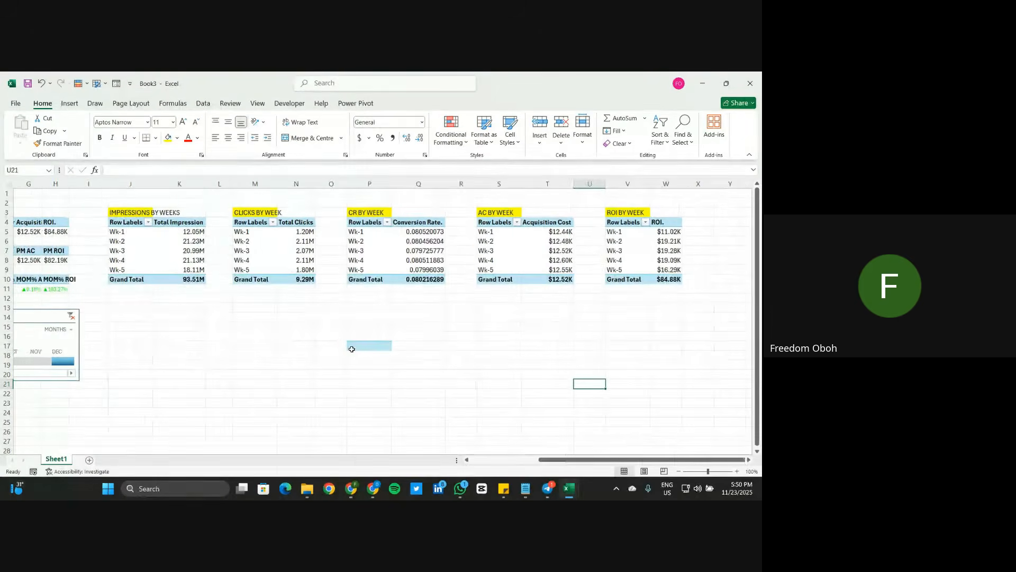
left_click(349, 346)
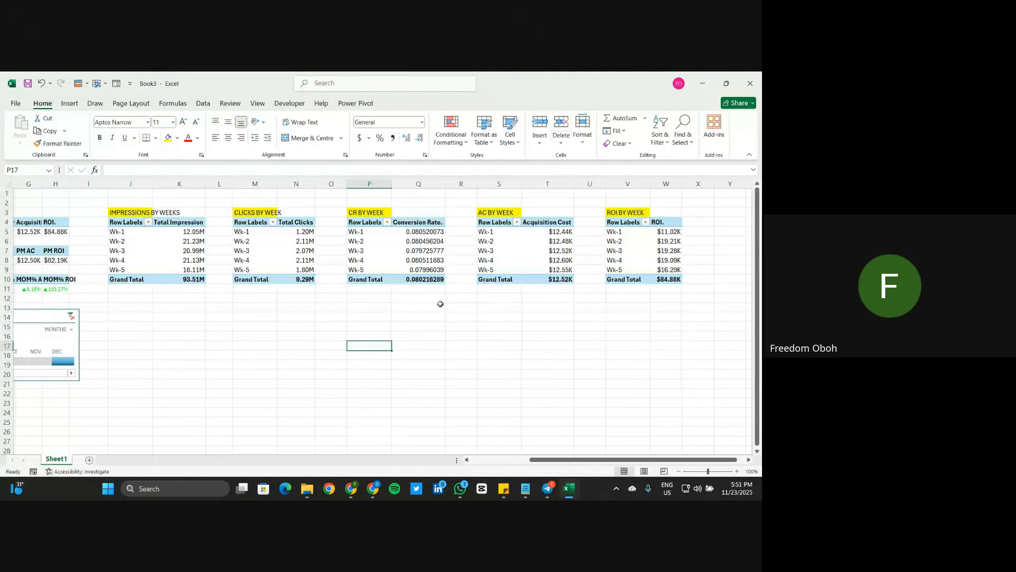
left_click(418, 337)
Step: Filter the PivotTables to November 2021 with the Date timeline
scroll(297, 342, "left", 5)
scroll(299, 342, "down", 1)
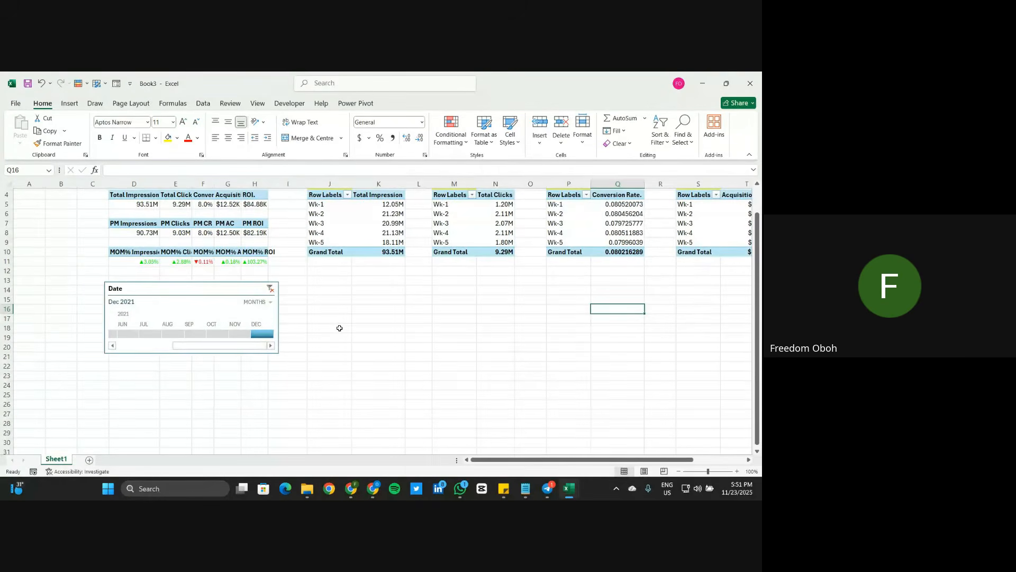
scroll(340, 328, "up", 2)
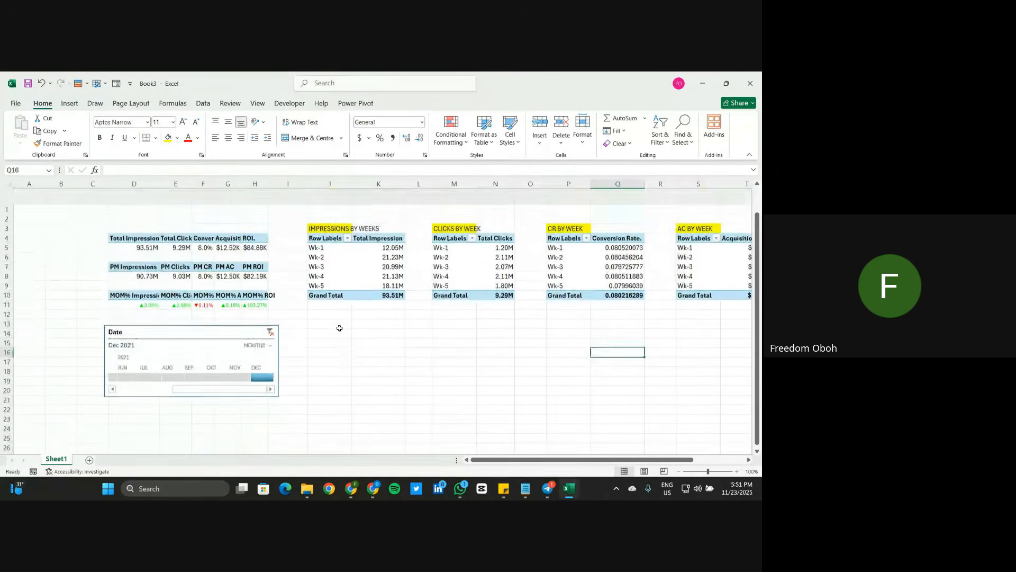
scroll(339, 328, "down", 1)
left_click(240, 362)
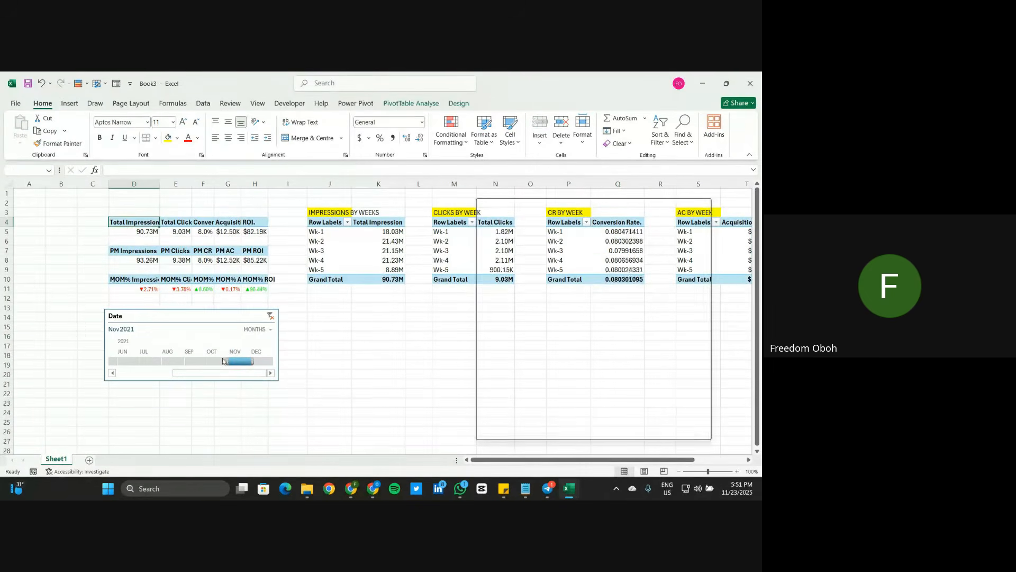
Step: Move the Date timeline filter back one month at a time from October to June 2021
left_click(222, 361)
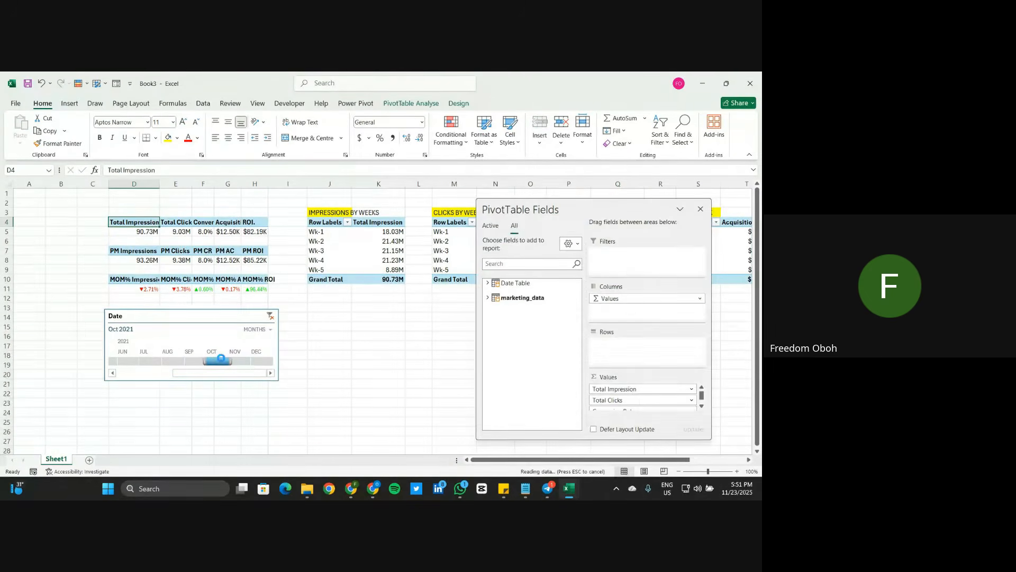
left_click(195, 361)
left_click(170, 361)
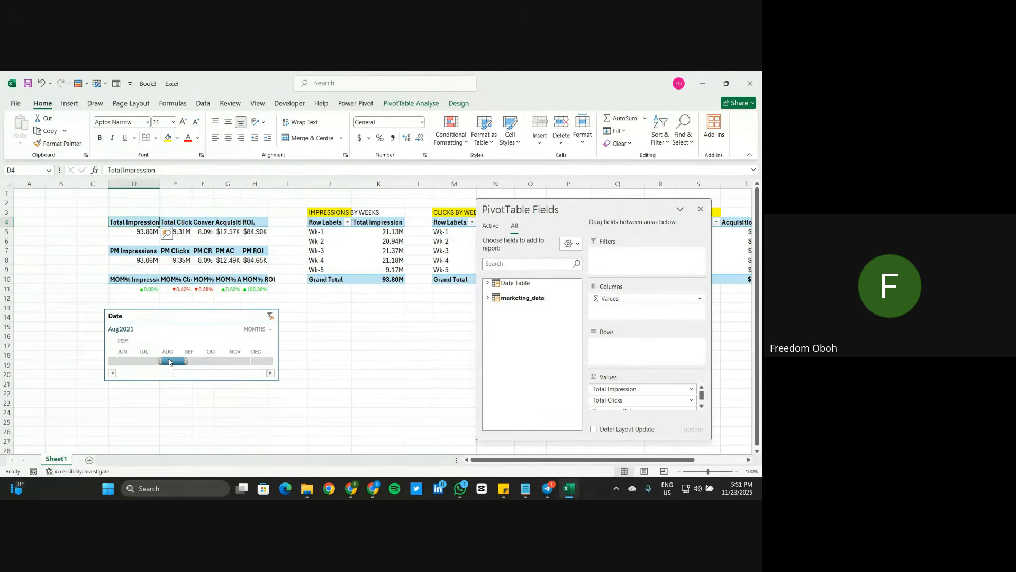
left_click(150, 362)
left_click(132, 363)
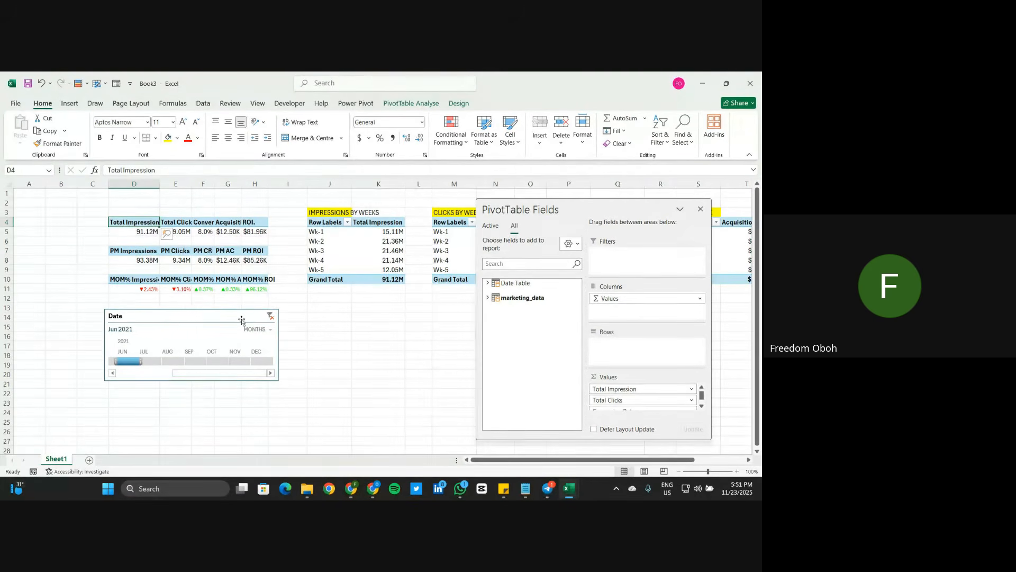
scroll(298, 333, "down", 1)
left_click(301, 334)
scroll(301, 334, "up", 1)
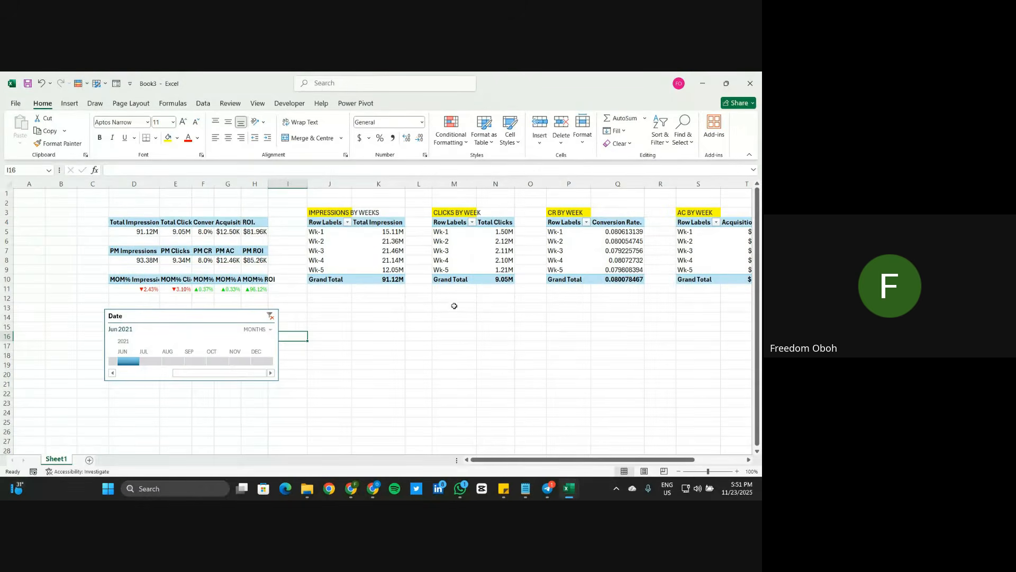
Step: Copy the weekly ROI PivotTable to D16, moving the Date timeline to the space beside the original ROI table
scroll(601, 295, "right", 6)
left_click_drag(609, 221, 656, 277)
key("ctrl+c")
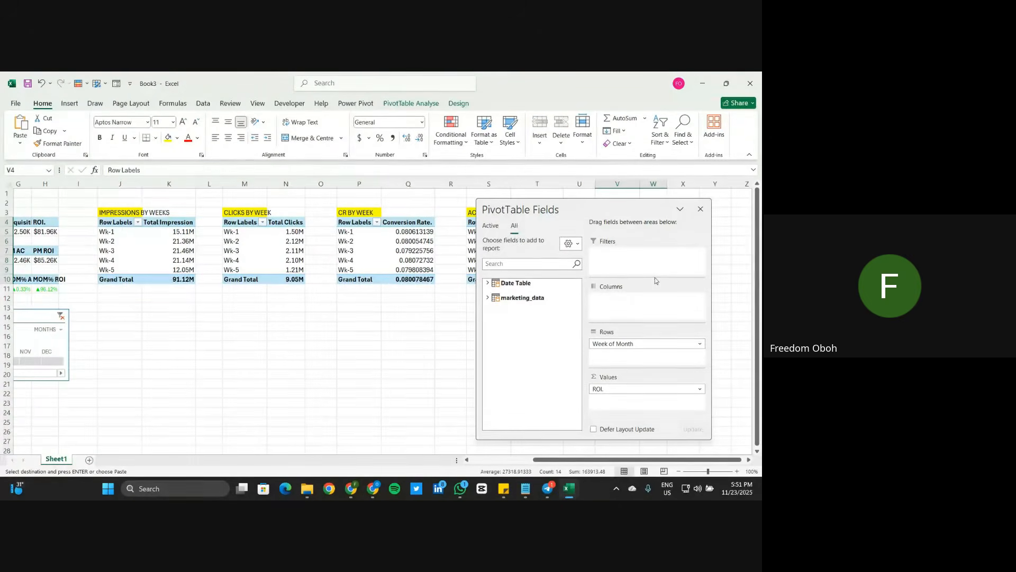
left_click_drag(28, 316, 624, 218)
scroll(647, 247, "right", 2)
scroll(272, 300, "left", 3)
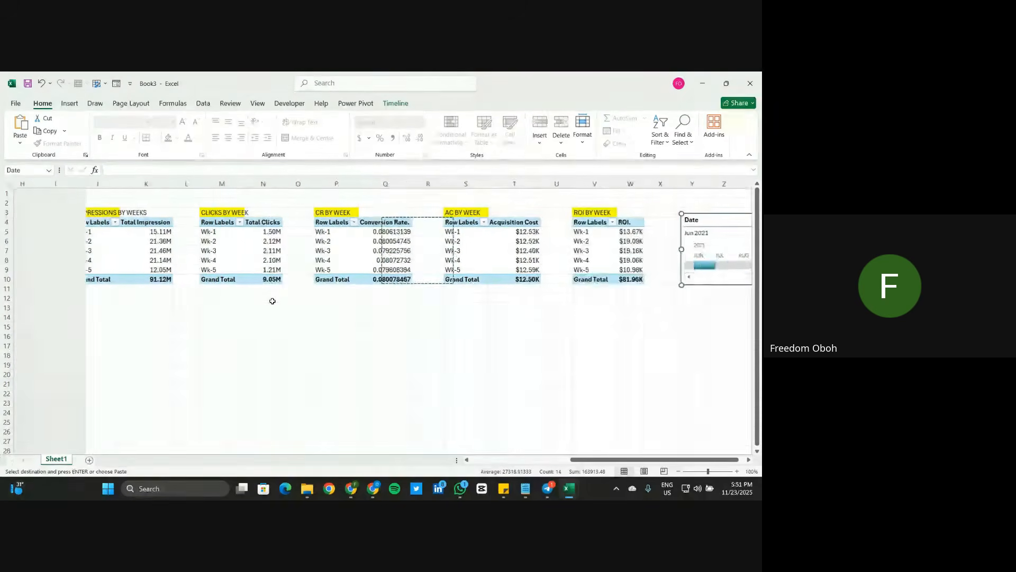
scroll(167, 327, "left", 4)
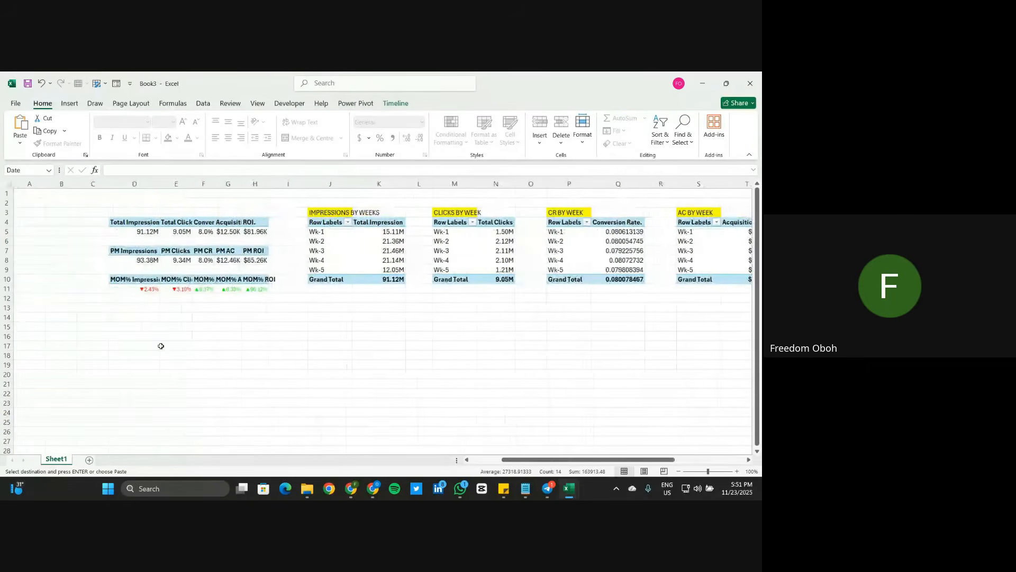
left_click(126, 335)
key("ctrl+v")
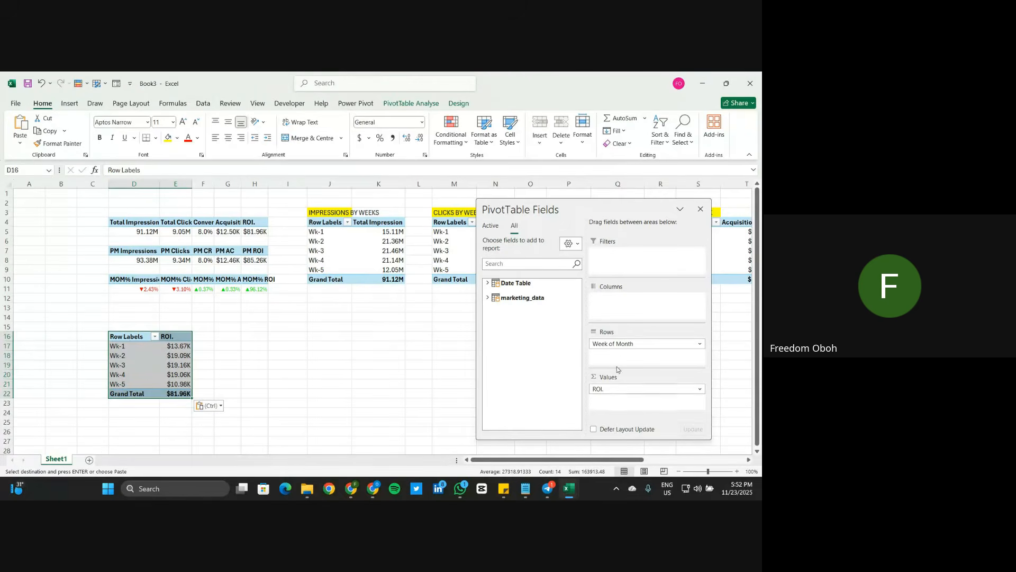
Step: Replace Week of Month with Location from marketing_data as the row field of the copied ROI PivotTable at D16
left_click_drag(616, 341, 519, 347)
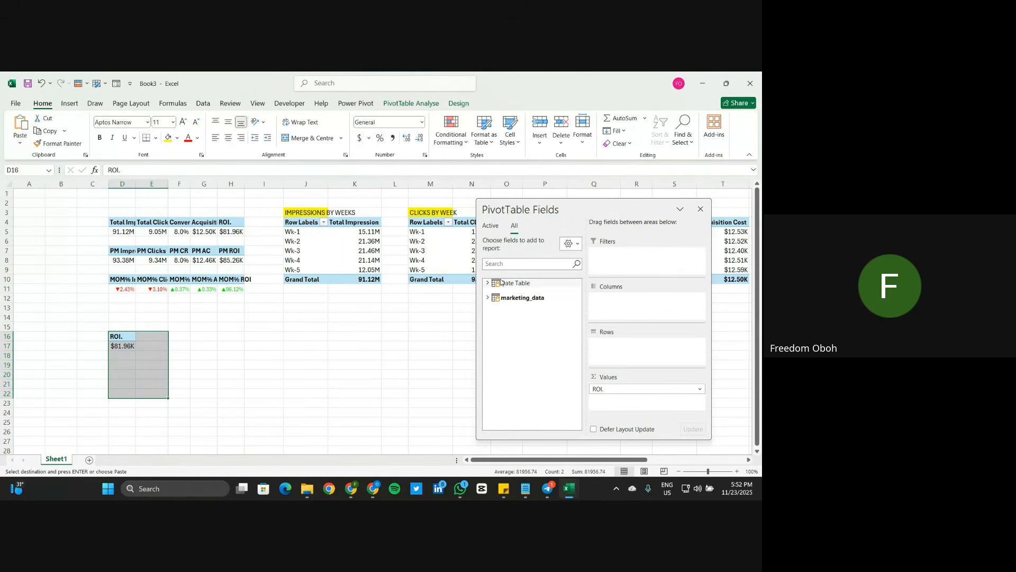
left_click(489, 297)
scroll(530, 313, "down", 5)
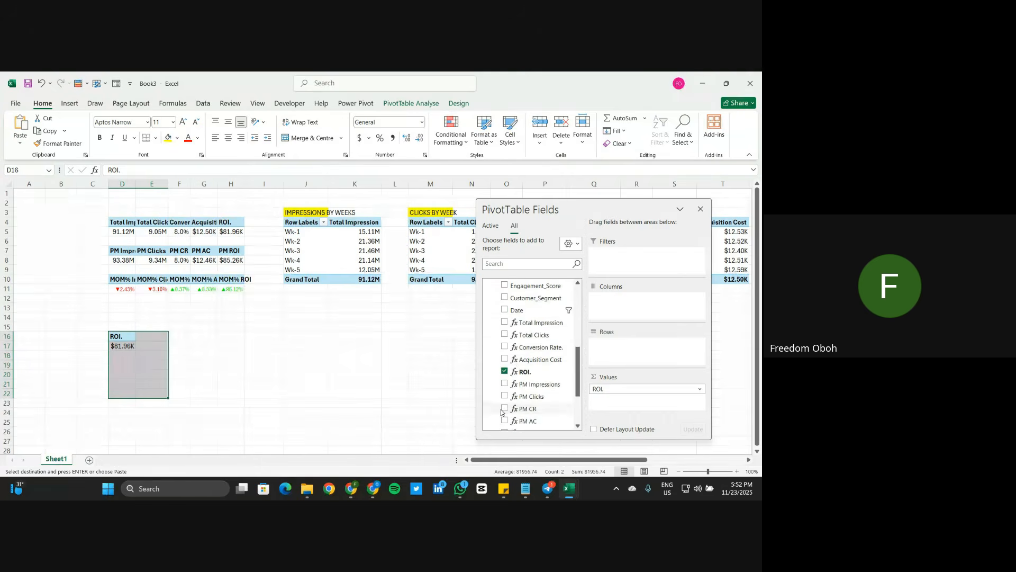
scroll(532, 309, "up", 1)
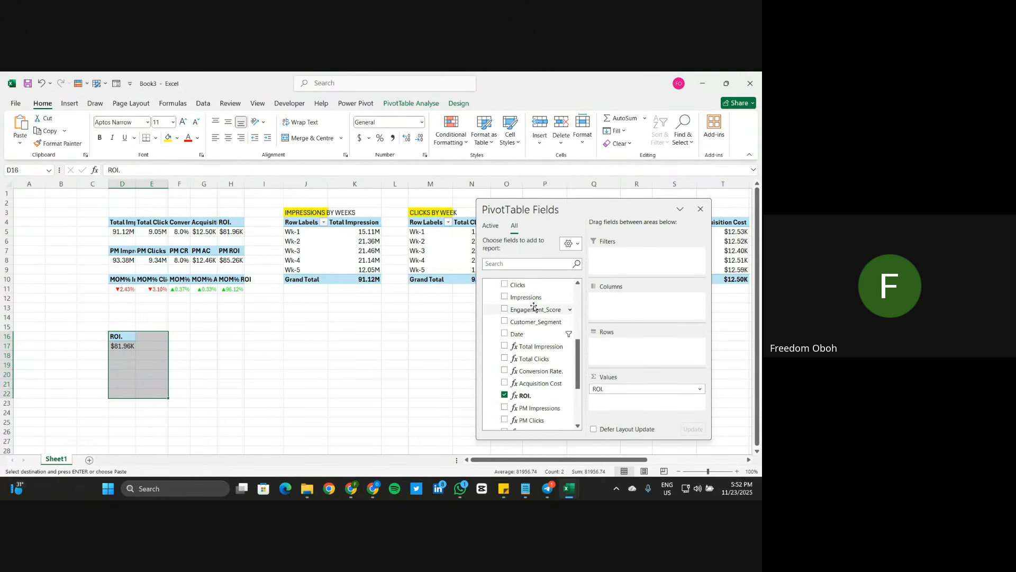
scroll(534, 307, "up", 2)
left_click_drag(528, 310, 633, 357)
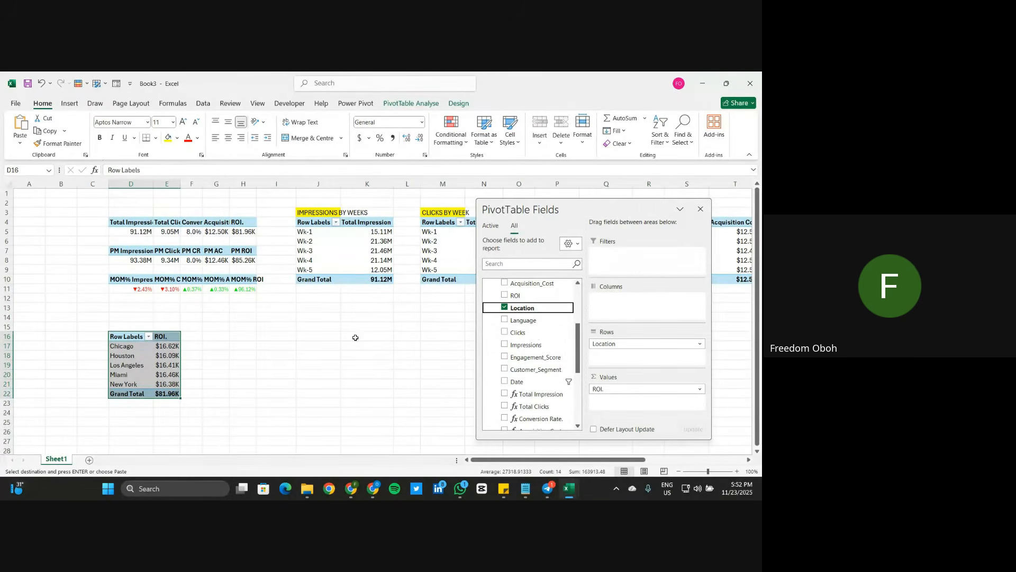
left_click(209, 366)
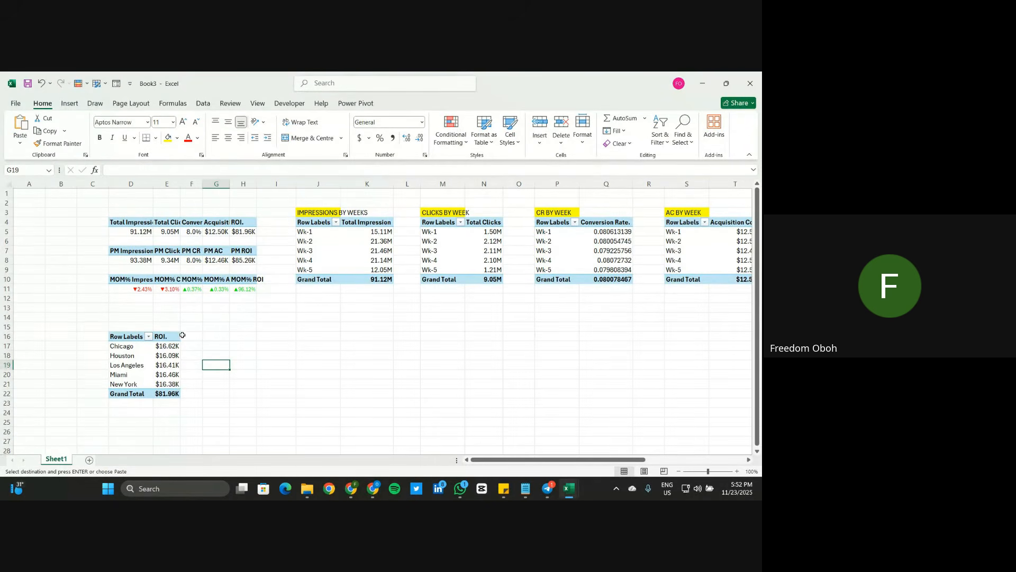
Step: Enter the title ROI BY LOACTION in D15 above the location PivotTable, leaving its Row Labels header intact
left_click(128, 325)
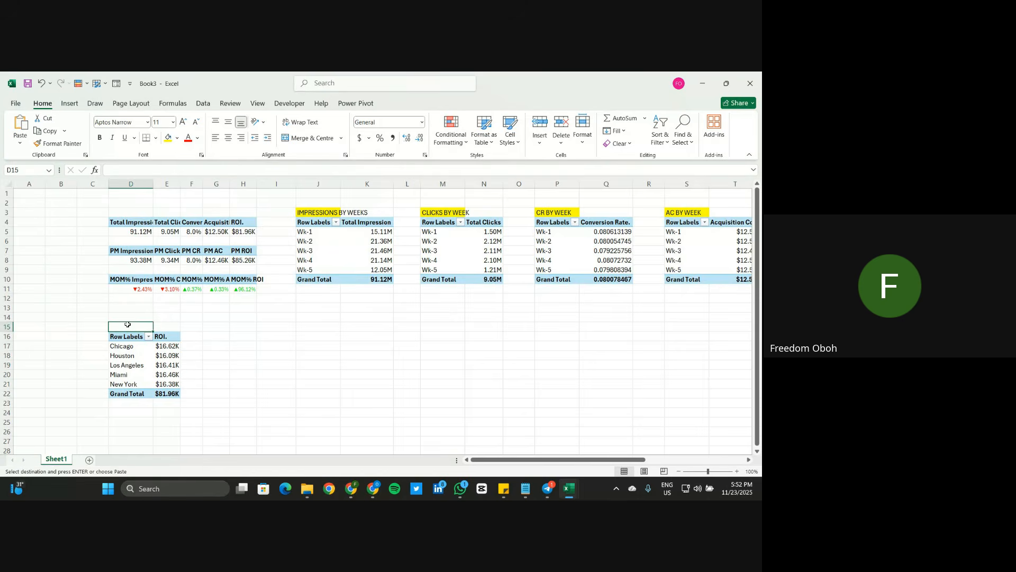
type("ROI")
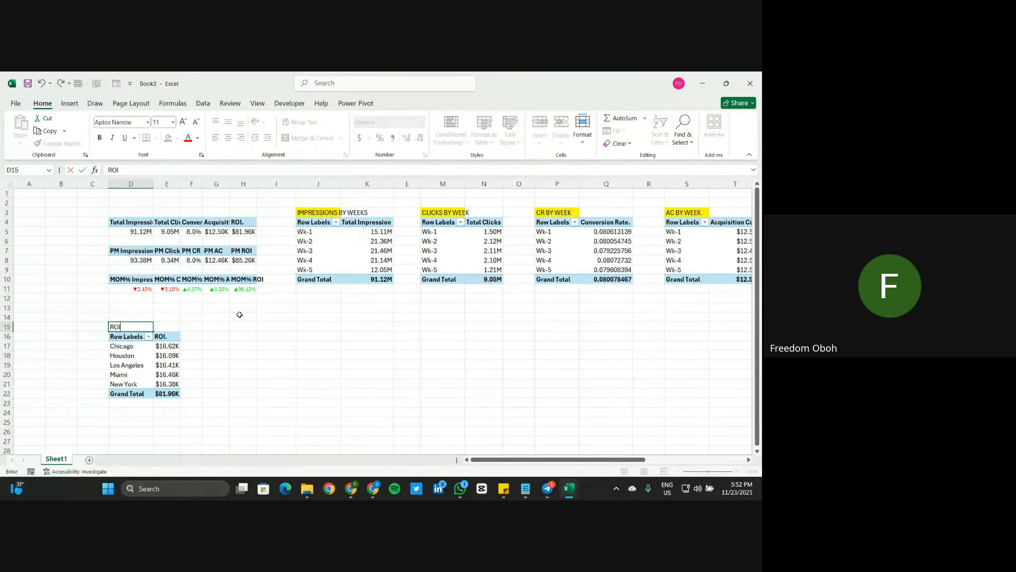
type(" BY")
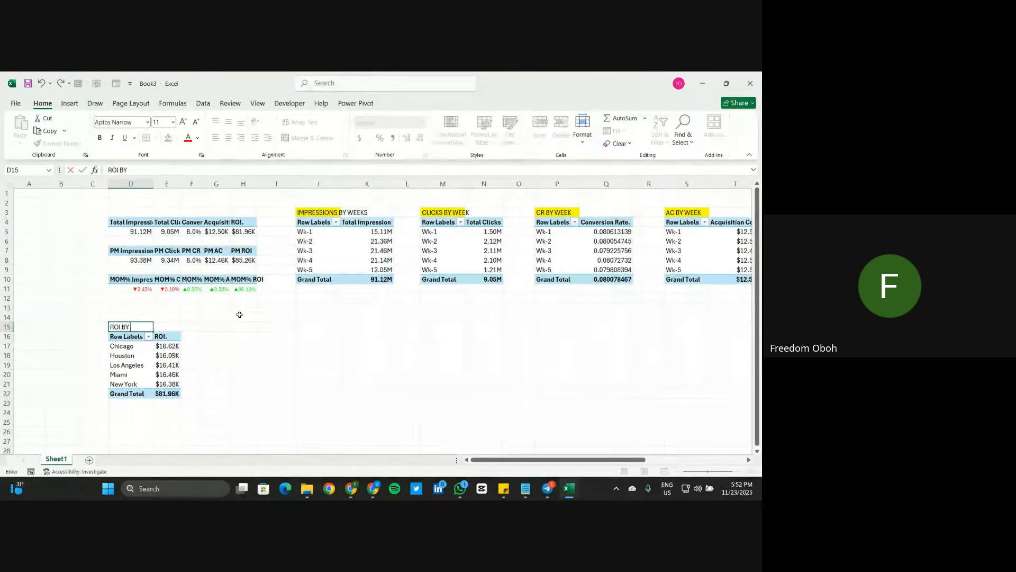
type(" LOACTION")
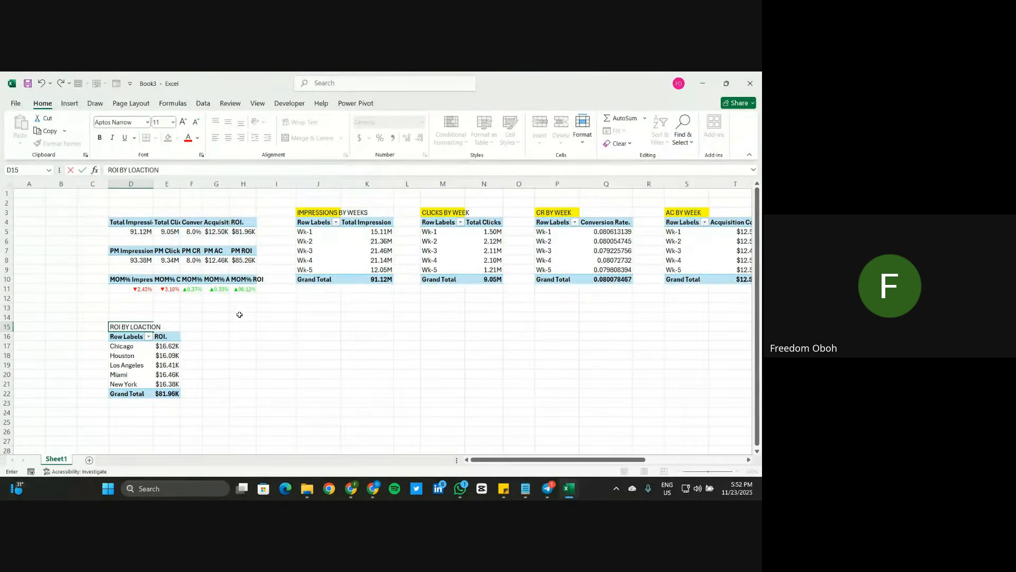
key("Return")
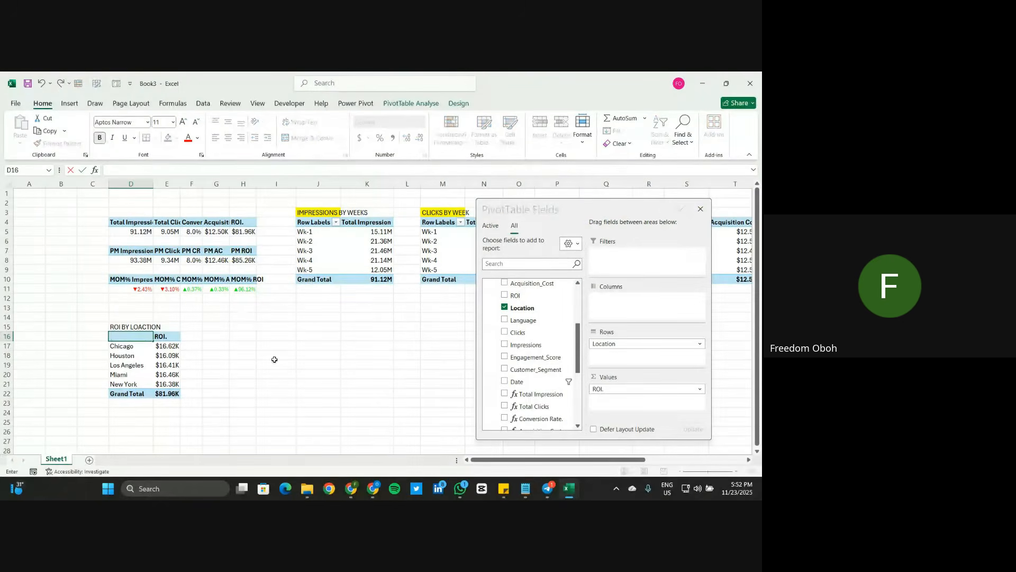
left_click(221, 353)
key("ctrl+z")
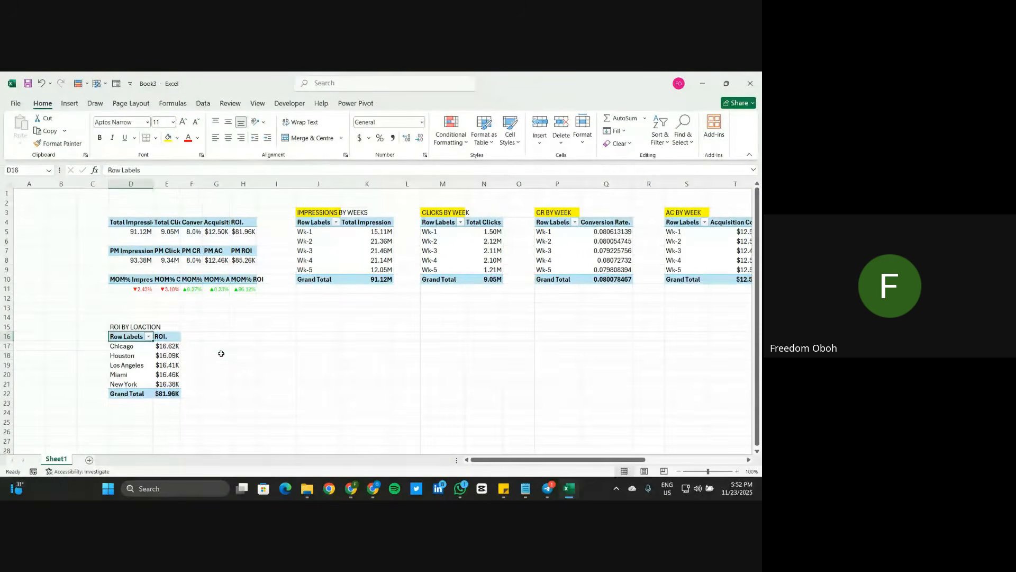
Step: Autofit column D and fill the ROI BY LOACTION title cell in D15 with yellow
double_click(152, 178)
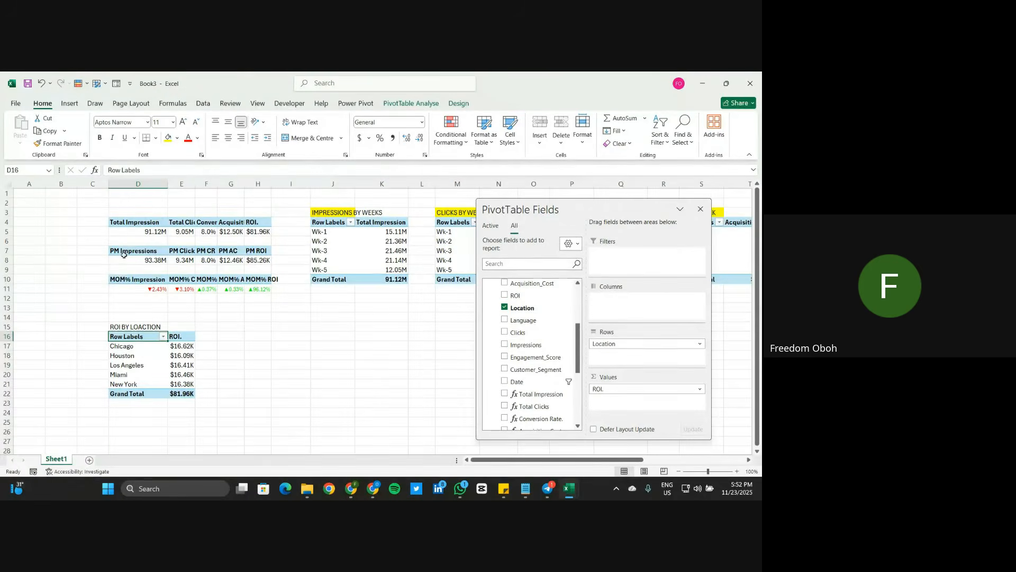
left_click(128, 329)
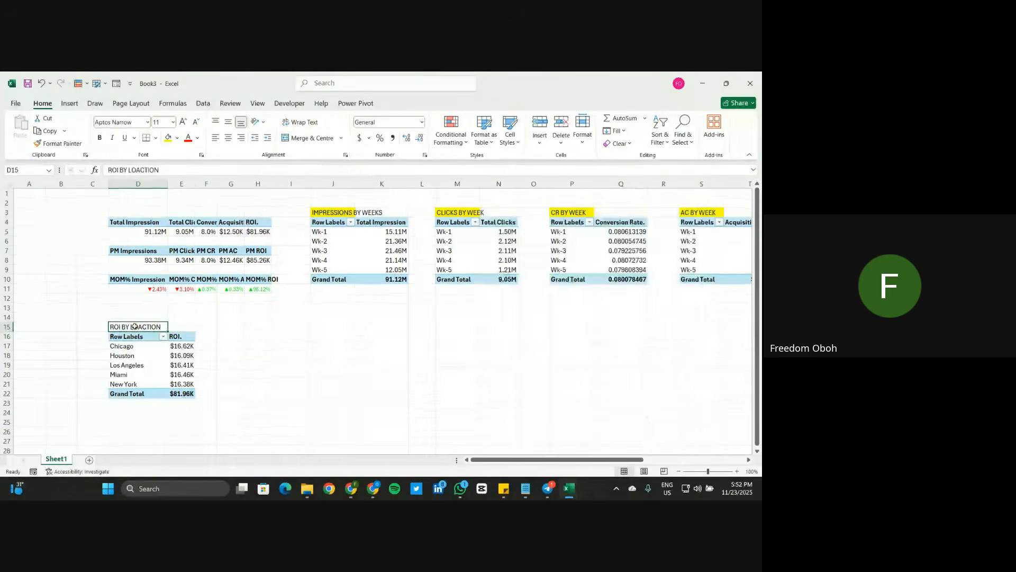
left_click(167, 138)
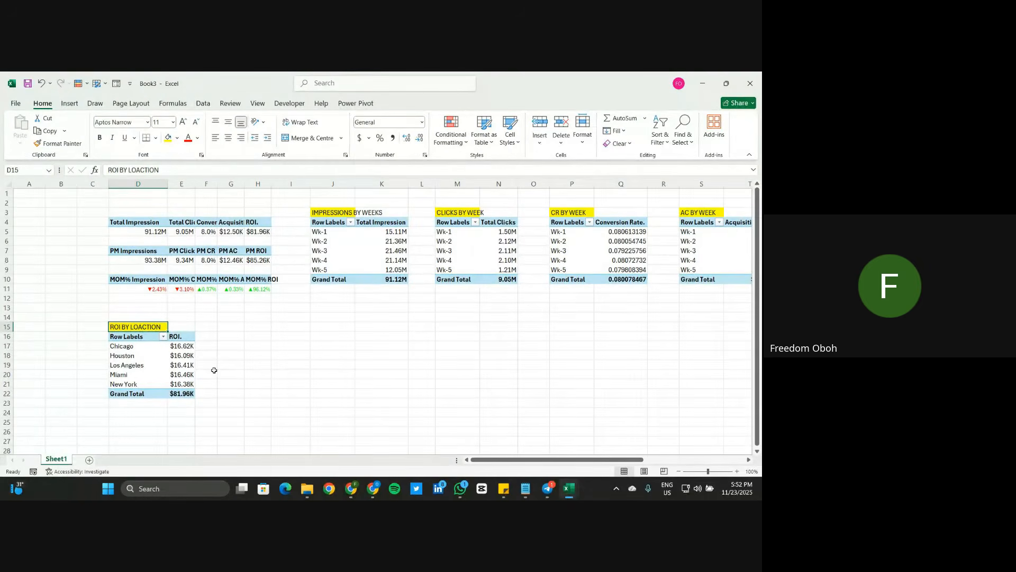
Step: Copy the ROI by location PivotTable to H16
left_click_drag(119, 339, 168, 390)
key("ctrl+c")
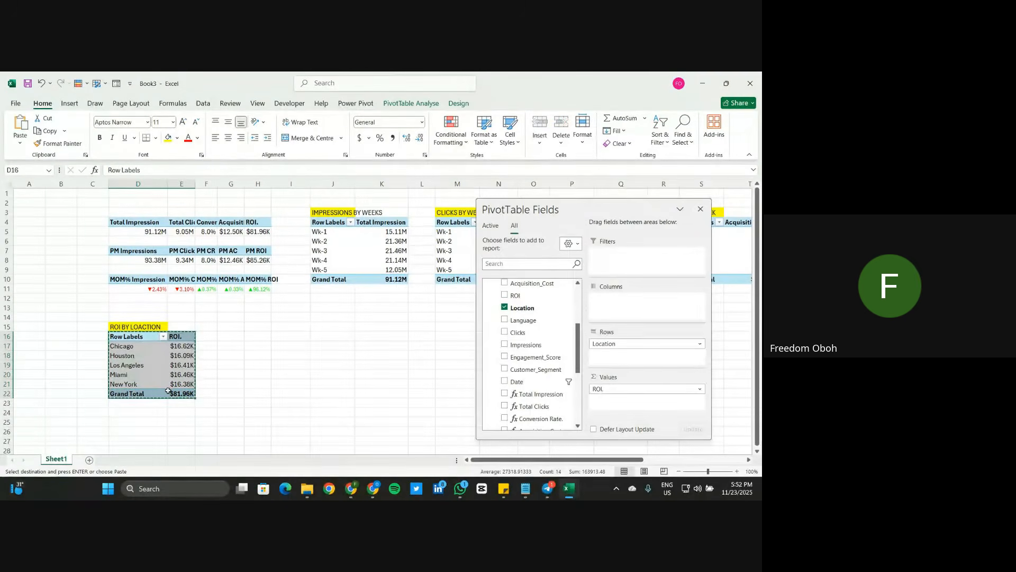
scroll(316, 360, "right", 3)
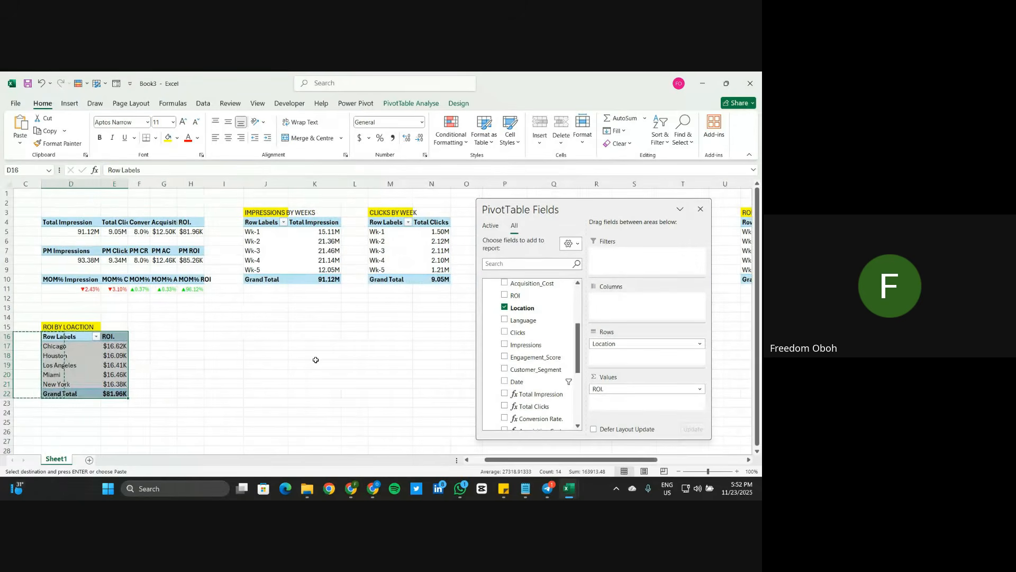
left_click(191, 336)
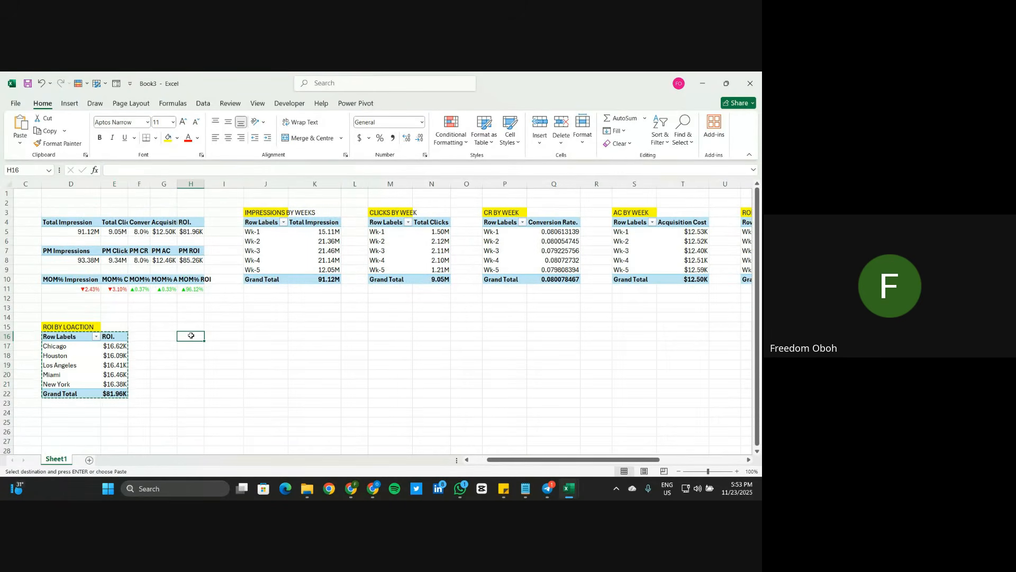
key("ctrl+v")
Step: Replace Location with Channel_Used from marketing_data as the row field of the PivotTable at H16
left_click(222, 356)
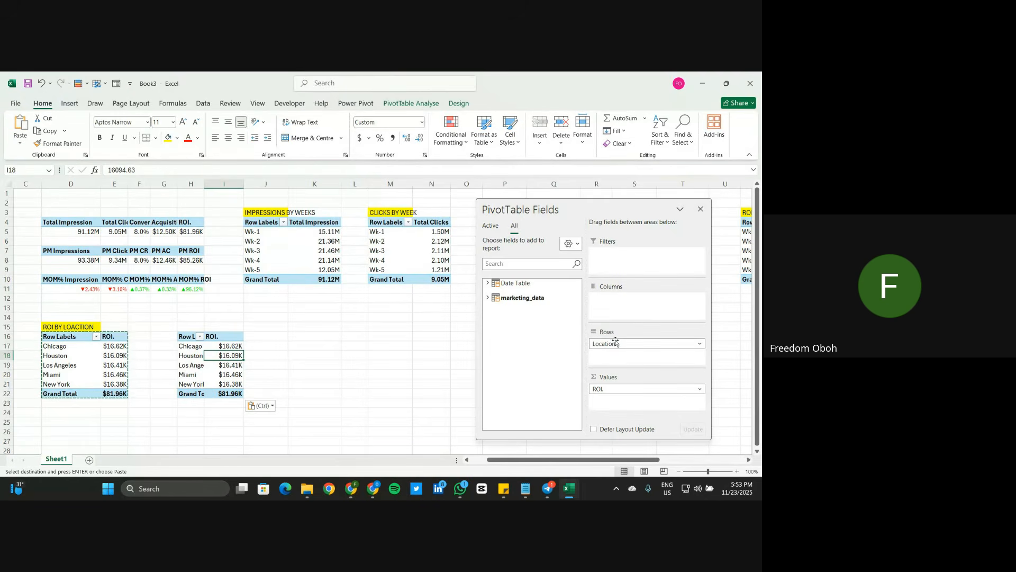
left_click_drag(610, 346, 503, 336)
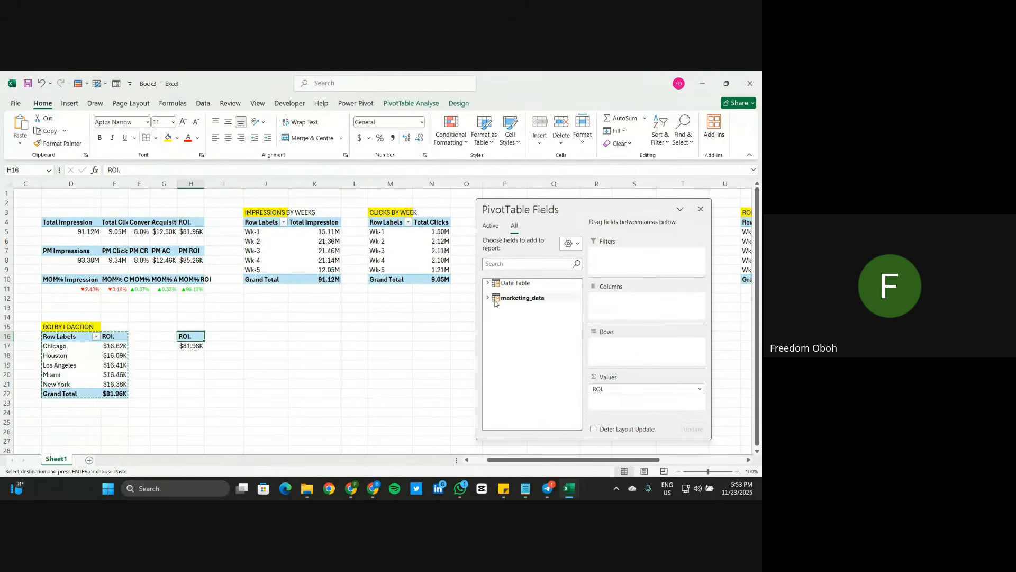
left_click(488, 298)
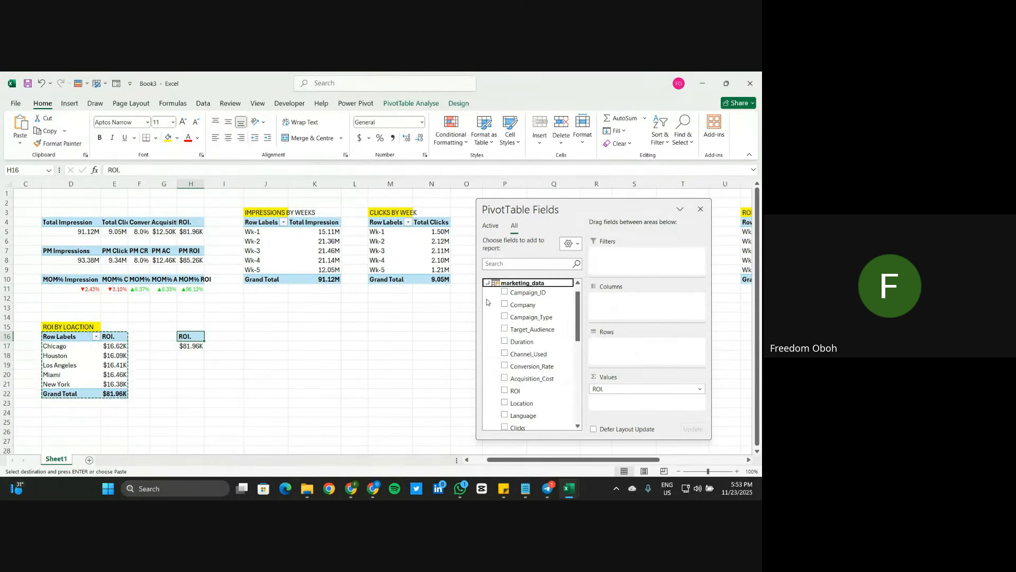
left_click(531, 354)
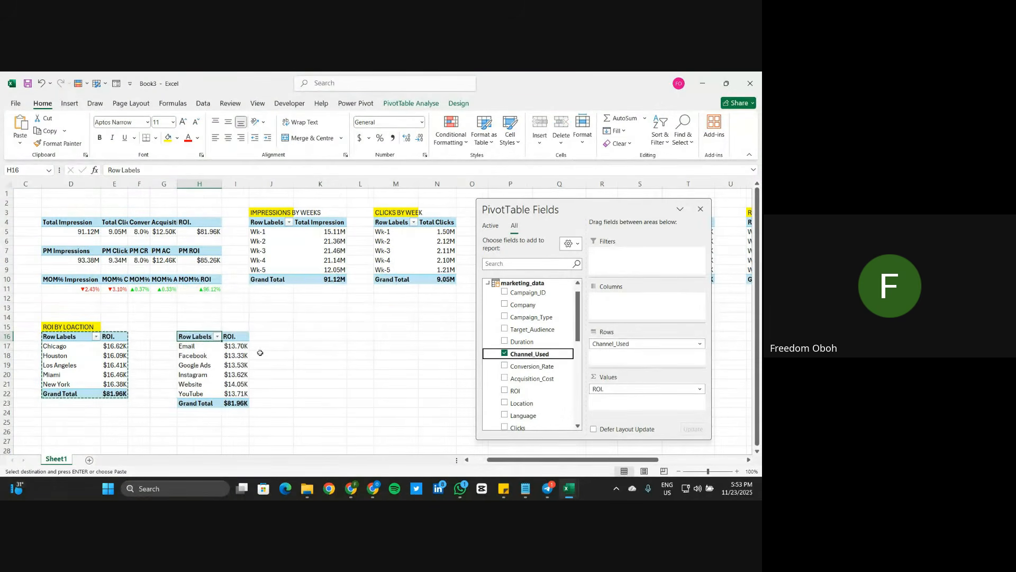
Step: Enter the title CHANNEL USED BY ROI in H15 above the channel PivotTable
left_click(197, 325)
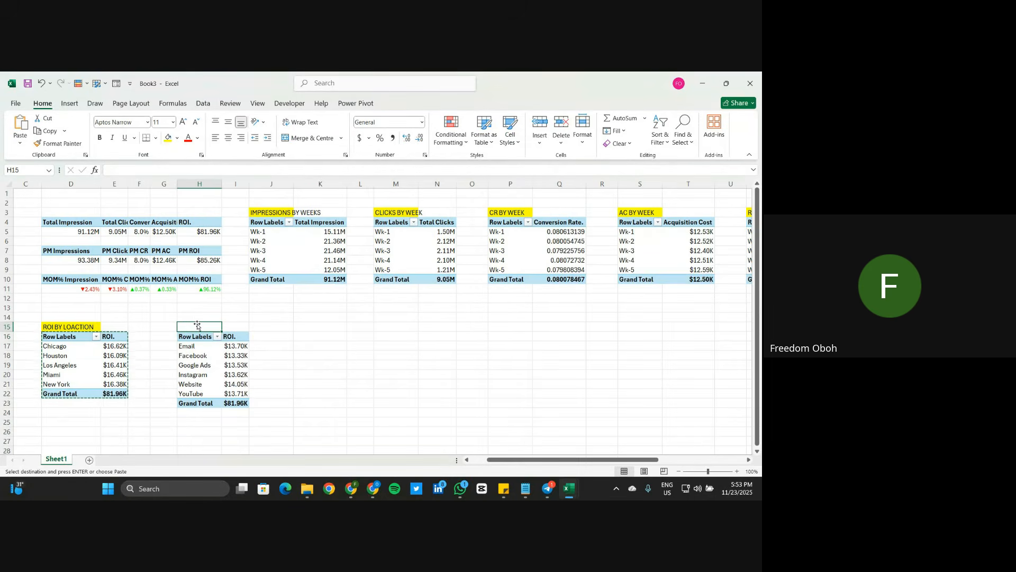
type("CH")
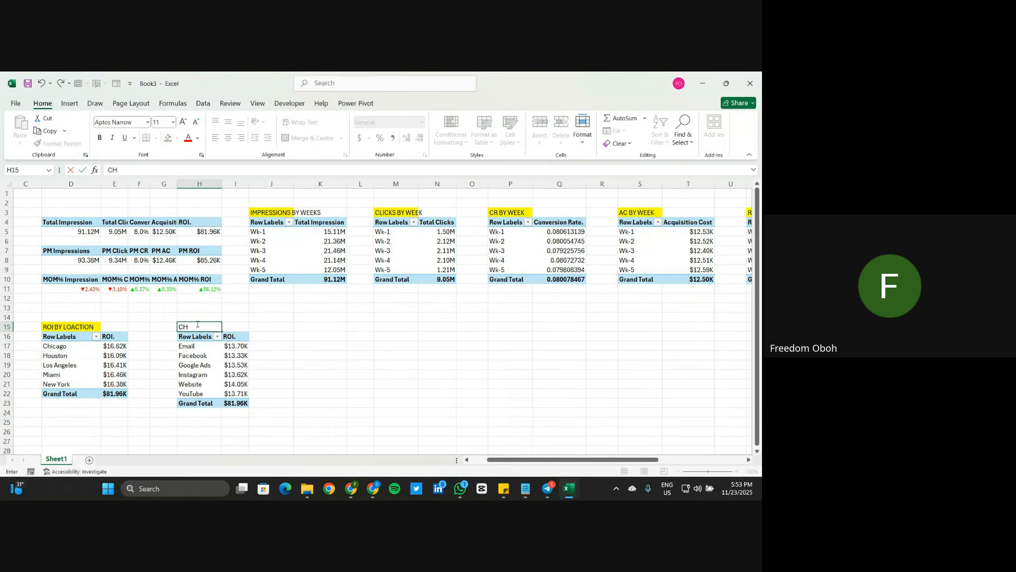
type("ANNEL USED BY ROI")
key("Return")
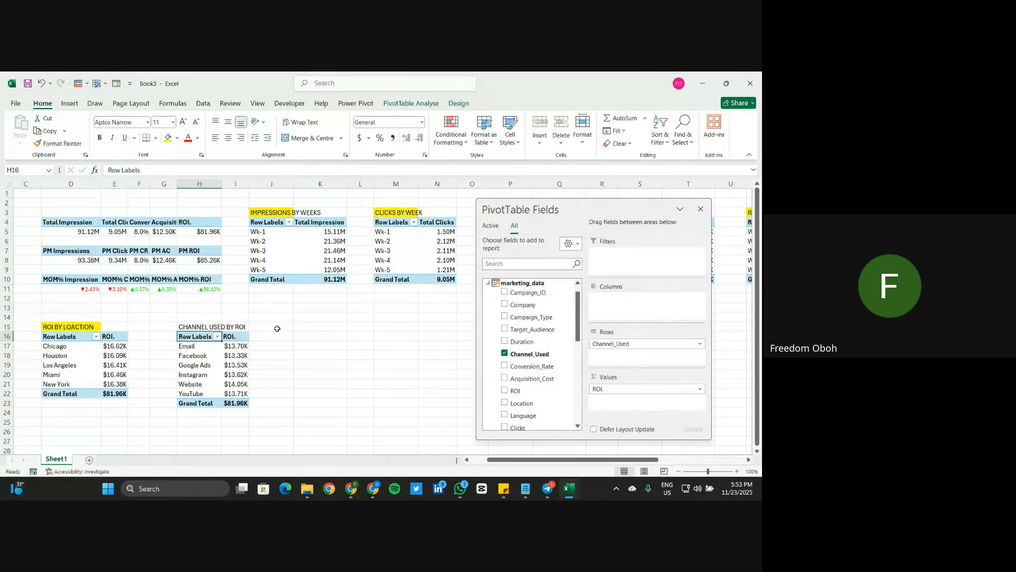
Step: Enter the title CHENNEL USED BY IMPRESSION in K15 and move it to M15
left_click(305, 327)
type("CHEN")
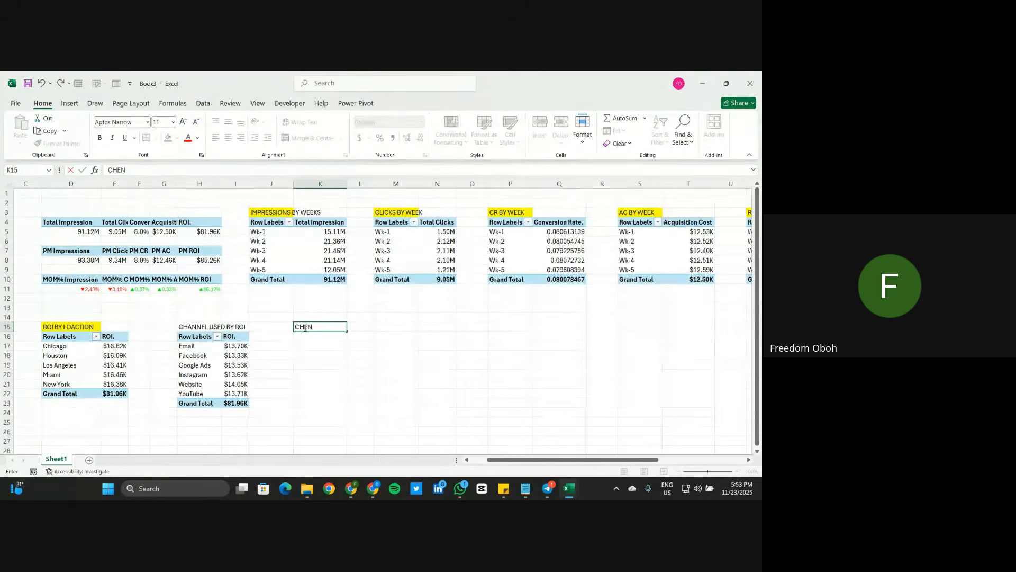
type("NEL USED BY IMPR")
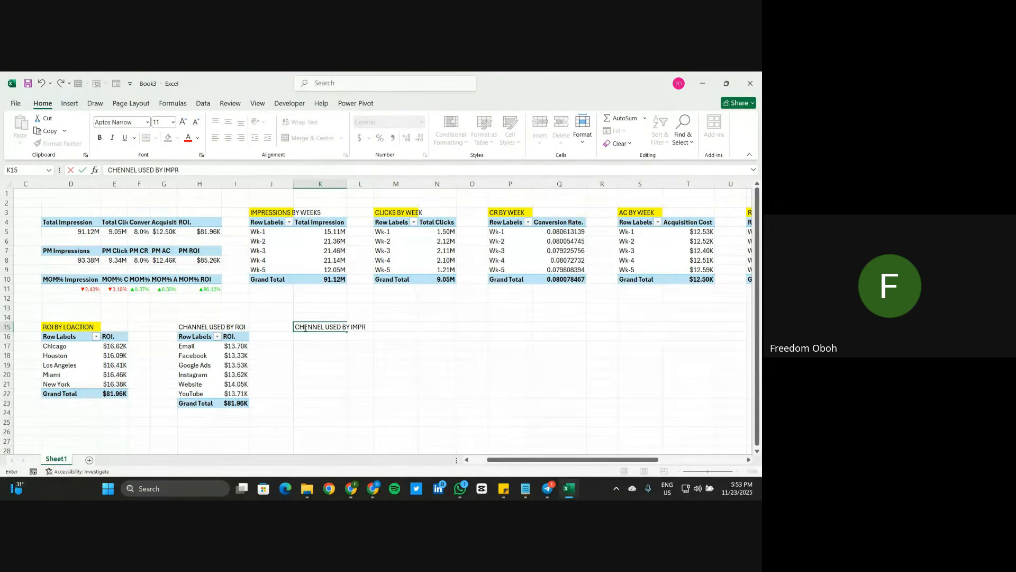
type("ESSION")
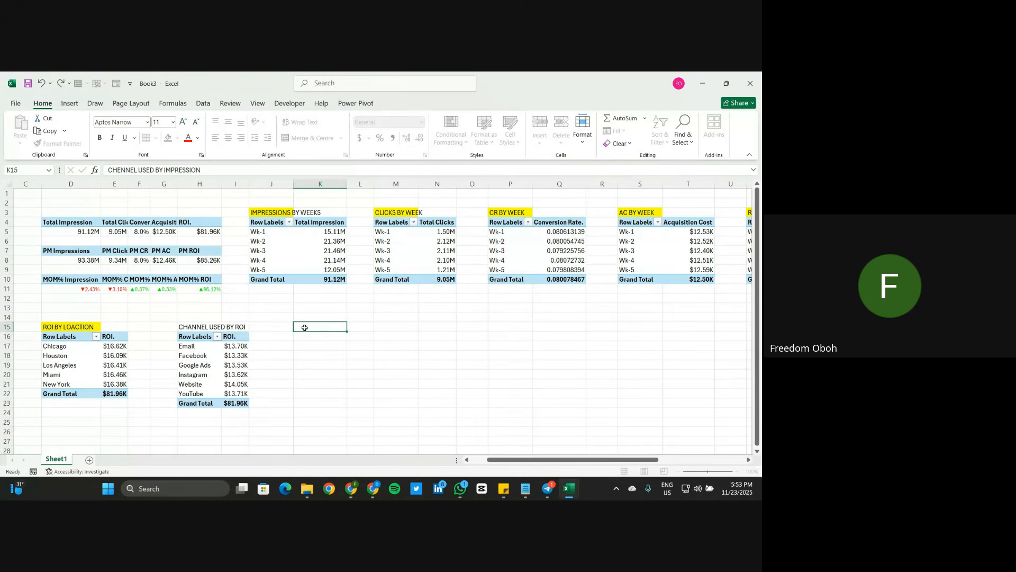
key("Return")
left_click(320, 326)
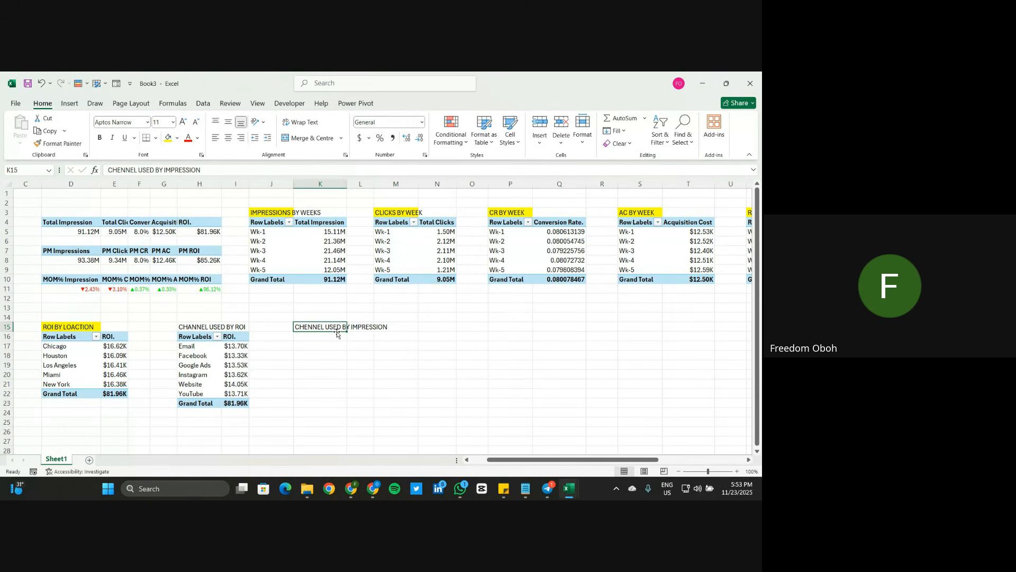
left_click_drag(337, 332, 400, 329)
Step: Copy the channel-used ROI PivotTable at H16 to M16, under the CHENNEL USED BY IMPRESSION title
left_click(260, 343)
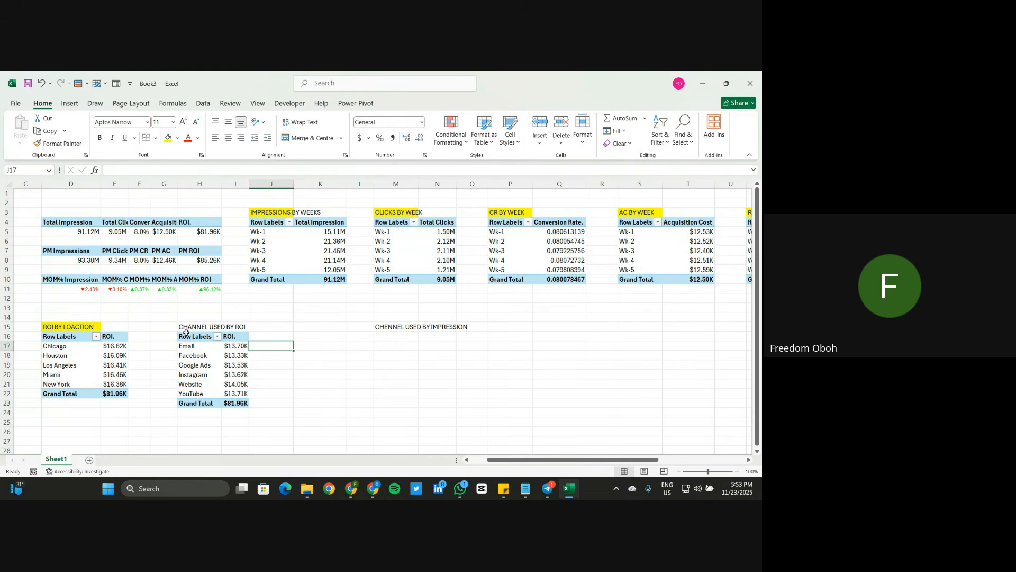
left_click_drag(186, 332, 239, 402)
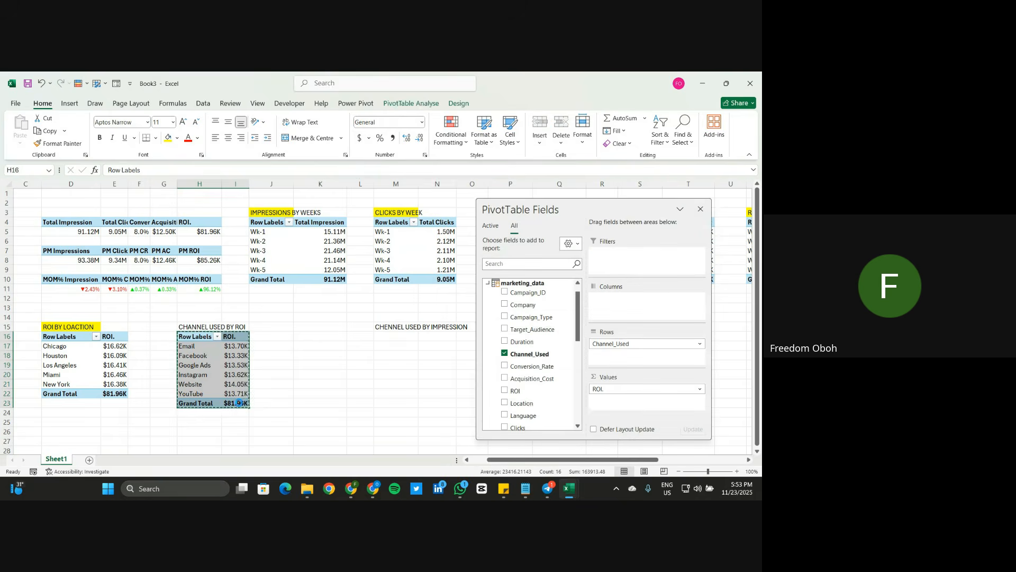
left_click(396, 336)
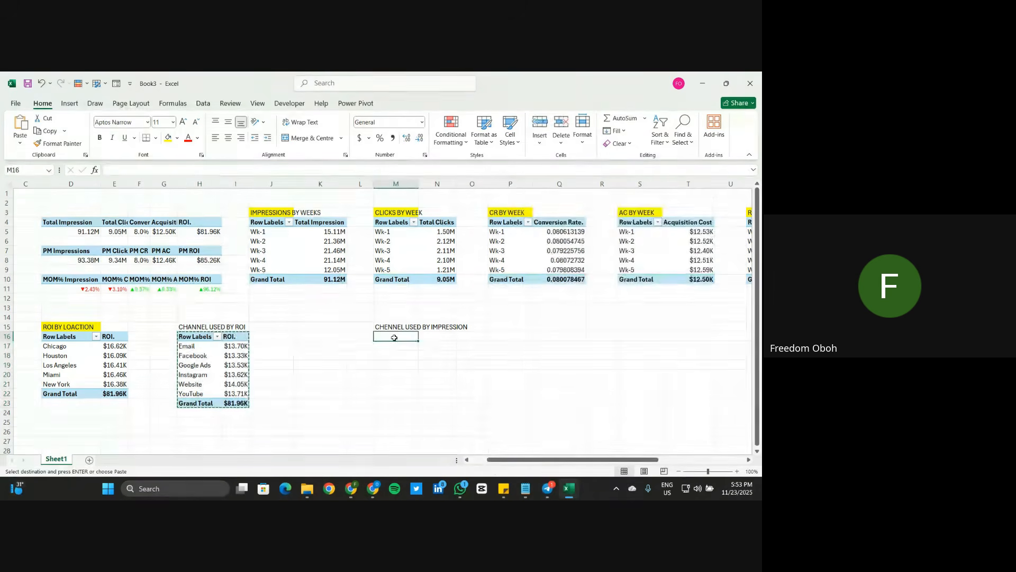
key("ctrl+v")
Step: Replace ROI with the Total Impression measure from marketing_data as the value field of the PivotTable at M16
left_click(425, 364)
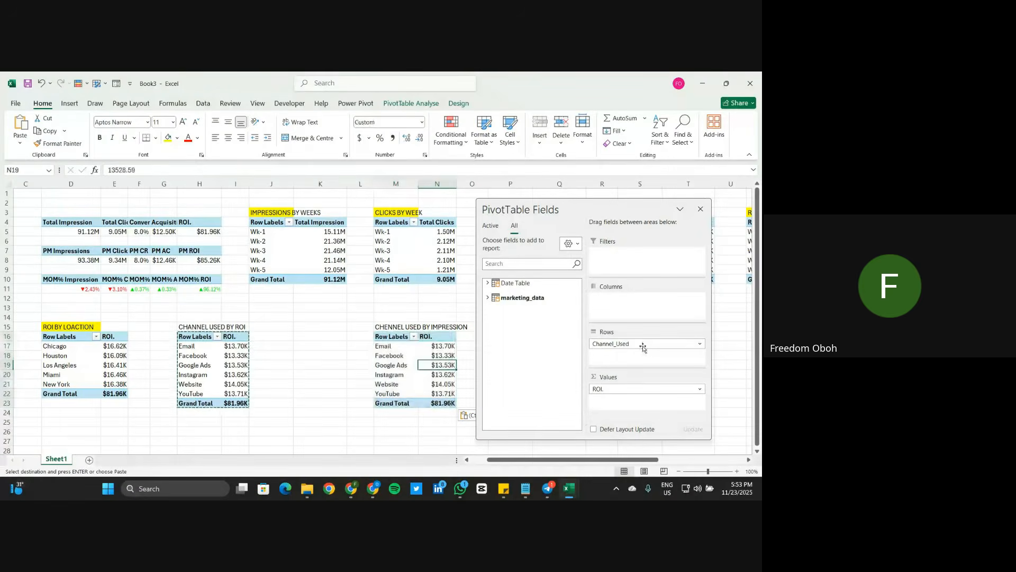
left_click_drag(606, 390, 508, 344)
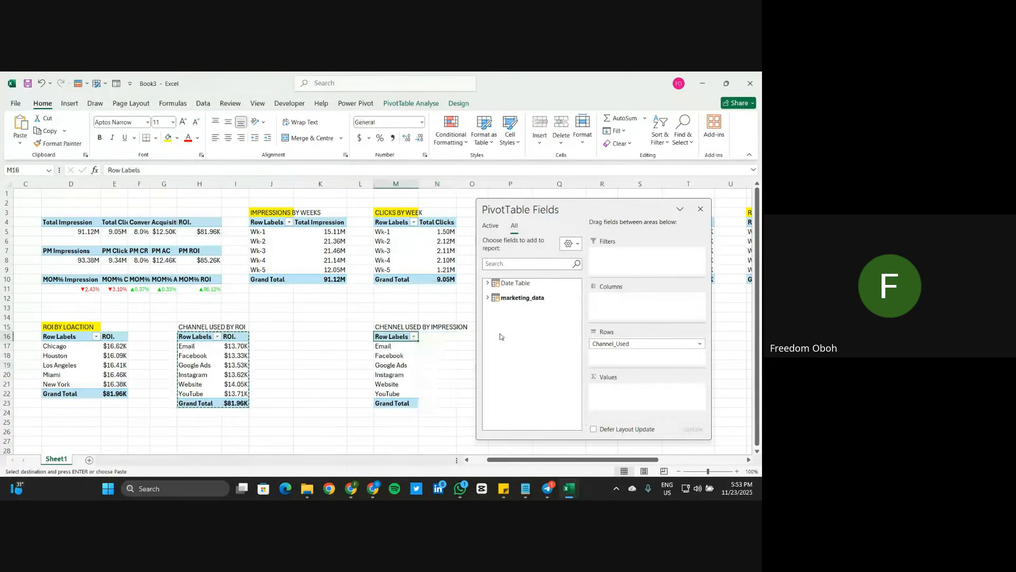
left_click(488, 298)
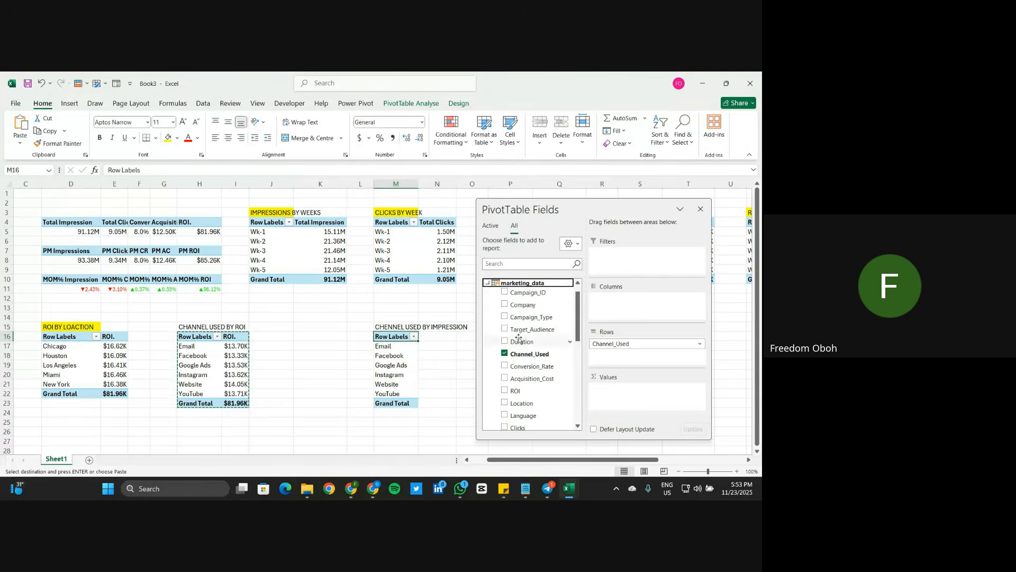
scroll(516, 317, "down", 6)
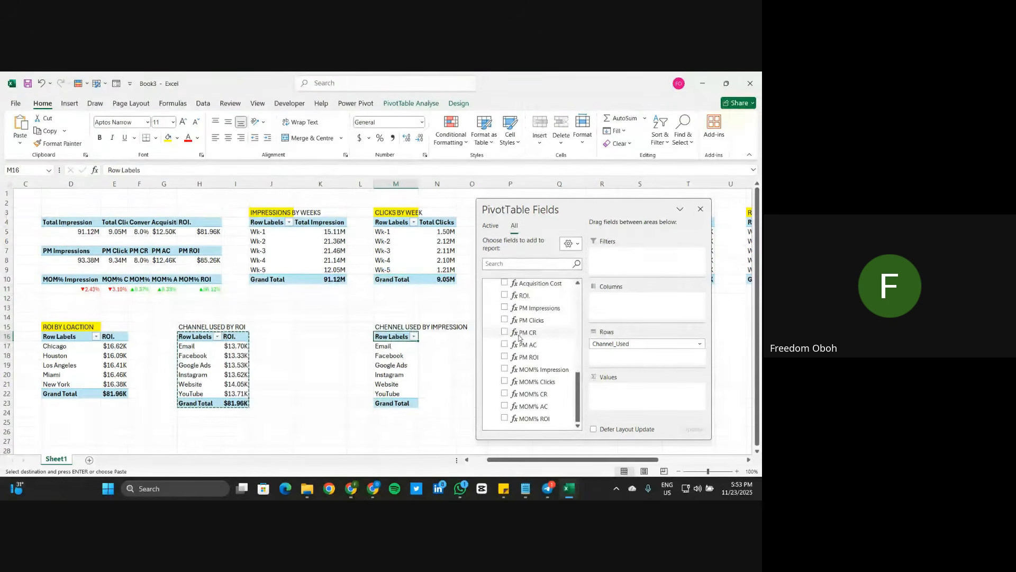
scroll(527, 307, "up", 2)
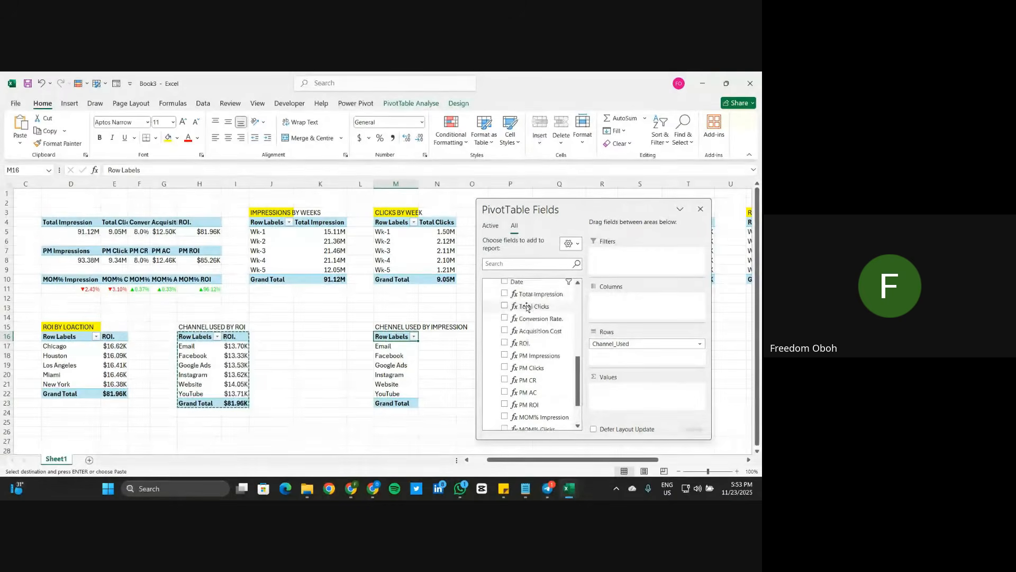
left_click_drag(524, 295, 625, 399)
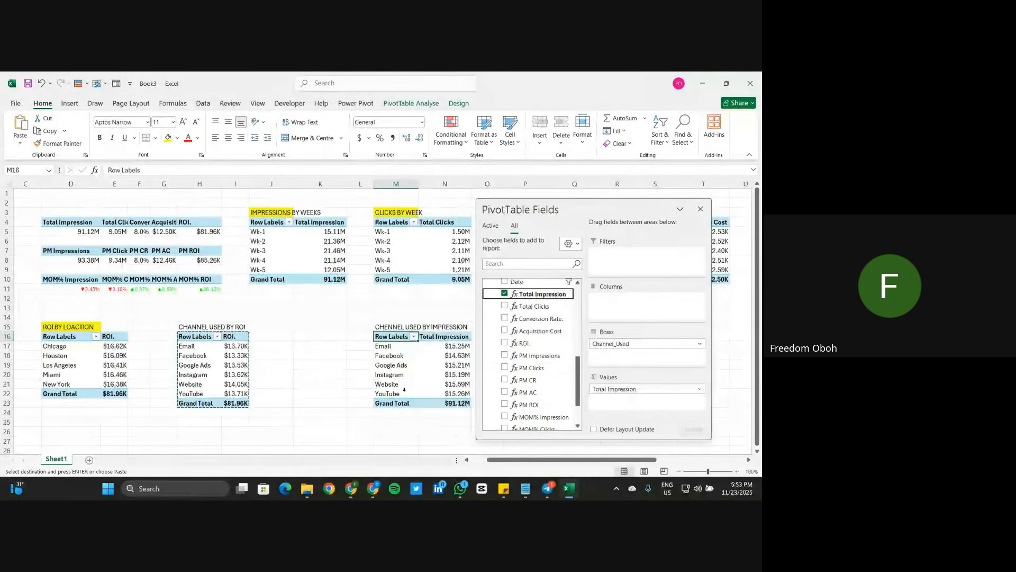
Step: Copy the number format of the weekly Total Impression values onto the channel impression values in N17:N23
scroll(345, 356, "right", 3)
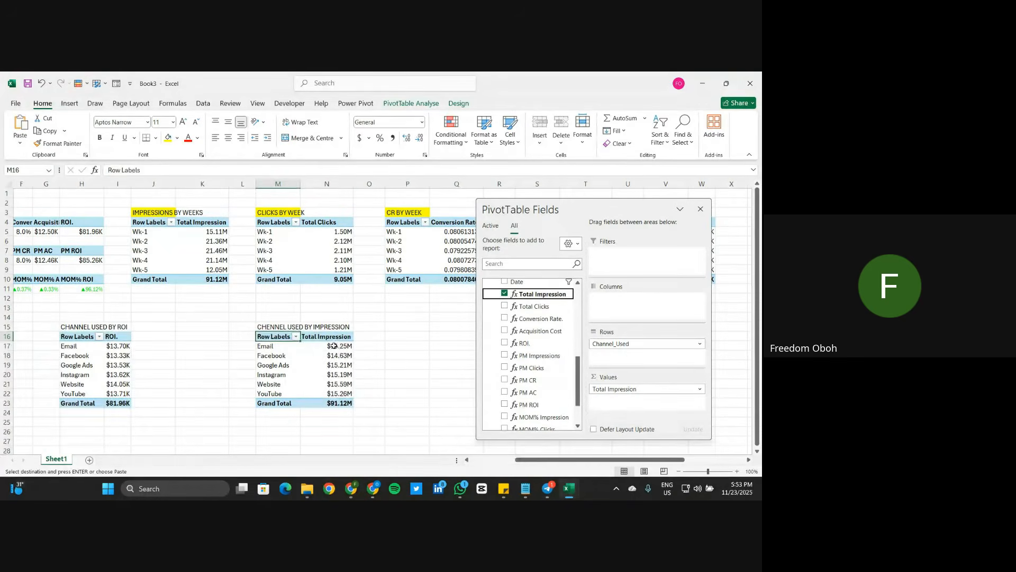
left_click_drag(334, 346, 339, 404)
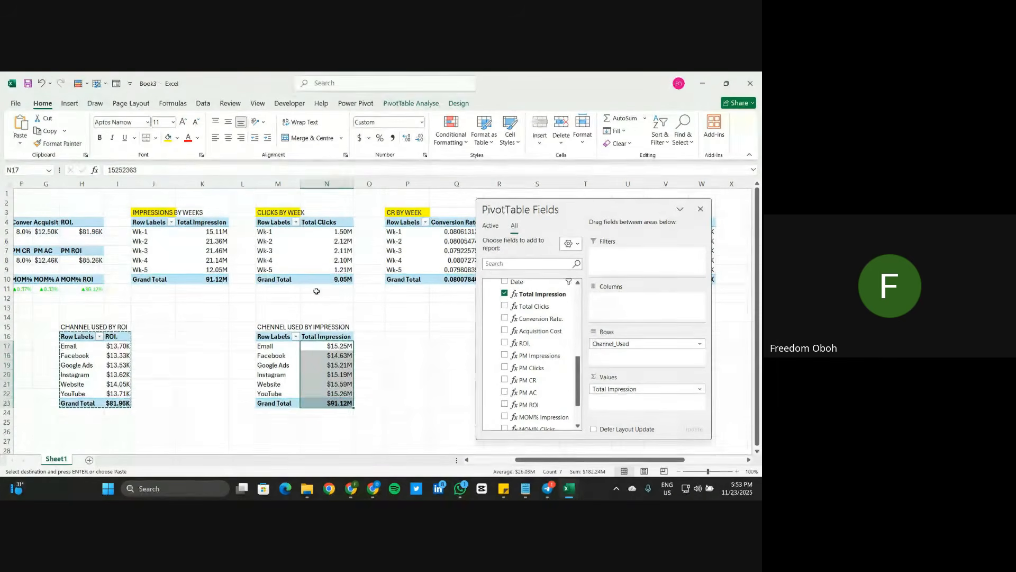
left_click(216, 242)
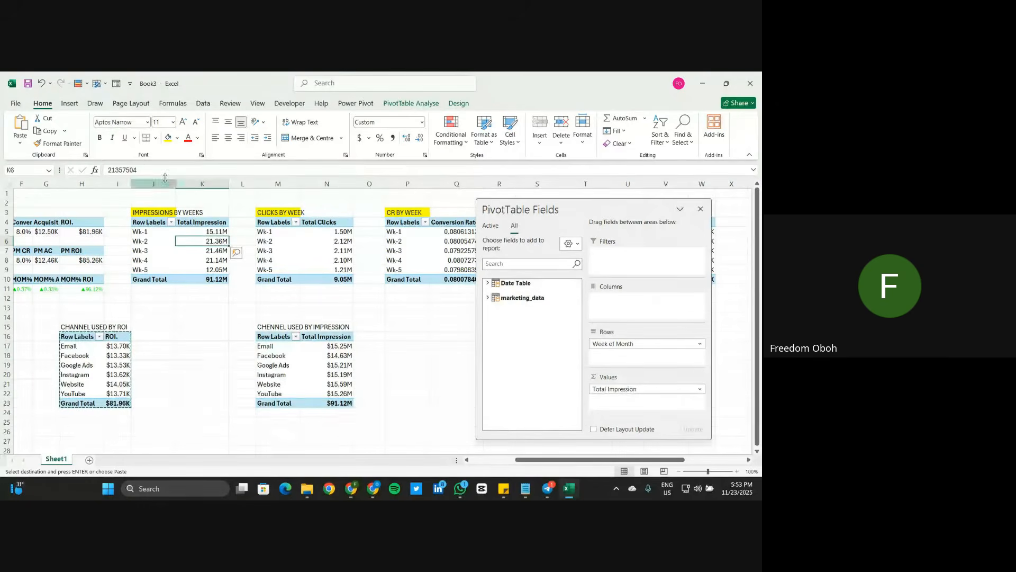
left_click(58, 143)
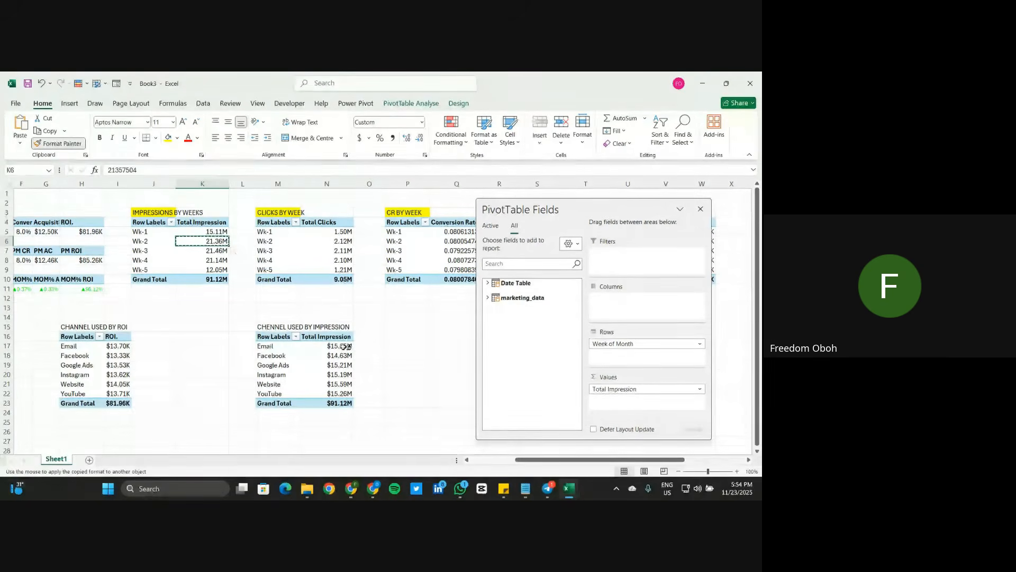
left_click_drag(346, 347, 342, 404)
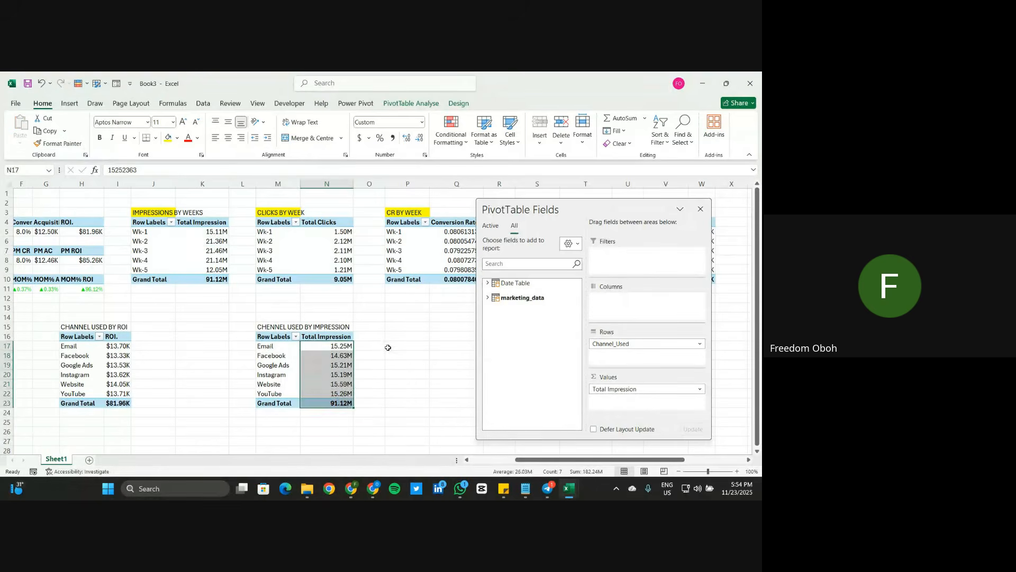
left_click(380, 347)
Step: Fill the channel title cells M15 and H15 with yellow
left_click(283, 328)
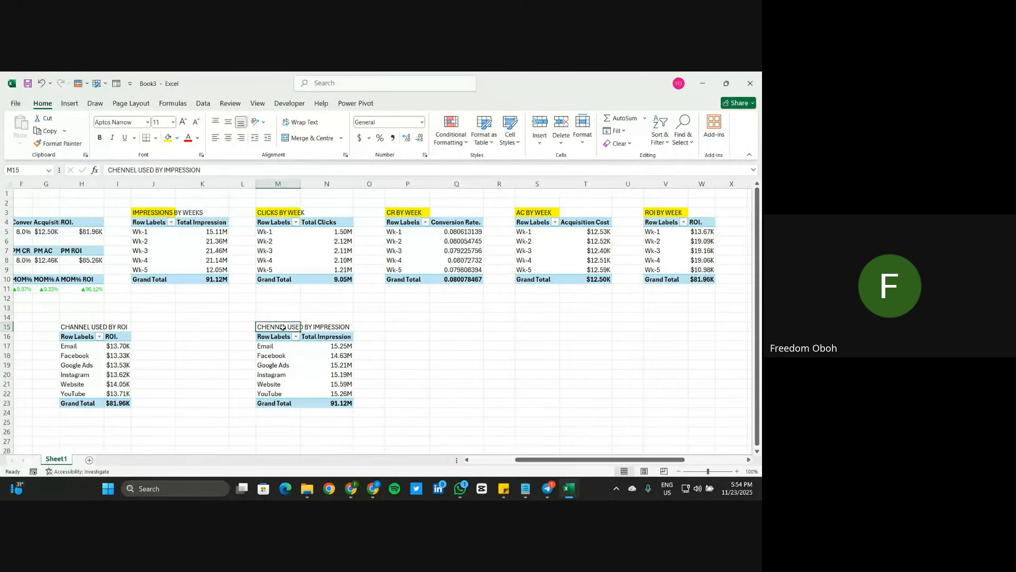
left_click(168, 138)
left_click(77, 328)
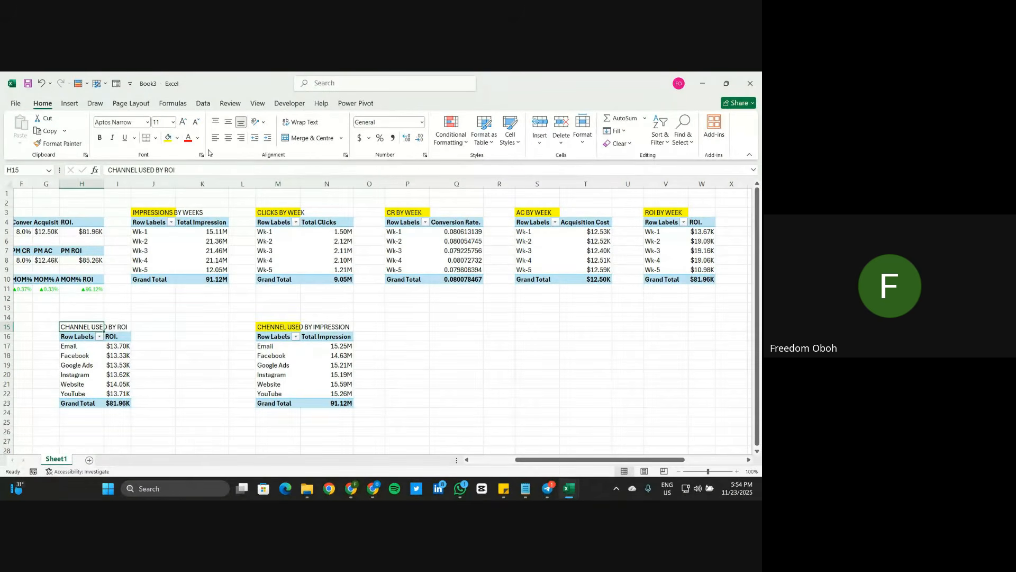
left_click(169, 138)
left_click(183, 364)
Step: Copy the CHANNEL USED BY ROI PivotTable to H29
scroll(183, 364, "left", 5)
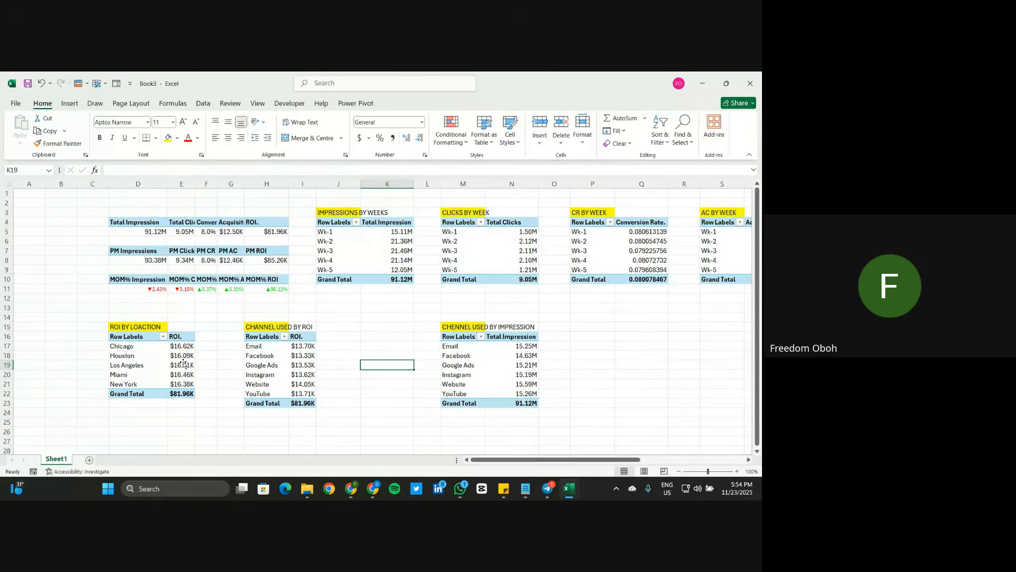
scroll(184, 365, "down", 3)
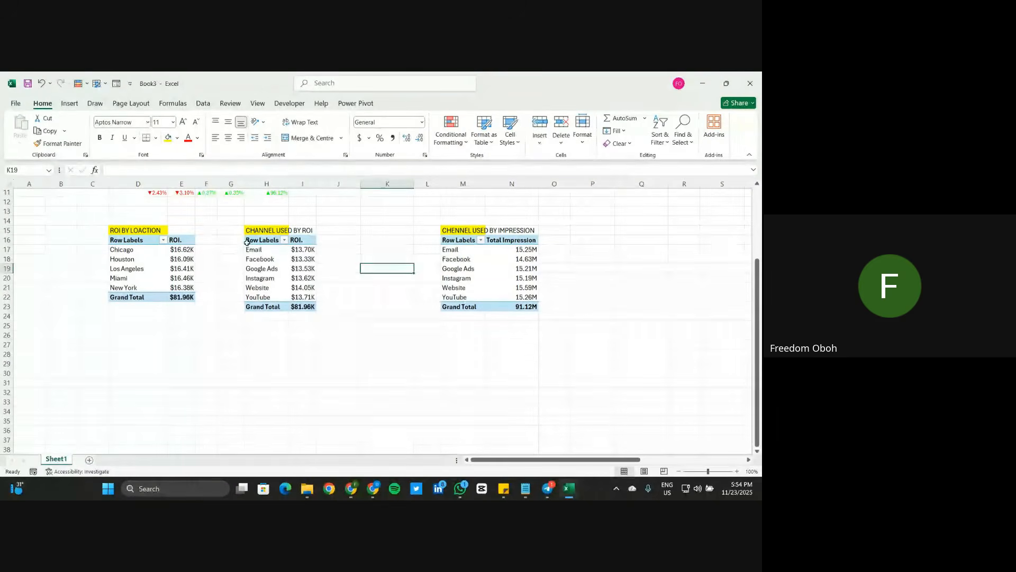
left_click_drag(247, 240, 292, 307)
key("ctrl+c")
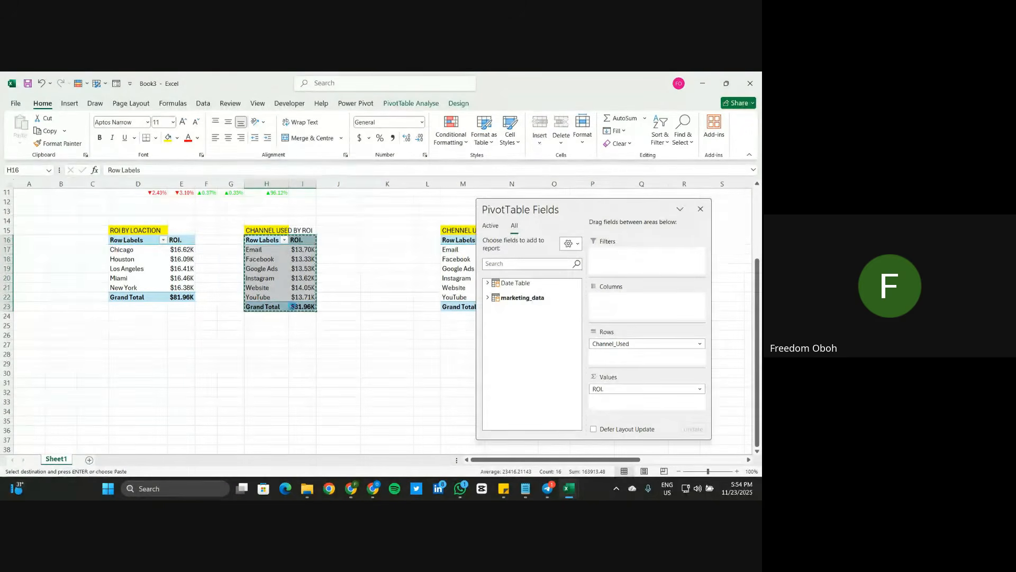
scroll(250, 369, "down", 2)
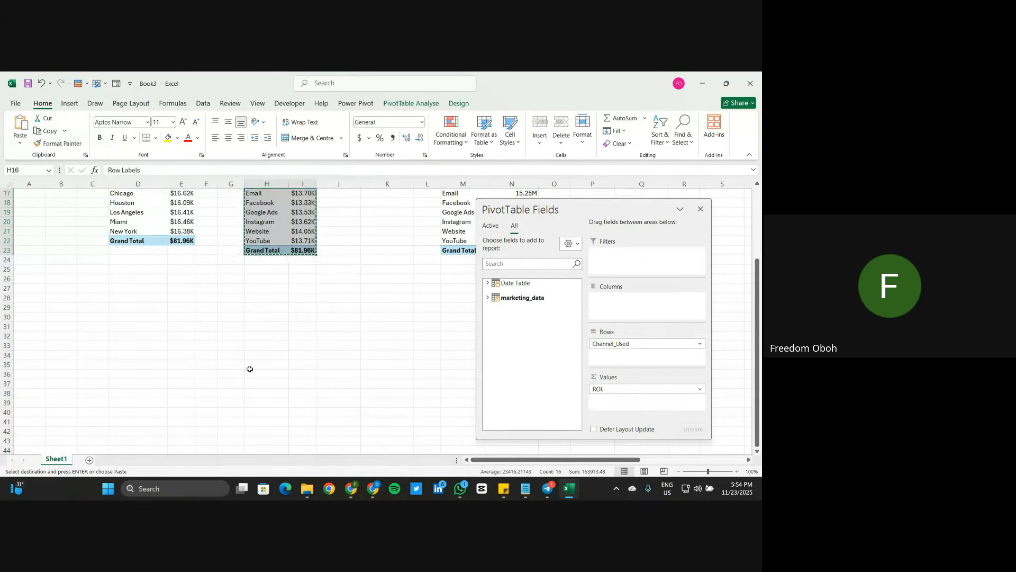
left_click(251, 307)
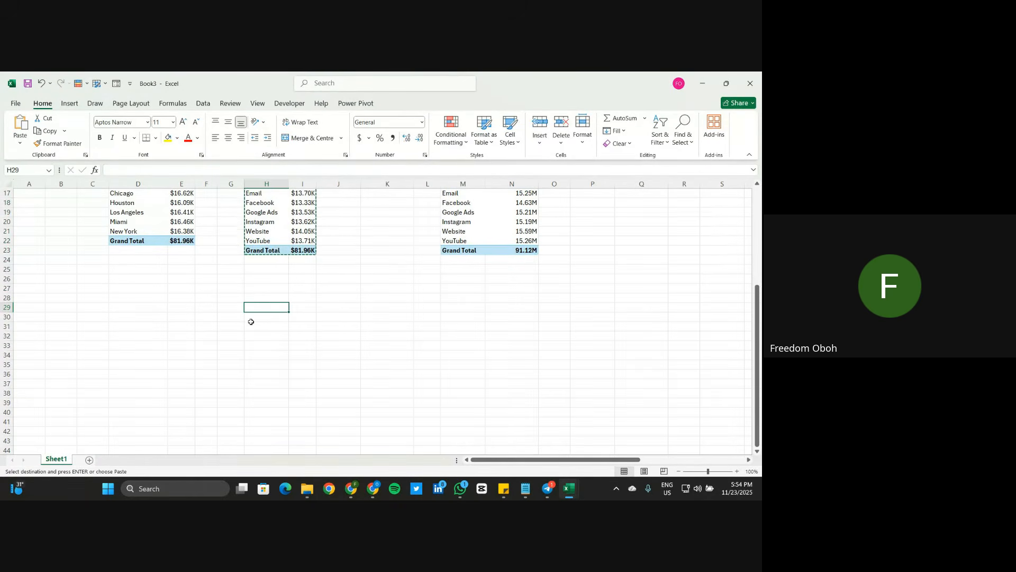
key("ctrl+v")
Step: Enter the title CAMPAIGN TYPE in H28 above the copied PivotTable
left_click(266, 295)
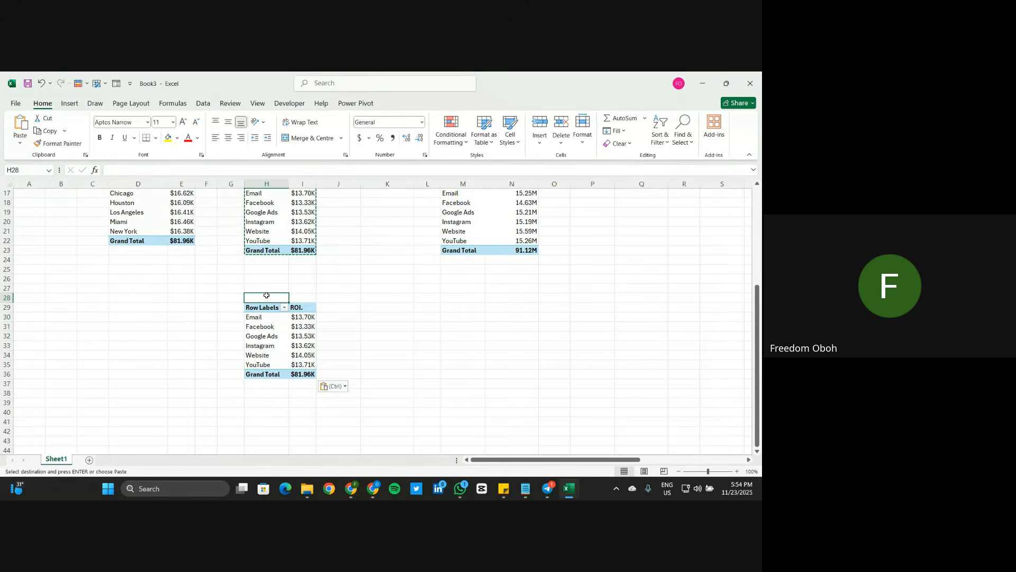
type("CHANNE")
key("BackSpace")
key("BackSpace")
key("BackSpace")
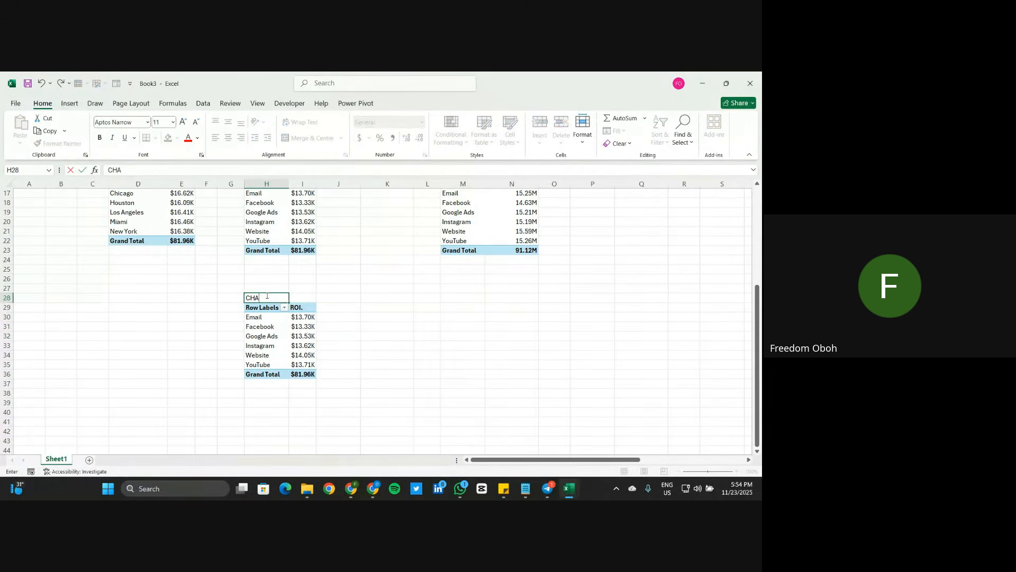
type("AMPAIGN TYPE")
key("Return")
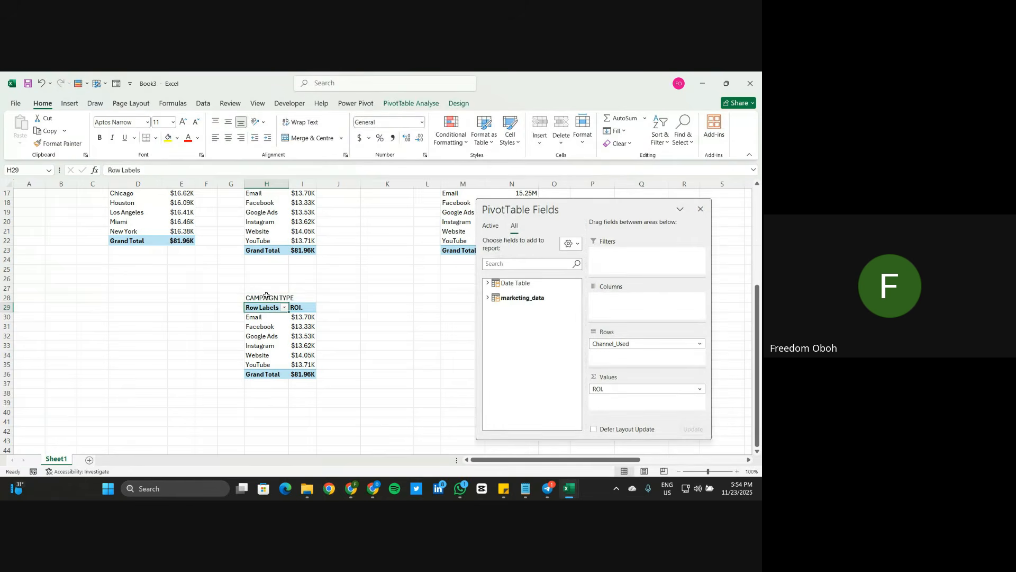
Step: Replace Channel_Used with Campaign_Type from marketing_data as the row field of the PivotTable at H29
left_click(281, 330)
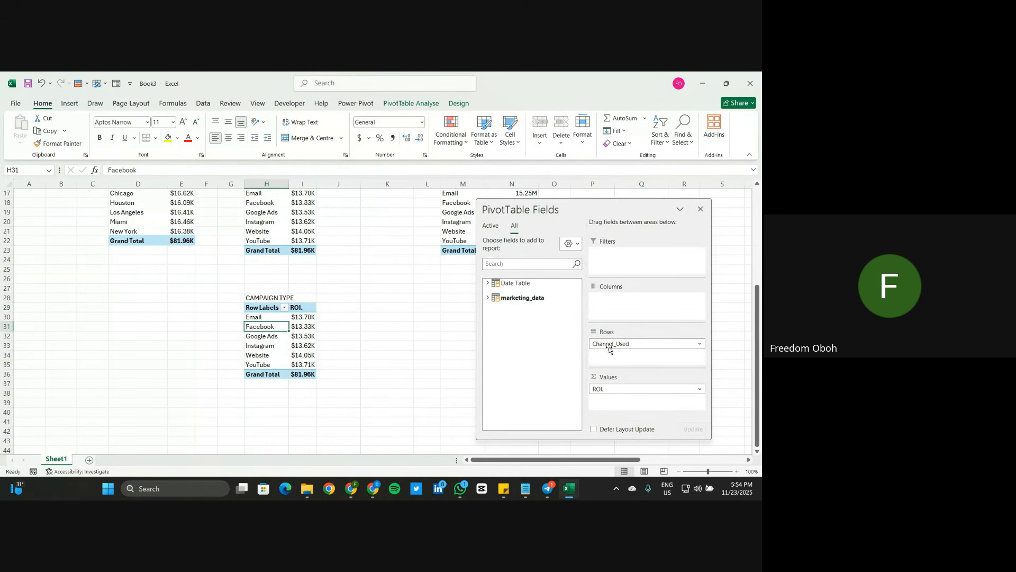
left_click_drag(618, 344, 497, 303)
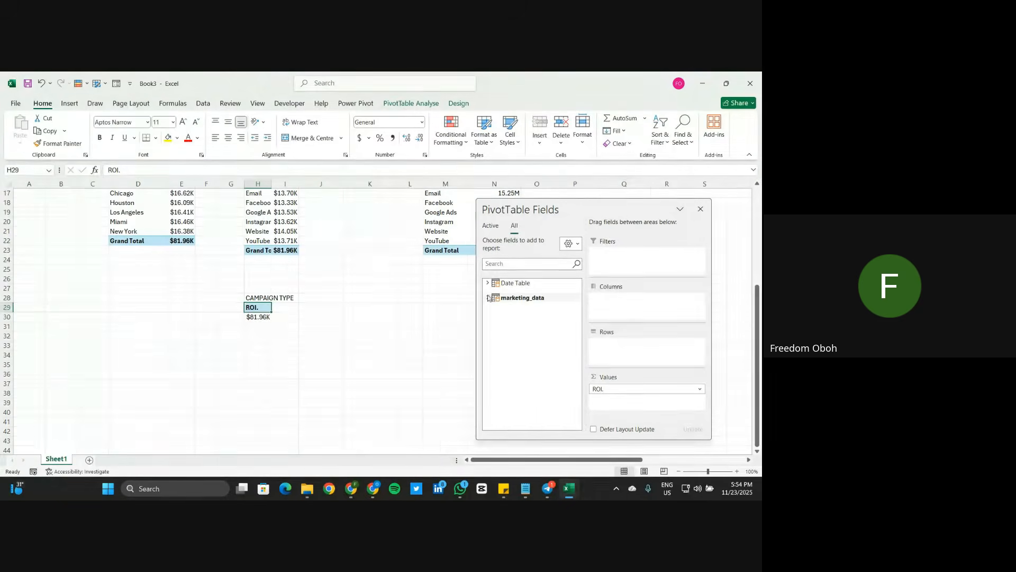
left_click(487, 298)
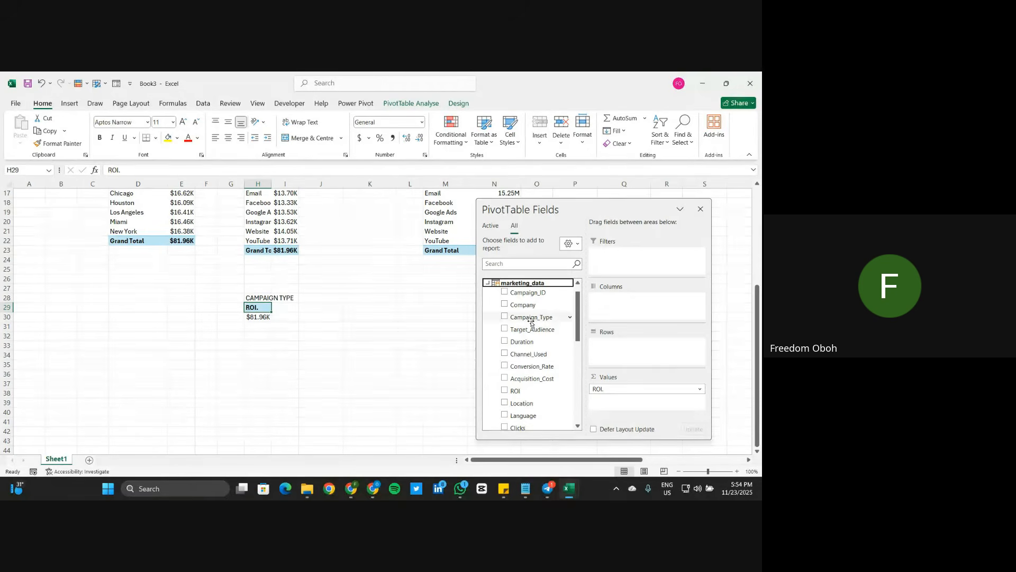
mouse_move(529, 316)
left_mouse_down()
mouse_move(614, 365)
mouse_move(614, 354)
left_mouse_up()
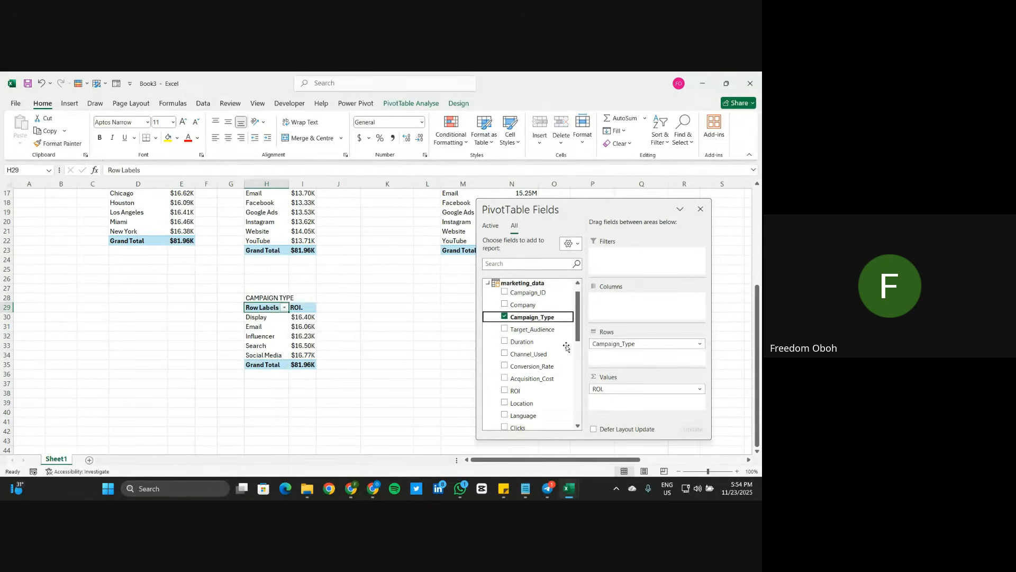
Step: Extend the title in H28 to read CAMPAIGN TYPE BY ROI
left_click(281, 300)
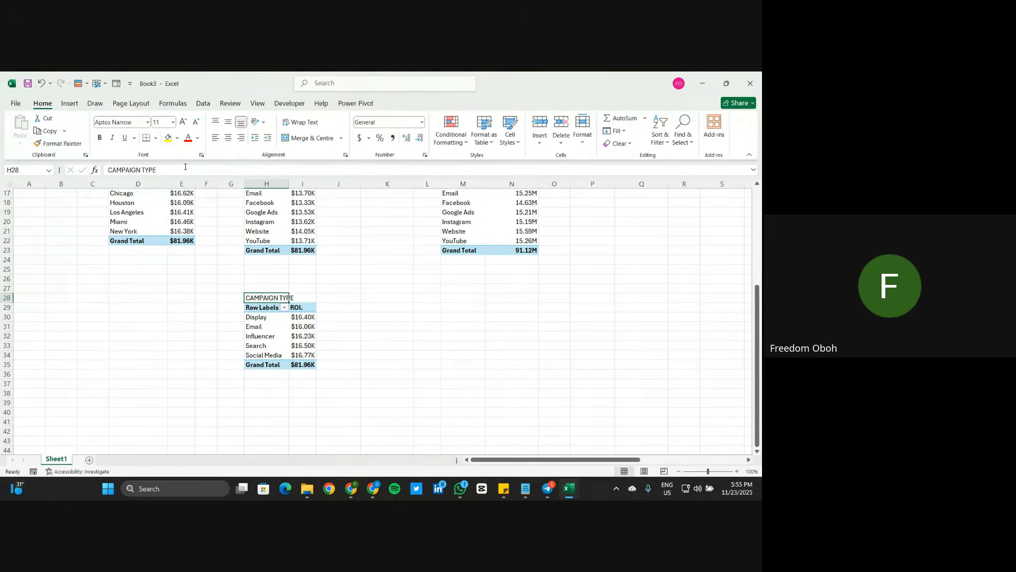
left_click(185, 166)
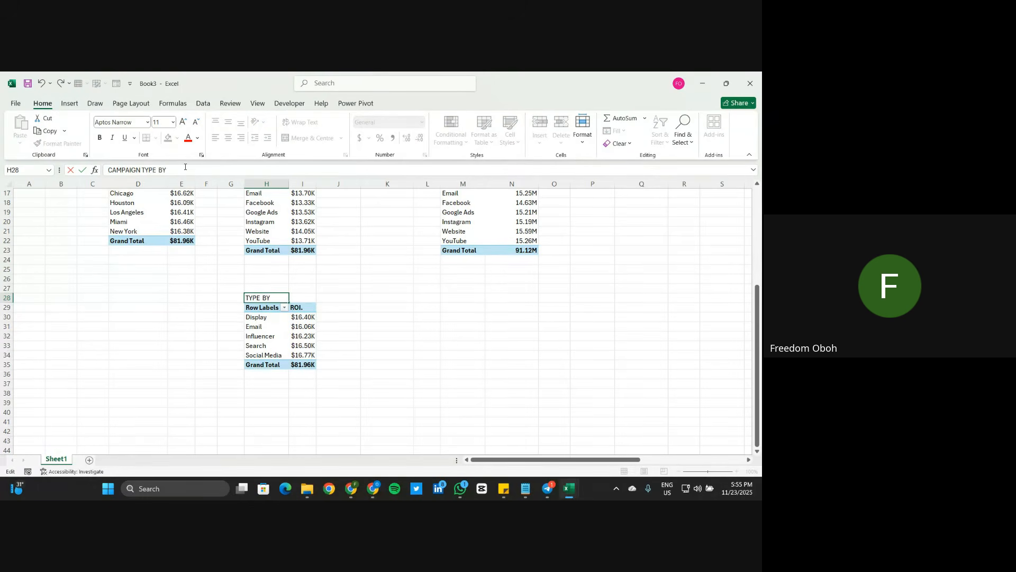
type("BY ROI")
key("Return")
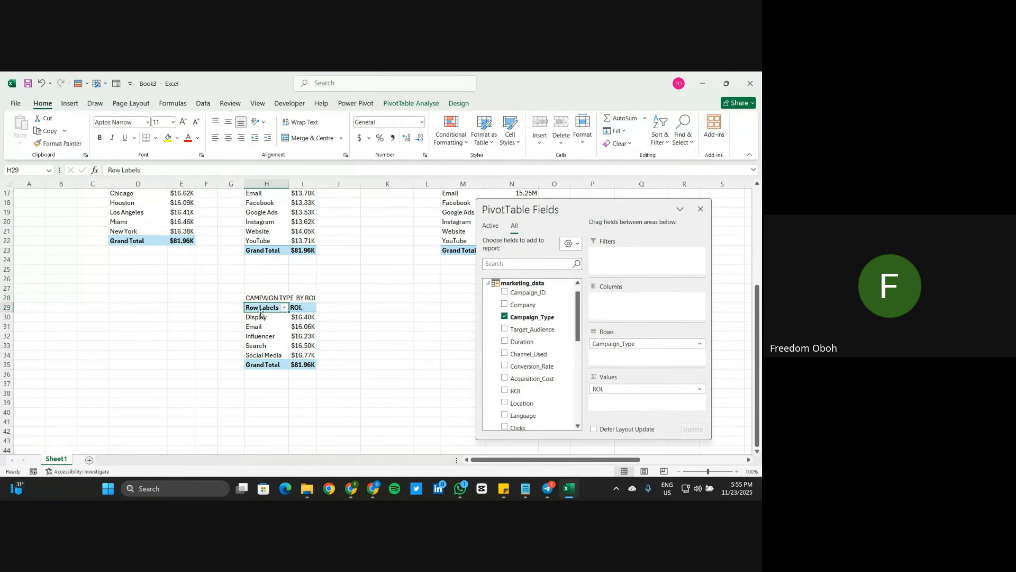
Step: Copy the CAMPAIGN TYPE BY ROI PivotTable and place the copy at M29
left_click_drag(265, 311, 305, 364)
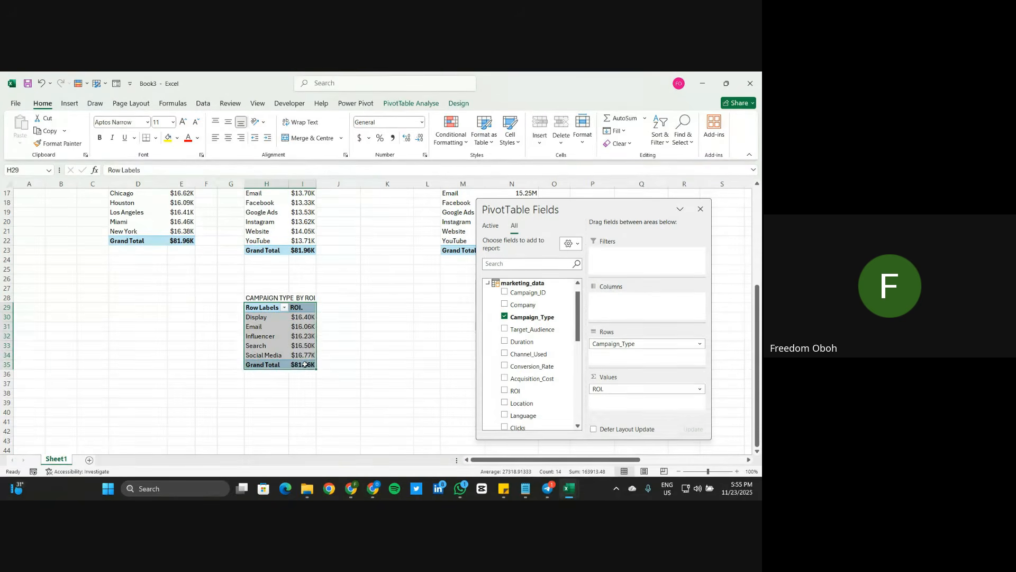
key("ctrl+c")
scroll(304, 364, "right", 3)
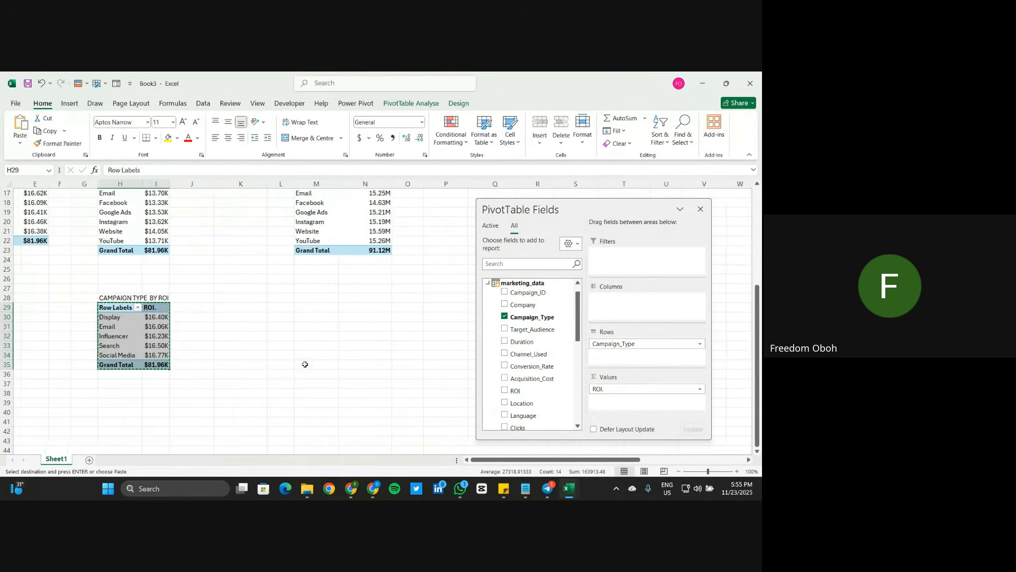
left_click(315, 298)
key("ctrl+v")
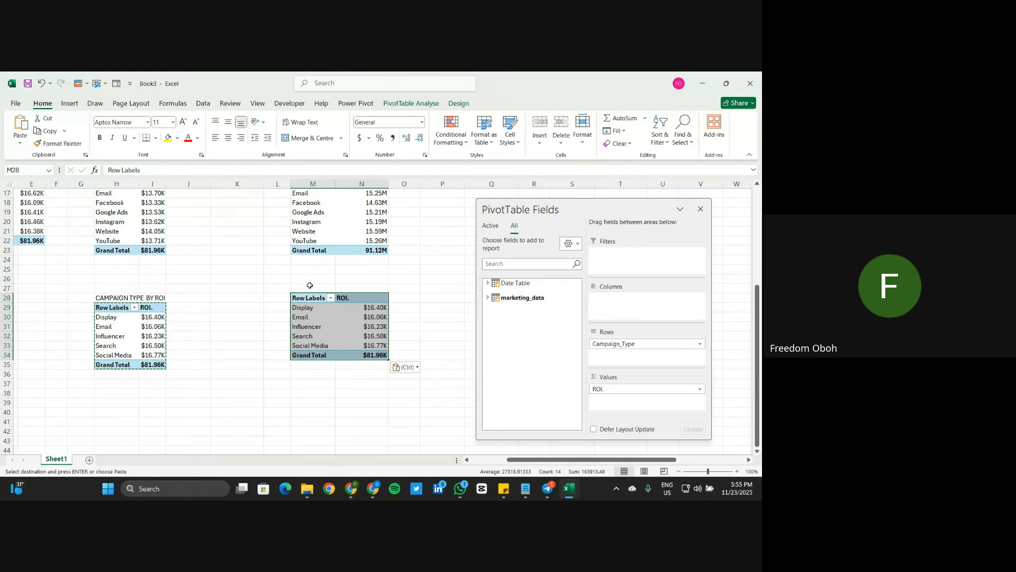
left_click_drag(312, 294, 328, 372)
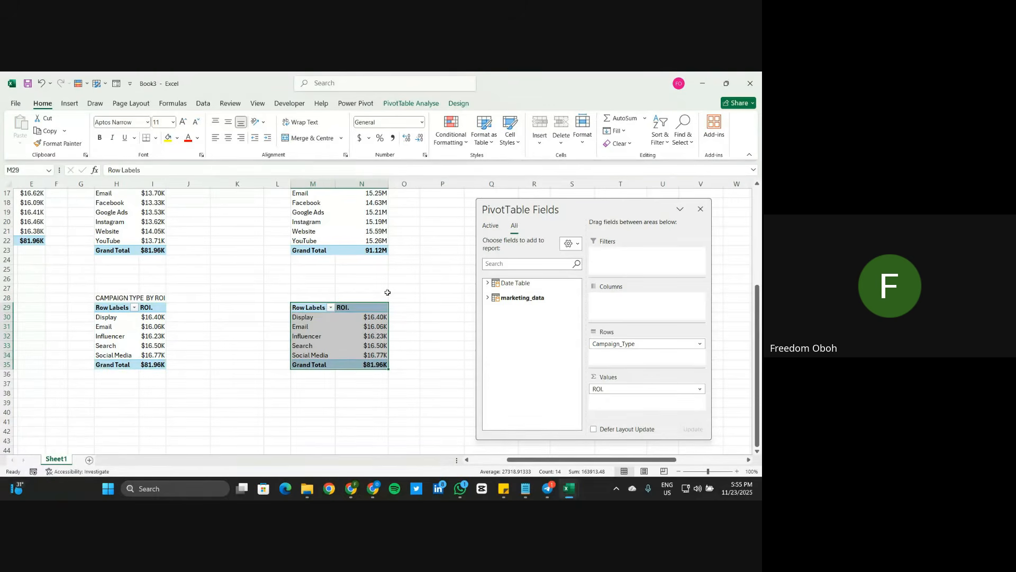
Step: Enter the title CMAPAIGN TYPE BY IMPRESSIONS in M28 above the copied PivotTable
left_click(309, 297)
type("CMAPA")
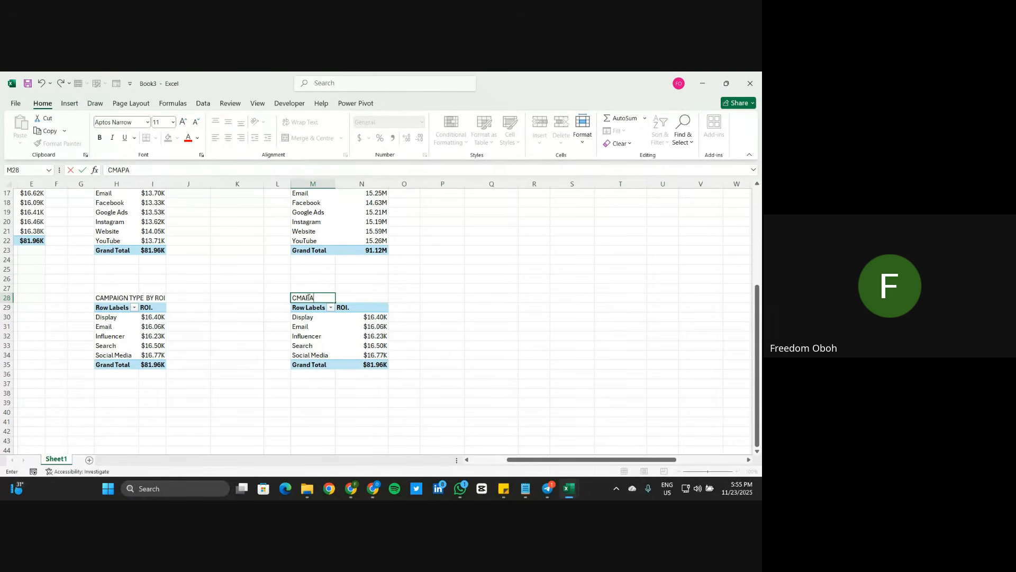
type("IGN TYPE BY IMPRESSIONS")
key("Return")
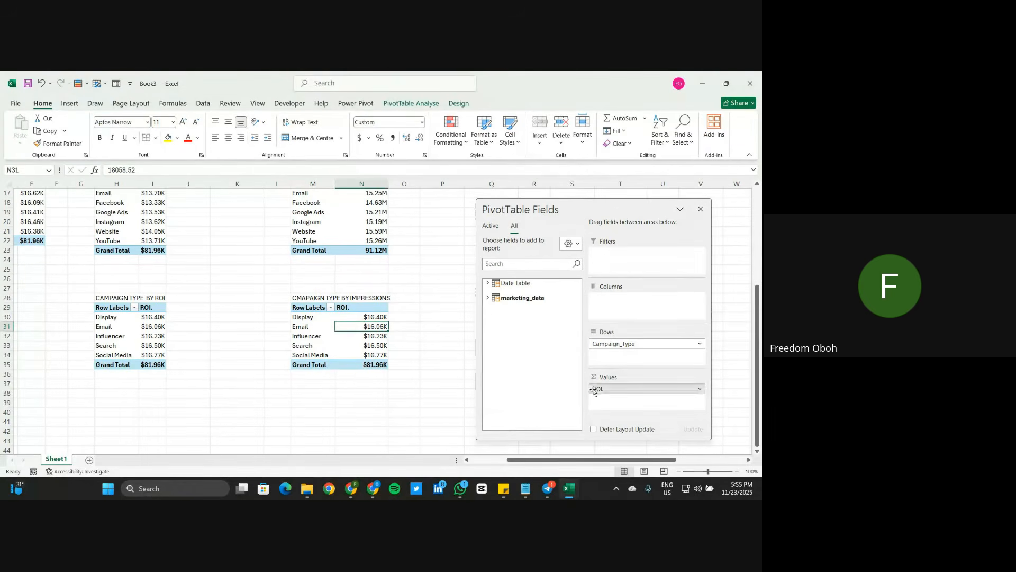
Step: Replace the ROI value with the Total Impression measure from marketing_data in the PivotTable at M29
left_click_drag(595, 391, 510, 320)
left_click(488, 297)
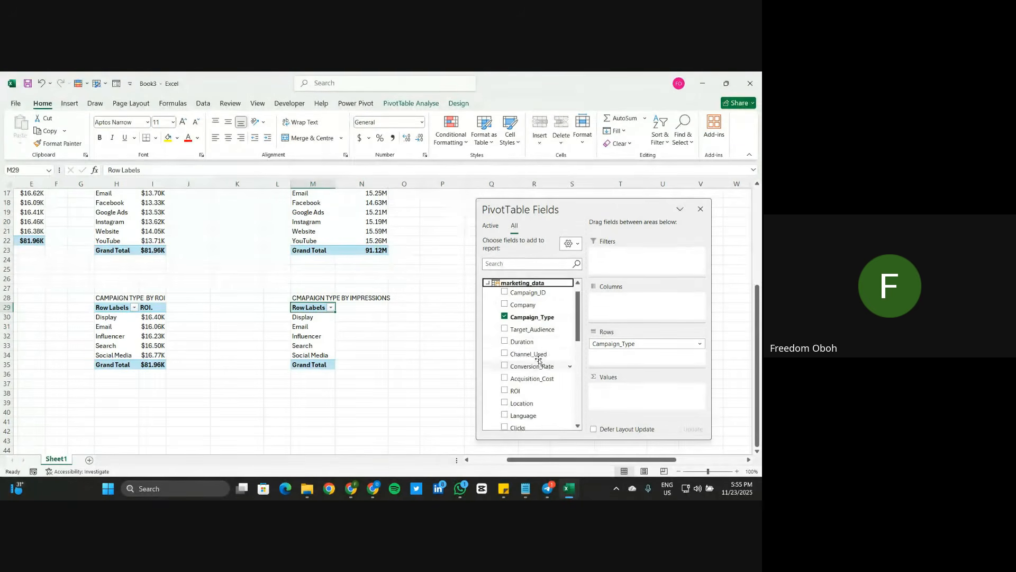
scroll(535, 344, "down", 3)
left_click(524, 394)
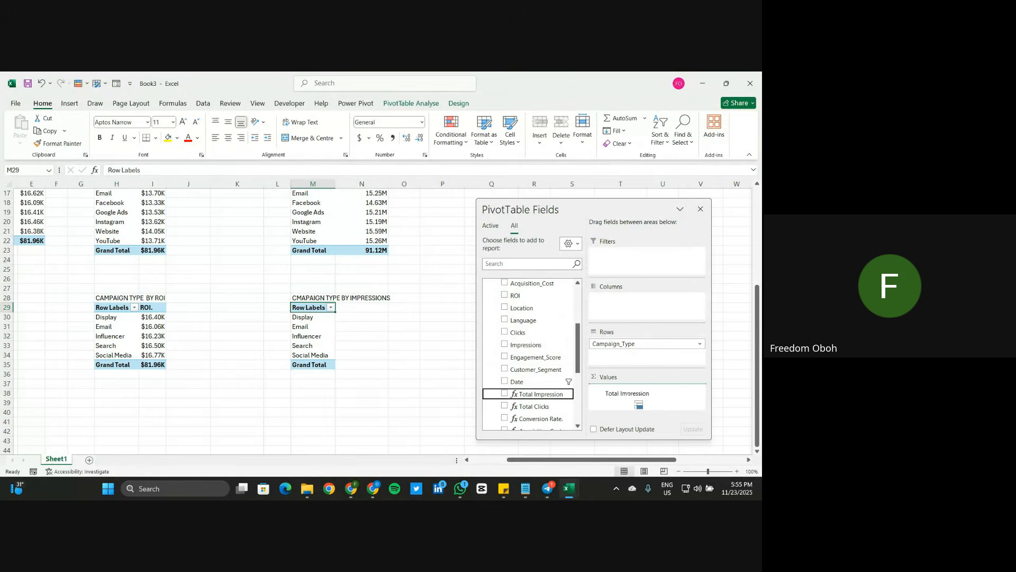
Step: Copy the millions number format from N19 onto the Total Impression values of the campaign type PivotTable in N30:N35
left_click(370, 212)
left_click(60, 143)
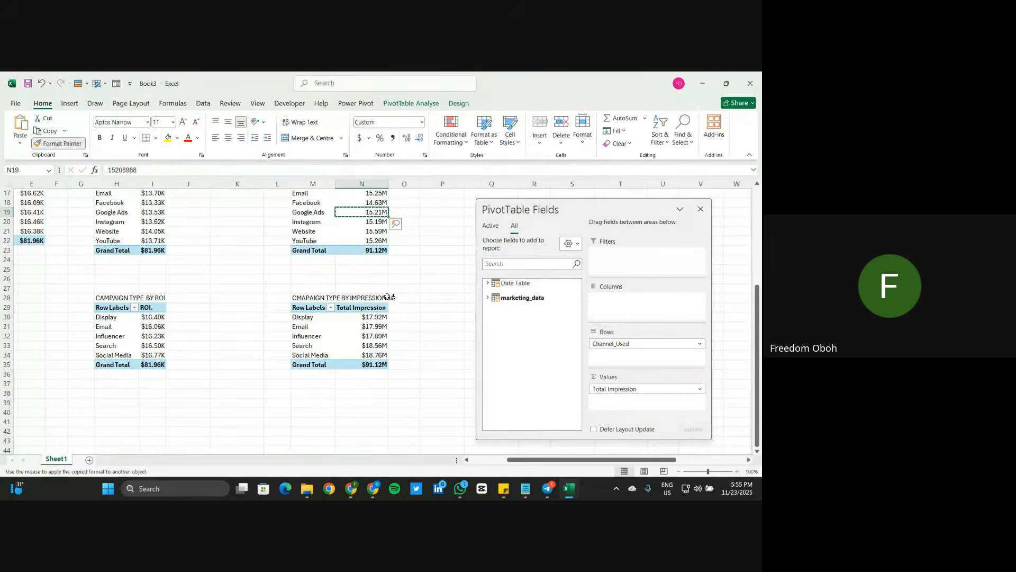
left_click_drag(376, 318, 377, 365)
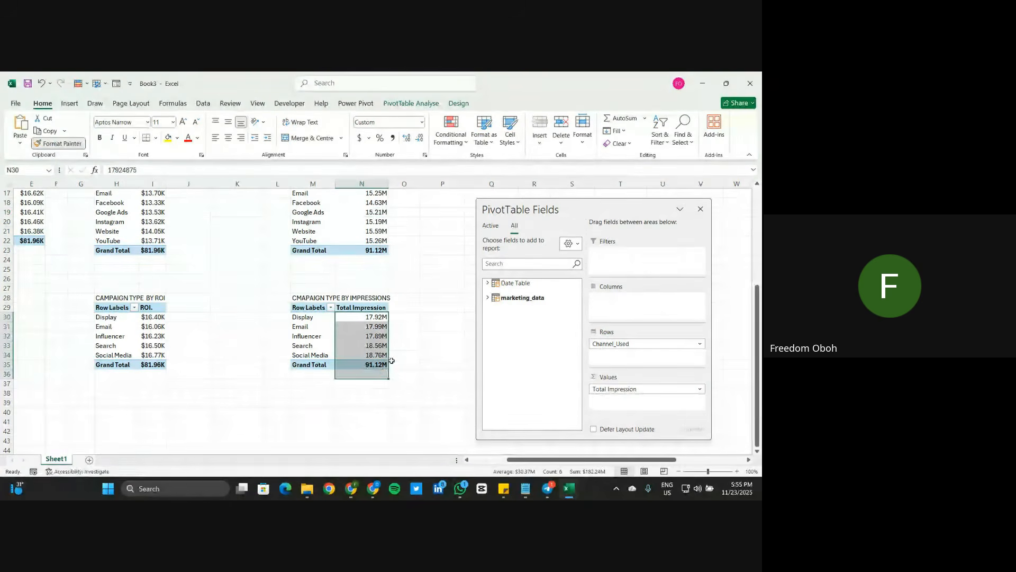
Step: Copy the ROI by location PivotTable from D16:E22 to B27
left_click(254, 347)
scroll(247, 346, "left", 2)
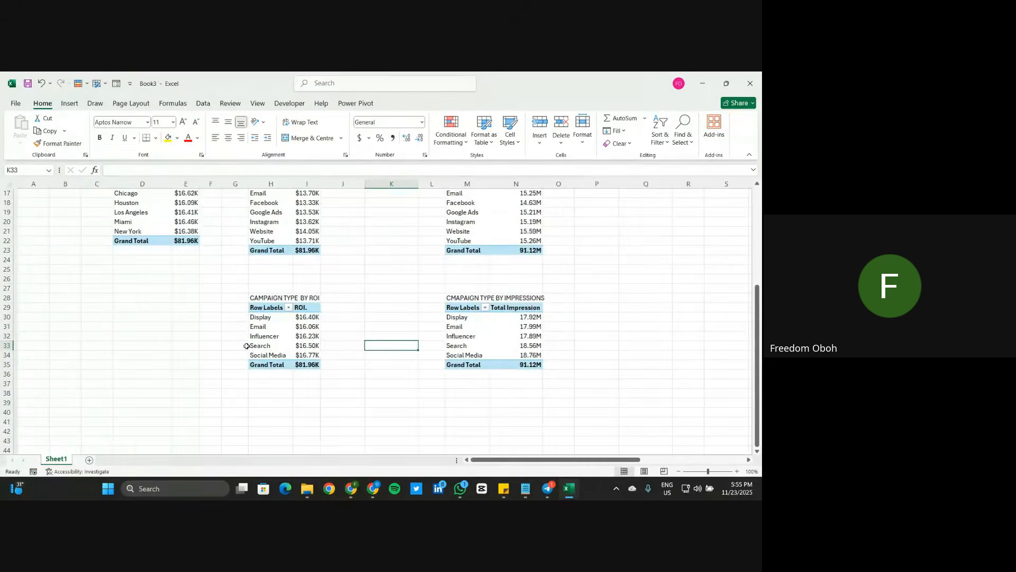
left_click(140, 279)
scroll(143, 247, "up", 2)
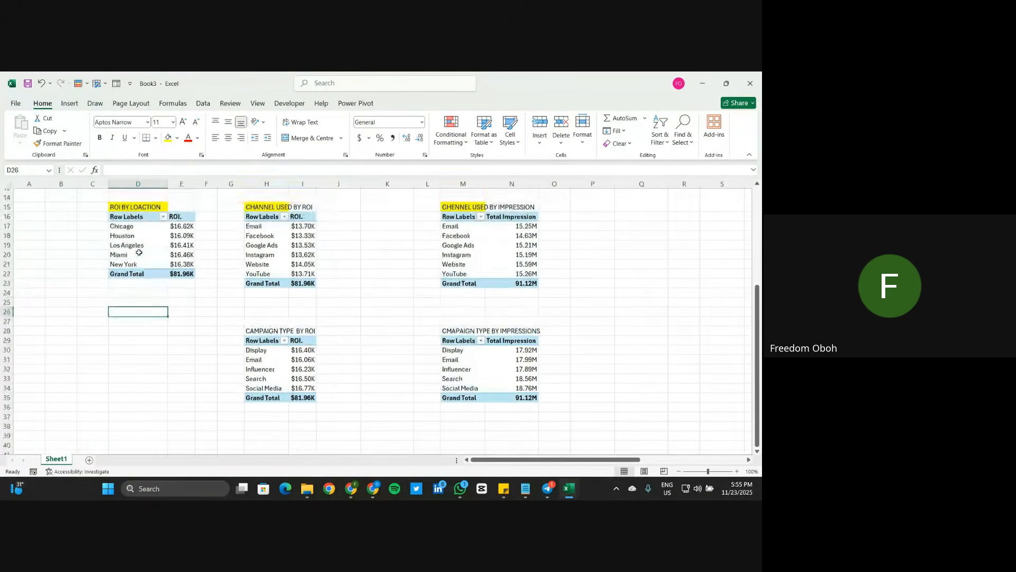
left_click(142, 231)
left_click_drag(142, 231, 185, 288)
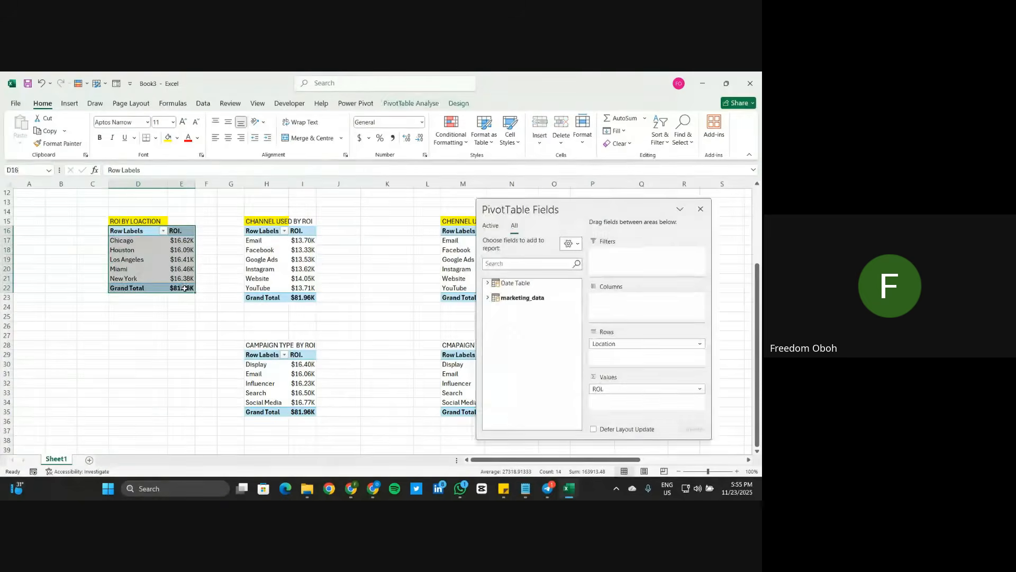
key("ctrl+c")
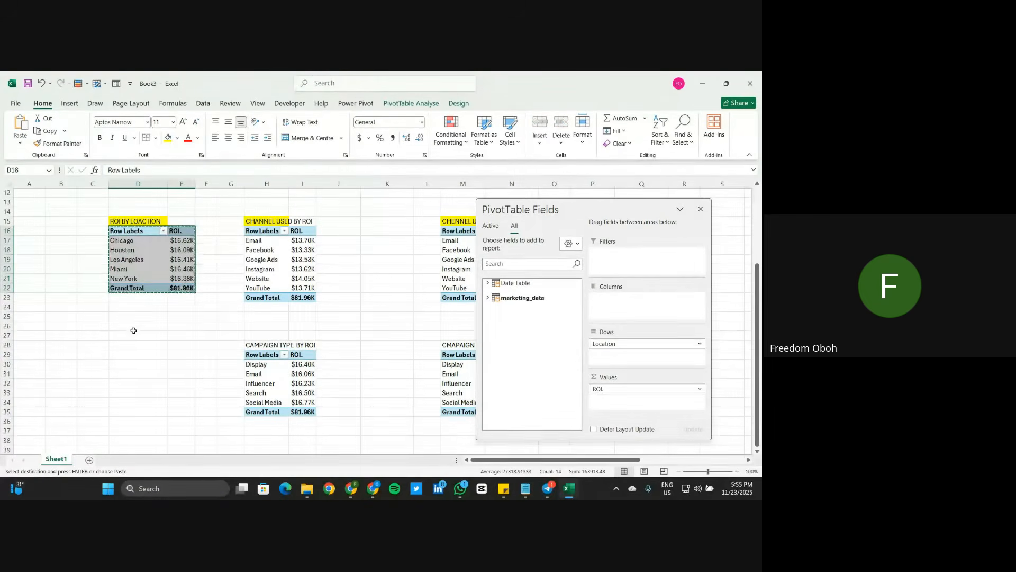
left_click(55, 335)
key("ctrl+v")
left_click(92, 374)
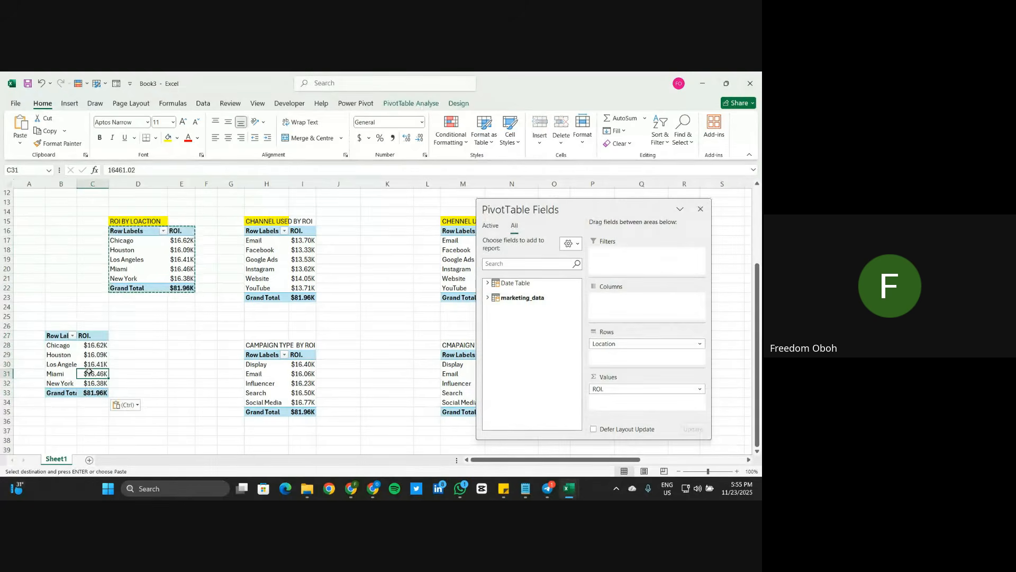
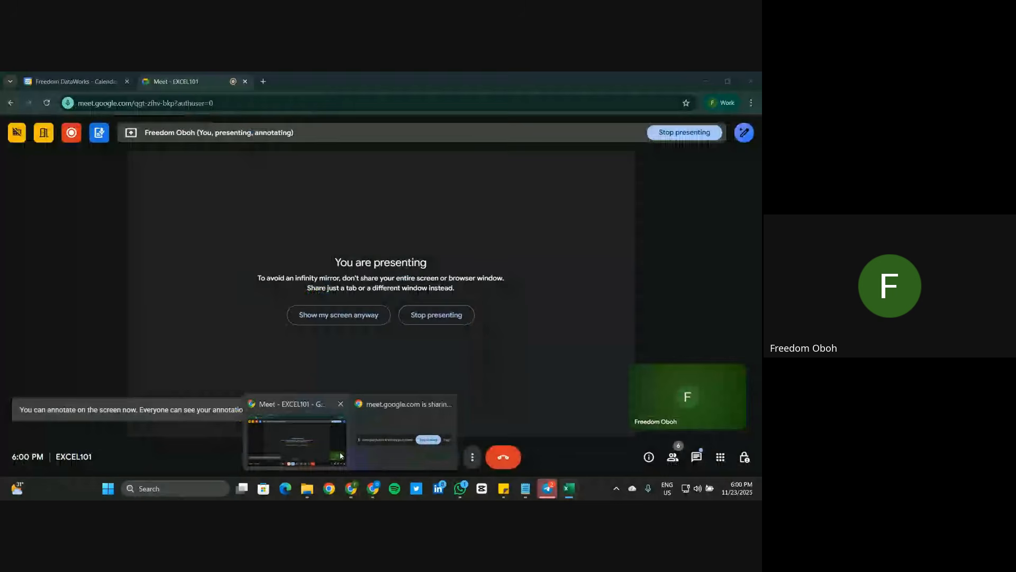
Step: Switch to the Google Meet call, read the in-call chat messages and close the chat
left_click(341, 456)
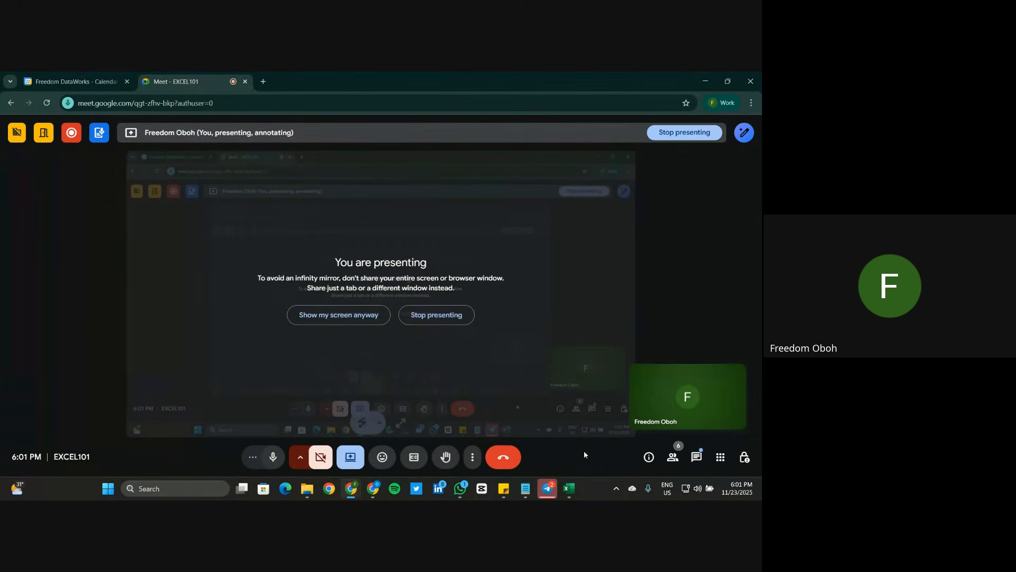
left_click(697, 456)
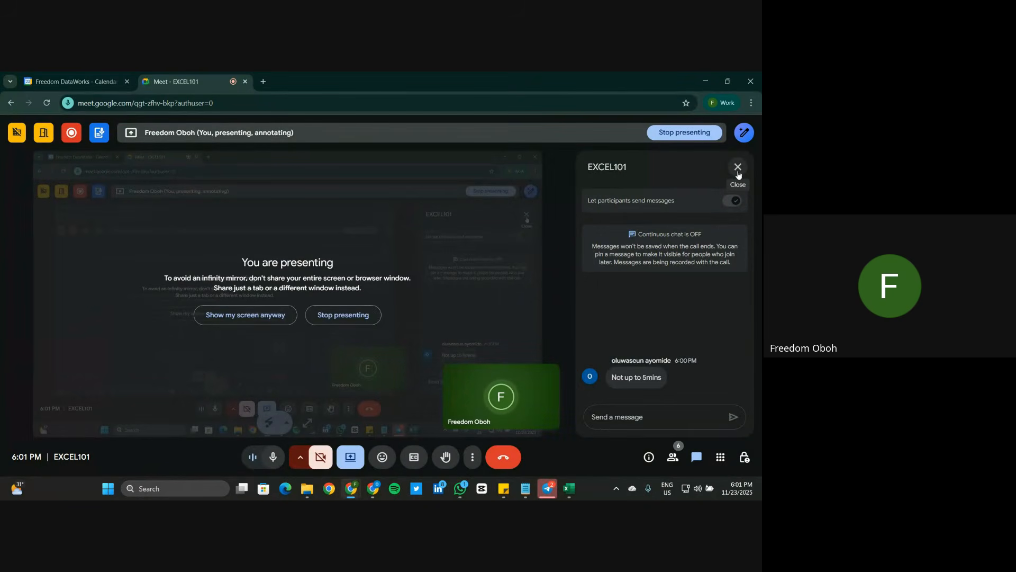
left_click(738, 167)
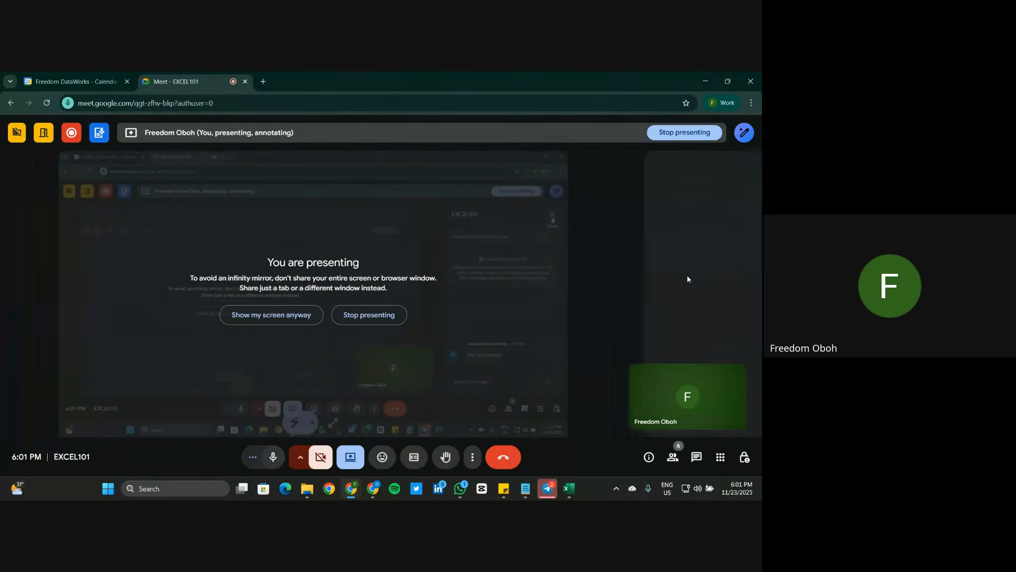
Step: Switch back to the Book3 workbook in Excel
left_click(569, 488)
mouse_move(624, 433)
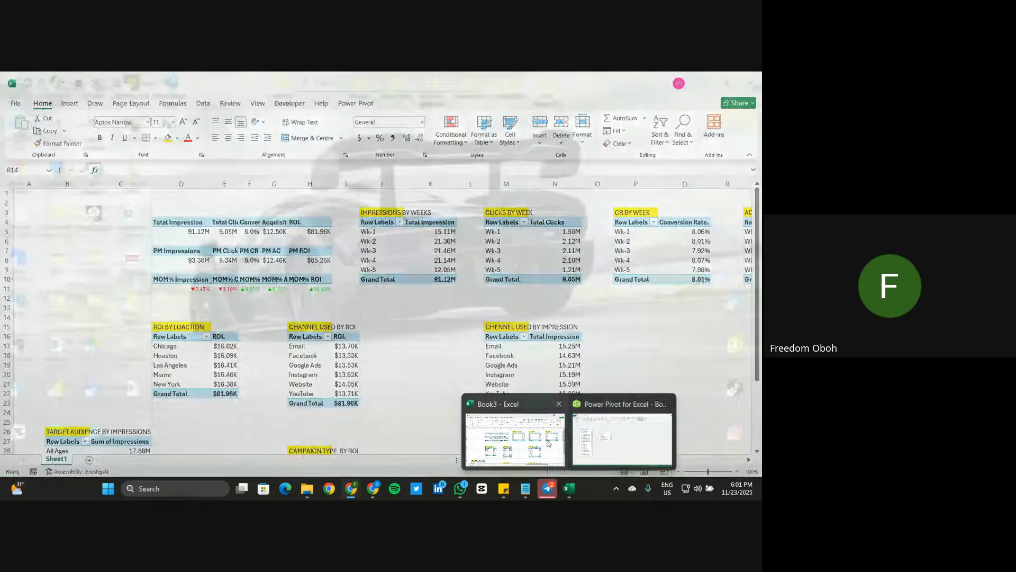
left_click(530, 439)
Step: Autofit columns E, F and G so the measure headings of the summary PivotTables fit
scroll(423, 355, "up", 1)
scroll(423, 355, "down", 1)
scroll(423, 354, "right", 3)
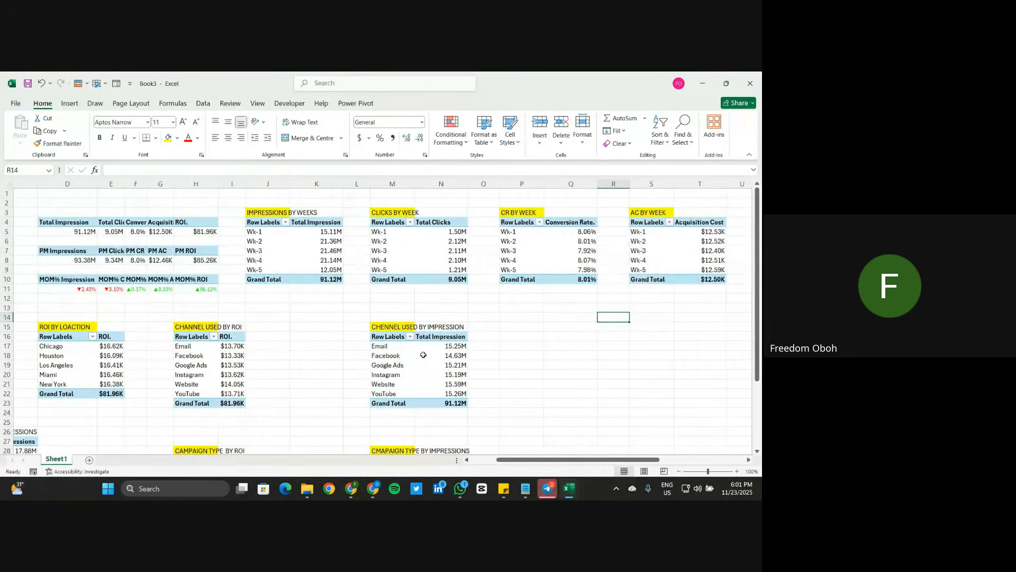
left_click_drag(98, 181, 98, 180)
double_click(124, 180)
double_click(164, 181)
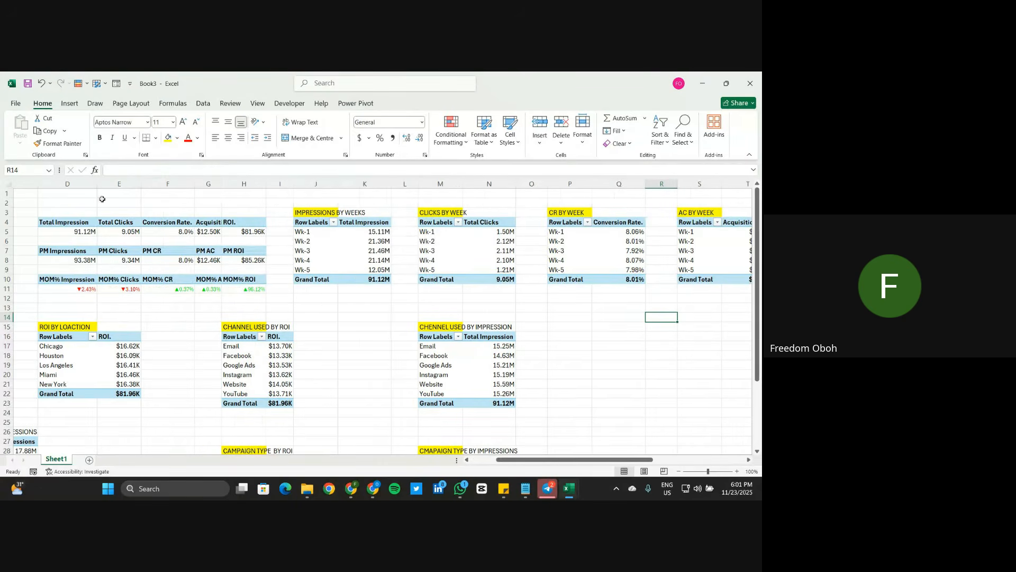
double_click(221, 180)
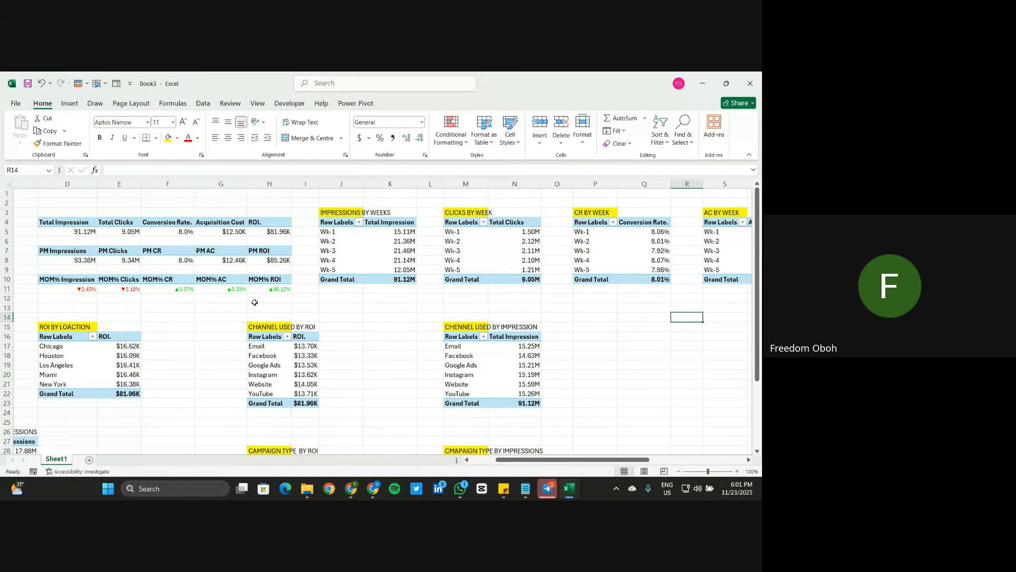
Step: Move the Date timeline filter to Jul 2021 and on to Aug 2021, comparing the summary PivotTables for each month
scroll(255, 302, "right", 5)
scroll(255, 302, "left", 1)
left_click(631, 265)
key("ctrl+Home")
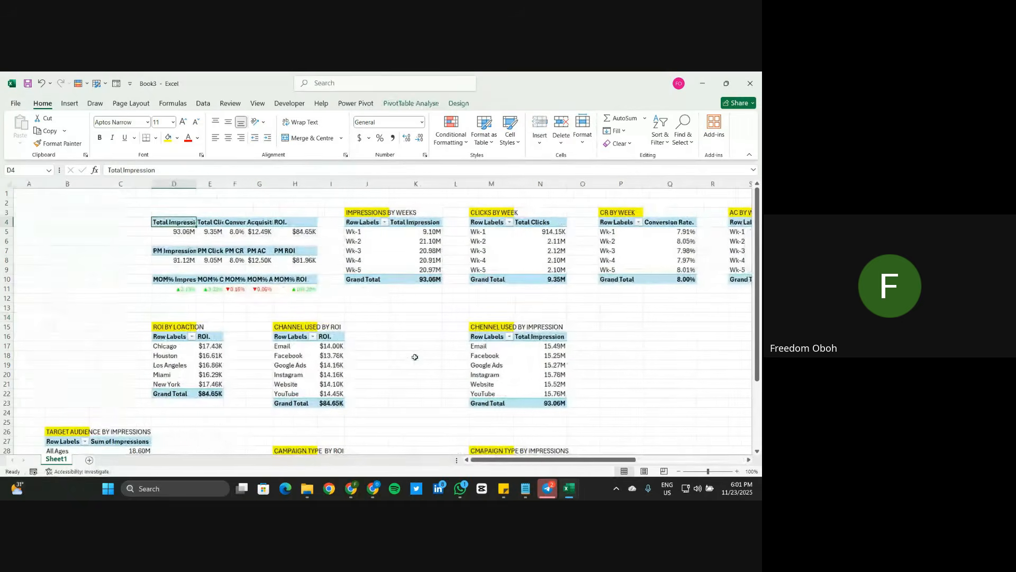
scroll(322, 315, "right", 3)
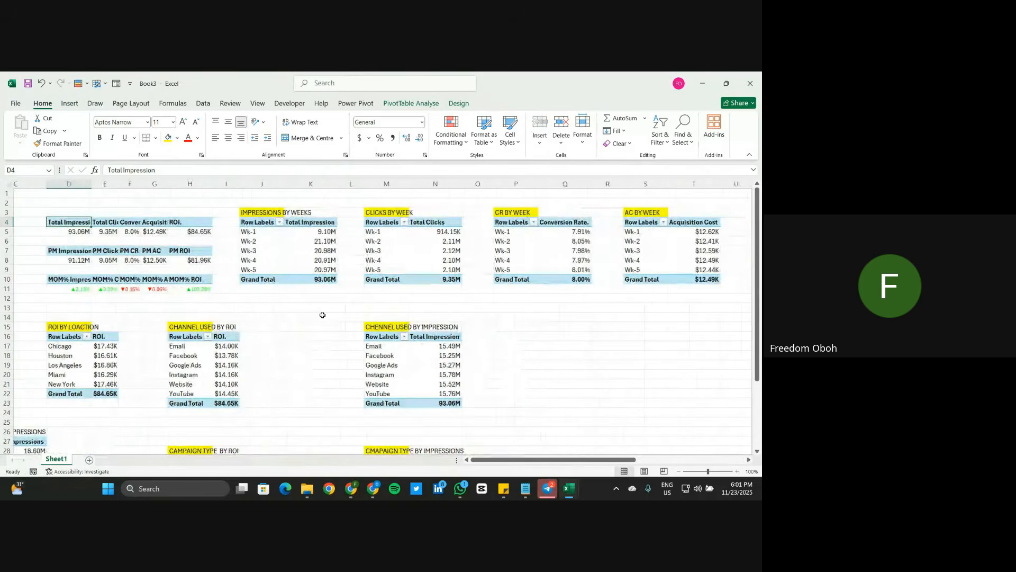
scroll(491, 326, "right", 6)
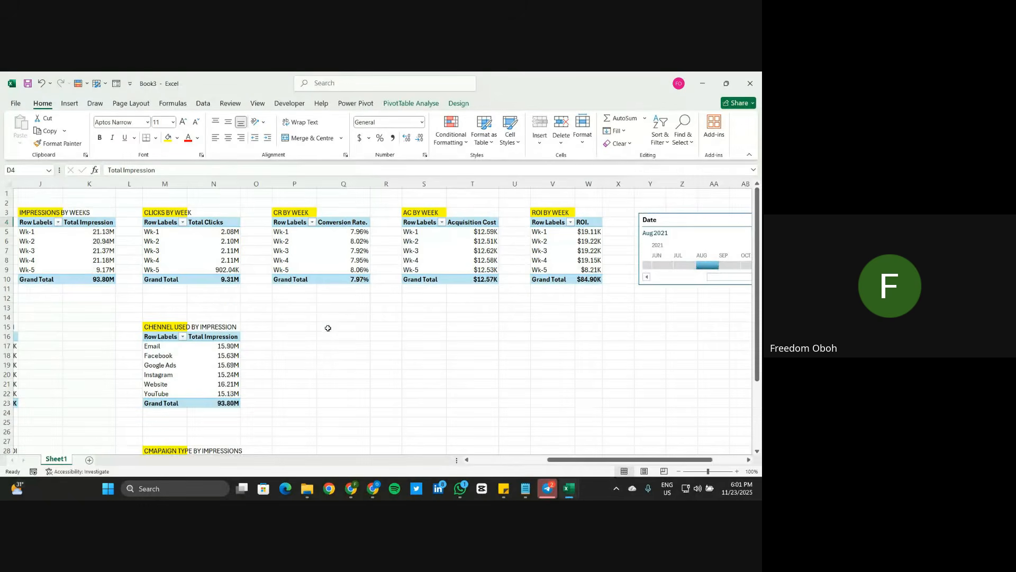
scroll(327, 327, "left", 6)
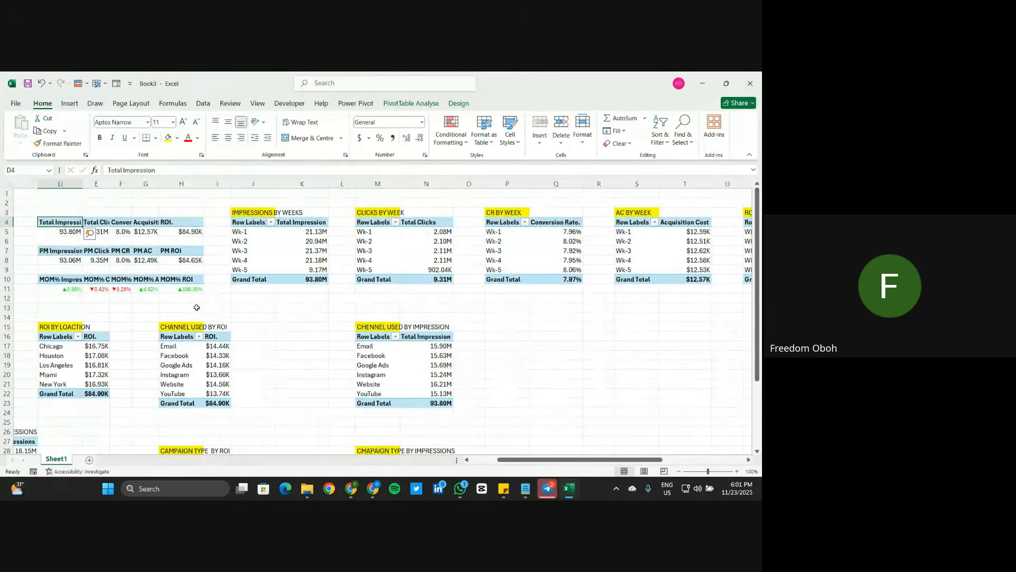
Step: Filter the PivotTables to Sep 2021 with the Date timeline
scroll(312, 291, "right", 6)
scroll(312, 291, "right", 3)
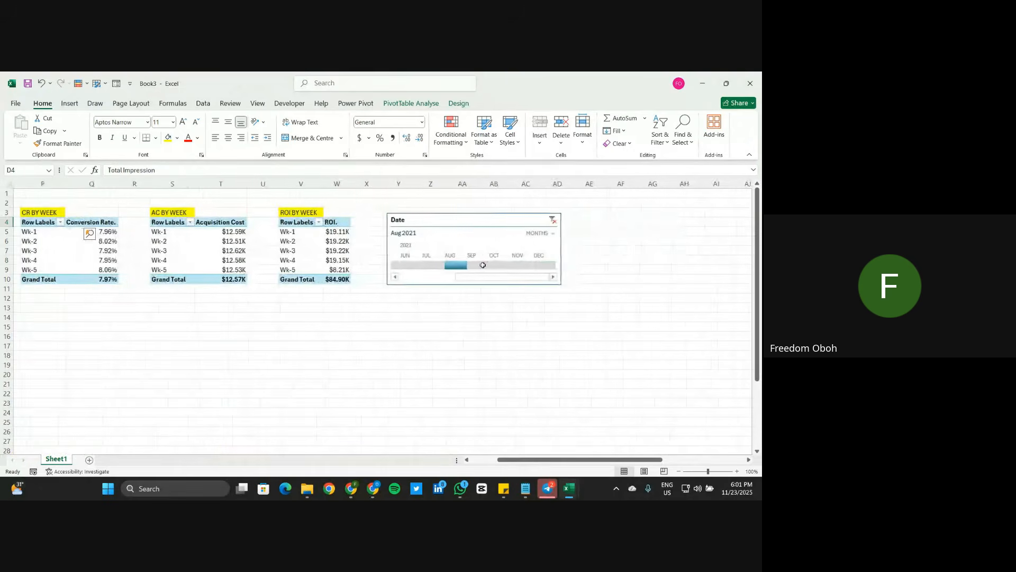
left_click(472, 266)
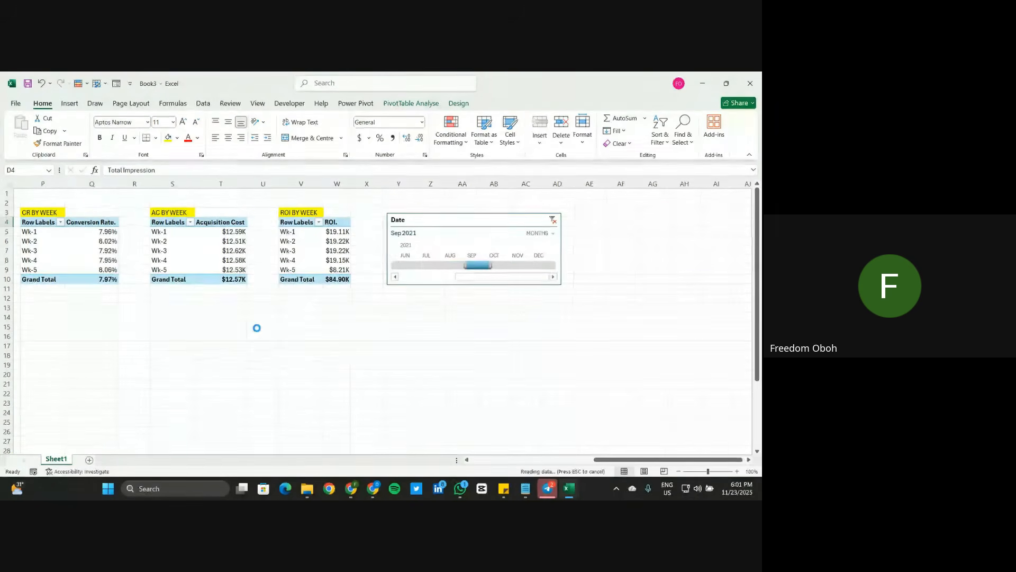
Step: Examine the filtered summary, weekly, location, channel, target audience and campaign type PivotTables across the sheet
scroll(256, 329, "left", 8)
scroll(256, 329, "right", 3)
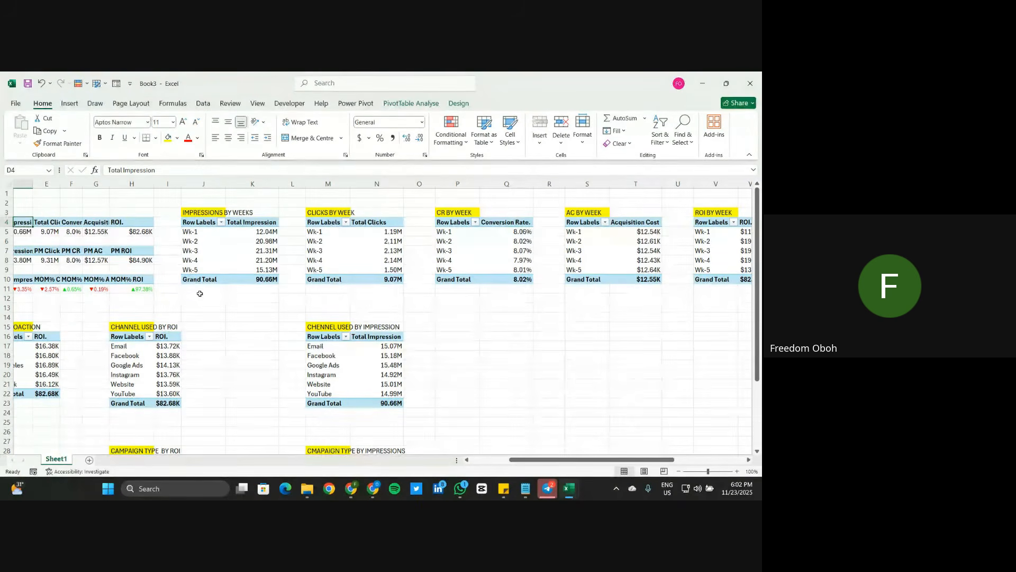
scroll(64, 266, "left", 3)
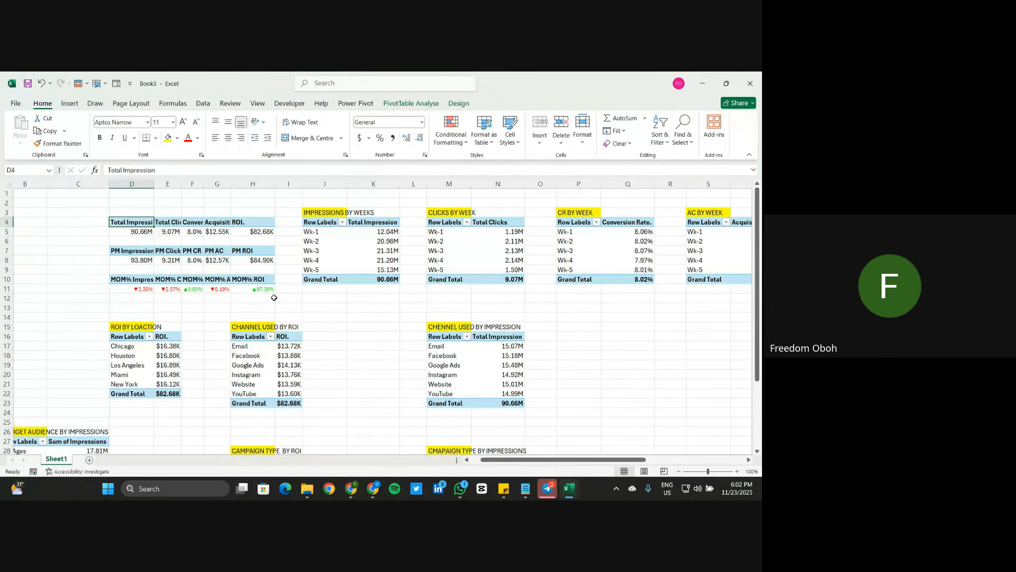
scroll(274, 297, "down", 3)
scroll(275, 298, "left", 1)
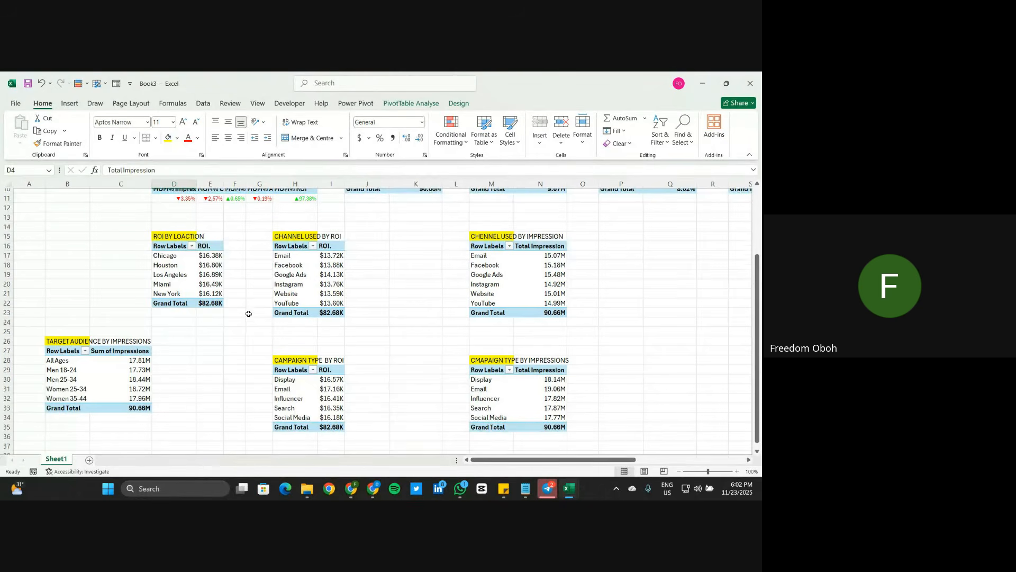
scroll(248, 314, "up", 1)
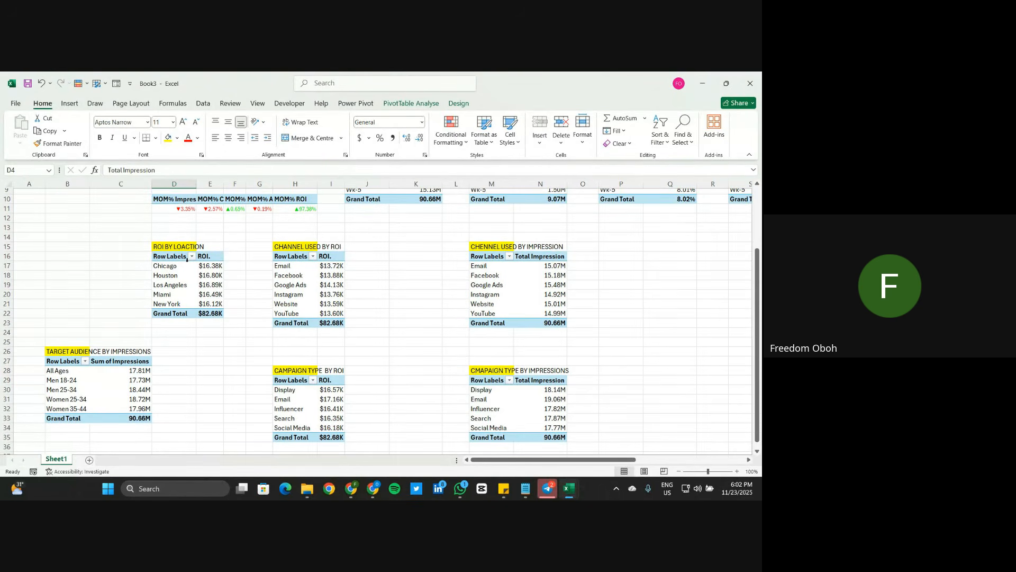
scroll(241, 305, "up", 2)
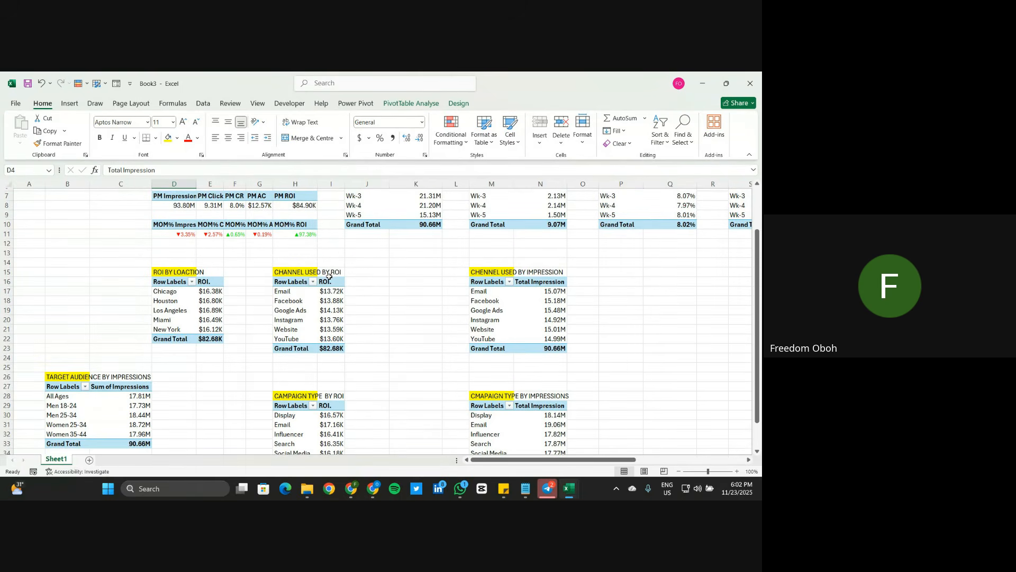
scroll(328, 276, "up", 3)
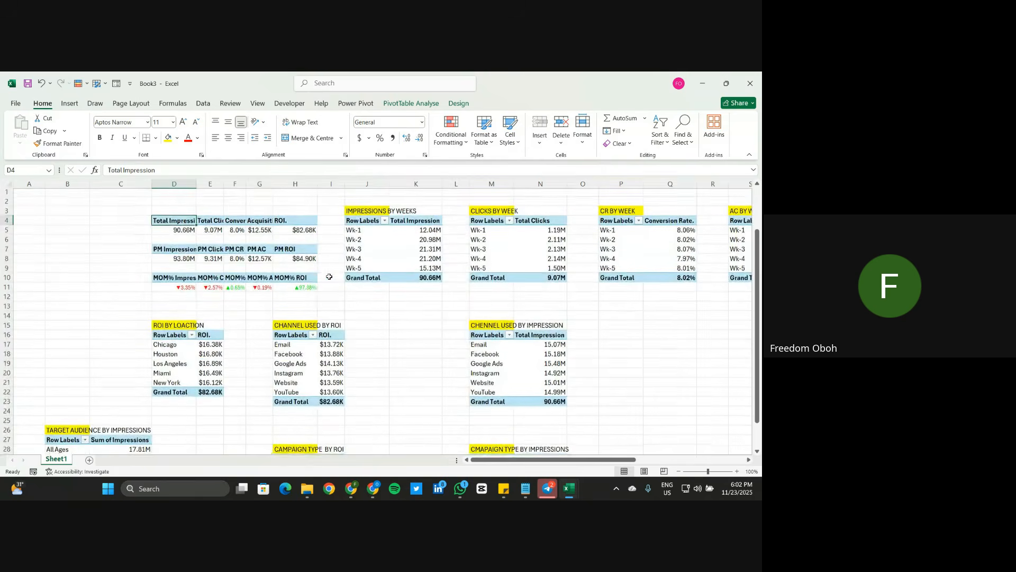
Step: Rename the sheet holding the PivotTables as ANALYSIS
scroll(329, 276, "right", 3)
scroll(328, 277, "right", 4)
scroll(329, 277, "left", 6)
scroll(328, 276, "left", 1)
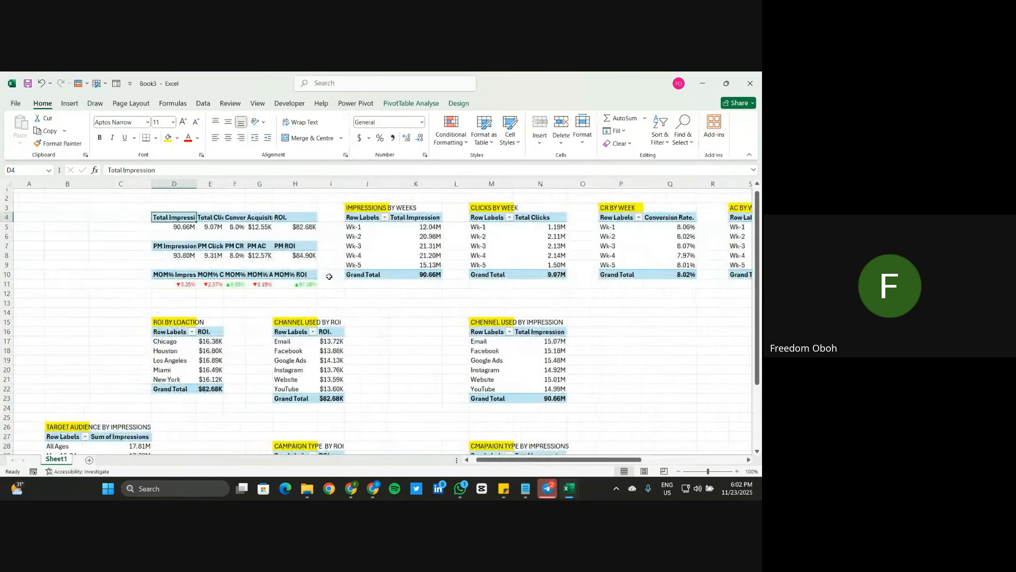
scroll(329, 277, "down", 3)
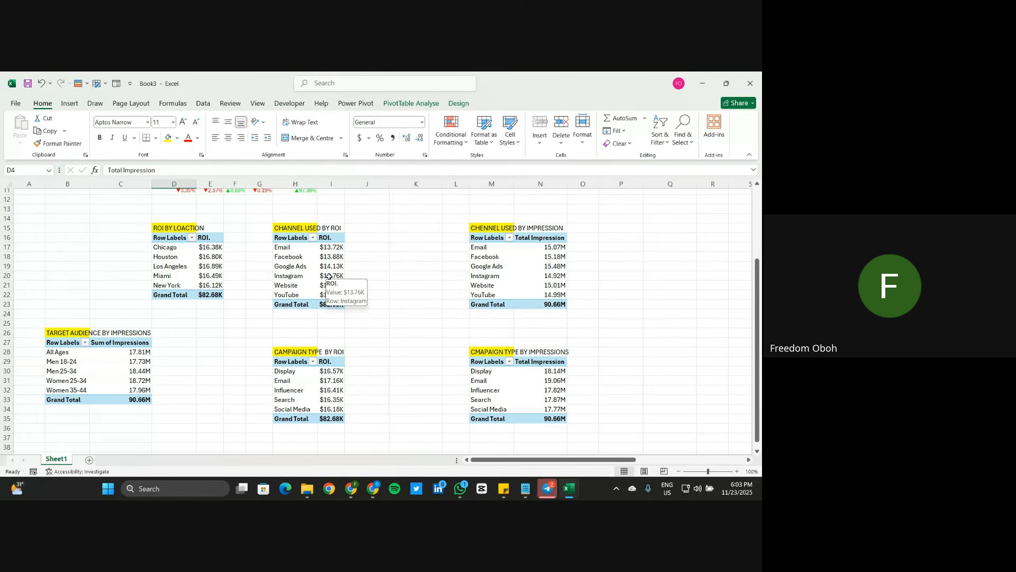
double_click(55, 460)
type("ANA")
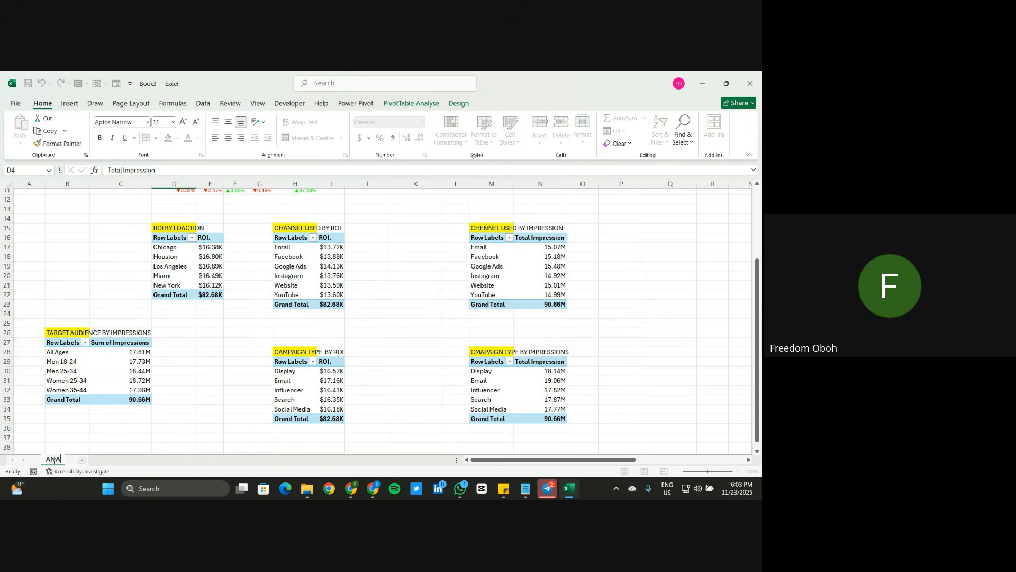
type("LYSIS")
key("Return")
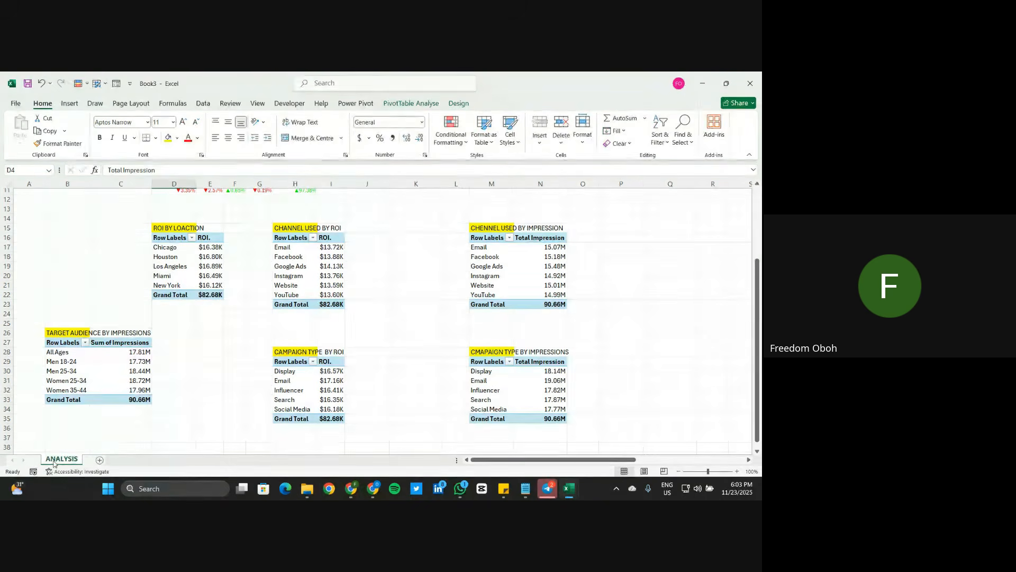
Step: Add a new worksheet and name it VISUALS
left_click(99, 460)
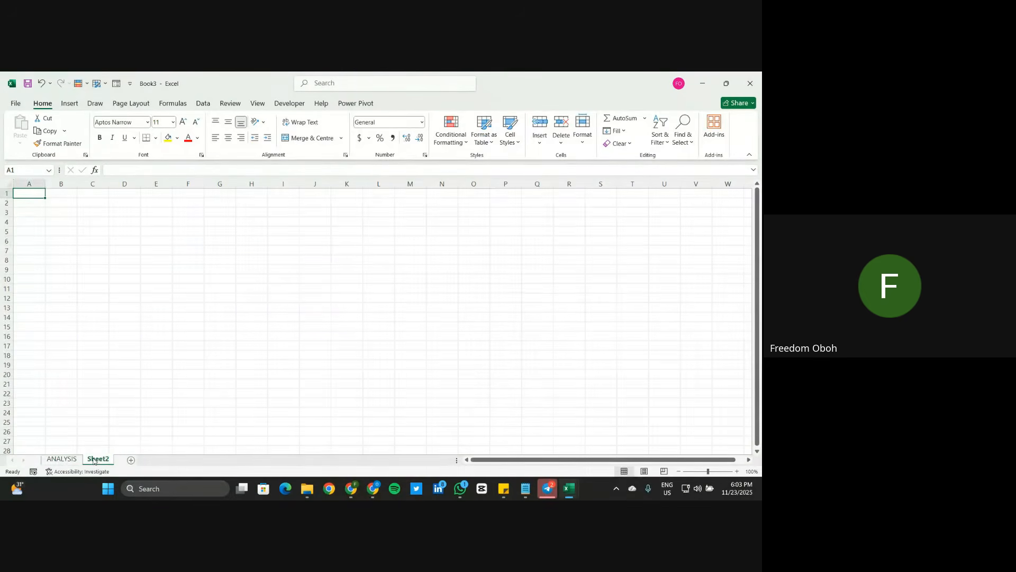
double_click(98, 459)
type("VISUALS")
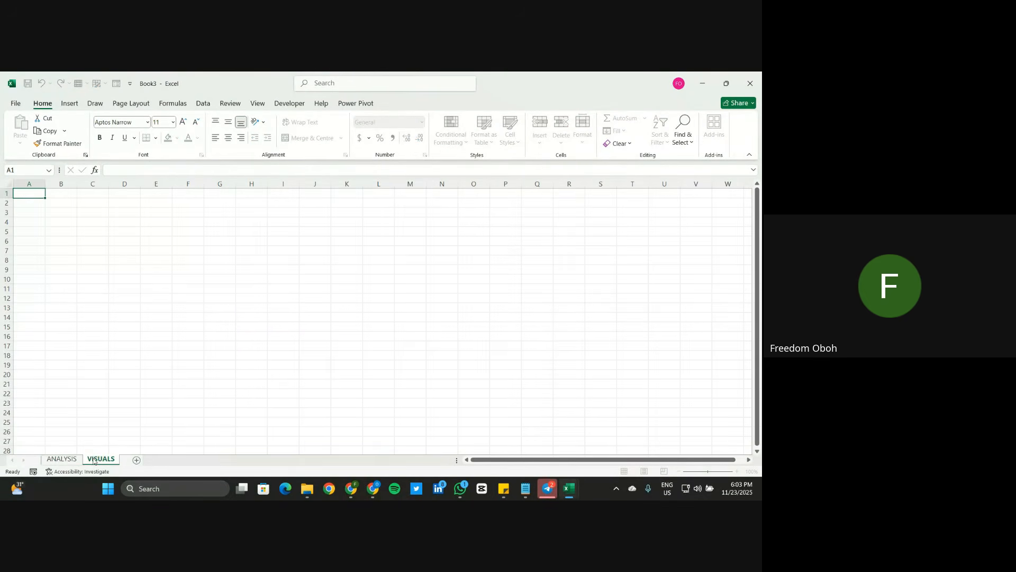
key("Return")
left_click(275, 299)
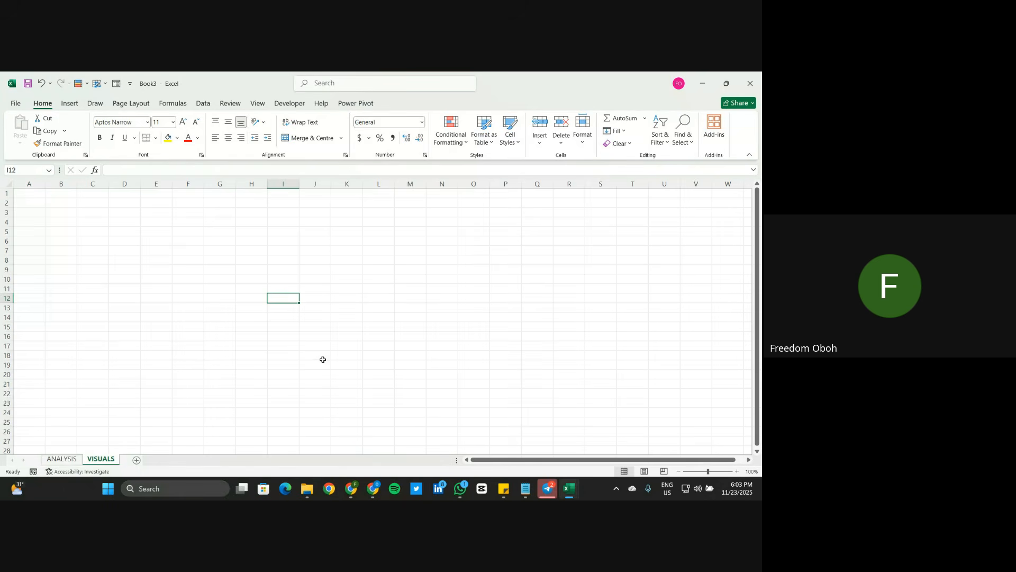
Step: Switch to Chrome and open pinterest.com in a new tab
mouse_move(373, 488)
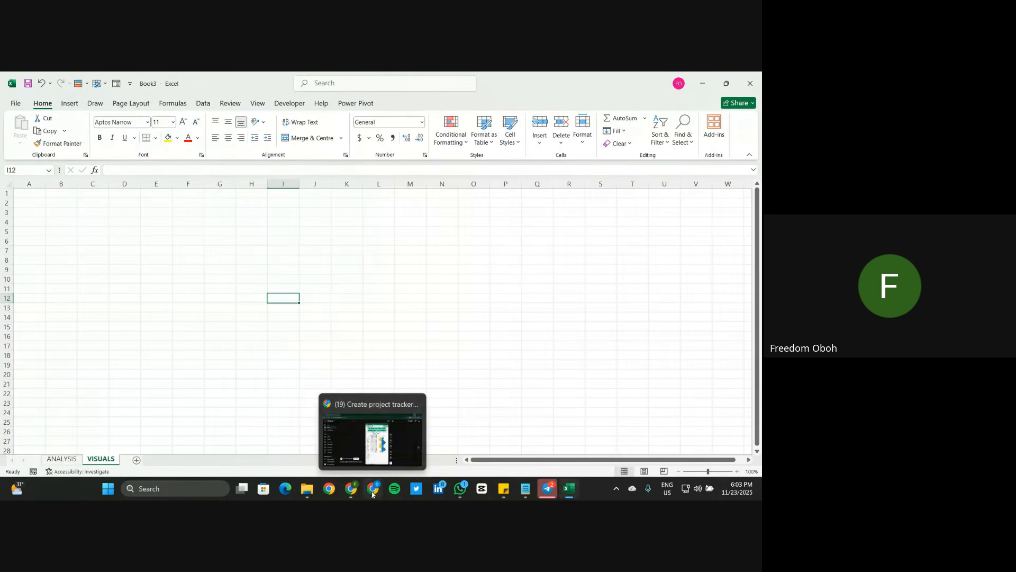
left_click(371, 440)
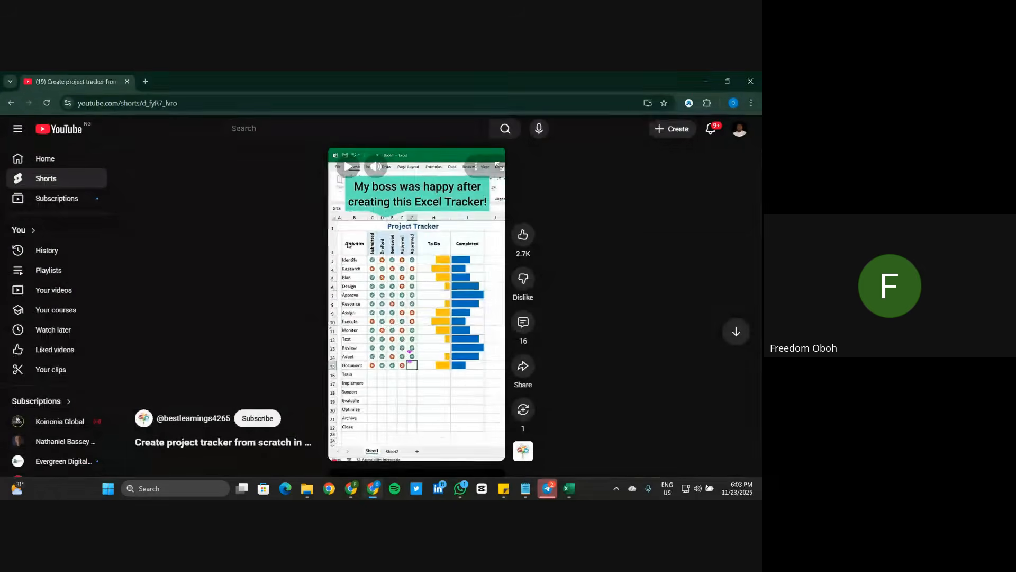
left_click(145, 82)
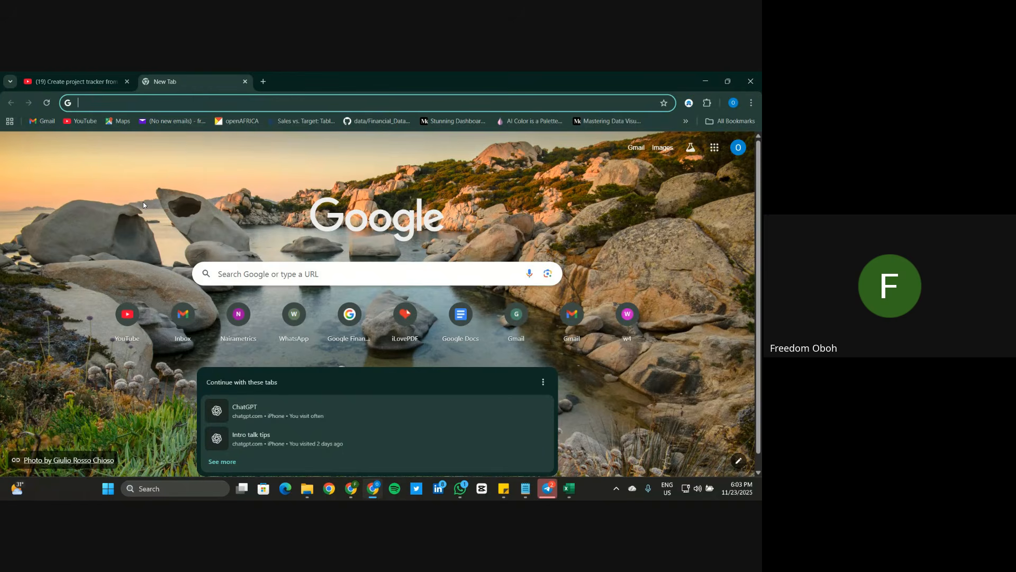
type("pinterest.com")
key("Return")
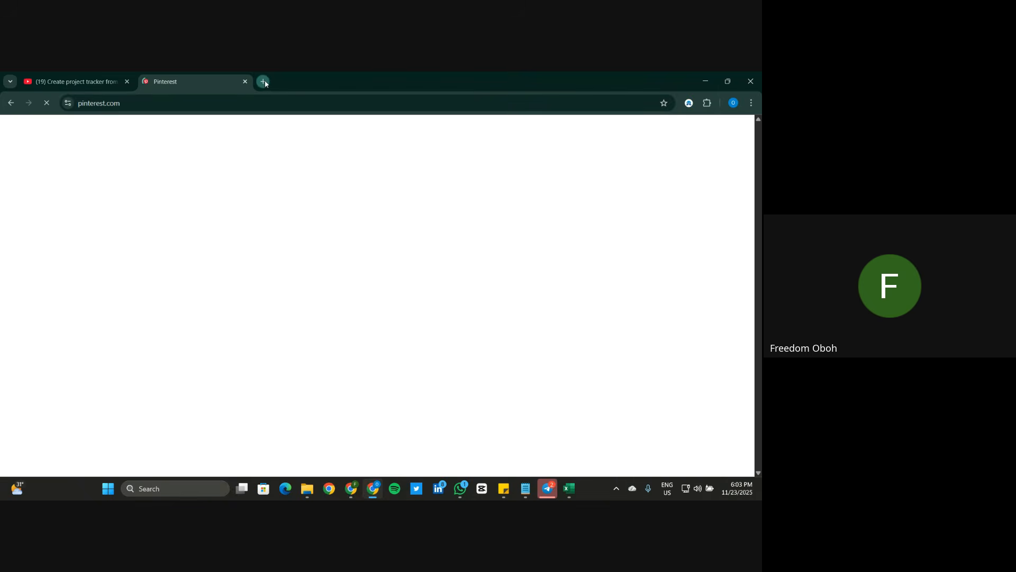
Step: Open Dribbble's popular product design shots in another new browser tab
left_click(263, 82)
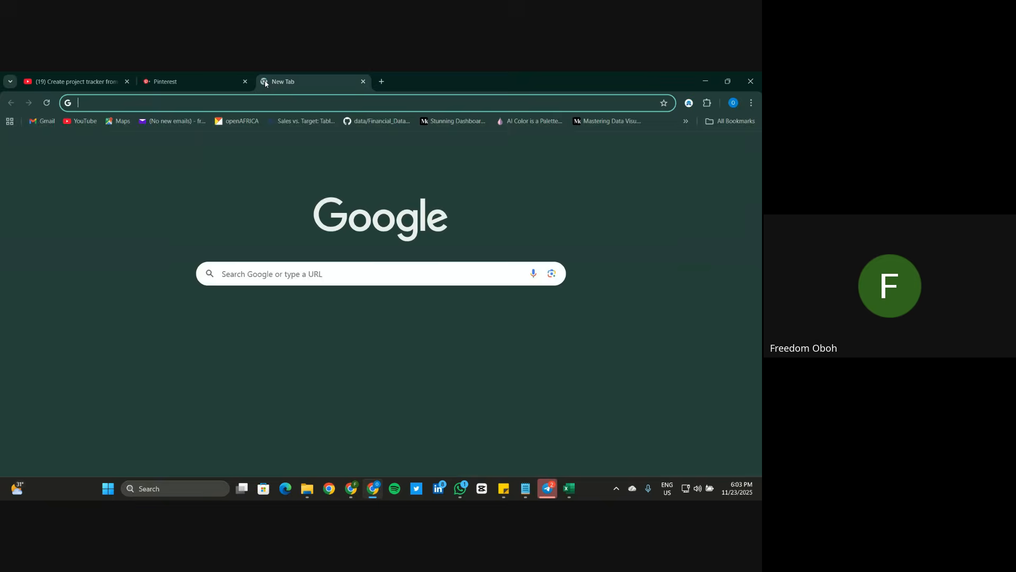
type("DRI")
key("Down")
key("Down")
key("Return")
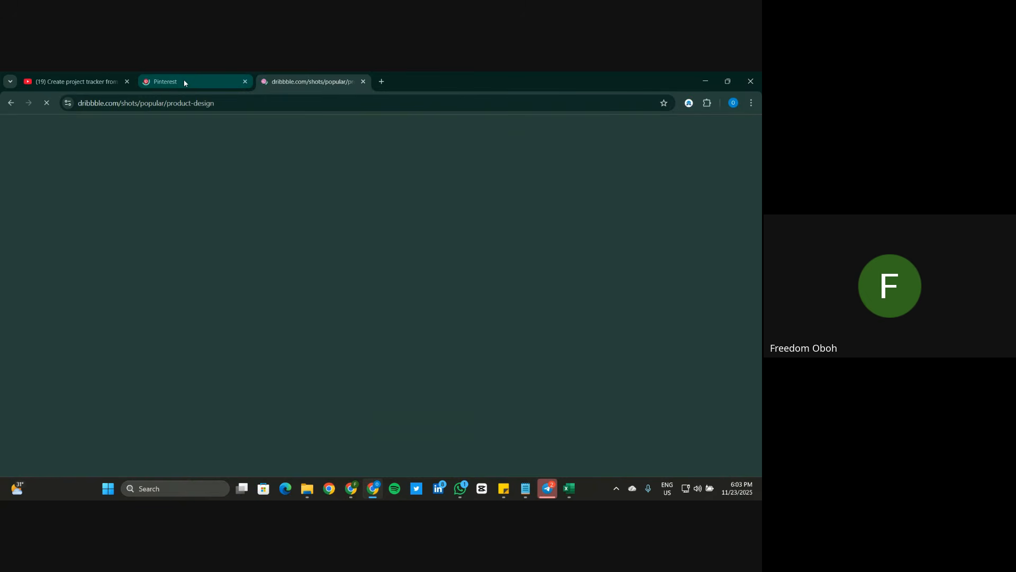
Step: Return to the Pinterest tab and look through the pins of its home feed
left_click(184, 83)
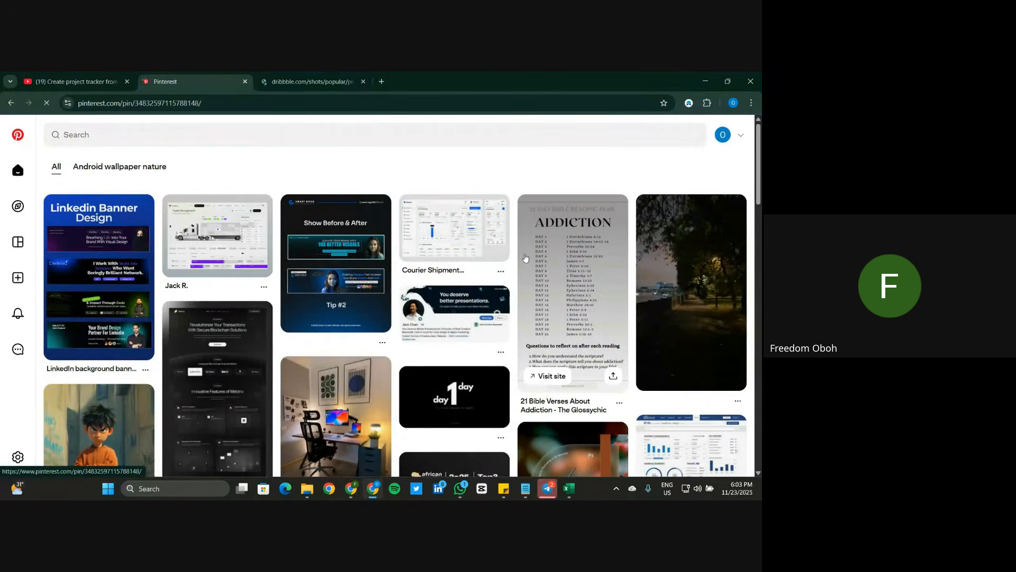
left_click(534, 264)
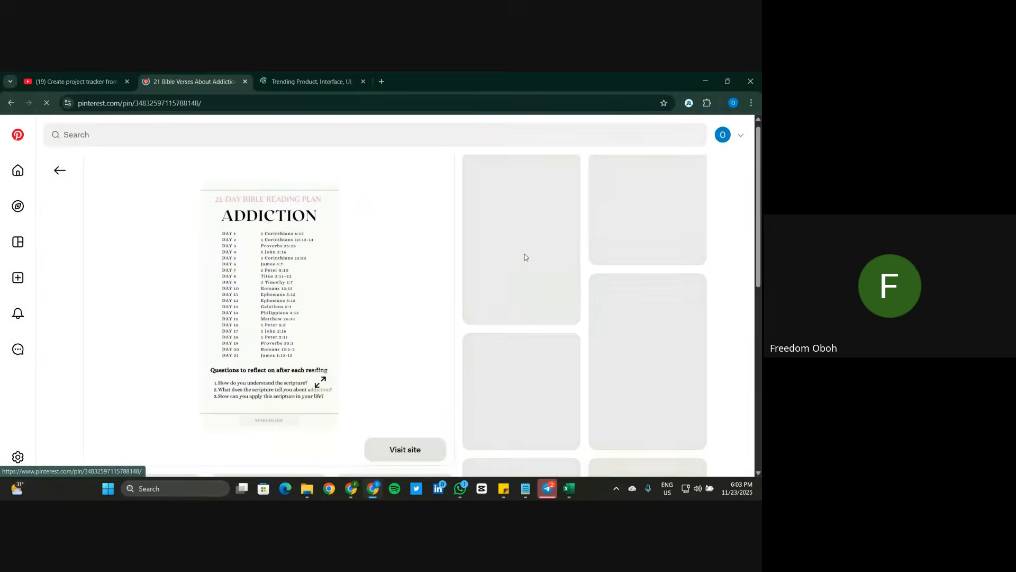
left_click(60, 170)
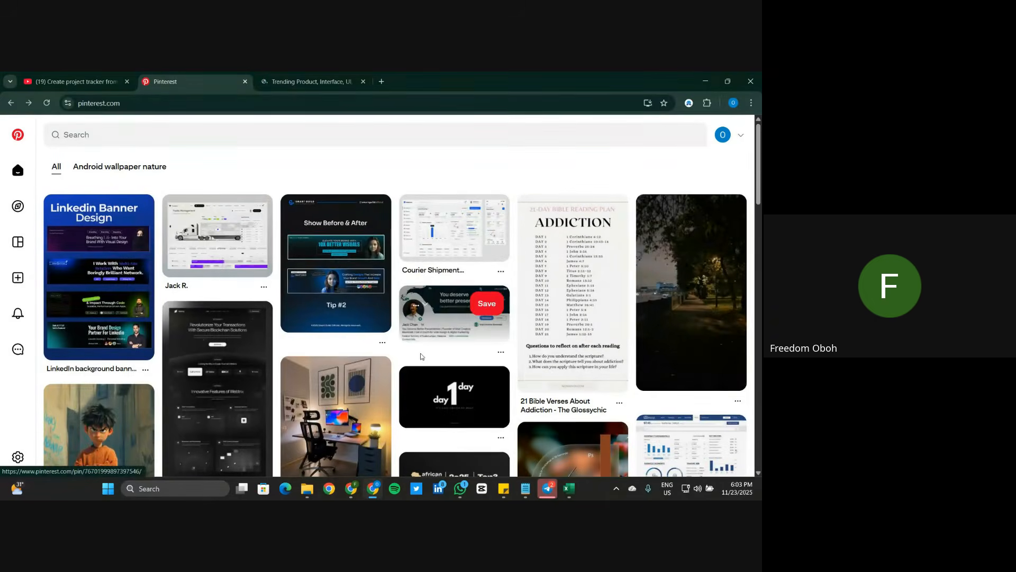
scroll(417, 372, "down", 1)
scroll(416, 372, "down", 1)
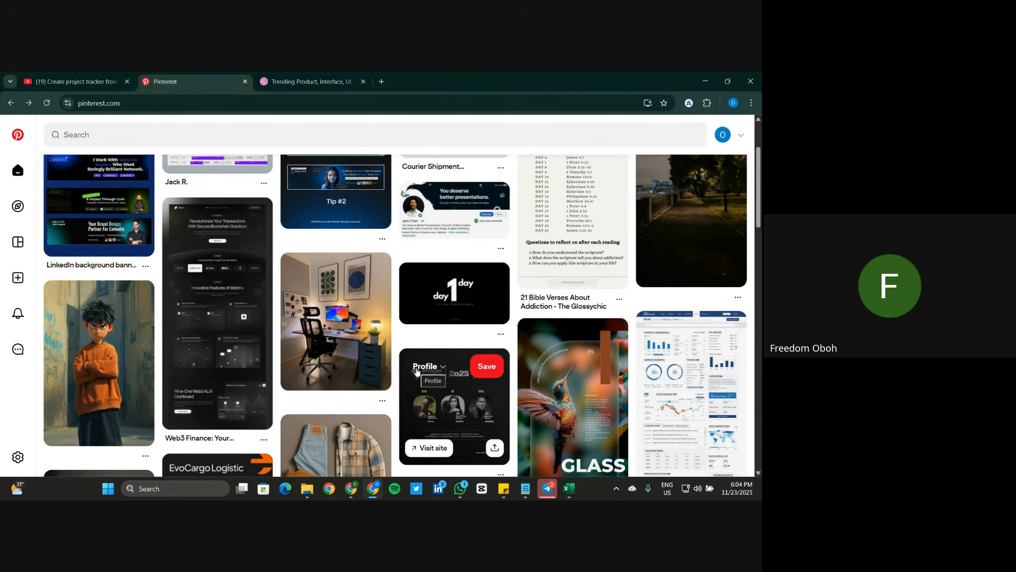
scroll(416, 371, "up", 2)
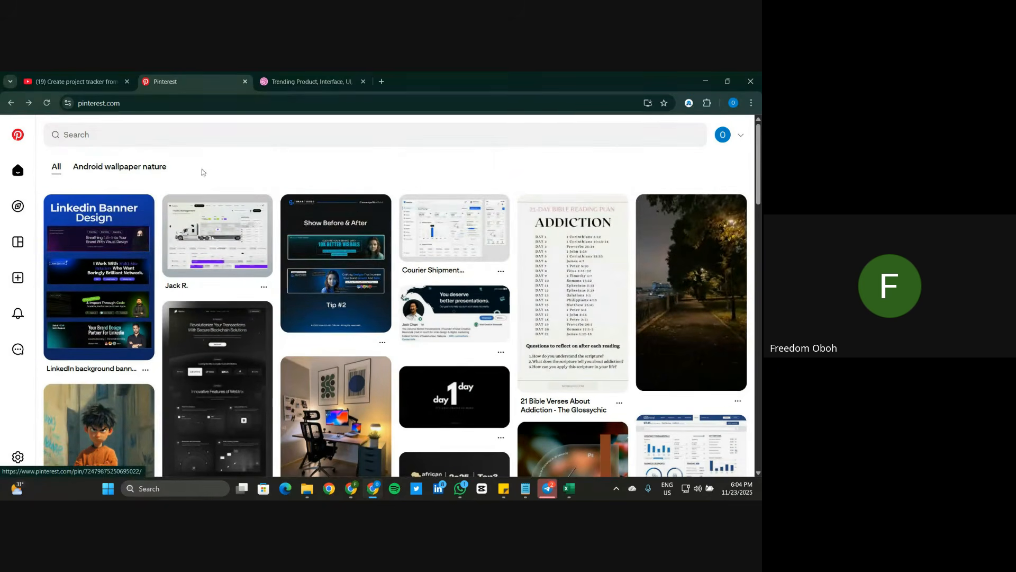
Step: Search Pinterest for "dark themed ui design"
left_click(201, 143)
type("DAR")
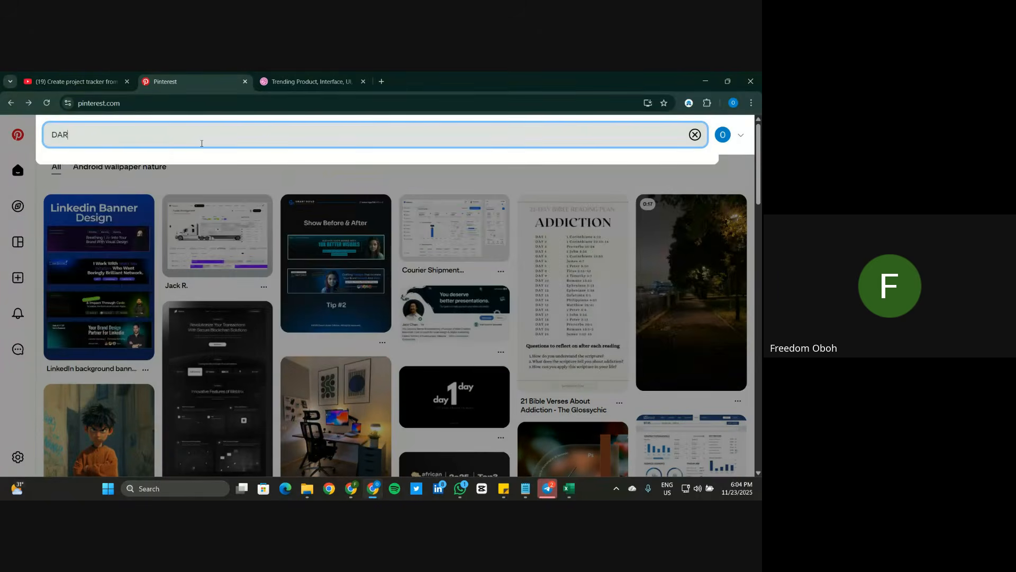
type("K THEMED D")
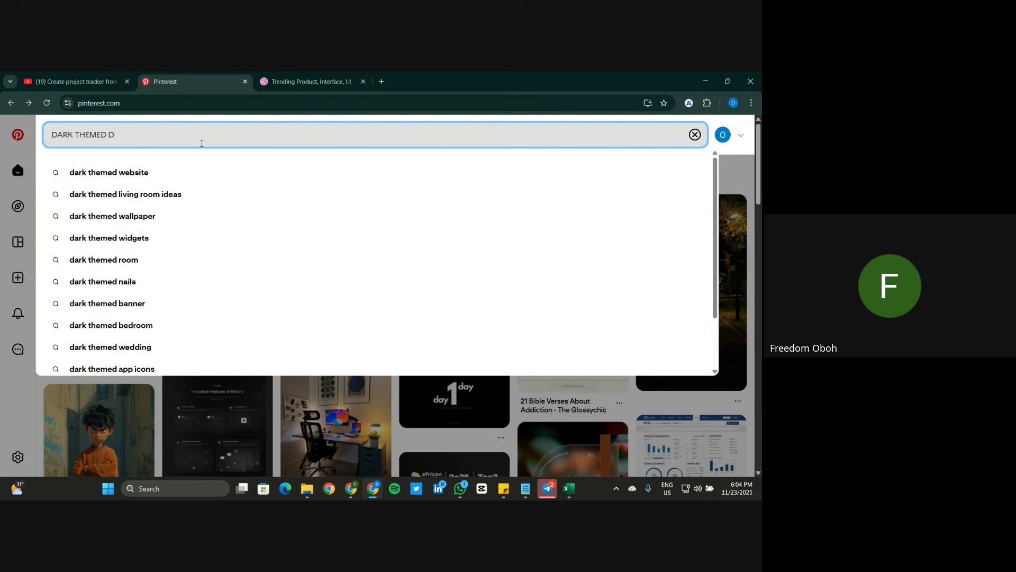
type("A")
key("BackSpace")
key("BackSpace")
key("BackSpace")
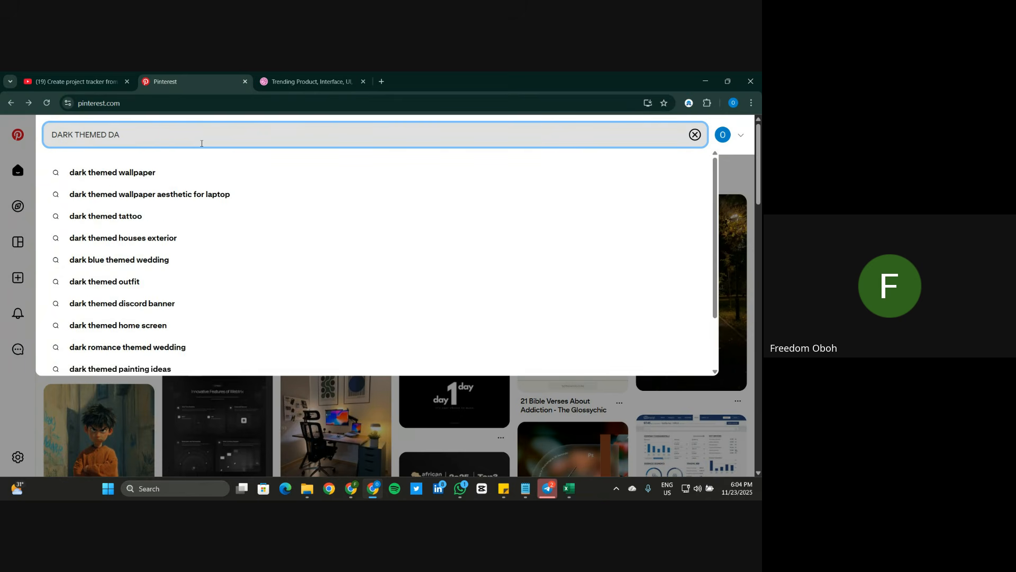
type("UI")
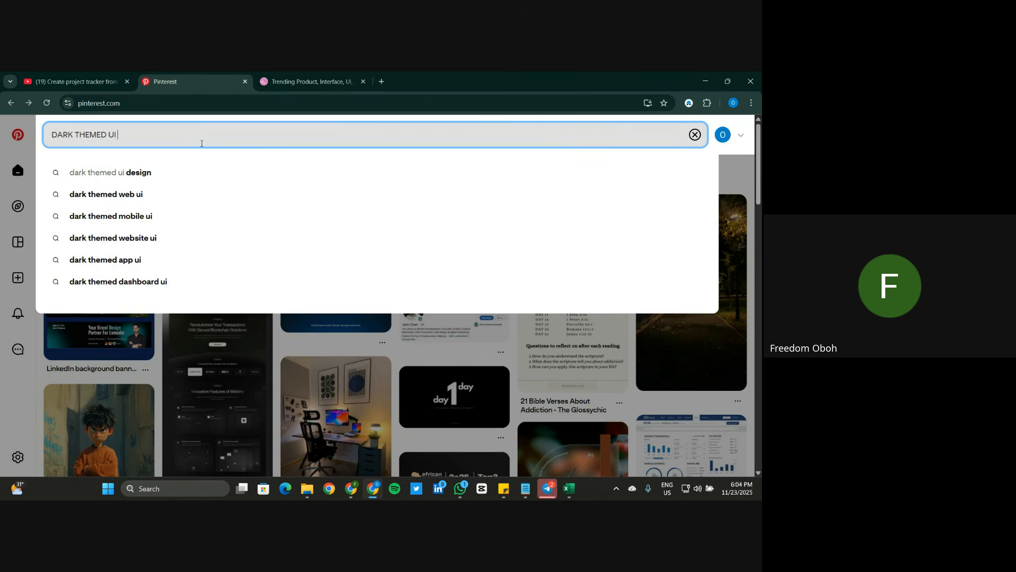
left_click(148, 176)
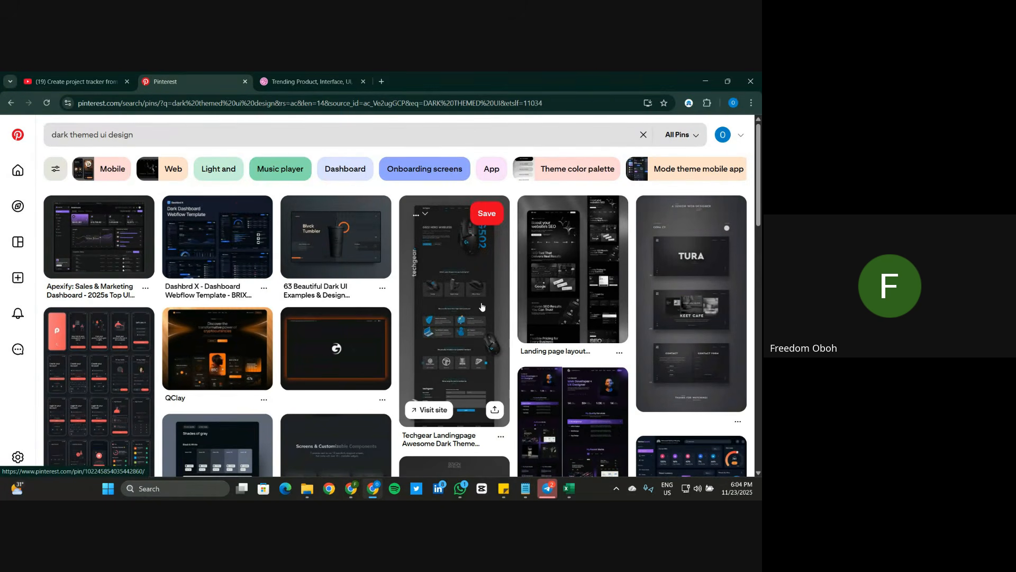
Step: Examine the dark themed UI results for dashboard inspiration, viewing the landing page layout pin along the way
scroll(431, 294, "down", 1)
left_click(559, 238)
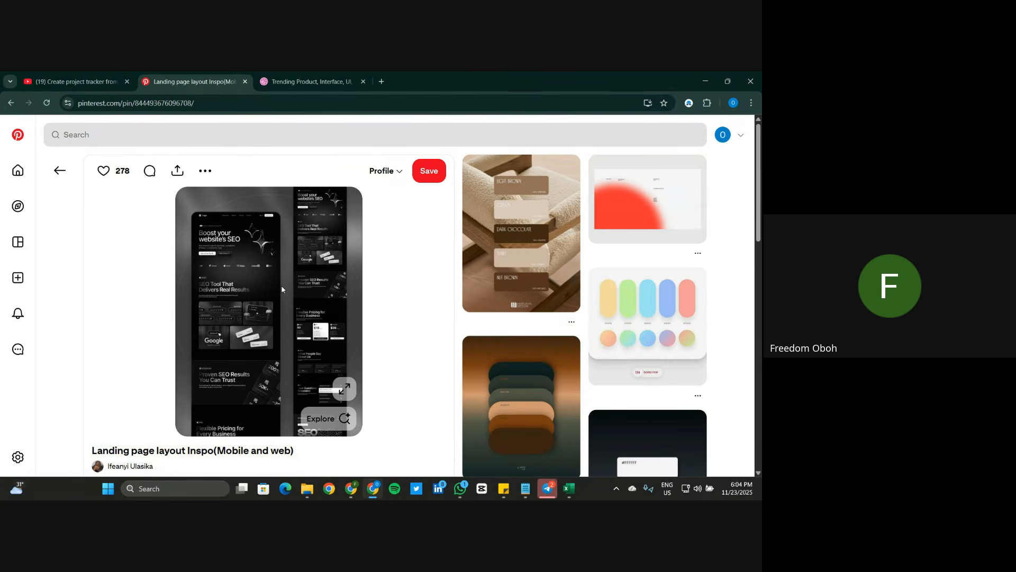
left_click(48, 179)
scroll(404, 320, "down", 3)
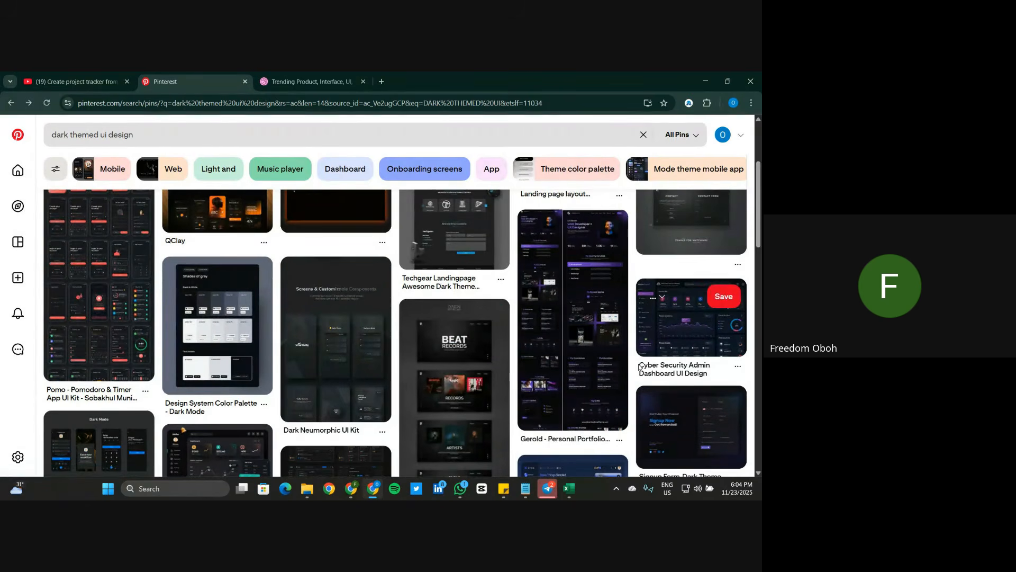
scroll(693, 338, "down", 3)
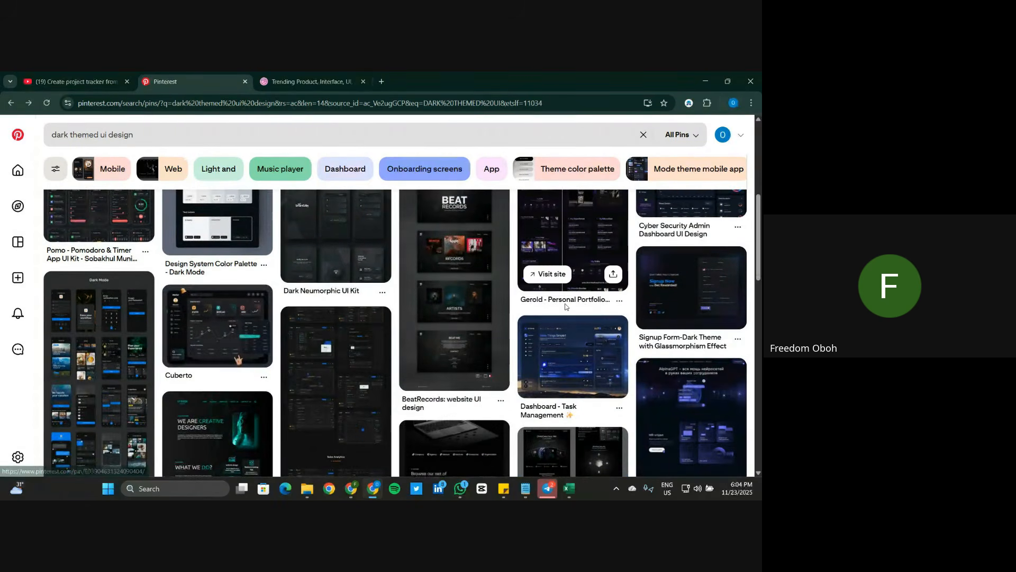
scroll(701, 405, "down", 3)
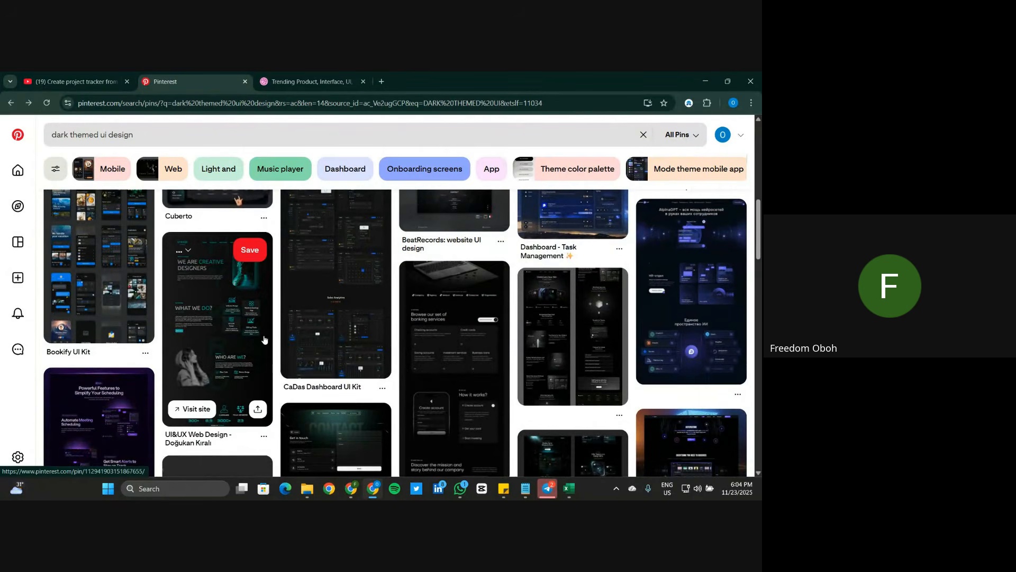
scroll(273, 339, "down", 3)
scroll(265, 339, "down", 3)
scroll(264, 338, "down", 9)
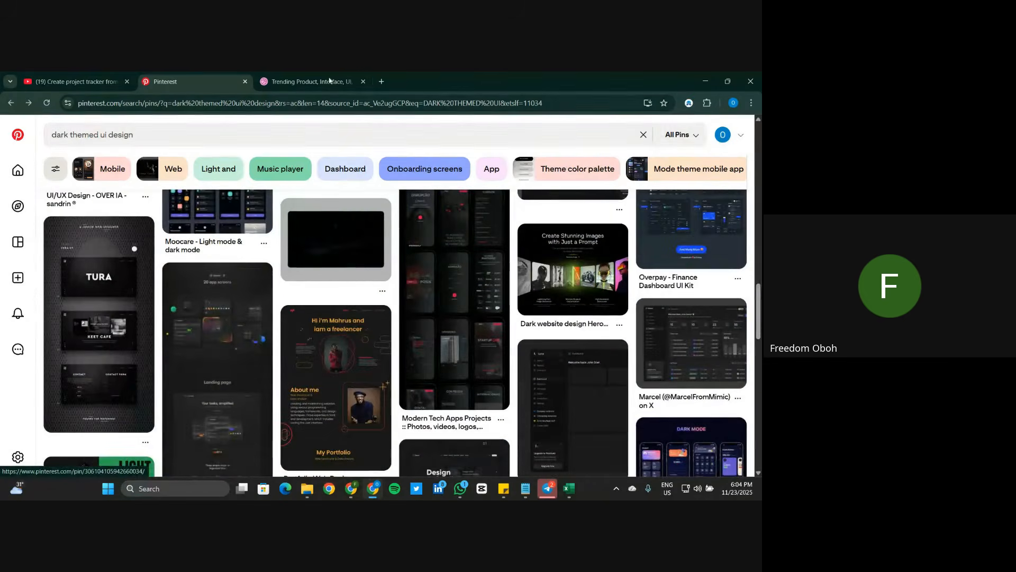
Step: Search Dribbble for dashboard designs and dismiss the Google sign-in prompt
left_click(305, 82)
left_click(178, 145)
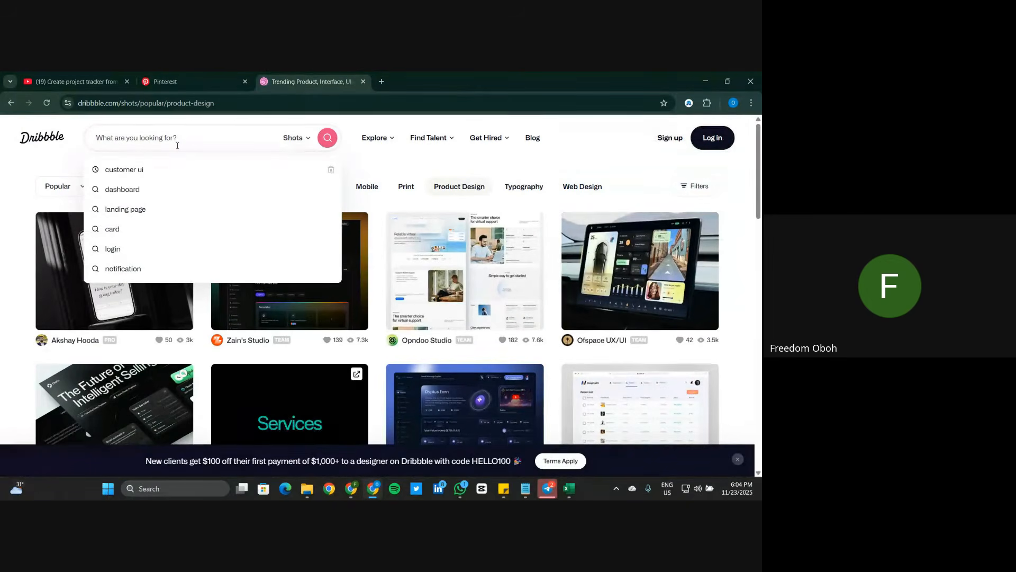
left_click(161, 191)
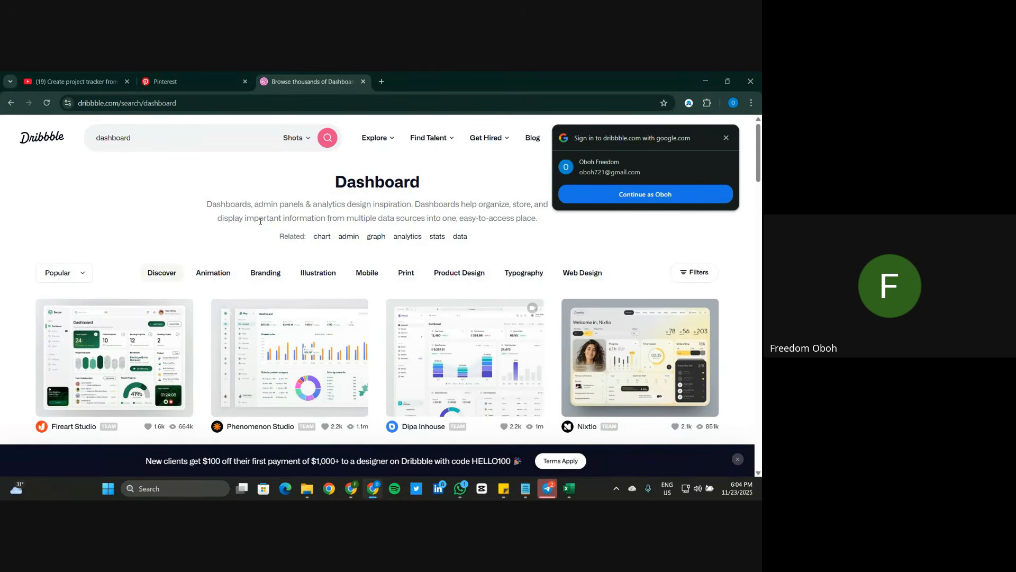
left_click(726, 138)
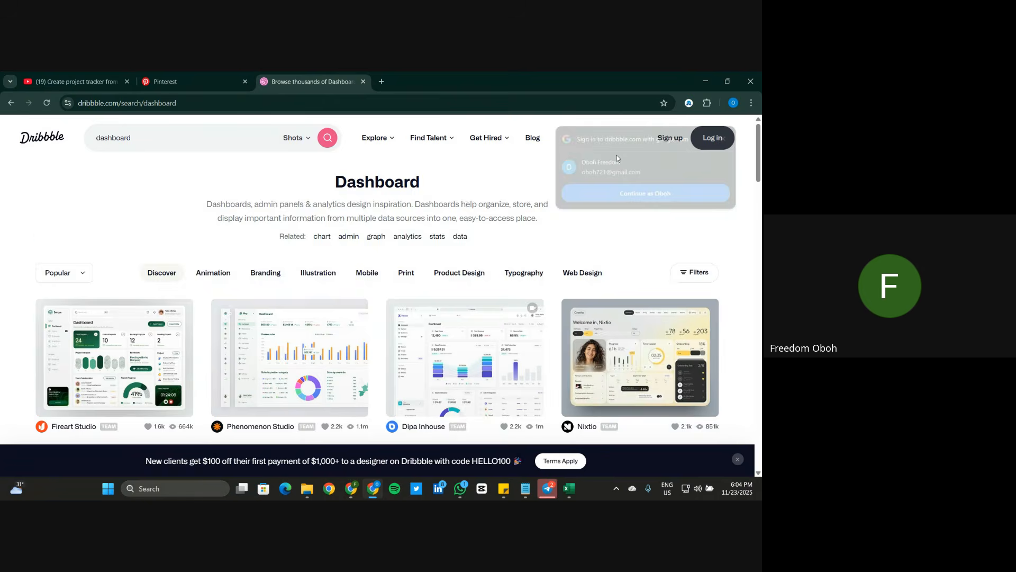
Step: Examine the Dribbble dashboard shots for layout and colour ideas
scroll(515, 257, "down", 6)
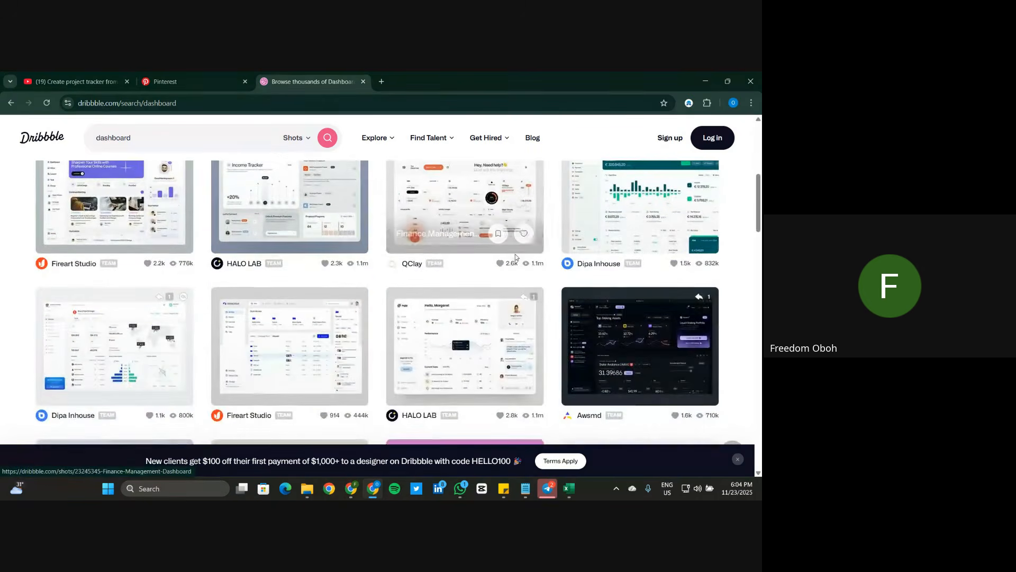
scroll(516, 258, "down", 5)
scroll(516, 258, "down", 8)
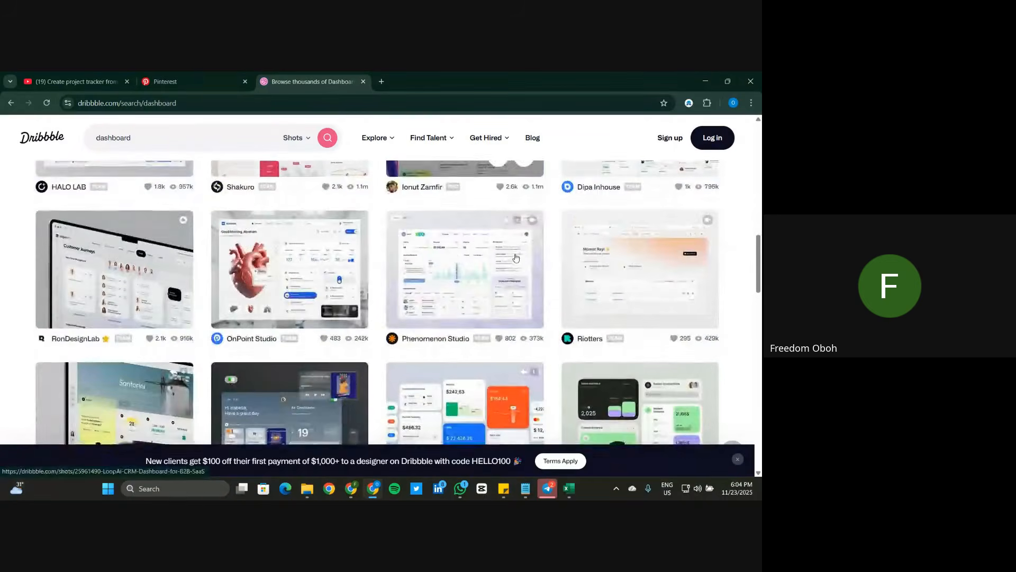
scroll(515, 257, "down", 5)
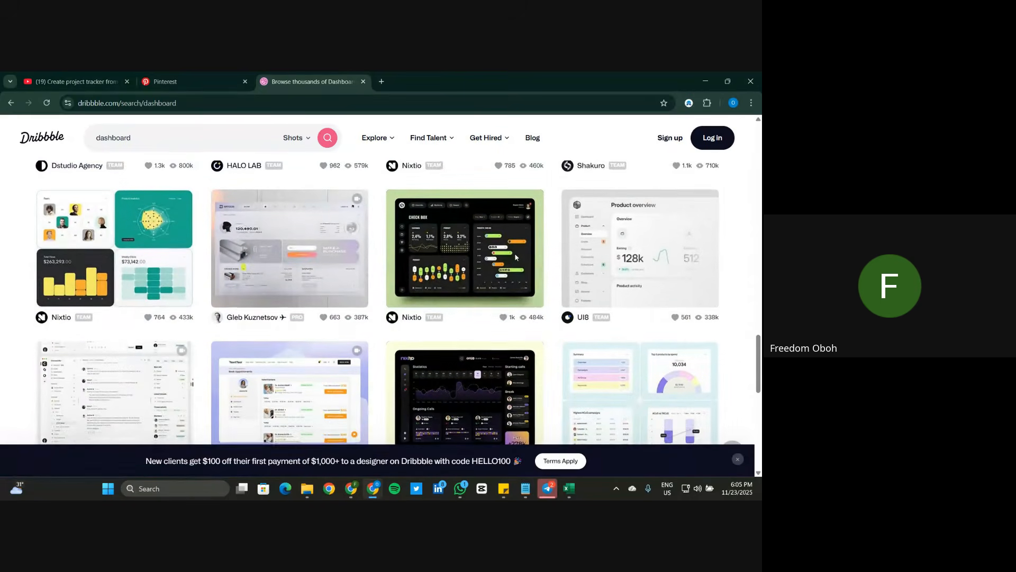
scroll(516, 258, "down", 3)
scroll(516, 258, "down", 3)
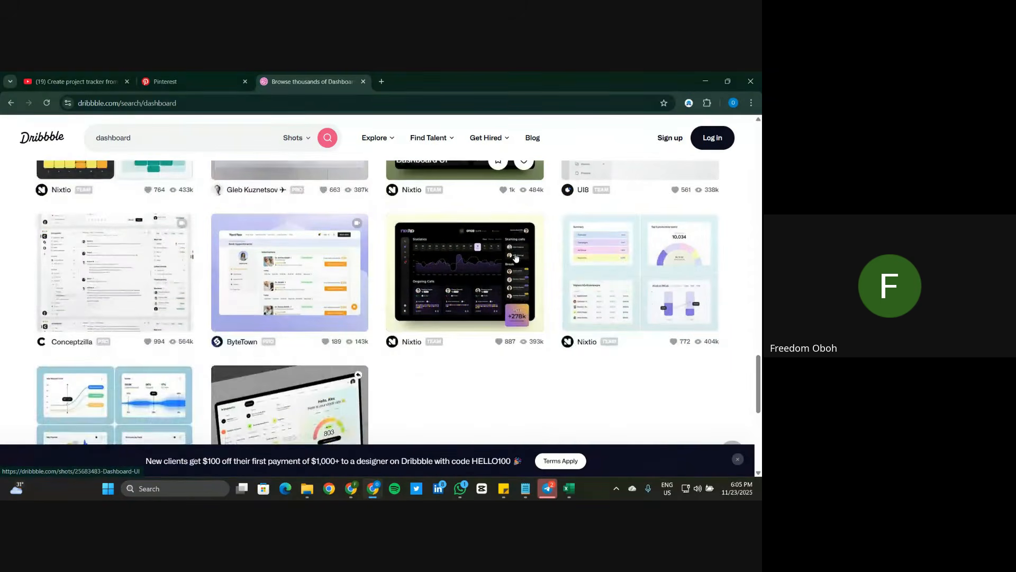
scroll(516, 258, "down", 3)
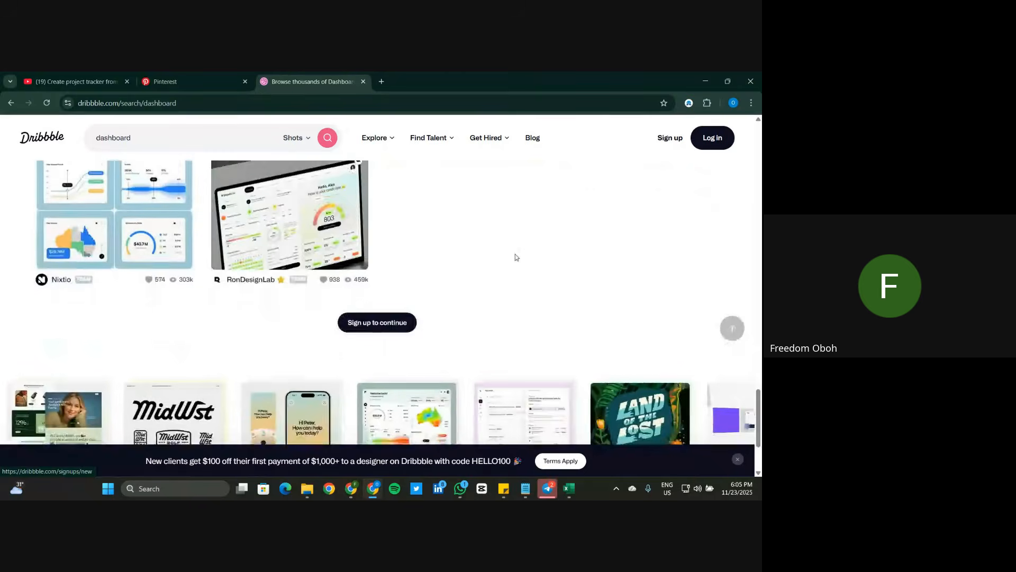
scroll(467, 266, "up", 4)
scroll(467, 267, "up", 3)
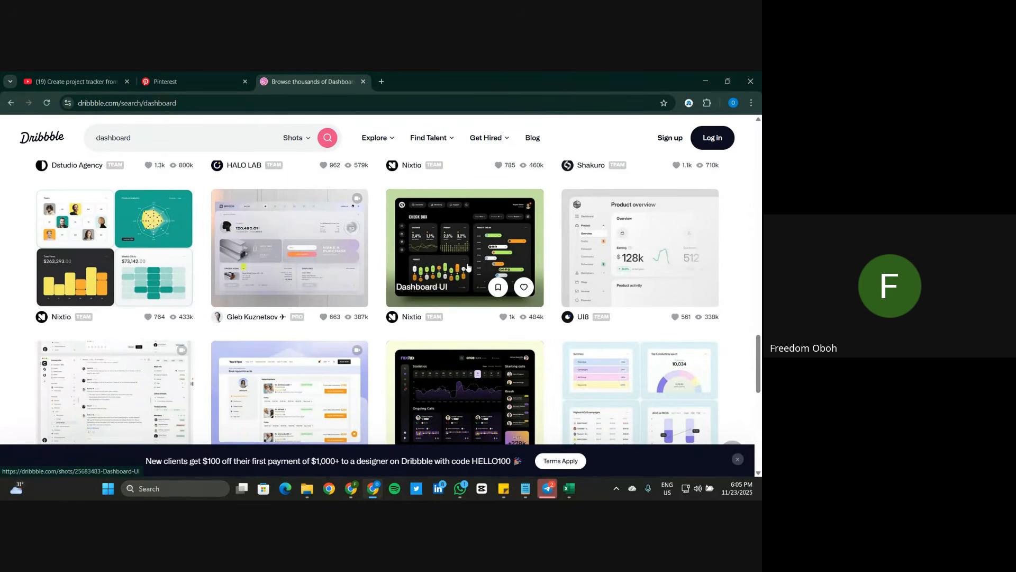
Step: Open the Product overview shot by UI8 and examine its dashboard layout
left_click(657, 246)
scroll(402, 299, "down", 3)
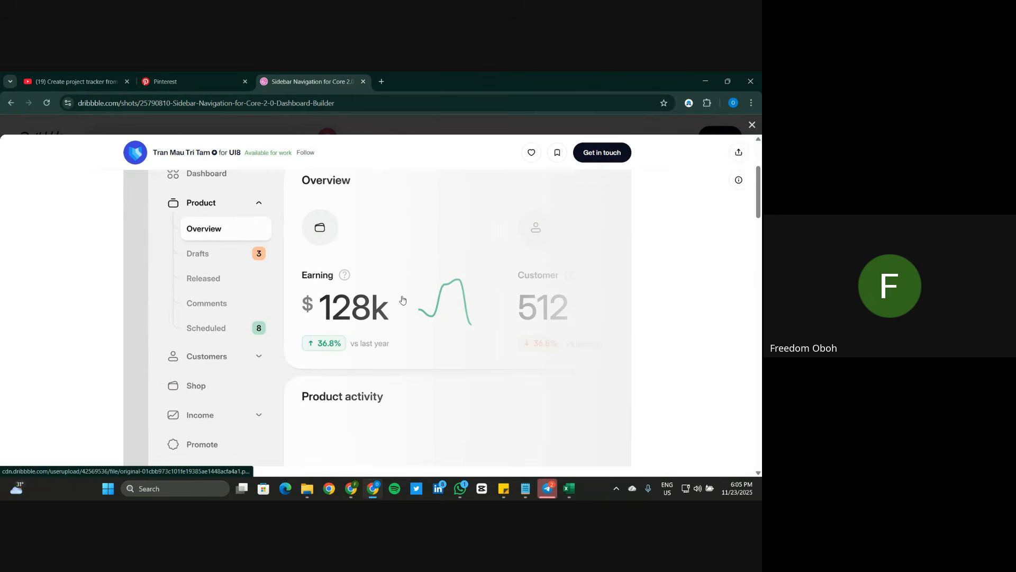
scroll(403, 300, "up", 3)
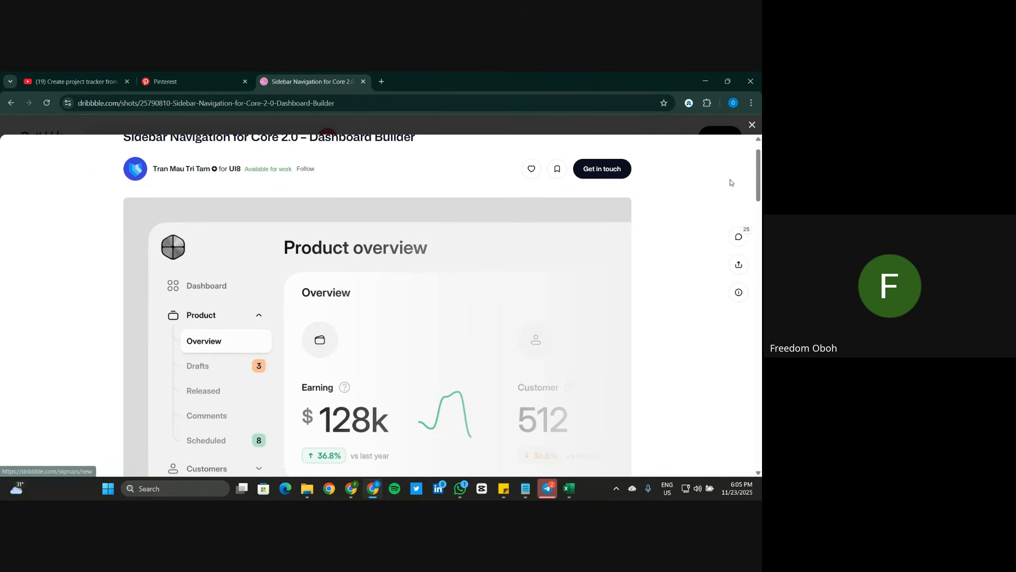
Step: Close the open Dribbble shot, view the Bryzos dashboard UI shot, and return to the dashboard results
left_click(753, 126)
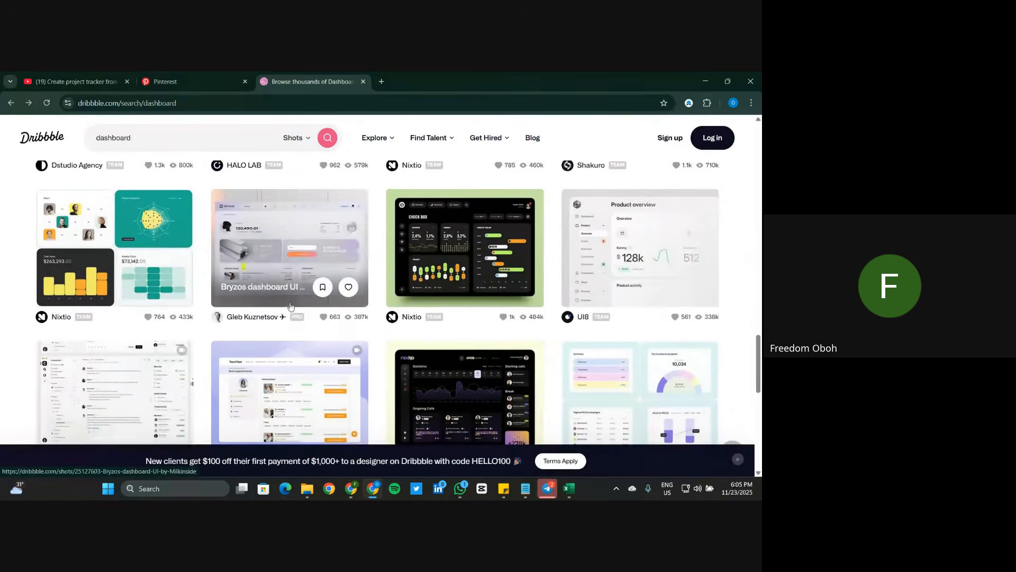
left_click(257, 244)
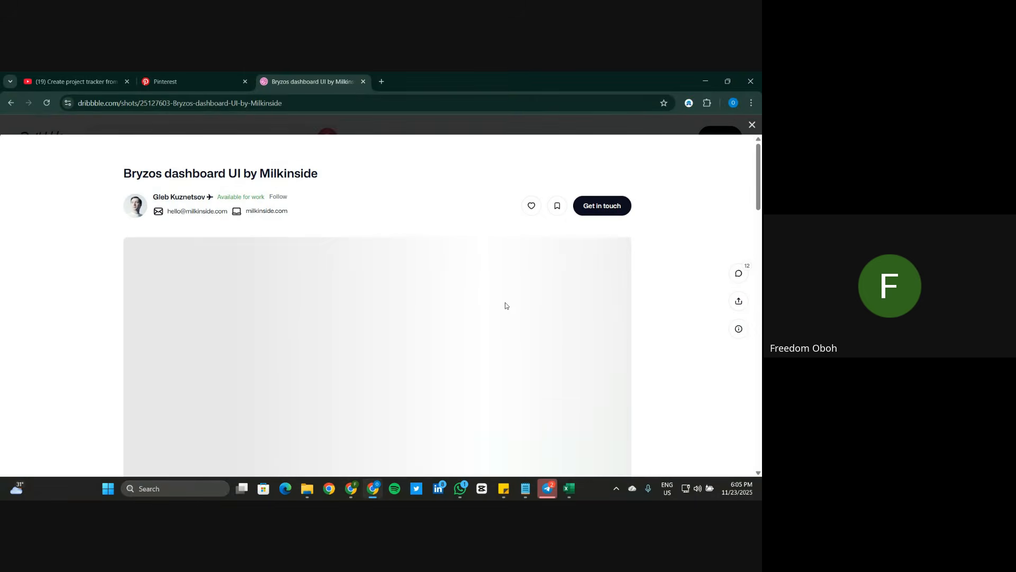
scroll(476, 342, "down", 1)
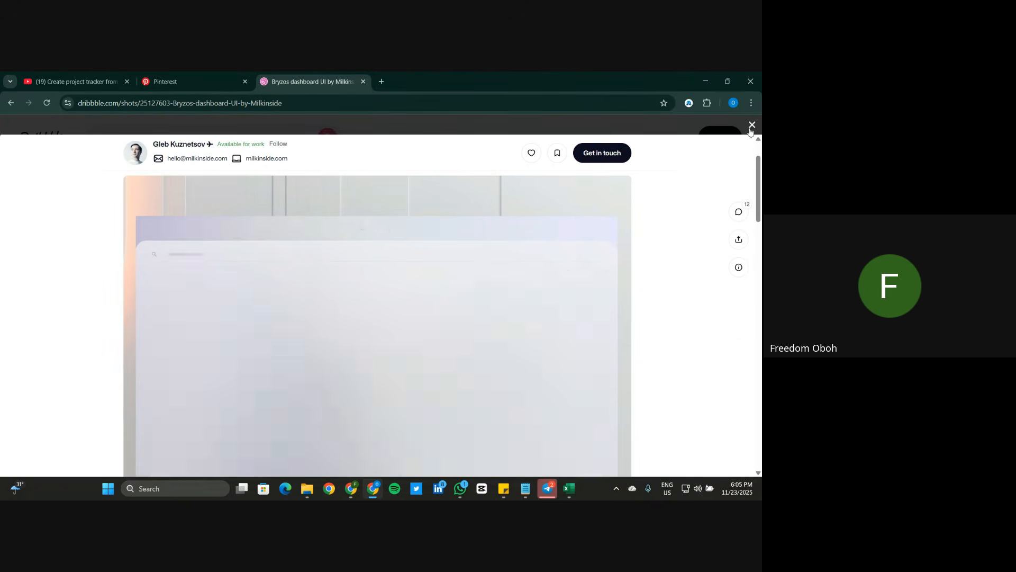
left_click(752, 125)
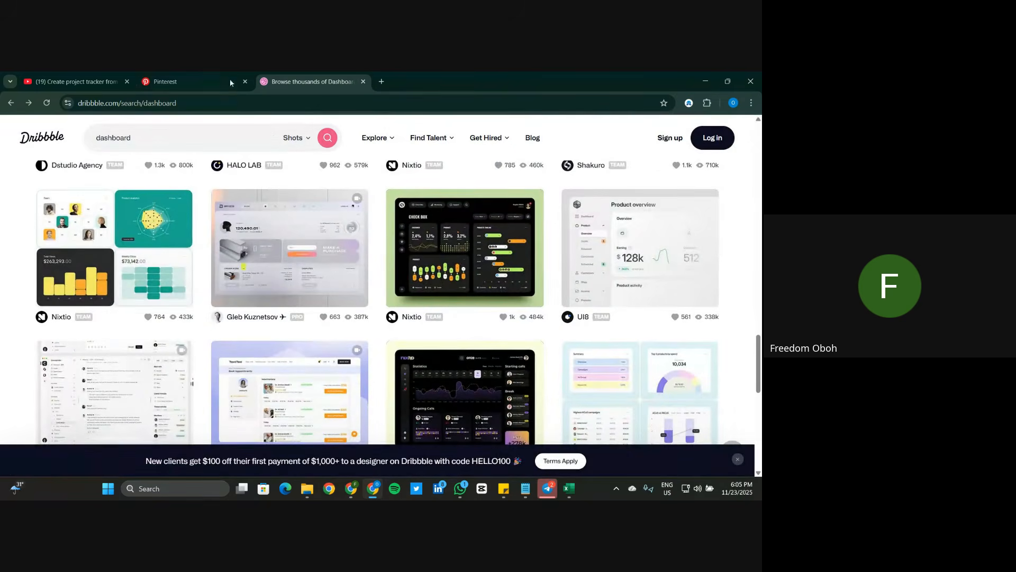
Step: Switch to Pinterest and extend the search to "dark themed ui design DASHBOARD"
left_click(225, 82)
scroll(274, 261, "down", 2)
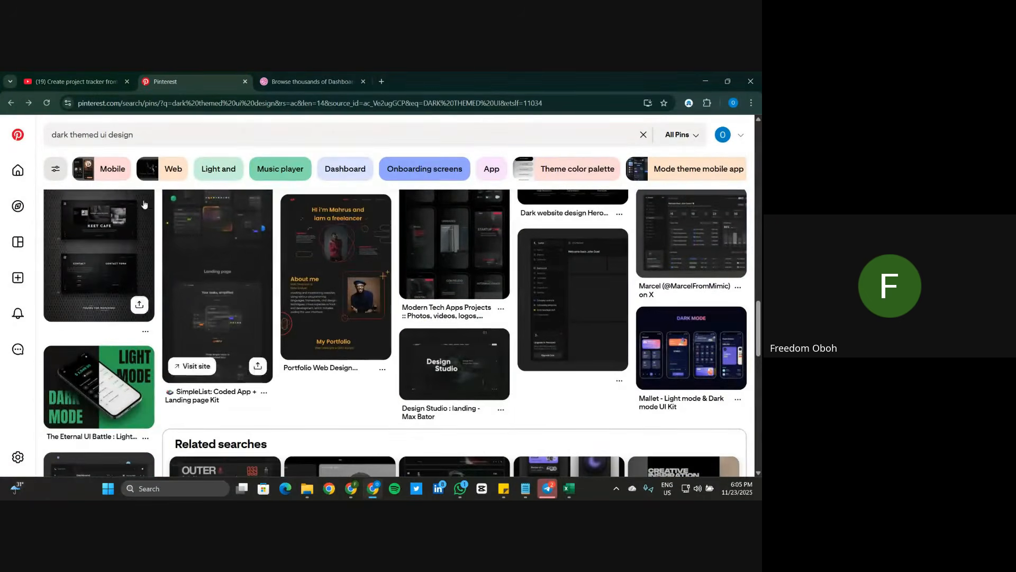
left_click(186, 130)
type("DASHBOARD")
key("Return")
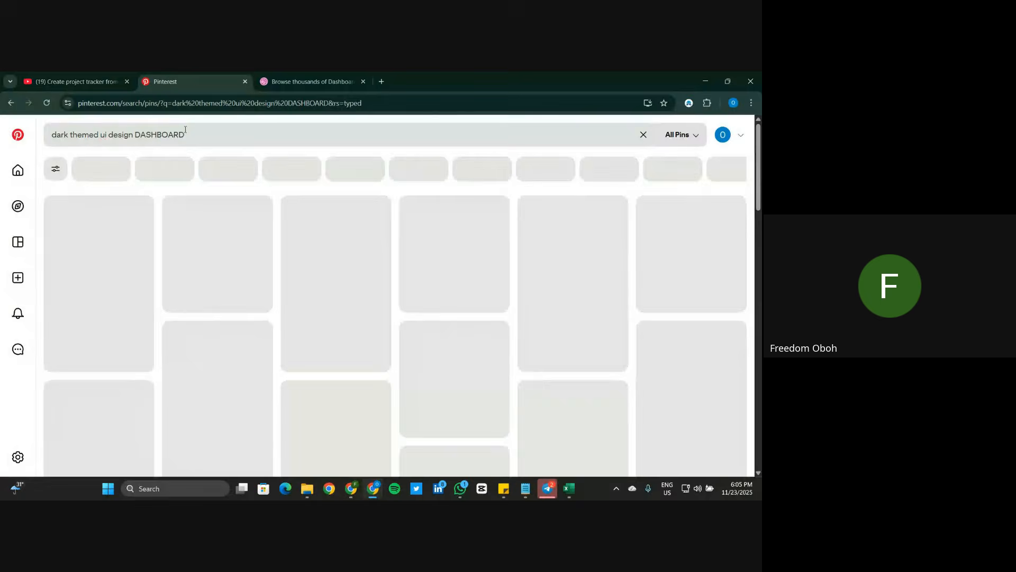
Step: Open the Sales Analytics Dashboard (Dark mode) pin and examine its cards, charts and tables at higher magnification
scroll(227, 299, "down", 1)
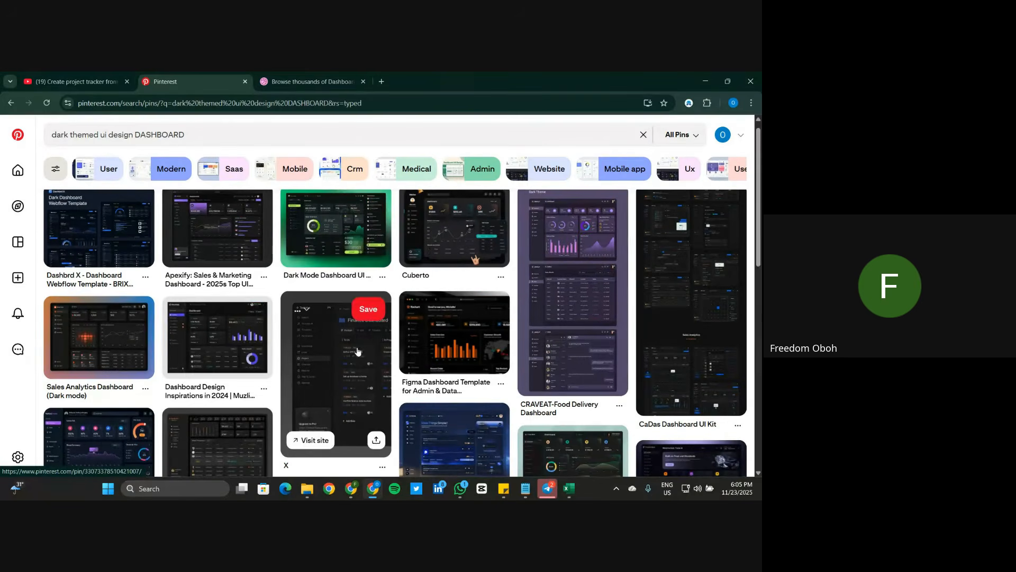
scroll(302, 391, "down", 2)
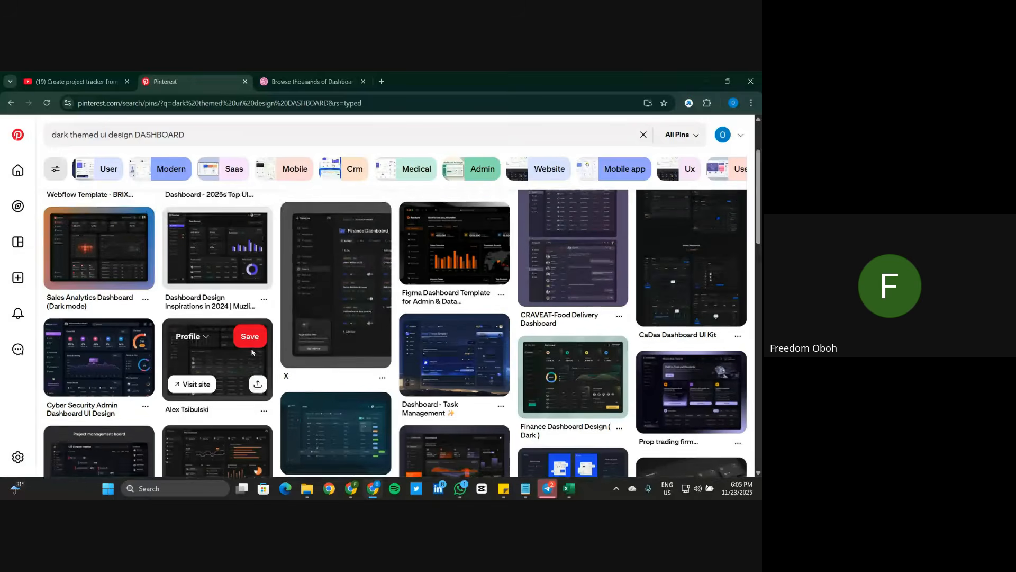
left_click(104, 251)
scroll(319, 296, "up", 3)
scroll(319, 296, "up", 3)
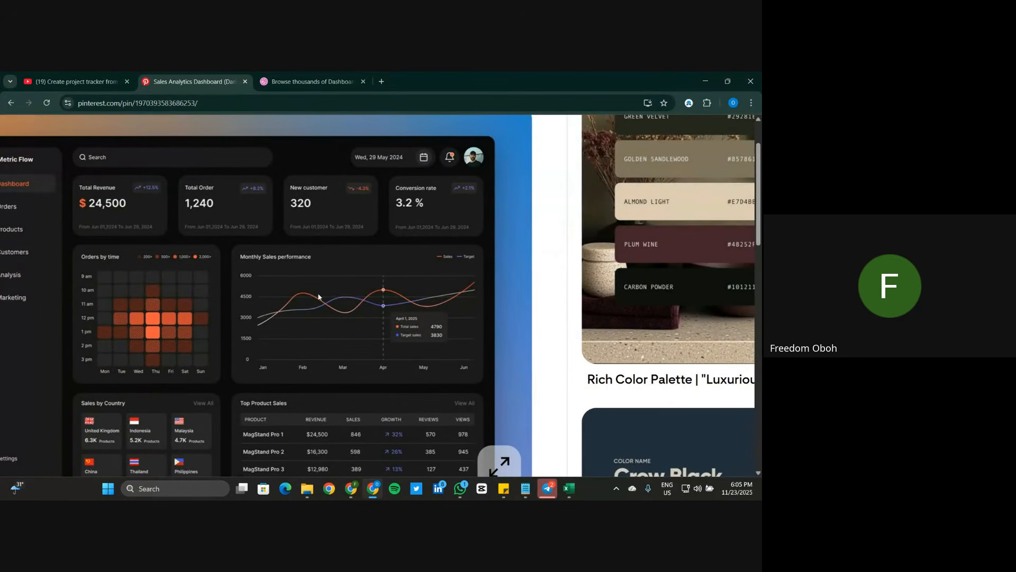
scroll(319, 297, "left", 2)
scroll(320, 297, "down", 1)
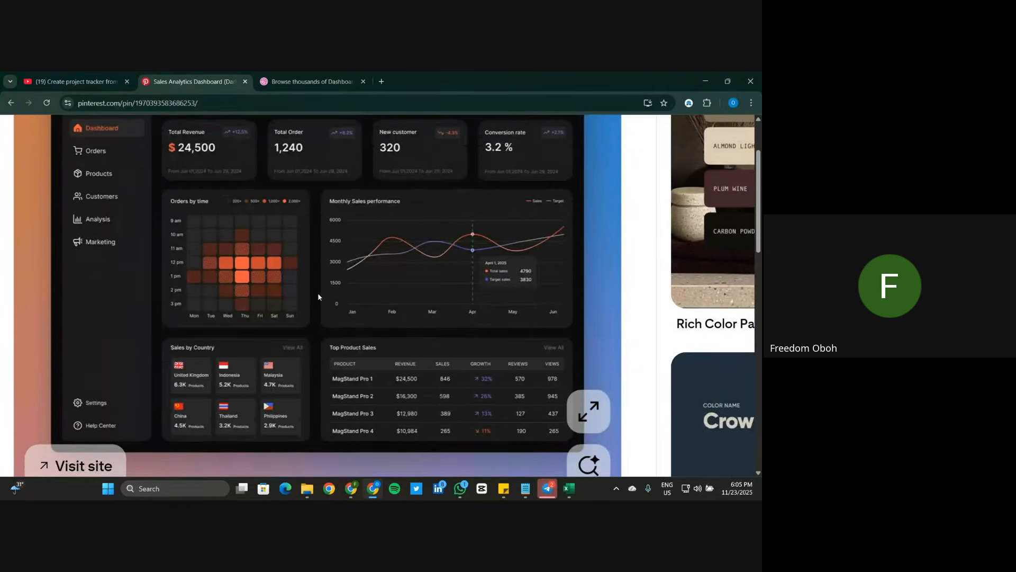
scroll(318, 296, "up", 1)
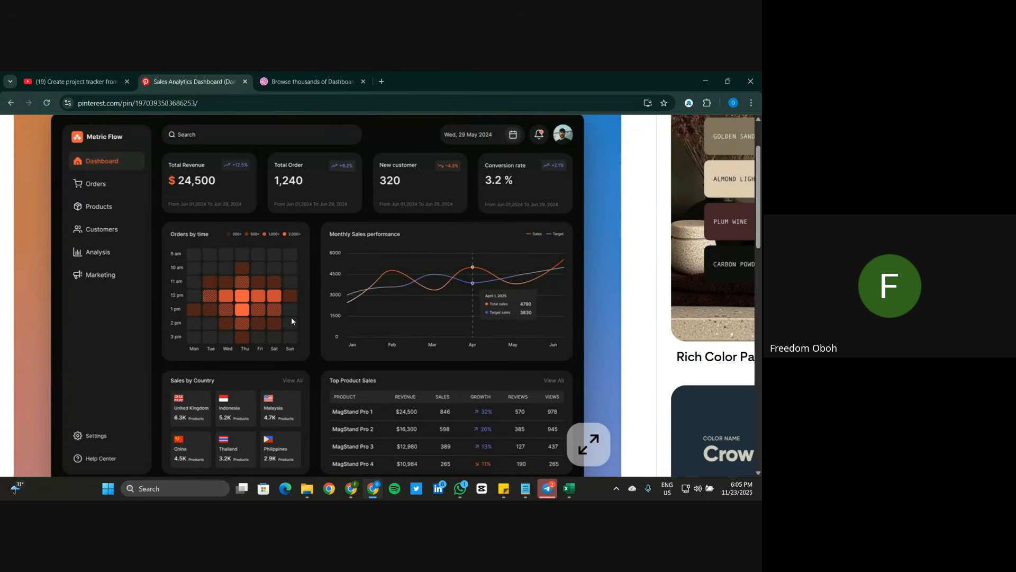
scroll(291, 321, "down", 1)
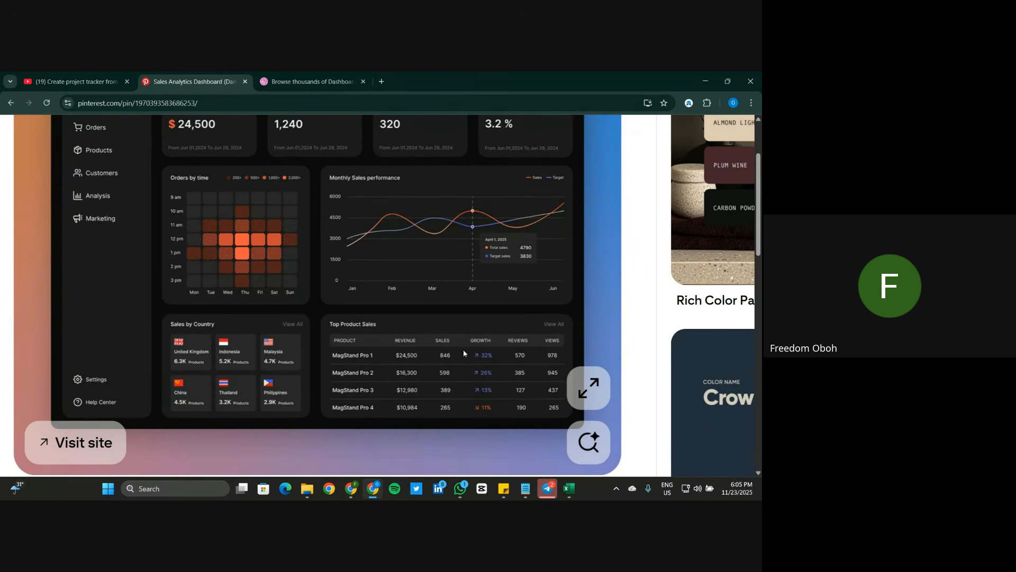
scroll(264, 328, "up", 3)
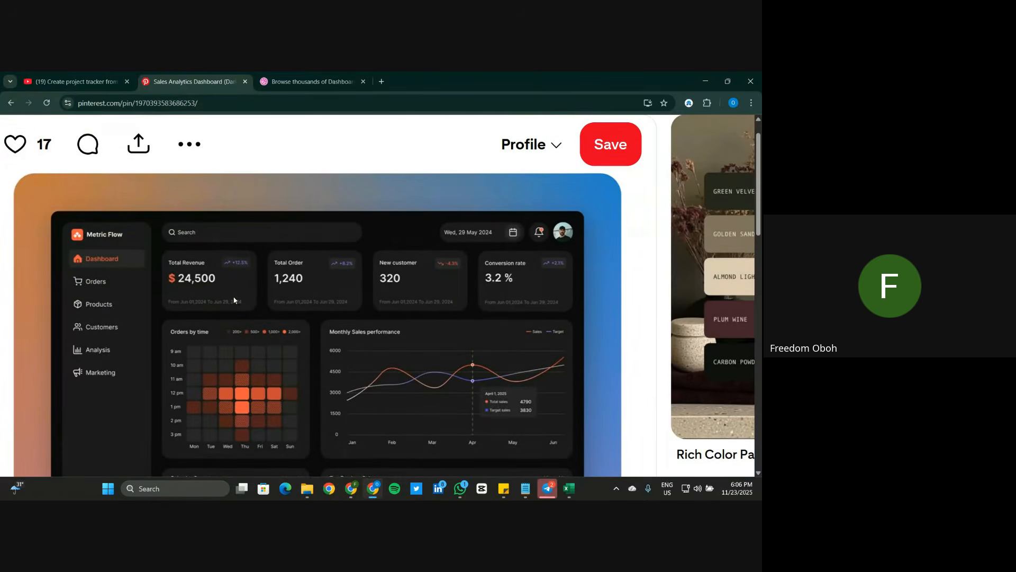
scroll(256, 238, "down", 5)
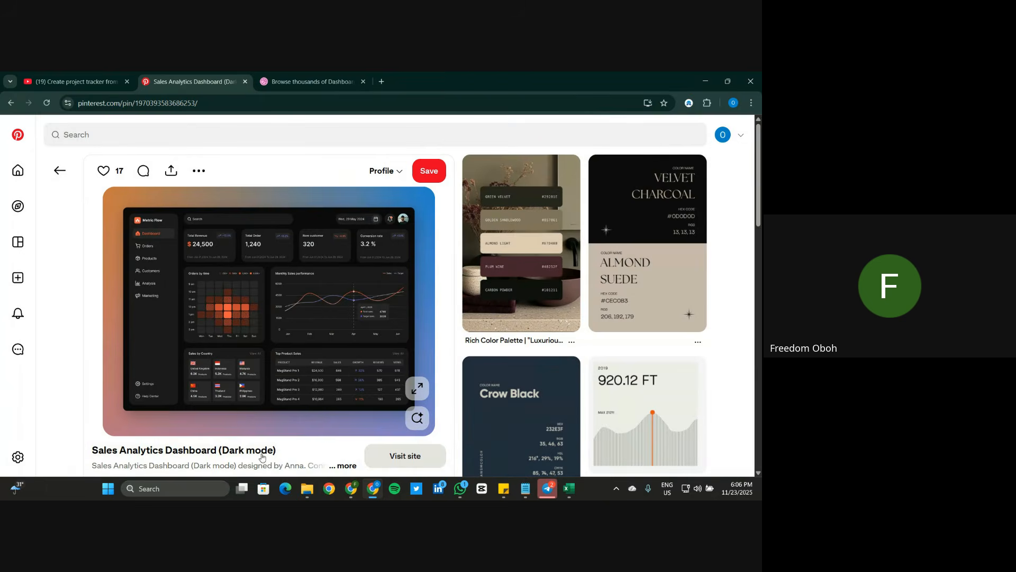
Step: Capture the Sales Analytics Dashboard image with Snipping Tool and put the capture window out of the way
left_click(179, 489)
type("SNIpping Tool")
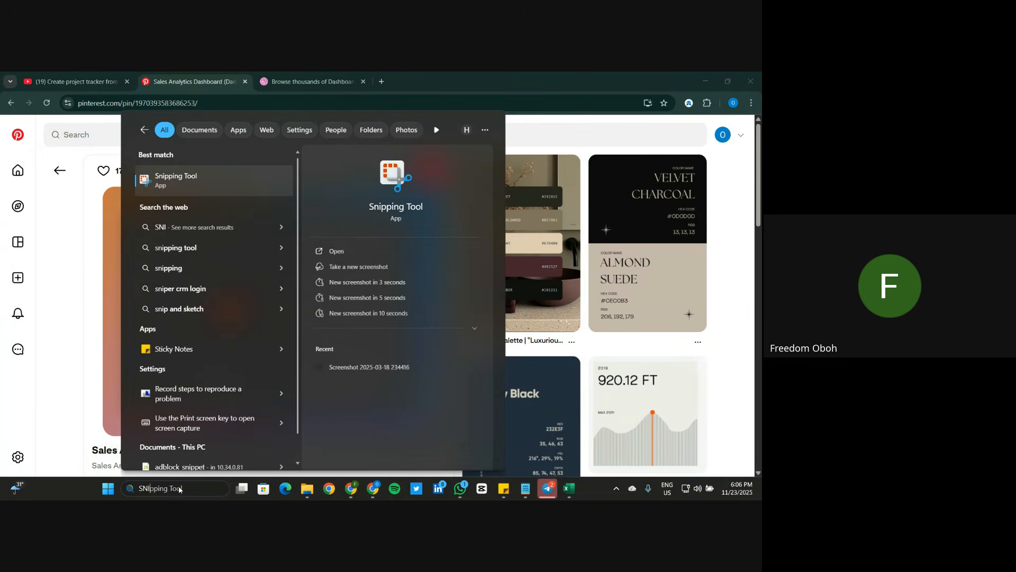
key("Return")
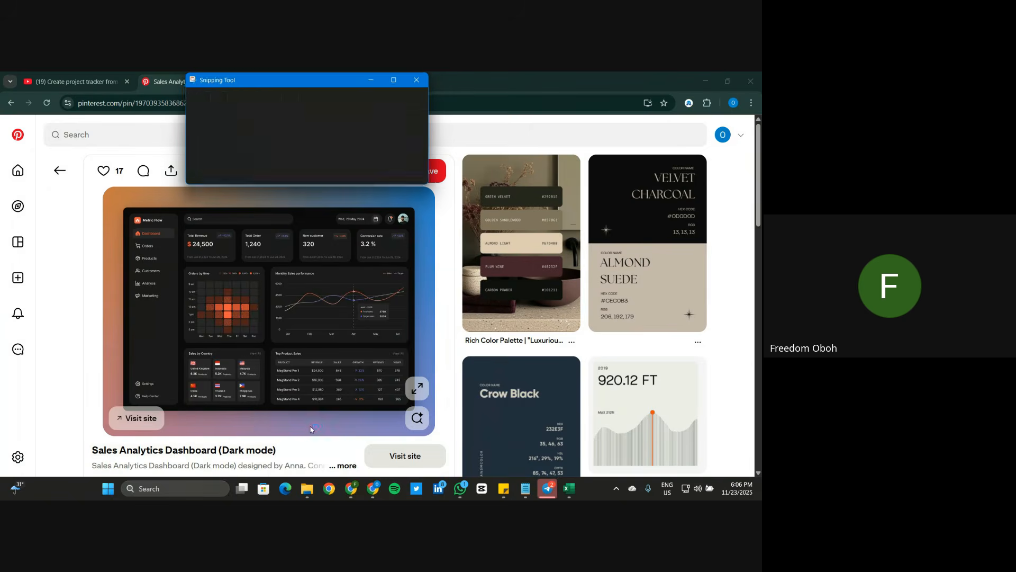
left_click(214, 100)
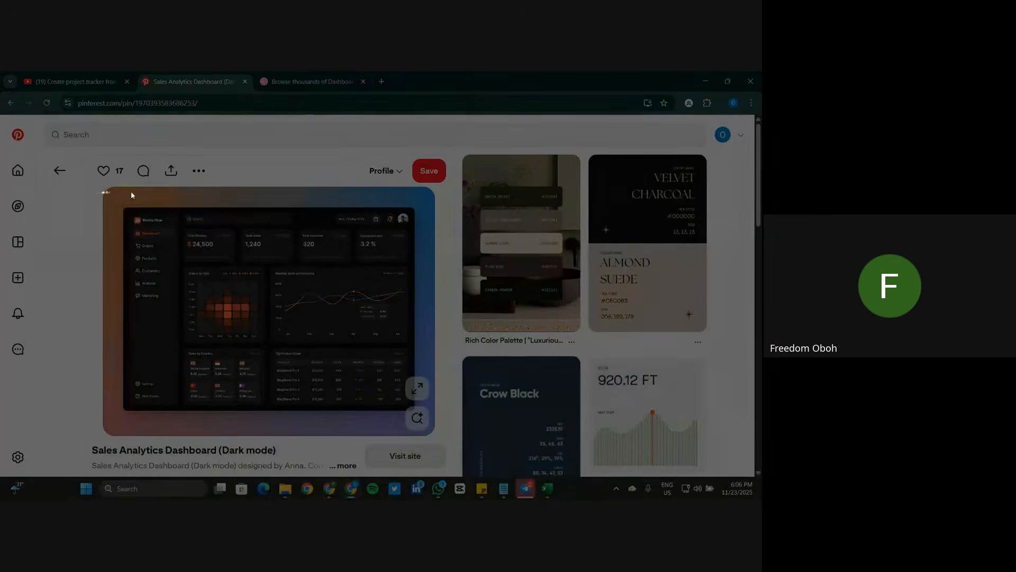
left_click_drag(101, 192, 438, 434)
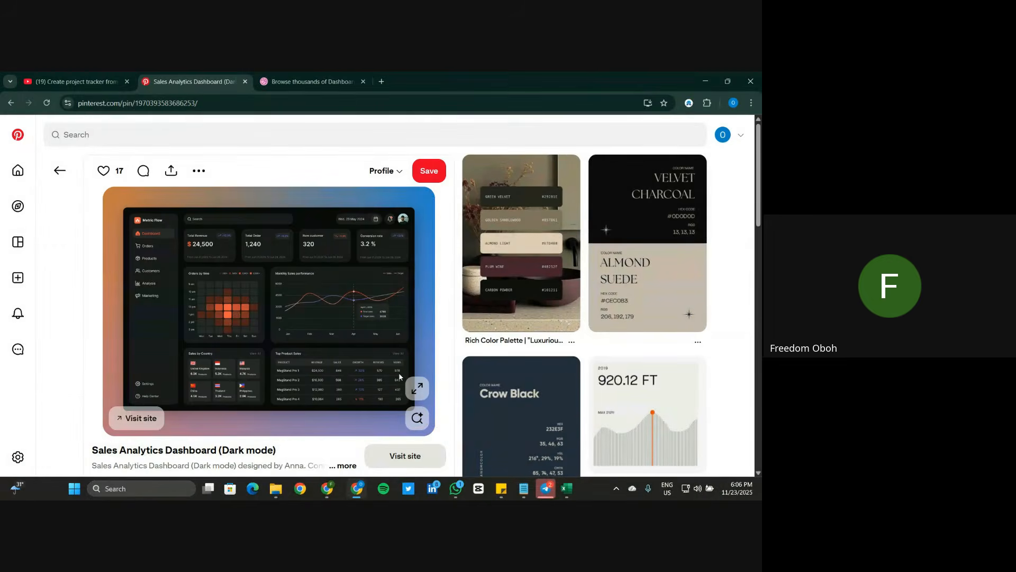
left_click(590, 78)
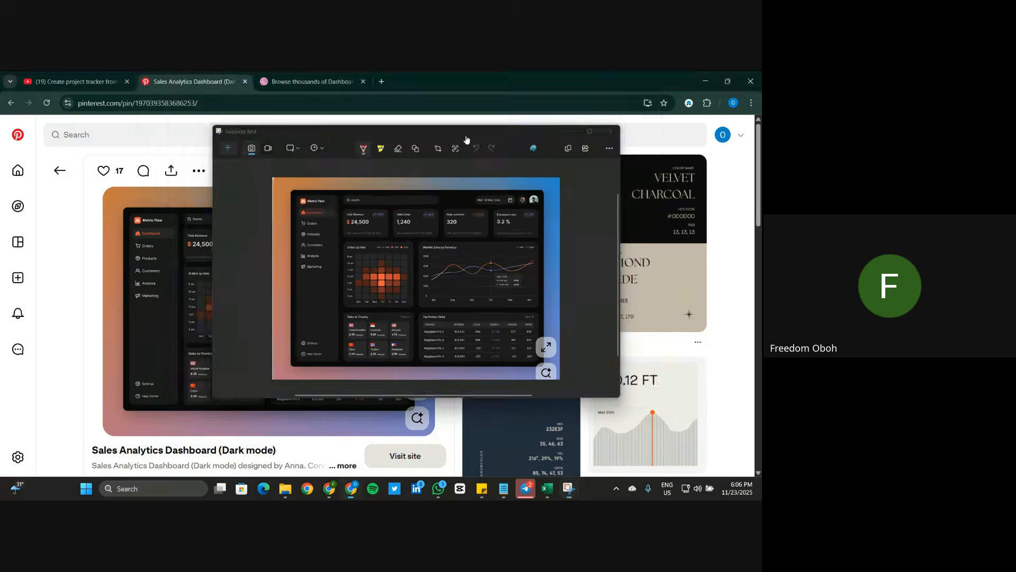
Step: View the Sales Analytics Dashboard image in the enlarged viewer and close it
left_click(418, 388)
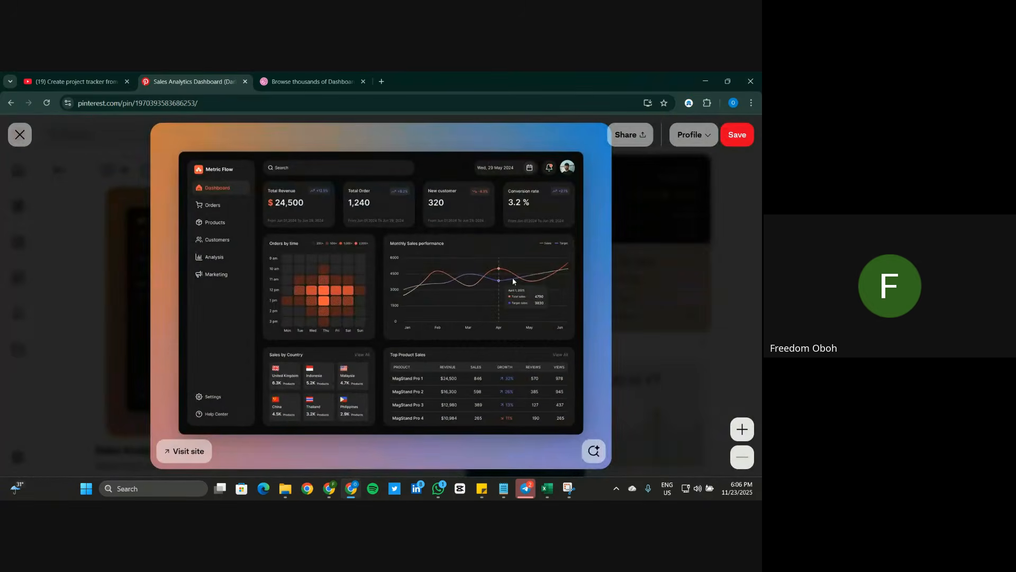
left_click(503, 278)
left_click(503, 282)
left_click(19, 135)
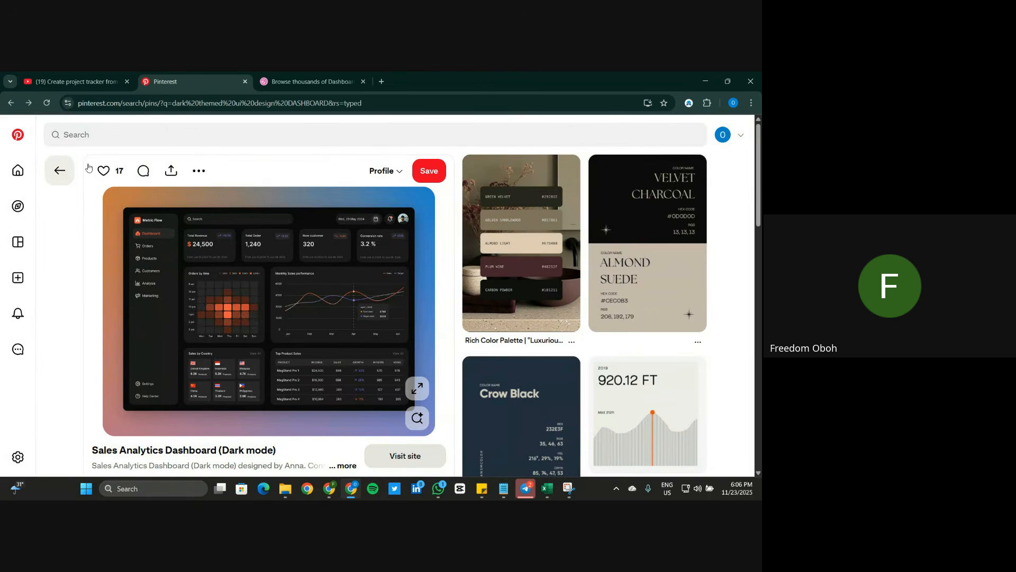
Step: Return to the dark dashboard results, browse further designs, and check the Material Admin Dark pin before going back
left_click(59, 171)
scroll(286, 273, "down", 1)
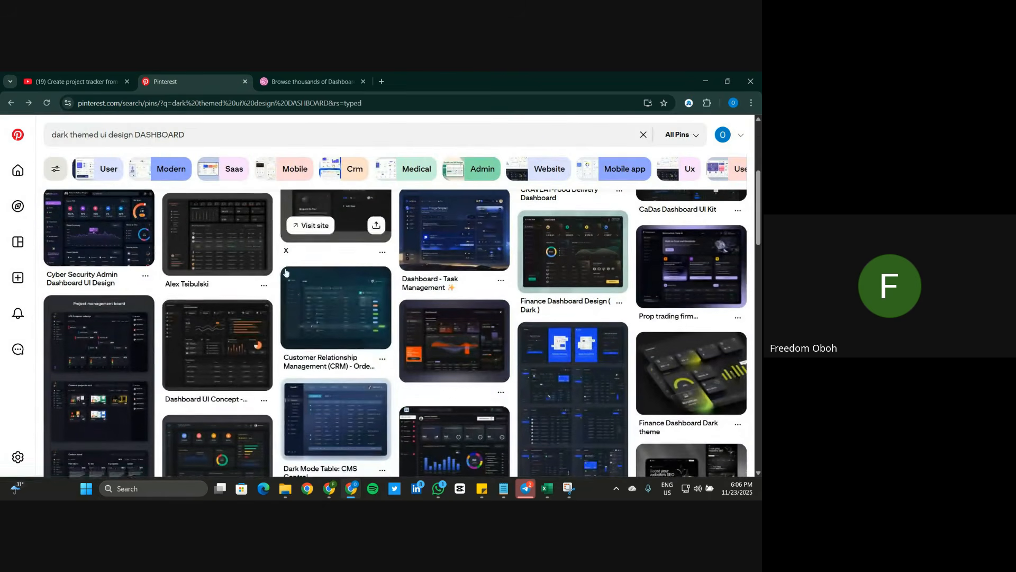
scroll(217, 370, "down", 2)
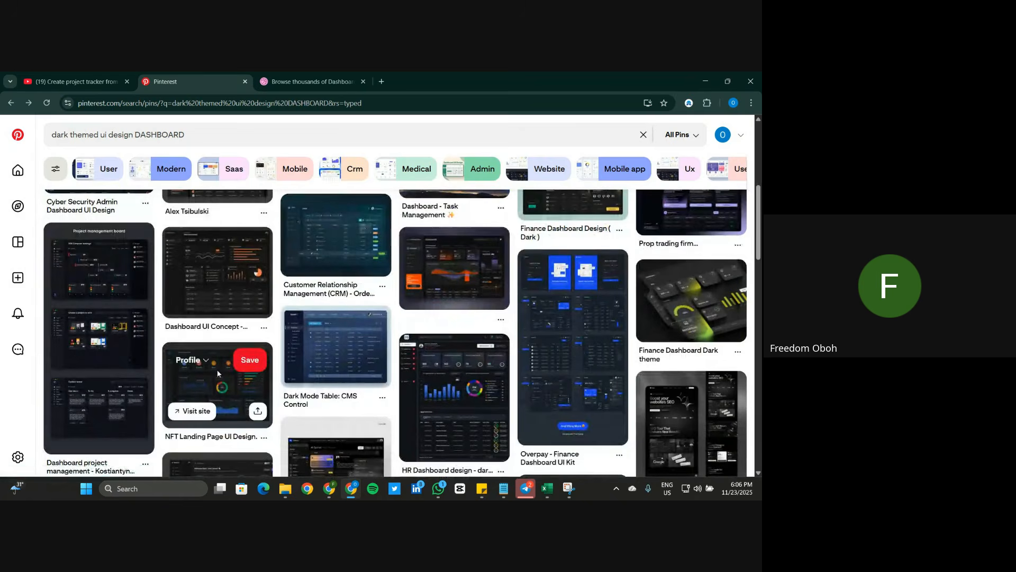
scroll(217, 373, "down", 2)
scroll(217, 373, "down", 2)
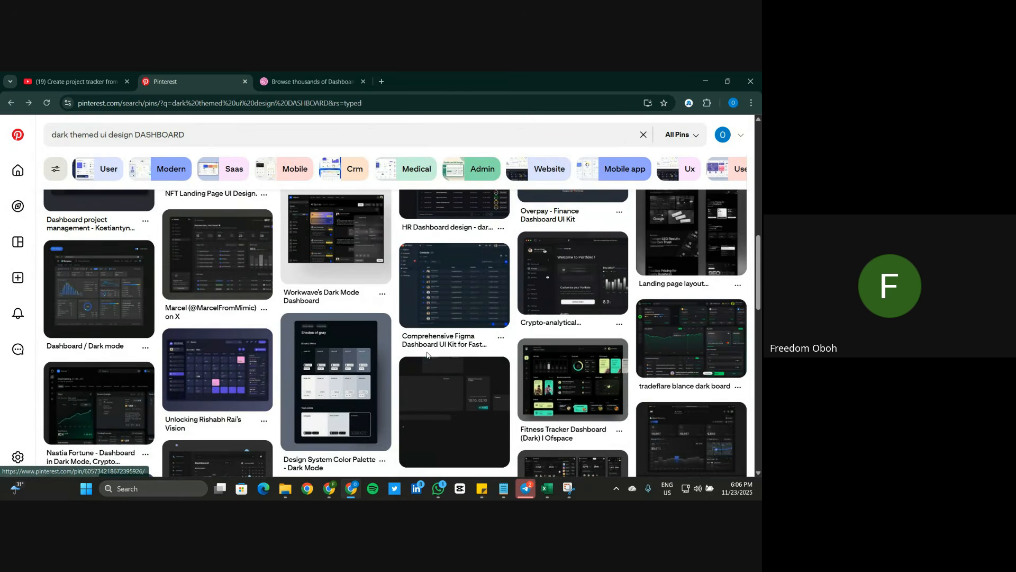
scroll(428, 355, "down", 2)
scroll(427, 355, "down", 2)
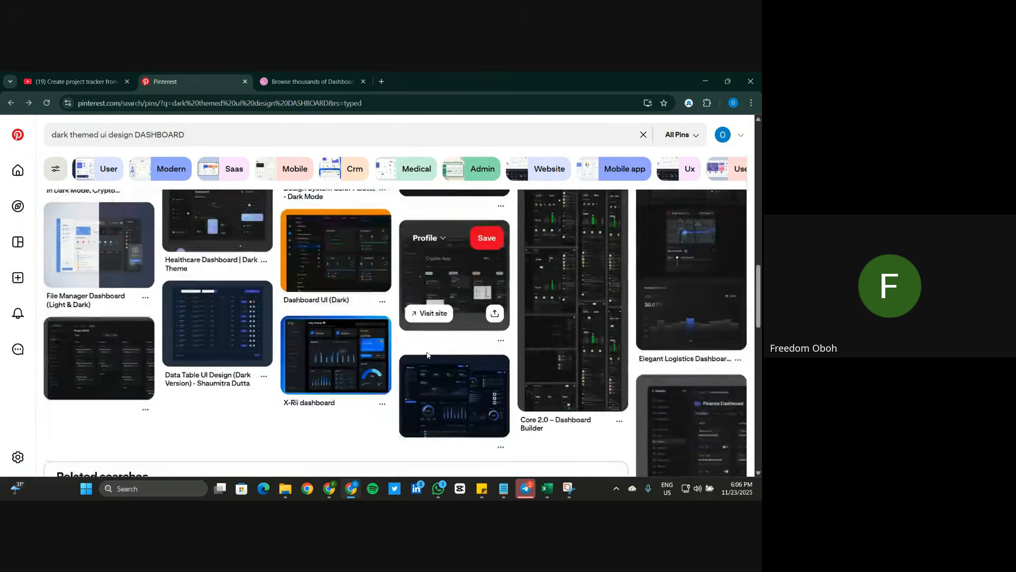
scroll(428, 353, "down", 3)
scroll(427, 354, "down", 1)
scroll(427, 355, "down", 3)
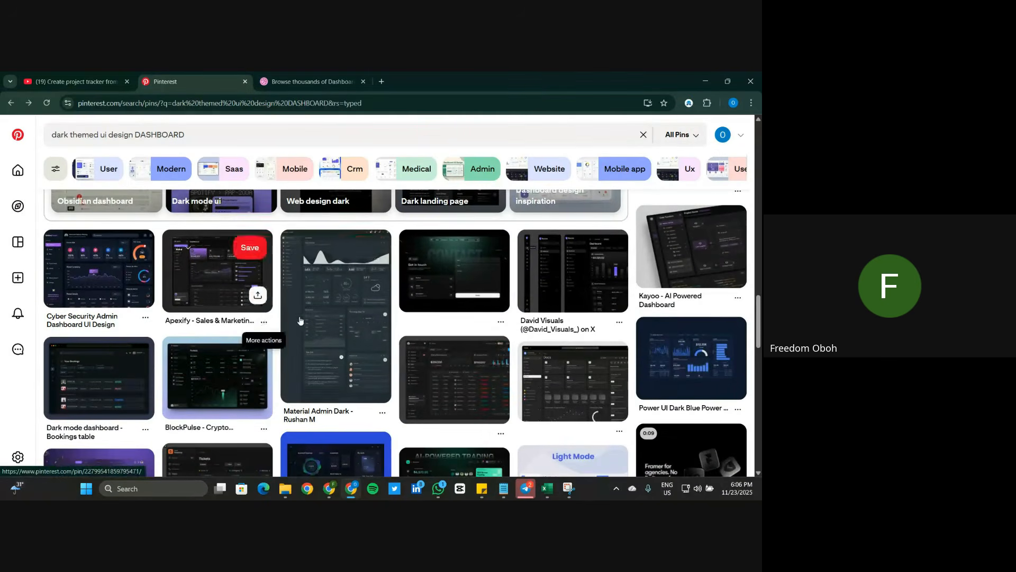
left_click(324, 317)
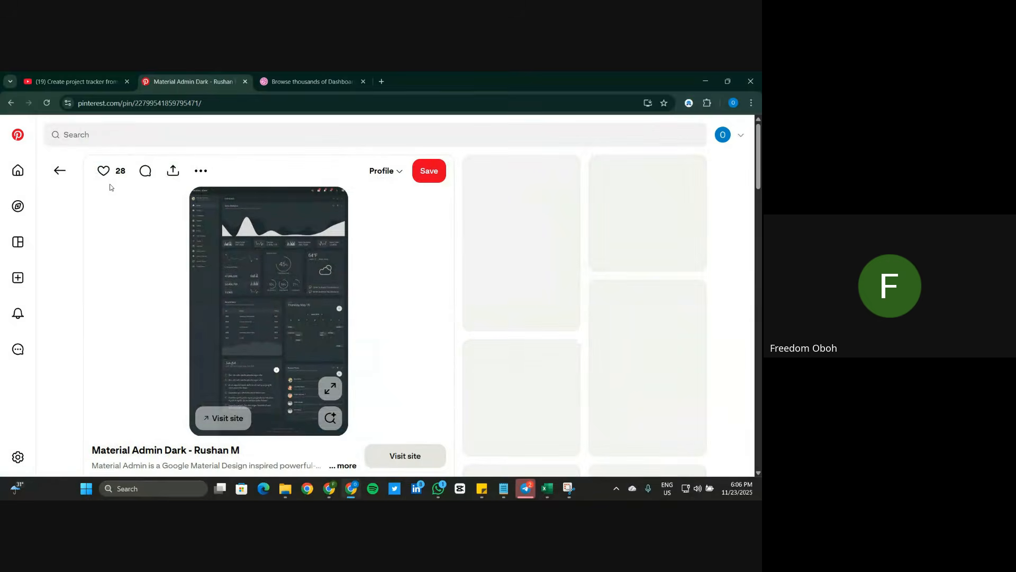
left_click(58, 175)
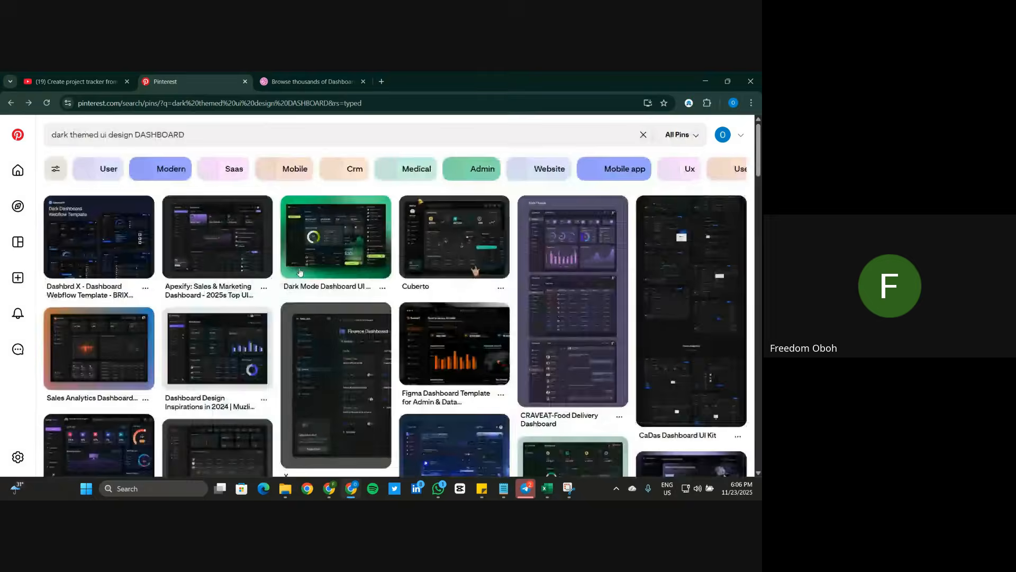
Step: Browse further down the results and open the Xyslab dark dashboard pin to examine its layout
scroll(456, 349, "down", 2)
scroll(457, 350, "down", 4)
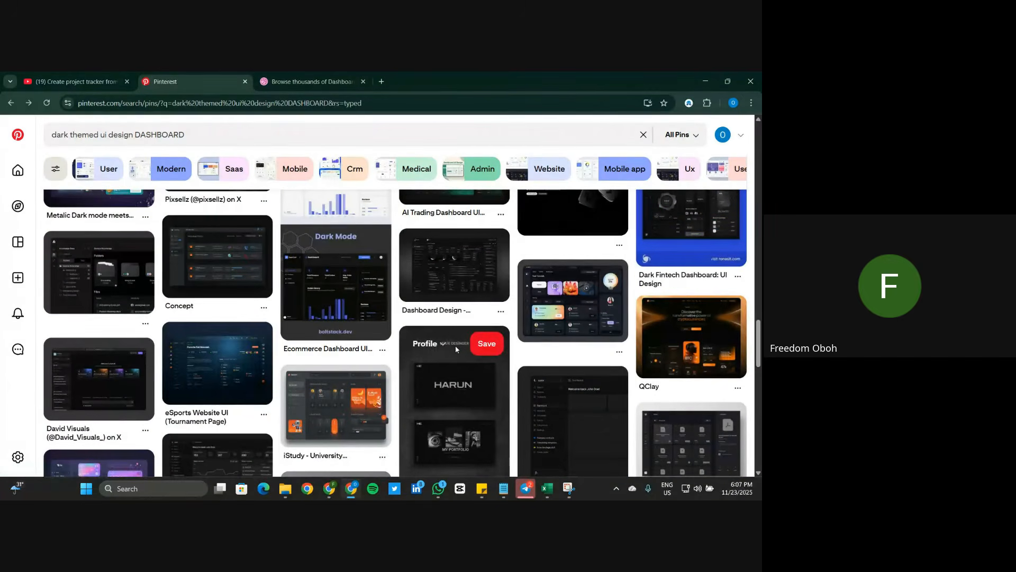
scroll(456, 347, "down", 3)
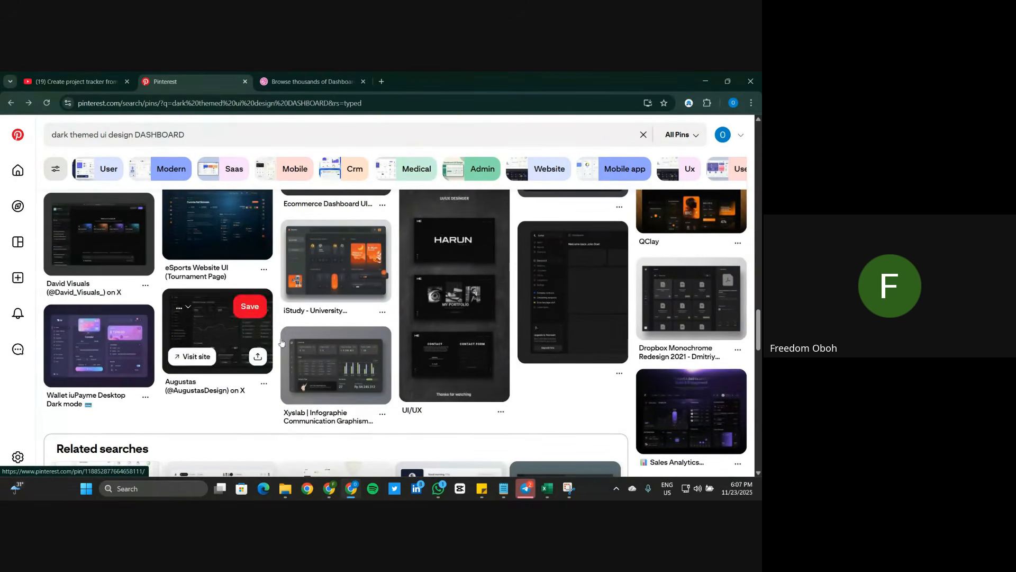
left_click(336, 366)
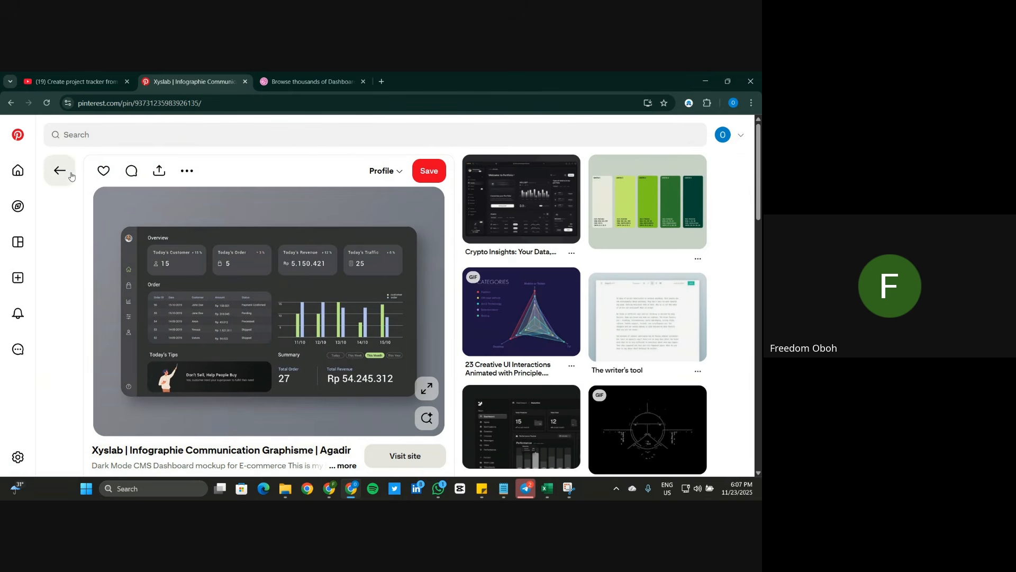
Step: Return to the results and open the "#1 - 2 MedicalApp - Dark mode" pin below the related searches
scroll(423, 296, "down", 5)
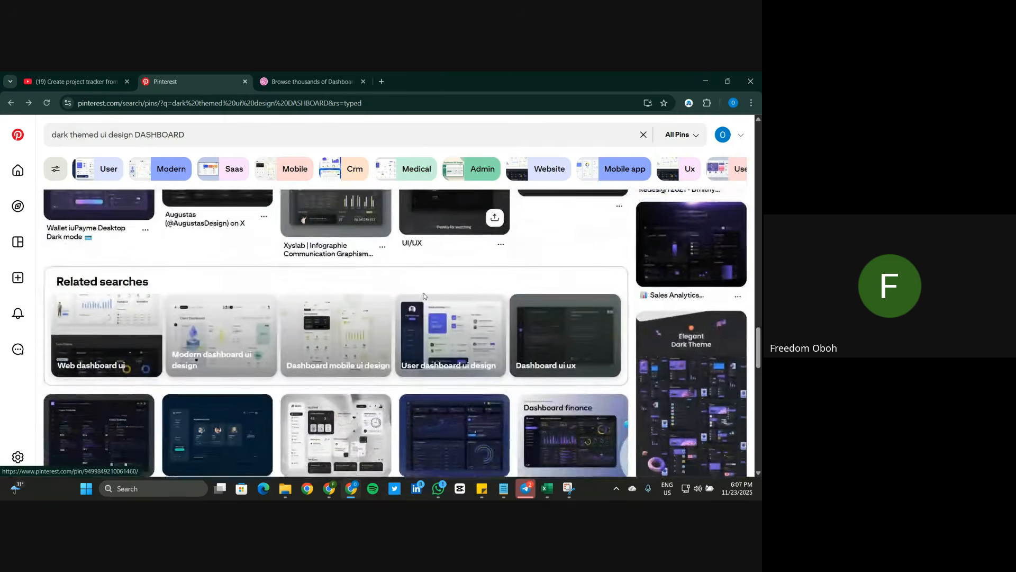
scroll(424, 296, "up", 1)
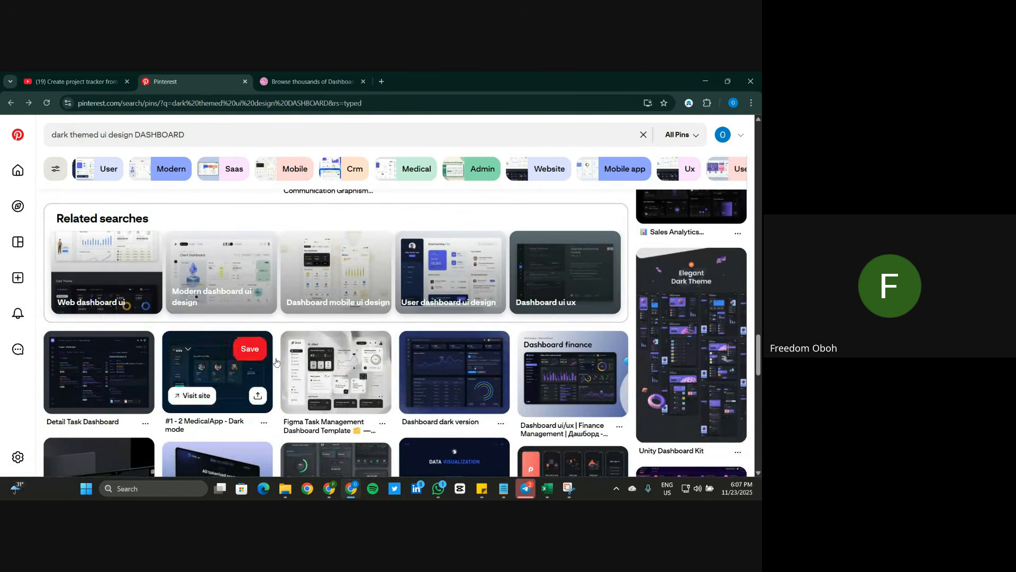
scroll(417, 351, "down", 2)
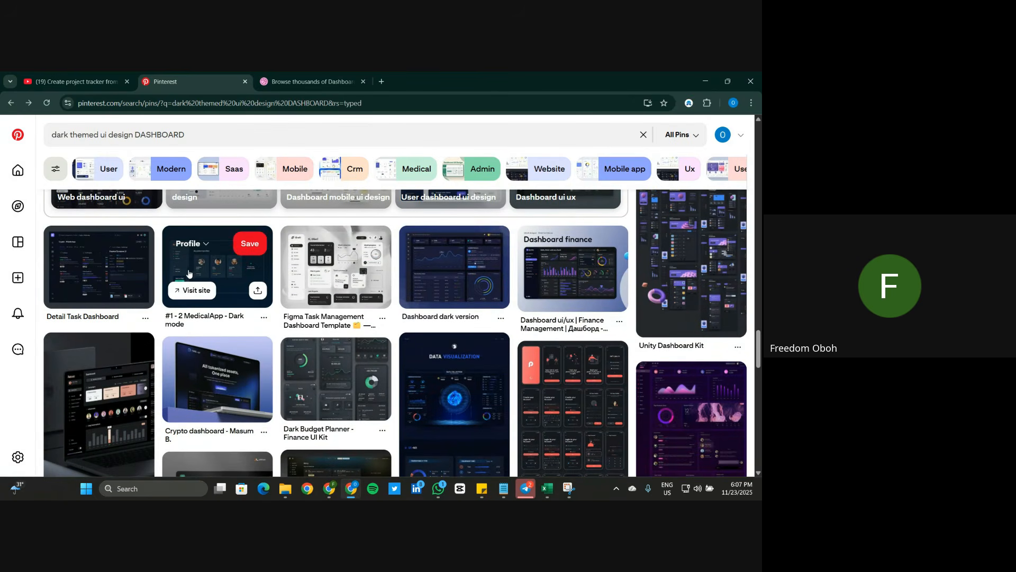
left_click(222, 271)
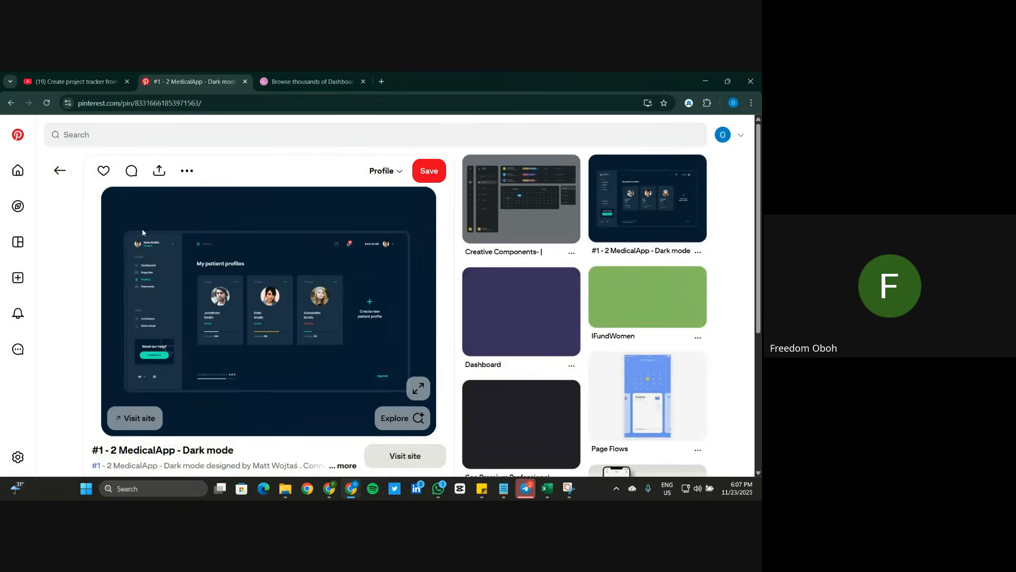
Step: Return to the dark themed dashboard results and browse further designs before going back up to the first results
left_click(58, 172)
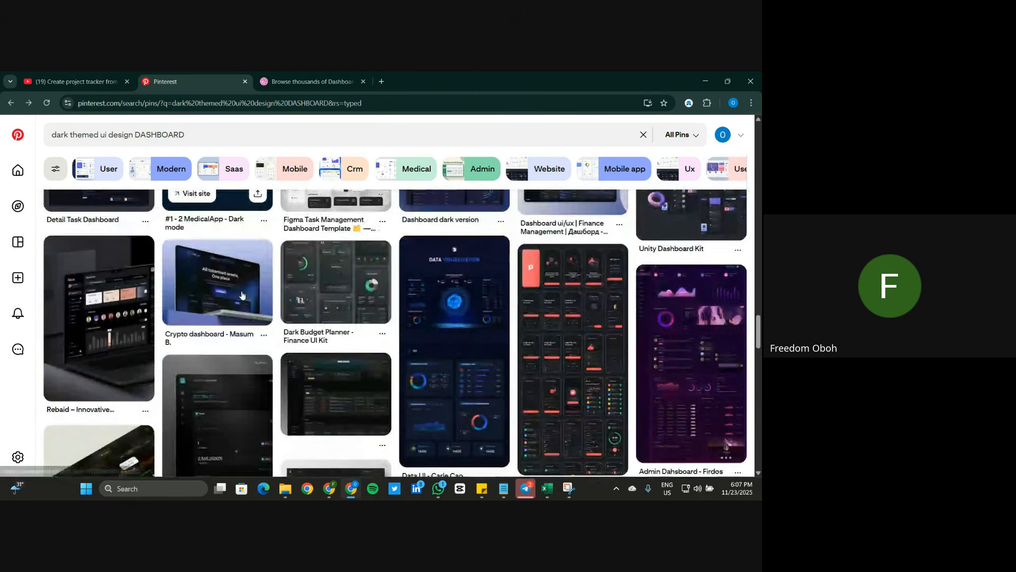
scroll(464, 362, "down", 3)
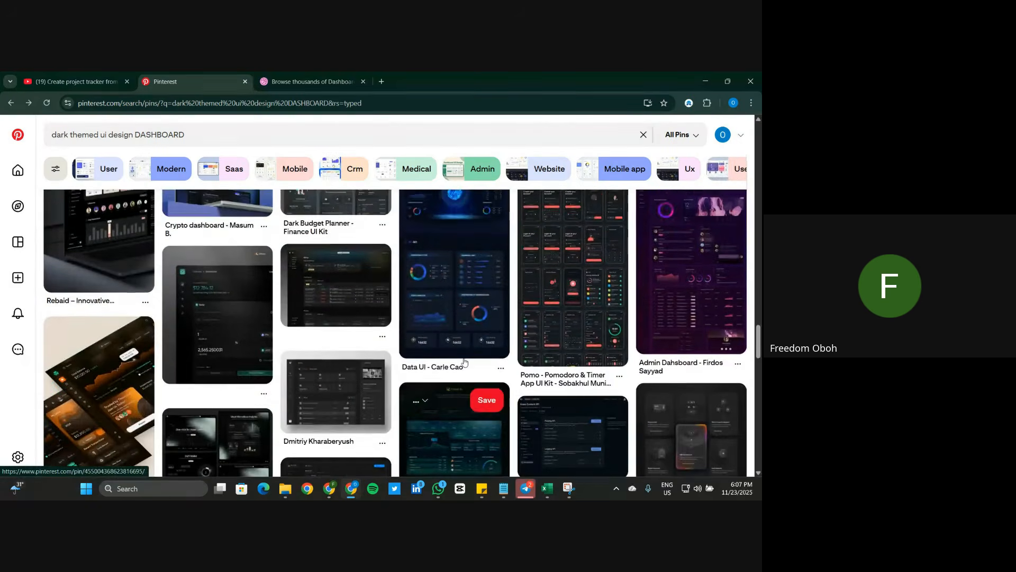
scroll(434, 317, "down", 1)
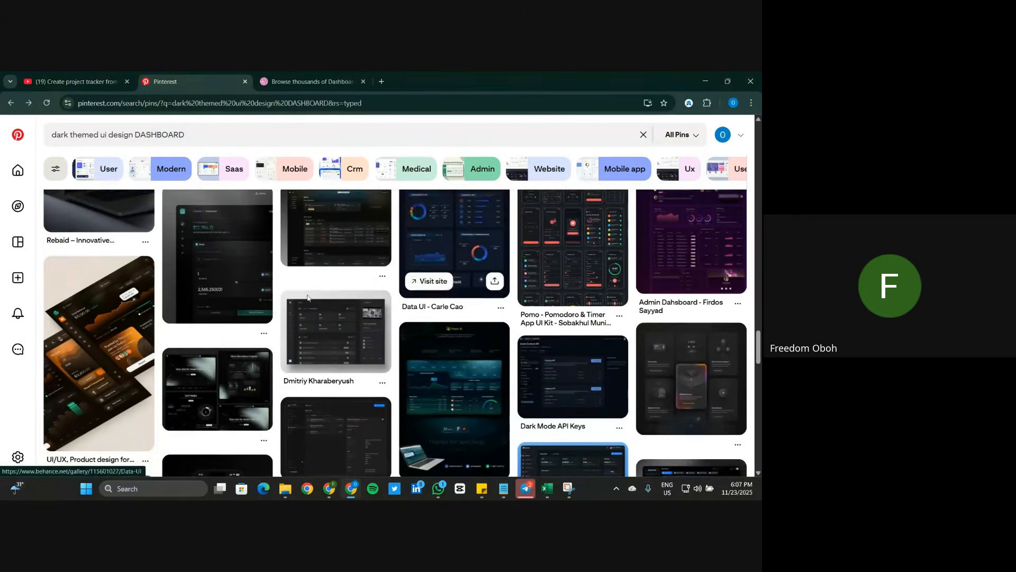
scroll(278, 269, "up", 1)
scroll(460, 343, "down", 20)
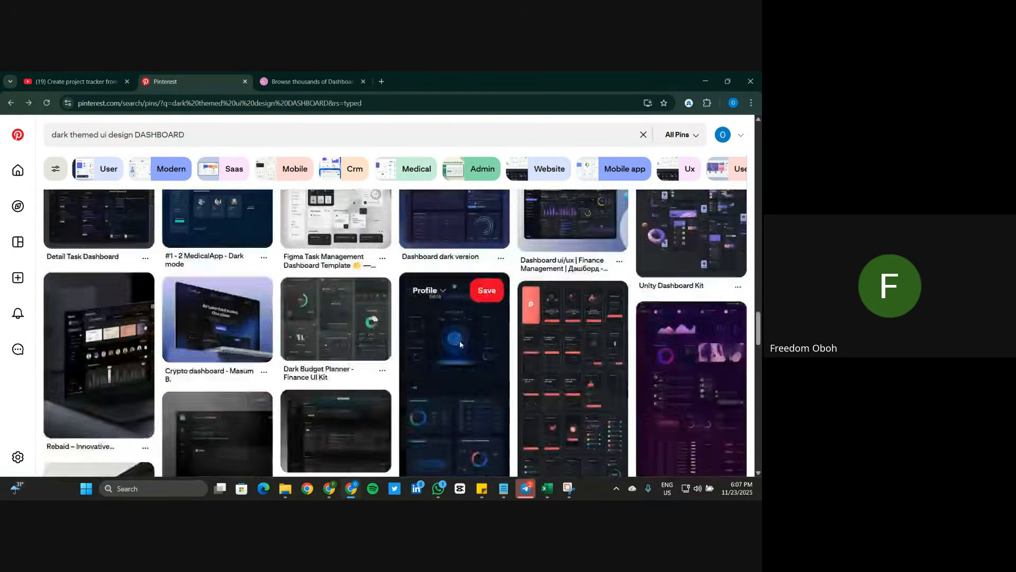
scroll(460, 345, "down", 20)
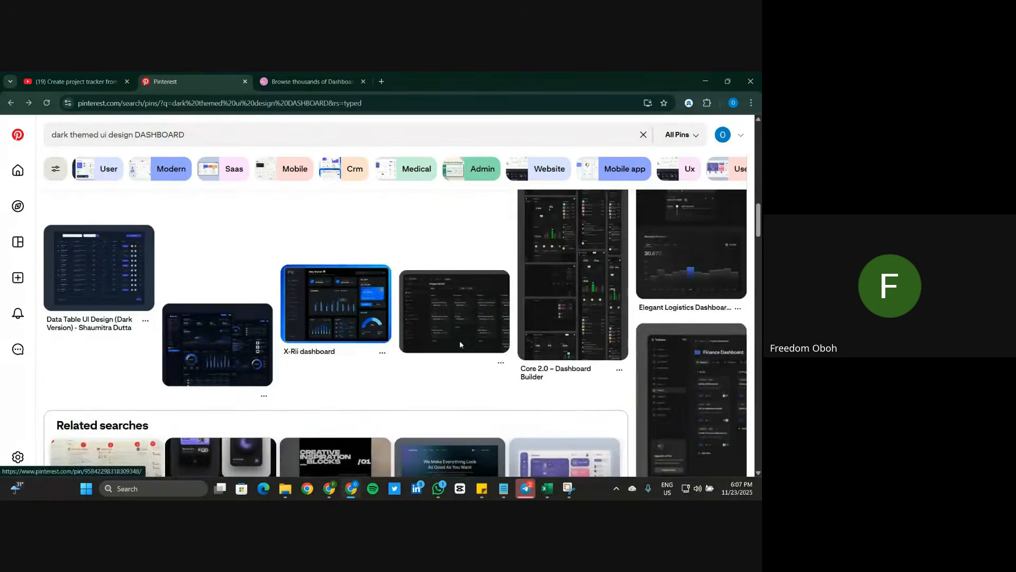
scroll(461, 345, "up", 20)
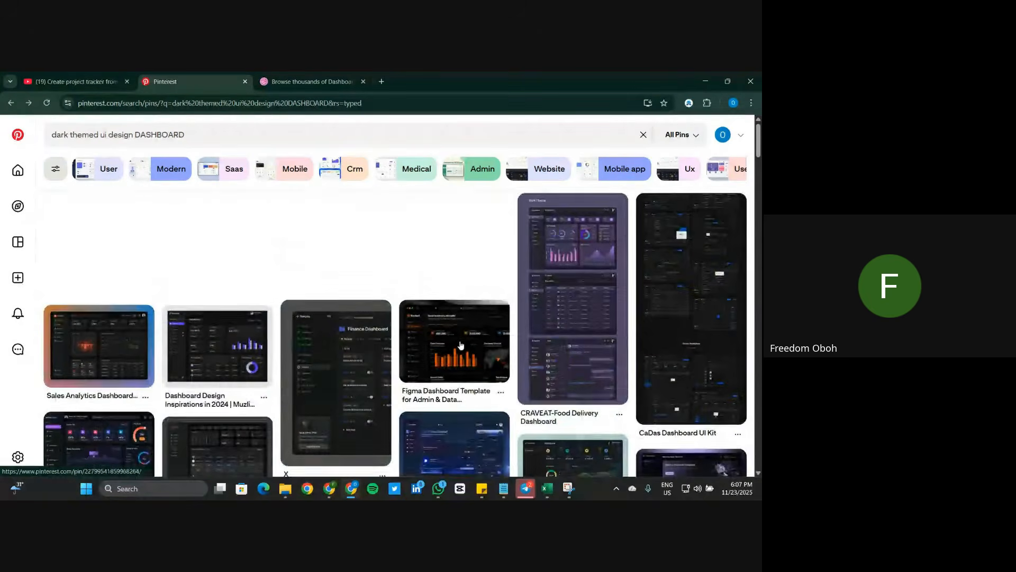
Step: Open the Sales Analytics Dashboard (Dark mode) pin and view its image enlarged
left_click(103, 347)
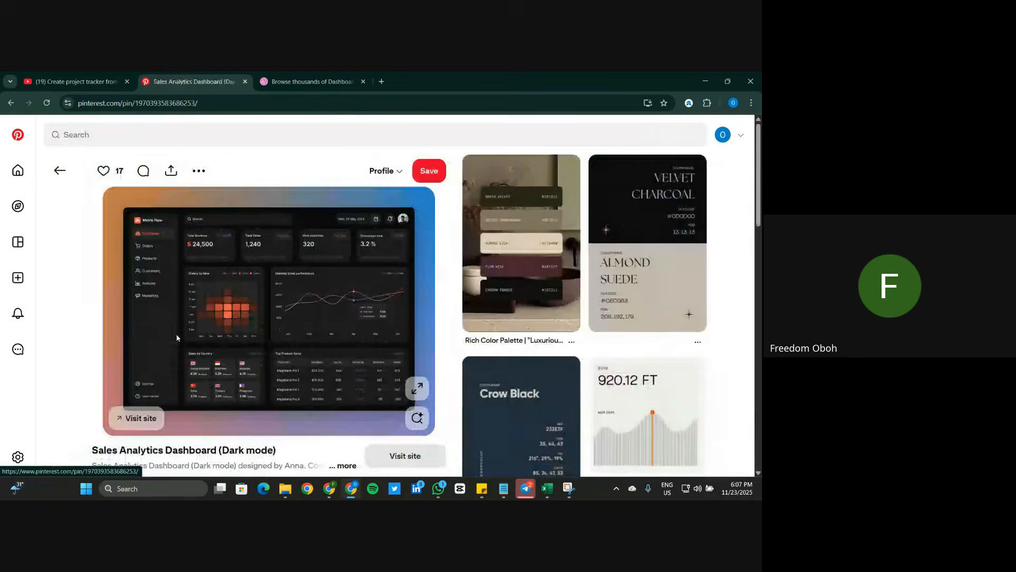
scroll(427, 313, "down", 6)
scroll(427, 312, "up", 6)
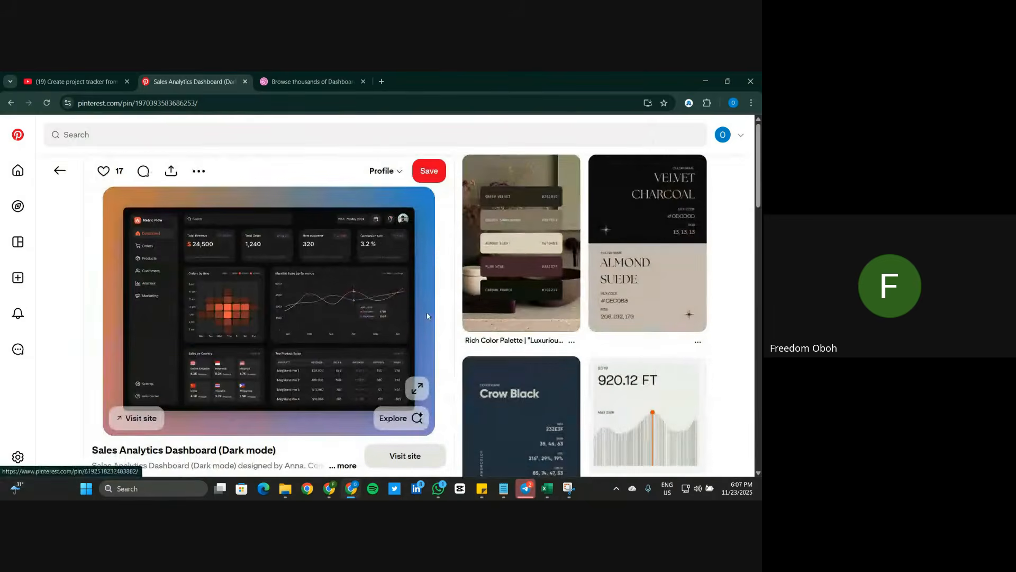
left_click(446, 331)
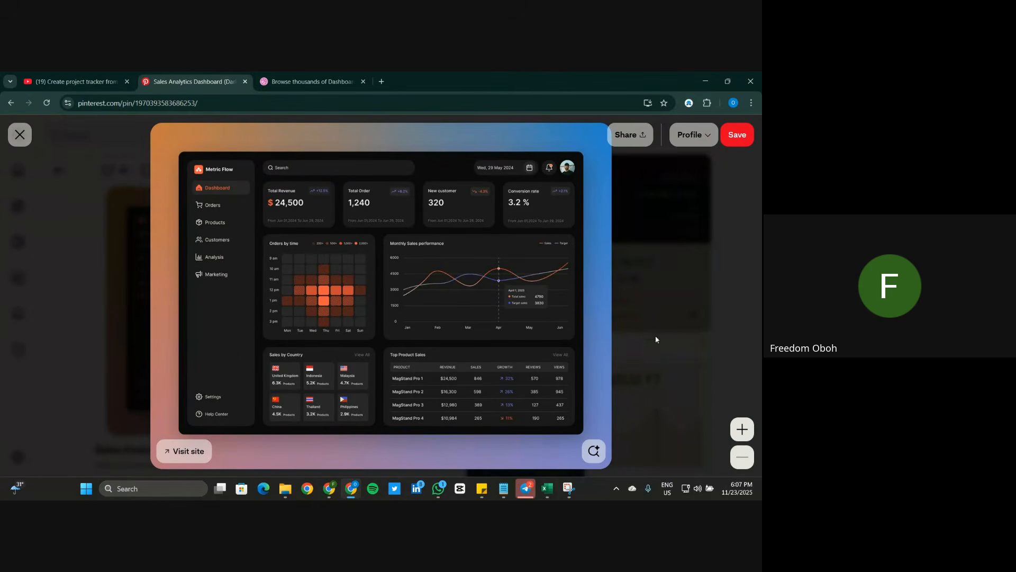
Step: Check the EXCEL101 Google Meet window and return to the enlarged dashboard image
left_click(330, 487)
left_click(319, 461)
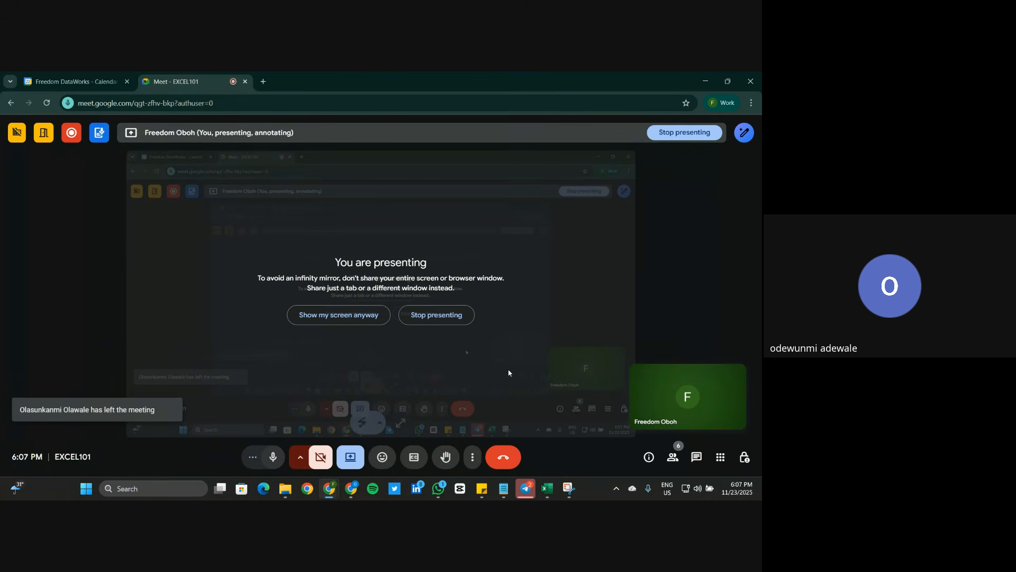
left_click(707, 81)
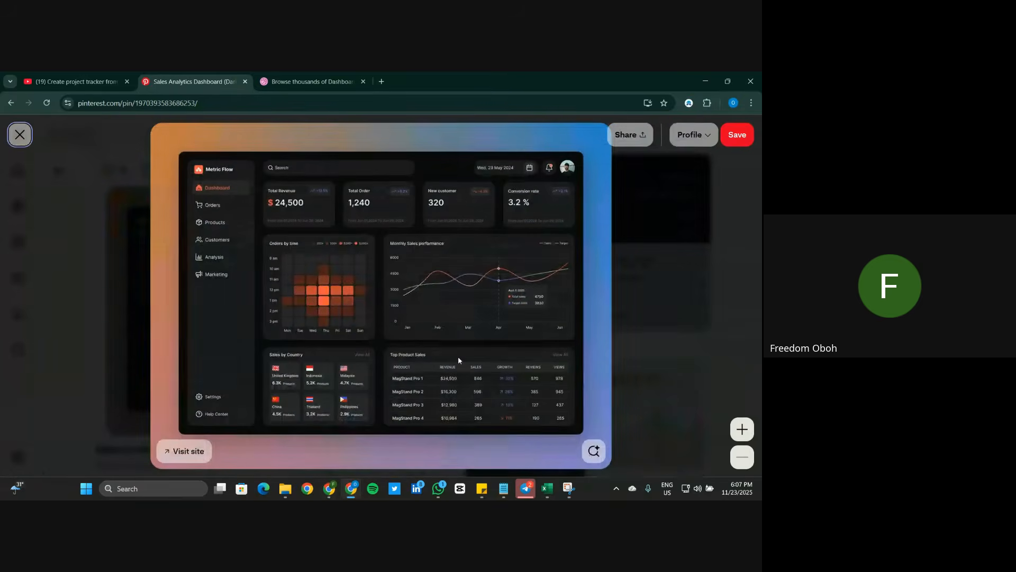
left_click(524, 497)
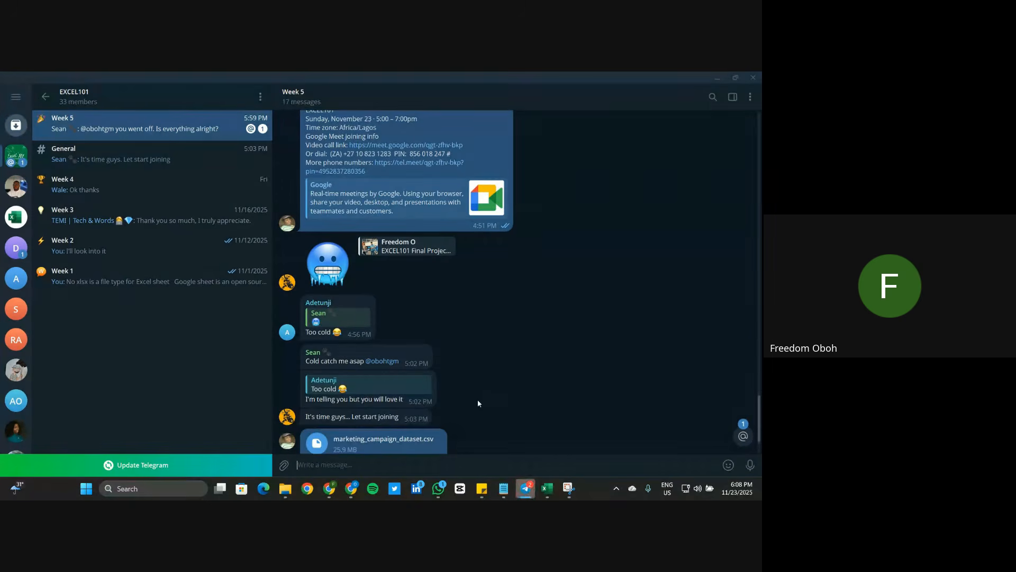
scroll(477, 403, "down", 2)
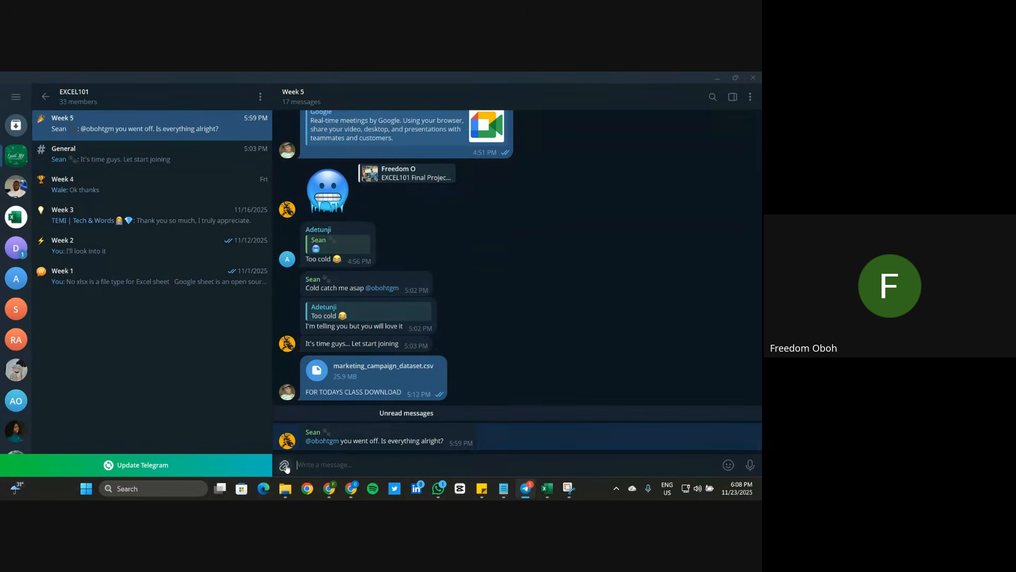
key("ctrl+o")
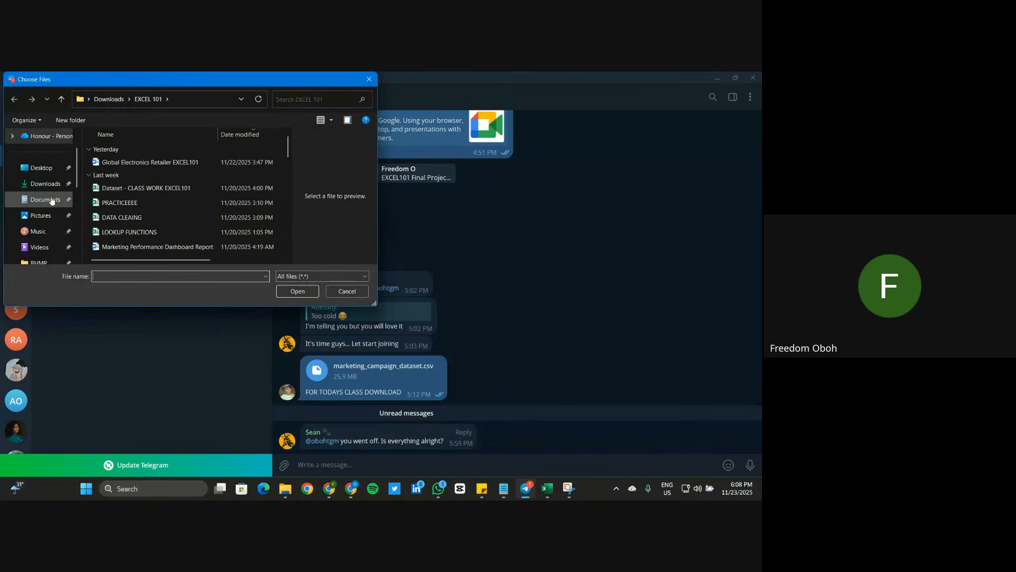
left_click(41, 215)
double_click(173, 154)
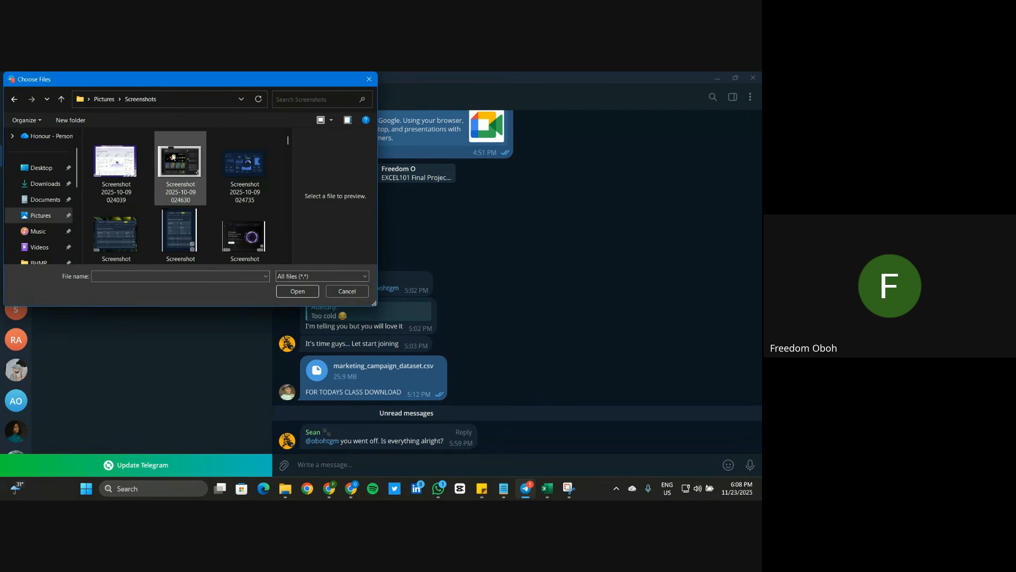
left_click_drag(287, 139, 280, 238)
scroll(280, 238, "down", 3)
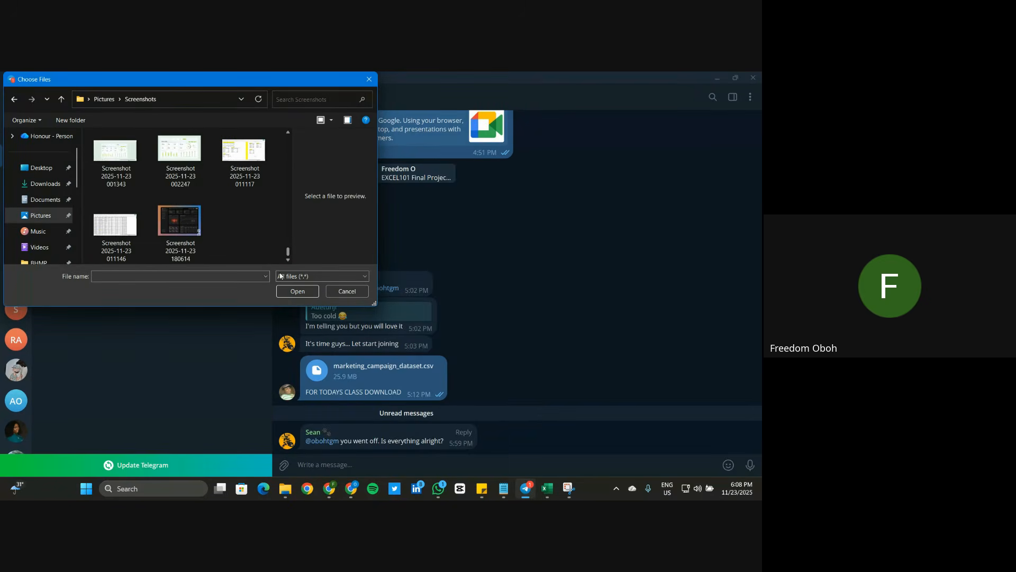
left_click(180, 222)
left_click(297, 292)
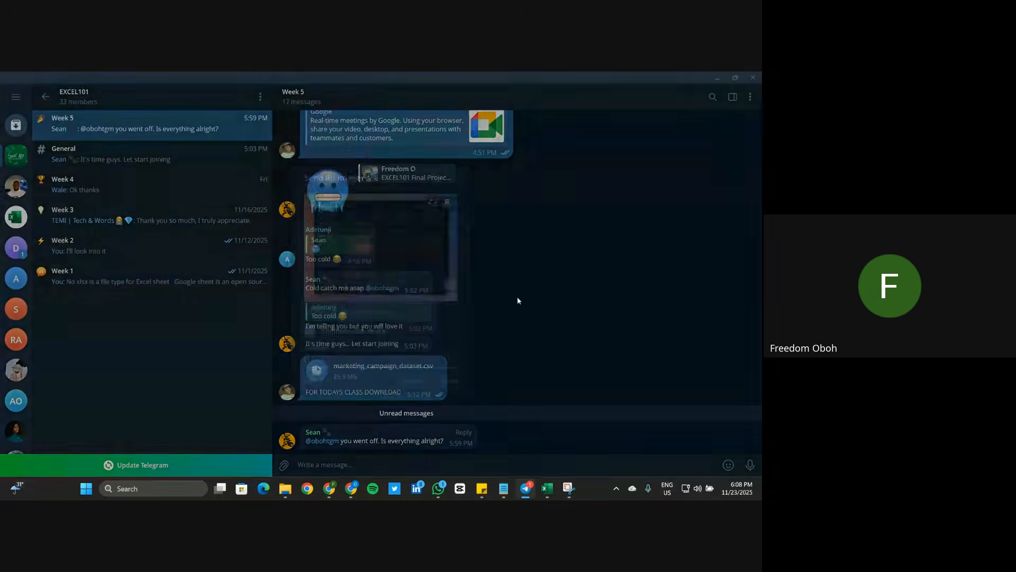
left_click(451, 381)
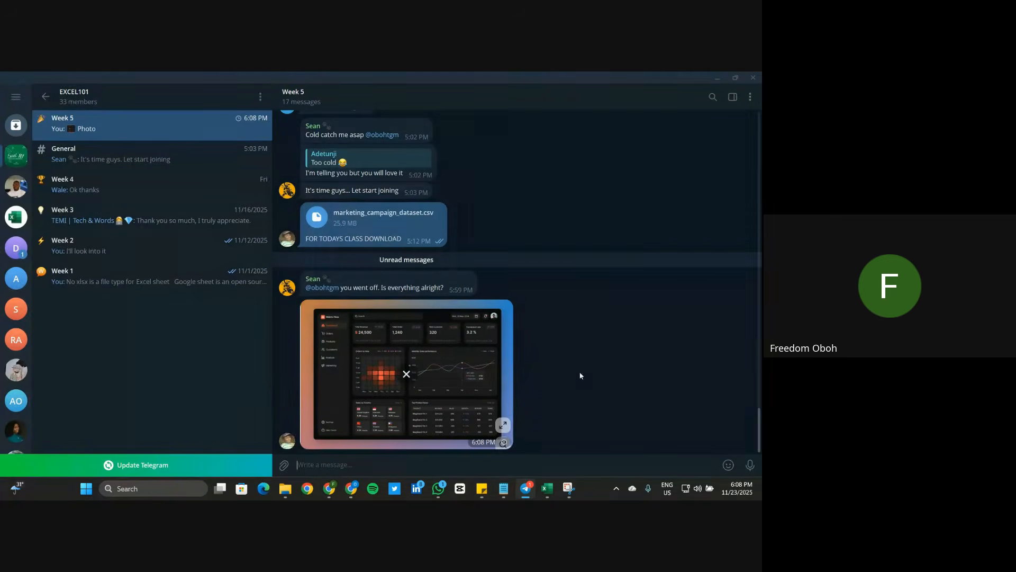
left_click(715, 78)
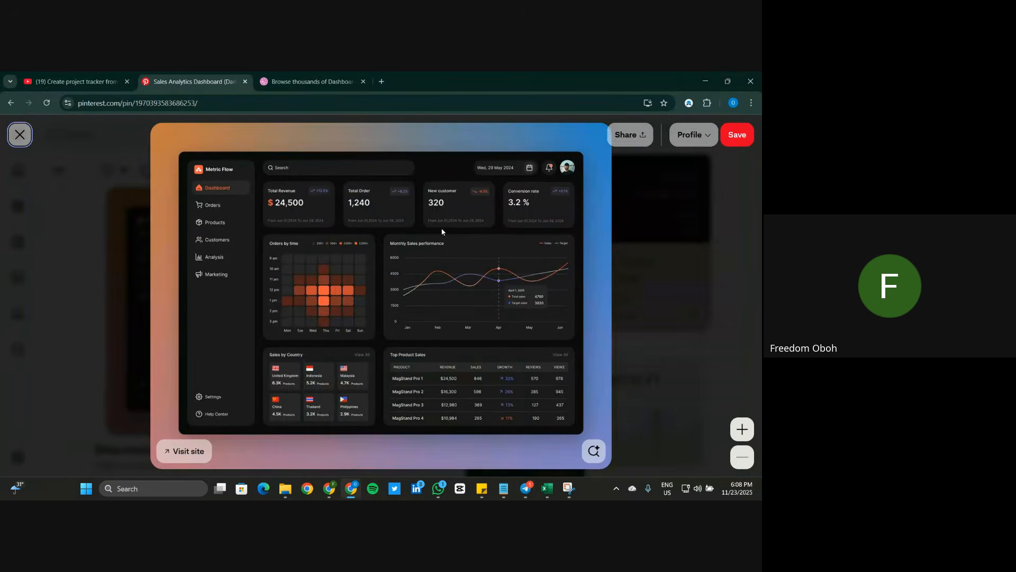
Step: Close the enlarged image, switch to Excel, and close the Power Pivot window to work in Book3's VISUALS sheet
left_click(22, 136)
mouse_move(547, 488)
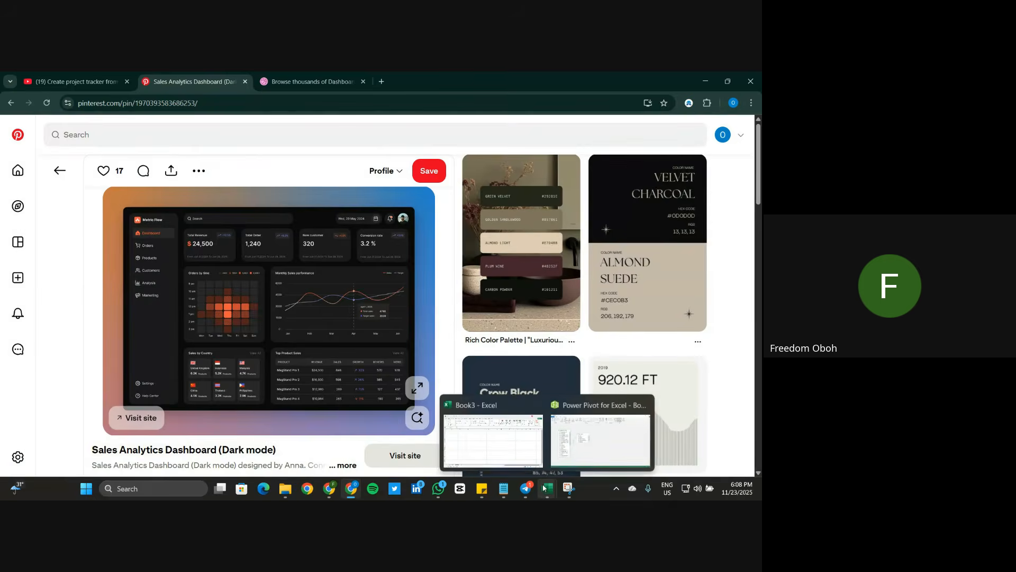
mouse_move(493, 430)
left_click(609, 439)
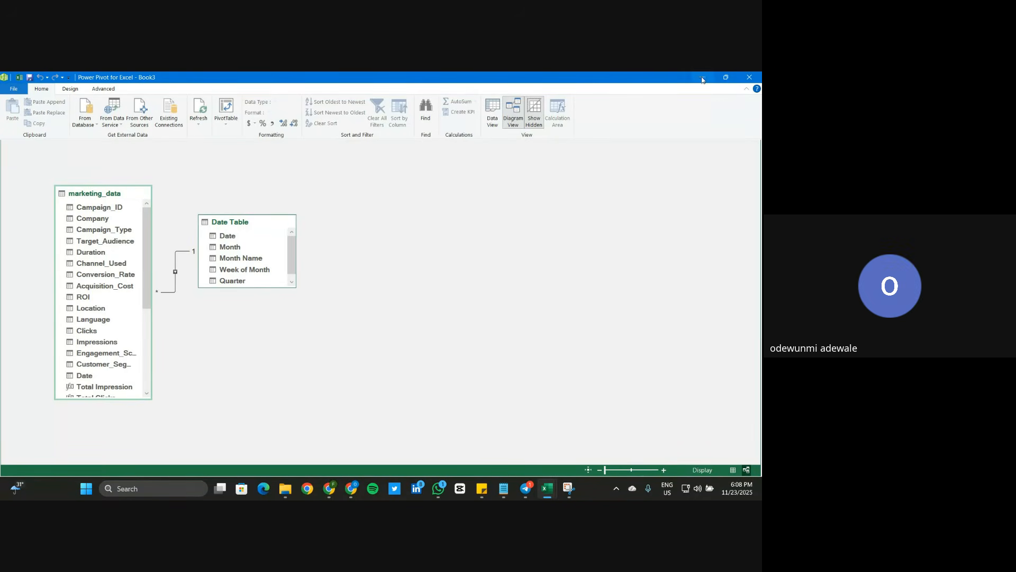
left_click(519, 489)
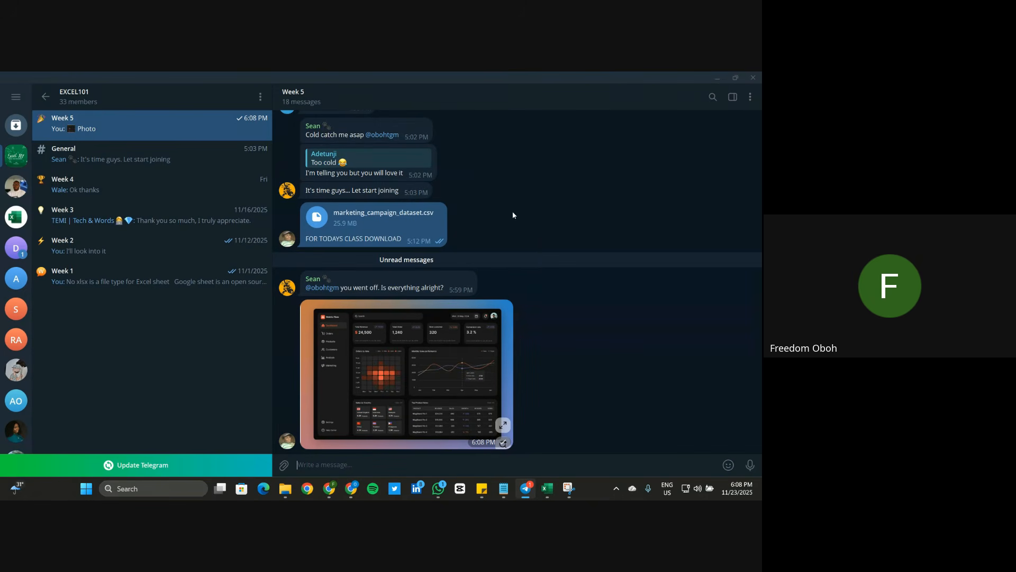
left_click(716, 79)
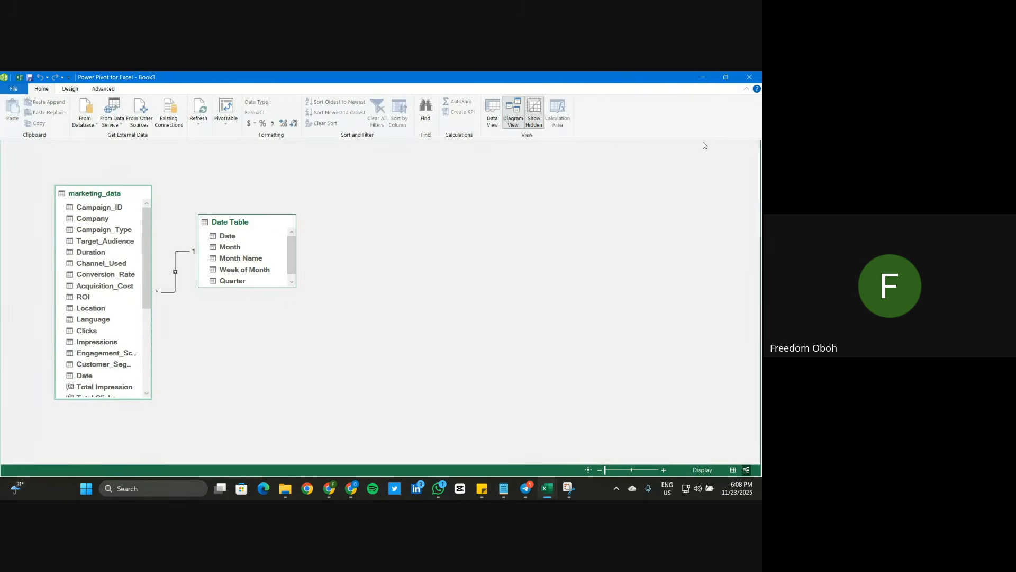
left_click(749, 76)
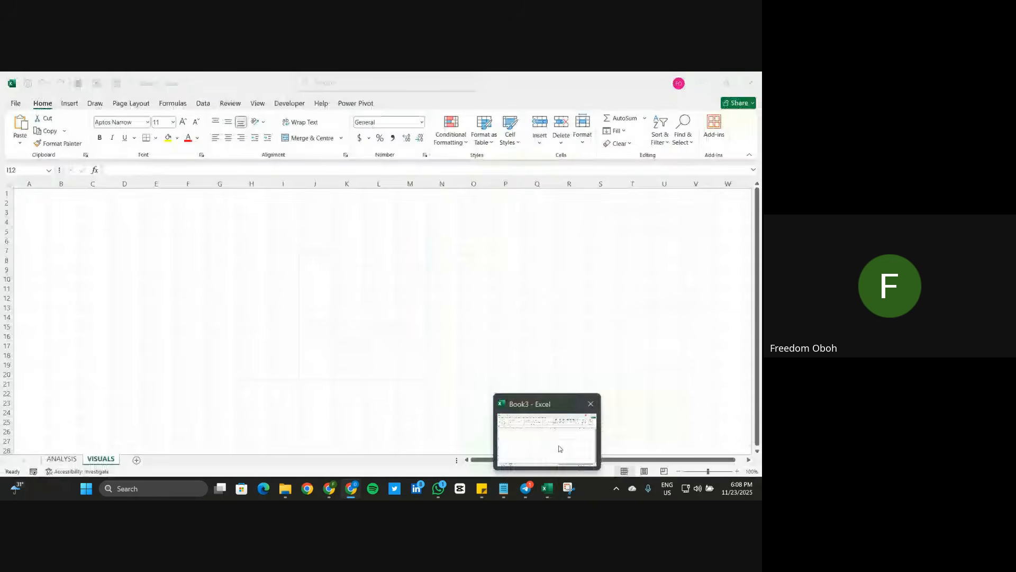
left_click(555, 445)
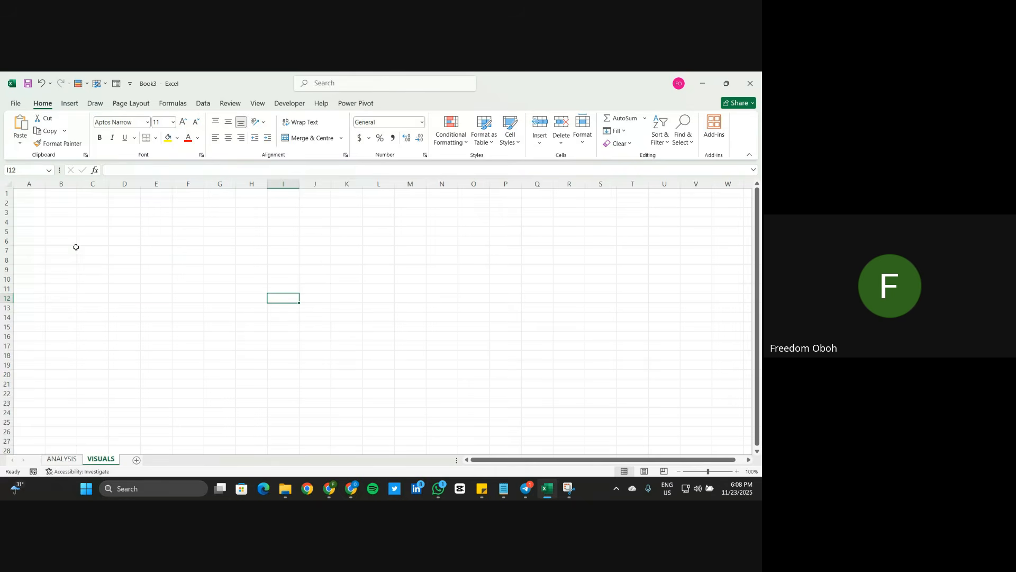
Step: Launch PowerPoint and create a blank presentation in a maximized window
left_click(147, 492)
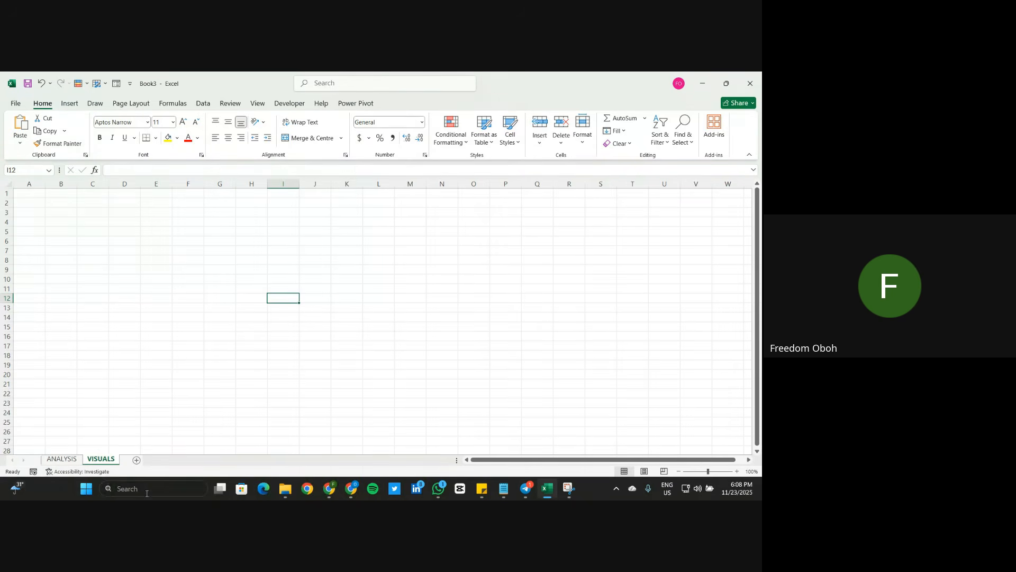
type("POWerPoint")
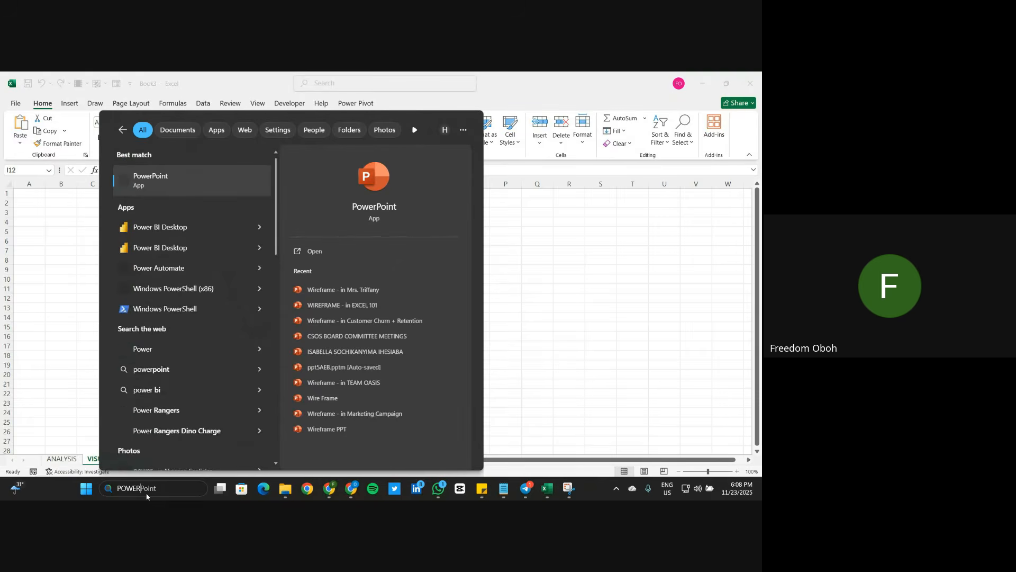
key("Return")
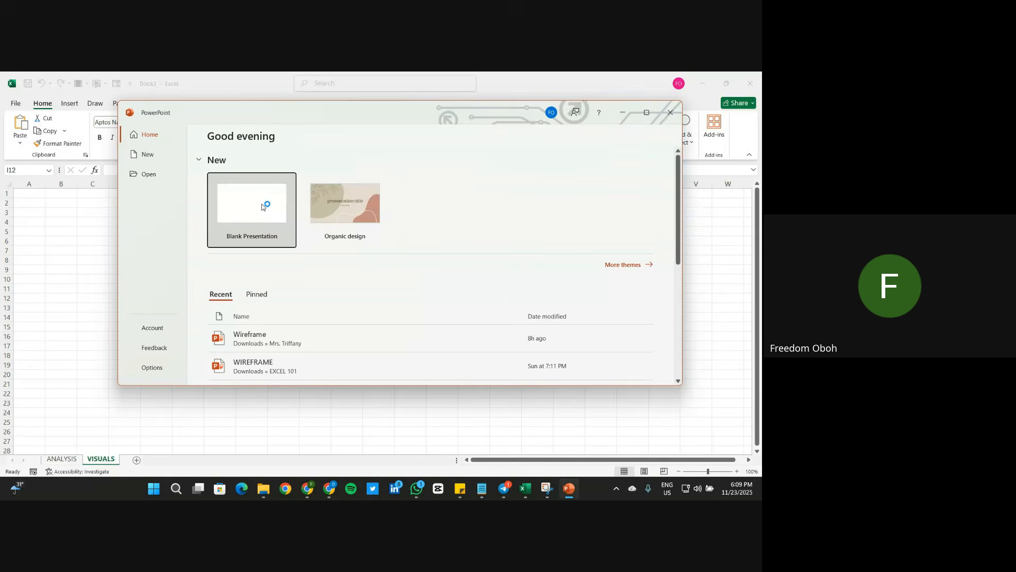
left_click(262, 208)
left_click(646, 112)
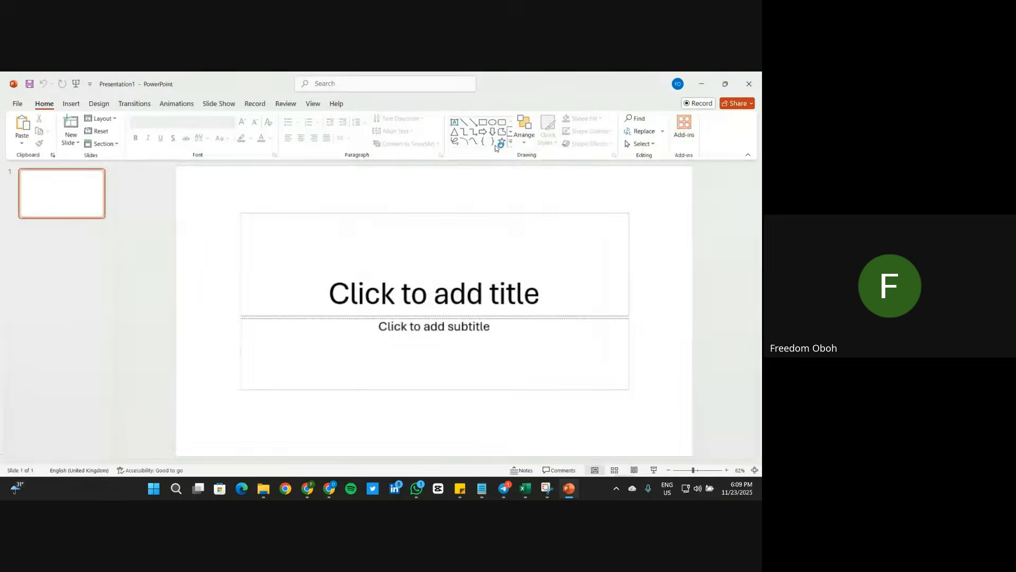
Step: Delete the title and subtitle placeholders from the first slide to leave it empty
left_click(342, 215)
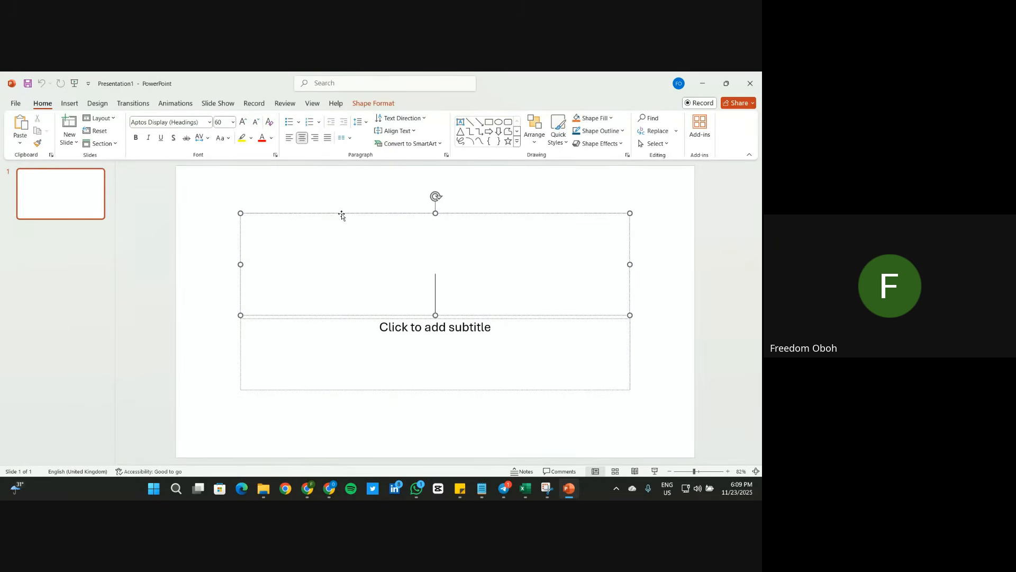
left_click(347, 213)
key("Delete")
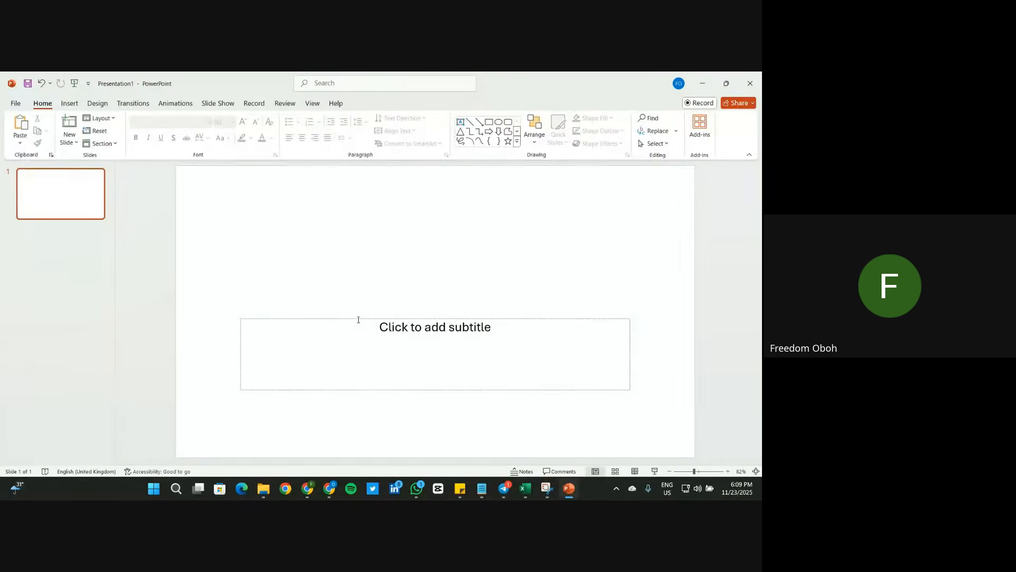
left_click(359, 320)
left_click(371, 320)
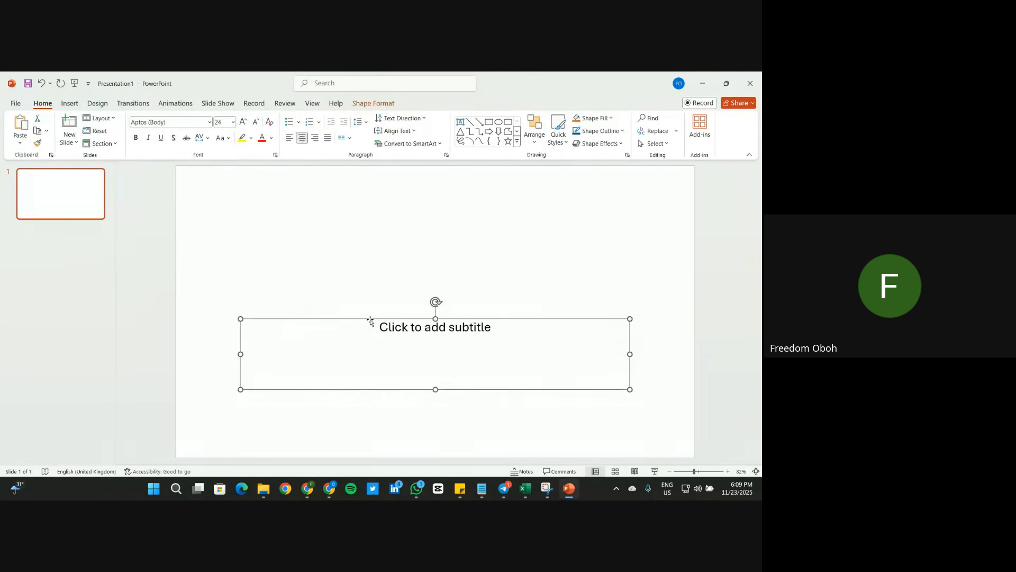
key("Delete")
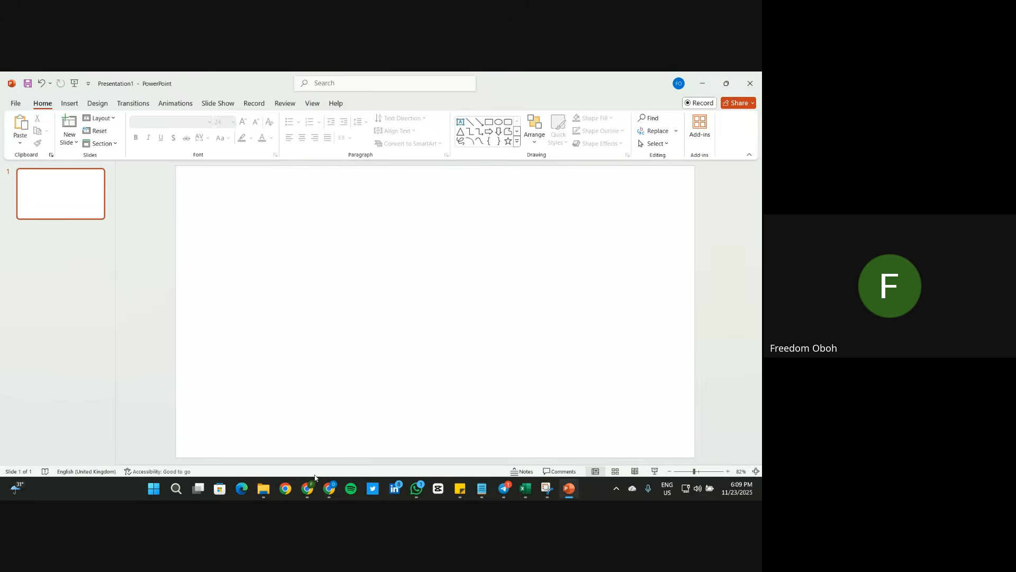
Step: Switch to Chrome and open imagecolorpicker.com in a new tab, down at its image colour picking tool
left_click(329, 488)
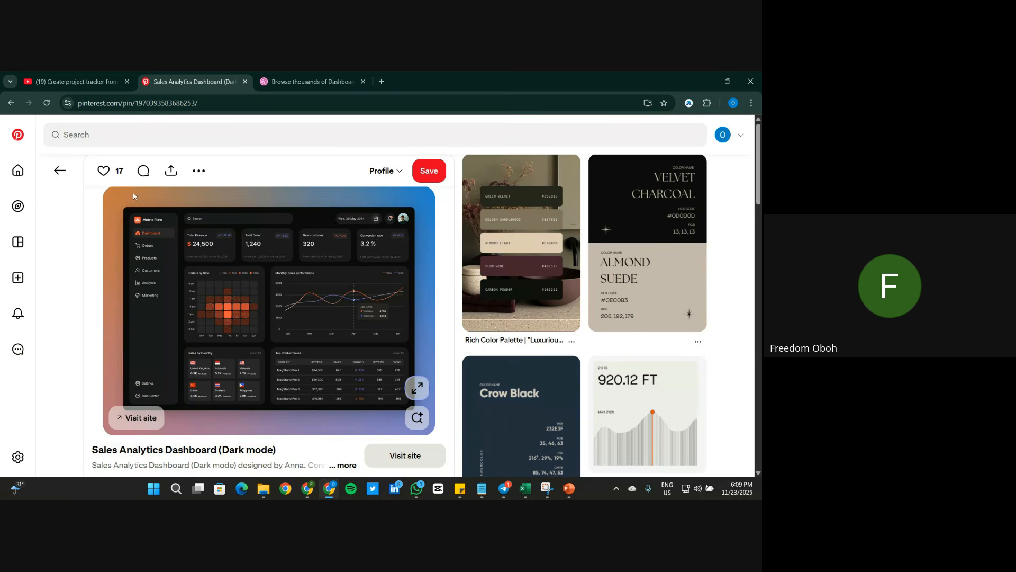
left_click(384, 80)
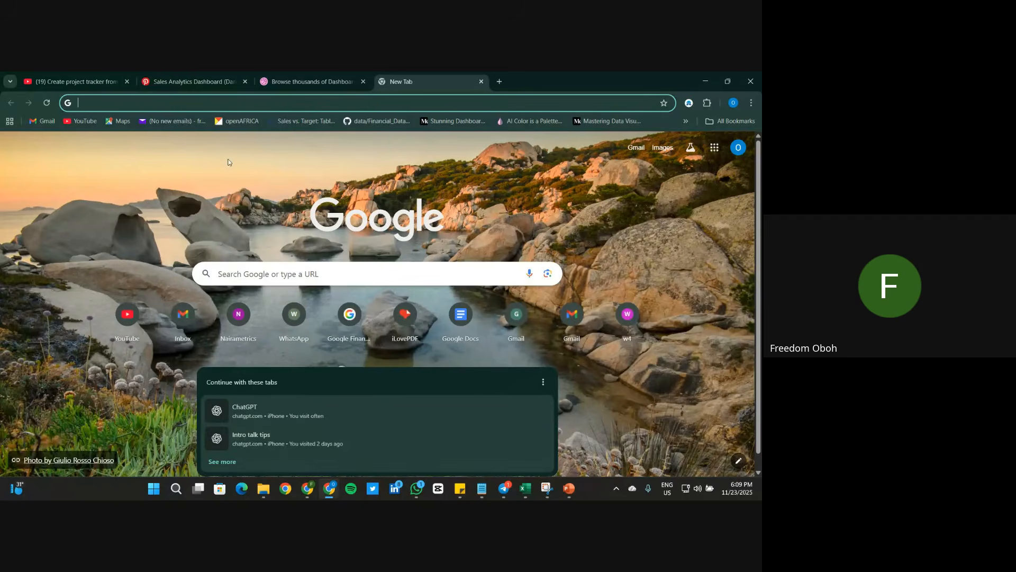
type("imagecolorpicker.com")
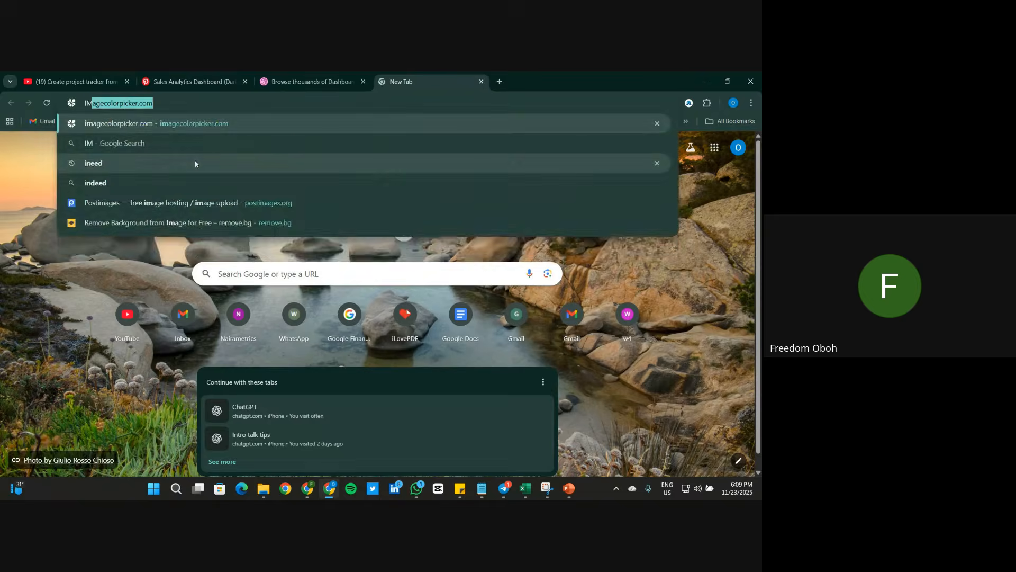
key("Return")
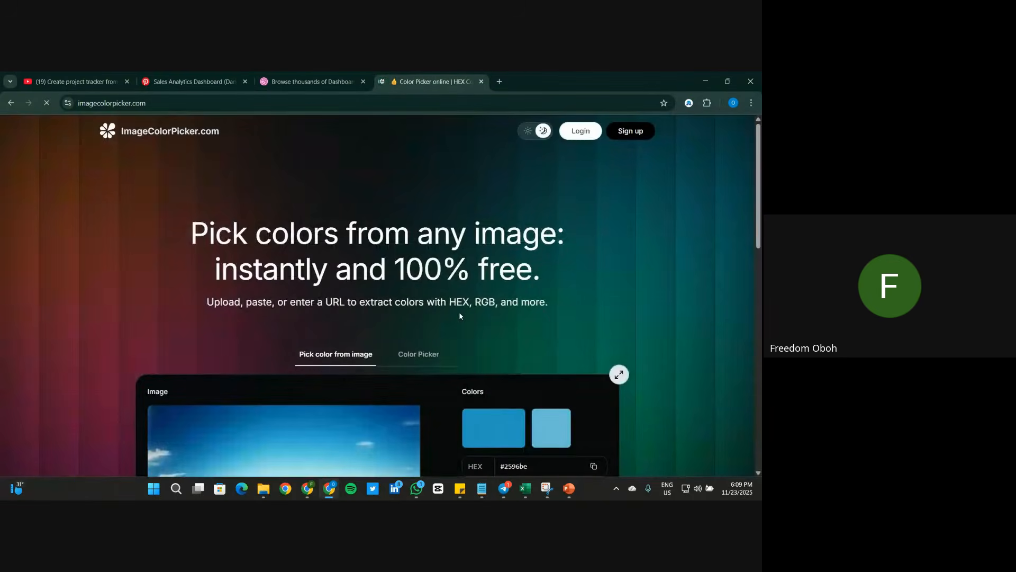
scroll(459, 316, "down", 4)
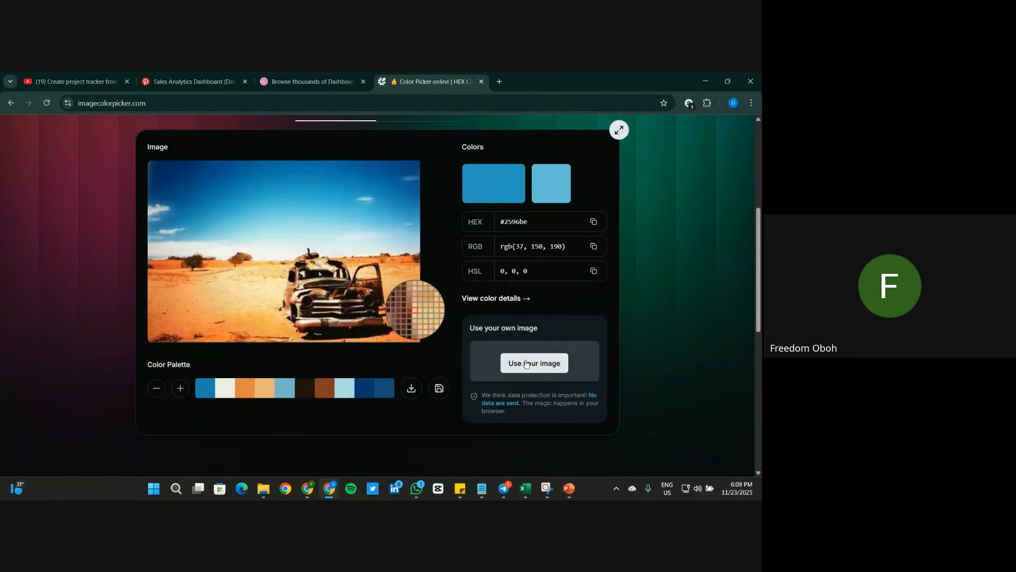
Step: Load the saved dark Sales Analytics Dashboard screenshot into the colour picker as the custom image
left_click(534, 363)
left_click(374, 292)
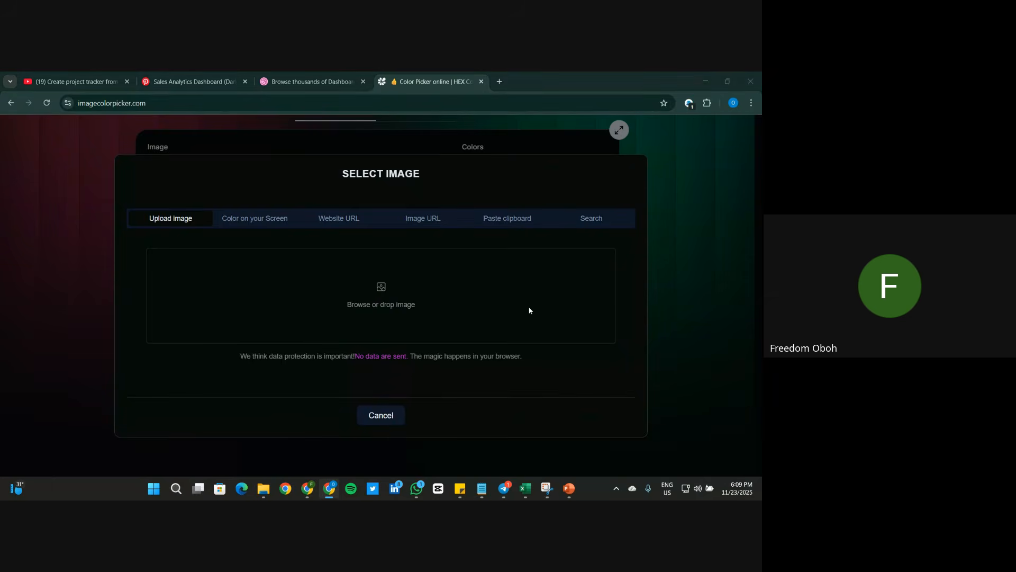
left_click_drag(488, 195, 486, 374)
left_click(392, 339)
double_click(392, 336)
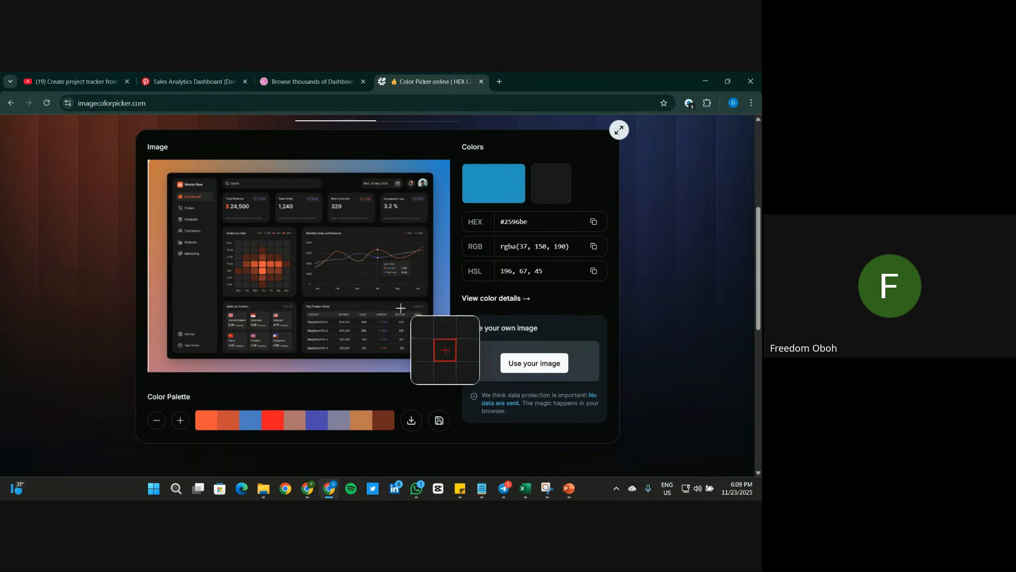
Step: Sample the orange-brown background colour around the dashboard, copy its HEX code #c27b47, and minimize the browser
left_click(435, 341)
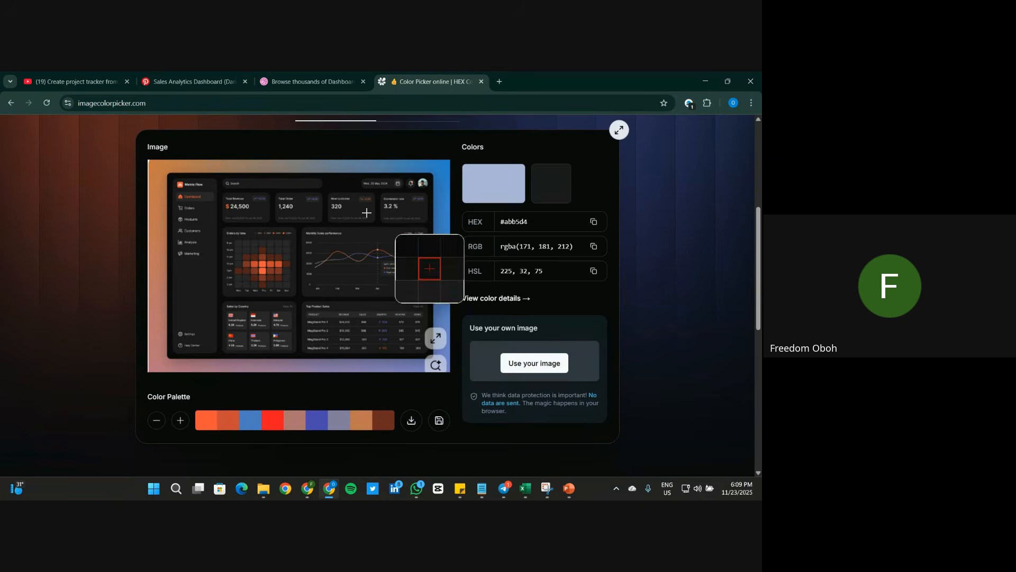
left_click(207, 208)
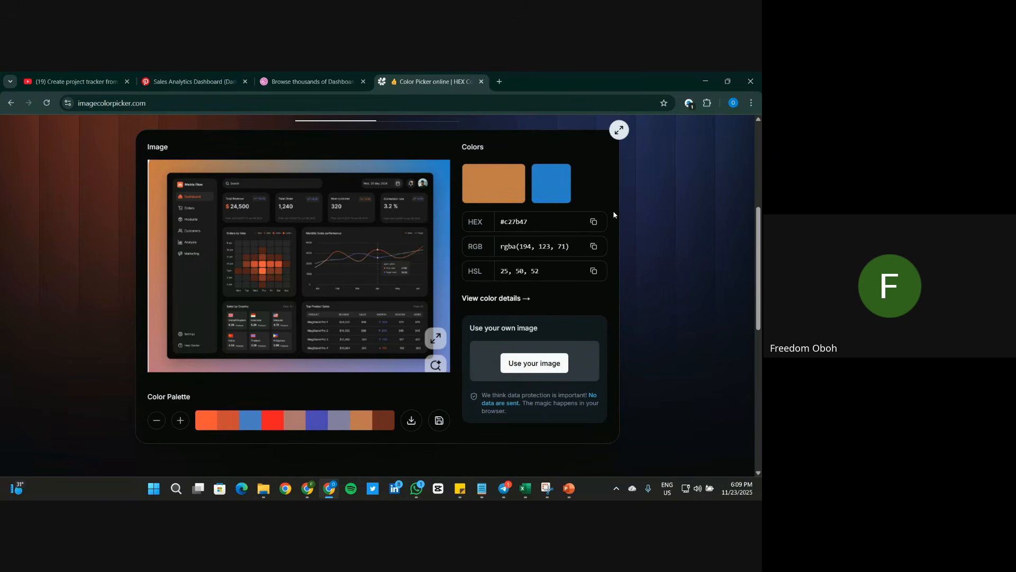
left_click(594, 222)
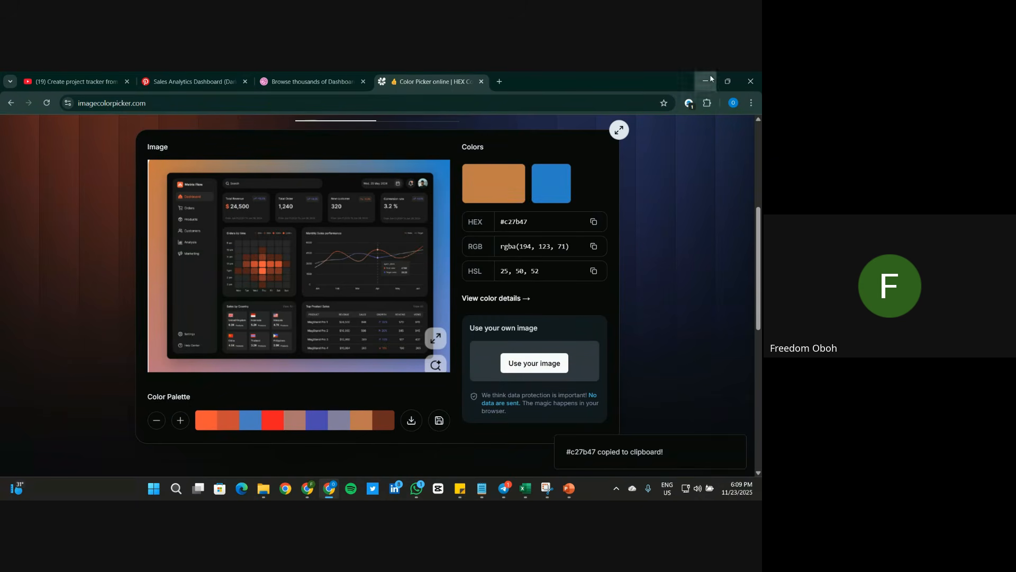
left_click(707, 81)
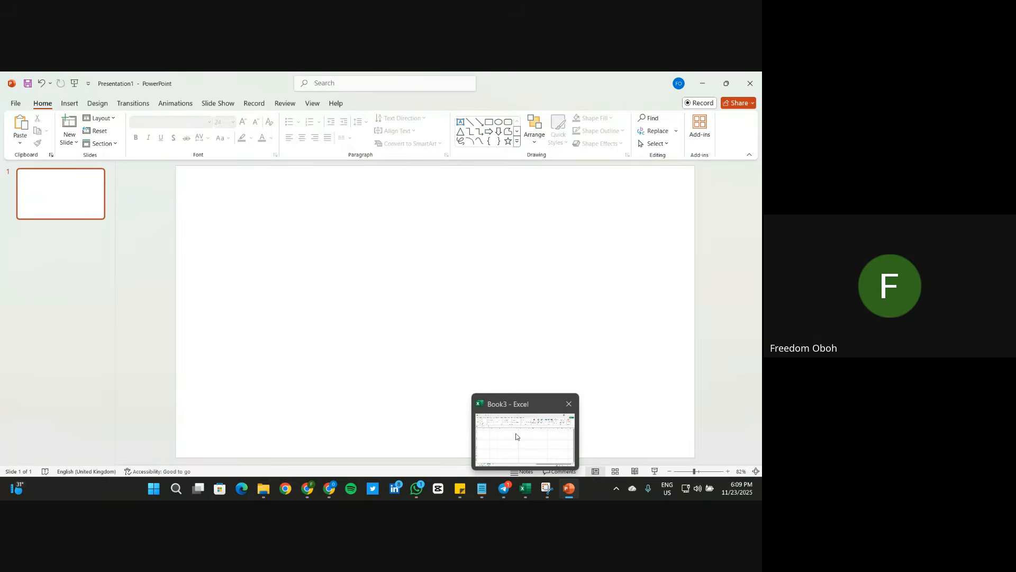
Step: Switch to Book3 in Excel and hide the gridlines on the VISUALS sheet
left_click(518, 437)
left_click(258, 103)
left_click(121, 131)
left_click(84, 210)
Step: Fill the entire VISUALS sheet with the copied custom colour #c27b47
left_click(8, 184)
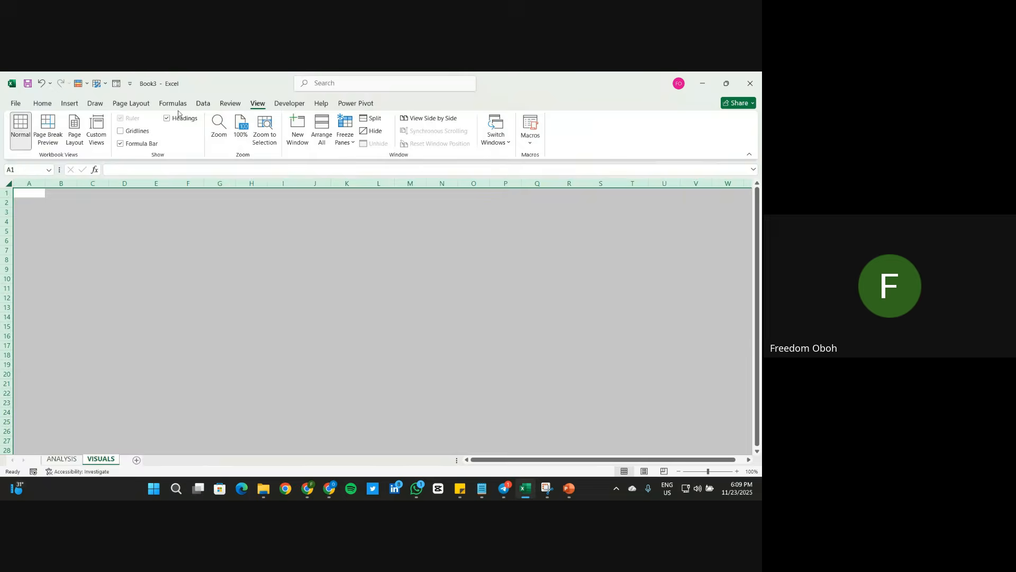
left_click(42, 103)
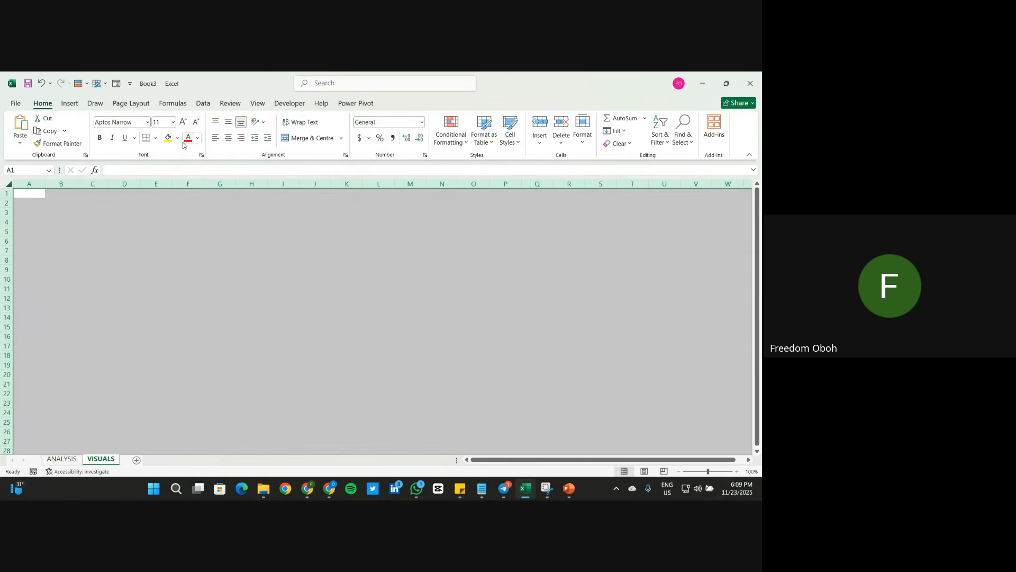
left_click(178, 138)
left_click(193, 260)
left_click(343, 231)
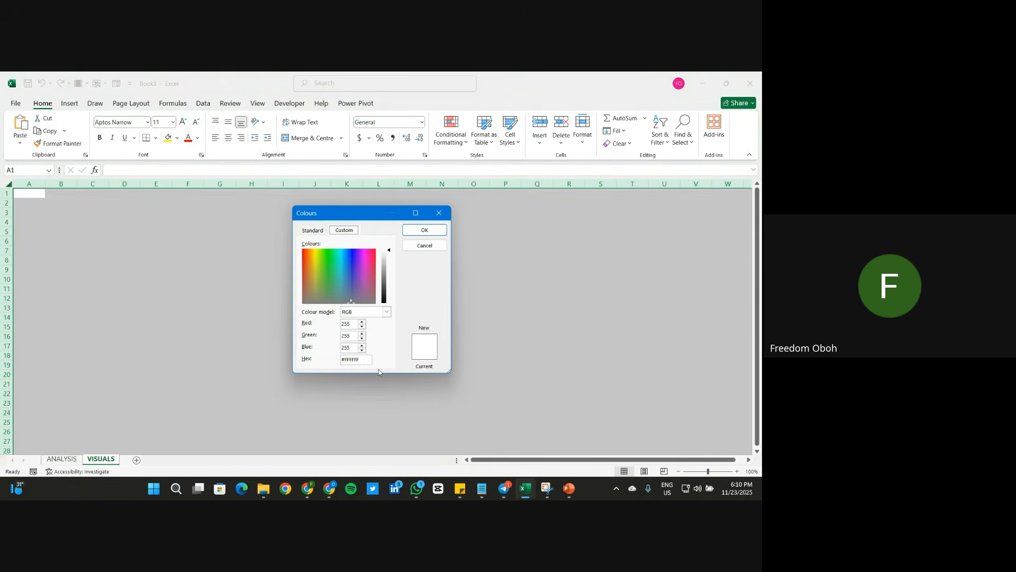
double_click(368, 359)
key("ctrl+v")
key("Return")
left_click(427, 323)
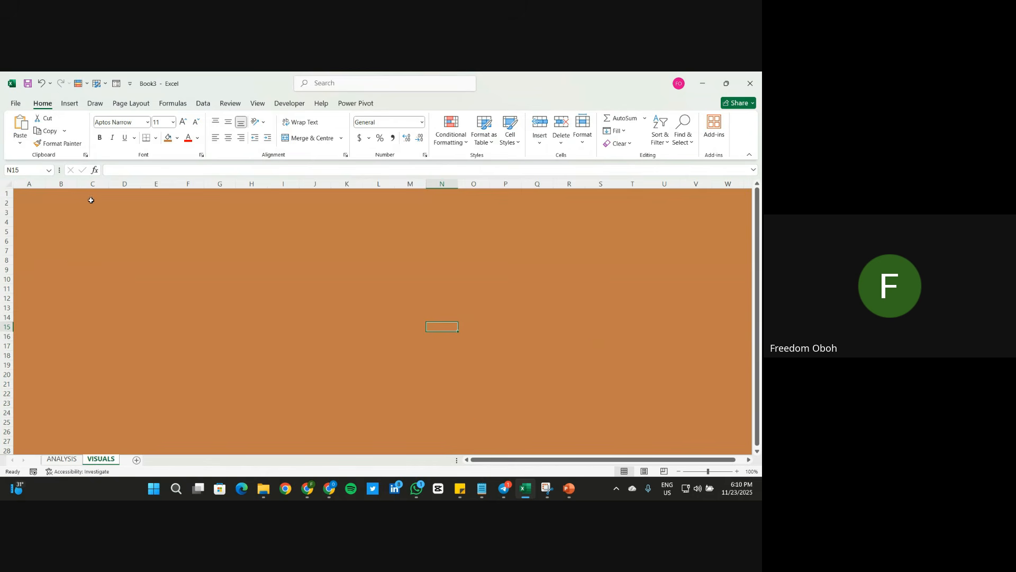
Step: Switch to PowerPoint and set the slide's background to a solid fill with the custom colour #C27B47
left_click(569, 488)
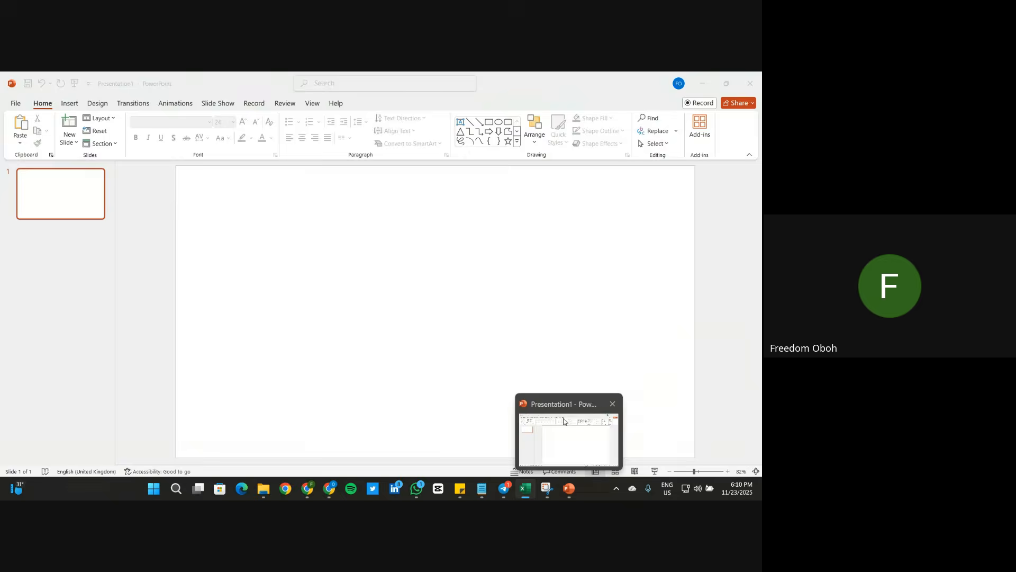
left_click(98, 103)
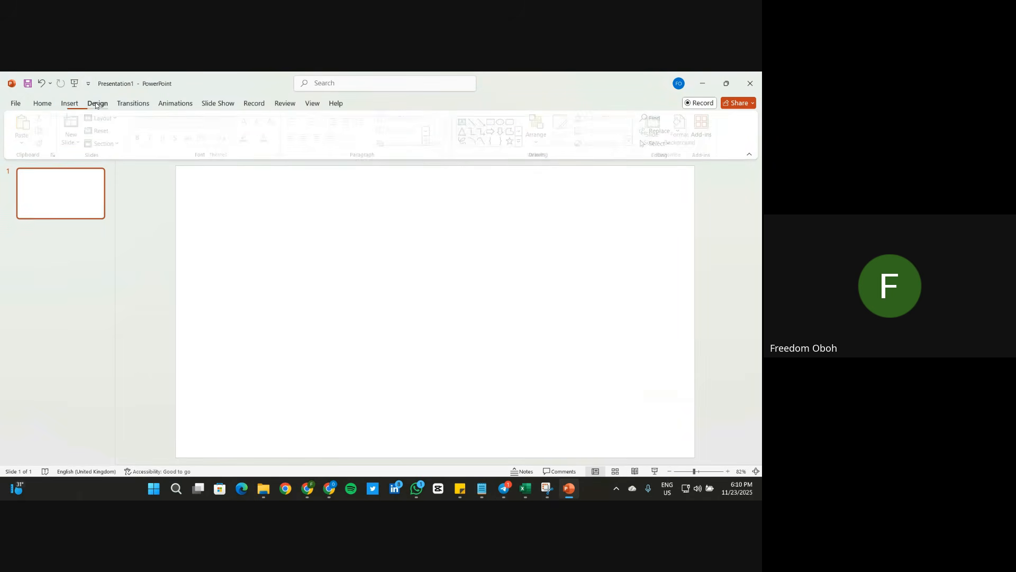
left_click(684, 138)
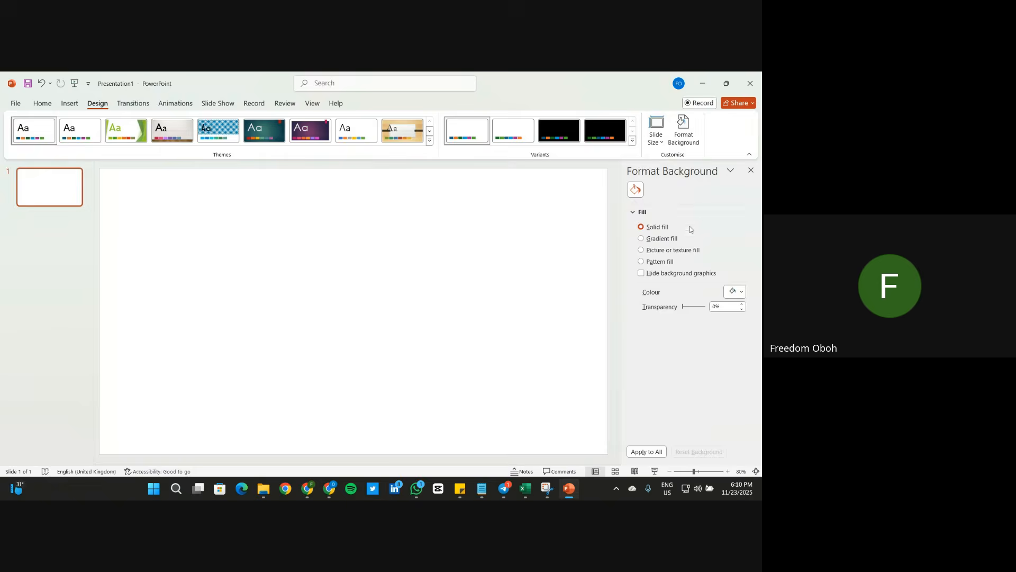
left_click(735, 291)
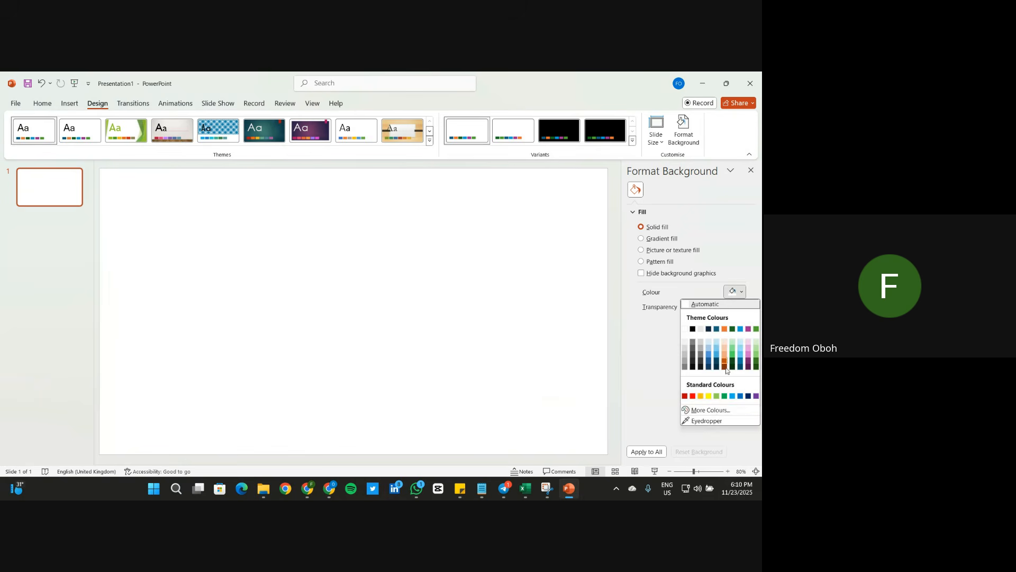
left_click(713, 411)
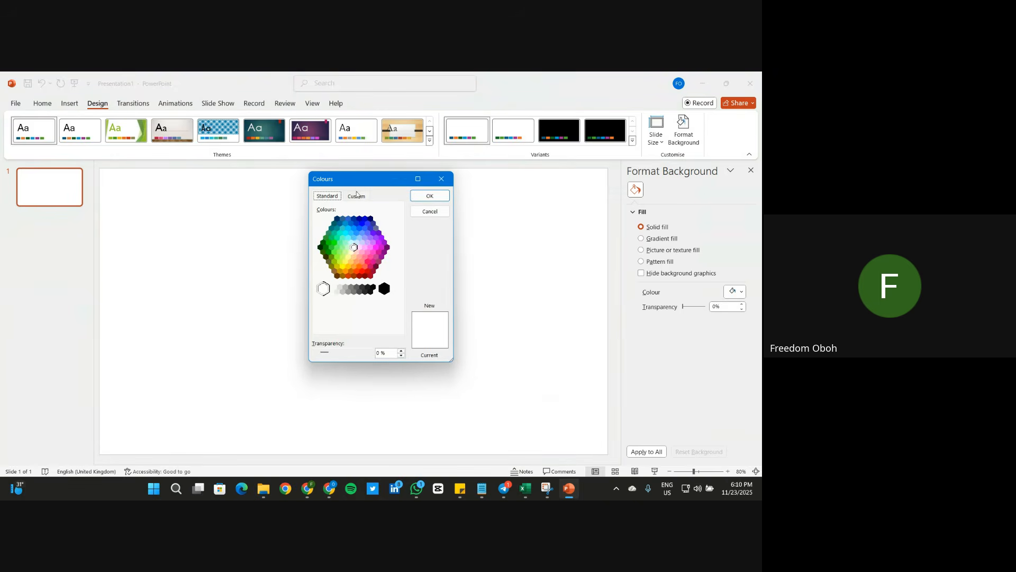
left_click(356, 196)
double_click(377, 325)
type("#C27B47")
key("Return")
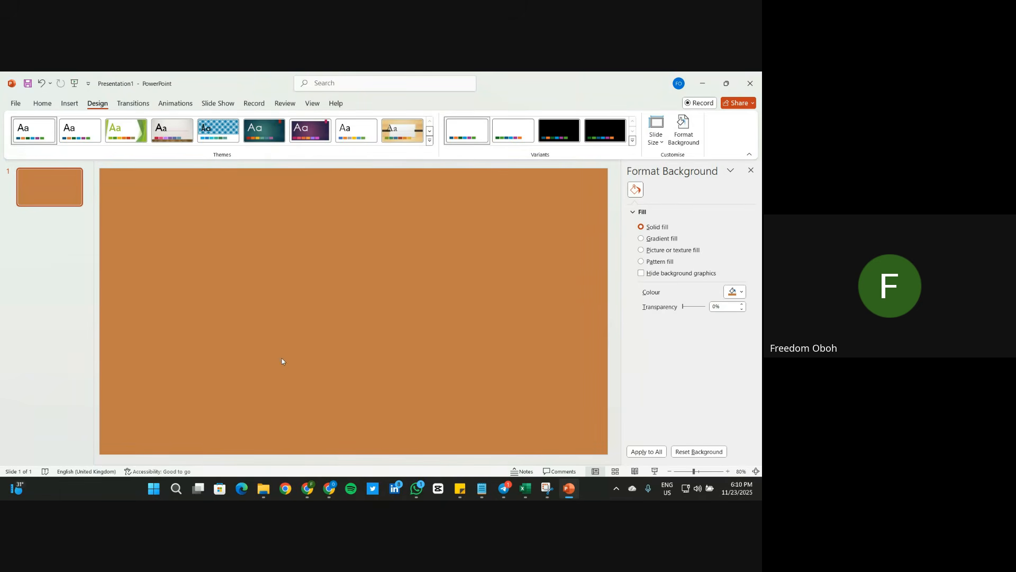
Step: Return to the colour picker in Chrome, sample the dashboard's near-black panel, copy its HEX code #0a0a0a, and minimize the browser
mouse_move(329, 488)
left_click(307, 441)
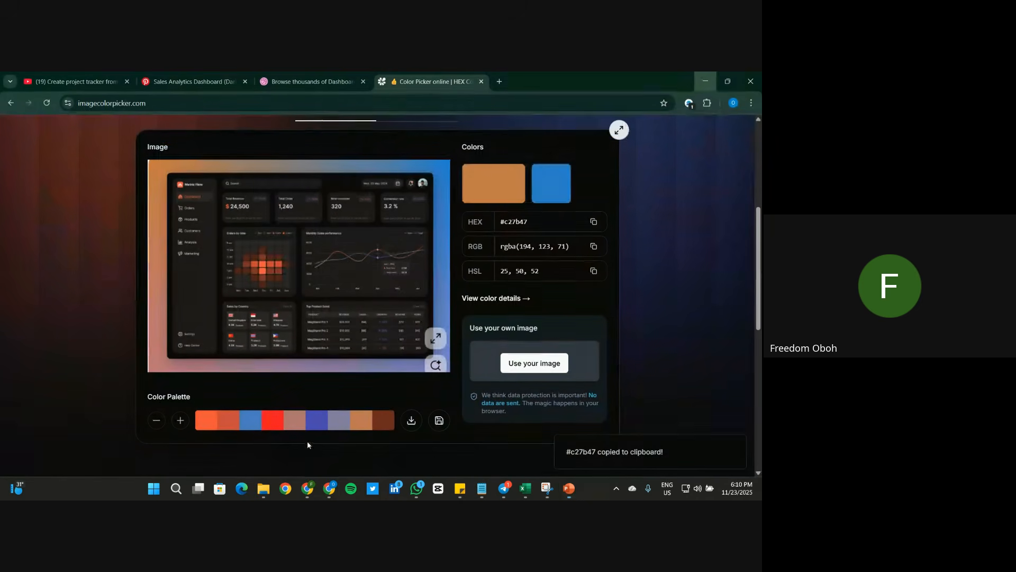
left_click(219, 176)
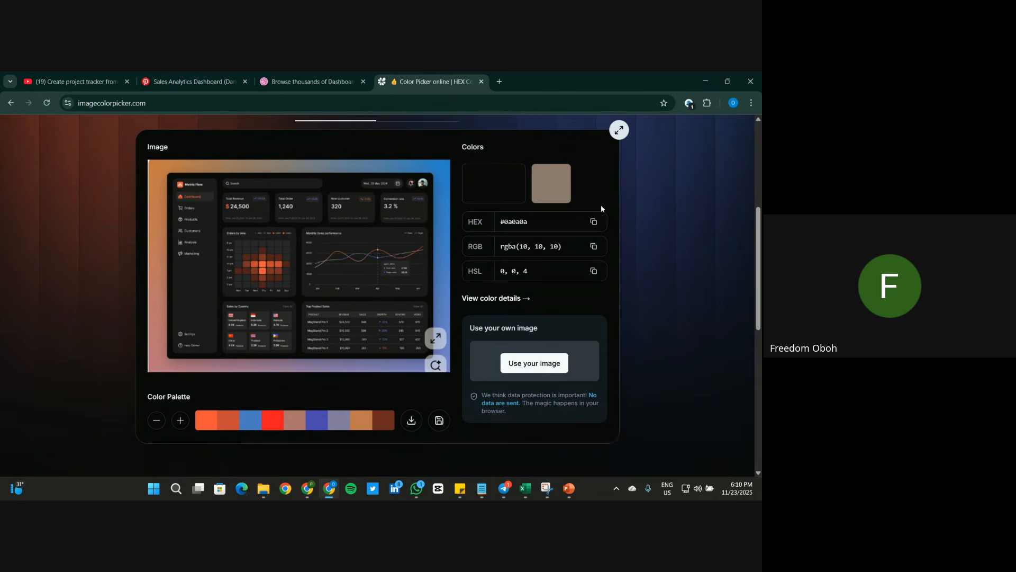
left_click(594, 222)
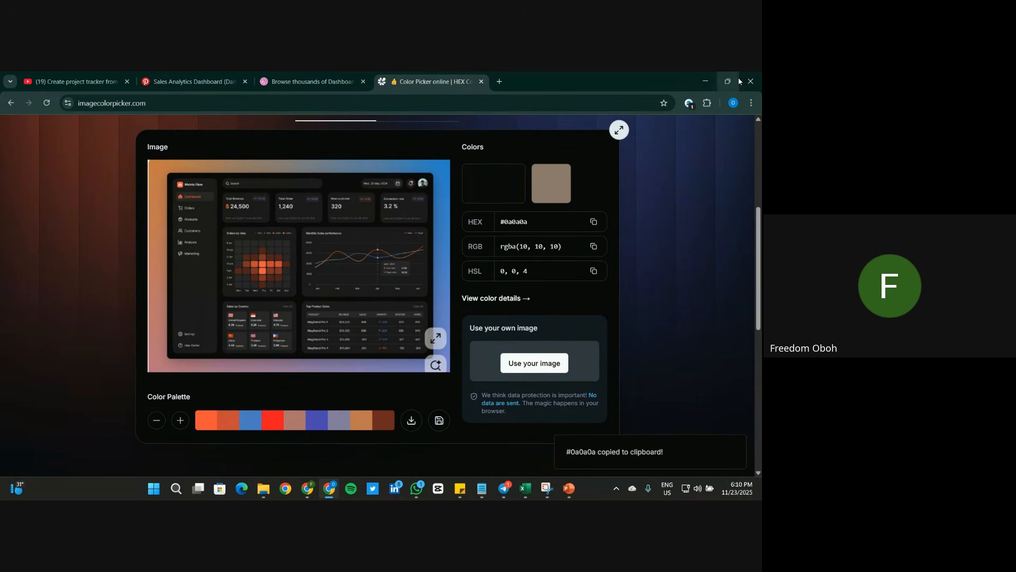
left_click(709, 80)
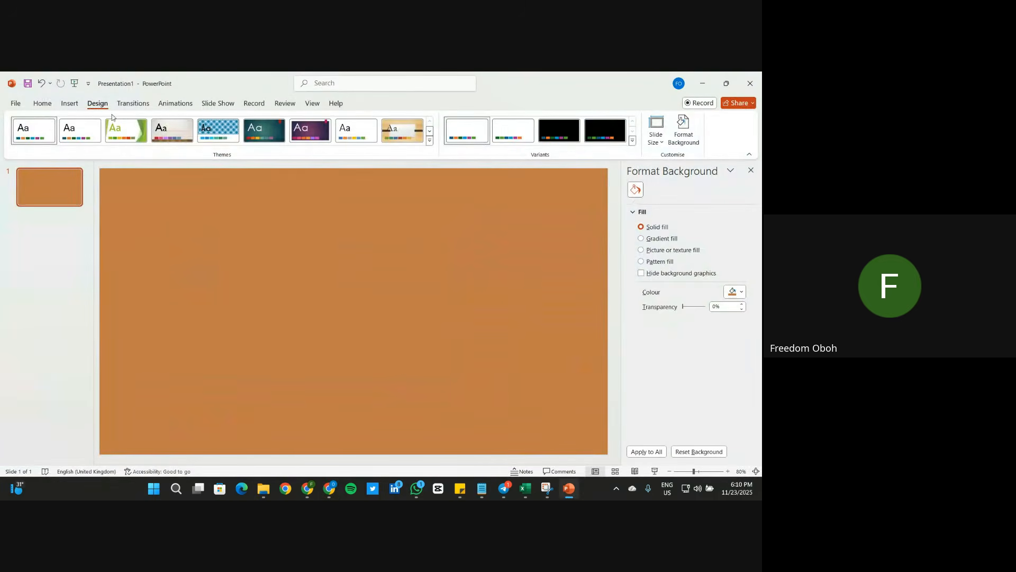
Step: Draw a rounded rectangle about 12.44" wide and 6.85" high over most of the slide, and reduce its corner rounding
left_click(70, 103)
left_click(193, 129)
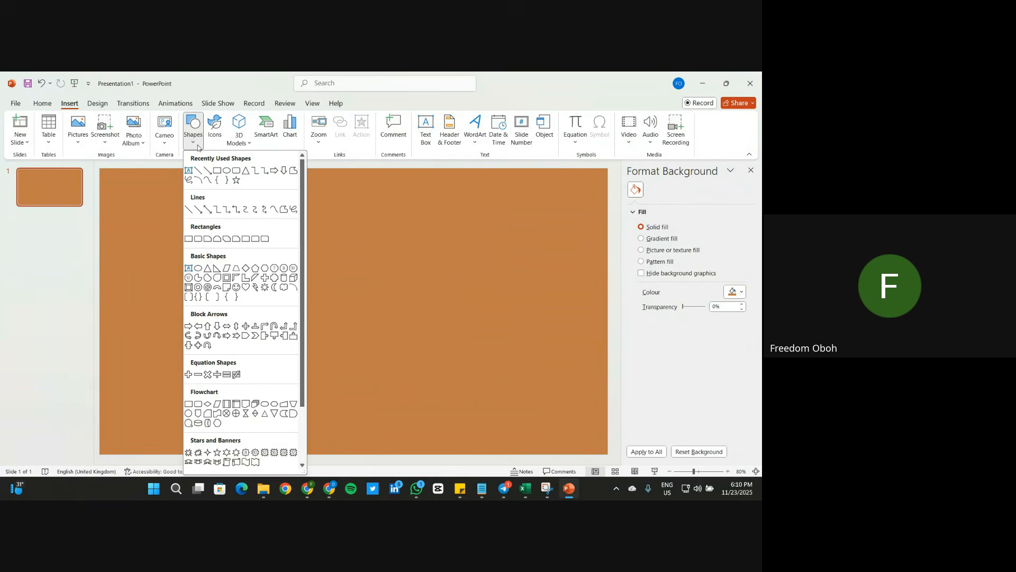
left_click(236, 179)
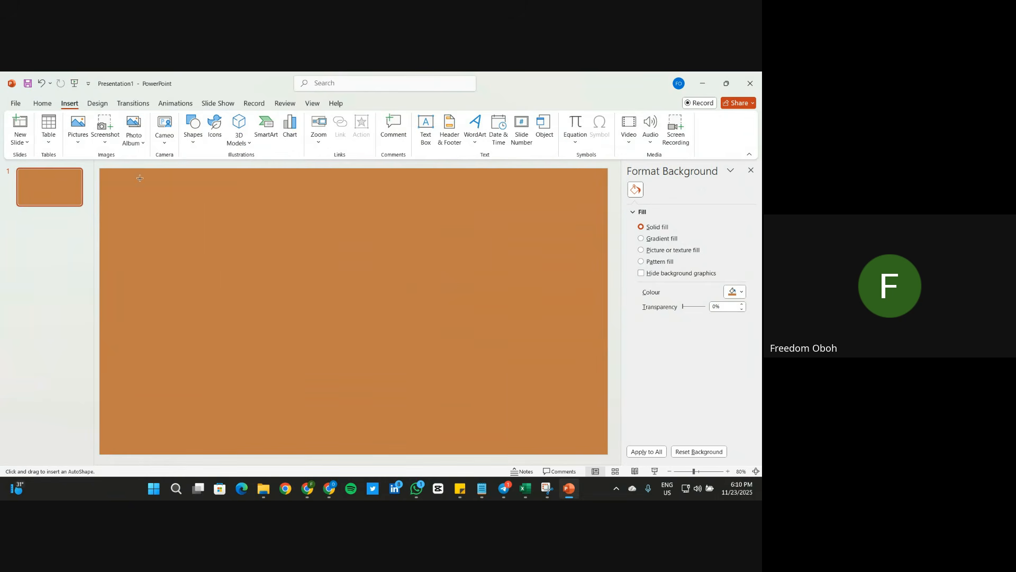
left_click_drag(120, 181, 593, 442)
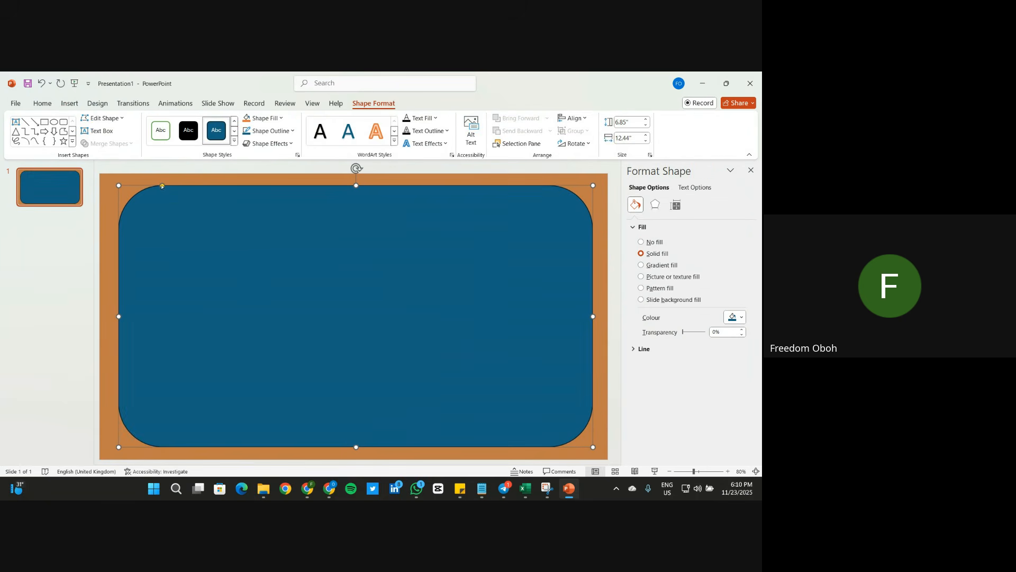
left_click_drag(331, 250, 331, 249)
left_click_drag(331, 251, 333, 253)
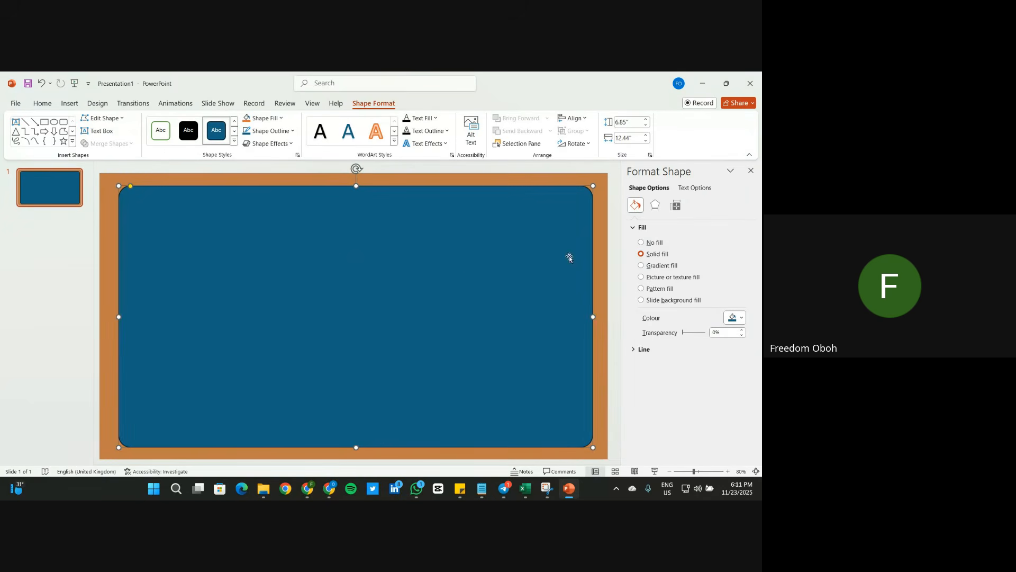
Step: Remove the rounded rectangle's outline and fill it with the custom colour #0a0a0a
left_click(682, 348)
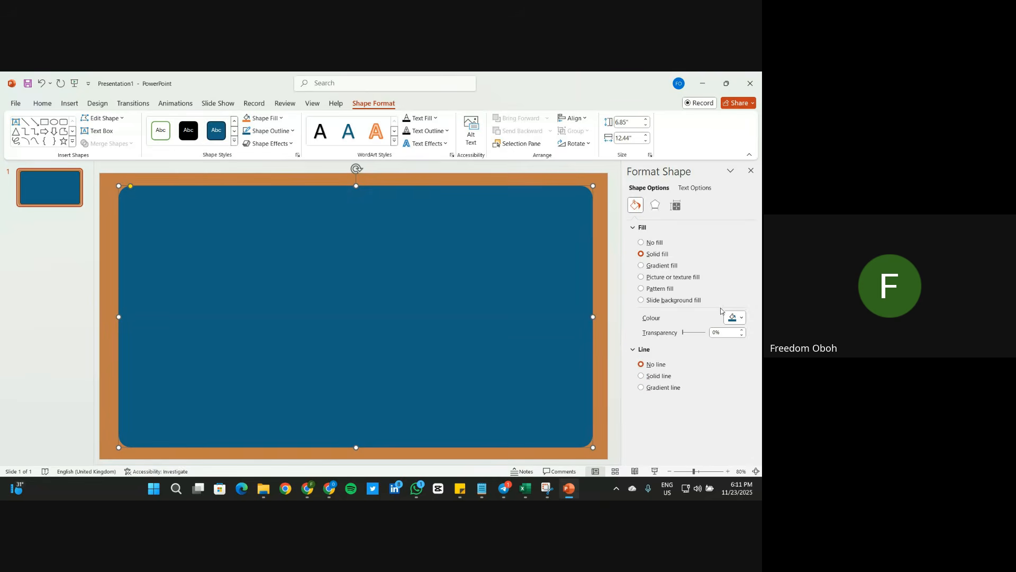
left_click(743, 318)
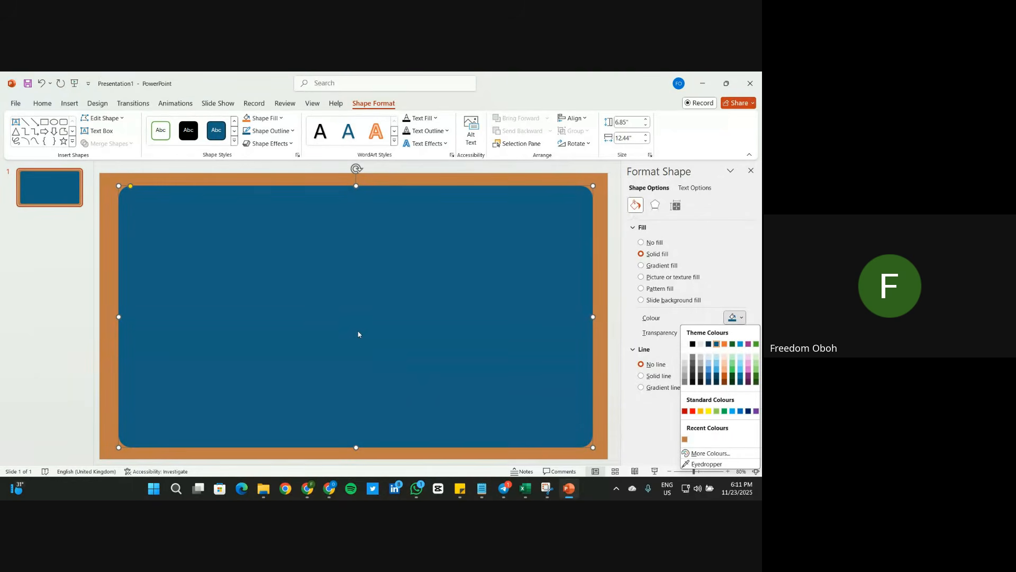
left_click(711, 454)
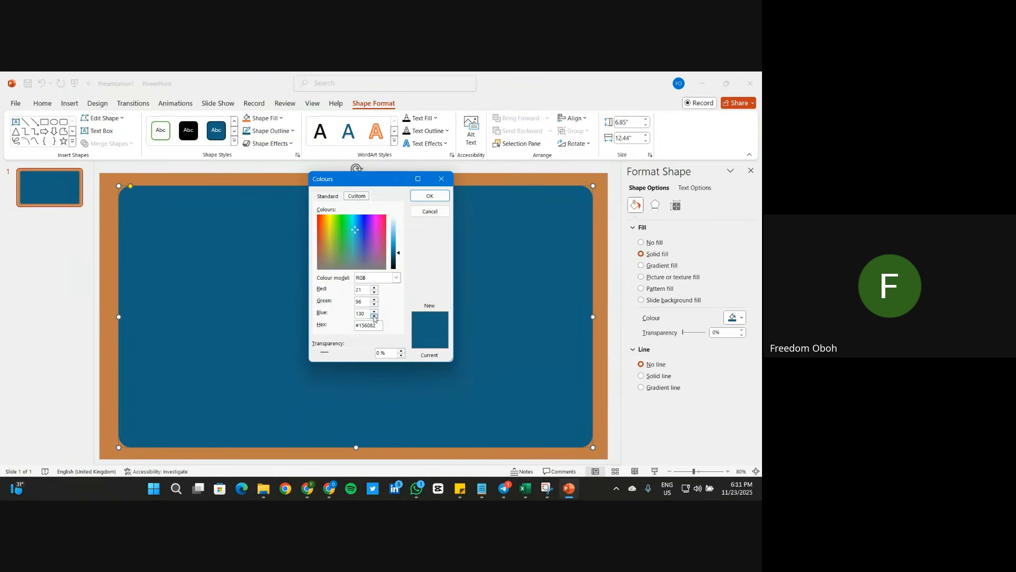
left_click_drag(375, 325, 330, 324)
type("#0a0a0a")
left_click(429, 196)
left_click(609, 270)
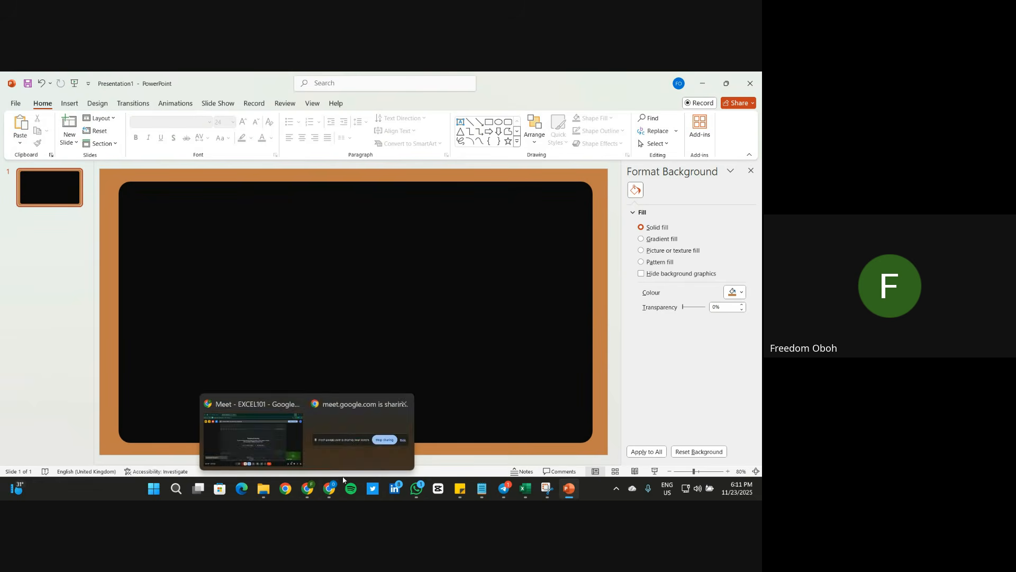
Step: Switch to the colour picker in Chrome, sample the dashboard's sidebar, copy its HEX code #1b1b1b, and minimize the browser
mouse_move(329, 488)
left_click(318, 433)
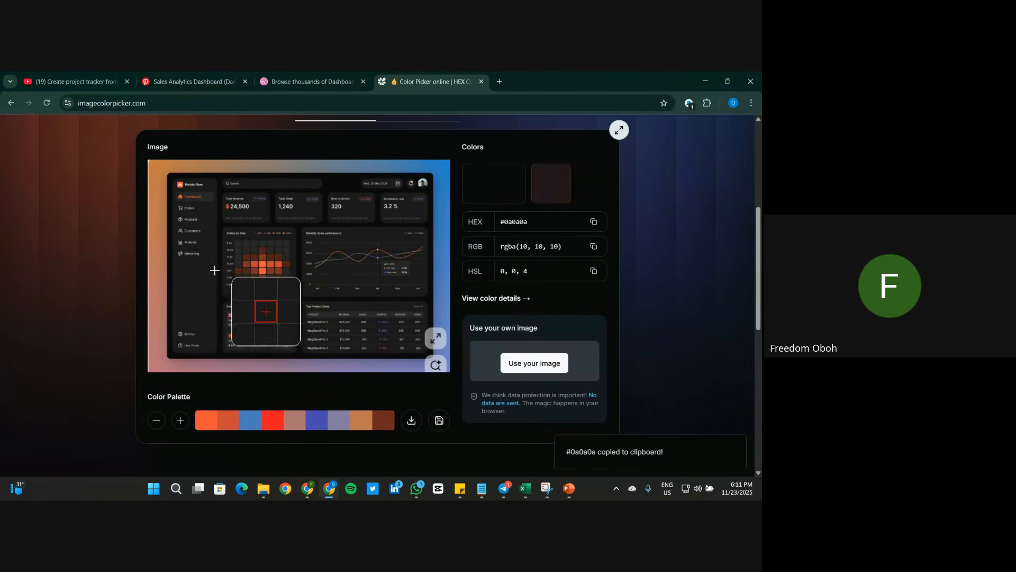
left_click(198, 270)
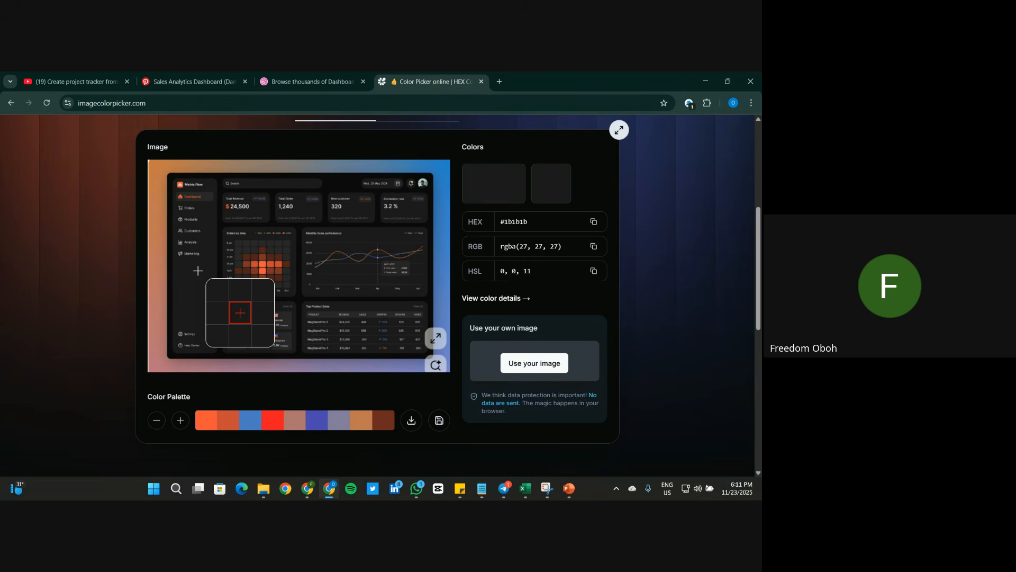
left_click(594, 223)
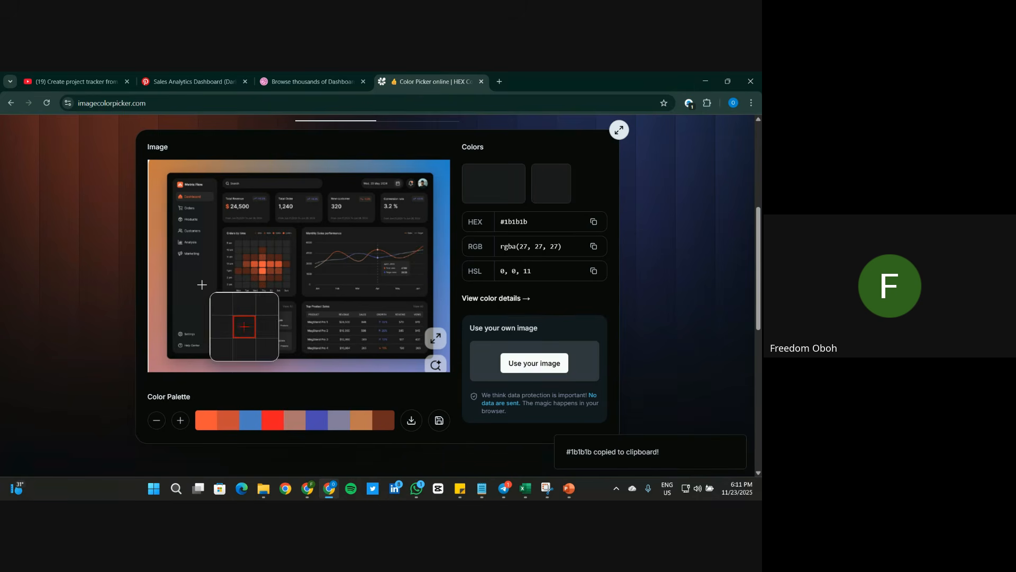
left_click(593, 222)
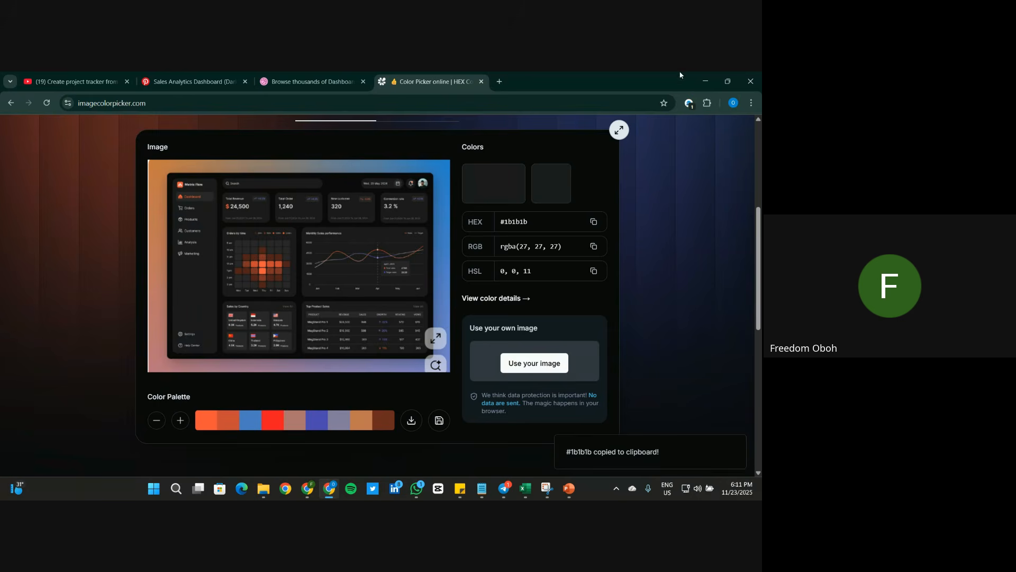
left_click(705, 81)
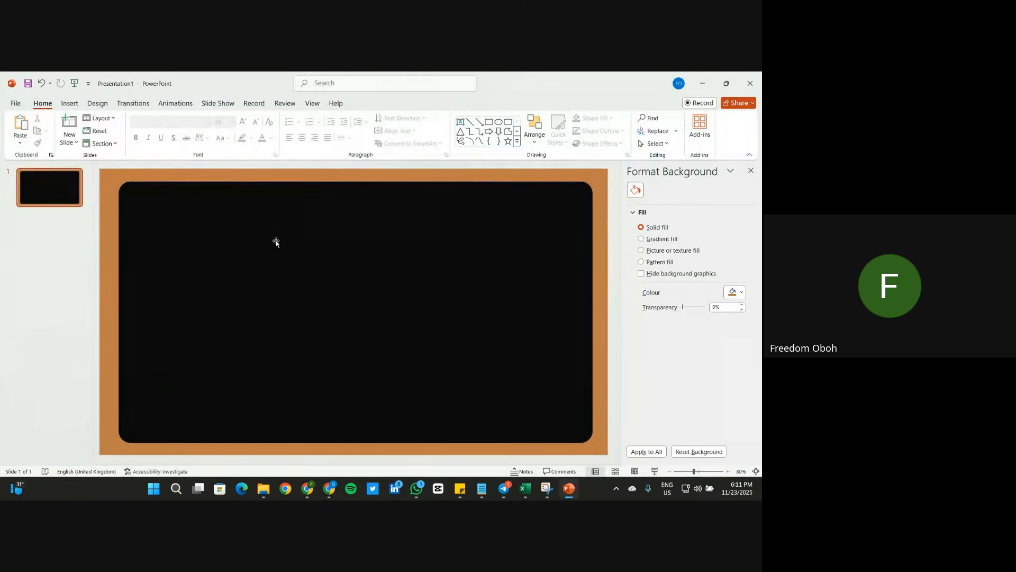
Step: Draw a narrow vertical rounded rectangle inside the black panel's left edge, fully round its ends, and resize it to about 0.48" wide and 3.75" high
left_click(70, 105)
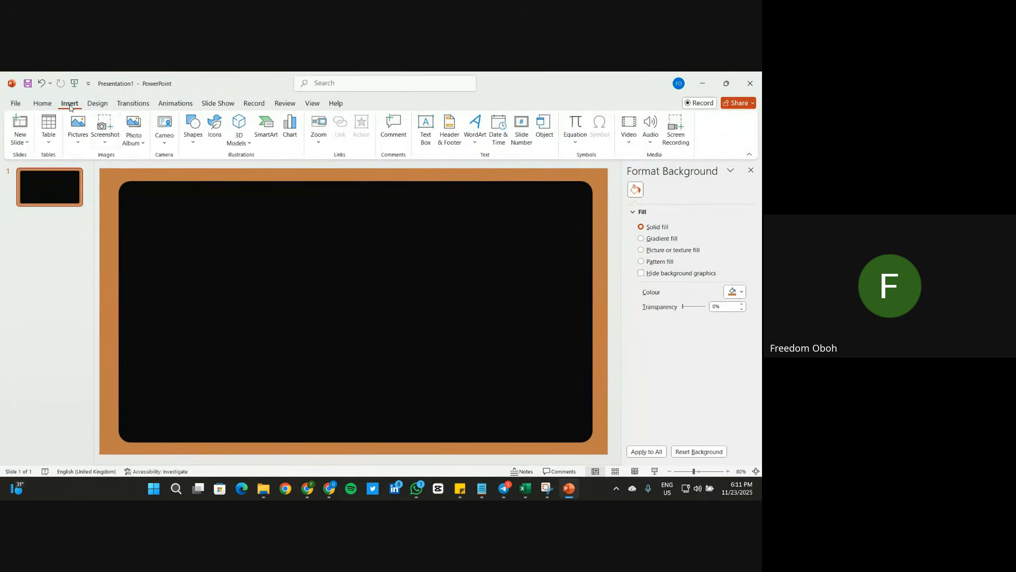
left_click(193, 129)
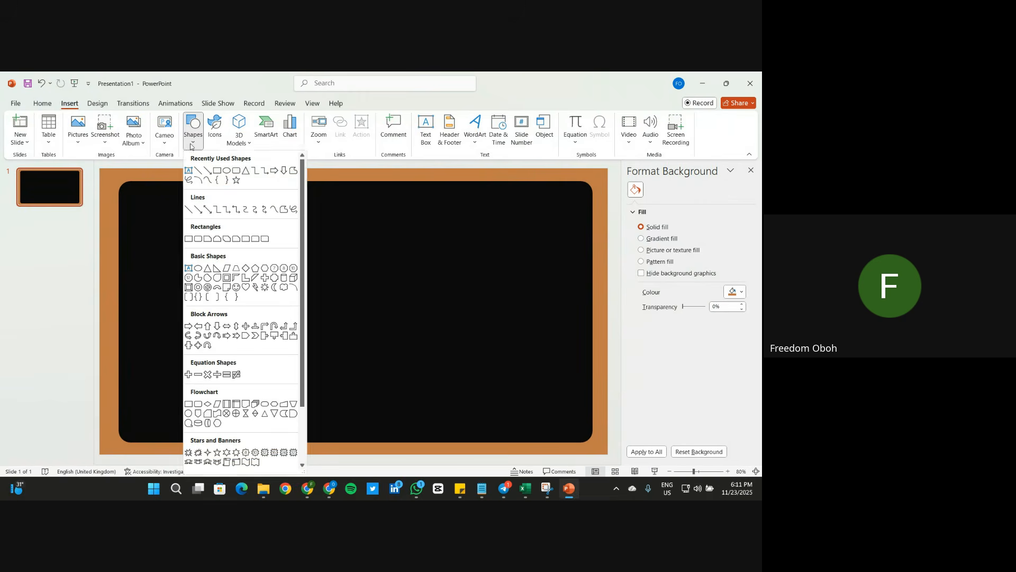
left_click(241, 171)
left_click_drag(131, 228, 164, 371)
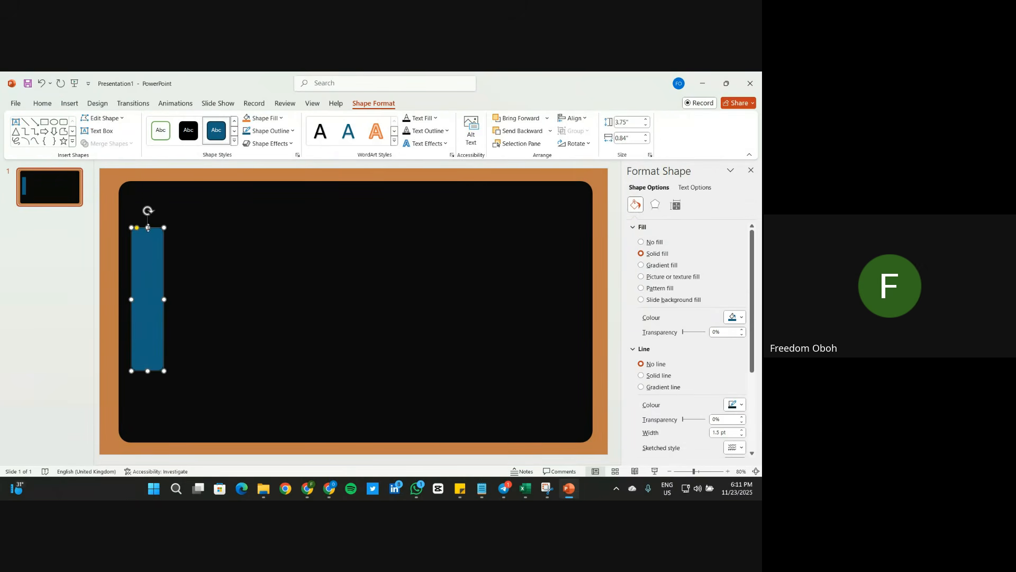
left_click_drag(137, 228, 144, 228)
left_click_drag(164, 300, 142, 321)
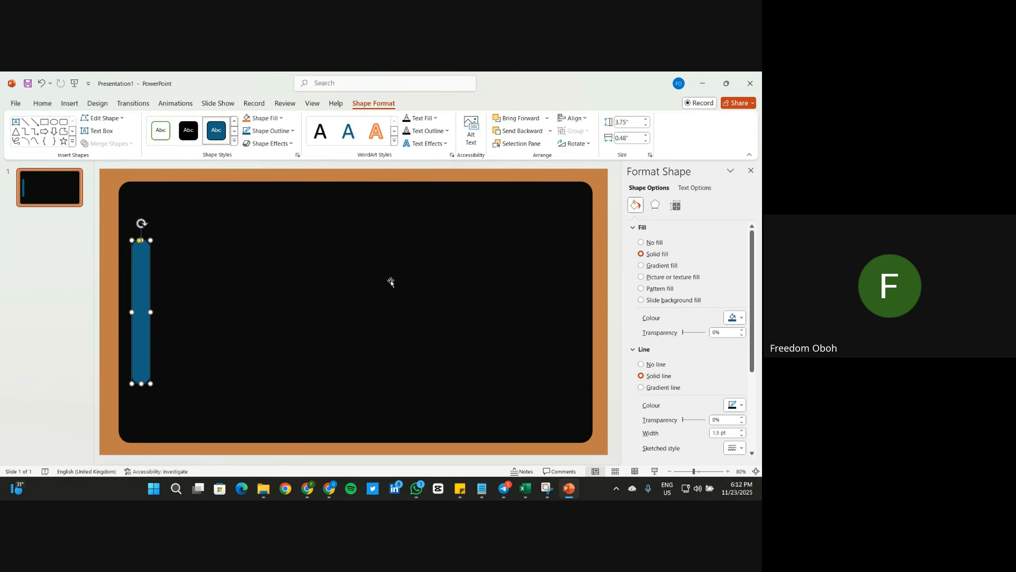
Step: Fill the narrow vertical bar with the custom colour #1b1b1b
left_click(735, 318)
left_click(710, 454)
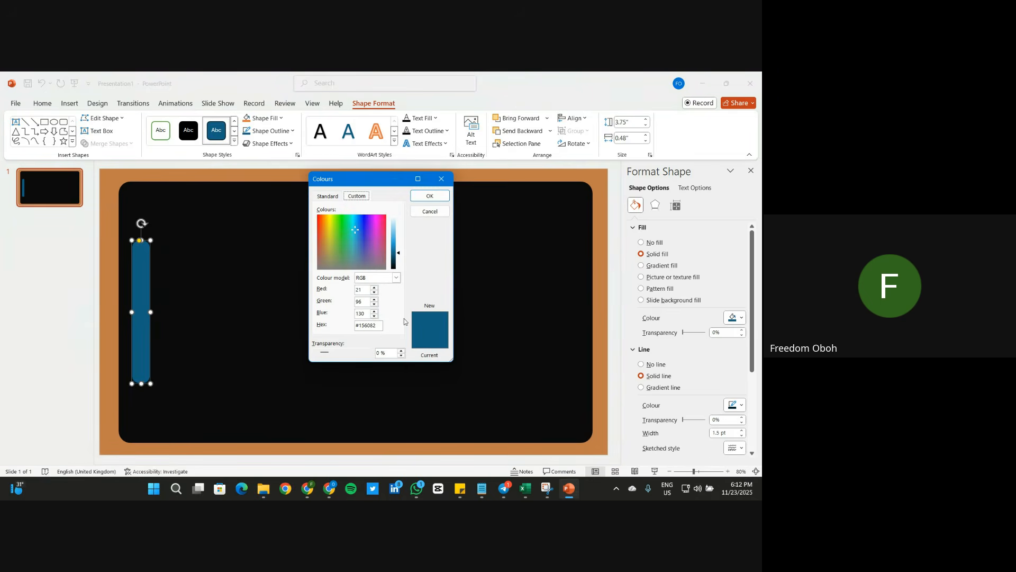
left_click_drag(379, 325, 339, 328)
key("ctrl+v")
left_click(428, 196)
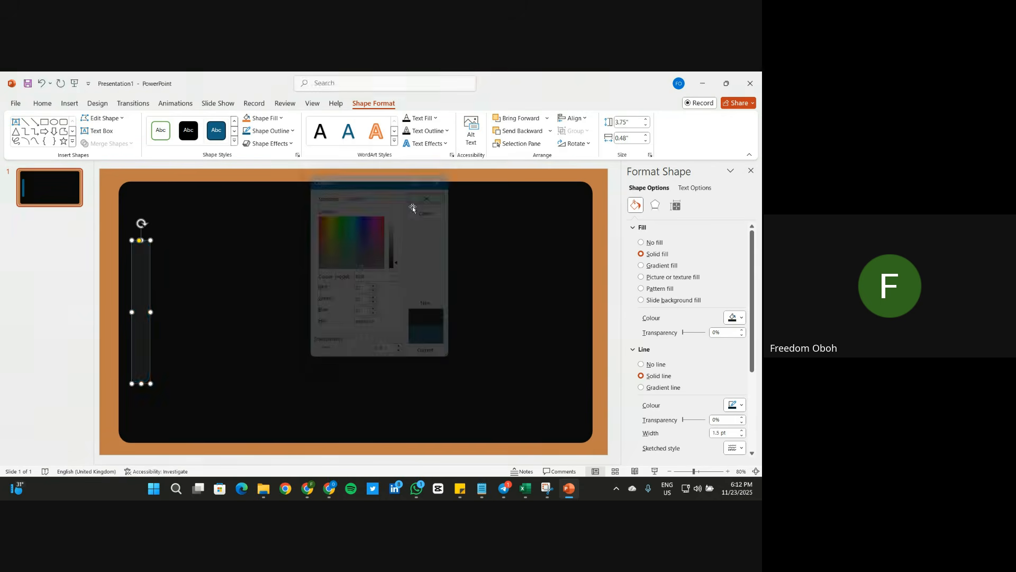
left_click(111, 259)
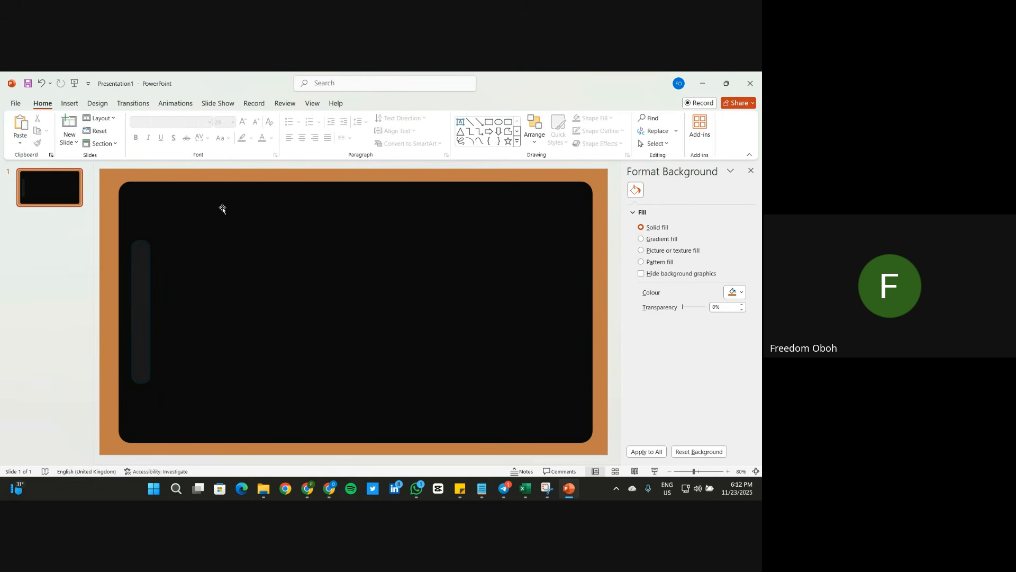
Step: Remove the outline from the vertical bar and deselect it
key("XF86MonBrightnessUp")
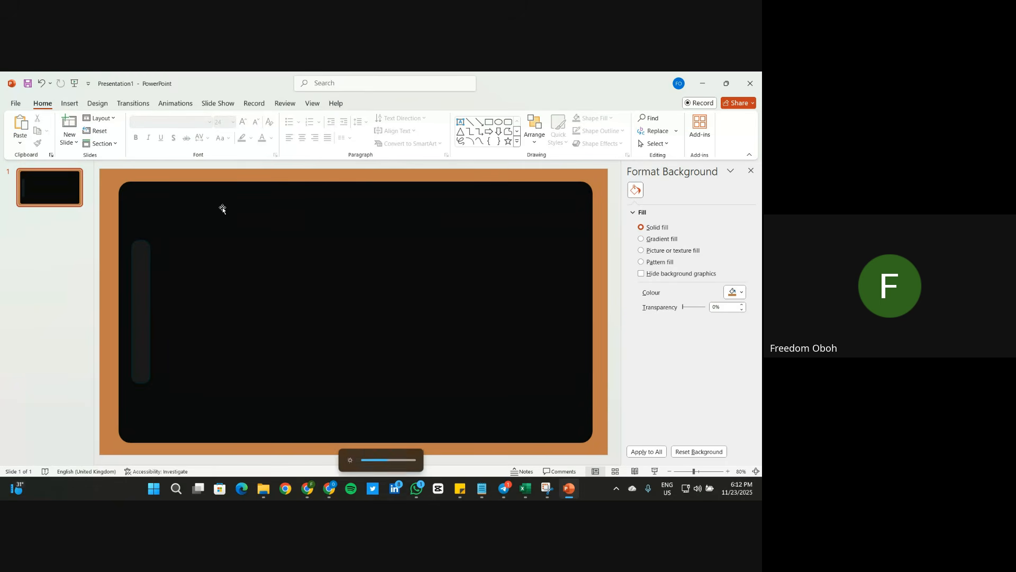
left_click(146, 267)
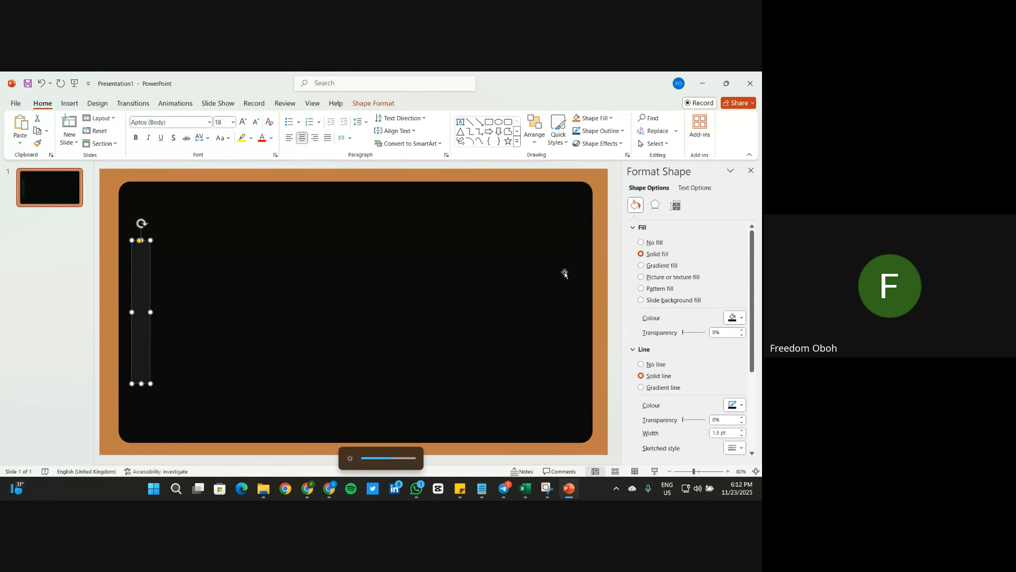
left_click(656, 364)
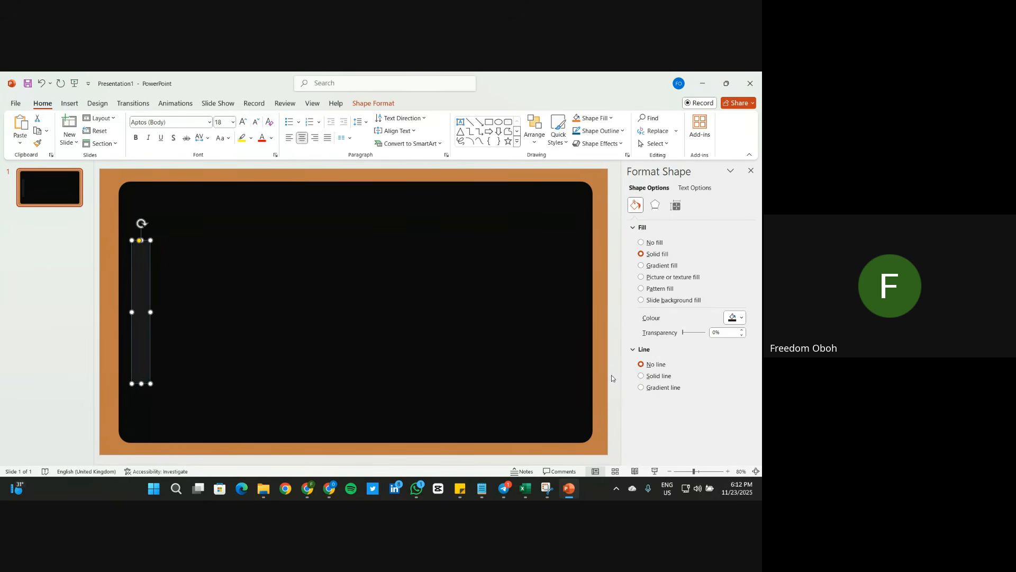
left_click(596, 447)
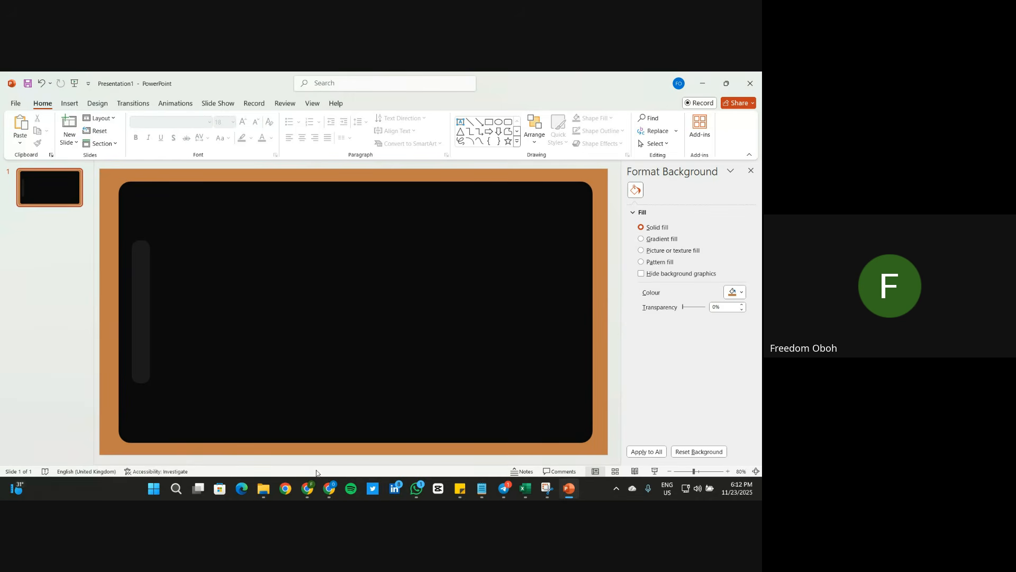
left_click(135, 332)
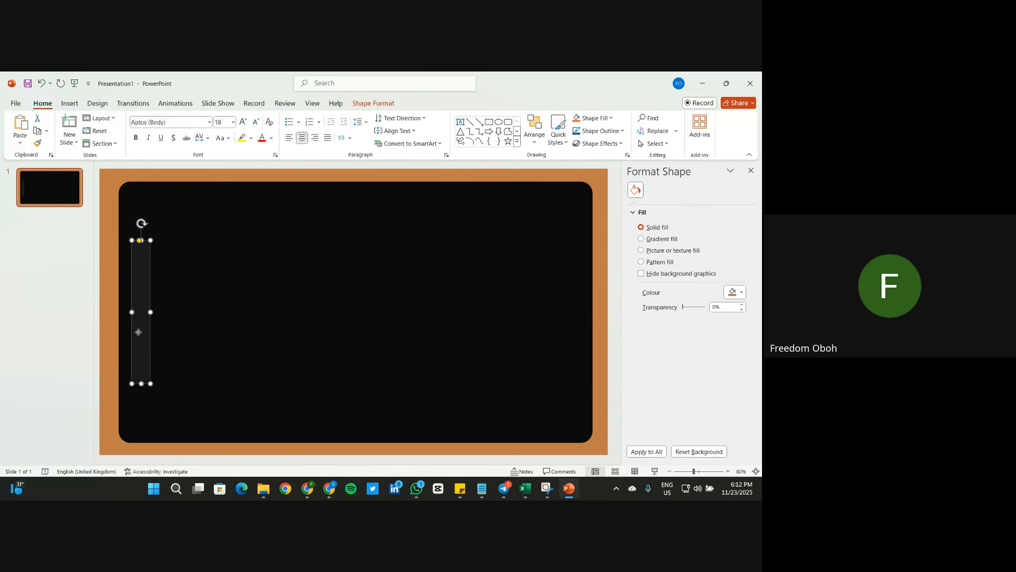
left_click(114, 348)
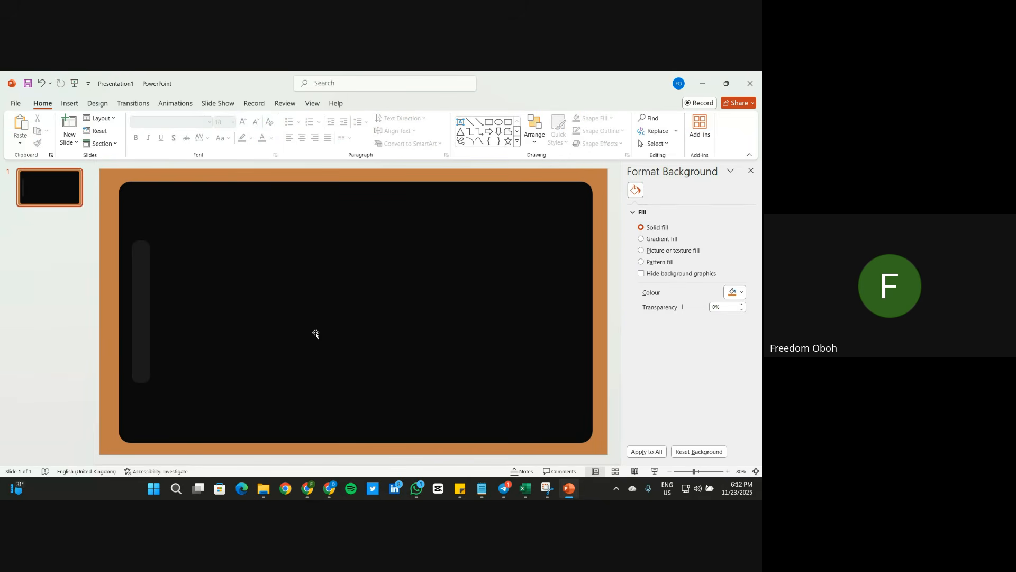
Step: Switch to Chrome and open the Flaticon website in a new tab
mouse_move(330, 475)
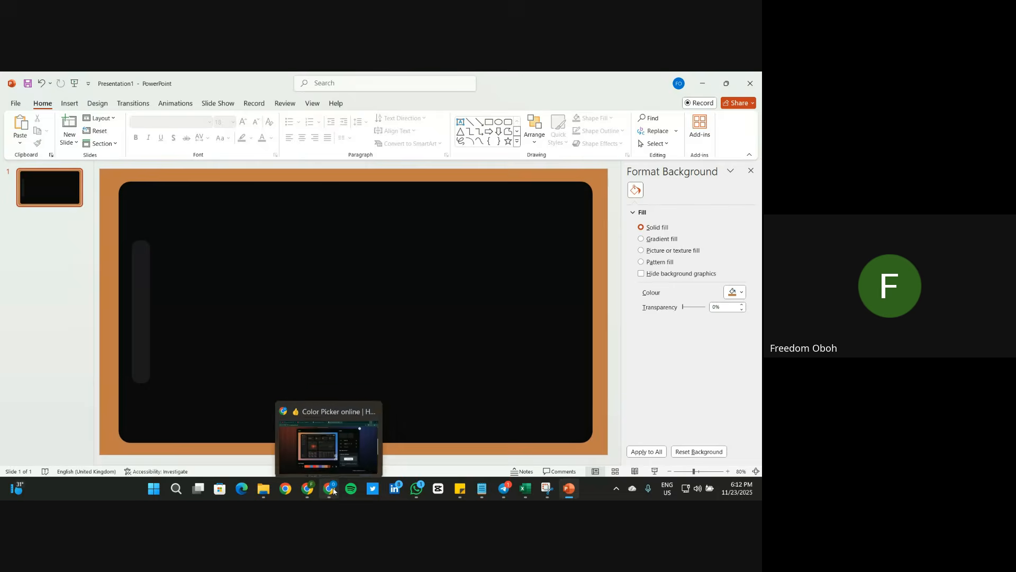
left_click(320, 437)
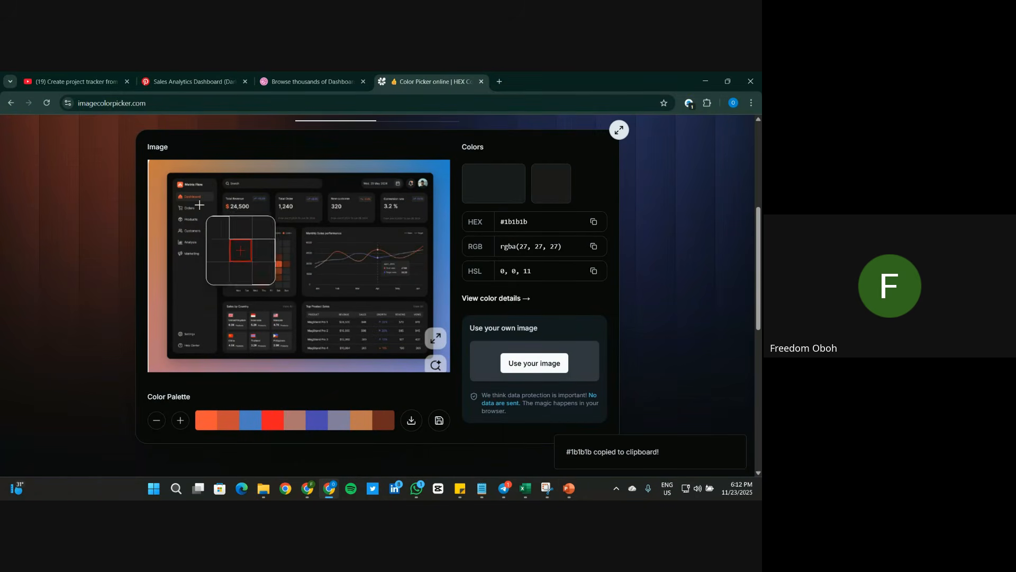
left_click(498, 82)
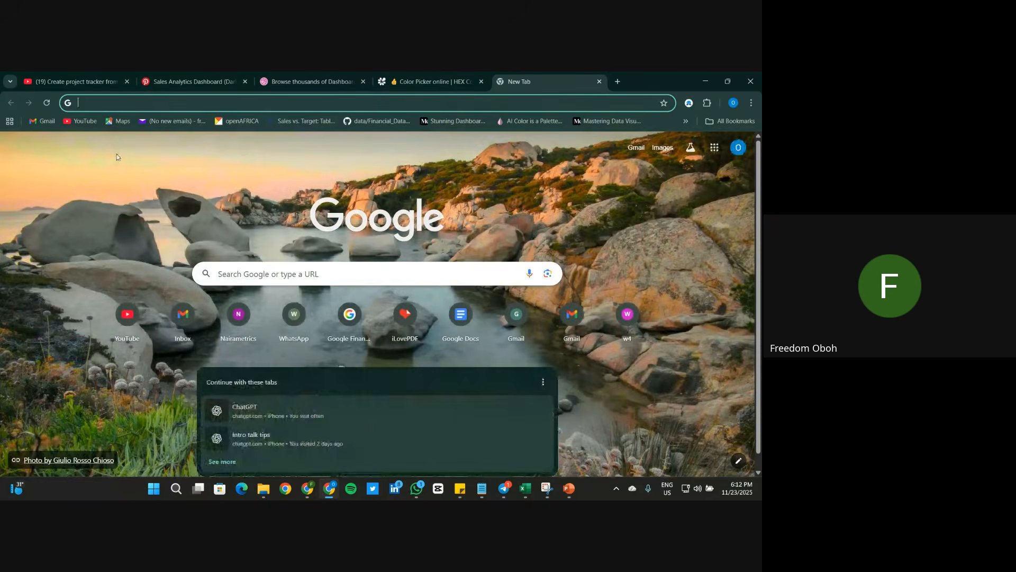
type("fla")
key("Return")
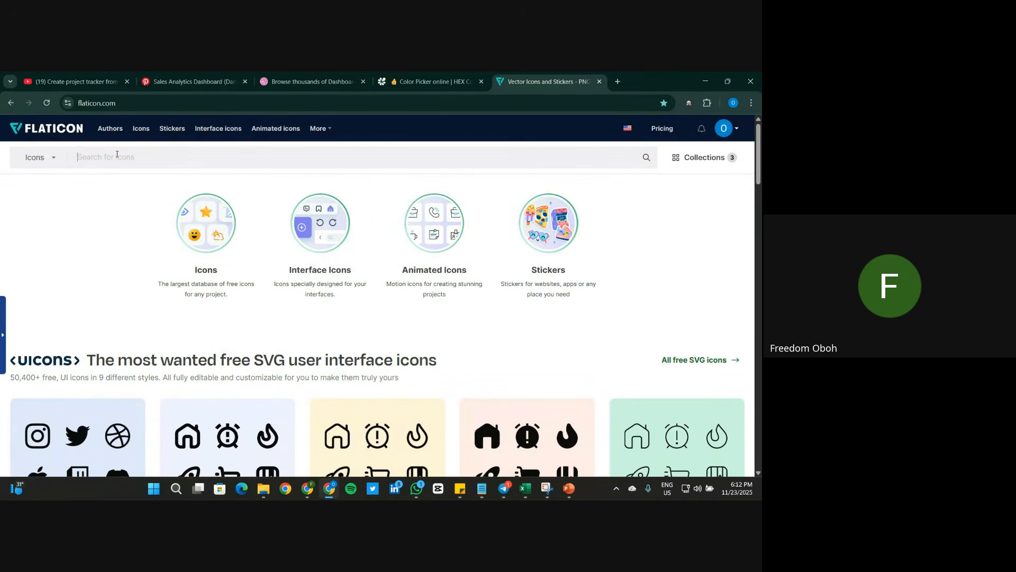
Step: Open Flaticon's interface icons section and show the full list of icons
scroll(117, 154, "down", 1)
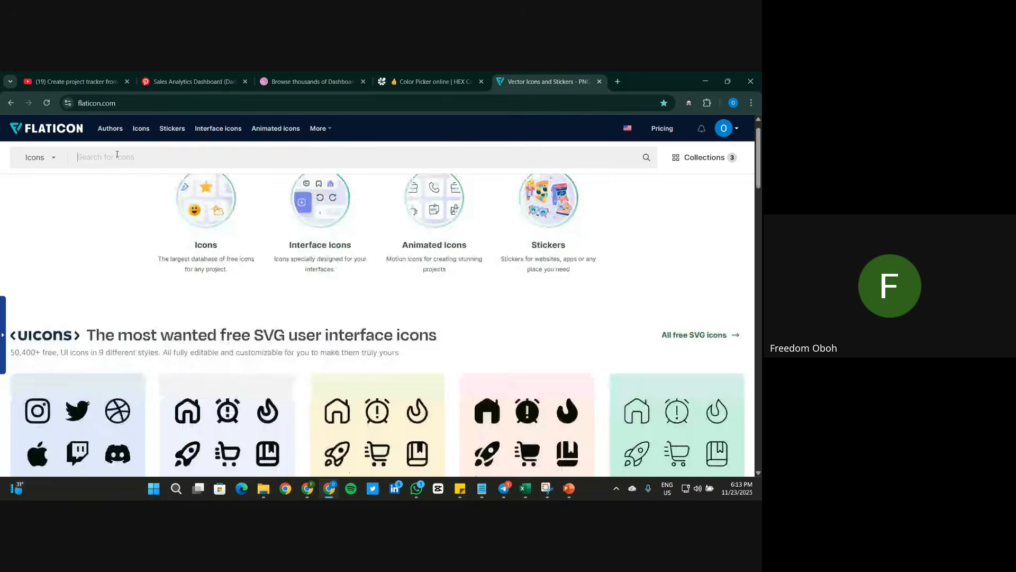
scroll(117, 154, "up", 1)
left_click(301, 226)
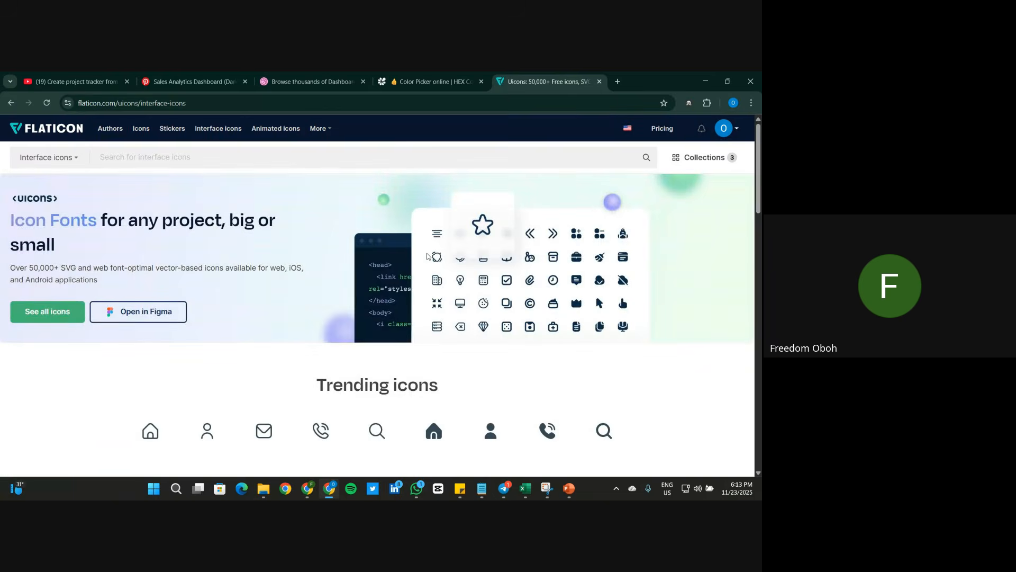
scroll(434, 266, "down", 1)
scroll(434, 266, "down", 4)
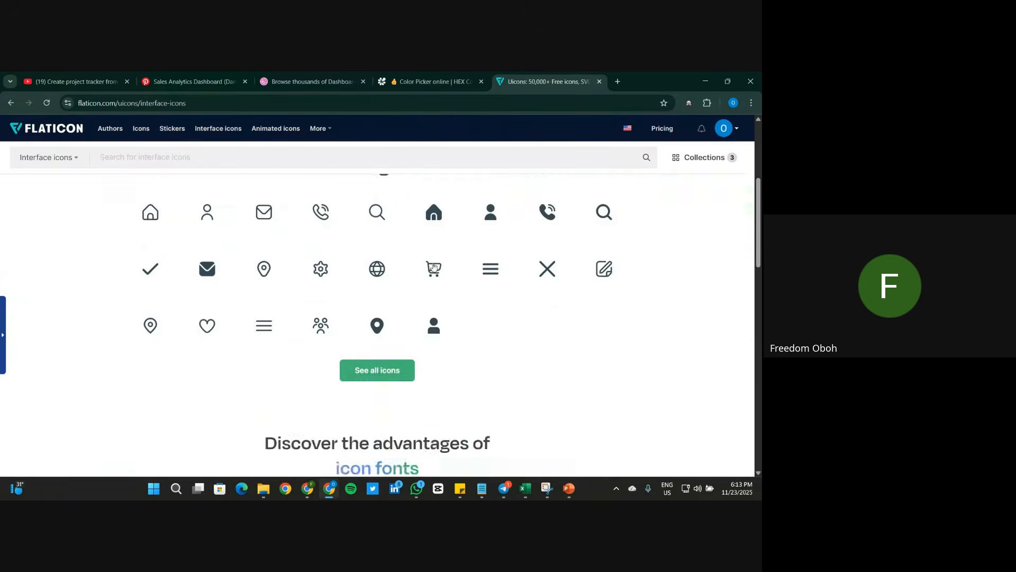
left_click(377, 361)
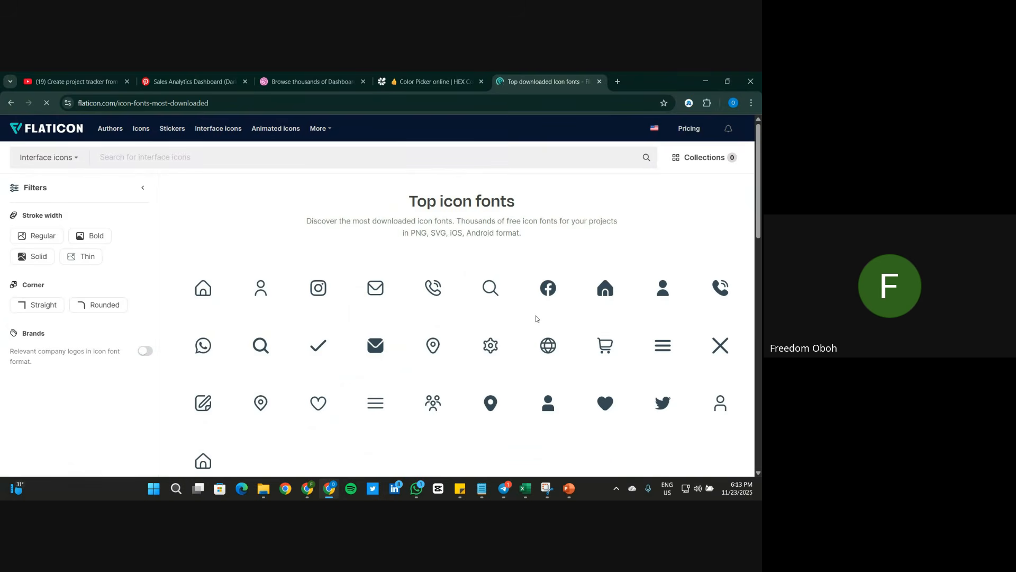
Step: Open the four-square apps icon, choose its solid rounded variant, and open it in the icon editor
scroll(475, 376, "down", 3)
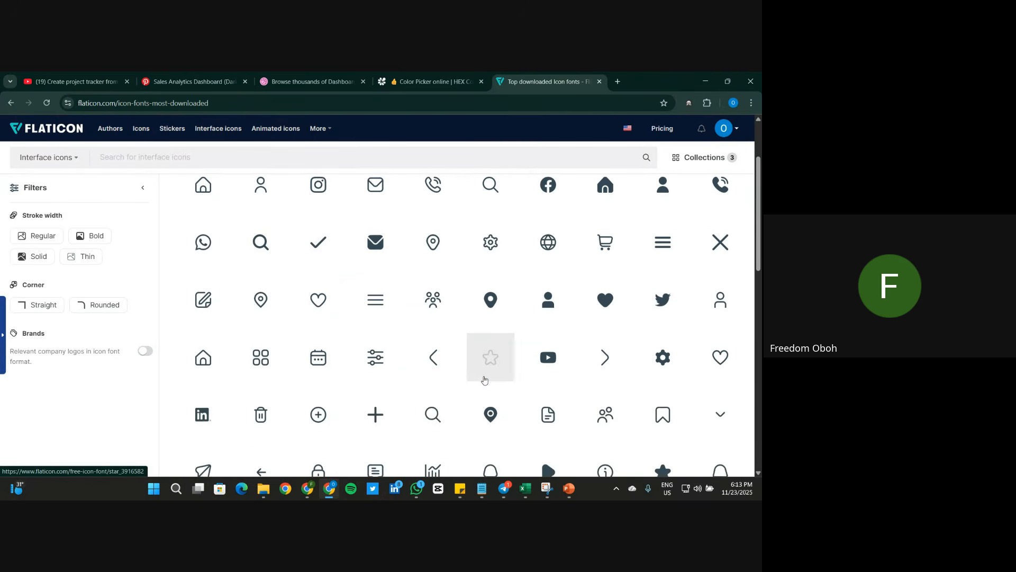
left_click(263, 316)
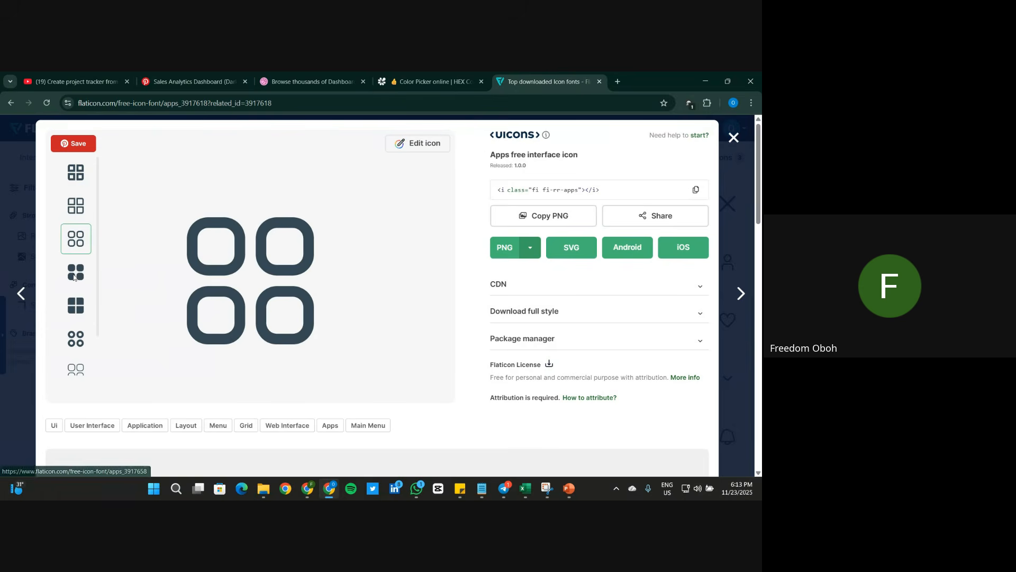
left_click(75, 272)
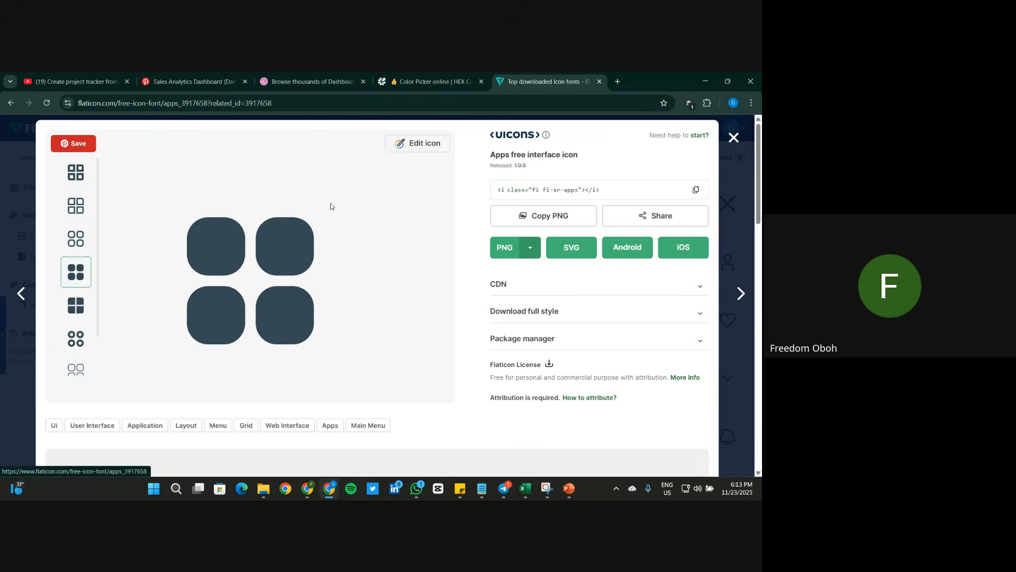
left_click(418, 143)
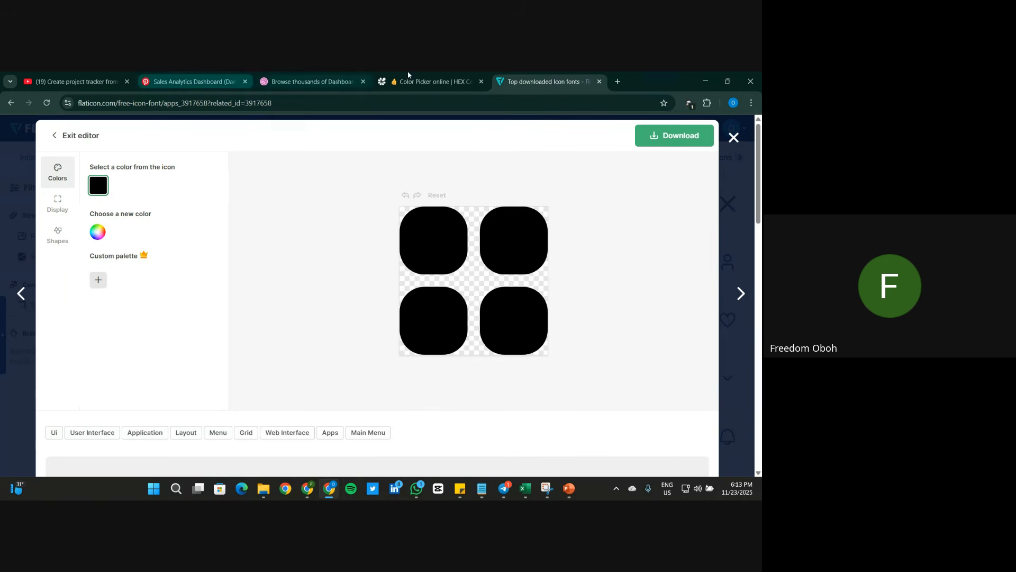
Step: Sample the orange accent from the dashboard image in the colour picker, copy its HEX code #ff5340, and return to the icon editor
left_click(431, 81)
left_click(236, 237)
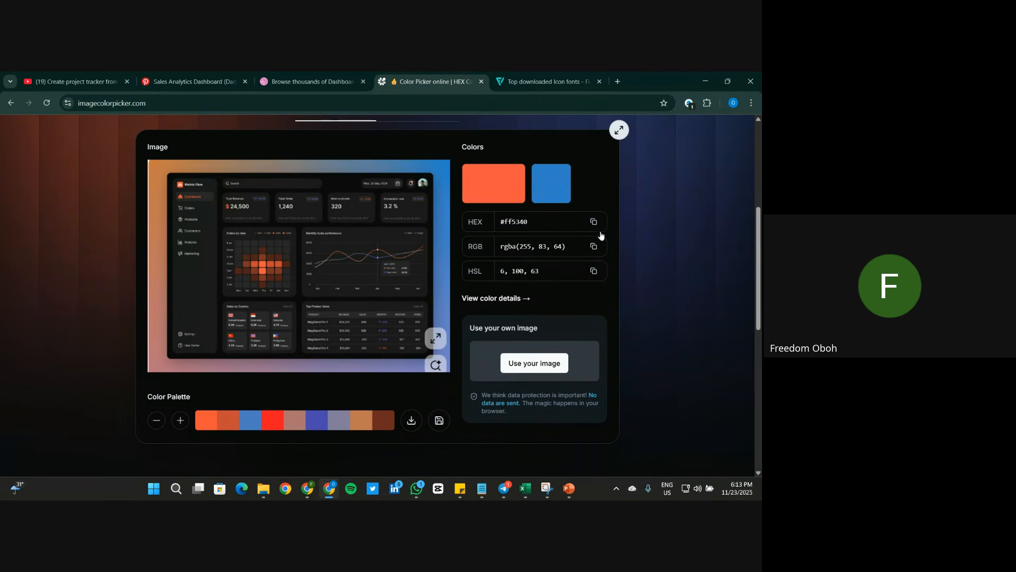
left_click(594, 222)
left_click(551, 81)
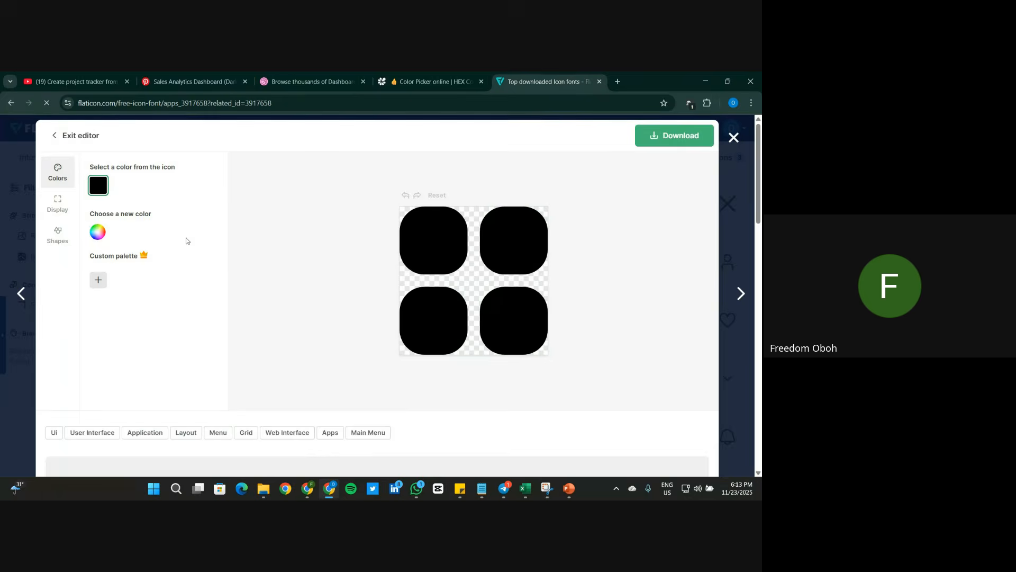
Step: Recolour the four-square apps icon with the copied orange #ff5340 and download it as a 64px PNG
left_click(96, 240)
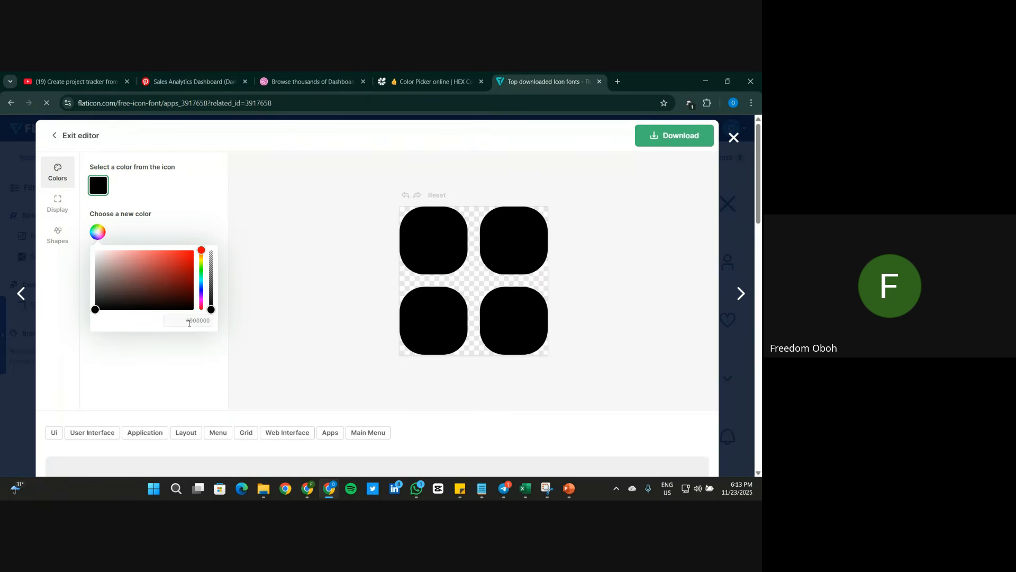
left_click(183, 322)
key("ctrl+v")
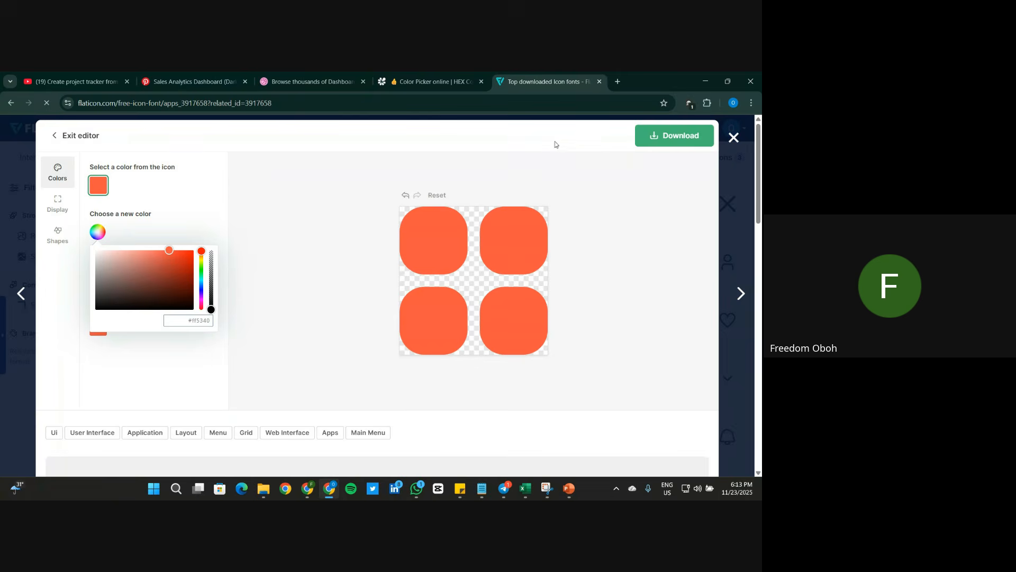
left_click(671, 139)
left_click(686, 165)
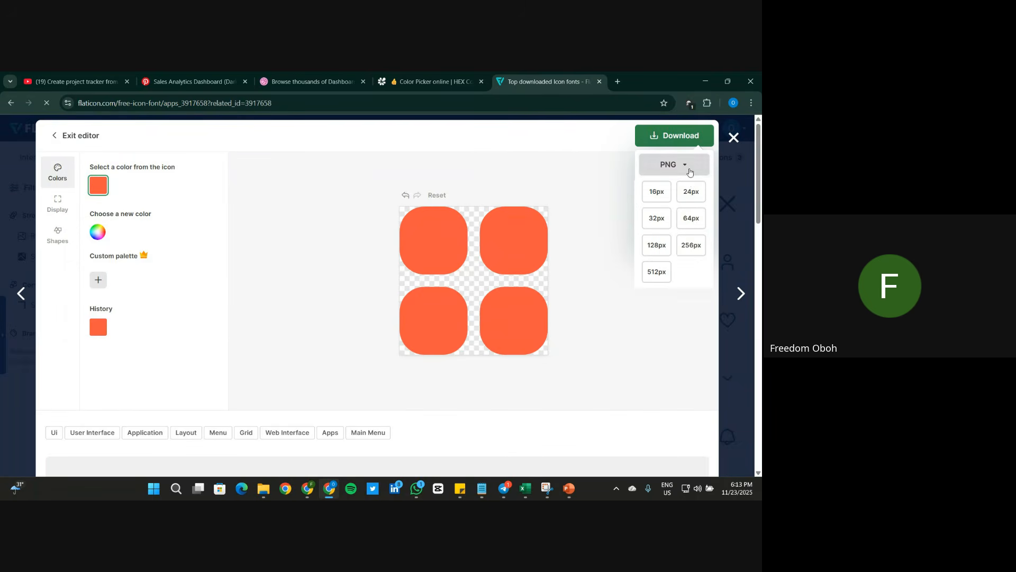
left_click(693, 218)
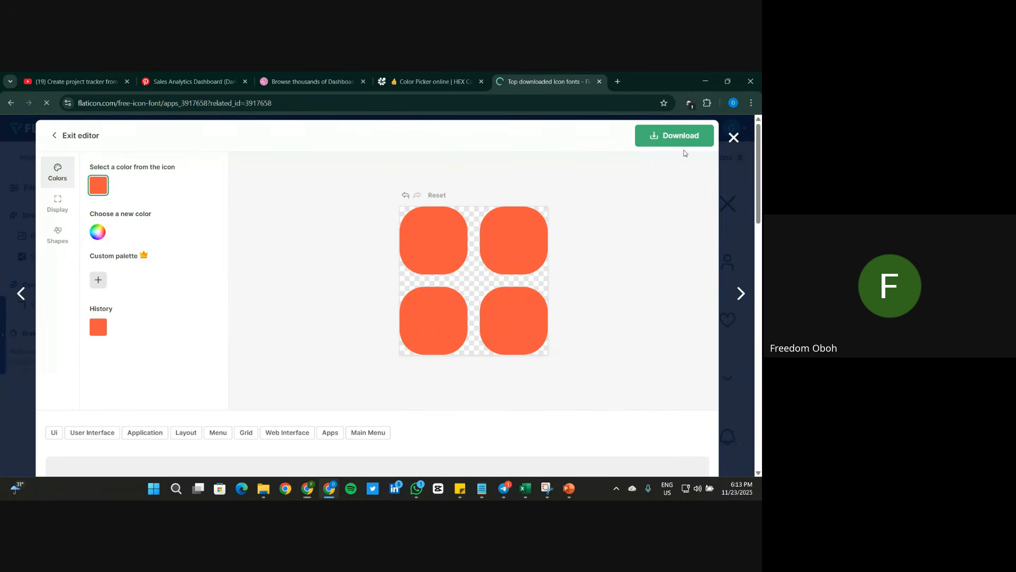
Step: Find the Stats bar-chart icon in the most-downloaded interface icons and open it in the icon editor
scroll(382, 330, "down", 1)
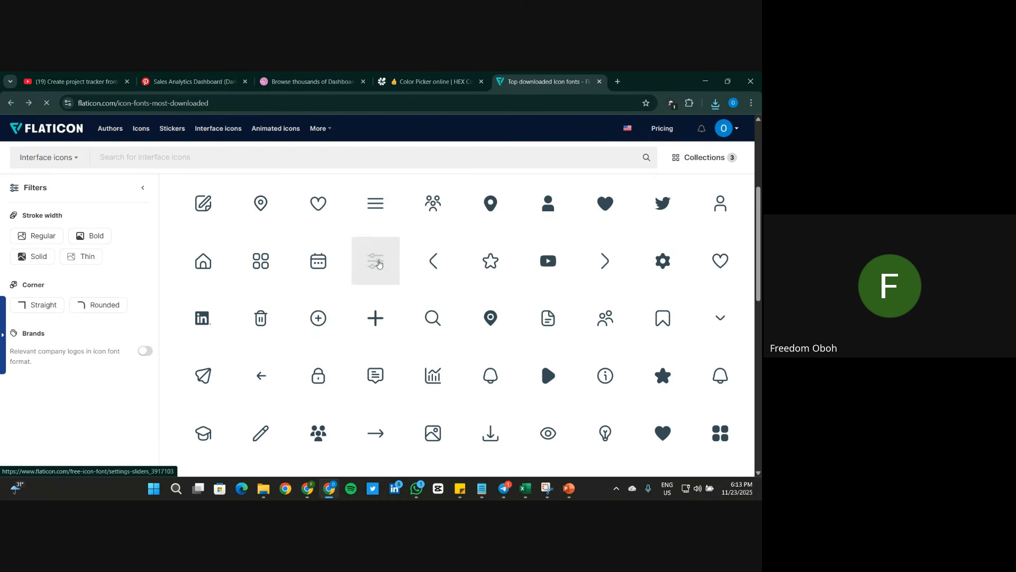
scroll(476, 344, "down", 1)
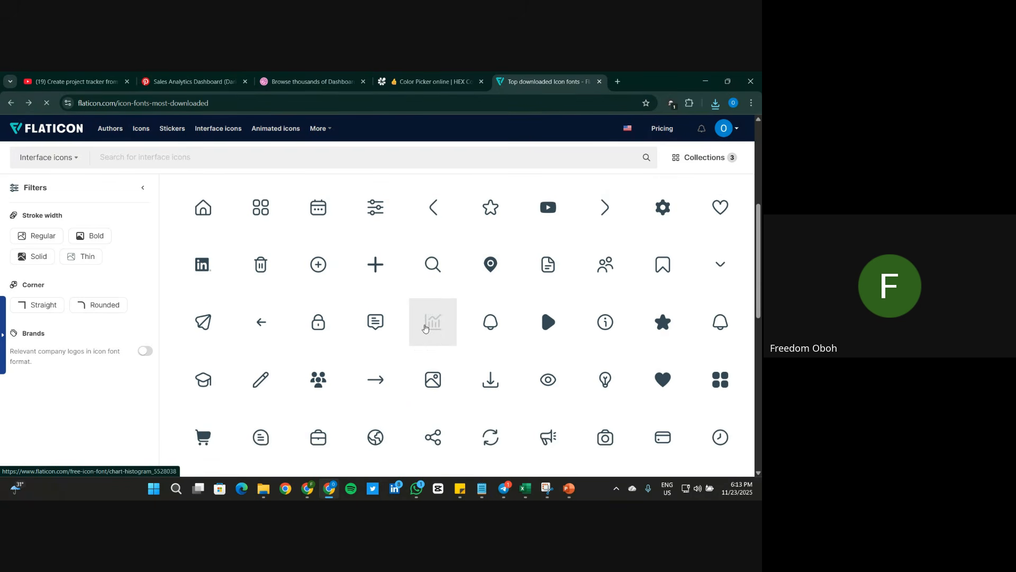
scroll(453, 331, "down", 2)
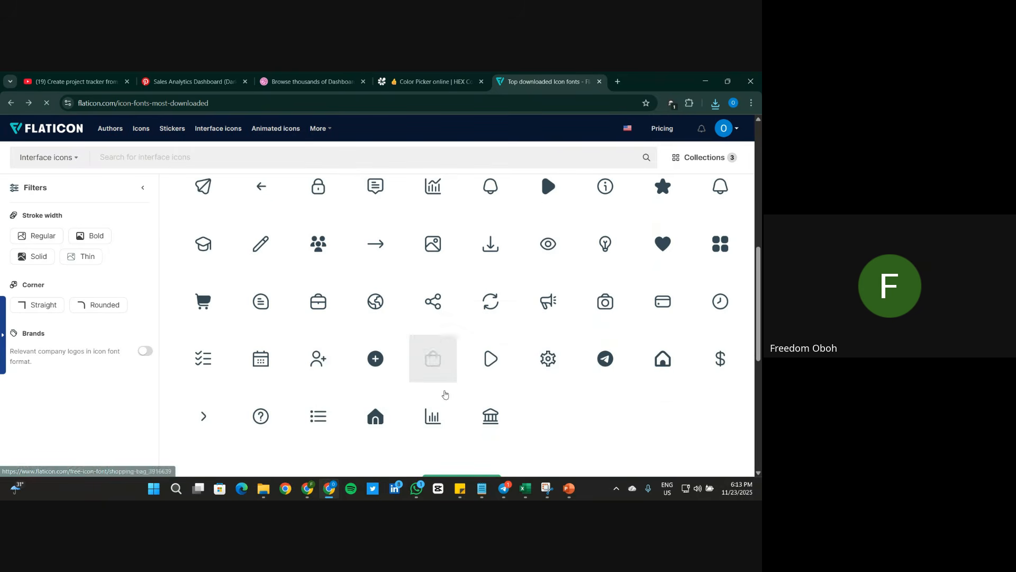
left_click(434, 413)
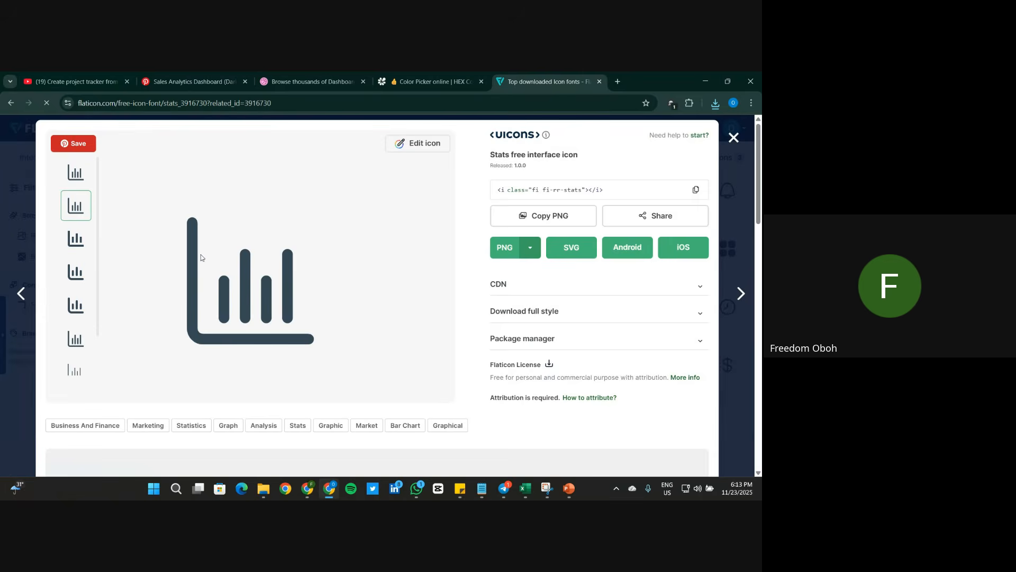
left_click(433, 145)
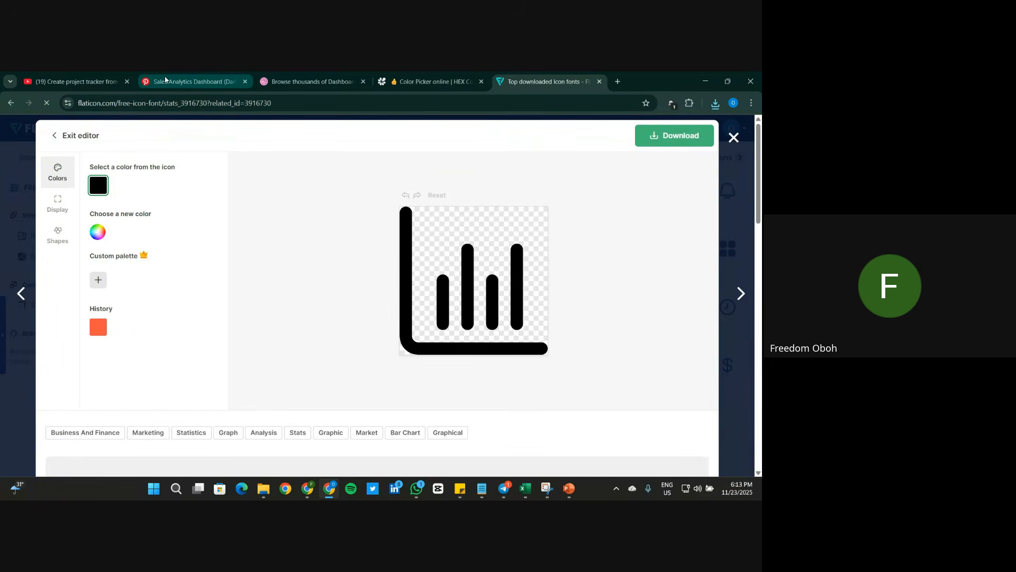
Step: Sample the grey of an inactive sidebar icon from the dashboard image, copy its HEX code, and return to the icon editor
left_click(413, 81)
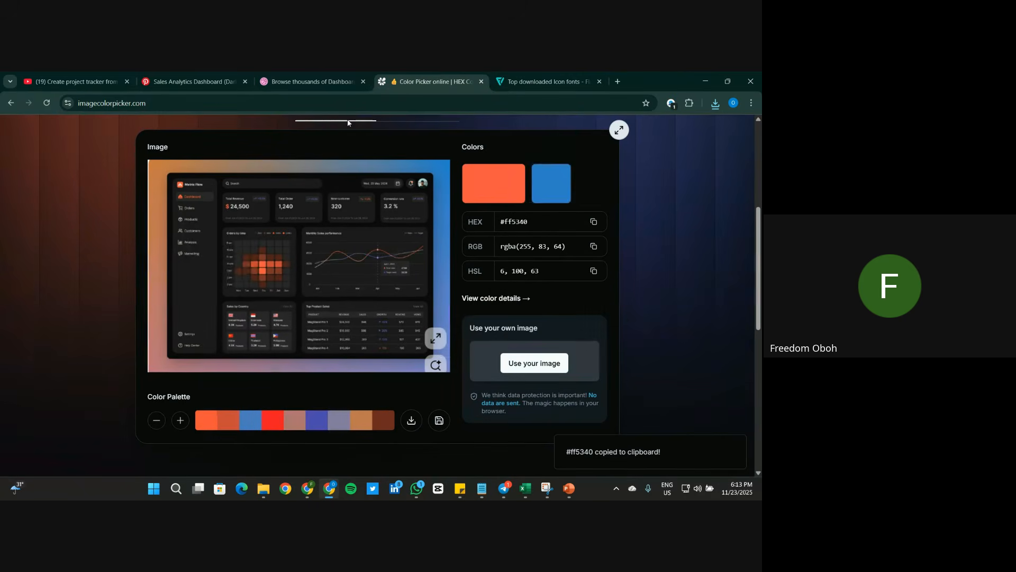
left_click(178, 206)
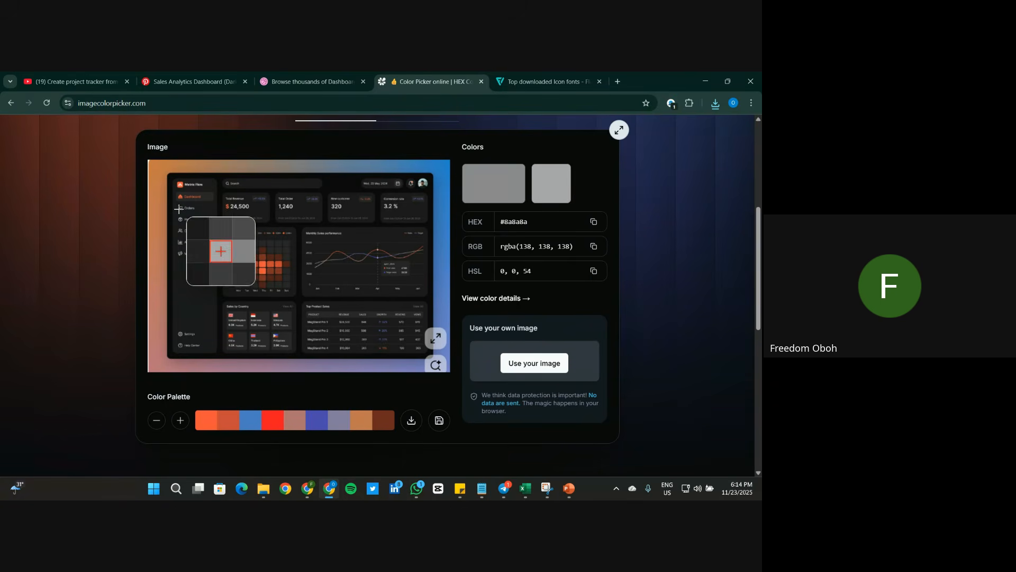
left_click(178, 208)
left_click(594, 221)
left_click(544, 83)
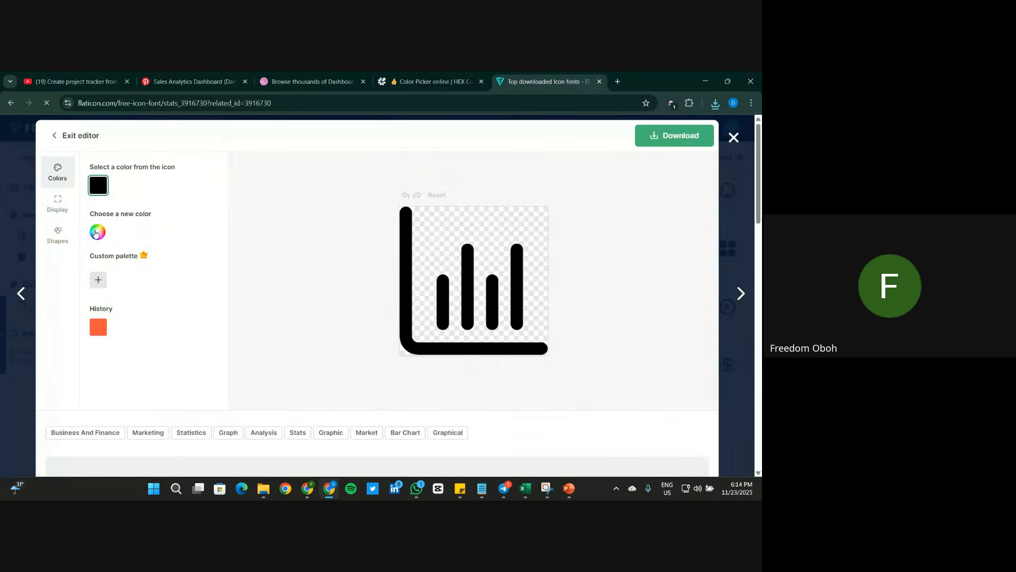
Step: Recolour the Stats icon with the copied grey, download it as a 64px PNG, and close the icon
left_click(95, 234)
left_click_drag(184, 321, 239, 317)
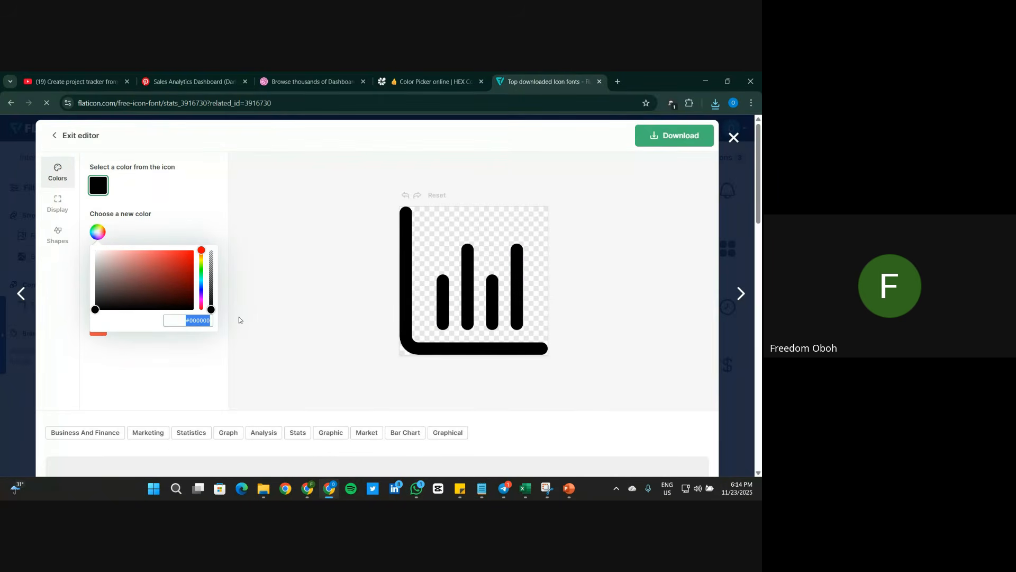
key("ctrl+v")
left_click(682, 136)
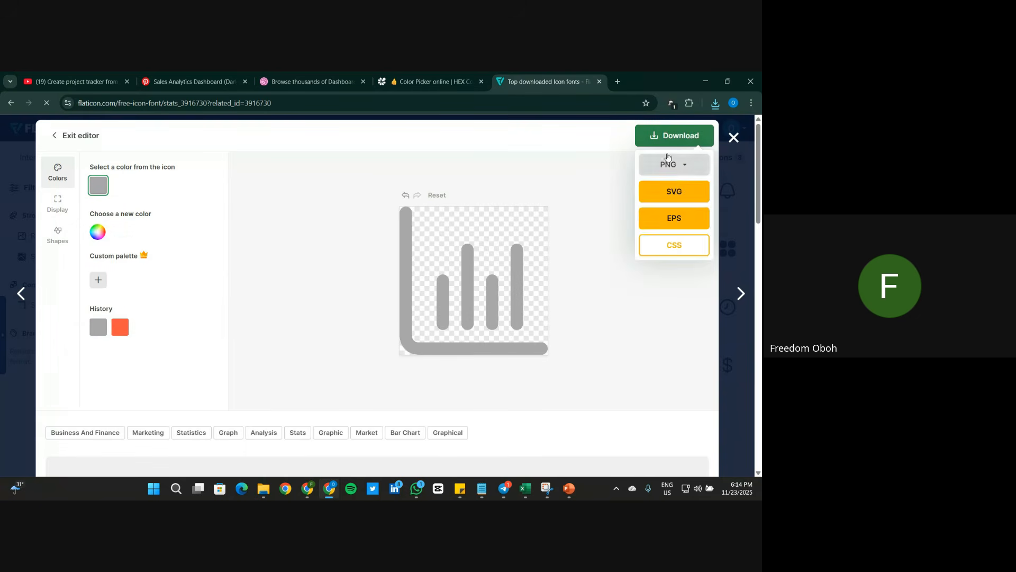
left_click(675, 165)
left_click(696, 223)
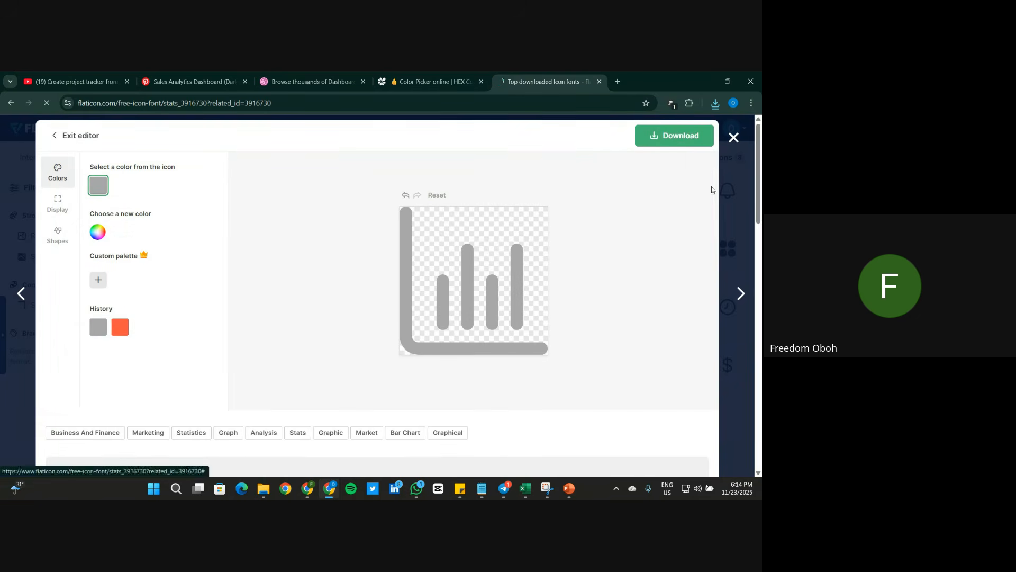
left_click(734, 139)
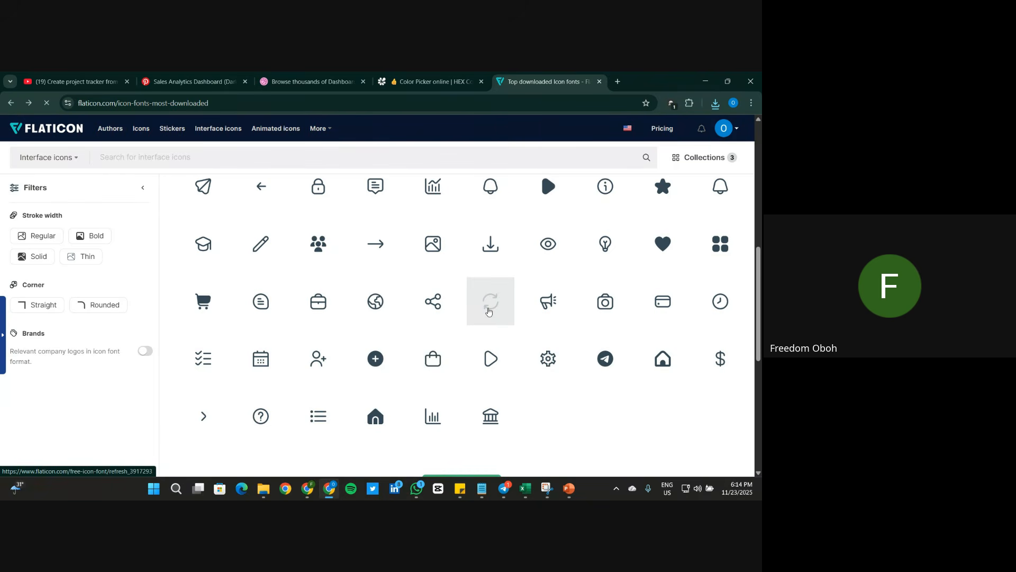
Step: Look through the top icons for another navigation icon, search the interface icons for "market", and examine the results
scroll(488, 311, "up", 1)
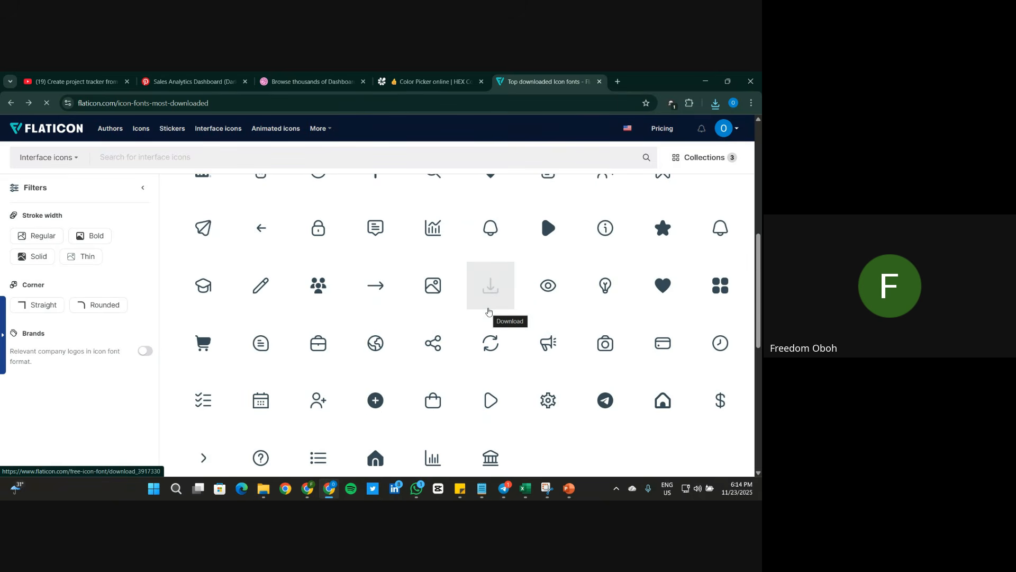
scroll(488, 312, "up", 1)
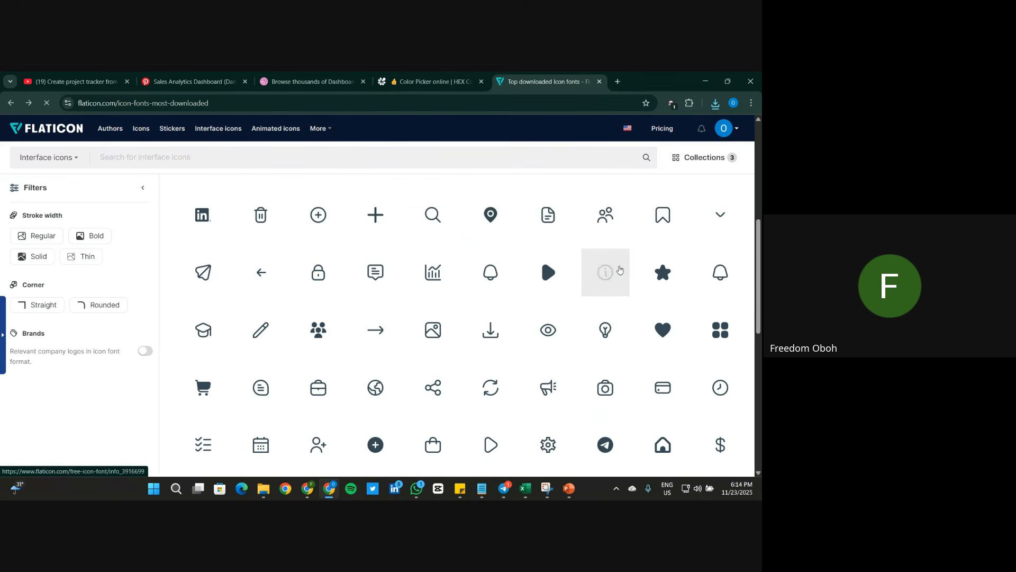
scroll(495, 274, "up", 2)
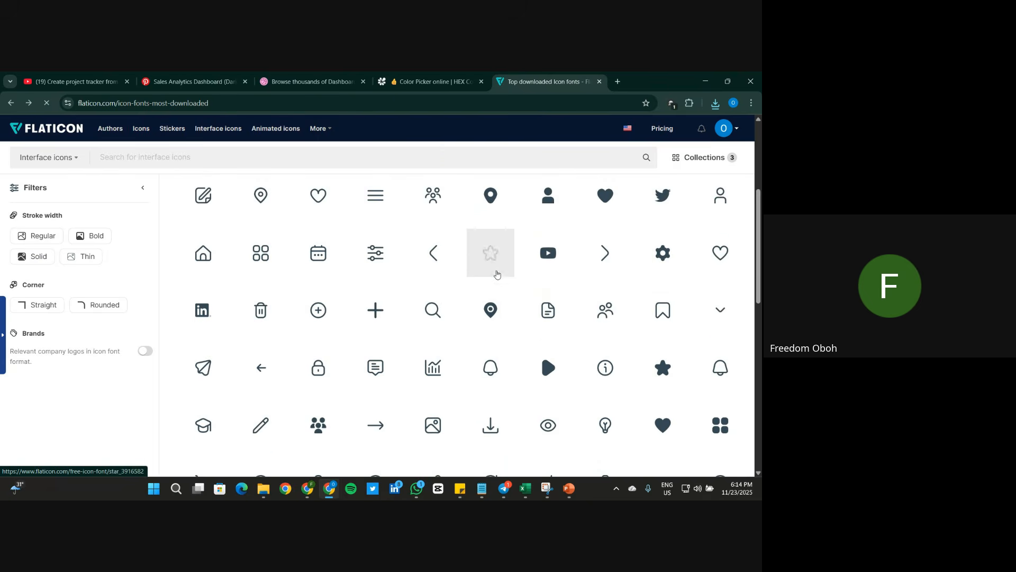
scroll(414, 284, "down", 4)
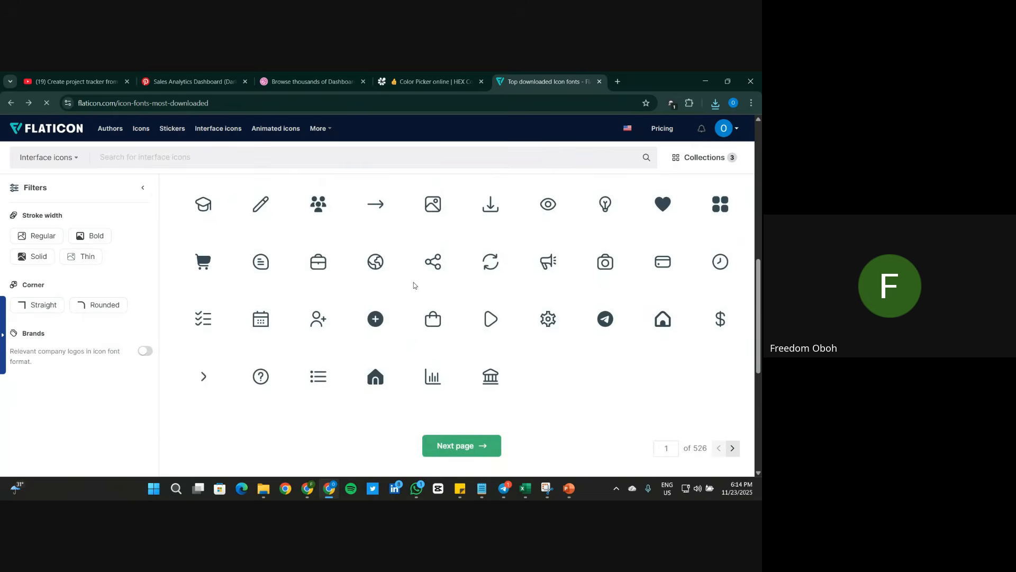
left_click(191, 152)
type("MA")
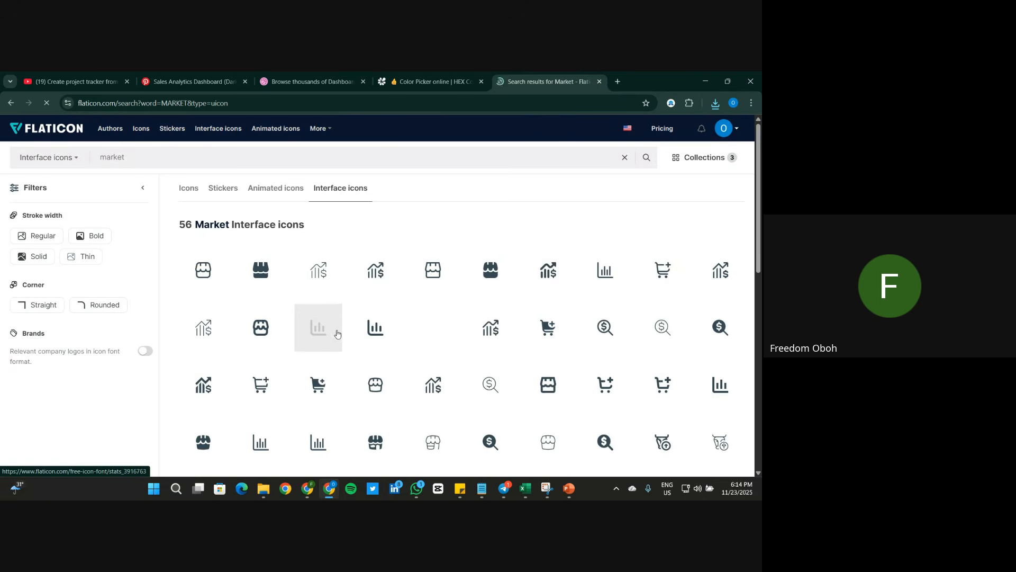
scroll(337, 334, "down", 1)
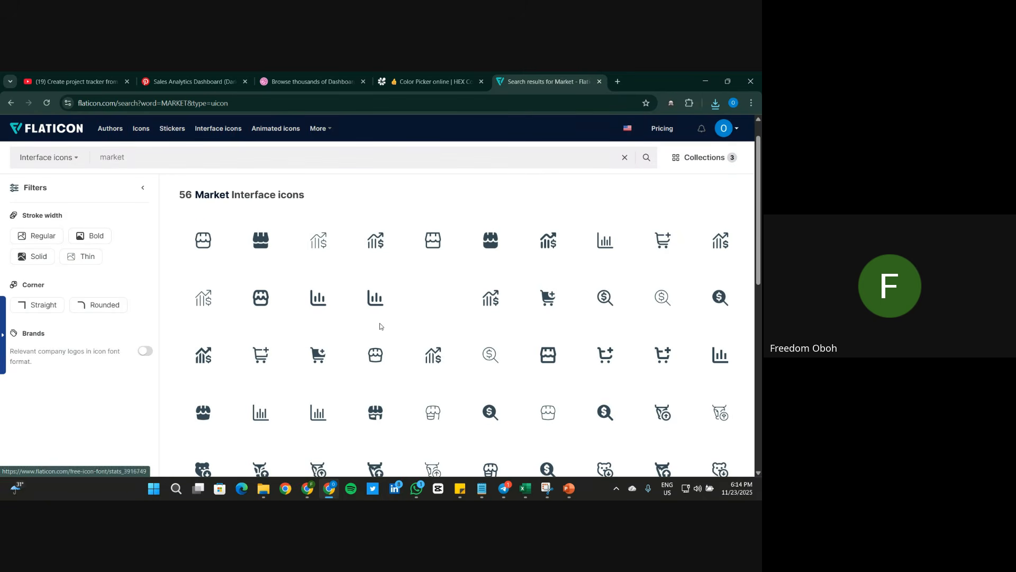
scroll(380, 323, "down", 1)
scroll(380, 323, "down", 1)
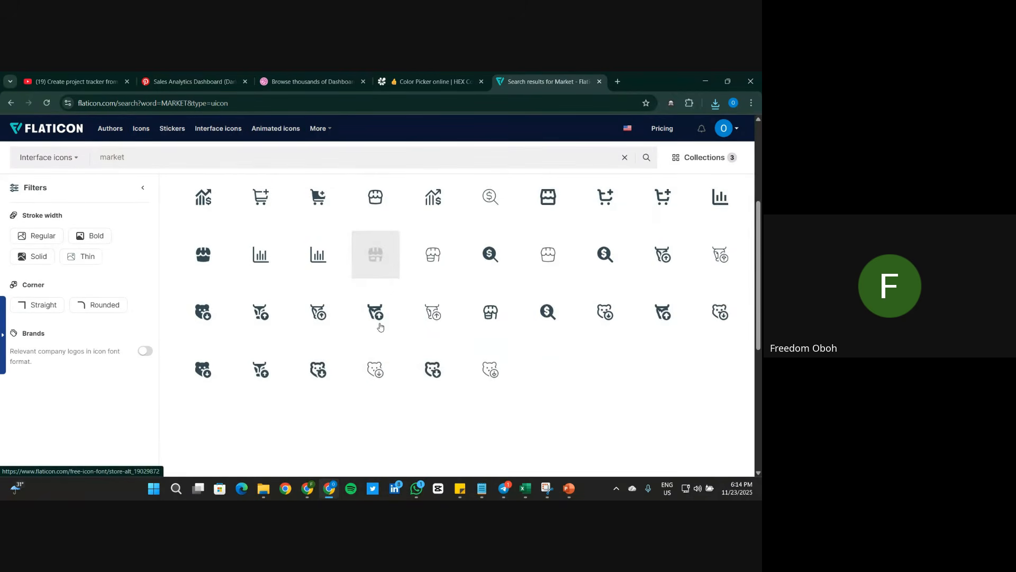
scroll(379, 327, "up", 2)
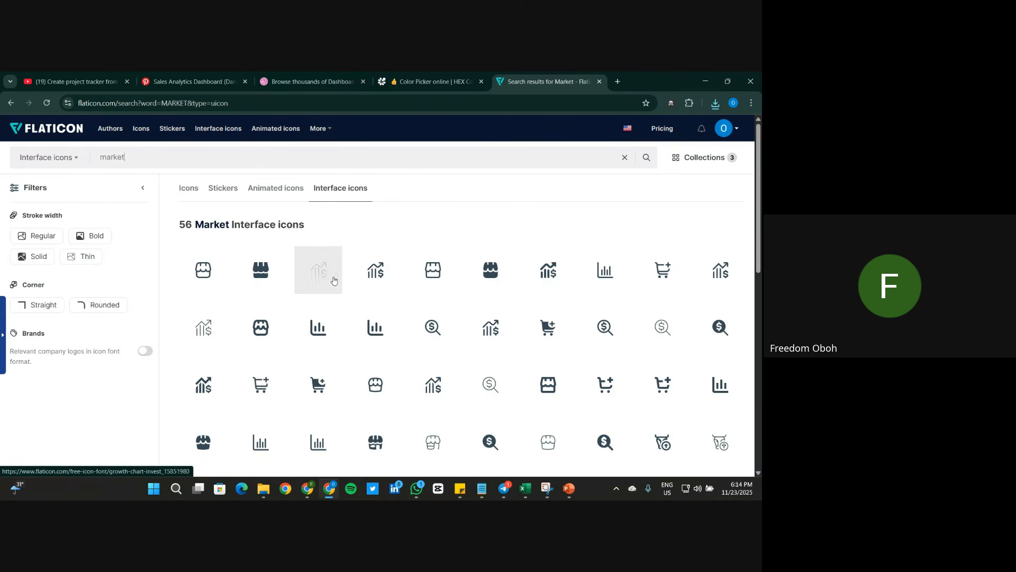
left_click(491, 326)
Step: Open the second page of the most-downloaded interface icons and look through it for a suitable navigation icon
left_click(462, 445)
scroll(492, 373, "down", 5)
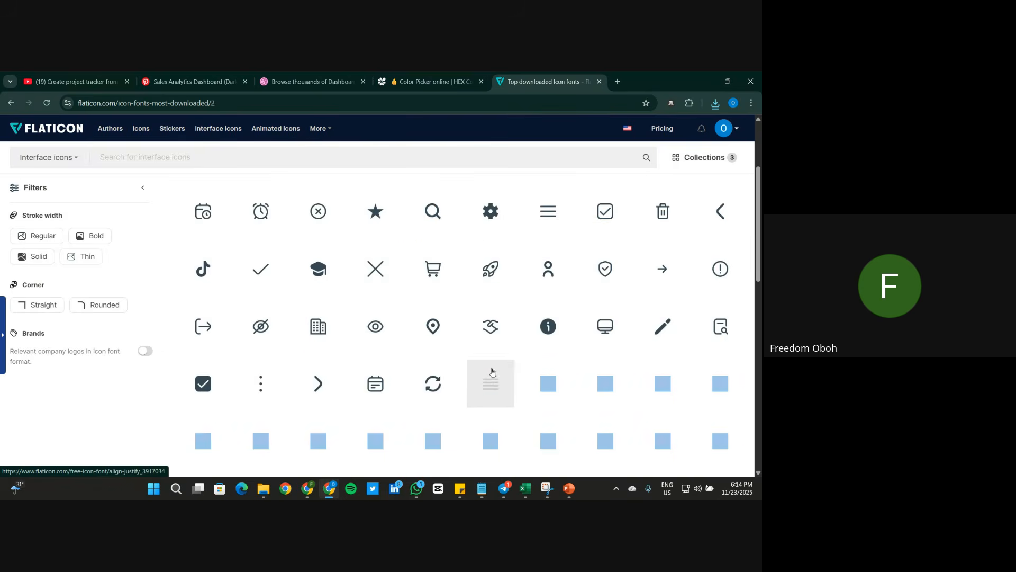
scroll(492, 373, "down", 1)
scroll(492, 372, "down", 1)
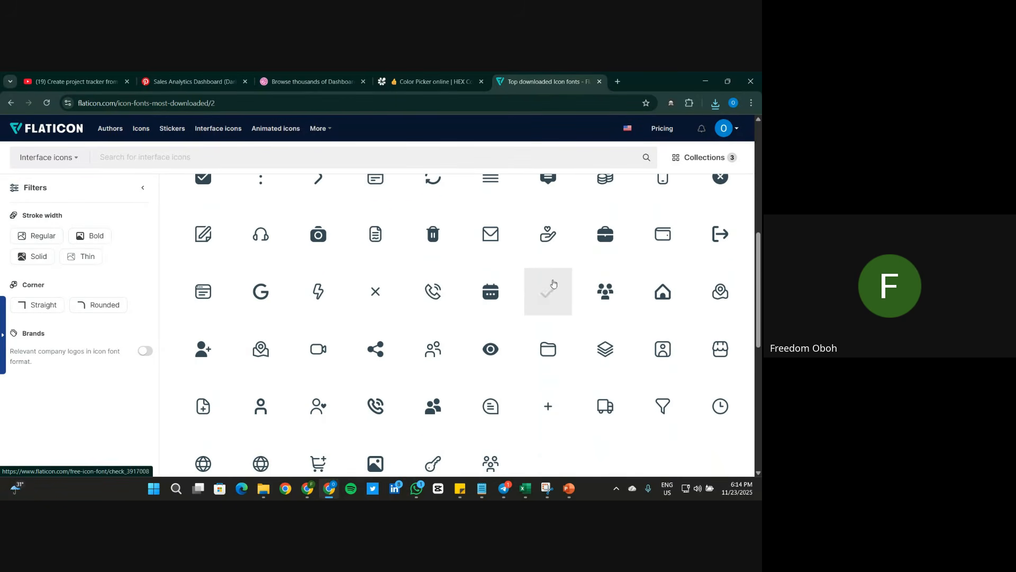
scroll(479, 359, "down", 2)
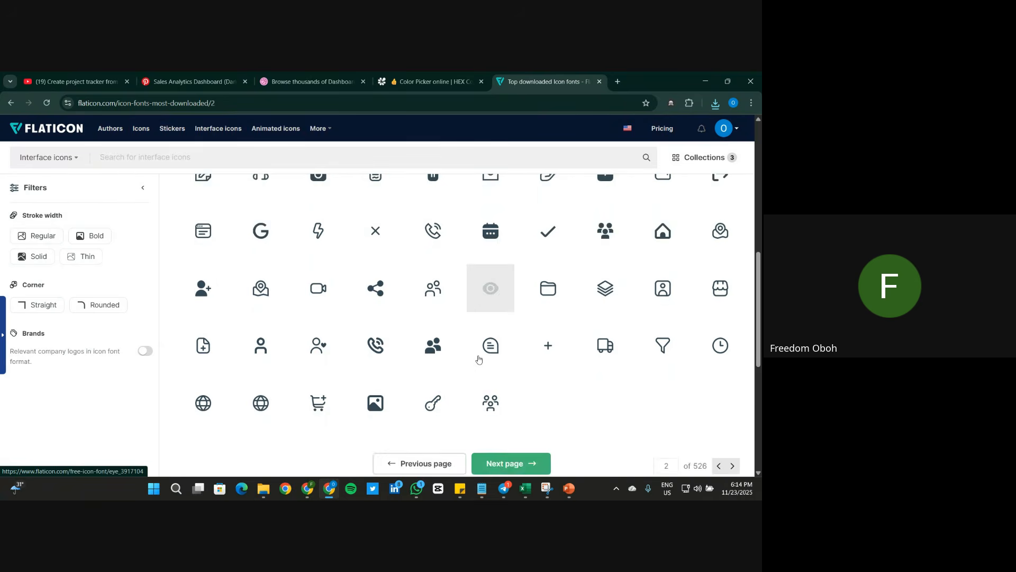
scroll(465, 360, "up", 1)
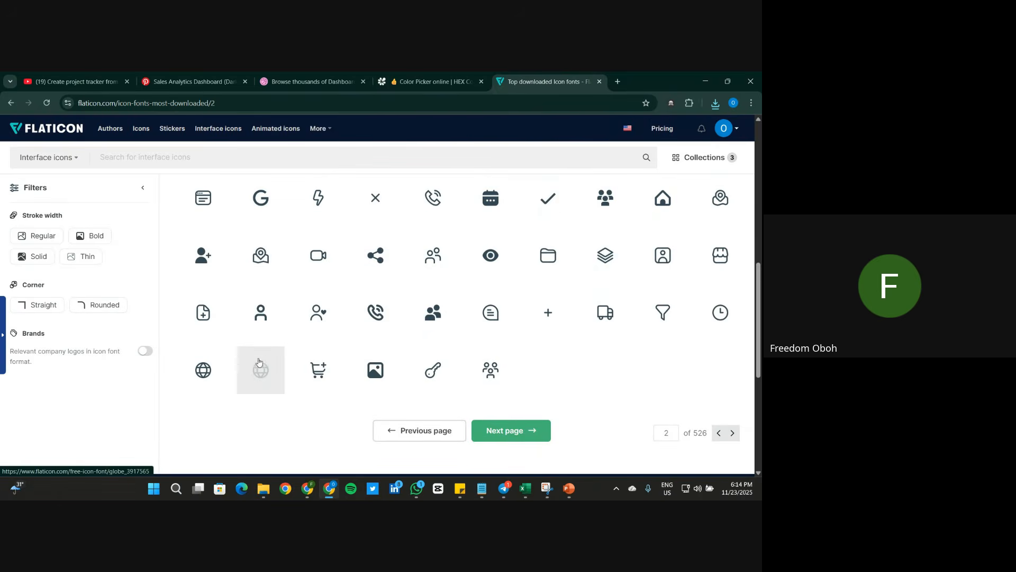
scroll(328, 270, "up", 2)
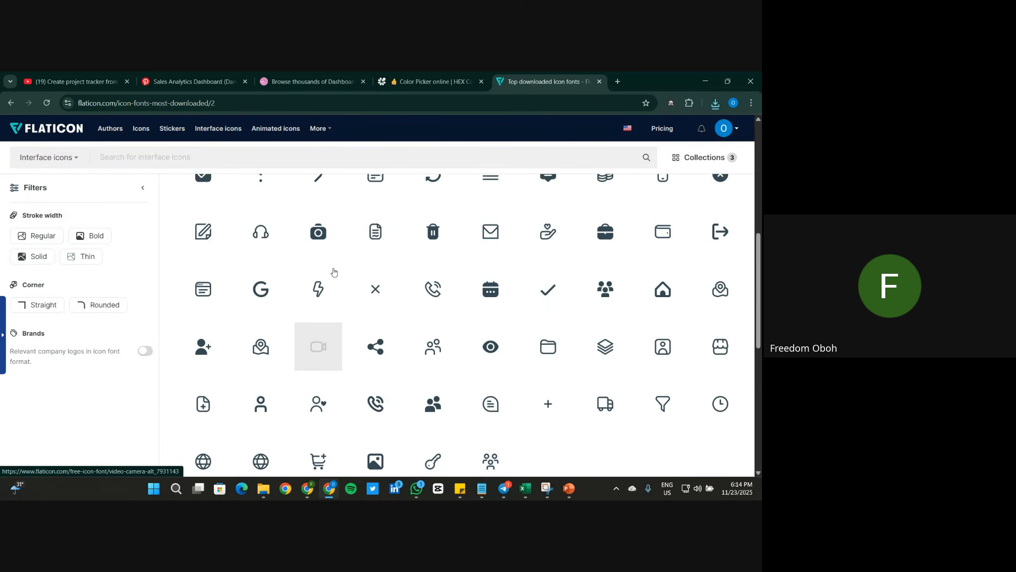
scroll(414, 249, "up", 4)
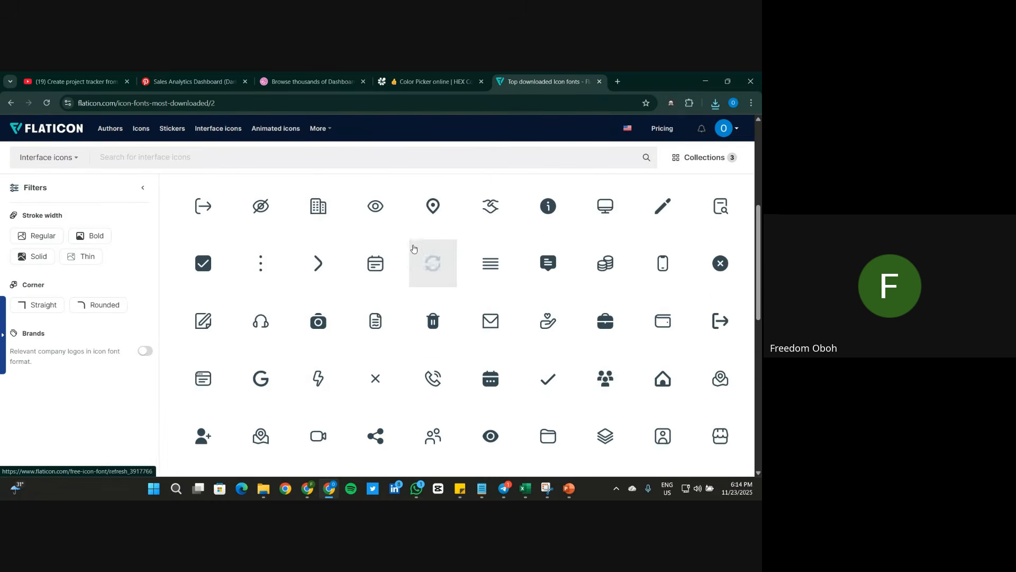
scroll(413, 249, "up", 2)
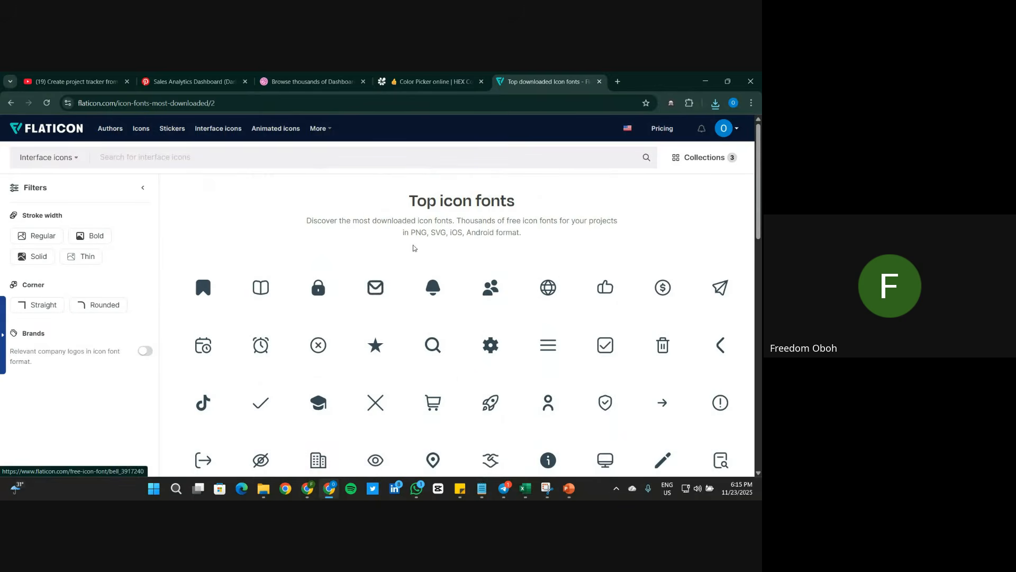
scroll(496, 333, "down", 3)
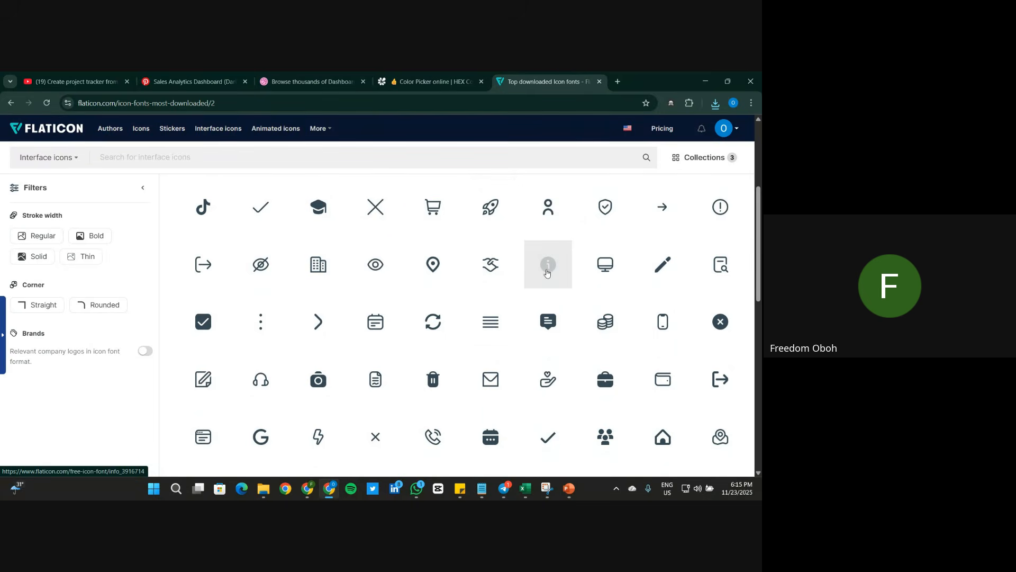
Step: Open the Info icon in the editor using its bold outlined circle variant and recolour it to #a7a7a7
left_click(547, 275)
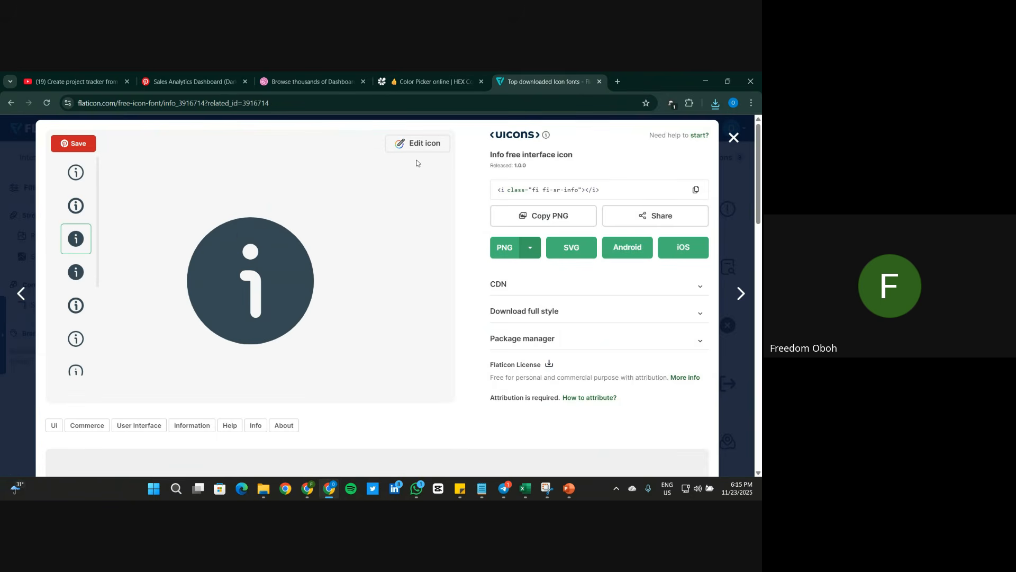
left_click(76, 306)
left_click(406, 150)
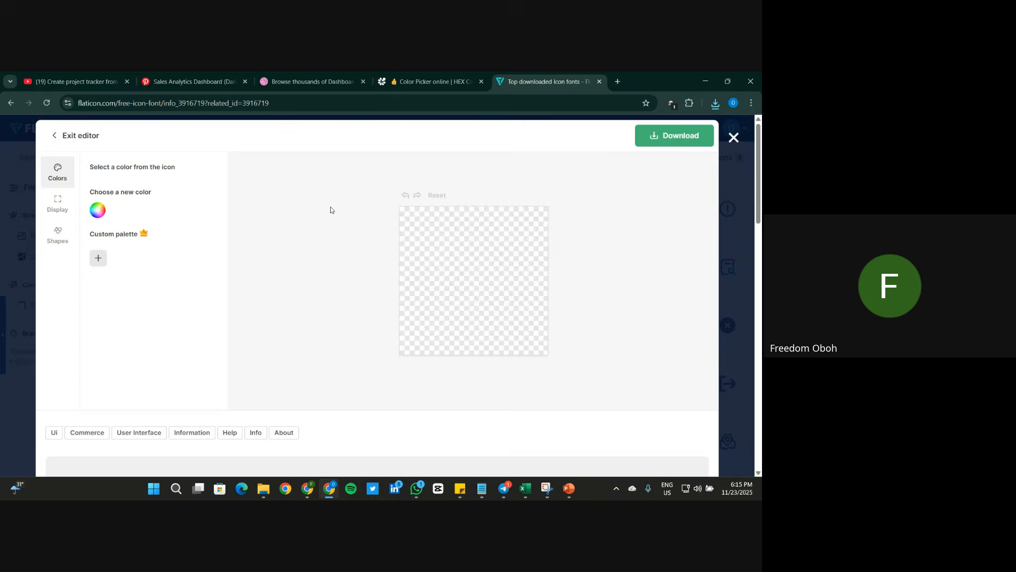
left_click(98, 233)
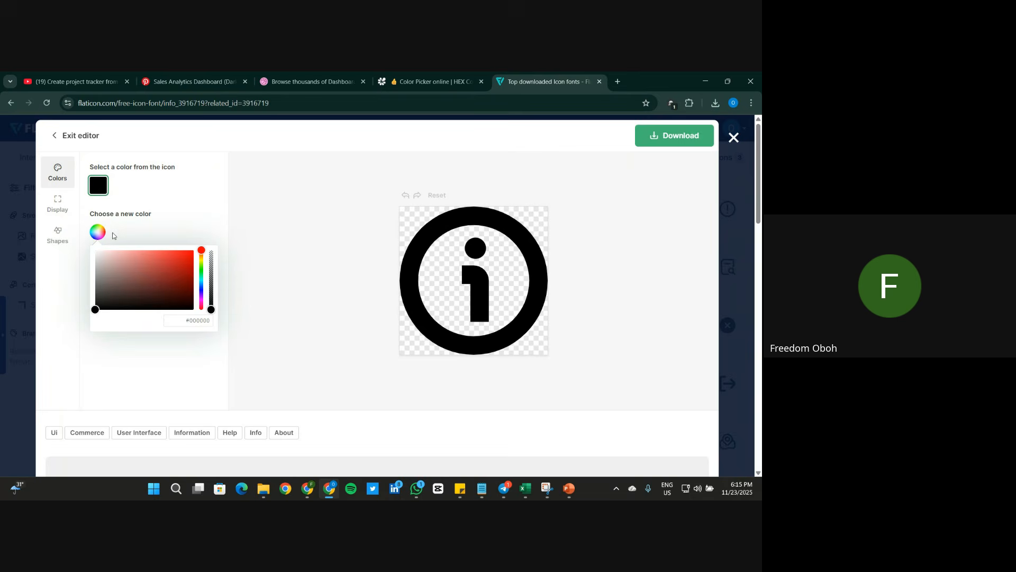
double_click(192, 320)
type("a7a7a7")
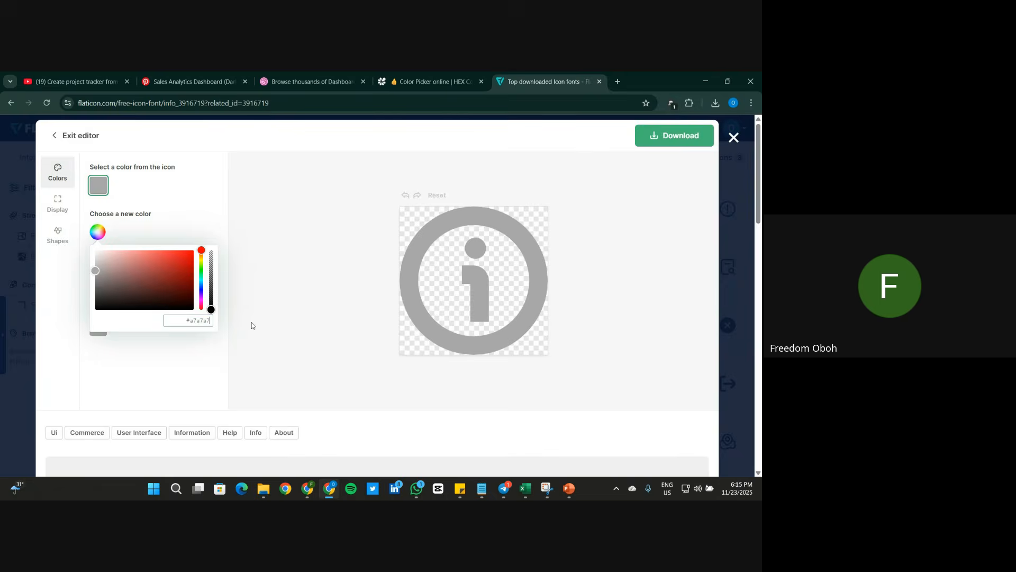
Step: Download the grey Info icon as a 64px PNG and close the icon
left_click(662, 137)
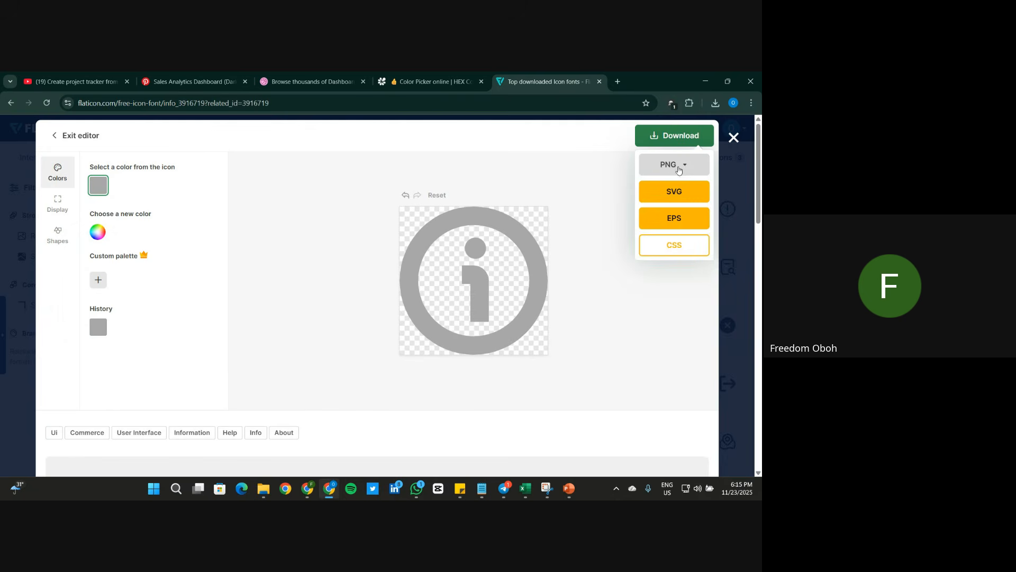
left_click(670, 165)
left_click(691, 218)
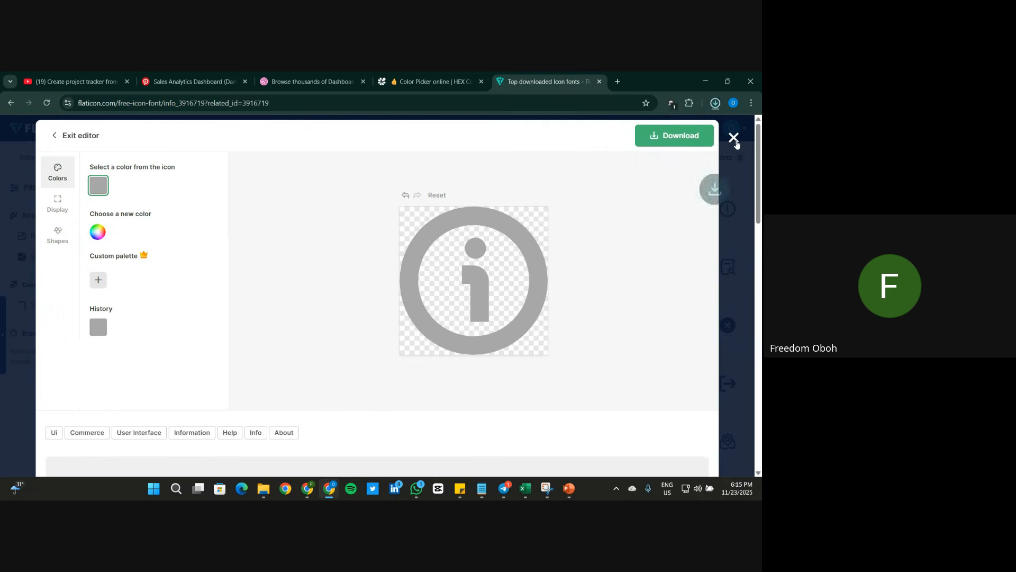
left_click(733, 139)
Step: Find the Download icon among the first page of most-downloaded interface icons and open it in the editor
scroll(486, 342, "down", 3)
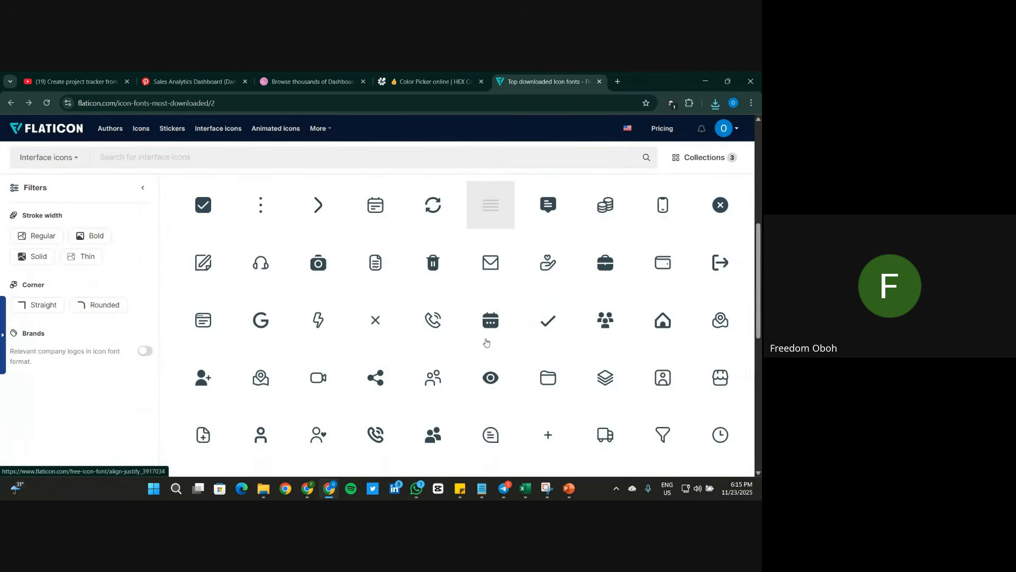
scroll(487, 342, "down", 2)
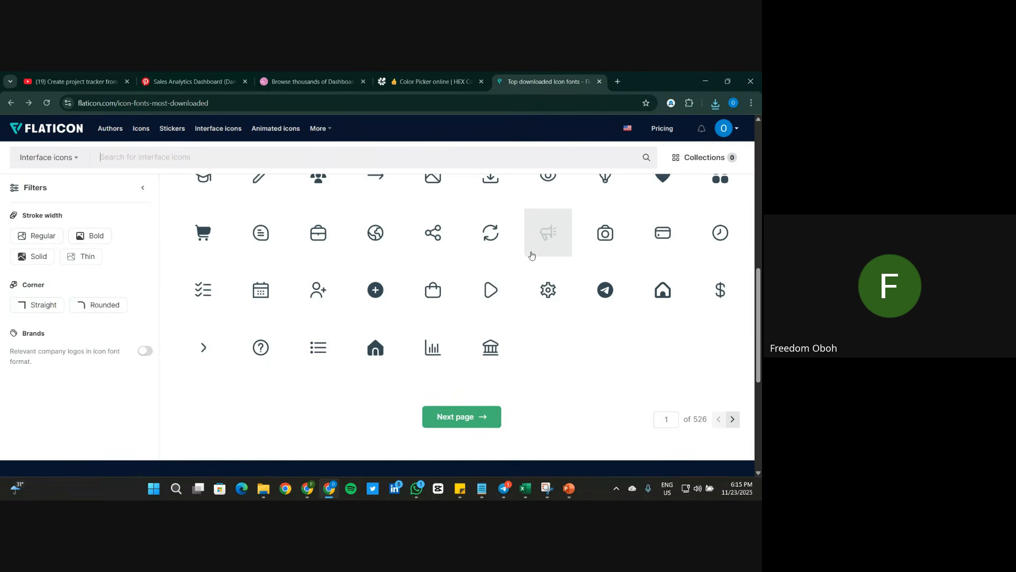
scroll(551, 272, "up", 2)
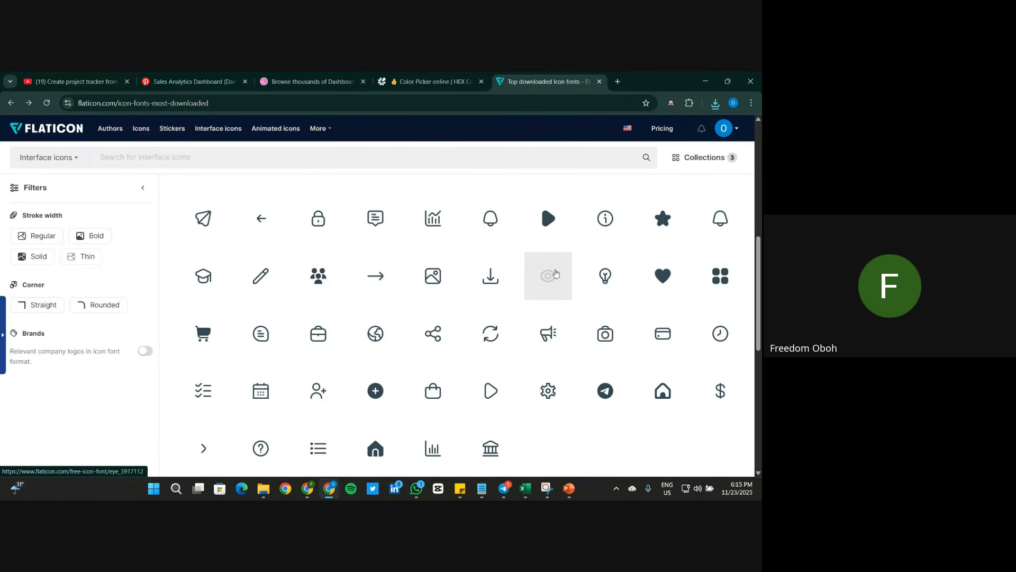
left_click(492, 286)
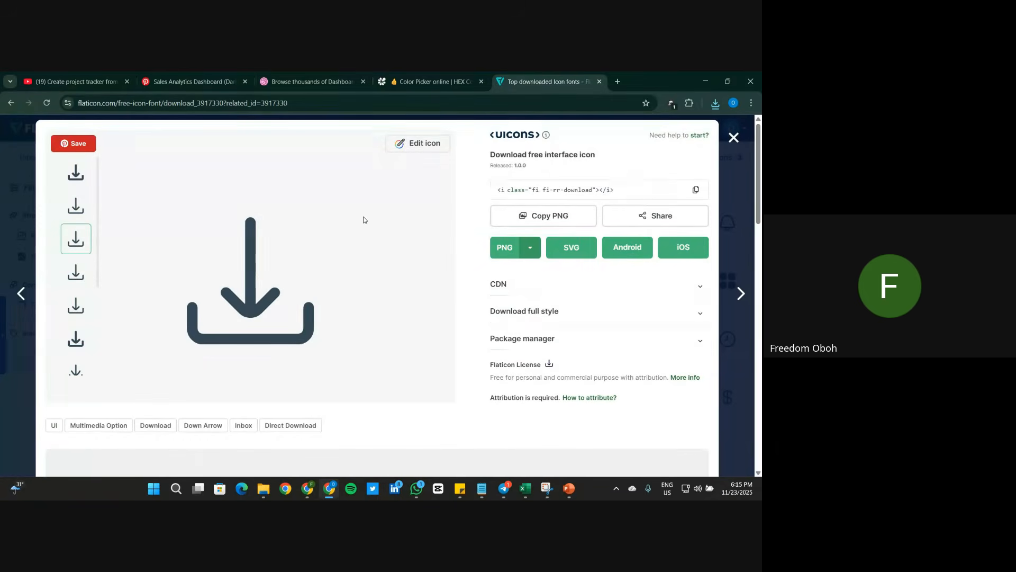
left_click(418, 143)
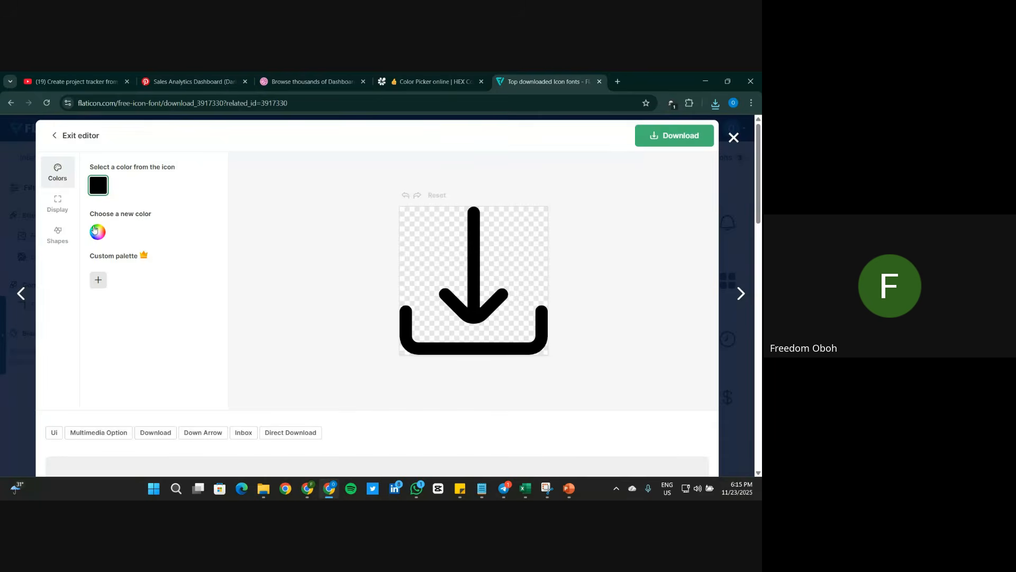
Step: Recolour the Download icon to #a7a7a7 and download it as a 64px PNG
left_click(102, 236)
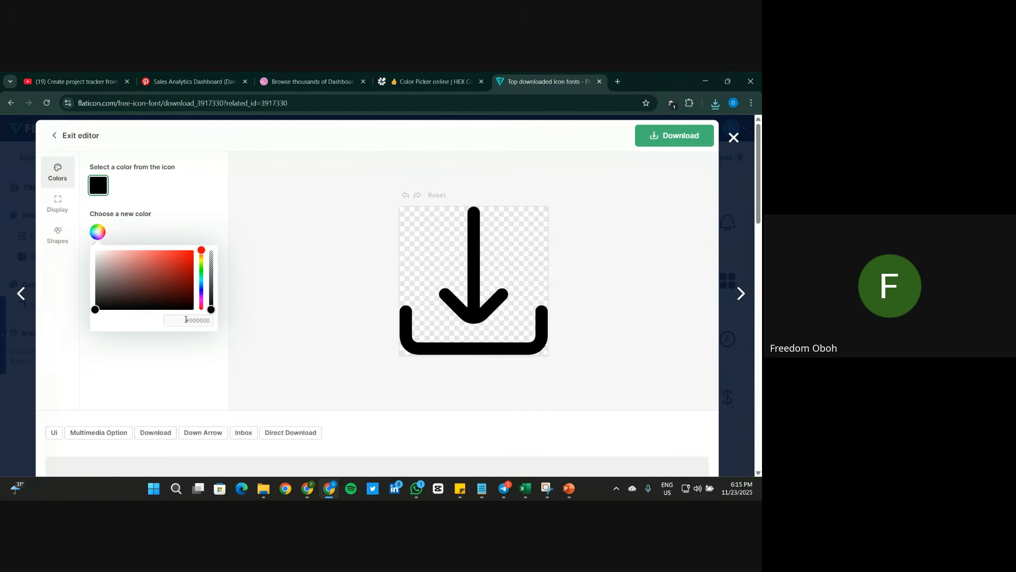
left_click_drag(185, 320, 253, 319)
type("#a7a7a7")
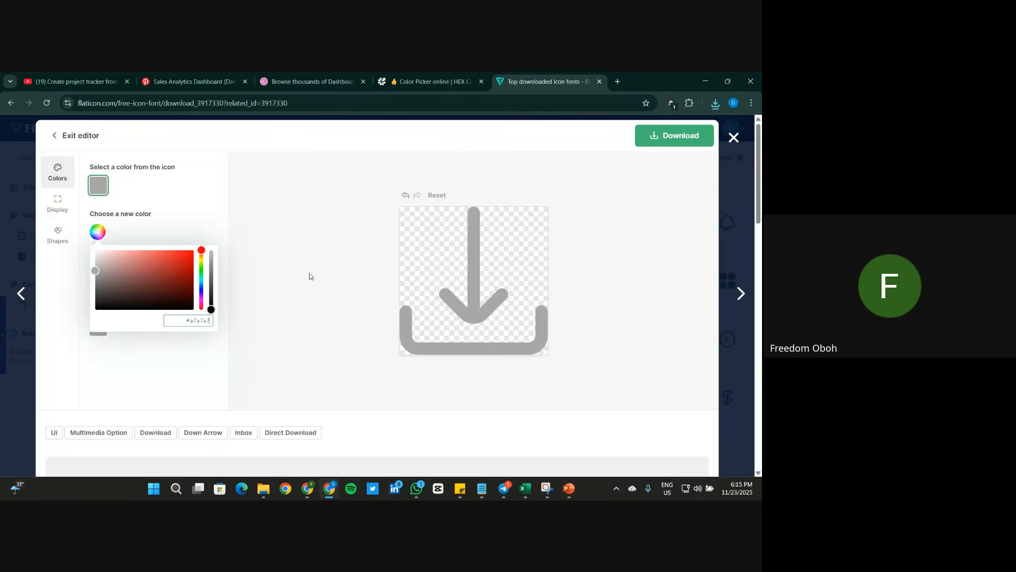
left_click(675, 135)
left_click(668, 165)
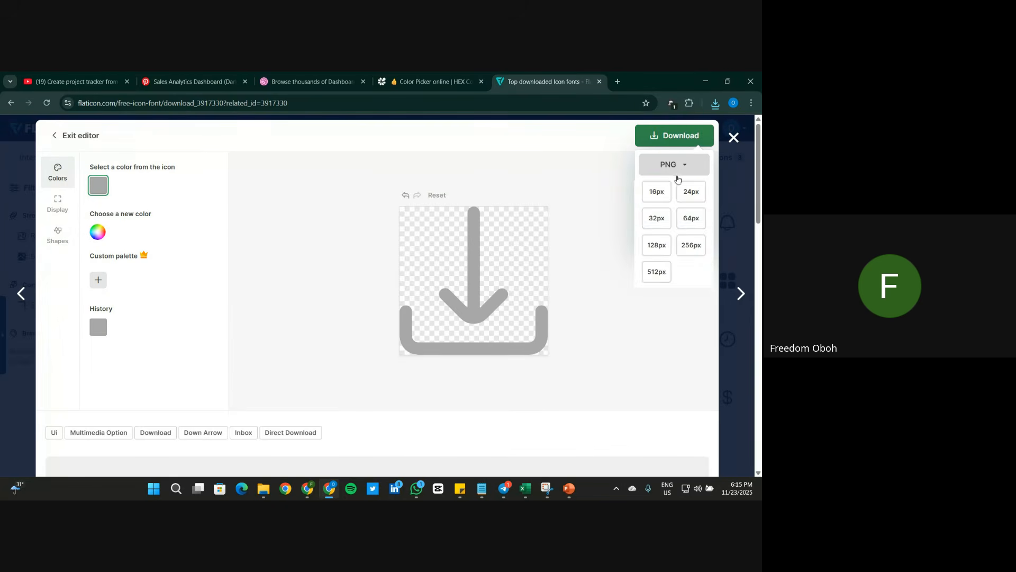
left_click(693, 218)
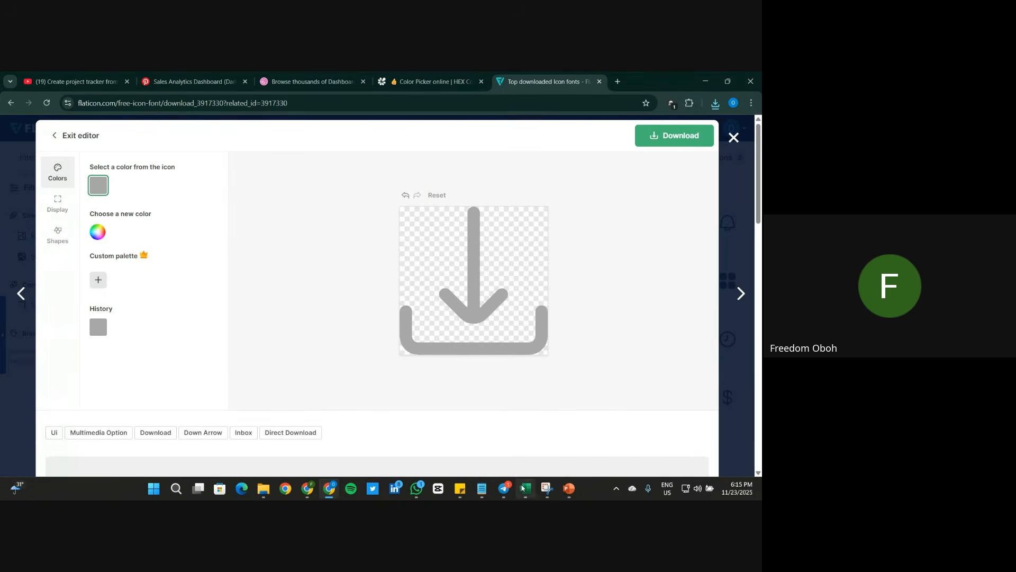
Step: Switch to Telegram and send download (3), info, stats (4) and apps (5) from Downloads to the Week 5 topic as uncompressed images
left_click(504, 488)
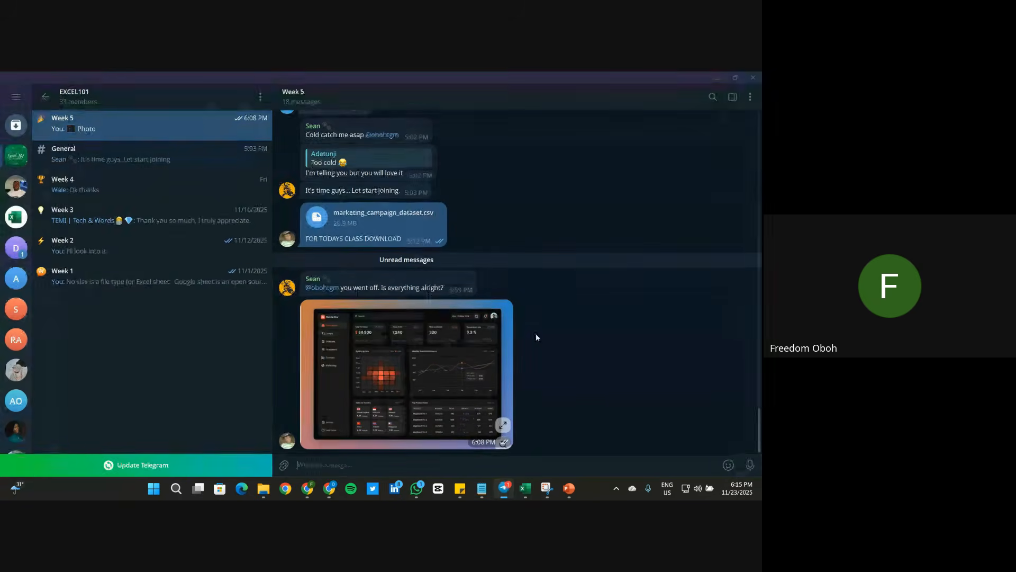
left_click(286, 465)
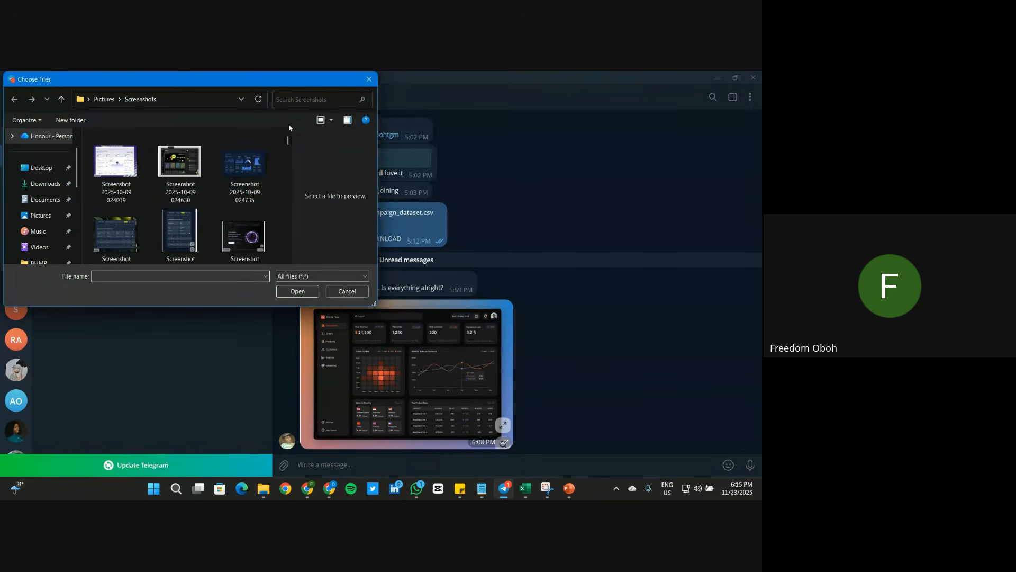
left_click(45, 184)
left_click(115, 174)
key("shift+Right")
key("shift+Right")
key("shift+Right")
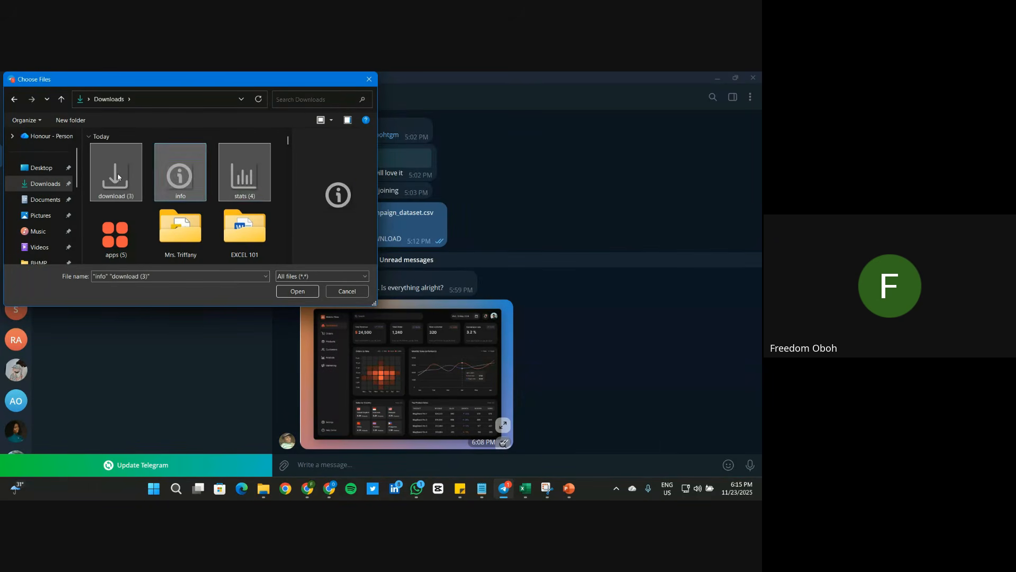
key("Return")
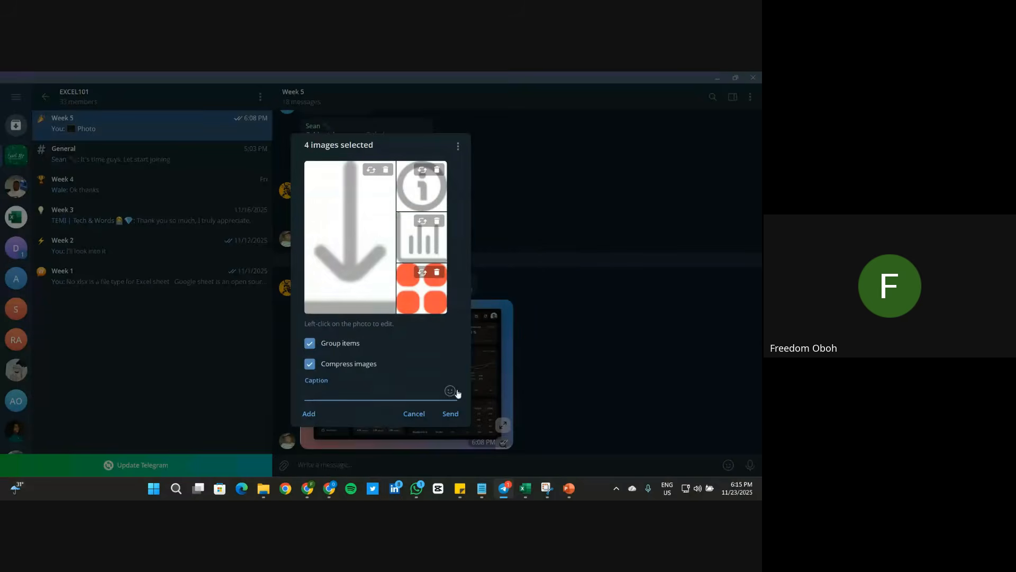
left_click(310, 364)
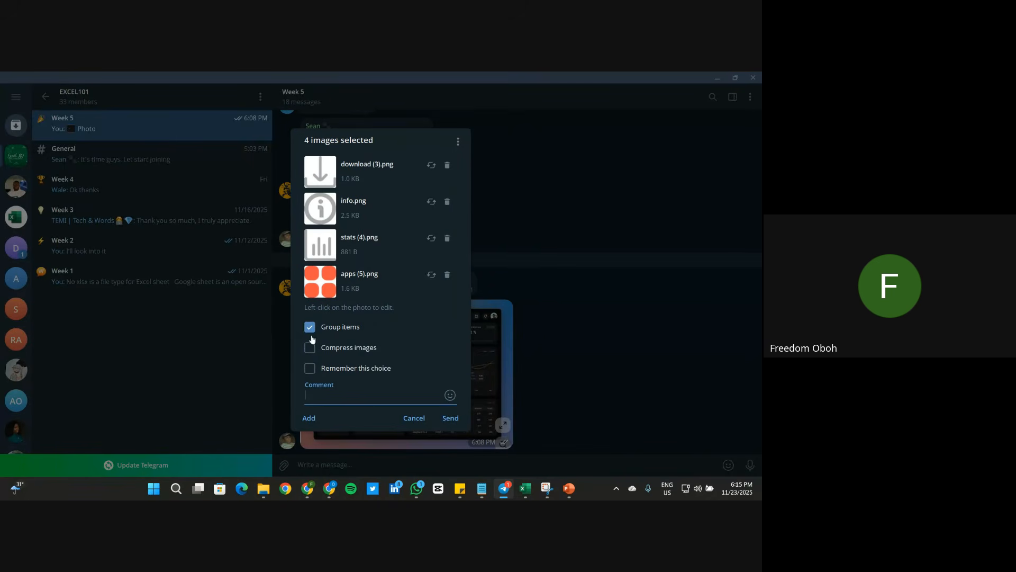
left_click(450, 418)
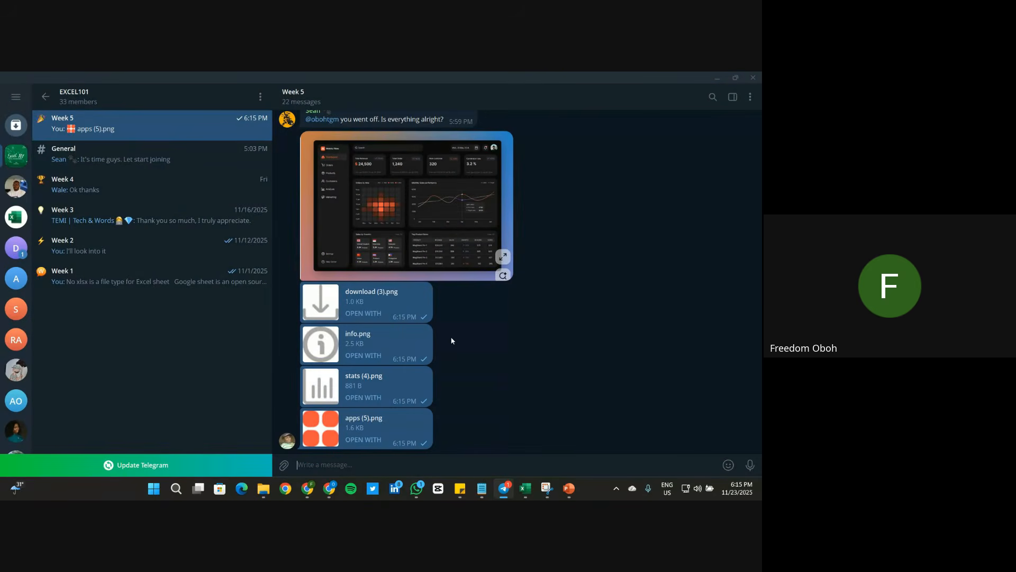
Step: Preview the sent download (3).png, close the preview, and switch to the PowerPoint presentation
left_click(364, 312)
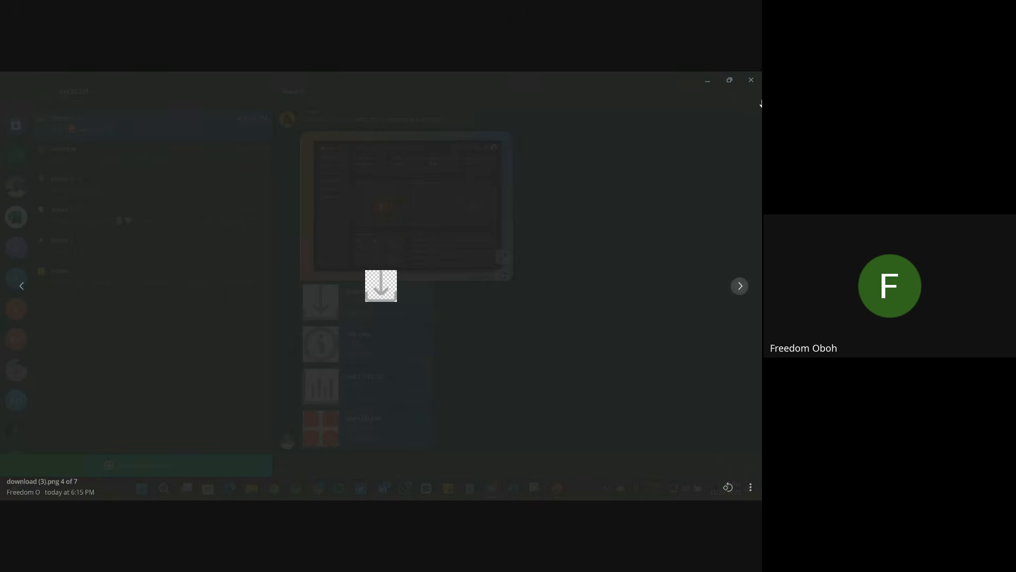
left_click(751, 80)
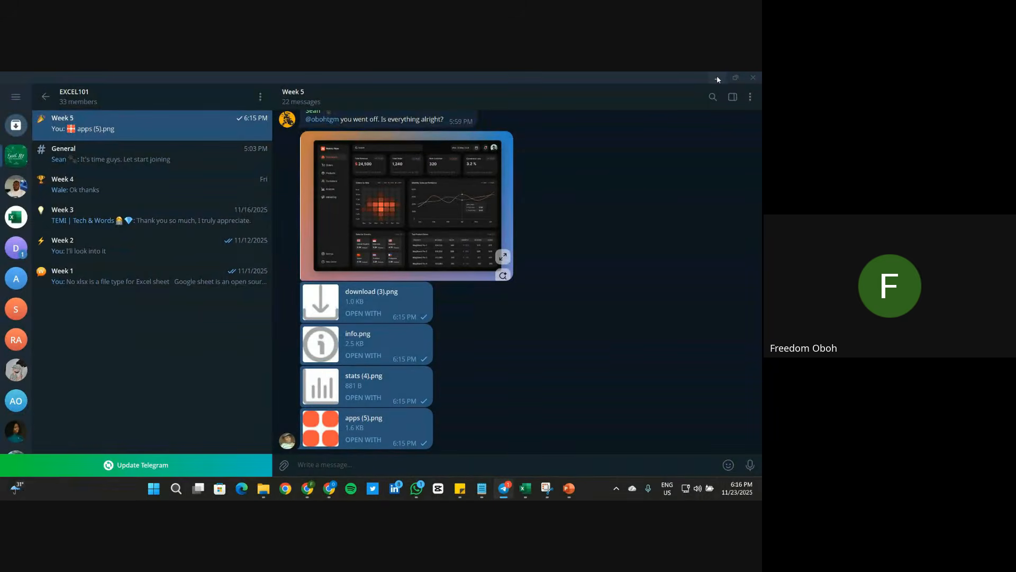
left_click(709, 77)
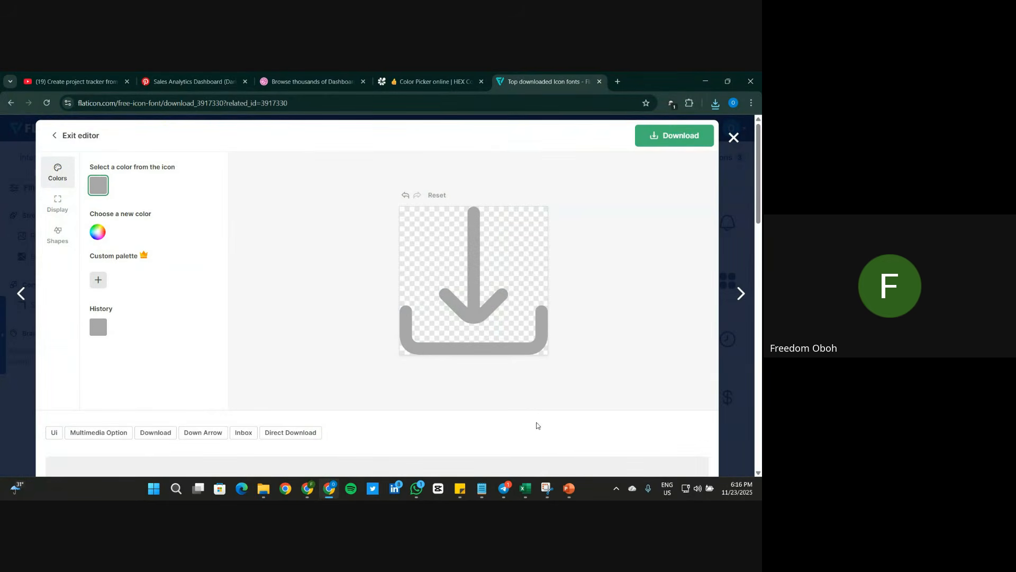
left_click(706, 81)
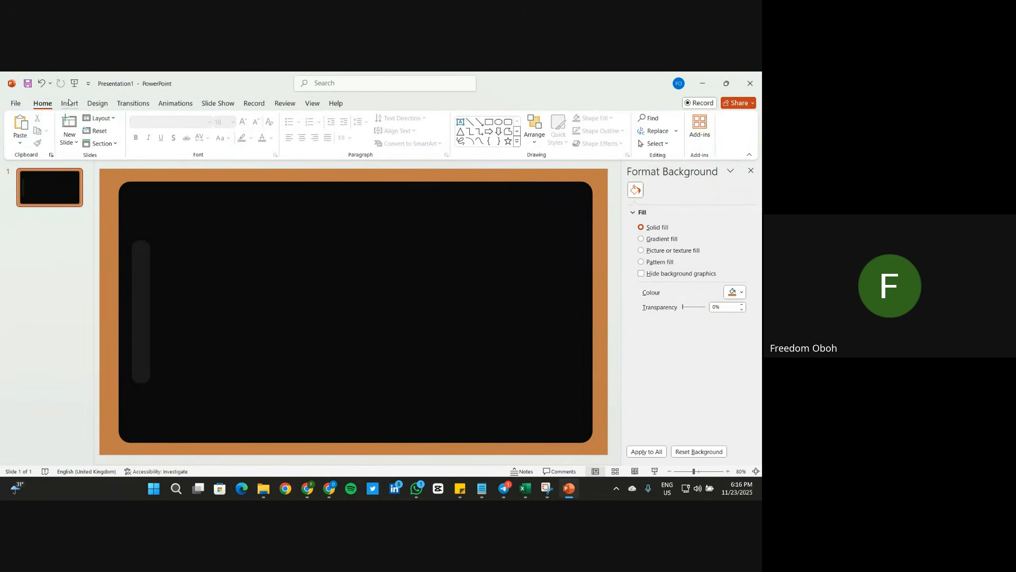
Step: Insert the pictures download (3), info, stats (4) and apps (5) from the Downloads folder into the slide
left_click(69, 103)
left_click(193, 138)
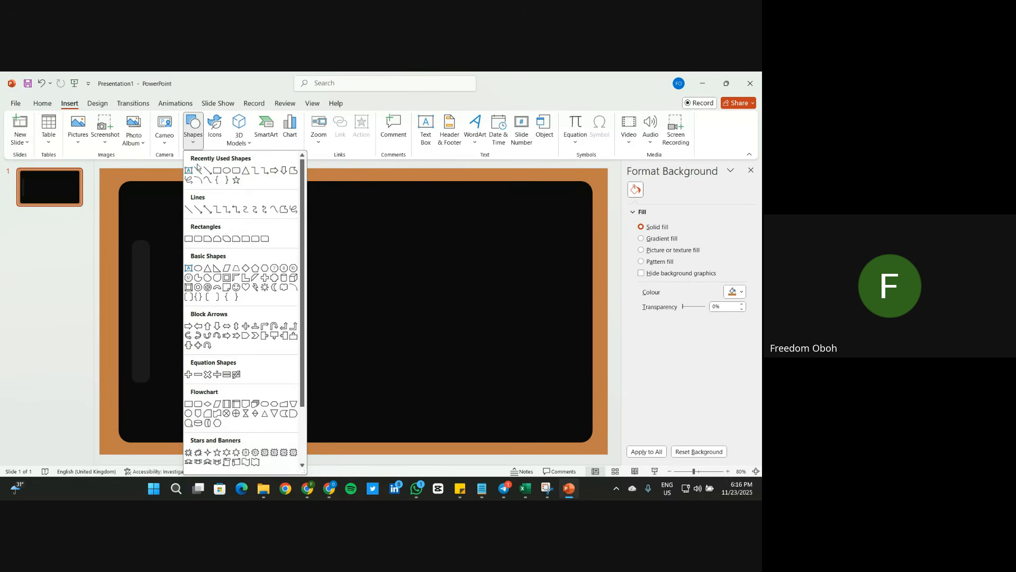
left_click(79, 142)
left_click(100, 175)
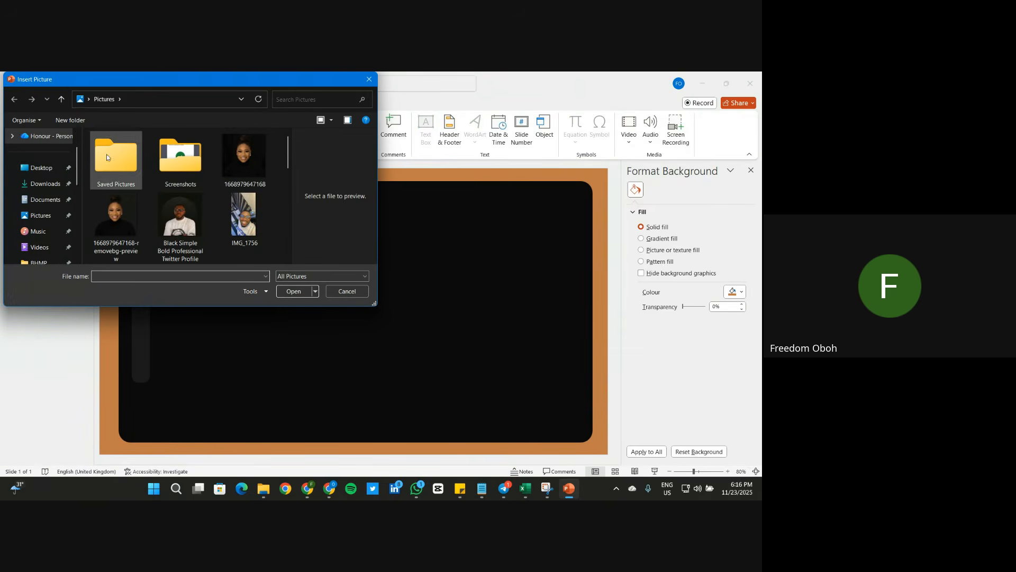
left_click(47, 183)
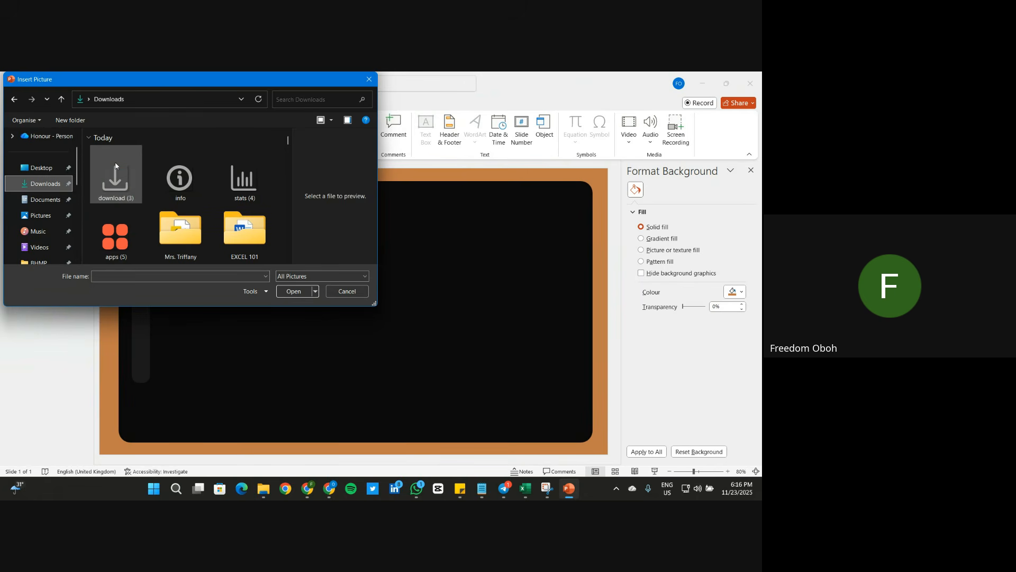
left_click(116, 166)
key("shift+Right")
key("shift+Right")
key("shift+Right")
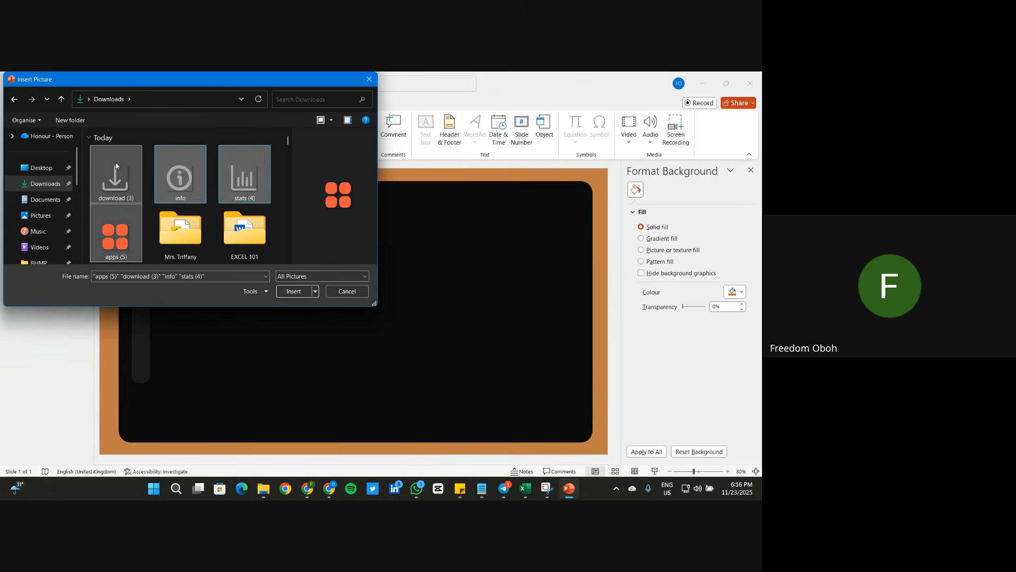
key("Return")
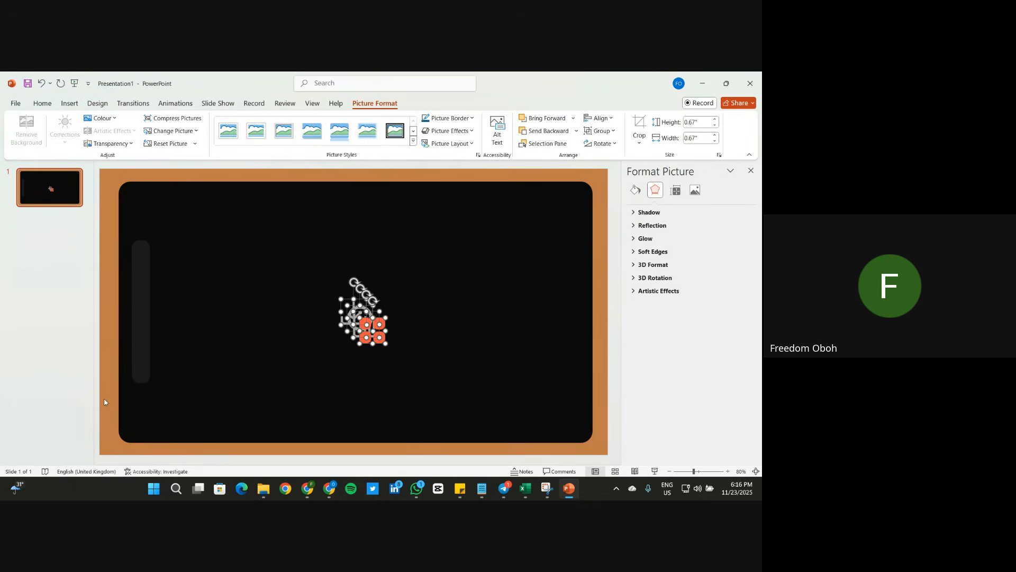
Step: Resize the orange apps icon to 0.2" high and wide and place it near the top of the sidebar shape
left_click(104, 401)
left_click(367, 335)
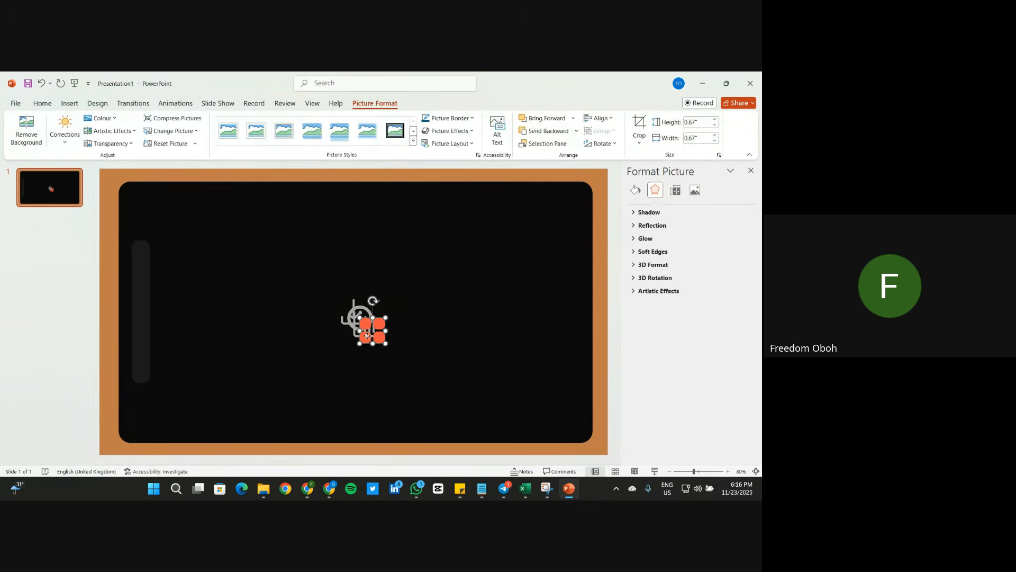
left_click_drag(368, 335, 209, 311)
left_click(715, 126)
left_click(715, 125)
left_click(714, 126)
left_click(714, 125)
left_click(715, 126)
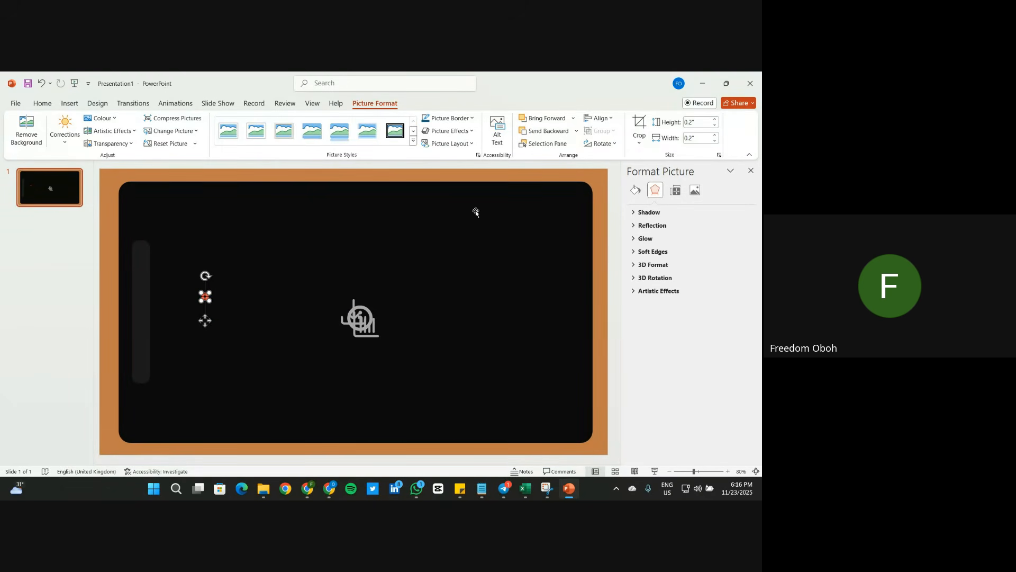
left_click_drag(213, 317, 141, 282)
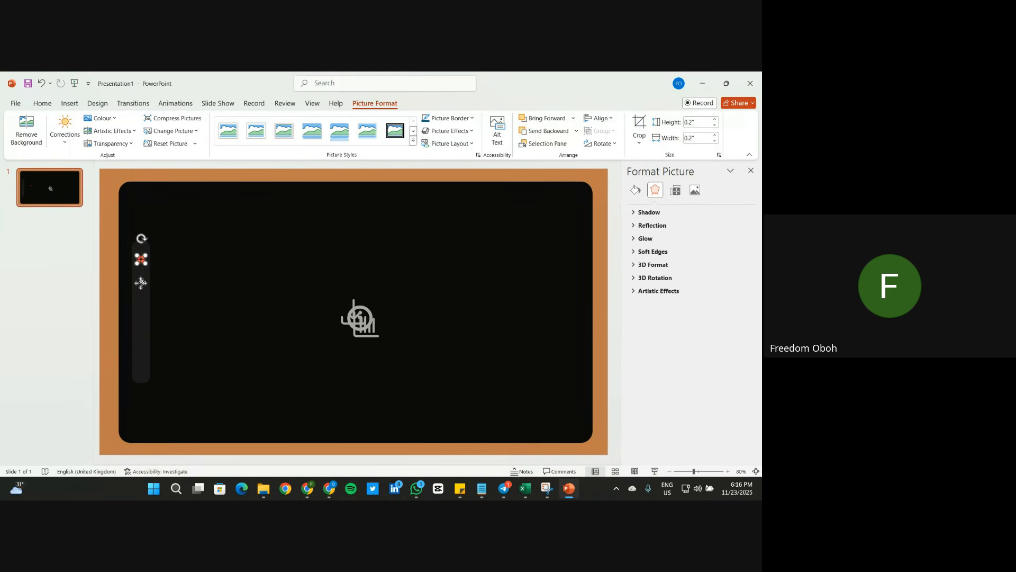
Step: Resize the grey stats icon to 0.2" high and wide
left_click(371, 327)
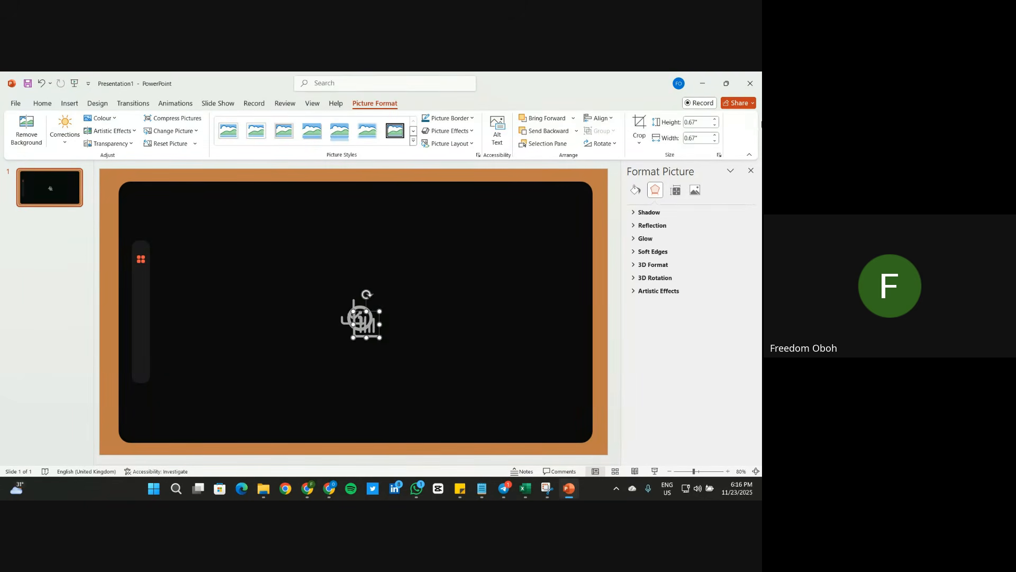
left_click(715, 125)
left_click(715, 125)
left_click(715, 125)
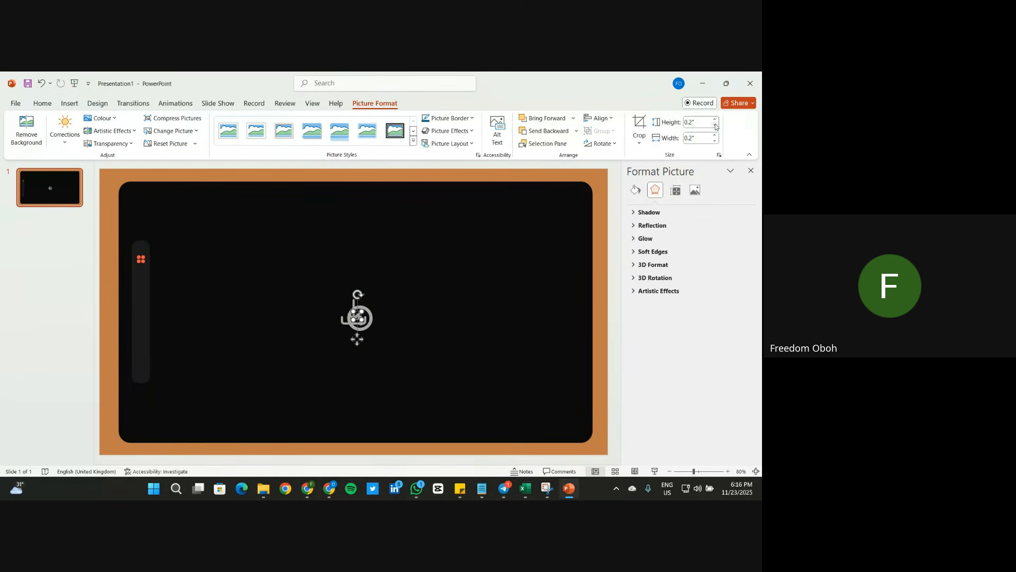
Step: Place the stats icon below the apps icon, then resize the info icon to 0.2" and place it at the sidebar's lower end
left_click_drag(358, 340, 145, 309)
left_click(355, 315)
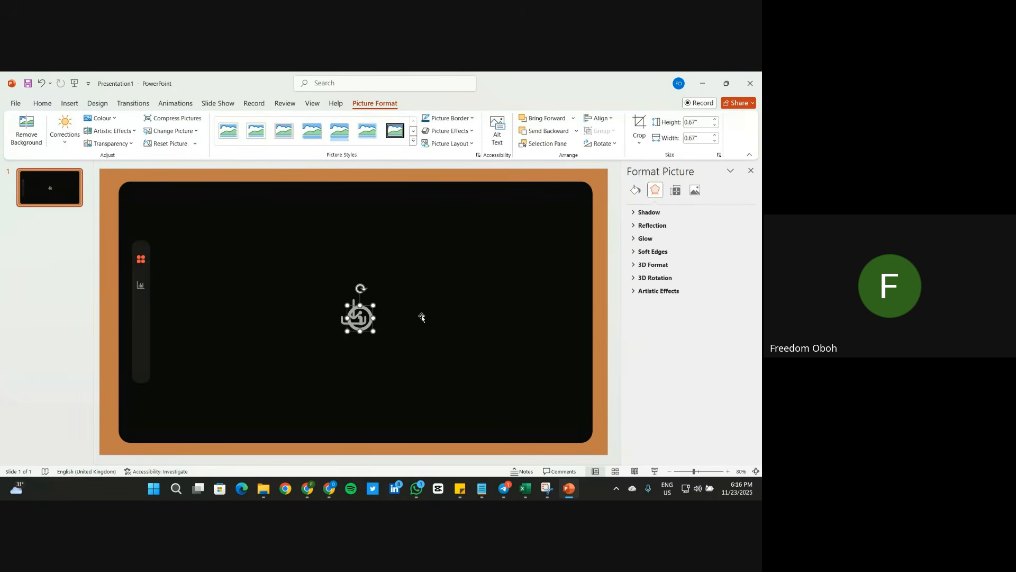
left_click(715, 125)
left_click(715, 126)
left_click(715, 125)
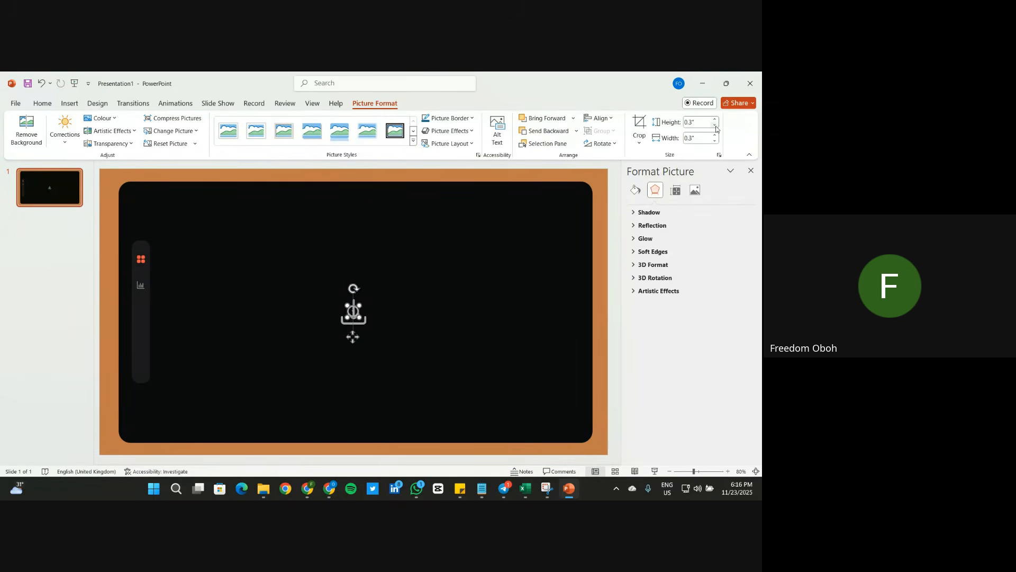
left_click_drag(349, 335, 141, 393)
Step: Resize the download icon to 0.2" high and wide and place it in the sidebar just above the info icon
left_click(360, 318)
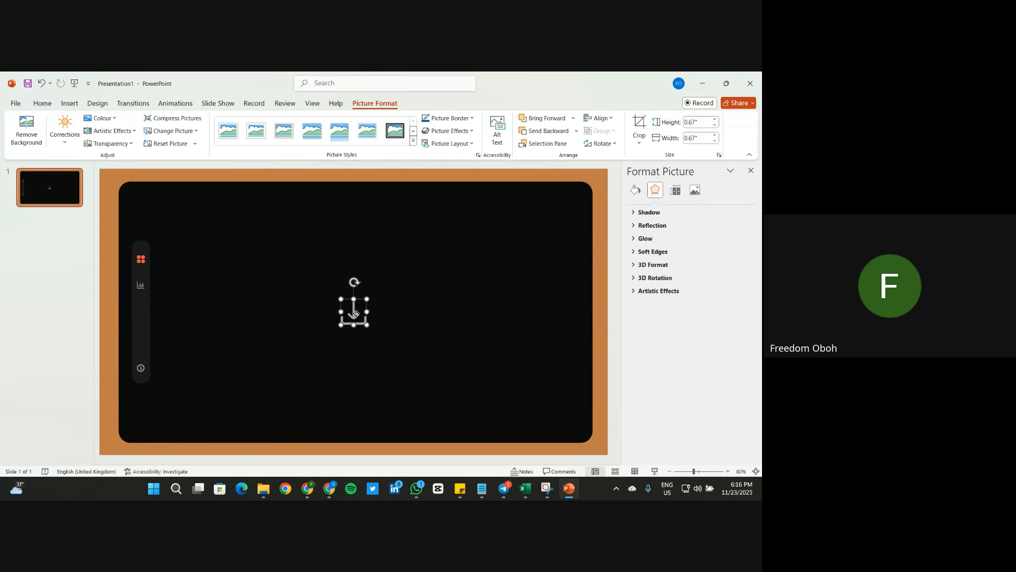
left_click(715, 125)
left_click(715, 125)
left_click(716, 125)
left_click(716, 125)
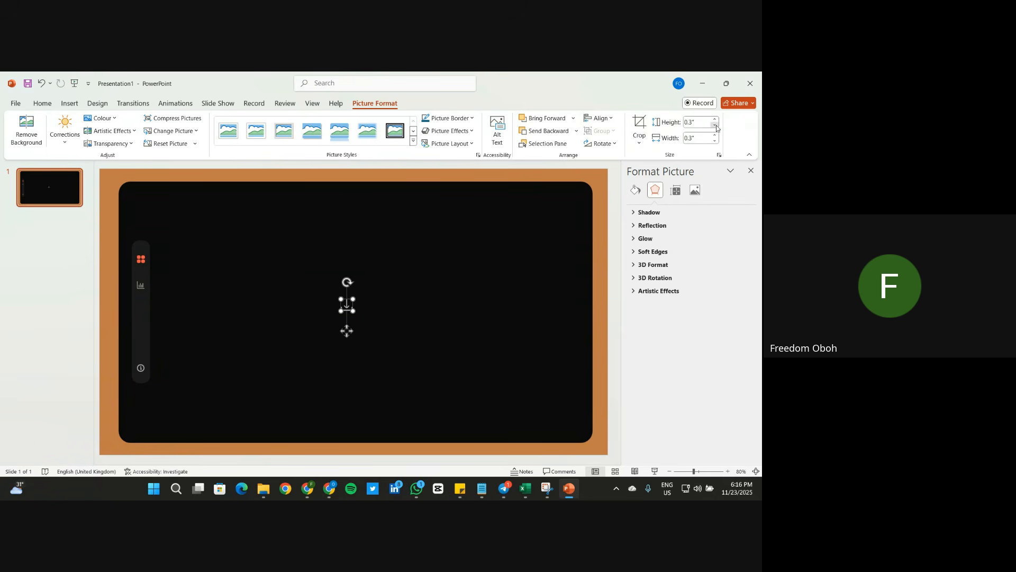
left_click(715, 125)
left_click_drag(329, 328, 204, 345)
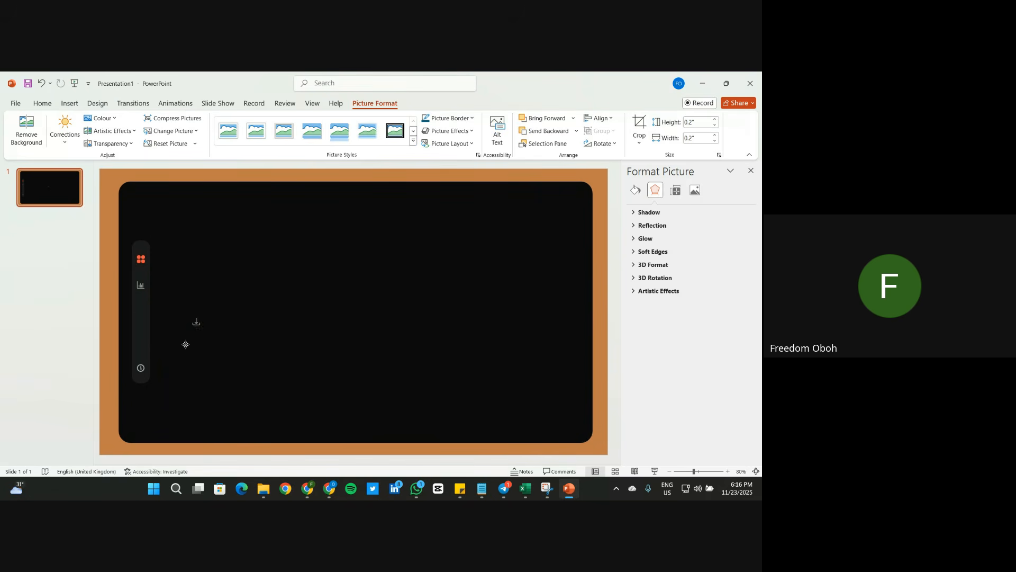
left_click_drag(142, 346, 142, 357)
Step: Distribute the four sidebar icons vertically so they are evenly spaced
left_click(139, 369)
left_click(141, 334, "shift")
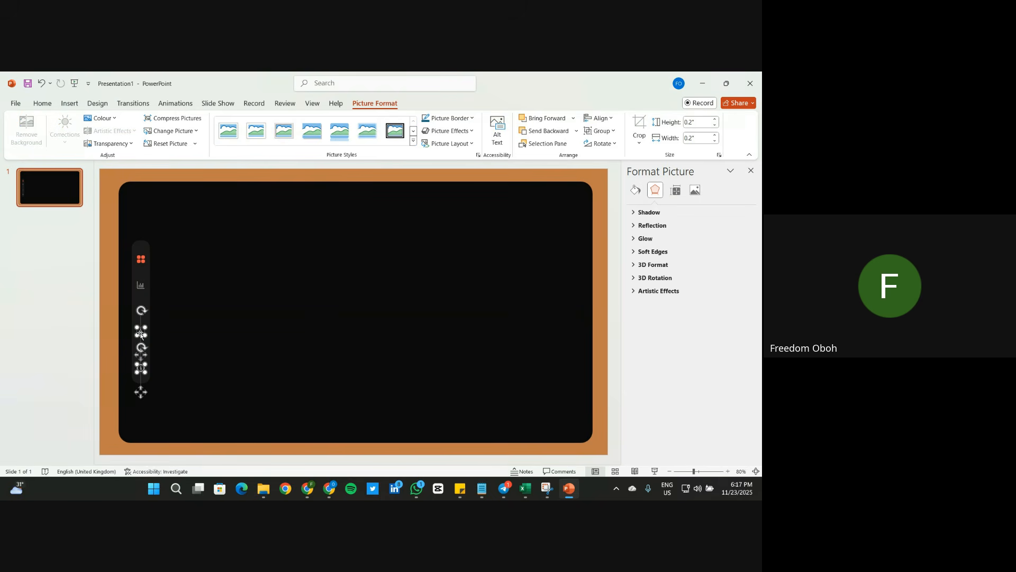
left_click(141, 288, "shift")
left_click(142, 259, "shift")
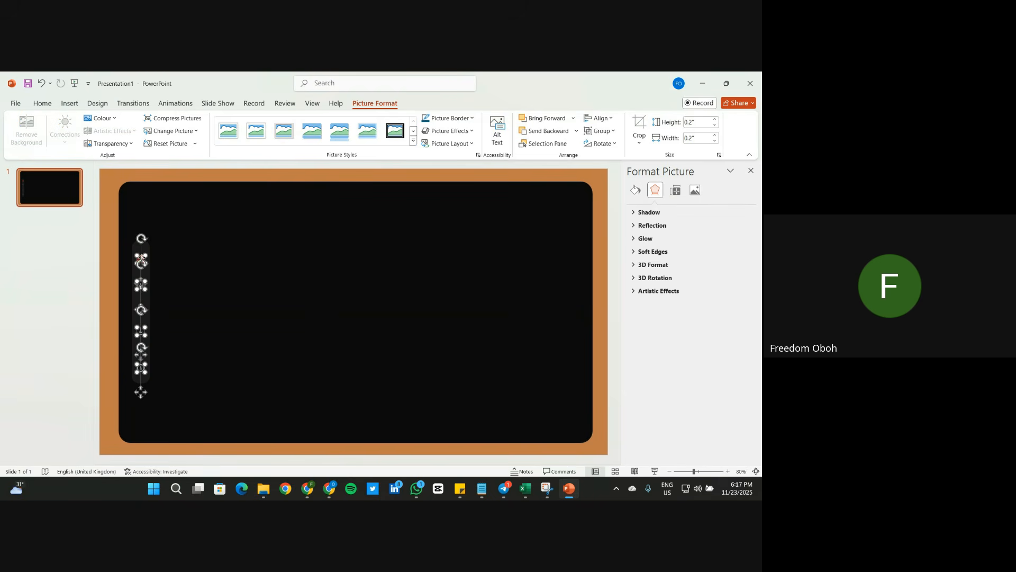
left_click(601, 118)
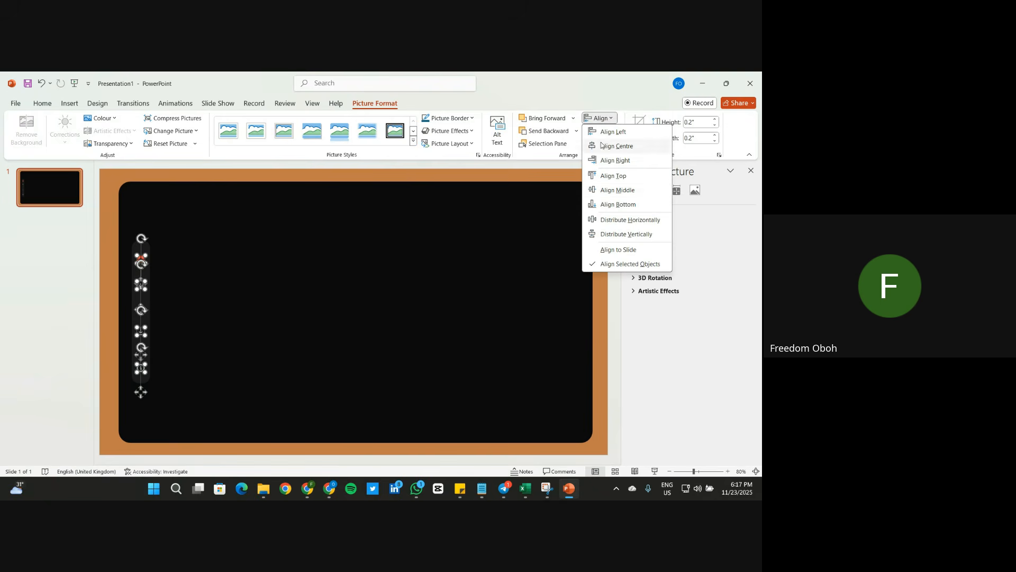
left_click(617, 234)
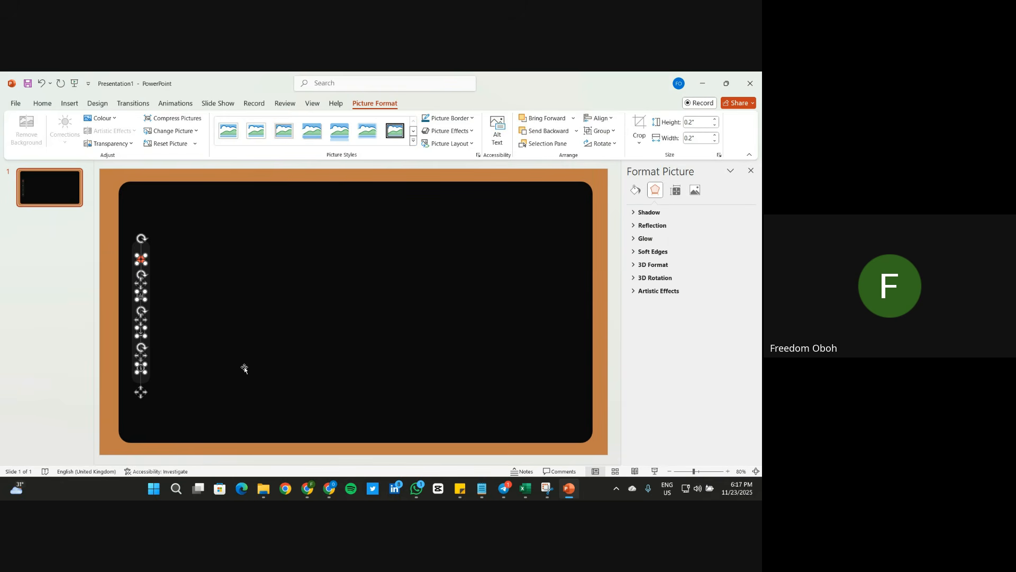
left_click(611, 119)
left_click(609, 236)
left_click(108, 448)
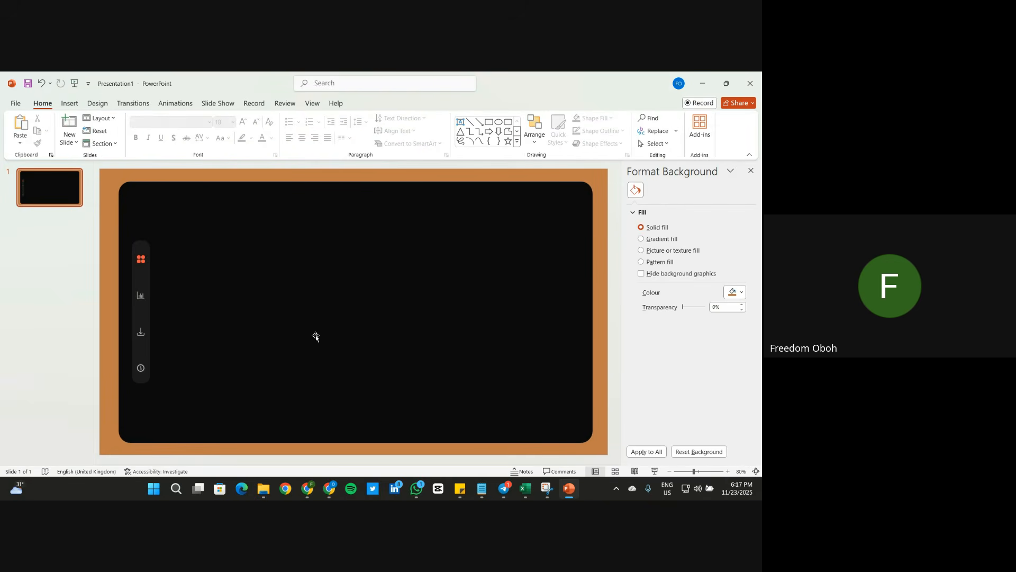
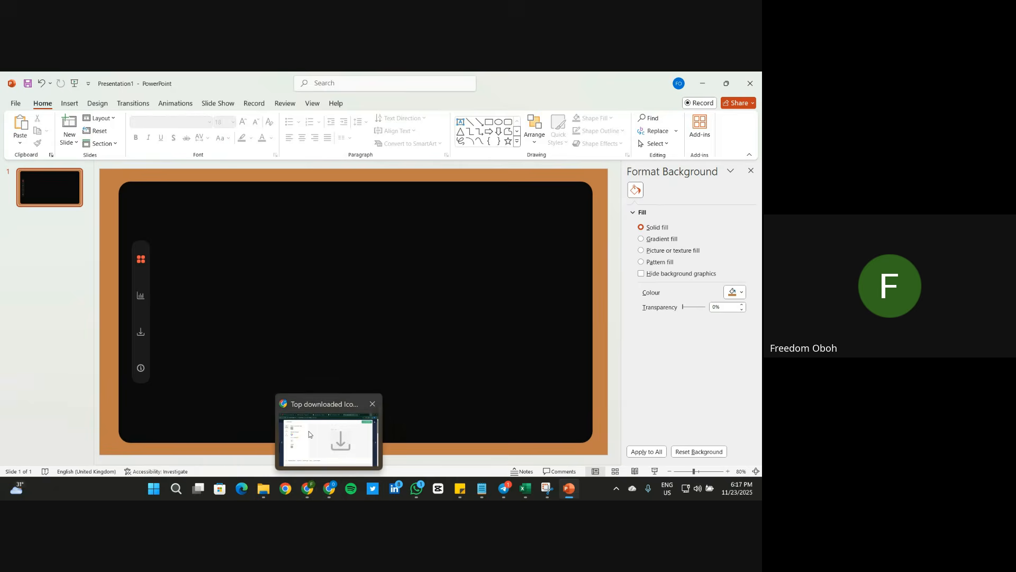
Step: Switch to the browser's image color picker, sample a card in the inspiration dashboard and copy its HEX code #1b1b1b
left_click(329, 489)
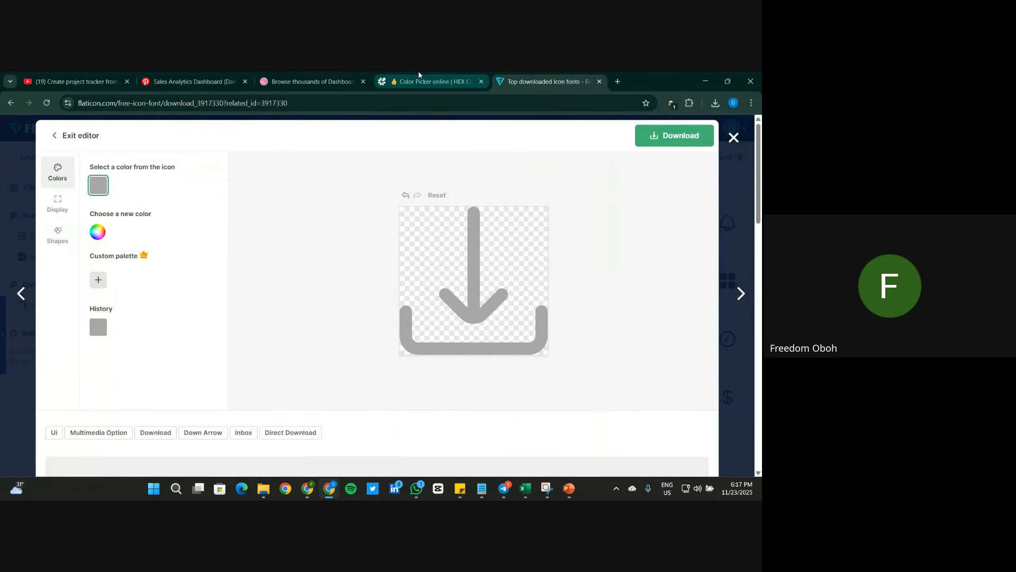
left_click(429, 81)
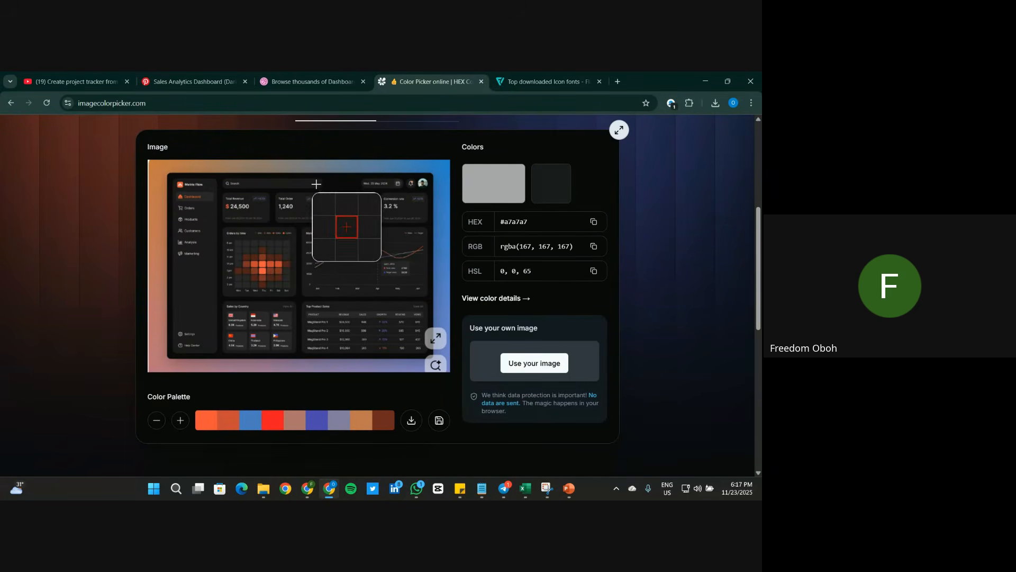
left_click(264, 211)
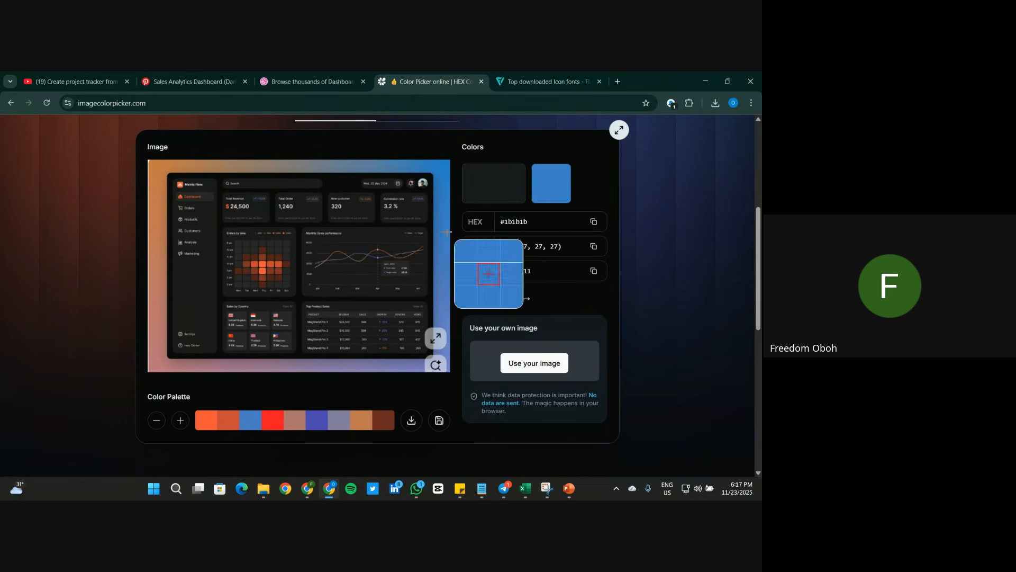
left_click(594, 222)
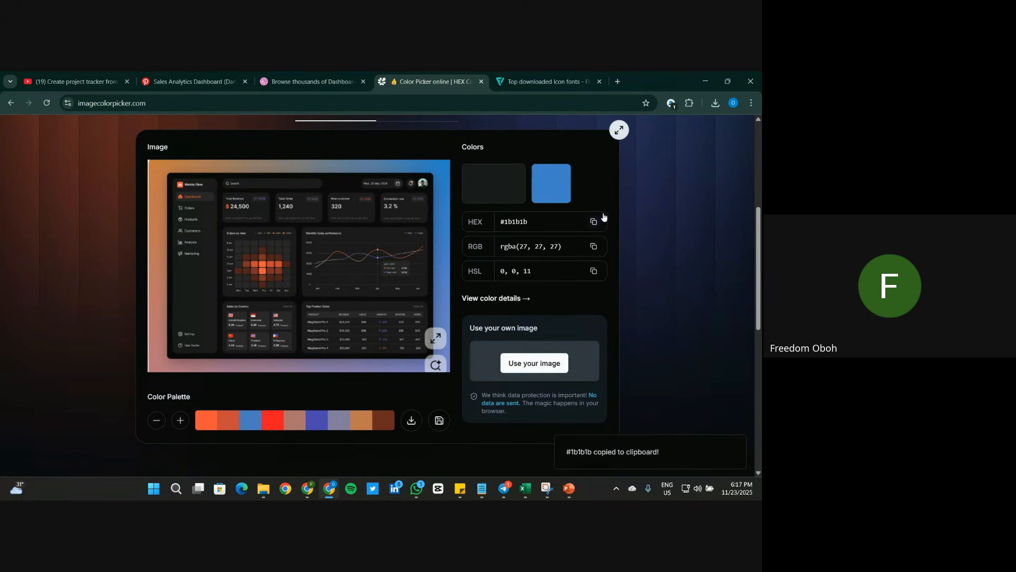
Step: Review the pivot tables on the ANALYSIS sheet of the Excel workbook and return to the PowerPoint presentation
left_click(706, 82)
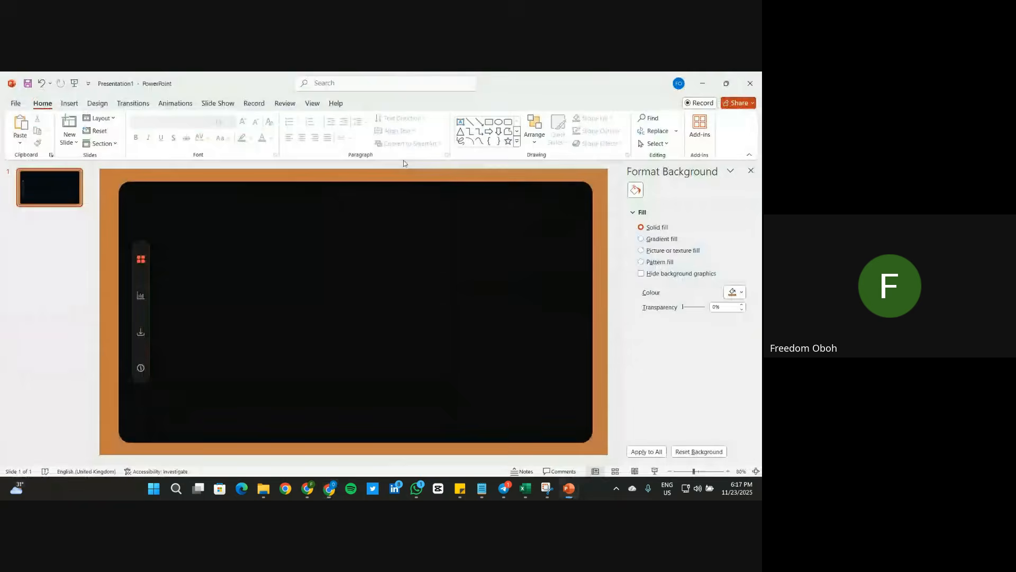
mouse_move(526, 488)
left_click(520, 442)
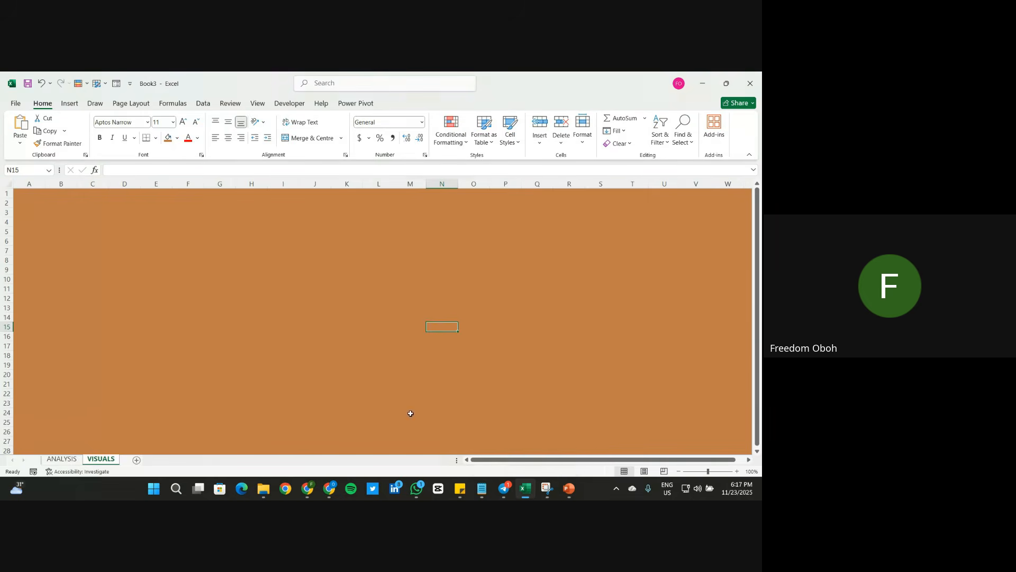
left_click(62, 459)
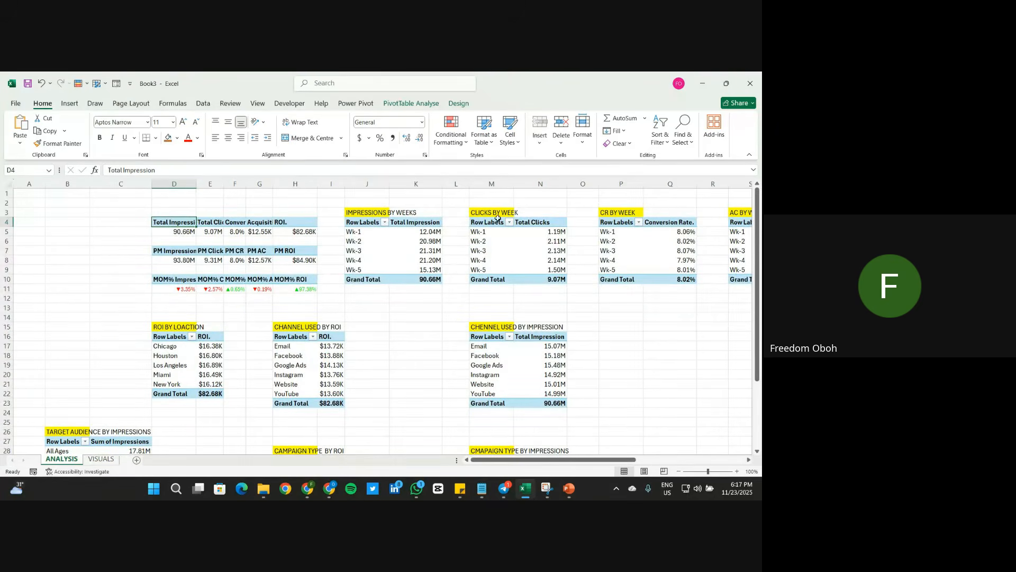
left_click(703, 83)
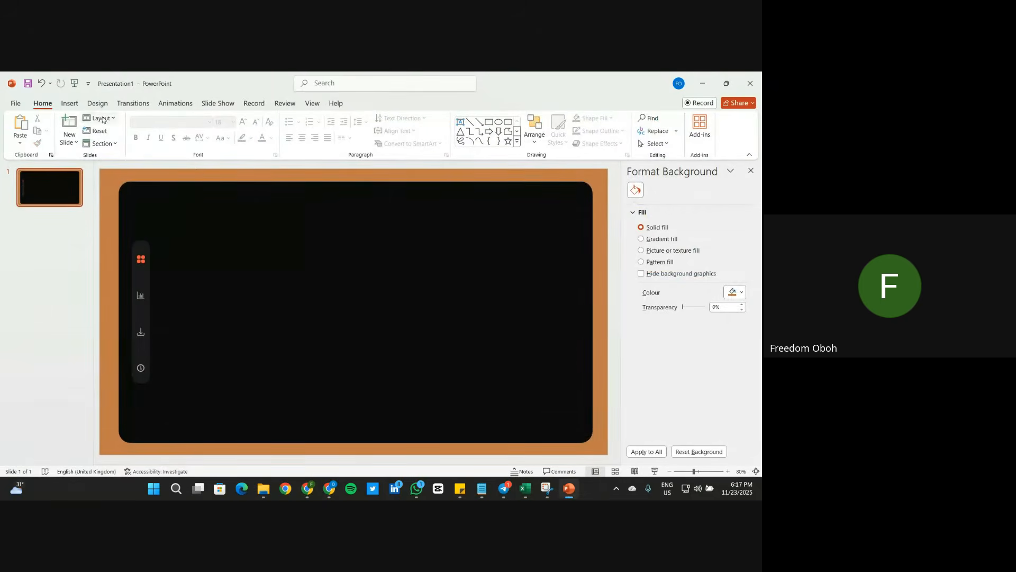
Step: Draw a rounded rectangle card beside the sidebar, about 2.05" high and 1.93" wide, with slightly rounded corners
left_click(70, 103)
left_click(193, 130)
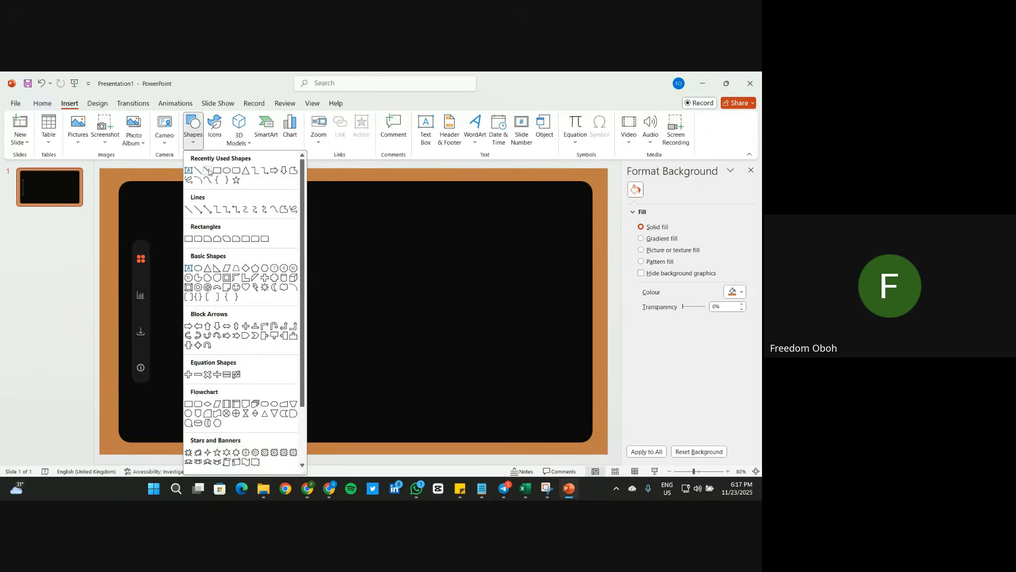
left_click(237, 170)
mouse_move(168, 213)
left_mouse_down()
mouse_move(168, 232)
mouse_move(223, 293)
left_mouse_up()
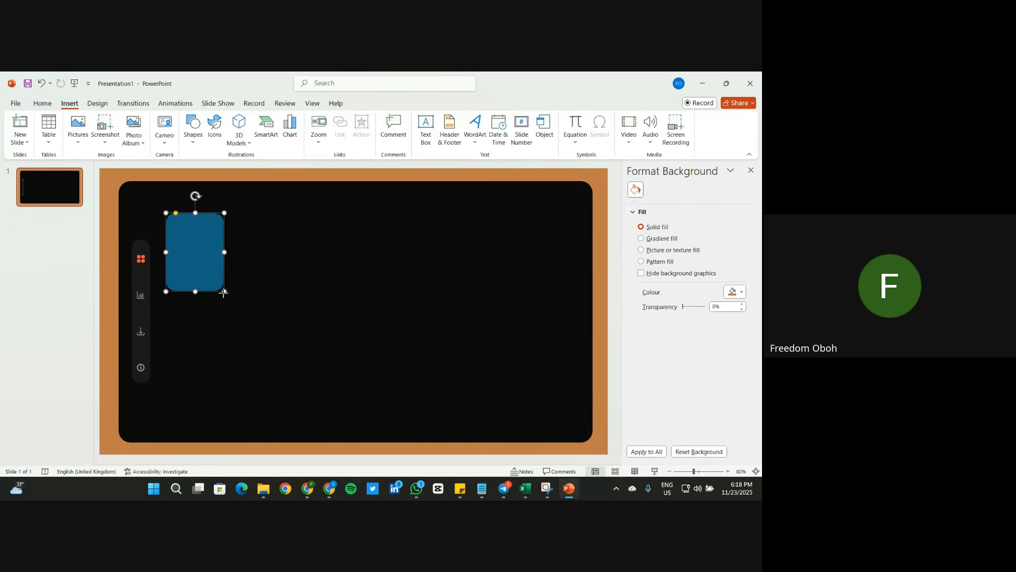
left_click_drag(198, 247, 198, 244)
left_click_drag(175, 210, 170, 209)
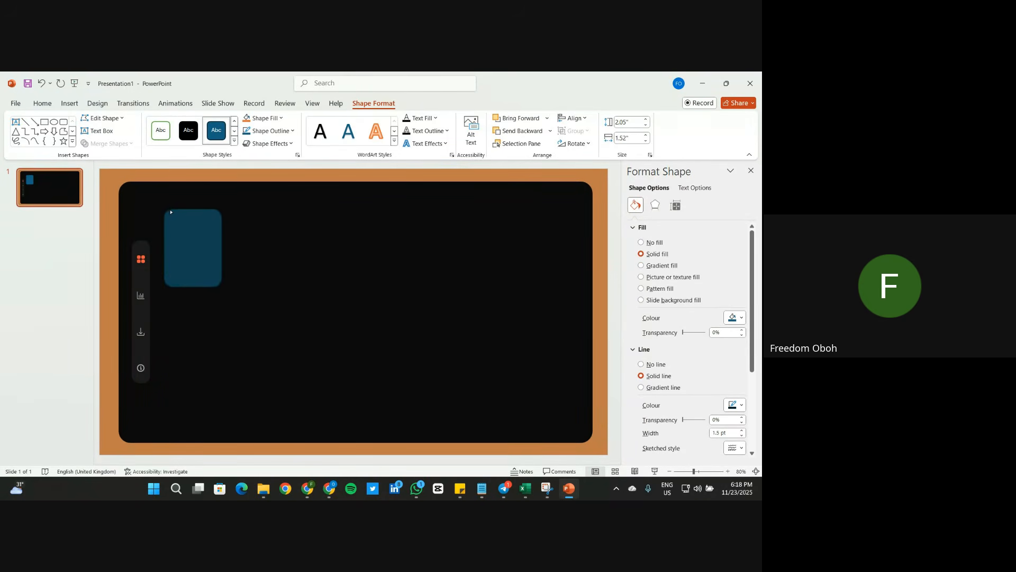
left_click_drag(168, 211, 170, 210)
mouse_move(224, 248)
left_mouse_down()
mouse_move(238, 247)
mouse_move(209, 240)
mouse_move(212, 257)
left_mouse_up()
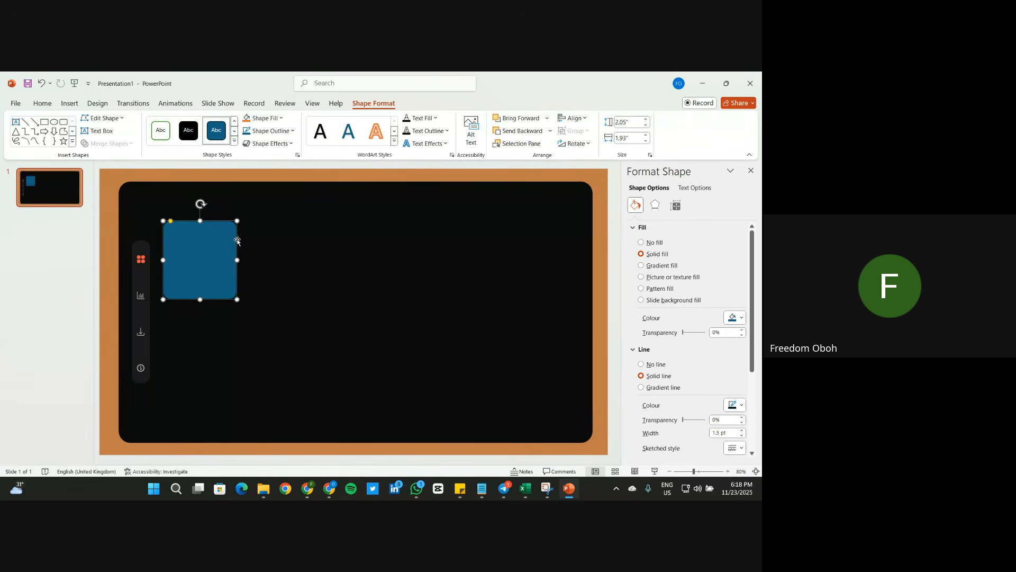
Step: Fill the new card with the sidebar's dark grey and remove its outline
left_click(738, 318)
left_click(685, 439)
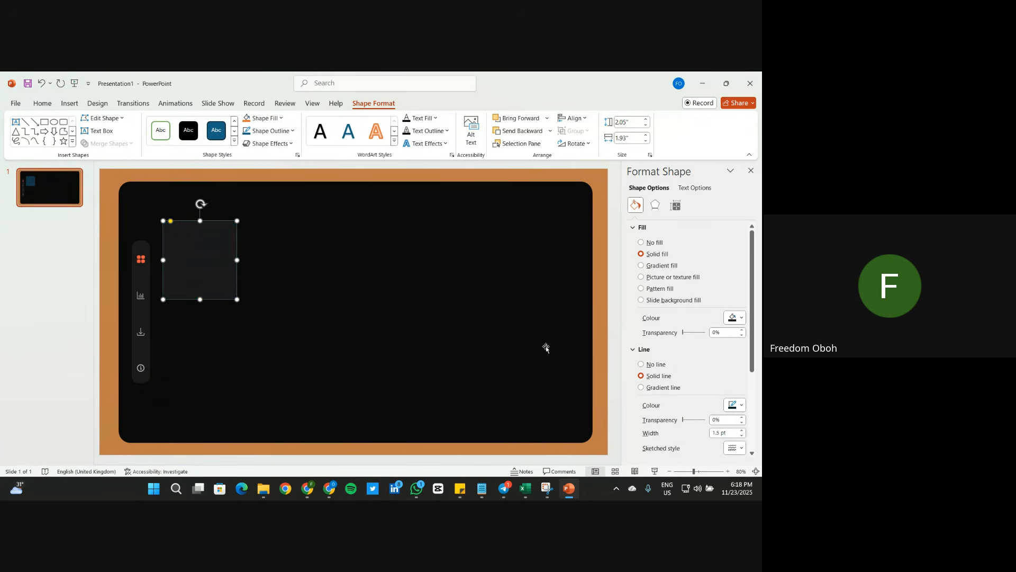
left_click(608, 377)
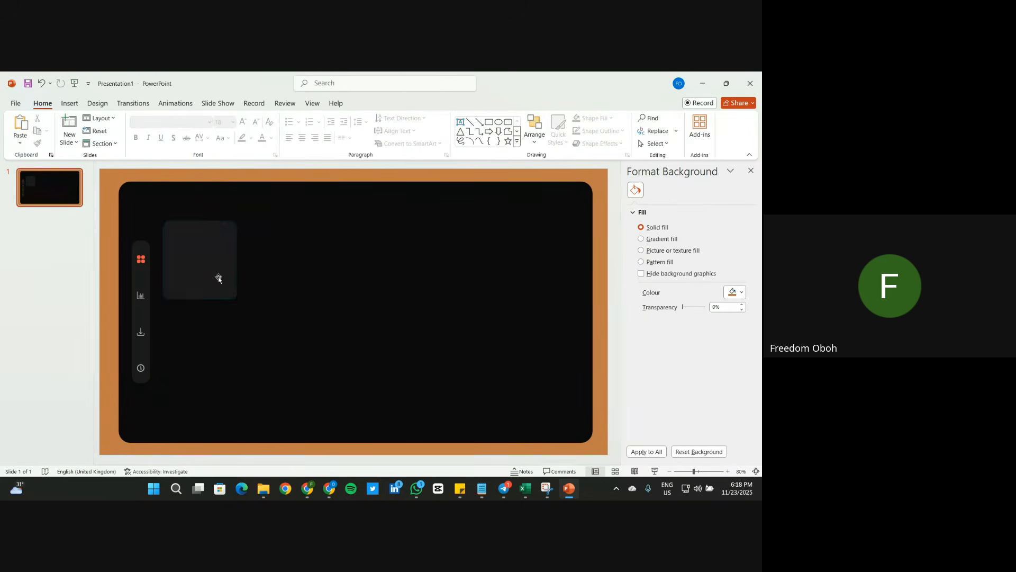
left_click(218, 276)
left_click(655, 363)
left_click(596, 361)
left_click(220, 273)
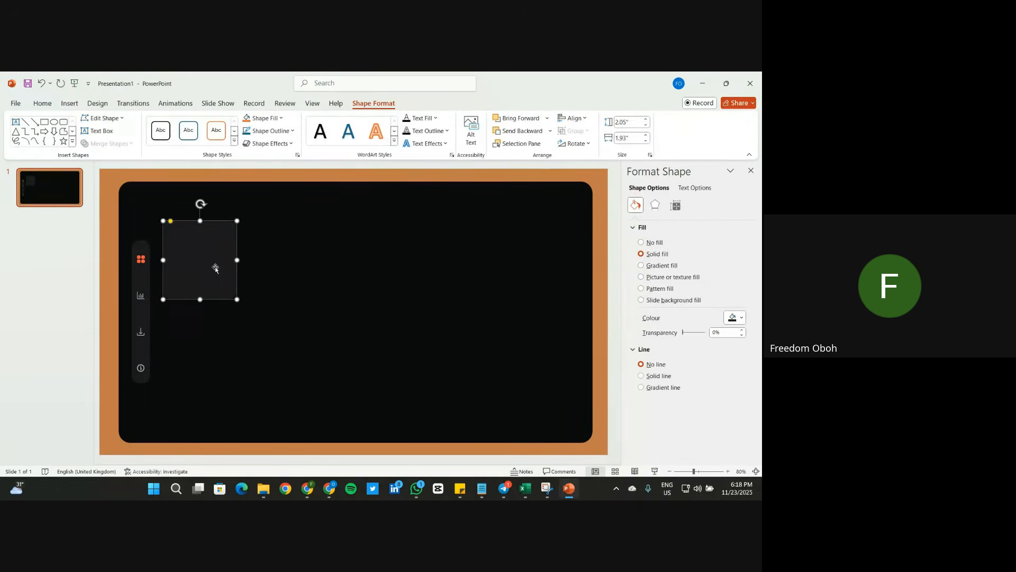
Step: Duplicate the card across the slide to form a row of five cards
left_click_drag(218, 272, 277, 263)
left_click(388, 263)
left_click_drag(388, 263, 349, 259)
left_click_drag(464, 264, 519, 259)
key("ctrl+d")
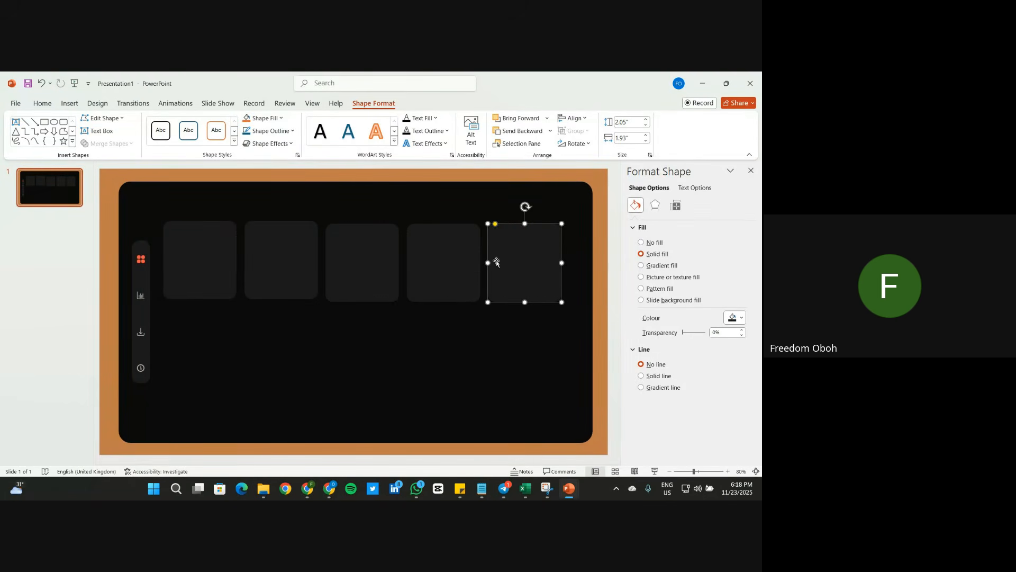
Step: Shift the last three cards slightly right, then distribute all five cards horizontally
left_click(451, 265, "shift")
left_click(362, 265, "shift")
mouse_move(356, 263)
left_mouse_down()
mouse_move(281, 259)
mouse_move(369, 263)
left_mouse_up()
left_click(277, 261, "shift")
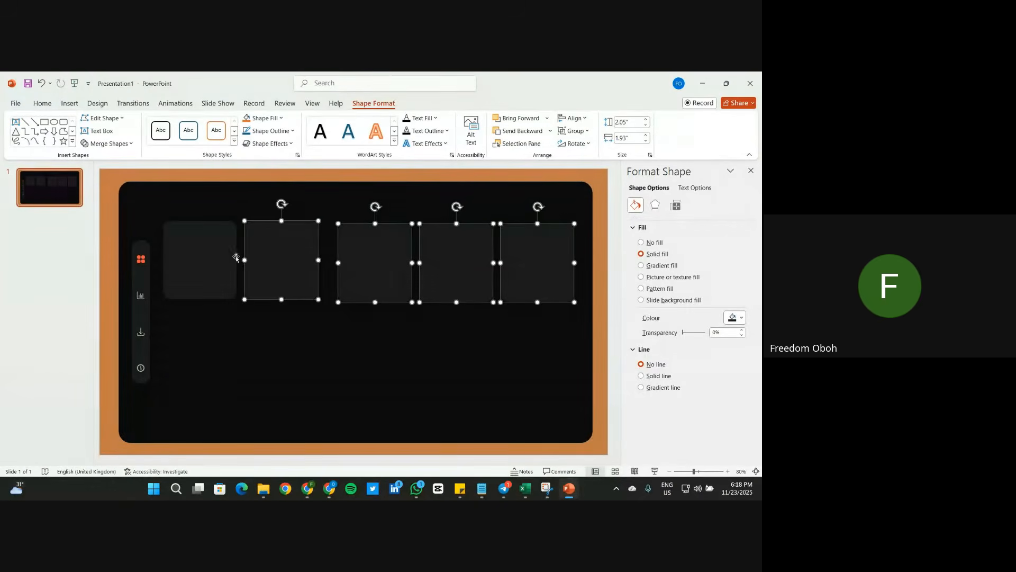
left_click(223, 258, "shift")
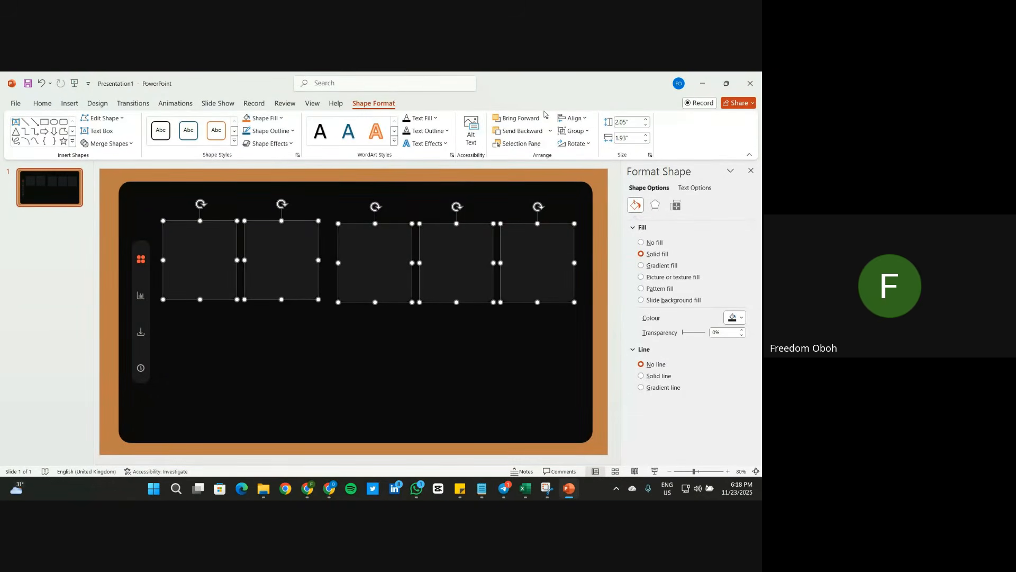
left_click(574, 117)
left_click(601, 216)
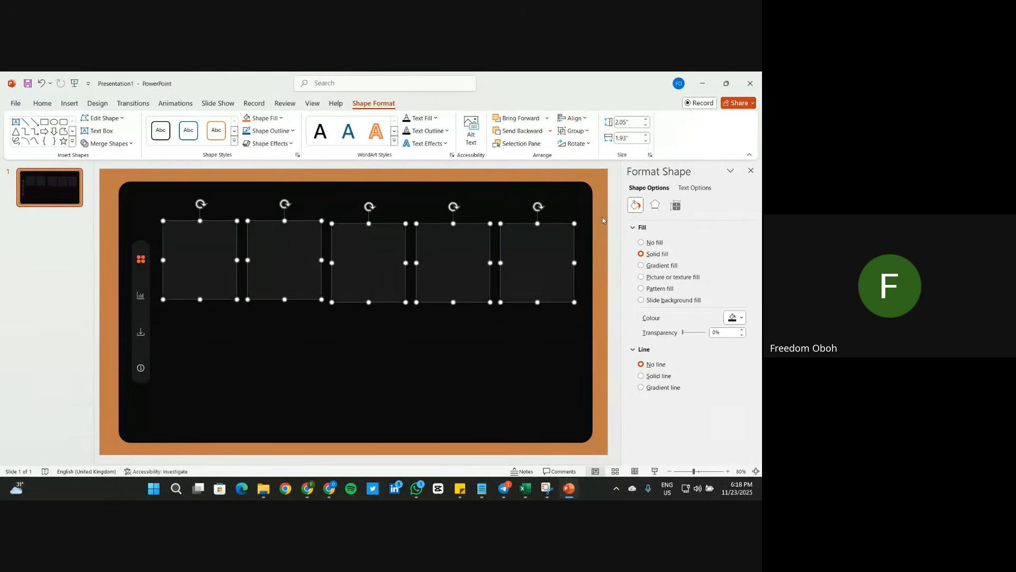
Step: Align the tops of the five cards and set their width to 2"
left_click(576, 118)
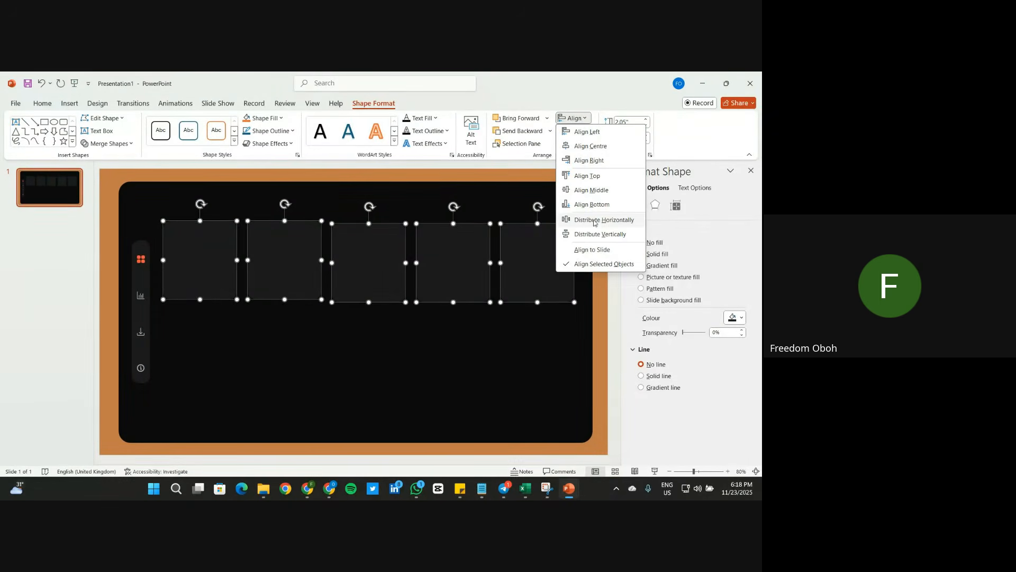
left_click(586, 176)
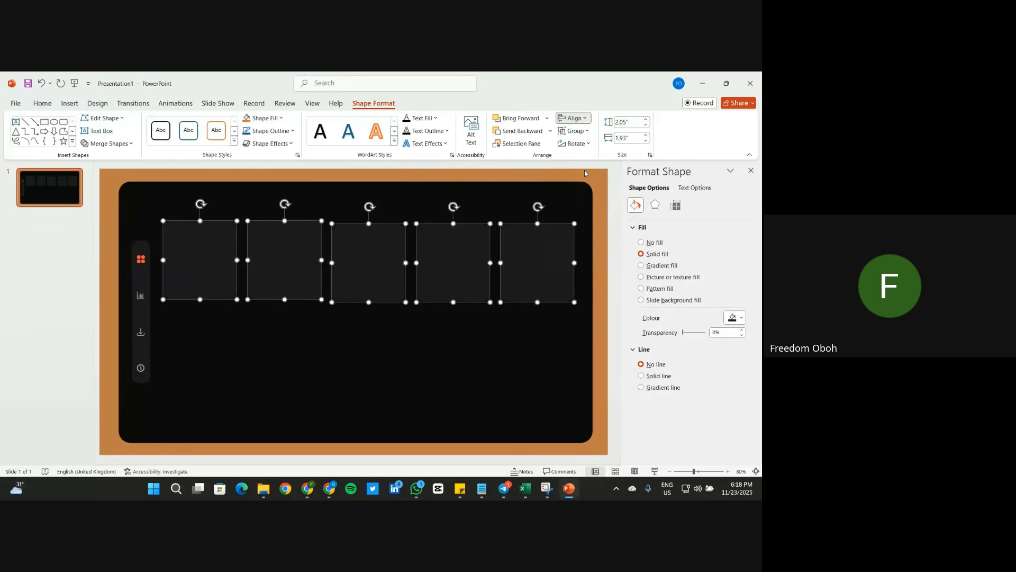
left_click(646, 135)
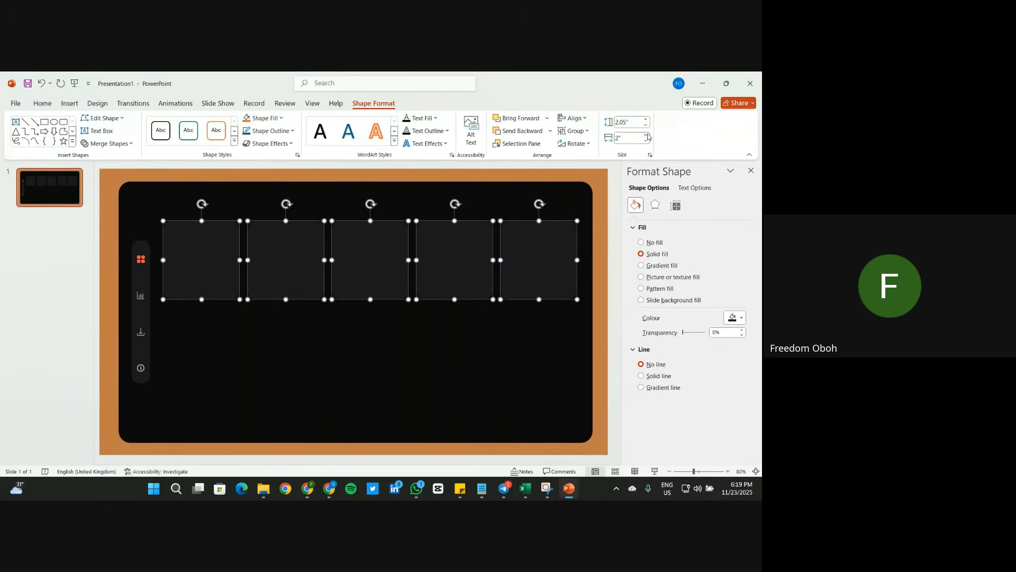
left_click(603, 275)
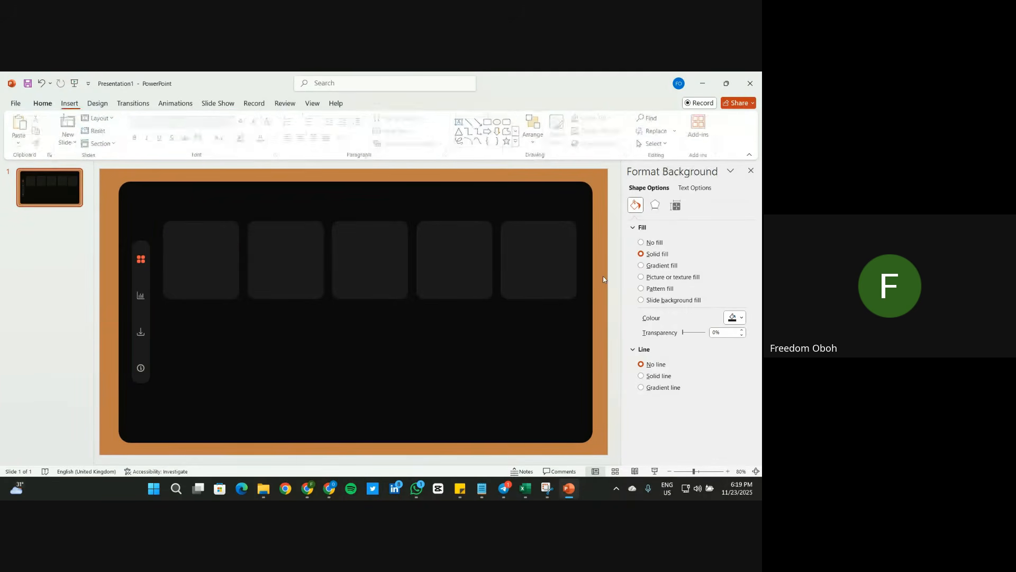
left_click(547, 258)
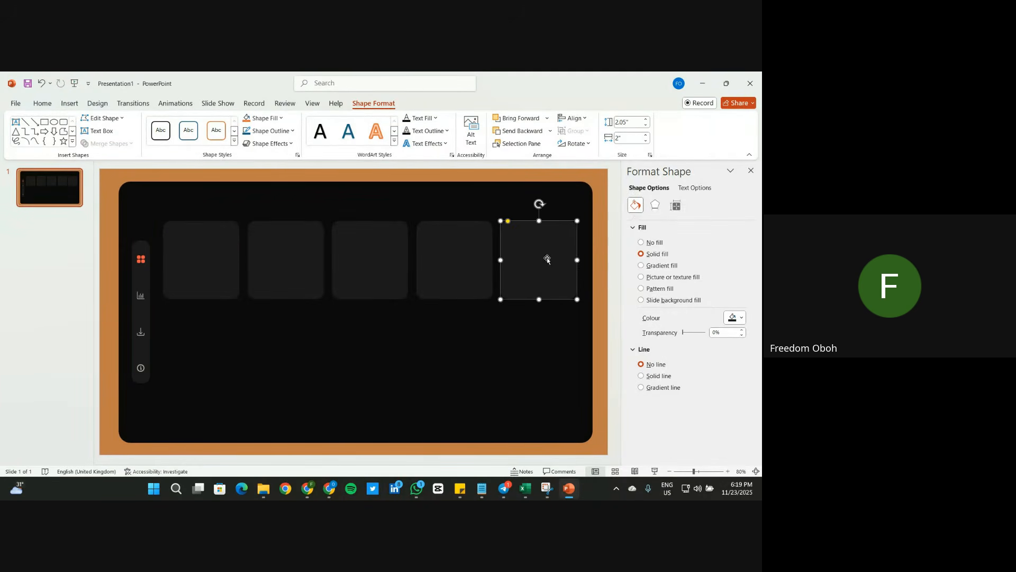
Step: Select all five KPI cards and distribute them horizontally with even spacing
left_click_drag(548, 258, 548, 260)
left_click(439, 263, "shift")
left_click(378, 263, "shift")
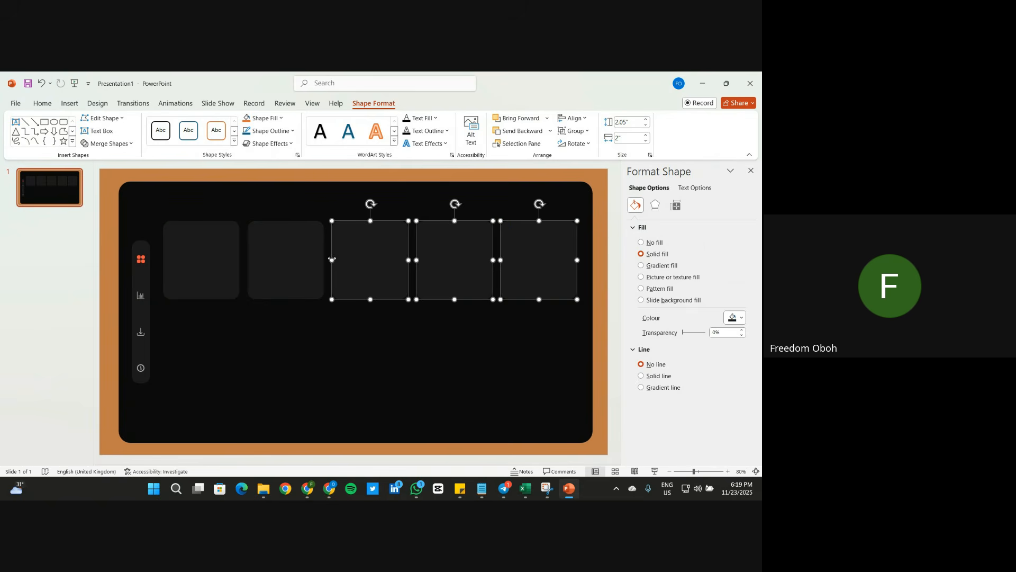
left_click(316, 260, "shift")
left_click(217, 248, "shift")
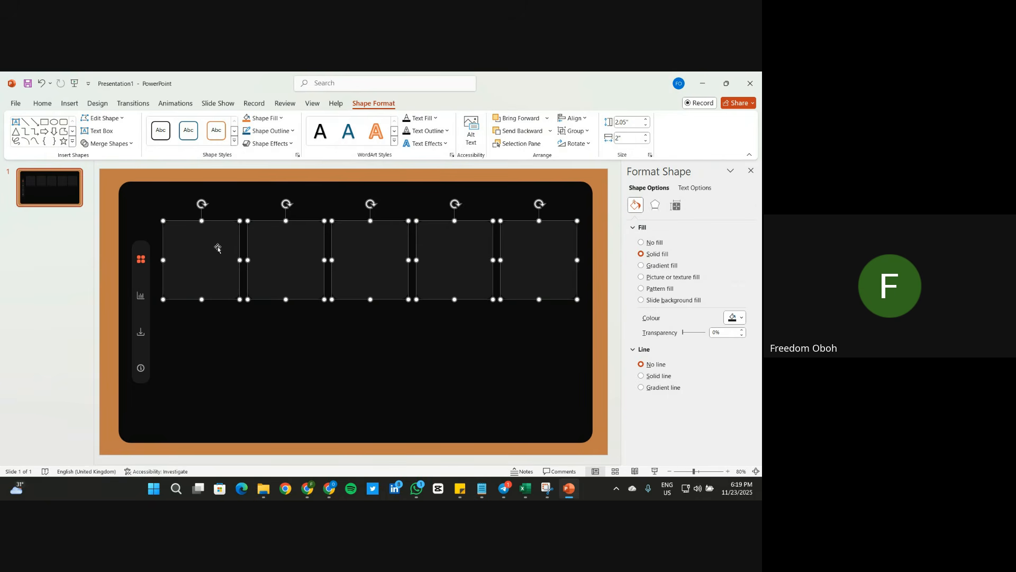
left_click(584, 119)
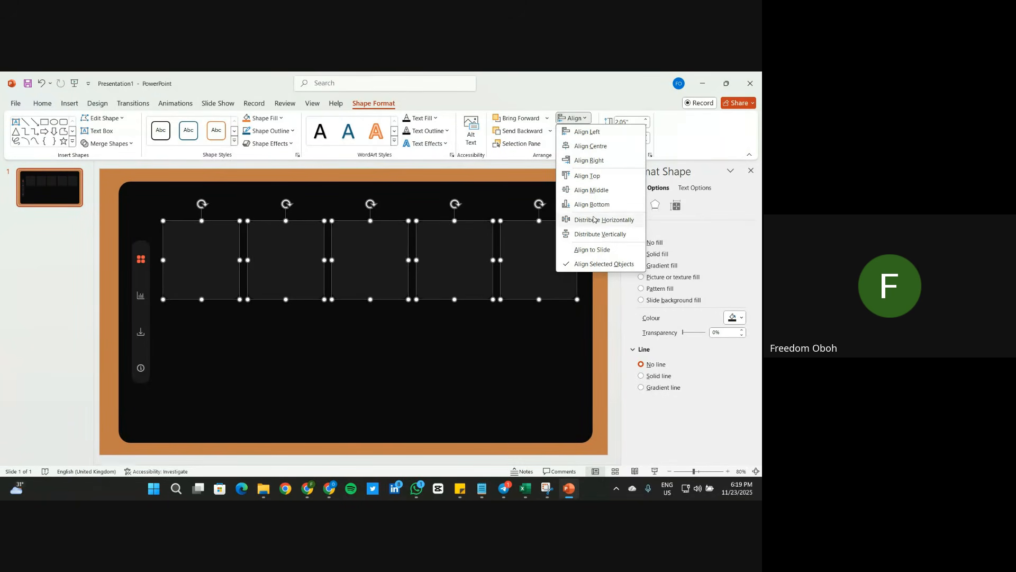
left_click(601, 220)
left_click(585, 120)
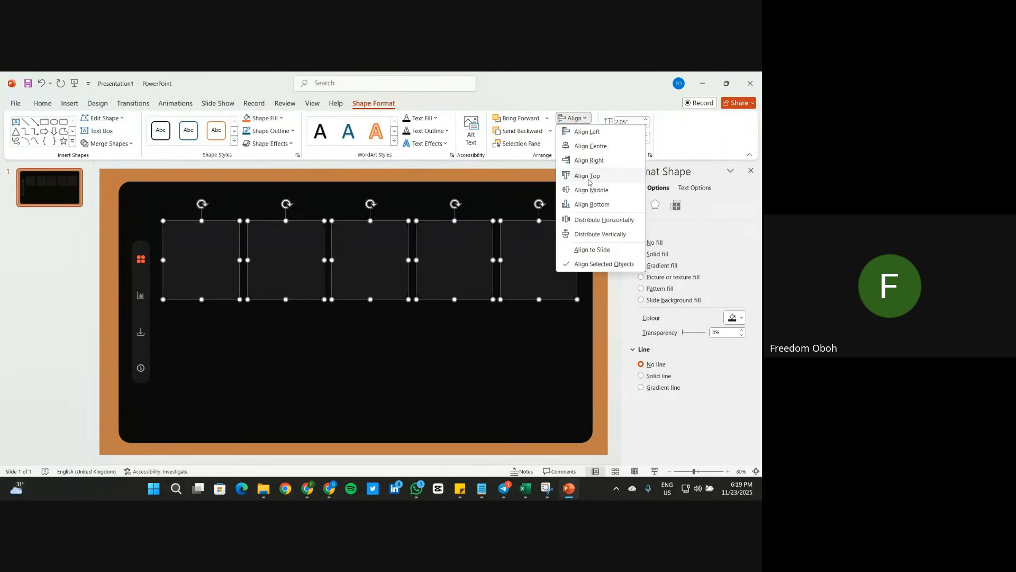
left_click(587, 214)
left_click(602, 375)
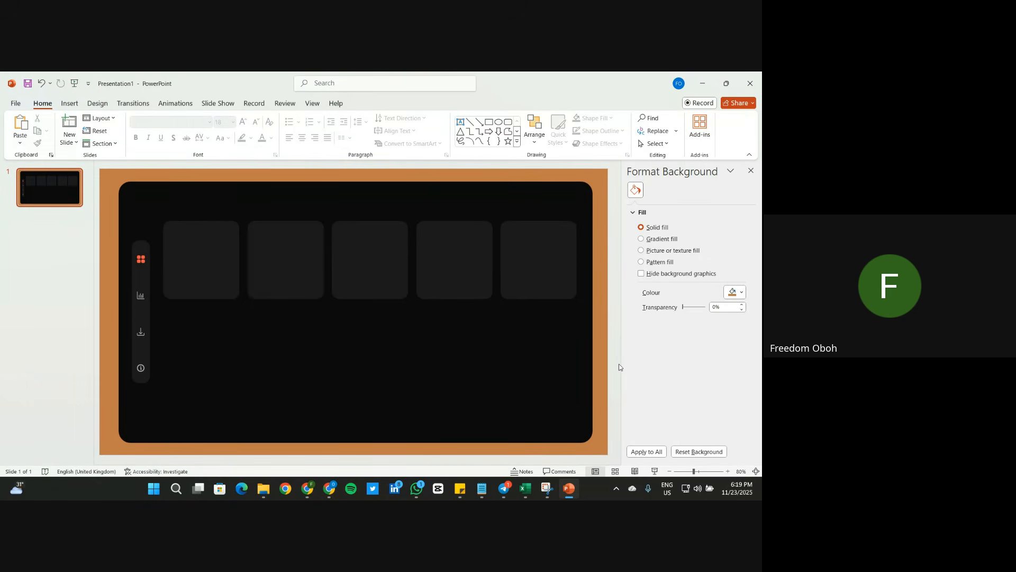
Step: Set the height of all five KPI cards to 1.7"
left_click(233, 253)
left_click(290, 251, "shift")
left_click(343, 260, "shift")
left_click(431, 261, "shift")
left_click(557, 262, "shift")
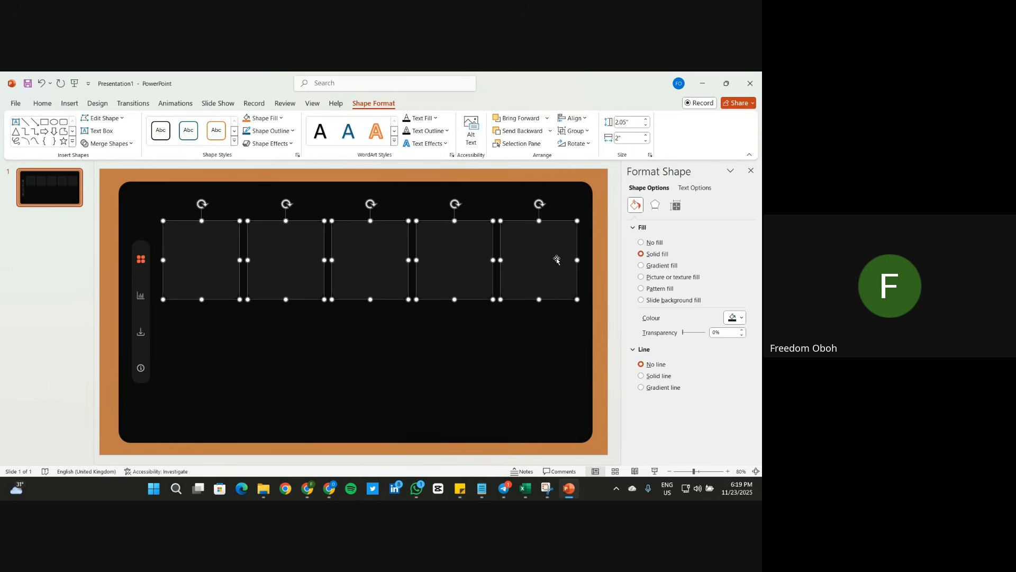
left_click(646, 126)
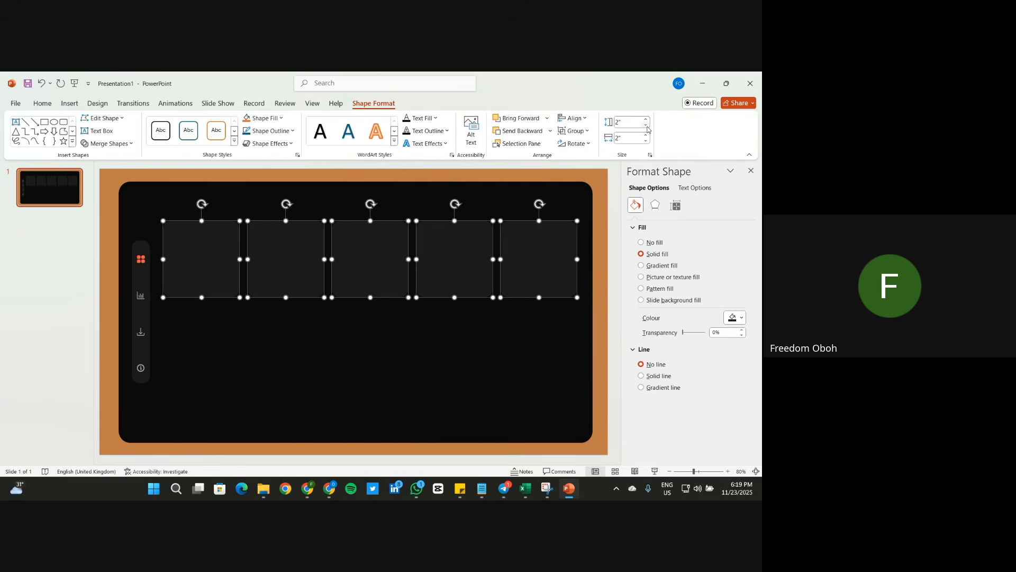
left_click(646, 126)
left_click(646, 126)
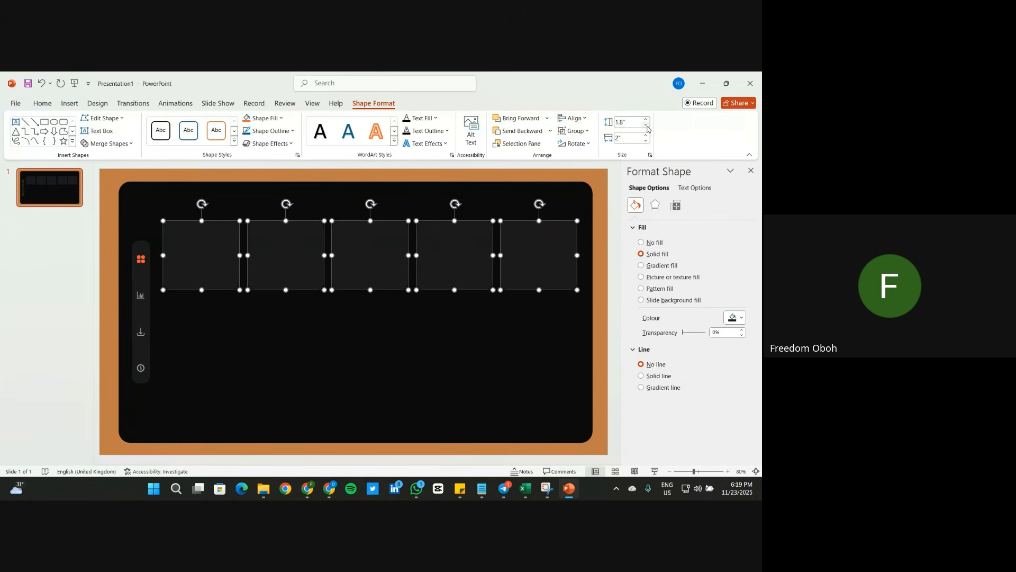
left_click(646, 126)
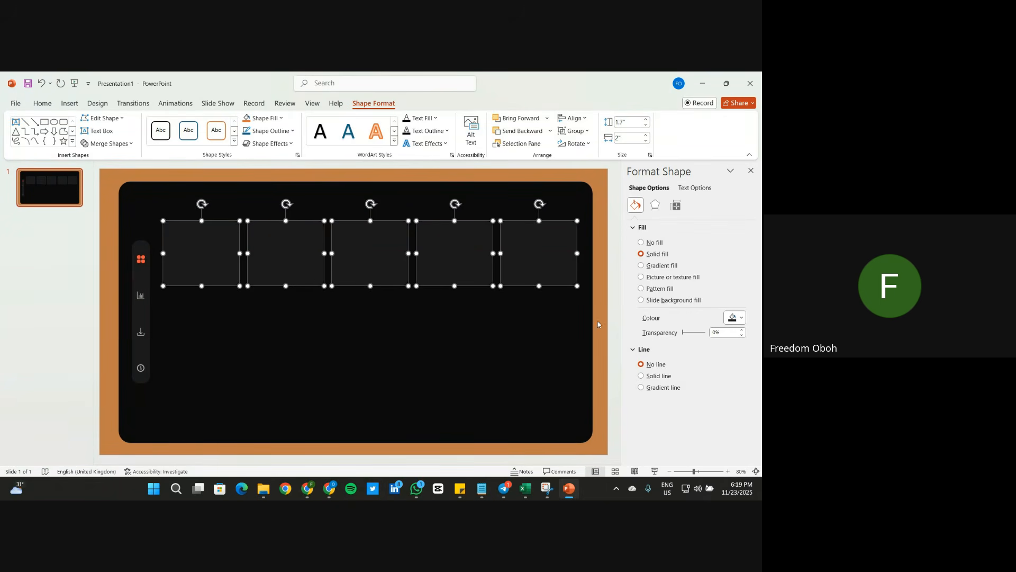
left_click(605, 343)
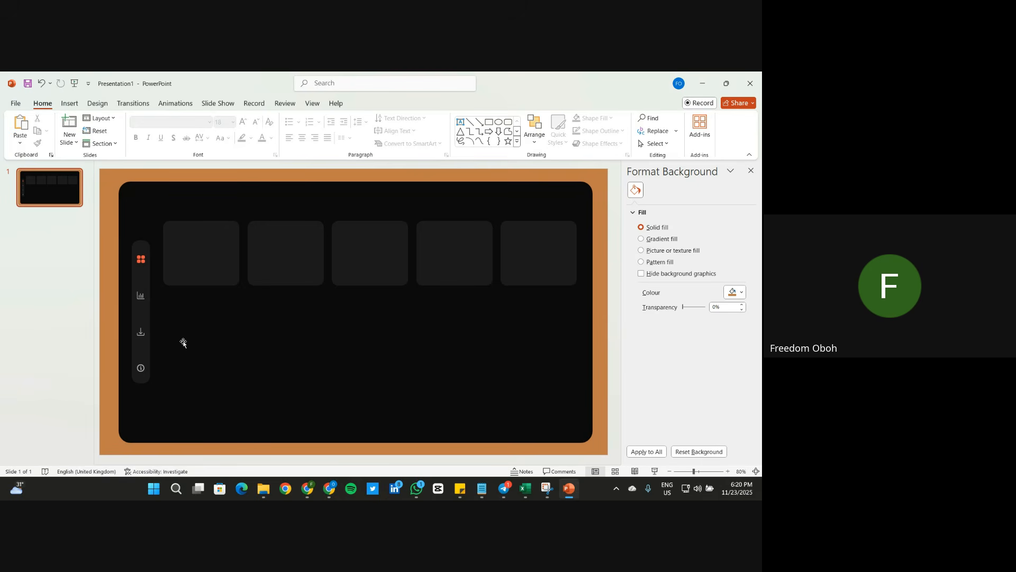
Step: Duplicate the first KPI card, place the copy directly beneath the row, and widen it to about 4.21" to span two cards
left_click(192, 243)
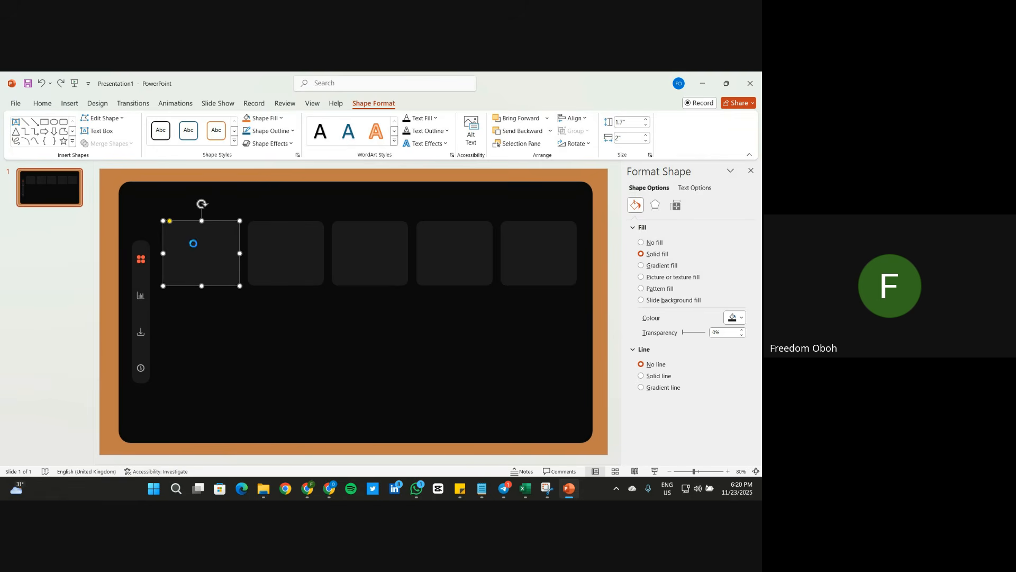
key("ctrl+d")
left_click_drag(194, 246, 325, 327)
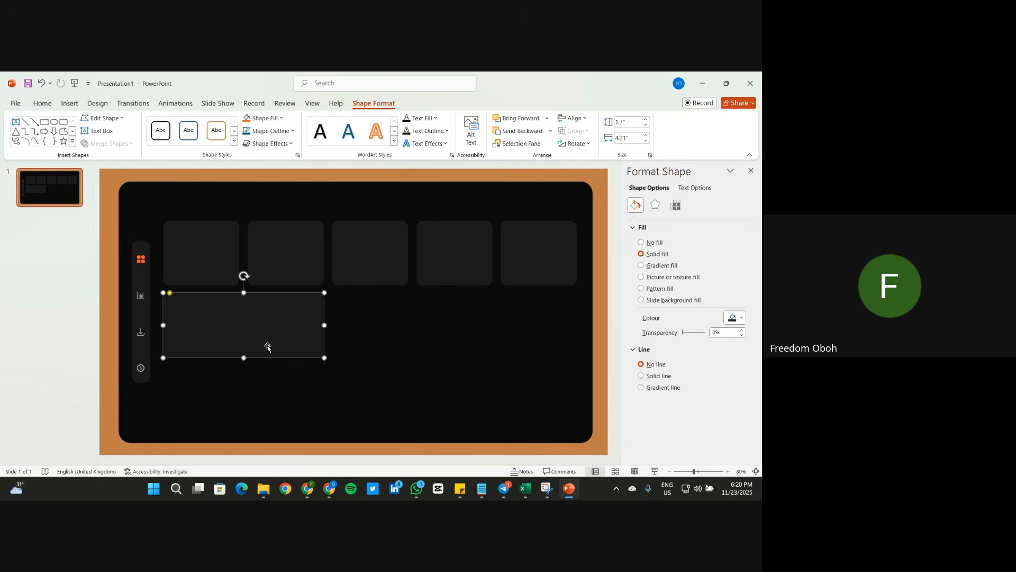
Step: Copy the wide card to stack a second one below it, and add two tall cards about 3.6" high and 3.33" wide beside them
key("ctrl+c")
key("ctrl+v")
left_click_drag(271, 347, 459, 321)
key("ctrl+v")
left_click_drag(394, 354, 389, 429)
left_click_drag(344, 292, 338, 295)
key("ctrl+v")
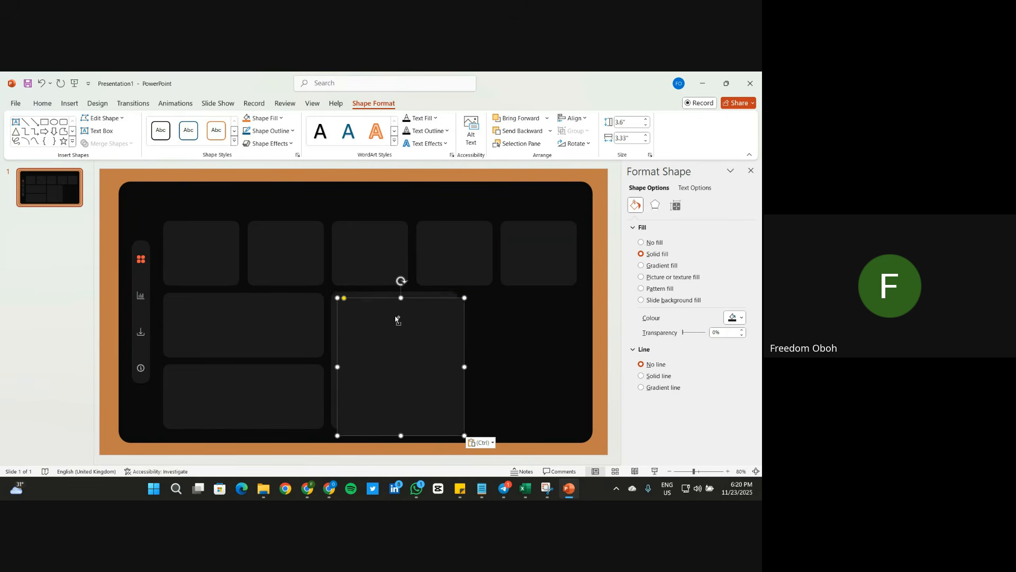
left_click_drag(401, 320, 523, 316)
Step: Set the width of the two stacked wide cards to 3.9"
left_click(299, 327)
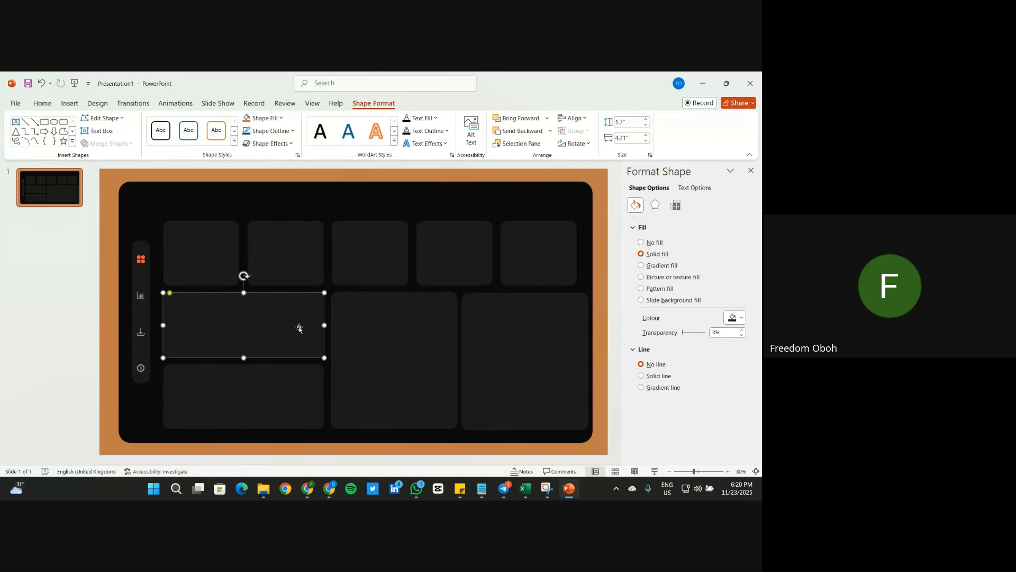
left_click(294, 389, "shift")
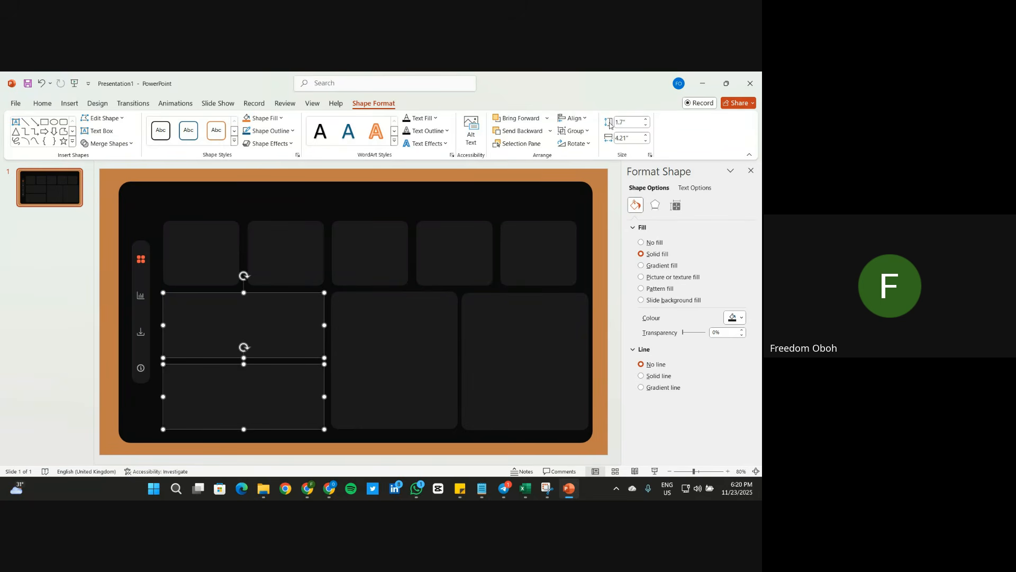
left_click(646, 142)
left_click(646, 142)
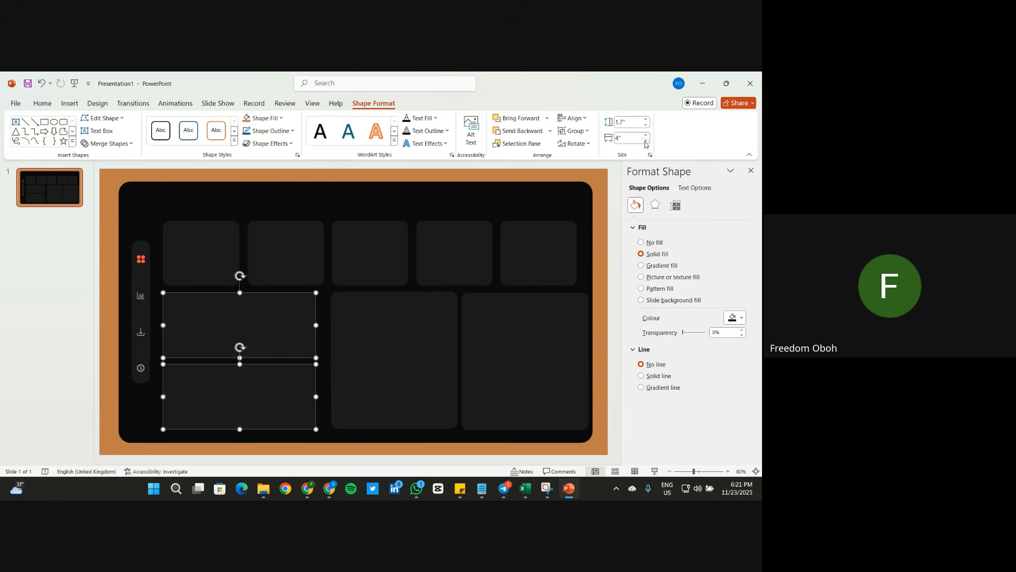
left_click(645, 142)
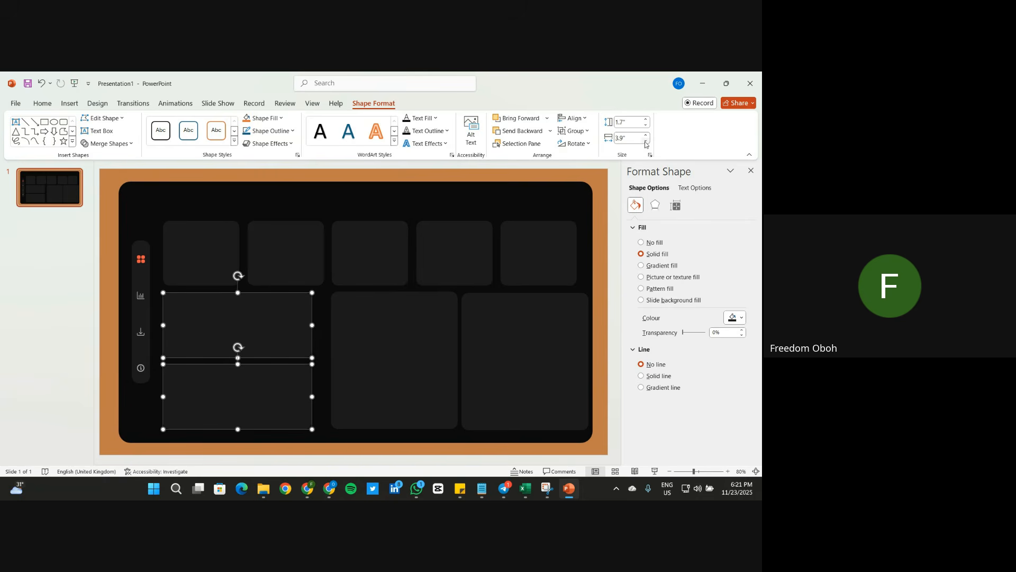
Step: Move both tall cards left together so they sit next to the stacked wide cards
left_click(382, 342)
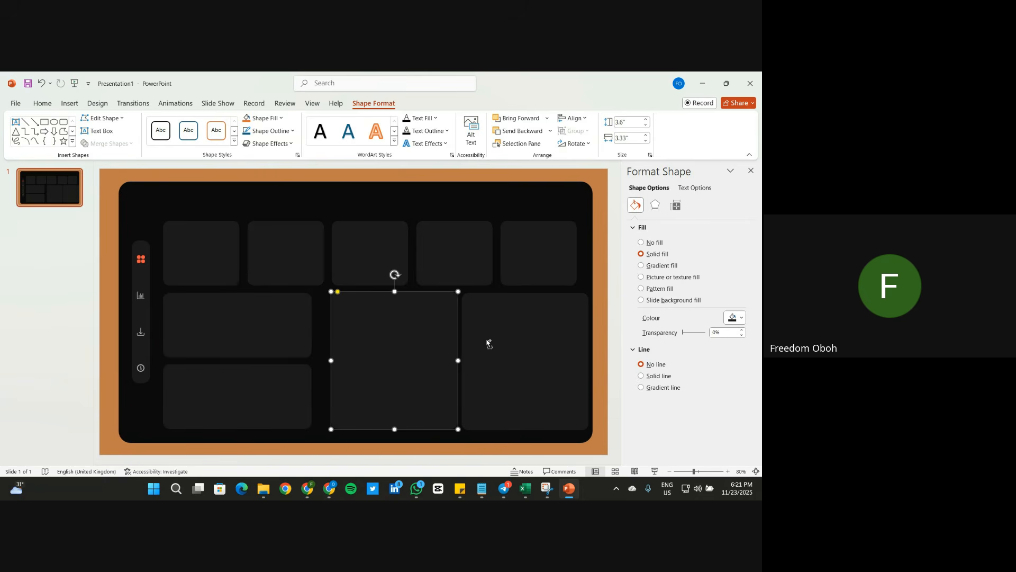
left_click(487, 341, "shift")
left_click_drag(486, 340, 472, 339)
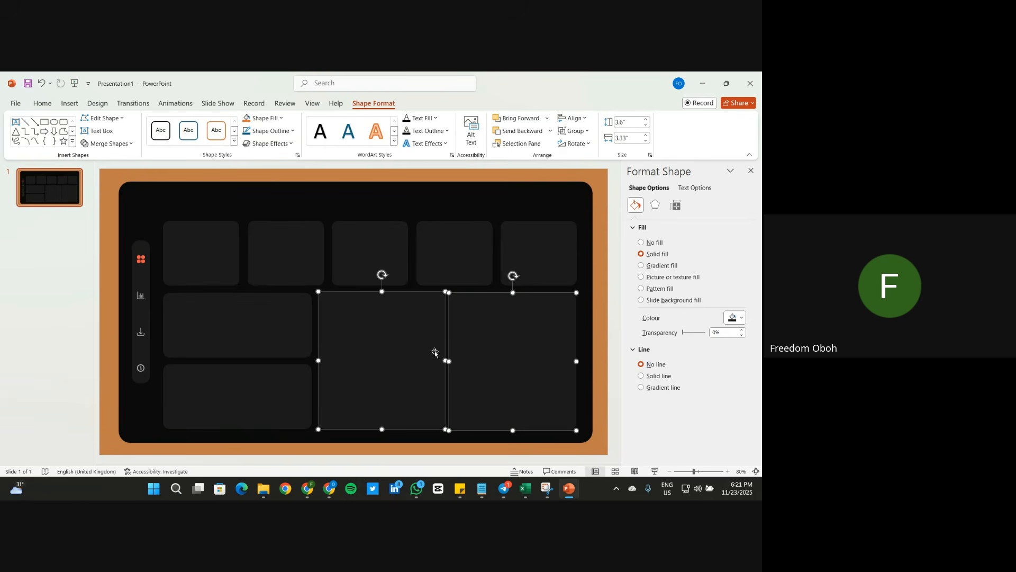
left_click(598, 434)
Step: Align the last tall card with the top of the middle one and even out the gap between them
left_click(523, 382)
left_click_drag(523, 382, 525, 380)
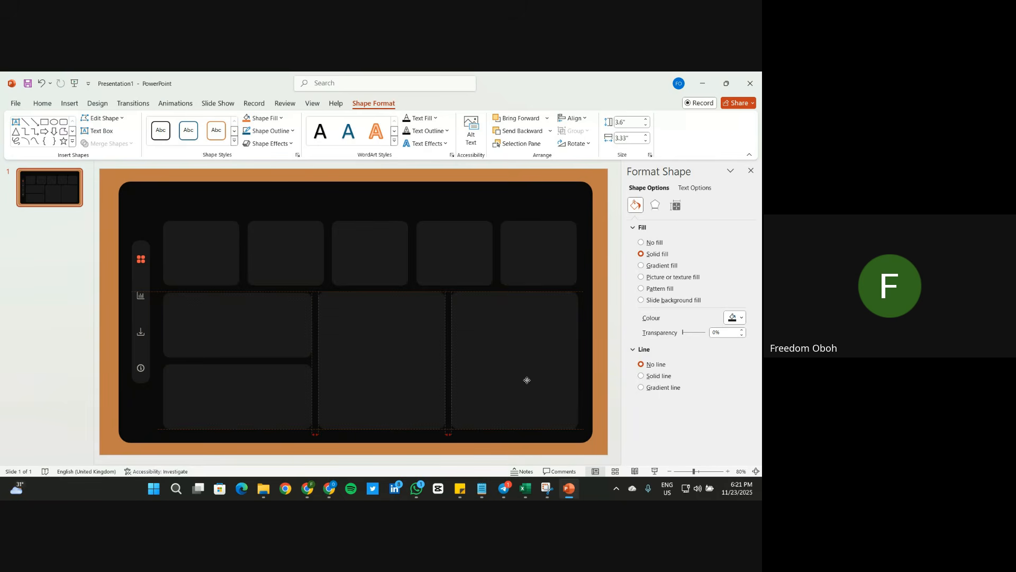
left_click_drag(526, 380, 525, 380)
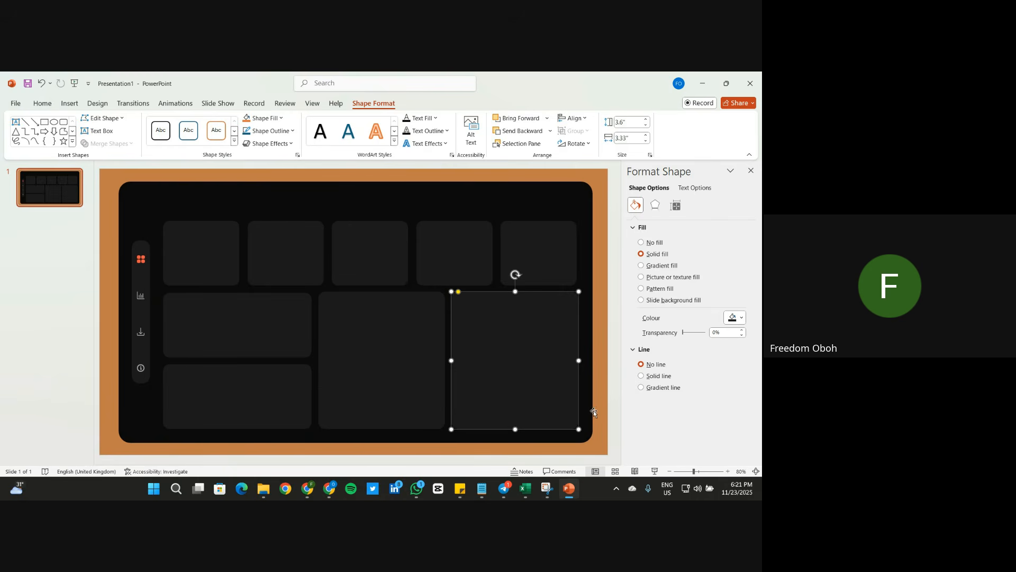
left_click(605, 418)
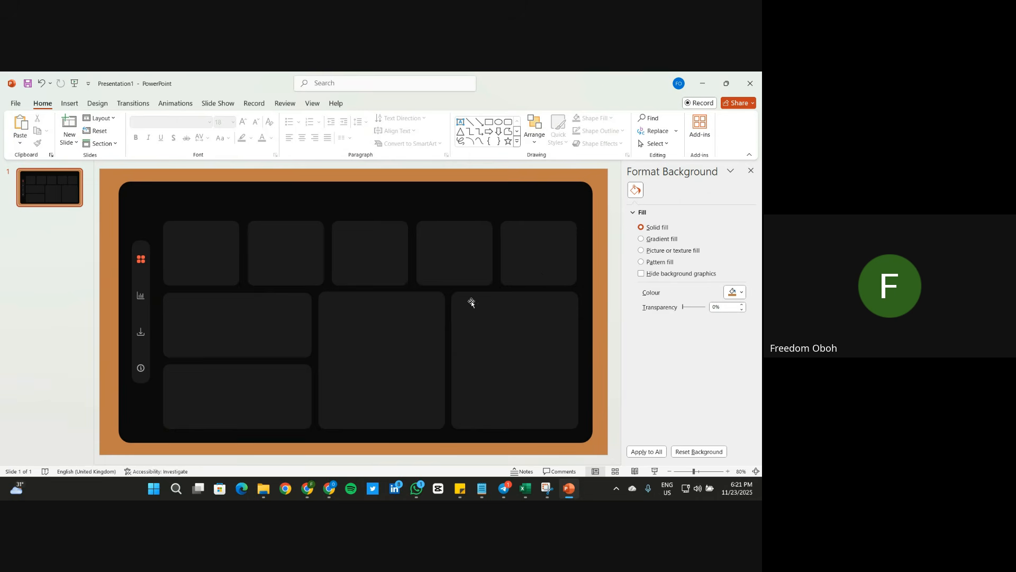
Step: Slightly adjust the corner rounding of the two tall cards
left_click(474, 324)
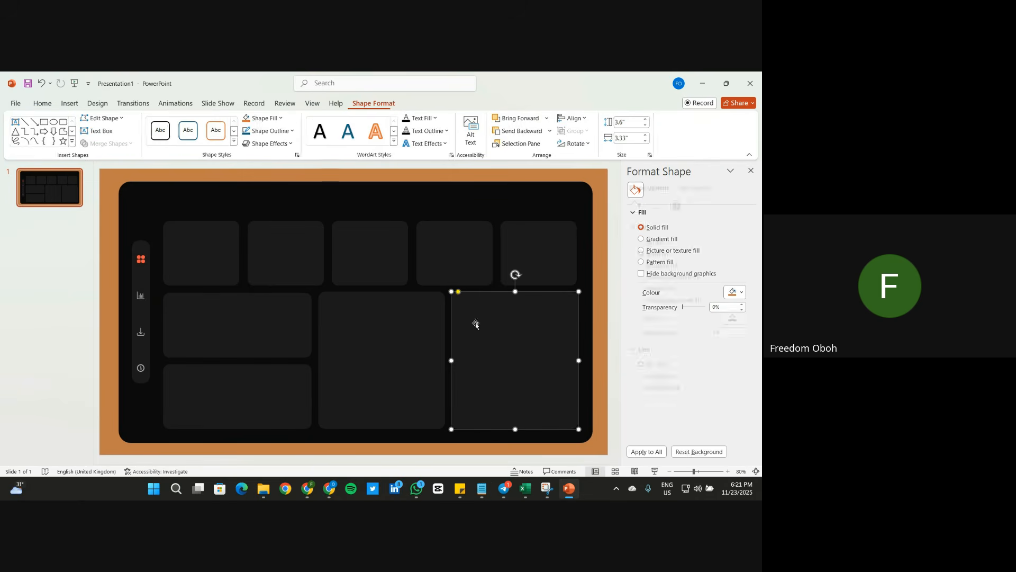
left_click(458, 292)
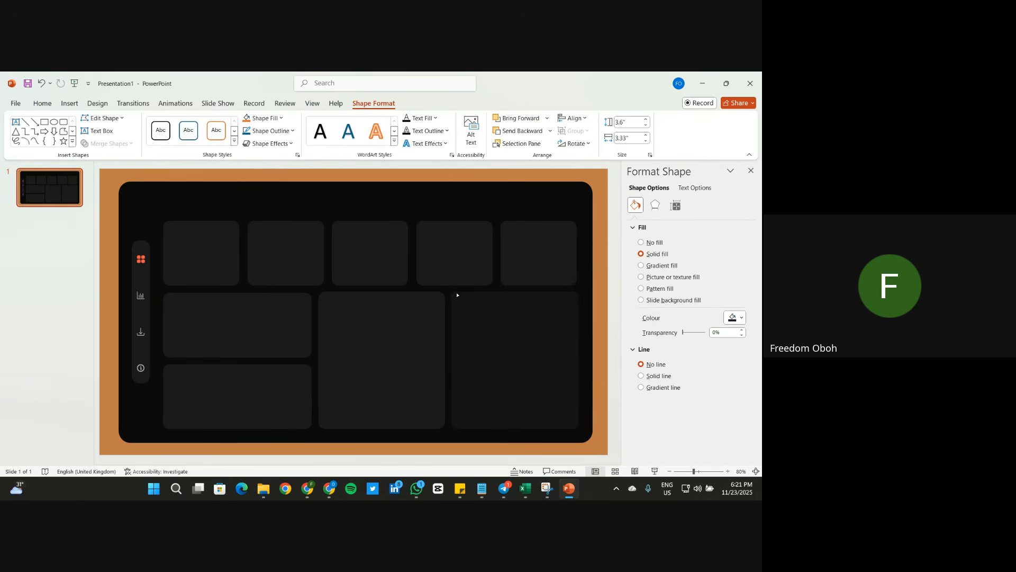
left_click(459, 295)
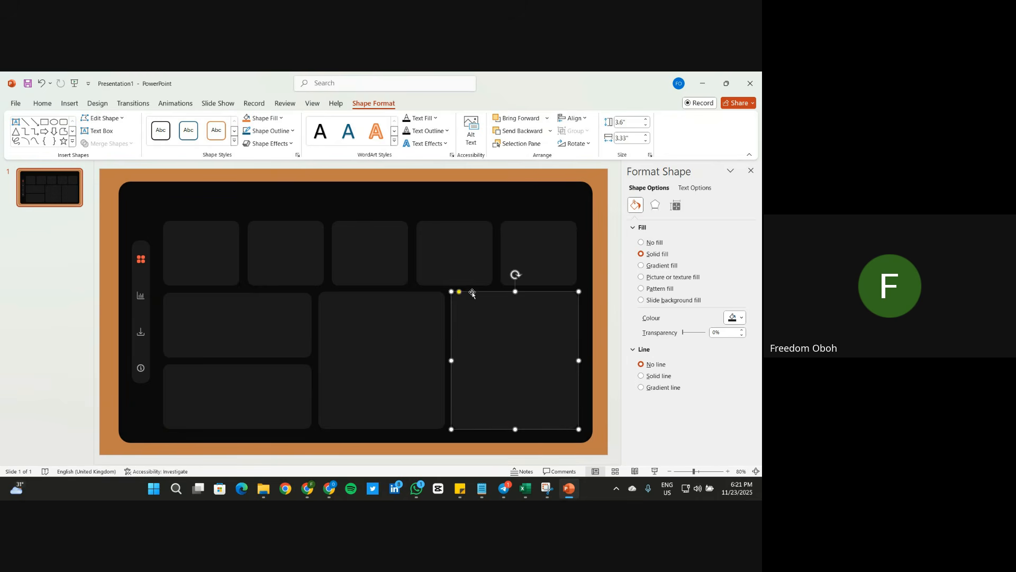
left_click(609, 360)
left_click(374, 317)
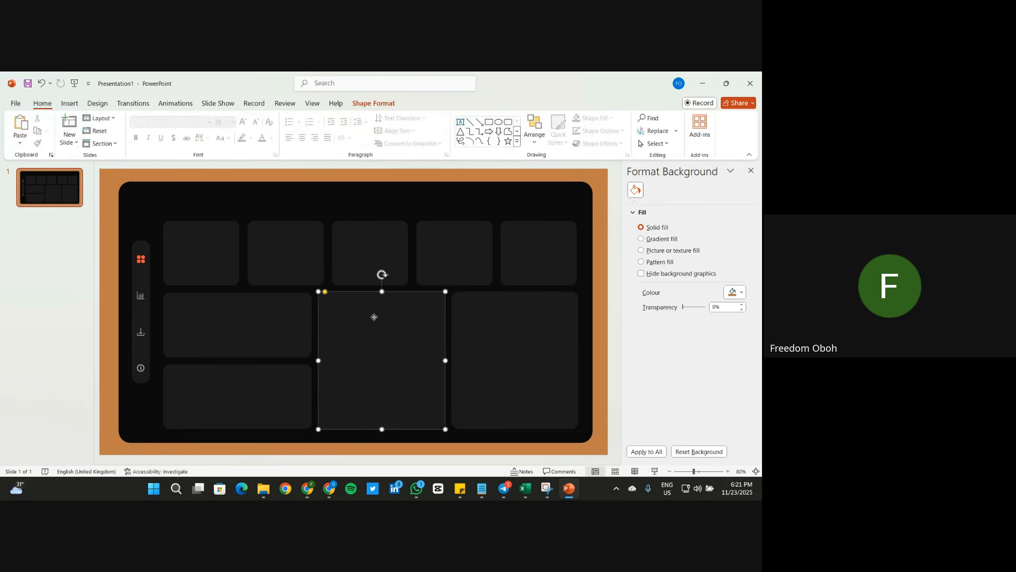
left_click(322, 294)
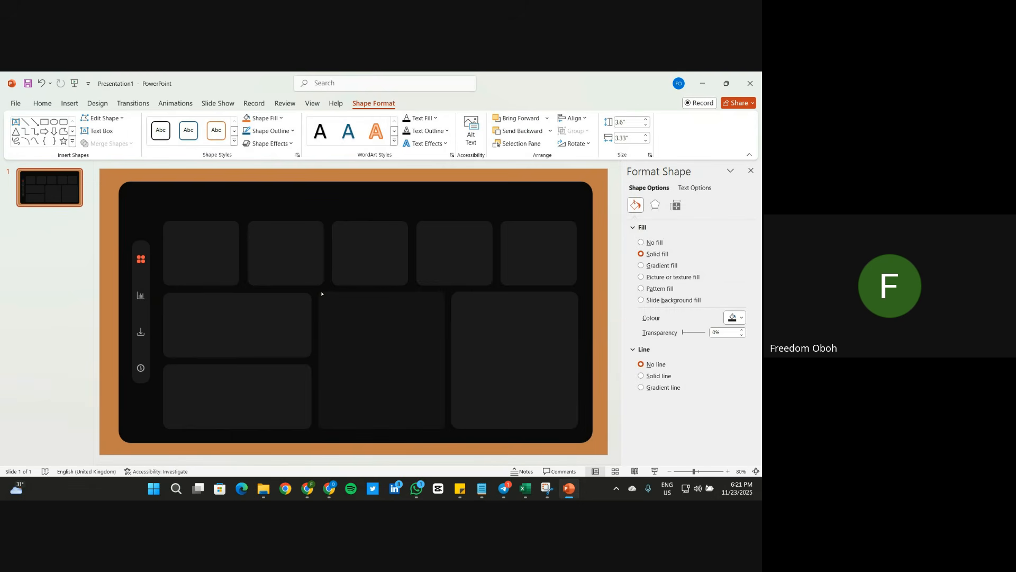
left_click(325, 294)
left_click(347, 455)
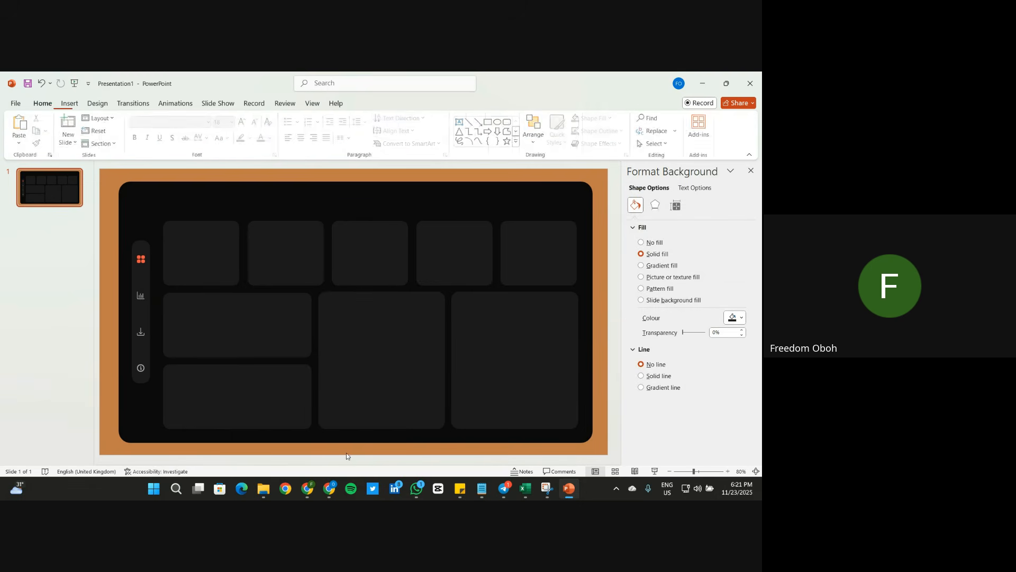
left_click(262, 313)
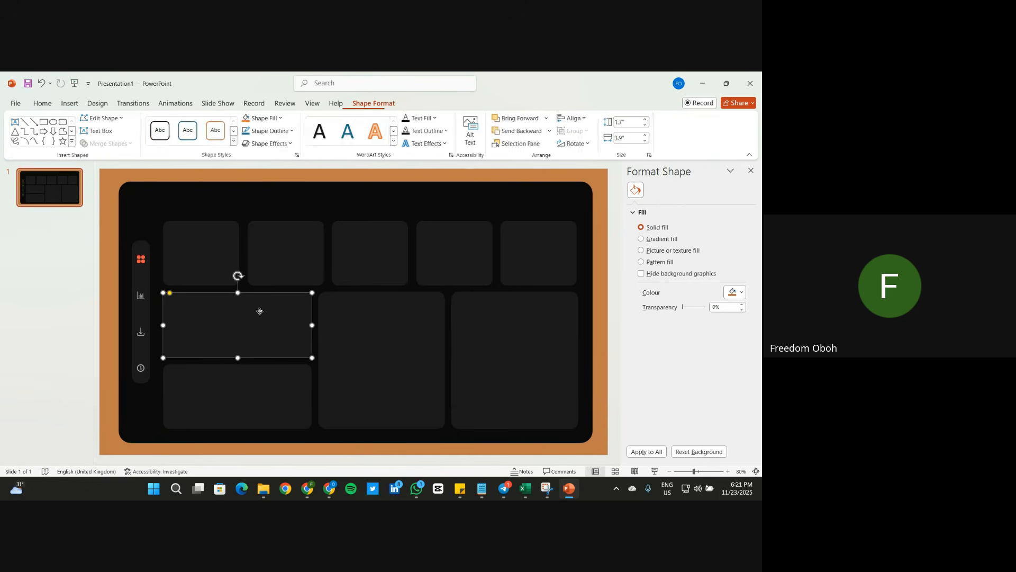
left_click(237, 454)
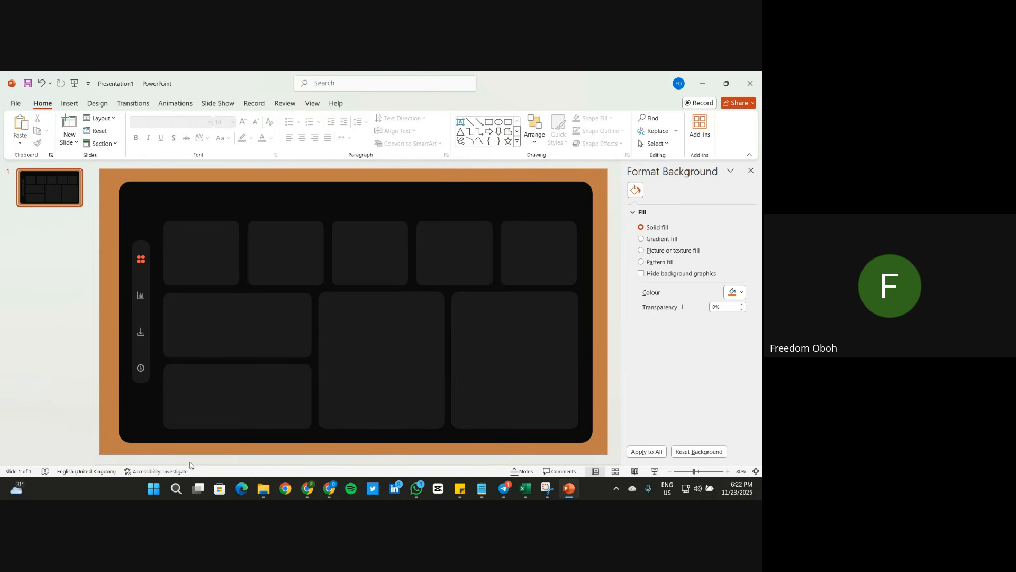
Step: Try placing a copied card, resized to about 0.34" high by 2" wide, in the header area above the KPI row
key("ctrl+v")
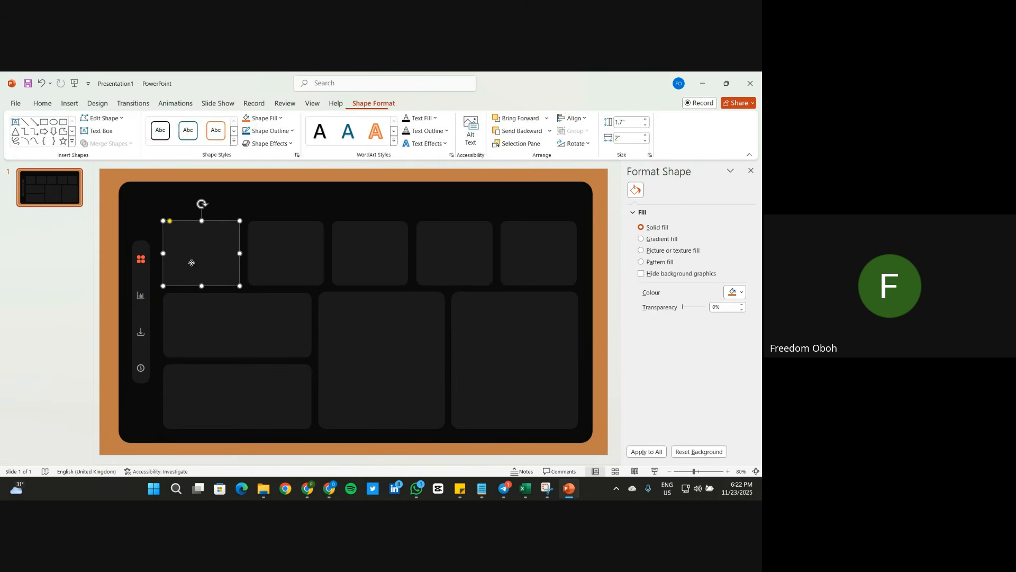
left_click_drag(209, 292, 503, 207)
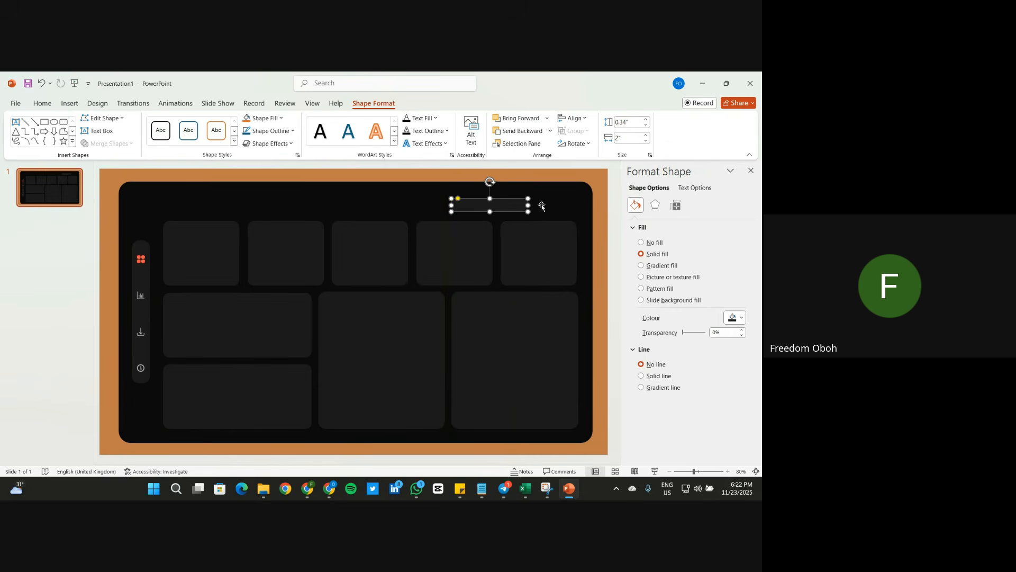
left_click(589, 205)
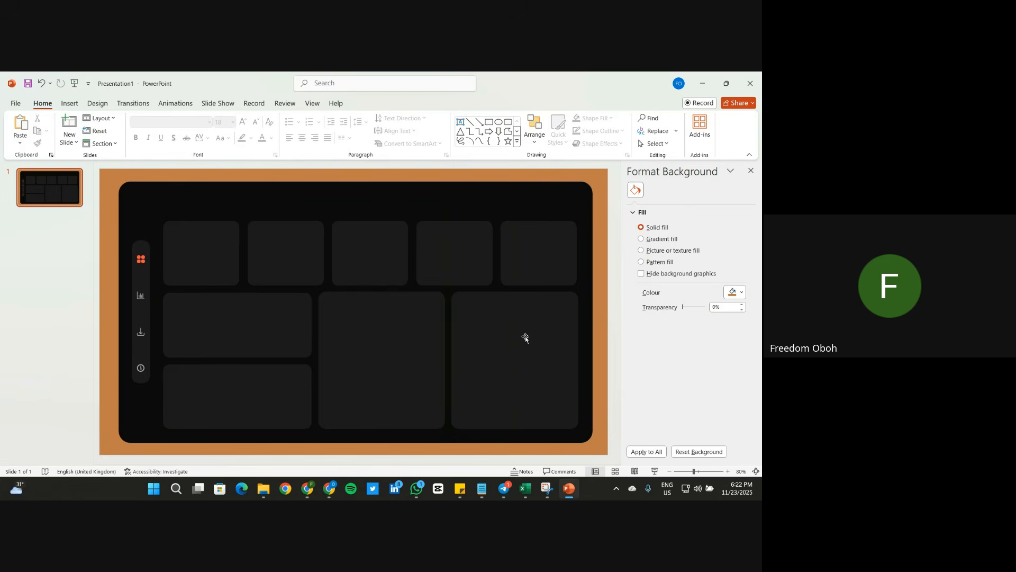
left_click(228, 252)
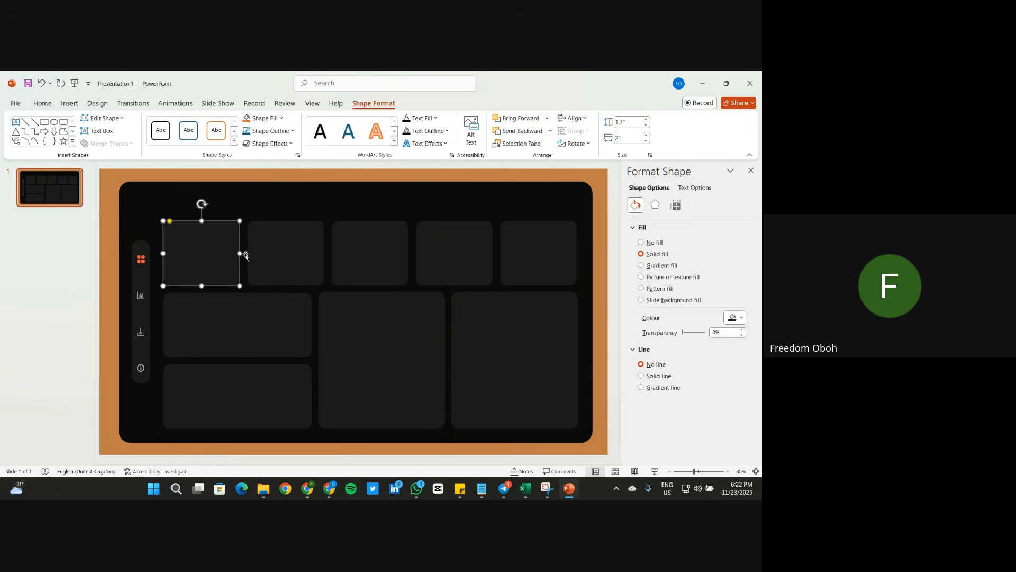
left_click(273, 256, "shift")
left_click_drag(273, 255, 381, 248)
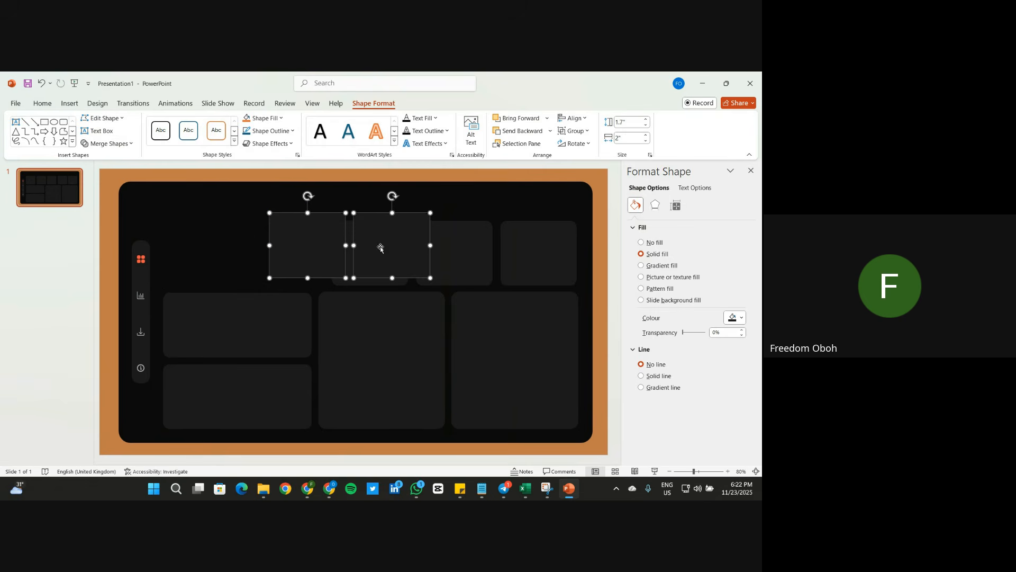
key("ctrl+z")
Step: Delete the last three cards of the KPI row, keeping only the first two
left_click(381, 247)
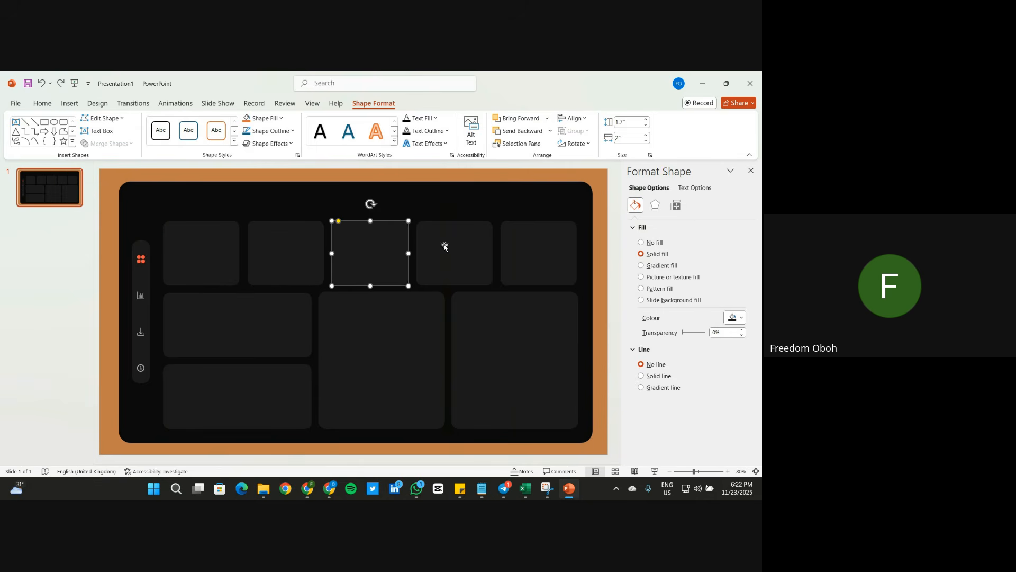
left_click(456, 250, "shift")
left_click(554, 243, "shift")
left_click_drag(553, 243, 280, 252)
key("Delete")
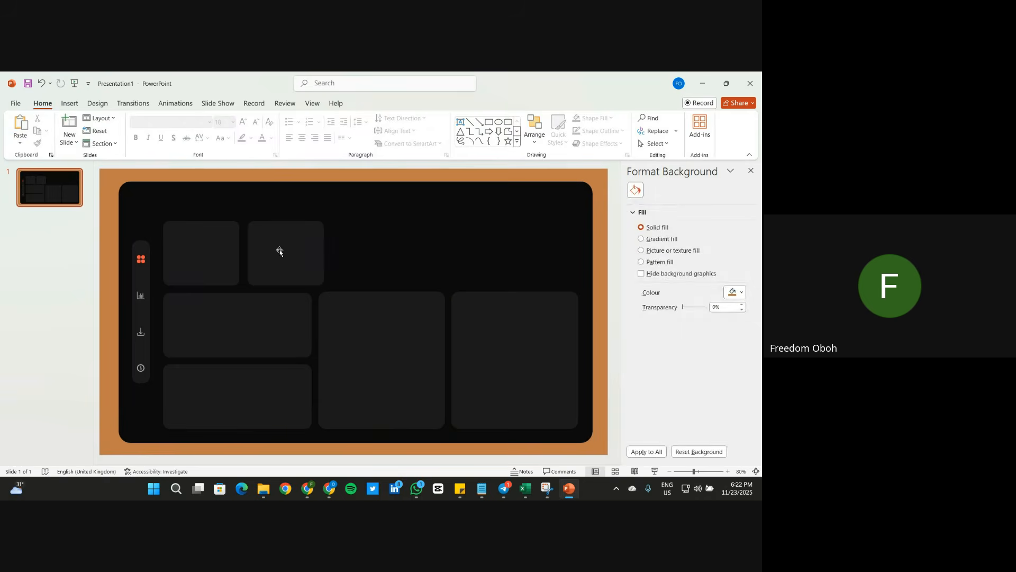
Step: Narrow the first KPI card to about 1.77" wide and delete the second one
left_click(210, 249)
left_click_drag(239, 253, 230, 254)
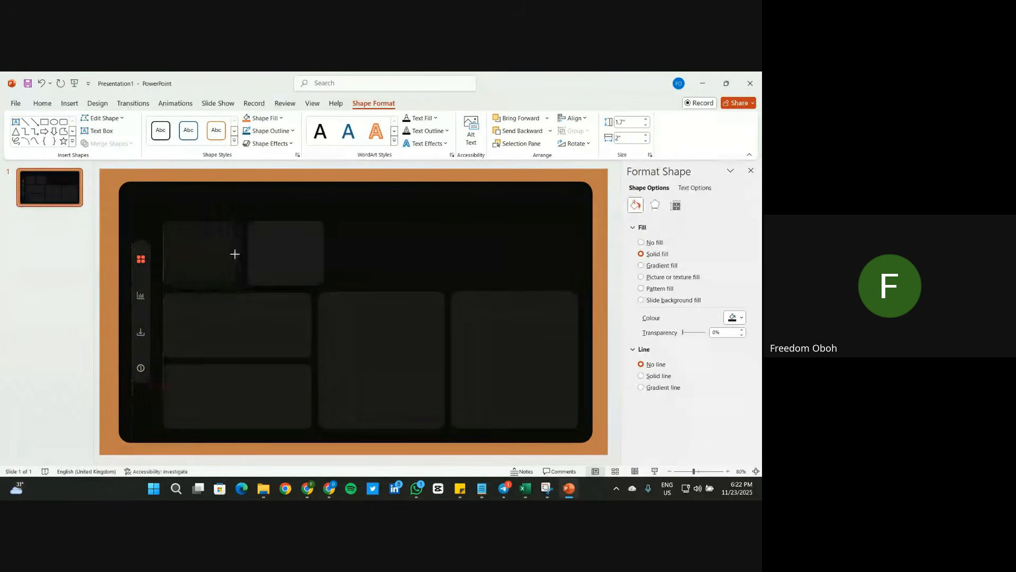
left_click(294, 244)
key("Delete")
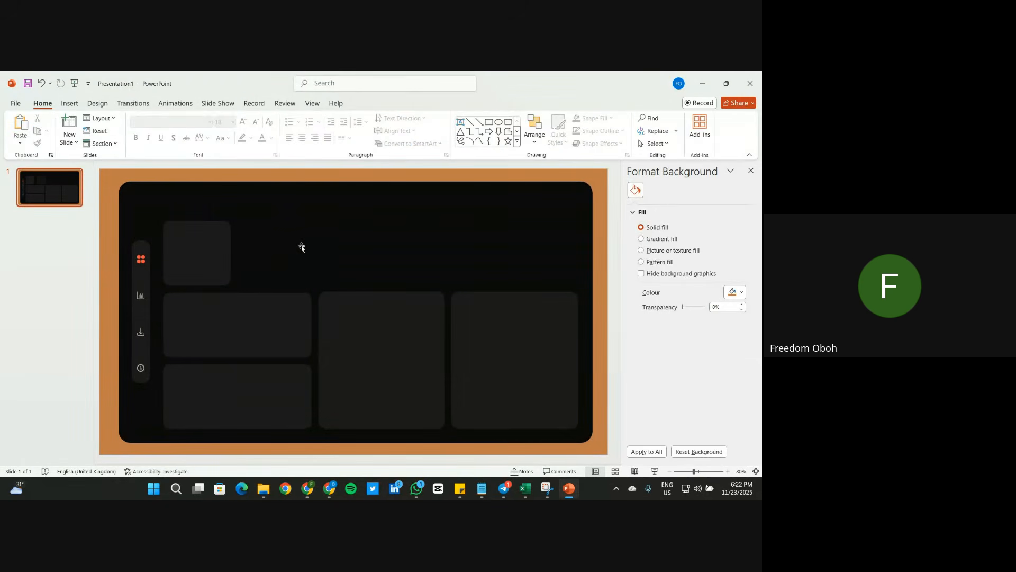
Step: Duplicate the narrowed KPI card into an evenly spaced row of six and widen the last one to about 1.92"
left_click(193, 246)
key("ctrl+v")
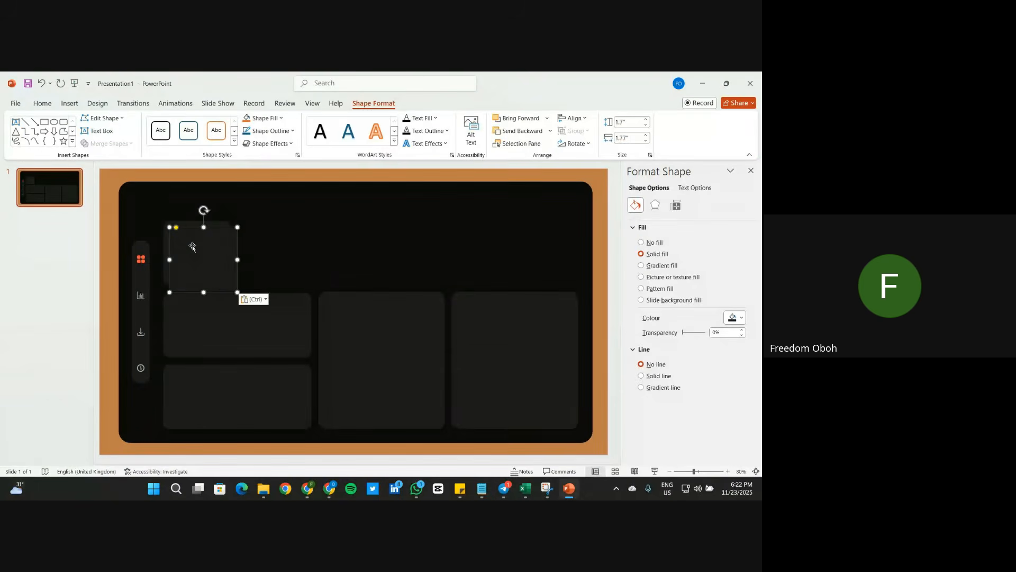
left_click_drag(192, 246, 425, 241)
key("ctrl+v")
key("ctrl+v")
key("ctrl+v")
left_click_drag(283, 261, 496, 252)
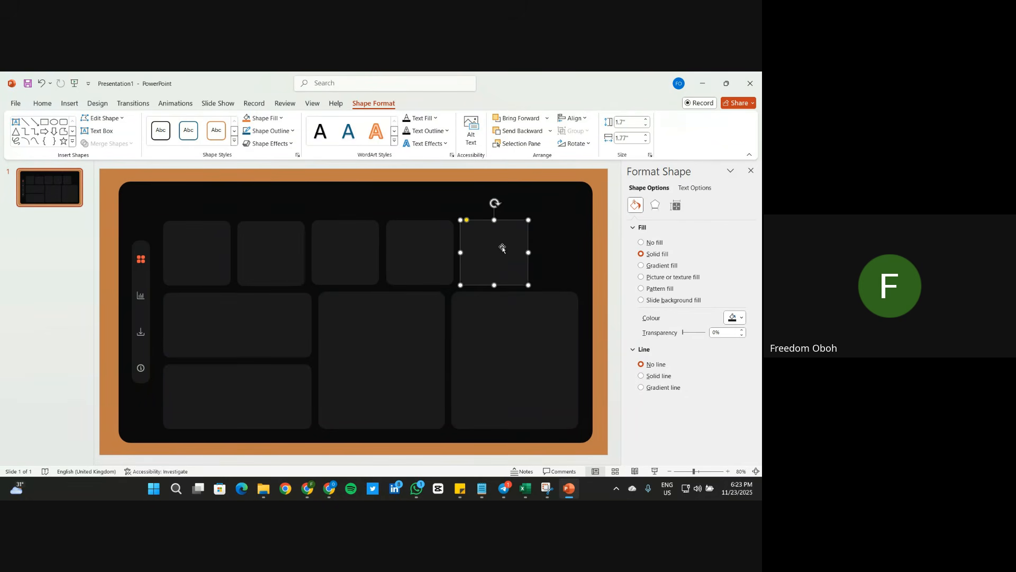
key("ctrl+v")
left_click_drag(502, 245, 608, 253)
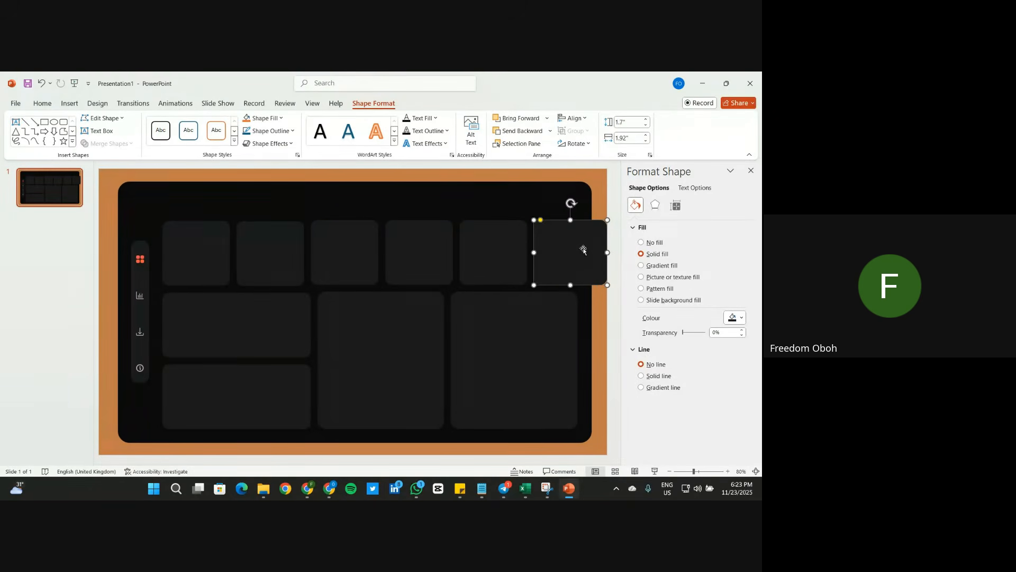
Step: Move the last tall card right under the sixth KPI card and bring the middle tall card beside it
left_click(602, 341)
left_click(565, 335)
left_click_drag(558, 354, 583, 350)
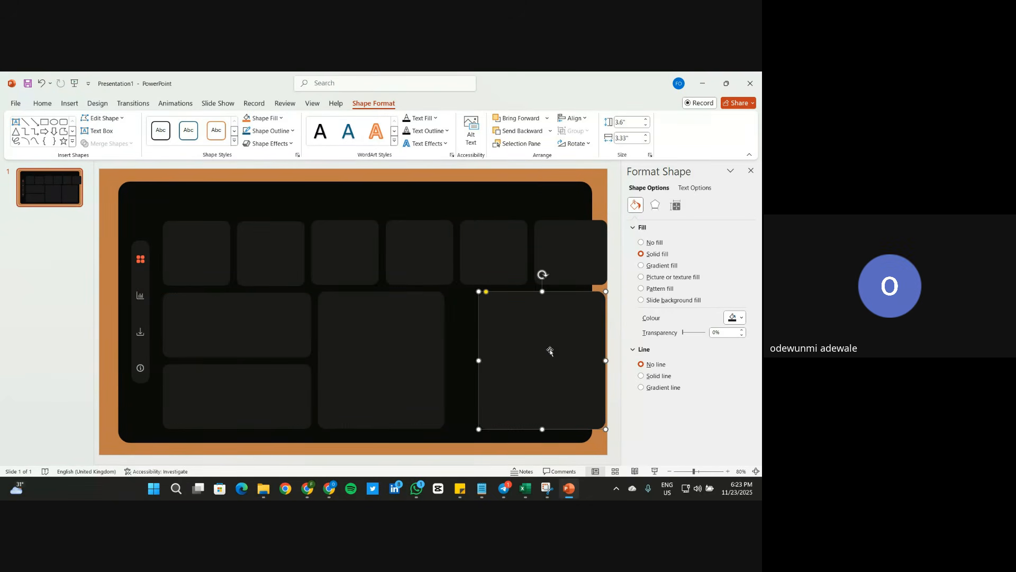
left_click_drag(397, 338, 428, 337)
left_click(599, 443)
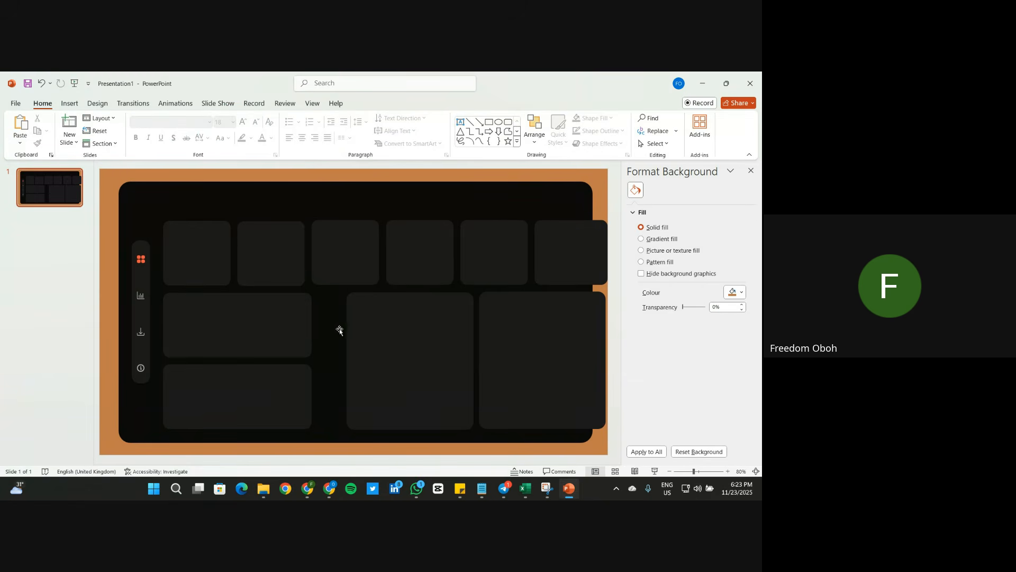
Step: Widen the middle tall card to about 3.57", shift it left, and extend the last tall card leftward to a matching width
left_click(355, 345)
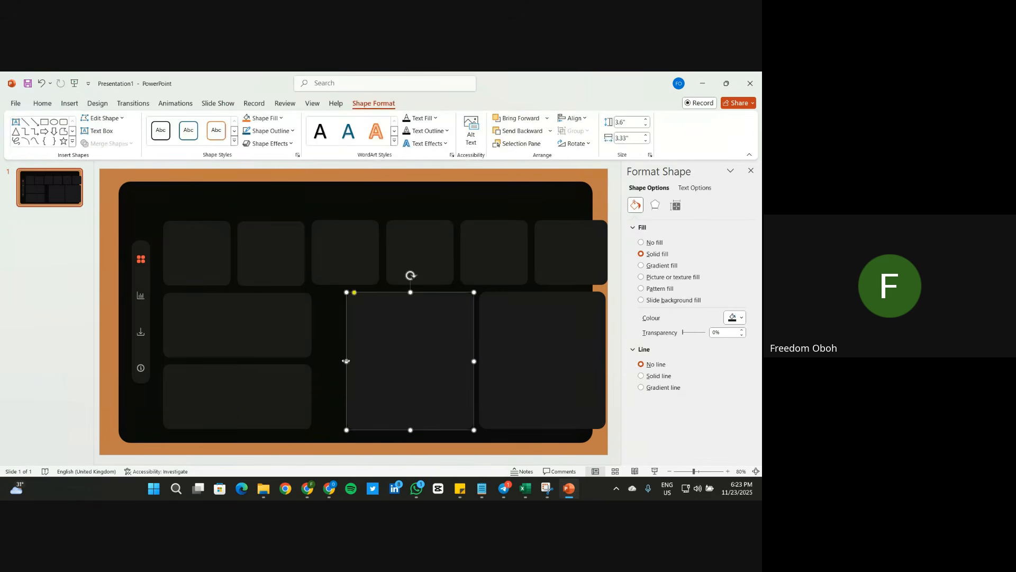
left_click_drag(345, 362, 337, 361)
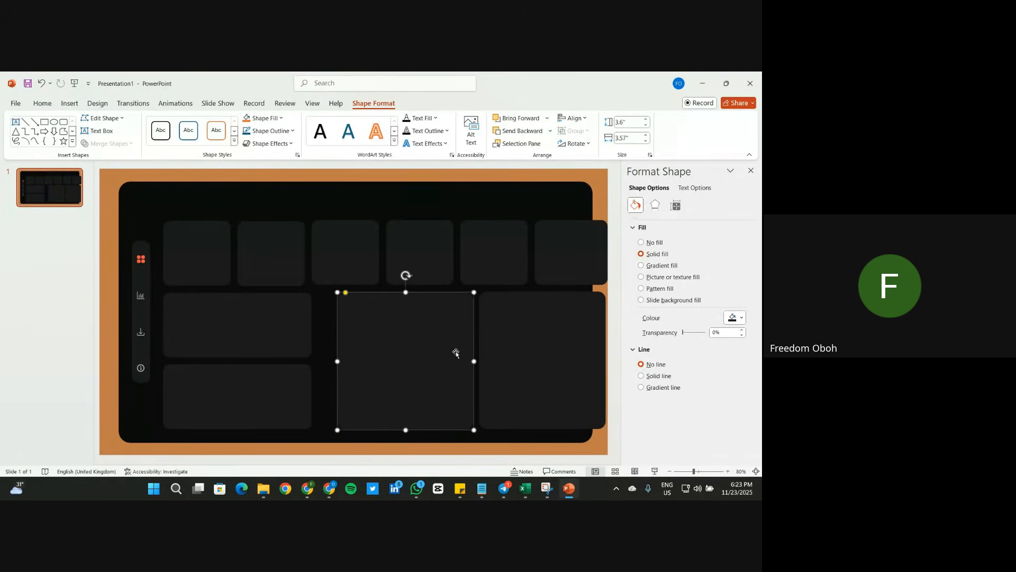
left_click_drag(446, 352, 439, 355)
left_click(489, 355)
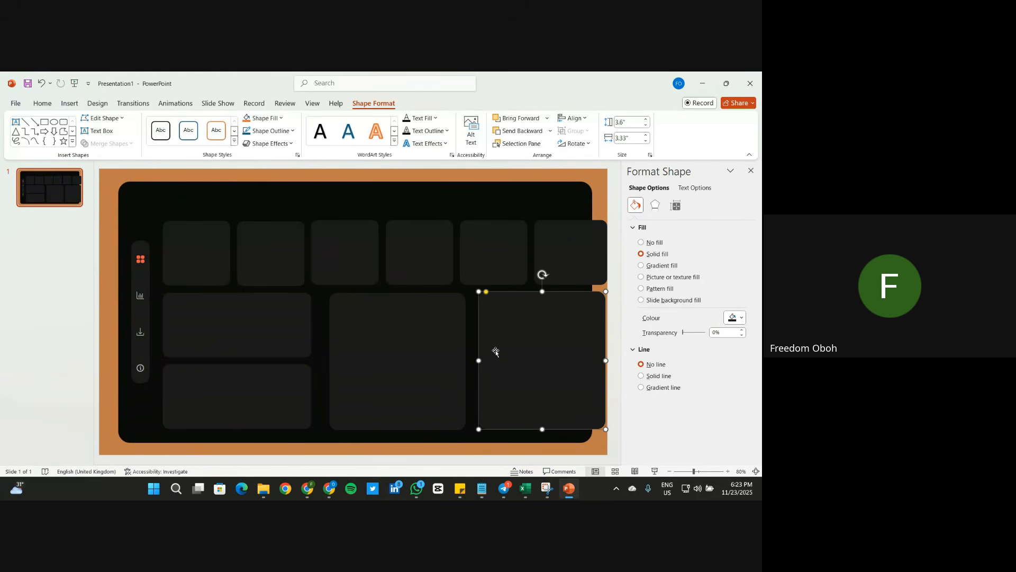
left_click(438, 355)
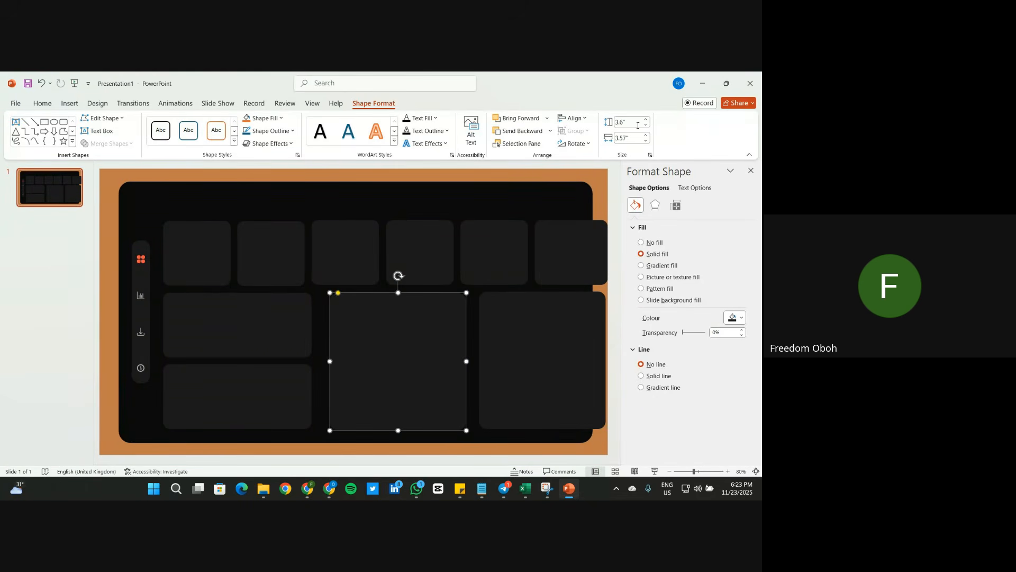
left_click(519, 320)
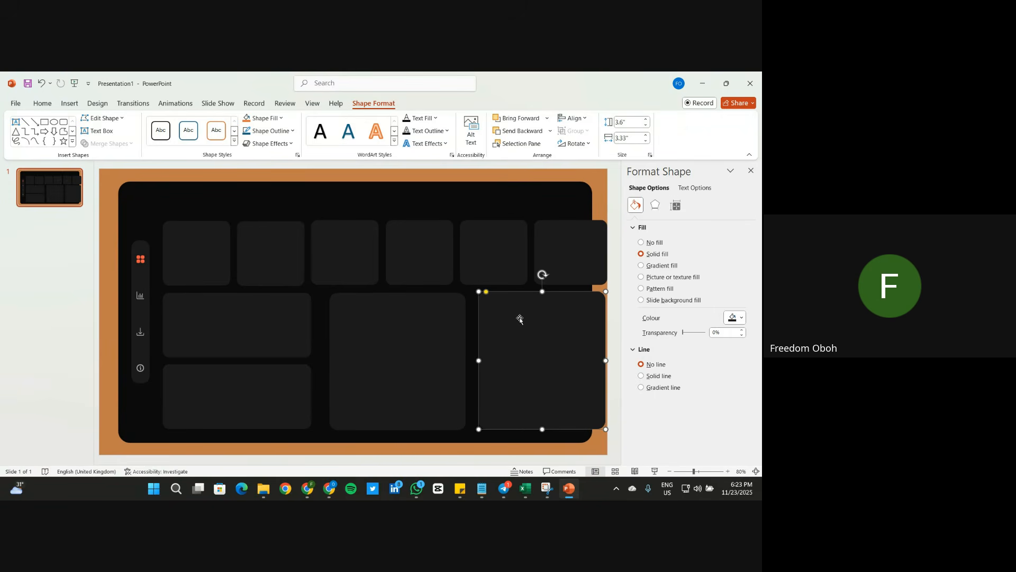
left_click_drag(476, 361, 447, 375)
left_click(449, 375)
Step: Widen both stacked wide cards to about 4.19" so they reach close to the middle tall card
left_click(275, 340)
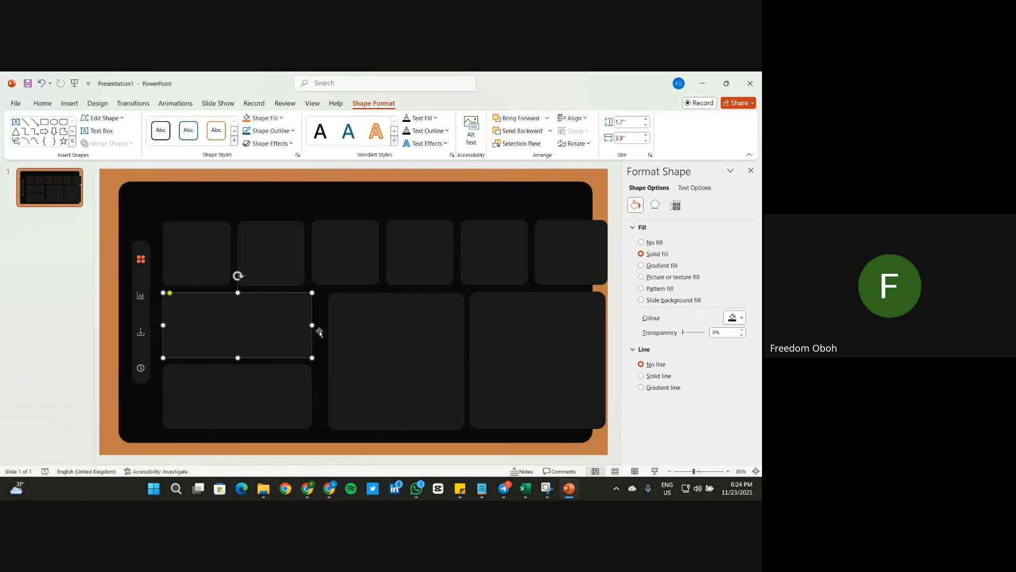
left_click_drag(313, 324, 323, 322)
left_click(267, 400)
left_click_drag(312, 397, 322, 397)
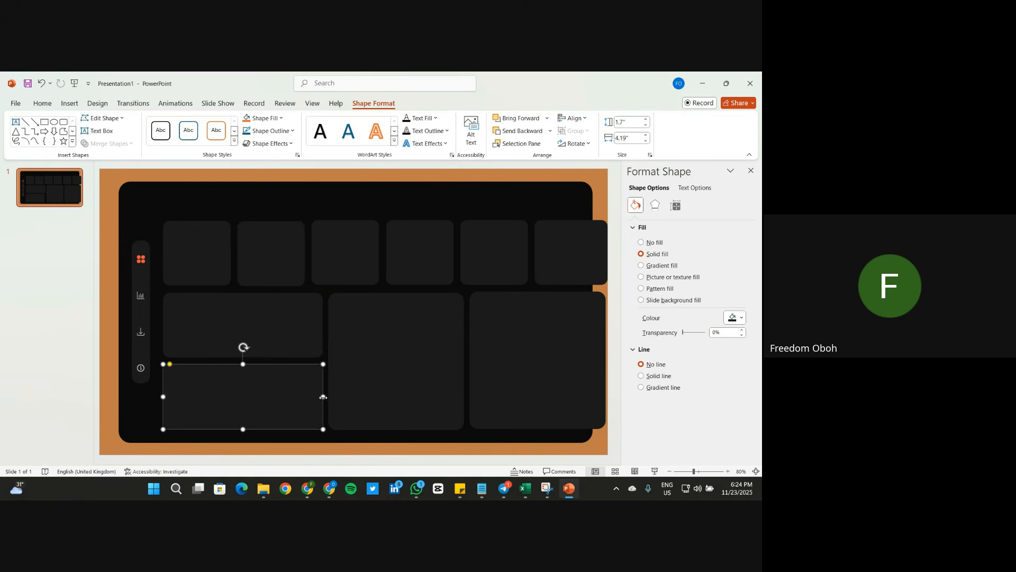
left_click(374, 450)
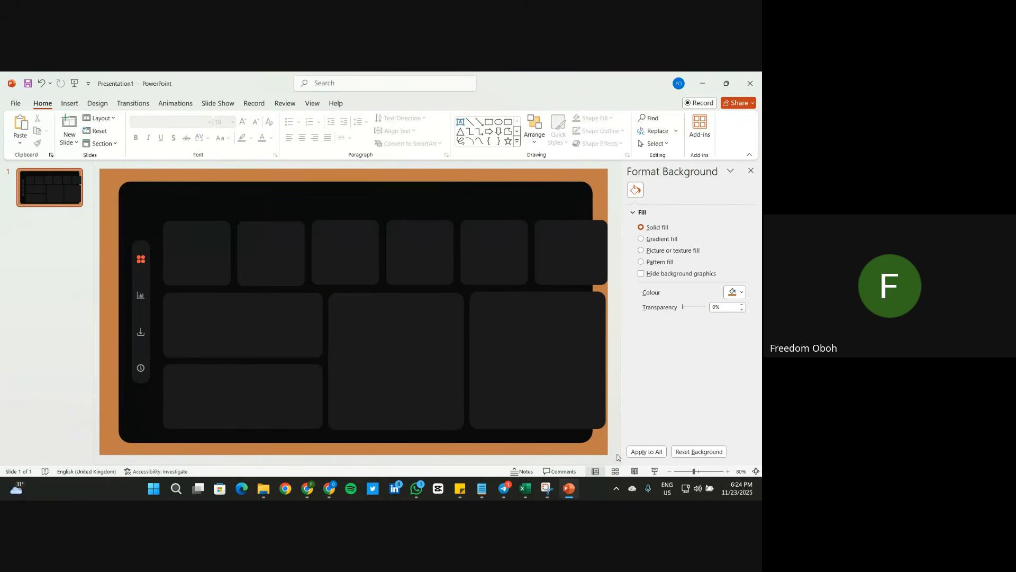
Step: Group the background panel, sidebar with its icons and all the cards into one object
left_click(541, 439)
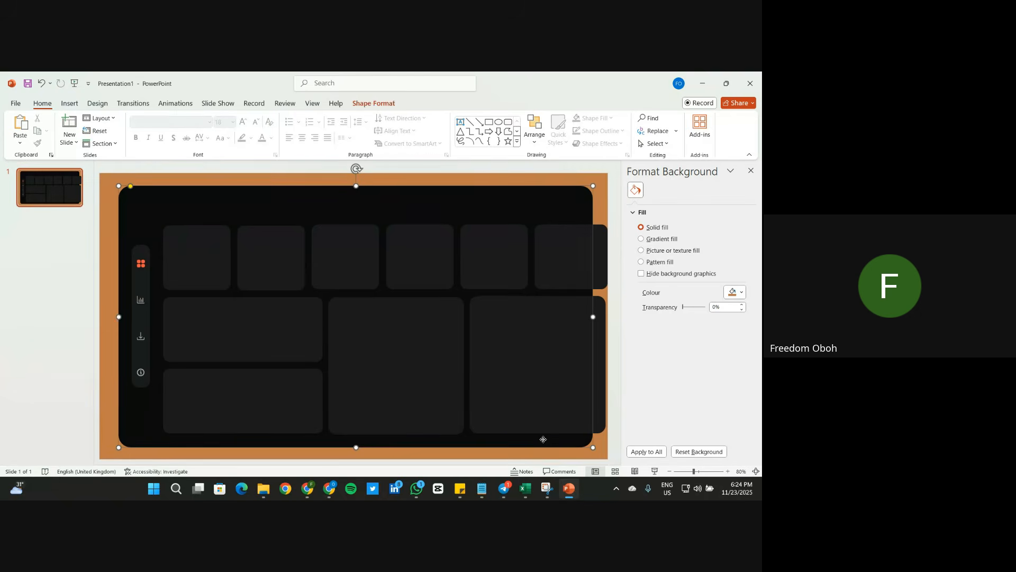
key("ctrl+a")
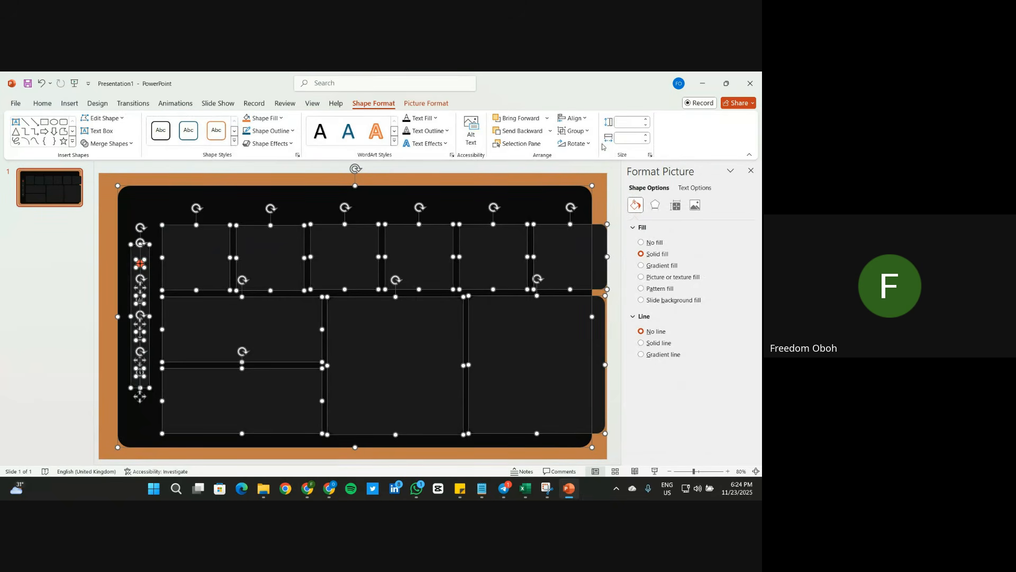
left_click(575, 131)
left_click(581, 144)
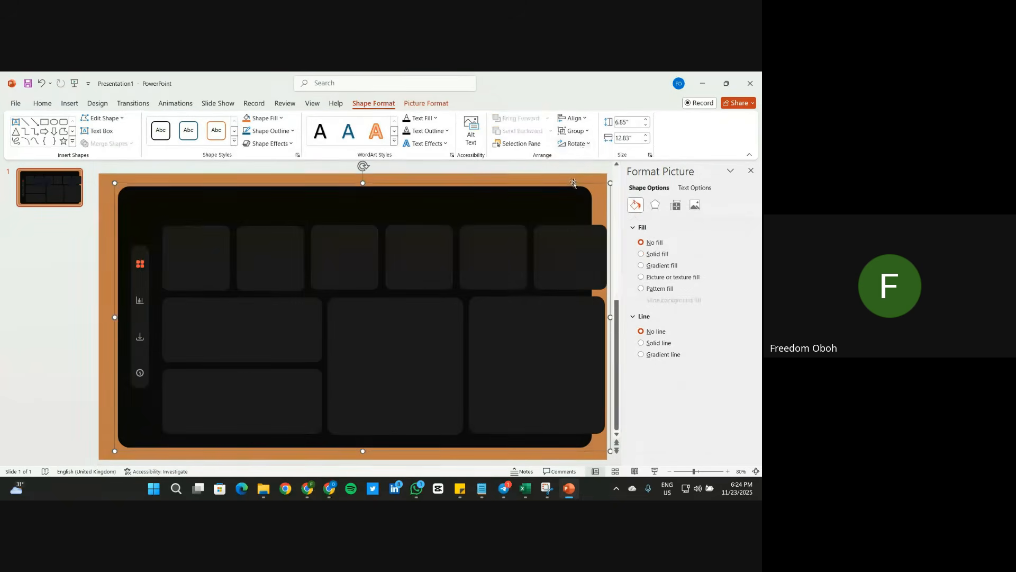
left_click(581, 181)
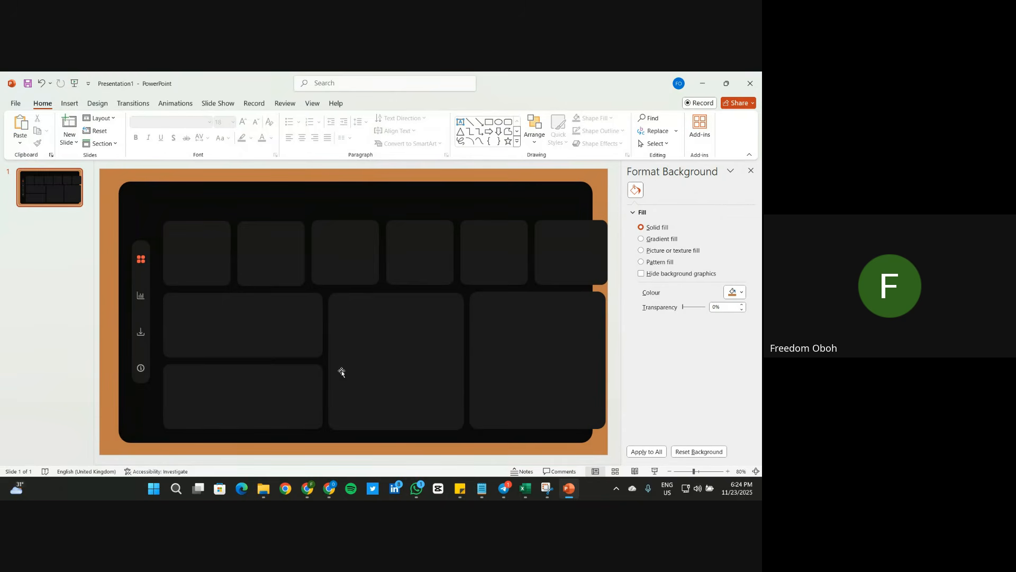
mouse_move(307, 488)
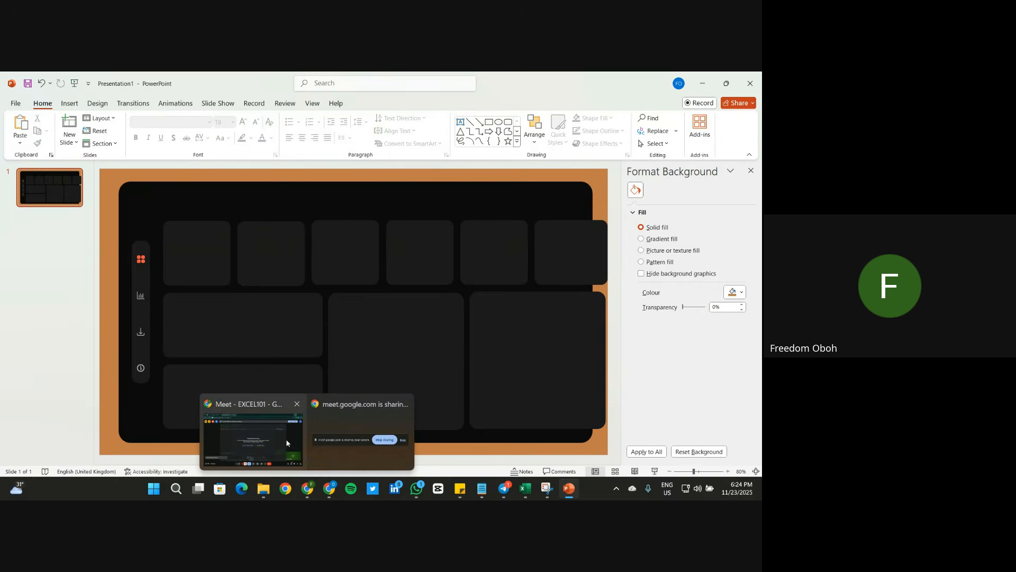
left_click(300, 448)
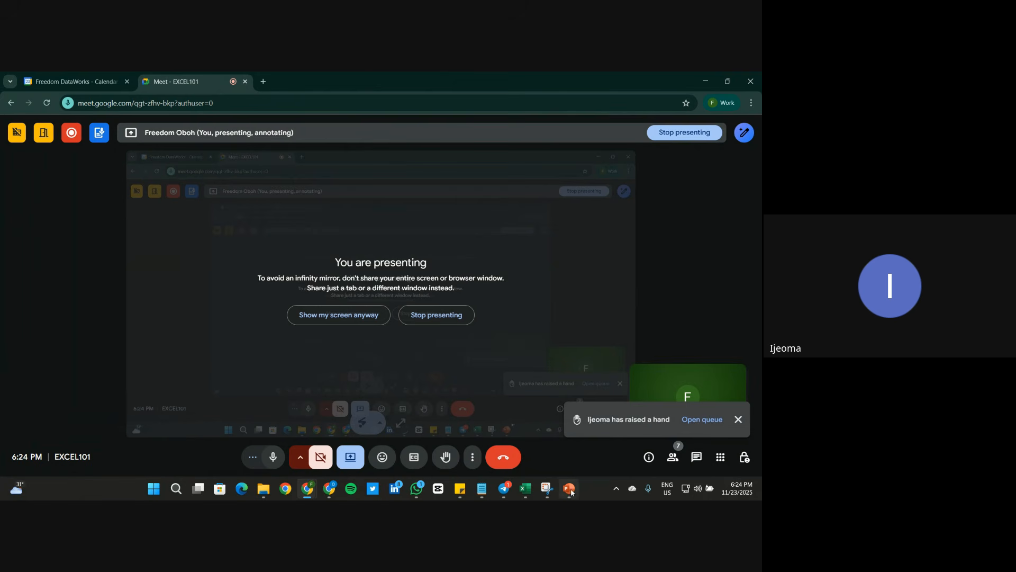
mouse_move(569, 487)
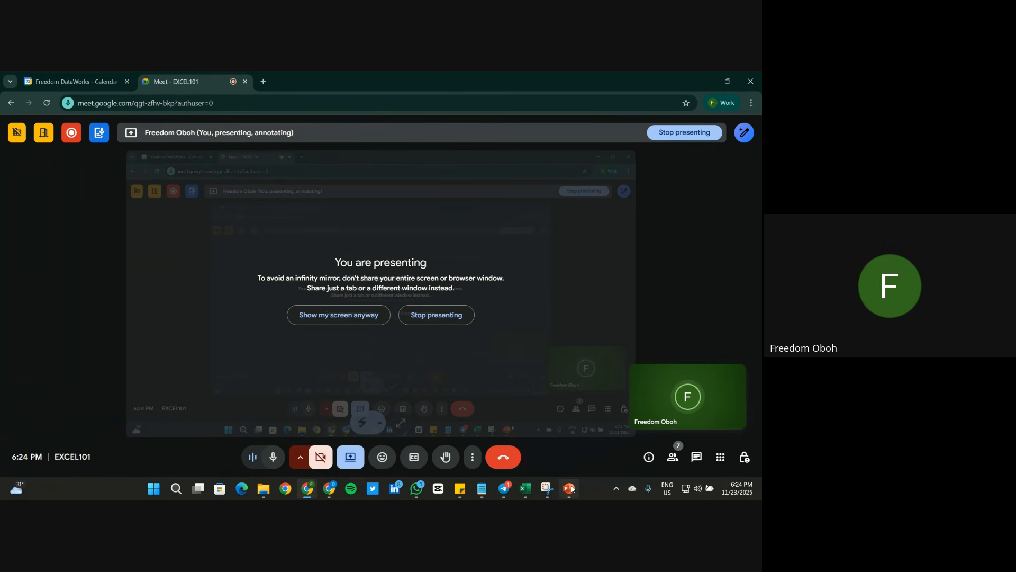
left_click(583, 443)
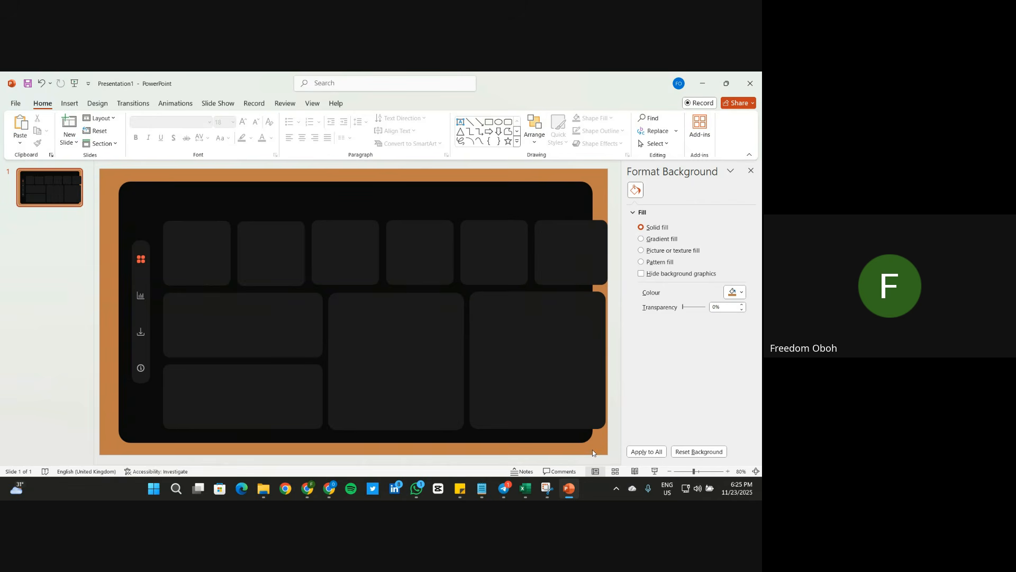
left_click(579, 441)
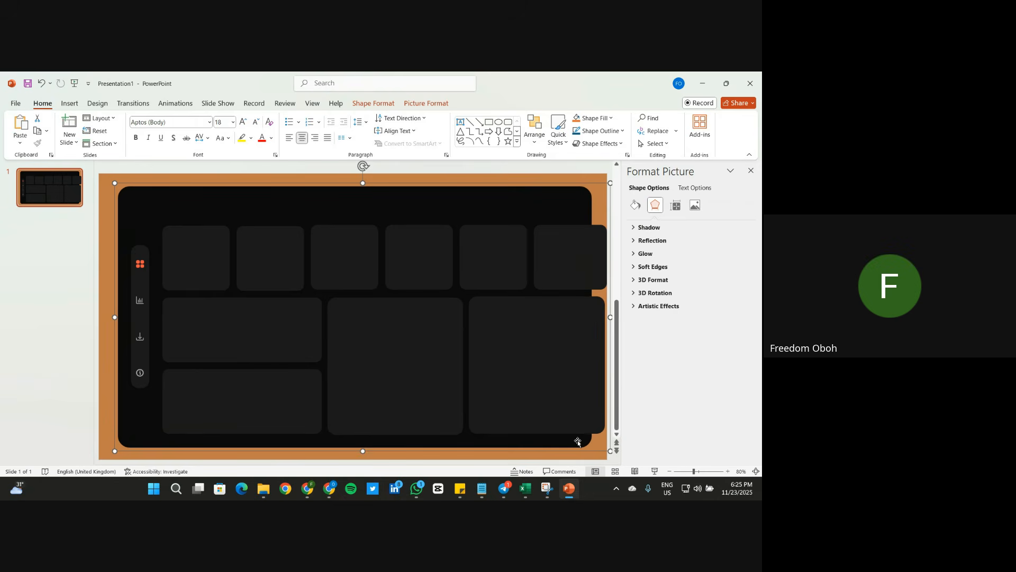
key("ctrl+z")
left_click(526, 488)
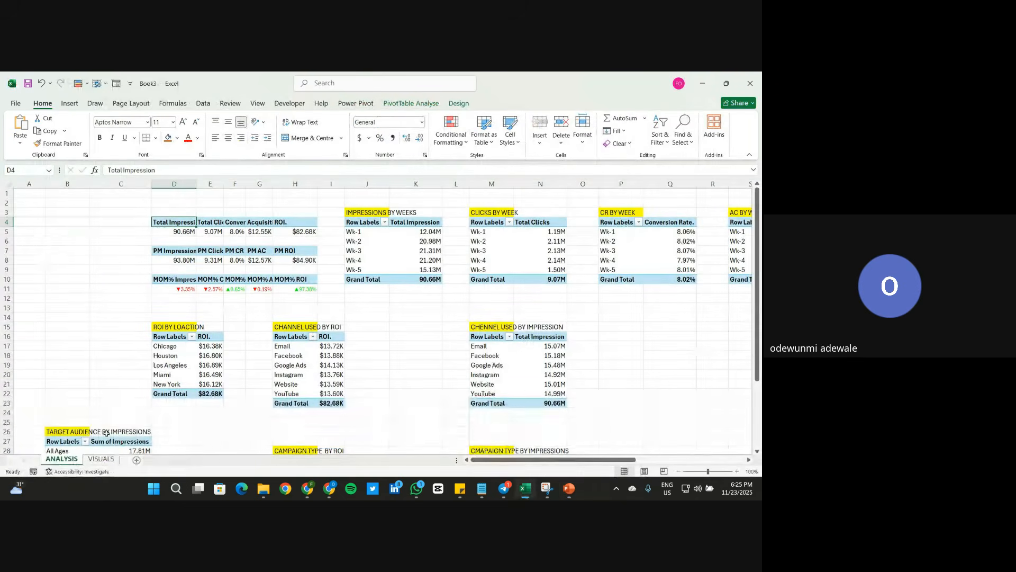
left_click(569, 488)
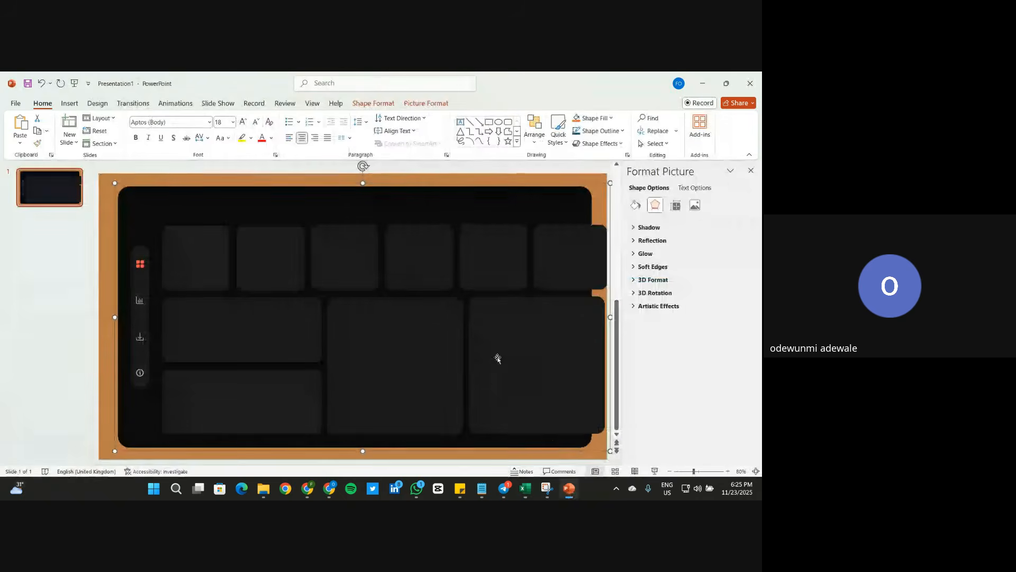
Step: Ungroup the whole dashboard layout into separate shapes
left_click(500, 345)
left_click(501, 349)
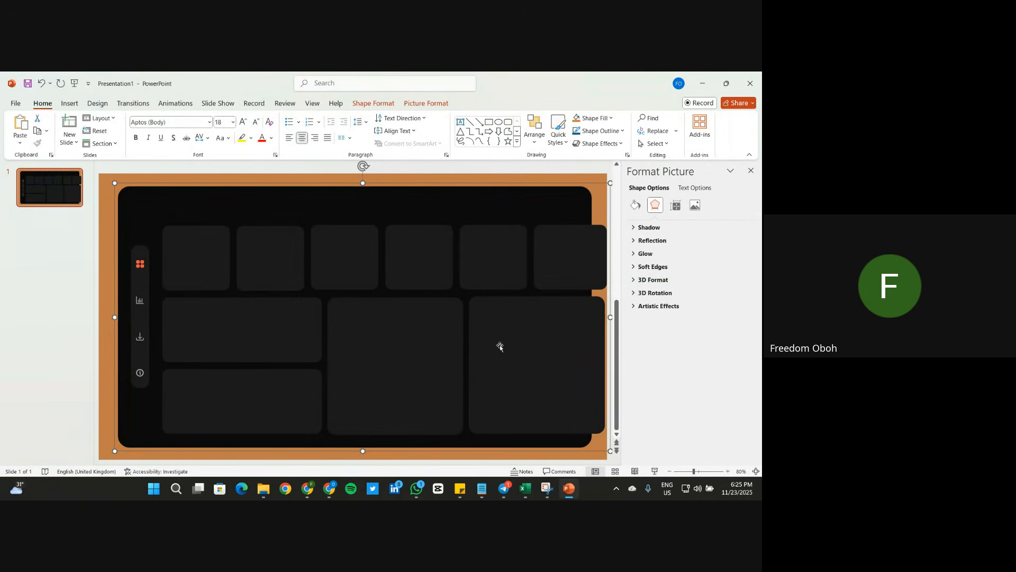
left_click(407, 104)
left_click(602, 131)
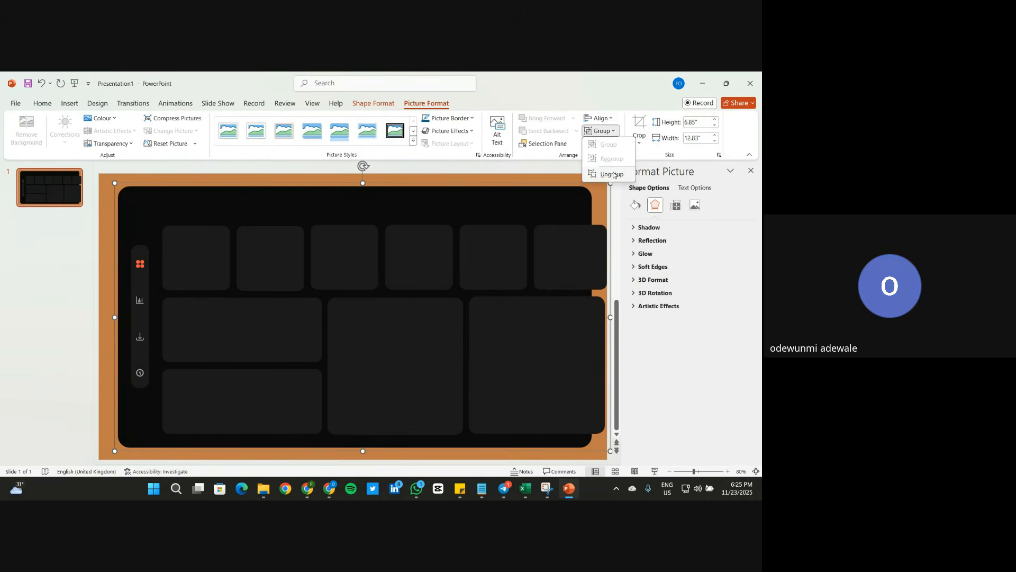
left_click(613, 175)
left_click(595, 180)
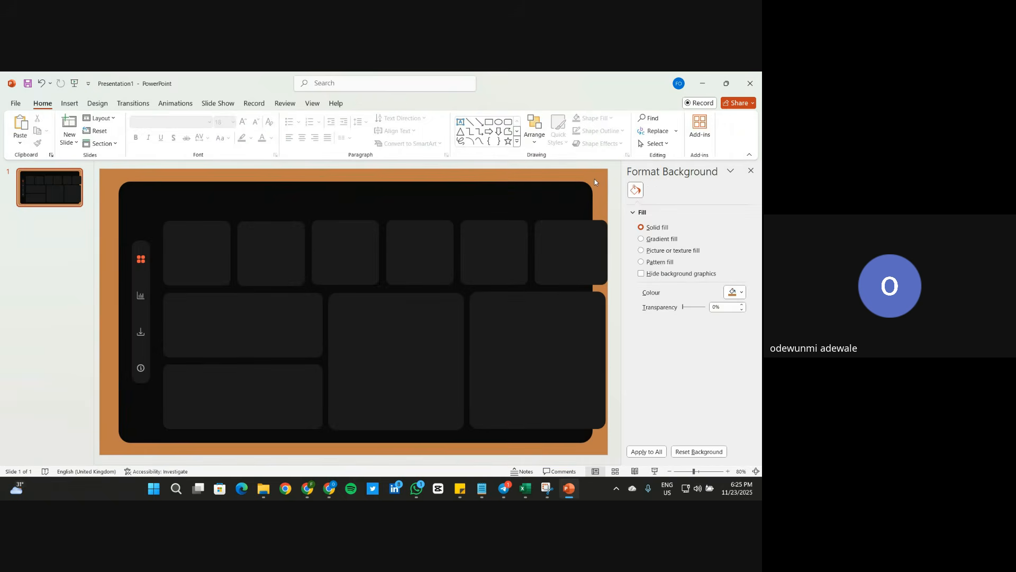
Step: Group the background panel, sidebar, icons and all cards back into one object and select that group for copying
left_click(568, 193)
key("ctrl+a")
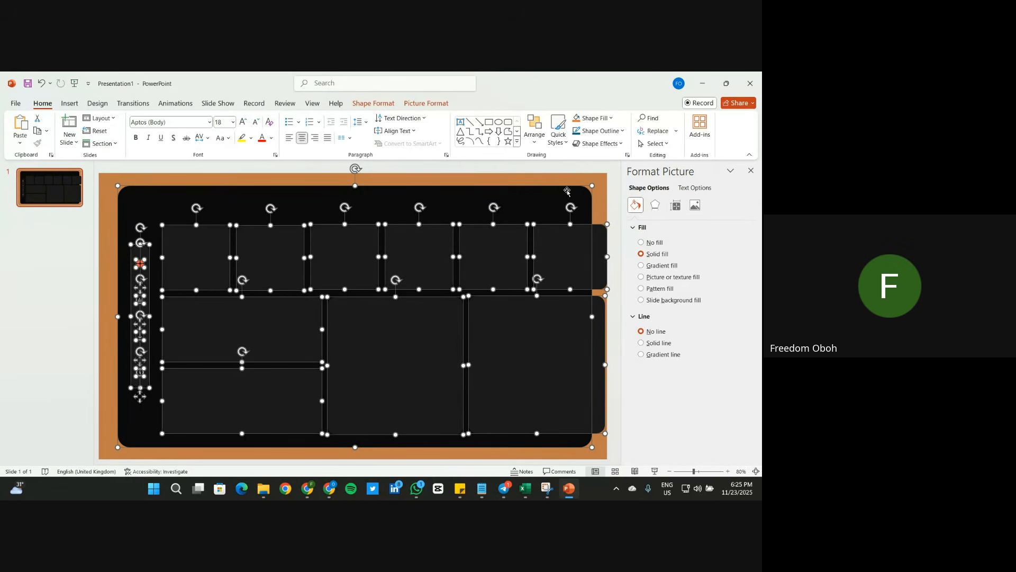
left_click(411, 101)
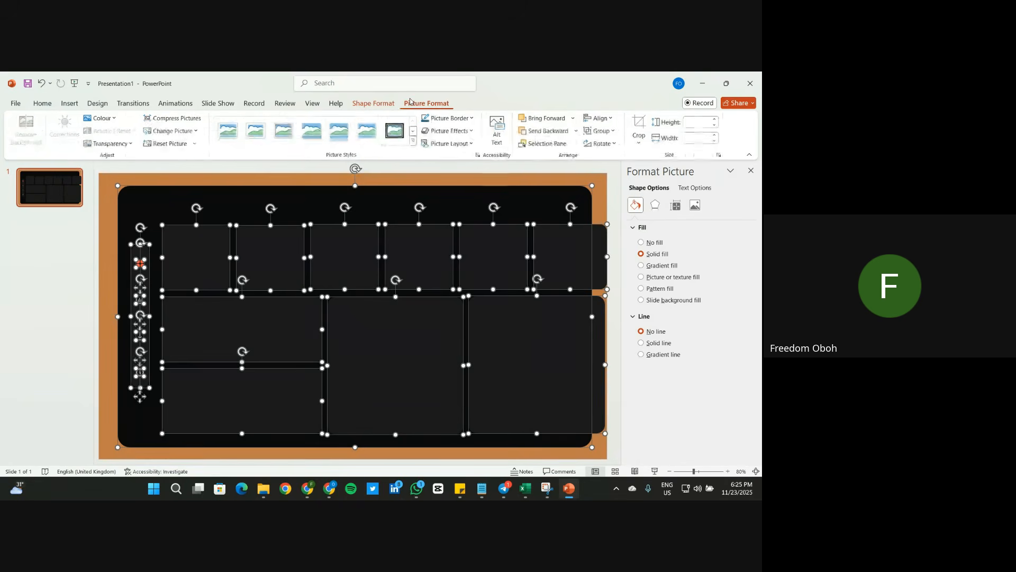
left_click(607, 132)
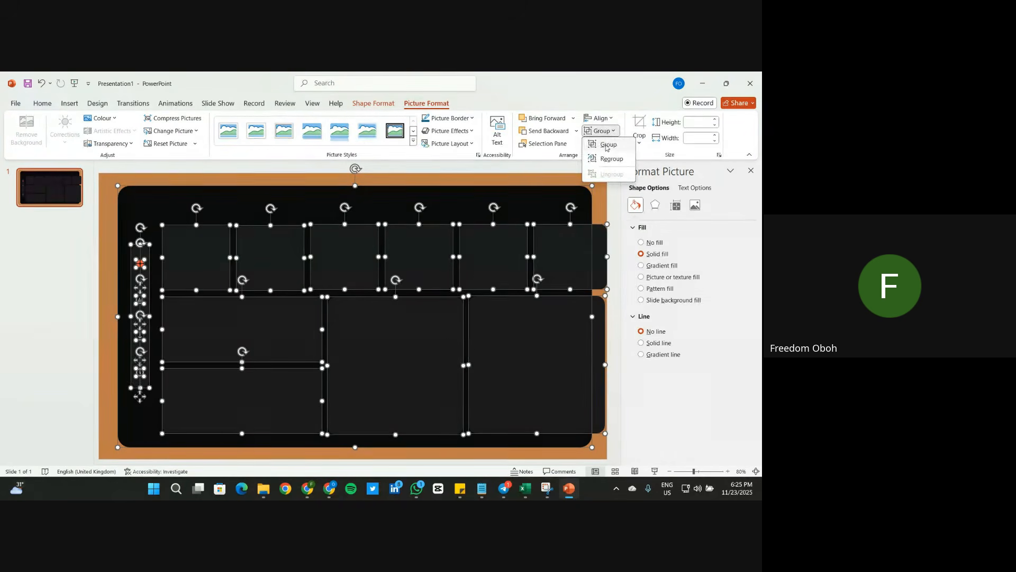
left_click(609, 144)
left_click(596, 177)
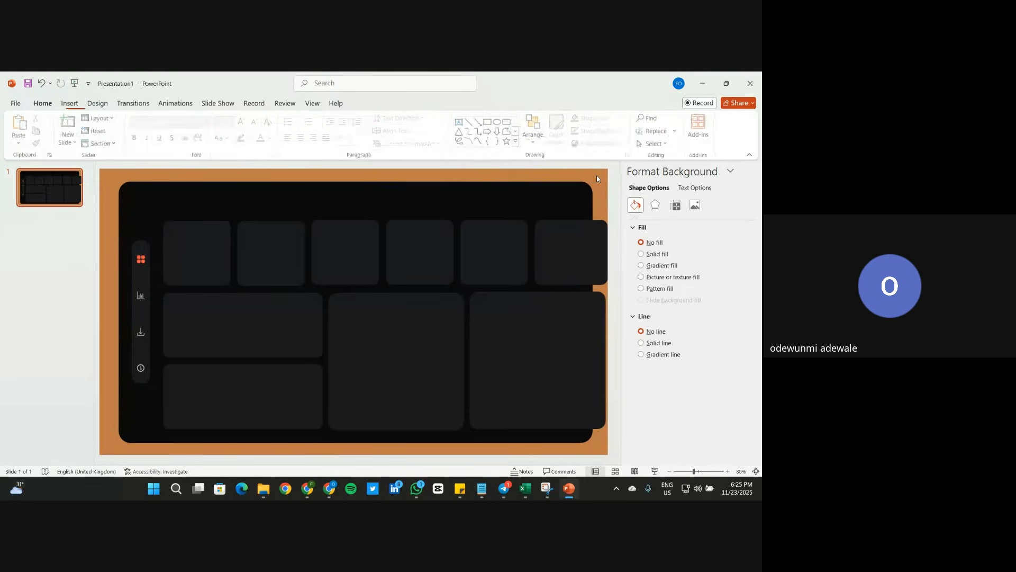
left_click(592, 189)
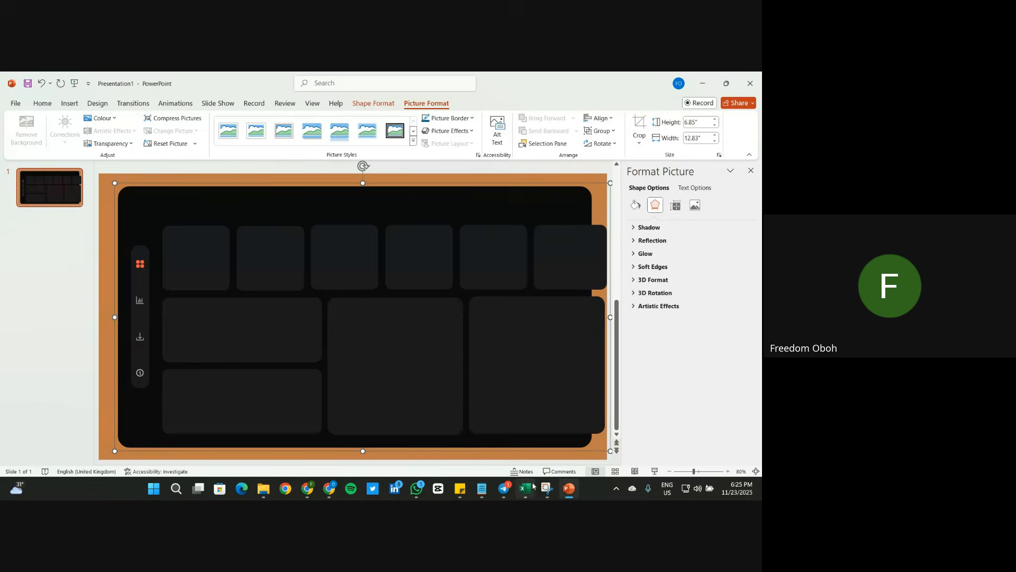
Step: Switch to Excel and paste the copied dashboard layout group onto the VISUALS sheet
mouse_move(526, 489)
left_click(521, 443)
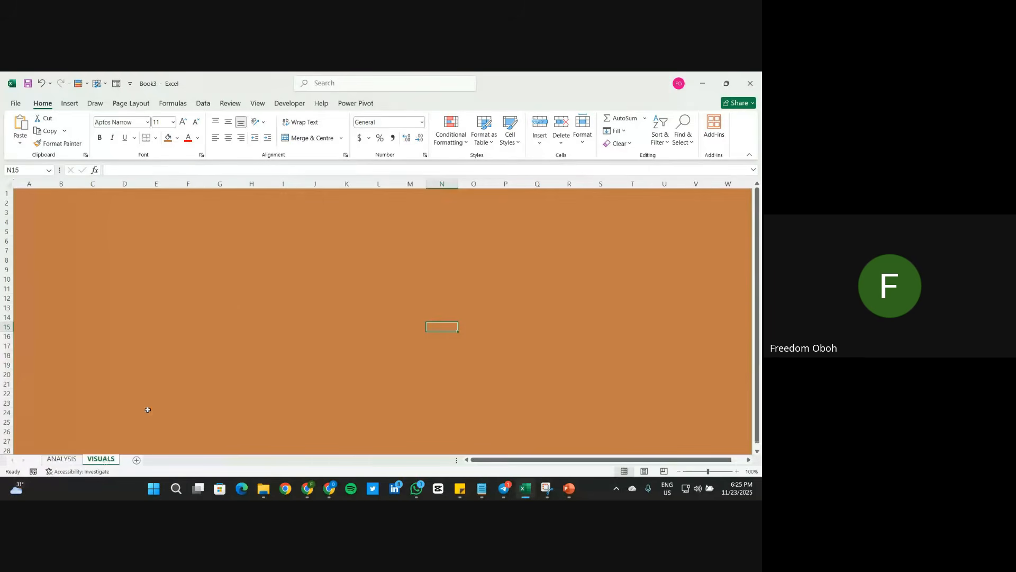
left_click(135, 212)
key("ctrl+v")
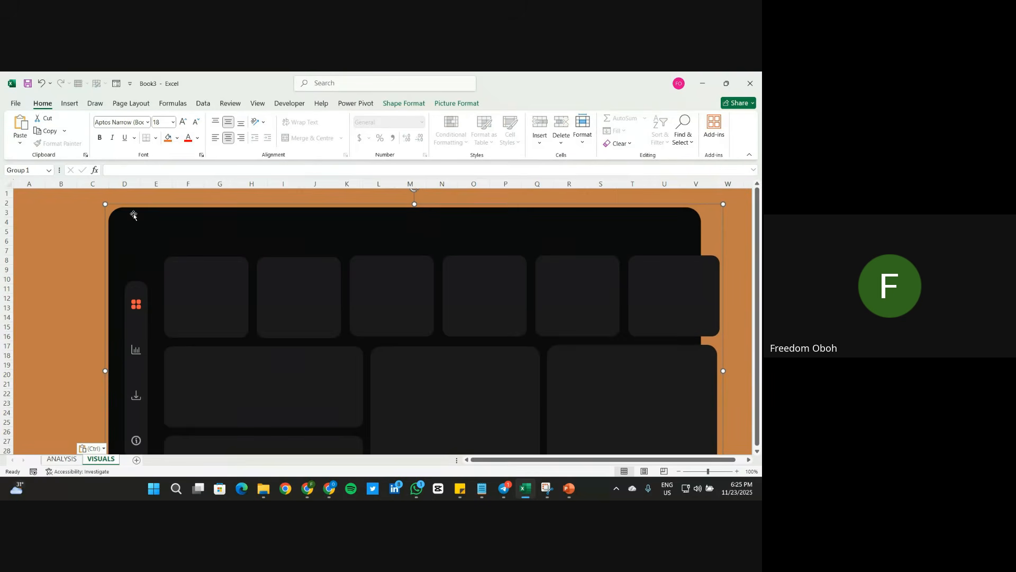
scroll(493, 332, "down", 2)
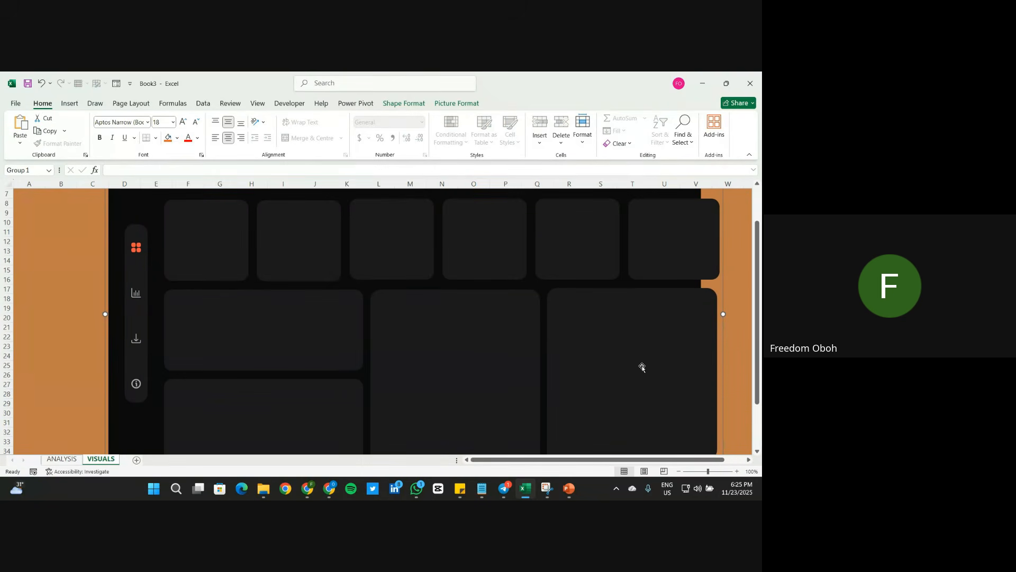
left_click(679, 471)
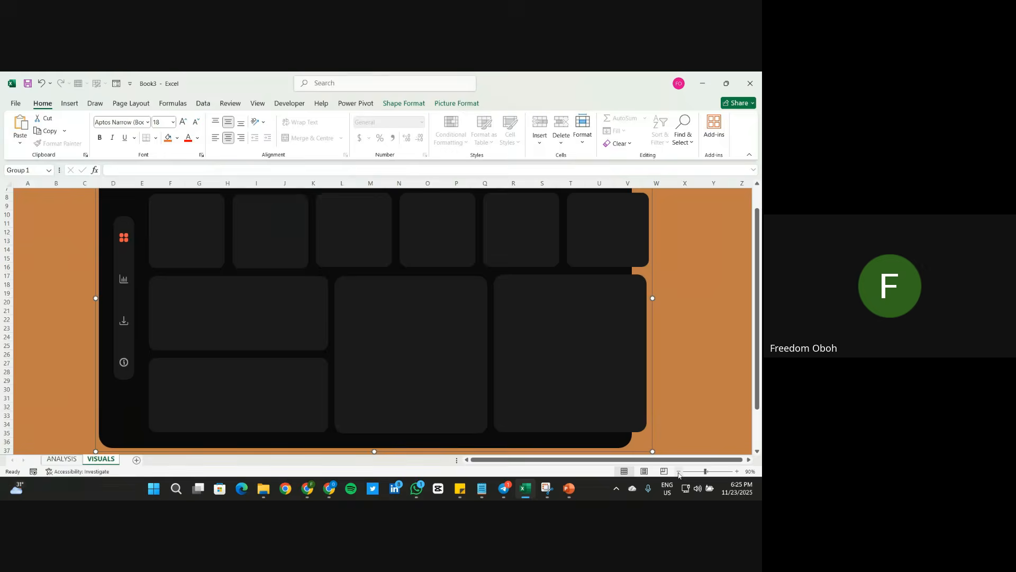
left_click(679, 471)
scroll(678, 333, "up", 3)
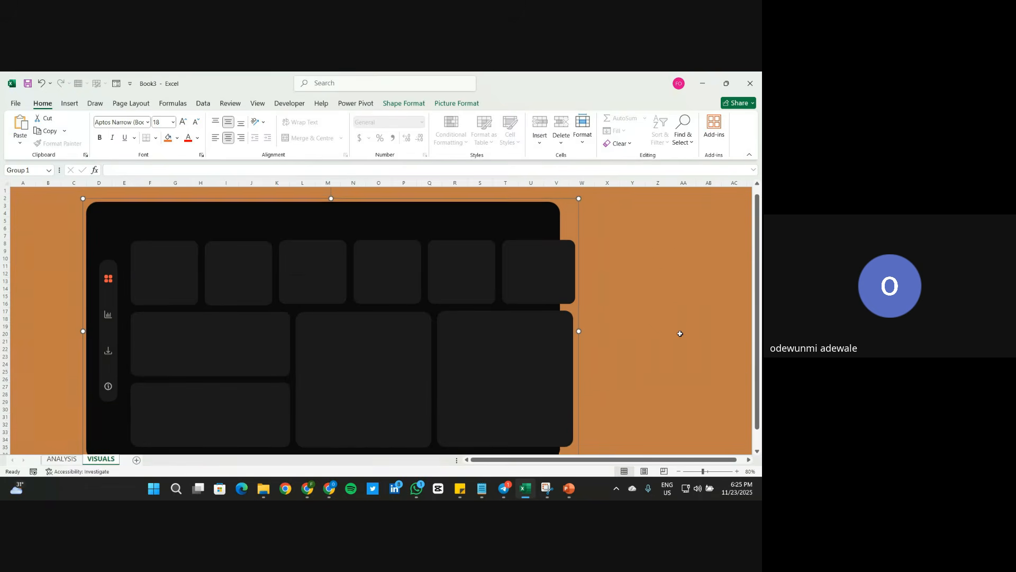
Step: Collapse the ribbon and move the pasted dashboard group slightly down and right, with its top edge around row 5
left_click(752, 152)
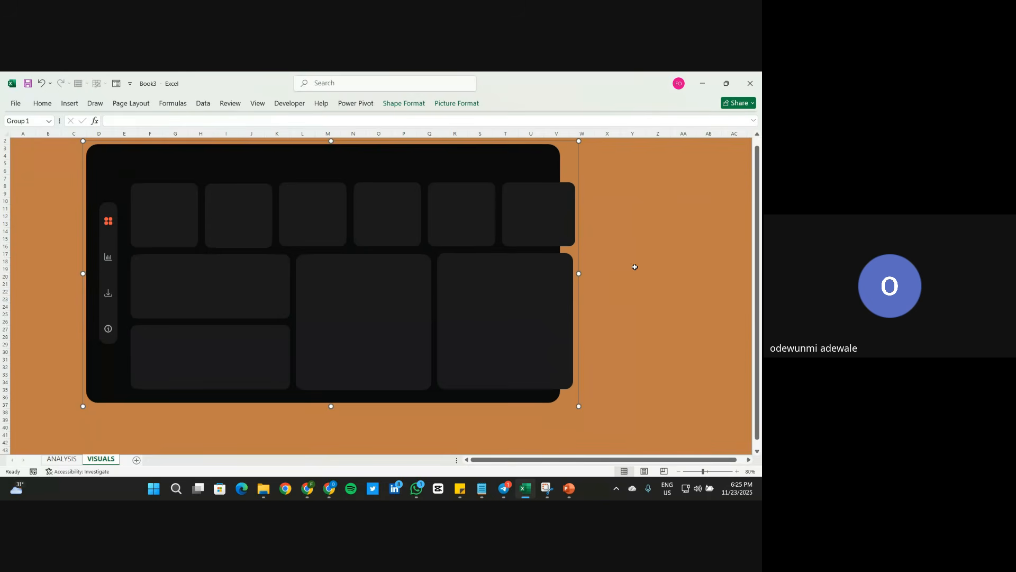
left_click_drag(479, 169, 489, 194)
left_click(673, 233)
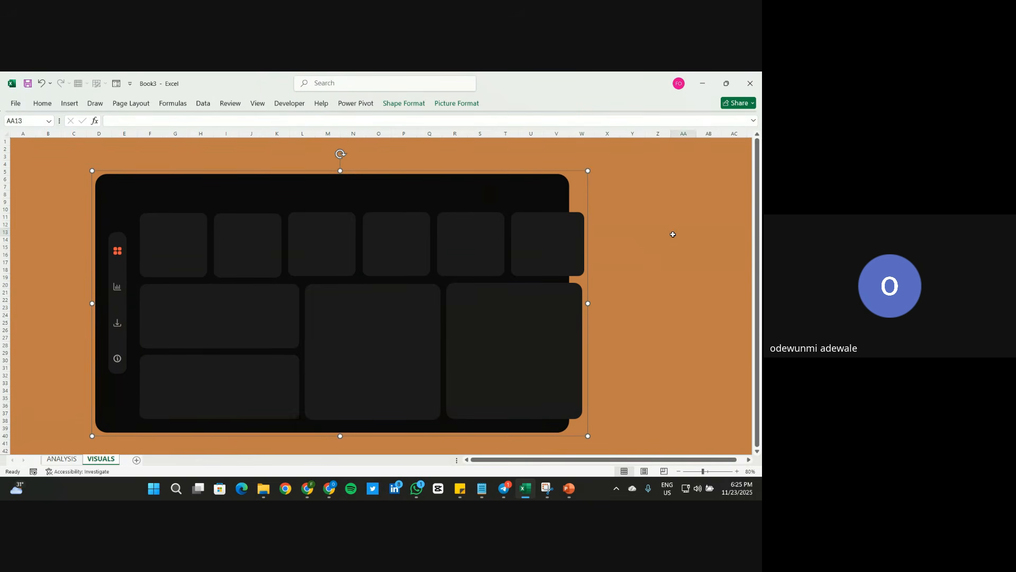
Step: Widen the sixth KPI card within the group, extending its right edge to about column X
left_click(550, 232)
left_click(551, 232)
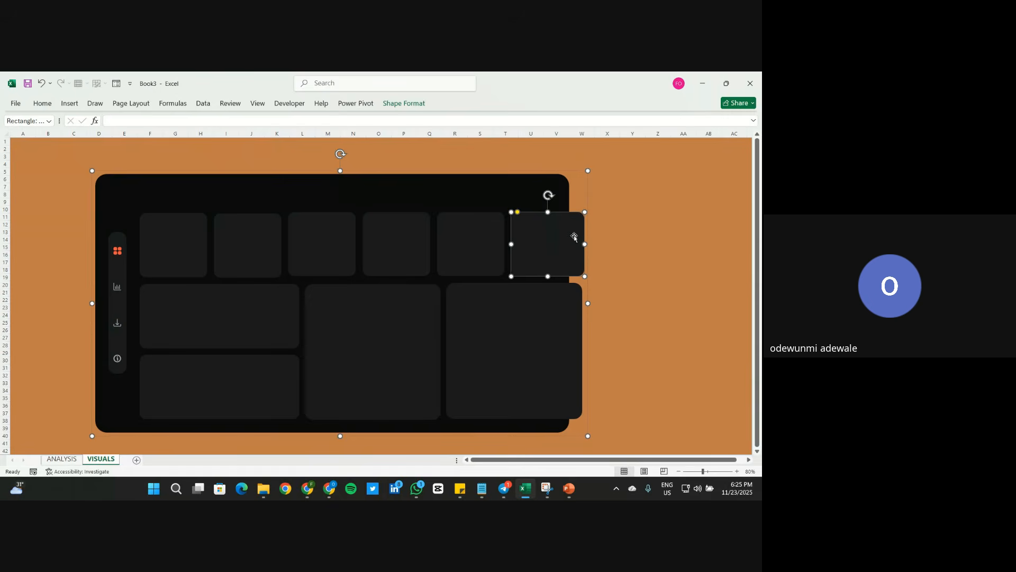
left_click_drag(584, 244, 621, 245)
left_click(635, 354)
Step: Widen the last tall card slightly and shift it right so its right edge lines up with the sixth KPI card
left_click(570, 343)
left_click(570, 343)
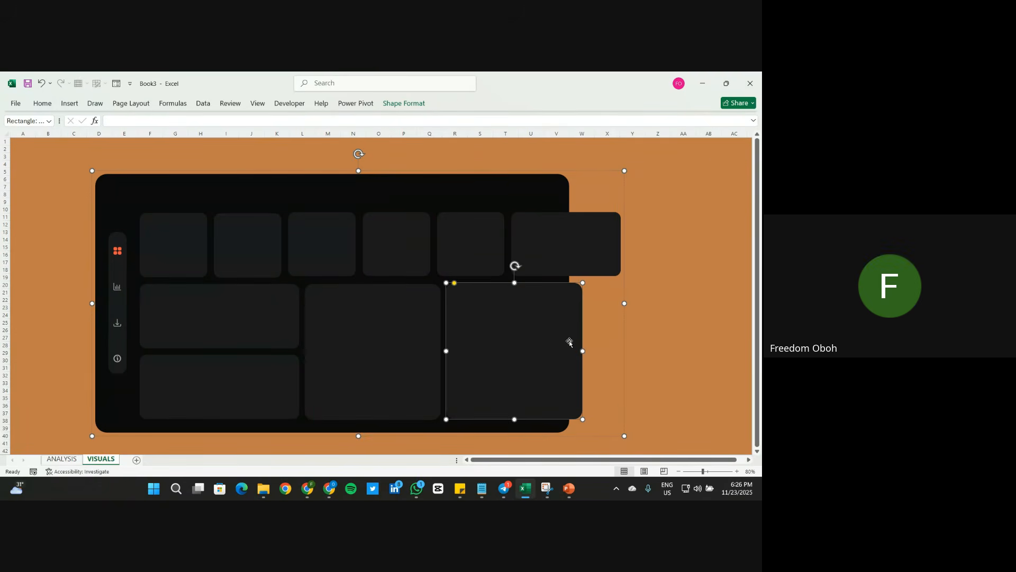
mouse_move(583, 350)
left_mouse_down()
mouse_move(591, 350)
mouse_move(560, 344)
mouse_move(586, 345)
left_mouse_up()
left_click(673, 352)
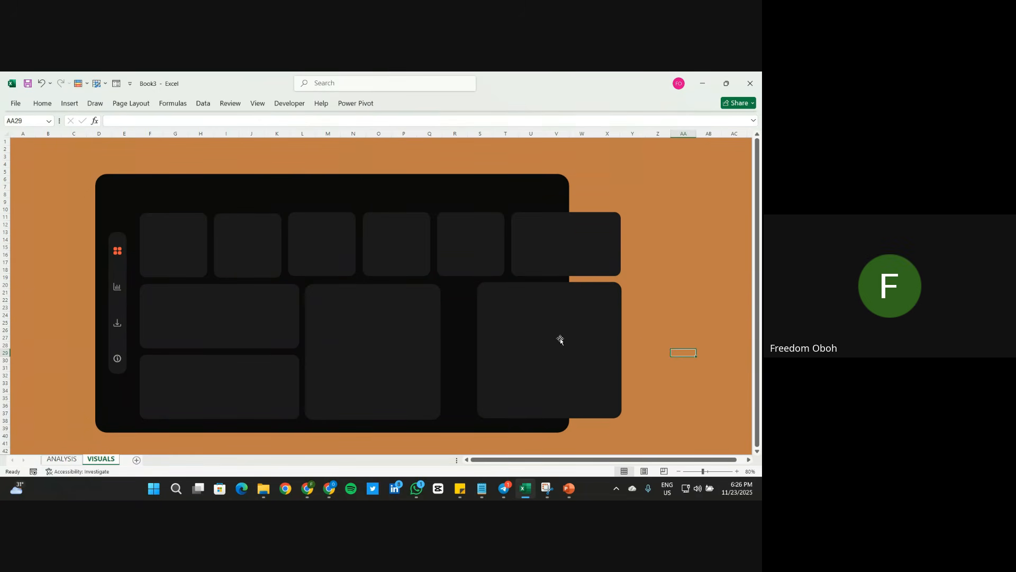
Step: Widen the middle tall card and shift it right, leaving a narrow gap before the last tall card
left_click(406, 326)
left_click(406, 327)
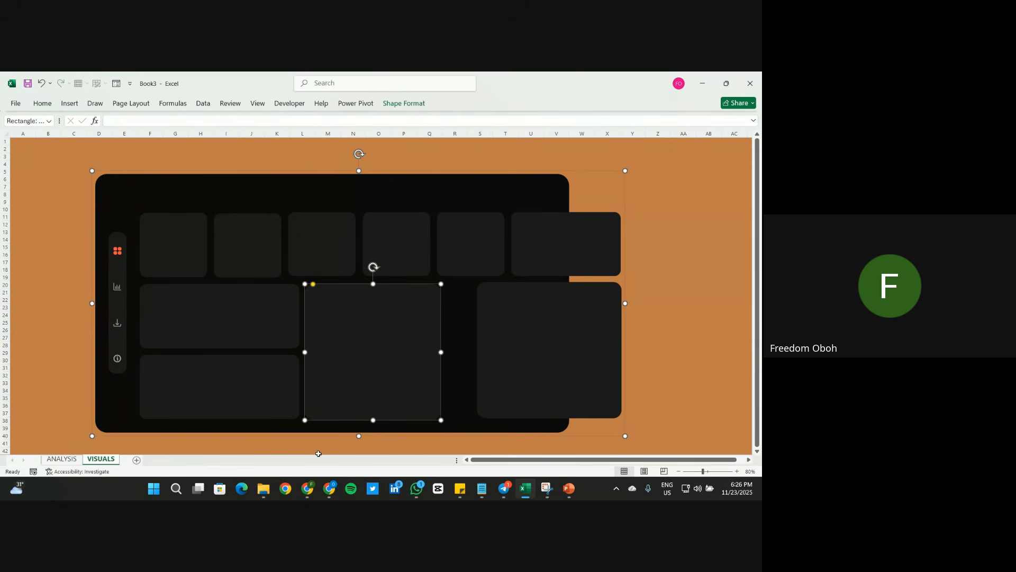
left_click_drag(441, 350, 454, 349)
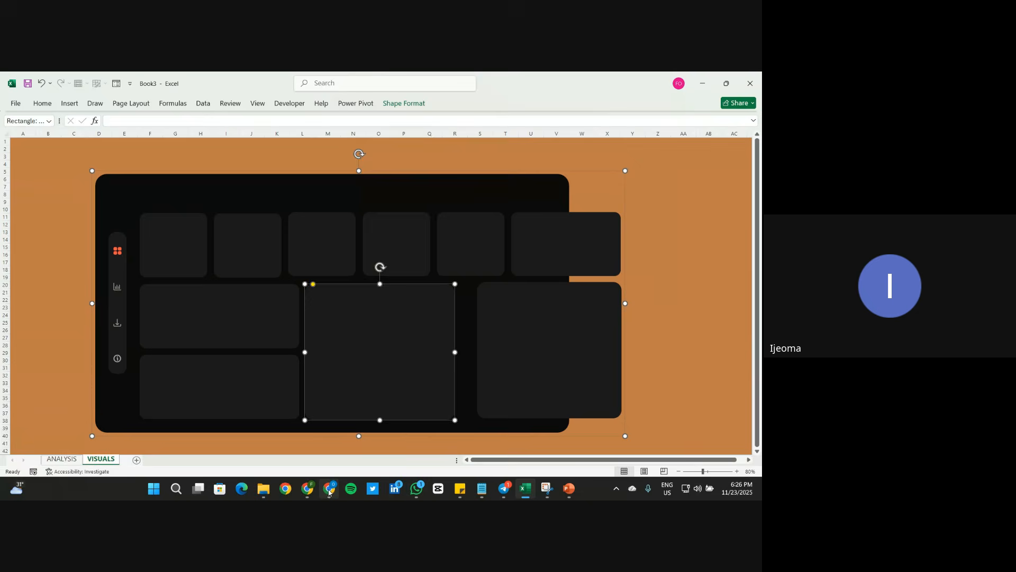
left_click_drag(412, 341, 427, 339)
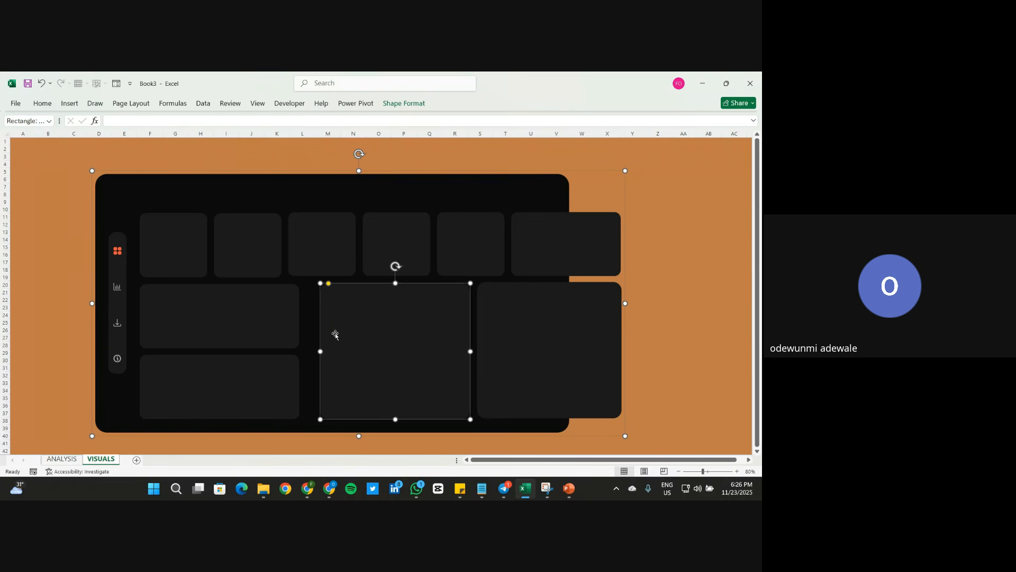
Step: Widen both stacked wide cards rightward to the same width, leaving a narrow gap before the middle tall card
left_click(250, 316)
left_click_drag(299, 317, 313, 316)
left_click(224, 381)
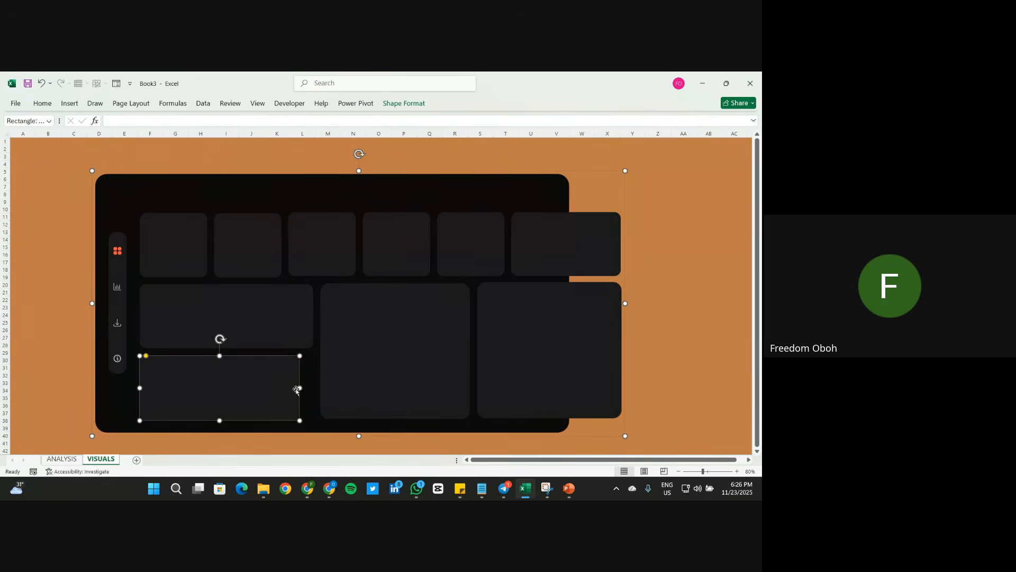
left_click_drag(302, 387, 313, 387)
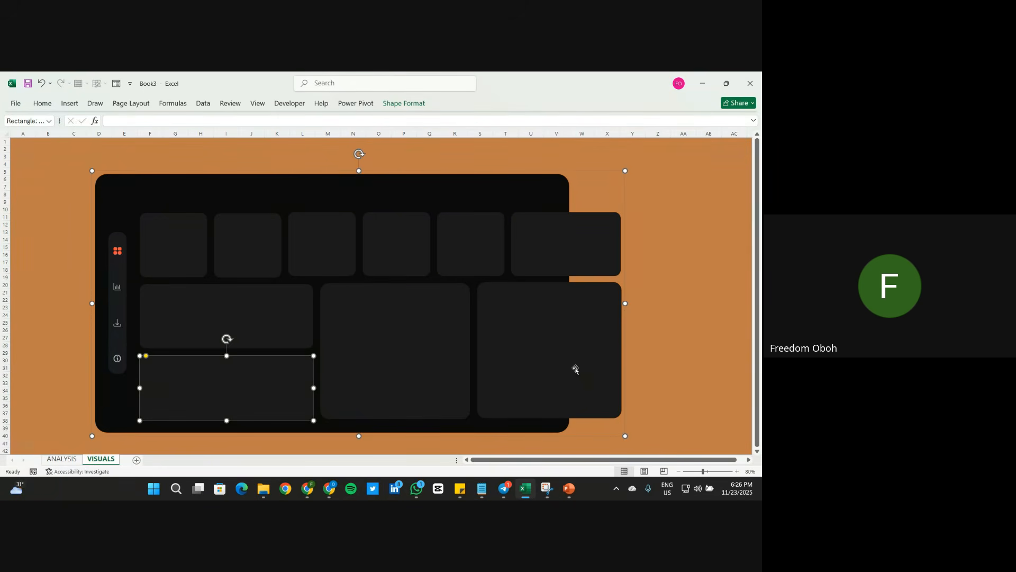
left_click(675, 367)
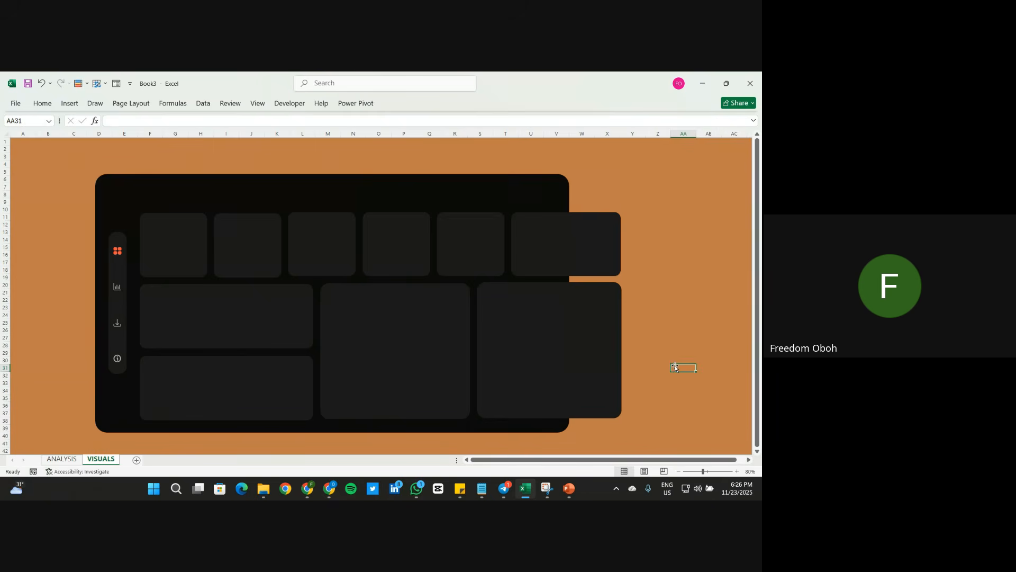
Step: Extend the black background panel's bottom edge to about row 41, and move the whole dashboard group up and right
left_click(119, 411)
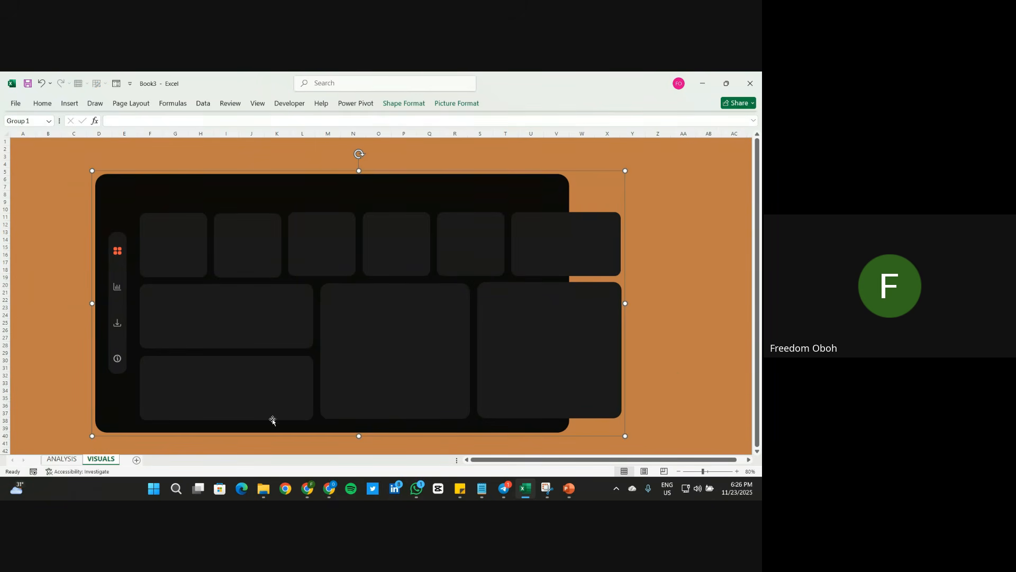
left_click(117, 406)
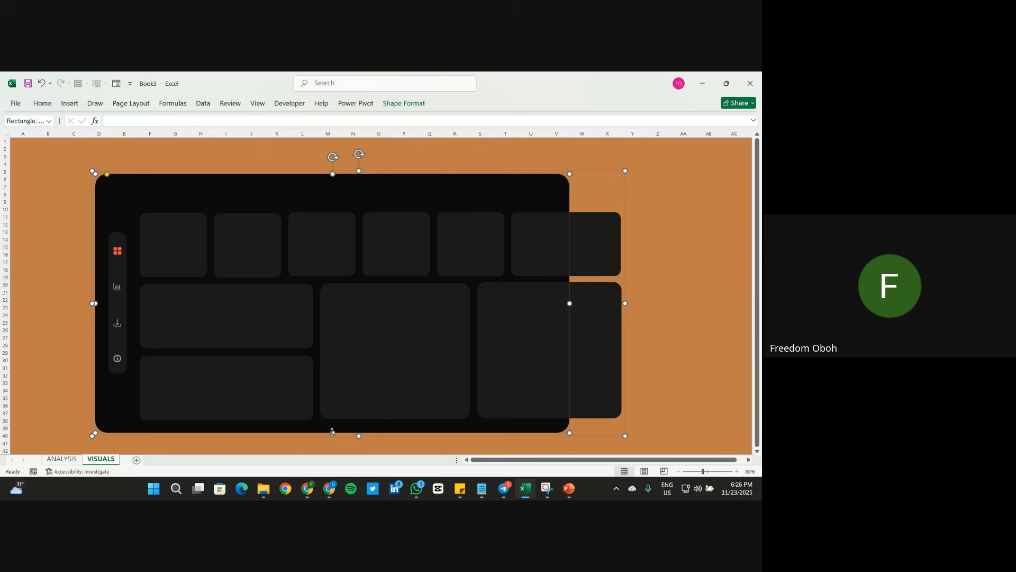
left_click_drag(332, 431, 336, 445)
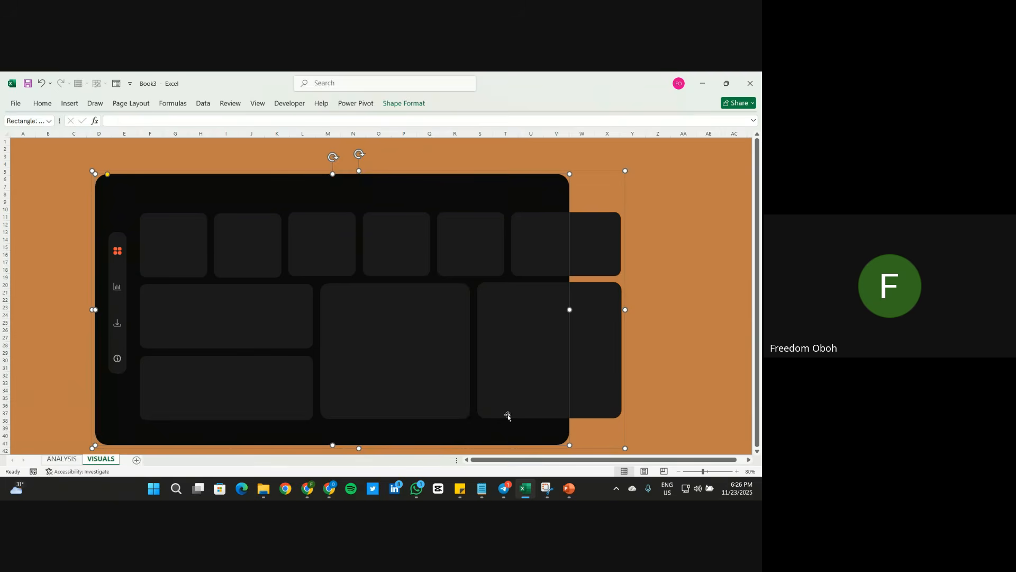
left_click(683, 405)
left_click_drag(521, 430, 548, 417)
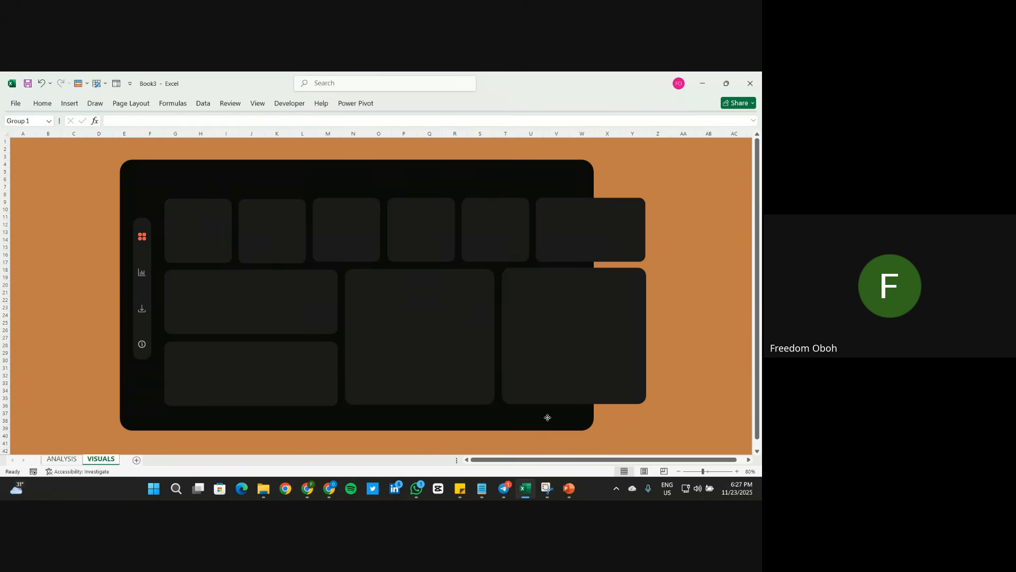
left_click(716, 366)
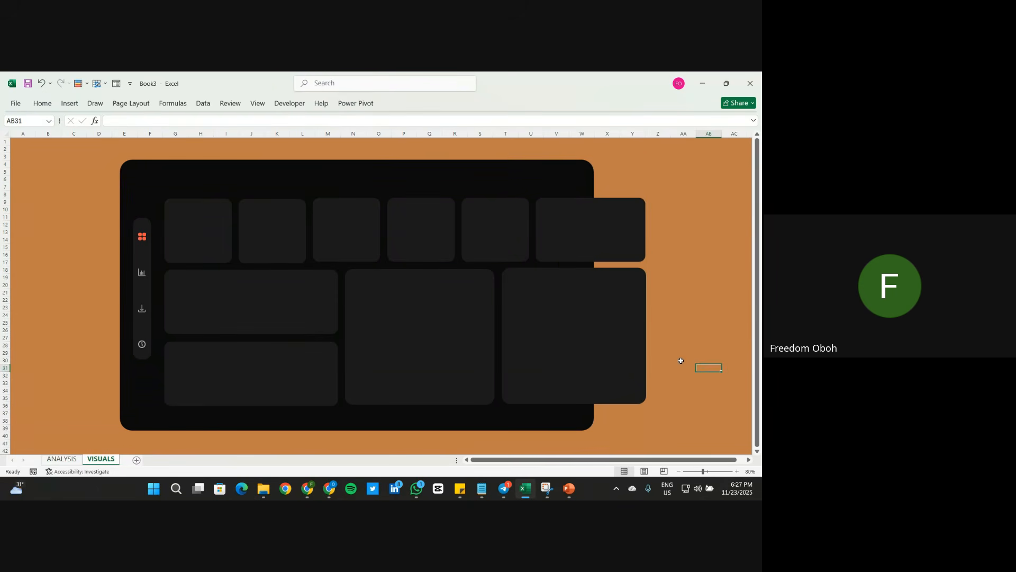
left_click(286, 362)
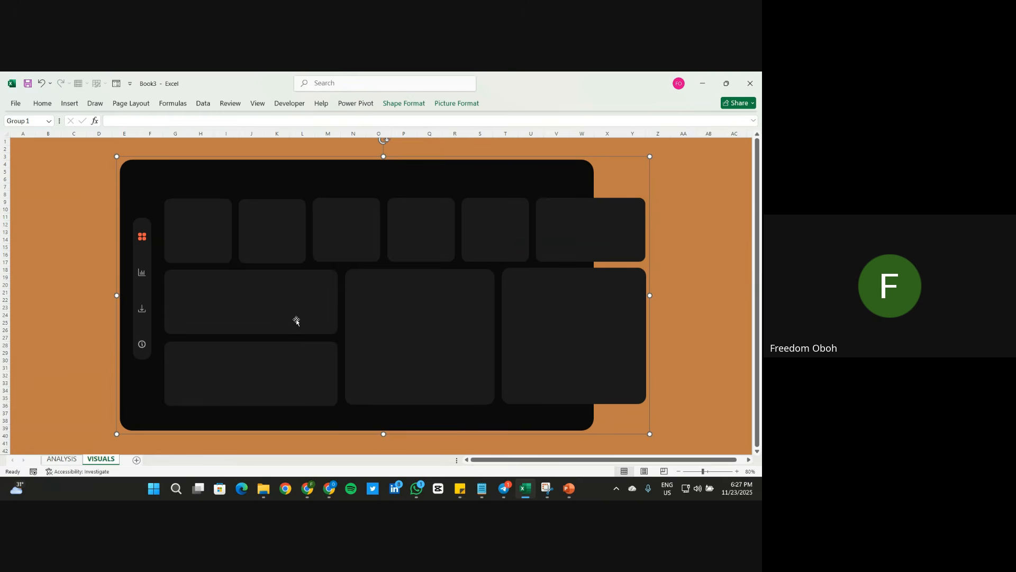
left_click(705, 324)
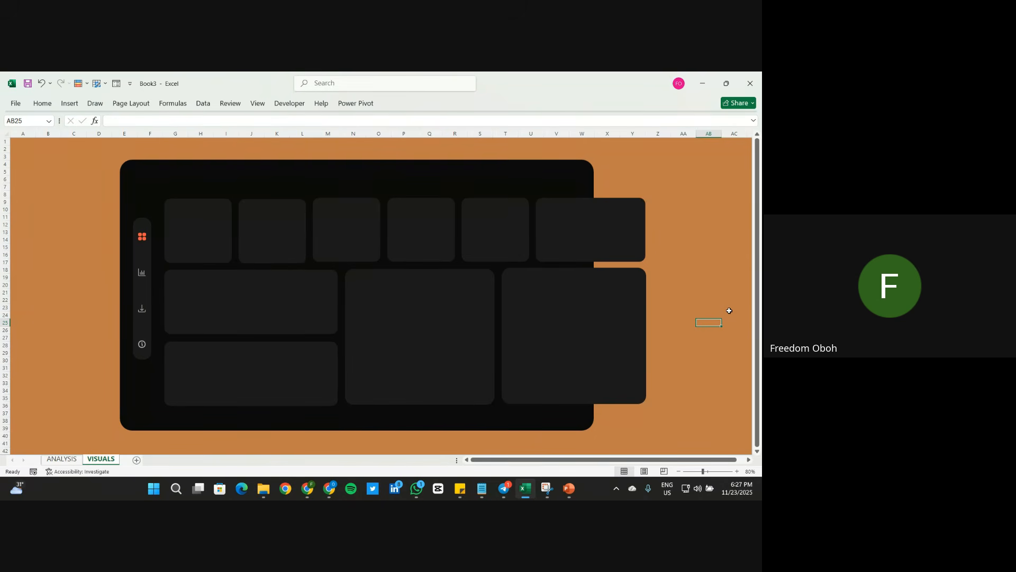
scroll(729, 311, "left", 3)
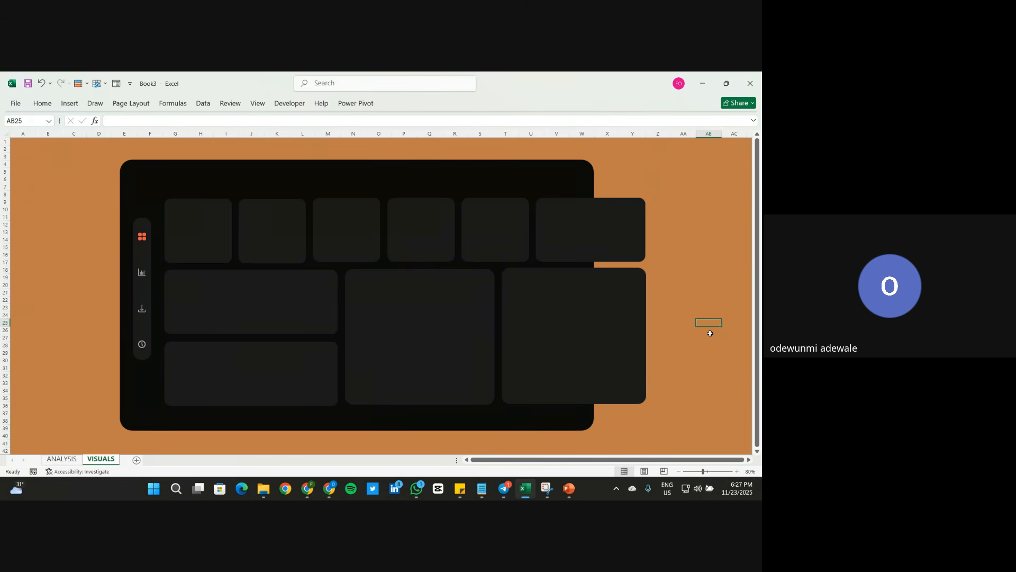
left_click(594, 335)
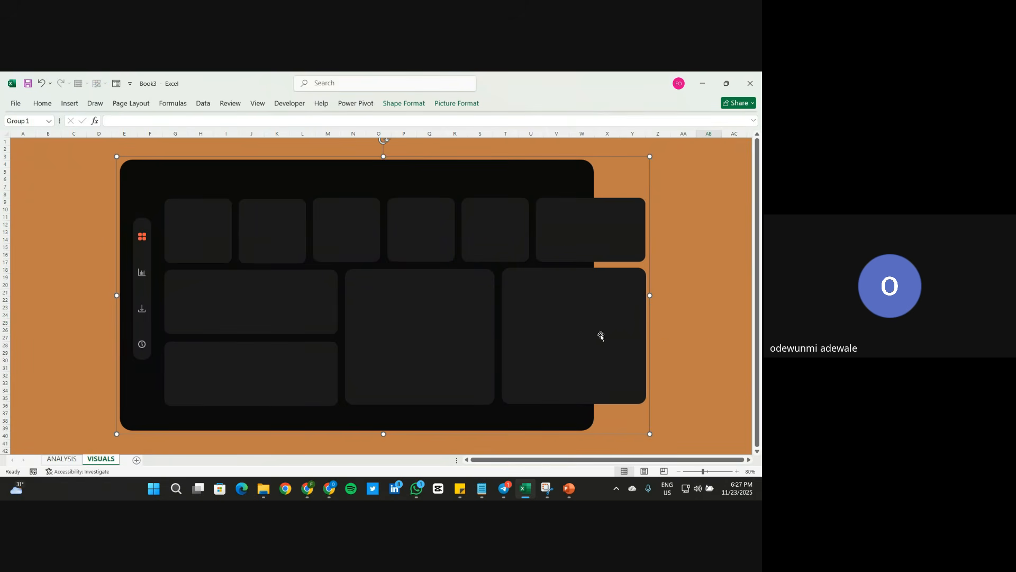
left_click(595, 336)
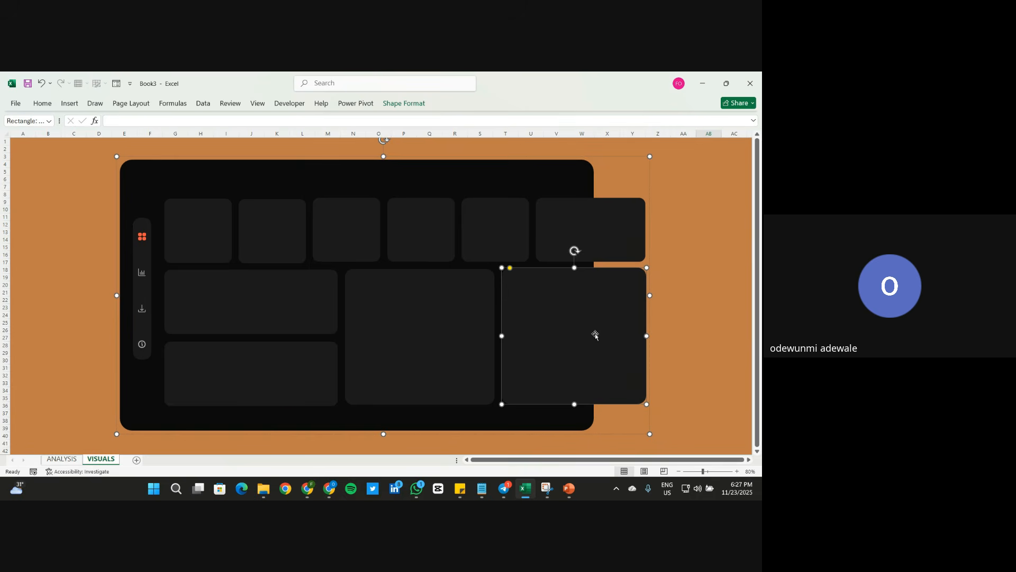
left_click(691, 345)
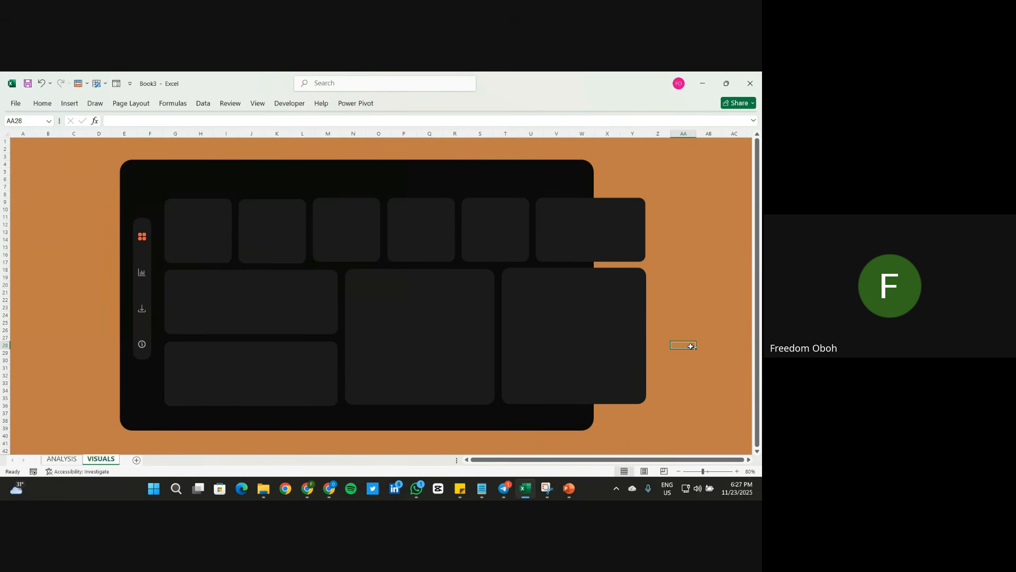
left_click(561, 183)
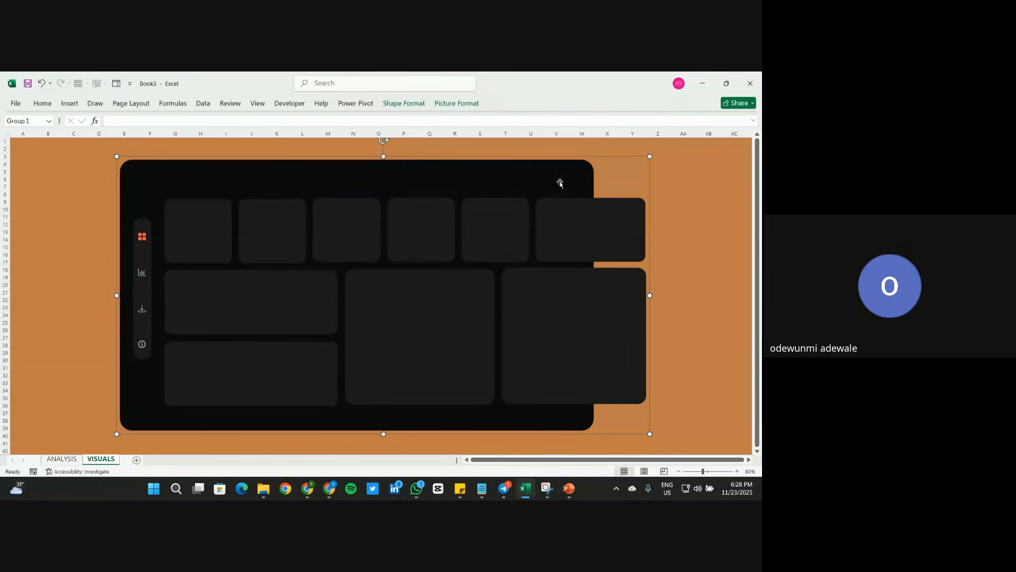
left_click(706, 261)
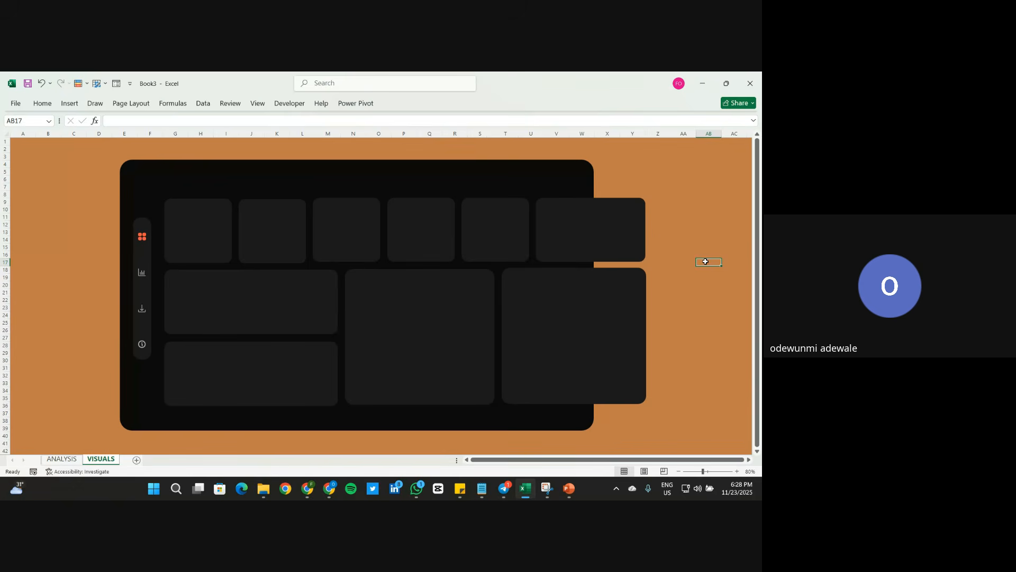
left_click(696, 330)
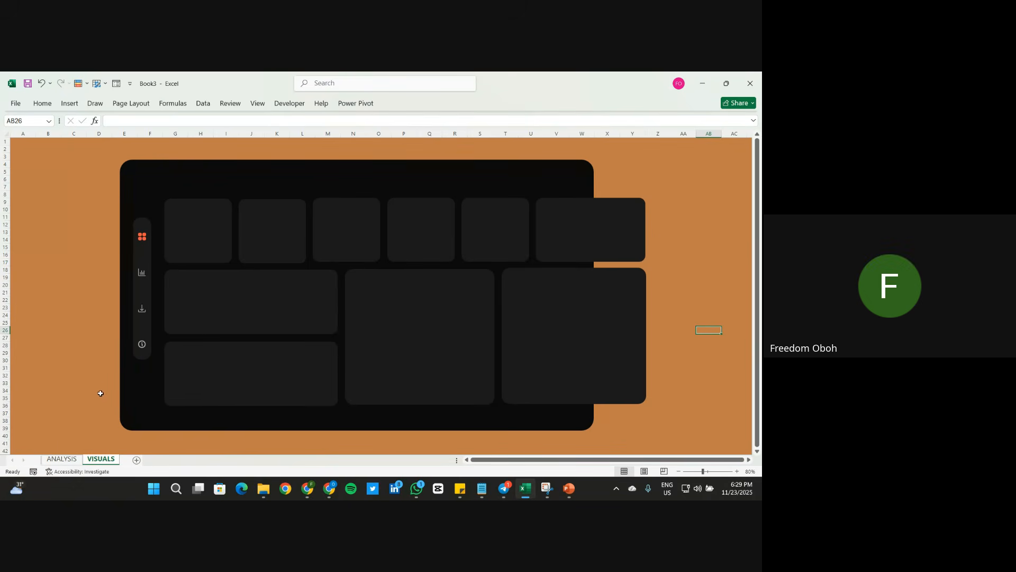
left_click(142, 238)
left_click(142, 238)
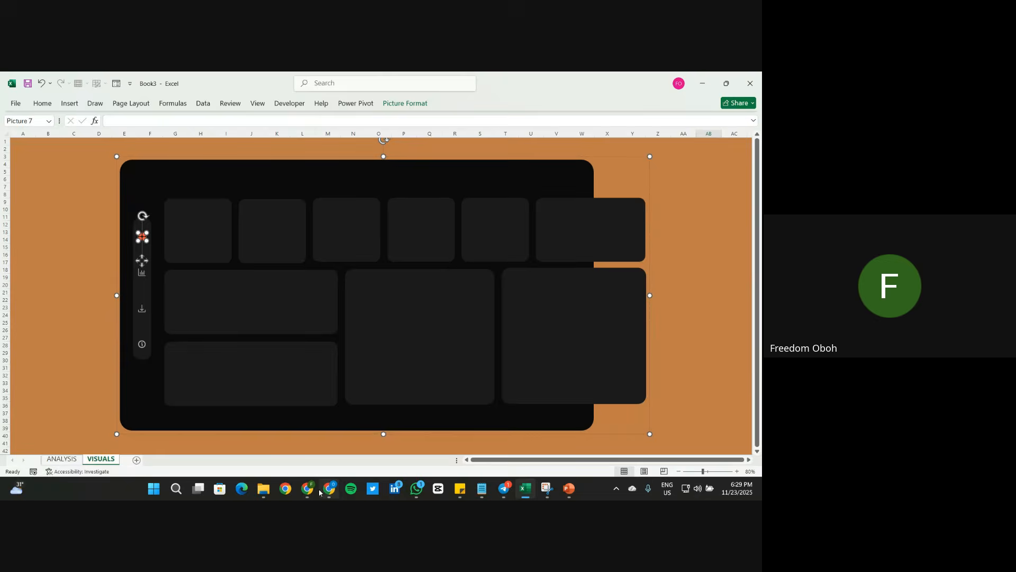
Step: Switch to the Google Meet call window in Chrome
mouse_move(308, 488)
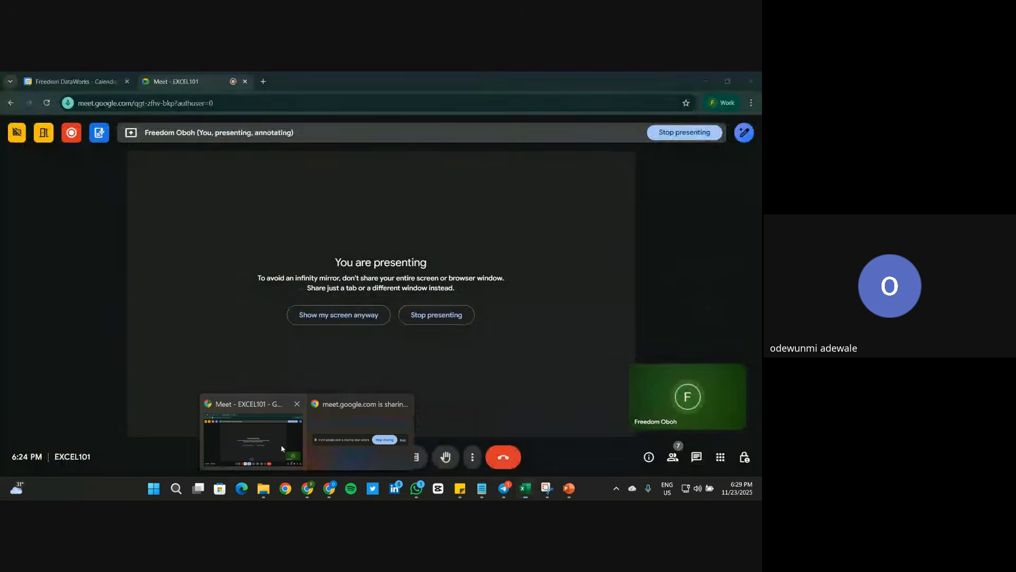
left_click(285, 453)
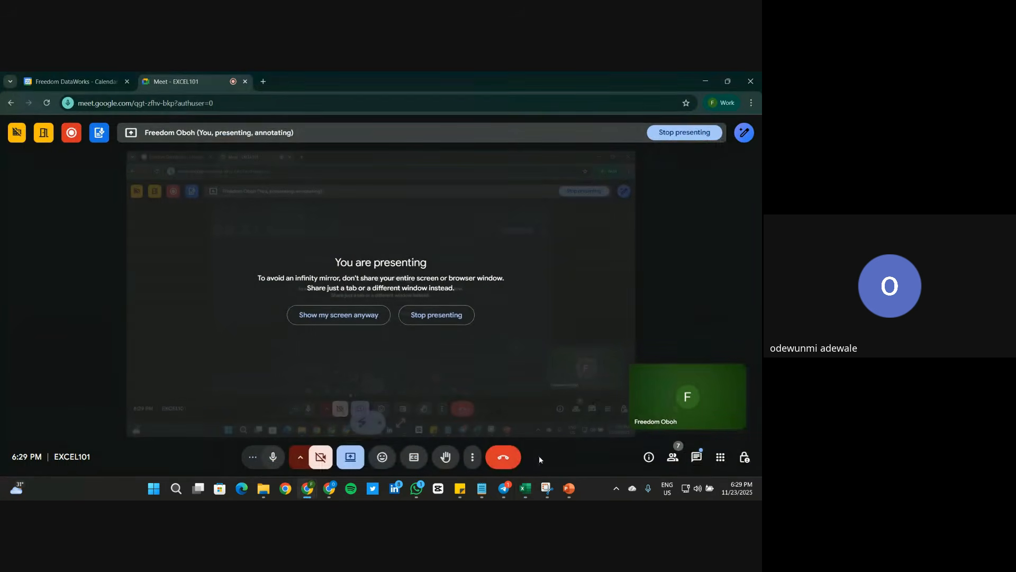
Step: Read the latest messages in the meeting chat and return to the Excel workbook
left_click(697, 458)
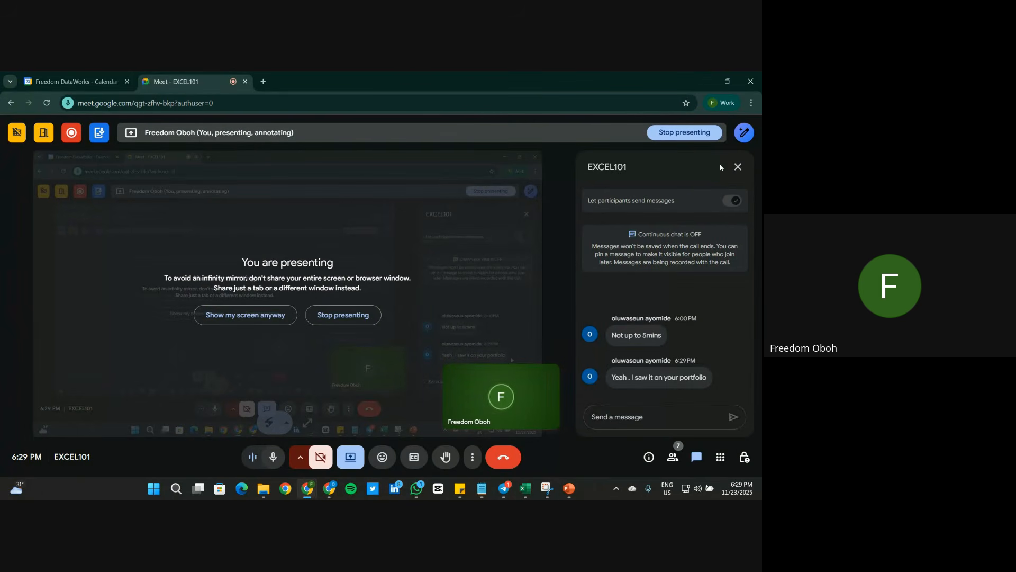
left_click(708, 84)
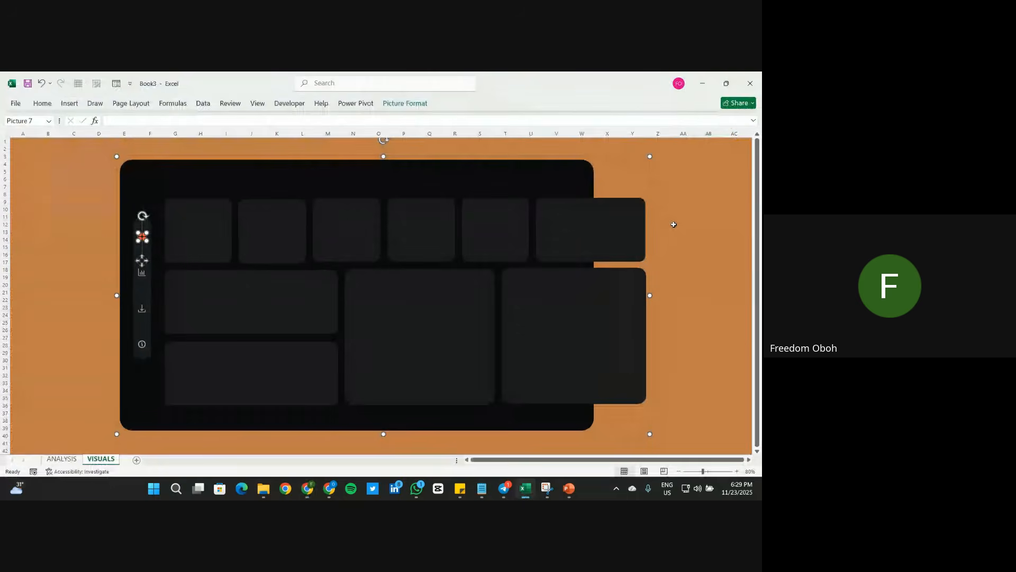
Step: Link the orange grid icon in the dashboard's sidebar to cell A1 of the VISUALS sheet in this workbook
right_click(141, 238)
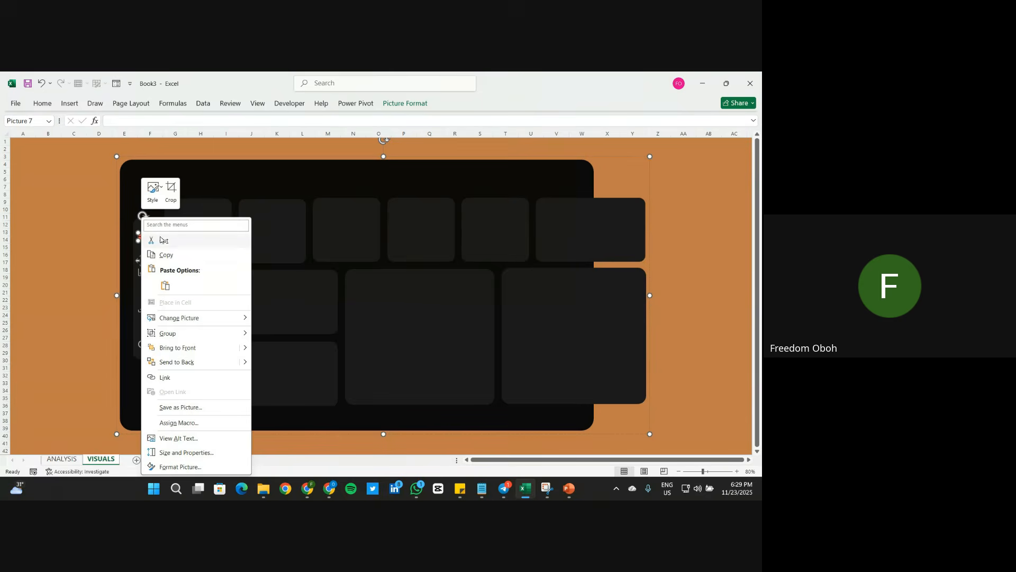
left_click(166, 378)
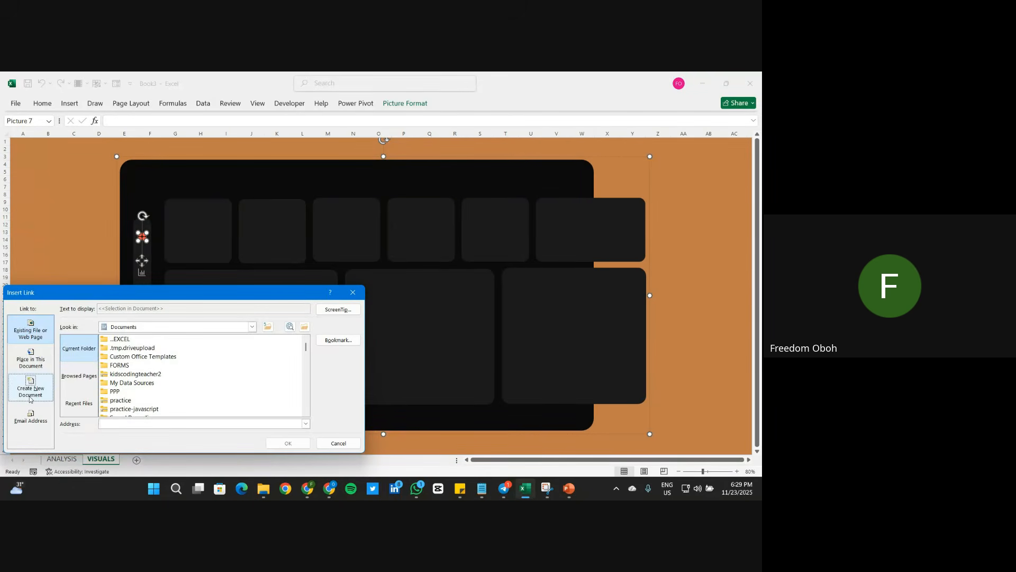
left_click(30, 388)
left_click(31, 359)
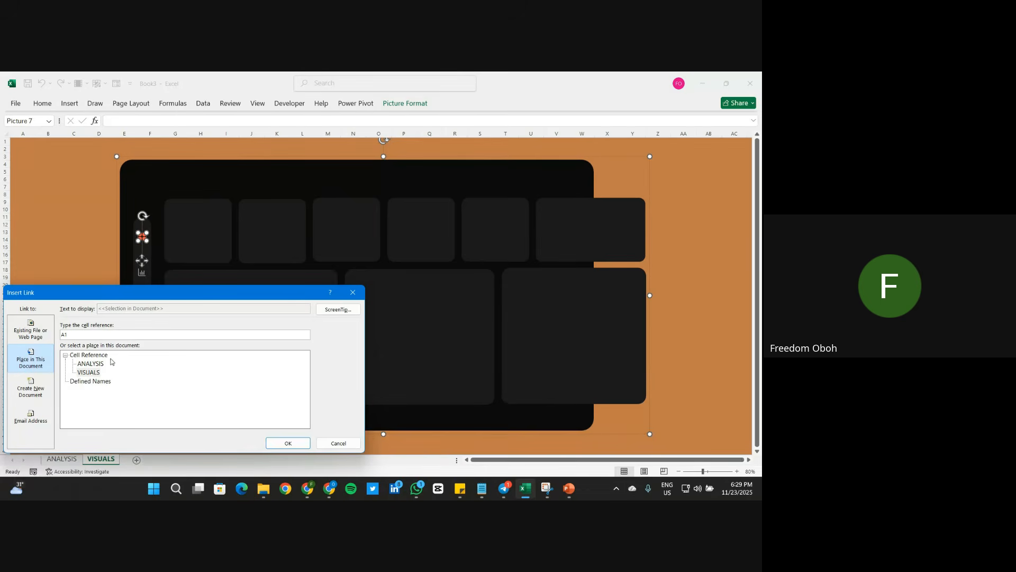
left_click(88, 373)
left_click(284, 442)
key("Escape")
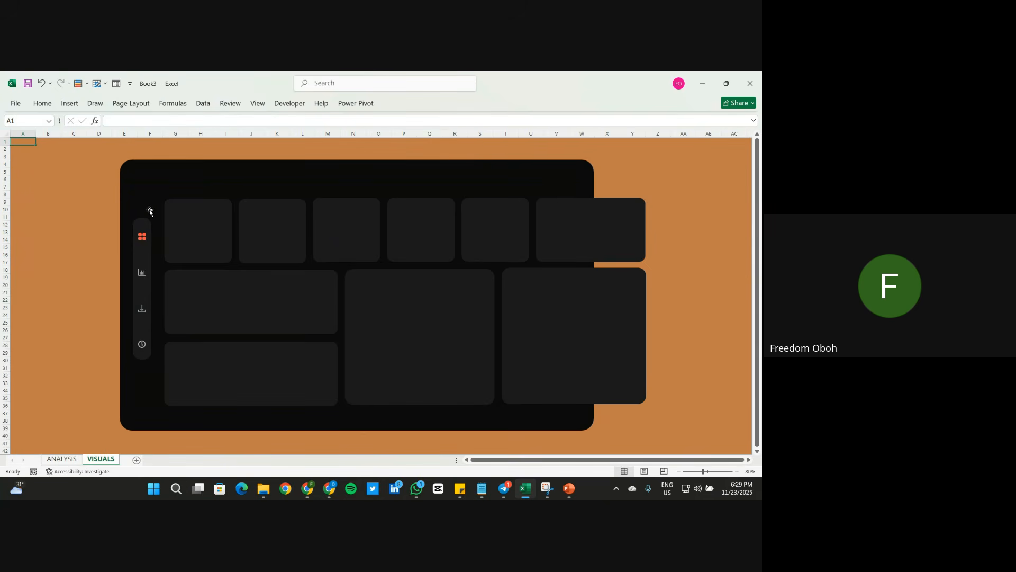
Step: Link the chart icon in the dashboard's sidebar to the ANALYSIS sheet, test the link and return to VISUALS
left_click(142, 272, "ctrl")
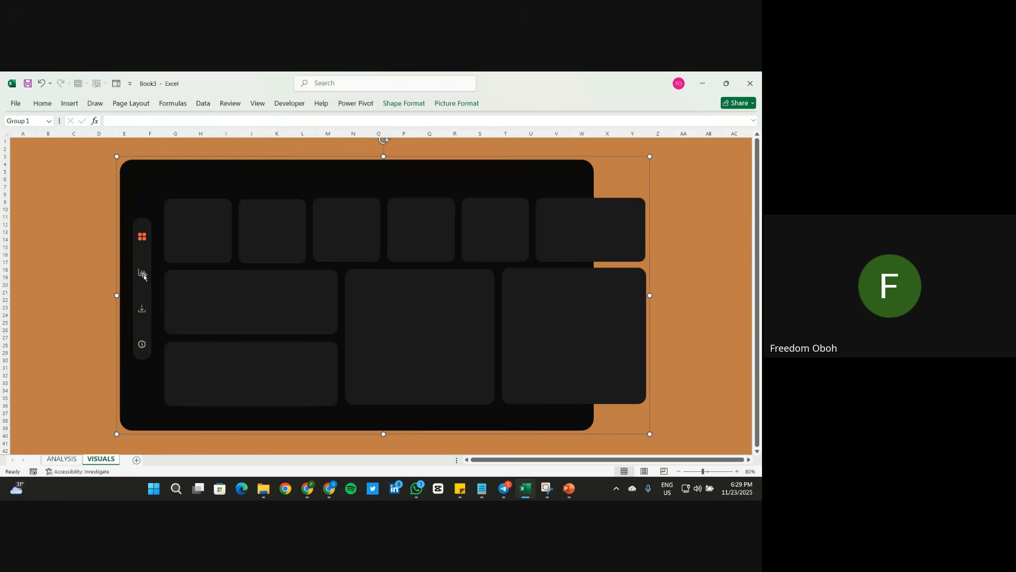
right_click(142, 273)
left_click(194, 378)
left_click(98, 365)
left_click(294, 444)
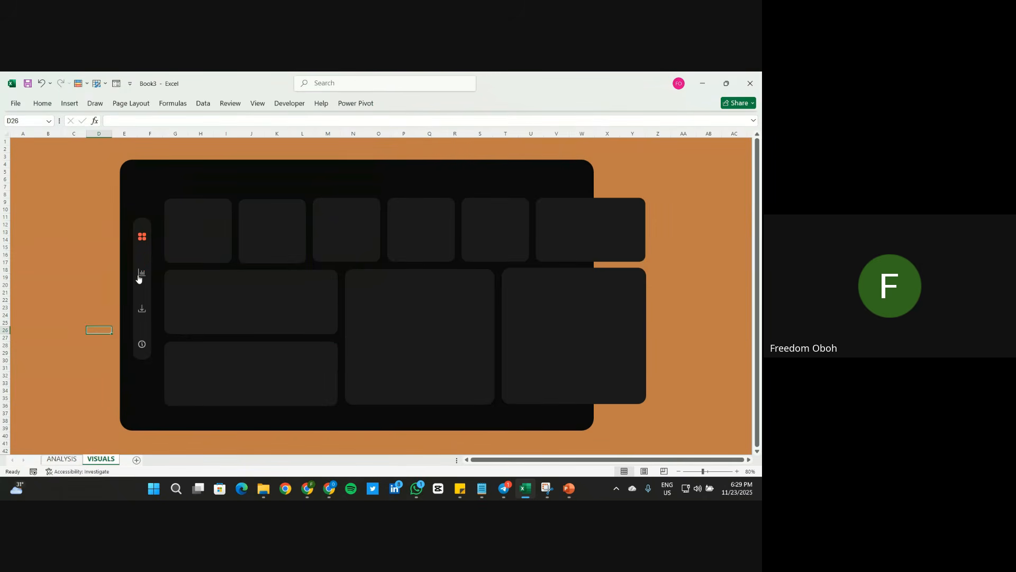
left_click(142, 275)
left_click(101, 459)
Step: Select the info icon in the dashboard's sidebar and add a new worksheet named INFO
left_click(142, 345)
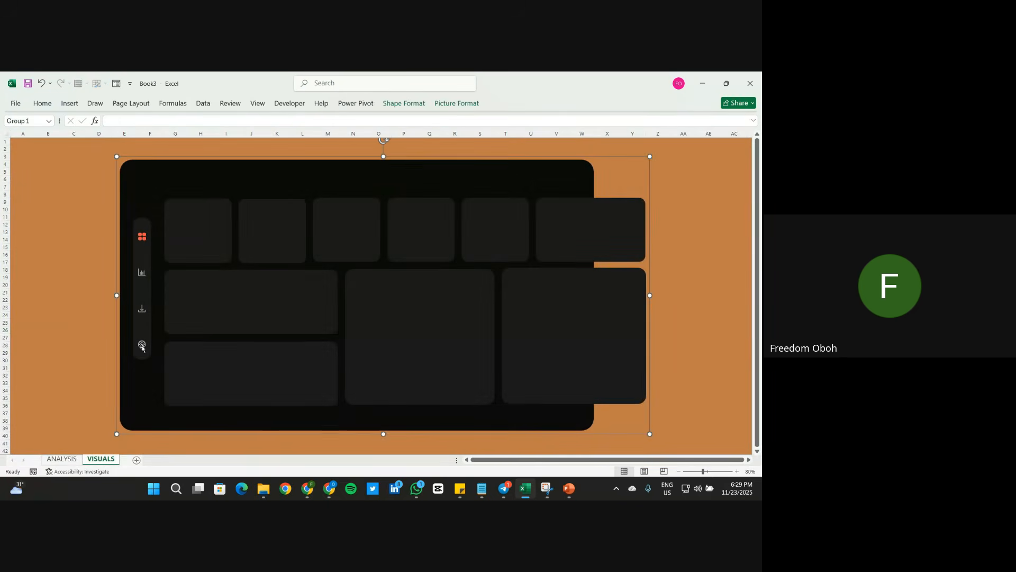
left_click(142, 346)
right_click(142, 346)
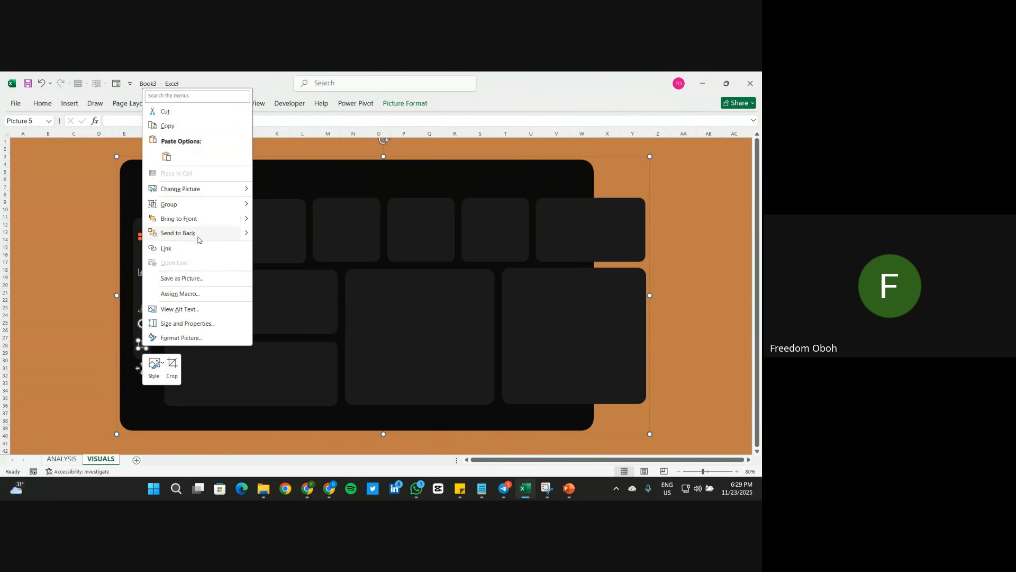
key("Escape")
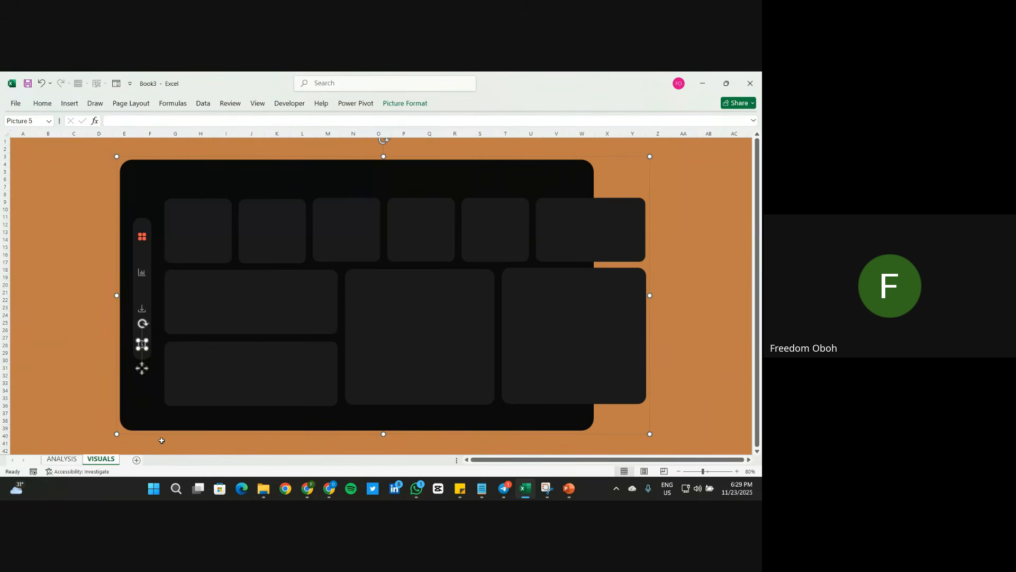
left_click(136, 460)
double_click(135, 459)
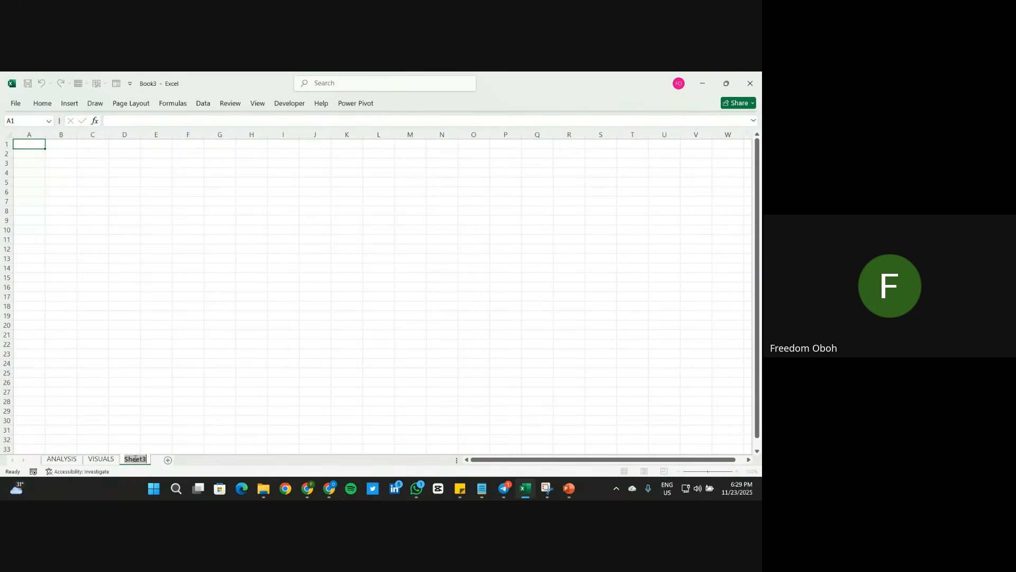
type("INFO")
key("Return")
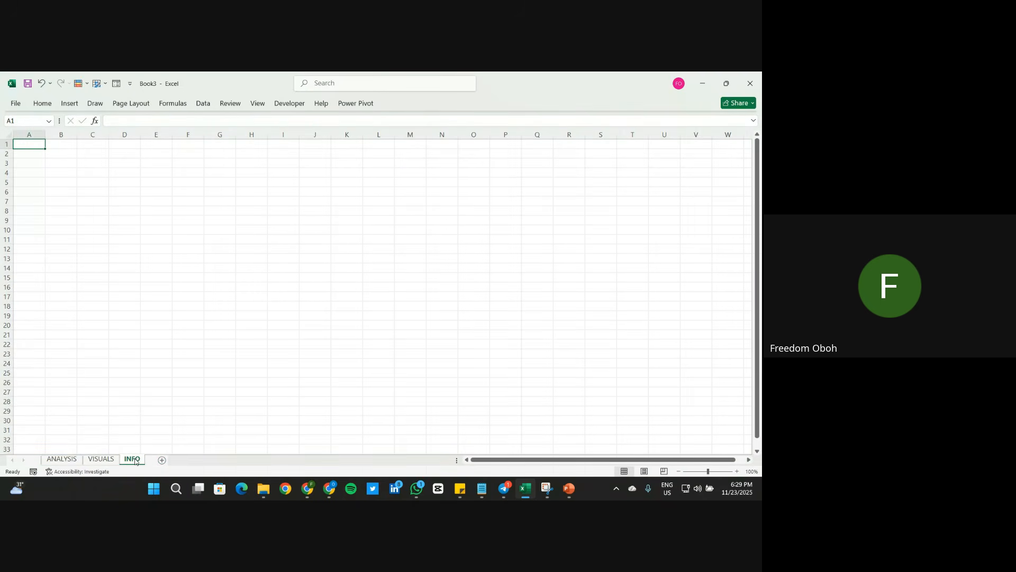
Step: Link the info icon on the VISUALS sheet to cell A1 of the INFO sheet
left_click(100, 459)
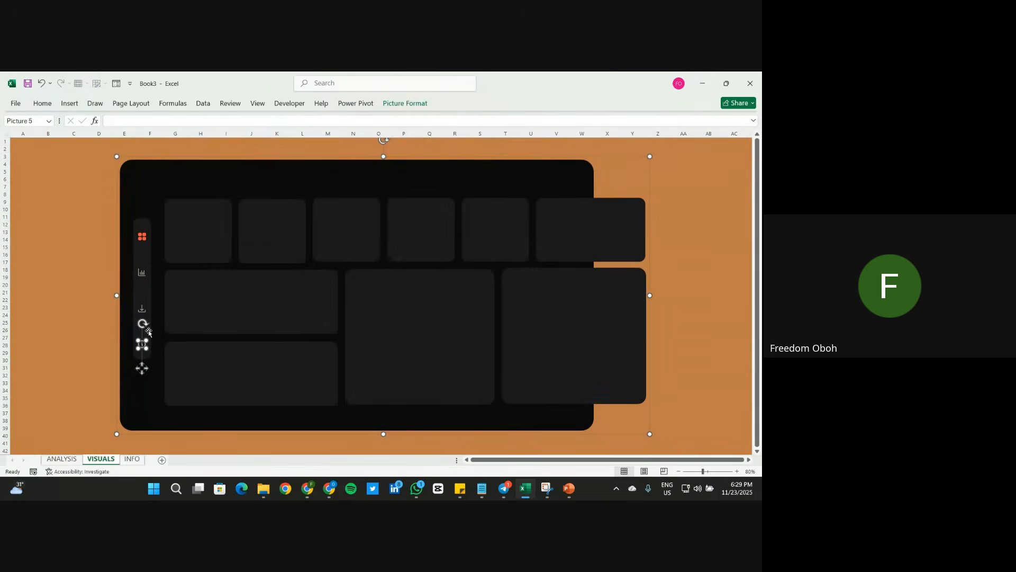
right_click(141, 344)
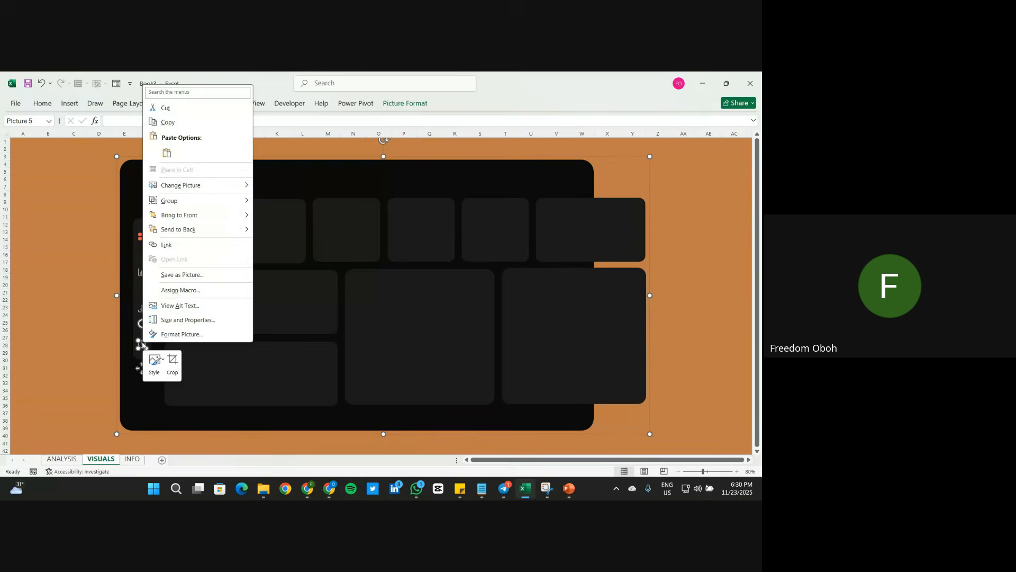
left_click(179, 243)
left_click(85, 244)
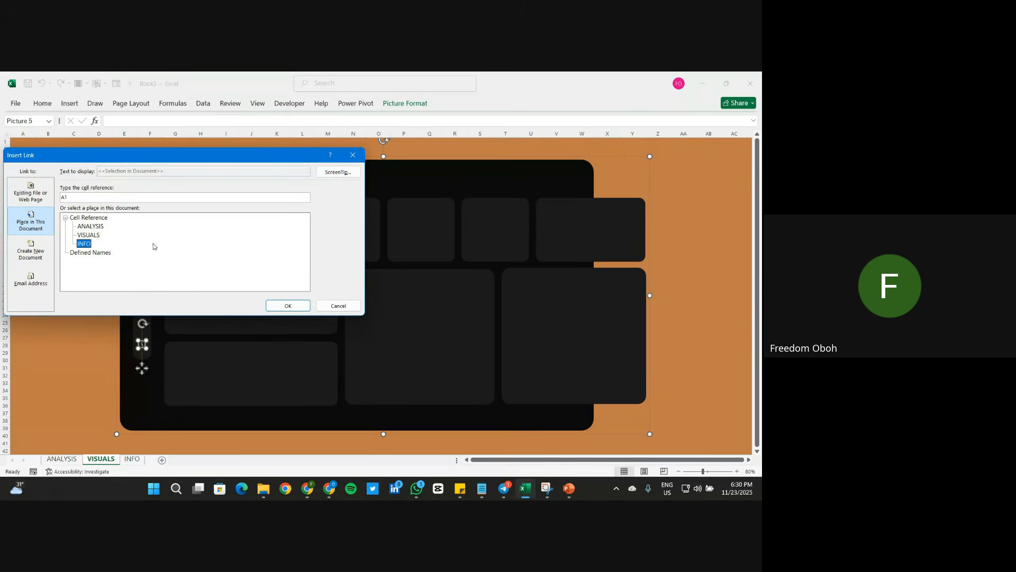
left_click(287, 307)
left_click(74, 331)
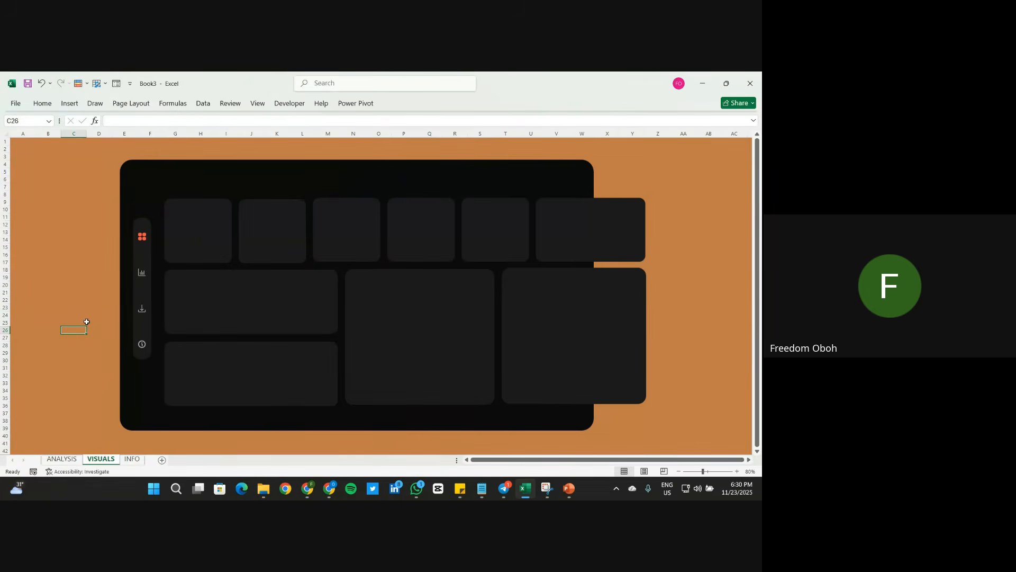
Step: Link the download icon in the sidebar to a new document named NEW SHEET, with the option to edit the new document later
left_click(143, 309)
left_click(143, 309)
right_click(143, 309)
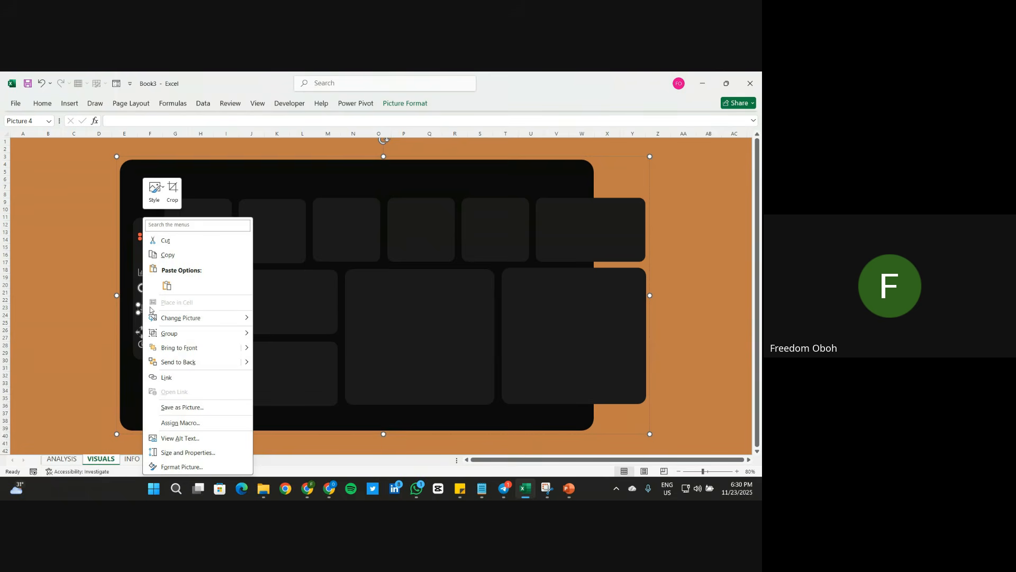
left_click(182, 374)
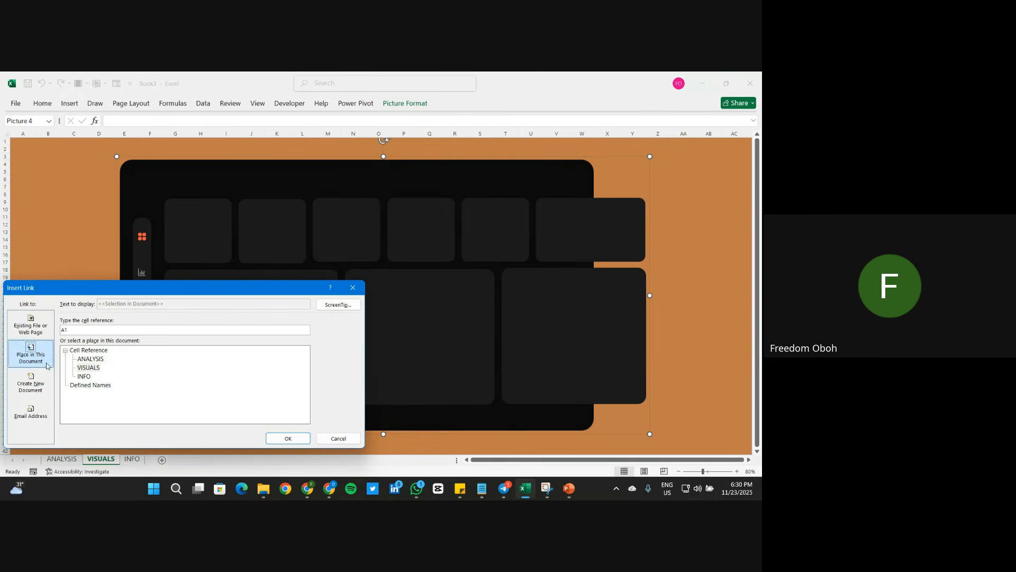
left_click(34, 331)
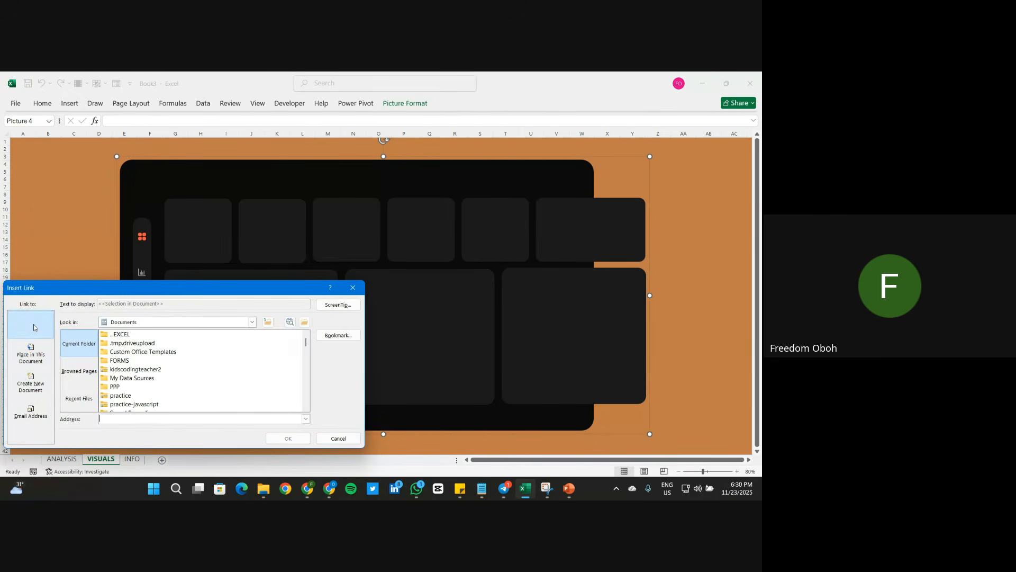
left_click(25, 379)
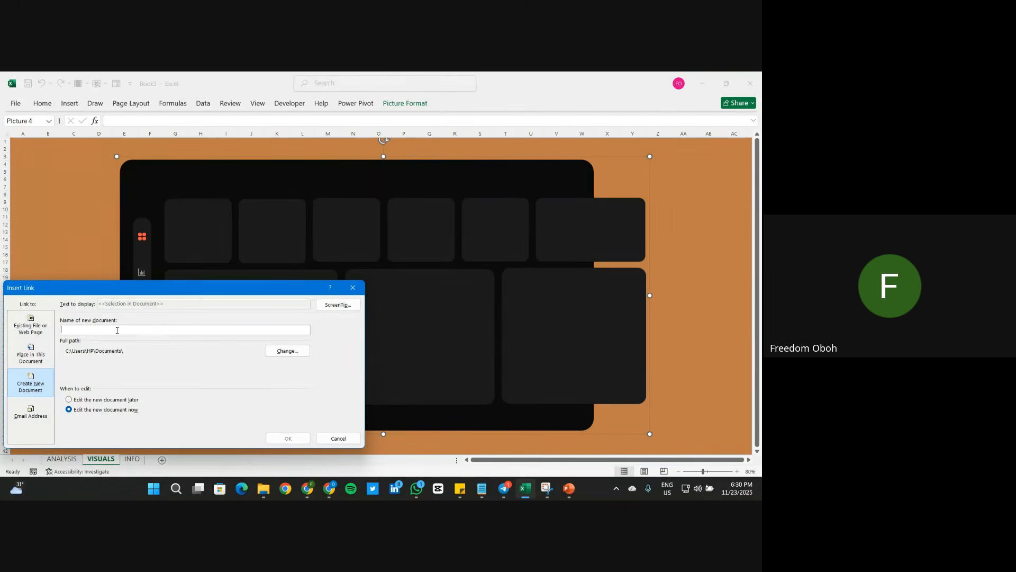
type("NEW SHEET")
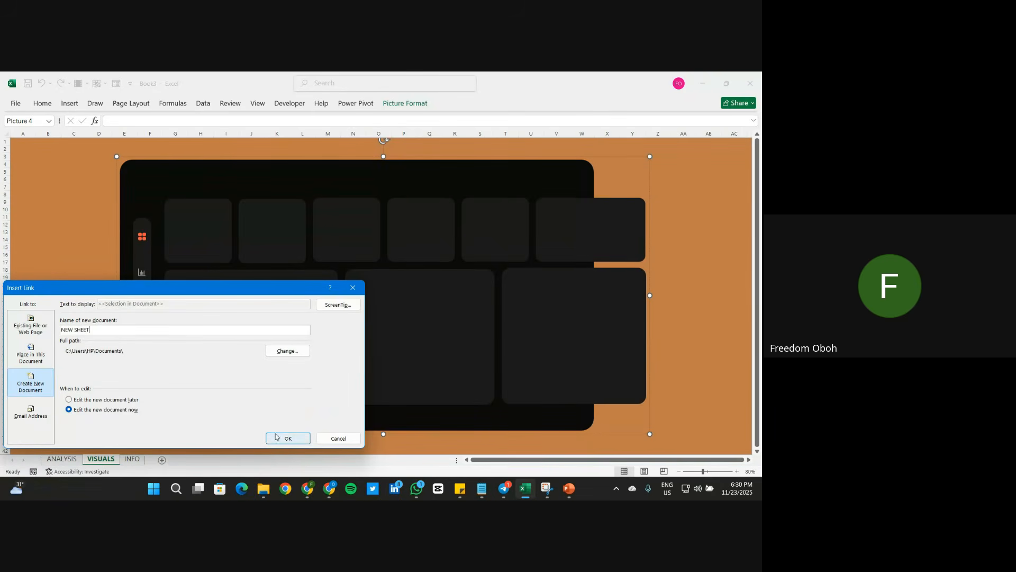
left_click(105, 400)
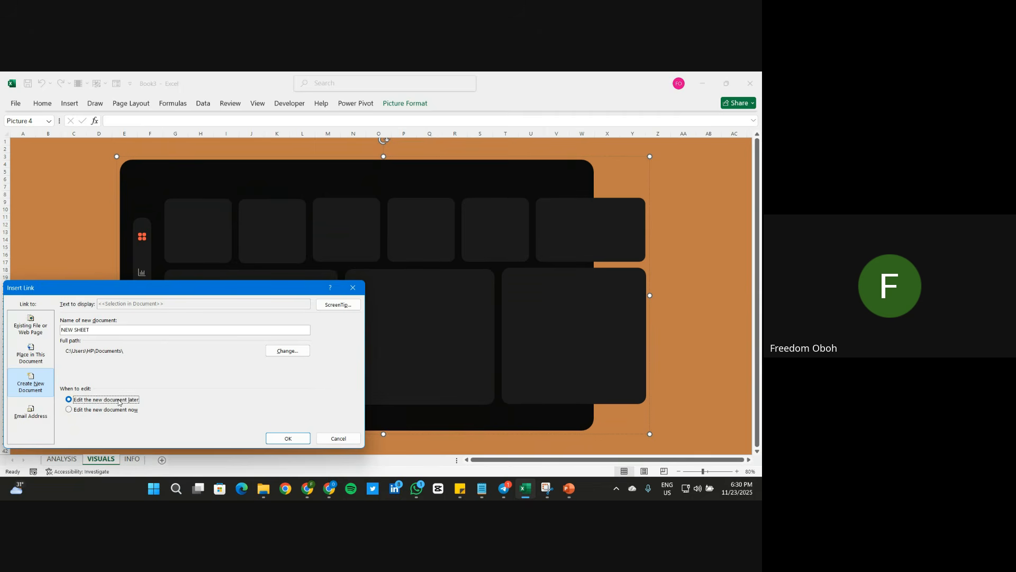
left_click(284, 438)
left_click(73, 337)
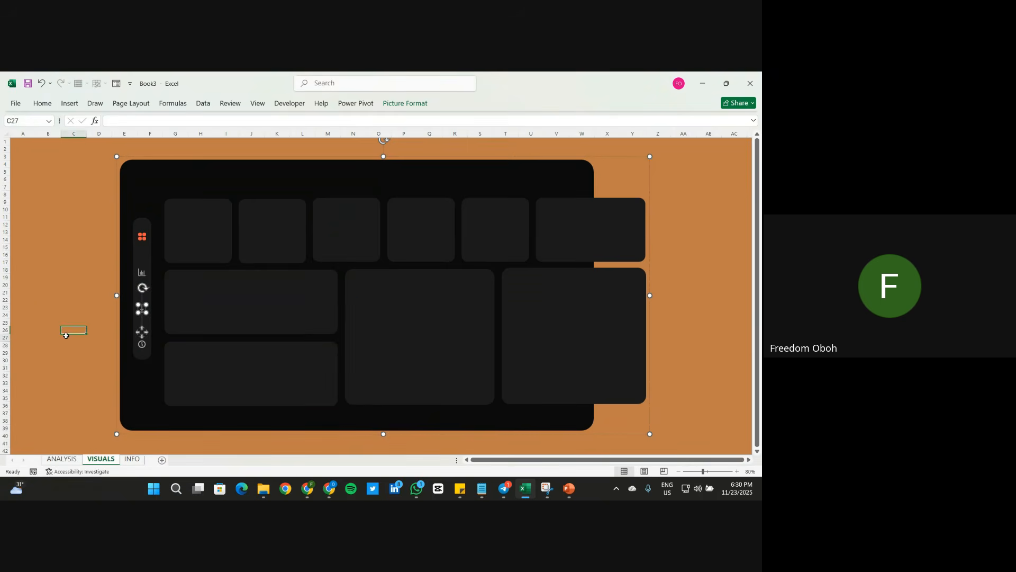
Step: Test the download icon's link by opening the NEW SHEET workbook, and close that workbook again
left_click(142, 310)
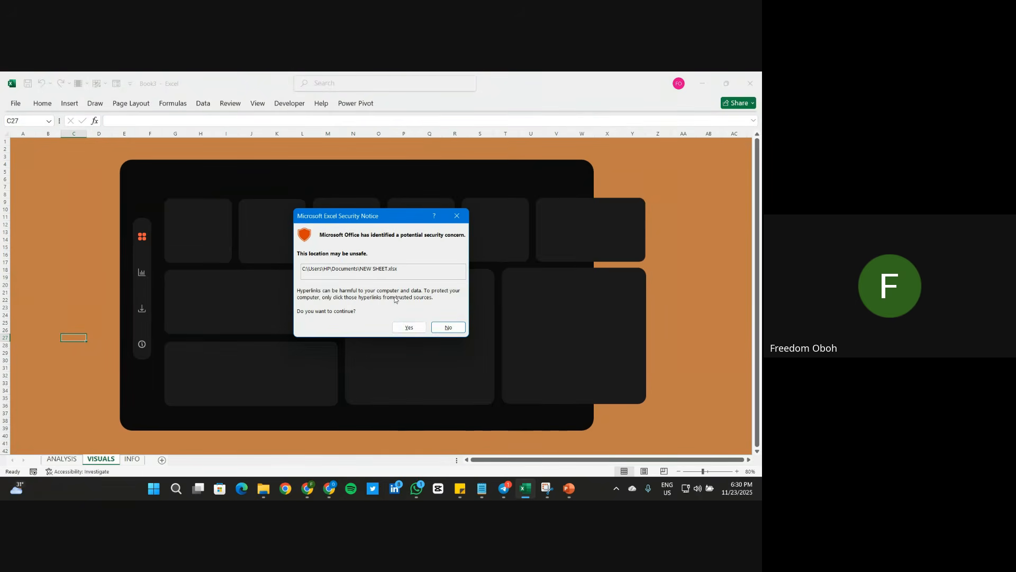
left_click(410, 325)
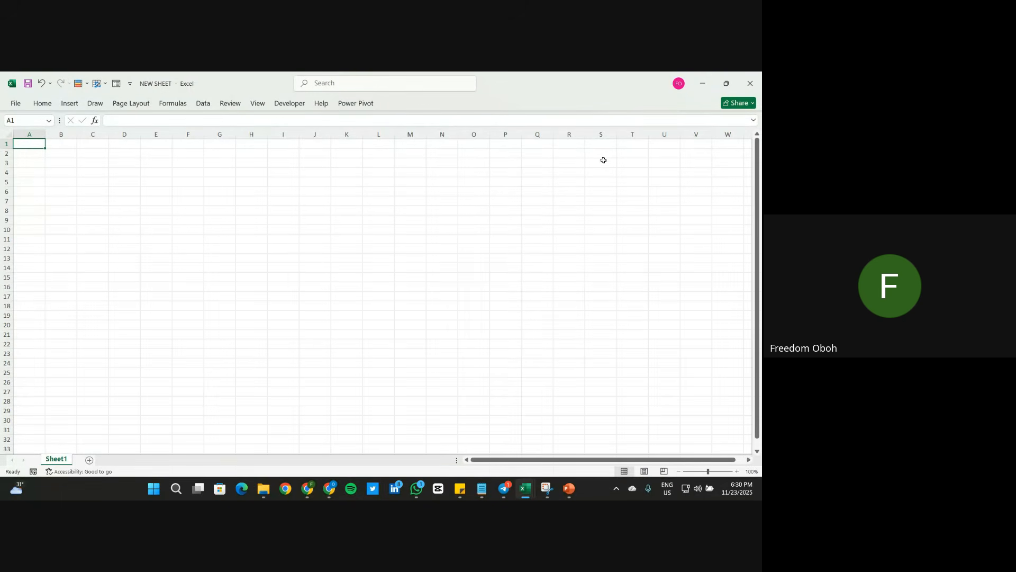
left_click(750, 83)
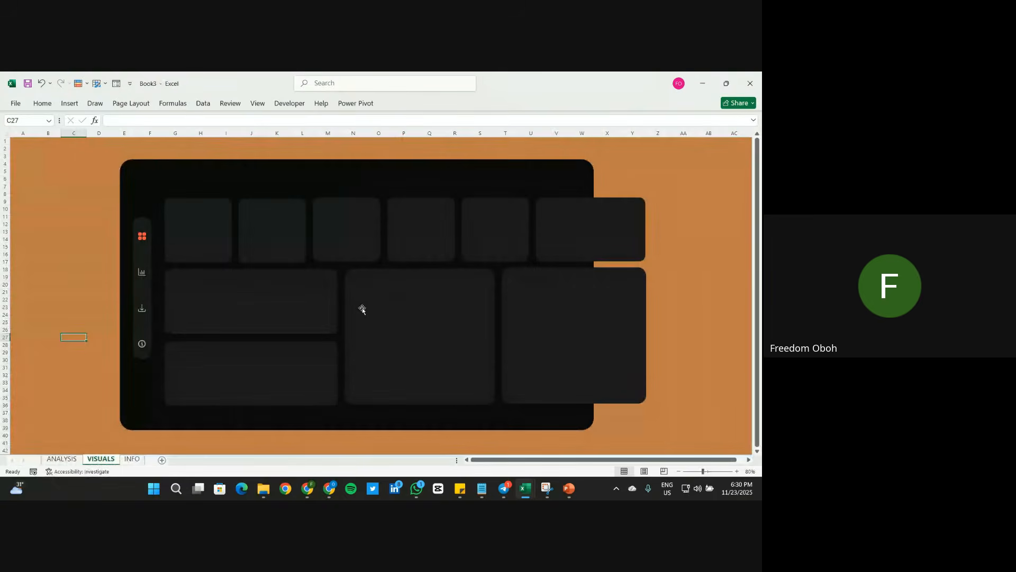
left_click(74, 293)
Step: Look through the ANALYSIS and INFO sheets and return to the VISUALS dashboard
left_click(62, 457)
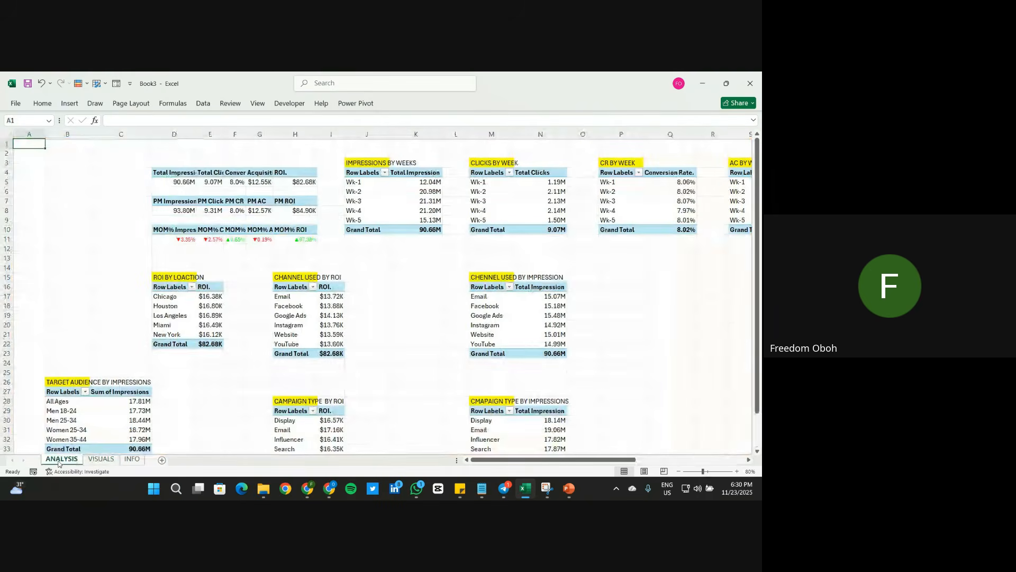
left_click(101, 459)
left_click(131, 459)
left_click(101, 459)
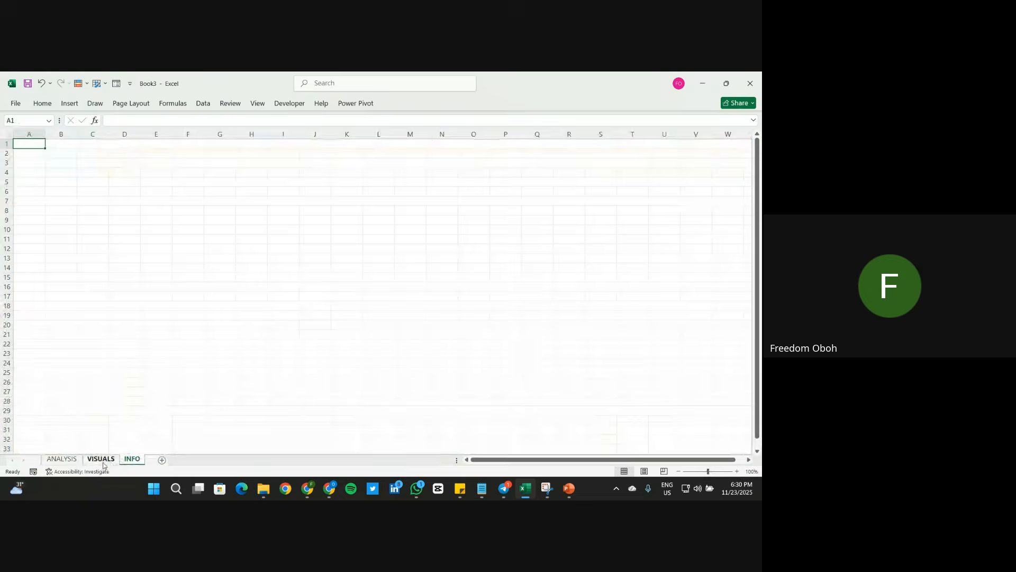
left_click(710, 356)
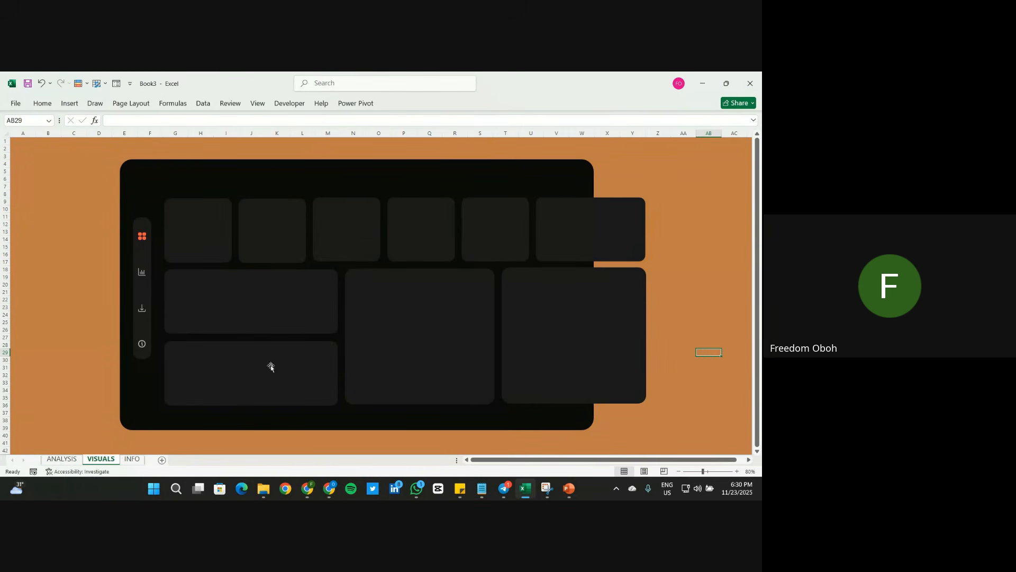
left_click(61, 459)
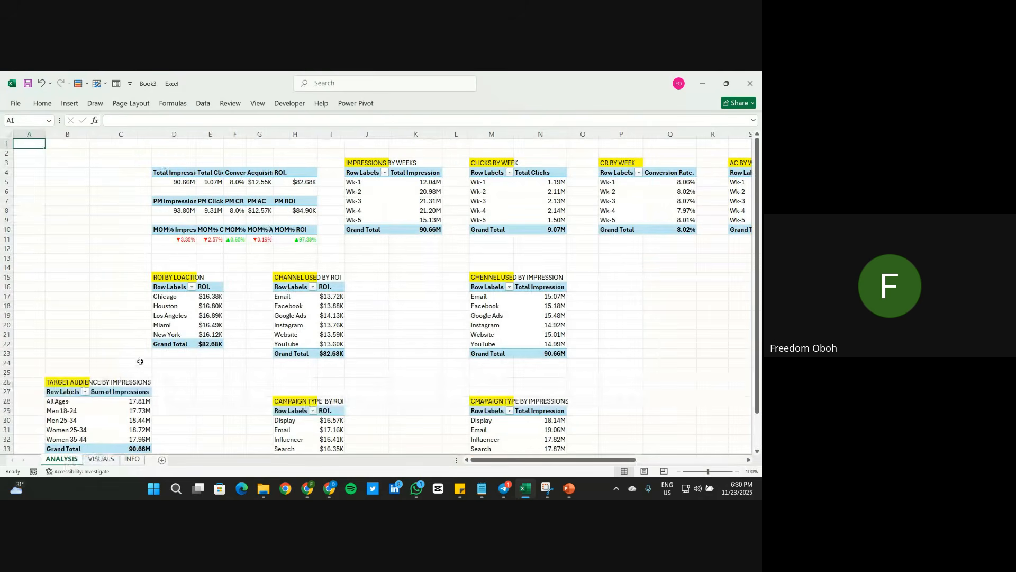
left_click(99, 459)
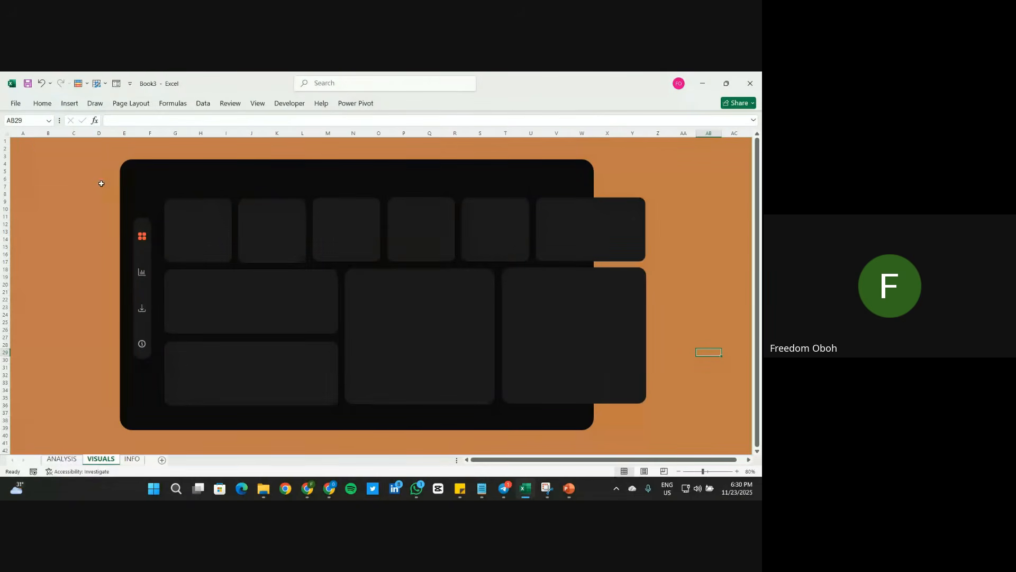
Step: Insert a text box above the first card of the dashboard and enter "Impression" in it
left_click(69, 104)
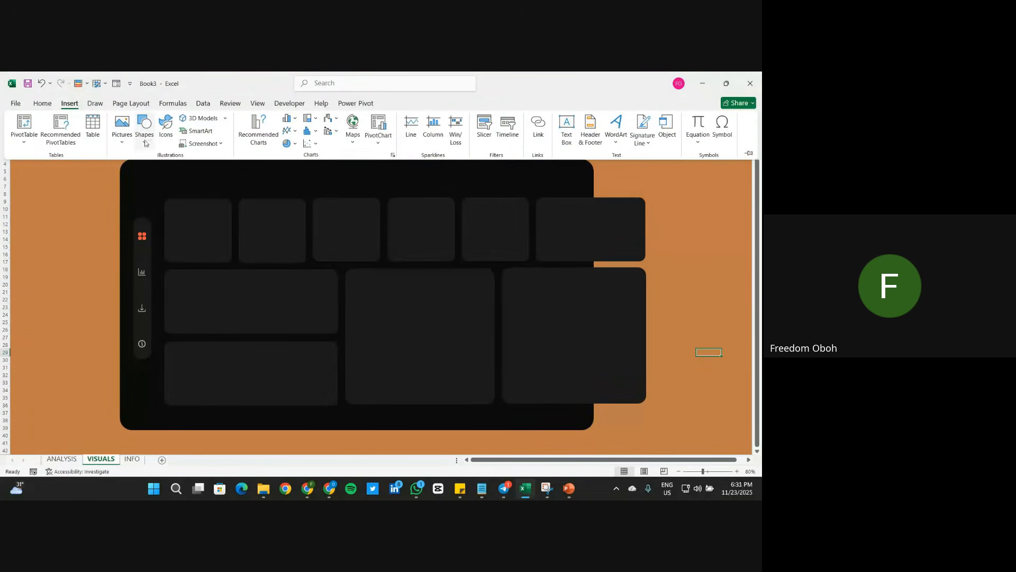
left_click(145, 139)
left_click(144, 168)
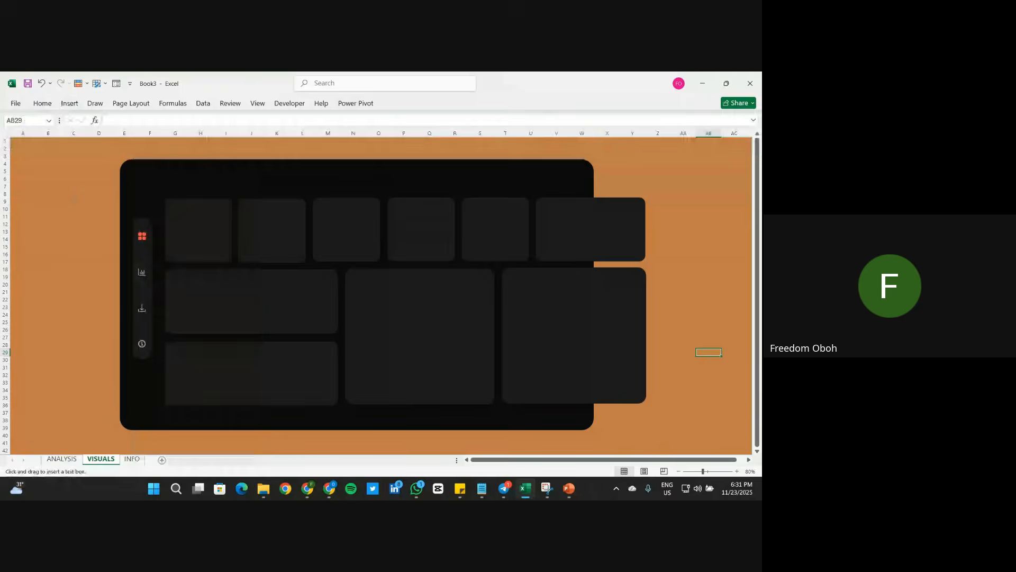
left_click_drag(162, 180, 222, 184)
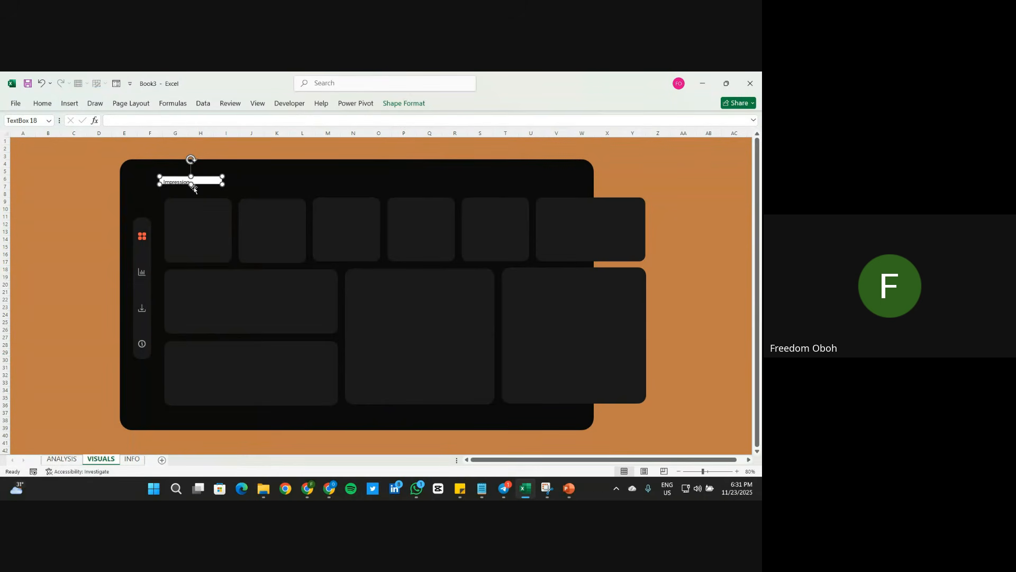
Step: Remove the fill and the outline from the Impression text box
left_click_drag(190, 185, 191, 188)
left_click(402, 104)
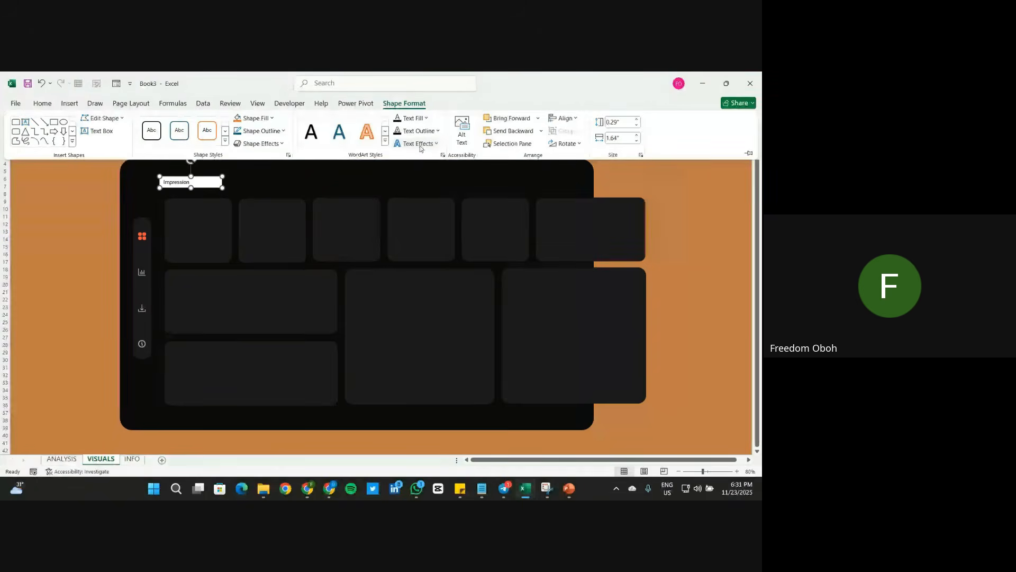
left_click(302, 154)
left_click(647, 196)
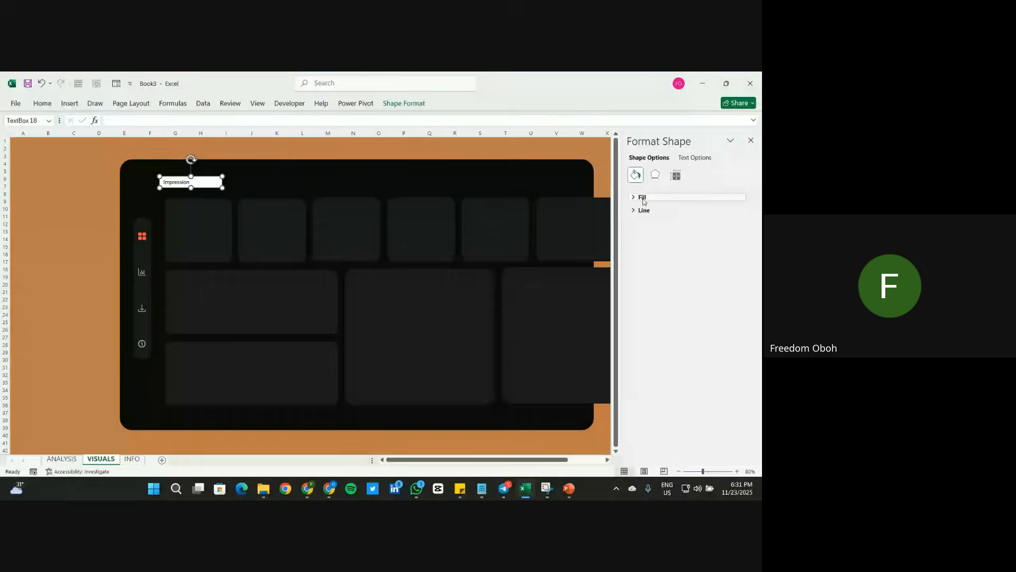
left_click(656, 214)
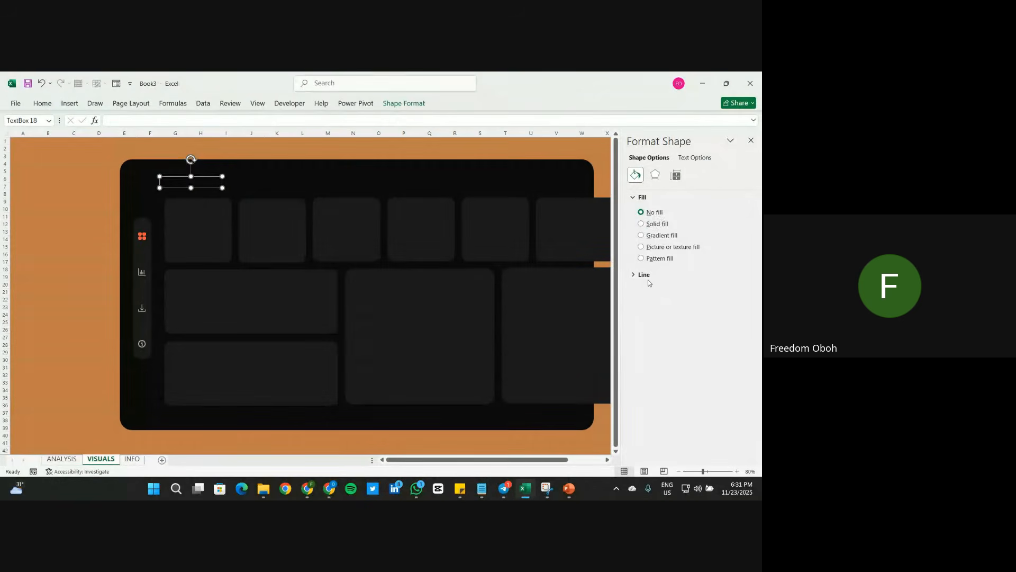
left_click(644, 274)
left_click(641, 289)
Step: Set the Impression text to a light theme colour that is readable on the black background
left_click(43, 103)
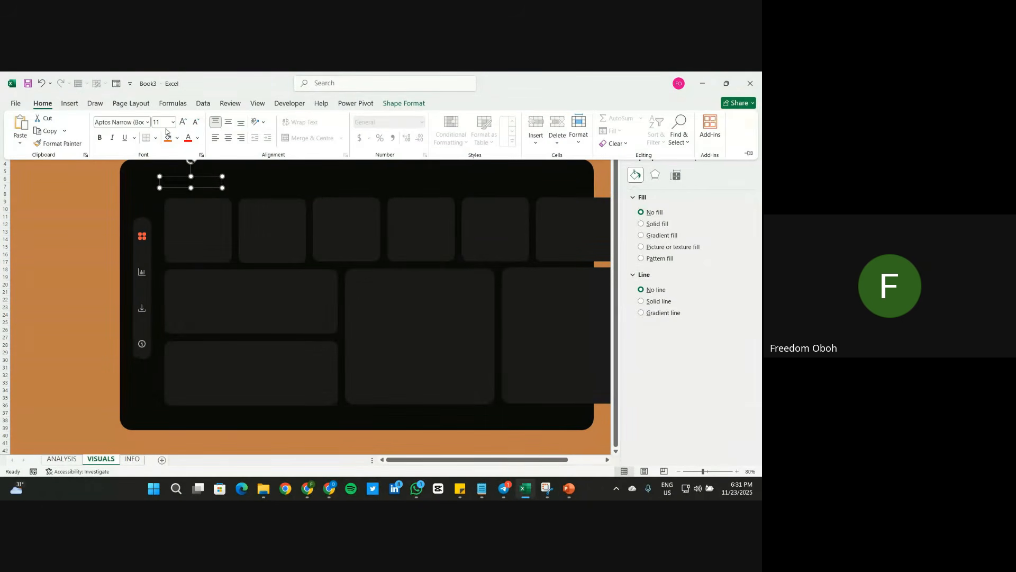
left_click(198, 137)
left_click(203, 182)
Step: Check the reference dashboard image on the color picker page in the browser and return to the workbook
mouse_move(329, 486)
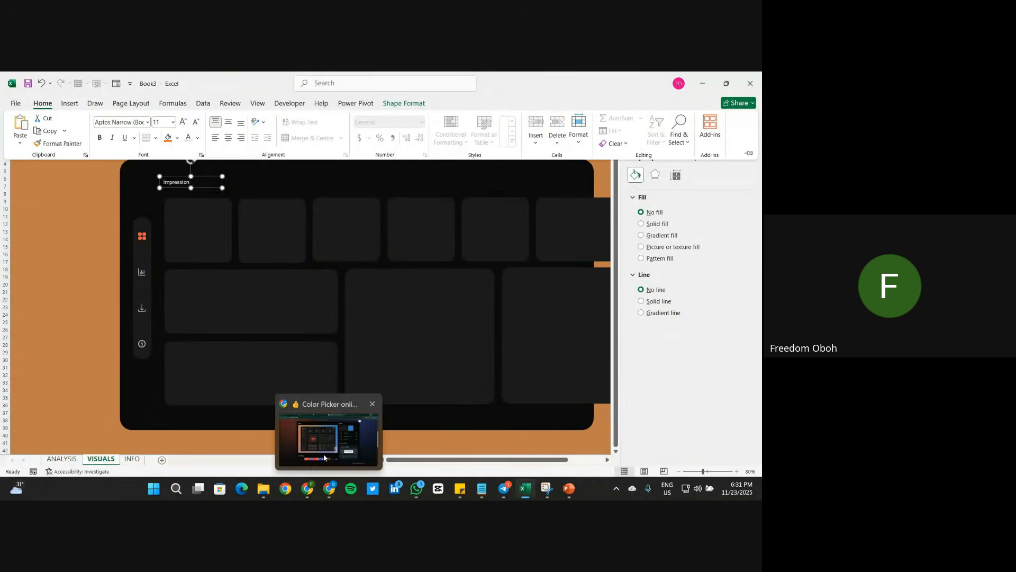
left_click(324, 457)
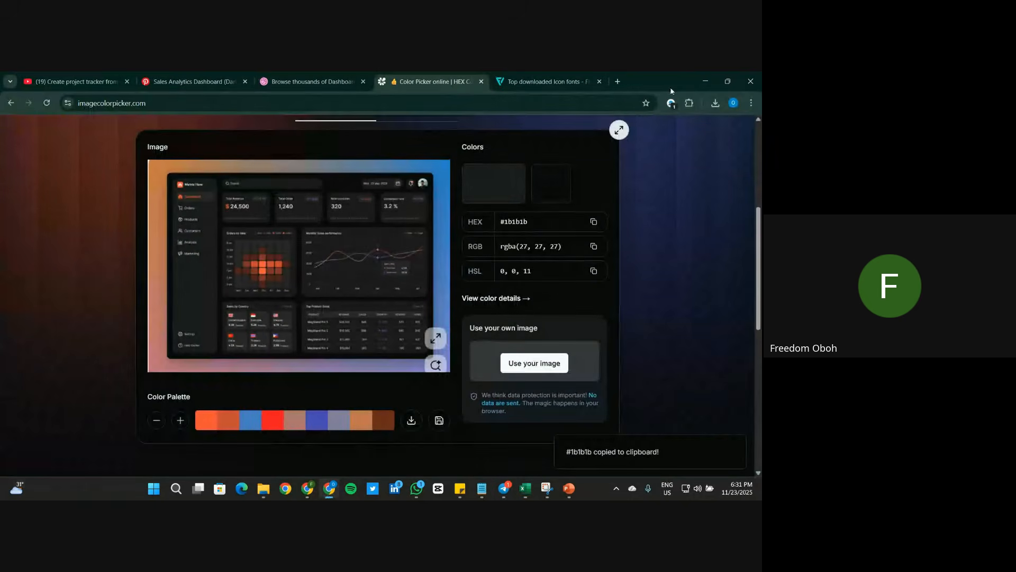
key("alt+Tab")
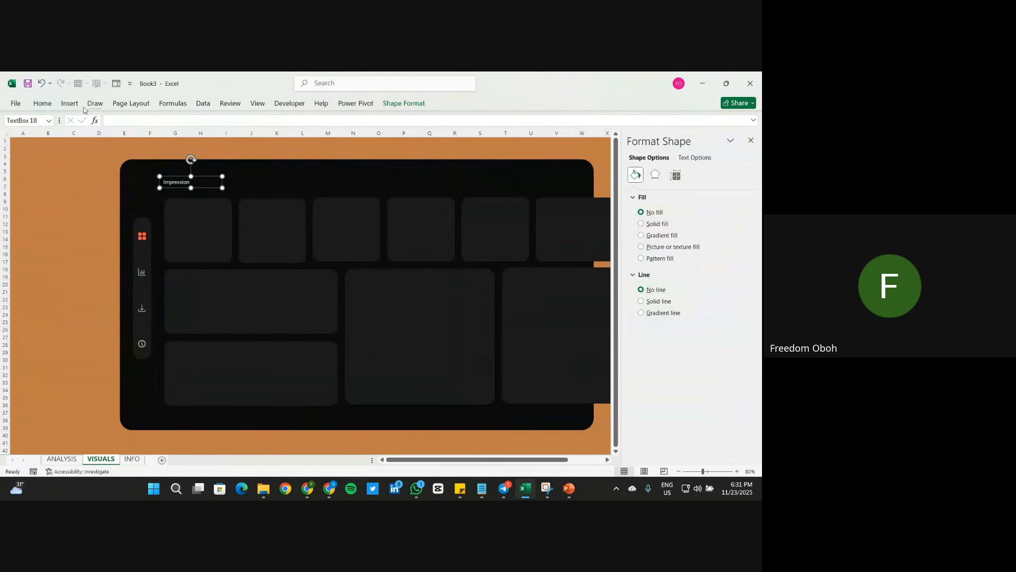
Step: Narrow the Impression text box and place it inside the first card, near the card's upper edge
mouse_move(205, 188)
left_mouse_down()
mouse_move(215, 187)
mouse_move(204, 186)
left_mouse_up()
left_click(80, 197)
left_click(200, 183)
left_click_drag(194, 184, 198, 209)
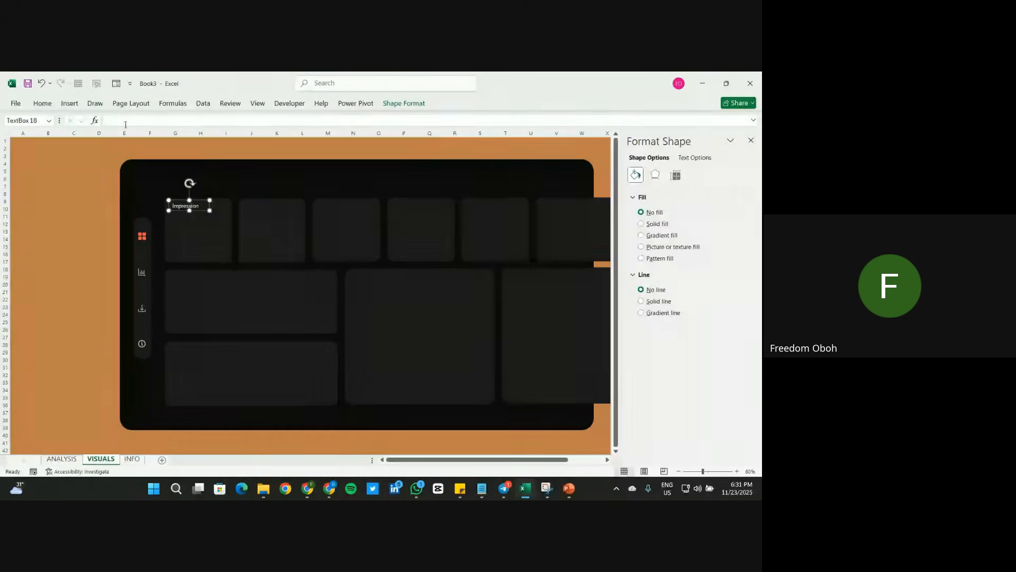
Step: Change the Impression label's font colour to a darker shade of white so it appears muted grey
left_click(44, 103)
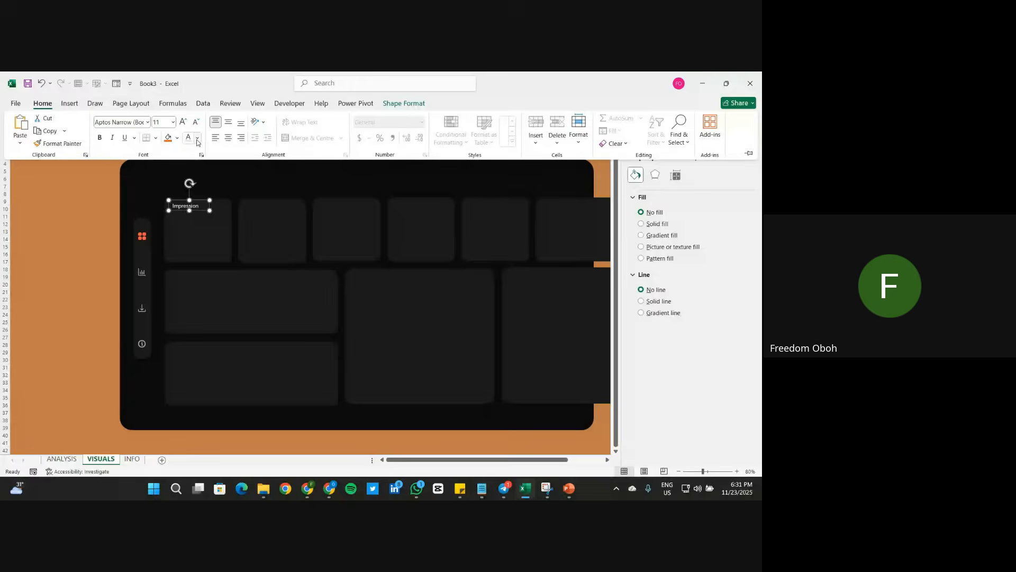
left_click(198, 138)
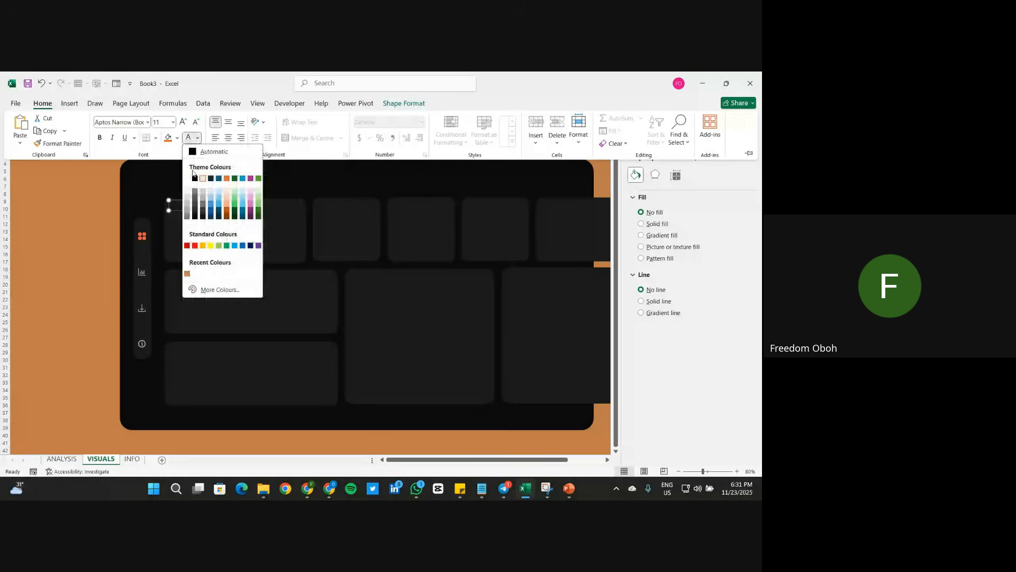
left_click(188, 202)
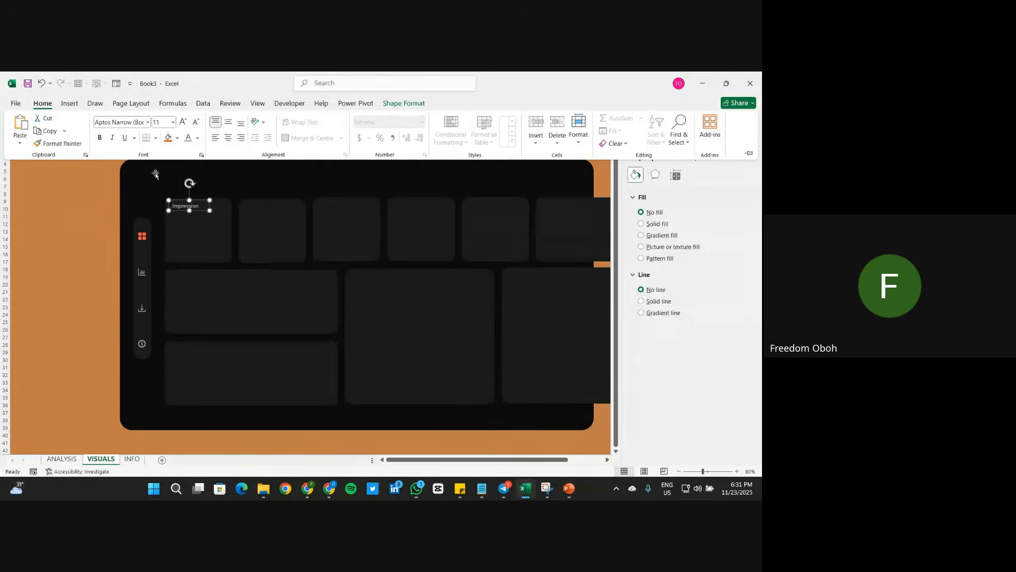
left_click(198, 138)
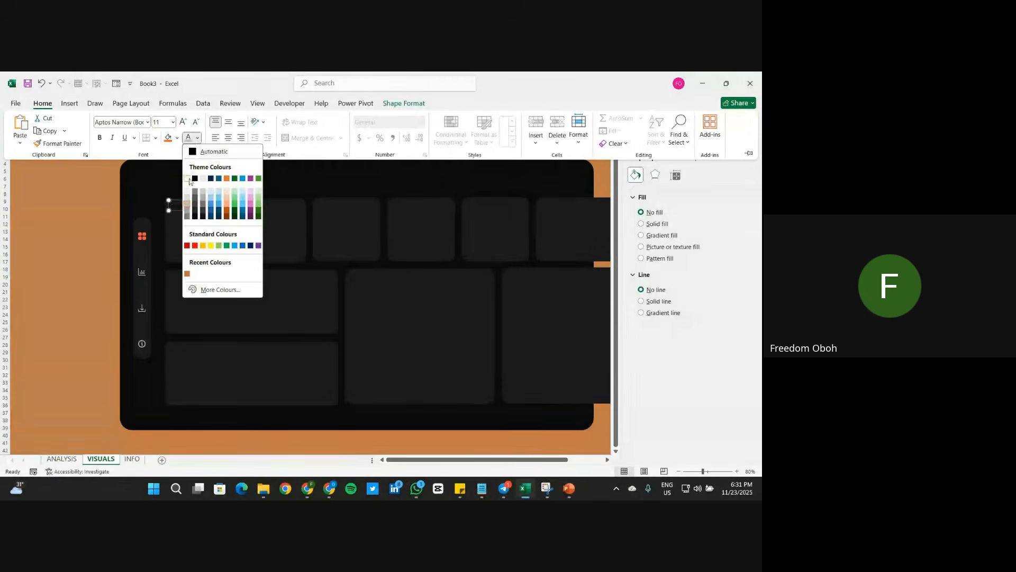
left_click(187, 210)
left_click(61, 216)
left_click(83, 209)
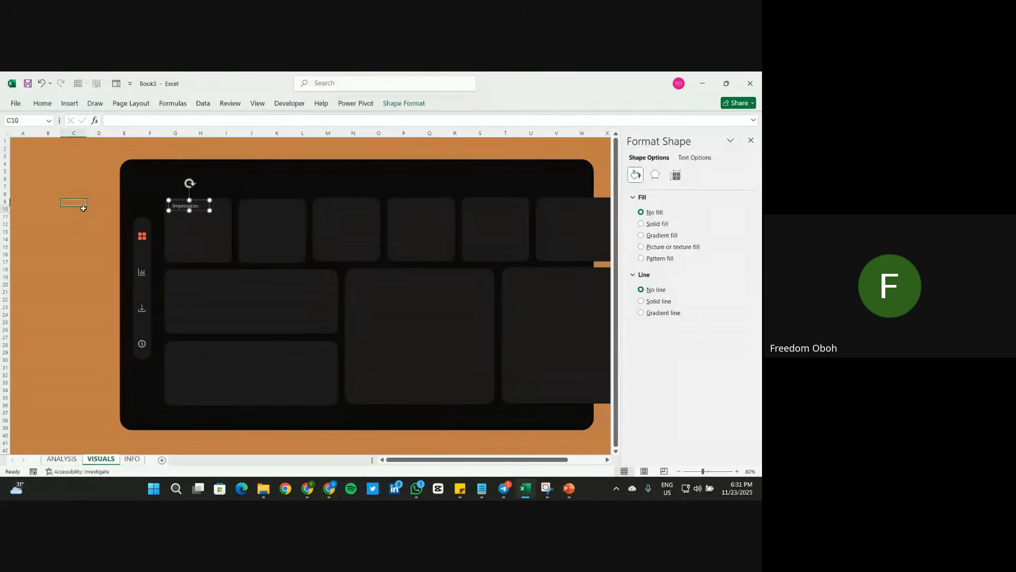
Step: Nudge the Impression label into line, duplicate it onto the second card and change the copy's text to "Clicks"
left_click(203, 211)
left_click_drag(201, 211, 197, 211)
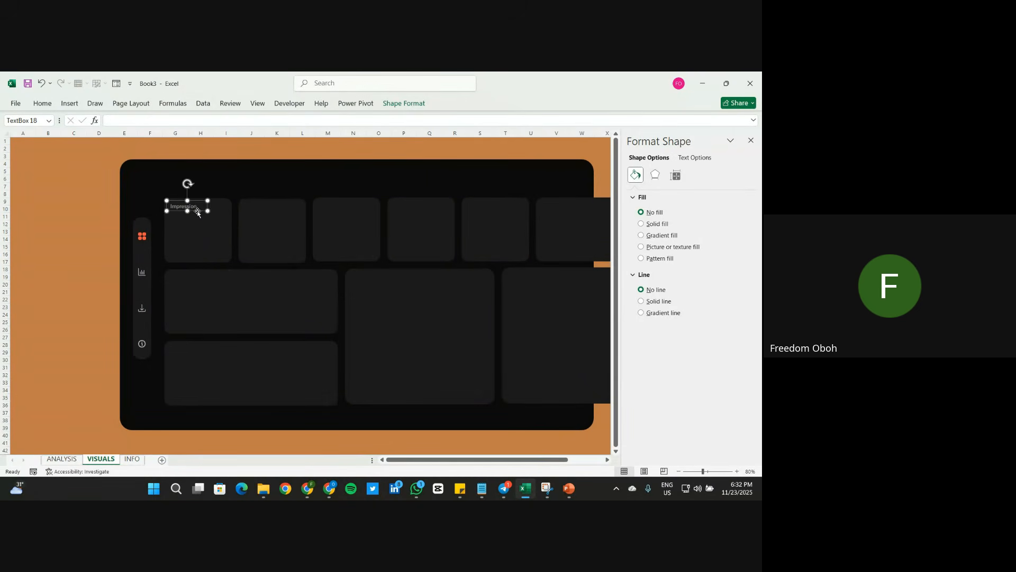
key("ctrl+d")
left_click_drag(199, 214, 267, 211)
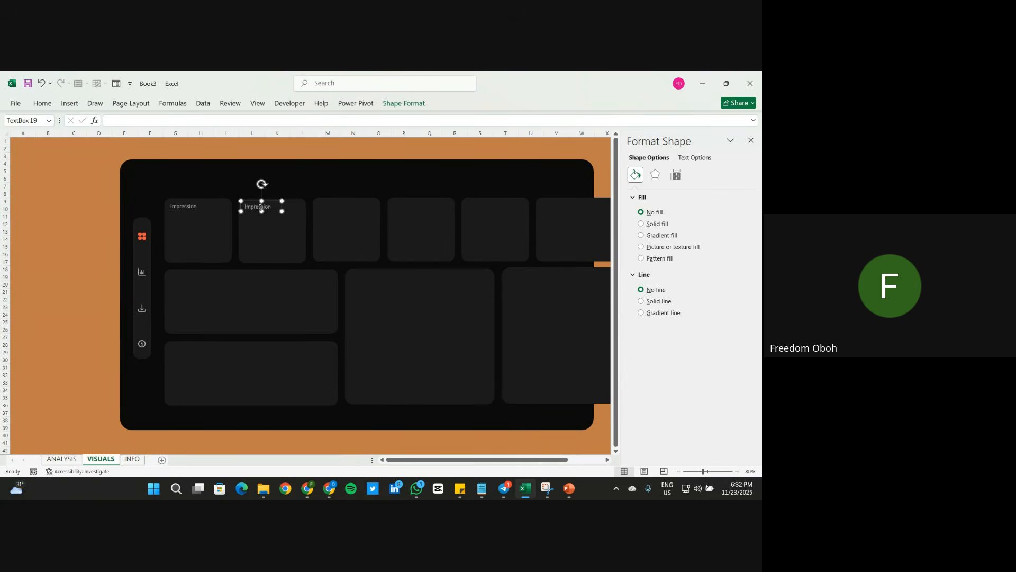
double_click(260, 206)
type("Clicks")
Step: Duplicate the Clicks label onto the third card with the text "Conversion Rate" and nudge the original Clicks label into alignment
left_click_drag(271, 212, 344, 211)
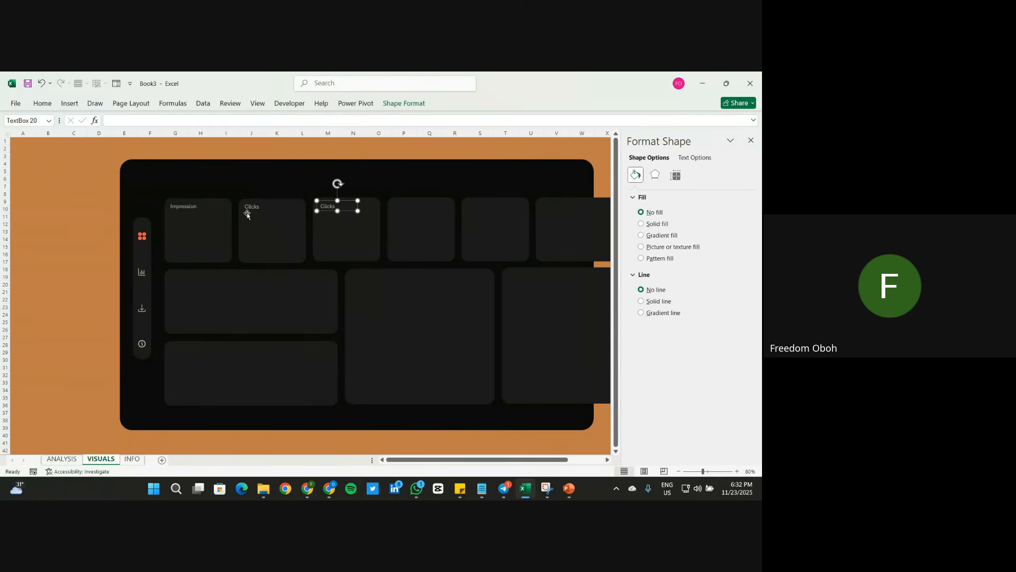
left_click(265, 211)
left_click_drag(270, 211, 272, 211)
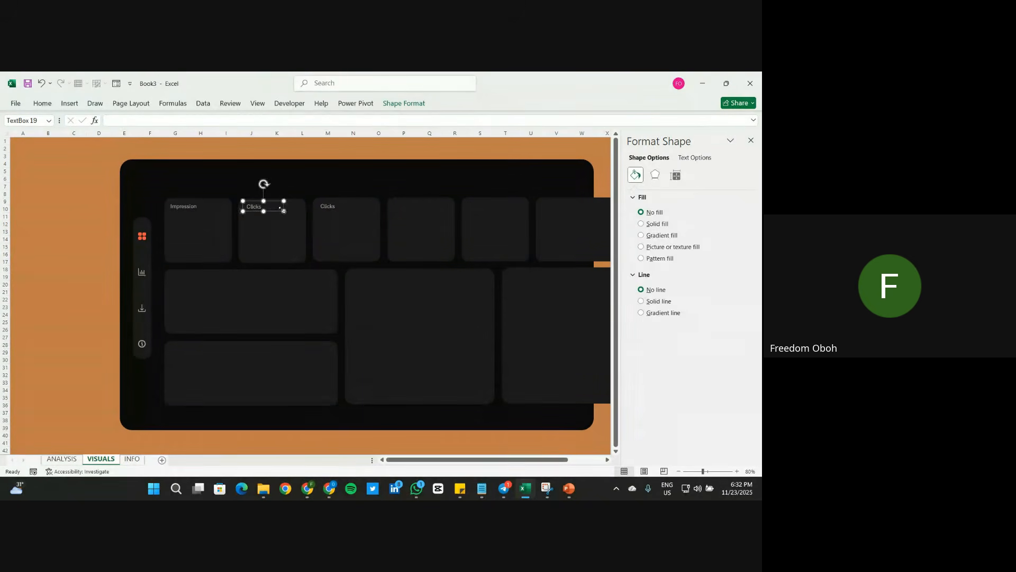
left_click(329, 206)
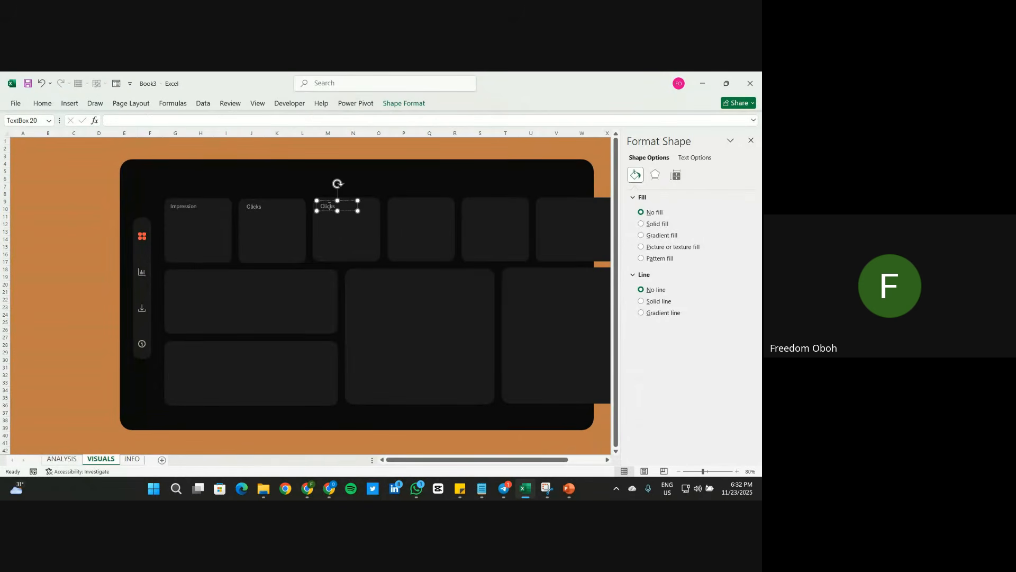
double_click(329, 206)
type("c")
Step: Duplicate the Conversion Rate label onto the fourth card and change its text to "Acquisition cost"
left_click_drag(358, 211, 428, 211)
key("ctrl+d")
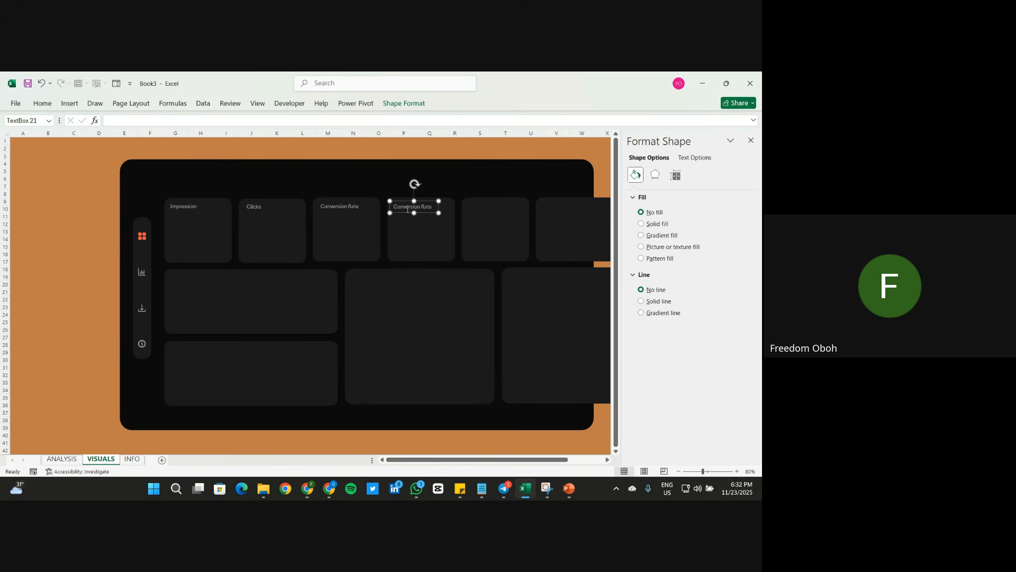
triple_click(406, 208)
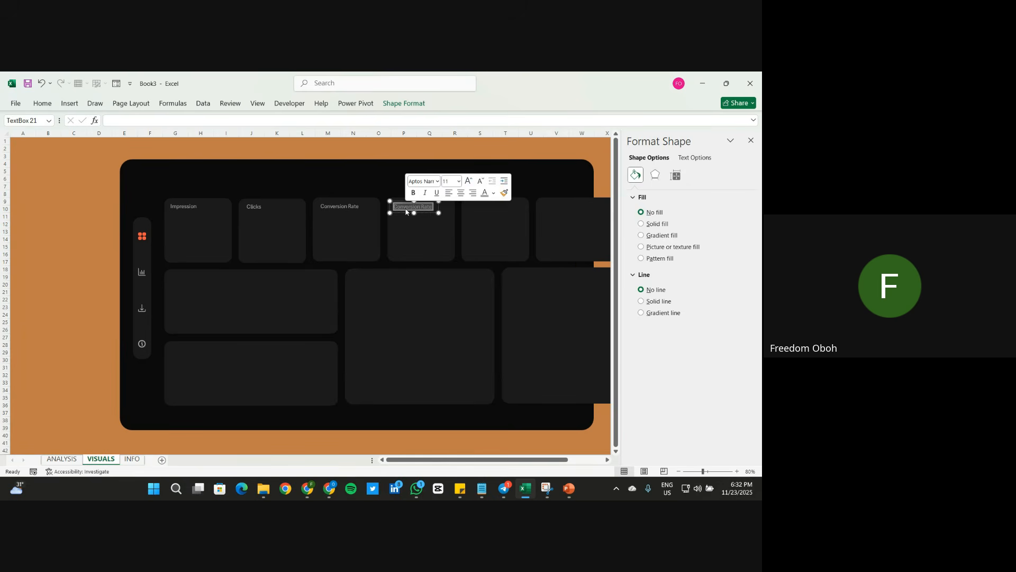
type("Acquisition cost")
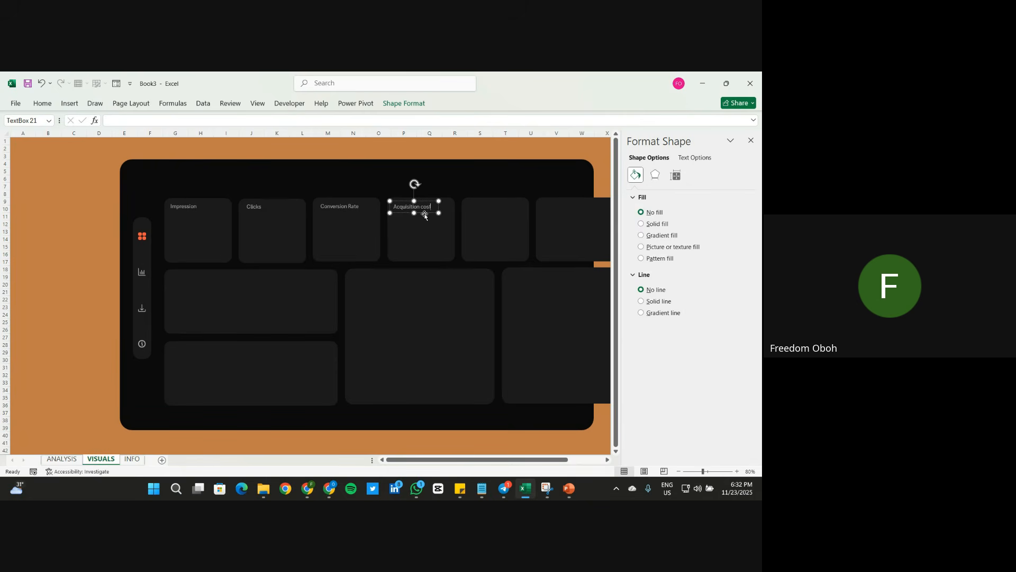
Step: Duplicate the Acquisition cost label onto the fifth card and change its text to "ROI"
key("ctrl+v")
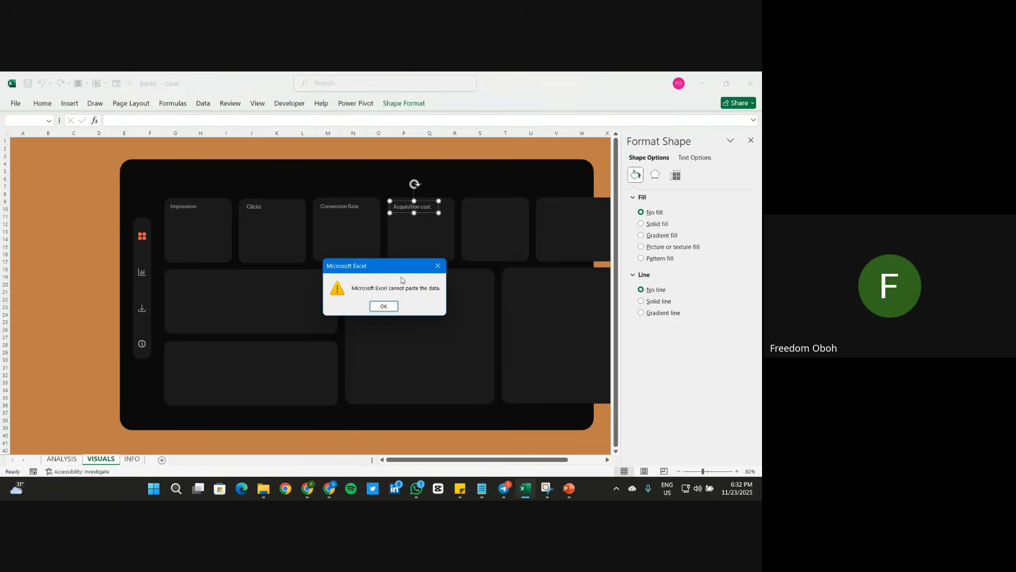
left_click(384, 306)
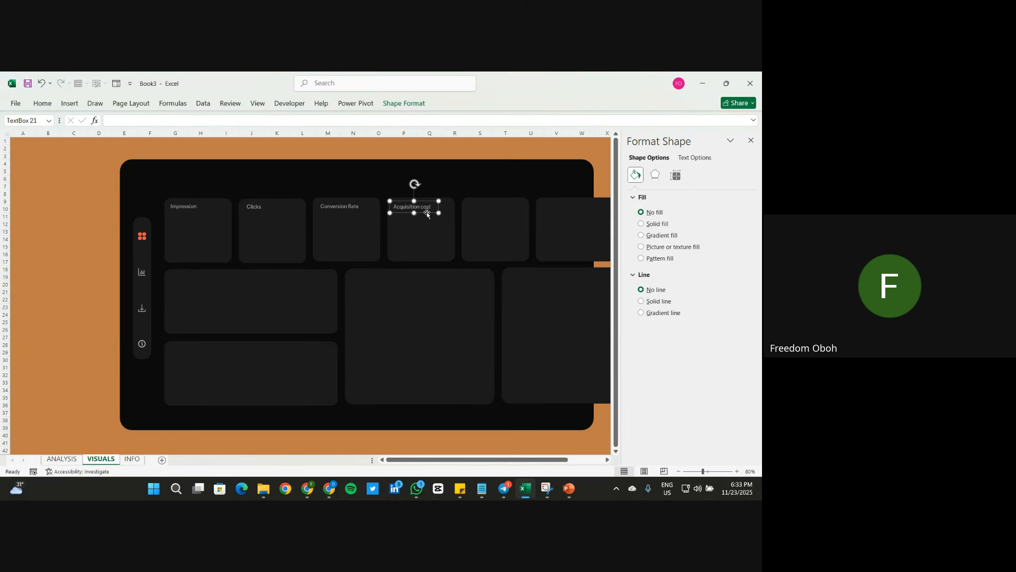
key("ctrl+d")
left_click_drag(429, 218, 497, 210)
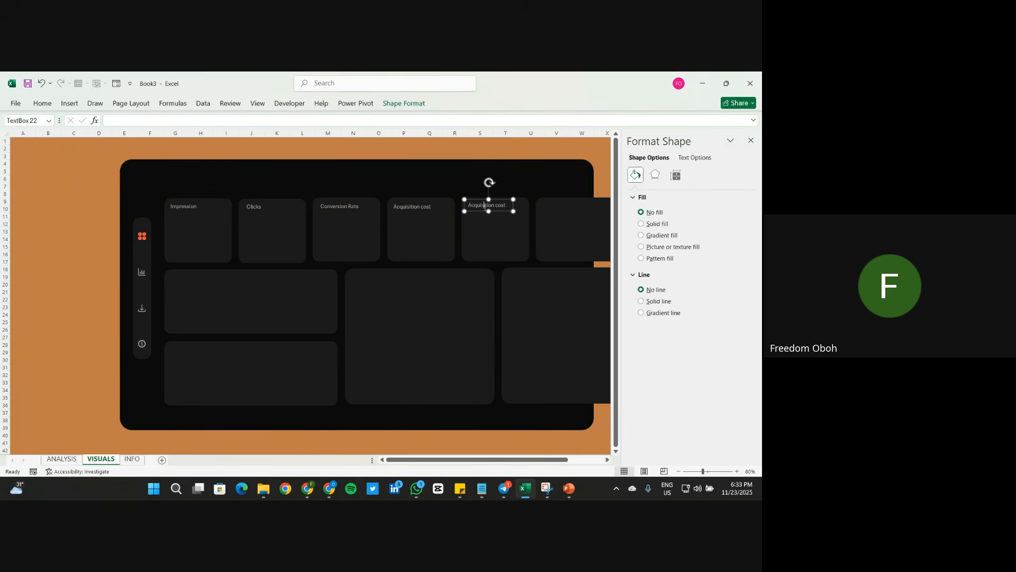
triple_click(484, 206)
type("RO")
left_click(65, 223)
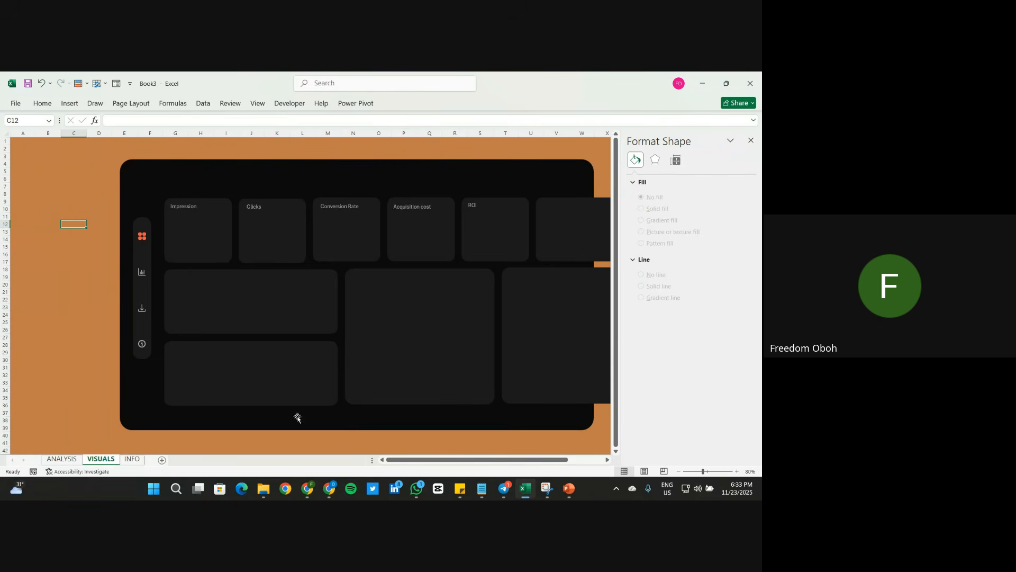
Step: Study the card design of the reference dashboard in the browser and go back to the VISUALS sheet
mouse_move(313, 491)
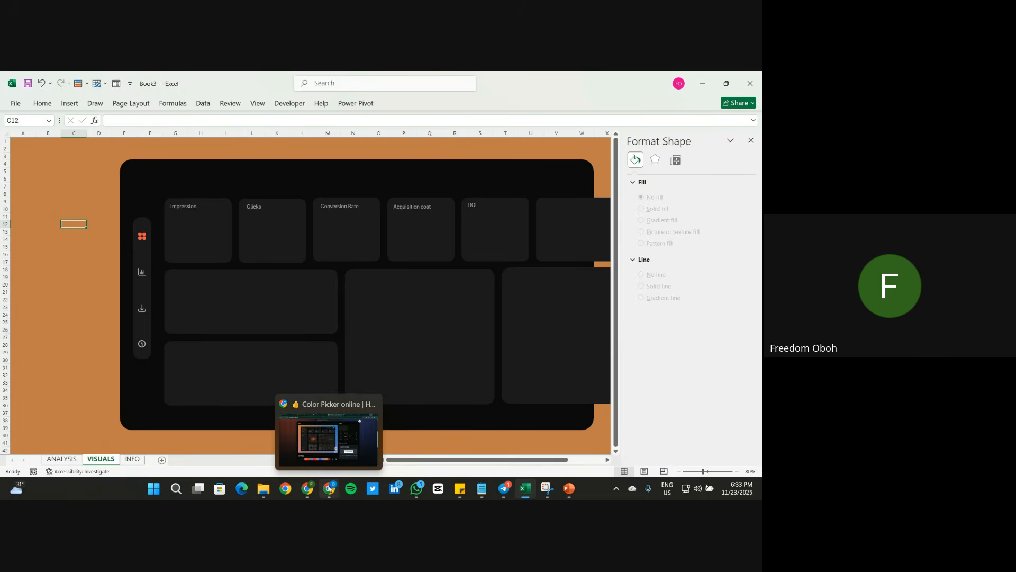
left_click(328, 442)
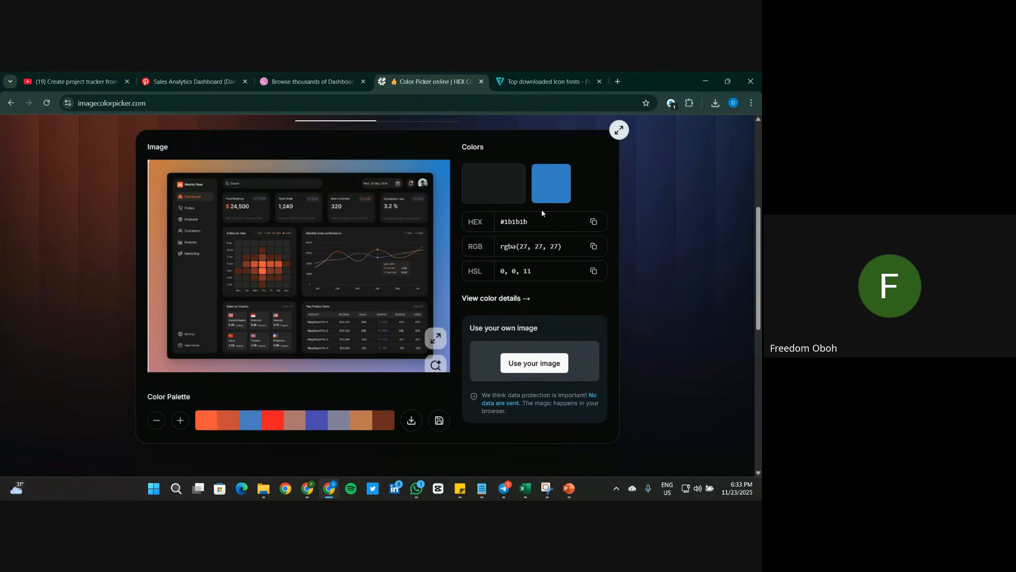
left_click(707, 81)
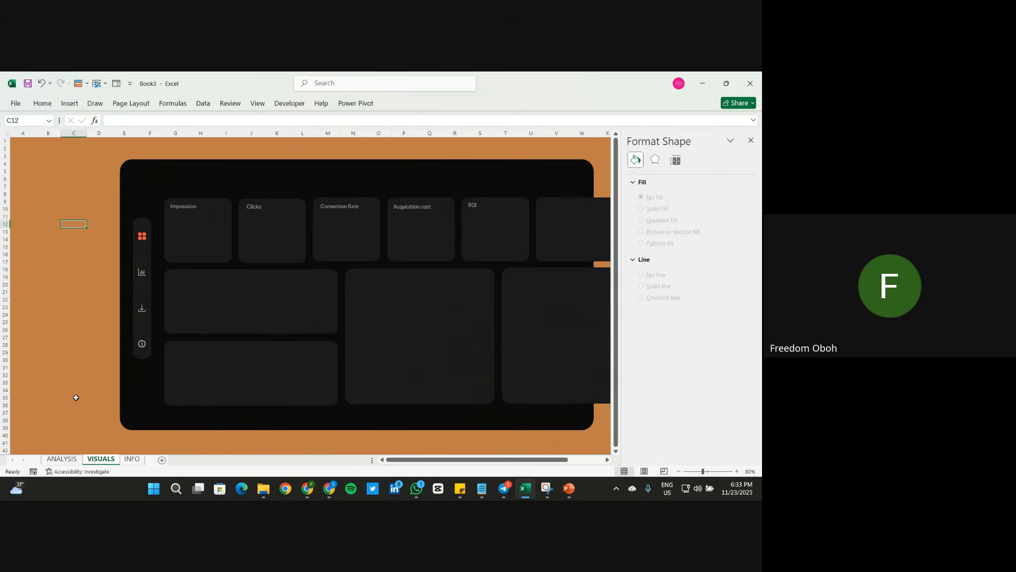
Step: Draw a small rounded rectangle near the lower edge of the Impression card and adjust its position
left_click(70, 105)
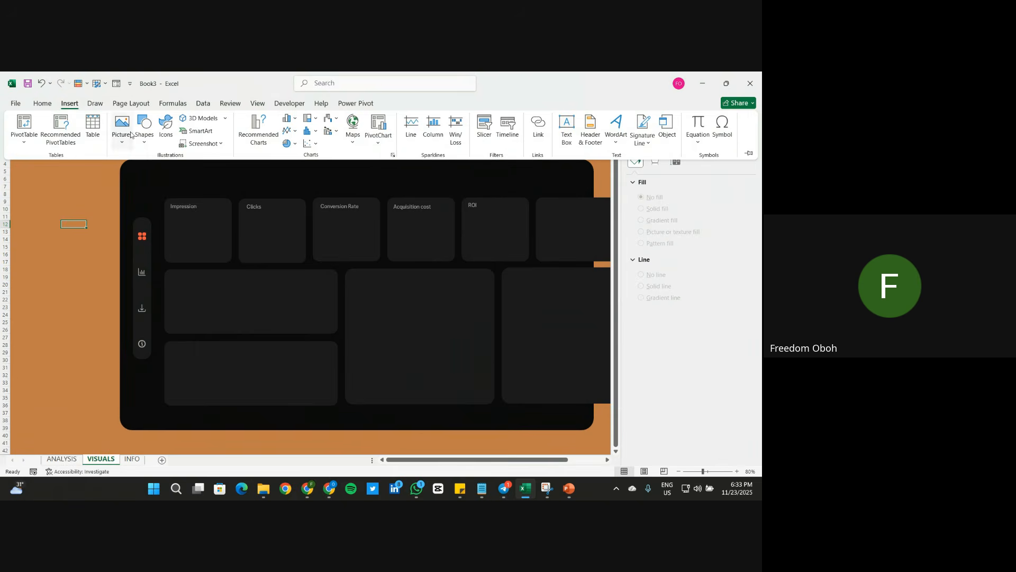
left_click(146, 143)
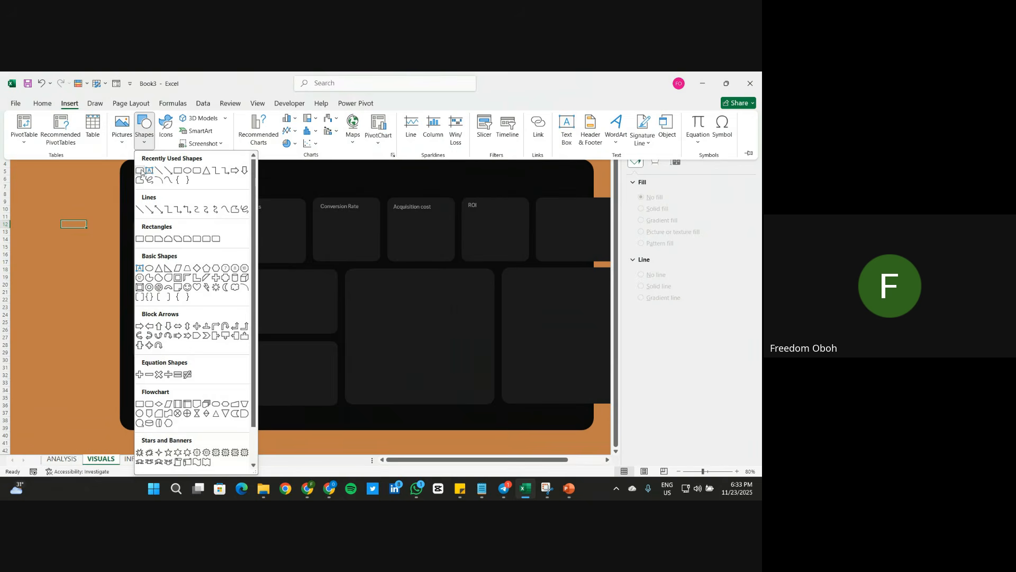
left_click(197, 170)
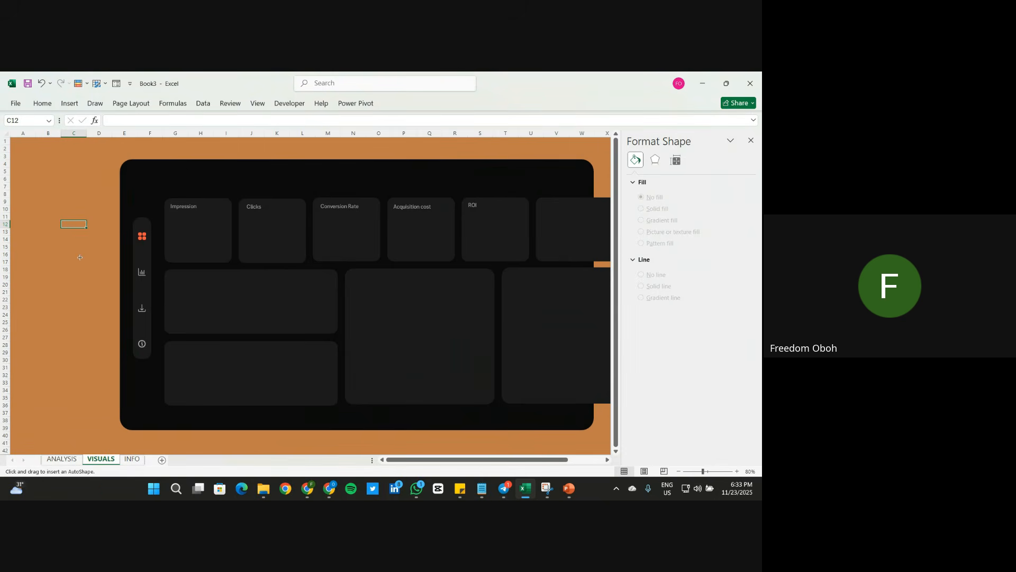
left_click_drag(173, 249, 212, 259)
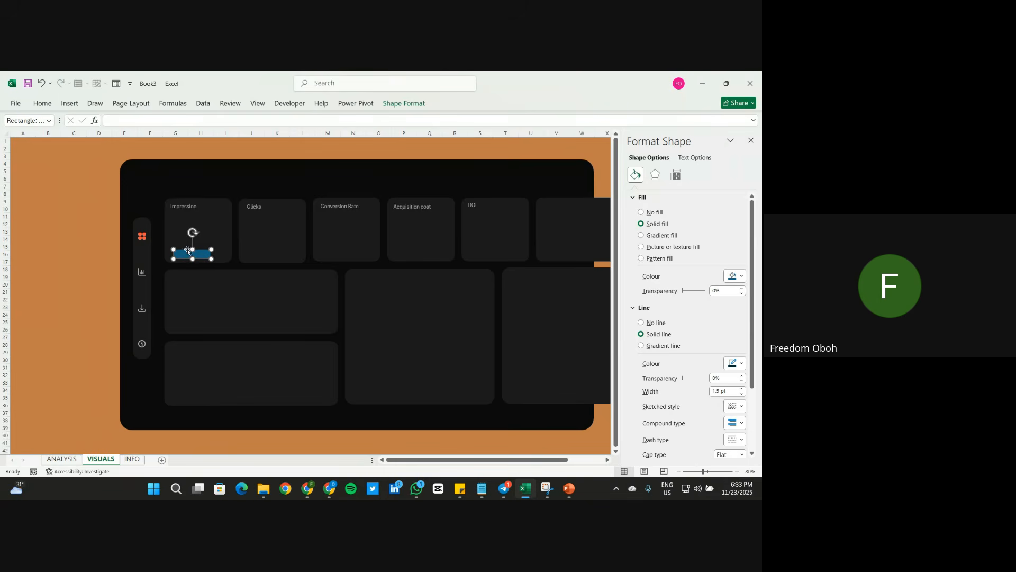
mouse_move(192, 248)
left_mouse_down()
mouse_move(181, 246)
mouse_move(227, 258)
mouse_move(181, 248)
mouse_move(207, 257)
left_mouse_up()
Step: Remove the small rounded rectangle's outline, fill it with grey and raise the fill's transparency until it blends with the card
left_click(656, 323)
left_click(736, 276)
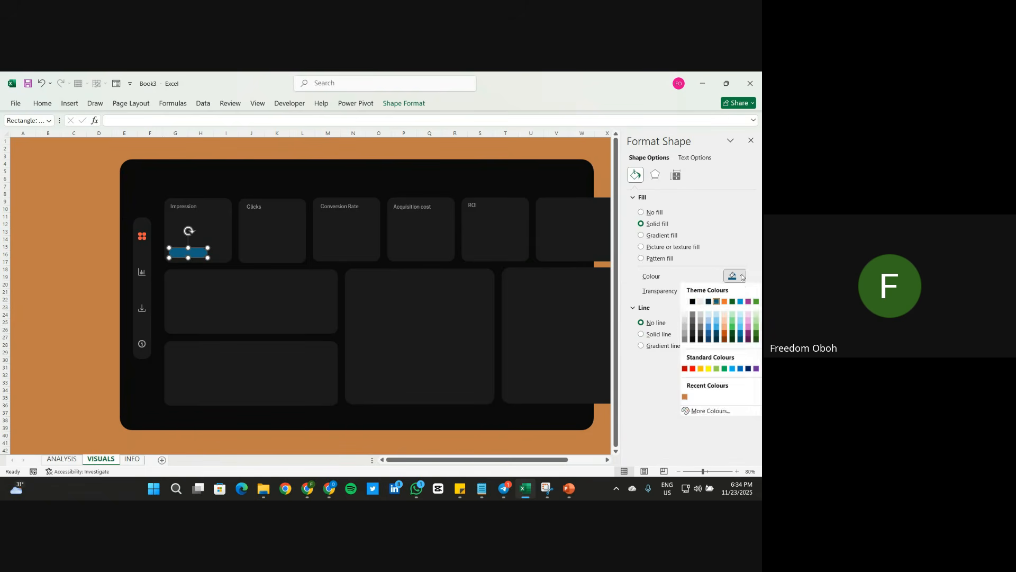
left_click(693, 315)
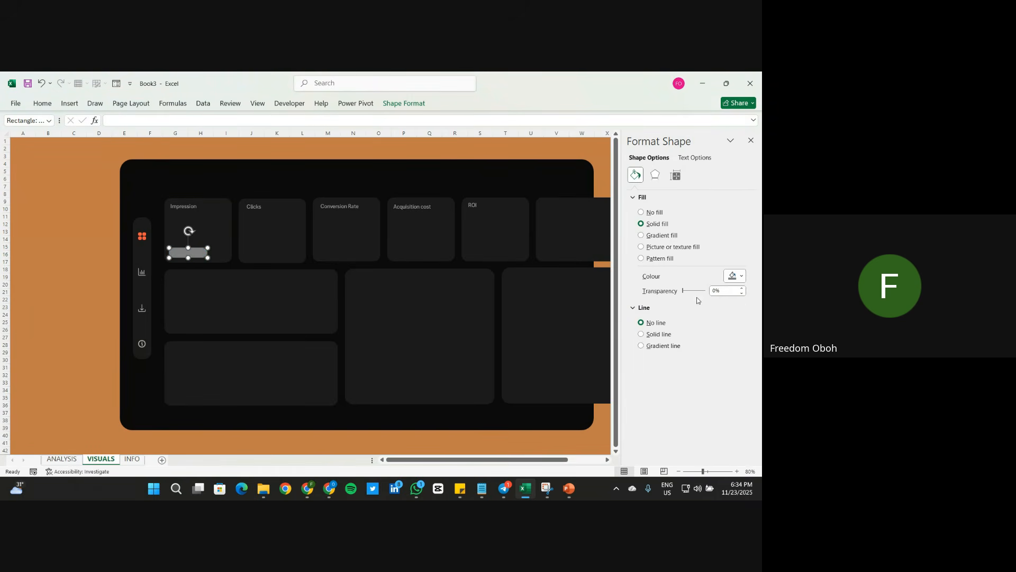
left_click_drag(683, 291, 701, 291)
left_click(95, 285)
left_click(29, 307)
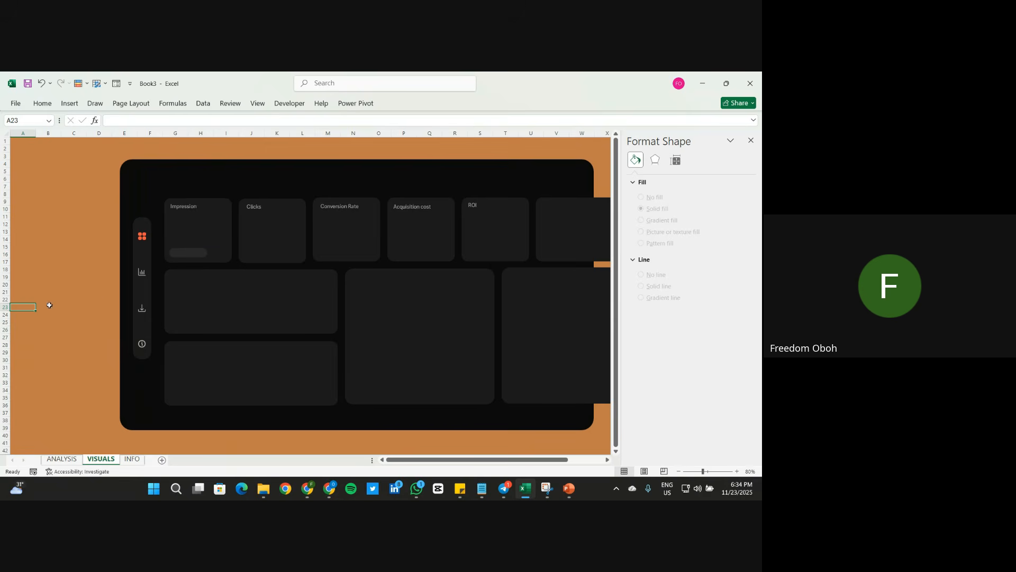
left_click(197, 258)
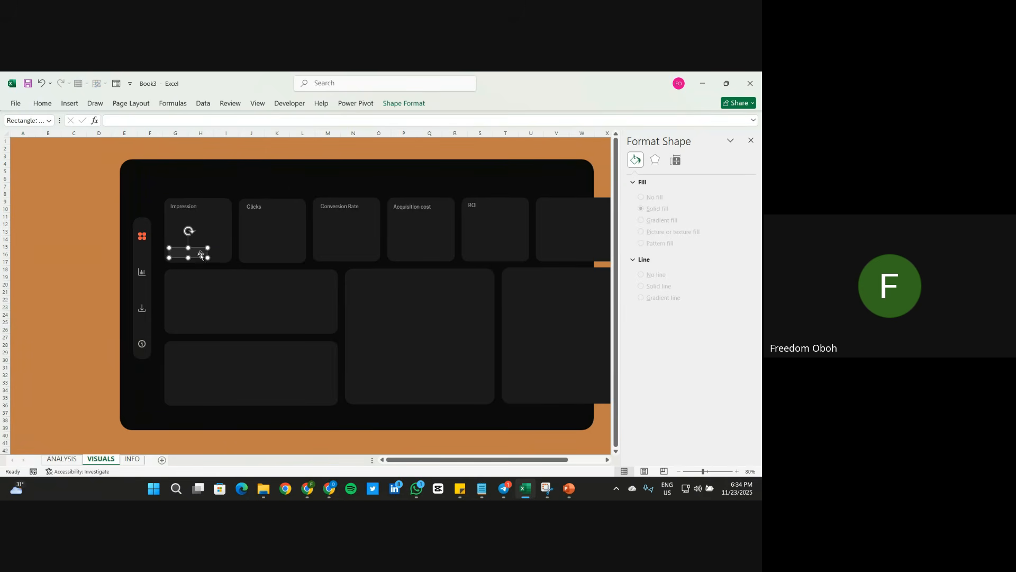
left_click(78, 264)
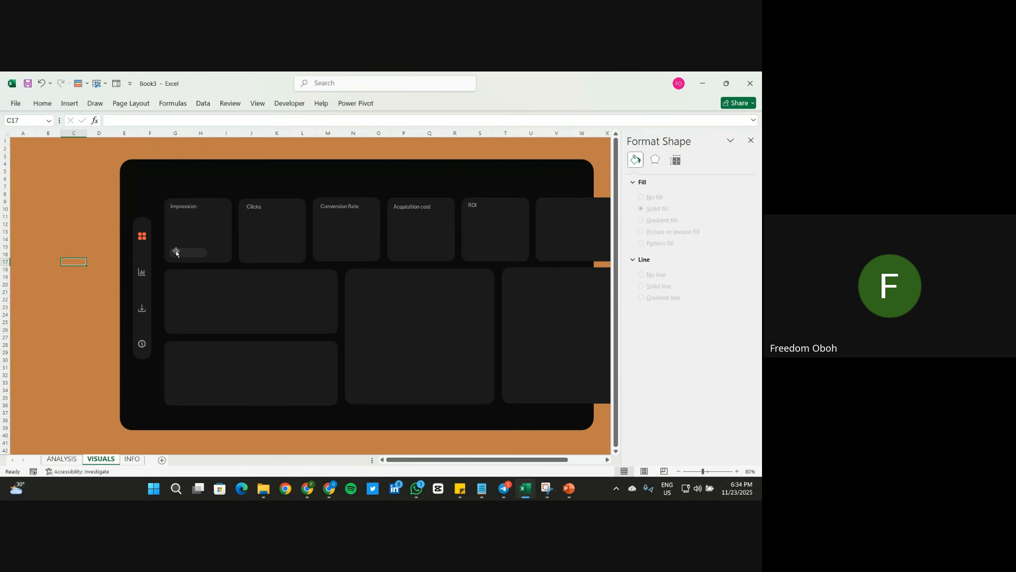
Step: On the ANALYSIS sheet, define the name IMPRESSION for the Total Impression value in cell D5
left_click(61, 459)
left_click(175, 182)
left_click(24, 120)
key("BackSpace")
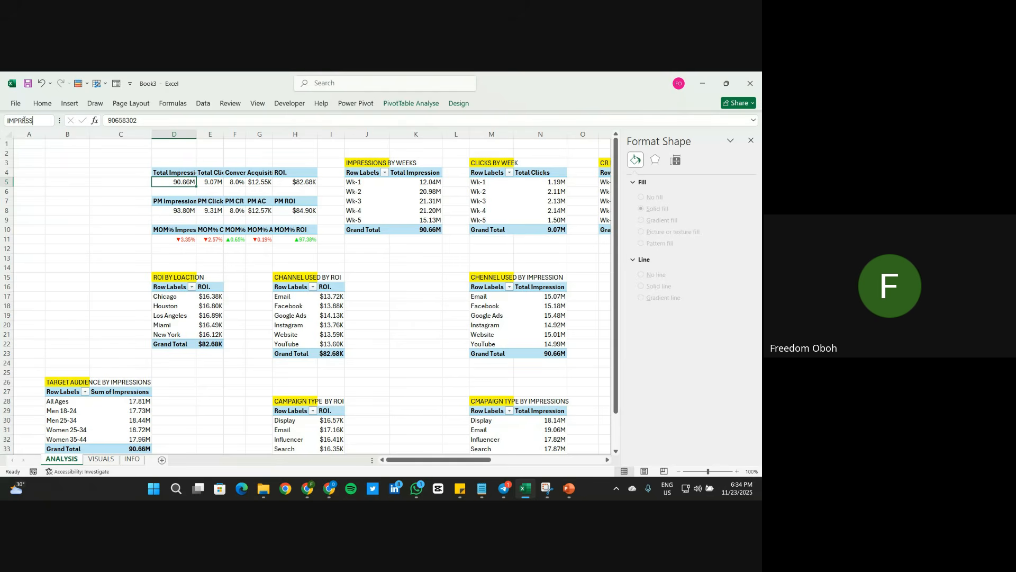
type("IMPRESSION")
key("Return")
Step: Define the name PMIMPRESSION for the PM Impressions value in cell D8
left_click(187, 213)
left_click(24, 122)
type("PMIM")
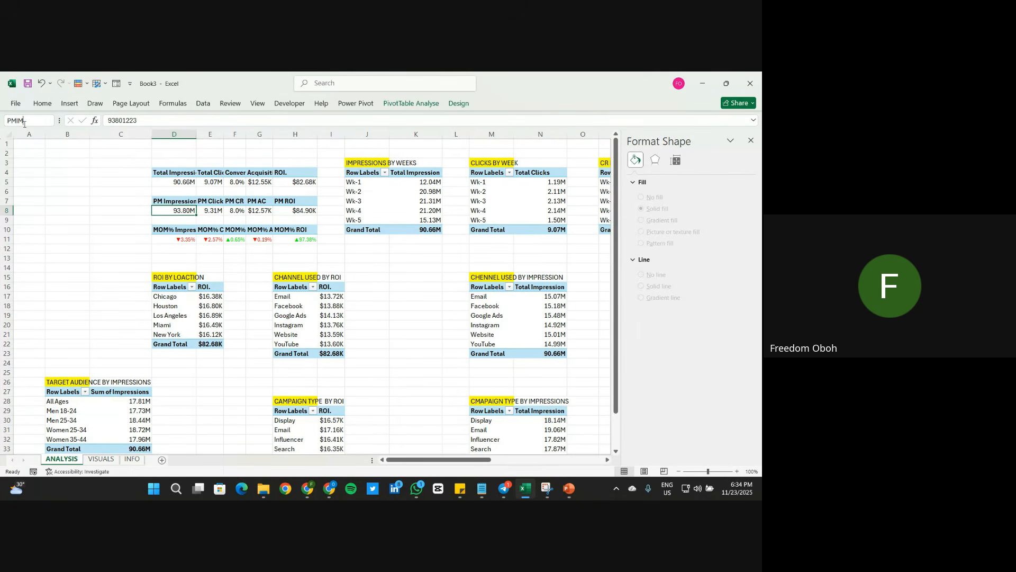
type("PRESSION")
key("Return")
Step: Name the Total Clicks value in E5 CLICKS and give the PM Clicks value in E8 a name starting with PM
left_click(170, 240)
left_click(25, 121)
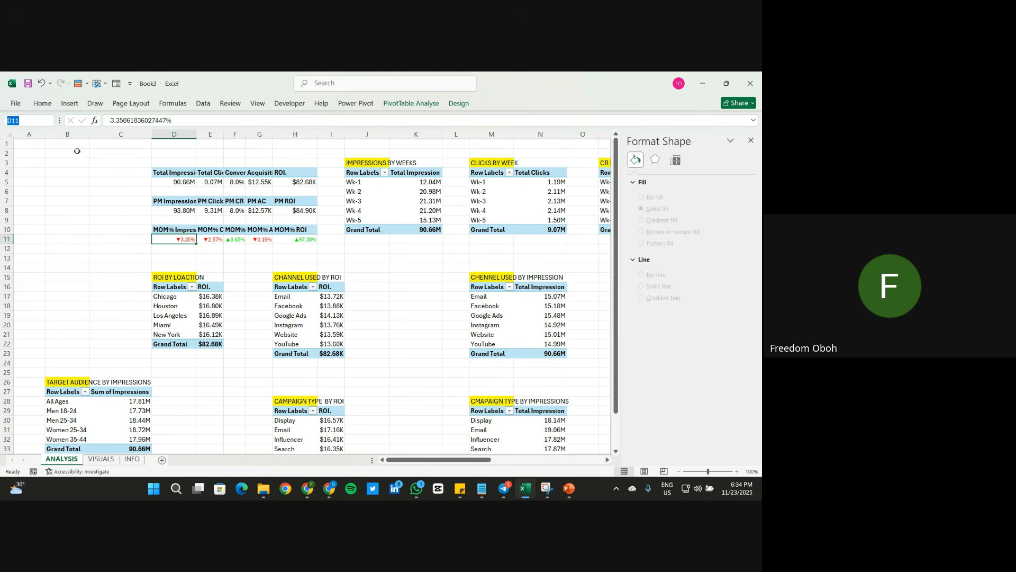
type("E5")
key("Return")
left_click(17, 120)
type("CLIC")
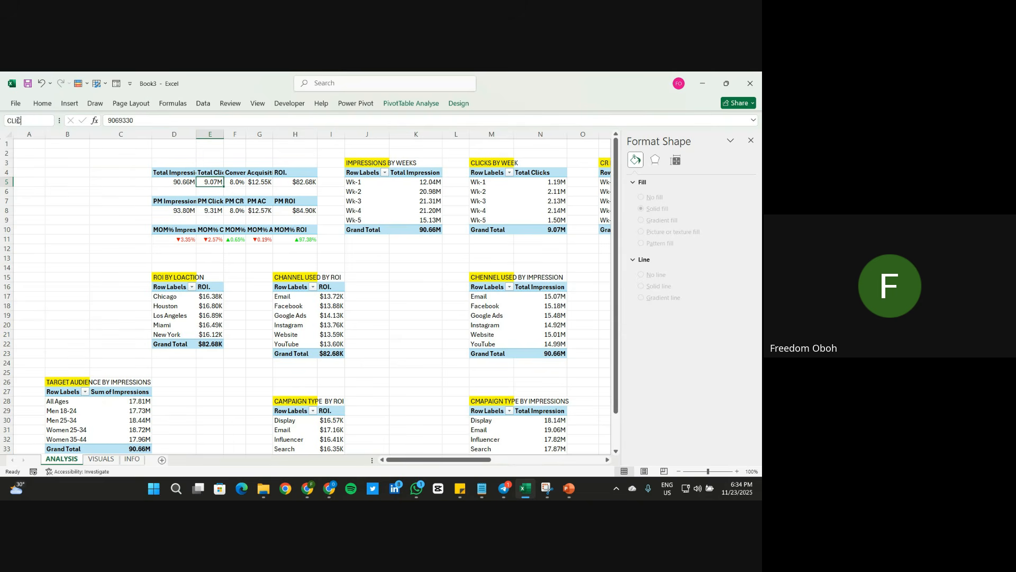
type("KS")
key("Return")
key("Down")
key("Down")
key("Down")
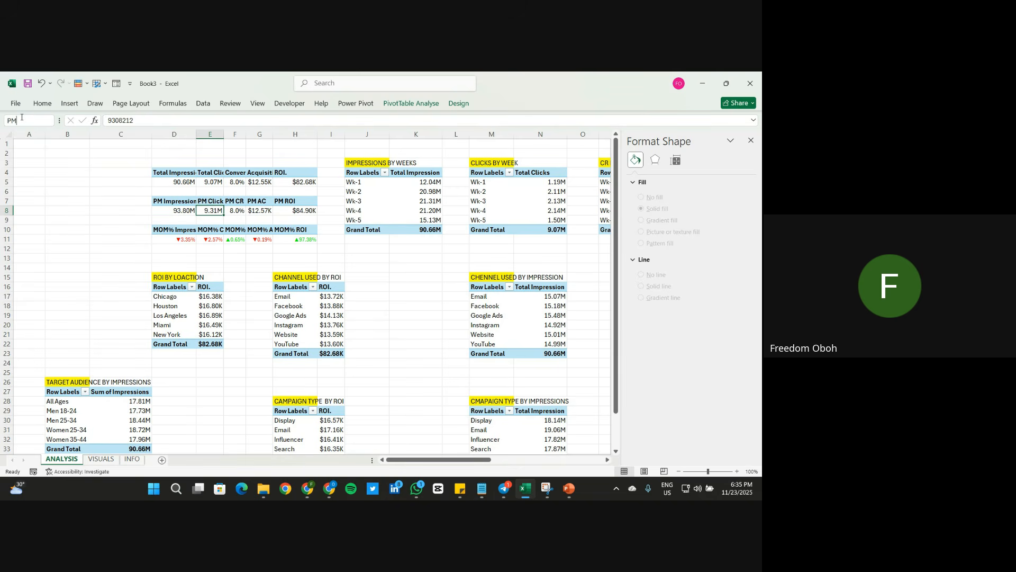
Step: Define the name CONVERSION for the current conversion rate value in cell F5
key("Up")
key("Up")
key("Up")
key("Right")
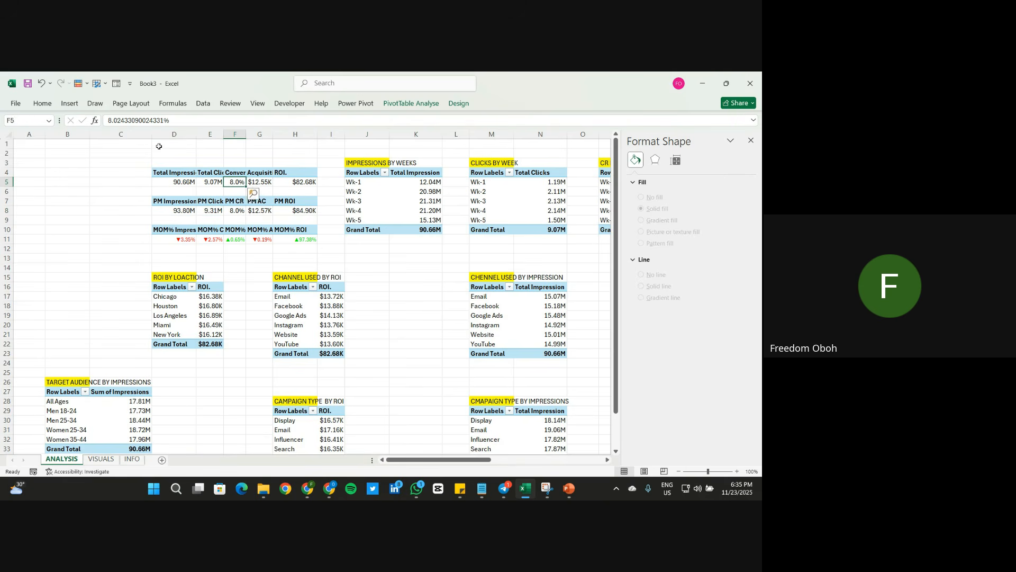
left_click(18, 119)
type("CONVERSION")
key("Return")
Step: Define the name PMCONVERSIONRATE for the PM CR value in cell F8
left_click(236, 211)
left_click(21, 120)
type("PMC")
type("ONVERSIONRA")
type("TE")
key("Return")
Step: Give the current acquisition cost value in cell G5 a defined name matching its measure
left_click(259, 183)
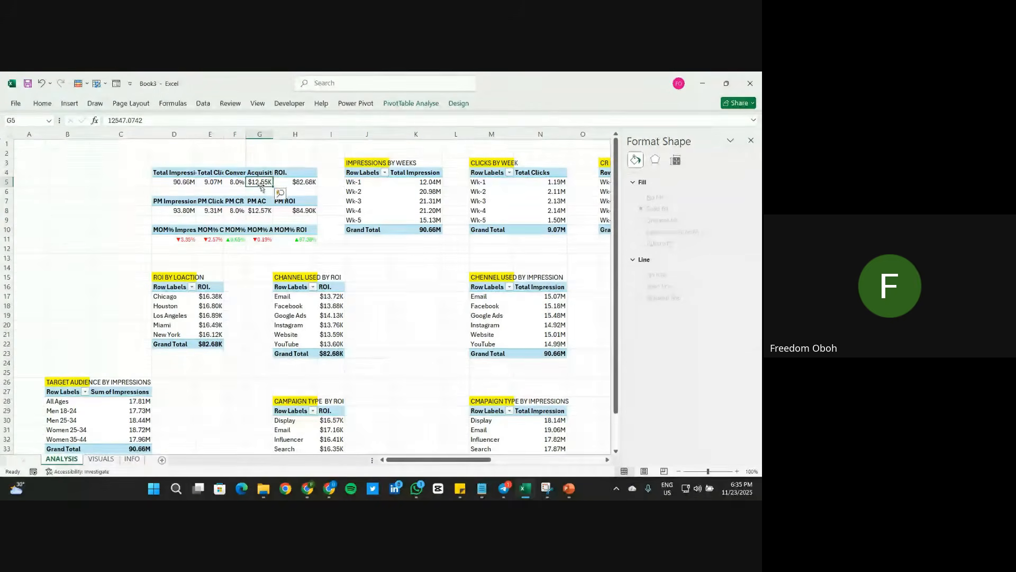
left_click(25, 121)
type("AC")
type("QUISITIONC")
key("Return")
Step: Define the name PMACQUISITIONCOST for the PM AC value in cell G8
left_click(261, 211)
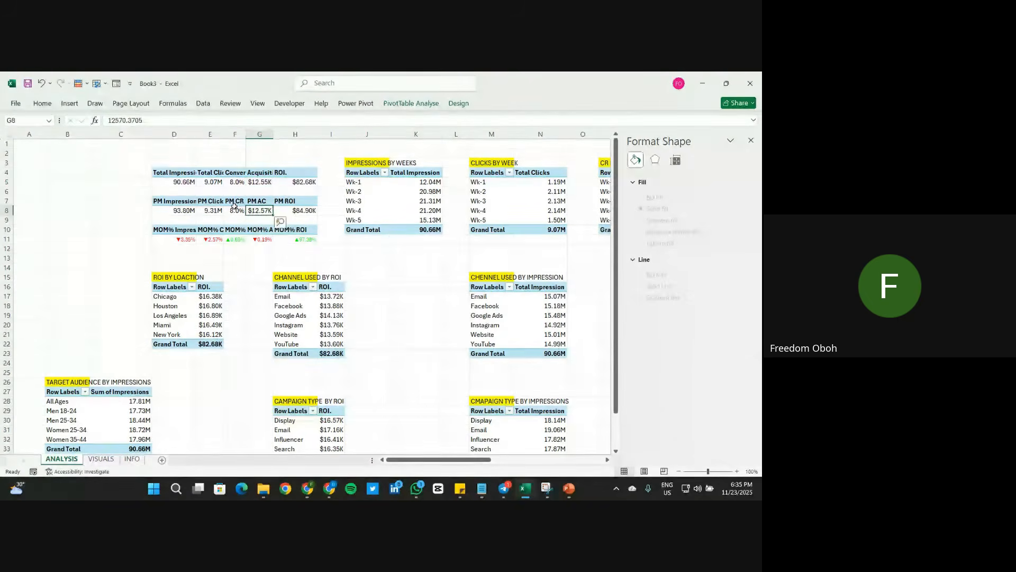
left_click(21, 120)
type("PMAC")
type("QUISITIONCOST")
key("Return")
Step: Define the name ROI for the ROI value in cell H5 and PMROI for the PM ROI value in H8
left_click(296, 179)
left_click(28, 120)
type("ROI")
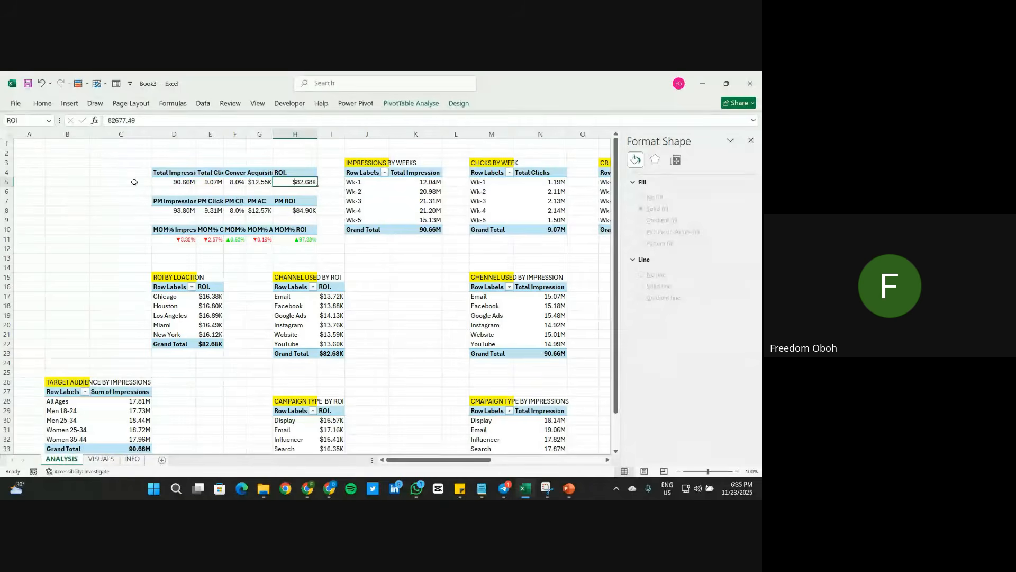
left_click(289, 211)
left_click(32, 119)
type("PMROI")
key("Return")
left_click(260, 153)
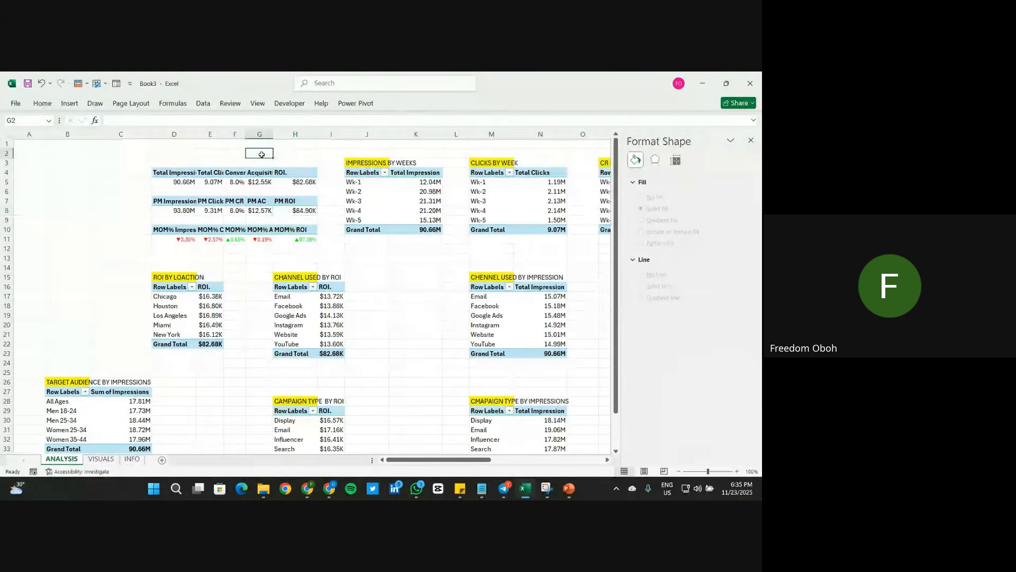
Step: On the VISUALS sheet, draw a text box below the Impression card's label and remove its fill and outline
left_click(174, 183)
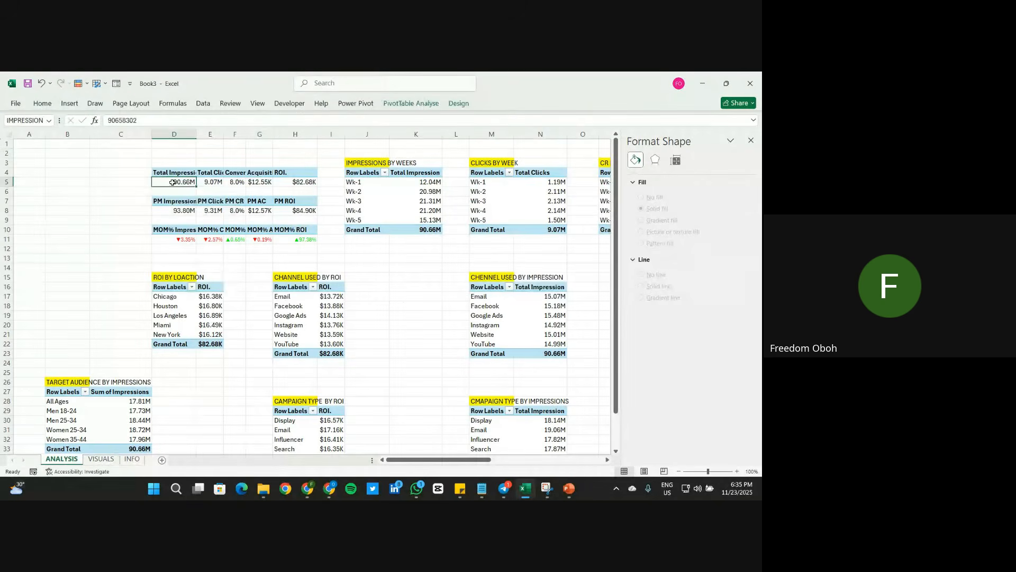
left_click(101, 459)
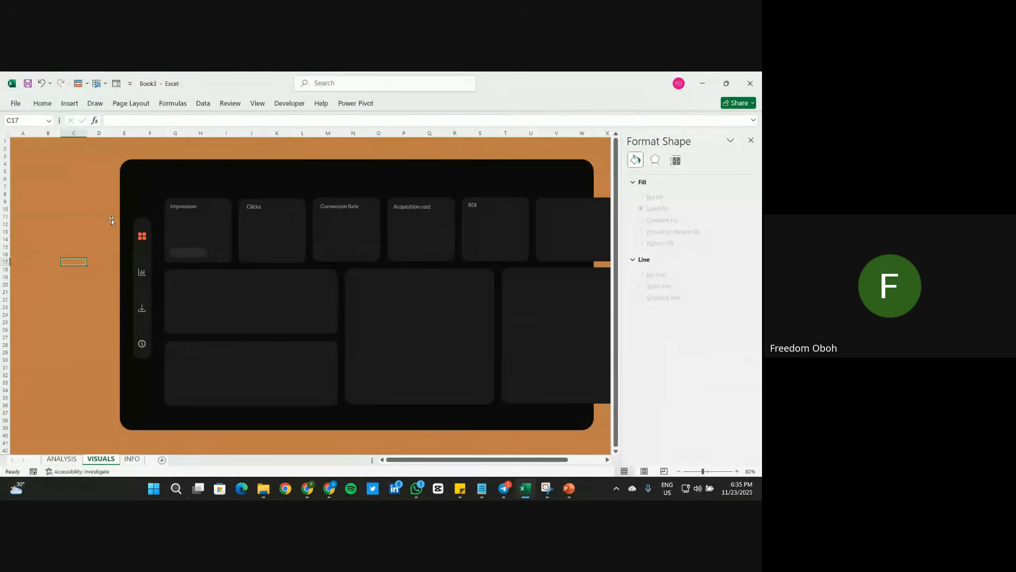
left_click(69, 103)
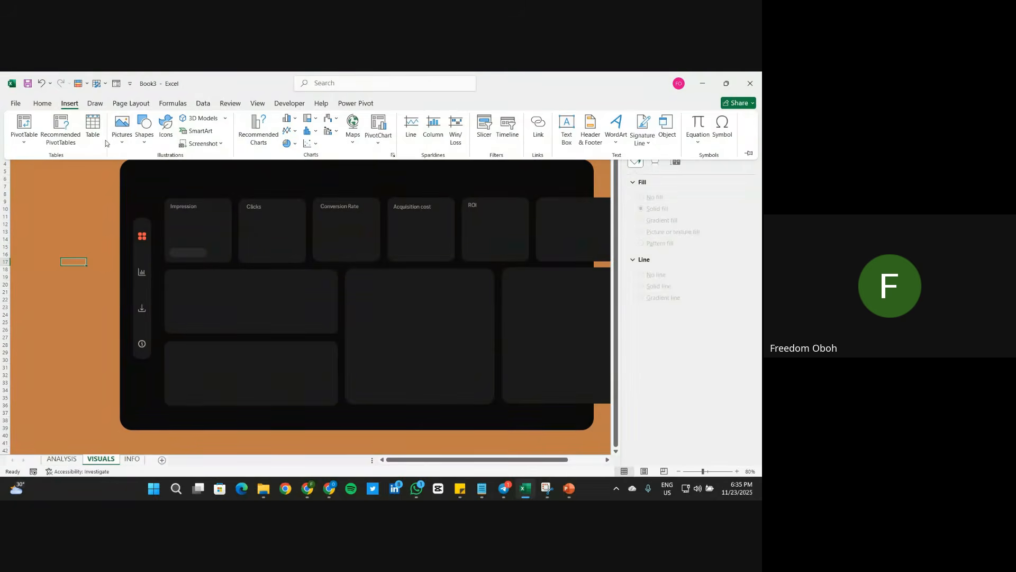
left_click(140, 139)
left_click(154, 175)
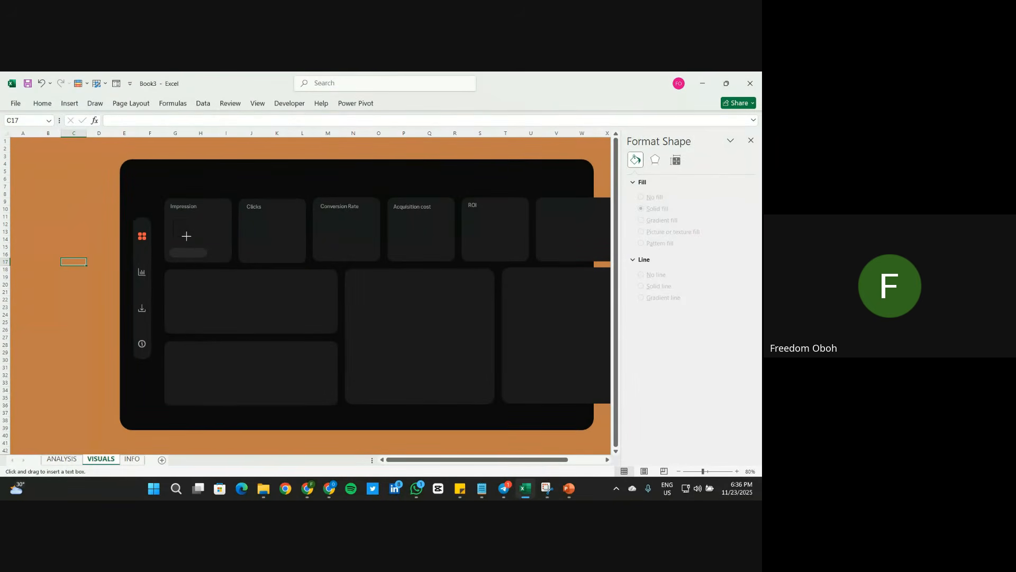
left_click_drag(196, 237, 171, 219)
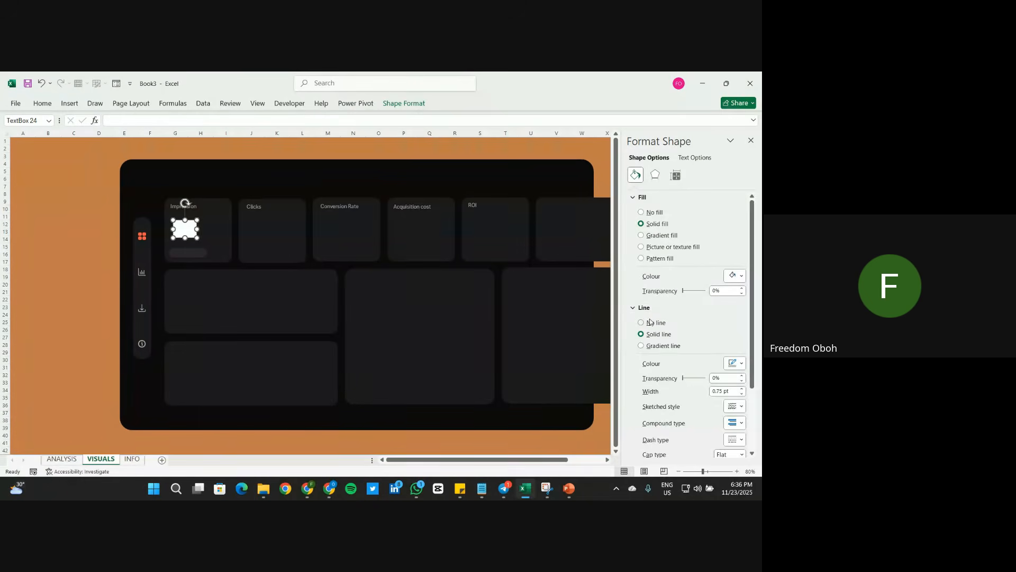
left_click(655, 212)
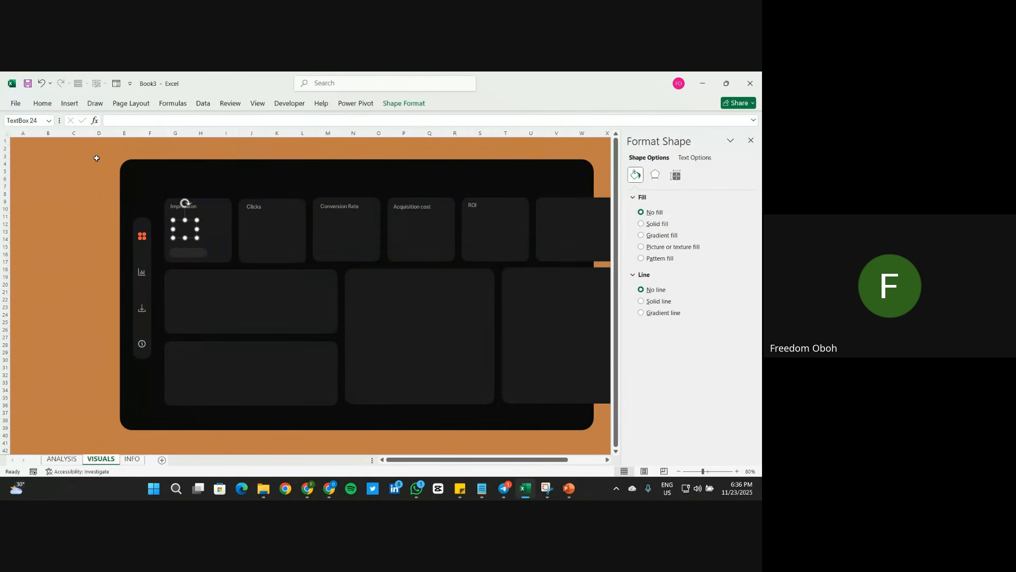
Step: Link the new text box in the Impression card to the named cell with the formula =IMPRESSION
left_click(116, 120)
type("=TO")
key("BackSpace")
key("BackSpace")
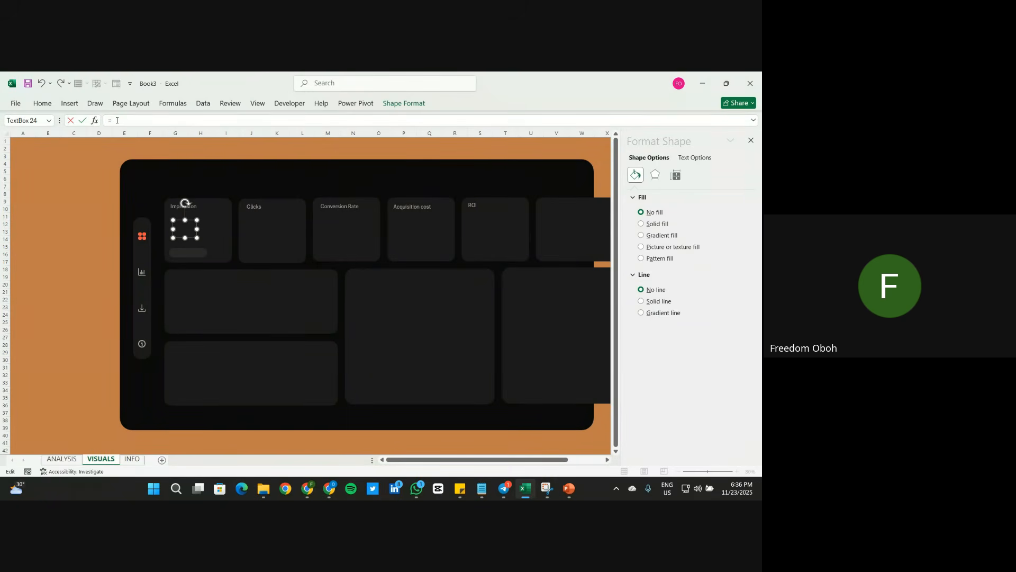
type("IMP")
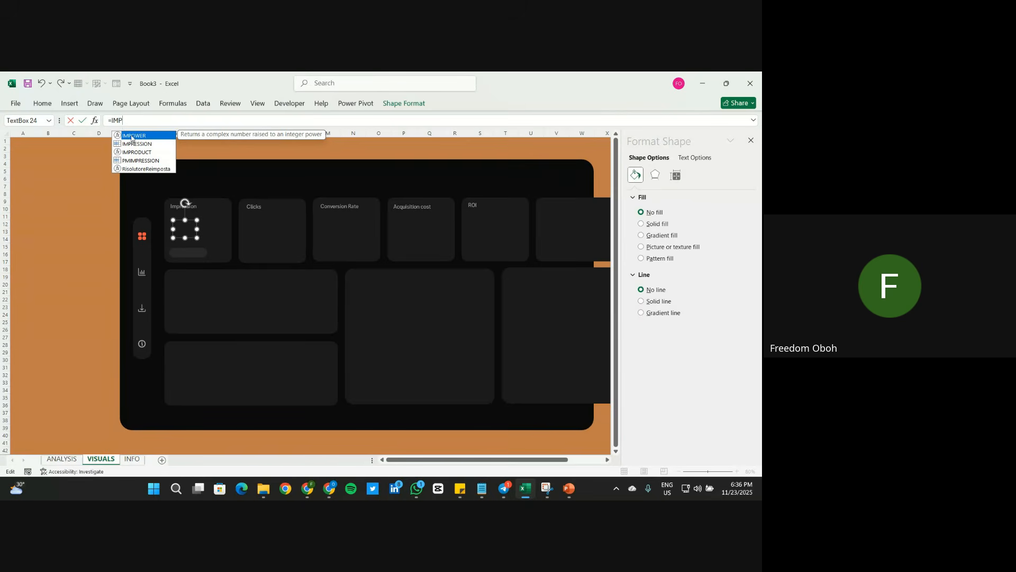
double_click(137, 144)
key("Return")
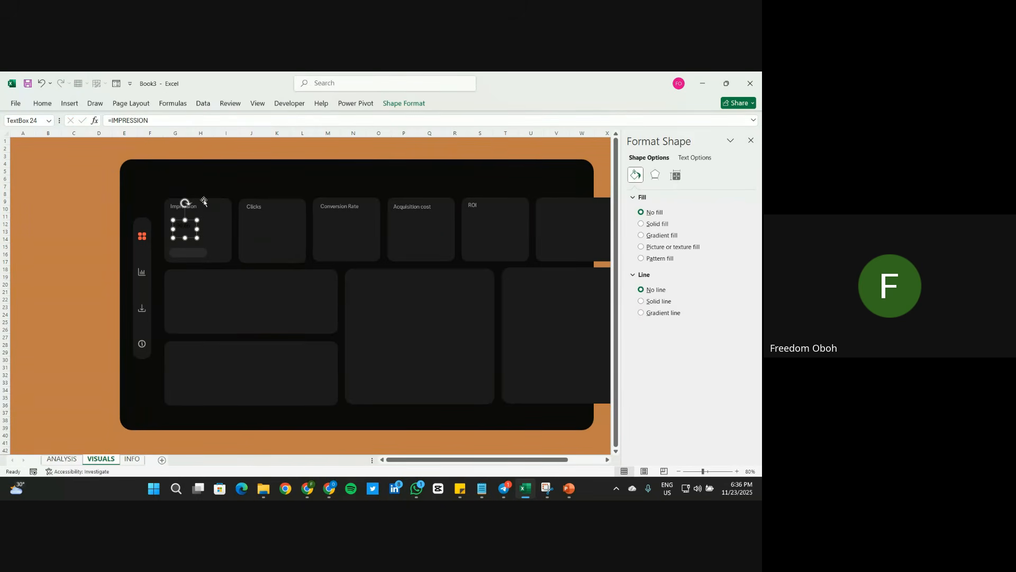
Step: Change the linked Impression value's font colour to white and enlarge its text by seven font-size increments
left_click(16, 103)
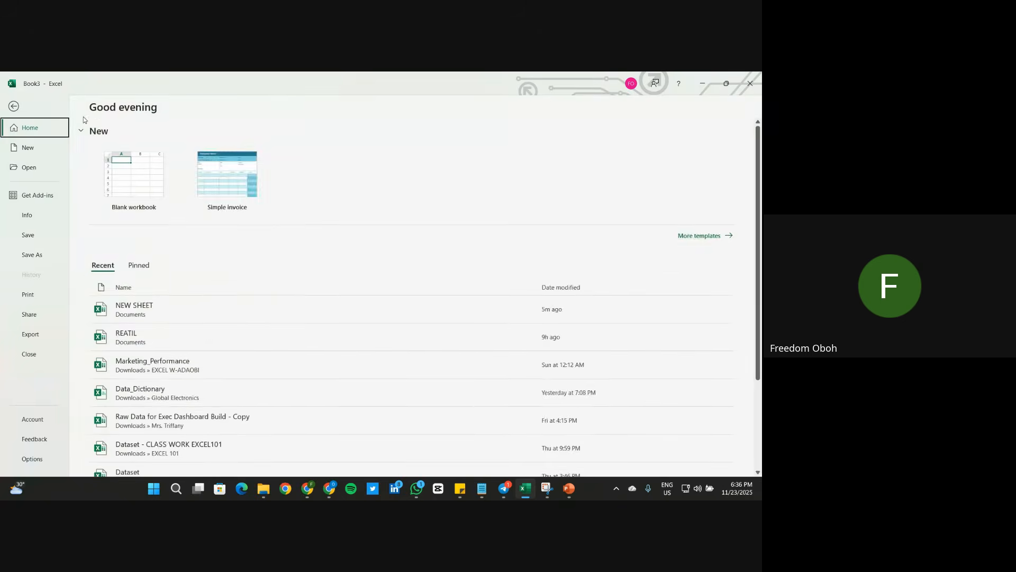
left_click(18, 102)
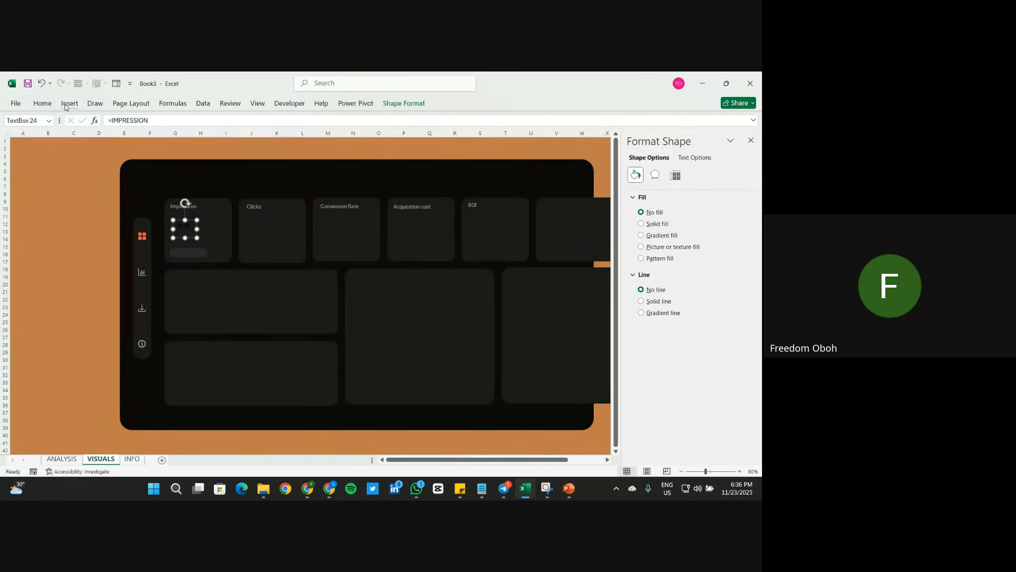
left_click(43, 103)
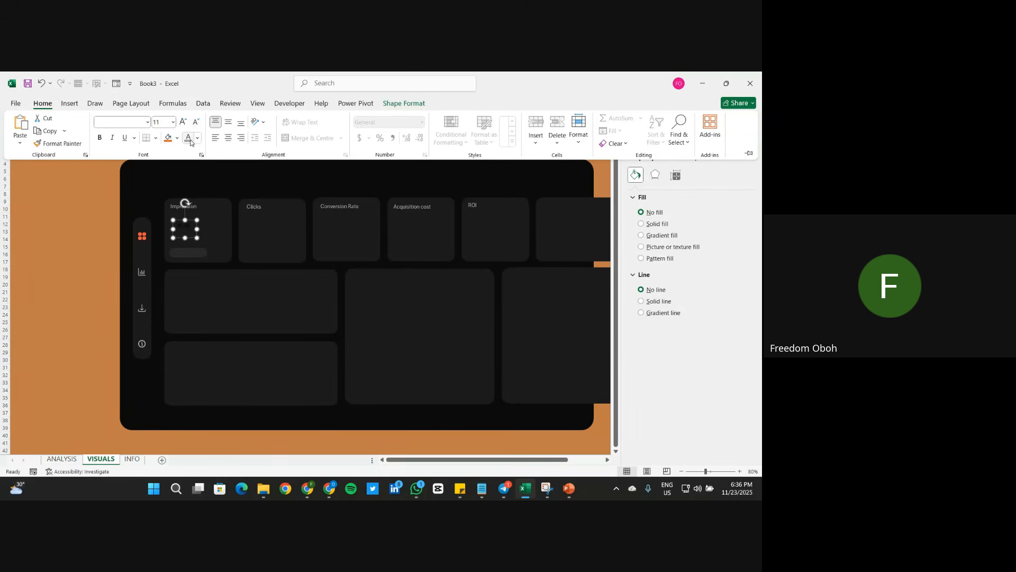
left_click(190, 141)
left_click(182, 123)
left_click(183, 122)
left_click(182, 122)
left_click(183, 123)
left_click(183, 123)
left_click(182, 123)
left_click(183, 122)
Step: Widen the value text box and place it directly under the Impression label, with the small rounded rectangle just beneath it
left_click(196, 230)
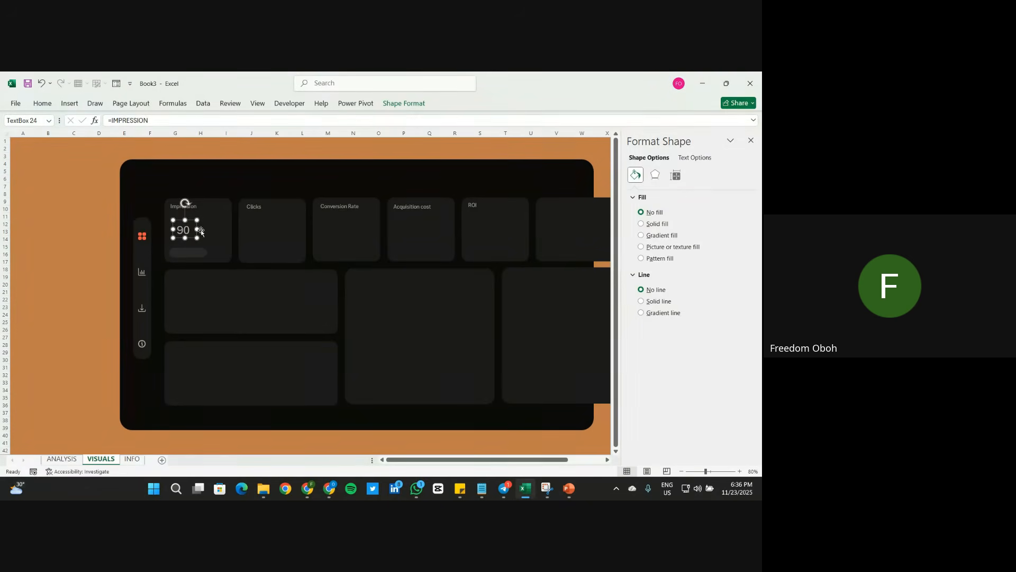
left_click_drag(200, 229, 201, 208)
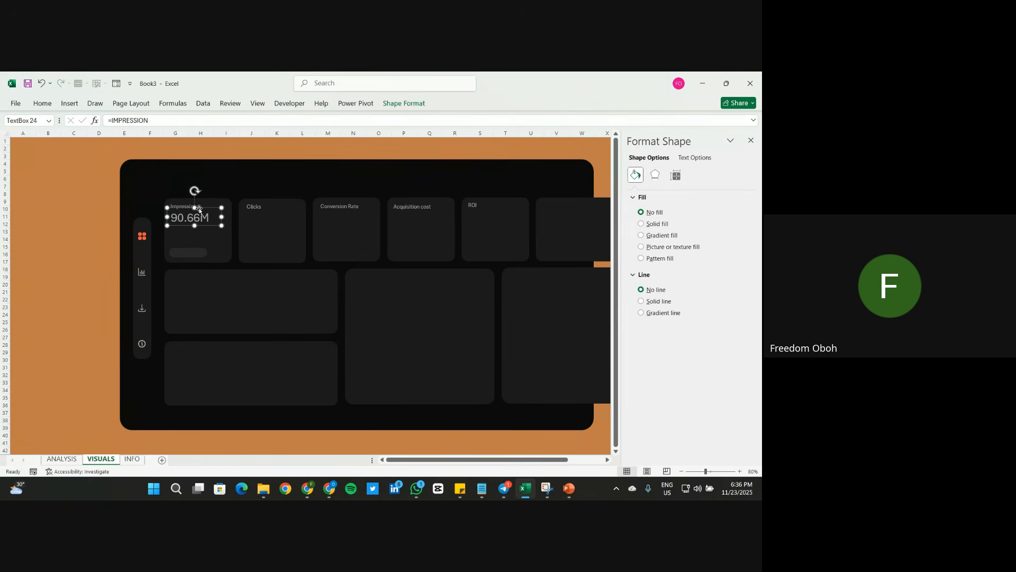
left_click(194, 257)
left_click_drag(195, 254, 195, 234)
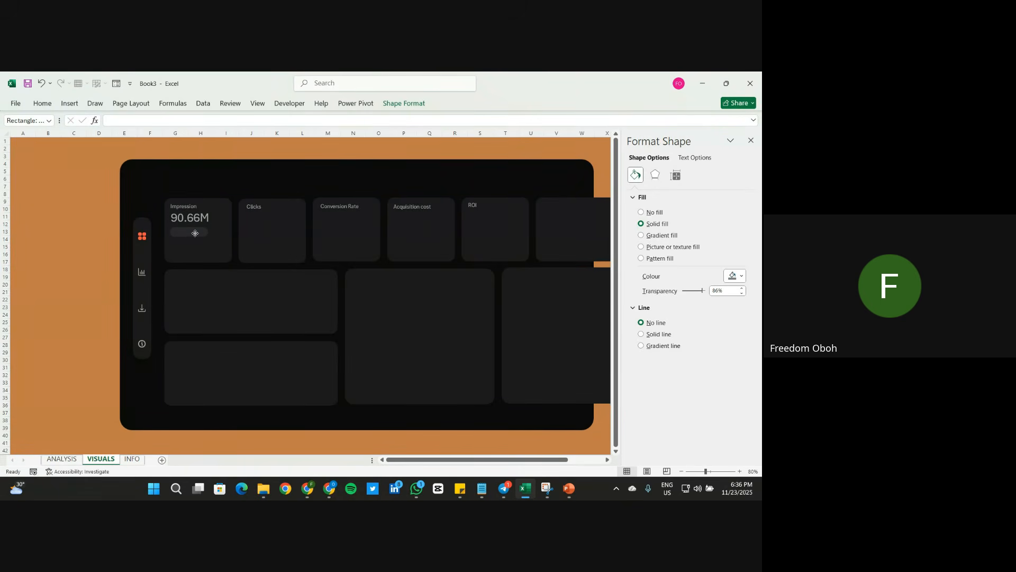
left_click_drag(195, 233, 198, 235)
left_click(80, 224)
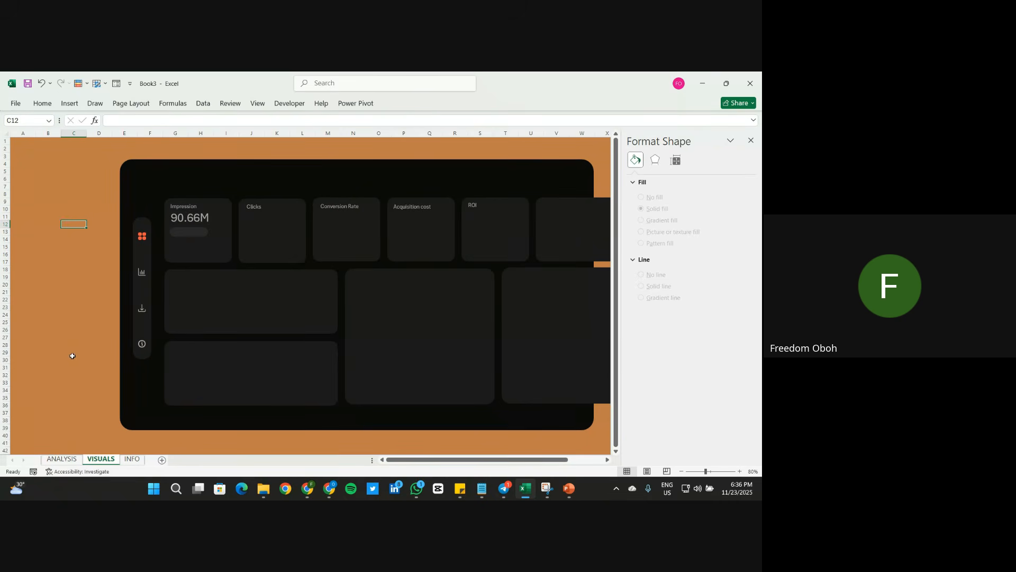
Step: On the ANALYSIS sheet, apply the plain, unformatted Light PivotTable style to the MOM% pivot table
left_click(61, 458)
left_click(192, 241)
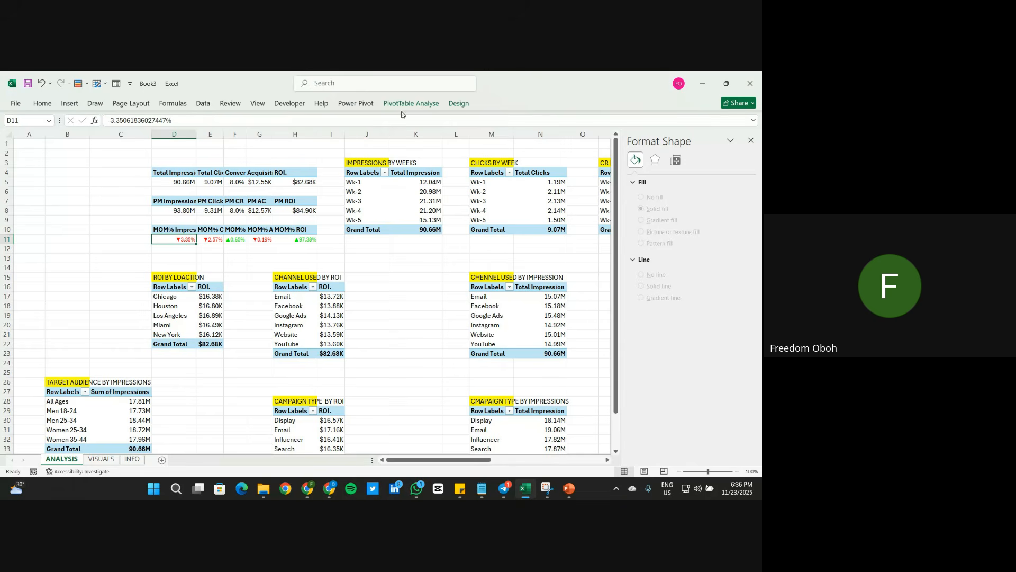
left_click(424, 104)
left_click(459, 103)
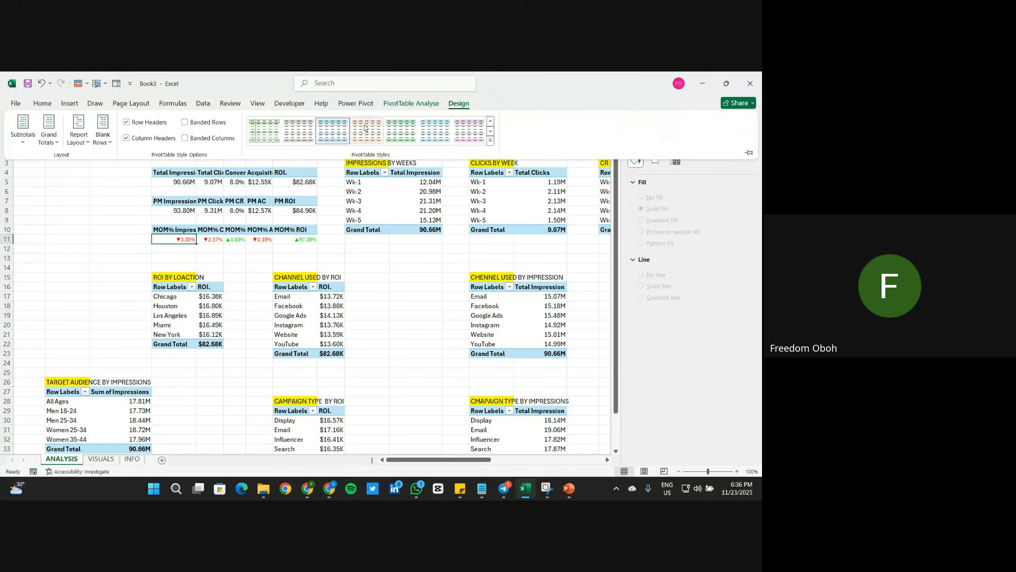
left_click(491, 141)
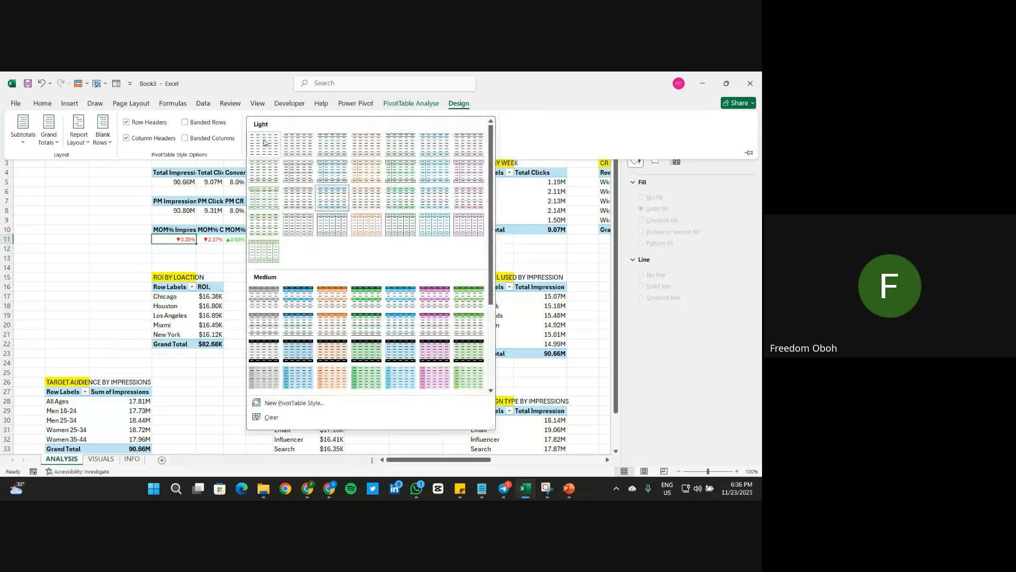
left_click(265, 141)
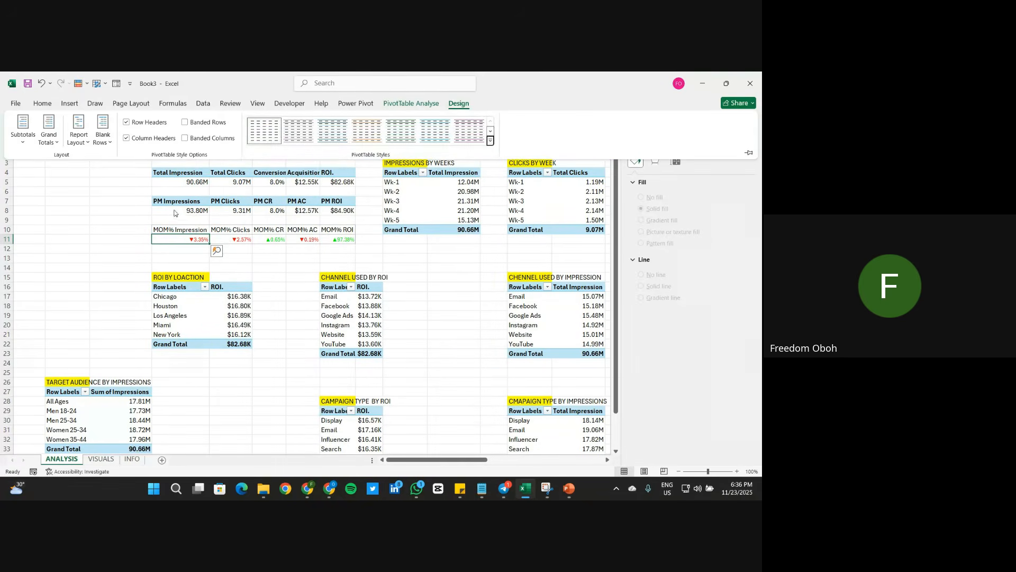
left_click(172, 229)
left_click_drag(154, 229, 335, 241)
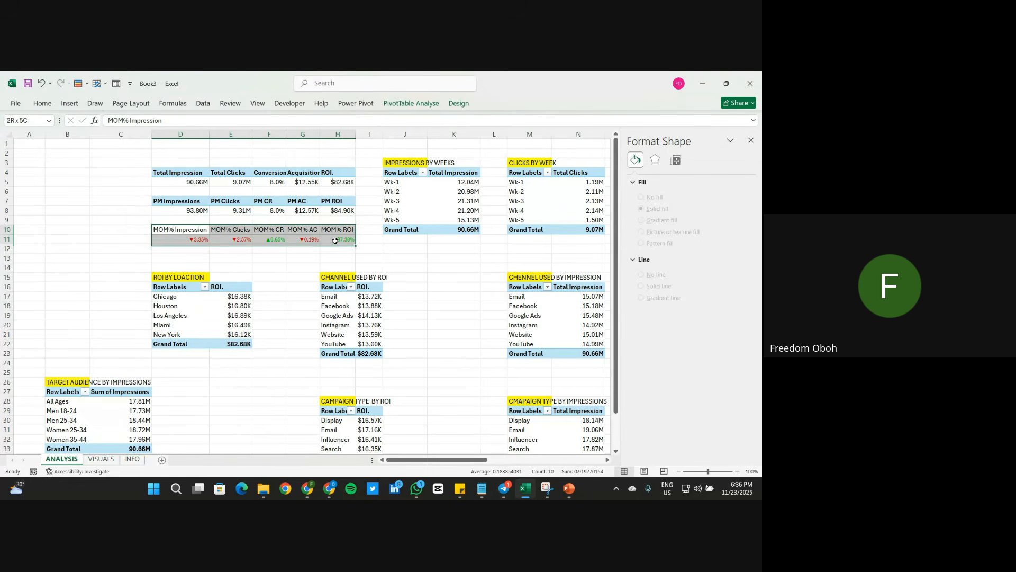
left_click(42, 104)
left_click(156, 139)
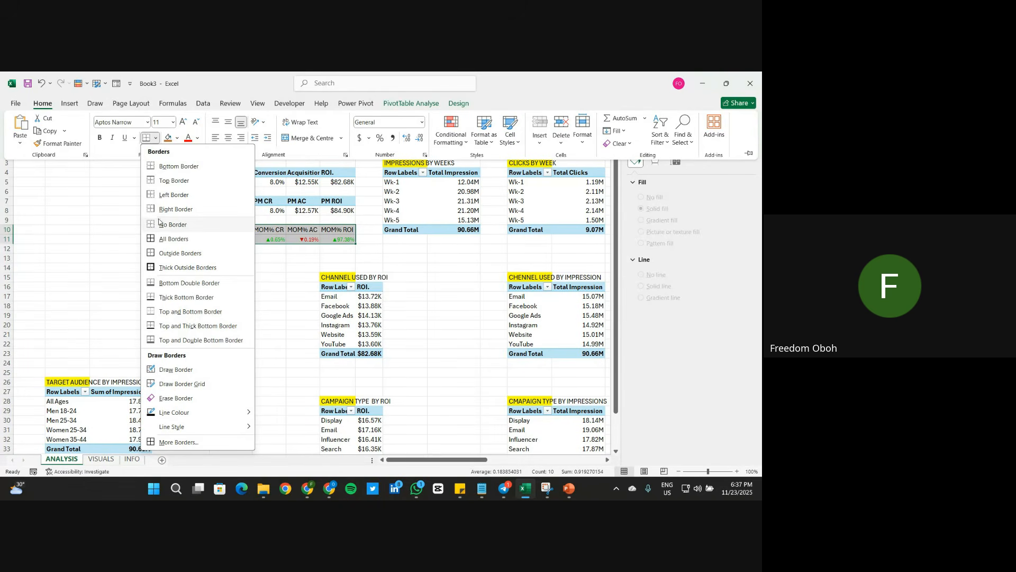
left_click(89, 223)
left_click(90, 223)
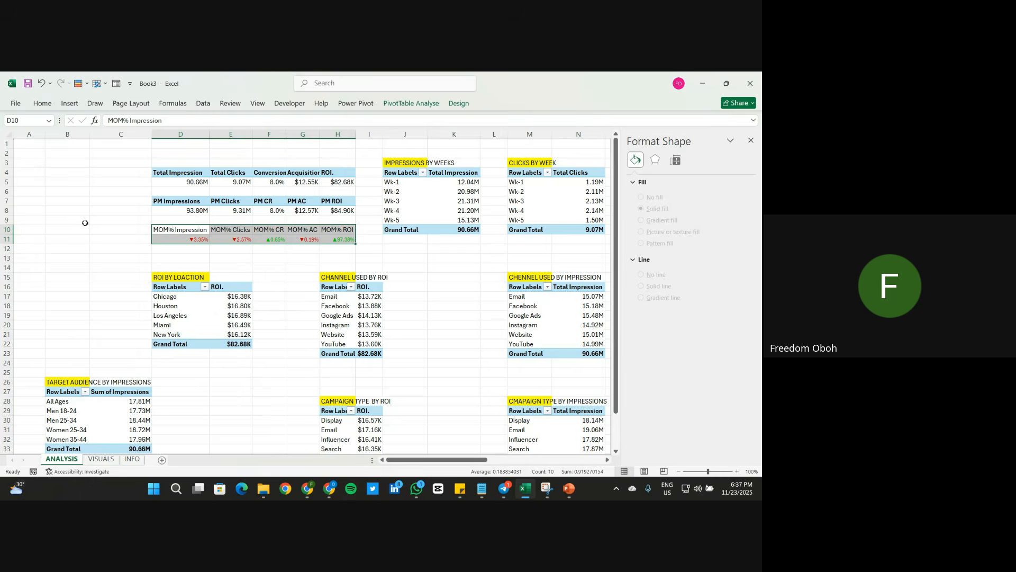
Step: Turn off the gridlines on the ANALYSIS sheet
left_click(148, 275)
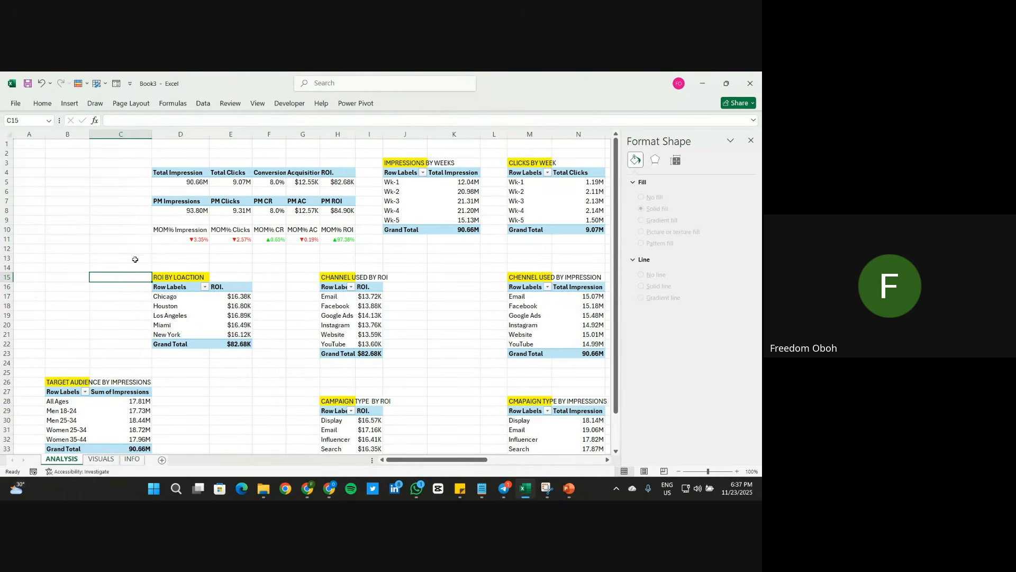
left_click(8, 134)
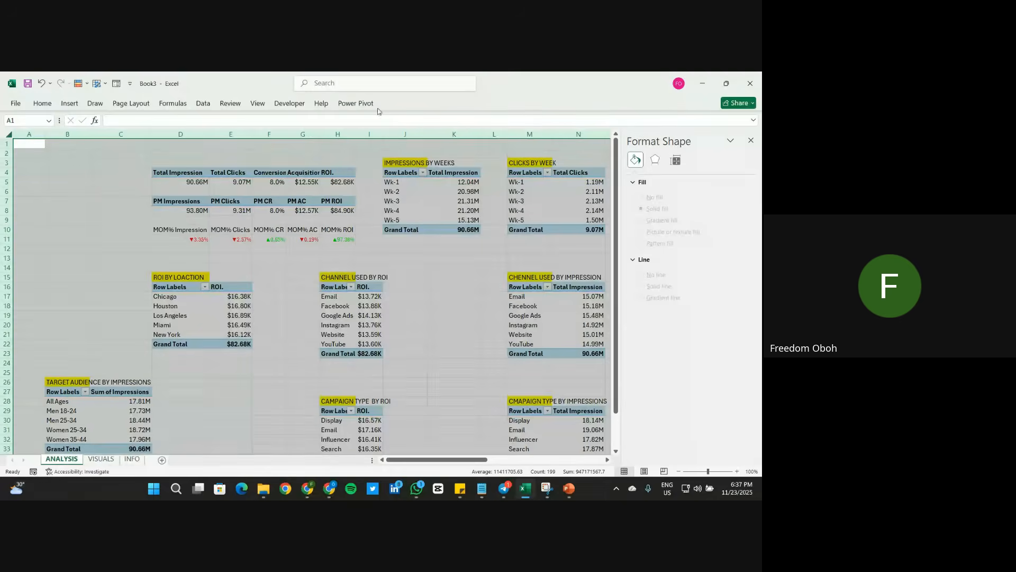
left_click(258, 103)
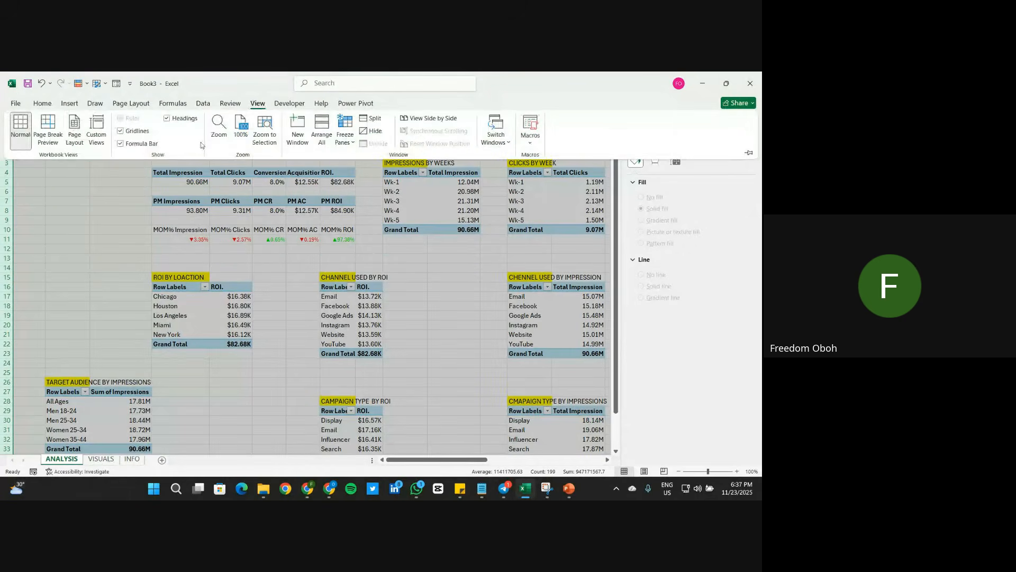
left_click(121, 131)
left_click(108, 255)
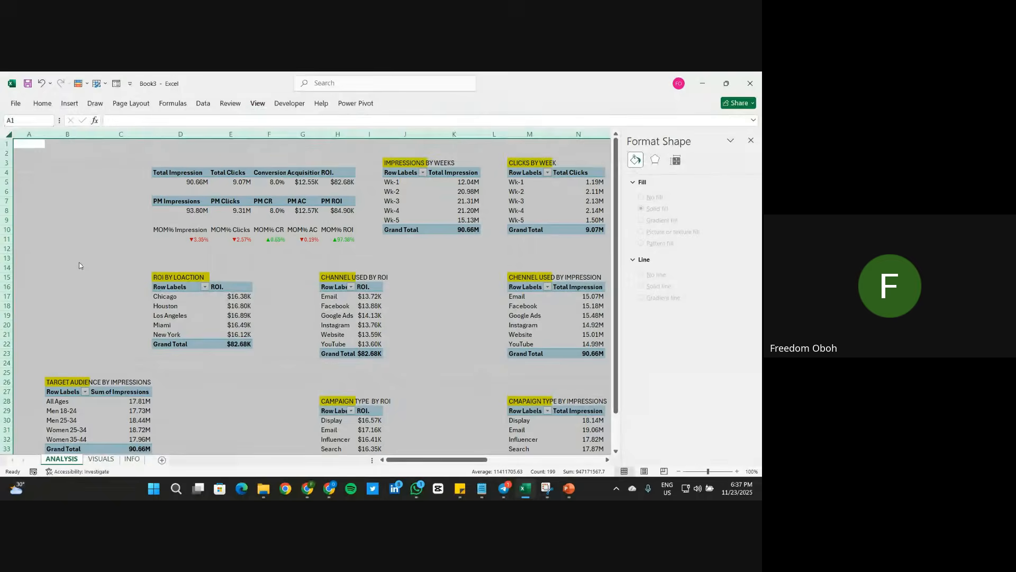
Step: Centre the MOM% values in D11:H11 horizontally and vertically within their cells
left_click(188, 243)
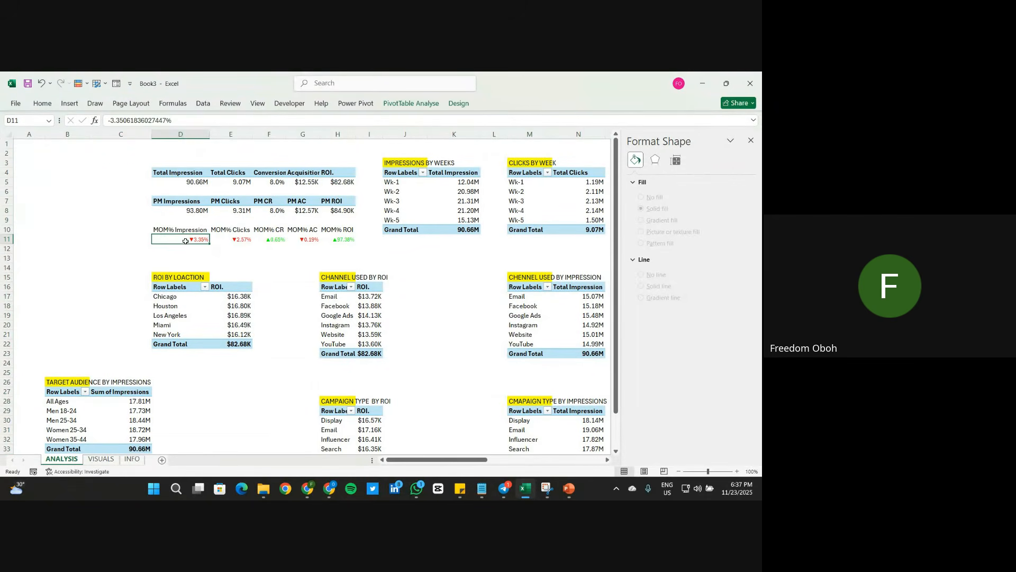
left_click(69, 103)
left_click(217, 237)
left_click_drag(157, 239, 349, 239)
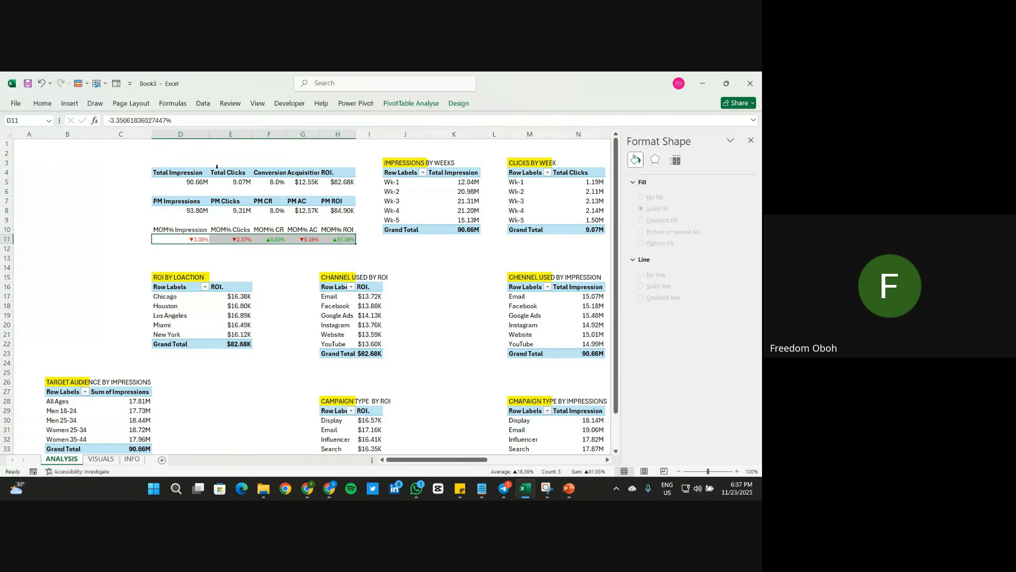
left_click(42, 104)
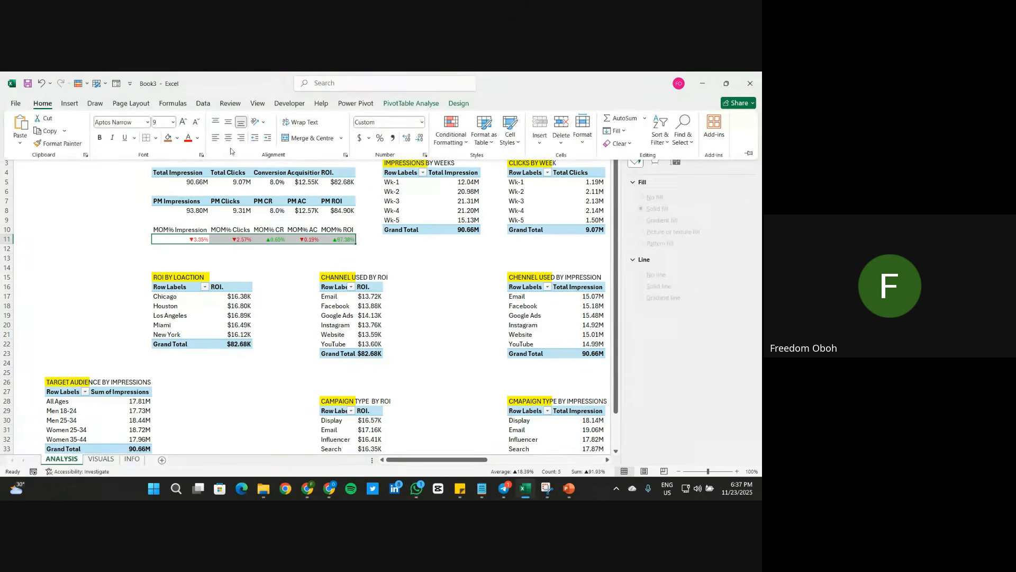
left_click(229, 140)
left_click(230, 122)
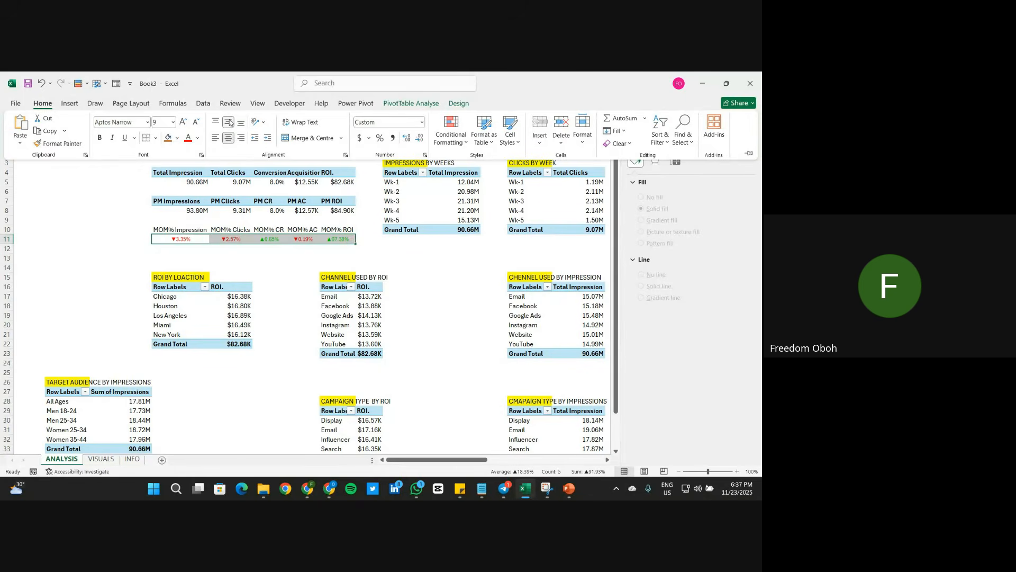
left_click(92, 226)
left_click(116, 241)
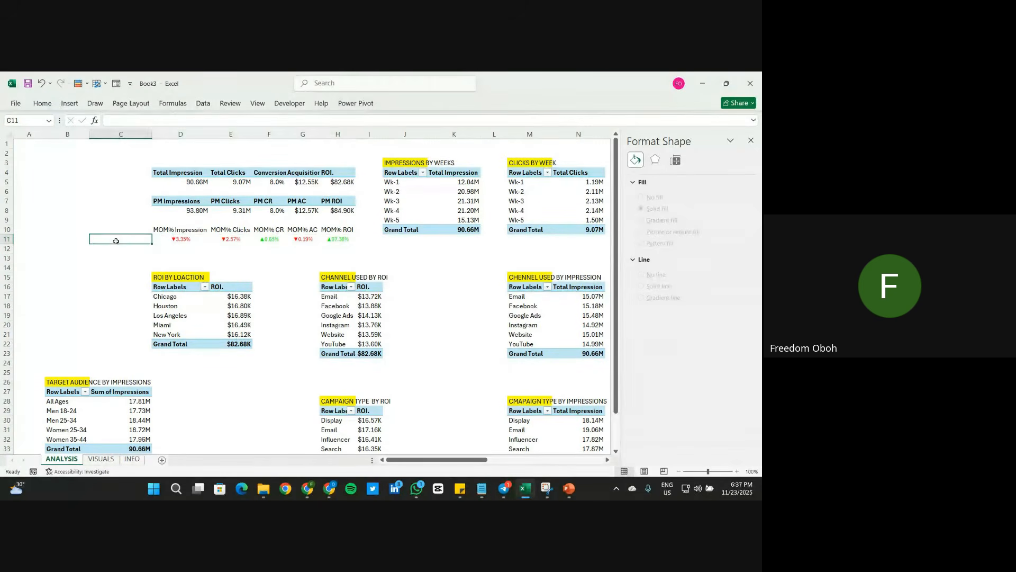
Step: Copy the MOM% Impression value in D11 and paste it on the VISUALS sheet as a linked picture over the Impression card's small rounded rectangle
left_click(170, 242)
key("ctrl+c")
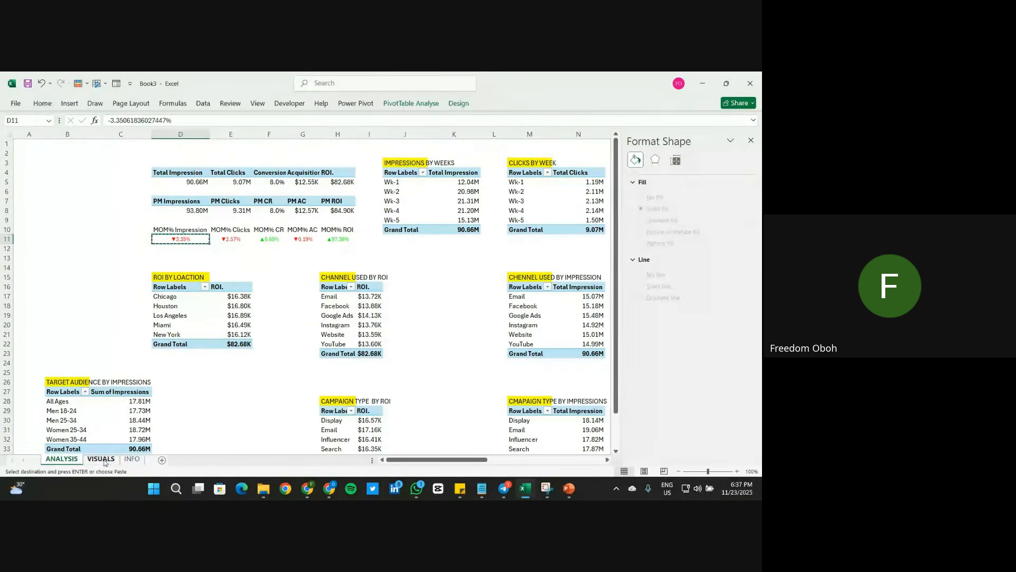
left_click(100, 459)
left_click(42, 104)
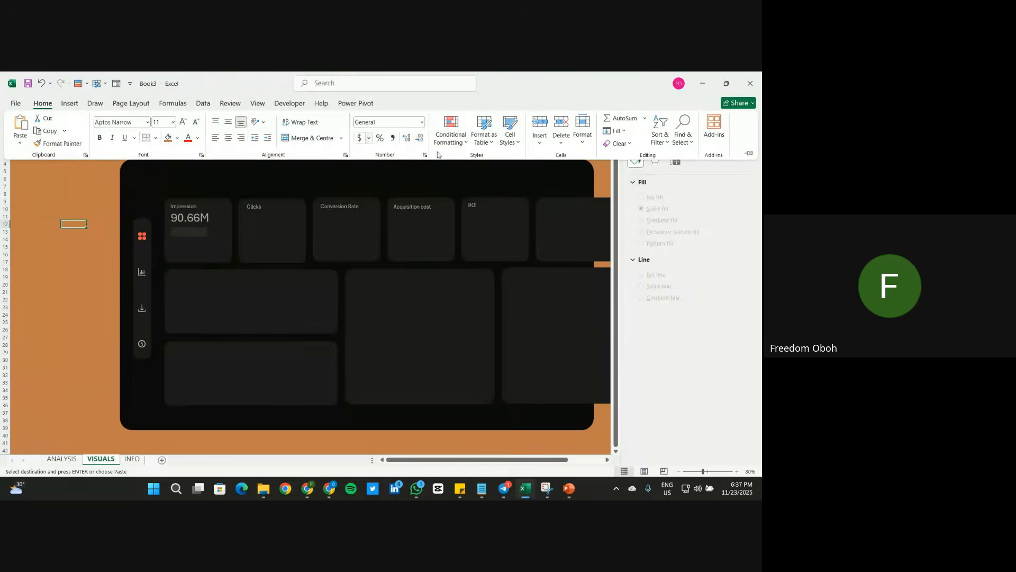
left_click(749, 153)
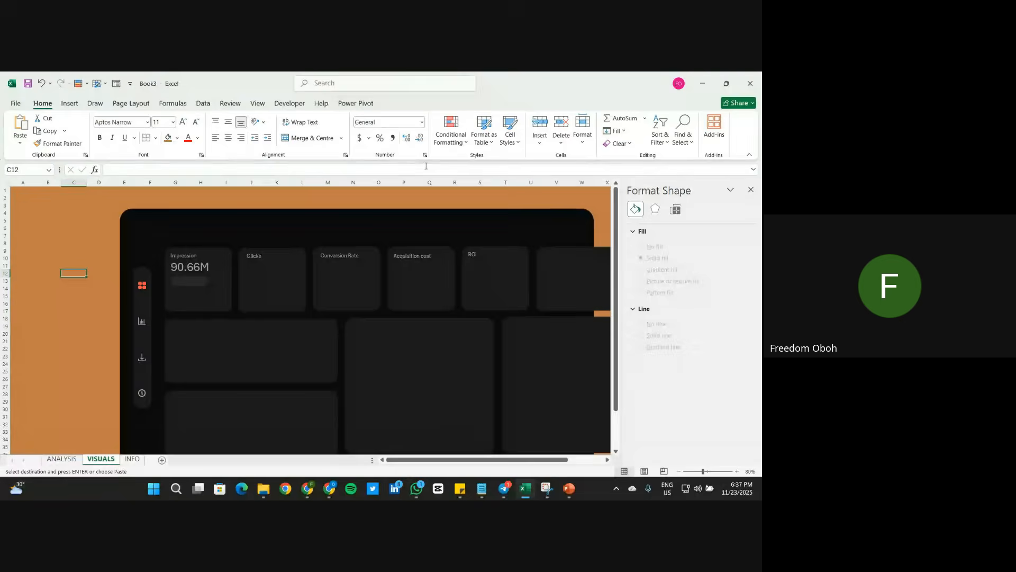
left_click(20, 142)
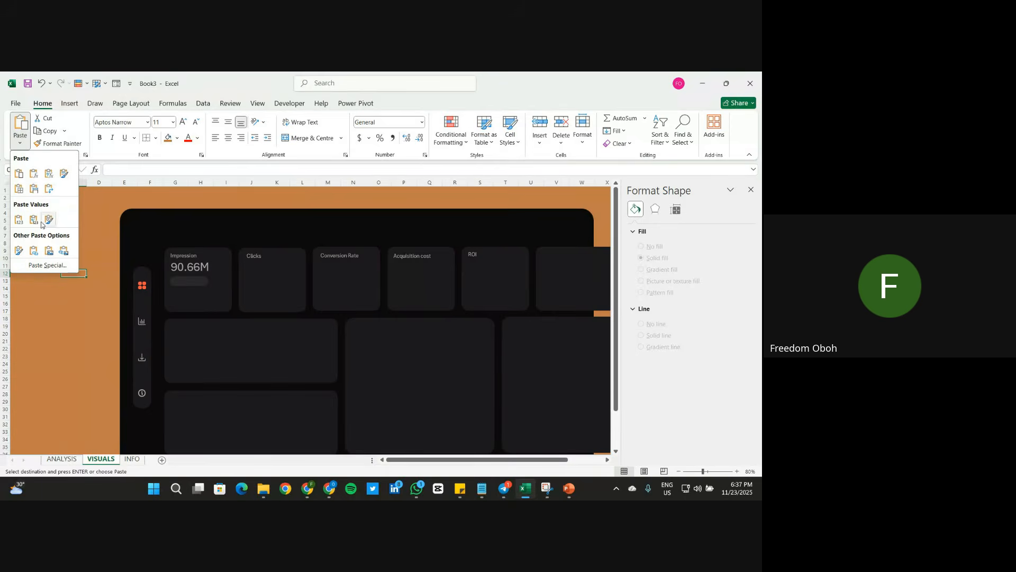
left_click(62, 252)
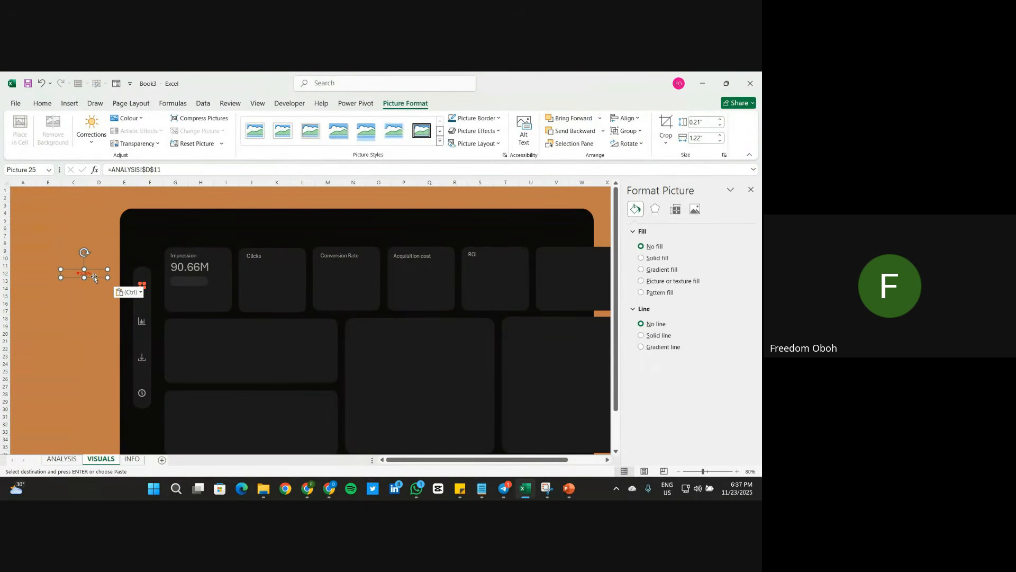
left_click_drag(95, 277, 197, 288)
left_click(194, 286)
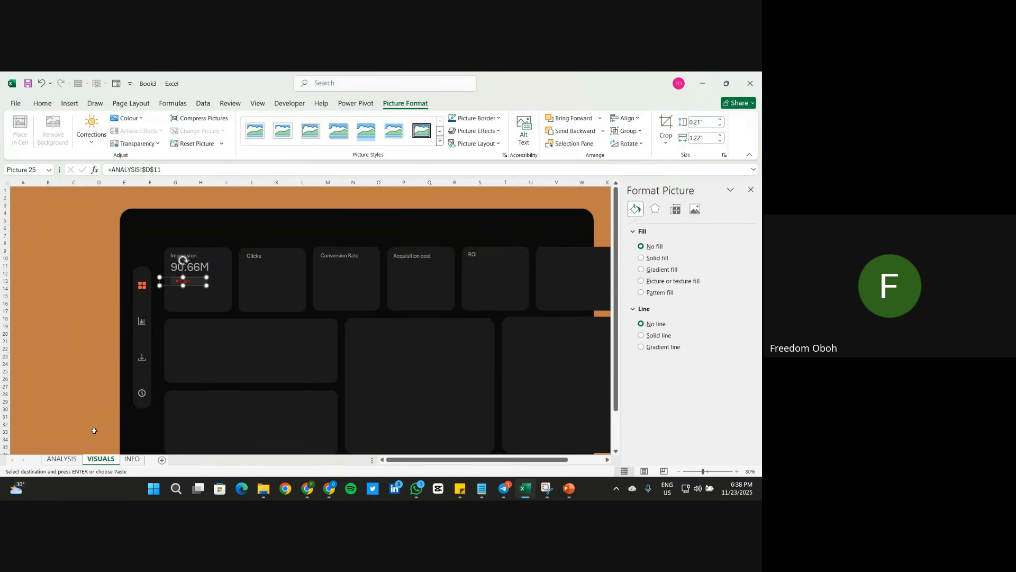
Step: Narrow column D on the ANALYSIS sheet to fit the MOM% value, and return to the VISUALS sheet
left_click(68, 459)
left_click_drag(210, 186, 183, 186)
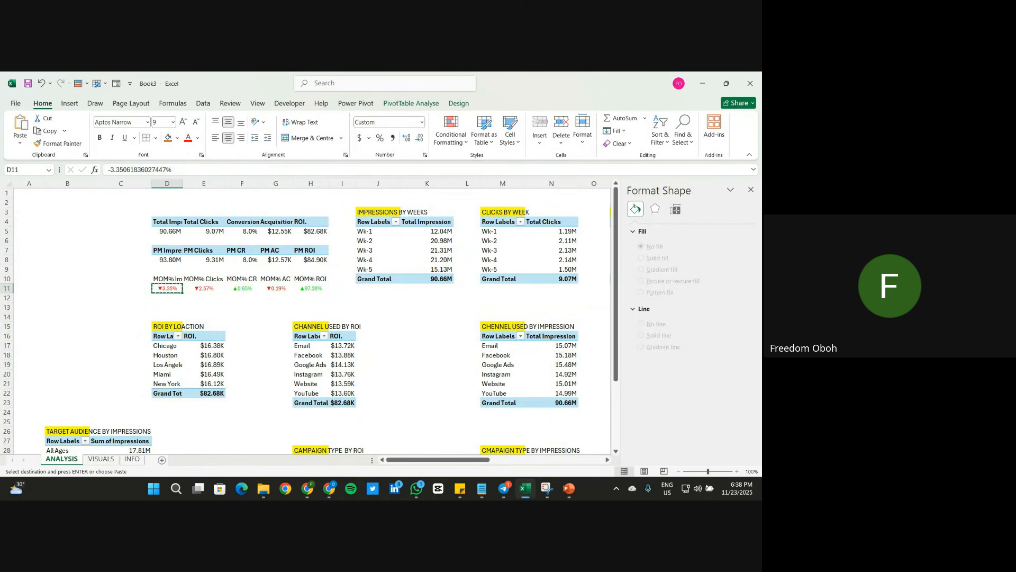
left_click(101, 459)
left_click(62, 281)
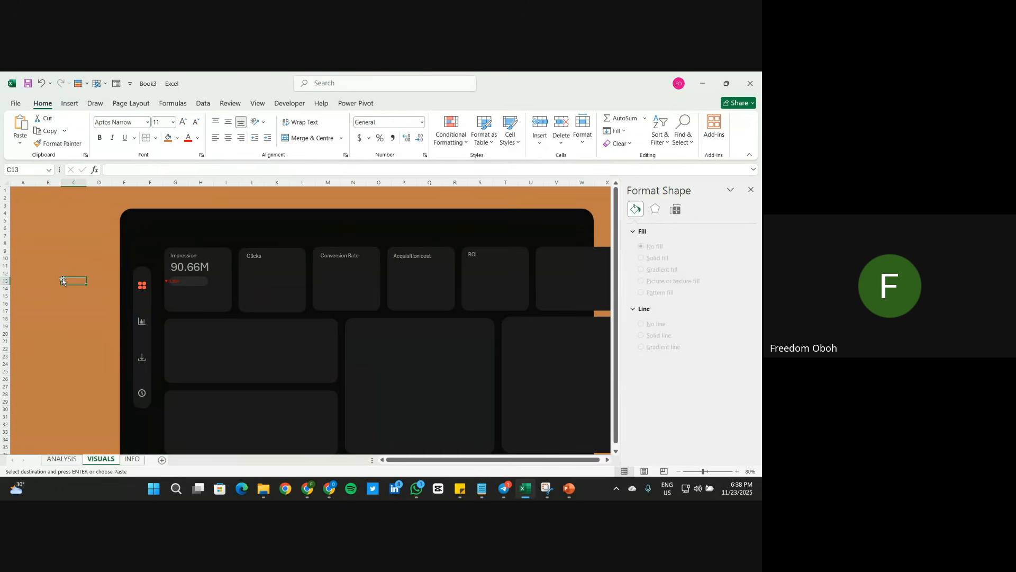
Step: Add the text "Vs PM" to the Impression card's small rounded rectangle, right-aligned and vertically centred
left_click(189, 281)
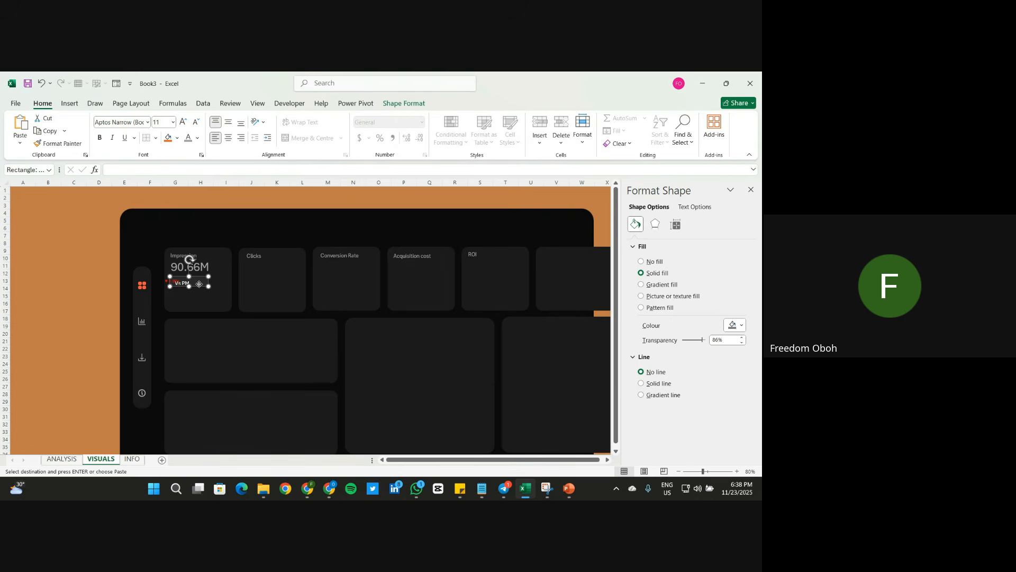
left_click(229, 123)
left_click(241, 138)
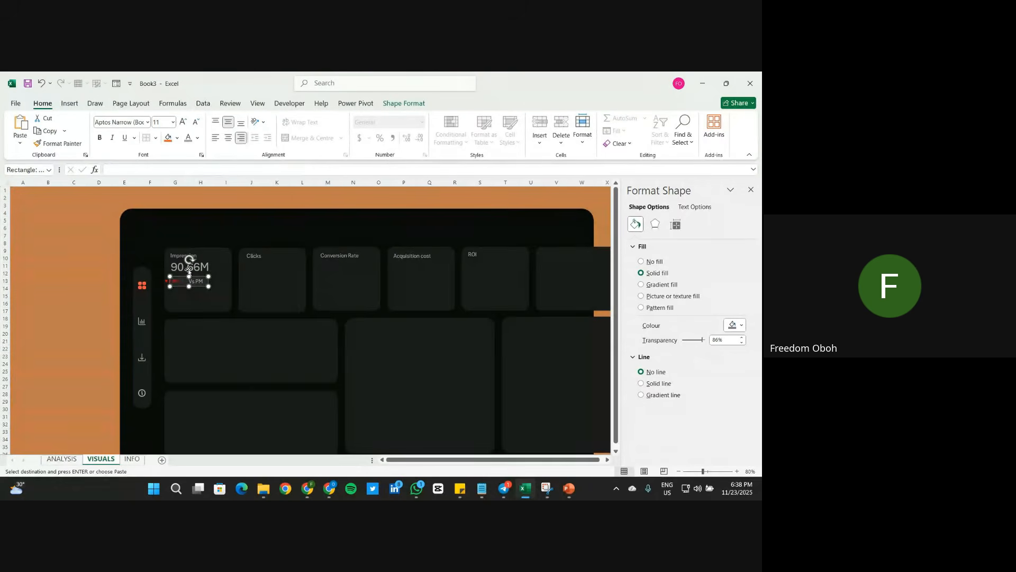
Step: Place the linked MOM% picture inside the rounded rectangle beside "Vs PM" and reduce that text to size 9
left_click(172, 282)
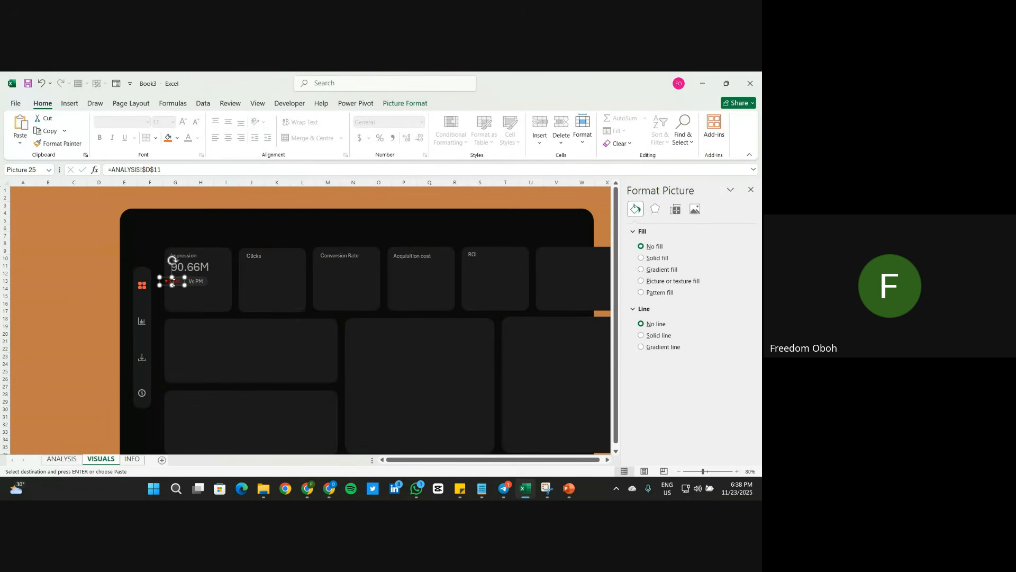
left_click_drag(179, 286, 188, 285)
left_click(202, 283)
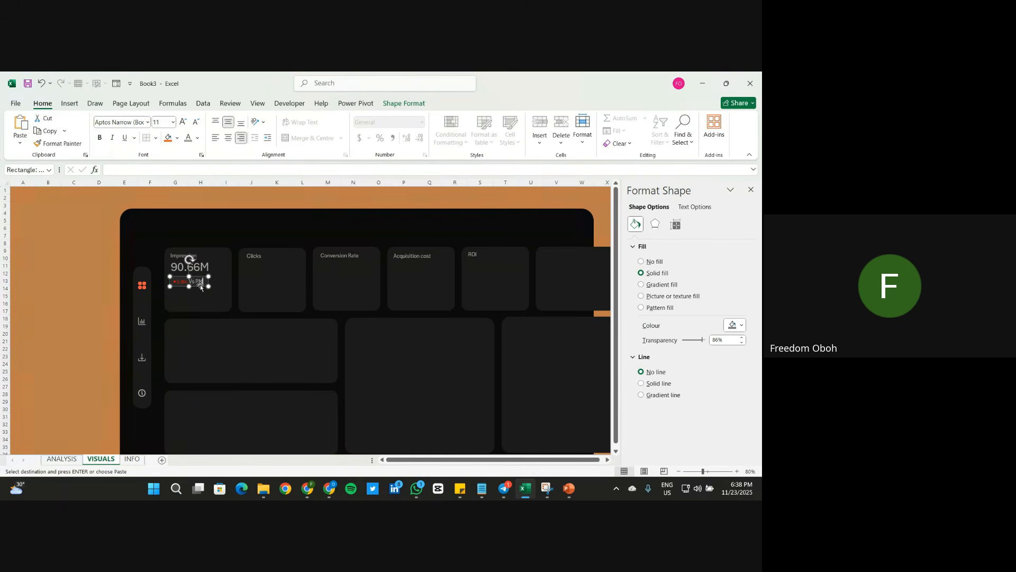
left_click(196, 122)
left_click(185, 282)
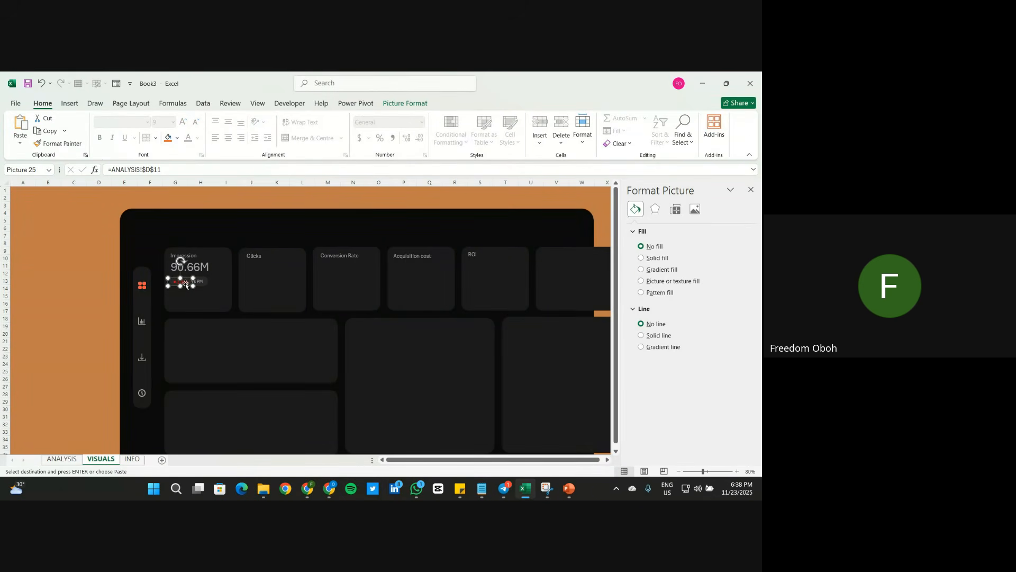
left_click_drag(189, 285, 190, 285)
Step: Enlarge the MOM% Impression value in D11 on the ANALYSIS sheet with a red font, and return to the VISUALS sheet
left_click(62, 459)
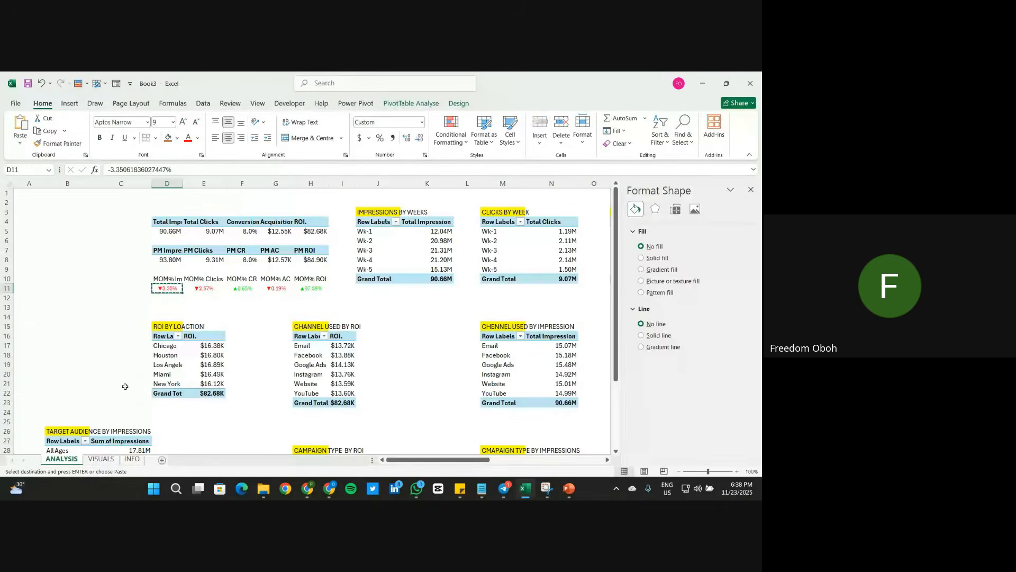
left_click(189, 139)
left_click(109, 347)
left_click(110, 458)
left_click(80, 304)
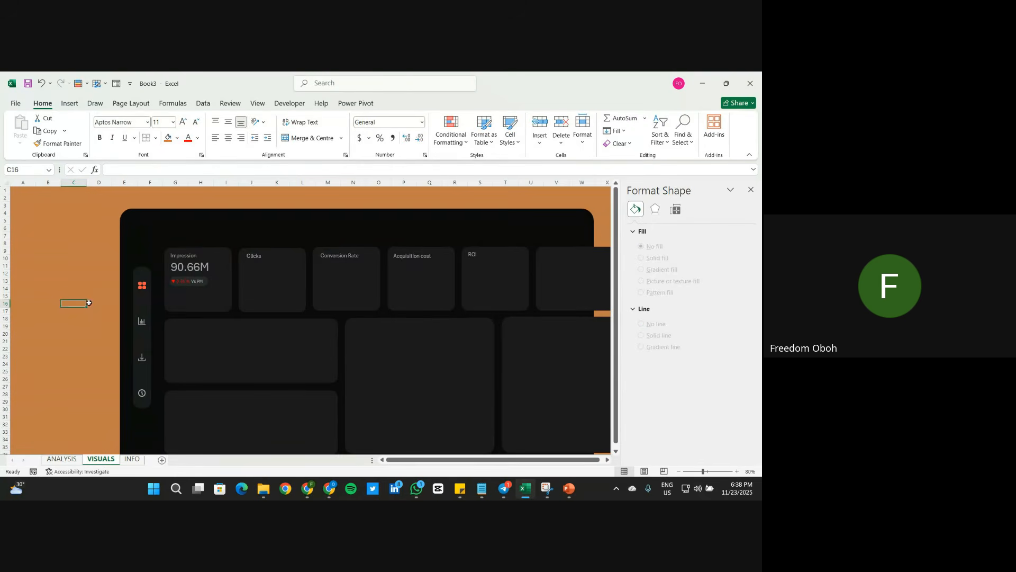
Step: Widen the Impression card's small rounded rectangle slightly and reposition the linked MOM% picture in front of "Vs PM"
left_click(186, 283)
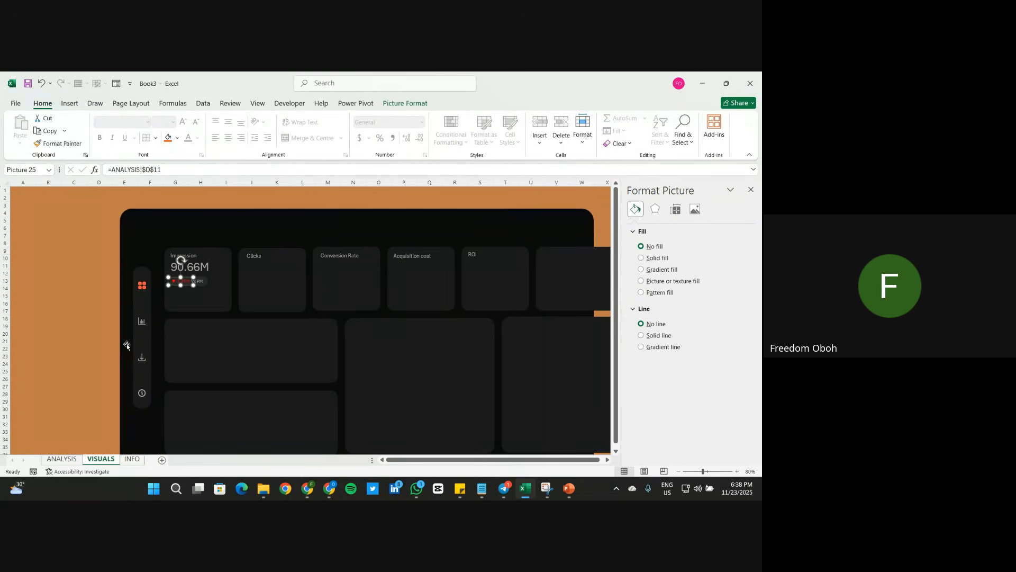
left_click(71, 352)
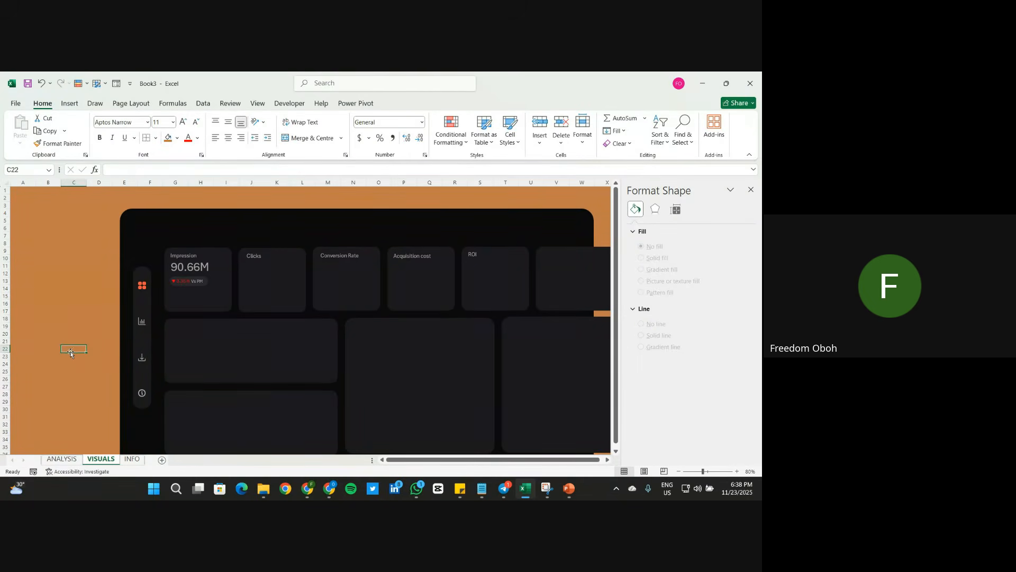
left_click(205, 284)
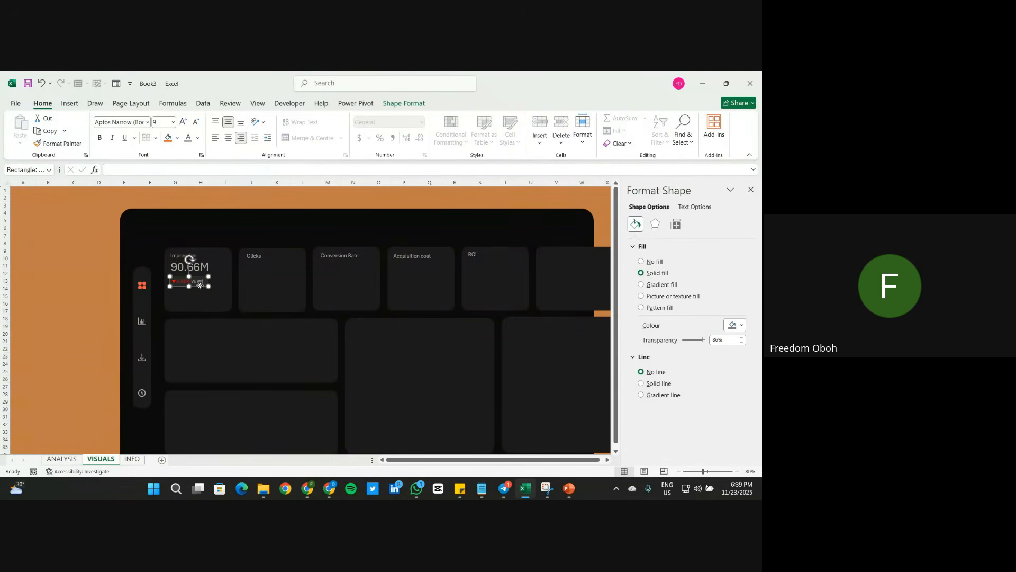
left_click_drag(208, 287, 191, 286)
left_click(178, 283)
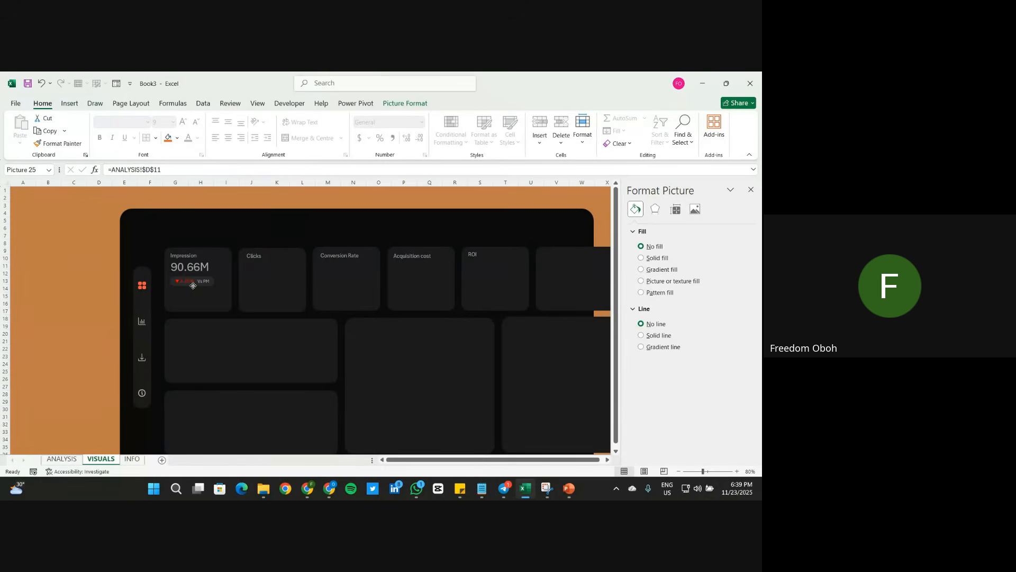
left_click_drag(193, 286, 202, 266)
Step: Move the rounded rectangle and the linked MOM% picture together slightly upward, closer beneath the Impression value
left_click(203, 269)
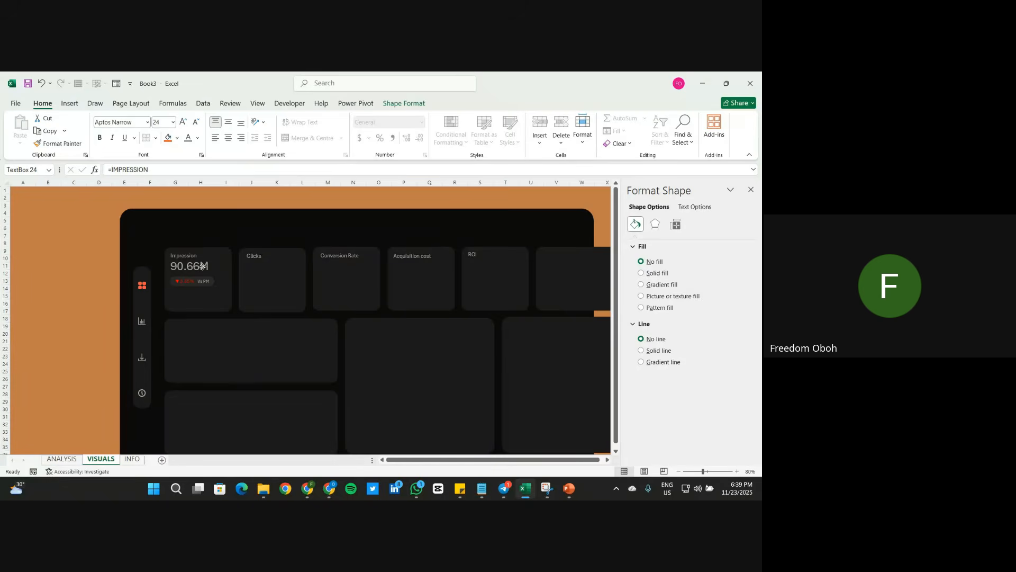
left_click(205, 280)
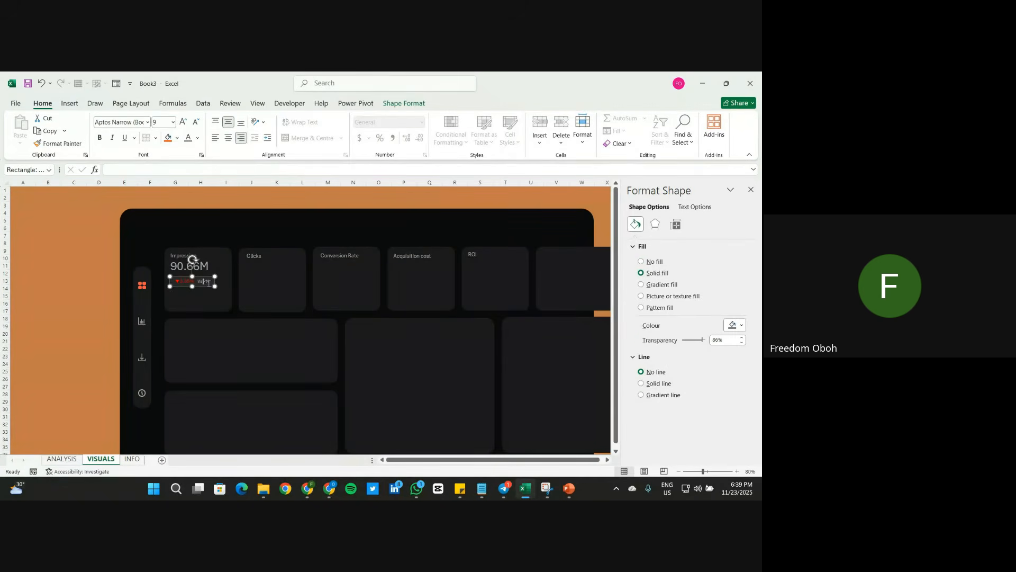
left_click(184, 281, "shift")
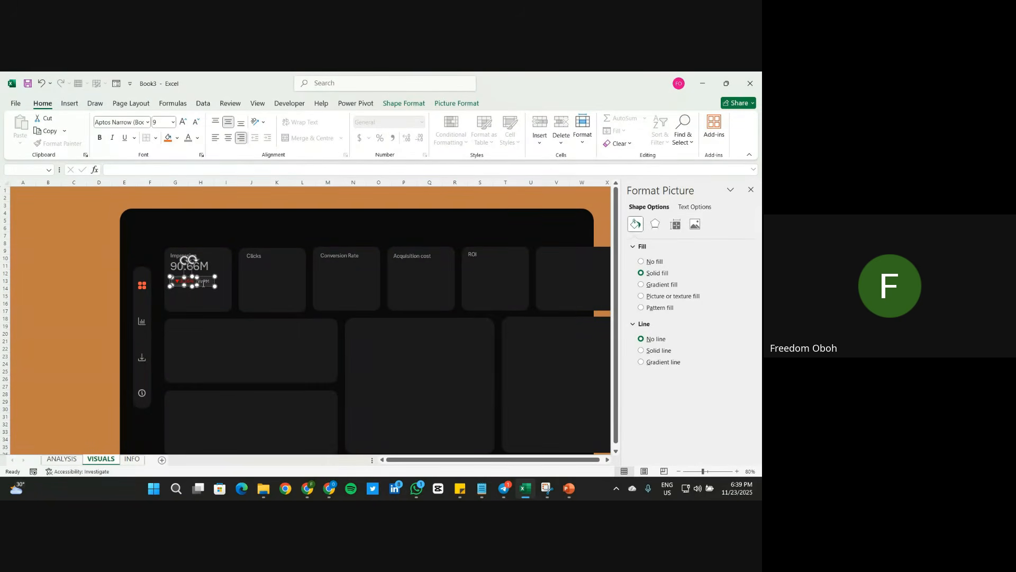
left_click_drag(203, 286, 202, 284)
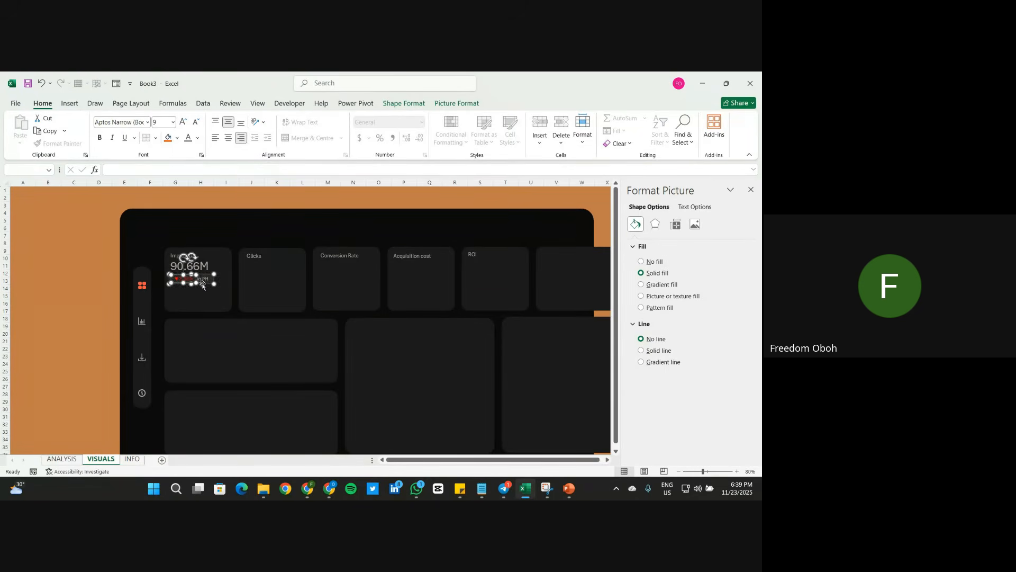
left_click(83, 303)
Step: Insert a clustered column PivotChart from the IMPRESSIONS BY WEEKS pivot table on the ANALYSIS sheet
left_click(61, 458)
left_click(410, 253)
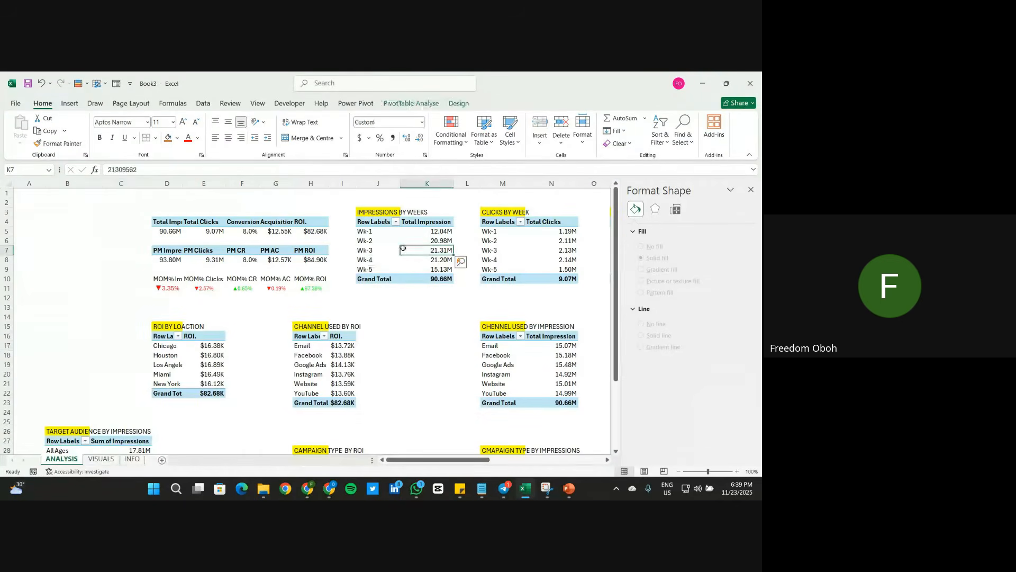
left_click(70, 103)
left_click(270, 130)
mouse_move(338, 250)
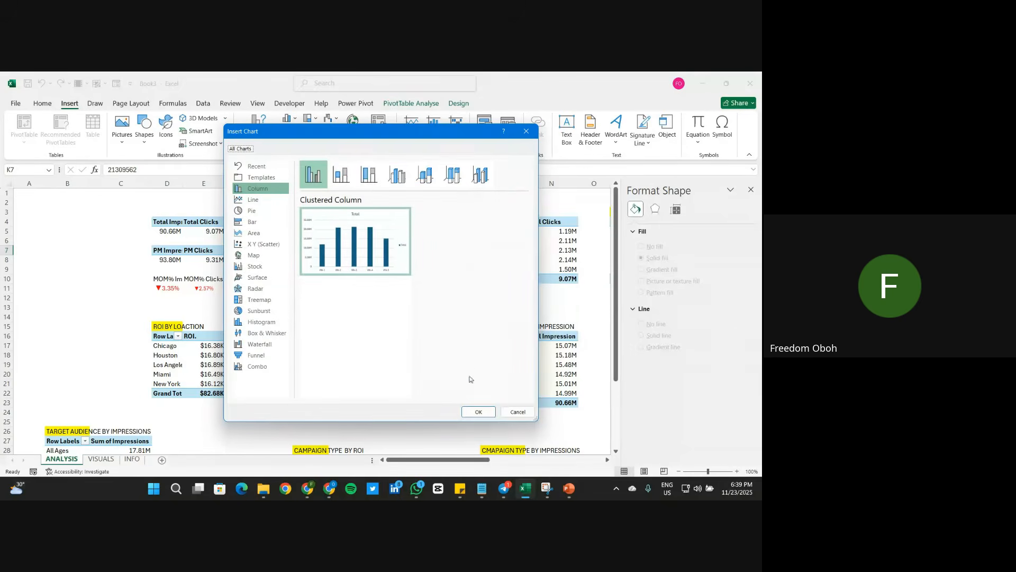
left_click(478, 411)
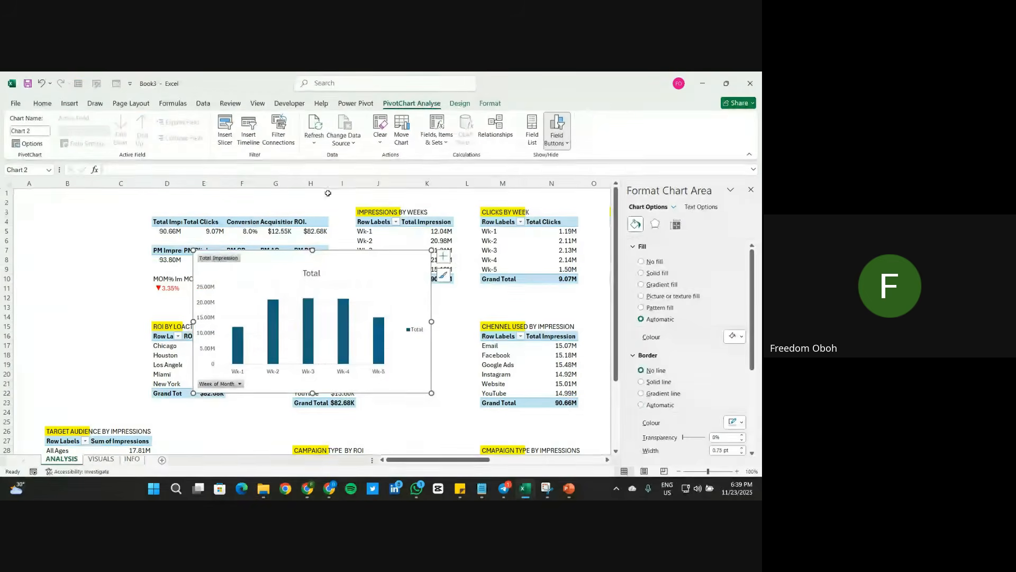
Step: Try a 2D line PivotChart from the IMPRESSIONS BY WEEKS pivot table and delete it
left_click(425, 240)
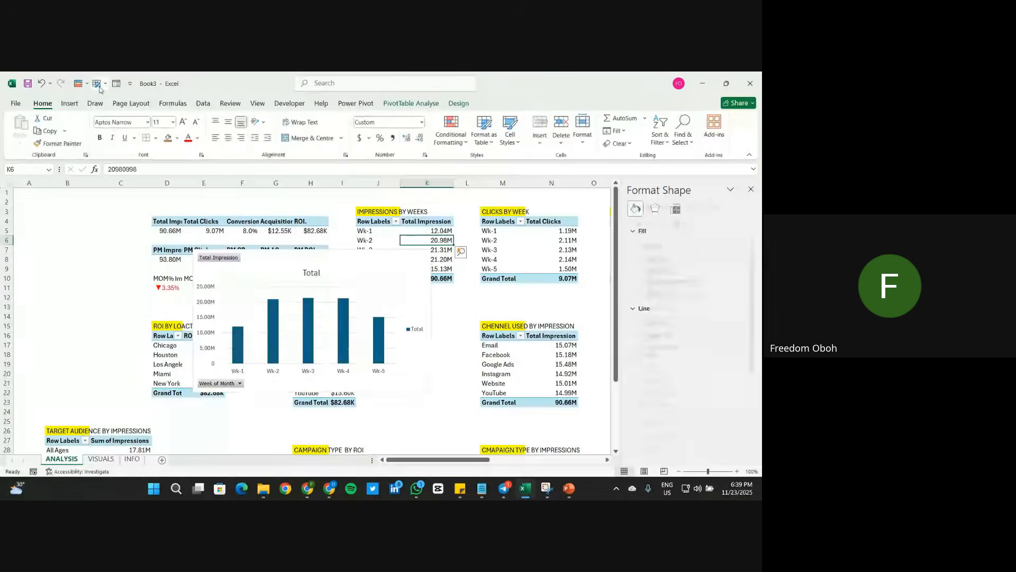
left_click(70, 103)
left_click(287, 131)
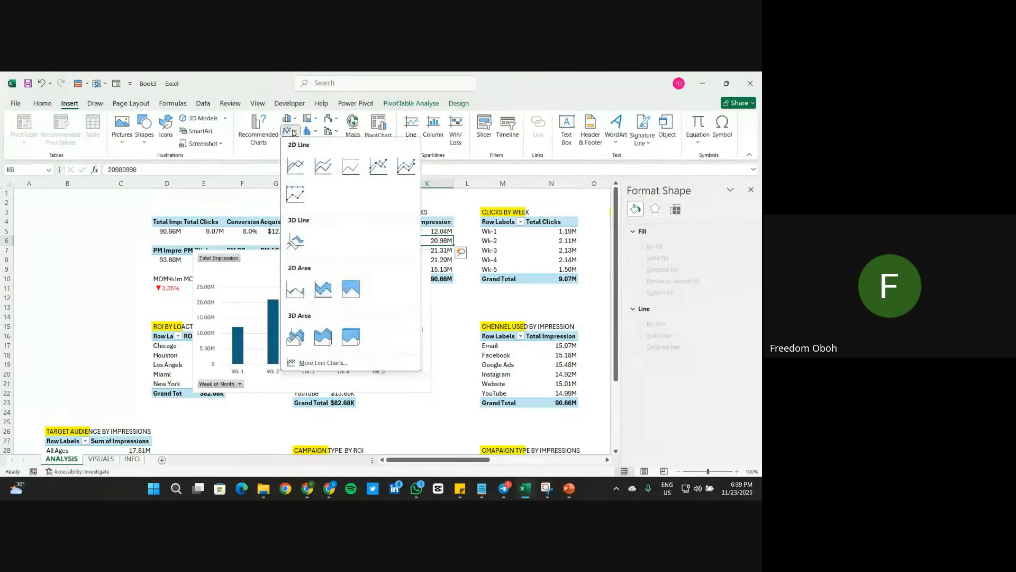
left_click(296, 167)
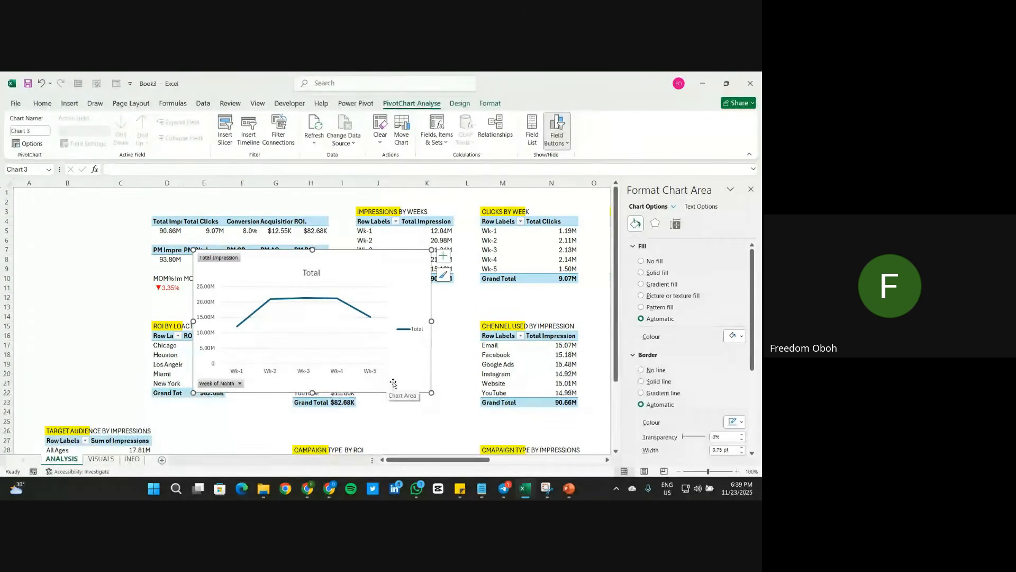
left_click(449, 383)
left_click(386, 264)
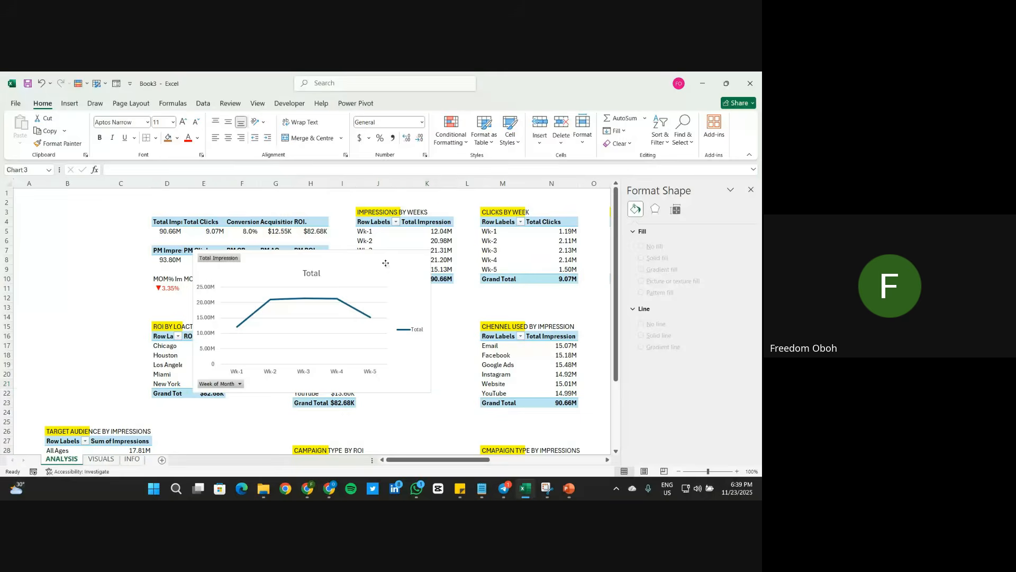
left_click_drag(387, 266, 408, 347)
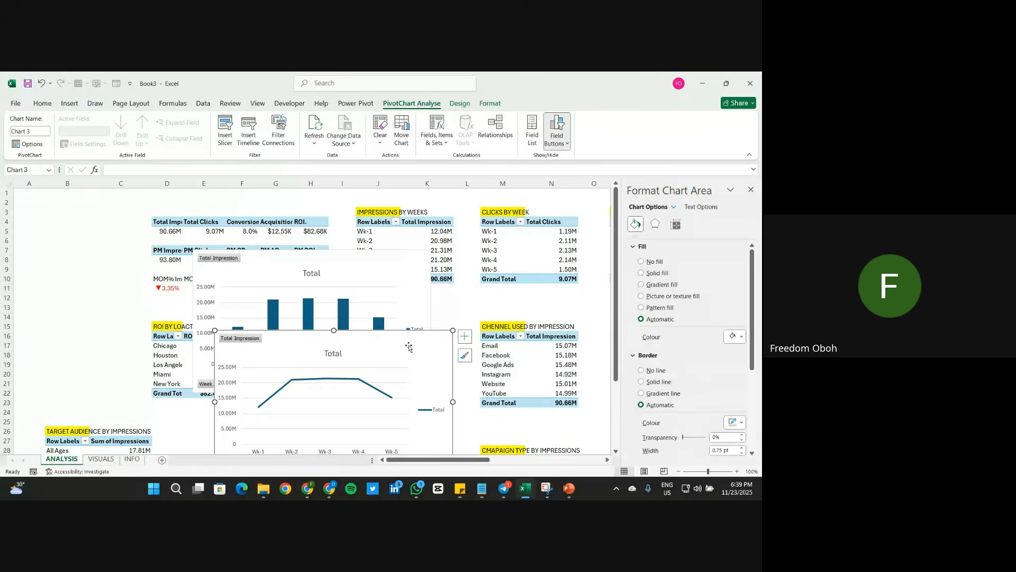
key("Delete")
Step: Move the clustered column PivotChart from the ANALYSIS sheet to the VISUALS sheet, and set it to no fill and no border line
left_click(381, 262)
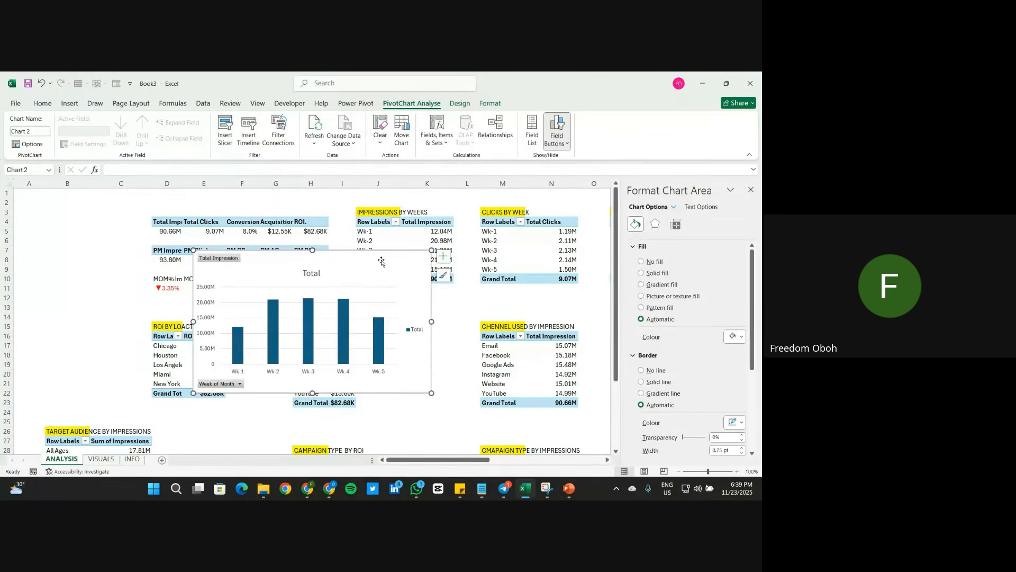
key("Delete")
left_click(100, 458)
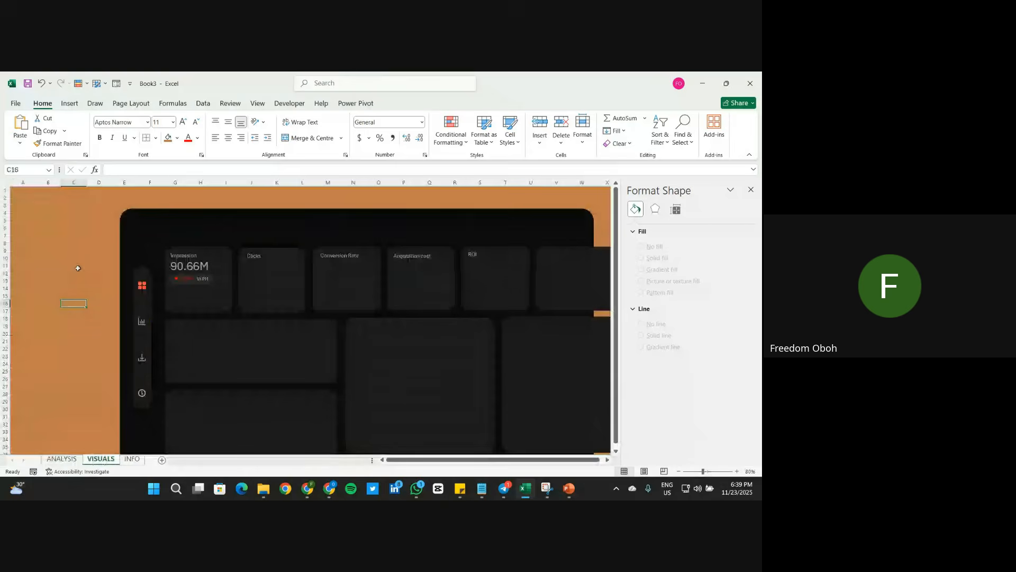
key("ctrl+v")
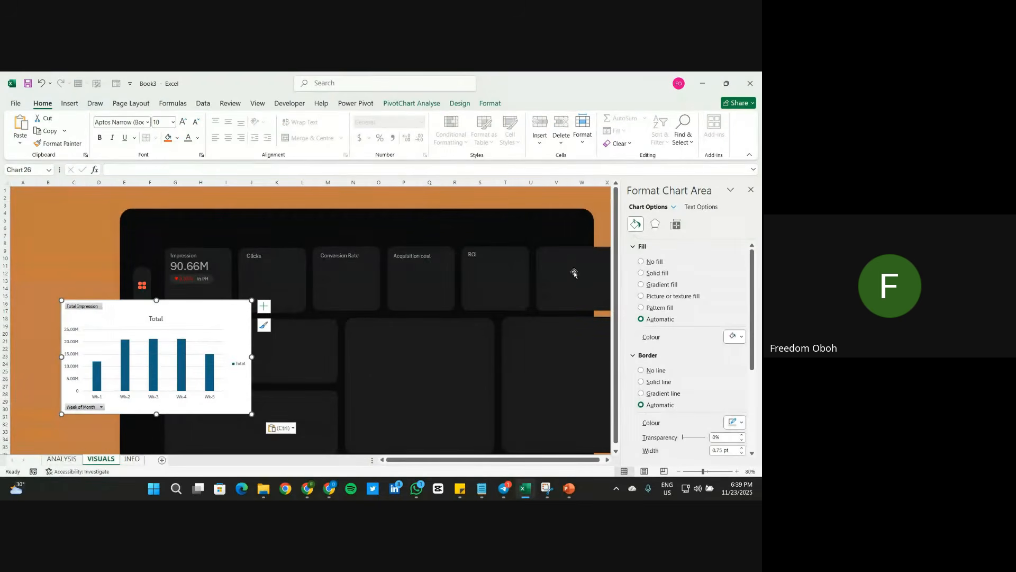
left_click(665, 370)
left_click(638, 262)
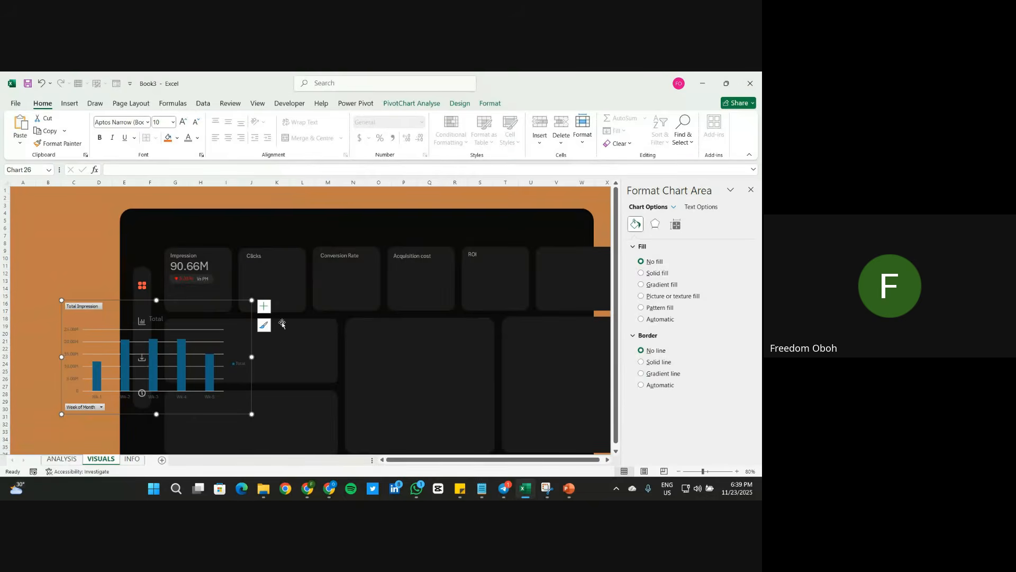
Step: Remove the gridlines, legend, title, axes and field buttons from the column PivotChart, leaving only the bars
left_click(263, 307)
left_click(285, 376)
left_click(286, 386)
left_click(286, 339)
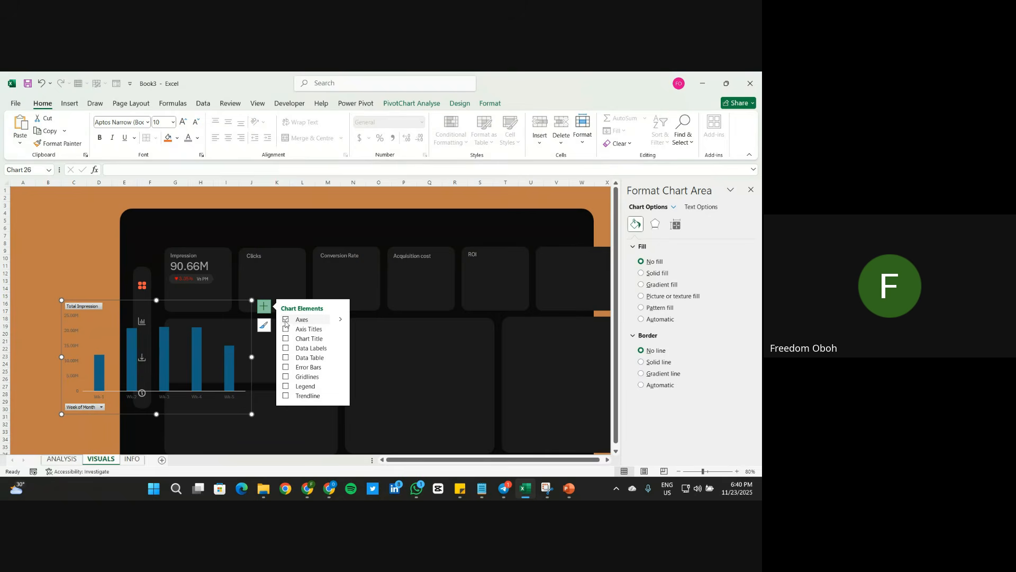
left_click(286, 319)
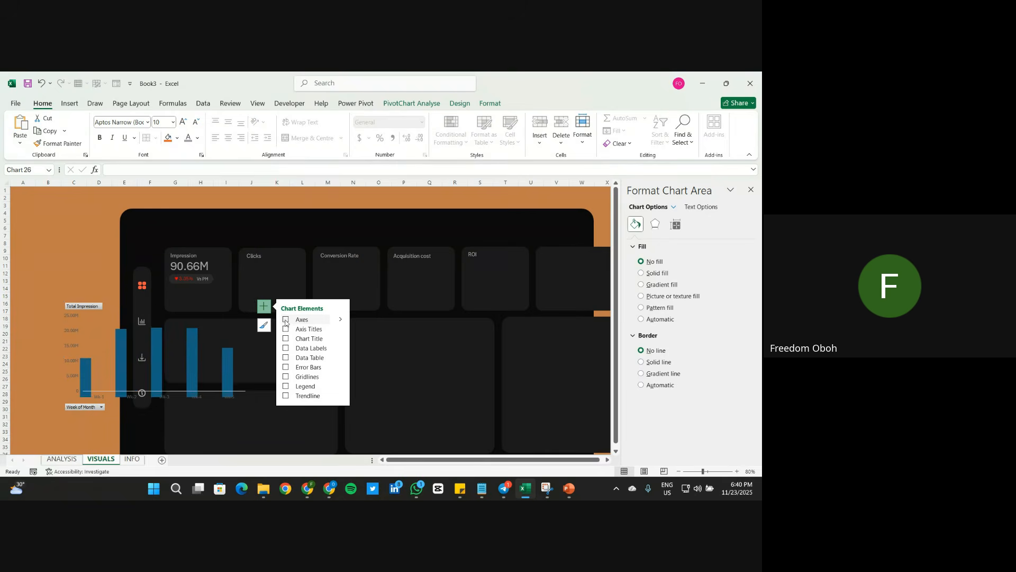
left_click(422, 103)
left_click(557, 129)
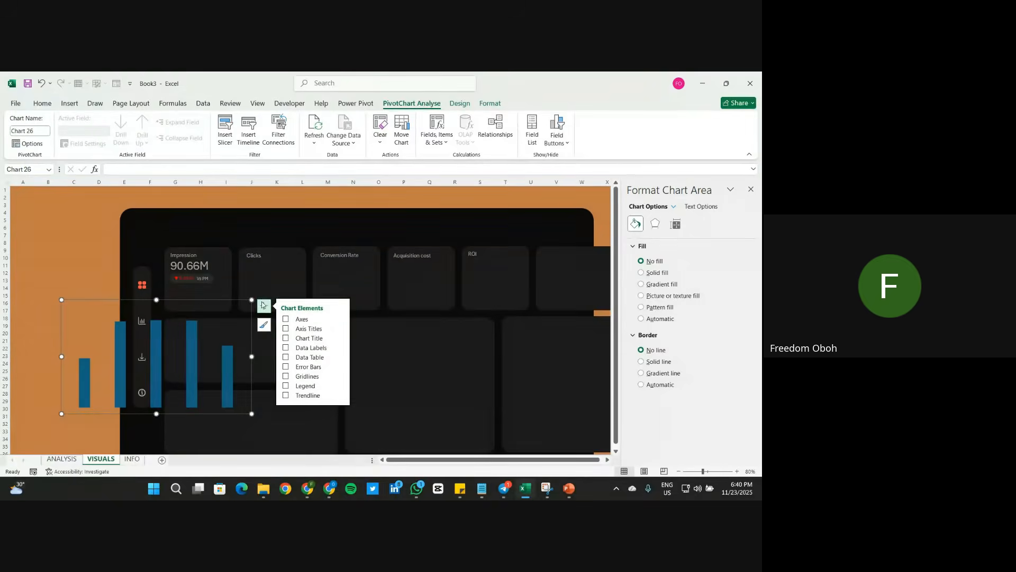
Step: Shrink the column chart to sparkline size for a KPI card, and set its series gap width to 72%
left_click_drag(251, 300, 88, 383)
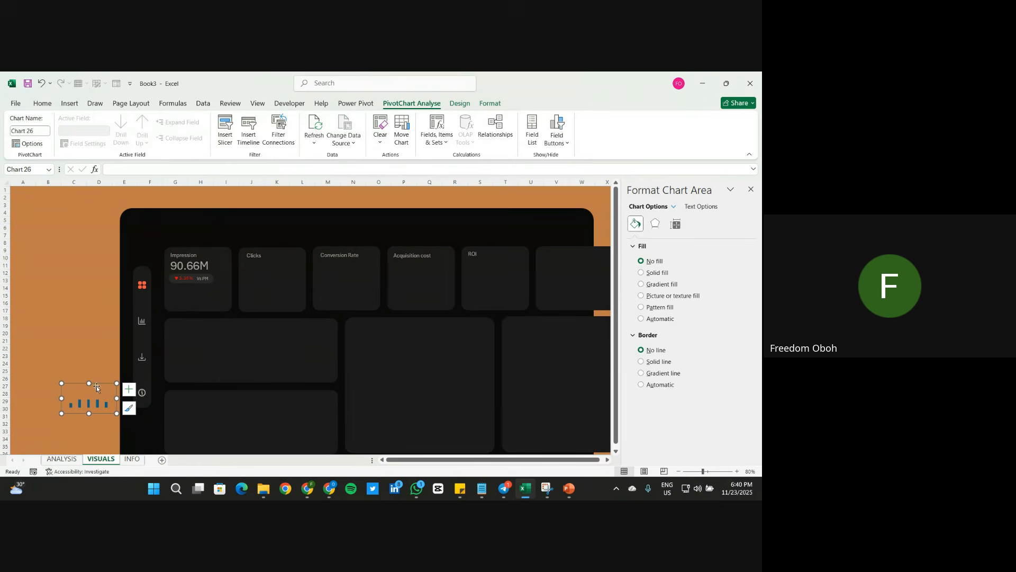
left_click(98, 404)
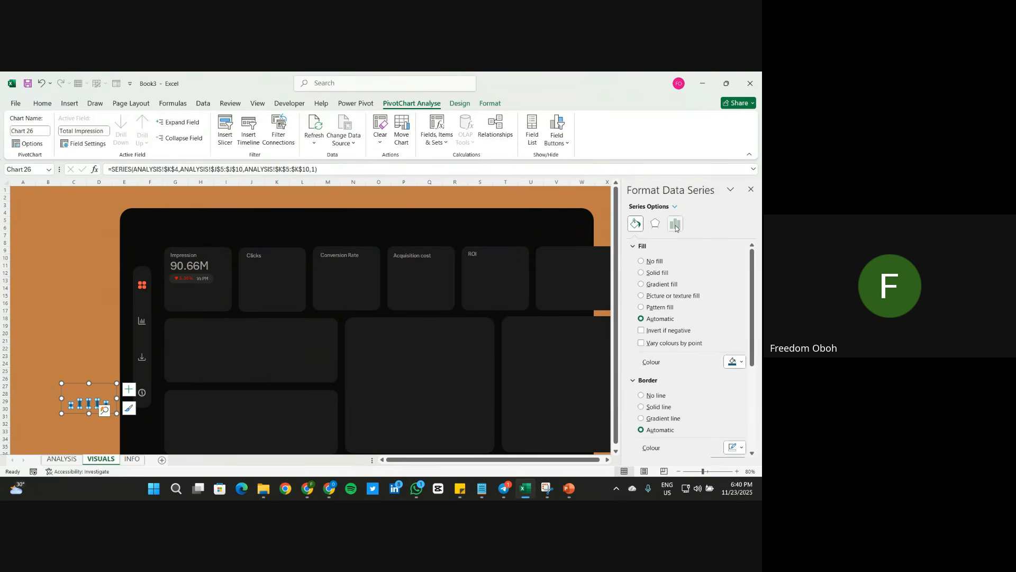
left_click(675, 223)
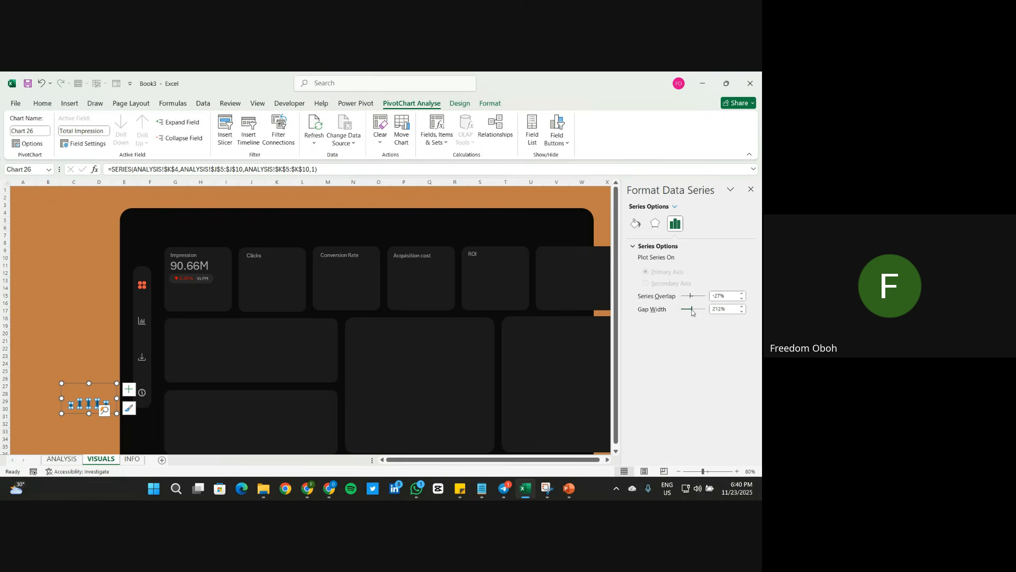
left_click_drag(689, 312, 684, 313)
Step: Place the small column chart in the lower part of the Impression card, beneath the MOM% label
left_click(88, 383)
mouse_move(89, 383)
left_mouse_down()
mouse_move(194, 320)
mouse_move(207, 274)
mouse_move(231, 295)
mouse_move(201, 272)
left_mouse_up()
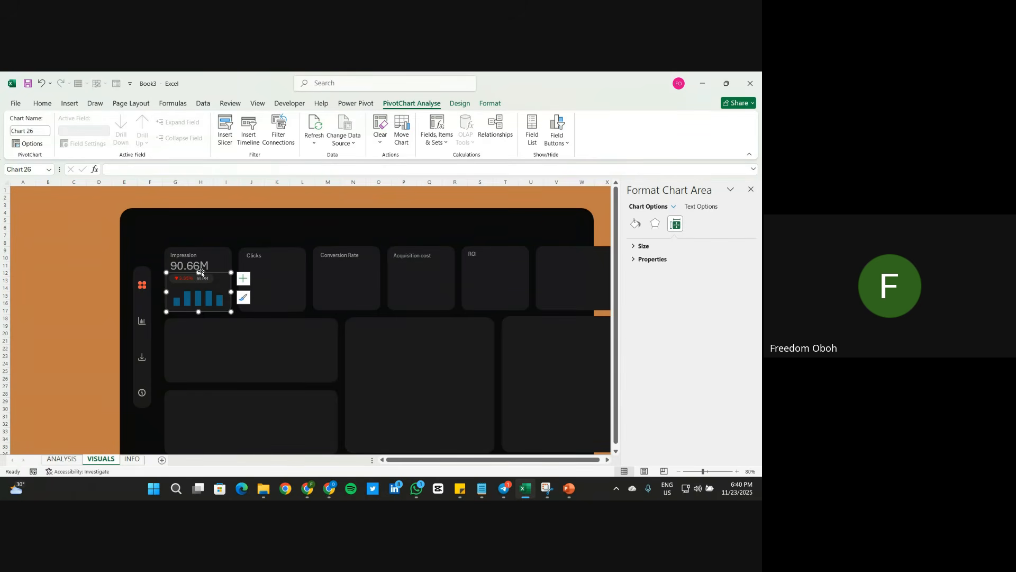
left_click_drag(212, 311, 212, 312)
Step: With the chart's bars selected, copy the dark grey HEX #282828 from the reference dashboard image on imagecolorpicker.com in the browser, and return to Excel
left_click(212, 297)
left_click(634, 222)
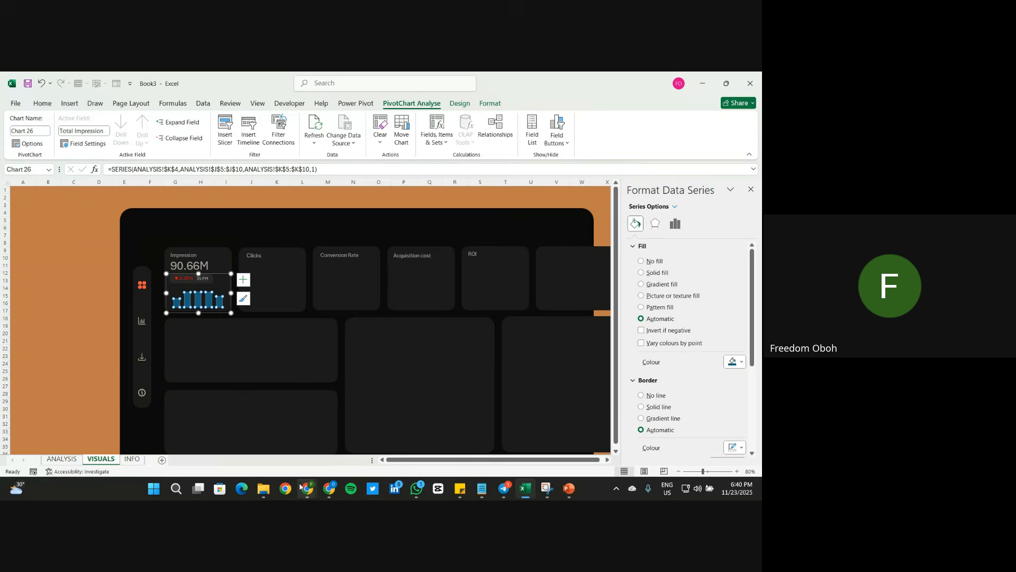
mouse_move(329, 488)
left_click(310, 442)
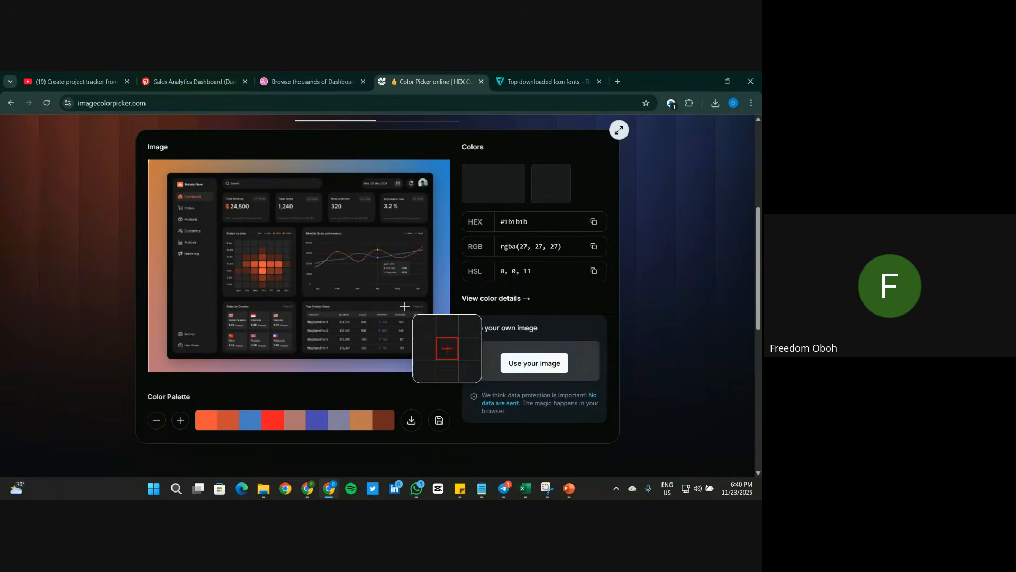
left_click(263, 243)
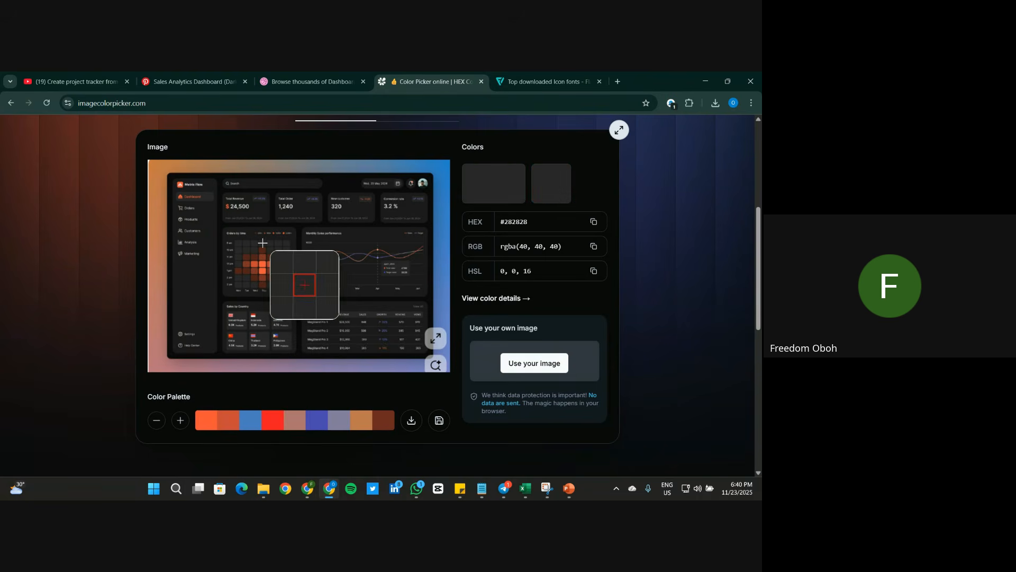
left_click(593, 222)
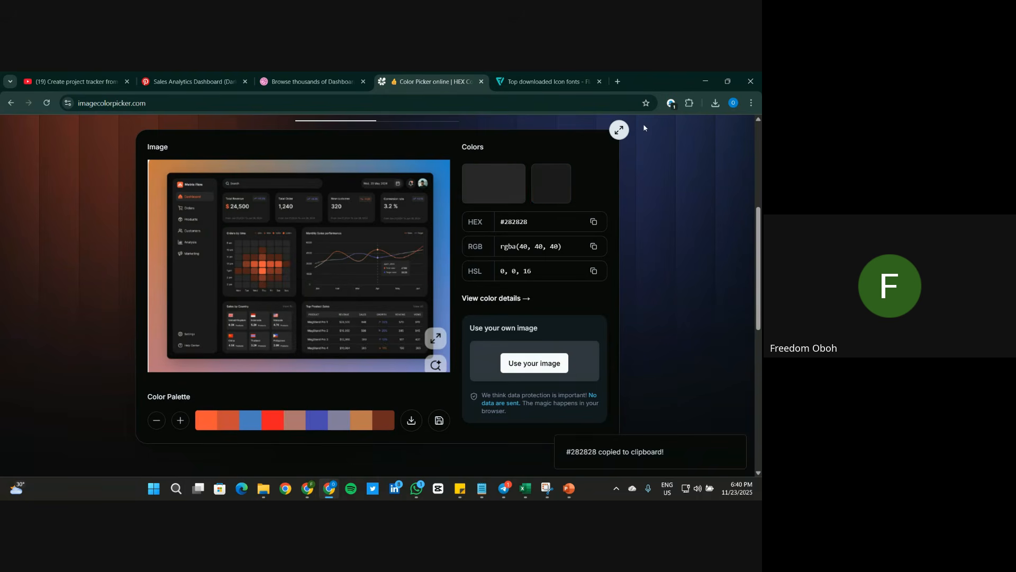
left_click(705, 80)
Step: Fill the Impression chart's bars with the custom colour #282828
left_click(733, 361)
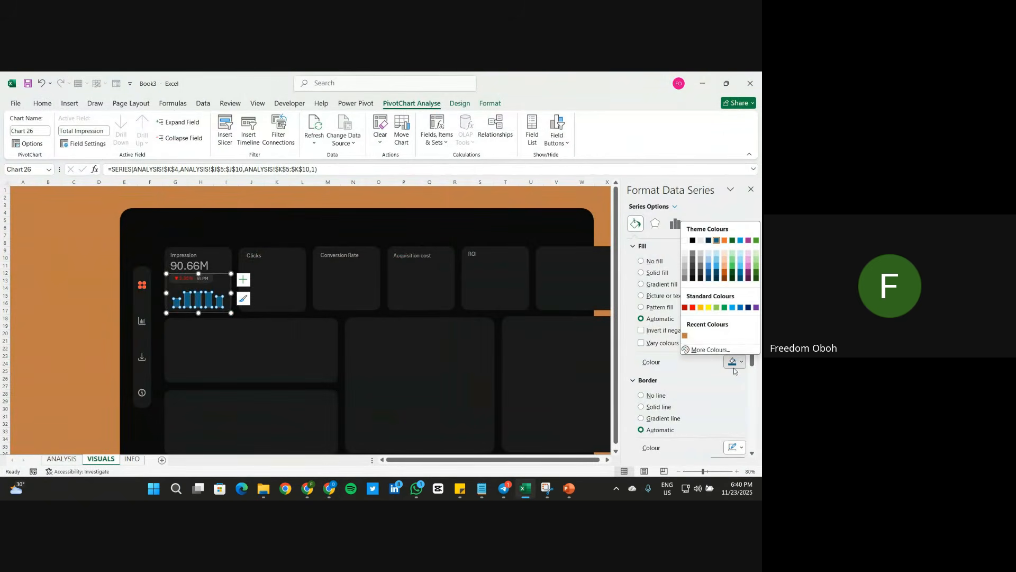
left_click(697, 349)
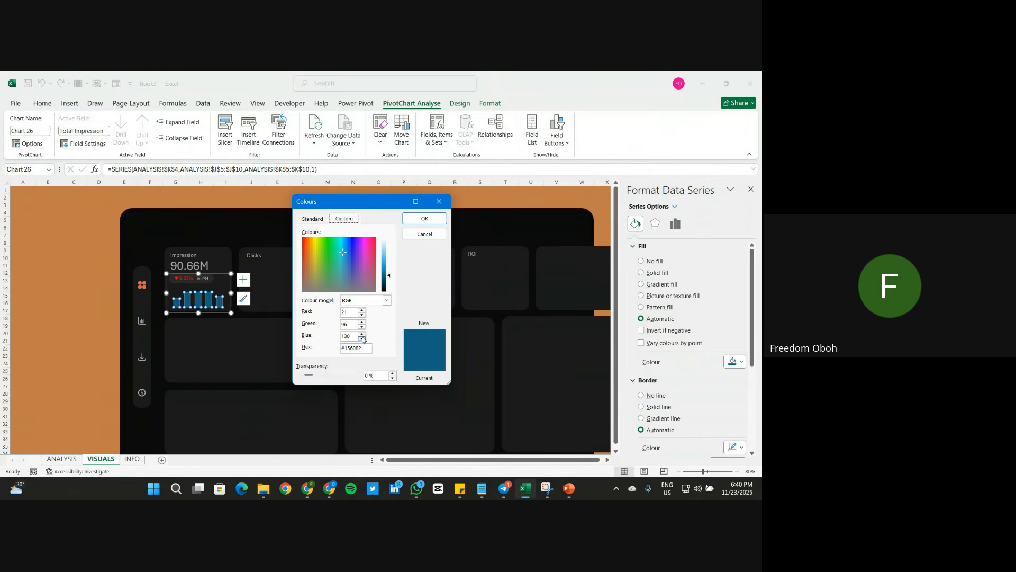
double_click(343, 348)
key("ctrl+v")
left_click(423, 219)
left_click(42, 311)
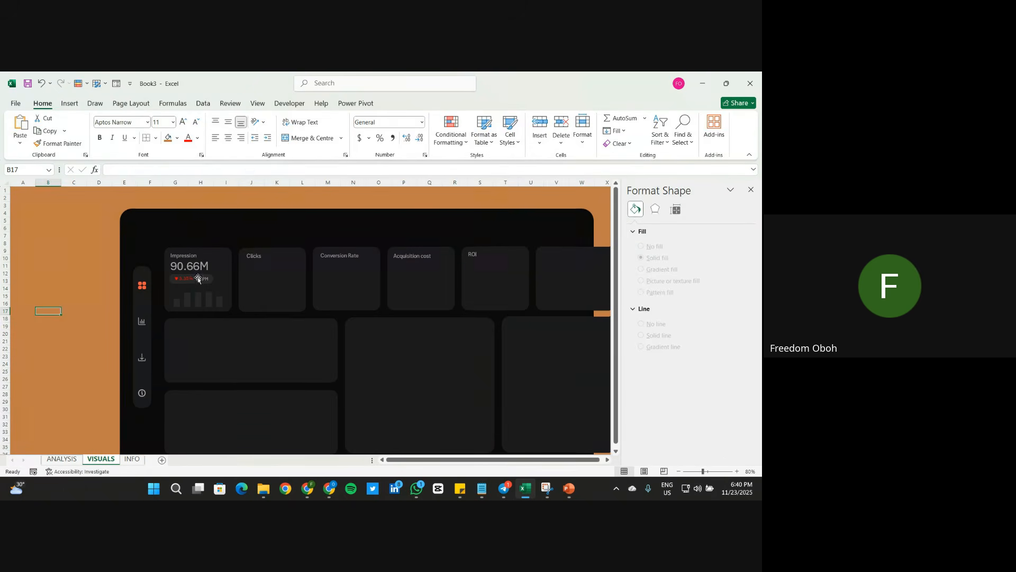
Step: Lighten the Impression chart's bars to a slightly brighter custom grey
double_click(211, 302)
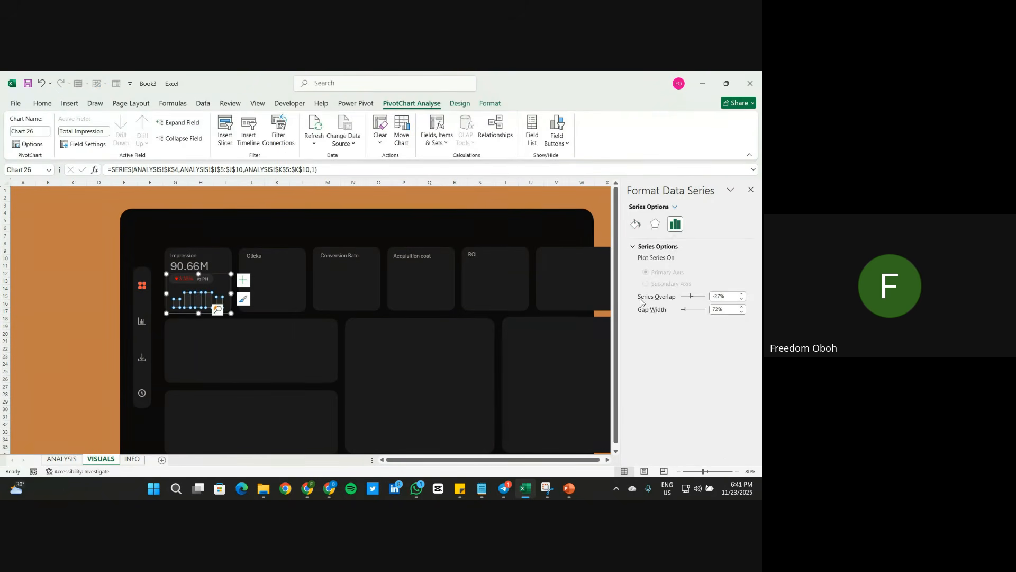
left_click(636, 223)
left_click(731, 362)
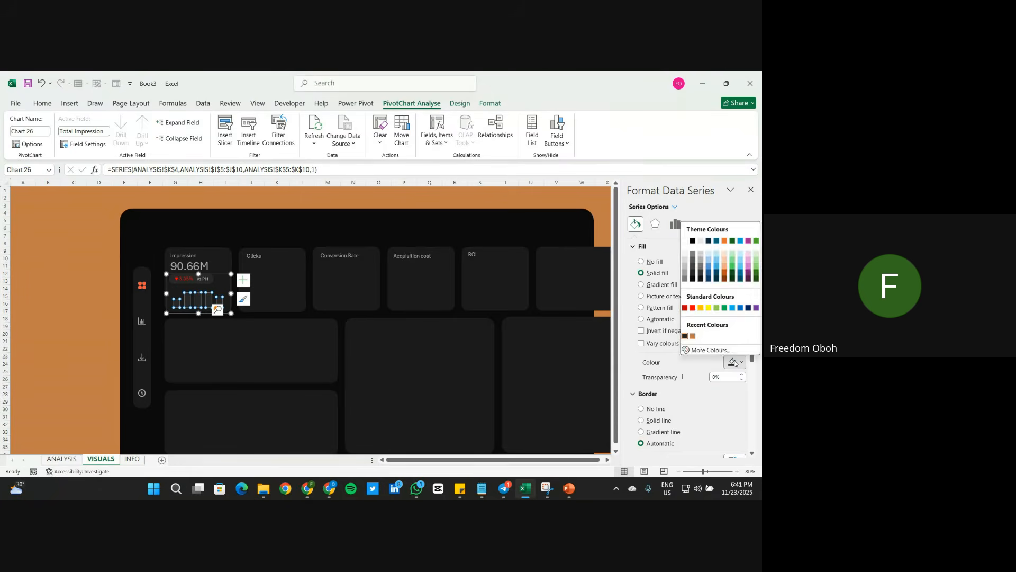
left_click(702, 351)
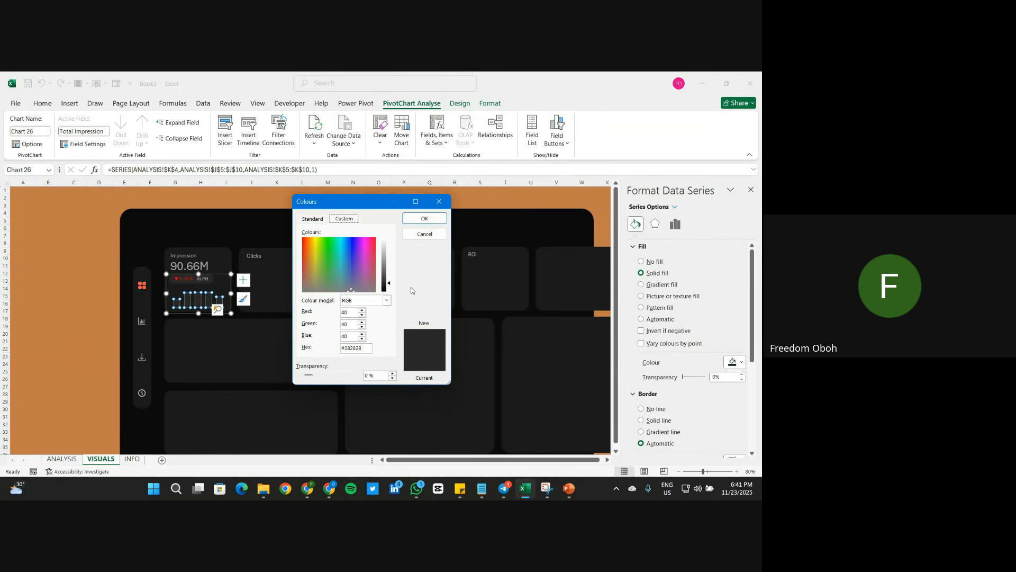
left_click_drag(391, 284, 390, 277)
left_click(425, 219)
left_click(75, 313)
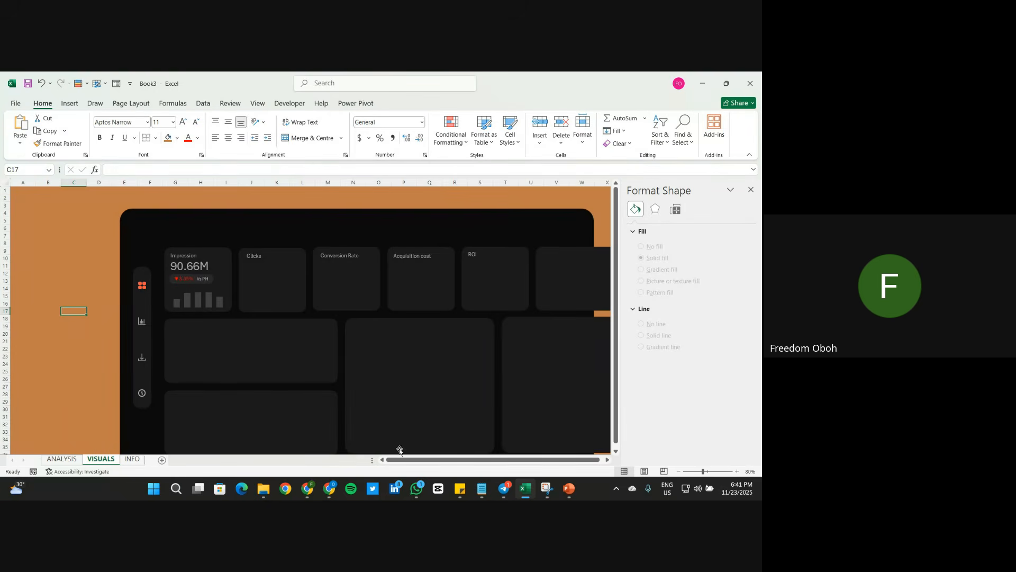
Step: Check the Google Meet call, close its chat panel, and return to the Excel workbook
mouse_move(307, 488)
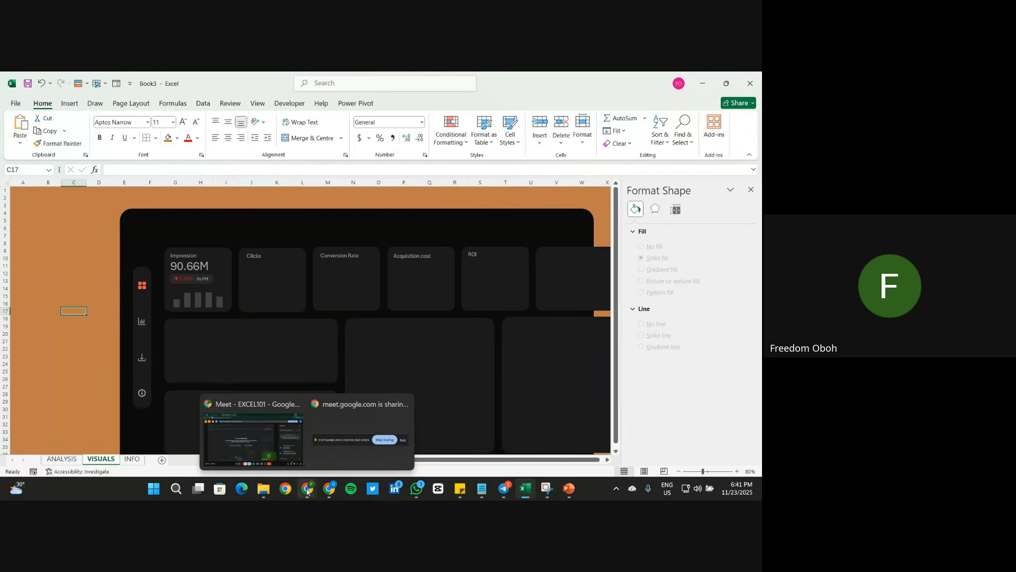
left_click(304, 453)
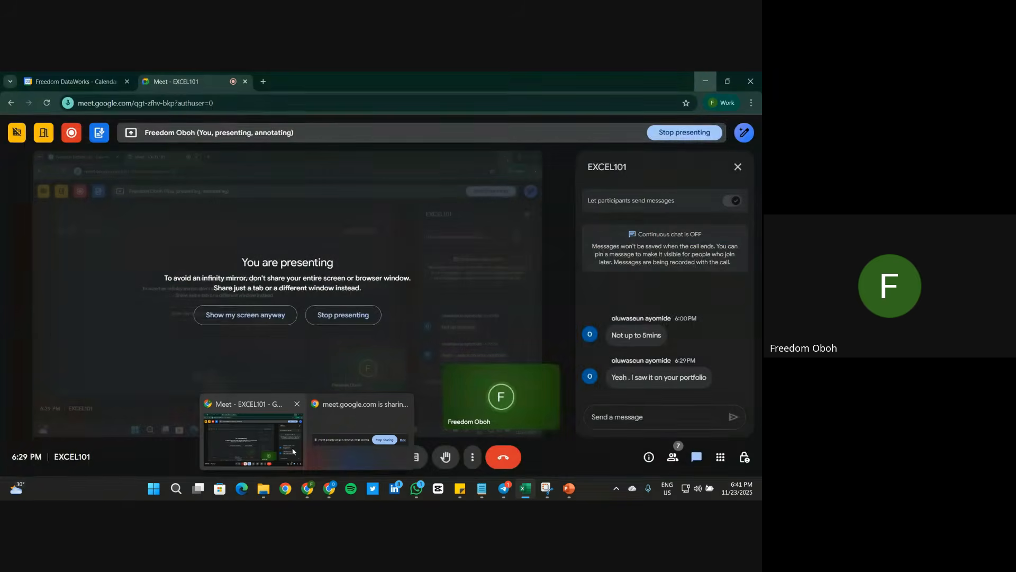
left_click(738, 168)
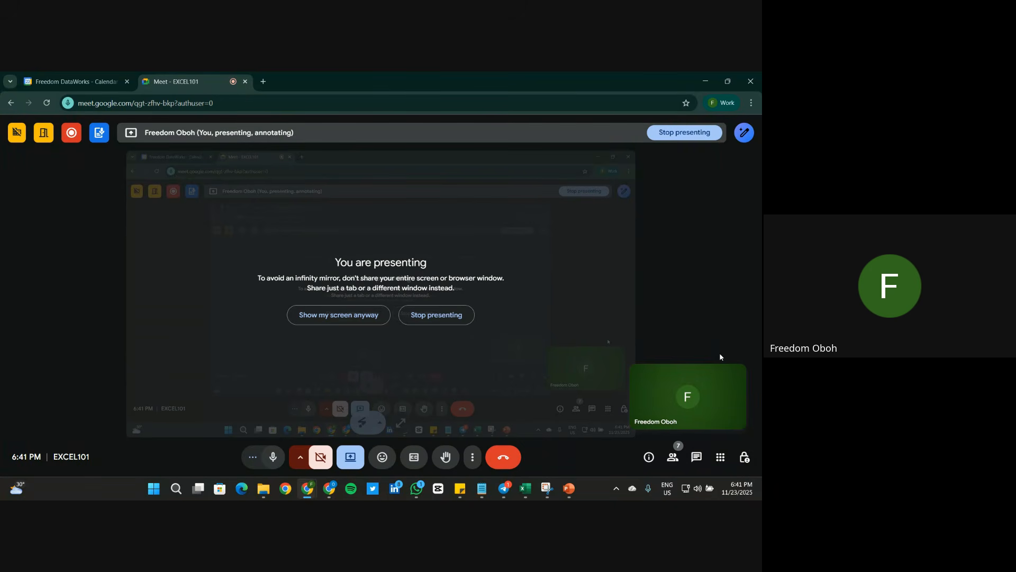
mouse_move(669, 406)
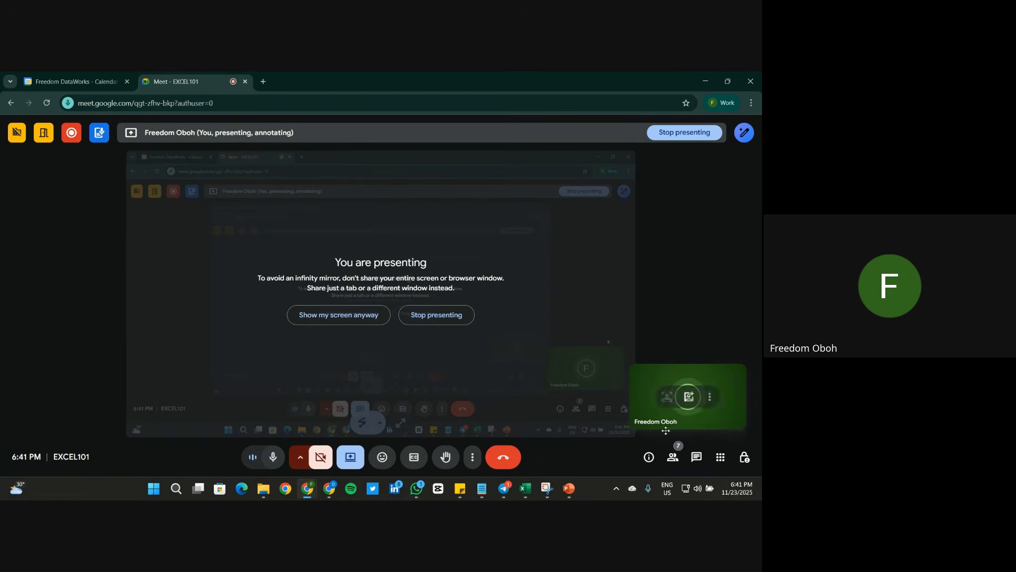
mouse_move(525, 488)
left_click(562, 432)
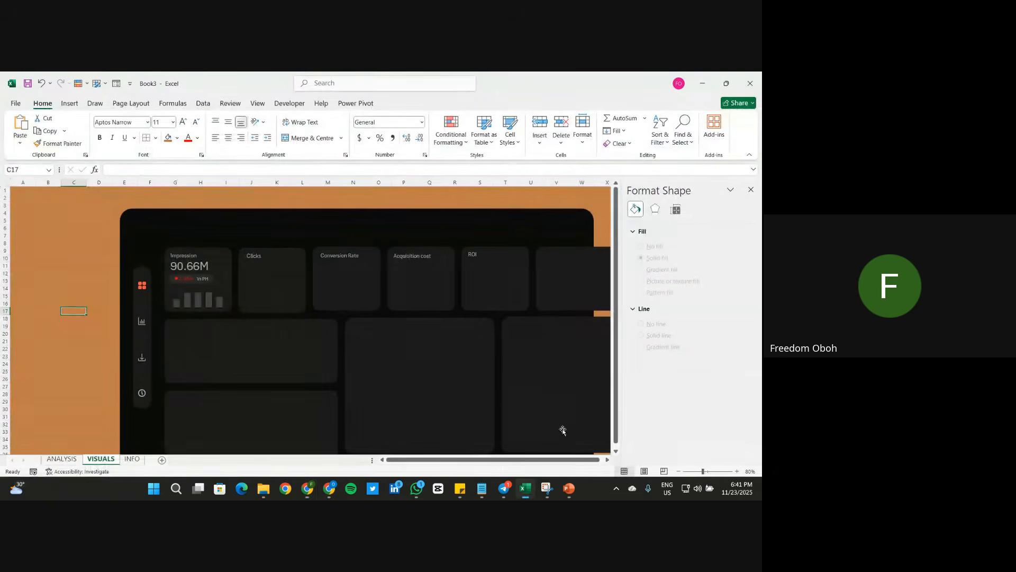
left_click(66, 357)
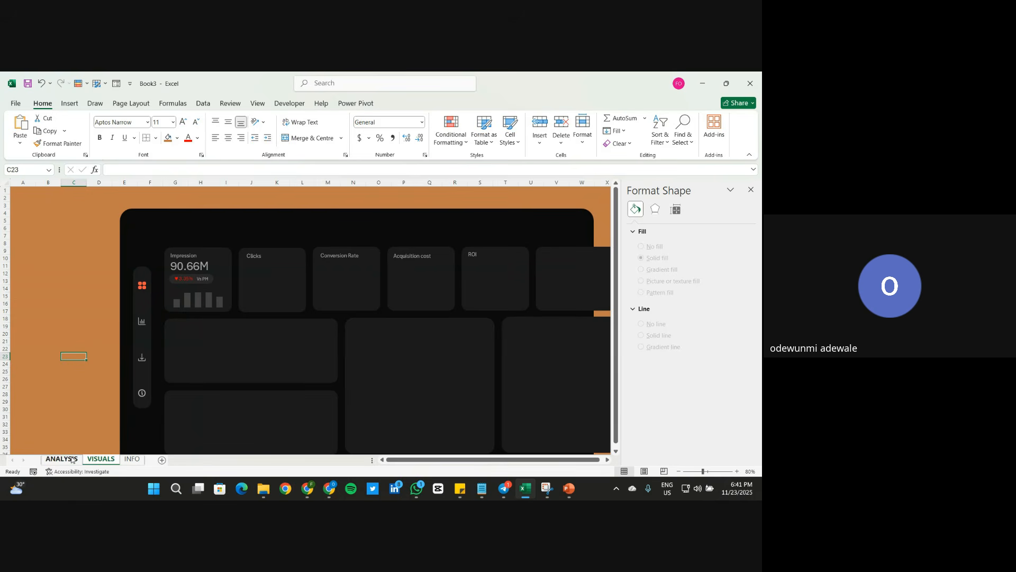
scroll(84, 402, "down", 1)
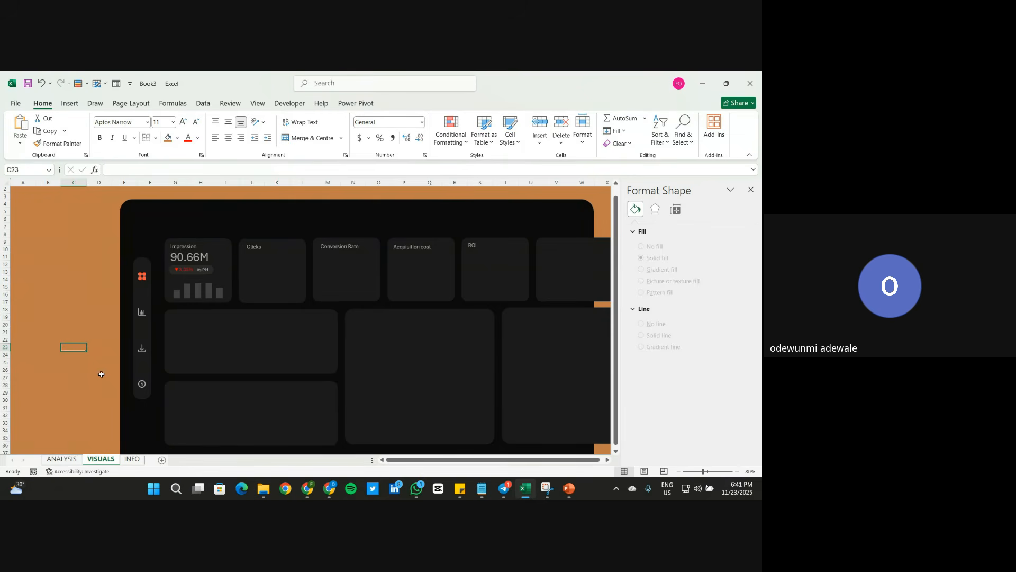
left_click(205, 270)
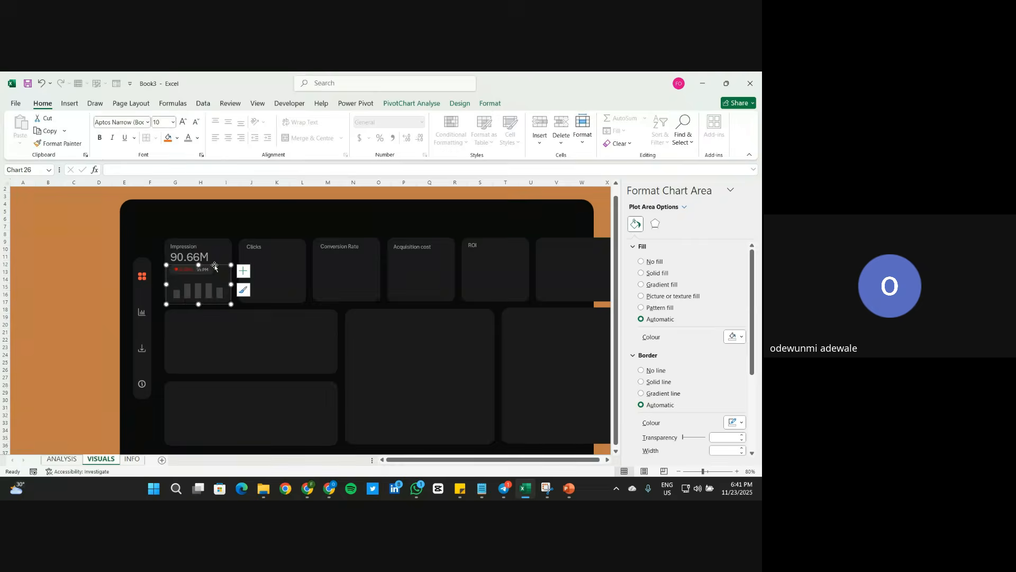
left_click(77, 303)
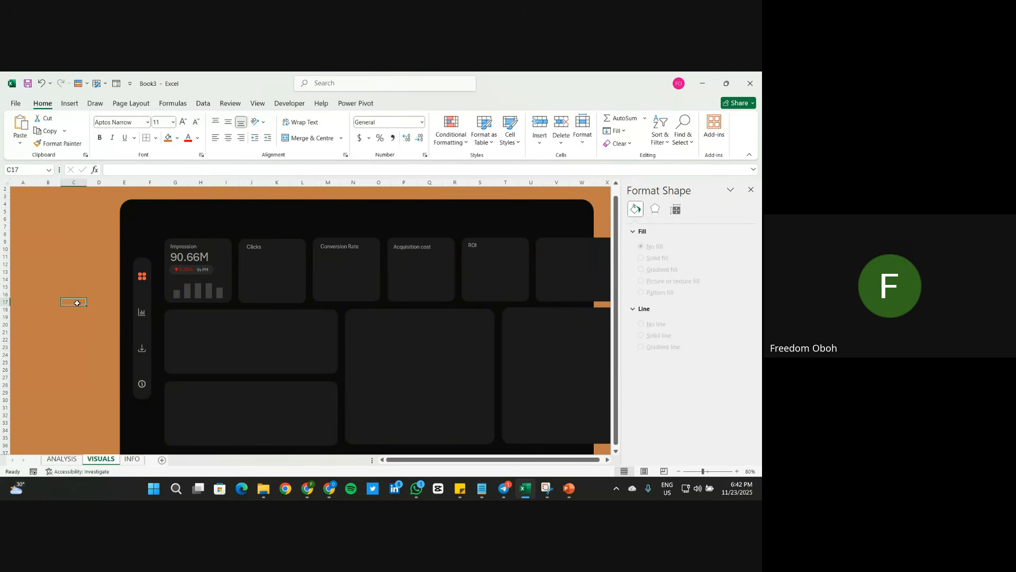
Step: Move the Date timeline from the ANALYSIS sheet to the VISUALS sheet, pasting everything and enabling data connections
left_click(68, 460)
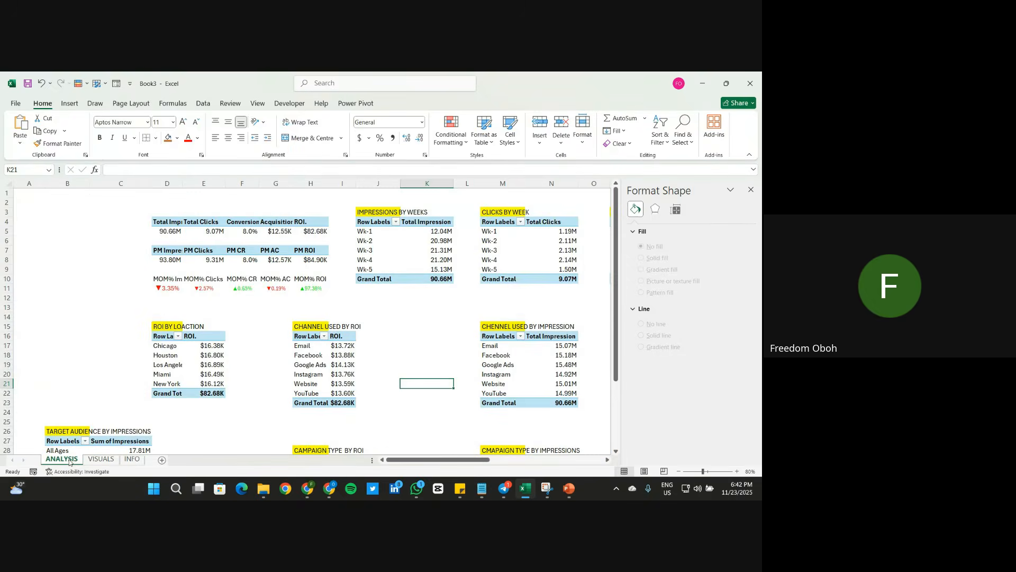
scroll(459, 269, "right", 8)
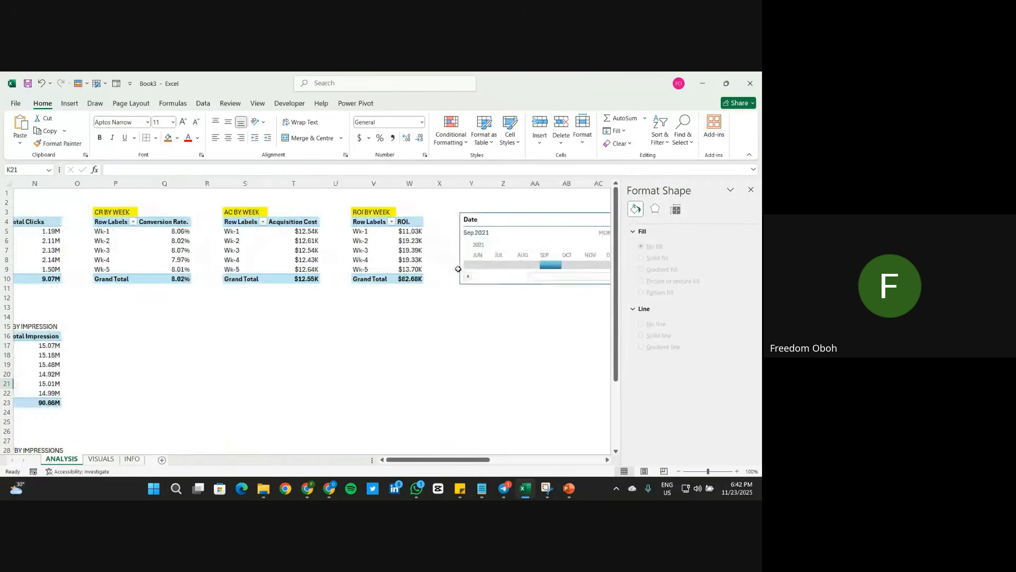
scroll(459, 269, "right", 2)
left_click(491, 218)
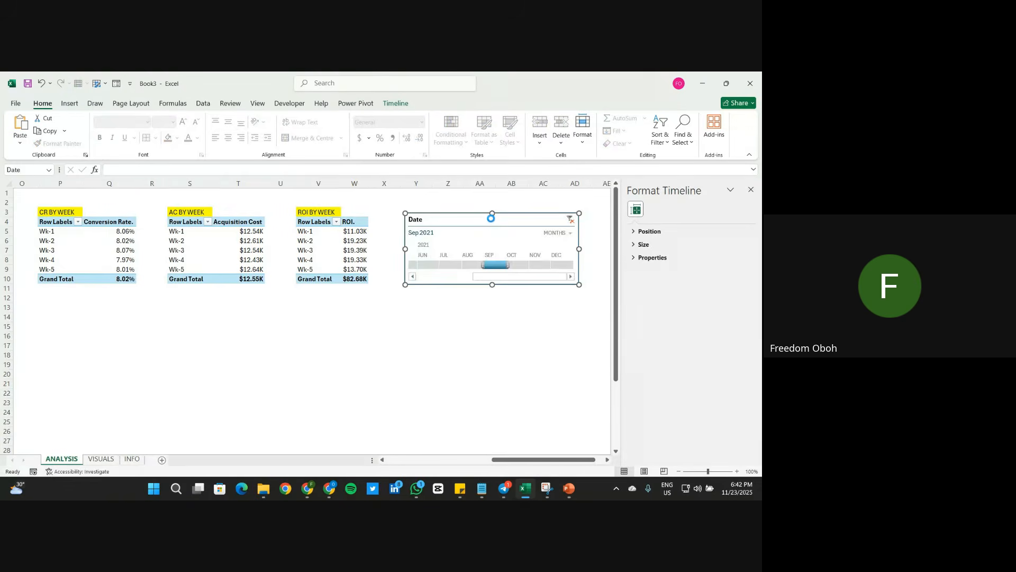
key("ctrl+x")
left_click(101, 459)
key("ctrl+v")
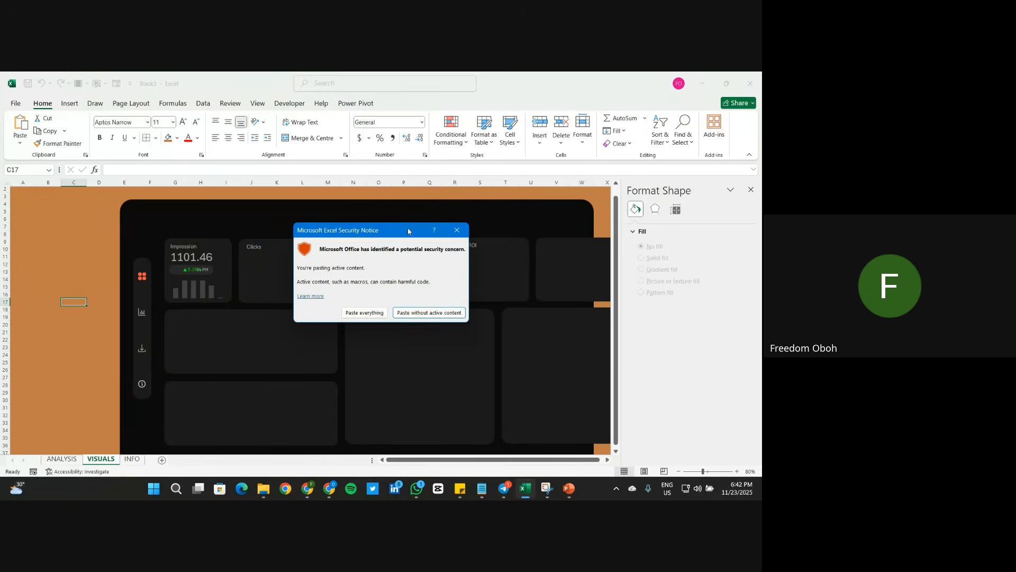
left_click(364, 312)
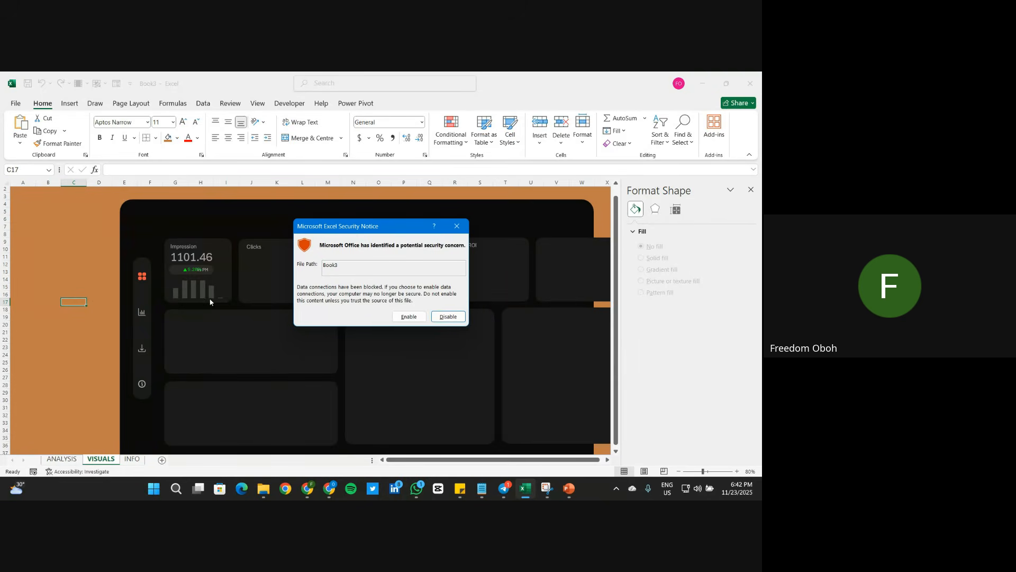
left_click(409, 316)
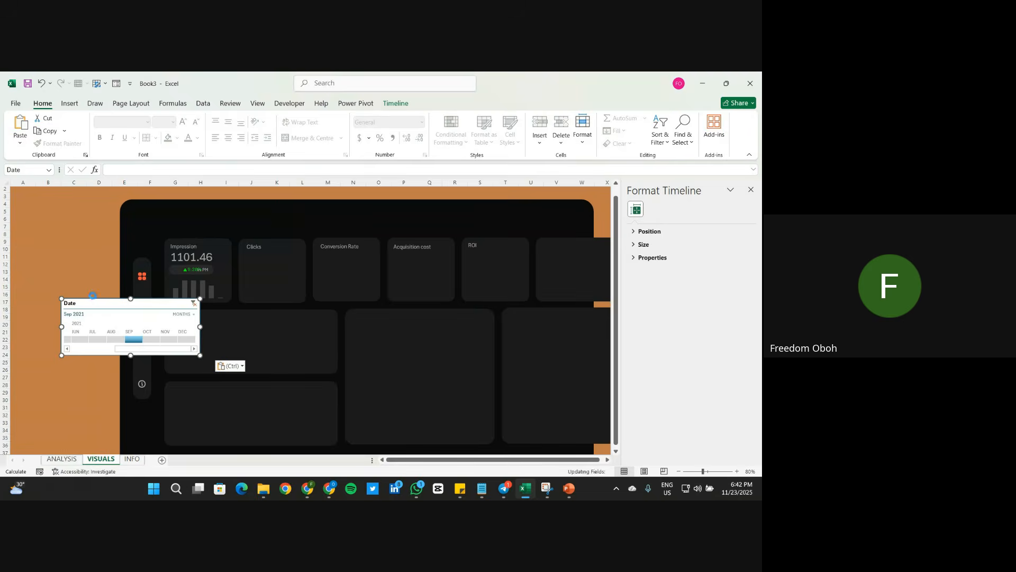
Step: Place the Date timeline over the orange area beside the dashboard's sidebar and filter it to Oct 2021
left_click_drag(99, 306, 50, 330)
left_click(103, 363)
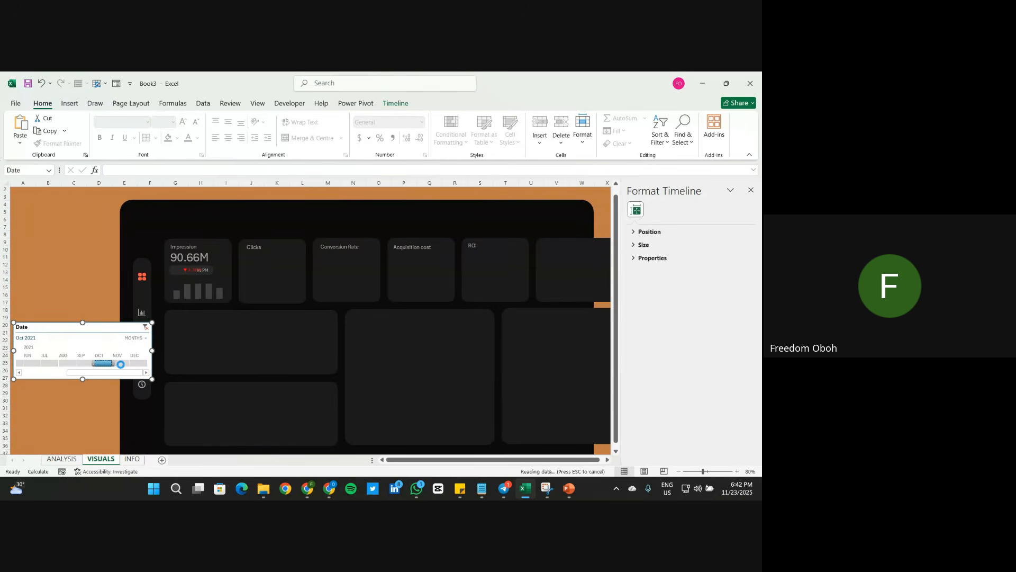
Step: Shift the Impression card's mini chart slightly down and nudge the linked month-over-month picture a little to the left
left_click(192, 269)
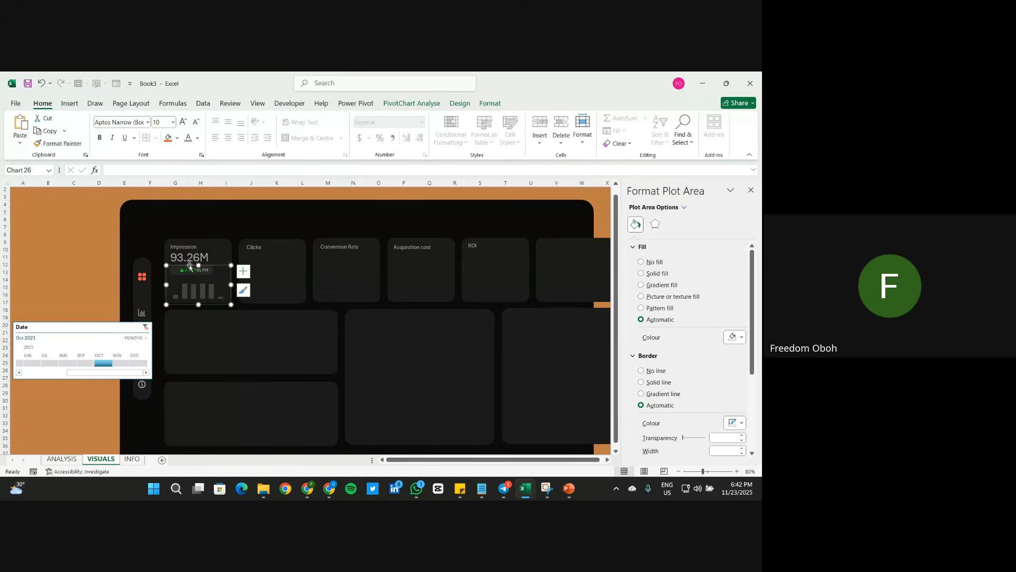
left_click(190, 265)
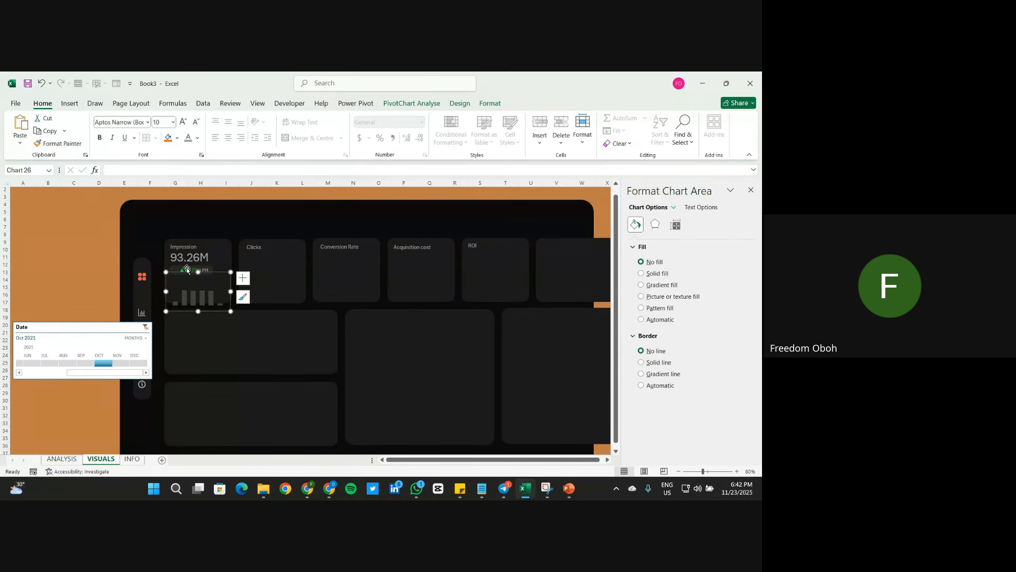
left_click(189, 269)
key("Left")
key("Left")
key("Left")
key("Left")
key("Left")
key("Left")
key("Left")
key("Left")
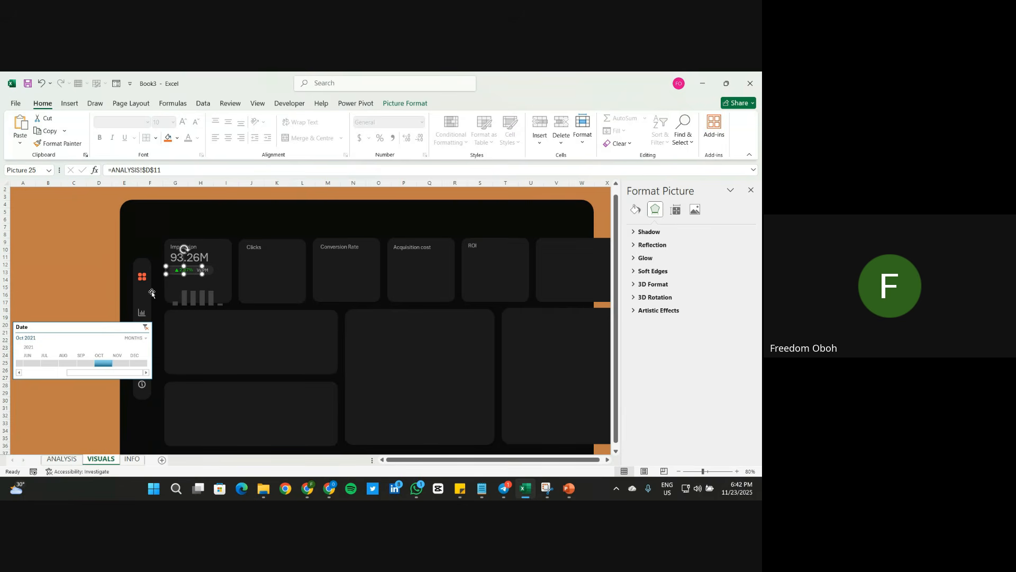
Step: Check how the Impression card responds when the Date timeline is filtered to Sep 2021 and Aug 2021
left_click(86, 363)
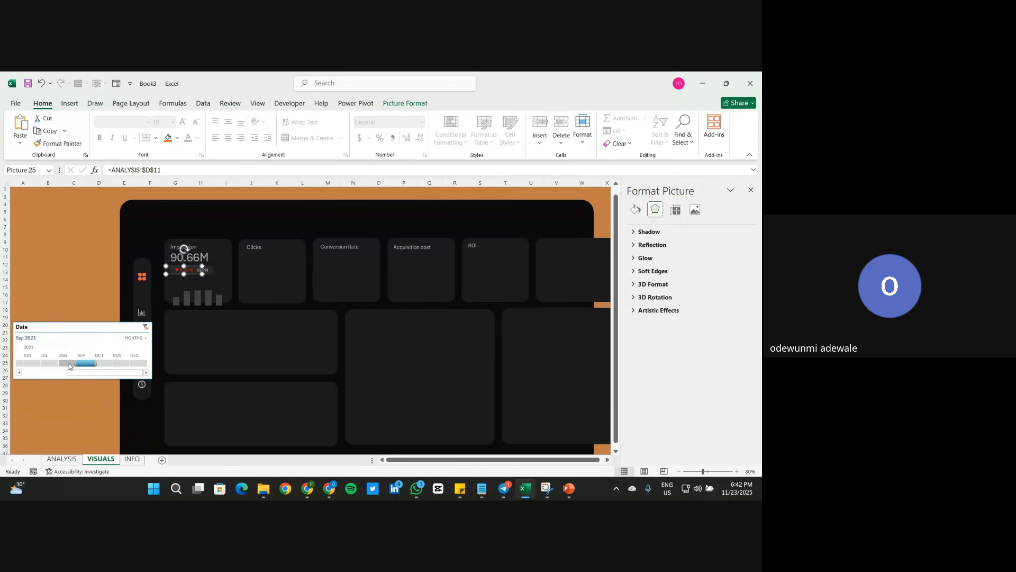
left_click(69, 363)
left_click(57, 257)
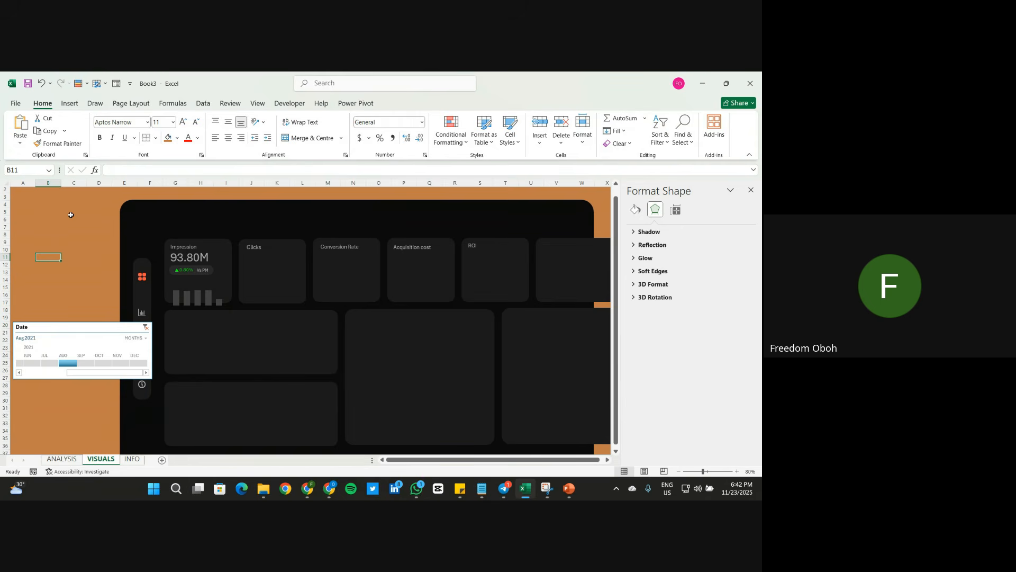
Step: Copy the MOM% Clicks value in ANALYSIS cell E11 and review the linked picture paste option on the VISUALS sheet
left_click(20, 142)
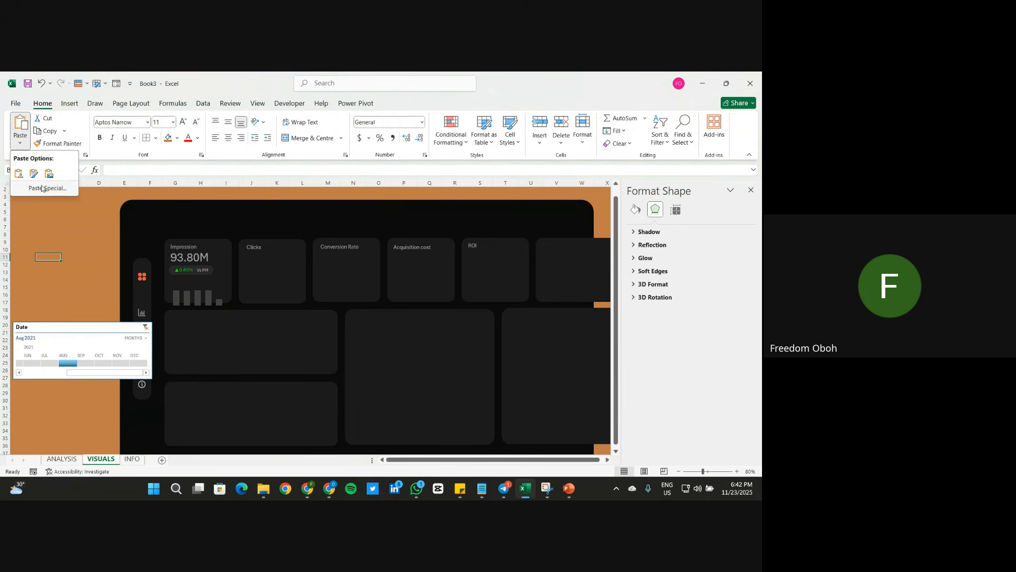
left_click(68, 274)
left_click(68, 460)
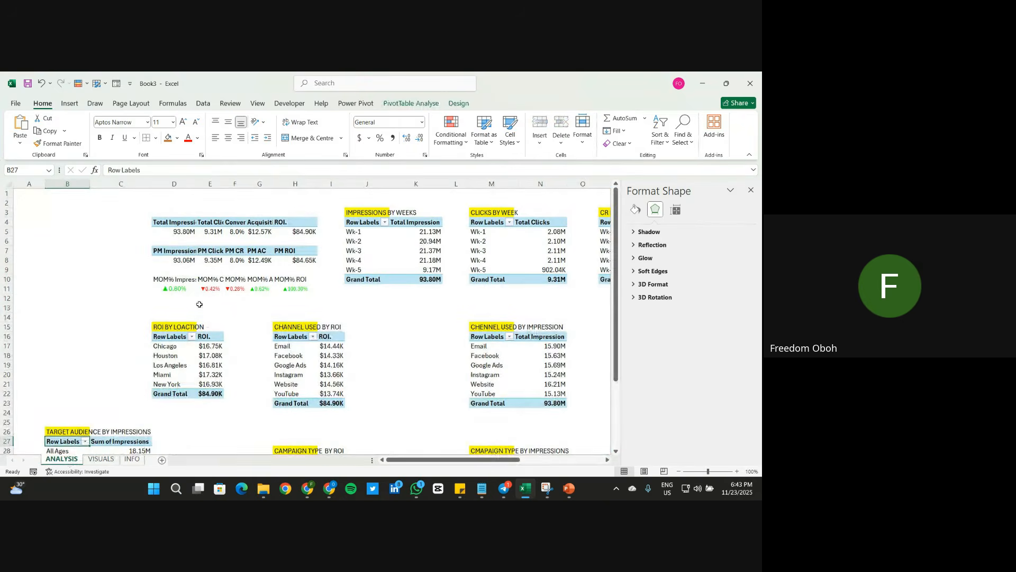
left_click(210, 290)
key("ctrl+c")
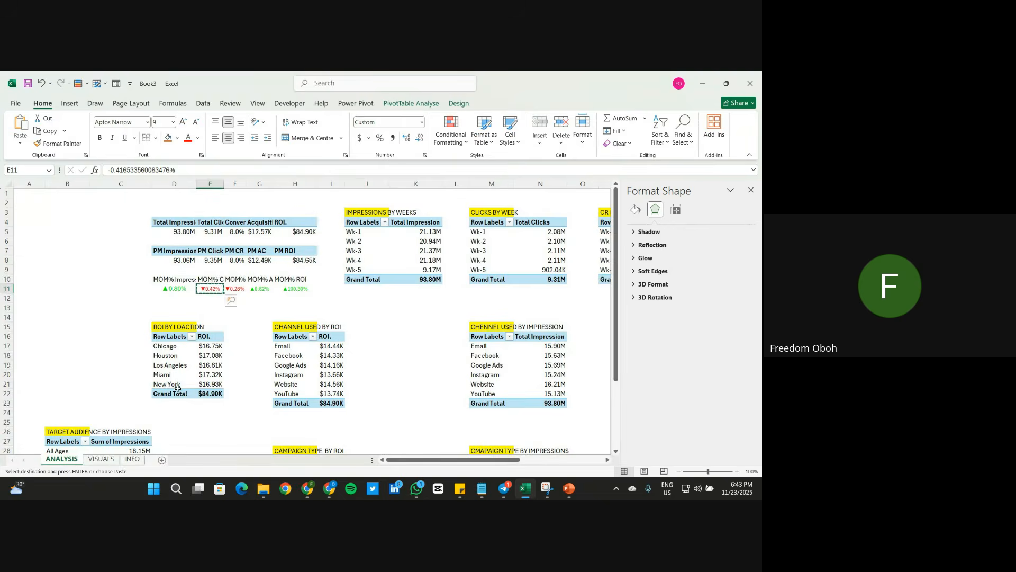
left_click(101, 459)
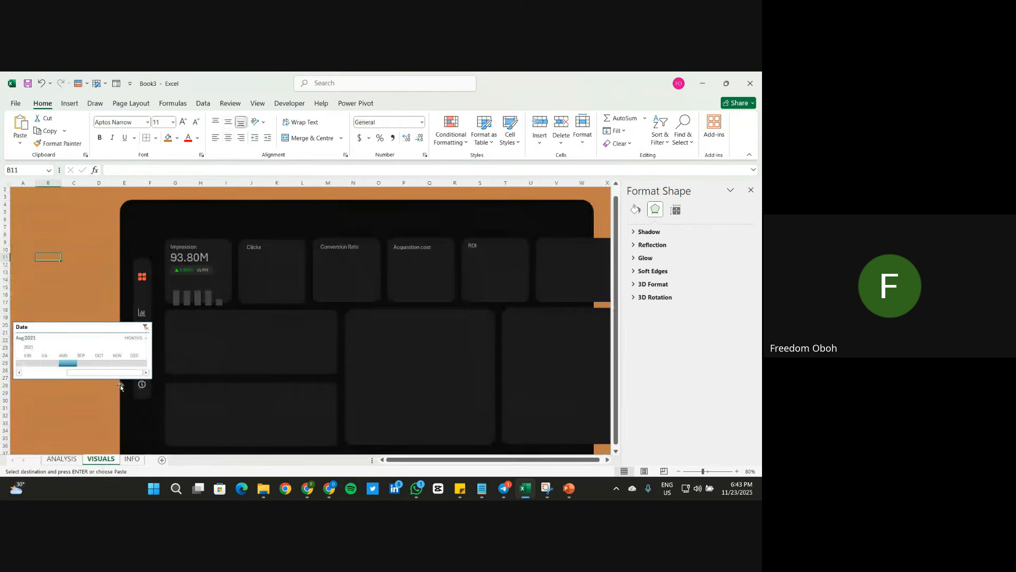
left_click(19, 140)
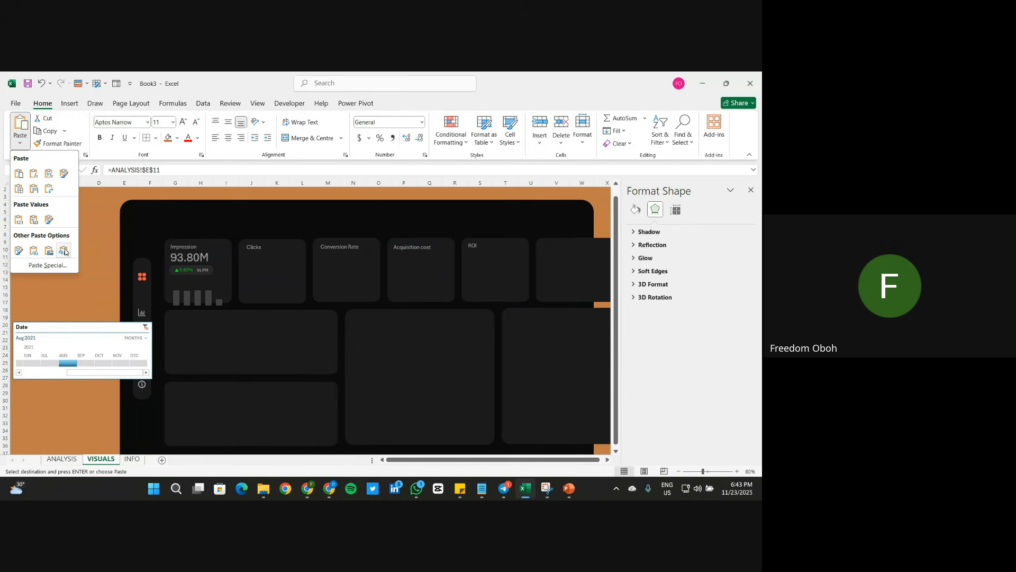
left_click(49, 257)
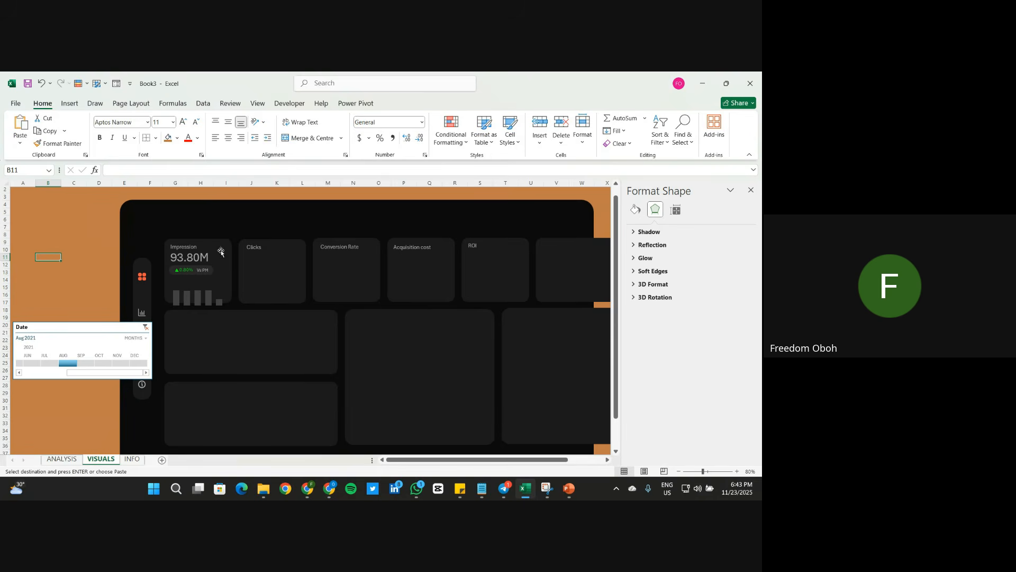
Step: Compare the Impression total in ANALYSIS cell D5 with the VISUALS Impression card, filtering the Date timeline to Sep 2021
left_click(62, 458)
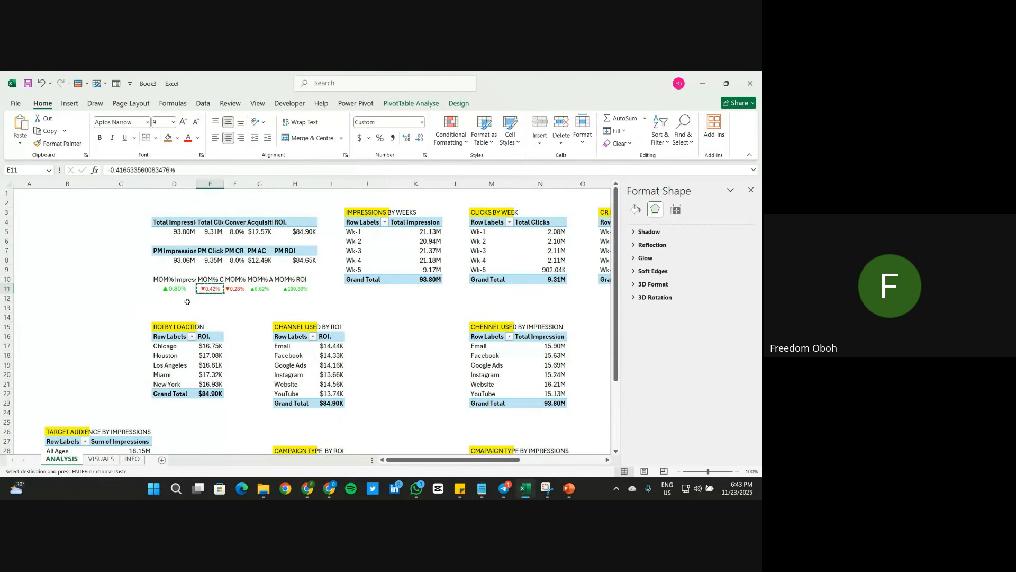
left_click(184, 231)
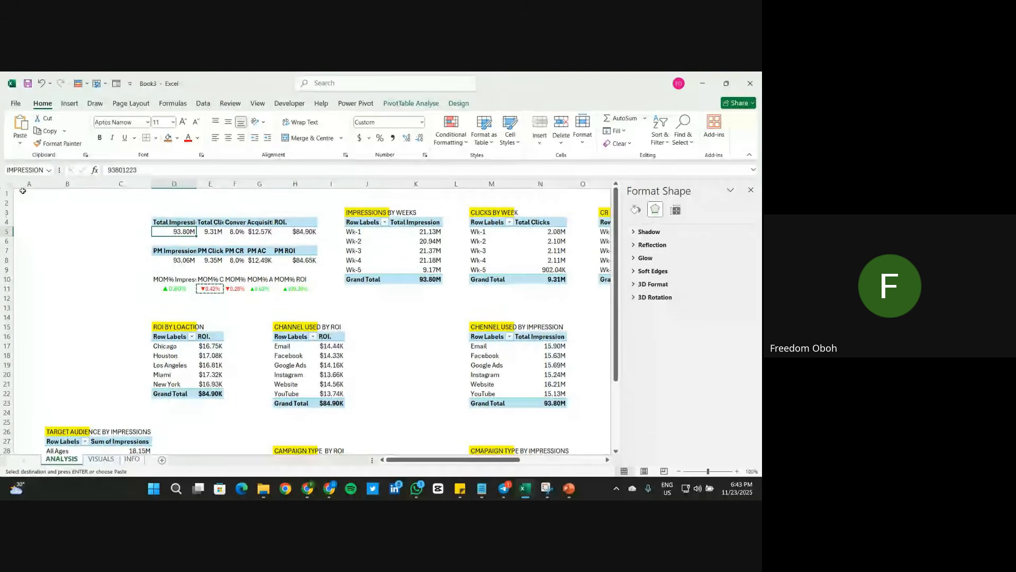
left_click(100, 459)
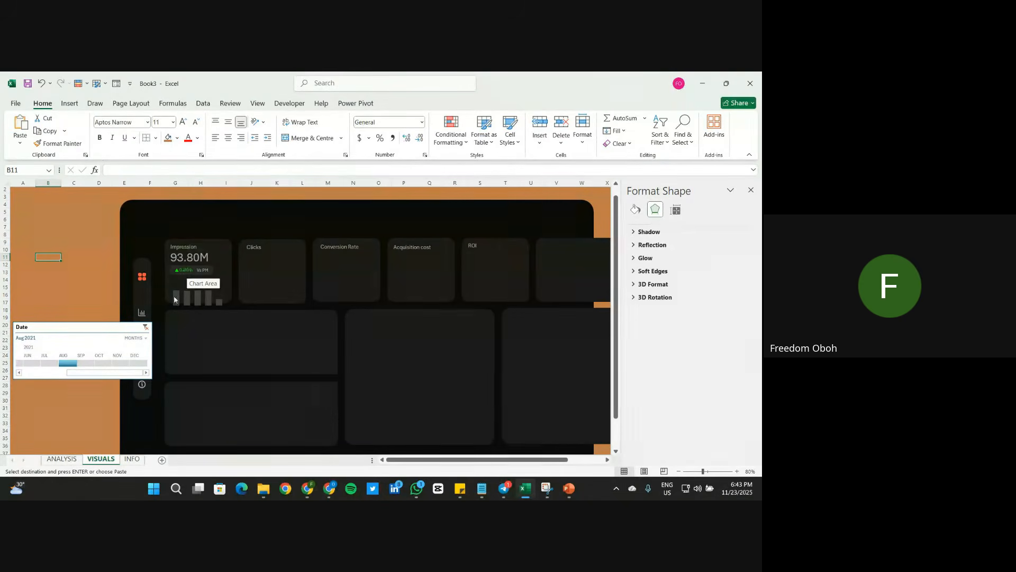
left_click(60, 459)
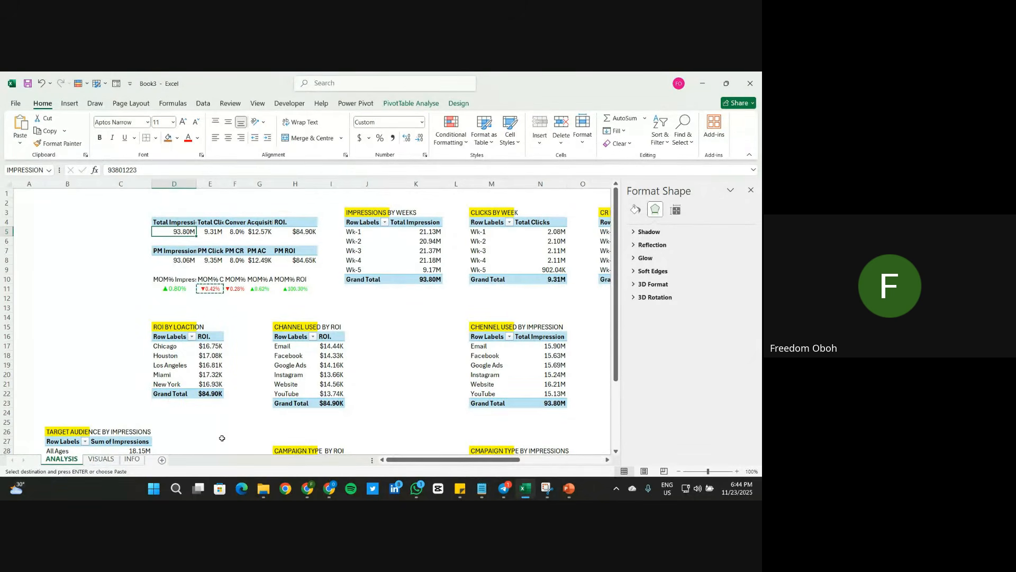
left_click(101, 459)
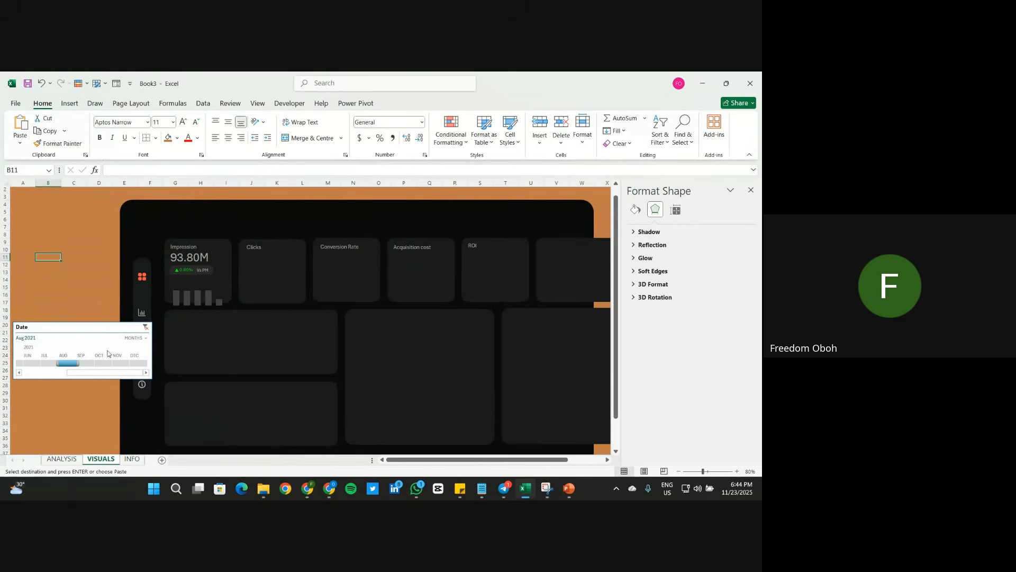
left_click(85, 363)
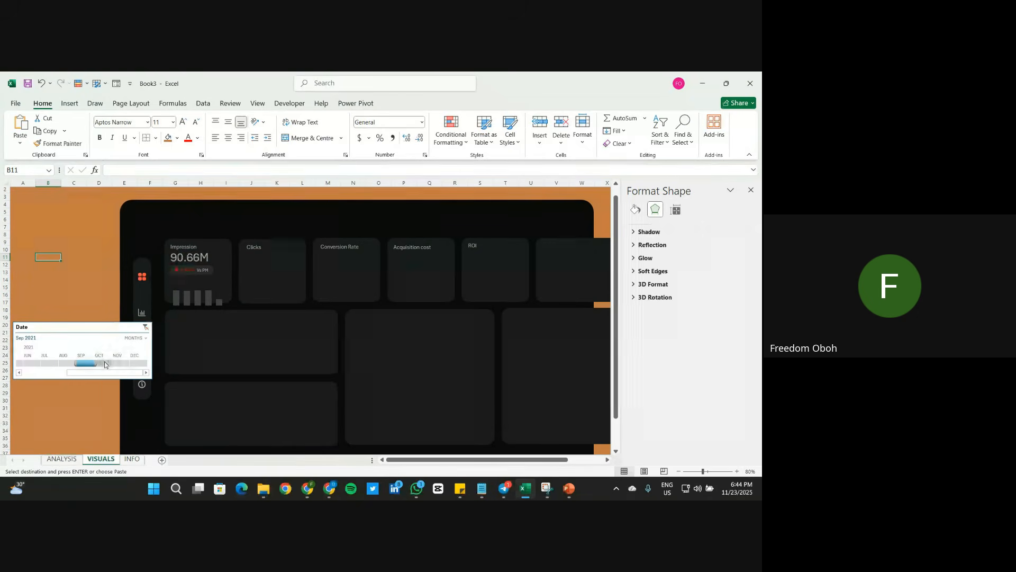
Step: Reduce the font size of the MOM% Impression value in ANALYSIS cell D11 to 9
left_click(62, 459)
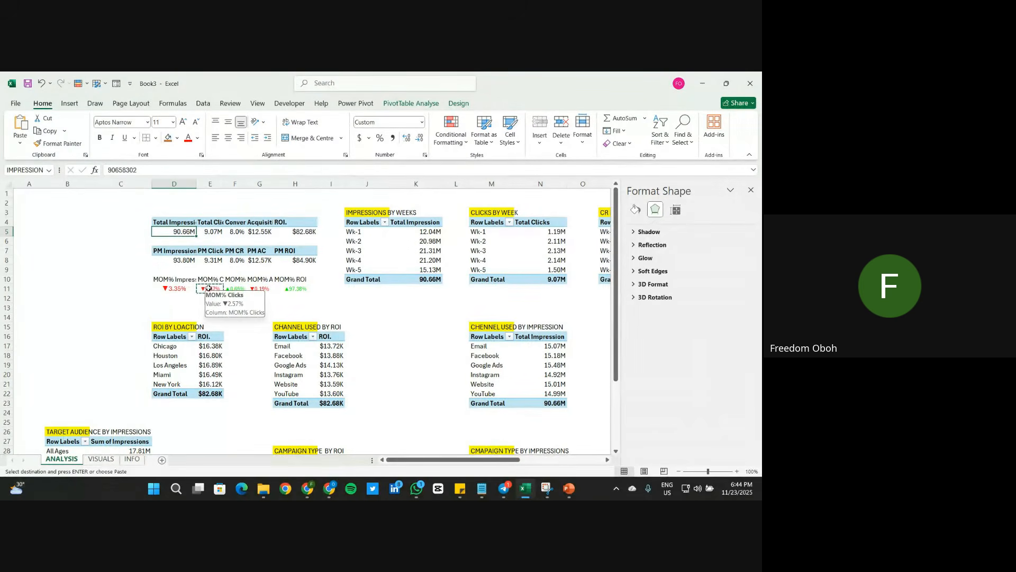
left_click(120, 288)
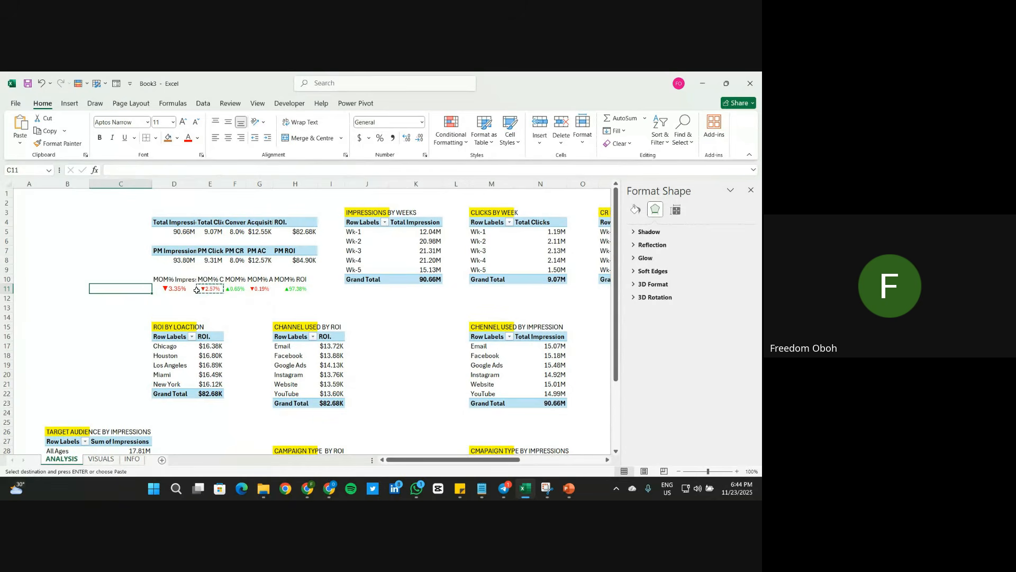
left_click(208, 289)
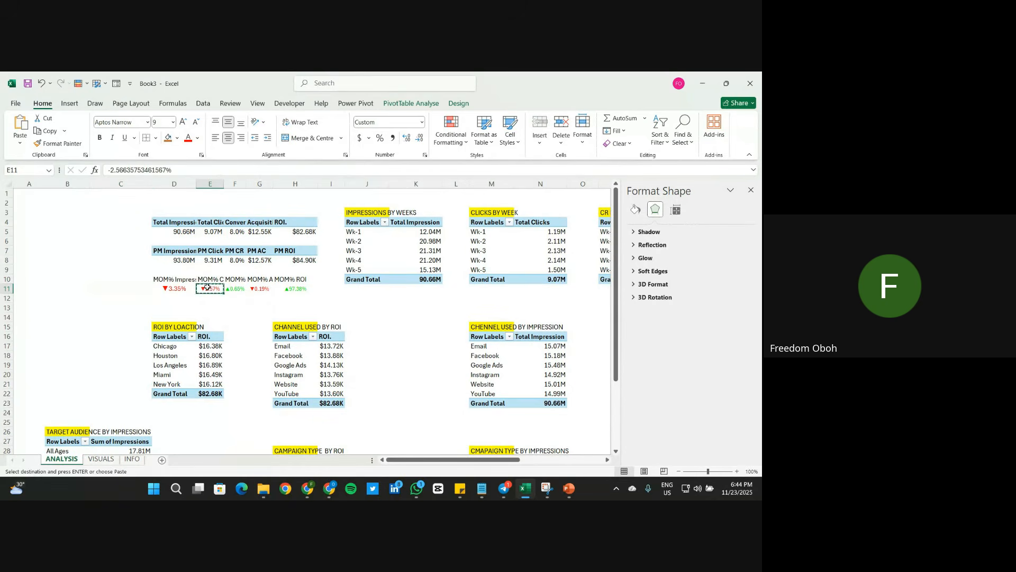
left_click(164, 288)
left_click(196, 122)
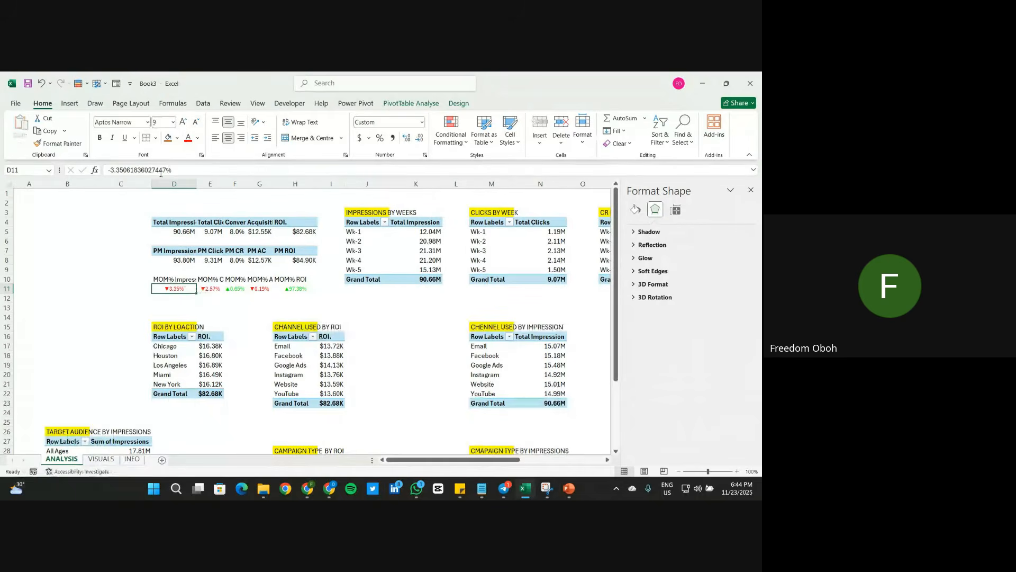
Step: Test the Impression card on VISUALS by filtering the Date timeline to Oct 2021 and Nov 2021
left_click(100, 459)
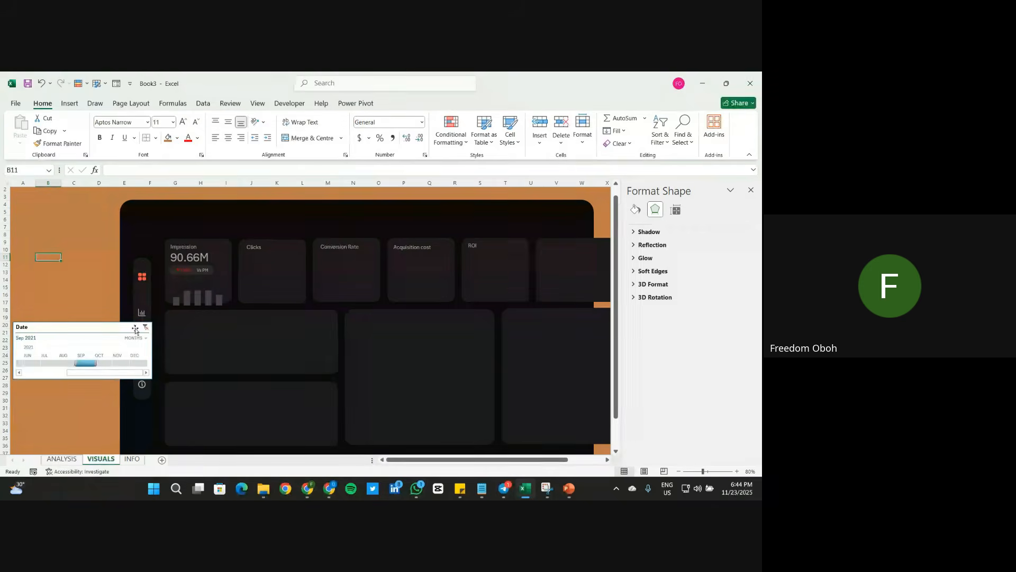
left_click_drag(95, 360, 113, 362)
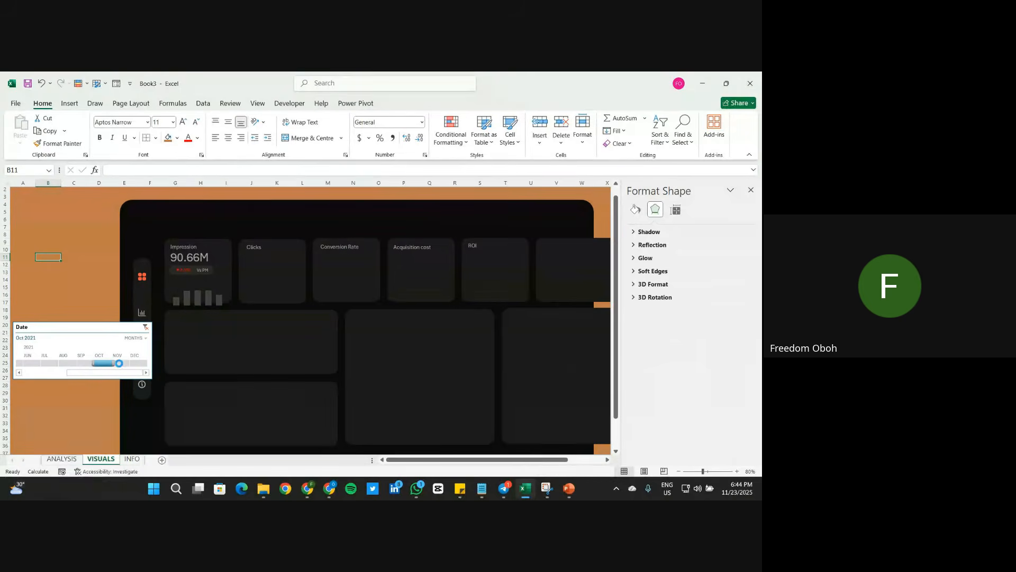
left_click(120, 366)
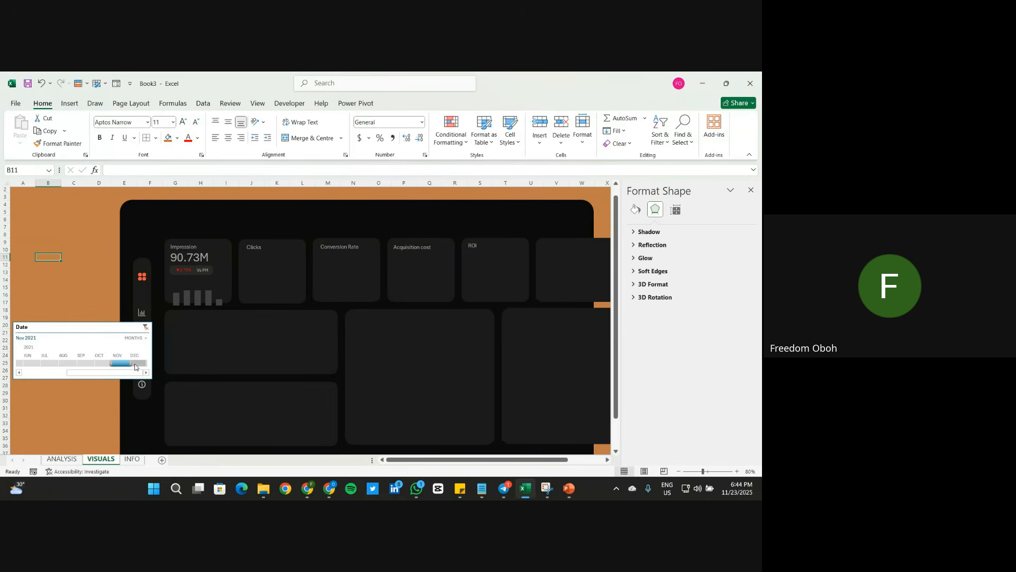
Step: Filter the Date timeline to Dec 2021, and shrink and reposition it on the orange area beside the dashboard panel
left_click(134, 366)
left_click(111, 328)
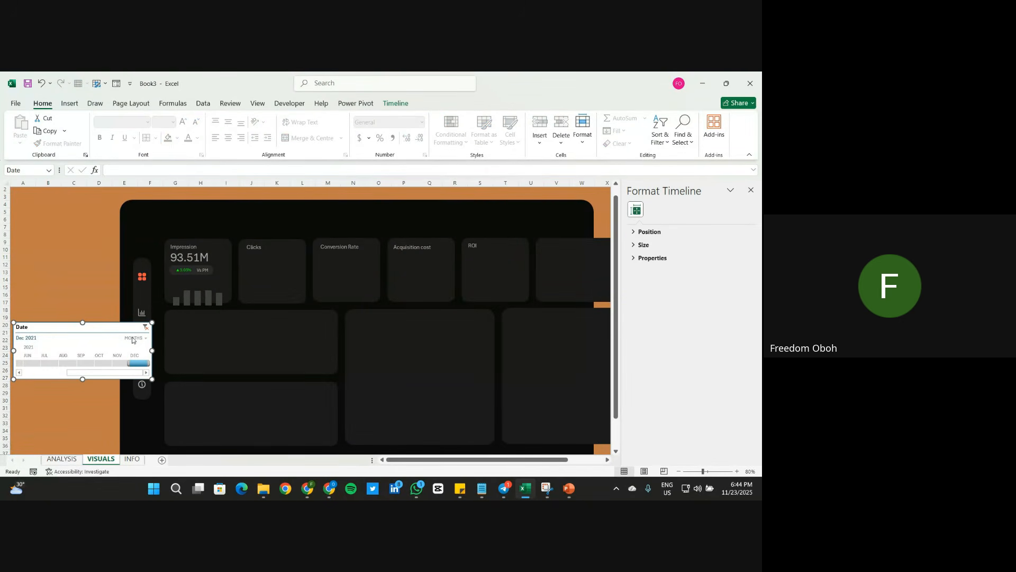
left_click_drag(152, 350, 74, 237)
Step: Duplicate the Impression card's "Vs PM" pill onto the Clicks, Conversion Rate, Acquisition cost and ROI cards, moving the mini chart out of the way
left_click(204, 285)
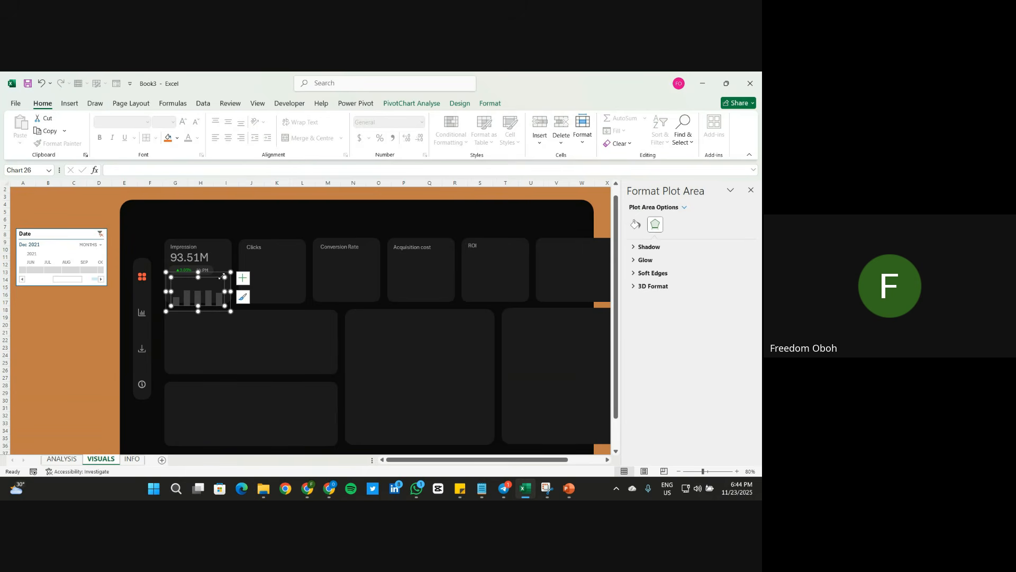
left_click_drag(220, 275, 220, 284)
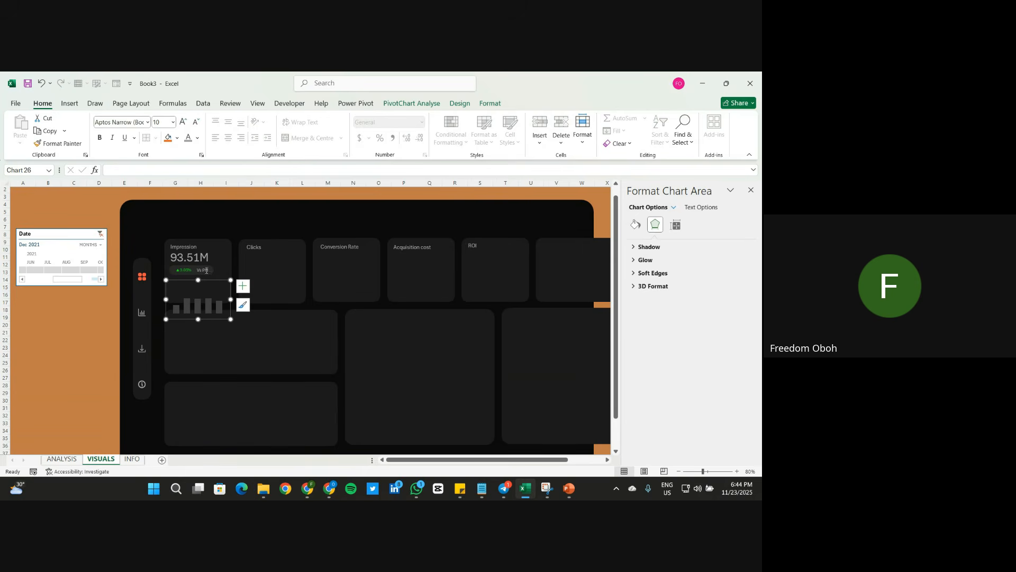
left_click(211, 272)
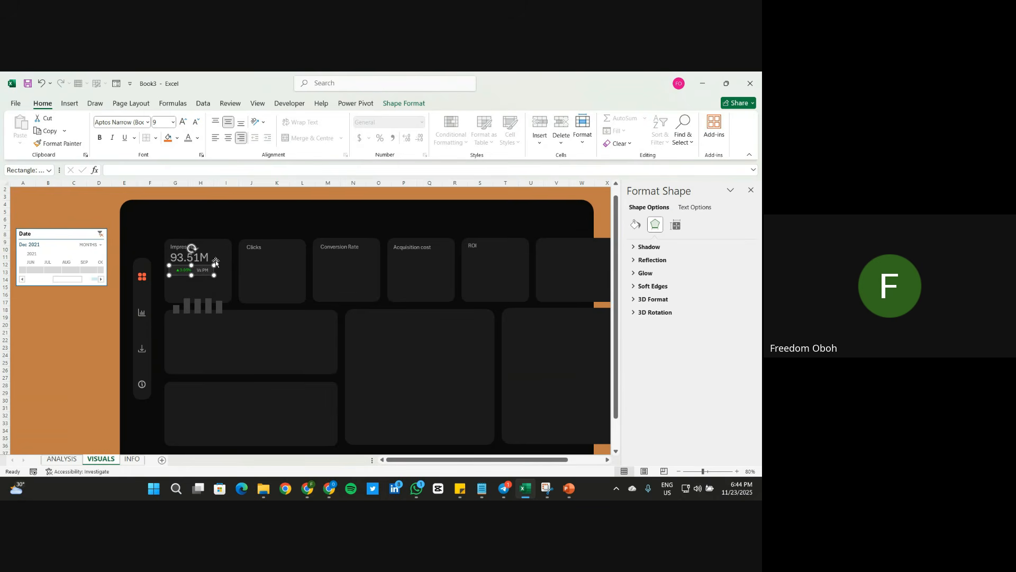
left_click_drag(215, 261, 348, 276)
key("ctrl+d")
key("ctrl+d")
left_click_drag(359, 282, 500, 278)
key("ctrl+d")
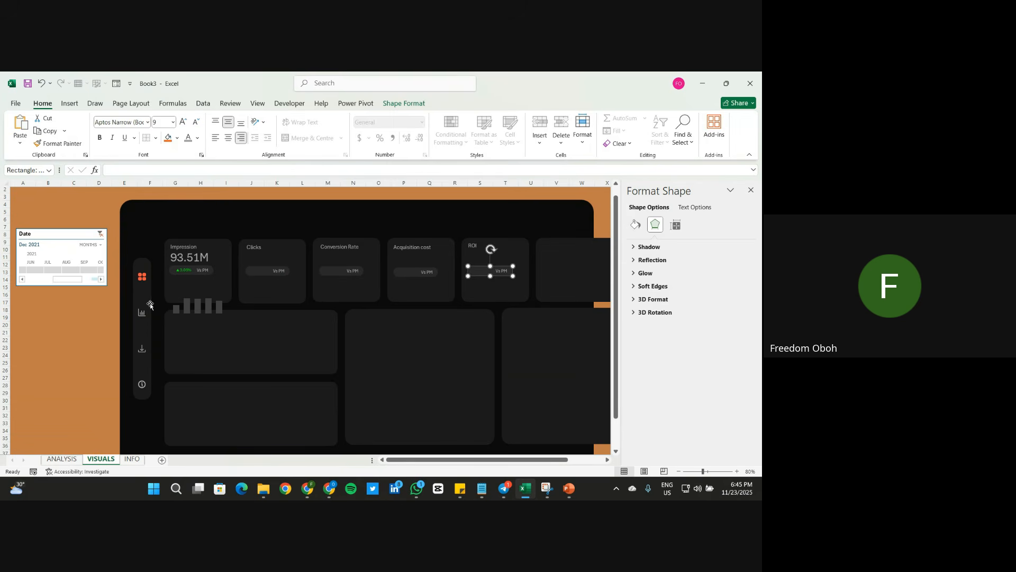
Step: Move the mini column chart back up into the lower part of the Impression card
left_click(205, 295)
left_click(215, 282)
left_click_drag(215, 282, 215, 265)
left_click(77, 316)
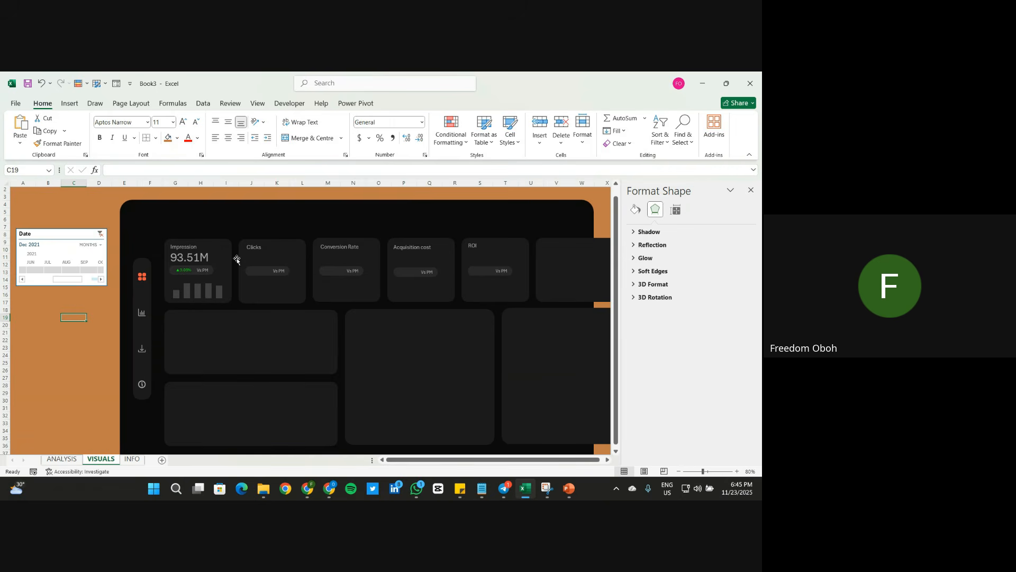
Step: Nudge the Impression value text box down slightly and place a duplicate of it under the Clicks card title
left_click(201, 255)
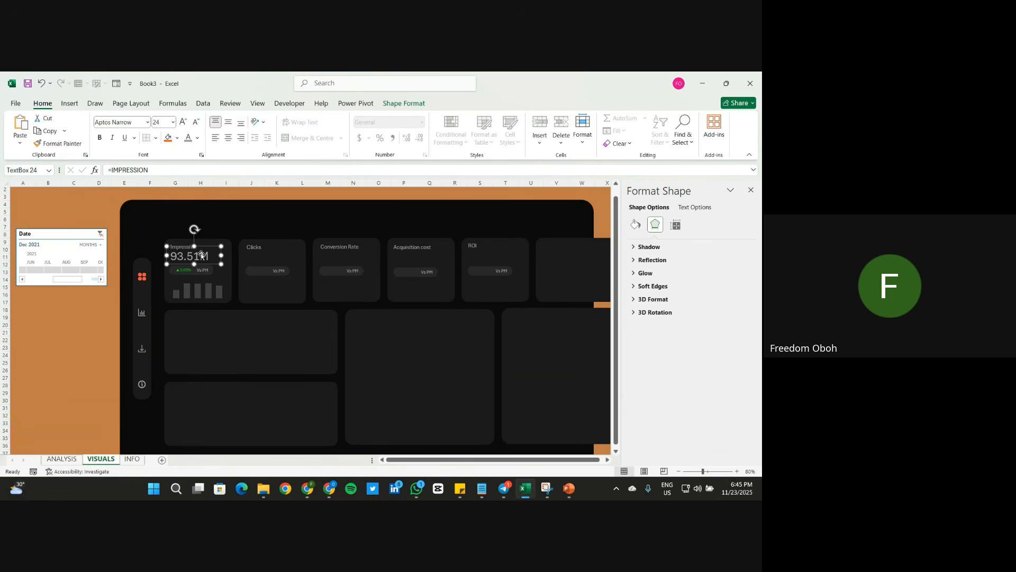
key("Down")
key("ctrl+d")
left_click_drag(213, 255, 283, 247)
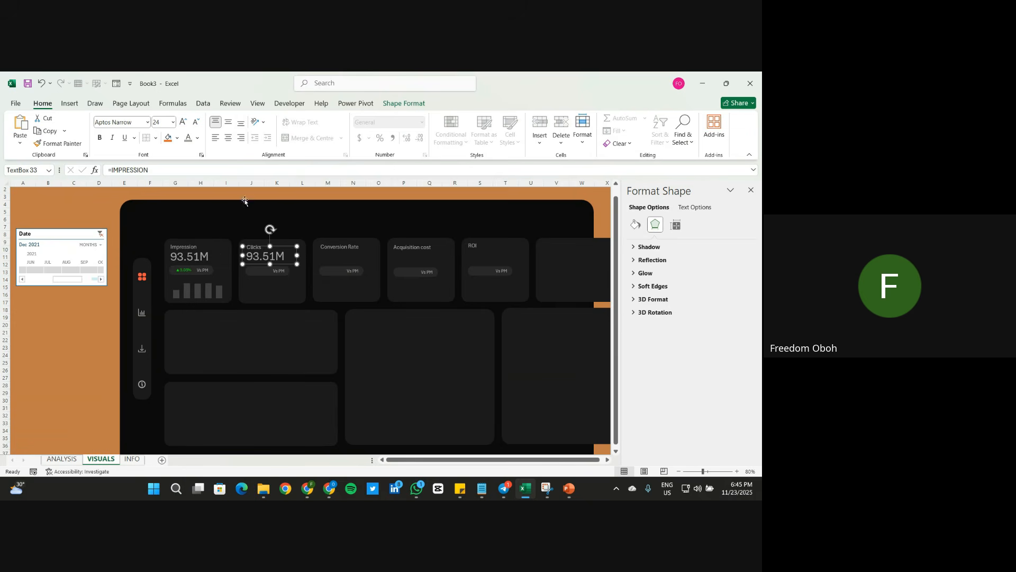
Step: Link the Clicks card's value text box to =CLICKS and copy the Impression value's formatting onto it
double_click(167, 168)
type("CLICKS")
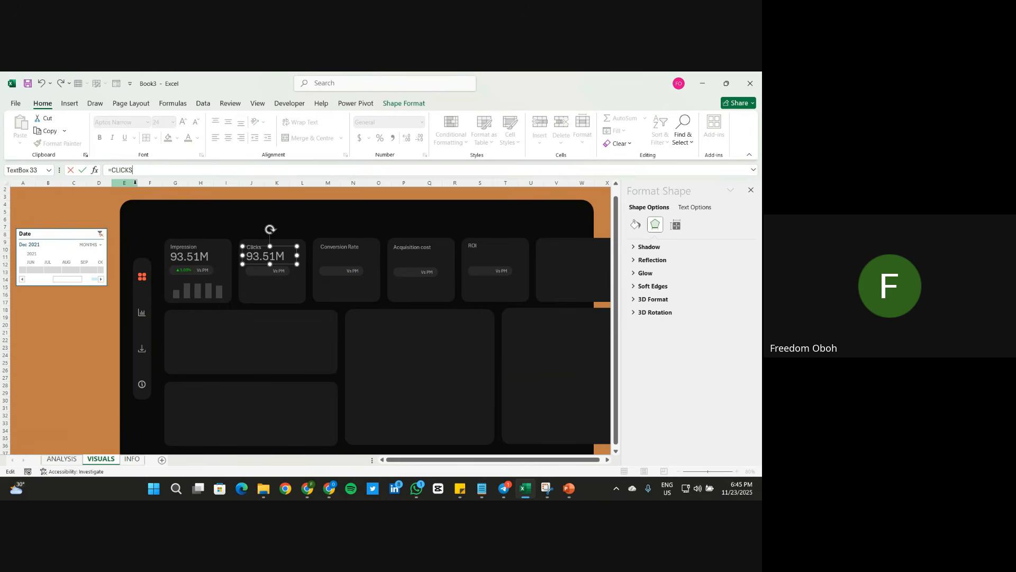
key("Return")
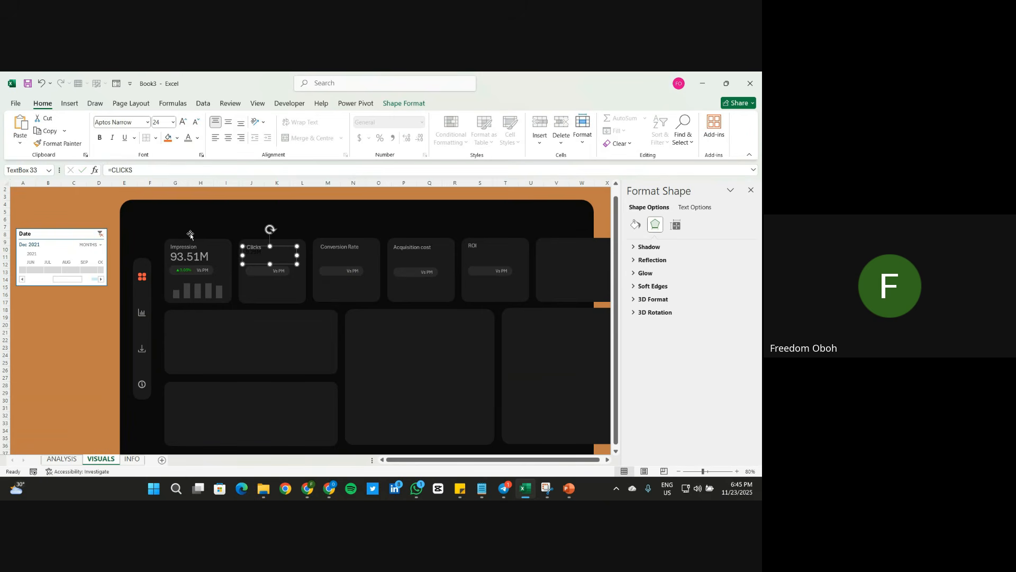
left_click(194, 253)
left_click(59, 144)
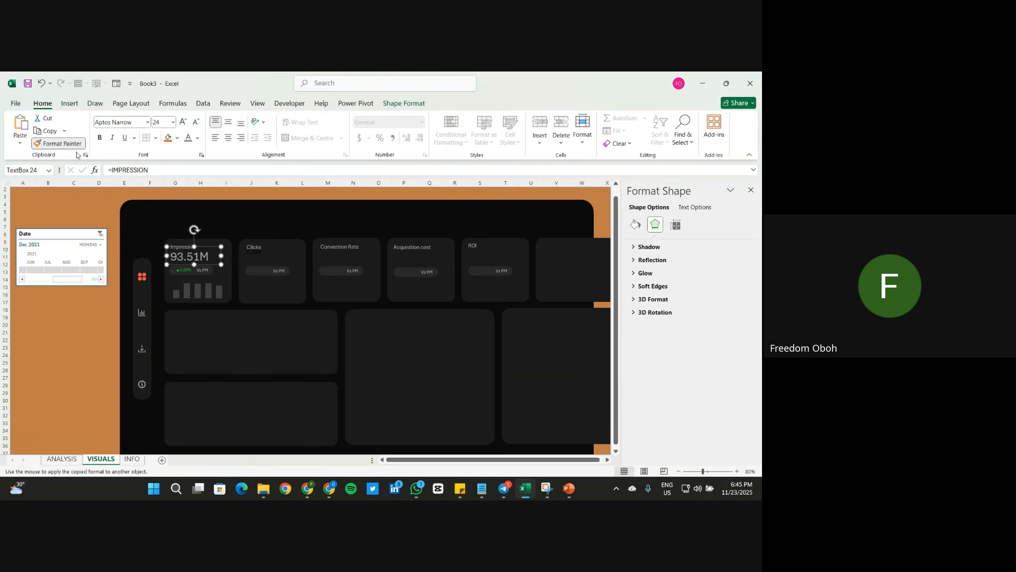
left_click(257, 255)
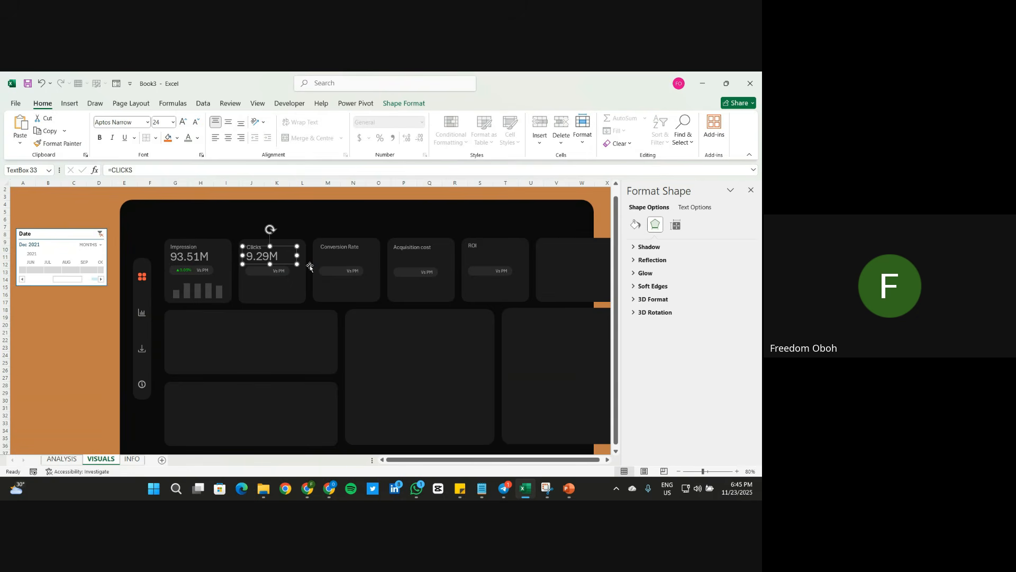
Step: Make three duplicates of the Clicks value text box and place them on the Conversion Rate, Acquisition cost and ROI cards
key("ctrl+d")
key("ctrl+d")
key("ctrl+d")
left_click_drag(307, 267, 359, 247)
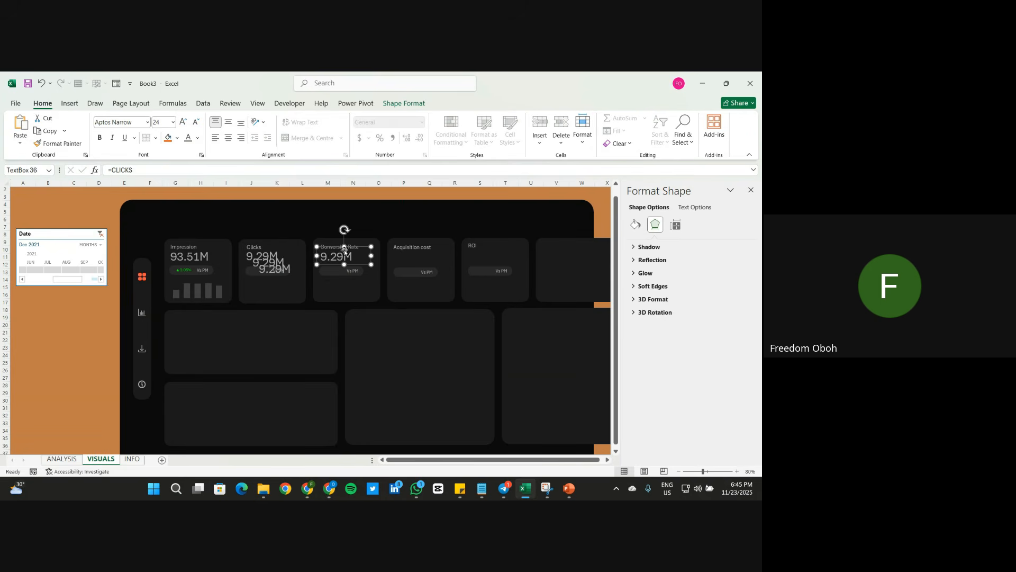
left_click_drag(283, 268, 417, 255)
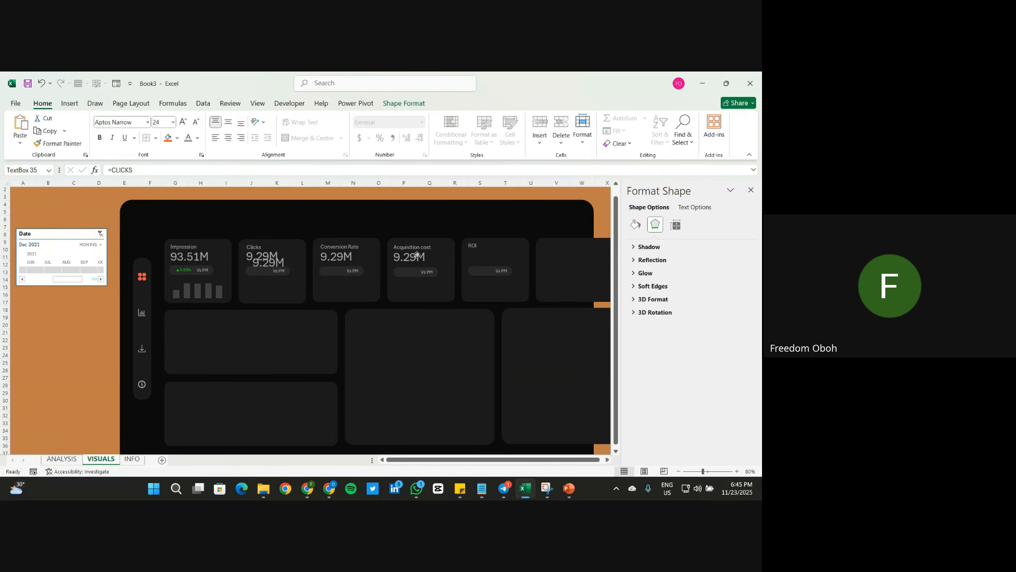
left_click_drag(286, 263, 486, 255)
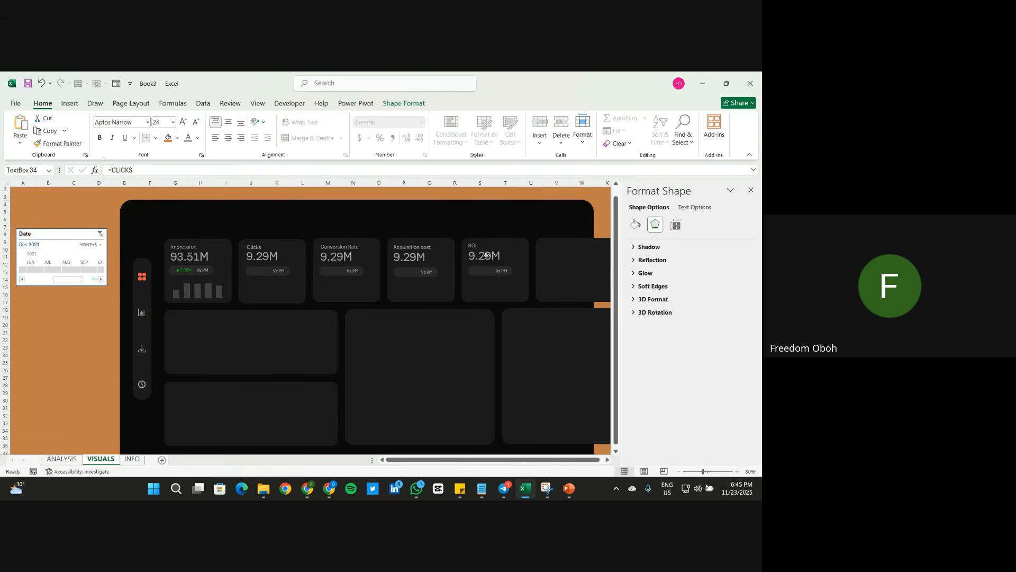
Step: Link the Conversion Rate card's value text box to =CONVERSIONRATE
left_click(345, 259)
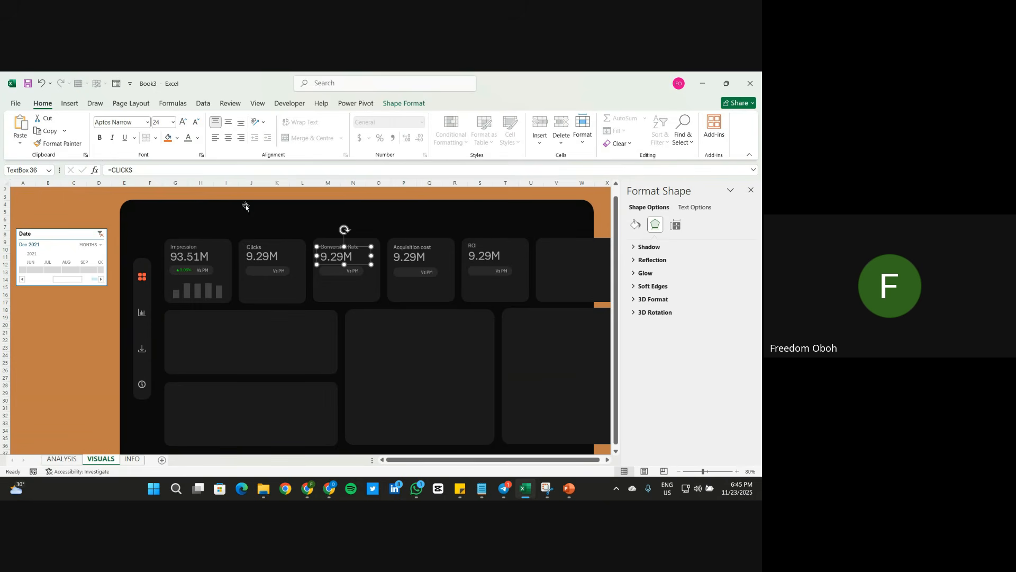
double_click(165, 170)
type("CON")
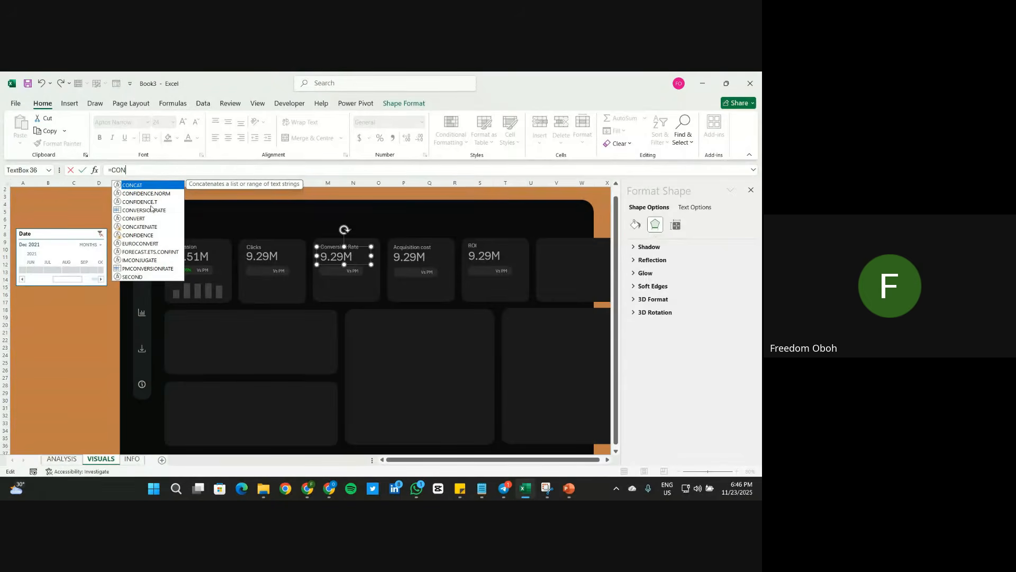
double_click(144, 210)
key("Return")
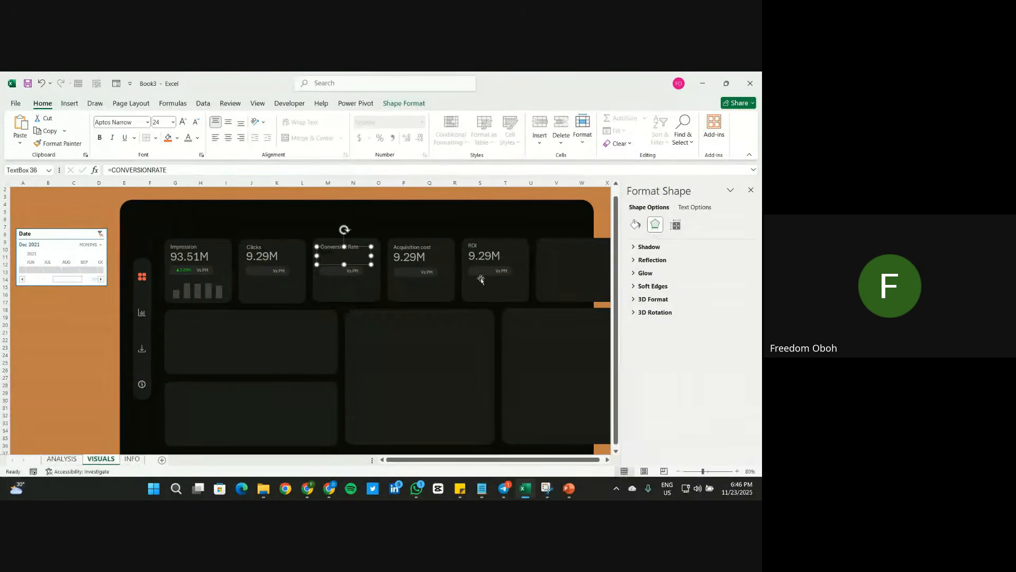
Step: Link the Acquisition cost card's value text box to =ACQUISITIONCOST
left_click(412, 252)
double_click(182, 169)
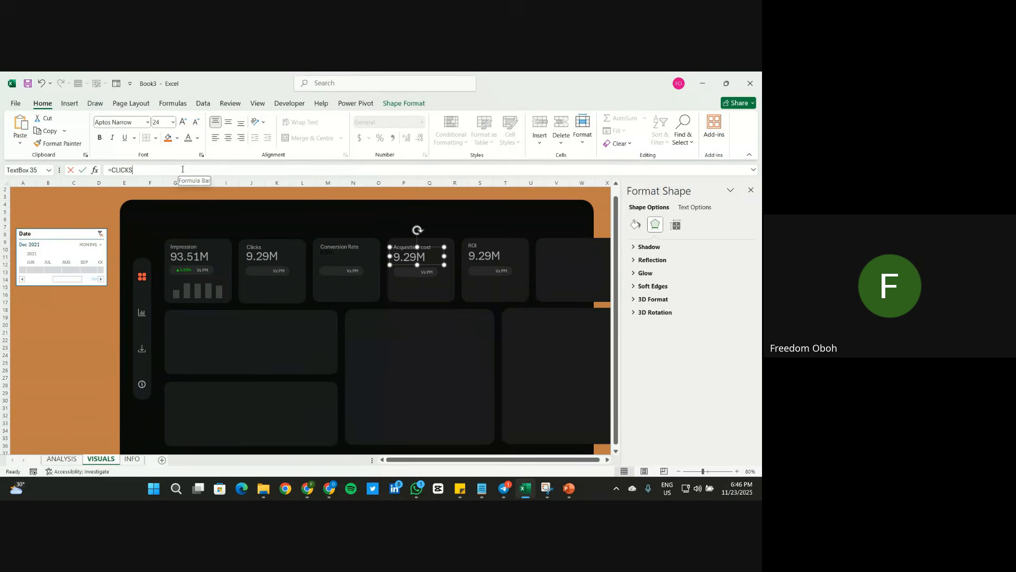
type("AC")
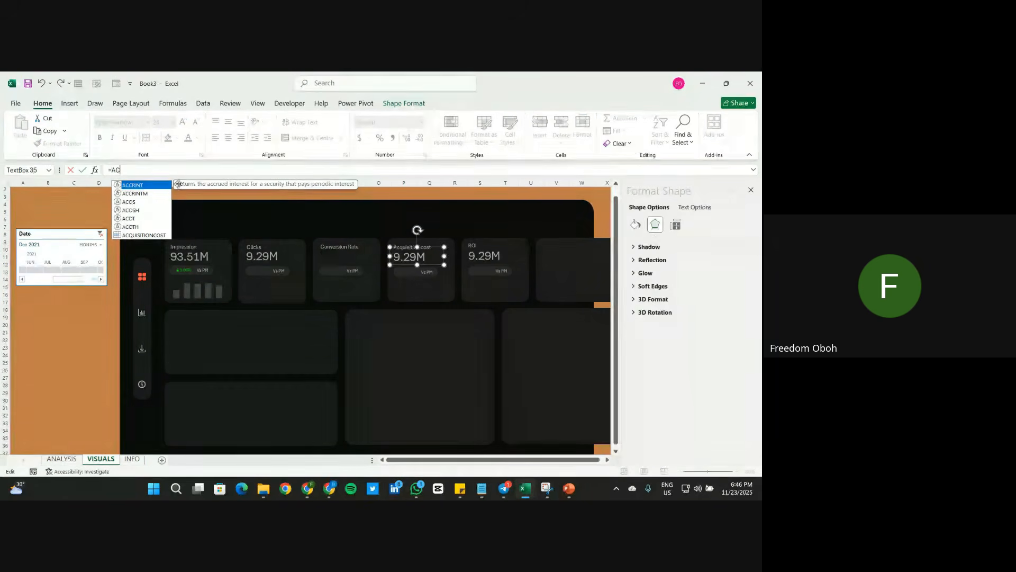
double_click(149, 235)
key("Return")
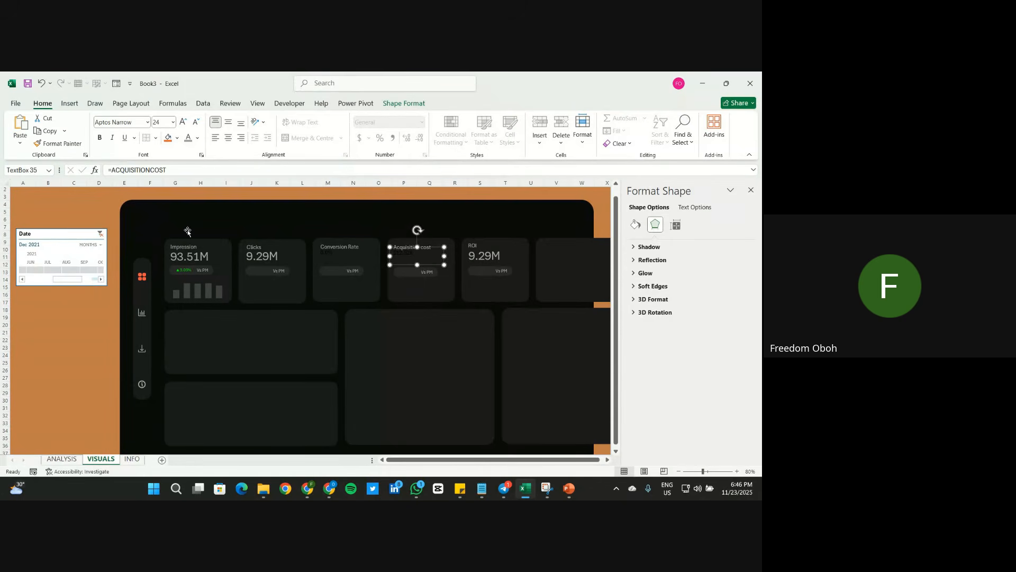
Step: Link the ROI card's value text box to =ROI
left_click(497, 256)
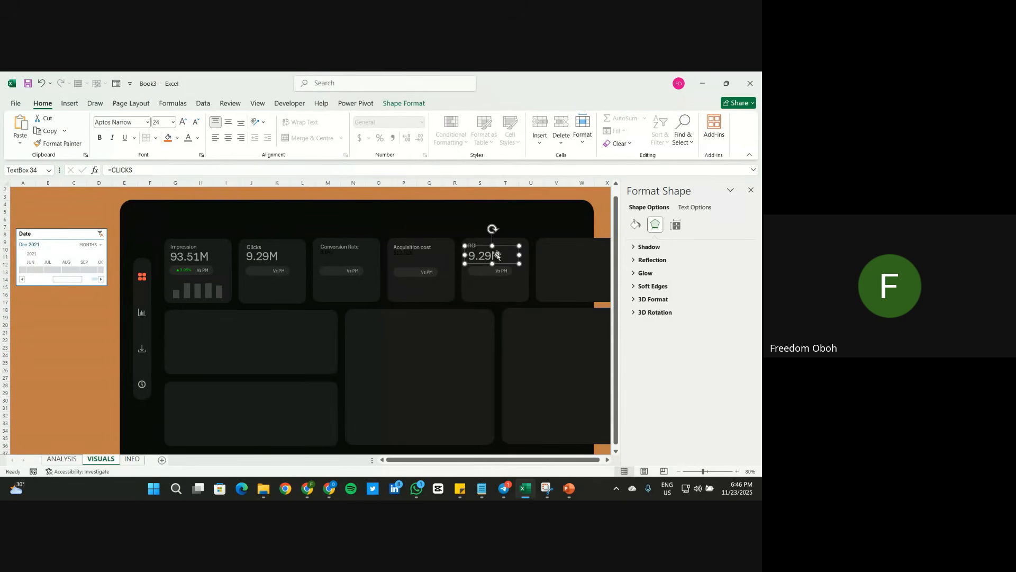
double_click(172, 169)
type("ROI")
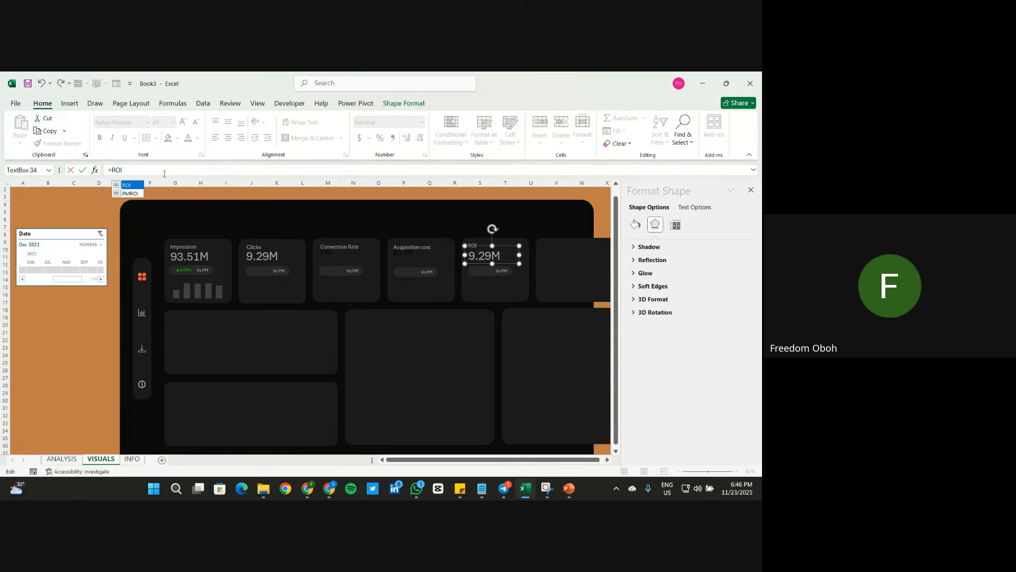
double_click(126, 186)
key("Return")
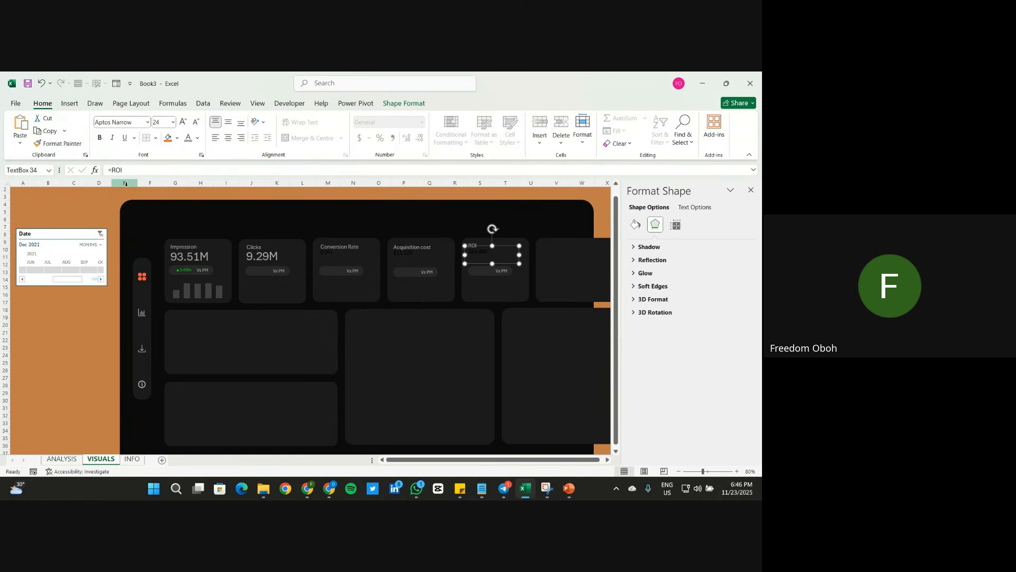
Step: Copy the Clicks value's formatting onto the Conversion Rate, Acquisition cost and ROI value text boxes with Format Painter
left_click(241, 253)
left_click(58, 144)
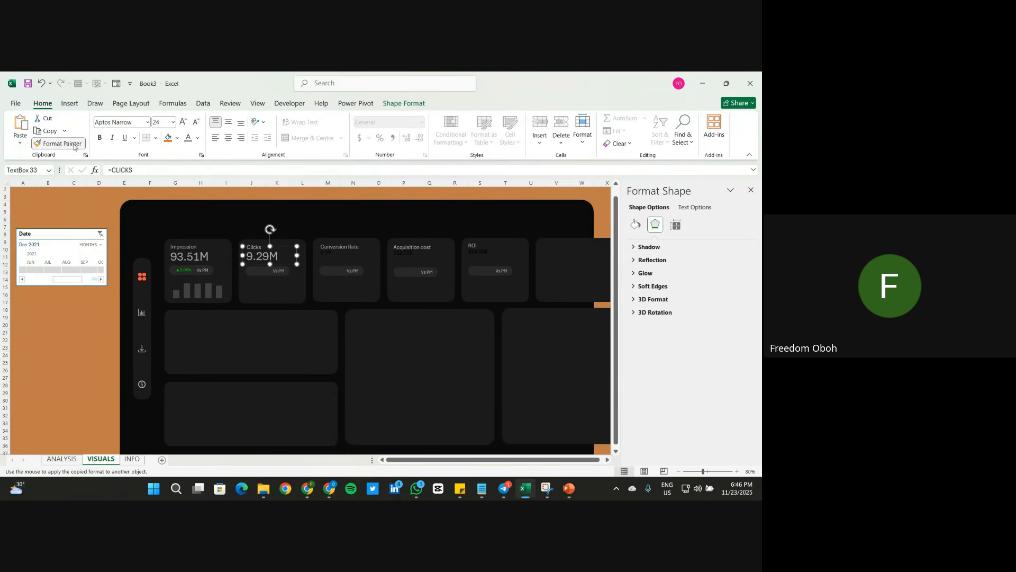
left_click(338, 255)
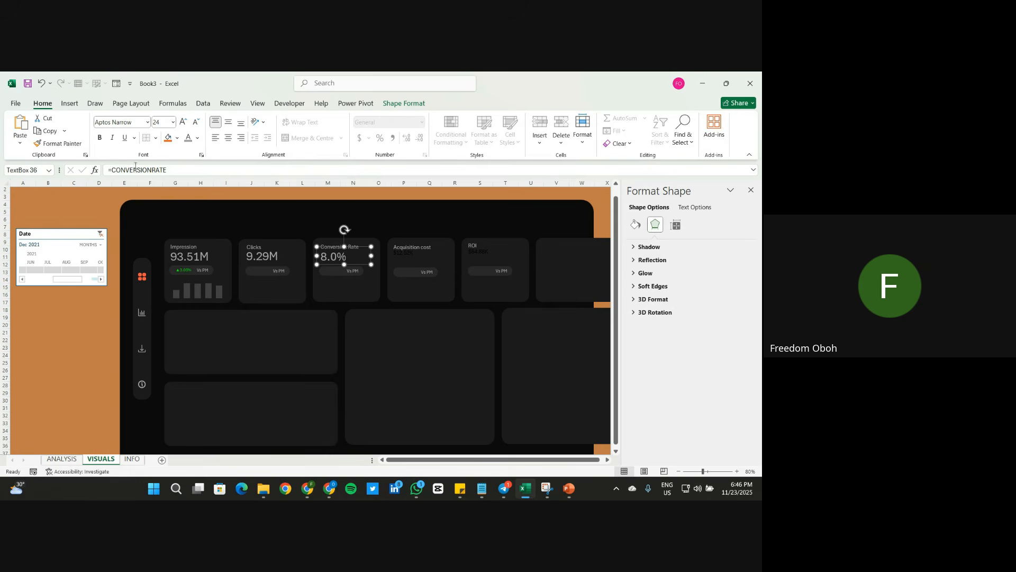
left_click(59, 143)
left_click(418, 255)
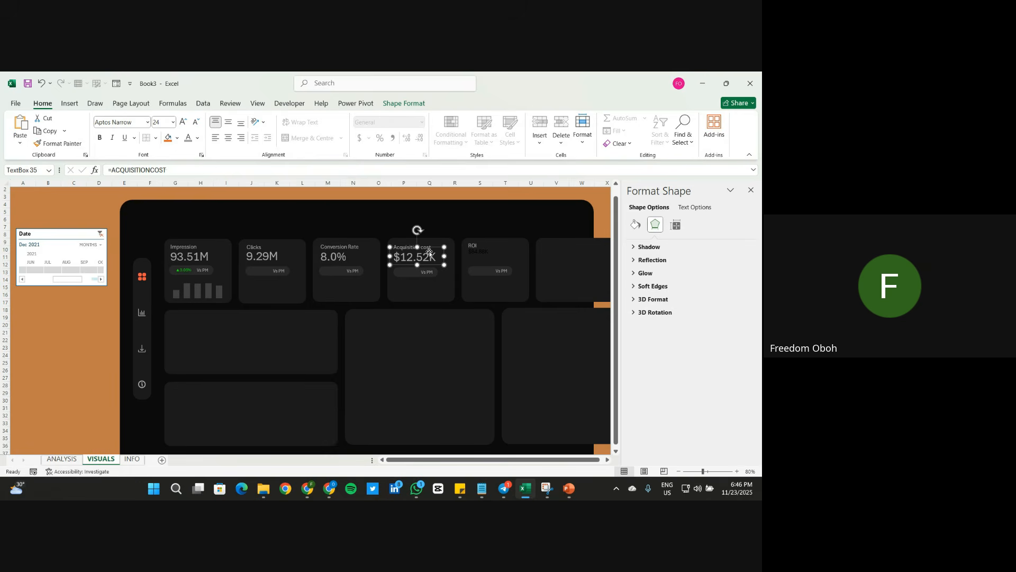
left_click(58, 144)
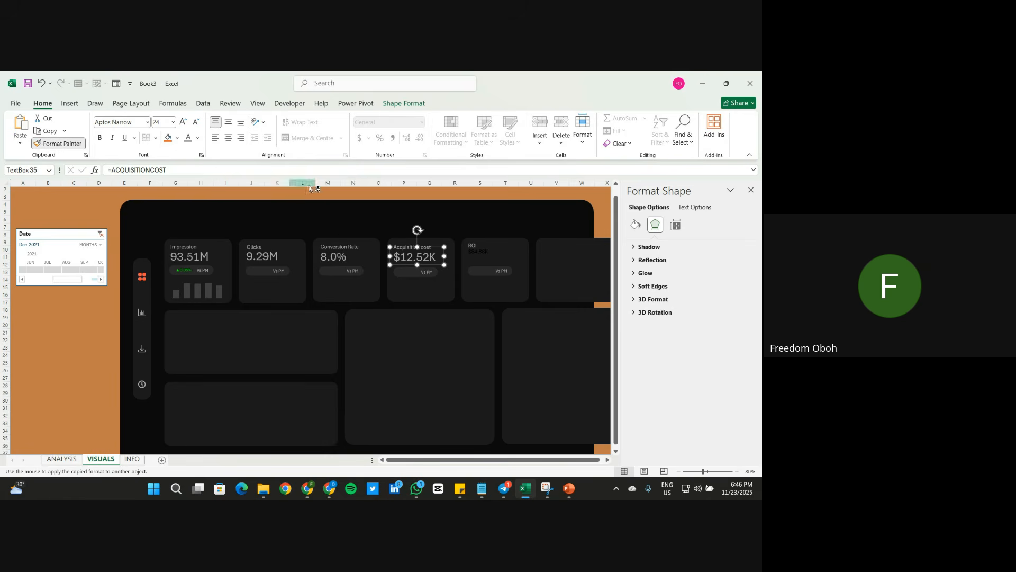
left_click(466, 254)
left_click(74, 331)
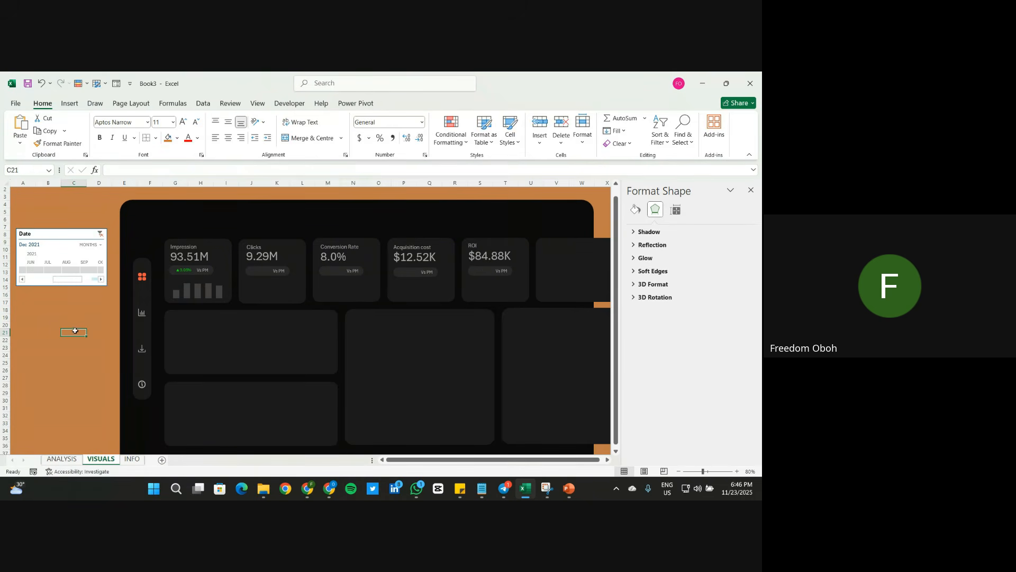
Step: Test the linked KPI card values by filtering the Date timeline to Nov 2021 and Oct 2021
left_click_drag(64, 280, 80, 279)
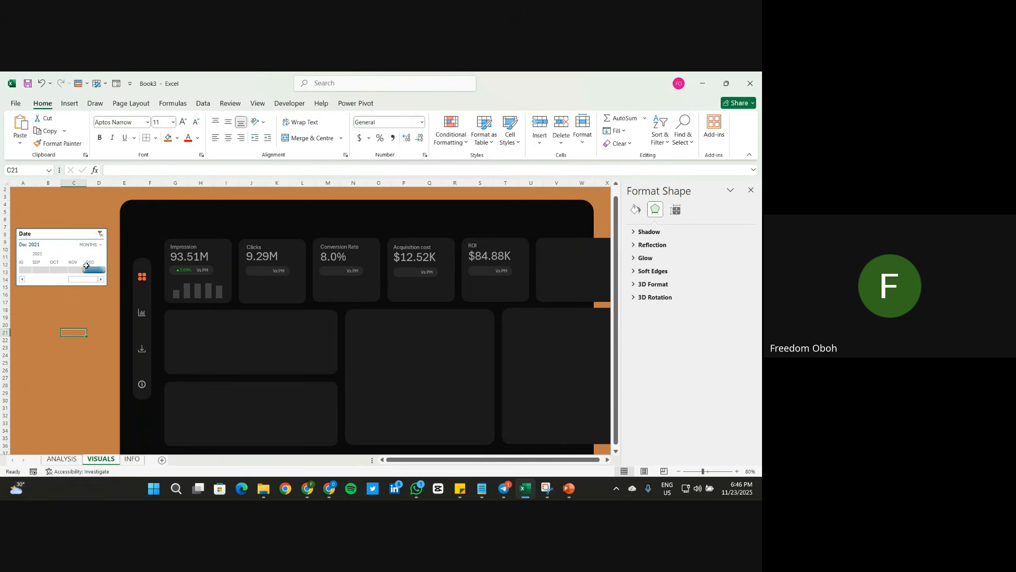
left_click(76, 269)
left_click(58, 269)
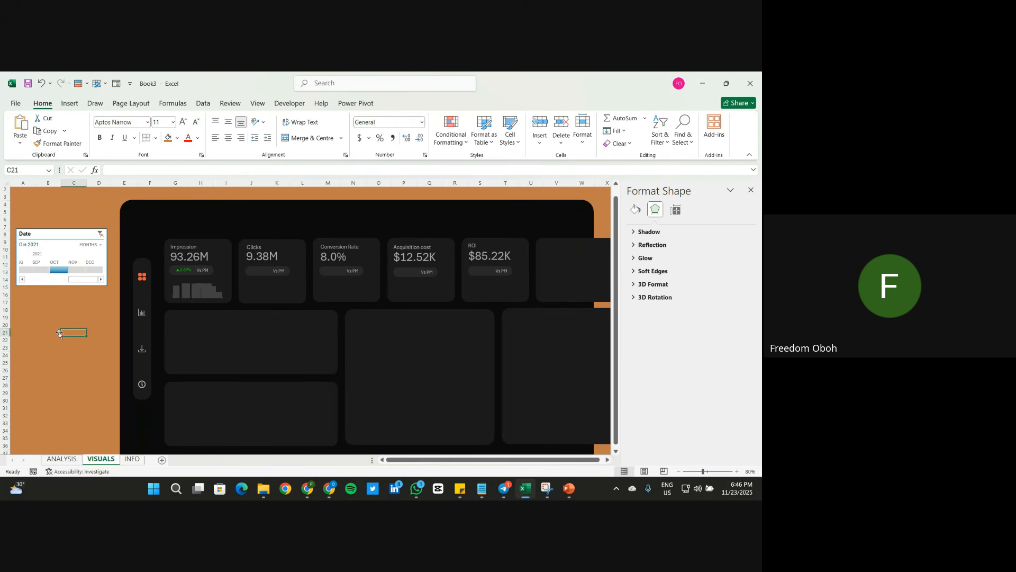
left_click(45, 320)
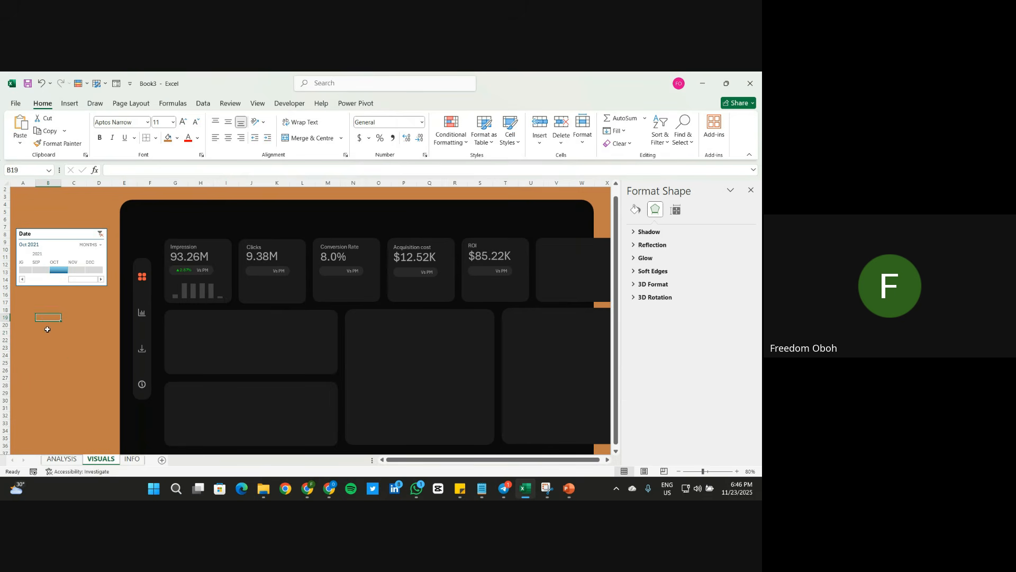
Step: Copy ANALYSIS cell E11 and paste it on VISUALS as a linked picture, placed beside "Vs PM" in the Clicks card
left_click(61, 459)
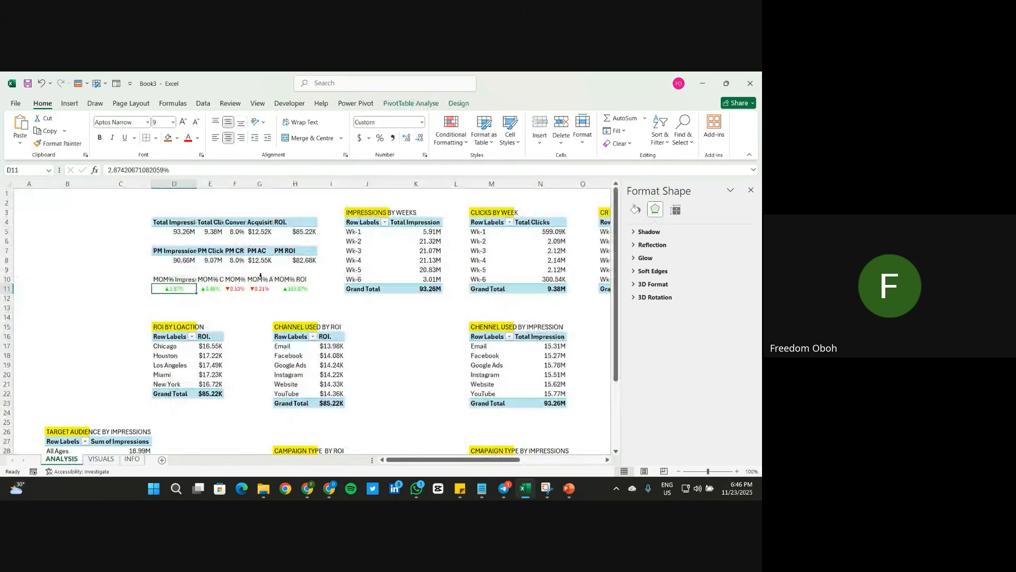
left_click(214, 287)
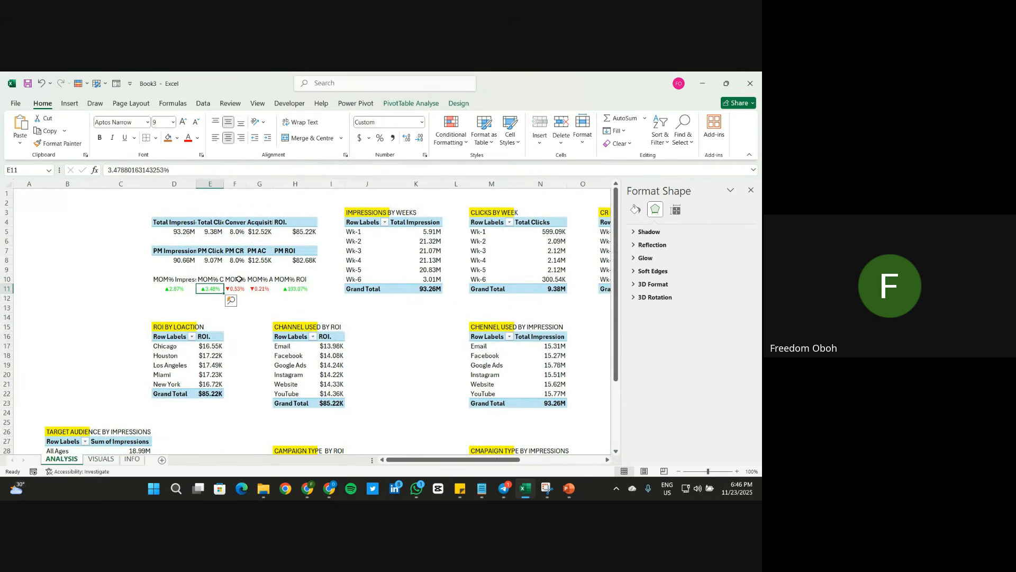
key("ctrl+c")
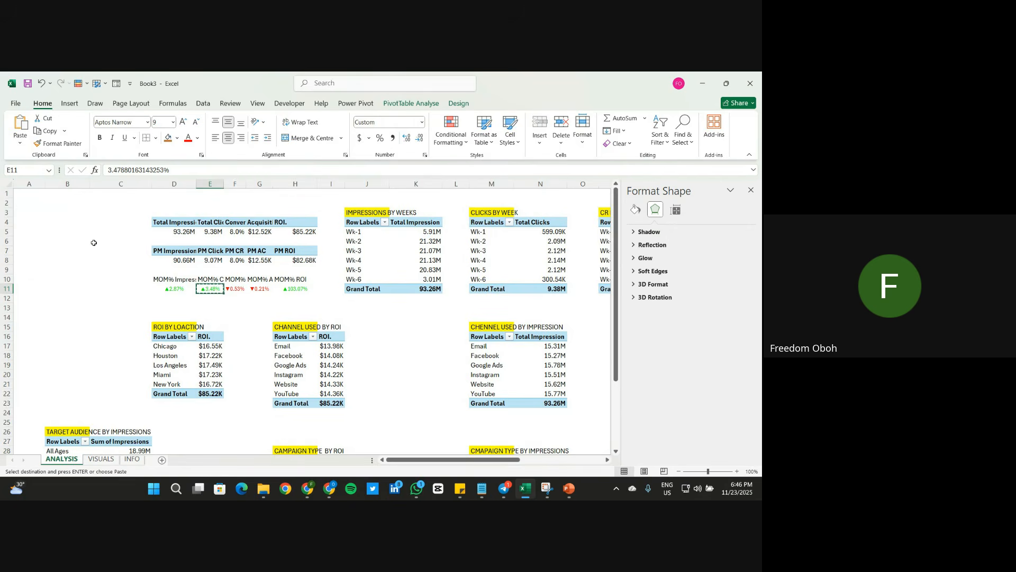
left_click(99, 460)
left_click(20, 142)
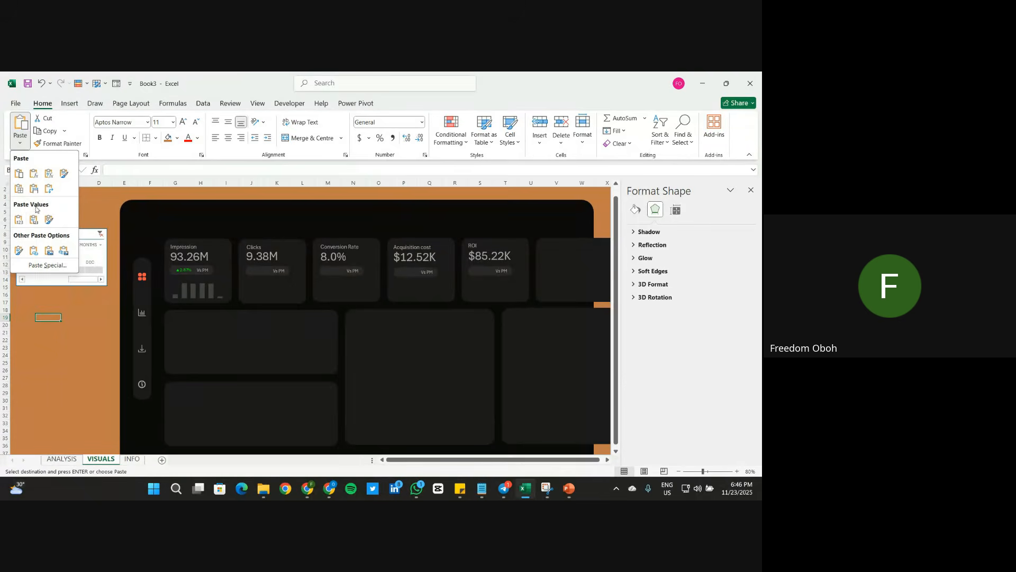
left_click(64, 250)
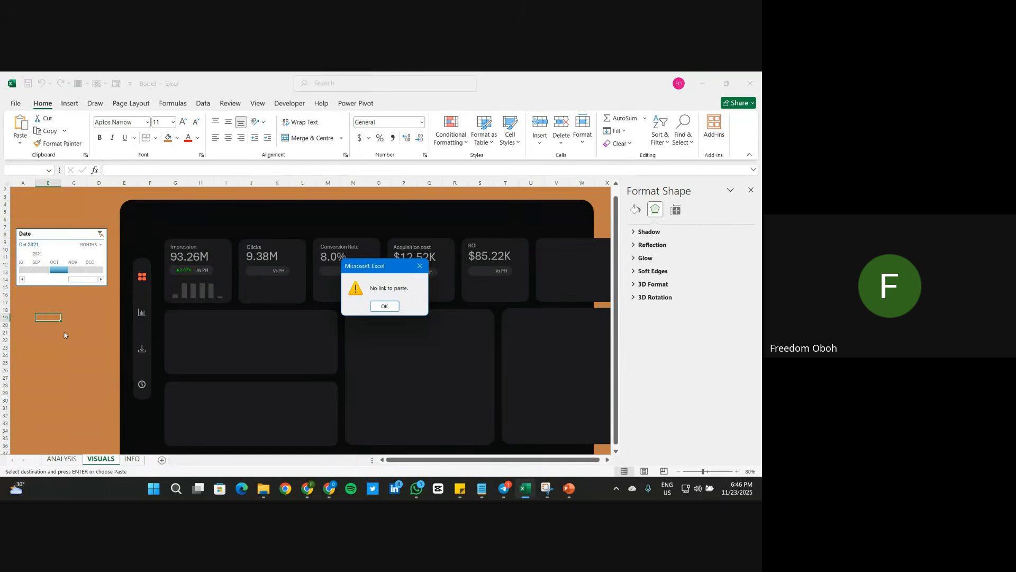
left_click(373, 311)
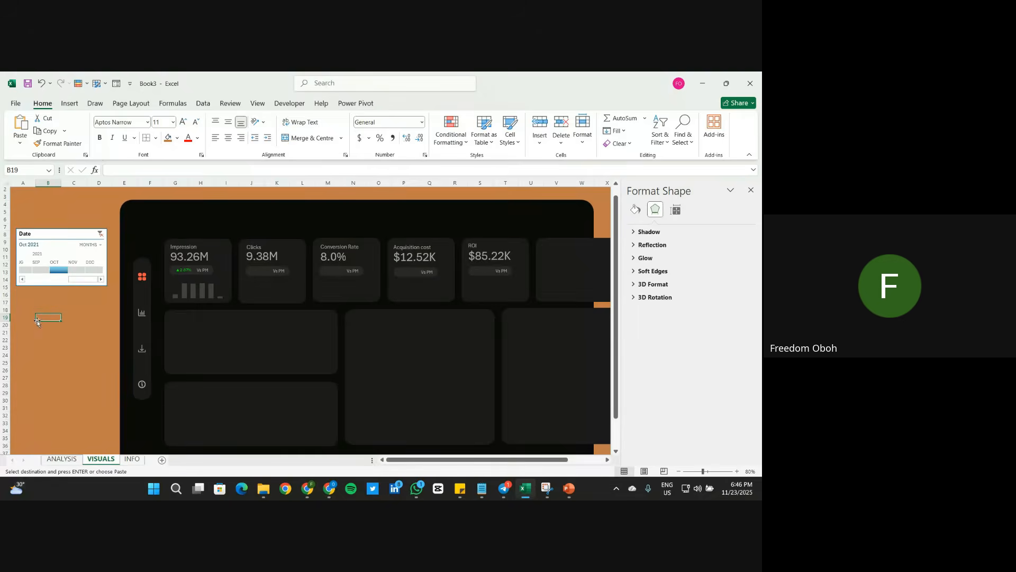
left_click(20, 142)
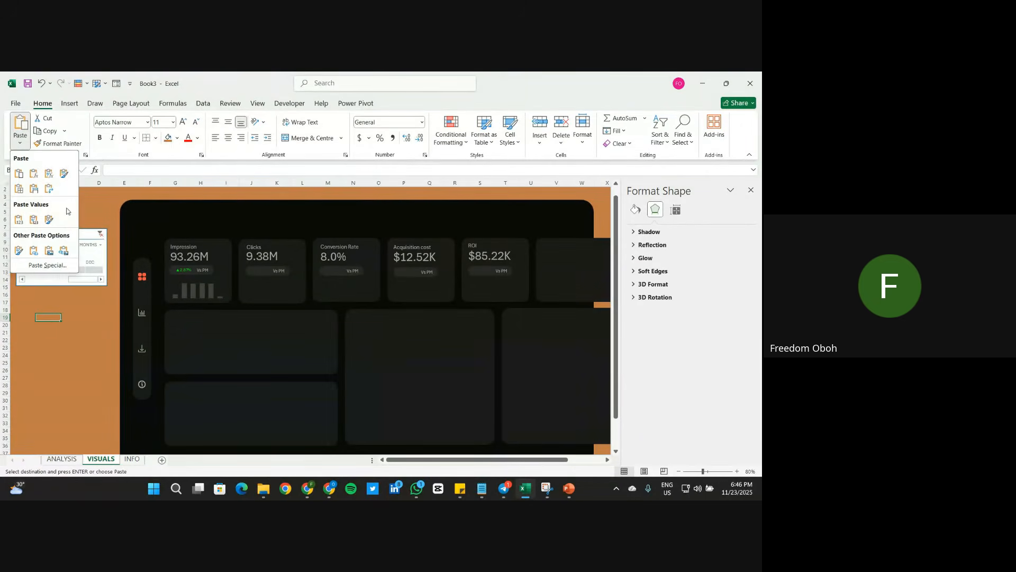
left_click(66, 253)
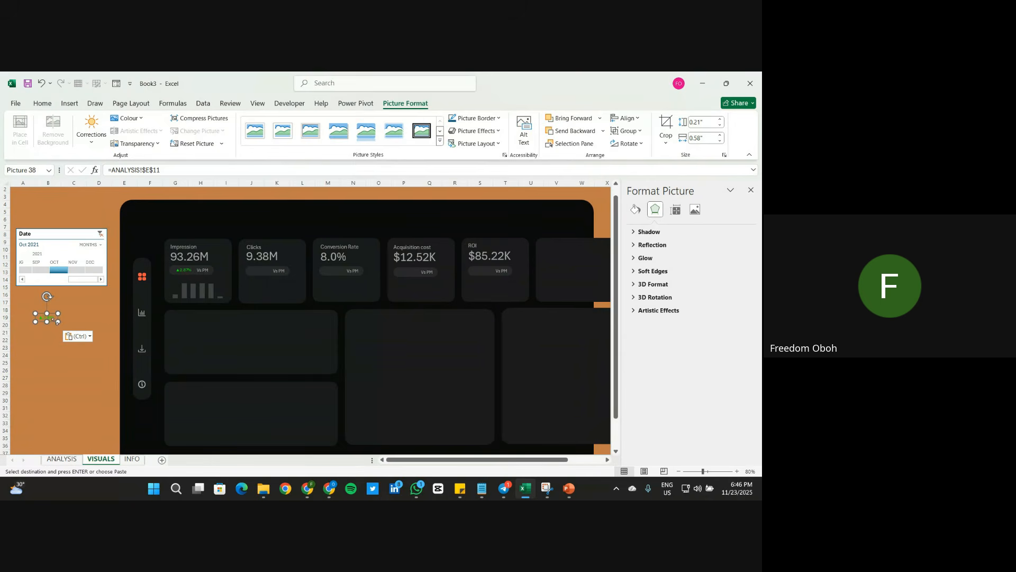
left_click_drag(53, 321, 269, 273)
left_click(74, 363)
Step: Copy ANALYSIS cell F11 and paste it on VISUALS as a linked picture beside "Vs PM" in the Conversion Rate card
left_click(61, 459)
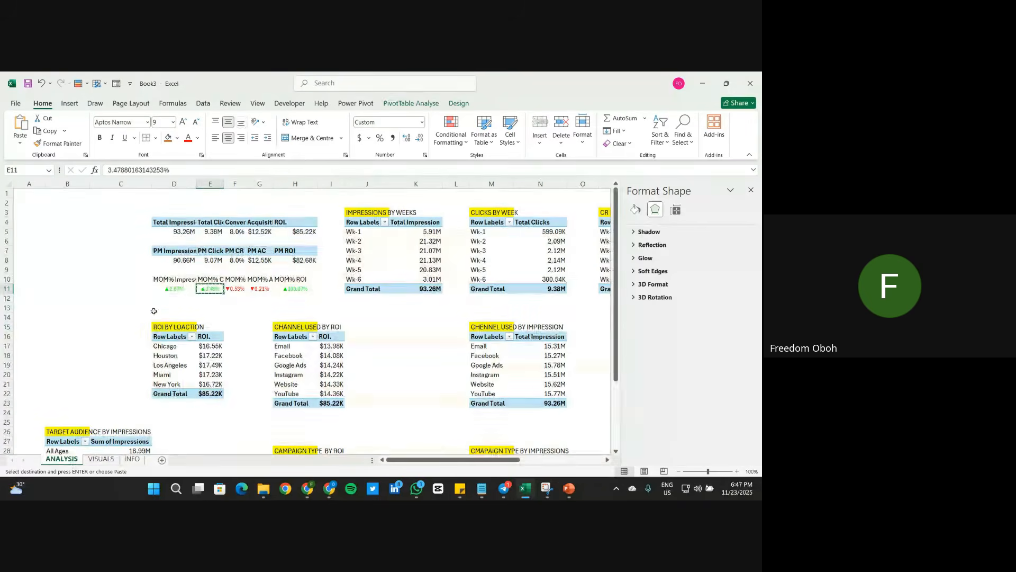
left_click(239, 290)
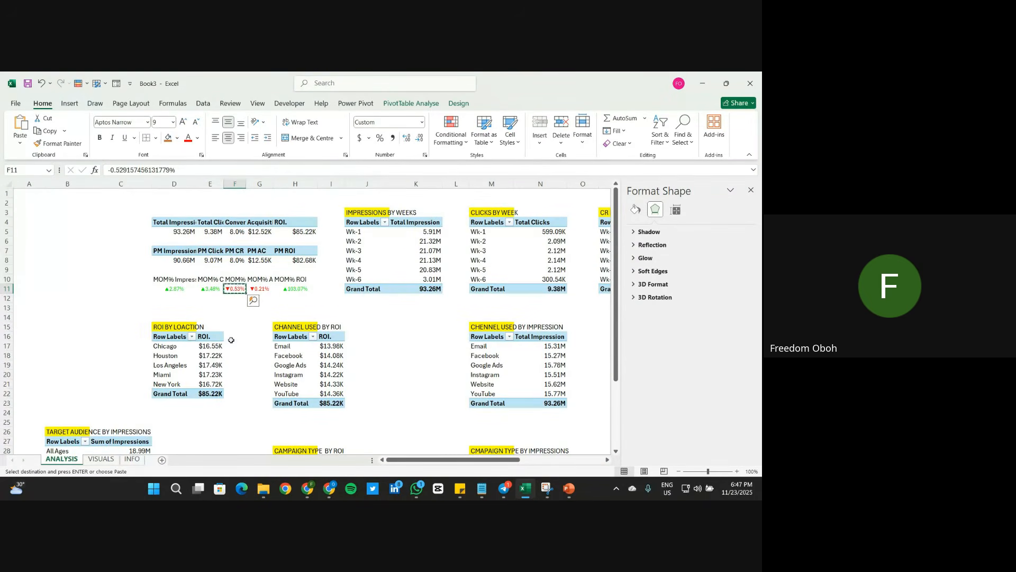
left_click(132, 459)
left_click(101, 458)
left_click(73, 317)
left_click(21, 142)
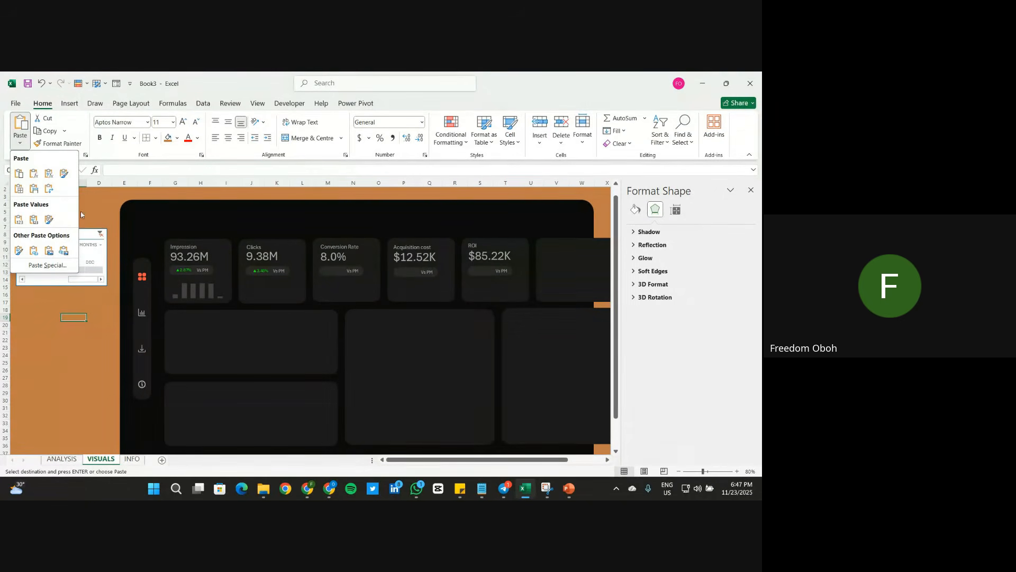
left_click(63, 250)
left_click_drag(73, 322, 341, 272)
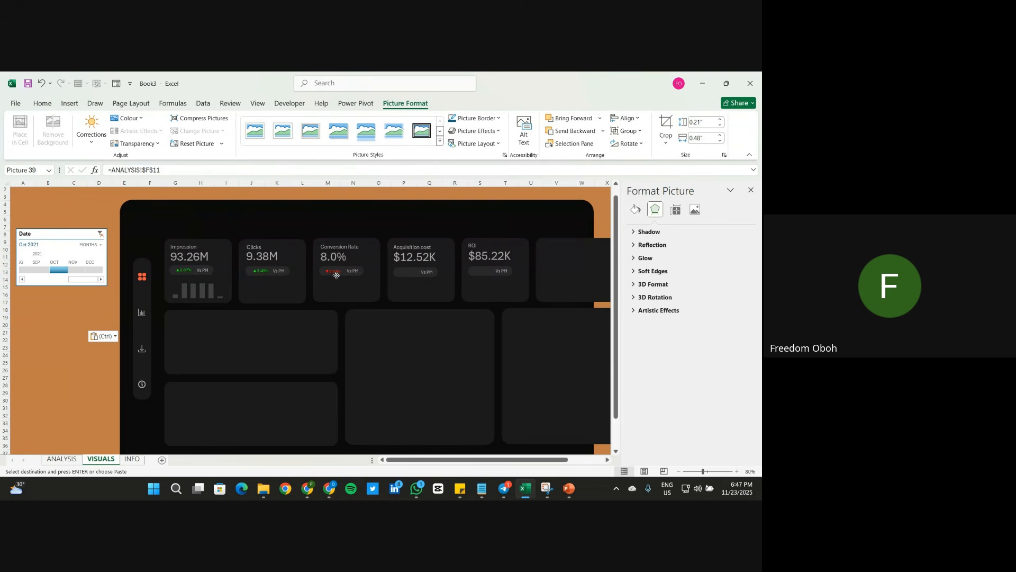
left_click_drag(337, 274, 337, 274)
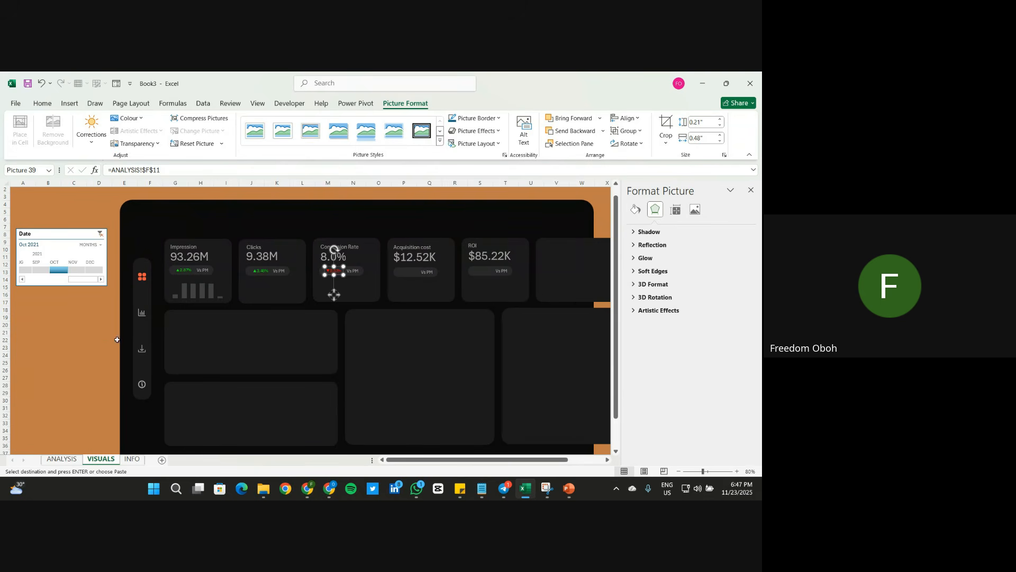
left_click(72, 370)
left_click(60, 460)
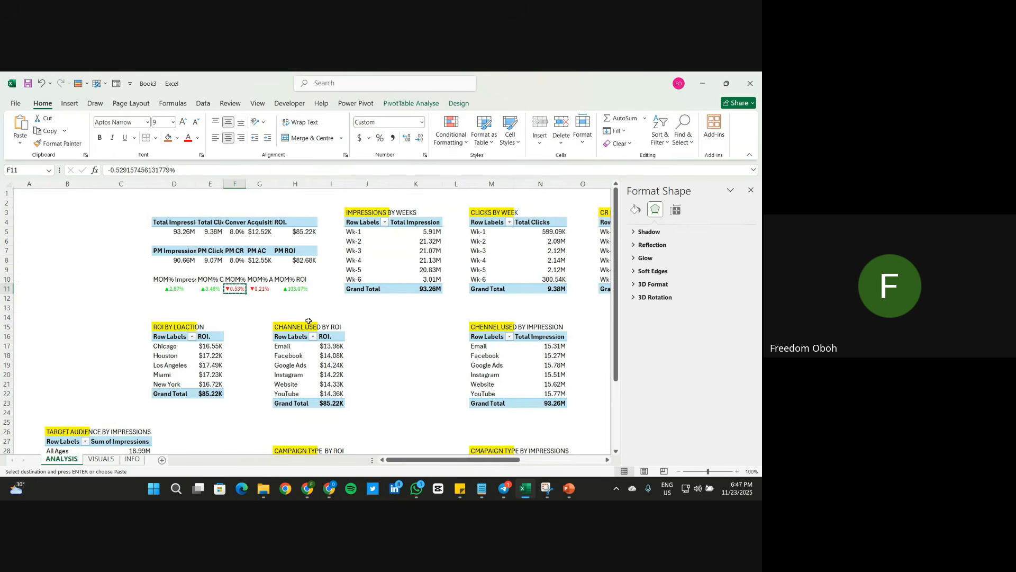
left_click(261, 290)
key("ctrl+c")
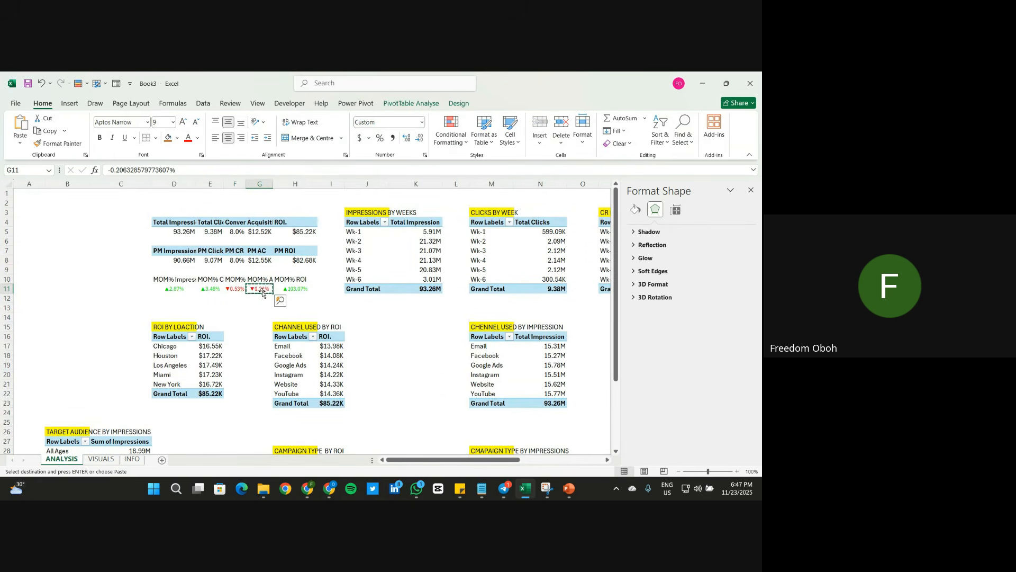
left_click(100, 459)
left_click(63, 323)
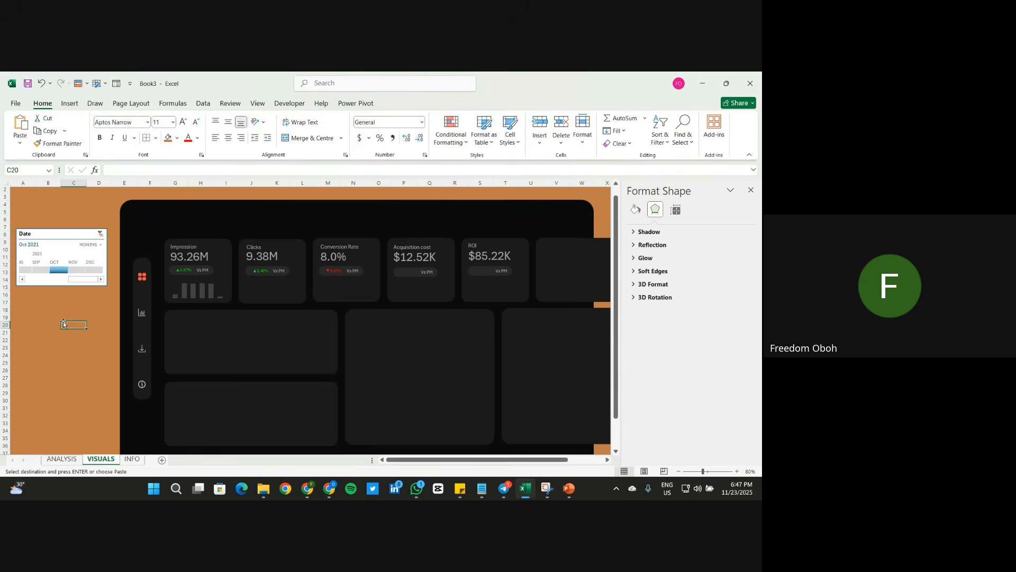
key("ctrl+v")
key("Delete")
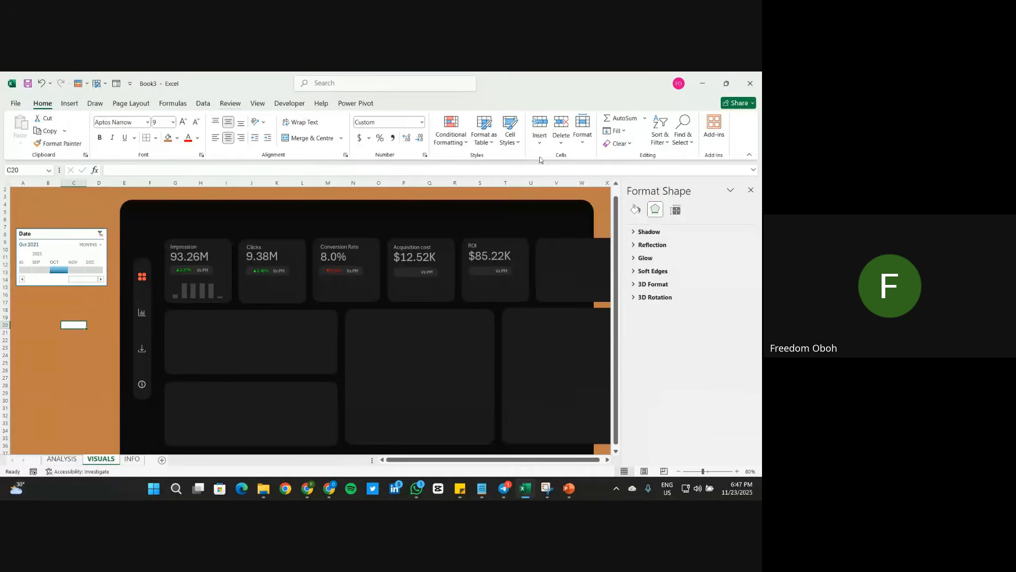
left_click(559, 123)
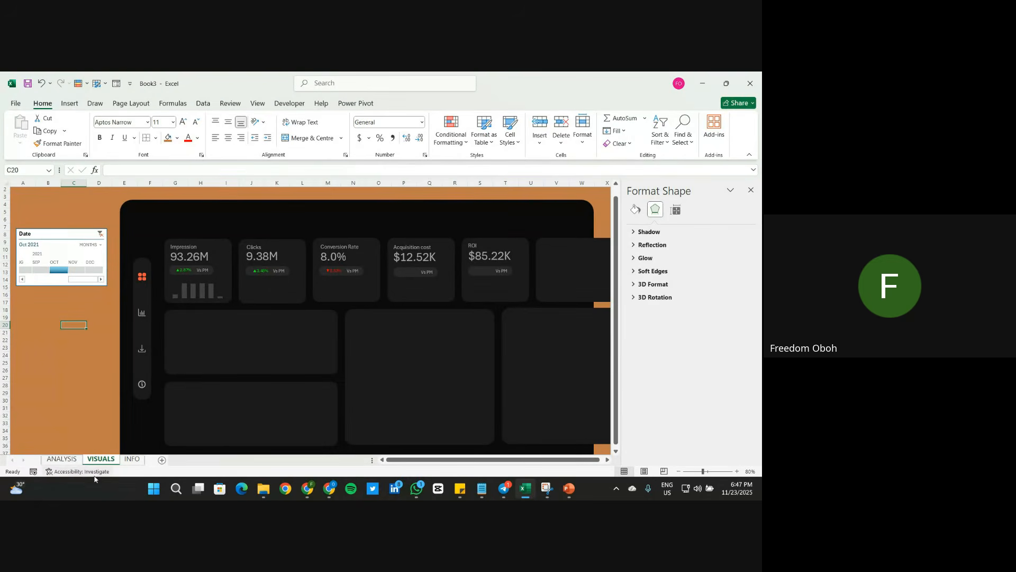
Step: Copy ANALYSIS cell G11 and paste it on VISUALS as a linked picture beside "Vs PM" in the Acquisition cost card
left_click(62, 459)
key("ctrl+c")
left_click(101, 459)
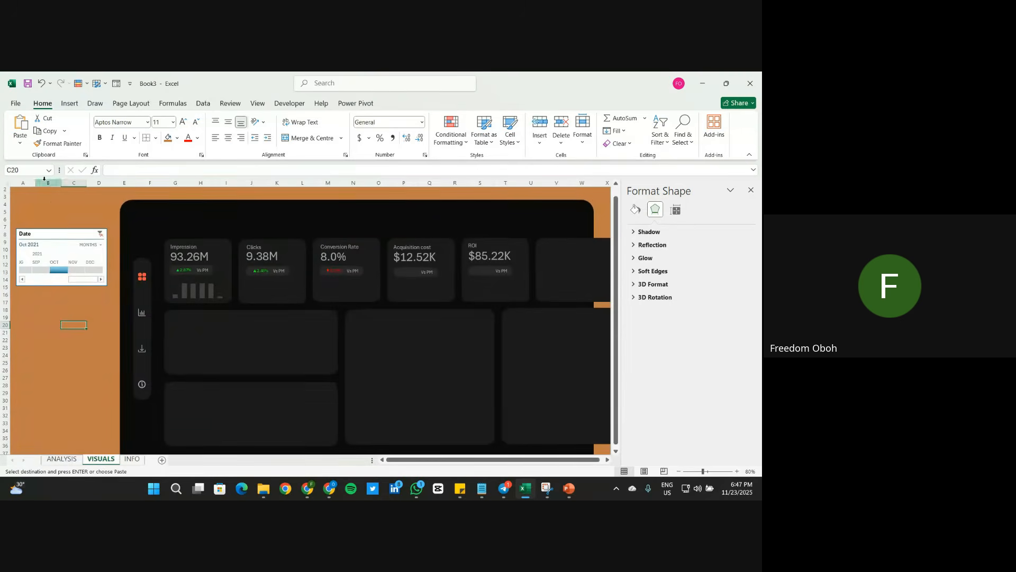
left_click(19, 144)
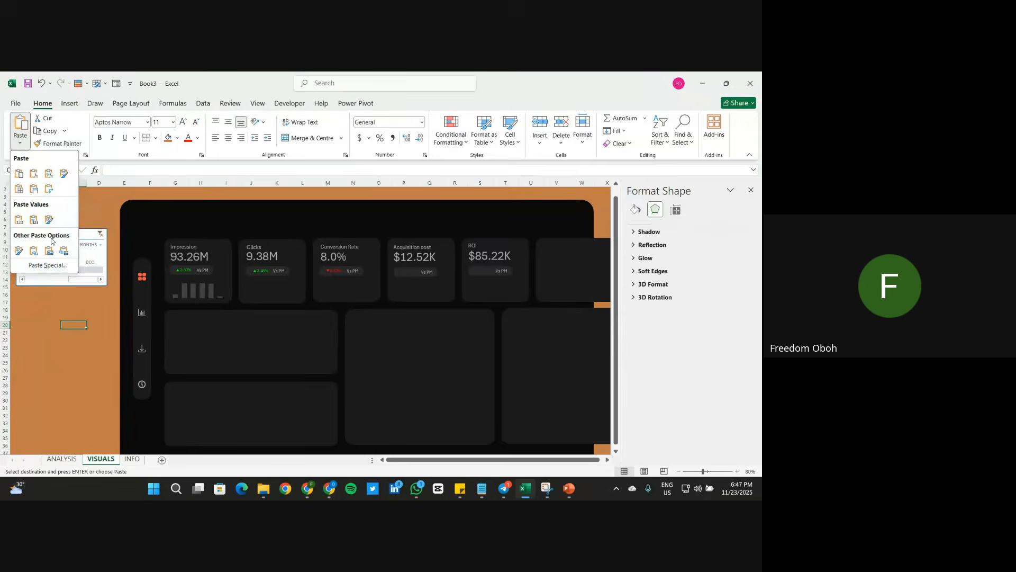
left_click(64, 251)
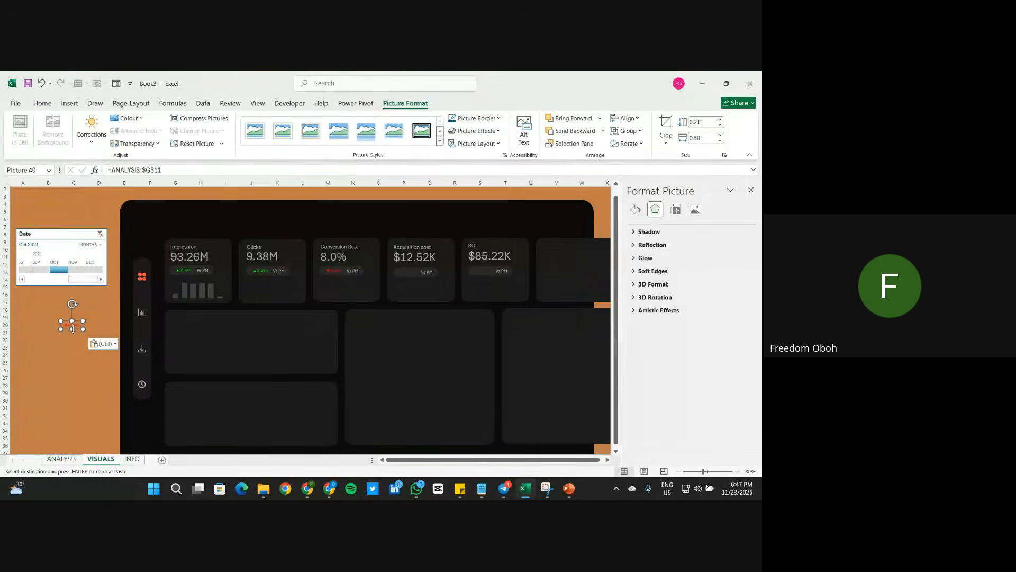
left_click_drag(77, 331, 413, 277)
Step: Copy ANALYSIS cell H11, paste it on VISUALS as a linked picture in the ROI card, and nudge it into place beside "Vs PM"
left_click(61, 459)
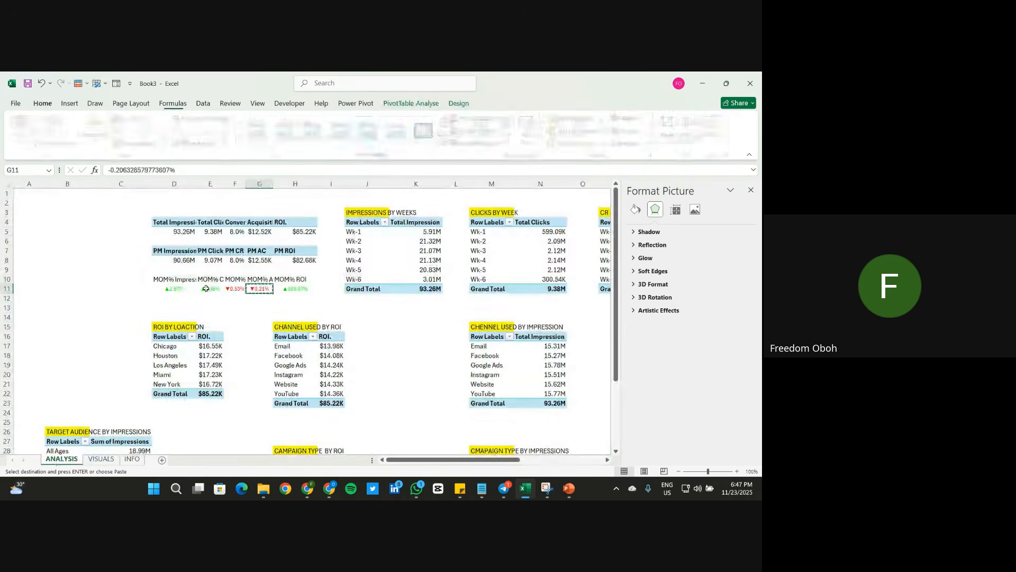
left_click(300, 288)
key("ctrl+c")
left_click(103, 458)
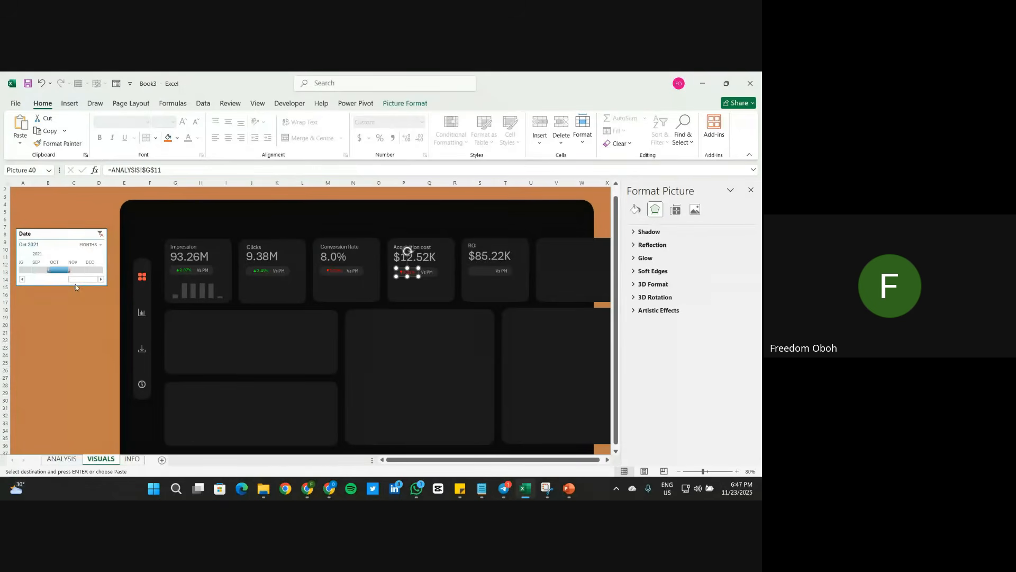
left_click(53, 294)
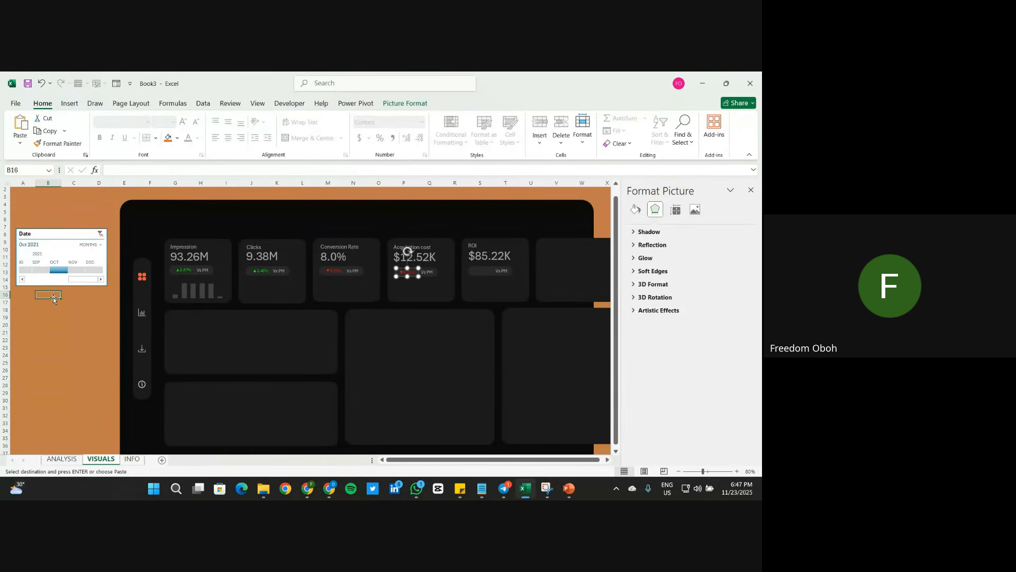
left_click(20, 140)
left_click(65, 251)
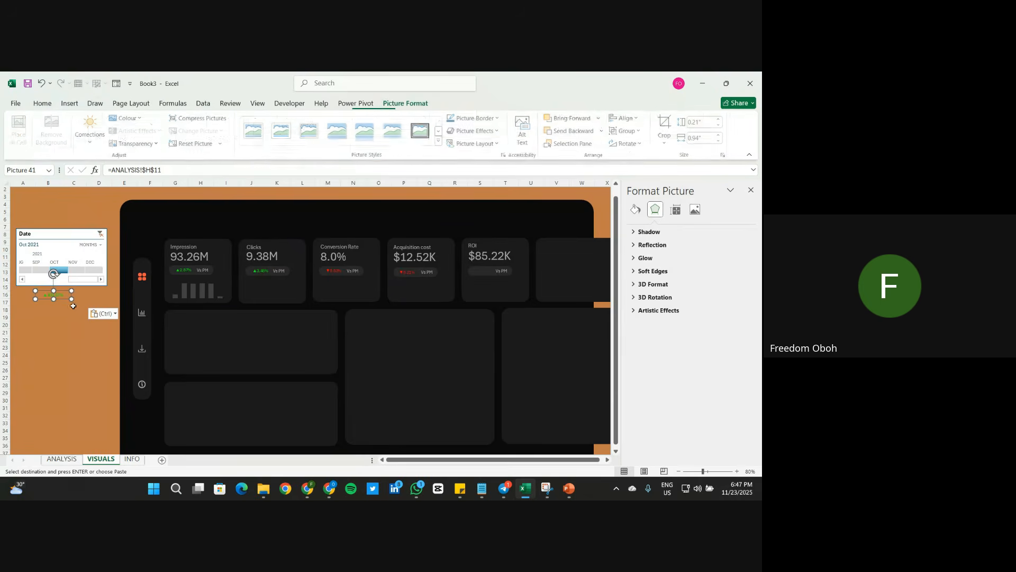
left_click_drag(64, 301, 493, 274)
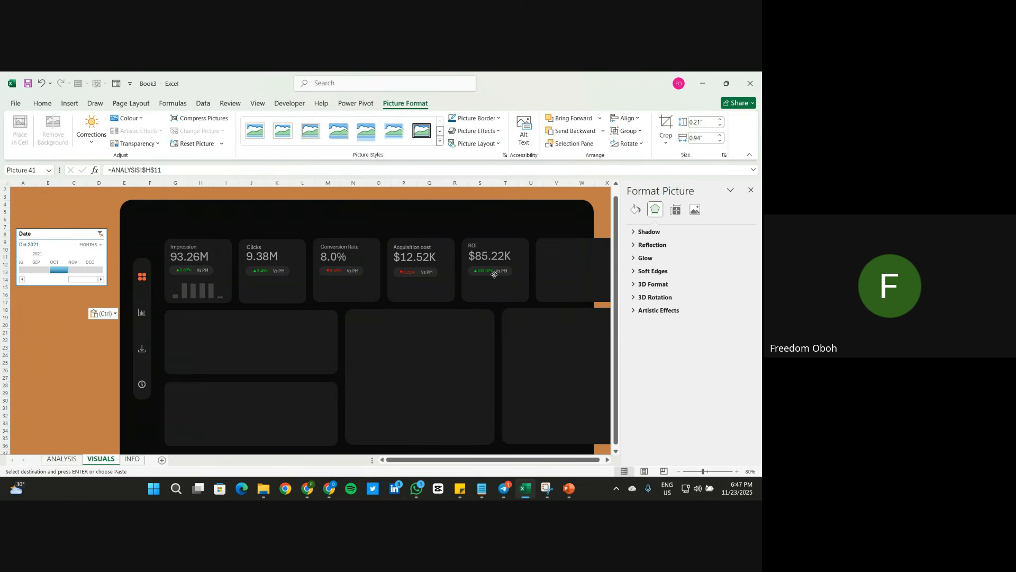
left_click_drag(494, 274, 494, 275)
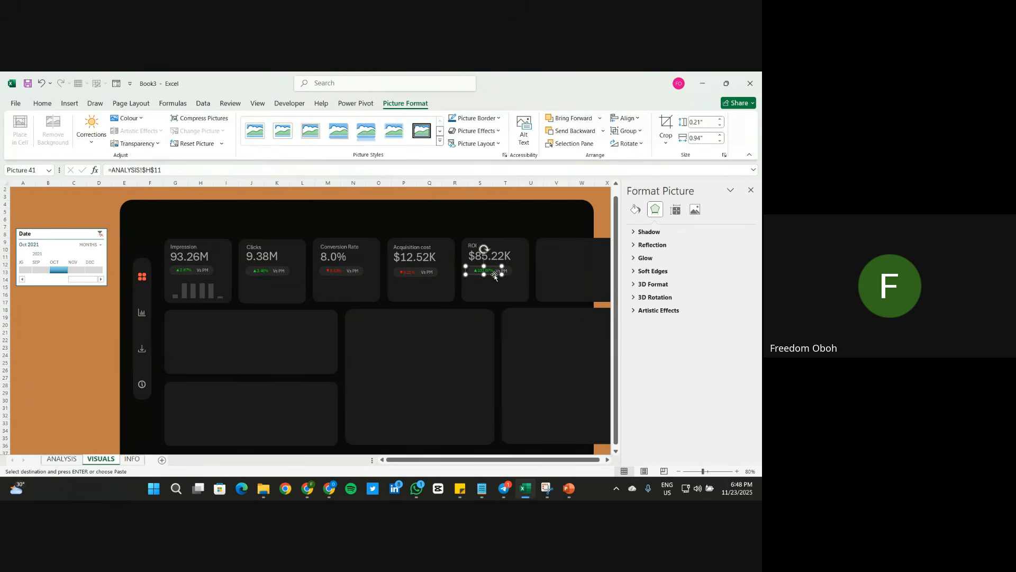
key("Left")
key("Left")
left_click(37, 346)
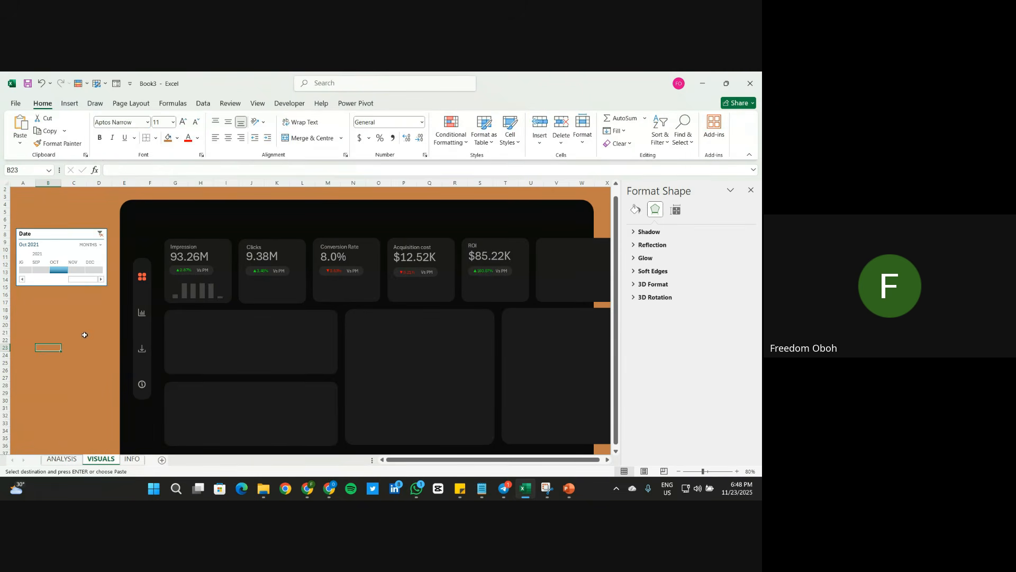
Step: Check the Impression card chart's size, and insert a 2D clustered column PivotChart from the CLICKS BY WEEK pivot table on ANALYSIS
left_click(220, 281)
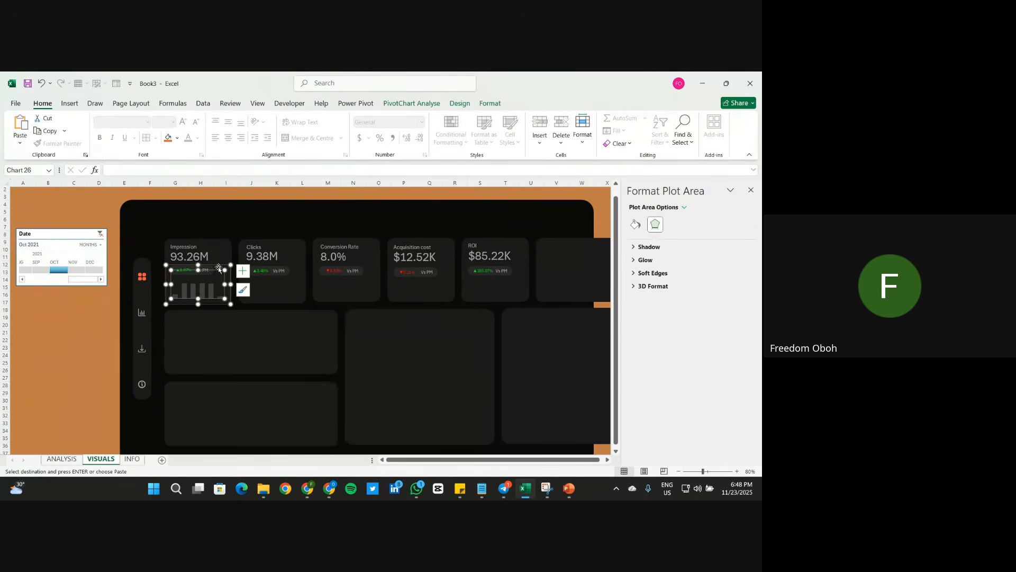
left_click(218, 266)
left_click(487, 103)
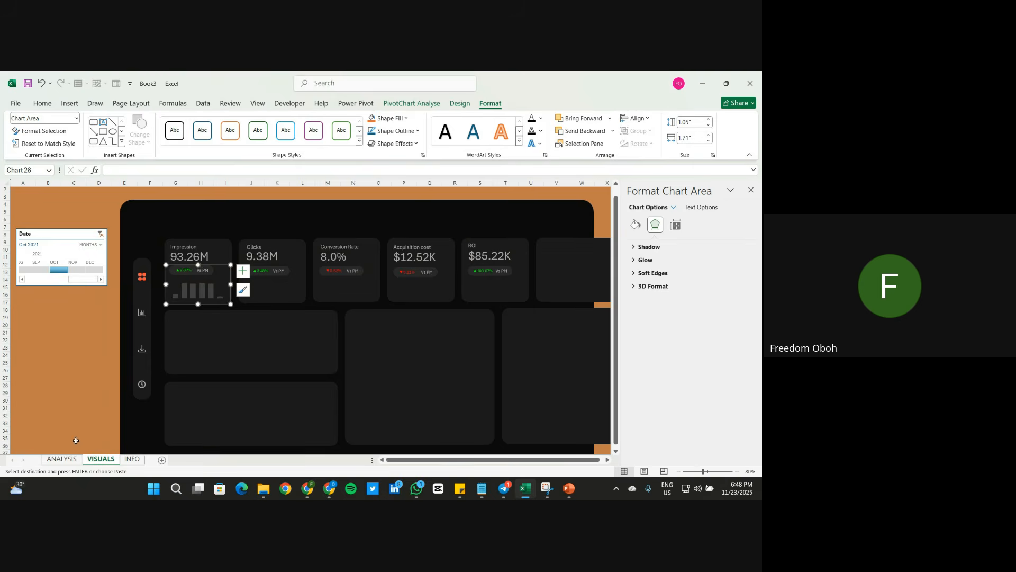
left_click(62, 459)
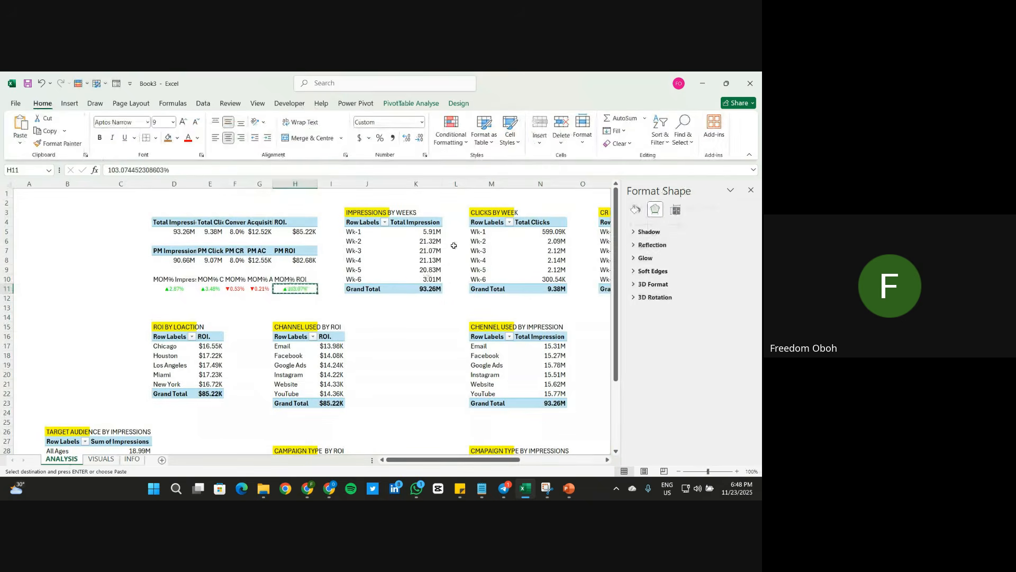
left_click(530, 243)
left_click(70, 103)
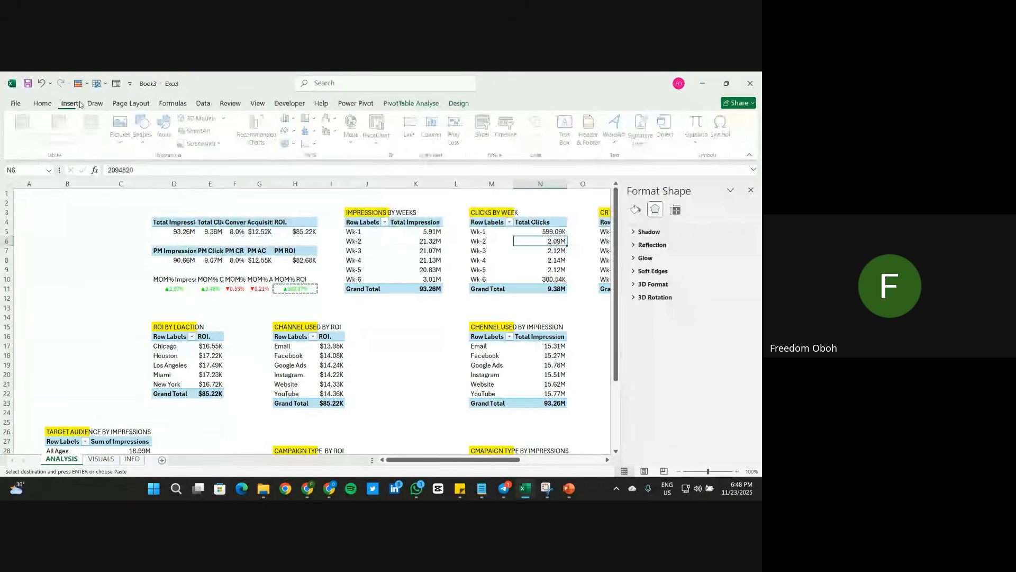
left_click(287, 118)
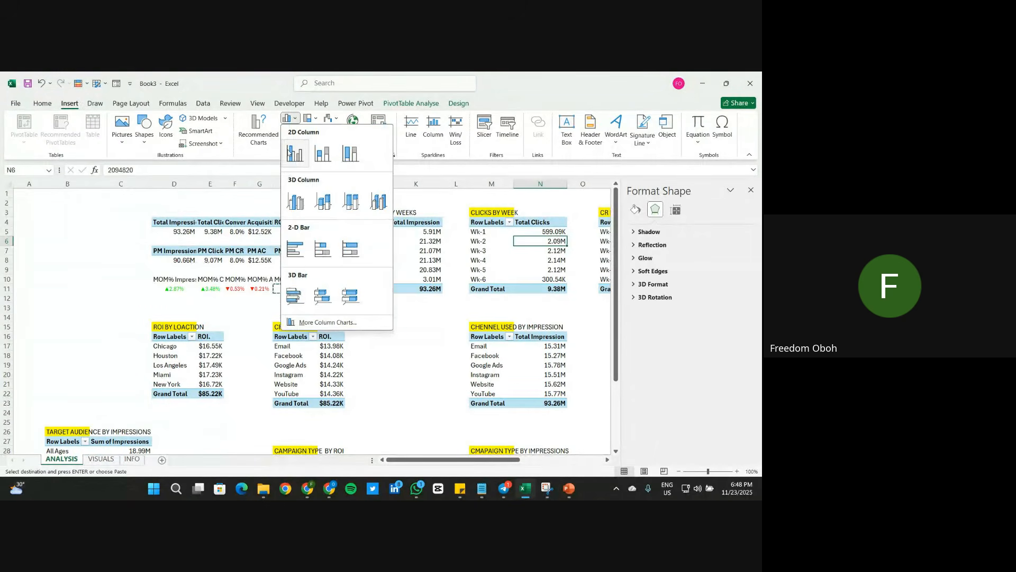
left_click(294, 155)
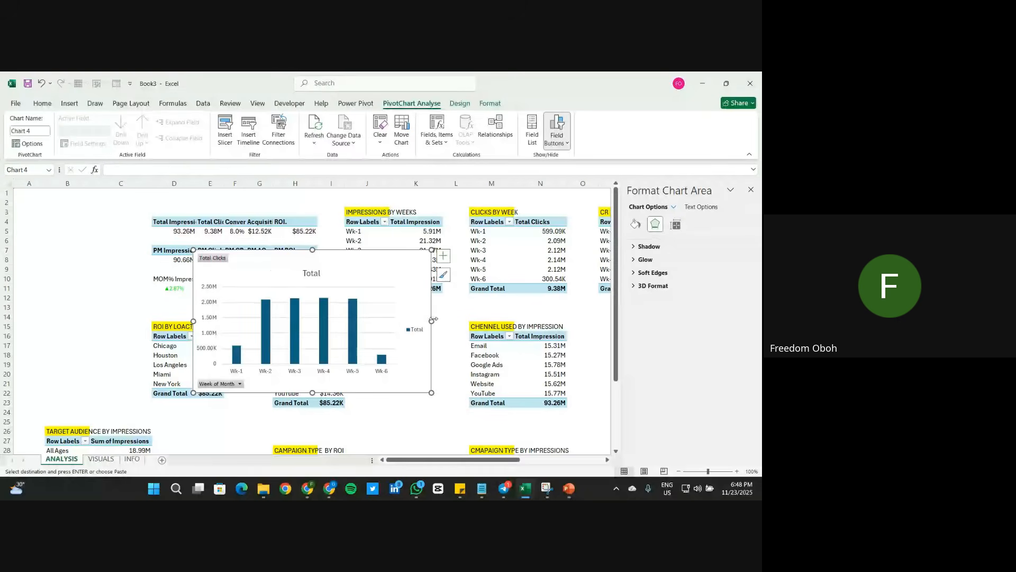
Step: Shrink the CLICKS BY WEEK PivotChart and remove its axes, title, gridlines, legend and field buttons
left_click_drag(395, 318, 356, 319)
left_click_drag(280, 250, 280, 316)
left_click(380, 322)
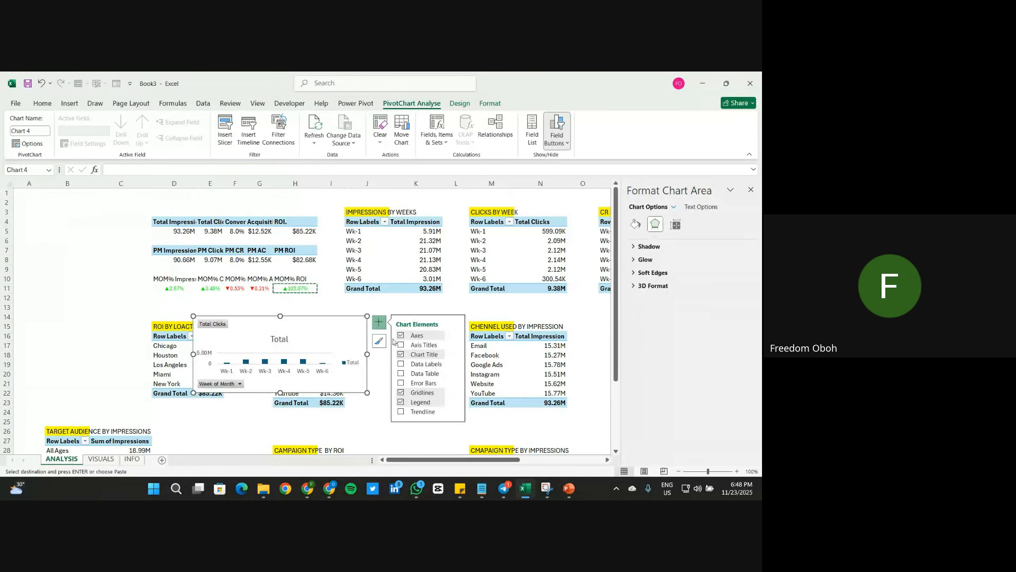
left_click(401, 345)
left_click(401, 354)
left_click(401, 345)
left_click(401, 392)
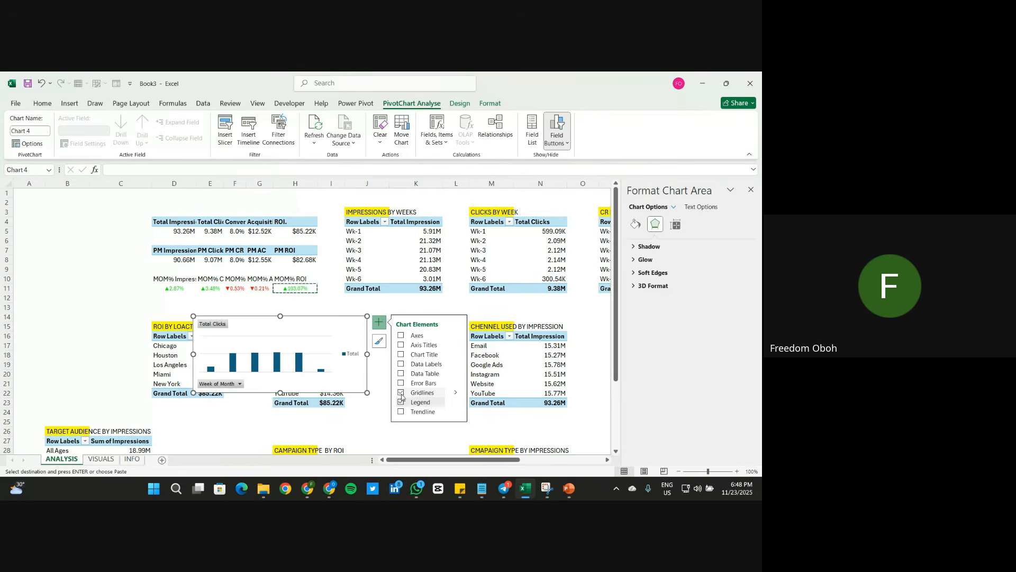
key("Escape")
left_click(379, 322)
left_click(401, 401)
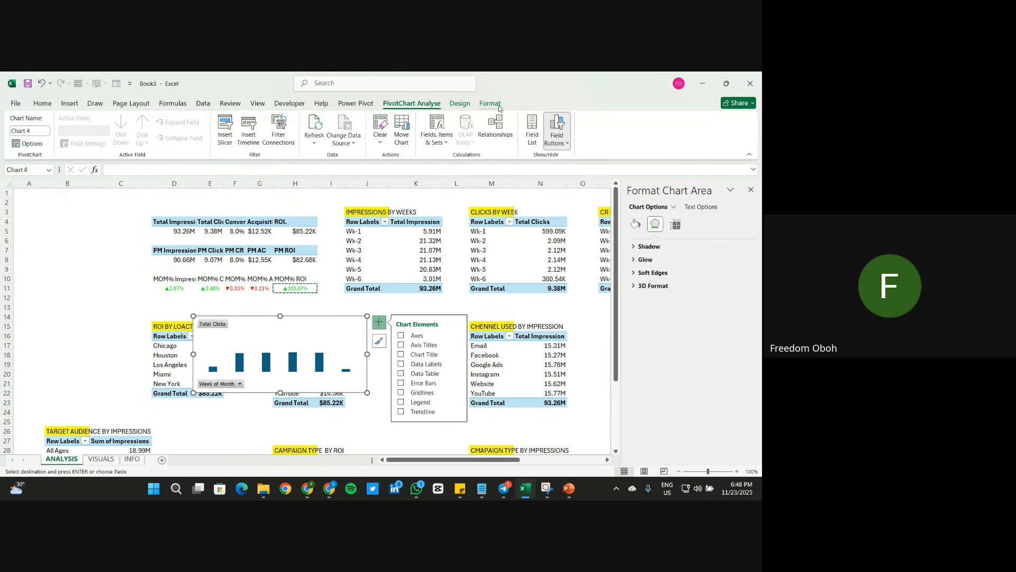
left_click(557, 130)
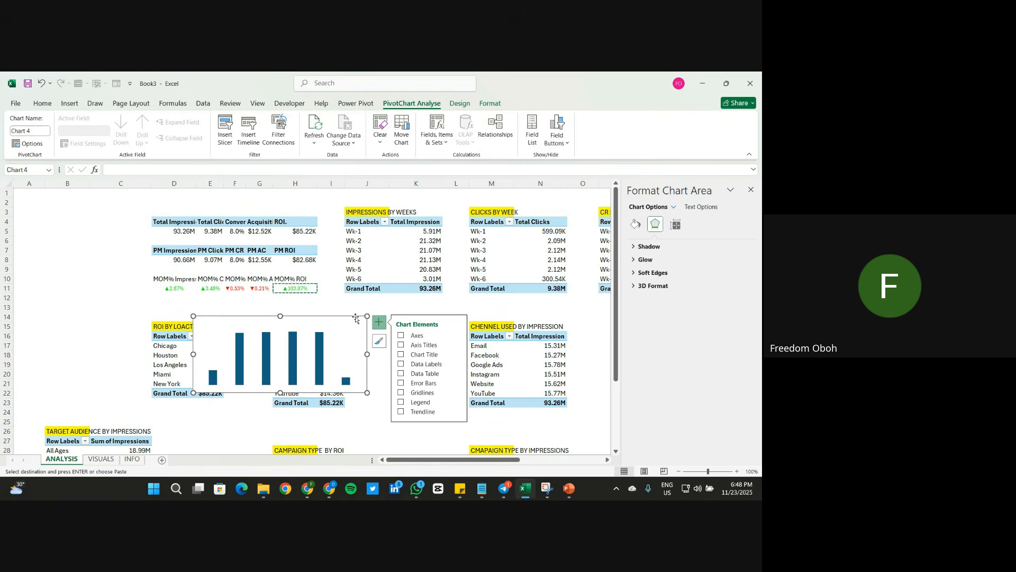
Step: Resize the clicks chart to 1.7" wide and about 0.99" high
left_click(490, 103)
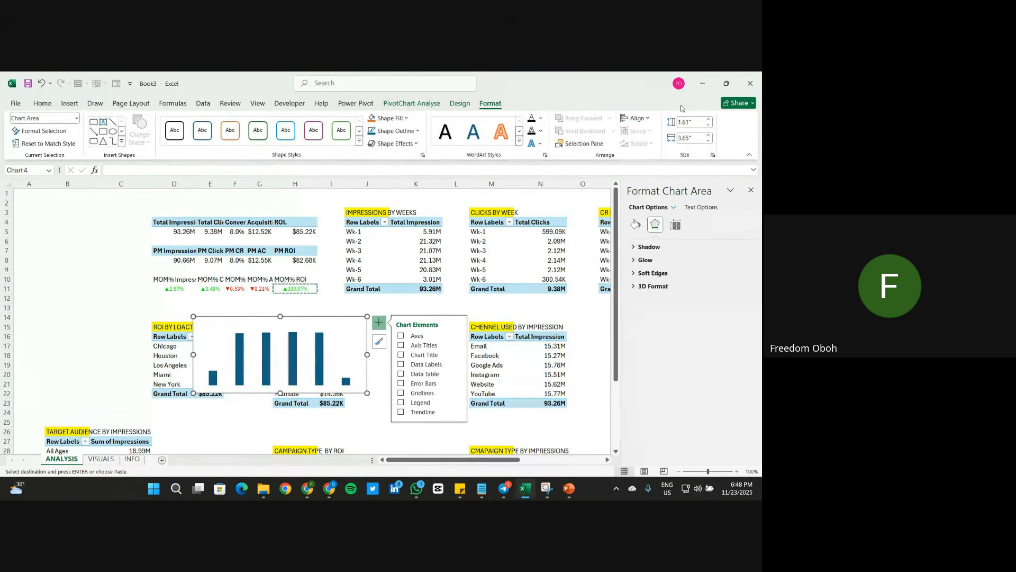
left_click(709, 127)
left_click(709, 127)
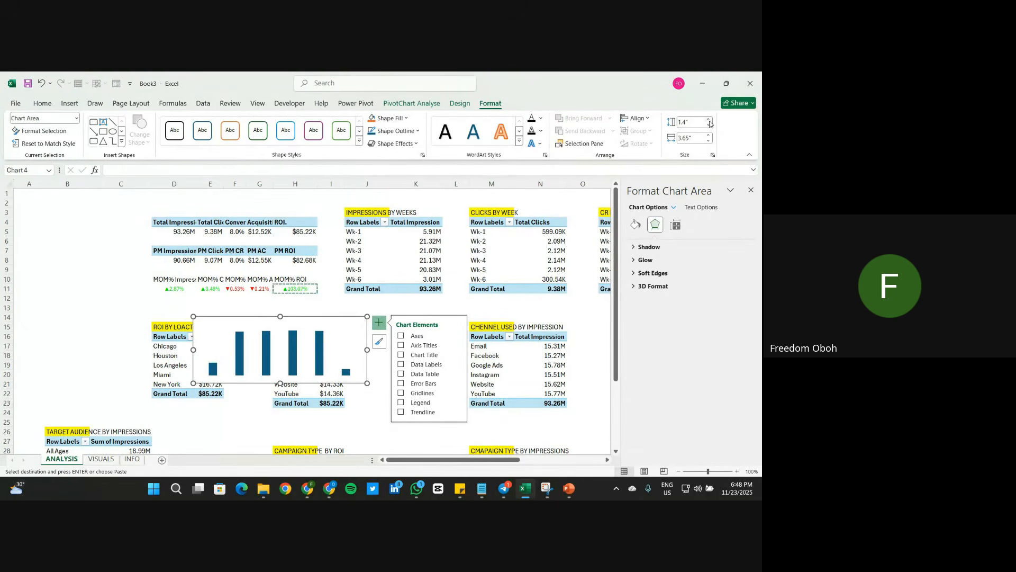
left_click(709, 121)
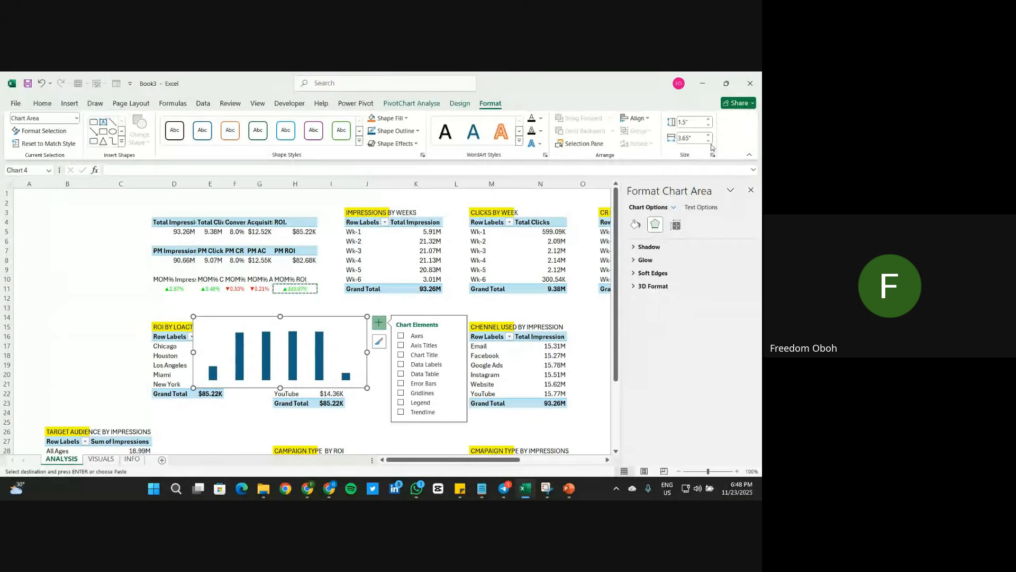
left_click(685, 137)
type("1.7")
key("Return")
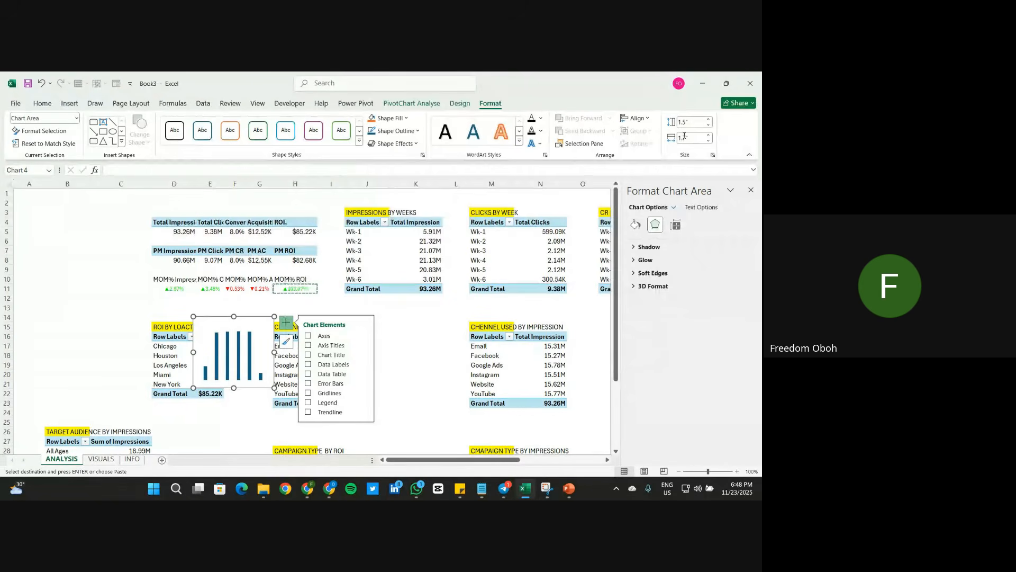
left_click_drag(233, 317, 236, 333)
Step: Set the clicks columns' gap width to about 86%, fill them dark grey, and give the chart area no fill and no outline
left_click(248, 370)
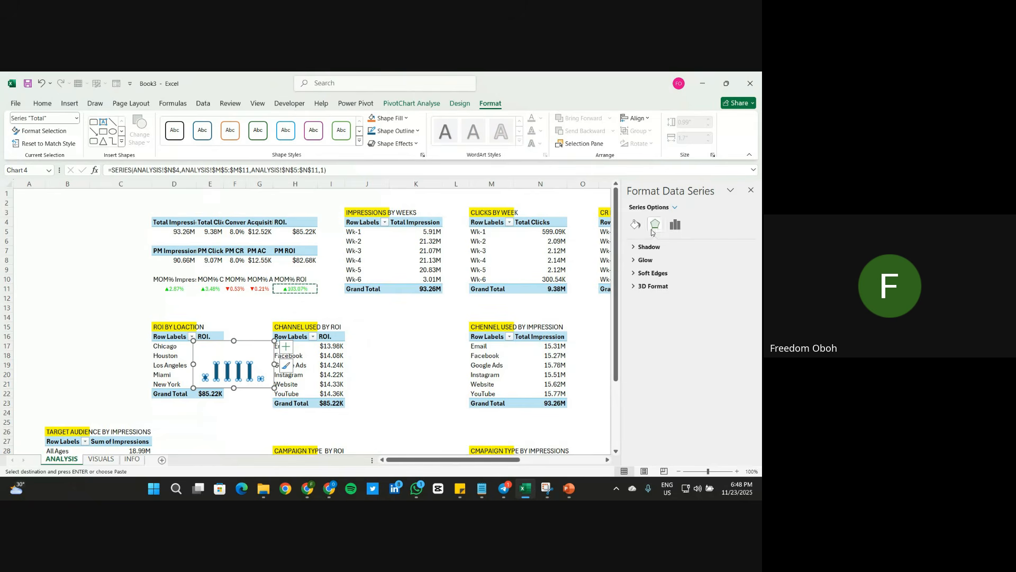
left_click(675, 225)
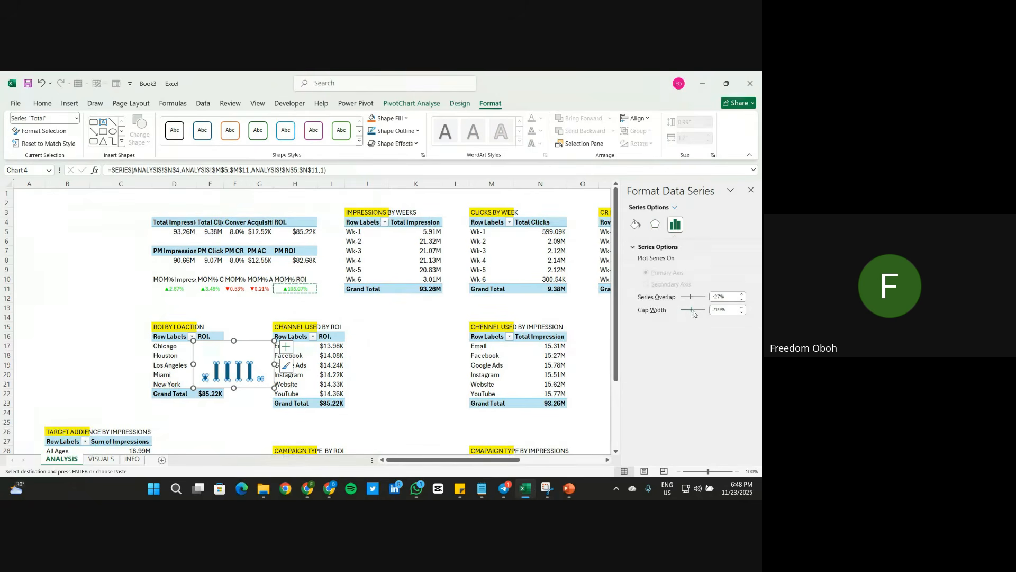
left_click_drag(691, 311, 685, 311)
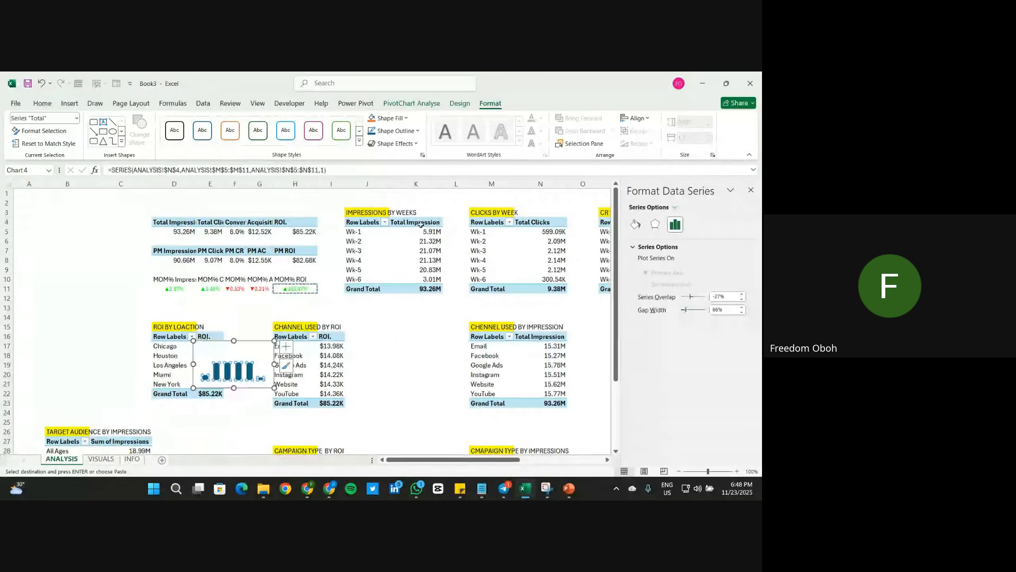
left_click(636, 225)
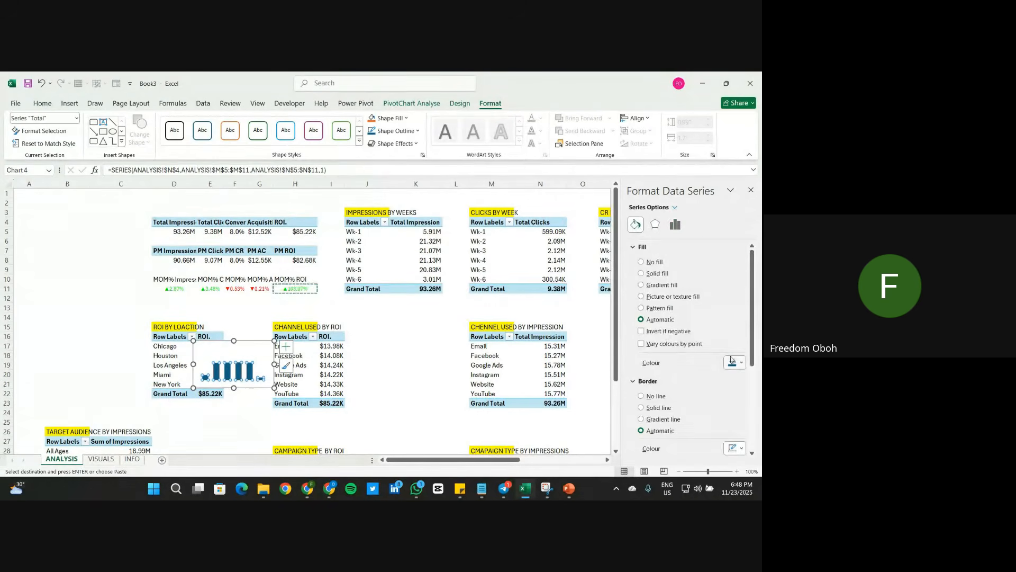
left_click(735, 362)
left_click(685, 337)
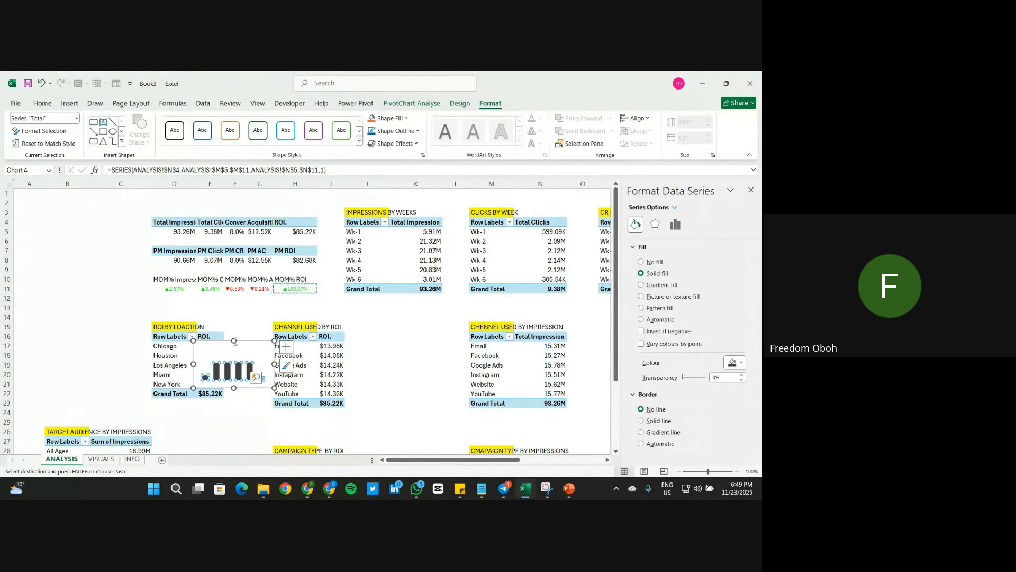
left_click(247, 344)
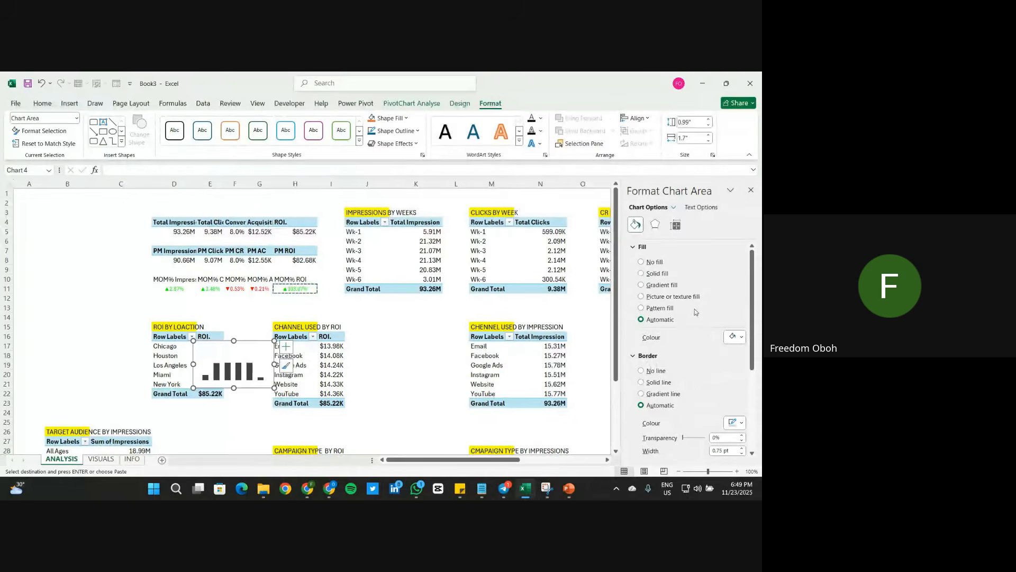
left_click(658, 262)
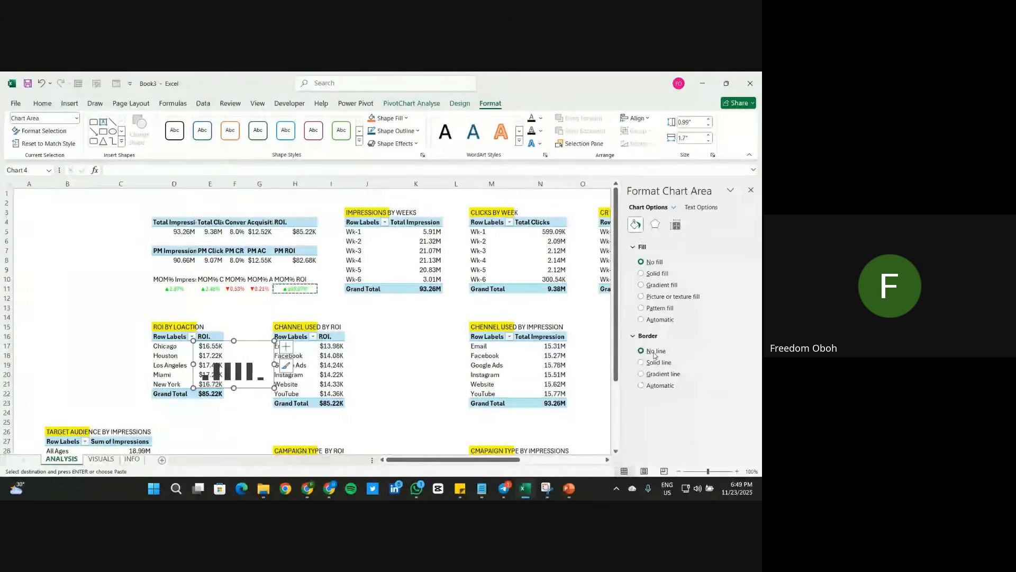
Step: Move the clicks chart from ANALYSIS to the VISUALS sheet and place it at the bottom of the Clicks card
key("Delete")
left_click(100, 459)
left_click(49, 348)
key("ctrl+v")
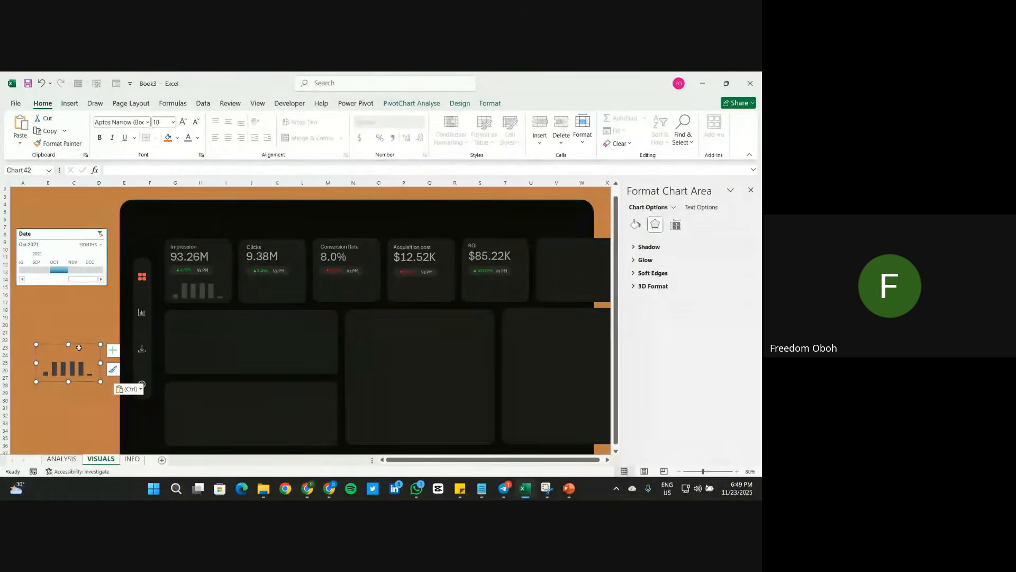
left_click_drag(88, 347, 291, 268)
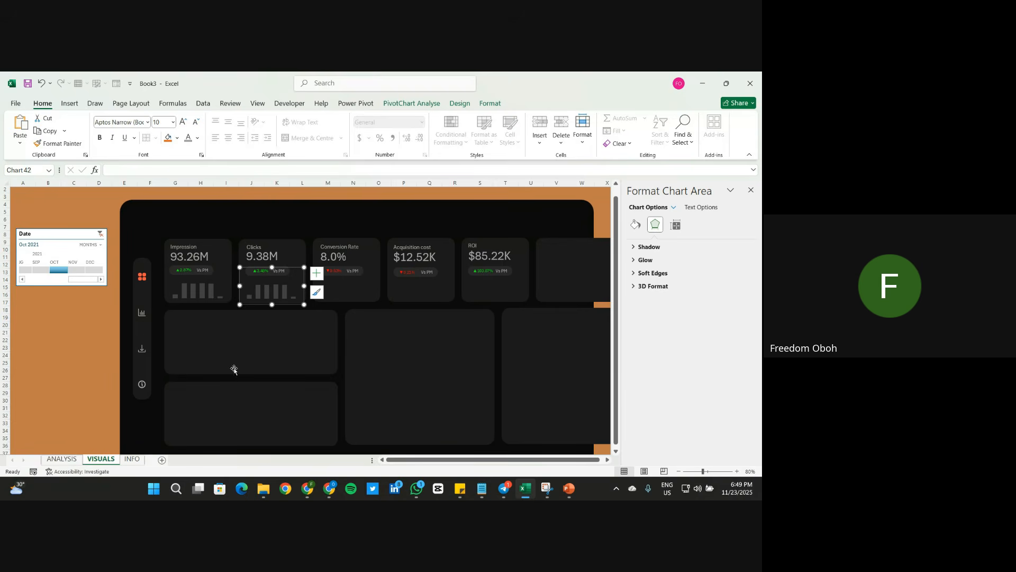
left_click(490, 103)
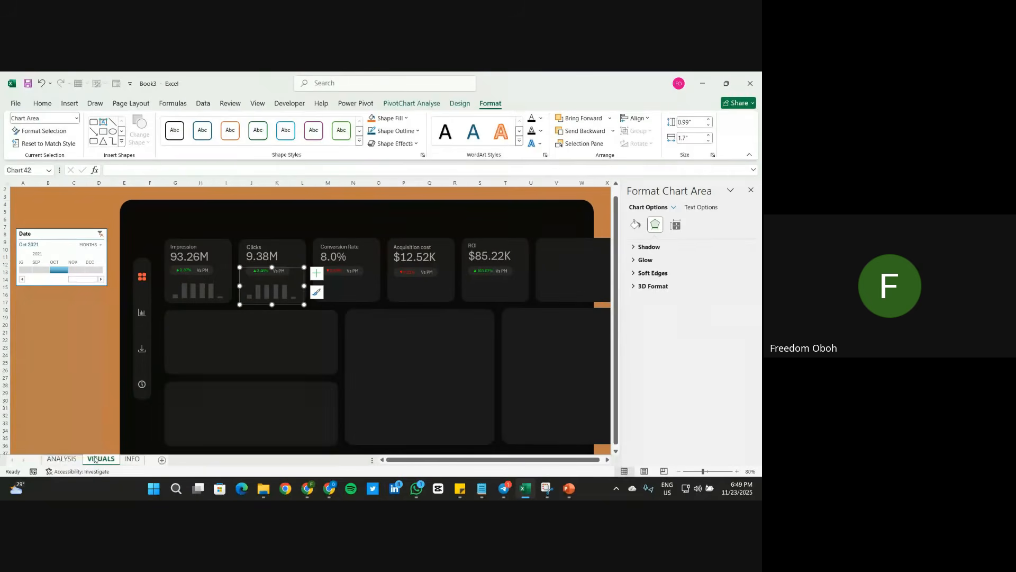
Step: Insert a clustered column PivotChart from the CR BY WEEK pivot table on the ANALYSIS sheet
left_click(61, 459)
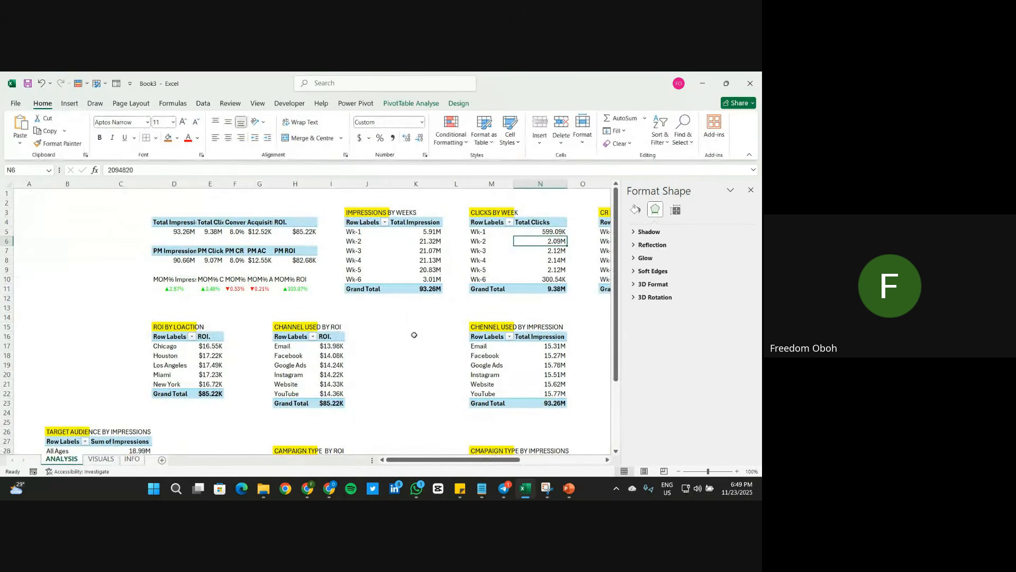
scroll(548, 280, "right", 3)
left_click(534, 251)
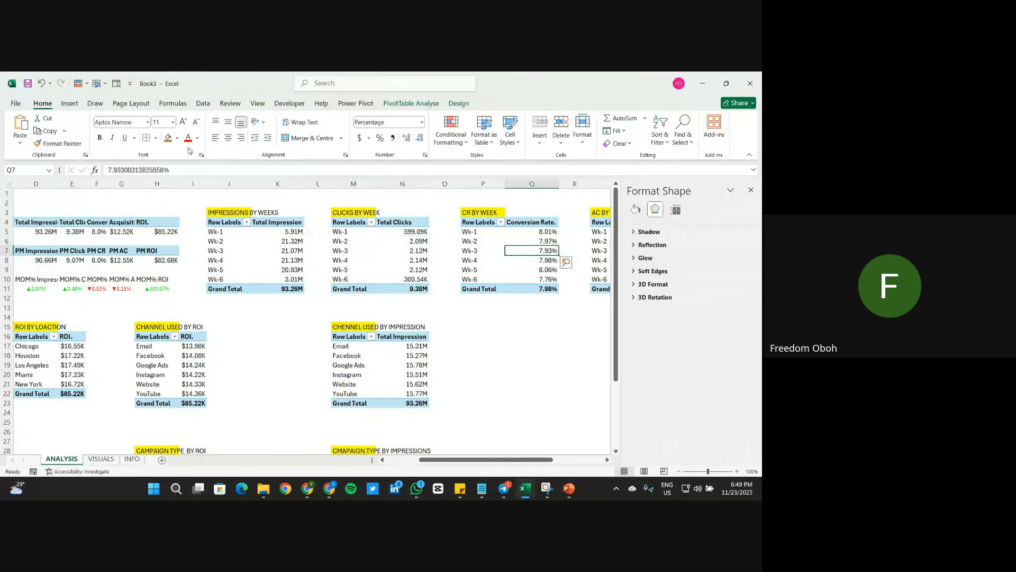
left_click(69, 104)
left_click(259, 128)
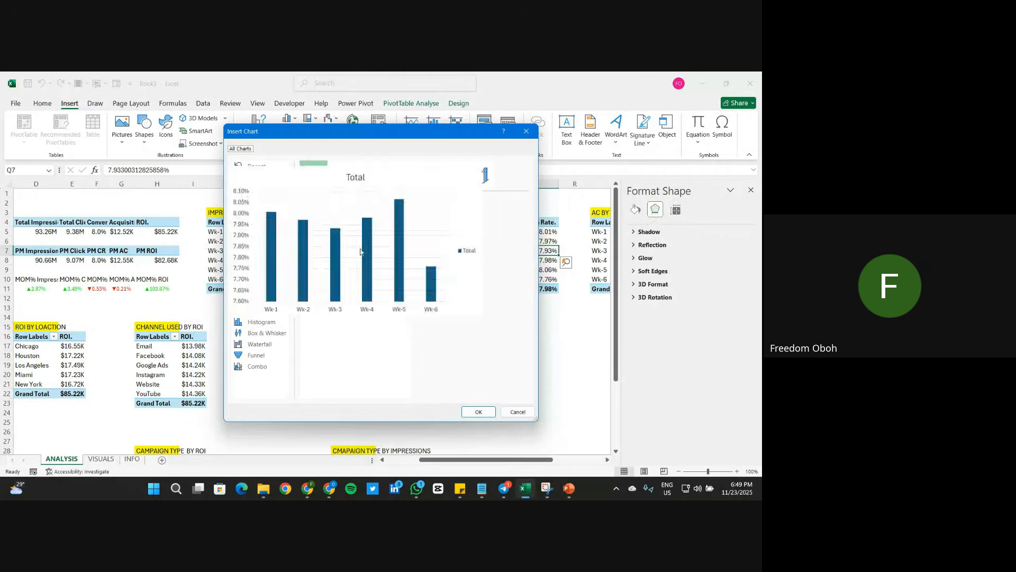
left_click(478, 412)
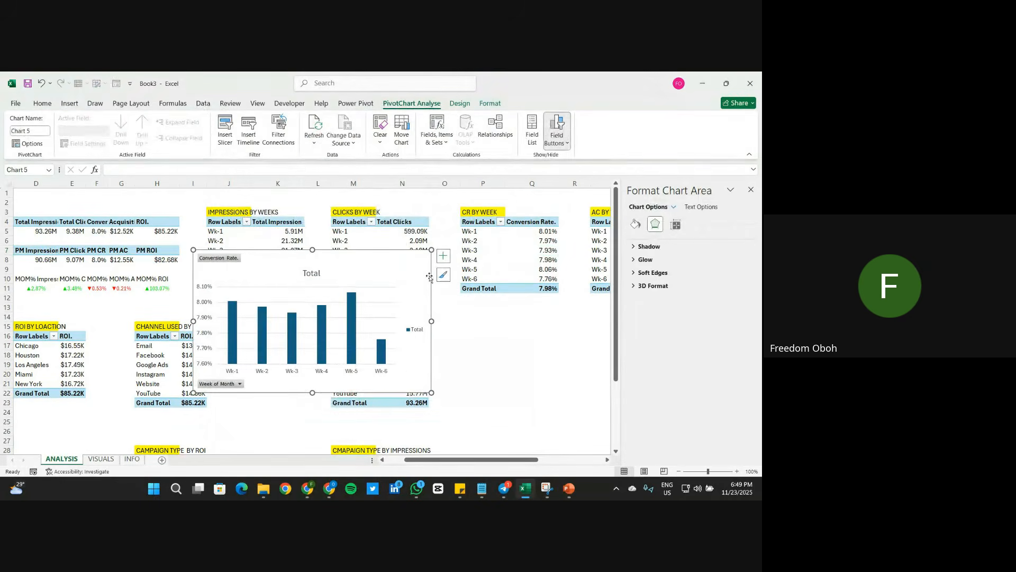
Step: Remove the field buttons, gridlines, legend, title and axes from the conversion rate chart
left_click(557, 130)
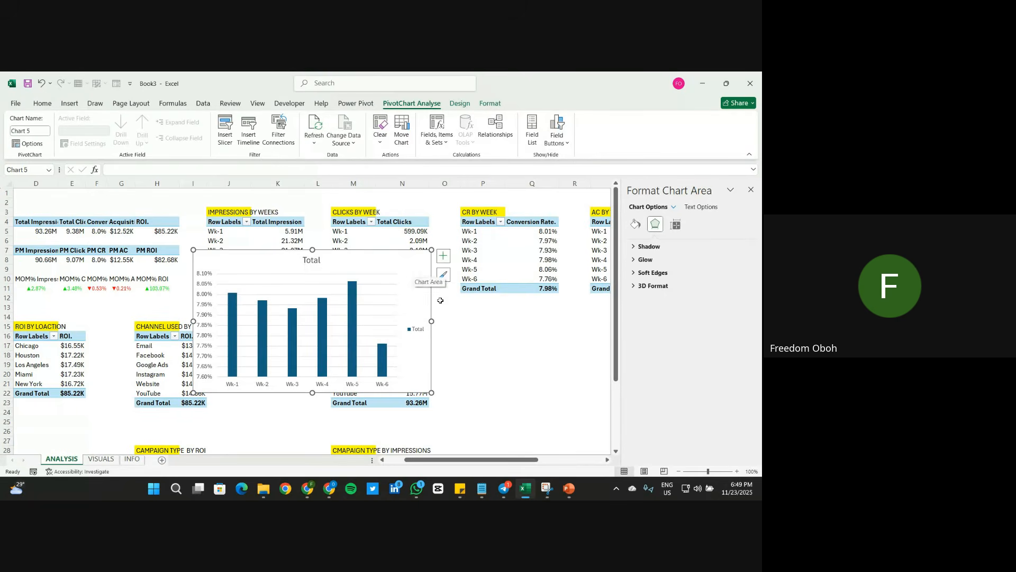
left_click(443, 256)
left_click(465, 327)
left_click(465, 336)
left_click(465, 288)
left_click(465, 269)
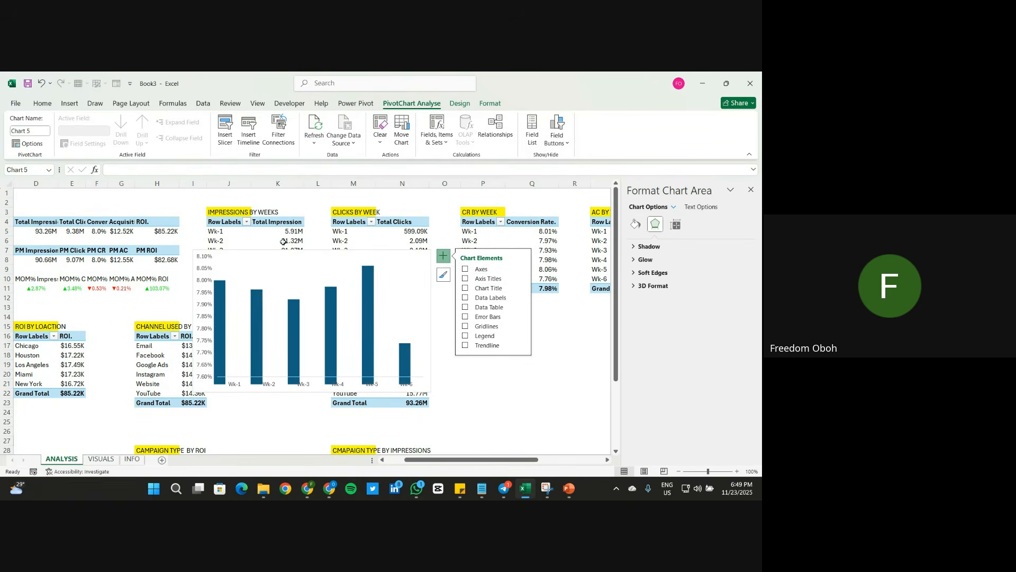
Step: Shrink the conversion rate chart to about 2.56" by 1.34" and give its chart area no fill and no outline
left_click_drag(312, 250, 313, 329)
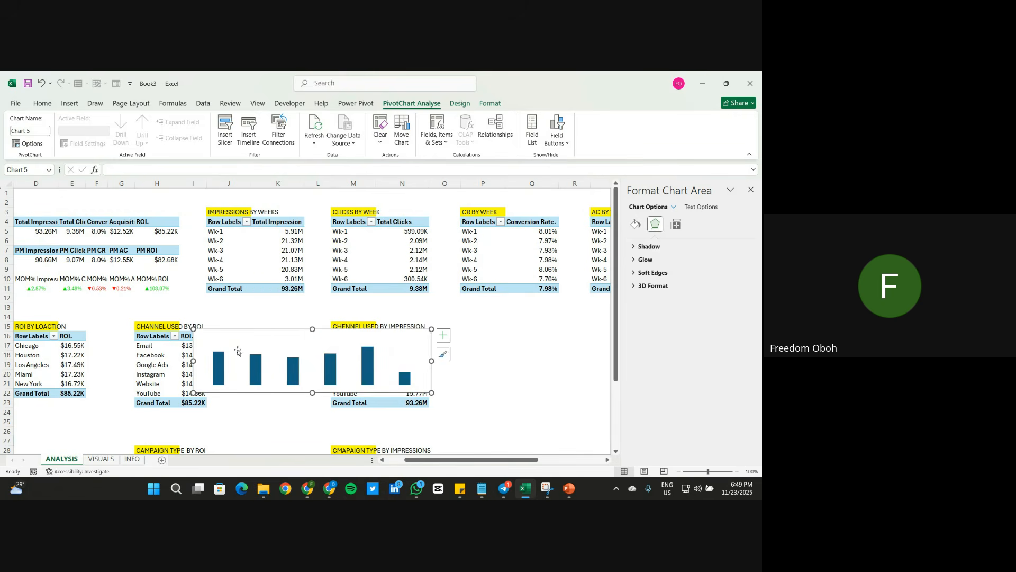
left_click_drag(194, 361, 309, 361)
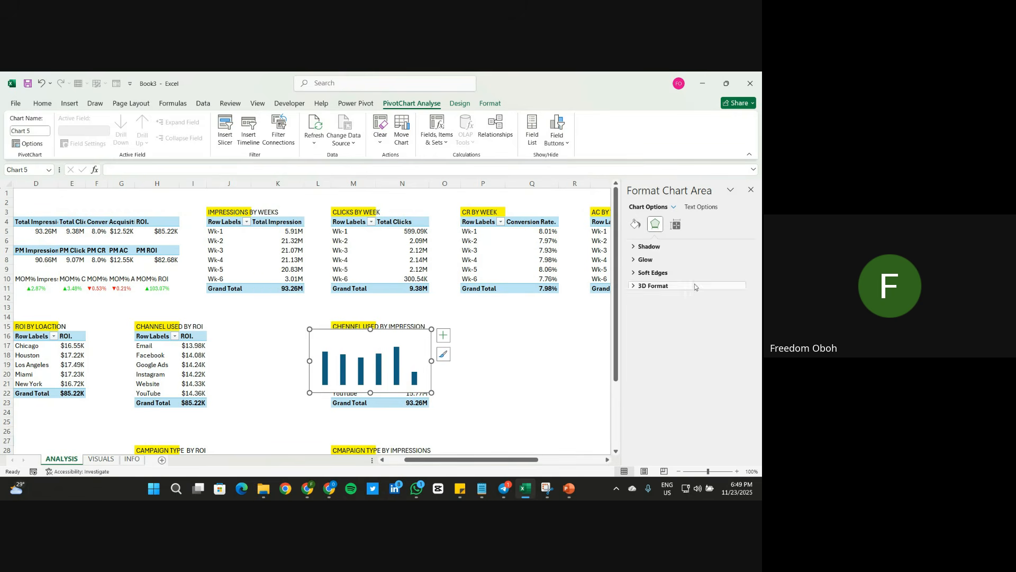
left_click(636, 224)
left_click(641, 261)
left_click(655, 351)
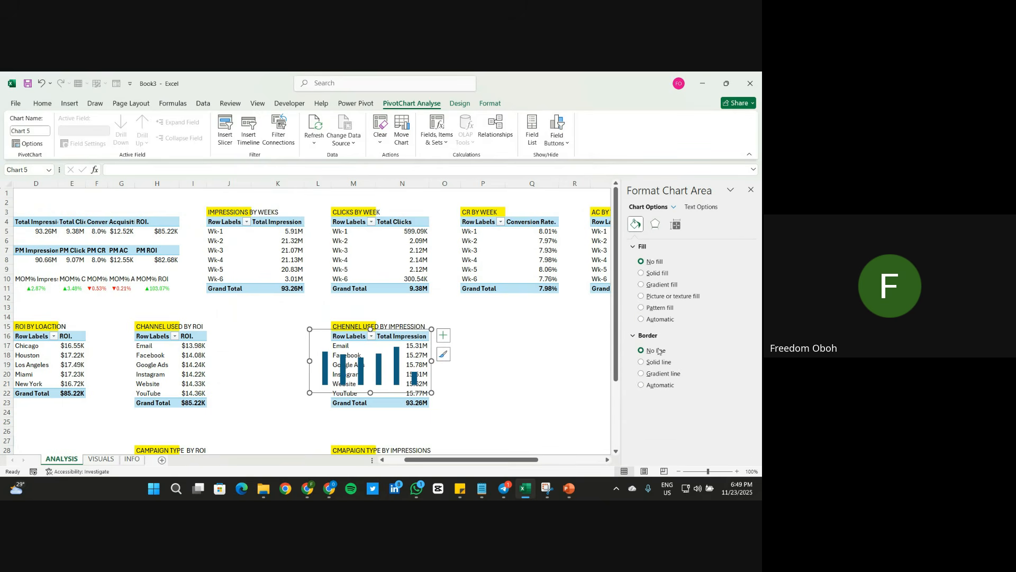
Step: Resize the conversion rate chart to 1.7" wide and about 0.98" high
left_click(397, 363)
left_click(675, 224)
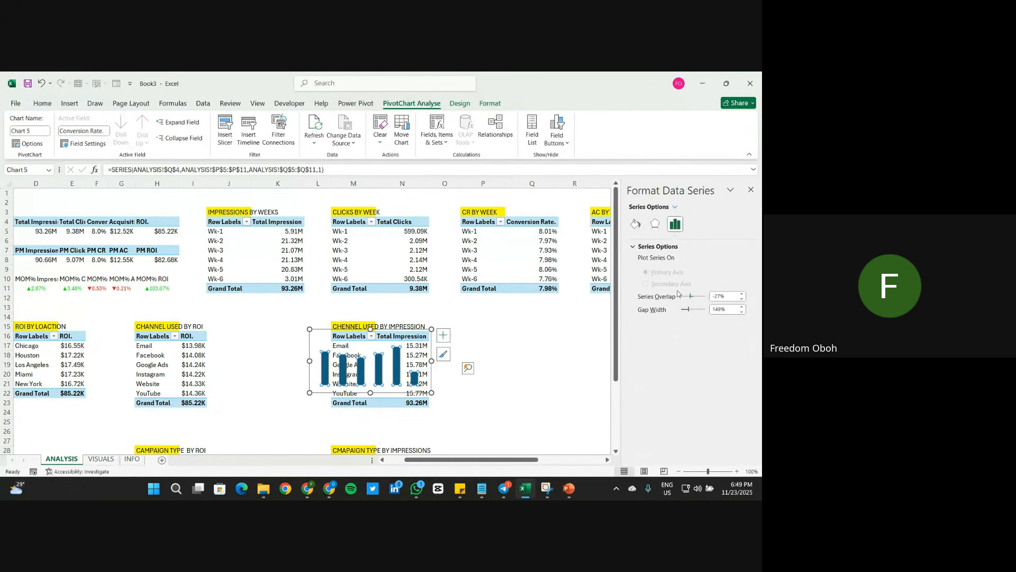
left_click(491, 104)
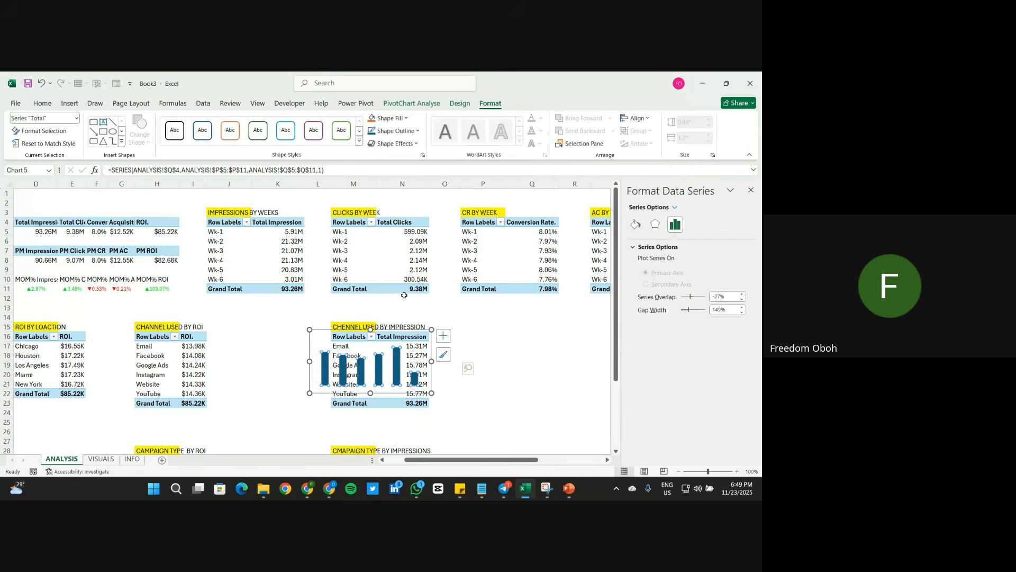
left_click(400, 333)
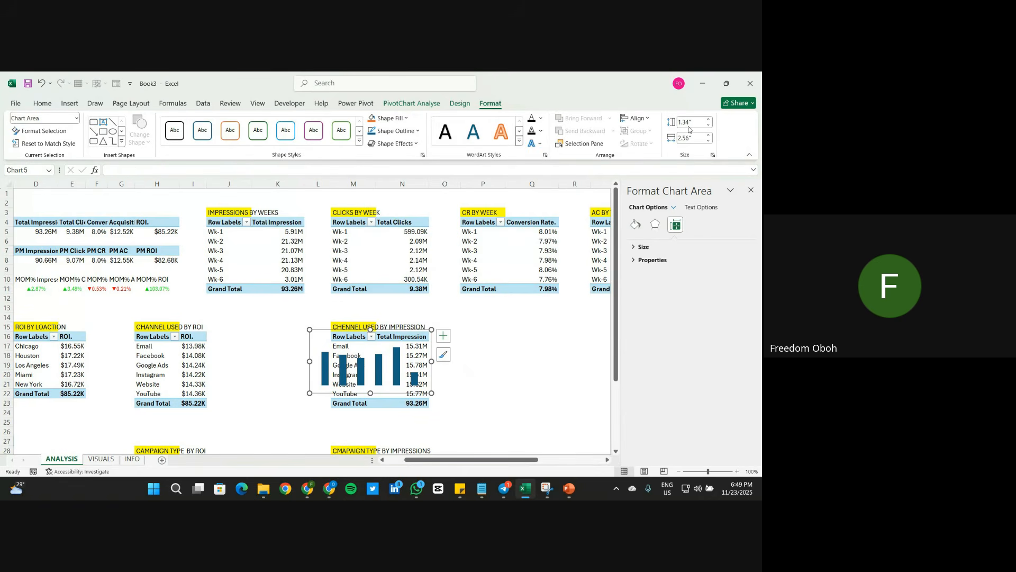
left_click(683, 136)
type("1.7")
key("Return")
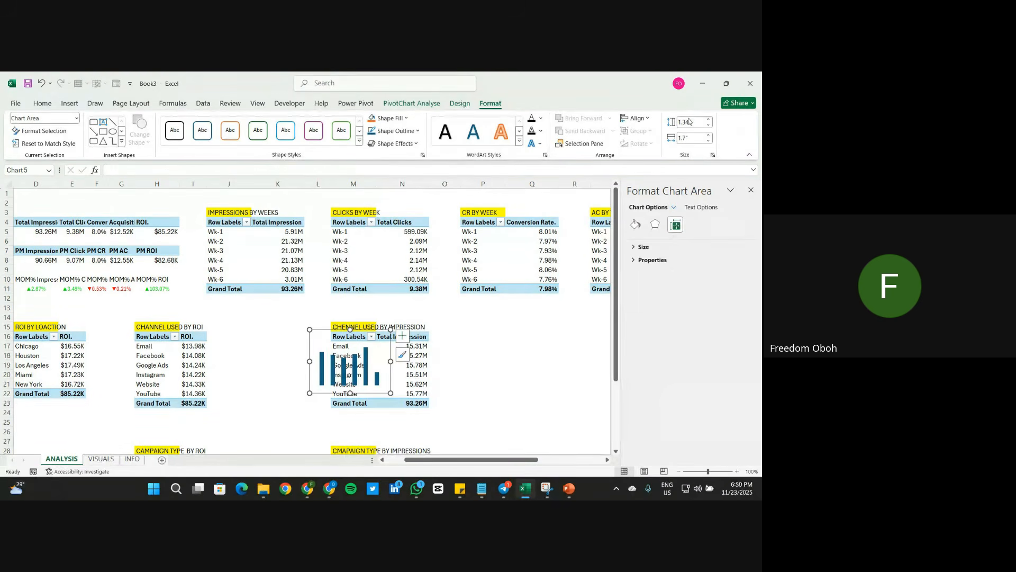
left_click(709, 126)
left_click(709, 126)
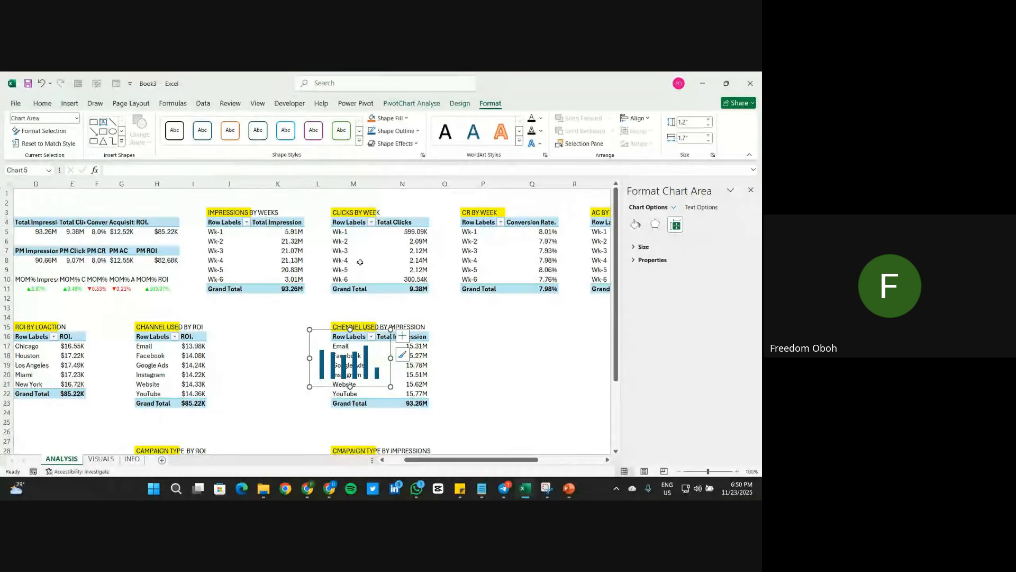
left_click(369, 373)
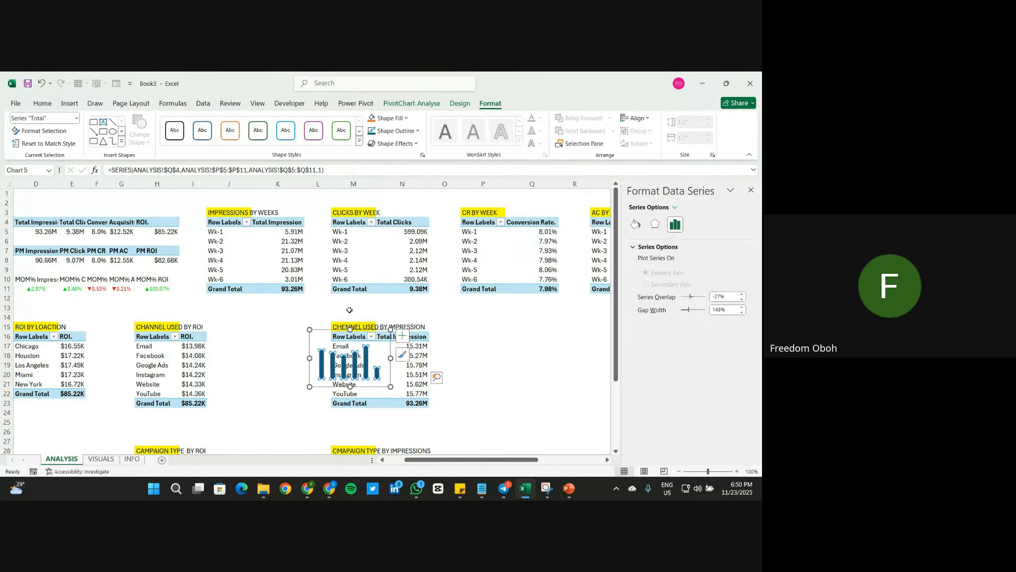
left_click_drag(350, 330, 378, 339)
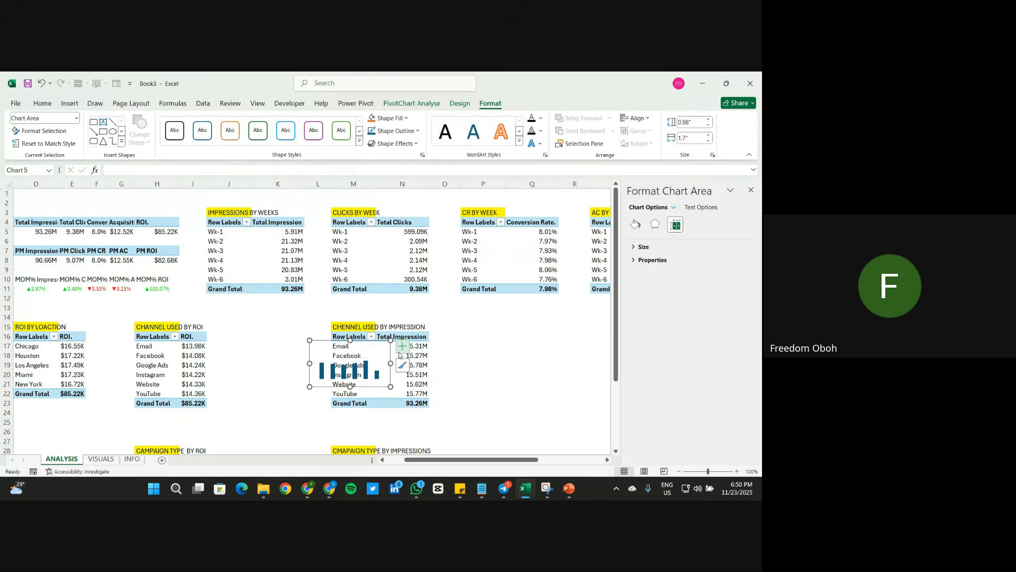
Step: Set the conversion rate columns' gap width to 86% and give them a dark grey solid fill with no border
left_click(369, 370)
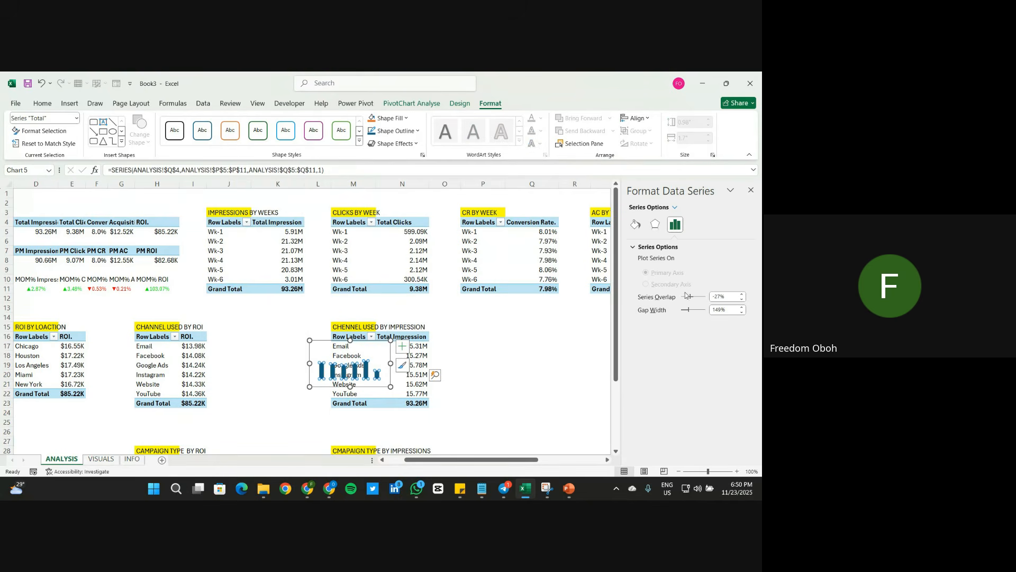
left_click_drag(689, 311, 687, 314)
left_click(635, 225)
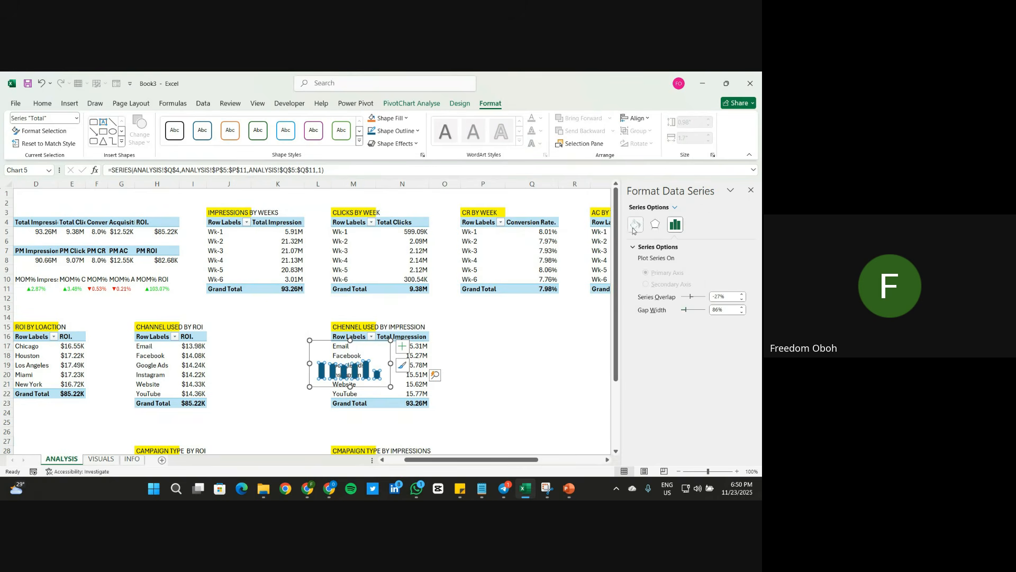
left_click(732, 362)
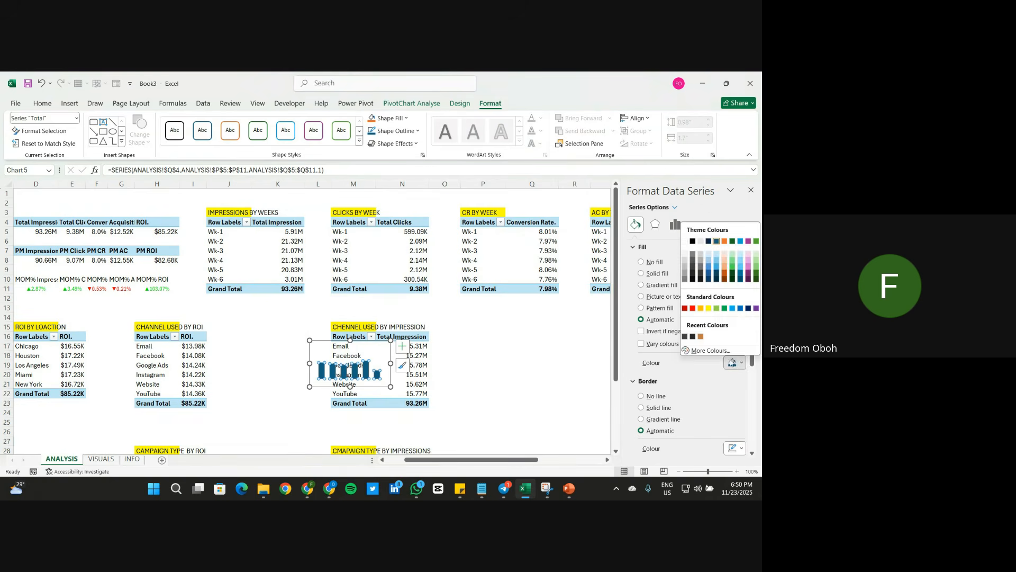
left_click(684, 336)
left_click(656, 411)
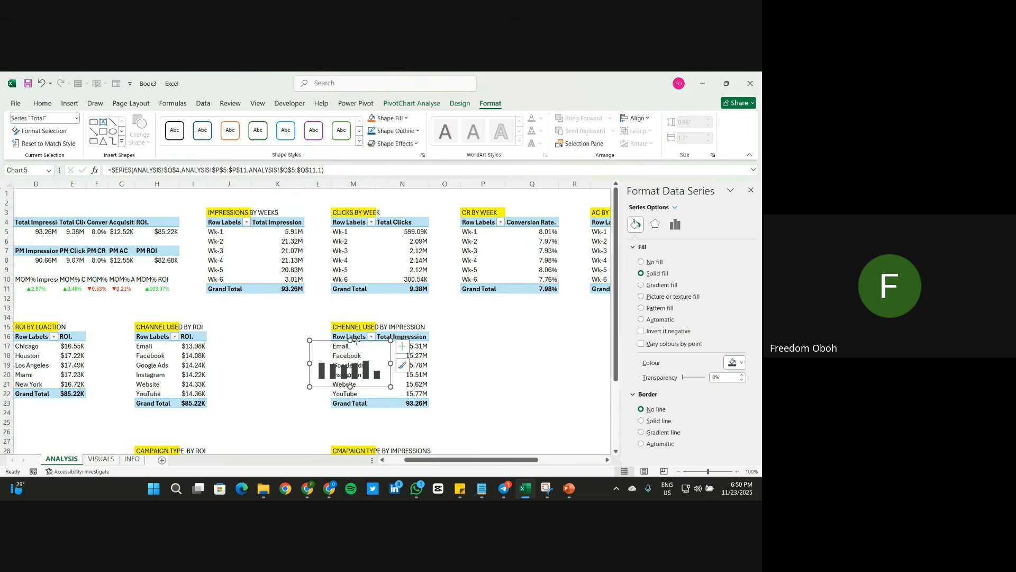
Step: Move the conversion rate chart to the VISUALS sheet and place it at the bottom of the Conversion Rate card
key("Escape")
key("Escape")
left_click(101, 459)
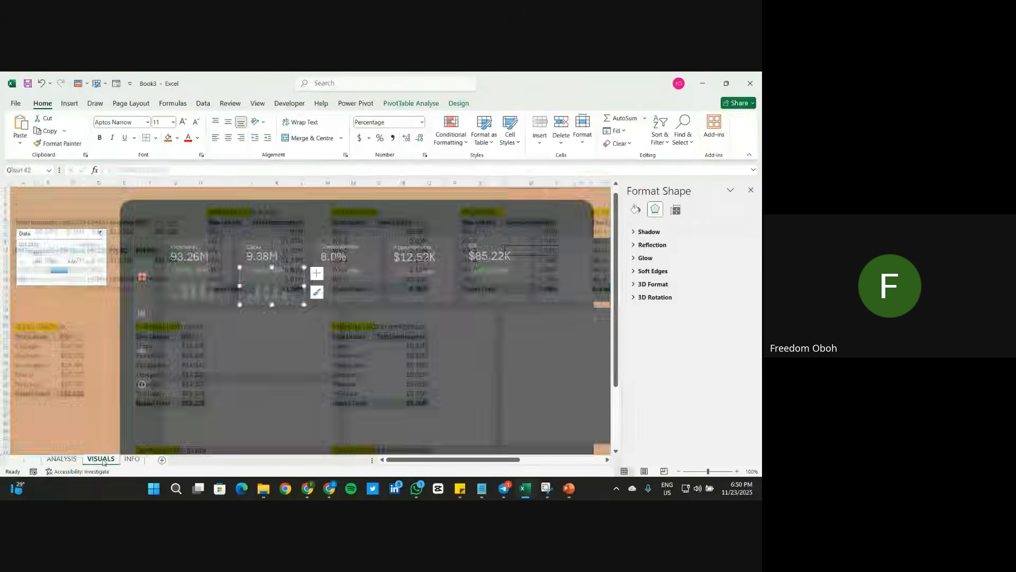
left_click(71, 351)
key("ctrl+v")
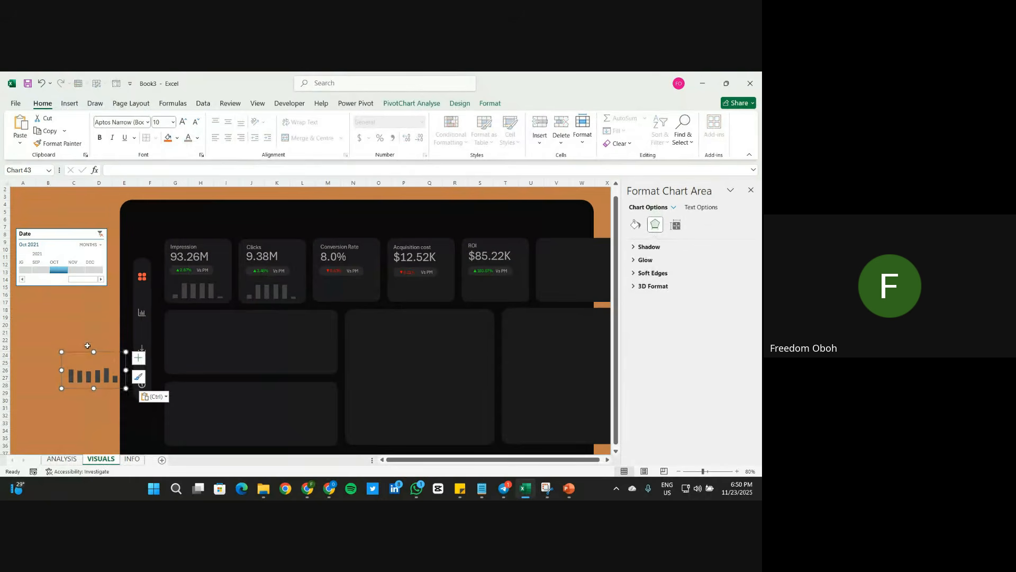
left_click_drag(83, 351, 335, 266)
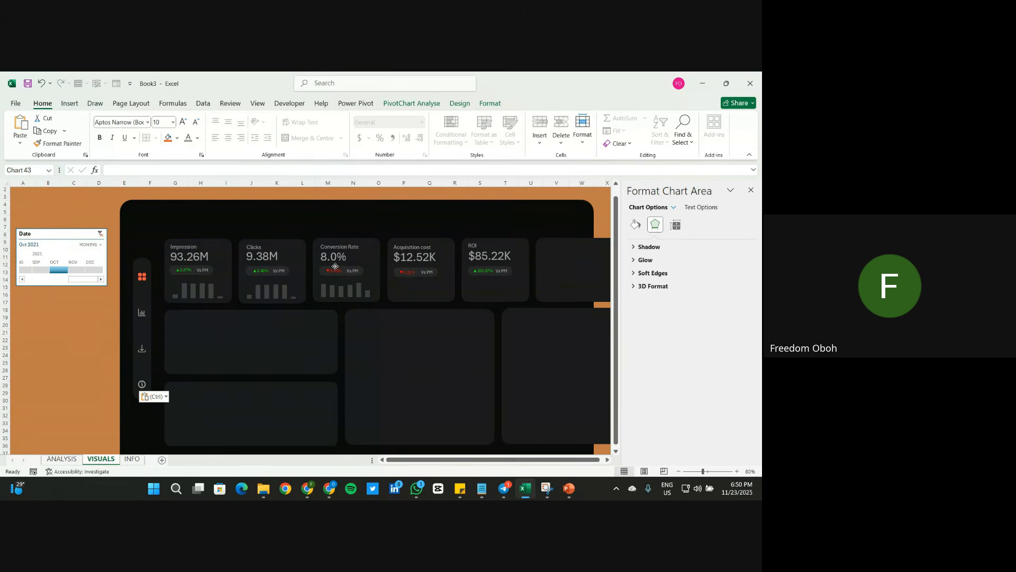
left_click_drag(335, 266, 335, 266)
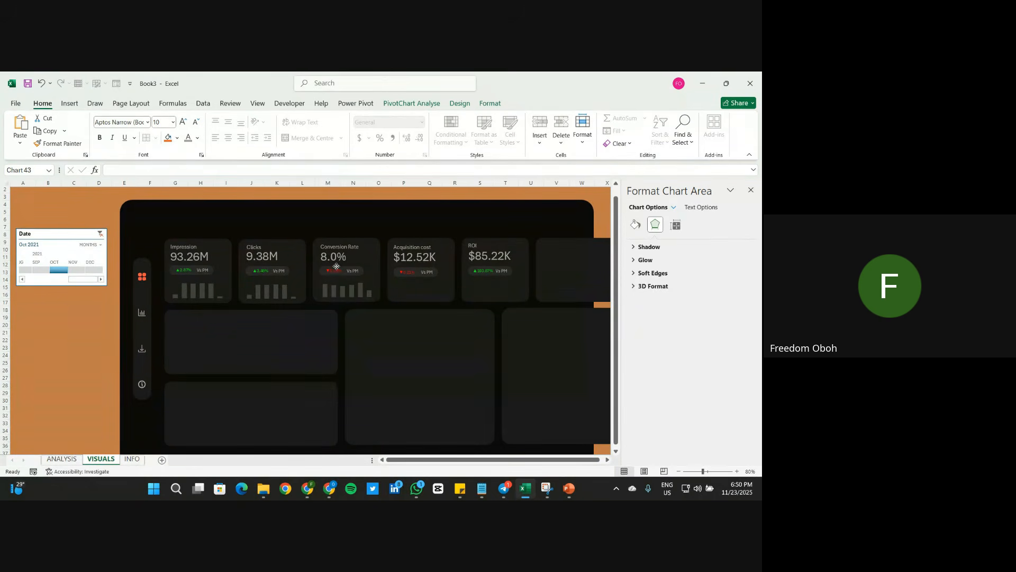
left_click(59, 362)
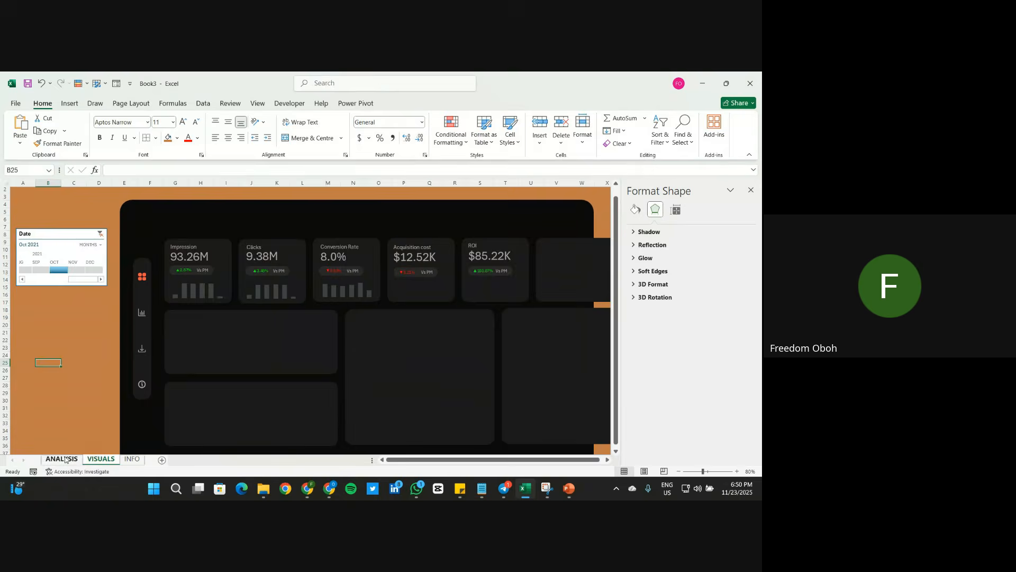
Step: Insert a clustered column PivotChart from the AC BY WEEK pivot table on the ANALYSIS sheet
left_click(61, 458)
scroll(325, 340, "right", 5)
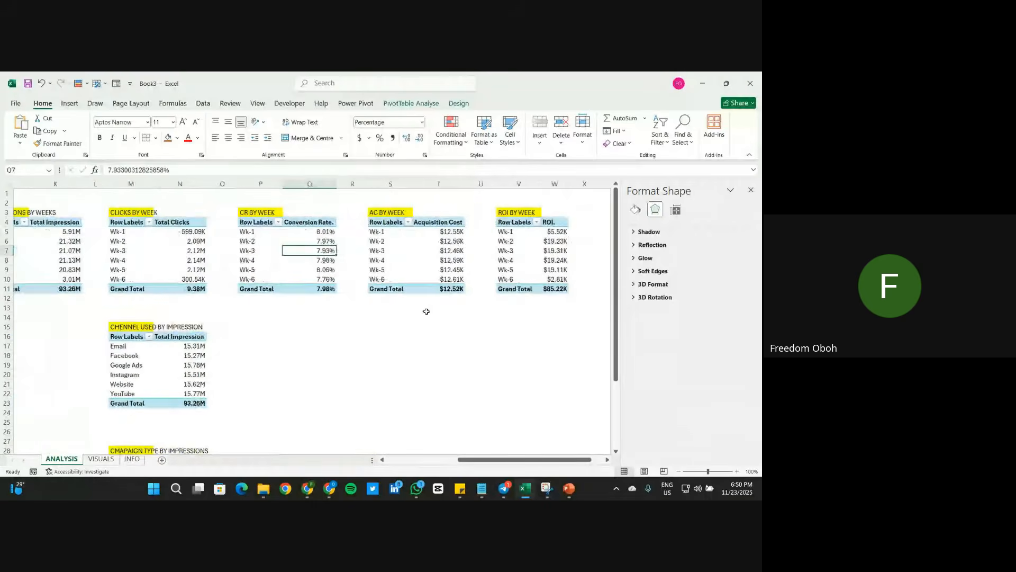
left_click(363, 243)
left_click(70, 103)
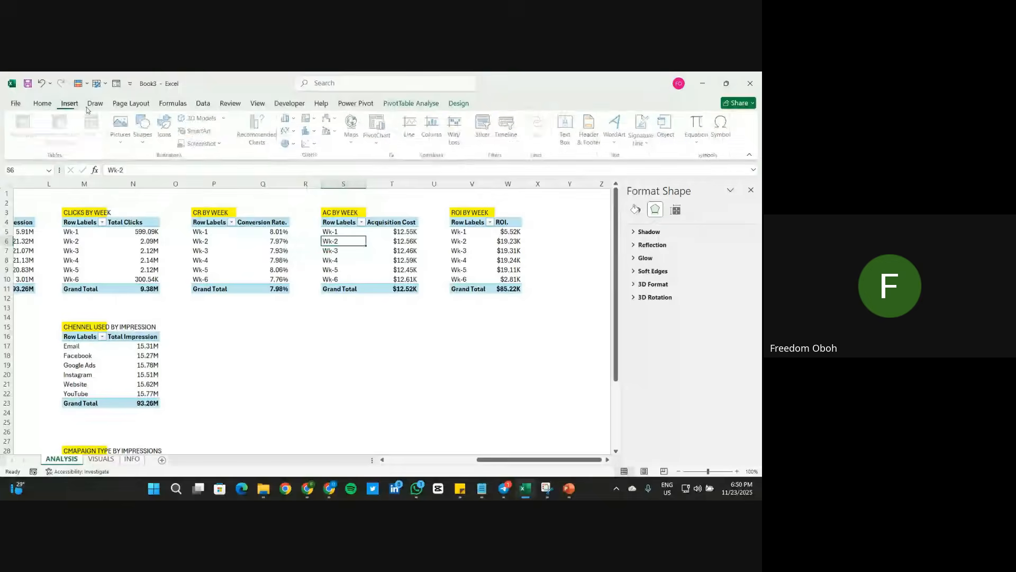
left_click(254, 127)
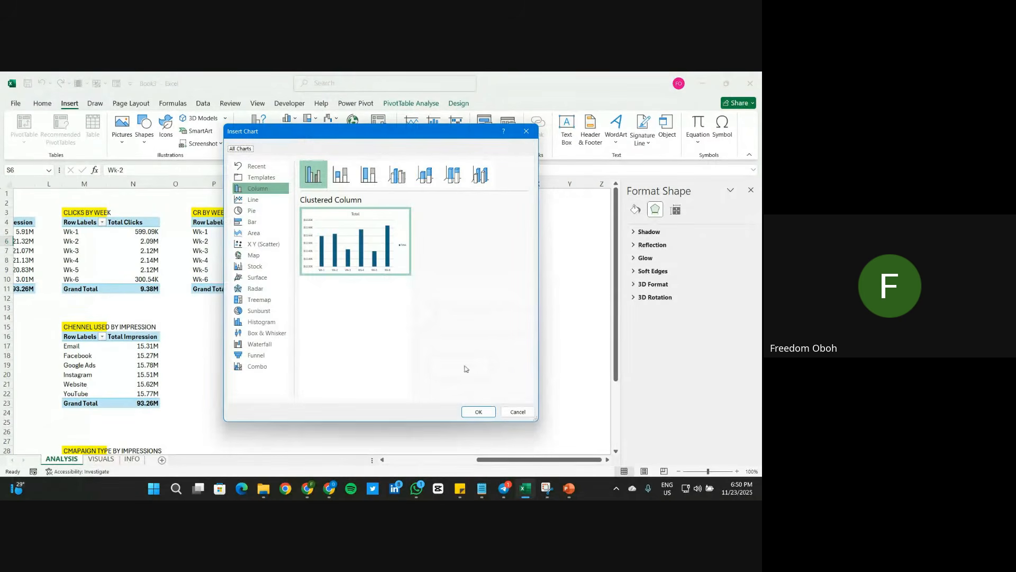
left_click(479, 411)
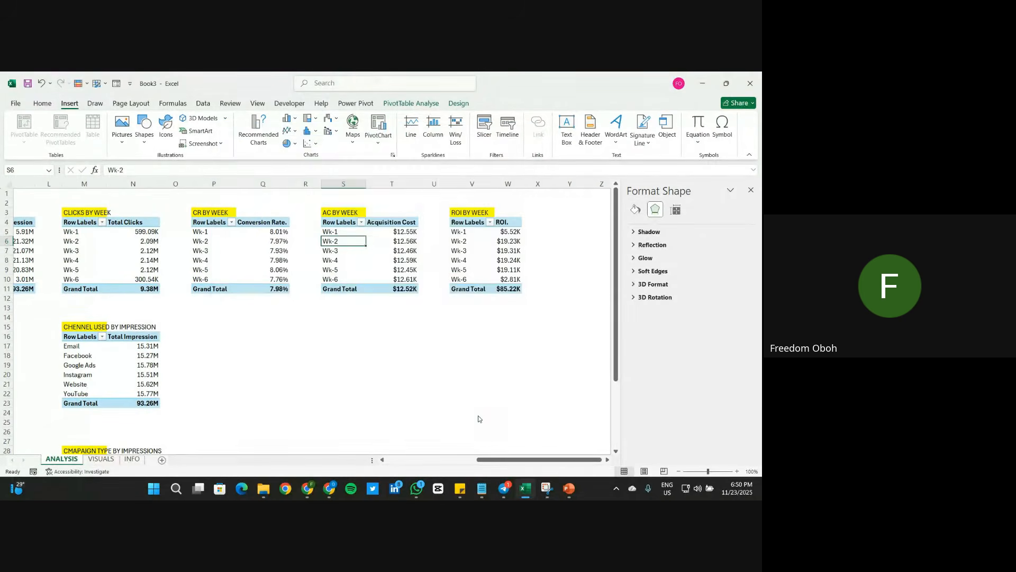
left_click(472, 251)
left_click(382, 265)
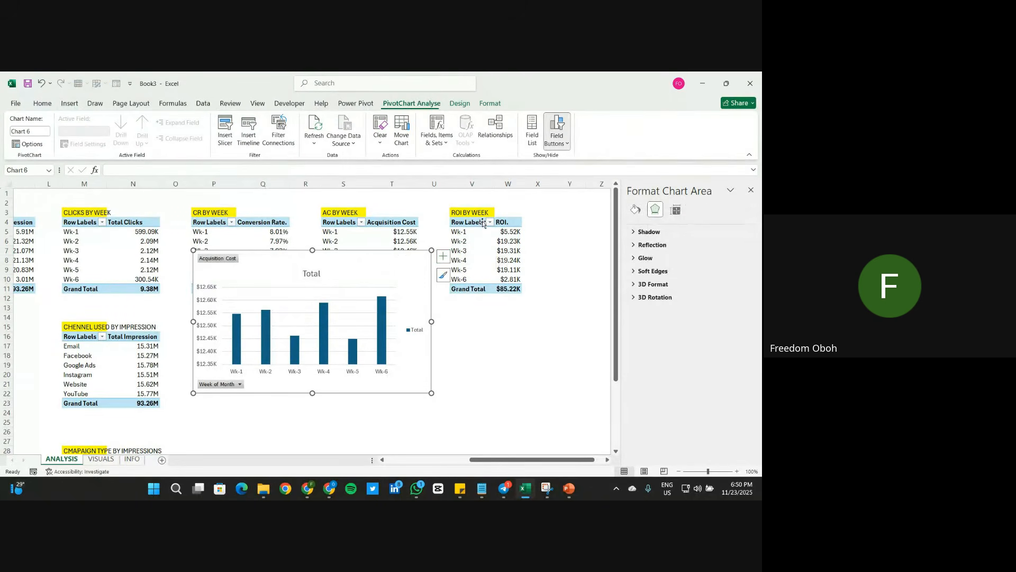
Step: Remove the title, axes, gridlines, legend and field buttons from the acquisition cost chart
left_click(443, 257)
left_click(465, 289)
left_click(465, 269)
left_click(465, 327)
left_click(466, 336)
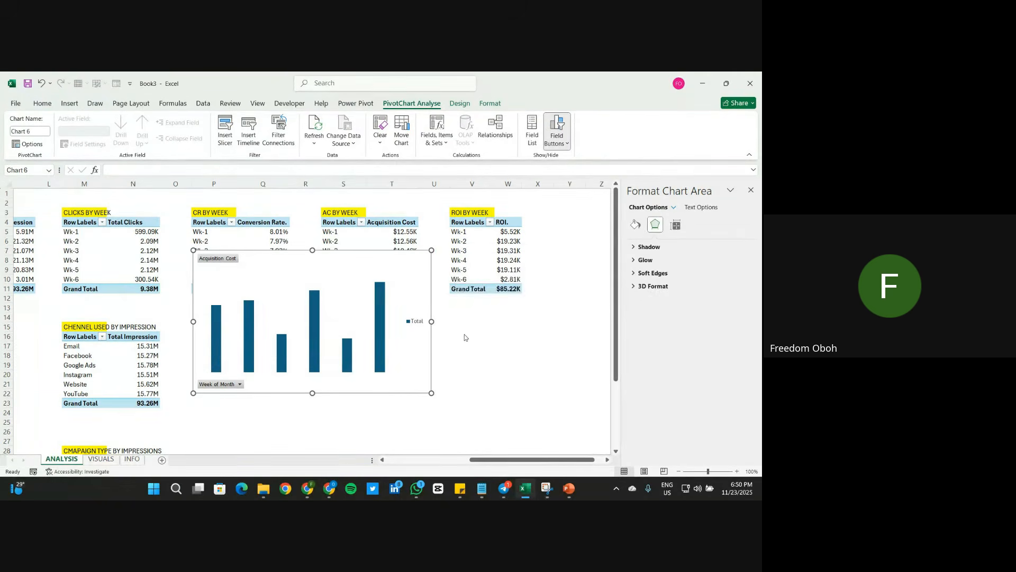
left_click(564, 121)
Step: Resize the acquisition cost chart to 1" high and 1.7" wide
left_click_drag(311, 251, 312, 308)
left_click_drag(334, 359, 317, 360)
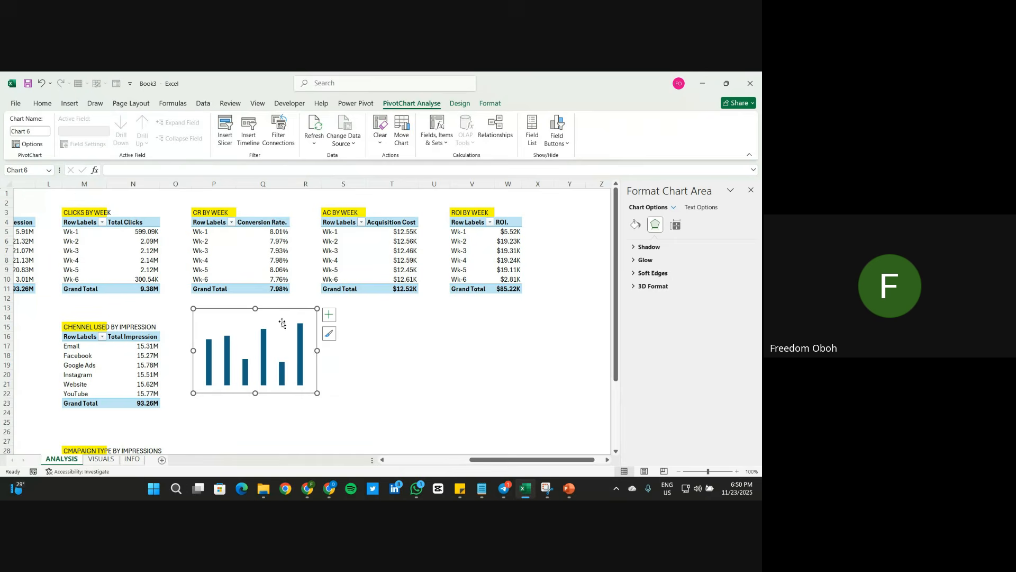
left_click_drag(255, 309, 255, 336)
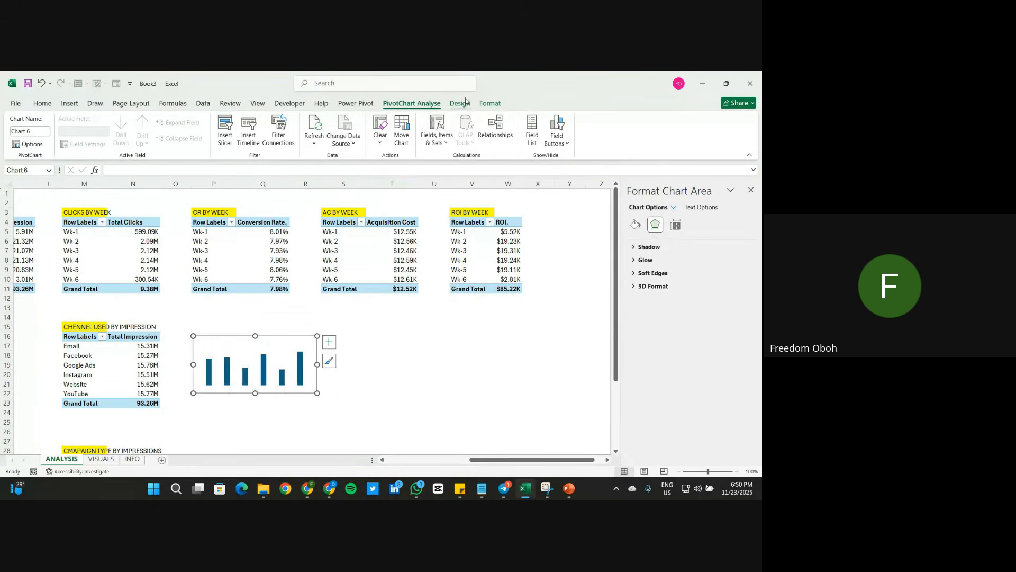
left_click(490, 104)
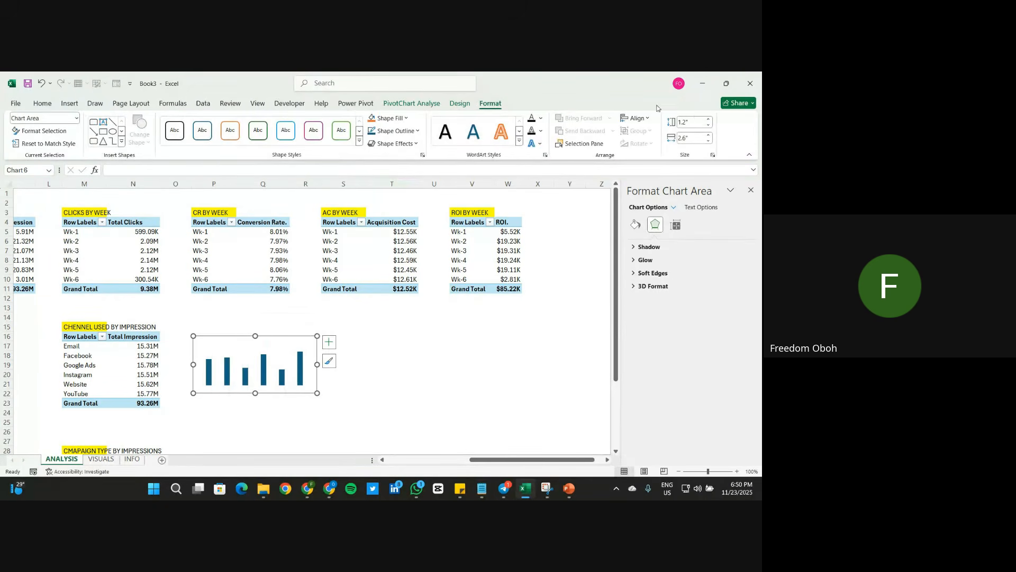
left_click(708, 125)
left_click(709, 141)
left_click(709, 140)
left_click(709, 141)
left_click(709, 141)
left_click(709, 141)
left_click(709, 141)
left_click(709, 141)
left_click(709, 141)
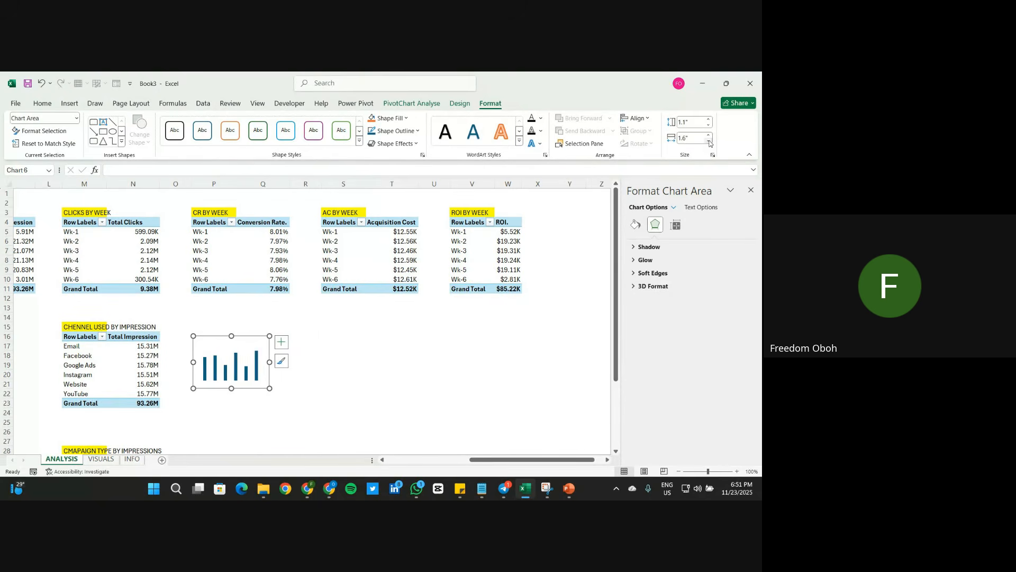
left_click(709, 136)
left_click(709, 126)
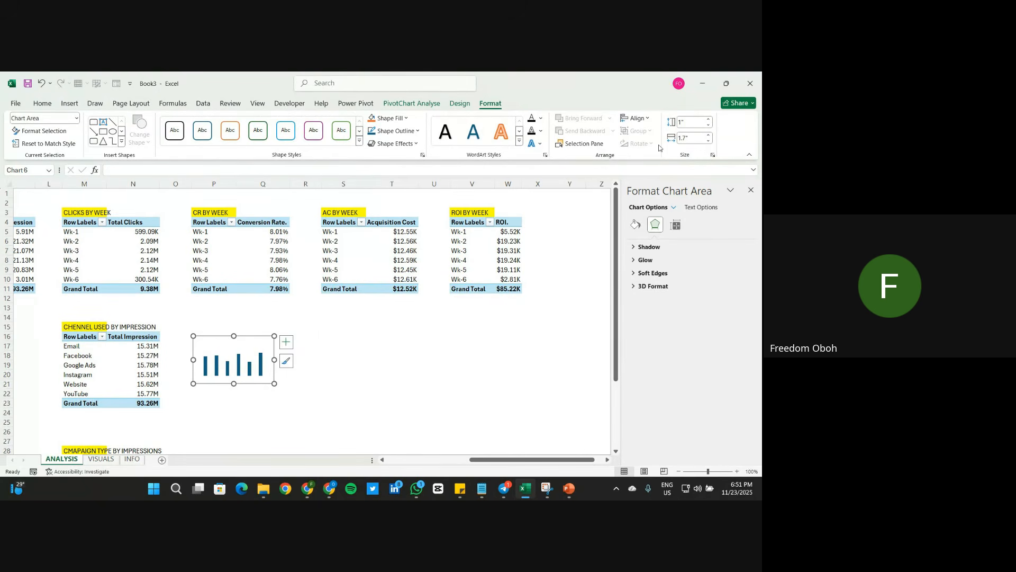
Step: Set the acquisition cost columns' gap width to 100% and give them a dark grey solid fill with no border
left_click(260, 371)
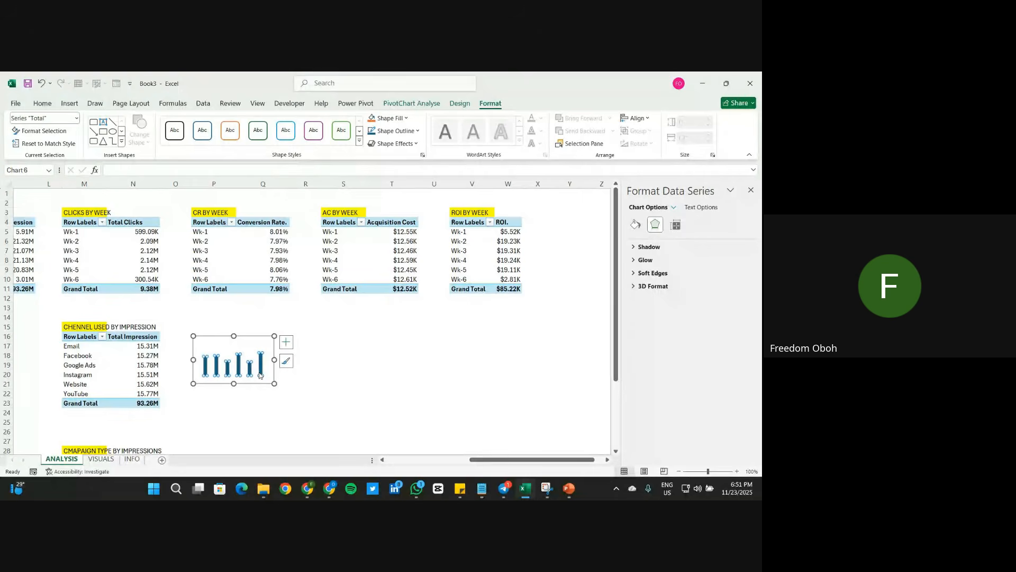
left_click(675, 224)
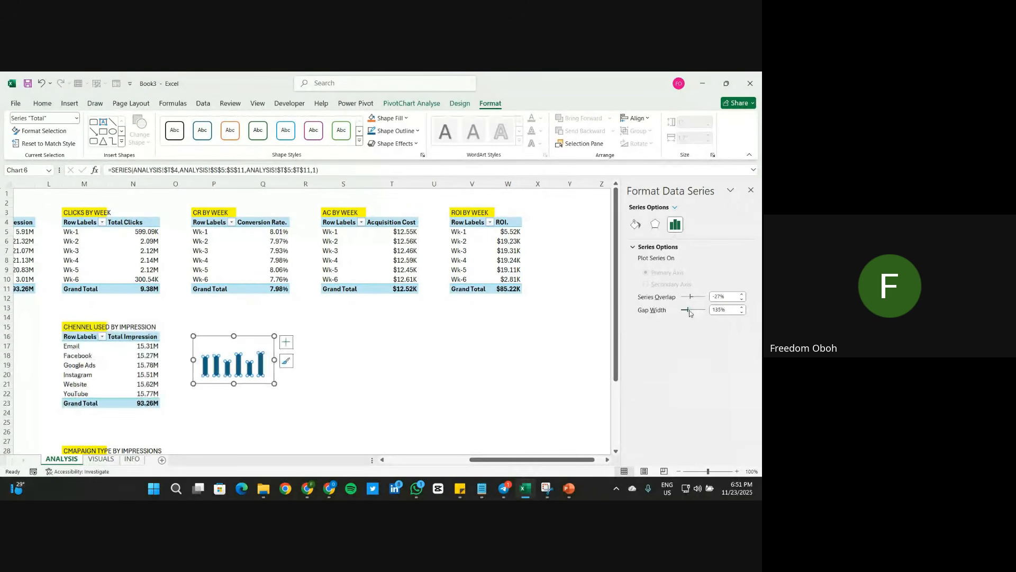
left_click_drag(688, 310, 687, 310)
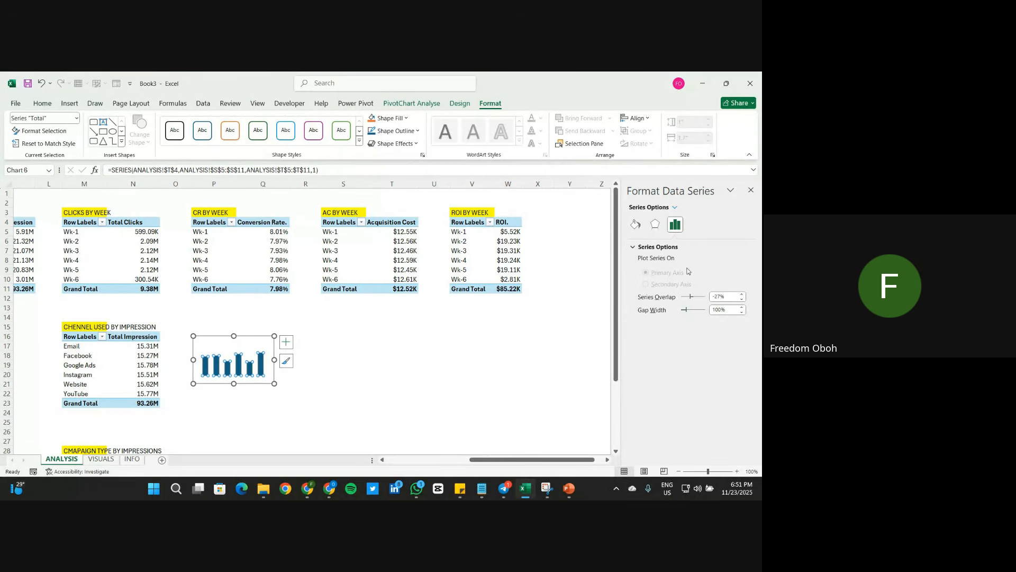
left_click(635, 224)
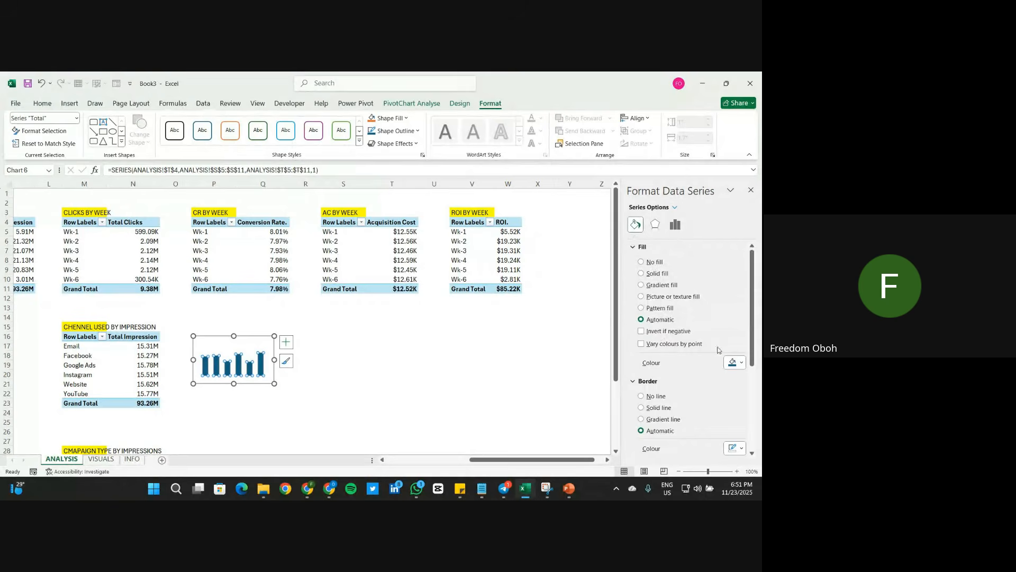
left_click(734, 362)
left_click(686, 337)
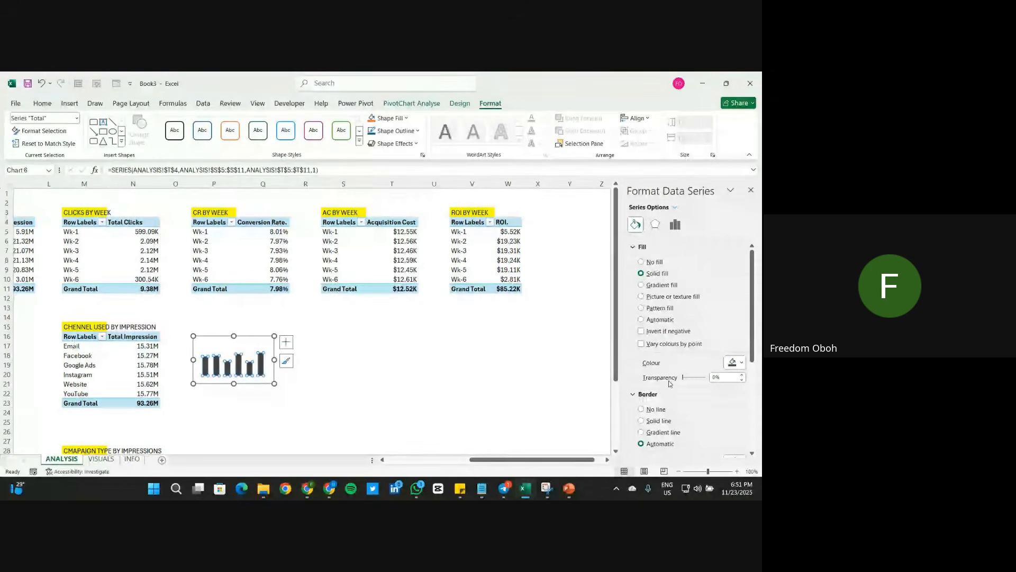
left_click(656, 409)
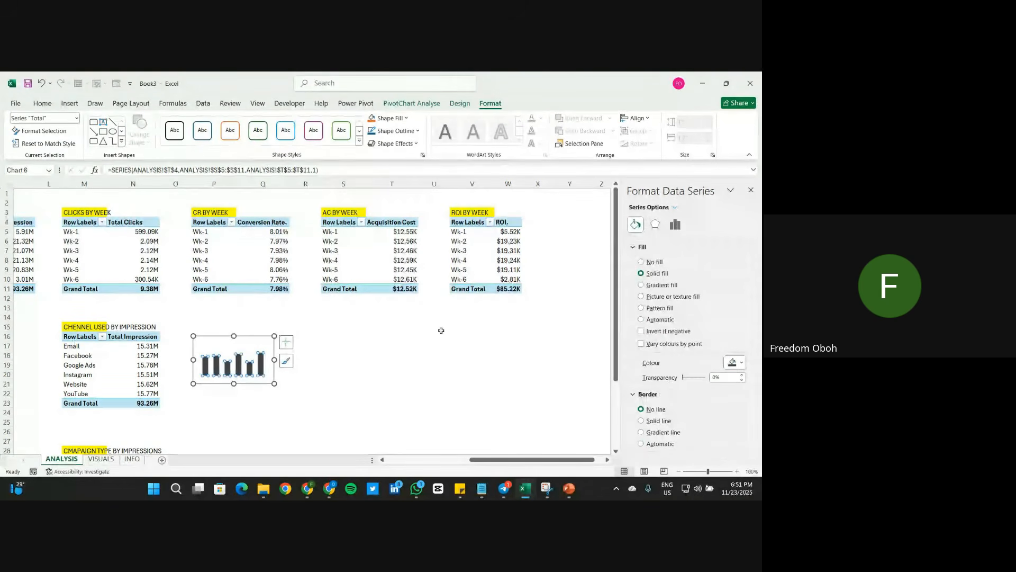
Step: Give the acquisition cost chart's chart area no fill and no border line
left_click(254, 340)
left_click(655, 261)
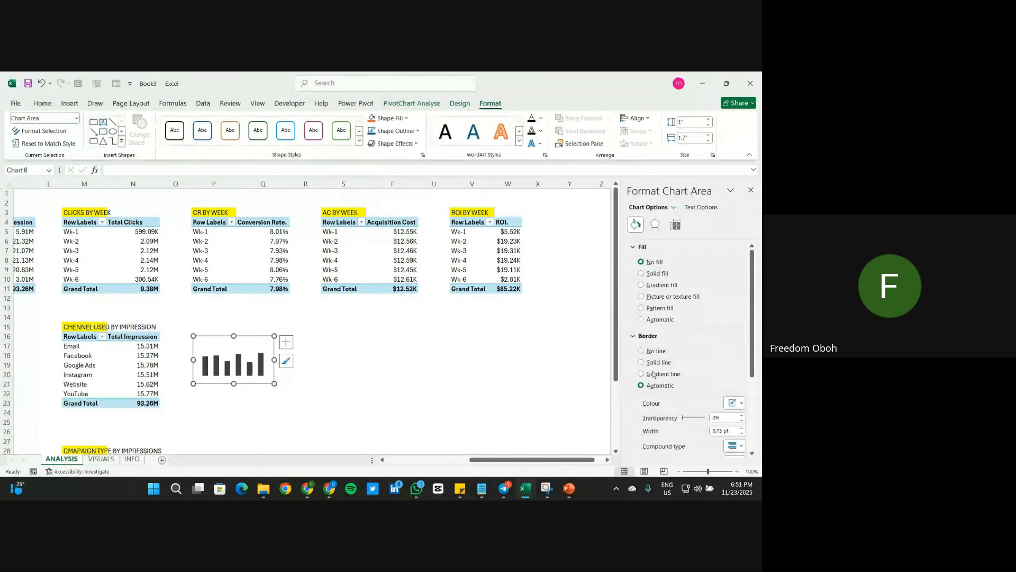
left_click(656, 351)
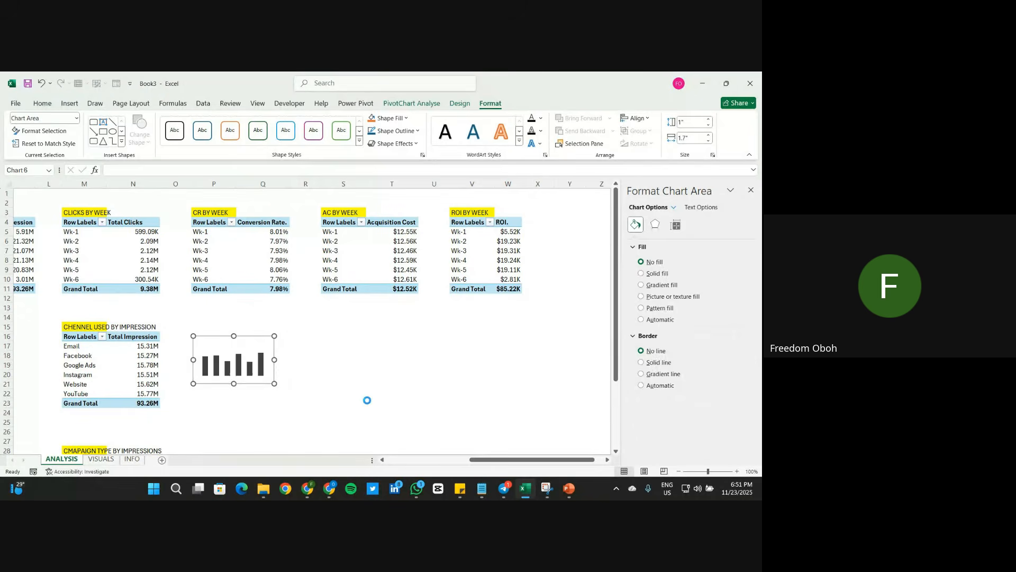
Step: Move the acquisition cost chart to the VISUALS sheet and place it at the bottom of the Acquisition cost card
key("Escape")
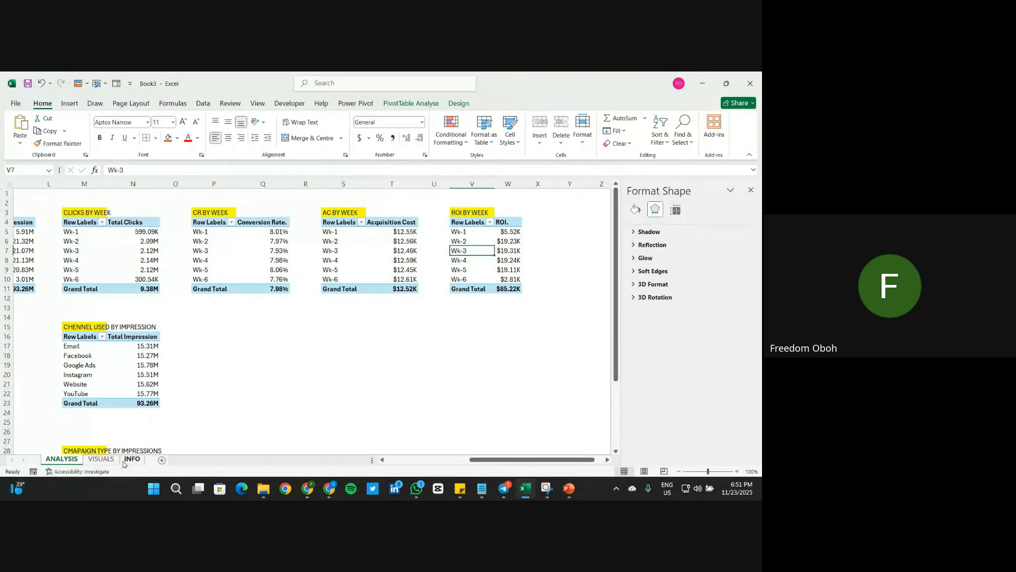
left_click(101, 459)
left_click(53, 321)
key("ctrl+v")
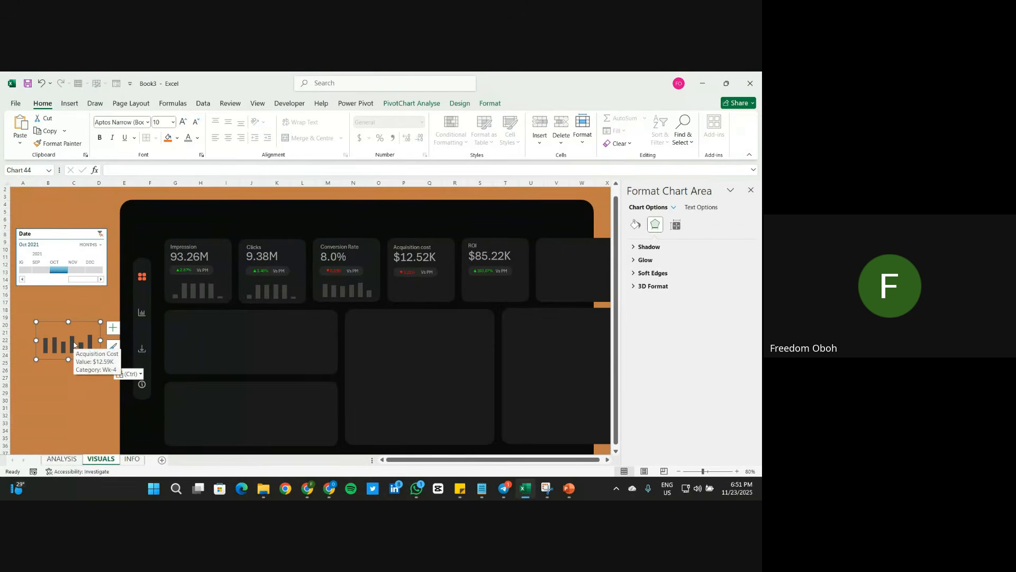
left_click_drag(75, 339, 432, 267)
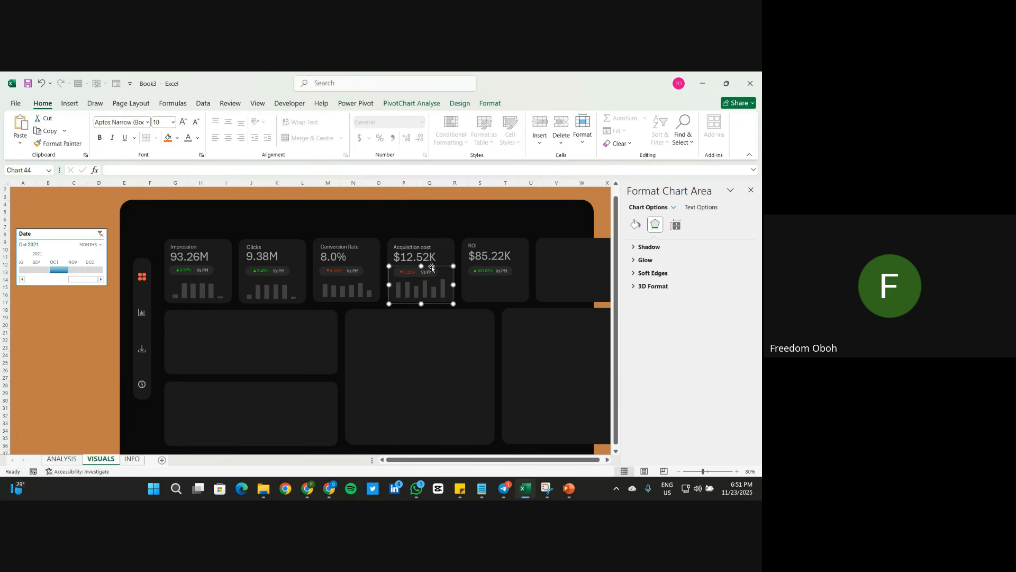
left_click(52, 383)
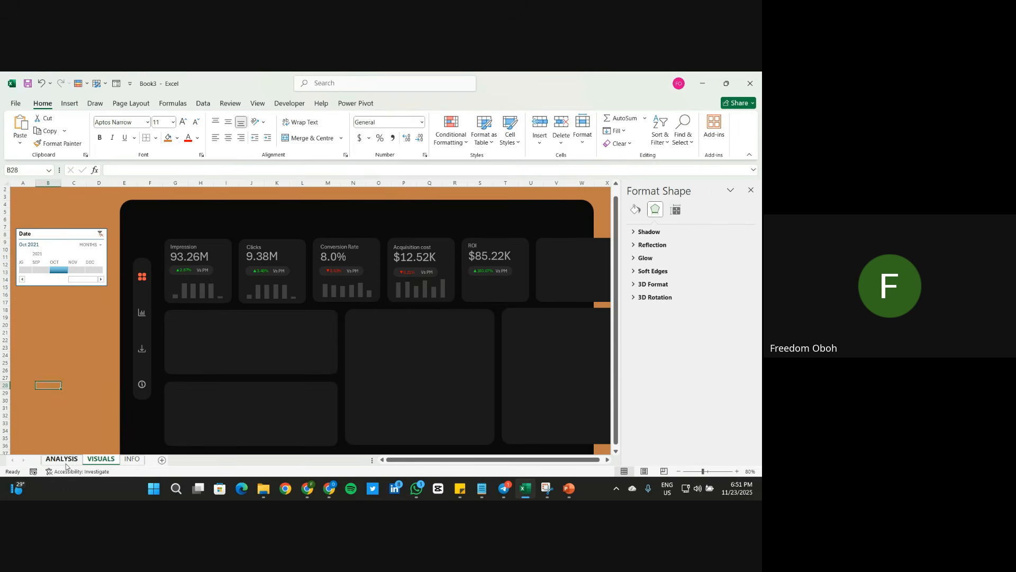
Step: Select a value in the ROI BY WEEK pivot table on the ANALYSIS sheet
key("ctrl+Page_Up")
left_click(505, 248)
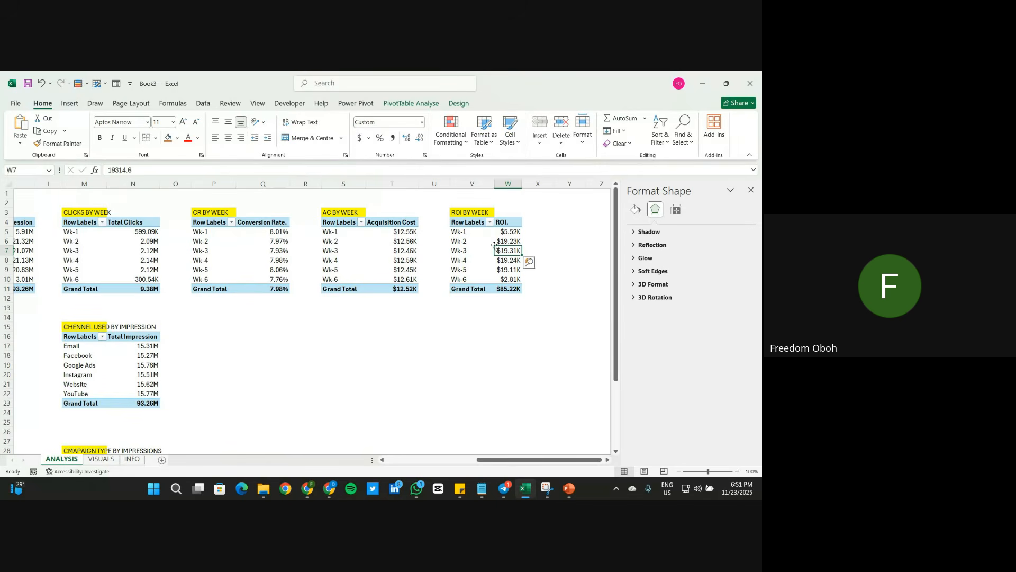
Step: Insert a clustered column PivotChart from the ROI BY WEEK table
left_click(69, 103)
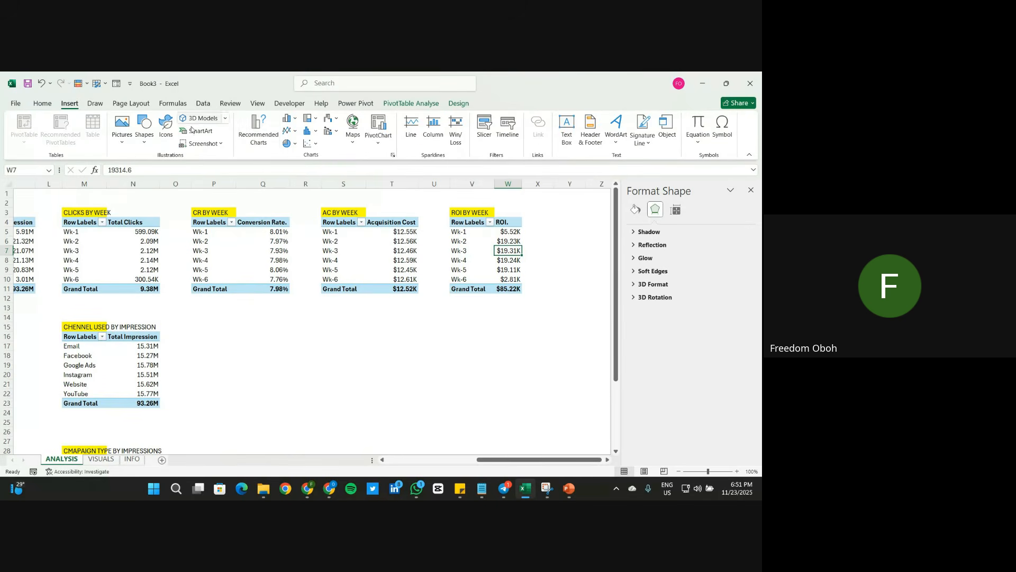
left_click(267, 134)
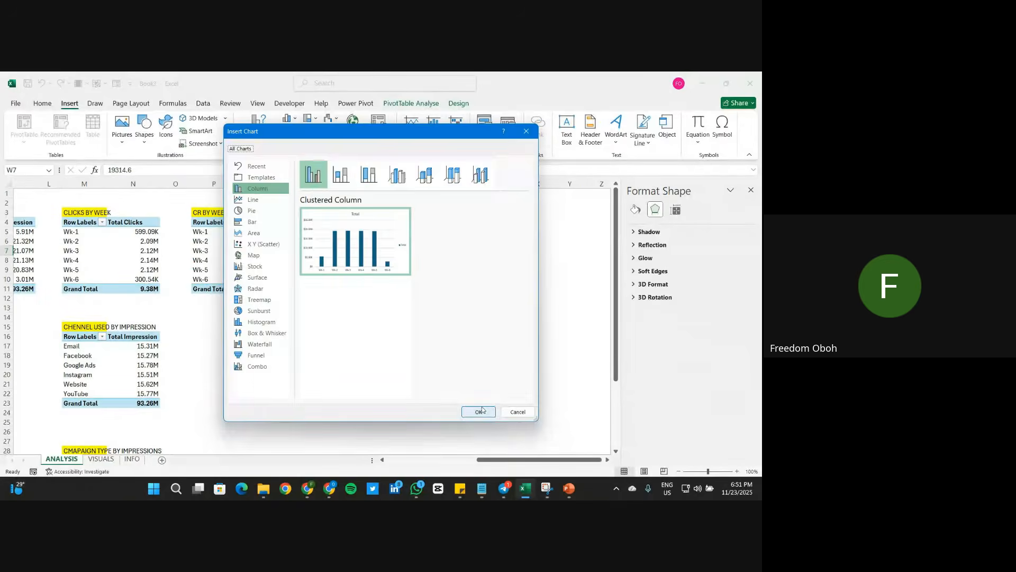
left_click(478, 411)
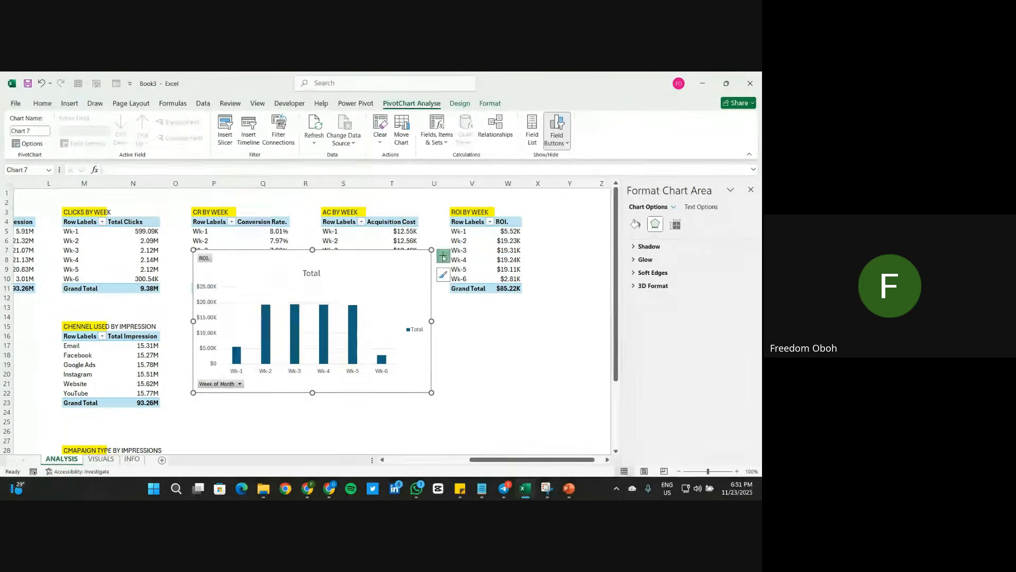
Step: Remove the title, axes, gridlines and legend from the ROI chart and hide its field buttons
left_click(443, 257)
left_click(466, 288)
left_click(465, 269)
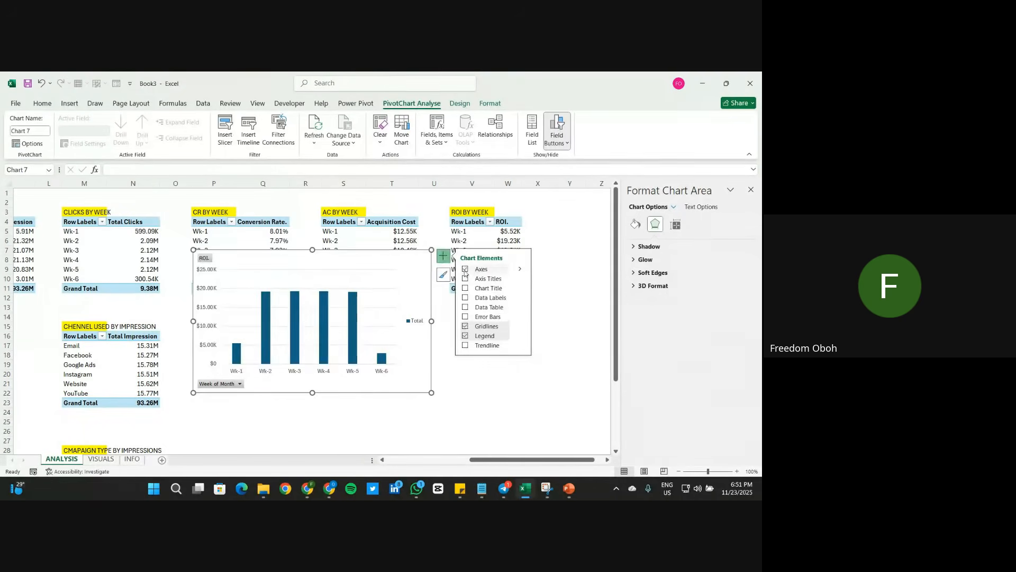
key("Escape")
left_click(465, 326)
left_click(465, 336)
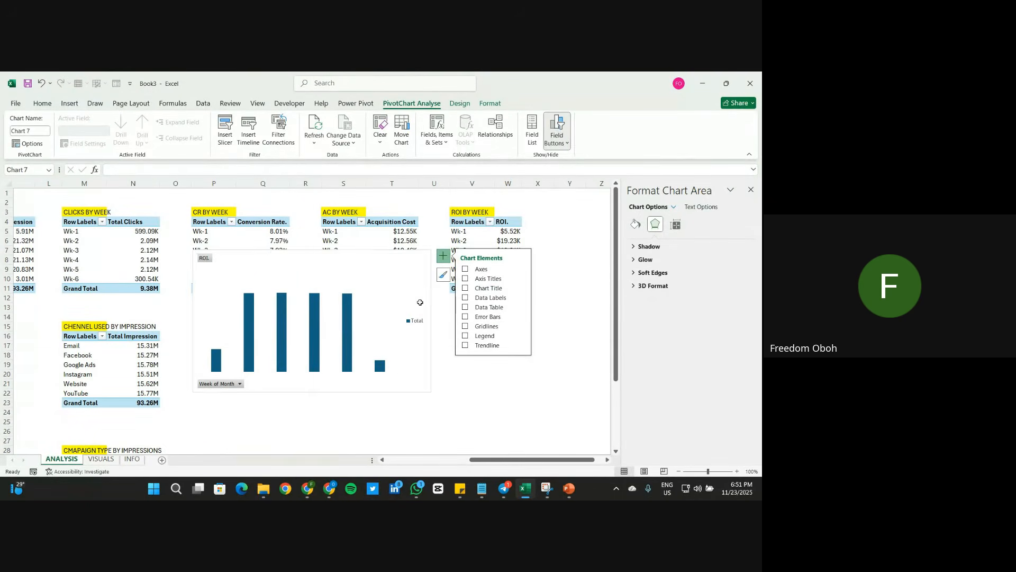
left_click(556, 127)
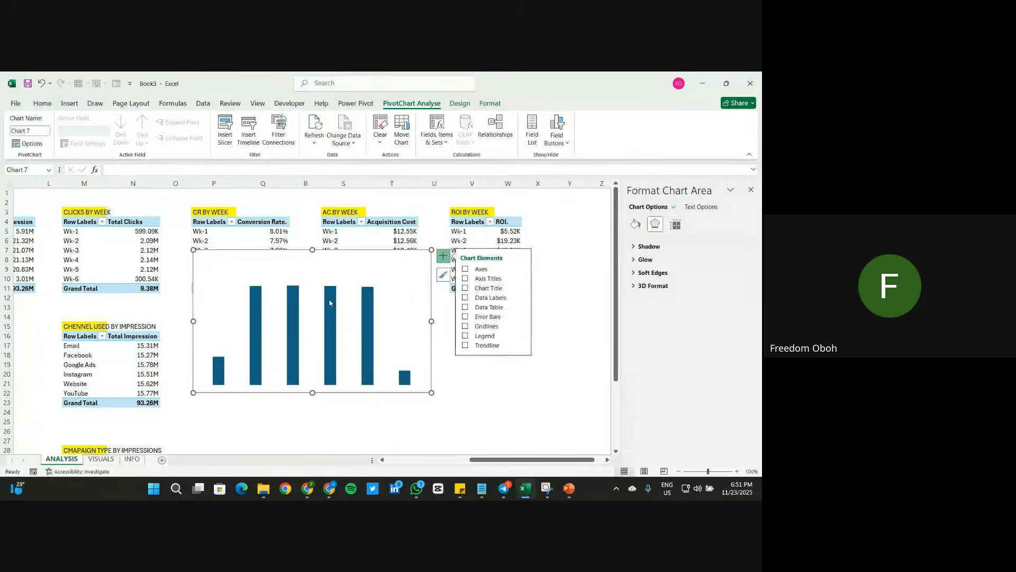
Step: Resize the ROI chart to 1.1" high and 1.7" wide
left_click(460, 103)
left_click_drag(432, 249, 302, 327)
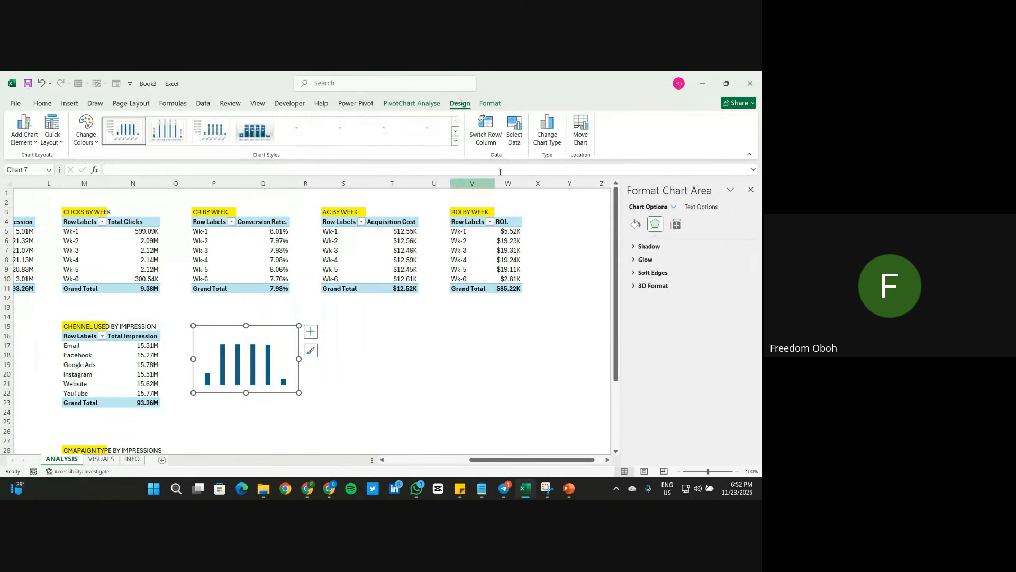
left_click(495, 107)
left_click(709, 141)
left_click(710, 141)
left_click(709, 141)
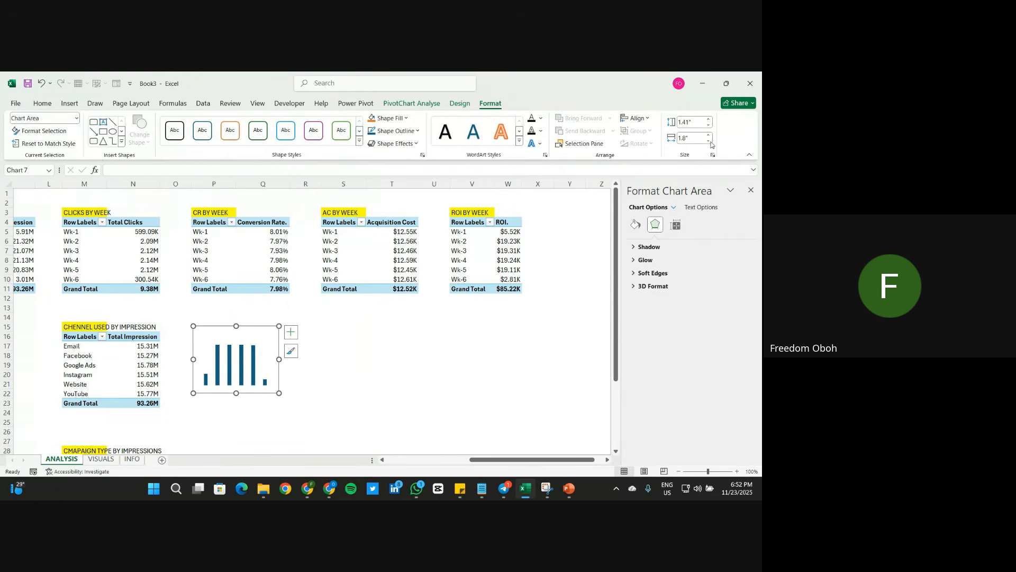
left_click(708, 142)
left_click(710, 125)
left_click(710, 125)
left_click(709, 125)
left_click(709, 125)
left_click(709, 120)
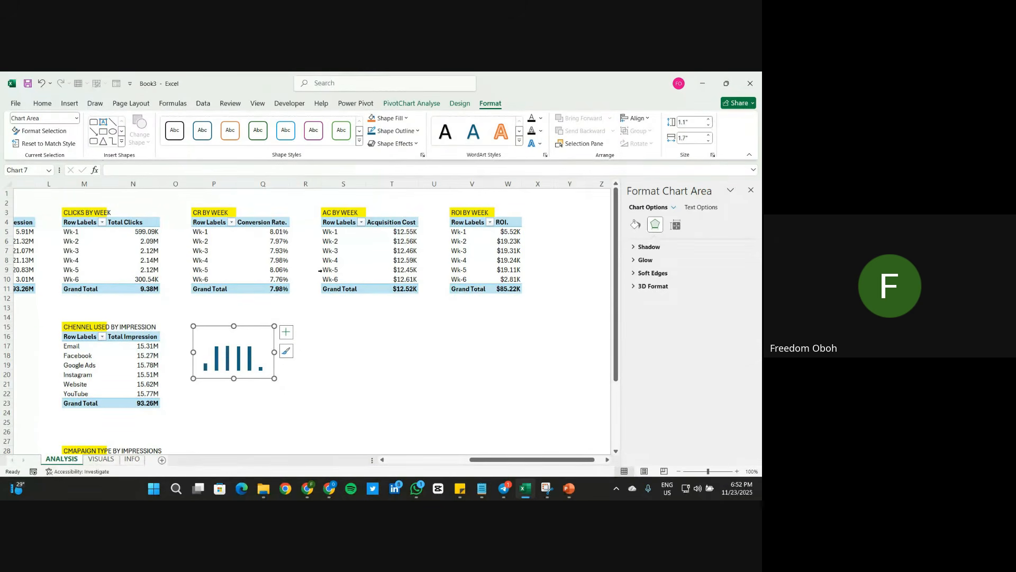
Step: Widen the ROI chart's columns by setting the series gap width to 101%
left_click(254, 356)
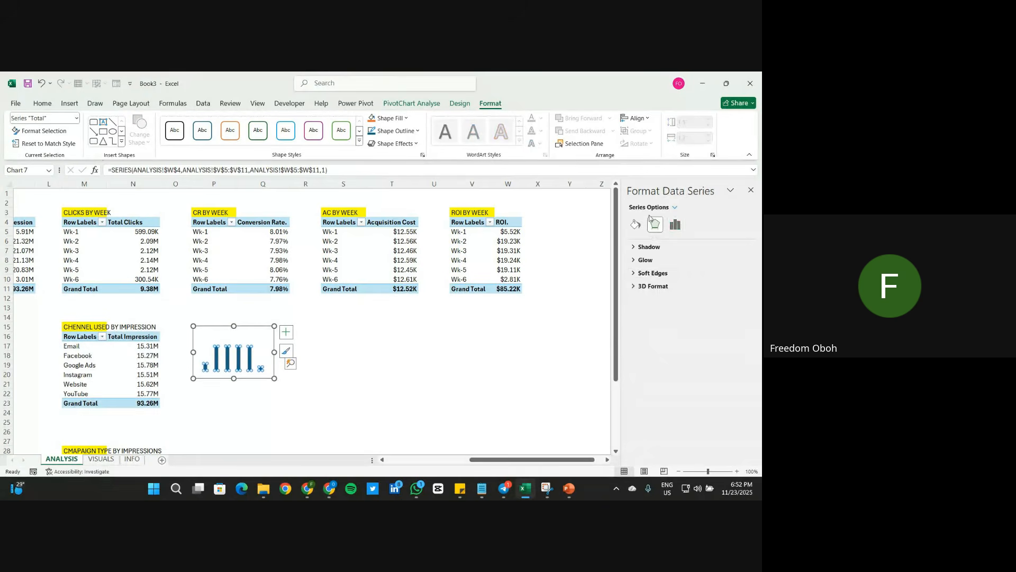
left_click(675, 224)
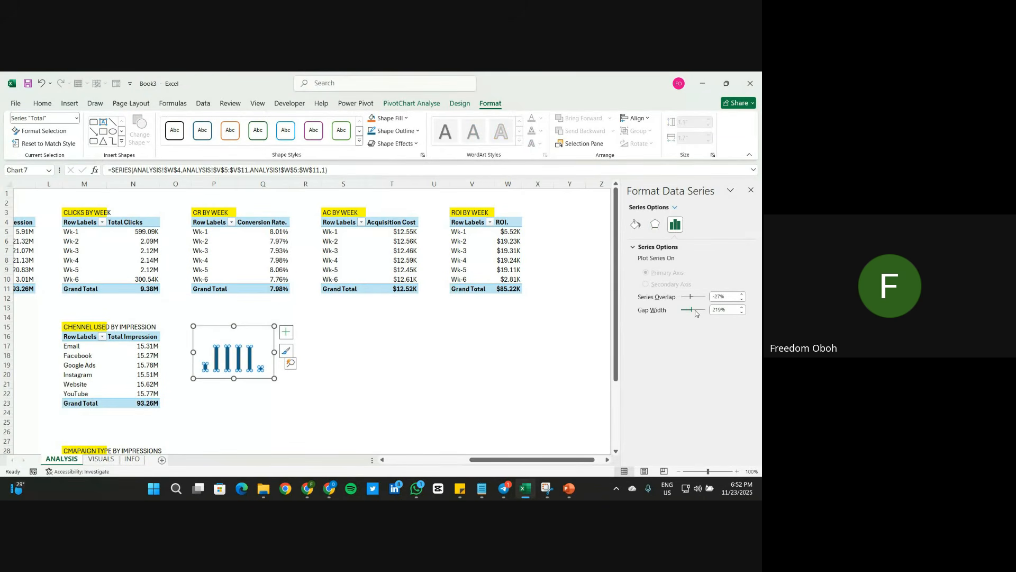
left_click_drag(689, 313, 687, 315)
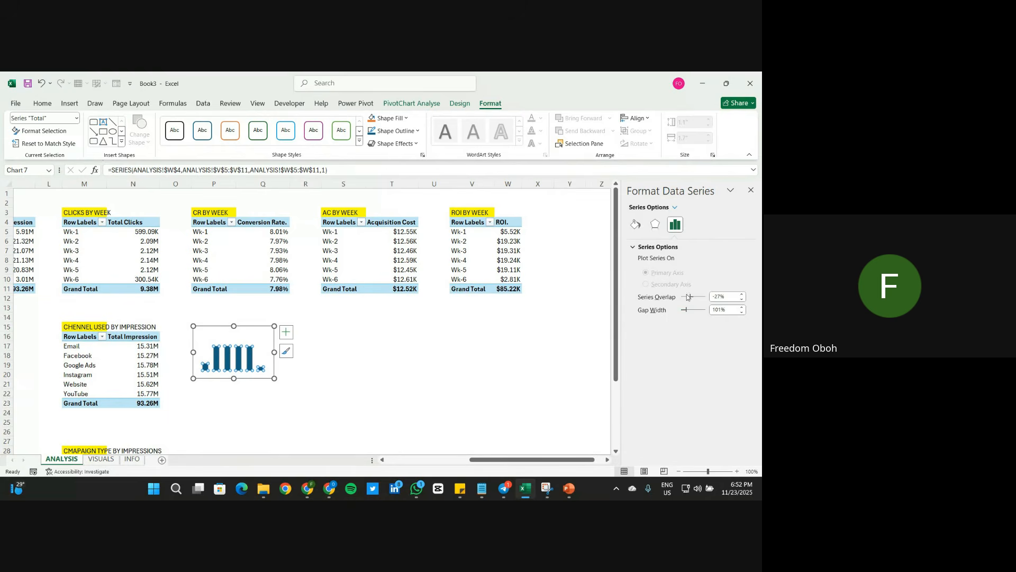
Step: Give the ROI columns a solid dark grey fill without border, and set the chart area to no fill and no line
left_click(636, 224)
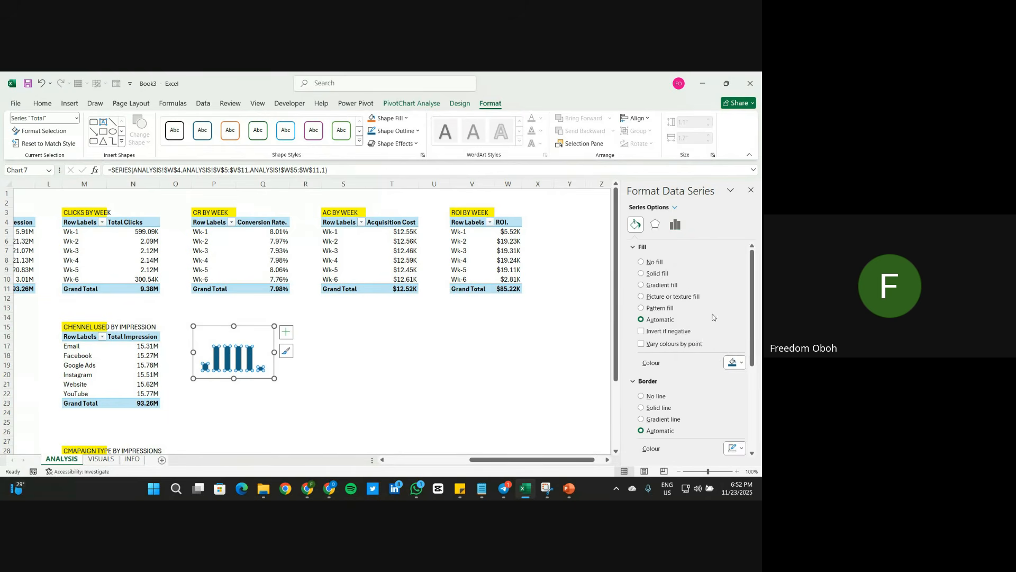
left_click(736, 362)
left_click(687, 344)
left_click(642, 409)
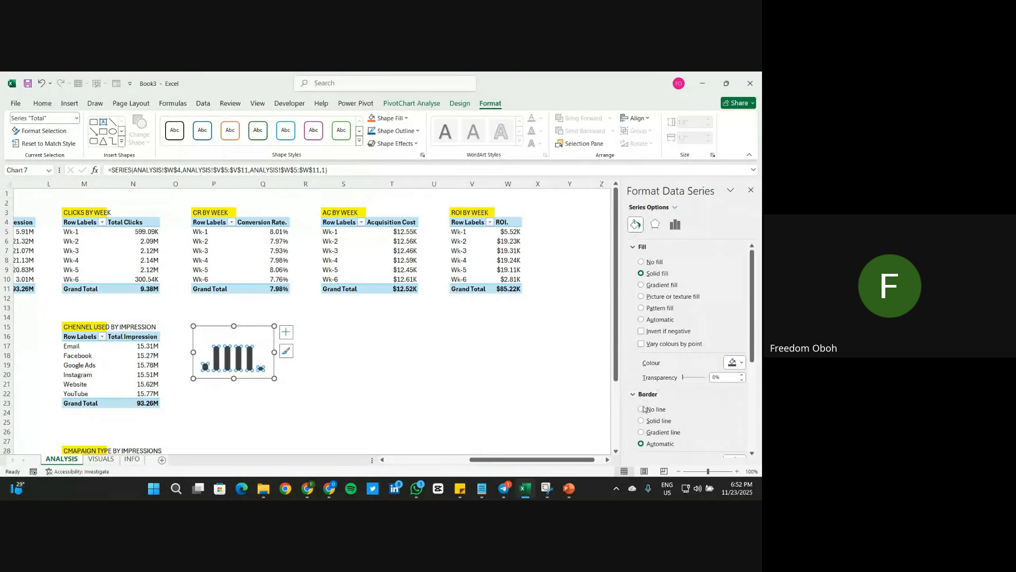
left_click(225, 327)
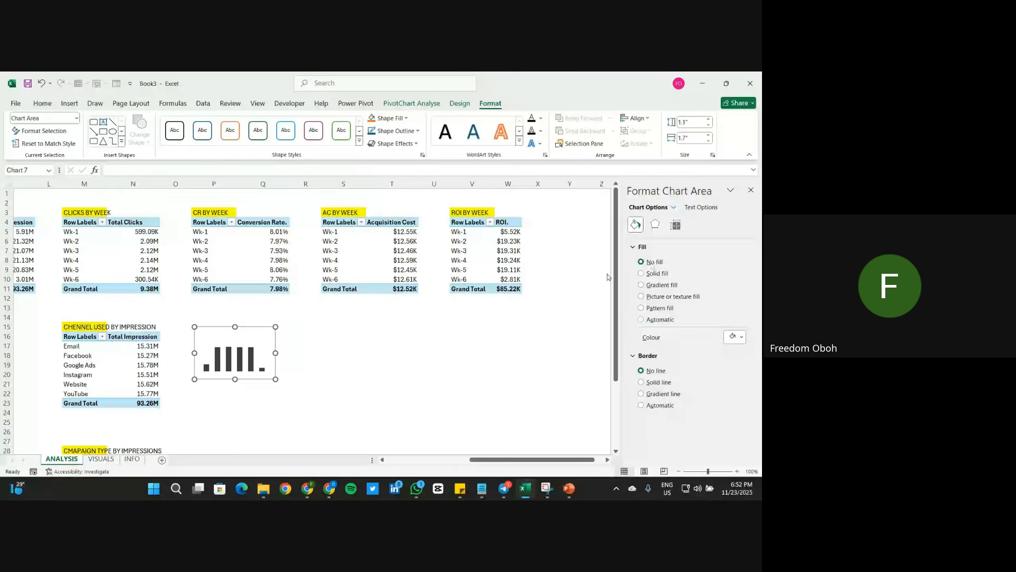
left_click(654, 261)
Step: Move the ROI chart from the ANALYSIS sheet to the VISUALS sheet and place it at the bottom of the ROI card
left_click(218, 390)
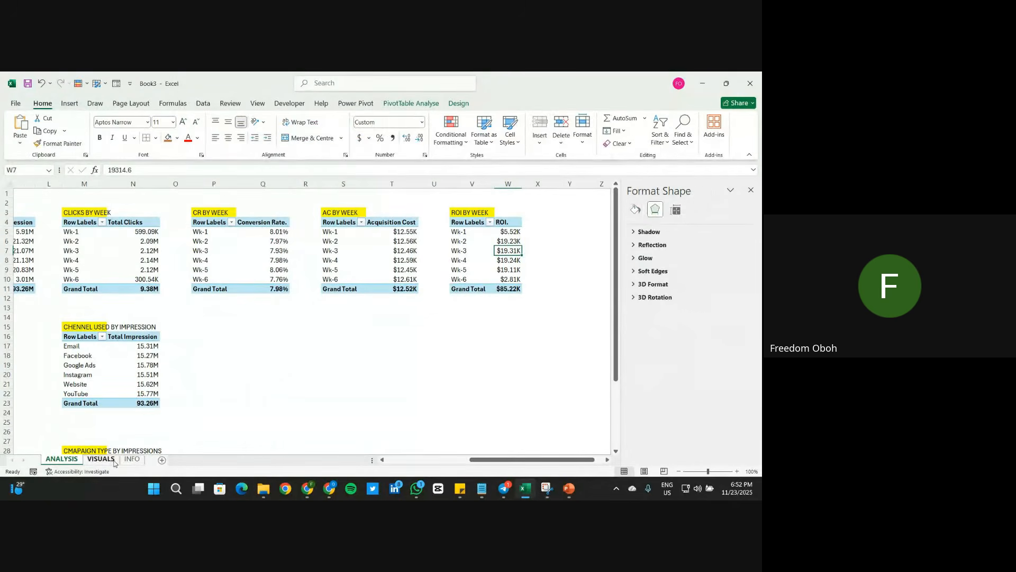
left_click(101, 459)
left_click(51, 349)
key("ctrl+v")
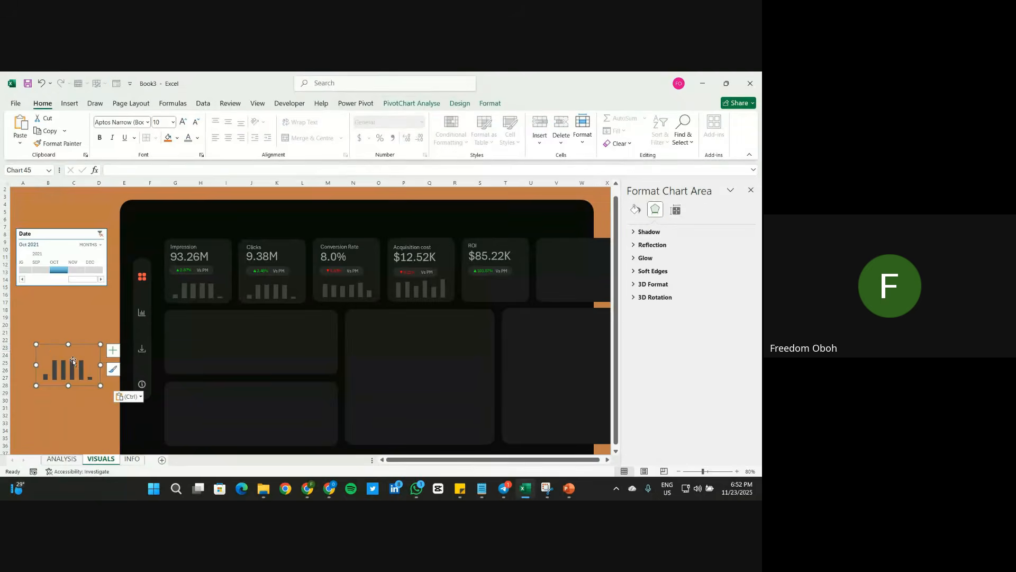
left_click_drag(78, 345, 506, 263)
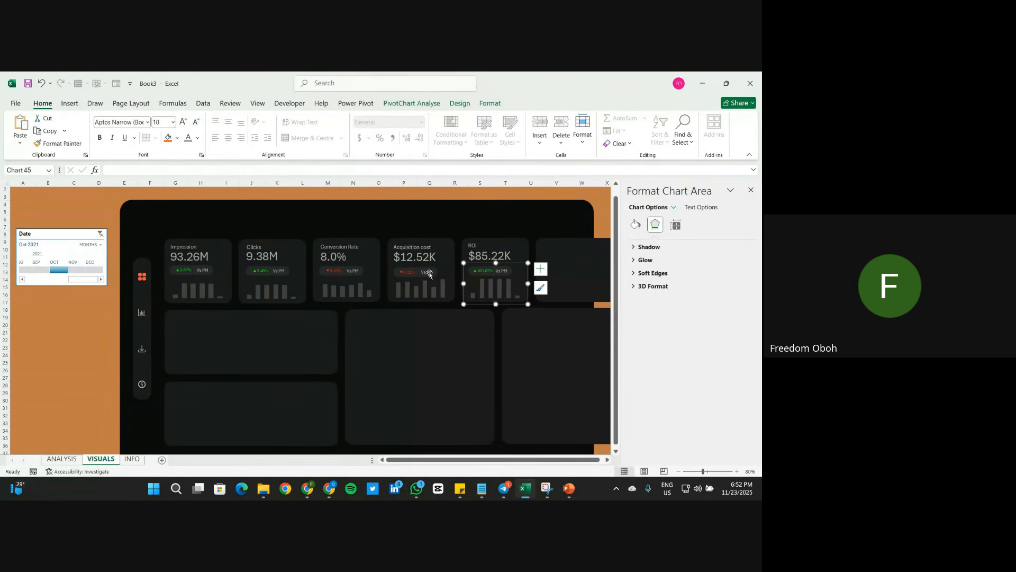
Step: Check the dashboard by filtering the Date timeline to Nov 2021 and Dec 2021, ending back on Oct 2021
left_click(68, 356)
left_click(74, 268)
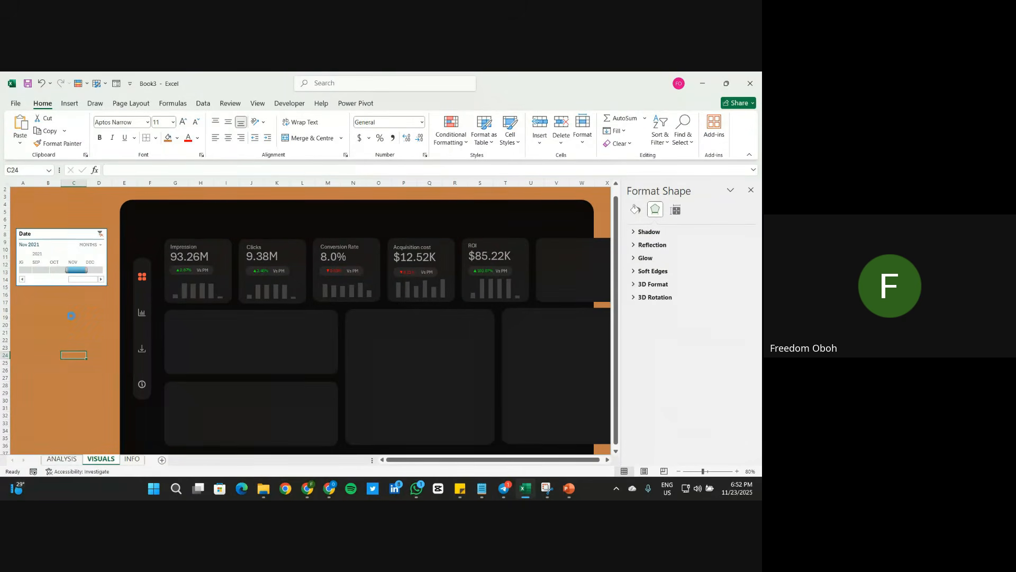
left_click(93, 270)
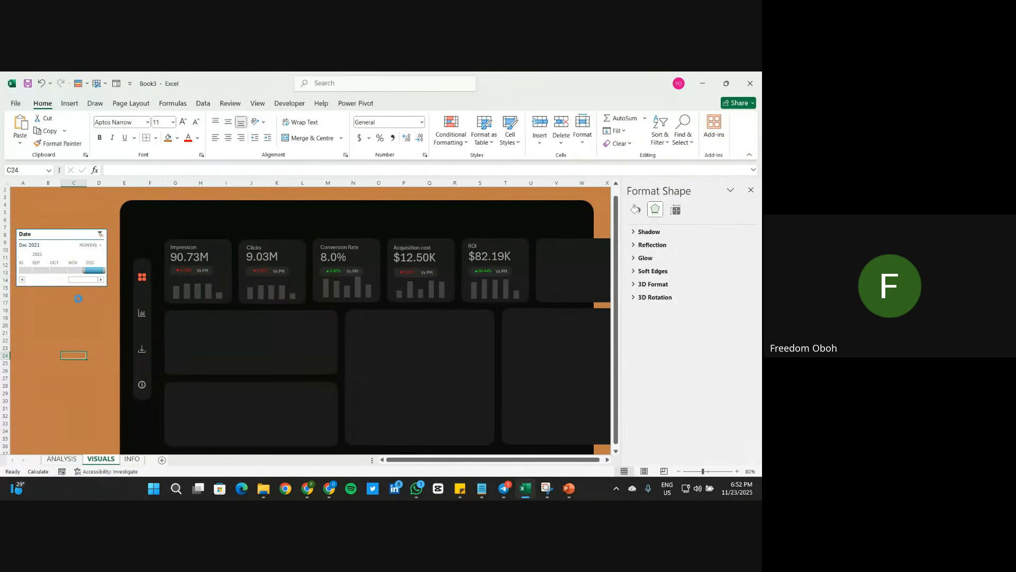
left_click(74, 270)
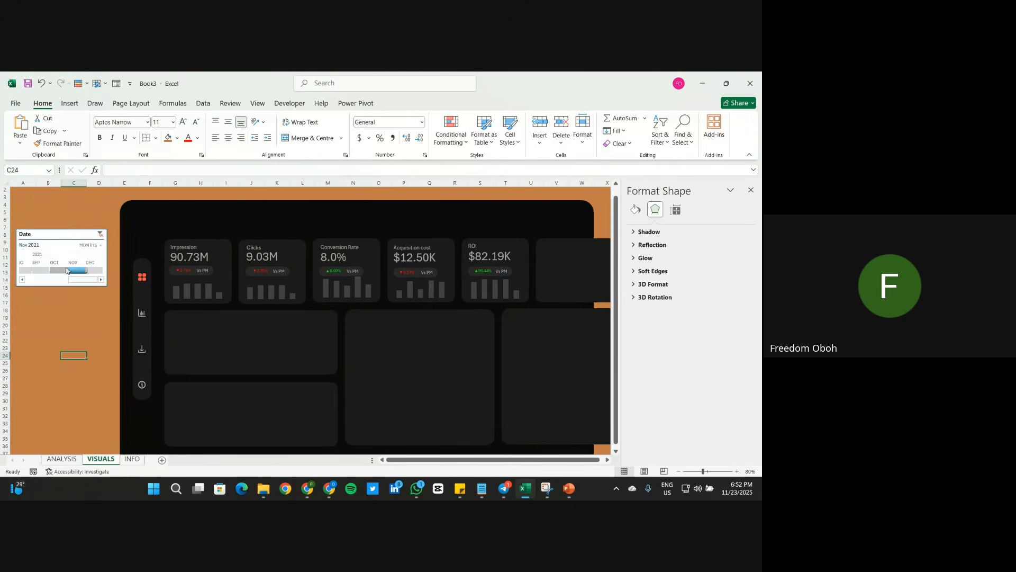
left_click(59, 270)
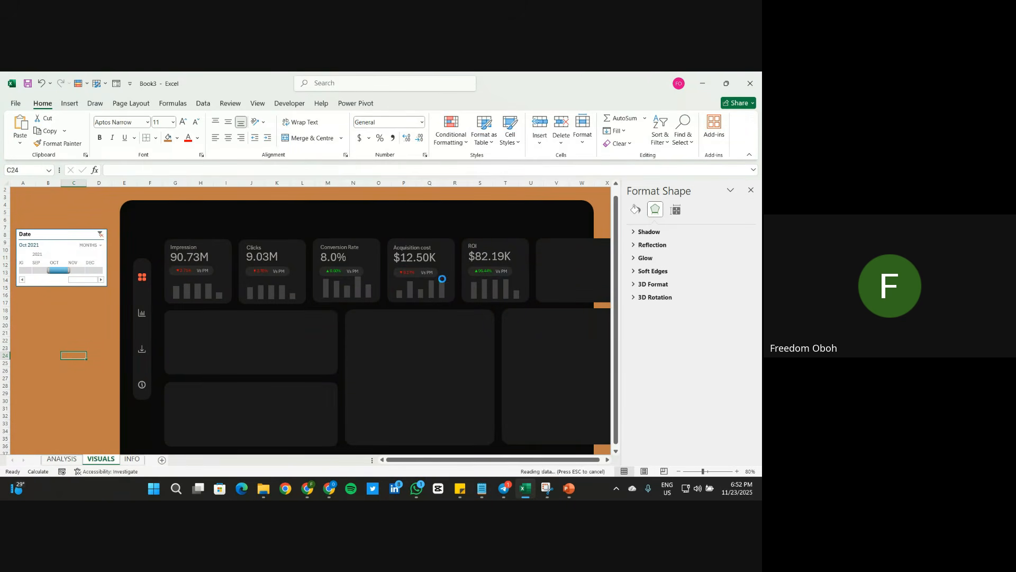
Step: Reduce the ROI card chart's height to 1" and nudge the chart slightly down within the card
left_click(516, 280)
left_click(526, 268)
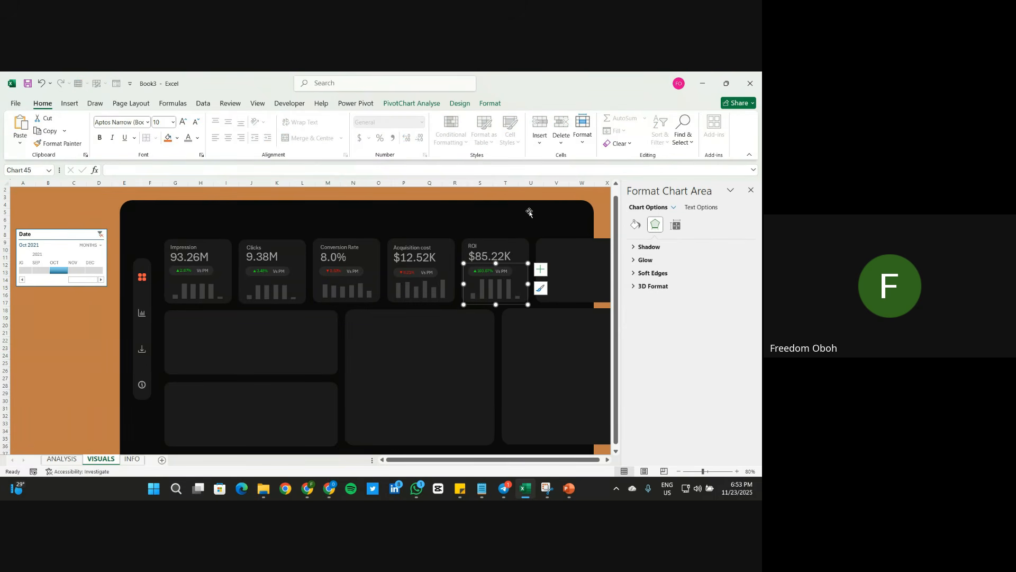
left_click(490, 104)
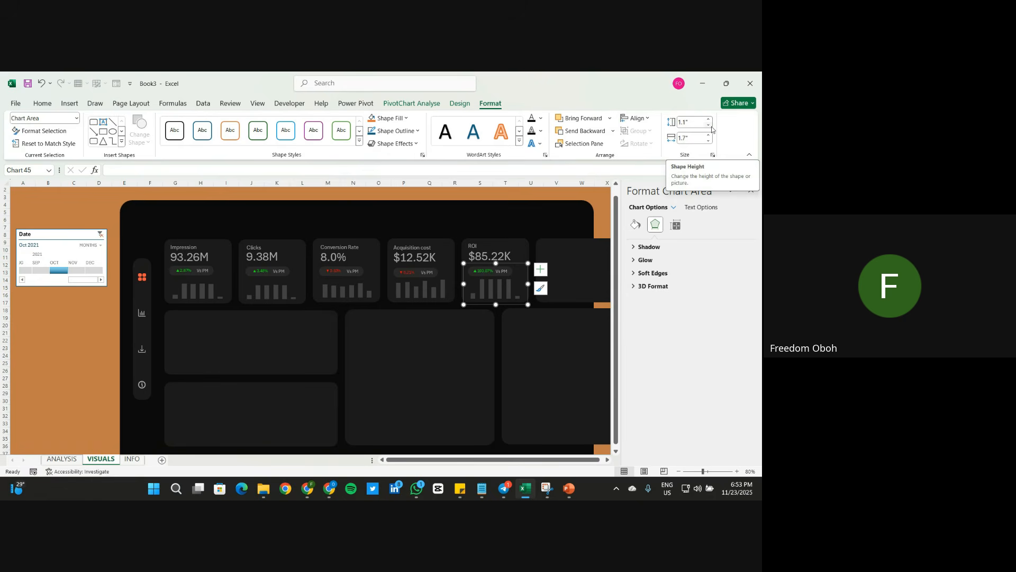
left_click(708, 128)
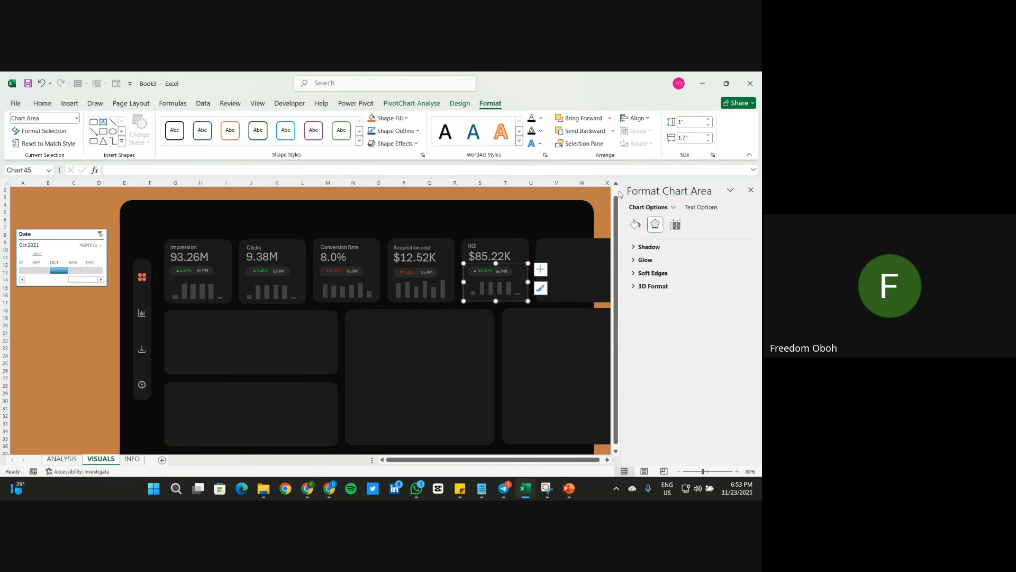
key("Down")
key("Down")
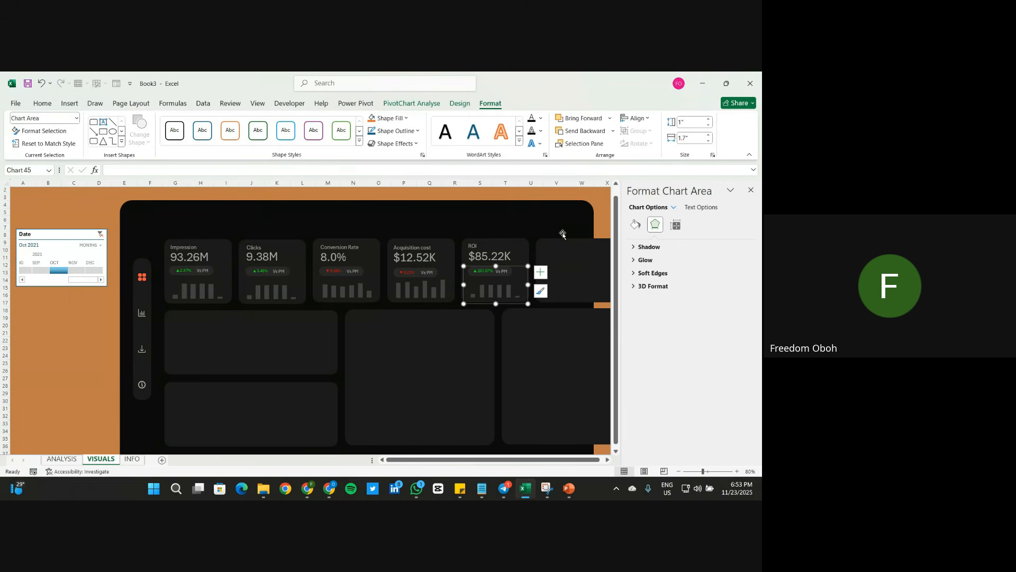
Step: Reduce the Acquisition cost card chart's height to 0.9" and nudge the chart down and slightly right
left_click(445, 289)
left_click(449, 280)
left_click(446, 268)
left_click(708, 125)
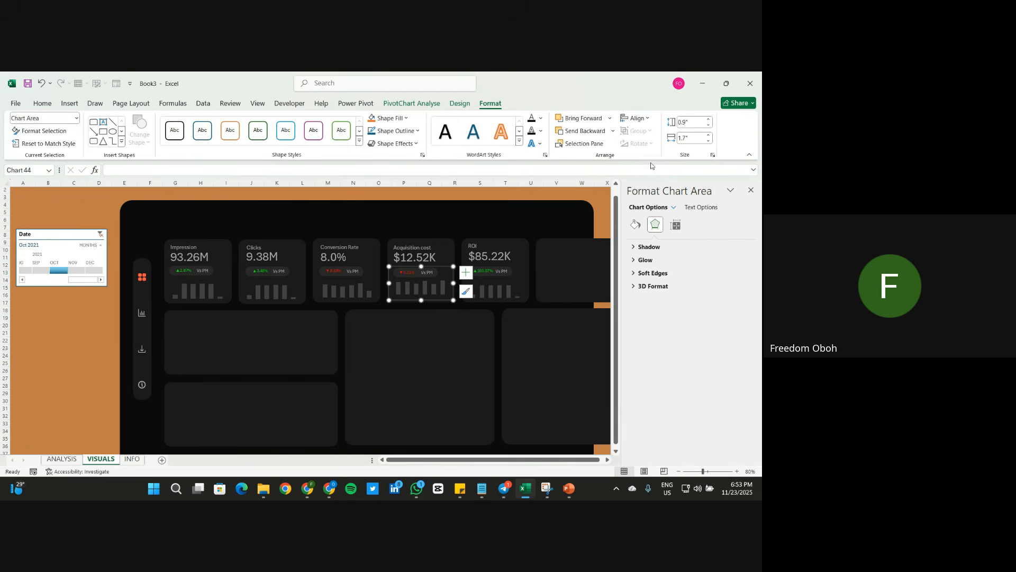
key("Down")
key("Down")
key("Down")
key("Down")
key("Down")
key("Down")
key("Down")
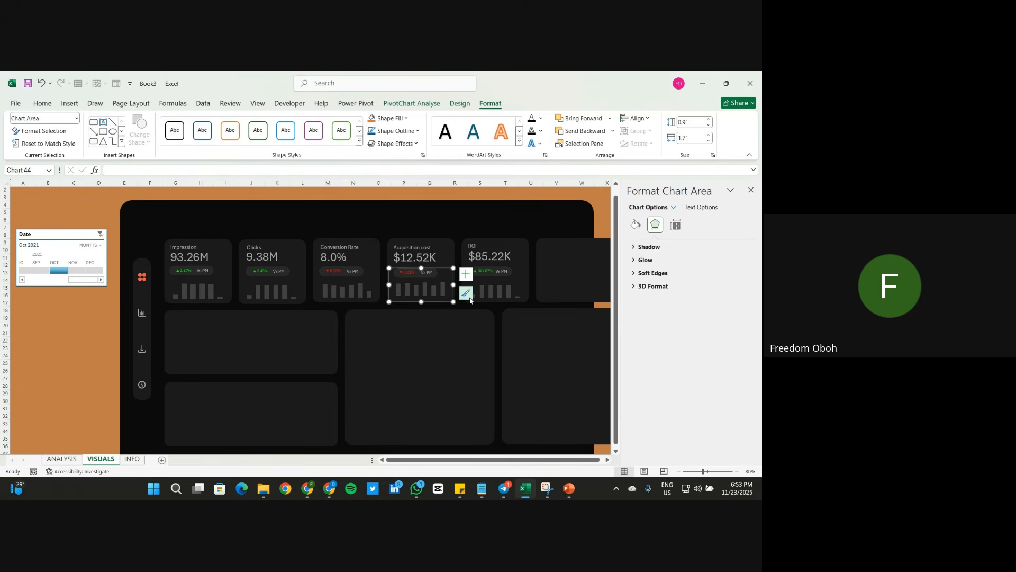
key("Down")
key("Right")
key("Right")
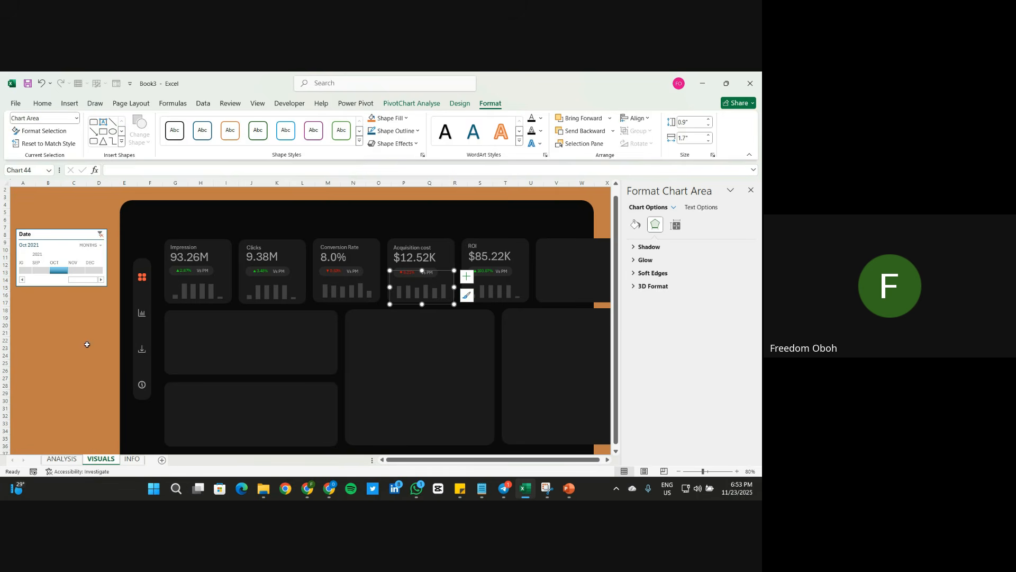
Step: Filter the Date timeline to Sep 2021, then fit it onto the empty card beside ROI at about 1.5" by 2.71"
left_click_drag(88, 342, 85, 342)
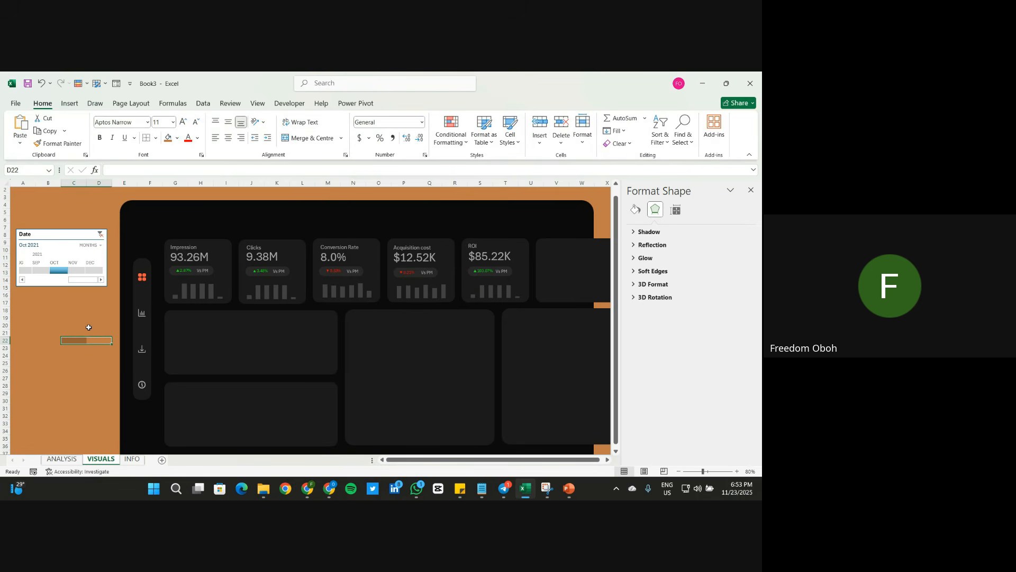
left_click(42, 271)
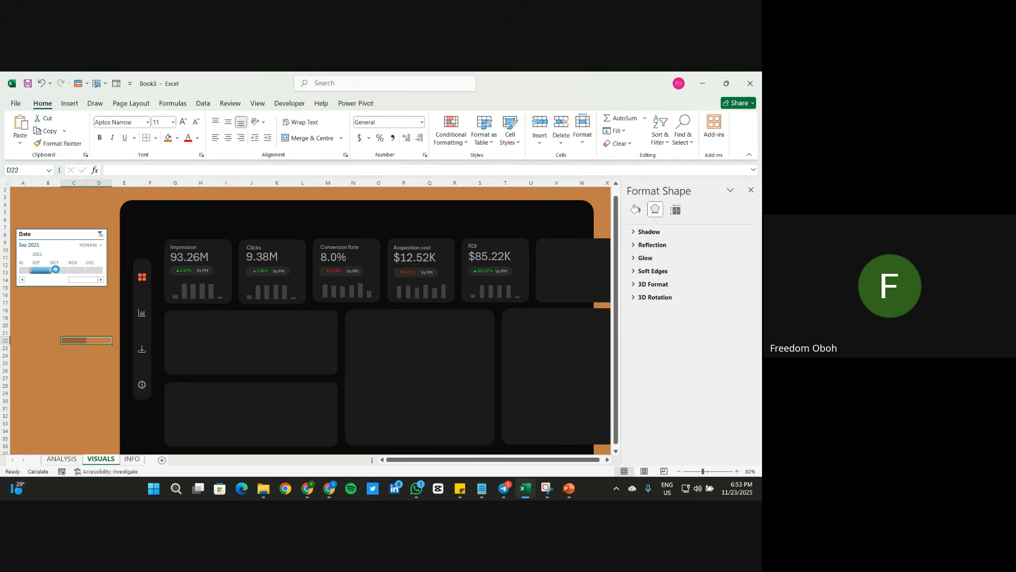
left_click(62, 232)
left_click_drag(62, 231, 497, 272)
left_click_drag(398, 271, 392, 271)
left_click_drag(457, 244, 496, 271)
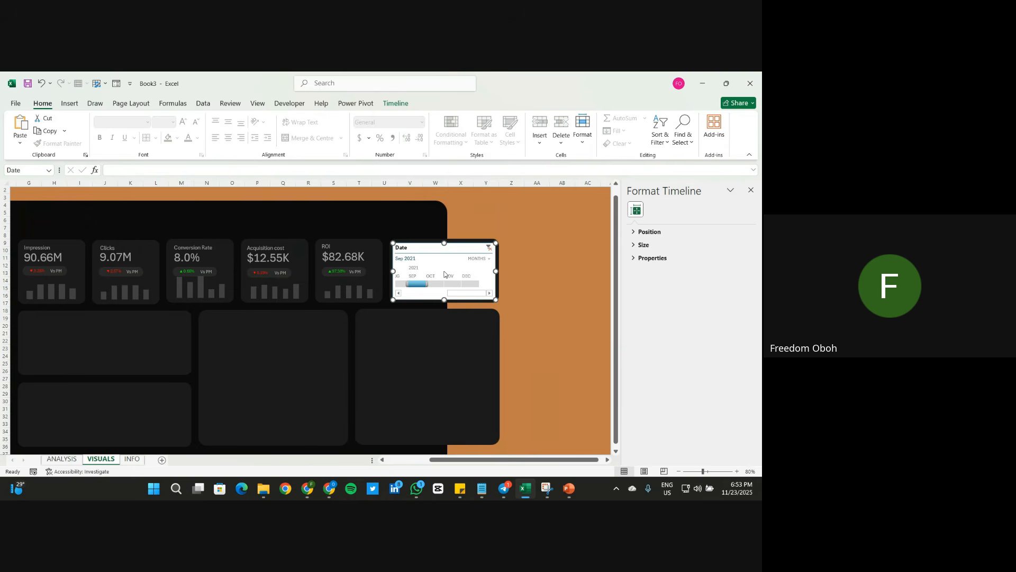
left_click(536, 286)
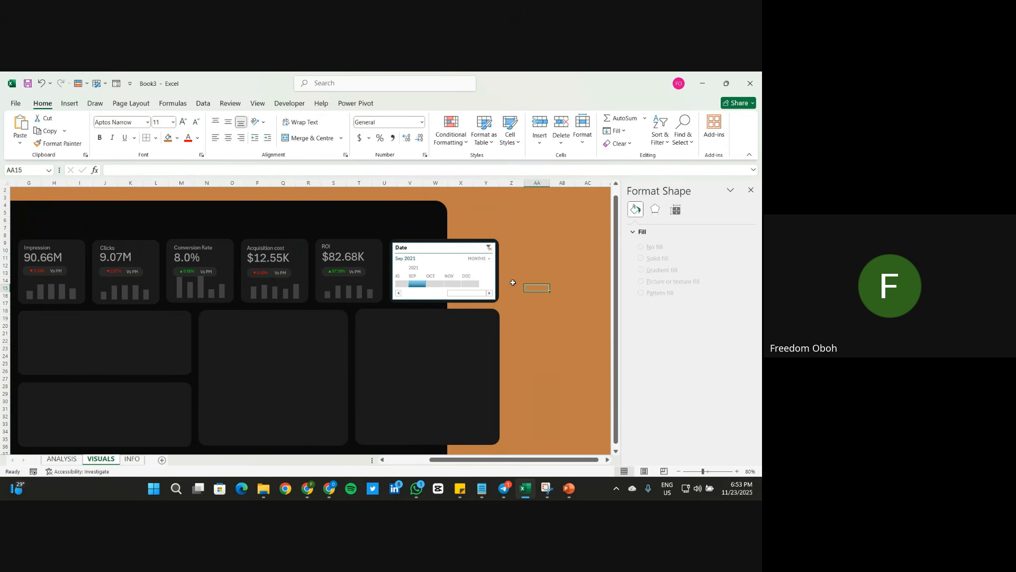
Step: Start a new custom timeline style for the Date timeline
left_click(450, 245)
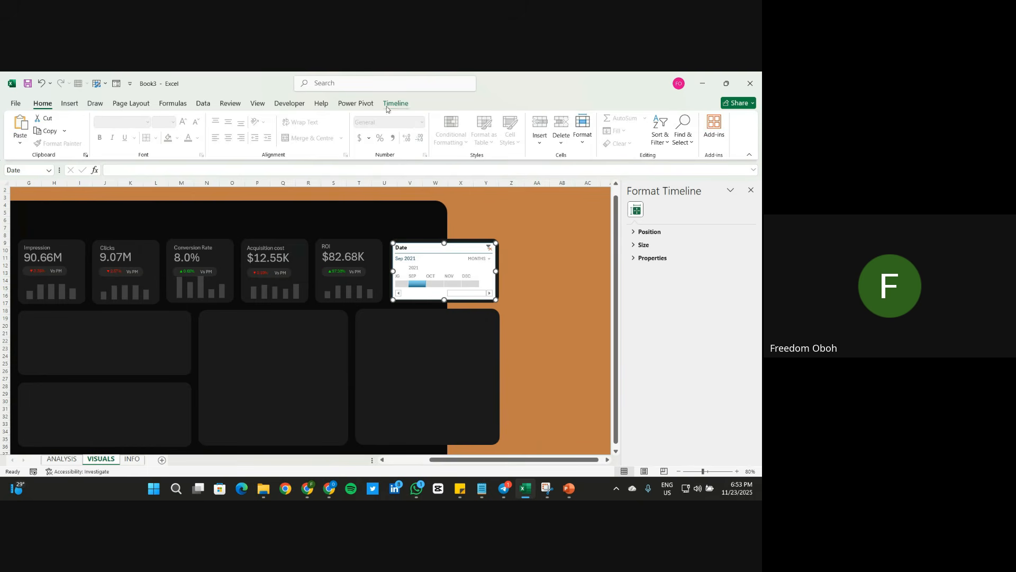
left_click(395, 103)
left_click(350, 140)
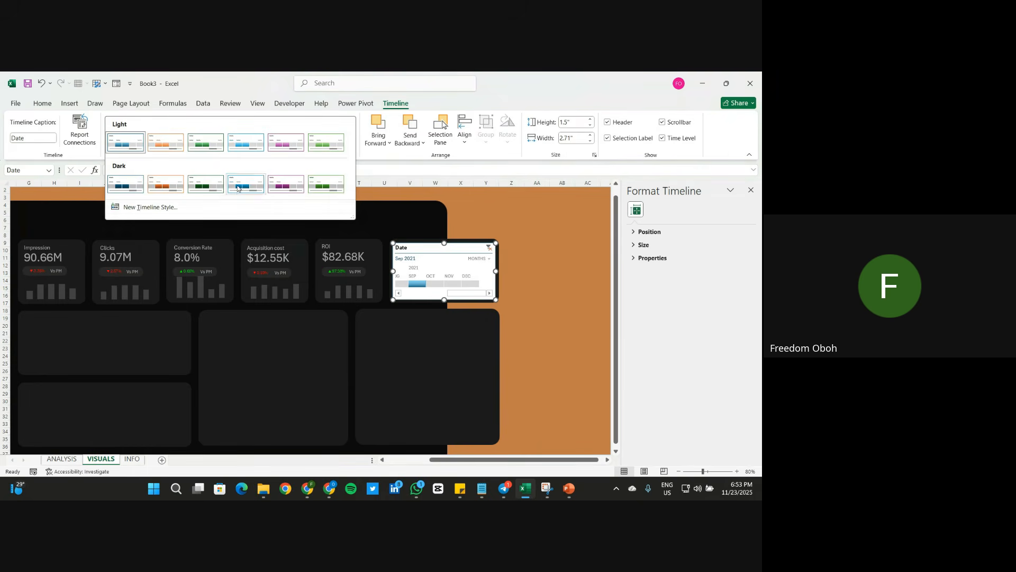
left_click(138, 206)
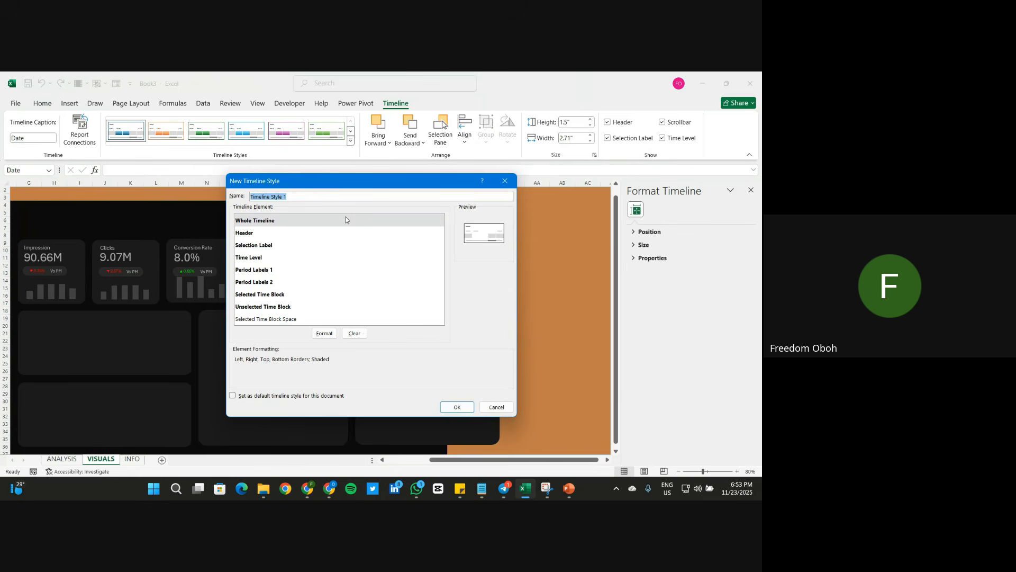
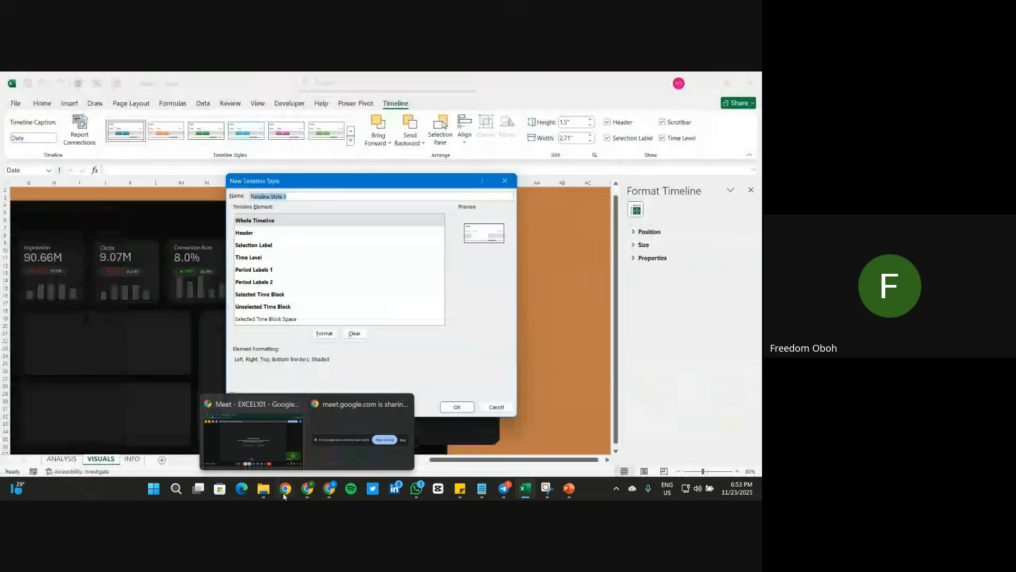
Step: Switch to the image colour picker in Chrome, copy the Total Revenue card background's hex code #1b1b1b, and return to Excel
mouse_move(326, 495)
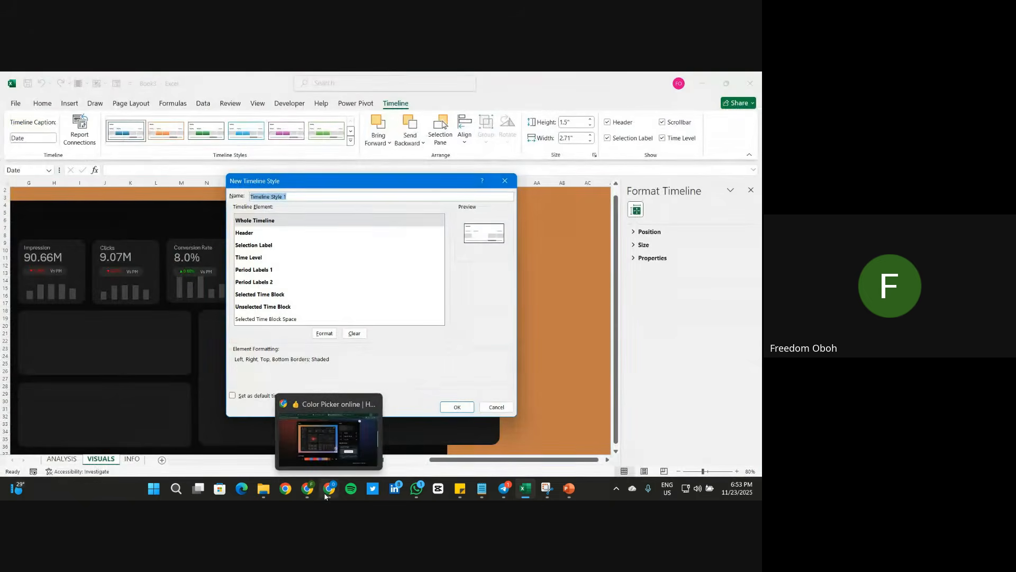
left_click(317, 437)
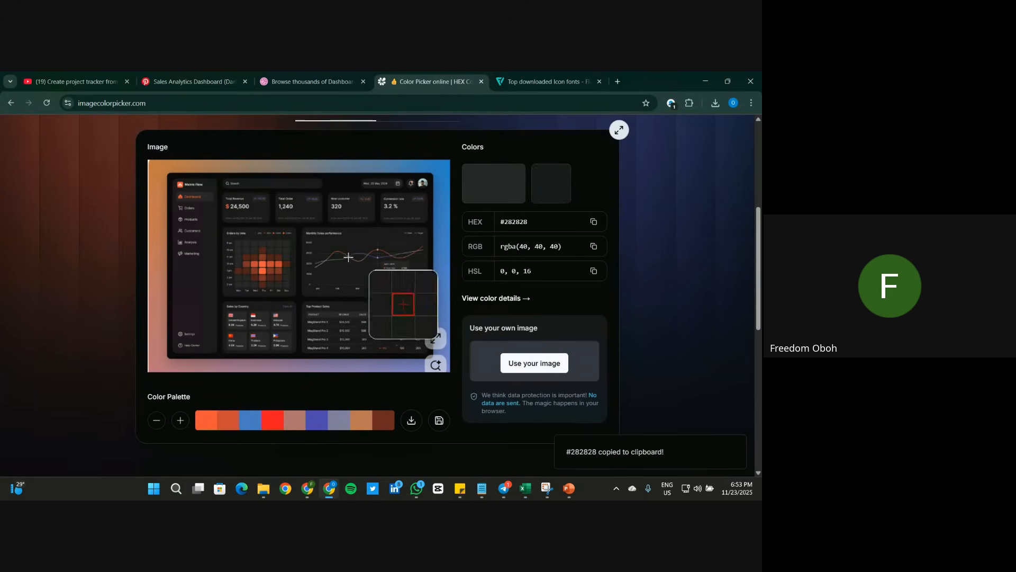
left_click(266, 204)
left_click(594, 223)
left_click(708, 75)
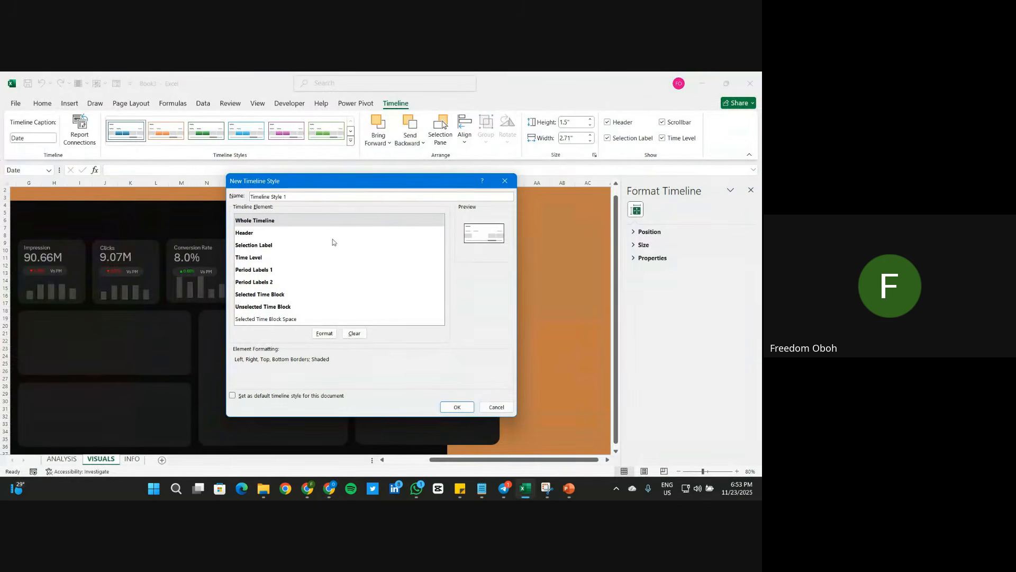
Step: Fill the Whole Timeline element with the custom colour #1b1b1b
left_click(324, 333)
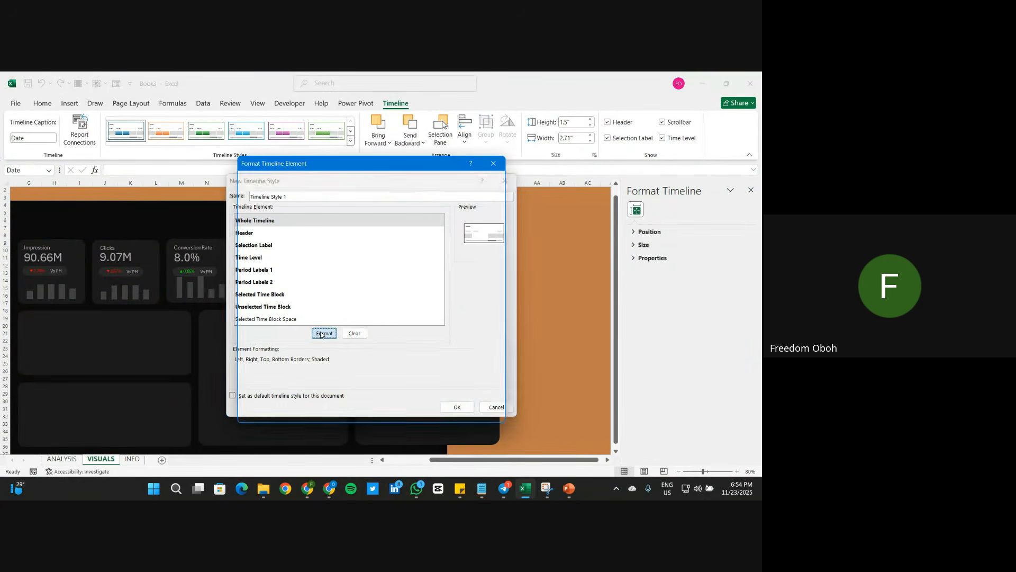
left_click(323, 181)
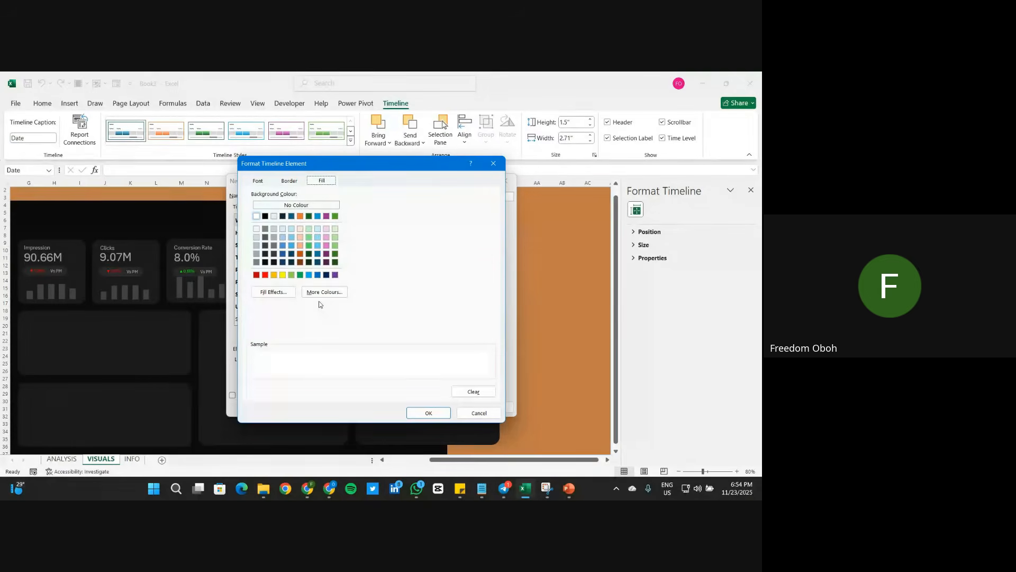
left_click(323, 292)
left_click(345, 231)
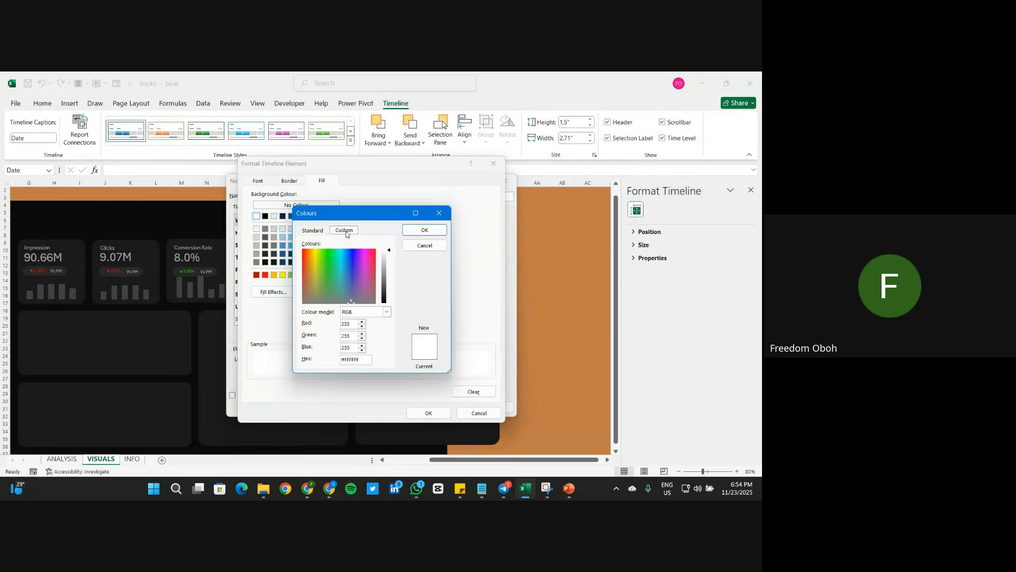
left_click_drag(360, 360, 319, 361)
key("ctrl+v")
left_click(425, 229)
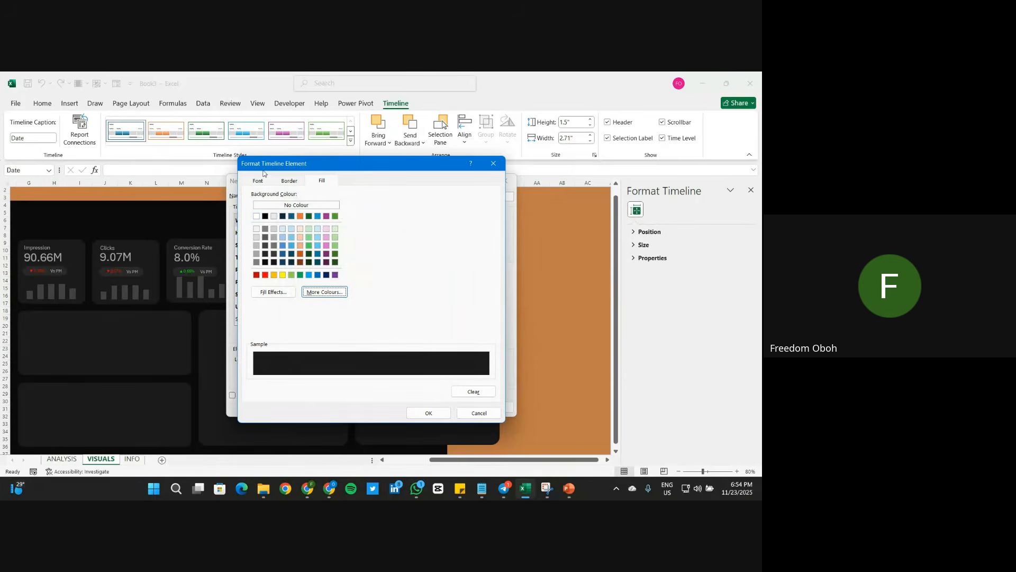
Step: Remove the Whole Timeline borders and set its font to size 10 in the Background 2 colour
left_click(287, 181)
left_click(362, 210)
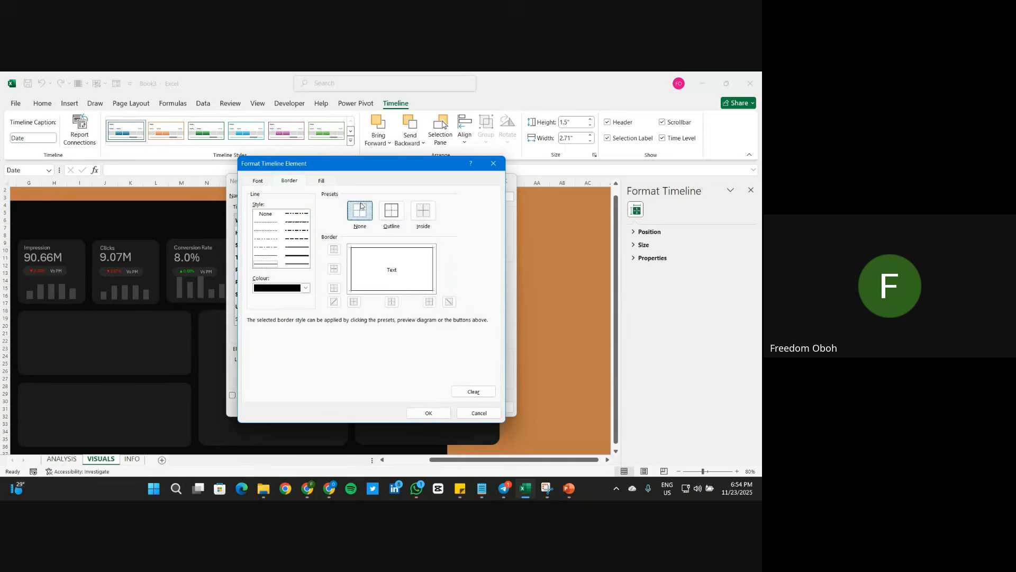
left_click(261, 181)
left_click(422, 267)
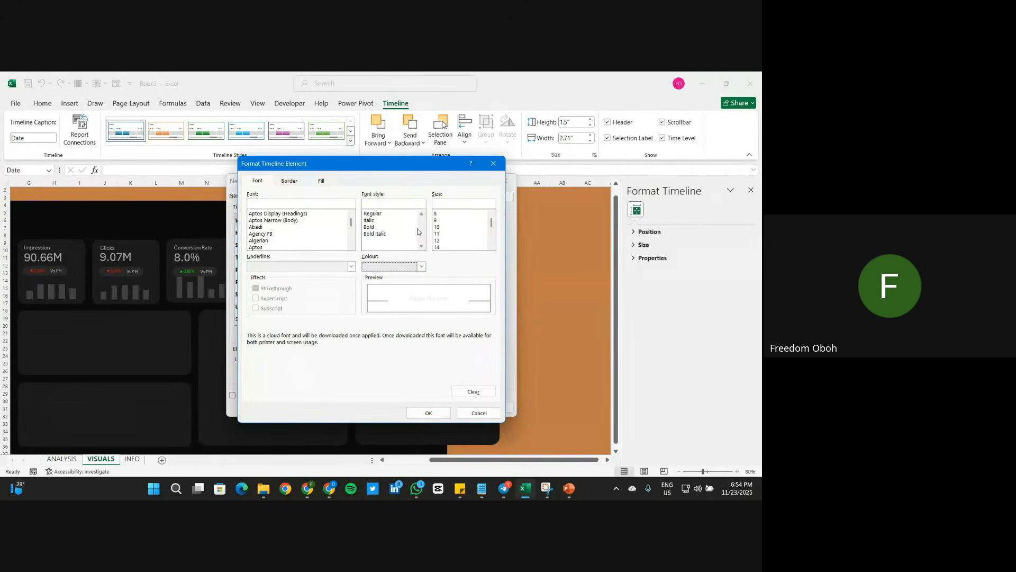
left_click(439, 221)
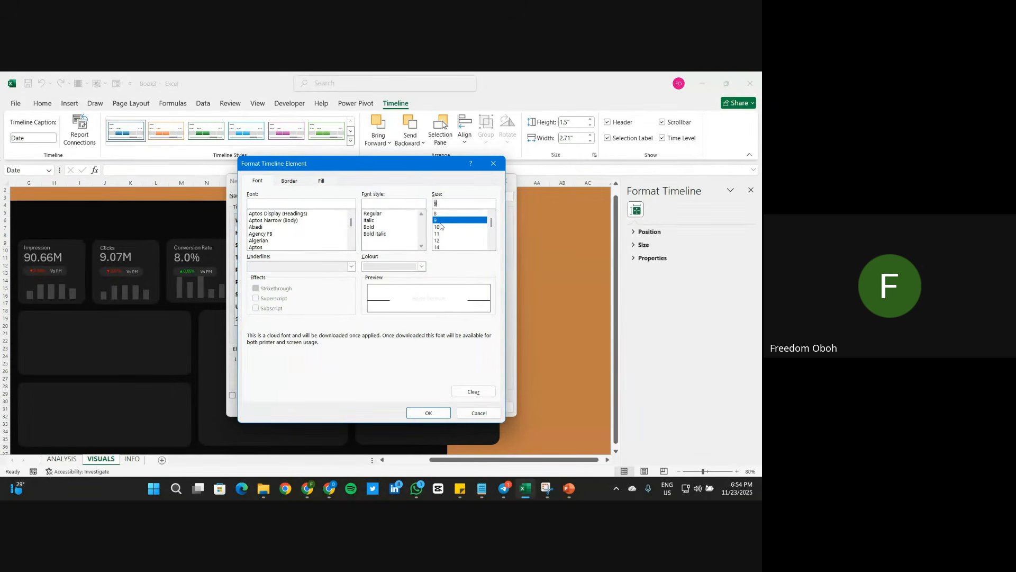
left_click(439, 228)
left_click(428, 413)
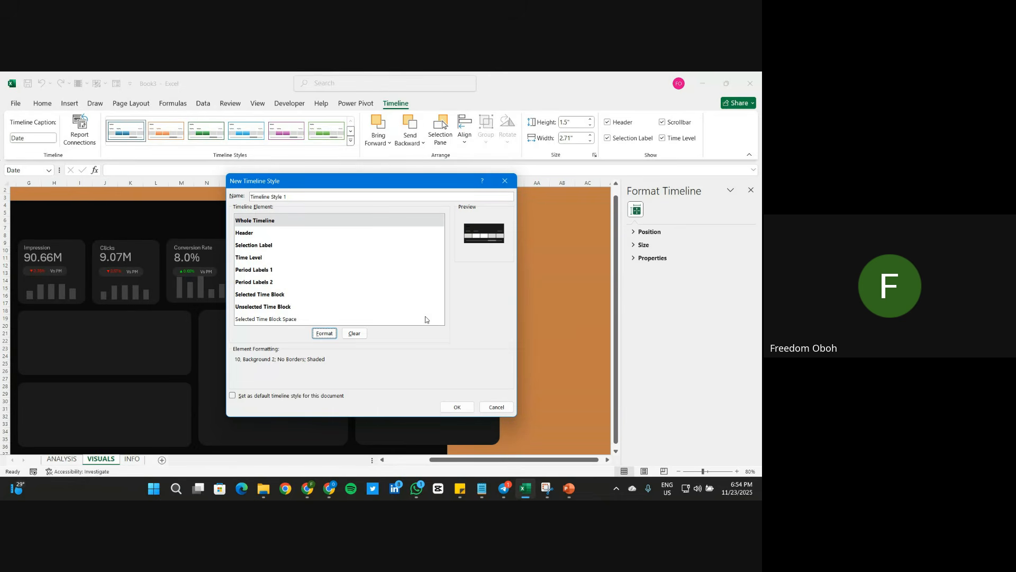
Step: Set the Header element's font colour to Background 1, Darker 25%
left_click(248, 233)
left_click(324, 333)
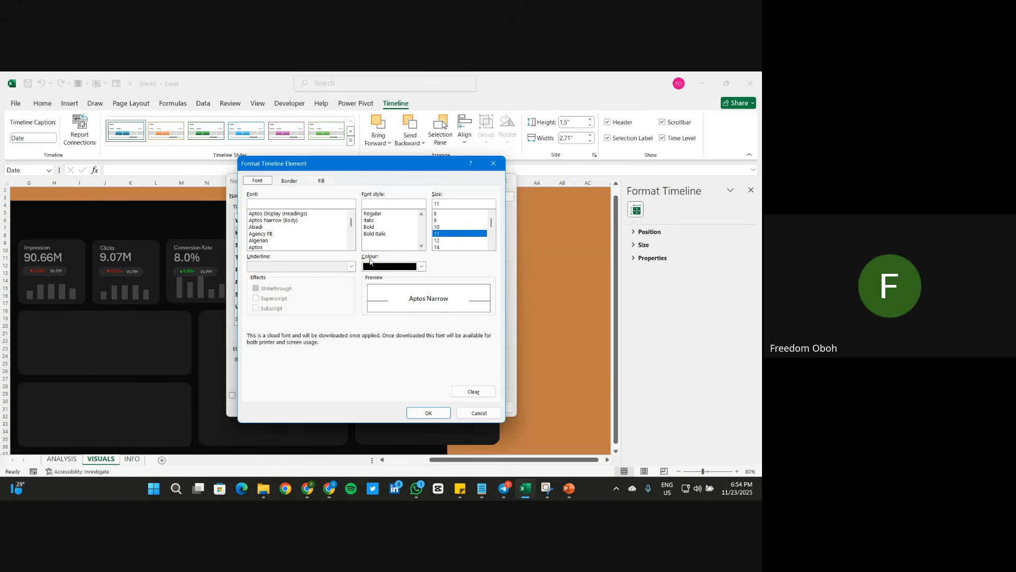
left_click(422, 267)
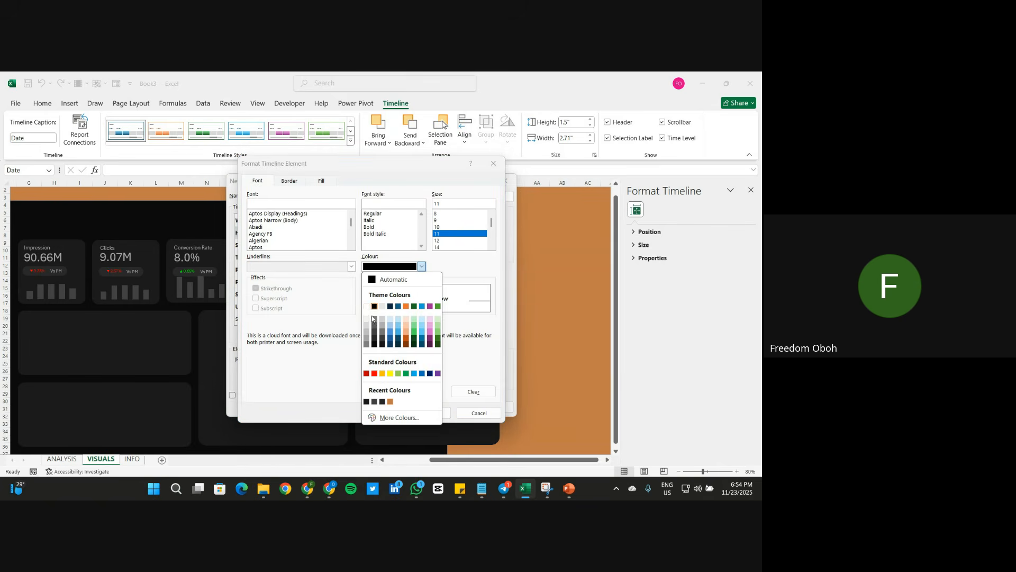
left_click(366, 332)
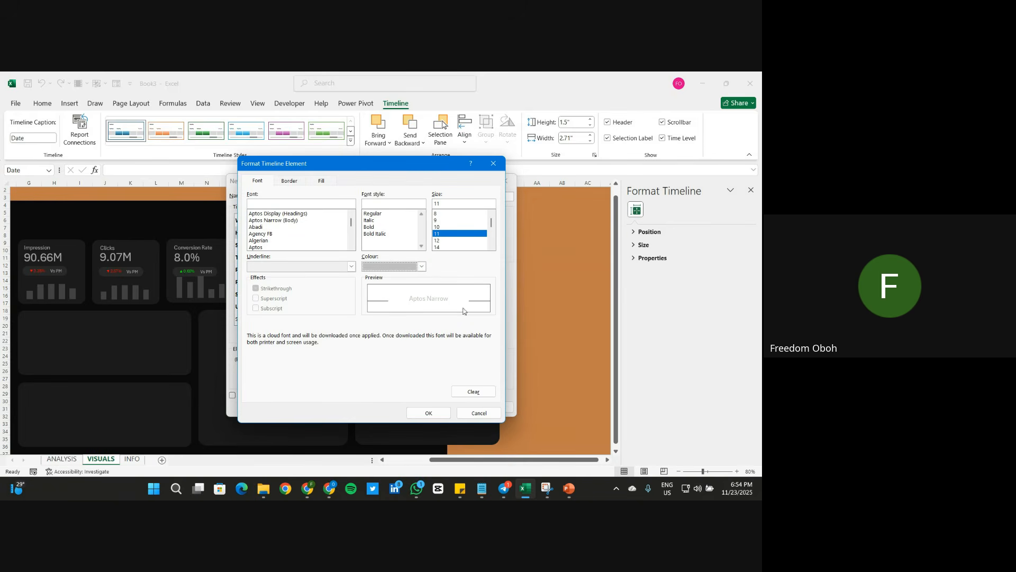
left_click(430, 413)
left_click(430, 412)
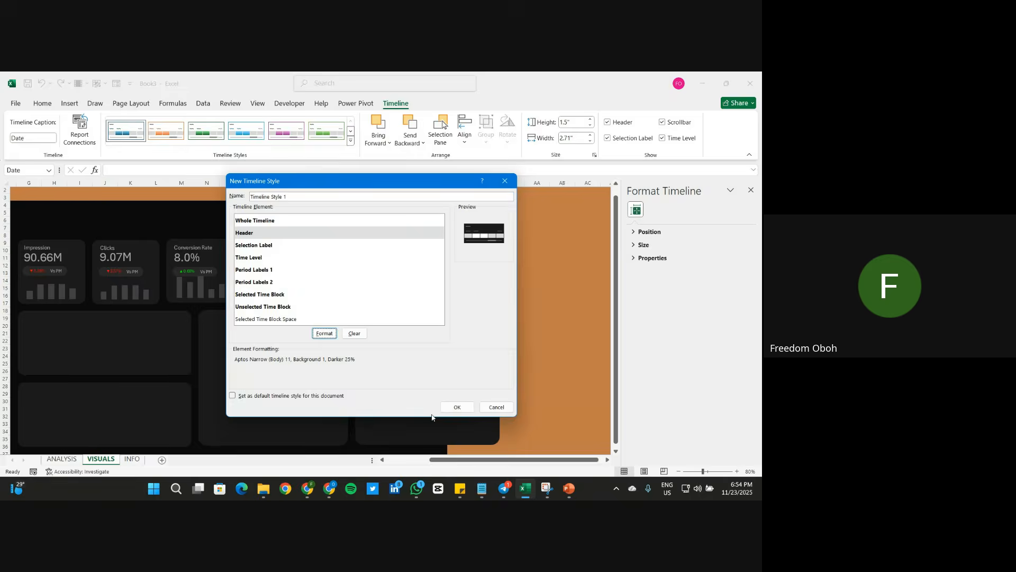
Step: Set the Selection Label element's font colour to Background 1, Darker 35%
left_click(262, 246)
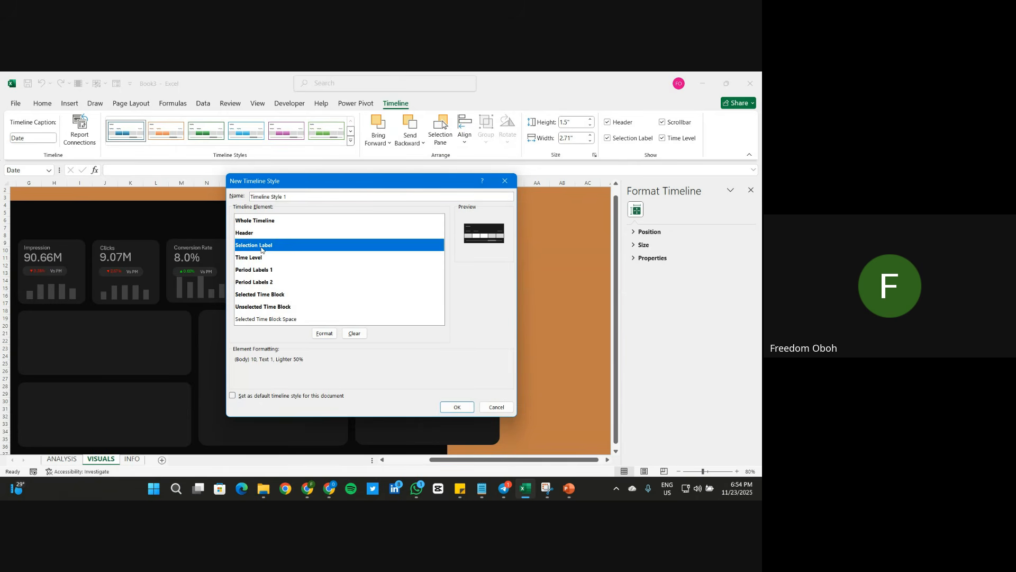
left_click(325, 333)
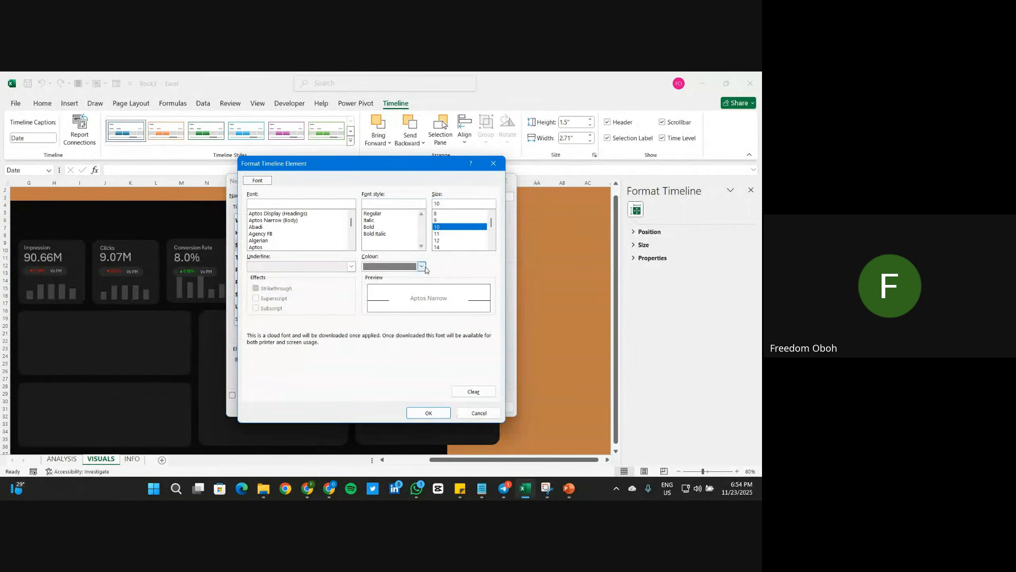
left_click(423, 267)
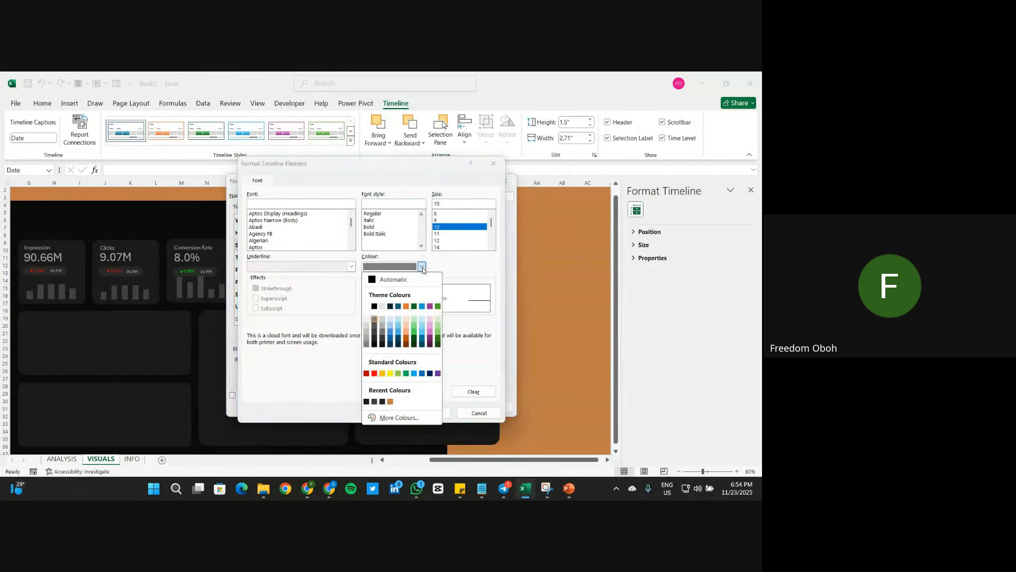
left_click(365, 340)
left_click(438, 415)
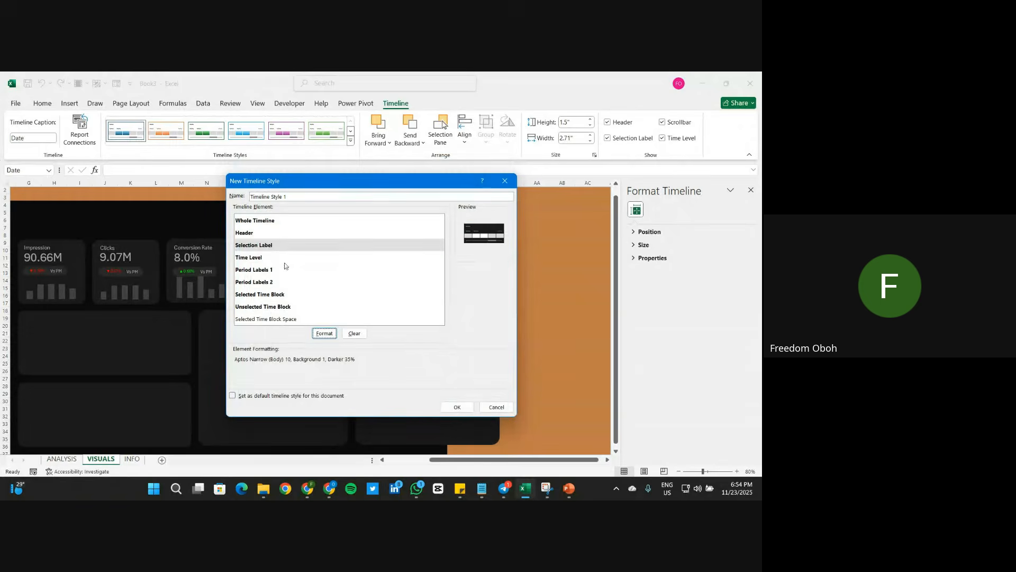
Step: Set the Time Level element's font colour to Background 1, Darker 25%
left_click(267, 259)
left_click(325, 333)
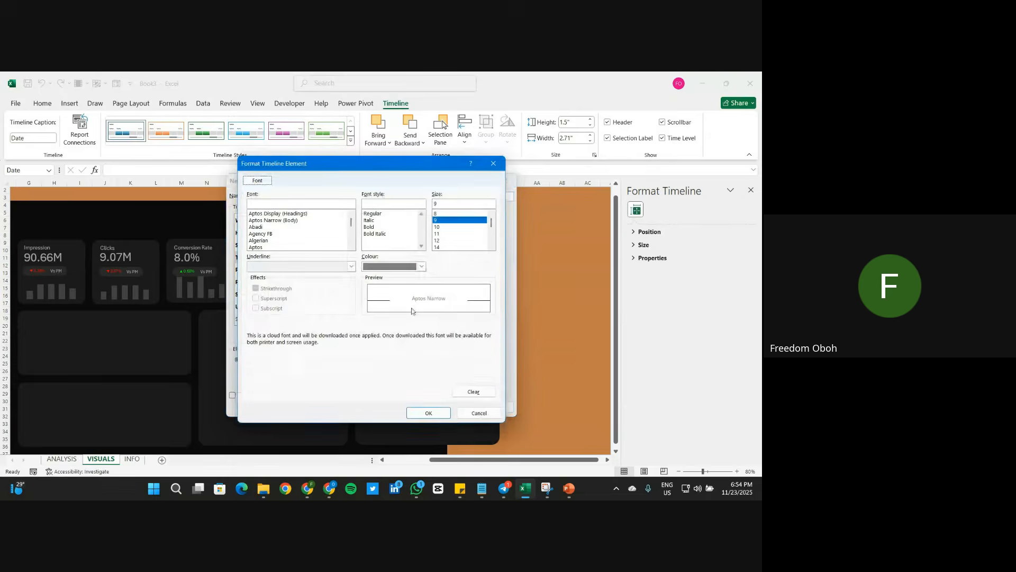
left_click(423, 267)
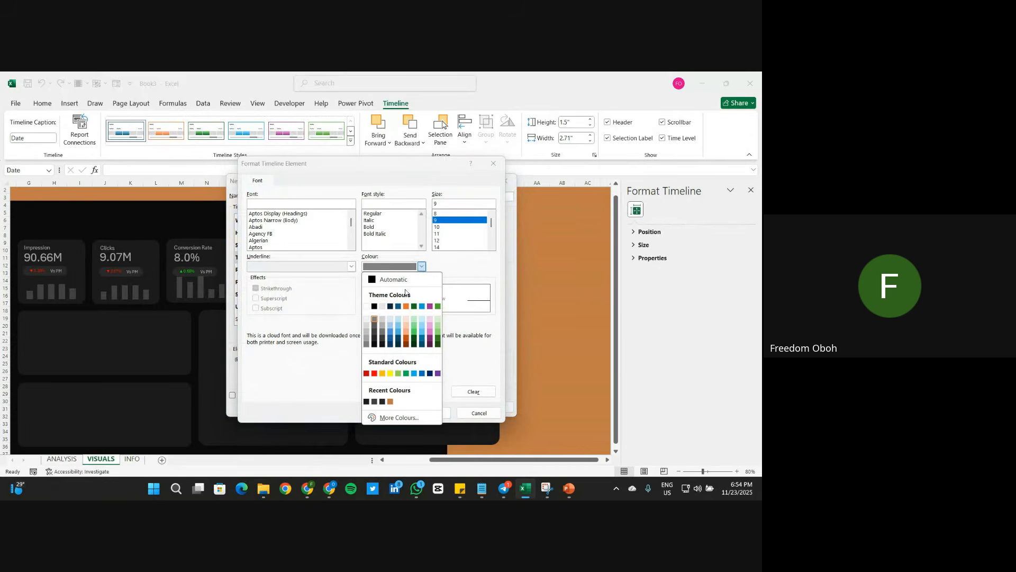
left_click(367, 327)
left_click(429, 413)
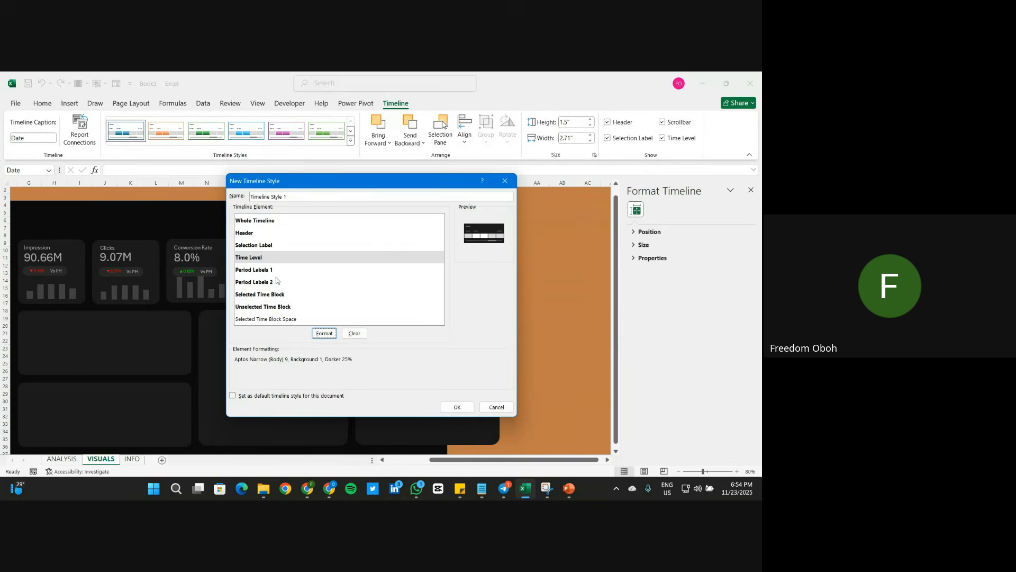
left_click(261, 273)
left_click(325, 333)
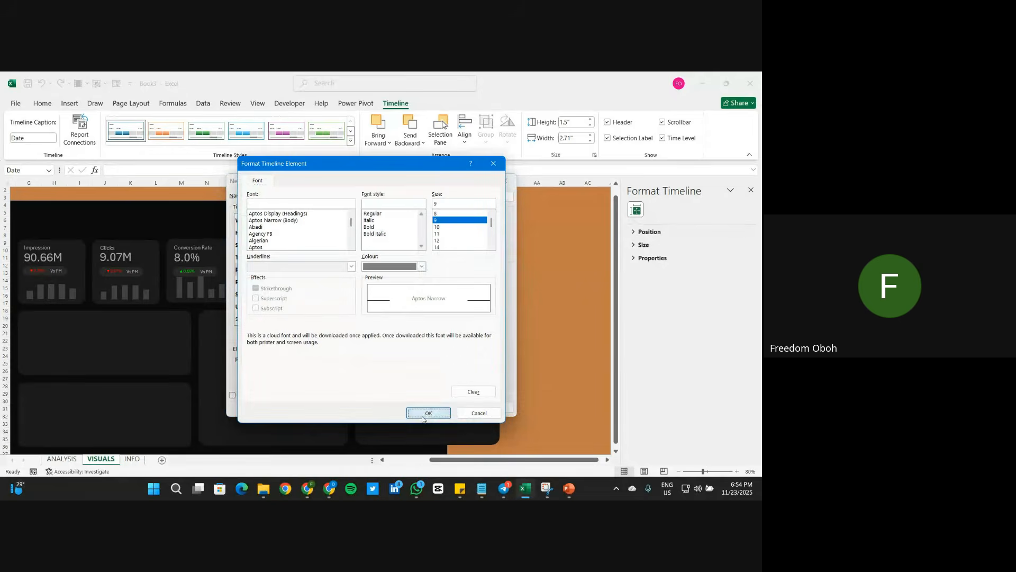
left_click(427, 412)
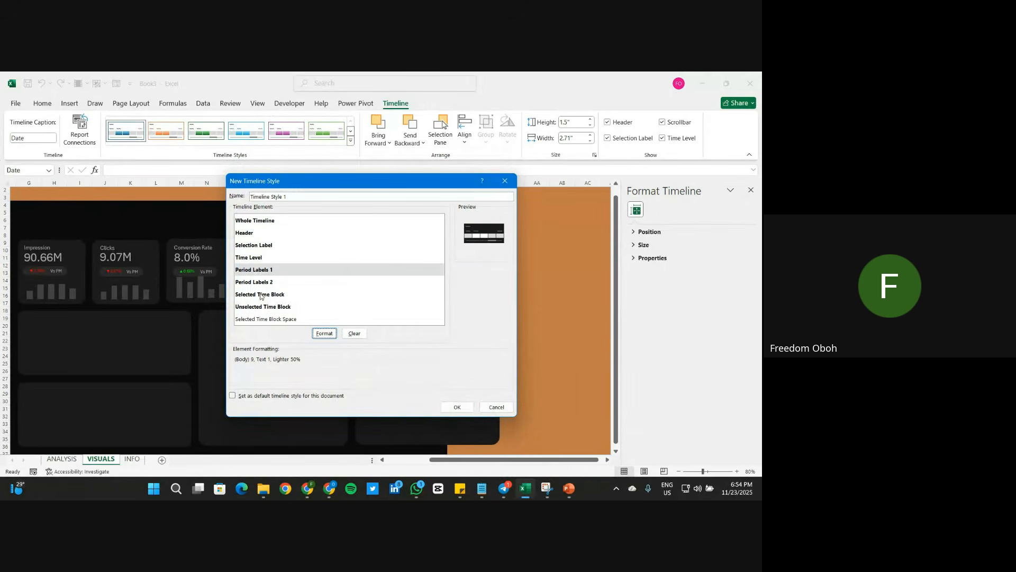
Step: Open the custom fill colour settings for the Selected Time Block element
left_click(260, 295)
left_click(324, 333)
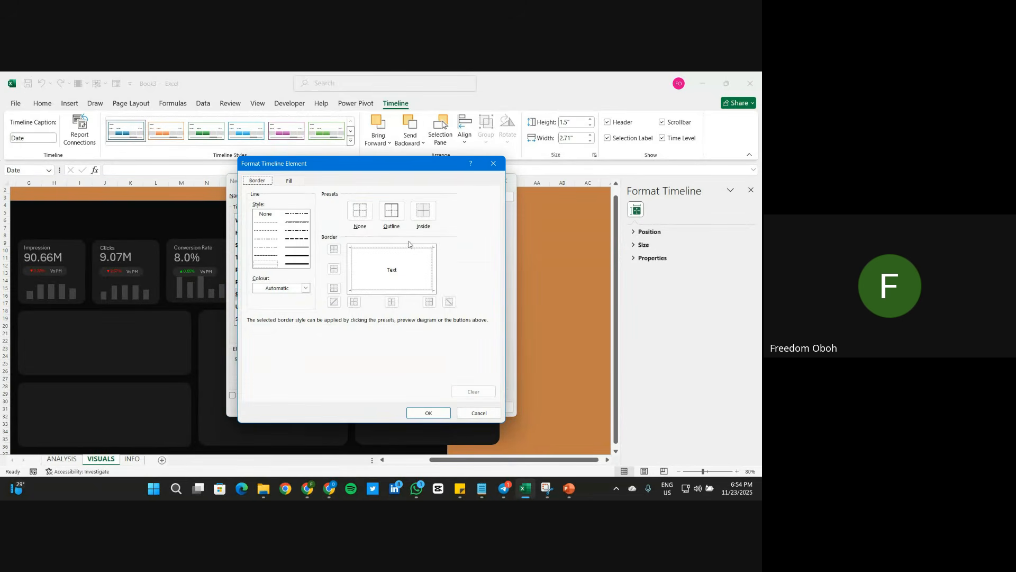
left_click(290, 182)
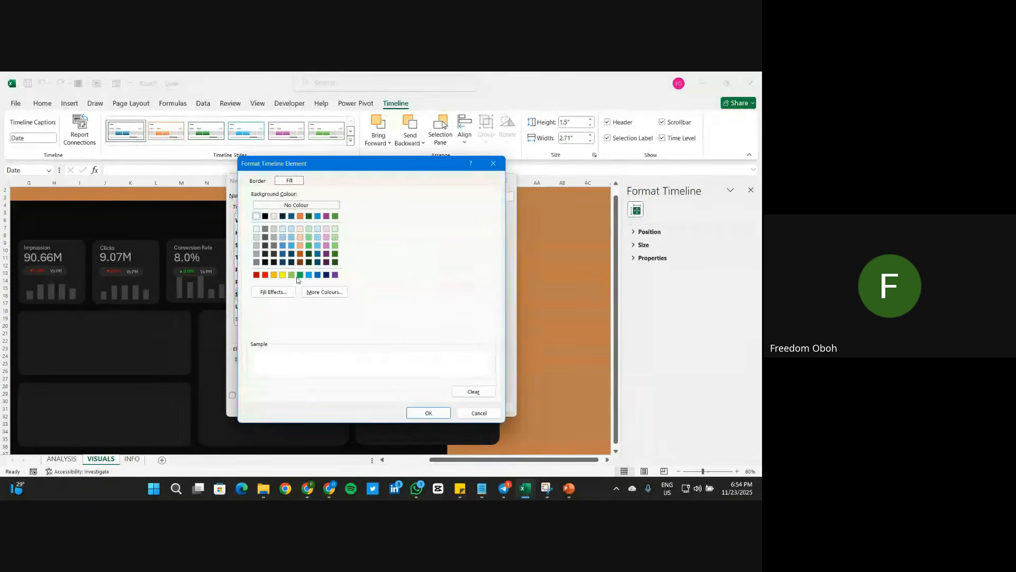
left_click(325, 292)
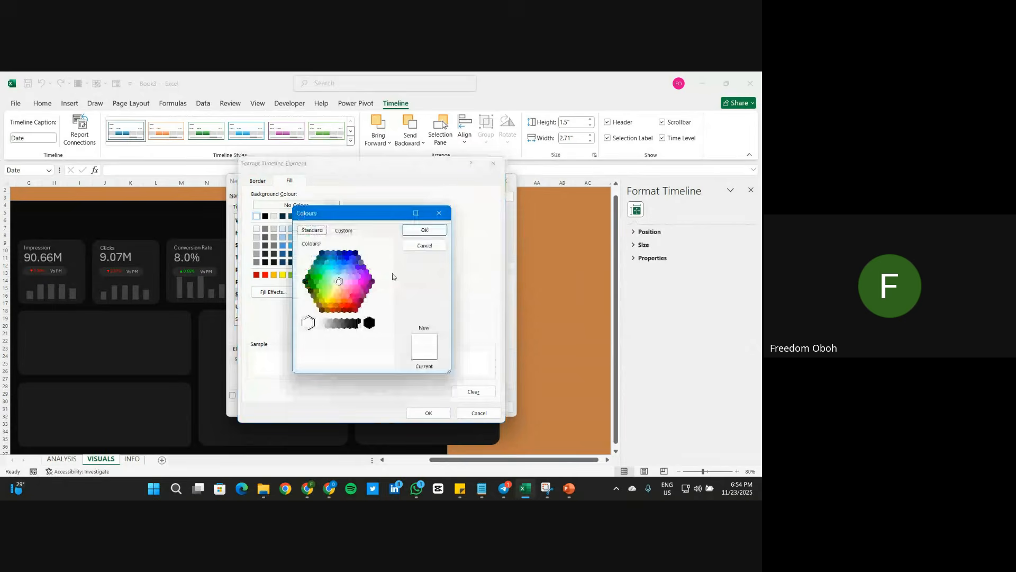
left_click(344, 231)
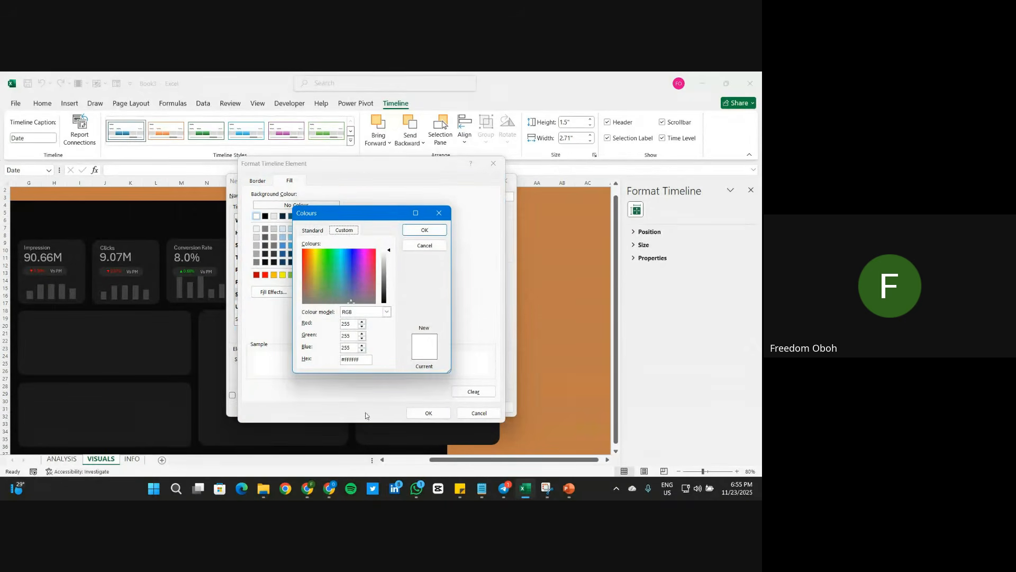
Step: Switch to the imagecolorpicker.com page and copy the dark brown hex #4d1f17 sampled from the reference dashboard's heatmap
mouse_move(286, 495)
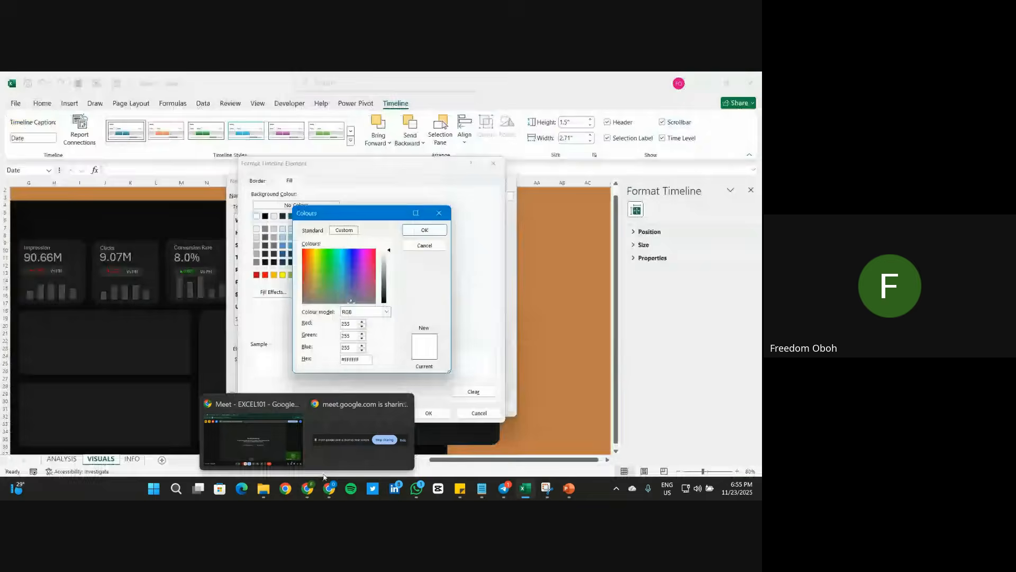
mouse_move(329, 488)
left_click(397, 408)
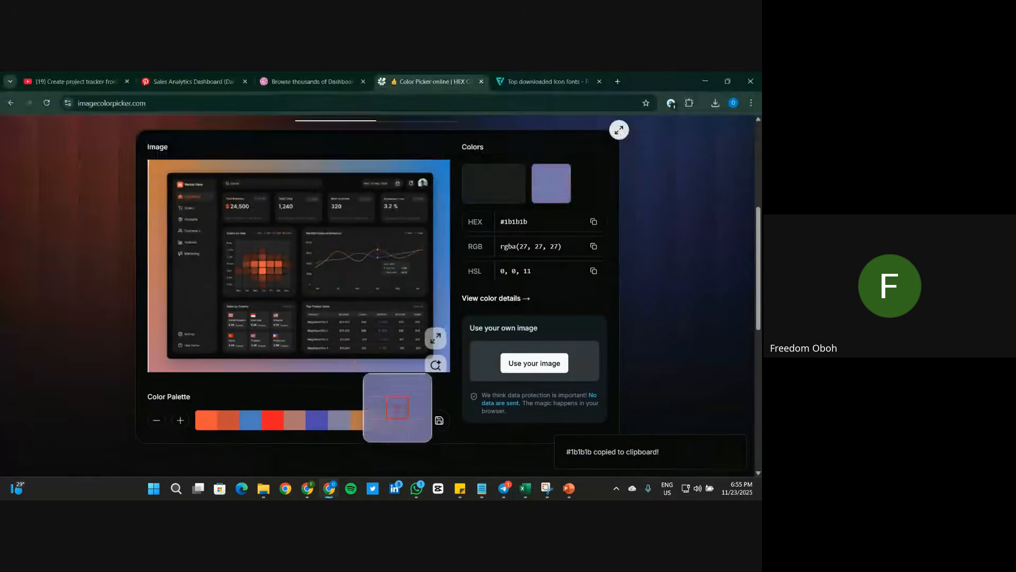
left_click(263, 251)
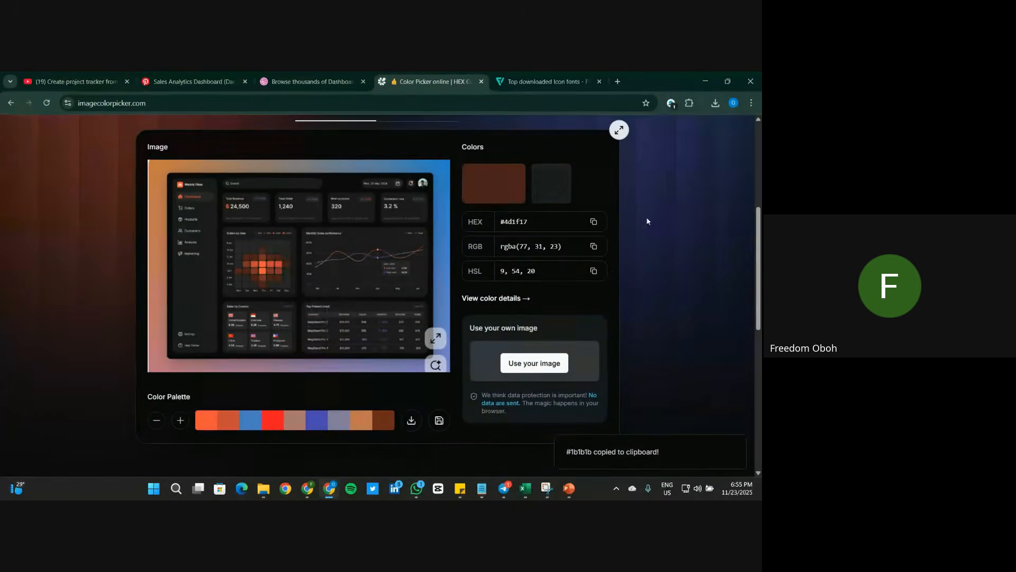
left_click(593, 222)
Step: Back in Excel, apply hex #4d1f17 as the Selected Time Block element's fill and confirm its formatting
key("alt+Tab")
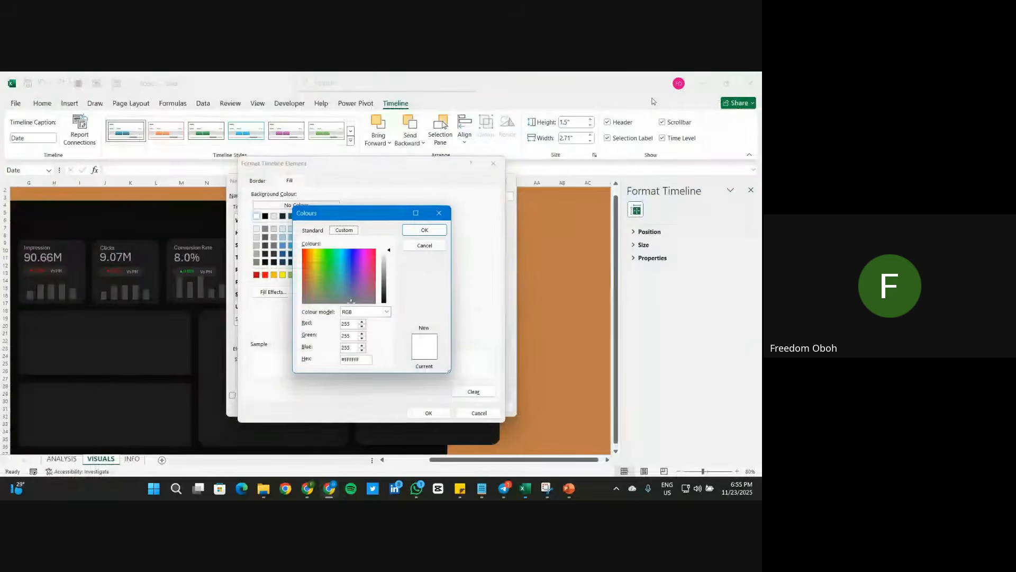
triple_click(353, 360)
key("ctrl+v")
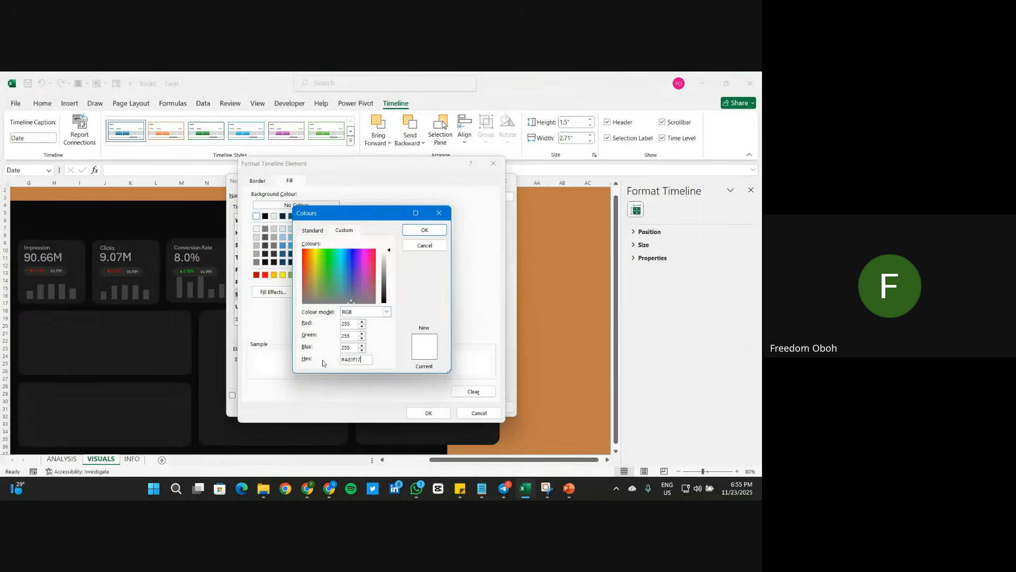
left_click(424, 230)
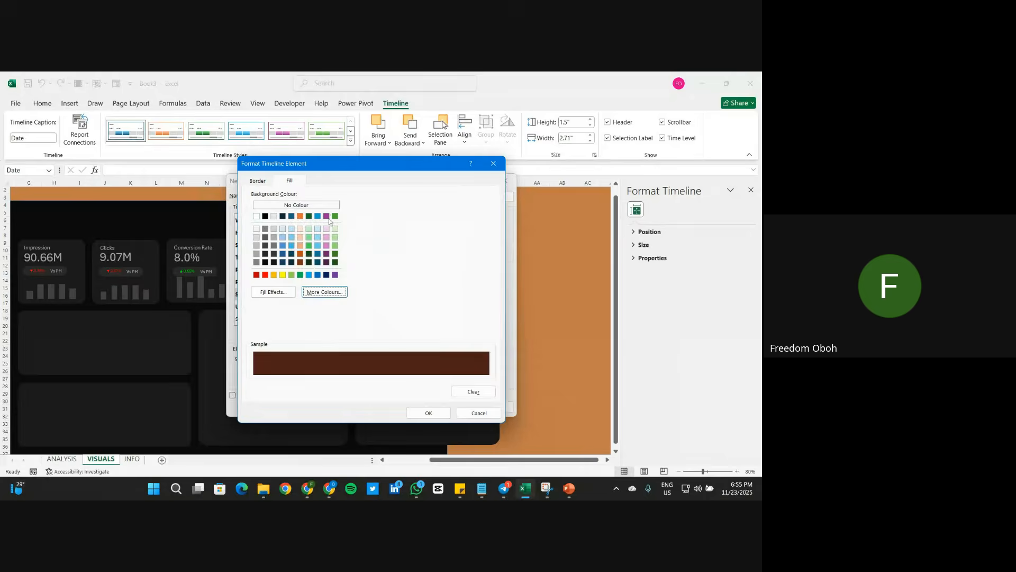
left_click(258, 180)
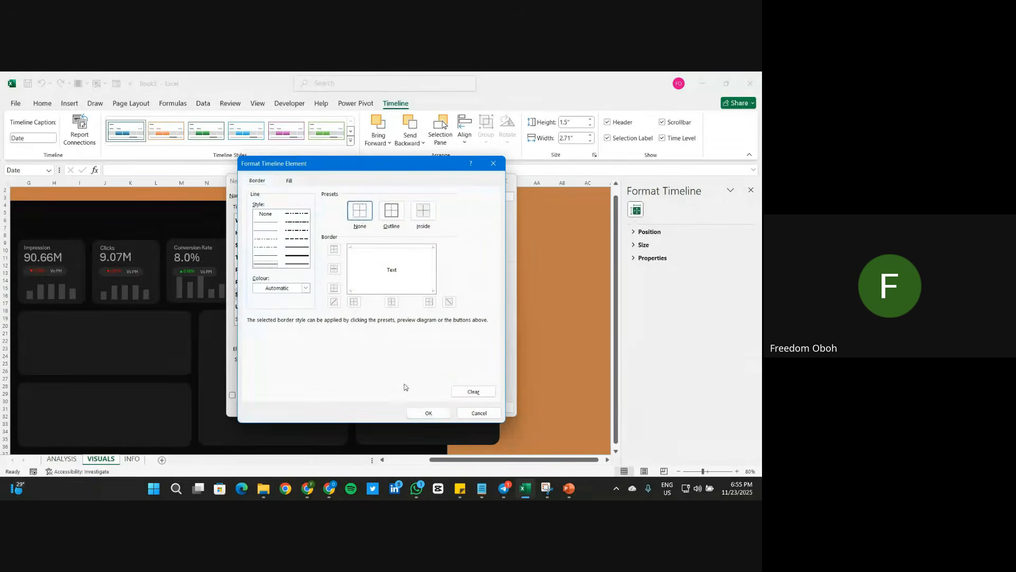
left_click(424, 414)
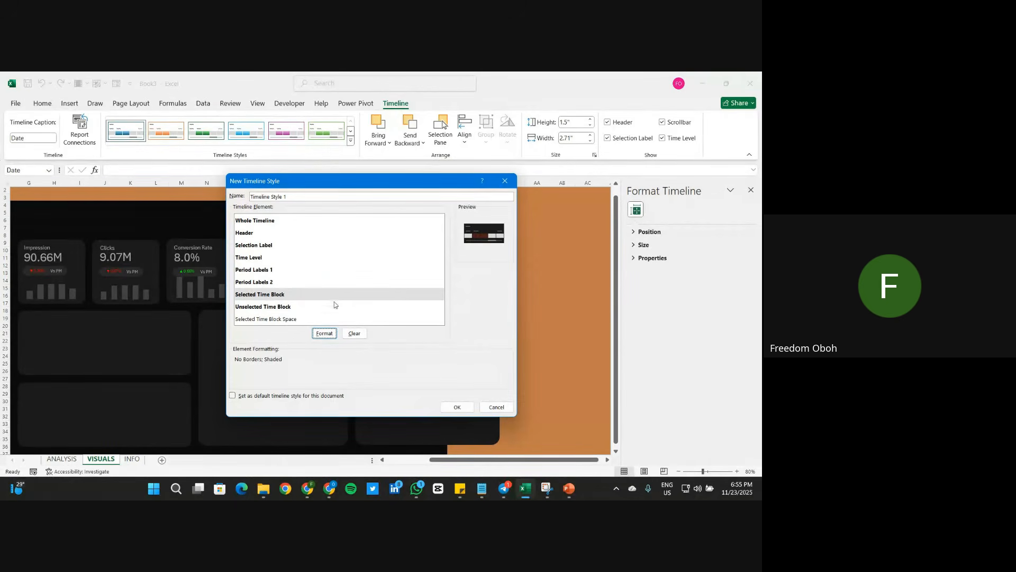
Step: Open the Unselected Time Block element's fill settings and copy hex #282828 sampled from the reference image in the online colour picker
left_click(266, 308)
left_click(323, 333)
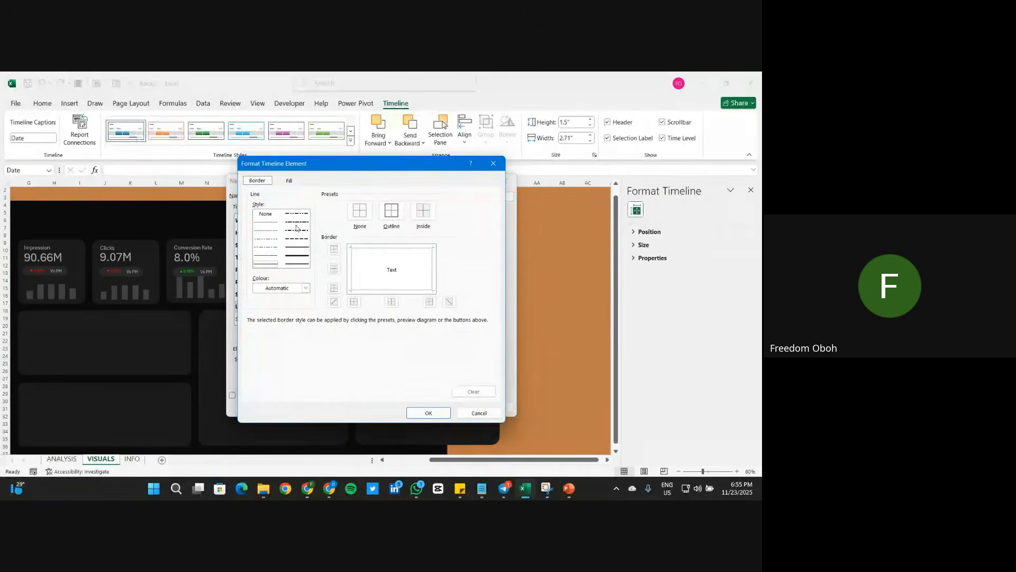
left_click(289, 181)
mouse_move(308, 488)
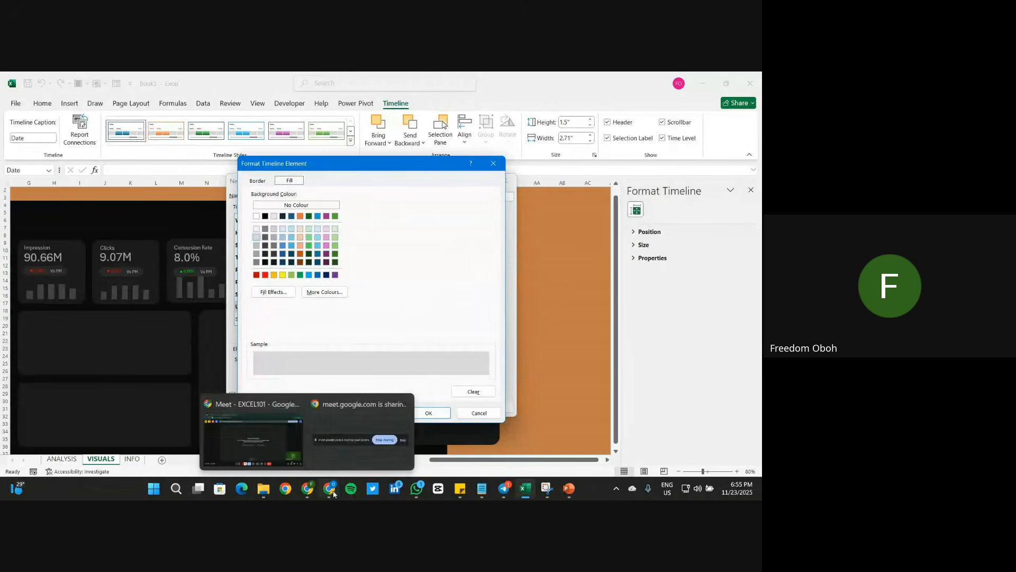
left_click(312, 432)
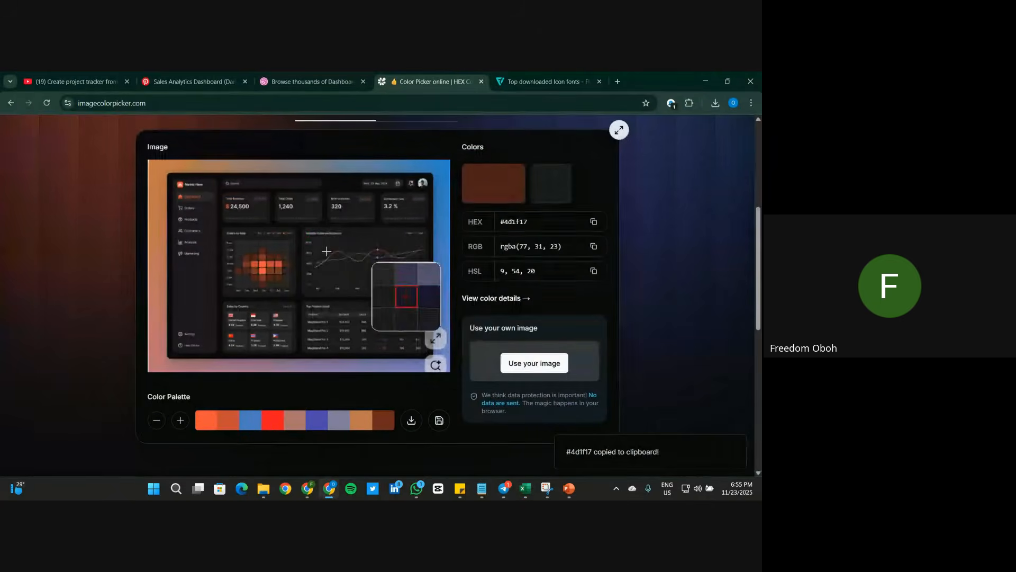
left_click(254, 242)
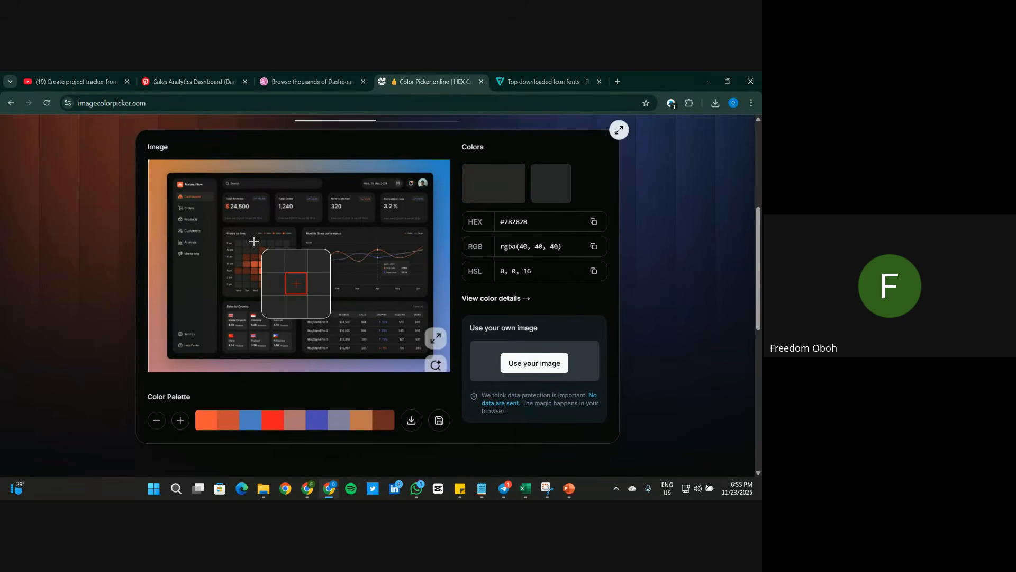
left_click(593, 221)
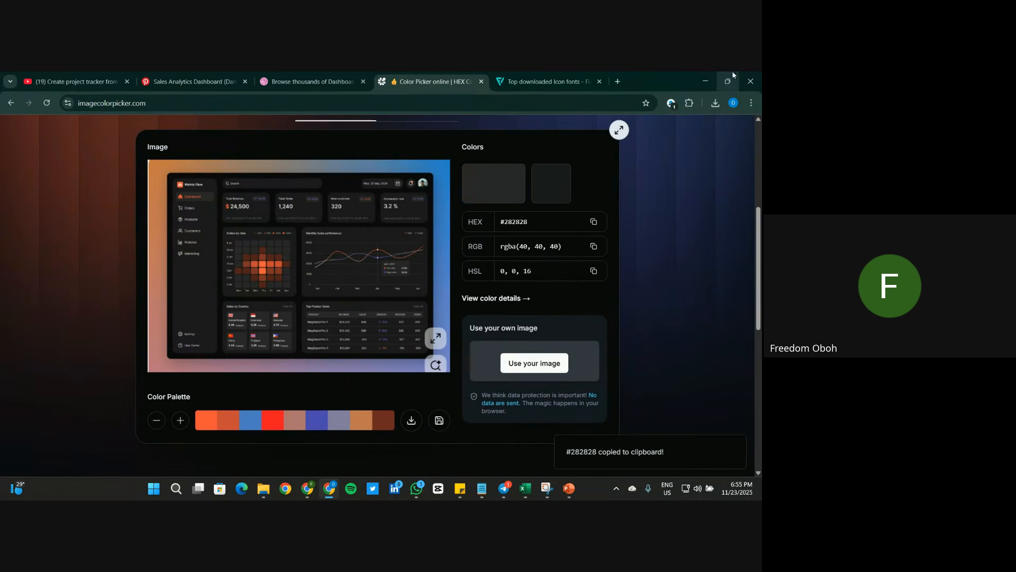
left_click(705, 81)
Step: Give the Unselected Time Block element a custom #282828 fill and no borders
left_click(327, 205)
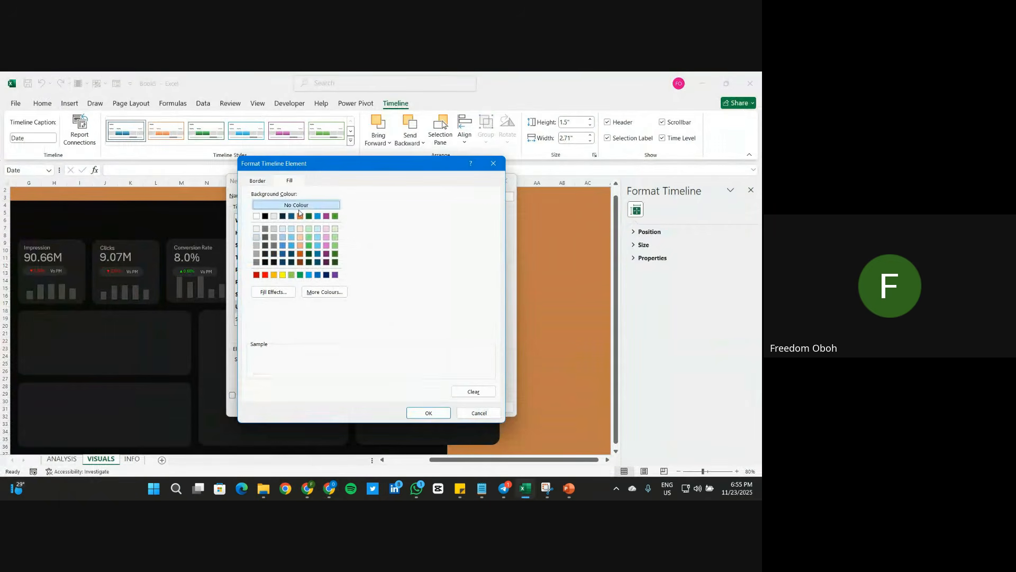
left_click(324, 291)
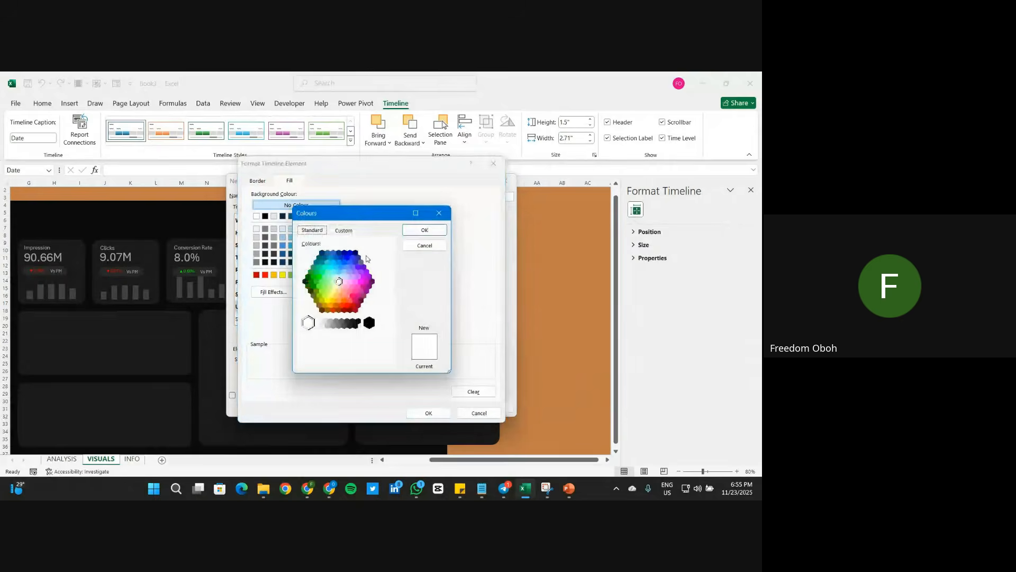
left_click(344, 230)
left_click_drag(364, 359, 320, 360)
key("ctrl+v")
left_click(437, 234)
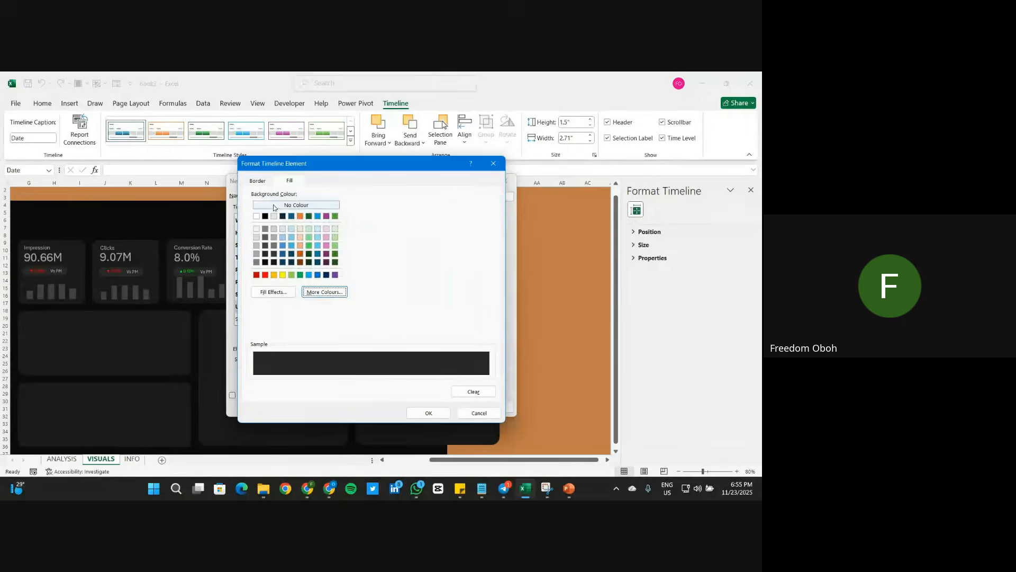
left_click(258, 181)
left_click(360, 211)
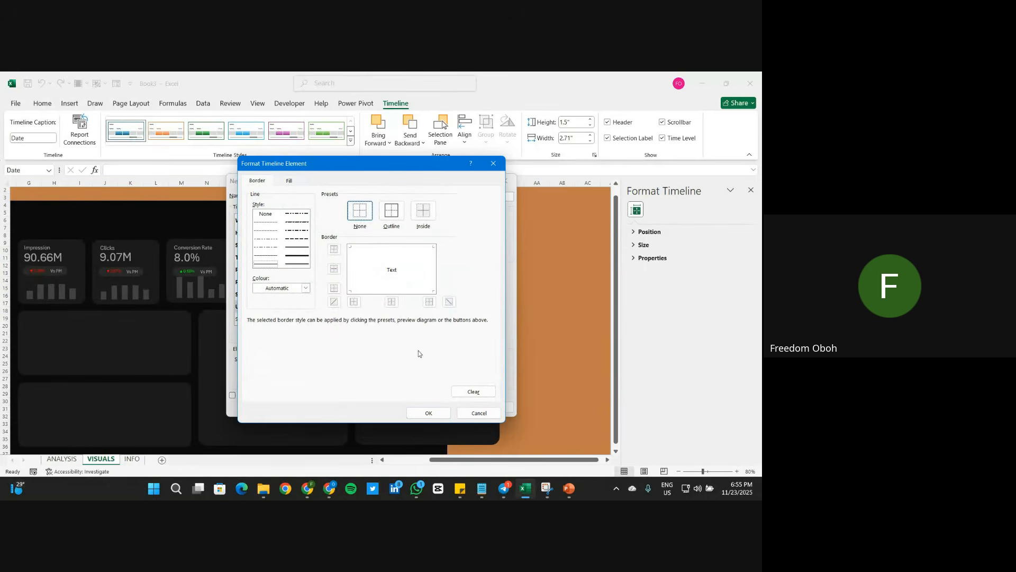
left_click(429, 413)
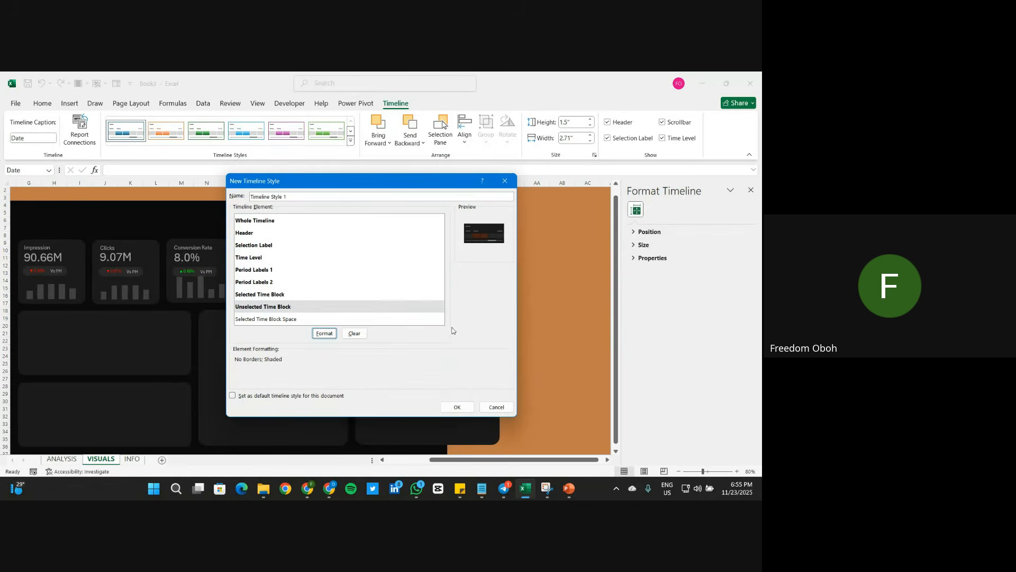
Step: Save the new timeline style and apply it to the Date timeline
left_click(458, 406)
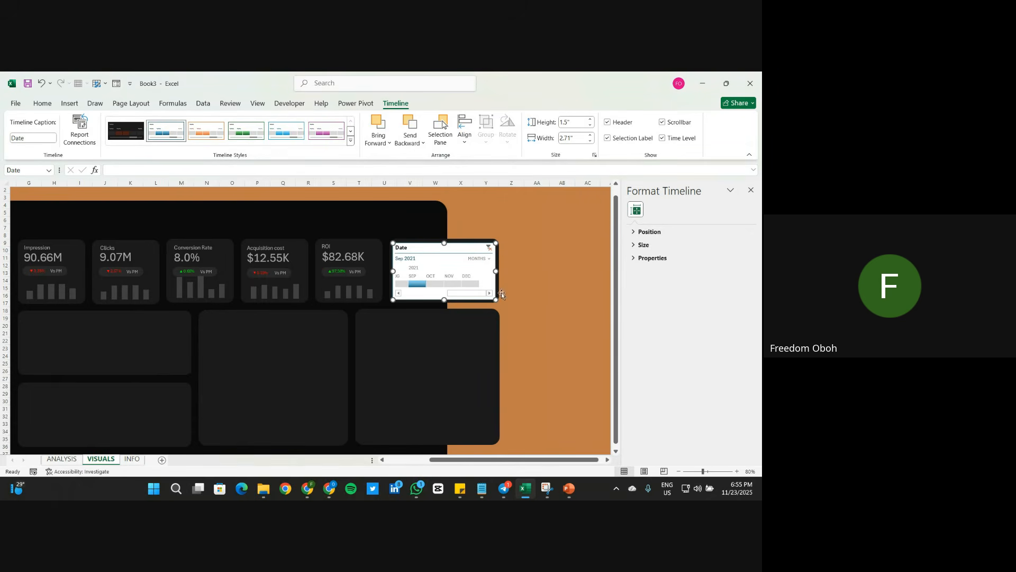
left_click(126, 131)
left_click(561, 281)
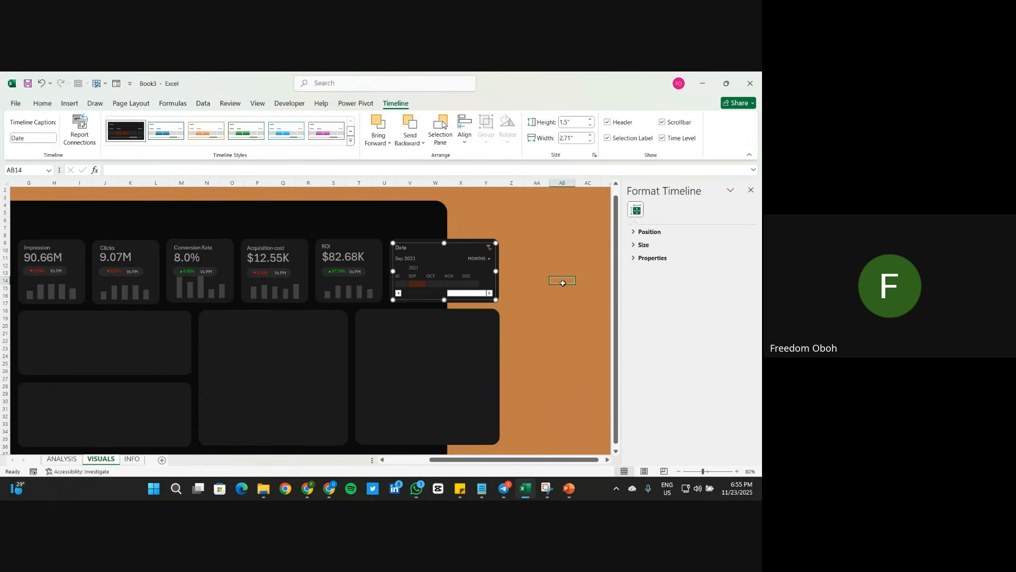
Step: Test the Date timeline by filtering the dashboard to Dec 2021 and then to Aug 2021
left_click(474, 286)
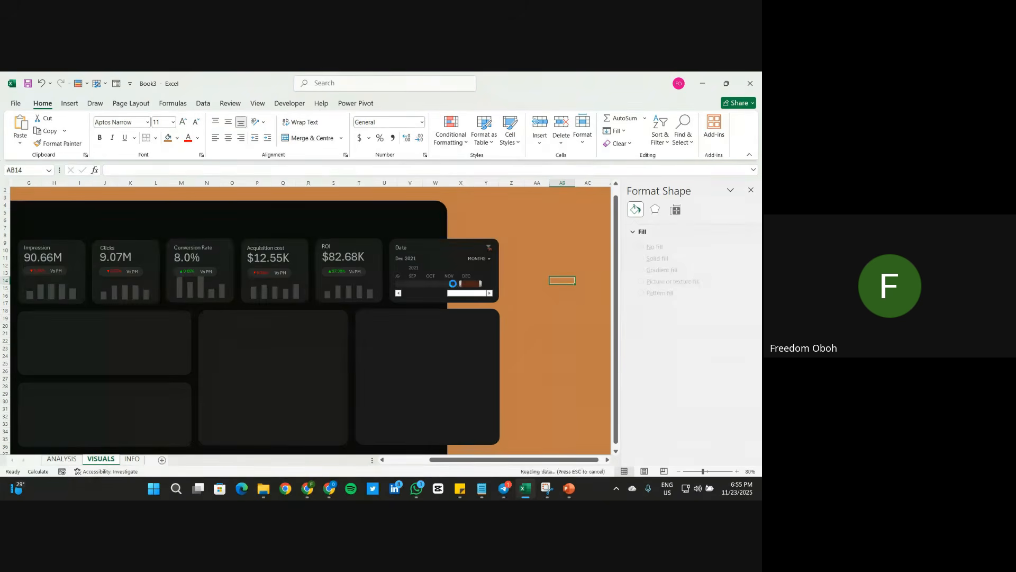
left_click_drag(453, 296, 438, 295)
left_click(452, 284)
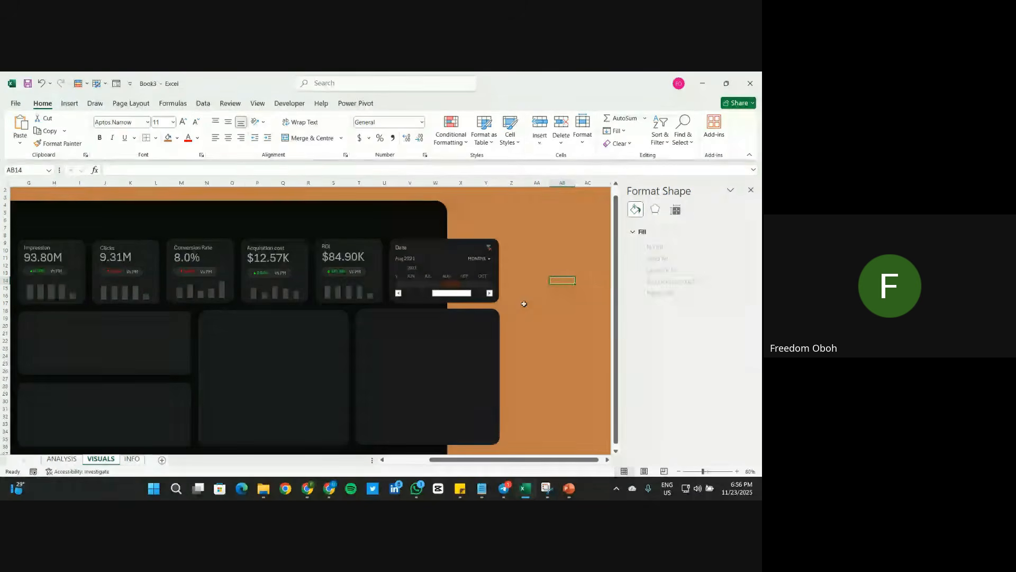
left_click(535, 335)
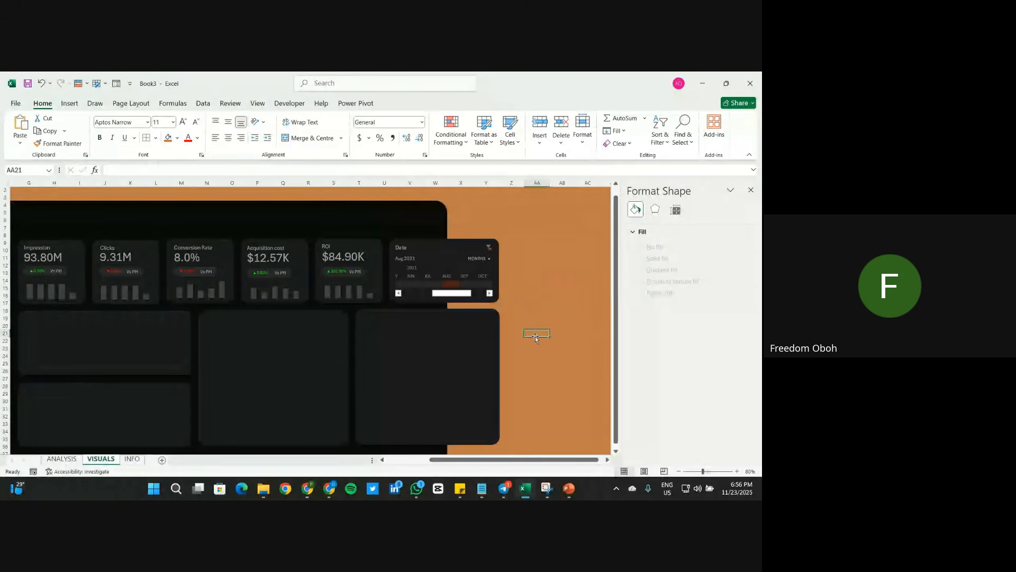
scroll(535, 338, "left", 2)
scroll(536, 338, "down", 1)
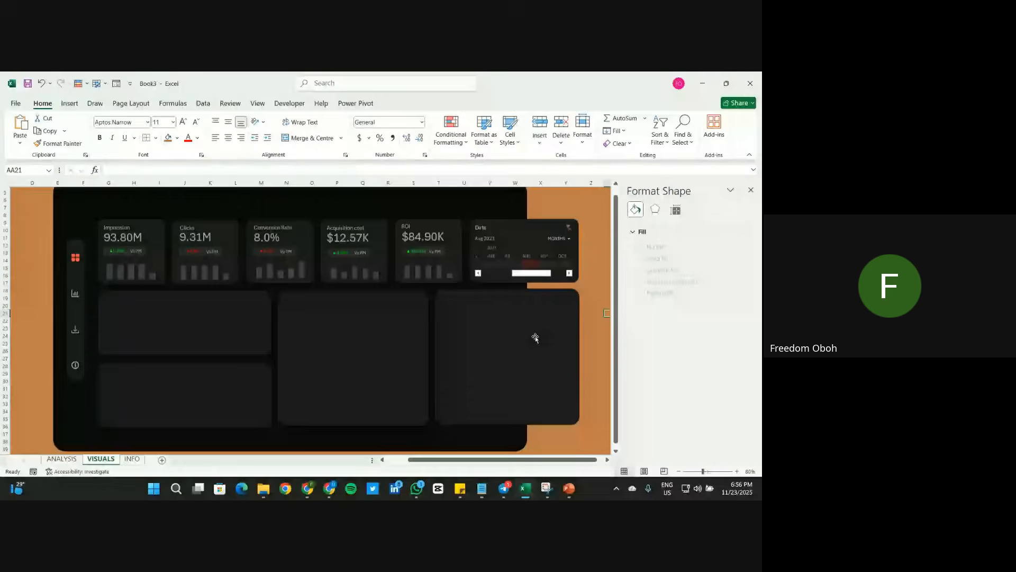
scroll(535, 338, "down", 2)
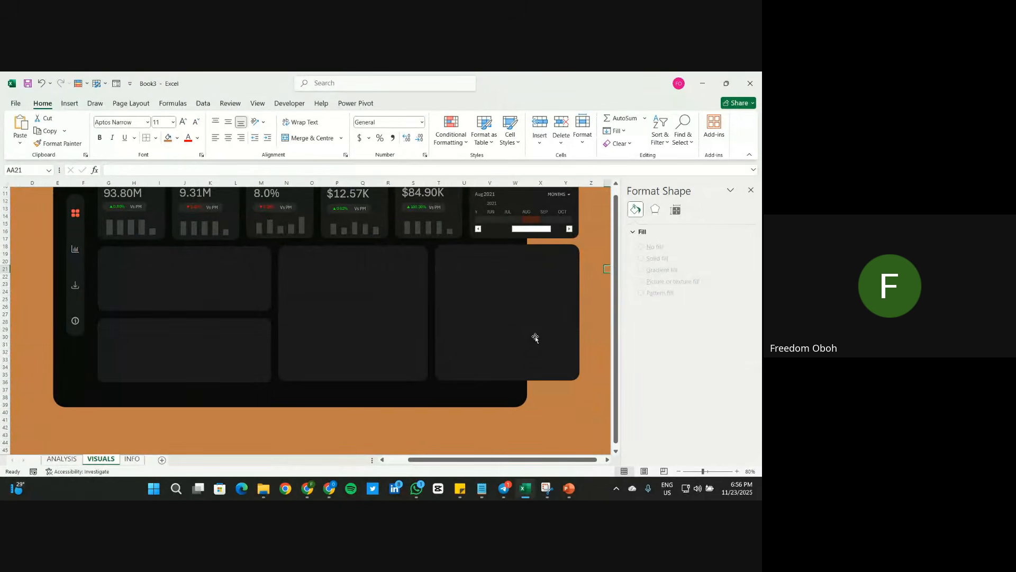
scroll(535, 337, "up", 2)
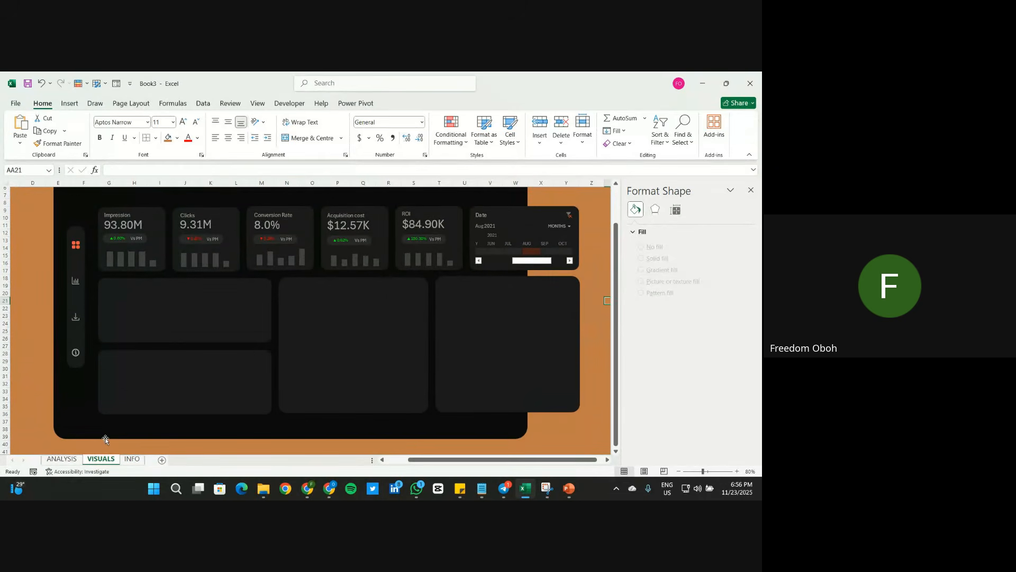
Step: On the ANALYSIS sheet, move the ROI by location pivot table with its heading to columns B and C, starting at B15
left_click(62, 459)
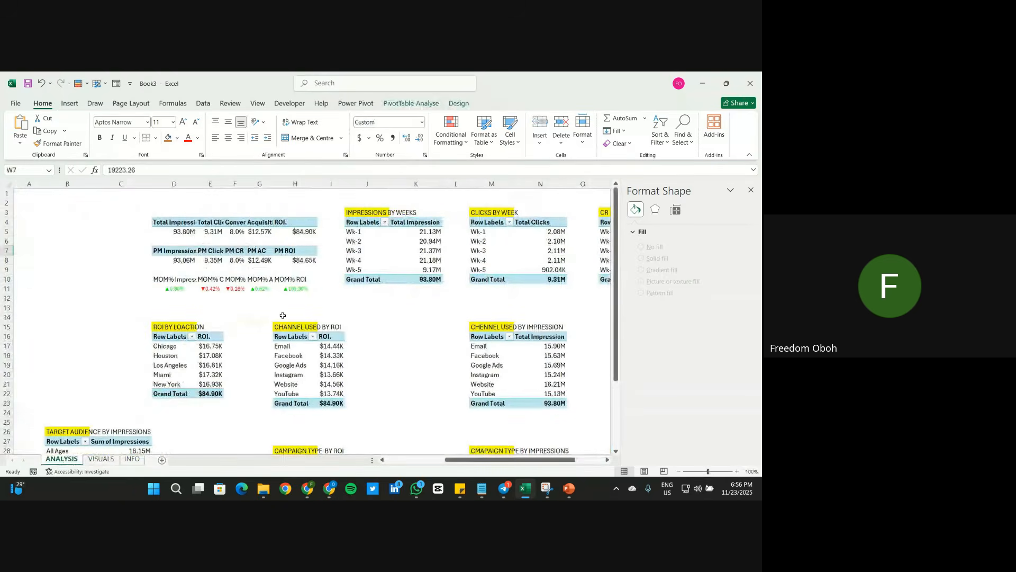
scroll(282, 315, "down", 2)
left_click(210, 313)
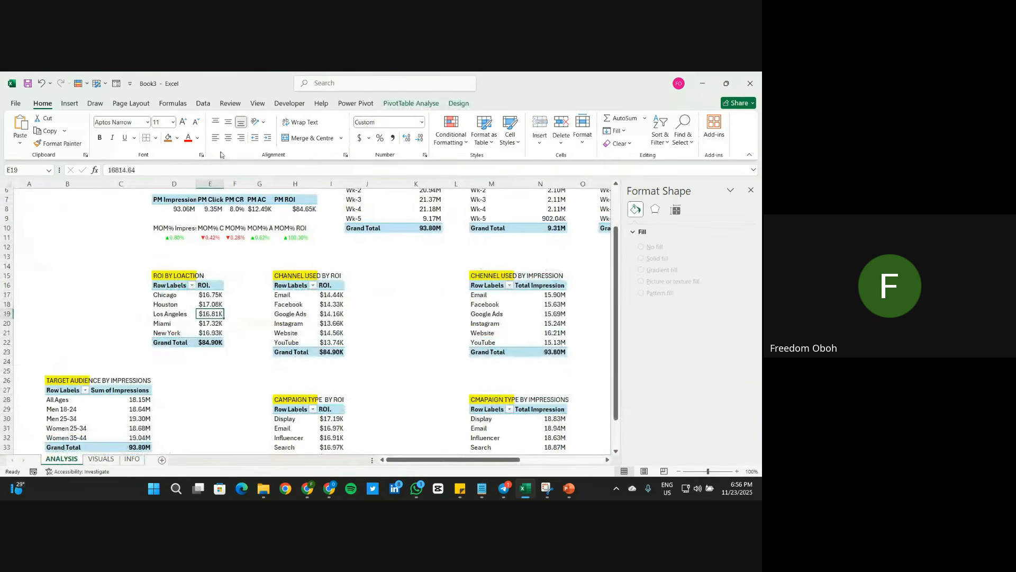
left_click_drag(164, 274, 65, 338)
left_click(195, 278)
Step: Mirror the ROI by location rows beside the pivot table by entering =B17:C21 in cell D17
left_click(169, 299)
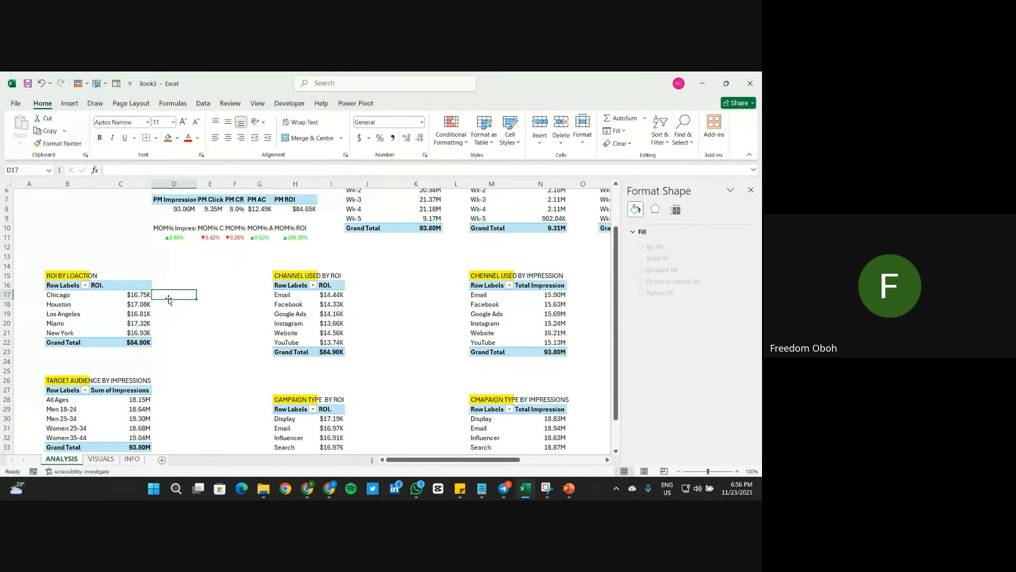
type("=")
left_click_drag(62, 296, 112, 328)
key("Return")
left_click(209, 361)
Step: Try to insert a filled map chart from the mirrored location and ROI values in D17:E21
left_click_drag(159, 295, 201, 332)
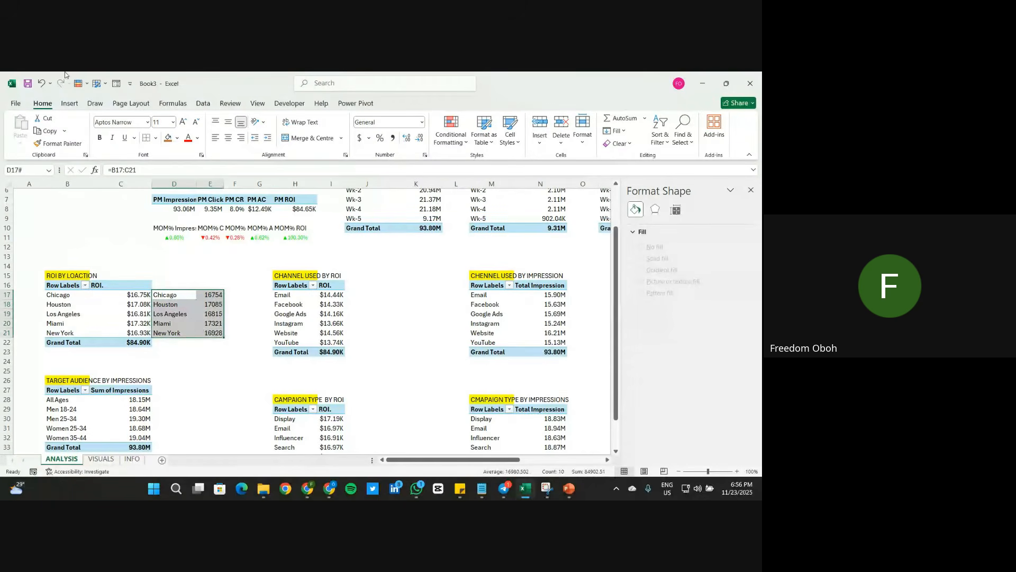
left_click(70, 104)
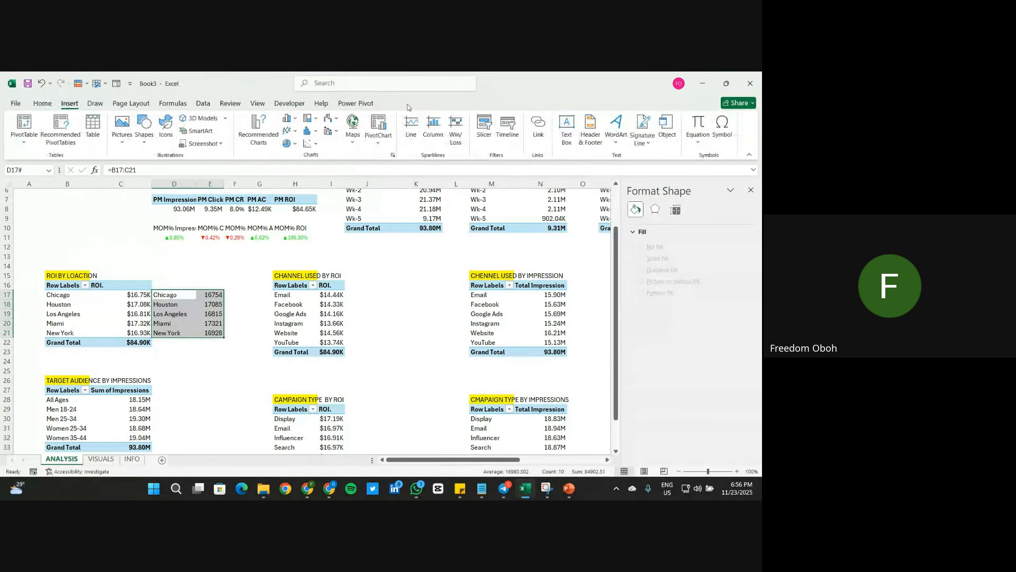
left_click(352, 129)
left_click(363, 180)
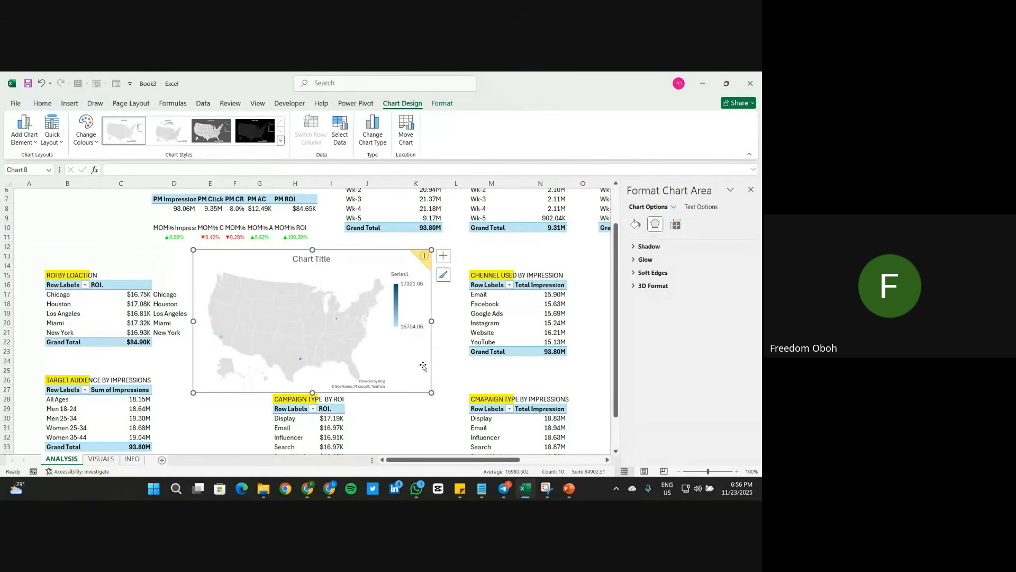
Step: Delete the map chart and clear the mirrored values in D17:E21
key("Delete")
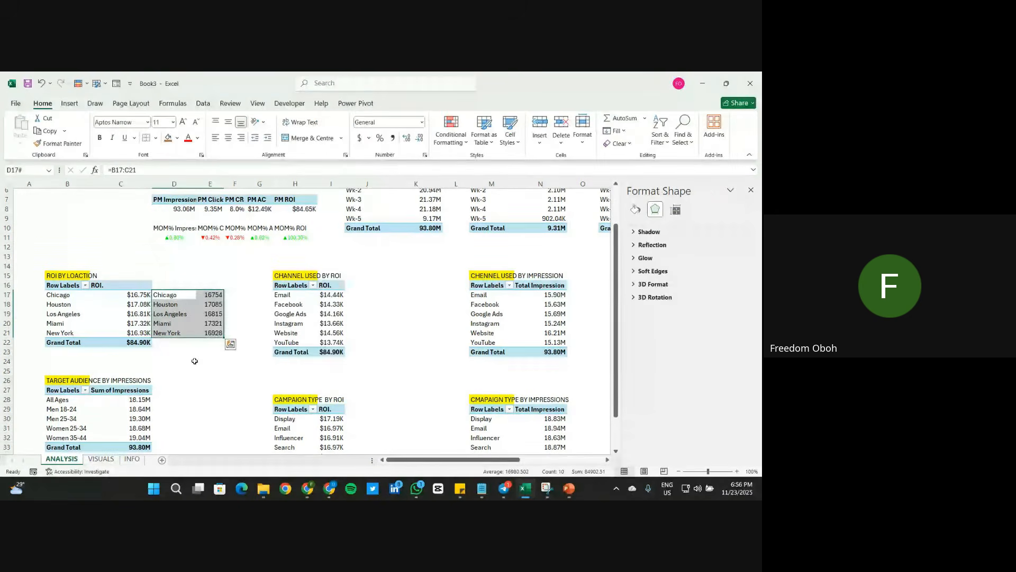
left_click_drag(168, 295, 208, 332)
key("Delete")
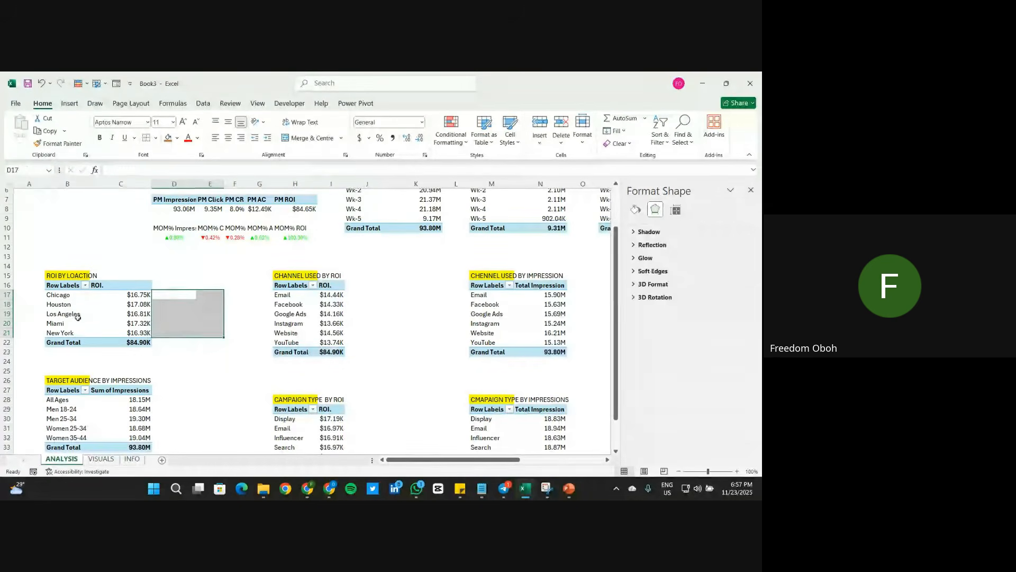
Step: Insert a clustered column PivotChart from the ROI by location pivot table on the ANALYSIS sheet
left_click(78, 316)
left_click(70, 103)
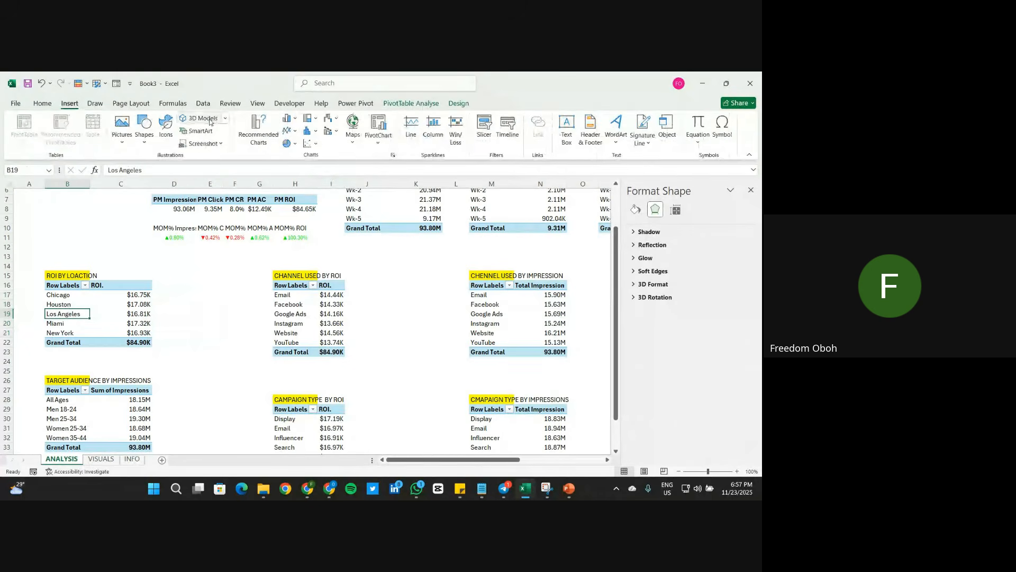
left_click(257, 123)
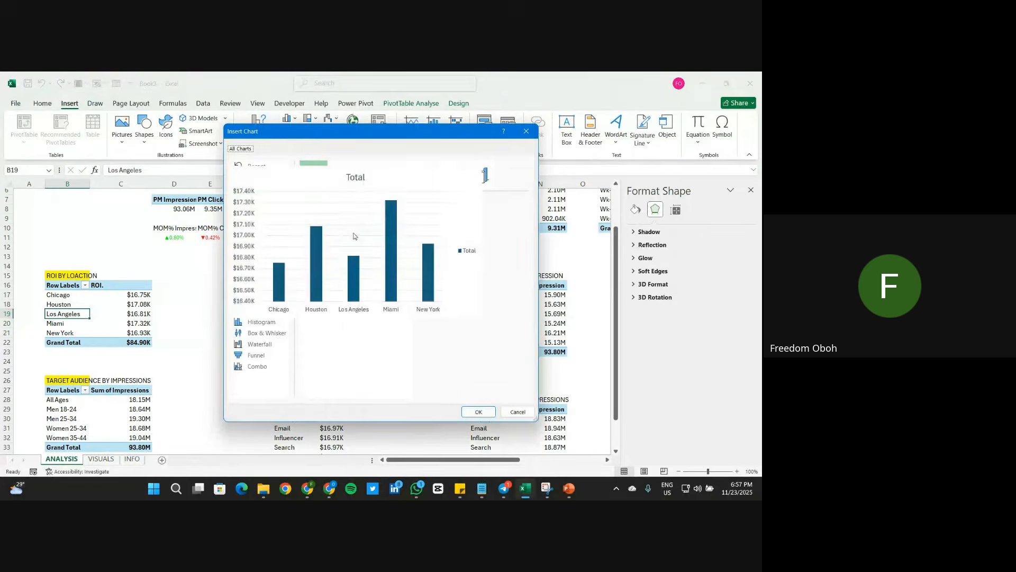
left_click(478, 412)
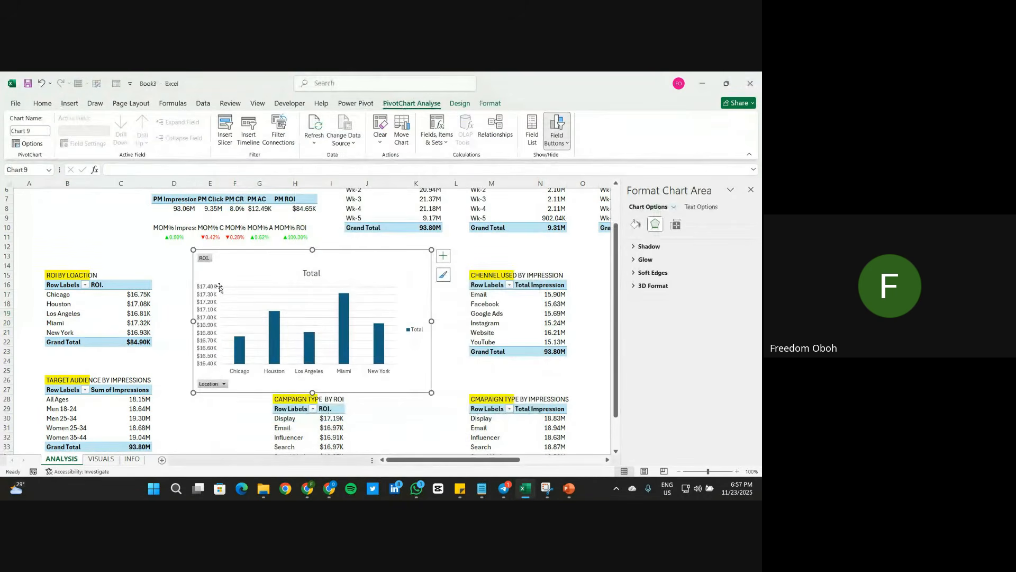
Step: Remove the value axis, title, gridlines and legend from the ROI by location chart
left_click_drag(136, 294, 137, 342)
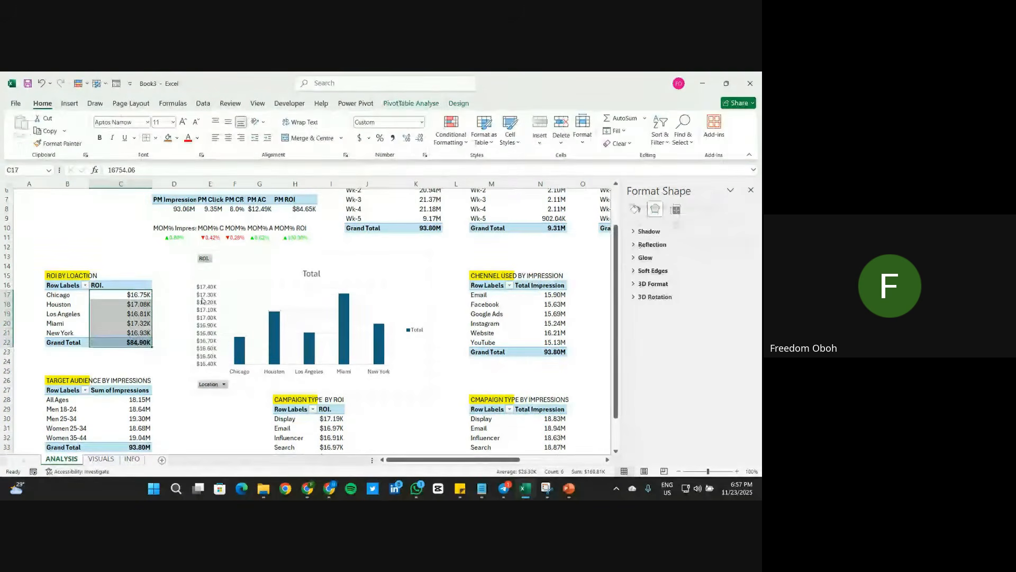
left_click(208, 324)
key("Delete")
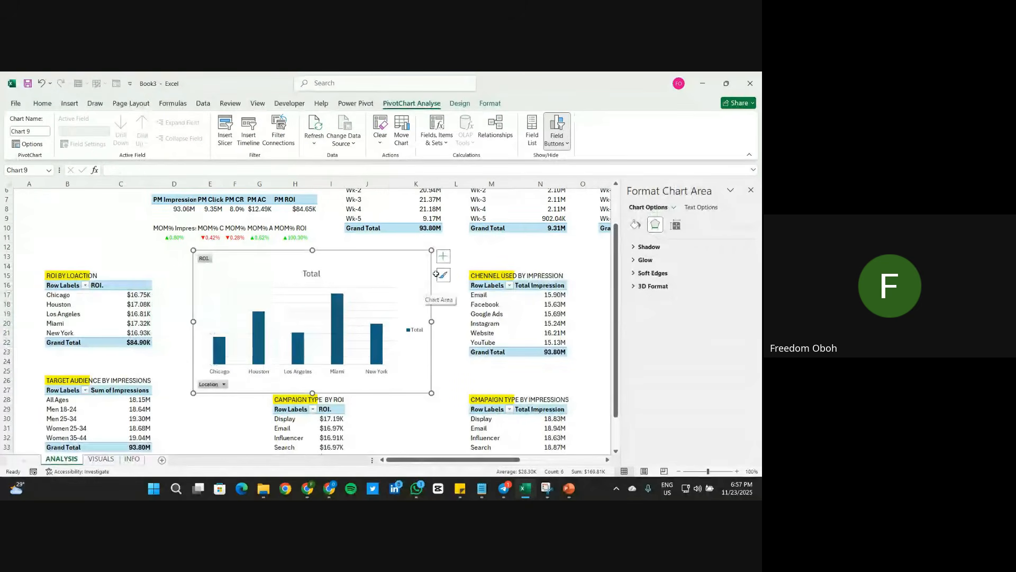
left_click(443, 257)
left_click(464, 288)
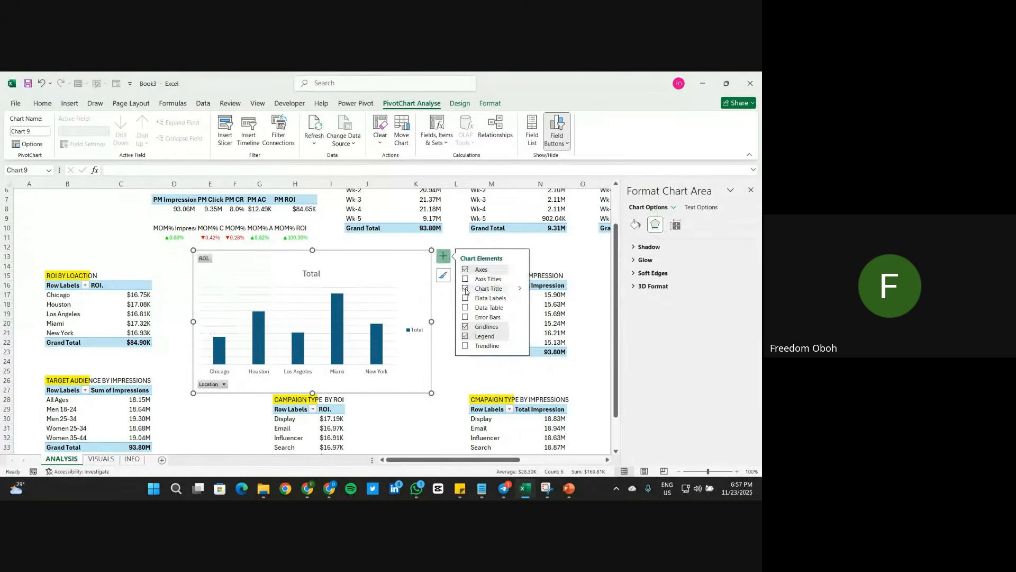
left_click(465, 327)
left_click(465, 336)
left_click(465, 317)
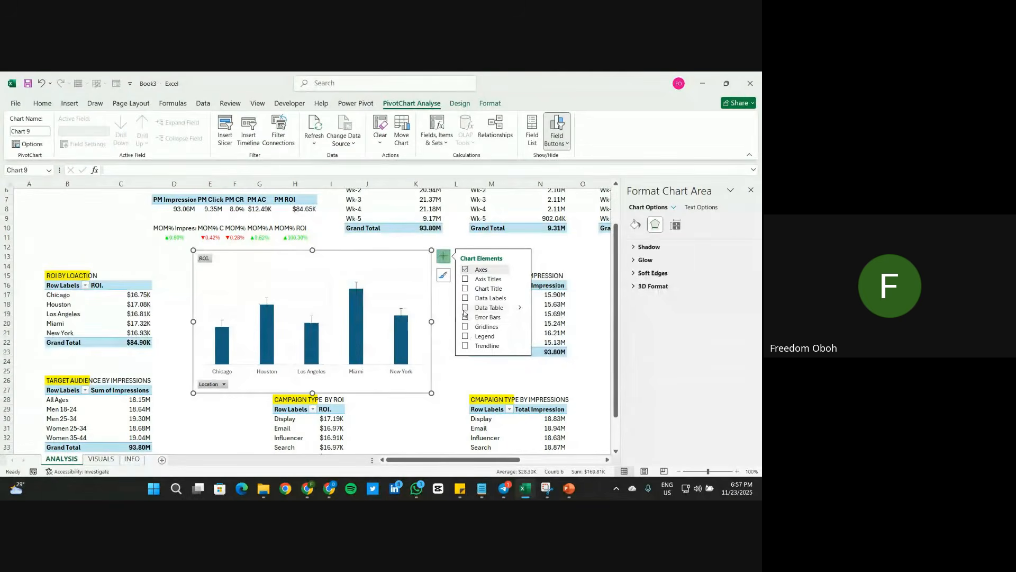
left_click(466, 318)
Step: Add data labels to the ROI by location chart and hide its field buttons
left_click(464, 307)
left_click(464, 307)
left_click(465, 299)
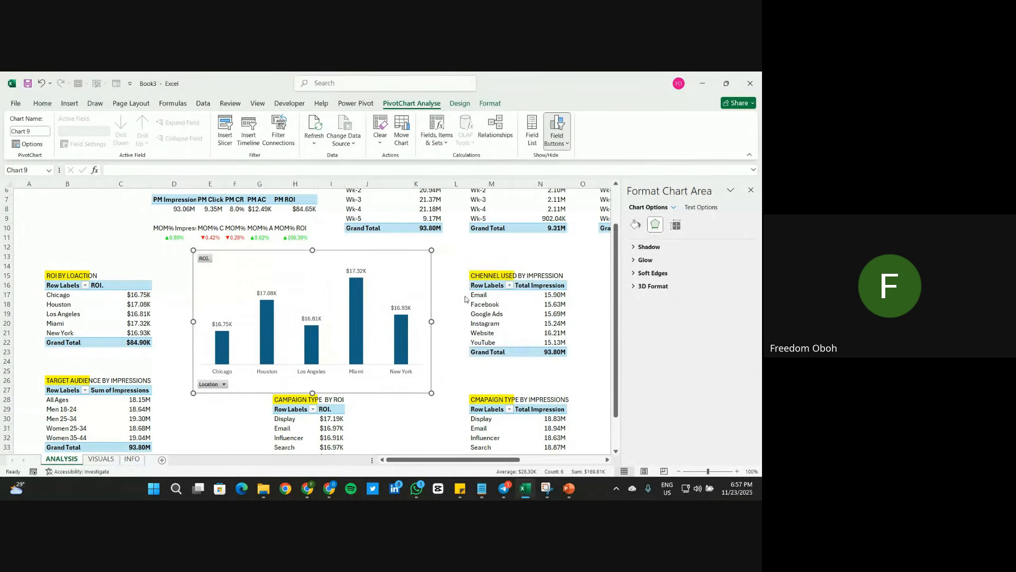
left_click(556, 126)
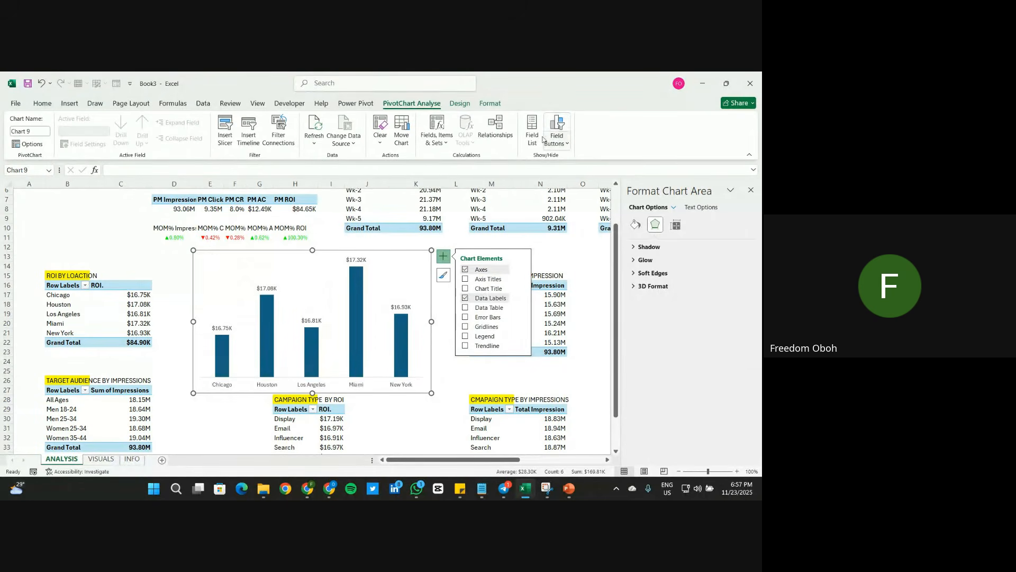
Step: Set the line of the chart's location axis to No line
left_click(396, 388)
left_click(636, 225)
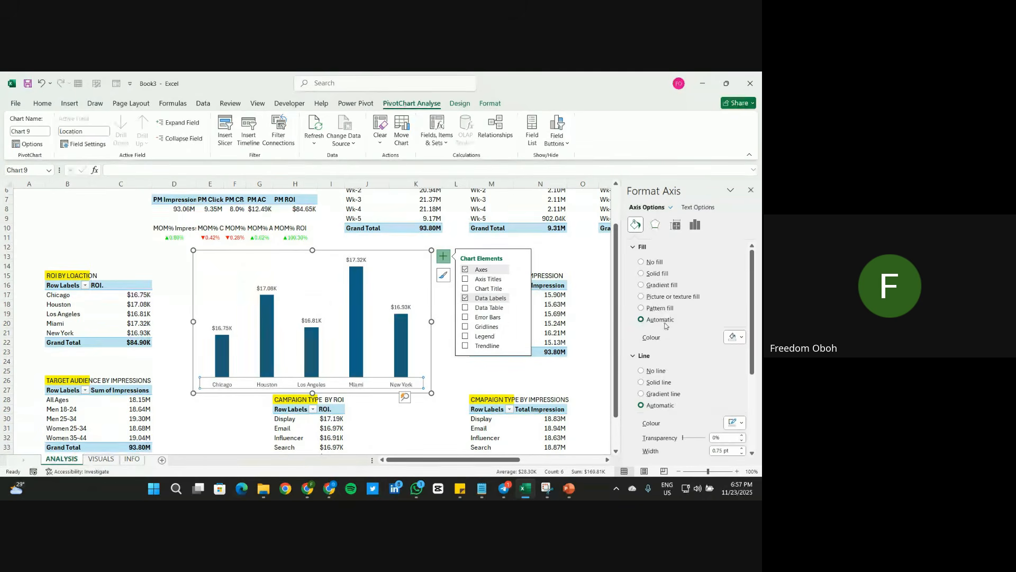
left_click(657, 371)
Step: Shrink the chart to a compact wide shape spanning about columns E to J and rows 20 to 27
left_click_drag(328, 256, 310, 304)
left_click_drag(431, 349, 367, 348)
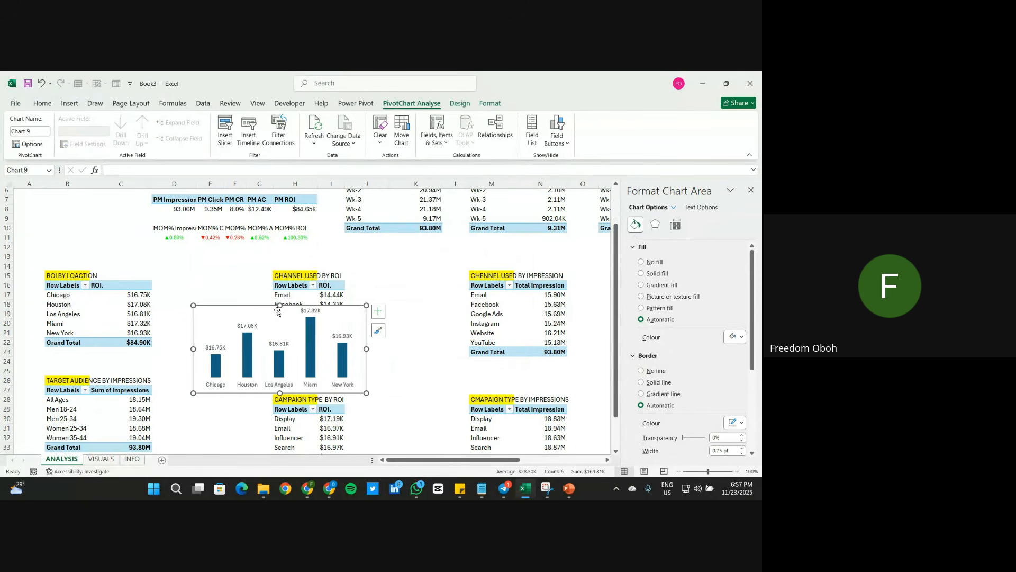
left_click_drag(280, 305, 280, 322)
left_click_drag(366, 357, 390, 358)
Step: Format the ROI values in C17:C22 to one decimal place and reduce the chart's data label font size
left_click_drag(141, 298, 140, 343)
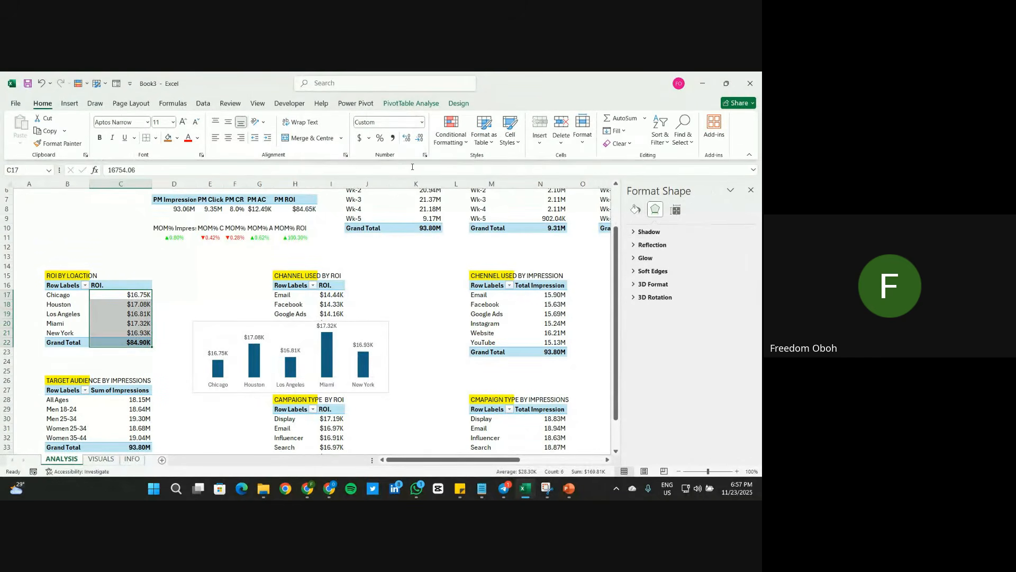
left_click(419, 140)
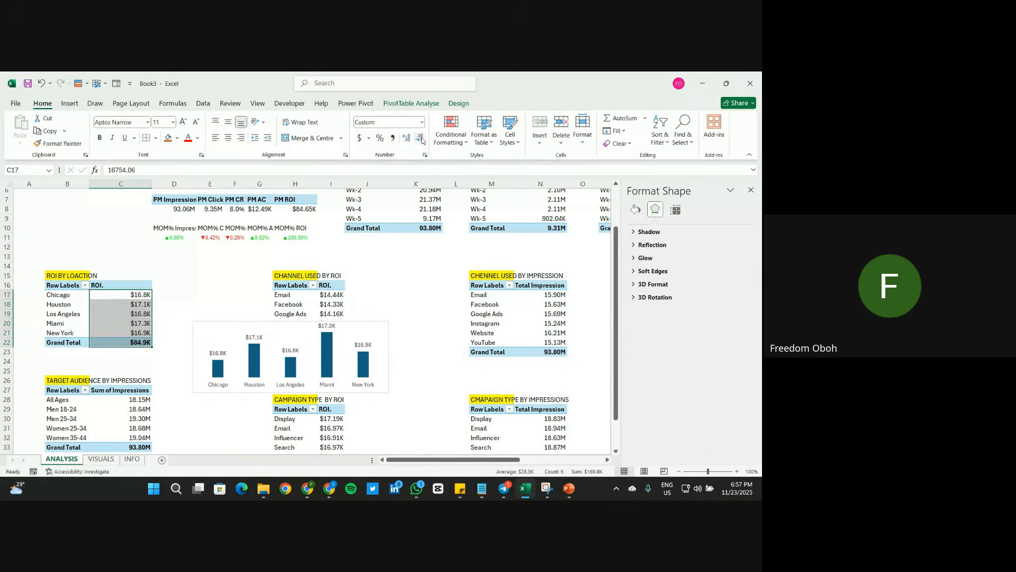
left_click(374, 329)
left_click(374, 323)
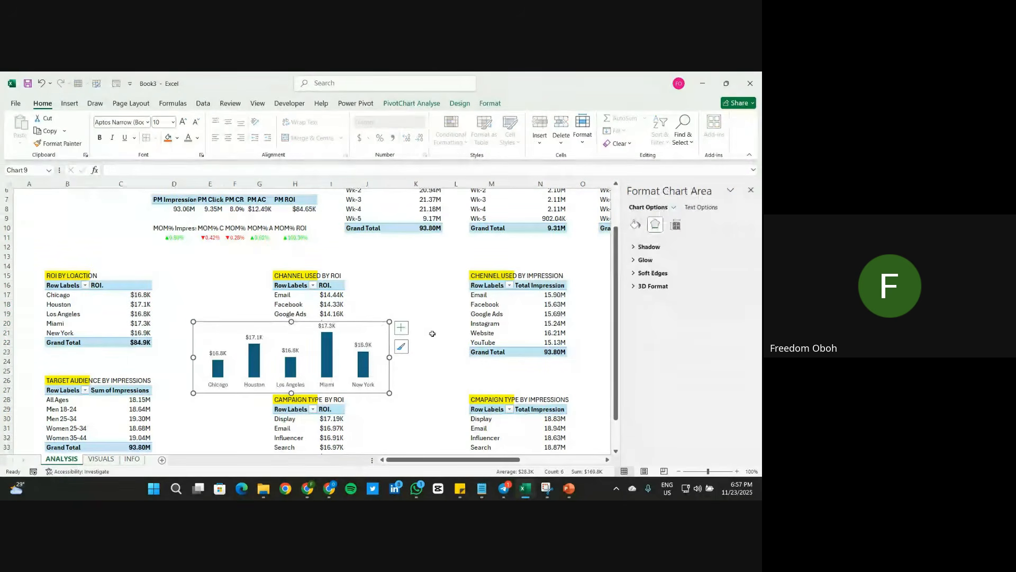
left_click(369, 347)
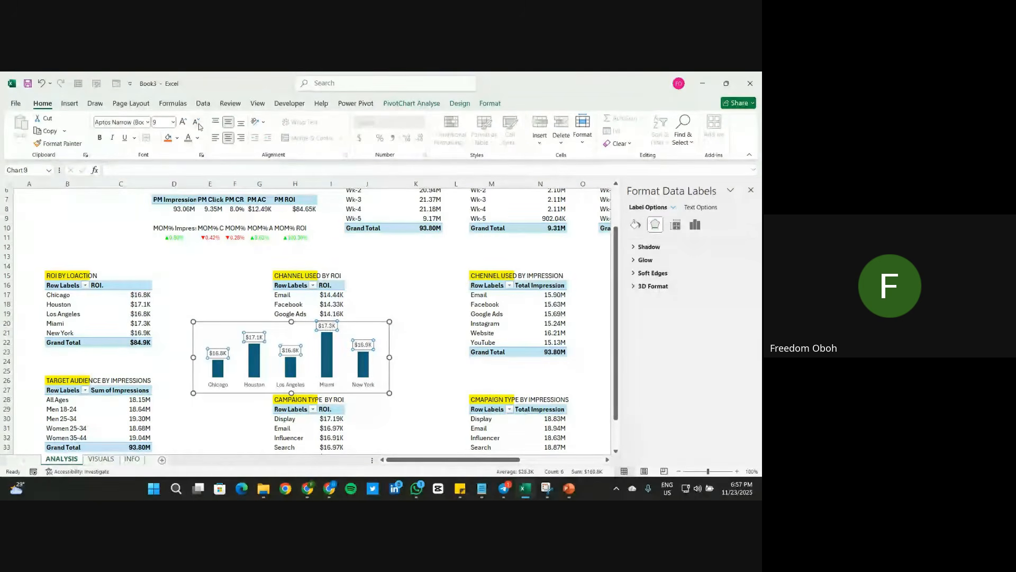
Step: Set the chart area to No fill and its border to No line
left_click(379, 325)
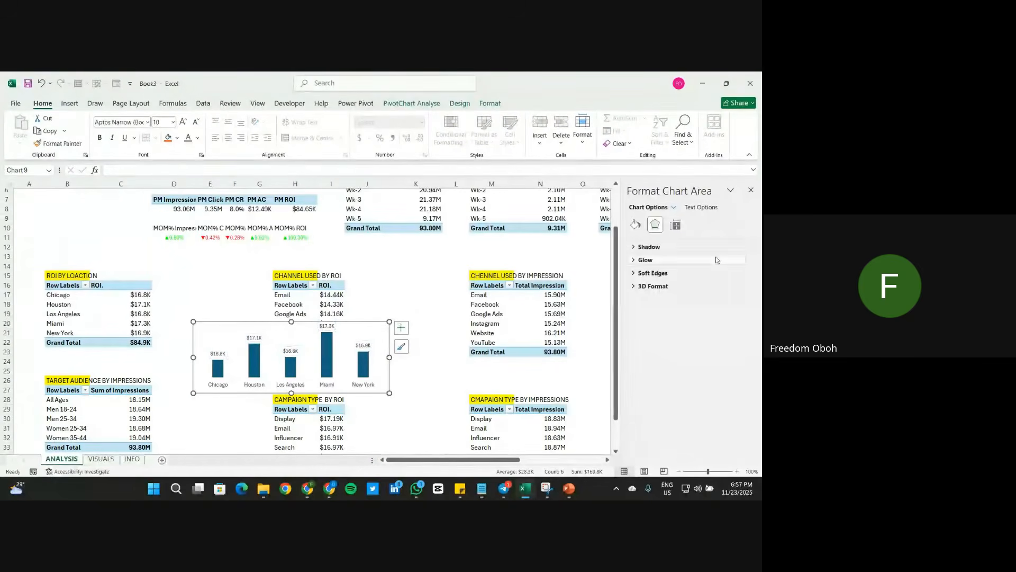
left_click(636, 225)
left_click(652, 261)
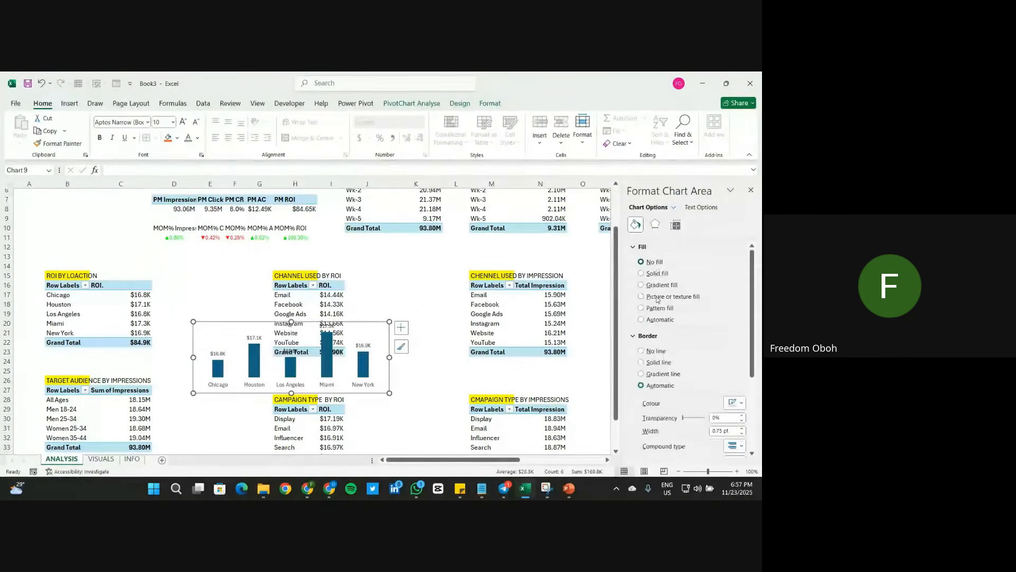
left_click(660, 353)
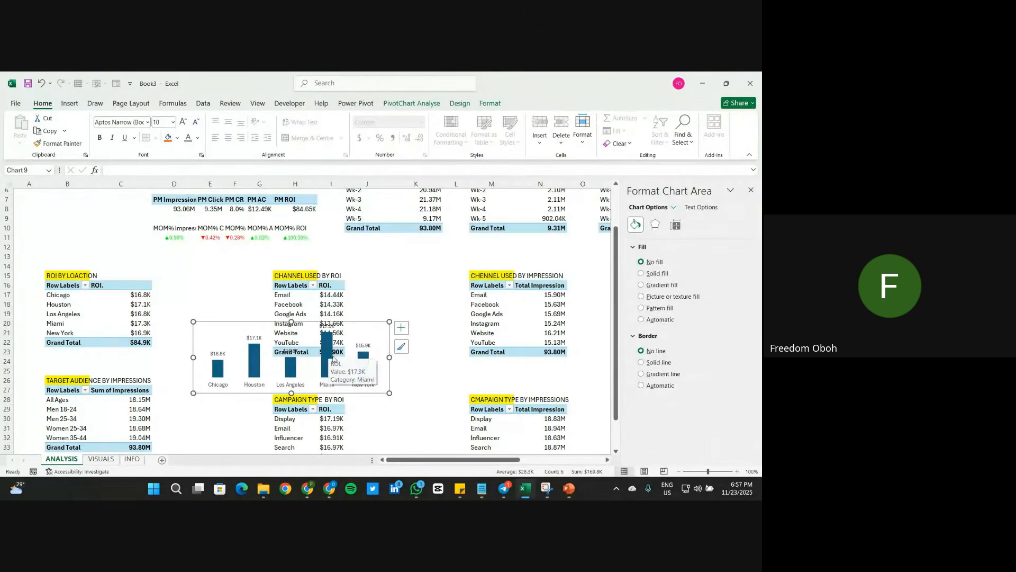
Step: Fill the chart's columns with the dark reddish-brown from the recent colours
mouse_move(369, 370)
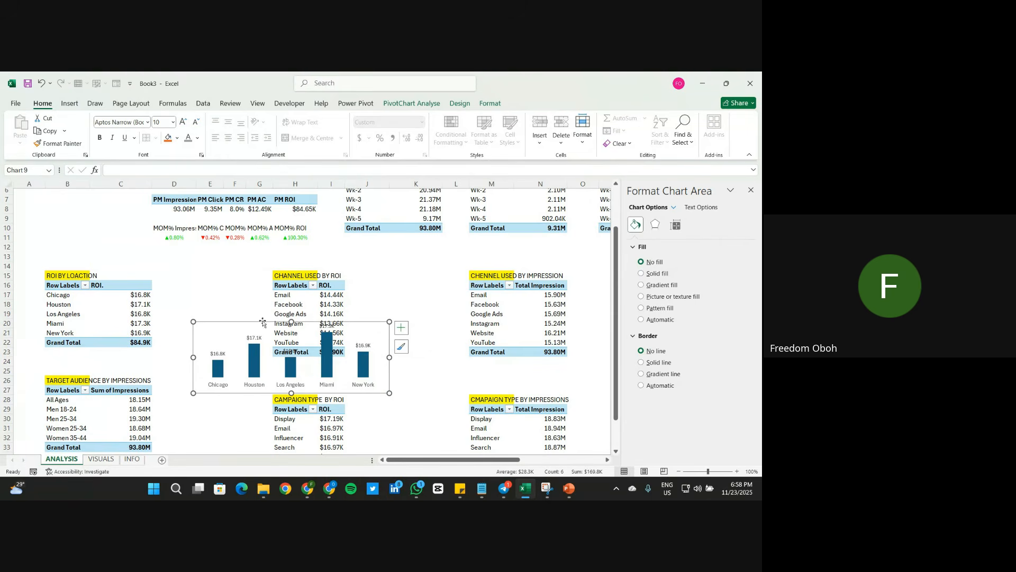
left_click(331, 352)
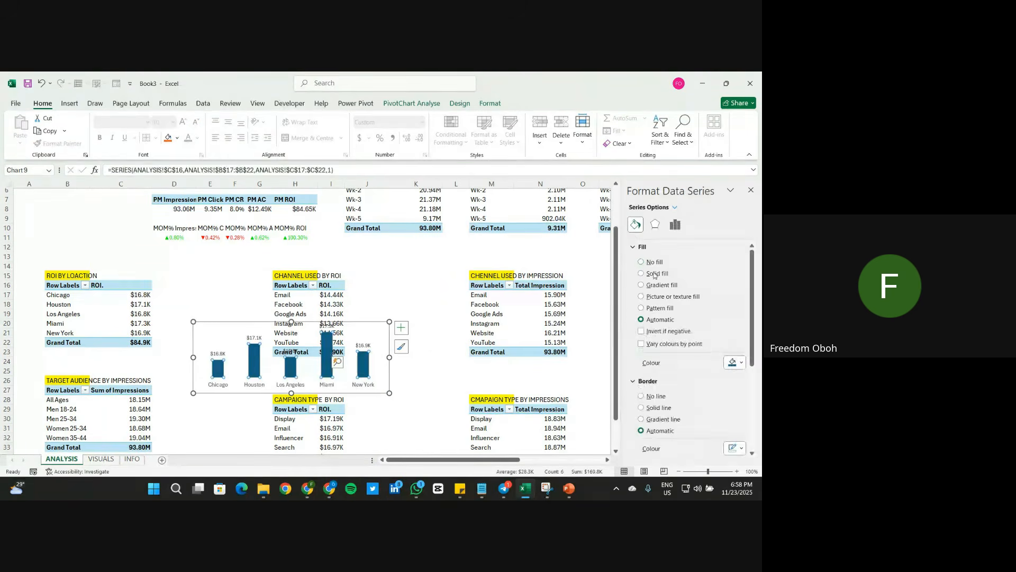
left_click(740, 363)
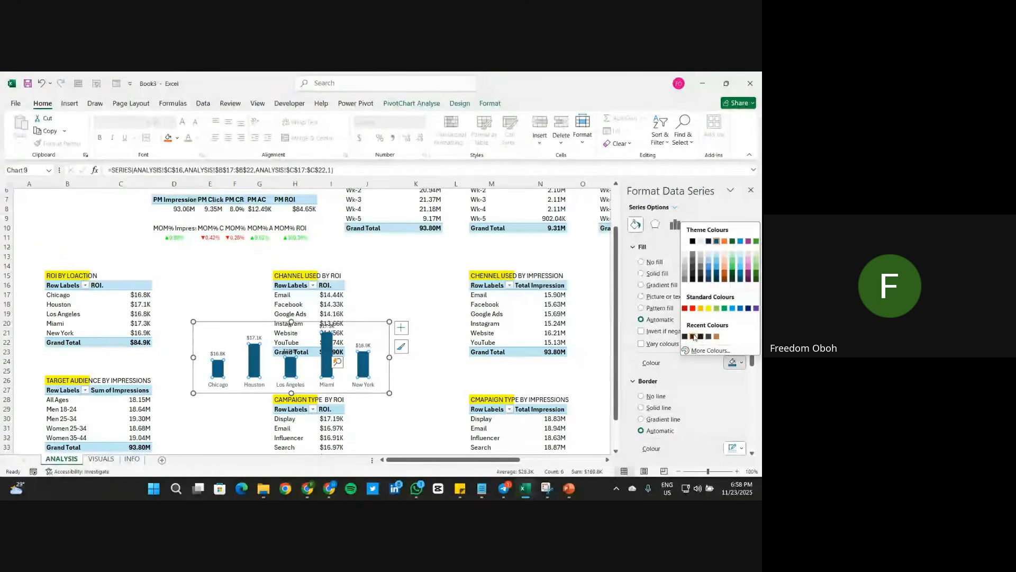
key("Escape")
left_click(360, 321)
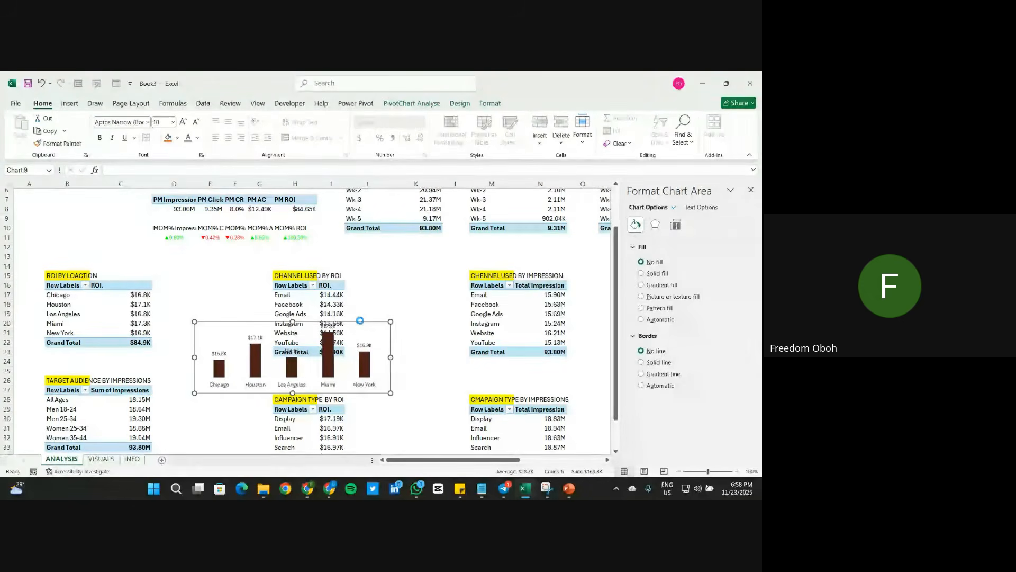
Step: Move the ROI by location chart to the VISUALS sheet, onto the empty card below the Impression and Clicks cards
key("Delete")
left_click(101, 458)
left_click(27, 339)
key("ctrl+v")
left_click_drag(39, 336, 109, 279)
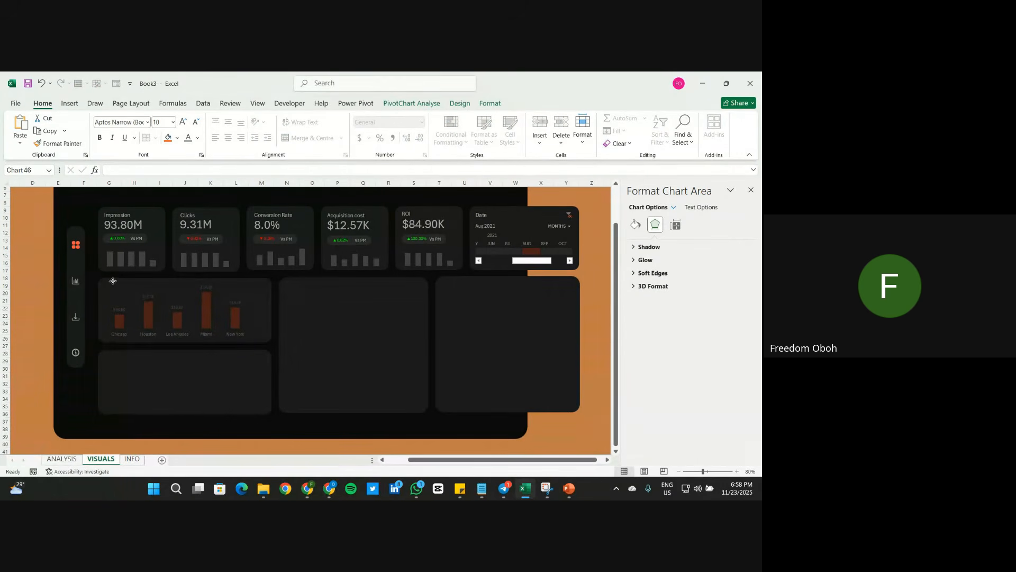
Step: Resize the chart to fit its card with room for a title above, and make its text light-coloured
left_click_drag(256, 312, 269, 312)
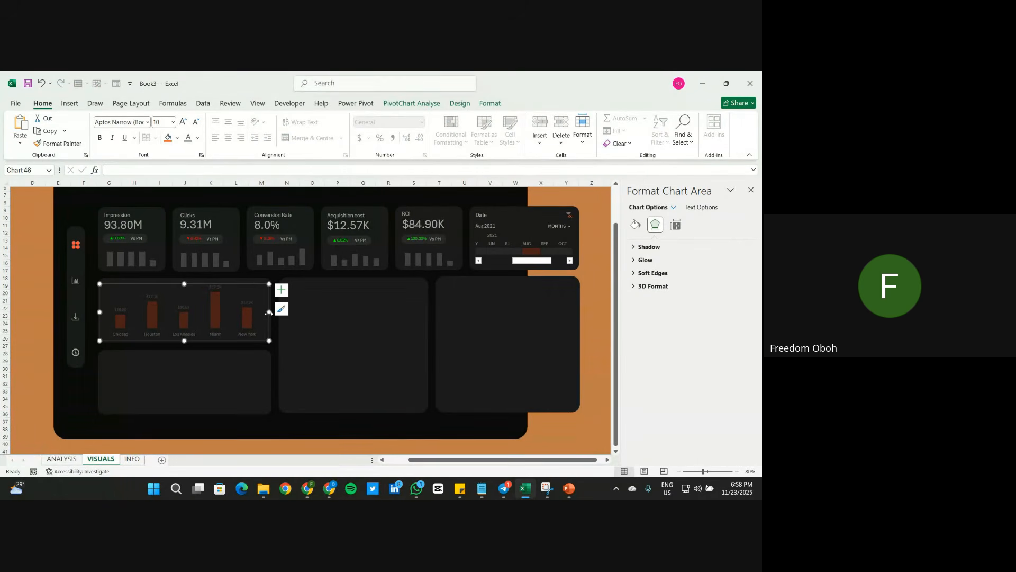
left_click_drag(187, 285, 190, 293)
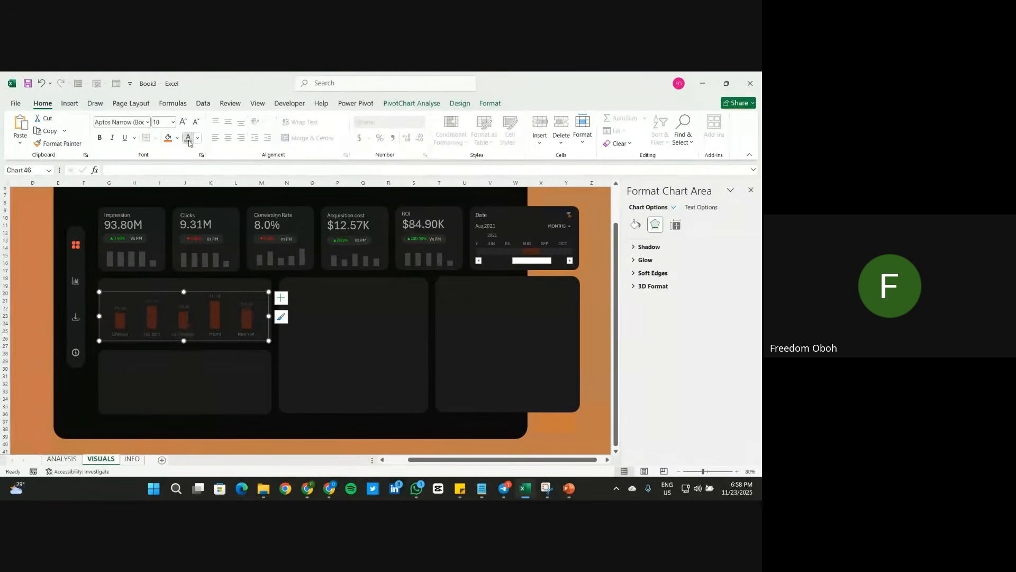
left_click(36, 316)
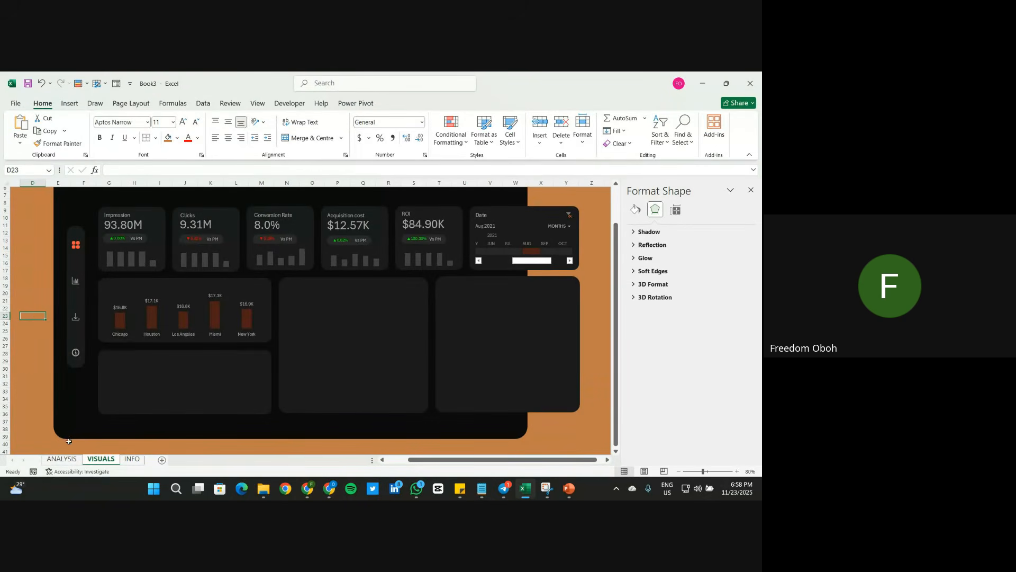
Step: Duplicate the ROI card's title text box onto the chart card and change its text to "ROI by Location"
left_click(61, 458)
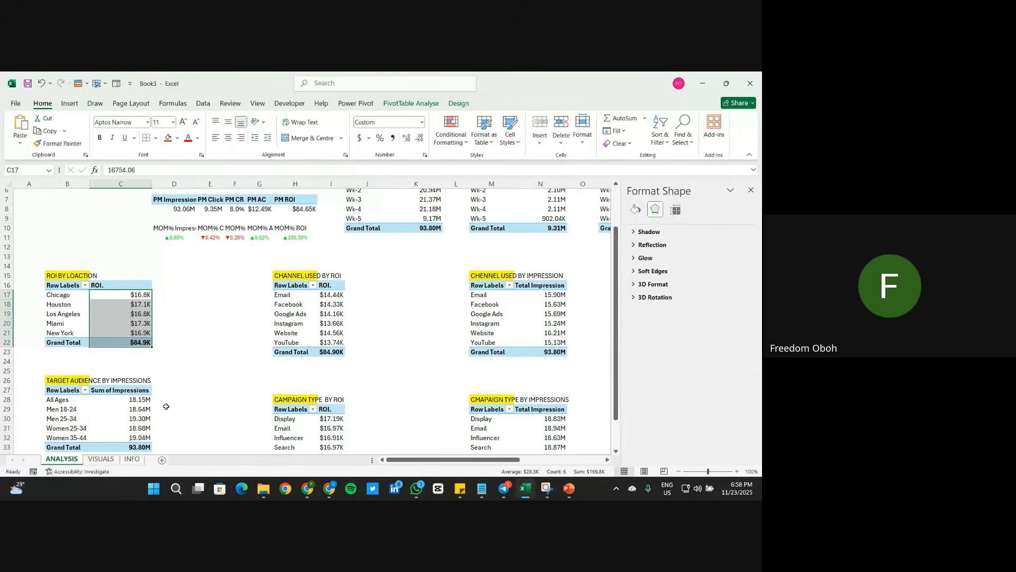
left_click(101, 459)
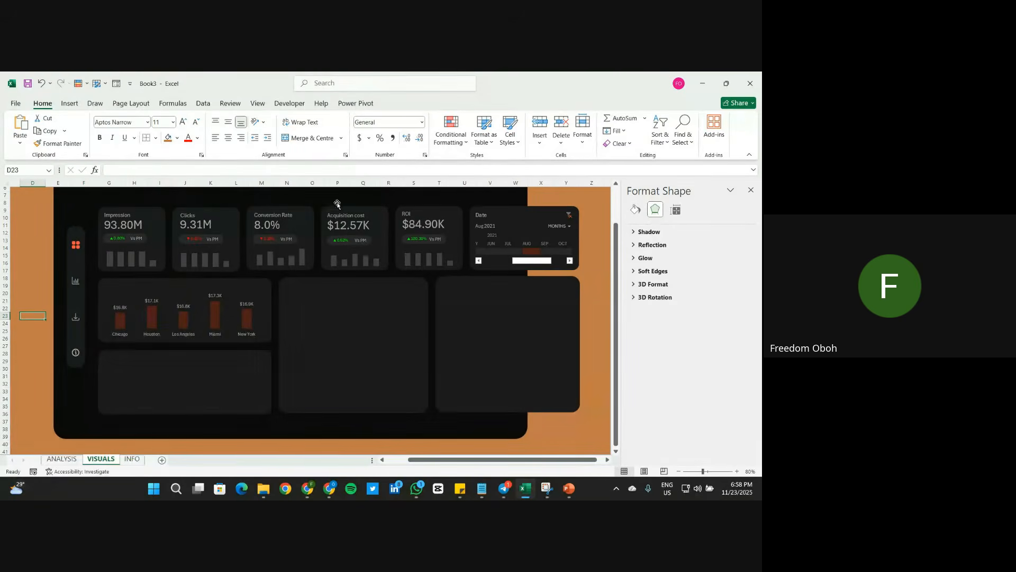
left_click(408, 213)
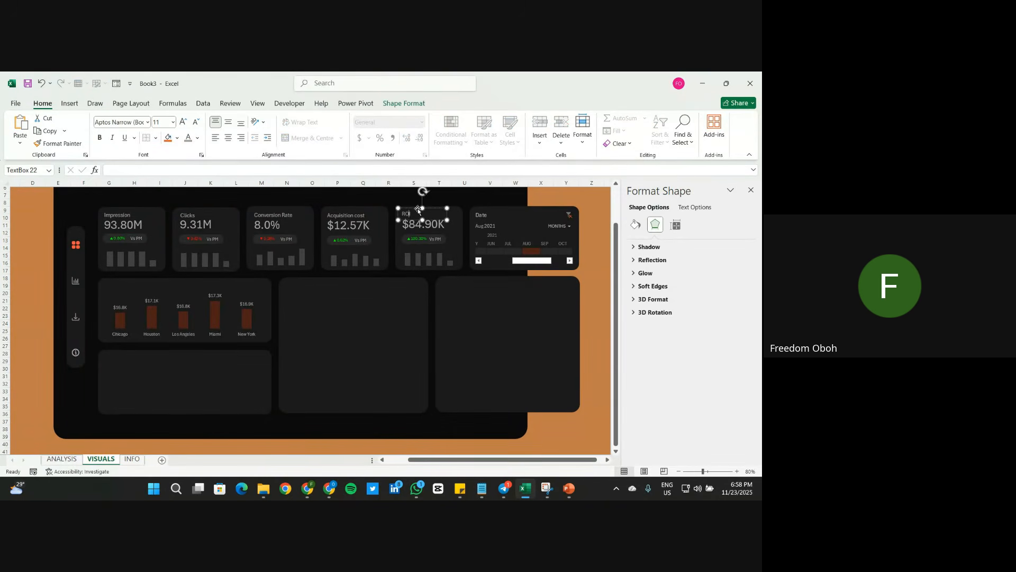
key("ctrl+d")
left_click_drag(437, 213, 137, 283)
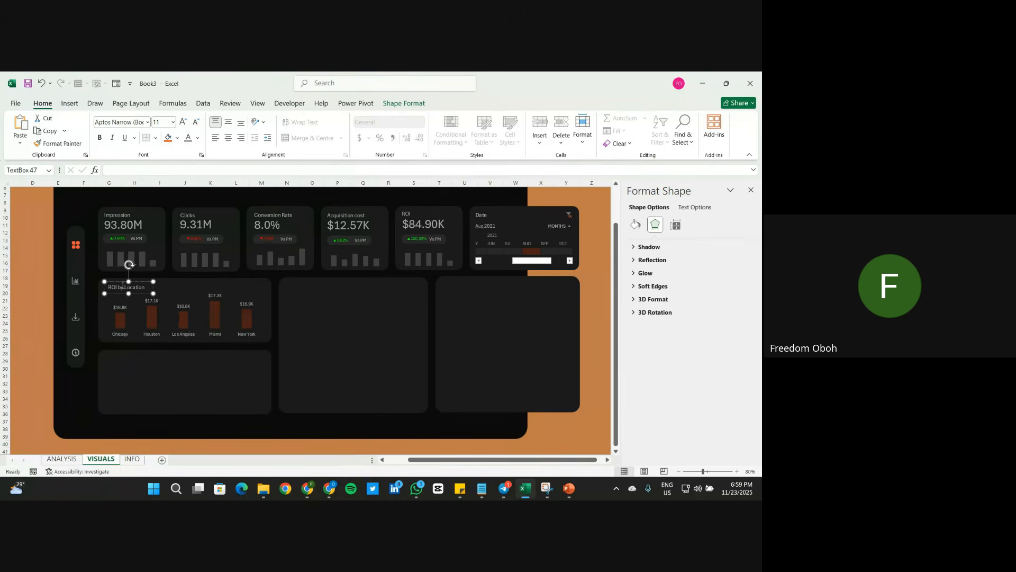
Step: Colour the "by Location" part of the chart card's title grey
left_click_drag(117, 287, 145, 287)
left_click(199, 137)
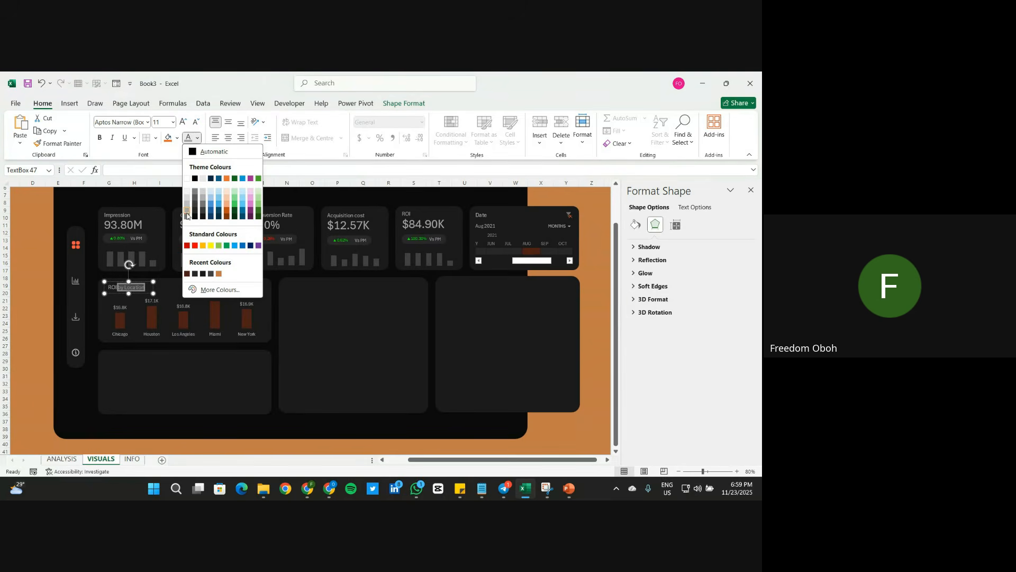
left_click(193, 192)
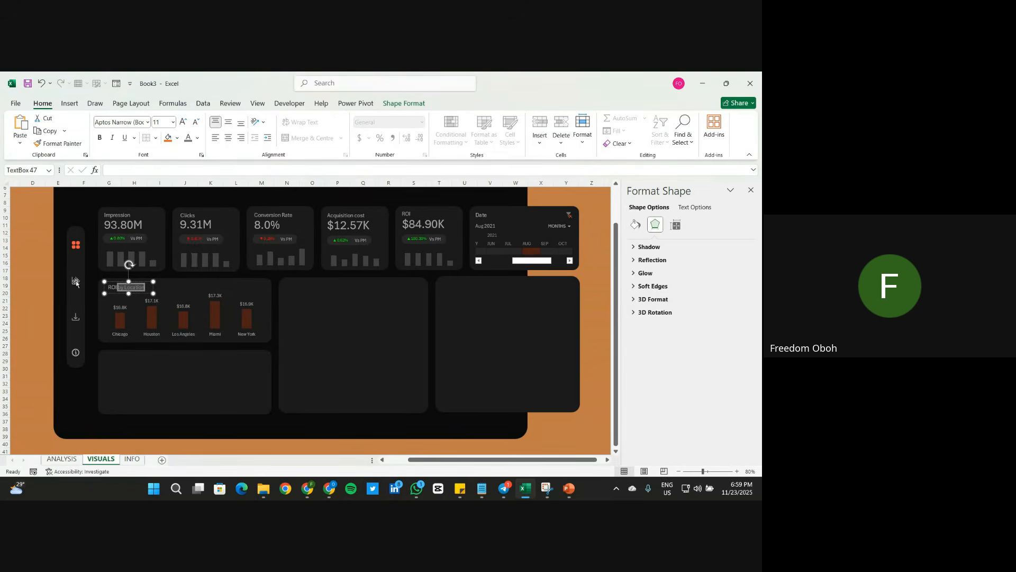
left_click(37, 292)
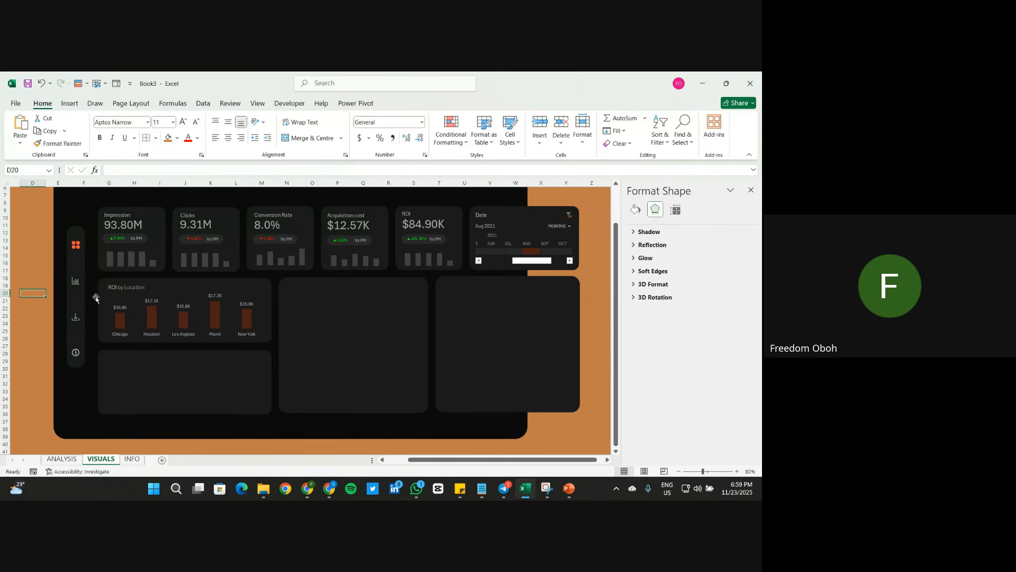
Step: Reposition the ROI by Location chart slightly and widen it to span the full width of its card
left_click(117, 288)
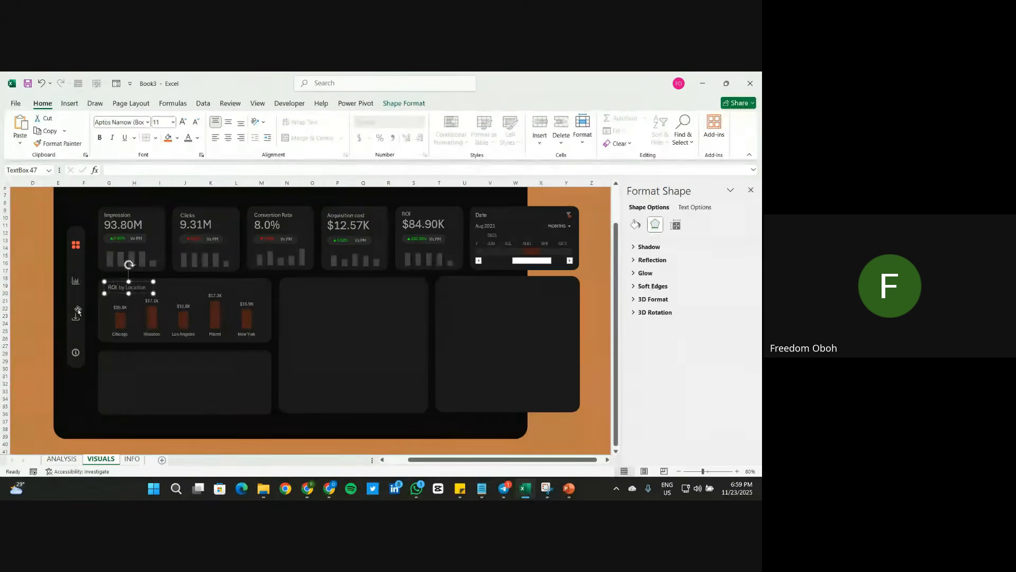
left_click(21, 322)
left_click(126, 303)
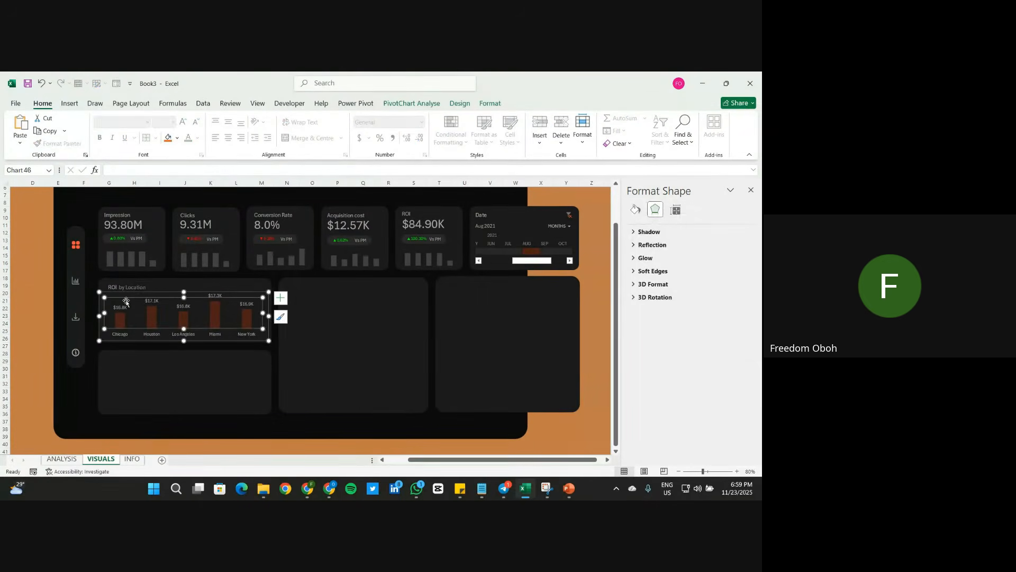
left_click(144, 290)
left_click_drag(144, 291, 155, 296)
key("ctrl+z")
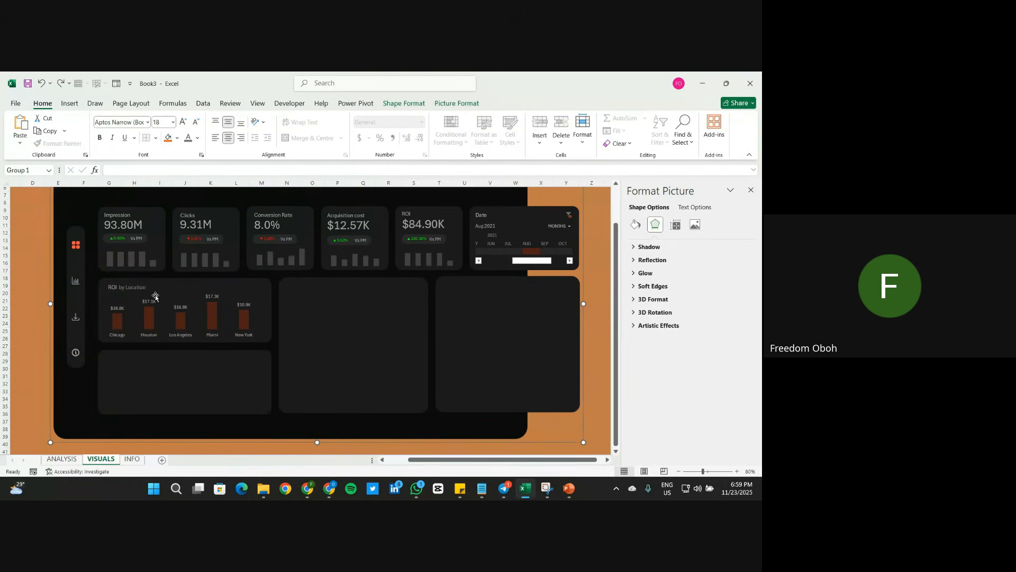
left_click(155, 297)
left_click(165, 295)
left_click(179, 291)
left_click_drag(184, 290, 184, 289)
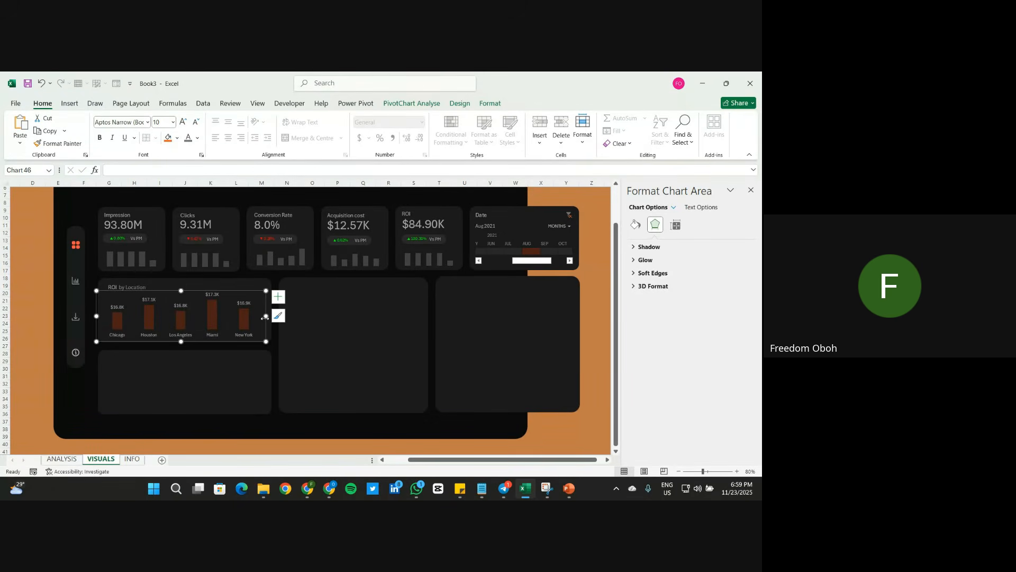
left_click_drag(269, 316, 273, 316)
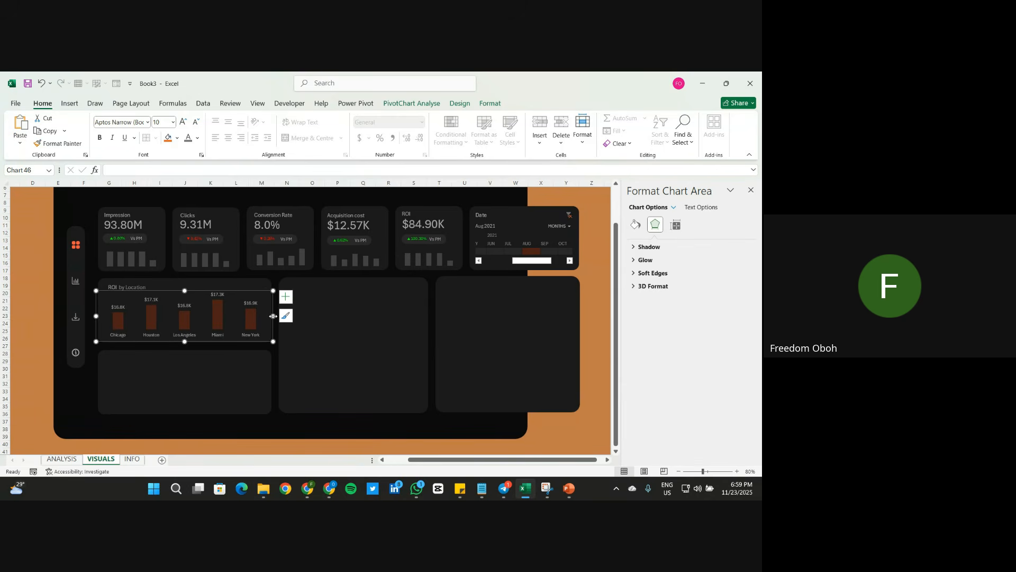
left_click(31, 338)
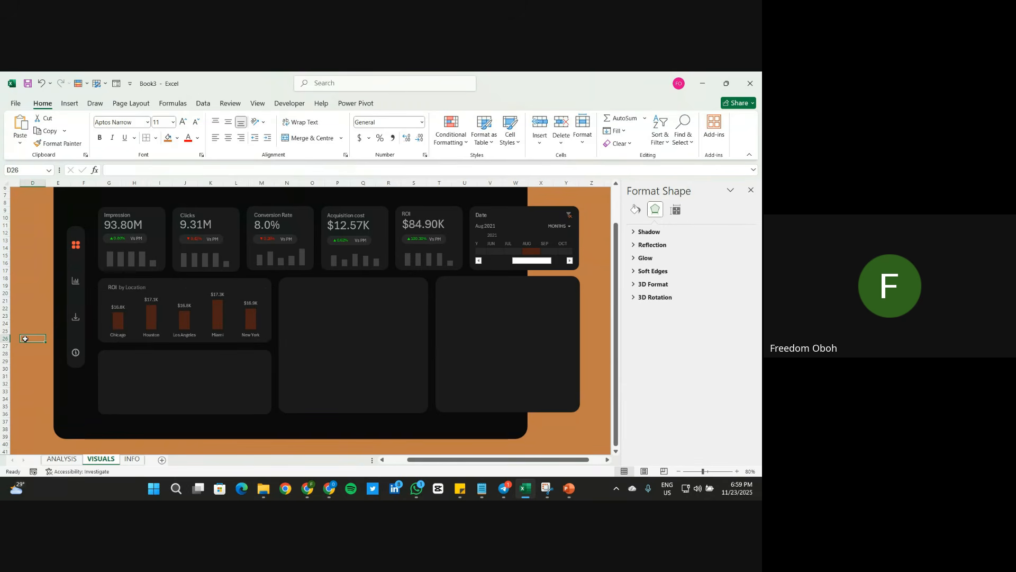
Step: Duplicate the "ROI by Location" title text box and place the copy on the empty card below
left_click(144, 287)
left_click(142, 294)
left_click(144, 290)
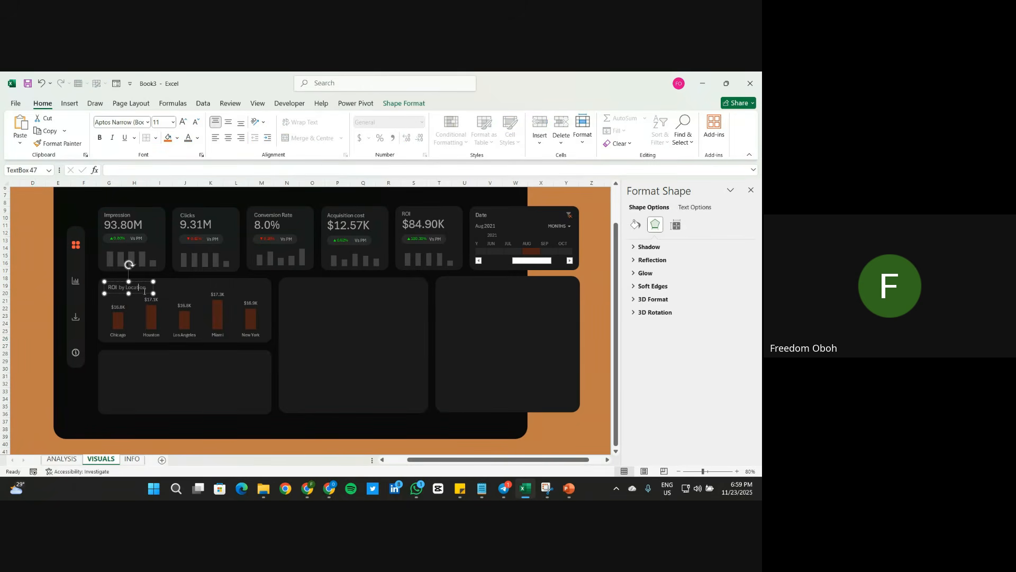
key("ctrl+d")
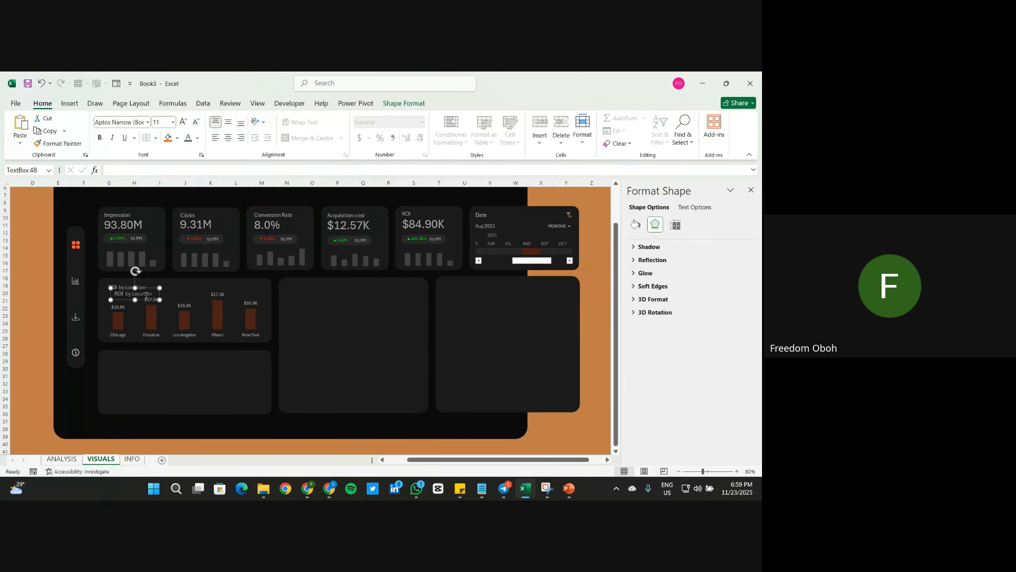
left_click_drag(146, 299, 137, 364)
Step: Check the audience table's name on the ANALYSIS sheet and change the copied title to "Target Audience by Impression", widening its text box to fit
left_click(67, 459)
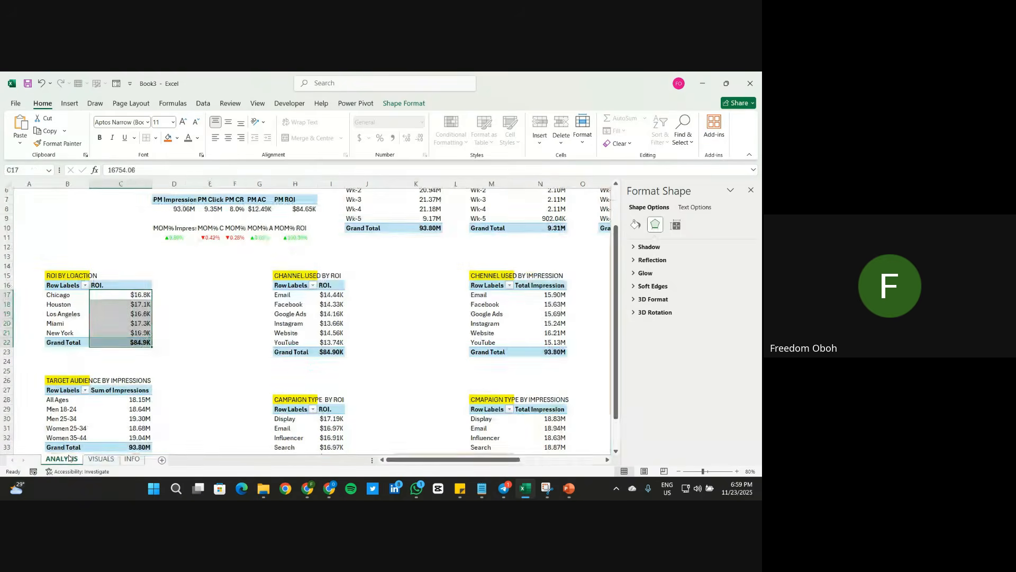
left_click(100, 459)
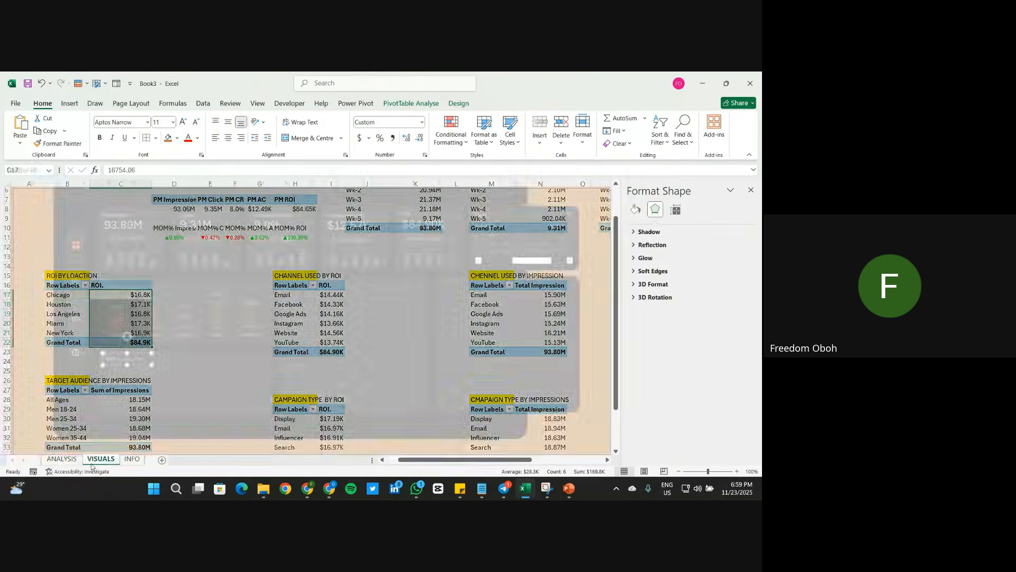
double_click(110, 359)
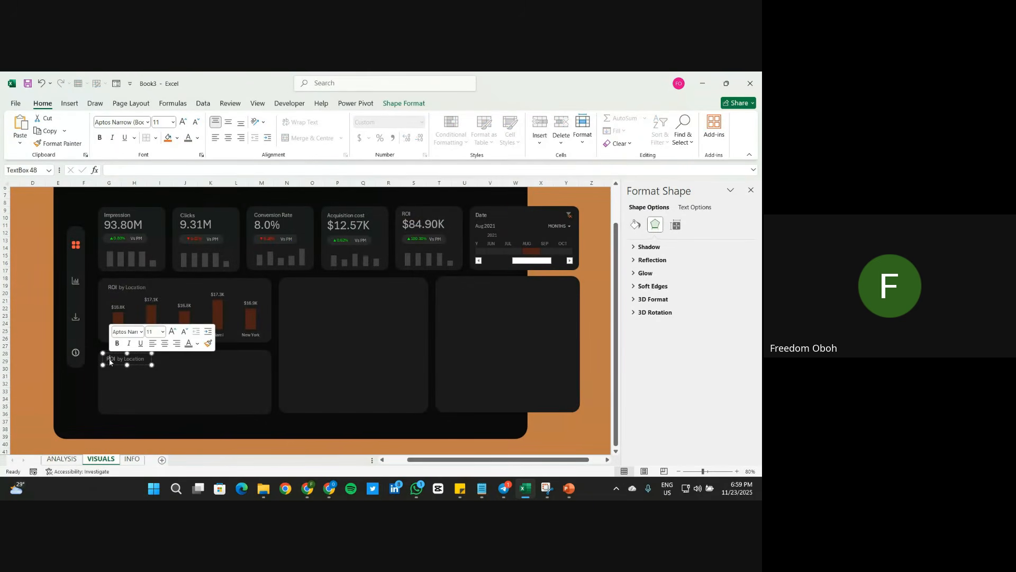
key("BackSpace")
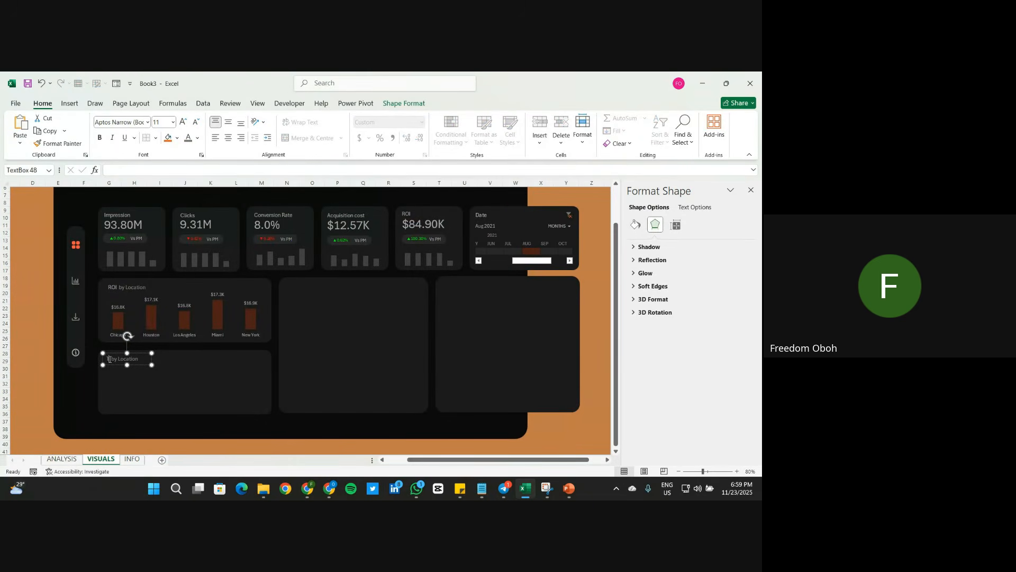
type("Target Audience")
left_click_drag(152, 365, 197, 364)
double_click(162, 358)
key("BackSpace")
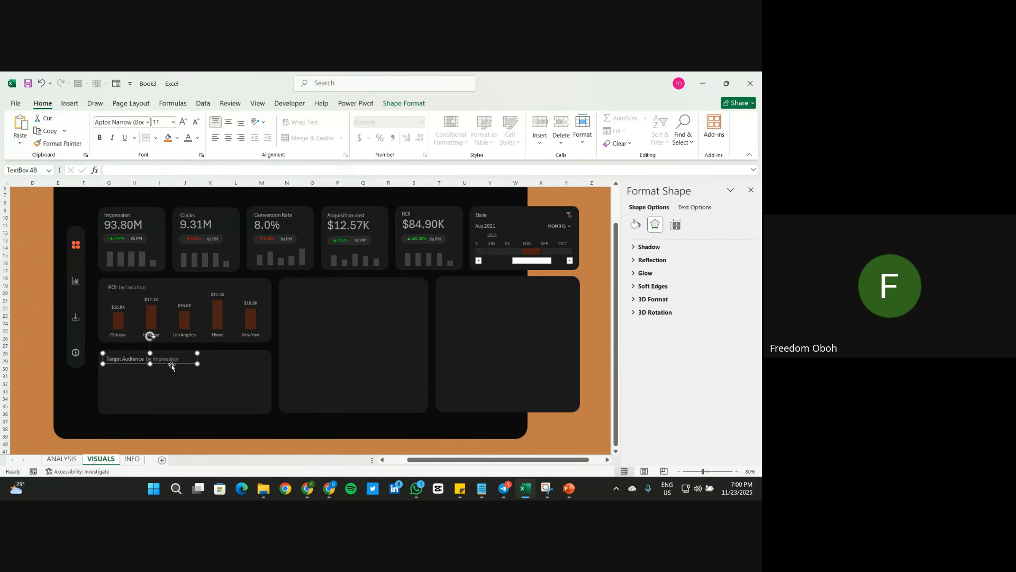
left_click(35, 391)
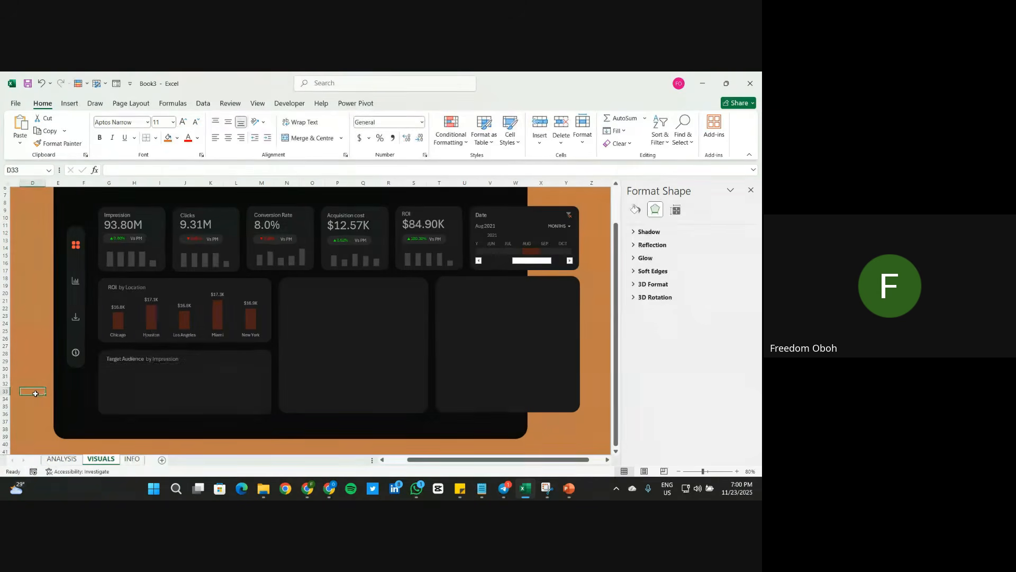
Step: Insert a doughnut chart from the Target Audience by Impressions pivot table on the ANALYSIS sheet and hide its field buttons
left_click(61, 458)
left_click(208, 353)
scroll(207, 361, "down", 3)
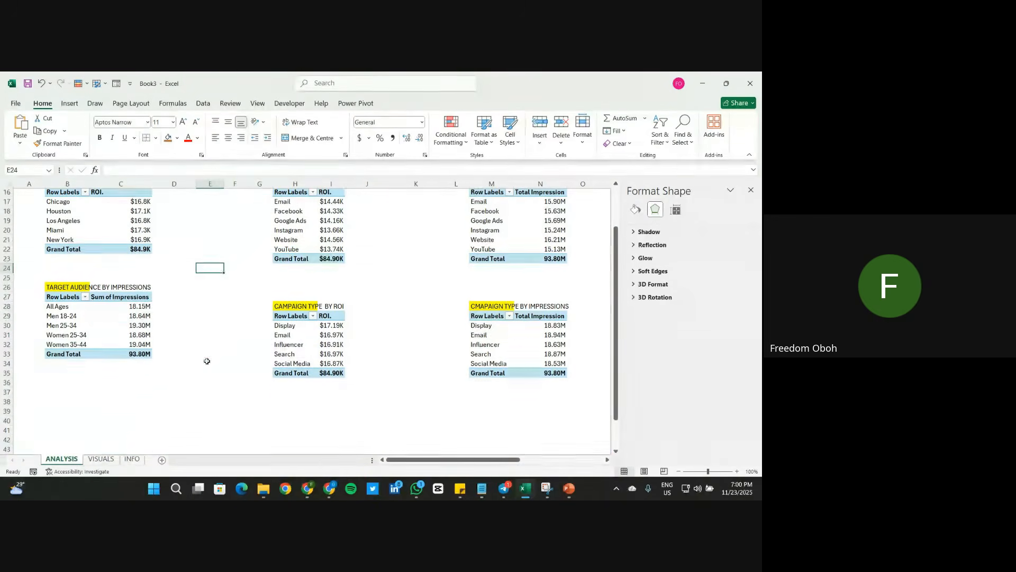
left_click(135, 316)
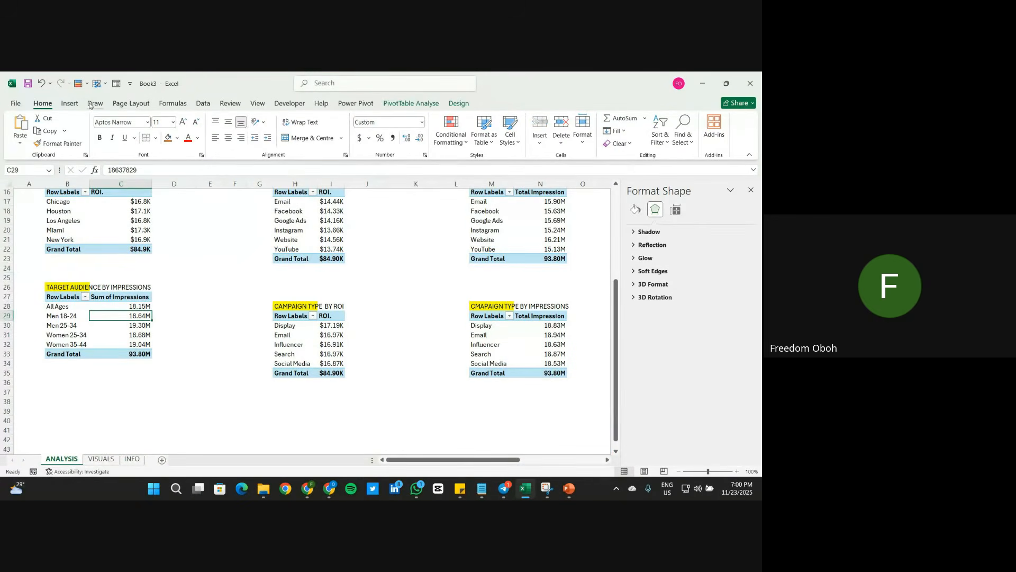
left_click(70, 103)
left_click(289, 143)
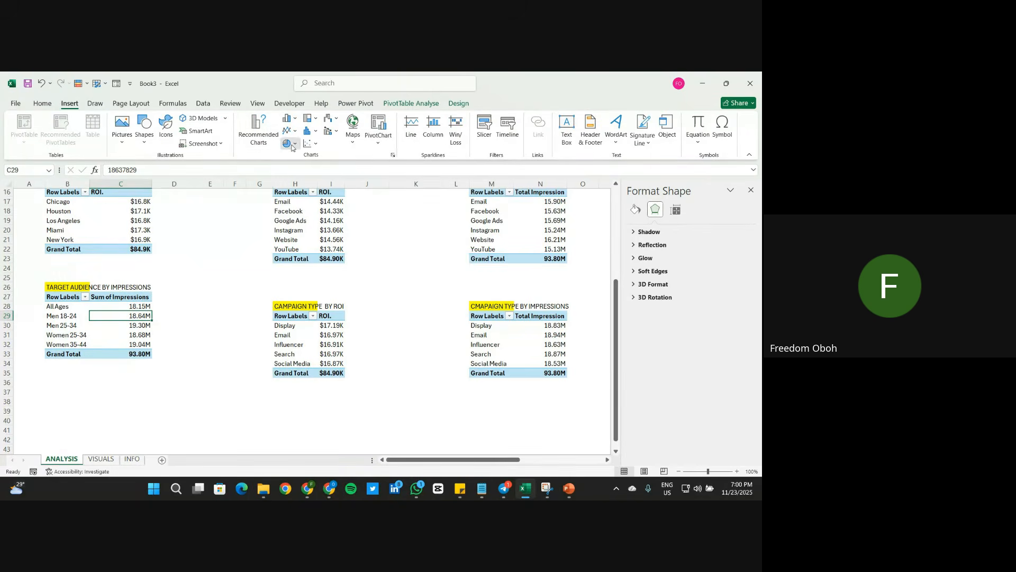
left_click(295, 271)
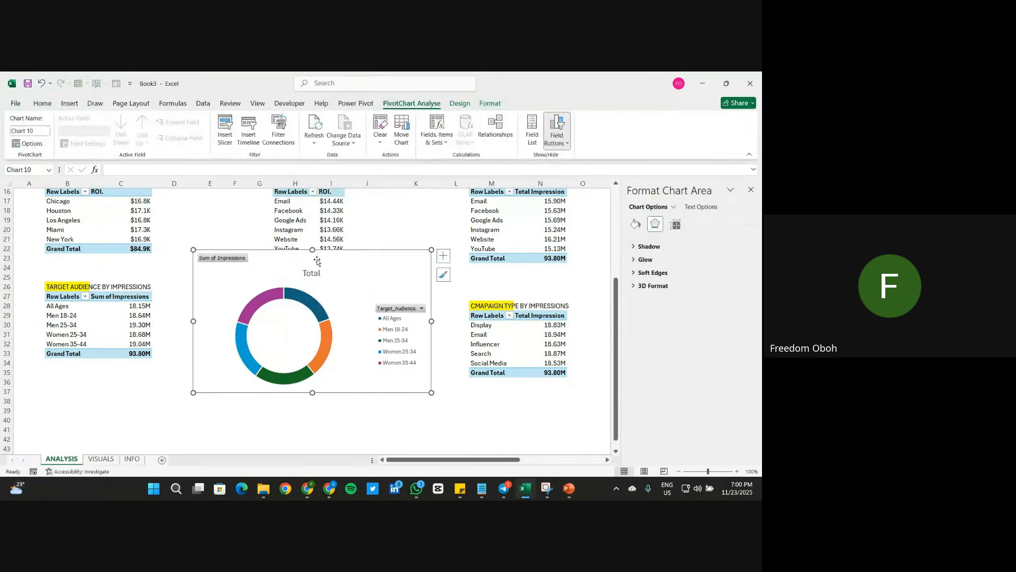
left_click(557, 123)
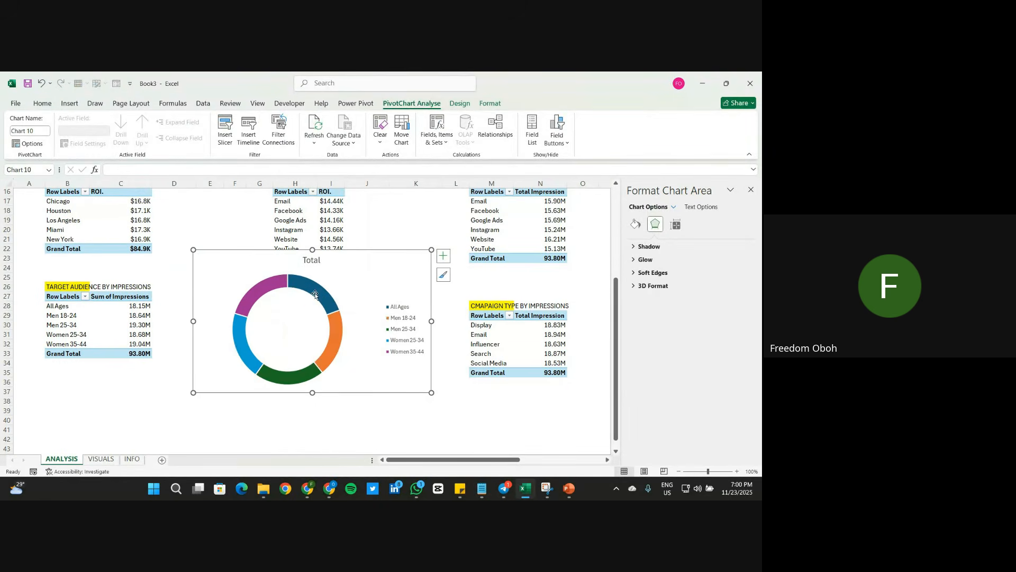
Step: Delete the doughnut chart's title while keeping its legend
left_click(443, 256)
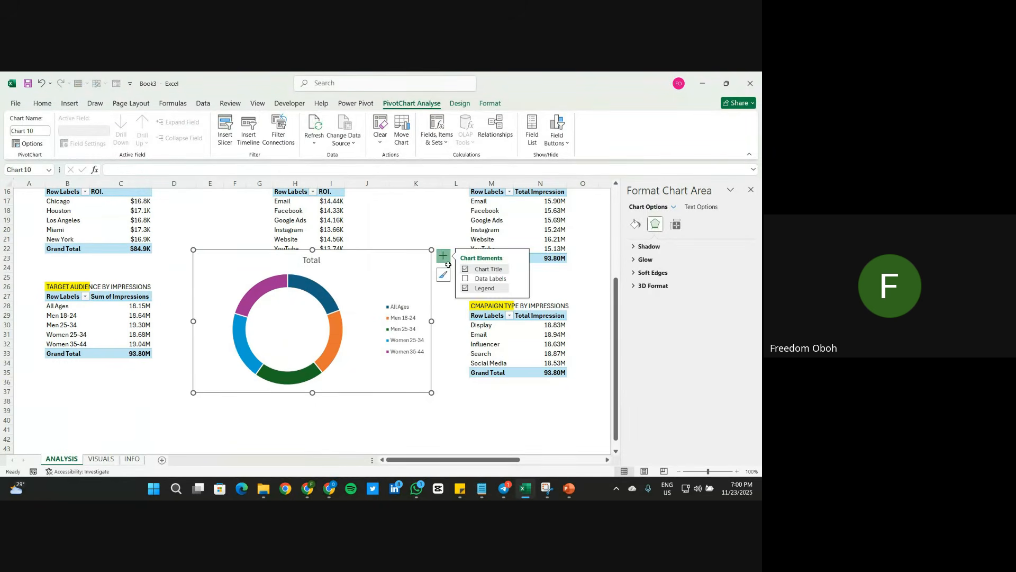
left_click(466, 288)
left_click(474, 286)
left_click(310, 260)
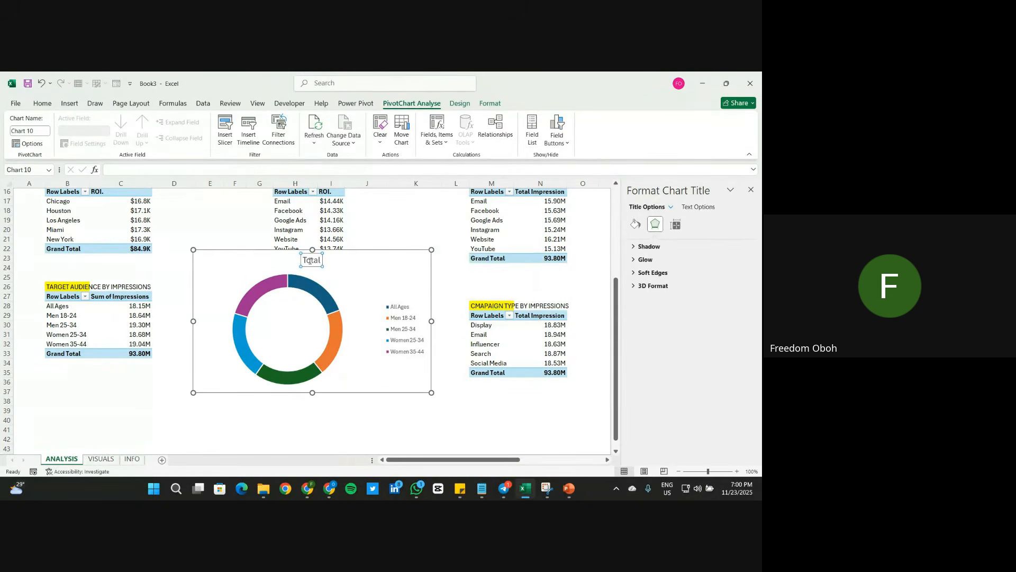
key("Delete")
Step: Shrink the doughnut chart and move it lower on the sheet, clear of the Target Audience pivot table
left_click_drag(295, 322, 297, 300)
left_click_drag(361, 389, 363, 430)
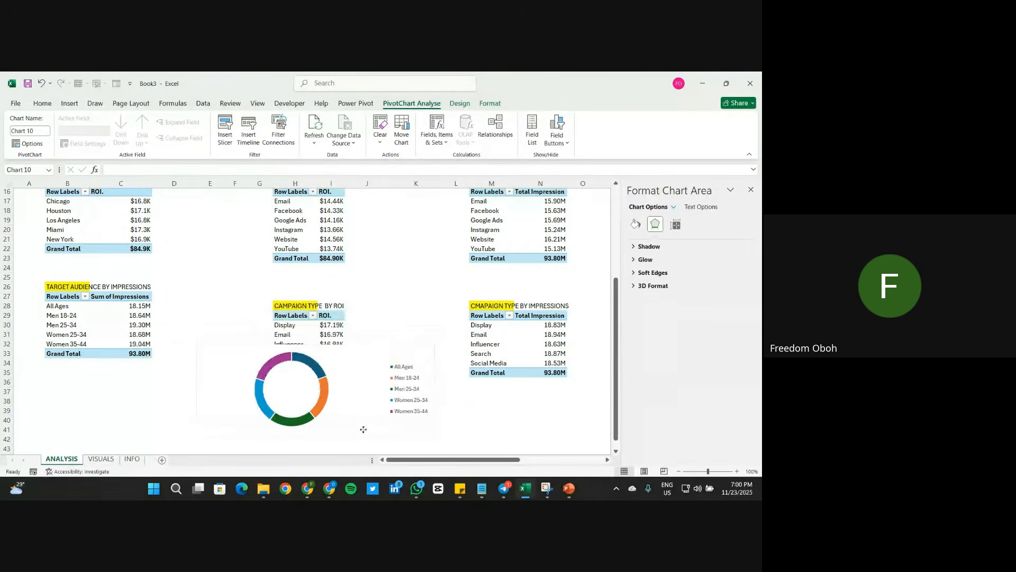
left_click_drag(437, 390, 388, 391)
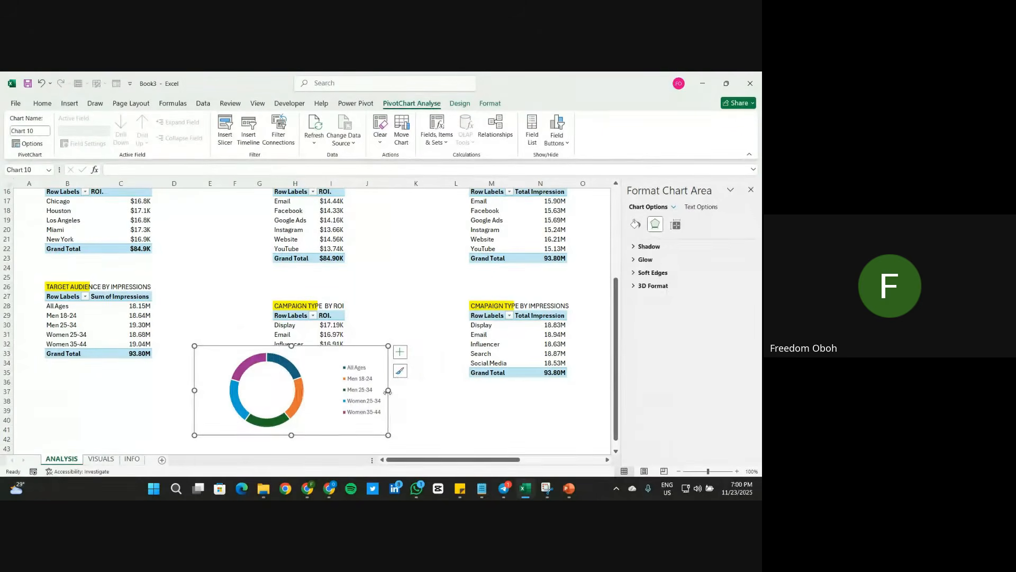
left_click_drag(338, 353, 363, 353)
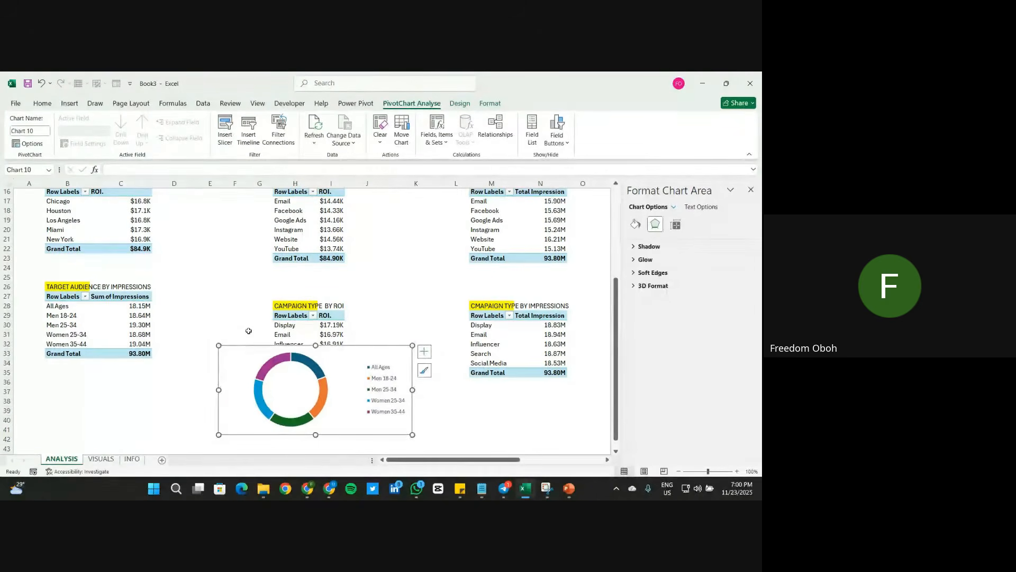
Step: In D30, enter an XLOOKUP formula that looks up MAX(C28:C32) in C28:C32 and returns the matching audience label from column B
left_click(168, 312)
left_click(171, 316)
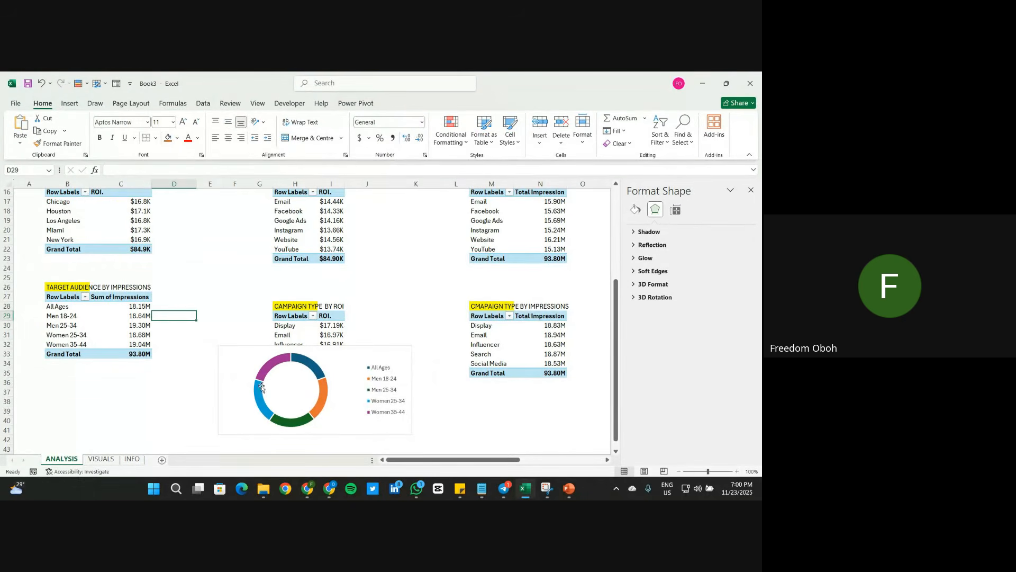
left_click(168, 327)
type("=xlo")
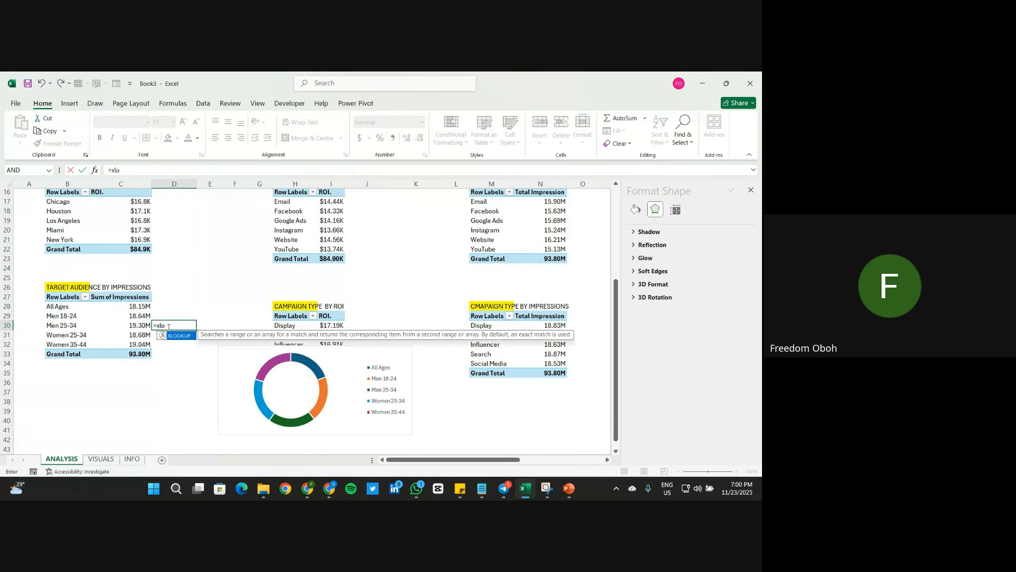
type("okup(")
type("mac(")
key("BackSpace")
key("BackSpace")
type("x(")
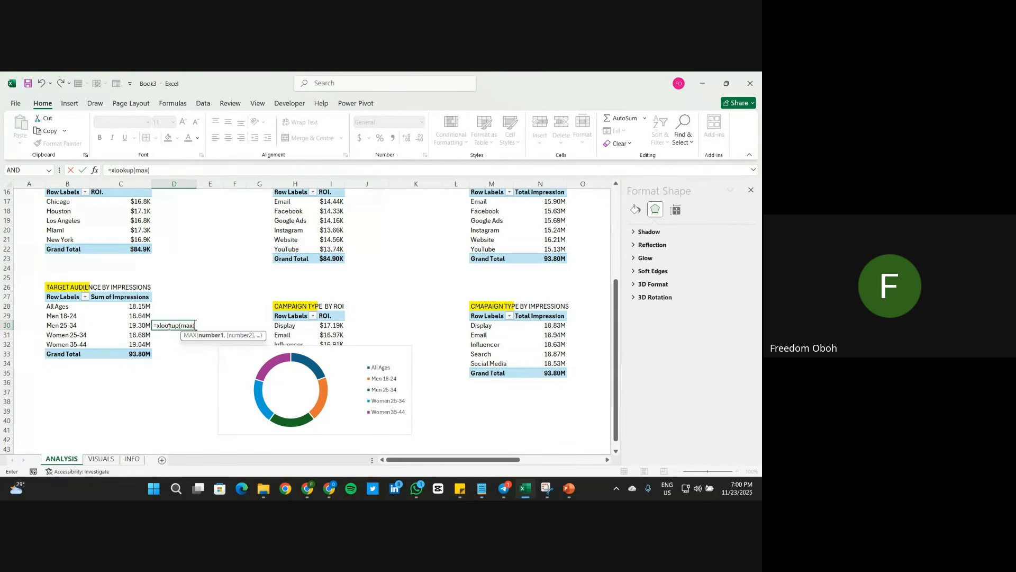
left_click_drag(130, 306, 129, 345)
type(")")
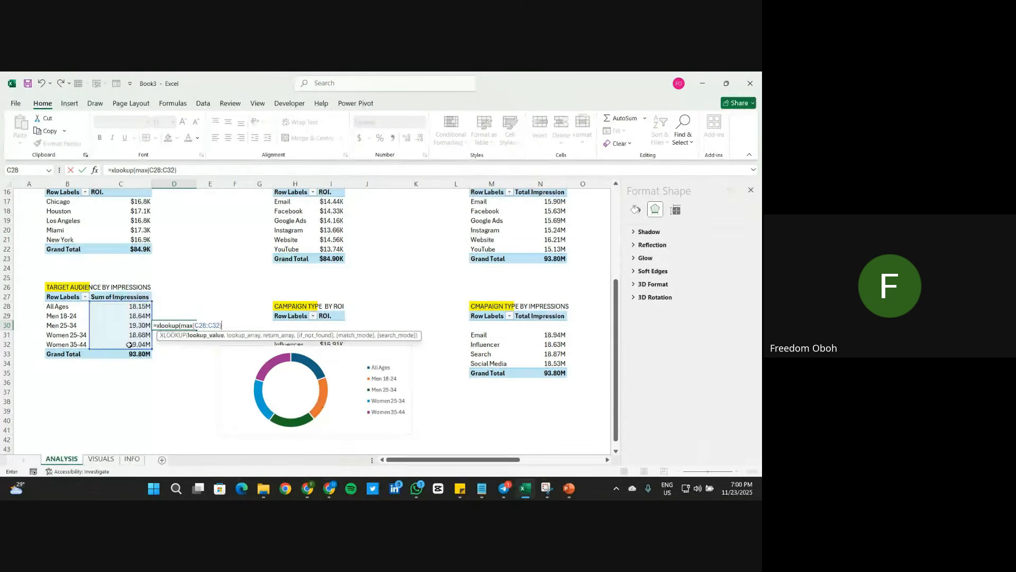
type(",")
left_click_drag(130, 307, 129, 345)
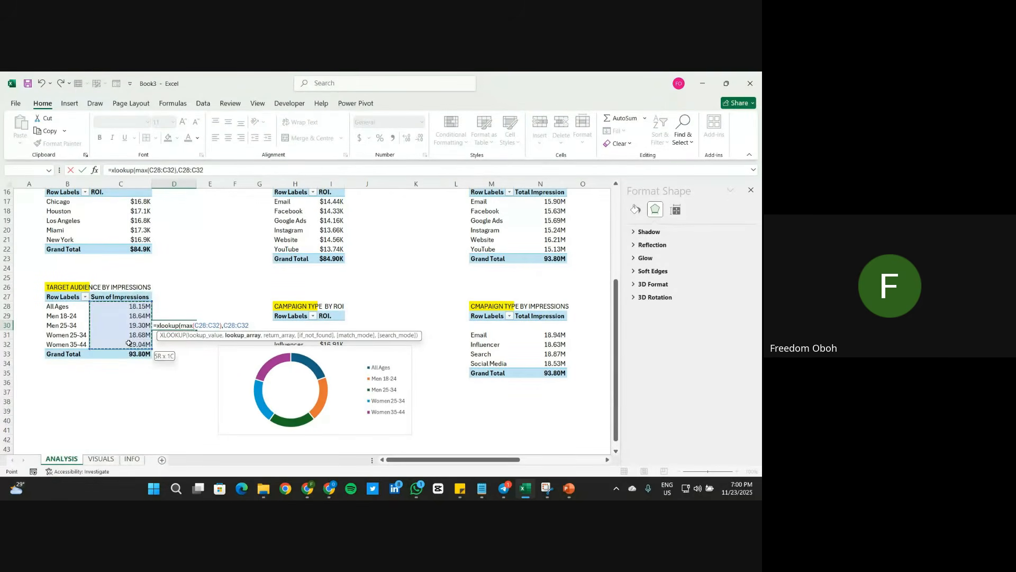
type(",")
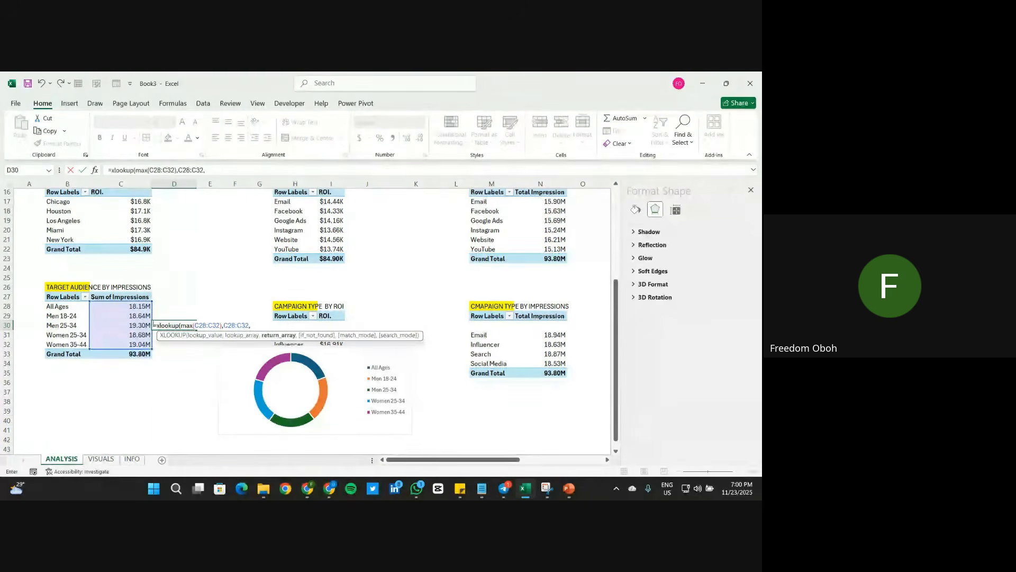
left_click_drag(64, 309, 67, 347)
key("Return")
key("Return")
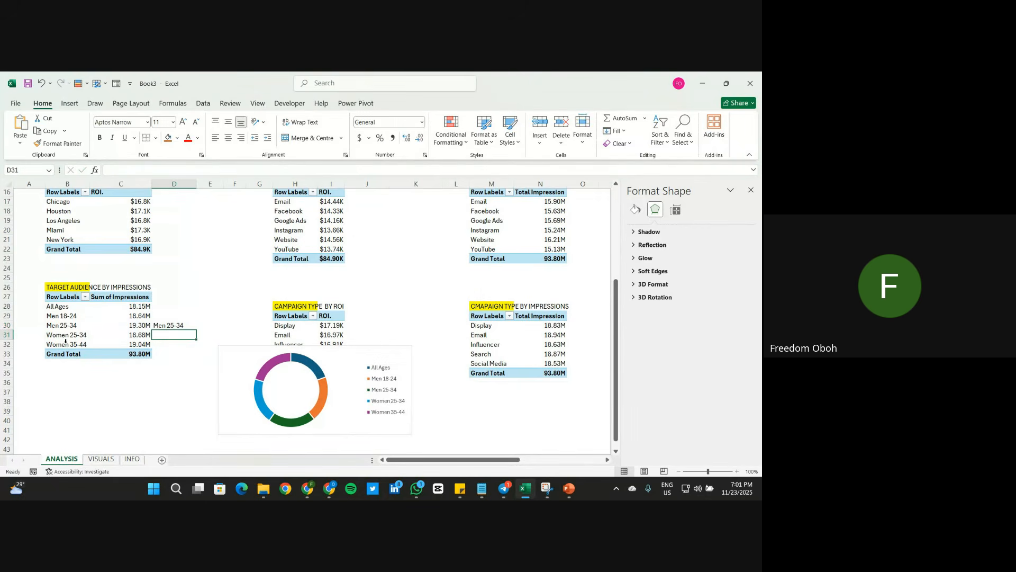
Step: Turn grand totals off for rows and columns in the Target Audience by Impressions pivot table
left_click(125, 315)
left_click(455, 104)
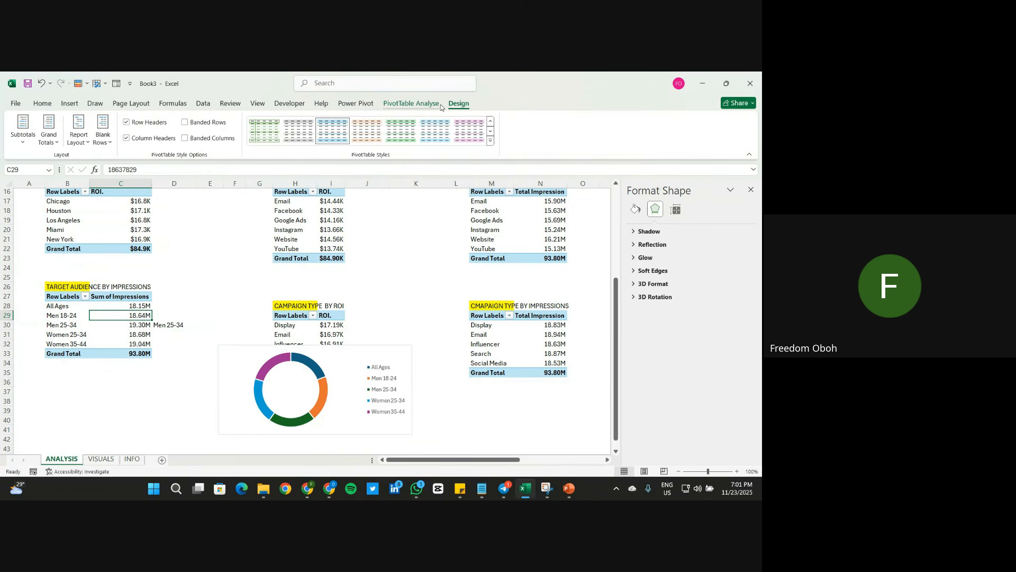
left_click(49, 133)
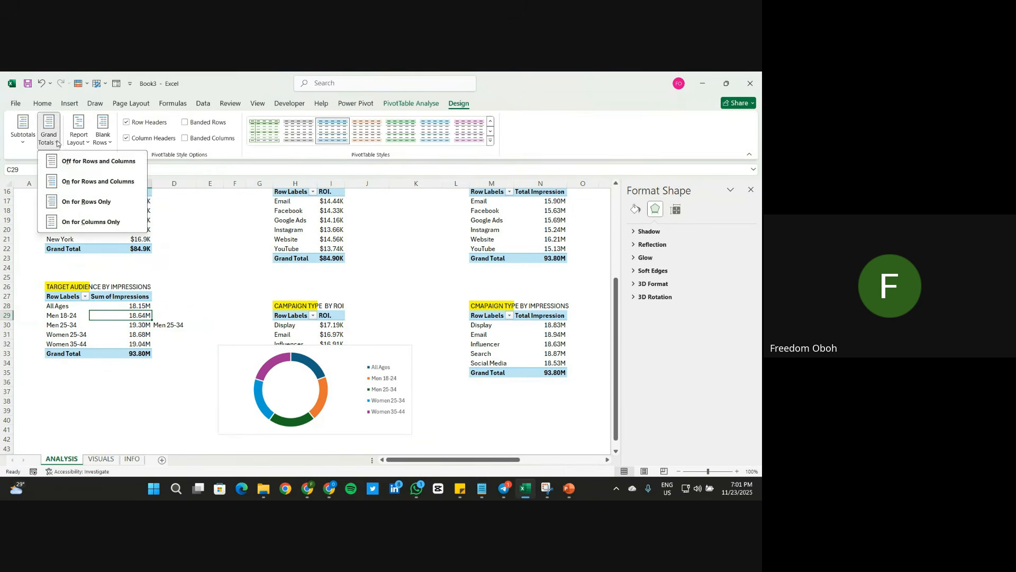
left_click(96, 167)
left_click(210, 324)
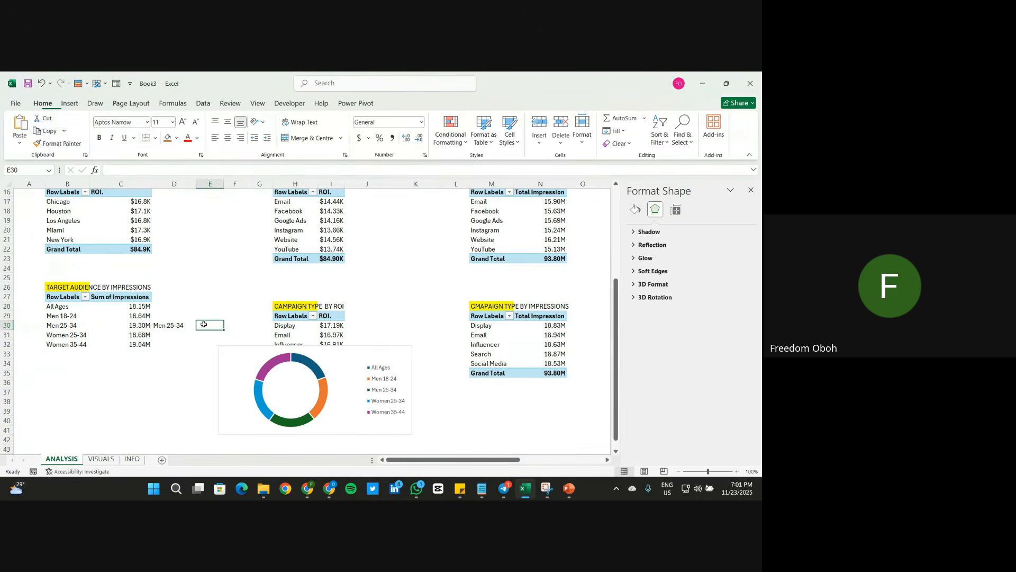
left_click(175, 326)
left_click(170, 335)
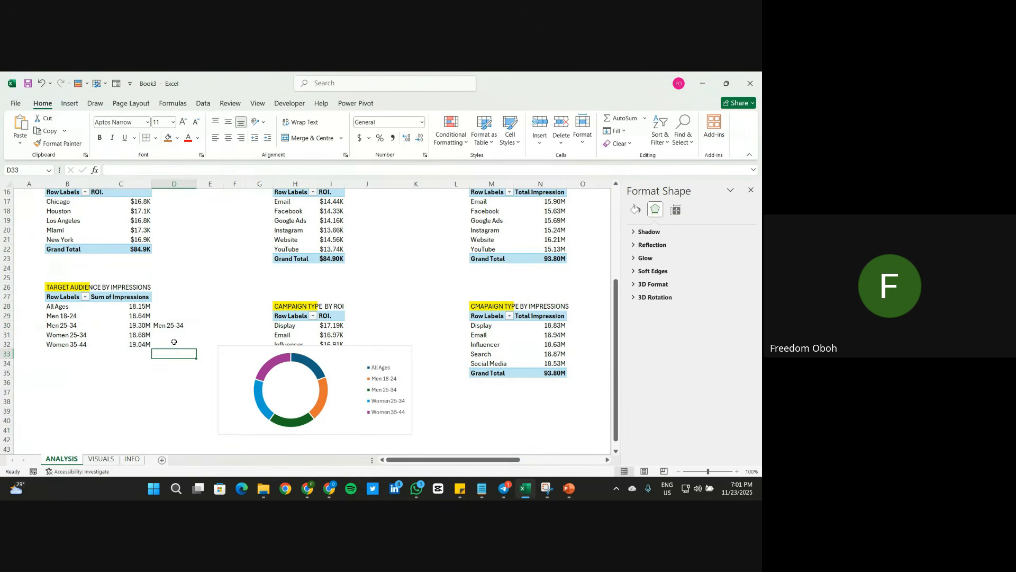
Step: In D31, enter a MAX formula over C28:C32 to return the highest audience impressions
type("max")
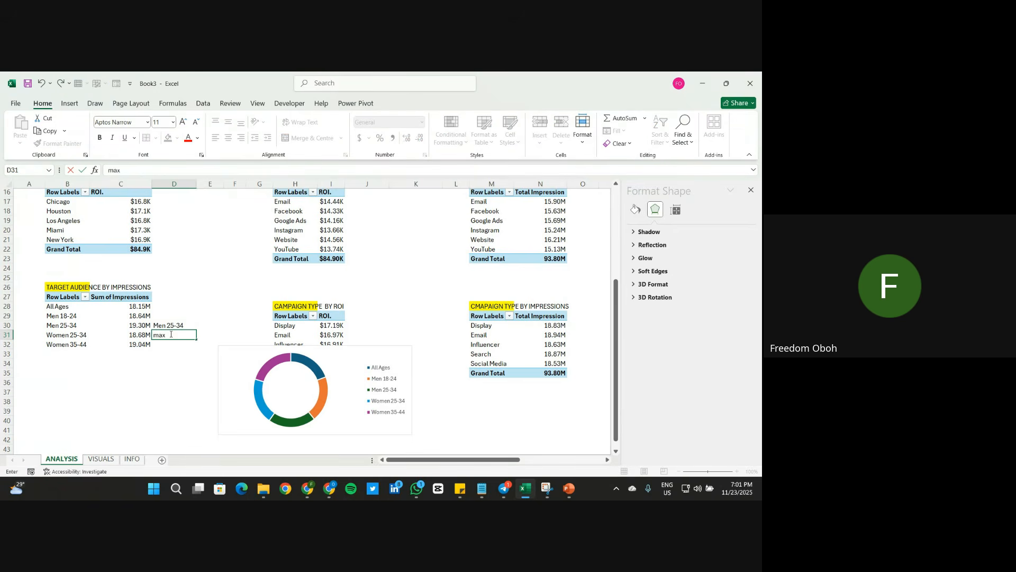
type("max")
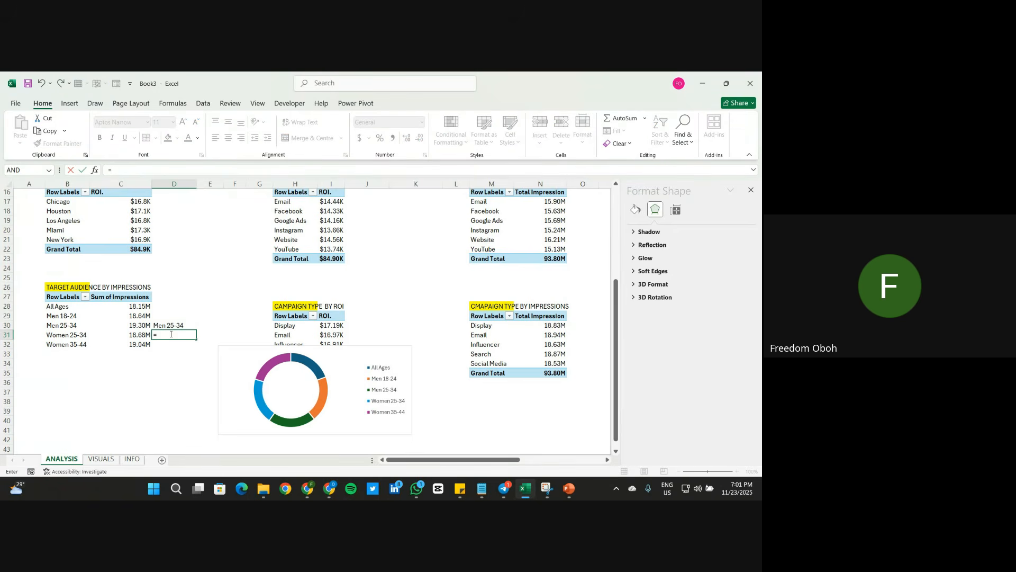
type("(")
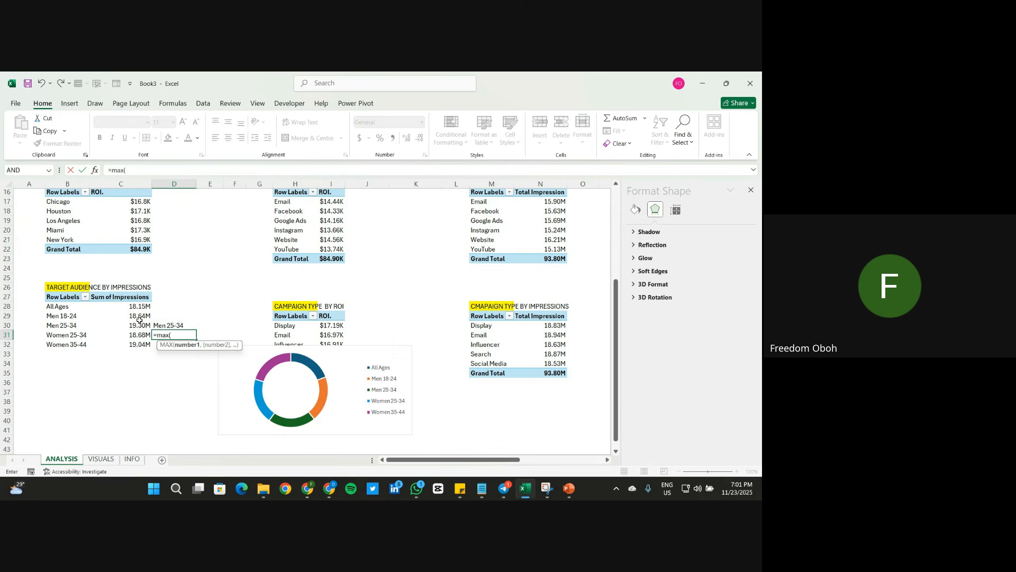
left_click_drag(138, 303, 134, 343)
key("Return")
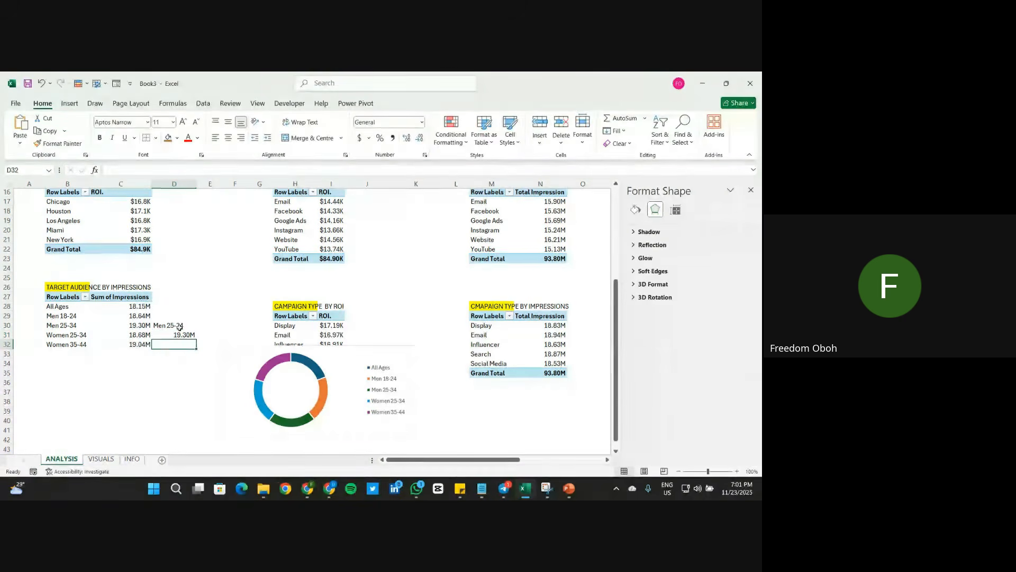
Step: Centre the contents of D30:D31 horizontally
left_click(180, 325)
left_click_drag(180, 325, 180, 335)
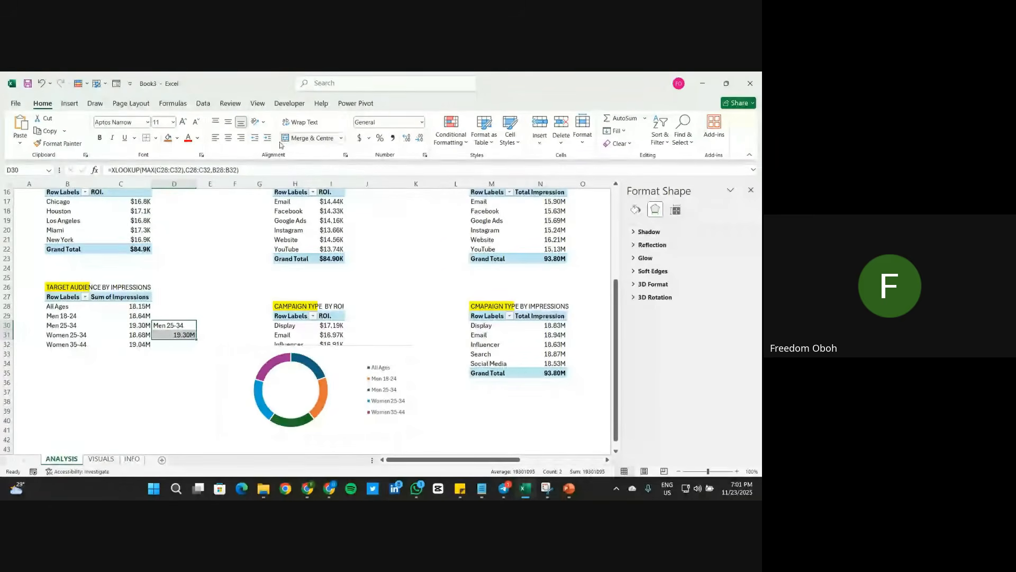
left_click(229, 137)
left_click(187, 364)
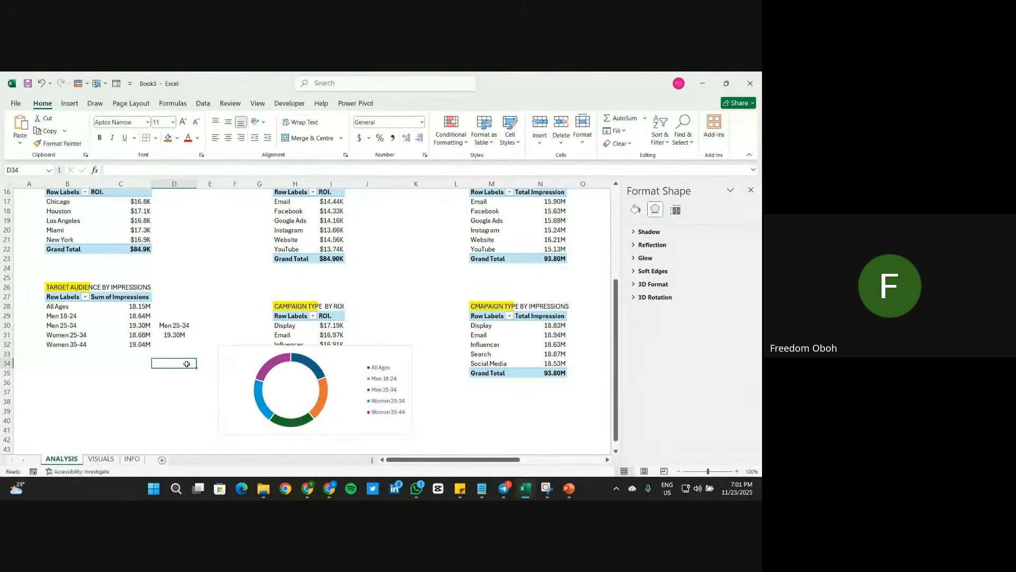
mouse_move(308, 488)
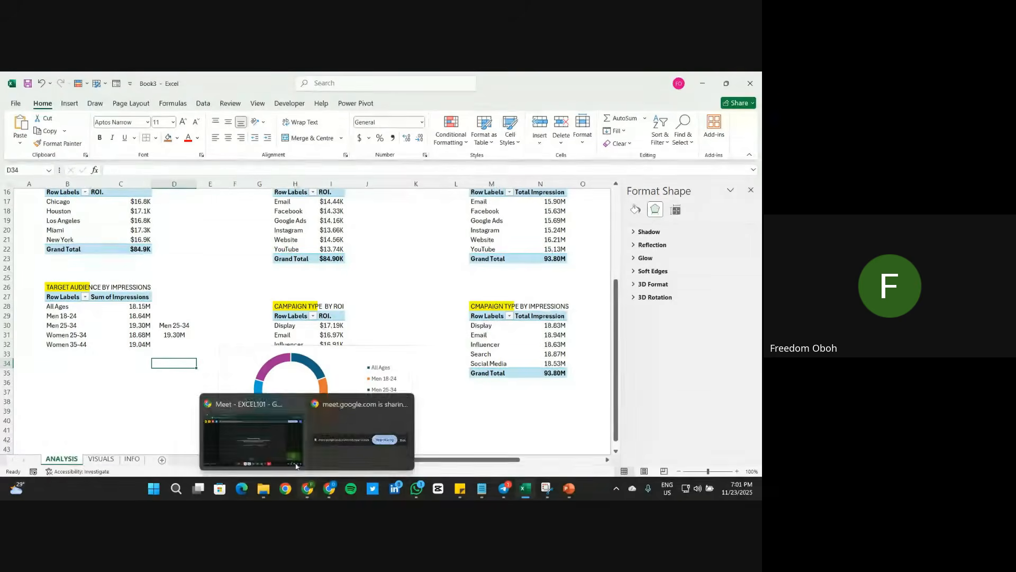
left_click(296, 465)
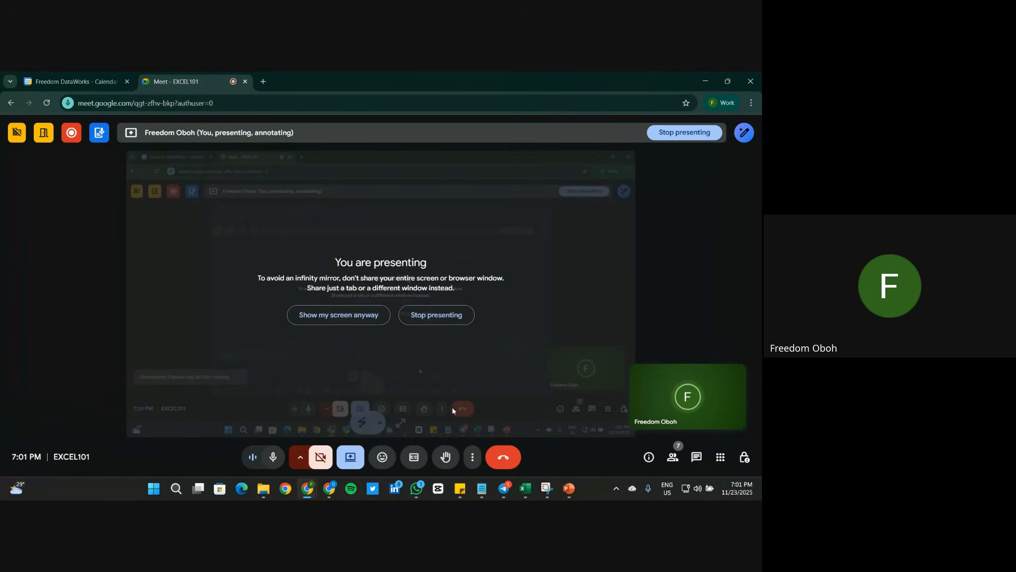
left_click(525, 488)
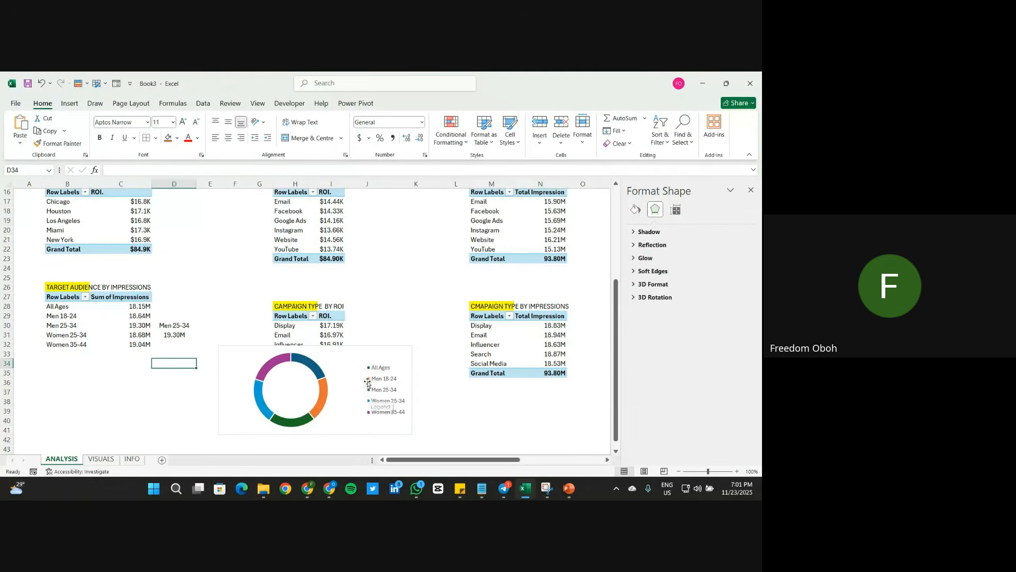
Step: Remove the border line from the doughnut slices and shorten the chart from its upper edge to uncover the Campaign Type by ROI rows
left_click(314, 367)
left_click(635, 225)
left_click(656, 383)
left_click_drag(315, 347, 316, 371)
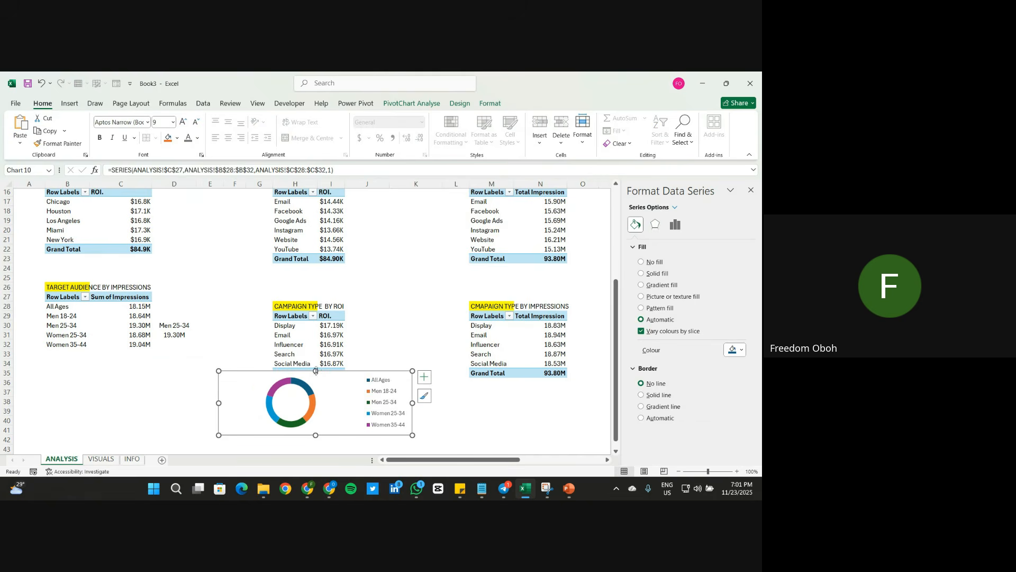
Step: Reduce the doughnut chart's legend font size to 8 and slightly enlarge its plot area
left_click(389, 385)
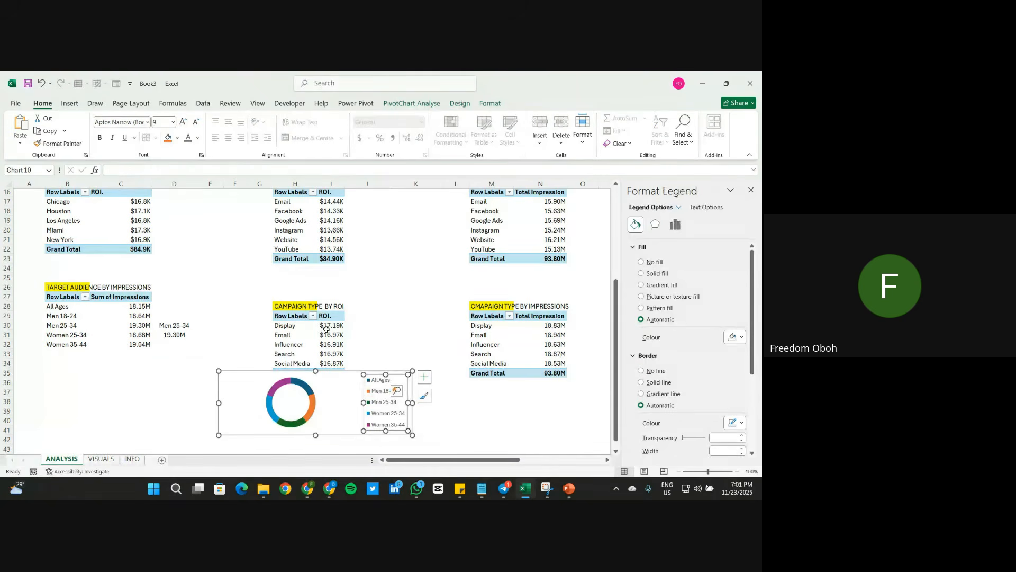
left_click(195, 128)
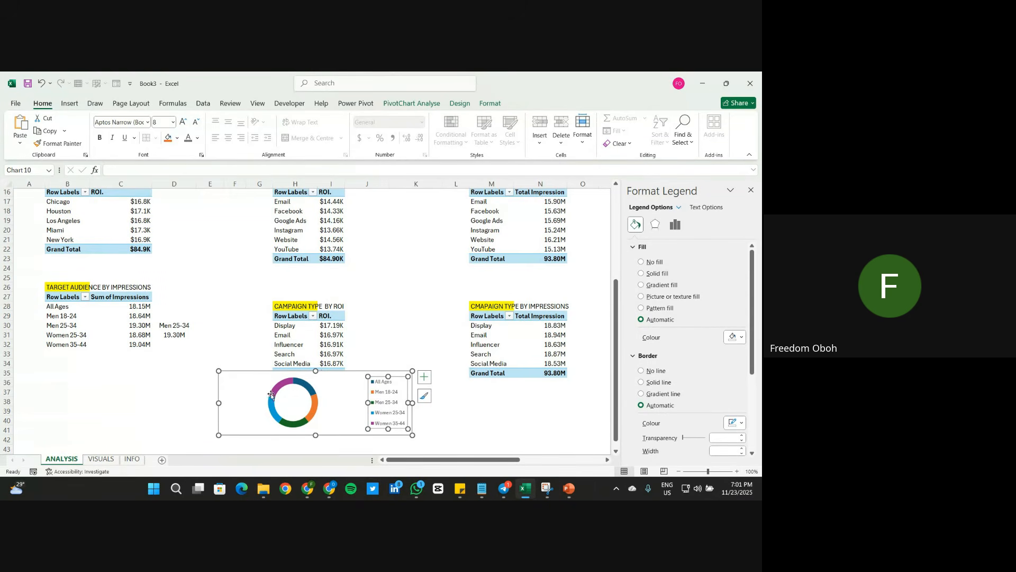
left_click(289, 390)
left_click_drag(261, 376, 293, 411)
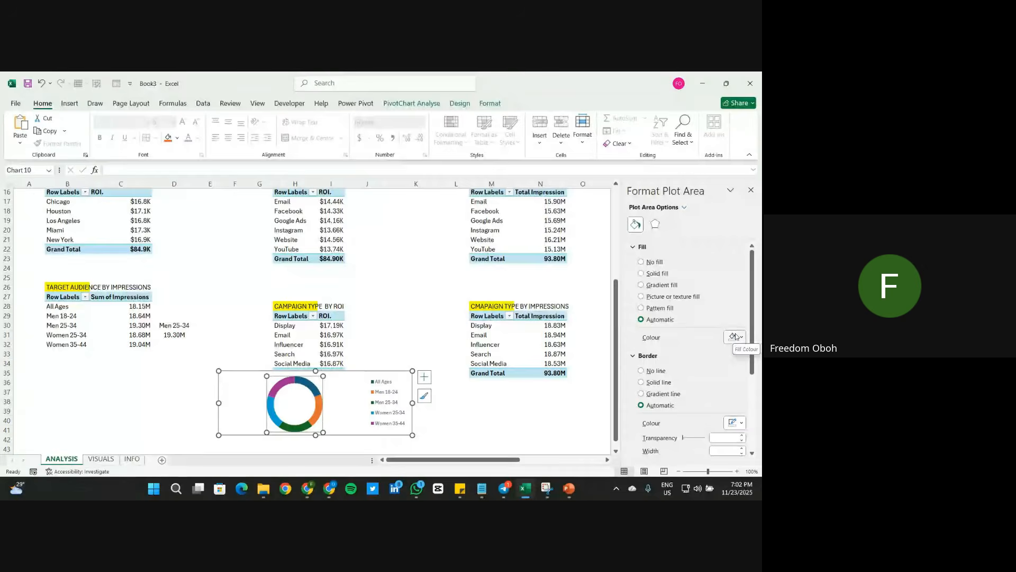
Step: Thin the doughnut ring by raising its hole size to slightly below 90%
left_click(320, 391)
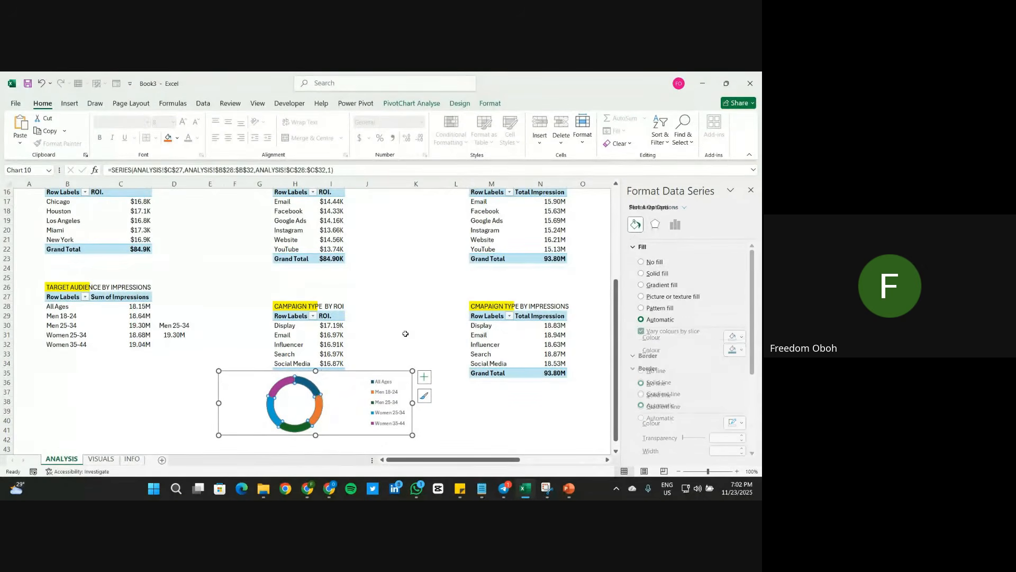
left_click(675, 224)
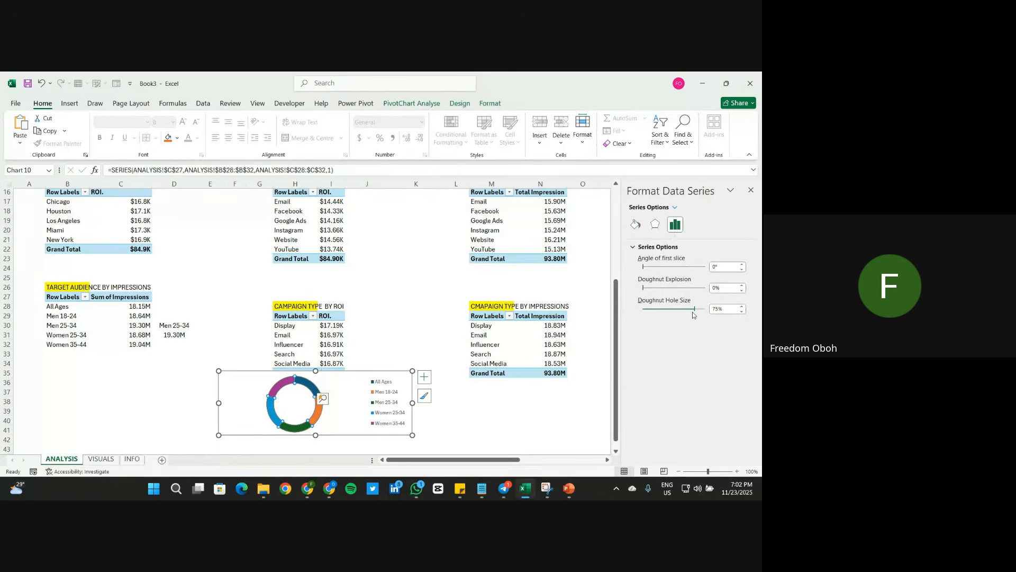
left_click_drag(694, 314, 705, 314)
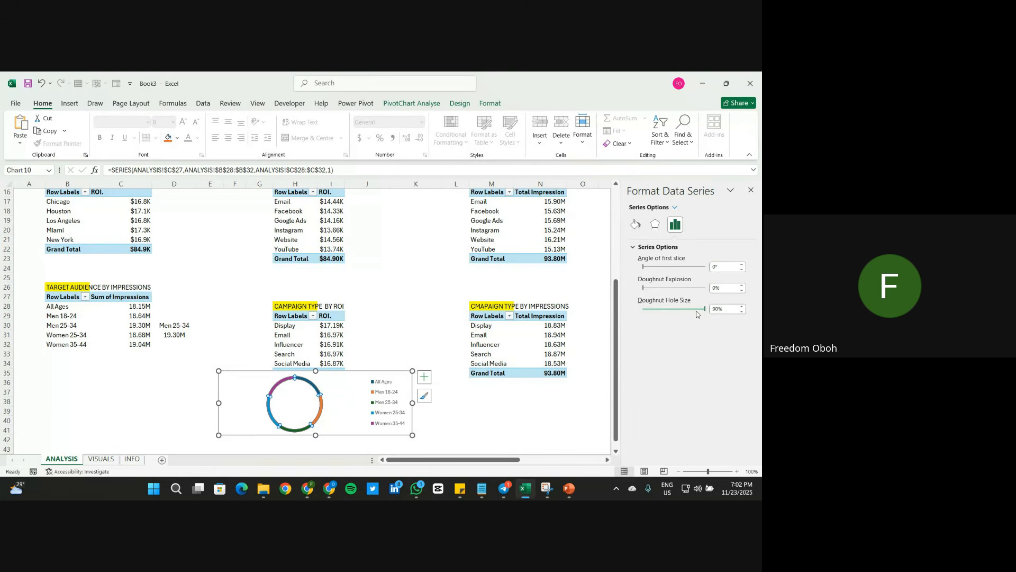
left_click_drag(706, 311, 702, 310)
left_click(337, 420)
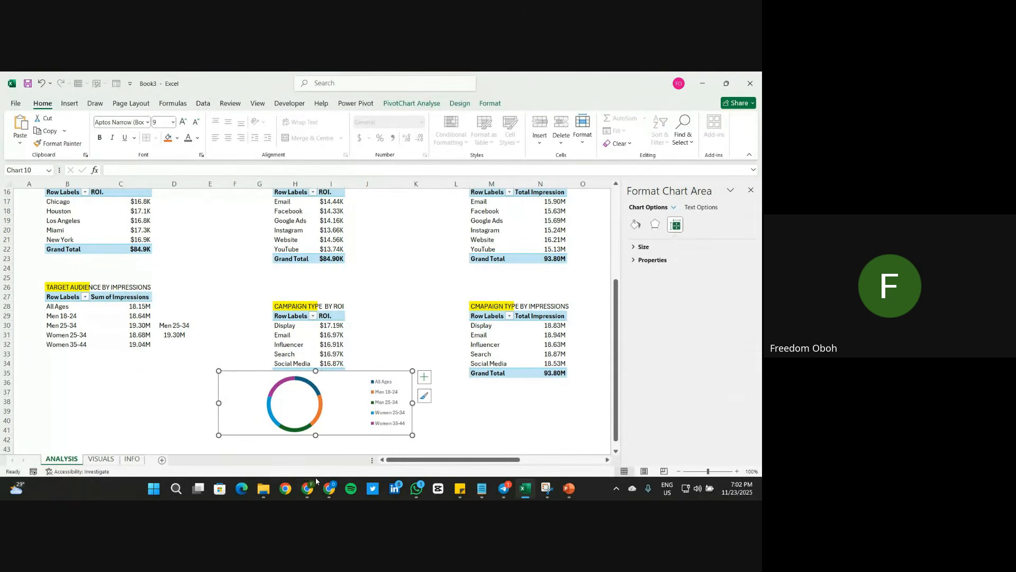
Step: Switch to the online color picker in Chrome, sample the orange from the reference dashboard's heatmap and copy its hex code #f95b3d
mouse_move(330, 488)
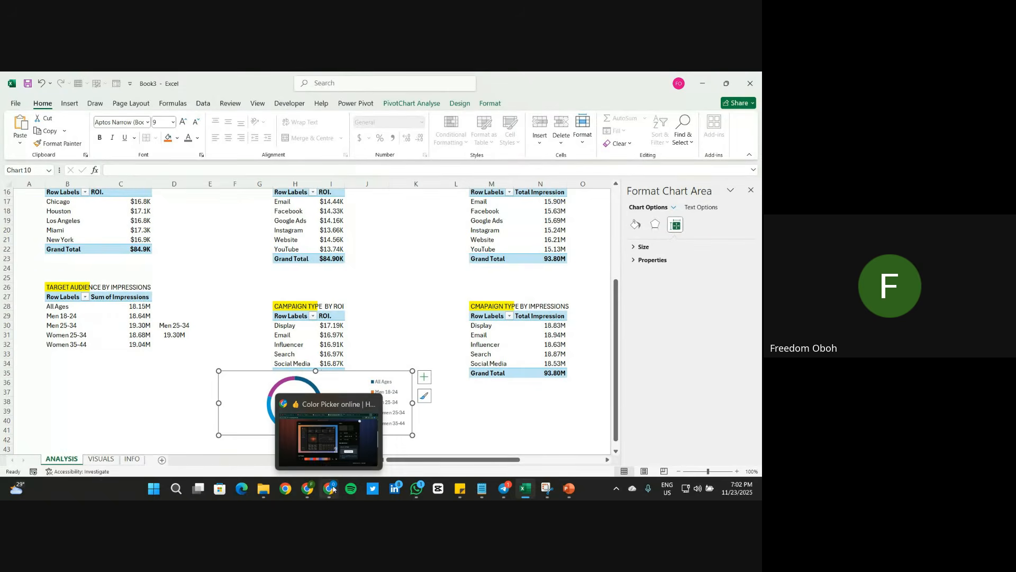
left_click(323, 457)
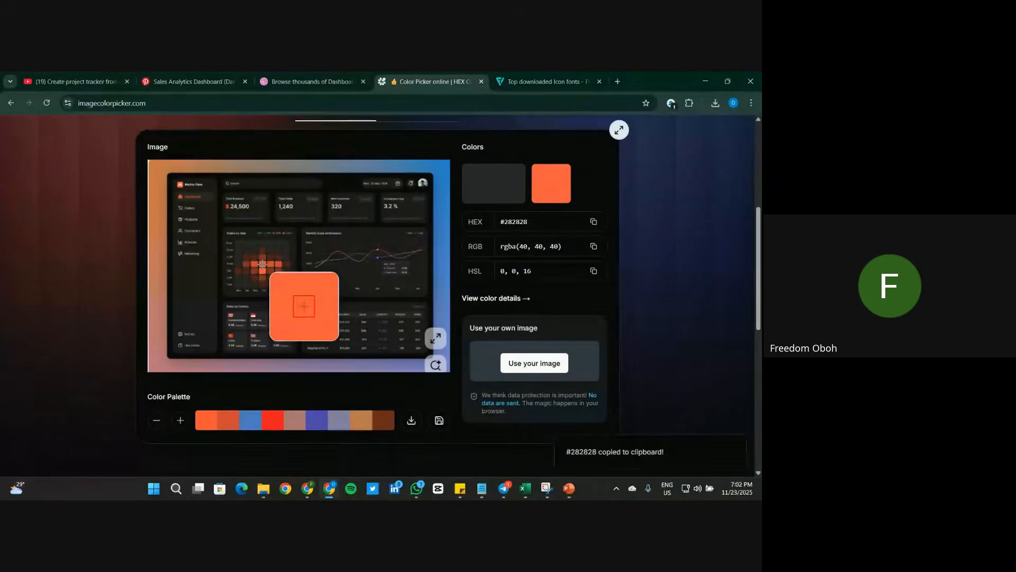
left_click(263, 264)
left_click(594, 223)
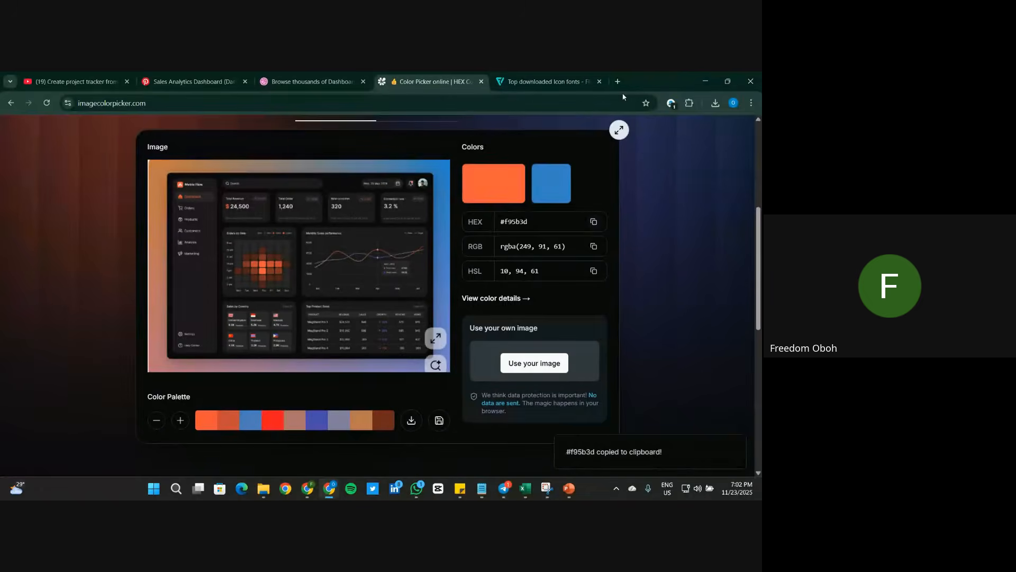
Step: Open the UI Colors Tailwind generator in a new browser tab and generate a palette from primary color #f95b3d
left_click(618, 82)
type("u")
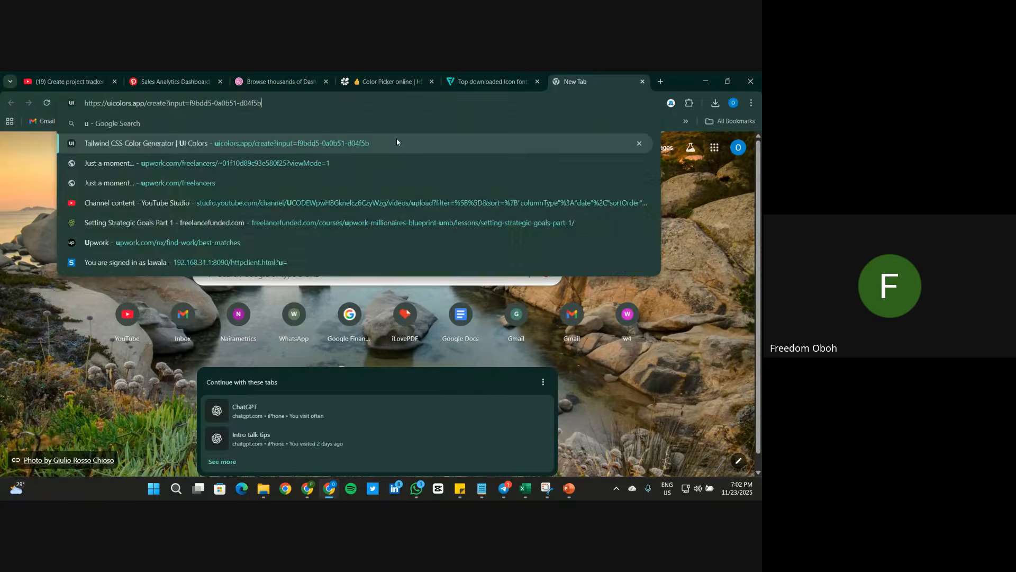
left_click(396, 139)
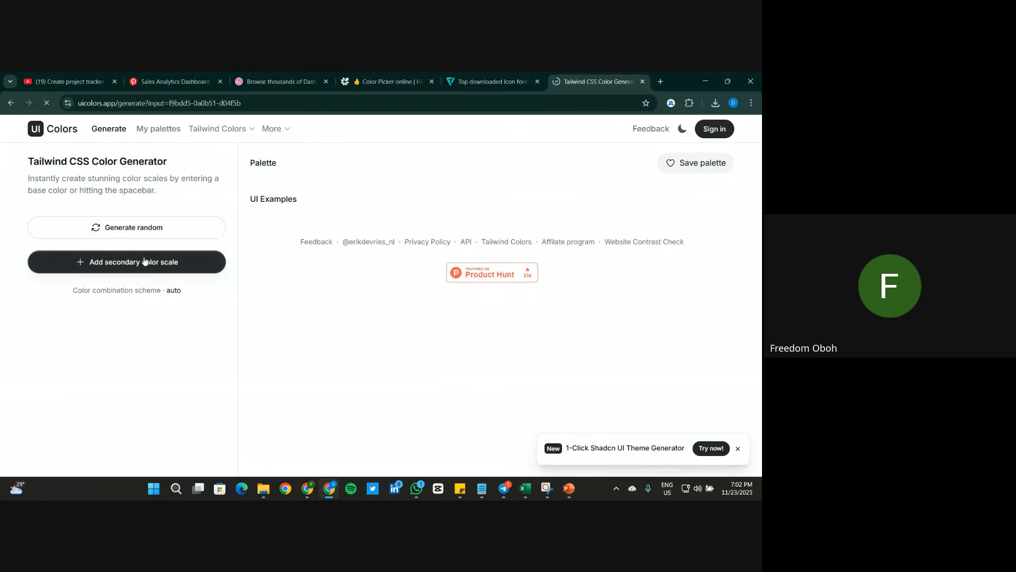
double_click(122, 234)
key("BackSpace")
key("BackSpace")
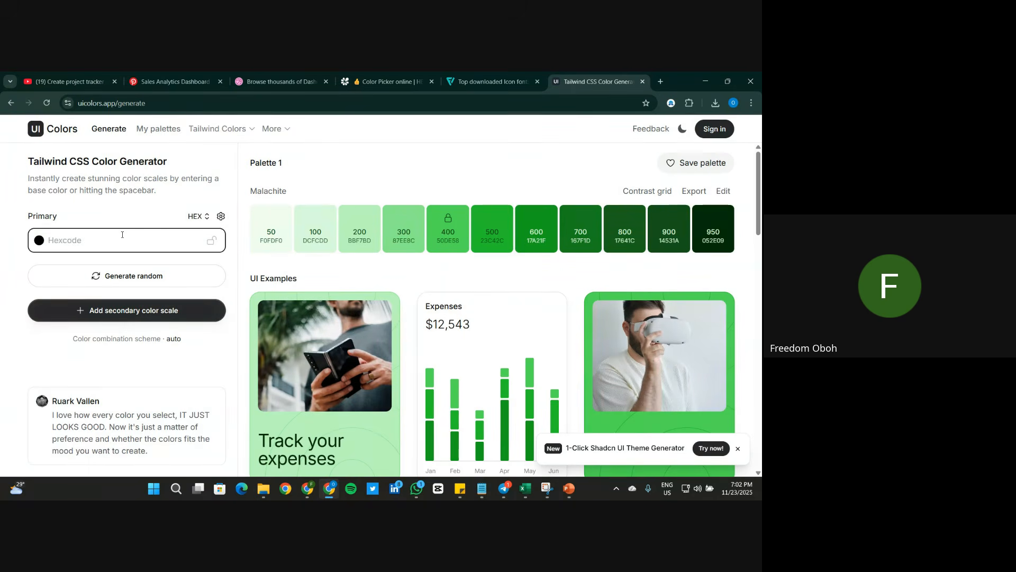
key("ctrl+v")
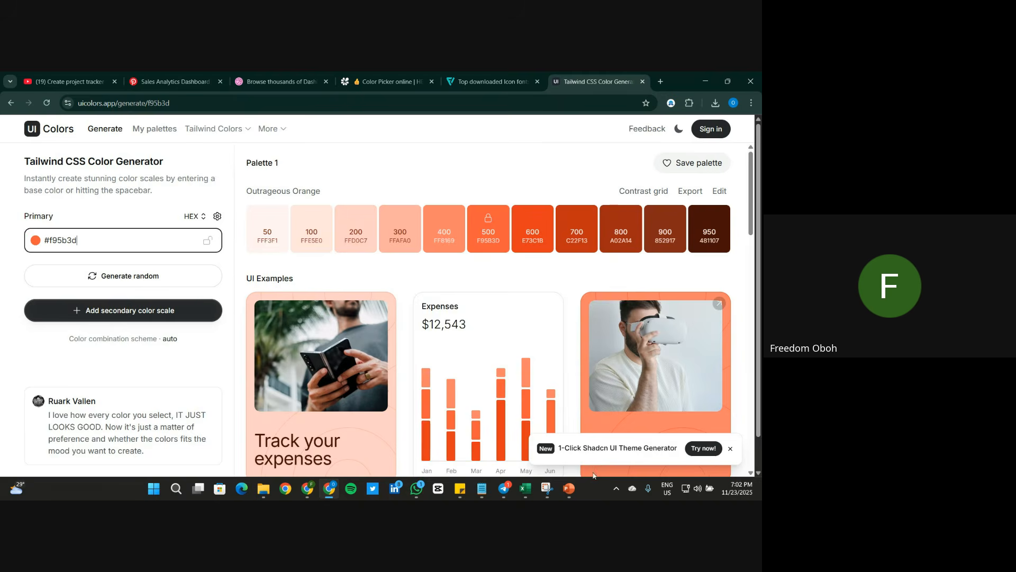
Step: Copy the hex code of the palette's 500 shade, #f95b3d, from UI Colors
left_click(521, 483)
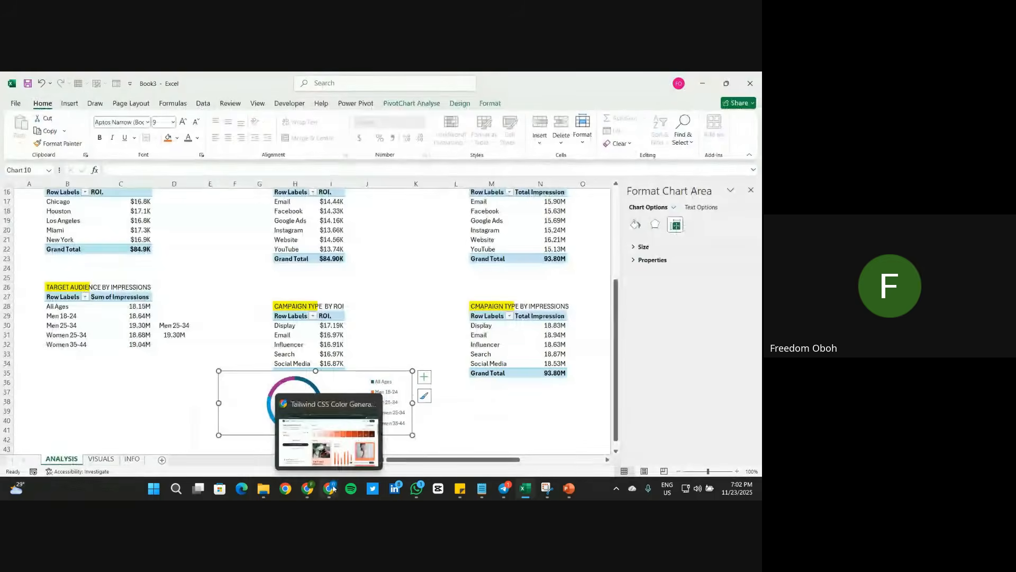
left_click(333, 488)
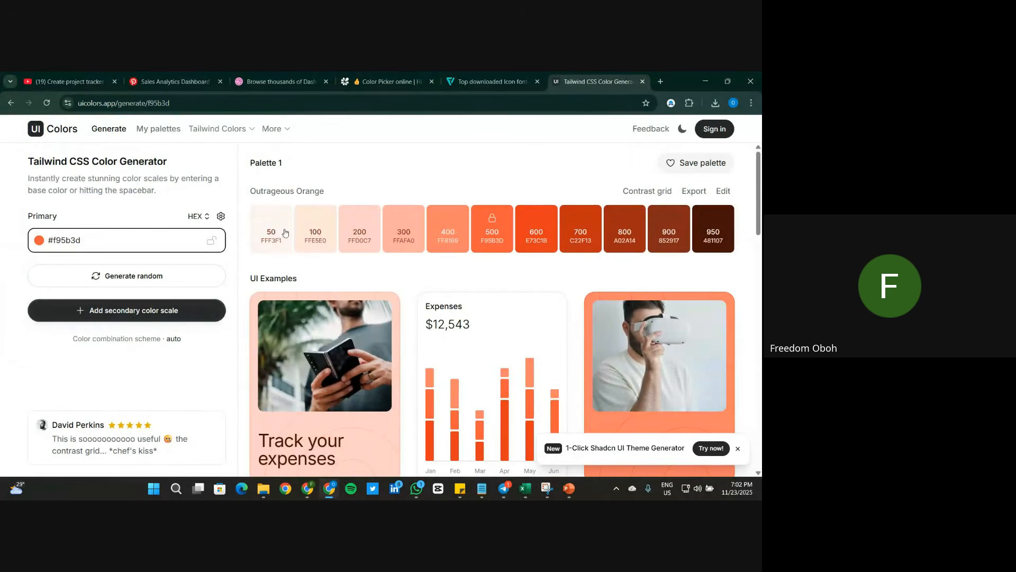
left_click(455, 232)
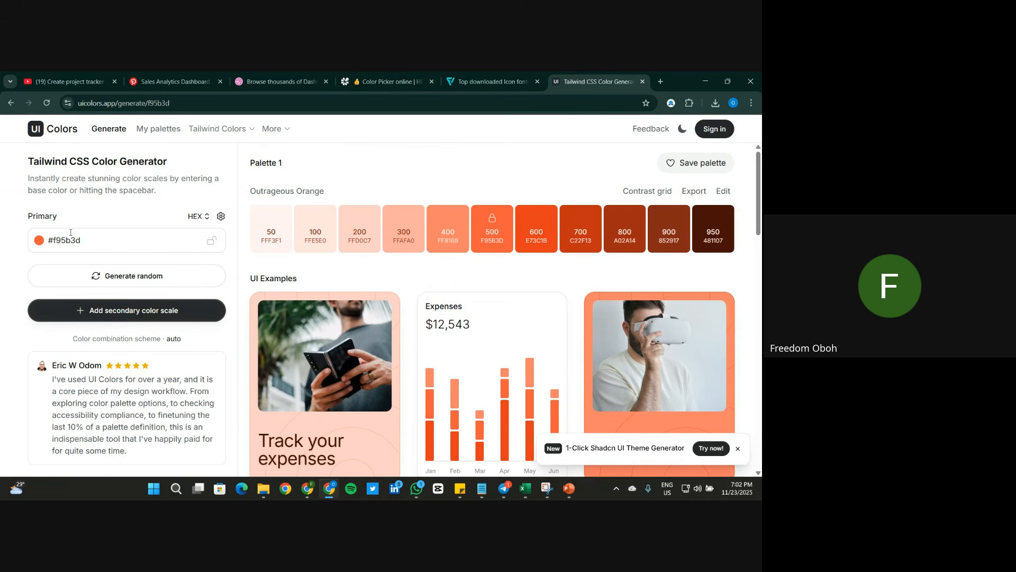
left_click(496, 236)
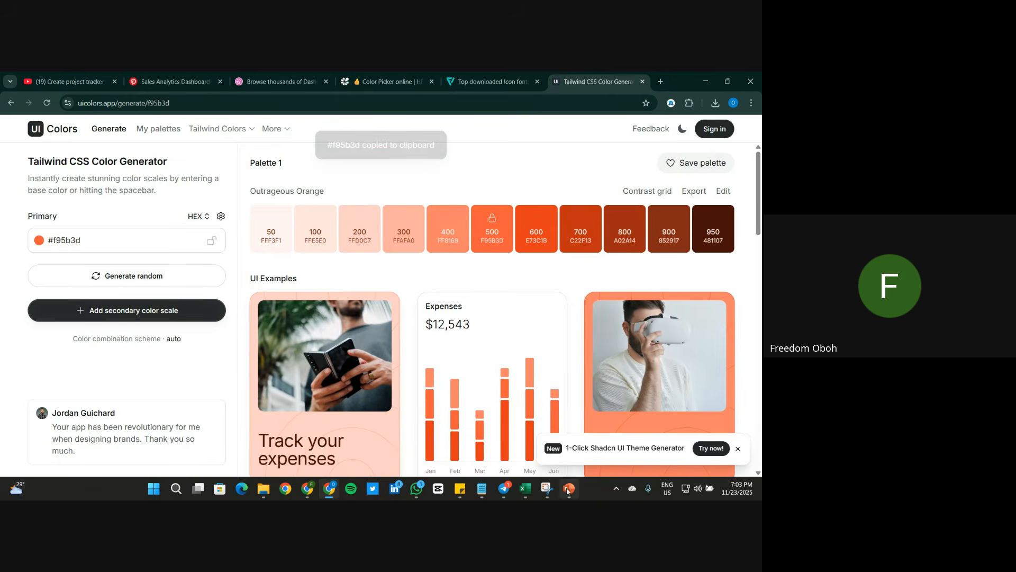
Step: Switch back to Excel and fill the doughnut chart's All Ages legend entry with the custom color #f95b3d
mouse_move(567, 490)
left_click(560, 439)
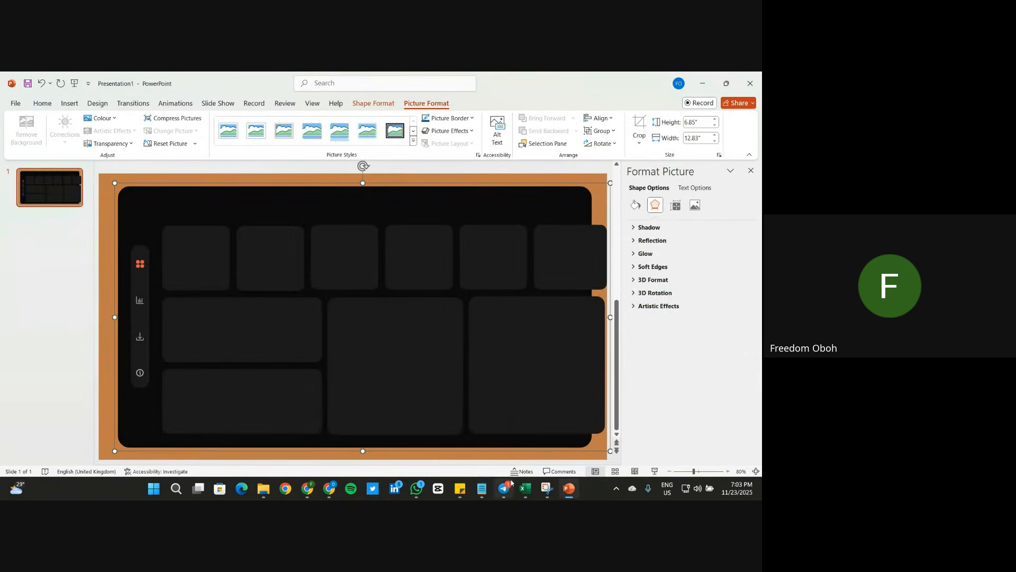
mouse_move(526, 488)
left_click(524, 434)
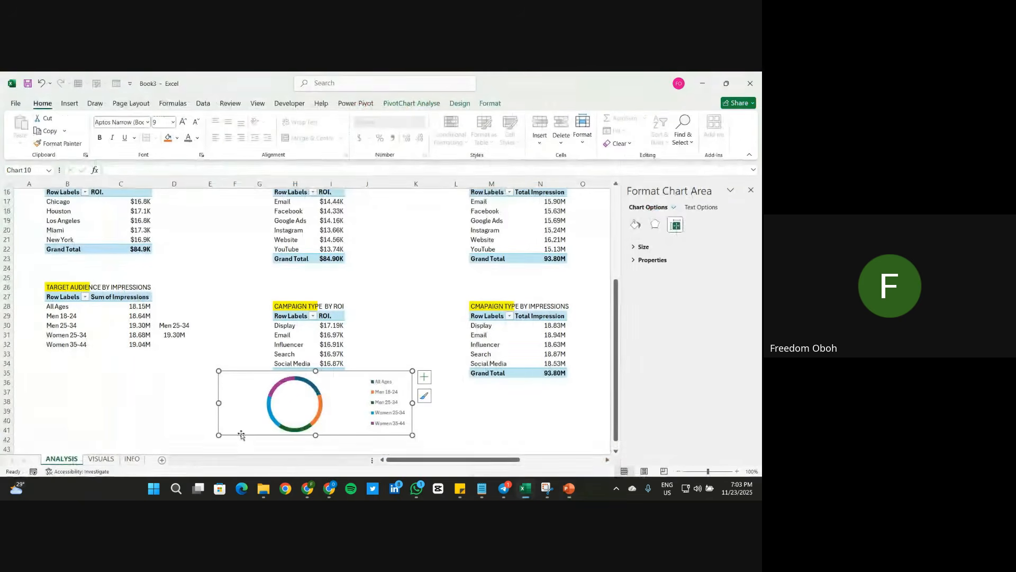
left_click(381, 386)
left_click(382, 383)
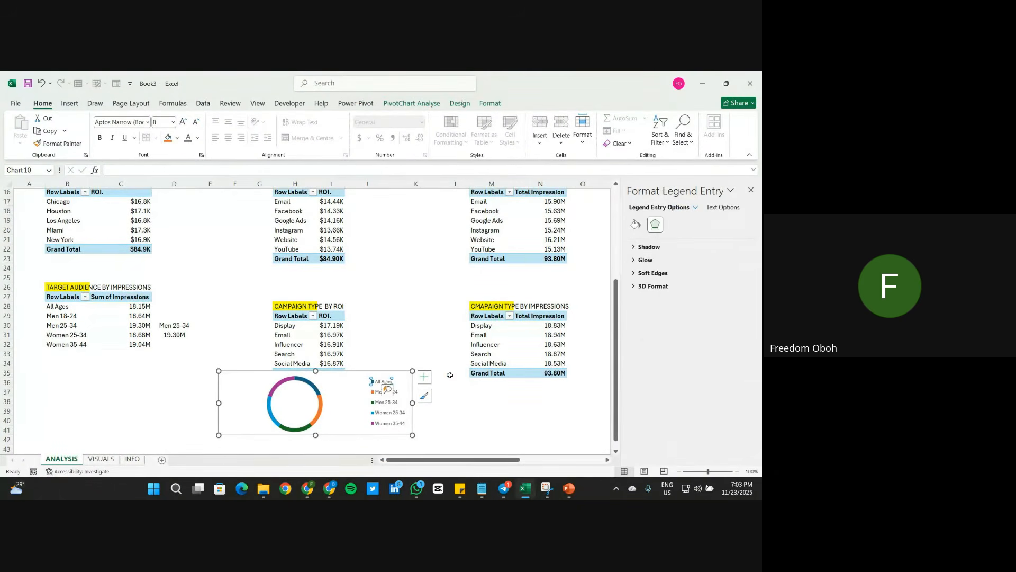
left_click(636, 226)
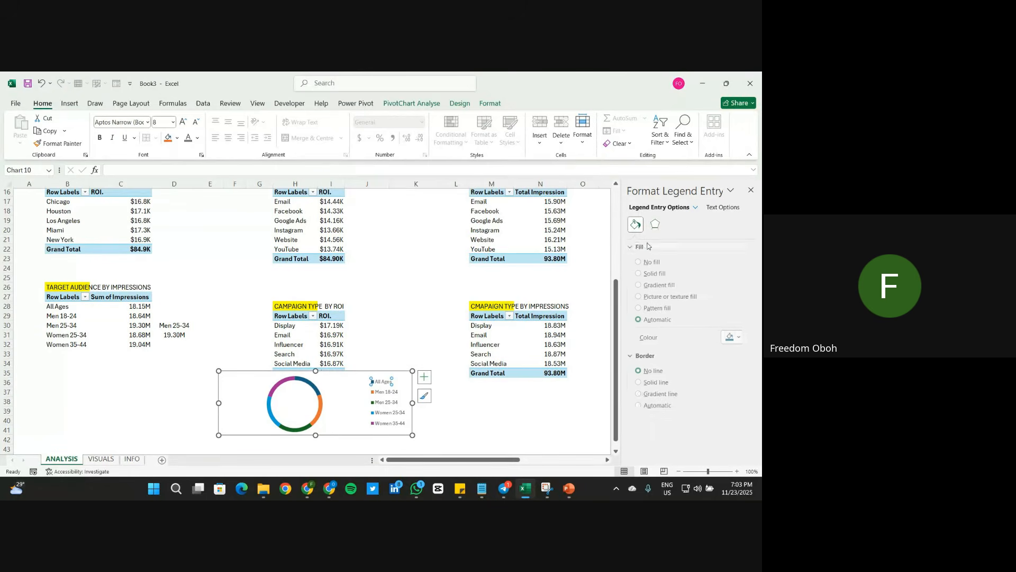
left_click(738, 338)
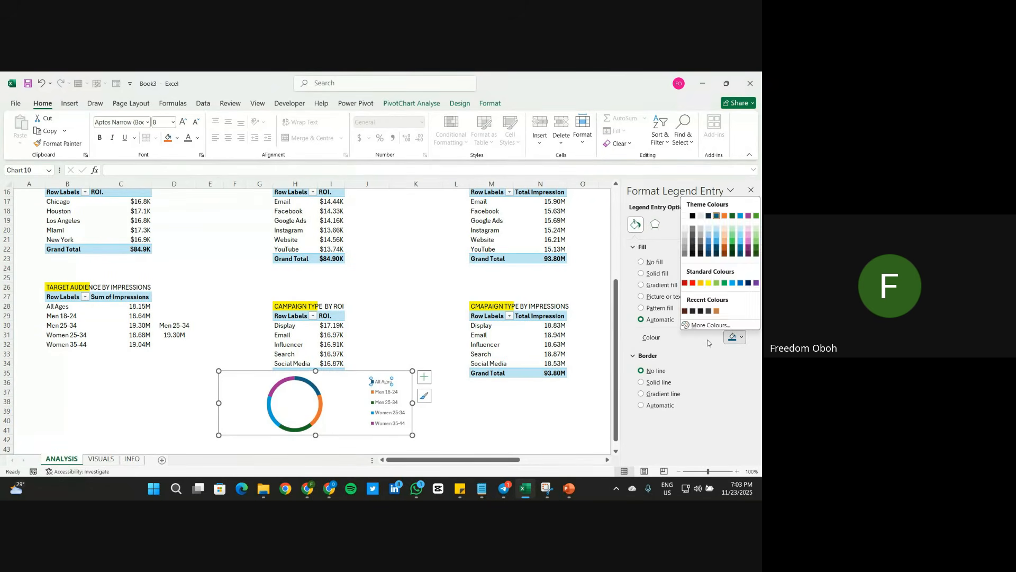
left_click(712, 335)
double_click(365, 348)
key("ctrl+v")
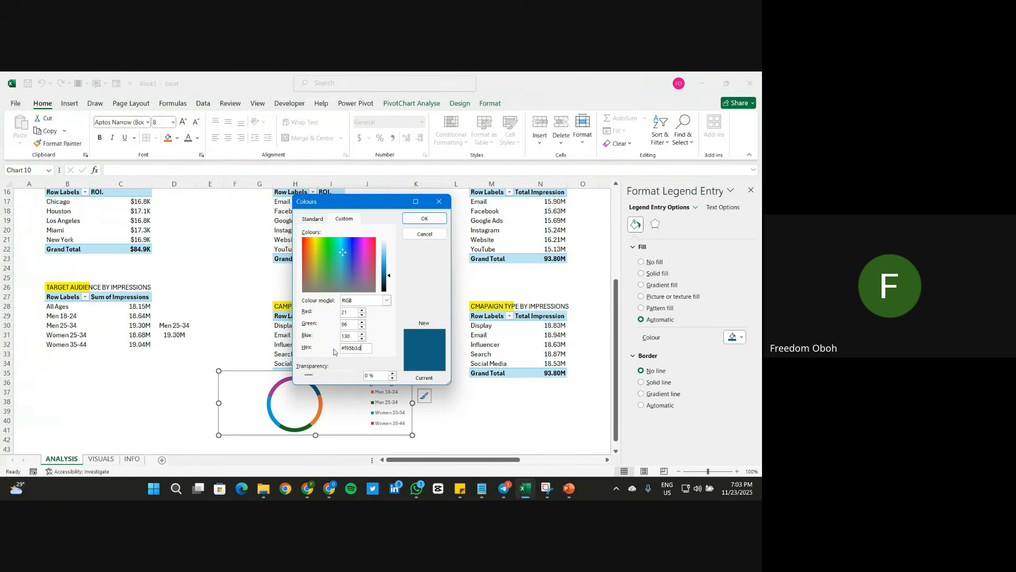
left_click(424, 218)
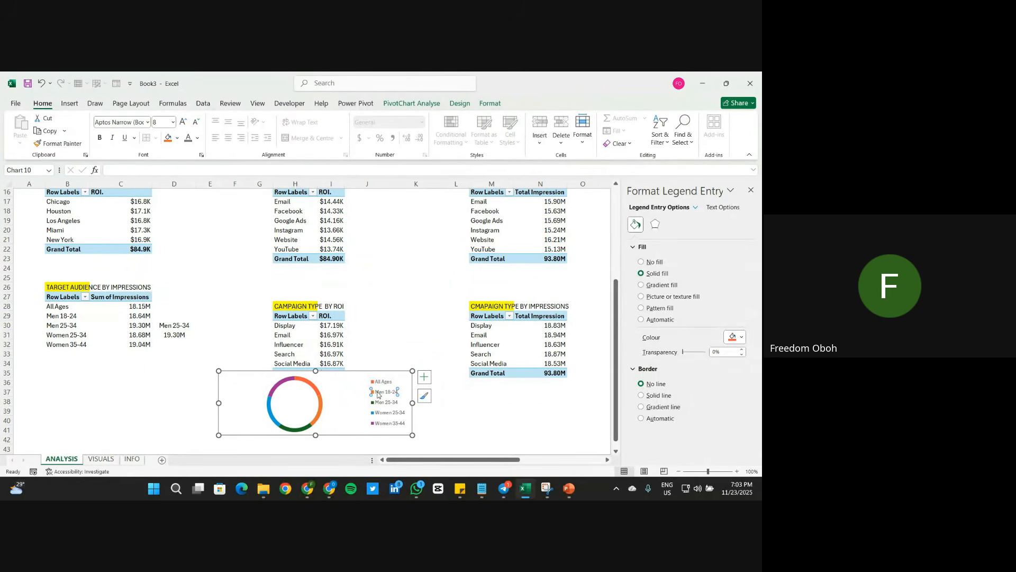
Step: Fill the doughnut chart's Men 18-24 legend entry with custom color #ff8169, copied from the 400 shade on UI Colors in Chrome
left_click(734, 337)
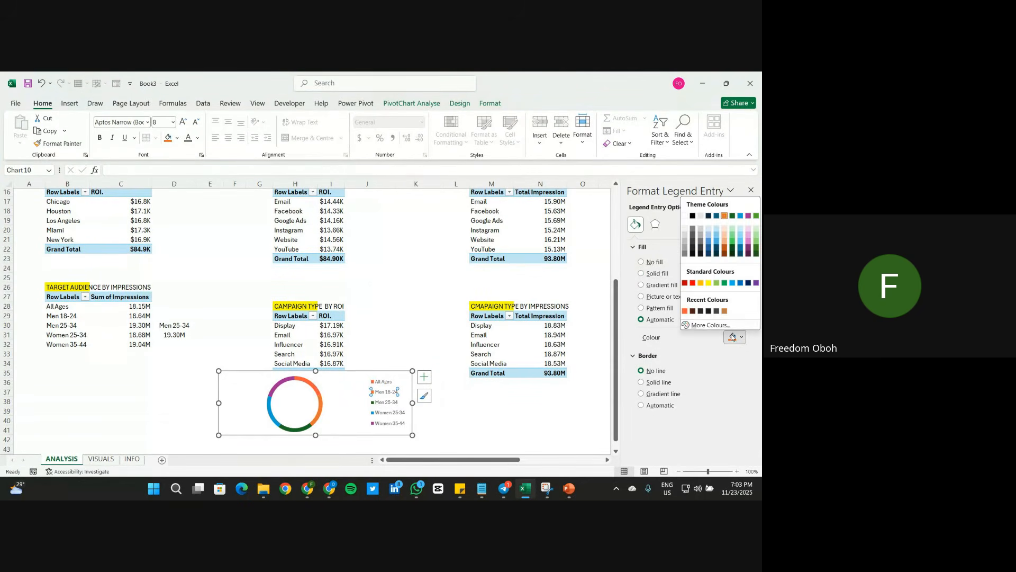
left_click(704, 324)
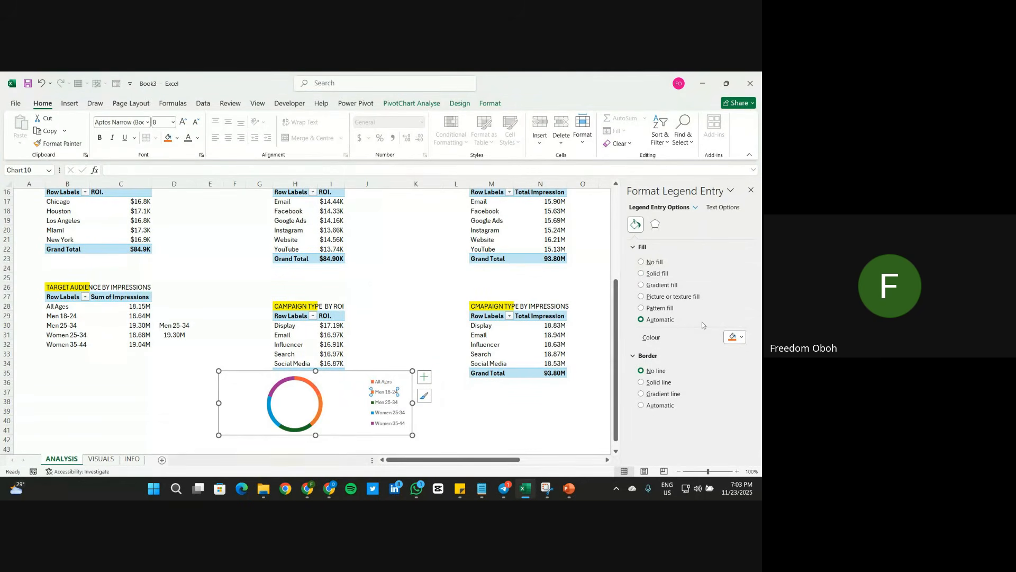
left_click(329, 488)
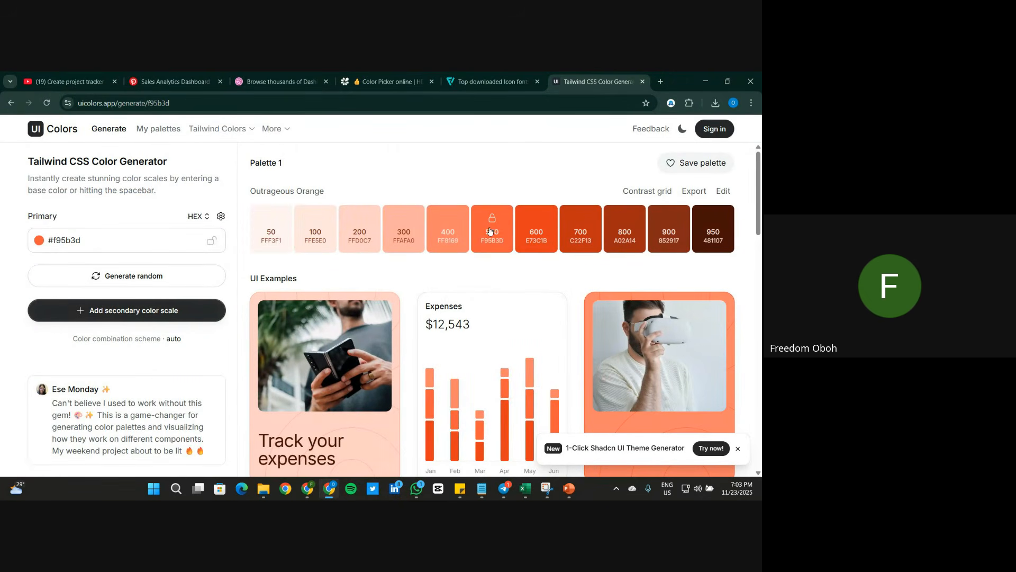
left_click(443, 236)
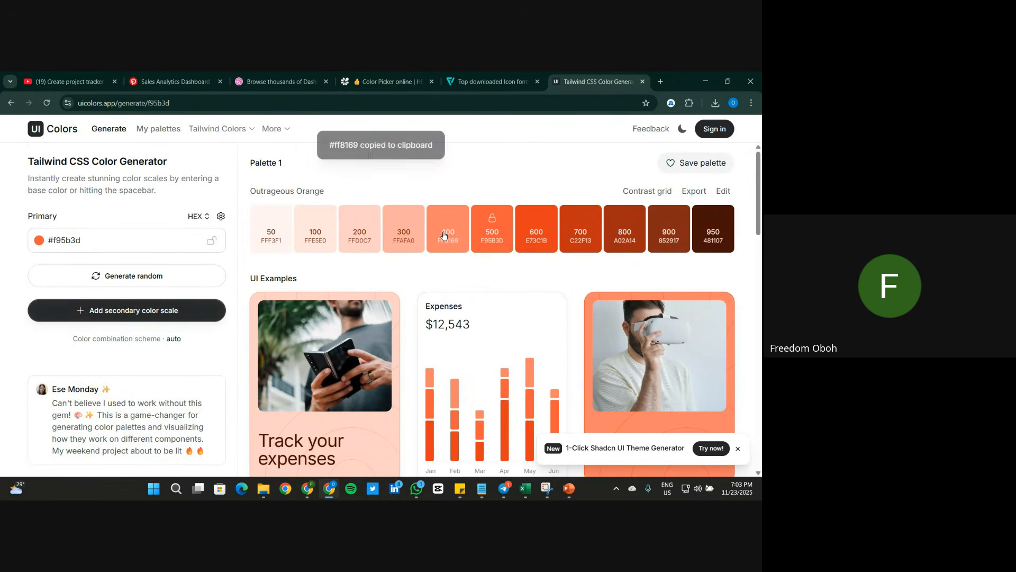
left_click(522, 487)
left_click_drag(365, 348, 339, 349)
key("ctrl+v")
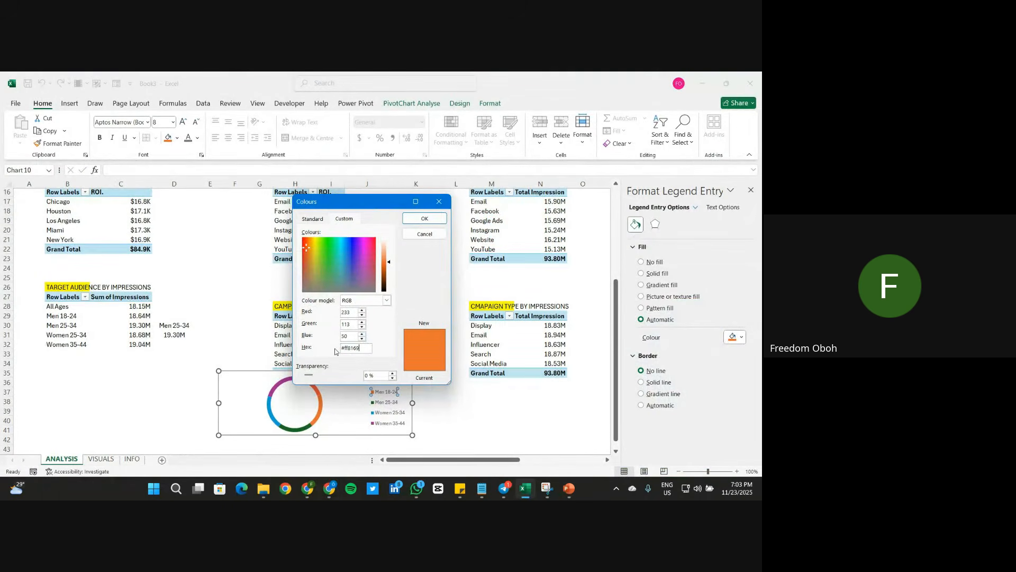
left_click(431, 222)
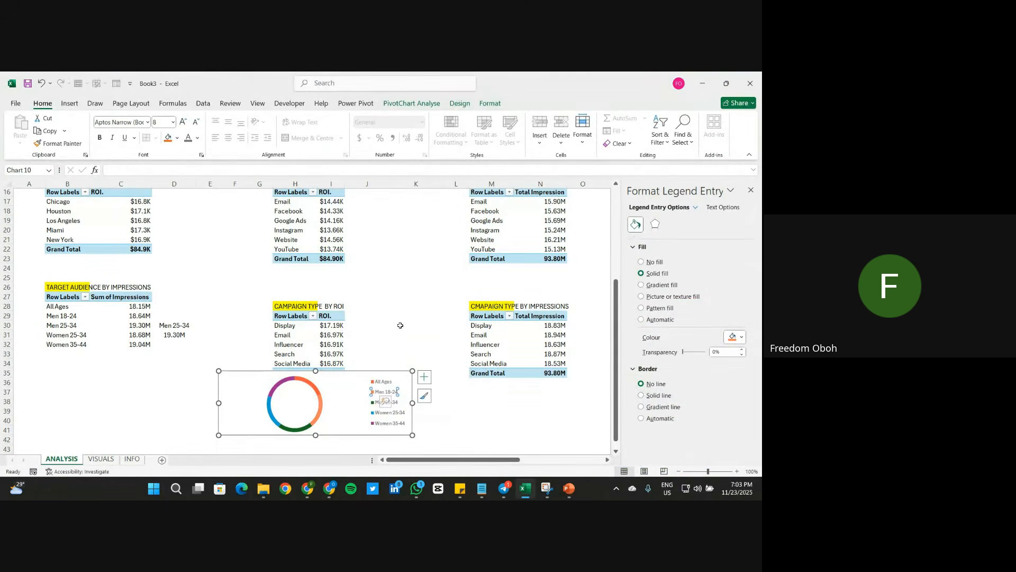
Step: Fill the Men 25-34 legend entry with custom color #ffafa0, copied from the 300 shade on UI Colors in Chrome
left_click(400, 404)
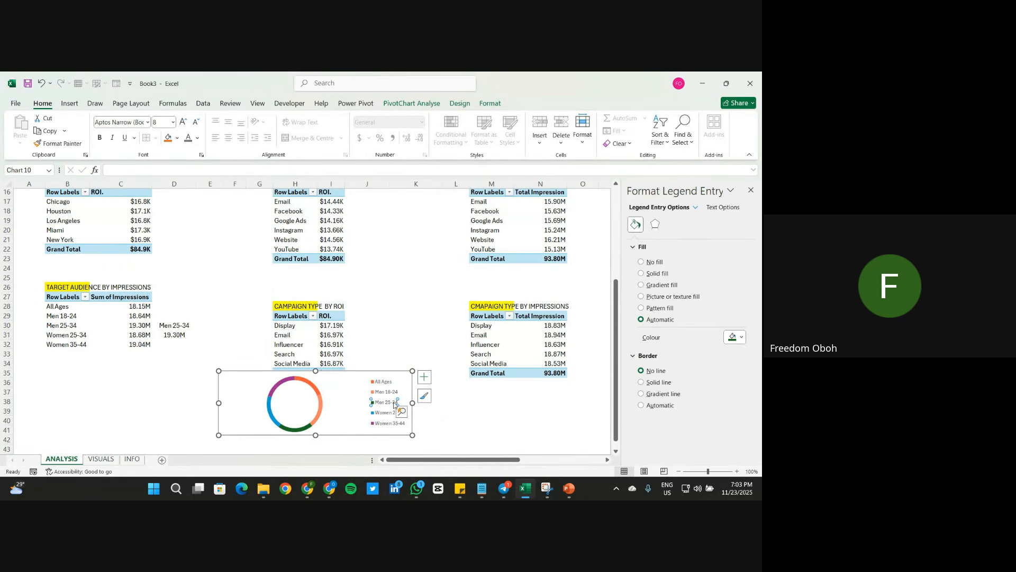
left_click(733, 337)
left_click(698, 333)
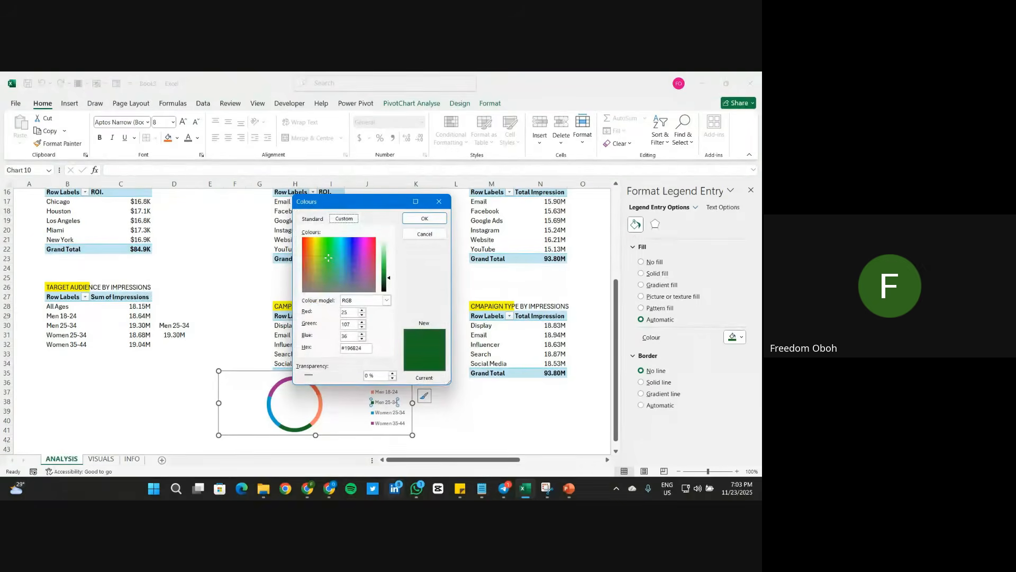
mouse_move(329, 489)
left_click(331, 432)
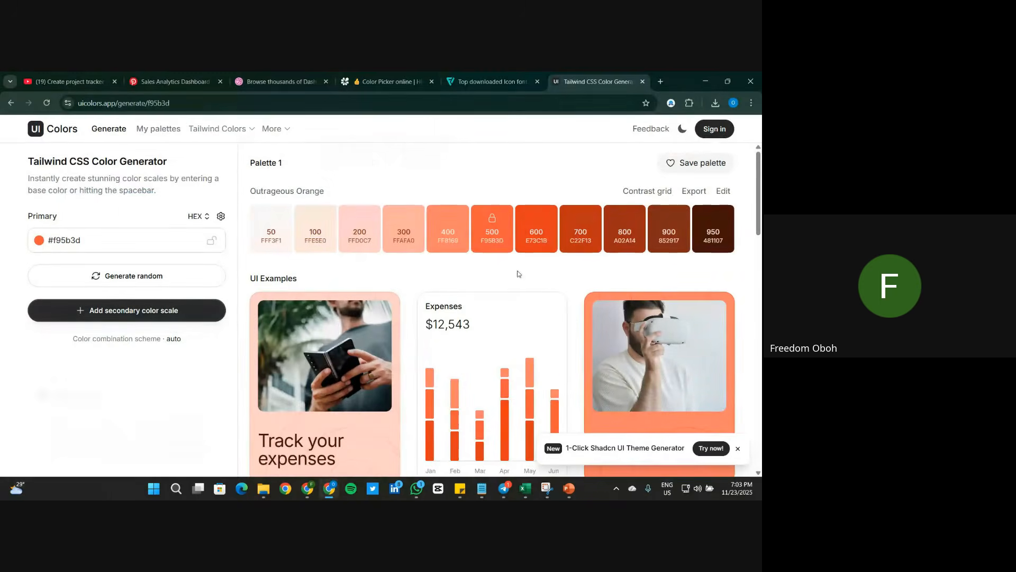
left_click(410, 237)
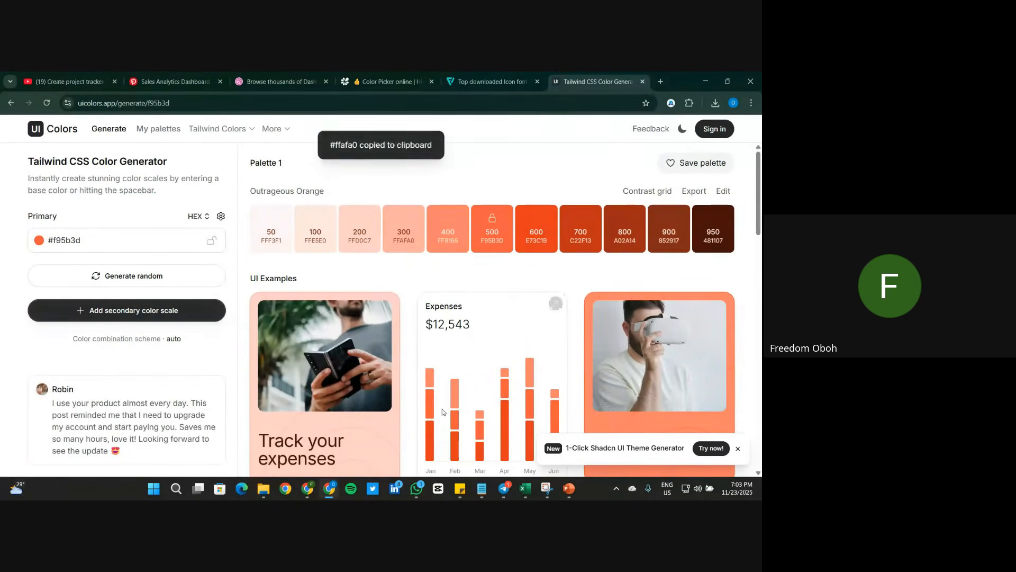
mouse_move(526, 489)
left_click(527, 436)
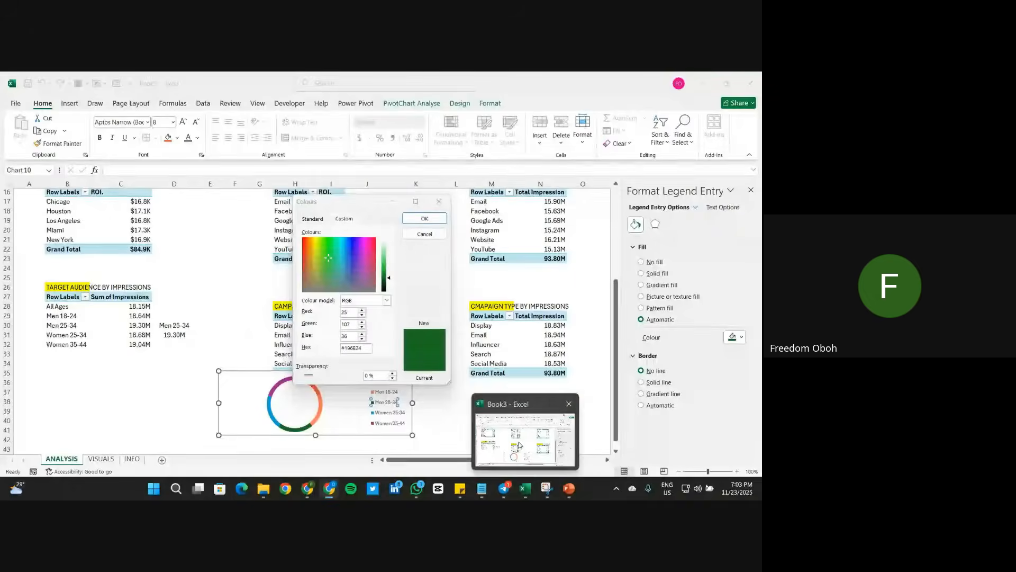
left_click_drag(361, 347, 338, 348)
key("ctrl+v")
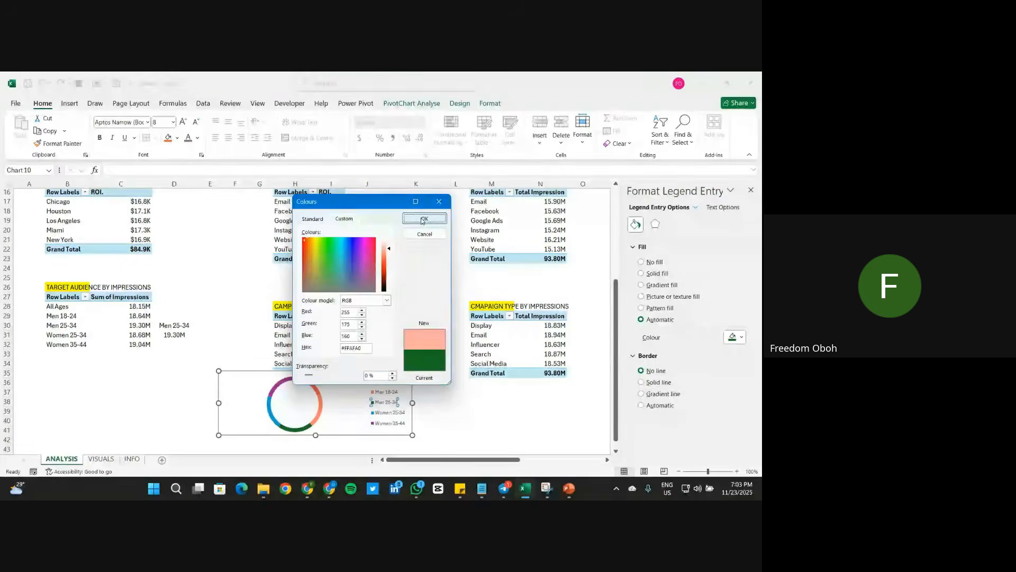
left_click(423, 219)
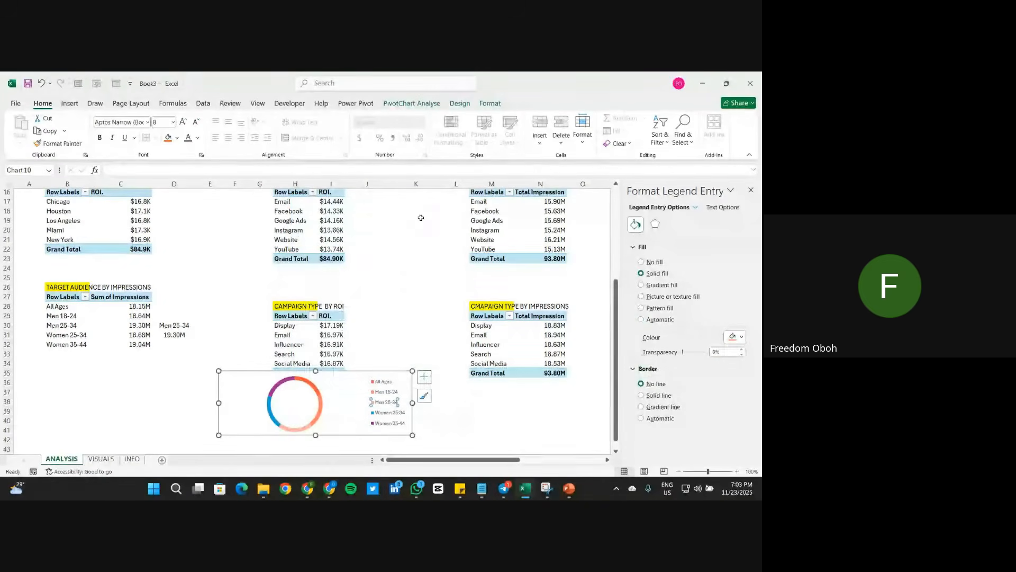
Step: Fill the Women 25-34 legend entry with custom color #ffd0c7, copied from the 200 shade on UI Colors in Chrome
left_click(384, 412)
left_click(734, 337)
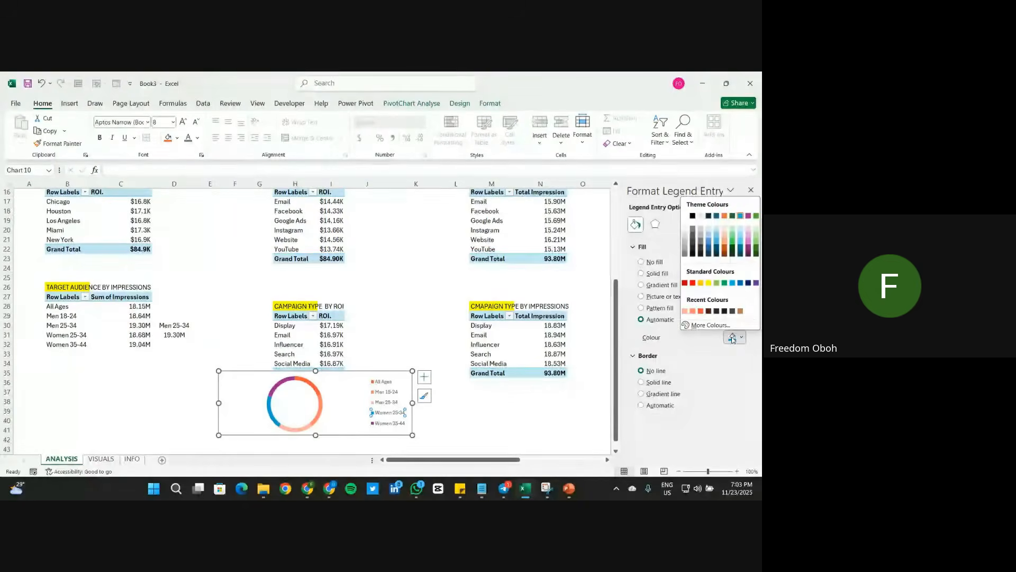
left_click(721, 328)
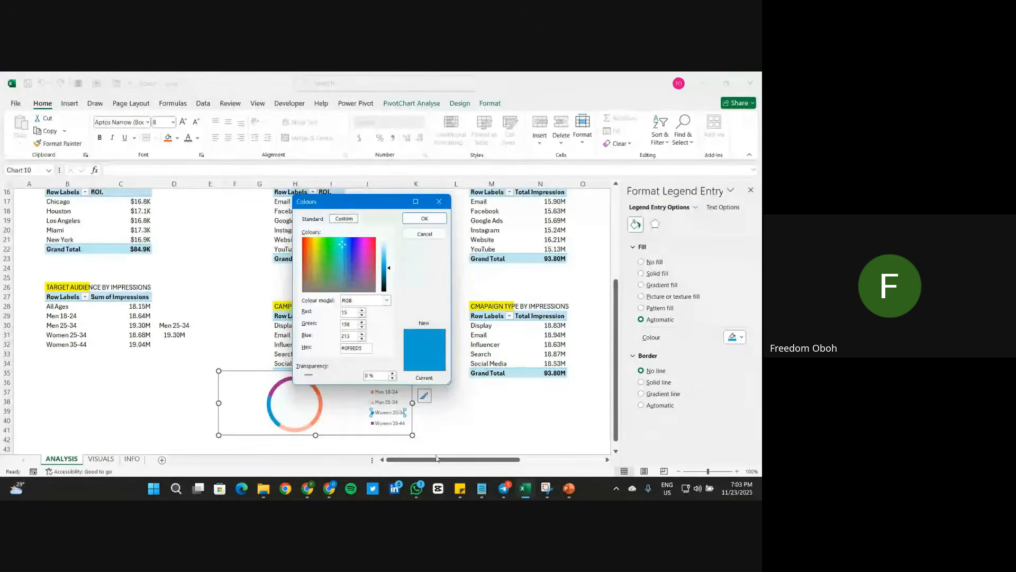
mouse_move(329, 488)
left_click(325, 425)
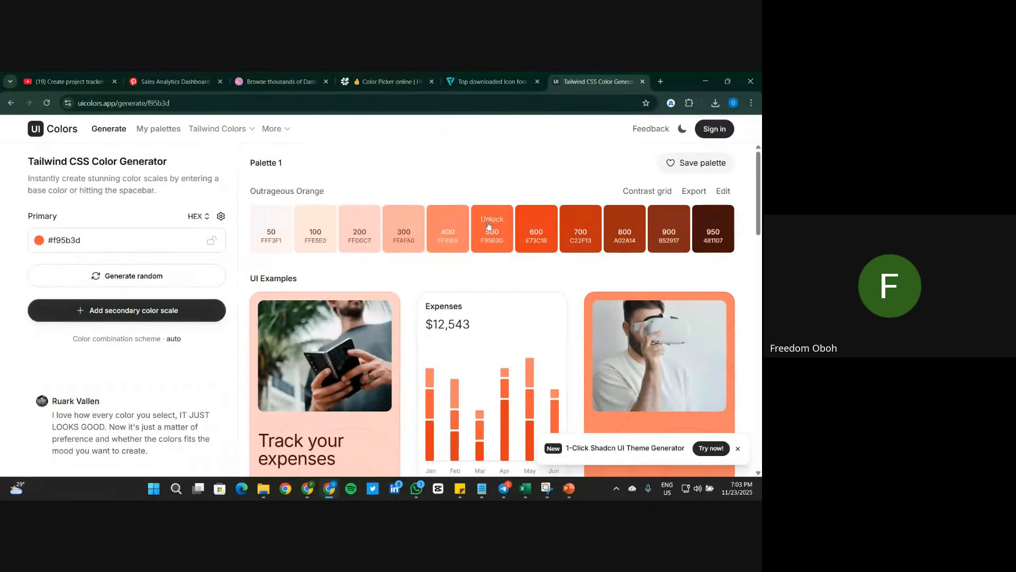
left_click(357, 235)
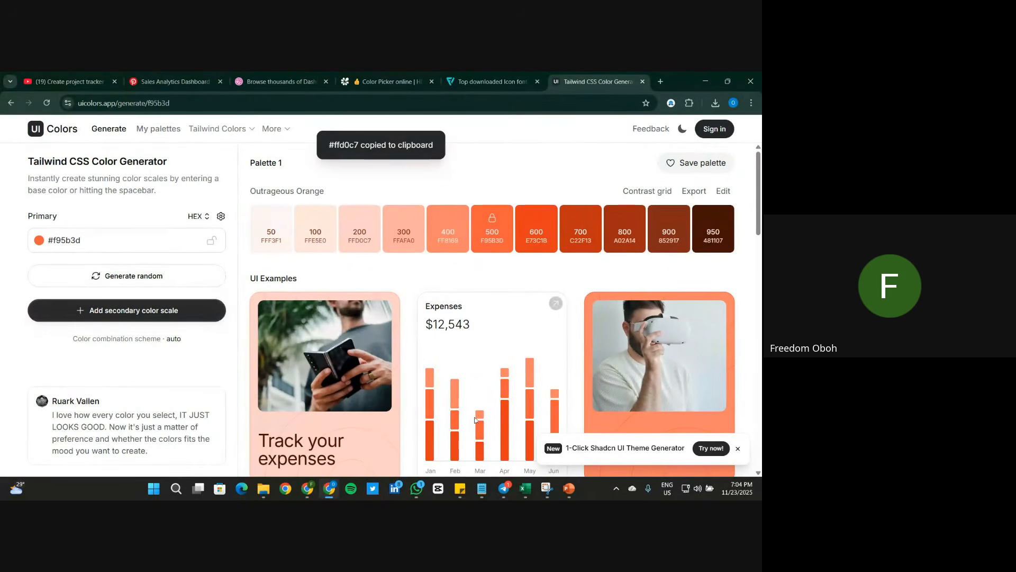
left_click(525, 488)
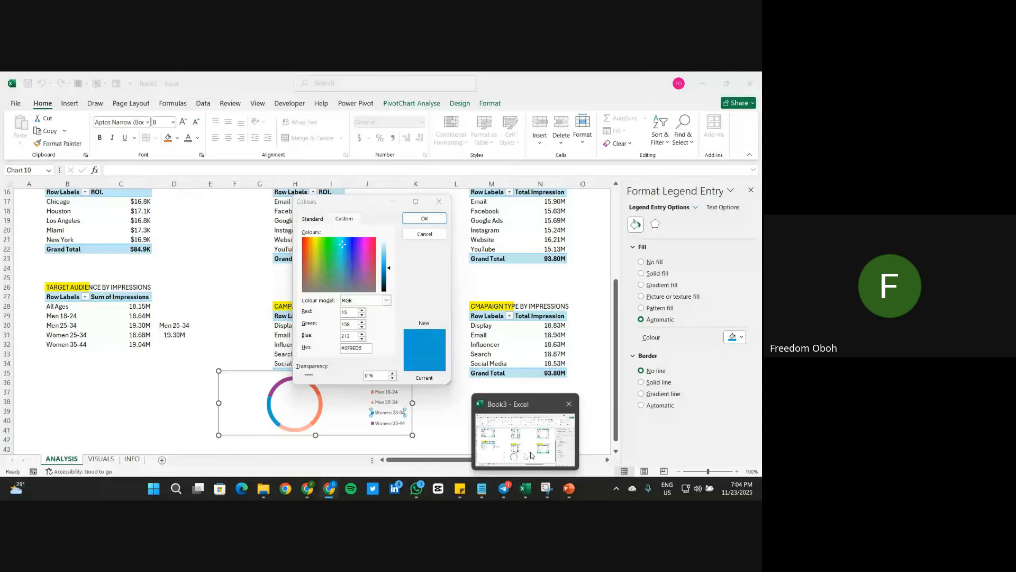
left_click_drag(361, 348, 346, 348)
key("ctrl+v")
left_click(422, 221)
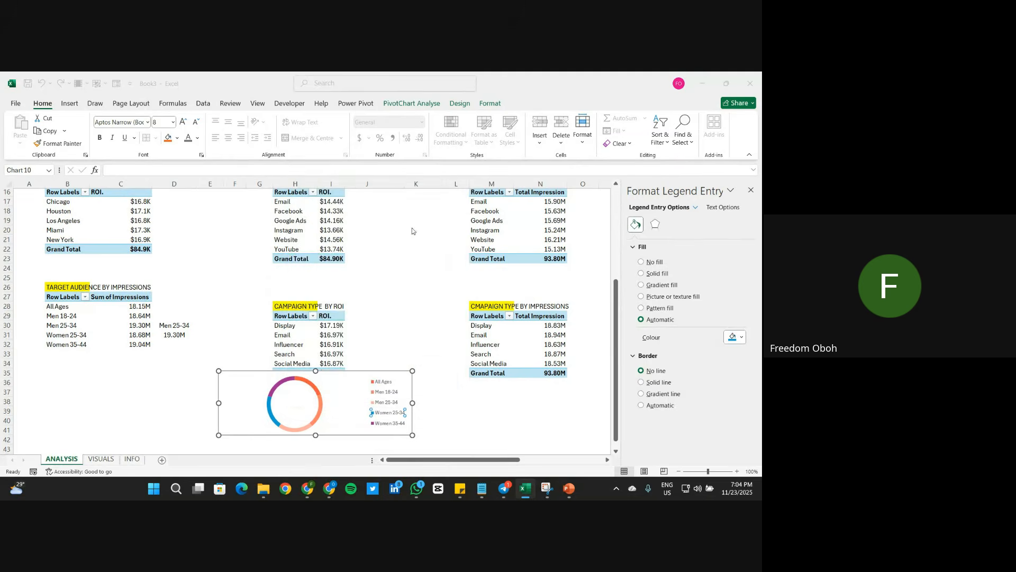
Step: Select the Women 35-44 legend entry, copy the 600 shade's hex code #e73c1b from UI Colors in Chrome, and return to Excel
left_click(377, 423)
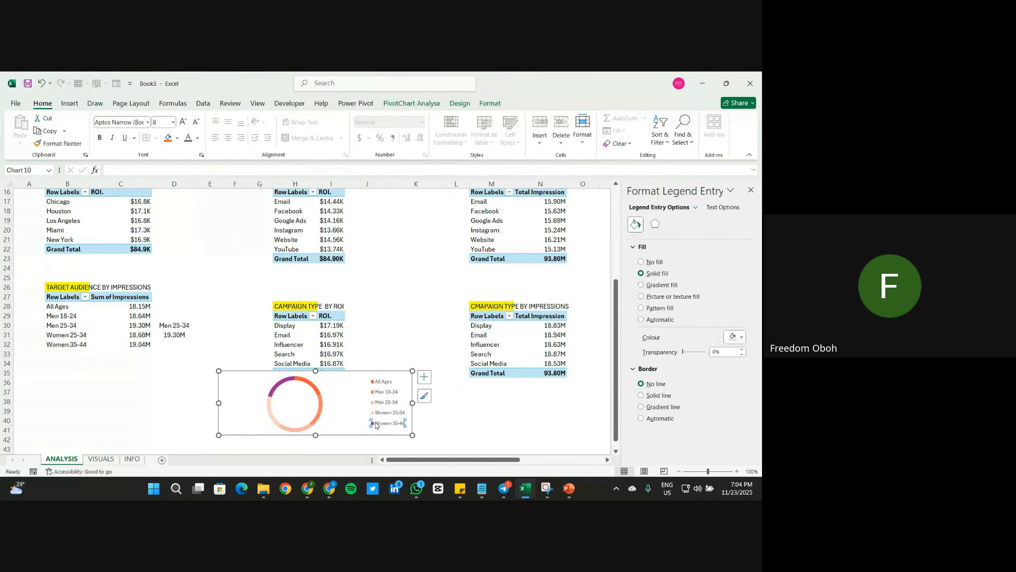
left_click(426, 377)
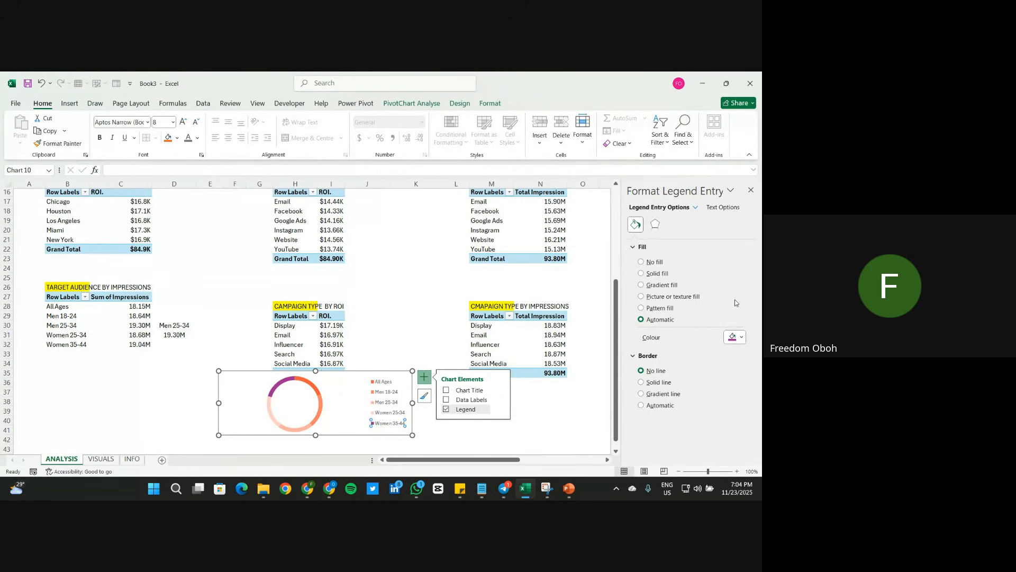
left_click(737, 335)
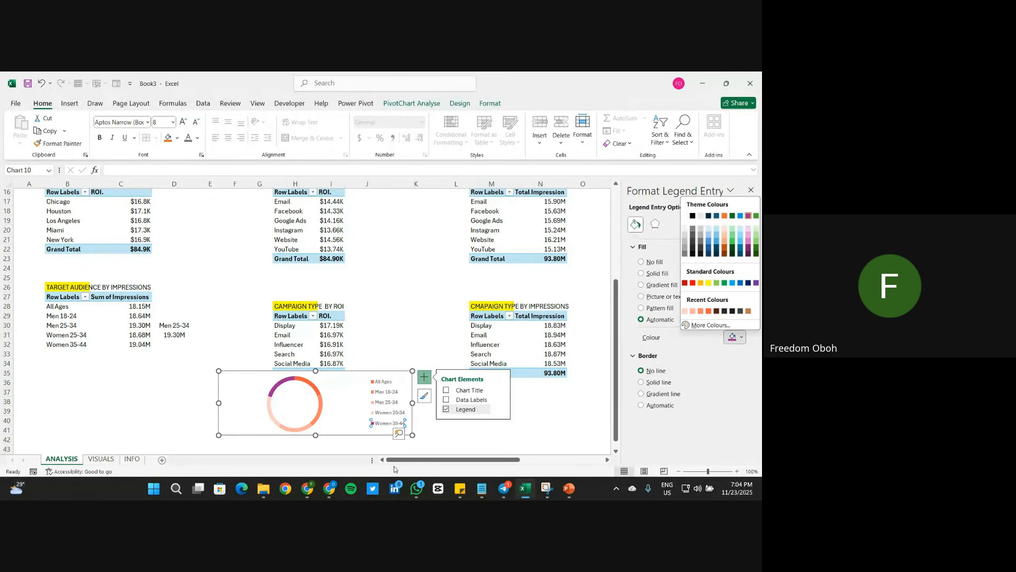
mouse_move(329, 488)
left_click(322, 452)
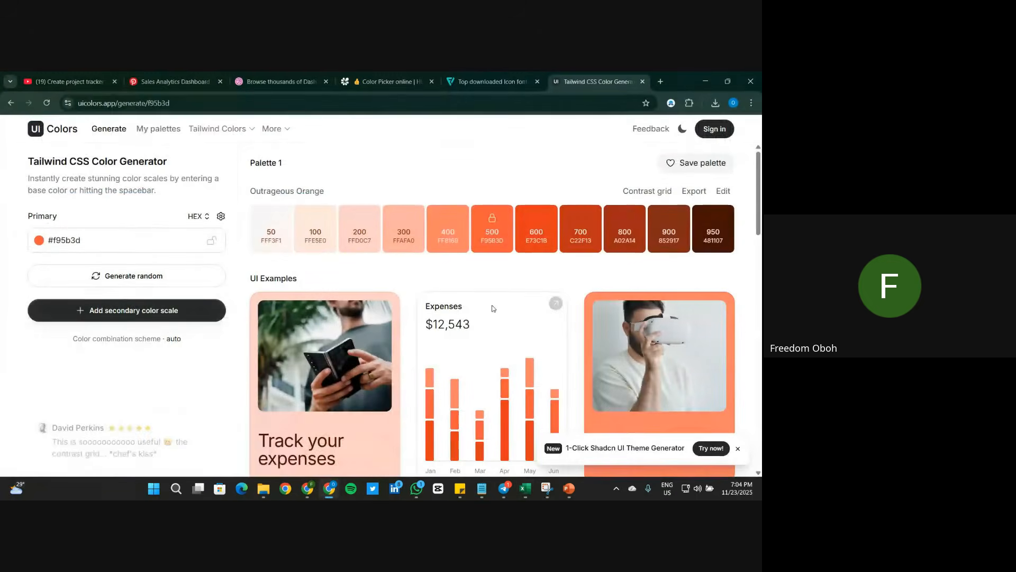
left_click(536, 234)
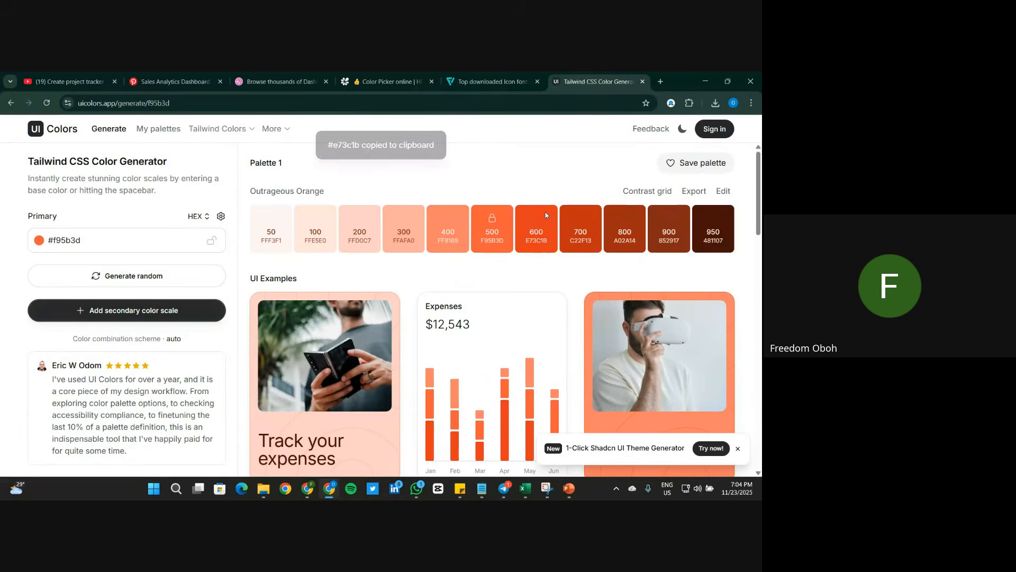
left_click(705, 81)
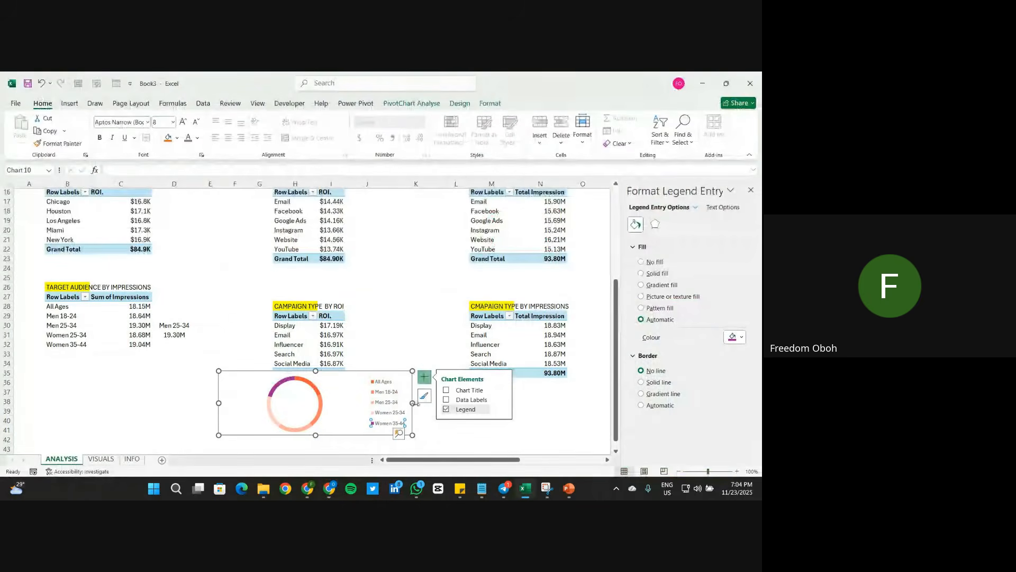
Step: Fill the doughnut chart's Women 35-44 legend entry with the copied custom color #e73c1b
left_click(737, 337)
left_click(714, 327)
left_click_drag(370, 349, 331, 351)
key("End")
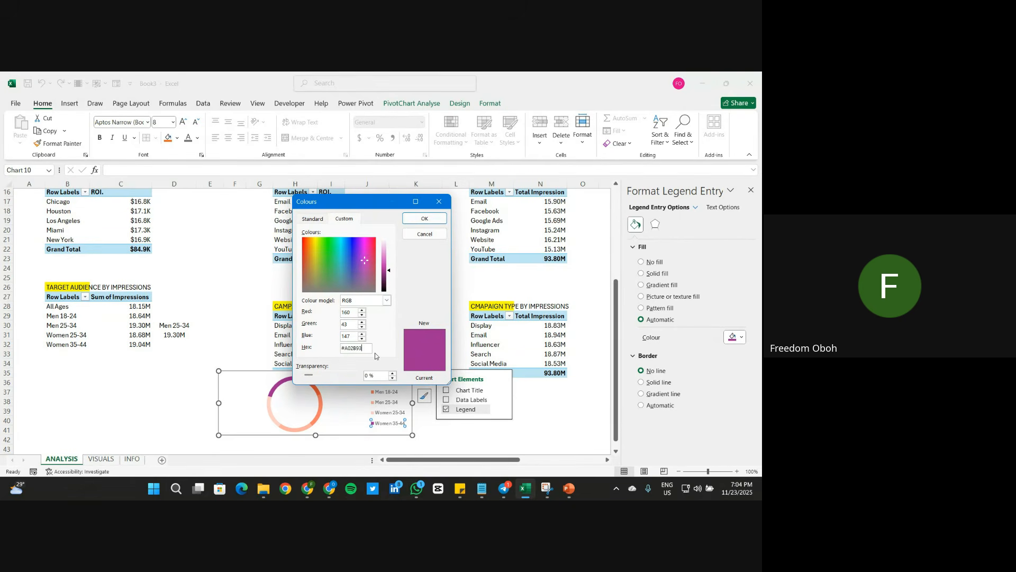
mouse_move(329, 488)
left_click(330, 422)
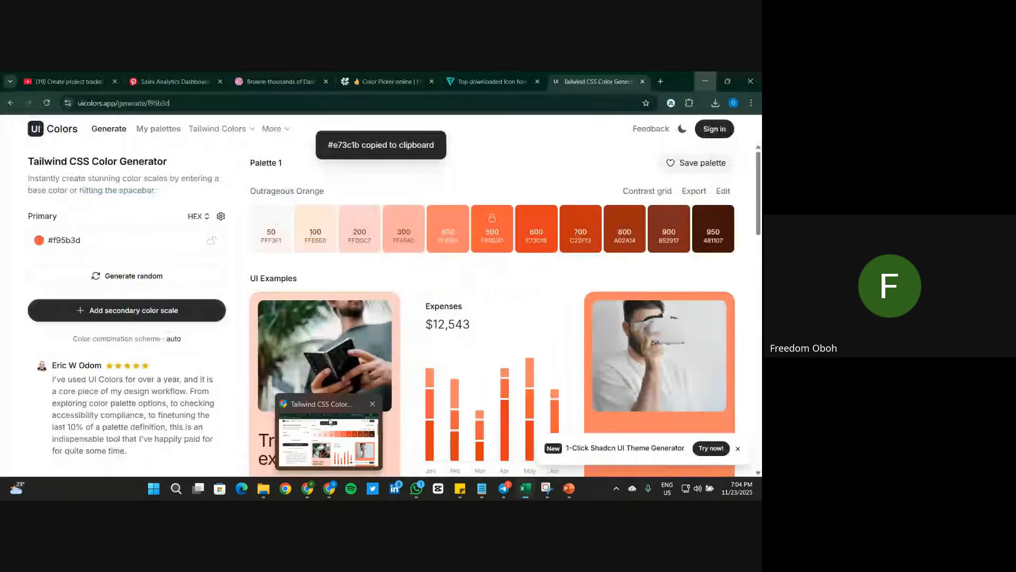
left_click(704, 76)
left_click_drag(367, 347, 339, 348)
key("ctrl+v")
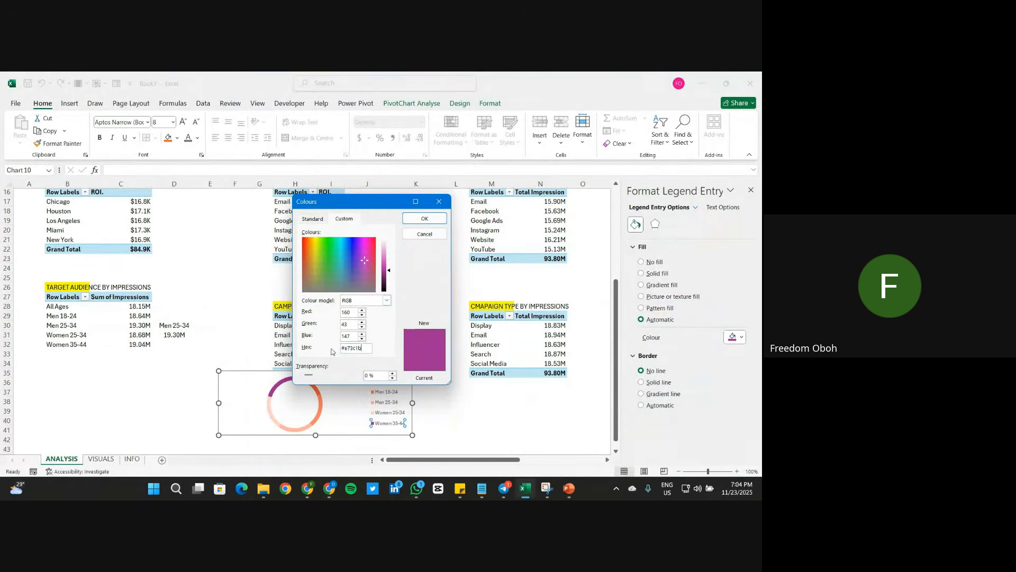
left_click(425, 218)
Step: Set the doughnut chart's area to no fill and its border to no line
left_click(424, 377)
left_click(341, 373)
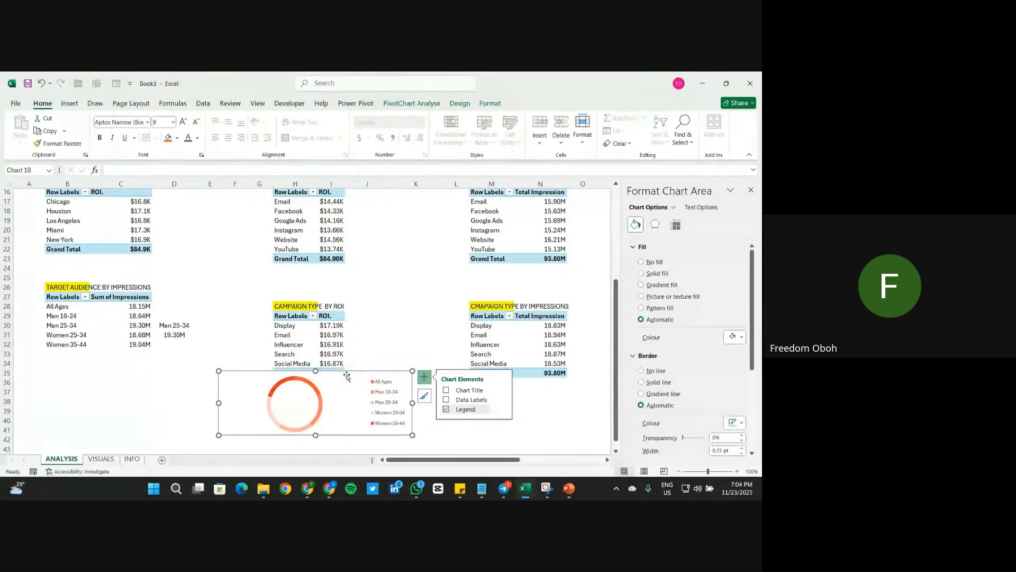
left_click(656, 371)
left_click(655, 262)
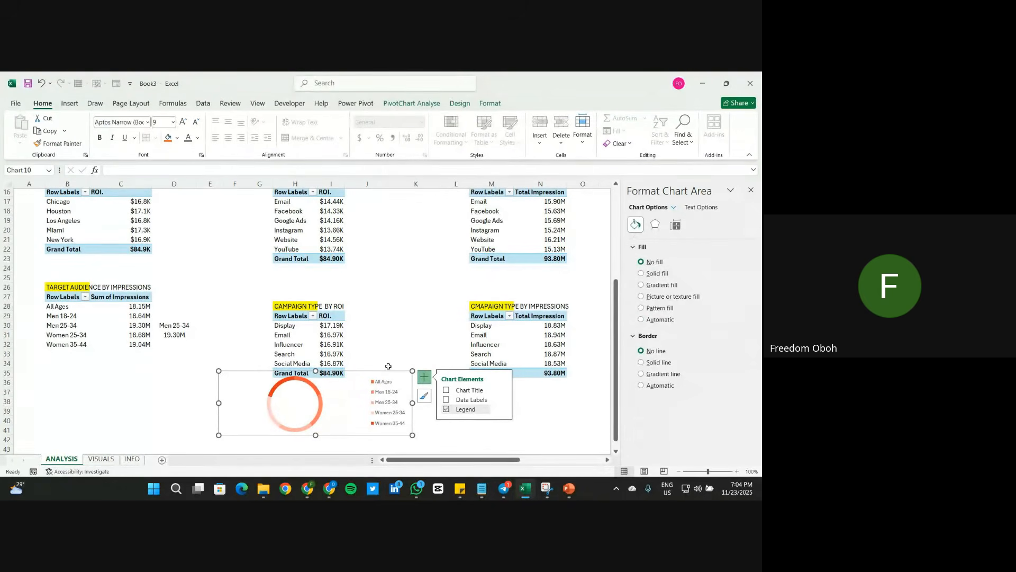
Step: Copy the UI Colors palette page's URL from Chrome and send it to the Week 5 topic of the EXCEL101 group in Telegram
mouse_move(329, 490)
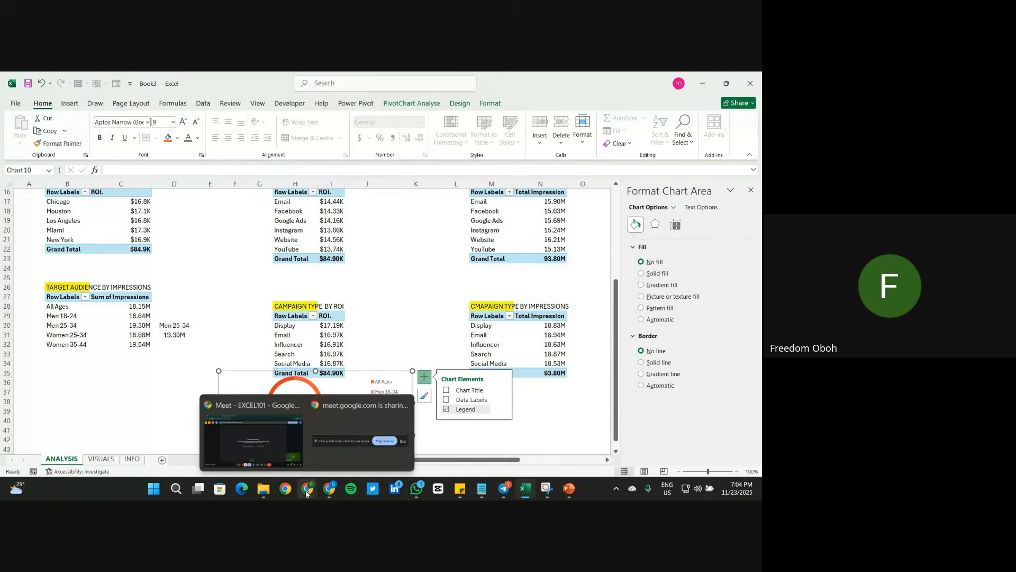
left_click(330, 490)
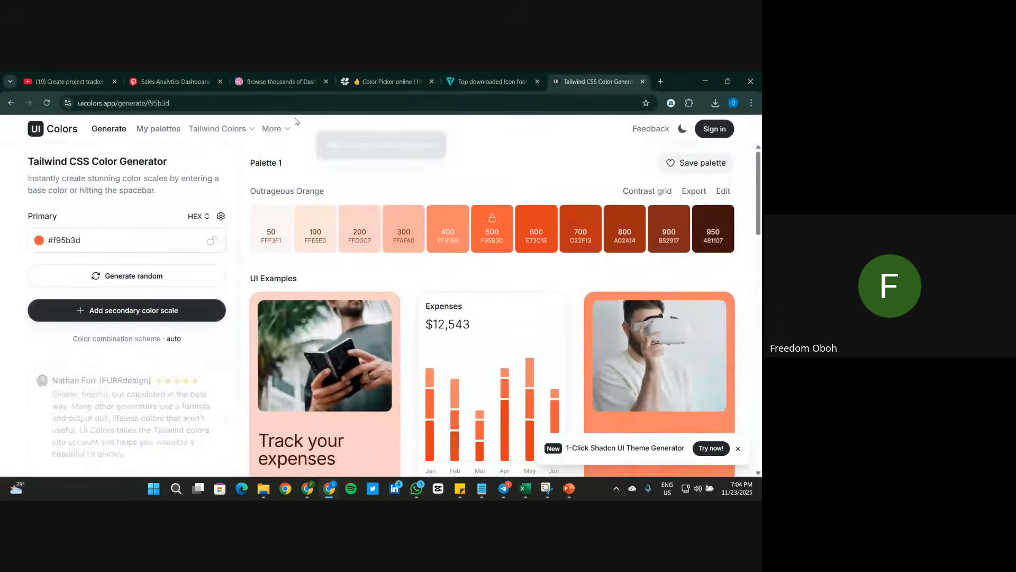
left_click(242, 107)
key("ctrl+c")
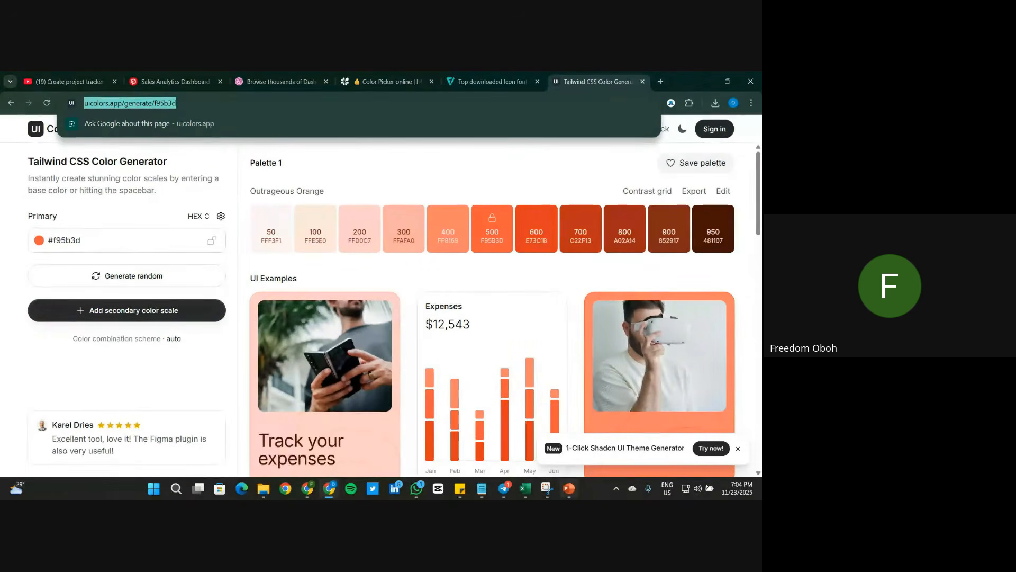
left_click(504, 488)
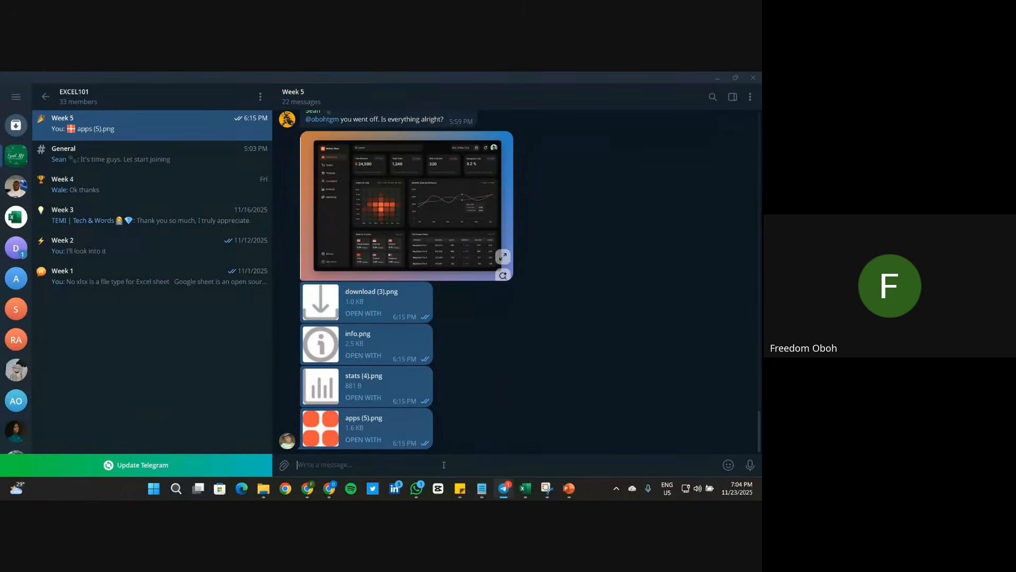
key("ctrl+v")
key("Return")
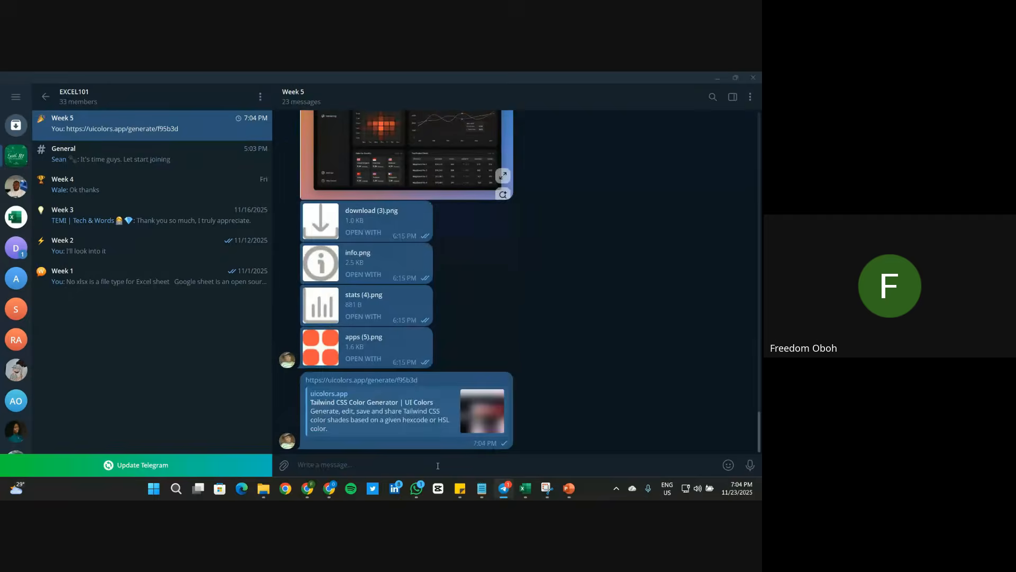
Step: Return to Excel, paste the doughnut chart onto the VISUALS sheet, and place it in the Target Audience by Impression card
left_click(718, 77)
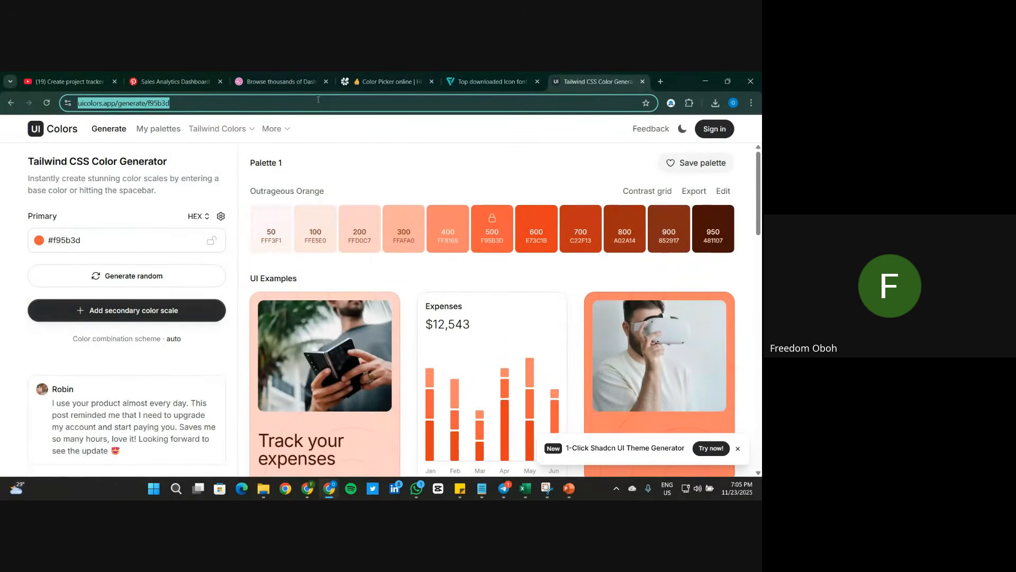
left_click(461, 123)
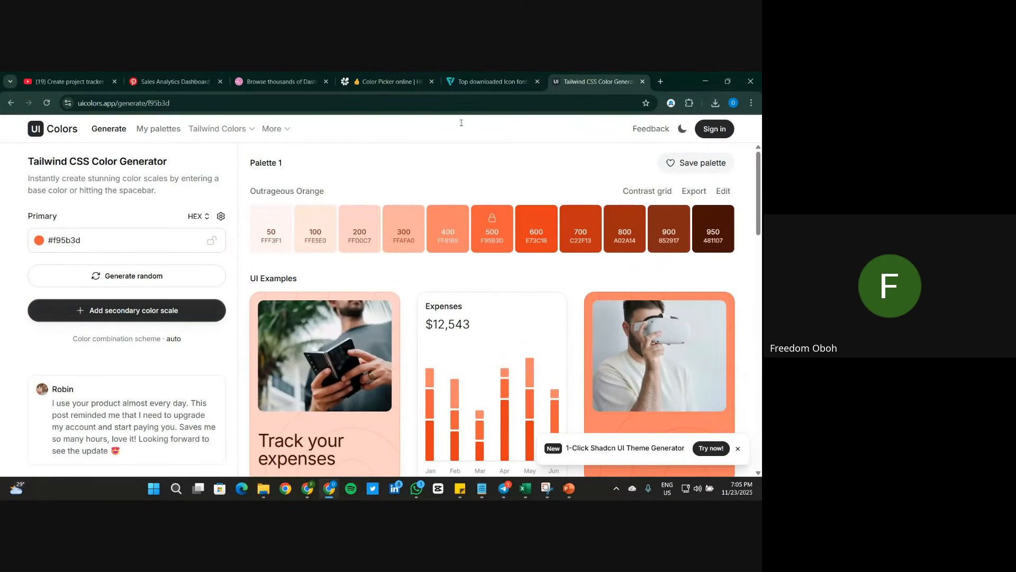
left_click(706, 77)
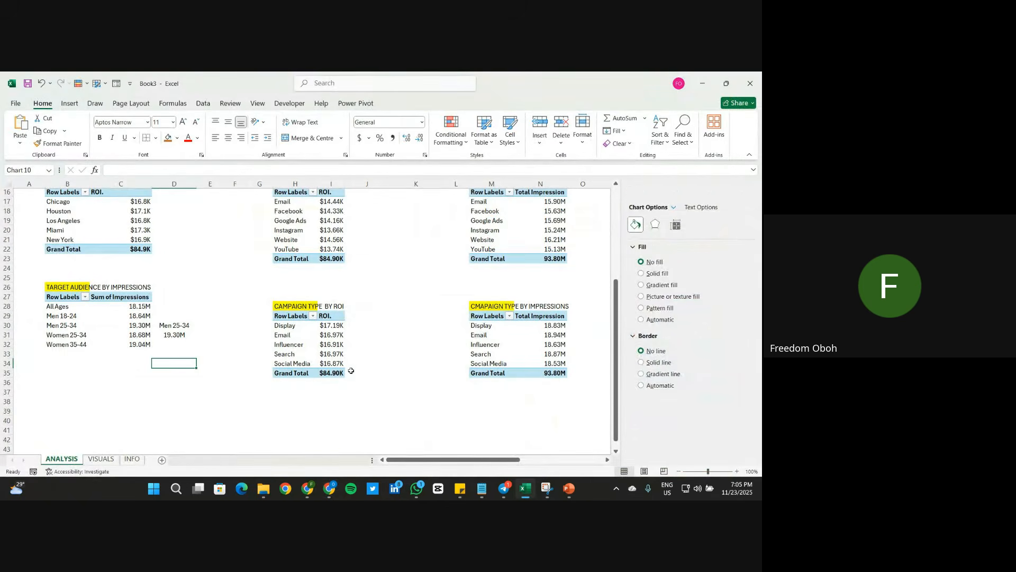
left_click(101, 458)
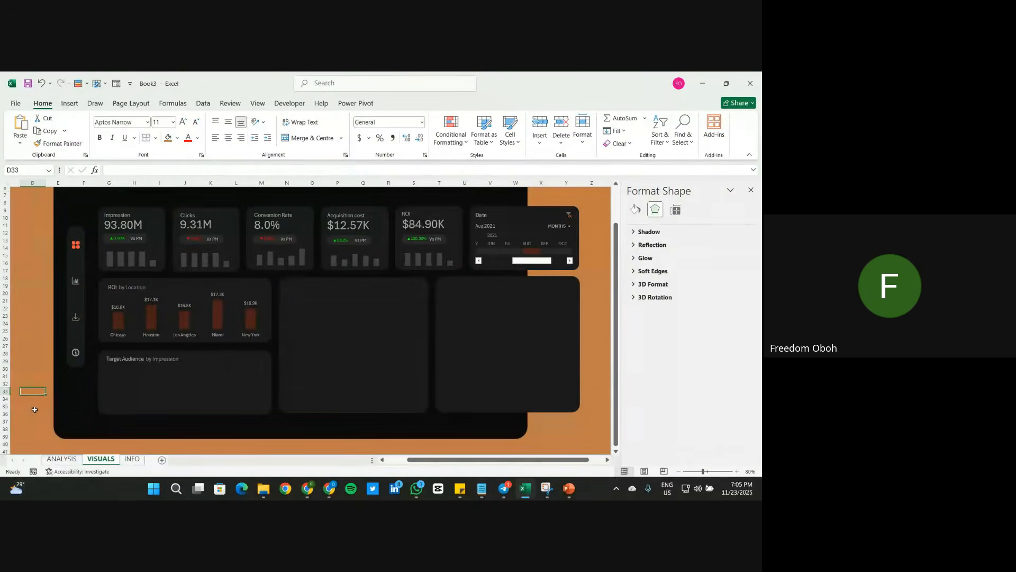
key("ctrl+v")
left_click_drag(45, 404, 122, 361)
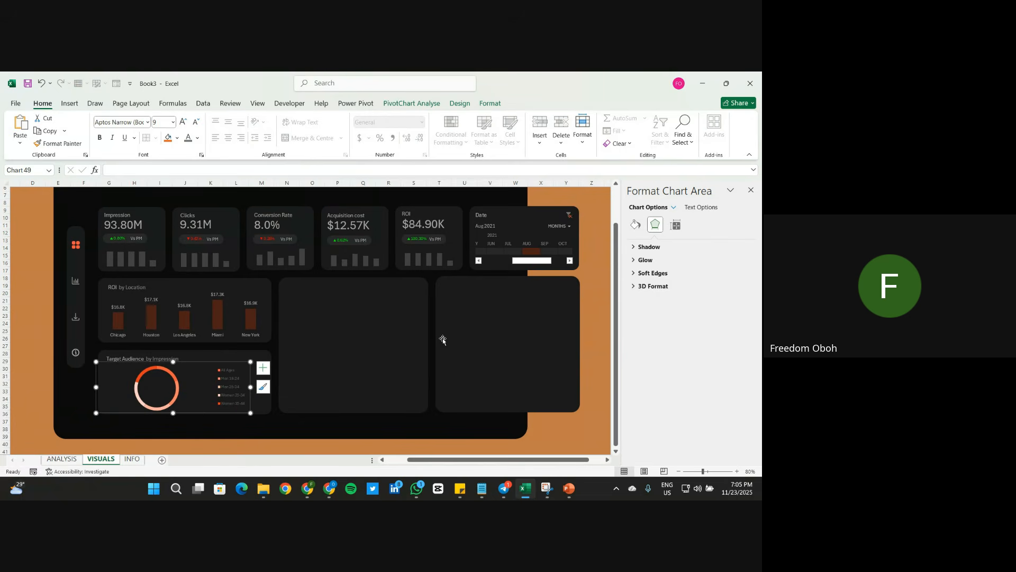
Step: Try setting the doughnut chart's legend position to Left, with the ring moved right and the legend shifted towards it
left_click(232, 380)
left_click(675, 224)
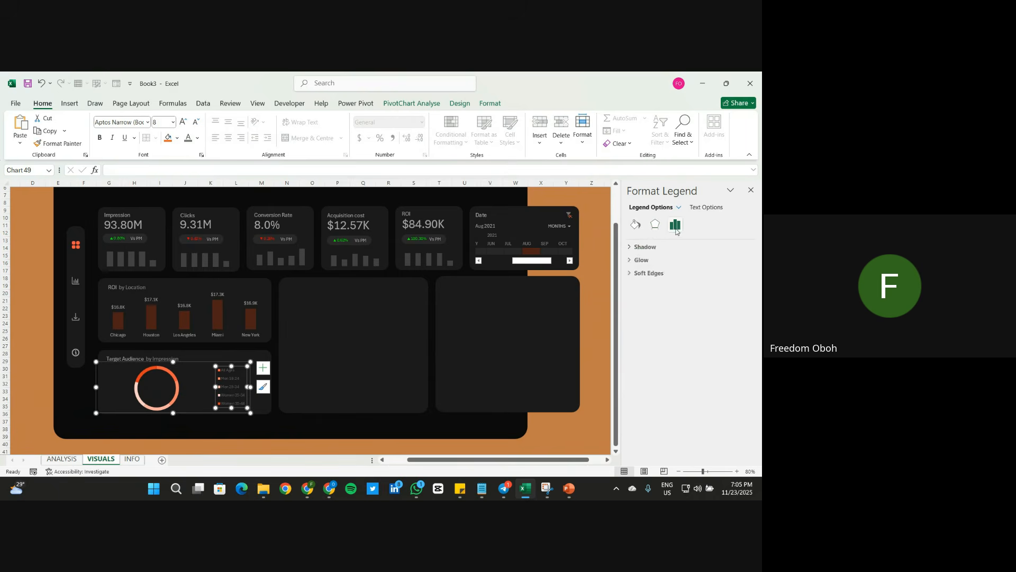
left_click(647, 296)
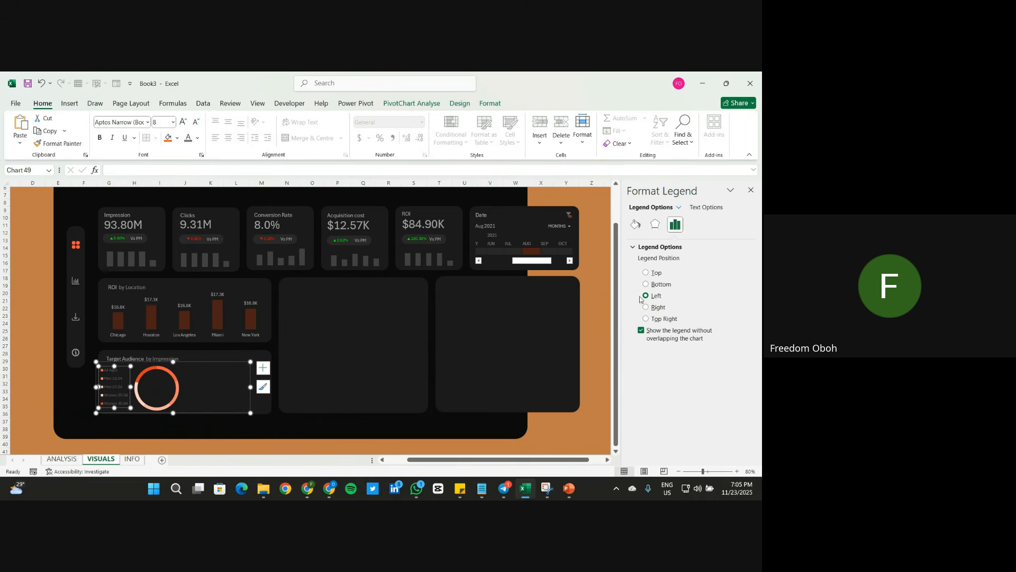
left_click(154, 386)
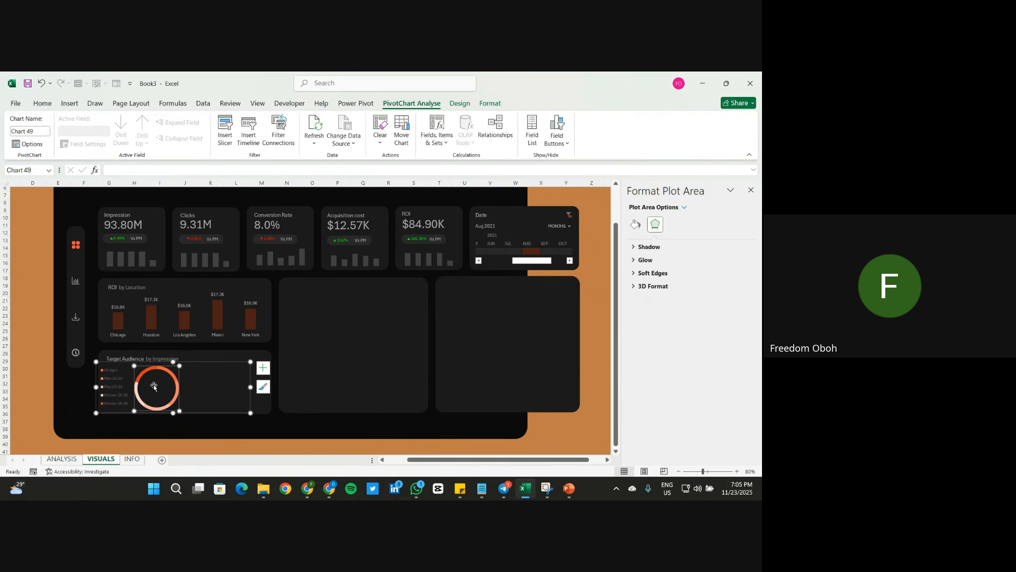
left_click_drag(179, 400, 218, 399)
left_click(131, 380)
left_click_drag(139, 382, 157, 385)
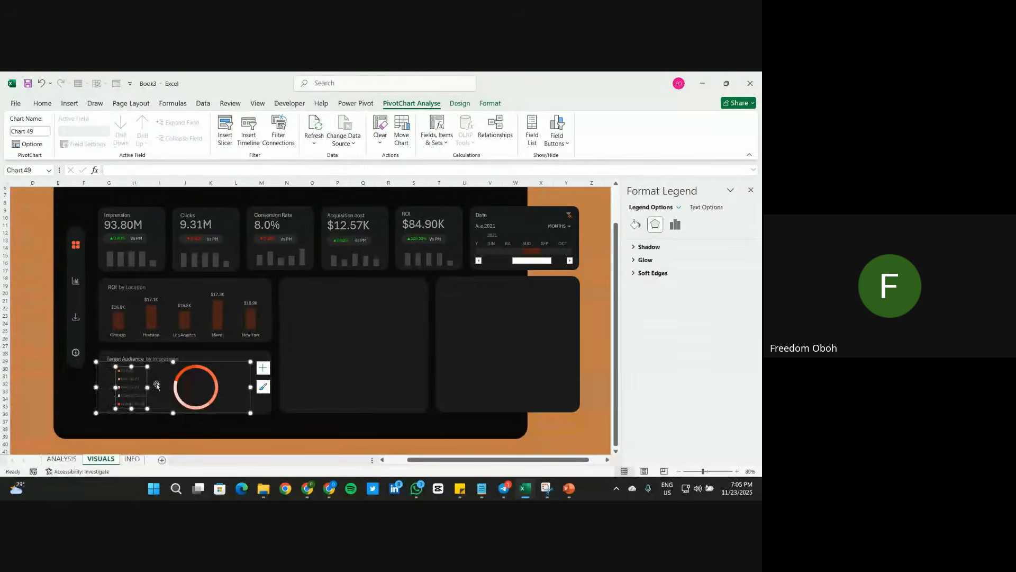
Step: Widen the doughnut chart to nearly the card's right edge and nudge it slightly left and down
left_click(14, 398)
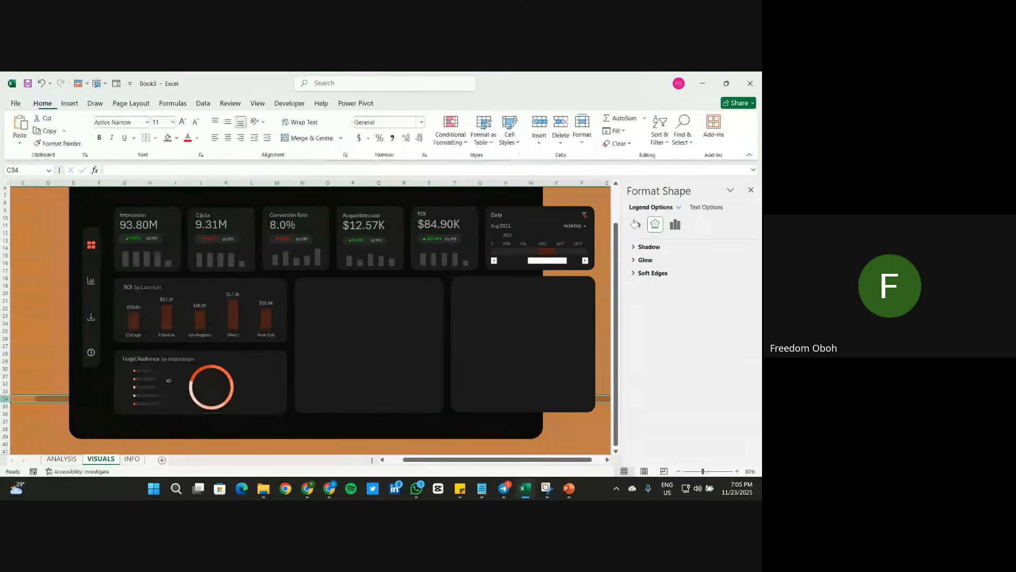
left_click(209, 383)
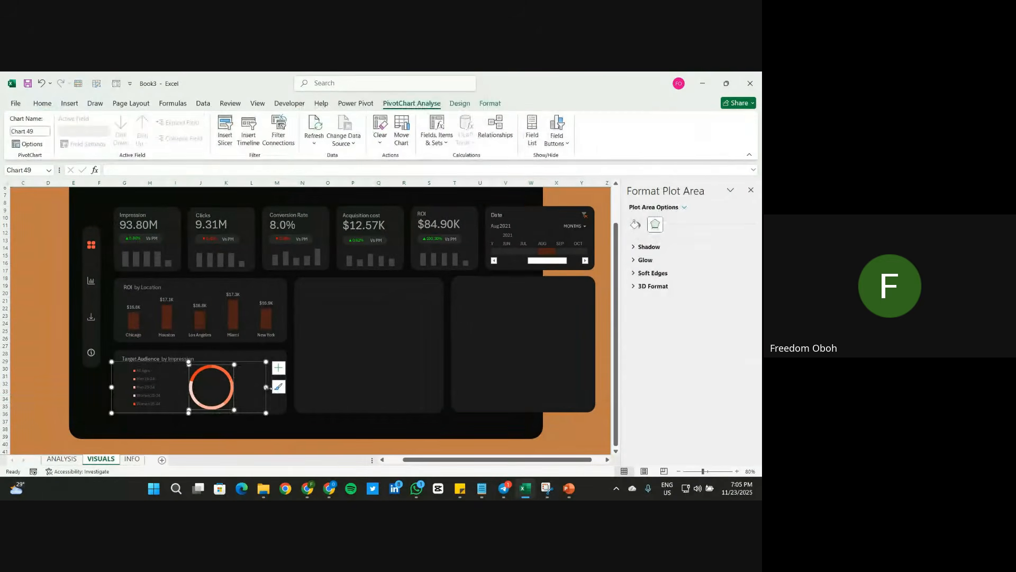
left_click_drag(266, 387, 281, 387)
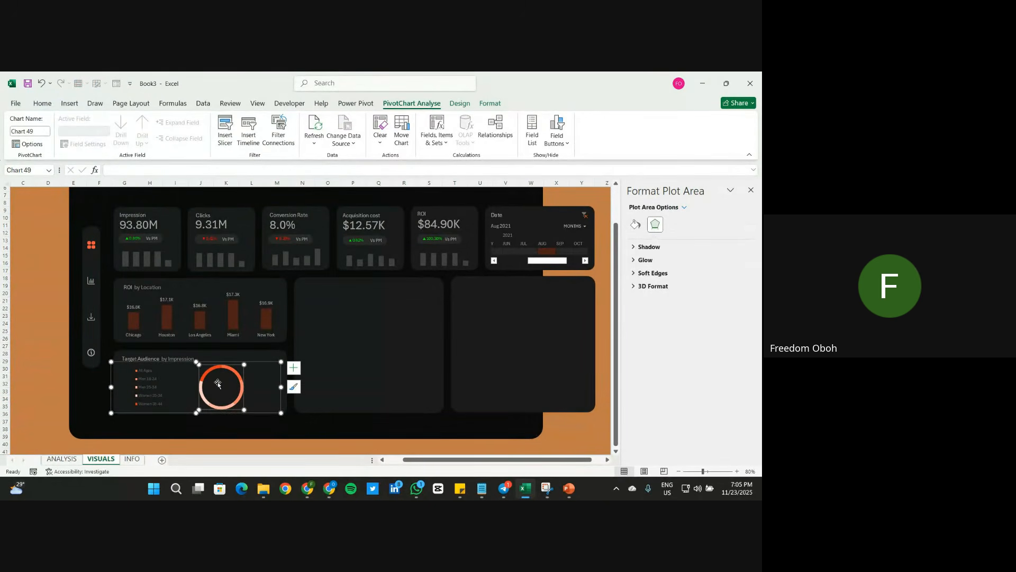
left_click(224, 362)
left_click_drag(225, 362, 221, 363)
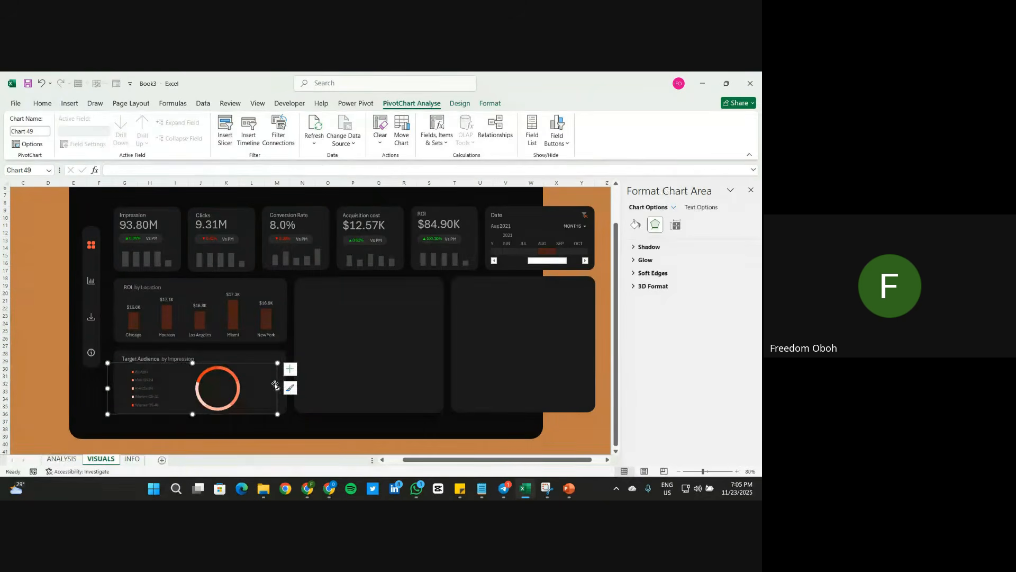
Step: Extend the lower edge of the Target Audience card's background rectangle slightly downward
left_click(260, 360)
left_click(260, 359)
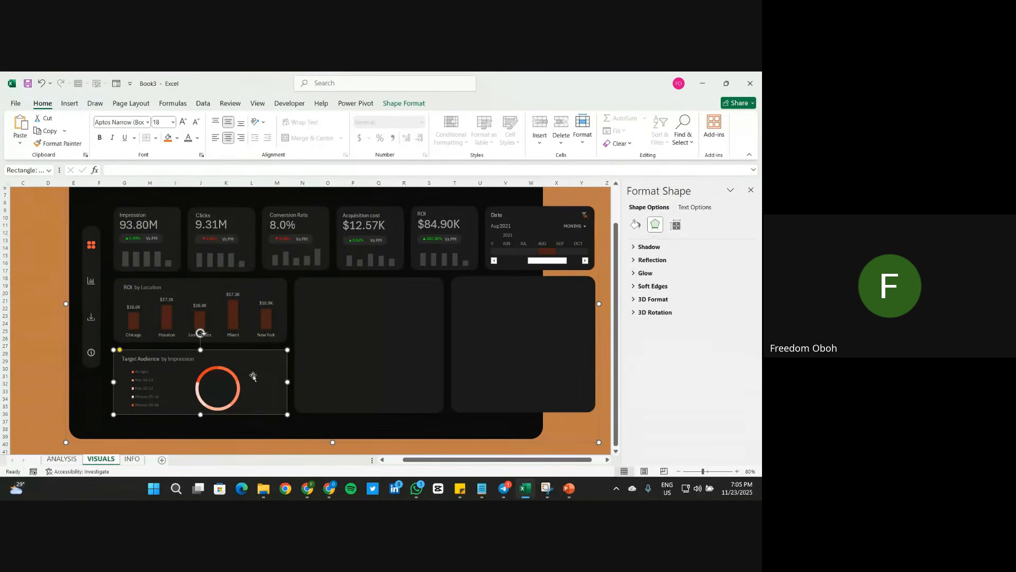
left_click_drag(199, 416, 201, 424)
left_click(33, 390)
Step: Narrow the doughnut chart from its left side and move it to the left edge of the Target Audience card
left_click(162, 397)
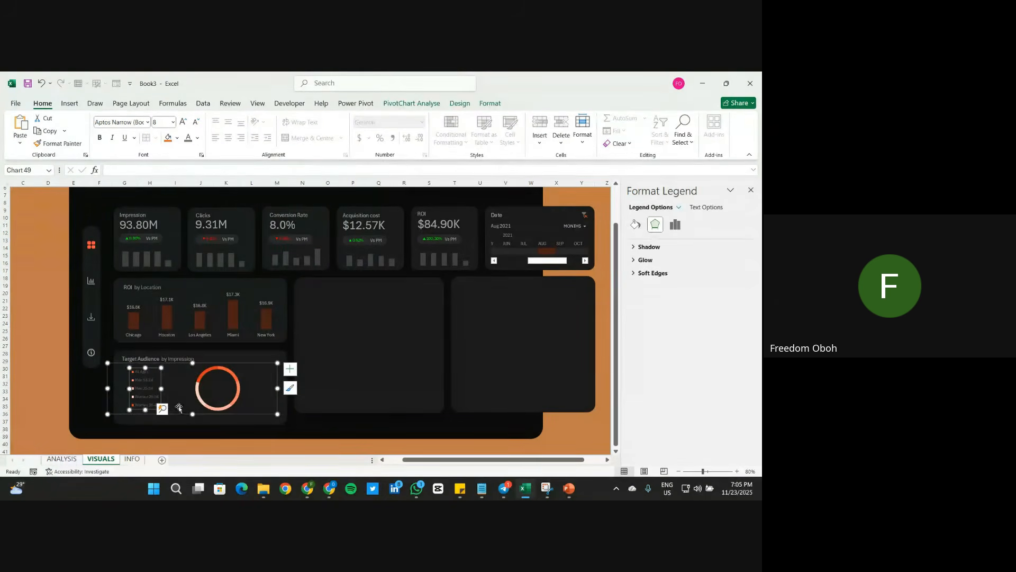
left_click_drag(108, 388, 140, 388)
left_click(174, 414)
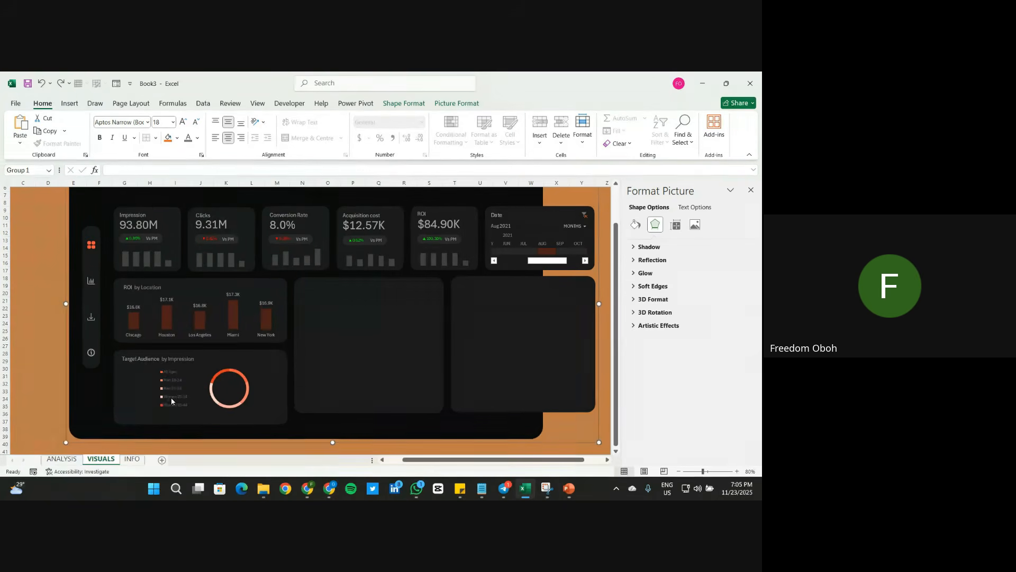
left_click(164, 407)
left_click_drag(221, 363, 196, 367)
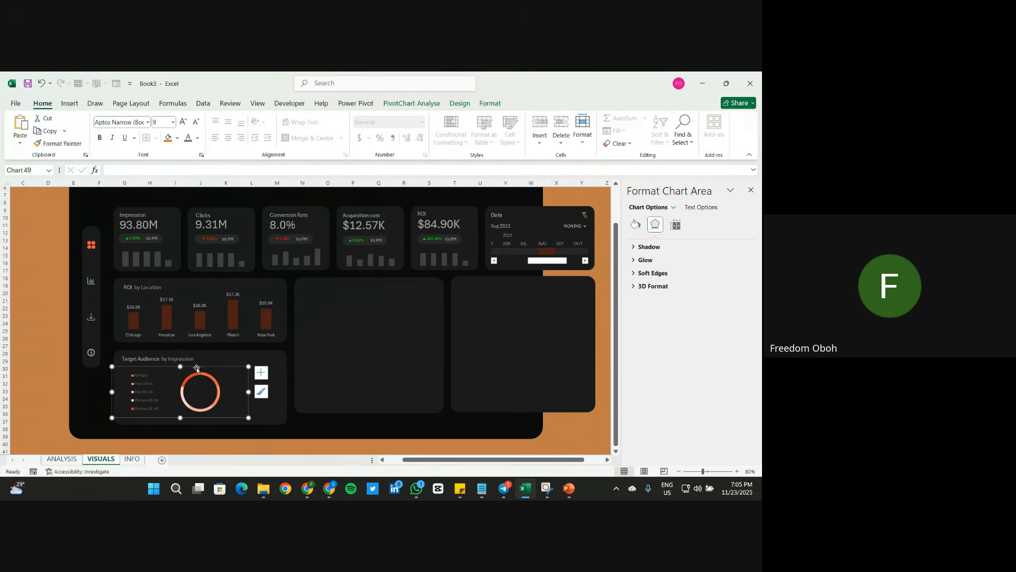
Step: Set the doughnut chart's legend position to Right, move the ring to the left side, and enlarge it slightly
left_click(193, 395)
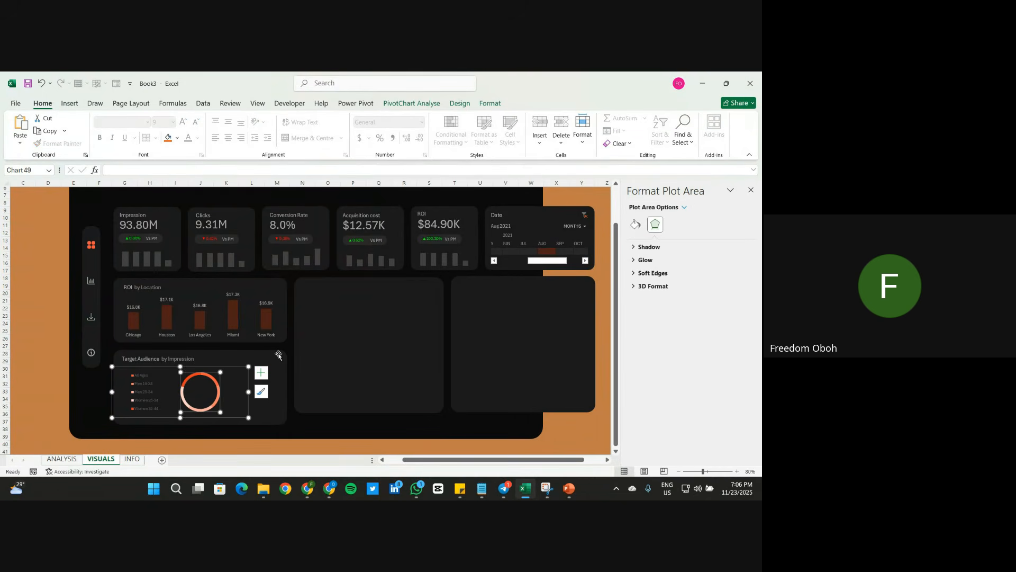
left_click(150, 396)
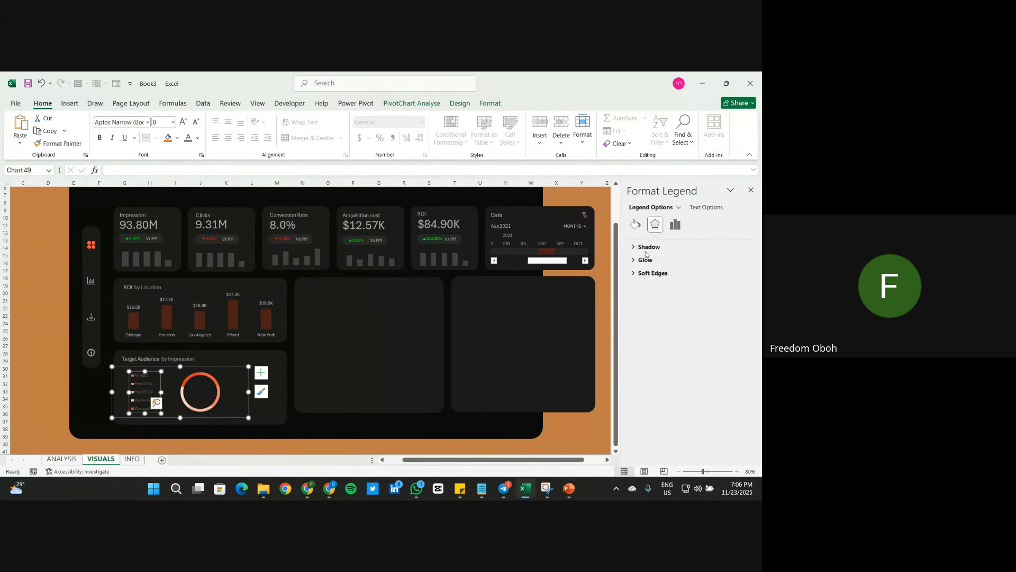
left_click(674, 228)
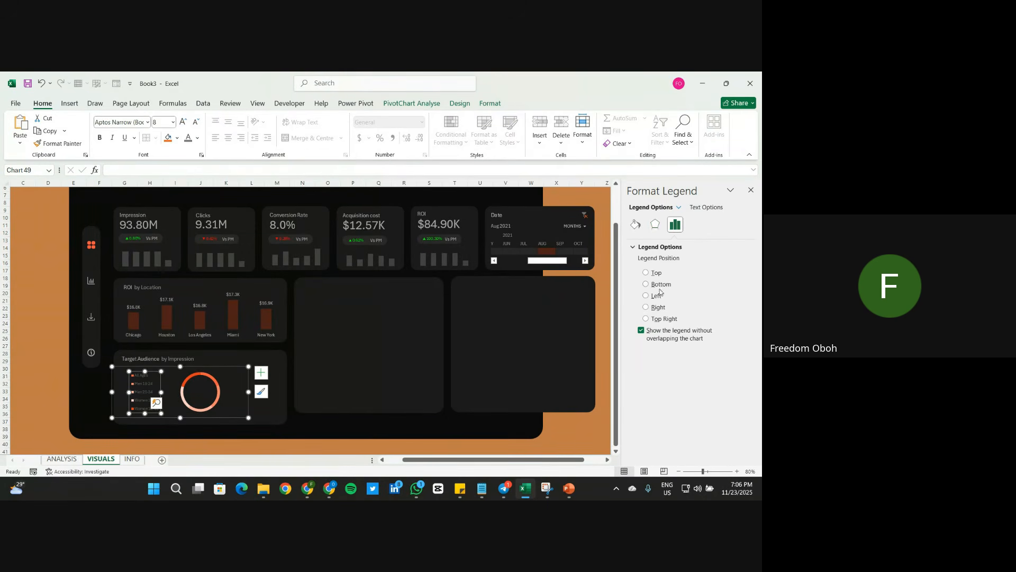
left_click(660, 309)
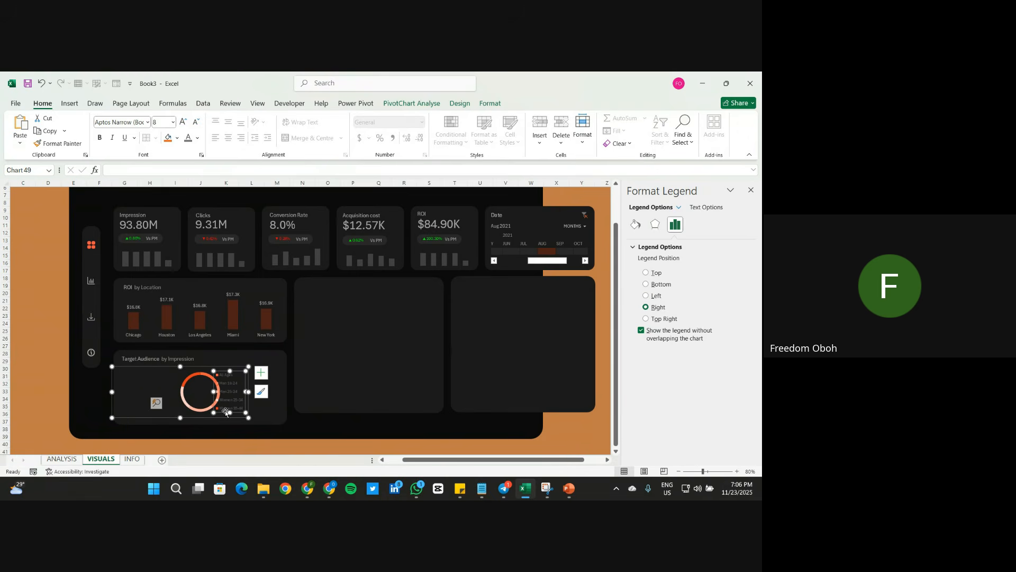
left_click(200, 391)
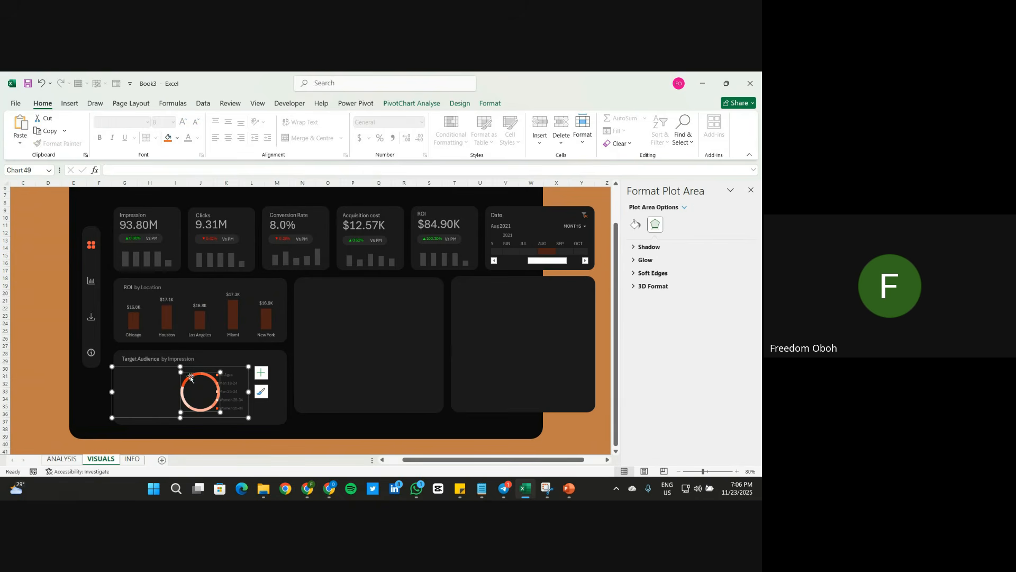
left_click_drag(191, 378, 139, 377)
left_click_drag(170, 414, 182, 408)
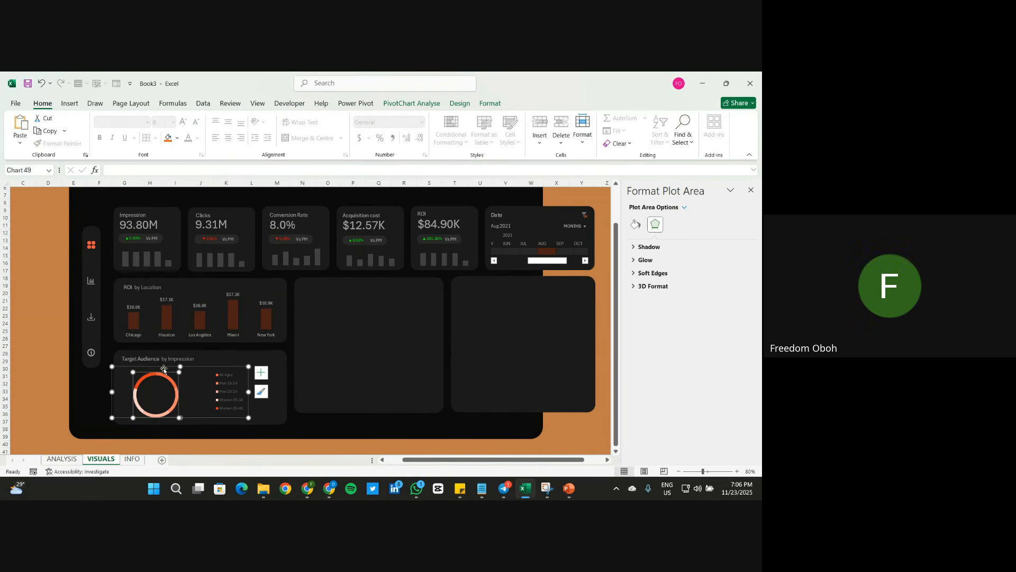
Step: Make the doughnut chart slightly taller and shift it right within the Target Audience card
left_click_drag(167, 366, 170, 365)
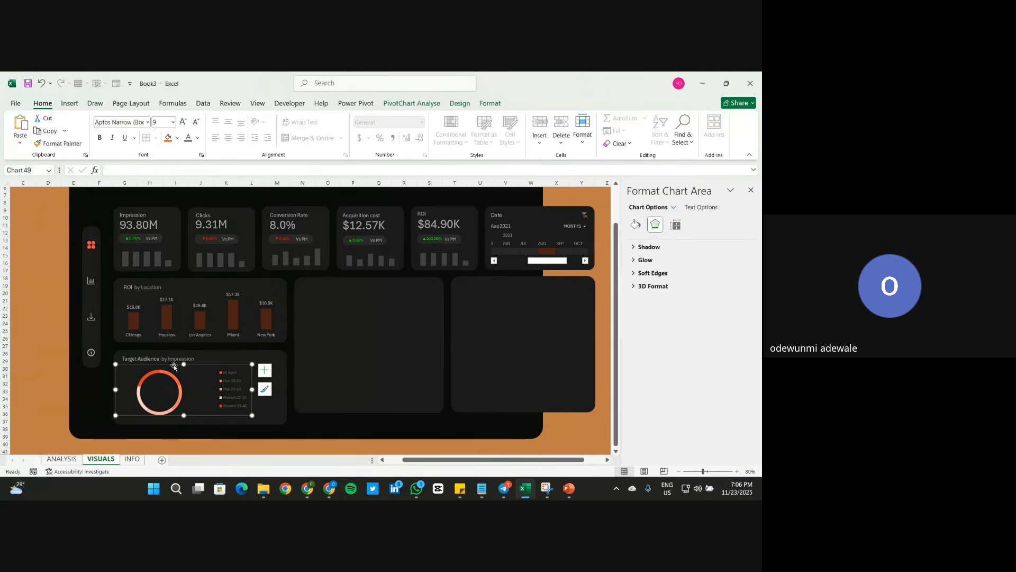
left_click_drag(184, 415, 183, 421)
left_click_drag(251, 401, 261, 399)
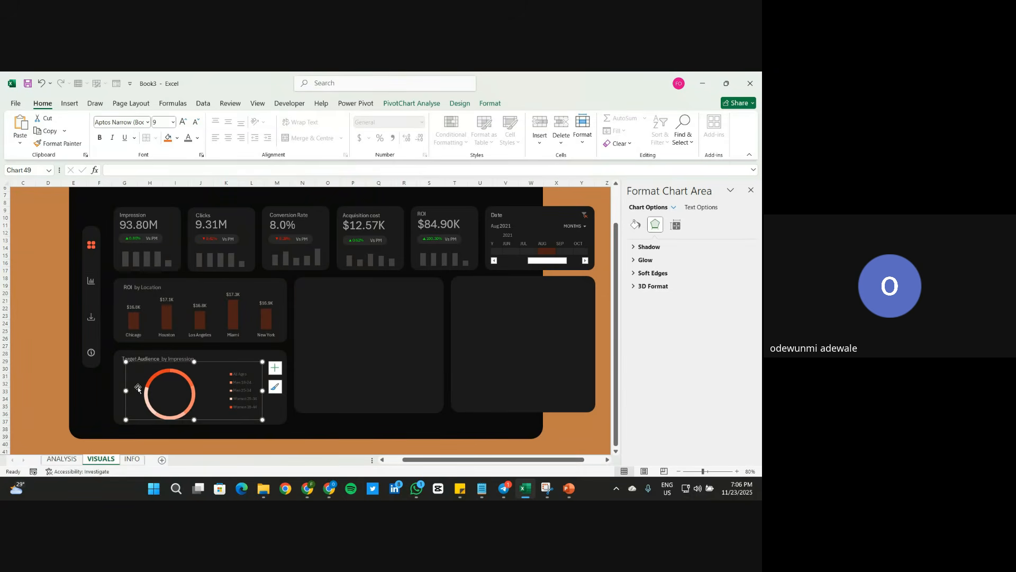
Step: Increase the doughnut chart legend's font size to 10
left_click(242, 377)
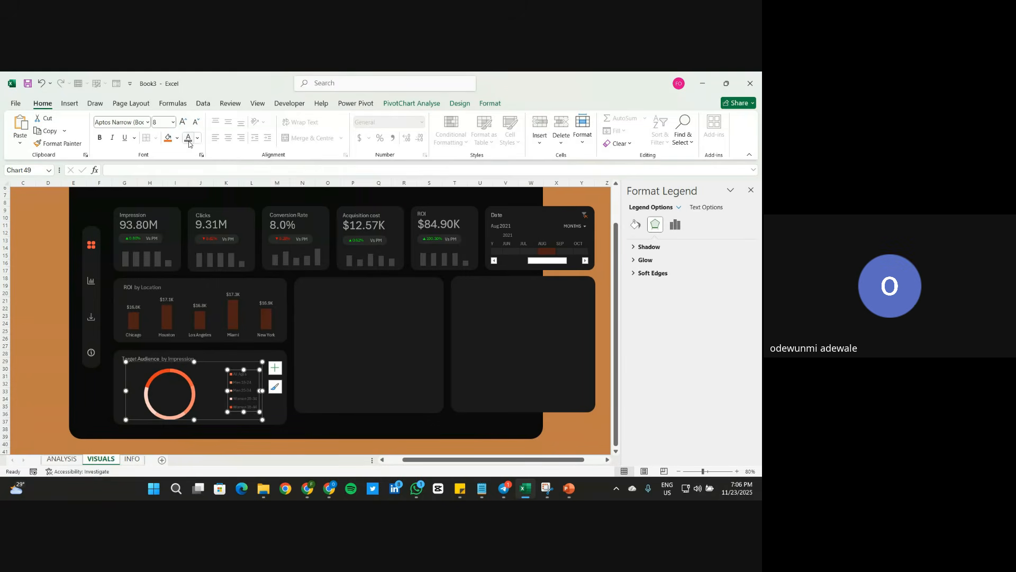
left_click(182, 122)
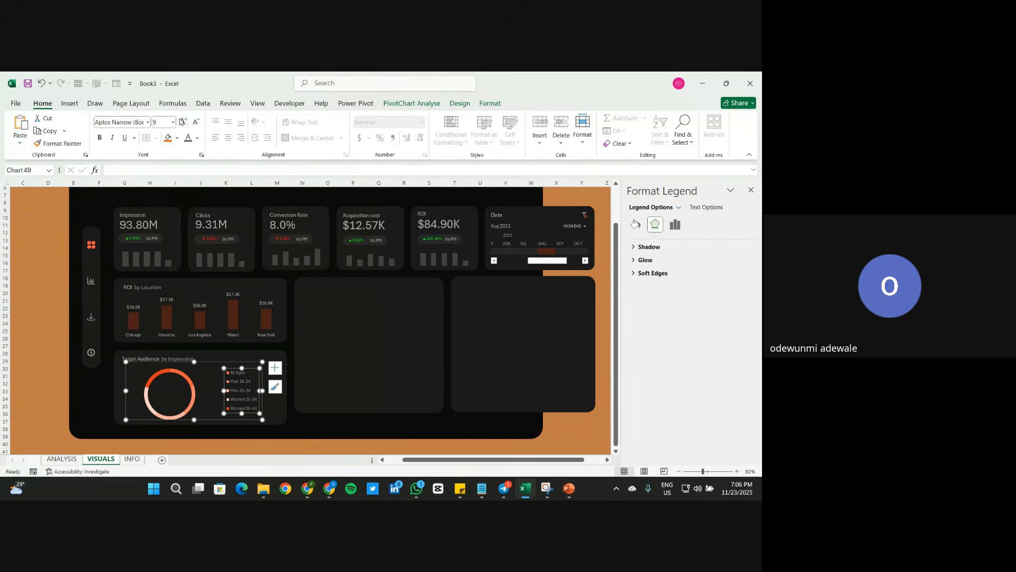
left_click(182, 122)
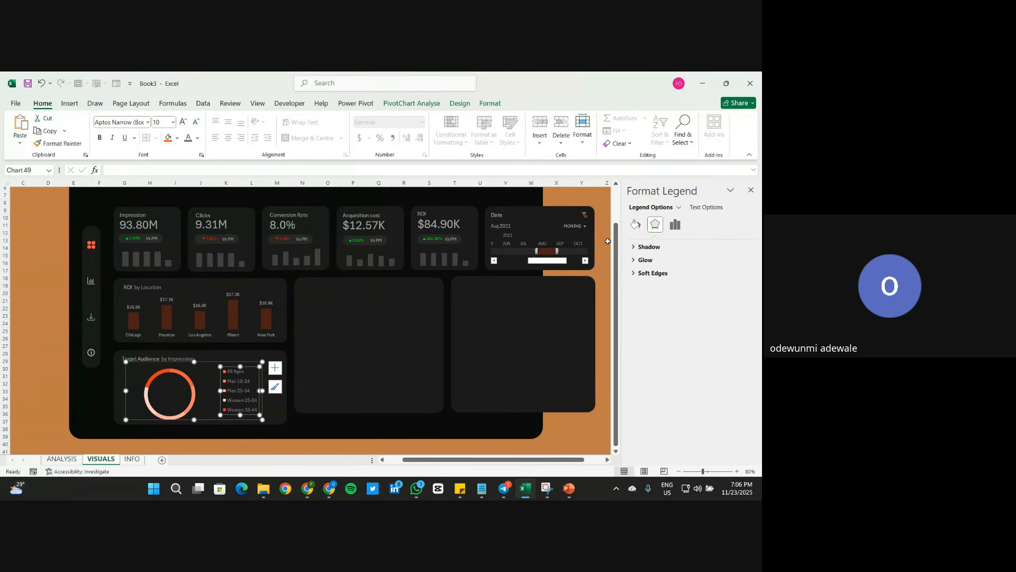
Step: Try the Bottom legend position on the doughnut chart, then set it back to Right
left_click(675, 225)
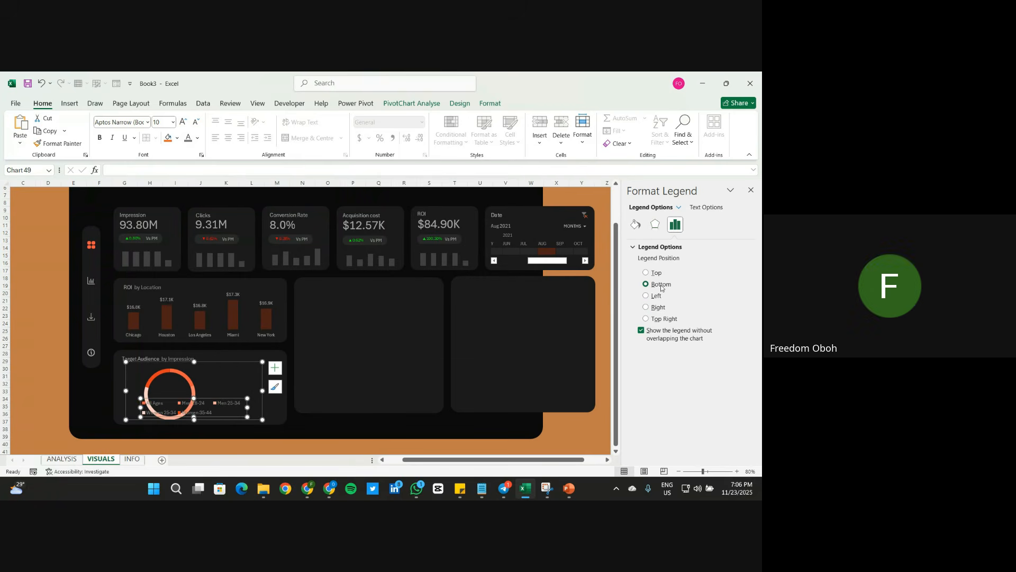
left_click(236, 364)
left_click(217, 410)
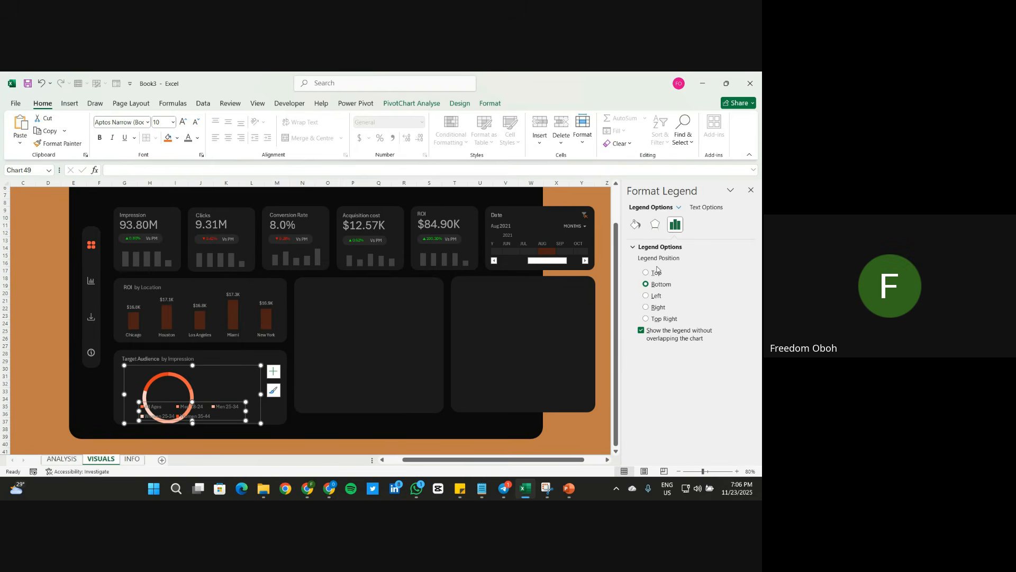
left_click(657, 309)
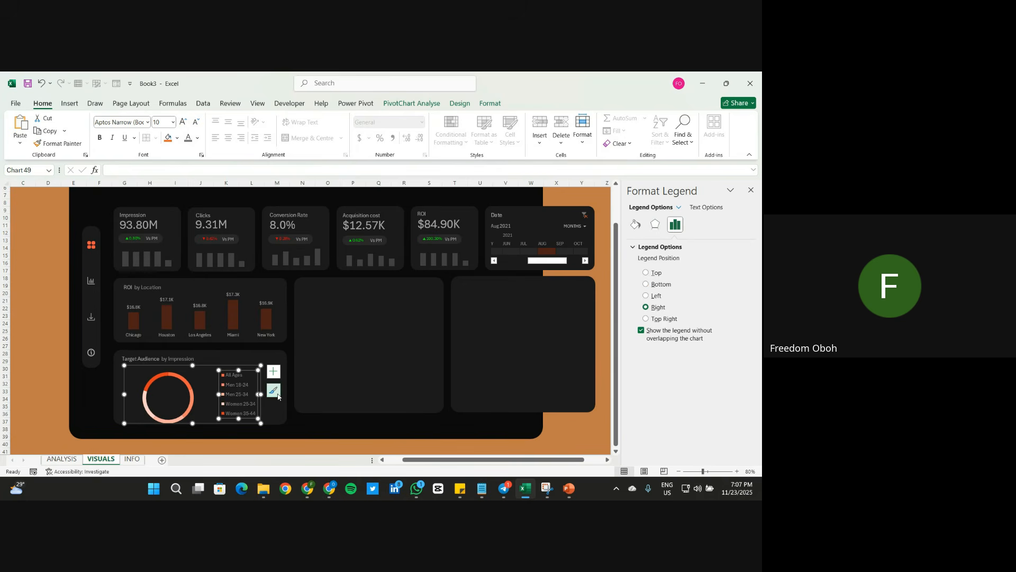
Step: Move the doughnut chart left and slightly up so it sits under the Target Audience by Impression title
left_click(184, 366)
left_click_drag(185, 366, 176, 363)
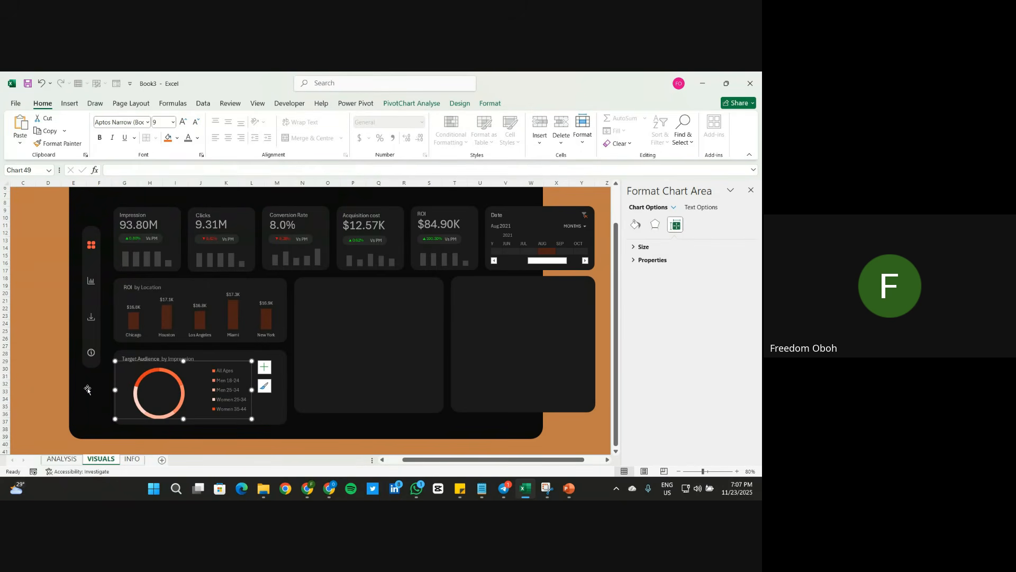
left_click(32, 390)
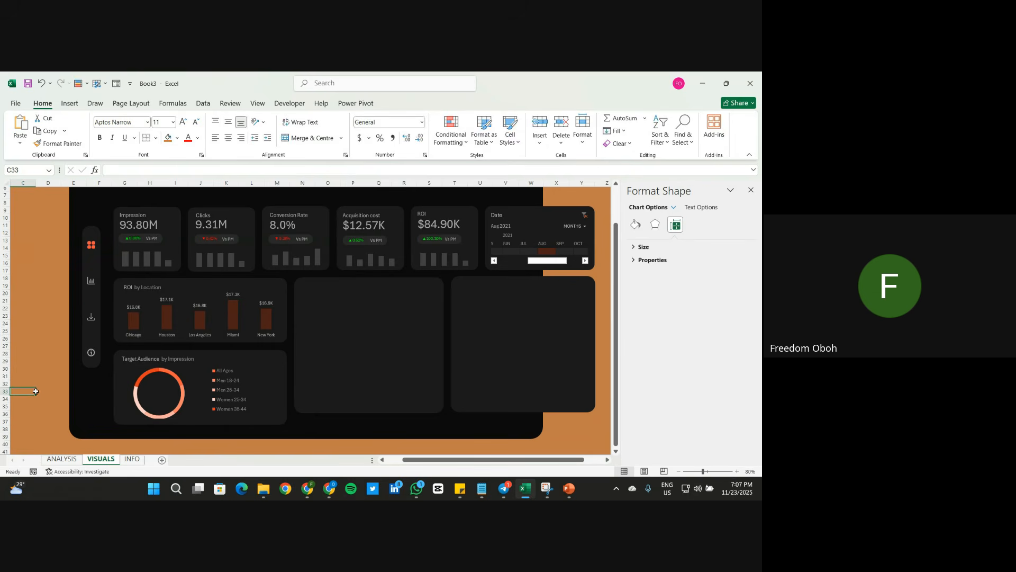
left_click(200, 379)
Step: On the ANALYSIS sheet, name cell D30 topaudience and cell D31 maximpression
left_click(61, 459)
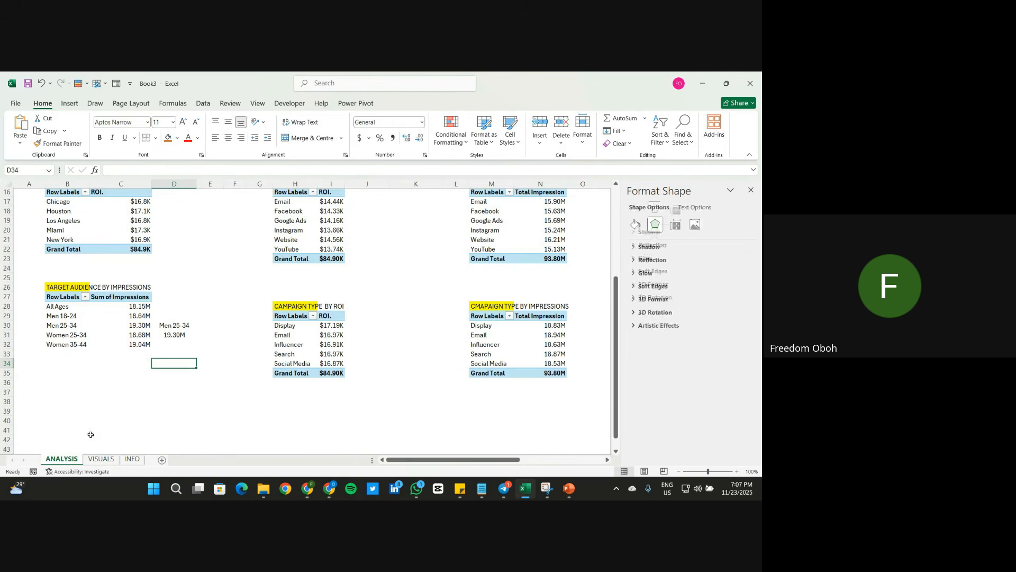
left_click(172, 324)
left_click(17, 170)
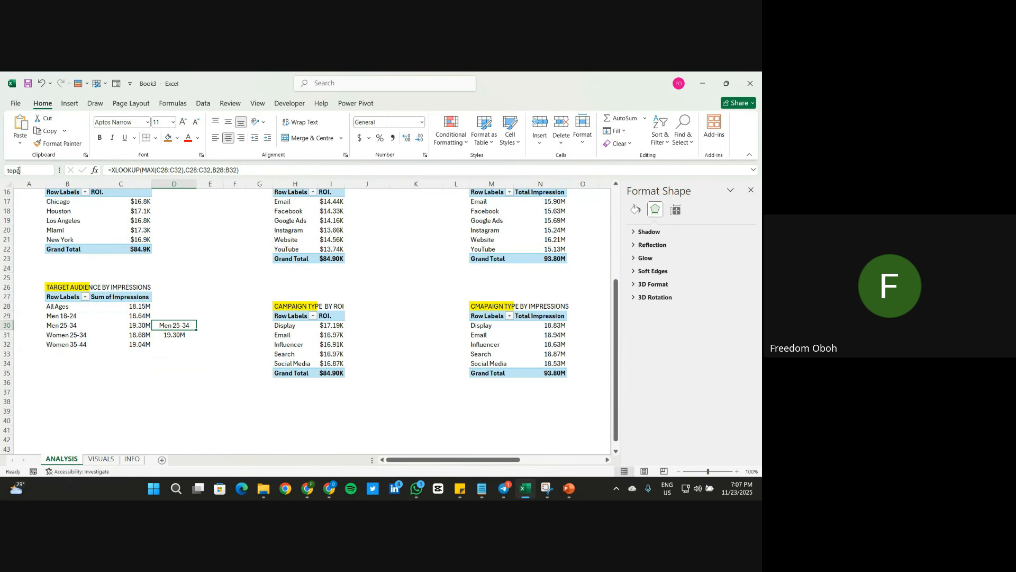
key("Return")
left_click(168, 335)
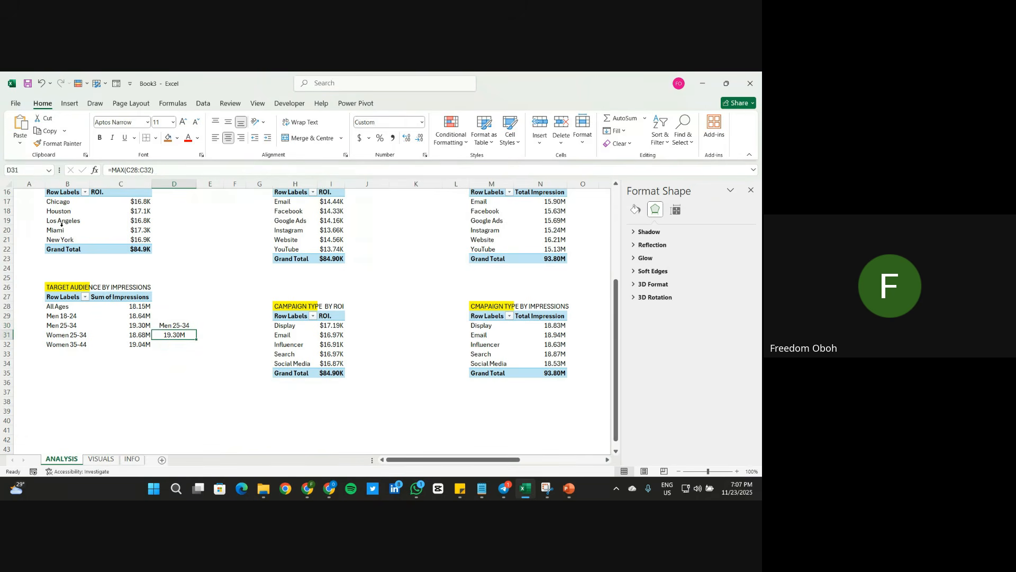
left_click(24, 172)
type("ion")
key("Return")
Step: On the VISUALS sheet, duplicate the Impression card's value text box and place the copy inside the doughnut ring
left_click(102, 459)
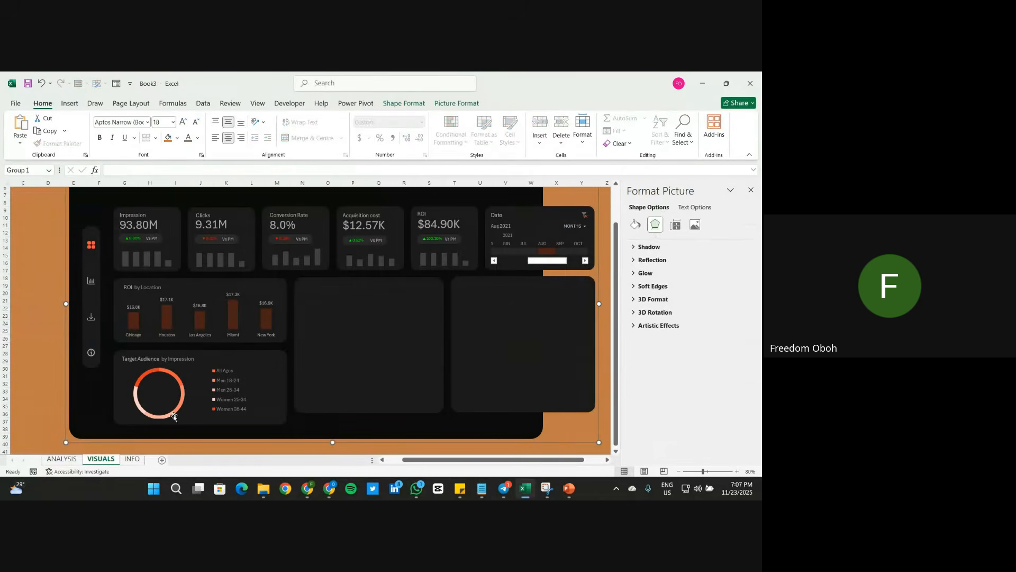
left_click(30, 339)
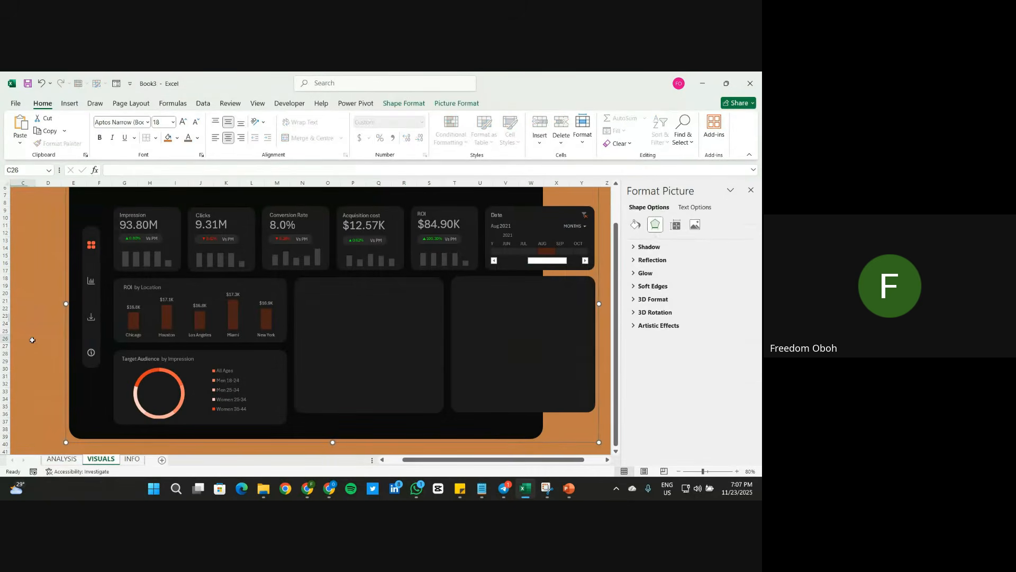
left_click(142, 226)
key("ctrl+d")
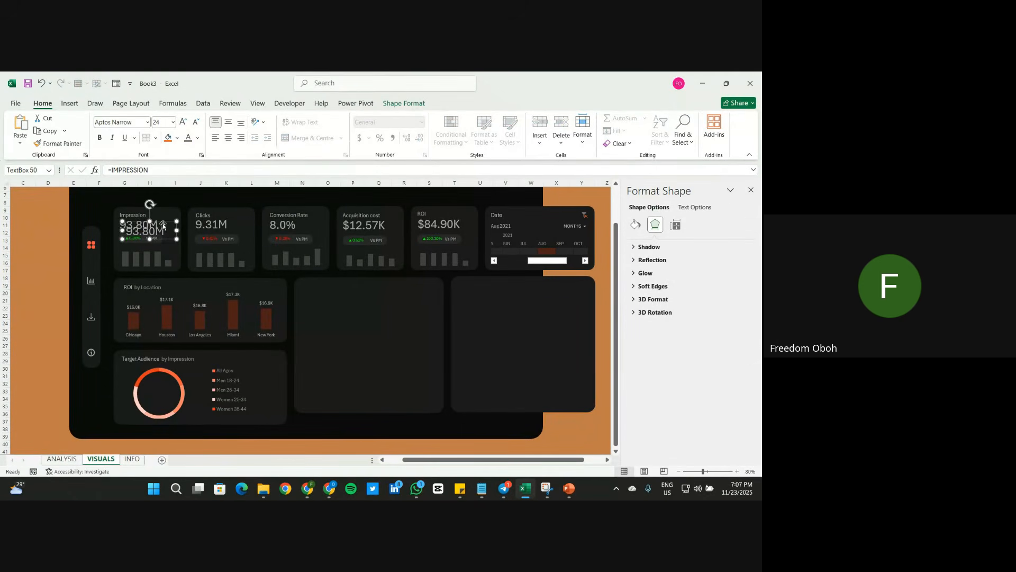
left_click_drag(166, 222, 175, 382)
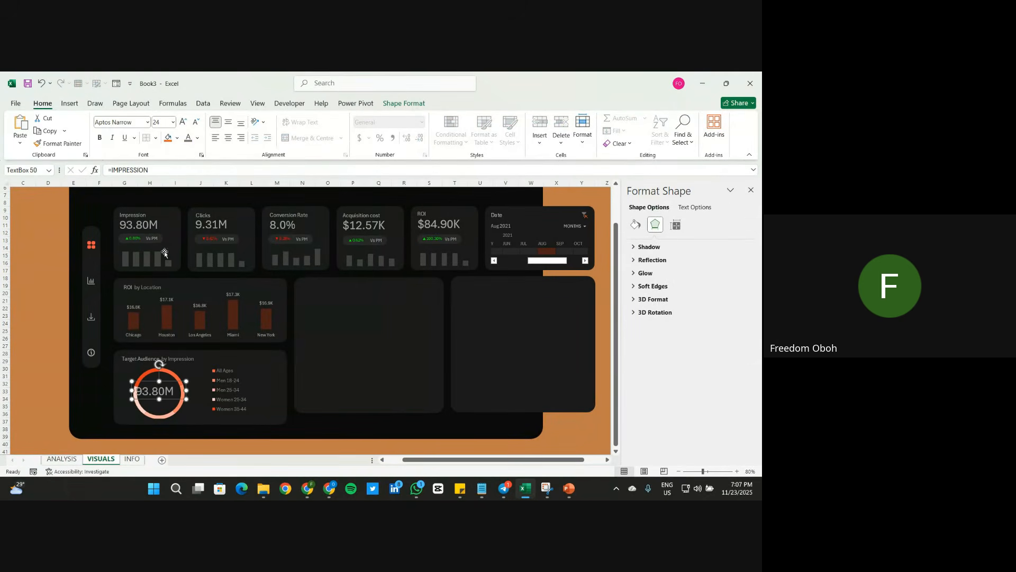
Step: Link the text box inside the doughnut to =topaudience and give its text the current grey font colour
double_click(150, 167)
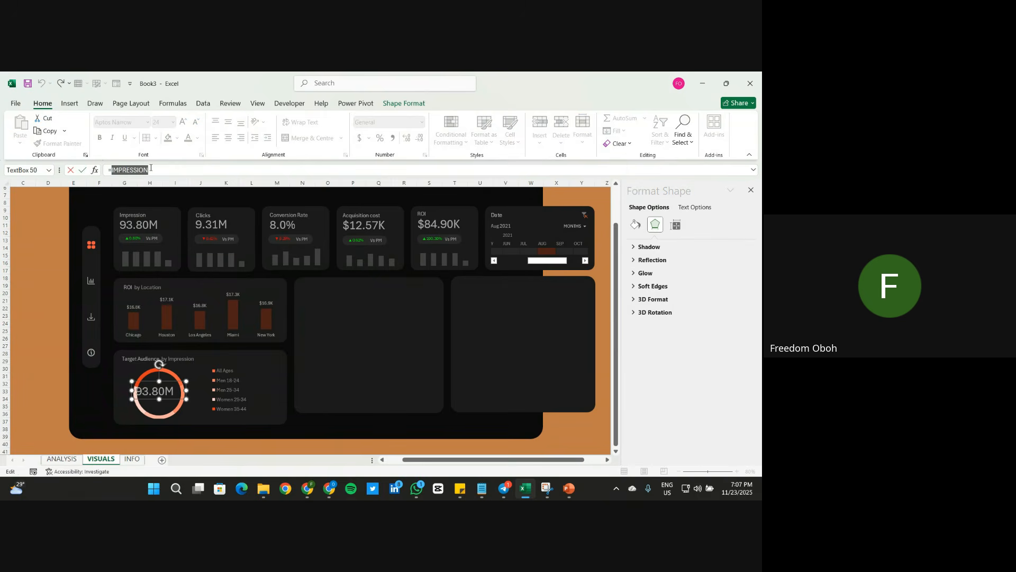
type("top")
double_click(139, 185)
key("Return")
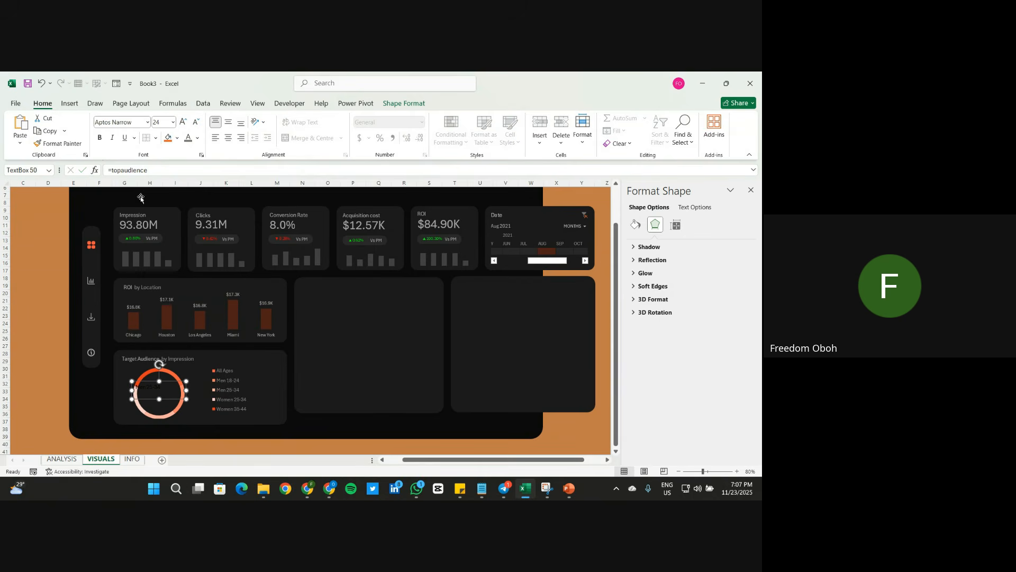
left_click(190, 139)
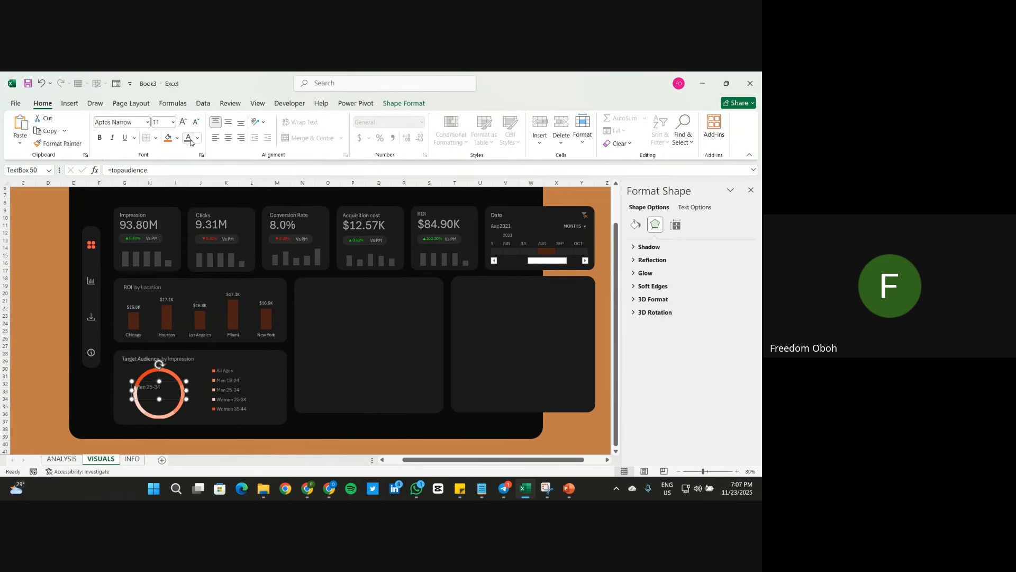
Step: Narrow the top audience text box to fit inside the ring and centre its text horizontally and vertically
left_click_drag(133, 388, 169, 395)
left_click(170, 394)
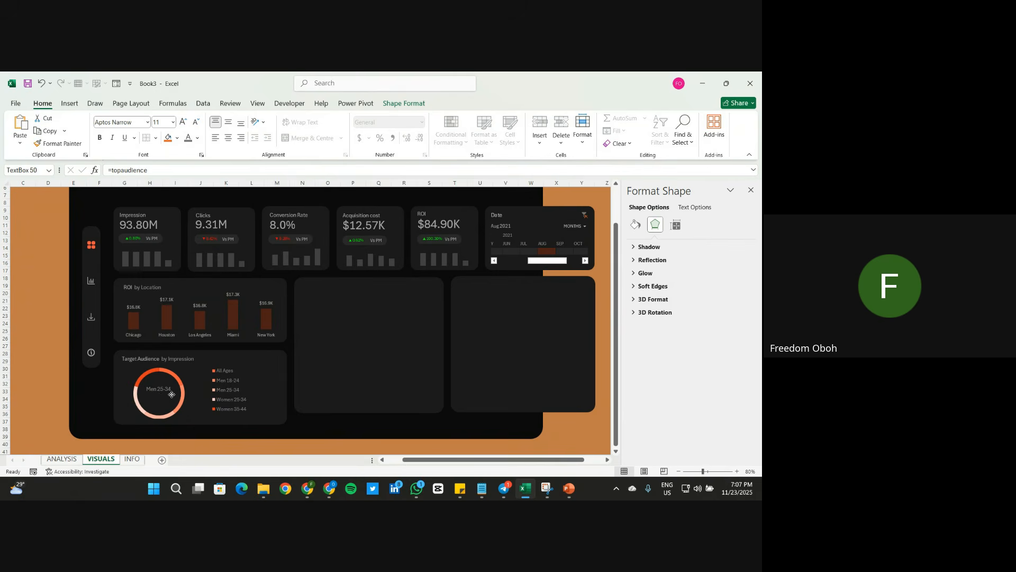
left_click(172, 394)
left_click(229, 137)
left_click(230, 122)
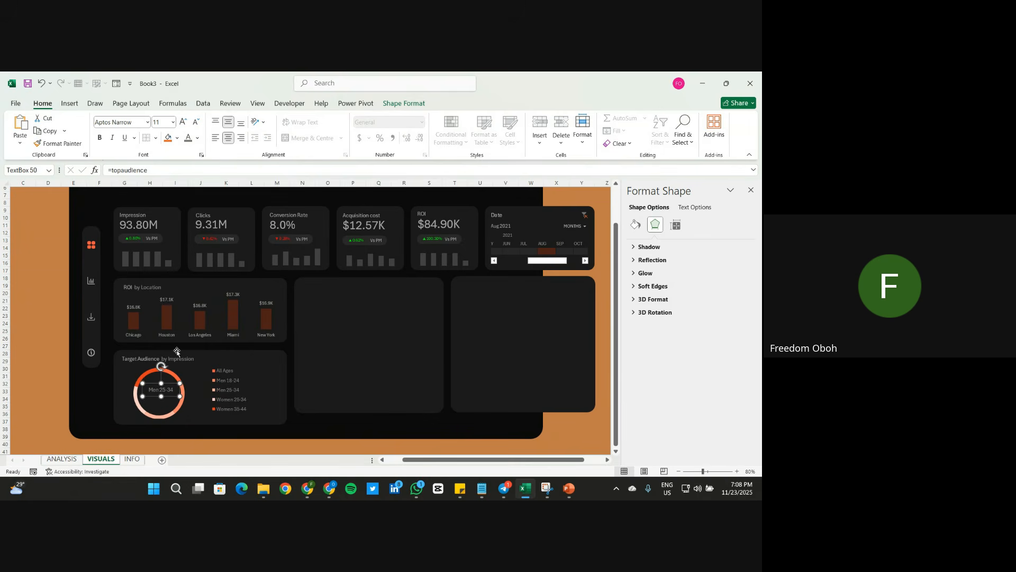
Step: Duplicate the top audience text box, stack the two boxes in the doughnut's centre and group them
left_click_drag(167, 395, 166, 403)
key("ctrl+d")
left_click(168, 384, "shift")
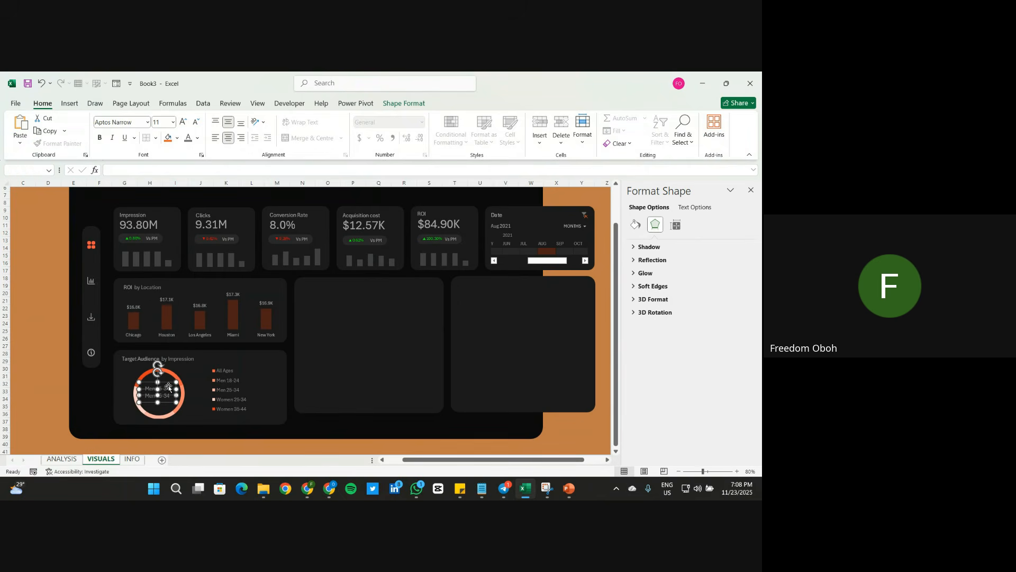
left_click_drag(164, 381, 166, 383)
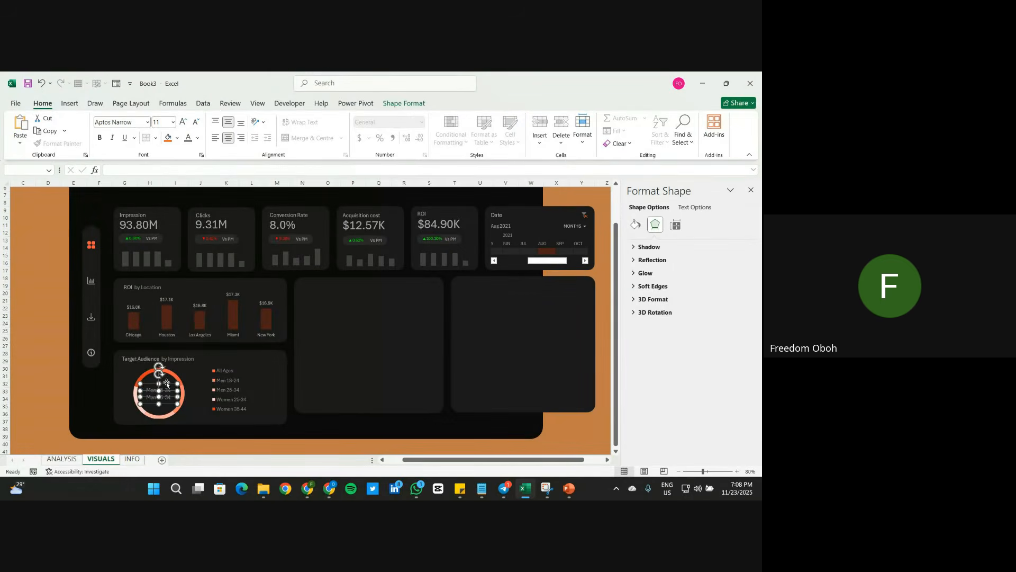
left_click(420, 105)
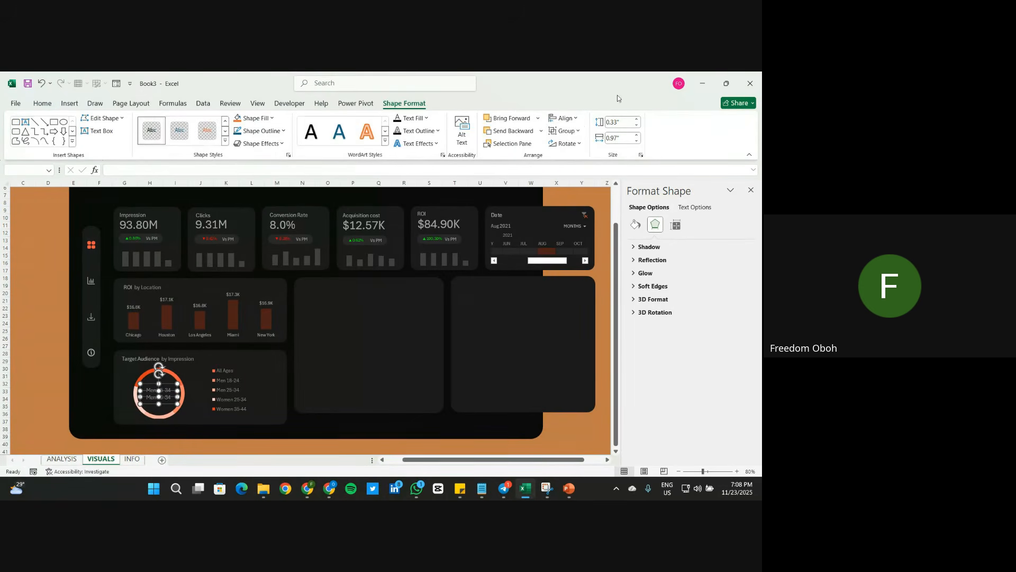
left_click(567, 131)
left_click(574, 145)
Step: Link the lower text box in the group to =maximpression and apply the grey font colour to it
left_click(164, 394)
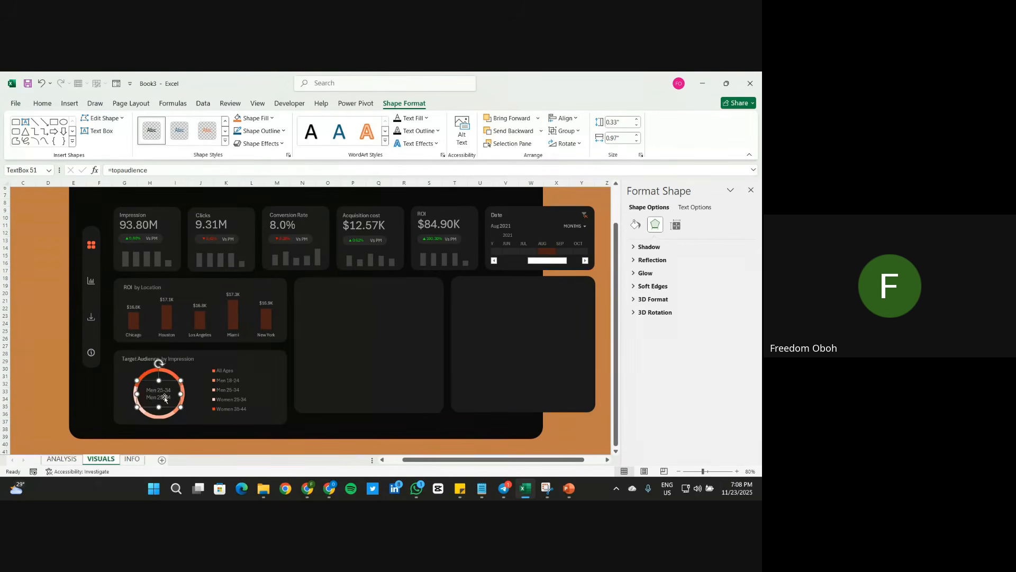
double_click(170, 170)
type("max")
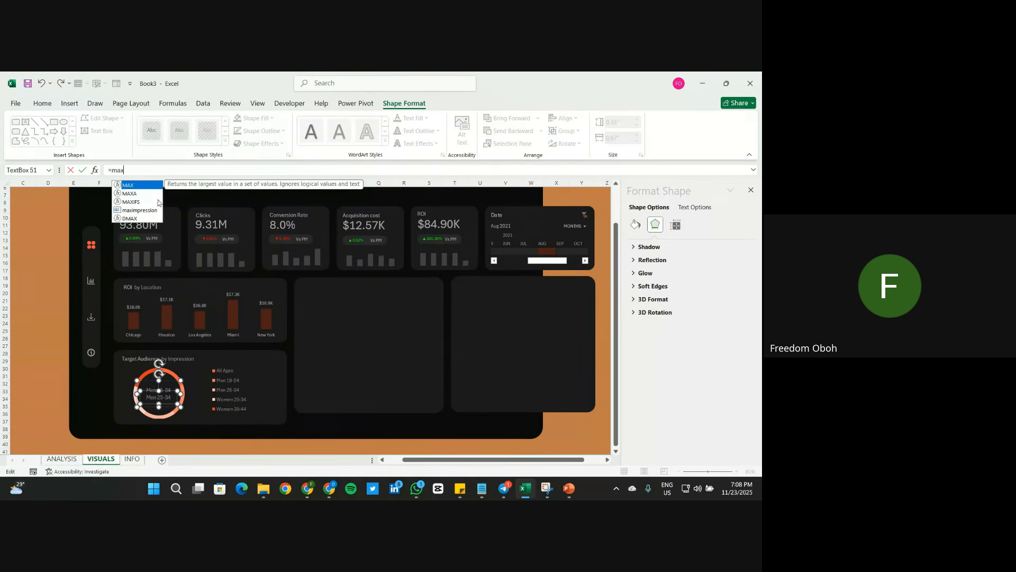
double_click(139, 210)
key("Return")
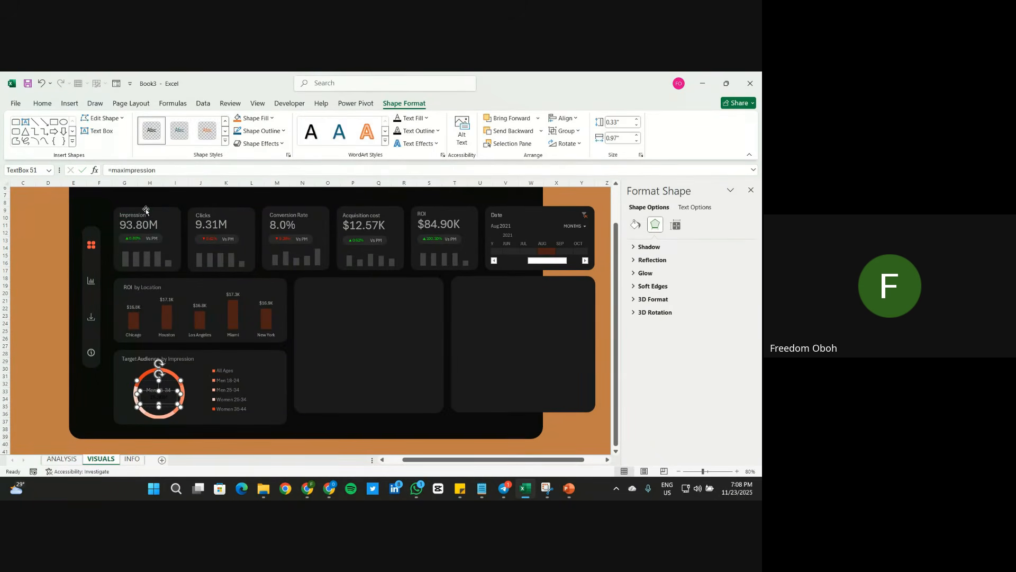
left_click(41, 102)
left_click(189, 139)
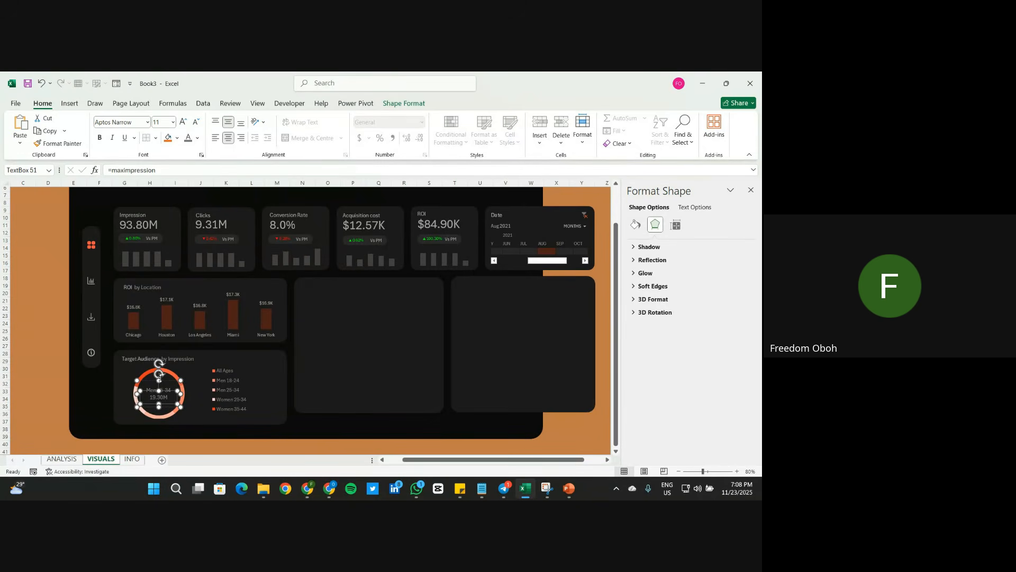
Step: Enlarge the grouped centre labels slightly so the two lines spread apart inside the doughnut
left_click(170, 383)
left_click(163, 396)
left_click_drag(180, 408, 183, 413)
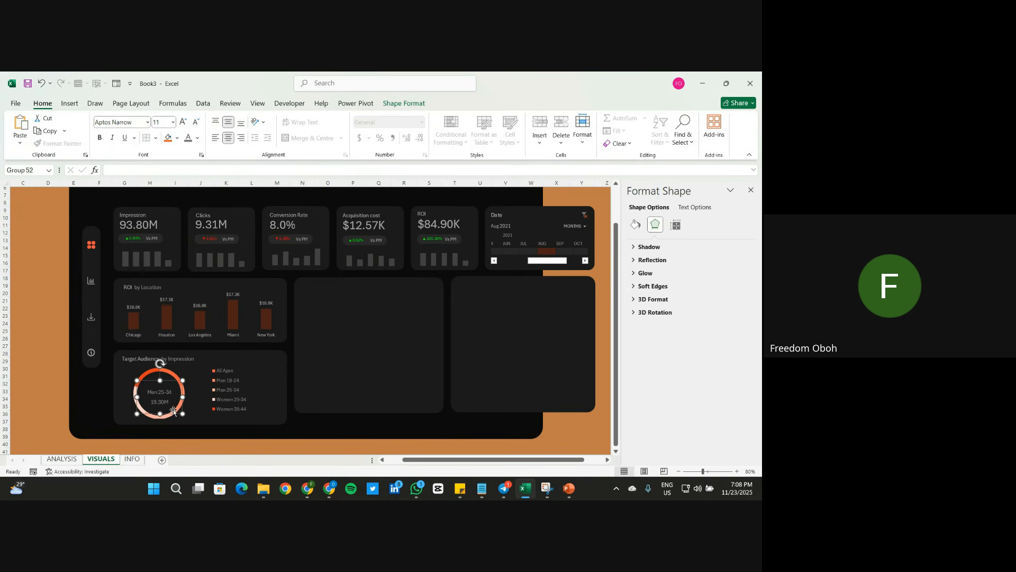
Step: Set the top audience label inside the doughnut to font size 12 with a lighter grey font colour
left_click(166, 394)
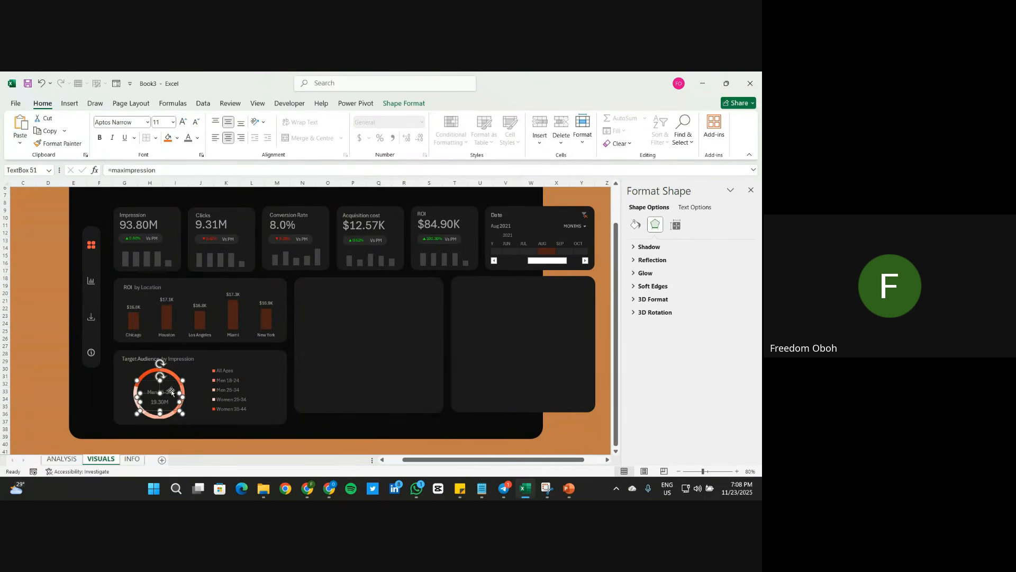
left_click(171, 392)
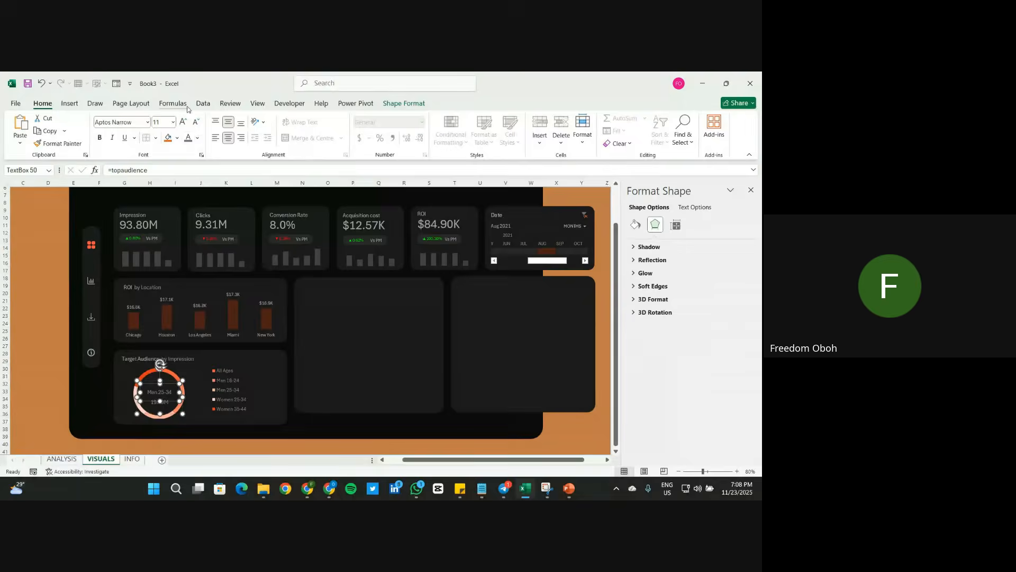
left_click(183, 123)
left_click(197, 138)
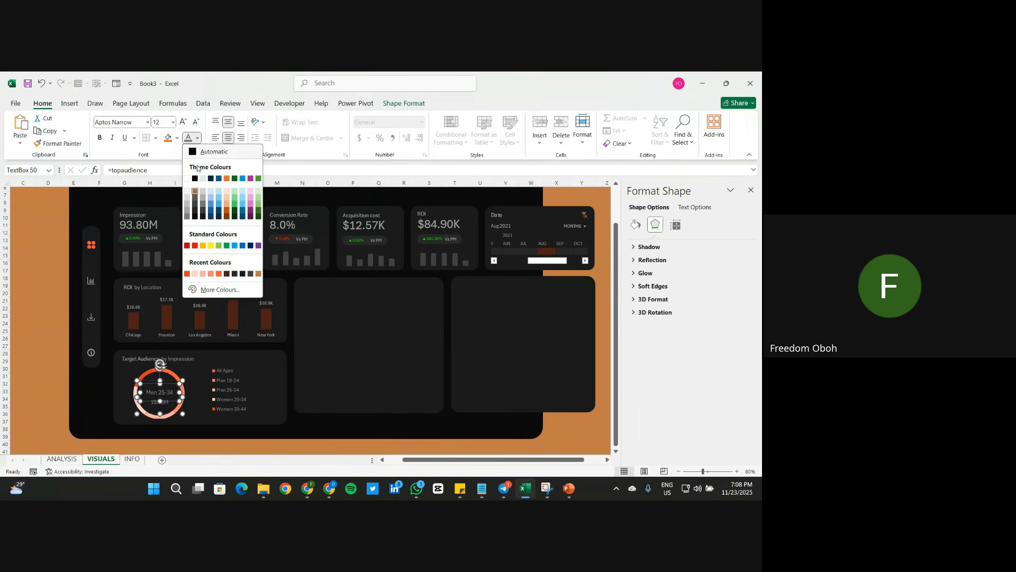
left_click(188, 216)
left_click(197, 137)
left_click(186, 206)
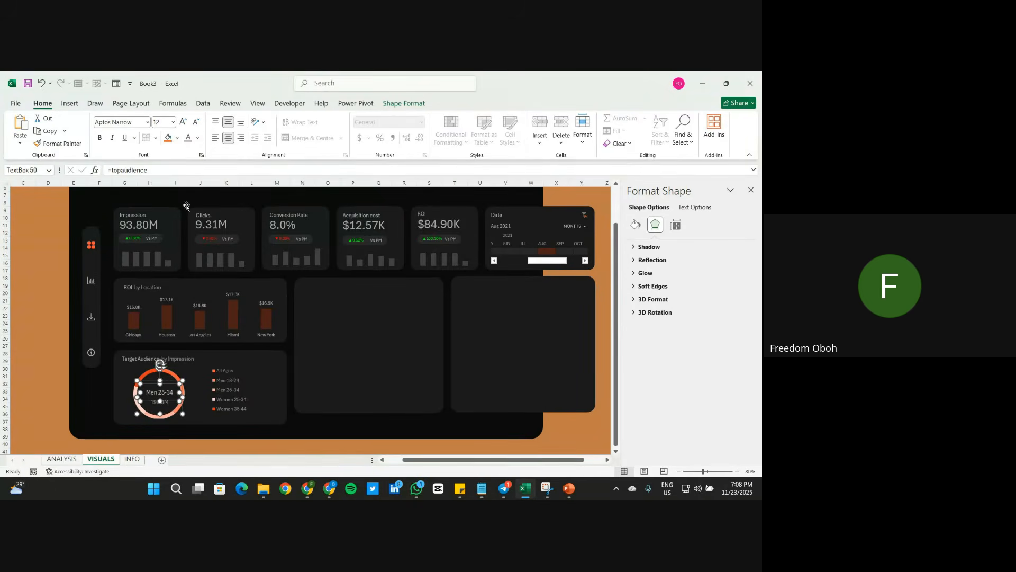
Step: Apply the same lighter grey font colour to the maximum impression label and the doughnut chart's legend
left_click(156, 404)
left_click(187, 139)
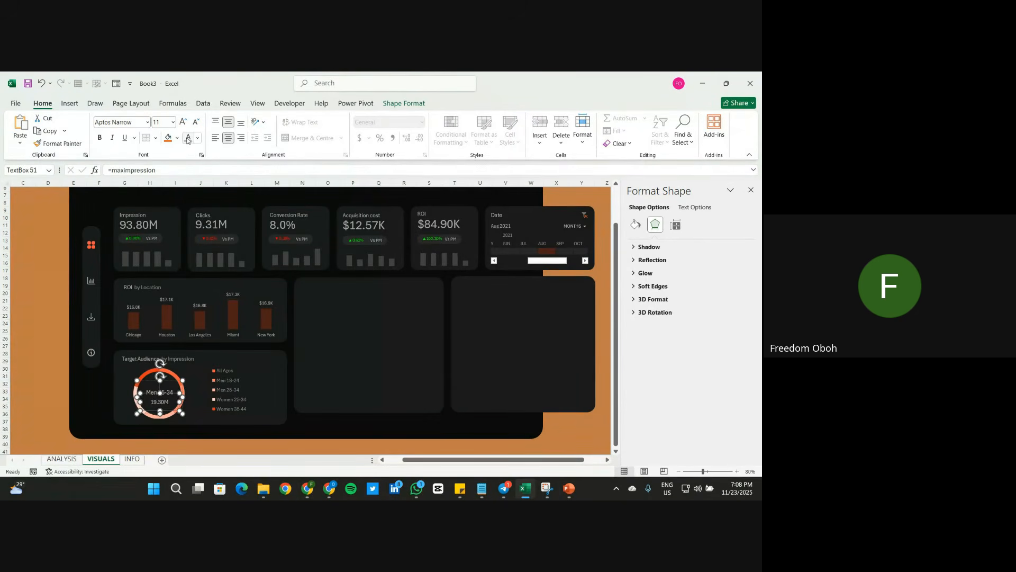
left_click(256, 382)
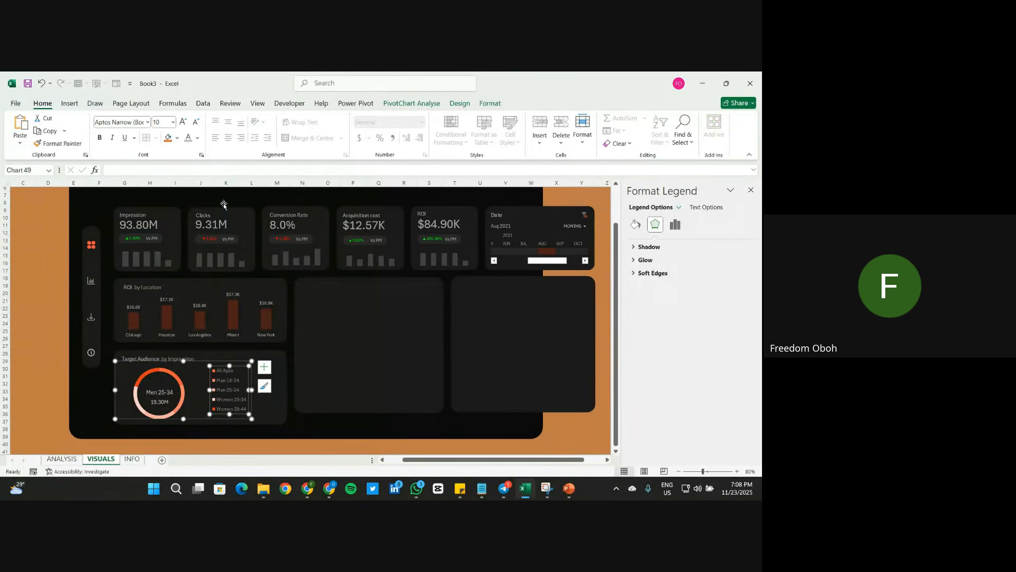
left_click(187, 139)
left_click(49, 369)
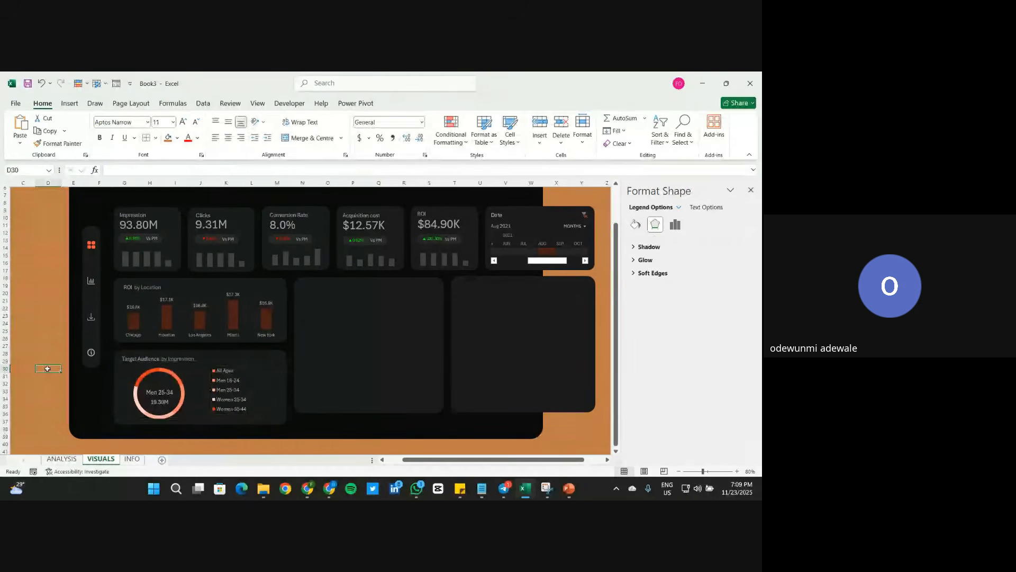
Step: Nudge the grouped centre labels up slightly, and make both them and the doughnut chart's legend bold
left_click(171, 391)
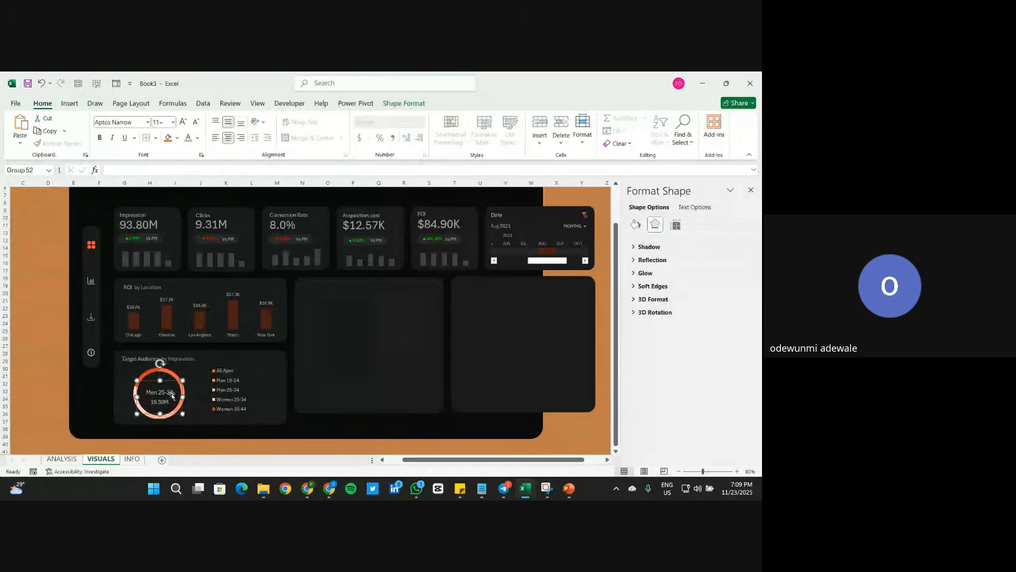
left_click_drag(172, 381, 173, 380)
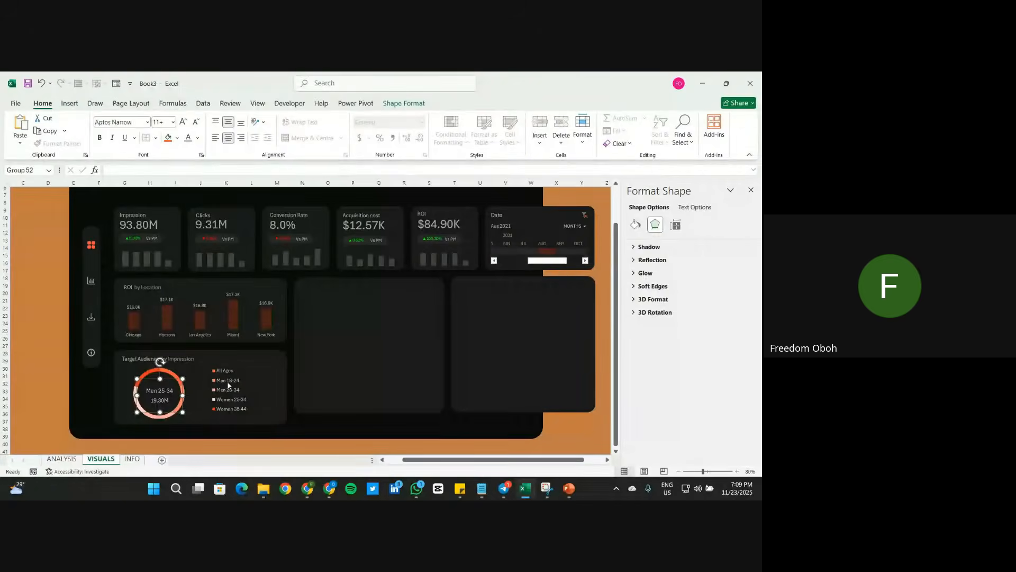
left_click(228, 386)
left_click(100, 138)
left_click(160, 392)
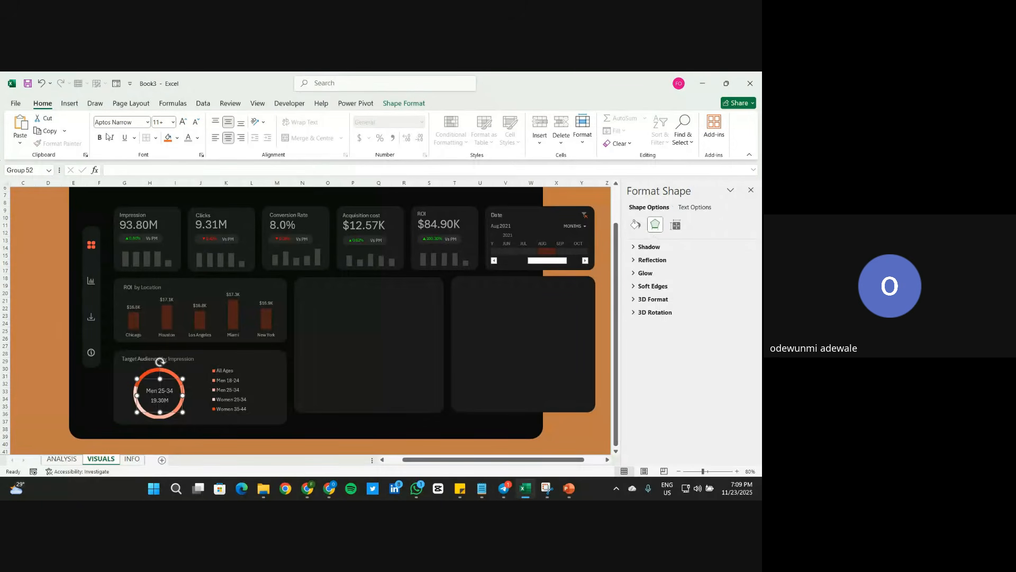
left_click(103, 137)
left_click(31, 345)
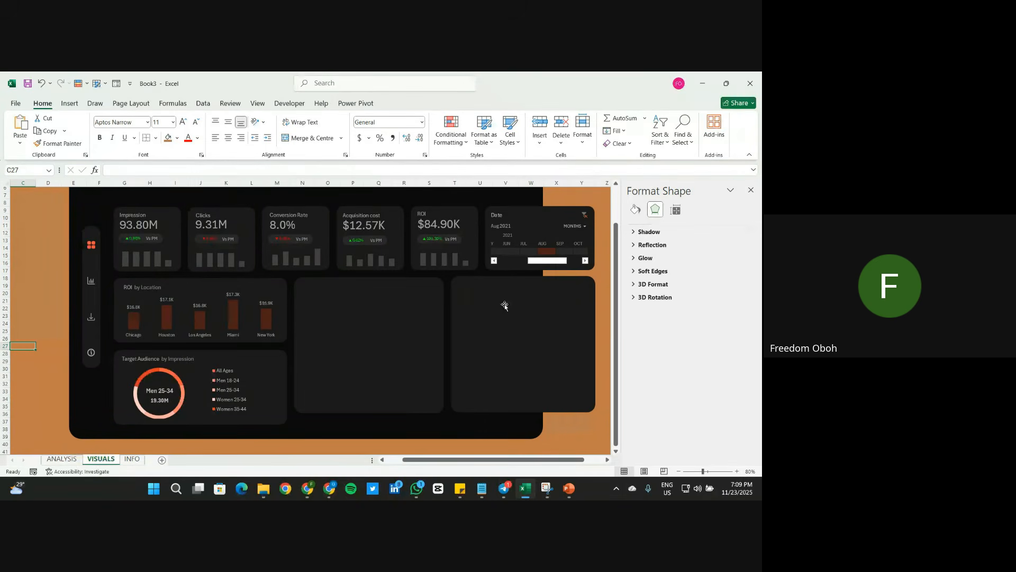
Step: Extend the two large empty cards downward so their lower edges roughly line up with the Target Audience card
left_click(379, 400)
left_click_drag(369, 413, 368, 422)
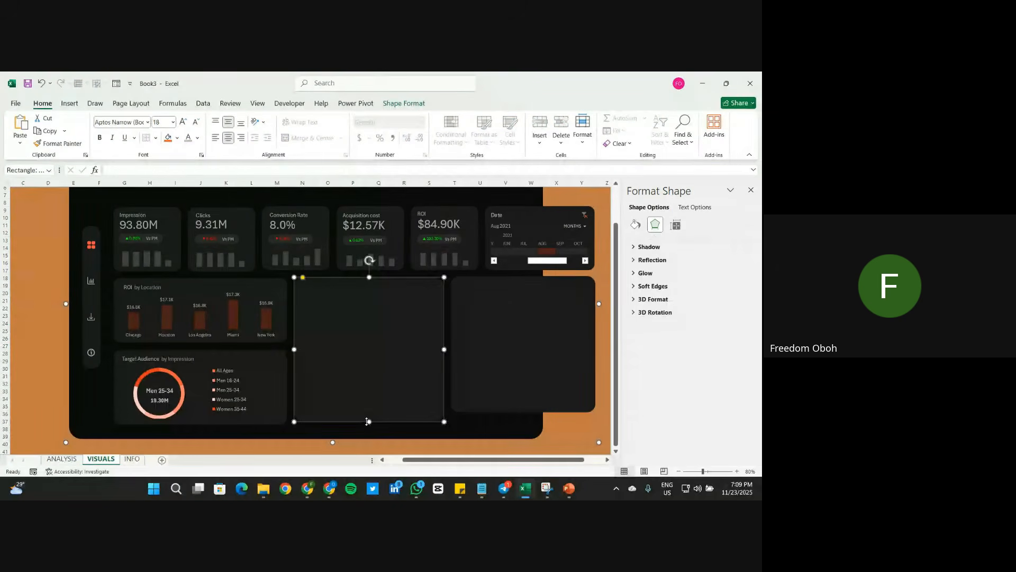
left_click(518, 373)
left_click_drag(524, 412, 524, 422)
left_click(47, 369)
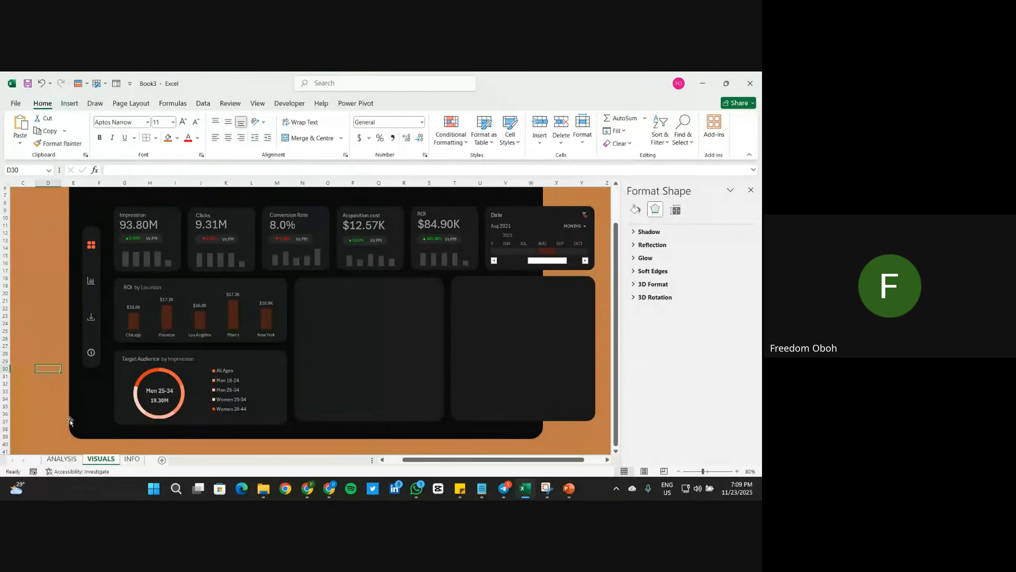
Step: Check the pivot table names on the ANALYSIS sheet, and copy the ROI by Location title into the middle empty card as "Channel Used"
left_click(73, 459)
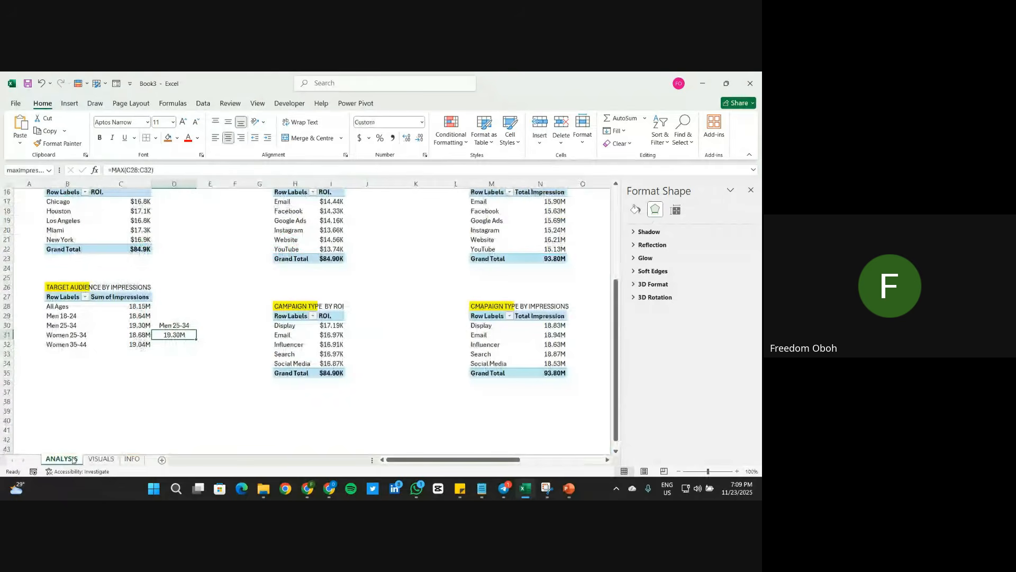
scroll(365, 313, "up", 4)
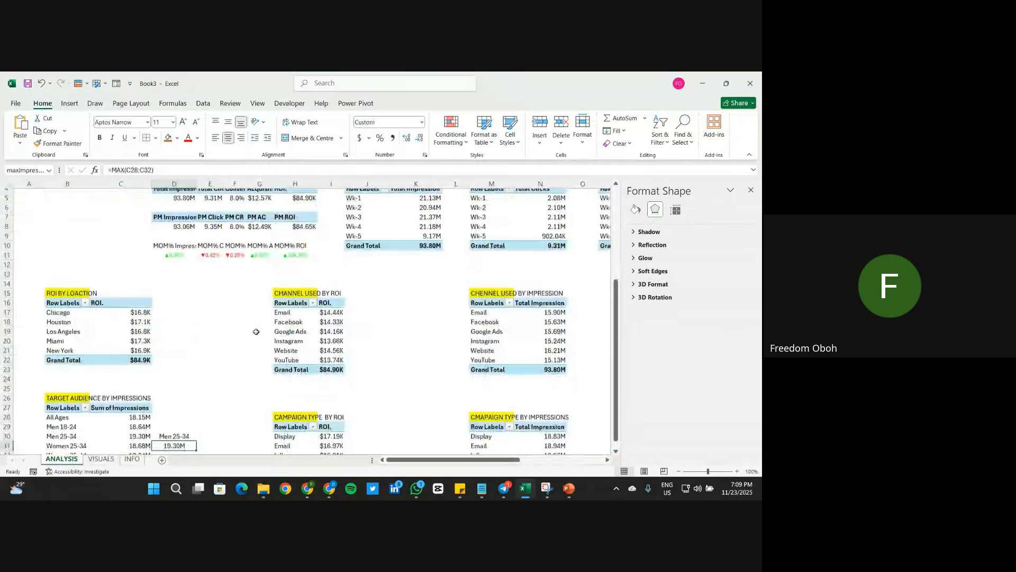
scroll(364, 313, "down", 1)
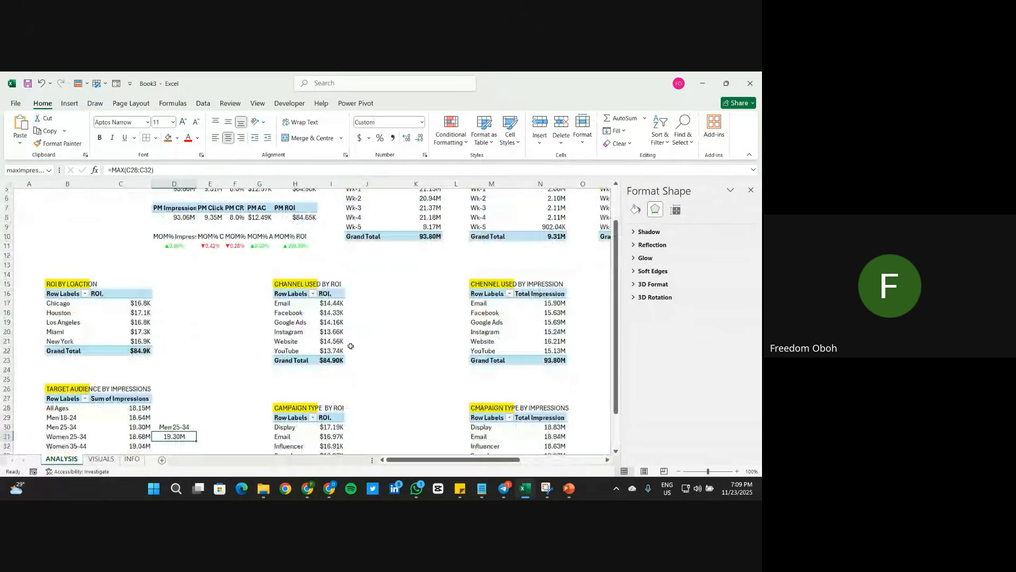
scroll(395, 384, "down", 3)
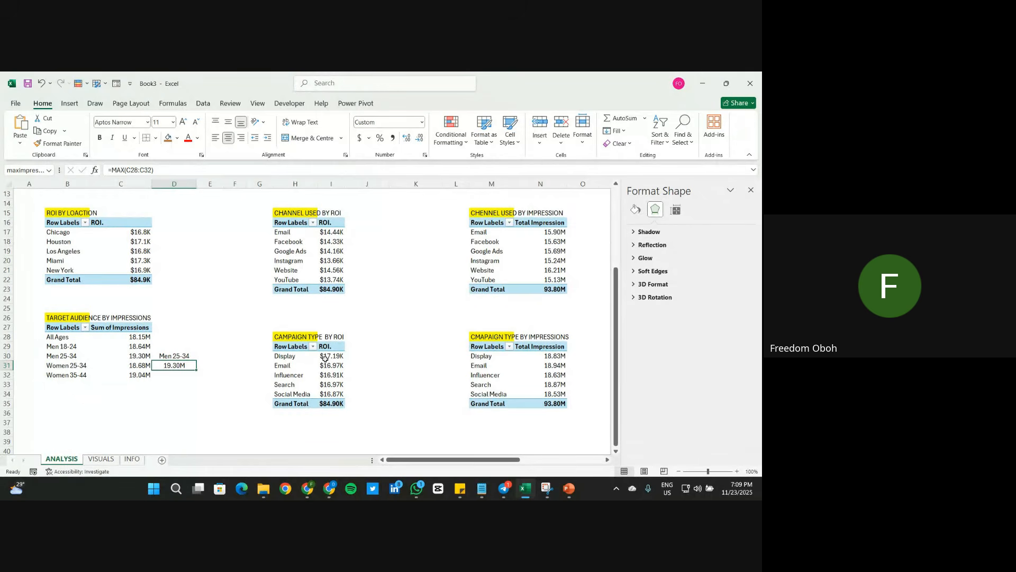
left_click(100, 459)
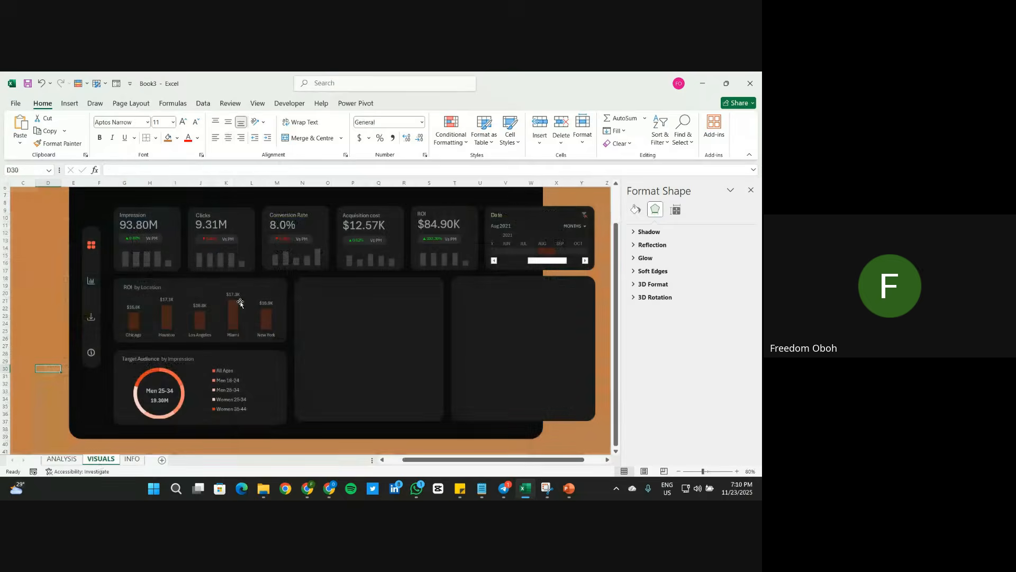
left_click(142, 290)
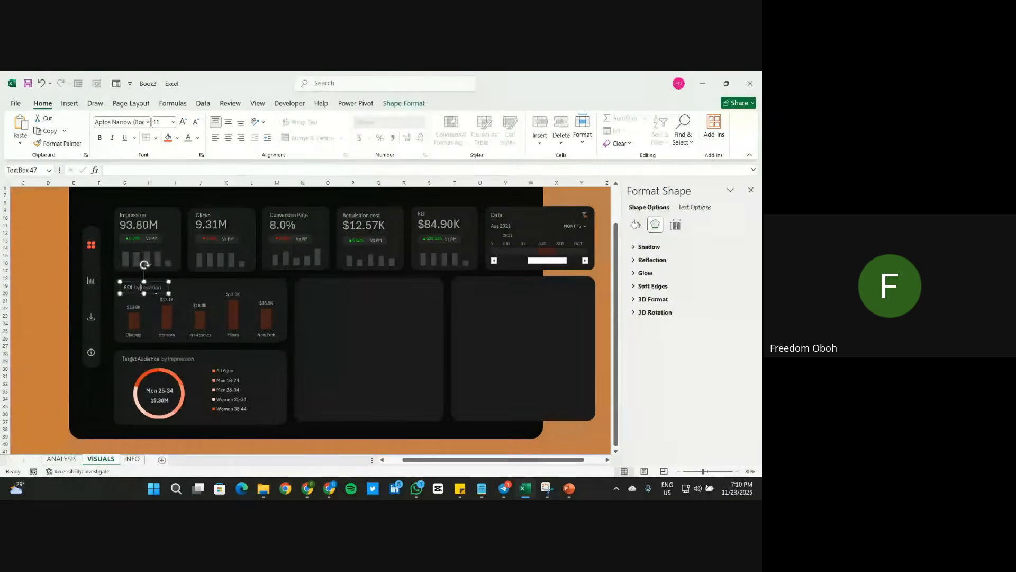
key("ctrl+d")
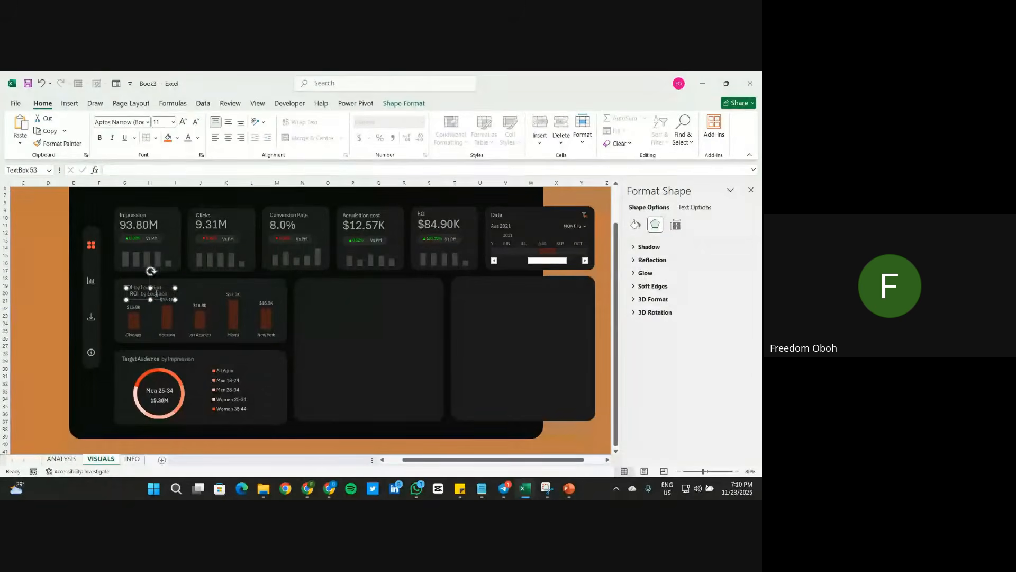
left_click_drag(168, 291, 339, 283)
triple_click(326, 289)
type("Channel Used")
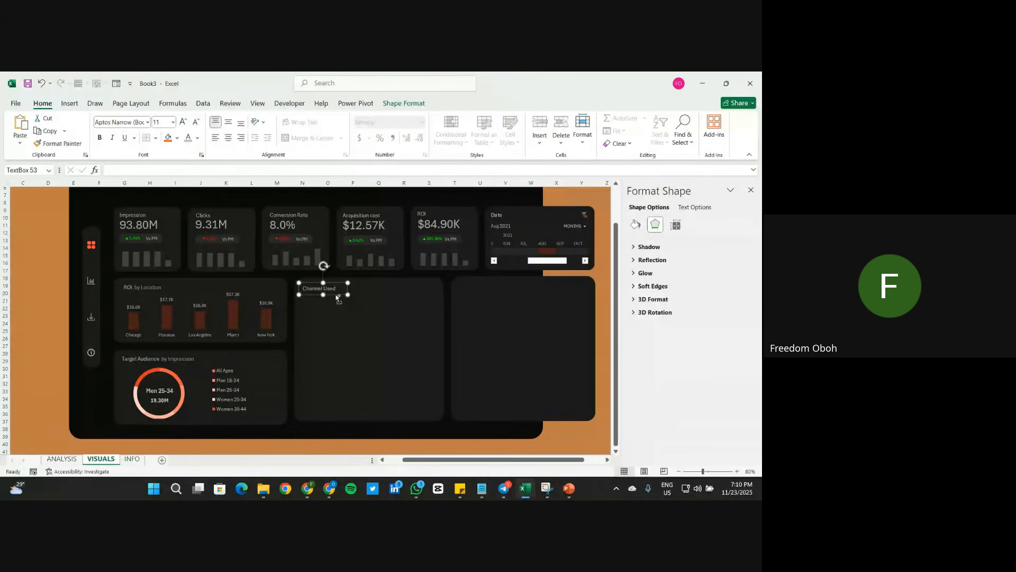
Step: Duplicate the Channel Used title into the other empty card beside it and change its text to "Campaign Type"
key("ctrl+d")
left_click_drag(338, 301, 487, 291)
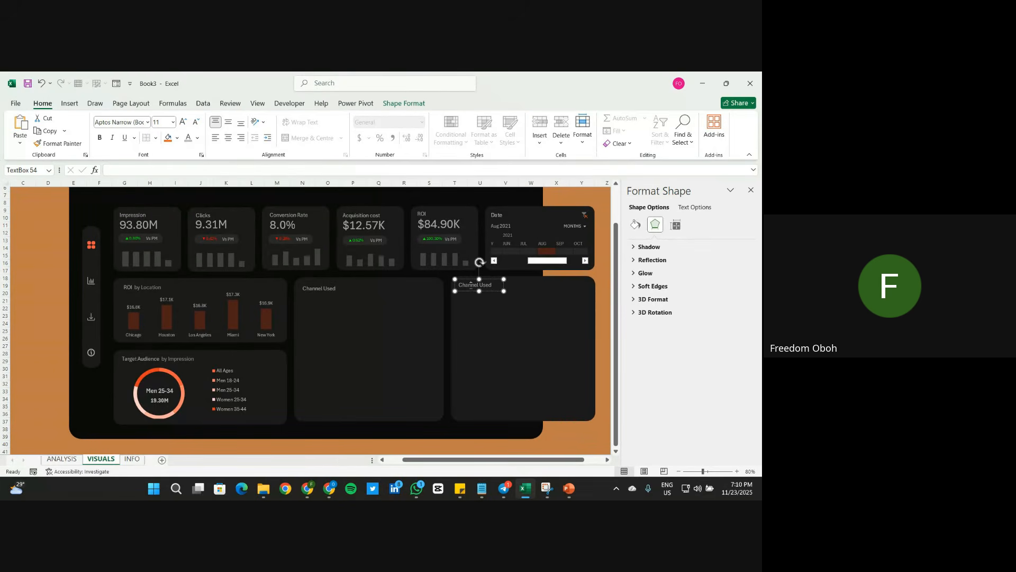
triple_click(471, 285)
type("d")
left_click(42, 323)
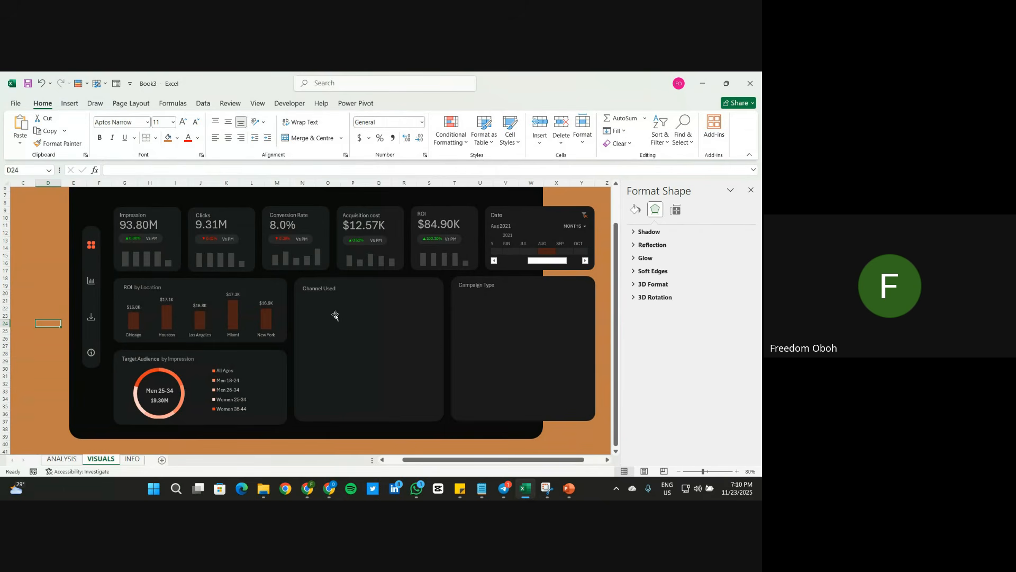
Step: Add a "by Impression" subtitle at font size 10.5 under the Channel Used title and copy it under the Campaign Type title
left_click(320, 289)
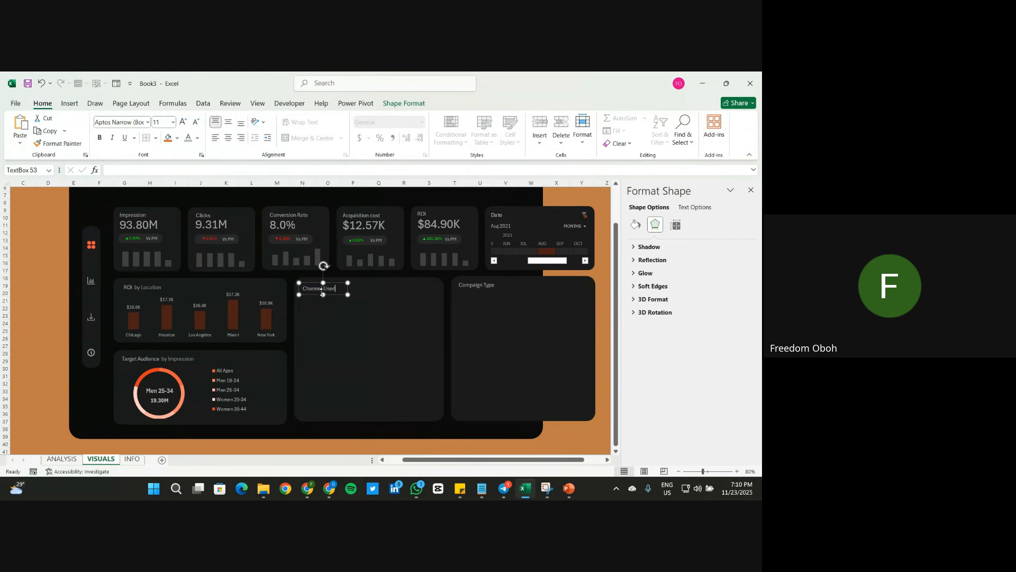
key("ctrl+d")
left_click(333, 301)
key("ctrl+a")
key("BackSpace")
left_click_drag(340, 302, 340, 304)
left_click(195, 122)
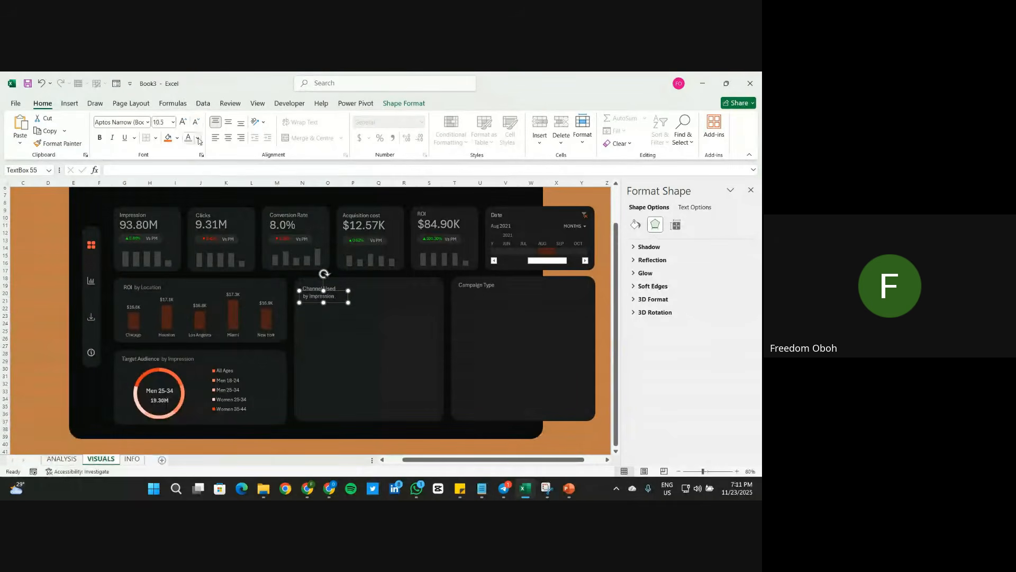
left_click(197, 138)
key("Escape")
left_click_drag(340, 306, 491, 299)
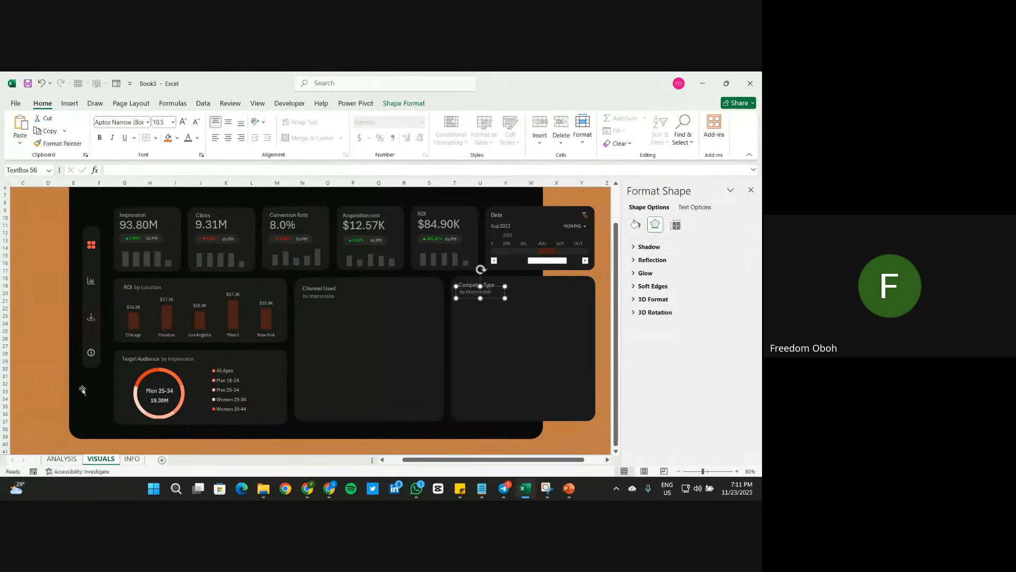
Step: Examine the ANALYSIS sheet's channel and campaign type pivot tables by ROI and impression against the empty dashboard cards
left_click(61, 458)
scroll(416, 360, "right", 3)
scroll(319, 287, "up", 3)
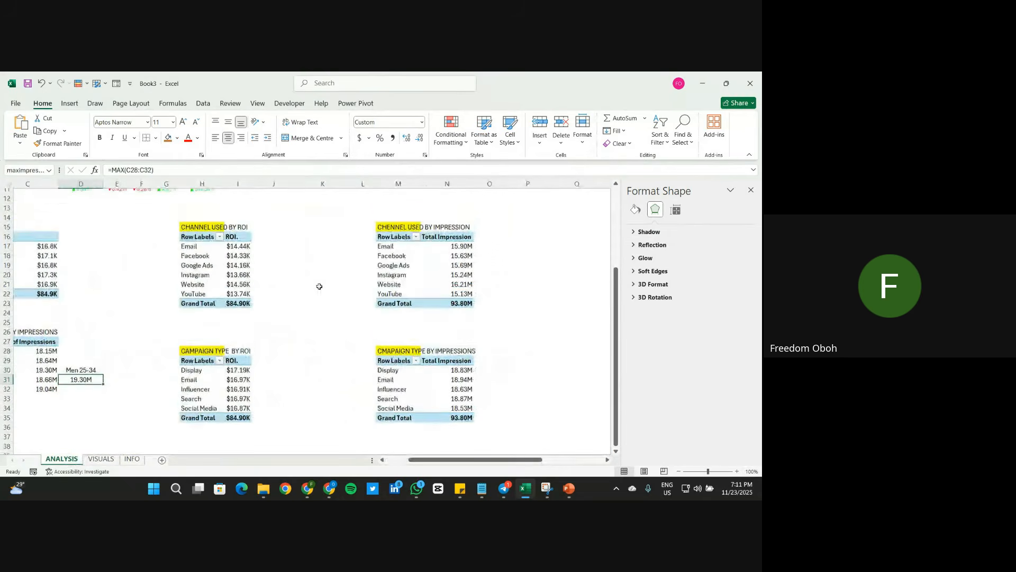
scroll(270, 324, "up", 1)
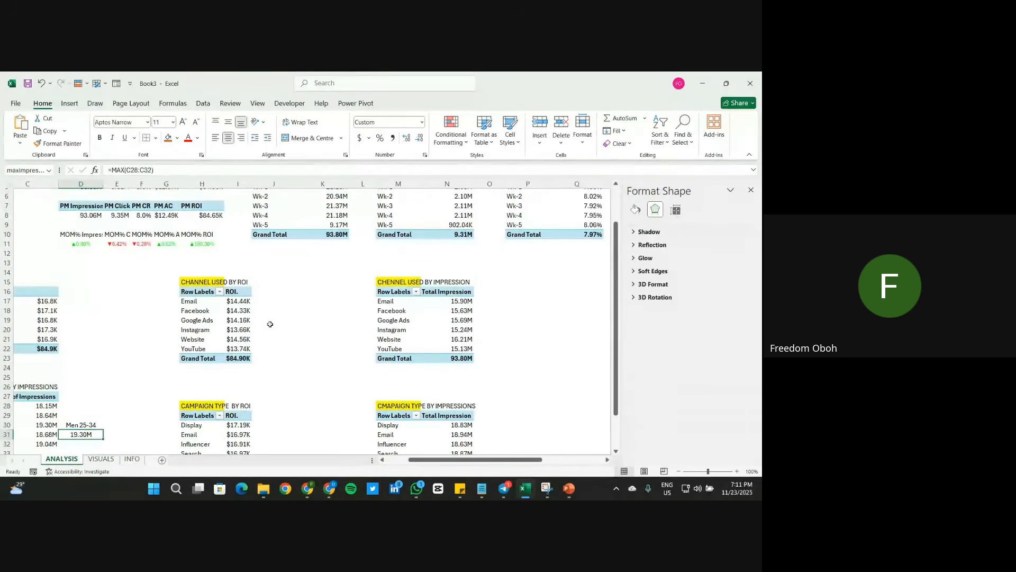
left_click(234, 309)
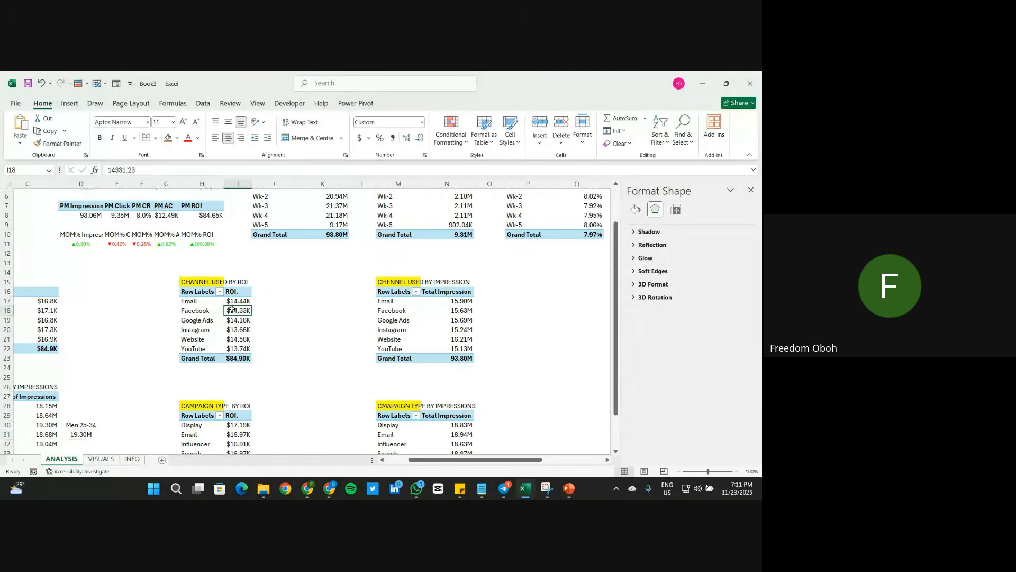
left_click(435, 317)
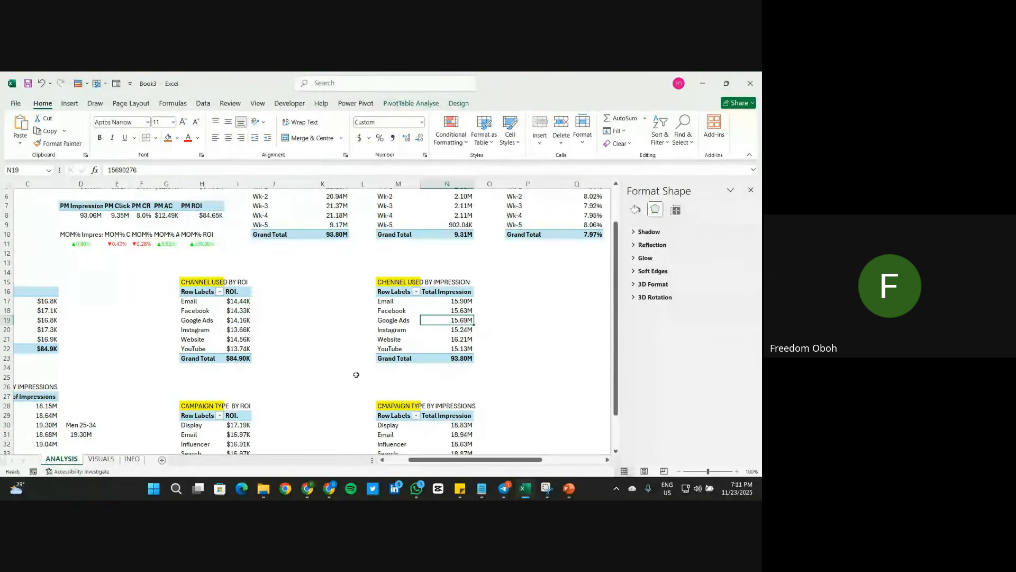
scroll(316, 363, "down", 2)
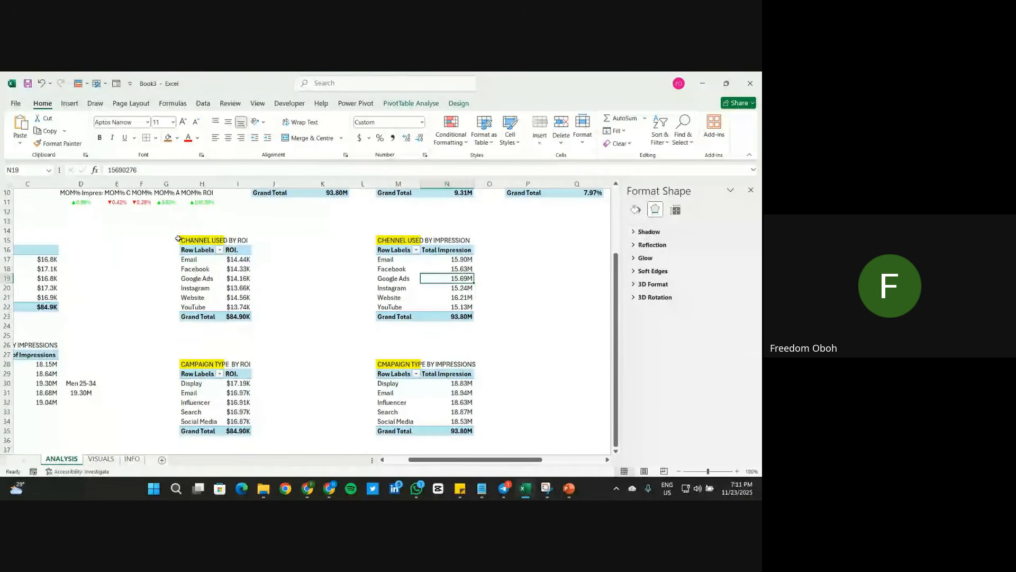
left_click(71, 104)
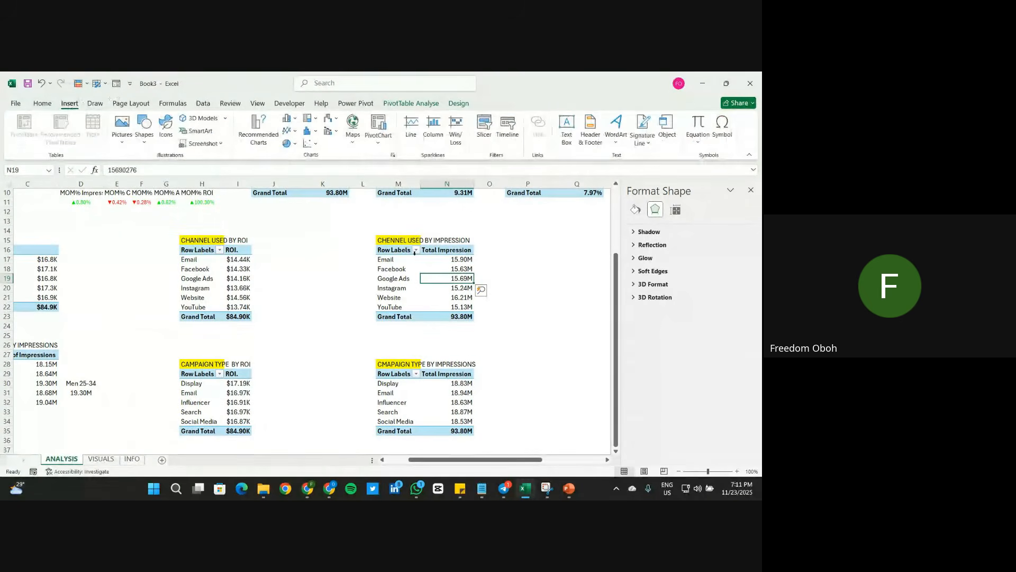
mouse_move(437, 294)
mouse_move(431, 266)
left_click_drag(430, 266, 416, 271)
left_click(323, 360)
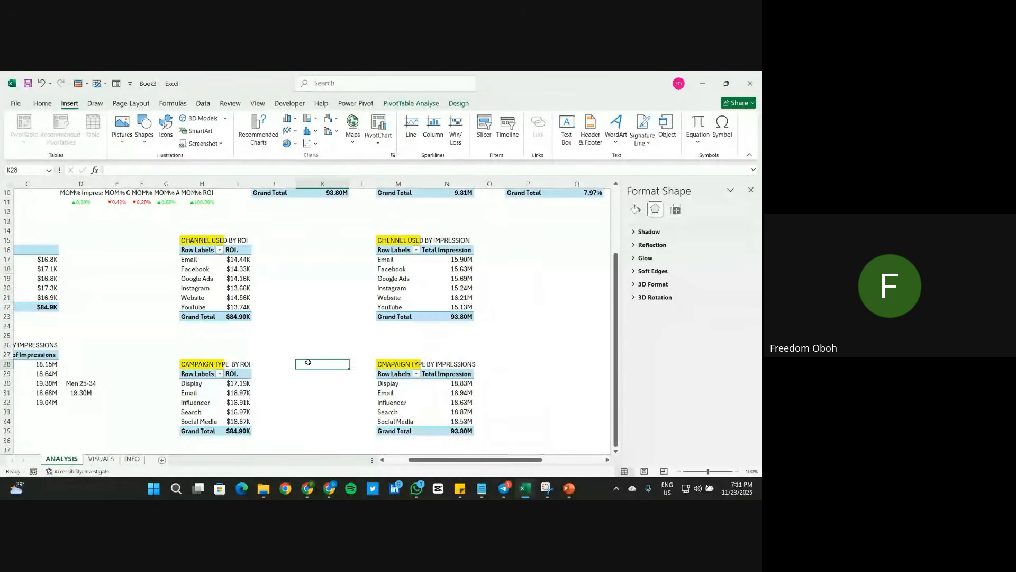
left_click(100, 458)
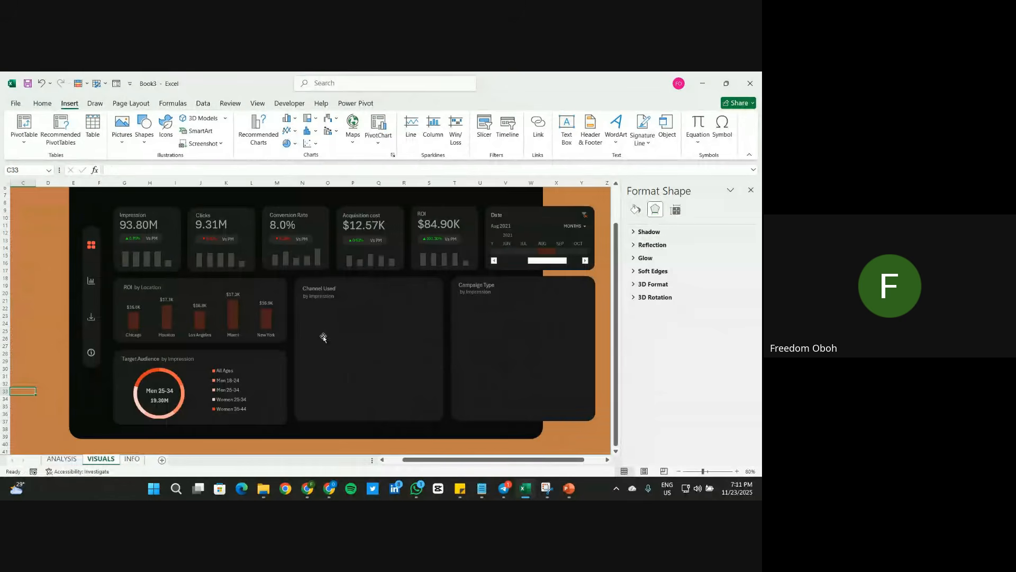
Step: Filter the channel used by impression pivot table to the top 3 items by Total Impression
left_click(61, 459)
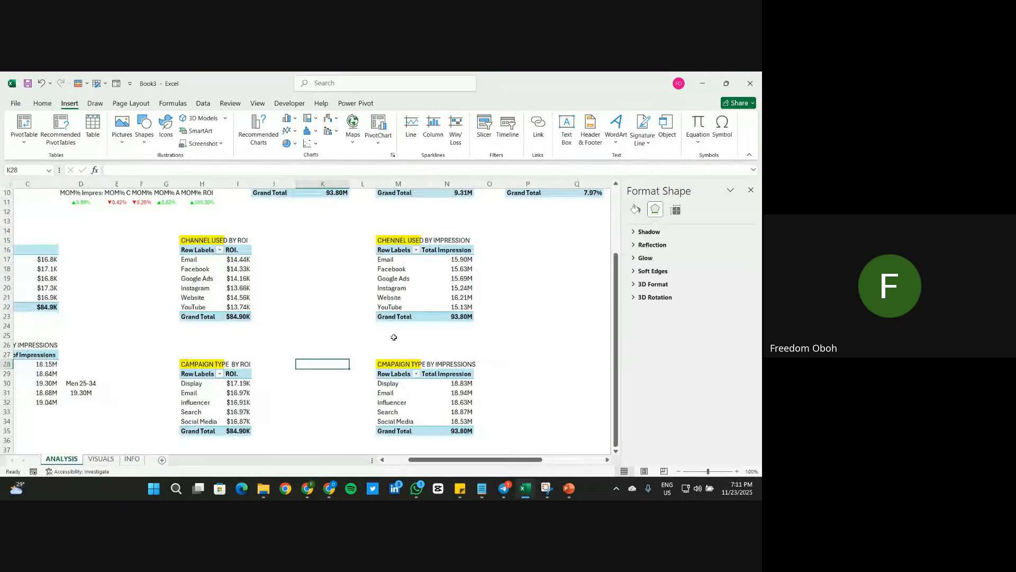
left_click(237, 280)
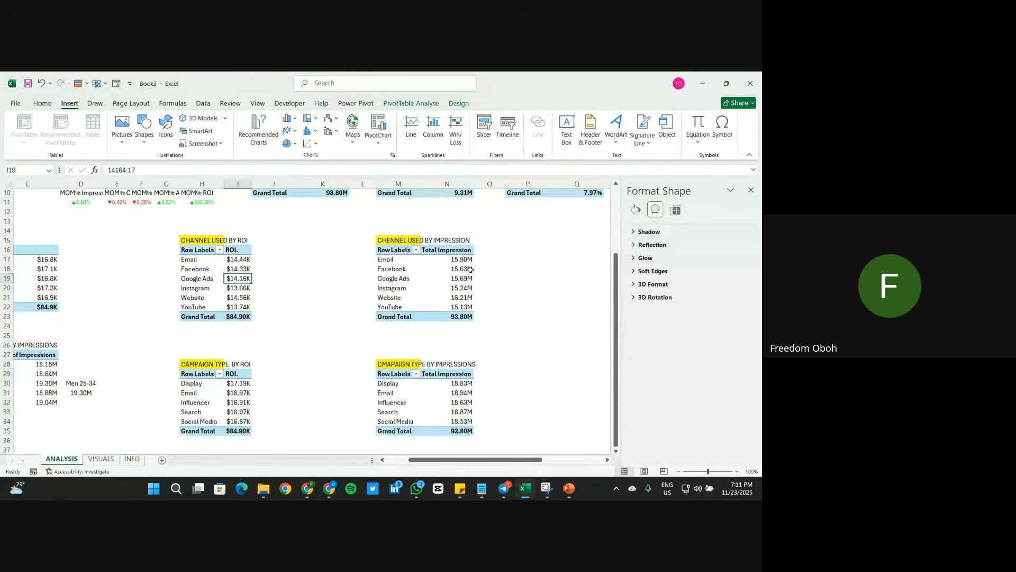
left_click(454, 275)
right_click(453, 275)
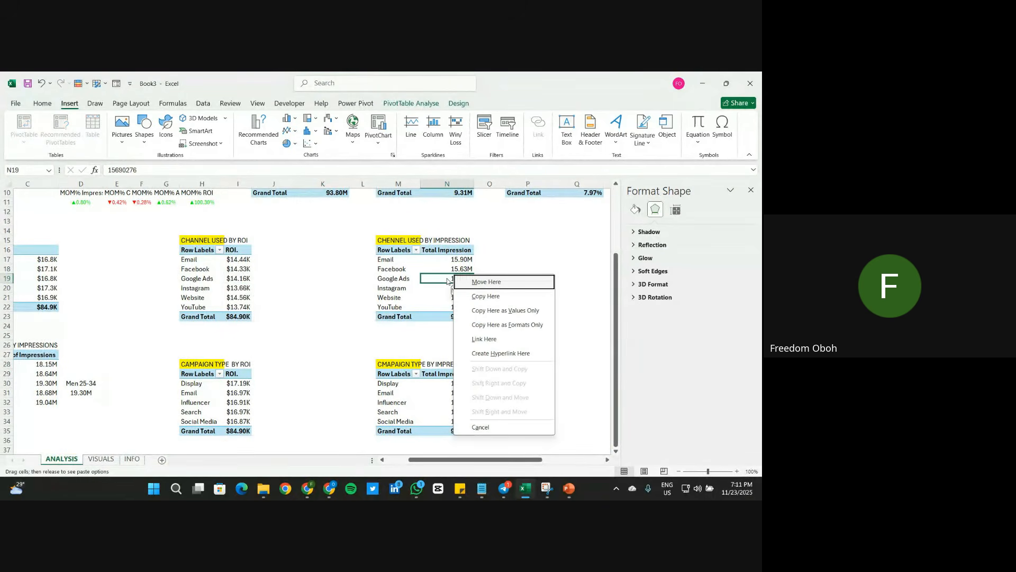
key("Escape")
left_click(418, 279)
right_click(405, 279)
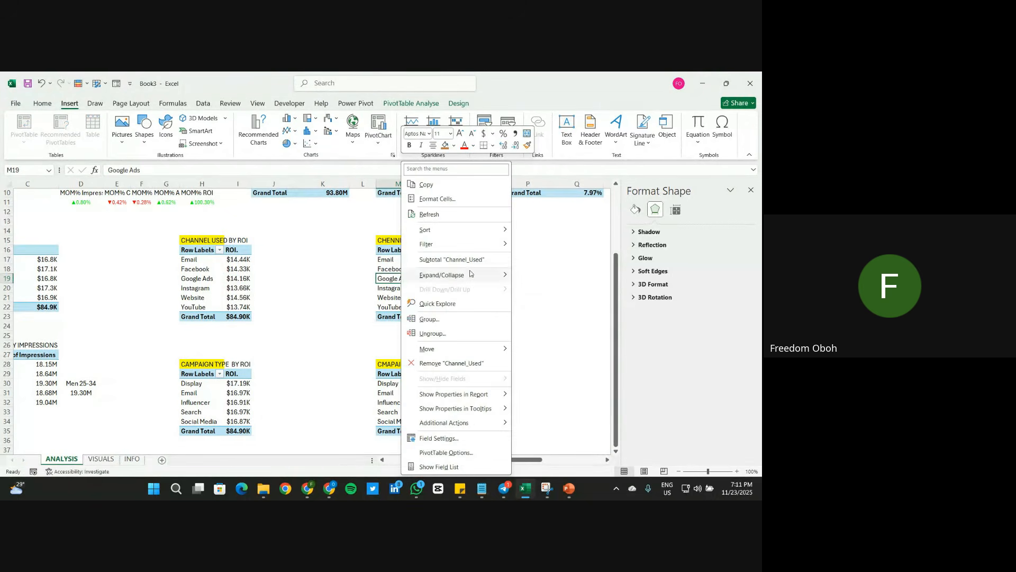
mouse_move(450, 244)
left_click(542, 290)
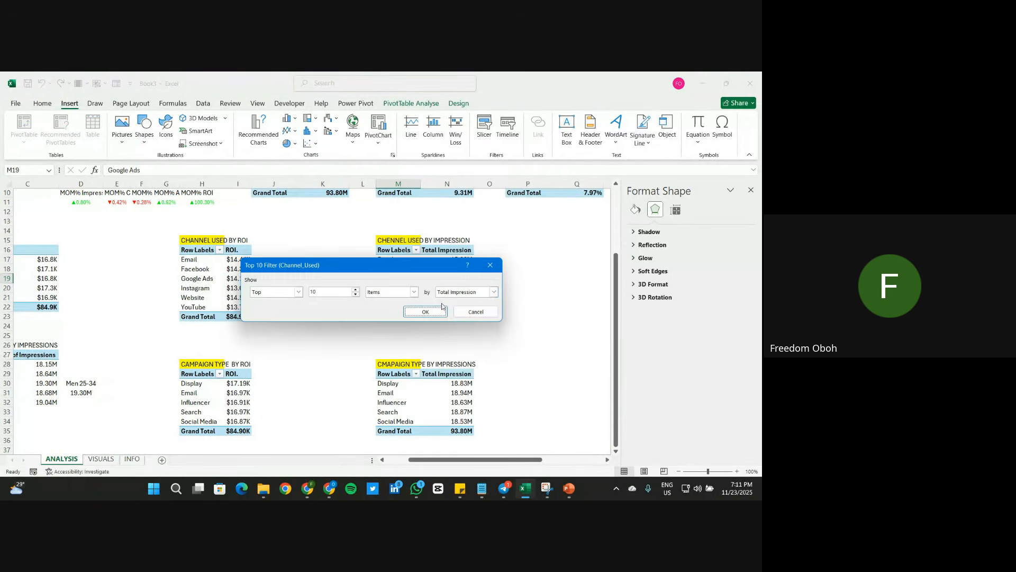
double_click(314, 291)
type("3")
key("Return")
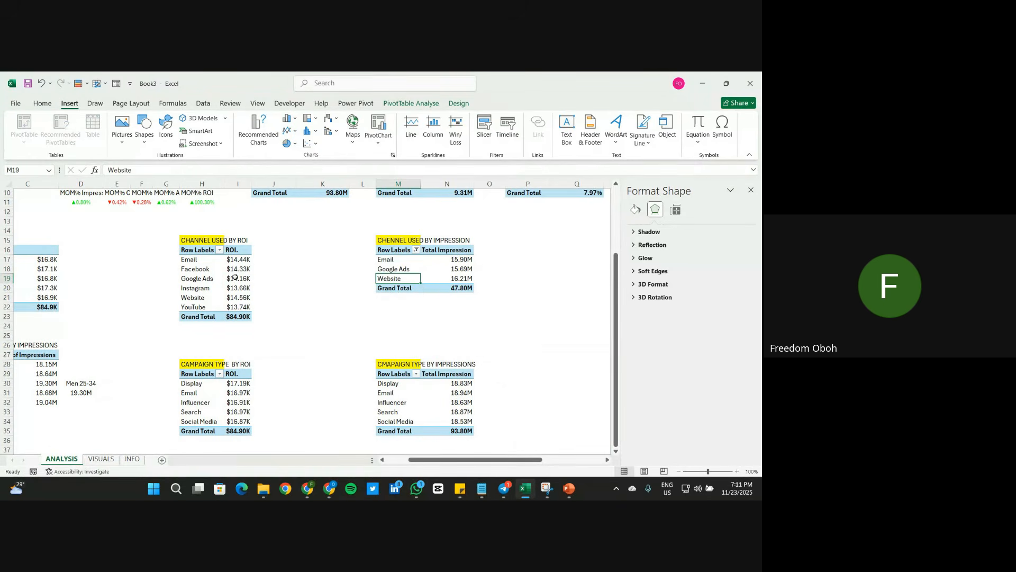
Step: Filter the channel used by ROI pivot table to its top 3 channels
left_click(235, 276)
right_click(236, 277)
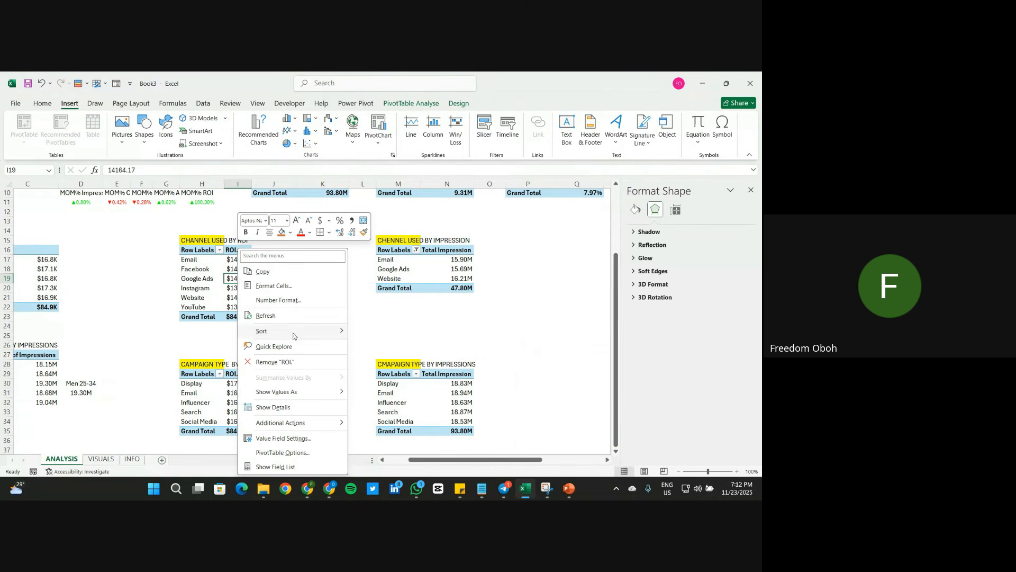
left_click(198, 261)
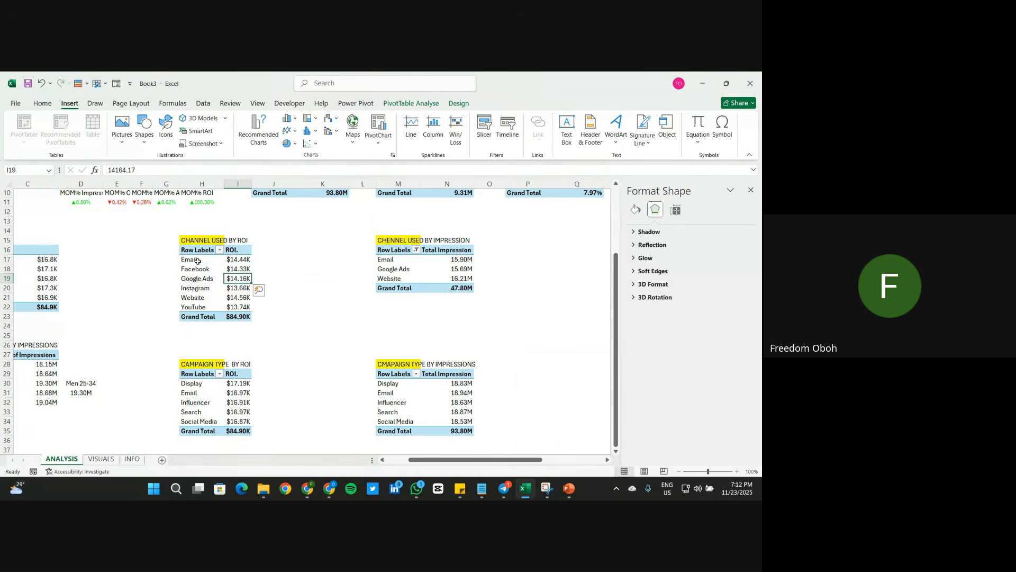
left_click(199, 269)
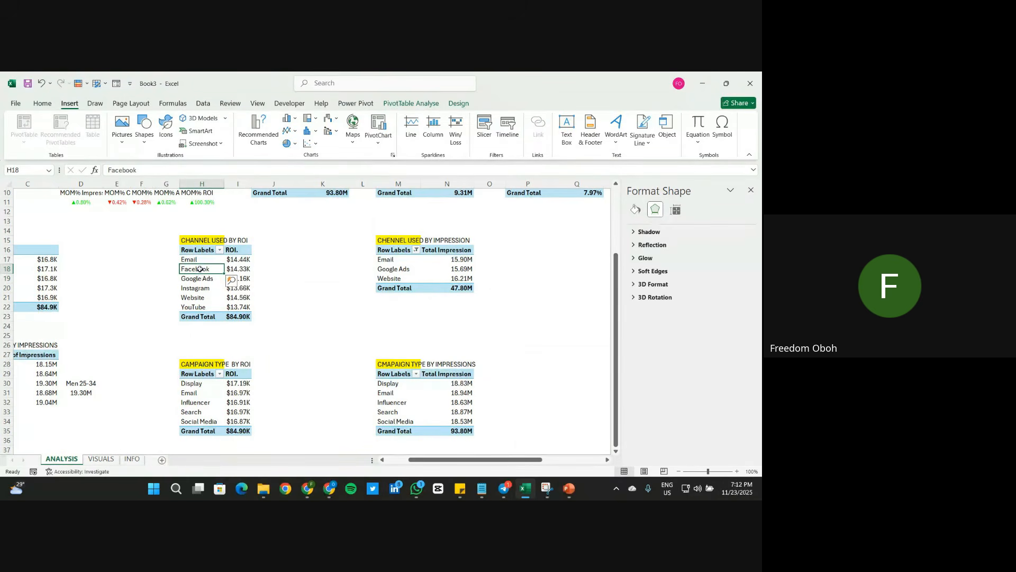
right_click(200, 269)
mouse_move(265, 244)
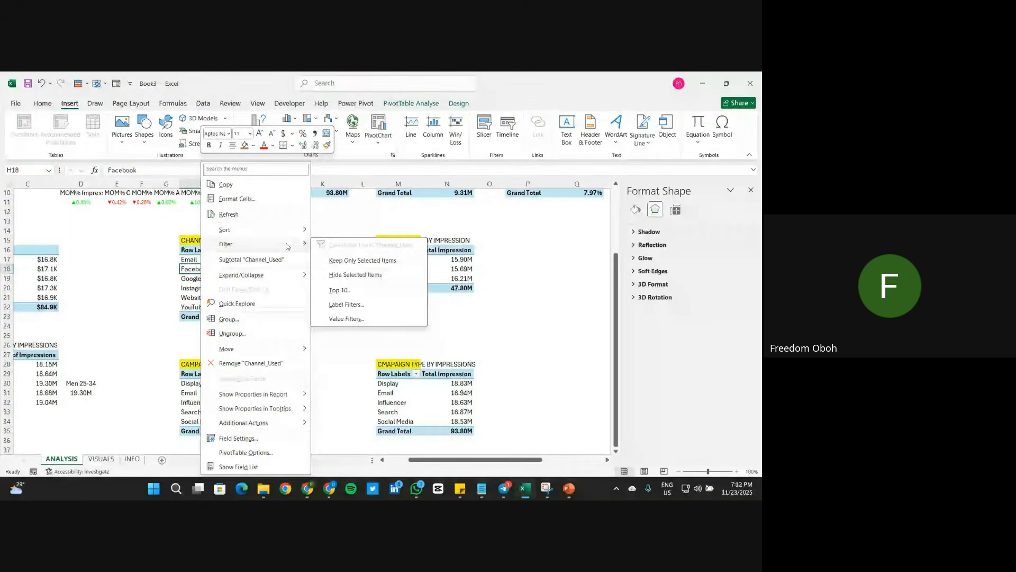
left_click(339, 289)
key("Return")
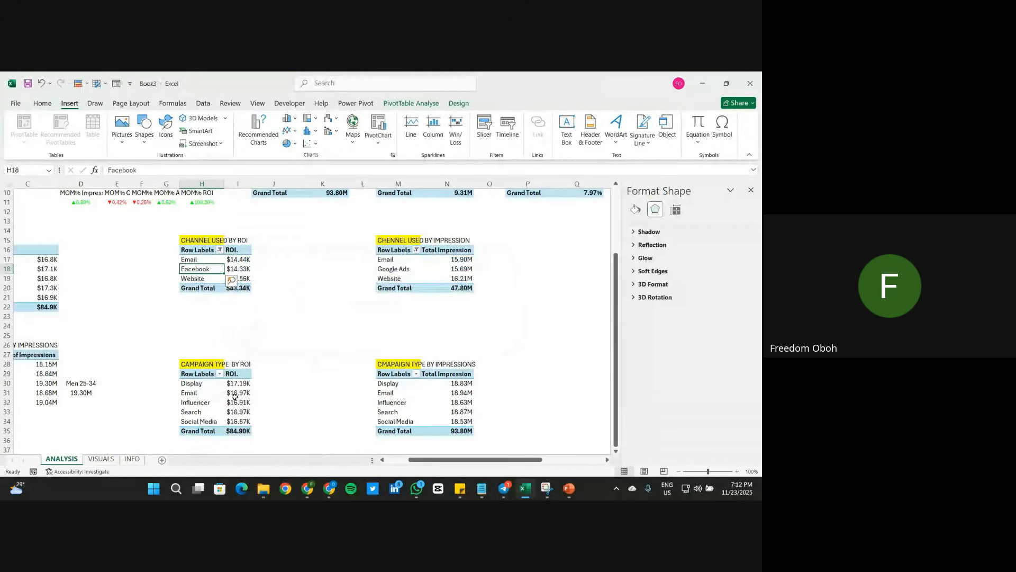
Step: Open the filter options for the row labels of the campaign type by ROI pivot table
left_click(212, 396)
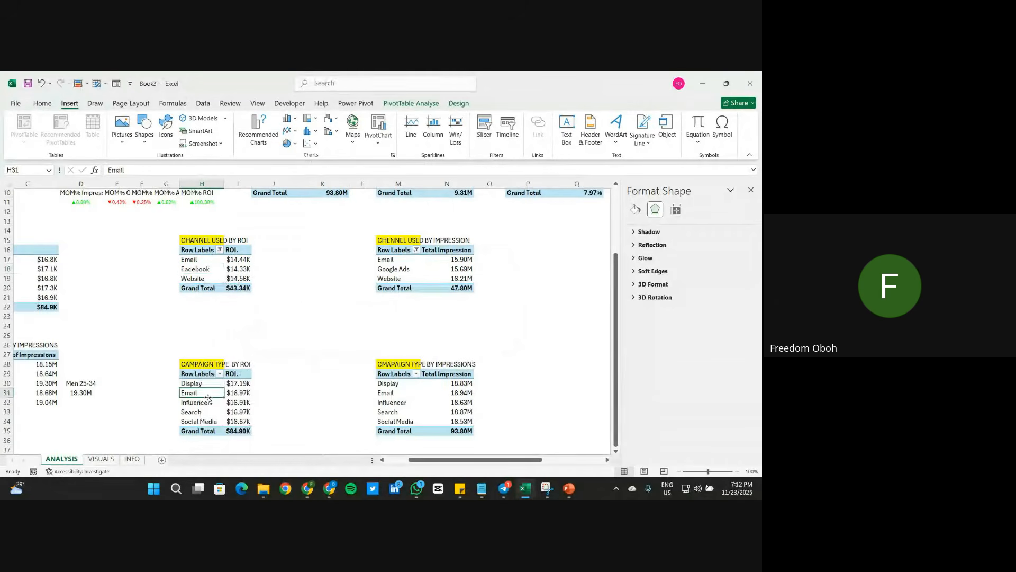
right_click(236, 395)
left_click(203, 396)
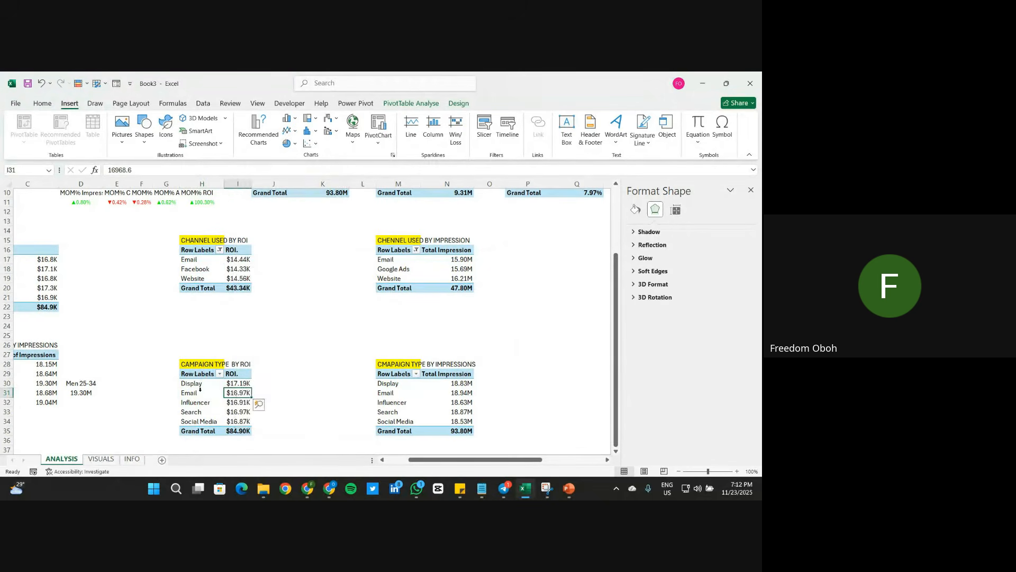
left_click(201, 390)
left_click(196, 394)
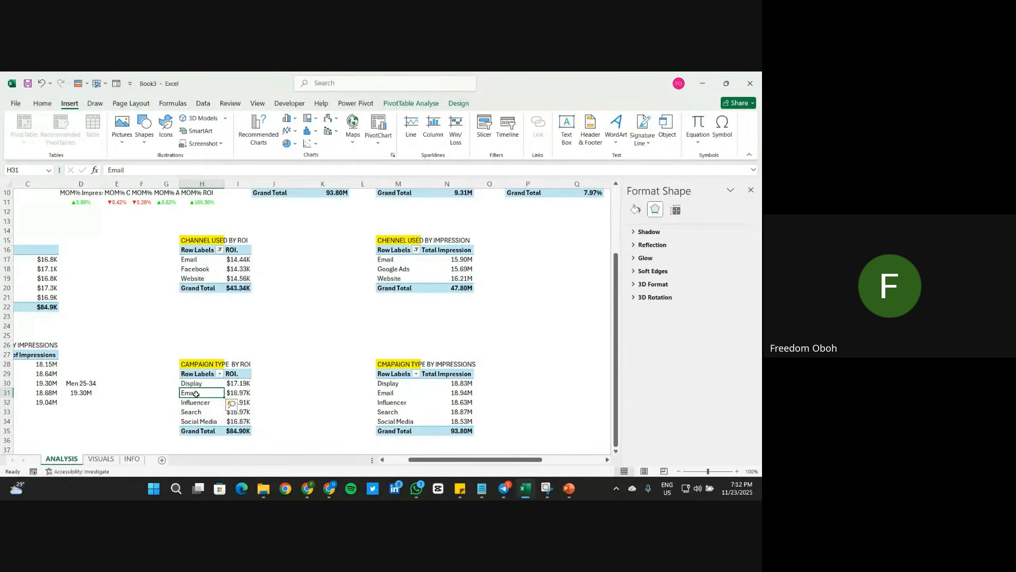
right_click(197, 392)
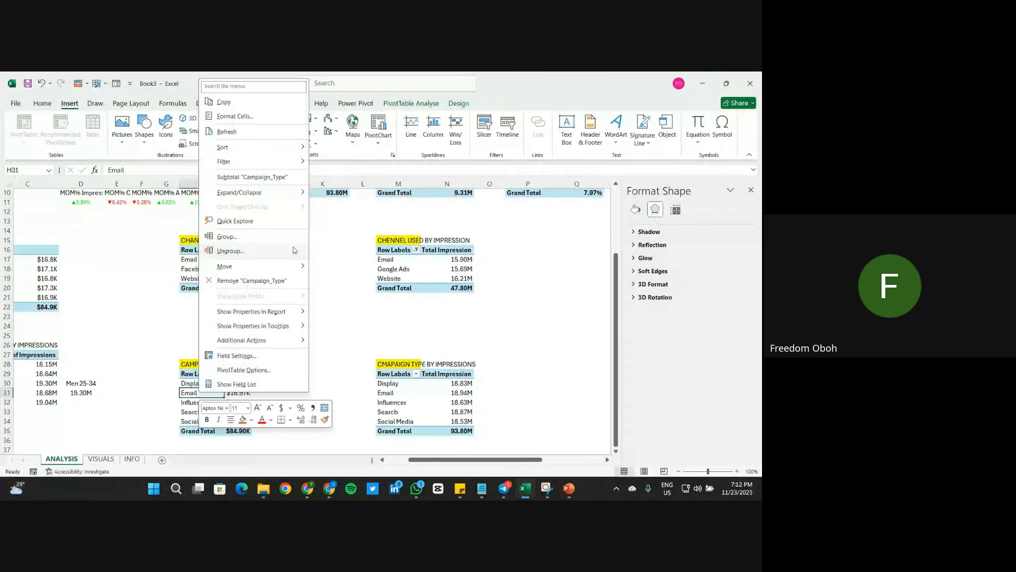
mouse_move(294, 160)
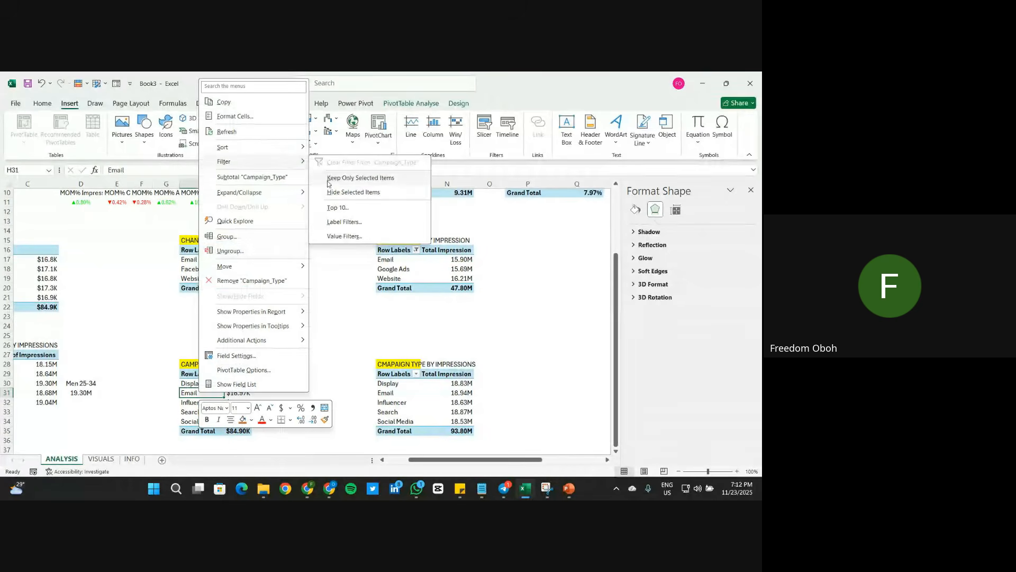
Step: Filter the campaign type by ROI pivot table to the top 3 items by ROI
left_click(338, 207)
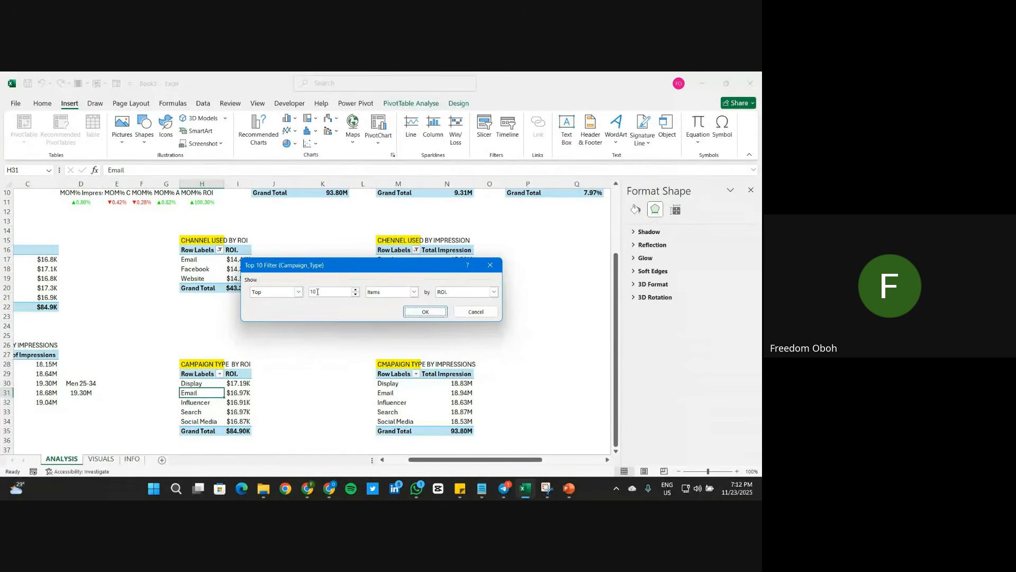
left_click(425, 311)
left_click(422, 411)
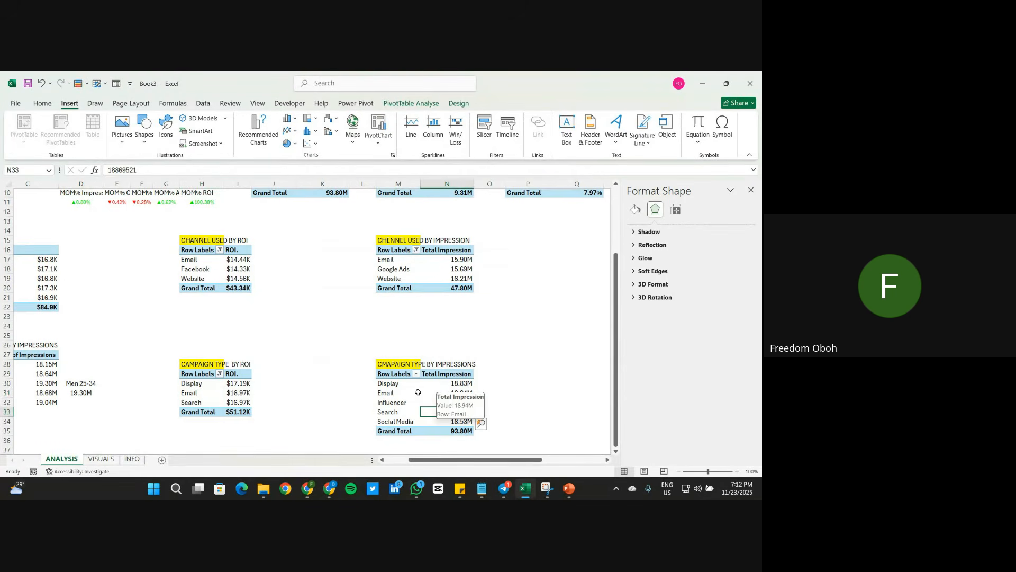
Step: Filter the campaign type by impressions pivot table to the top 3 items by Total Impression
left_click(418, 392)
right_click(418, 392)
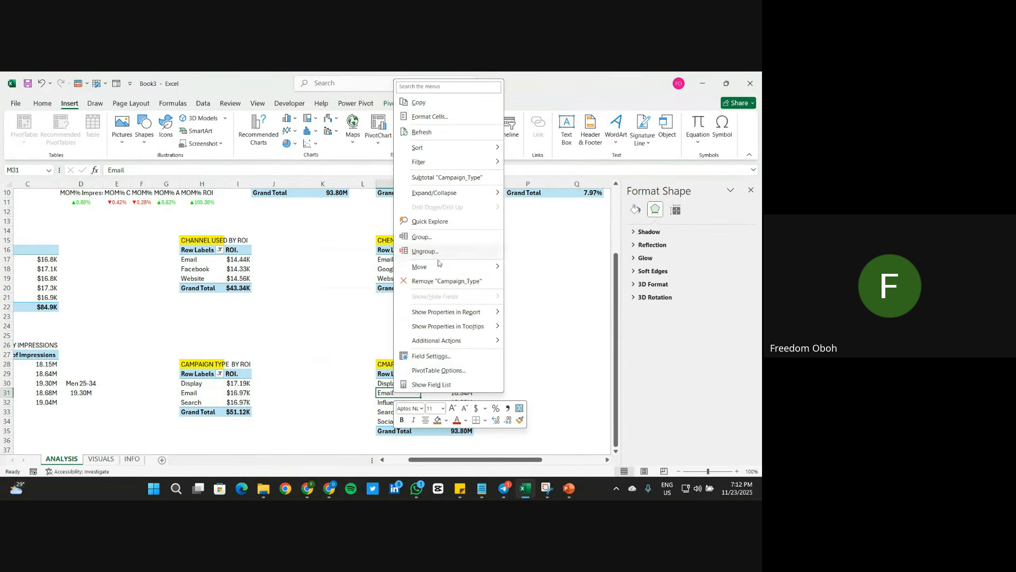
mouse_move(457, 164)
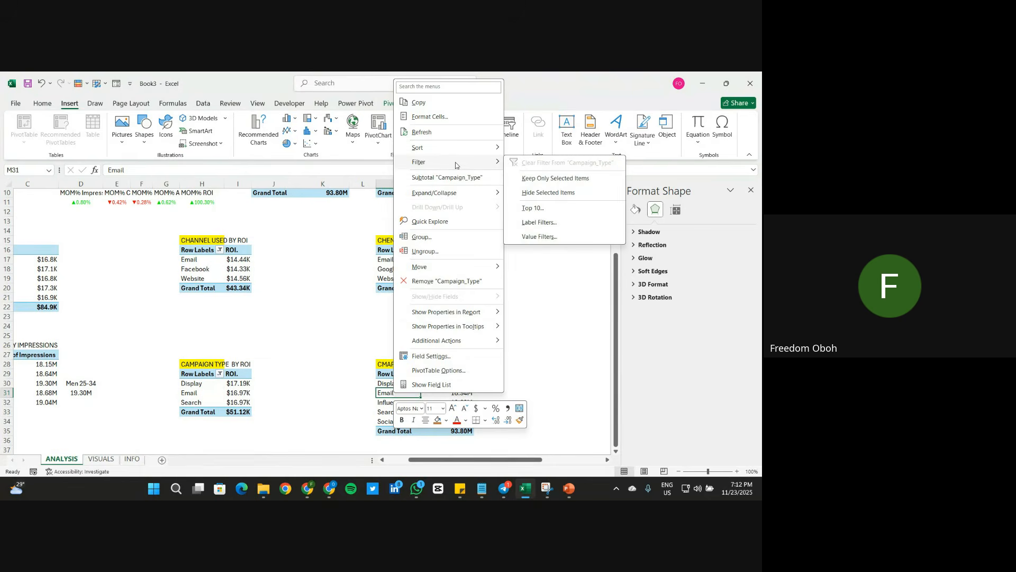
left_click(524, 208)
double_click(330, 289)
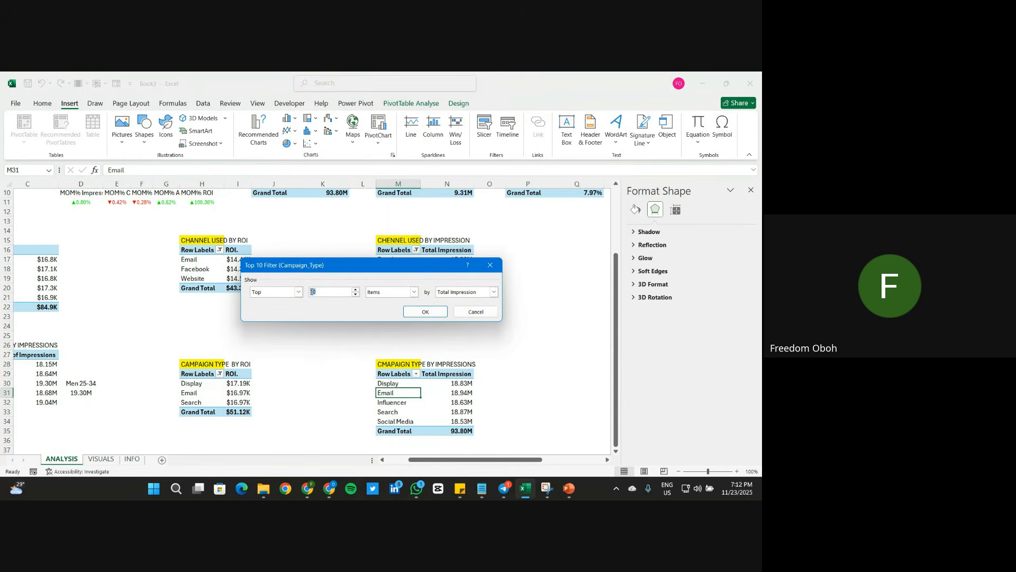
type("3")
key("Return")
left_click(329, 355)
left_click(270, 262)
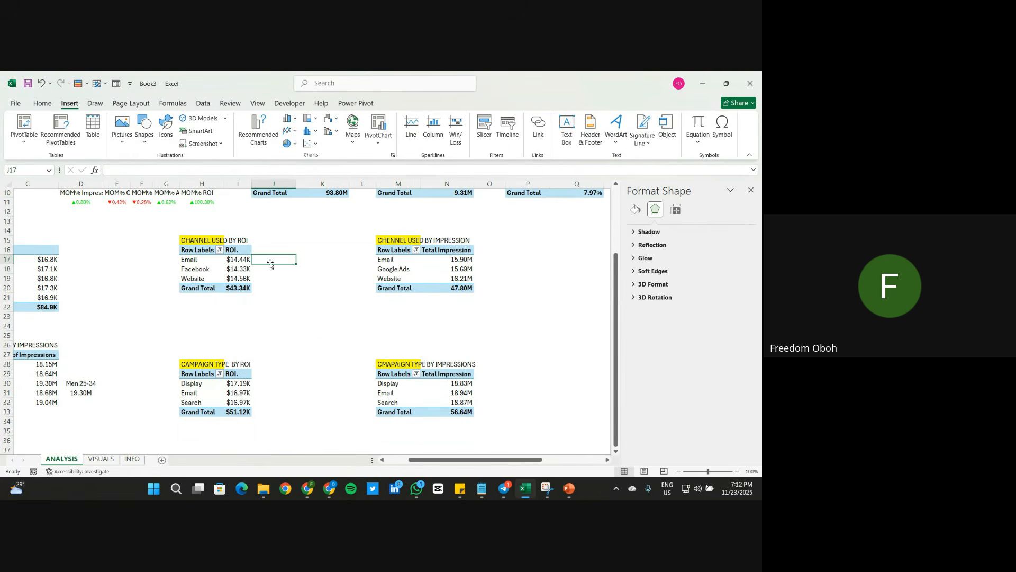
Step: Enter =M17:N19 in cell O17 to mirror the channel by impression rows beside the pivot table
scroll(529, 310, "right", 5)
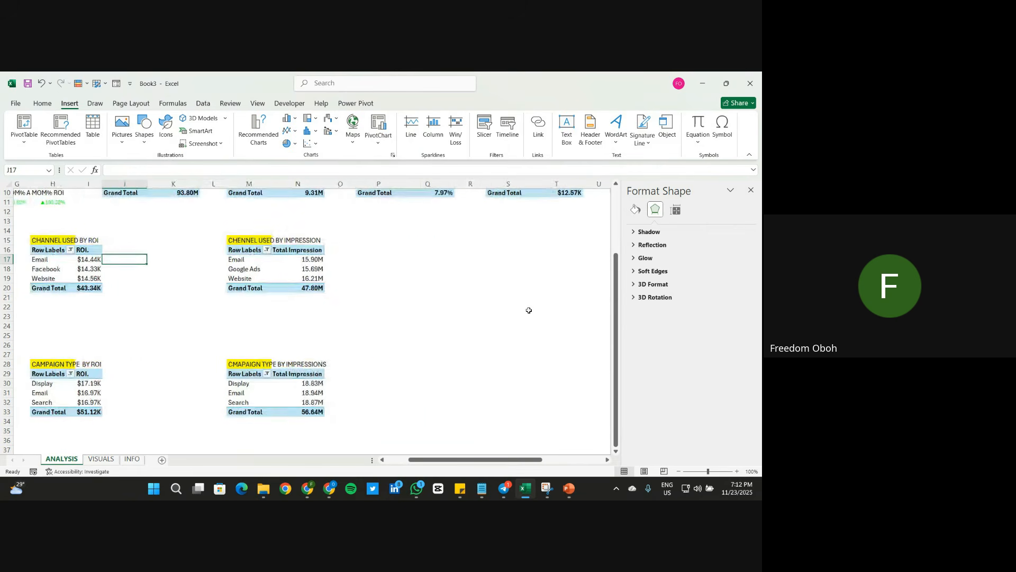
left_click(327, 259)
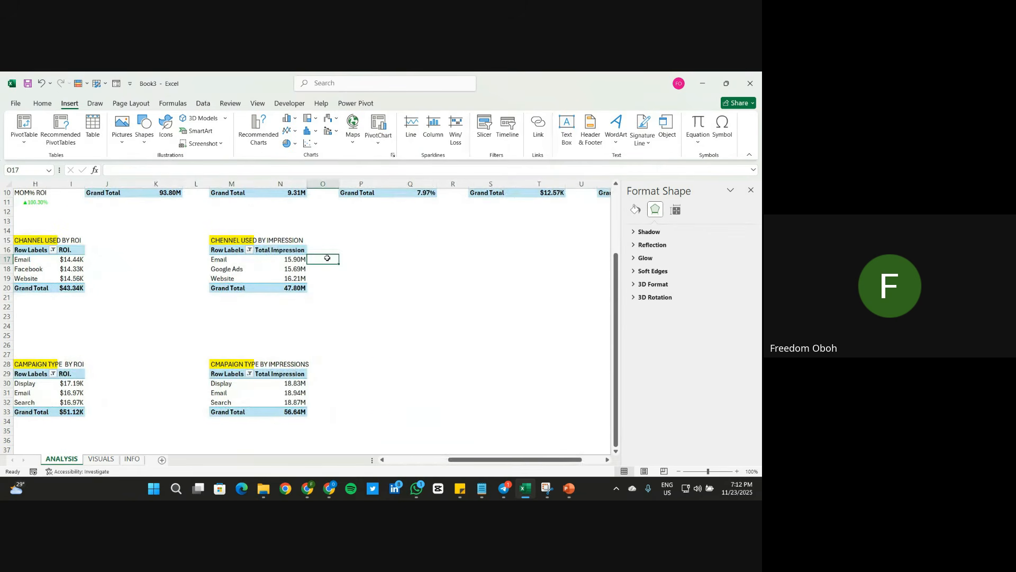
type("=")
left_click_drag(225, 262, 287, 279)
key("Return")
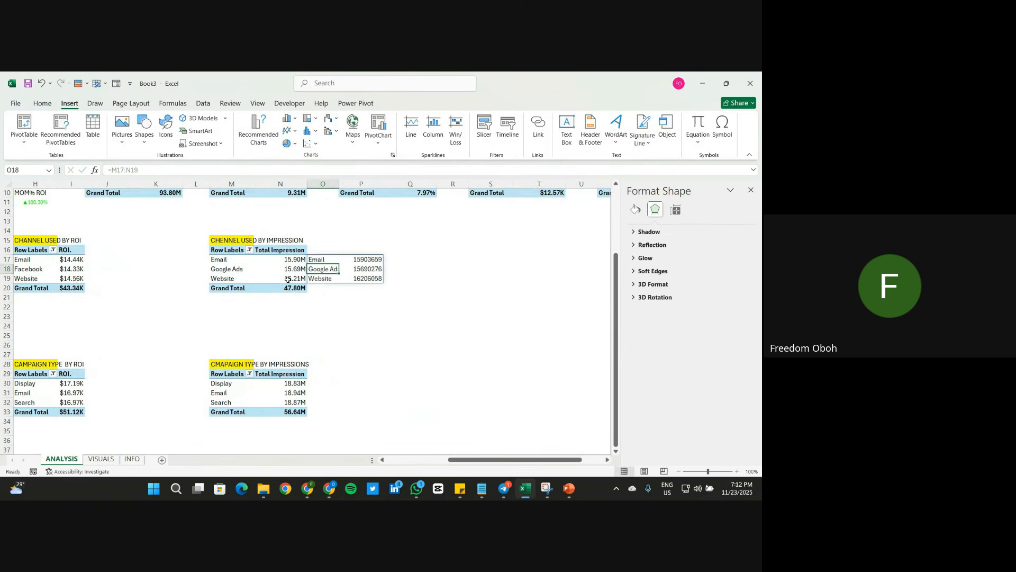
Step: Enter a MAX formula in cell Q16 over the impression values in P17:P19
left_click(393, 257)
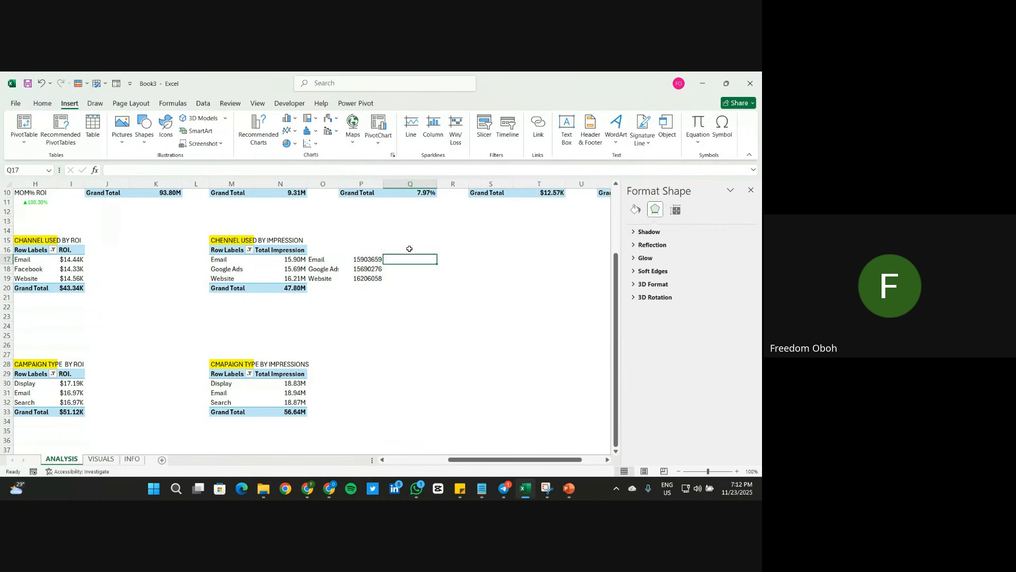
left_click(389, 248)
type("=")
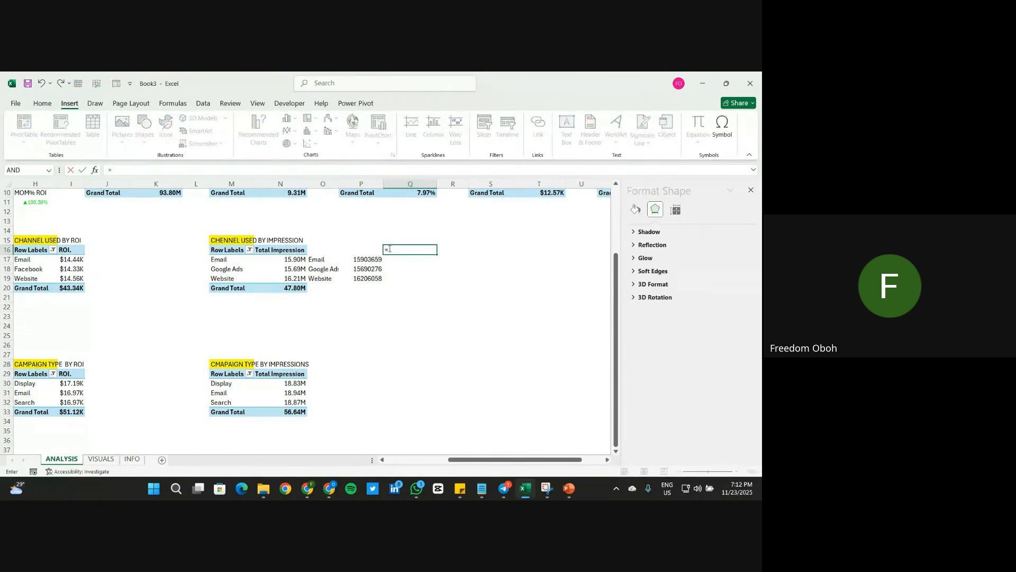
type("max(")
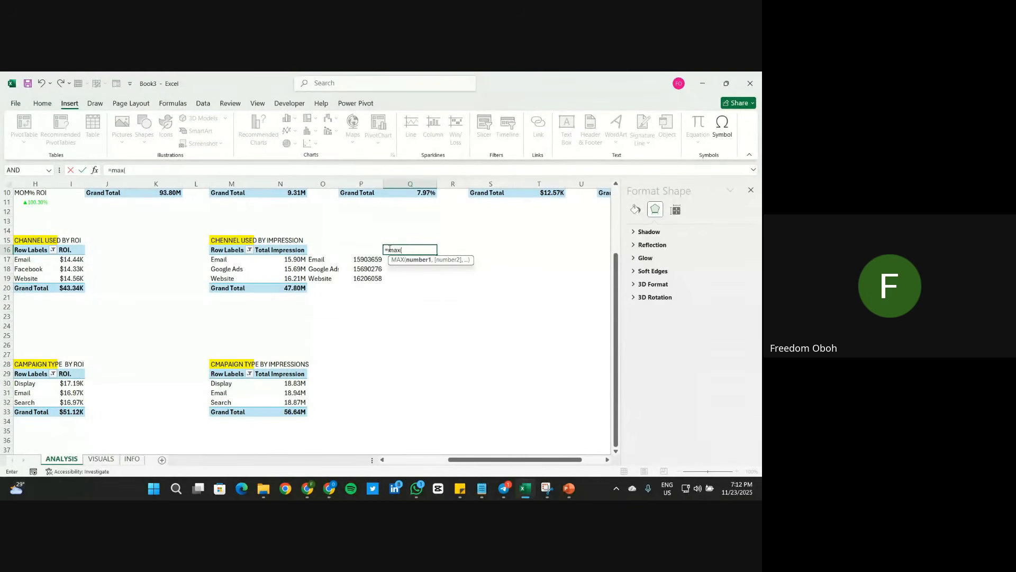
left_click_drag(376, 256, 373, 277)
key("Return")
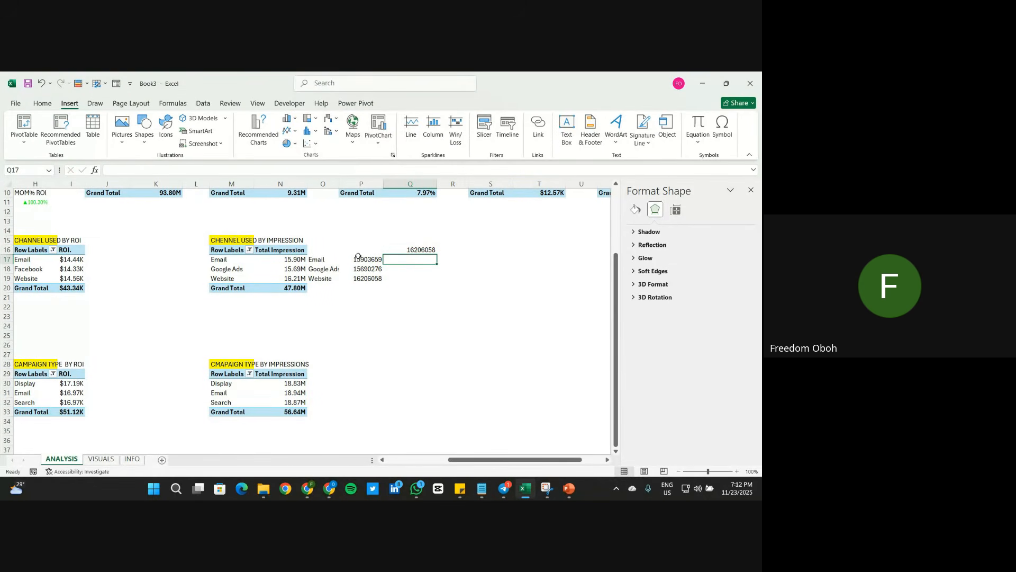
Step: Enter =IF(P17=Q16,Q16," ") in cell Q17 to return only the maximum impression value
type("=")
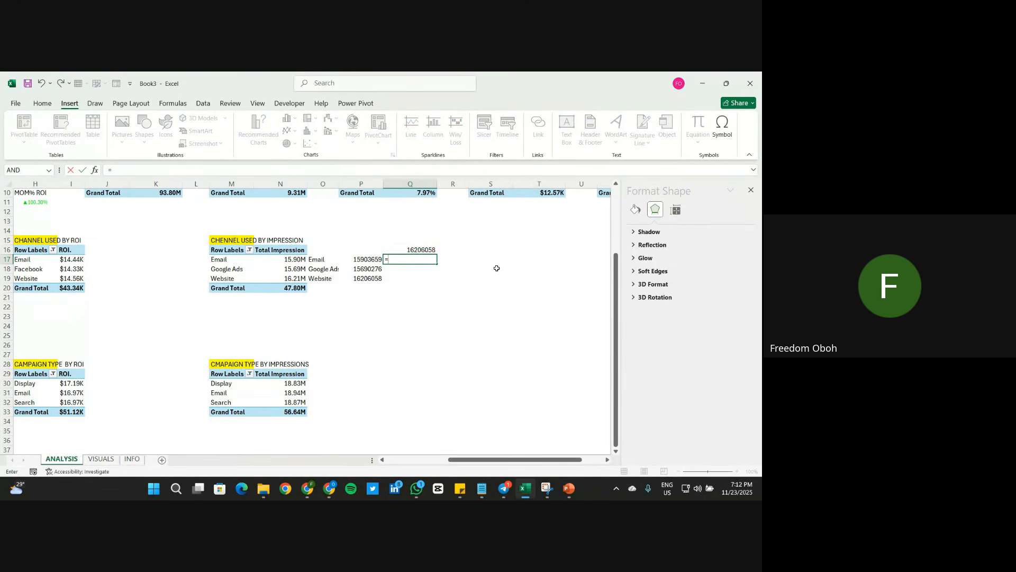
type("if(")
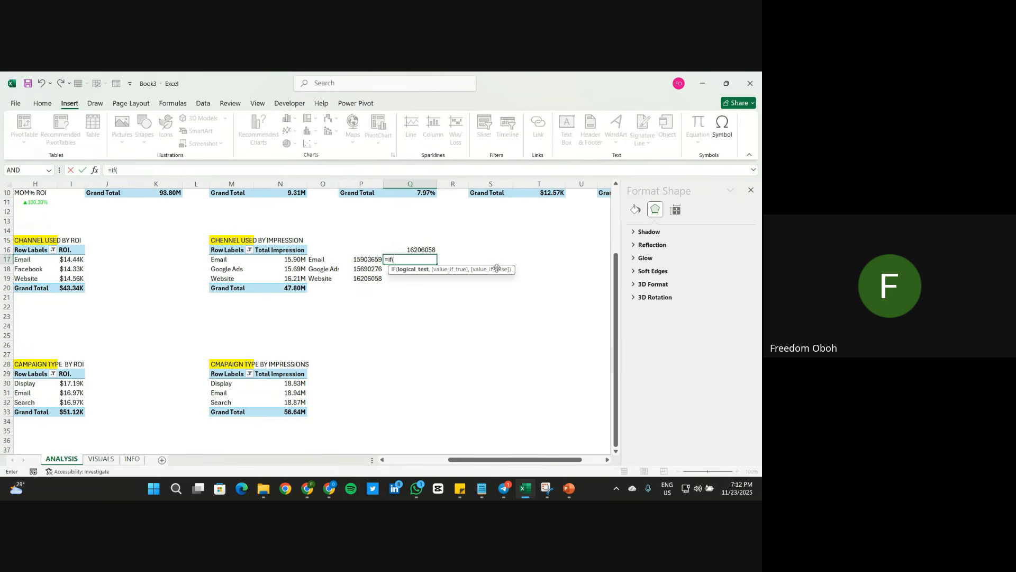
left_click(373, 258)
type("=")
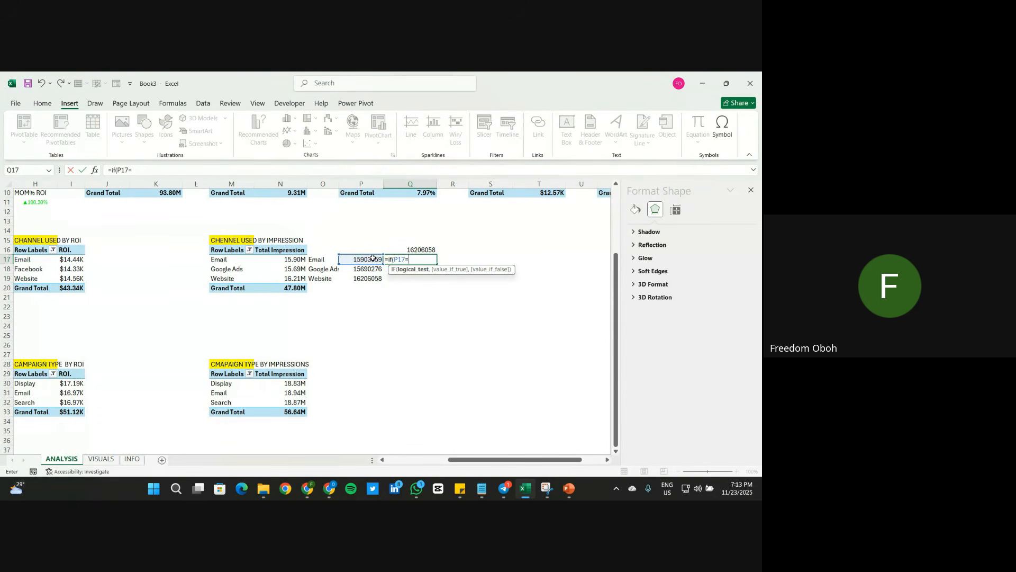
left_click(425, 249)
type(",")
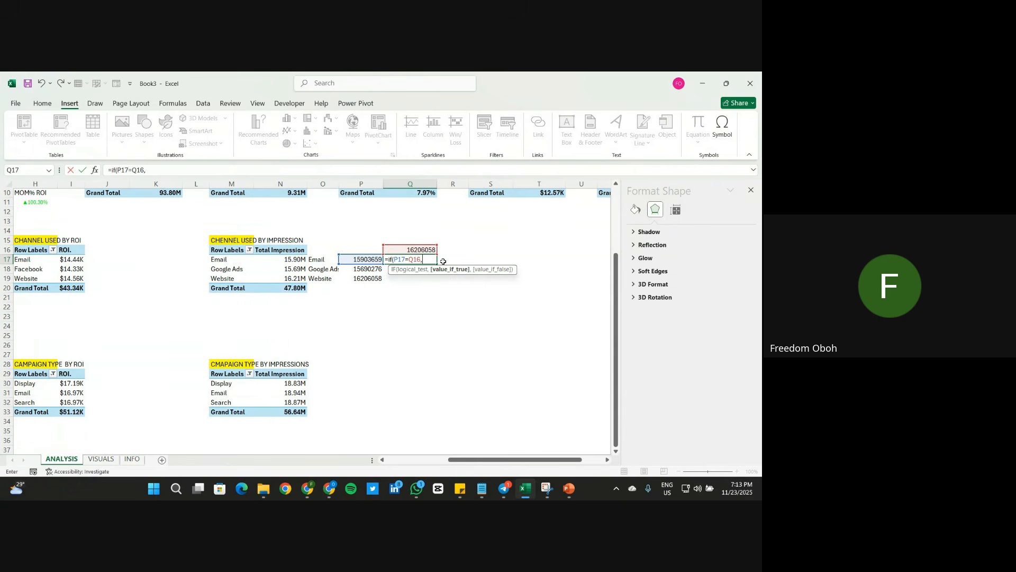
left_click(417, 247)
type(",")
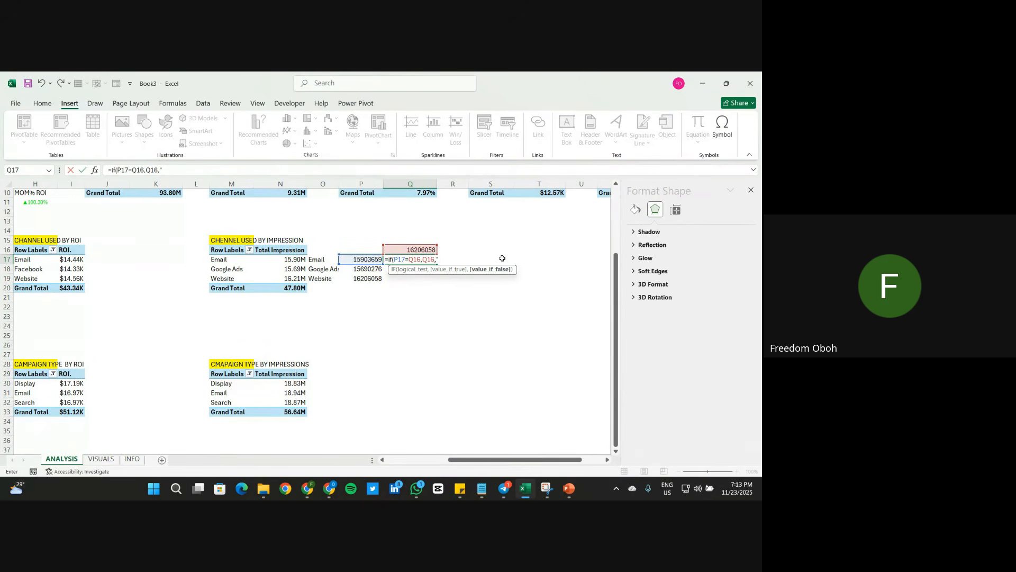
type("\" \")")
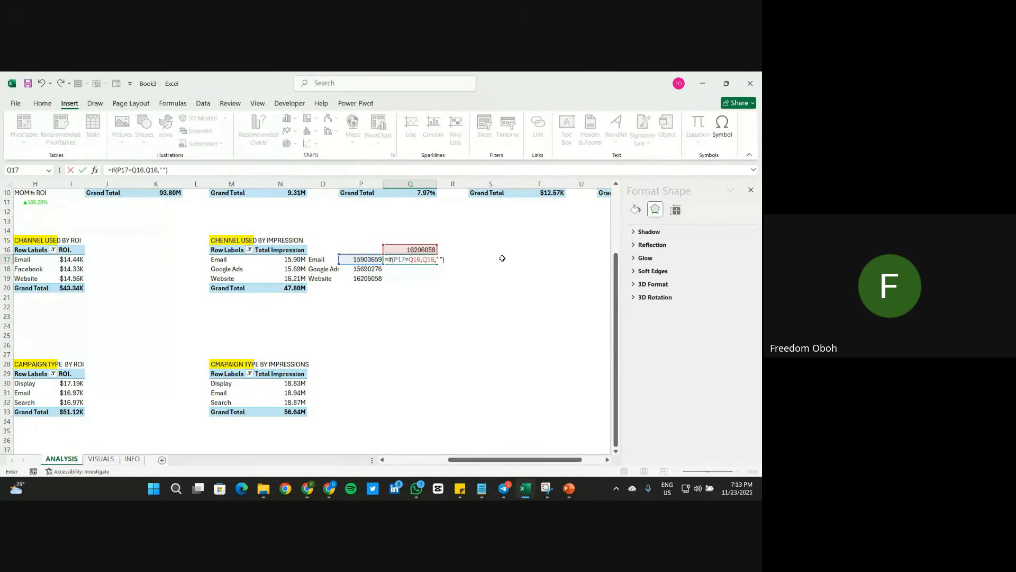
key("Return")
Step: Make both Q16 references in the Q17 formula absolute, giving =IF(P17=$Q$16,$Q$16," ")
left_click(417, 257)
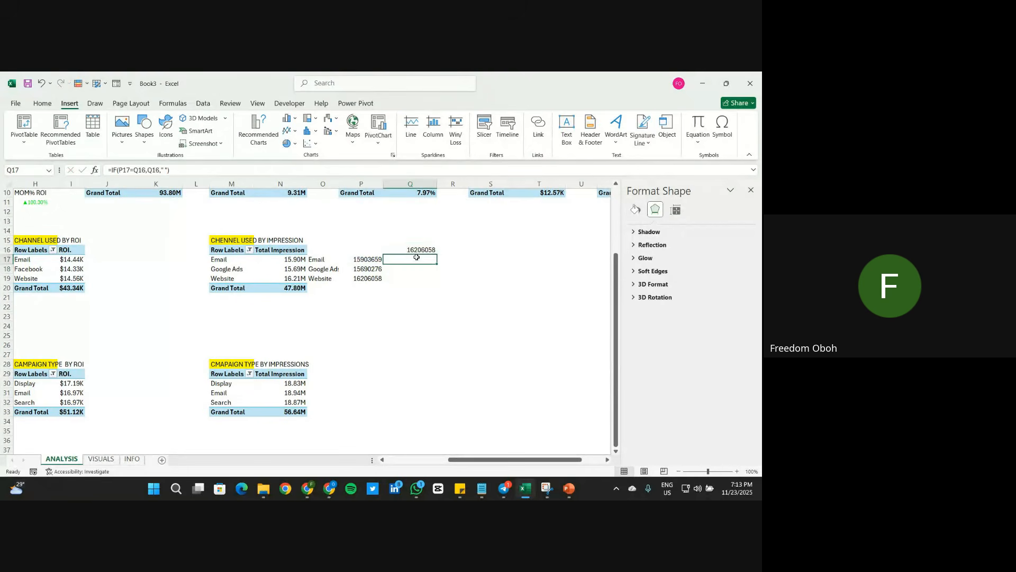
double_click(416, 257)
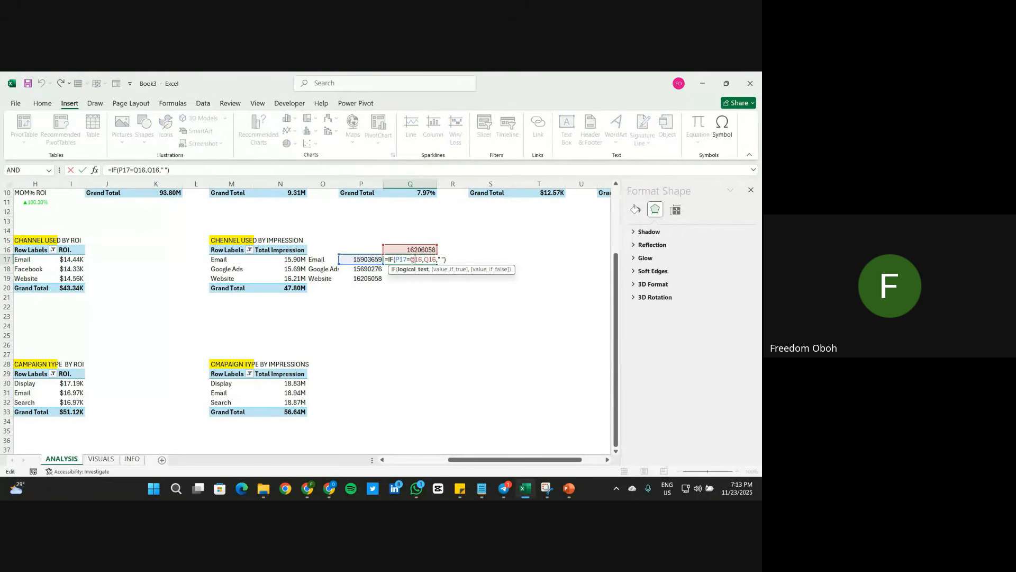
type("$Q$")
key("Right")
key("Right")
key("Right")
type("$")
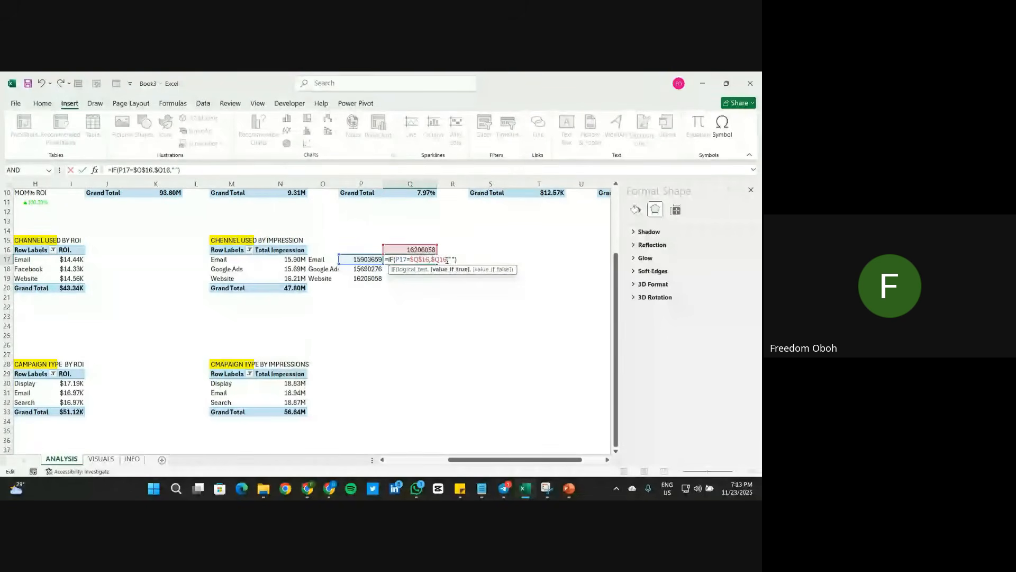
key("Return")
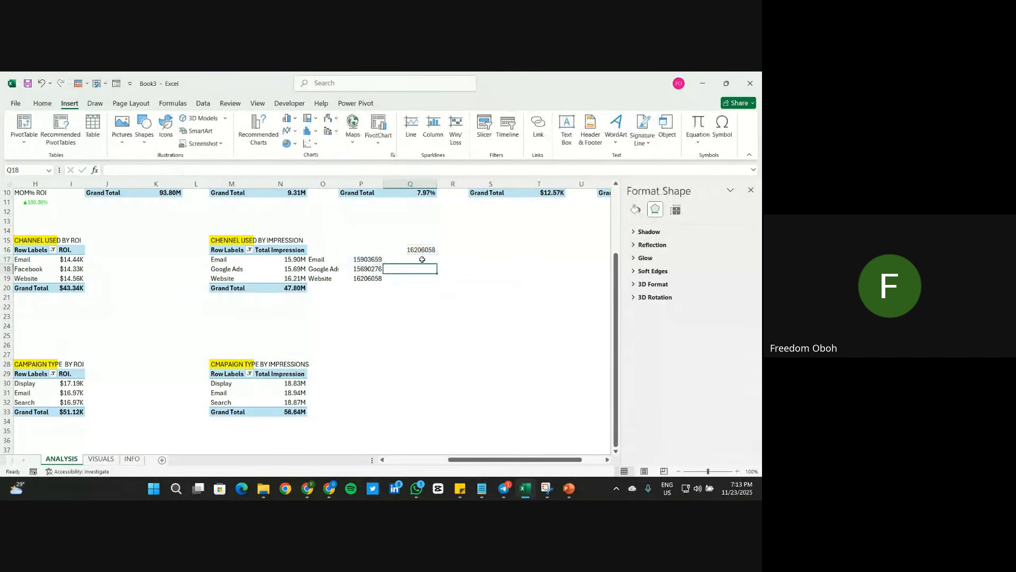
Step: Fill the Q17 formula down through Q19
left_click(422, 260)
left_click_drag(437, 264, 437, 283)
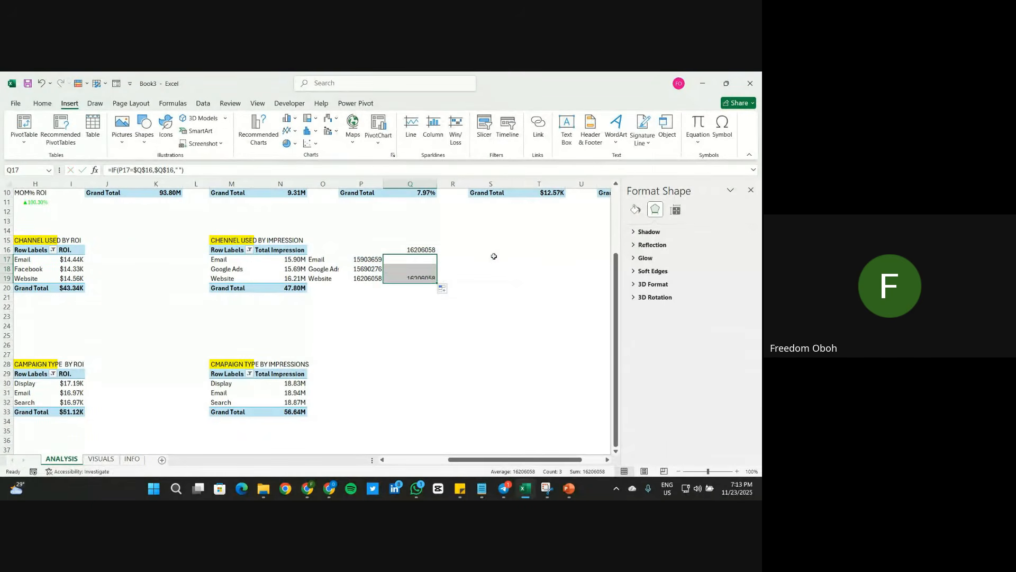
left_click(471, 262)
Step: Copy the number format of pivot cell N17 onto the helper values in P17:Q19
left_click(288, 260)
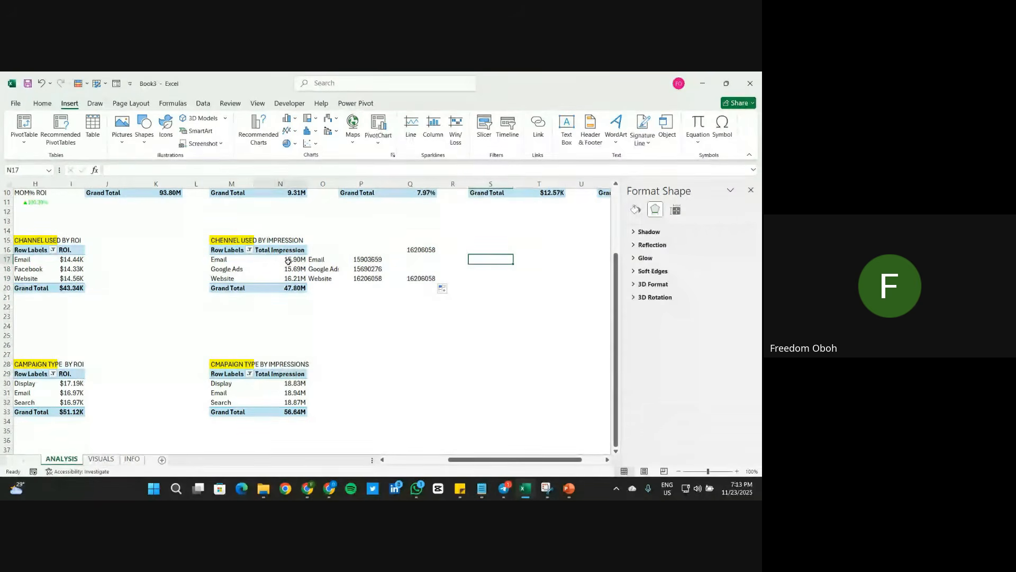
left_click(42, 104)
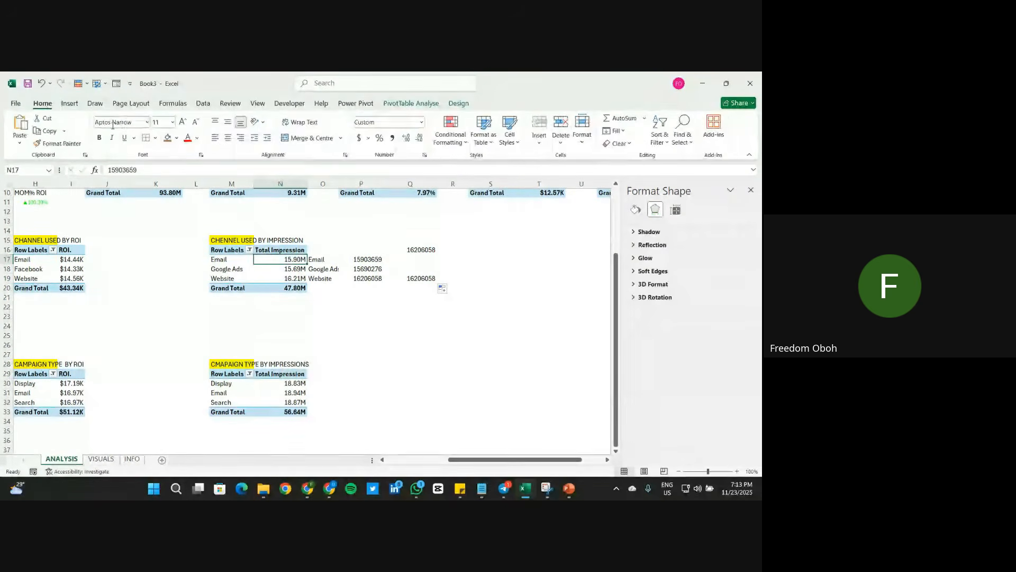
left_click(58, 143)
left_click_drag(371, 259, 426, 279)
left_click(484, 258)
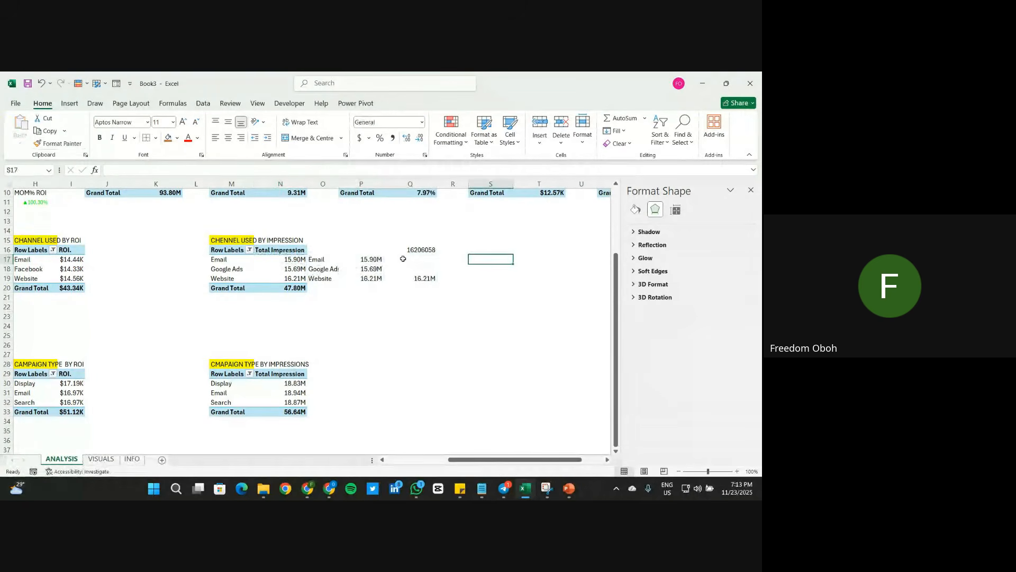
Step: Insert a Clustered Bar chart from O17:Q19 and move it just below the helper range
left_click_drag(316, 260, 427, 279)
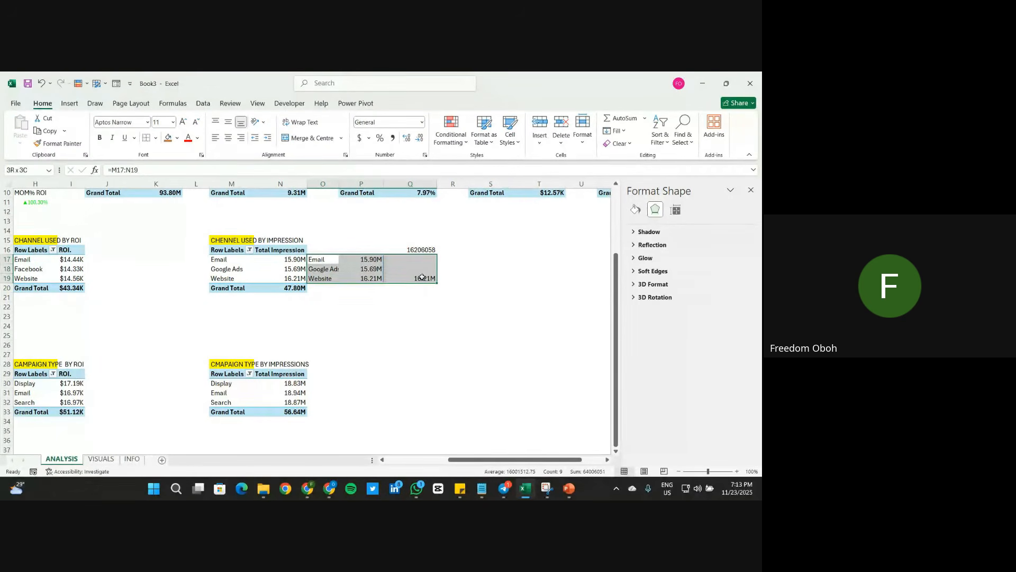
left_click(69, 104)
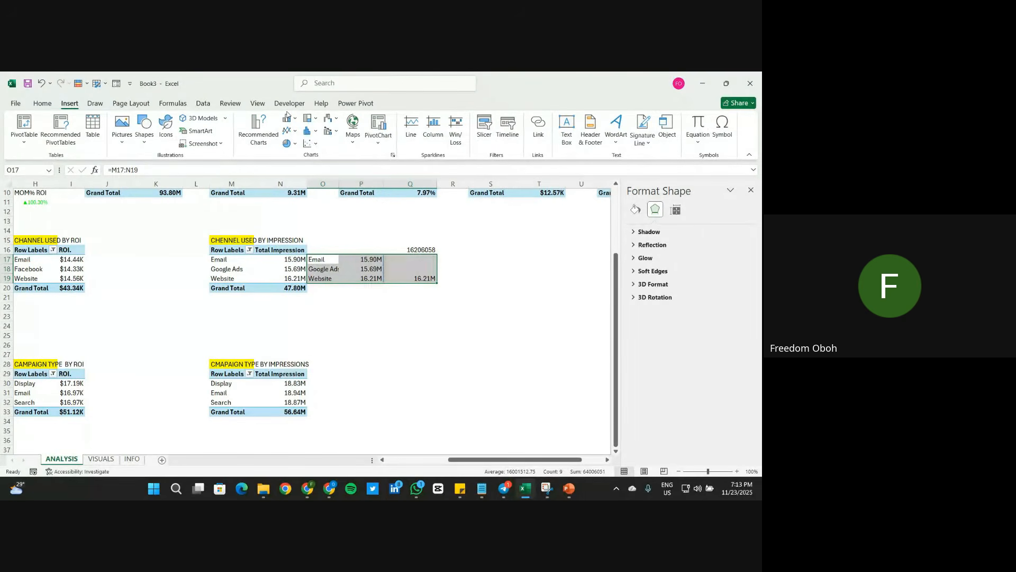
left_click(259, 127)
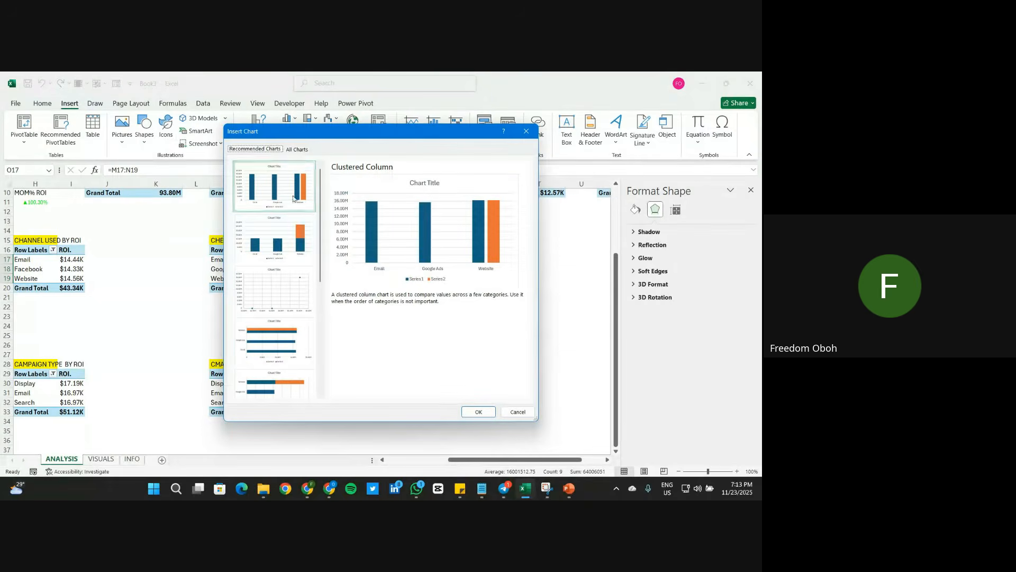
left_click(287, 327)
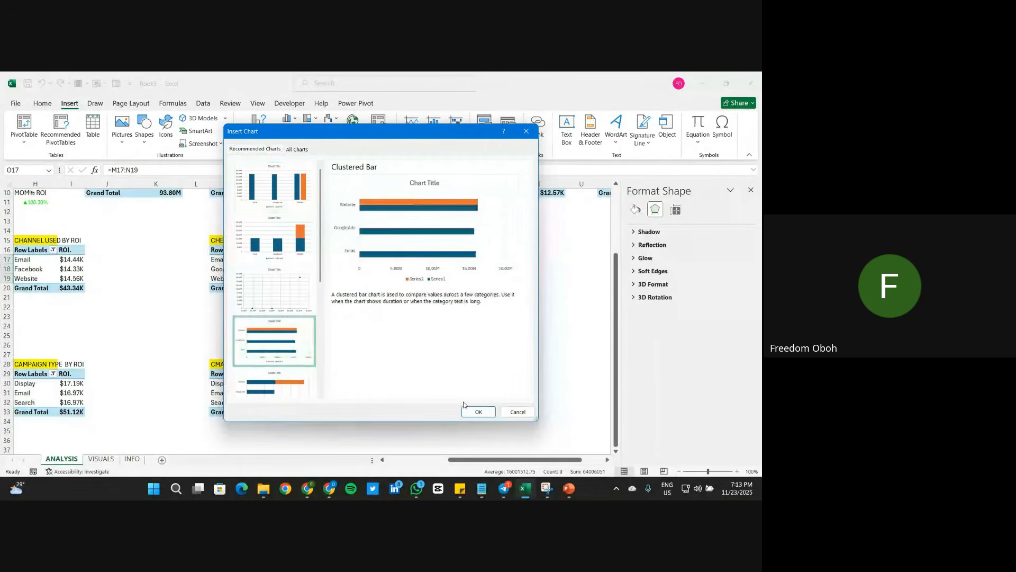
left_click(478, 412)
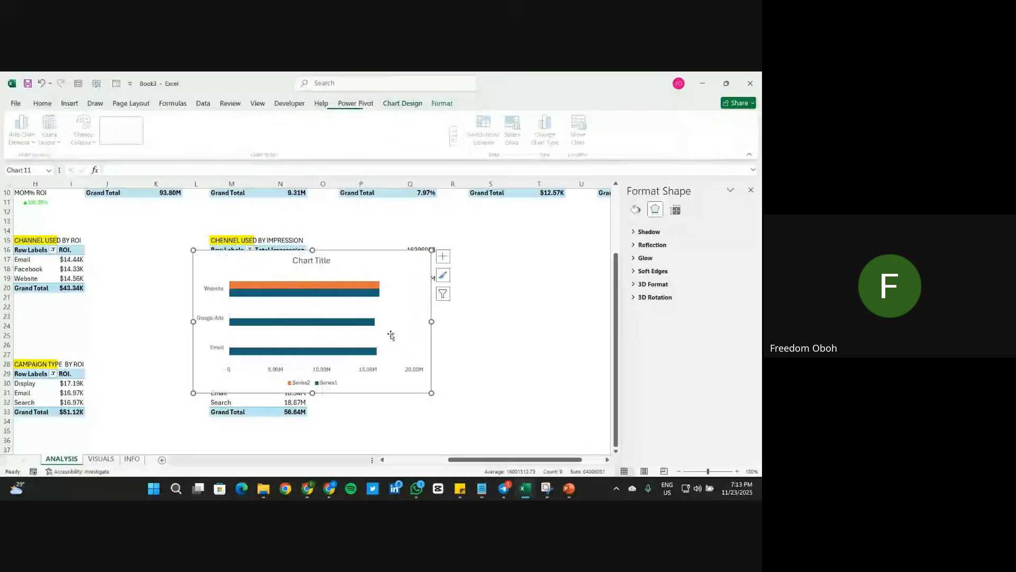
left_click_drag(432, 390, 584, 426)
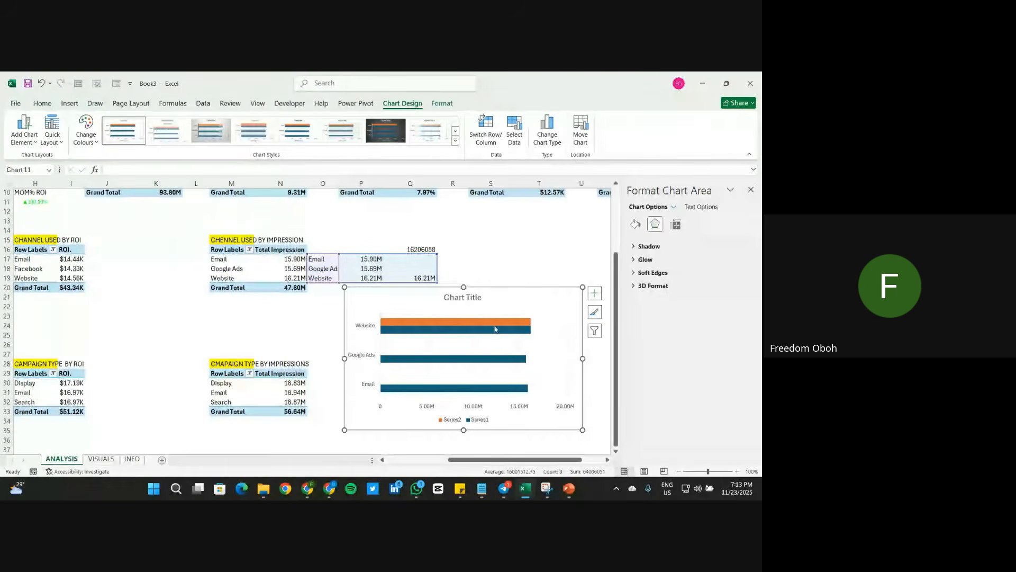
Step: Set the orange highlight series' overlap to 100% so it covers the Website bar
left_click(473, 320)
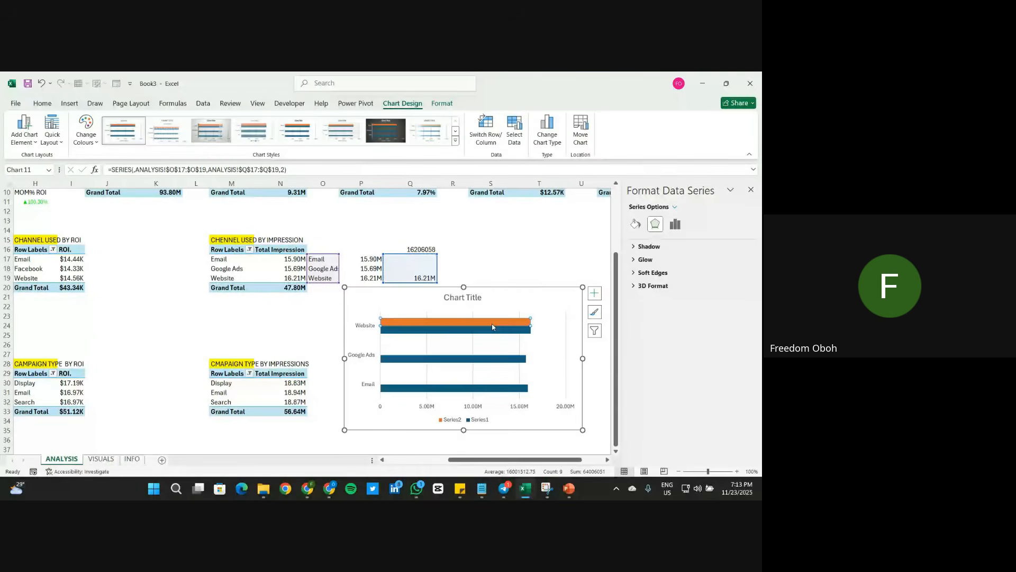
left_click(676, 227)
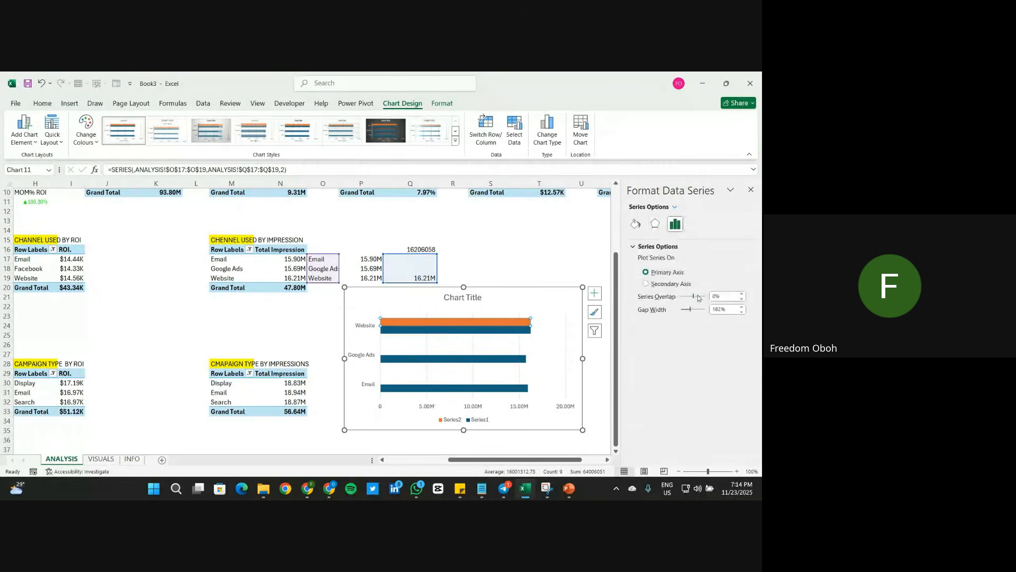
left_click_drag(693, 300, 706, 298)
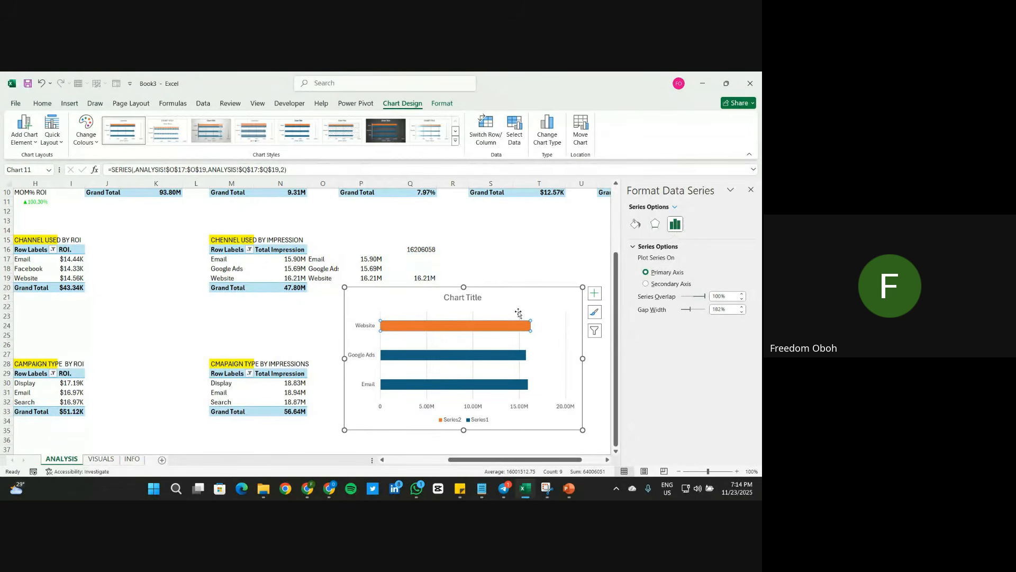
left_click(540, 292)
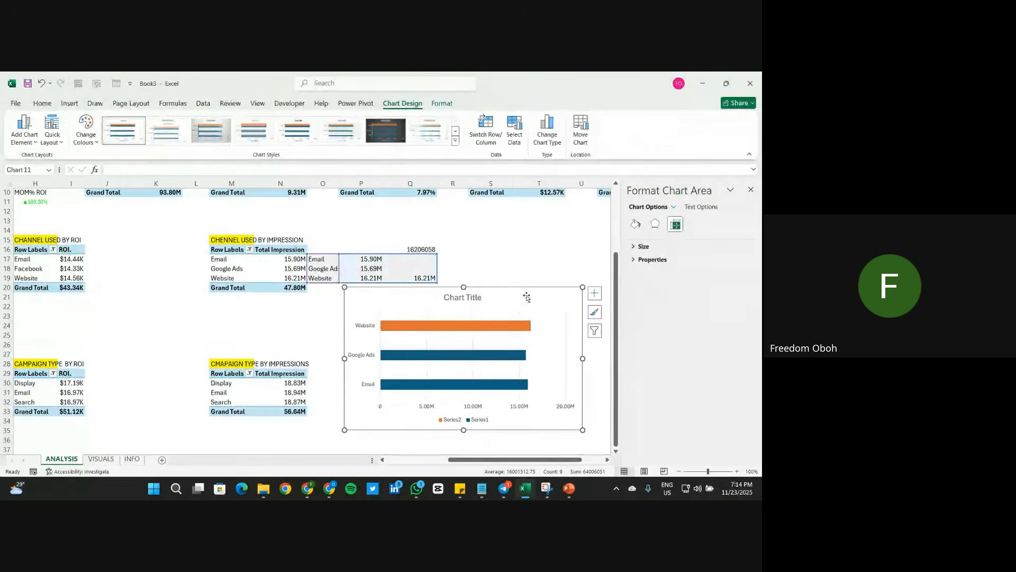
Step: Narrow the bar chart and shift it slightly down and to the right beneath the helper range
mouse_move(487, 330)
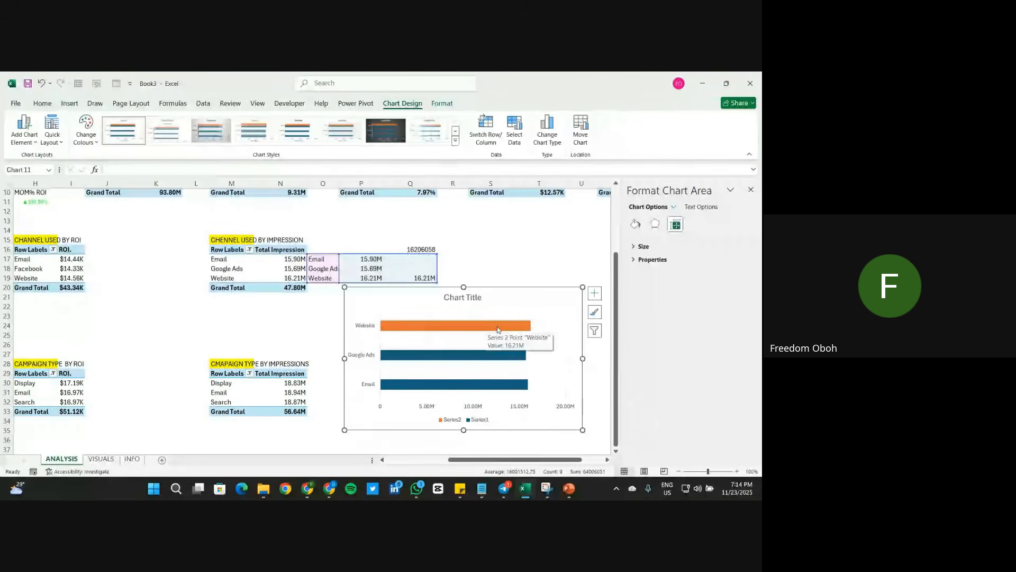
mouse_move(432, 347)
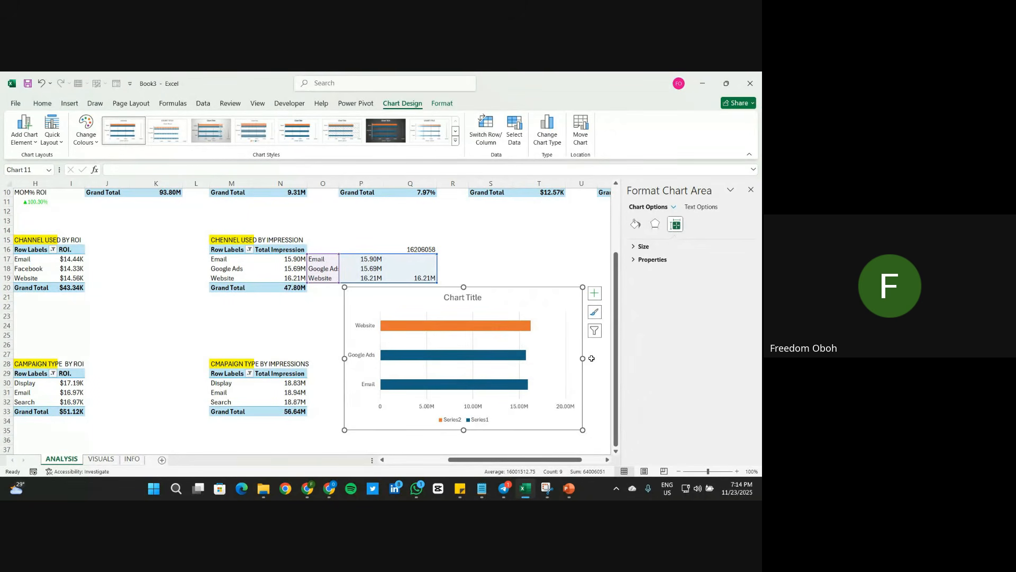
left_click_drag(584, 359, 544, 360)
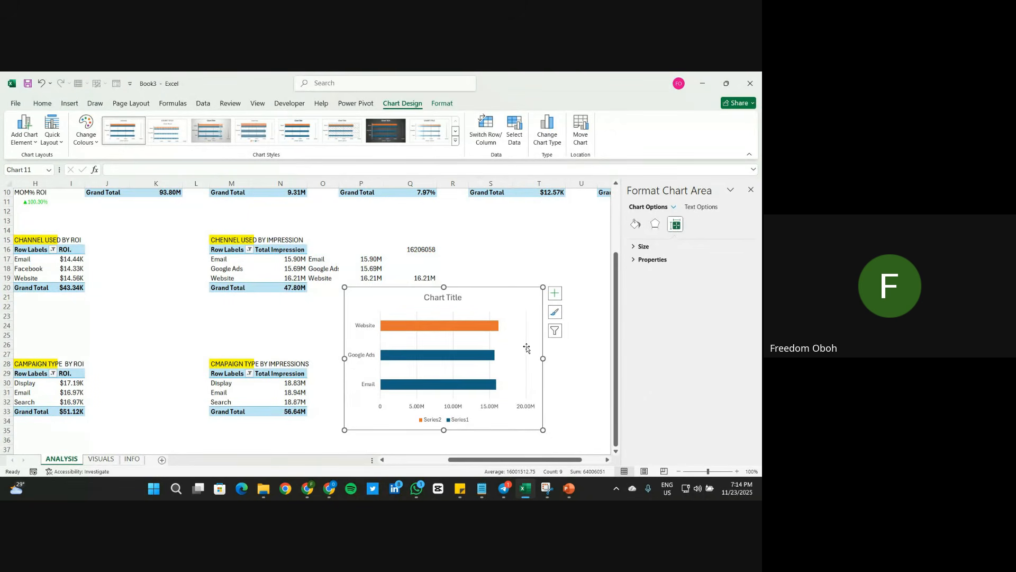
left_click_drag(522, 292, 532, 300)
Step: Review the MAX formula in Q16 and the IF formula in Q17 that drive the highlighted bar
left_click(539, 259)
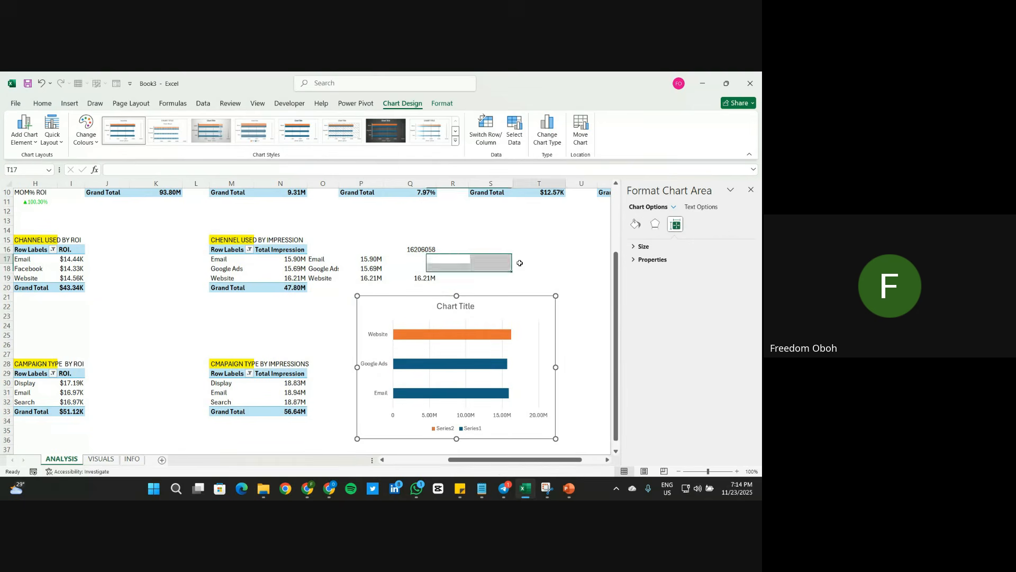
left_click(402, 259)
left_click(427, 249)
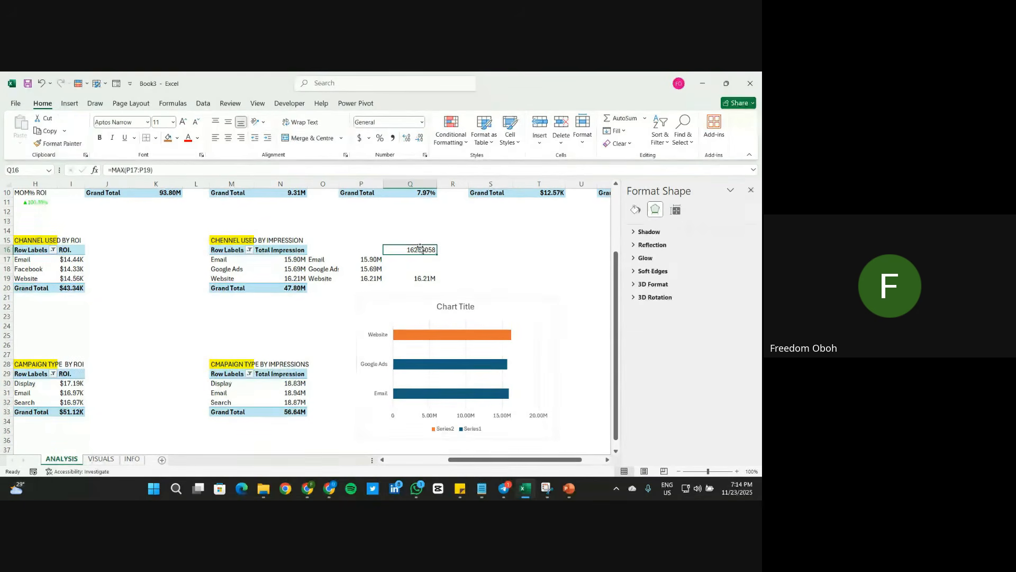
key("Tab")
left_click(418, 260)
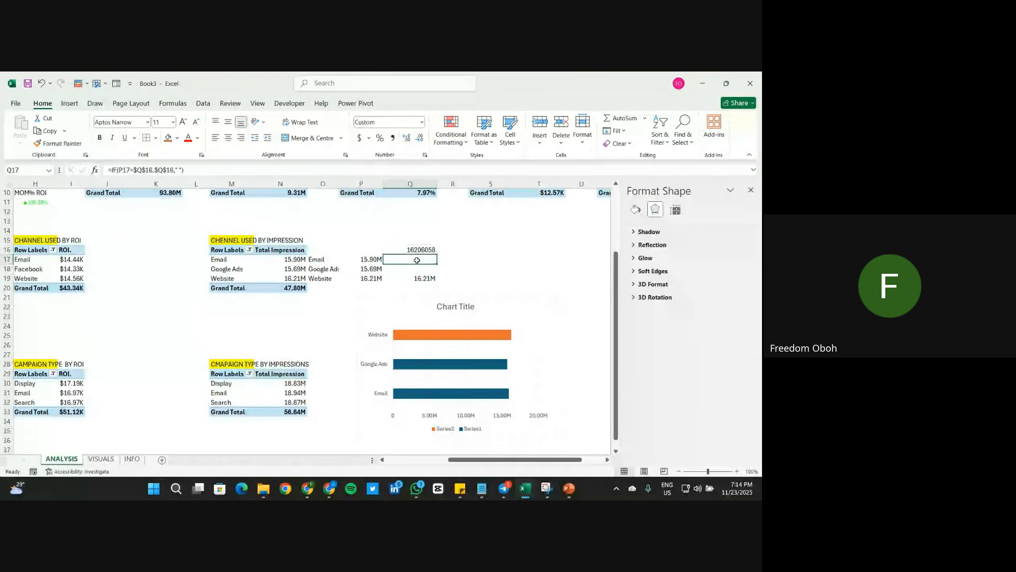
double_click(417, 260)
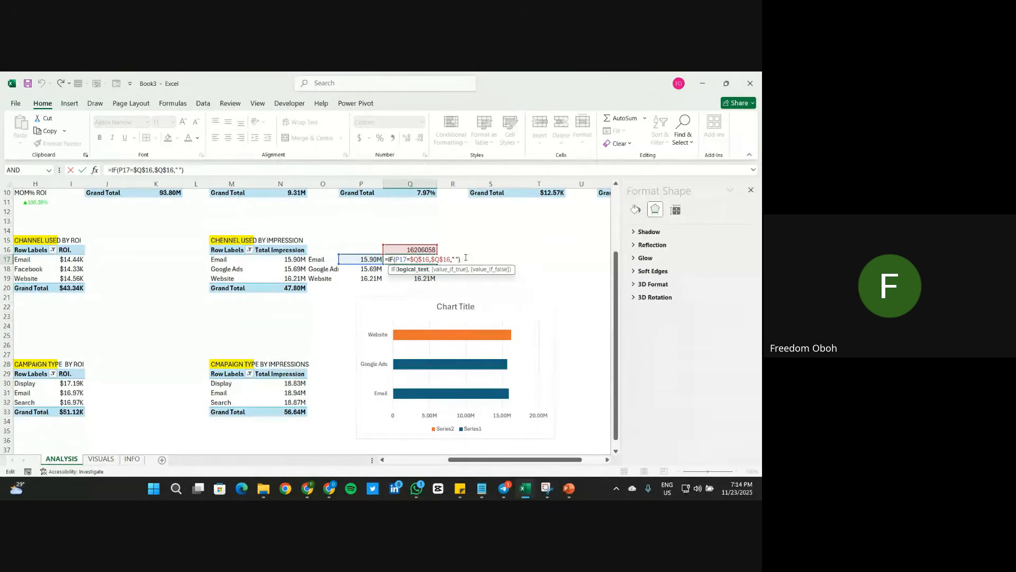
key("Return")
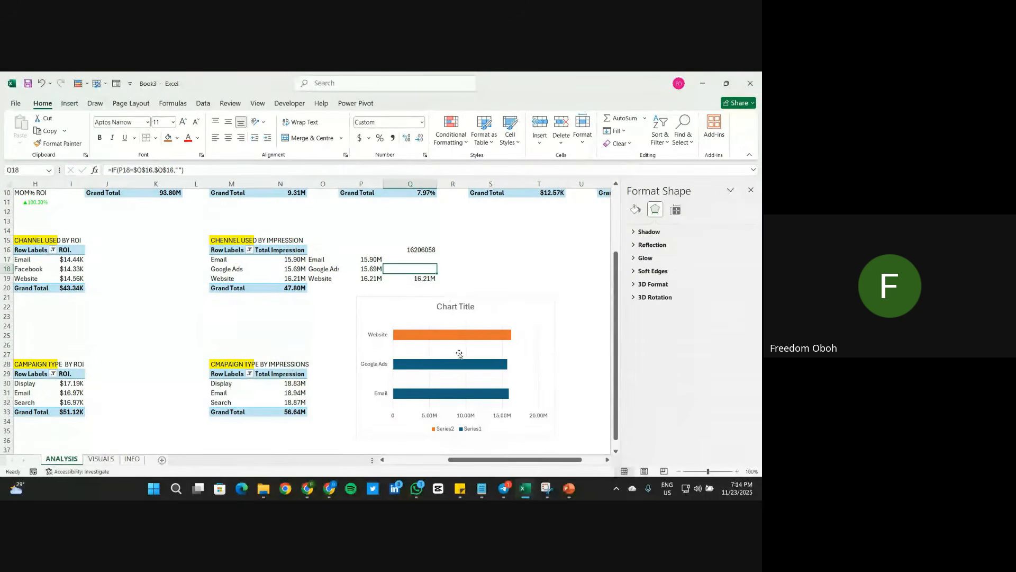
Step: Delete the chart's vertical gridlines, horizontal value axis and legend
left_click(430, 380)
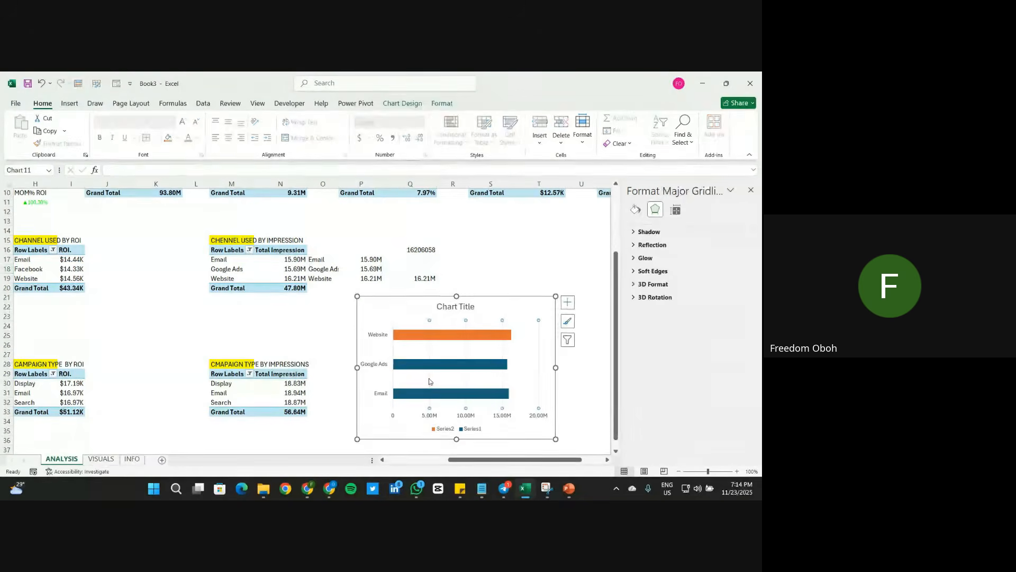
left_click(429, 379)
left_click(475, 415)
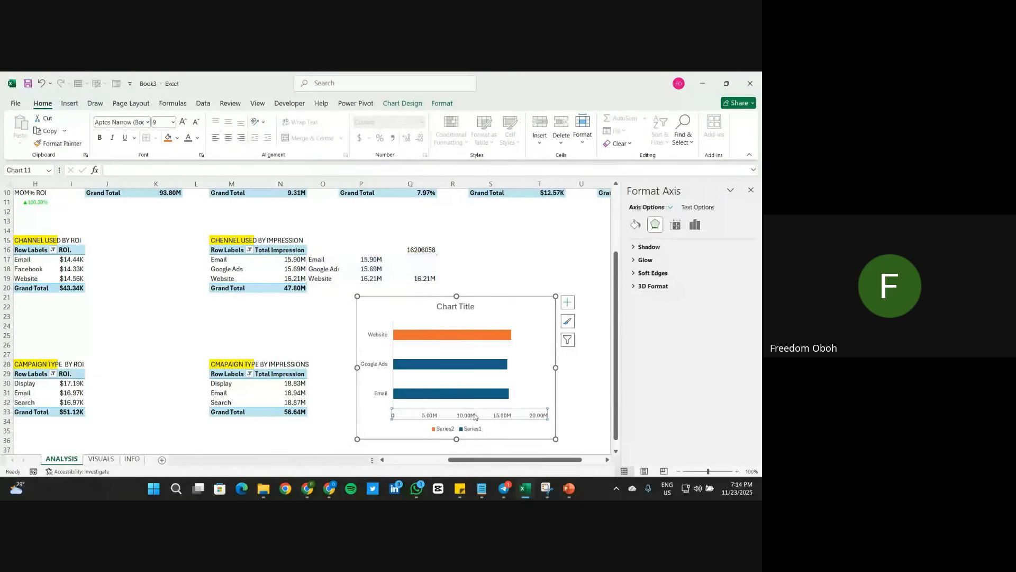
key("Delete")
left_click(467, 433)
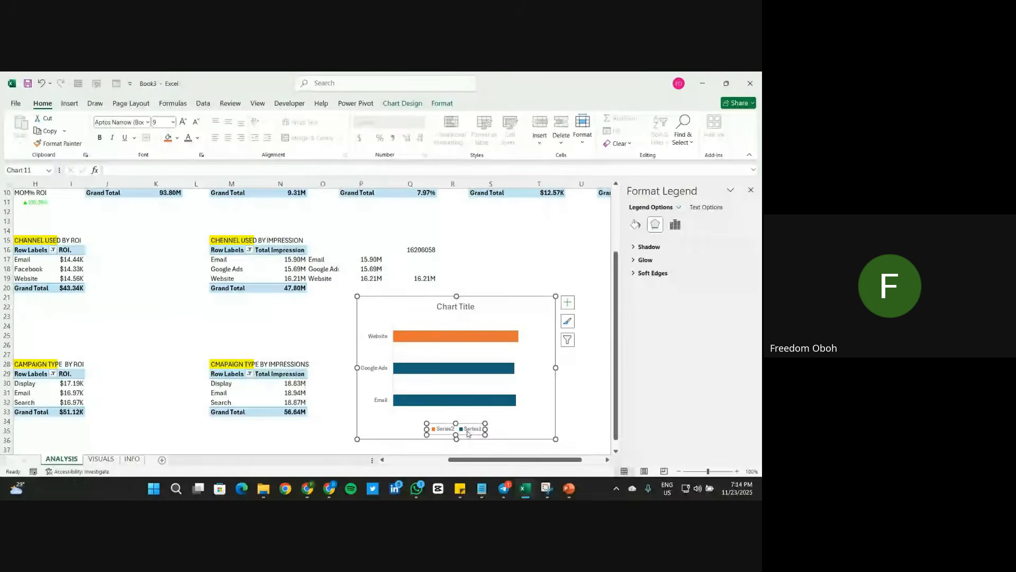
key("Delete")
Step: Set the category axis to No line and delete the chart title
left_click(382, 380)
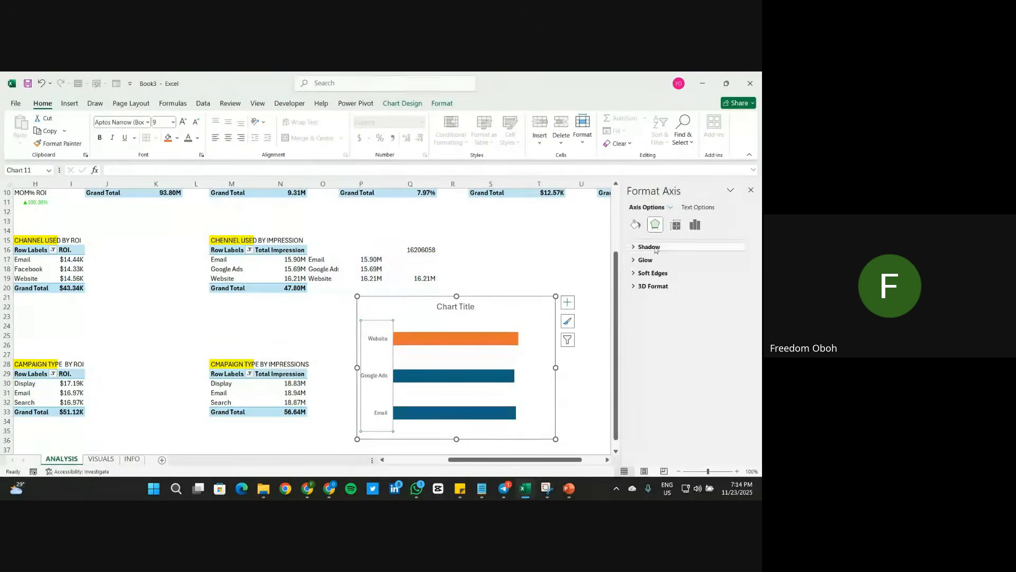
left_click(635, 224)
left_click(662, 373)
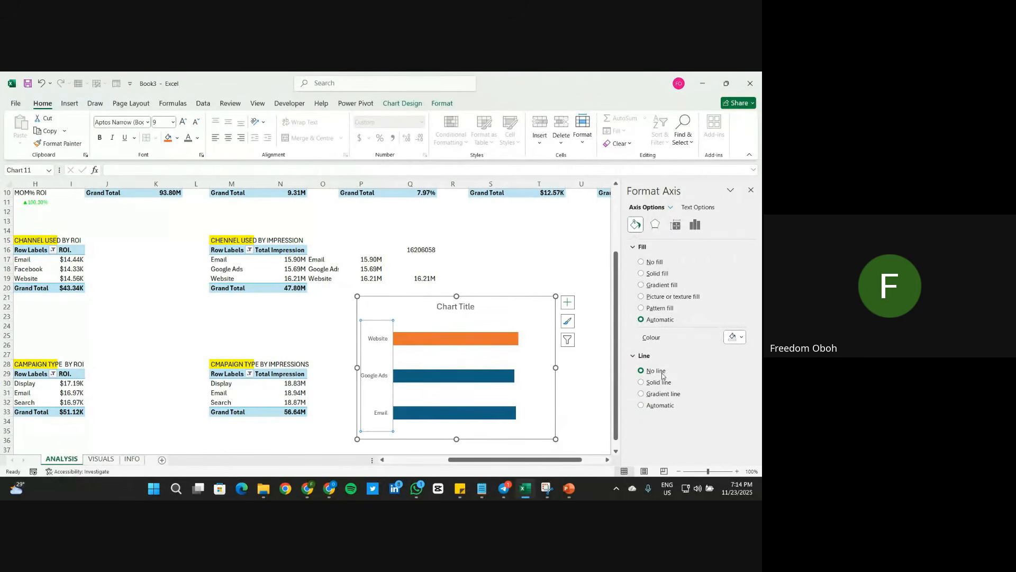
left_click(475, 306)
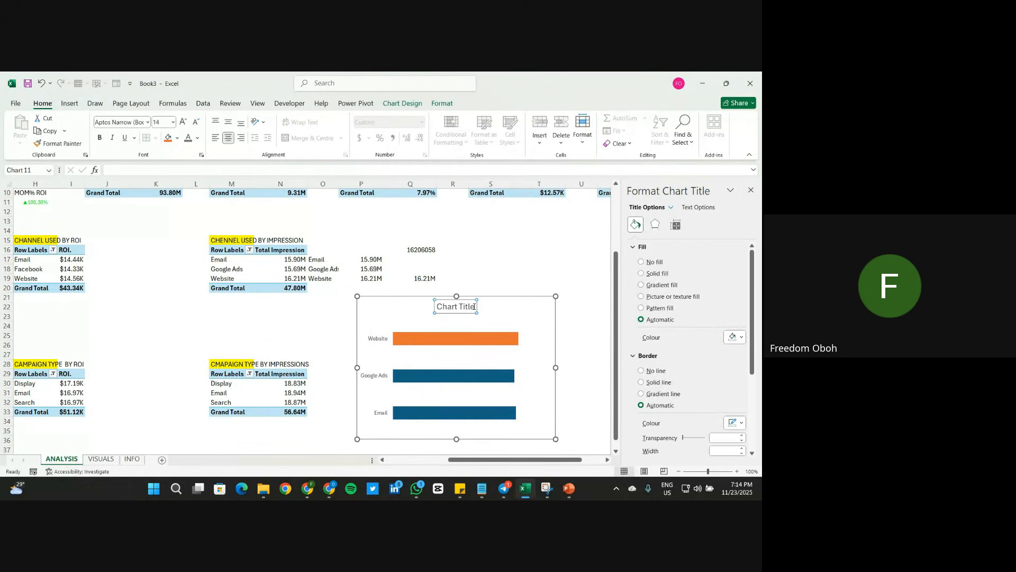
key("Delete")
Step: Shrink the chart to a compact size and give the chart area no border line and no fill
left_click_drag(457, 328, 458, 330)
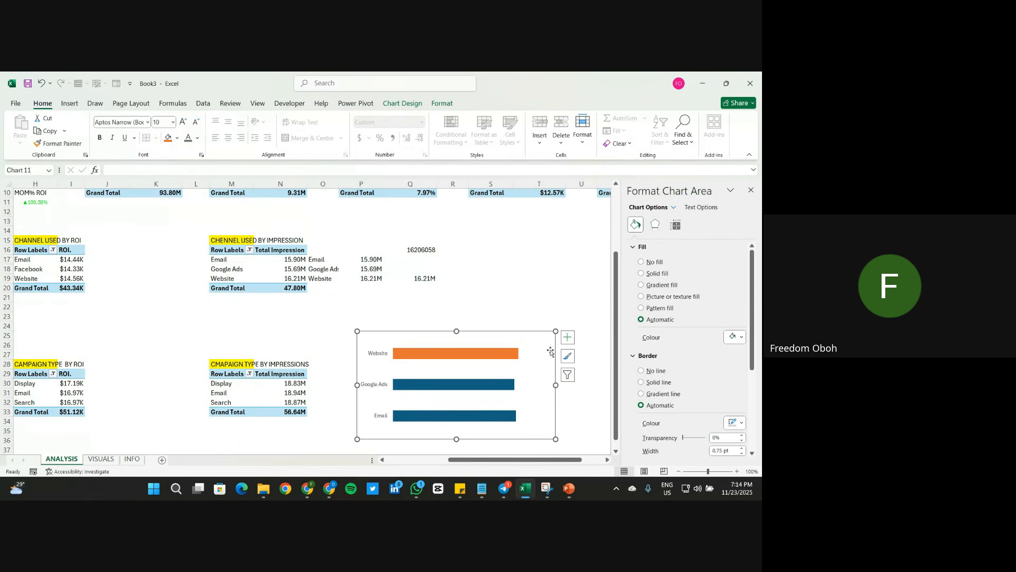
left_click_drag(556, 385, 496, 375)
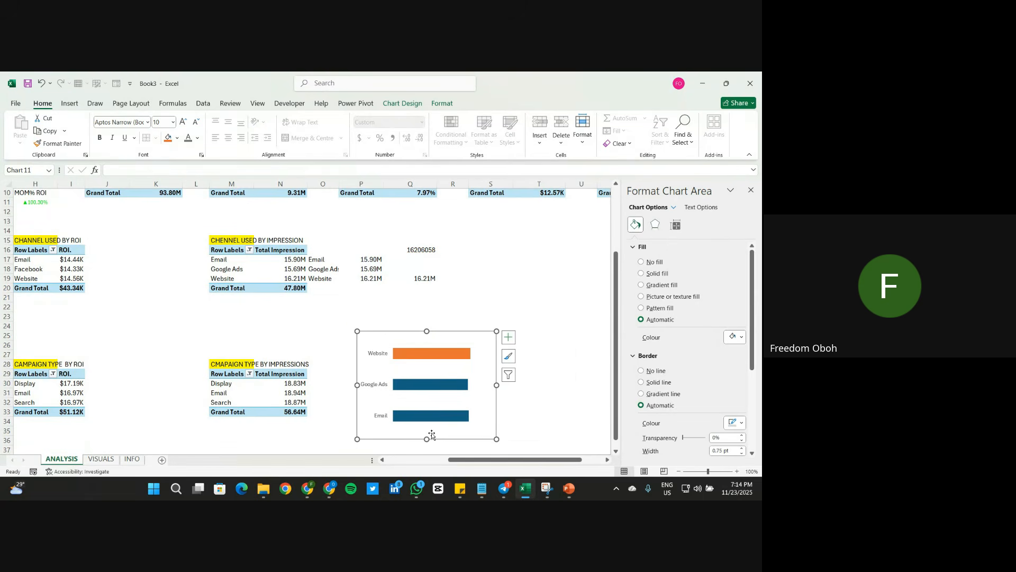
left_click_drag(426, 439, 423, 408)
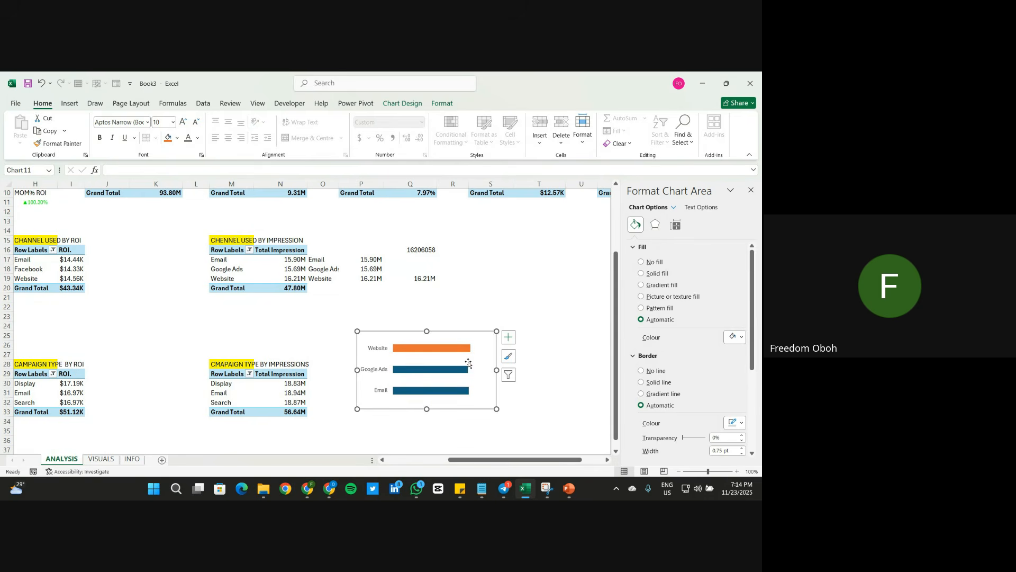
left_click_drag(496, 371, 505, 370)
left_click(651, 370)
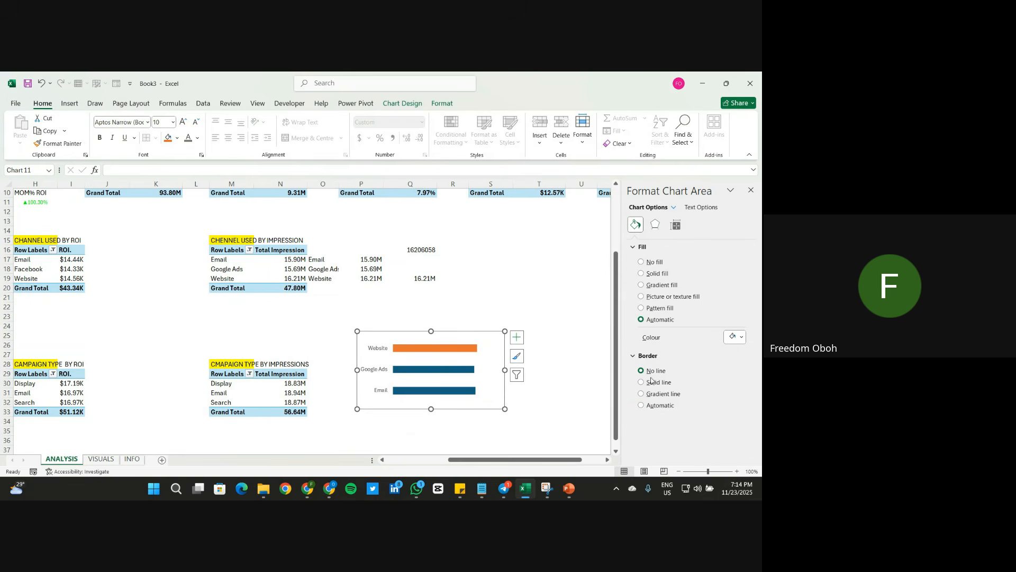
left_click(652, 263)
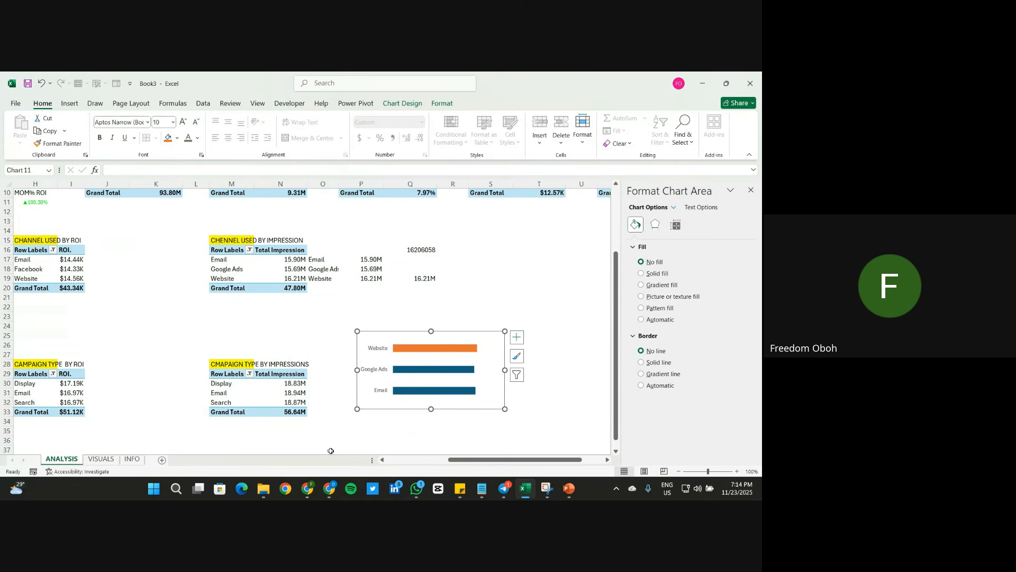
Step: Switch to the Google Meet call, read the latest chat message, close the chat and return to the Excel workbook
mouse_move(308, 488)
left_click(248, 440)
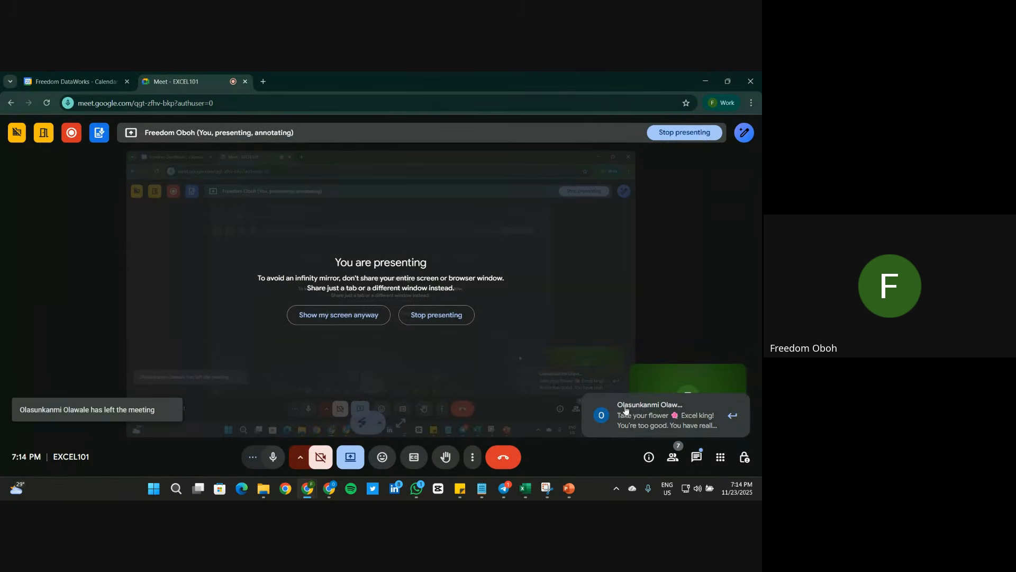
left_click(616, 406)
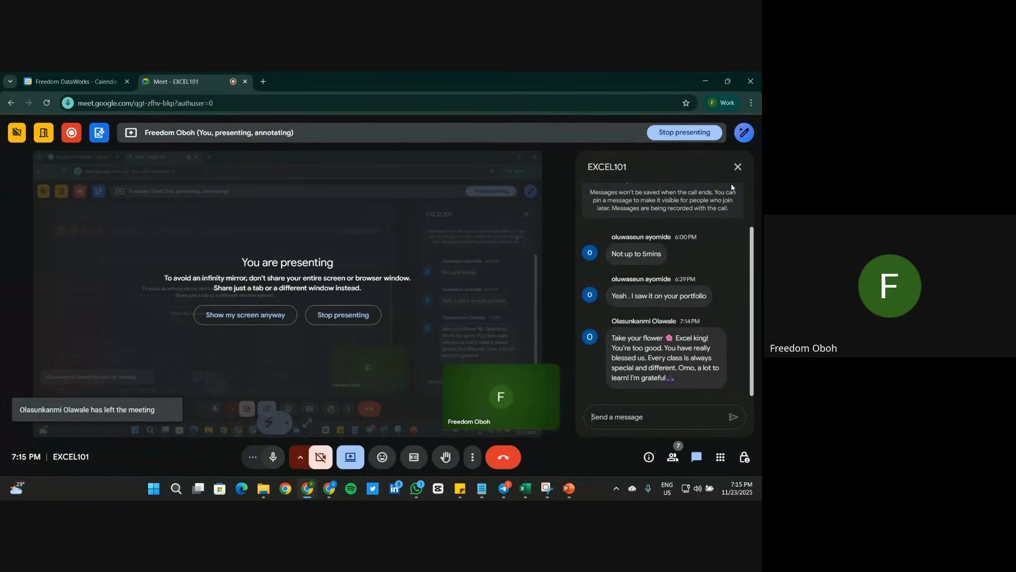
left_click(737, 168)
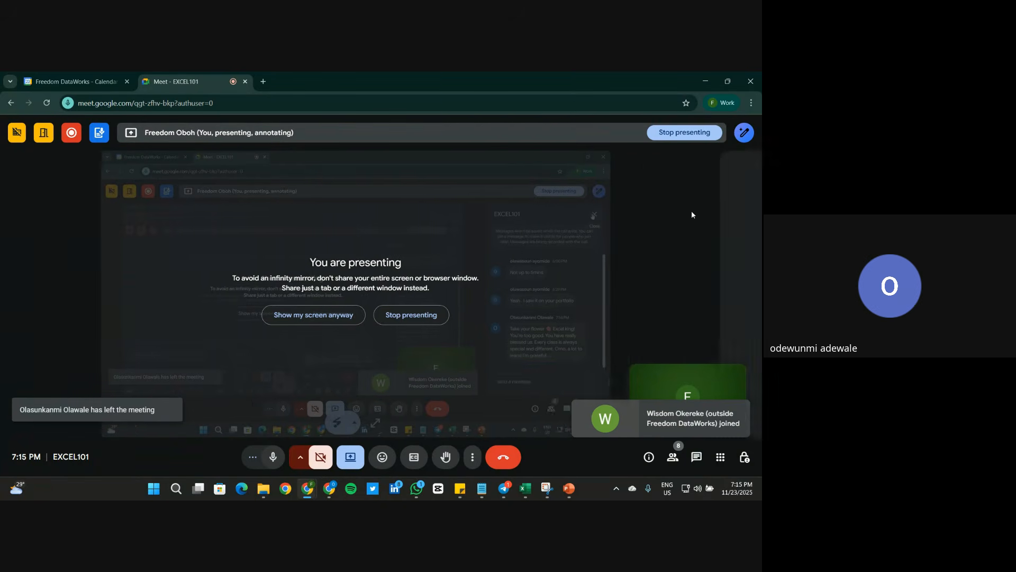
left_click(526, 490)
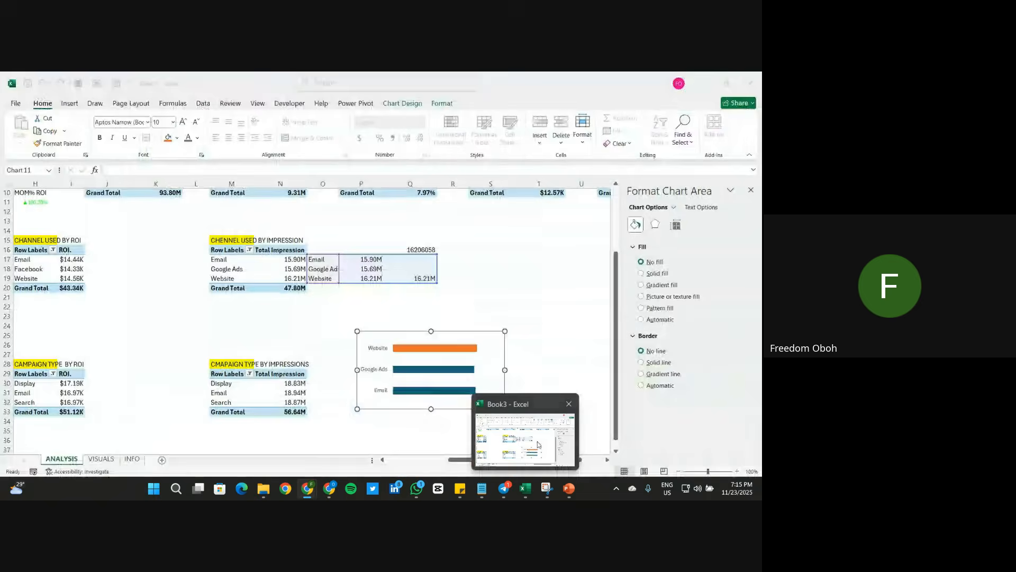
Step: Recolour the highlighted Website series orange-red and the base series dark brown, using the recent colours
left_click(448, 346)
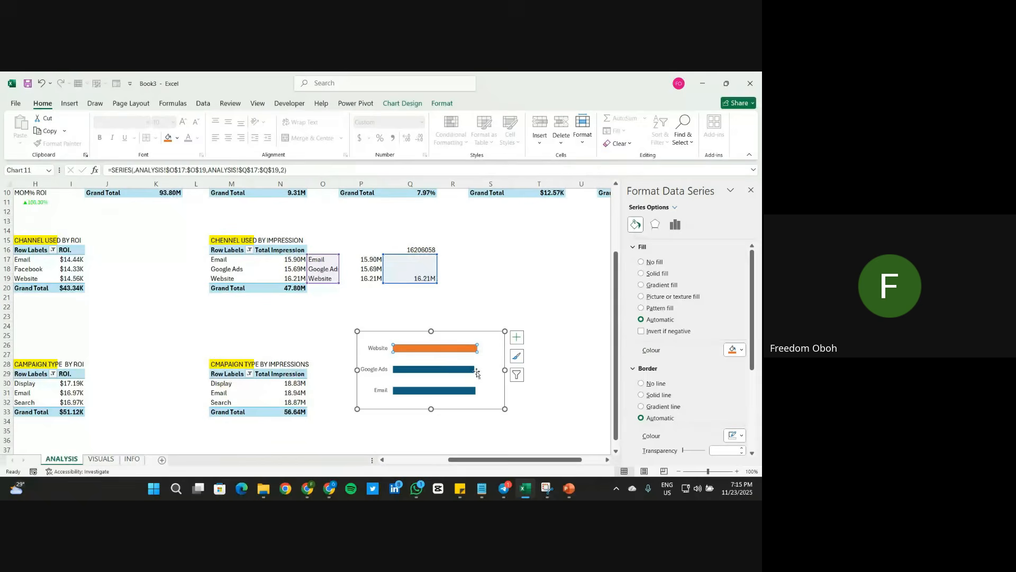
left_click(736, 350)
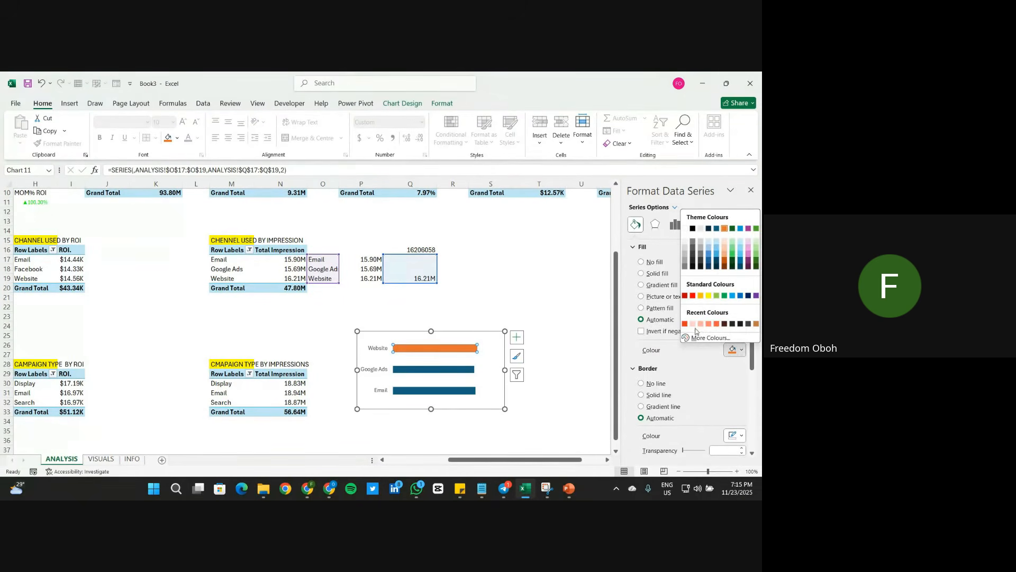
left_click(684, 323)
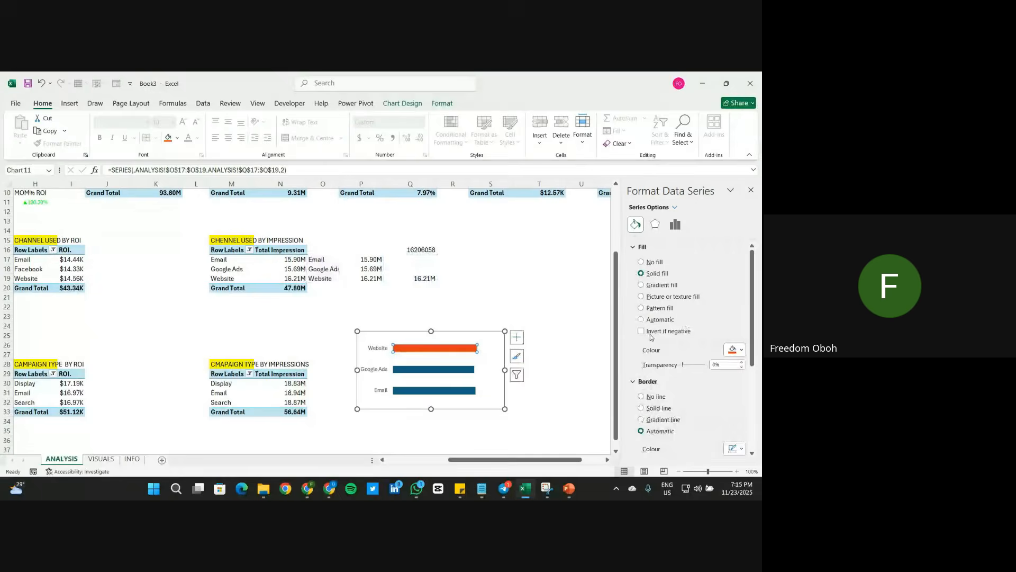
left_click(734, 350)
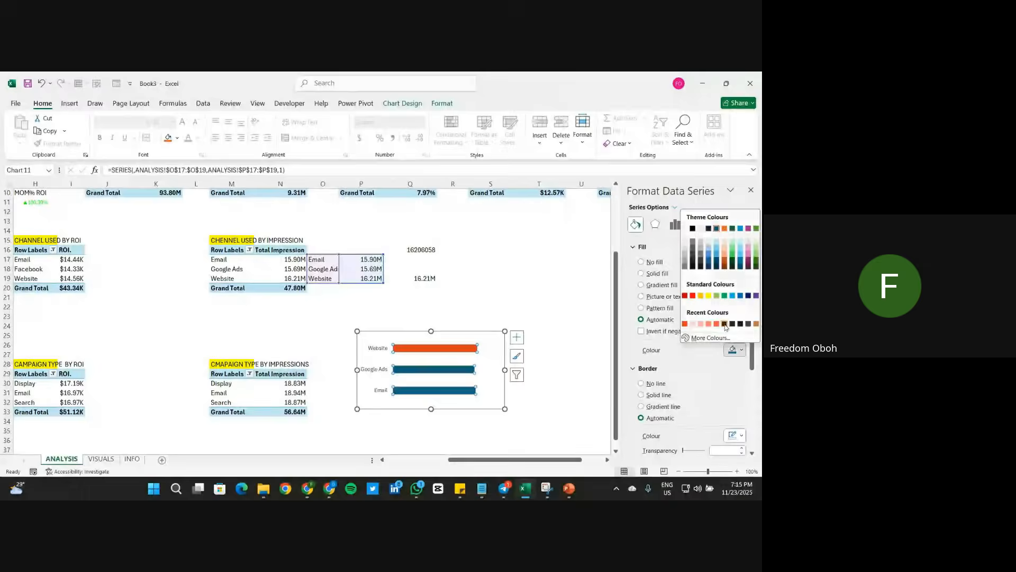
left_click(733, 324)
left_click(501, 391)
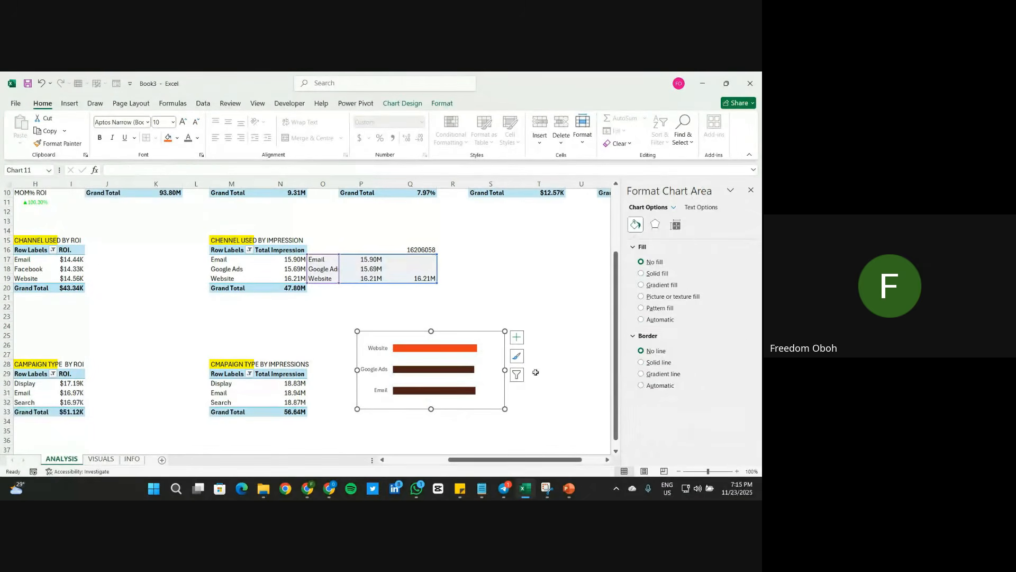
Step: Move the bar chart to the VISUALS sheet, position it in the Channel Used card and adjust its width to fit
left_click(493, 338)
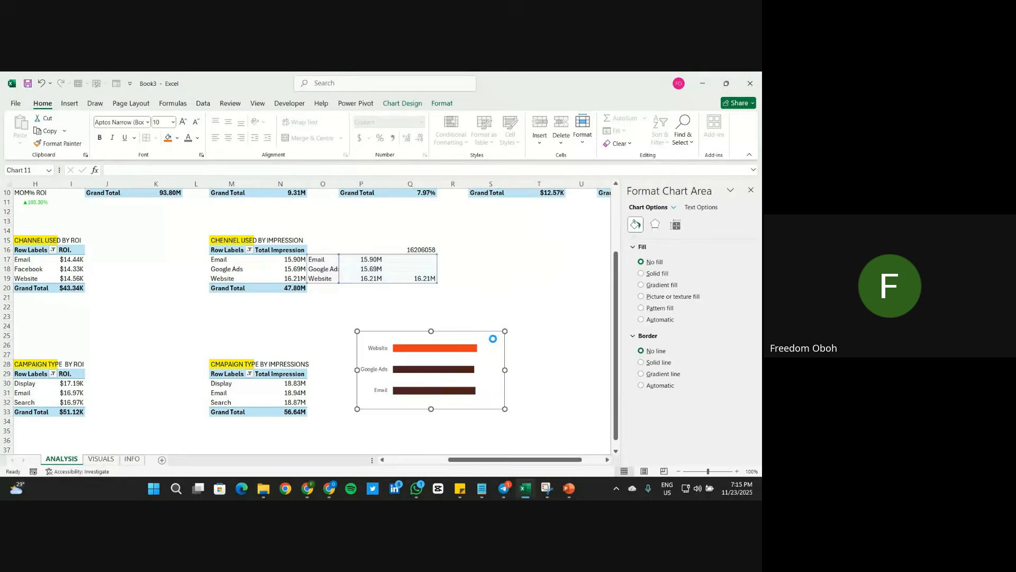
key("Delete")
left_click(100, 458)
left_click(47, 344)
key("ctrl+v")
left_click_drag(49, 335, 317, 298)
left_click_drag(419, 328, 436, 328)
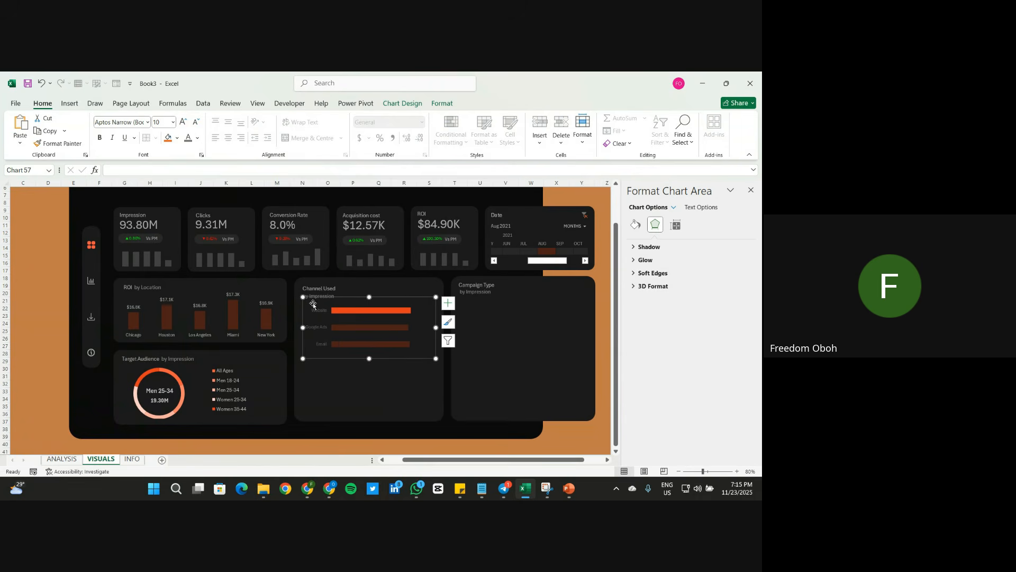
Step: Recolour the Channel Used chart's text to a light grey shade so the channel names are readable on the dark card
left_click(197, 138)
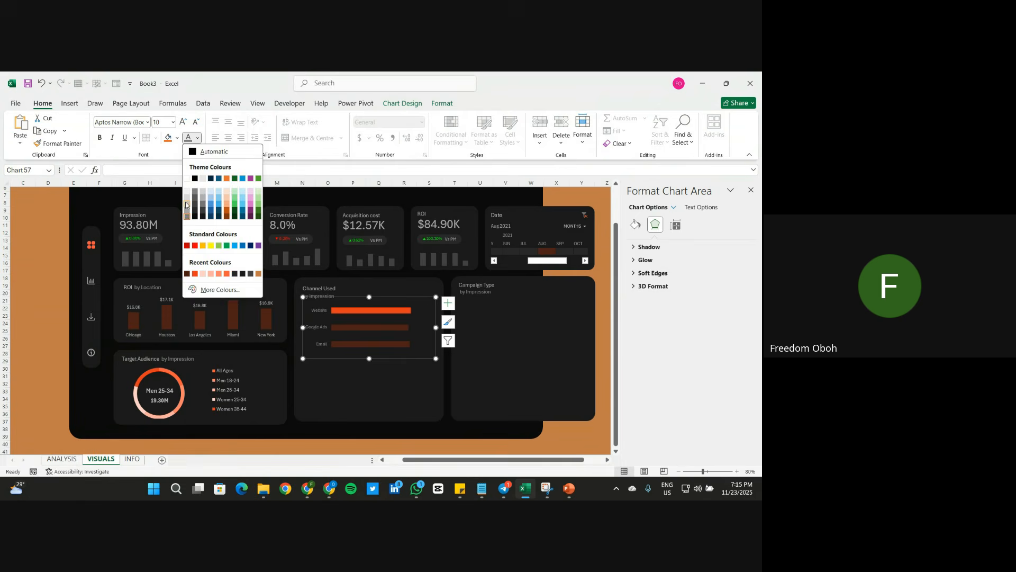
left_click(187, 205)
left_click(25, 315)
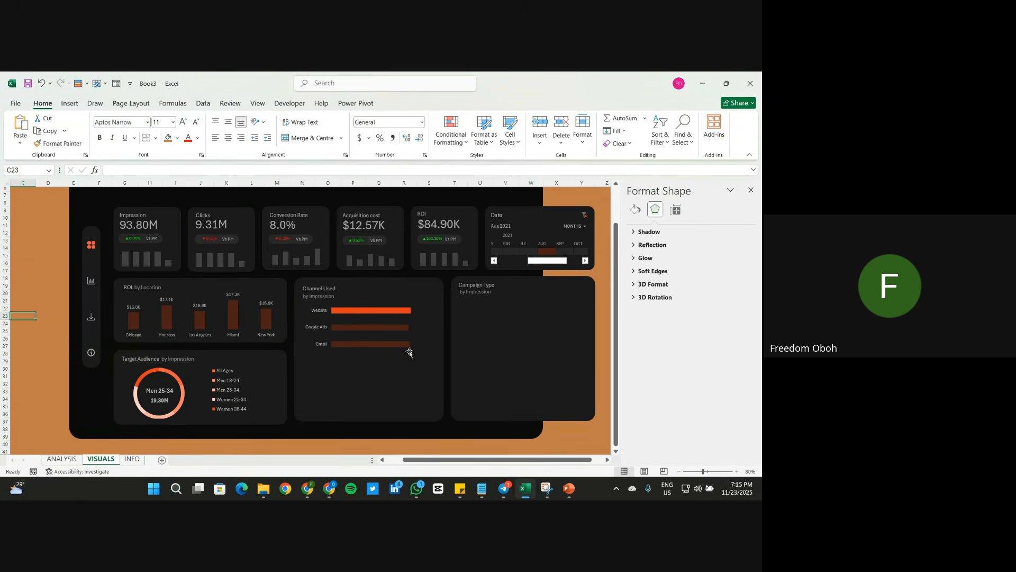
Step: Add data labels to the Channel Used chart and remove the zero labels at the start of the bars
left_click(413, 310)
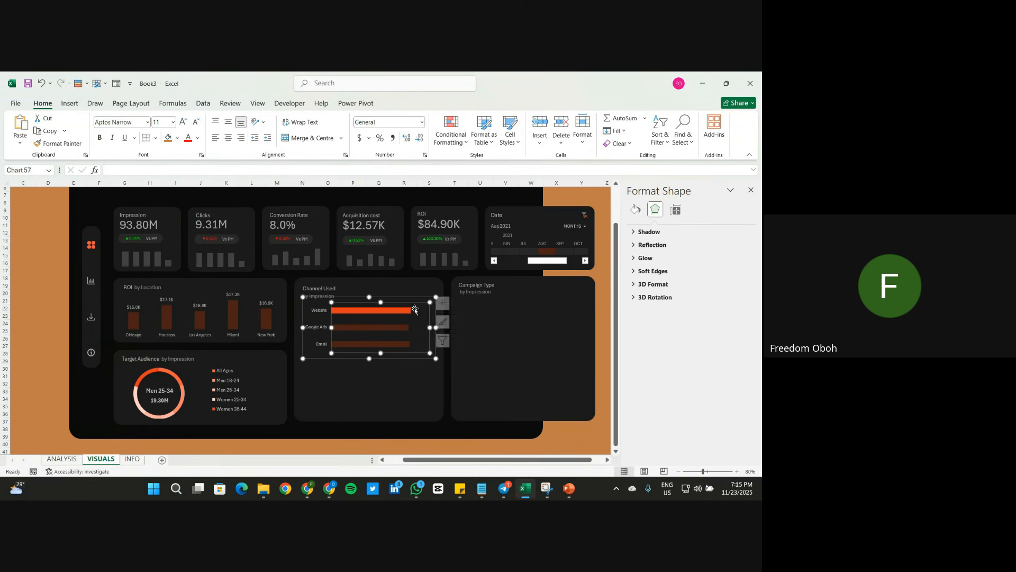
left_click(448, 303)
left_click(470, 345)
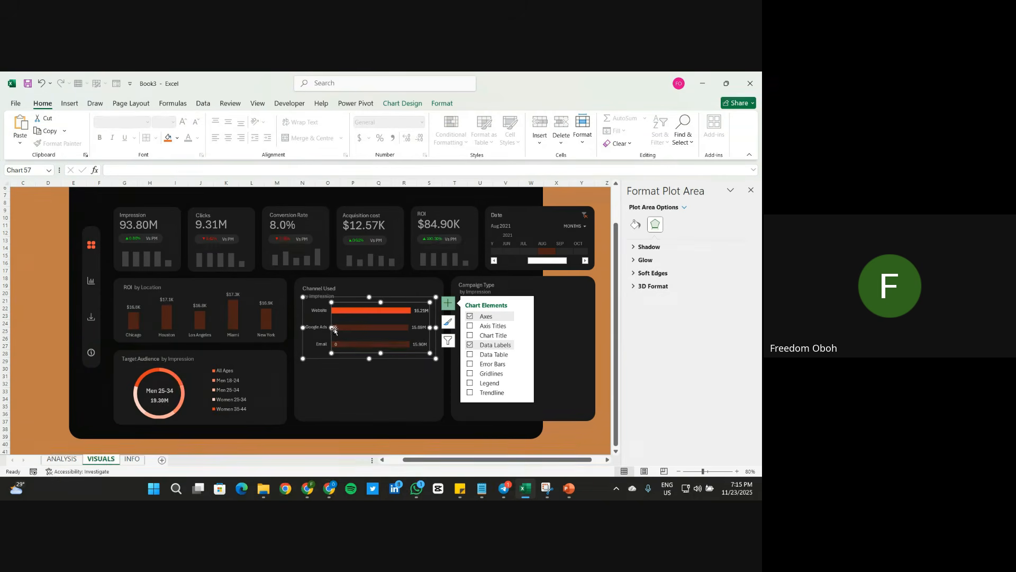
left_click(423, 328)
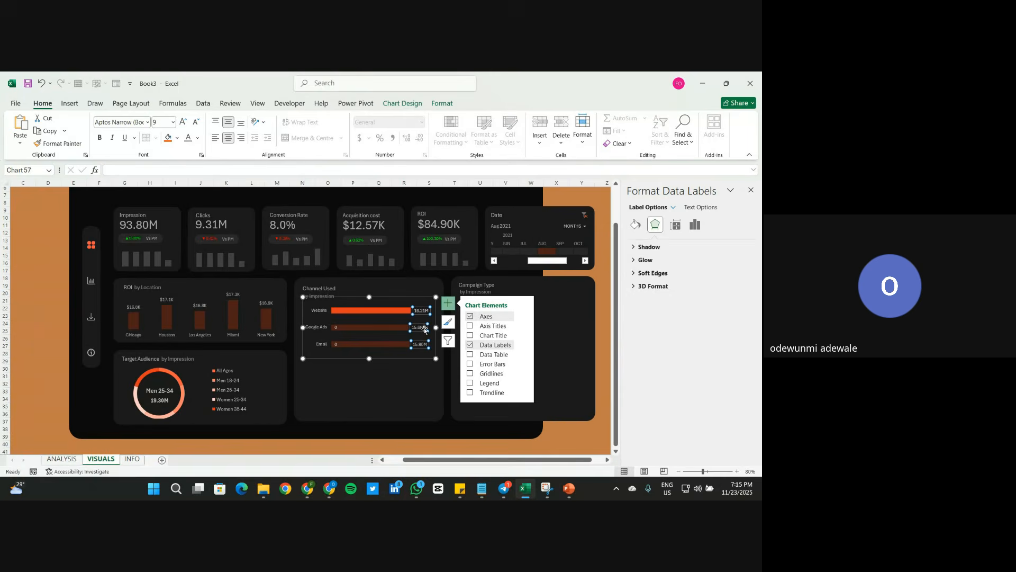
left_click(336, 327)
key("Escape")
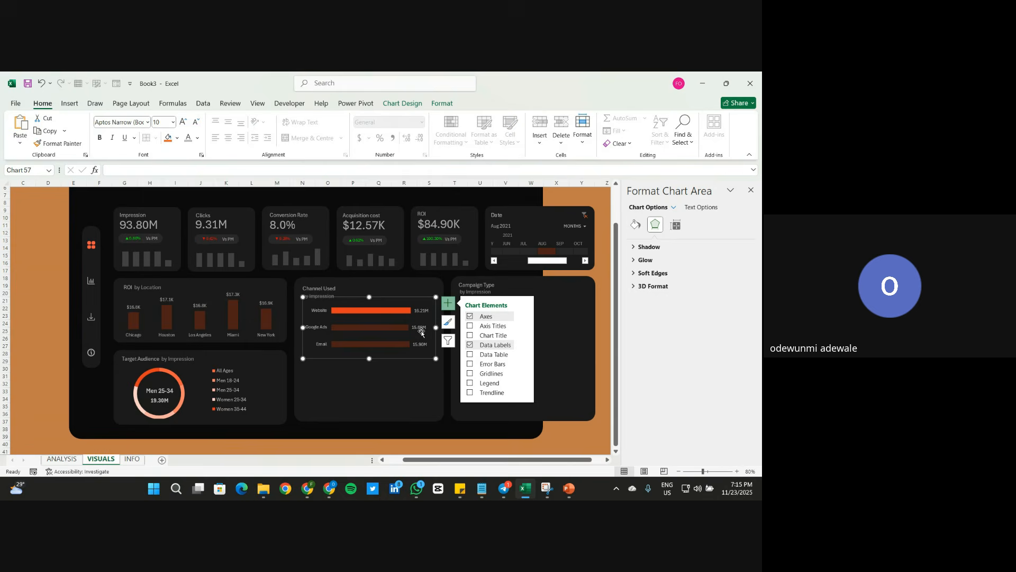
left_click(426, 311)
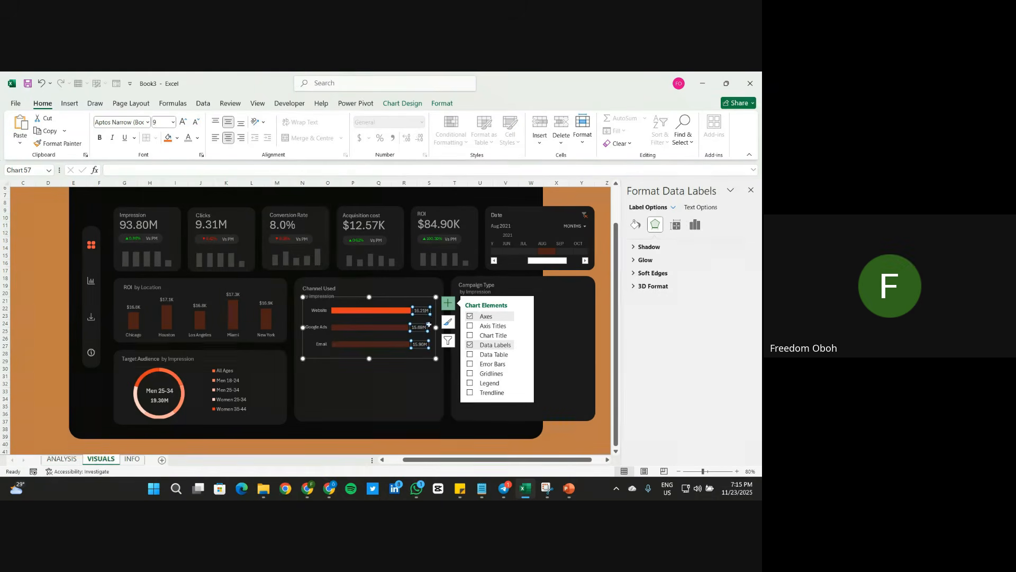
left_click(605, 361)
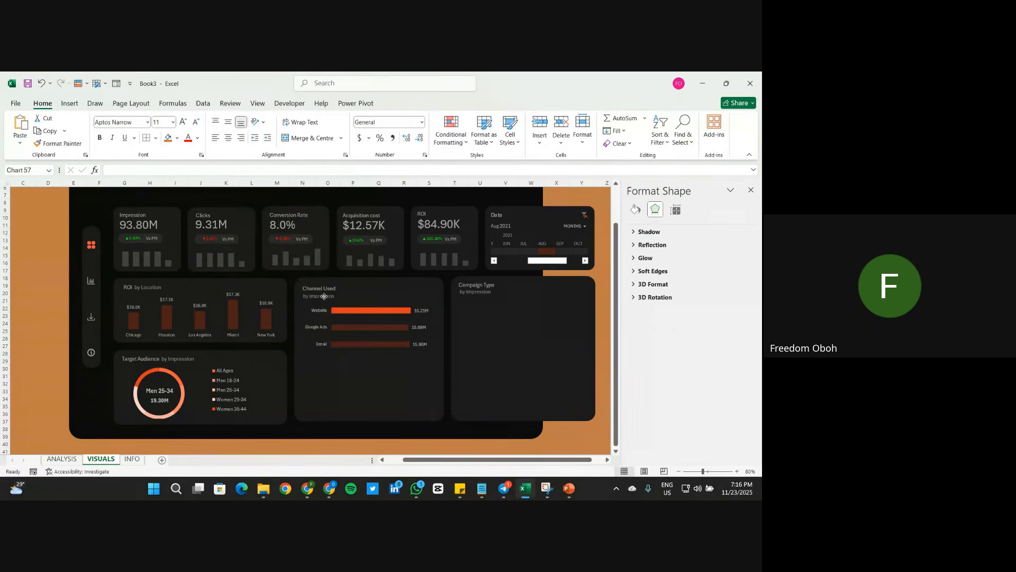
Step: Duplicate the "by Impression" subtitle, place the copy below the Channel Used chart and change its text to "by ROI"
left_click(326, 297)
left_click(329, 295)
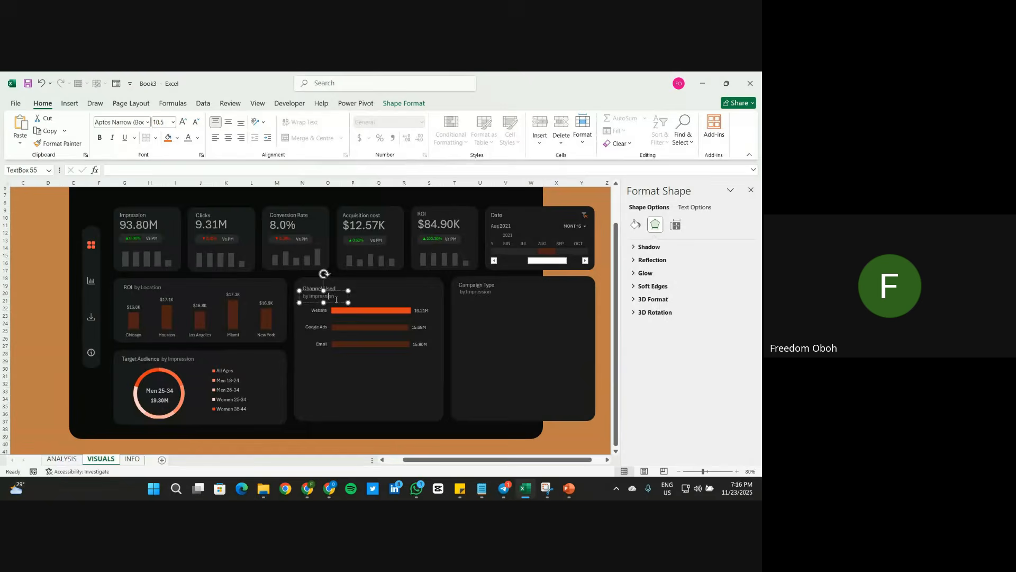
key("ctrl+d")
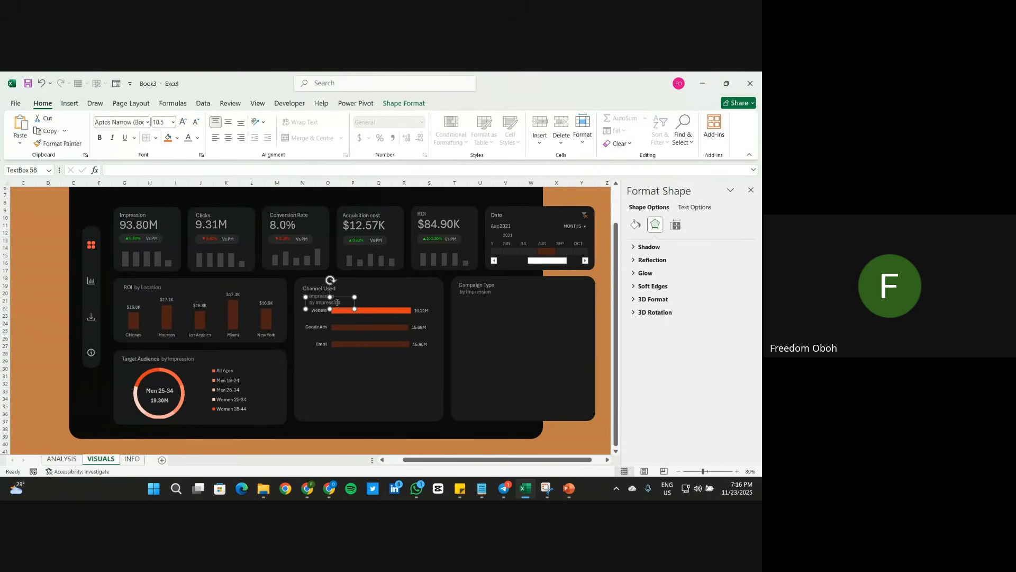
left_click_drag(342, 295, 337, 349)
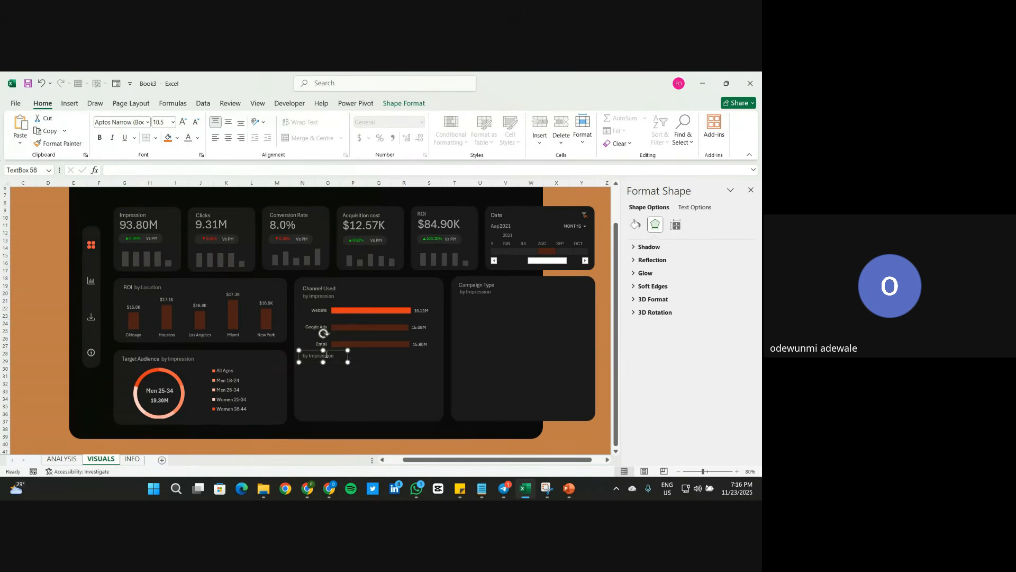
double_click(325, 356)
type("RO")
left_click(38, 386)
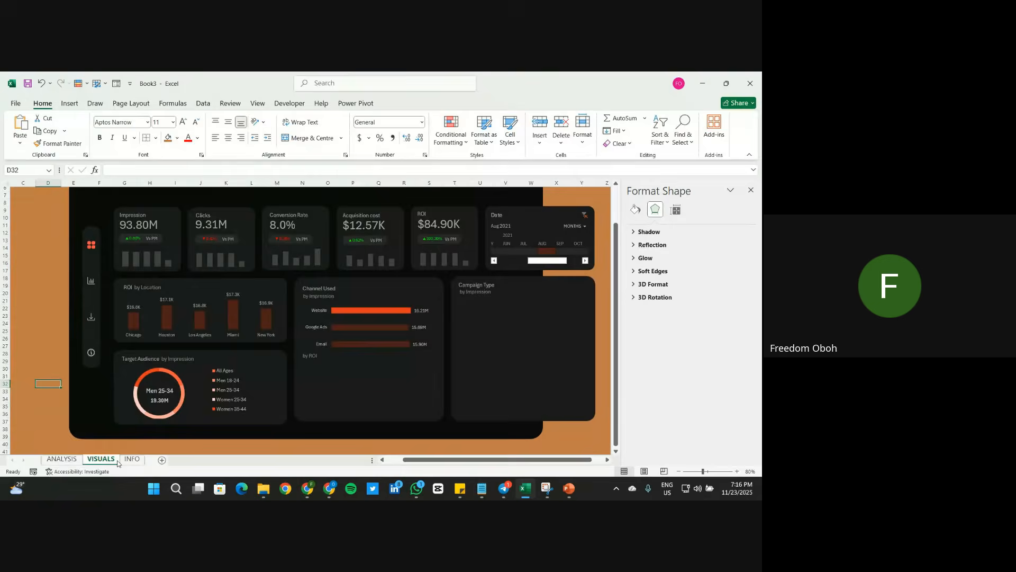
Step: On the ANALYSIS sheet, enter =H17:I19 in J17 to reference the Channel Used by ROI pivot rows
left_click(61, 459)
scroll(424, 323, "right", 2)
scroll(423, 322, "left", 4)
scroll(424, 322, "right", 2)
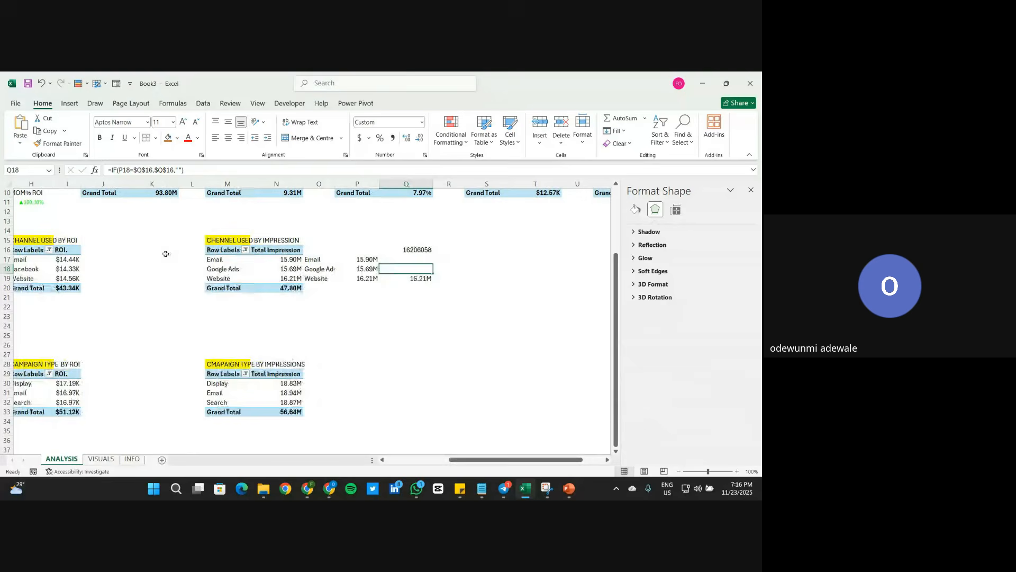
left_click(92, 258)
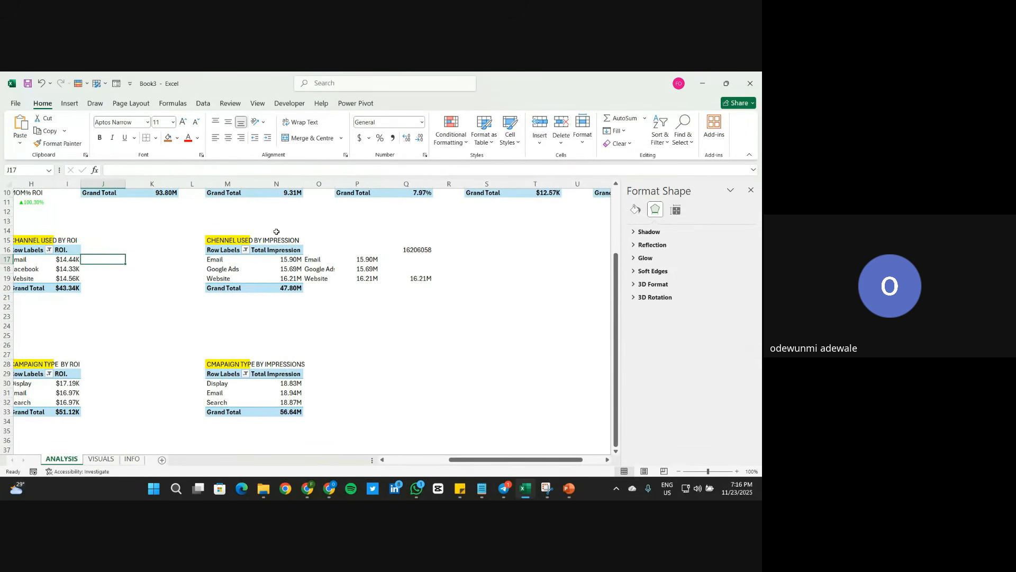
type("=")
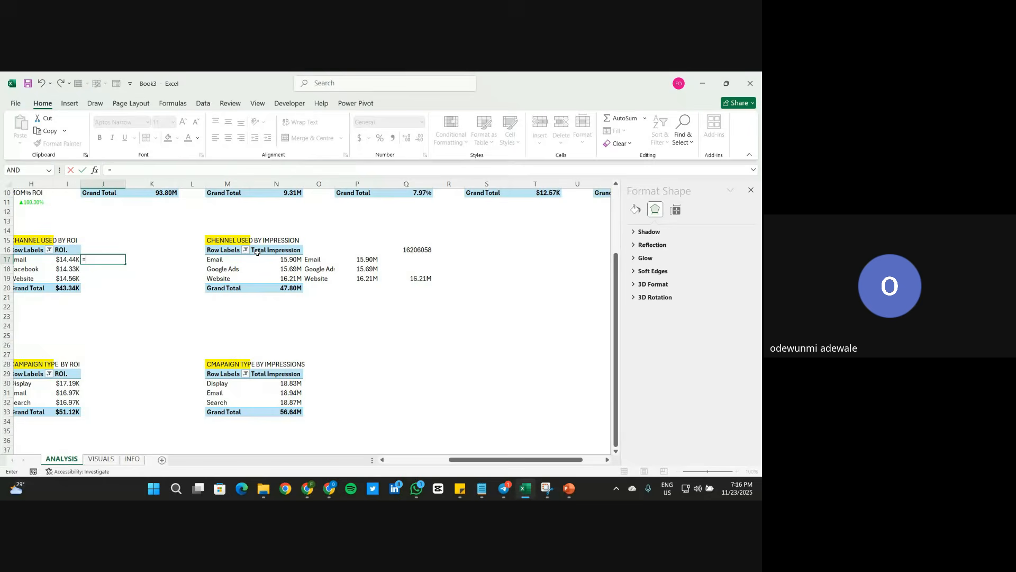
scroll(145, 257, "left", 1)
left_click_drag(66, 259, 106, 279)
key("Return")
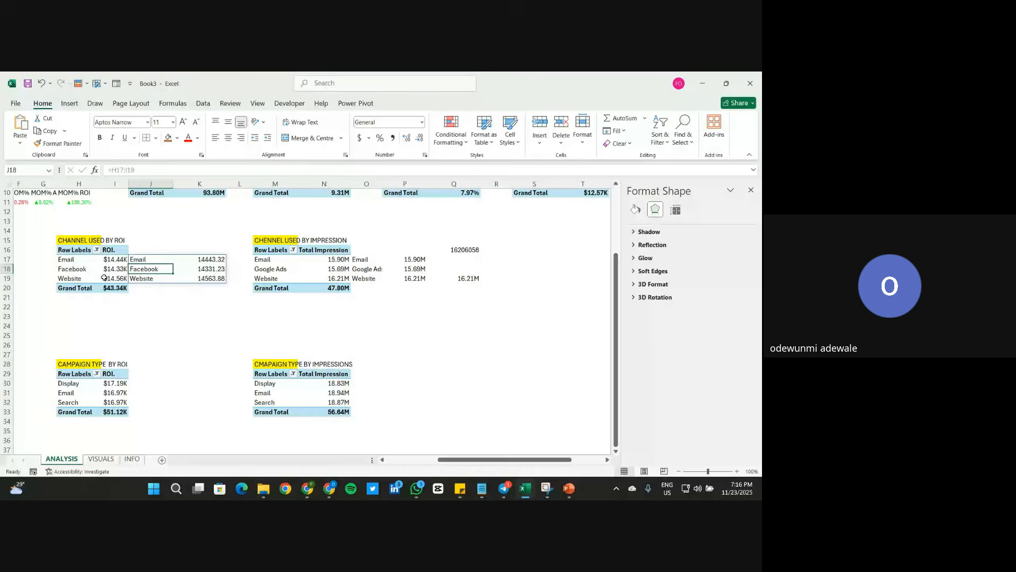
Step: Turn off grand totals for rows and columns in both channel pivot tables, by ROI and by impression
left_click(111, 270)
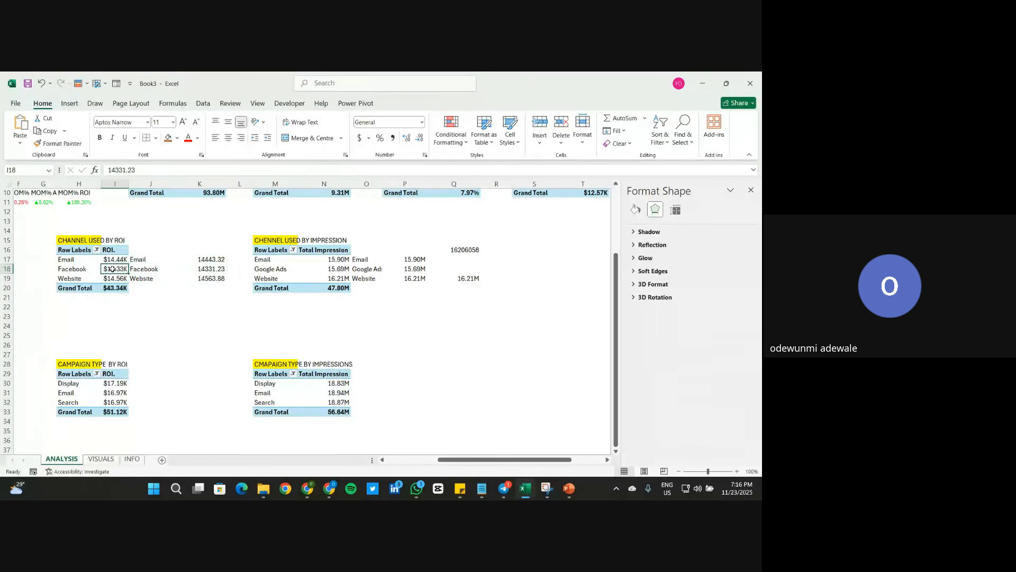
left_click(69, 103)
left_click(411, 103)
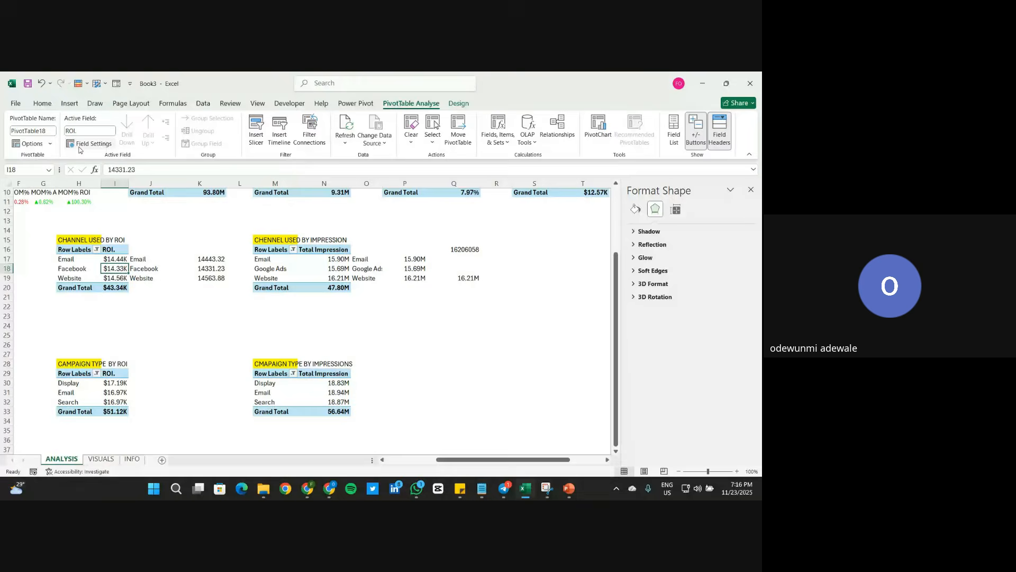
left_click(459, 103)
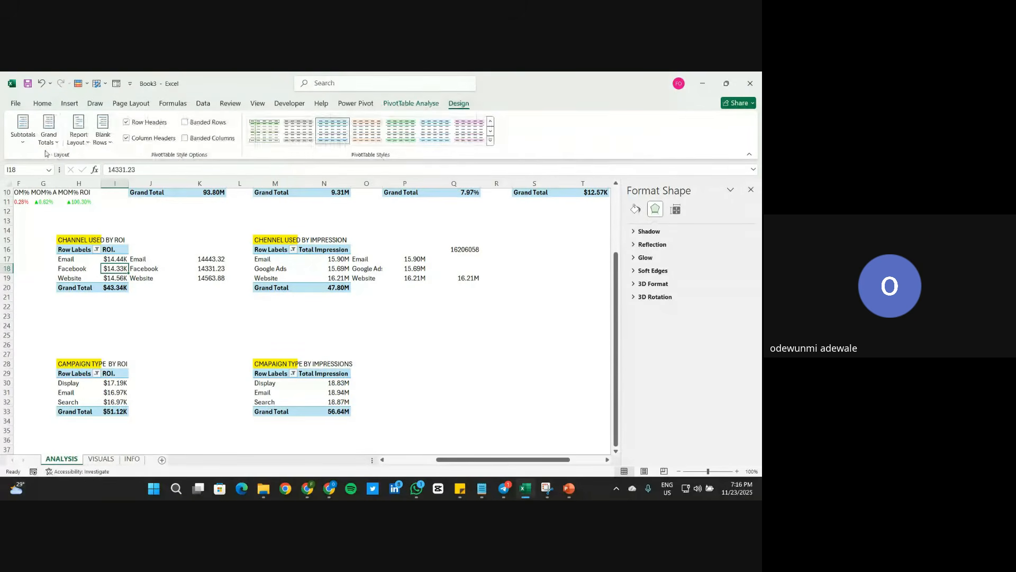
left_click(49, 131)
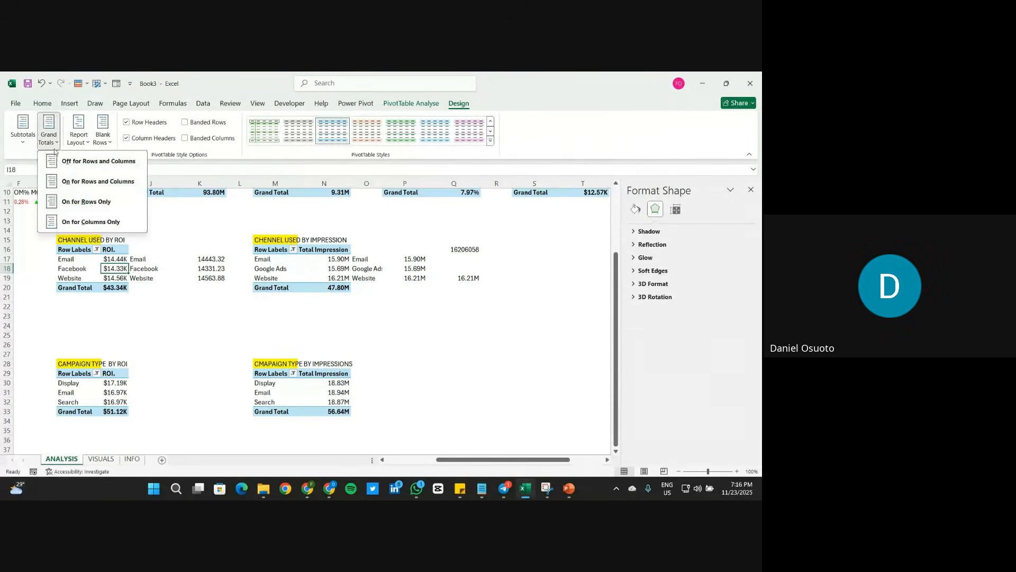
left_click(98, 162)
left_click(331, 260)
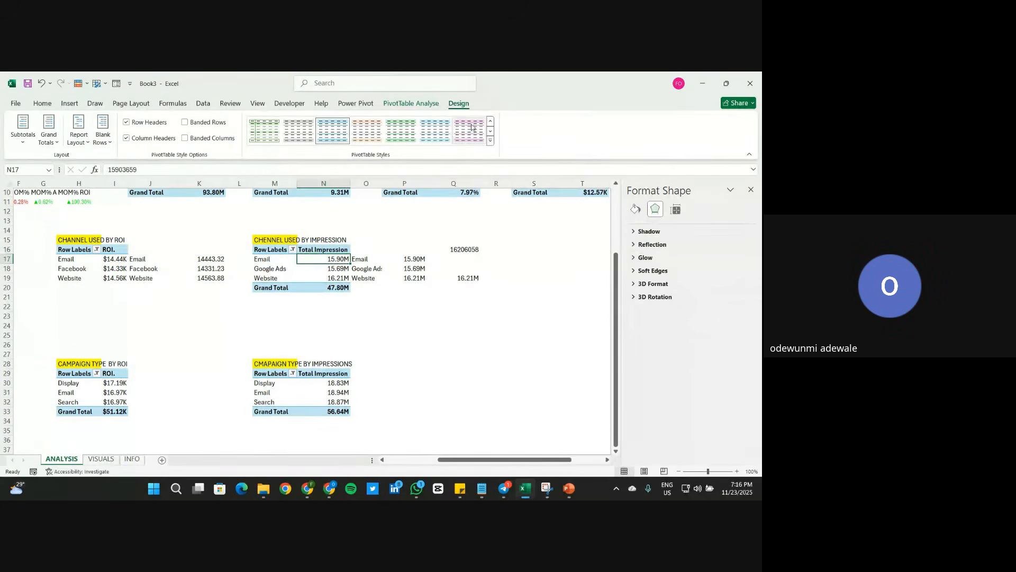
left_click(49, 135)
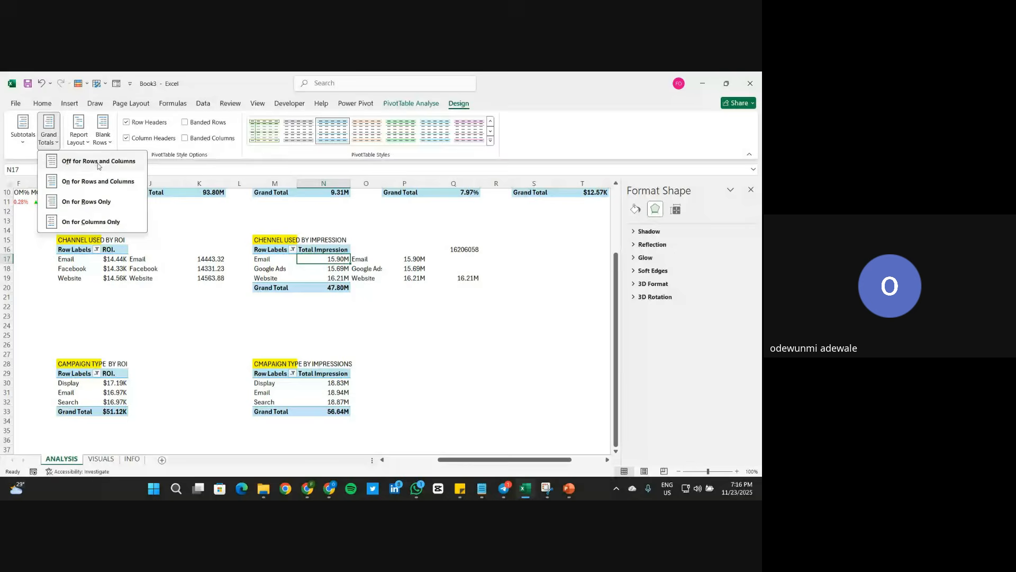
left_click(96, 162)
left_click(380, 306)
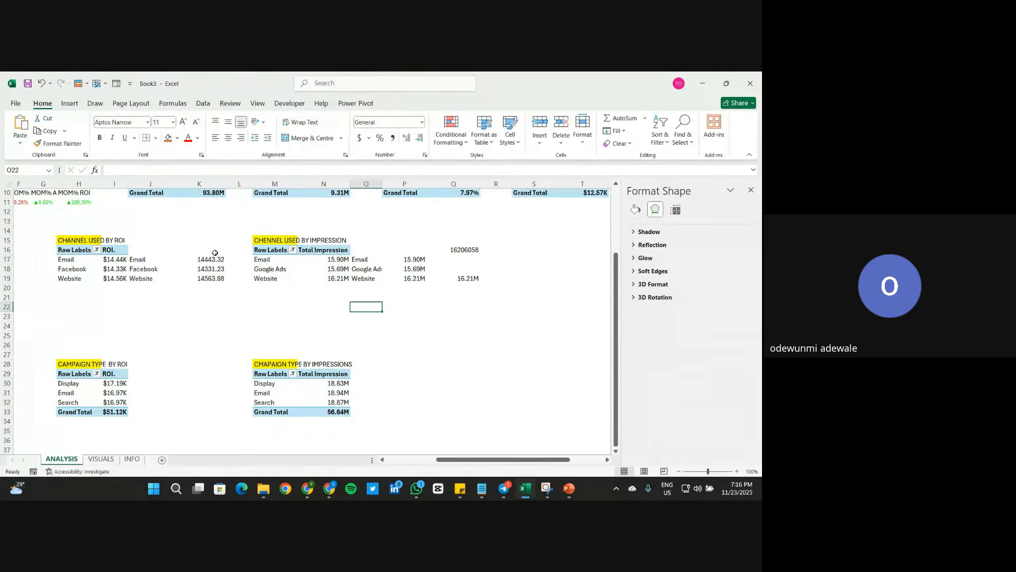
Step: Copy the number formatting of the impression value in P17 onto K17:K19
left_click(407, 259)
left_click(58, 144)
left_click_drag(208, 259, 207, 276)
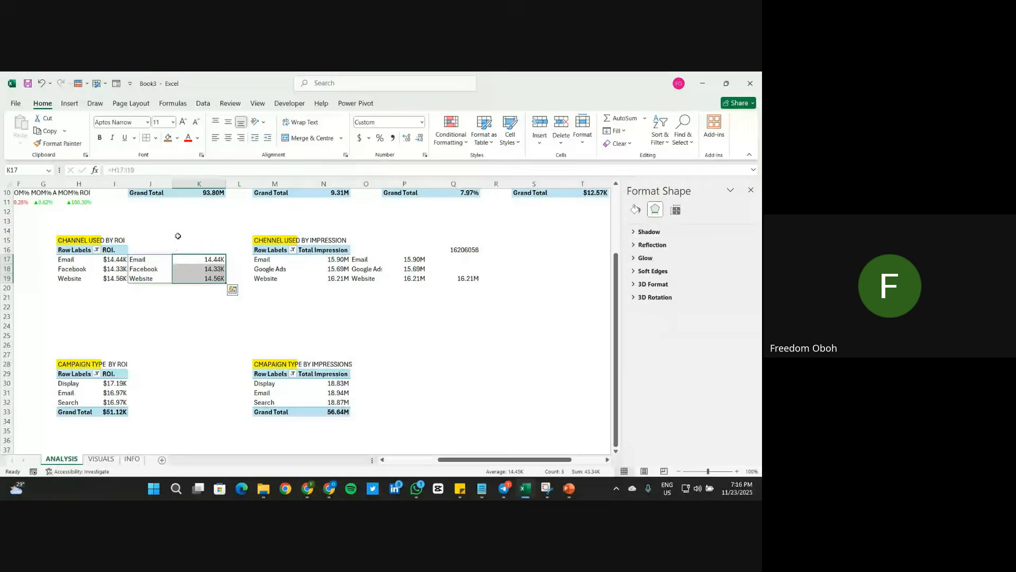
Step: Copy the ROI currency formatting from pivot cell I17 onto K17:K19
left_click(114, 260)
left_click(55, 144)
left_click_drag(207, 247, 207, 277)
Step: Calculate the highest channel ROI in L16 with =MAX(K17:K19)
left_click(234, 249)
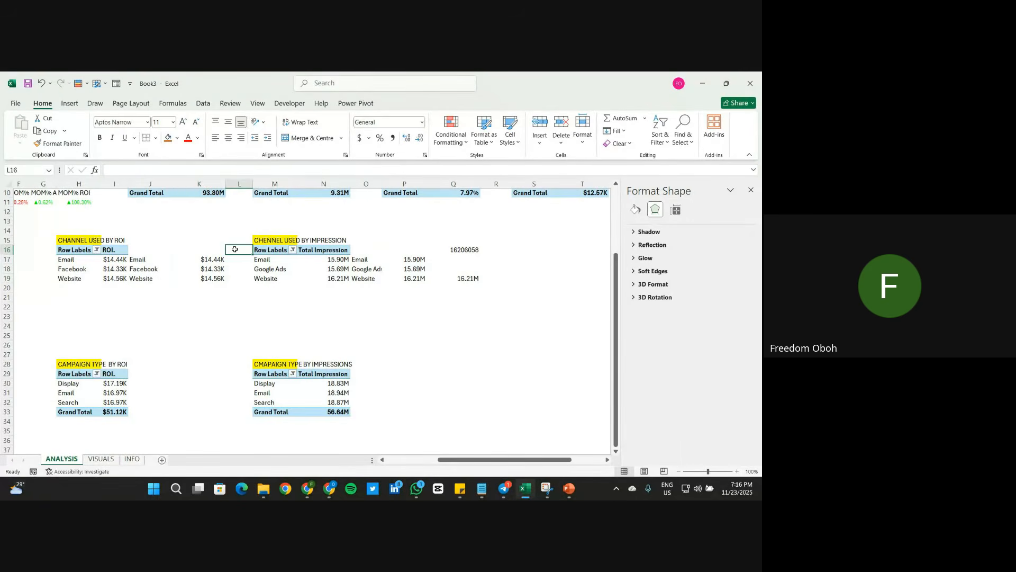
type("=MAX(")
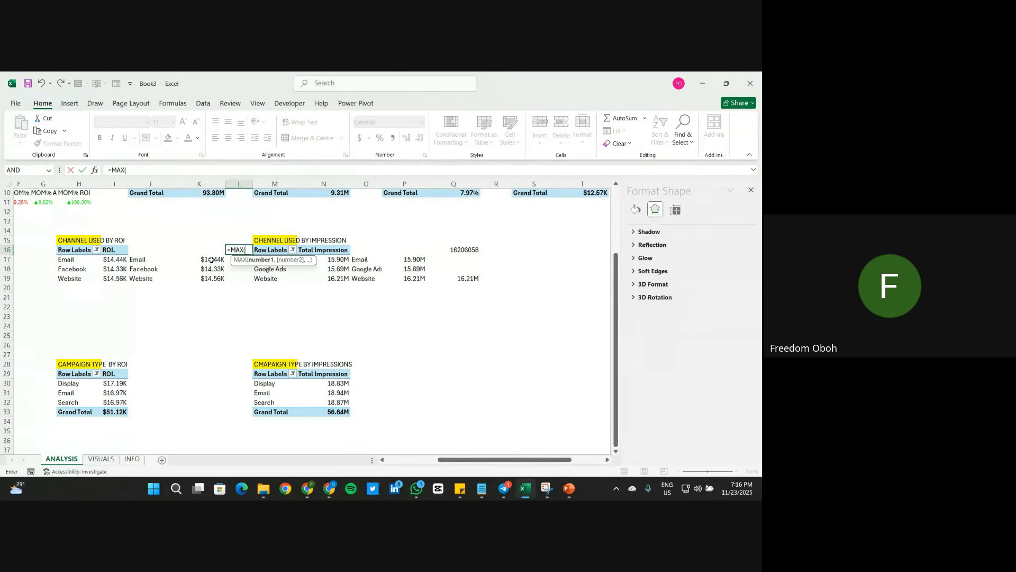
left_click_drag(211, 260, 212, 277)
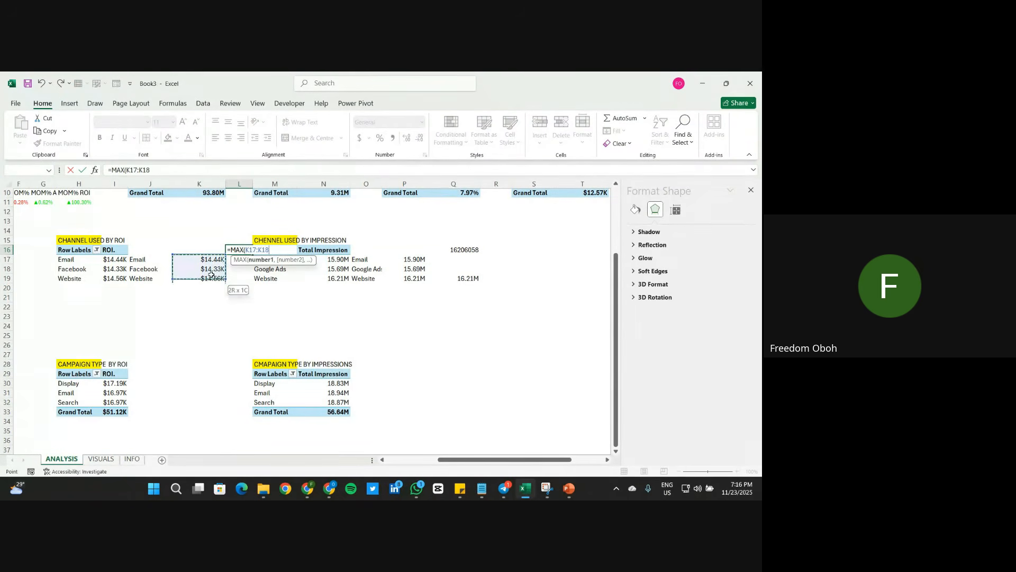
key("Return")
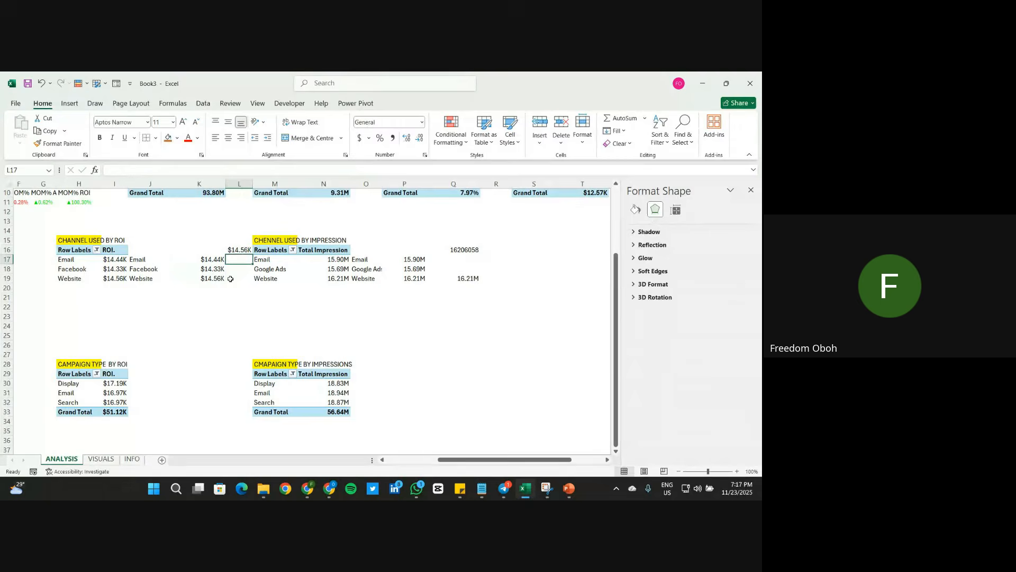
Step: Enter =IF(K17=L16,L16," ") in L17 to return the ROI only when it equals the maximum
type("=")
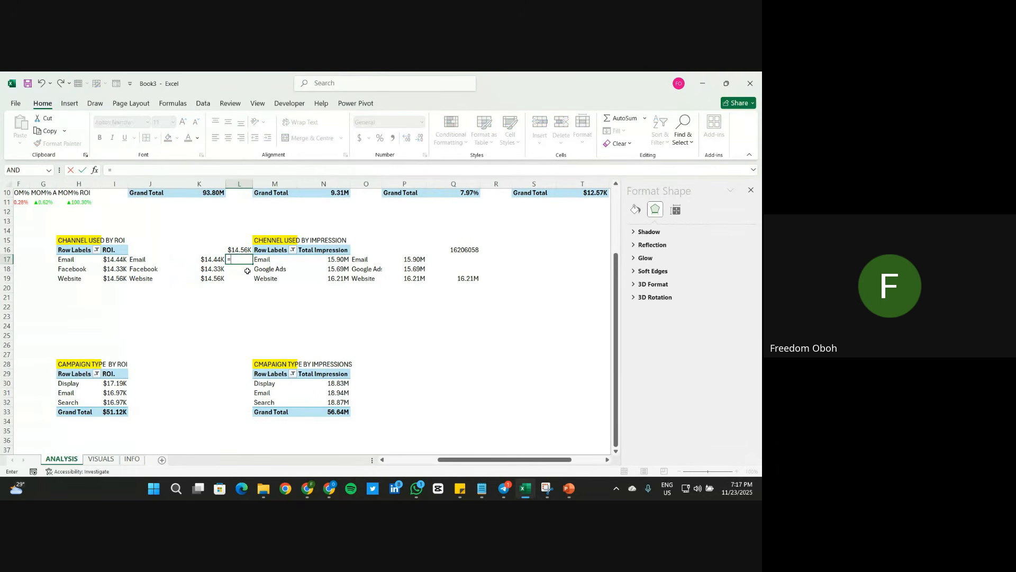
type("IF(")
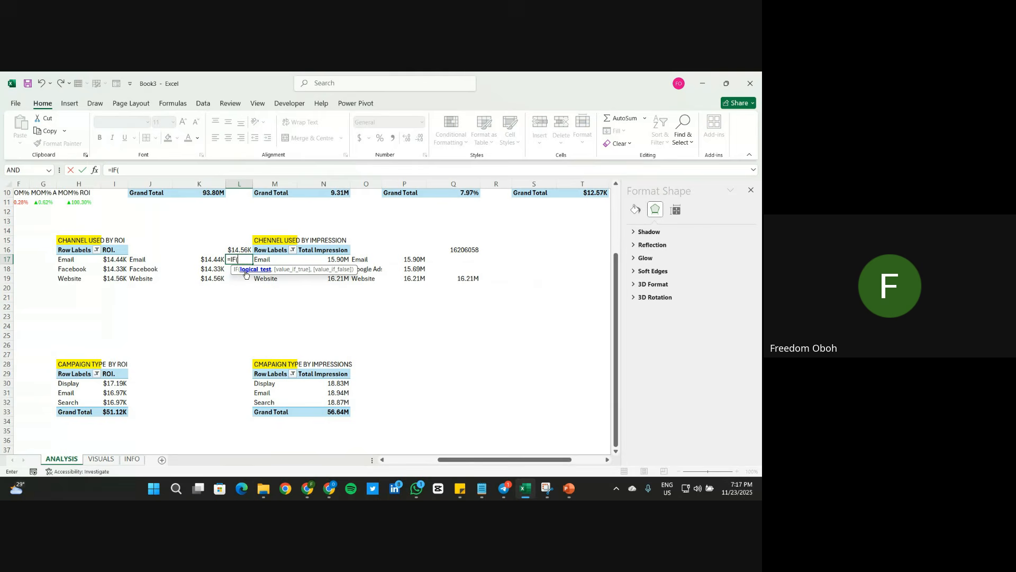
left_click(207, 259)
type("=")
left_click(237, 250)
type(",")
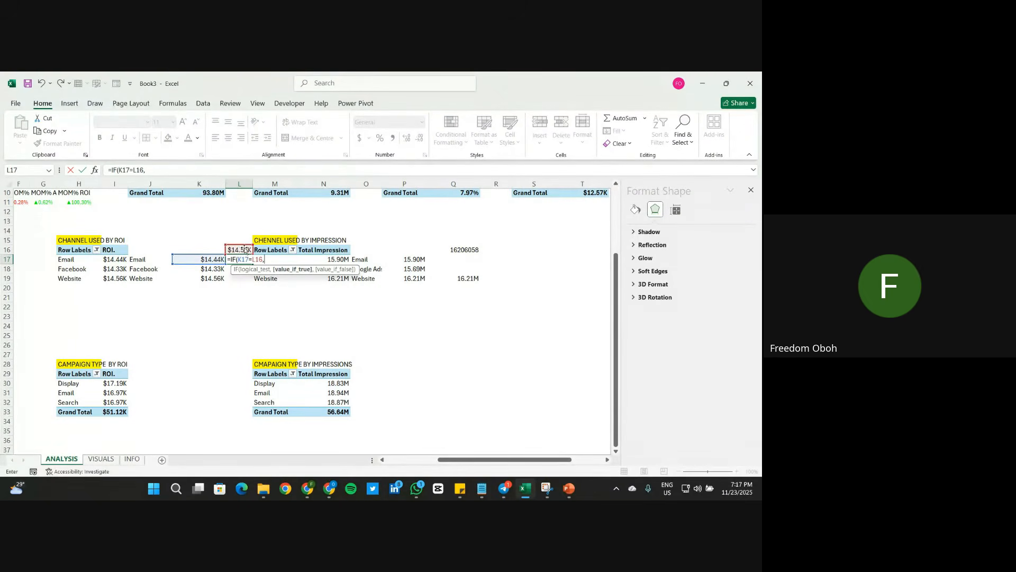
left_click(238, 248)
type(",")
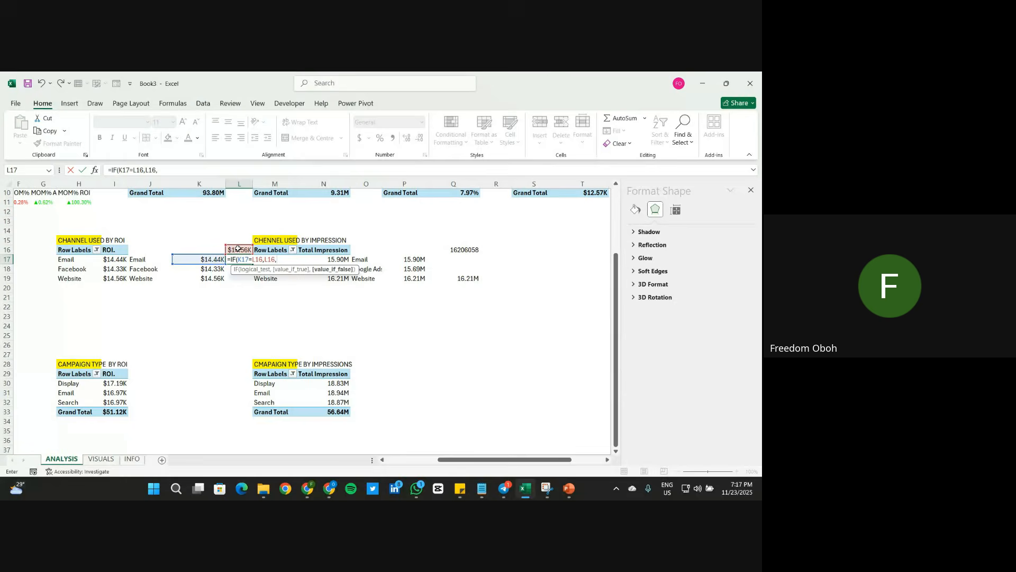
type("\"\")")
key("Return")
left_click_drag(240, 265, 242, 261)
left_click(401, 306)
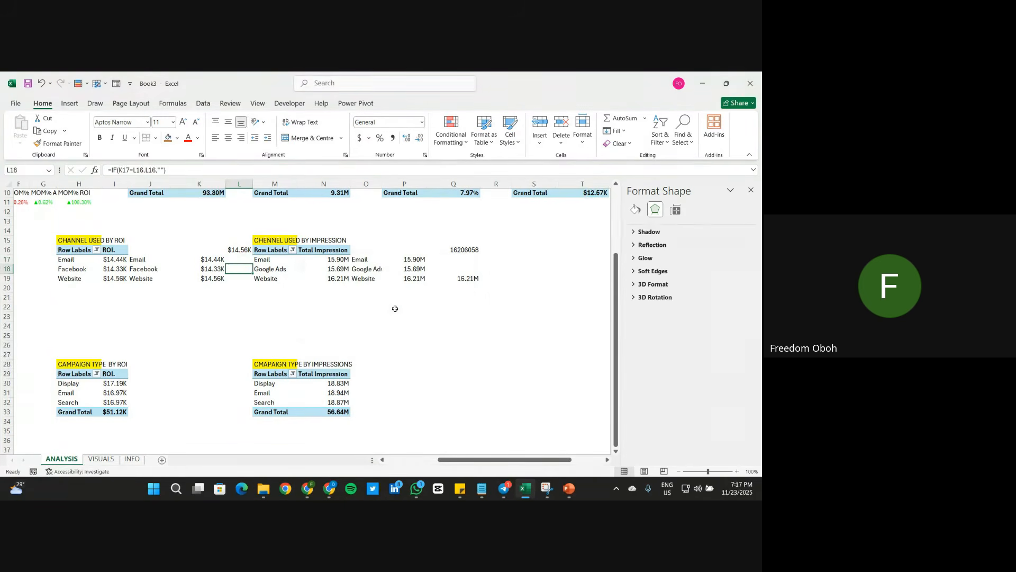
Step: Make both L16 references absolute in the L17 formula so it reads =IF(K17=$L$16,$L$16," ")
double_click(243, 258)
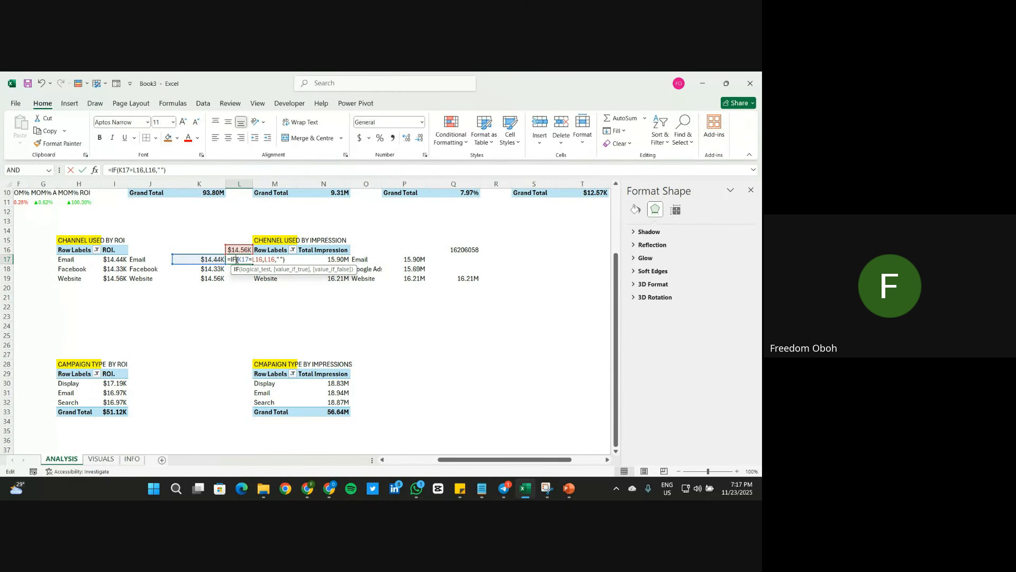
left_click(254, 260)
type("$L$")
key("Right")
key("Right")
key("Right")
type("$")
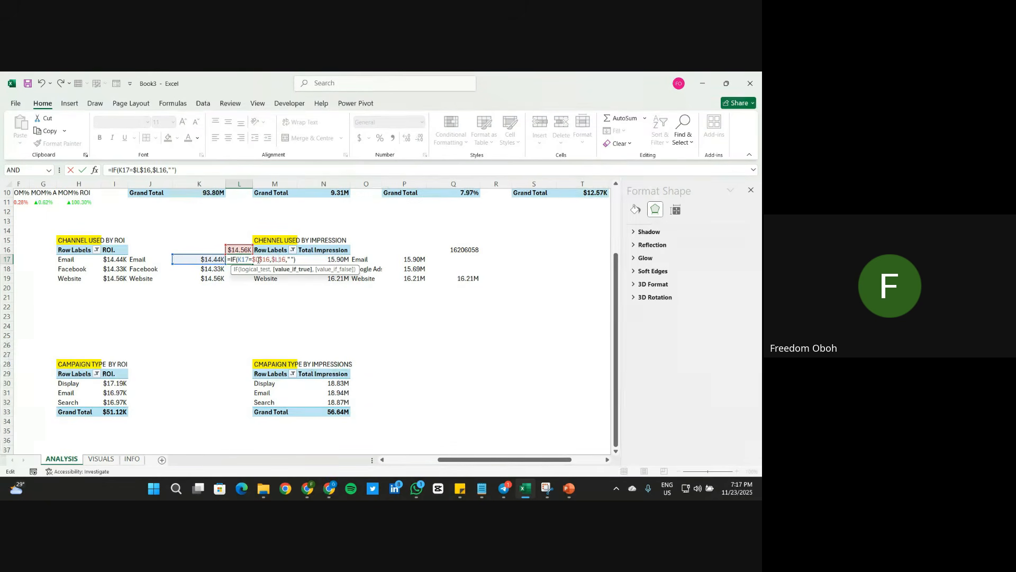
key("Return")
Step: Fill the L17 formula down to L19 and copy the currency formatting of L16 onto L19
left_click(243, 260)
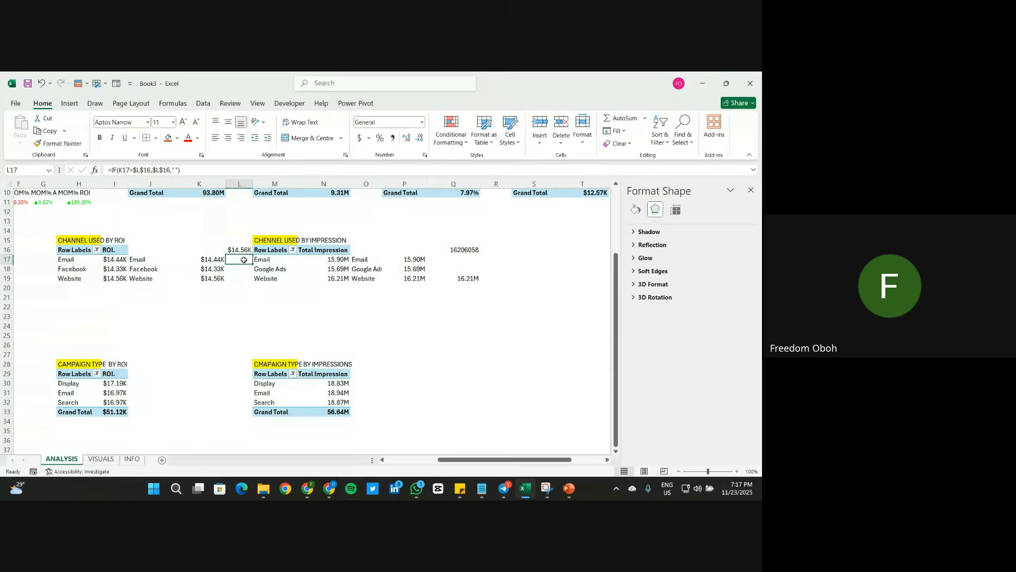
left_click_drag(252, 263, 247, 280)
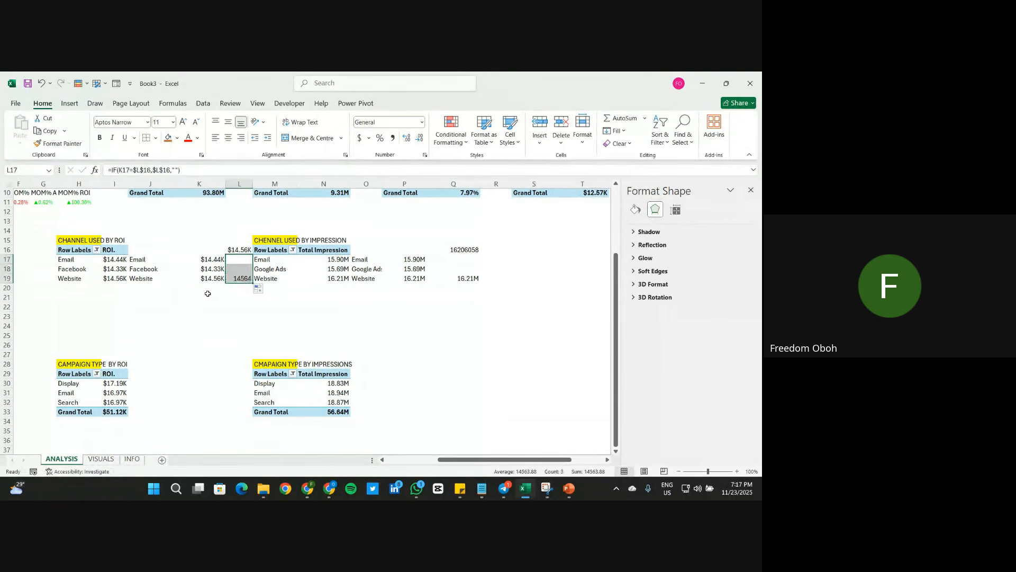
left_click(218, 293)
left_click(240, 251)
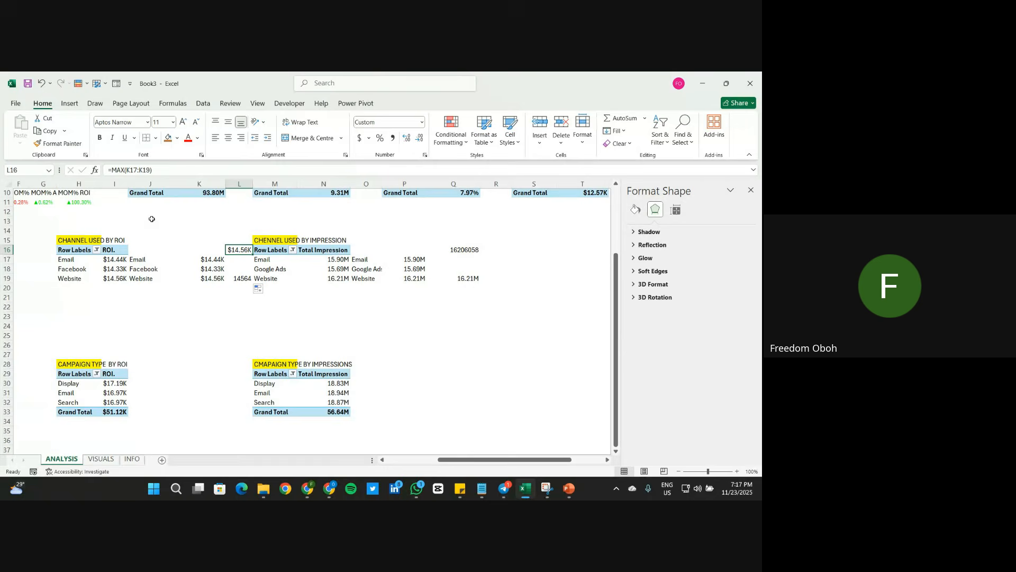
left_click(59, 144)
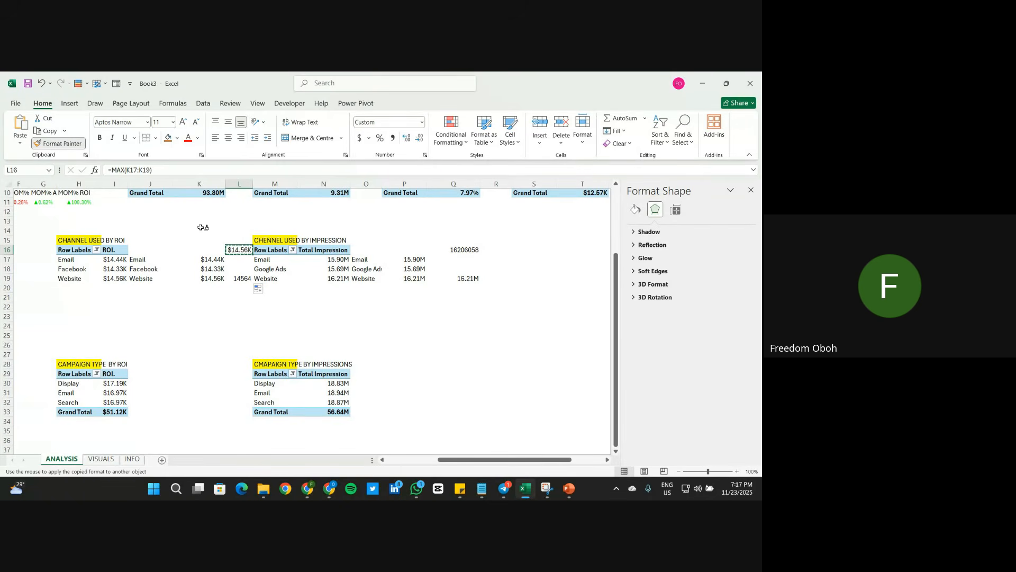
left_click(247, 279)
left_click(205, 295)
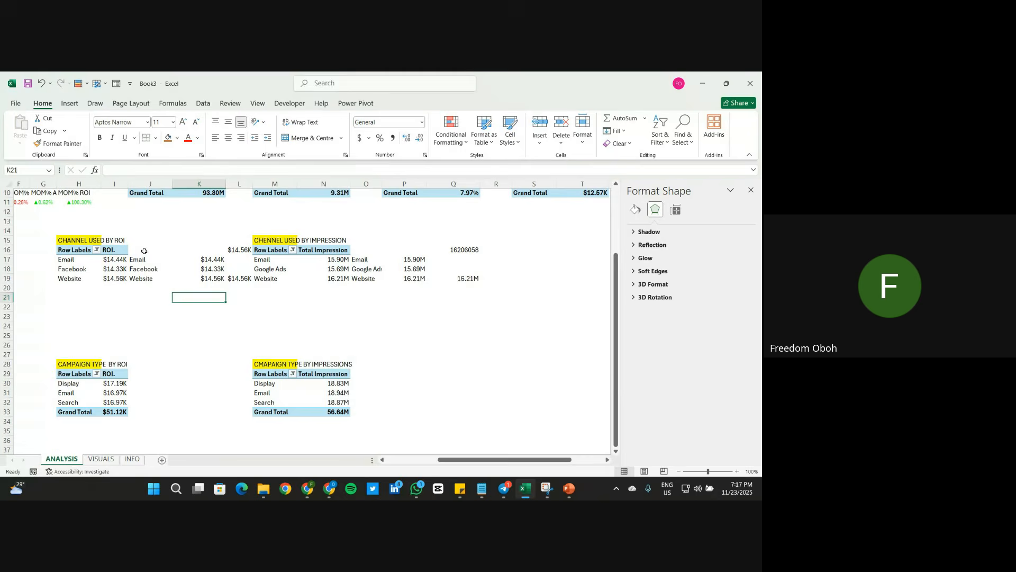
Step: Insert a clustered bar chart from the channel ROI data in J17:L19
left_click_drag(130, 256, 241, 279)
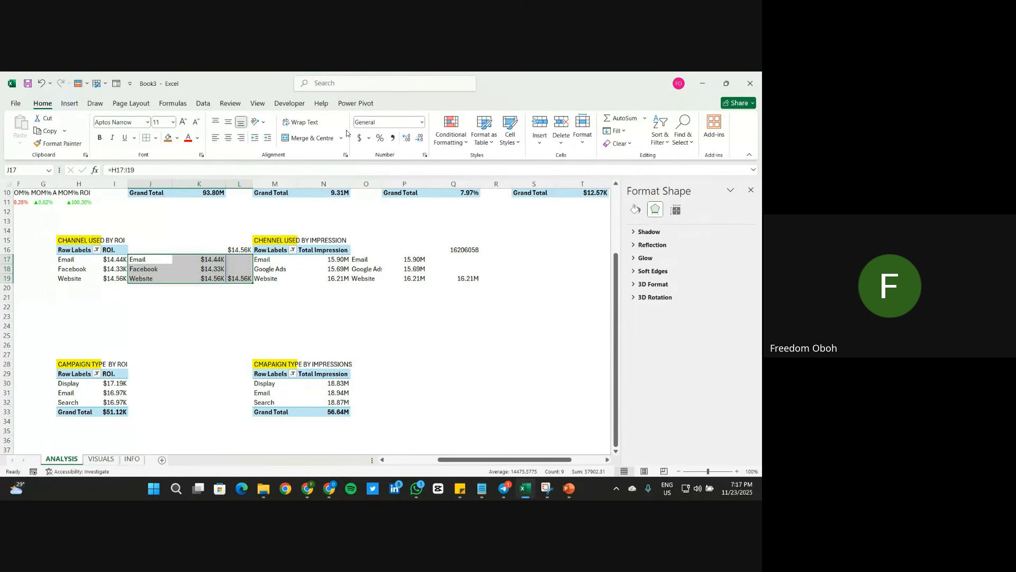
left_click(69, 103)
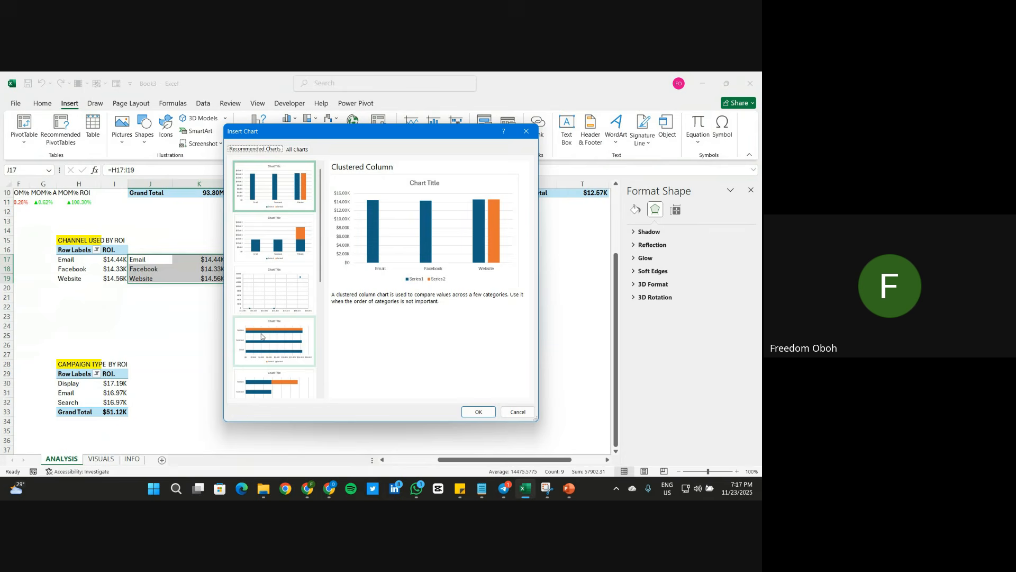
left_click(298, 352)
left_click(477, 412)
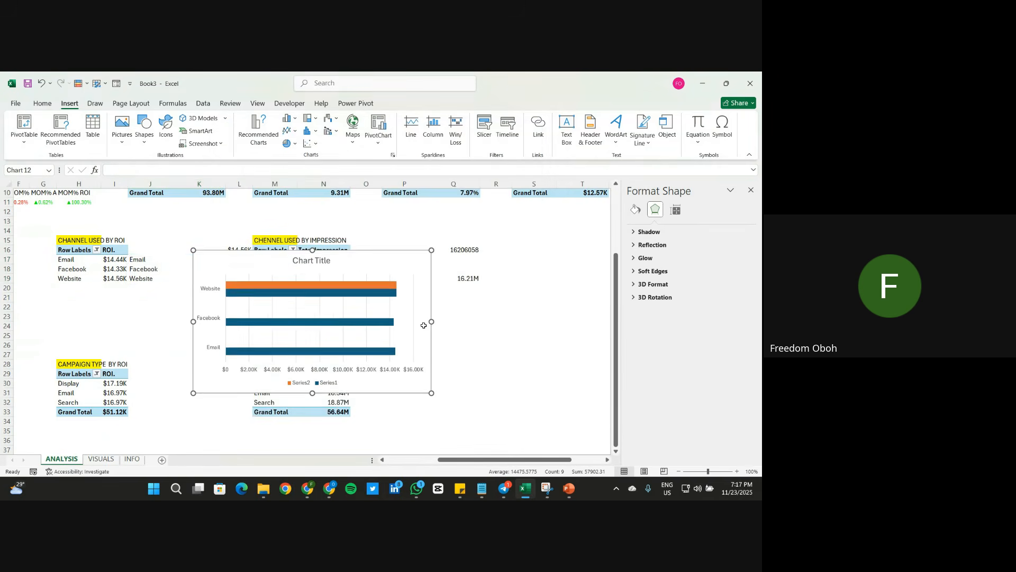
Step: Set the series overlap of the ROI bar chart to 100%
left_click(384, 287)
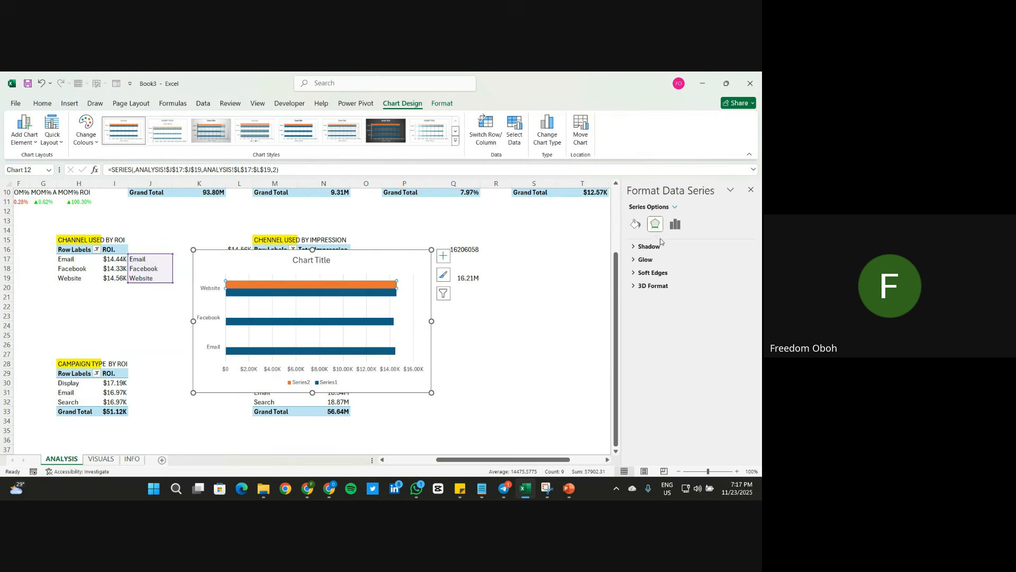
left_click(675, 224)
left_click_drag(694, 297, 706, 297)
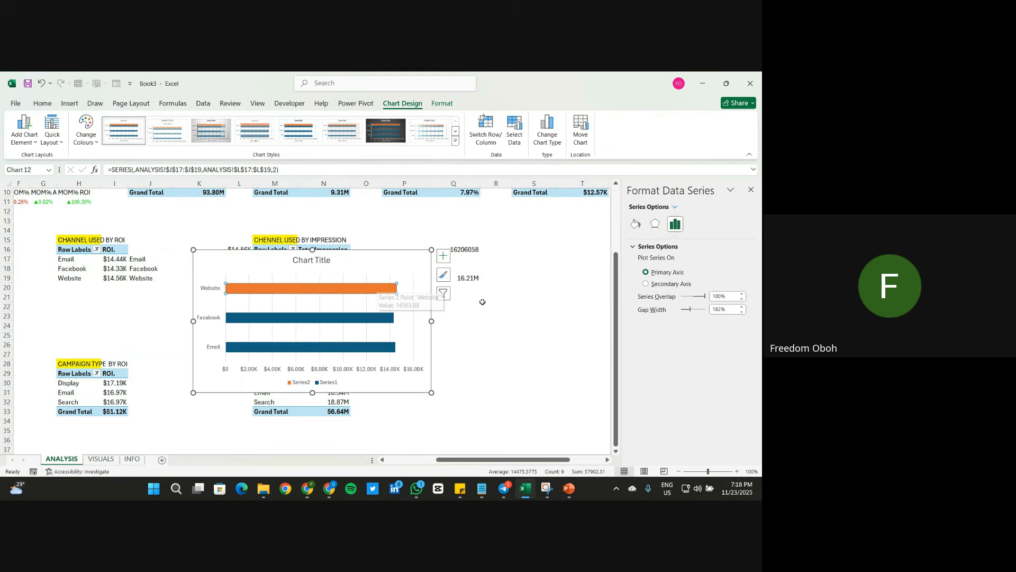
Step: Fill the maximum-value series with the recent orange-red and the other ROI series with the recent dark brown
left_click(636, 224)
left_click(733, 349)
left_click(698, 325)
left_click(396, 320)
left_click(733, 351)
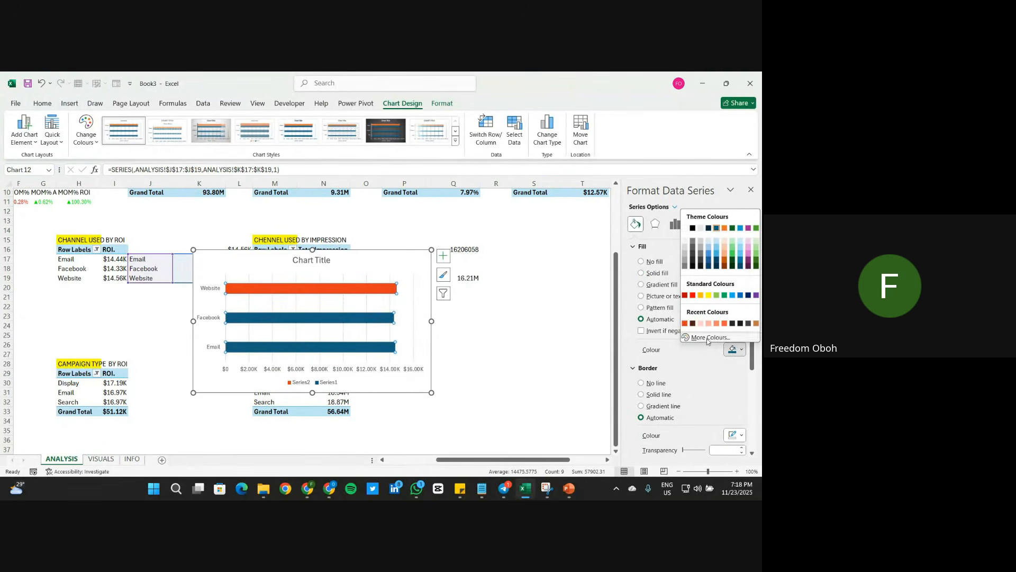
left_click(693, 324)
Step: Remove the value axis, legend, gridlines and chart title from the ROI bar chart
left_click(412, 368)
key("Delete")
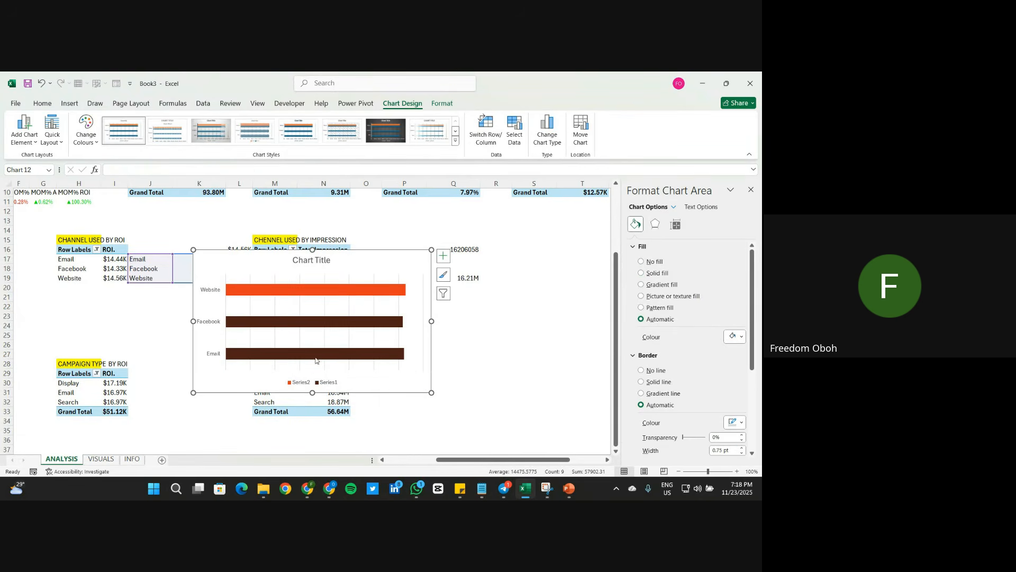
left_click(316, 382)
key("Delete")
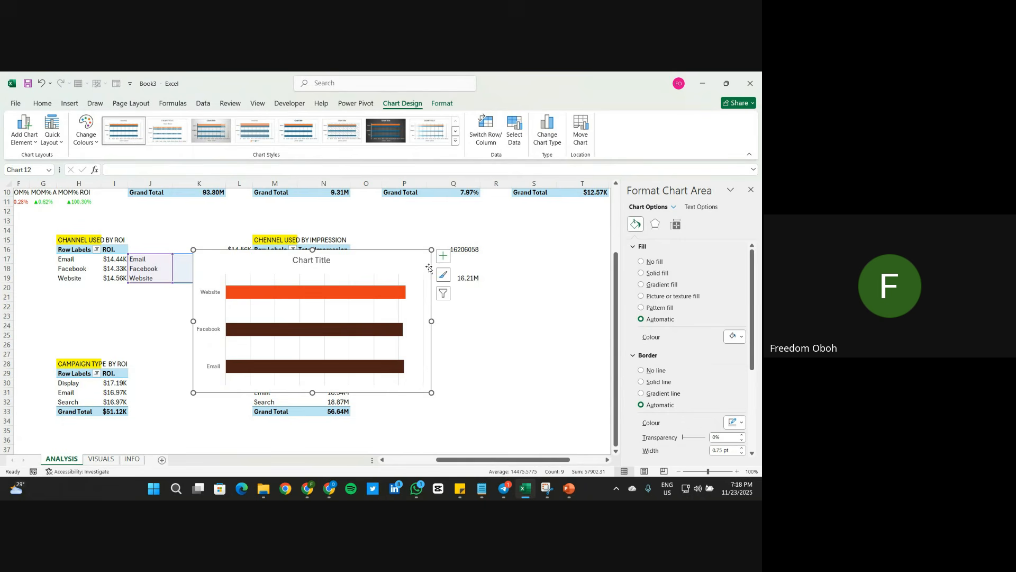
left_click(443, 258)
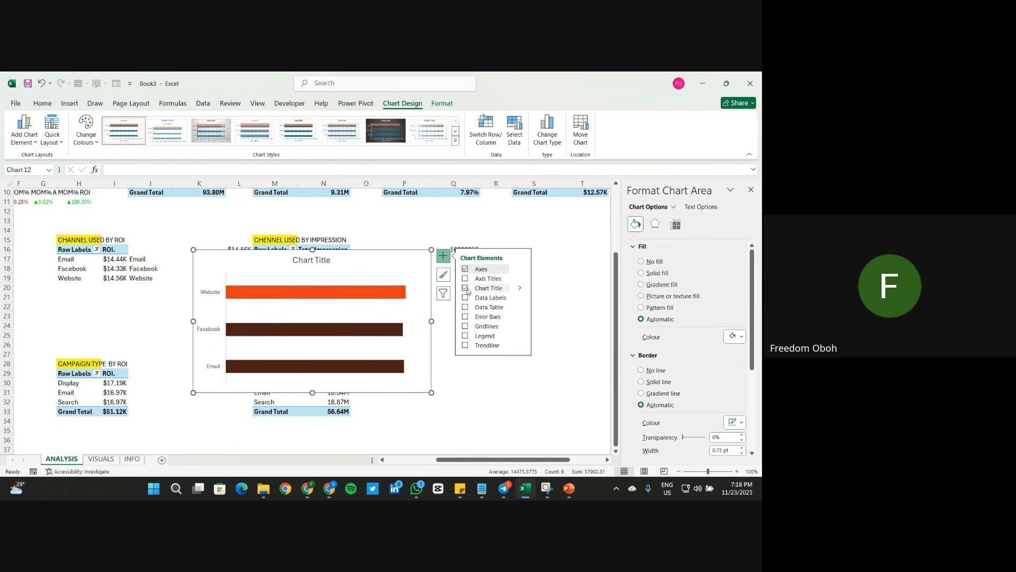
left_click(465, 288)
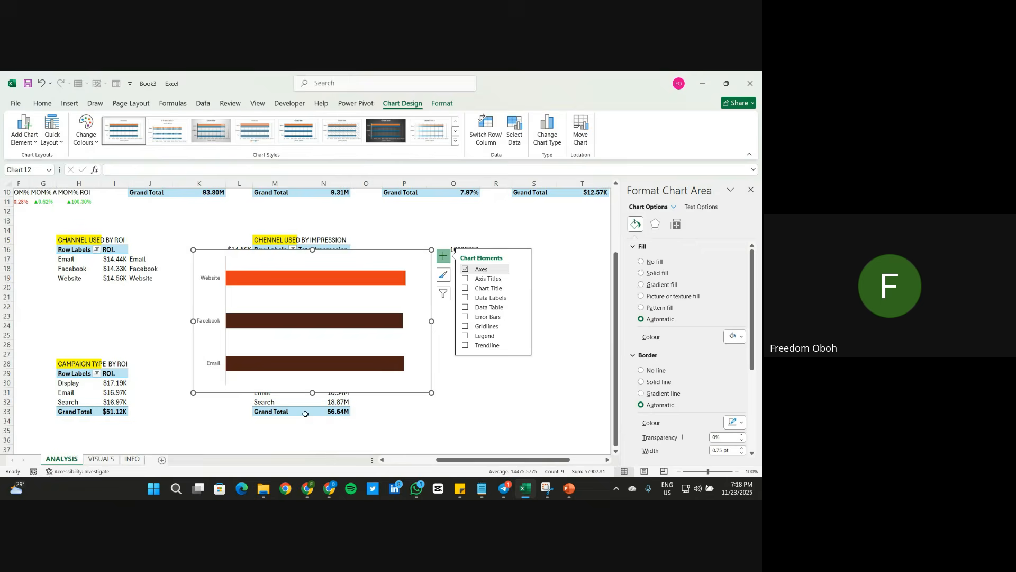
mouse_move(328, 486)
left_click(249, 429)
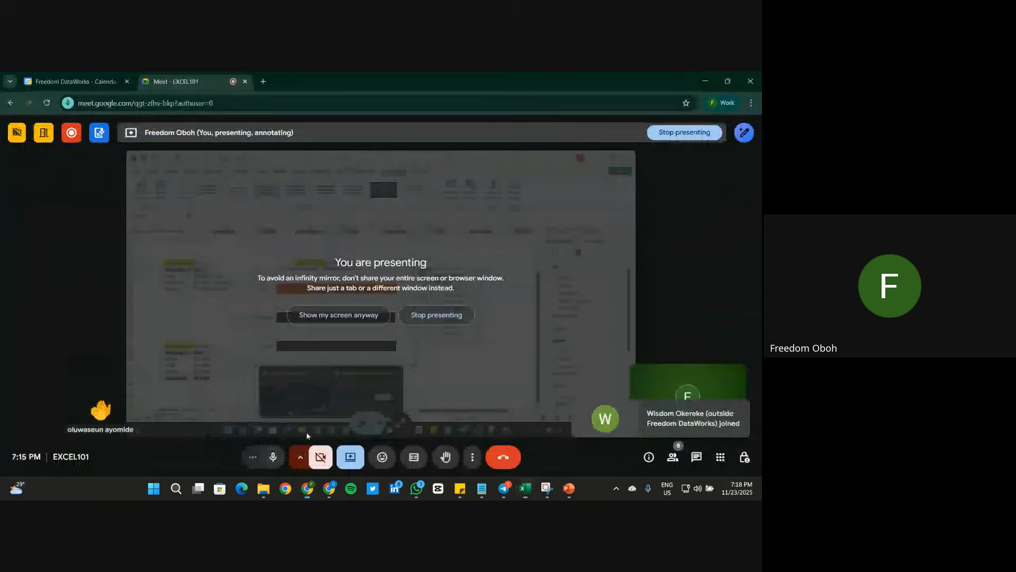
left_click(705, 81)
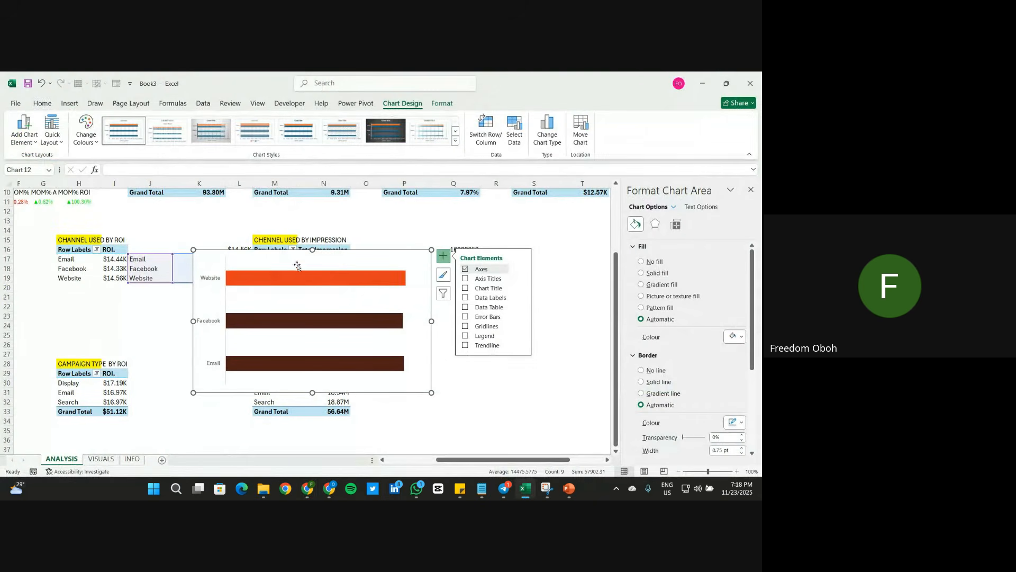
Step: Make the ROI chart narrower and shorter, and place it in the empty area around P23:S32
left_click(213, 280)
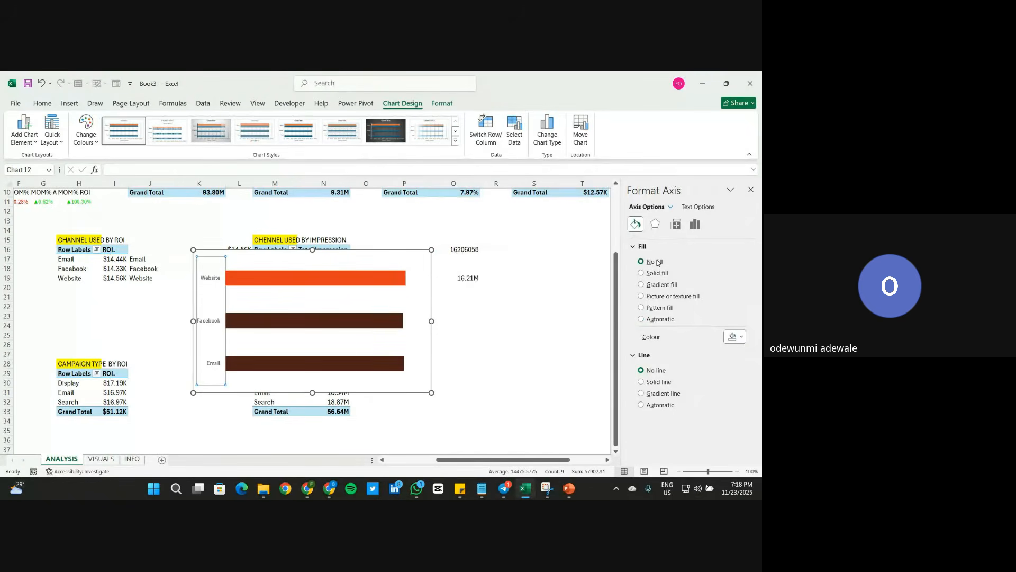
left_click(402, 260)
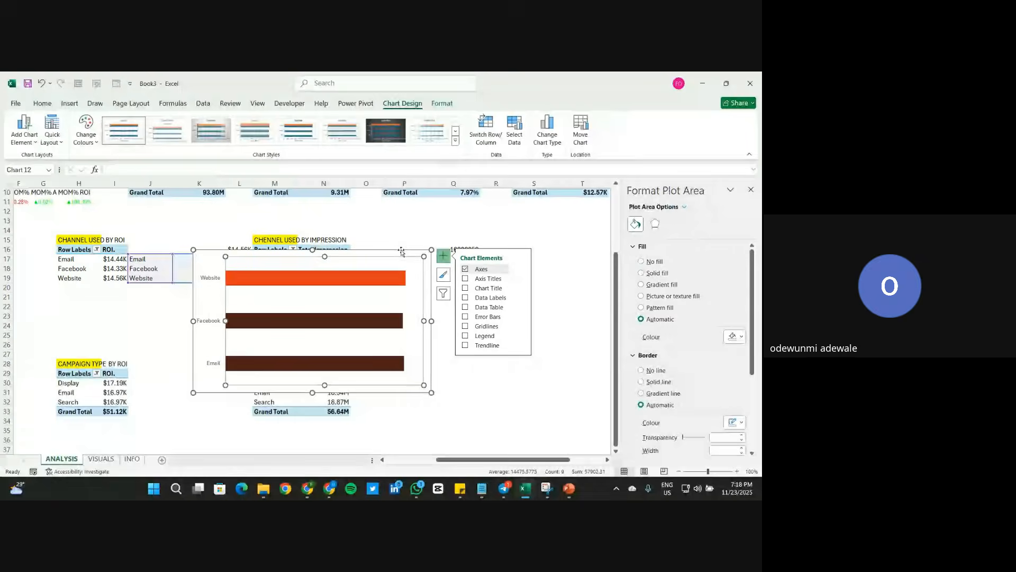
left_click(402, 252)
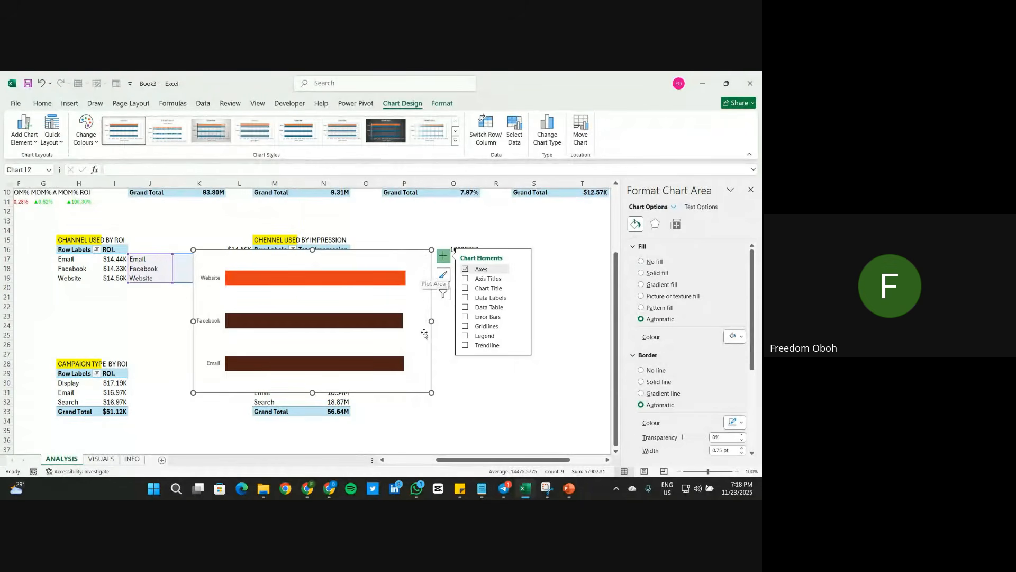
left_click_drag(431, 320, 359, 321)
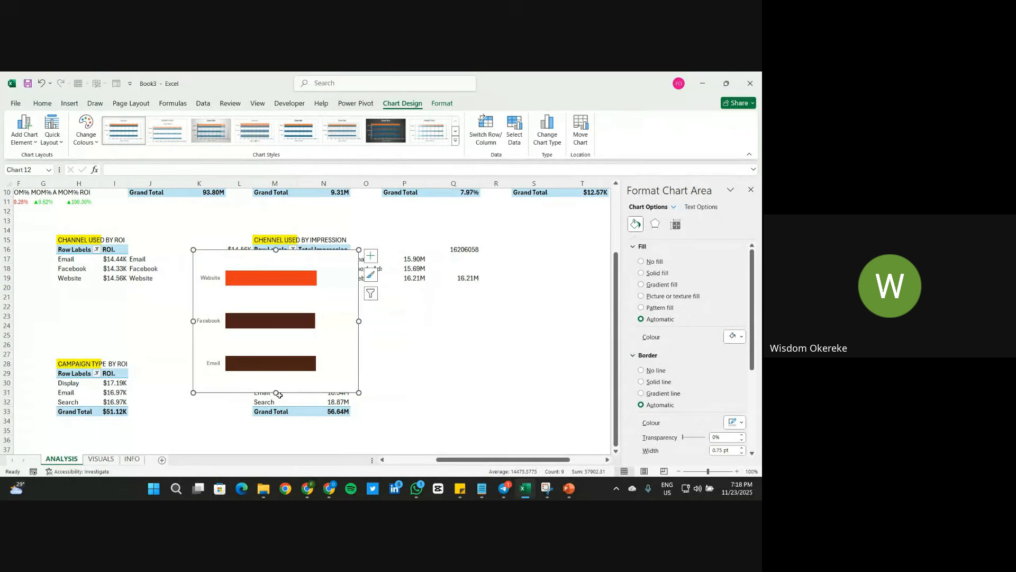
left_click_drag(276, 393, 523, 398)
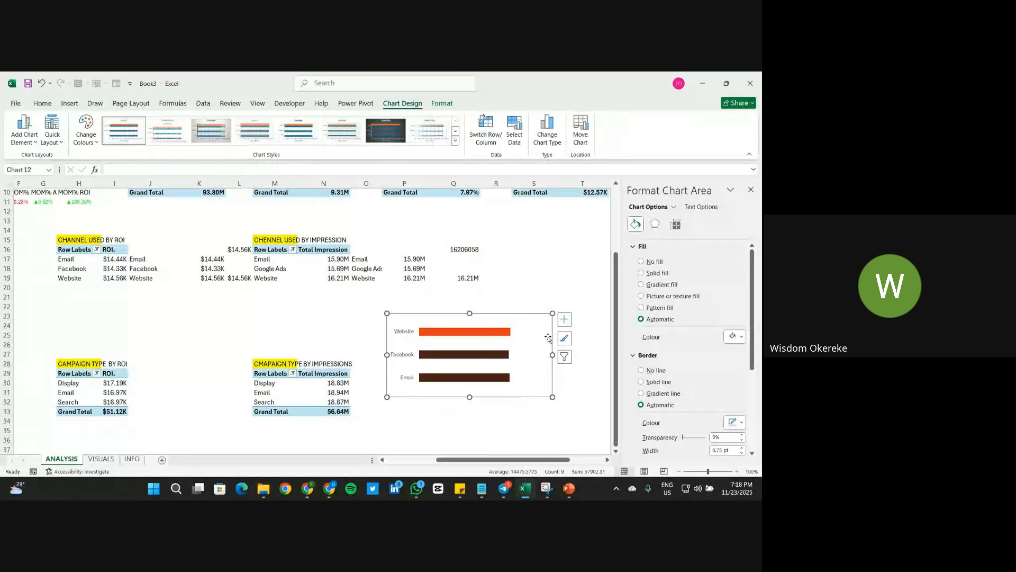
Step: Add data labels to the ROI chart and reduce the values in K17:L19 to one decimal place
left_click(565, 319)
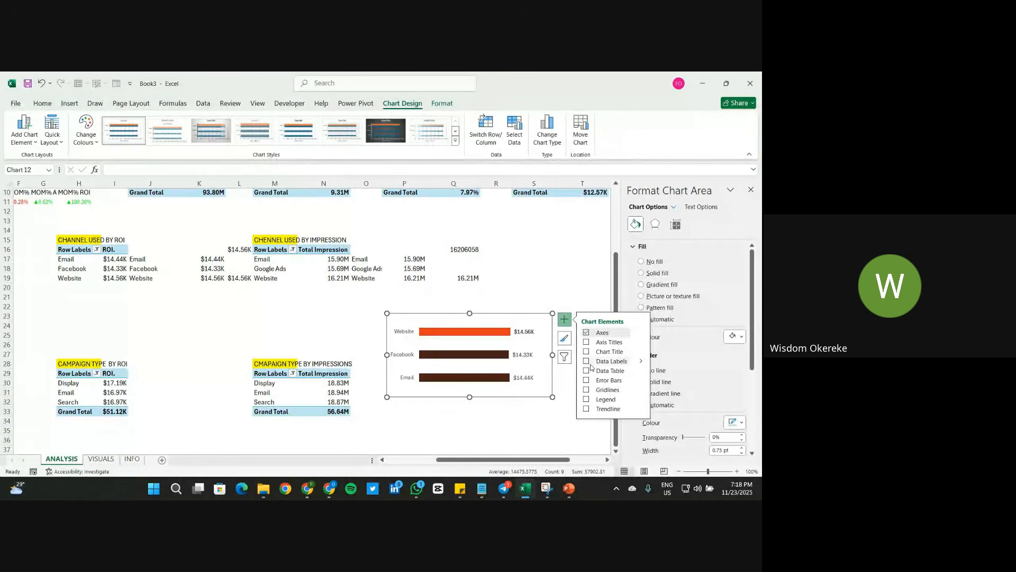
left_click(587, 361)
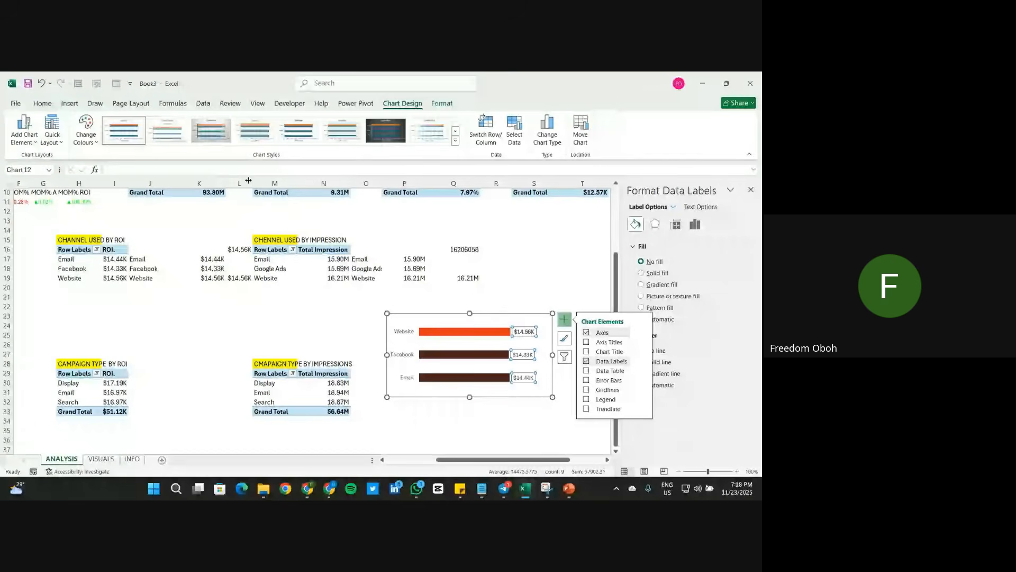
left_click(47, 105)
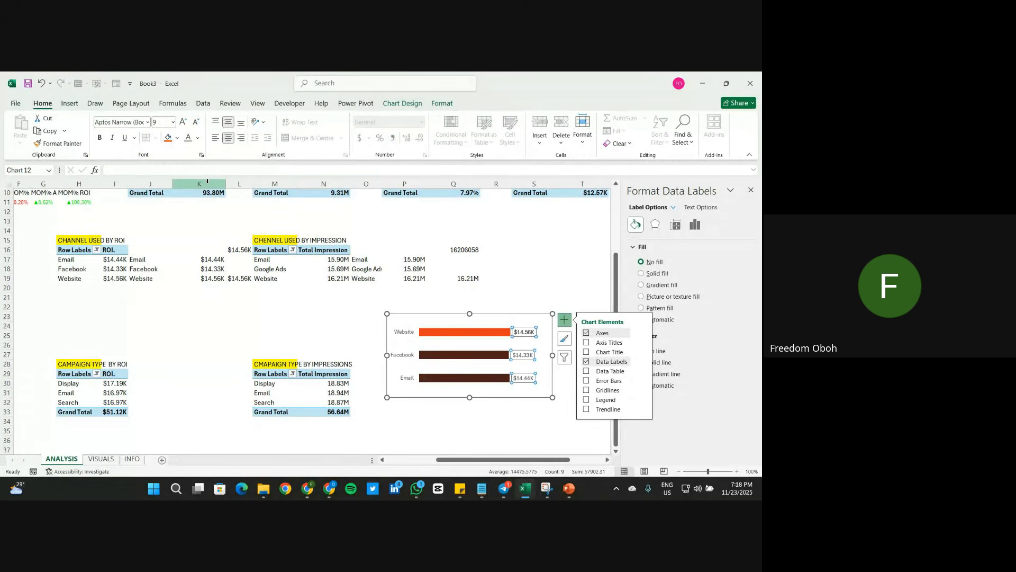
left_click(517, 272)
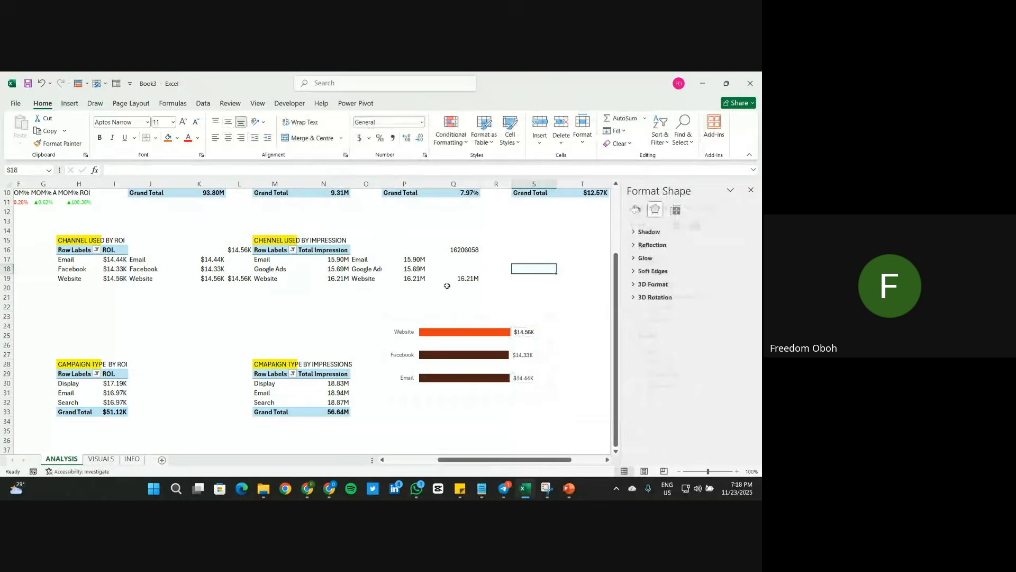
left_click(213, 259)
left_click_drag(213, 260, 241, 279)
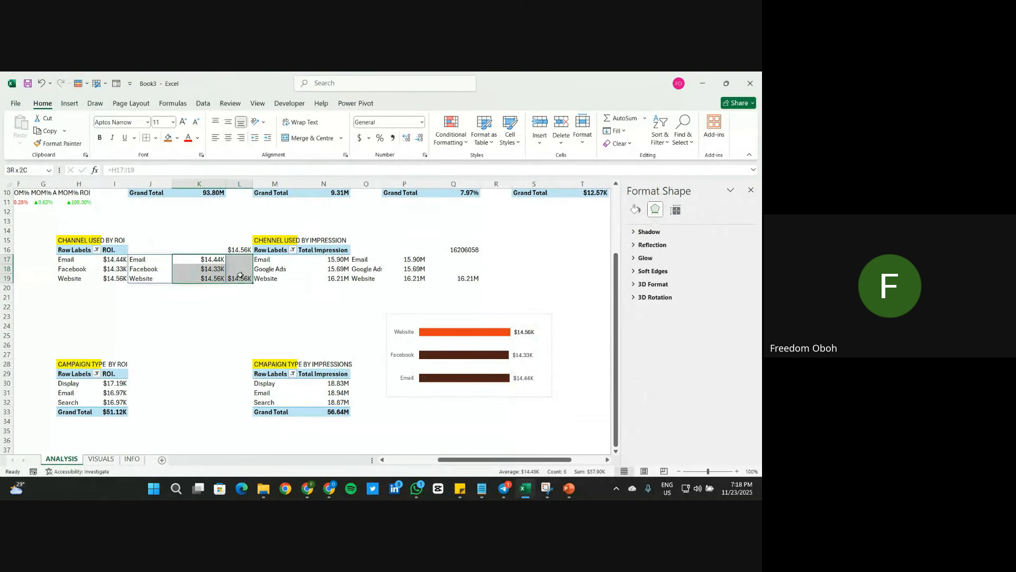
left_click(420, 138)
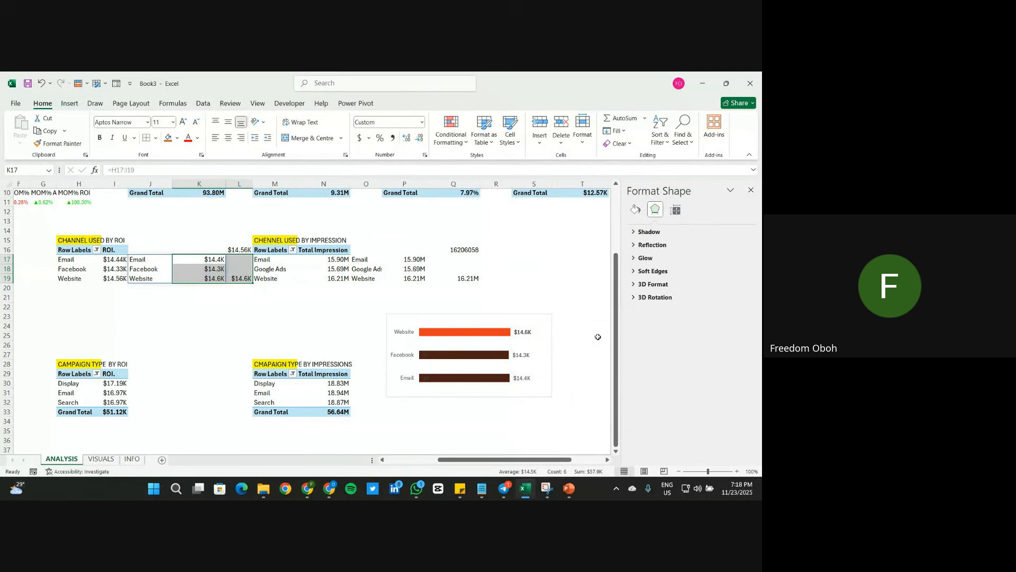
Step: Give the ROI chart area no fill and no border line, and apply the light font colour to its text
left_click(522, 320)
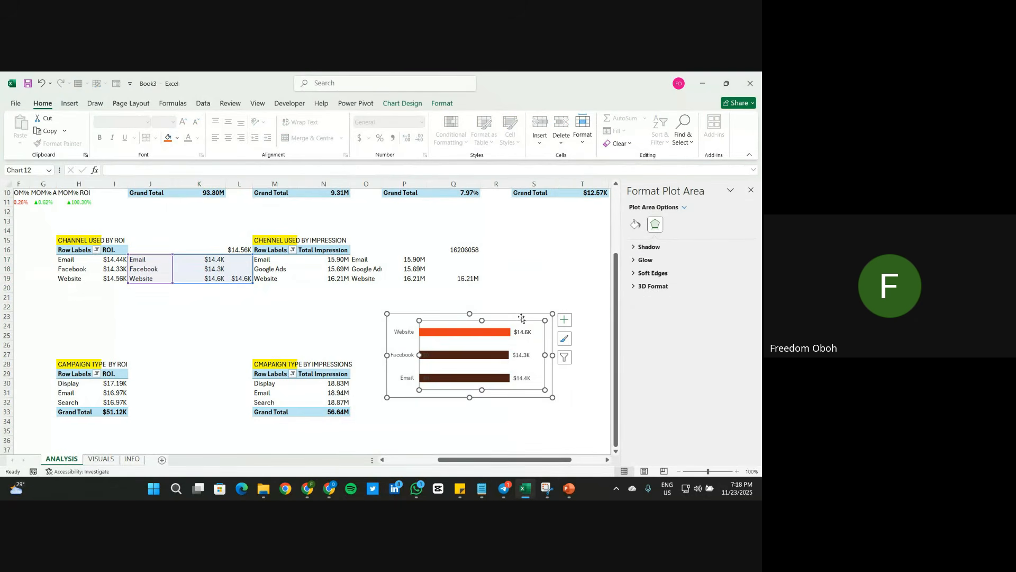
left_click(521, 315)
left_click(635, 225)
left_click(642, 350)
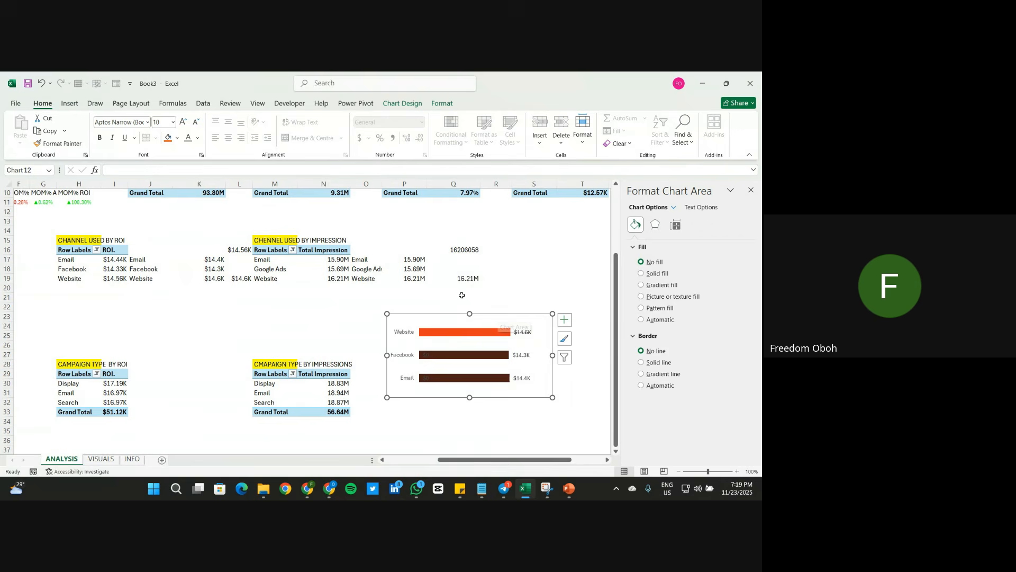
left_click(187, 142)
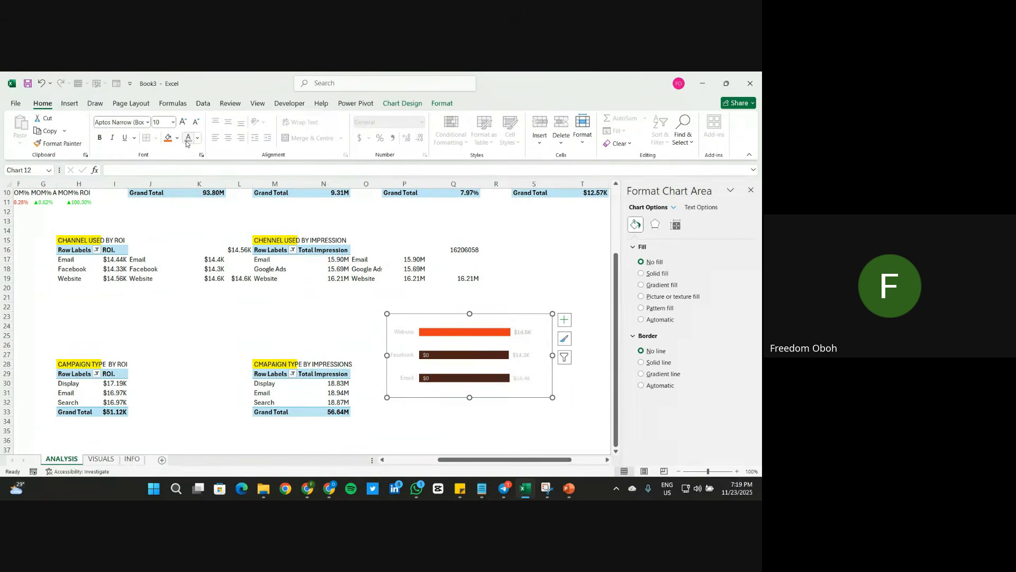
Step: Delete the $0 data labels of the maximum-value series from the ROI chart
left_click(564, 320)
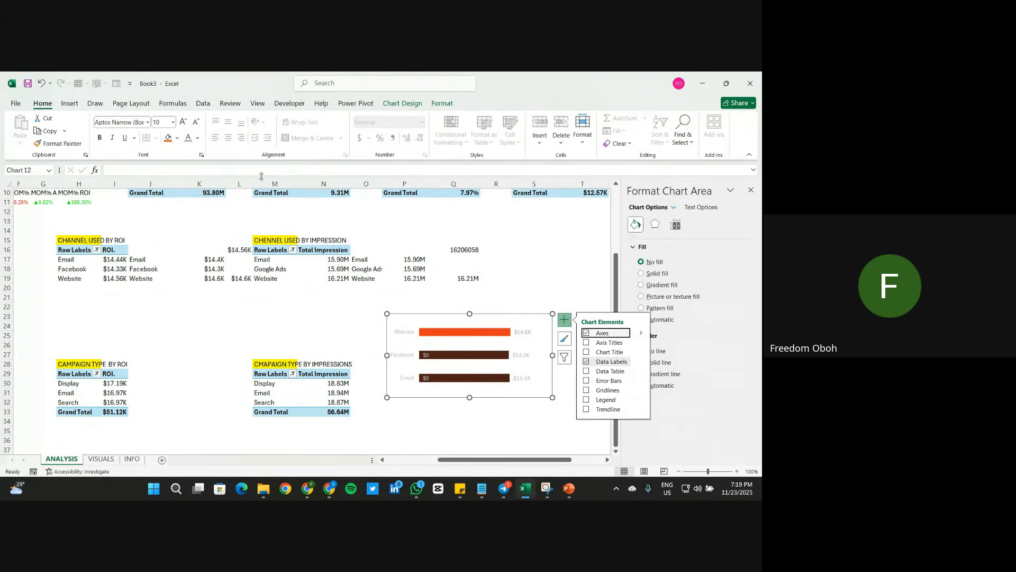
left_click(429, 360)
key("Delete")
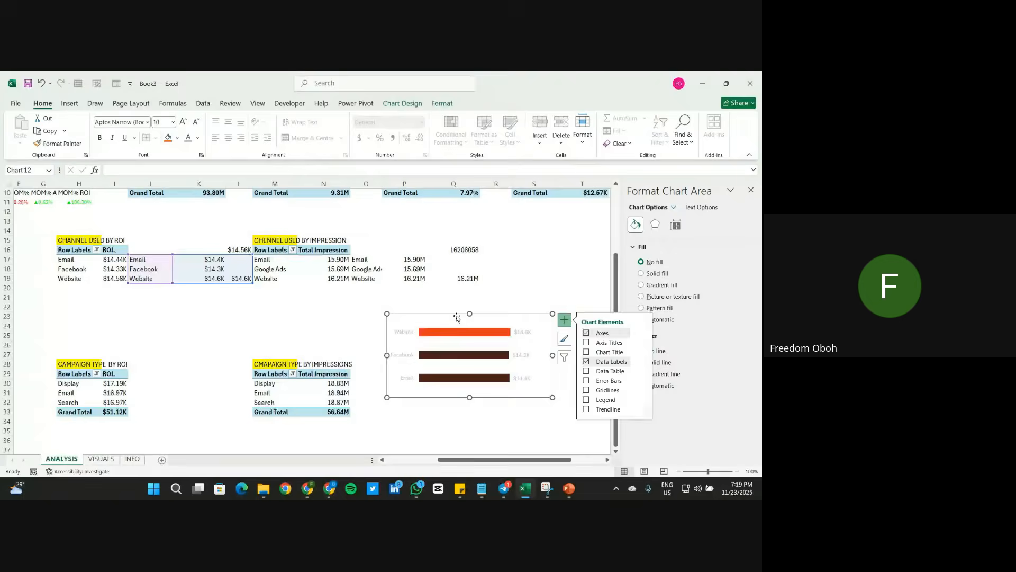
Step: Move the ROI chart to the VISUALS sheet and place it under the "by ROI" label in the Channel Used card
key("ctrl+x")
left_click(100, 458)
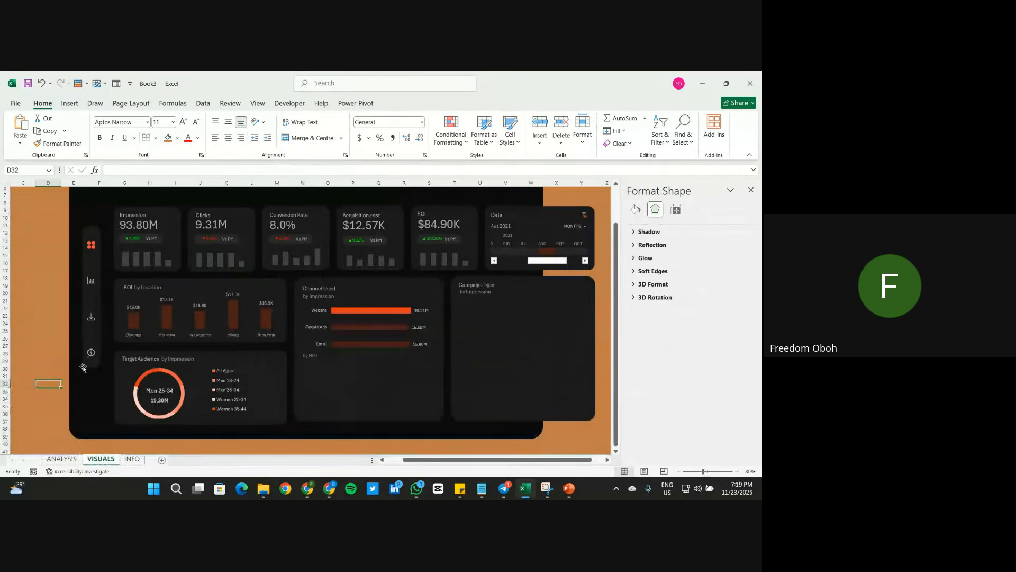
left_click(54, 346)
left_click(42, 330)
key("ctrl+v")
left_click_drag(42, 330, 323, 356)
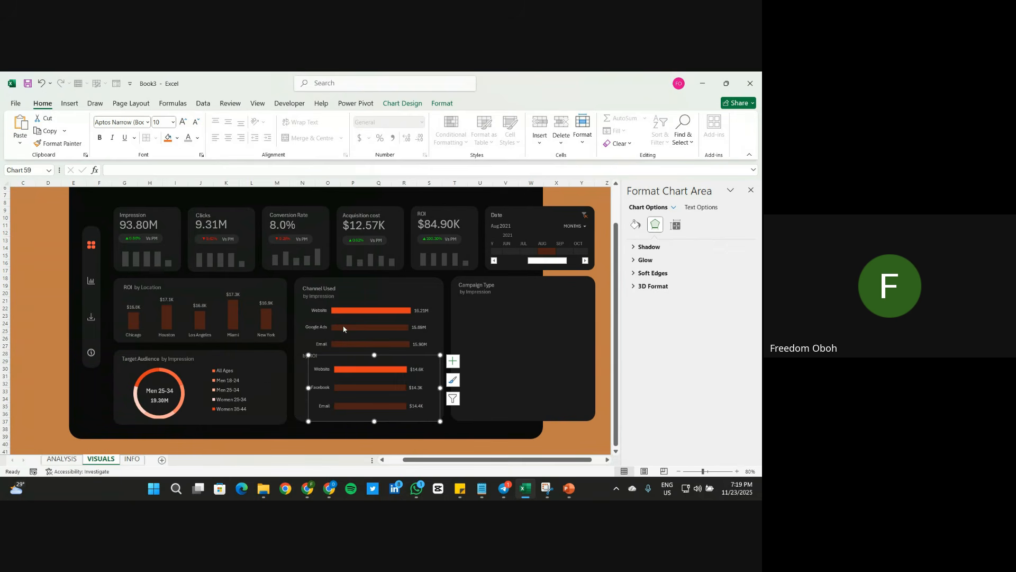
Step: Try a dark grey fill on the non-maximum bars of the Channel Used by Impression chart, and undo it
left_click(392, 329)
left_click(636, 224)
left_click(737, 350)
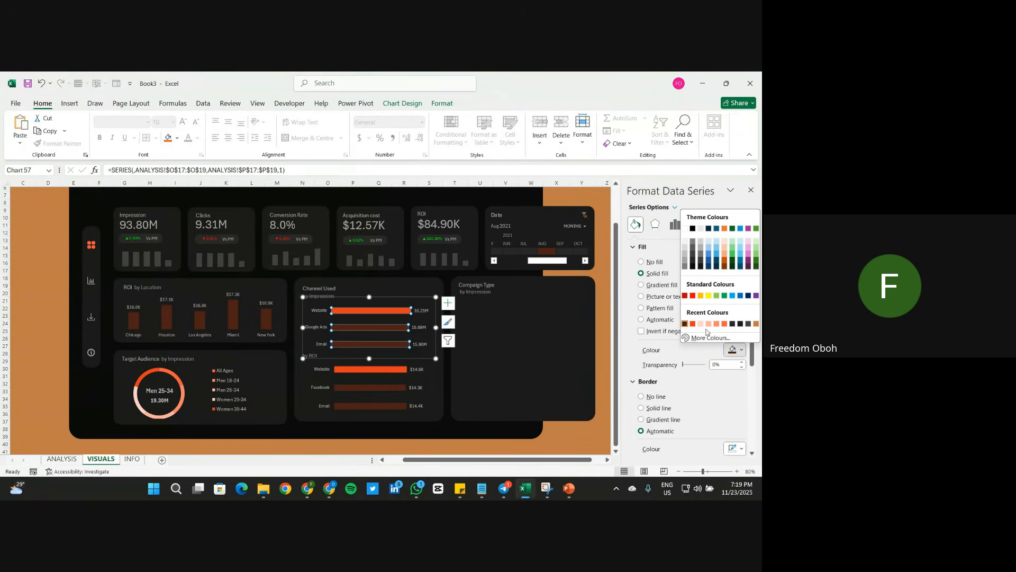
left_click(743, 324)
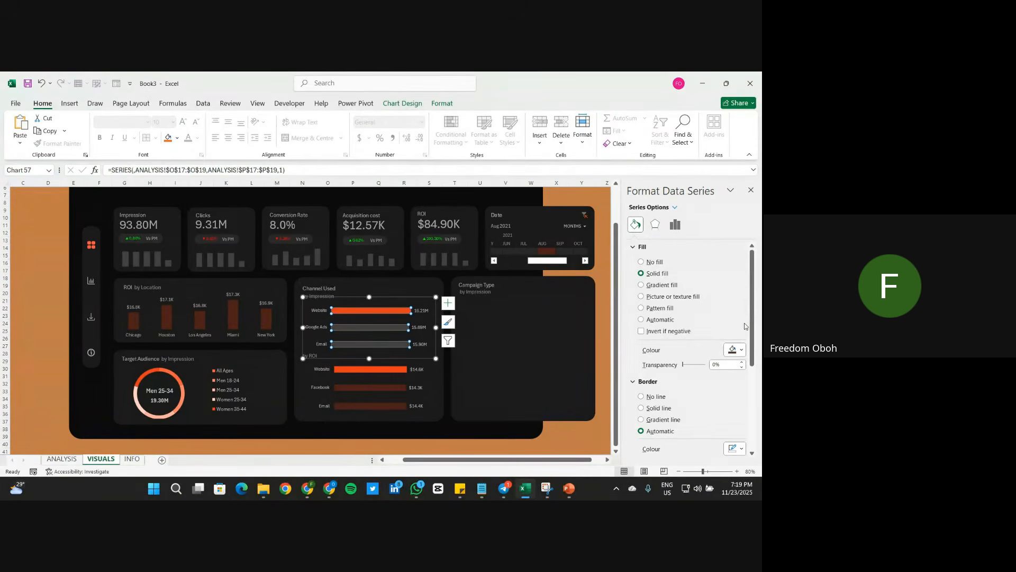
left_click(733, 350)
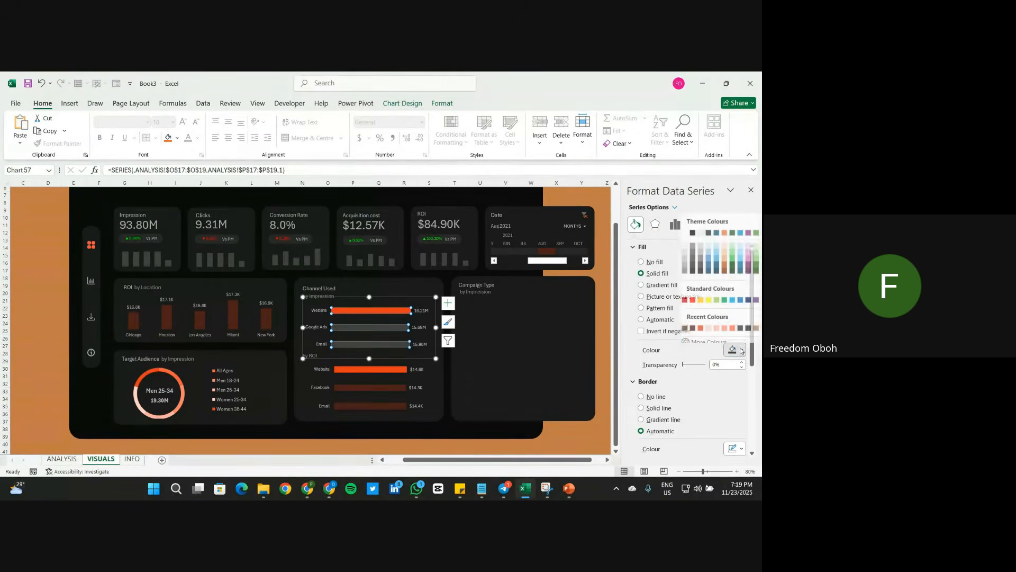
left_click(587, 429)
key("ctrl+z")
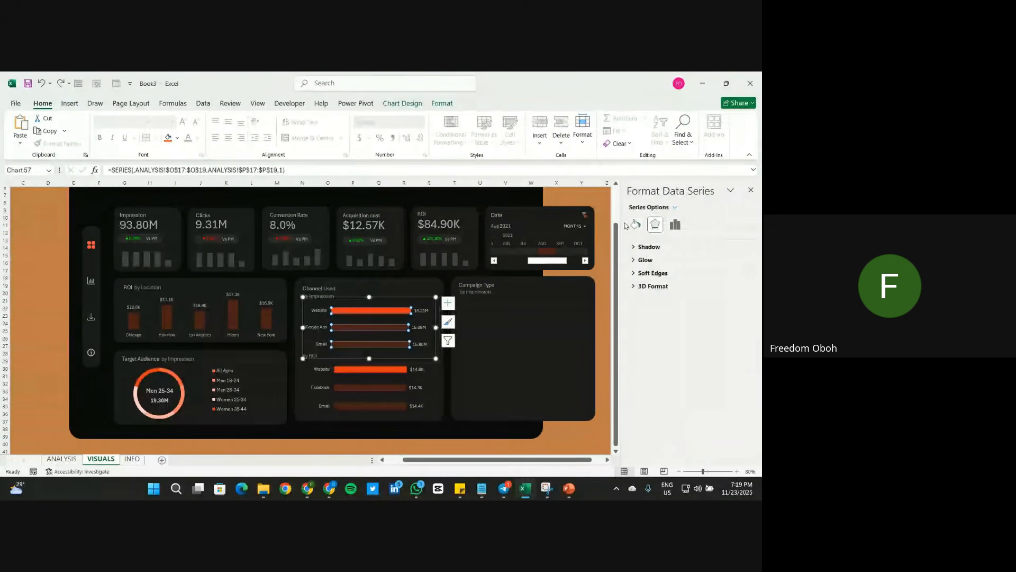
Step: Fill the non-maximum bars of the Channel Used by Impression chart with the custom darker brown #33140F
left_click(635, 224)
left_click(735, 349)
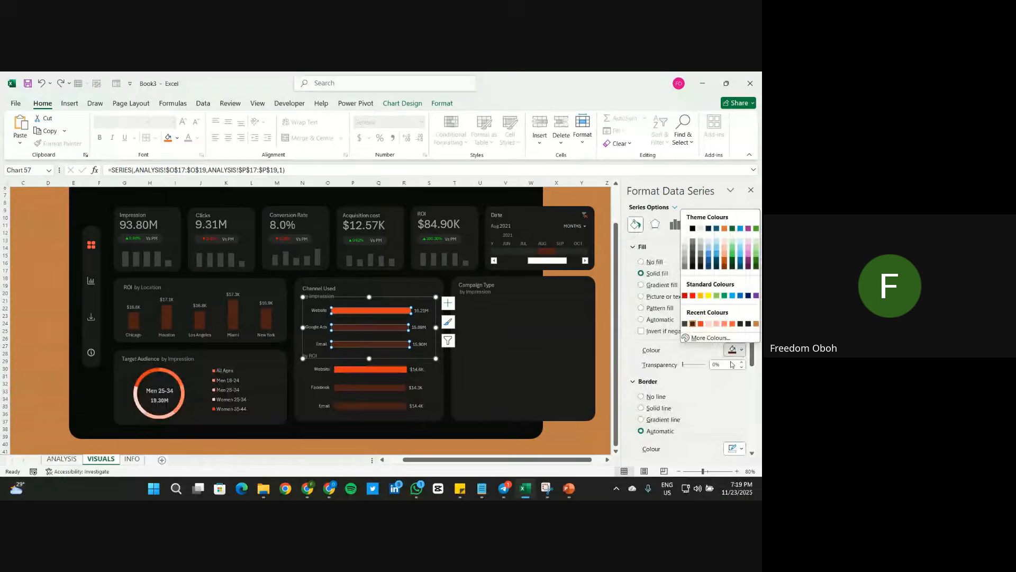
left_click(712, 339)
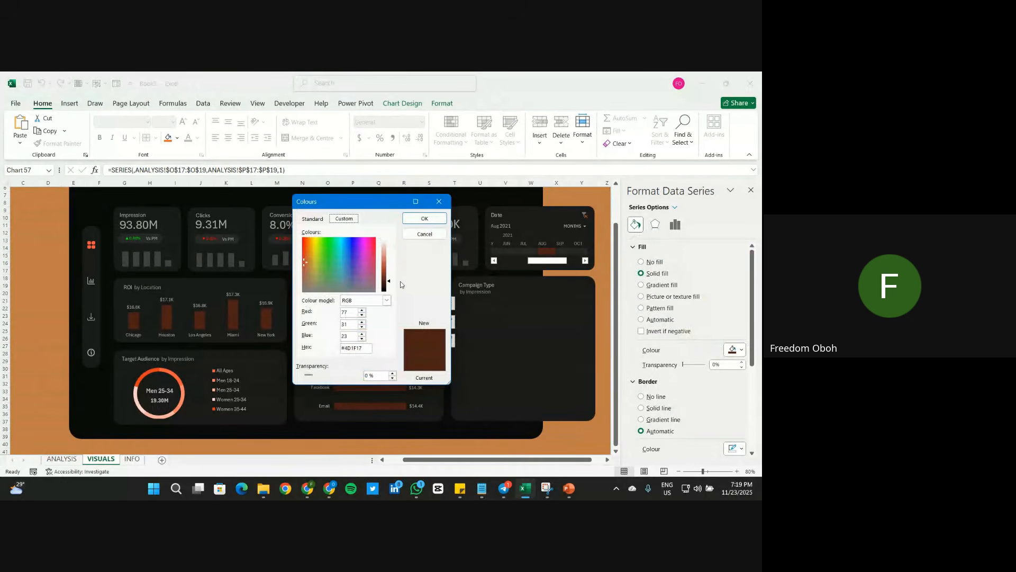
left_click(391, 282)
left_click_drag(391, 283, 391, 287)
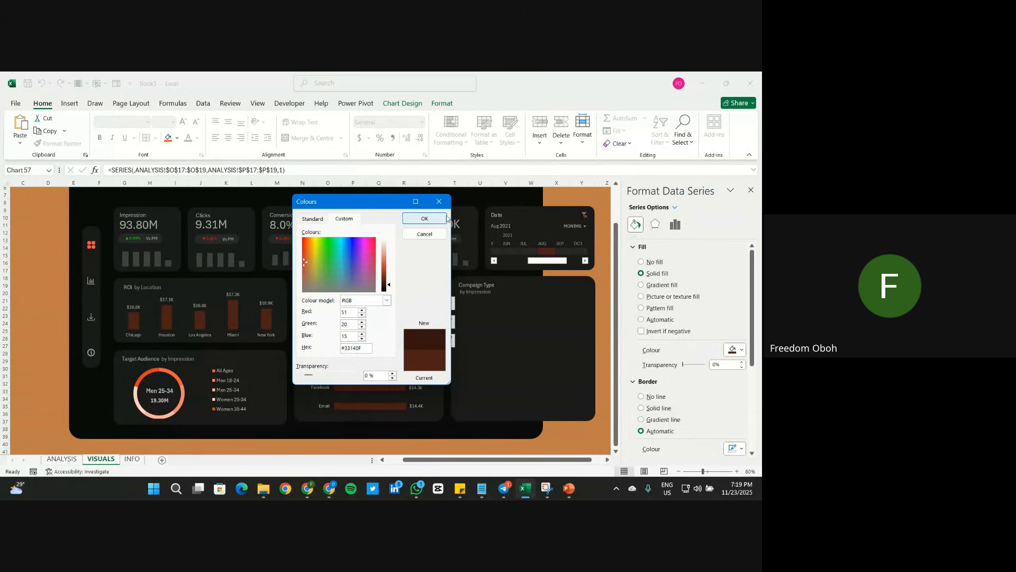
left_click(433, 229)
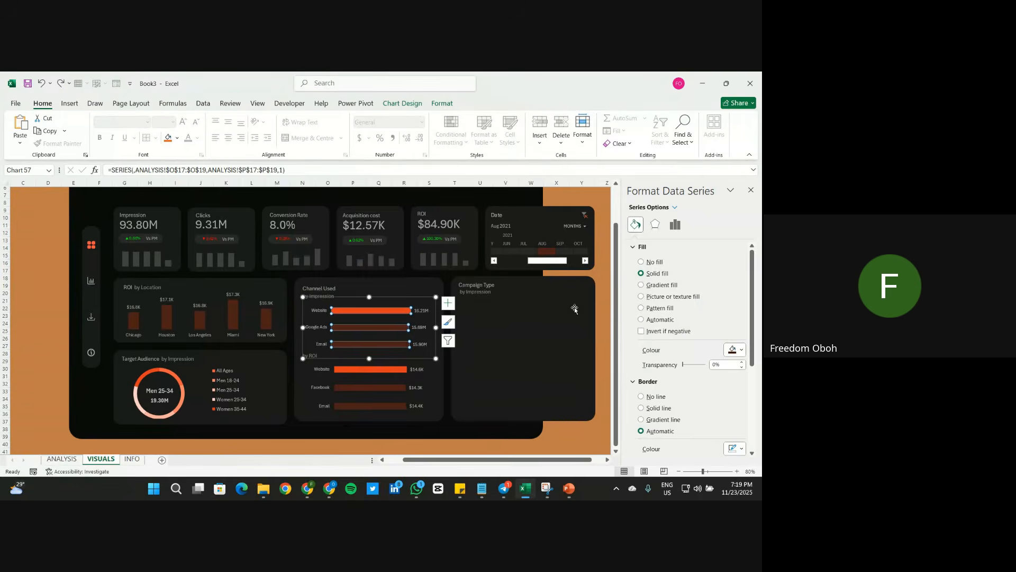
left_click(583, 438)
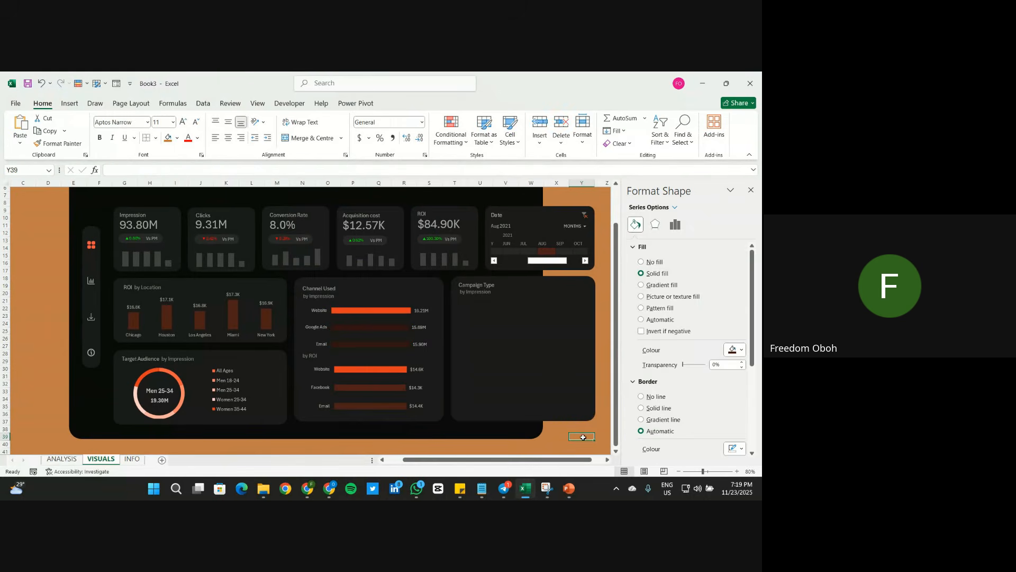
Step: Apply the recent darker brown fill to the non-maximum bars of the Channel Used by ROI chart
left_click(381, 392)
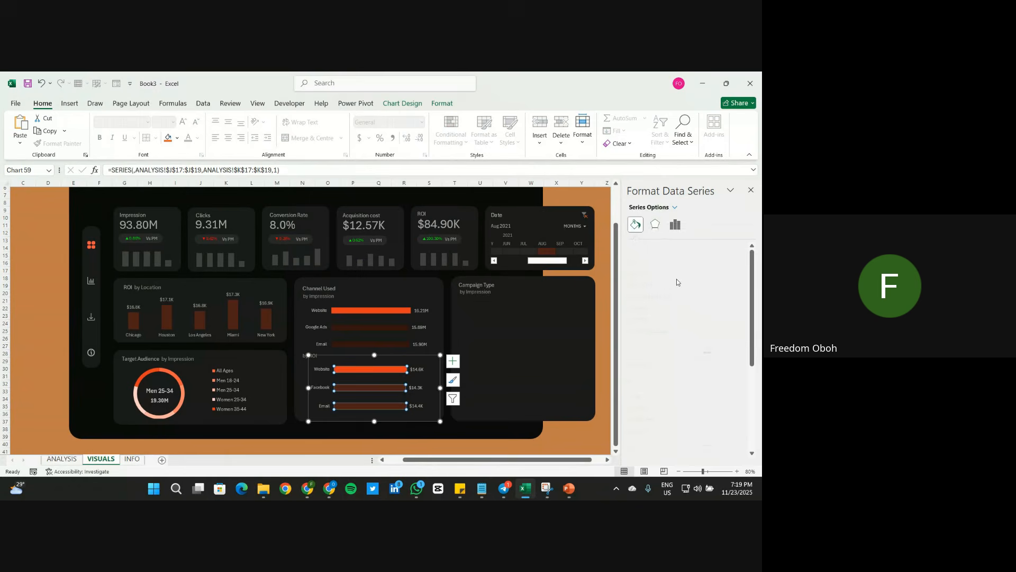
left_click(734, 349)
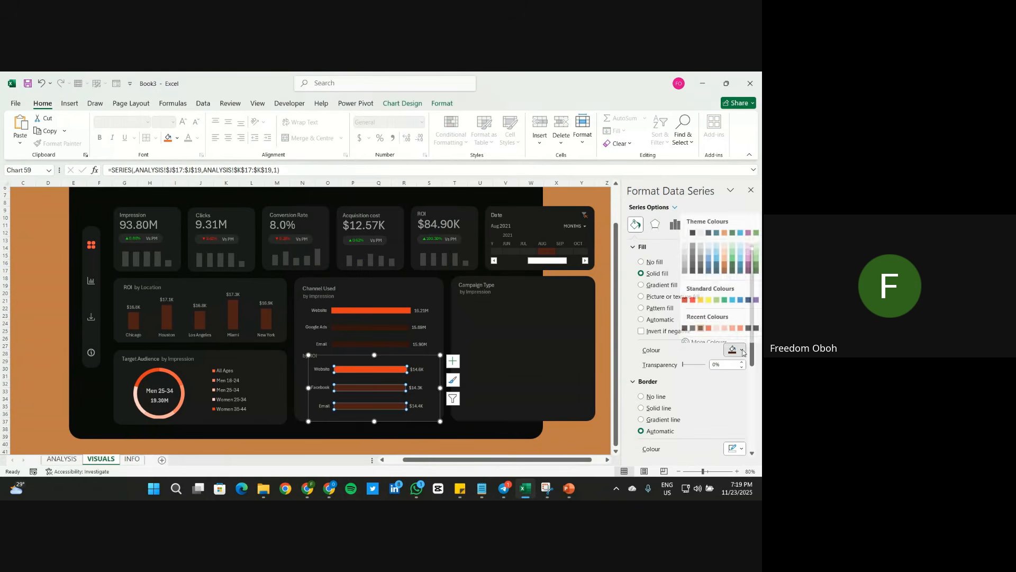
left_click(687, 326)
left_click(567, 440)
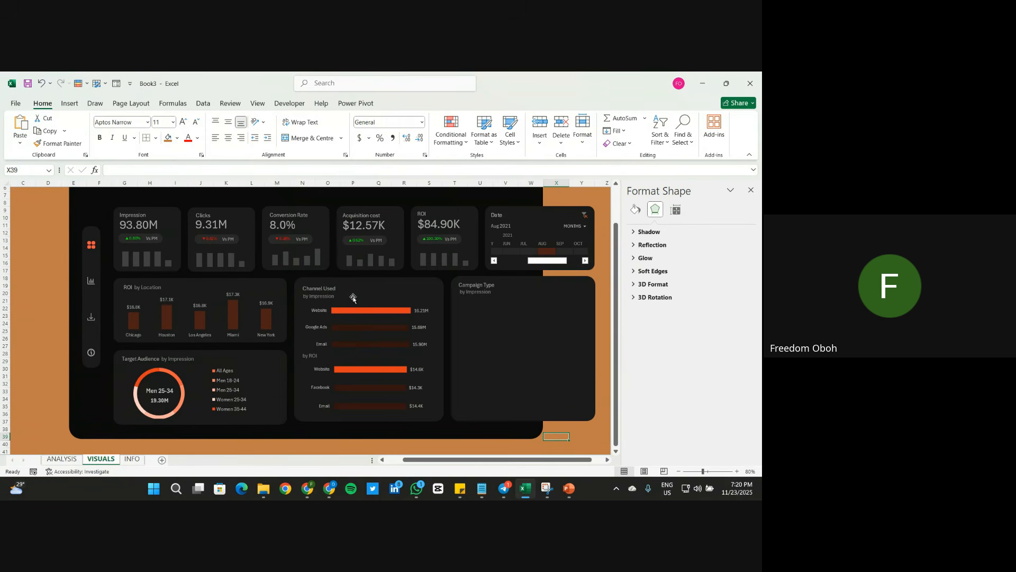
Step: Filter the dashboard to September 2021 with the date timeline
left_click(562, 251)
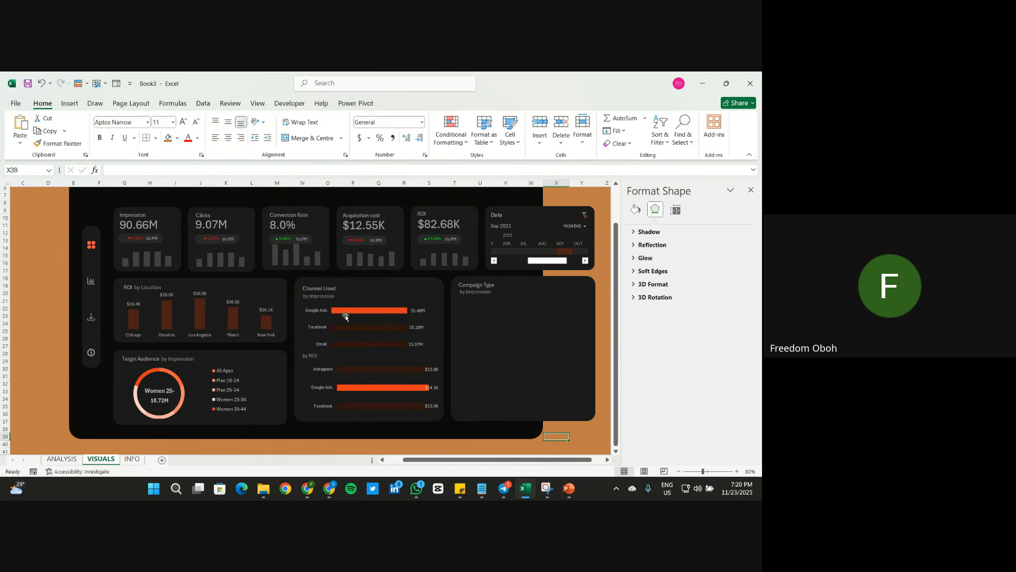
left_click(312, 372)
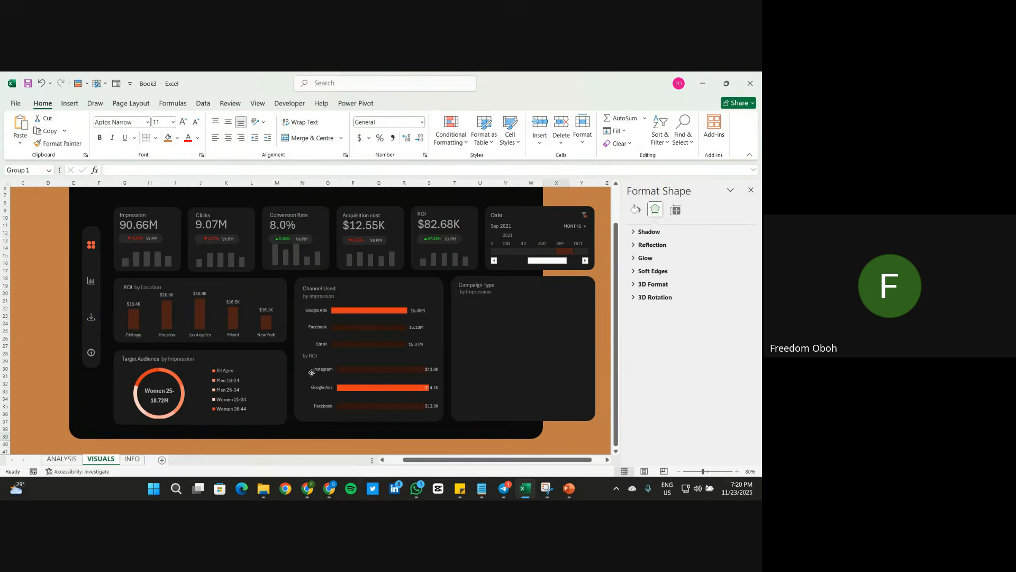
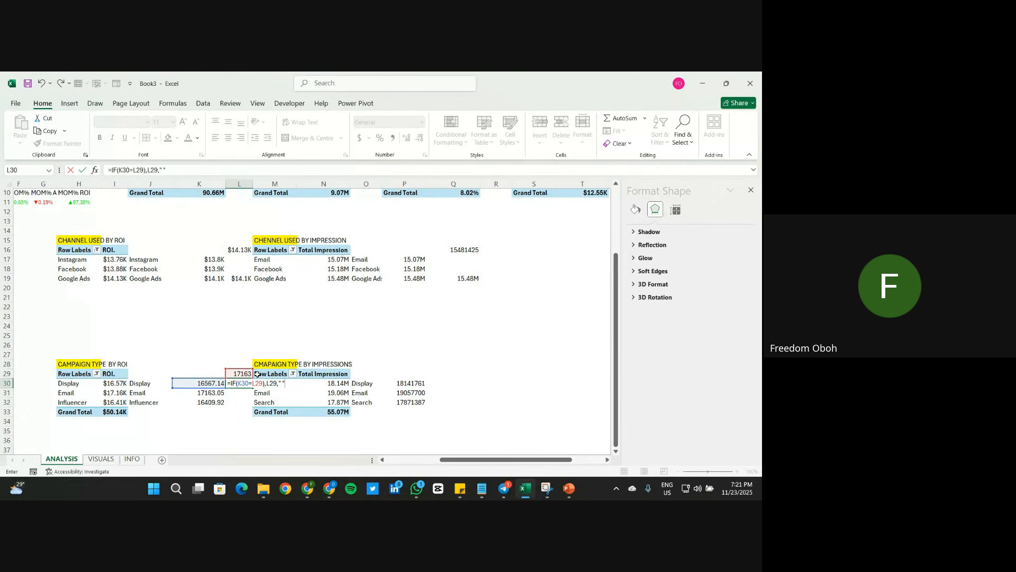
Step: Enter the maximum test in L30 on the ANALYSIS sheet as =IF(K30=L29,L29," "), removing the stray closing parenthesis
key("Return")
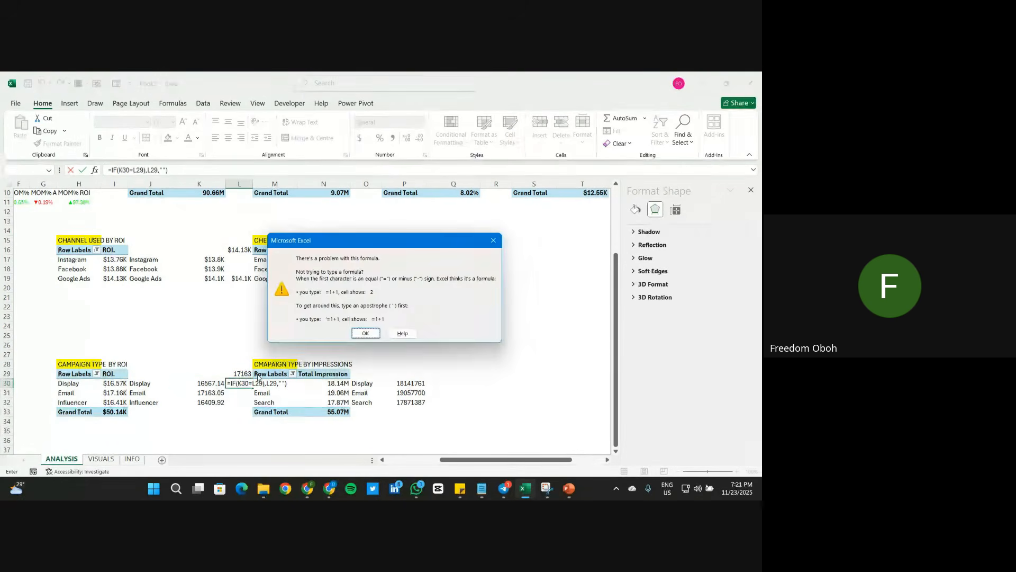
left_click(367, 333)
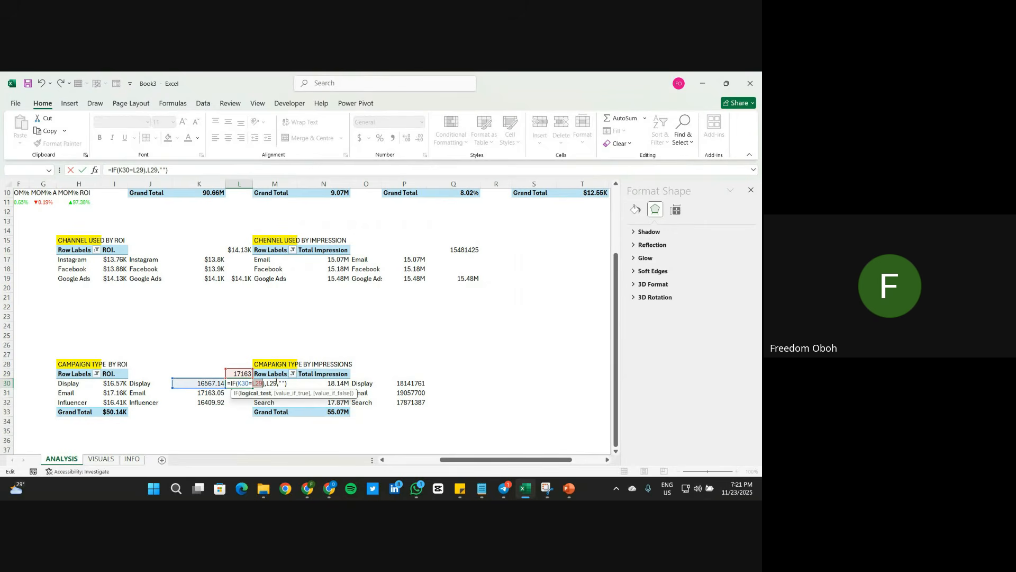
left_click(286, 383)
left_click(264, 384)
key("BackSpace")
key("Return")
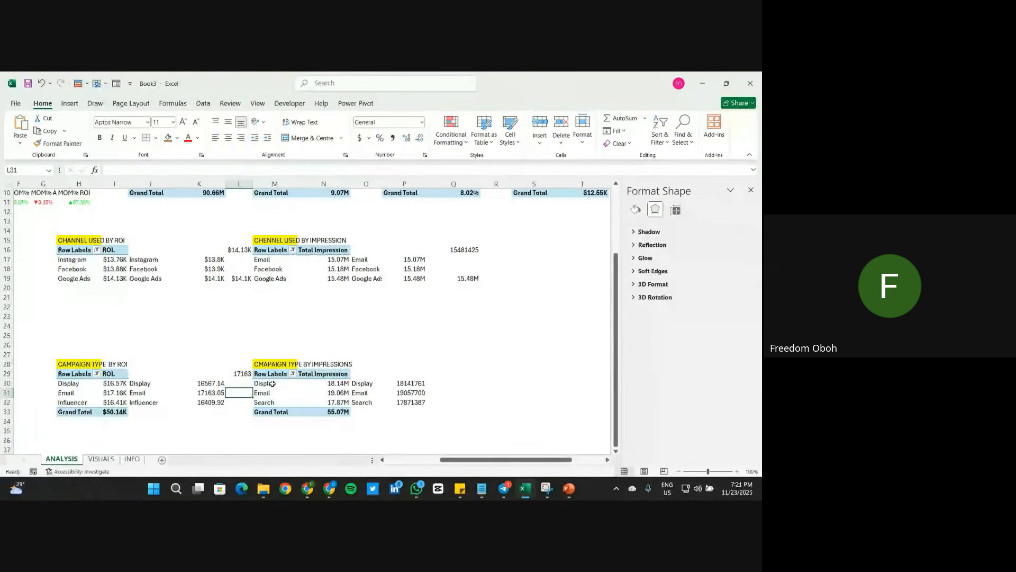
Step: Make both L29 references in the L30 formula absolute, giving =IF(K30=$L$29,$L$29," ")
left_click(242, 381)
double_click(242, 381)
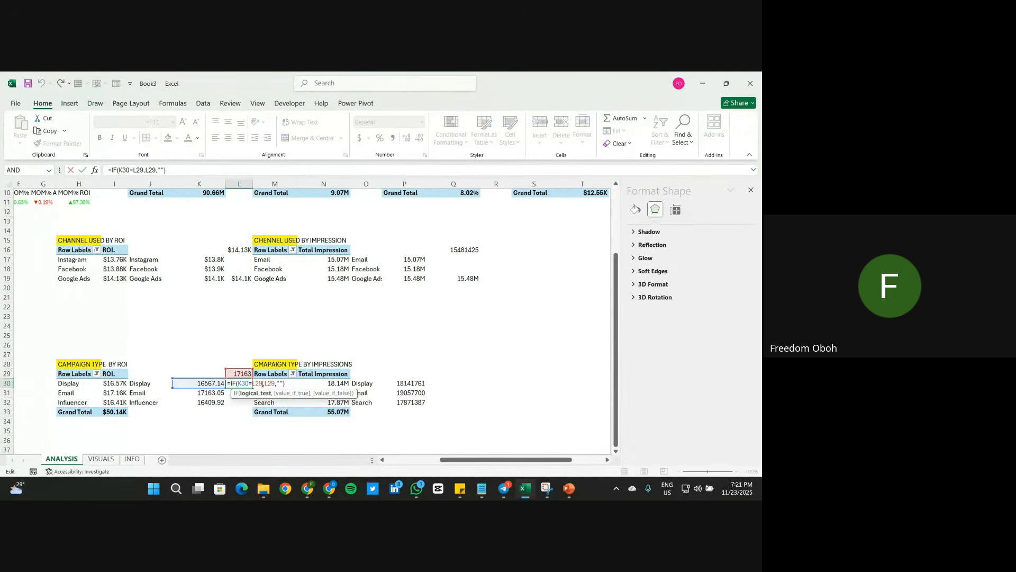
type("$L$")
key("Right")
key("Right")
key("Right")
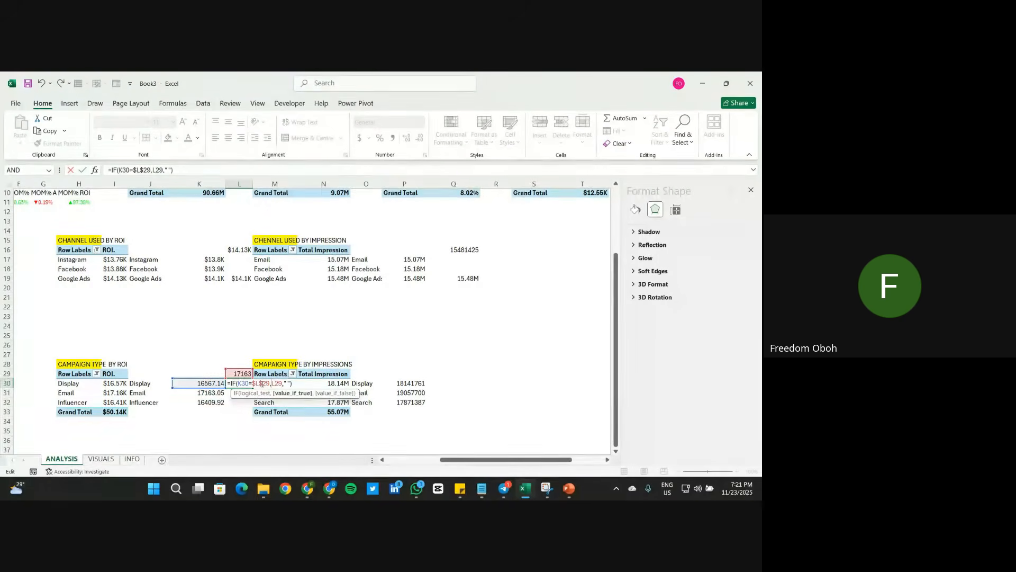
type("$L$")
key("Return")
Step: Fill the L30 formula down through L32
left_click(241, 382)
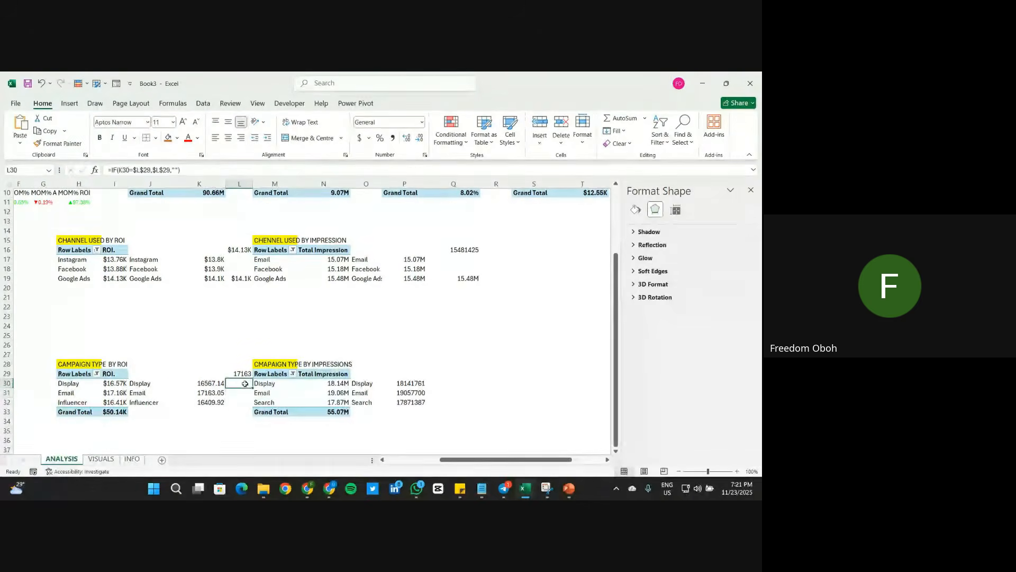
left_click_drag(252, 388, 249, 407)
left_click(227, 425)
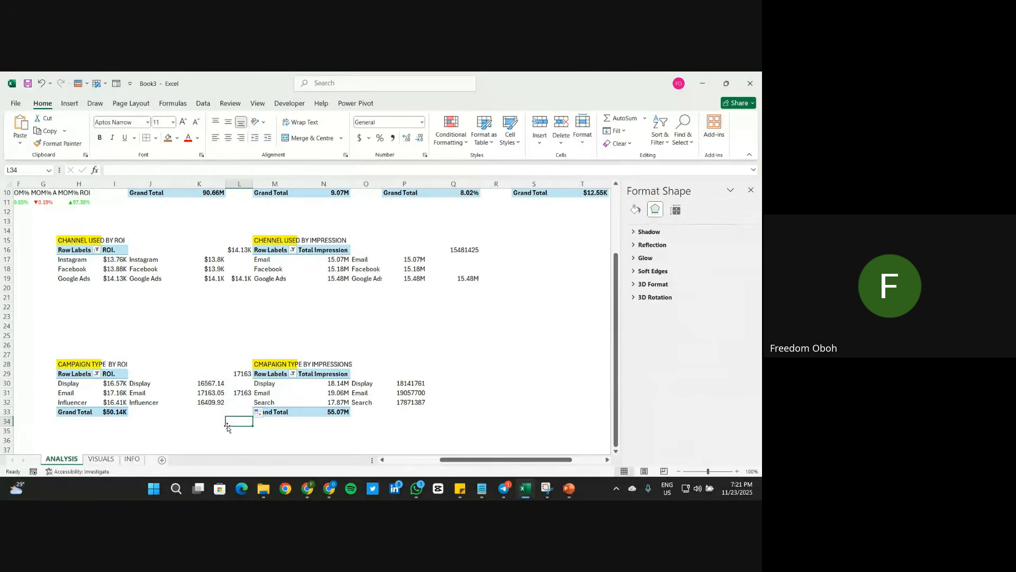
Step: Sort the Campaign Type by ROI pivot table by its ROI values from smallest to largest
left_click(113, 393)
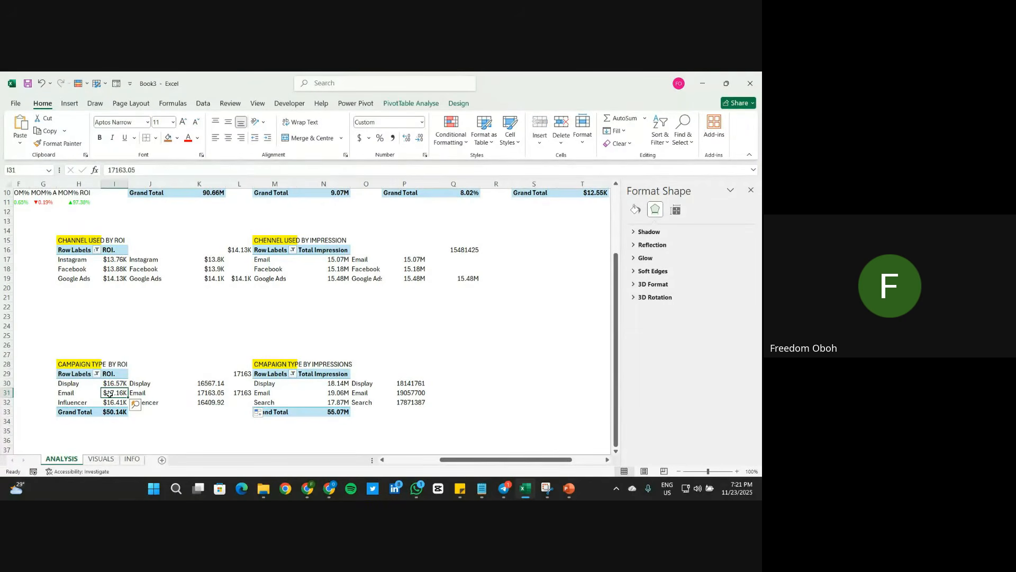
right_click(112, 393)
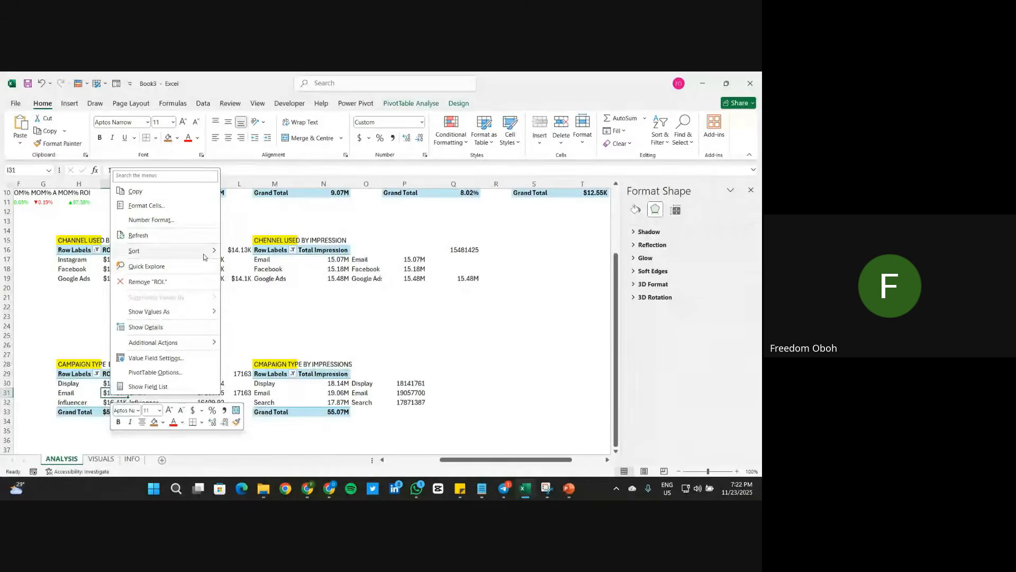
mouse_move(207, 252)
left_click(250, 255)
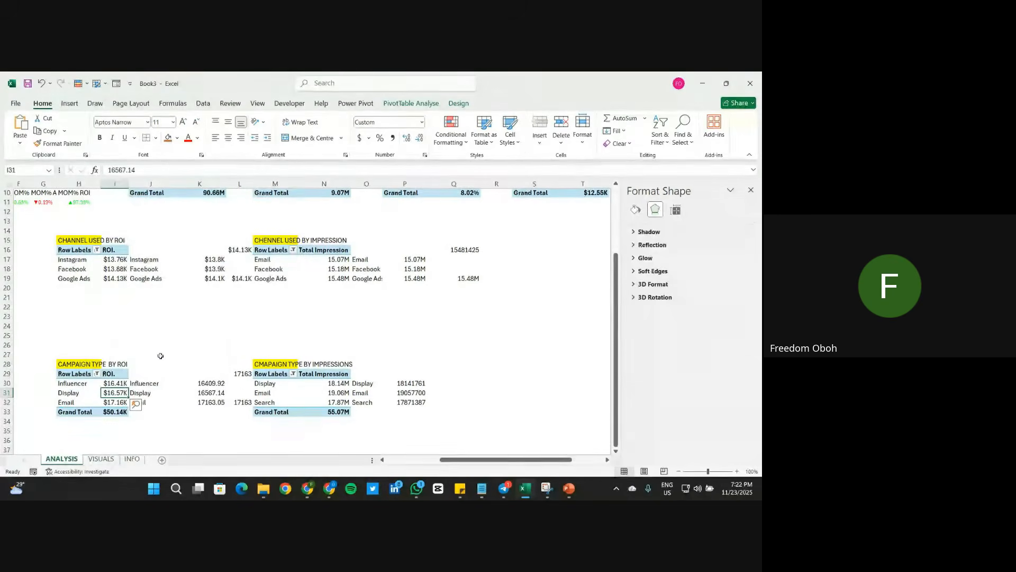
Step: Turn off grand totals for rows and columns in both Campaign Type pivot tables, by ROI and by Impressions
left_click(457, 103)
left_click(49, 132)
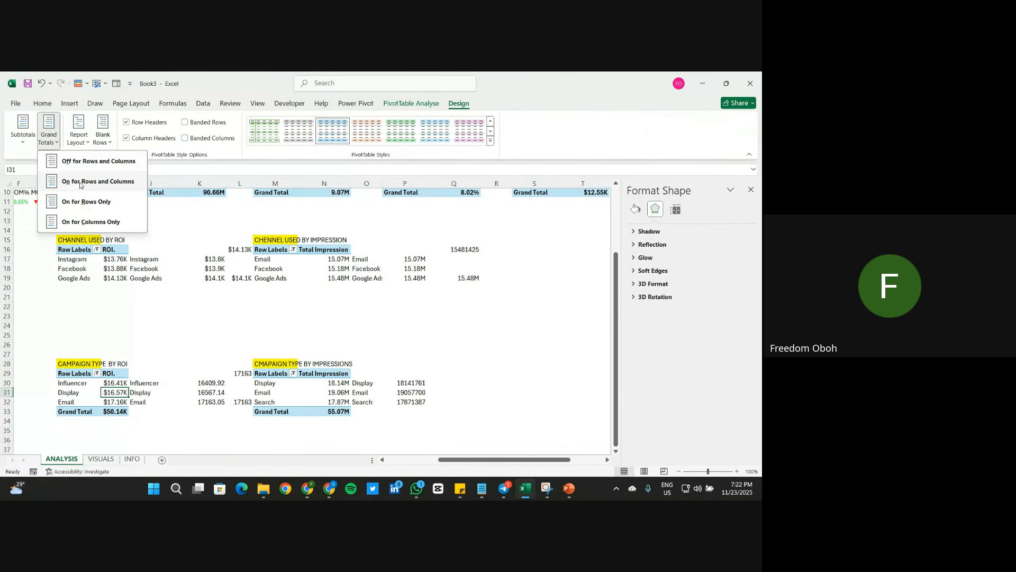
left_click(87, 161)
left_click(300, 394)
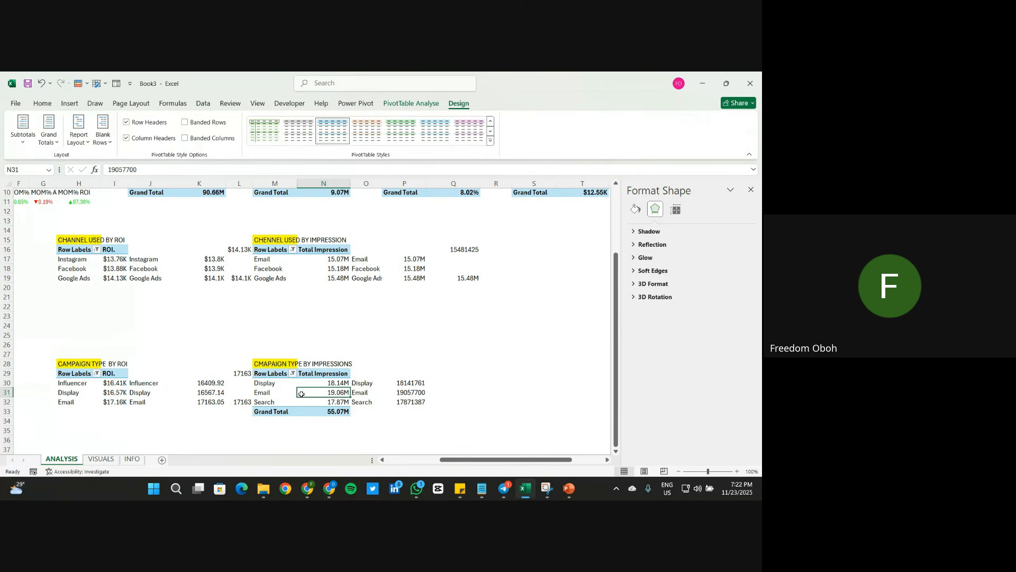
left_click(48, 132)
left_click(88, 163)
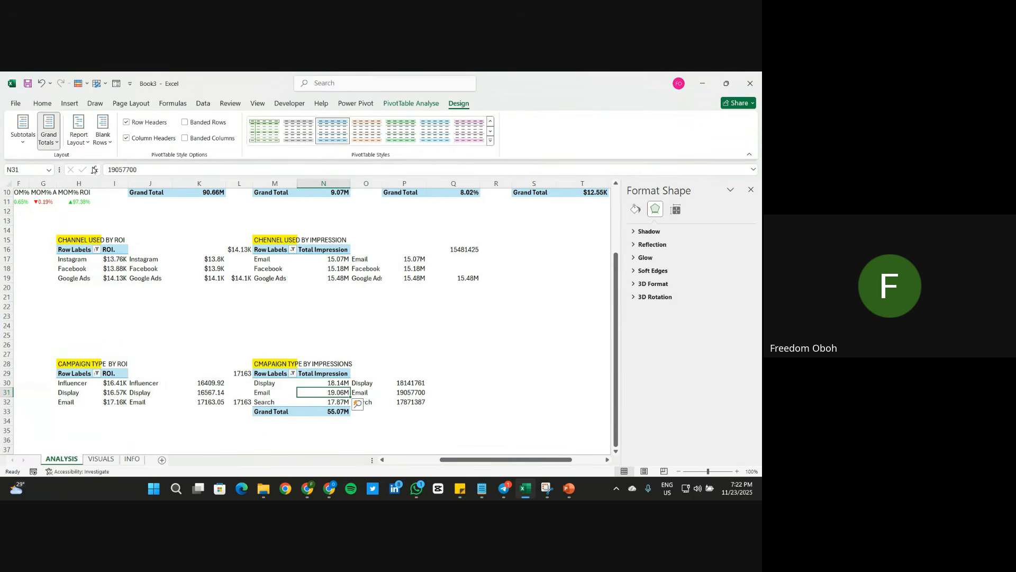
left_click(232, 430)
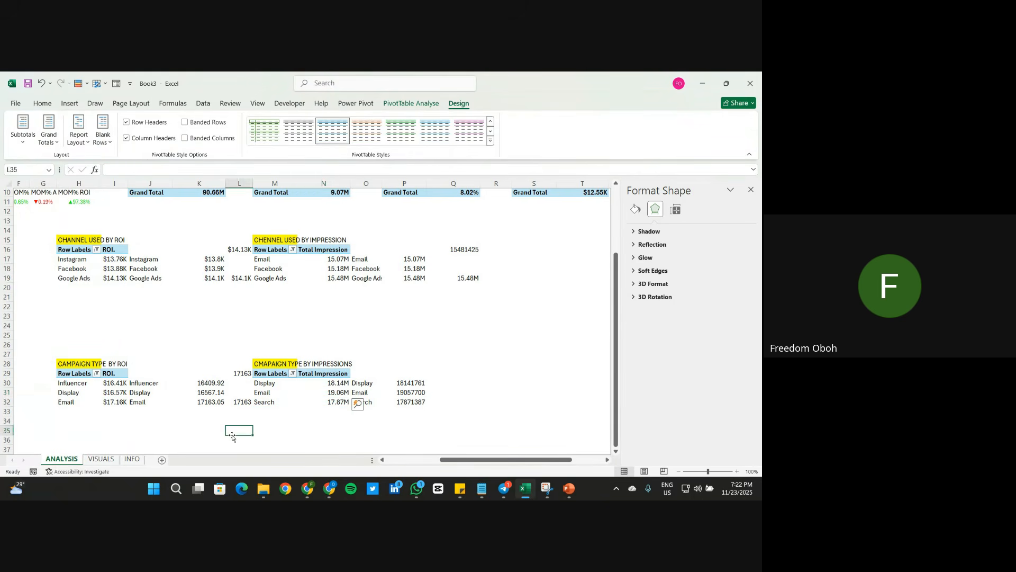
Step: Copy the number format of K17 onto the campaign ROI values in K29:L32
left_click(215, 258)
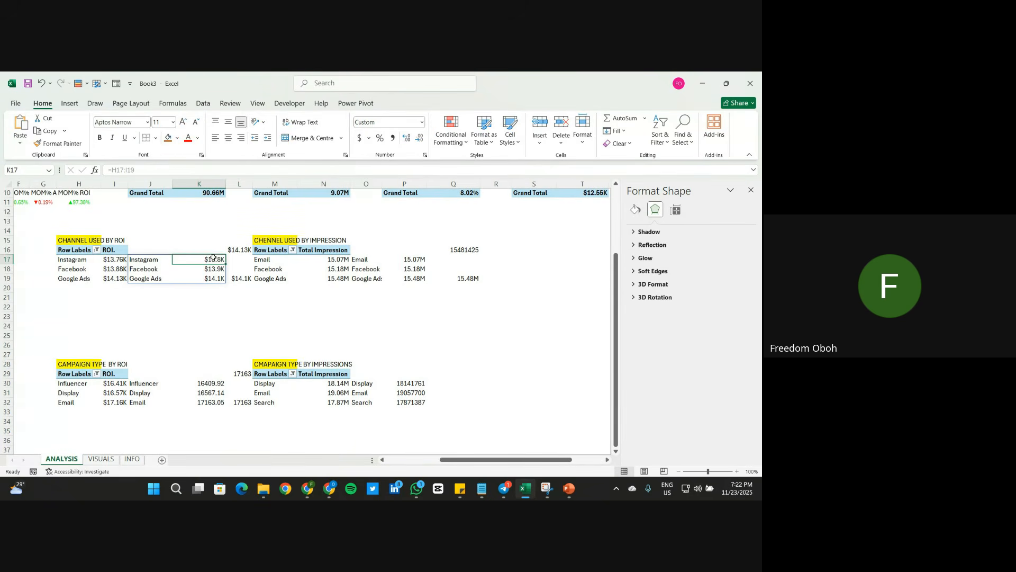
left_click(57, 143)
left_click_drag(209, 369, 239, 404)
left_click(237, 409)
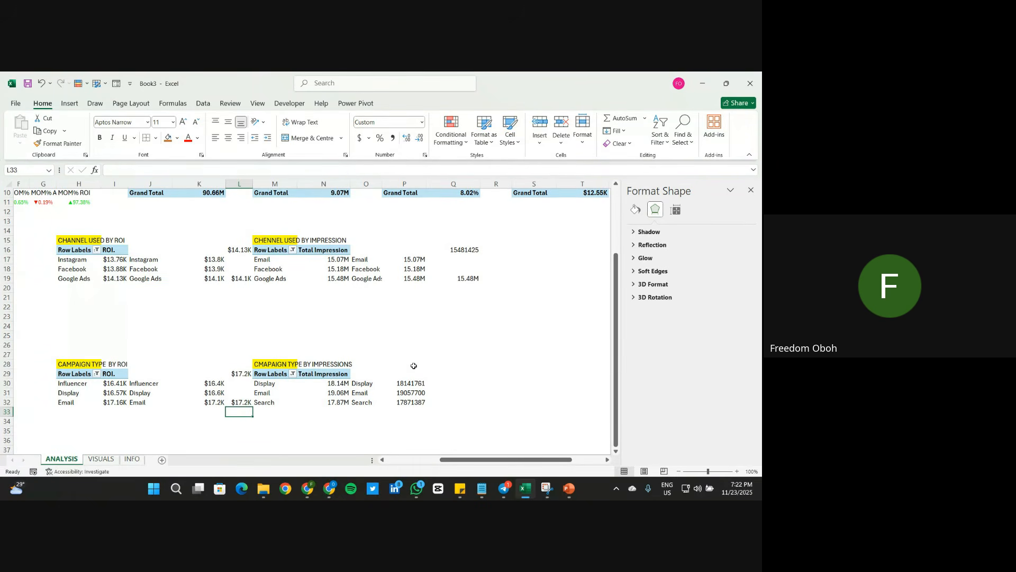
Step: Copy the maximum formula from L29 into Q29 so it takes the maximum of P30:P32
left_click(242, 375)
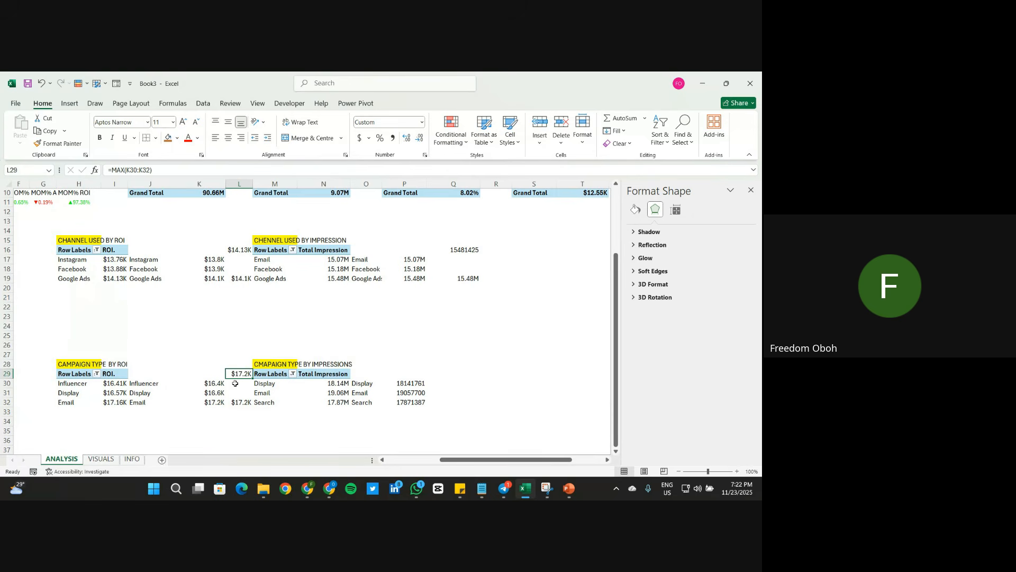
key("ctrl+c")
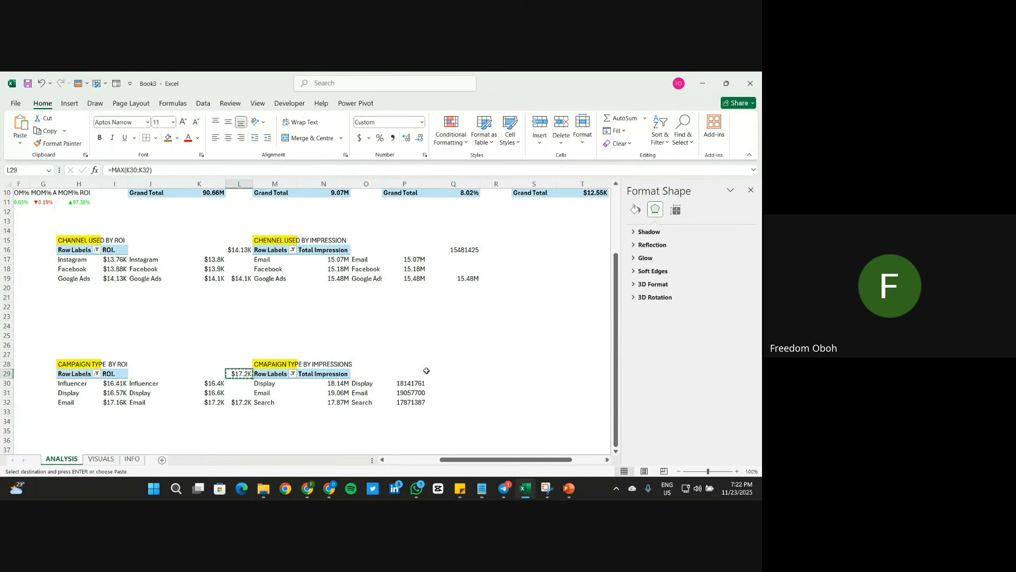
left_click(438, 373)
key("ctrl+v")
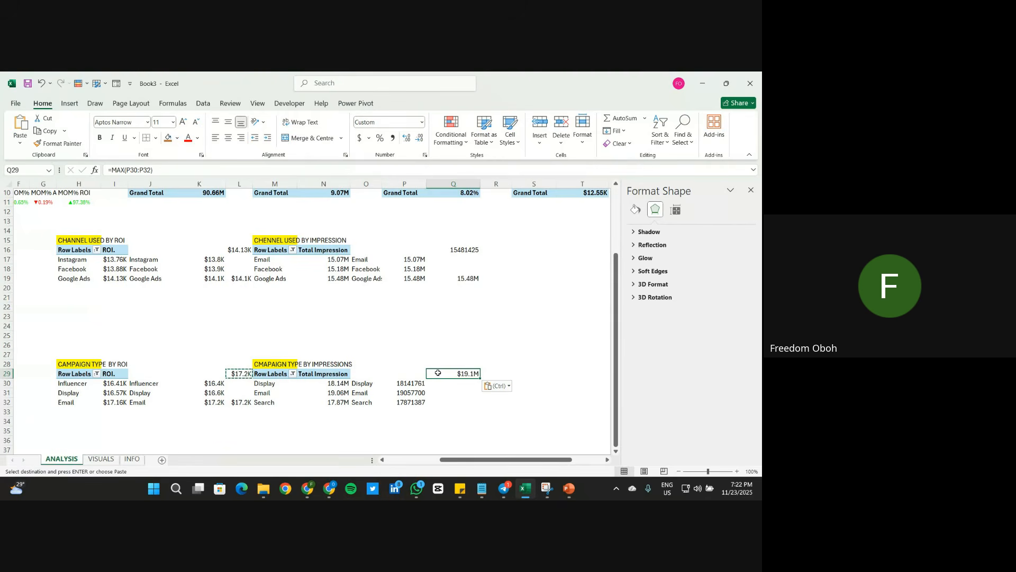
double_click(444, 372)
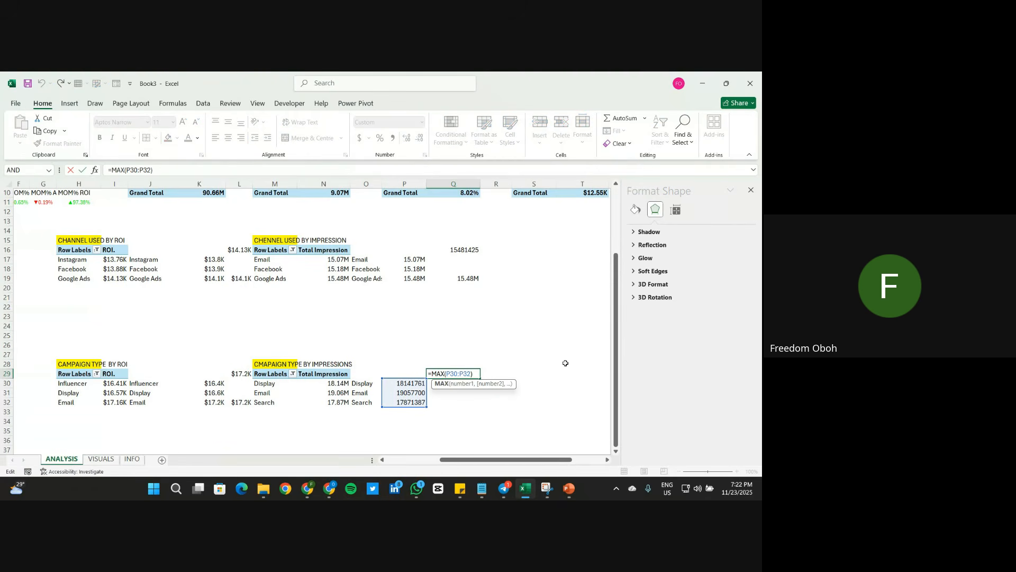
key("Return")
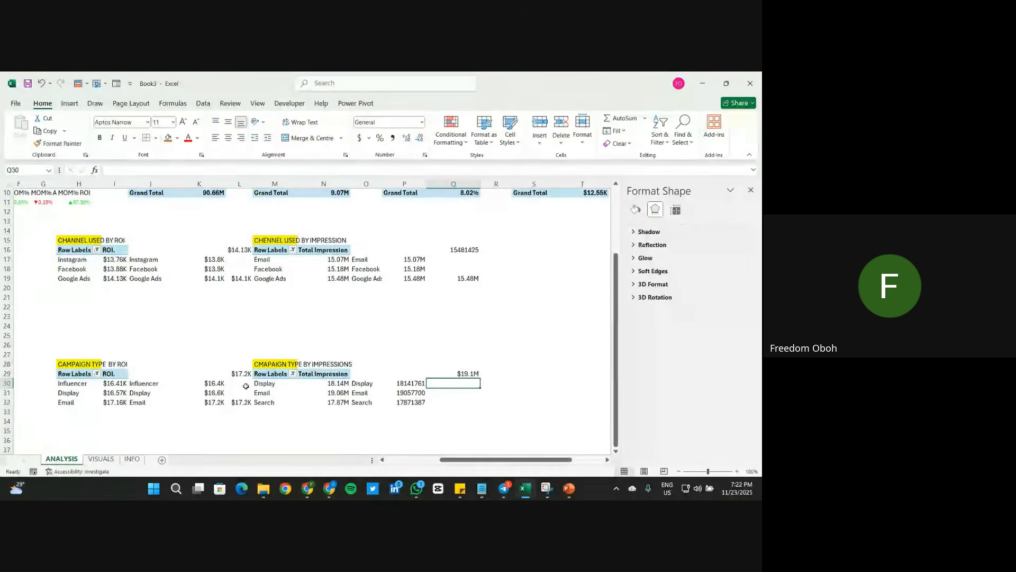
Step: Copy the L30 formula into Q30 with its $L$29 references redirected to Q29, and fill it down through Q32
left_click(246, 386)
key("ctrl+c")
left_click(461, 384)
key("ctrl+v")
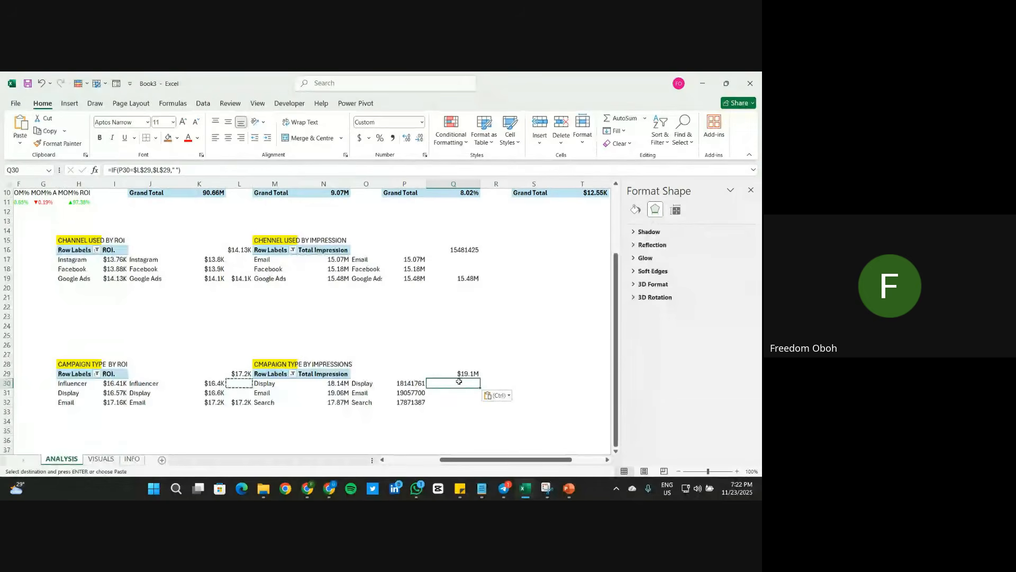
double_click(459, 382)
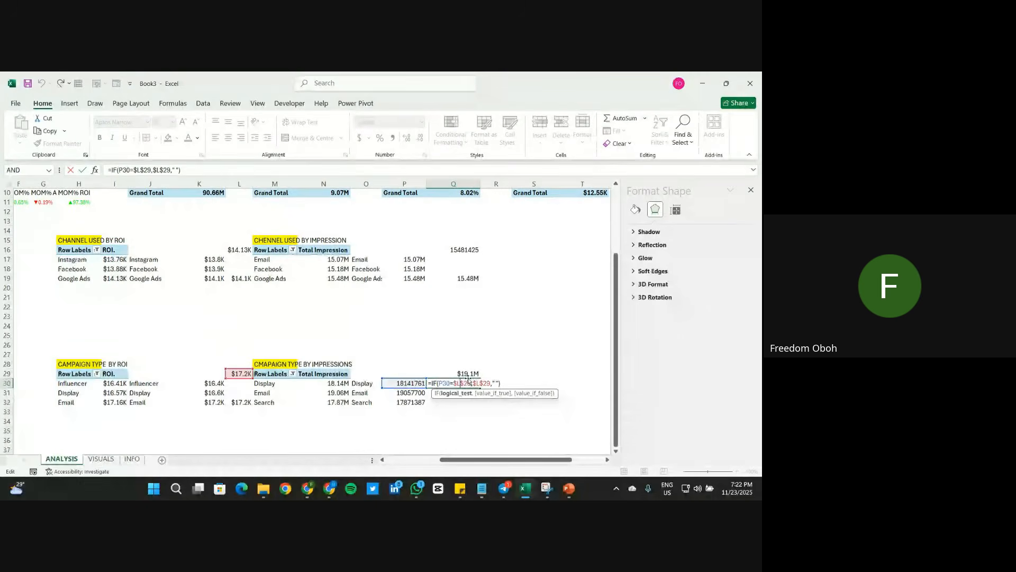
left_click_drag(253, 377, 481, 374)
left_click_drag(217, 368, 473, 402)
key("Return")
left_click(460, 383)
left_click(542, 343)
Step: Copy the number format of Q29 onto the campaign impression values in P29:P32
left_click(470, 374)
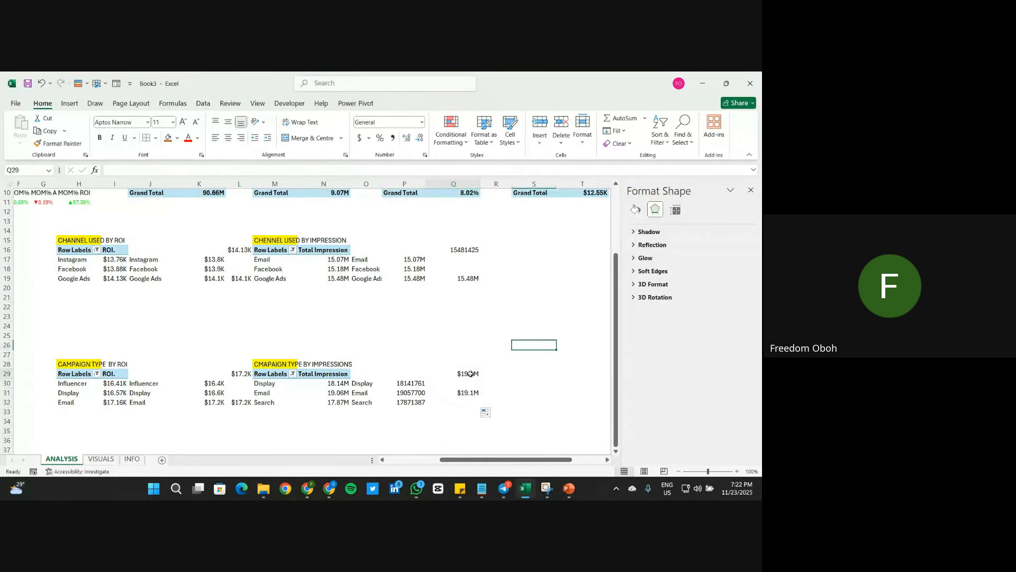
left_click(59, 144)
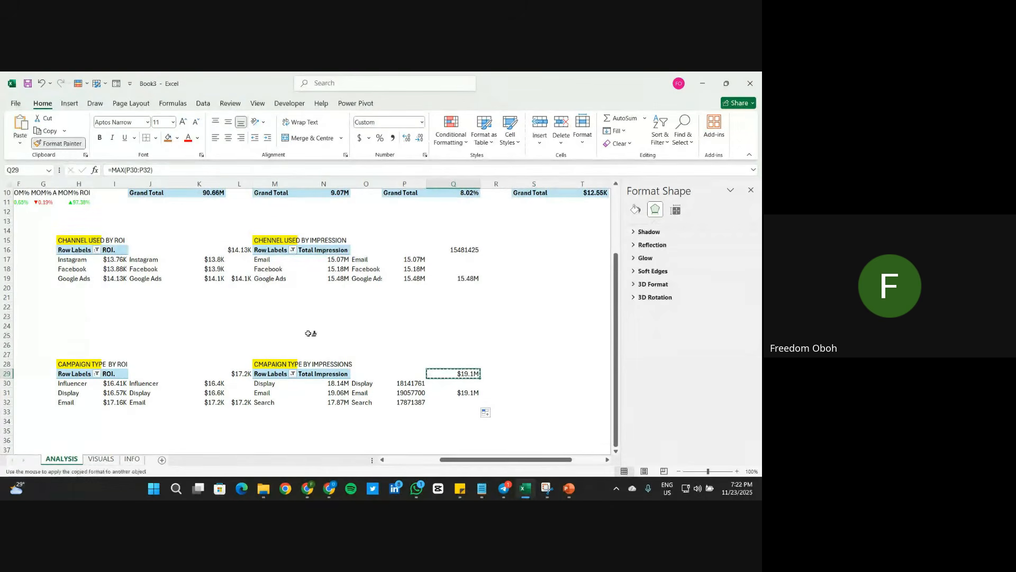
left_click_drag(404, 374, 406, 402)
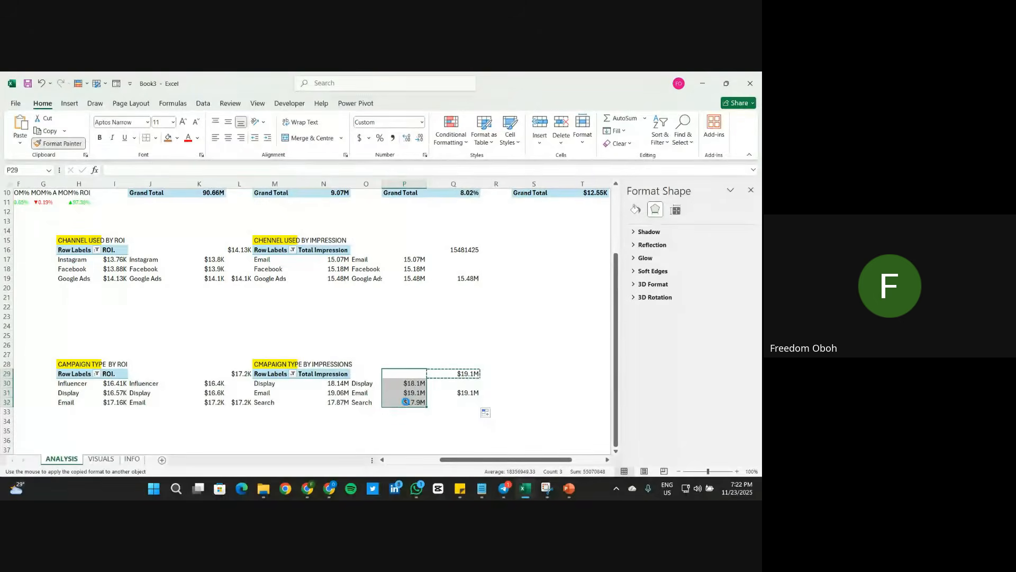
left_click(496, 374)
Step: Sort the Campaign Type by Impressions pivot table by its Total Impression values from smallest to largest
left_click(333, 391)
right_click(331, 391)
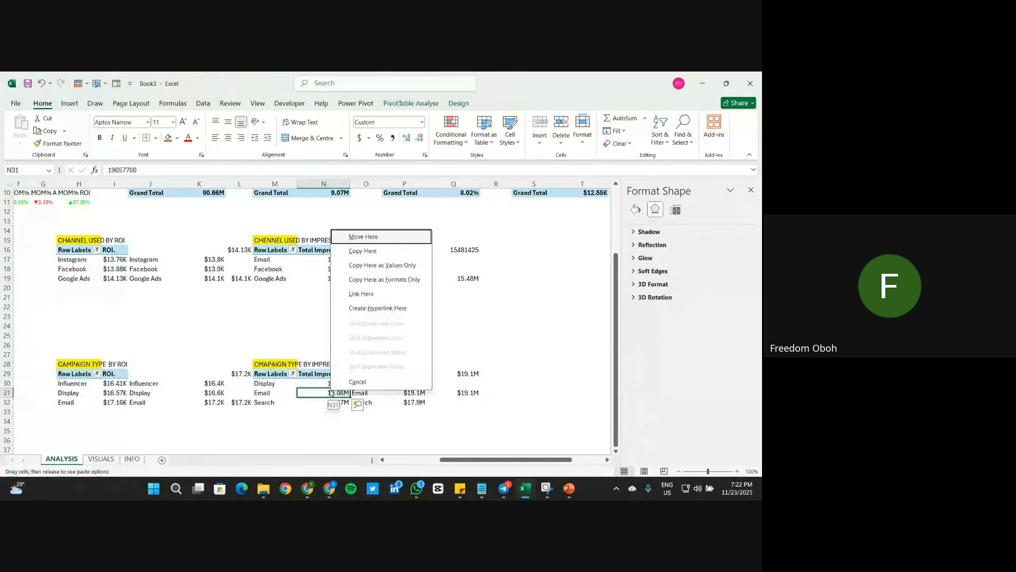
key("Escape")
left_click(334, 383)
right_click(337, 384)
mouse_move(411, 247)
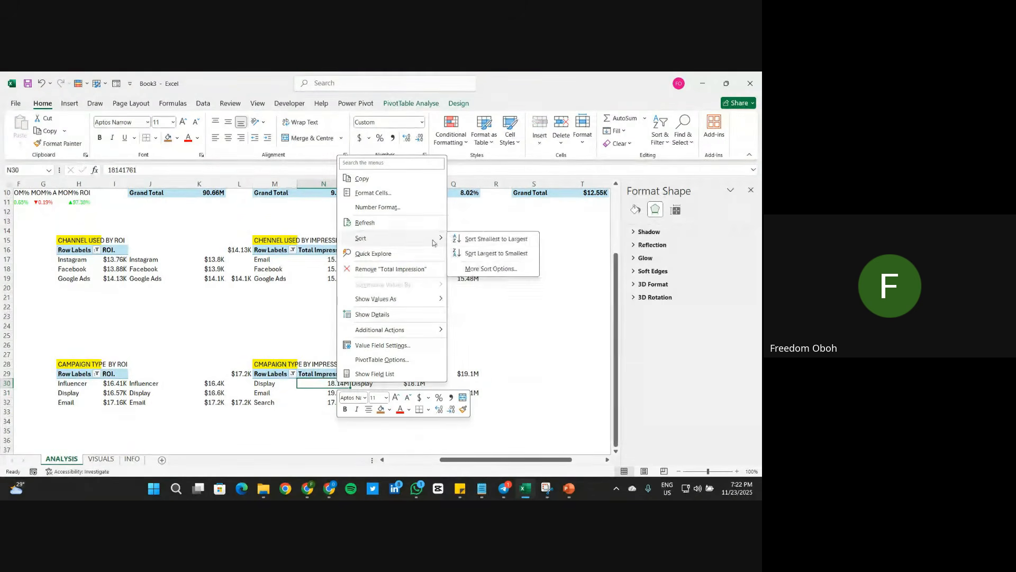
left_click(486, 239)
left_click(563, 325)
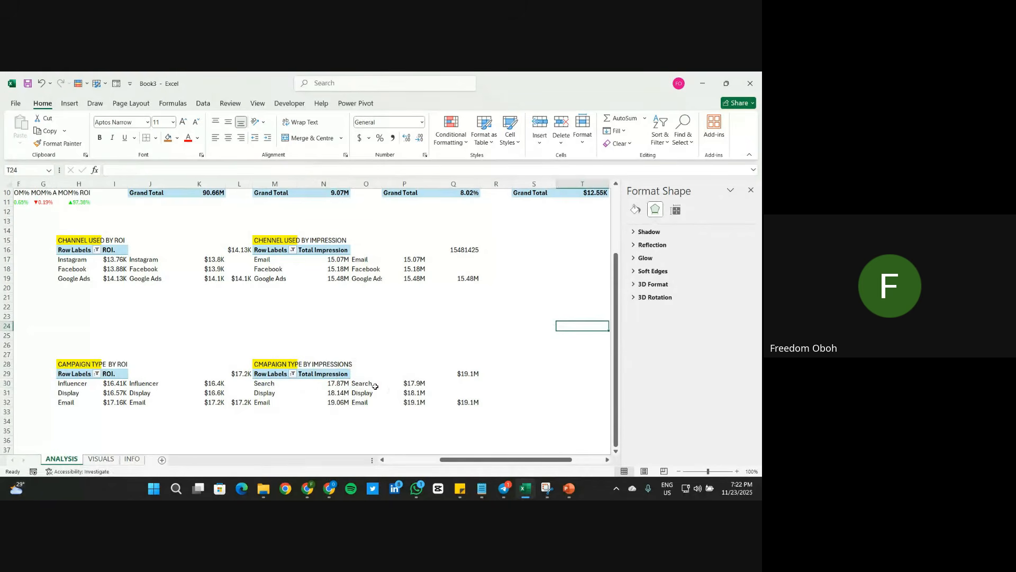
Step: Insert a clustered bar chart from the campaign impression data in O30:Q32
left_click_drag(364, 383, 453, 404)
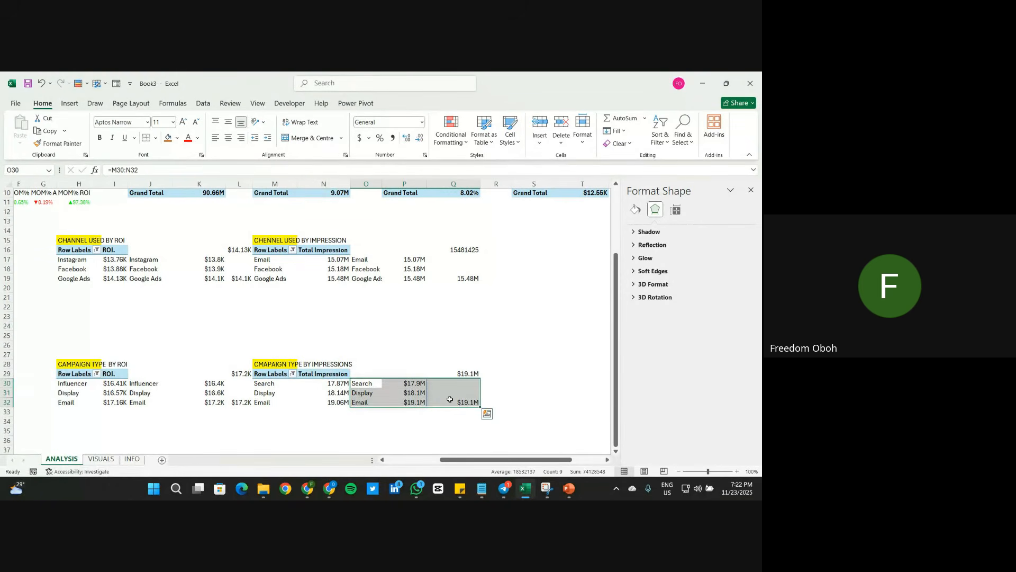
left_click(69, 103)
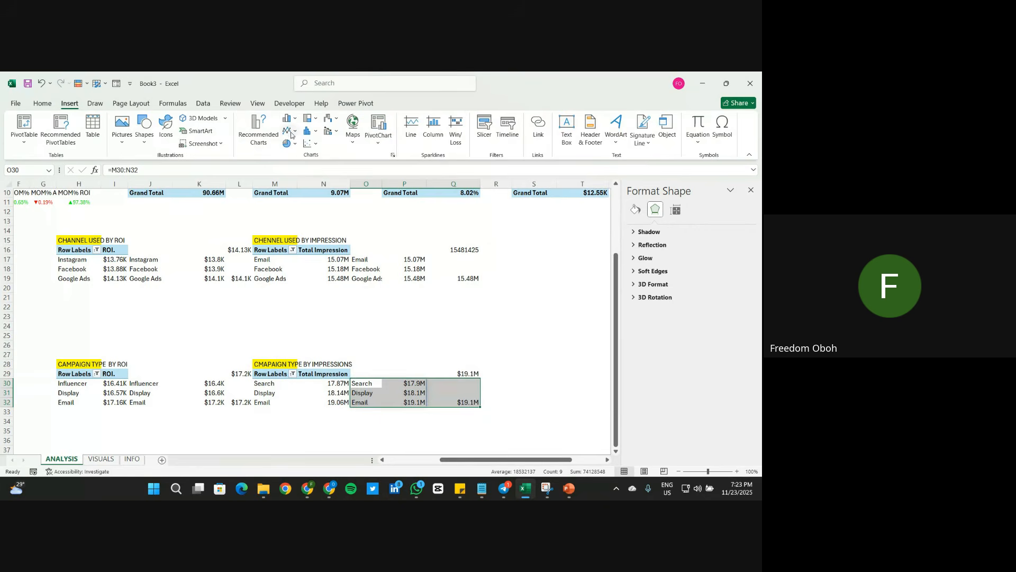
left_click(259, 129)
left_click(281, 339)
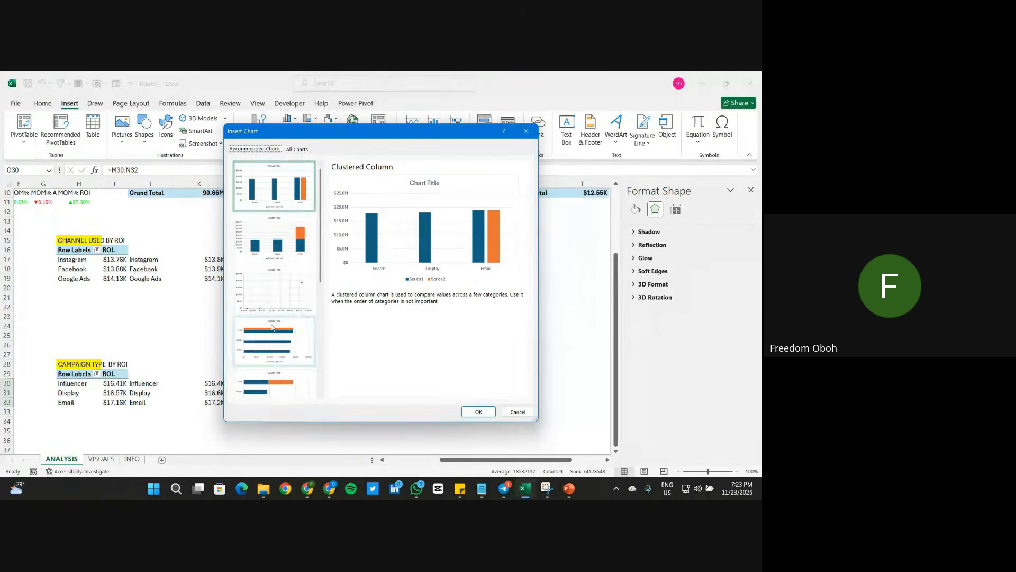
left_click(469, 408)
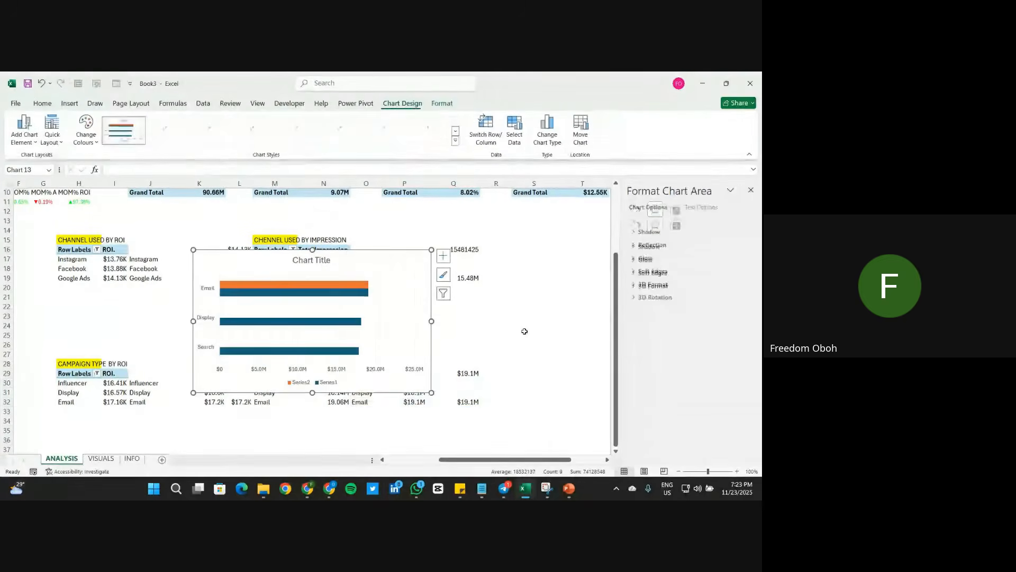
Step: Remove the title, gridlines, legend and horizontal value axis from the campaign impressions bar chart
left_click(434, 104)
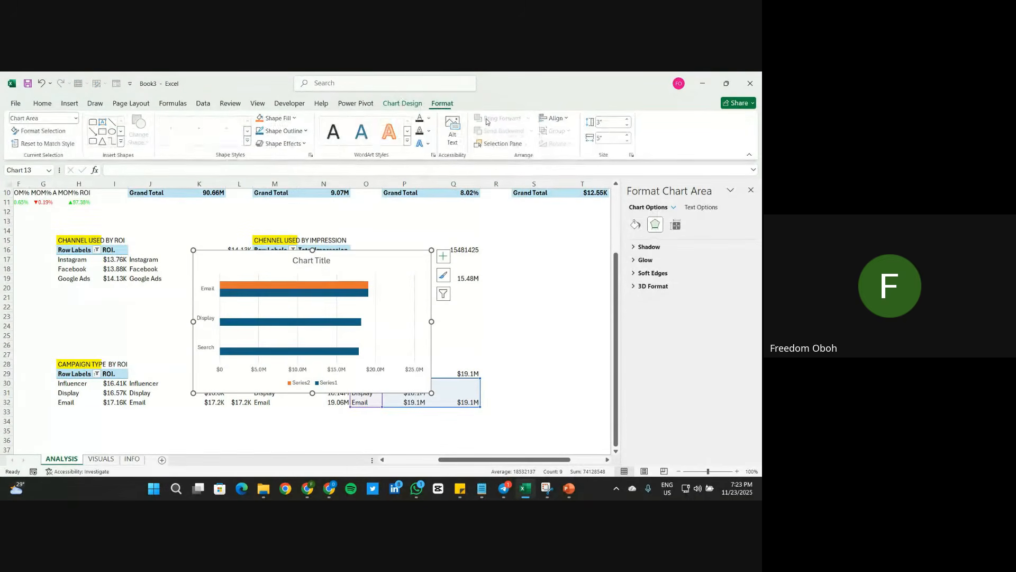
left_click(443, 256)
left_click(466, 327)
left_click(465, 336)
left_click(408, 385)
key("Delete")
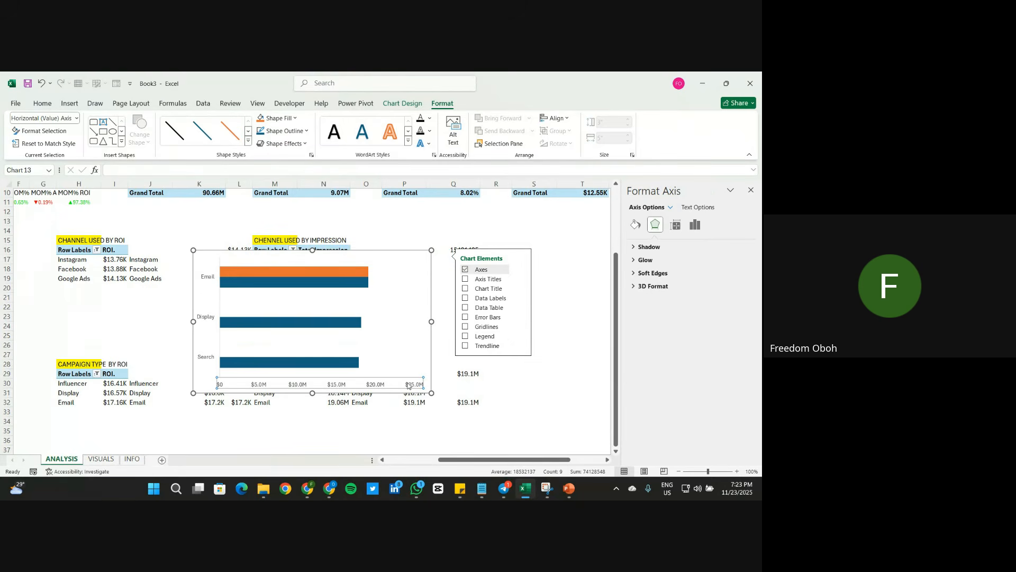
Step: Set the series overlap of the campaign impressions chart to 100%
left_click(217, 296)
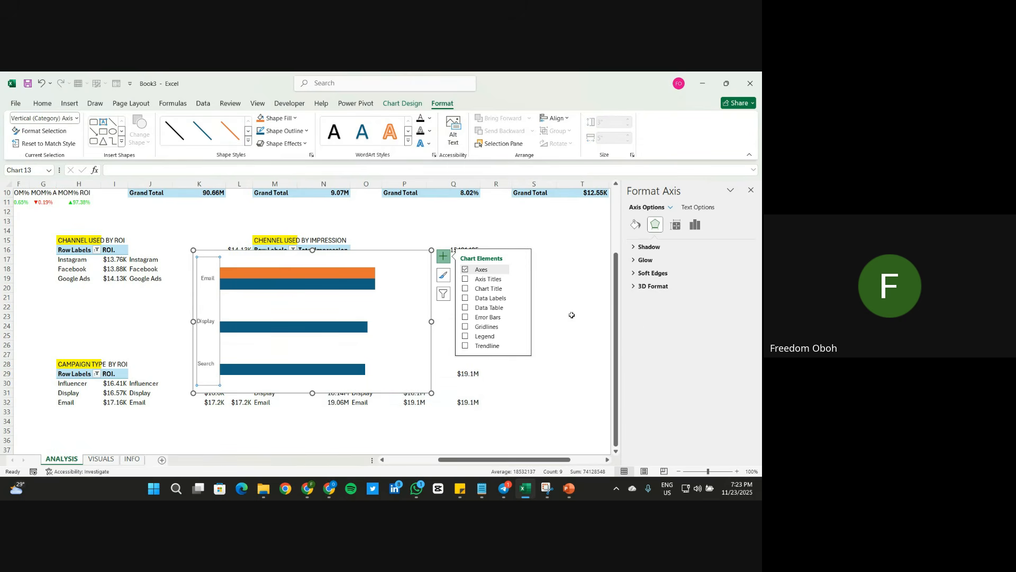
left_click(636, 225)
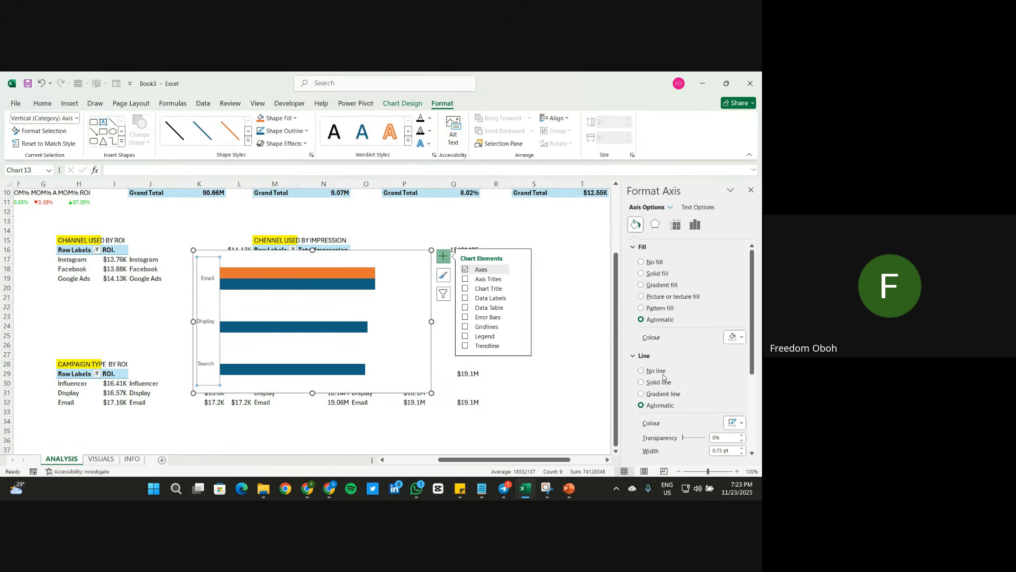
left_click(304, 273)
left_click(676, 224)
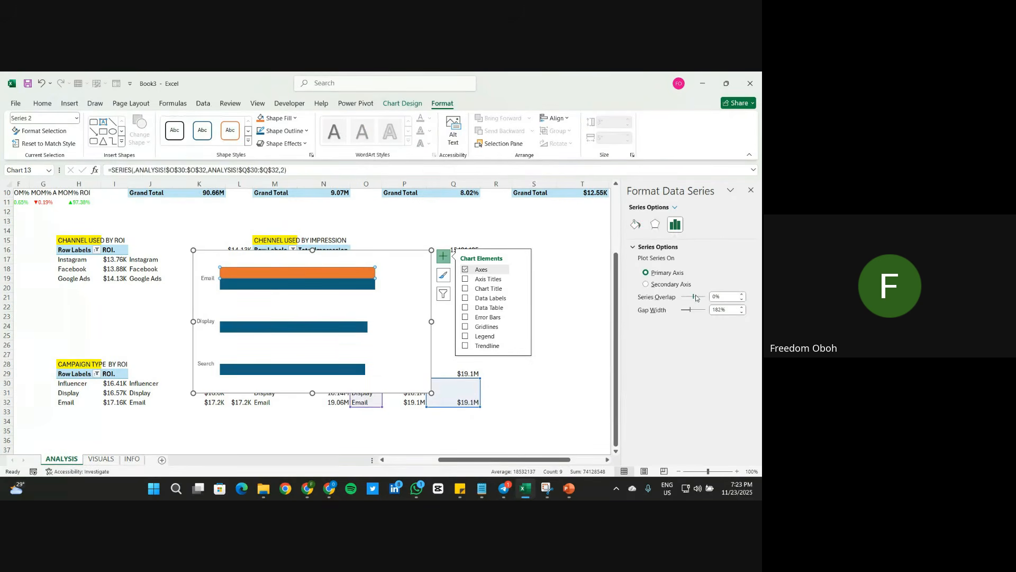
key("Return")
Step: Fill the highlighted maximum bar with the recent orange-red and the other series with the recent dark brown
left_click(636, 224)
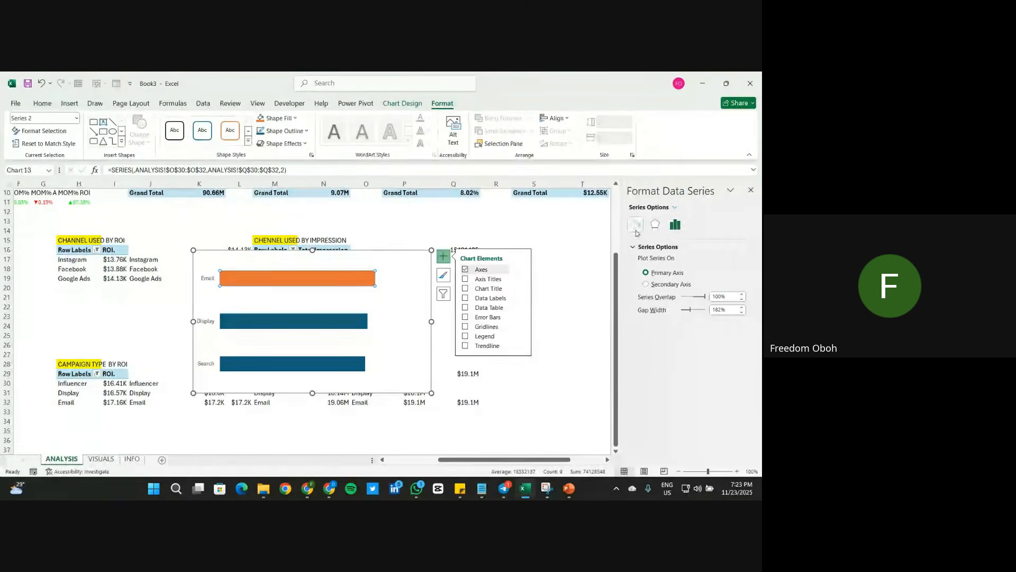
left_click(729, 350)
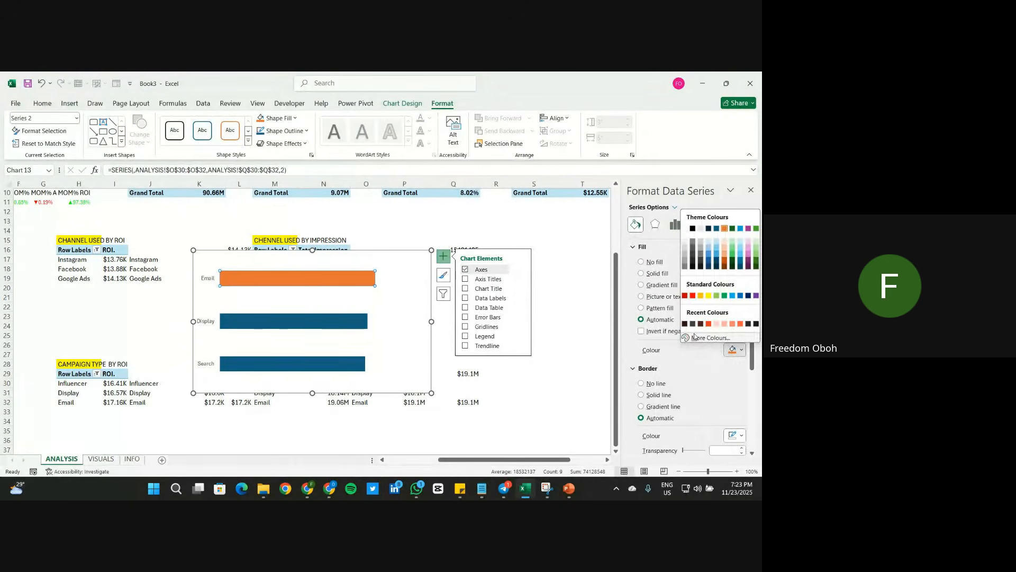
left_click(707, 324)
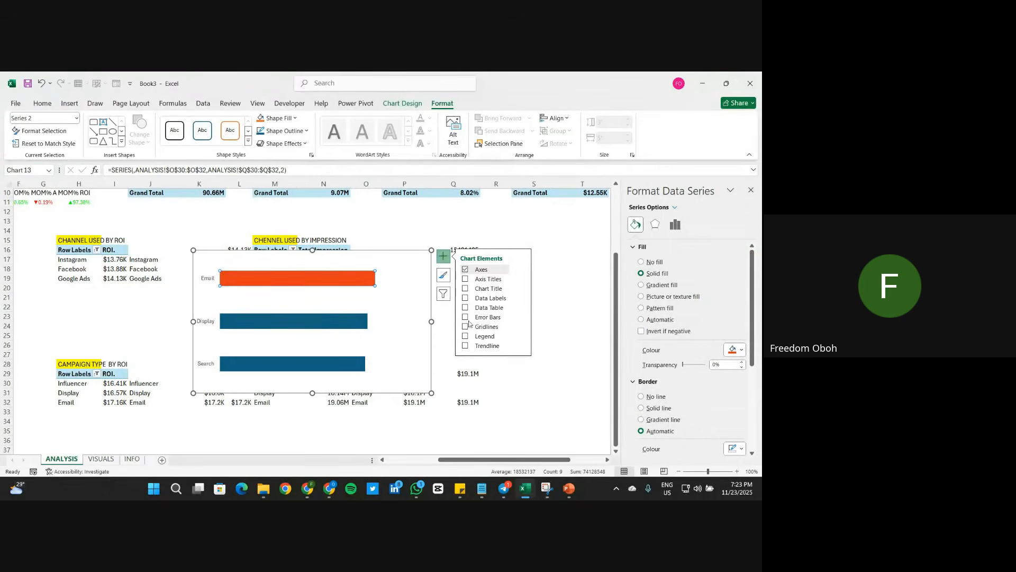
left_click(734, 349)
left_click(692, 324)
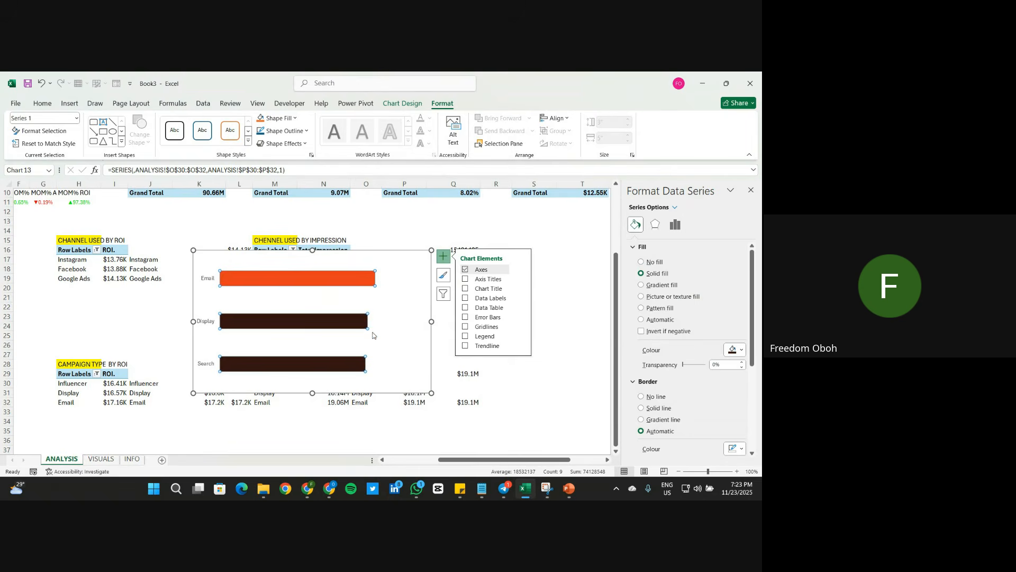
Step: Remove the chart area's fill and border, and resize the chart to about 1.95" high by 4.01" wide
left_click(413, 347)
left_click(429, 350)
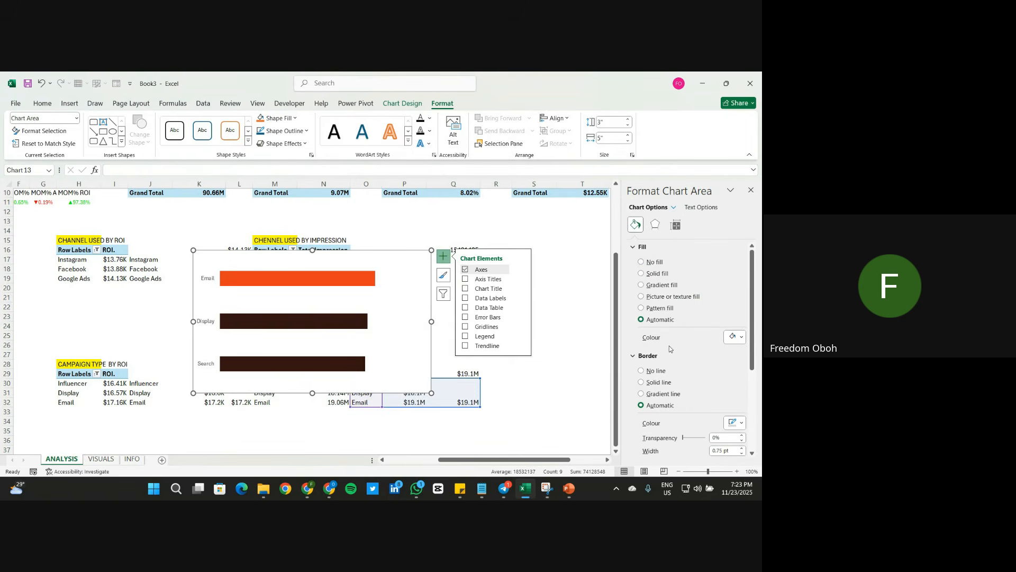
left_click(650, 372)
left_click(655, 262)
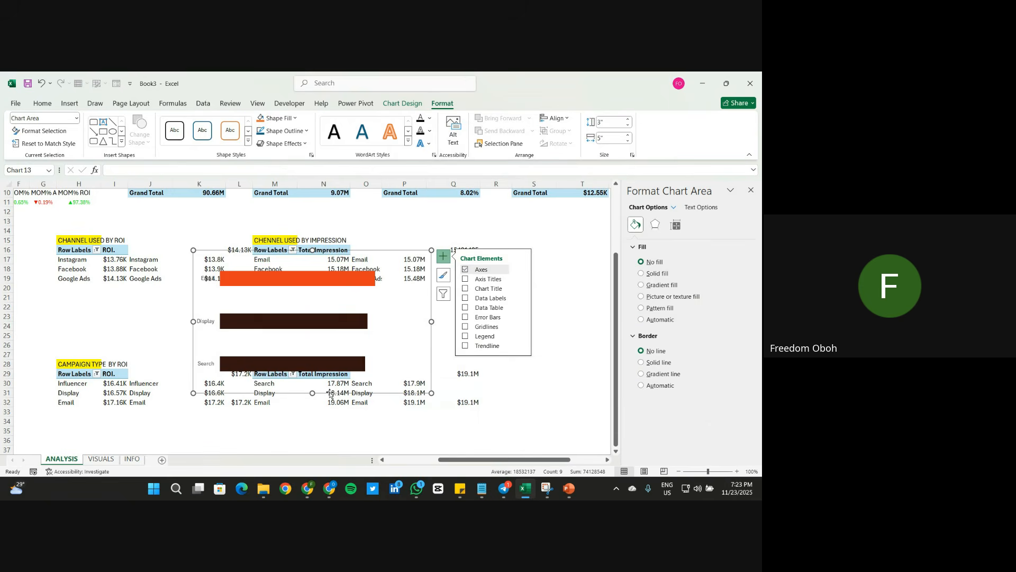
left_click_drag(314, 393, 313, 344)
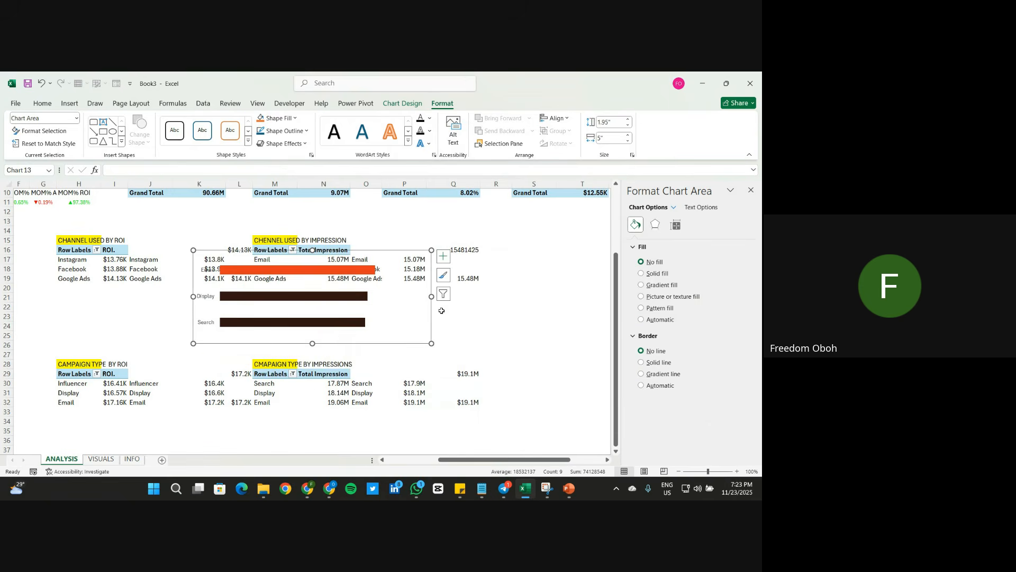
left_click_drag(433, 297, 385, 297)
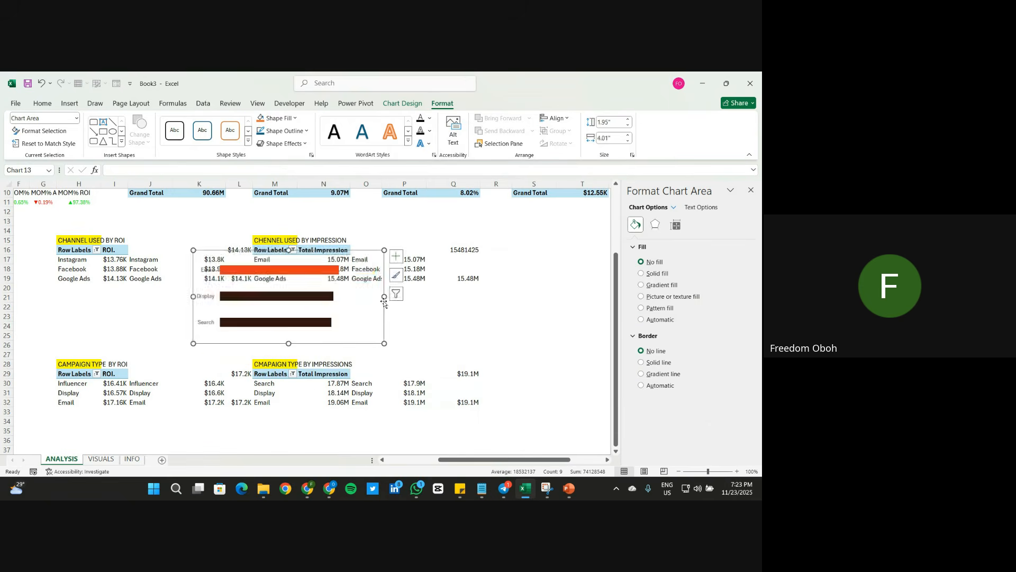
Step: Add data labels to the dark brown series of the campaign impressions chart
left_click(396, 258)
left_click(325, 298)
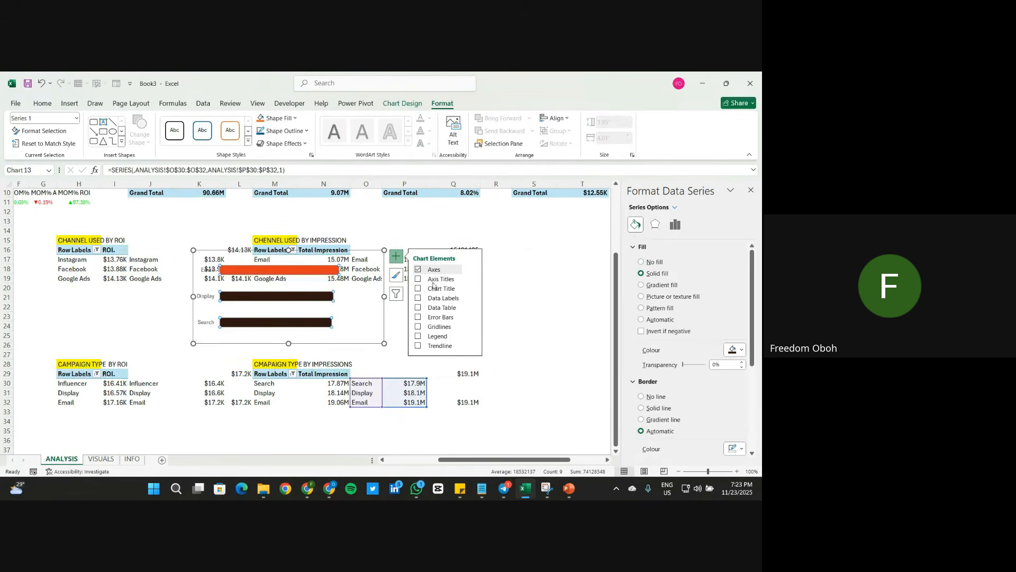
left_click(418, 299)
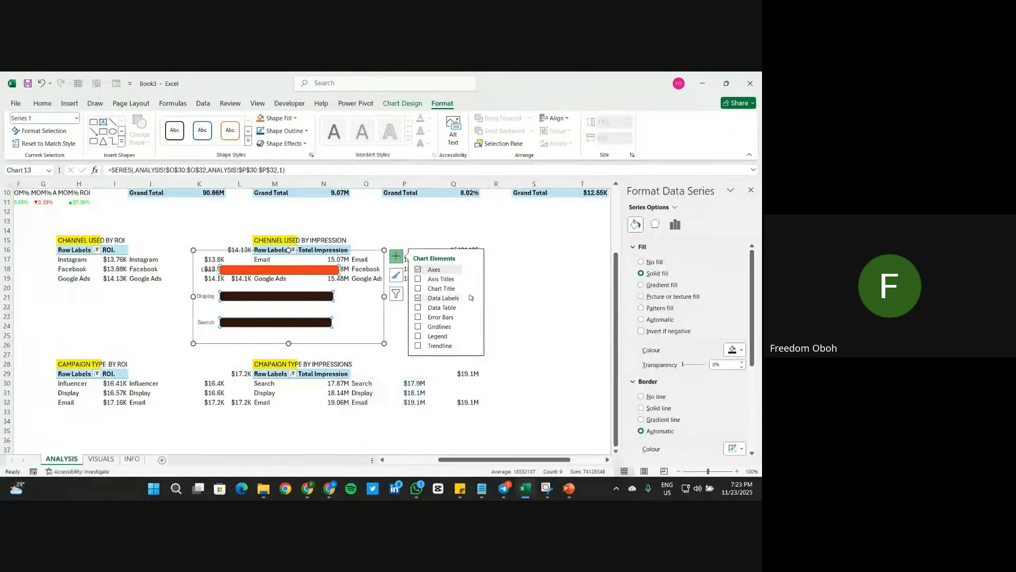
left_click(365, 343)
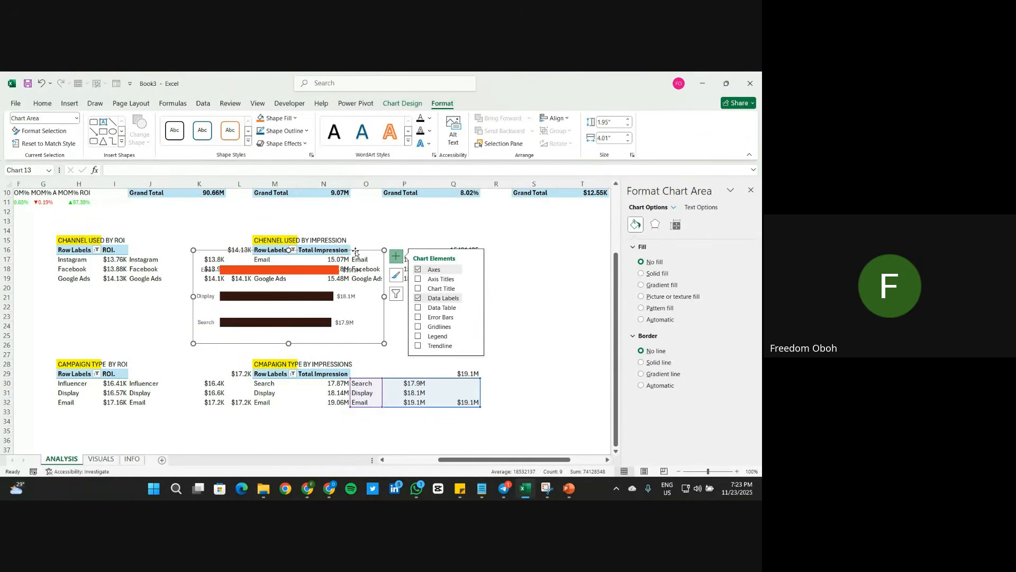
Step: Move the campaign impressions chart from the ANALYSIS sheet to the VISUALS sheet
left_click(355, 253)
key("ctrl+x")
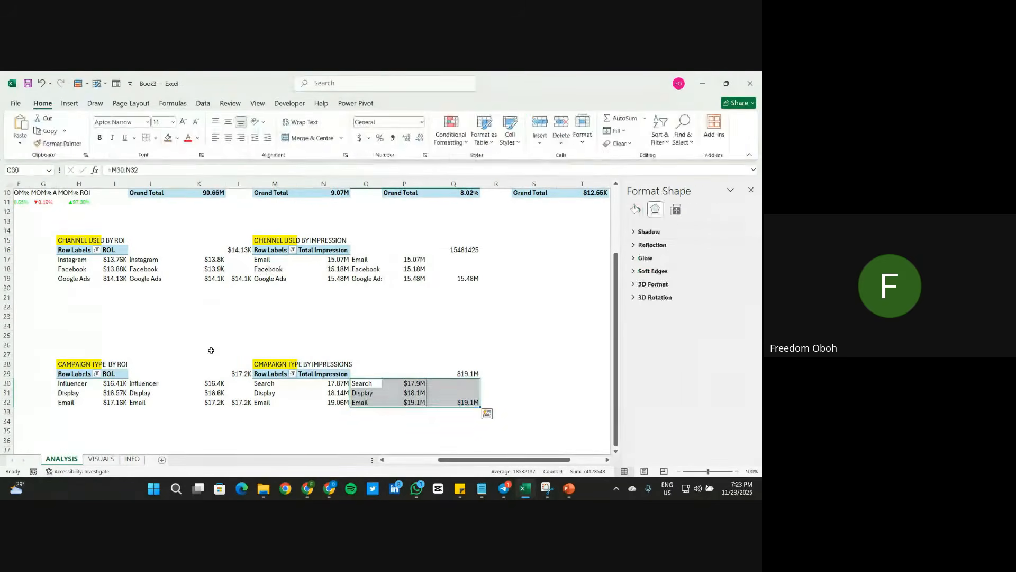
left_click(99, 460)
left_click(43, 328)
key("ctrl+v")
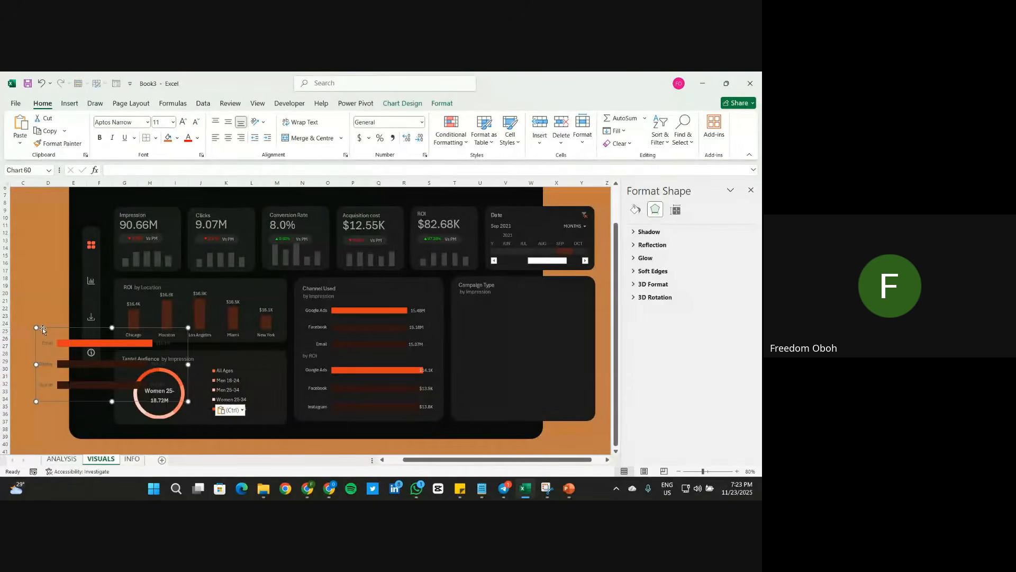
Step: Position the campaign impressions chart under the "by Impression" label of the Campaign Type card, and resize it to the card's upper half
left_click_drag(51, 331, 475, 297)
left_click_drag(610, 334, 575, 333)
mouse_move(503, 370)
left_mouse_down()
mouse_move(493, 353)
mouse_move(503, 356)
left_mouse_up()
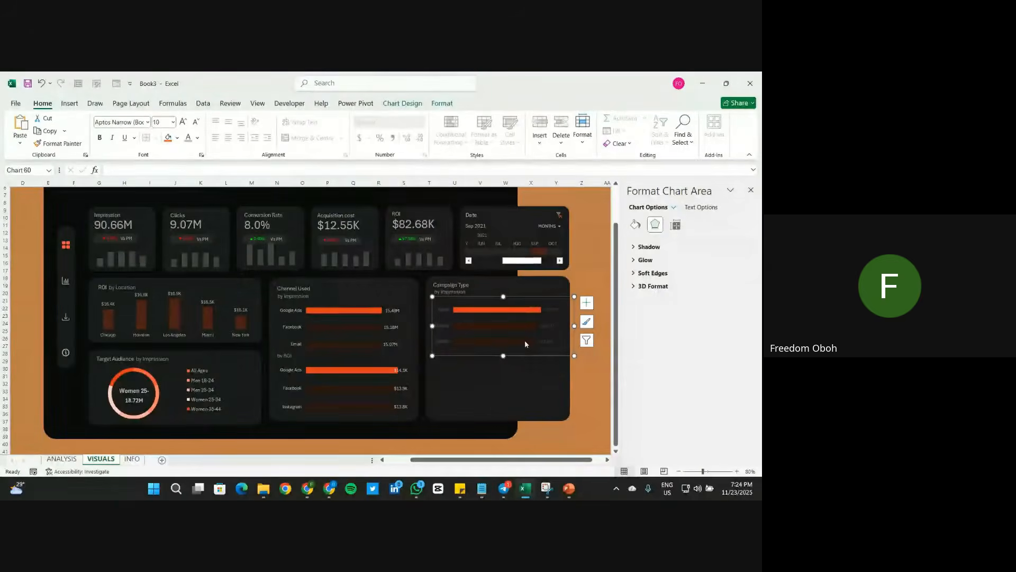
left_click(607, 366)
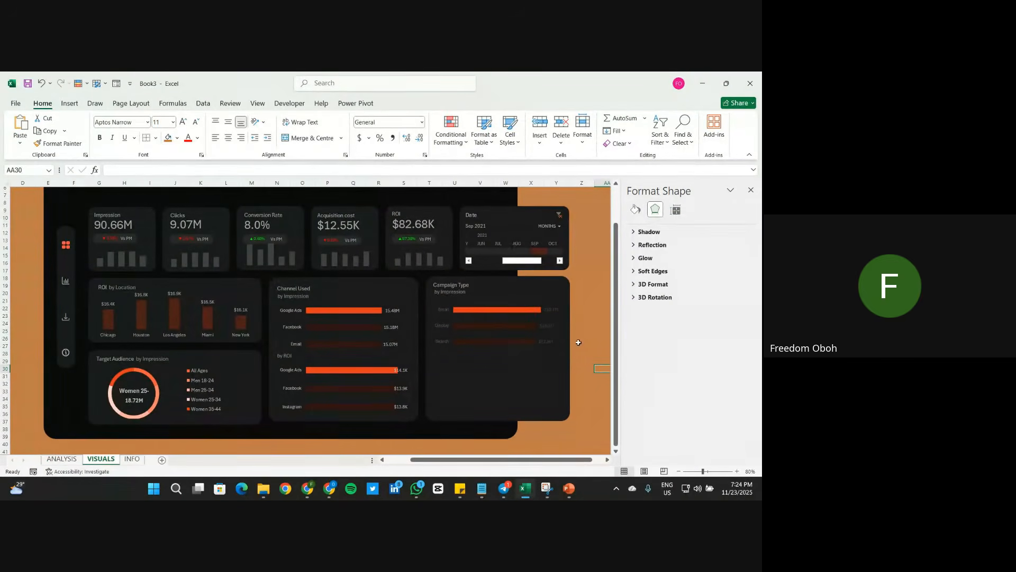
Step: Apply the light font colour to all text in the campaign impressions chart
left_click(554, 349)
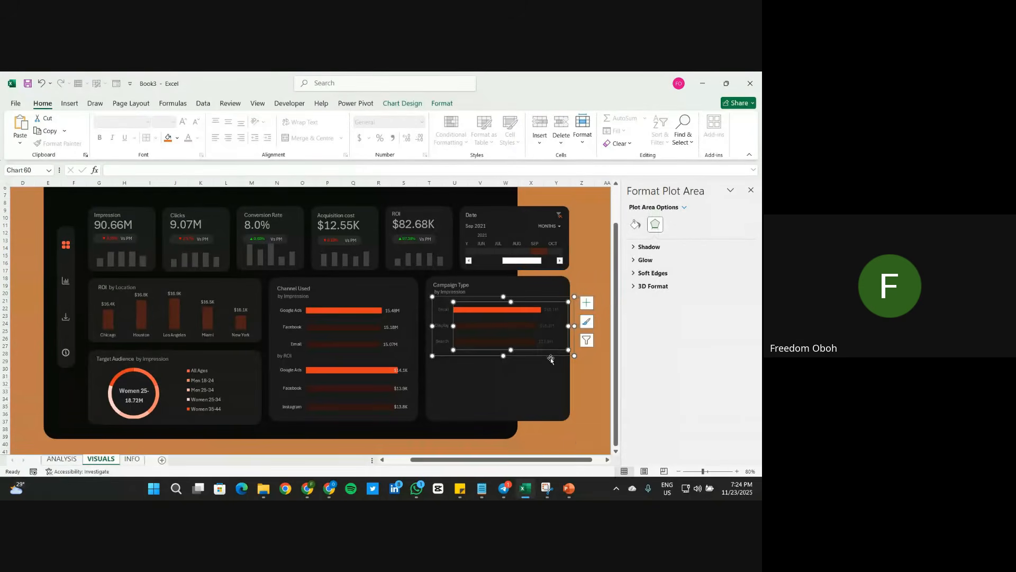
left_click(551, 359)
left_click(547, 343)
left_click(543, 354)
left_click(190, 138)
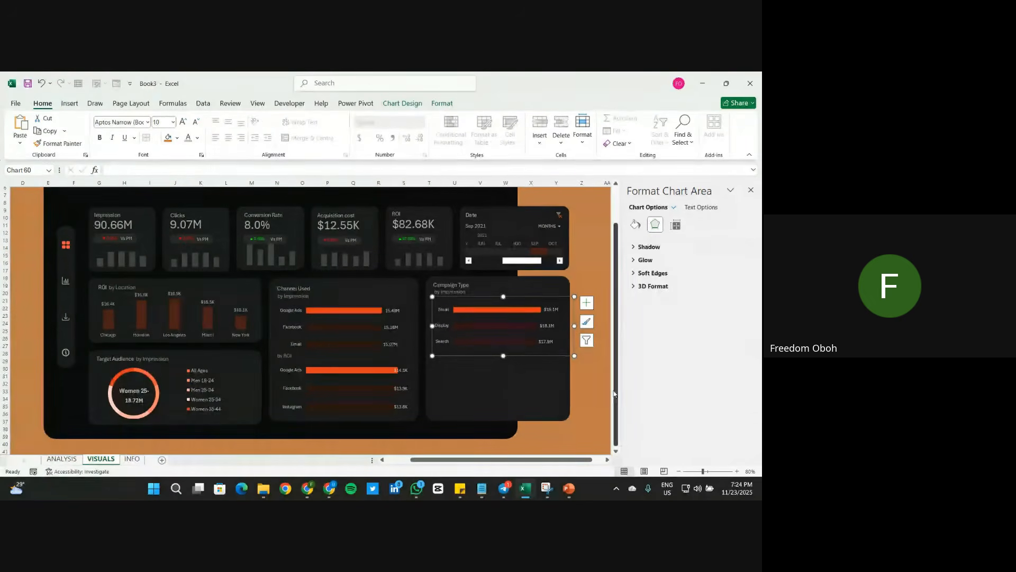
left_click(592, 391)
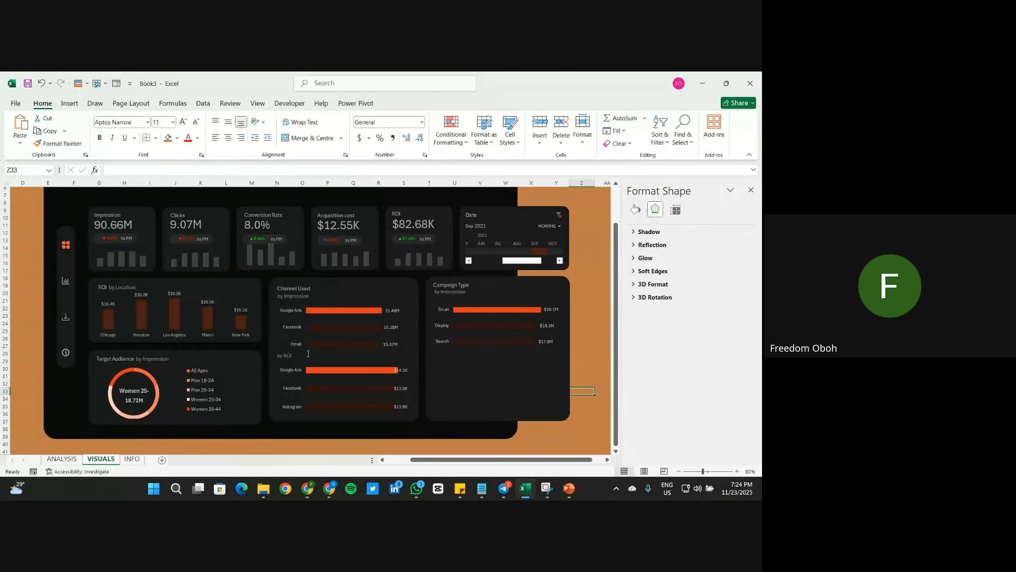
Step: Duplicate the "by ROI" label from the Channel Used card and place the copy below the campaign impressions chart
left_click(287, 358)
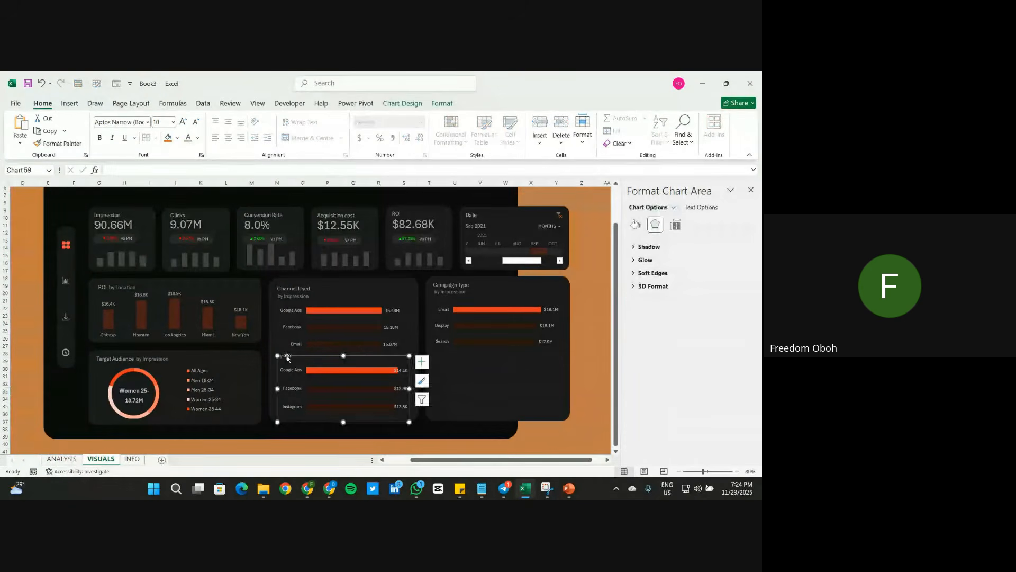
left_click(288, 354)
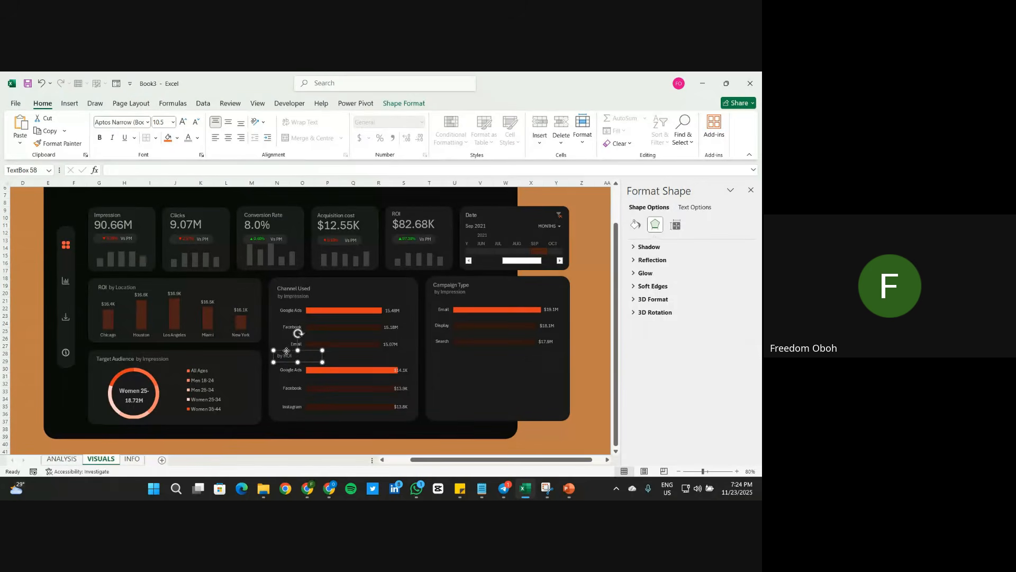
key("ctrl+d")
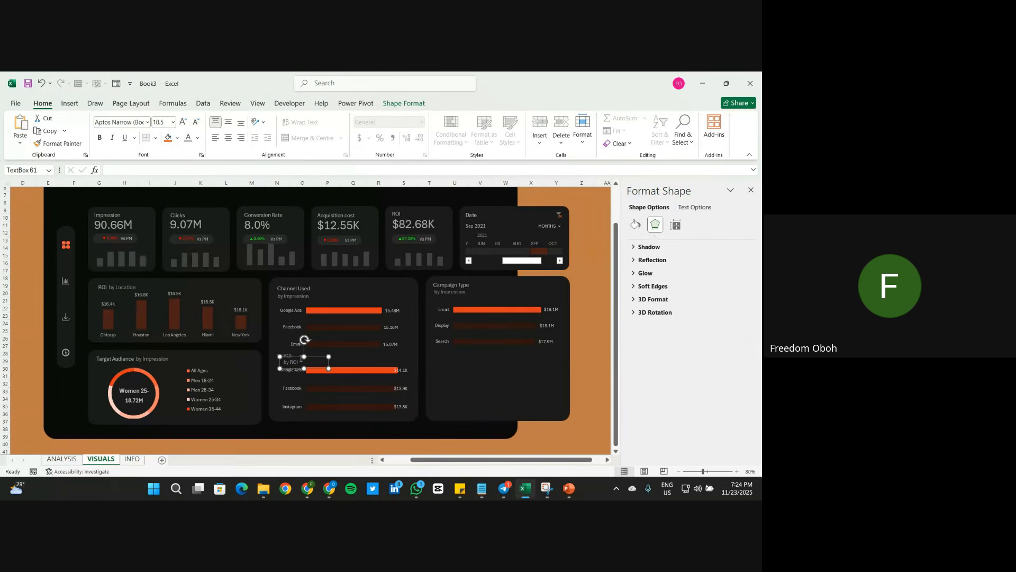
left_click_drag(297, 360, 450, 350)
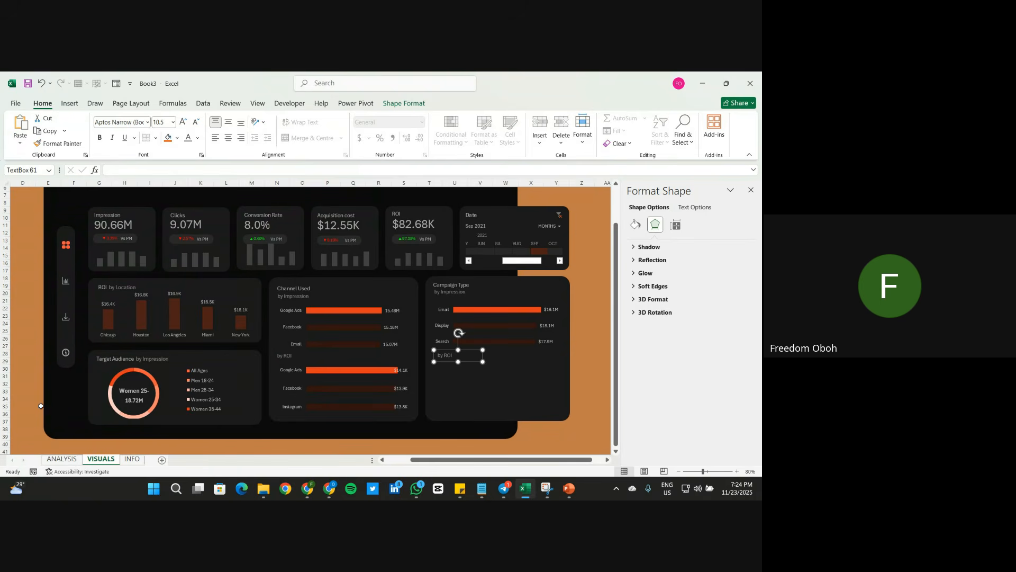
Step: Insert a clustered bar chart from the campaign type ROI range J30:L32 on the ANALYSIS sheet
left_click(61, 459)
left_click_drag(158, 382, 241, 403)
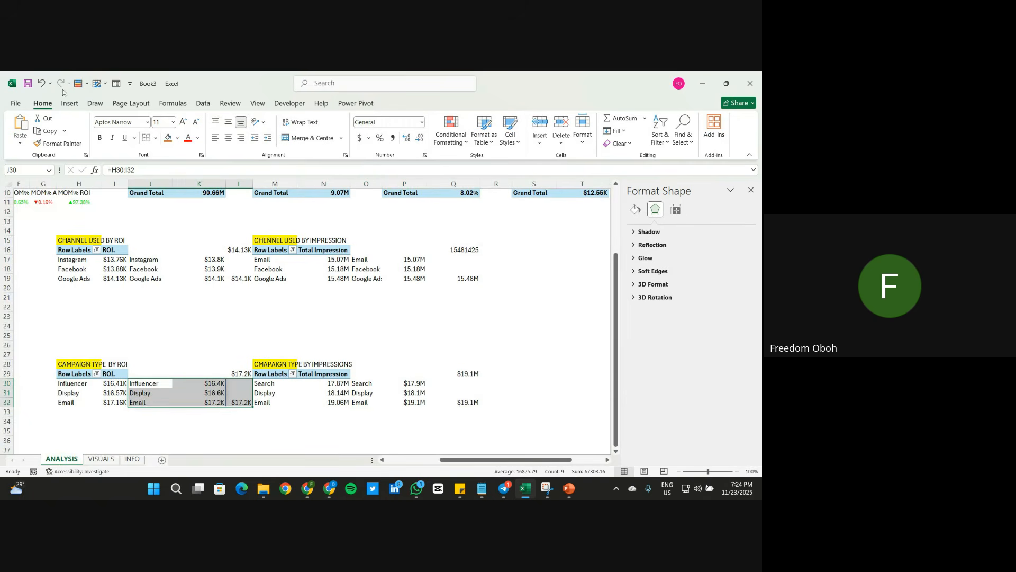
left_click(70, 105)
left_click(259, 131)
left_click(307, 343)
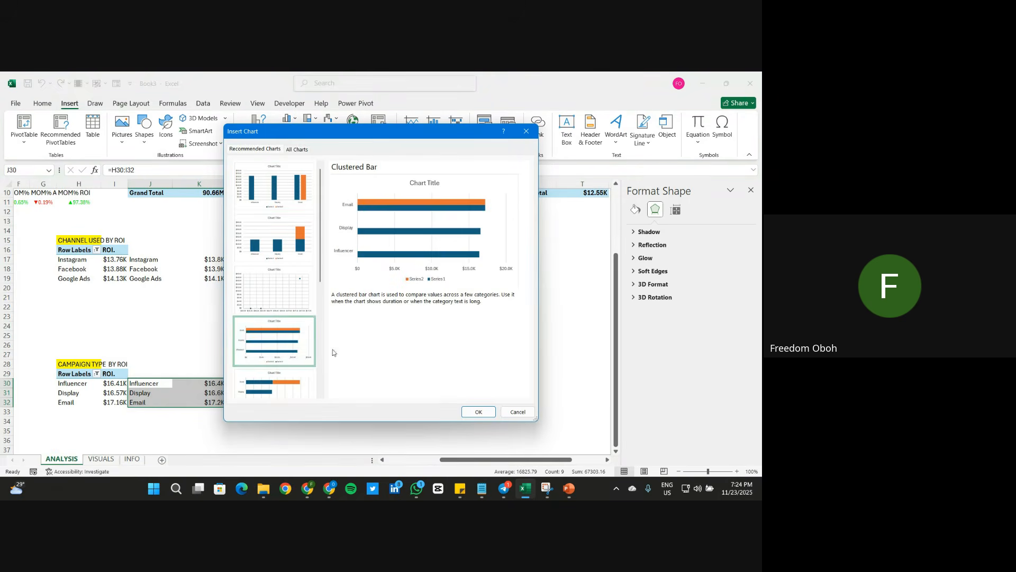
left_click(478, 412)
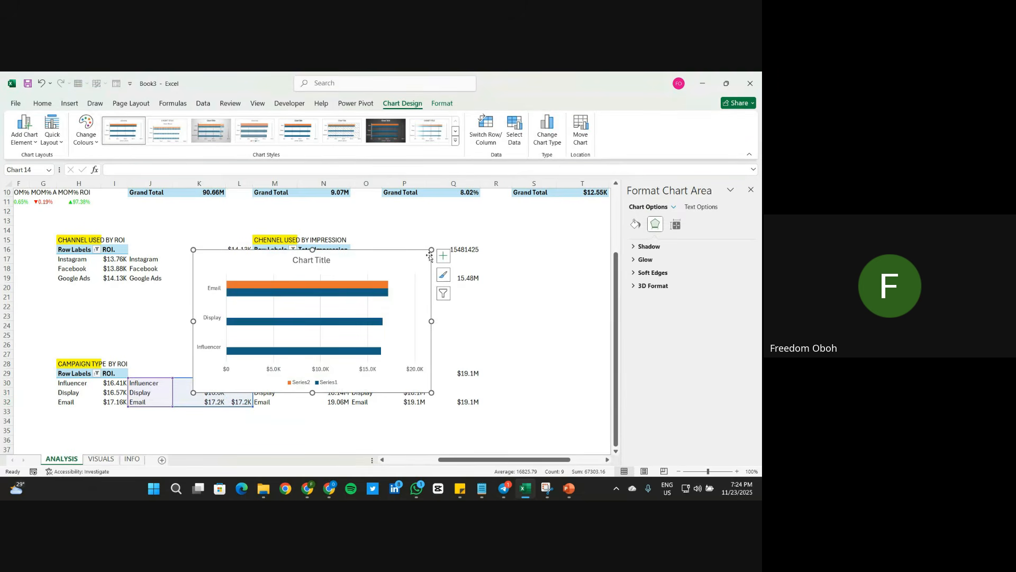
Step: Set the series overlap of the campaign ROI chart to 100%
left_click(383, 285)
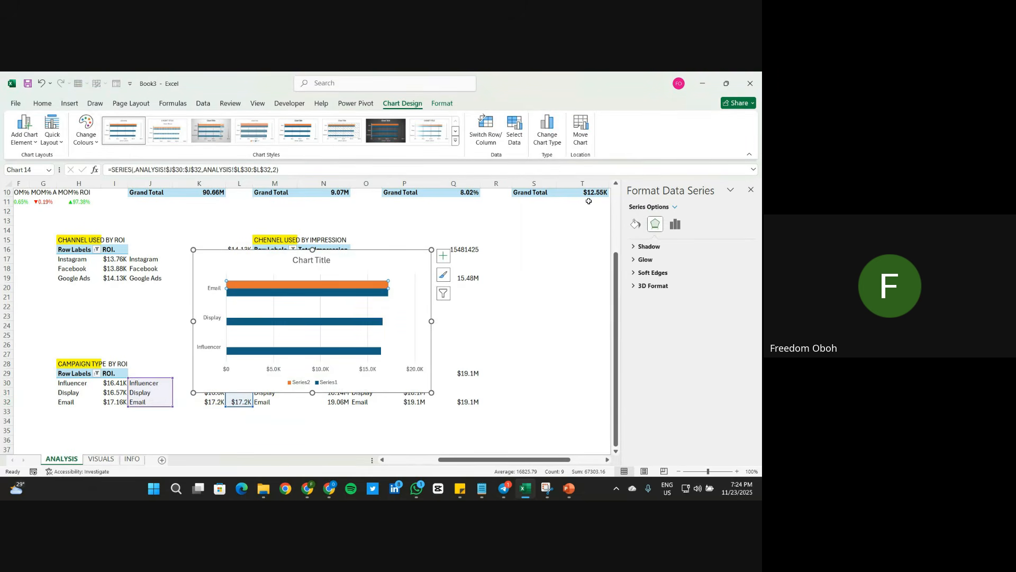
left_click(635, 224)
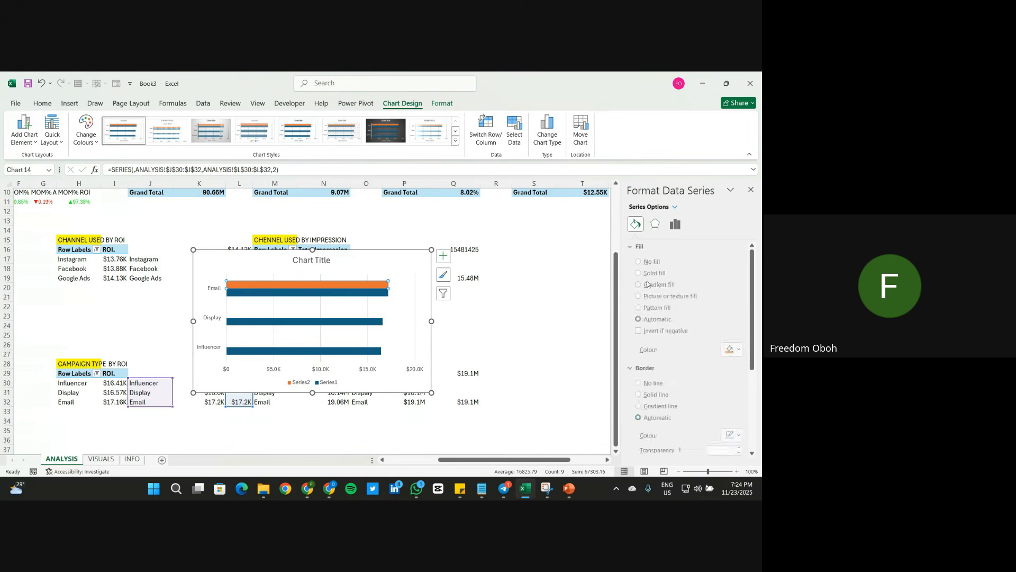
left_click(675, 224)
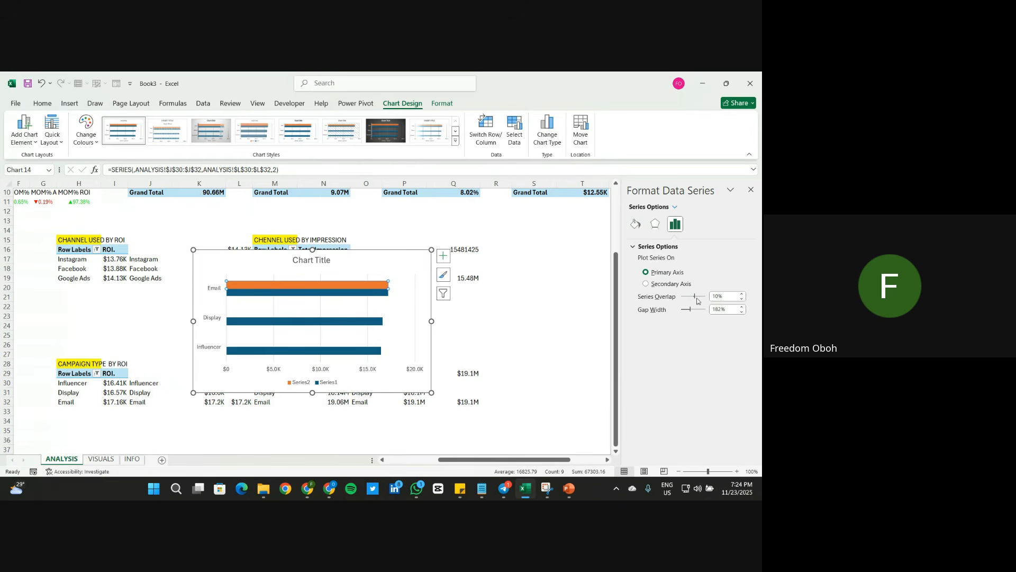
left_click_drag(694, 296, 705, 296)
Step: Fill the campaign ROI chart's maximum bar with the recent orange-red and the other series with the recent dark brown
left_click(635, 224)
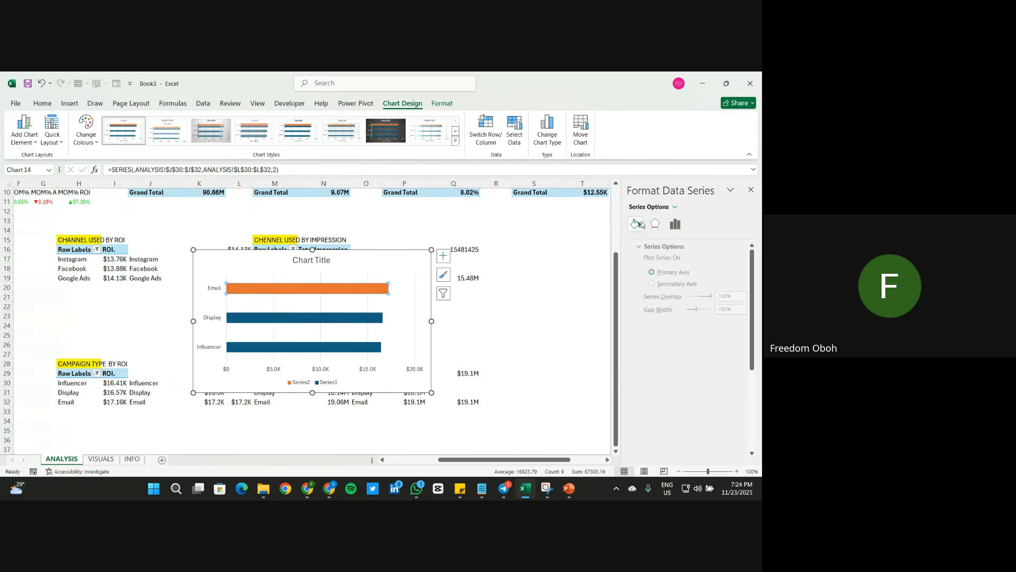
left_click(736, 350)
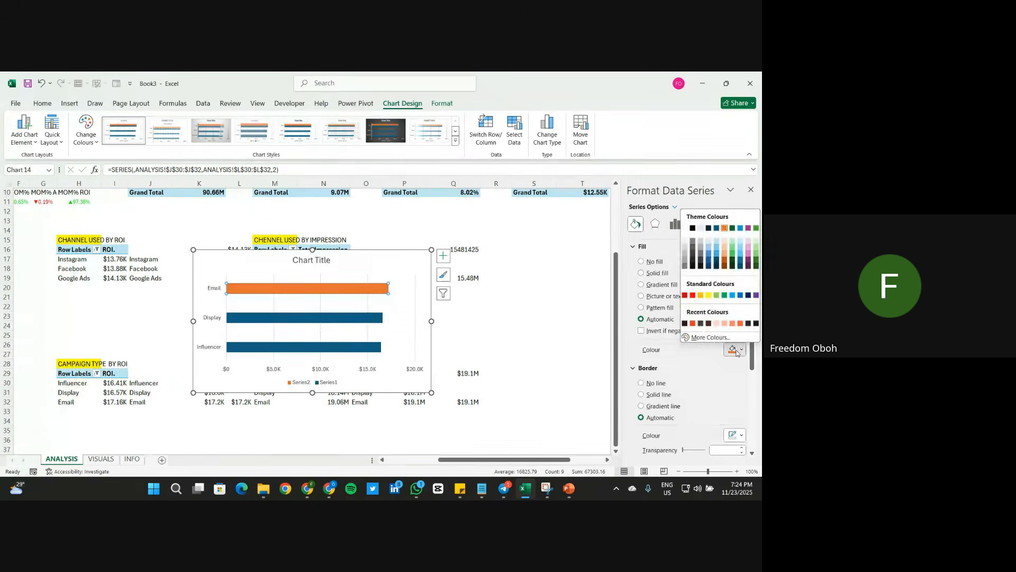
left_click(693, 324)
key("Down")
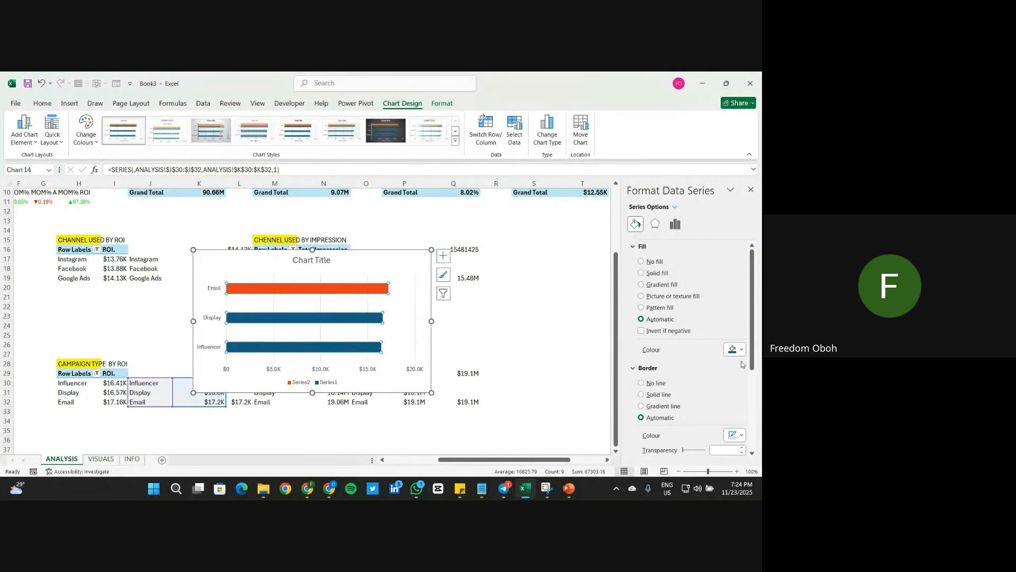
left_click(734, 349)
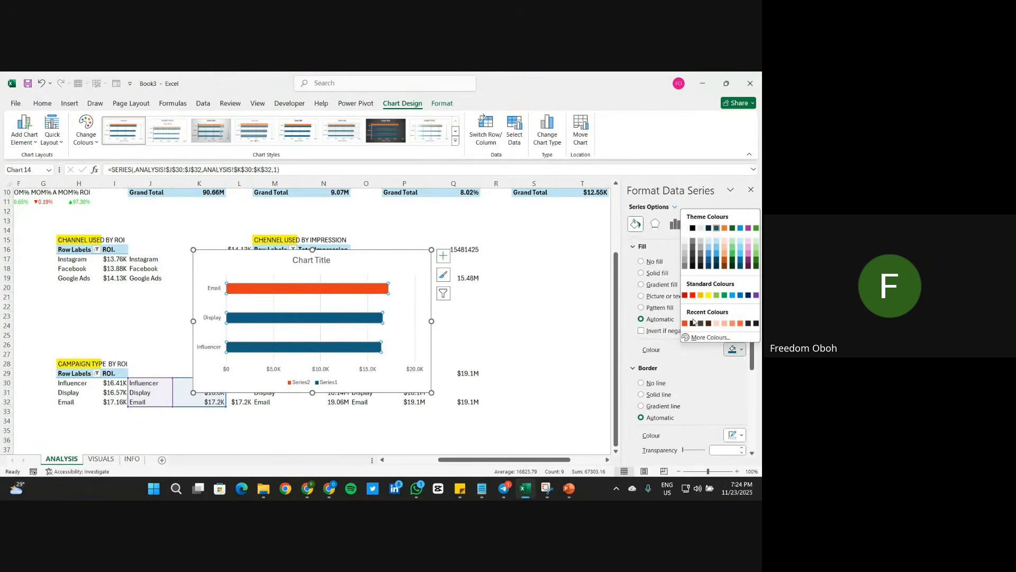
left_click(692, 323)
Step: Remove the campaign ROI chart's value axis, gridlines, title and legend, and set its category axis to no line
left_click(420, 369)
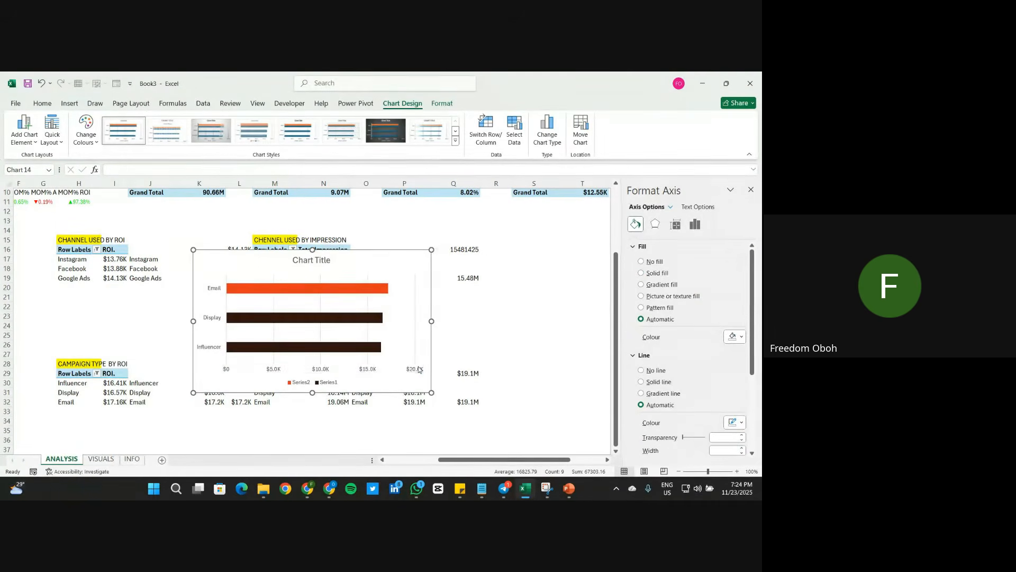
key("Delete")
left_click(374, 343)
key("Delete")
left_click(443, 256)
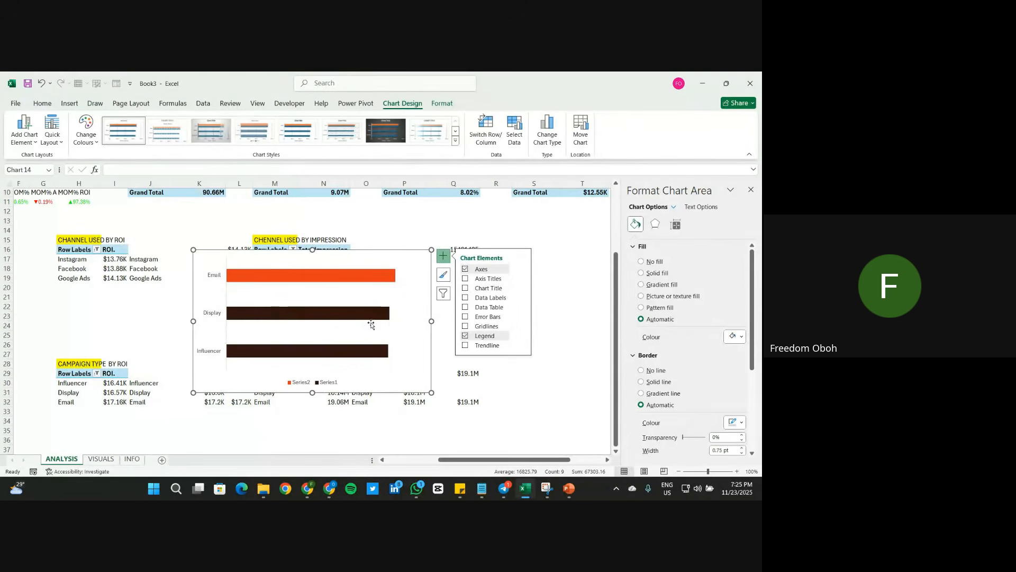
left_click(468, 335)
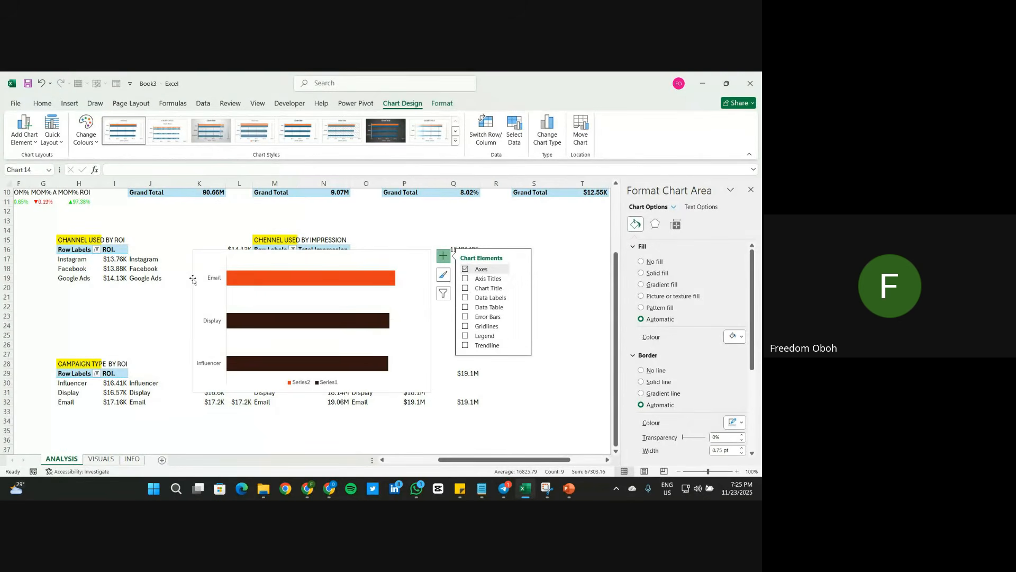
left_click(652, 371)
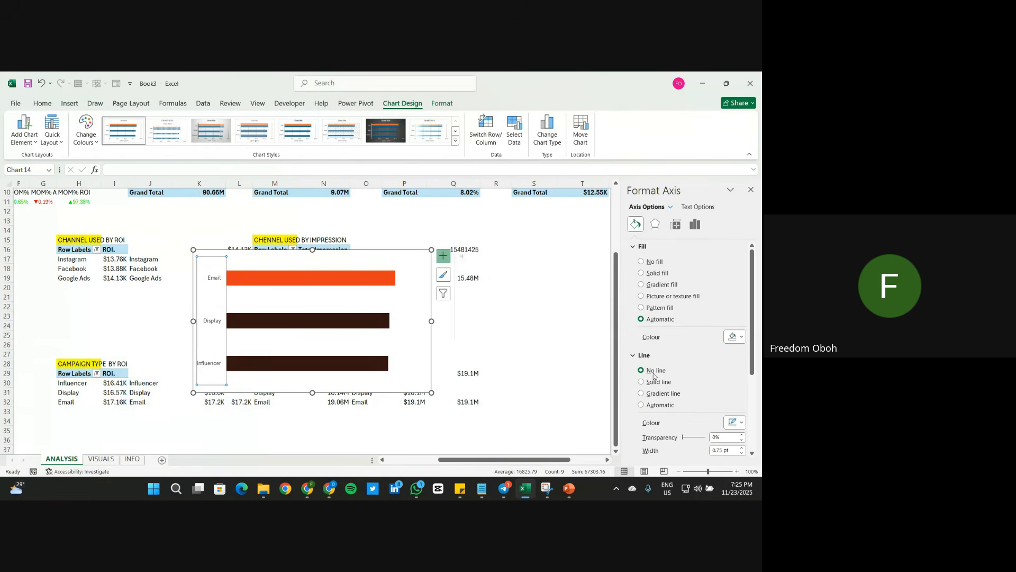
Step: Shrink the campaign ROI chart in height and width, and remove its chart area fill and border
left_click(313, 253)
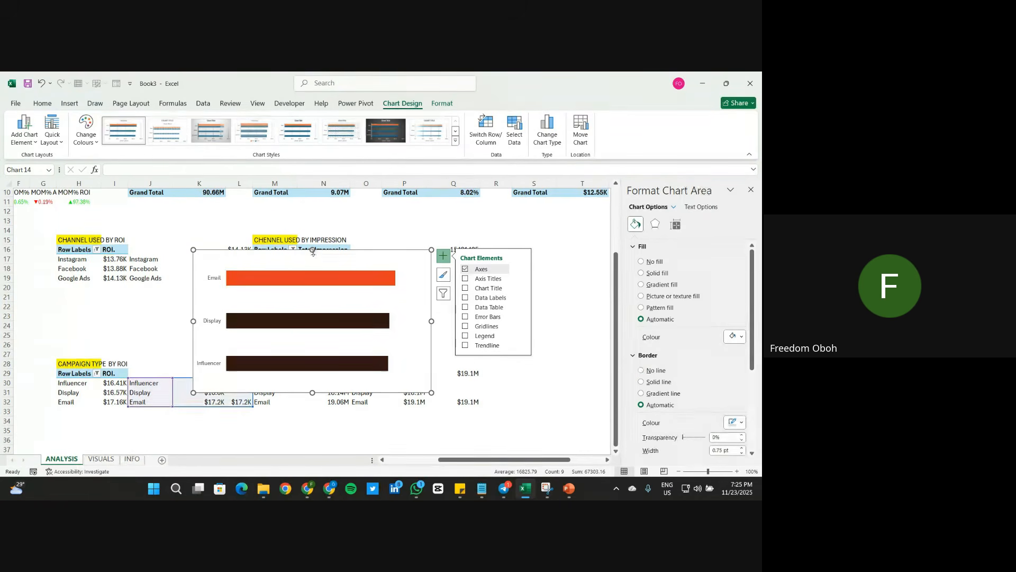
left_click_drag(312, 253, 329, 304)
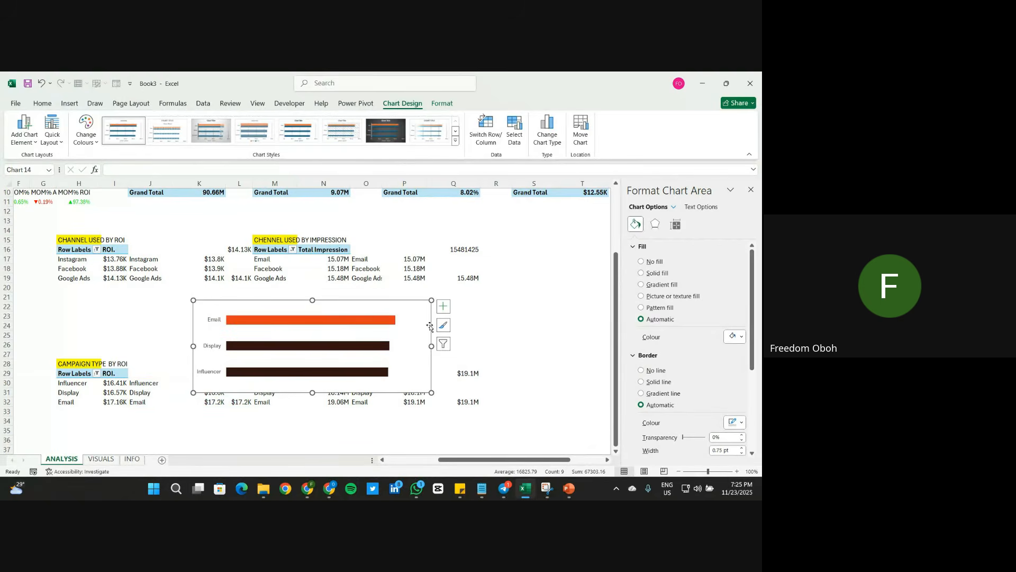
left_click_drag(391, 346, 584, 341)
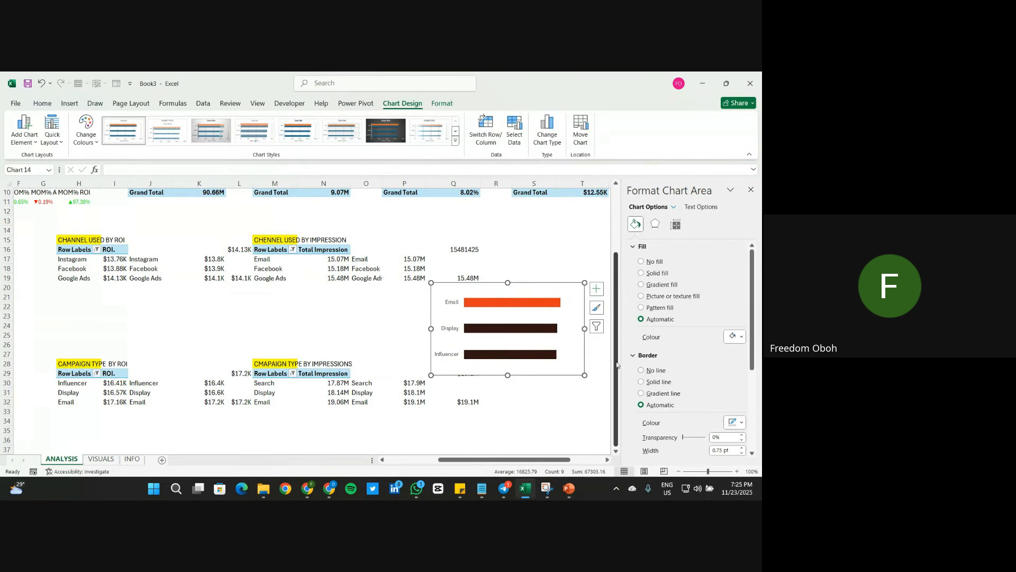
left_click(641, 370)
left_click(642, 262)
left_click_drag(507, 283, 508, 301)
Step: Add data labels to the dark brown series of the campaign ROI chart
left_click(552, 339)
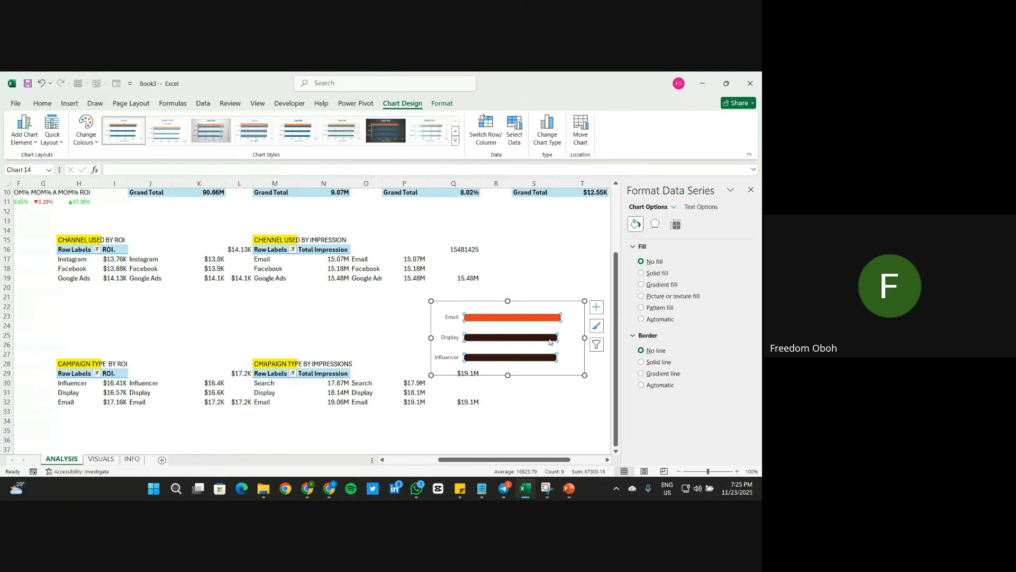
left_click(597, 307)
left_click(618, 348)
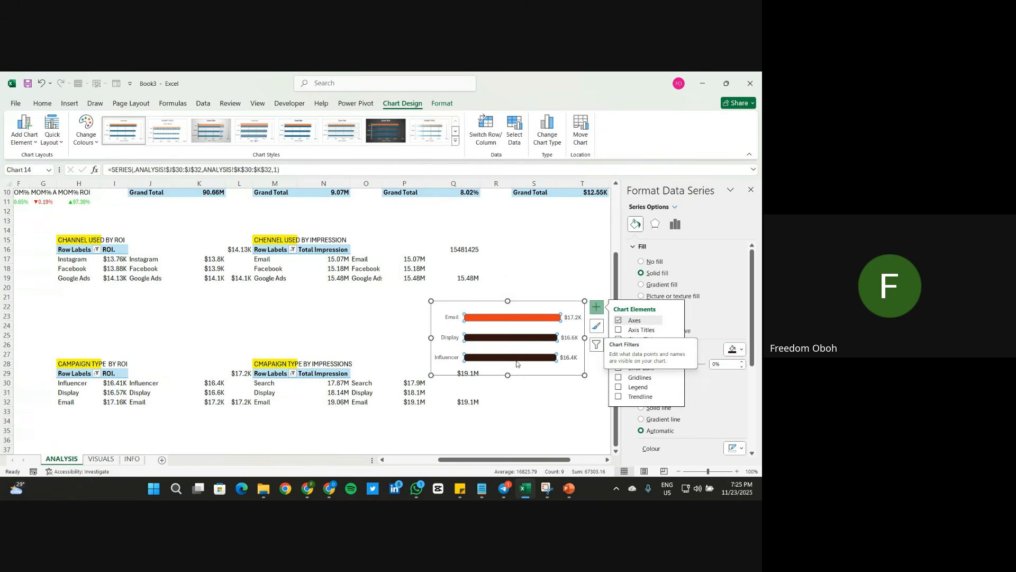
Step: Move the campaign ROI chart from the ANALYSIS sheet to the VISUALS sheet
left_click(536, 373)
key("Delete")
left_click(100, 459)
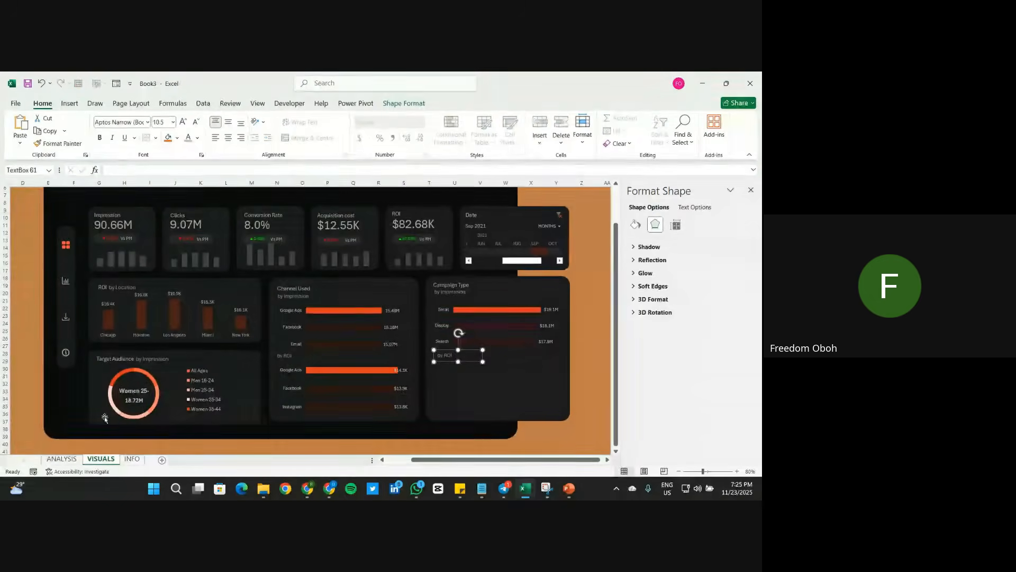
key("ctrl+v")
left_click(27, 379)
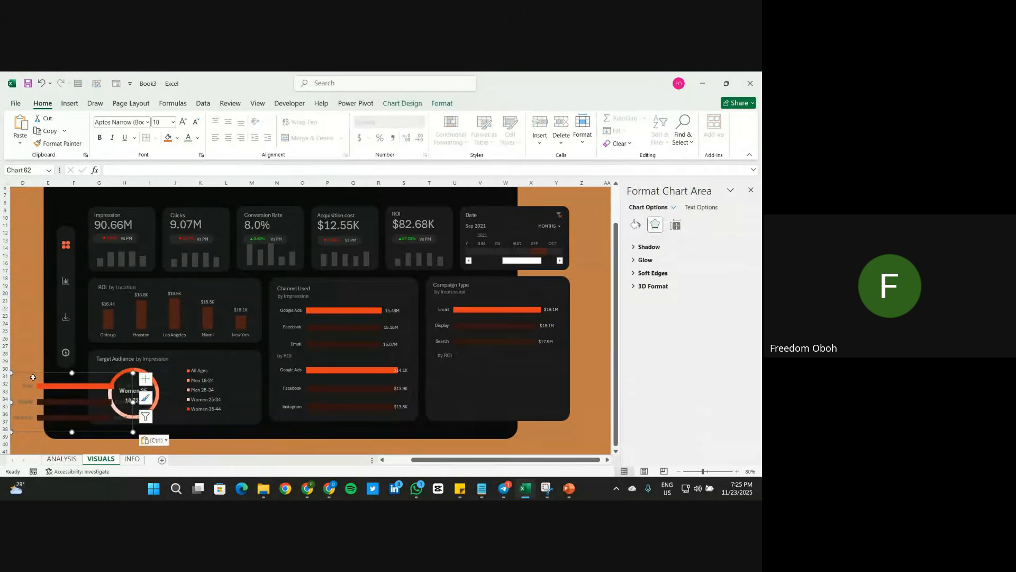
Step: Position the campaign ROI chart under the "by ROI" label of the Campaign Type card and apply the light font colour to its text
left_click_drag(31, 377, 461, 359)
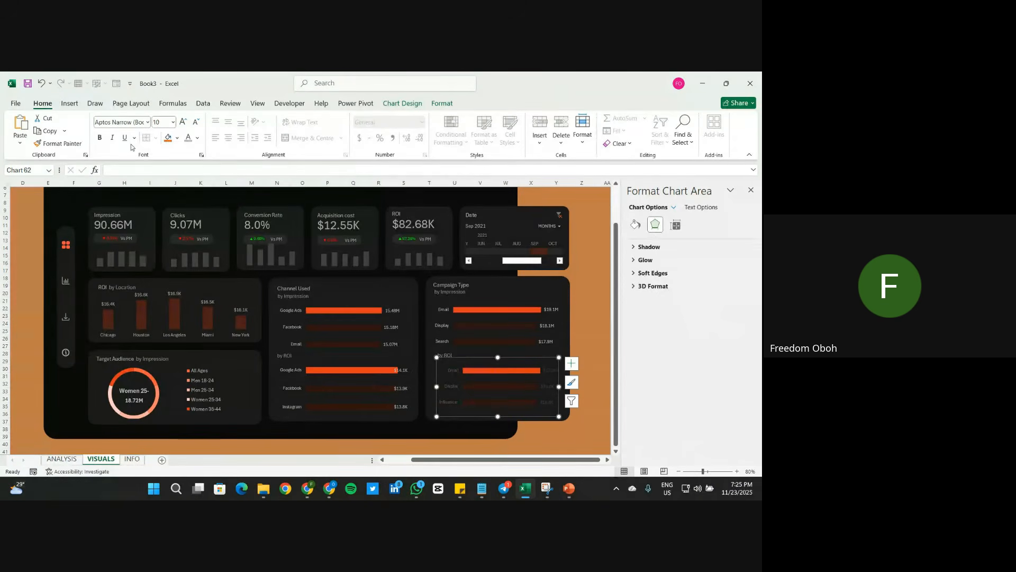
left_click(188, 138)
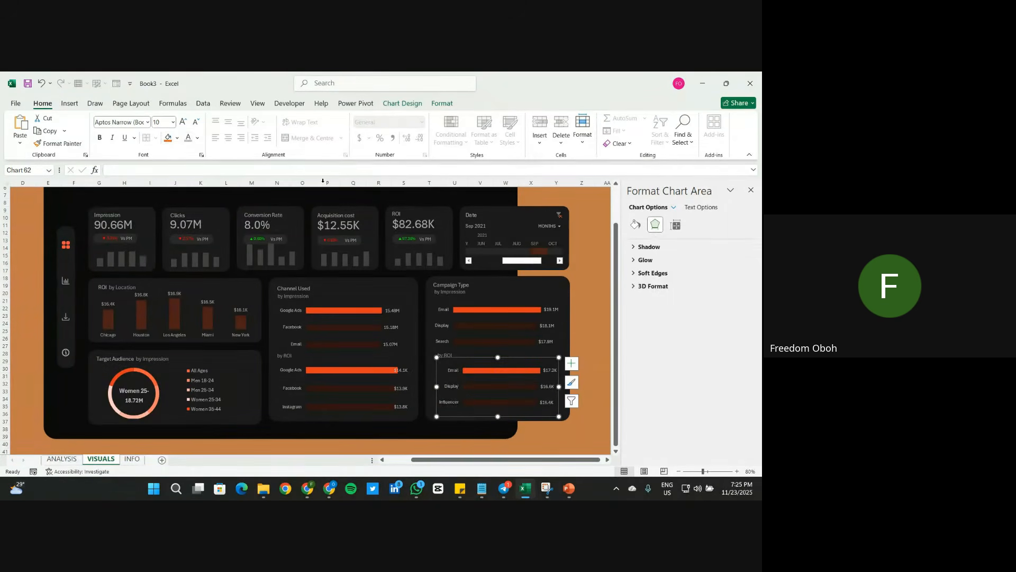
left_click(584, 315)
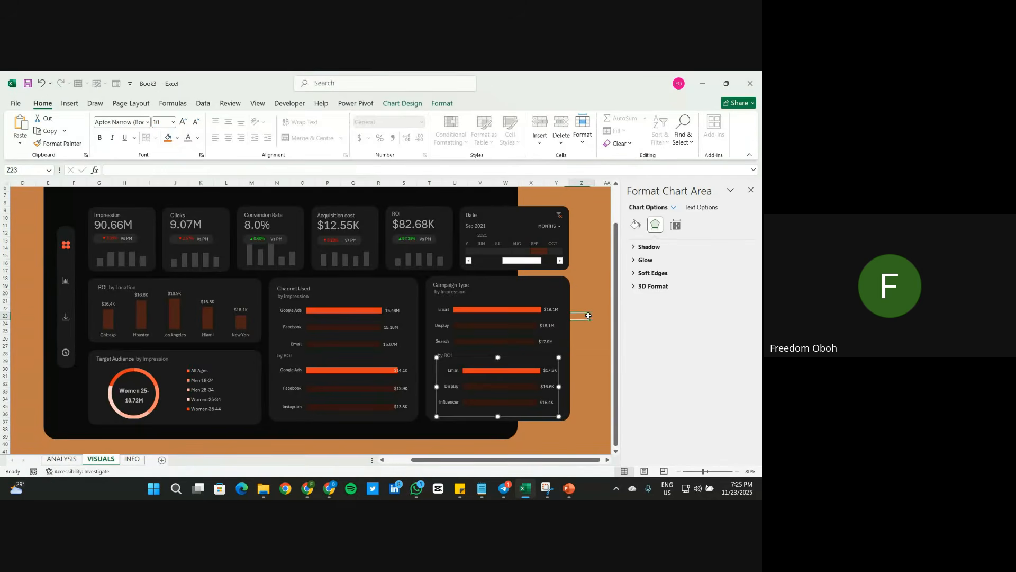
Step: Close the chart formatting options and view the dashboard layout with the completed Campaign Type card
left_click(752, 191)
scroll(679, 261, "up", 1)
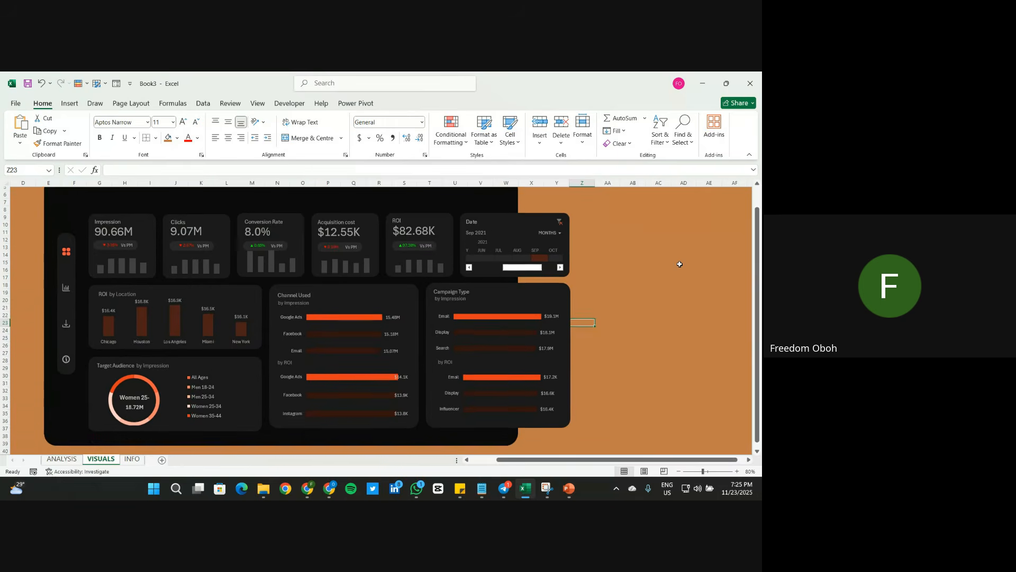
scroll(679, 263, "left", 3)
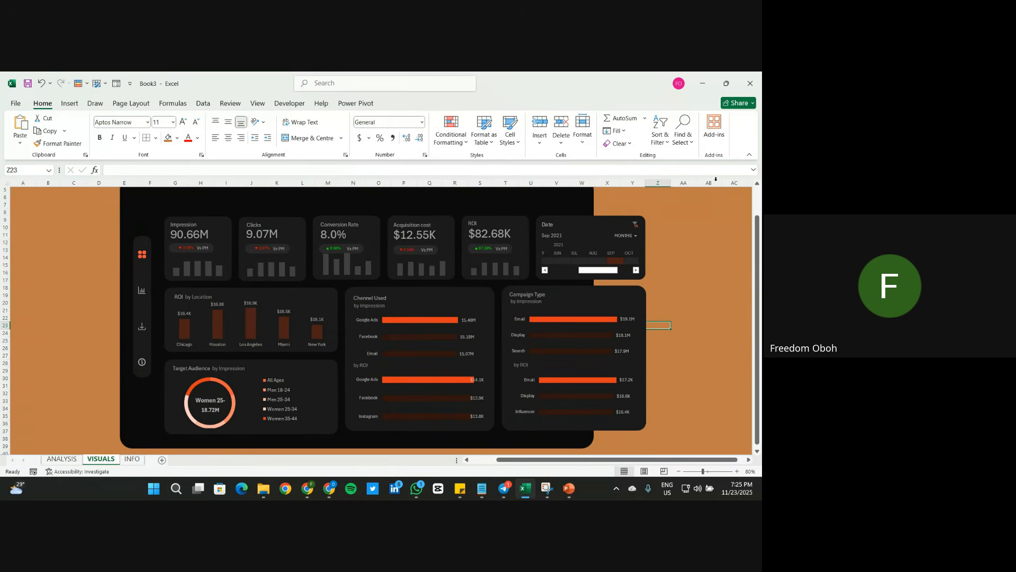
Step: Duplicate the Target Audience title text box and place the copy in the empty header area above the Impression card
left_click(749, 154)
scroll(682, 296, "up", 2)
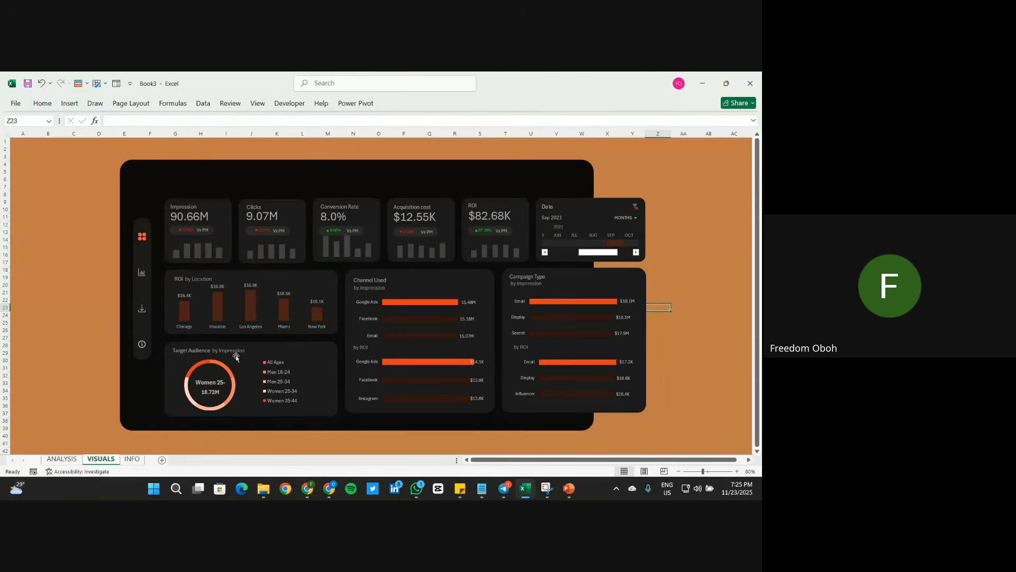
left_click(210, 353)
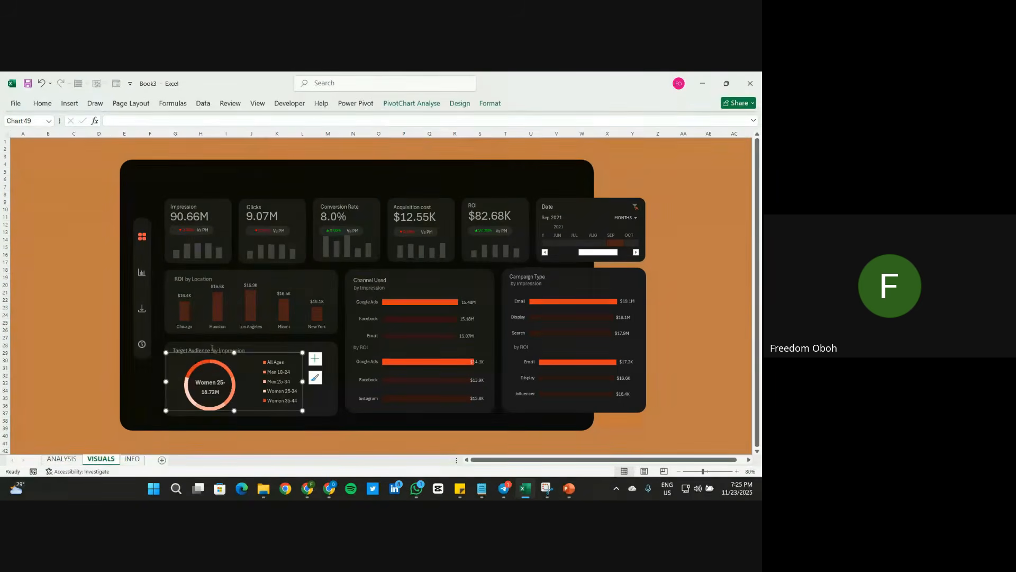
left_click(218, 350)
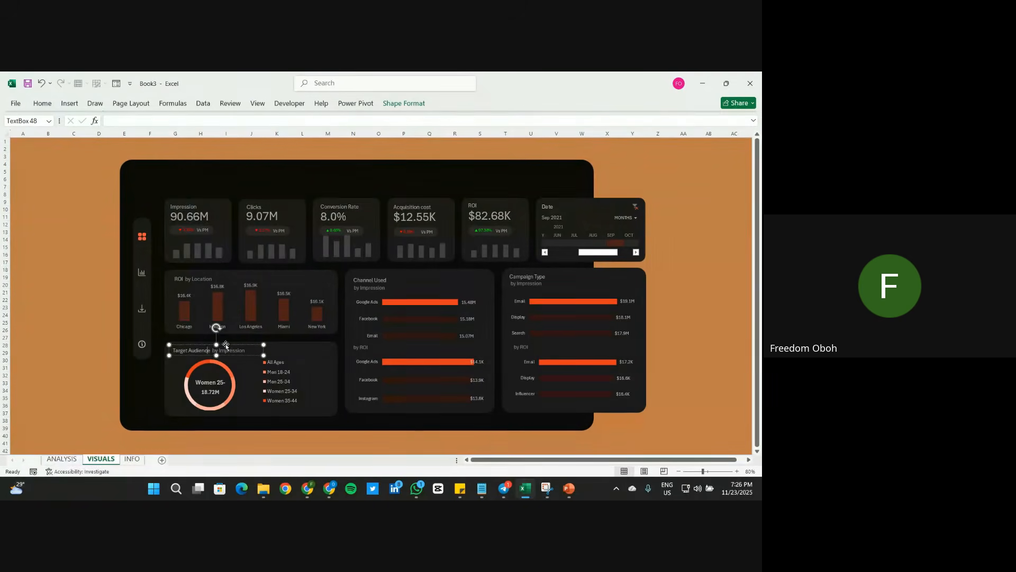
key("ctrl+d")
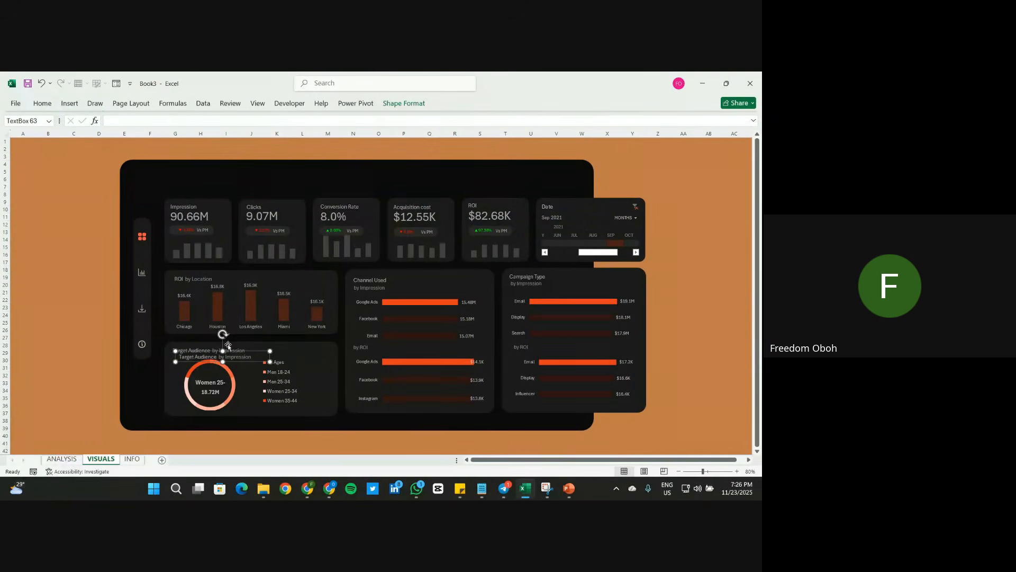
left_click_drag(247, 350, 234, 178)
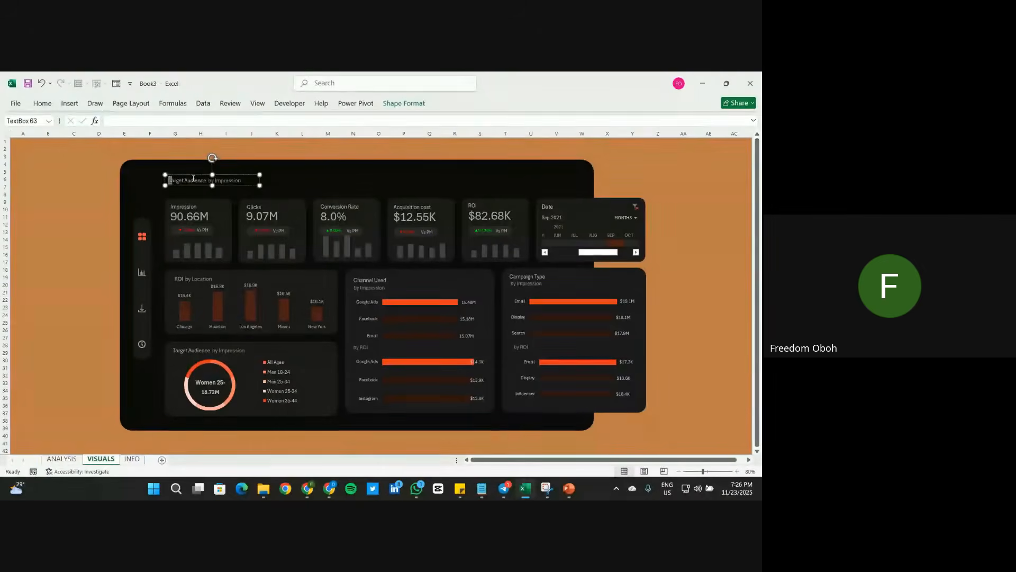
Step: Replace the copied title's text with "Welcome," followed by the person's first name
key("ctrl+a")
type("H")
type("elcome")
type(", Fre")
type("edom")
Step: Set the header greeting's font size to 16 and make its text box slightly taller to fit
left_click(45, 104)
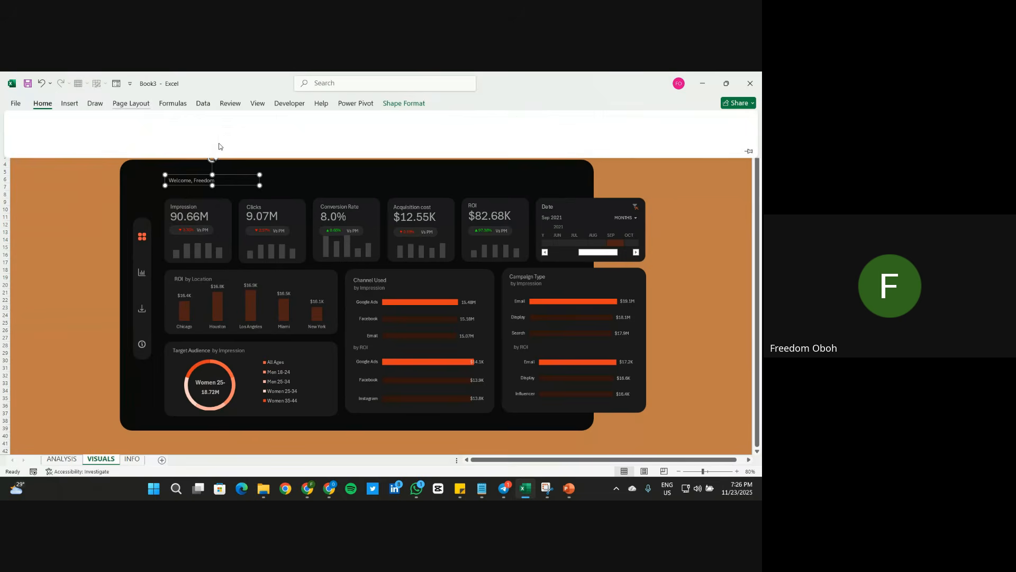
left_click(183, 122)
left_click(183, 122)
left_click(183, 121)
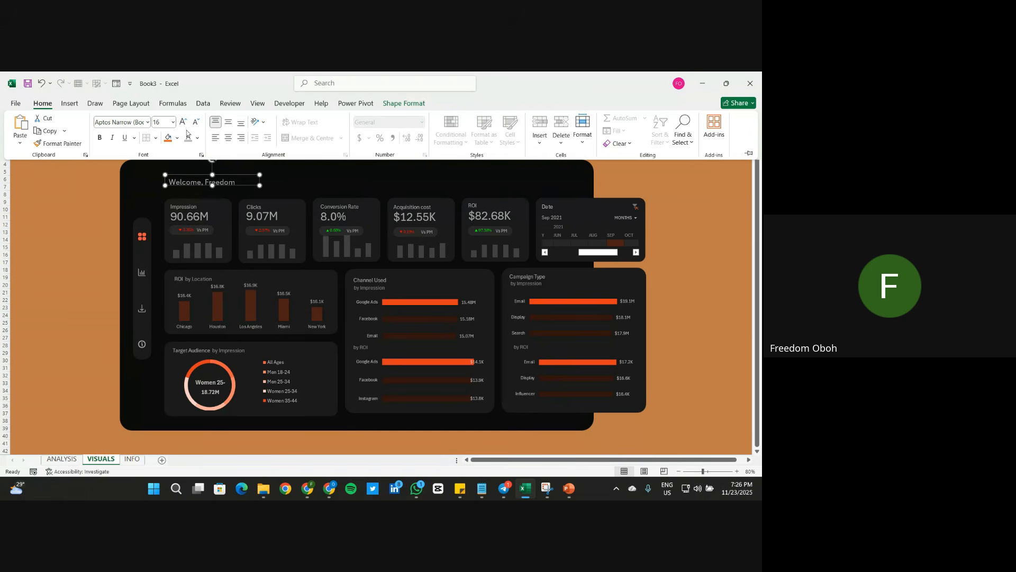
left_click(213, 185)
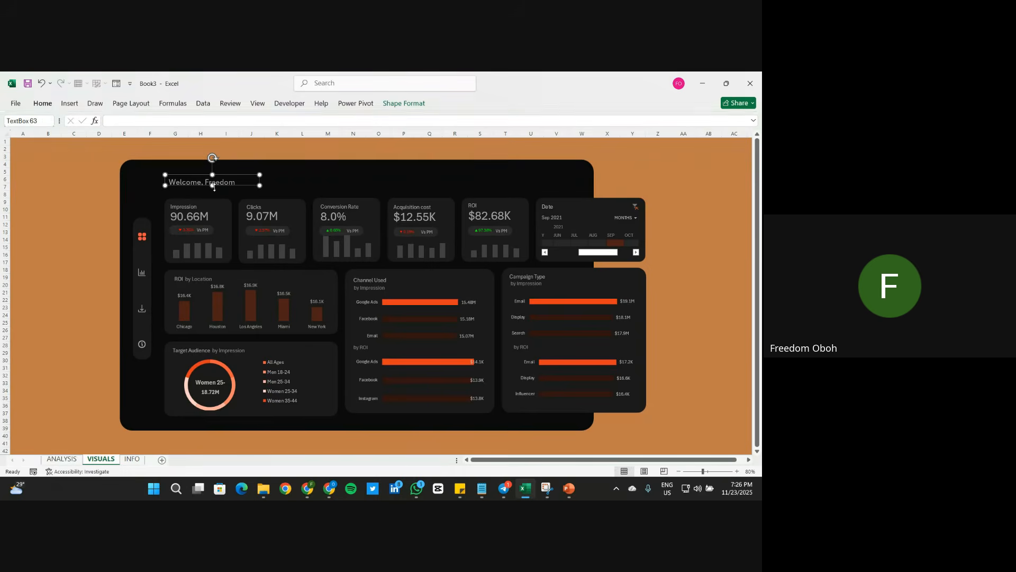
left_click_drag(214, 186, 213, 188)
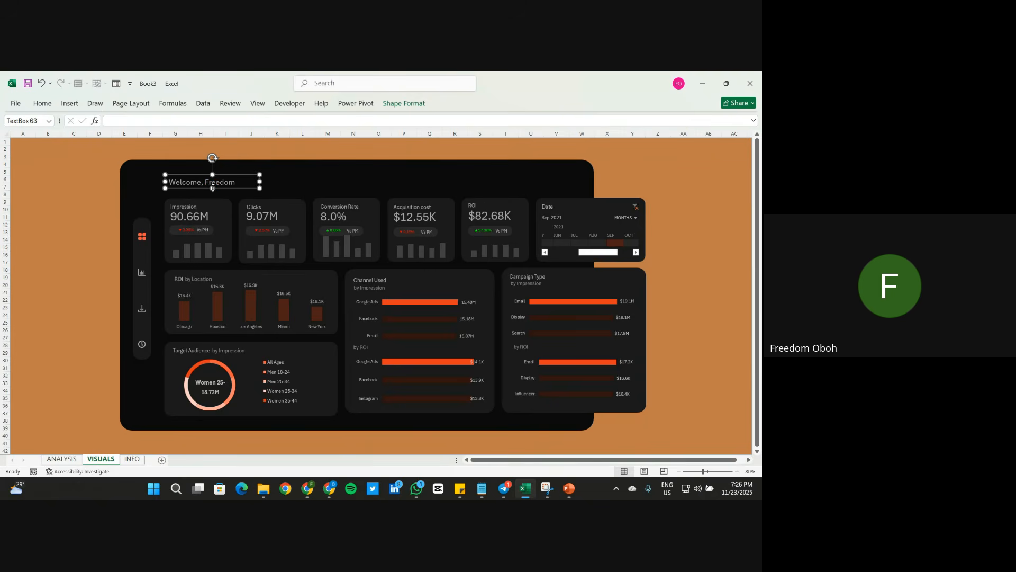
Step: Duplicate the header greeting, set the copy's font size to 11, and position it directly beneath the greeting
key("ctrl+d")
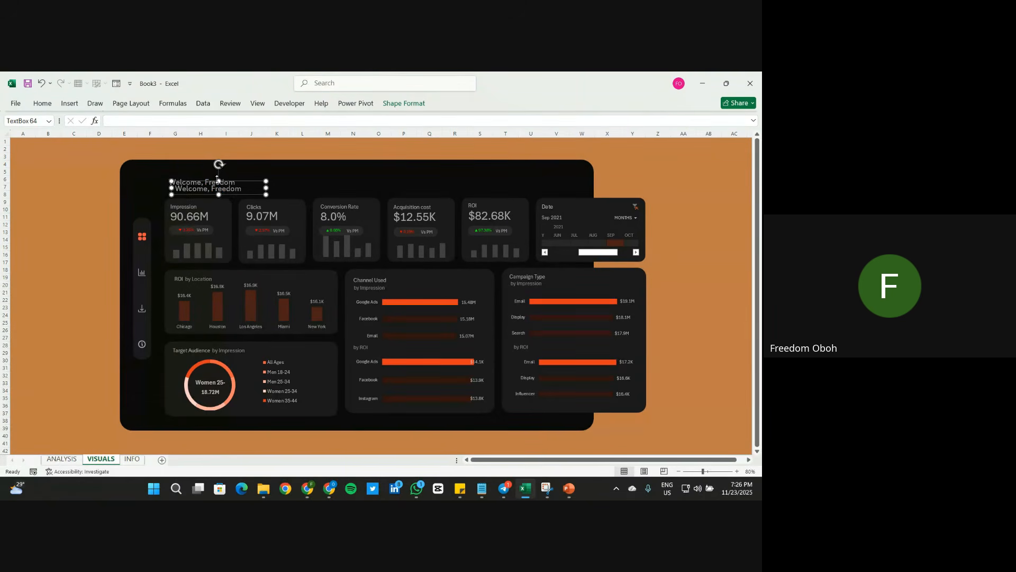
left_click_drag(219, 180, 218, 187)
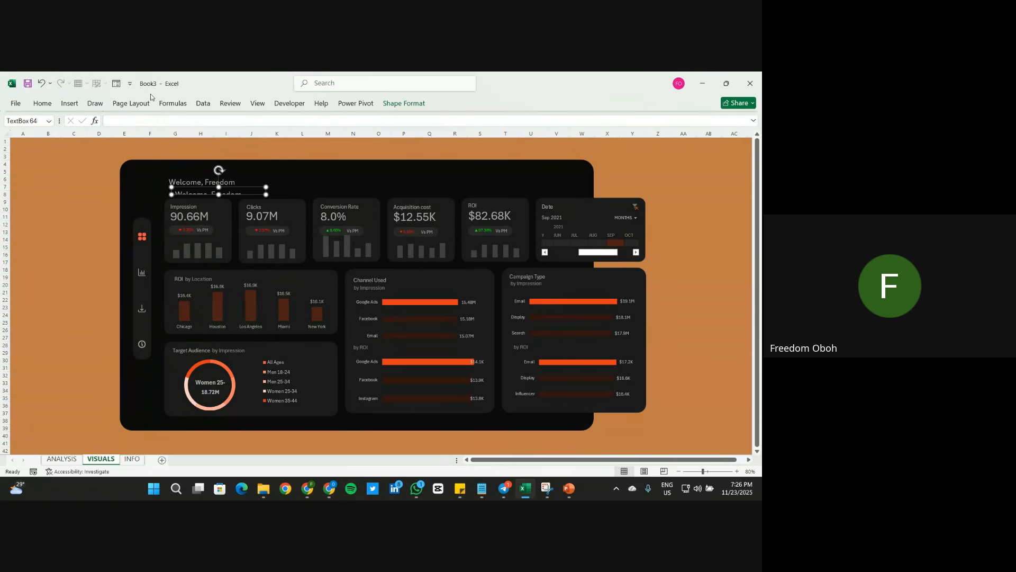
left_click(45, 103)
left_click(196, 123)
left_click(197, 122)
left_click(197, 123)
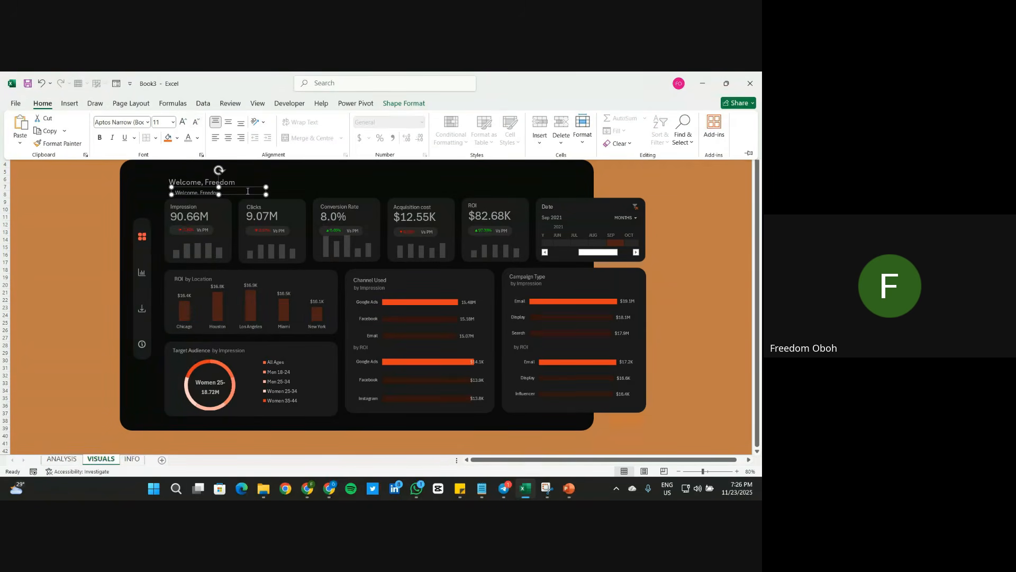
left_click(220, 195)
left_click_drag(219, 195, 171, 192)
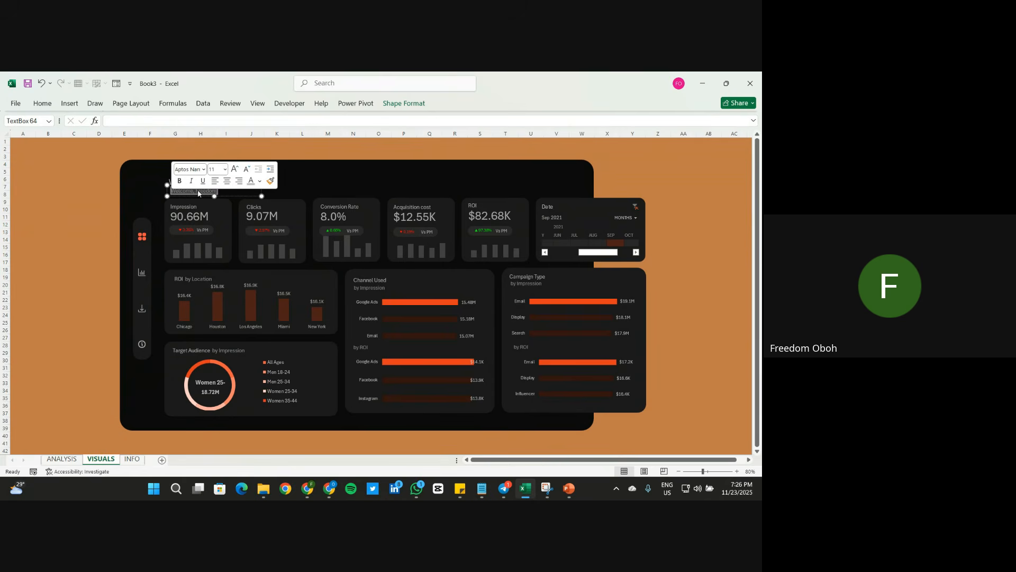
Step: Change the copied line to "Welcome to Marketing Performance Dashboard for the year ended 2021" and widen its box to fit one line
left_click(229, 191)
left_click_drag(229, 191, 195, 194)
key("BackSpace")
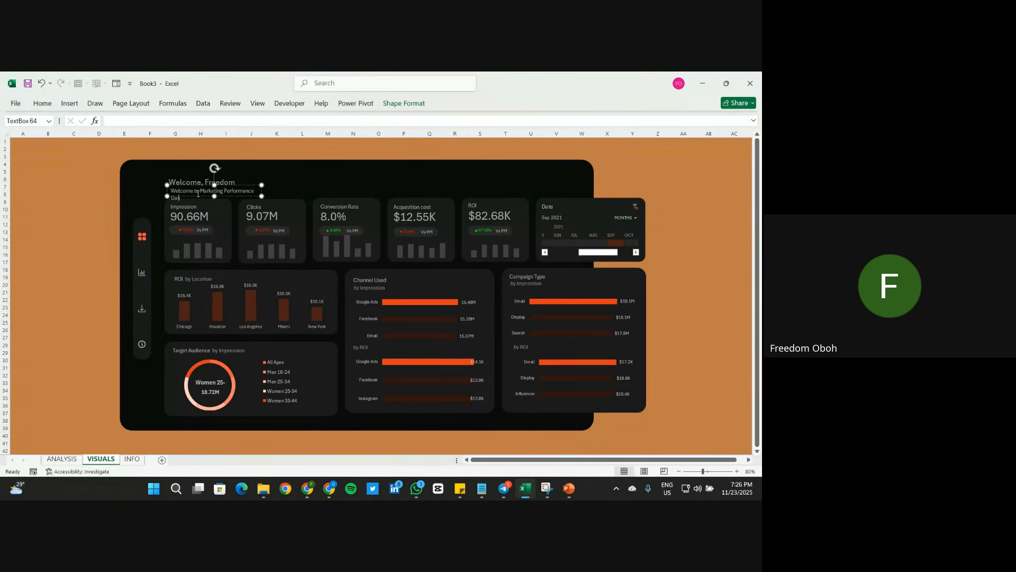
type("oard")
left_click_drag(261, 194, 378, 198)
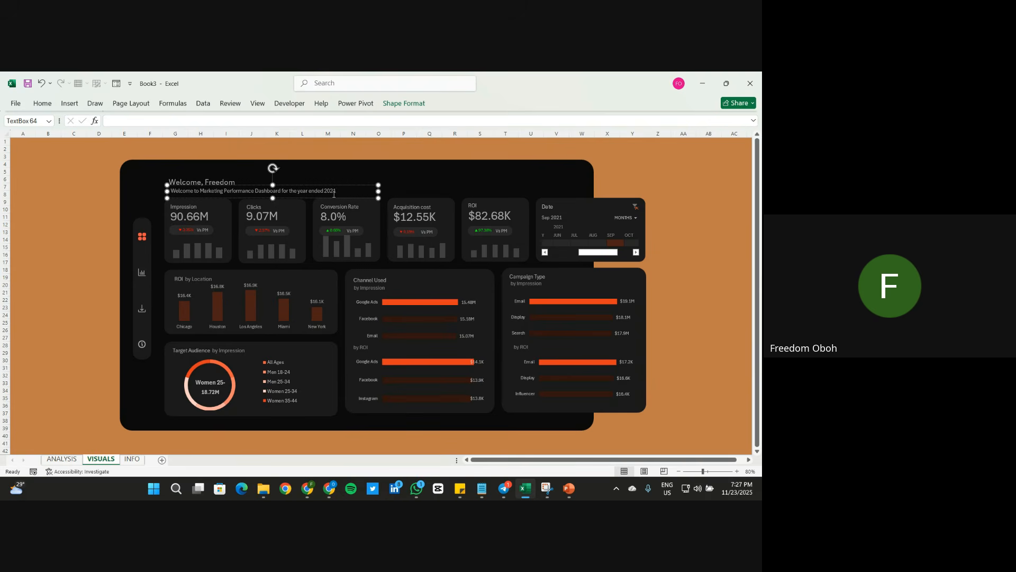
left_click(650, 180)
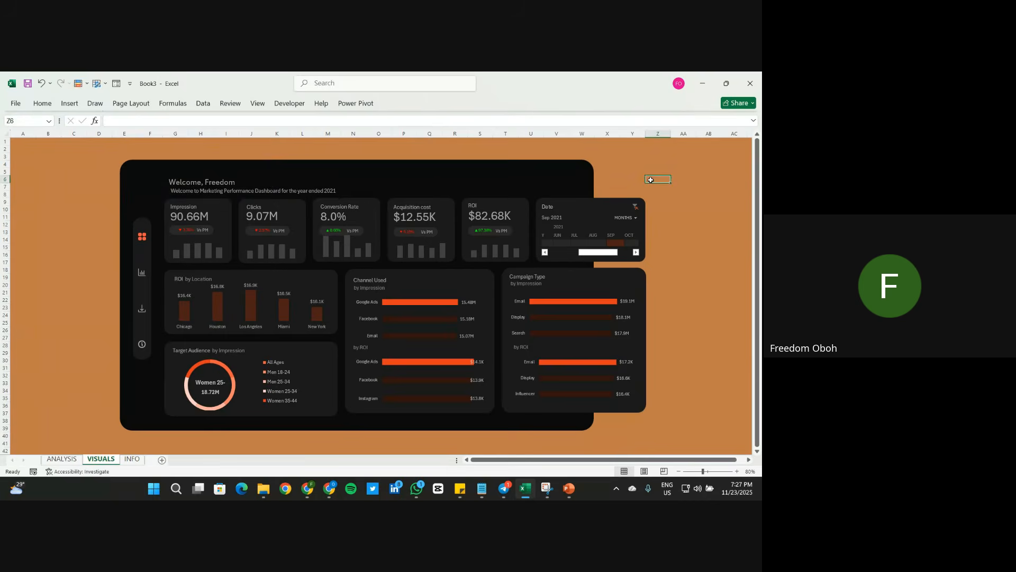
Step: Apply a darker grey theme font colour to the dashboard subtitle line
left_click(337, 191)
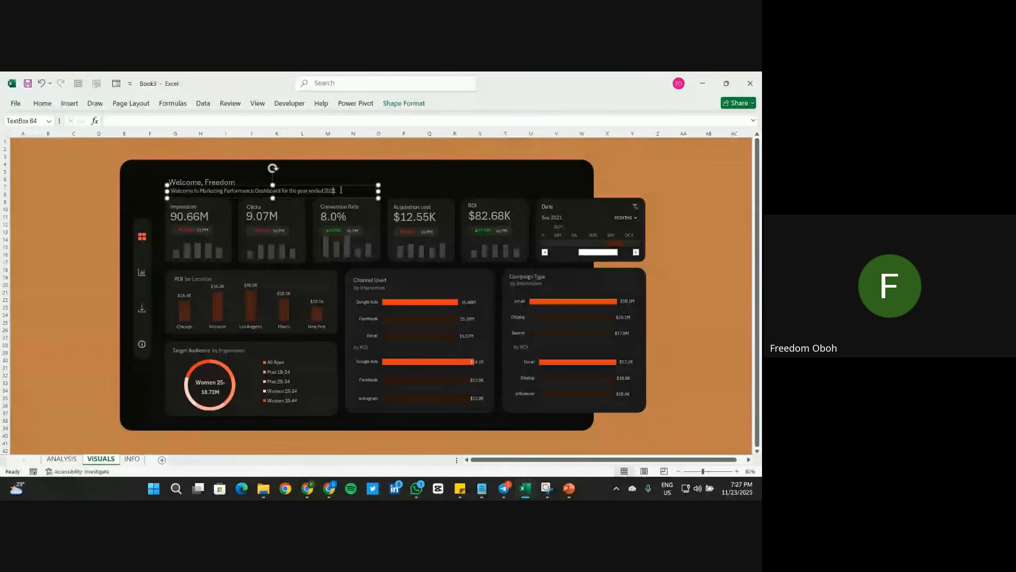
left_click(347, 186)
left_click(43, 103)
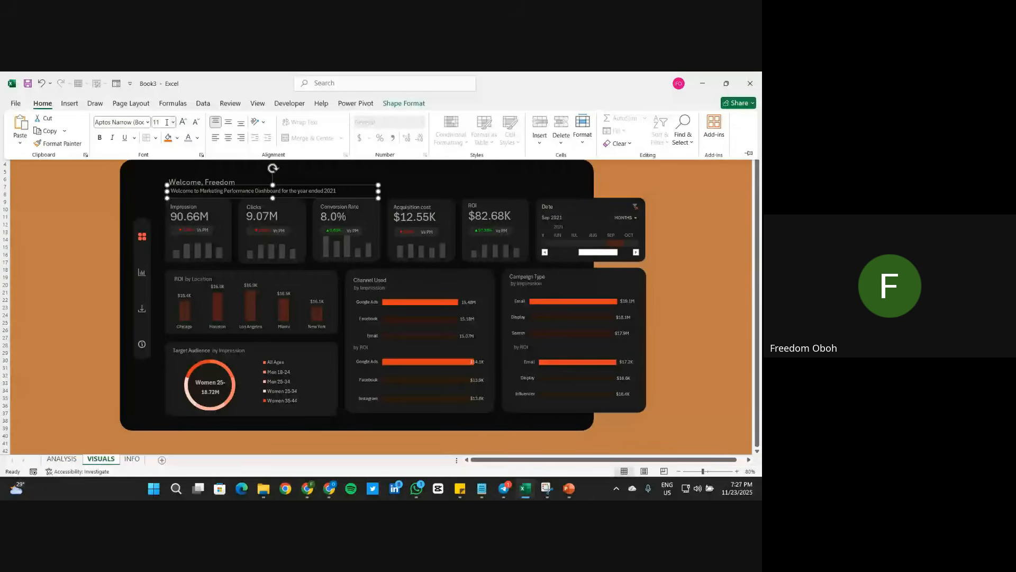
left_click(197, 138)
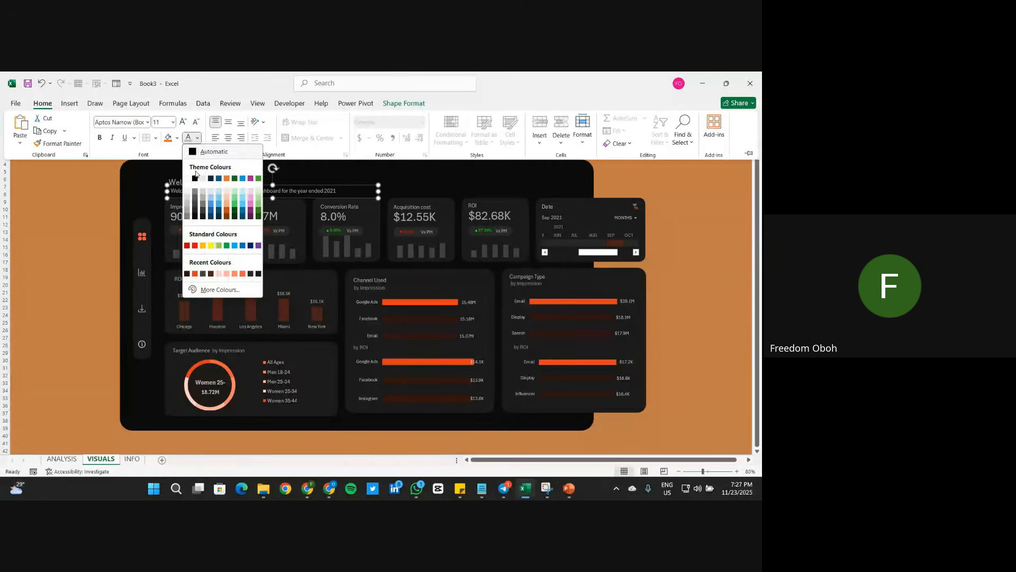
left_click(195, 216)
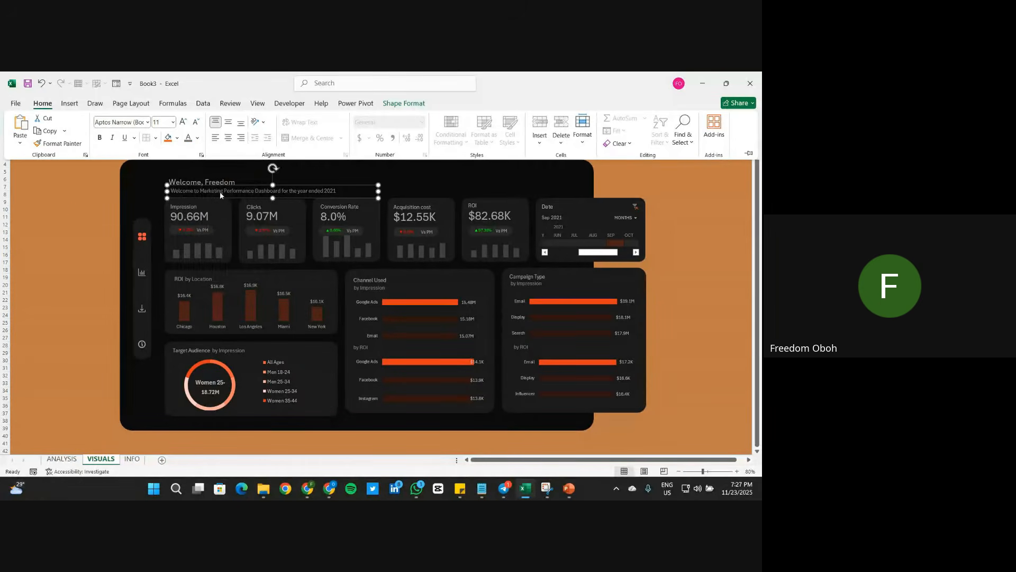
left_click(69, 207)
left_click(72, 209)
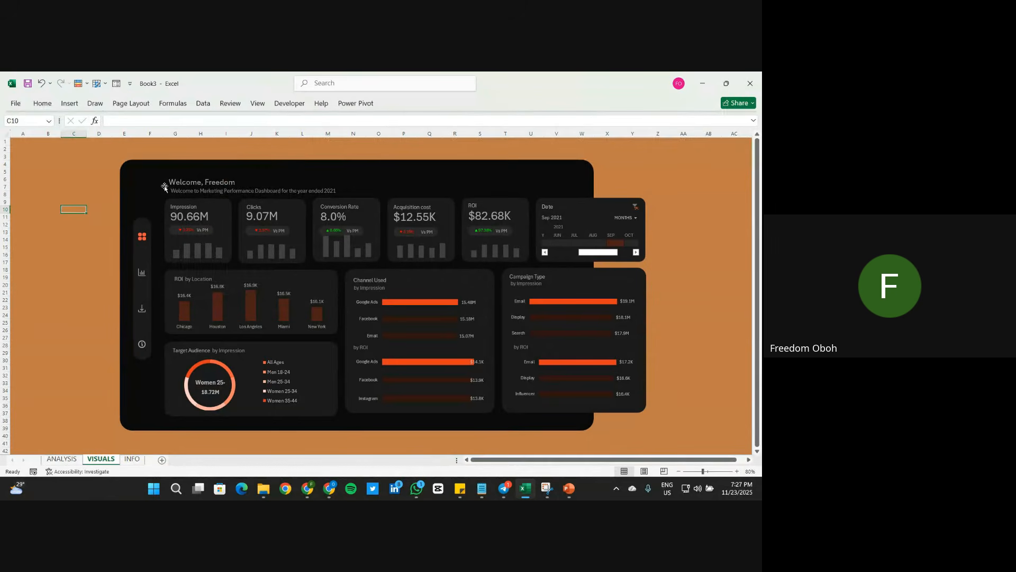
Step: Change the header greeting to "Hi" followed by the first name and a comma
double_click(187, 180)
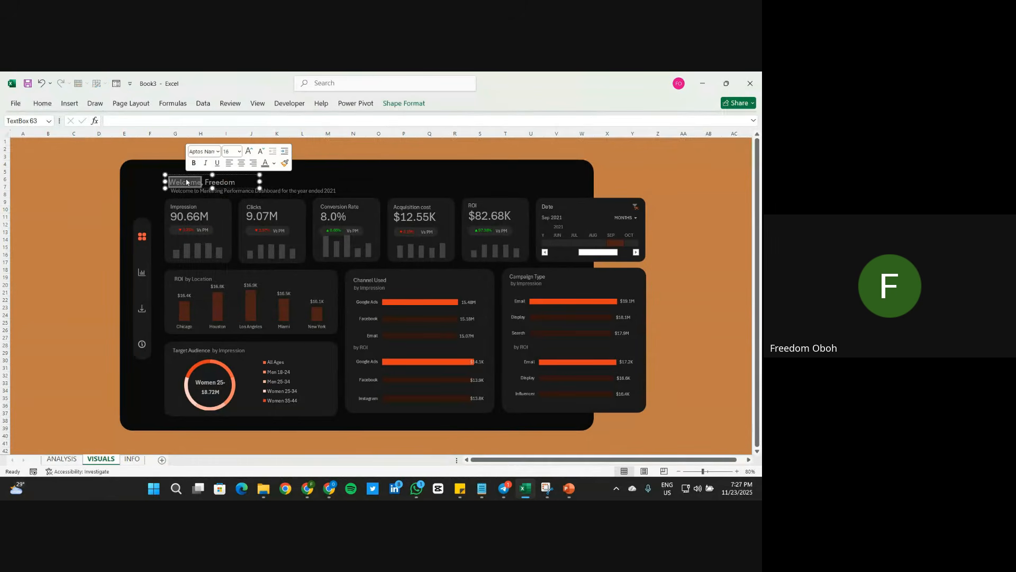
type("Hi")
key("BackSpace")
key("BackSpace")
type("i")
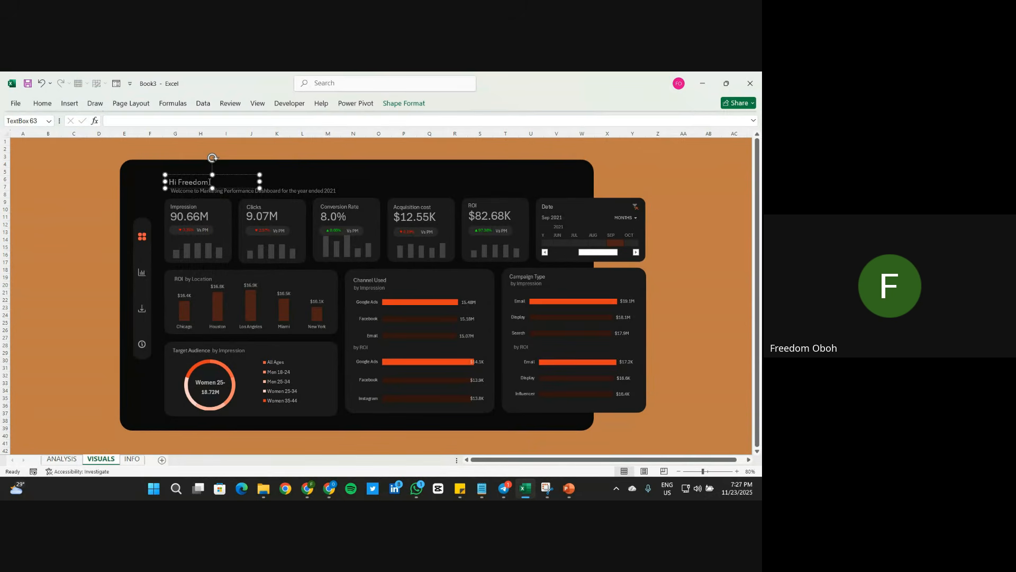
left_click(73, 209)
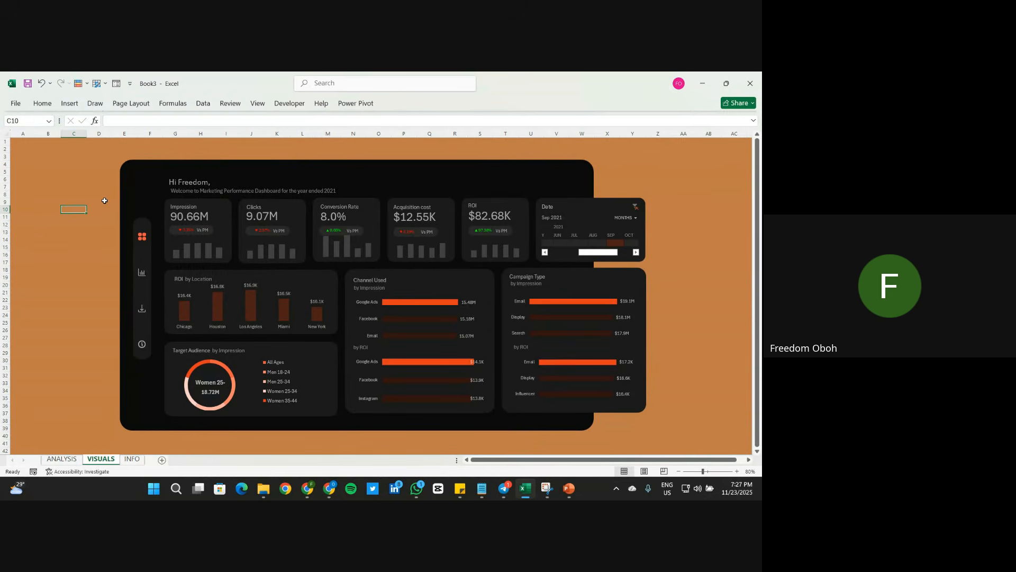
Step: Nudge the subtitle line so its text starts flush with the greeting above it
left_click(216, 190)
left_click_drag(248, 185, 246, 186)
left_click(45, 201)
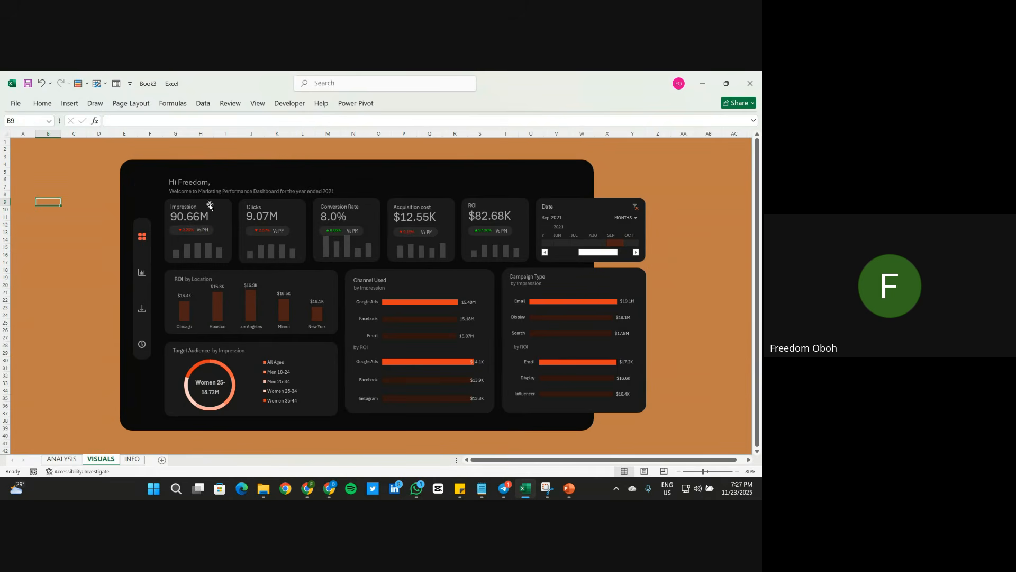
Step: Switch to Flaticon in the browser, close the download icon editor, and search the interface icons for "logo"
left_click(323, 439)
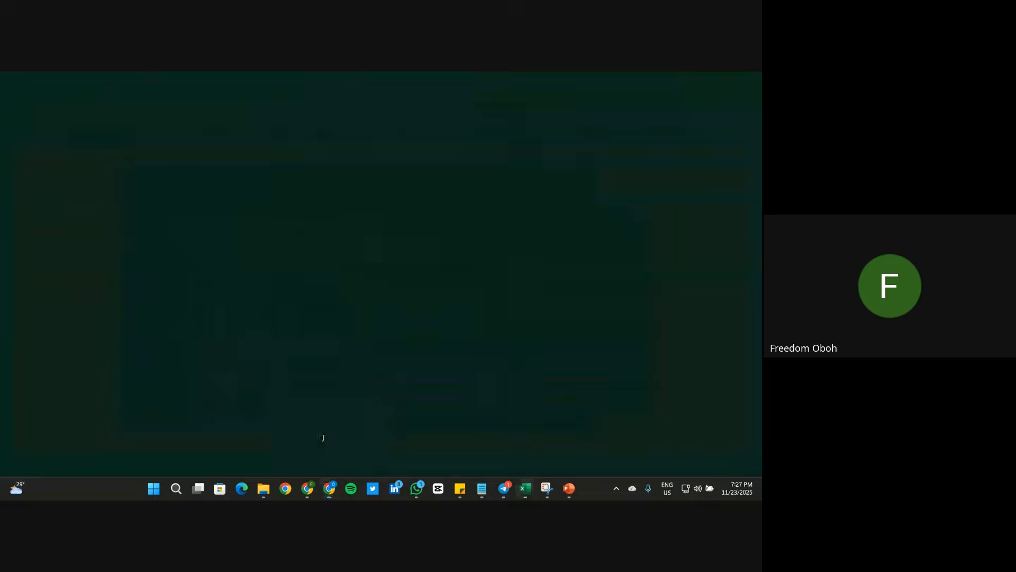
left_click(487, 82)
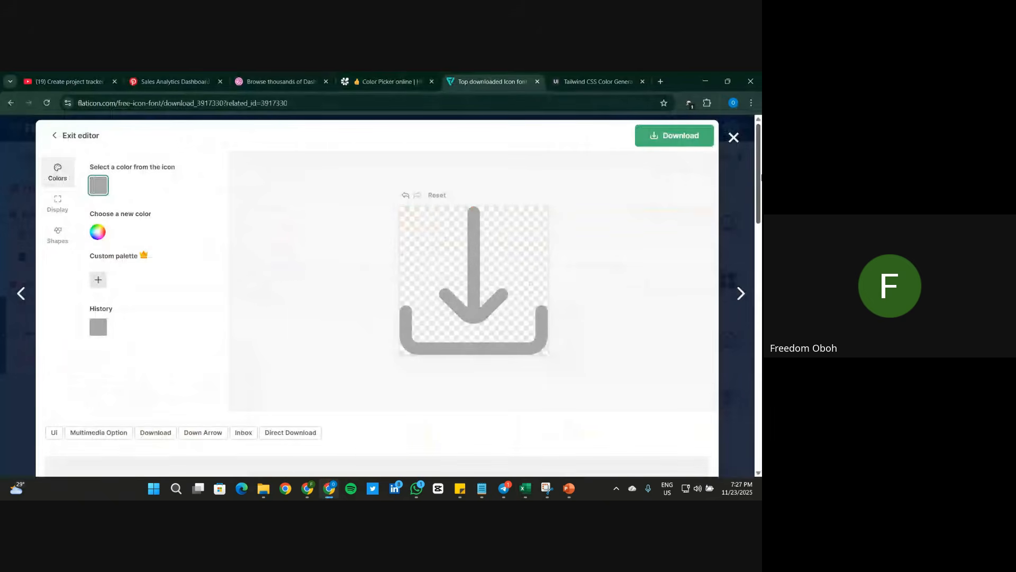
left_click(733, 138)
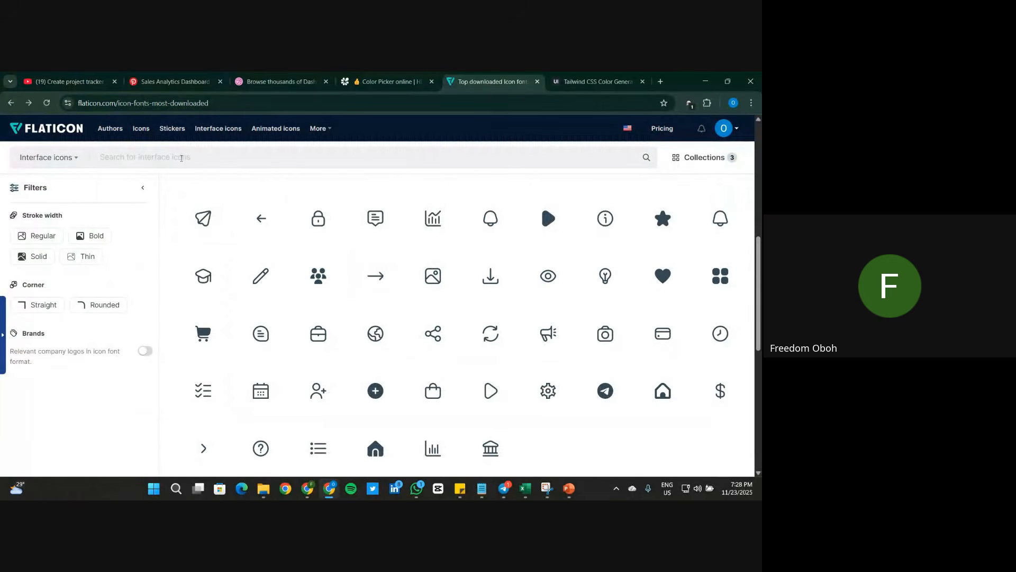
type("logo")
key("Return")
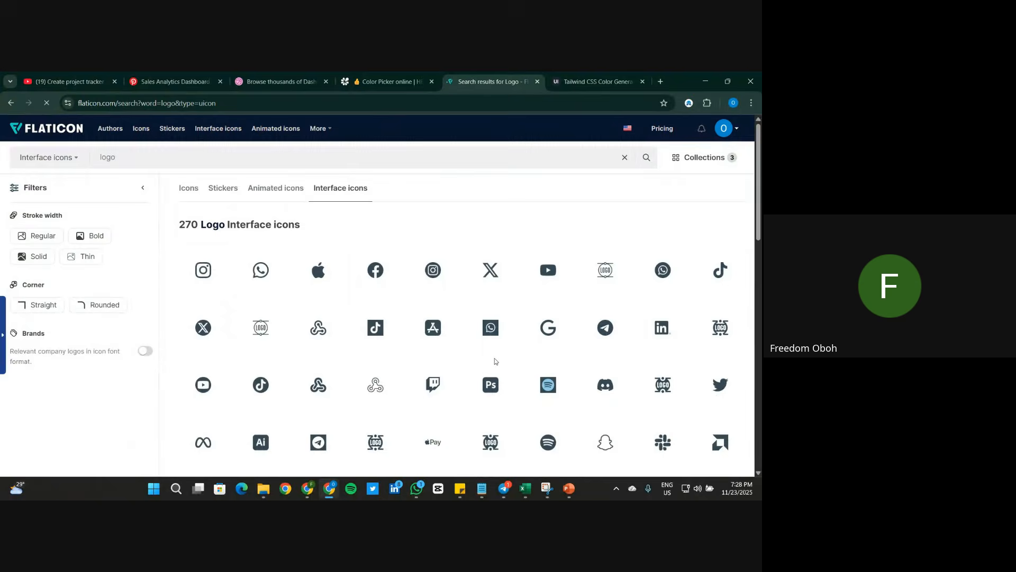
Step: Browse the logo icon results for a suitable dashboard logo, previewing the Webhook icon
scroll(494, 360, "down", 3)
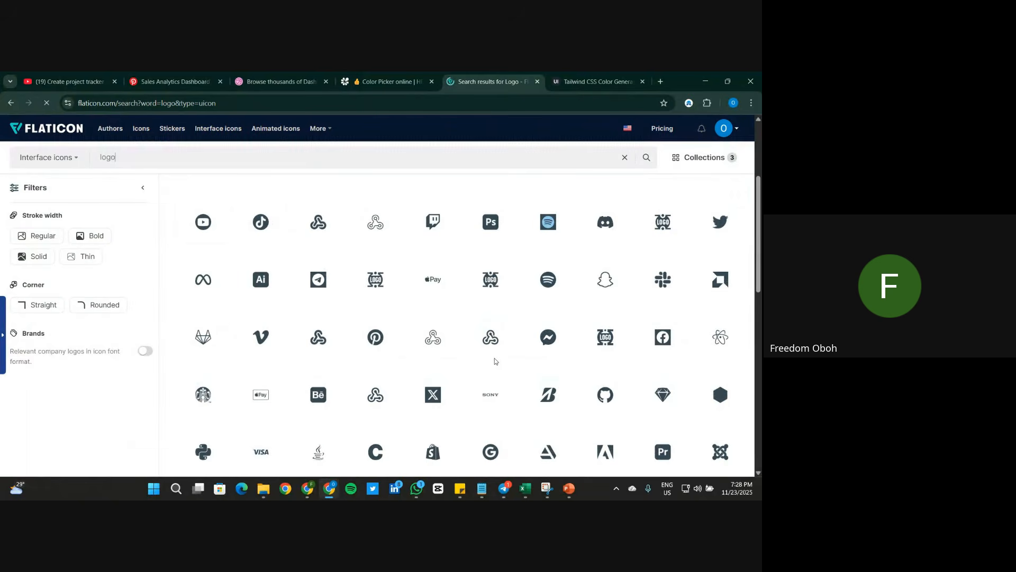
left_click(495, 360)
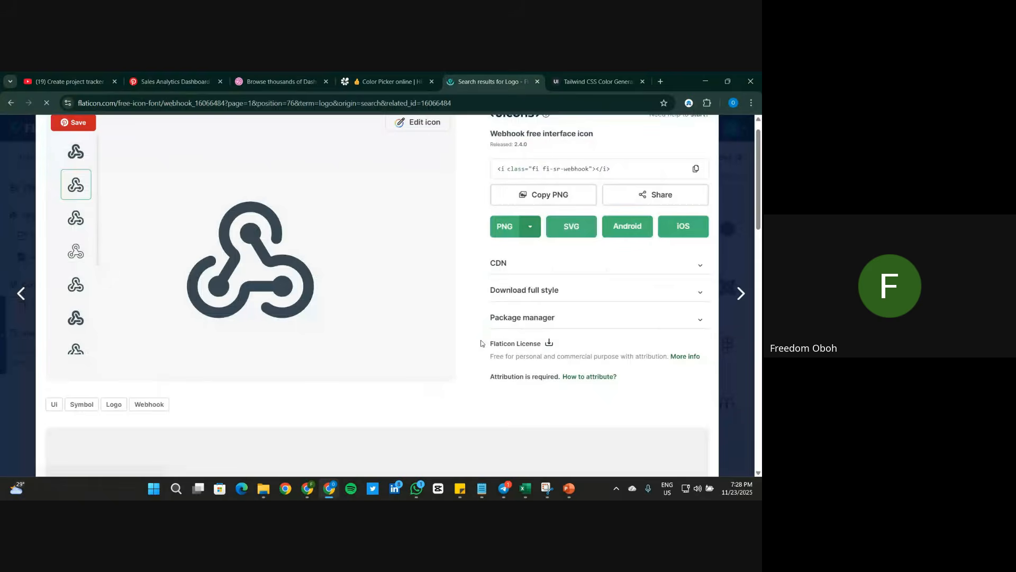
left_click(738, 158)
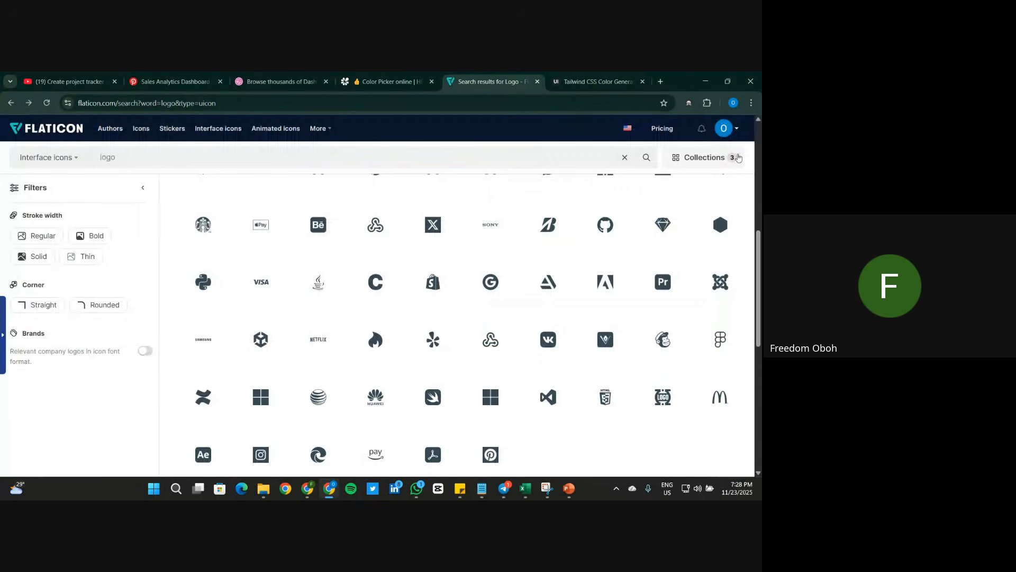
scroll(370, 364, "down", 2)
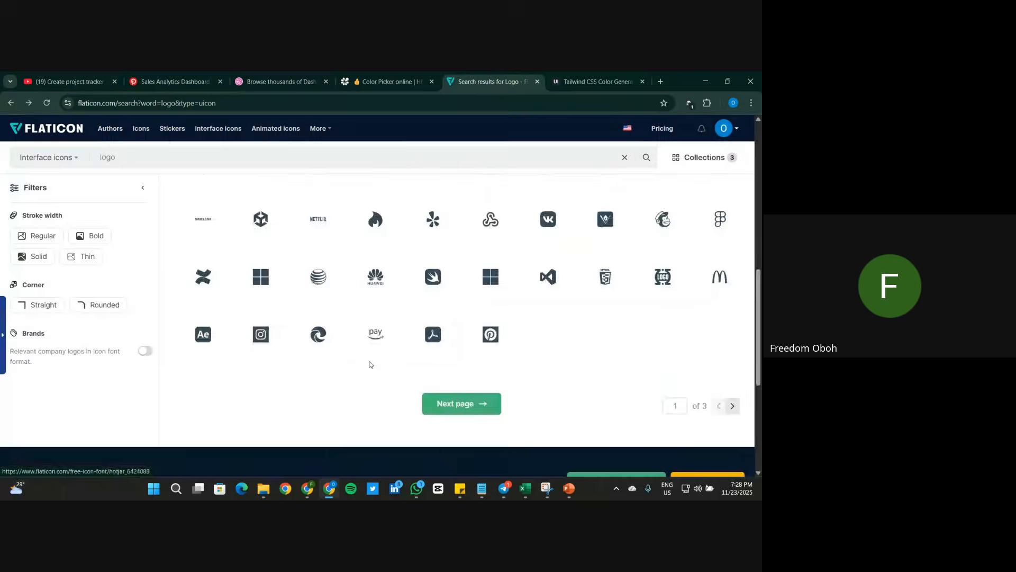
scroll(370, 364, "up", 1)
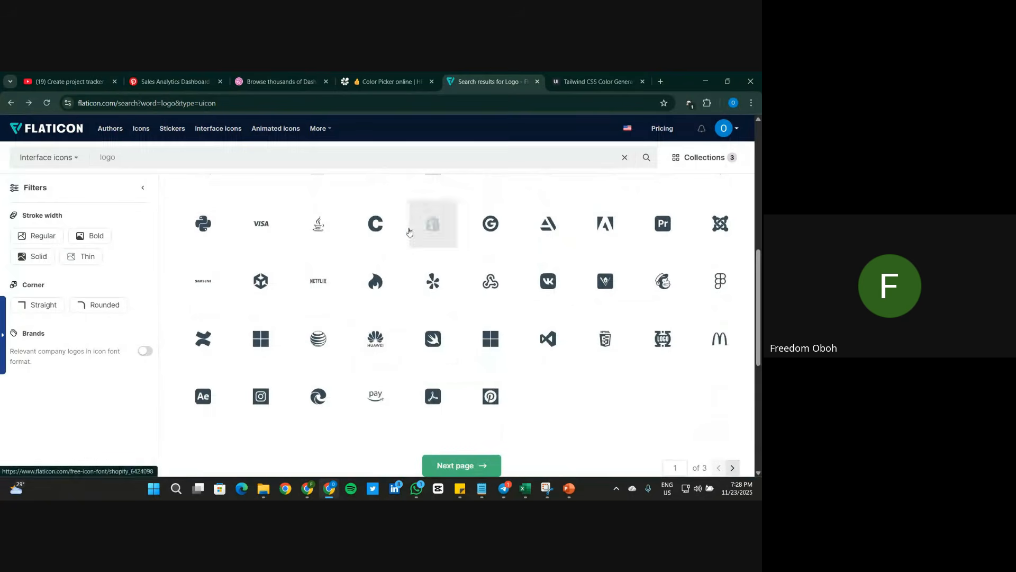
Step: Search the Flaticon interface icons for "ads"
key("BackSpace")
key("BackSpace")
key("BackSpace")
type("ads")
key("Return")
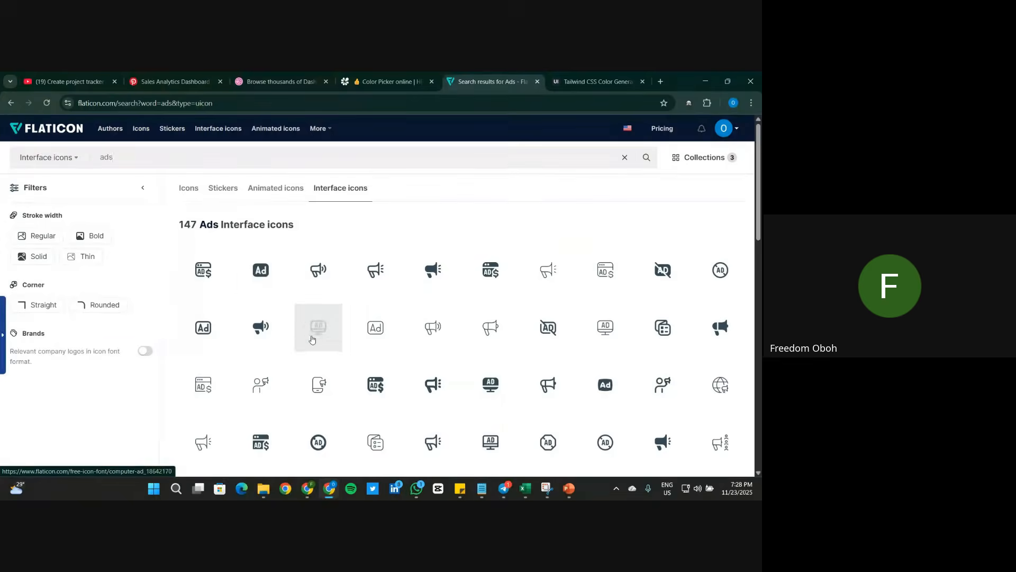
Step: Find the World Megaphone icon among the ads interface icons and open it in the icon editor
scroll(312, 340, "down", 1)
scroll(312, 340, "down", 2)
scroll(311, 339, "down", 4)
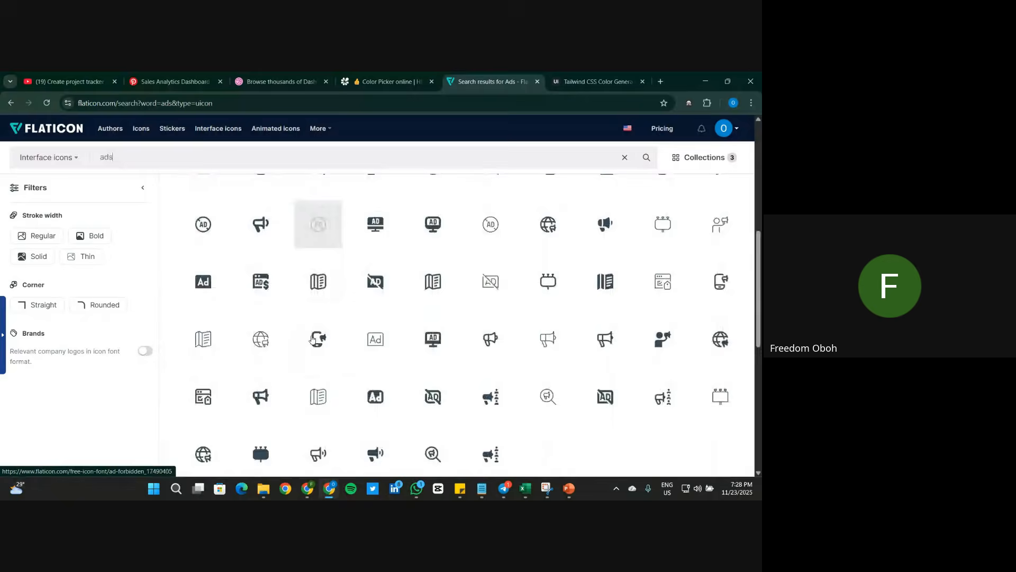
scroll(312, 339, "down", 1)
scroll(311, 339, "up", 2)
scroll(311, 339, "up", 3)
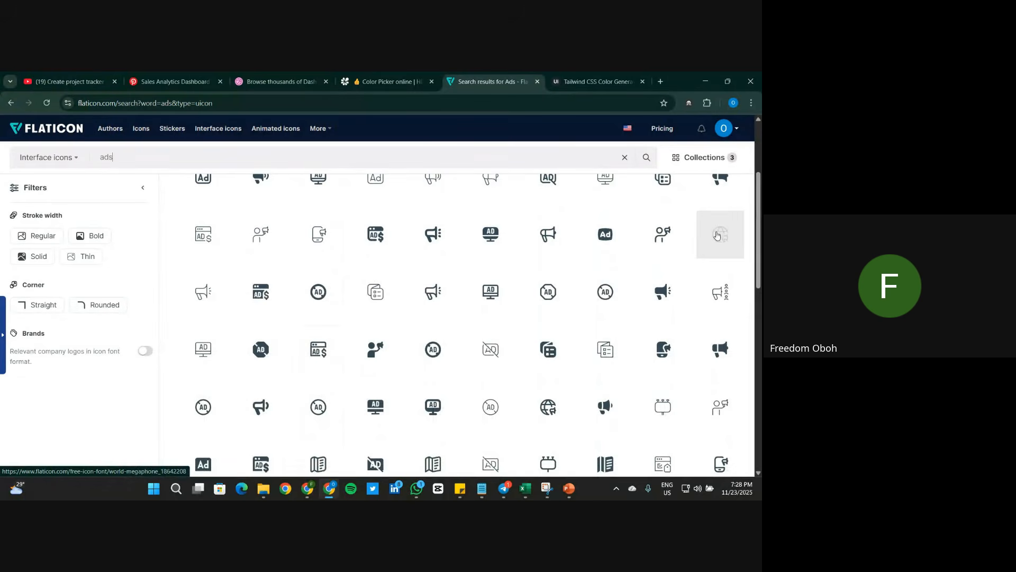
left_click(719, 236)
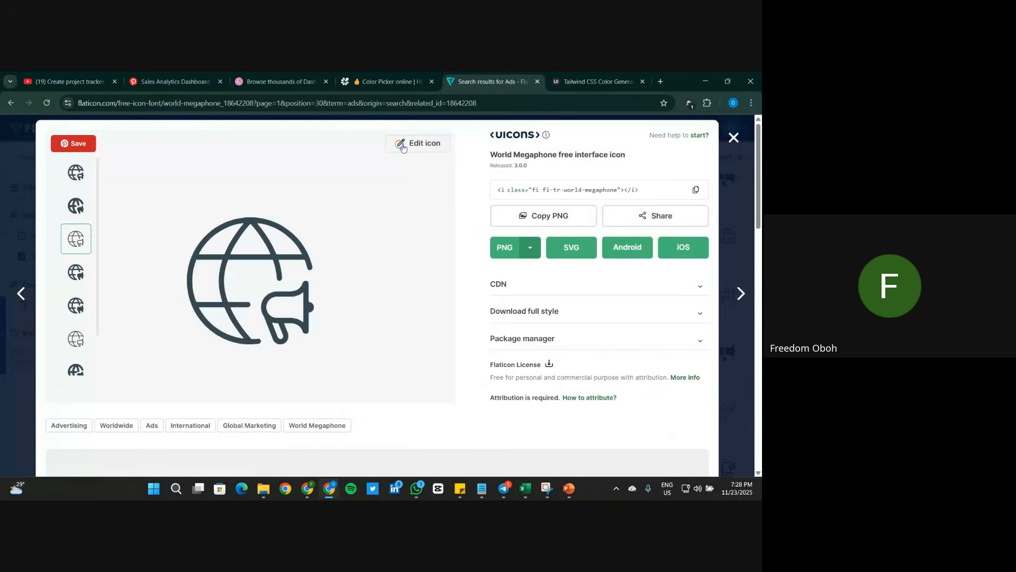
left_click(291, 244)
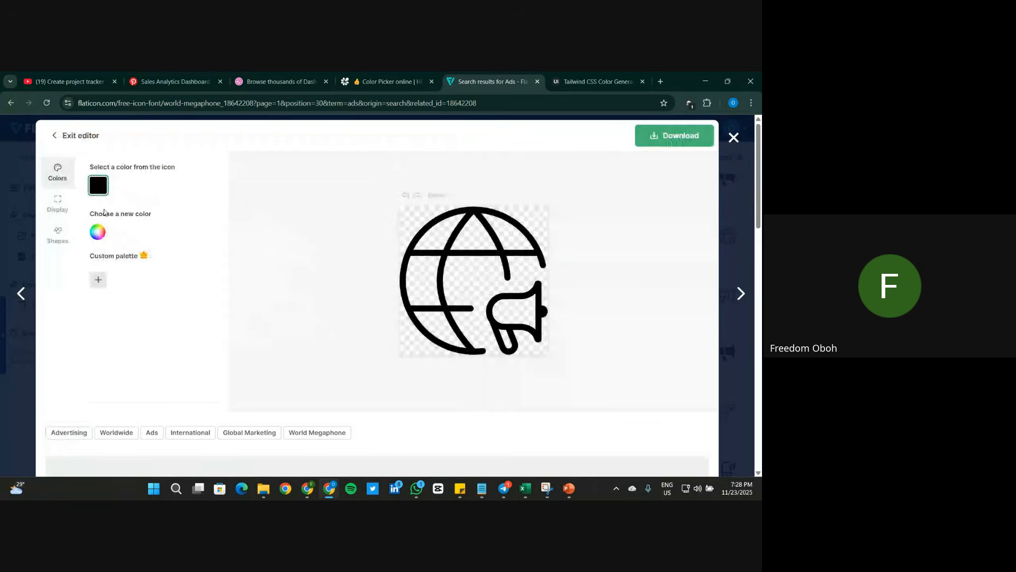
Step: Sample the orange-red of the reference dashboard's logo on the image color picker site and copy its HEX code #f45c47
left_click(99, 234)
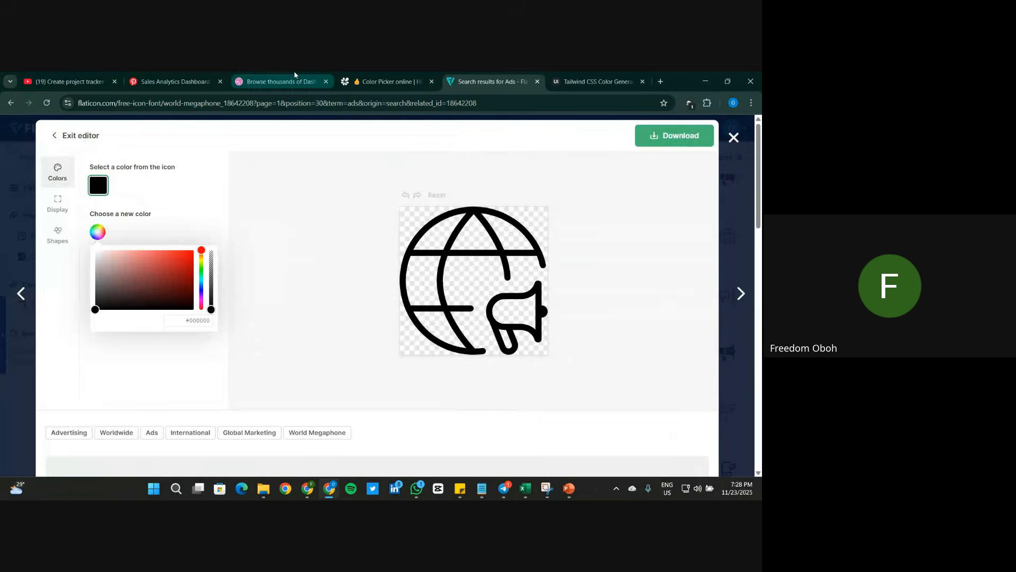
left_click(386, 81)
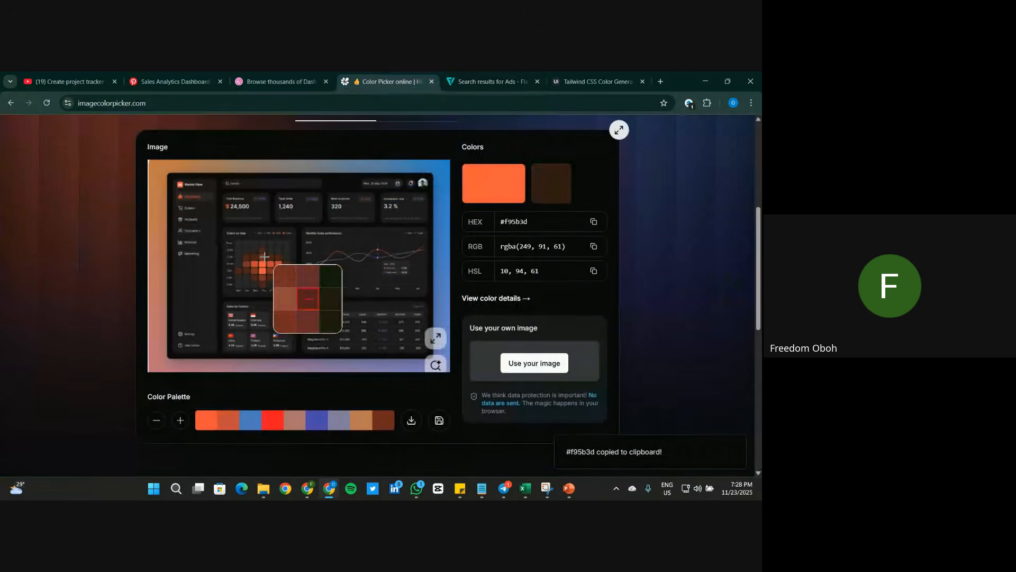
left_click(179, 185)
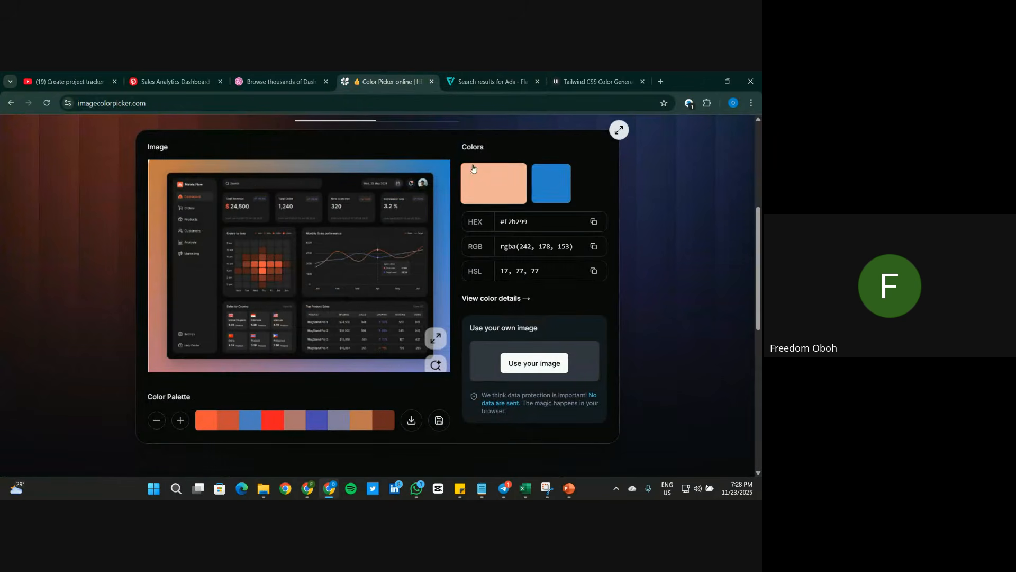
left_click(181, 183)
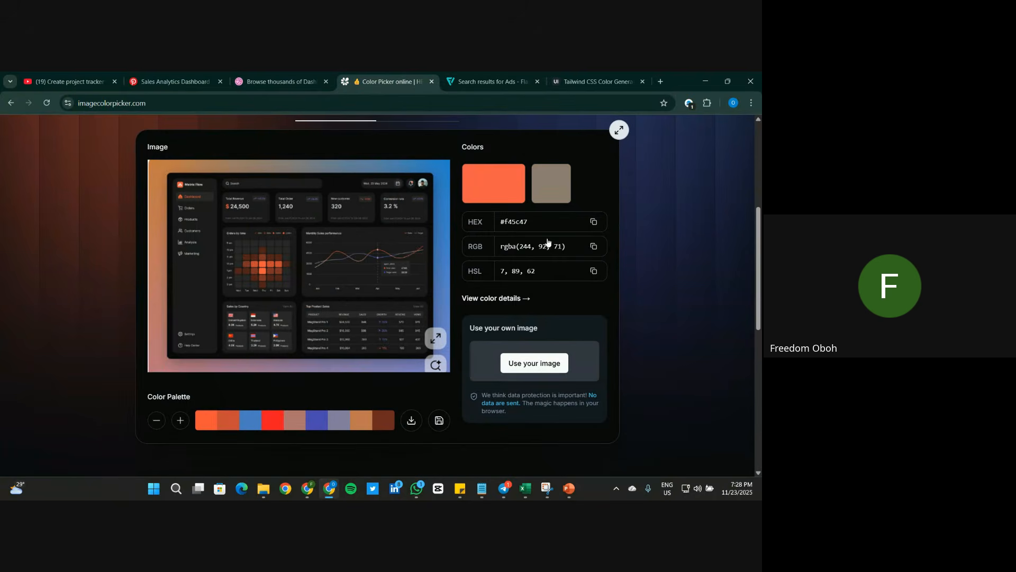
left_click(594, 222)
left_click(485, 77)
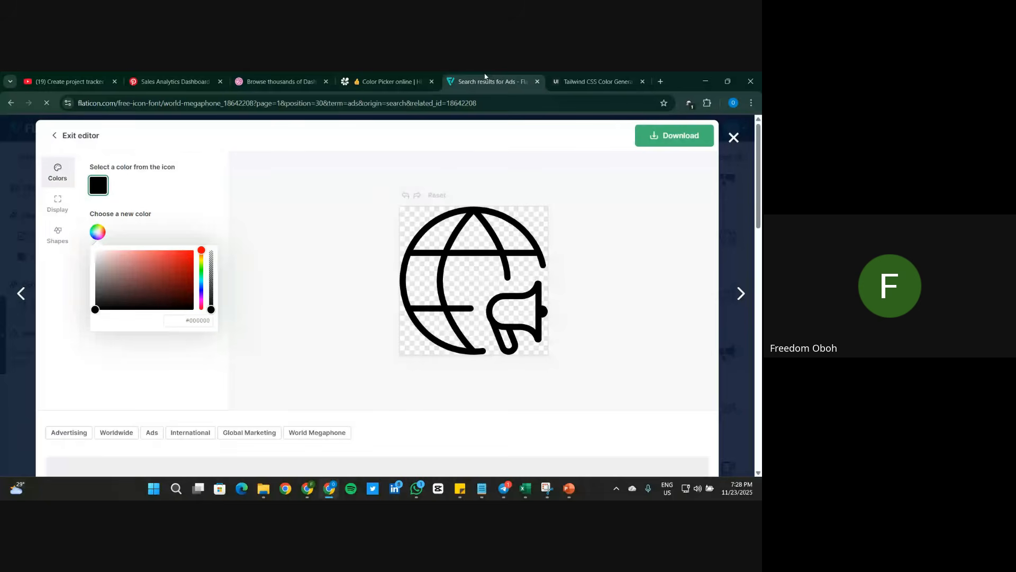
Step: Recolor the World Megaphone icon to #f45c47, download it as a PNG, and close the icon editor
left_click(187, 318)
key("ctrl+v")
left_click(664, 139)
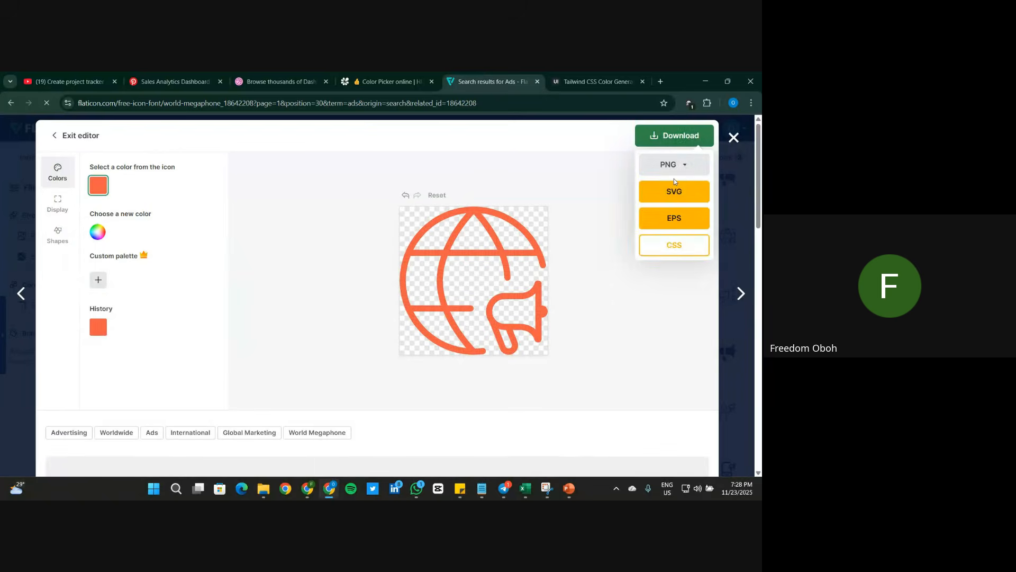
left_click(691, 218)
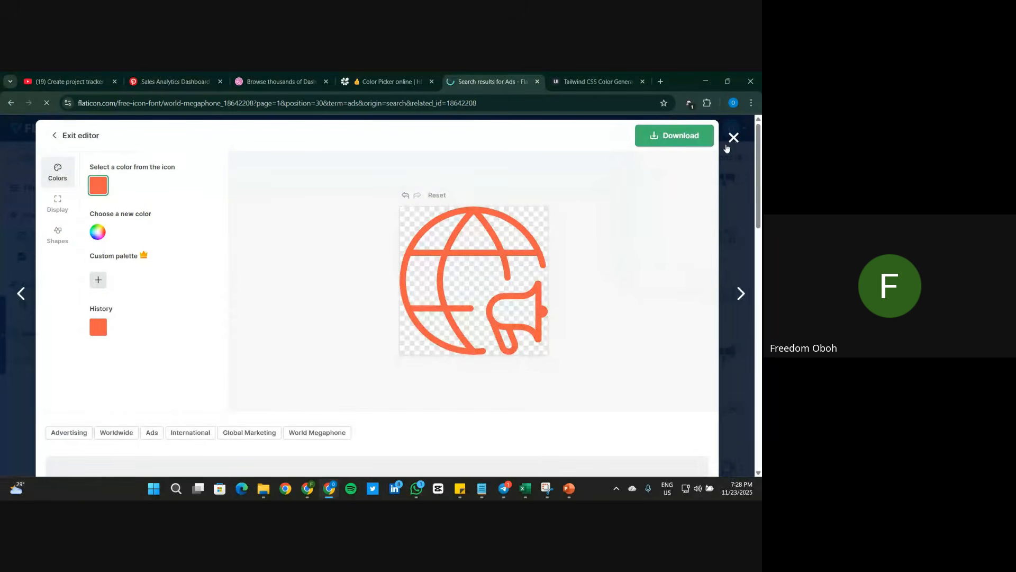
left_click(733, 138)
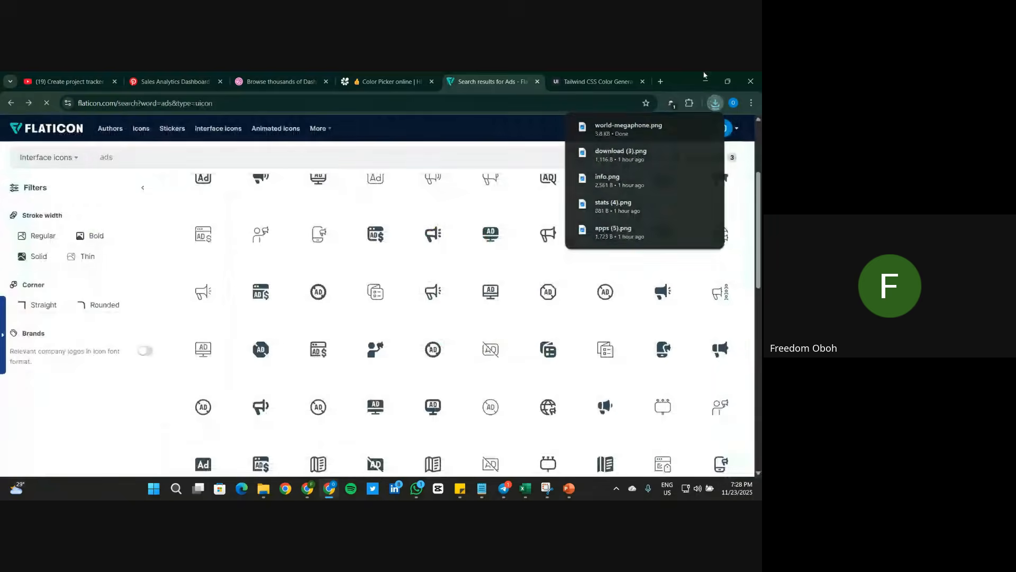
Step: Switch to Excel, insert the downloaded world-megaphone picture over the cells, and place it beside the greeting above the sidebar icons
key("alt+Tab")
left_click(67, 103)
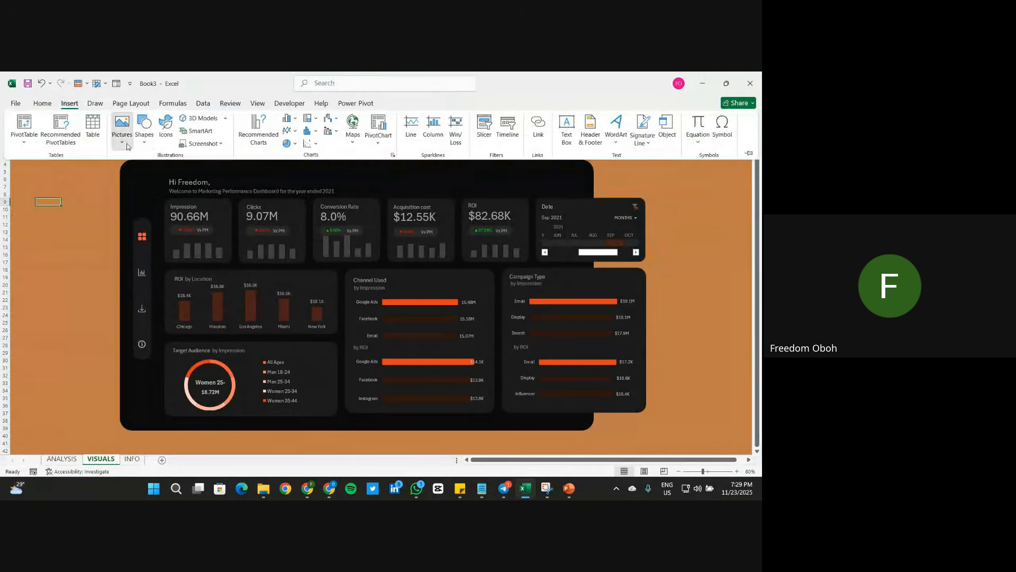
left_click(127, 147)
mouse_move(156, 173)
left_click(212, 186)
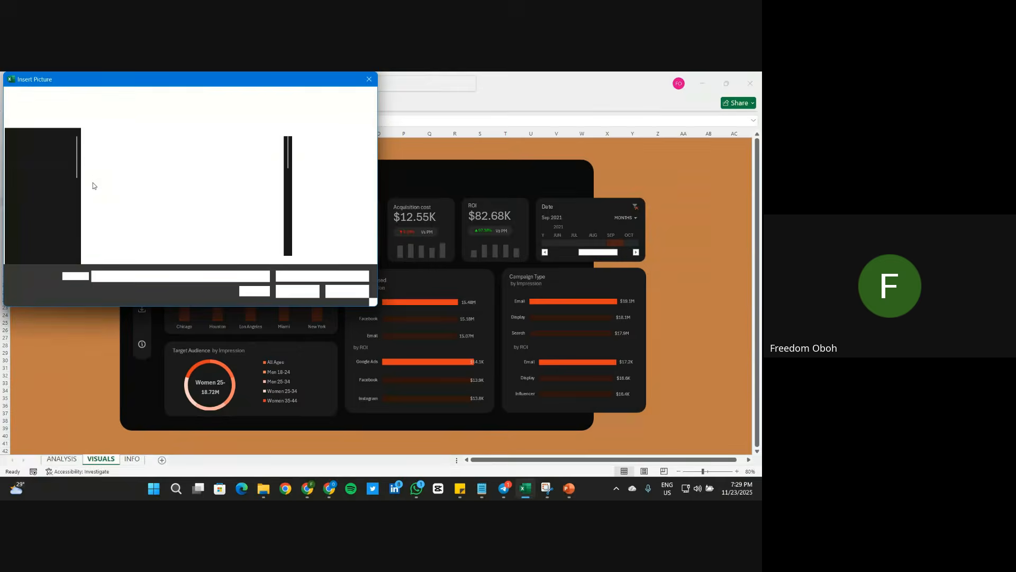
left_click(42, 184)
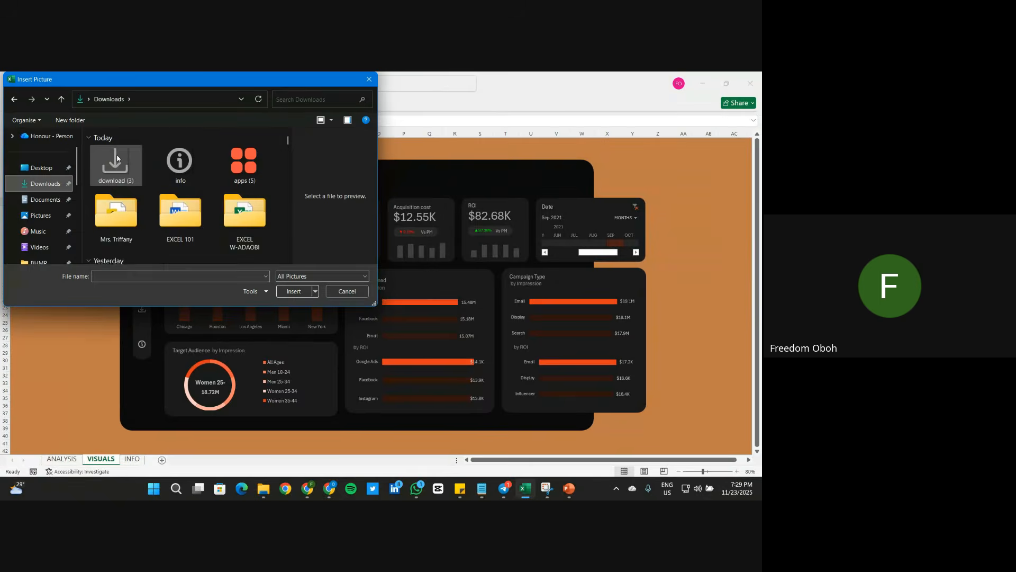
double_click(117, 163)
left_click_drag(51, 212, 143, 188)
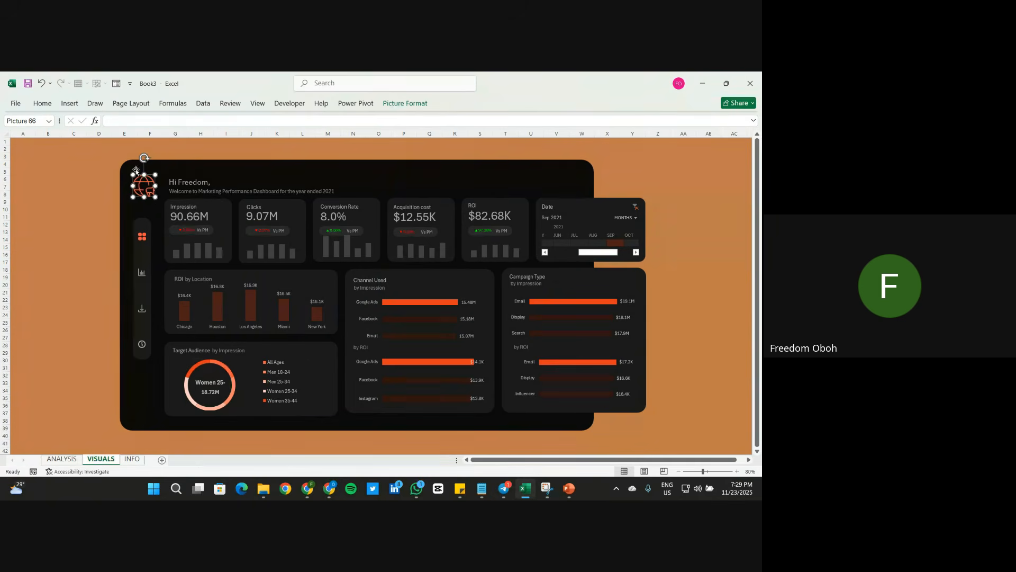
Step: Apply a preset transparency to the megaphone logo picture
left_click(42, 104)
left_click(405, 103)
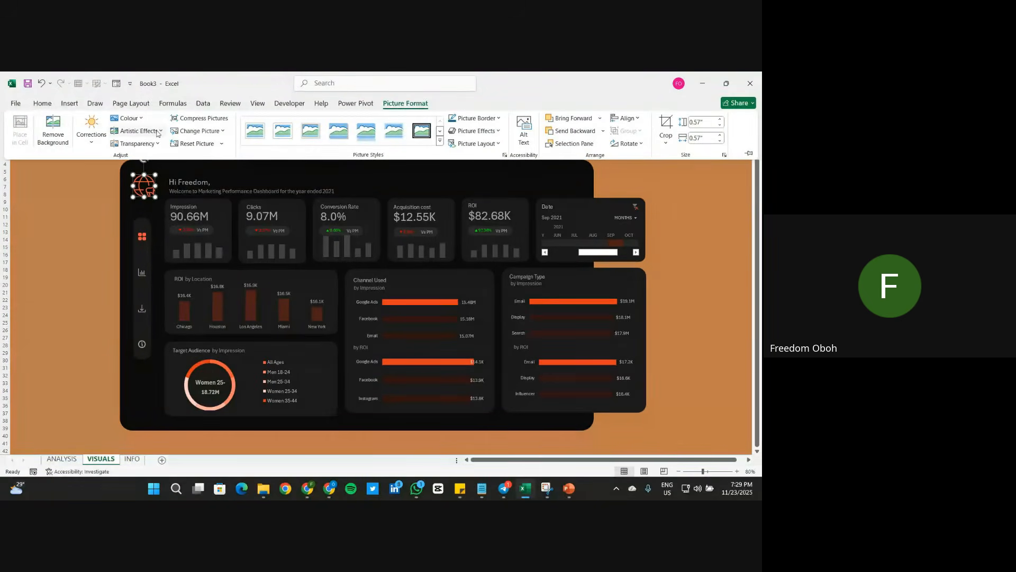
left_click(155, 143)
left_click(205, 171)
left_click(92, 213)
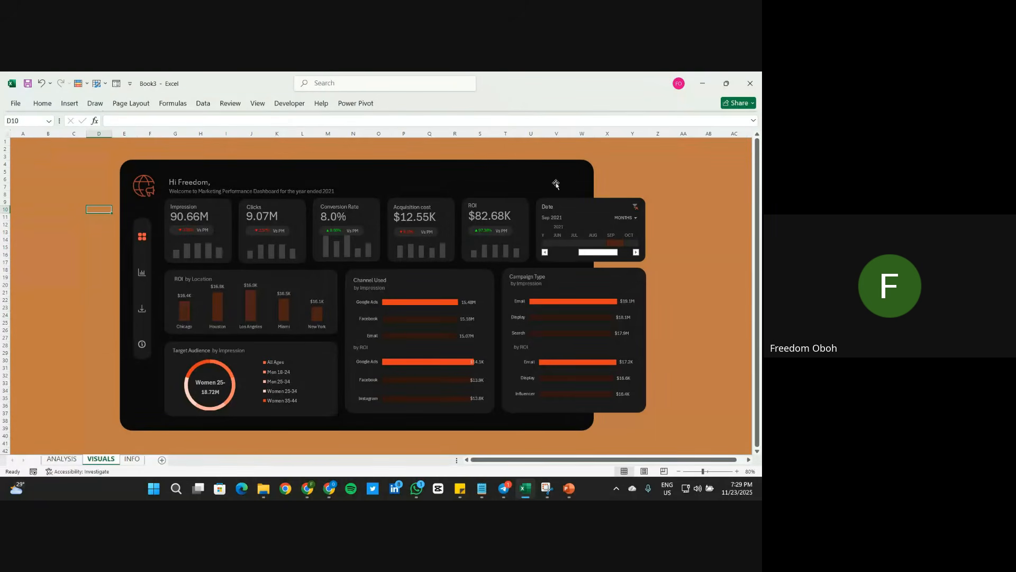
Step: Insert the close-up portrait from the Pictures folder over the cells, shrink it, and place it in the dashboard header's upper-right corner
left_click(68, 109)
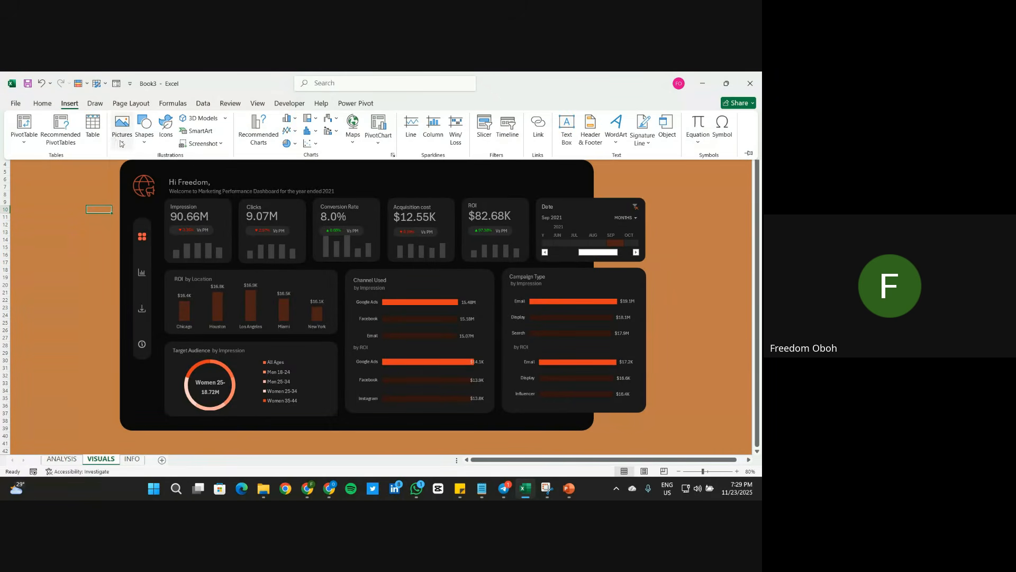
left_click(121, 131)
mouse_move(148, 175)
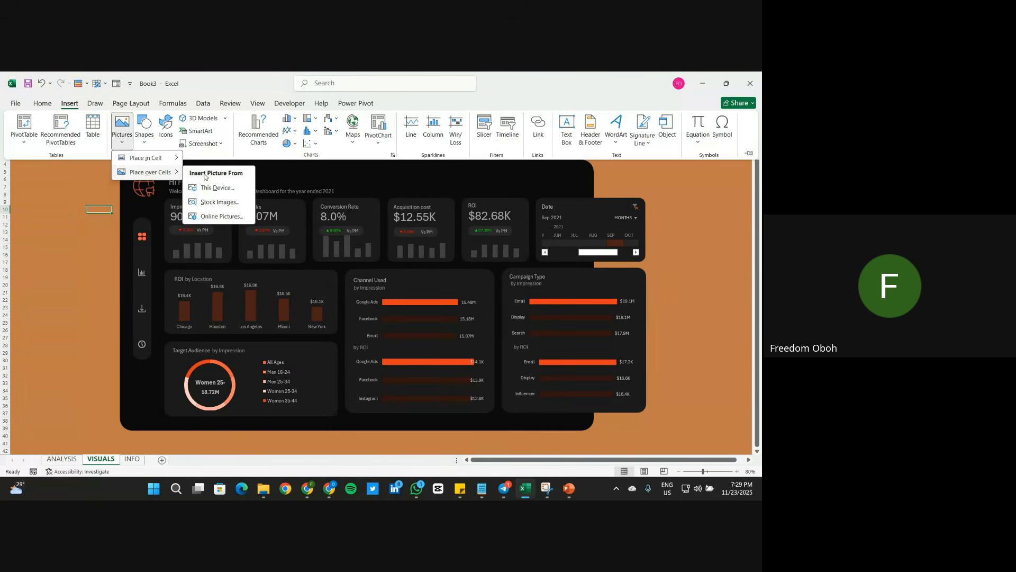
left_click(217, 187)
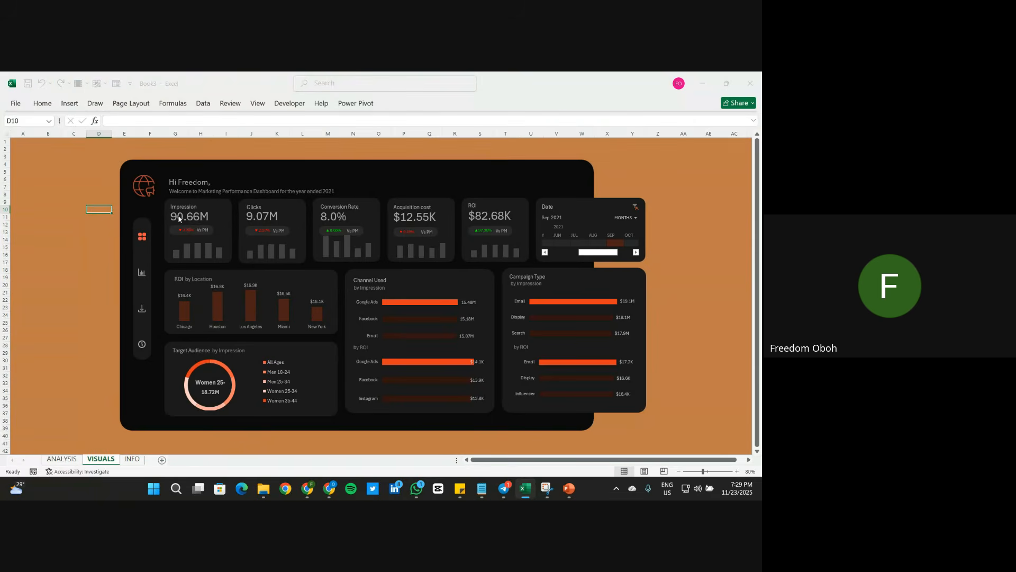
scroll(40, 199, "up", 3)
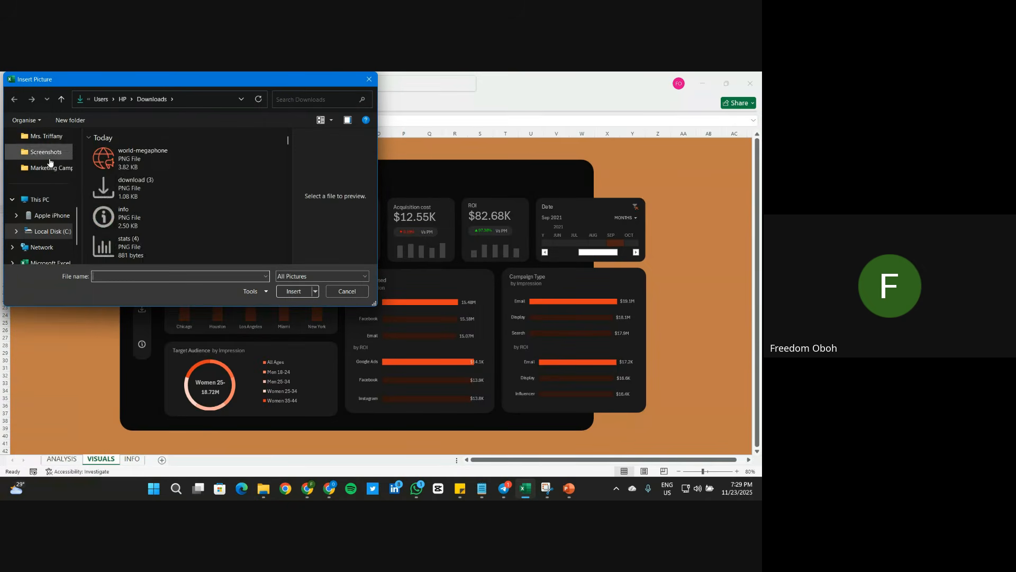
left_click(41, 199)
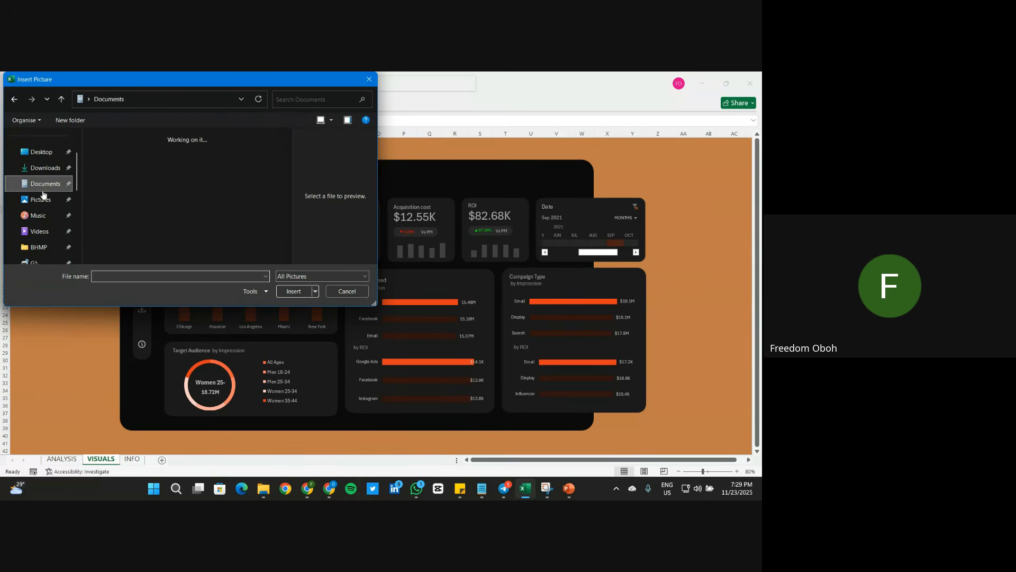
scroll(174, 196, "down", 10)
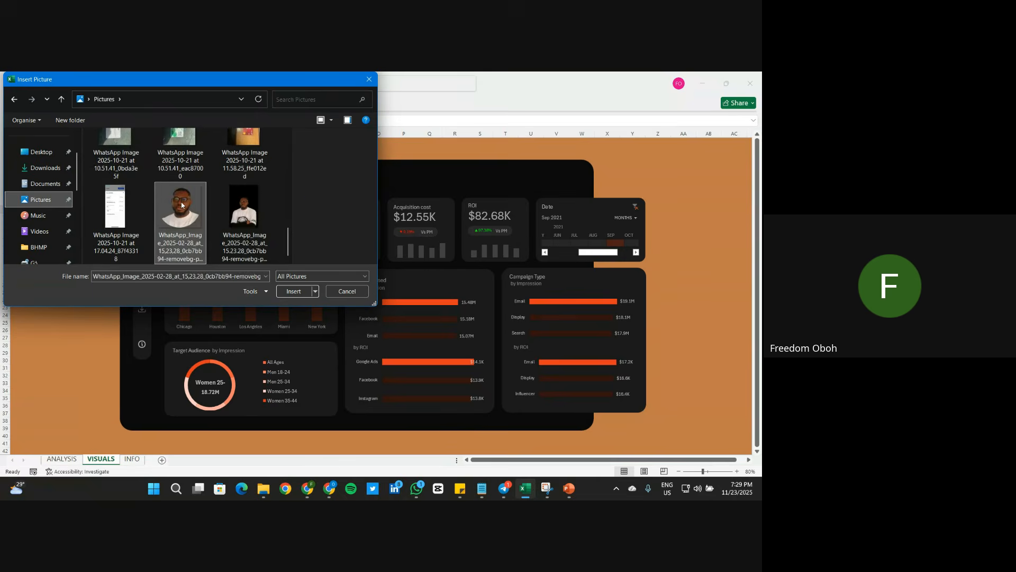
left_click(179, 202)
left_click(294, 291)
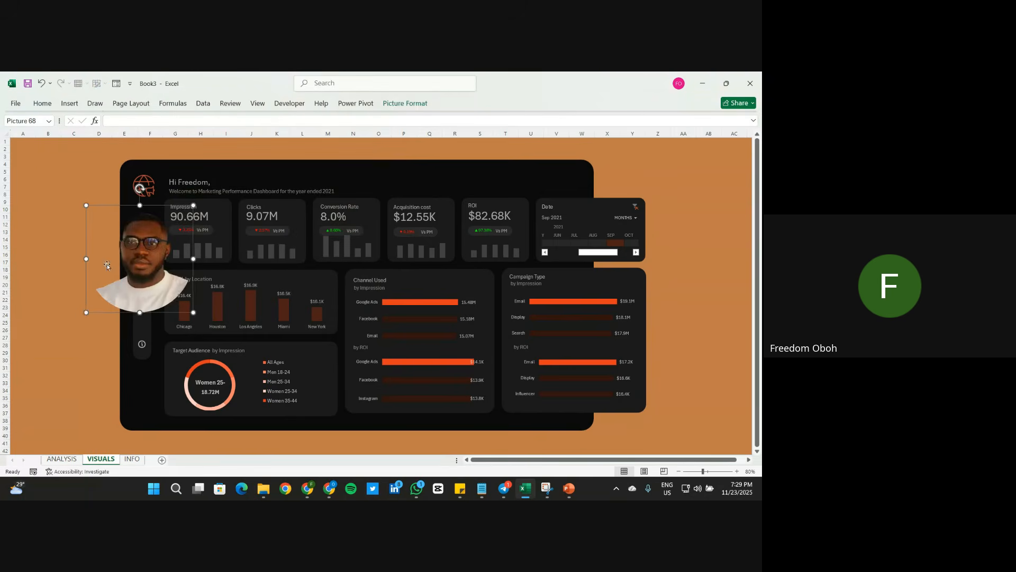
left_click_drag(87, 312, 574, 174)
left_click(625, 172)
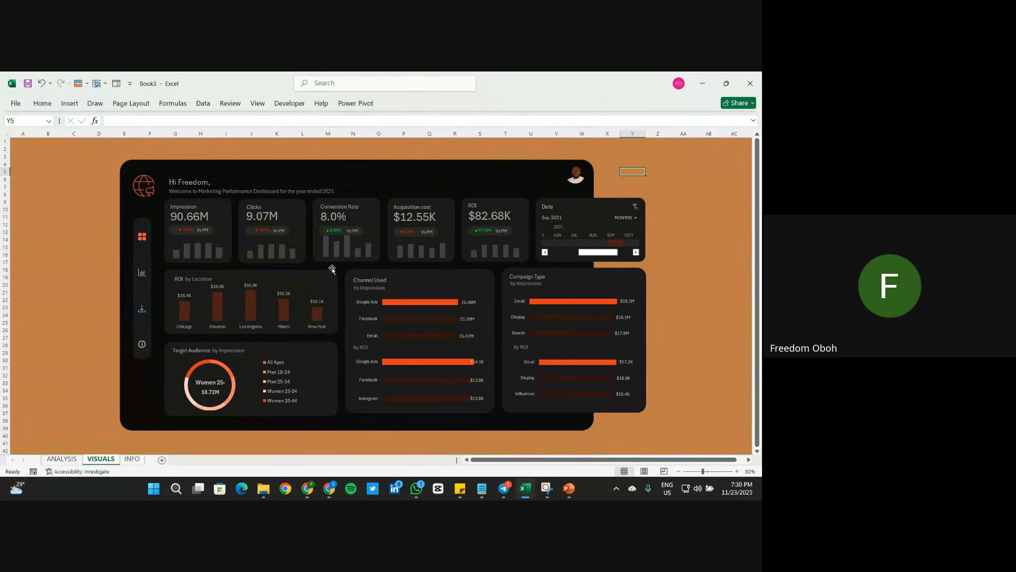
Step: Duplicate the "by Impression" text box of the Channel Used card and move the copy beside the header portrait
left_click(371, 289)
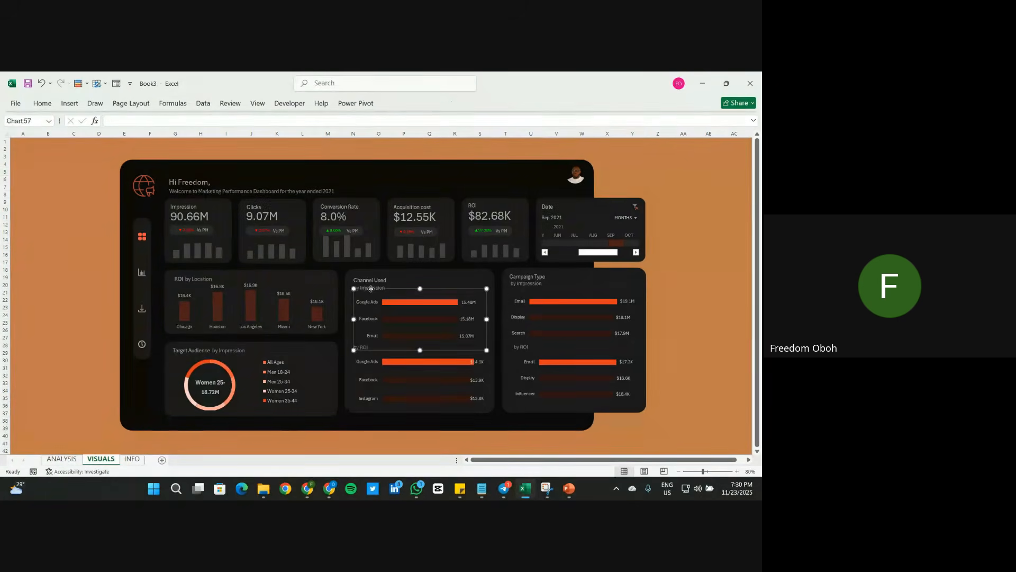
left_click(371, 286)
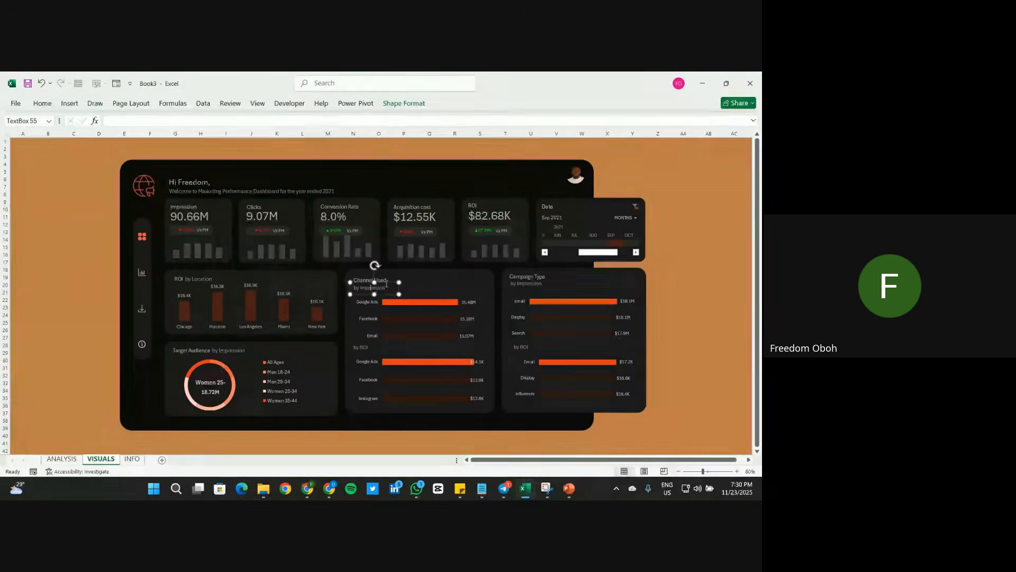
key("ctrl+d")
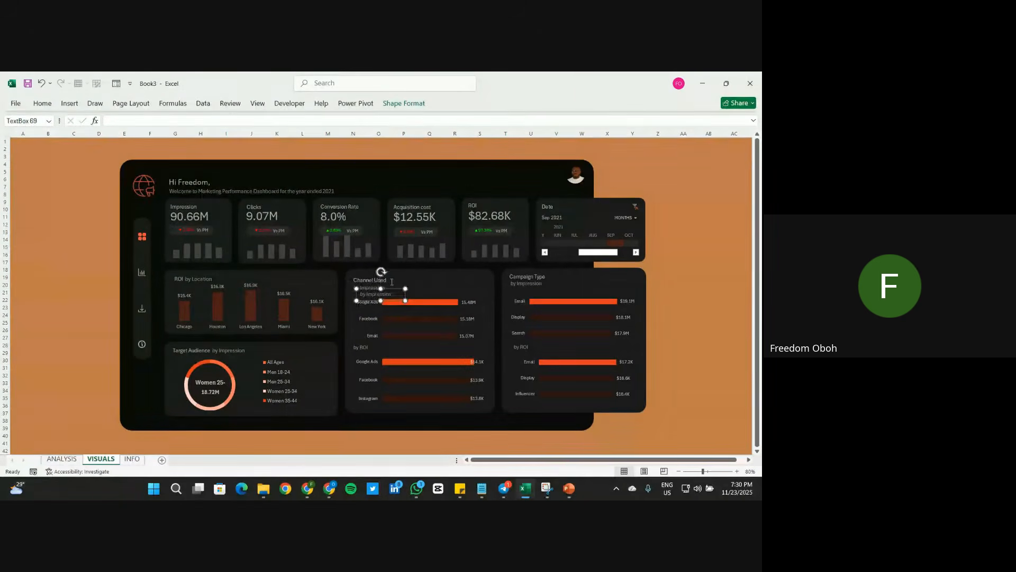
left_click_drag(392, 289, 558, 165)
Step: Replace the copied text with "Visuals by" and the creator's full name, and fit the box on two lines beside the portrait
triple_click(541, 171)
type("V")
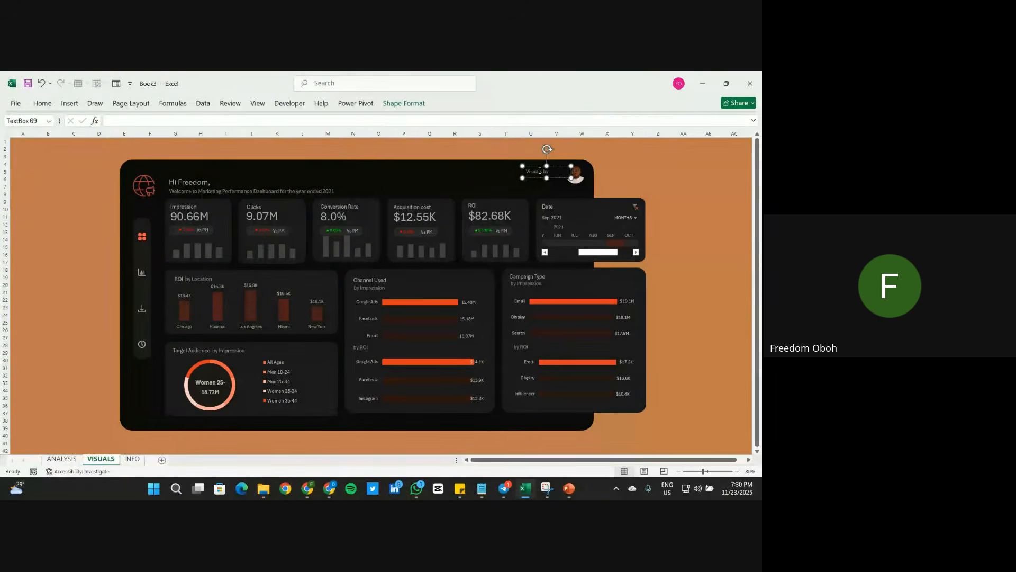
type("isual by Freedom Oboh")
left_click_drag(547, 178, 564, 187)
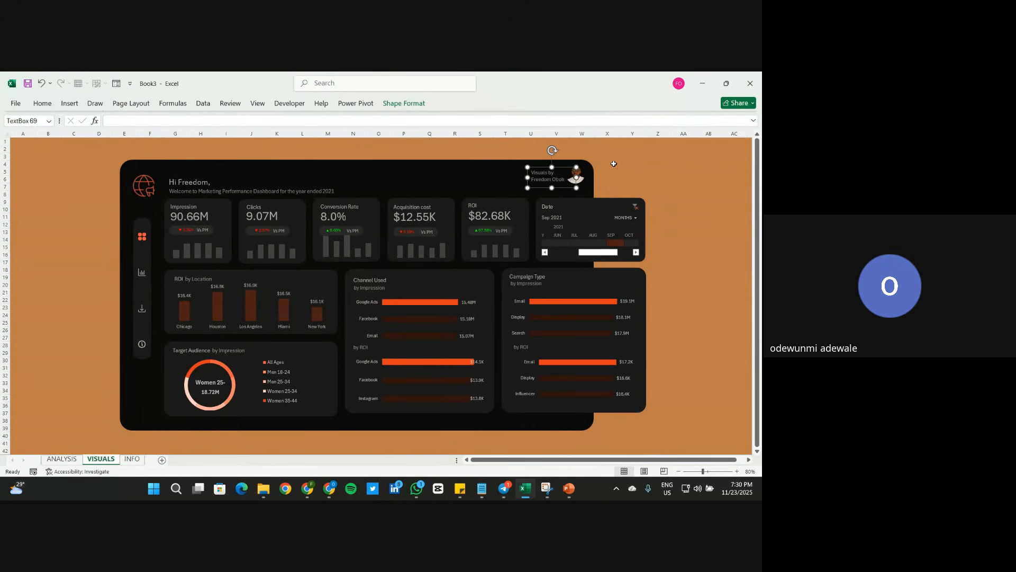
left_click(622, 164)
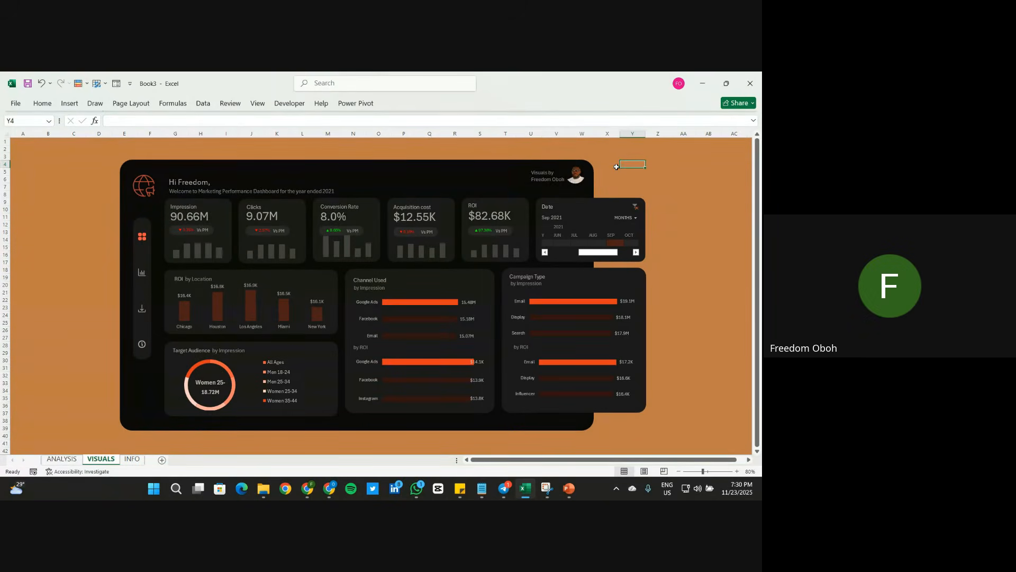
Step: Recolour the creator's name line in the header credit with a lighter font colour than the "Visuals by" line
left_click(555, 179)
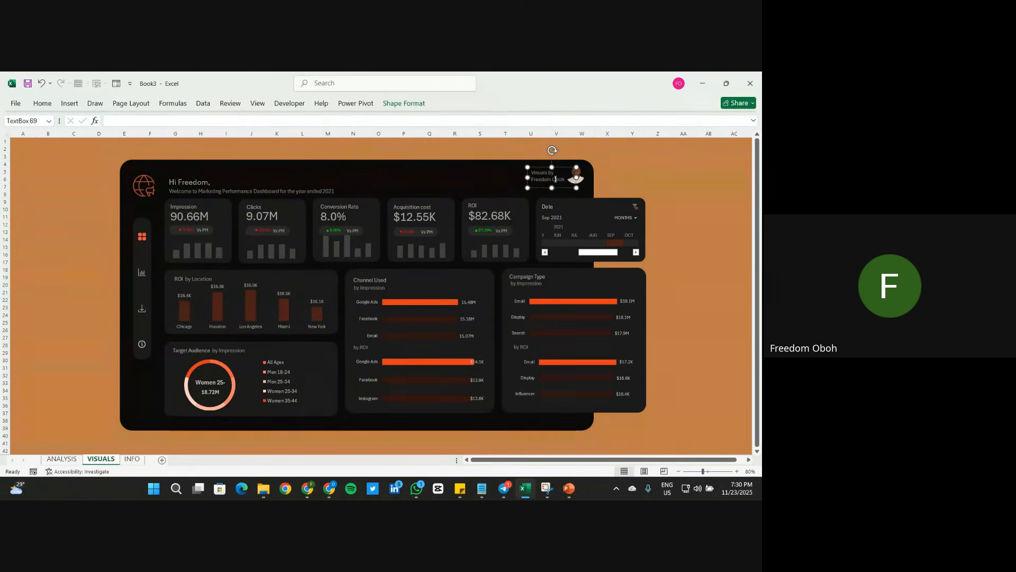
triple_click(556, 179)
left_click(547, 180)
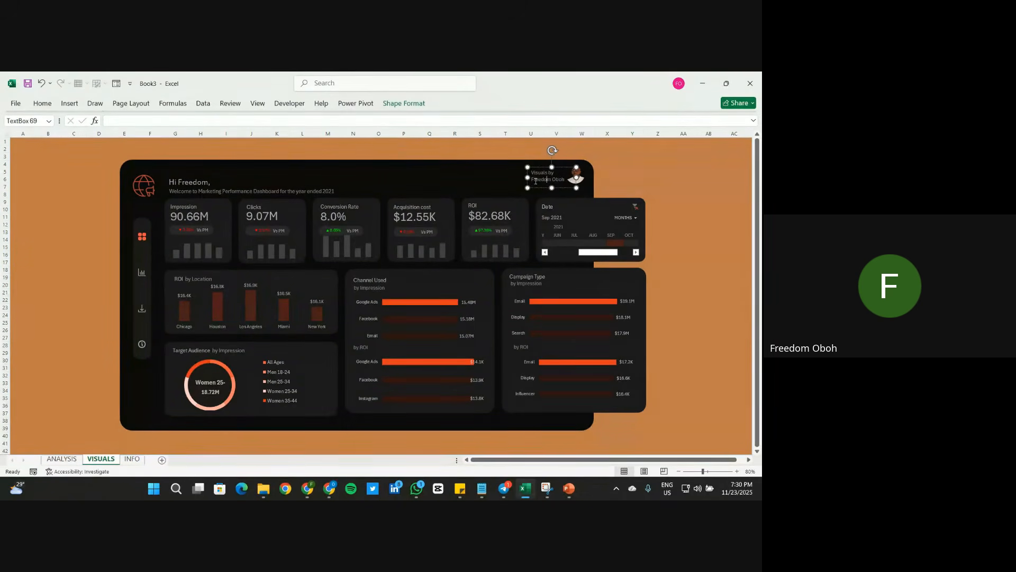
left_click_drag(534, 180, 572, 179)
left_click(41, 103)
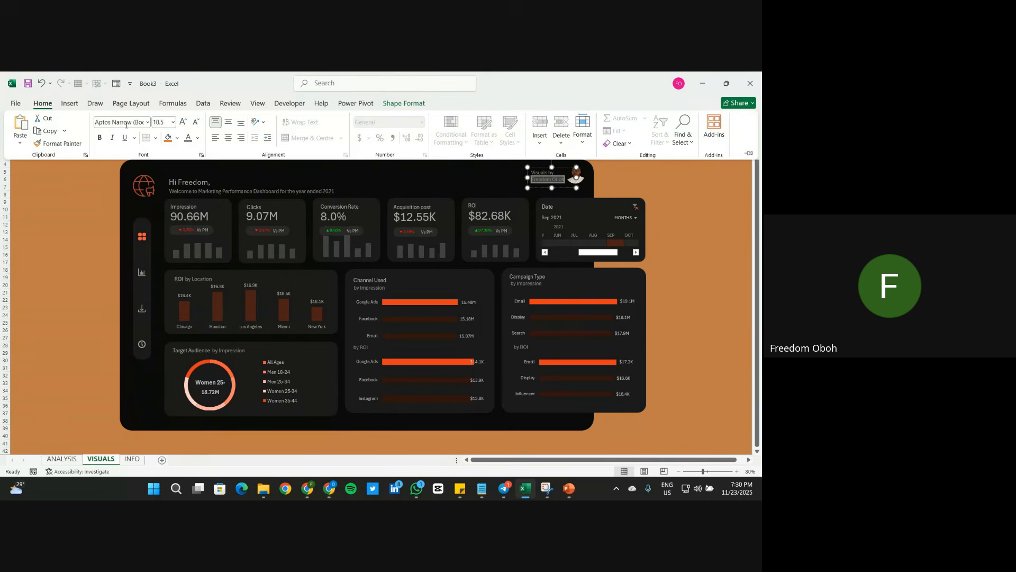
left_click(198, 138)
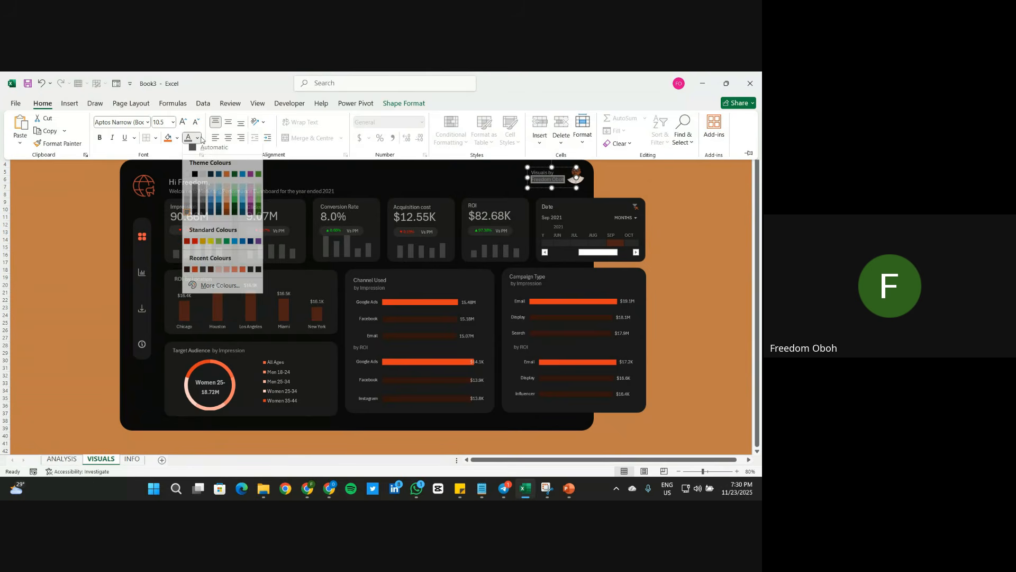
left_click(187, 209)
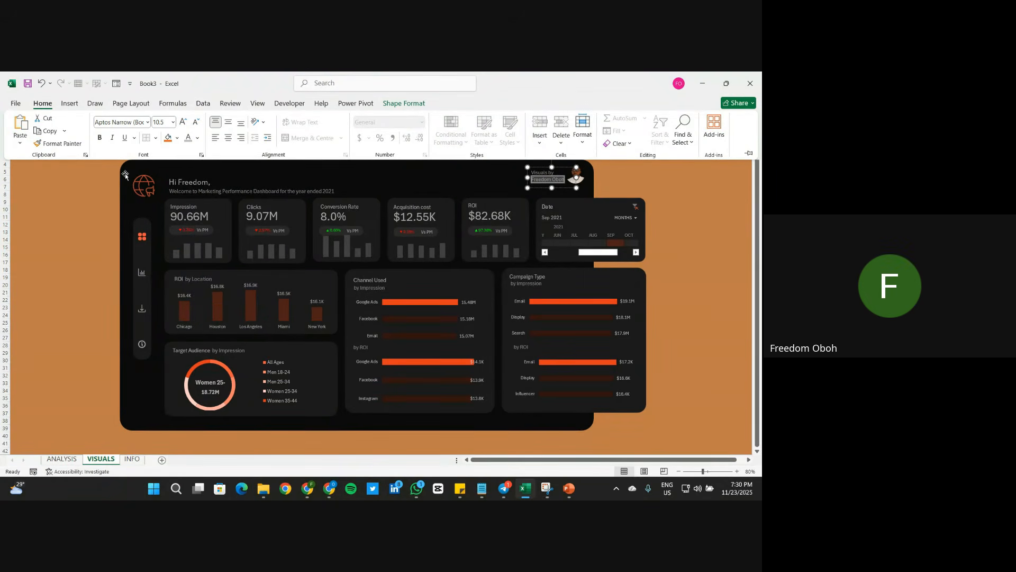
left_click(108, 231)
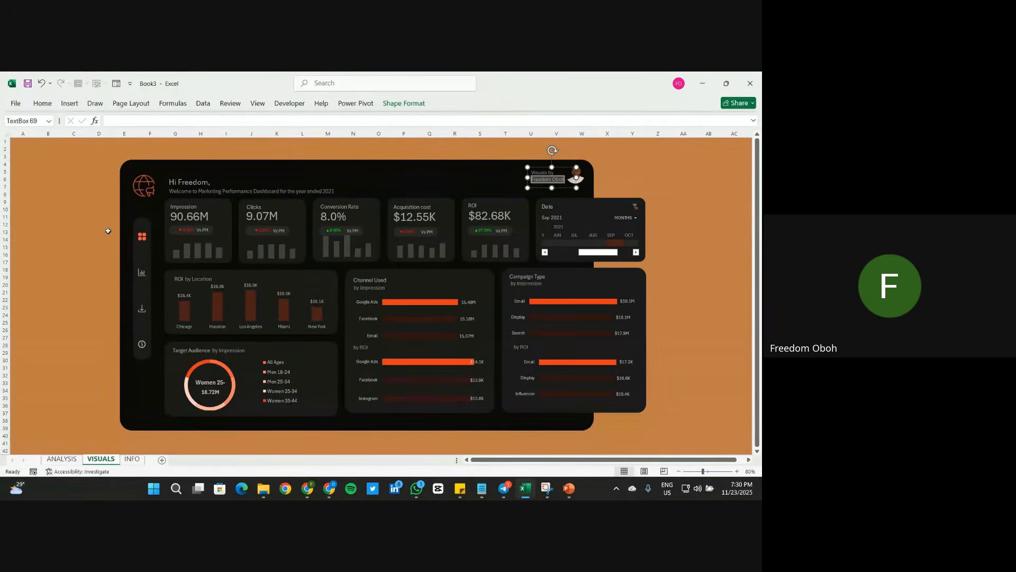
left_click(69, 104)
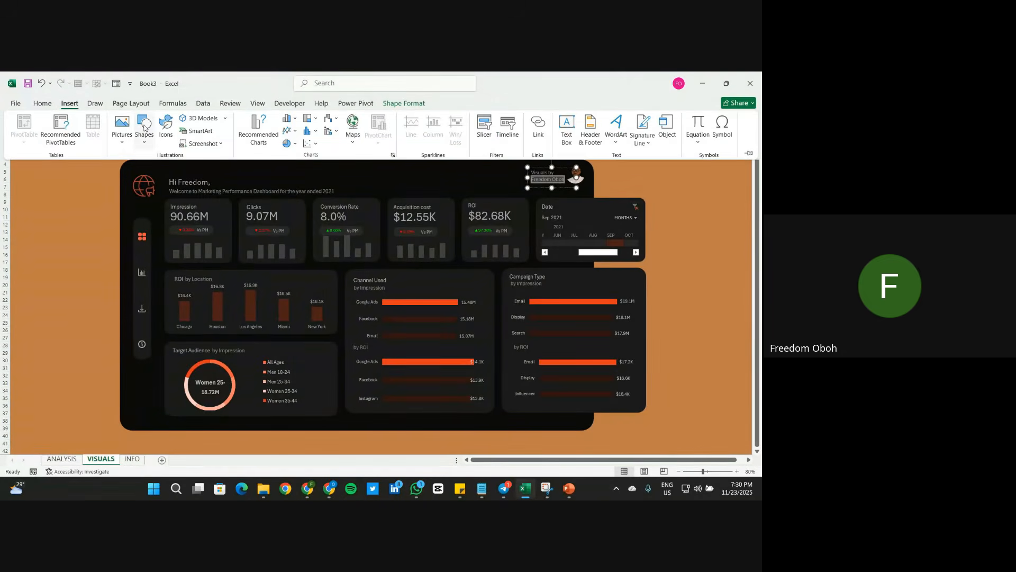
left_click(42, 105)
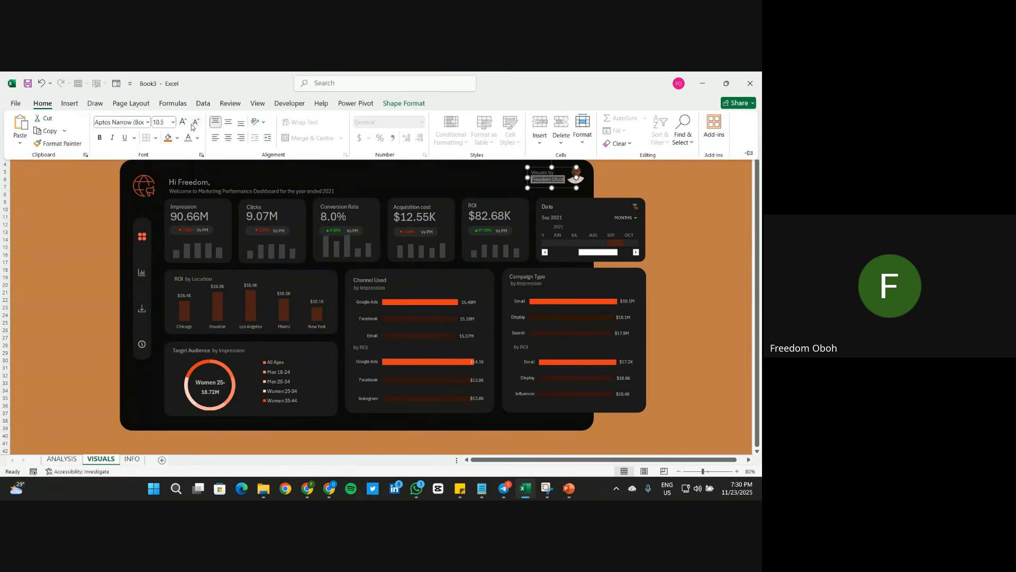
left_click(711, 216)
left_click(658, 202)
Step: Nudge the creator credit text box slightly to the left, away from the header portrait
left_click(550, 170)
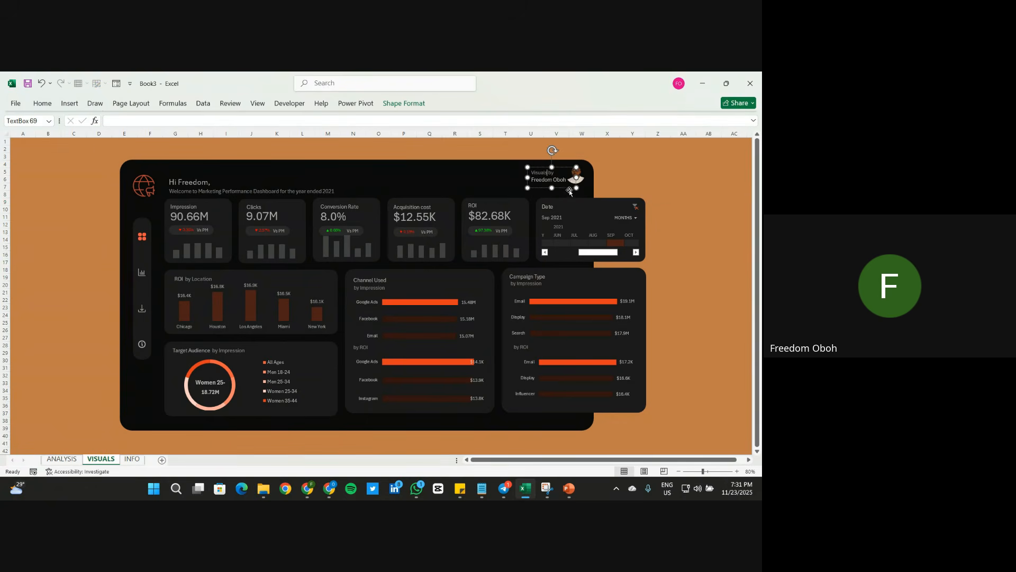
left_click_drag(564, 186, 562, 187)
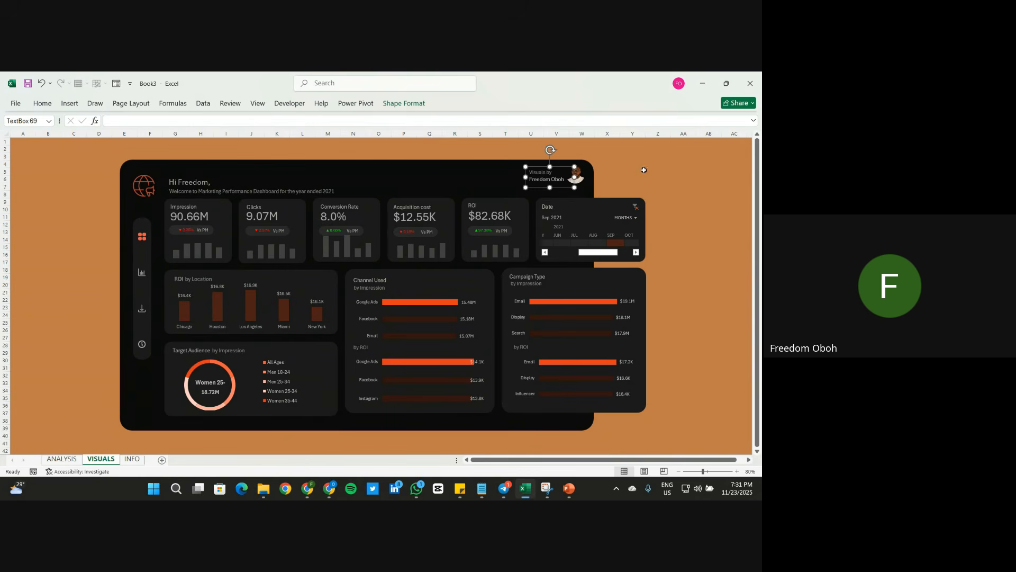
left_click(645, 172)
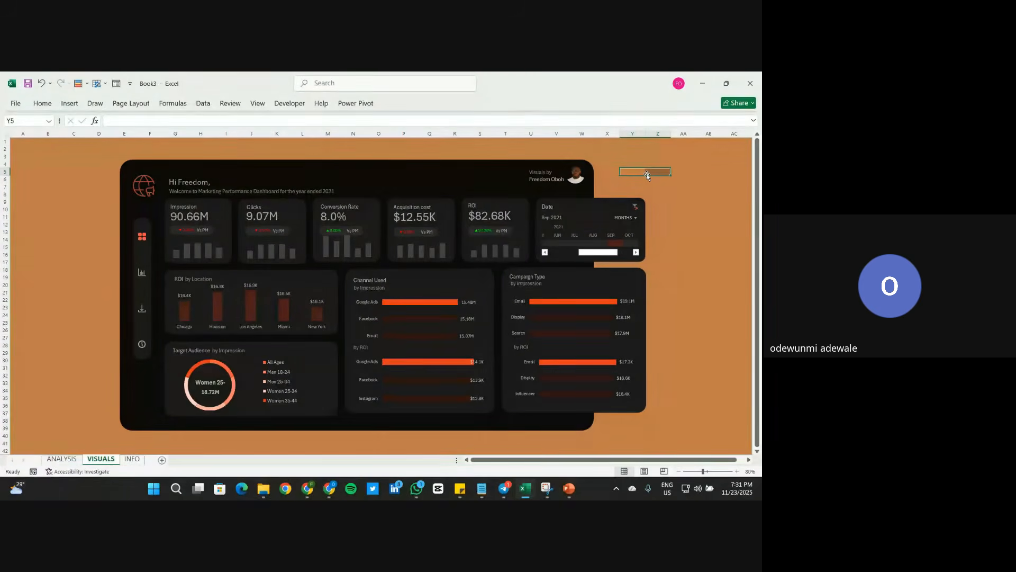
Step: Filter the dashboard to August 2021 and to July 2021 on the Date timeline and examine the Channel Used bars
left_click(597, 243)
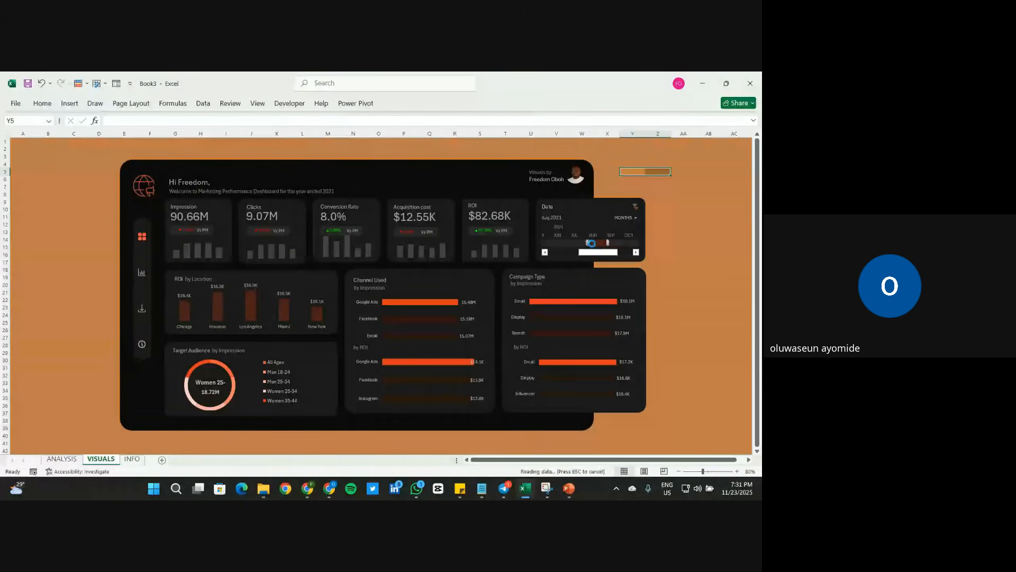
left_click(576, 243)
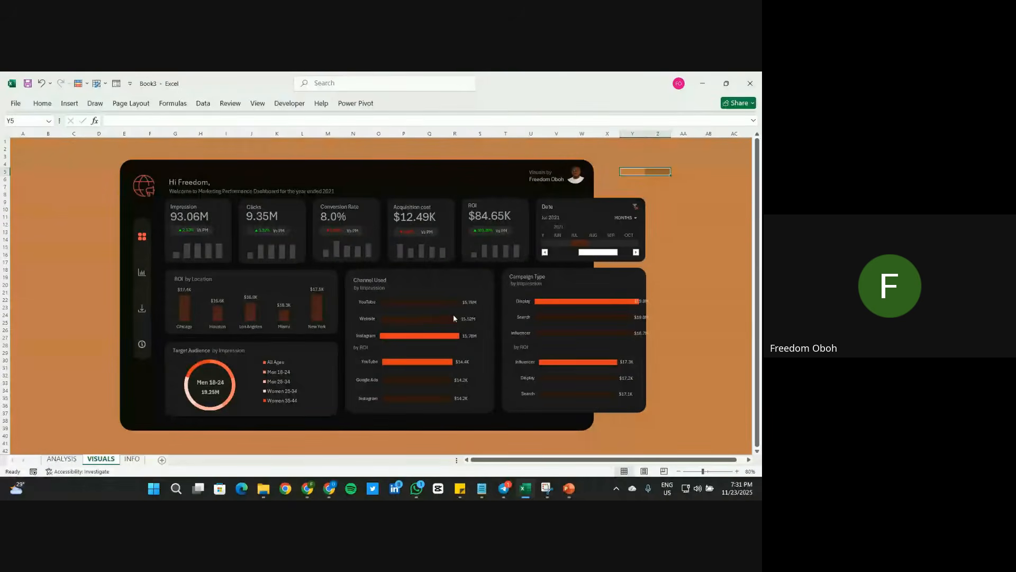
mouse_move(454, 318)
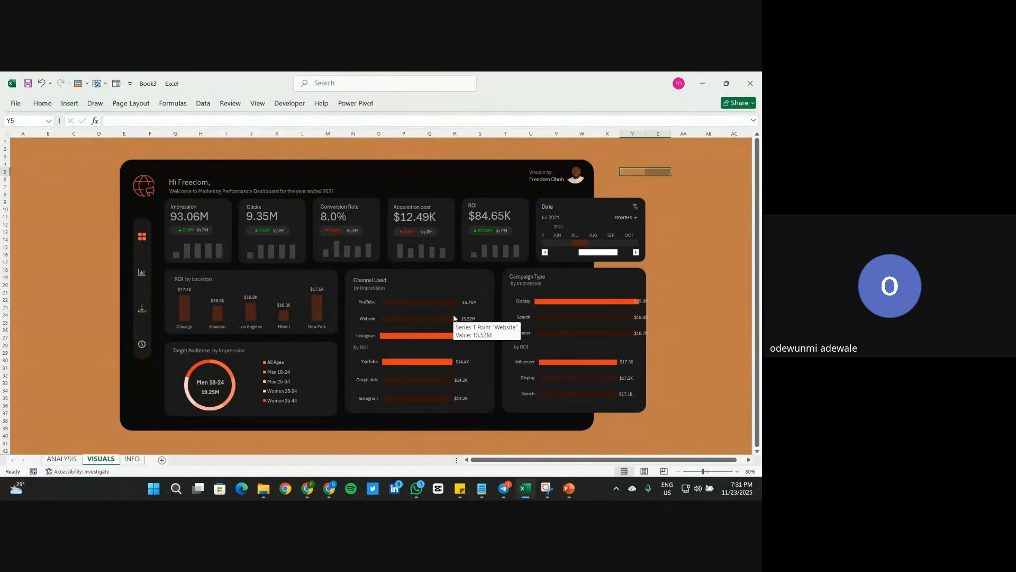
Step: Narrow the Campaign Type by Impression bar chart from its right edge so its labels fit inside the card
left_click(635, 301)
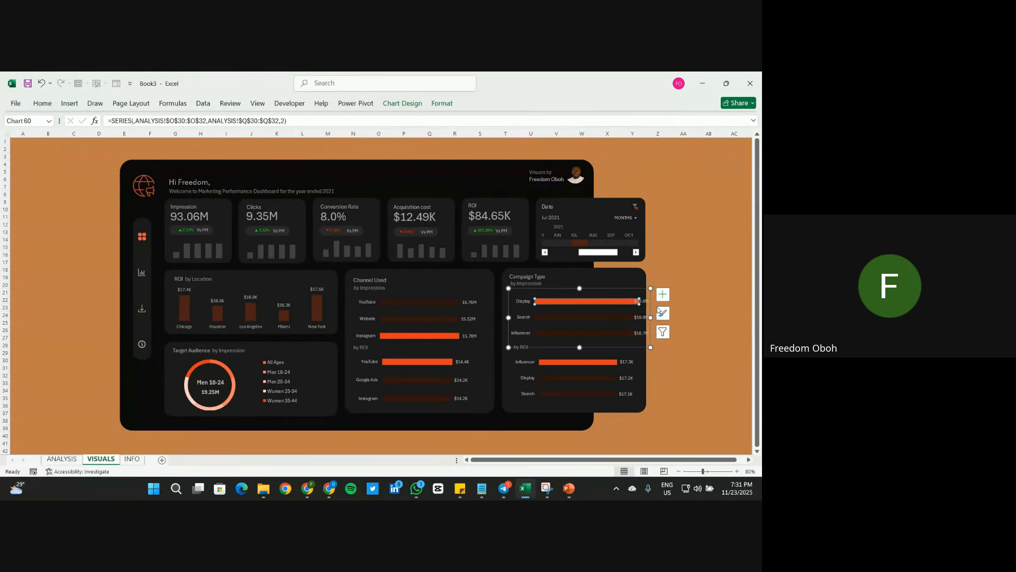
left_click_drag(653, 317, 638, 318)
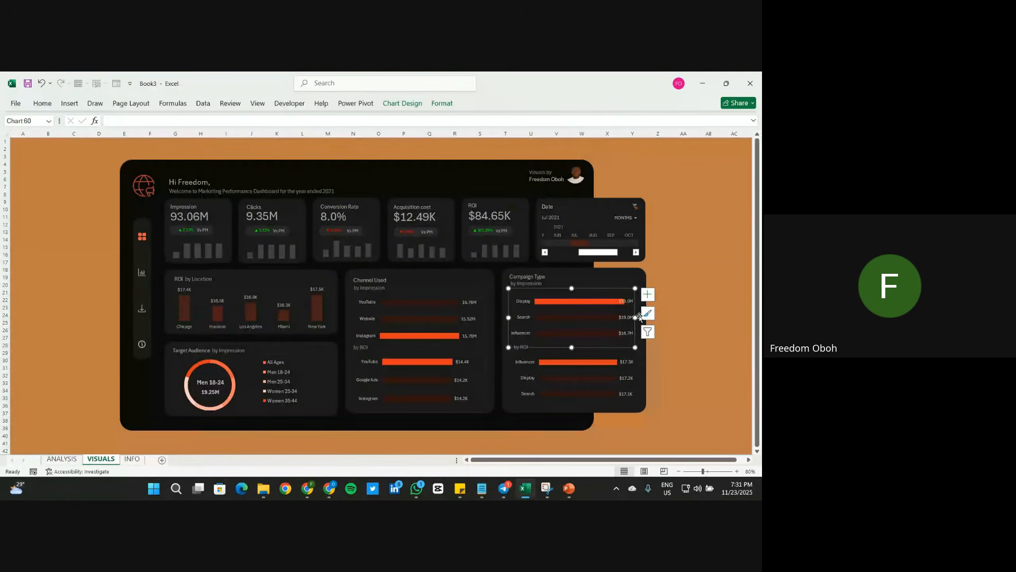
left_click(683, 330)
Step: Sort the channel-by-impression pivot on the ANALYSIS sheet from smallest to largest and return to the VISUALS sheet
left_click(61, 458)
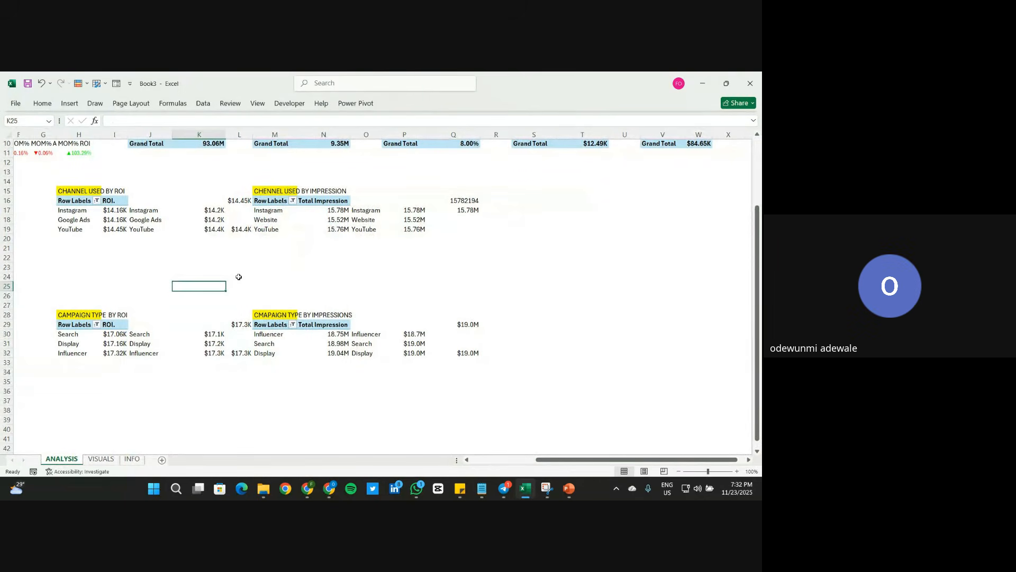
left_click(396, 218)
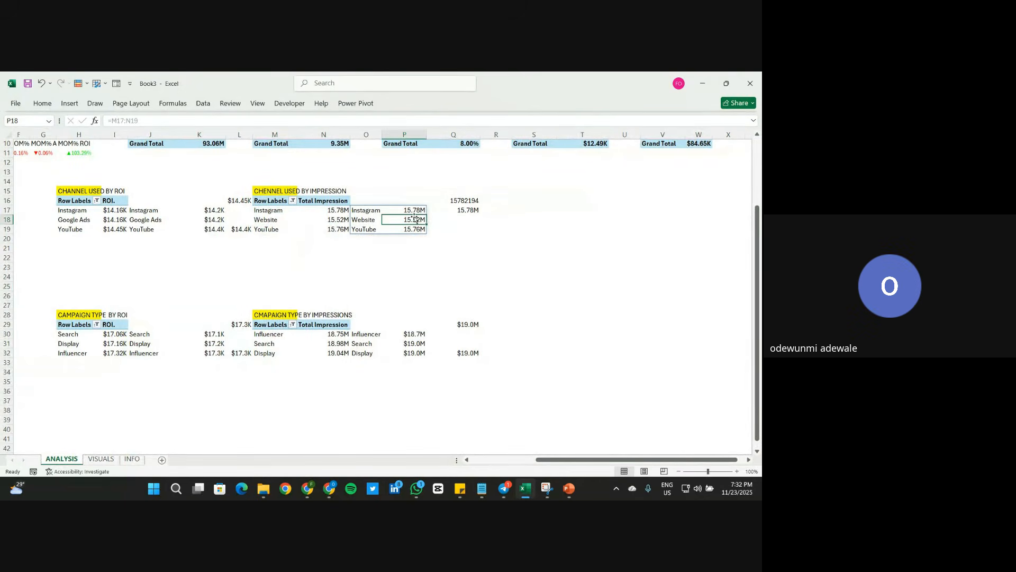
left_click(330, 218)
right_click(330, 218)
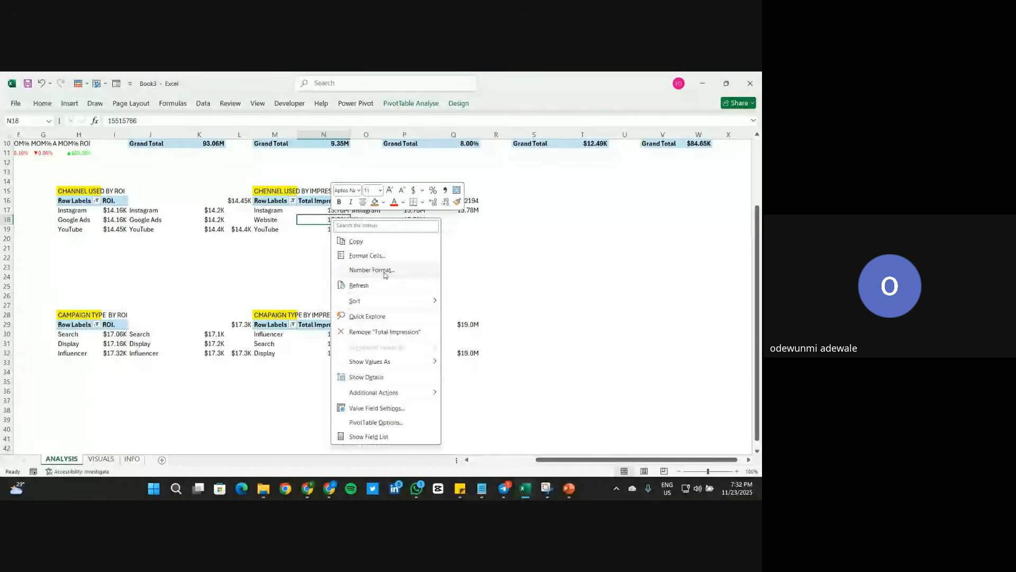
mouse_move(395, 301)
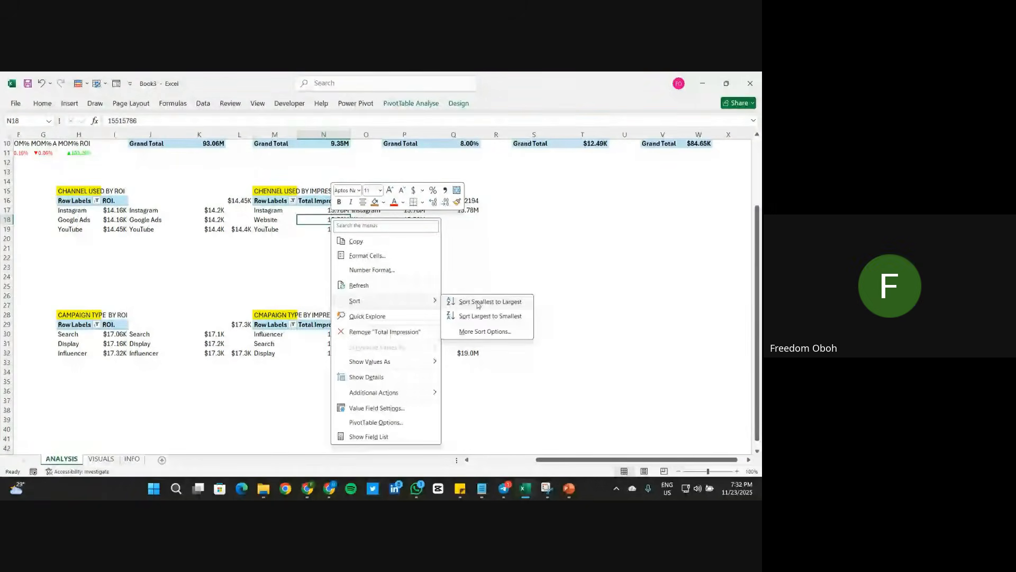
left_click(479, 301)
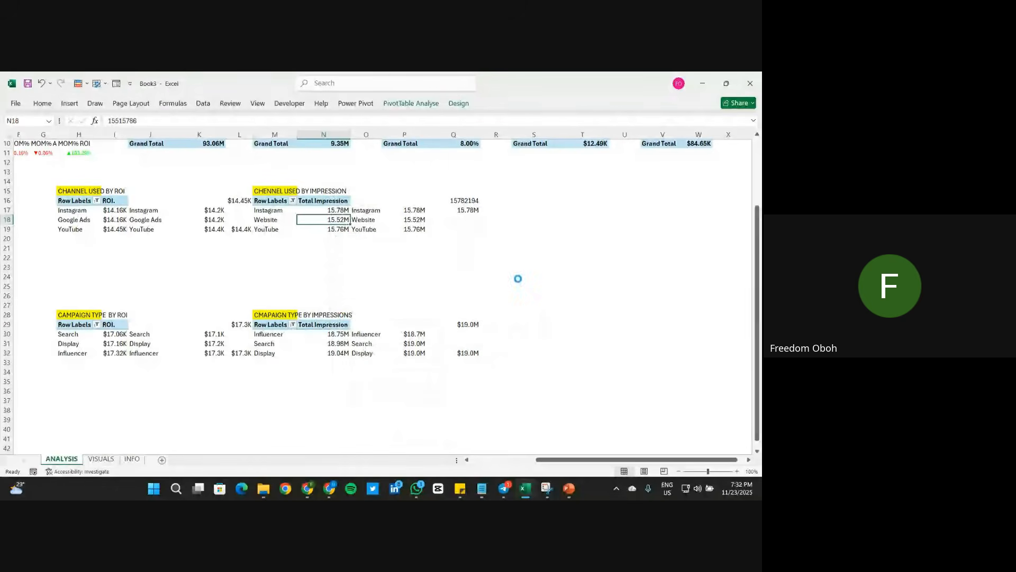
left_click(101, 459)
left_click(723, 370)
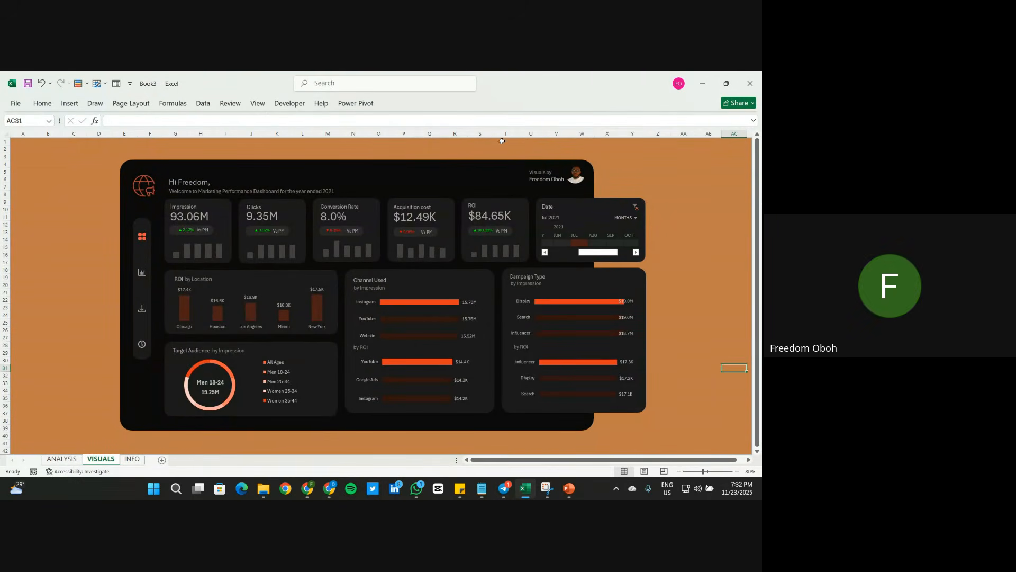
Step: Open the Power Pivot data model, examine the marketing_data and Date Table relationship in Diagram View, and close the model
left_click(355, 103)
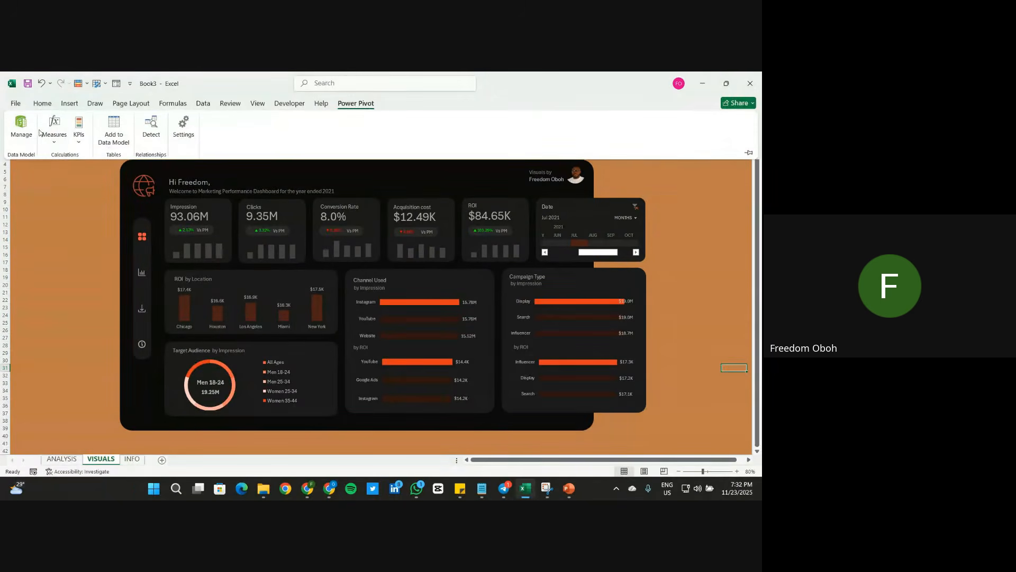
left_click(22, 127)
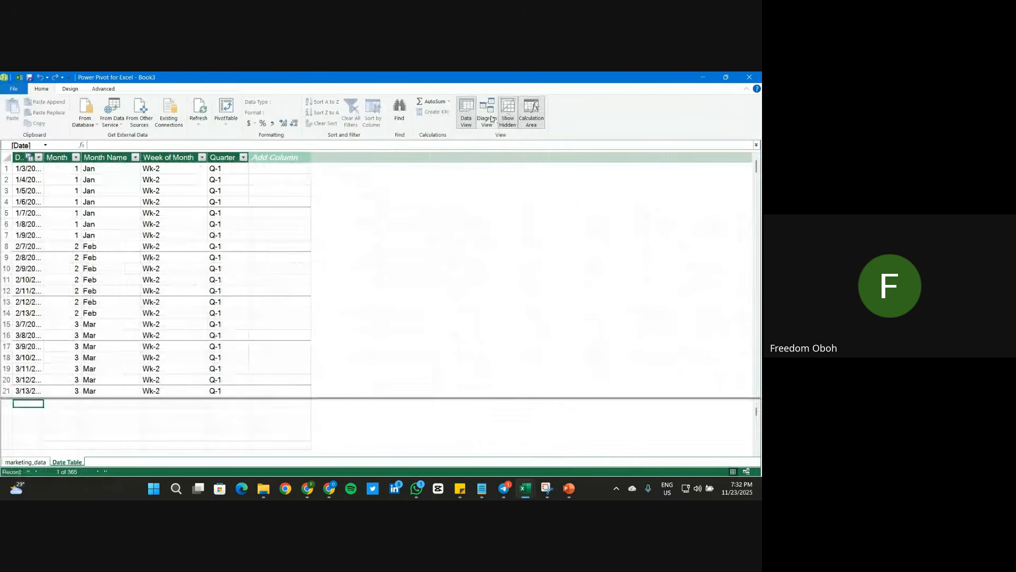
left_click(488, 113)
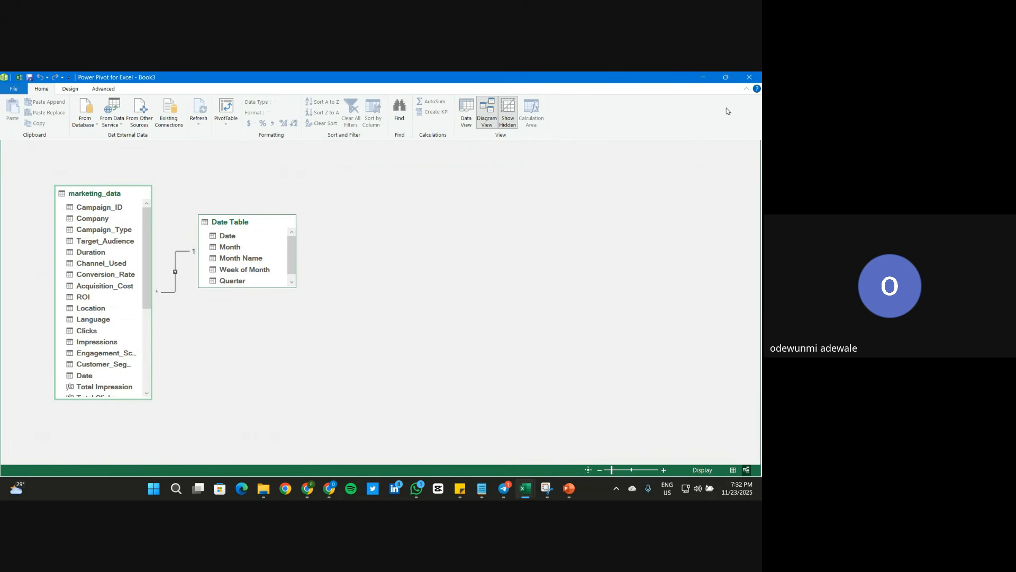
left_click(750, 79)
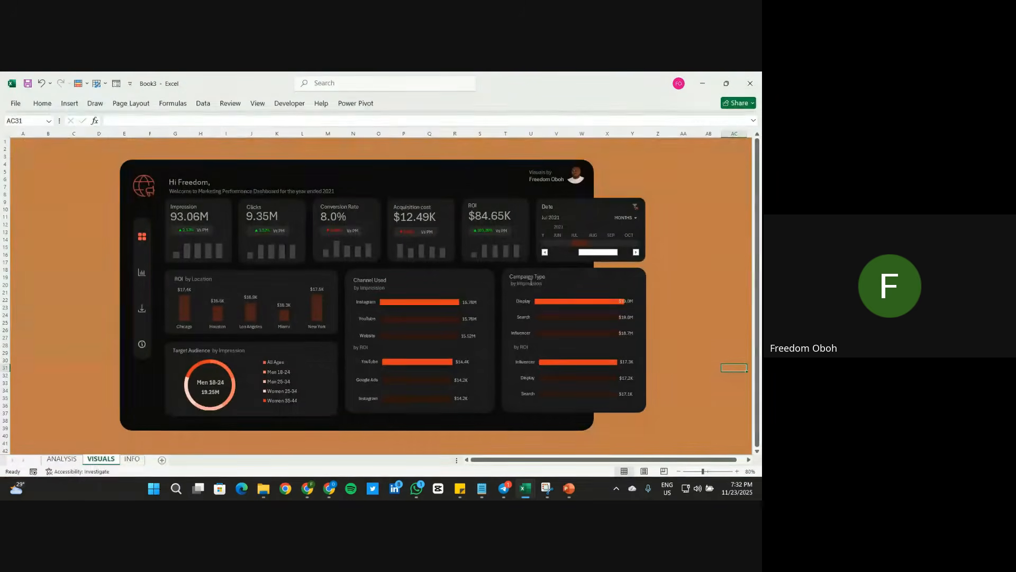
Step: Filter the dashboard on the Date timeline to August, September, July and June 2021 in turn, ending on June
left_click(597, 244)
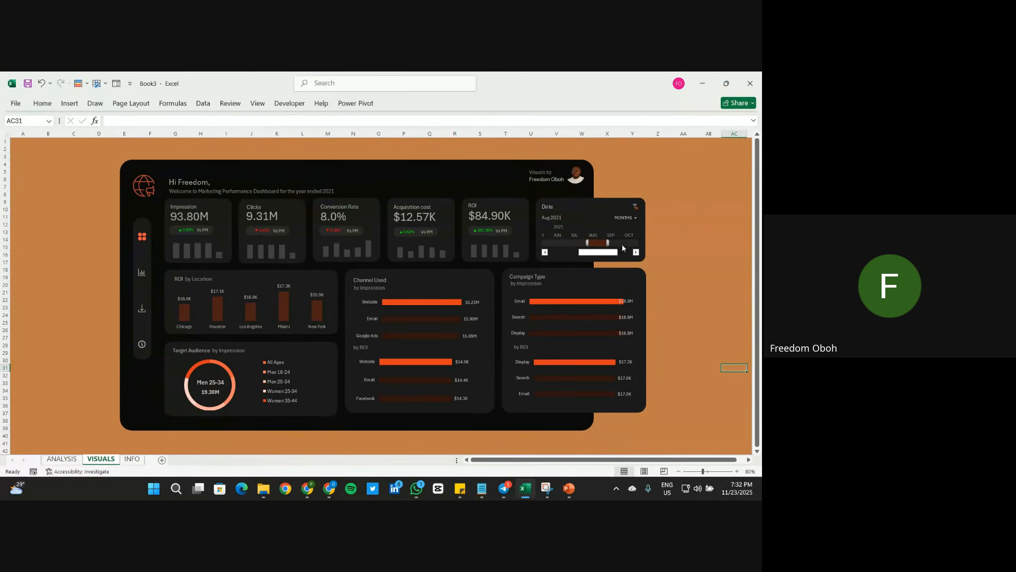
left_click(616, 243)
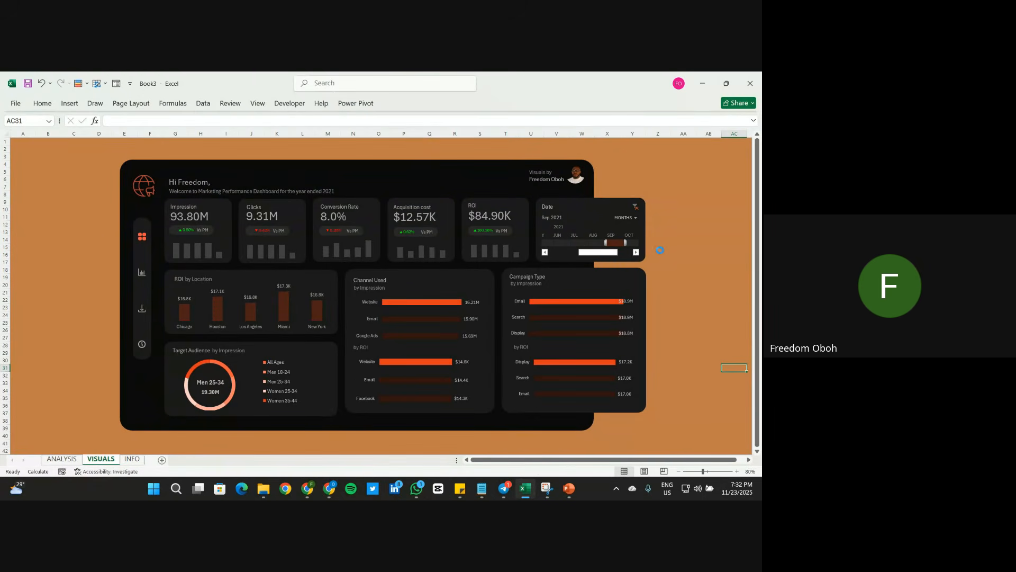
left_click(573, 243)
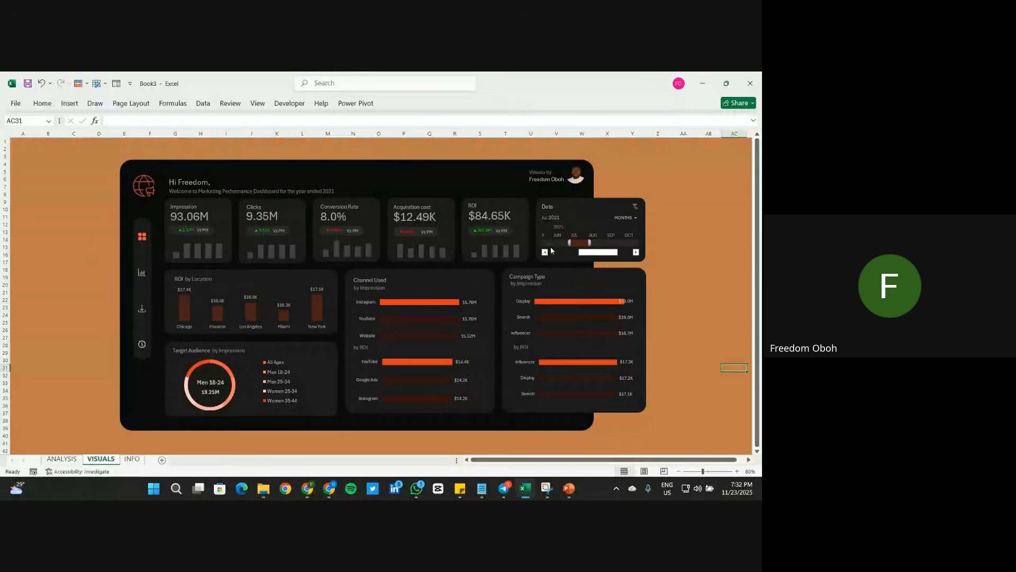
left_click(558, 244)
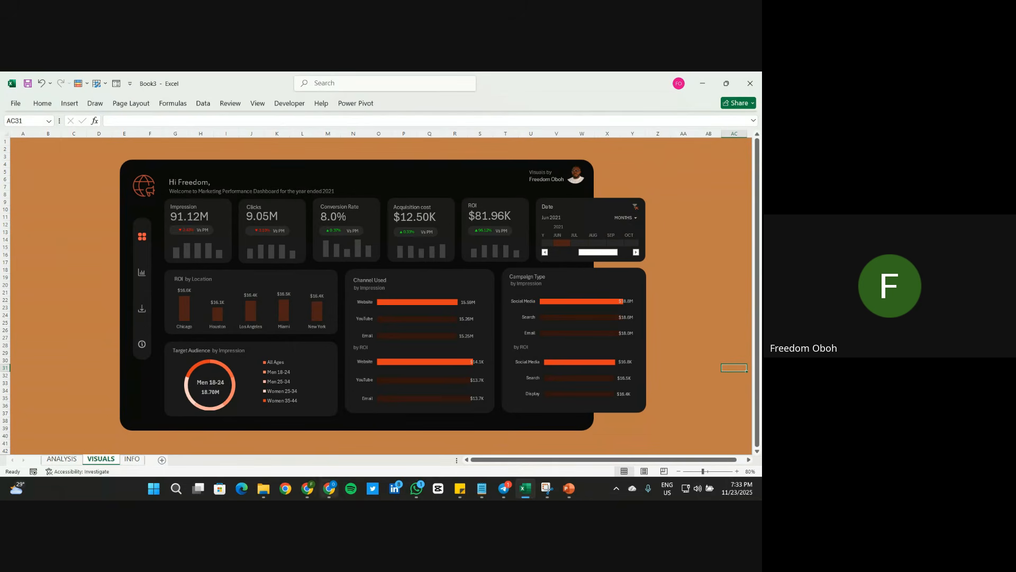
Step: Switch to the EXCEL101 Google Meet call and present the Book3 - Excel window instead of the current share
mouse_move(307, 488)
left_click(274, 437)
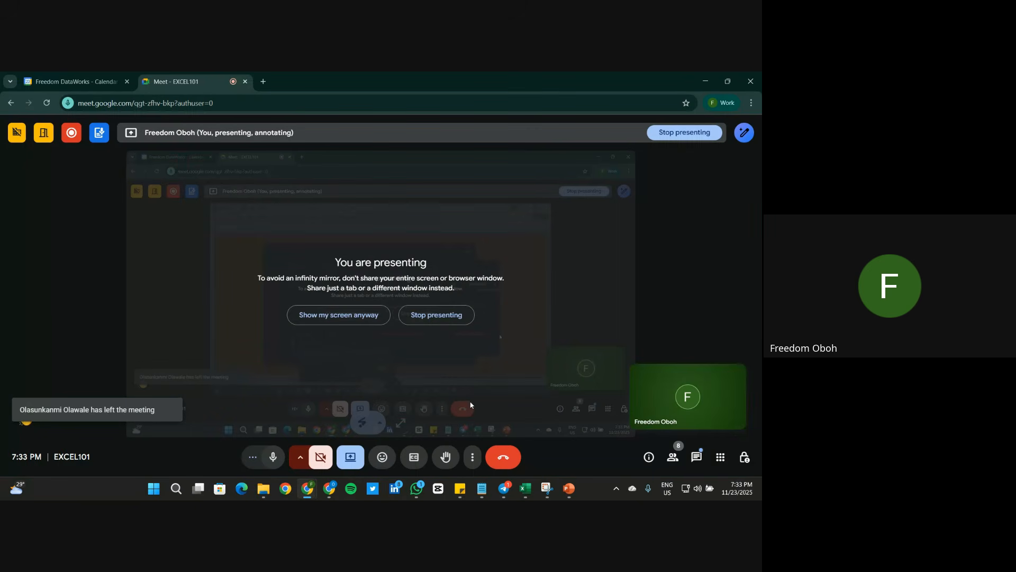
left_click(351, 457)
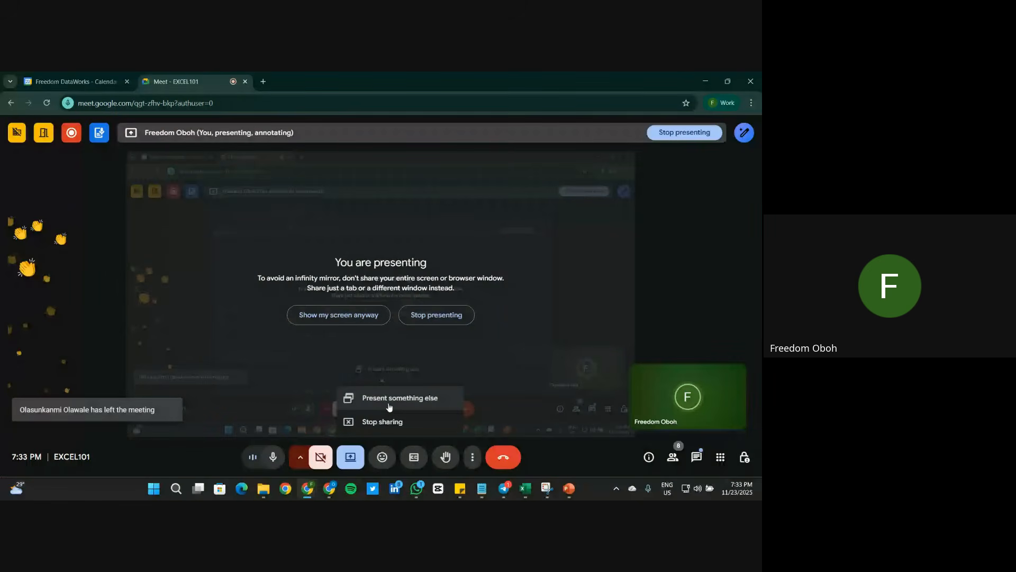
left_click(390, 407)
left_click(418, 159)
left_click(369, 216)
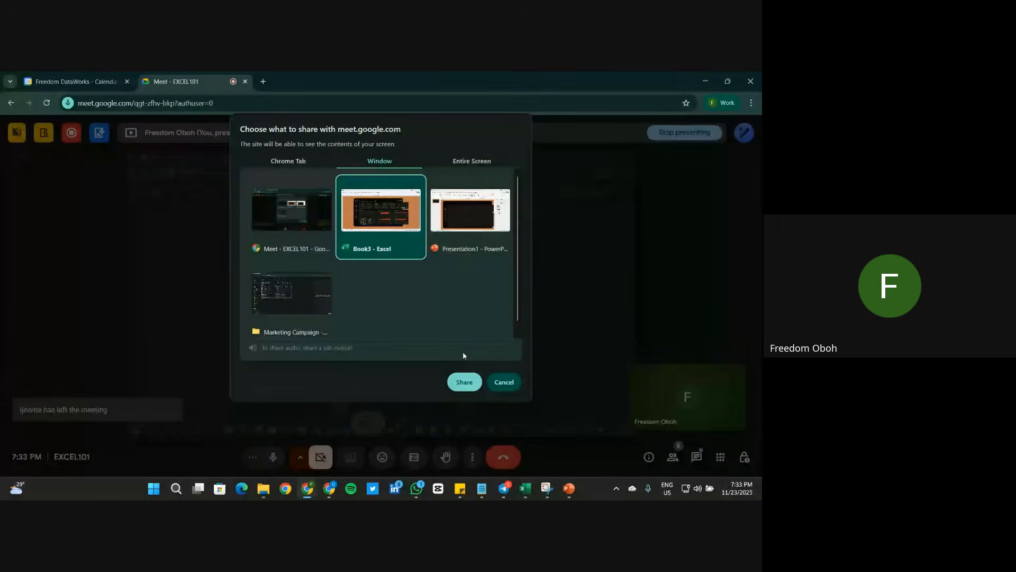
left_click(464, 382)
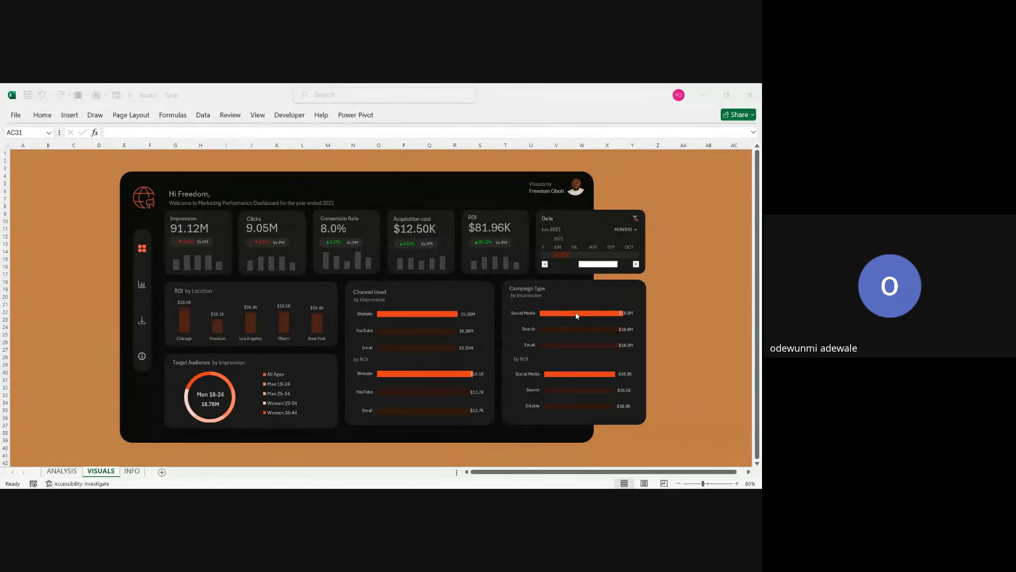